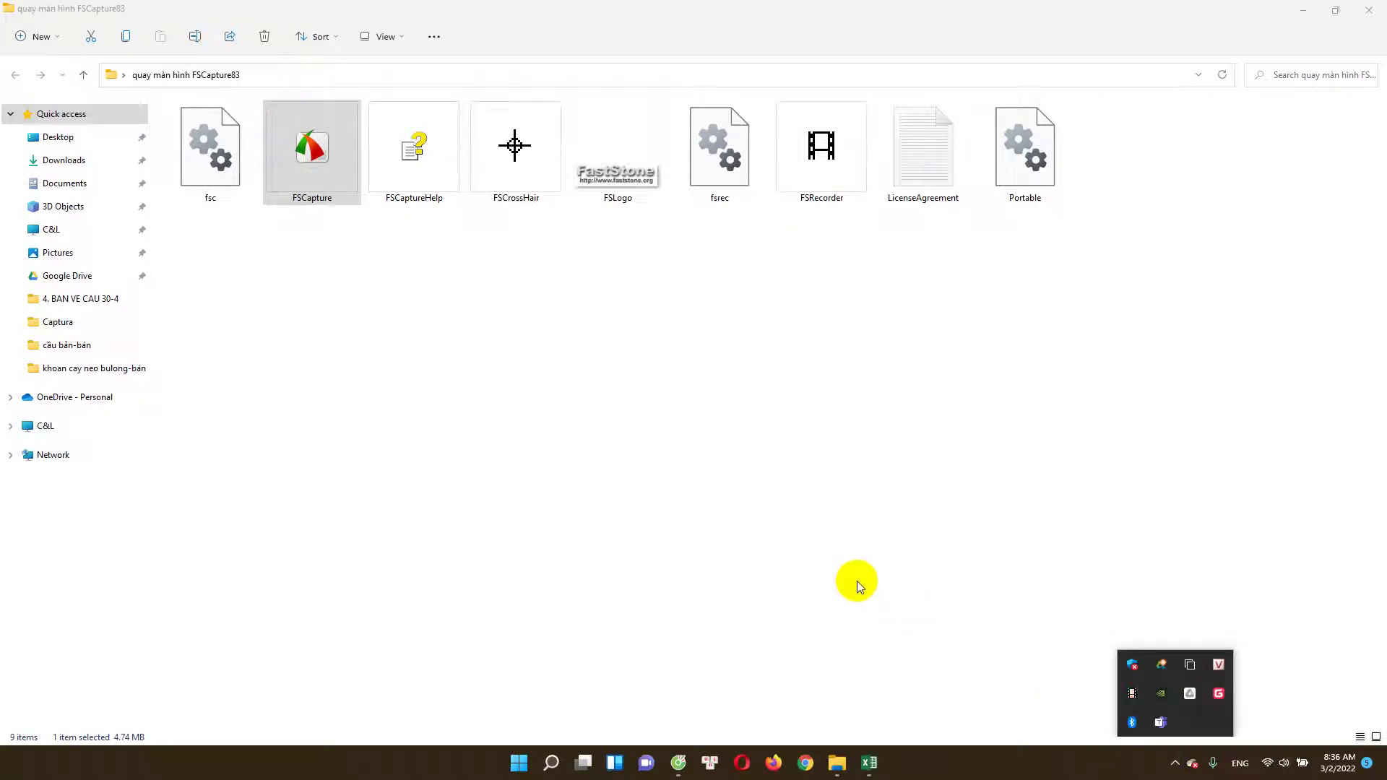
Step: Dismiss the tray popup, minimize the FSCapture83 folder window and bring up the PC Slab 24 INT workbook
click(716, 552)
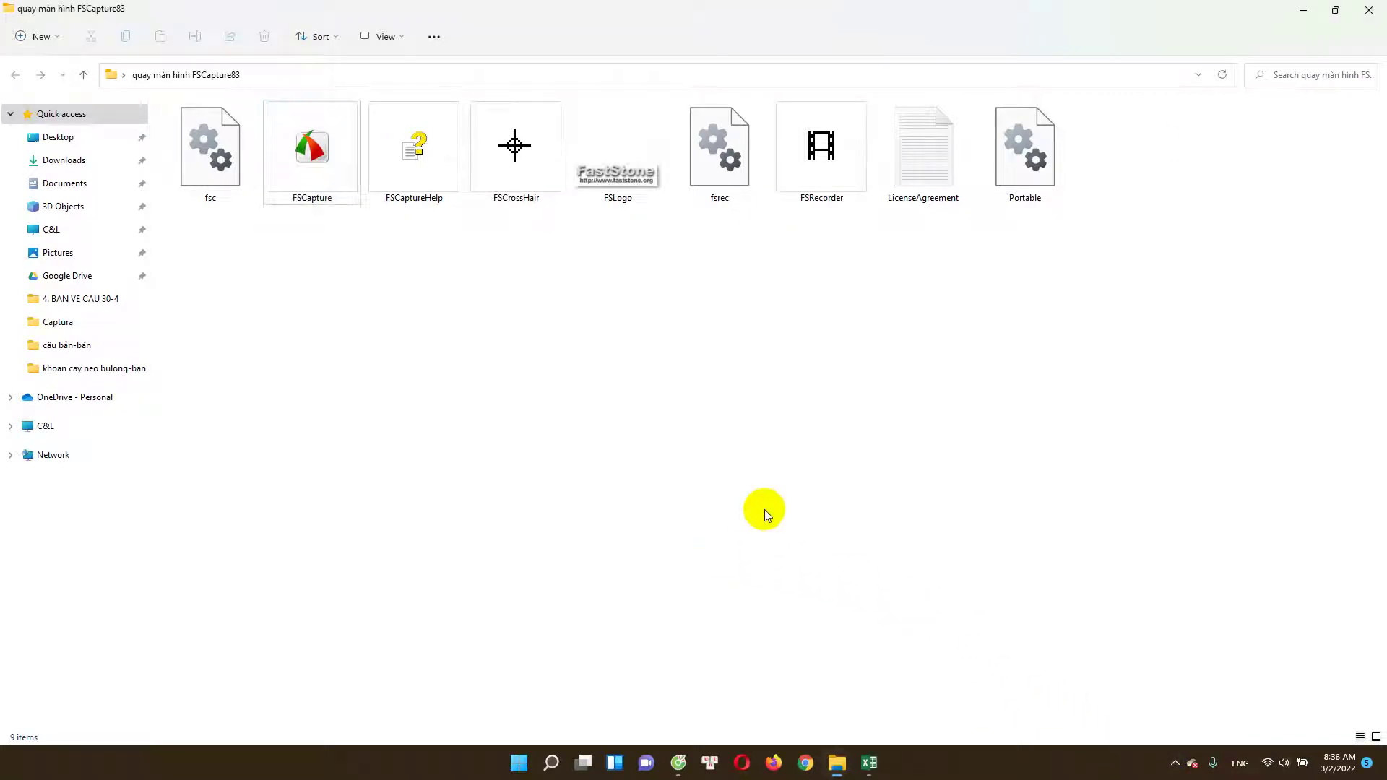
click(1305, 15)
click(883, 768)
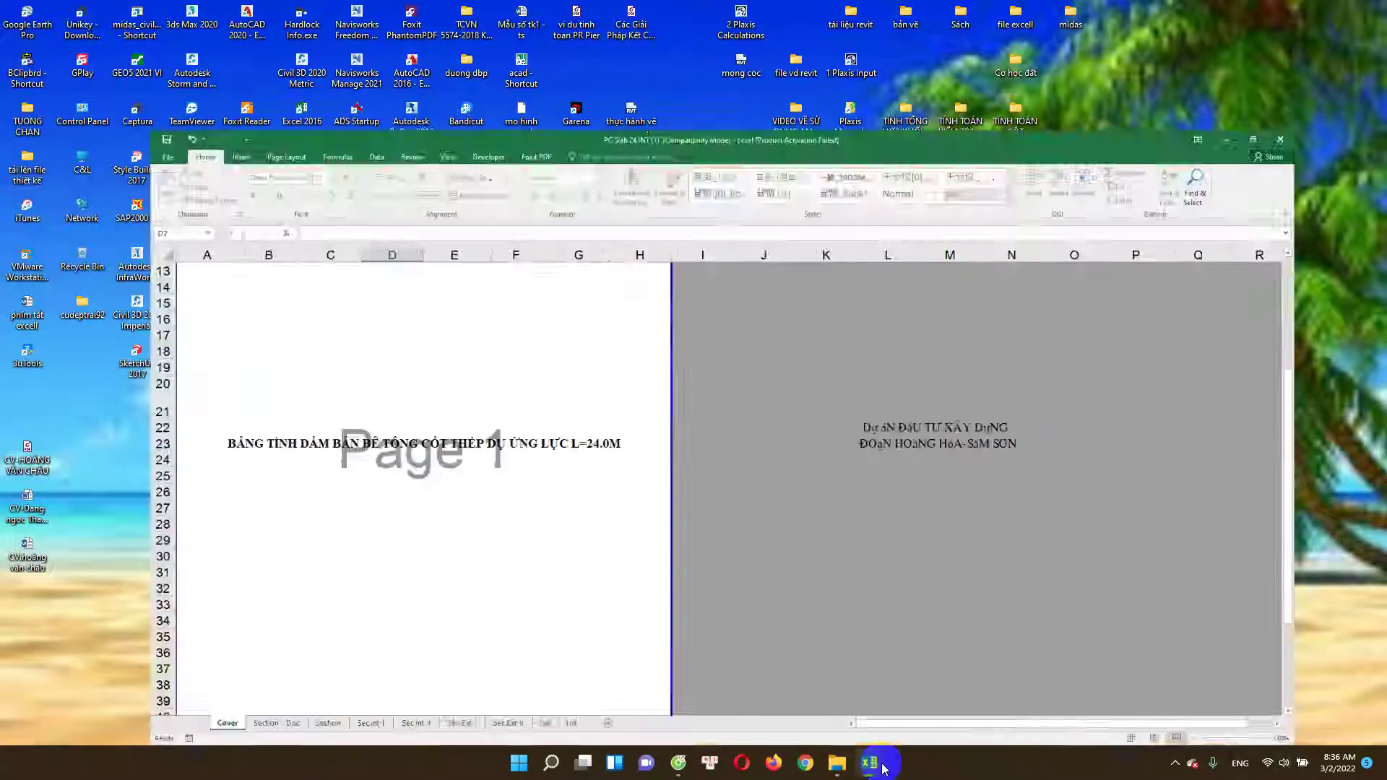
Step: Inspect the L=24.0M prestressed slab beam title across B23:F23 on the Cover sheet
scroll(254, 422, down, 2)
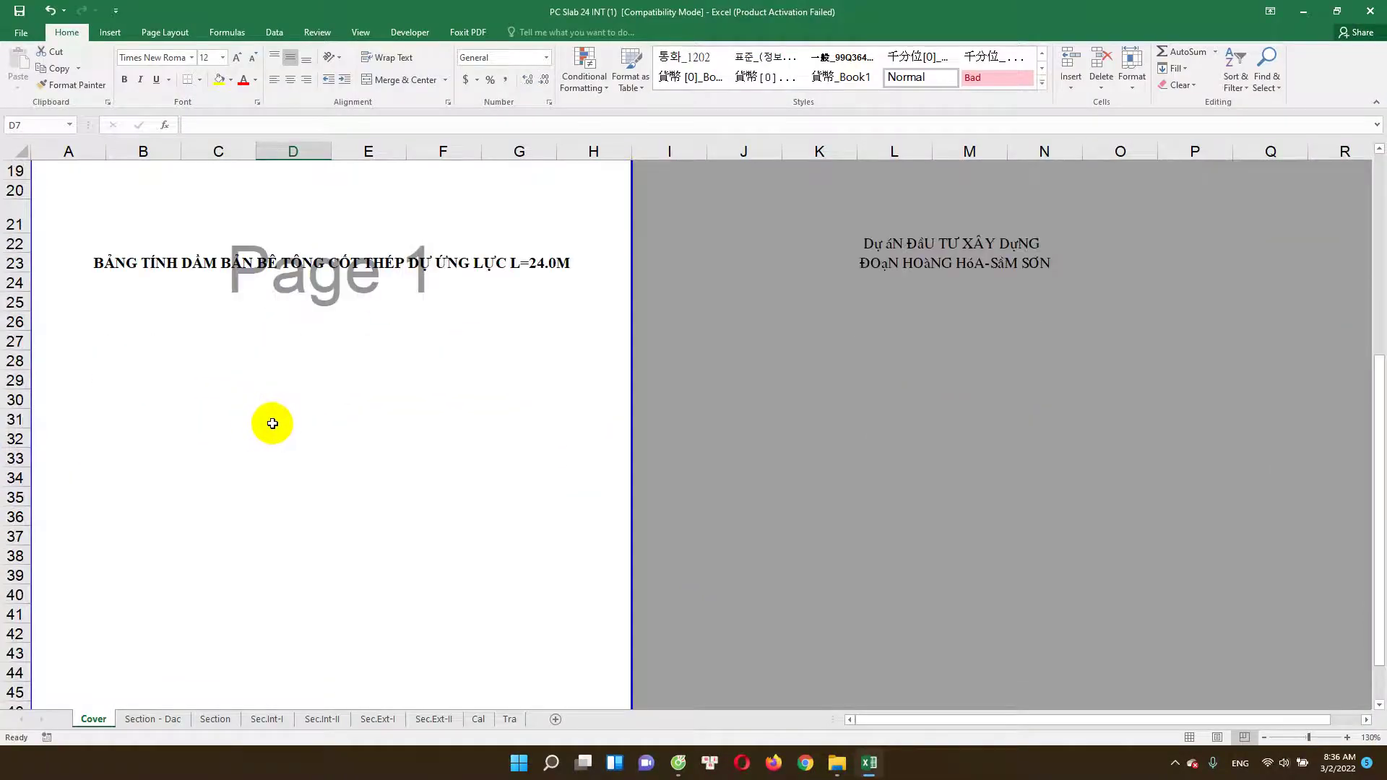
scroll(253, 383, up, 3)
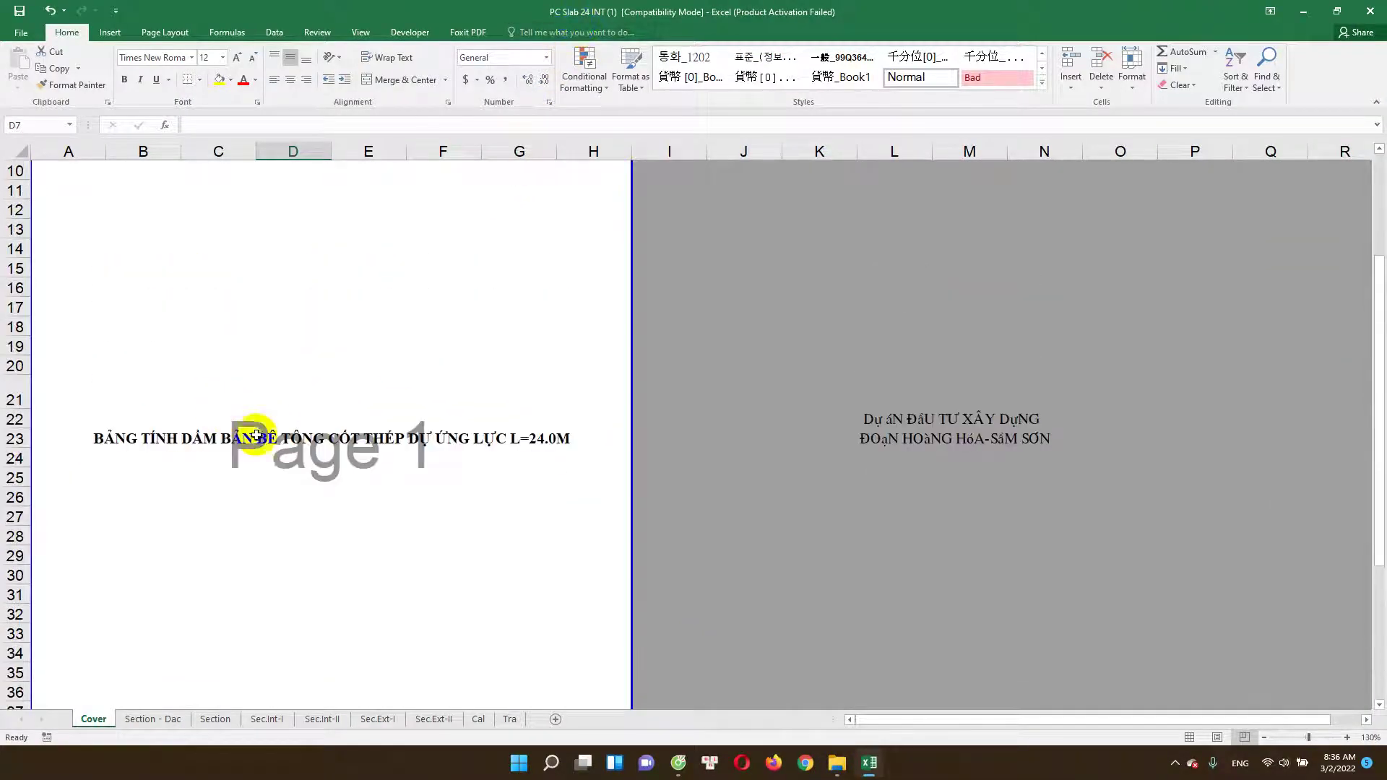
click(216, 439)
click(372, 442)
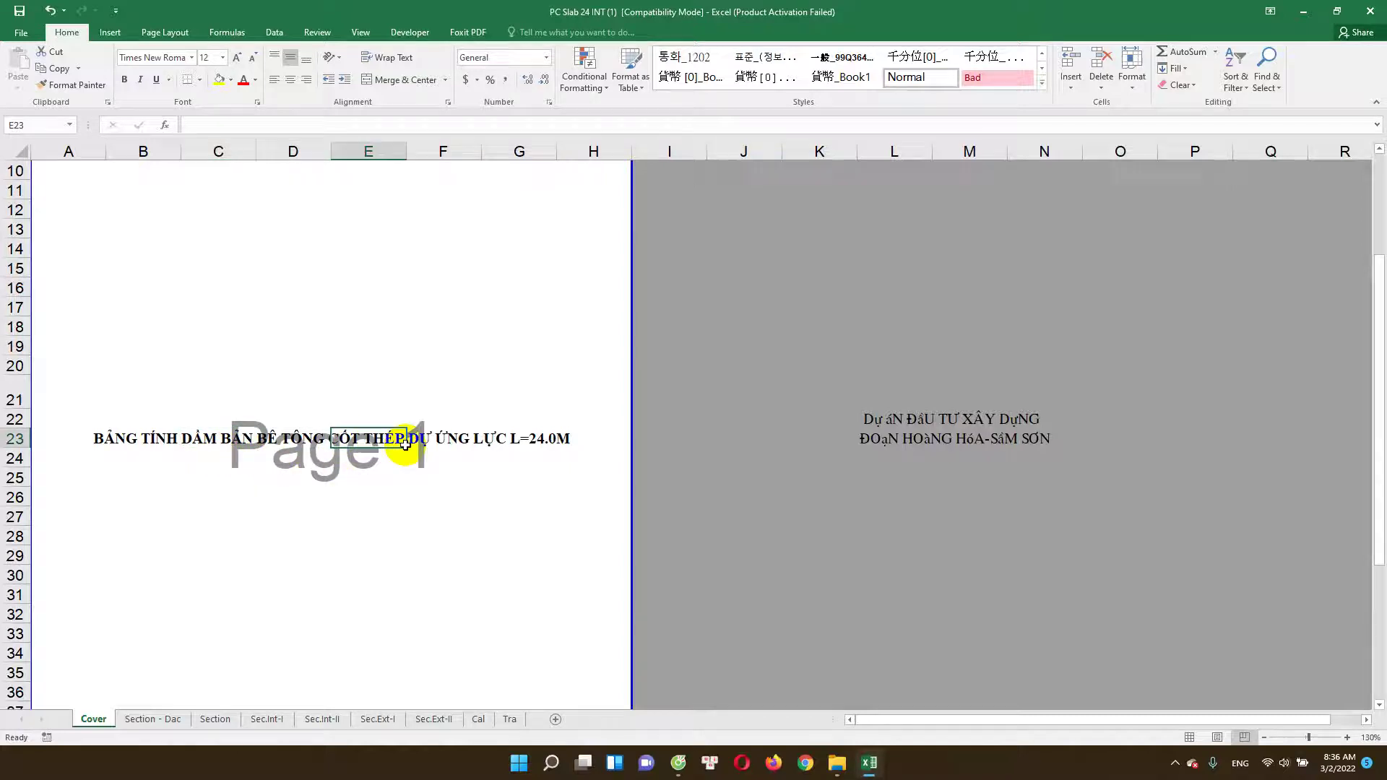
click(515, 455)
scroll(405, 571, up, 3)
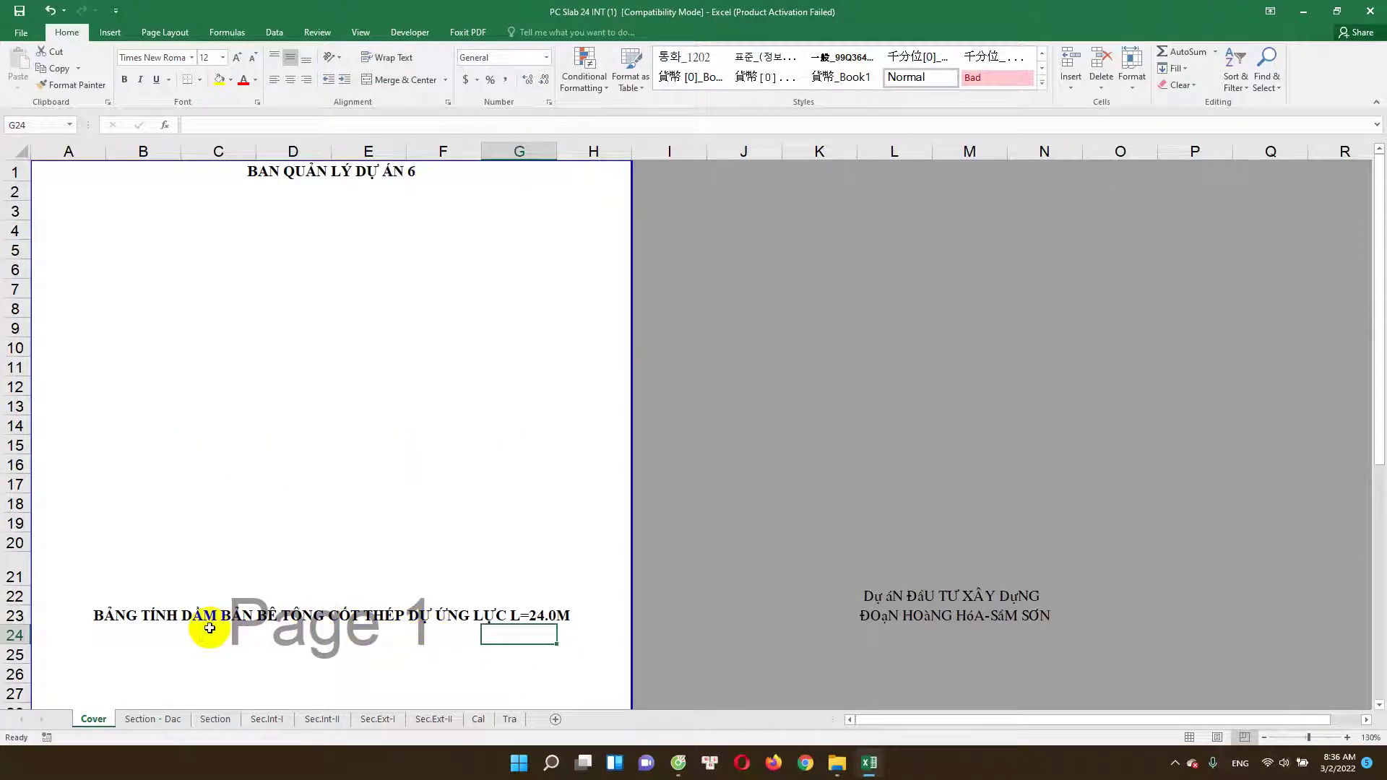
drag(110, 615, 491, 614)
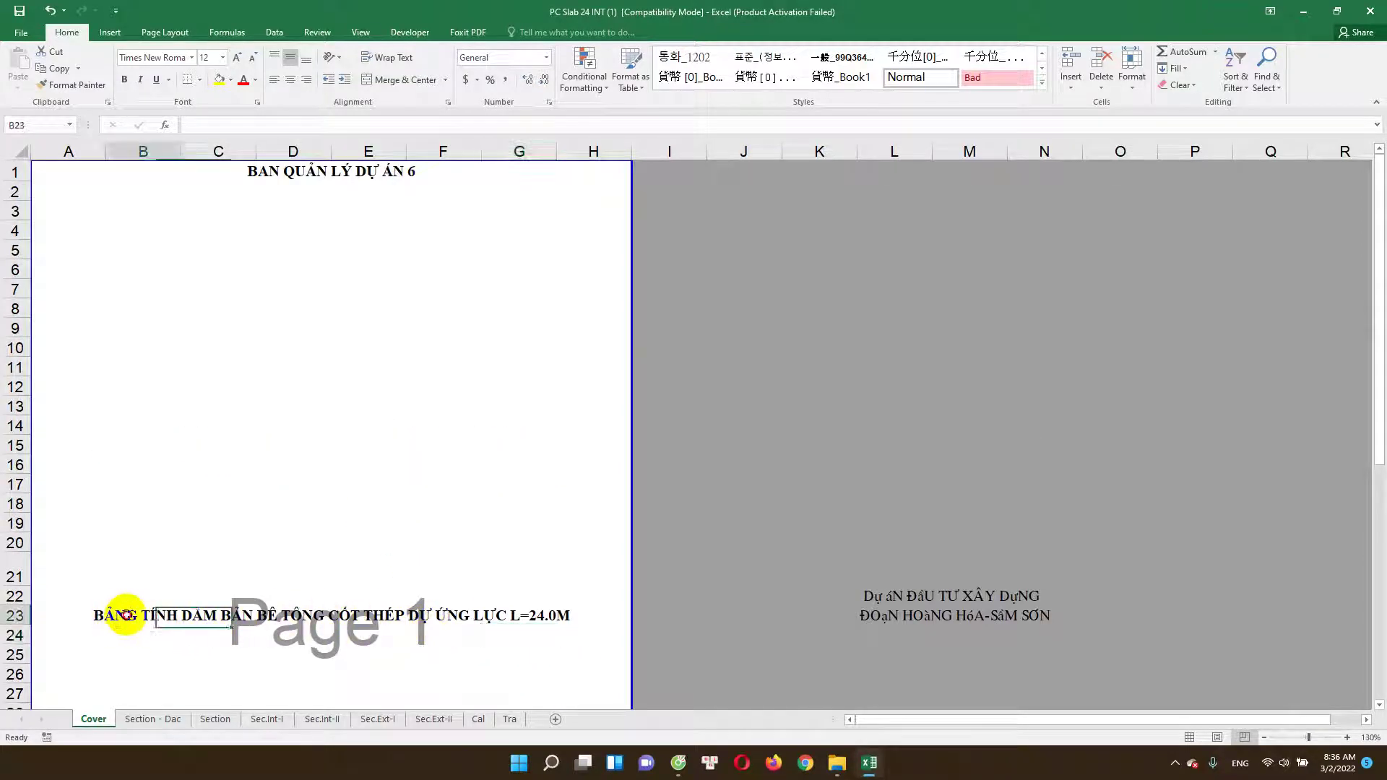
click(286, 444)
Step: Review the Cover sheet from cell D2 at the top down to the HANOI footer
scroll(271, 506, down, 1)
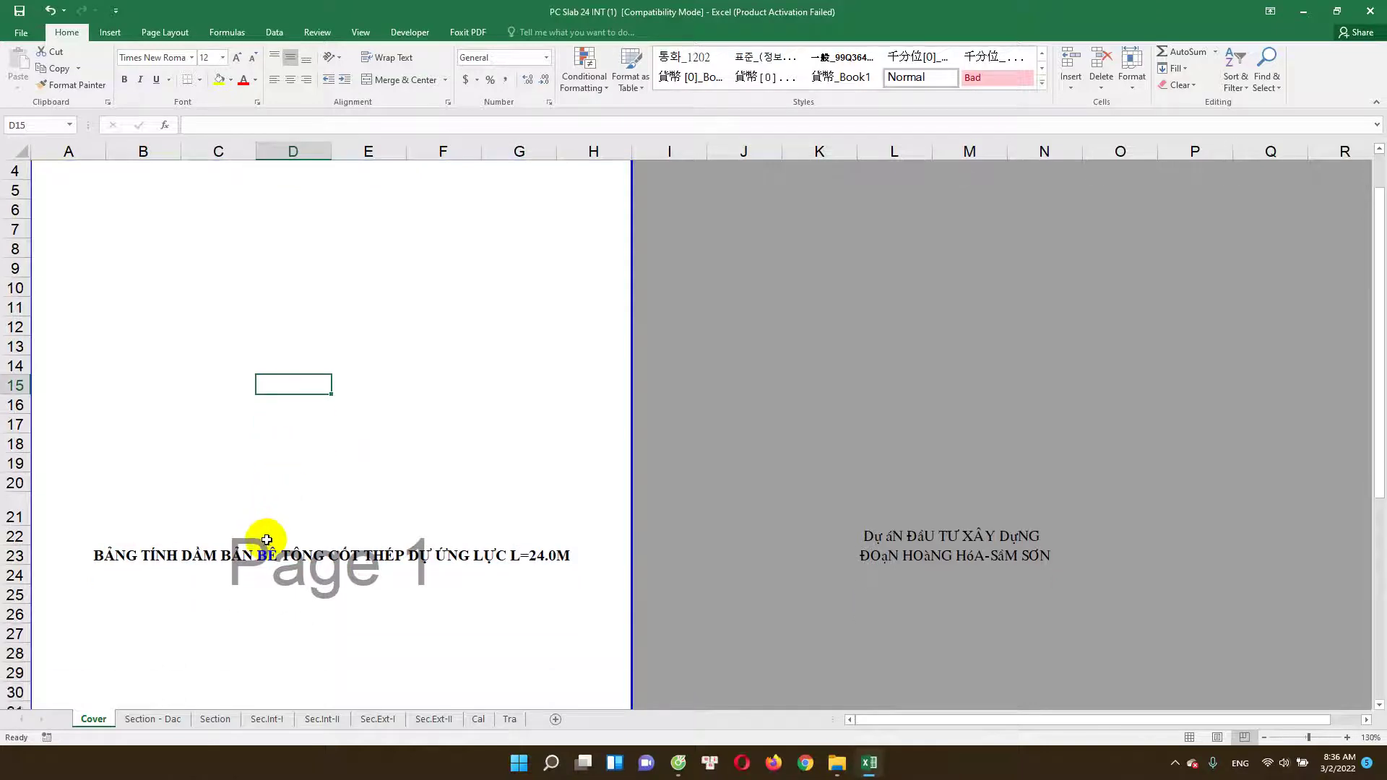
scroll(268, 535, up, 1)
click(269, 189)
scroll(279, 531, down, 4)
scroll(279, 534, down, 5)
scroll(280, 538, up, 6)
scroll(293, 499, up, 4)
scroll(302, 471, down, 5)
scroll(300, 505, down, 5)
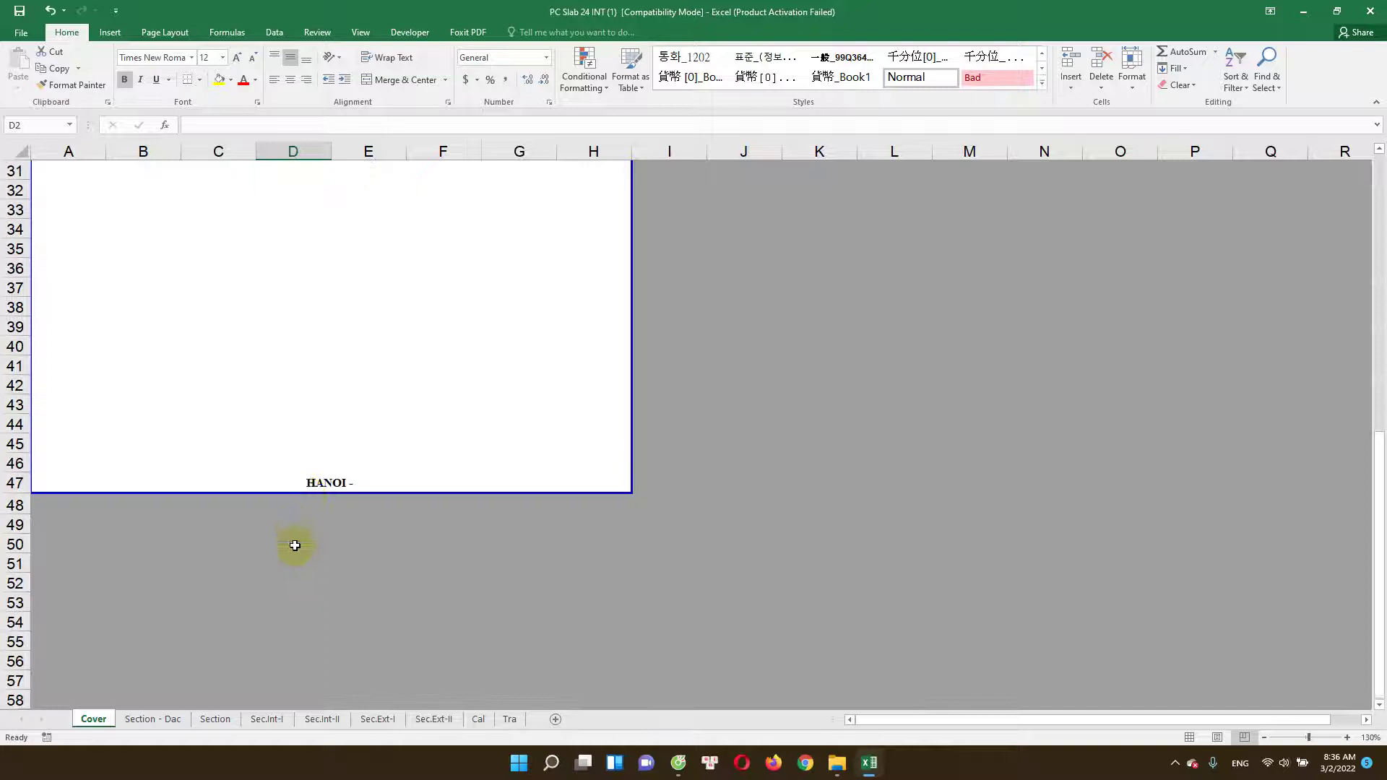
Step: Switch to Section - Dac and inspect the TCVN 11823:2017 standard reference in H4:I4
click(157, 719)
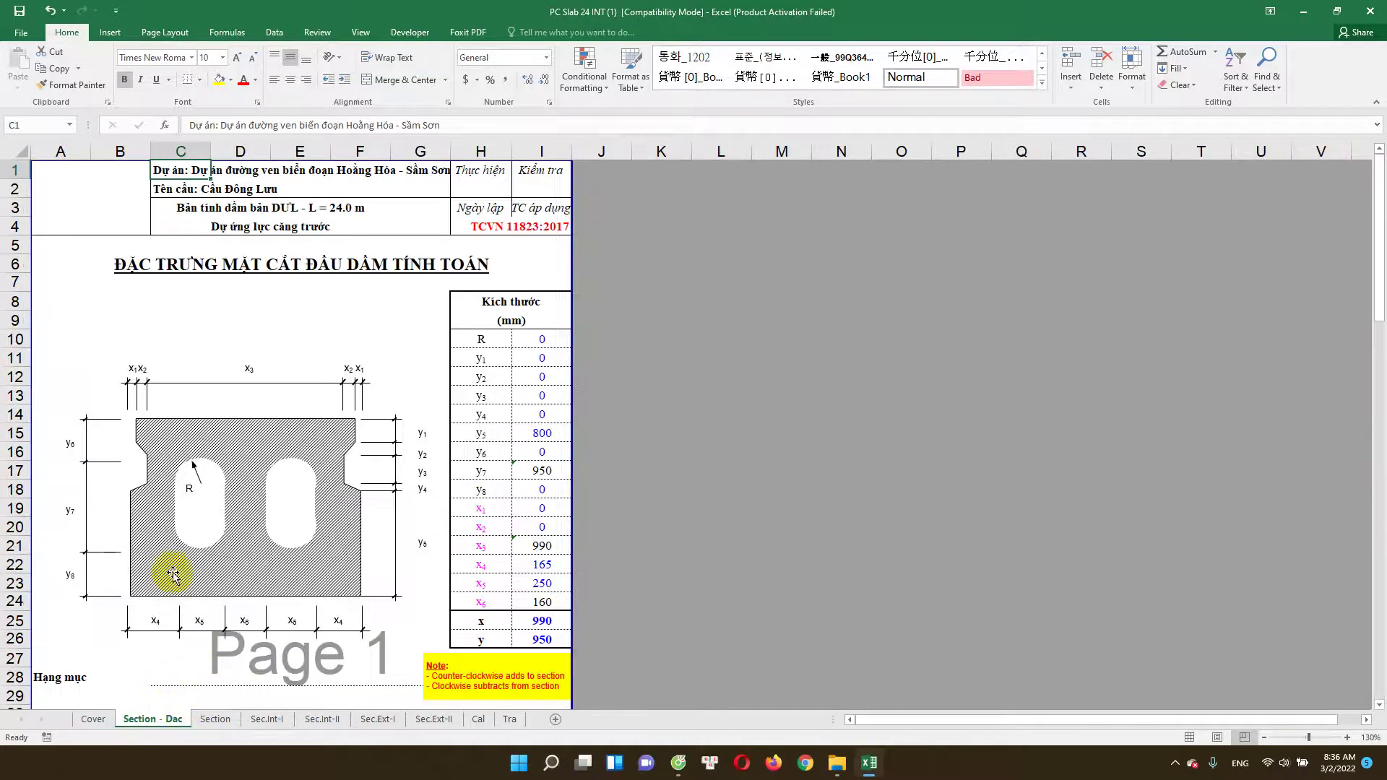
click(480, 225)
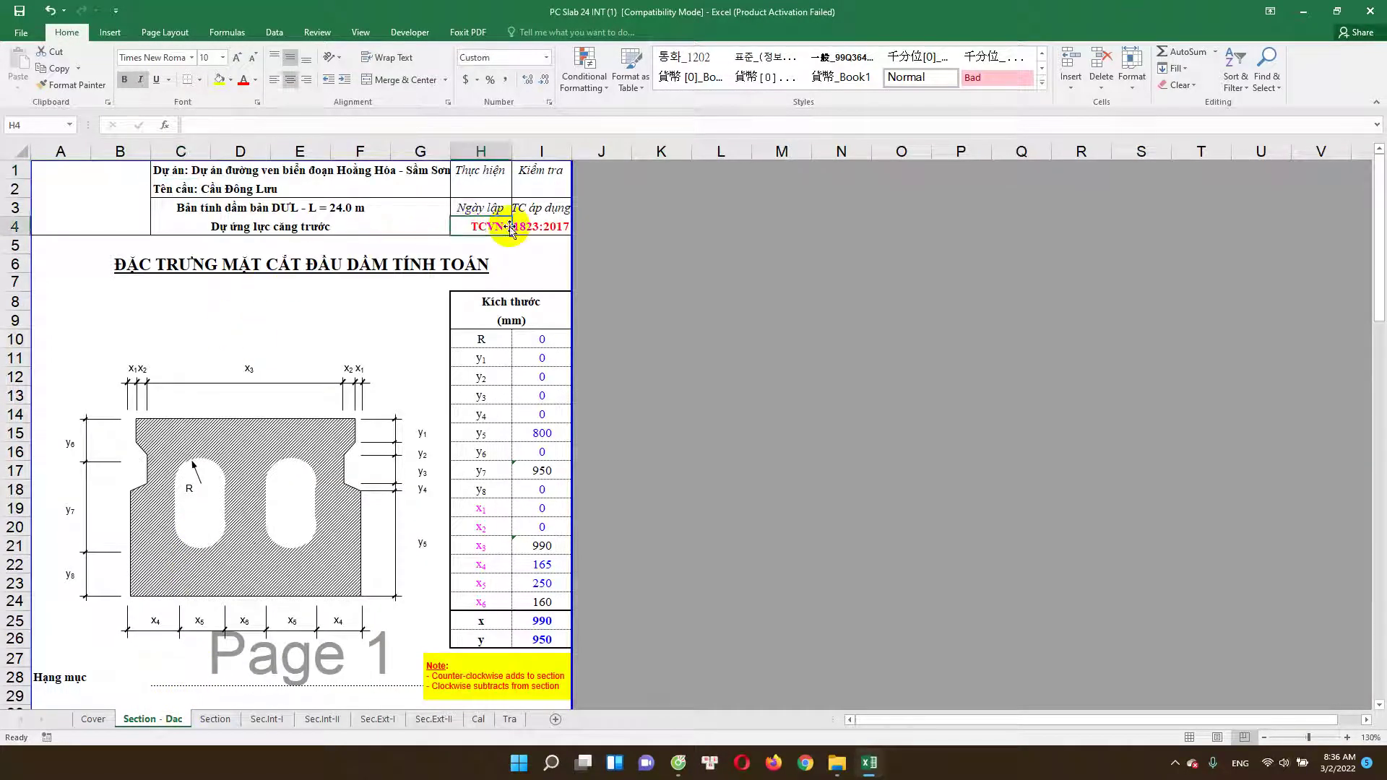
click(551, 225)
click(489, 230)
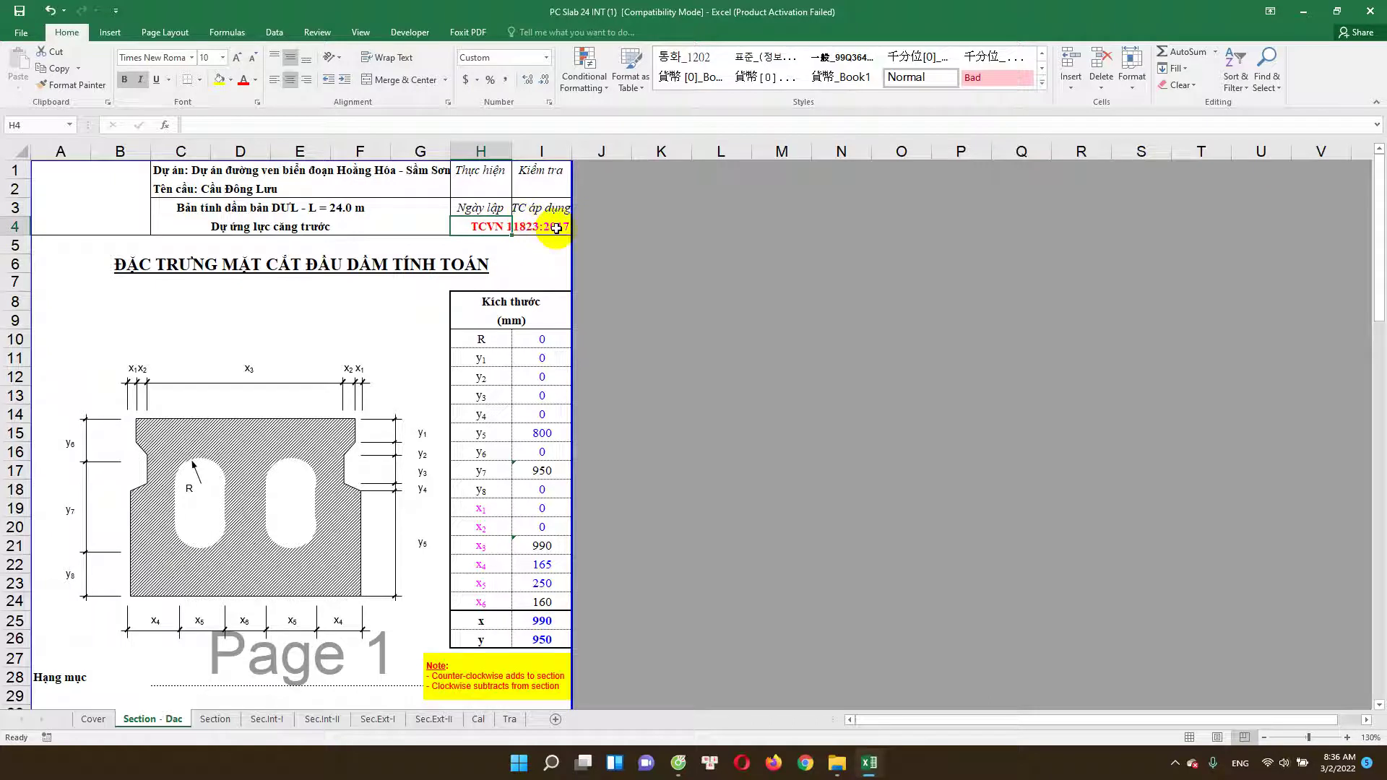
drag(480, 226, 556, 230)
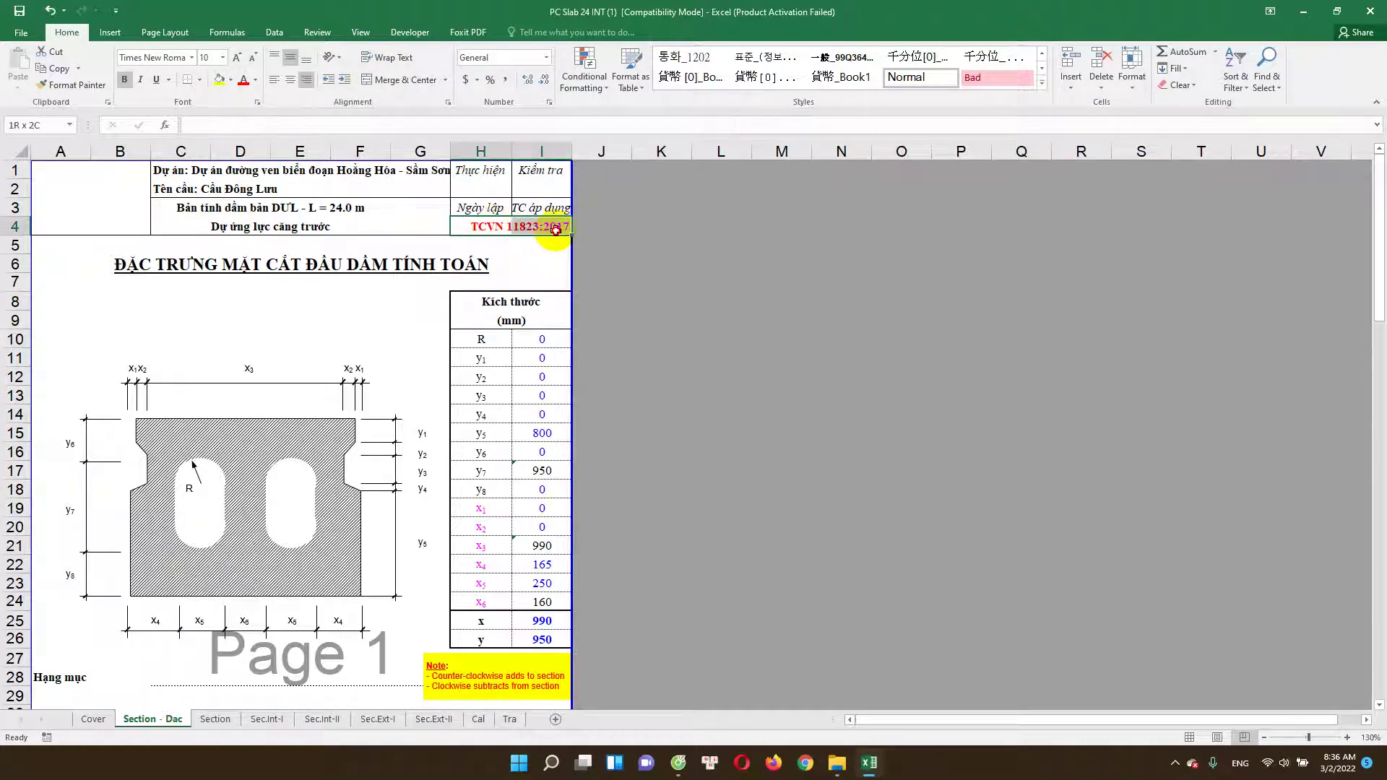
click(631, 305)
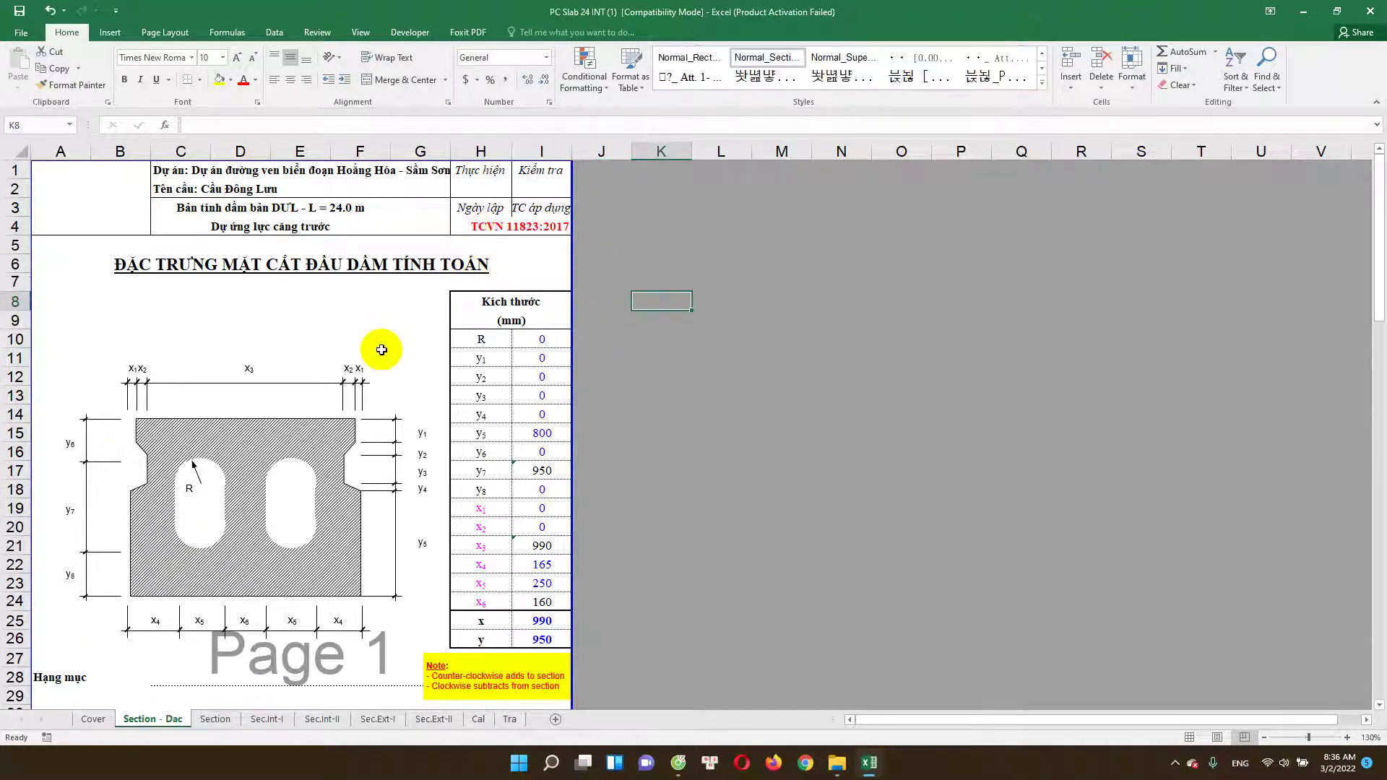
Step: Review the header cells: project name D1, span title D3, prestressing line E4 and F3
click(235, 175)
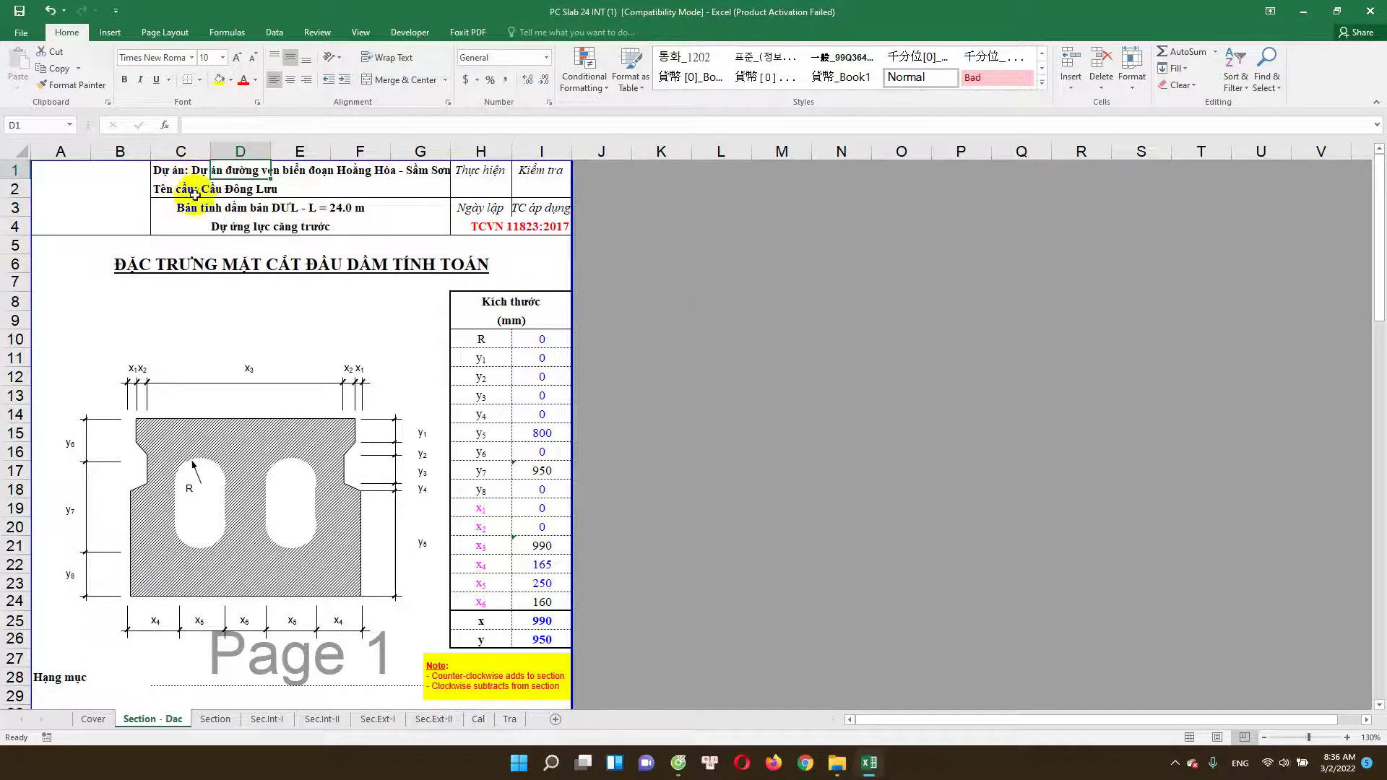
click(246, 210)
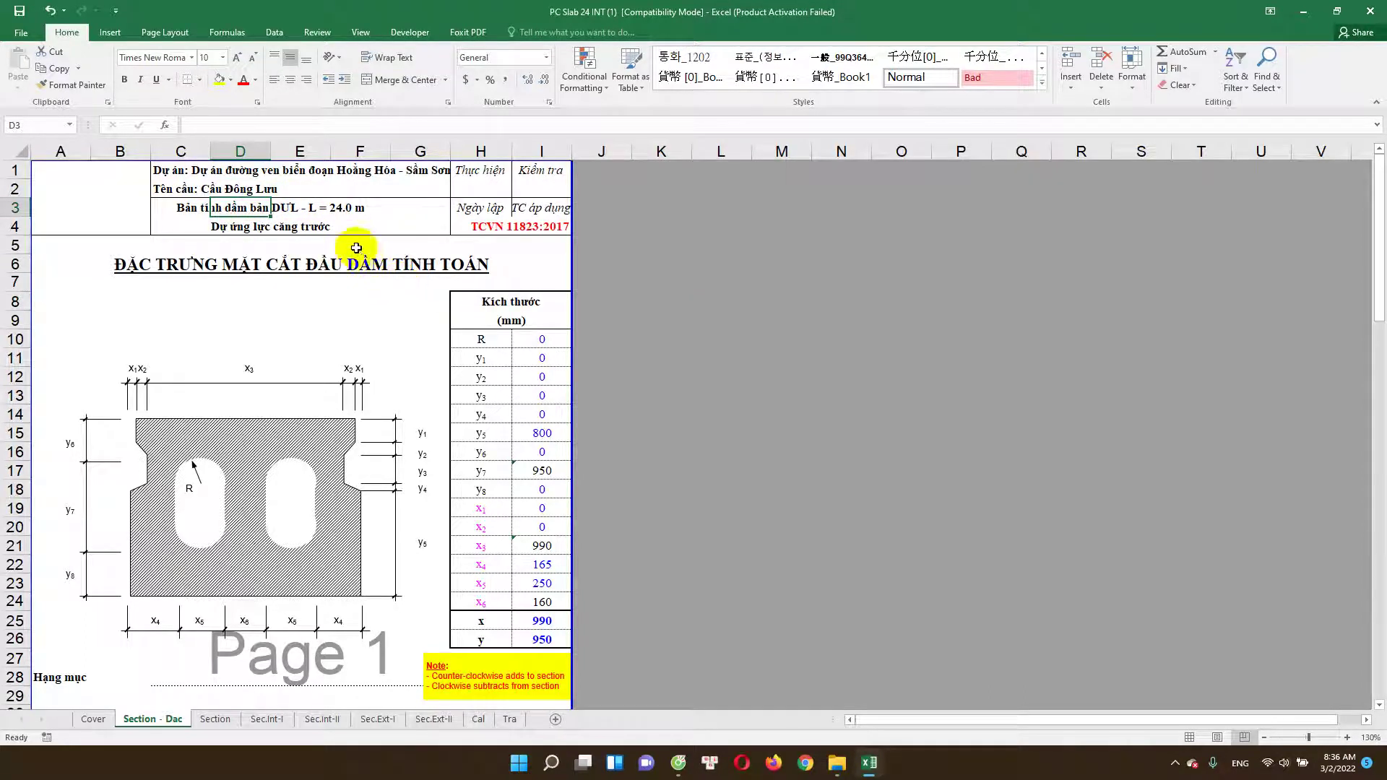
click(307, 228)
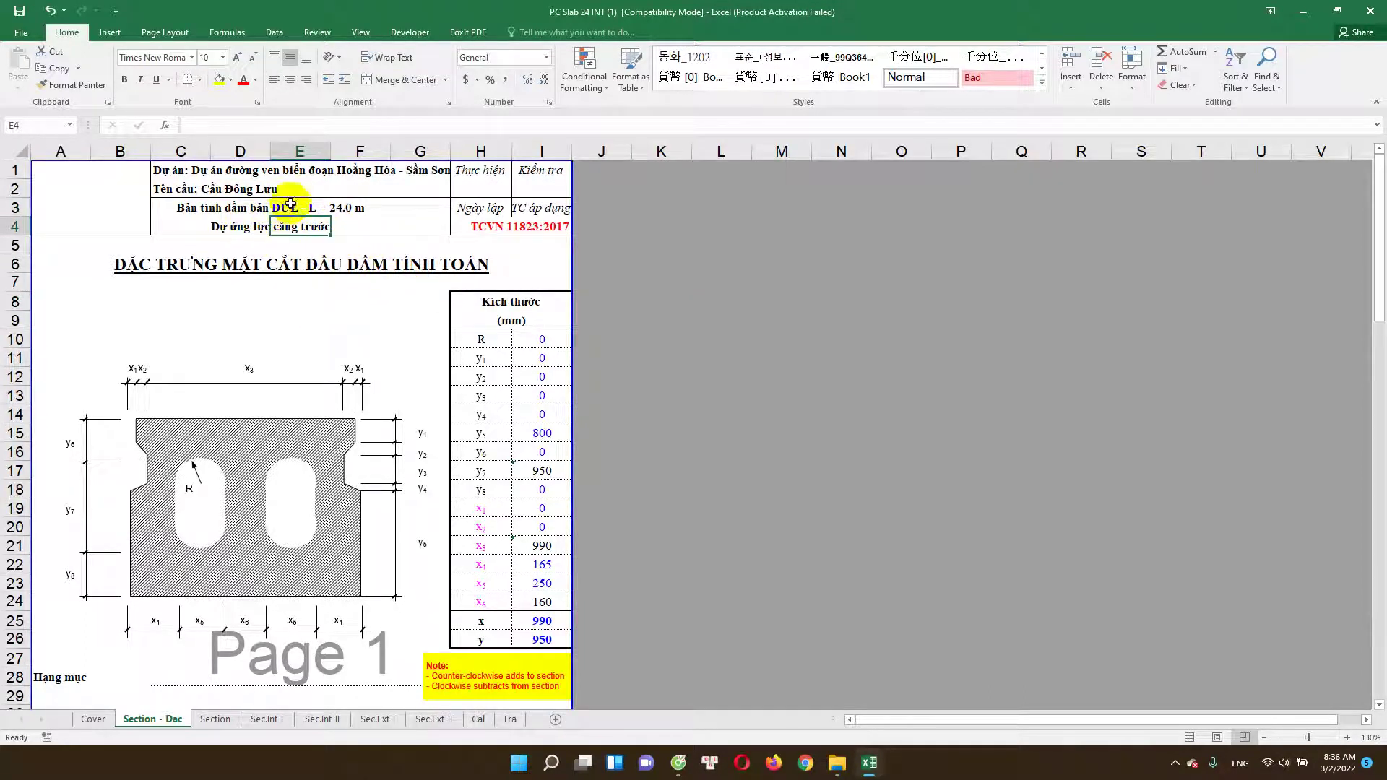
scroll(438, 275, down, 1)
scroll(404, 246, up, 1)
click(365, 208)
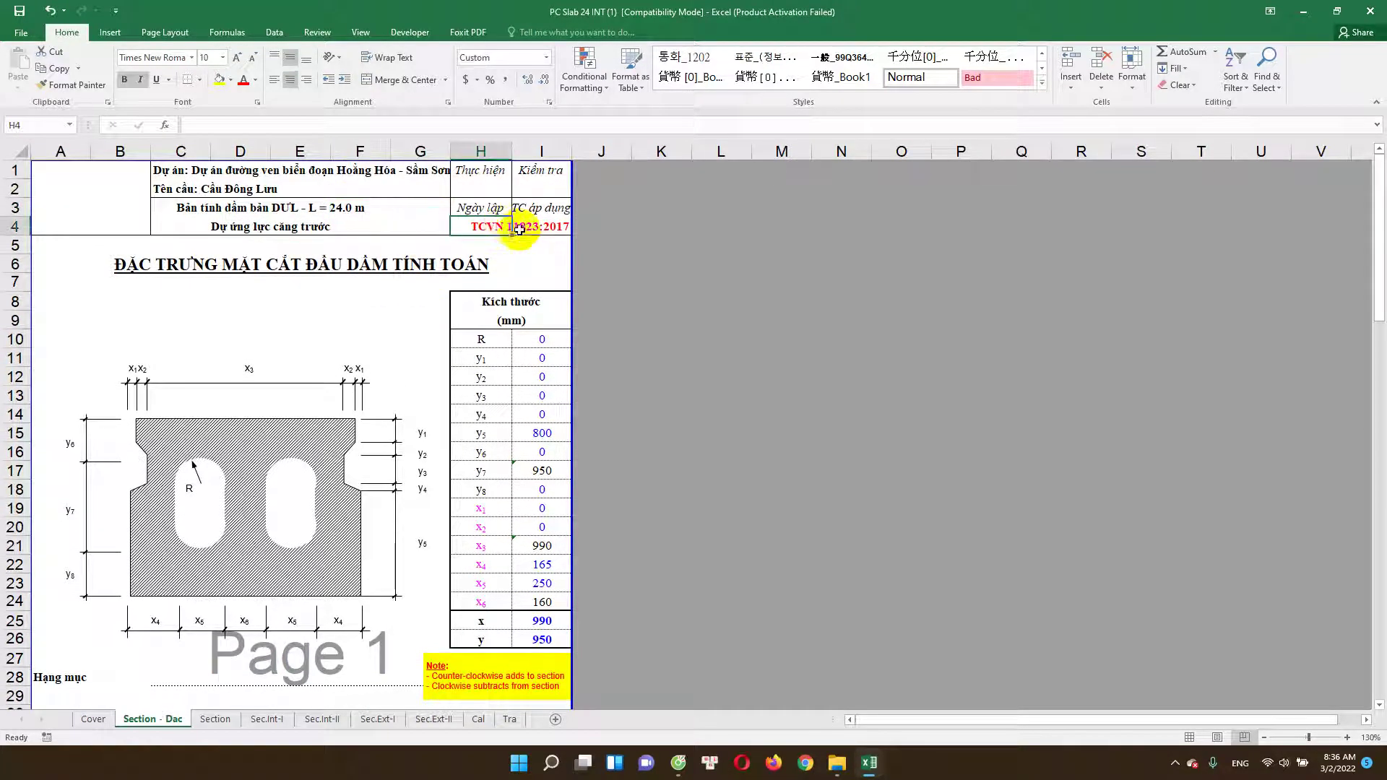
click(299, 227)
click(483, 227)
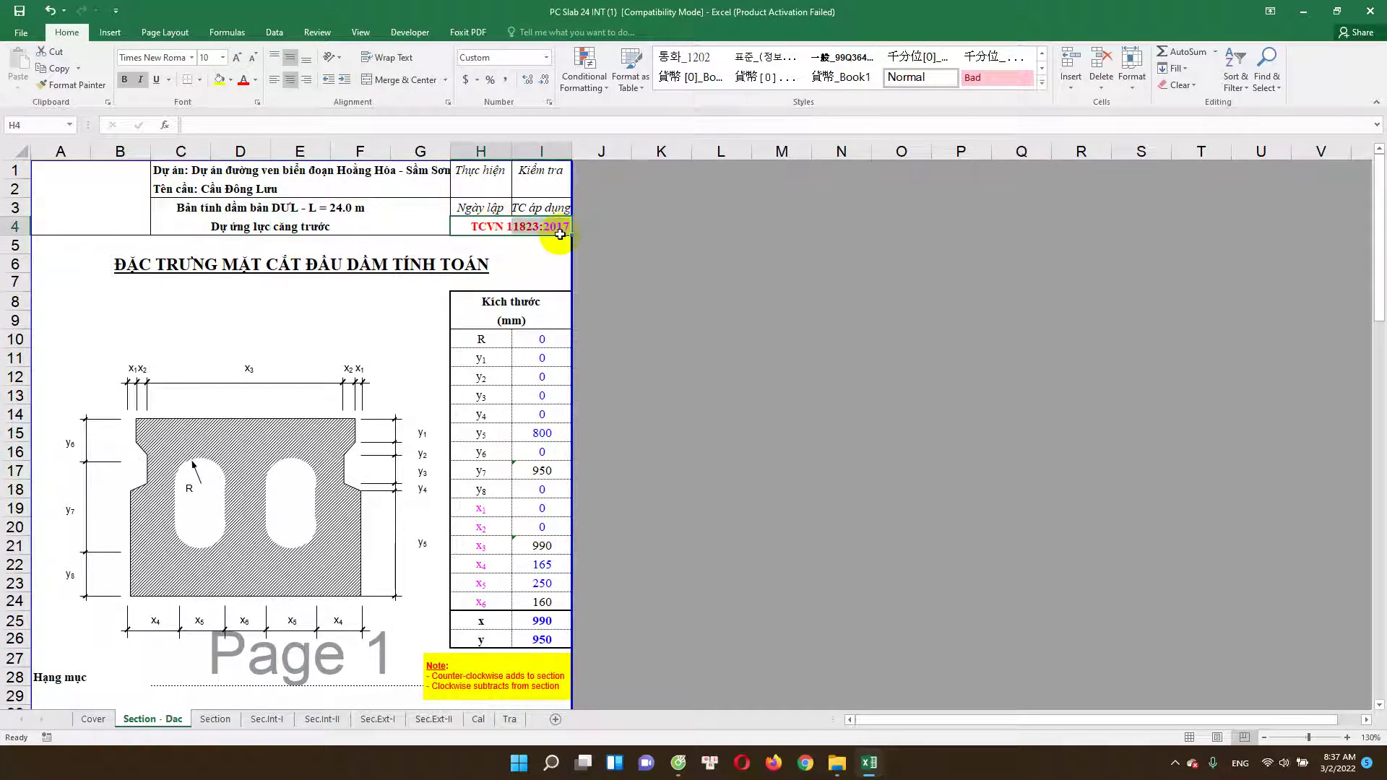
scroll(373, 361, down, 1)
scroll(378, 354, up, 1)
scroll(379, 354, down, 2)
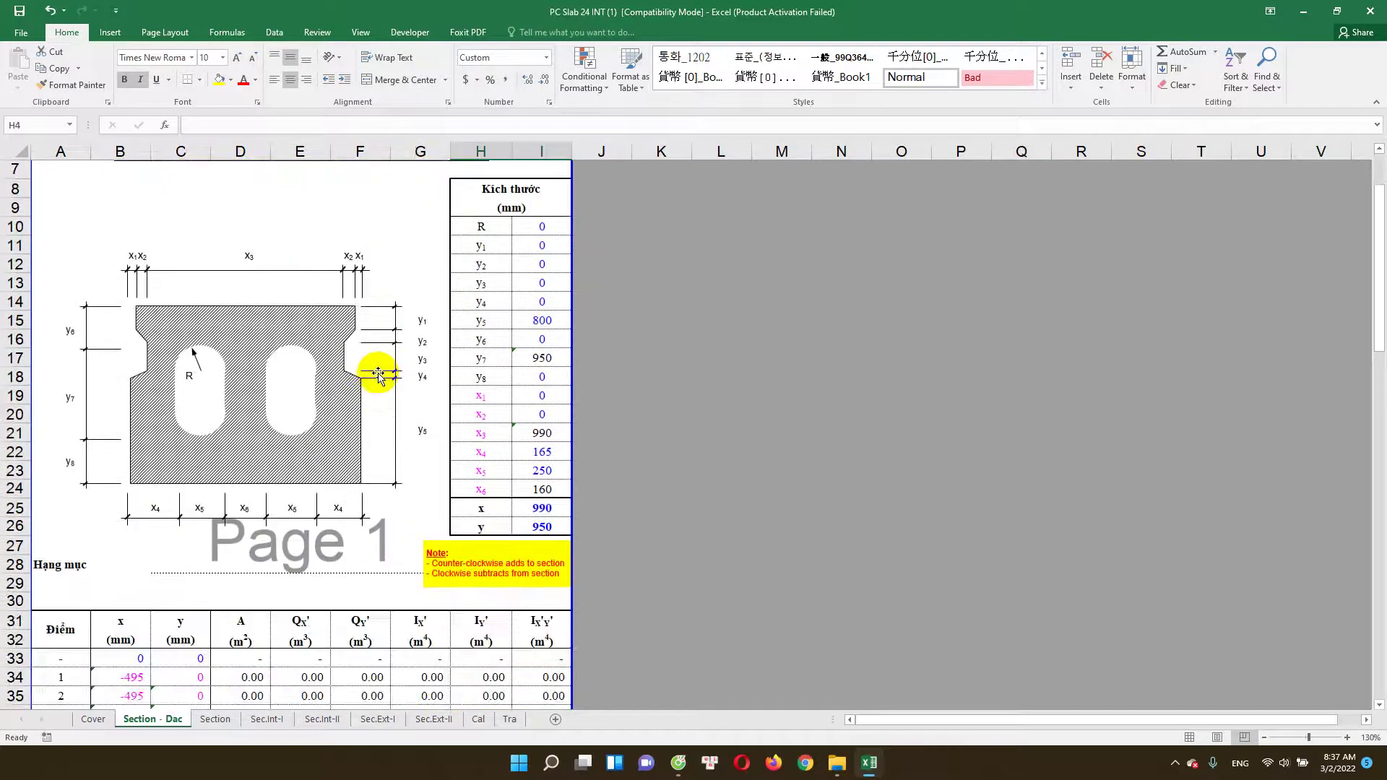
scroll(371, 382, up, 2)
Step: Check the R dimension value in I10 of the section dimension table
click(527, 355)
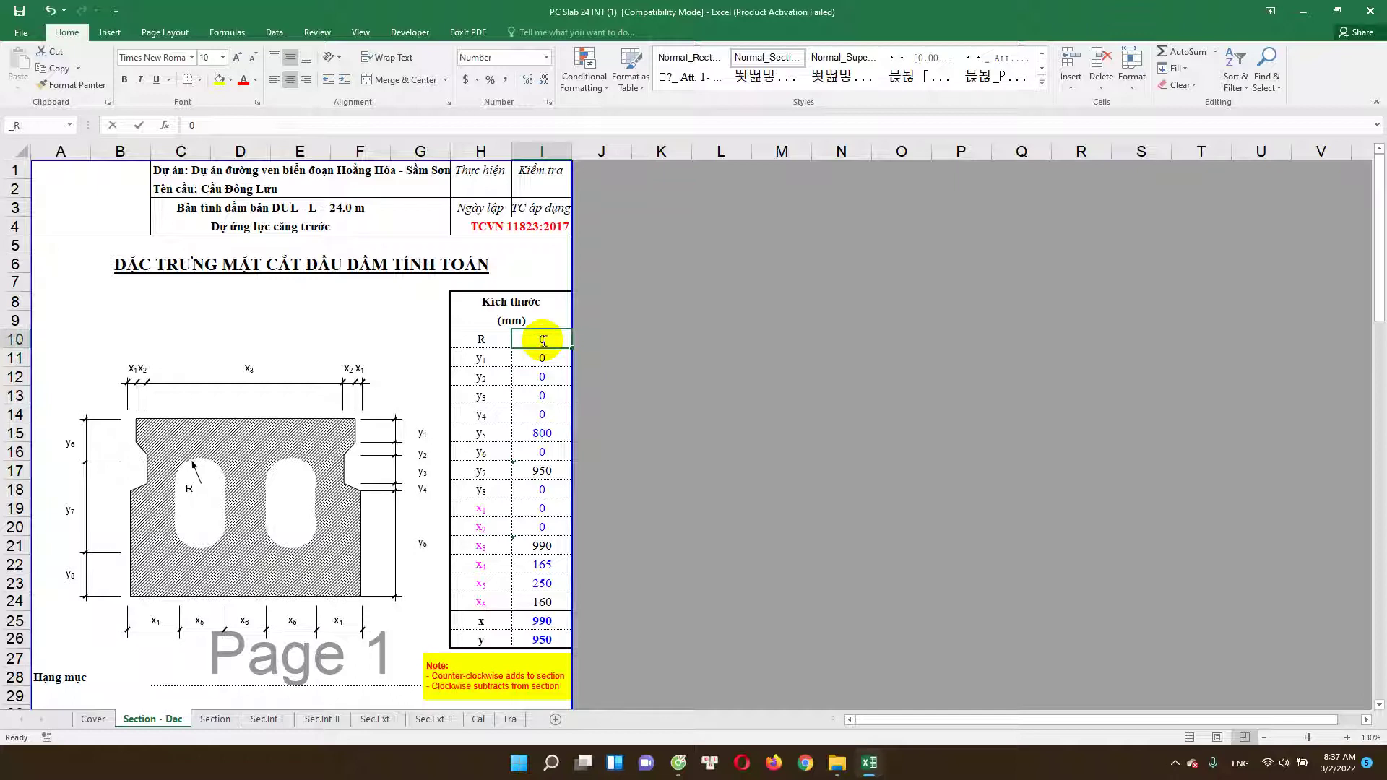
scroll(289, 456, down, 1)
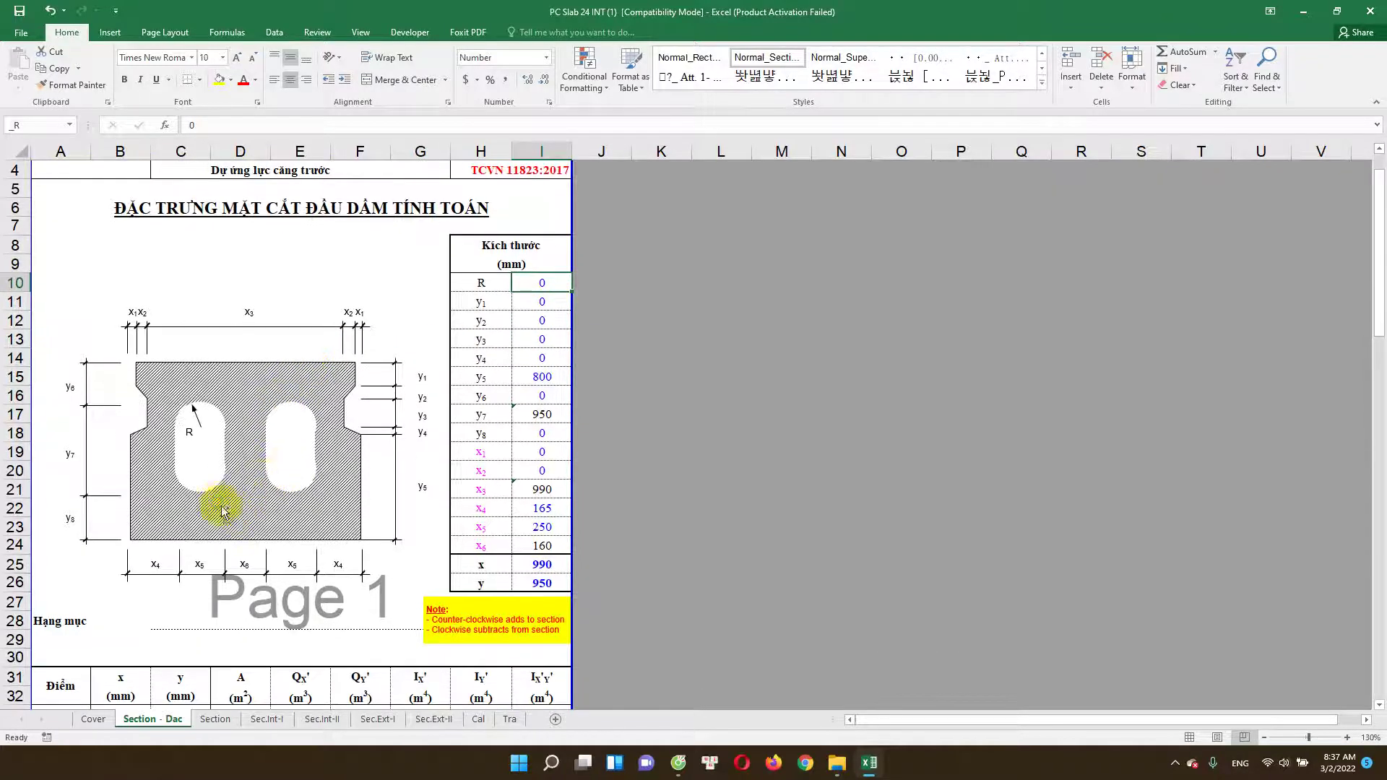
ctrl+scroll(218, 496, up, 1)
ctrl+scroll(224, 493, up, 1)
ctrl+scroll(224, 492, up, 1)
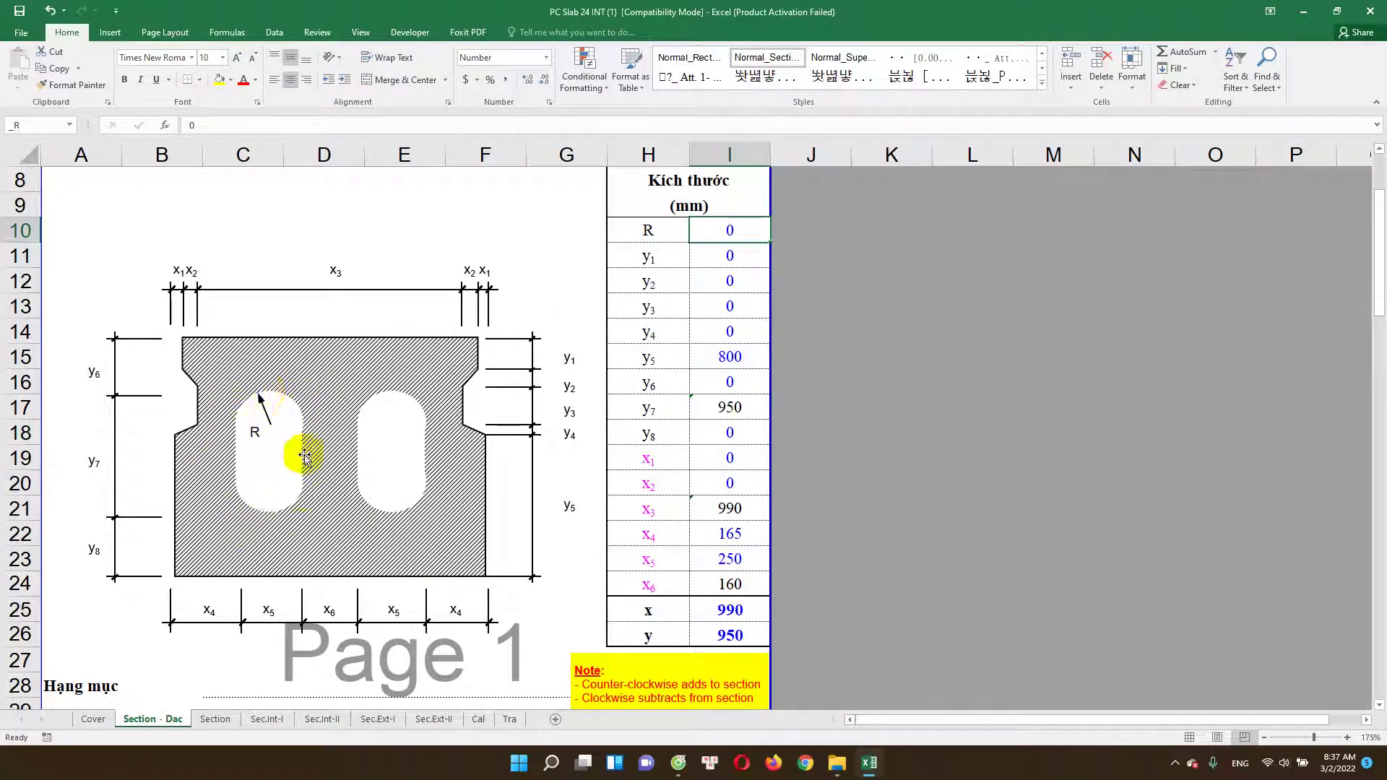
click(722, 257)
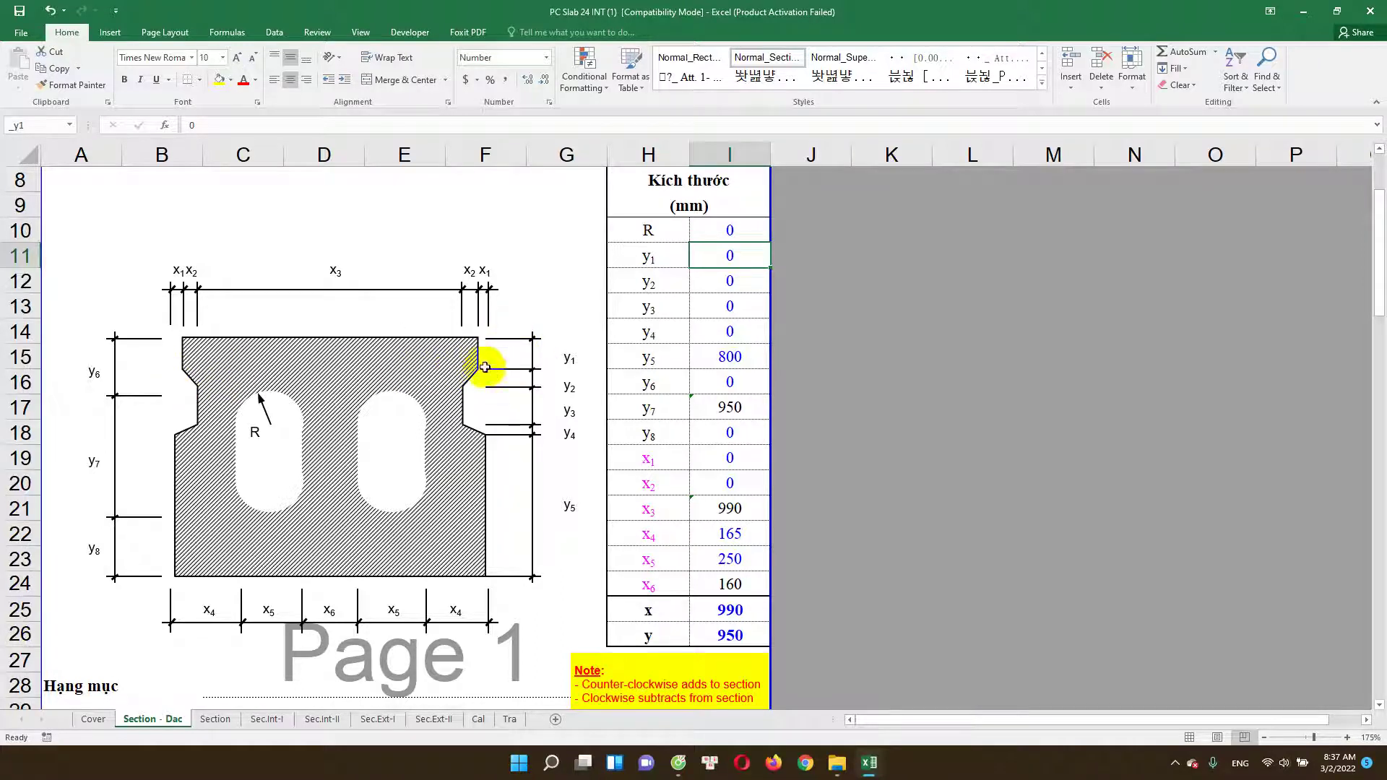
click(721, 284)
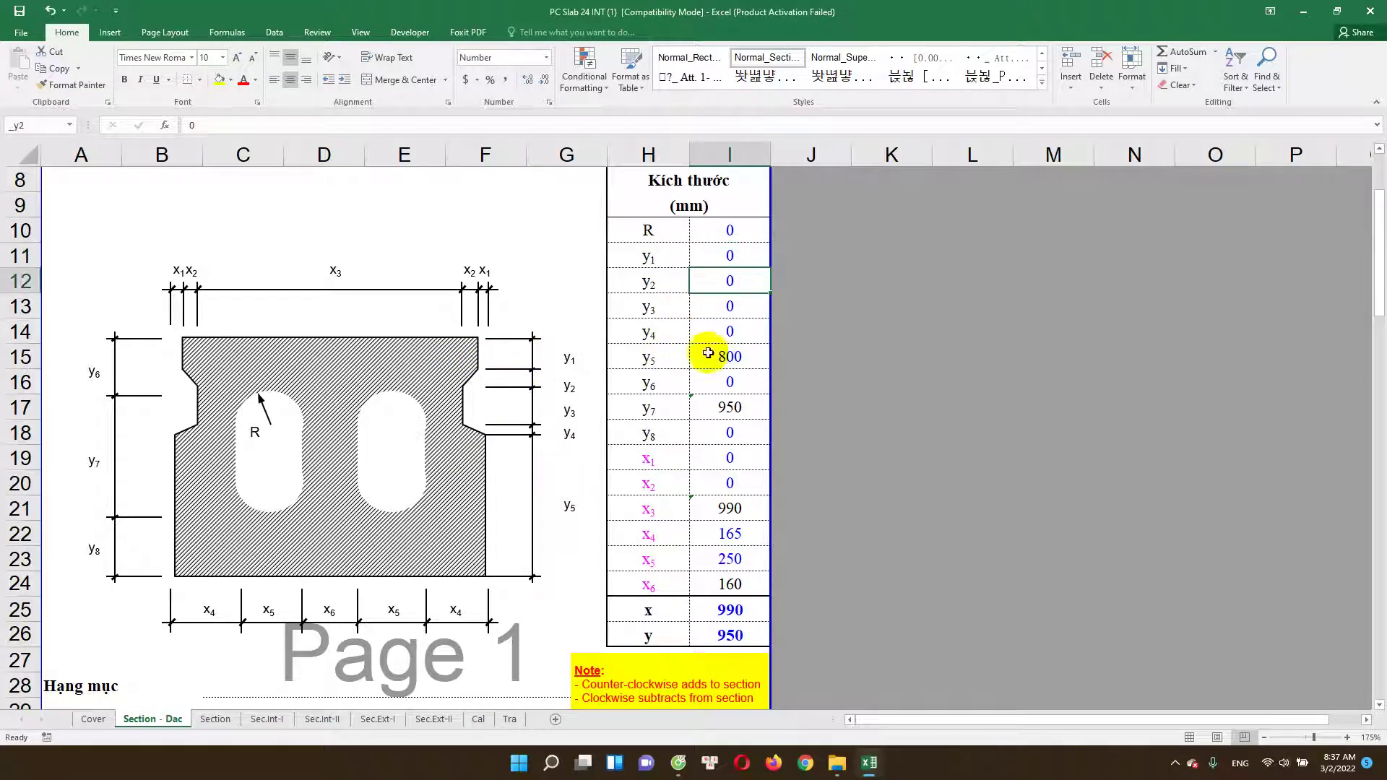
click(743, 307)
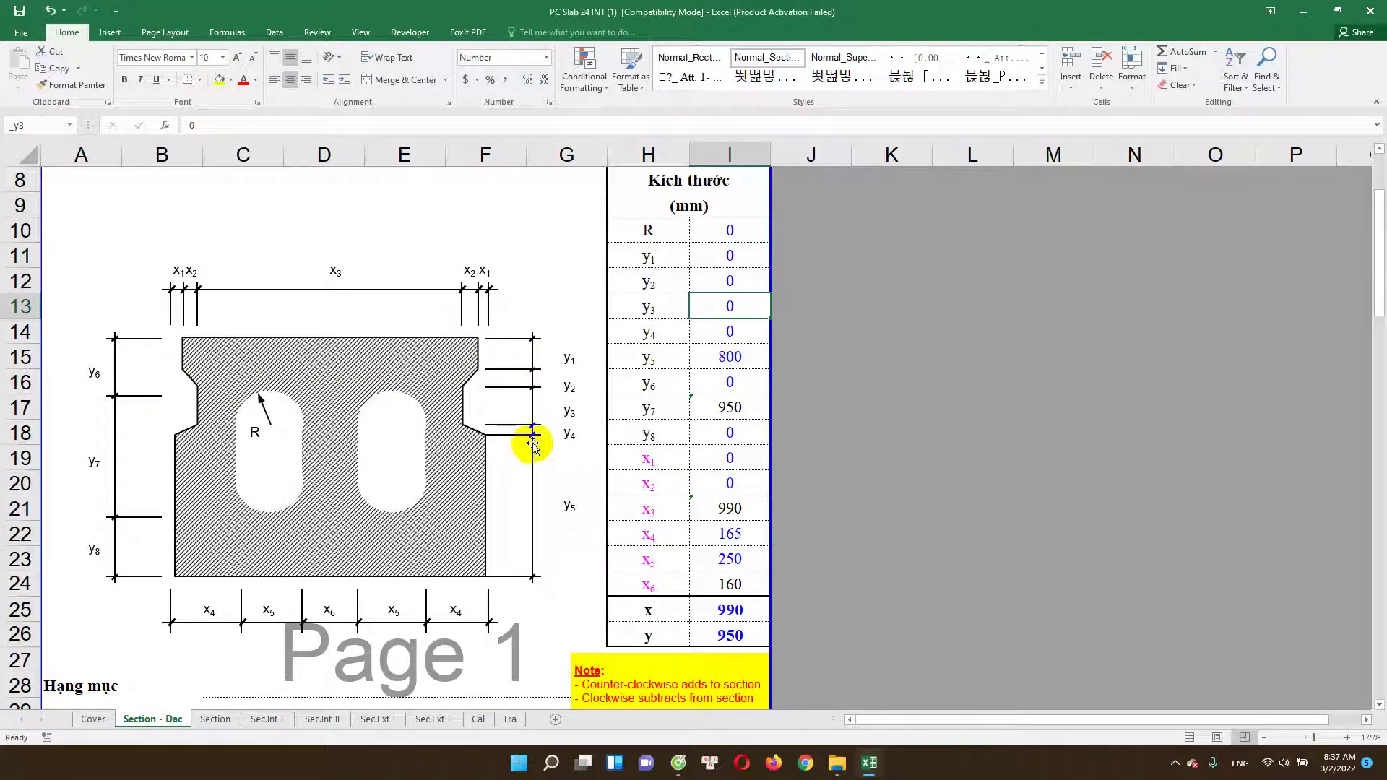
click(729, 335)
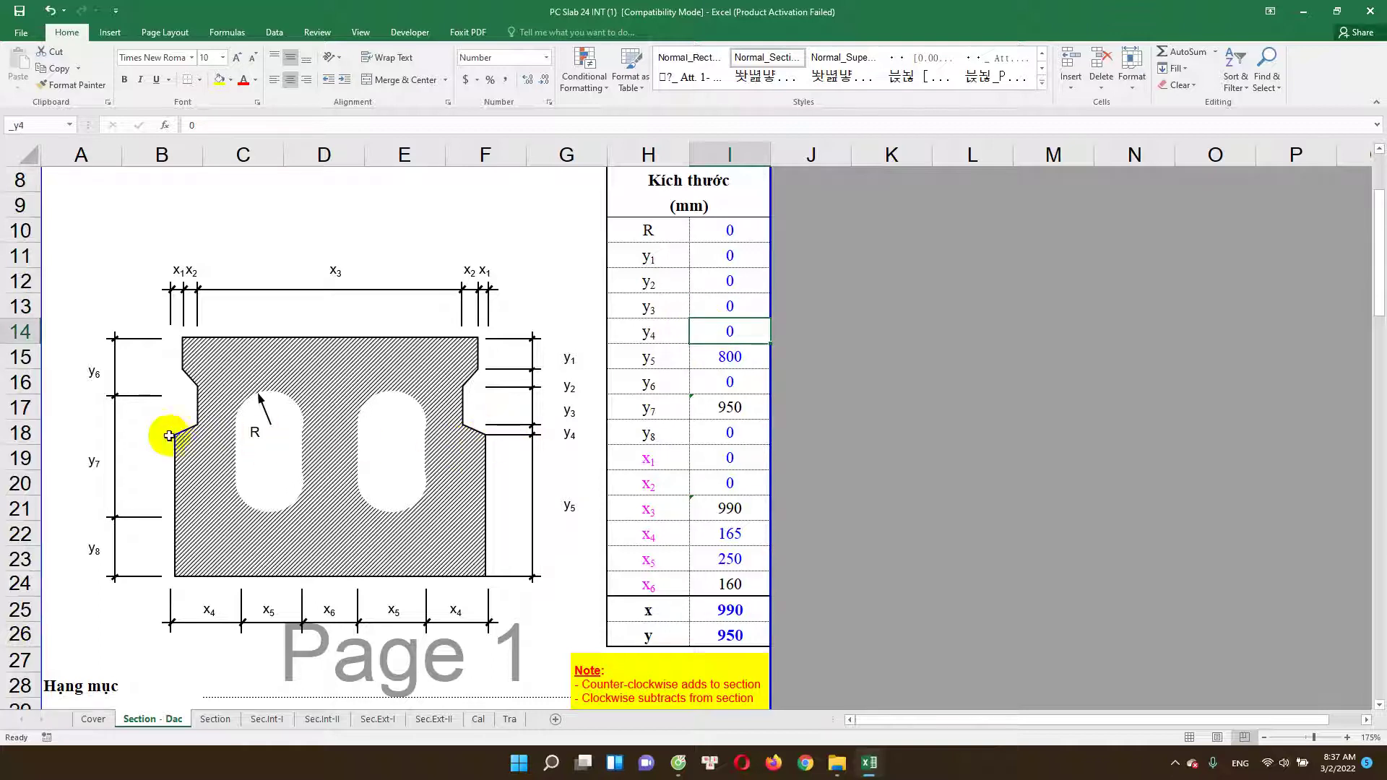
scroll(515, 456, up, 3)
scroll(519, 462, down, 2)
scroll(524, 469, down, 2)
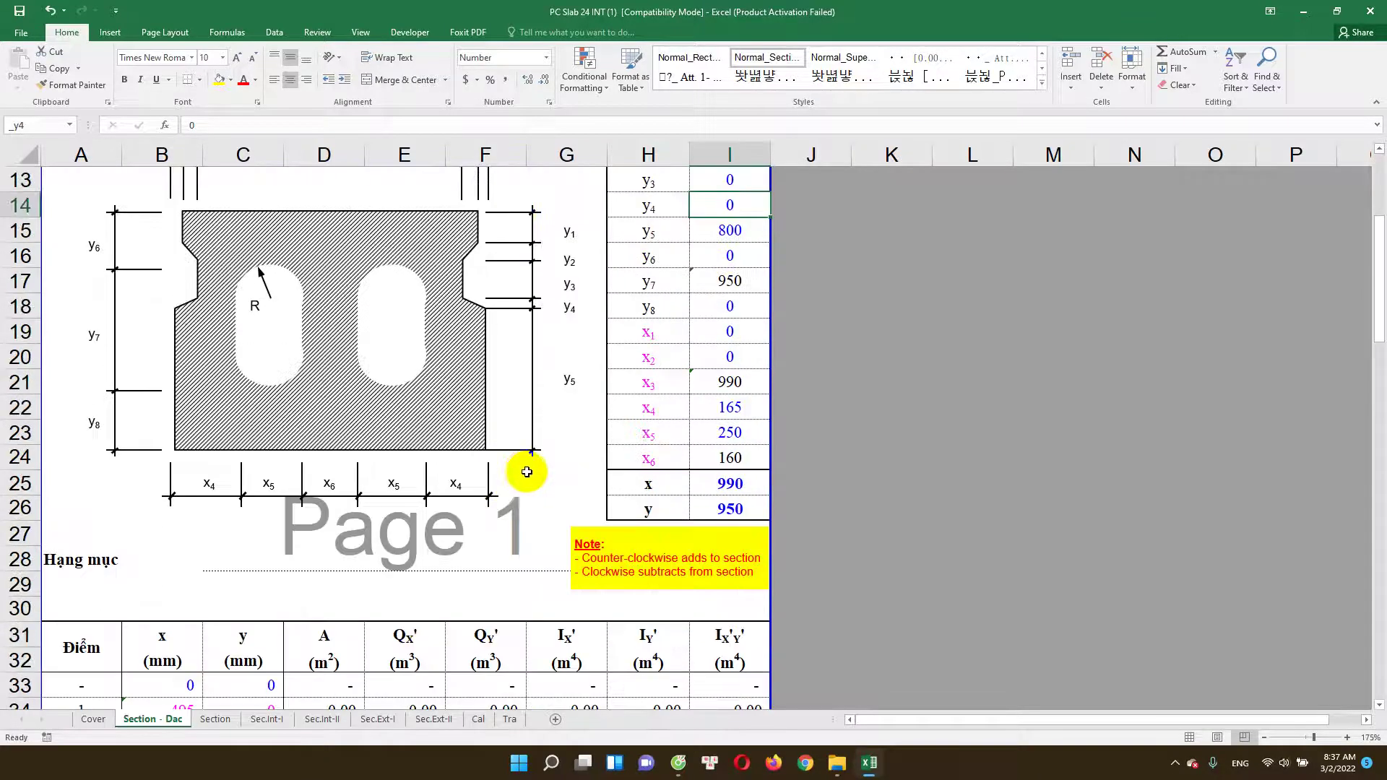
scroll(528, 472, up, 1)
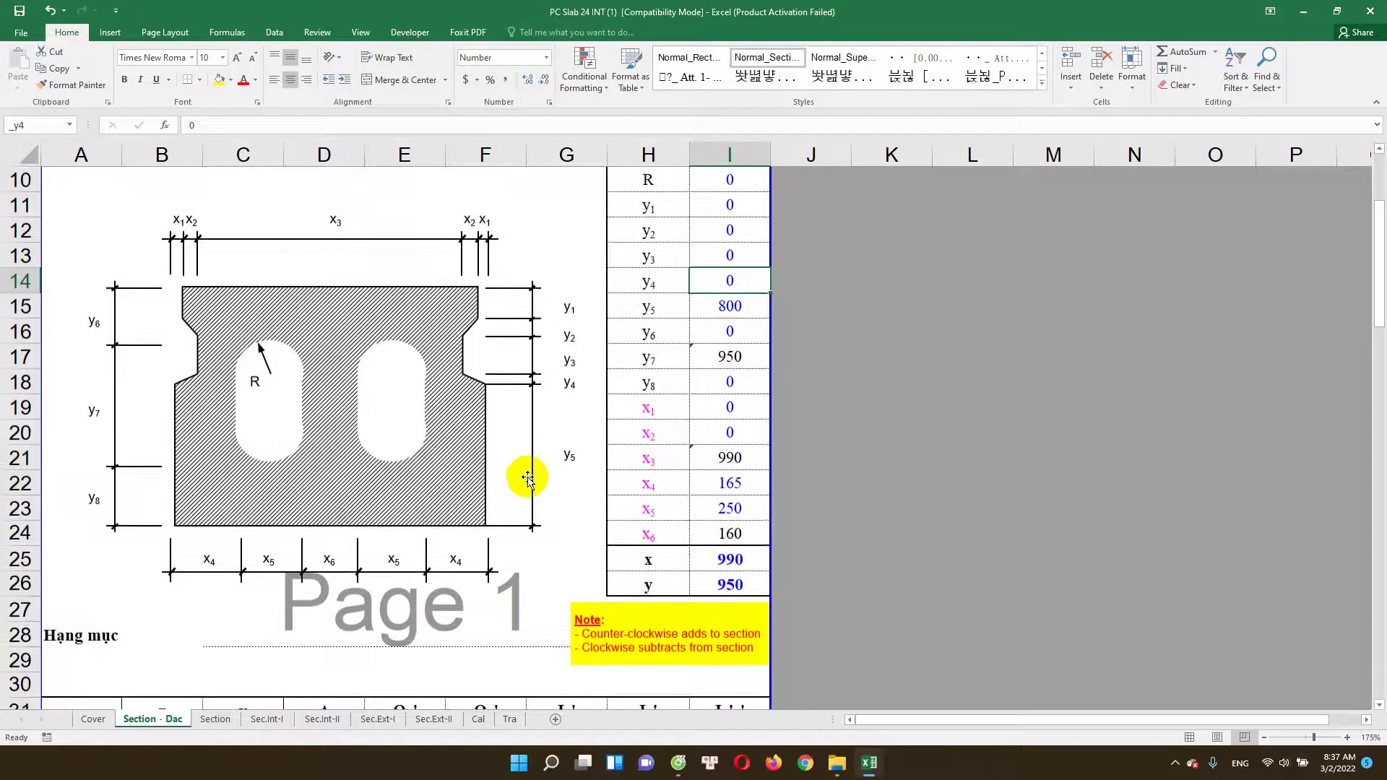
scroll(527, 477, up, 1)
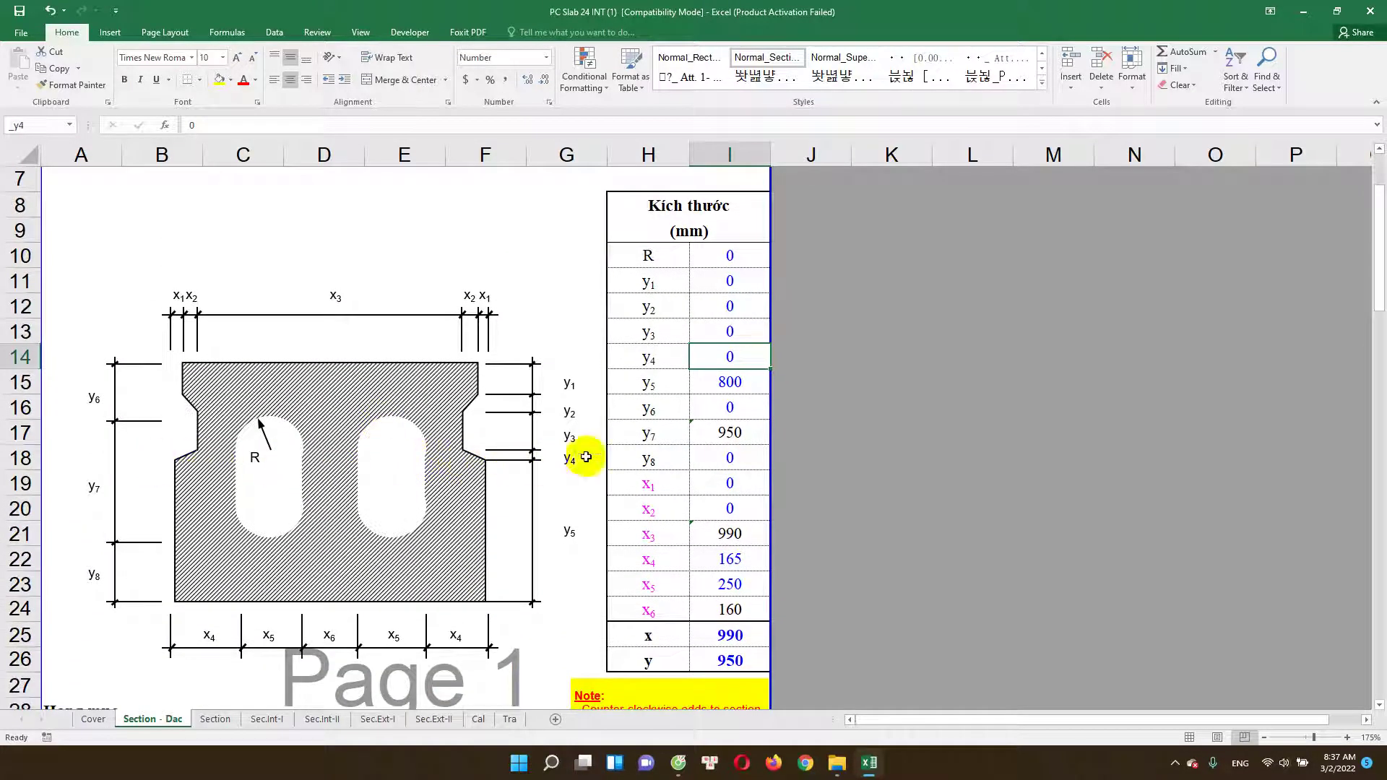
click(734, 382)
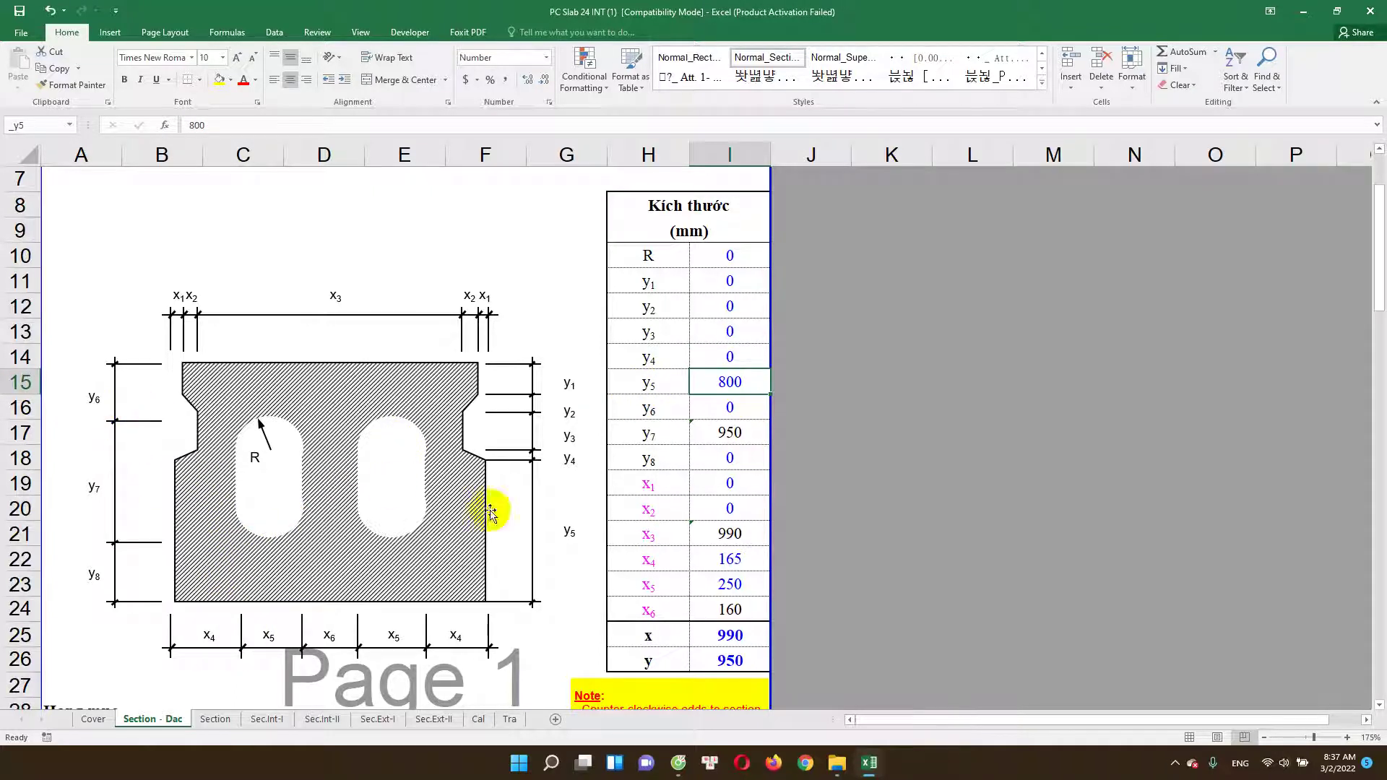
click(717, 409)
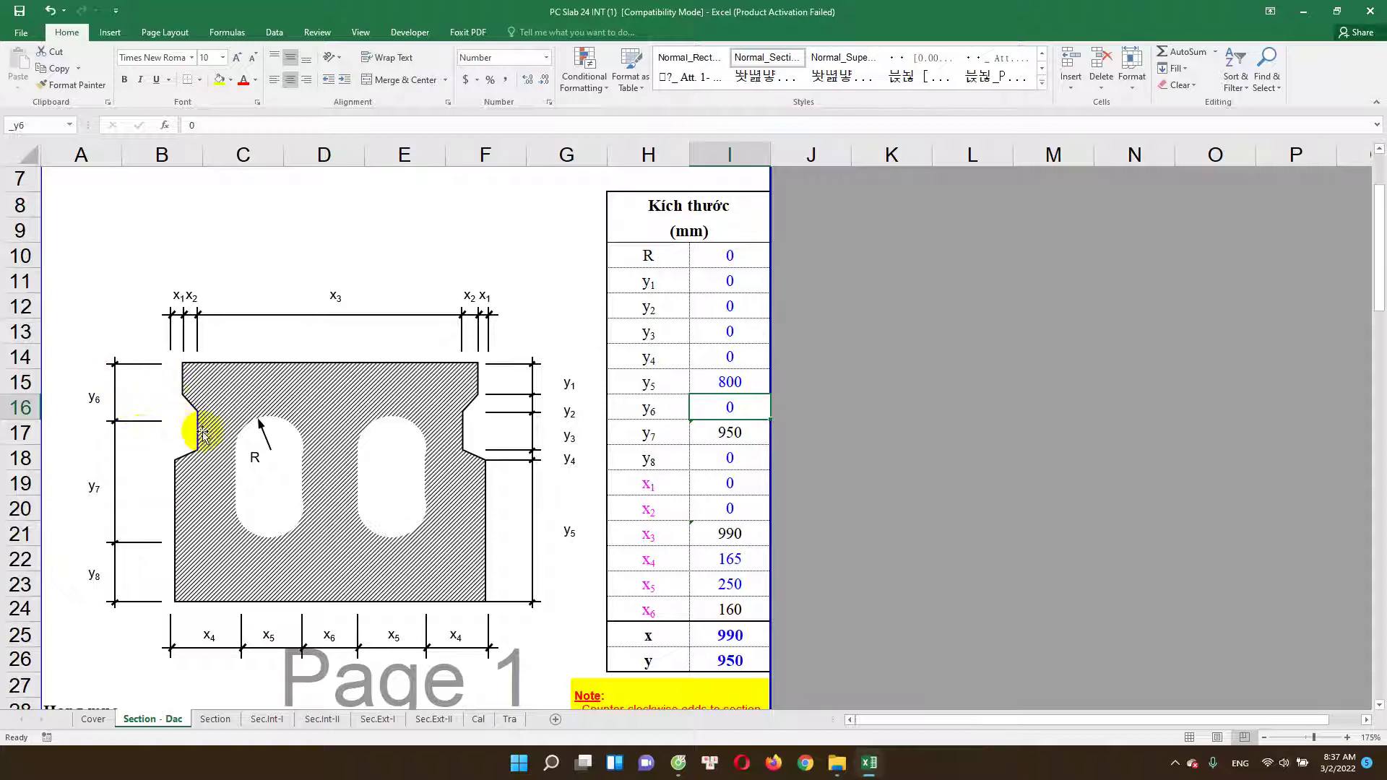
click(726, 435)
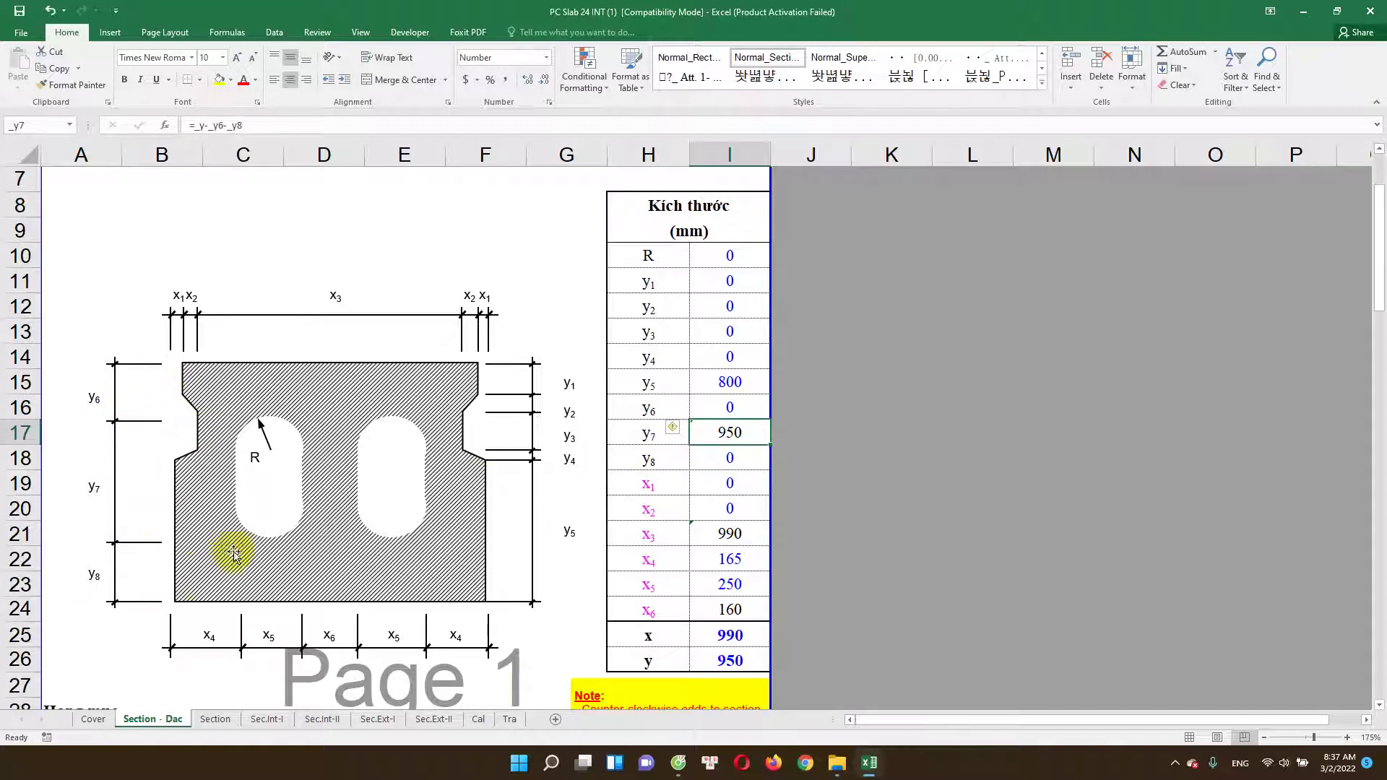
Step: Inspect the y7 and y8 formulas and dimensions x1 to x6 (x4 165, x5 250, x6 160)
double_click(730, 432)
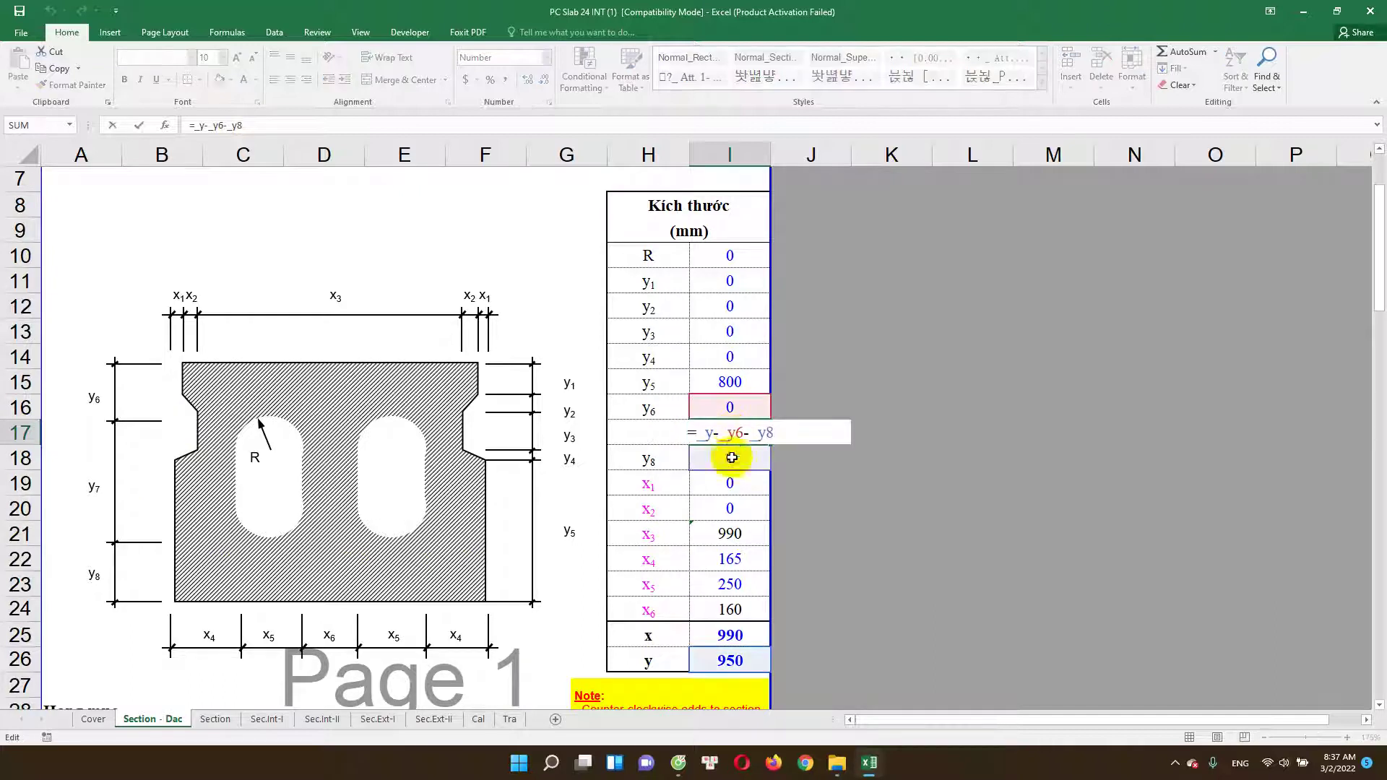
click(733, 463)
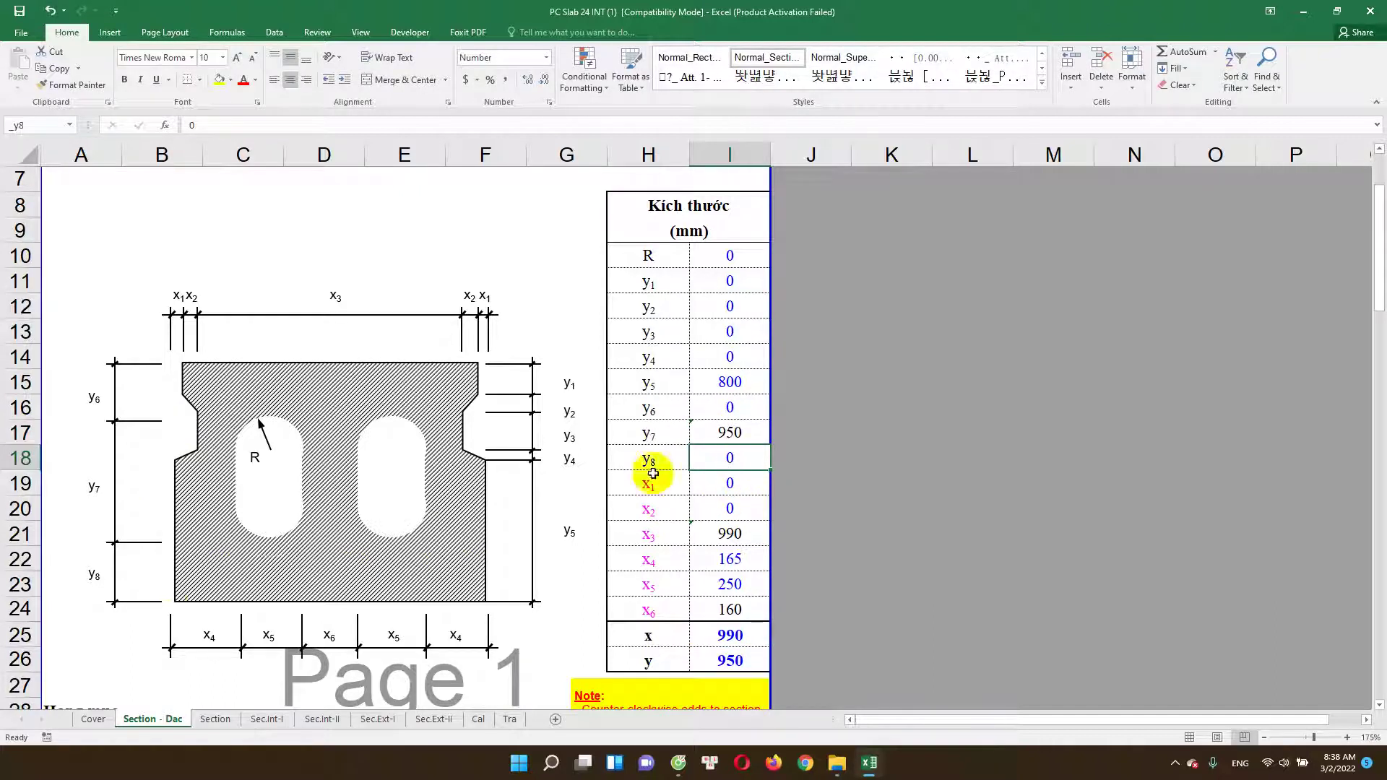
scroll(144, 587, down, 1)
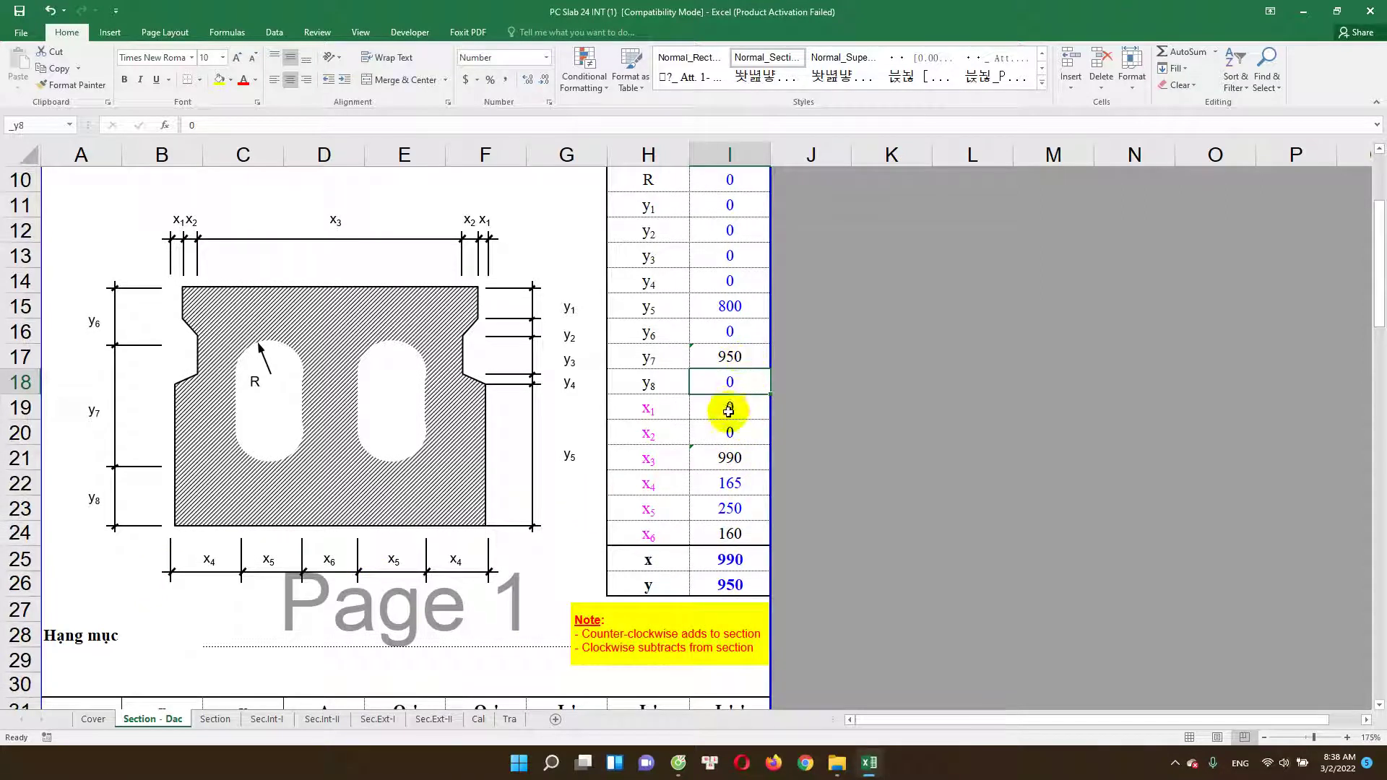
click(729, 409)
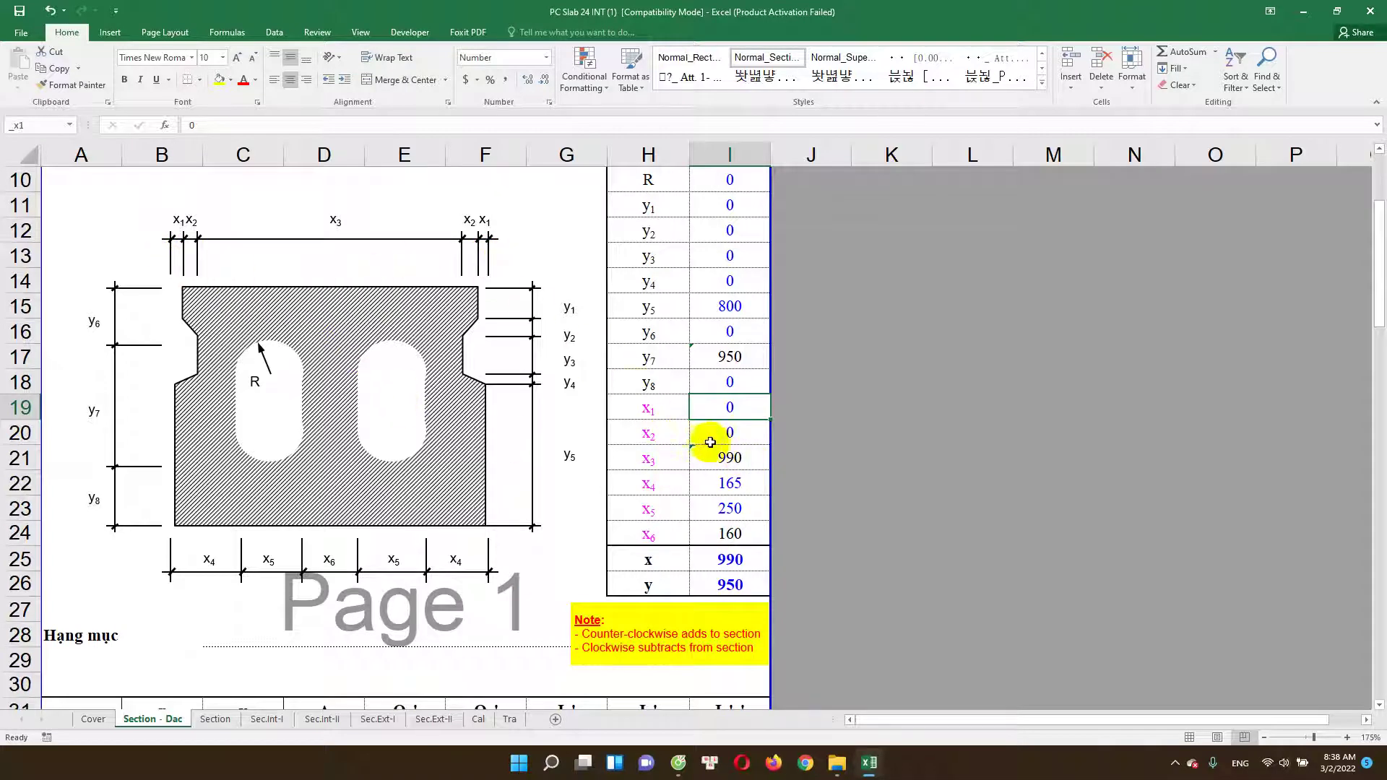
click(727, 455)
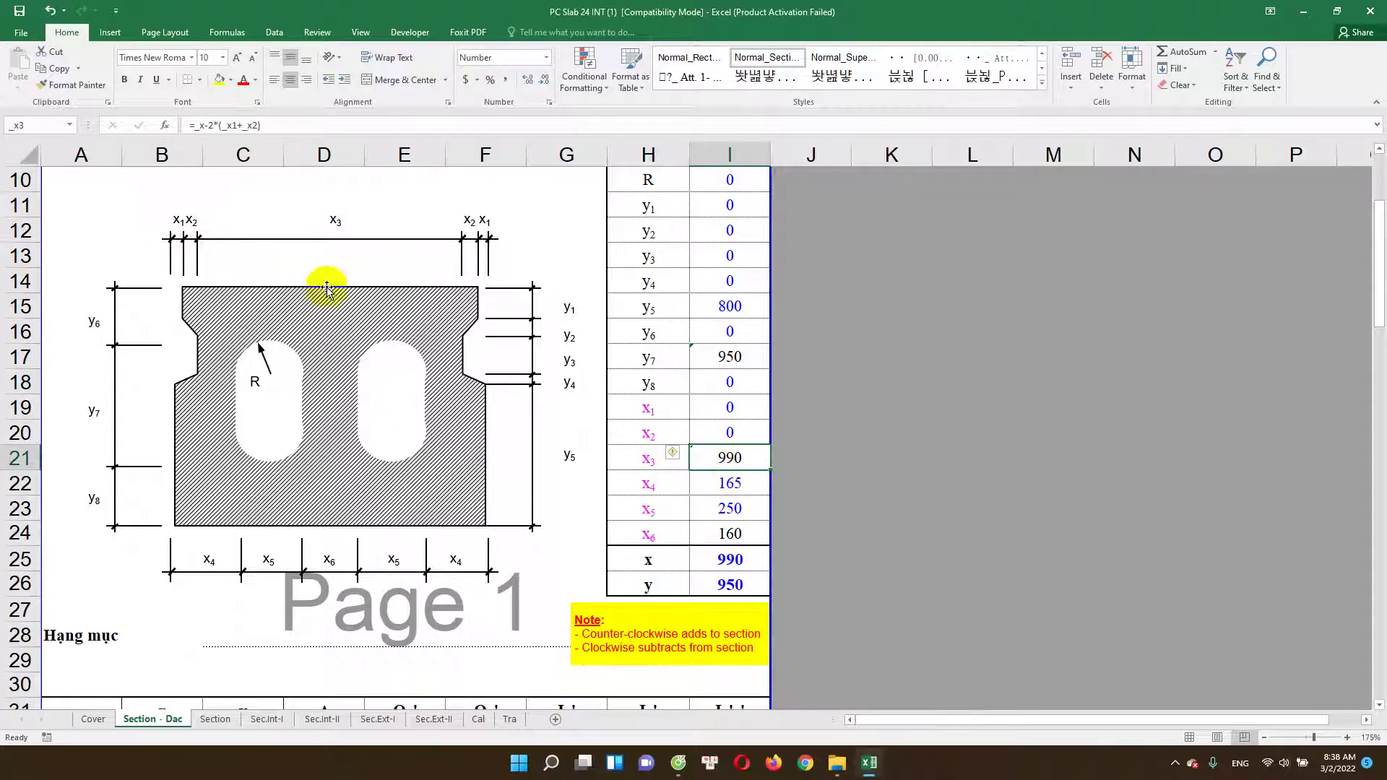
click(747, 488)
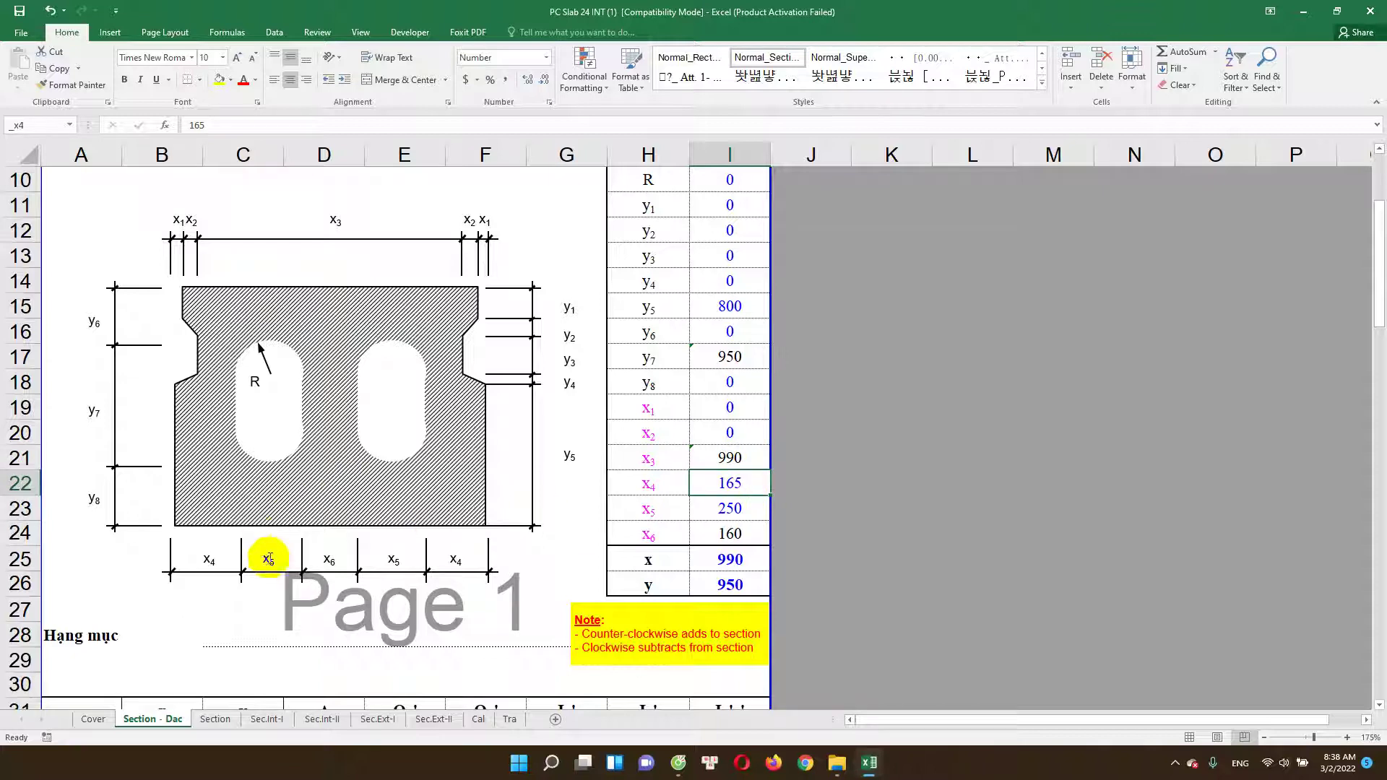
click(729, 508)
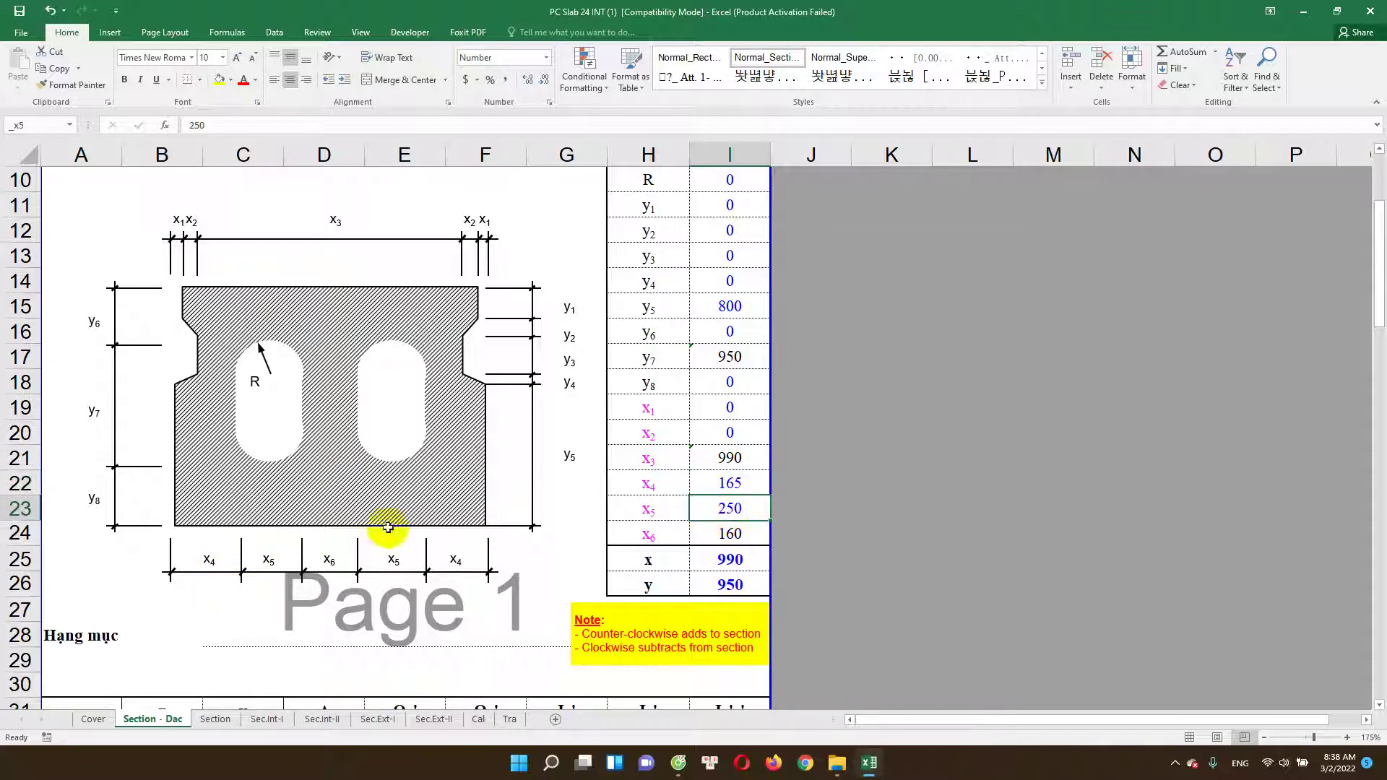
click(739, 537)
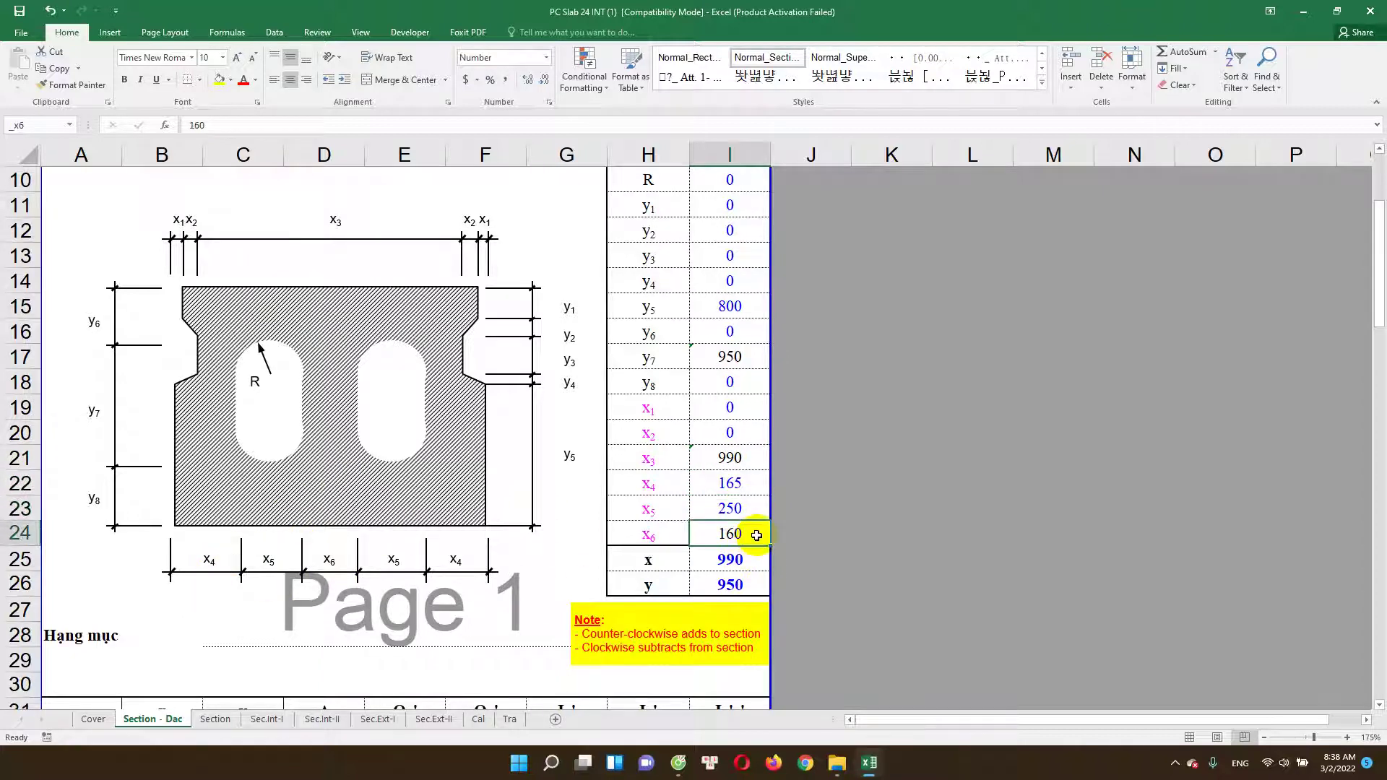
Step: Give the x6 value 160 a blue font colour chosen from More Colors
click(734, 533)
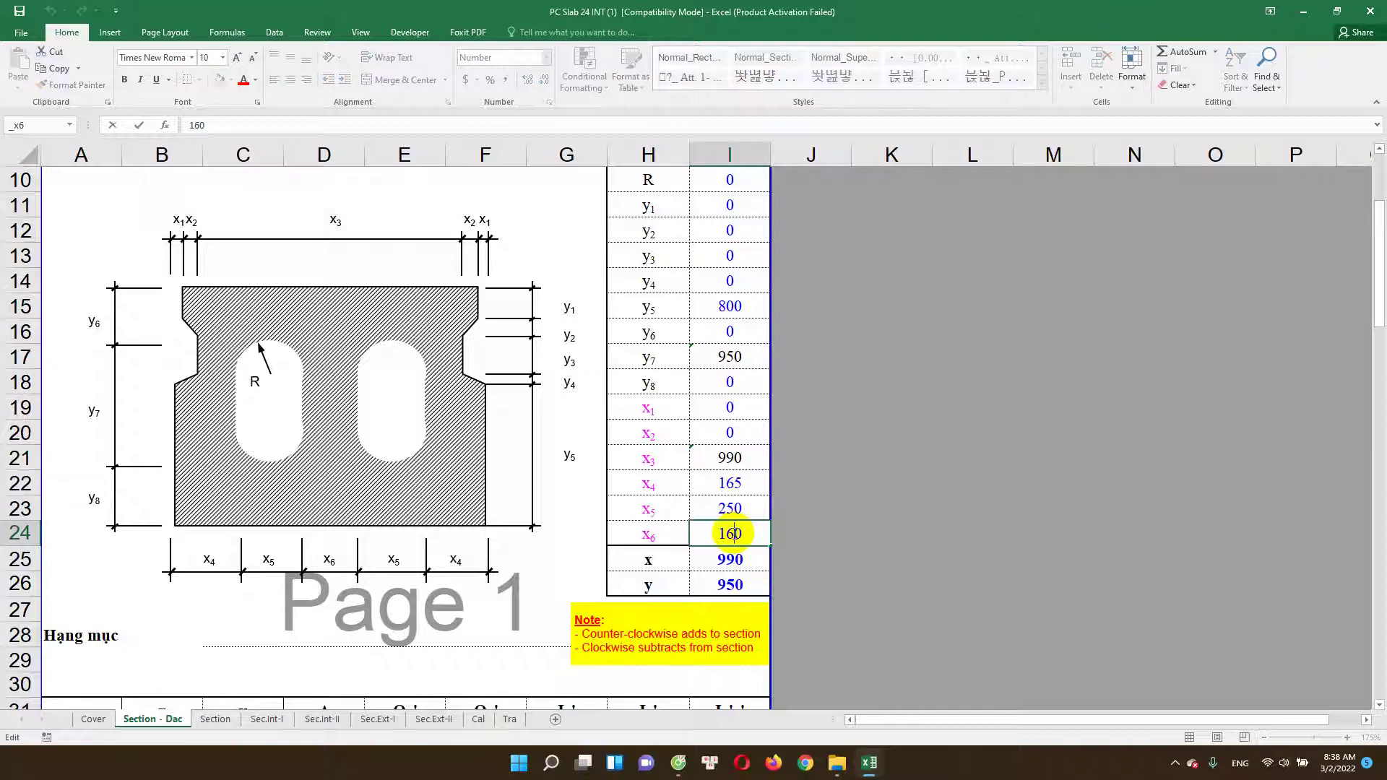
key(Escape)
double_click(734, 533)
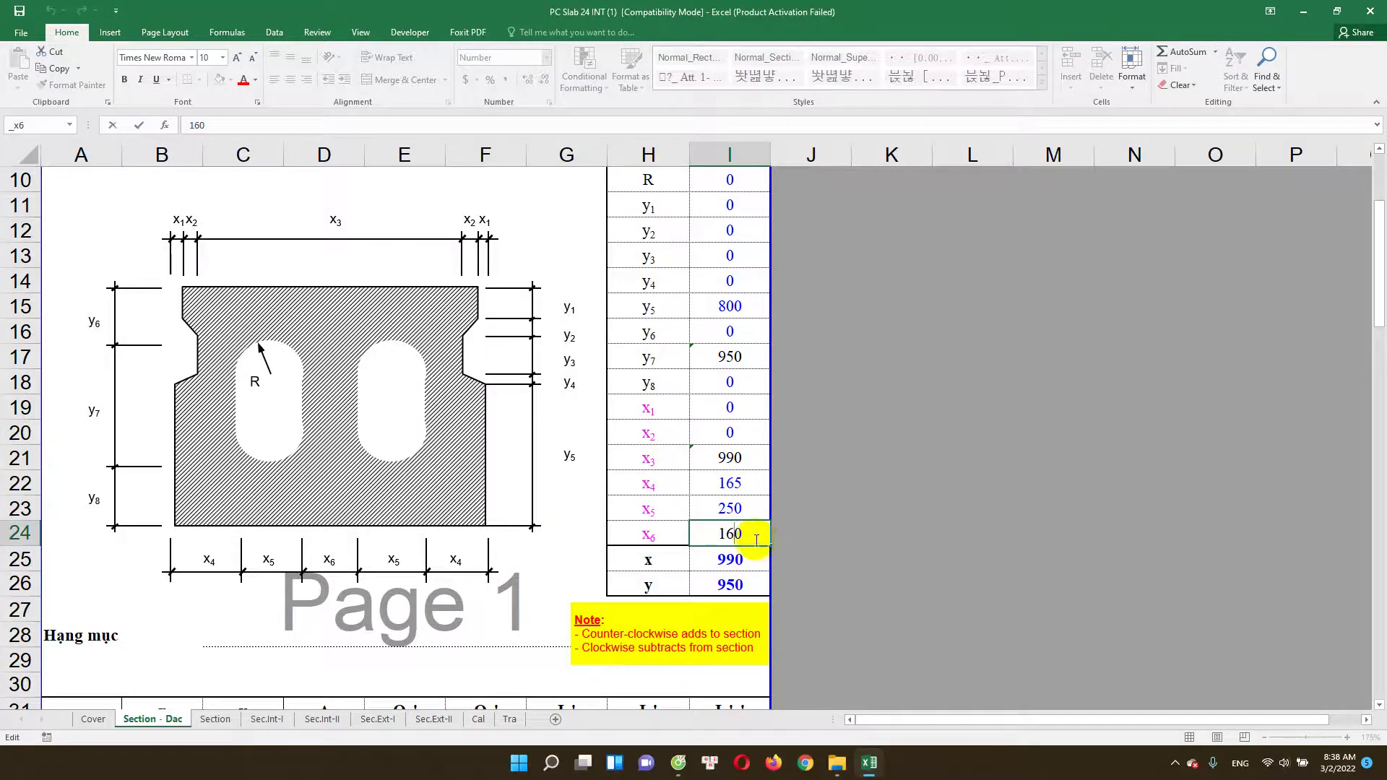
key(Escape)
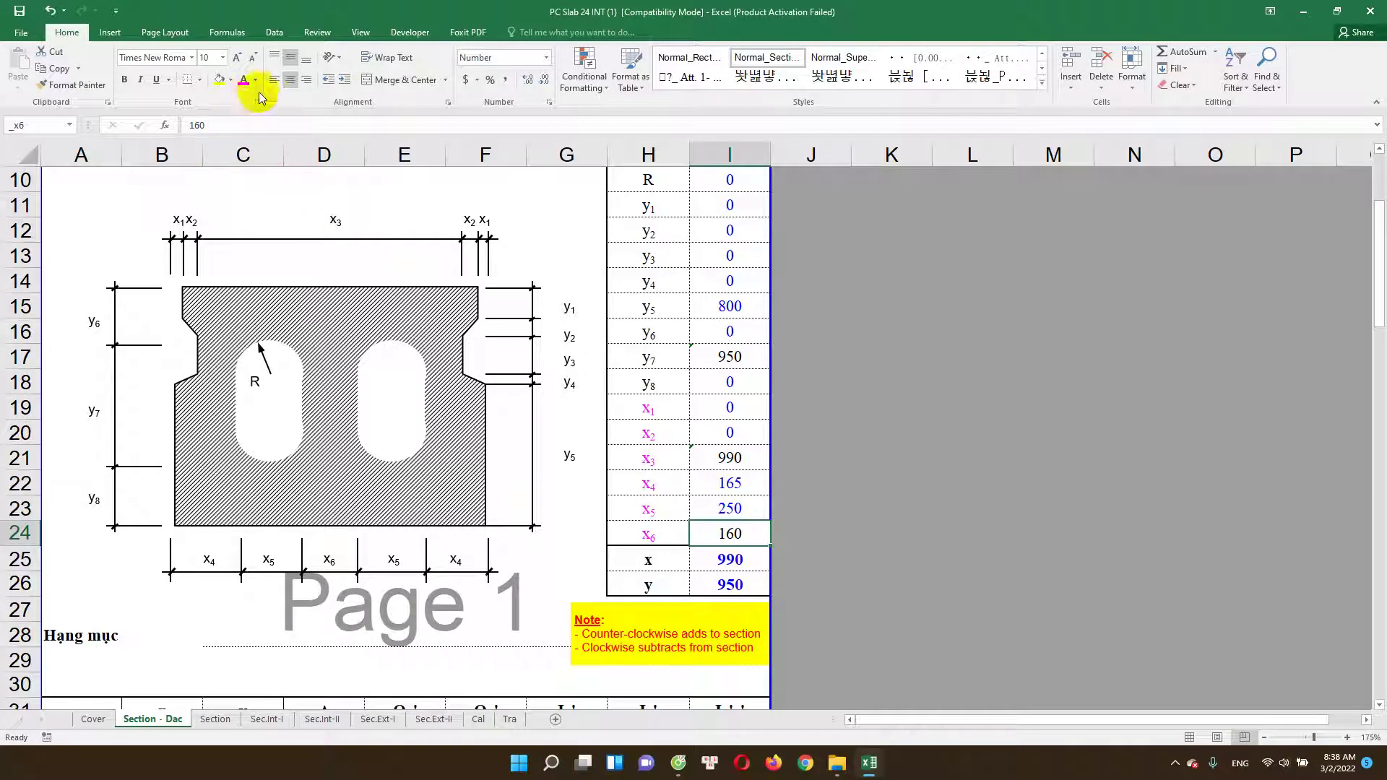
click(258, 82)
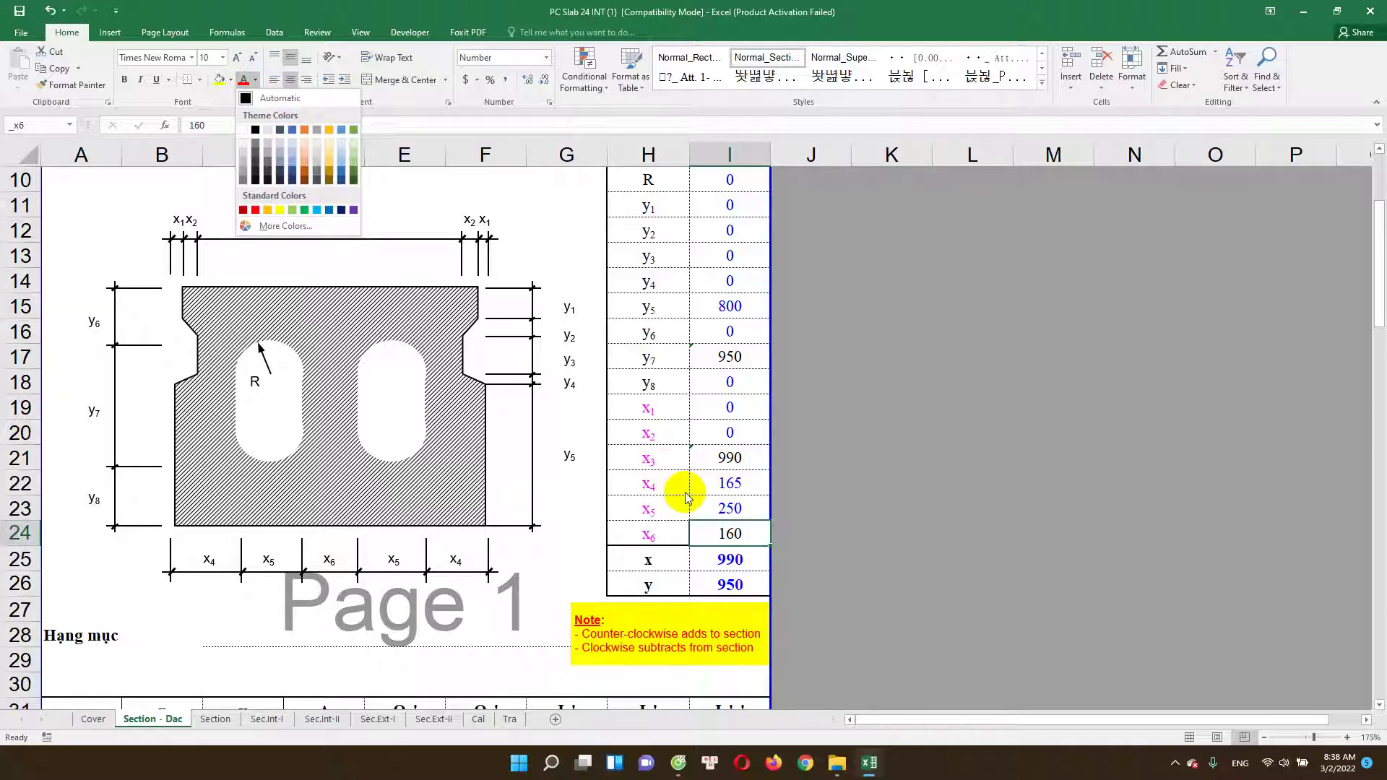
click(287, 233)
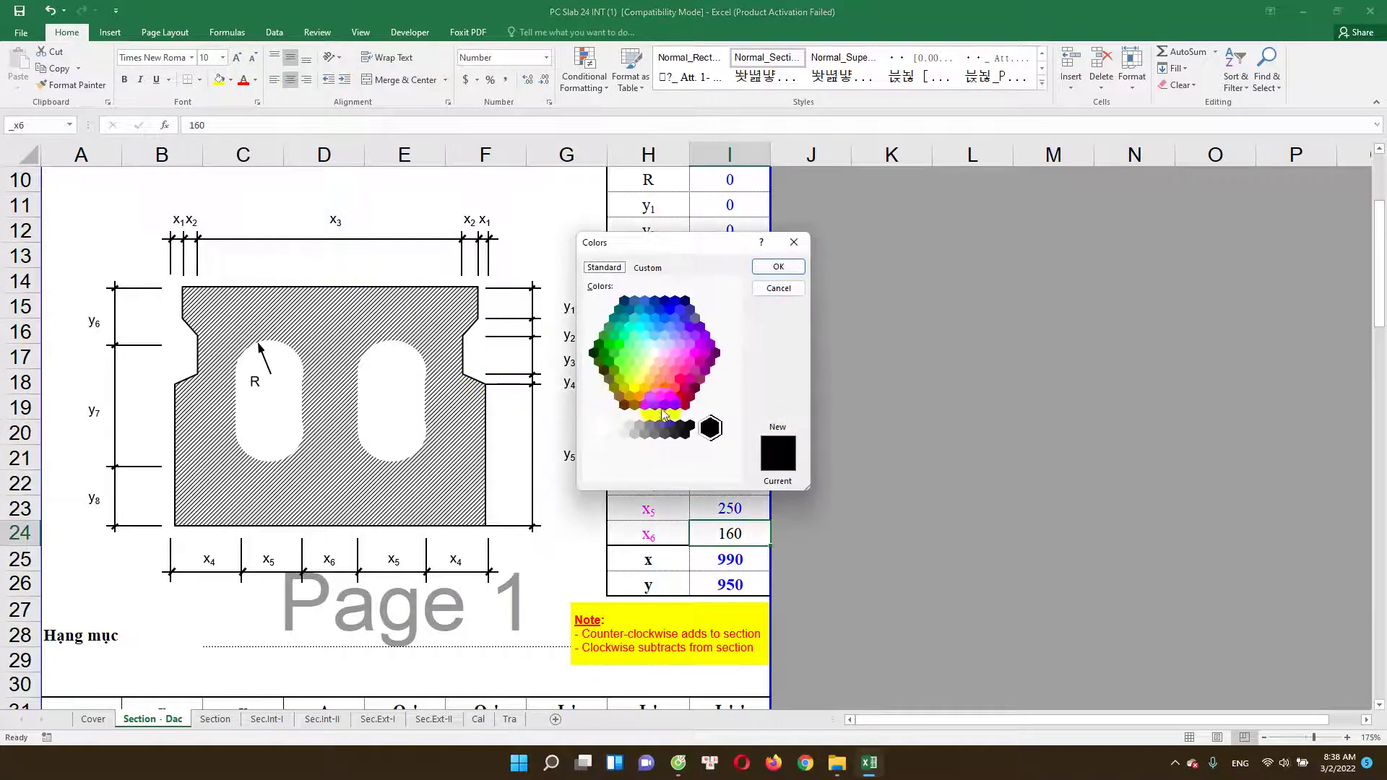
click(778, 266)
key(Right)
Step: Check the overall x and y totals, 990 and 950, leaving them unchanged
click(742, 537)
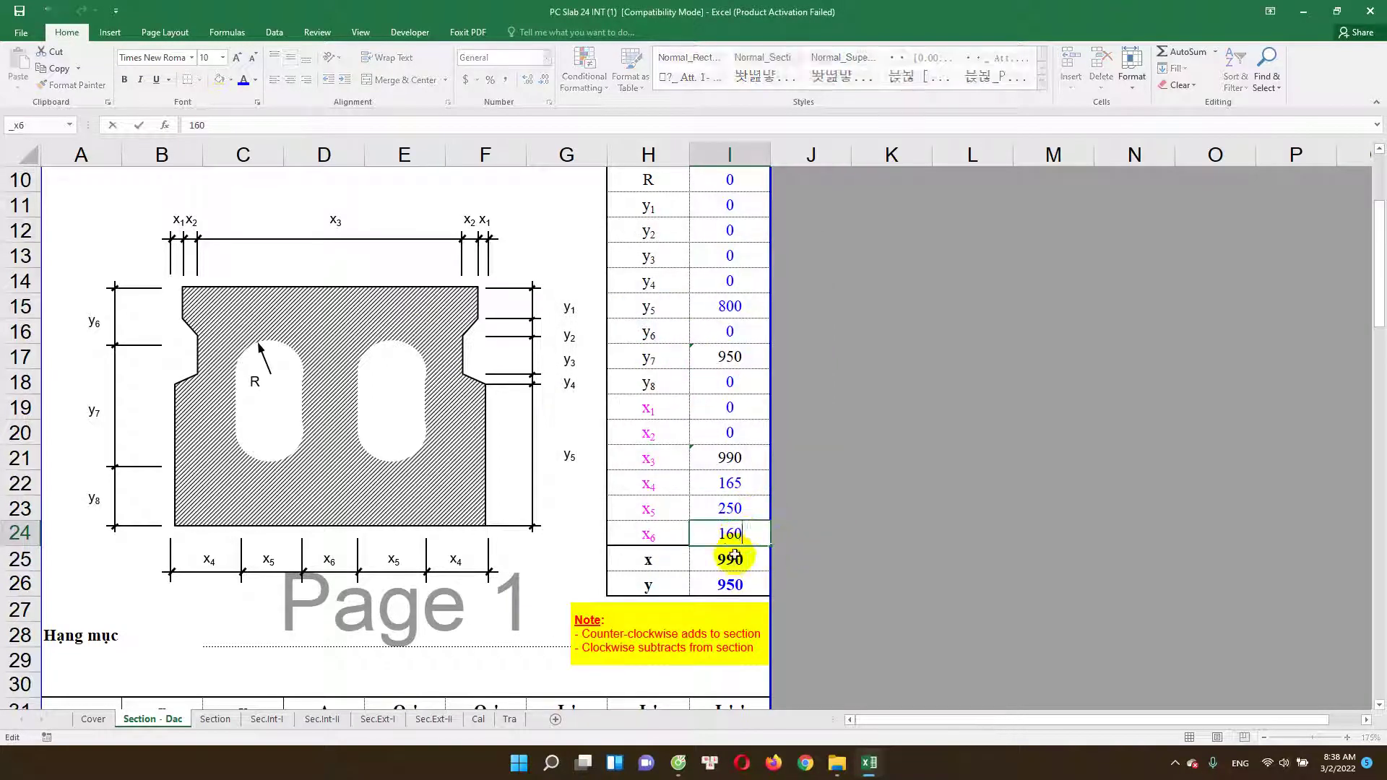
click(737, 560)
double_click(758, 581)
key(Escape)
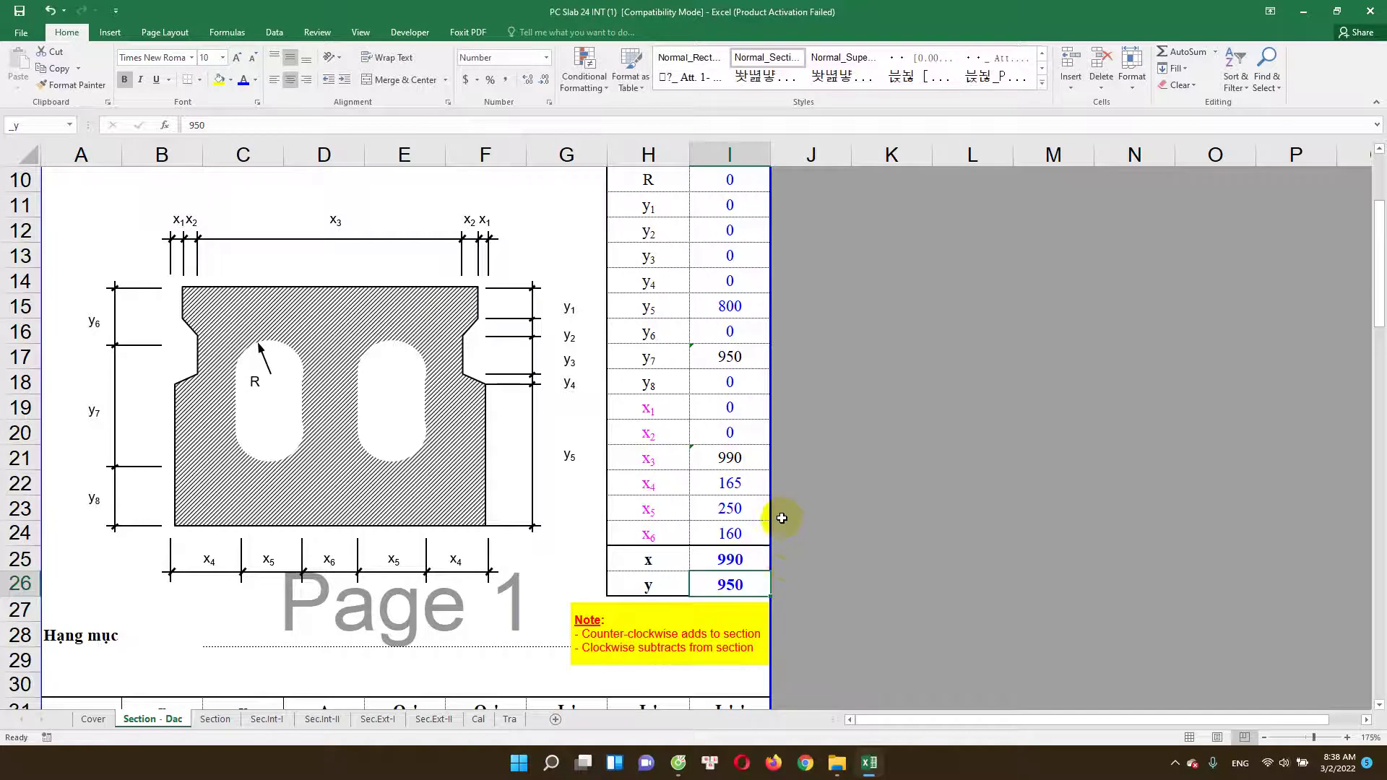
scroll(778, 521, down, 1)
drag(736, 483, 729, 507)
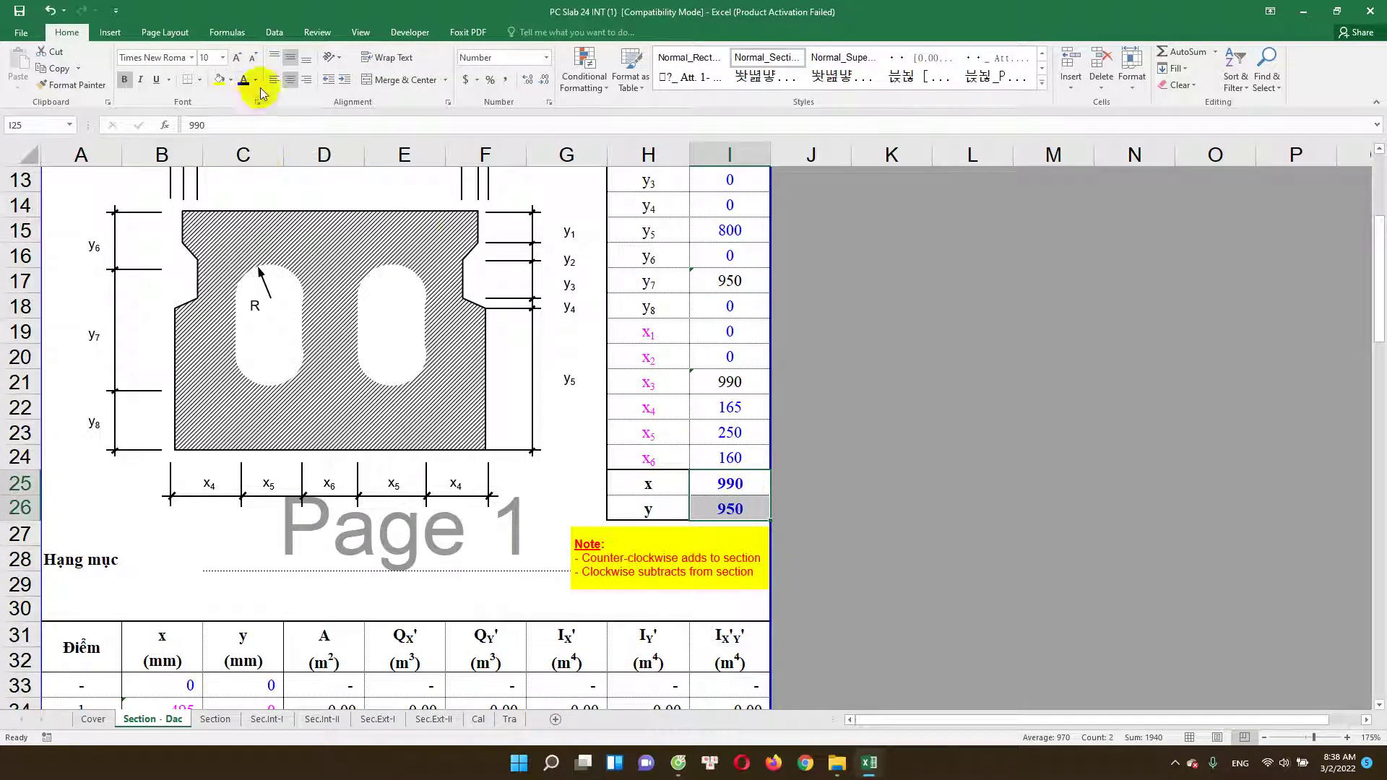
click(798, 468)
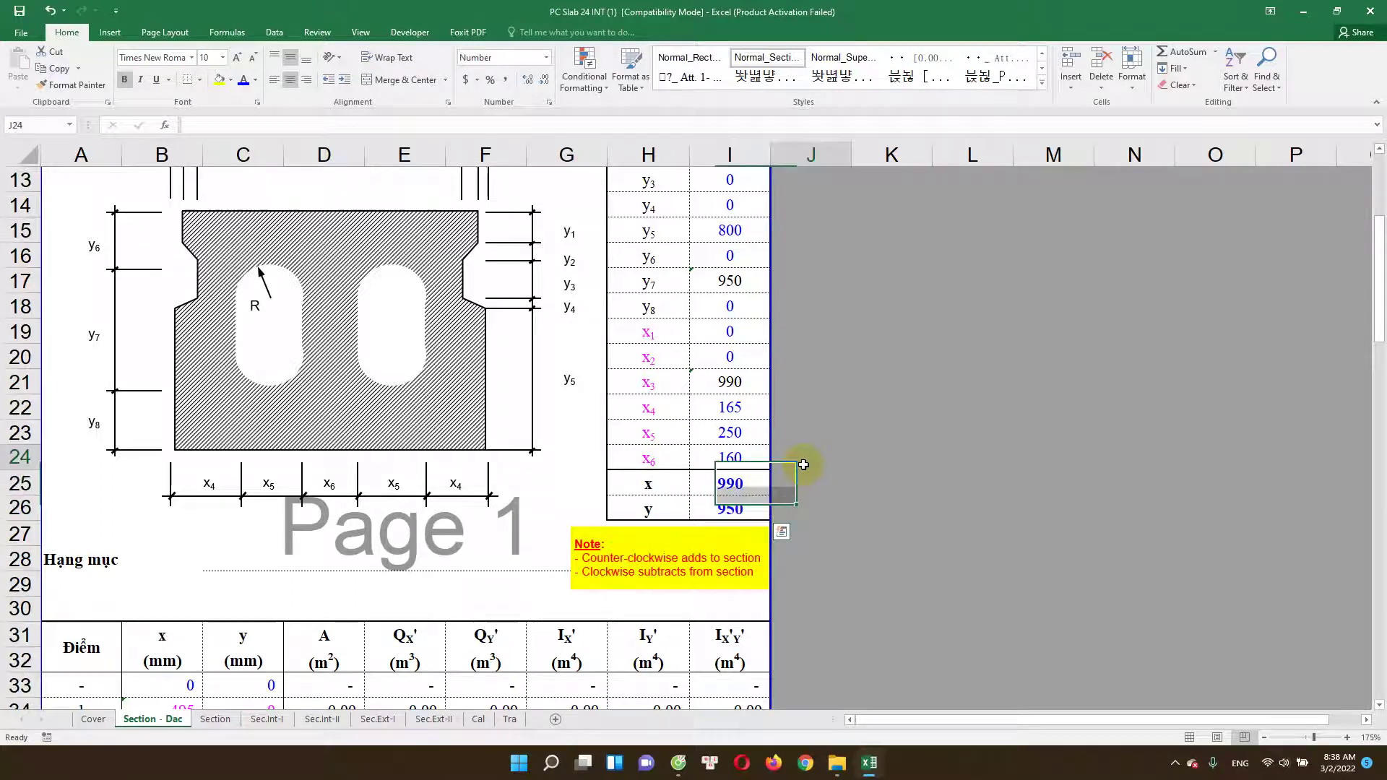
scroll(723, 498, up, 1)
click(651, 568)
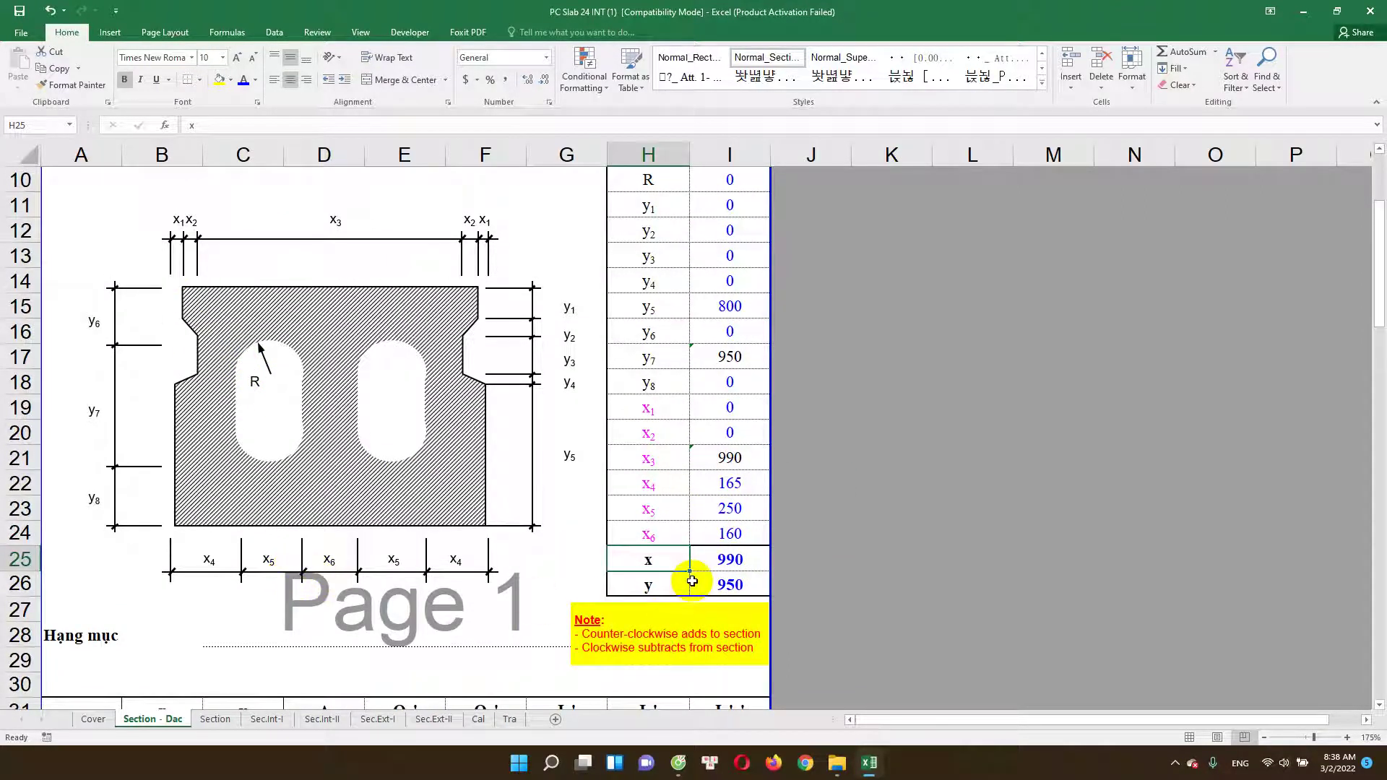
scroll(654, 581, down, 2)
scroll(599, 581, up, 1)
scroll(599, 581, up, 1)
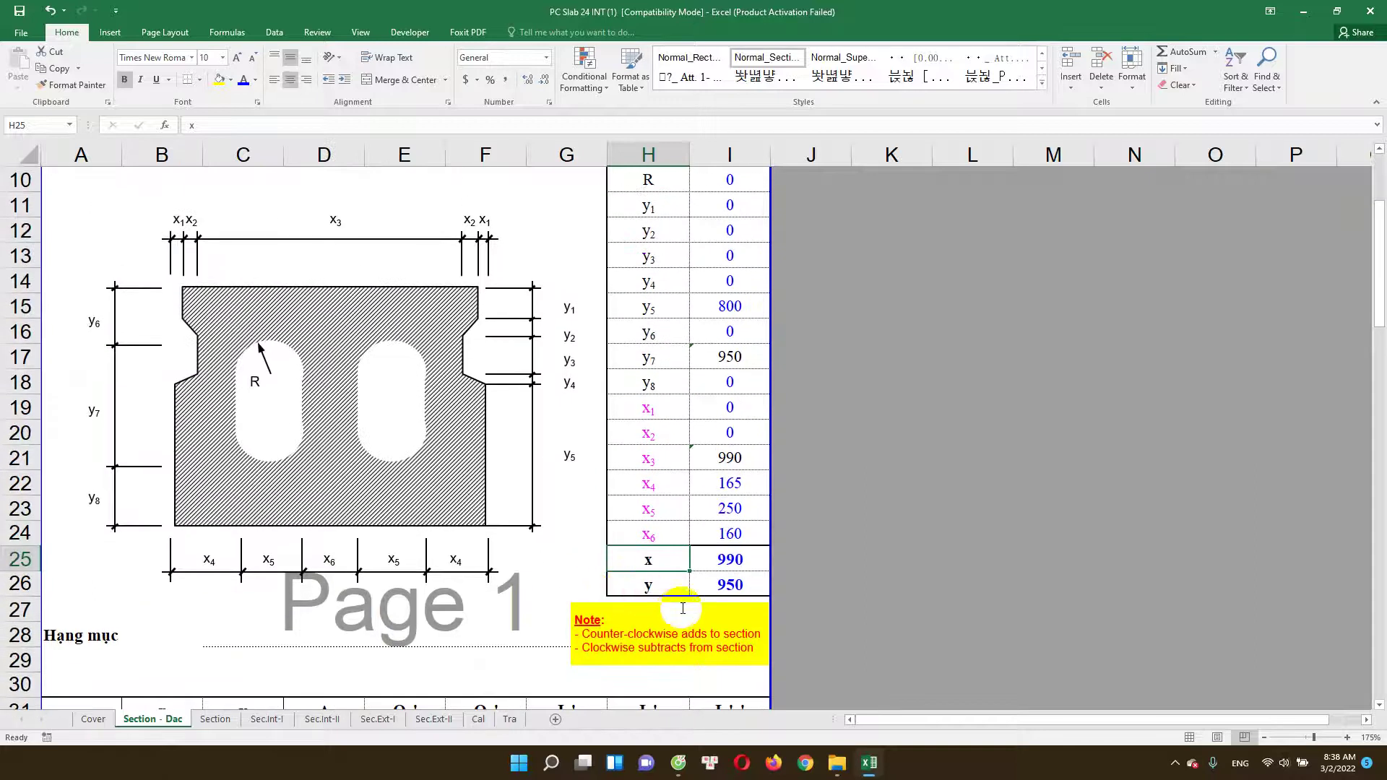
click(735, 561)
double_click(733, 584)
key(Escape)
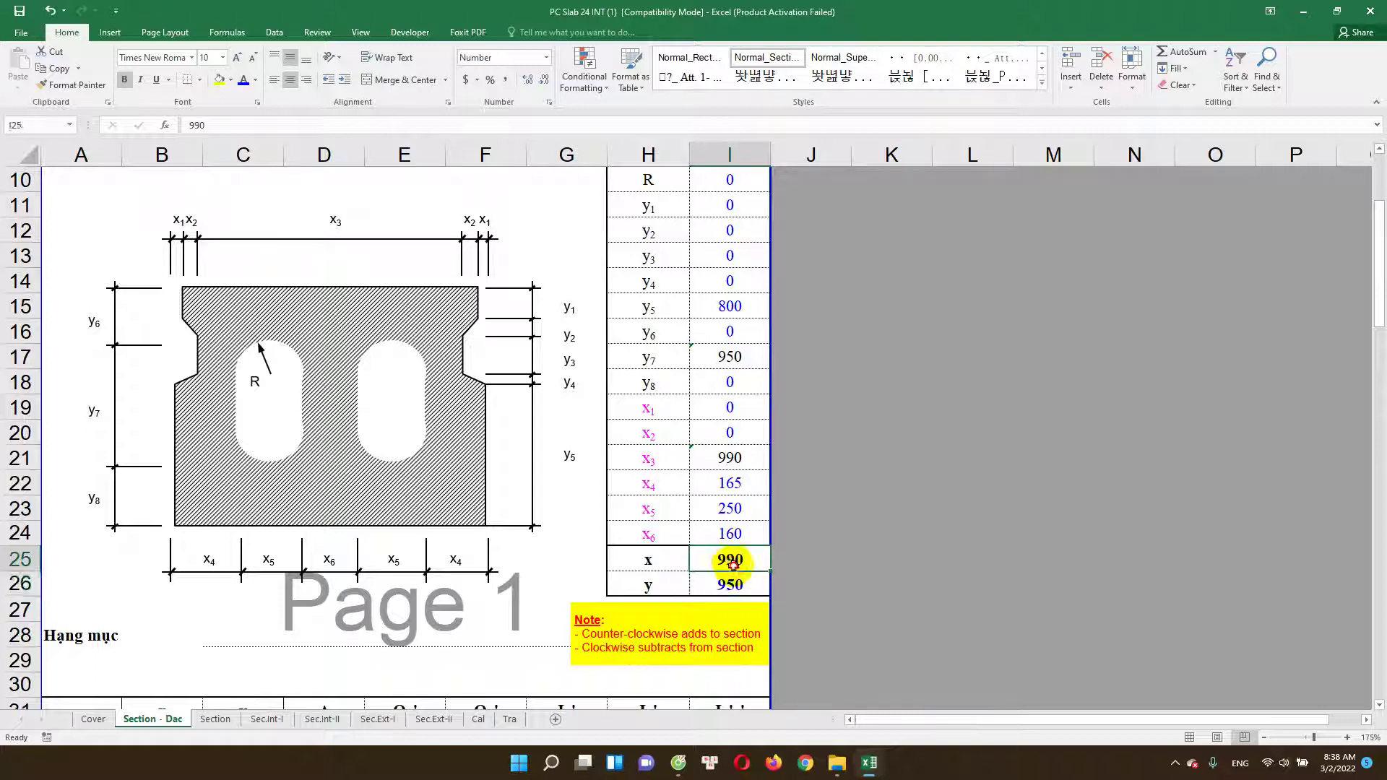
drag(731, 560, 751, 587)
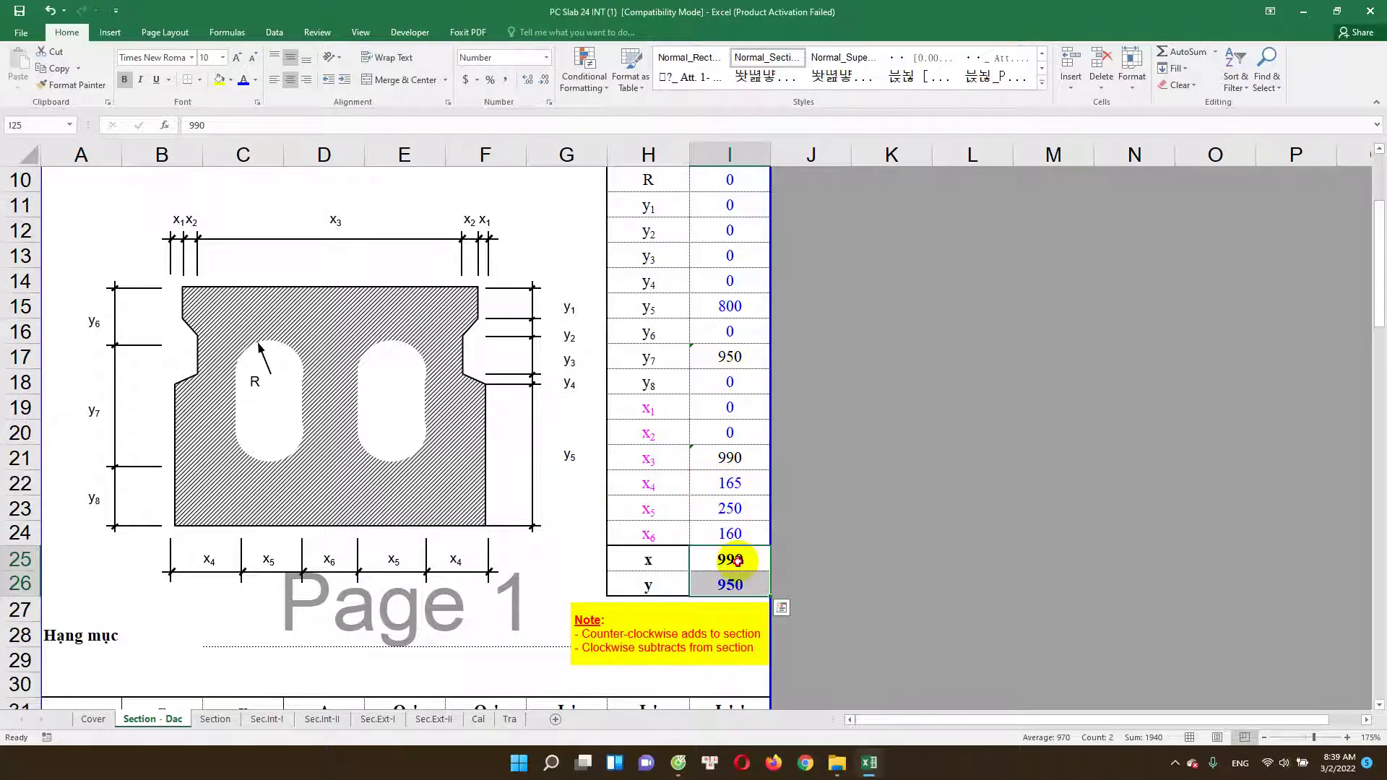
click(737, 561)
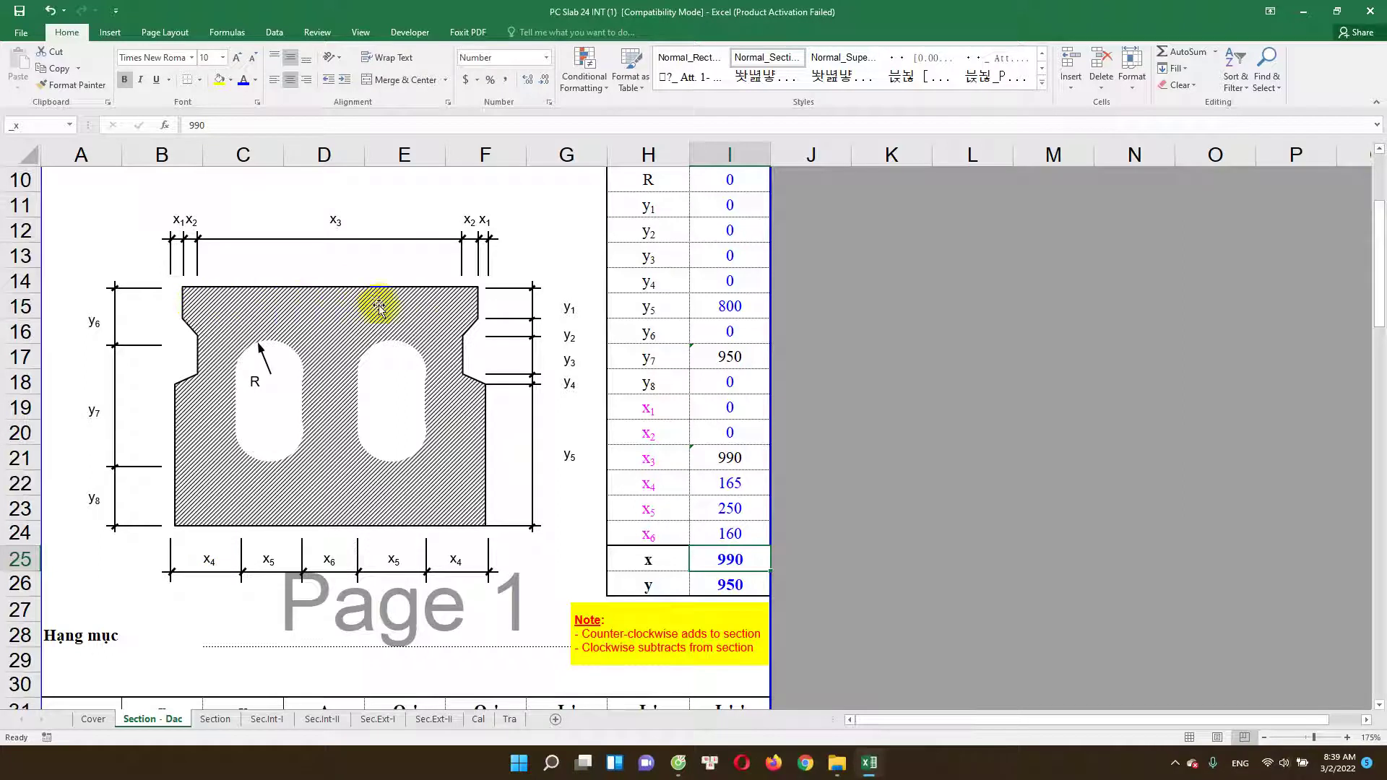
click(734, 585)
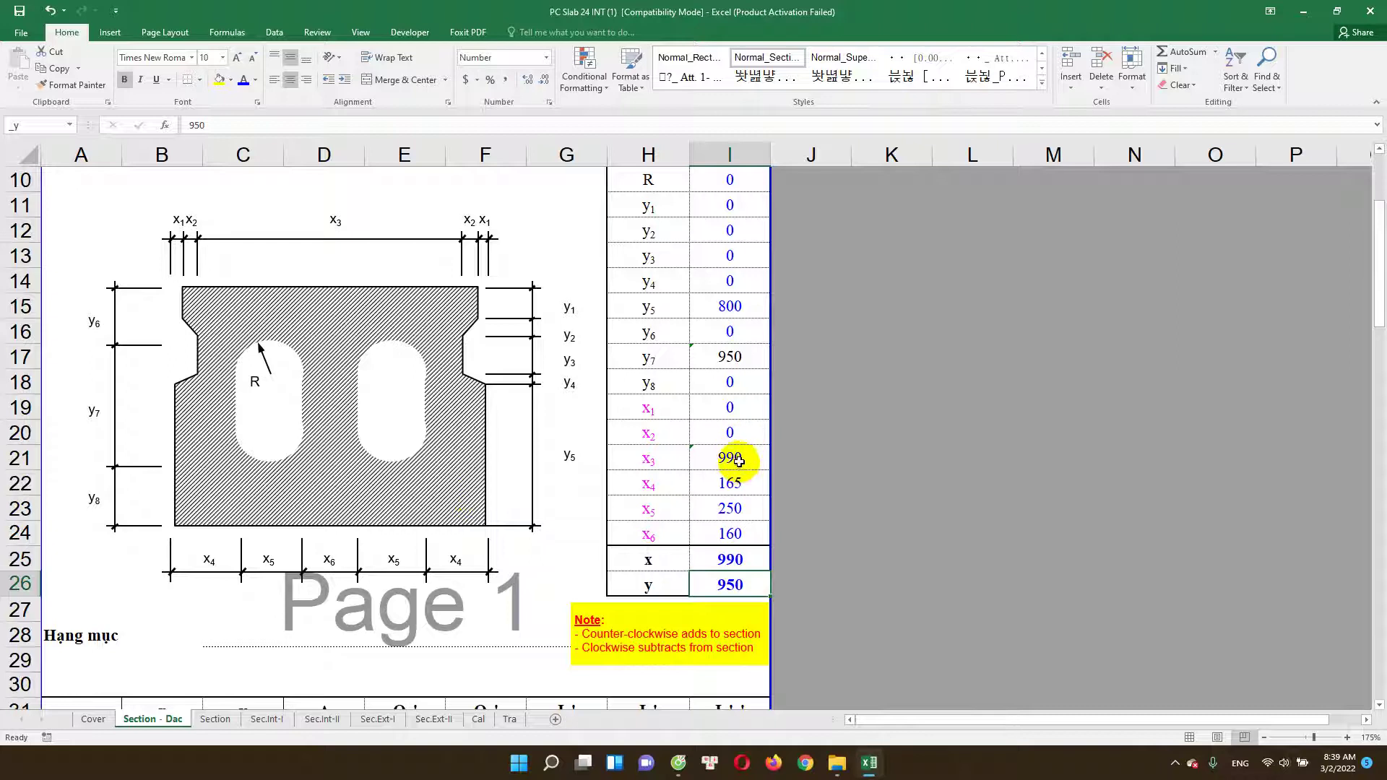
double_click(744, 358)
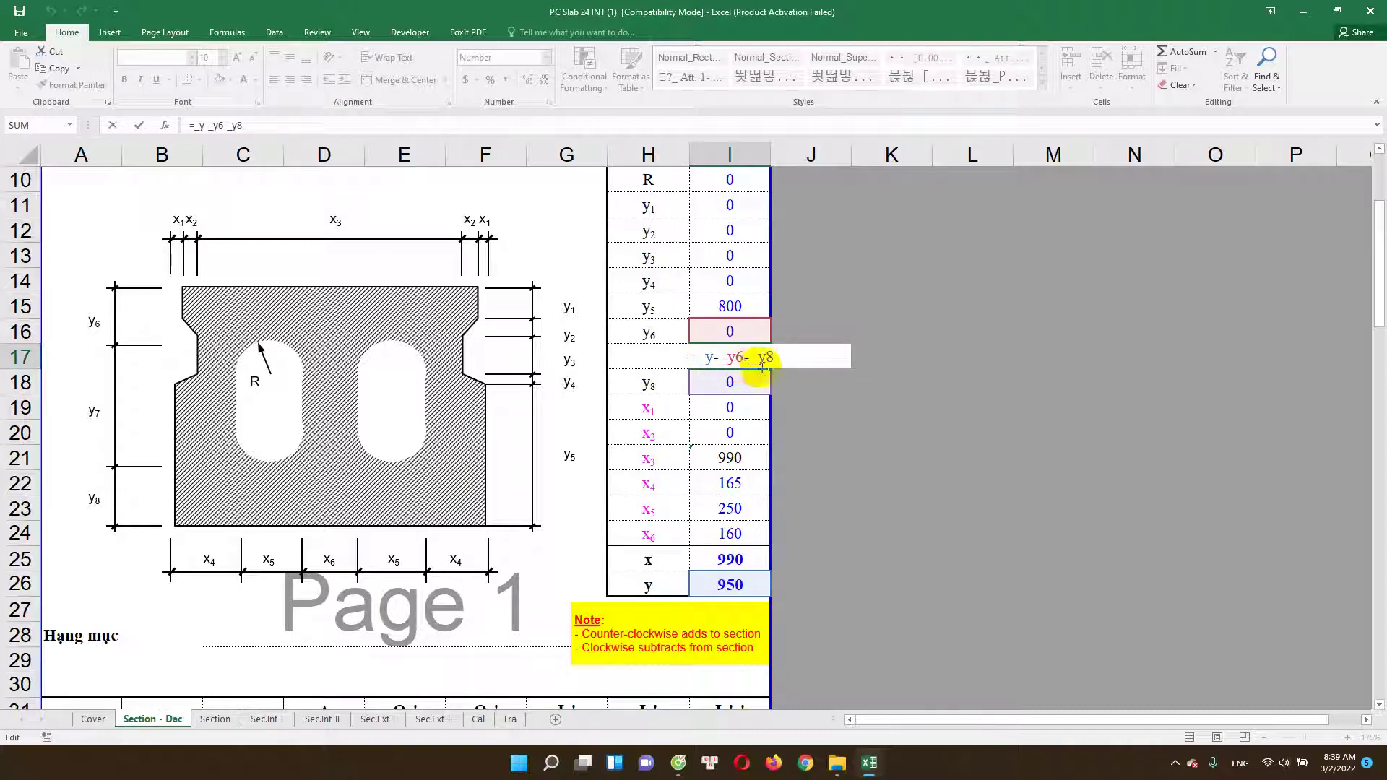
key(Escape)
double_click(751, 359)
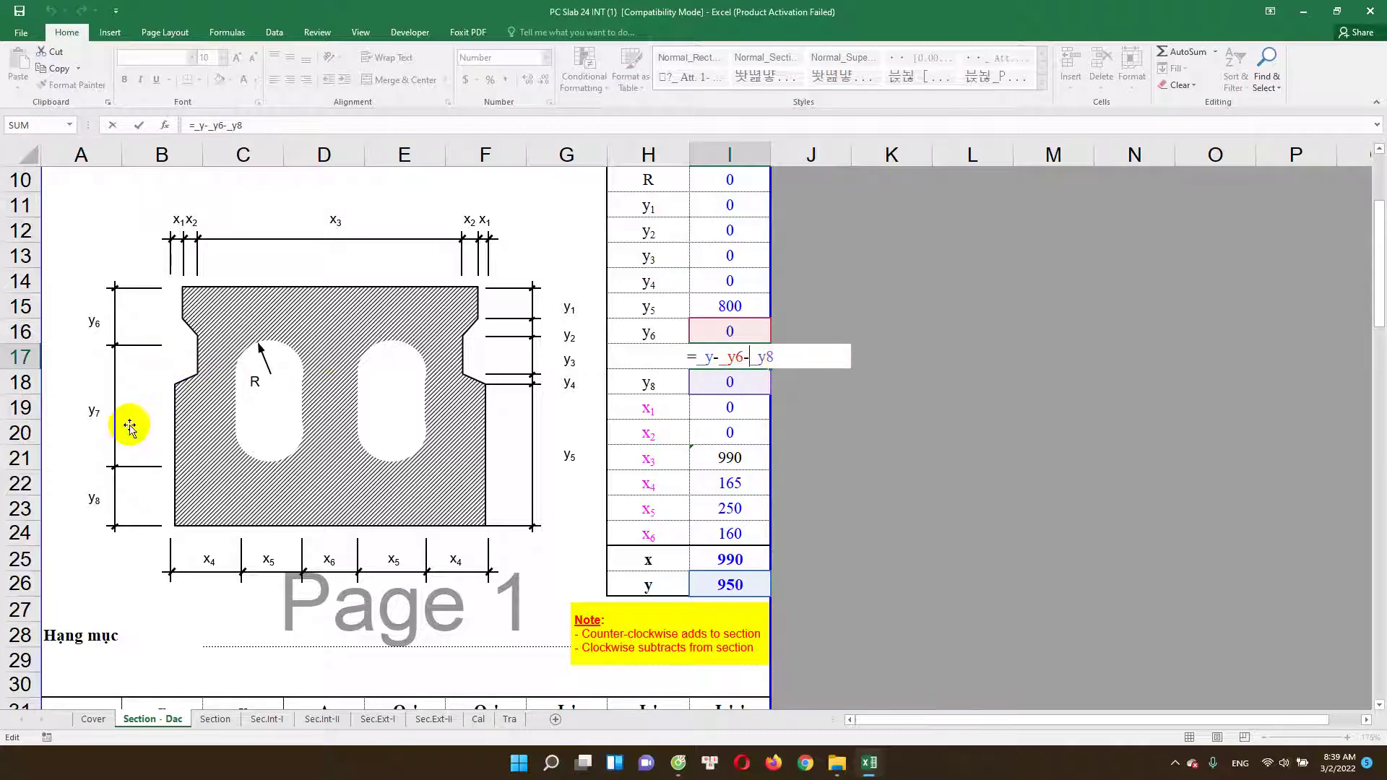
click(737, 585)
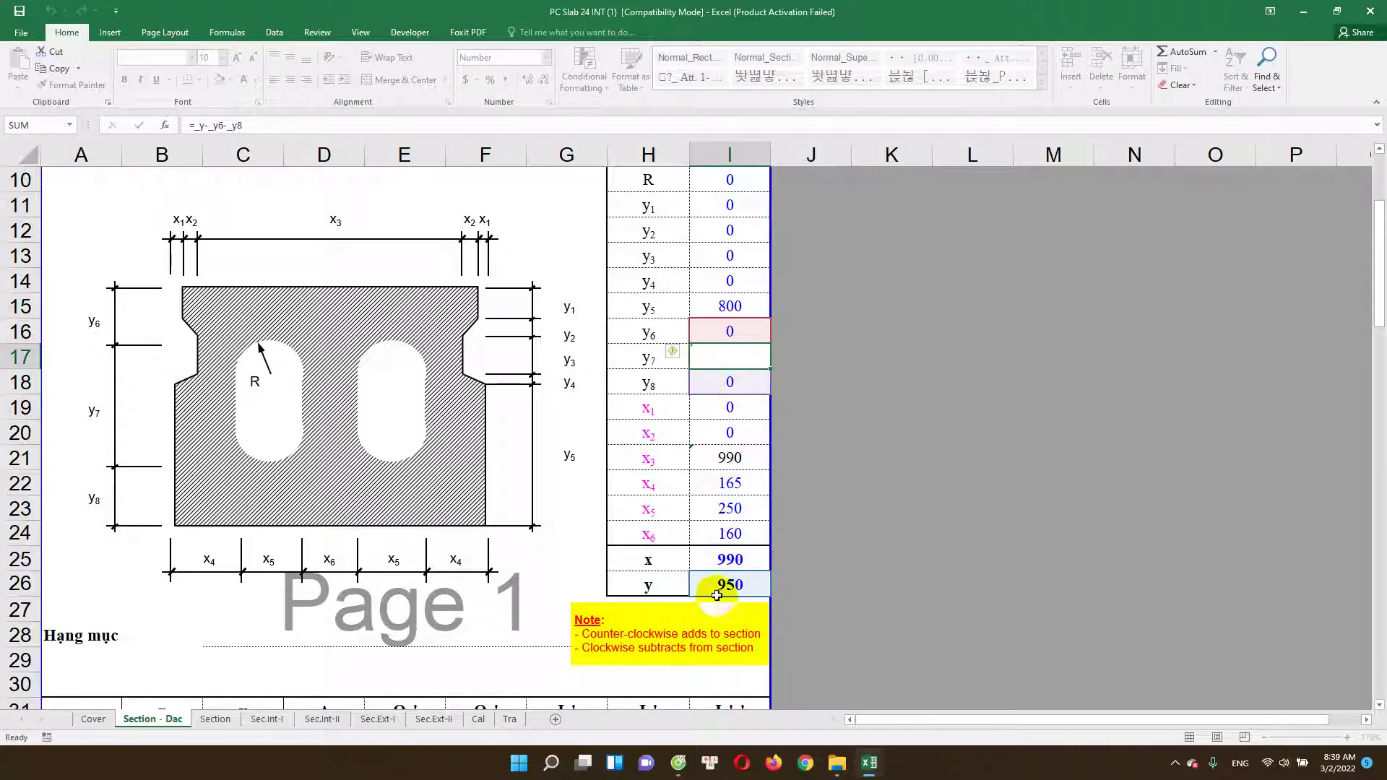
key(Escape)
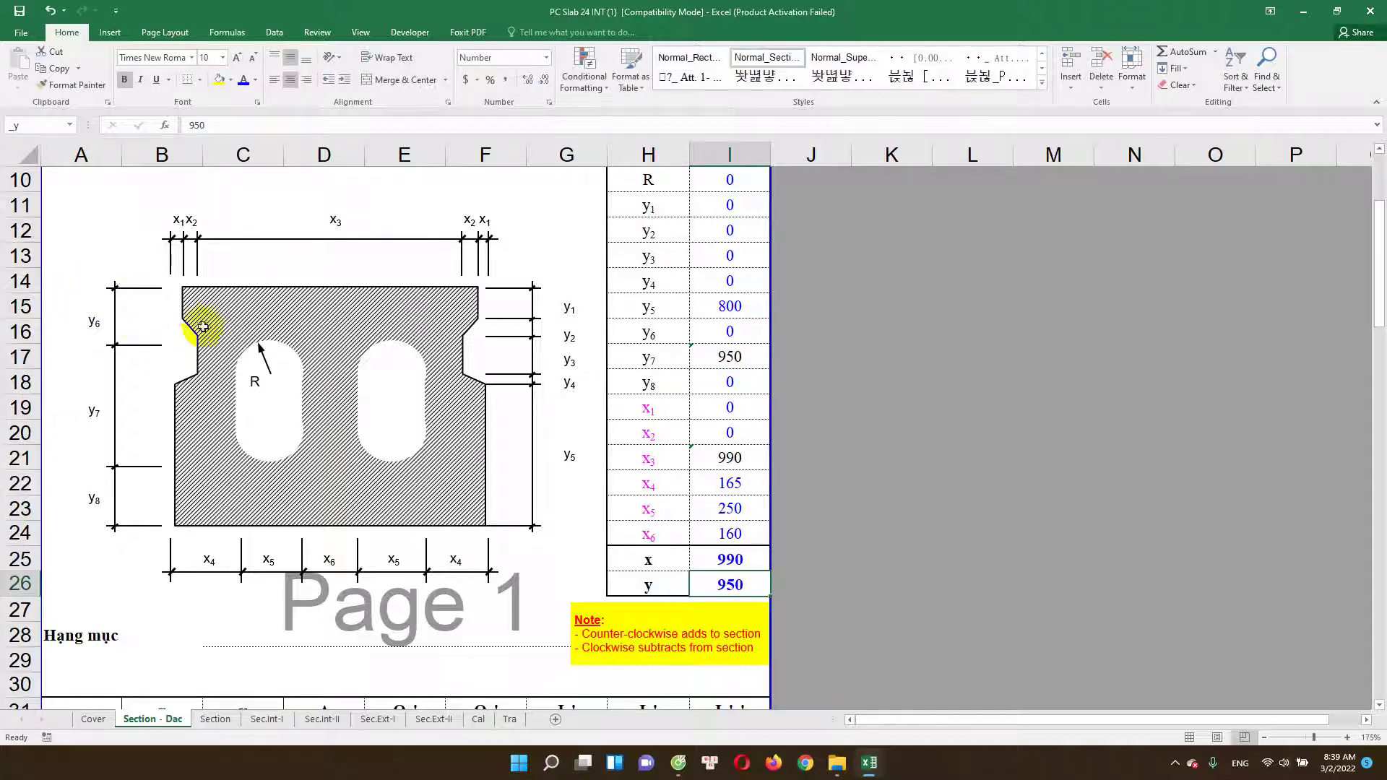
click(741, 558)
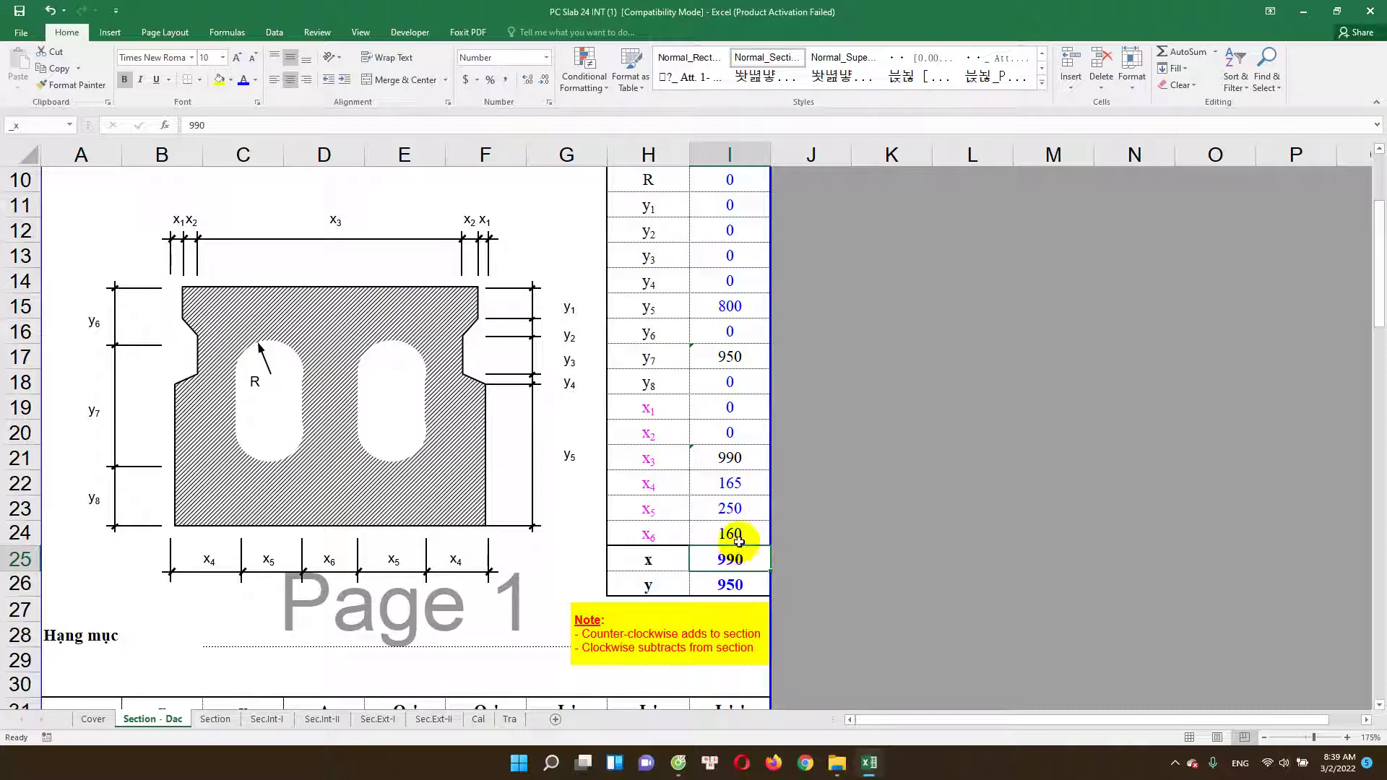
click(730, 454)
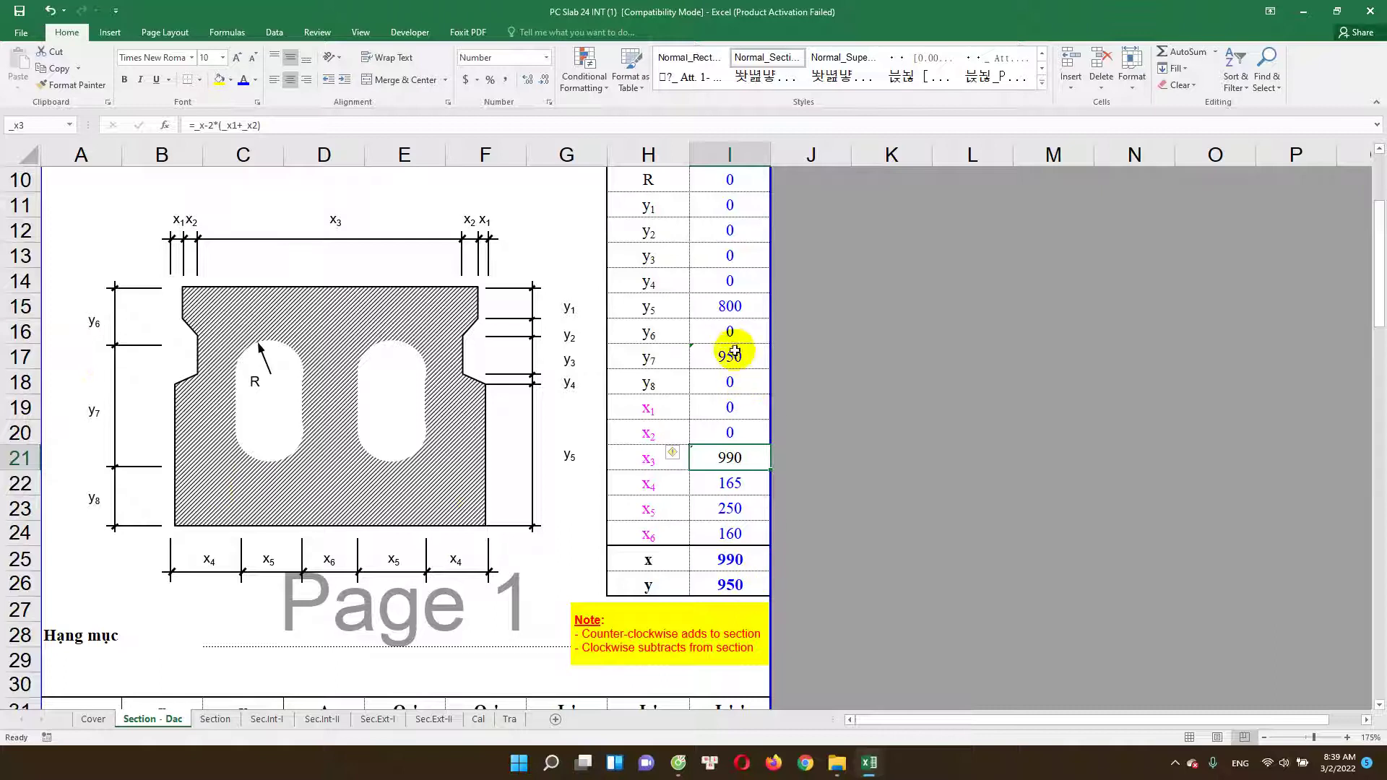
double_click(737, 307)
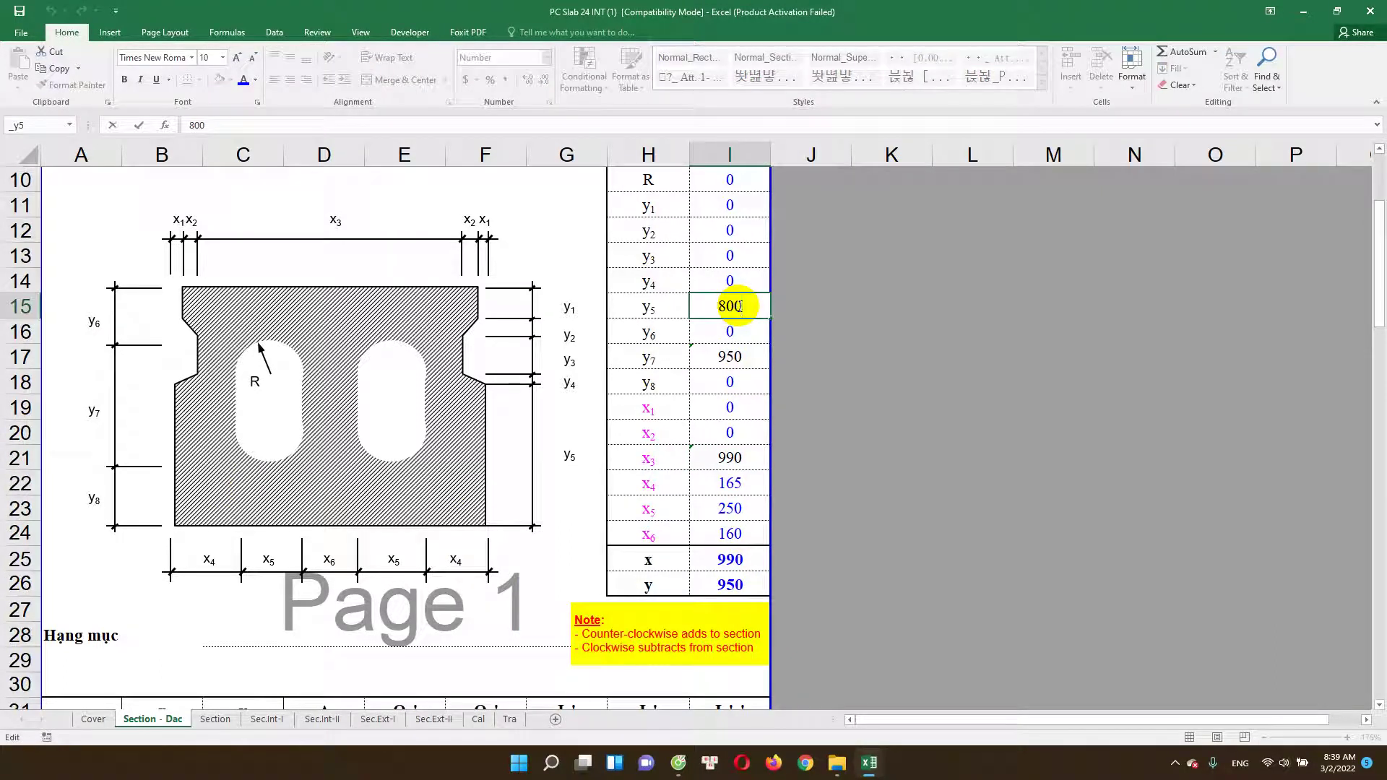
key(Escape)
double_click(731, 357)
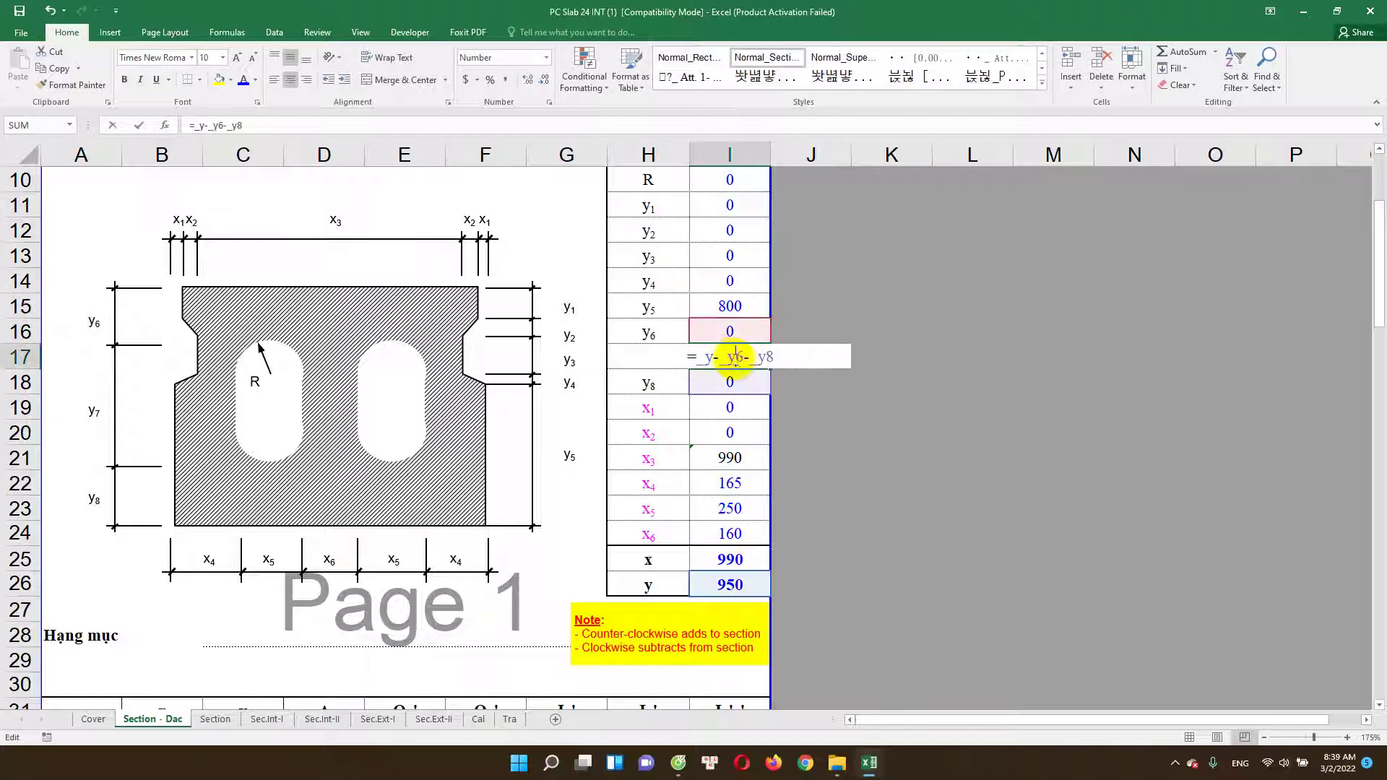
key(Escape)
click(734, 306)
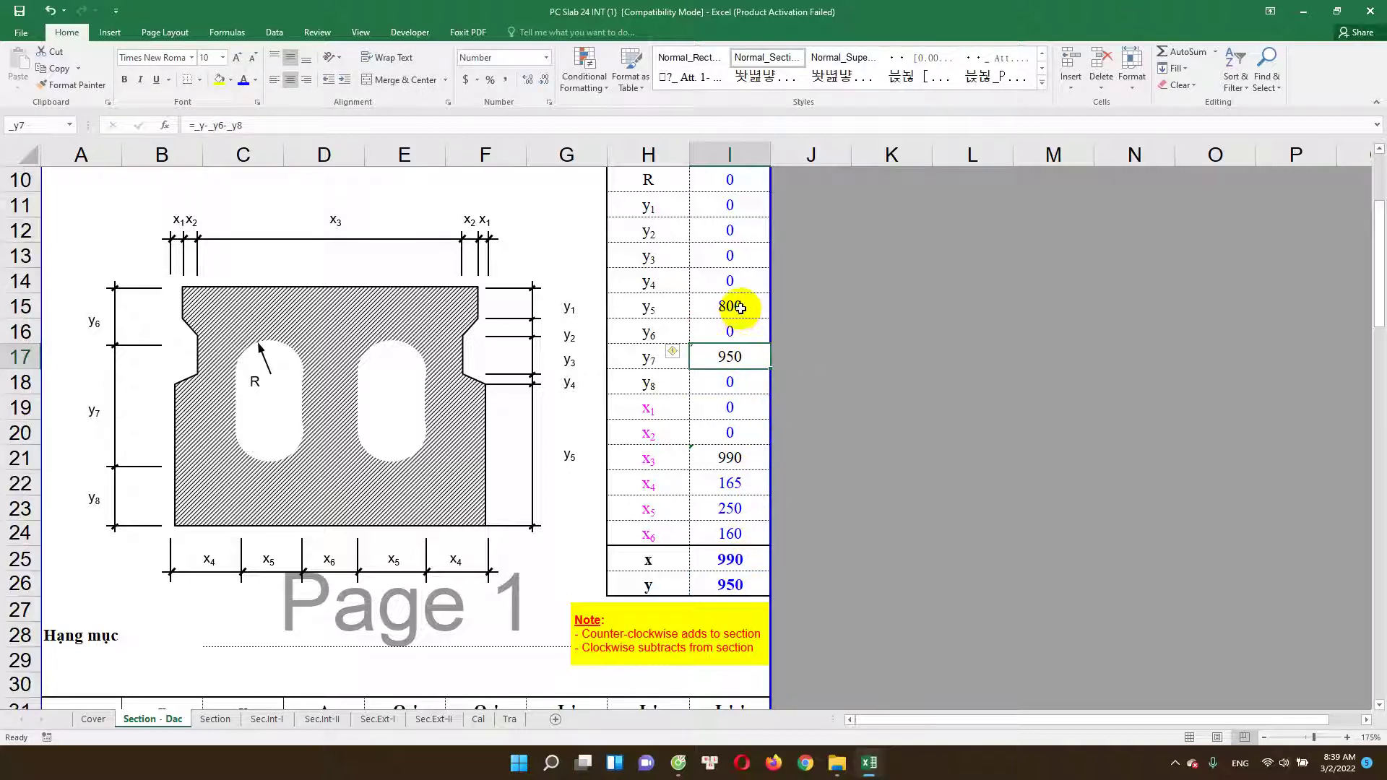
scroll(570, 504, down, 1)
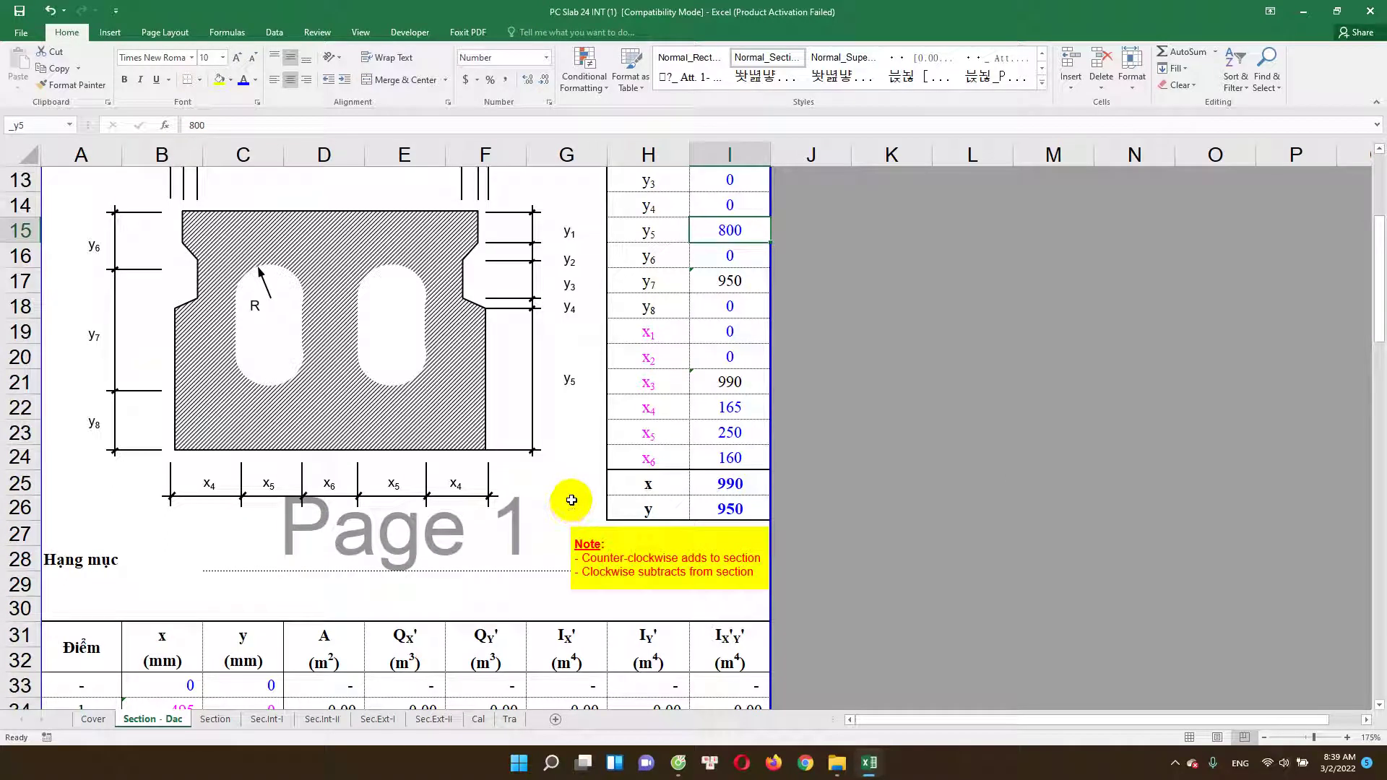
scroll(571, 500, up, 4)
scroll(567, 506, down, 2)
scroll(506, 542, down, 1)
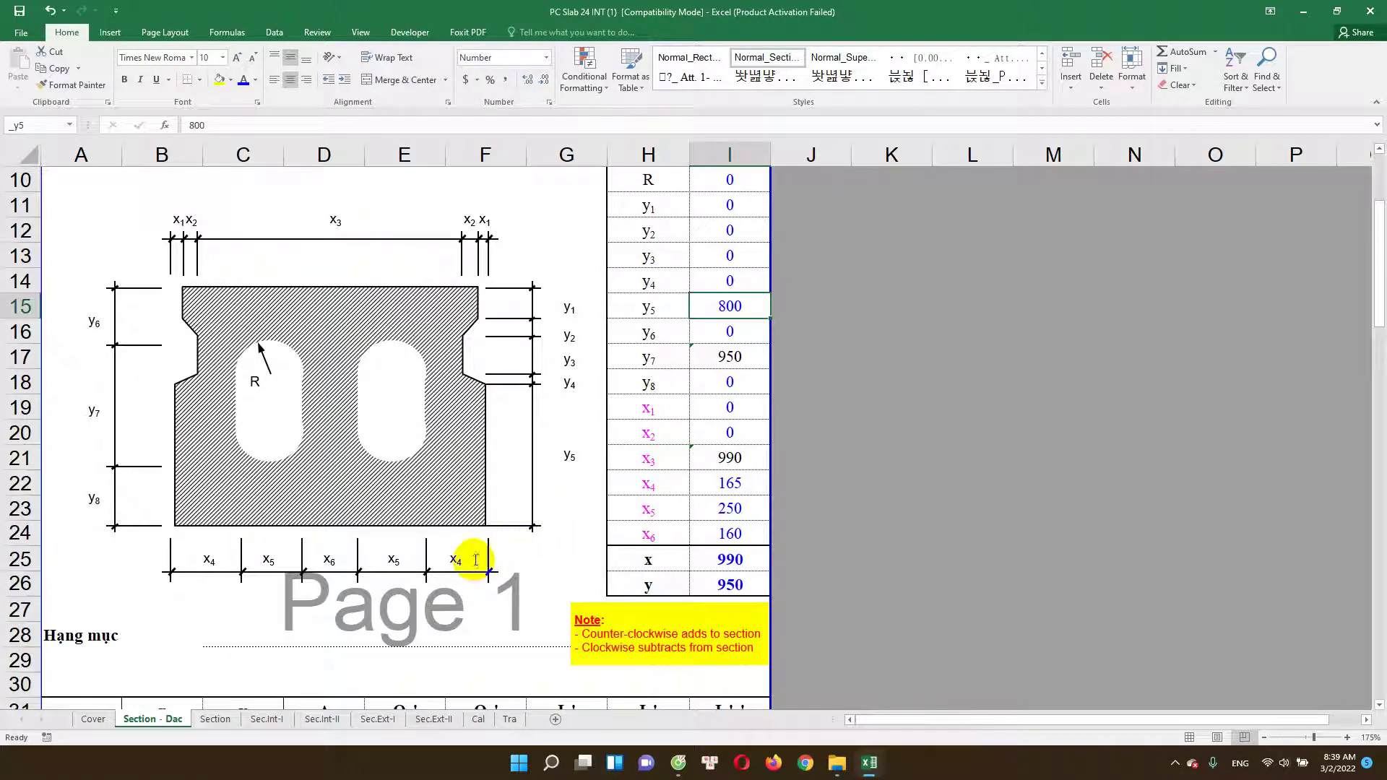
scroll(468, 506, up, 3)
scroll(415, 498, down, 5)
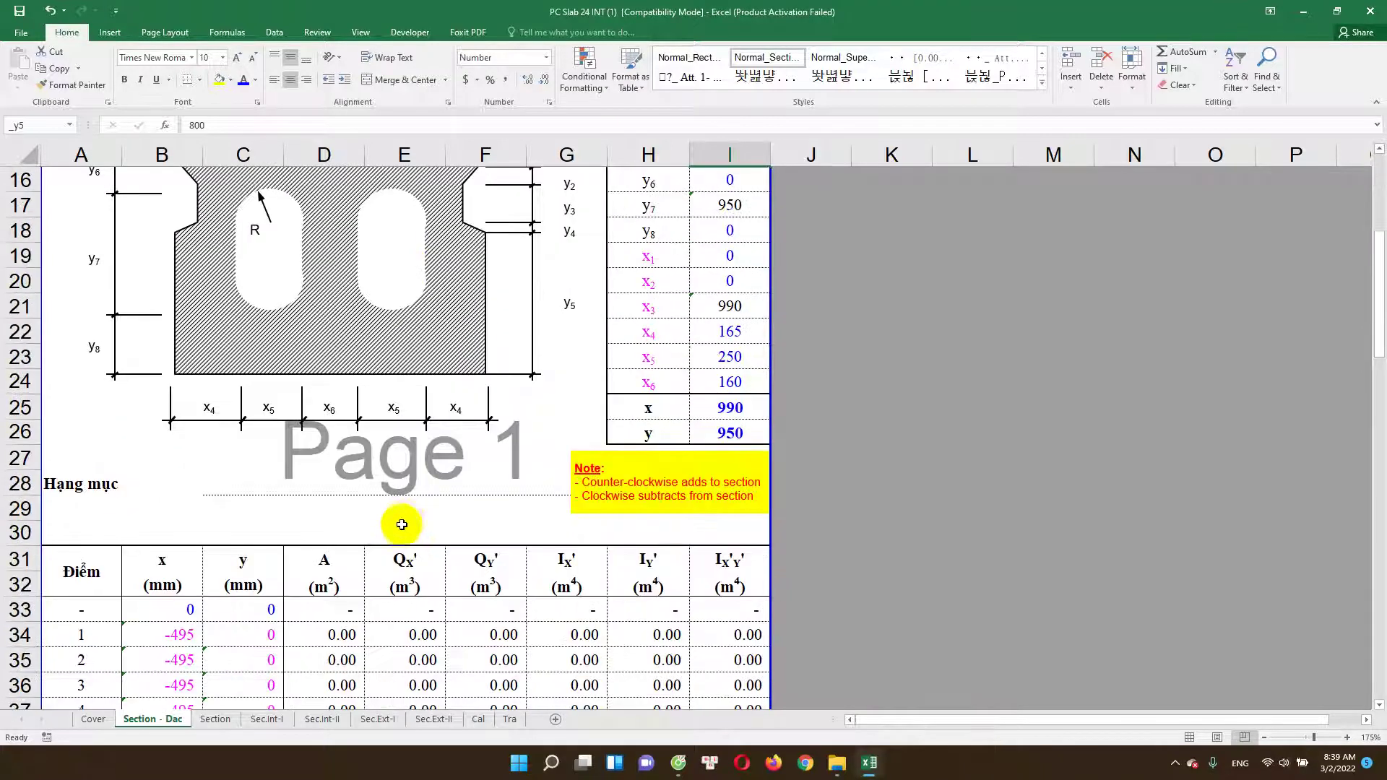
scroll(402, 525, down, 2)
ctrl+scroll(284, 513, down, 1)
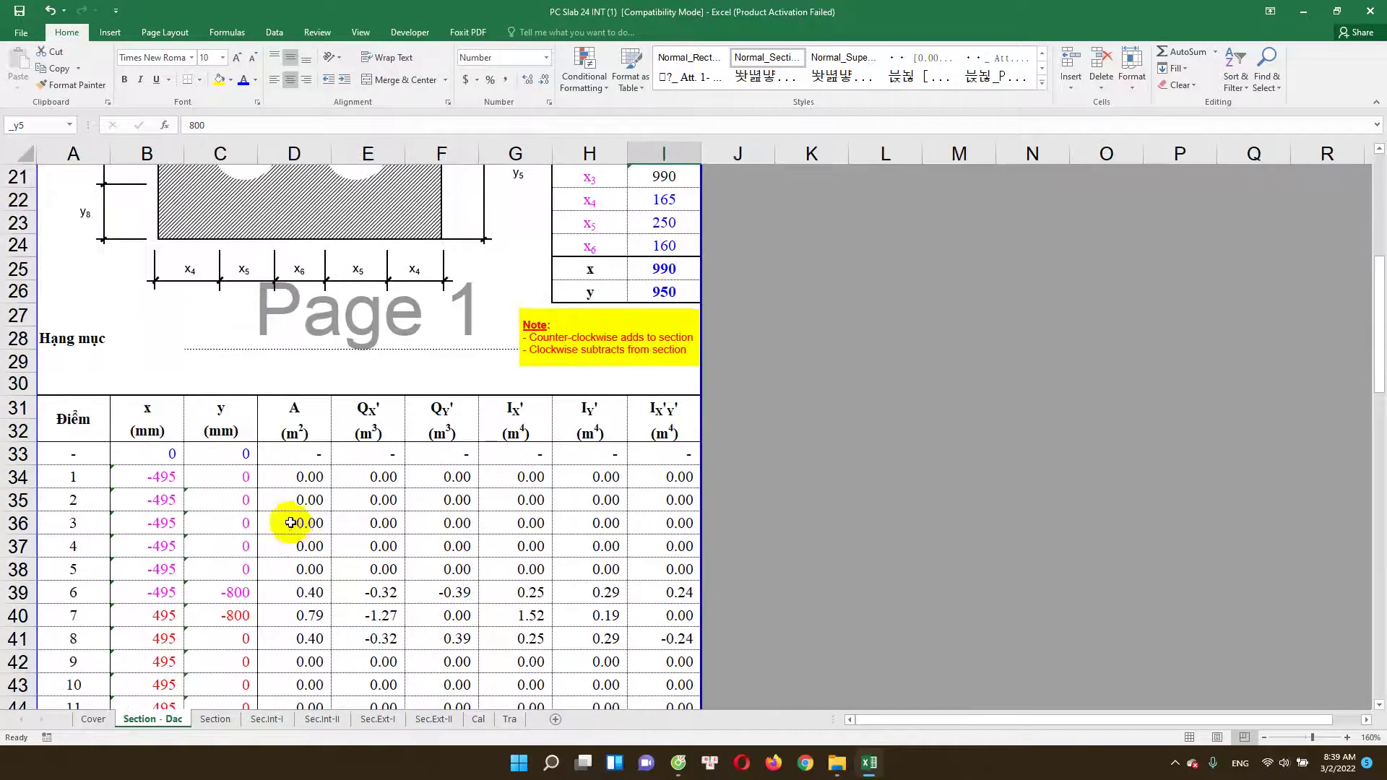
scroll(260, 528, down, 2)
click(163, 362)
click(167, 339)
double_click(167, 343)
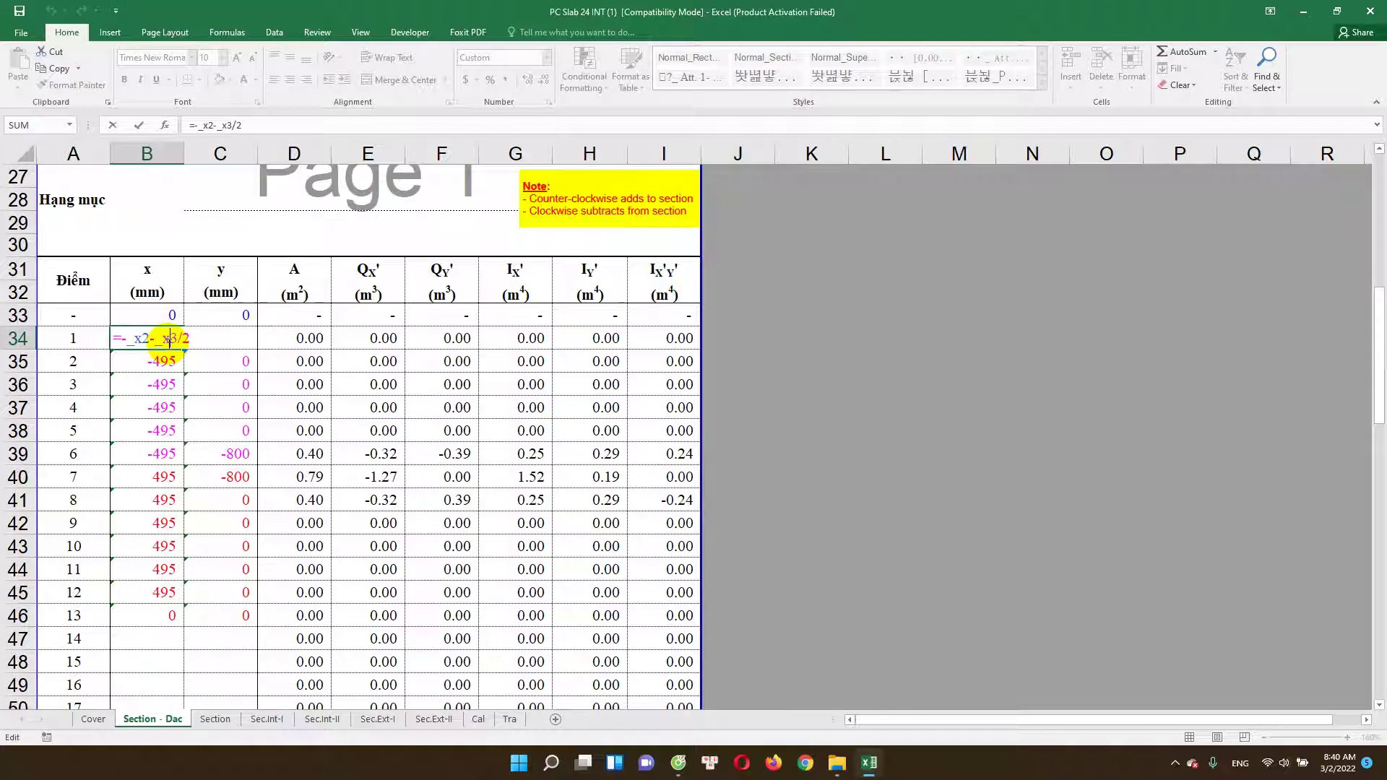
double_click(179, 359)
scroll(179, 359, up, 2)
scroll(294, 403, up, 6)
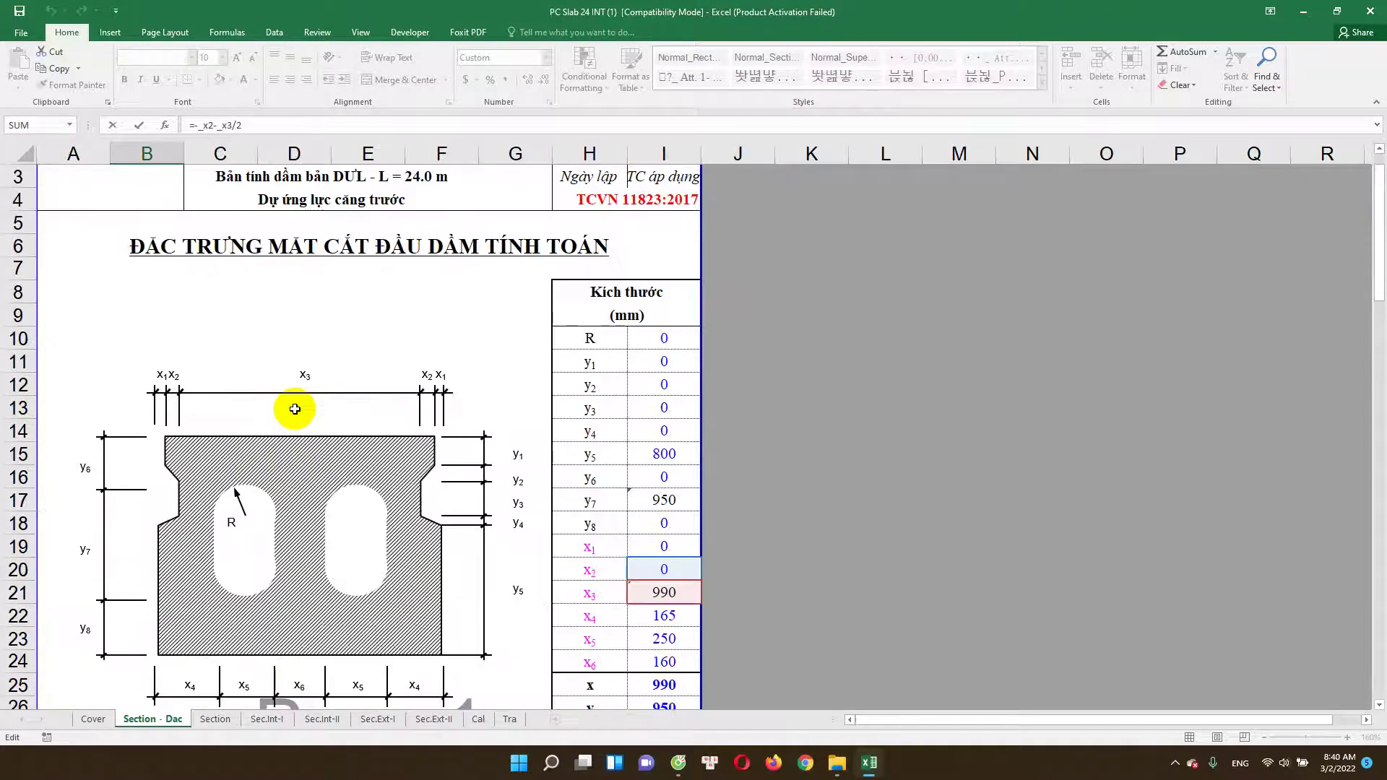
scroll(308, 498, down, 2)
scroll(307, 499, down, 2)
scroll(223, 527, down, 3)
click(177, 408)
click(173, 383)
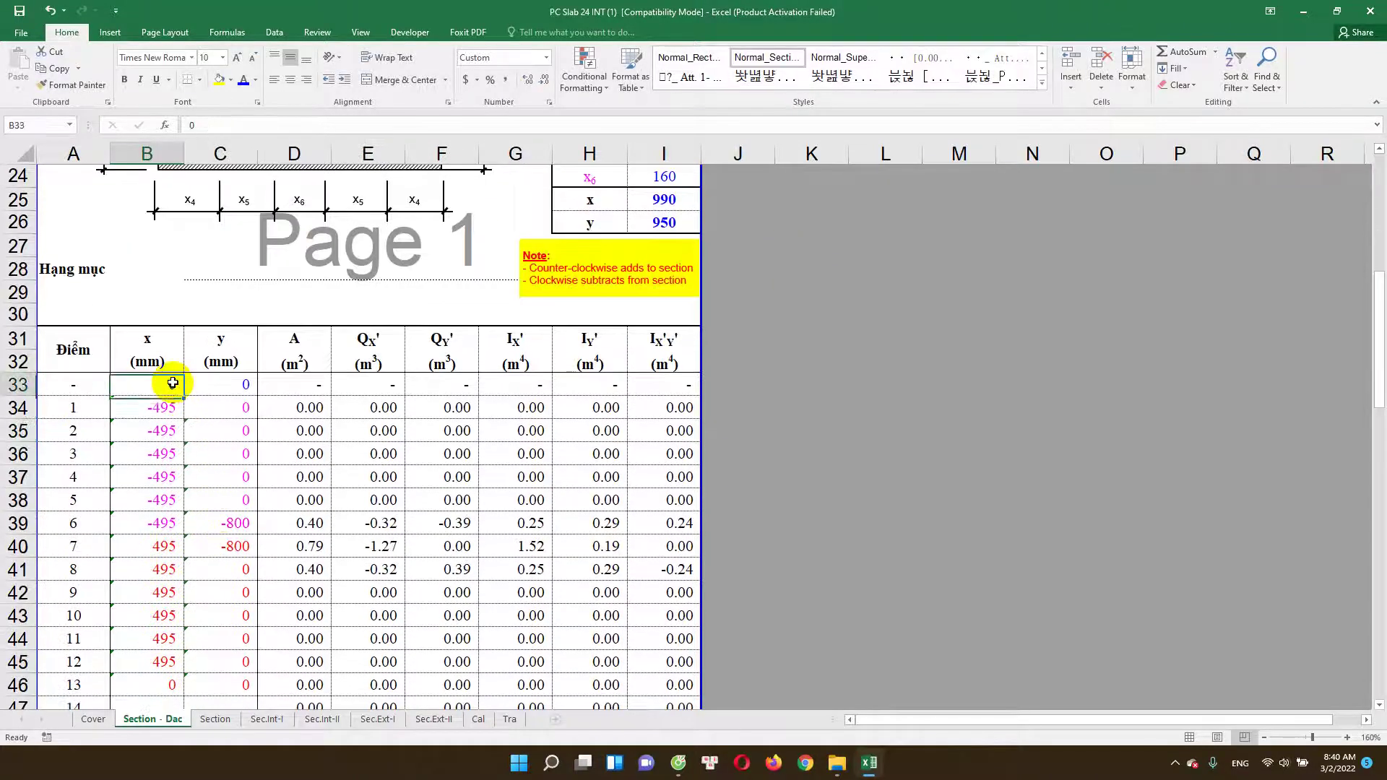
click(245, 395)
double_click(165, 406)
scroll(207, 433, up, 4)
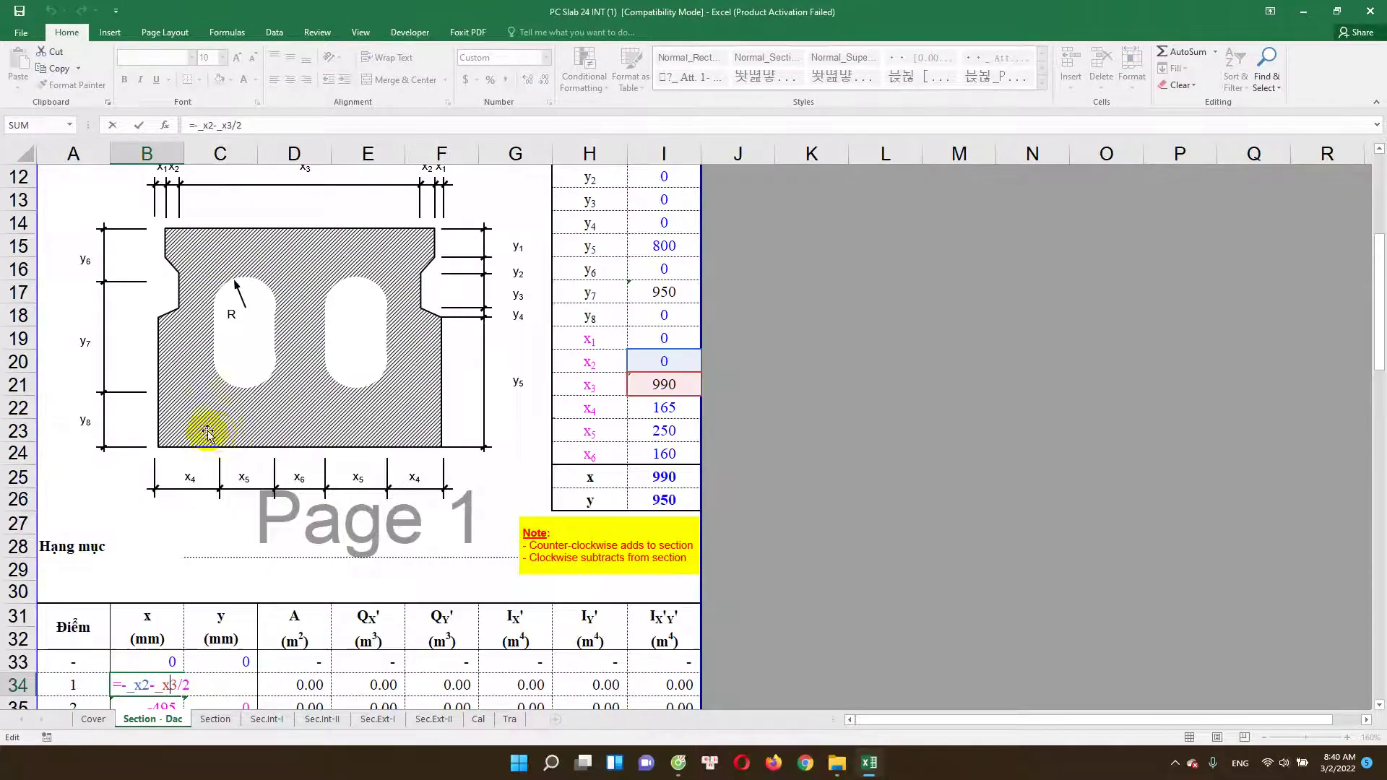
scroll(236, 457, down, 3)
key(Escape)
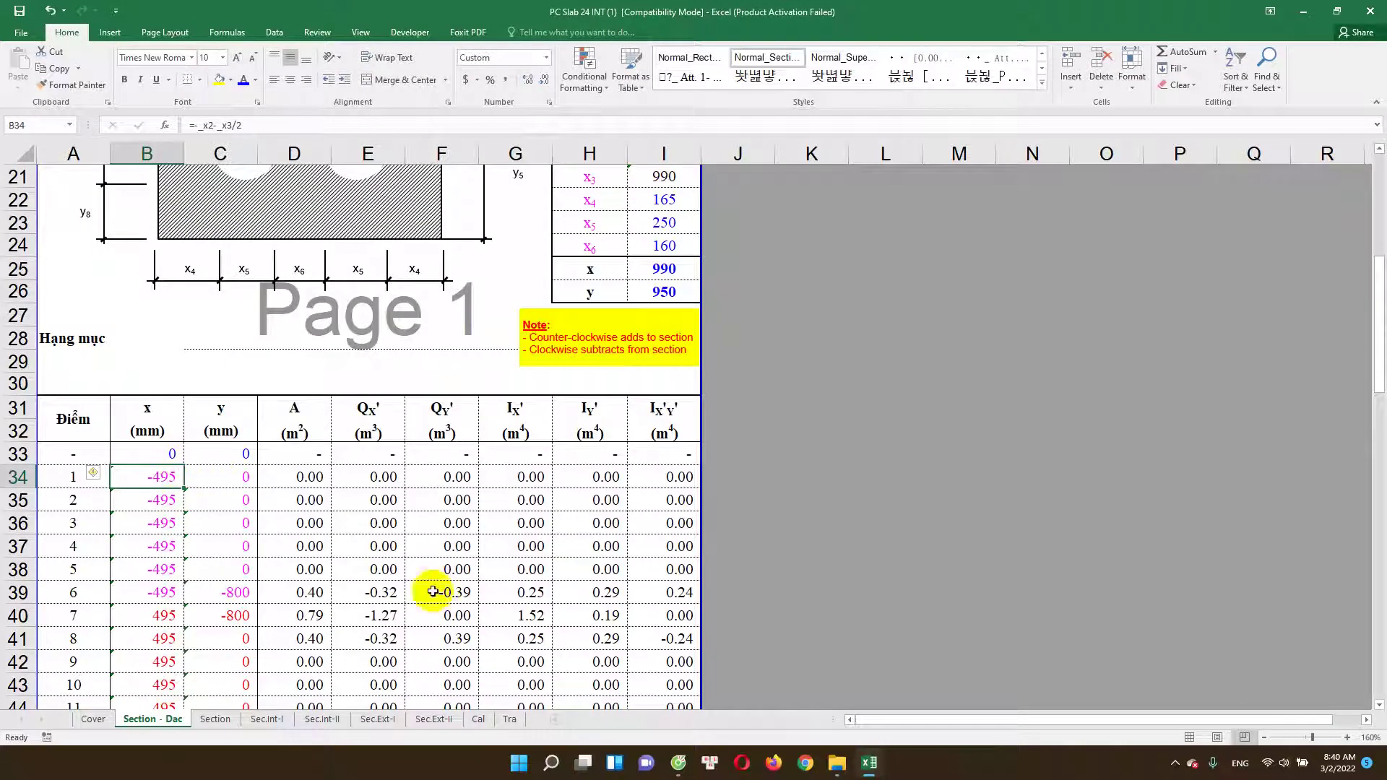
scroll(241, 517, down, 2)
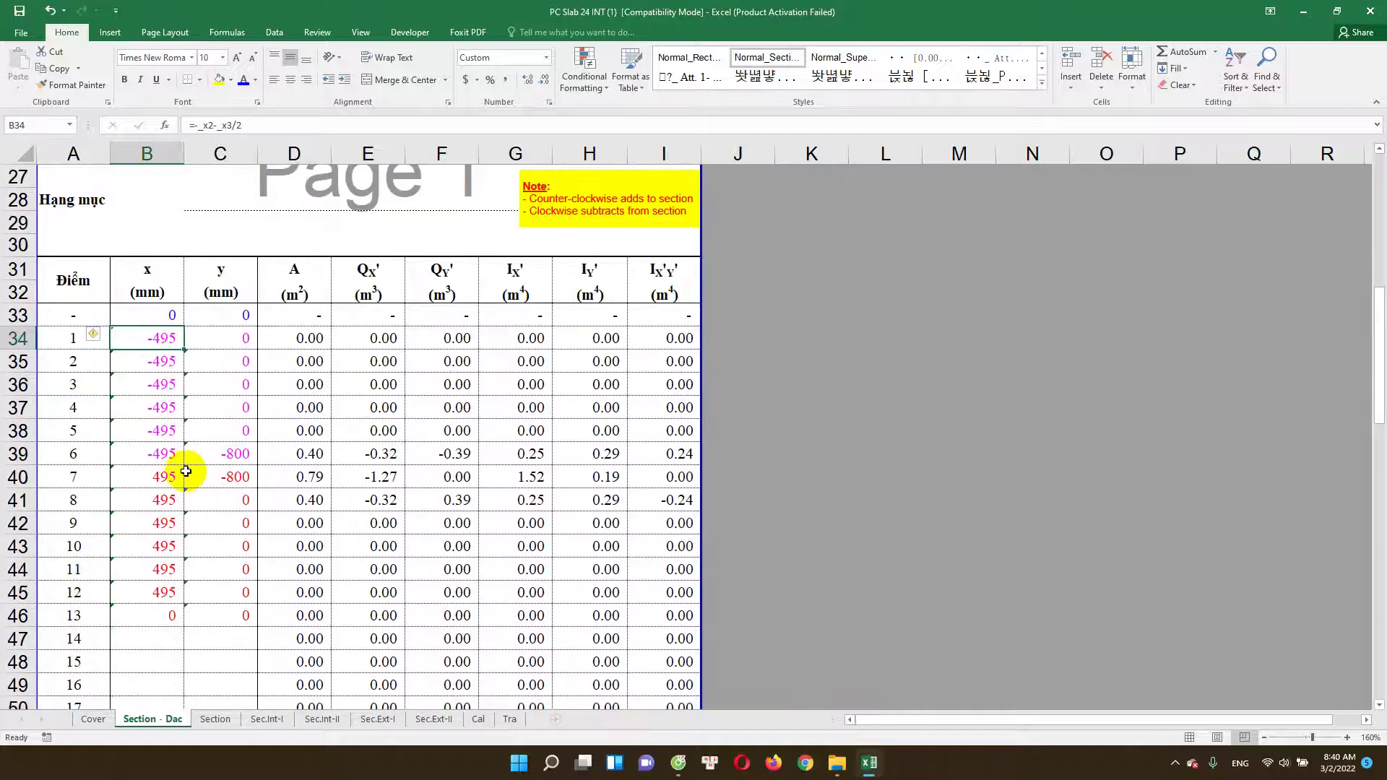
click(238, 345)
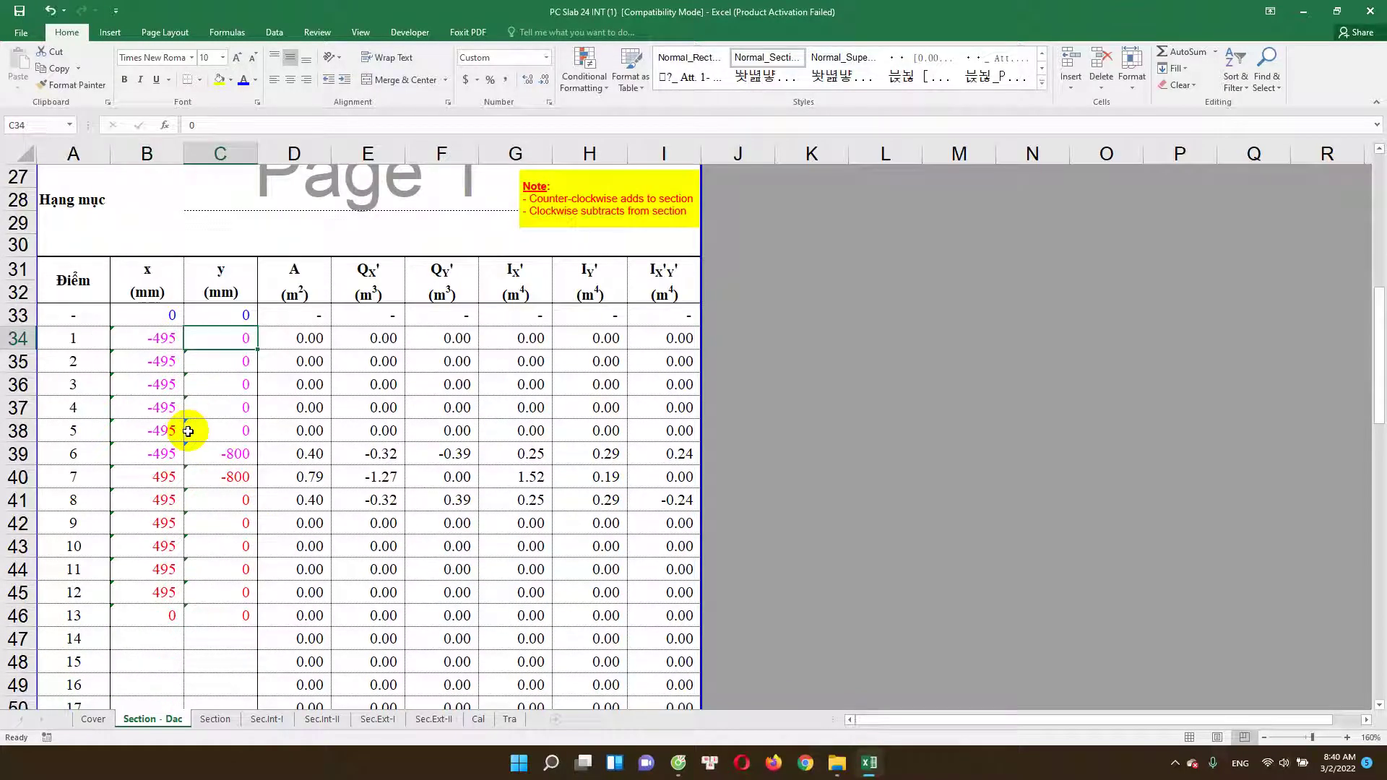
double_click(162, 456)
key(Escape)
scroll(304, 448, up, 9)
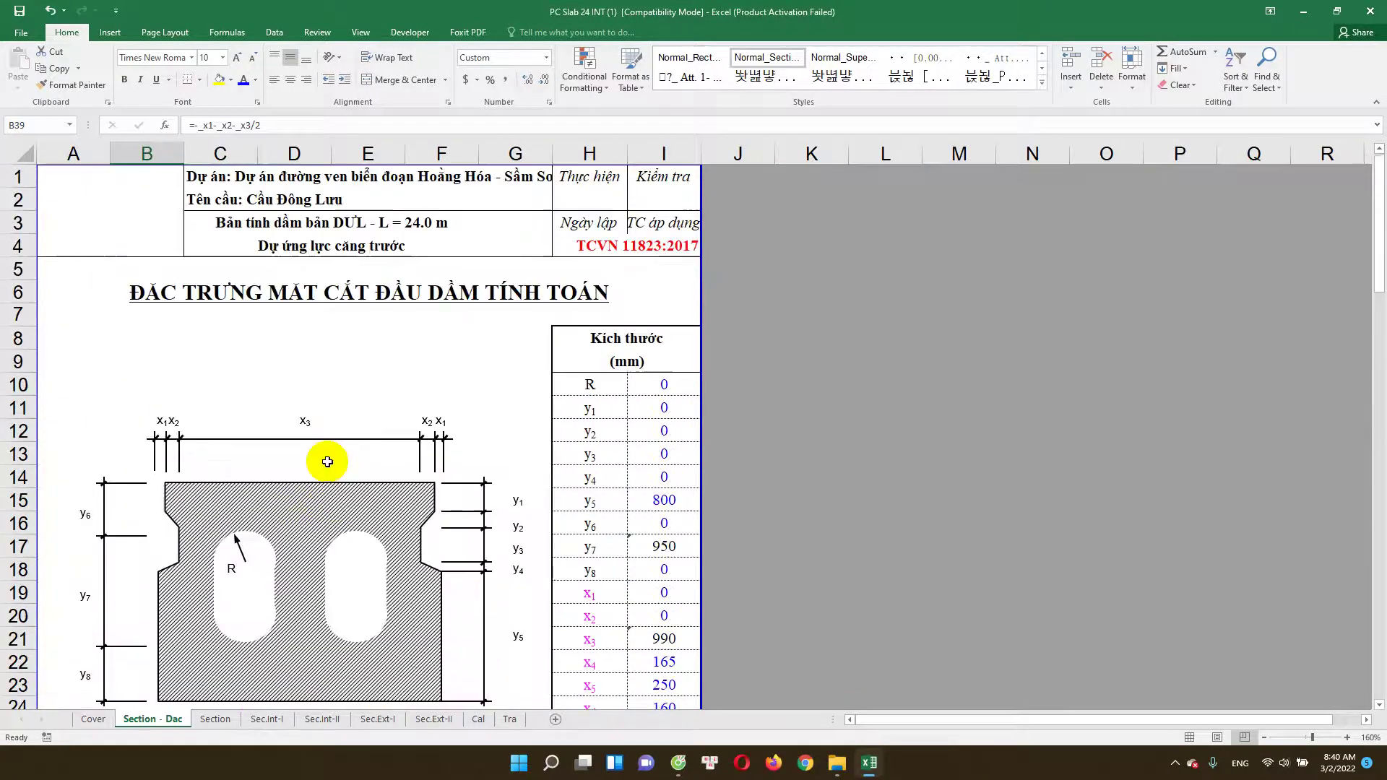
scroll(310, 477, down, 3)
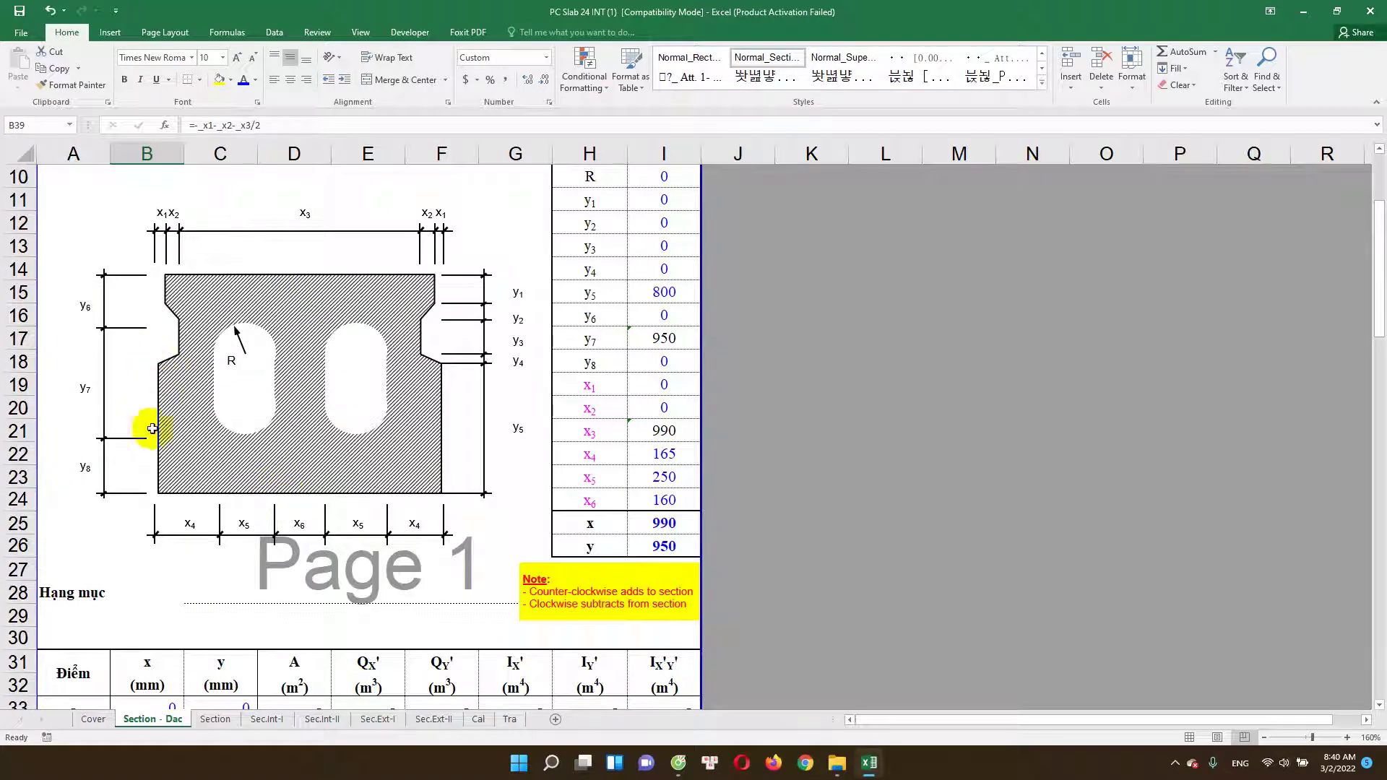
scroll(192, 499, down, 3)
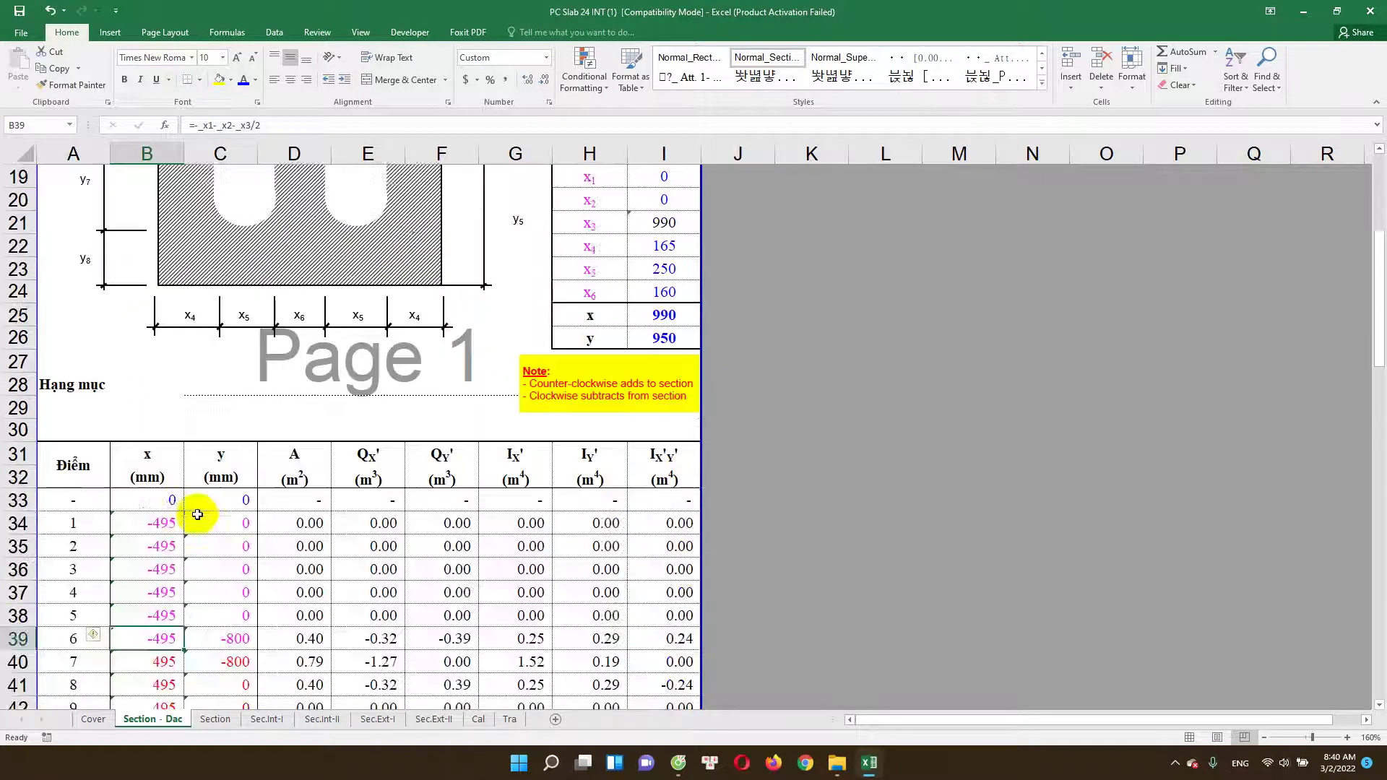
double_click(309, 548)
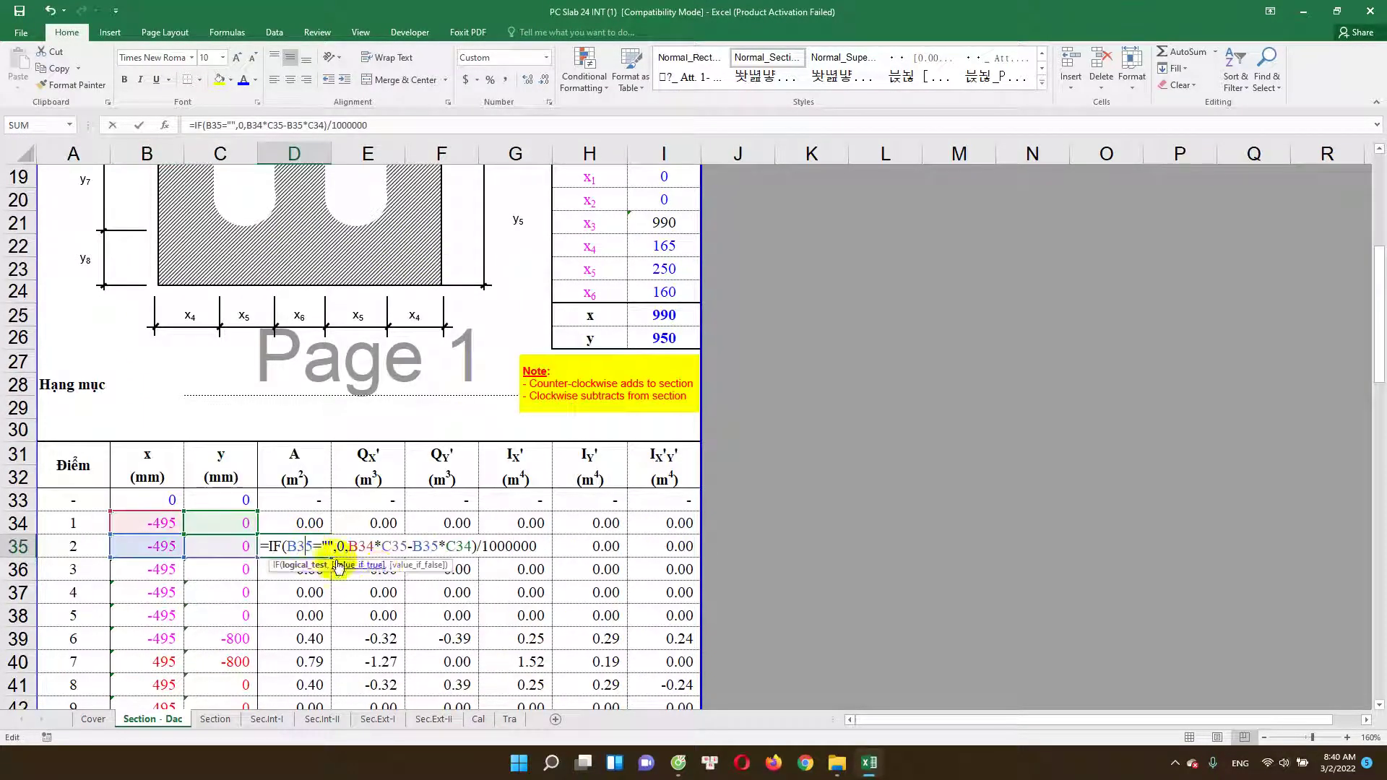
click(385, 547)
double_click(384, 547)
click(455, 547)
double_click(456, 547)
key(Escape)
click(541, 552)
double_click(541, 551)
key(Escape)
click(368, 479)
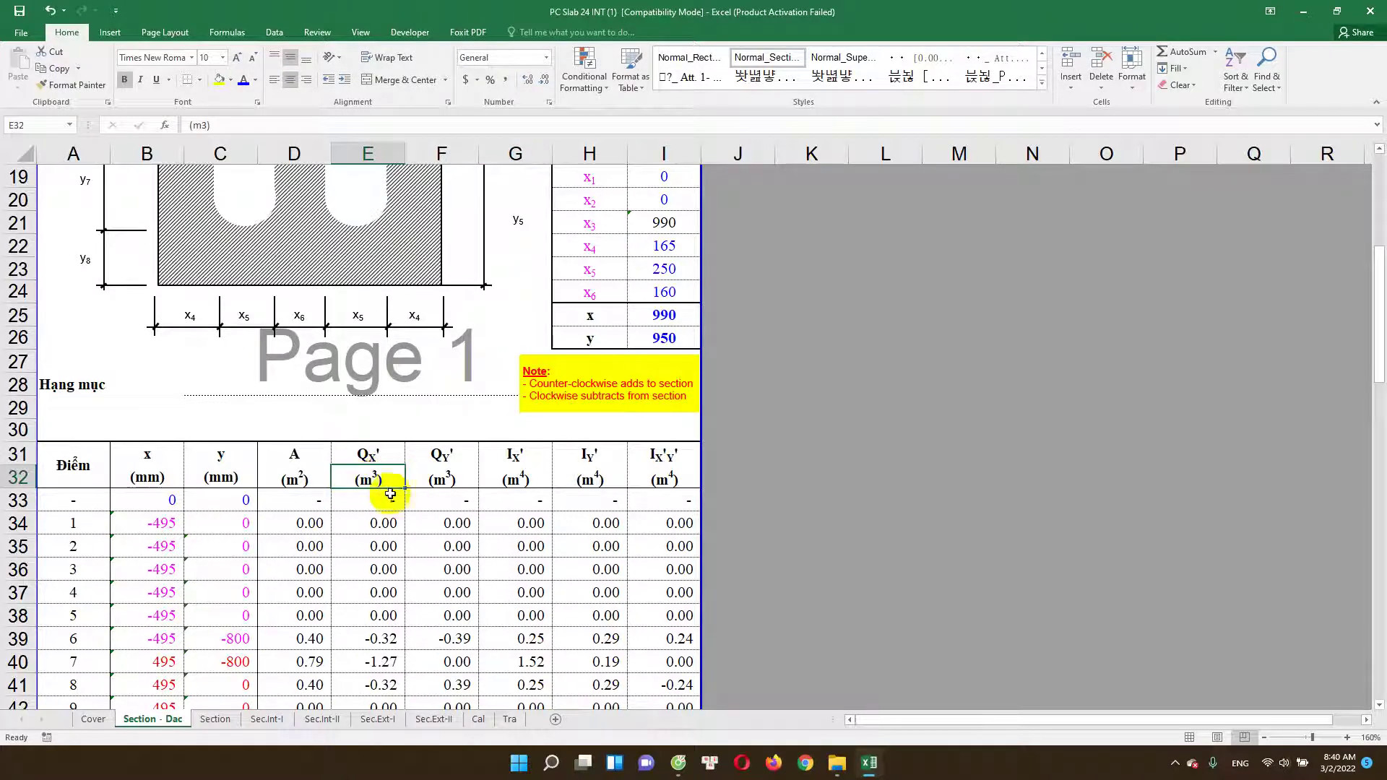
click(506, 477)
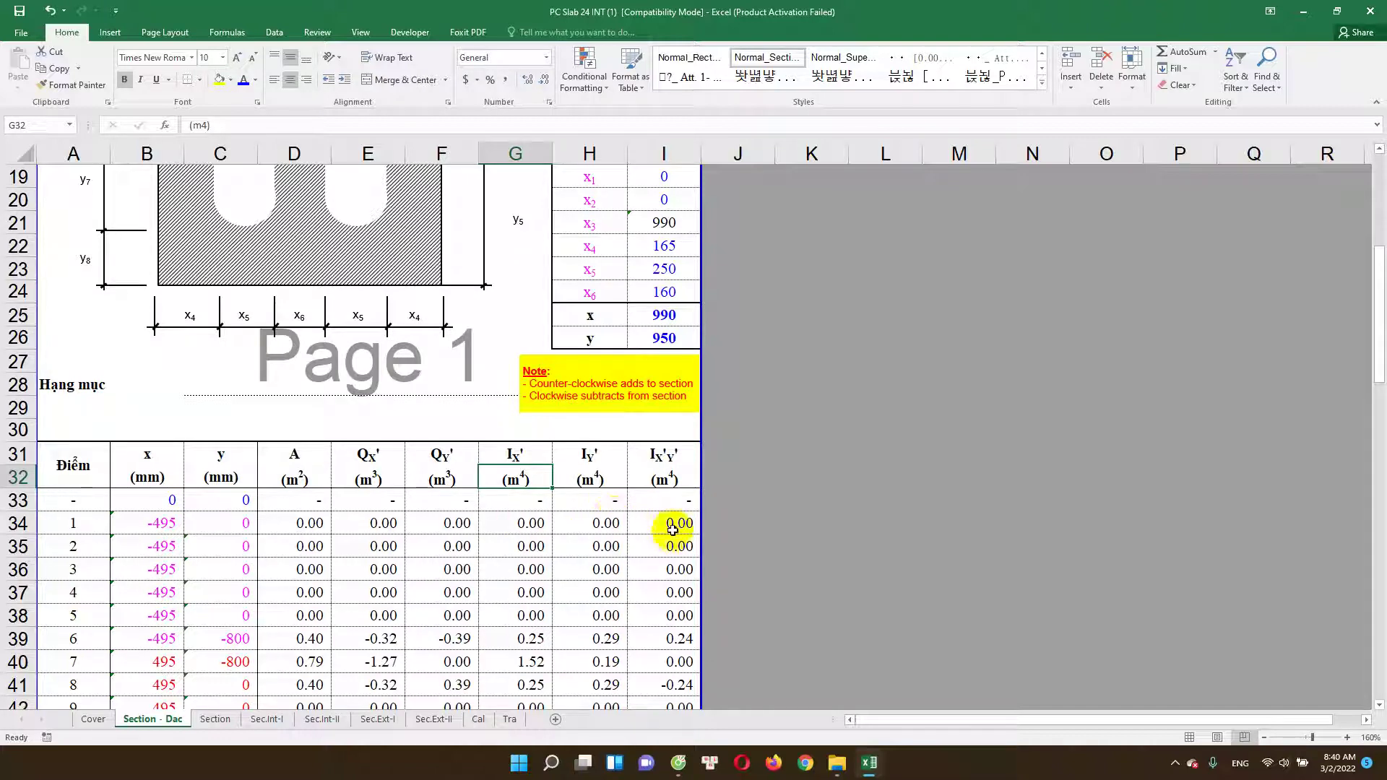
click(677, 523)
scroll(263, 464, down, 2)
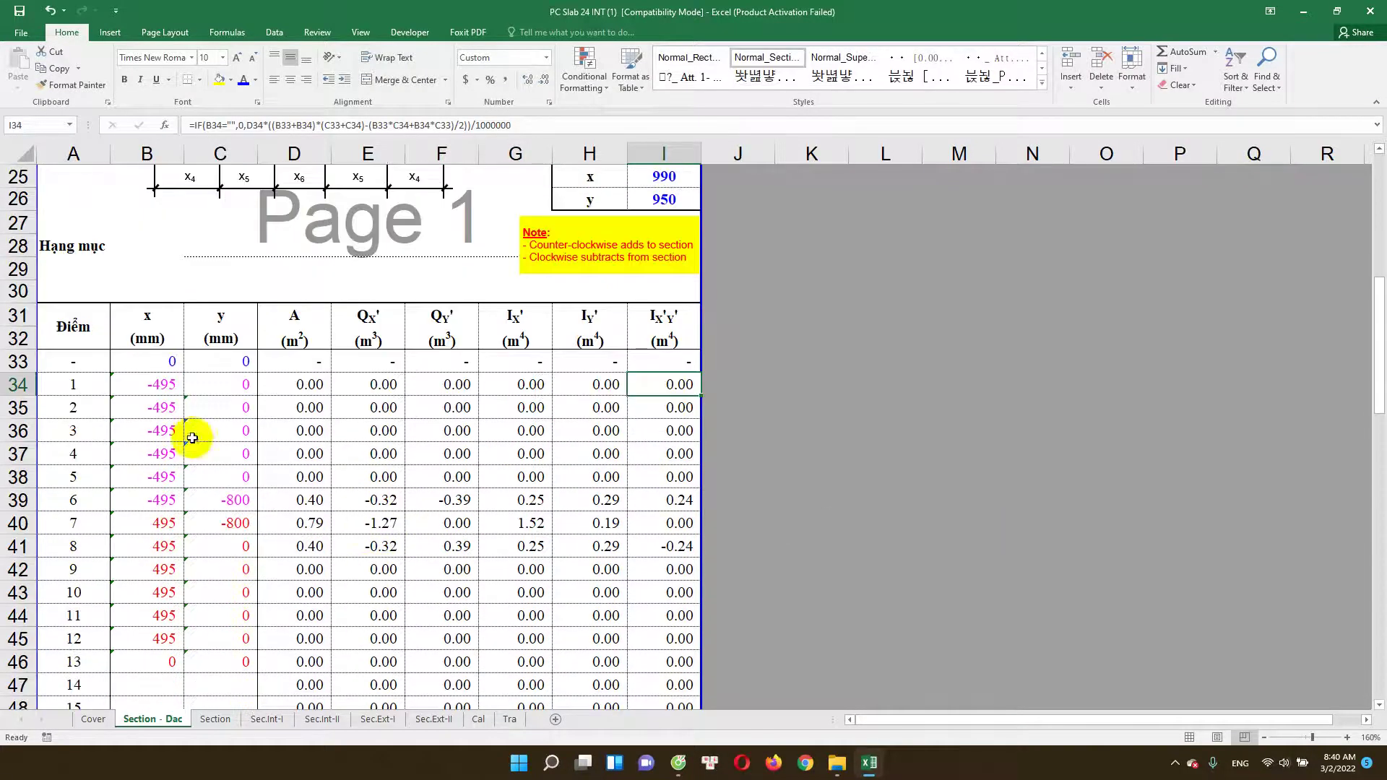
scroll(223, 520, down, 2)
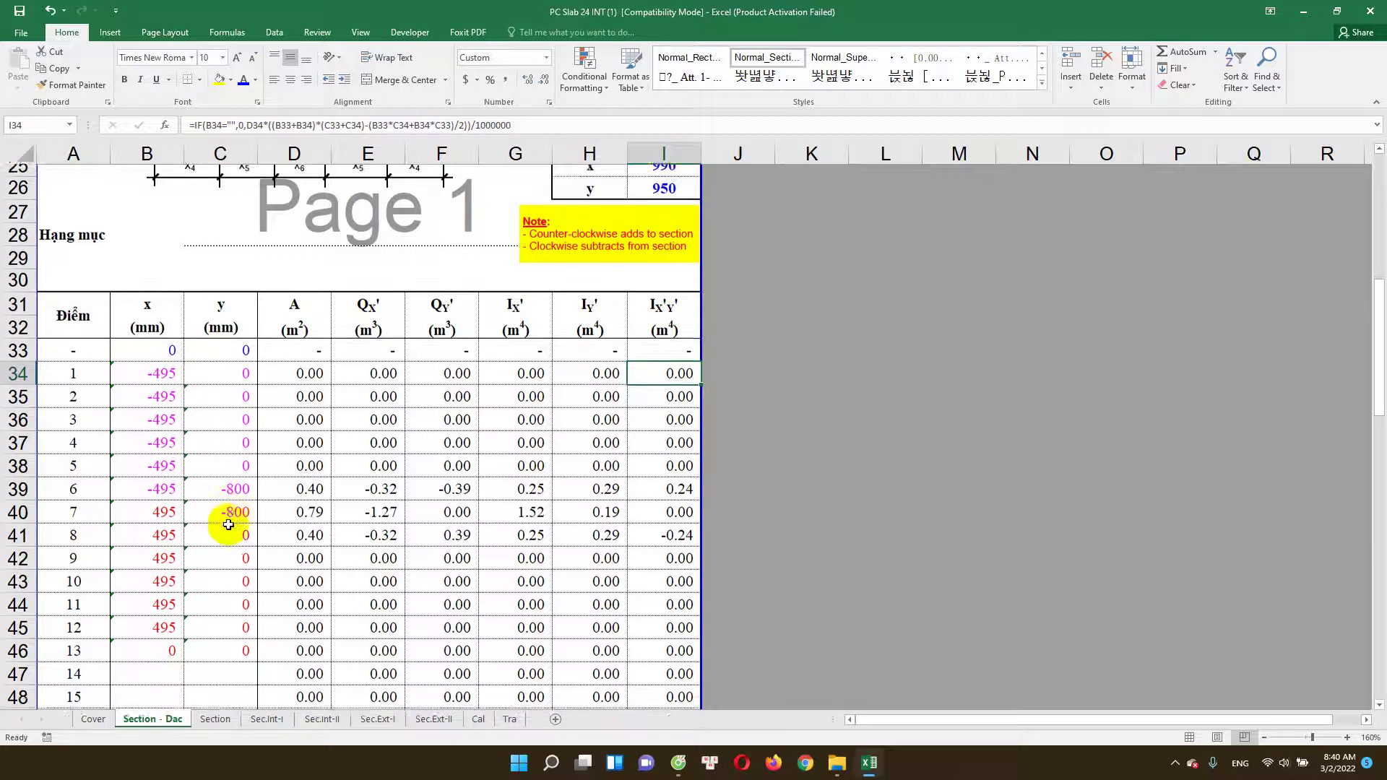
scroll(241, 542, up, 3)
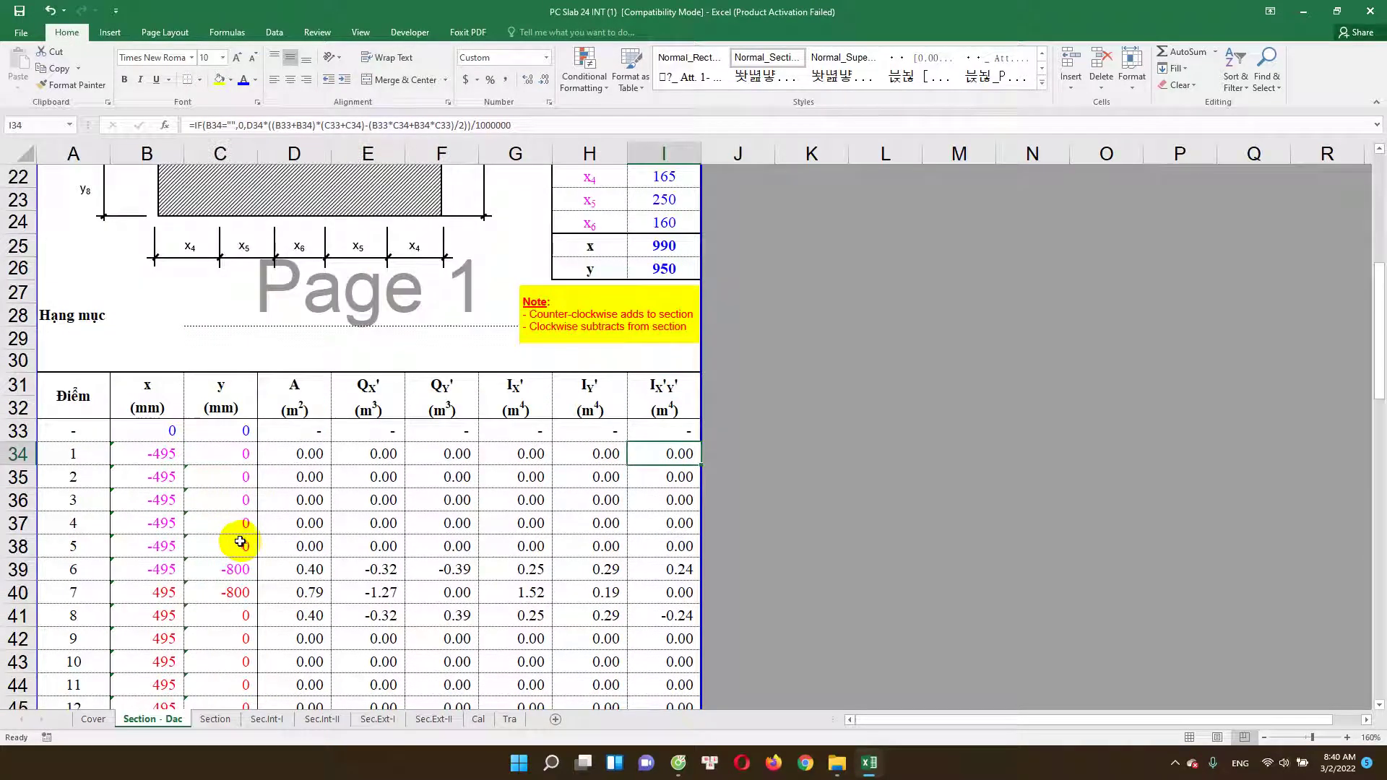
drag(160, 462, 233, 499)
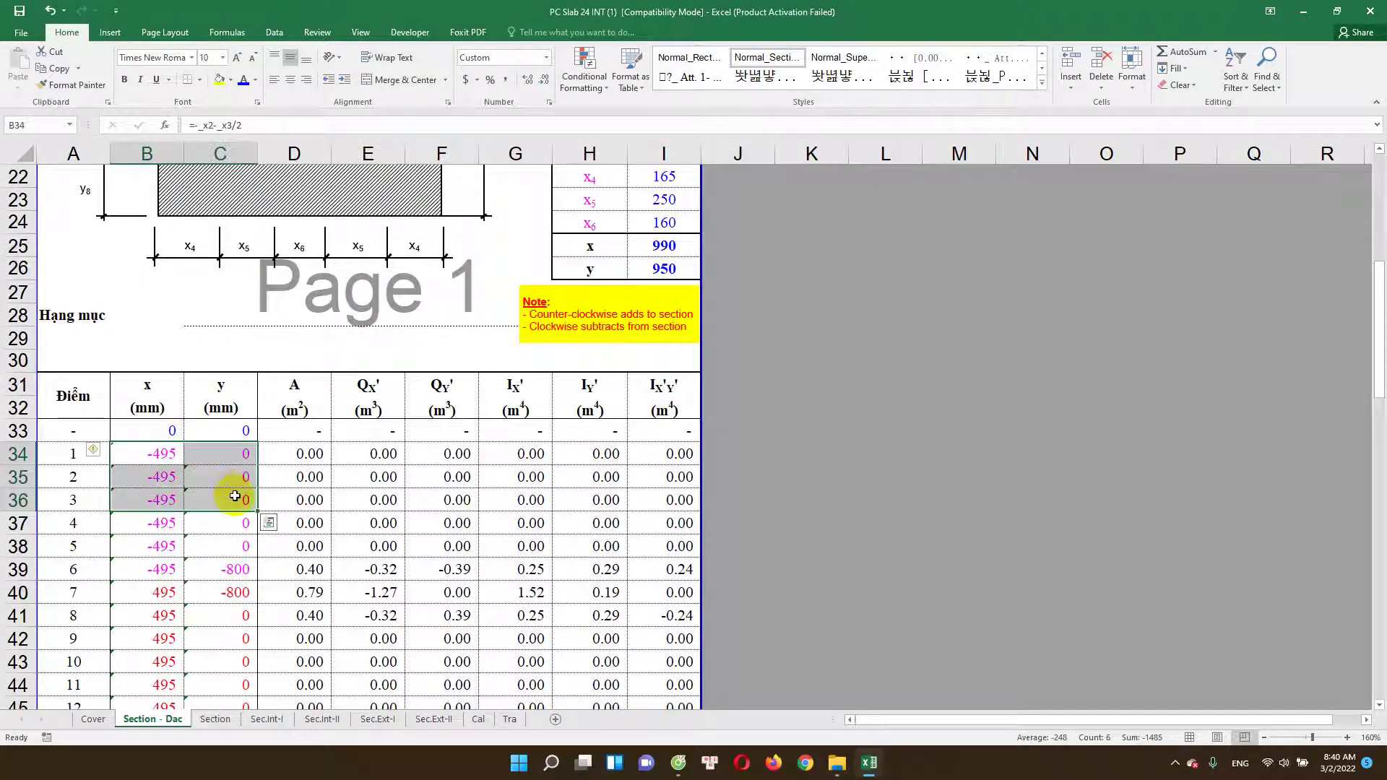
scroll(251, 512, up, 3)
scroll(260, 522, up, 3)
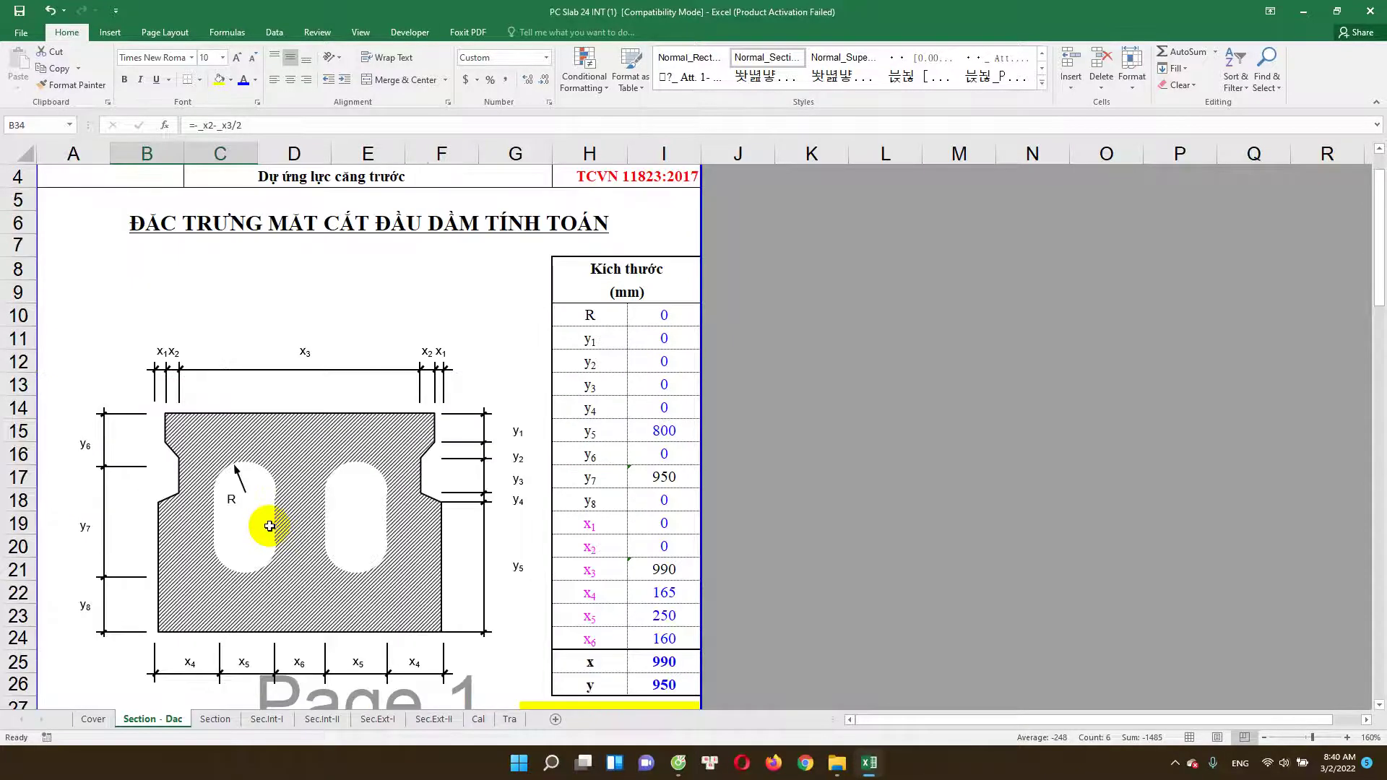
scroll(269, 527, down, 4)
double_click(155, 593)
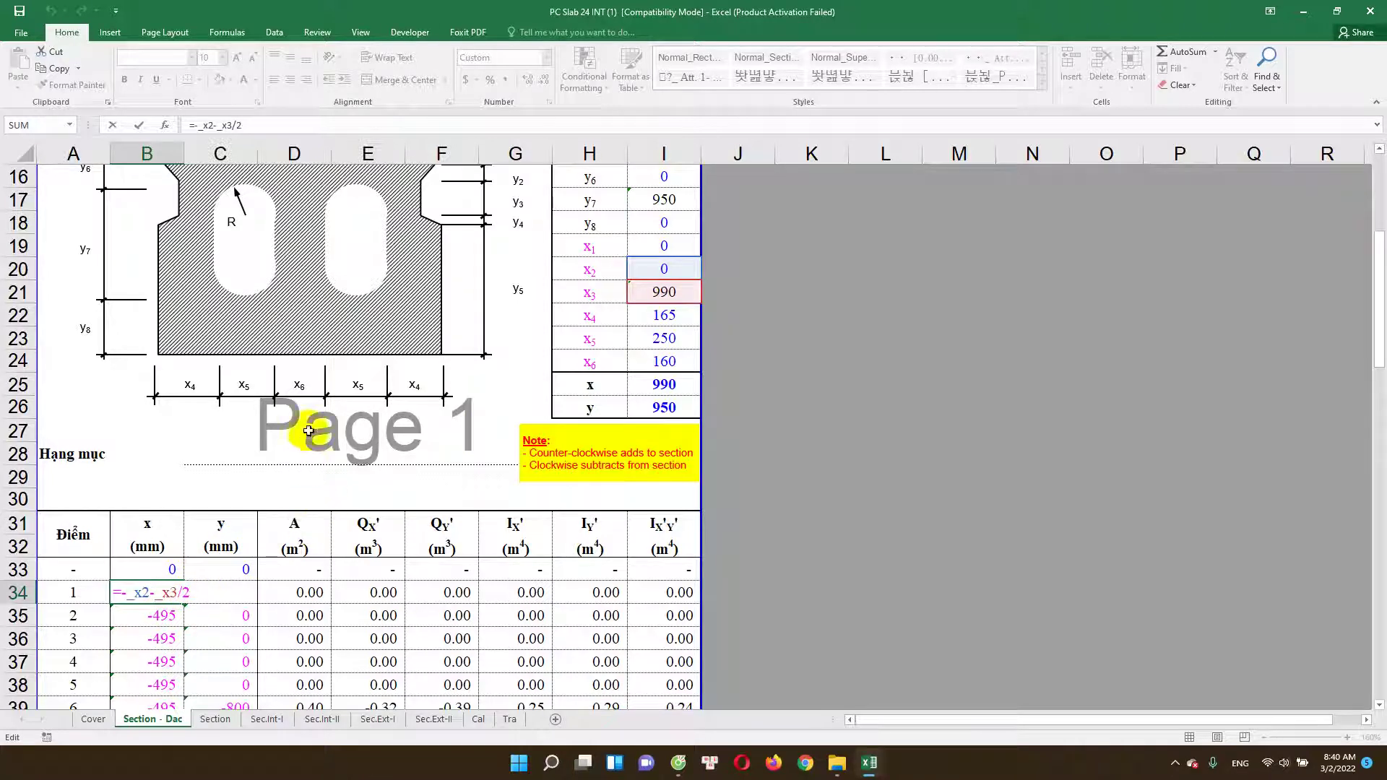
scroll(246, 426, up, 3)
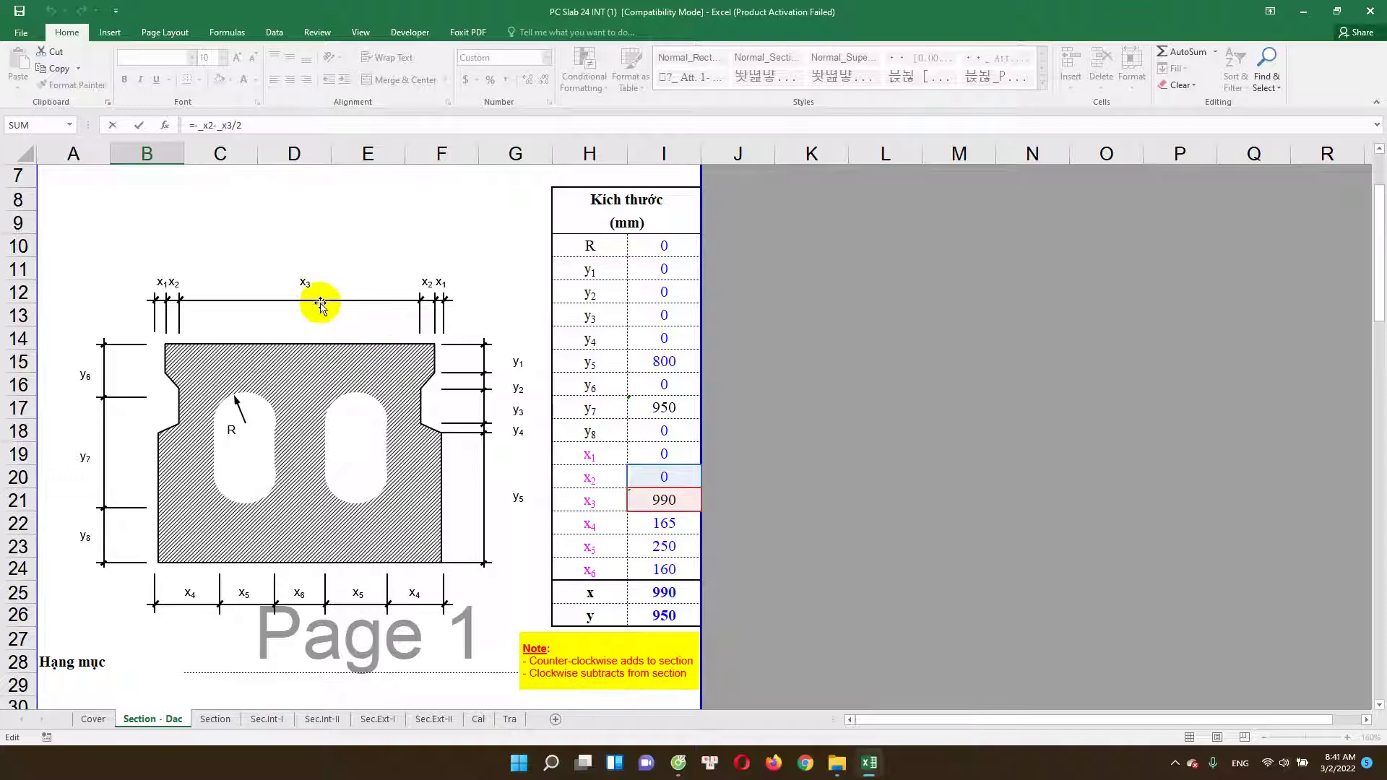
scroll(318, 303, down, 2)
scroll(309, 496, down, 2)
key(Escape)
scroll(365, 349, up, 4)
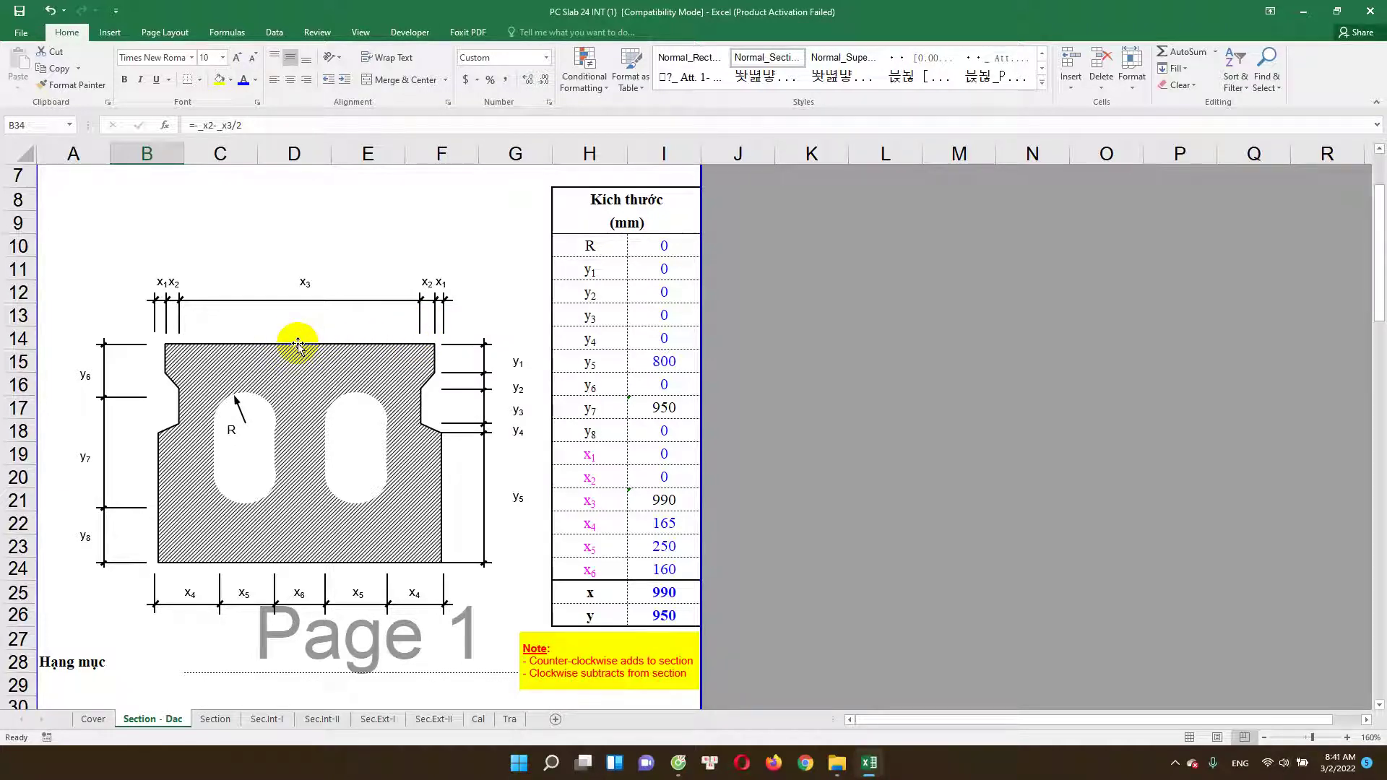
scroll(422, 350, down, 3)
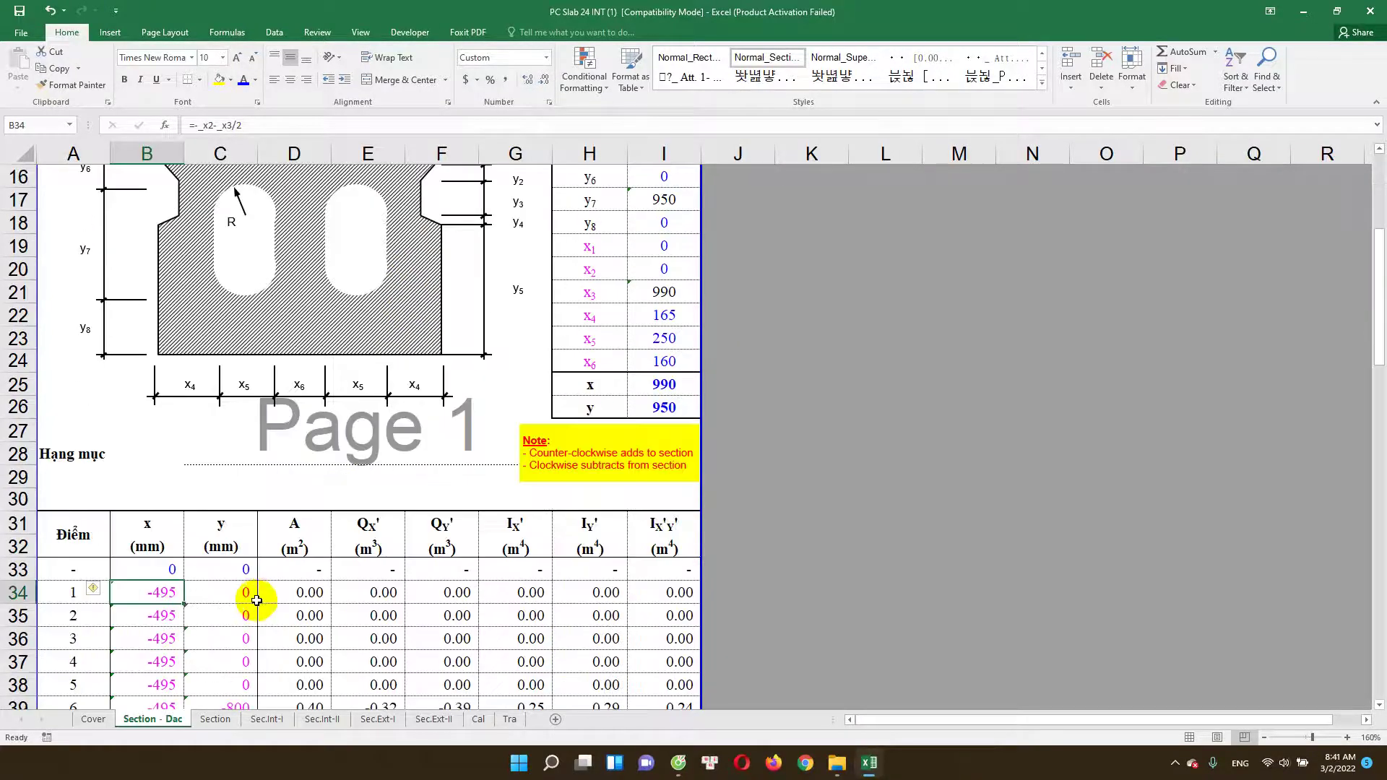
scroll(357, 434, up, 3)
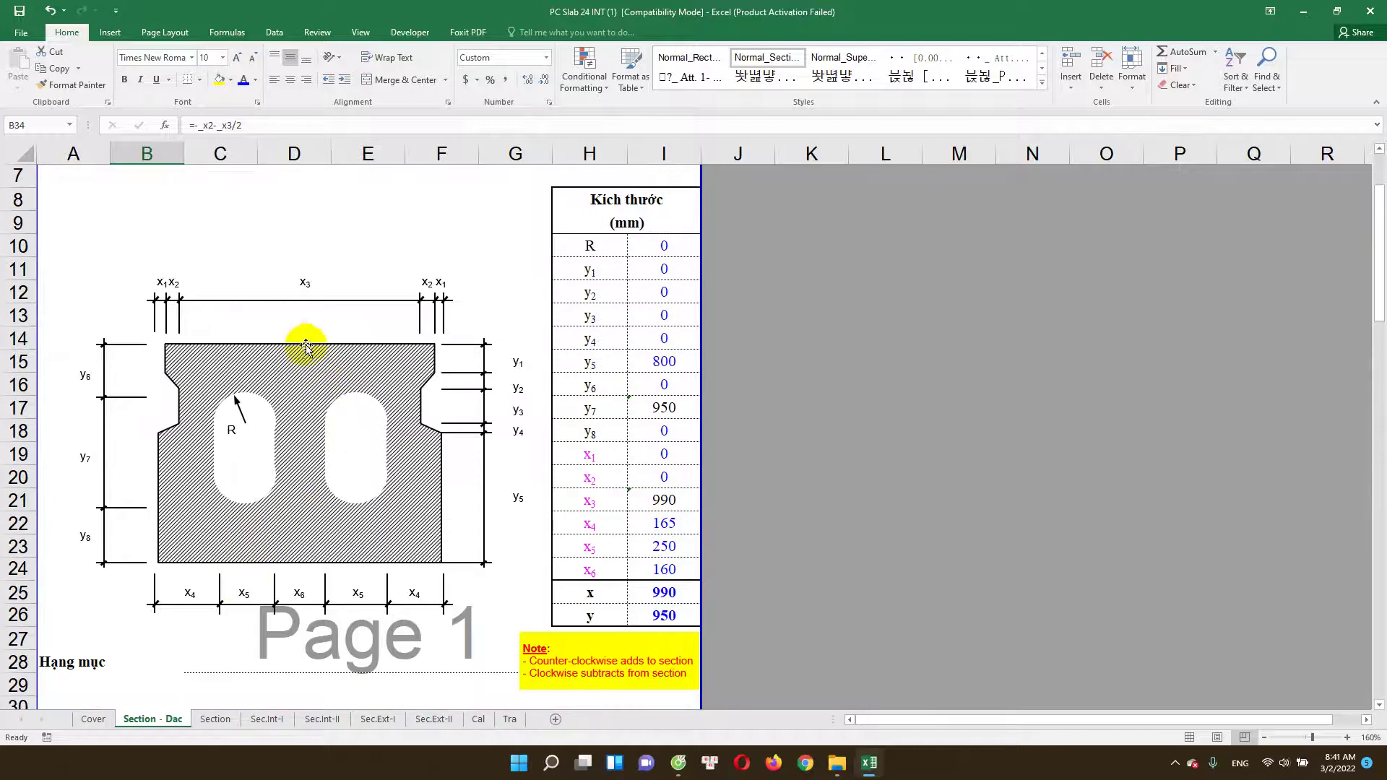
scroll(296, 357, down, 3)
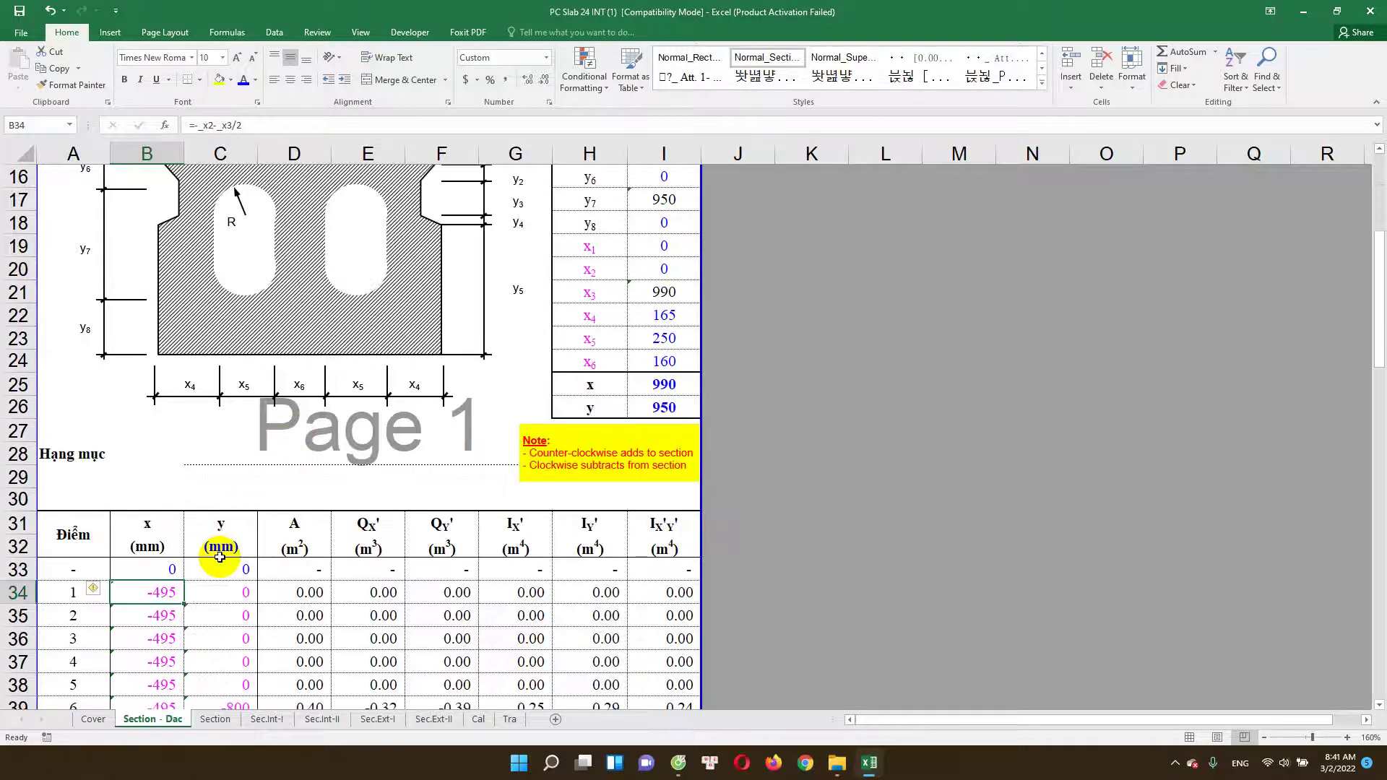
double_click(161, 615)
scroll(334, 541, up, 1)
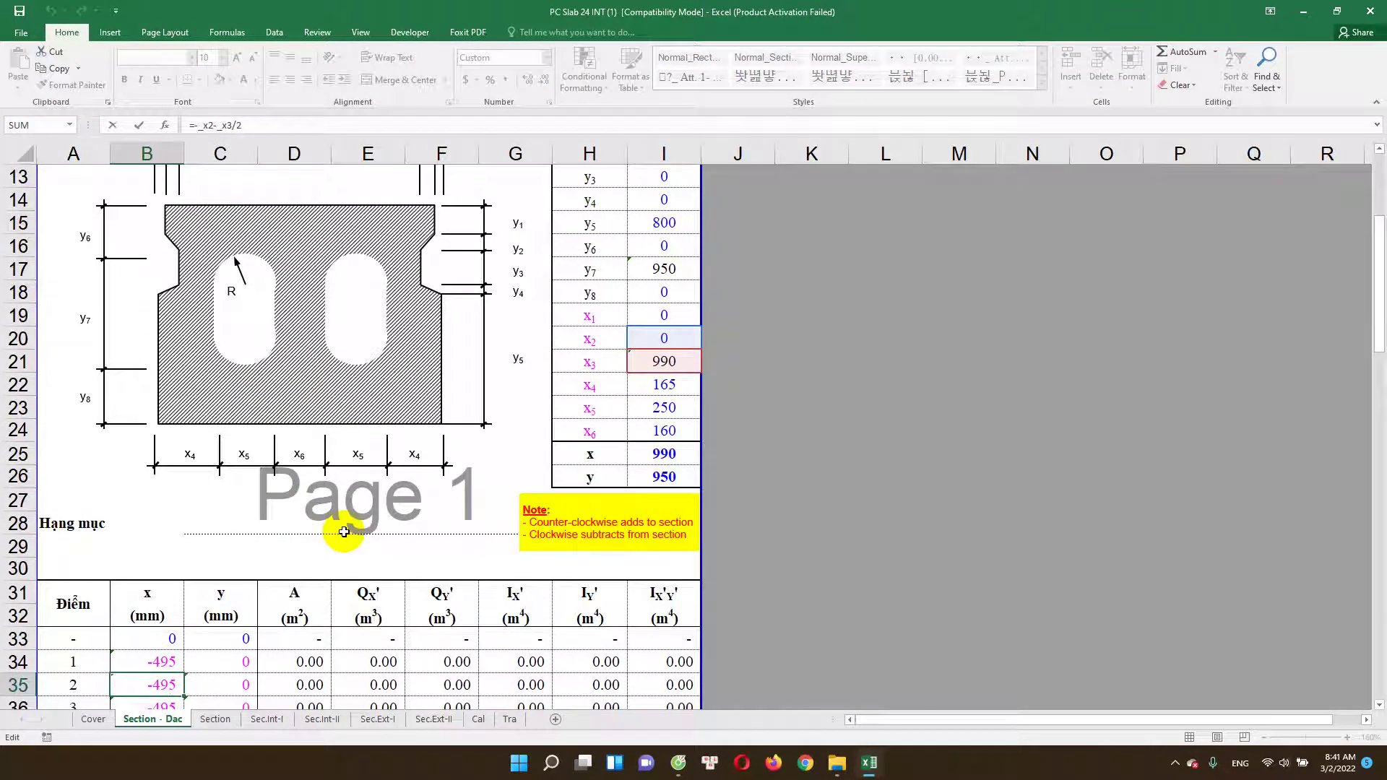
scroll(345, 539, down, 1)
scroll(348, 542, up, 1)
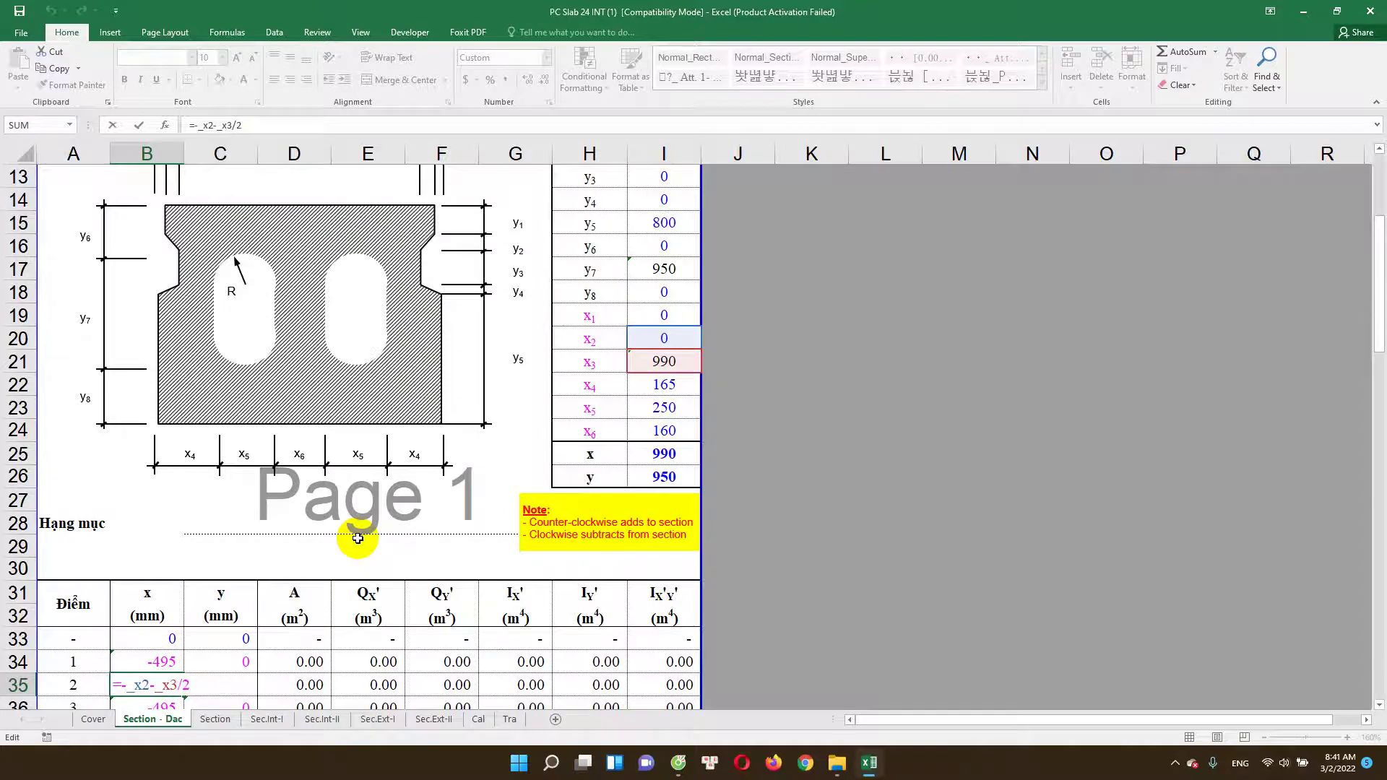
key(Escape)
scroll(332, 404, up, 1)
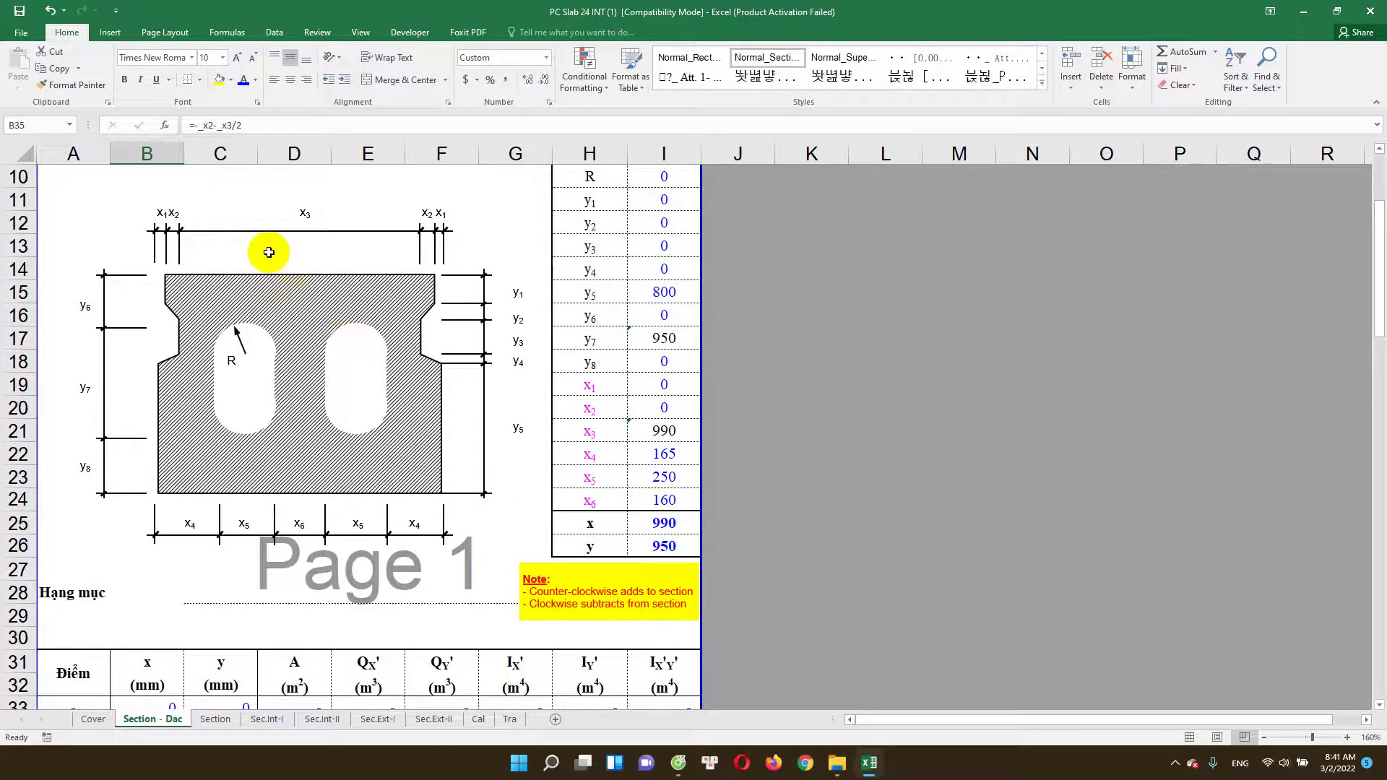
scroll(158, 412, down, 2)
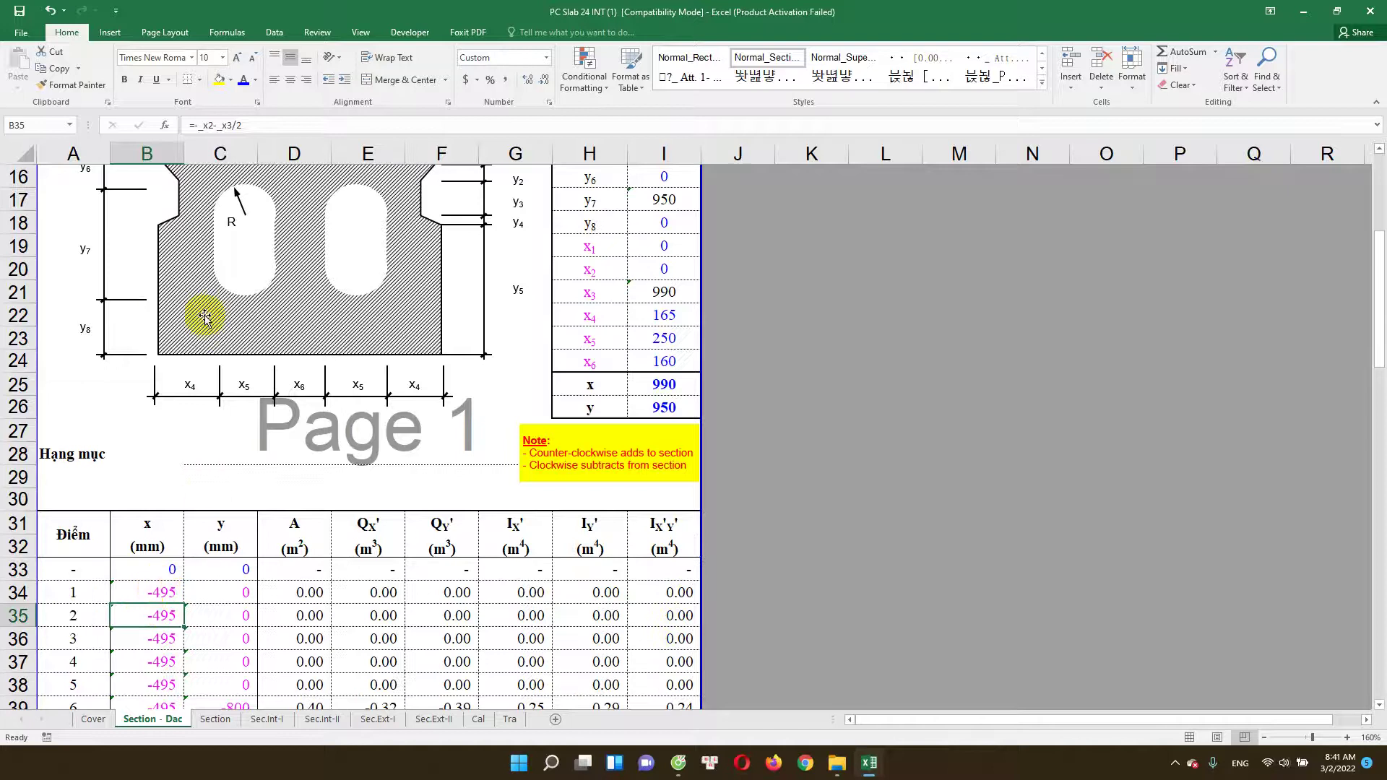
scroll(204, 316, up, 1)
double_click(175, 658)
key(Escape)
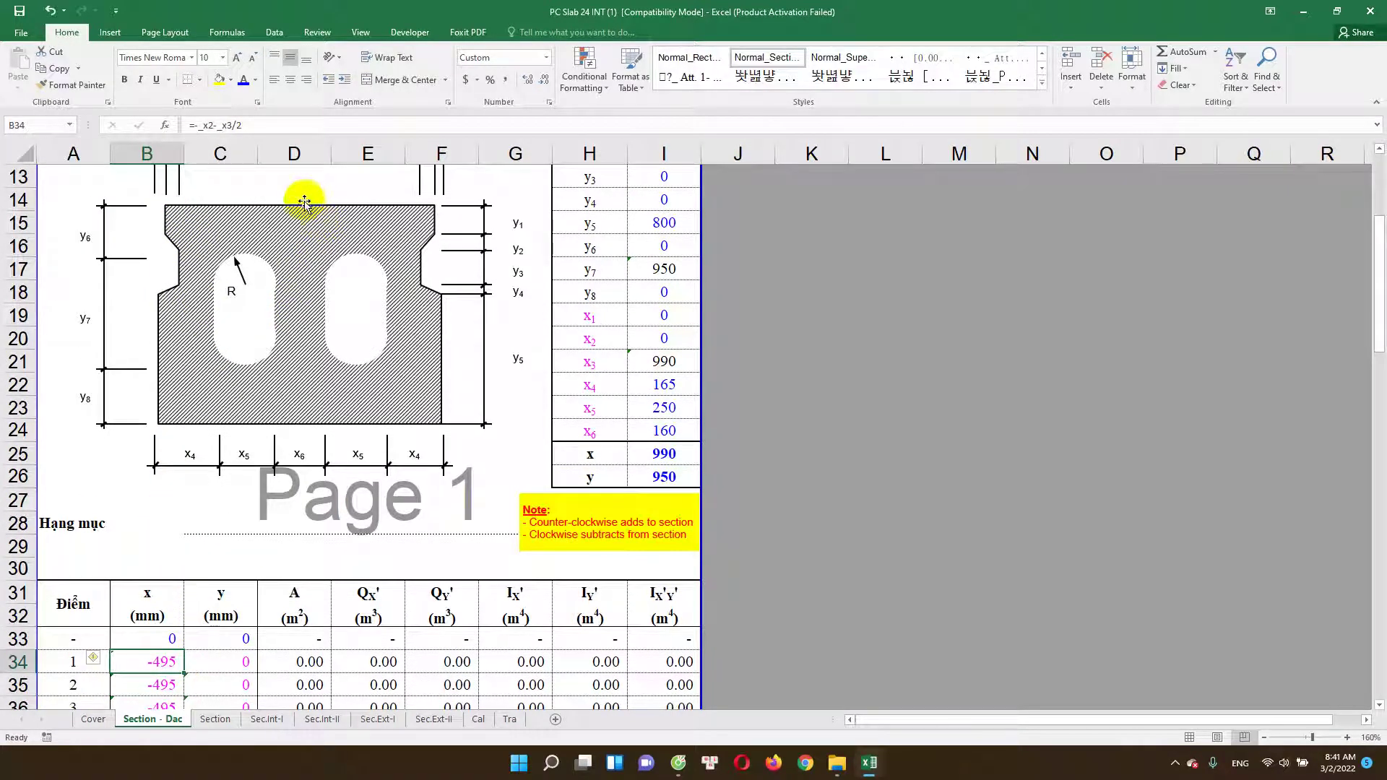
scroll(186, 406, down, 2)
scroll(225, 495, down, 2)
scroll(228, 514, up, 5)
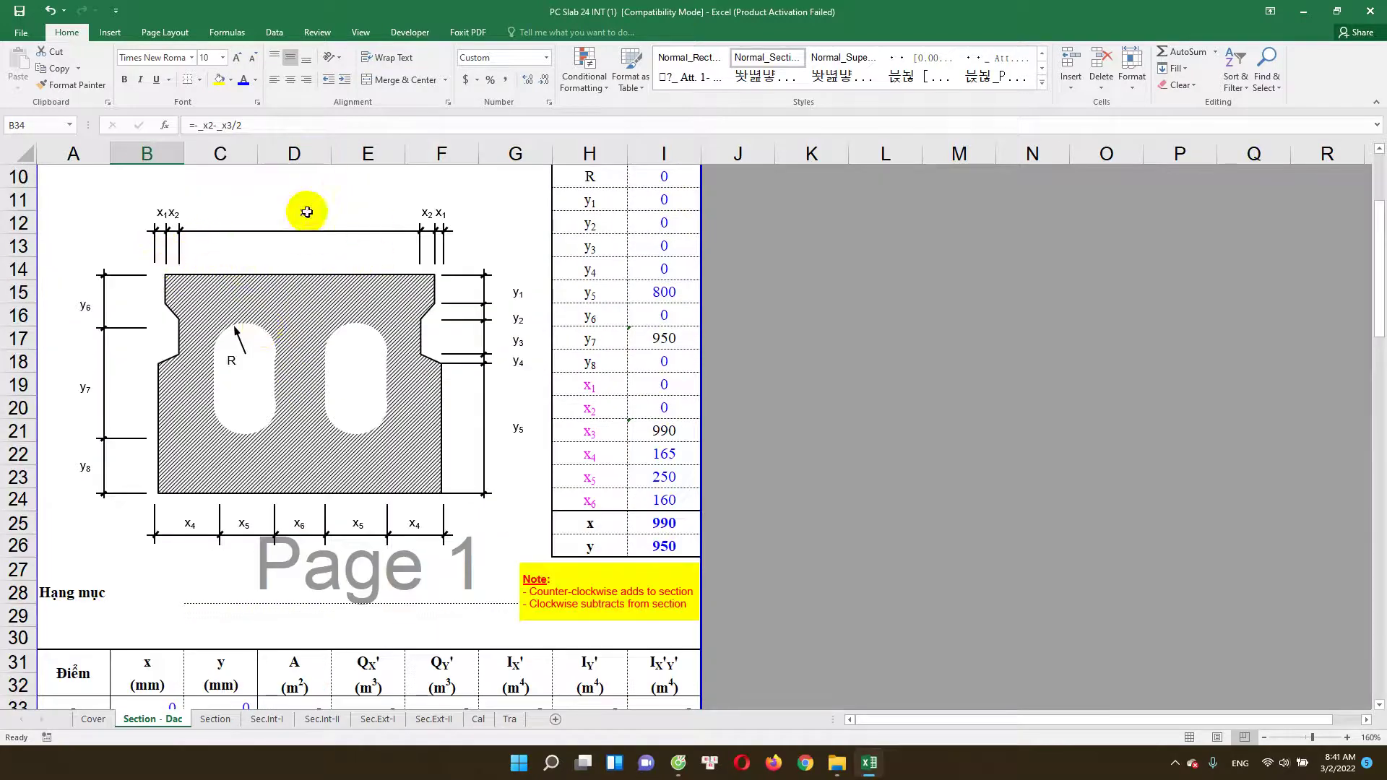
scroll(329, 259, up, 2)
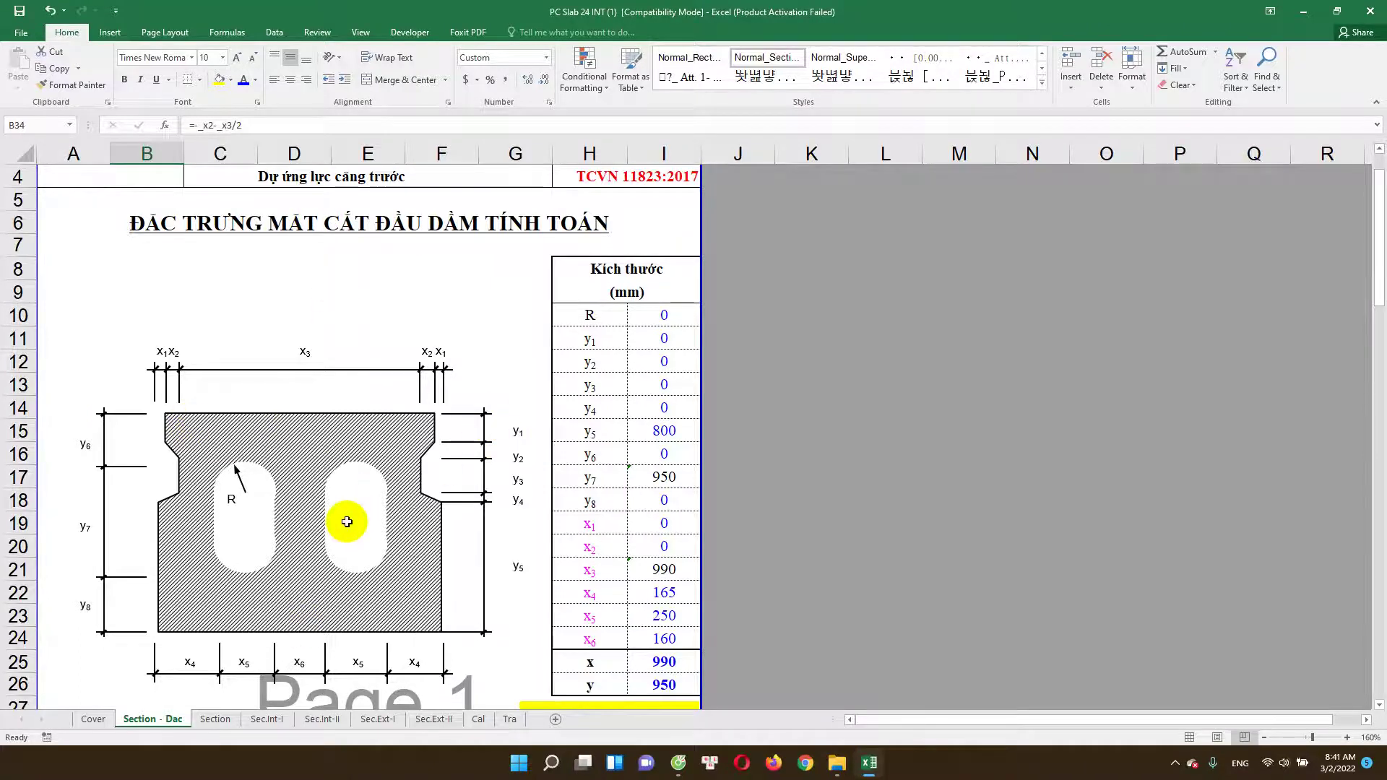
scroll(354, 513, down, 6)
double_click(220, 569)
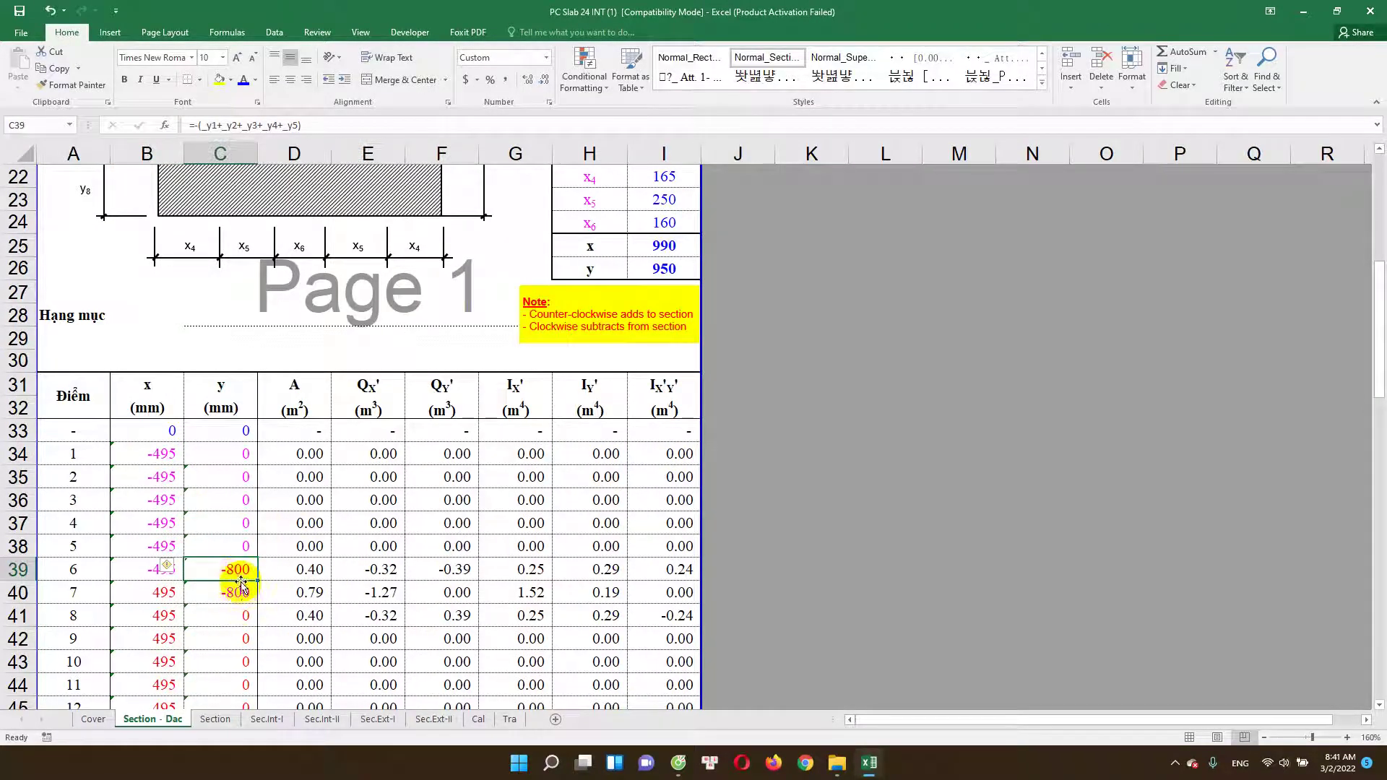
double_click(242, 570)
scroll(291, 569, up, 2)
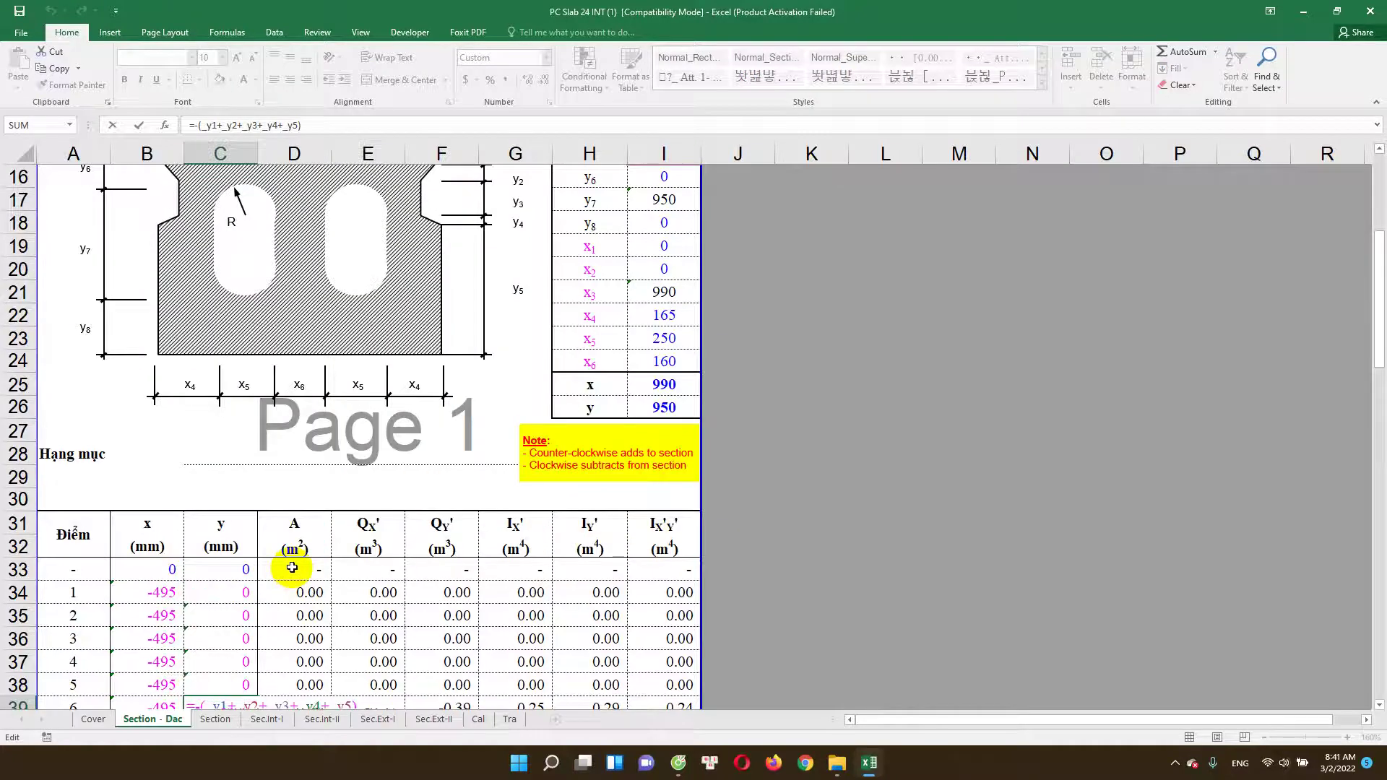
scroll(292, 569, down, 3)
scroll(155, 459, down, 2)
click(168, 429)
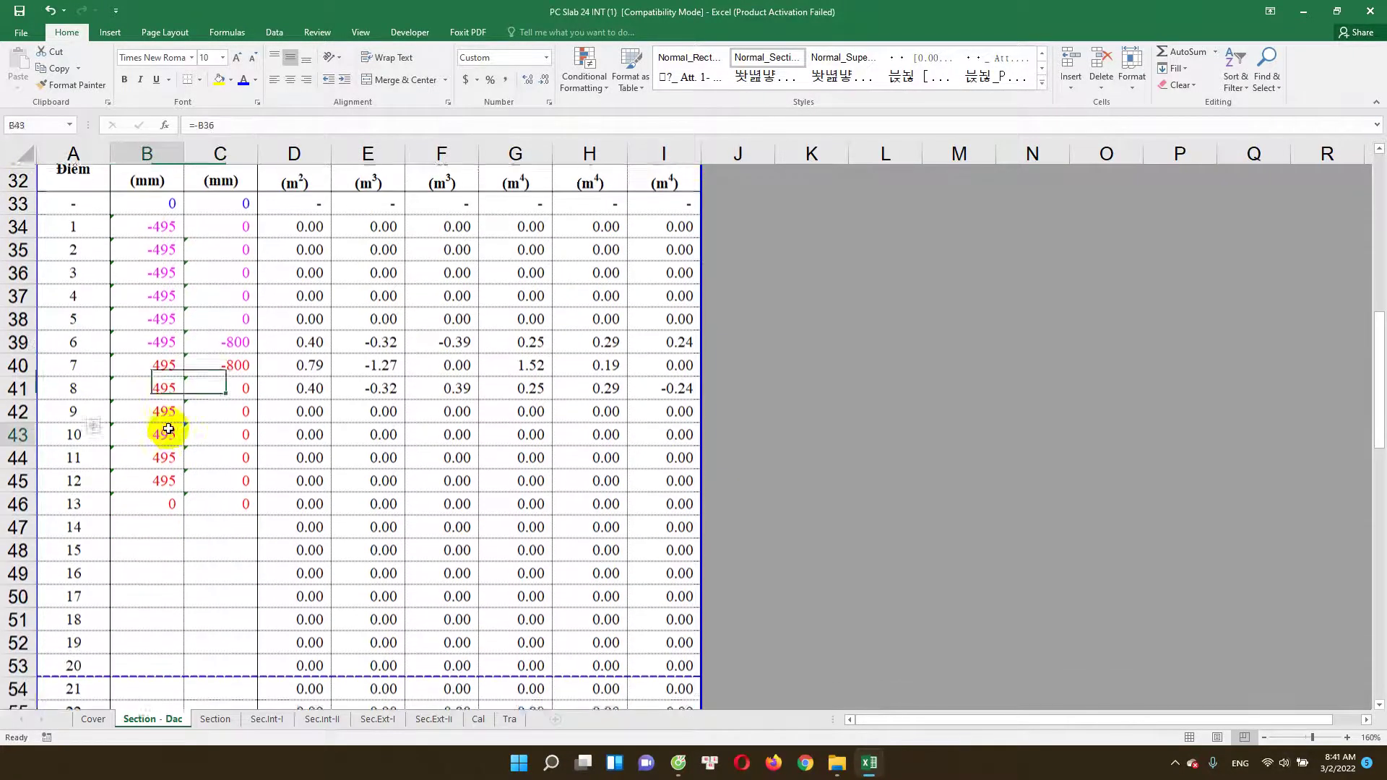
double_click(169, 429)
key(Escape)
scroll(216, 505, down, 2)
scroll(246, 517, up, 2)
drag(171, 200, 246, 462)
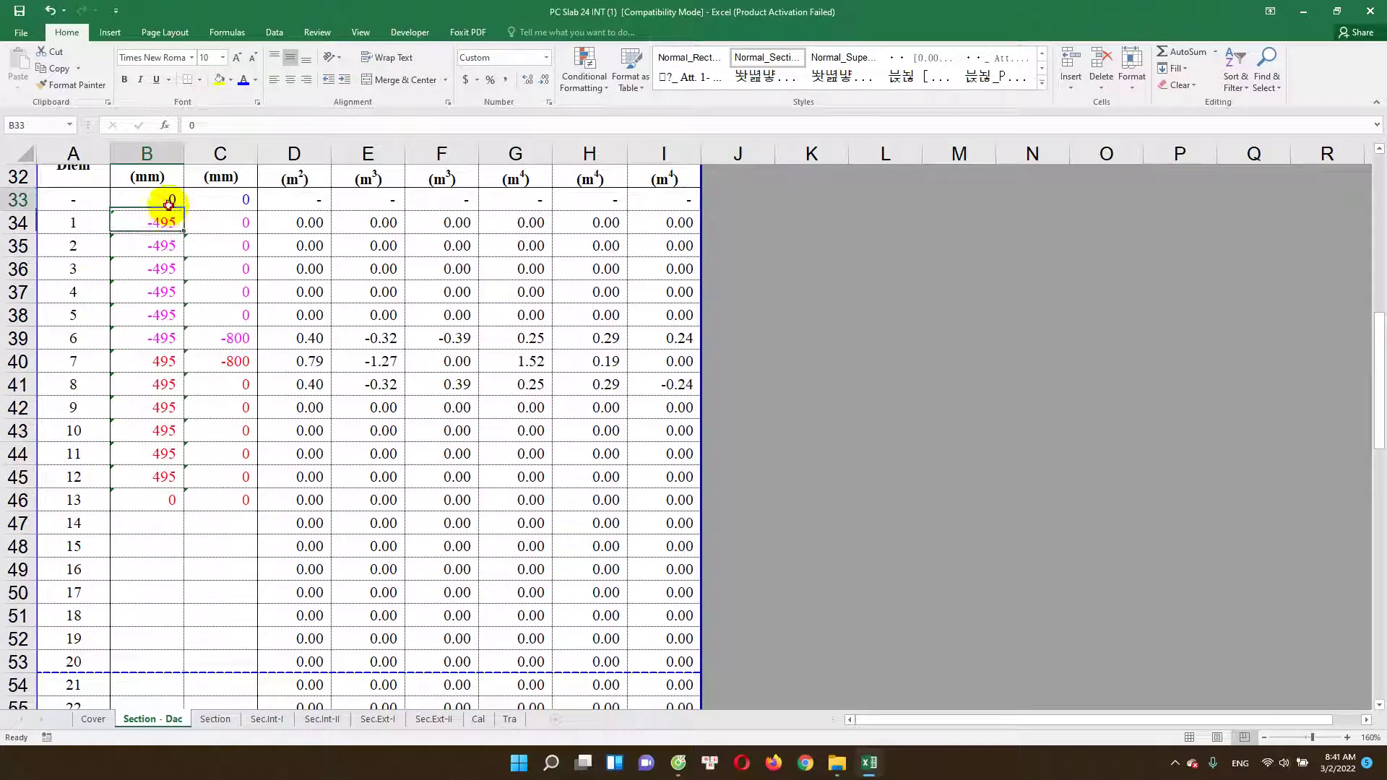
scroll(246, 448, up, 8)
scroll(269, 403, up, 3)
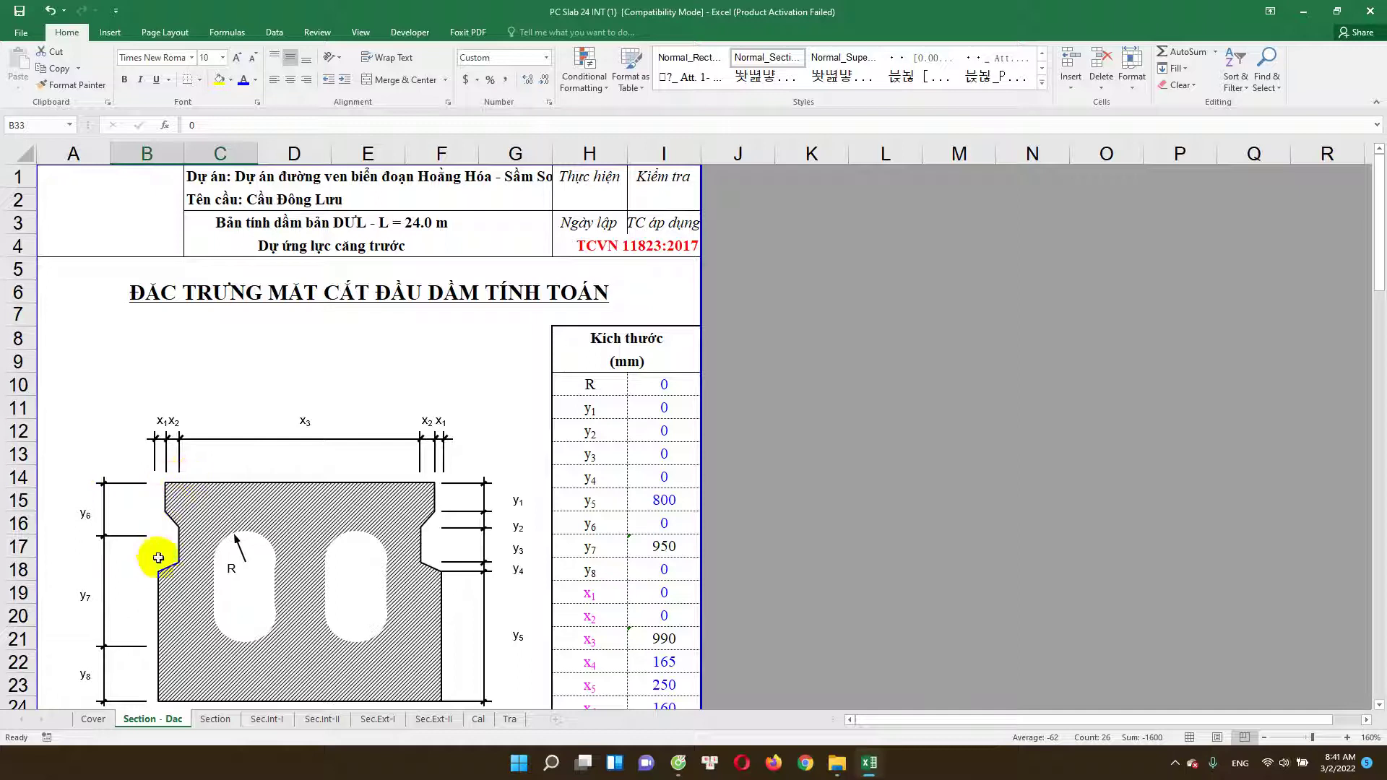
scroll(239, 636, down, 1)
scroll(383, 564, down, 2)
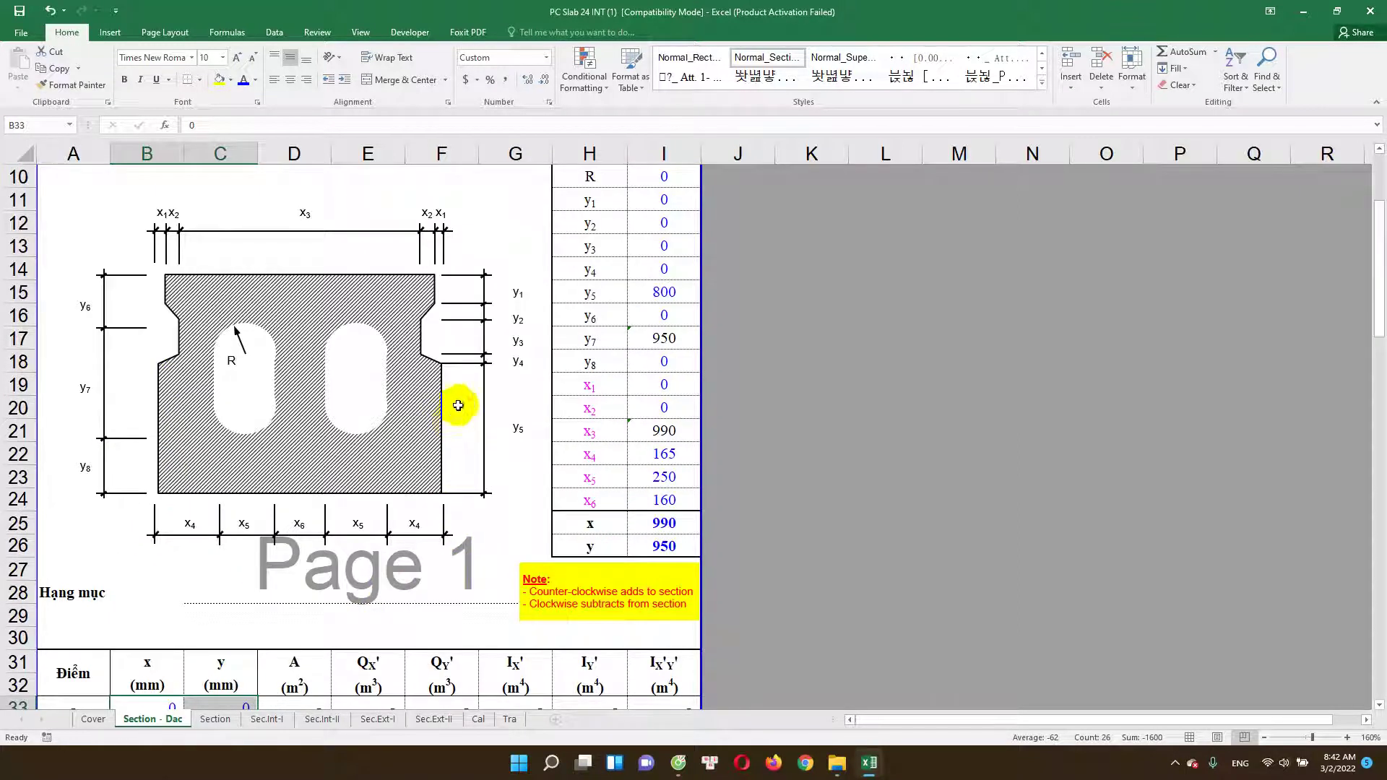
scroll(318, 358, down, 2)
scroll(402, 511, down, 2)
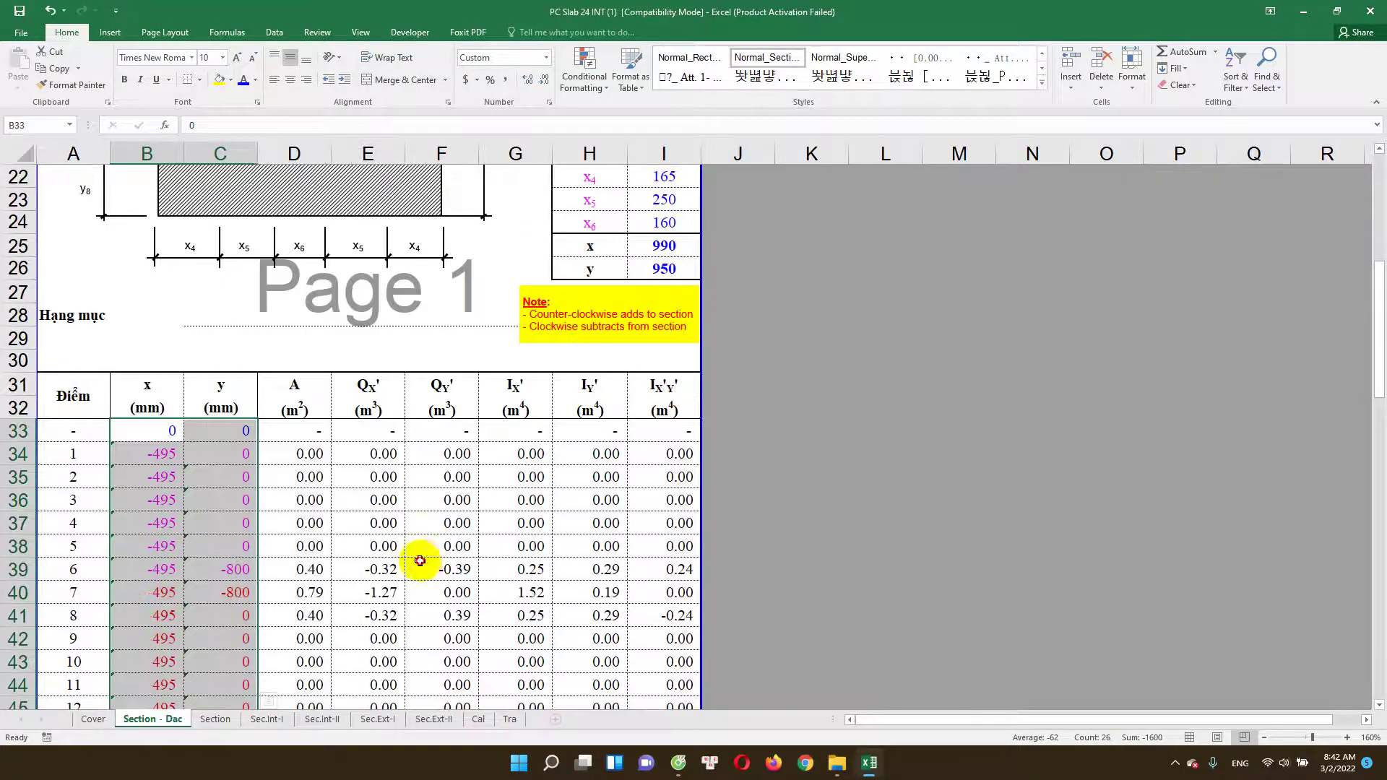
click(418, 557)
scroll(418, 576, down, 7)
scroll(419, 594, up, 4)
scroll(409, 567, up, 3)
scroll(397, 533, up, 5)
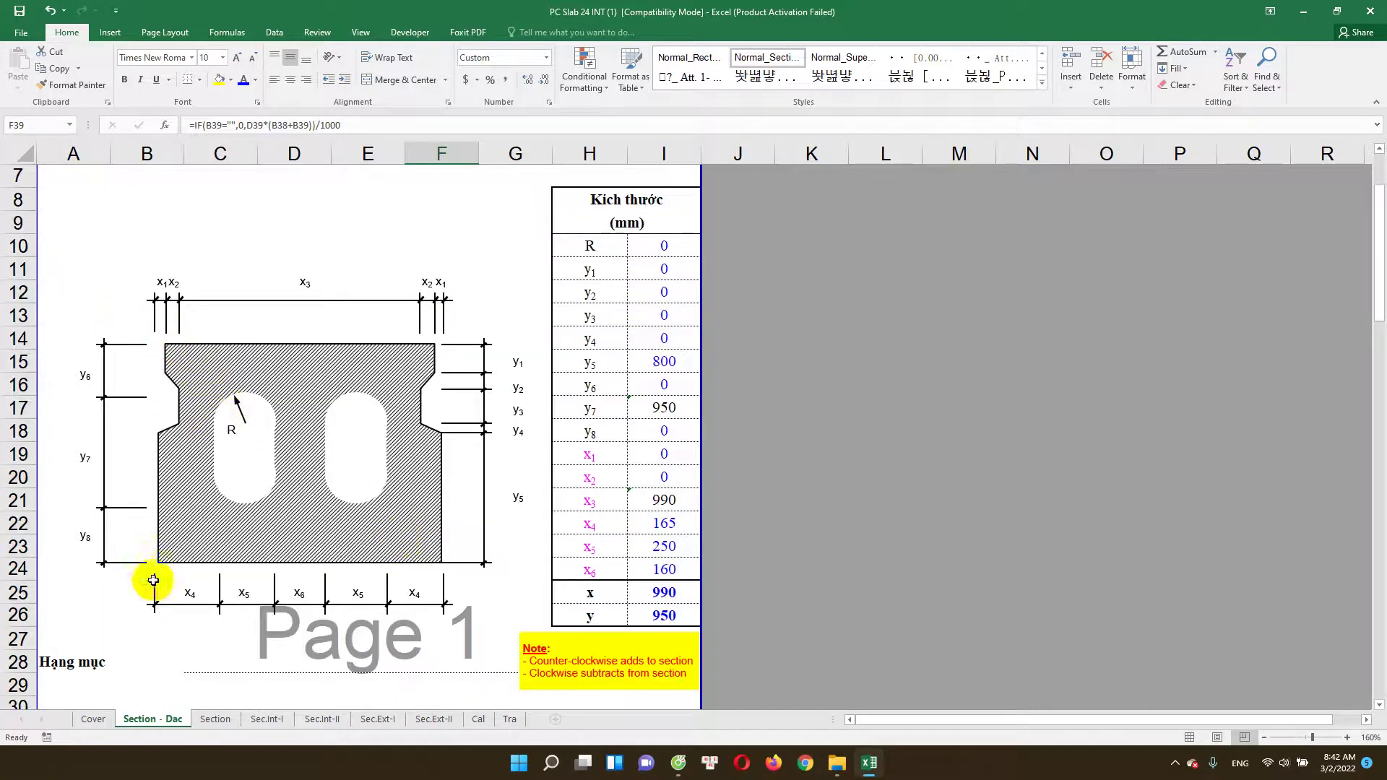
scroll(413, 629, down, 1)
scroll(412, 628, down, 7)
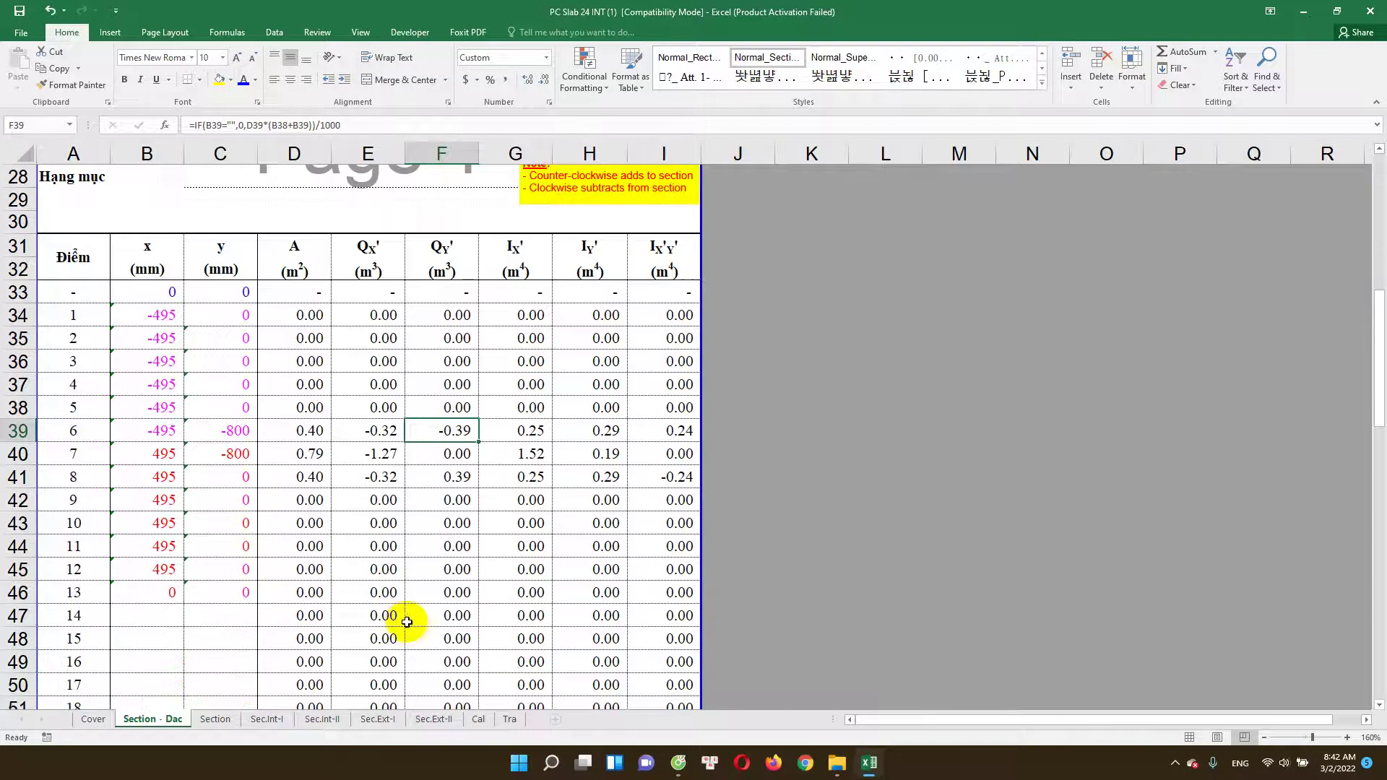
scroll(619, 425, down, 1)
scroll(635, 282, down, 1)
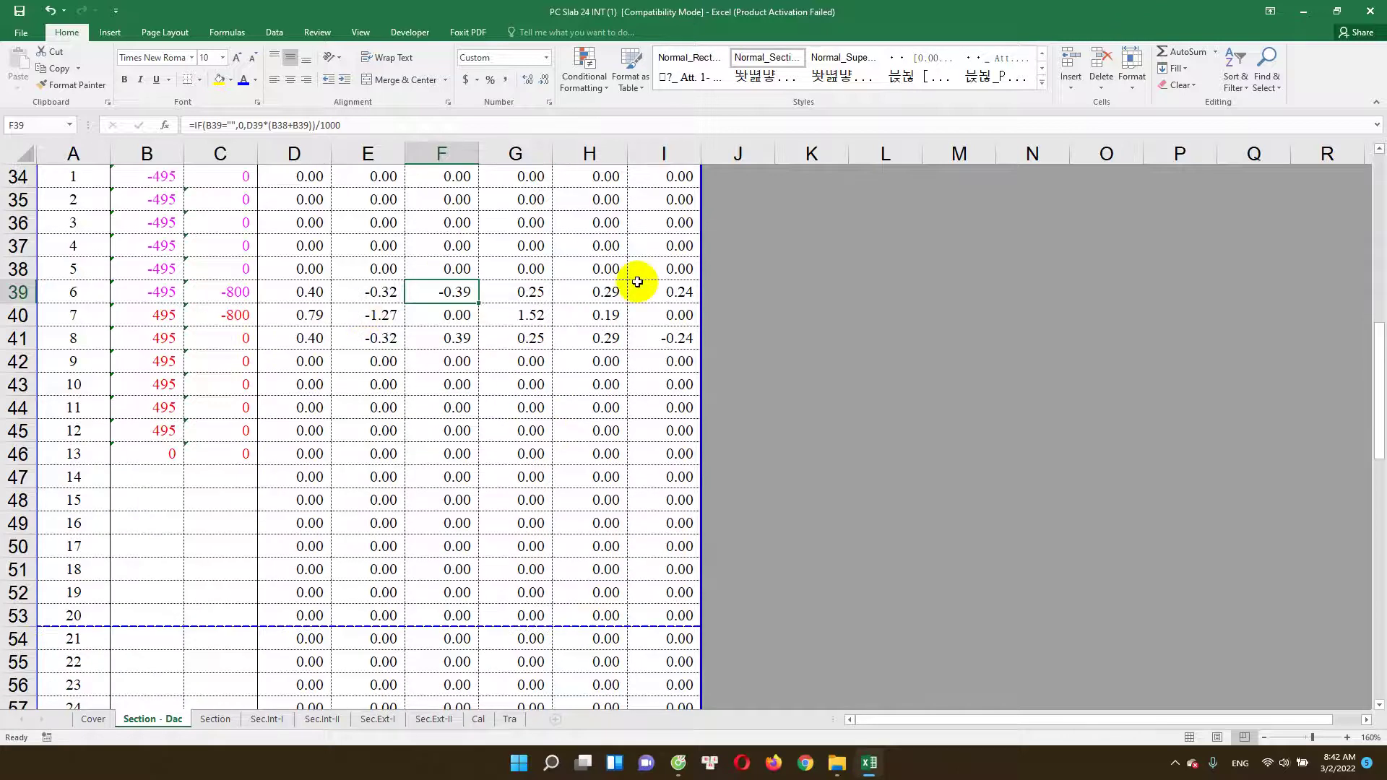
scroll(620, 360, up, 3)
double_click(680, 383)
key(Escape)
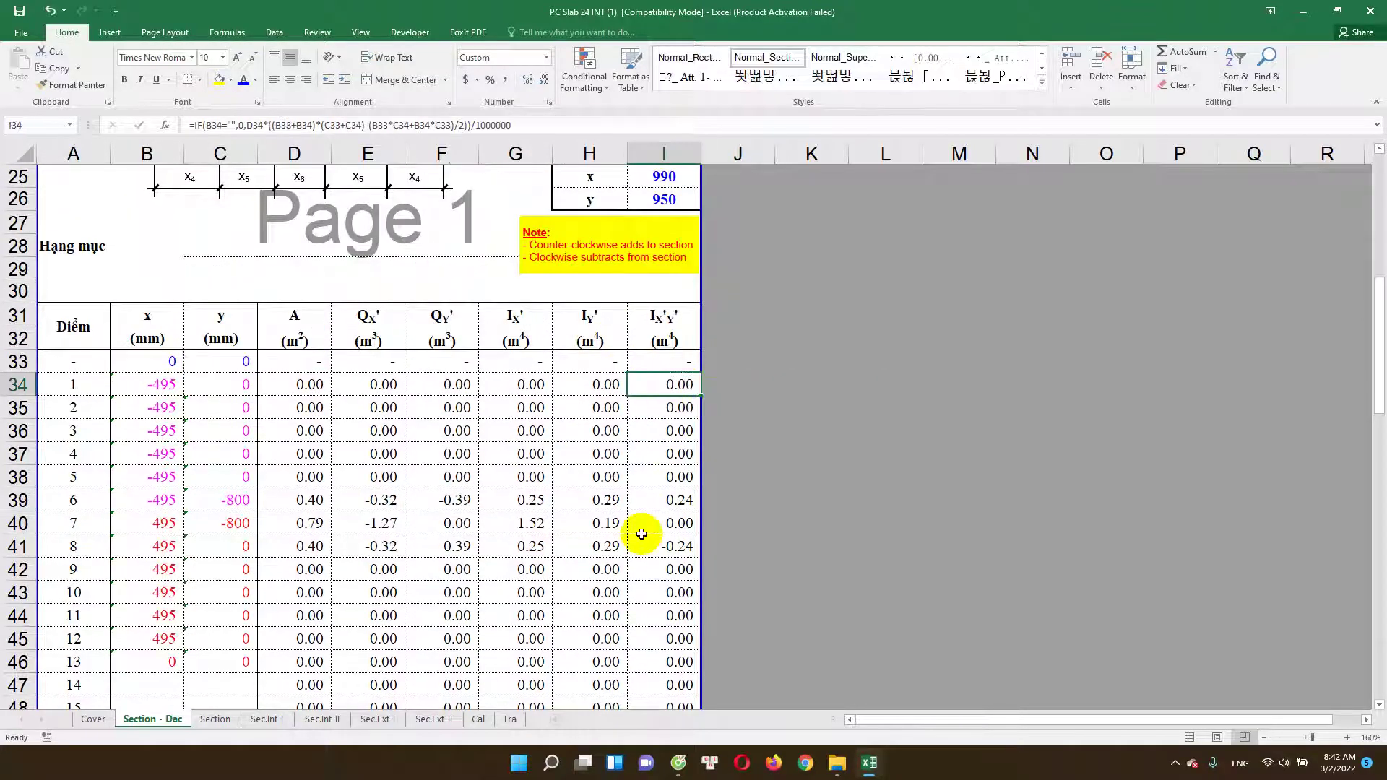
scroll(672, 608, down, 6)
scroll(673, 608, down, 3)
scroll(672, 621, down, 2)
double_click(678, 500)
key(Escape)
double_click(310, 504)
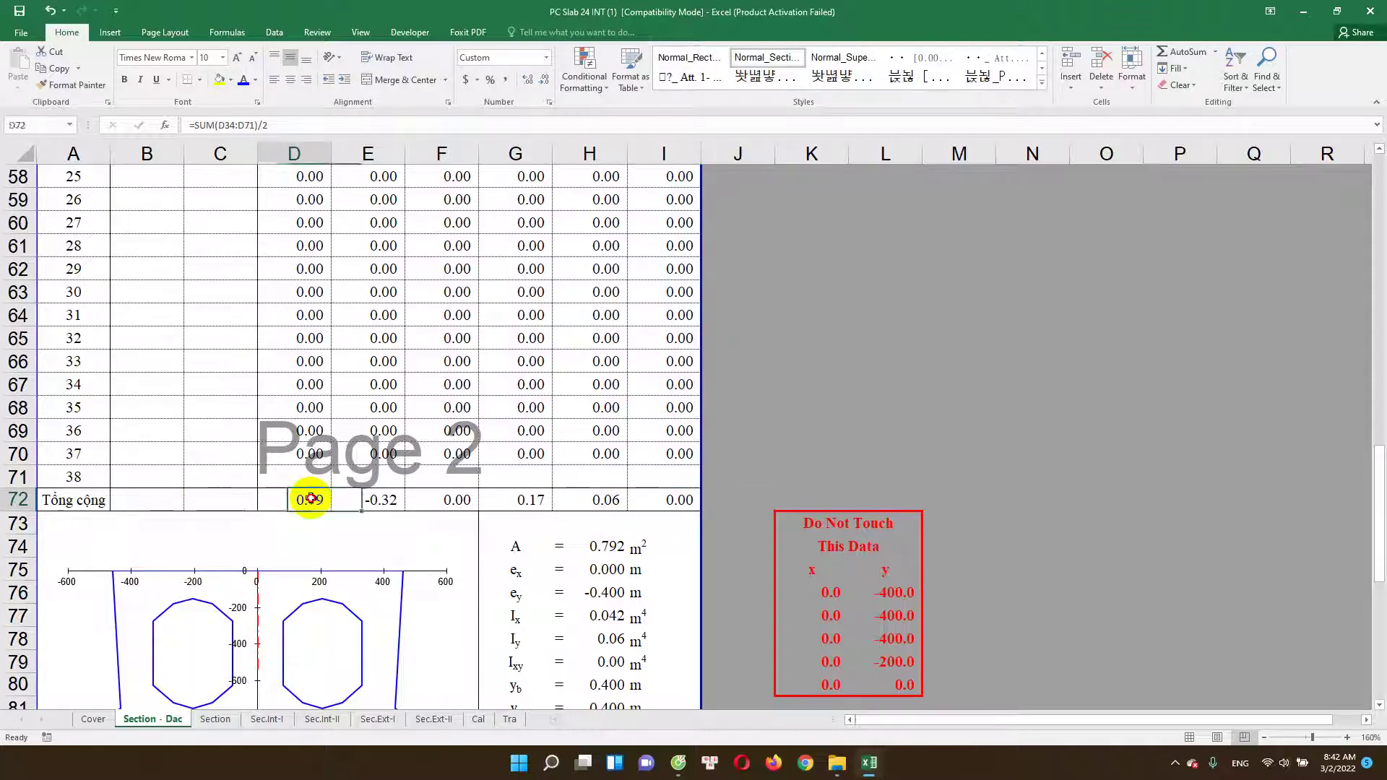
key(Escape)
scroll(365, 548, up, 5)
scroll(372, 527, up, 4)
scroll(384, 592, down, 5)
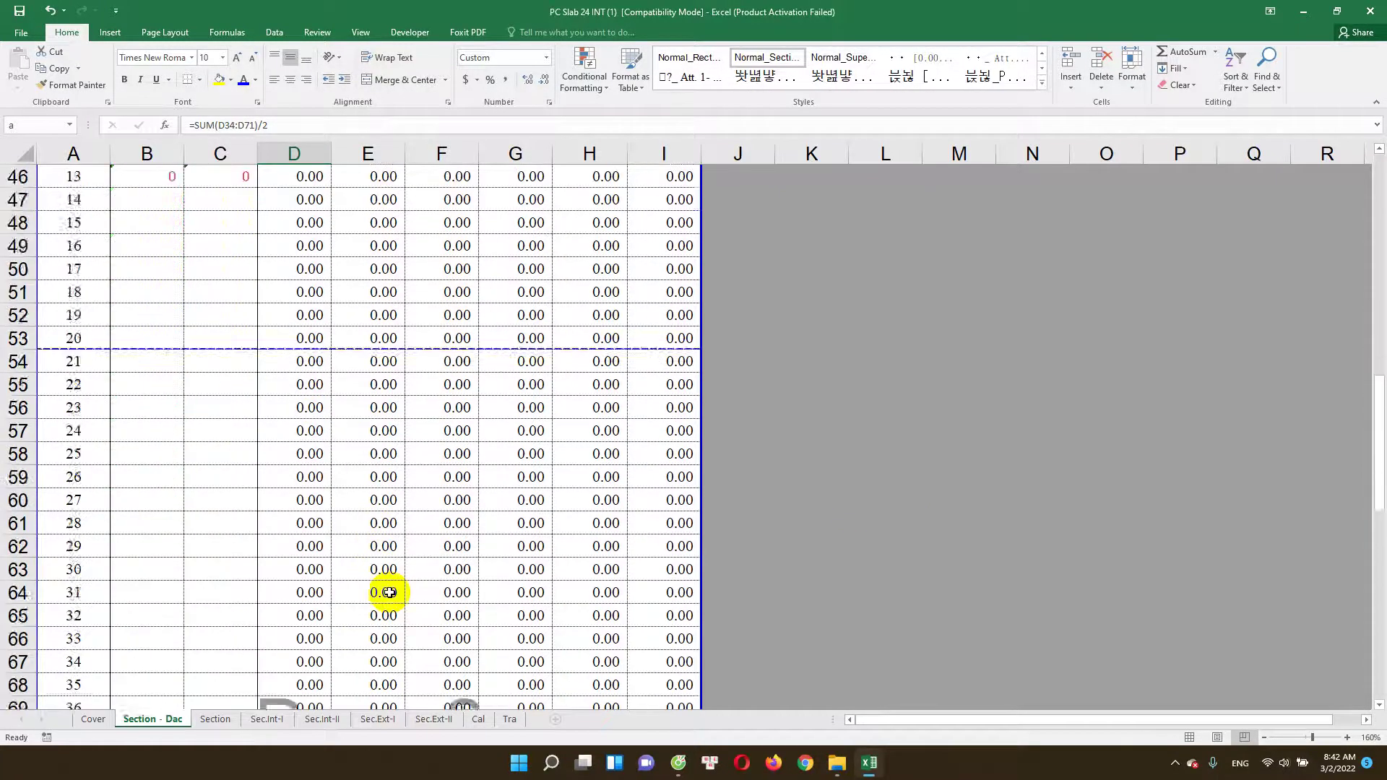
scroll(391, 594, down, 5)
scroll(390, 594, down, 3)
scroll(440, 549, up, 3)
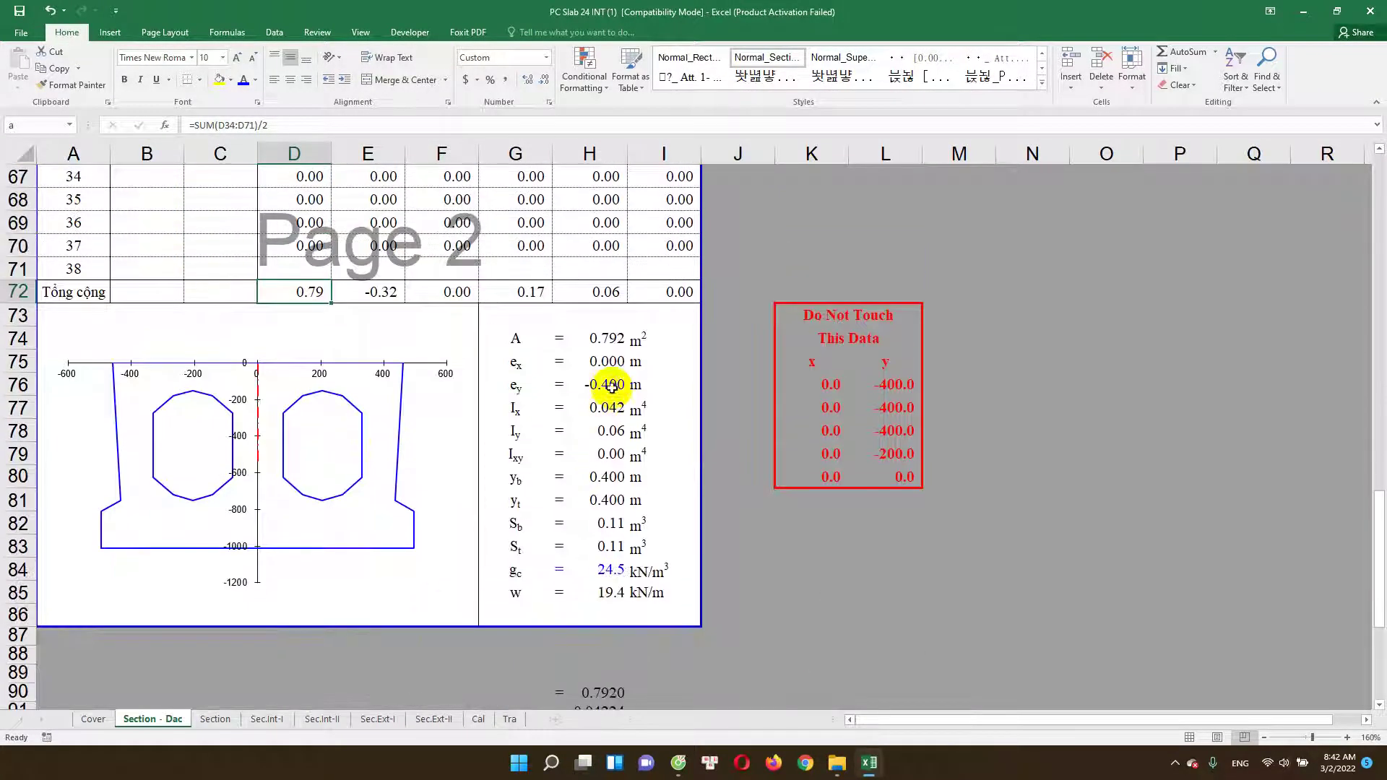
click(610, 341)
text(=a)
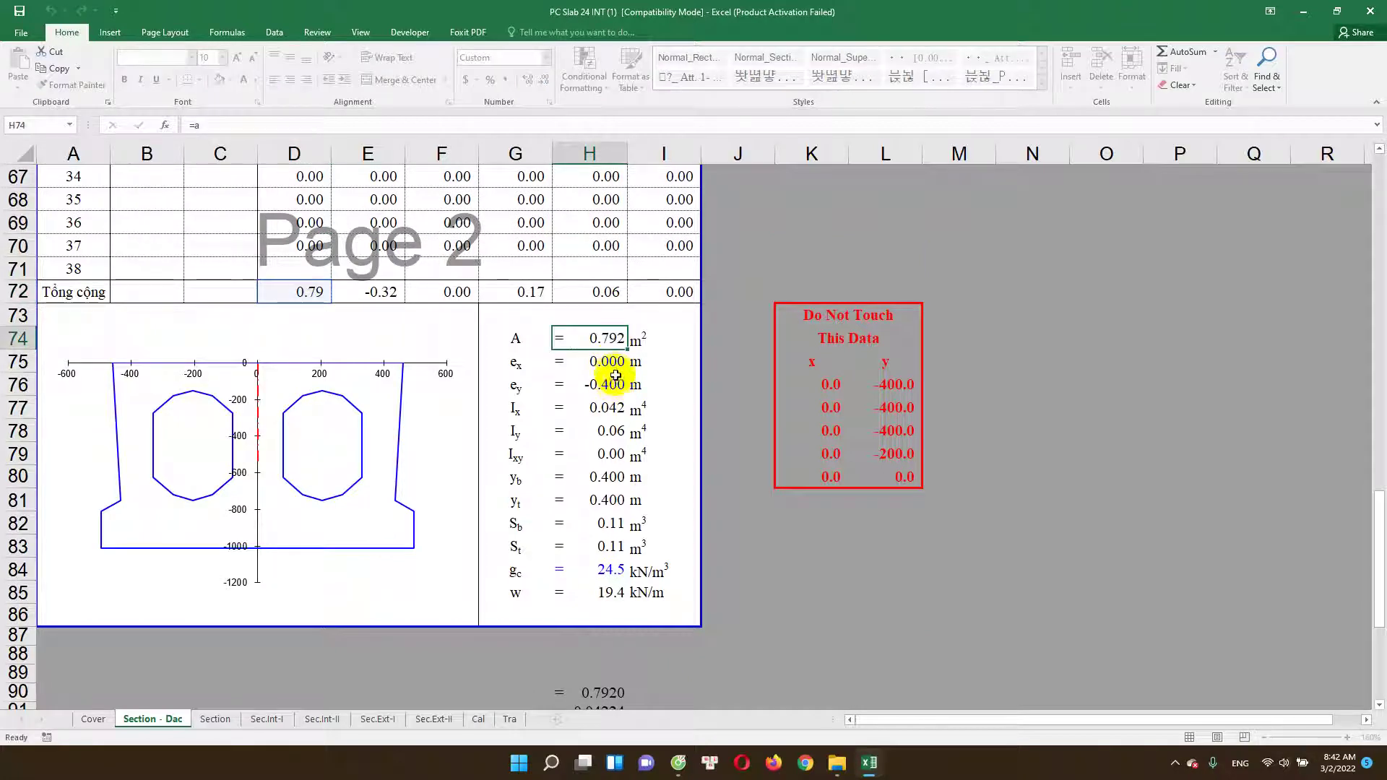
click(613, 383)
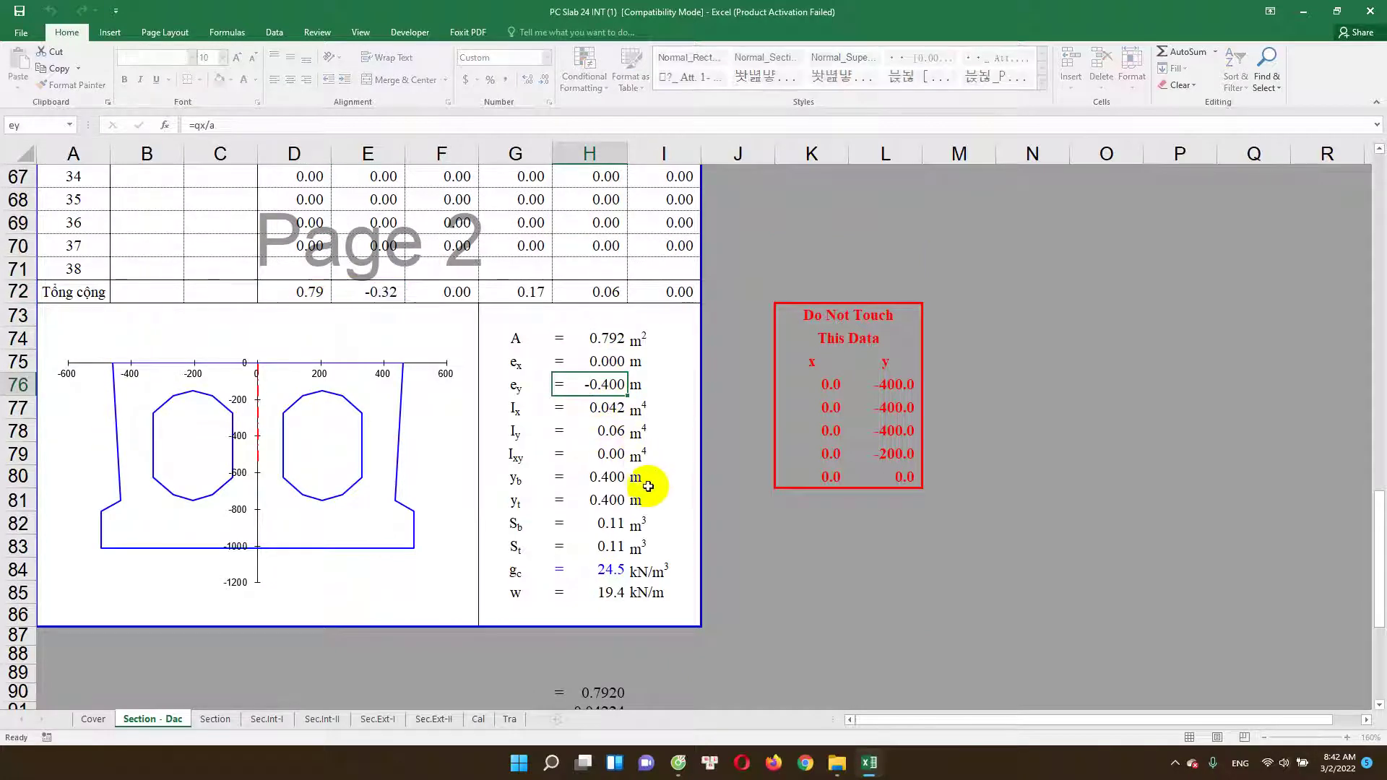
double_click(626, 479)
key(Escape)
click(619, 570)
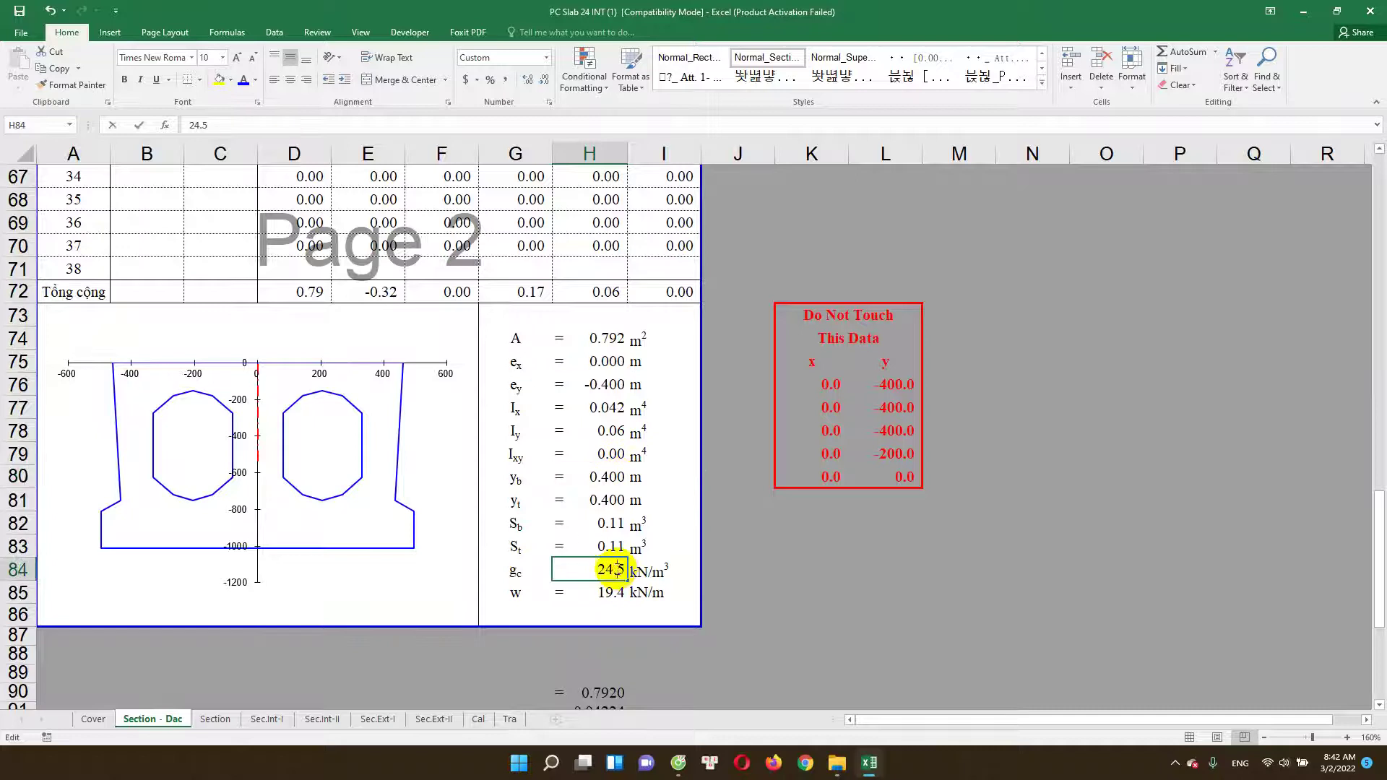
double_click(607, 594)
key(Escape)
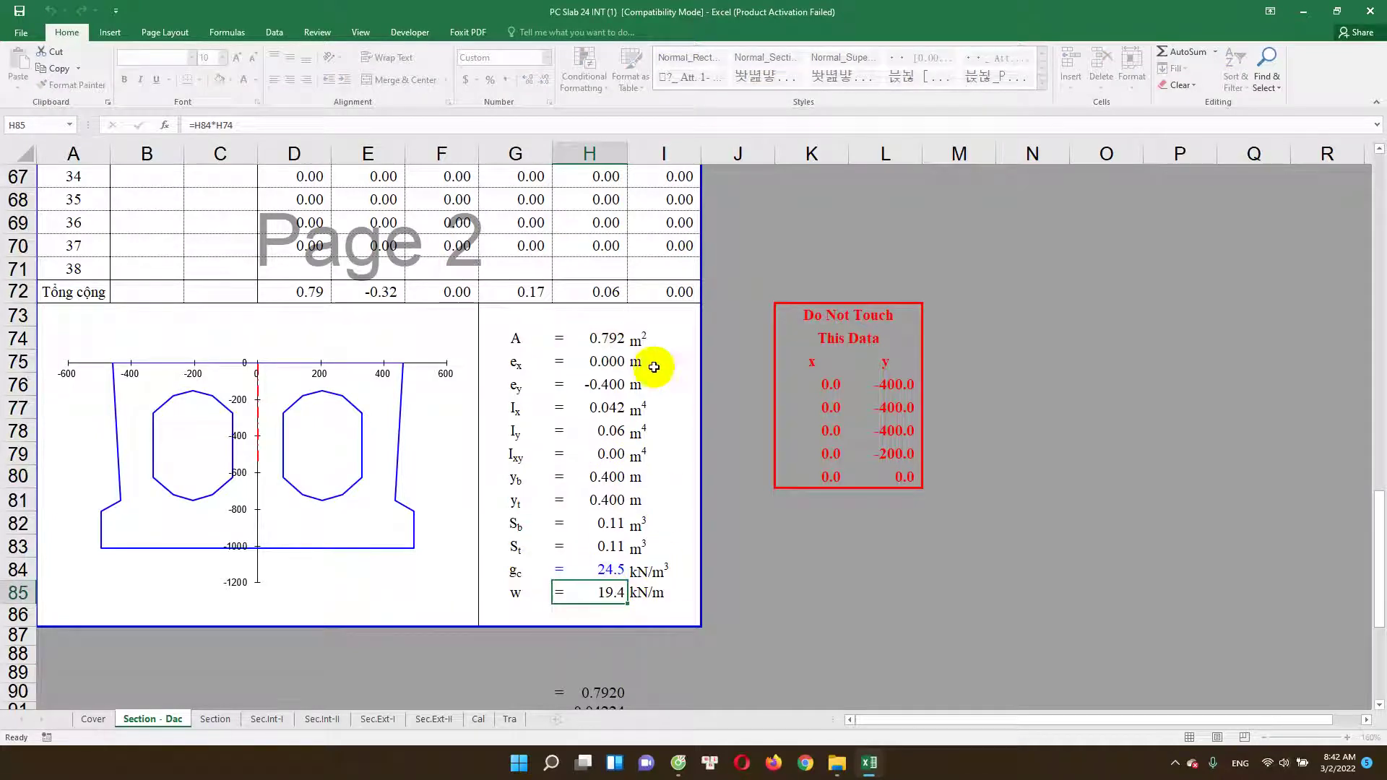
click(610, 569)
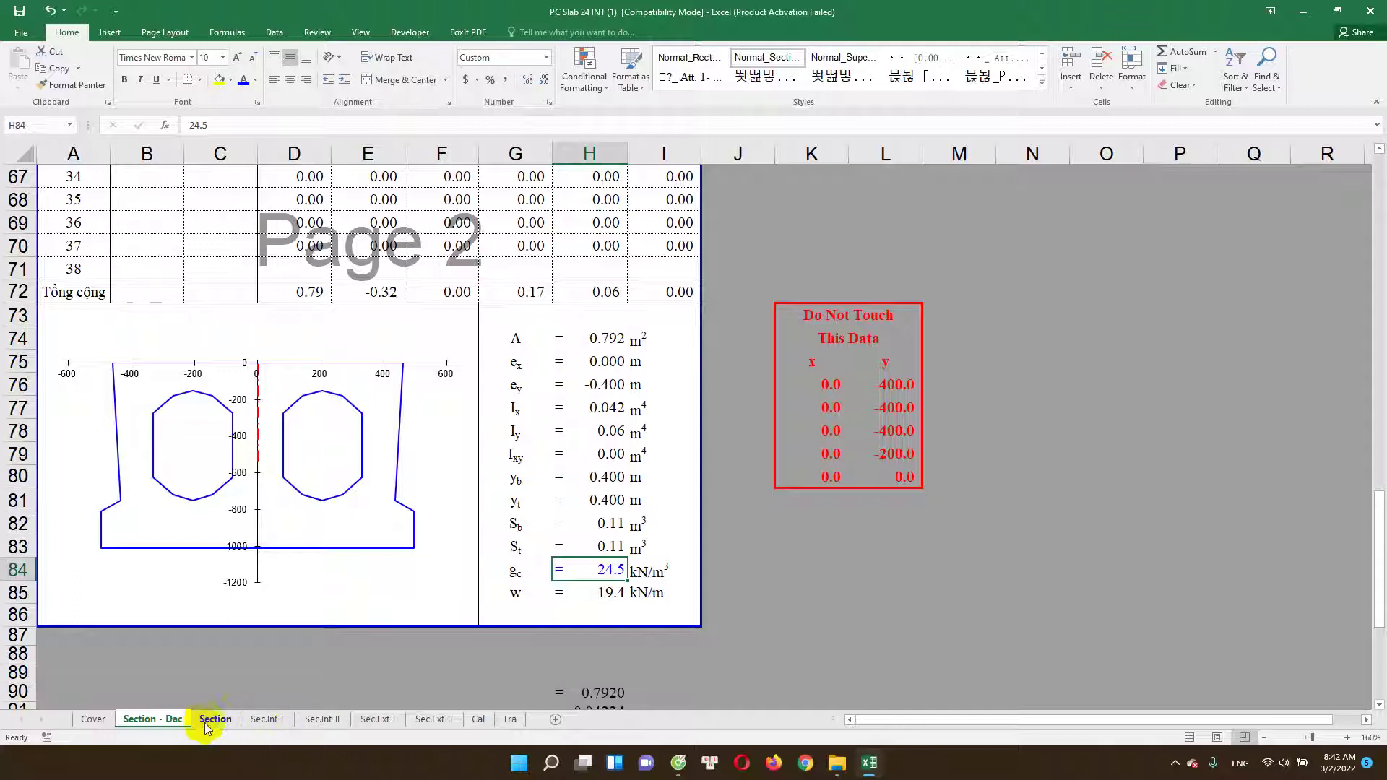
click(831, 409)
click(841, 324)
click(831, 338)
scroll(873, 429, up, 2)
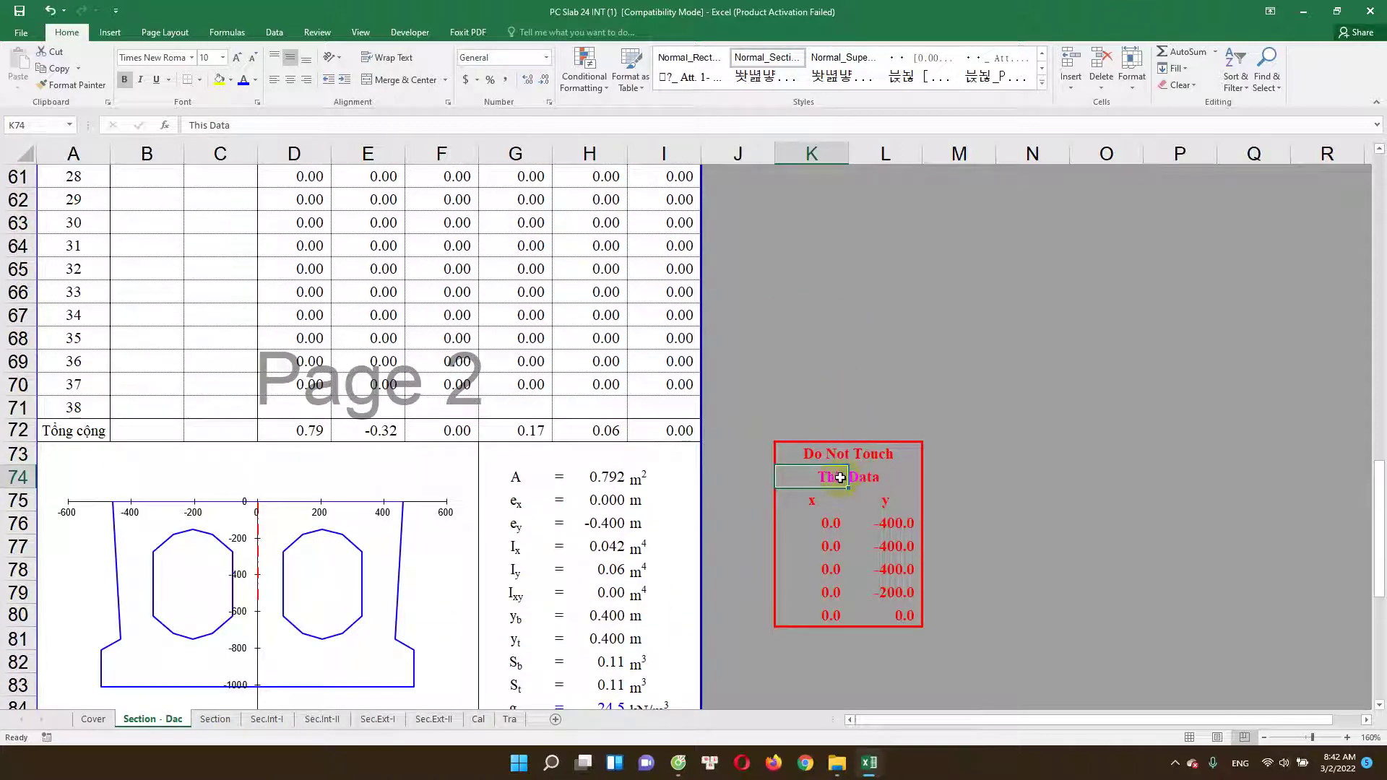
click(835, 521)
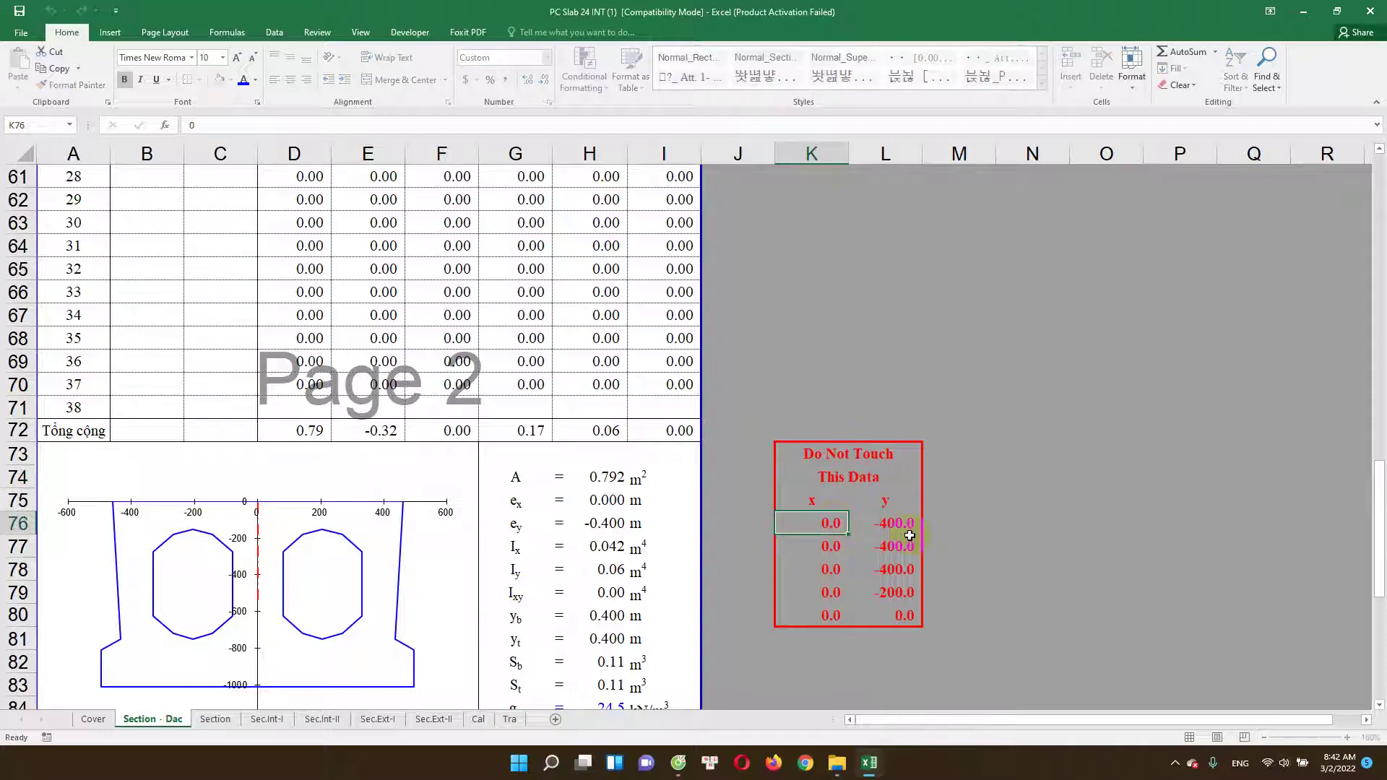
double_click(899, 520)
click(855, 455)
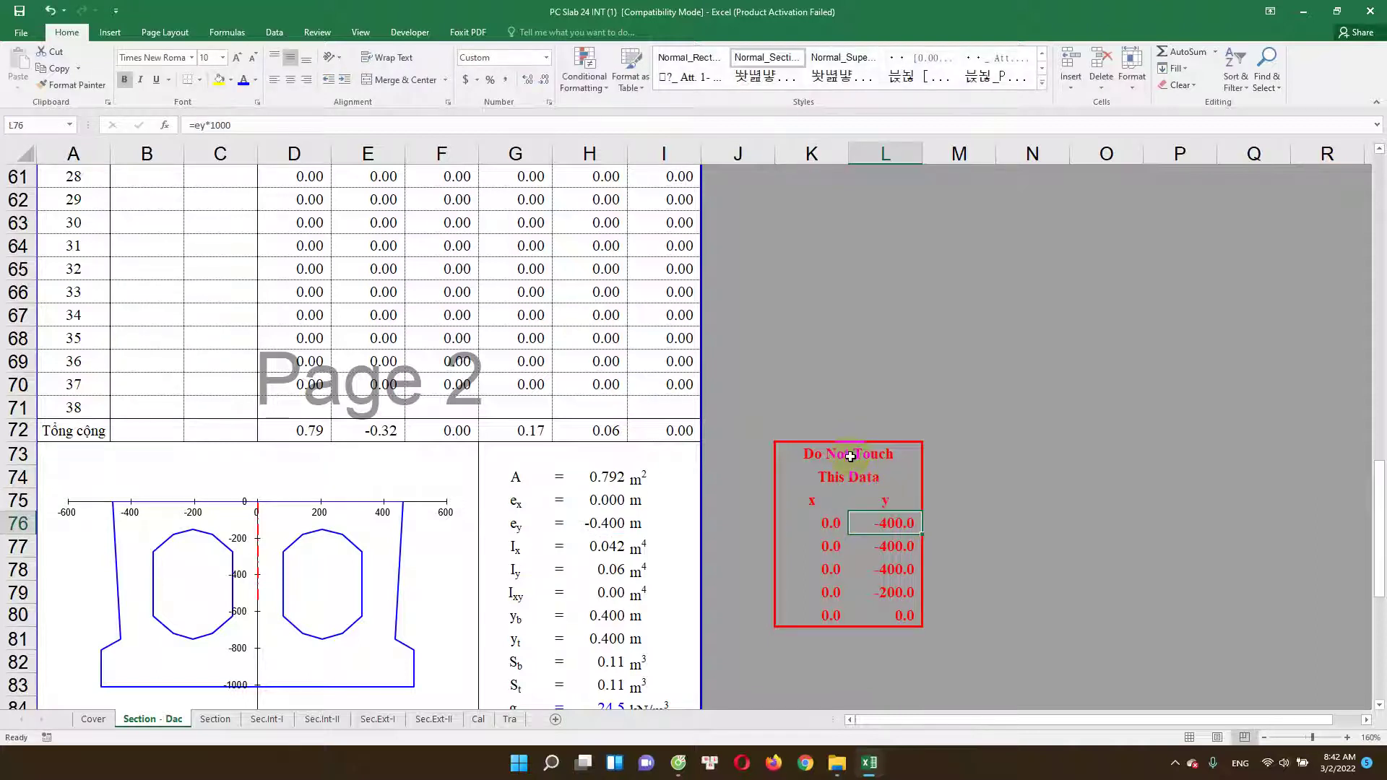
drag(800, 454, 904, 616)
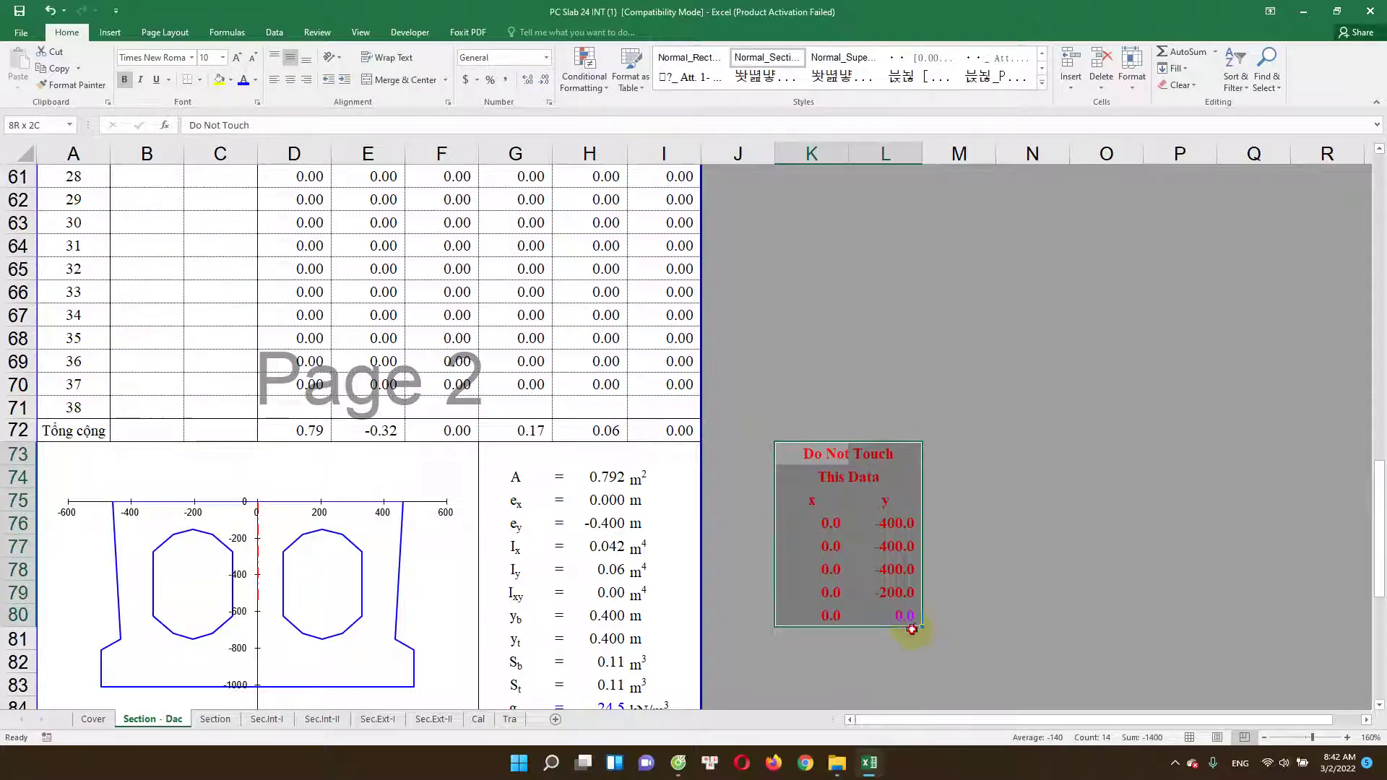
click(895, 580)
double_click(895, 571)
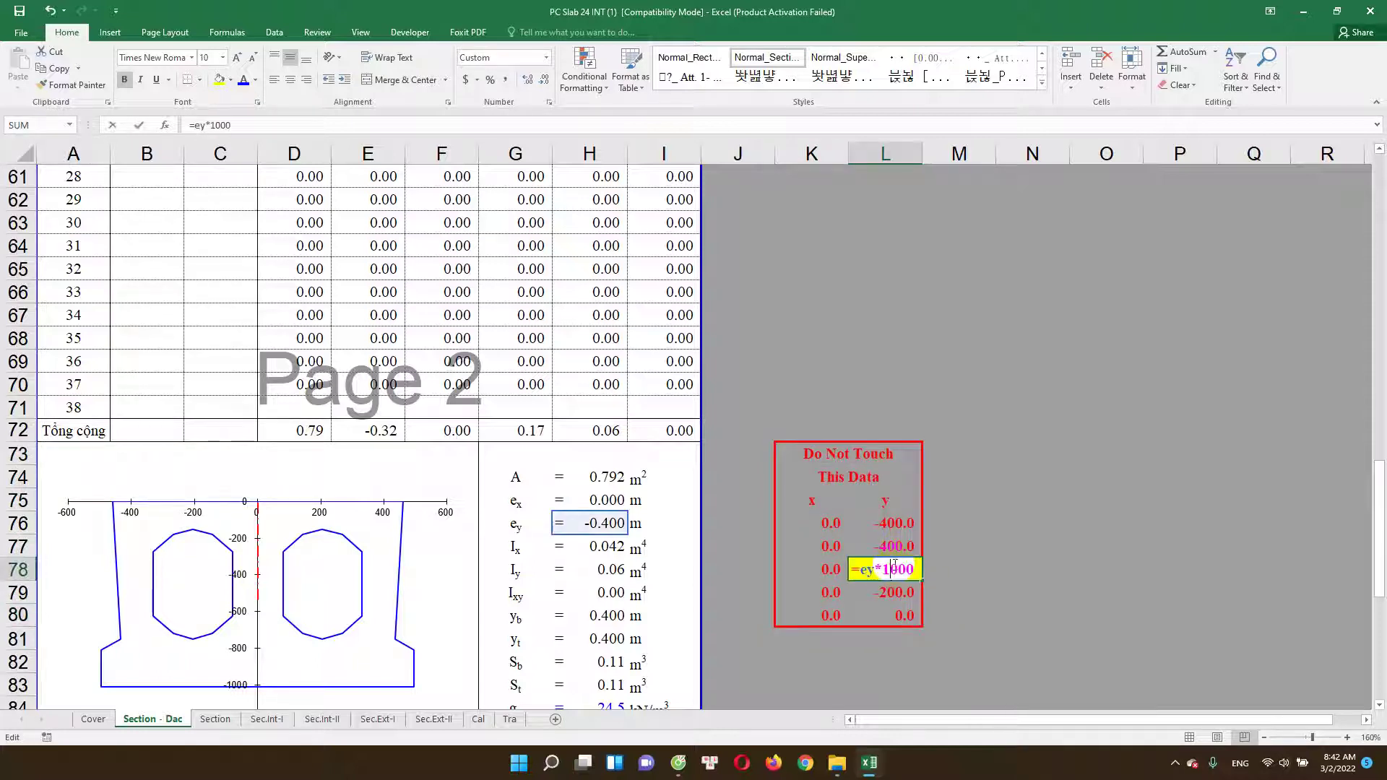
key(Escape)
double_click(895, 551)
key(Escape)
double_click(903, 526)
key(Escape)
double_click(894, 587)
key(Escape)
click(892, 424)
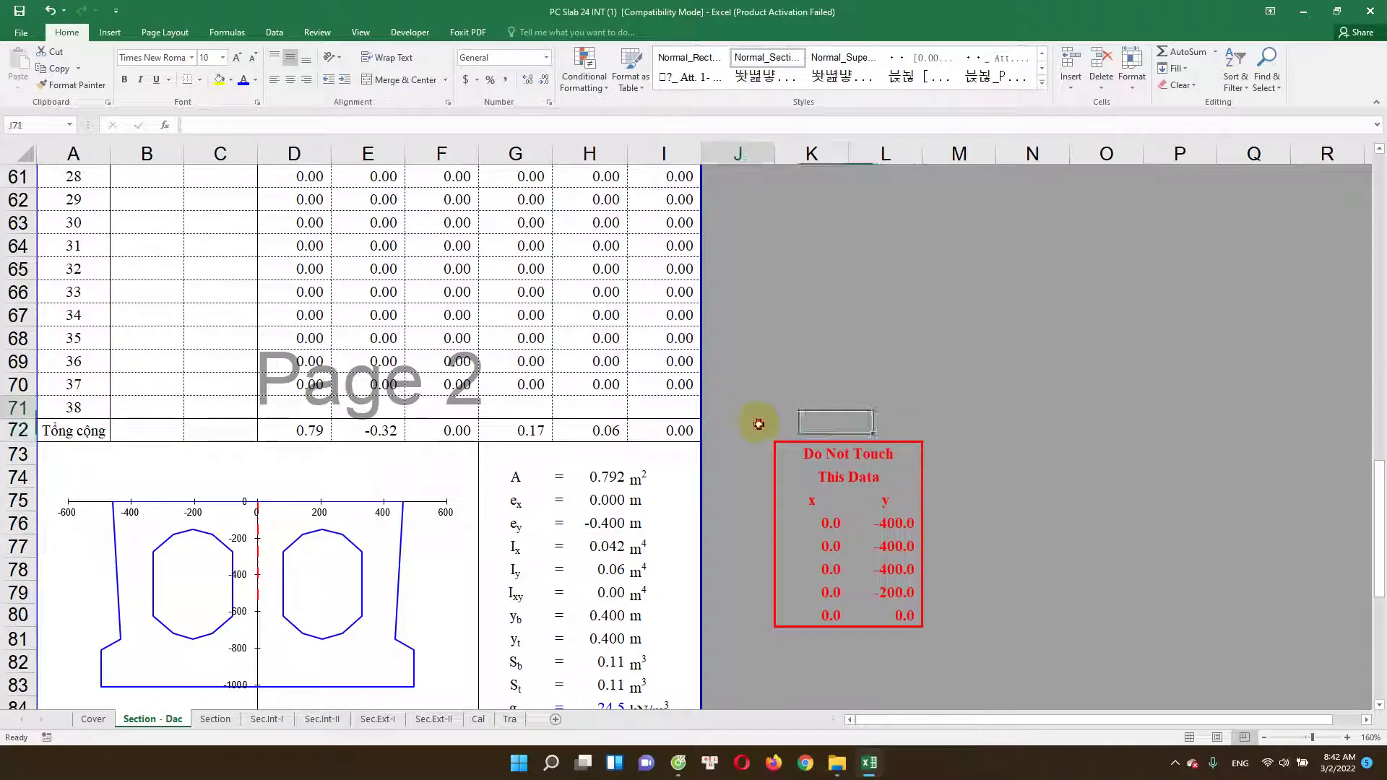
drag(752, 412, 945, 660)
scroll(898, 518, up, 7)
scroll(922, 609, up, 13)
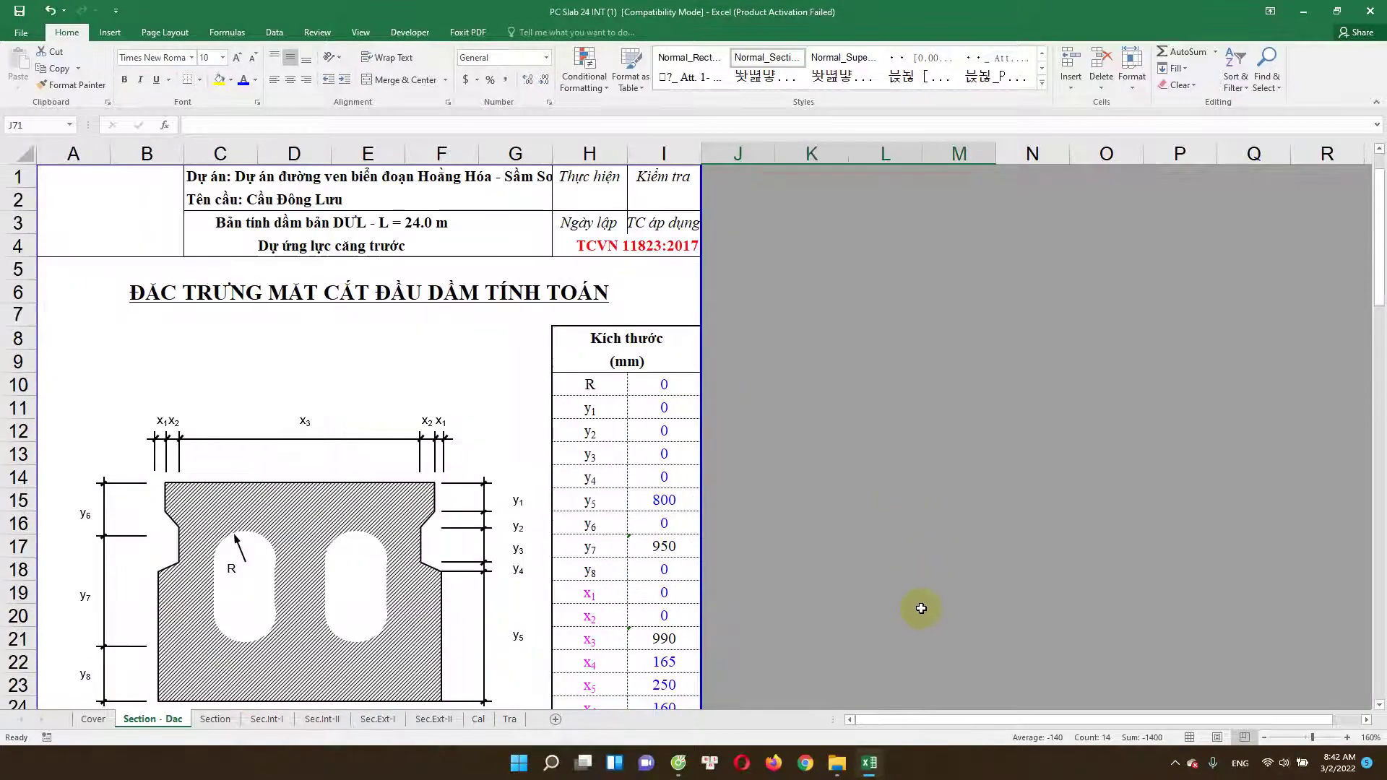
scroll(922, 621, down, 16)
scroll(922, 621, down, 9)
scroll(921, 618, down, 6)
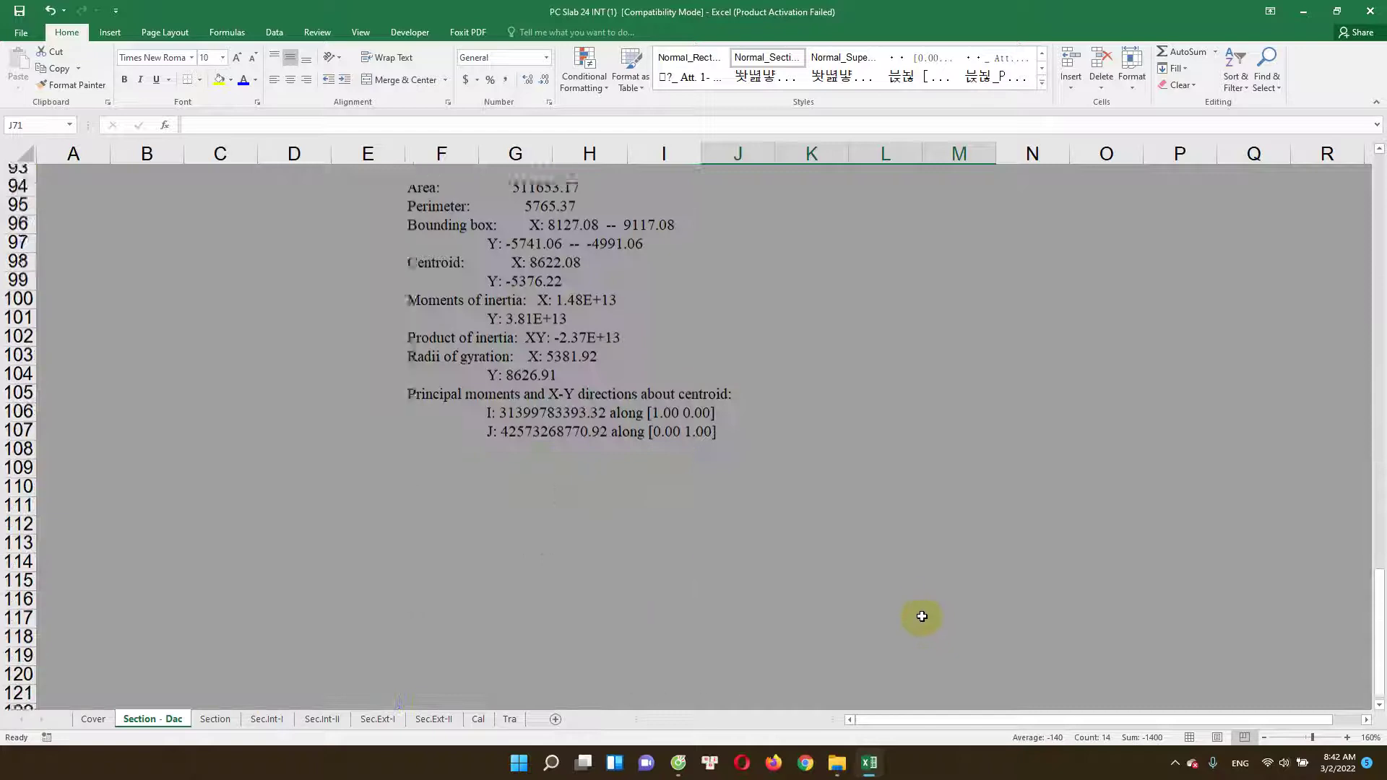
scroll(923, 604, up, 7)
scroll(991, 488, up, 1)
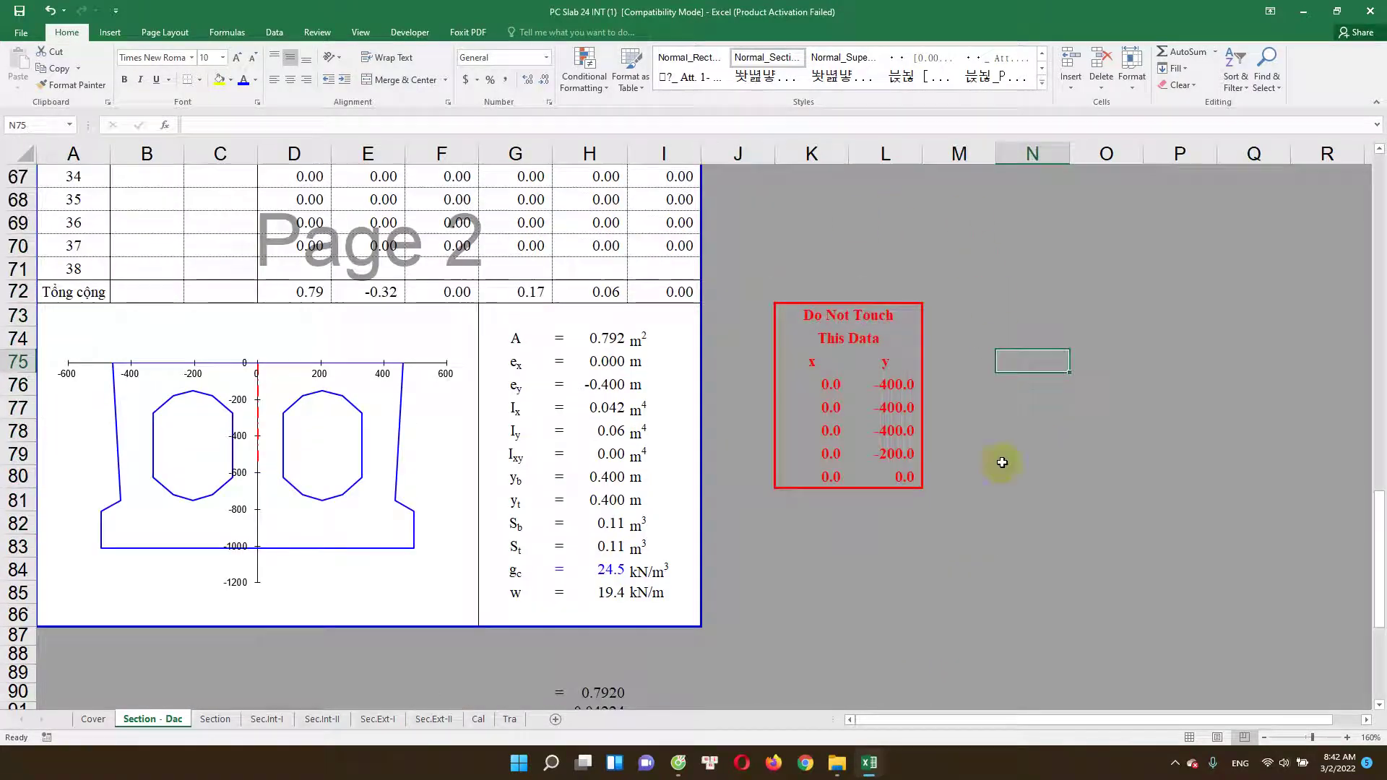
click(896, 517)
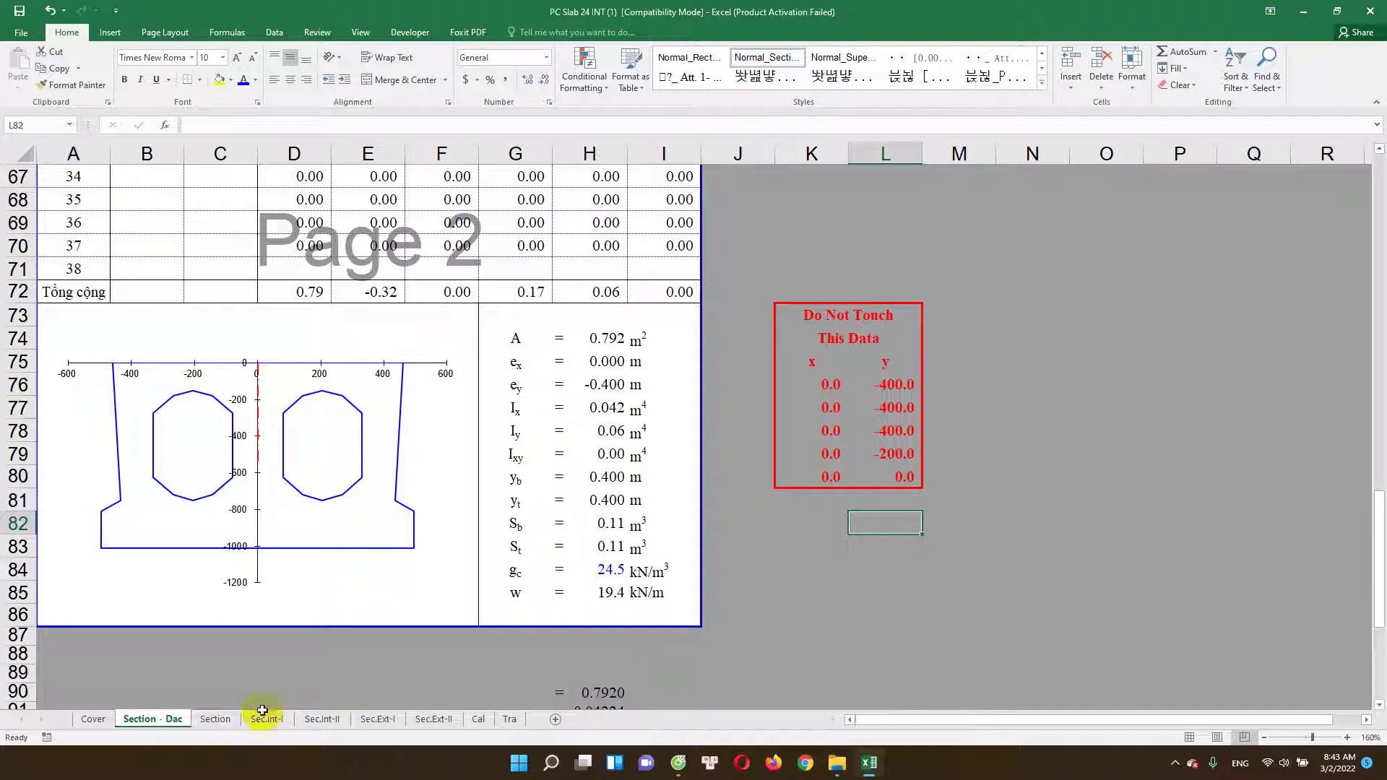
click(224, 721)
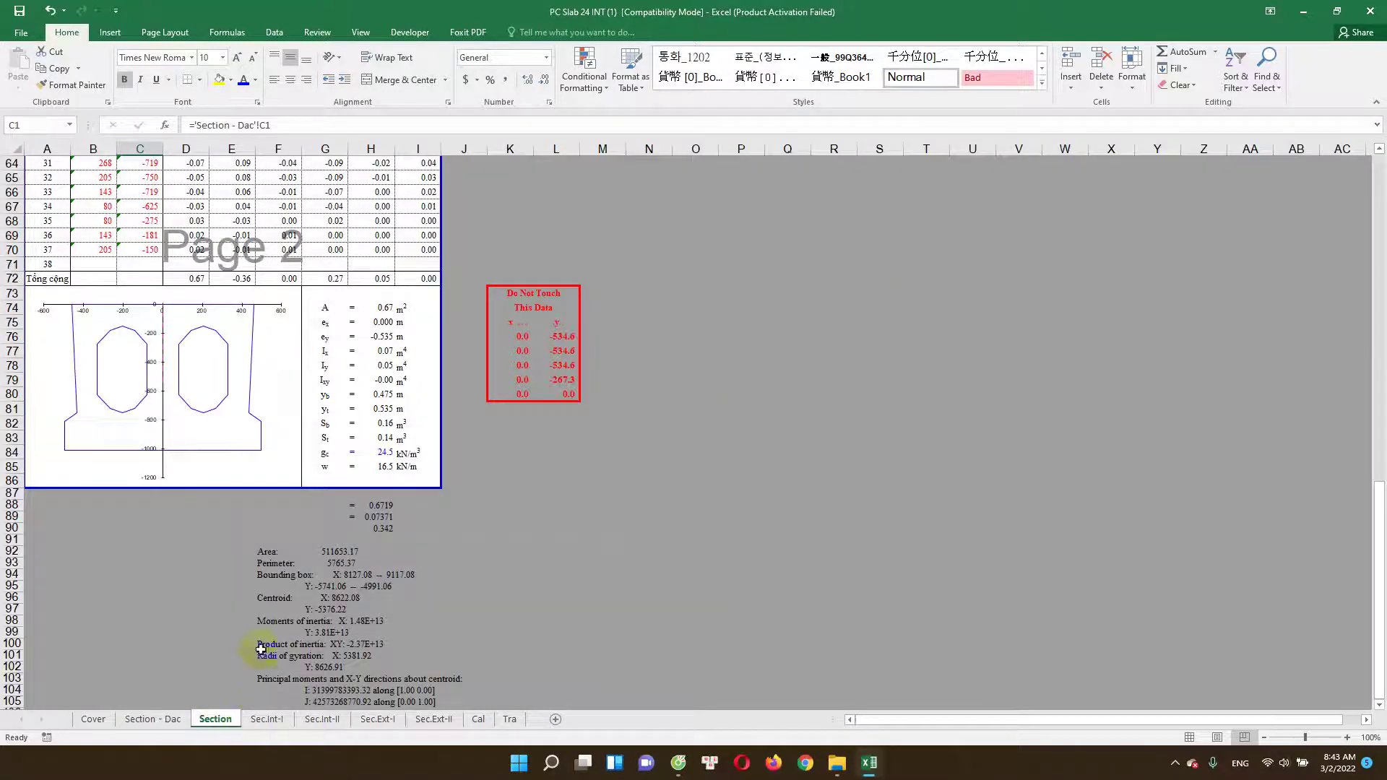
scroll(279, 578, up, 5)
scroll(289, 567, up, 11)
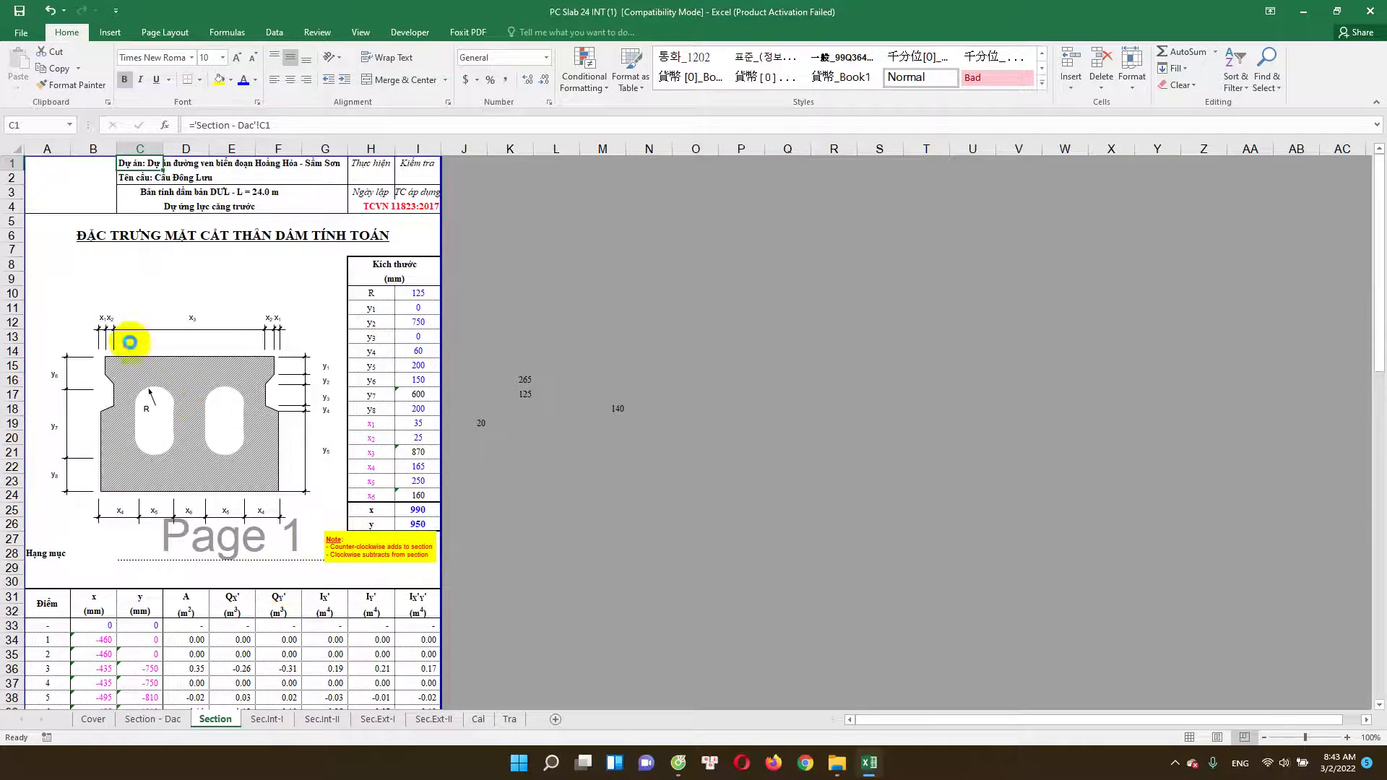
ctrl+scroll(136, 331, up, 2)
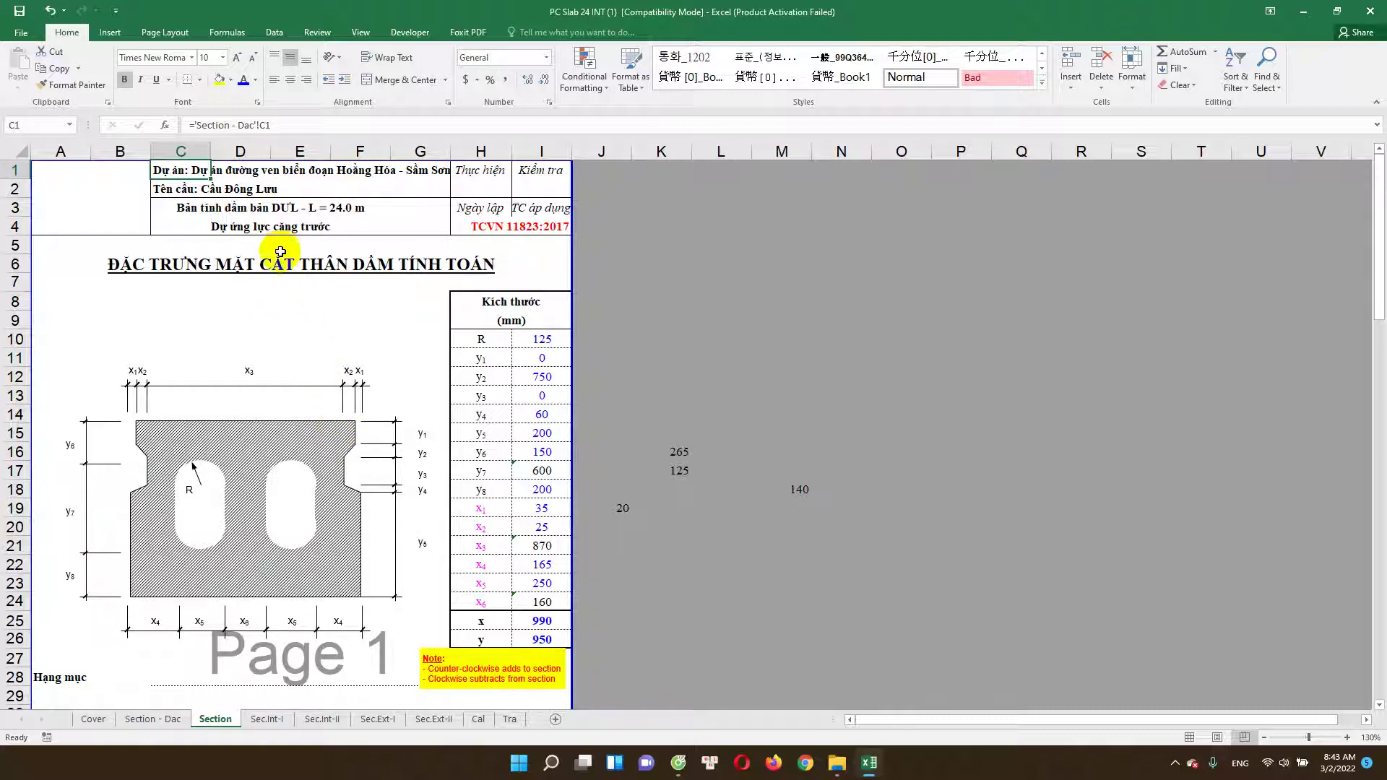
click(267, 322)
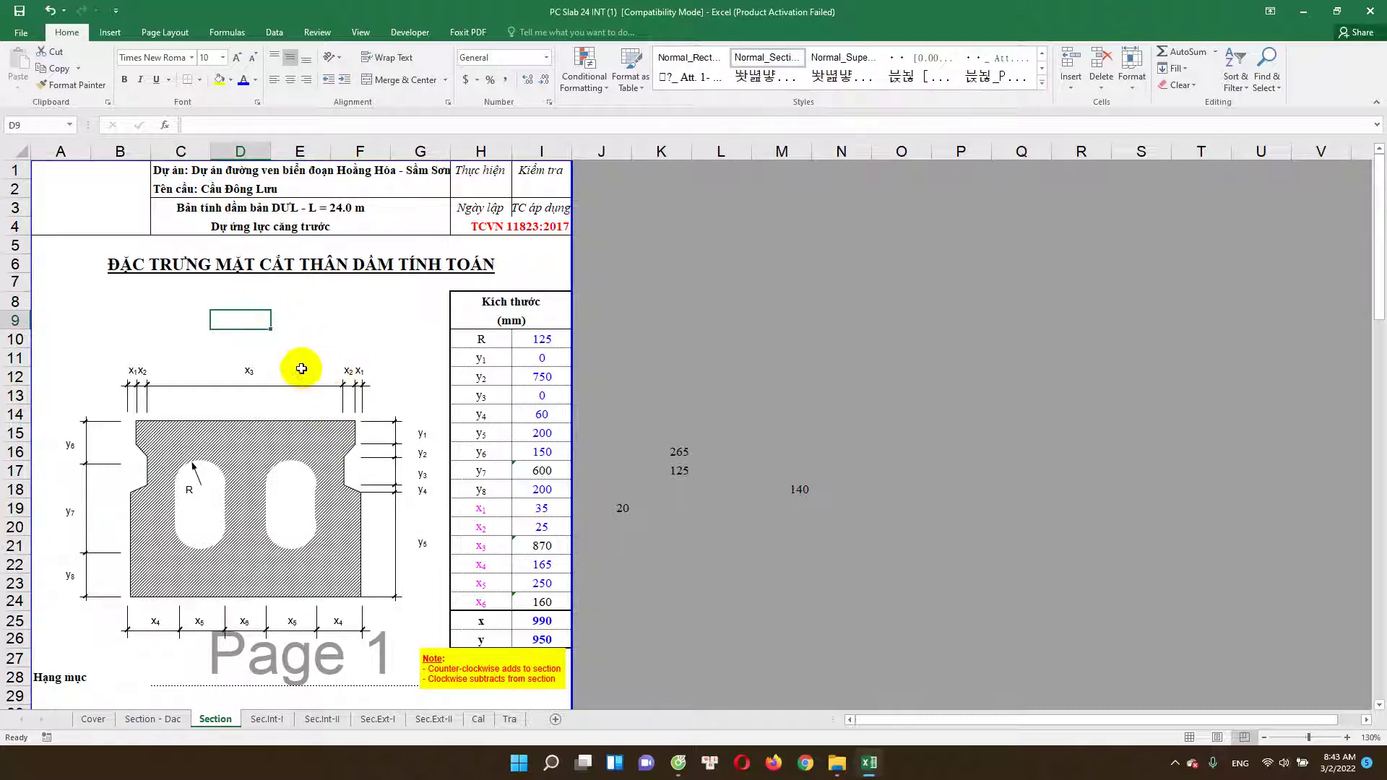
ctrl+scroll(245, 361, up, 1)
scroll(496, 396, down, 1)
scroll(496, 382, up, 1)
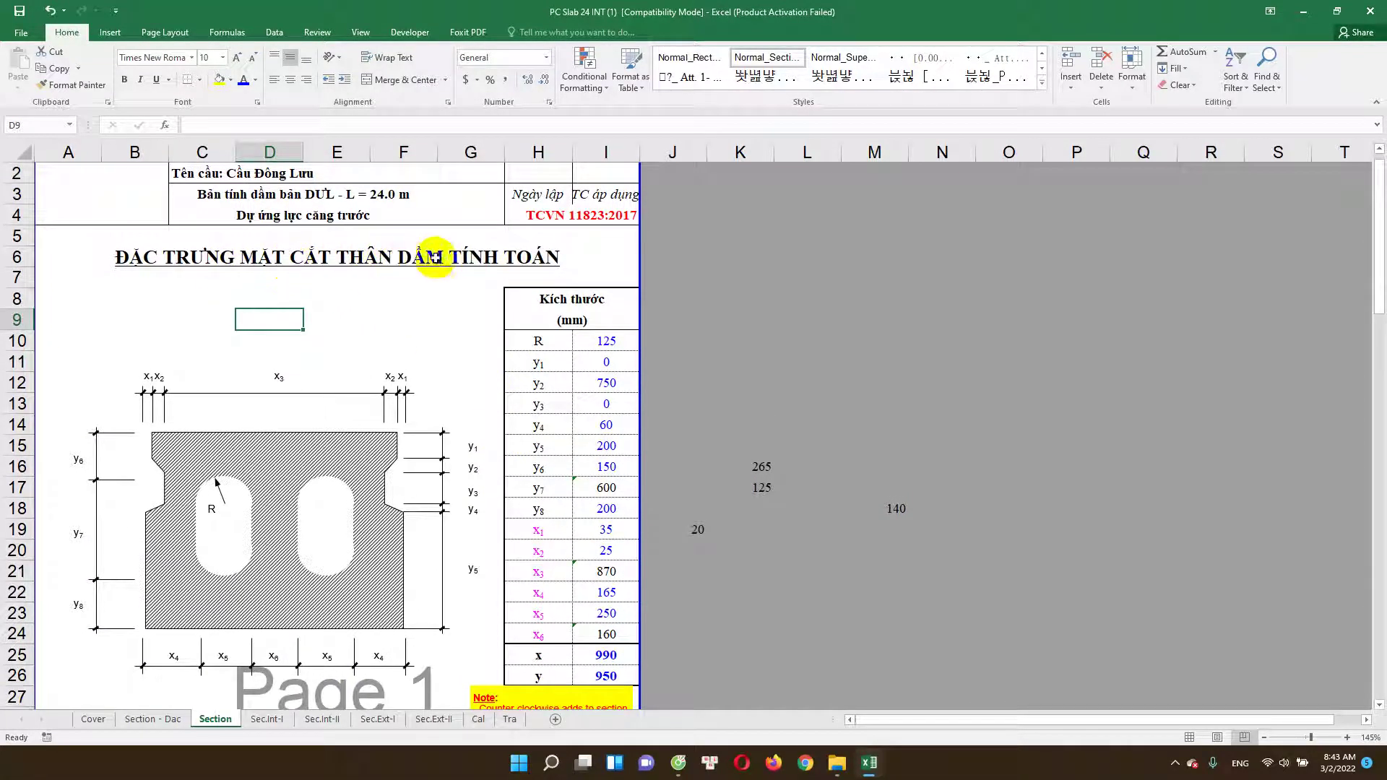
click(589, 344)
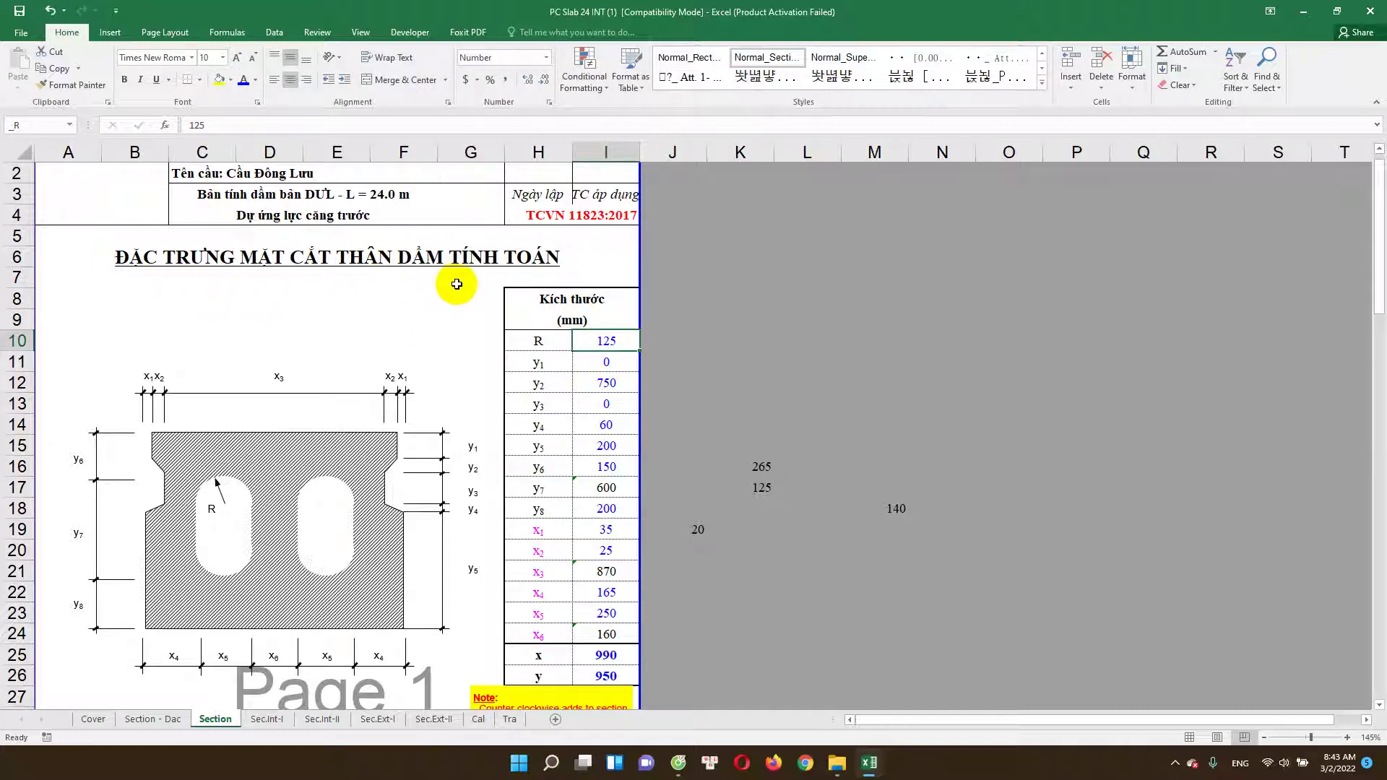
click(171, 720)
scroll(356, 581, up, 7)
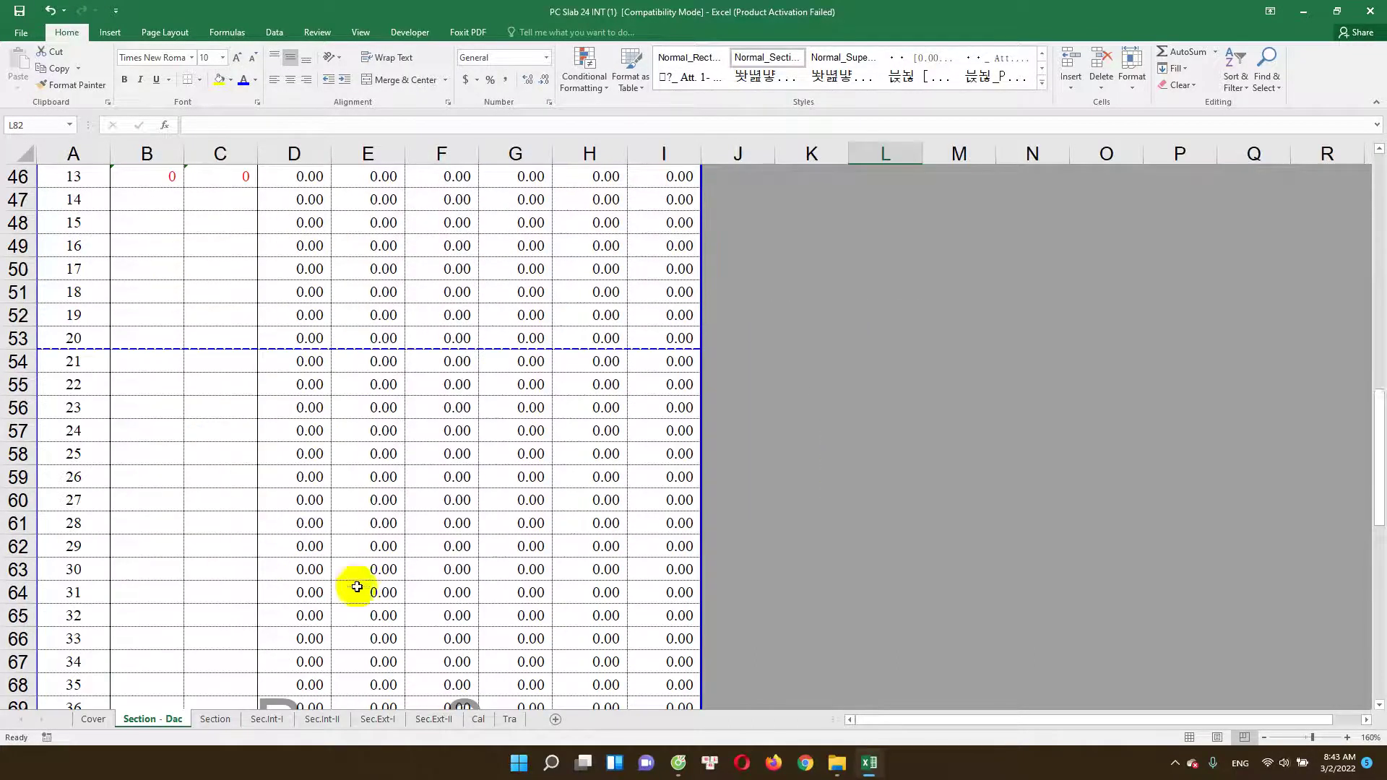
Step: Scroll to the top of Section - Dac, select G6, and open the girder-body Section sheet
scroll(386, 526, up, 12)
scroll(385, 550, up, 3)
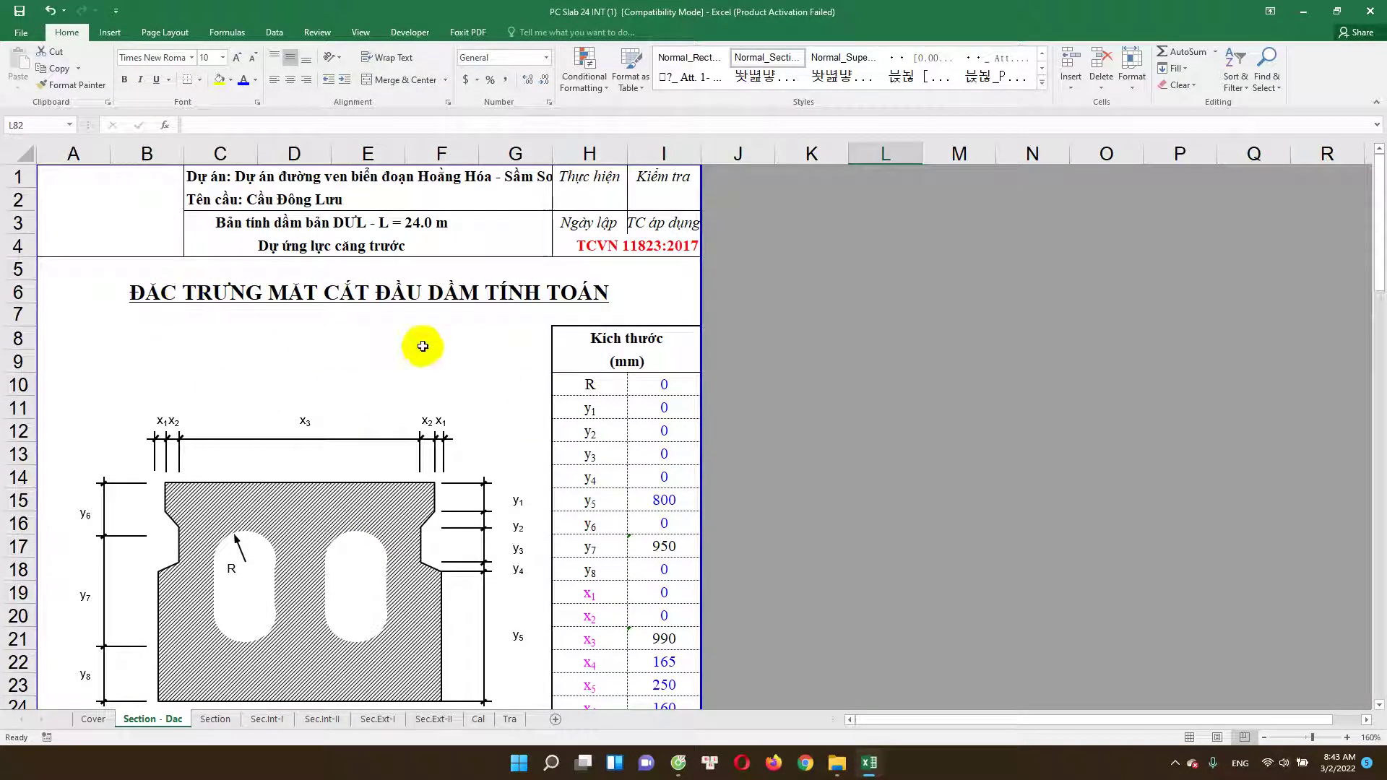
click(523, 289)
scroll(484, 441, down, 1)
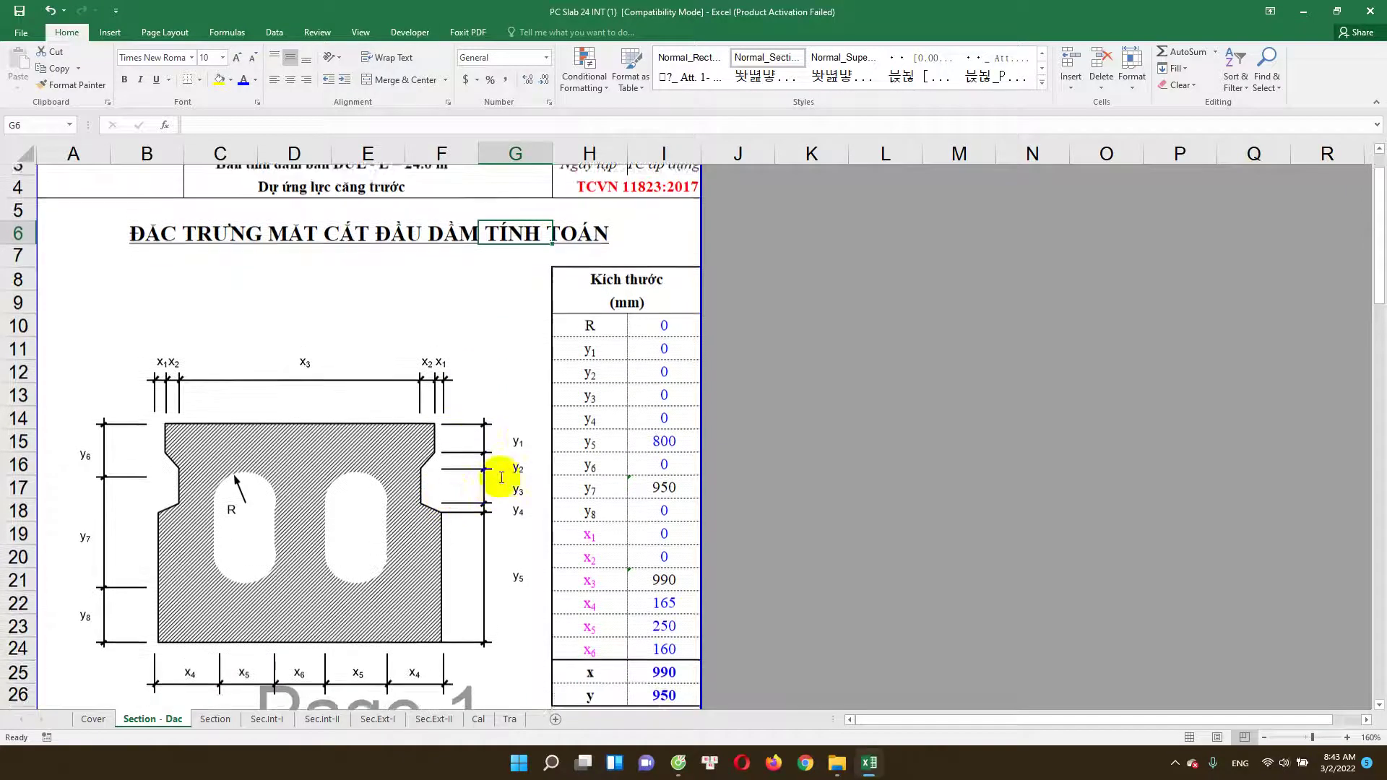
scroll(505, 477, up, 1)
scroll(639, 533, down, 1)
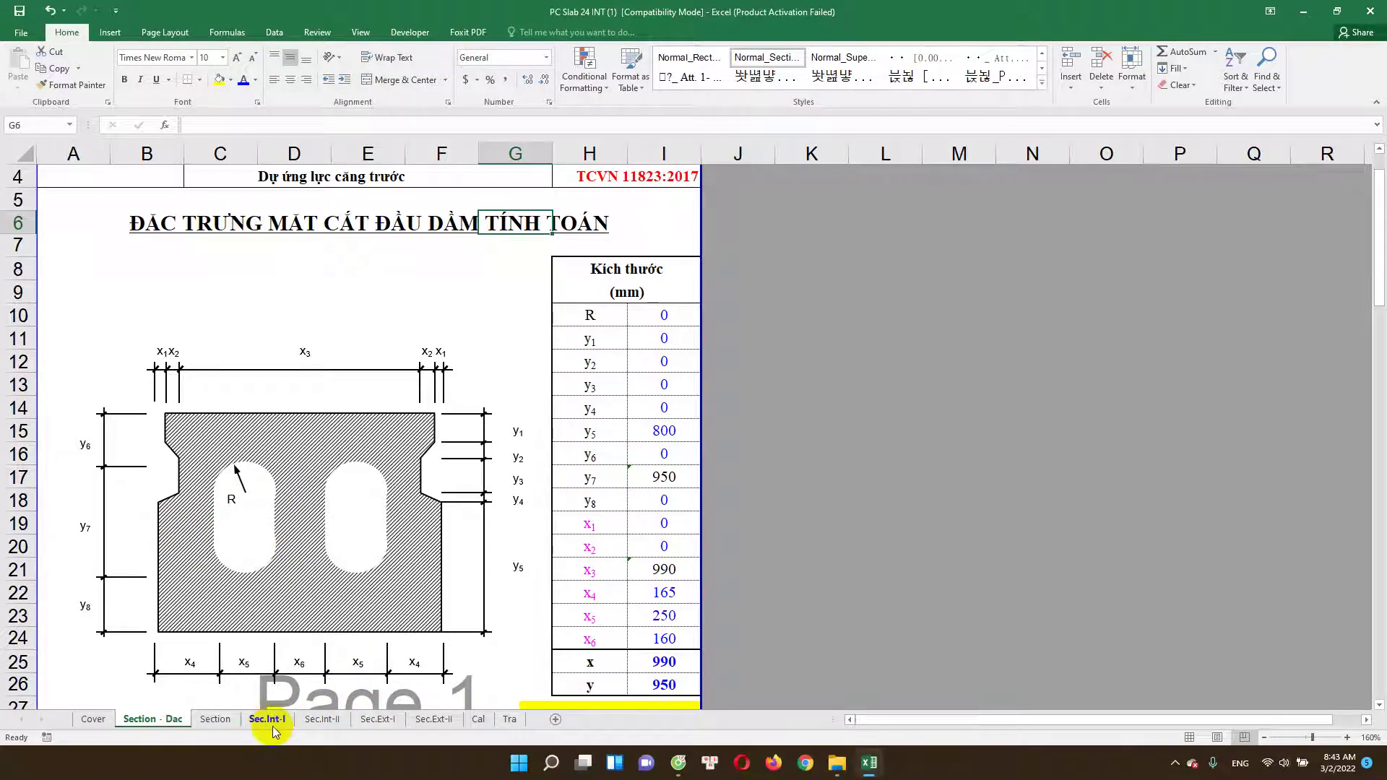
click(215, 719)
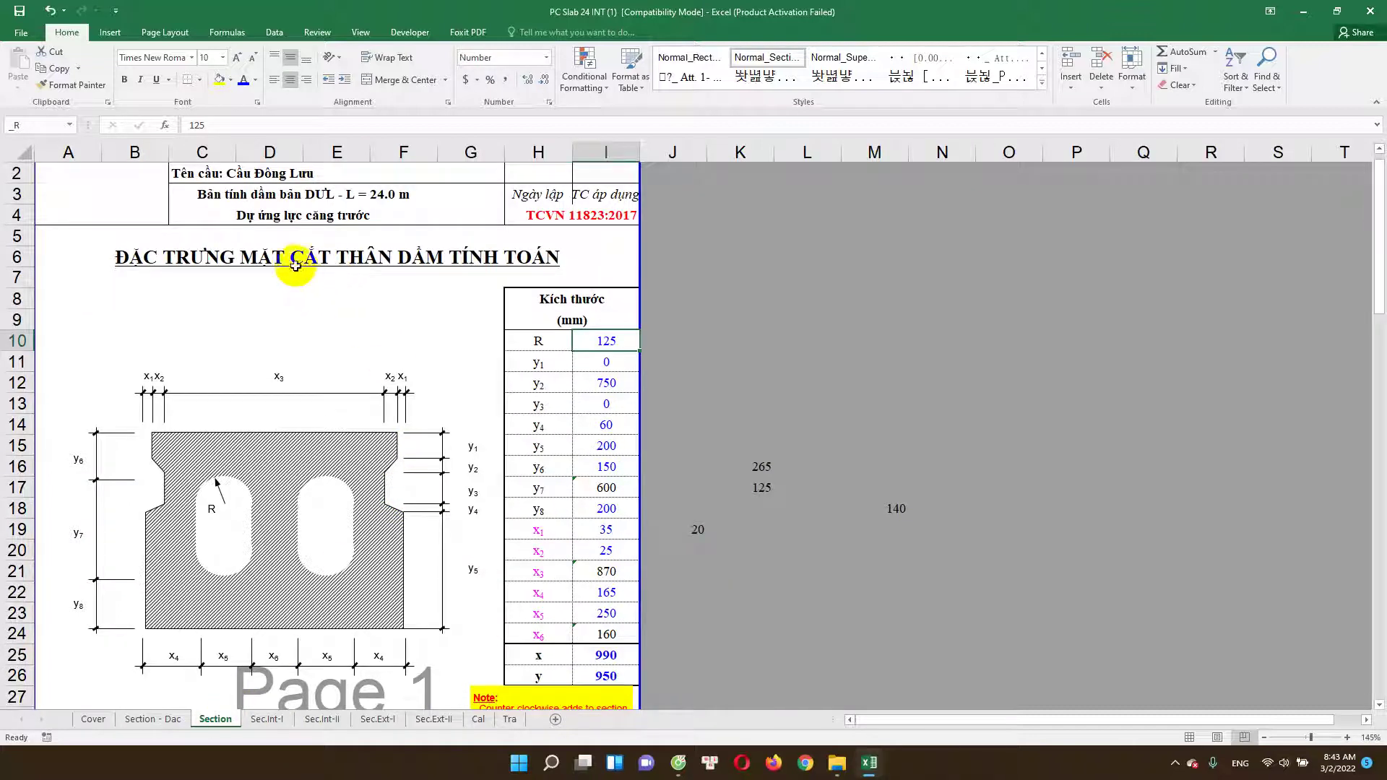
scroll(369, 461, down, 1)
click(606, 361)
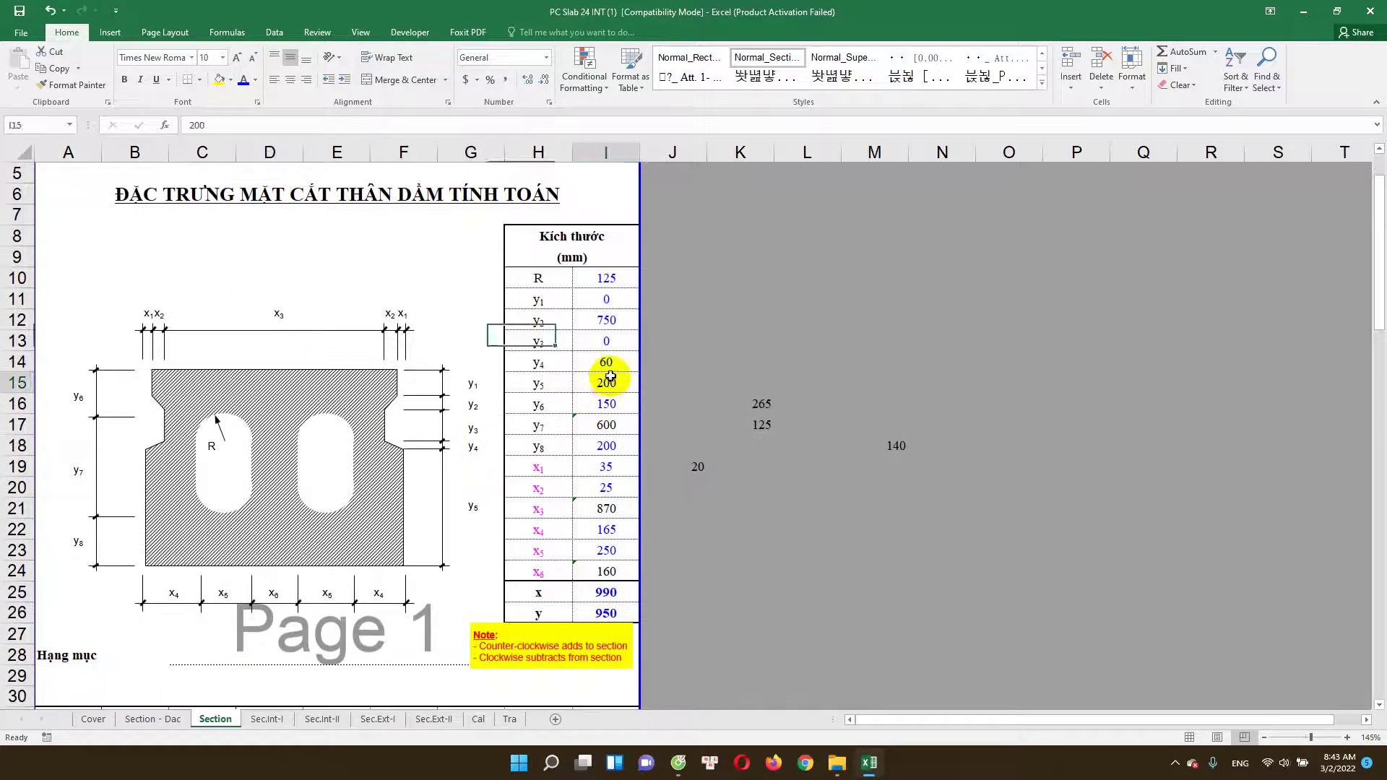
click(608, 280)
click(613, 298)
scroll(614, 296, down, 1)
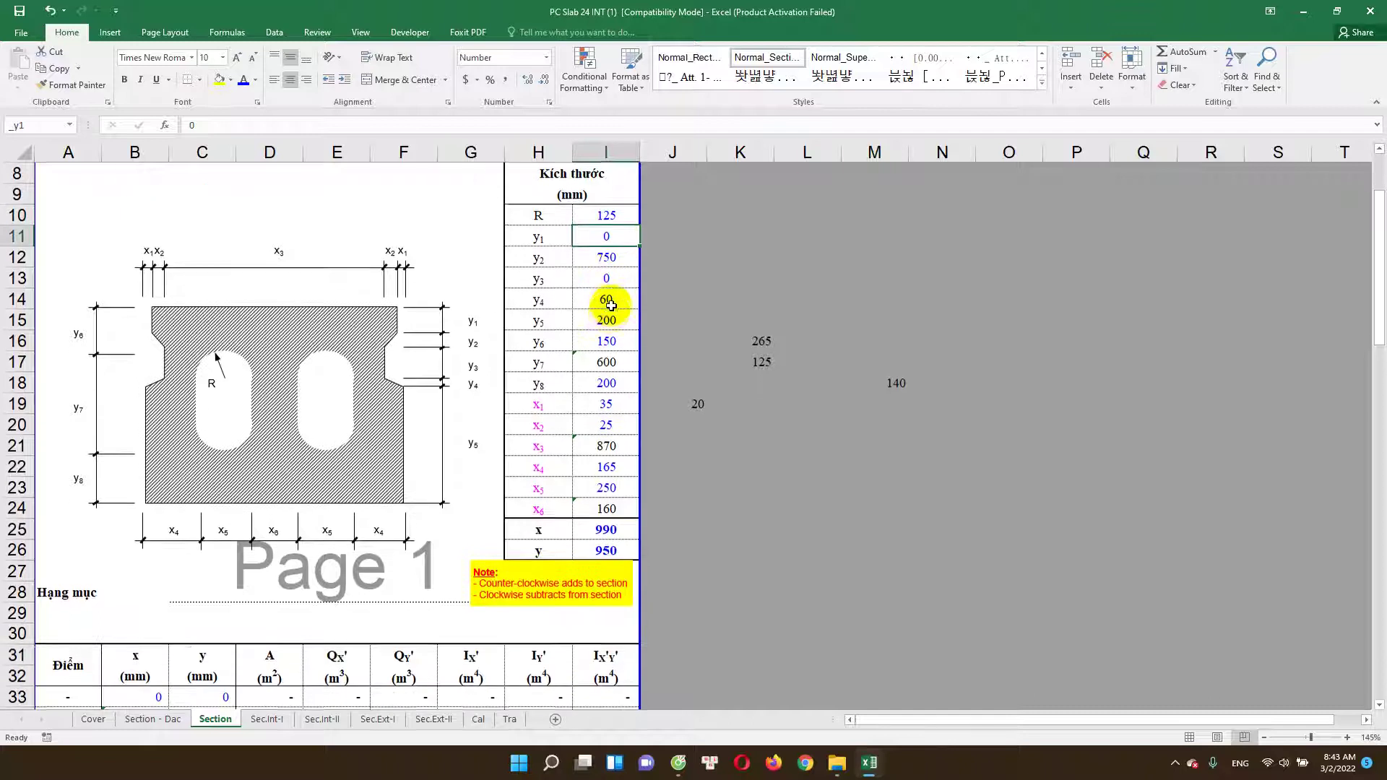
click(611, 215)
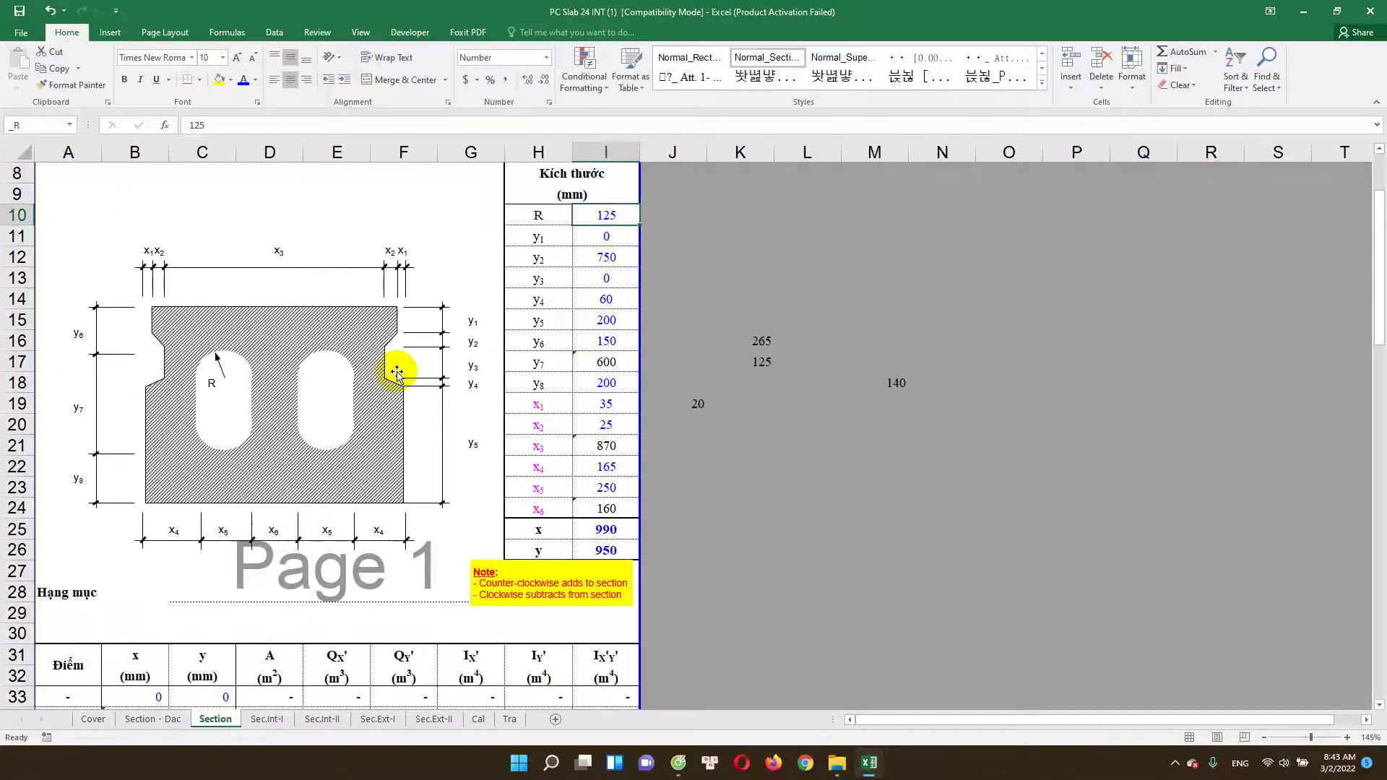
scroll(230, 423, up, 1)
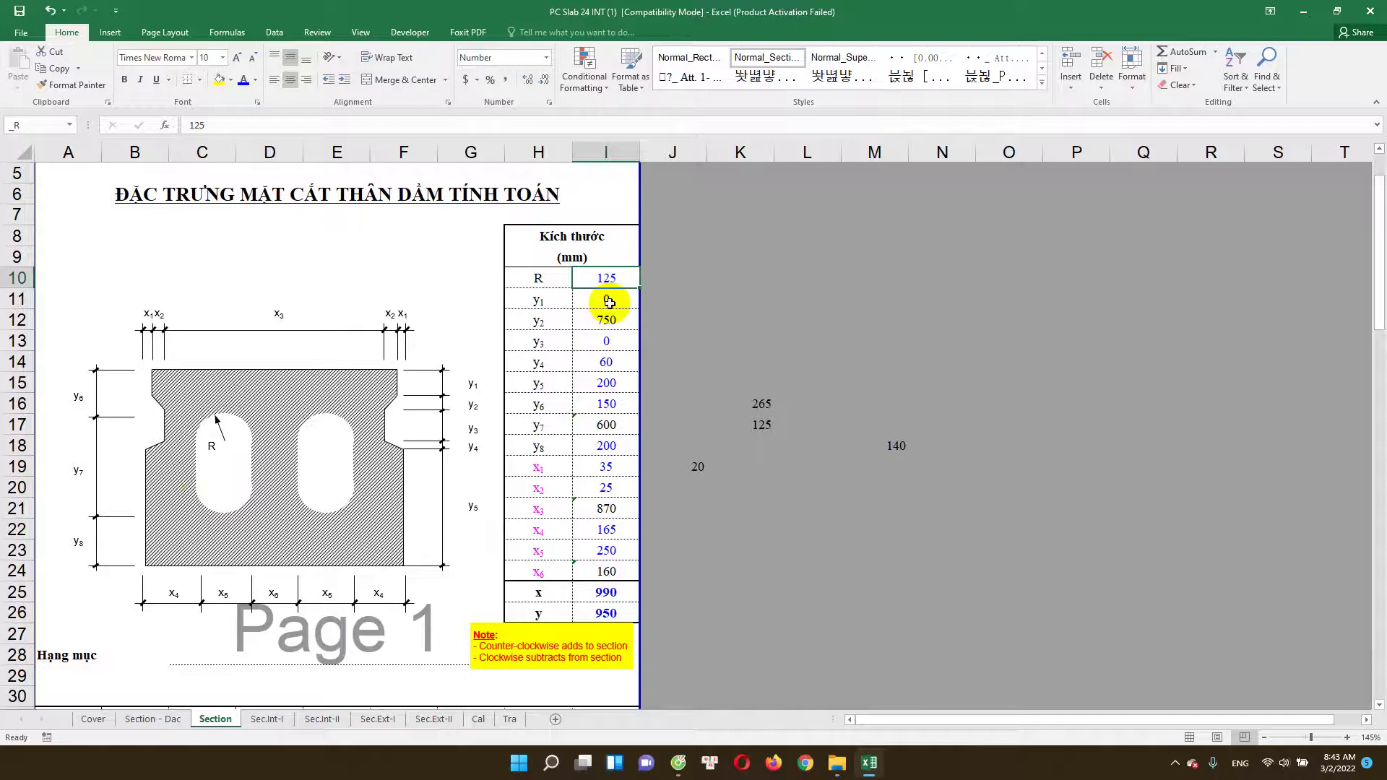
mouse_move(618, 276)
mouse_down()
mouse_move(607, 550)
mouse_move(621, 594)
mouse_up()
double_click(607, 425)
key(Escape)
double_click(612, 572)
click(610, 592)
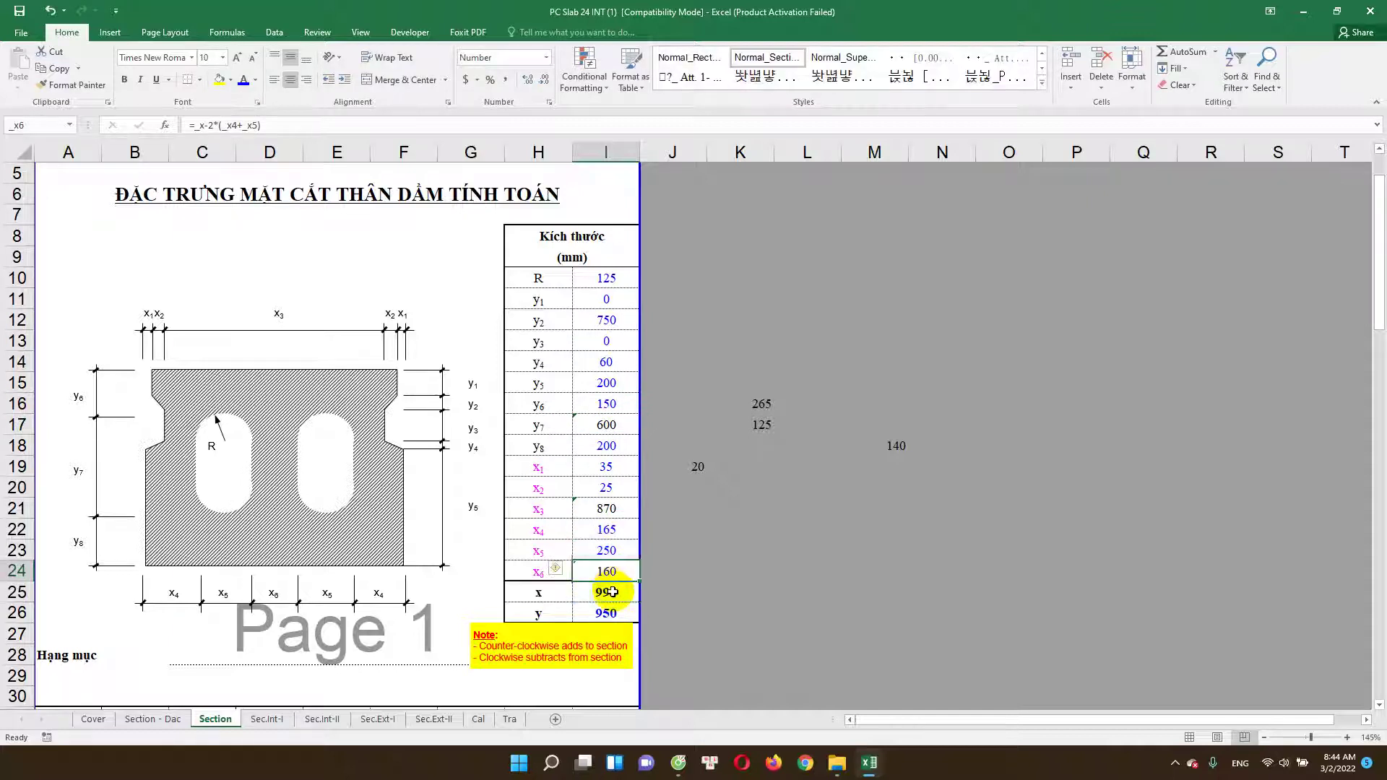
scroll(609, 592, down, 1)
scroll(609, 592, down, 2)
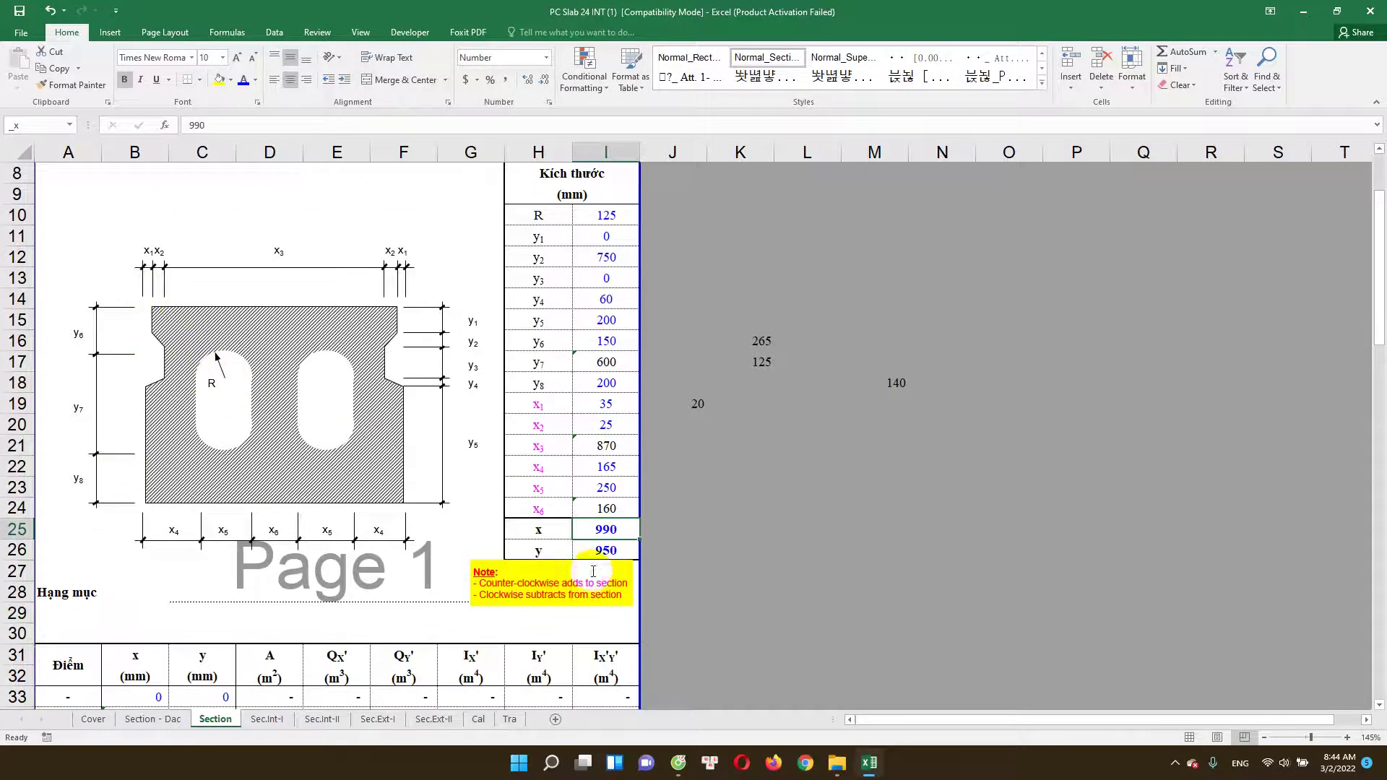
double_click(611, 548)
key(Escape)
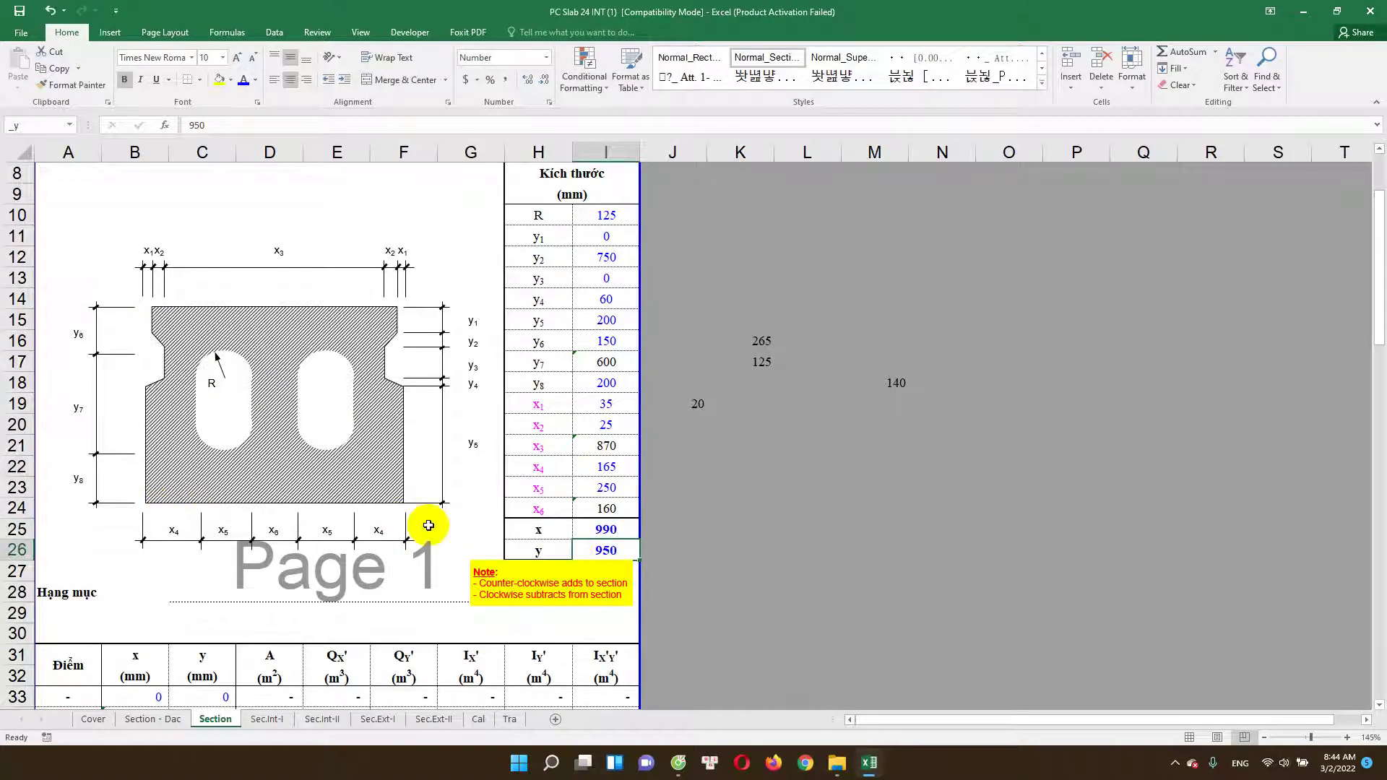
scroll(506, 556, down, 1)
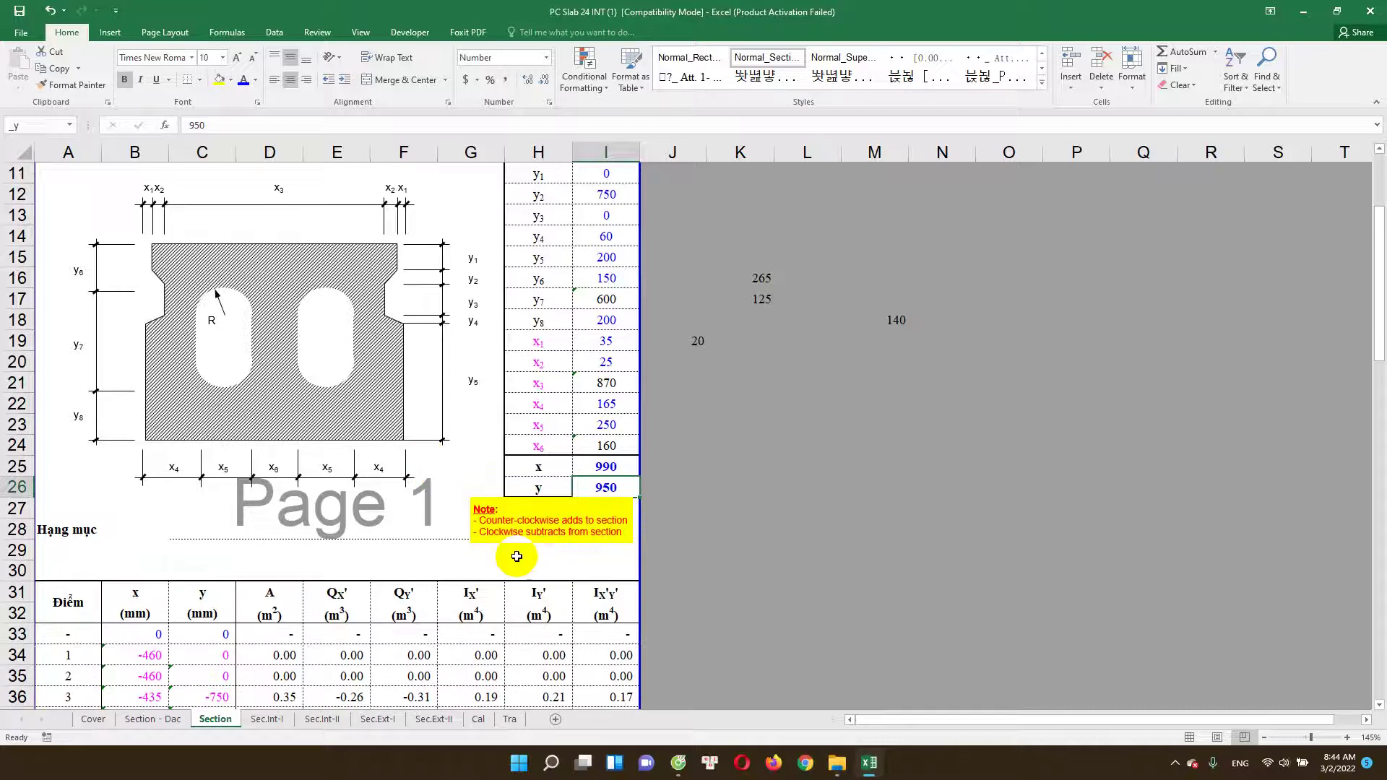
click(604, 472)
scroll(211, 428, down, 1)
scroll(273, 495, down, 3)
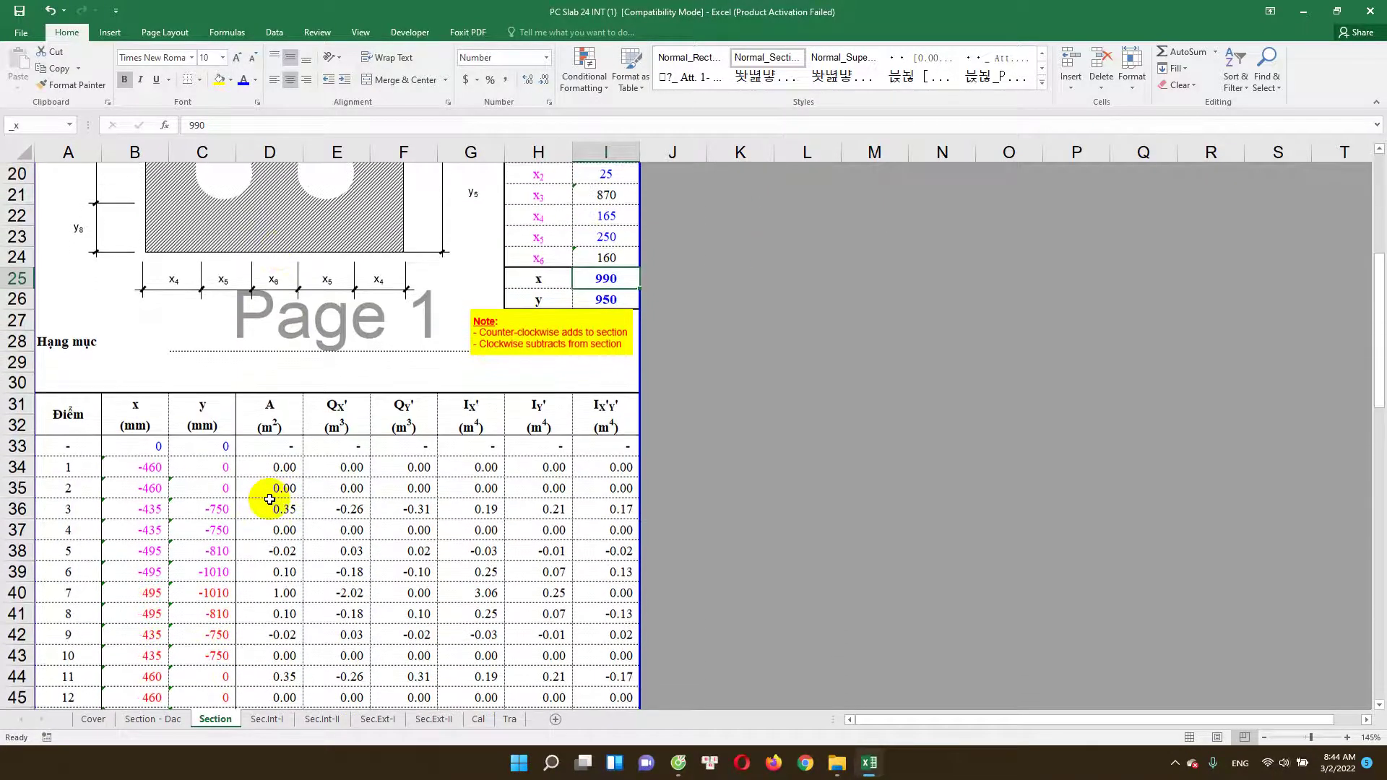
scroll(270, 455, down, 1)
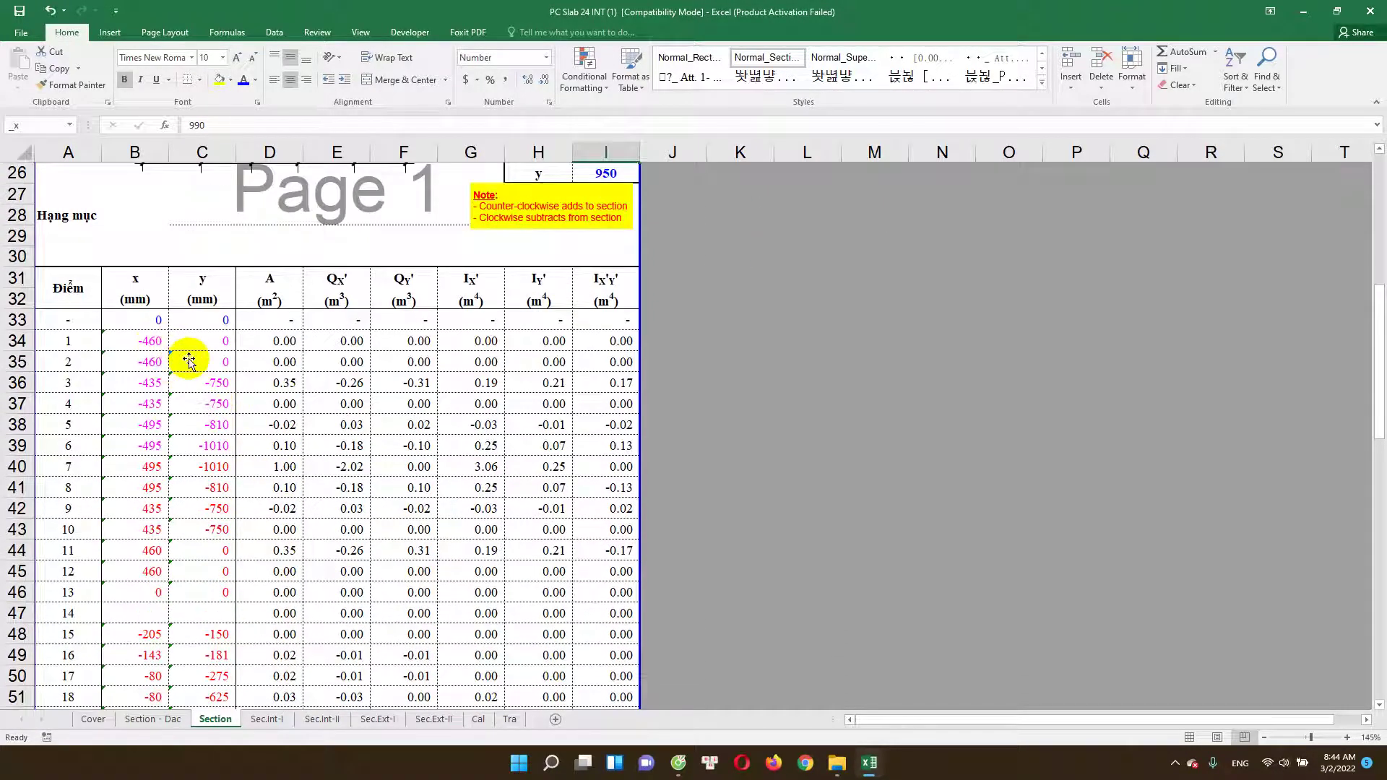
scroll(217, 347, up, 7)
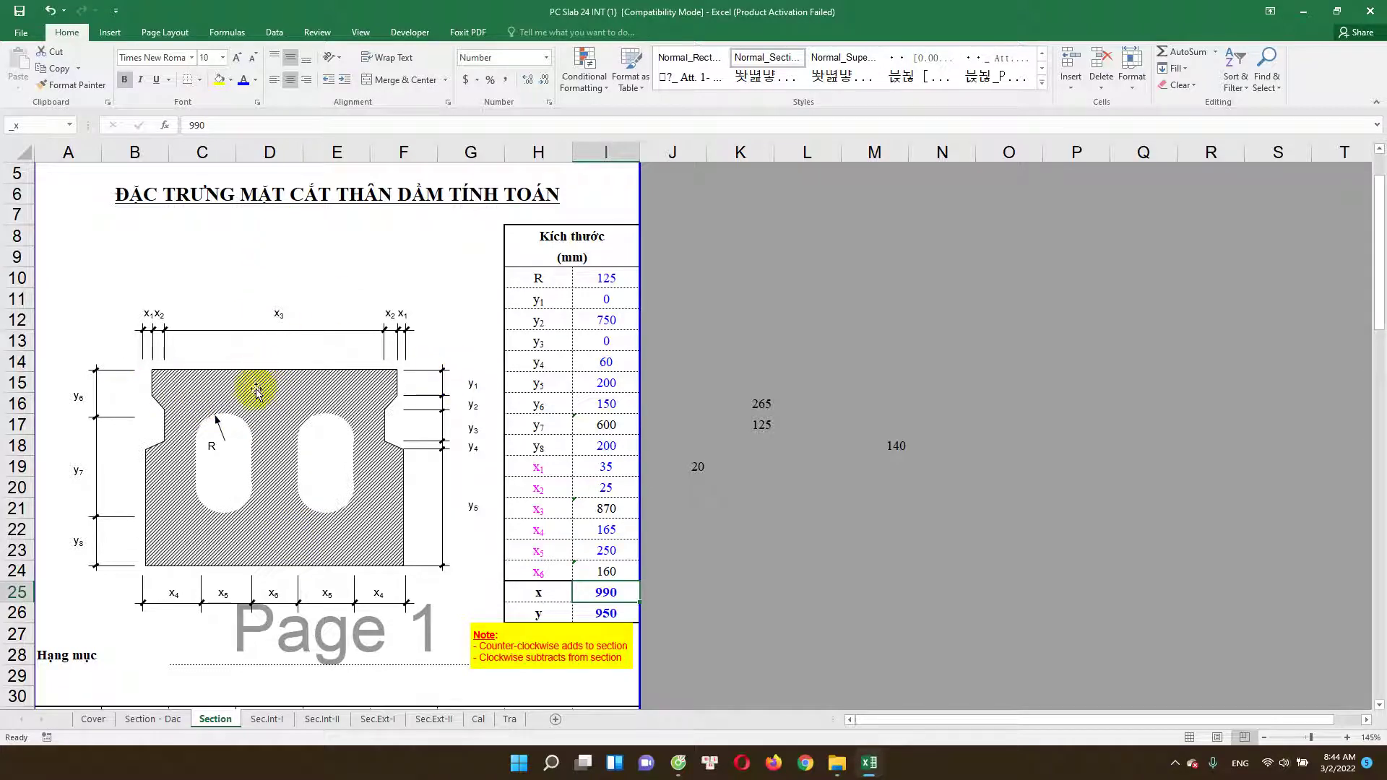
scroll(362, 506, down, 4)
scroll(319, 555, down, 1)
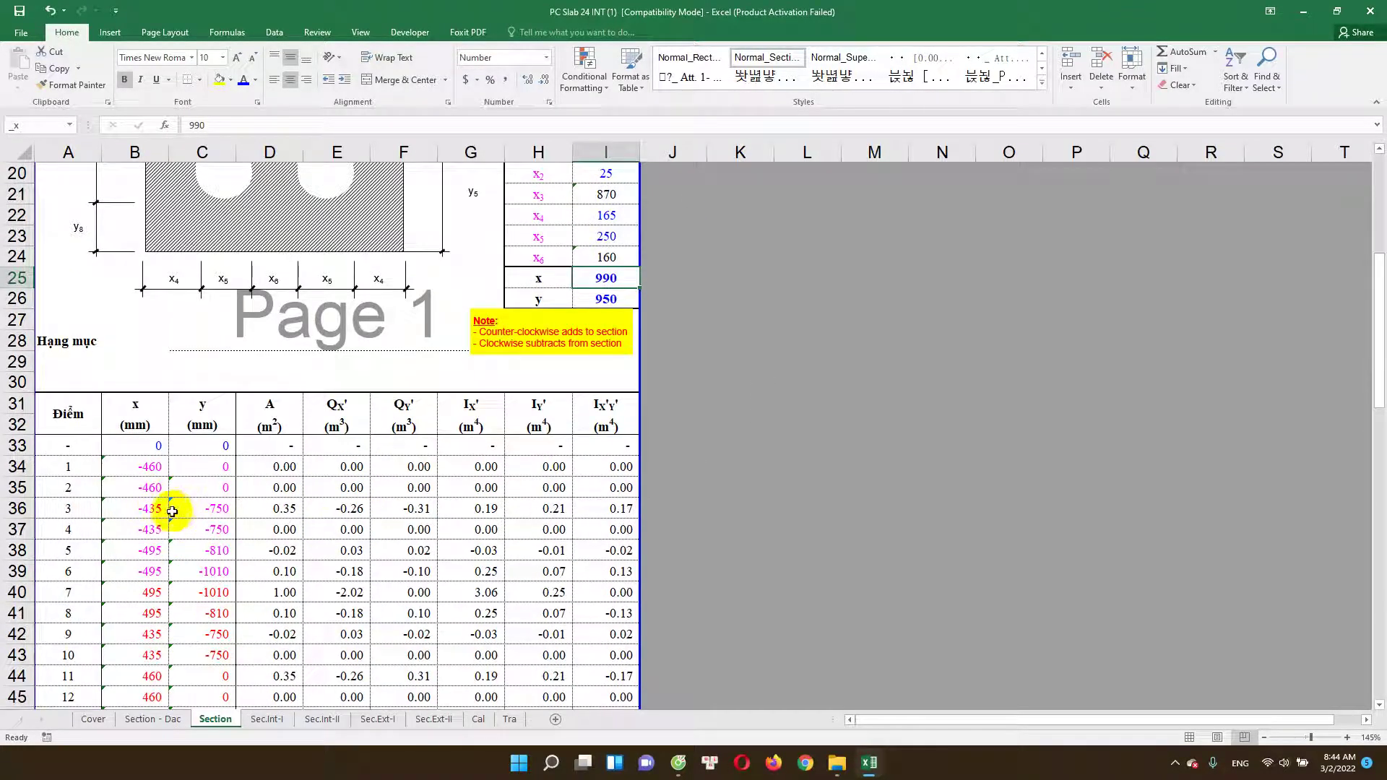
click(216, 511)
Step: Check point 3's x-coordinate formula in the Section coordinate table
click(147, 510)
scroll(231, 372, up, 4)
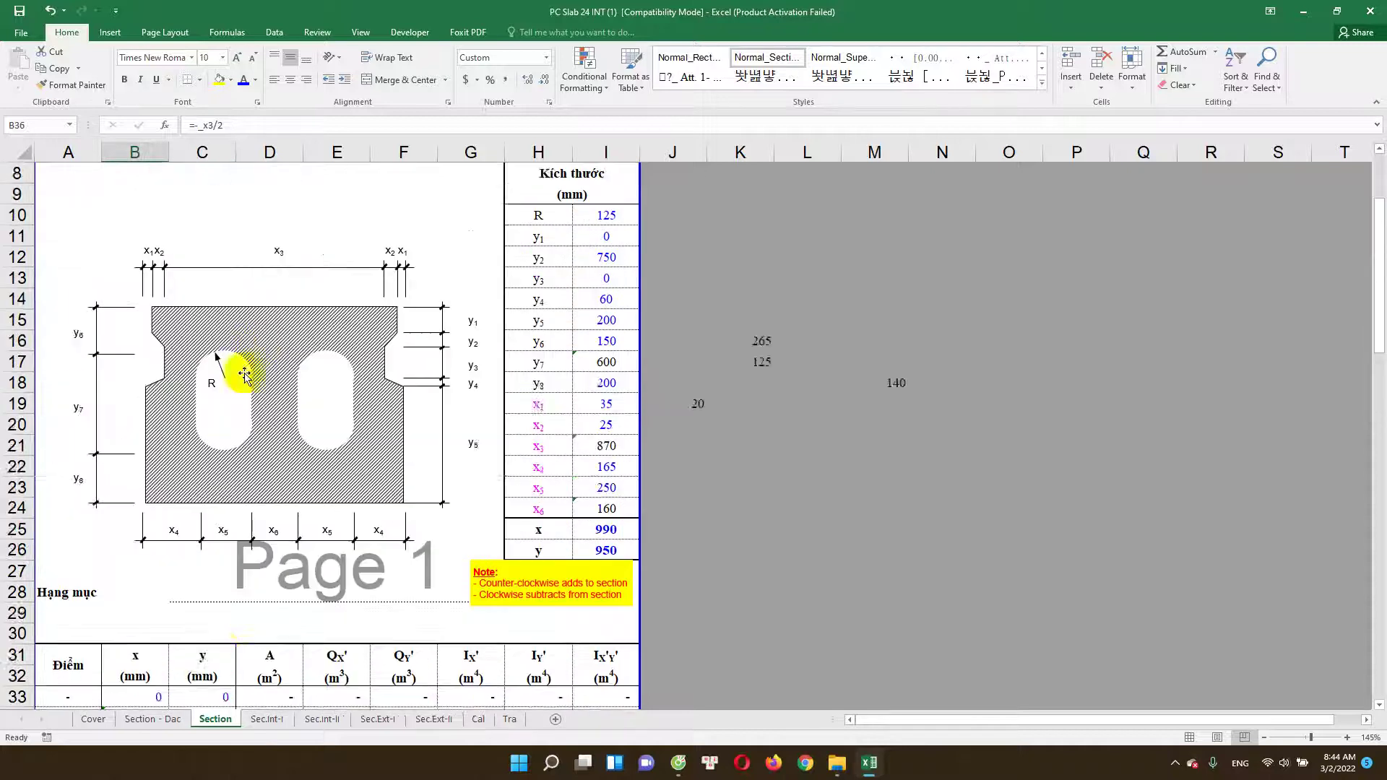
scroll(305, 390, up, 2)
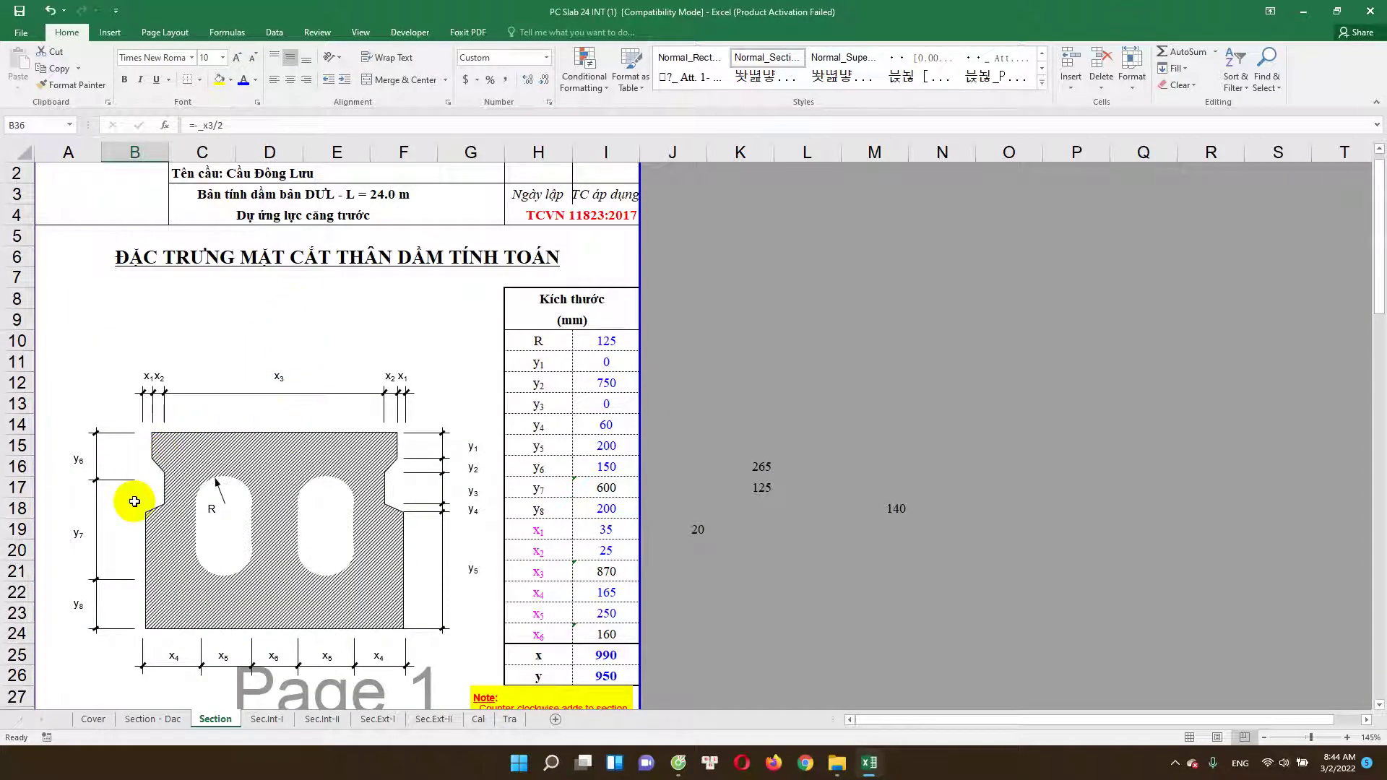
scroll(136, 517, down, 2)
scroll(273, 489, down, 2)
scroll(365, 534, down, 1)
scroll(365, 533, down, 5)
Step: Enter =- referencing point 6 so point 7's x-coordinate shows 495
click(149, 403)
text(=-)
key(Up)
key(ctrl+Return)
Step: Inspect the x-coordinate formulas of points 28, 29 and 31 without changing them
scroll(238, 535, down, 1)
scroll(253, 552, down, 2)
scroll(262, 574, down, 4)
scroll(144, 581, up, 4)
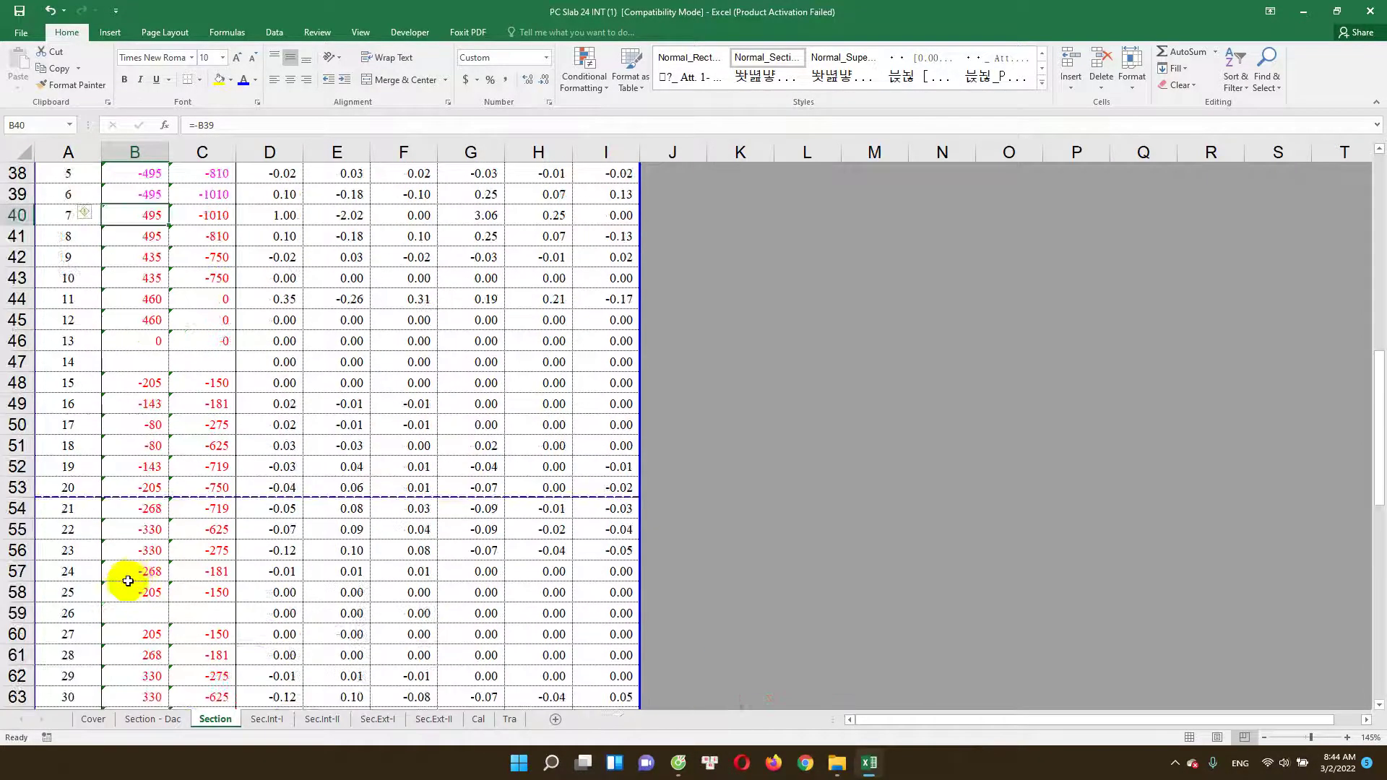
scroll(186, 534, up, 5)
scroll(216, 513, up, 7)
scroll(185, 552, down, 3)
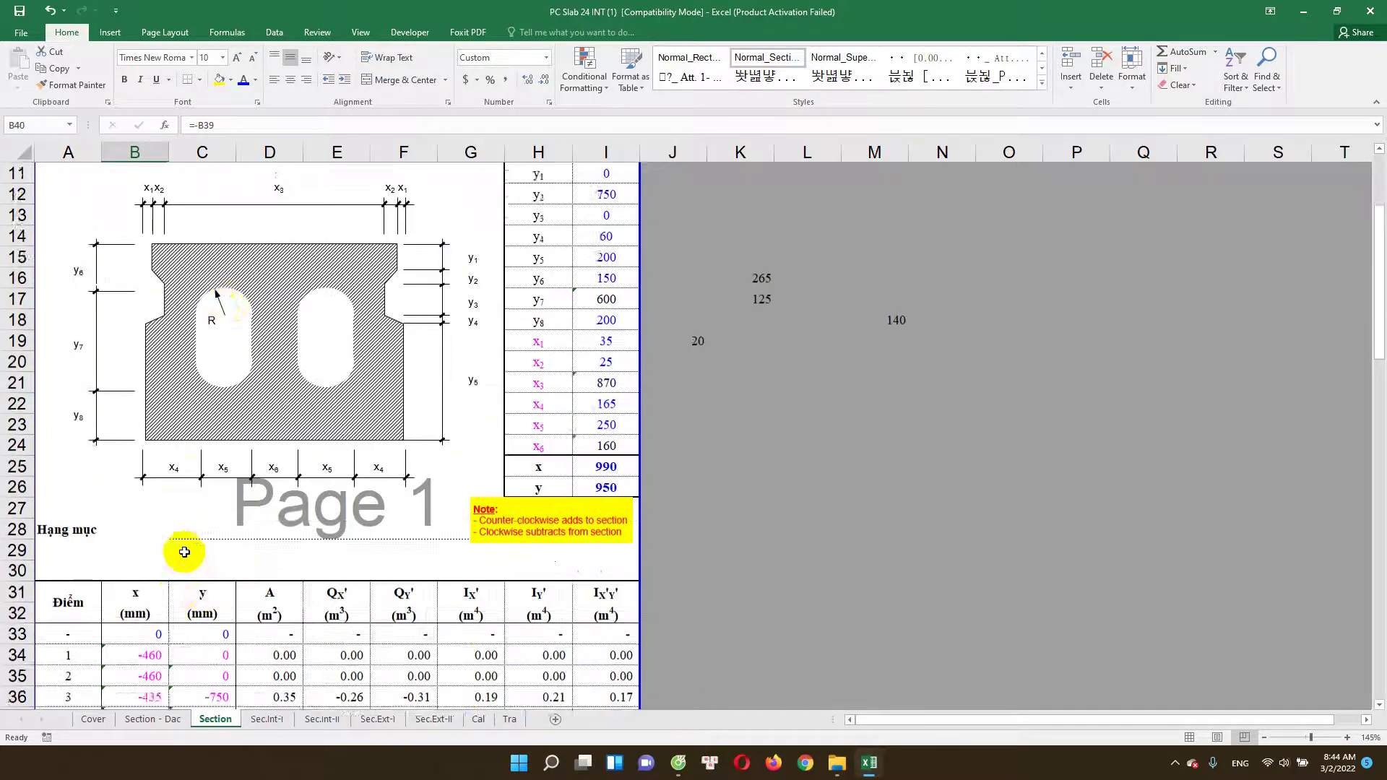
scroll(186, 561, down, 9)
scroll(186, 508, down, 3)
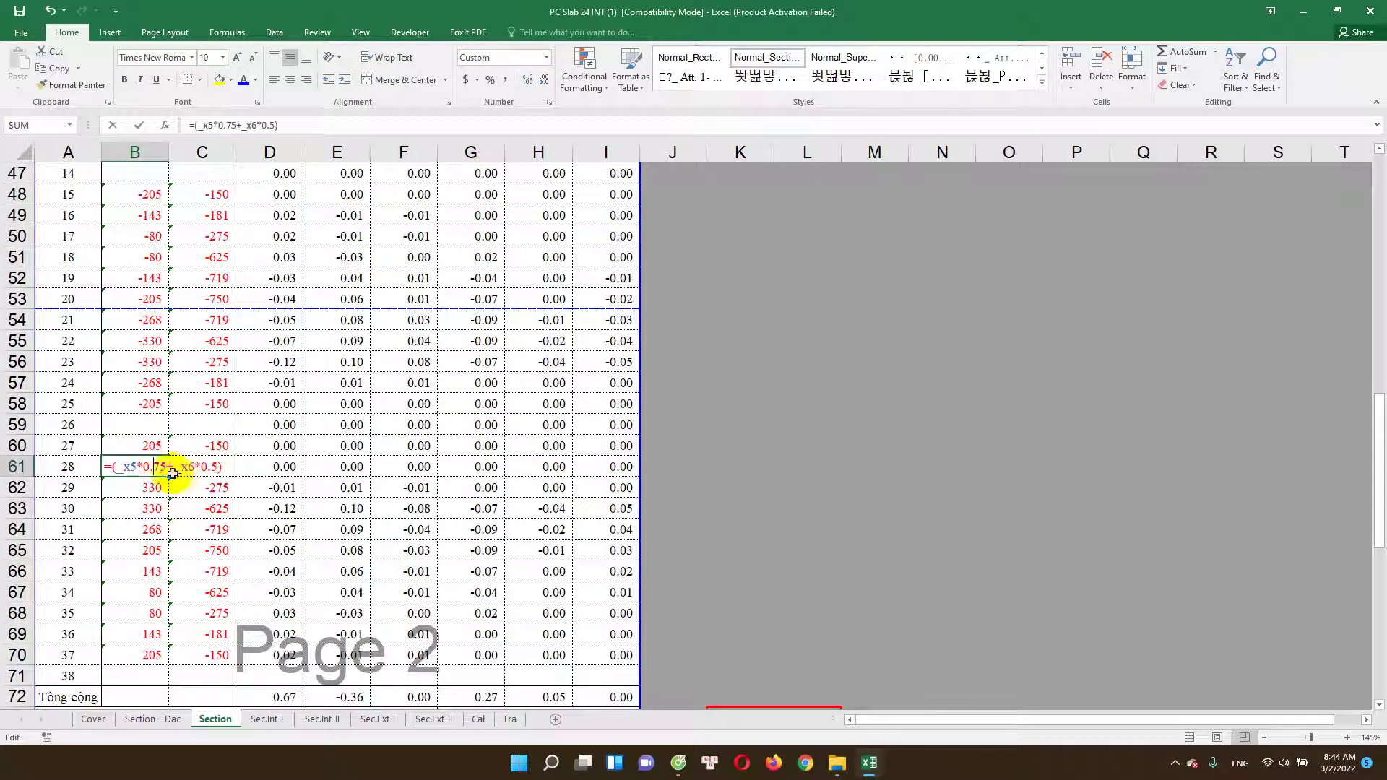
key(Escape)
double_click(152, 487)
key(Escape)
double_click(148, 530)
key(Escape)
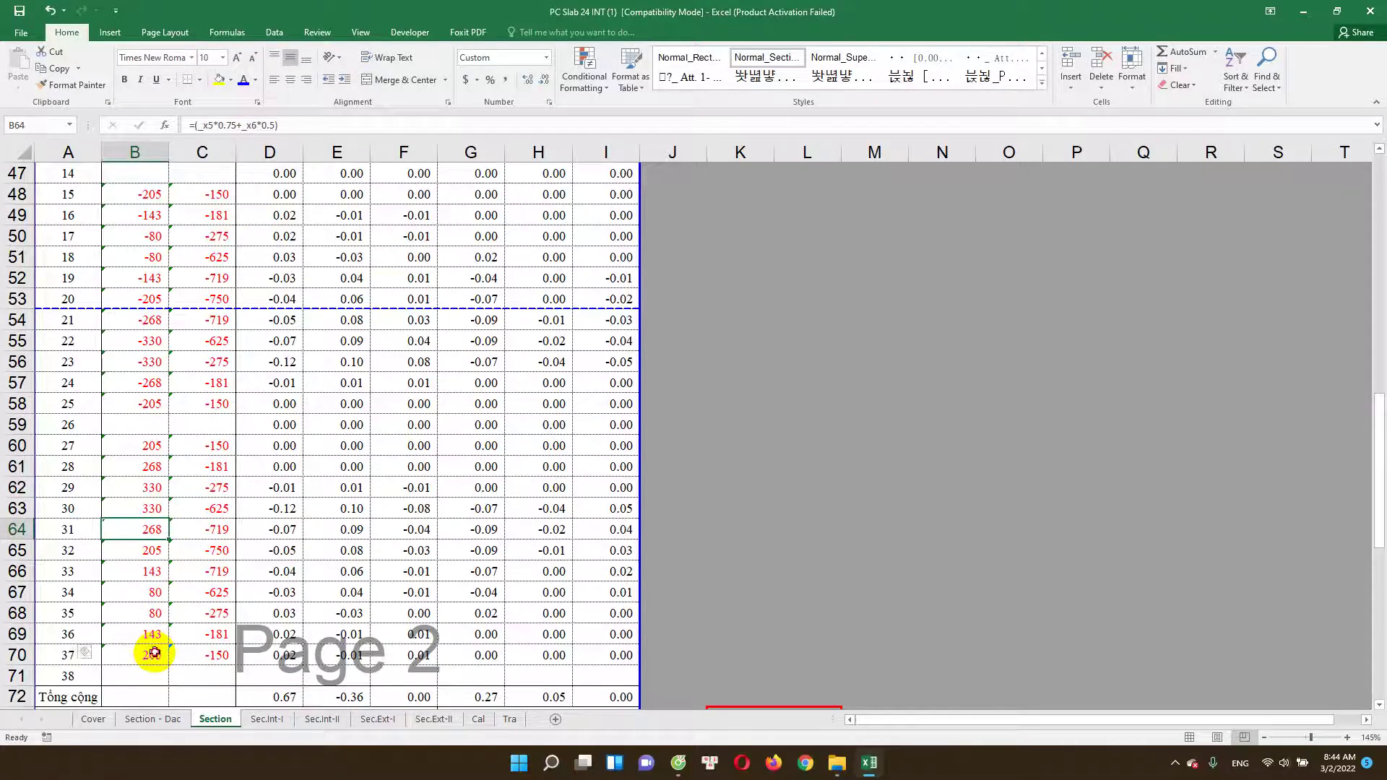
Step: Inspect point 37's x-coordinate formula and scroll through the void-outline points
double_click(154, 653)
scroll(357, 521, up, 11)
scroll(357, 521, up, 4)
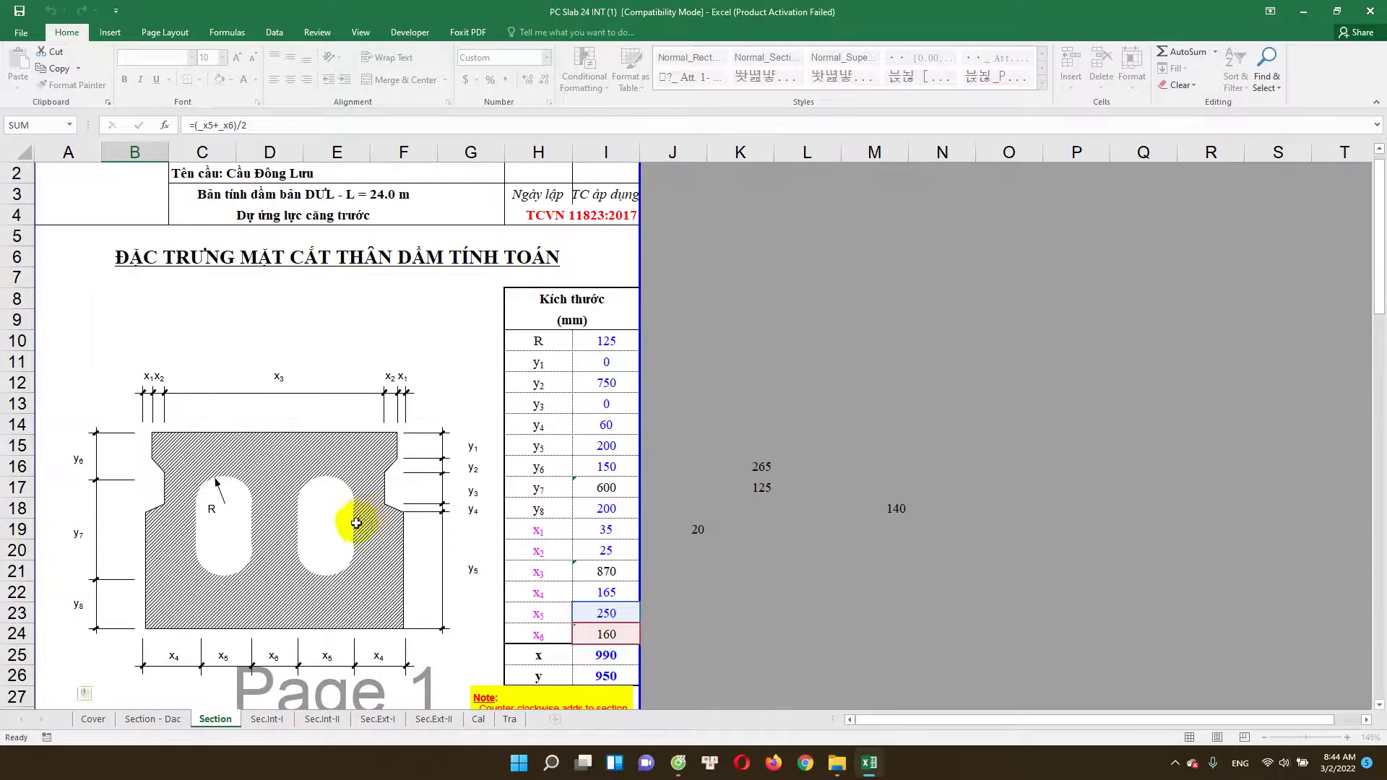
key(Escape)
scroll(357, 521, up, 10)
scroll(303, 466, up, 3)
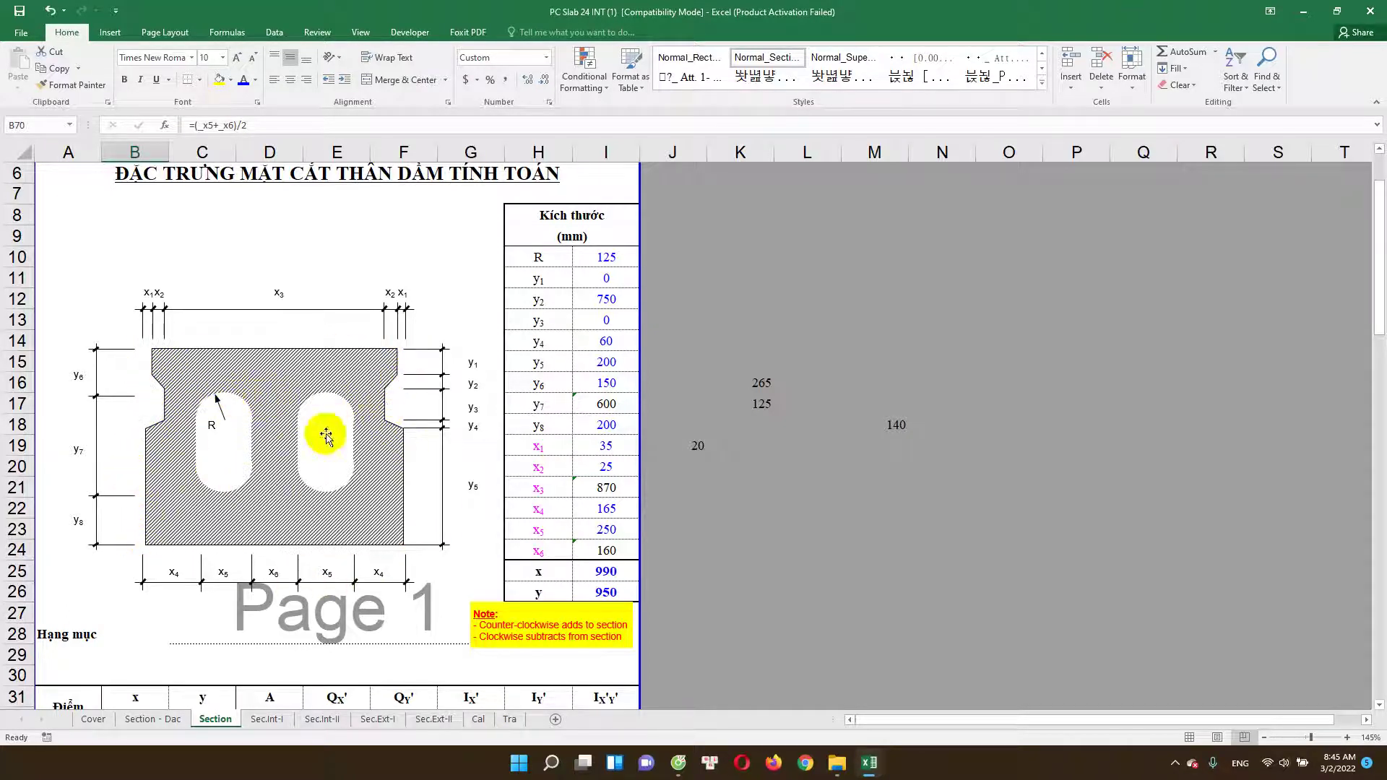
scroll(348, 472, down, 2)
scroll(350, 472, down, 1)
scroll(383, 506, down, 9)
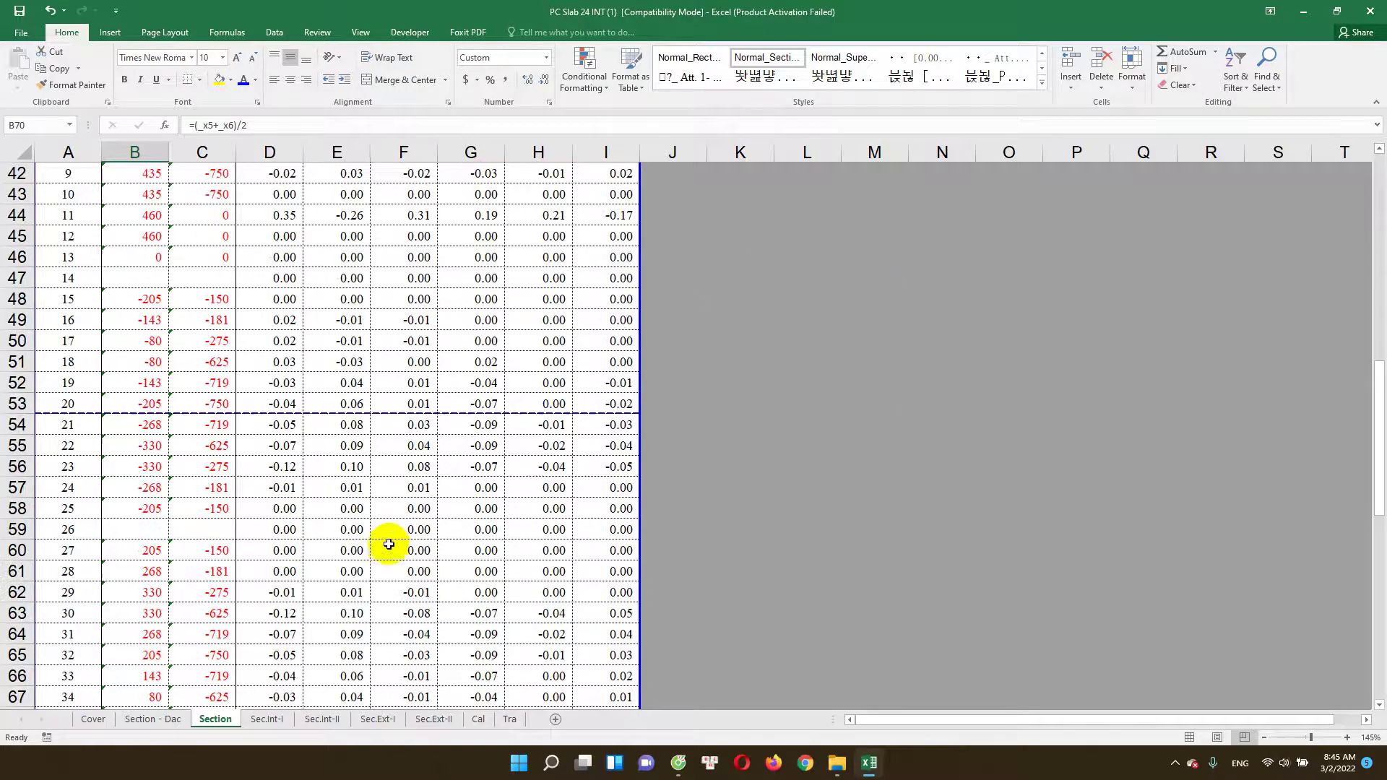
scroll(394, 556, down, 4)
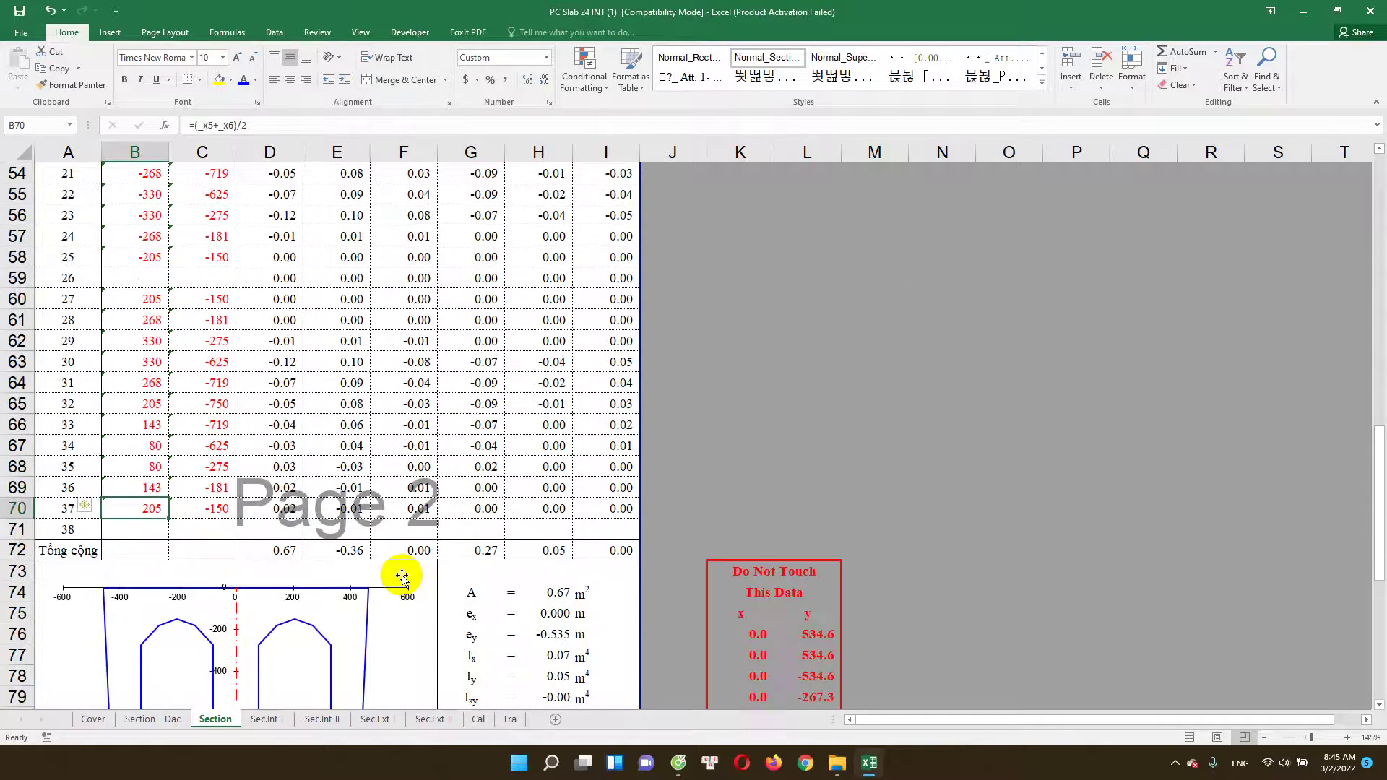
Step: Inspect the QX' and Ix'y' column totals of the section properties table
click(359, 547)
scroll(490, 550, down, 1)
double_click(612, 490)
key(Escape)
scroll(486, 587, up, 6)
scroll(485, 550, up, 6)
scroll(485, 597, down, 5)
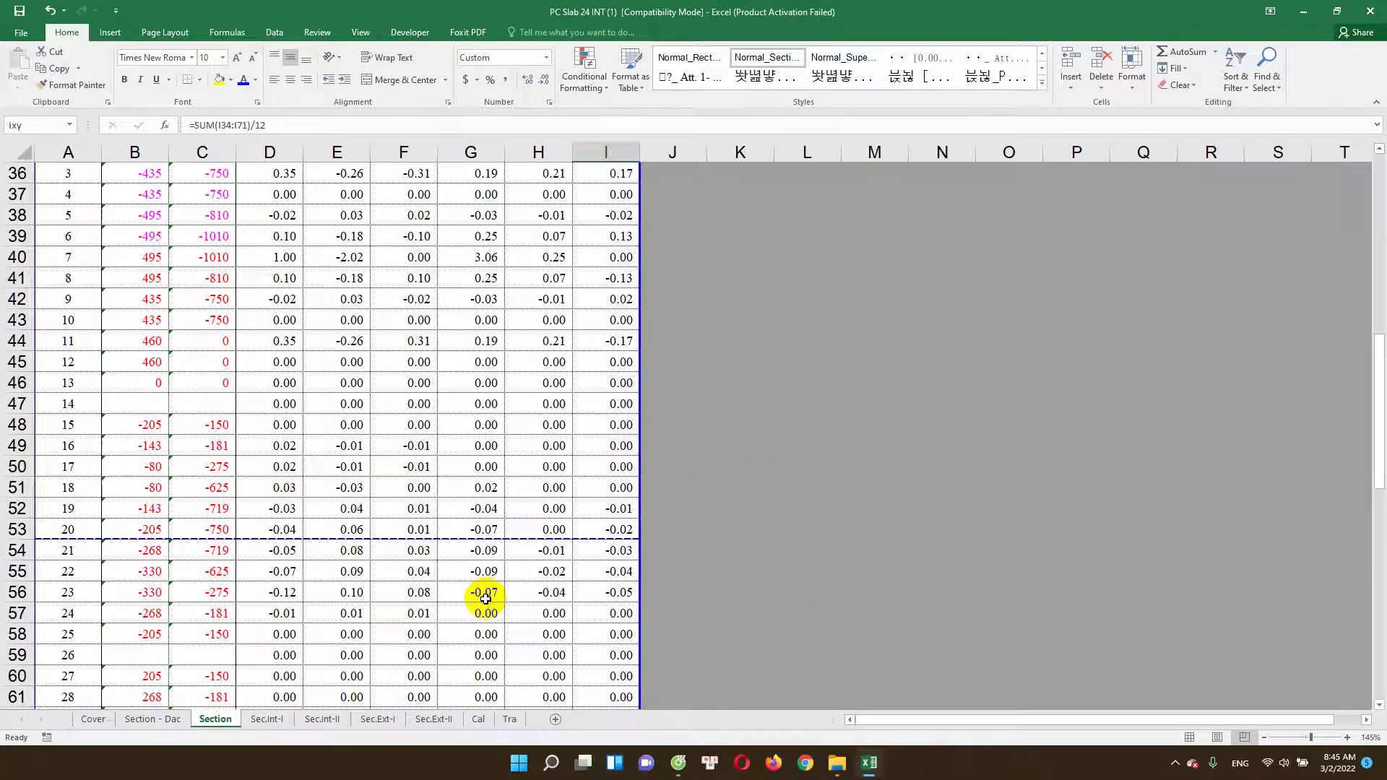
scroll(486, 598, down, 9)
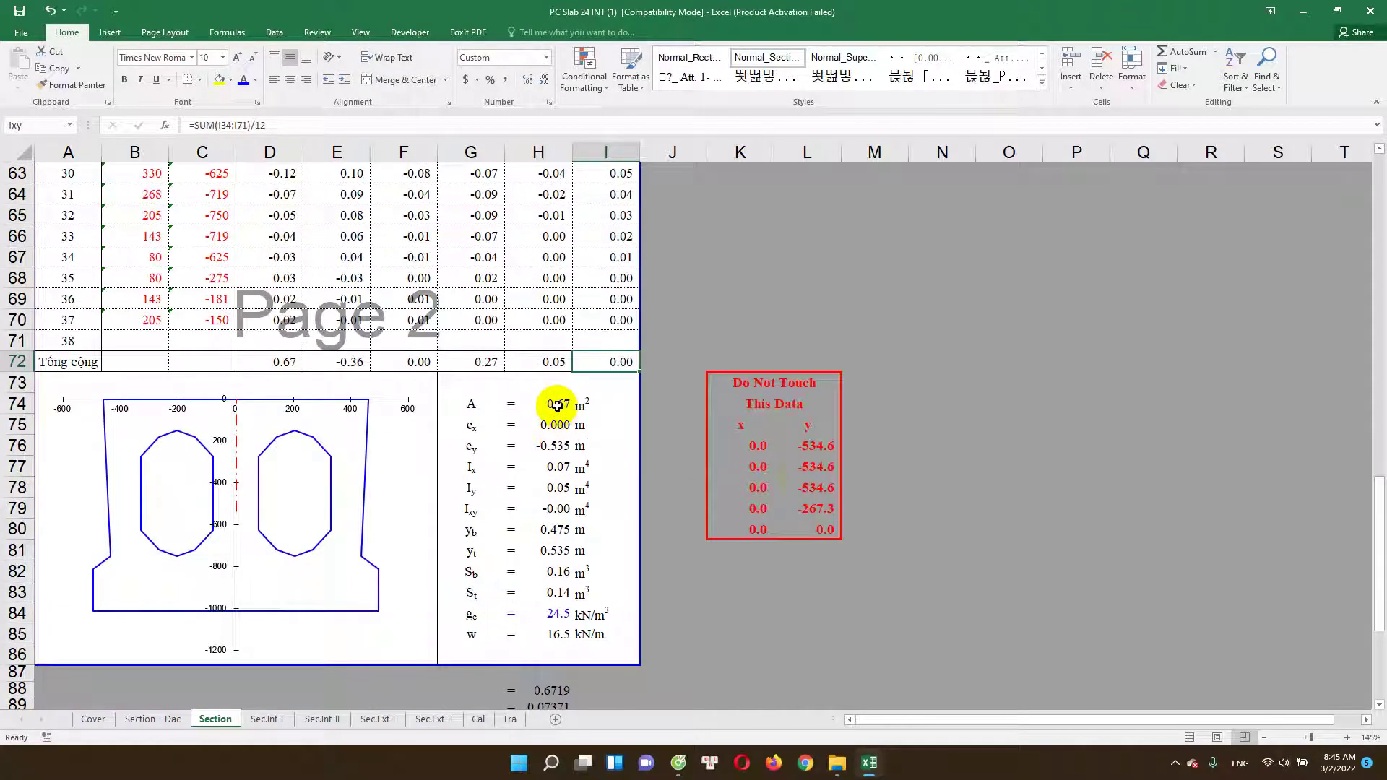
Step: Check the Do Not Touch block and unit weight 24.5, then open the Sec.Int-I sheet
click(779, 482)
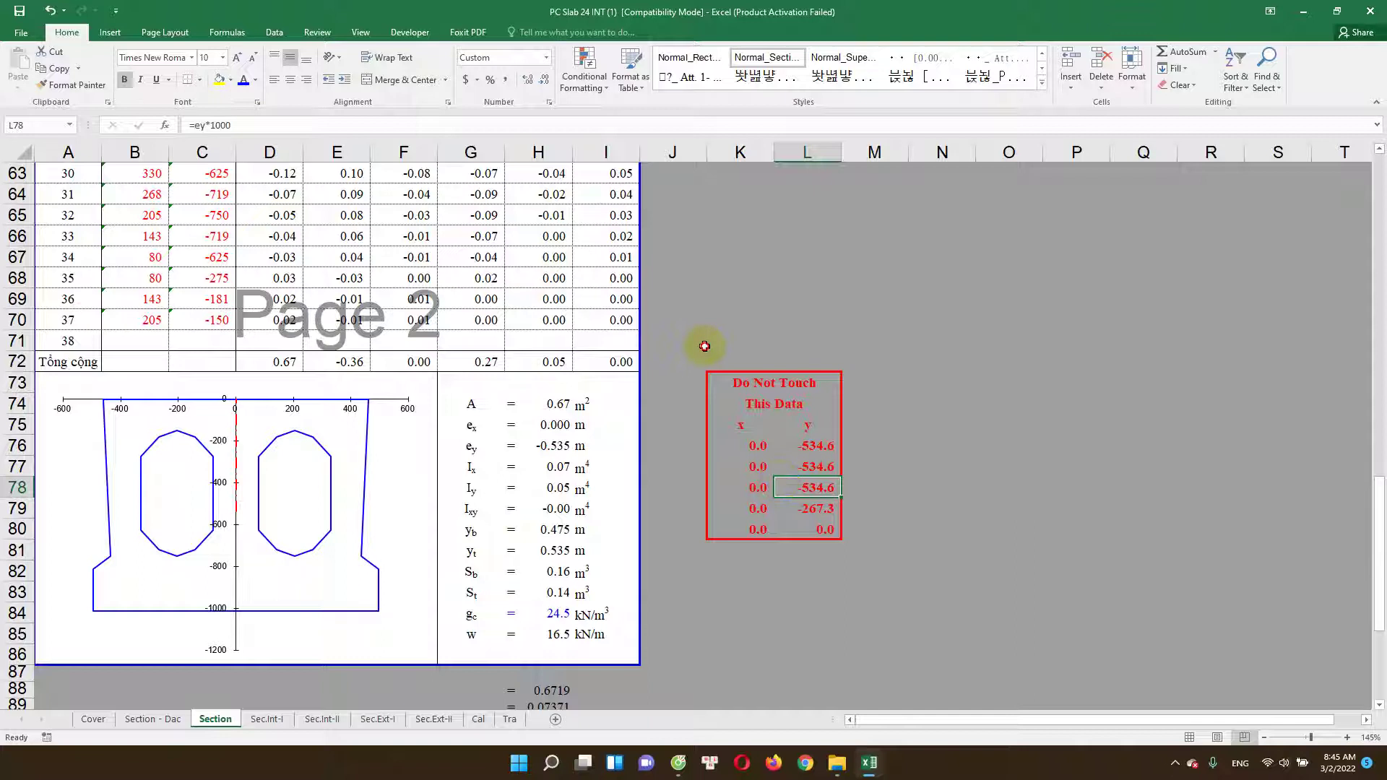
drag(705, 346, 919, 613)
click(797, 609)
click(807, 399)
click(681, 606)
click(557, 612)
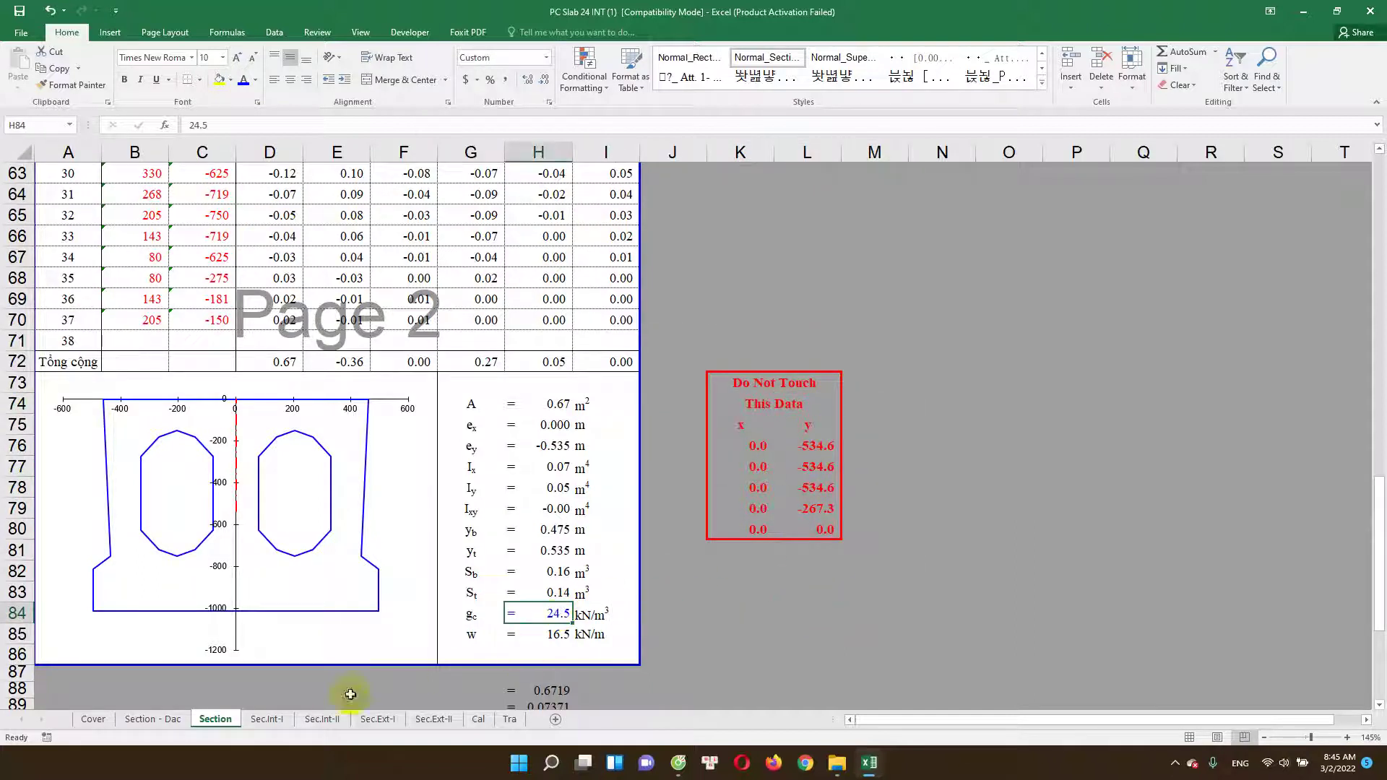
double_click(547, 611)
click(291, 721)
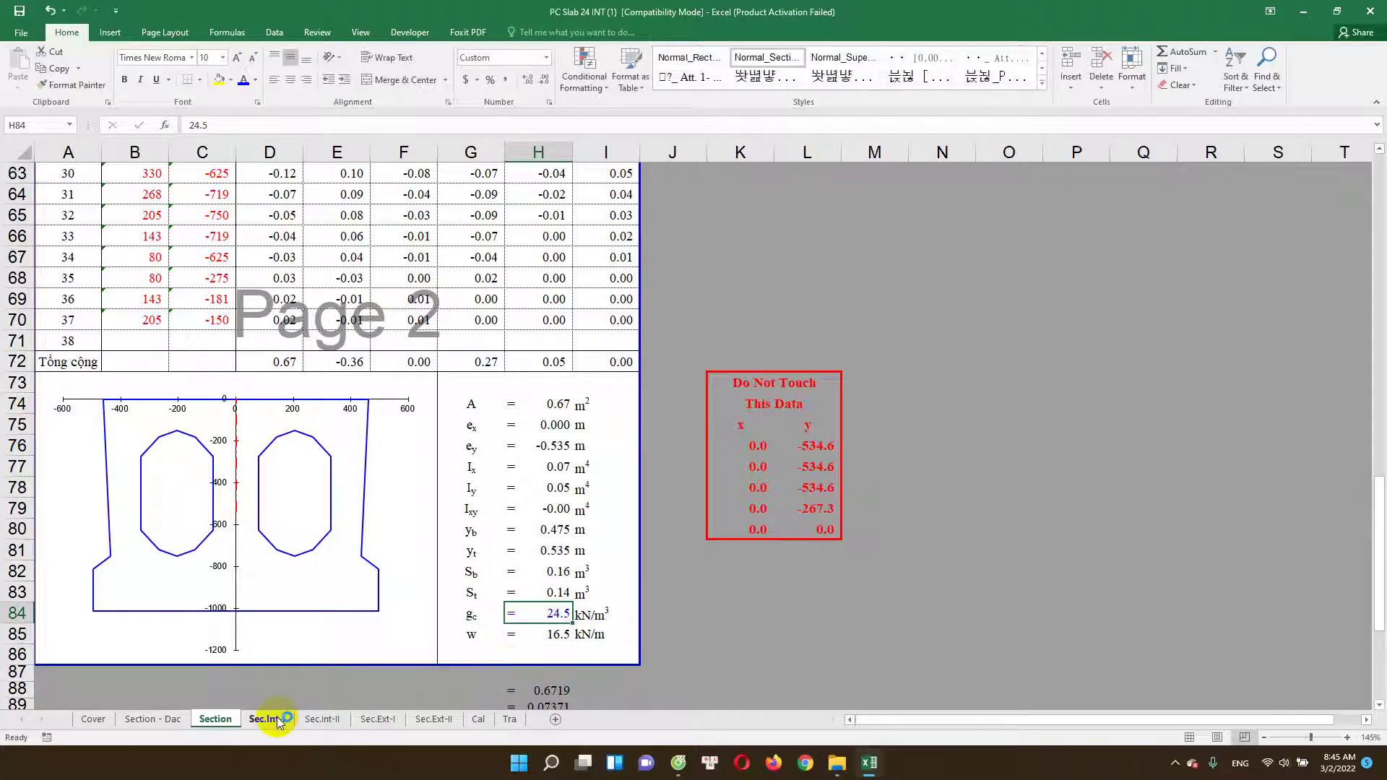
click(275, 722)
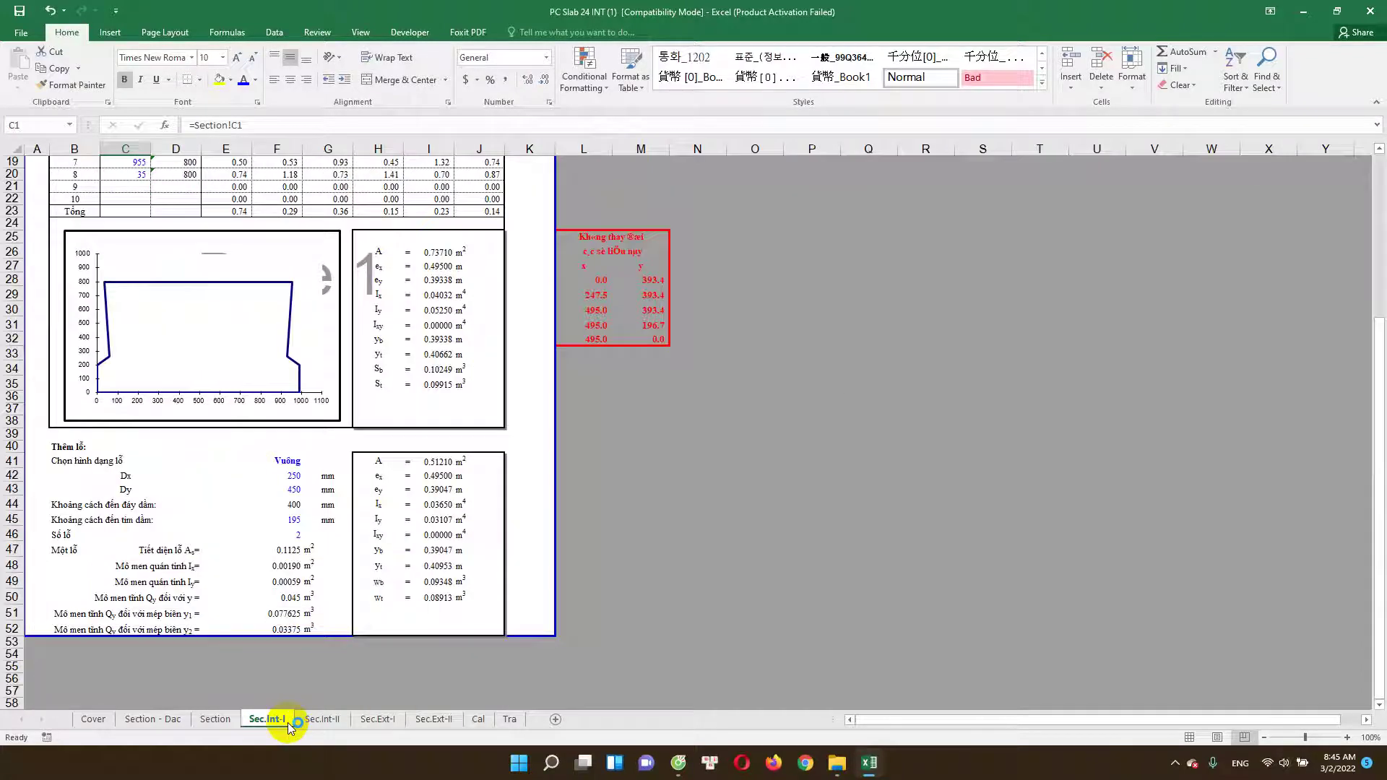
Step: Review the coordinate table, checking the Ix' column and the first x-coordinate of 35
scroll(248, 573, up, 8)
scroll(264, 583, up, 3)
scroll(188, 367, up, 2)
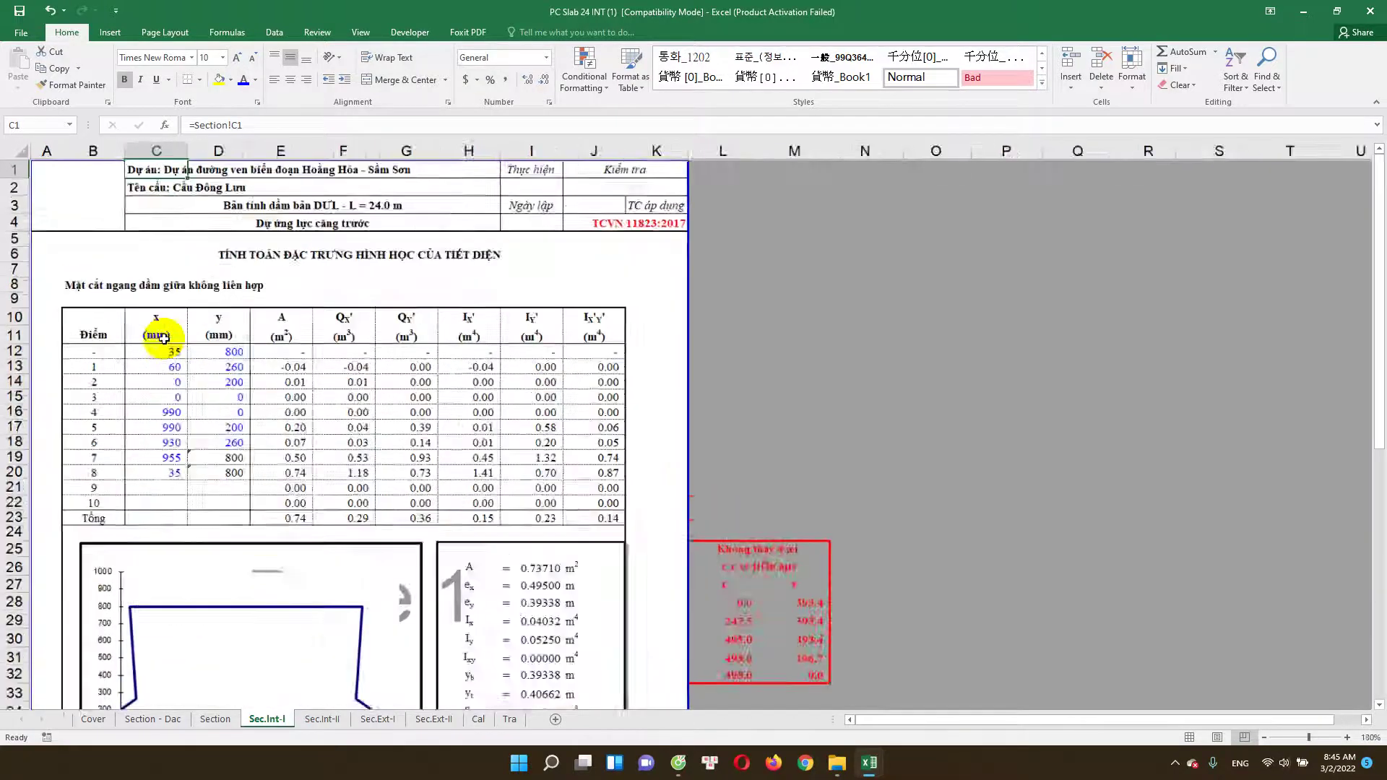
scroll(202, 341, up, 1)
scroll(305, 364, up, 1)
scroll(306, 363, down, 1)
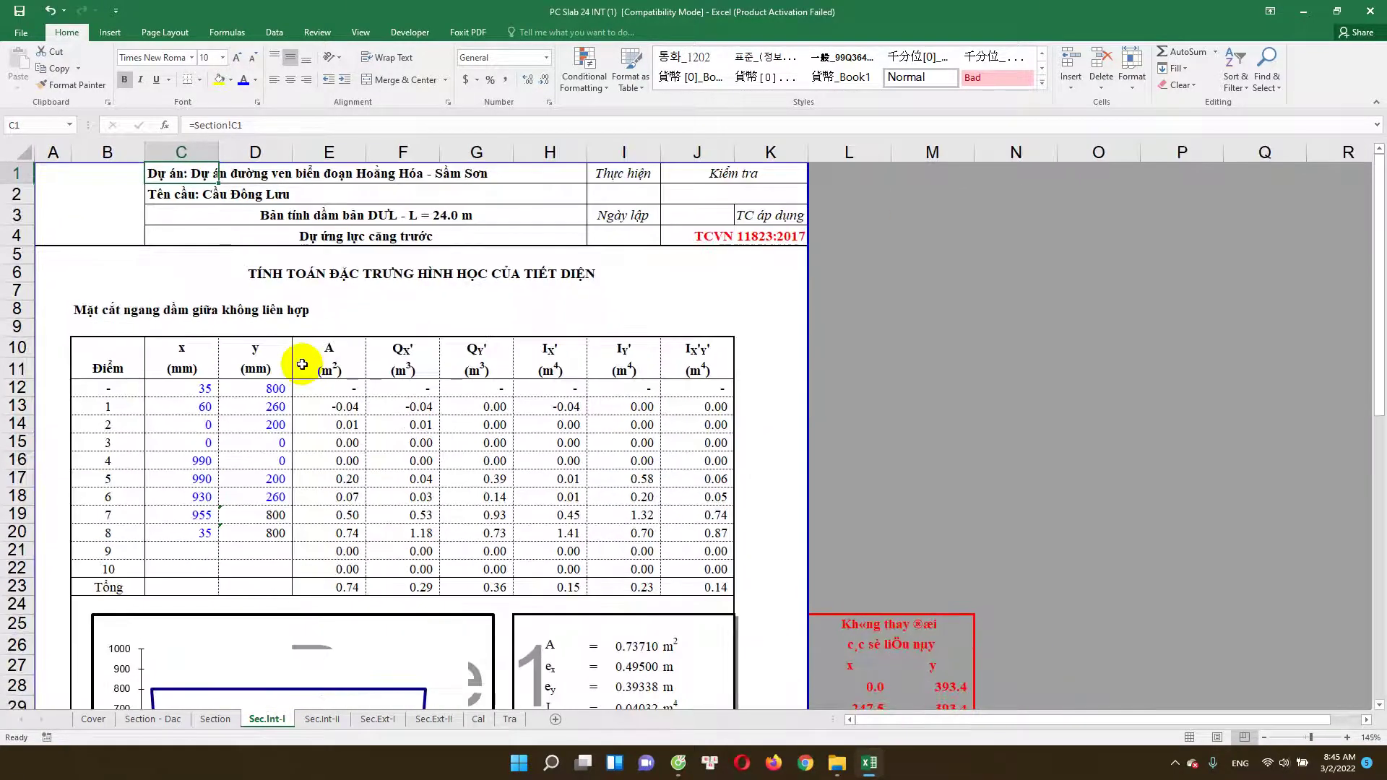
click(553, 369)
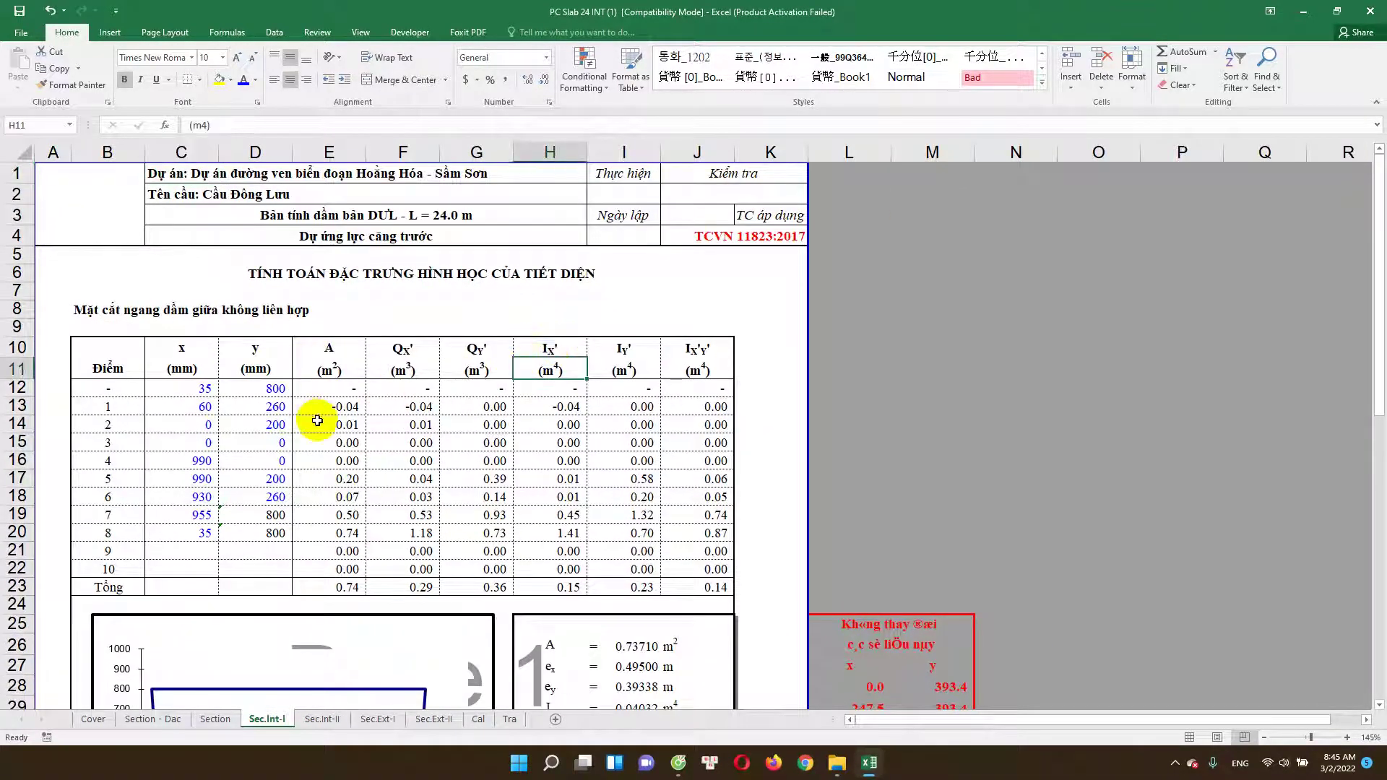
double_click(204, 388)
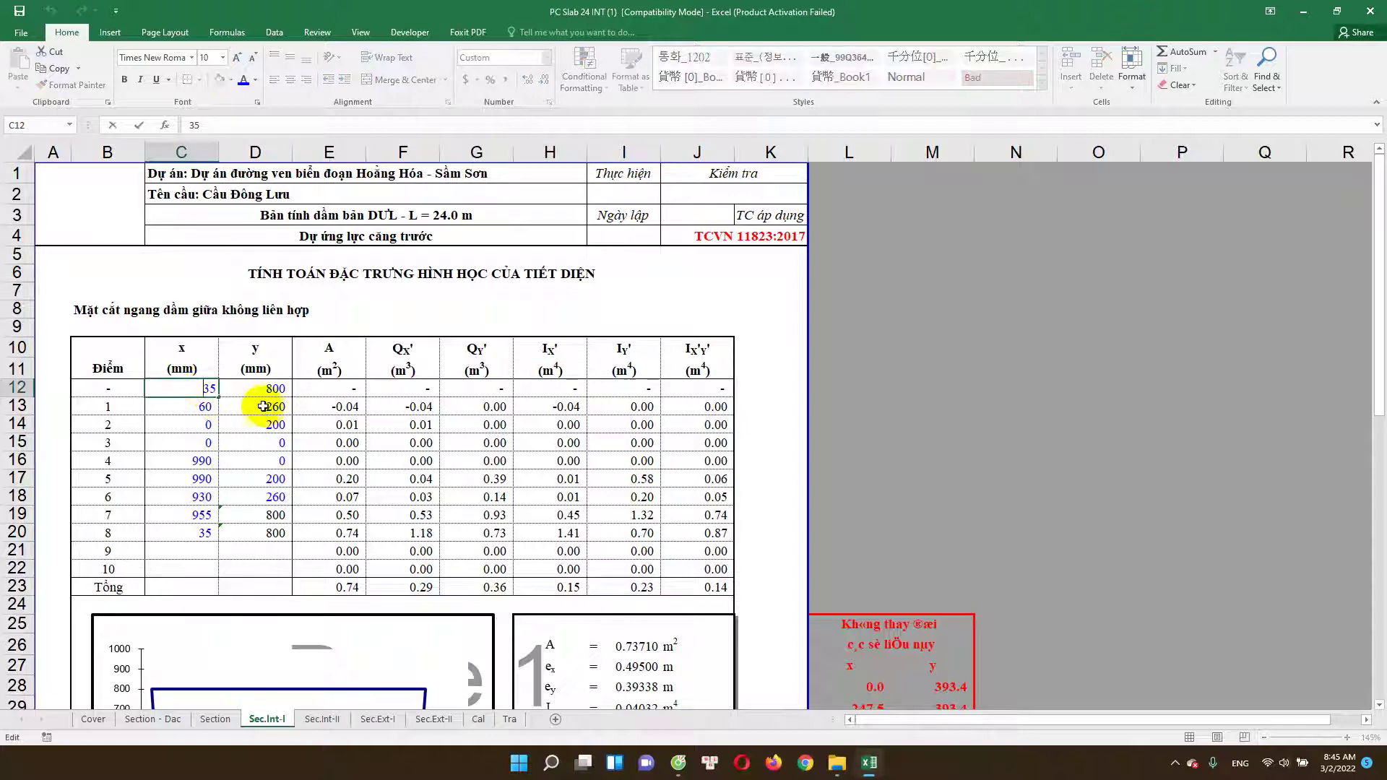
key(ctrl+Return)
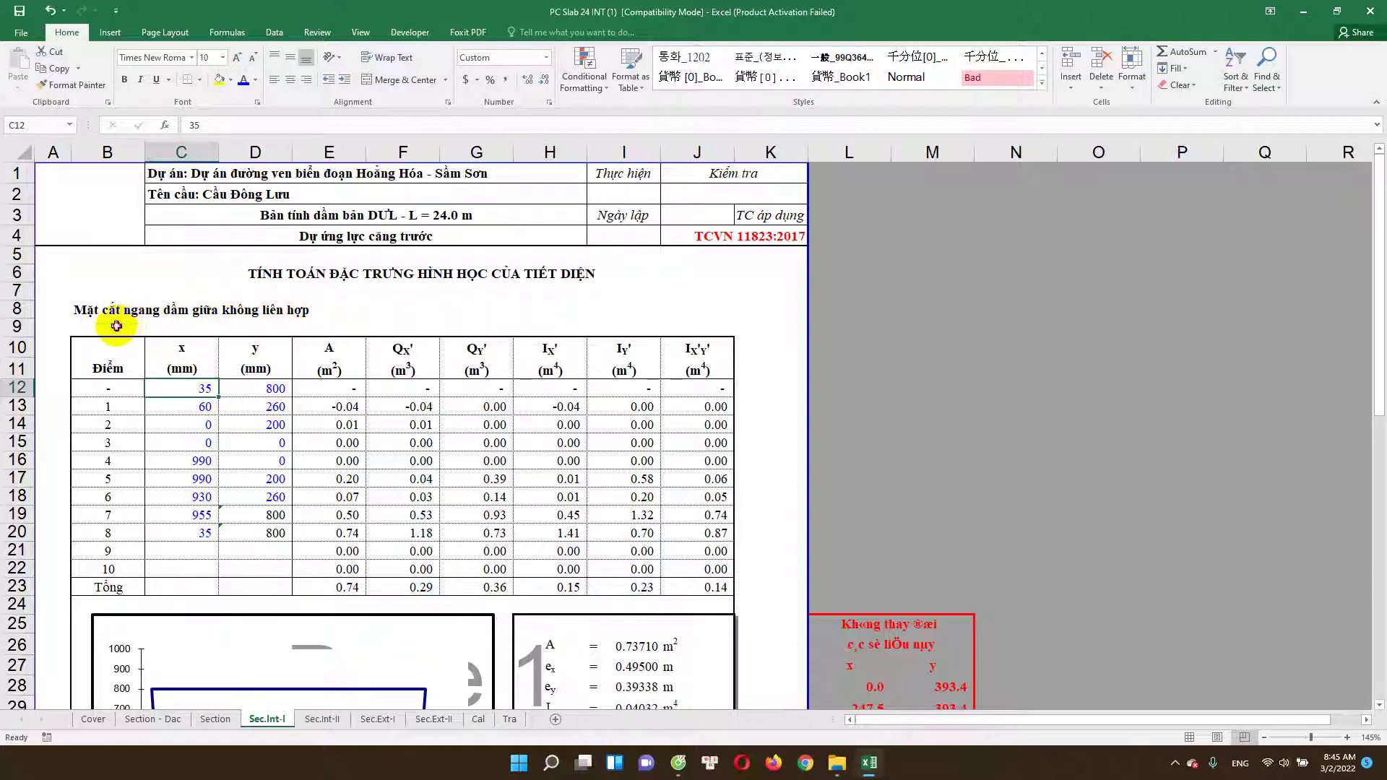
click(117, 326)
Step: Check the cross-section heading row and the first point's x and y values
drag(108, 311, 325, 315)
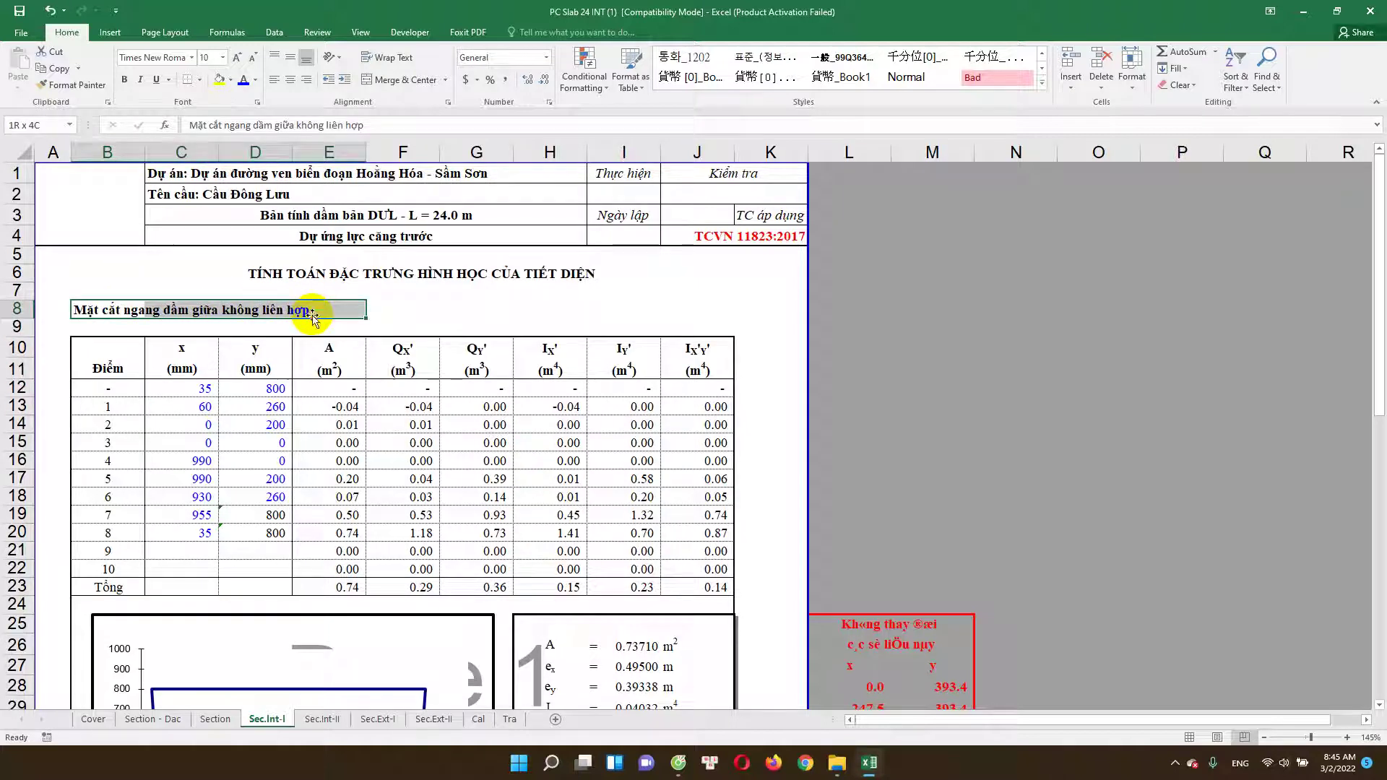
click(270, 392)
scroll(272, 506, down, 4)
scroll(285, 495, up, 3)
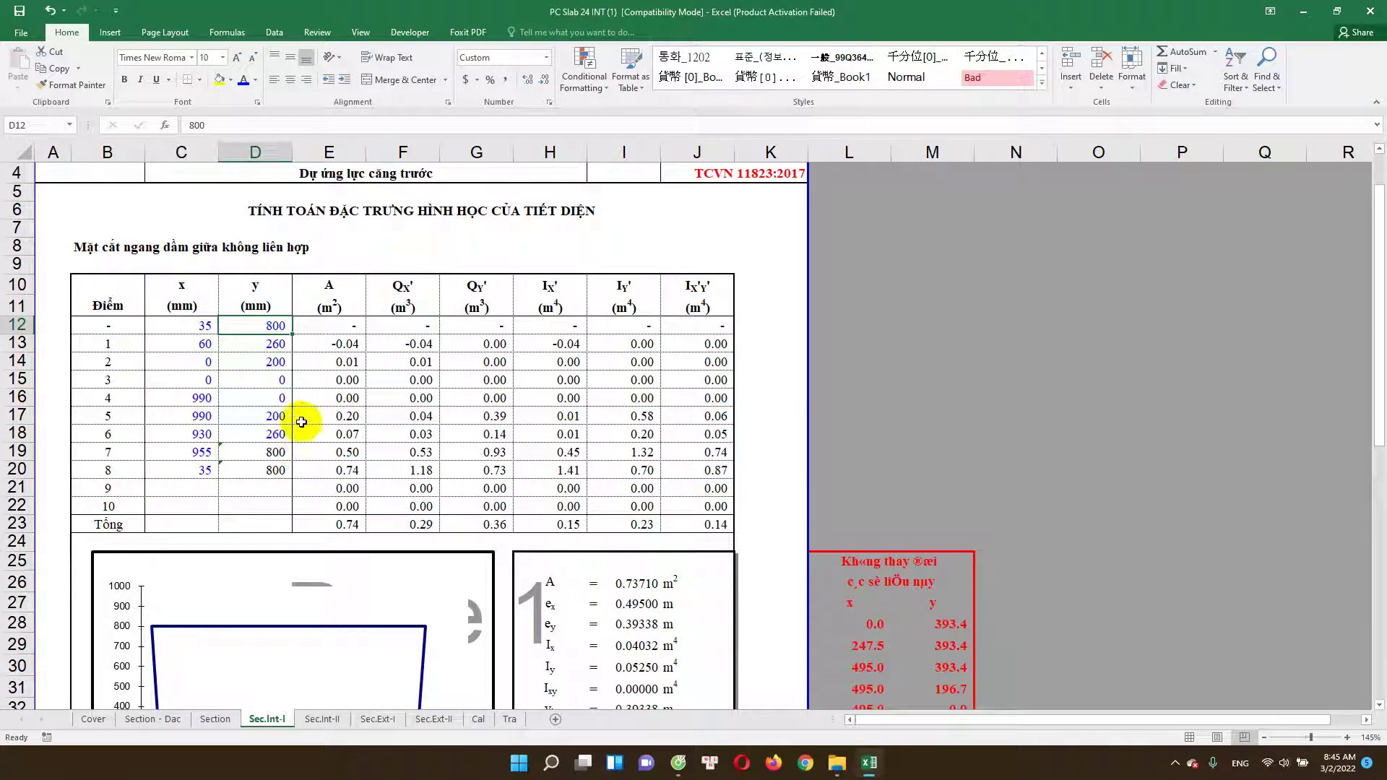
scroll(216, 354, down, 3)
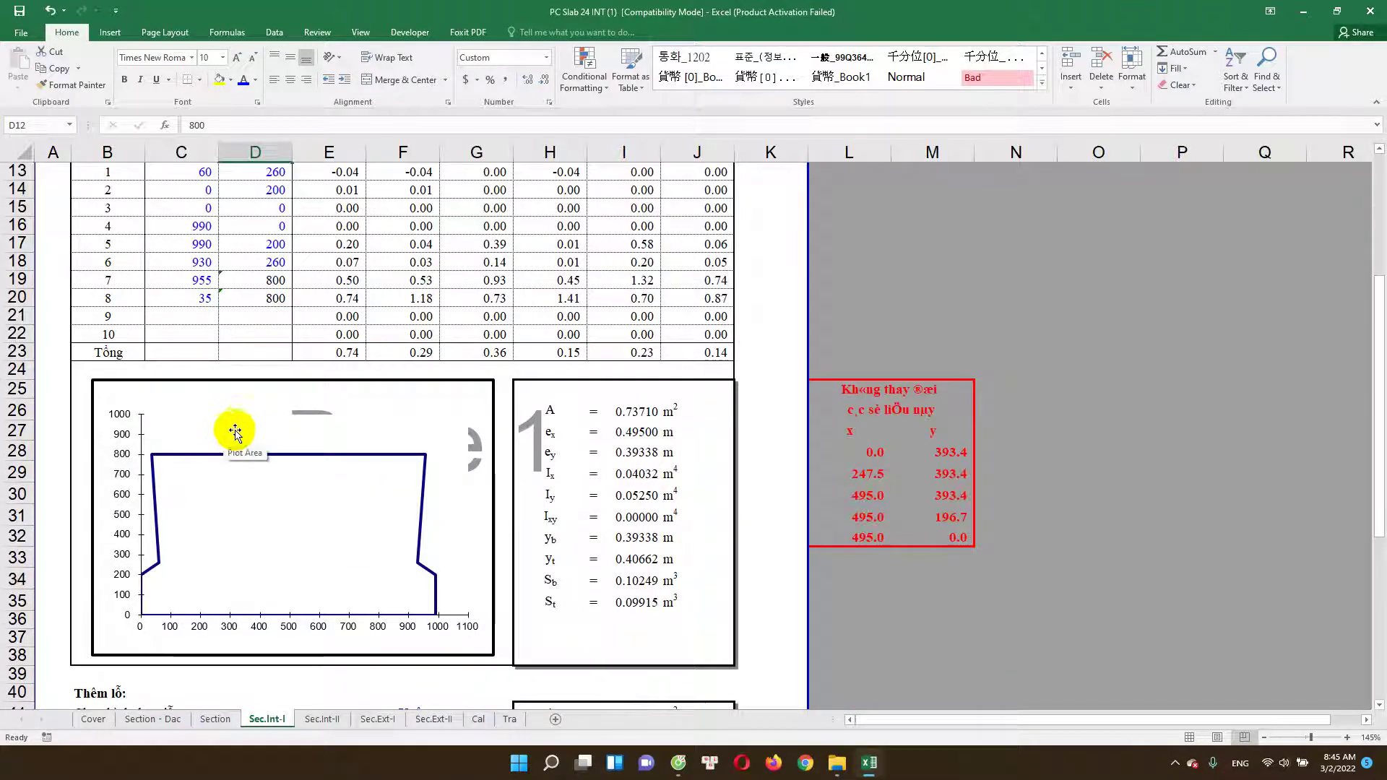
scroll(248, 401, up, 3)
click(201, 329)
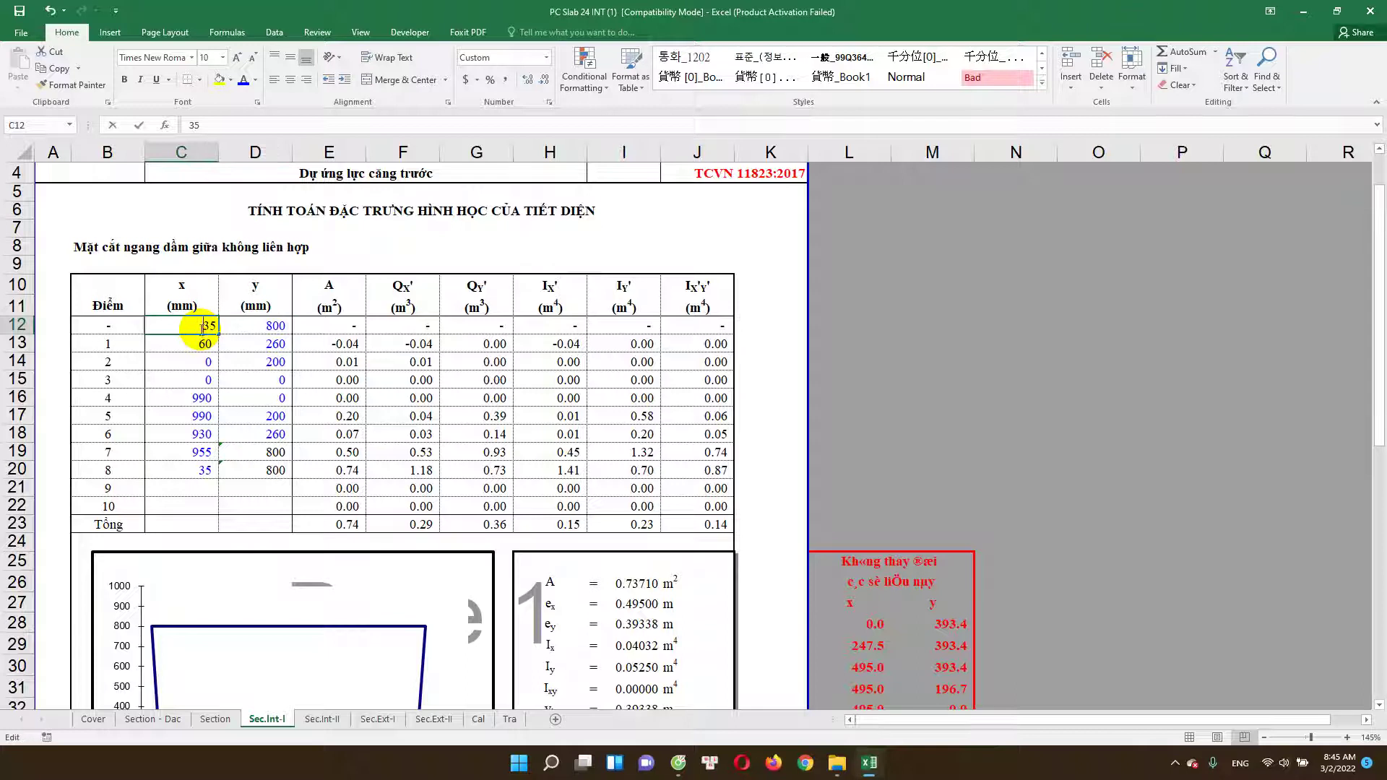
double_click(202, 329)
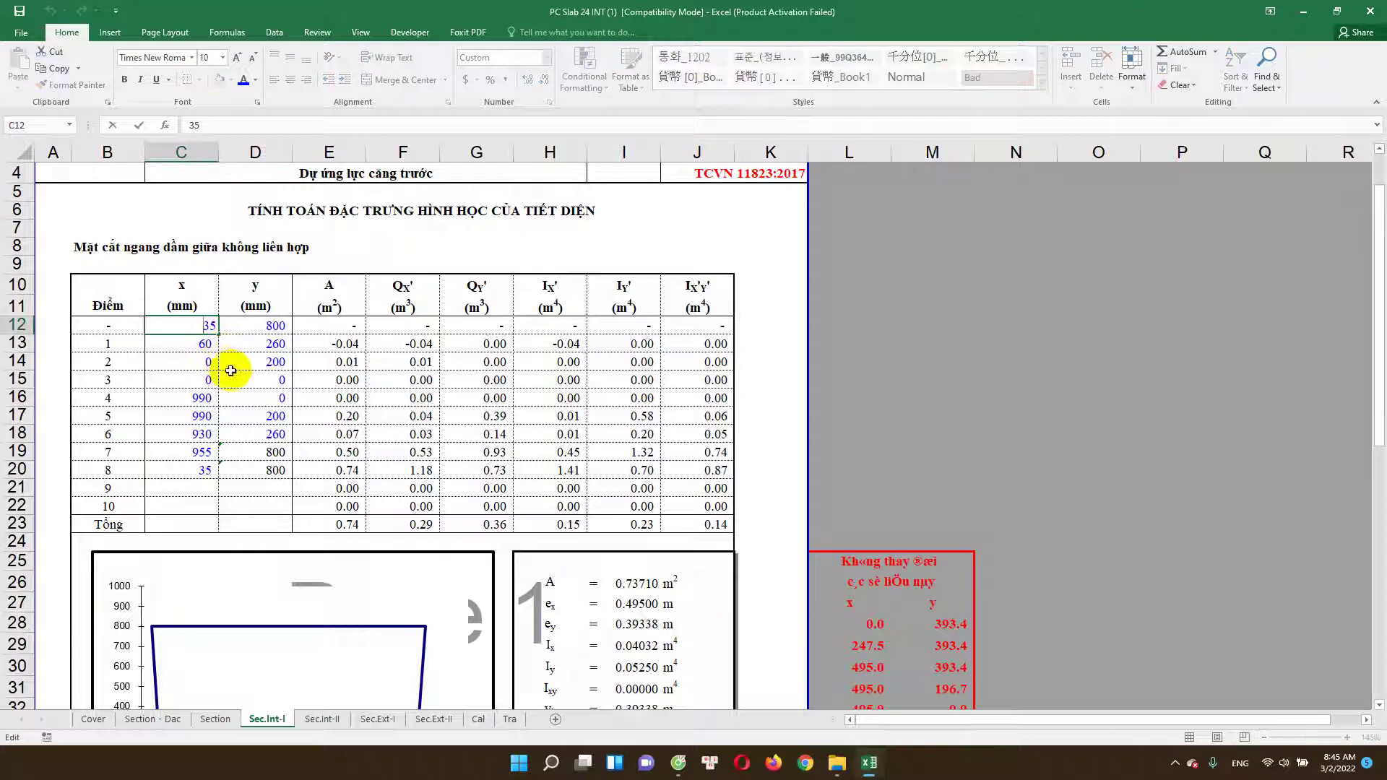
Step: Enter =D12 in D19 so point 7's y coordinate follows the first point's y (800)
click(271, 344)
click(278, 454)
text(=D12)
key(ctrl+Return)
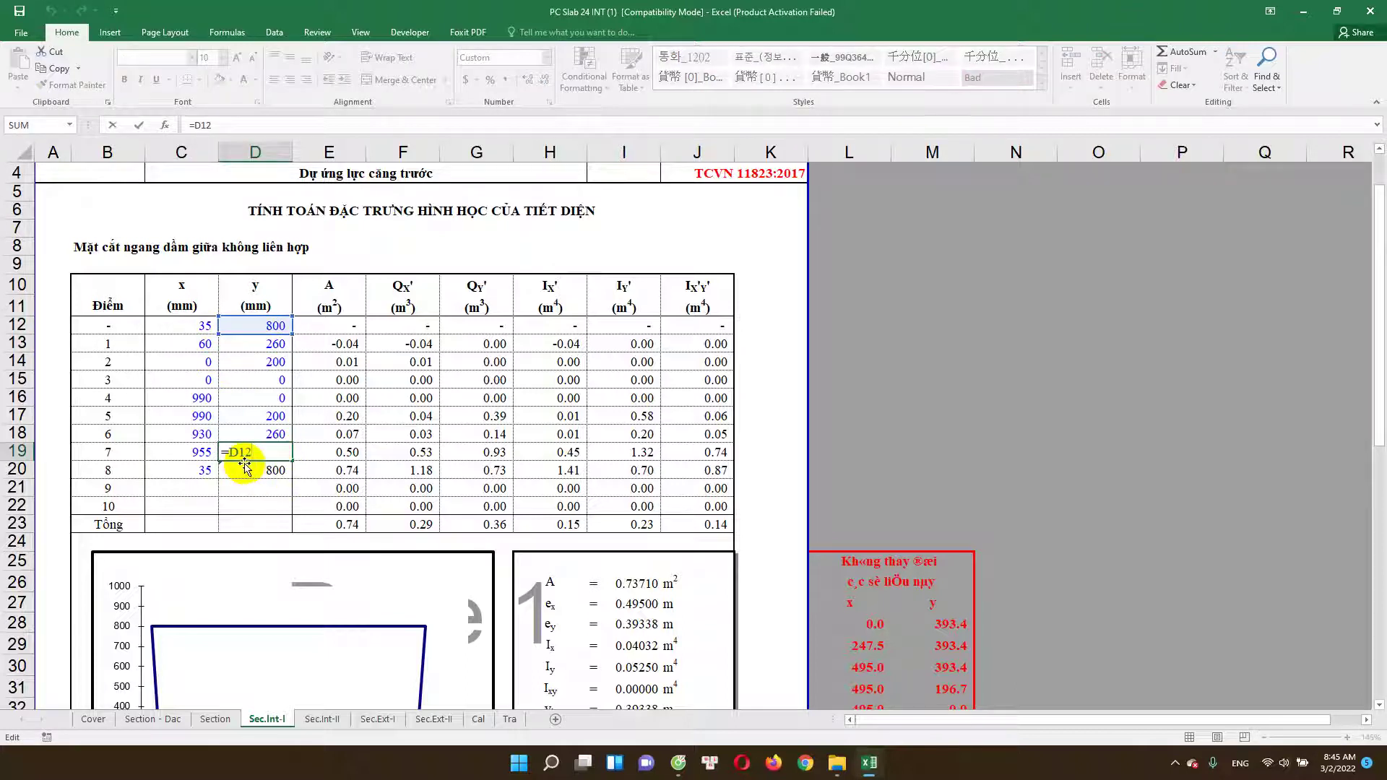
Step: Recheck the coordinates of points 1 and 4 and the cross-section heading
click(197, 347)
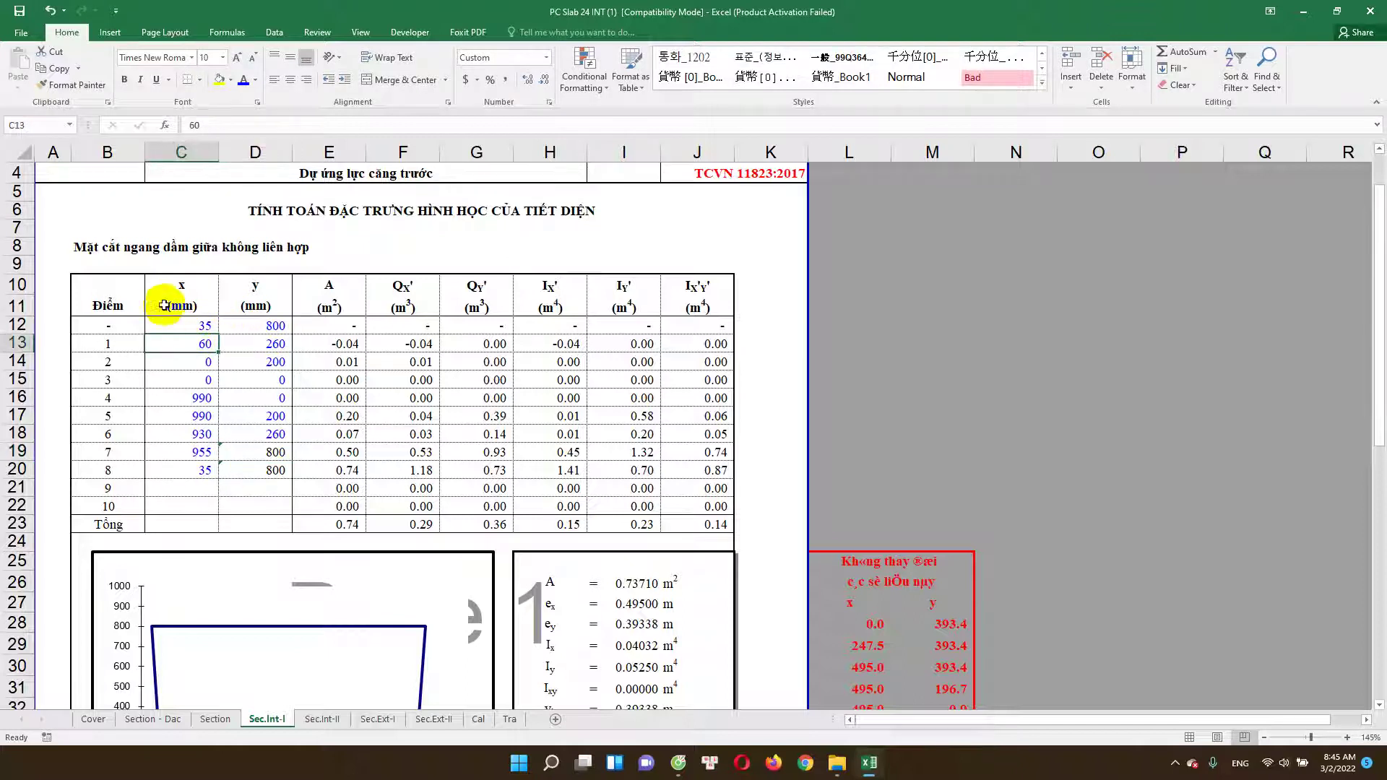
scroll(322, 227, up, 1)
drag(322, 275, 651, 289)
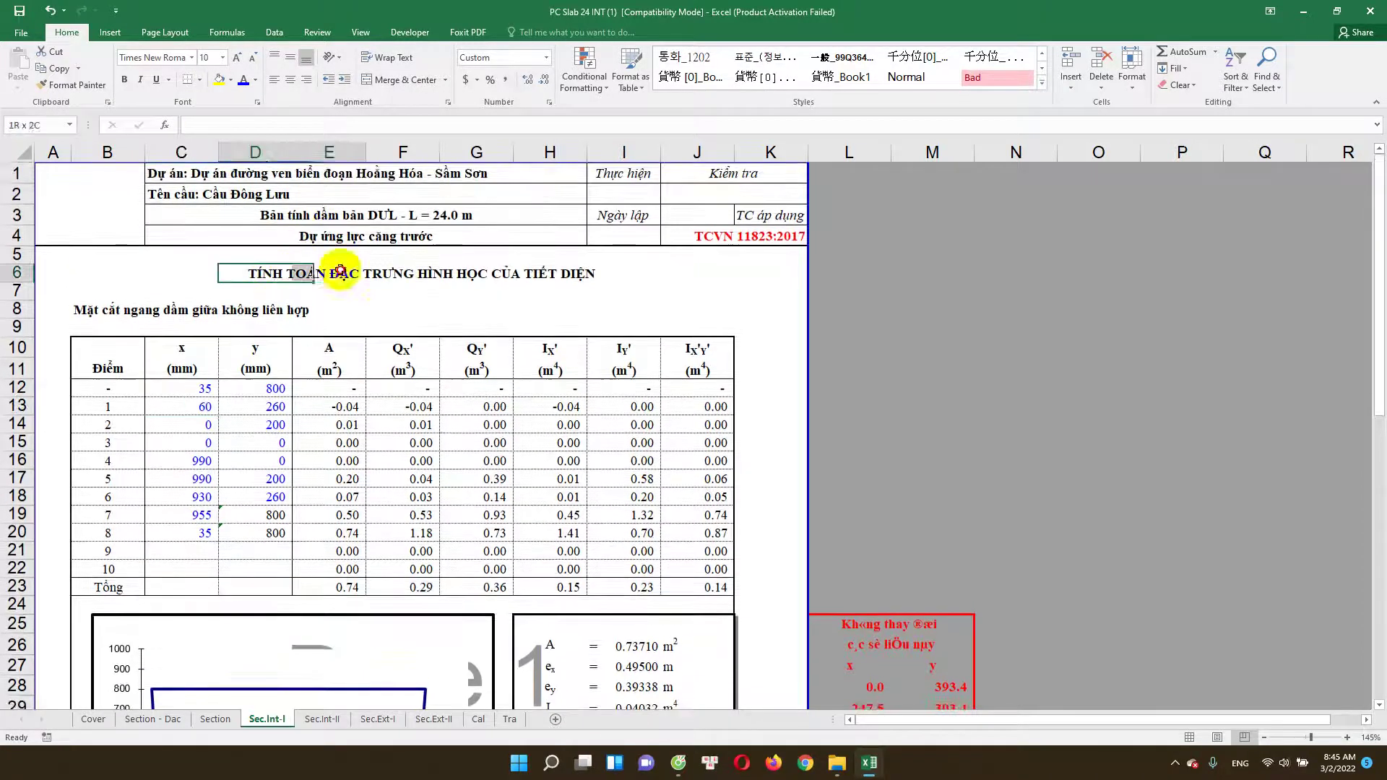
scroll(302, 409, down, 1)
click(197, 398)
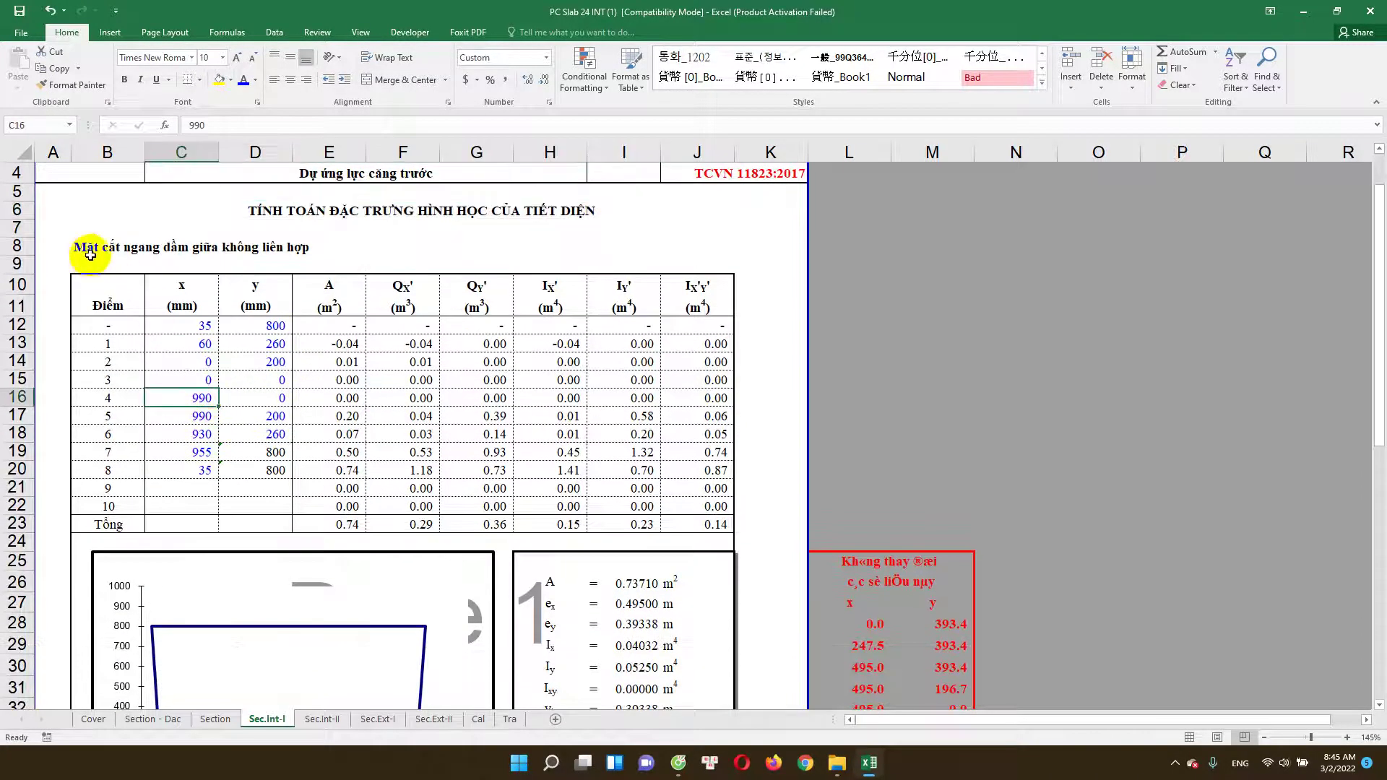
drag(86, 247, 240, 248)
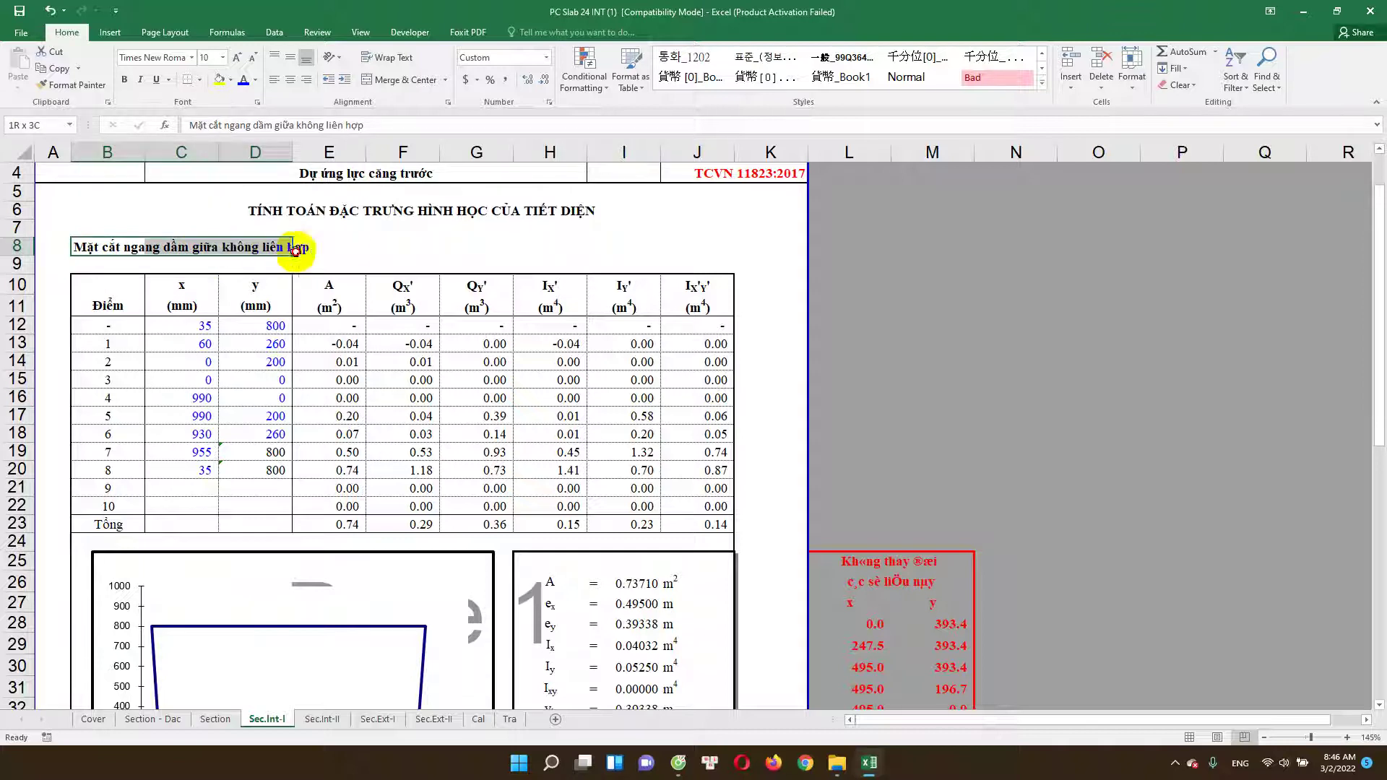
click(267, 345)
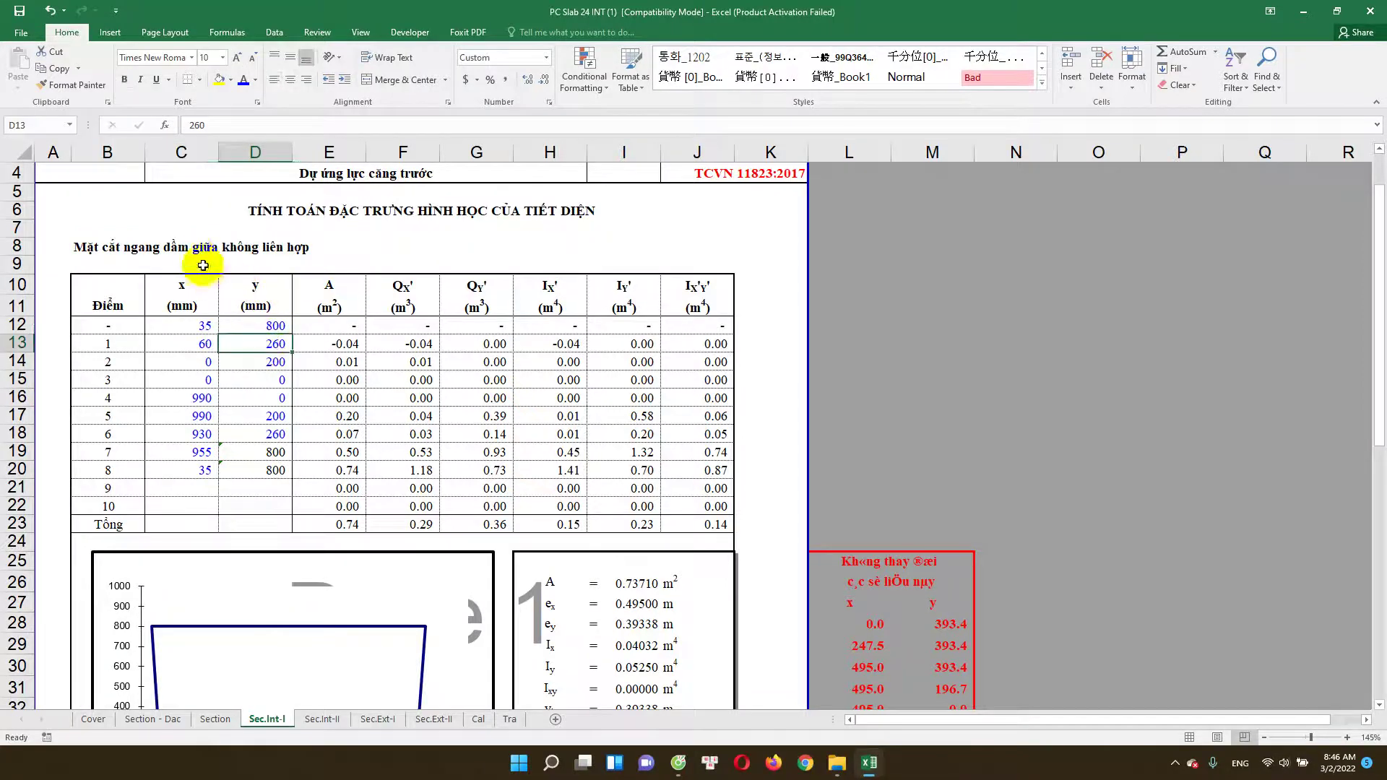
click(186, 247)
Step: Scroll through the coordinate table and verify the first point's x and y values again
scroll(223, 372, down, 3)
scroll(222, 396, down, 2)
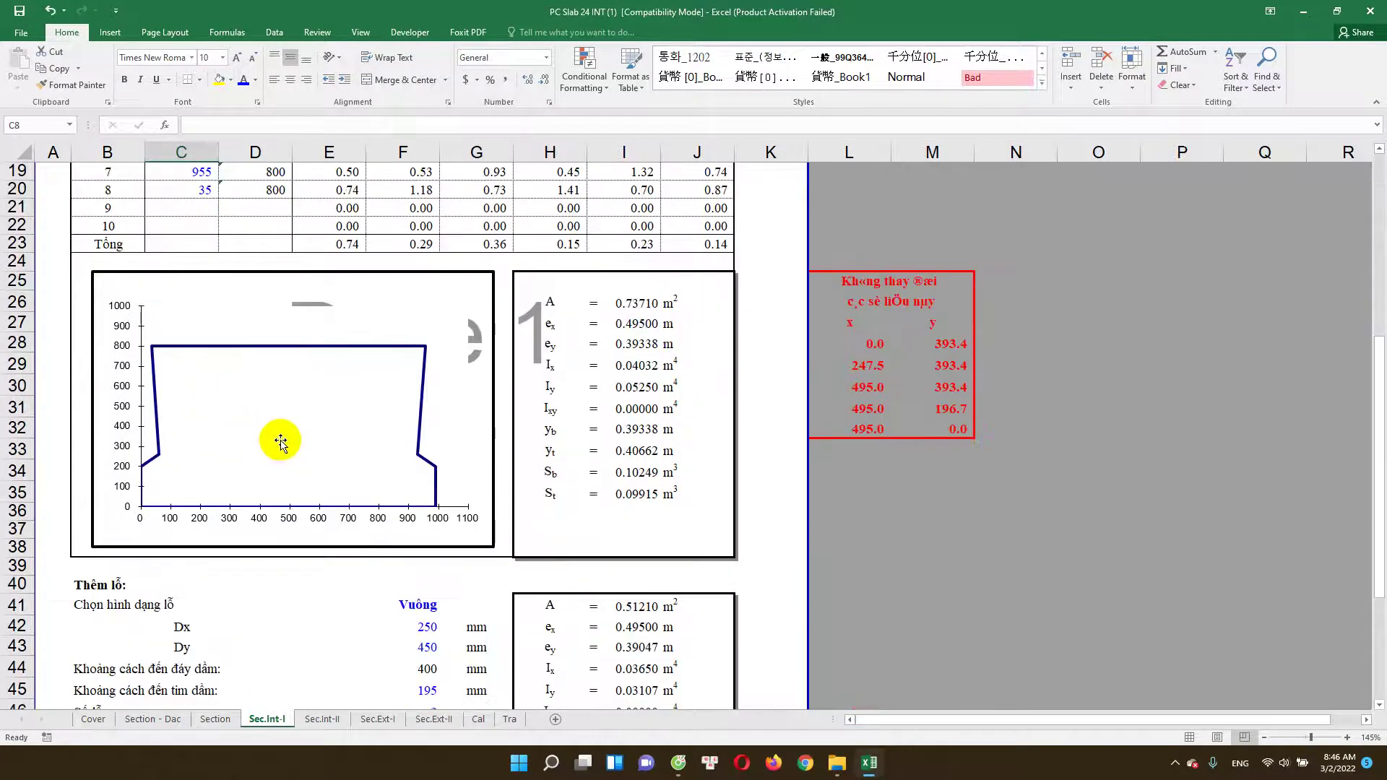
scroll(330, 522, up, 3)
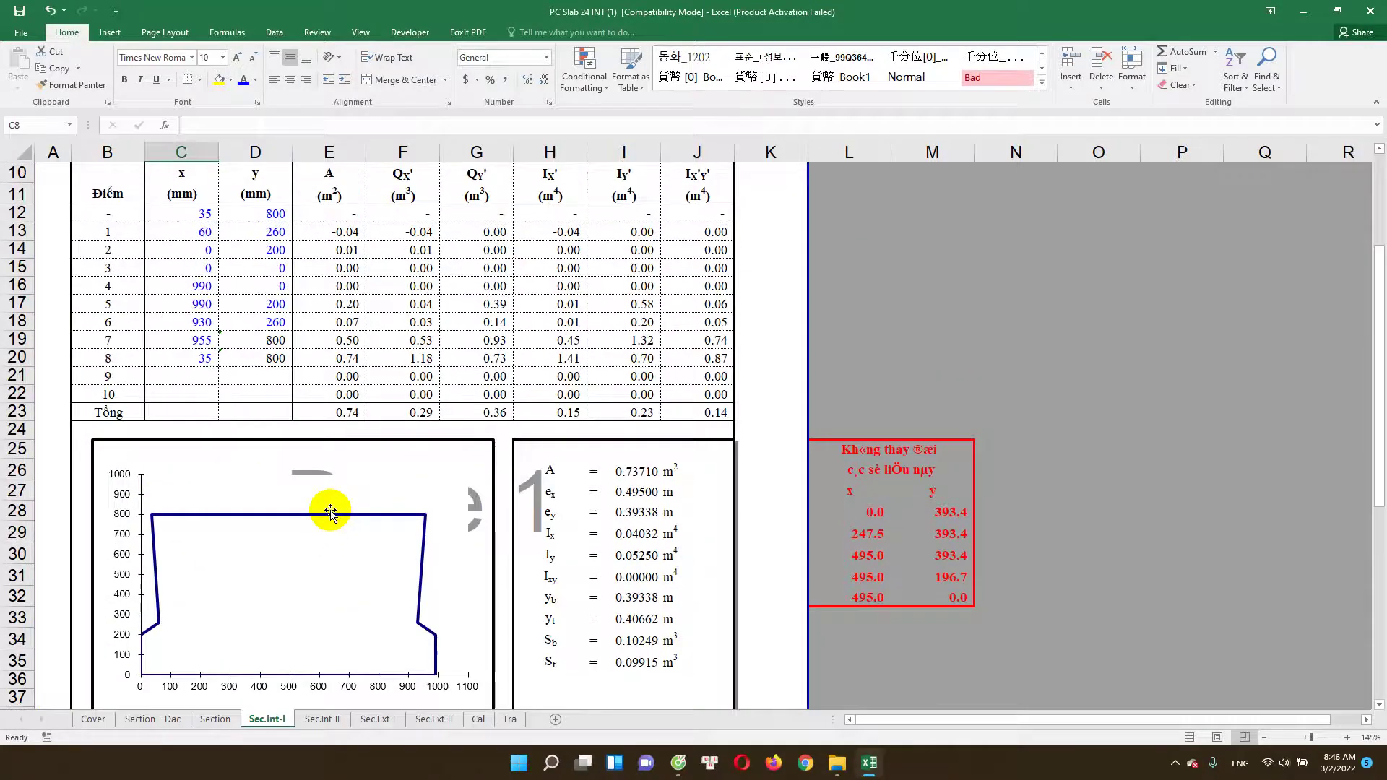
scroll(330, 511, down, 3)
scroll(316, 505, down, 2)
scroll(311, 499, up, 3)
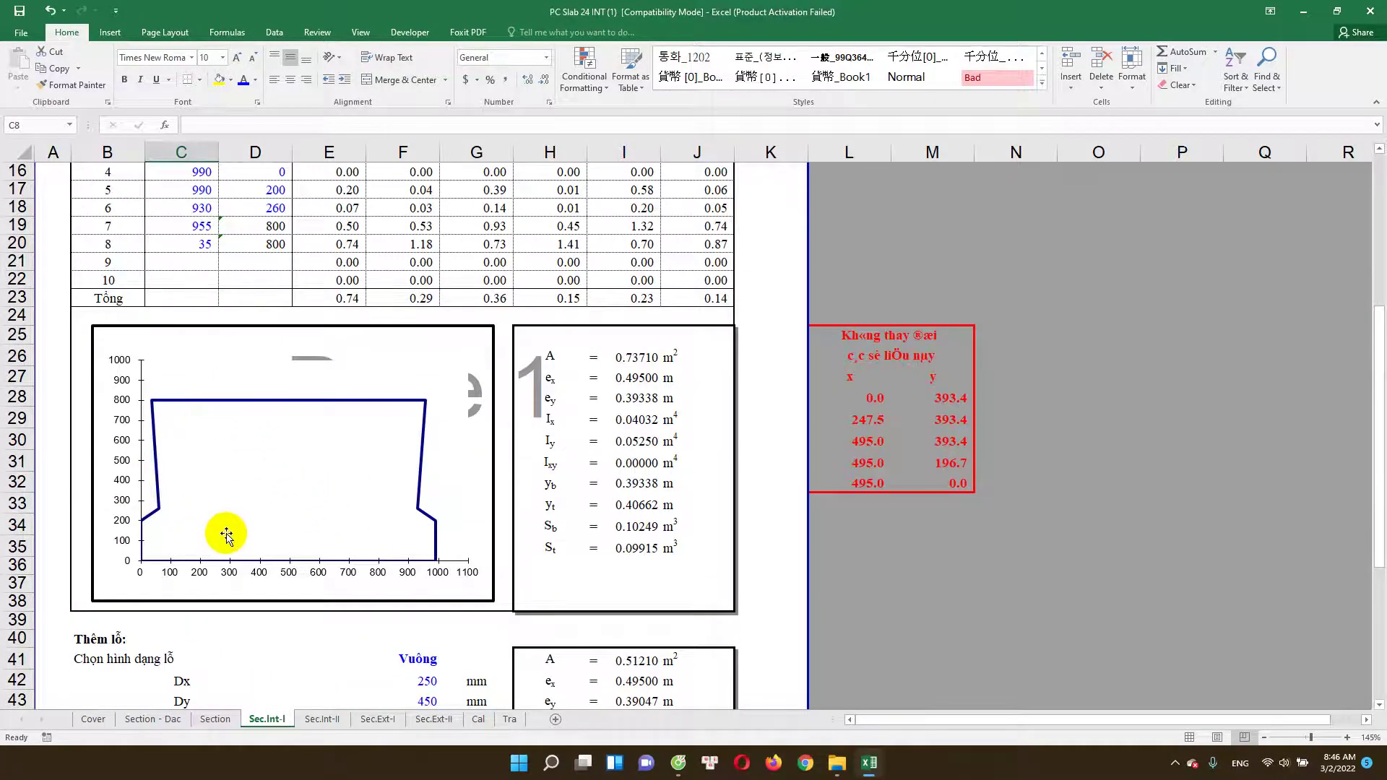
scroll(226, 535, up, 2)
click(195, 236)
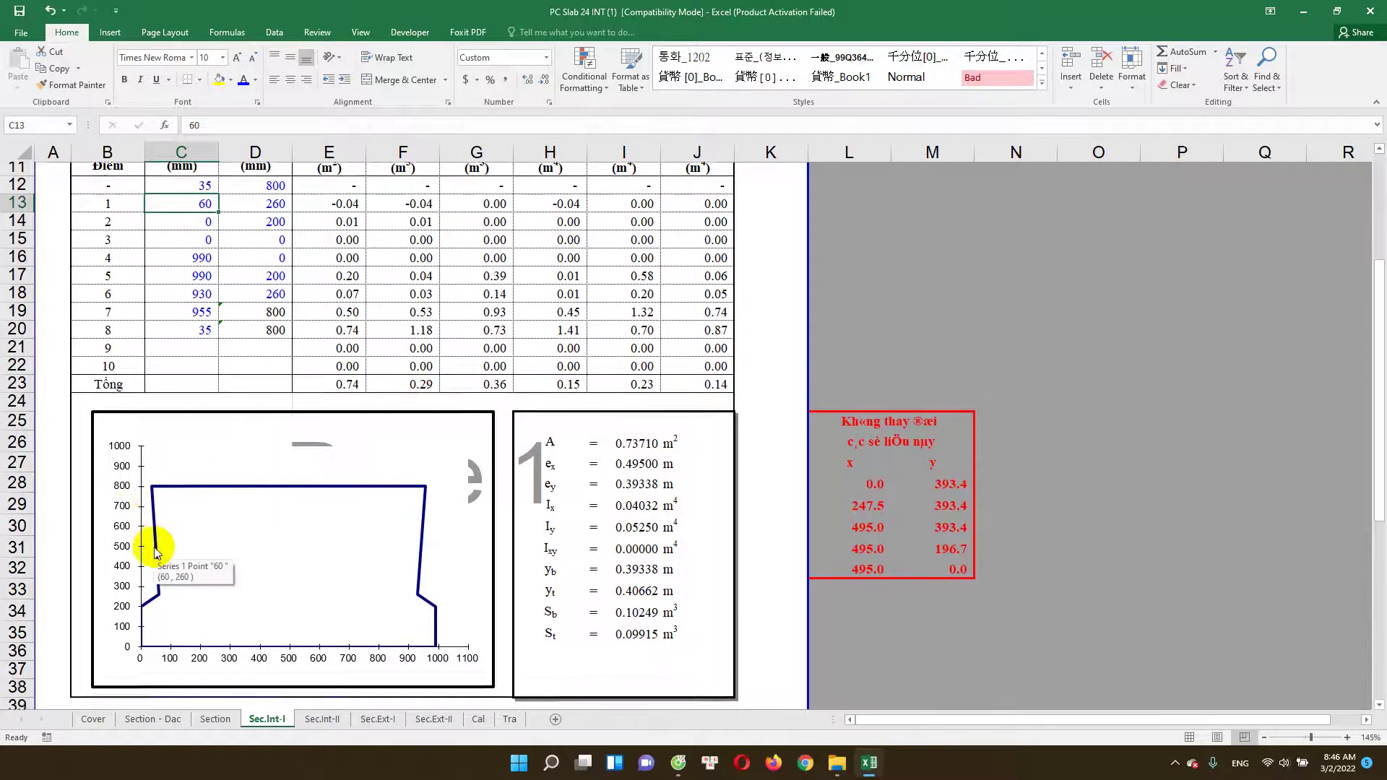
scroll(154, 549, down, 1)
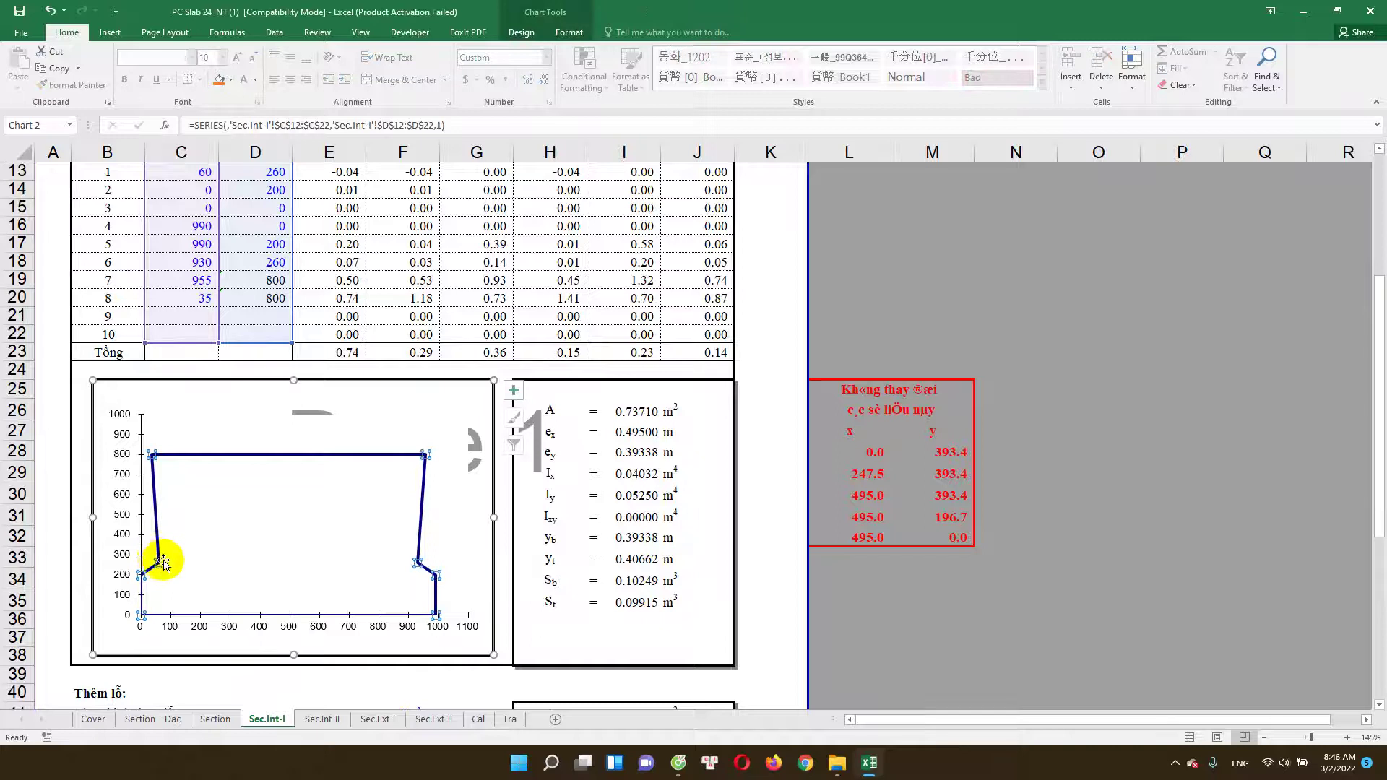
scroll(217, 403, up, 1)
scroll(206, 304, up, 1)
click(195, 278)
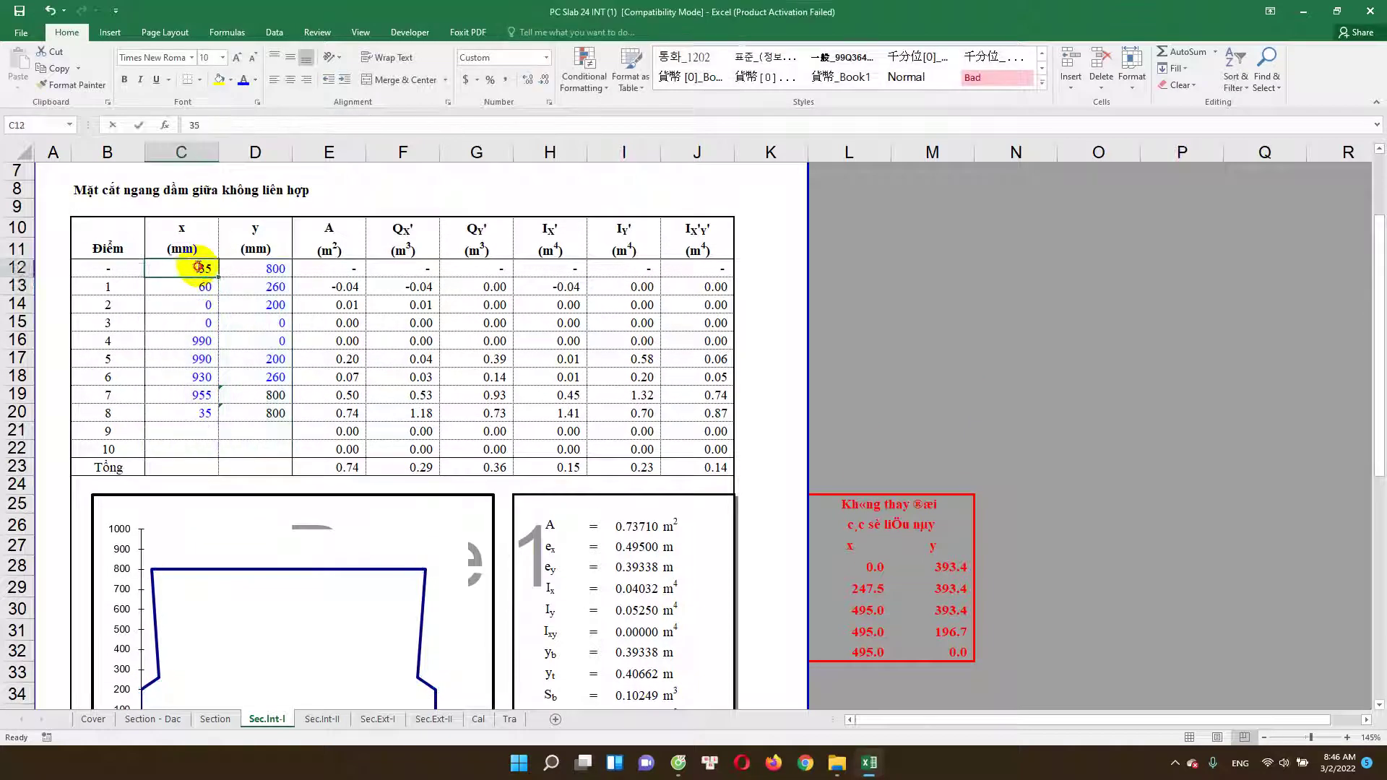
click(249, 271)
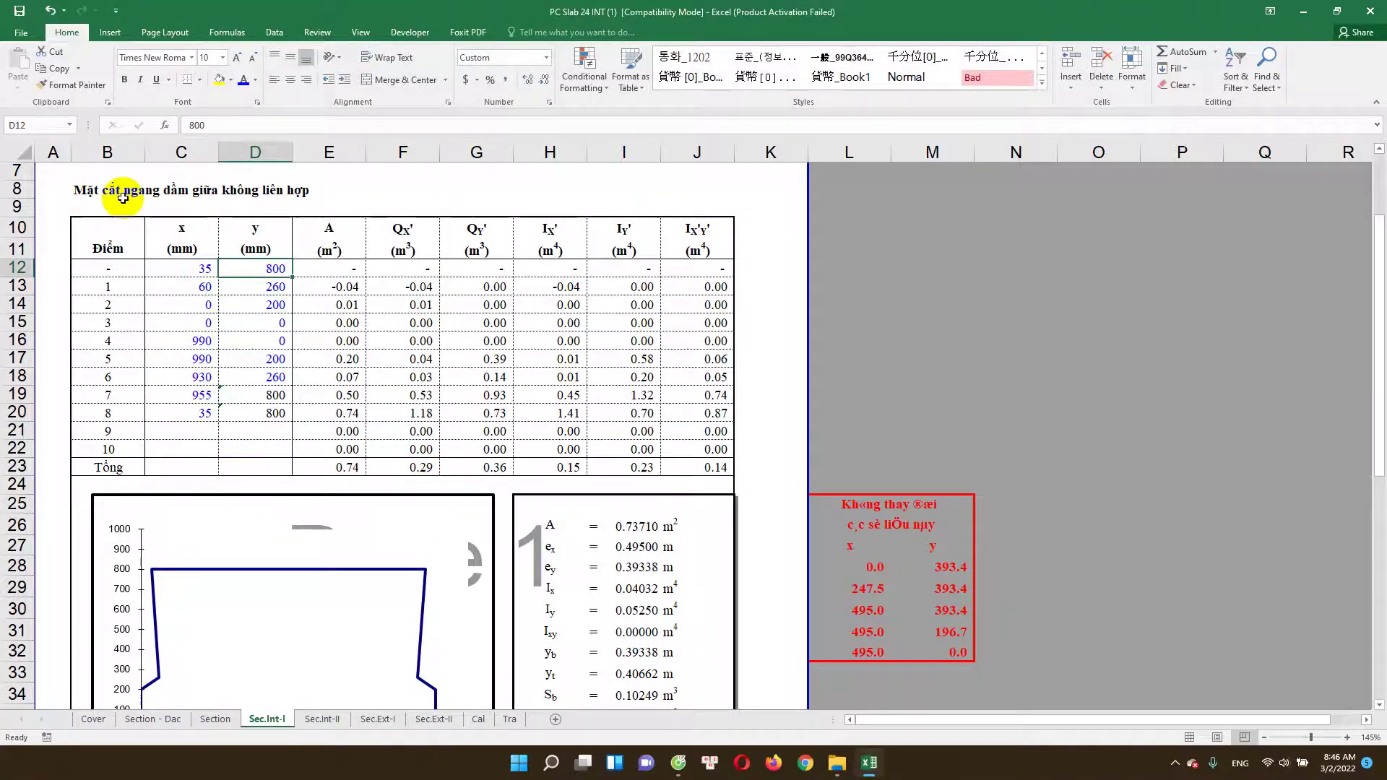
scroll(260, 347, down, 1)
scroll(258, 359, up, 1)
scroll(257, 310, down, 1)
scroll(185, 492, down, 2)
scroll(166, 499, up, 2)
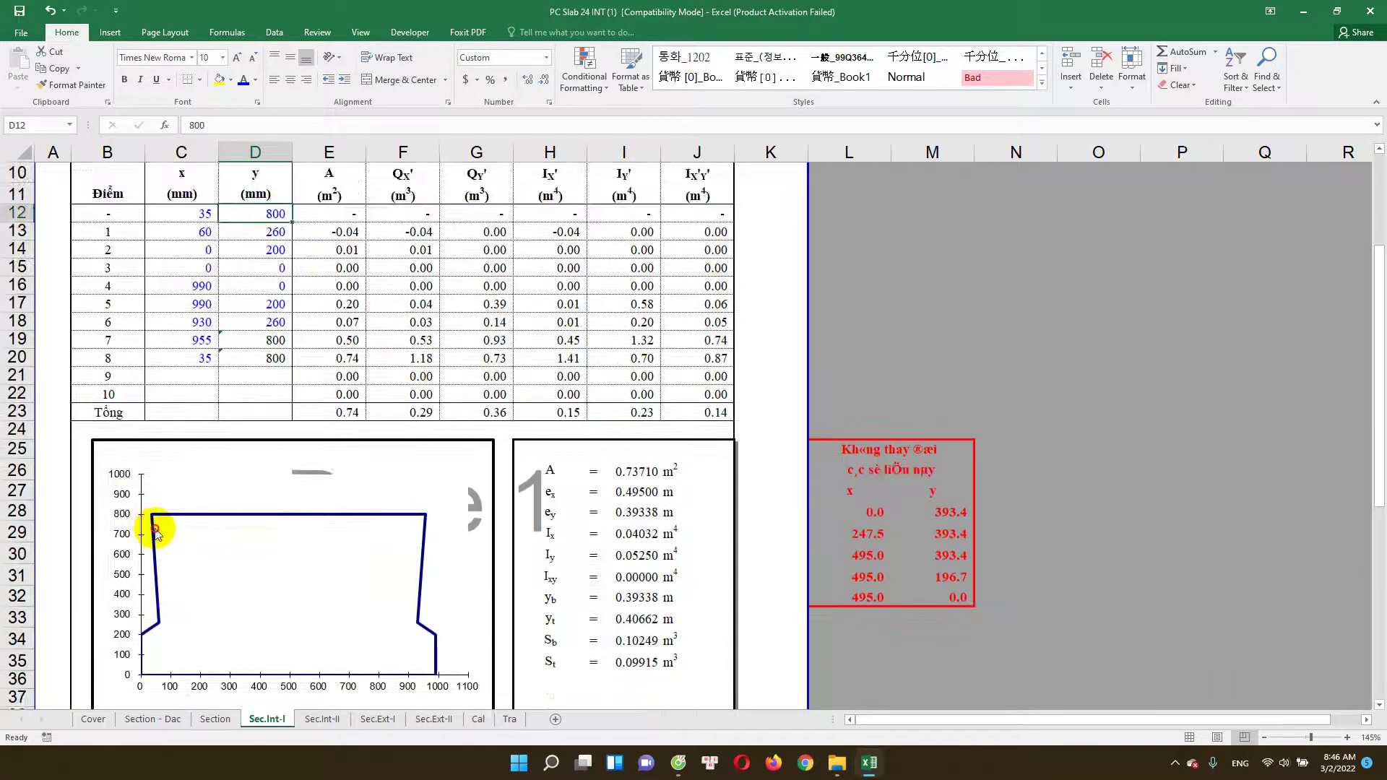
Step: Inspect the section outline chart series' source data and point 6's y value
click(155, 531)
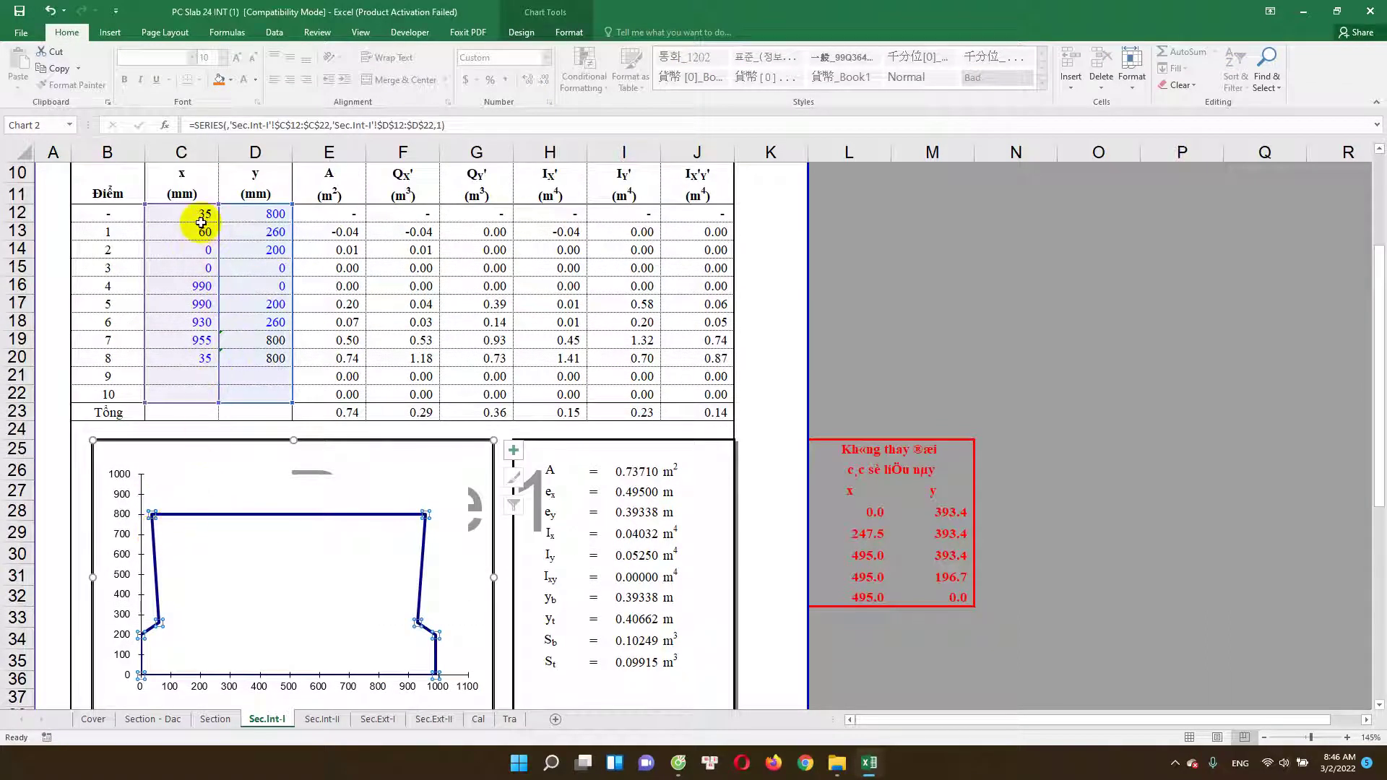
key(Escape)
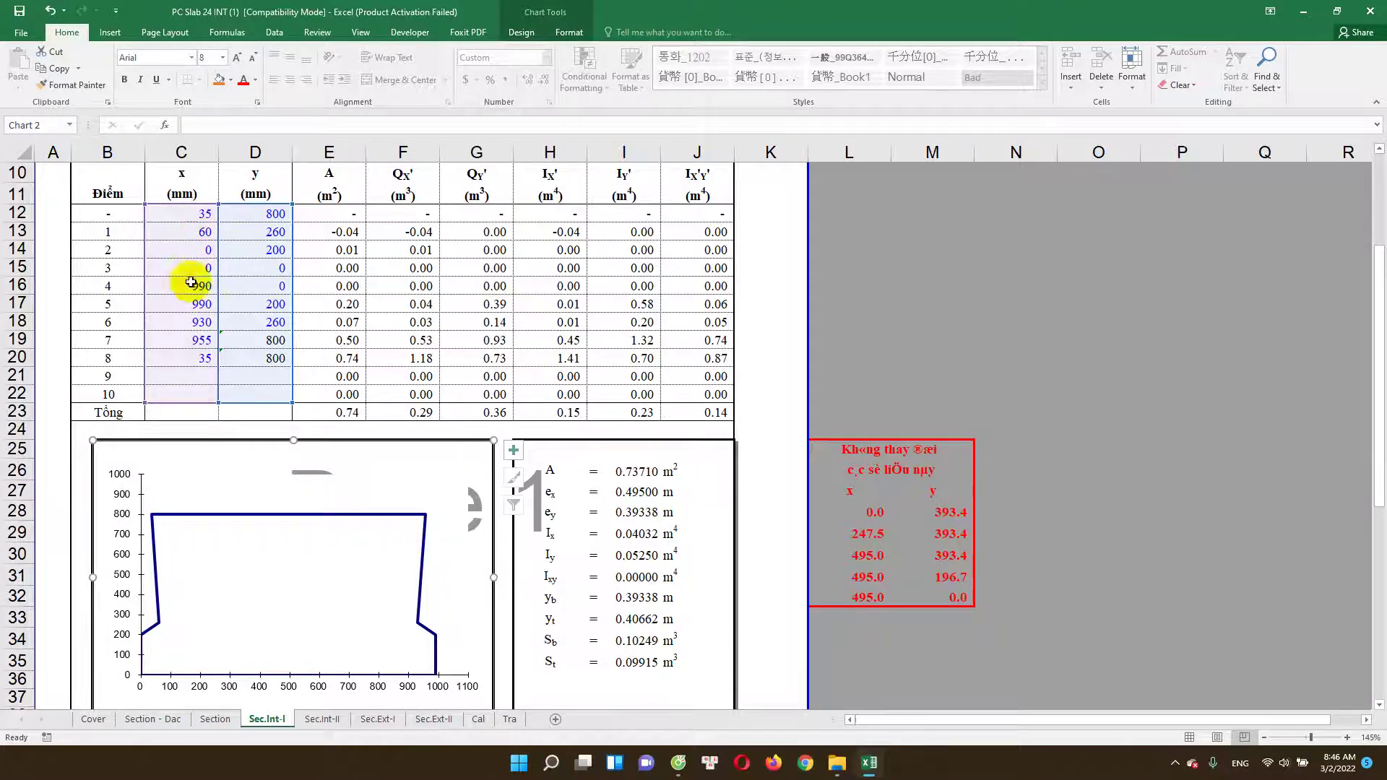
scroll(142, 490, down, 1)
scroll(210, 282, up, 1)
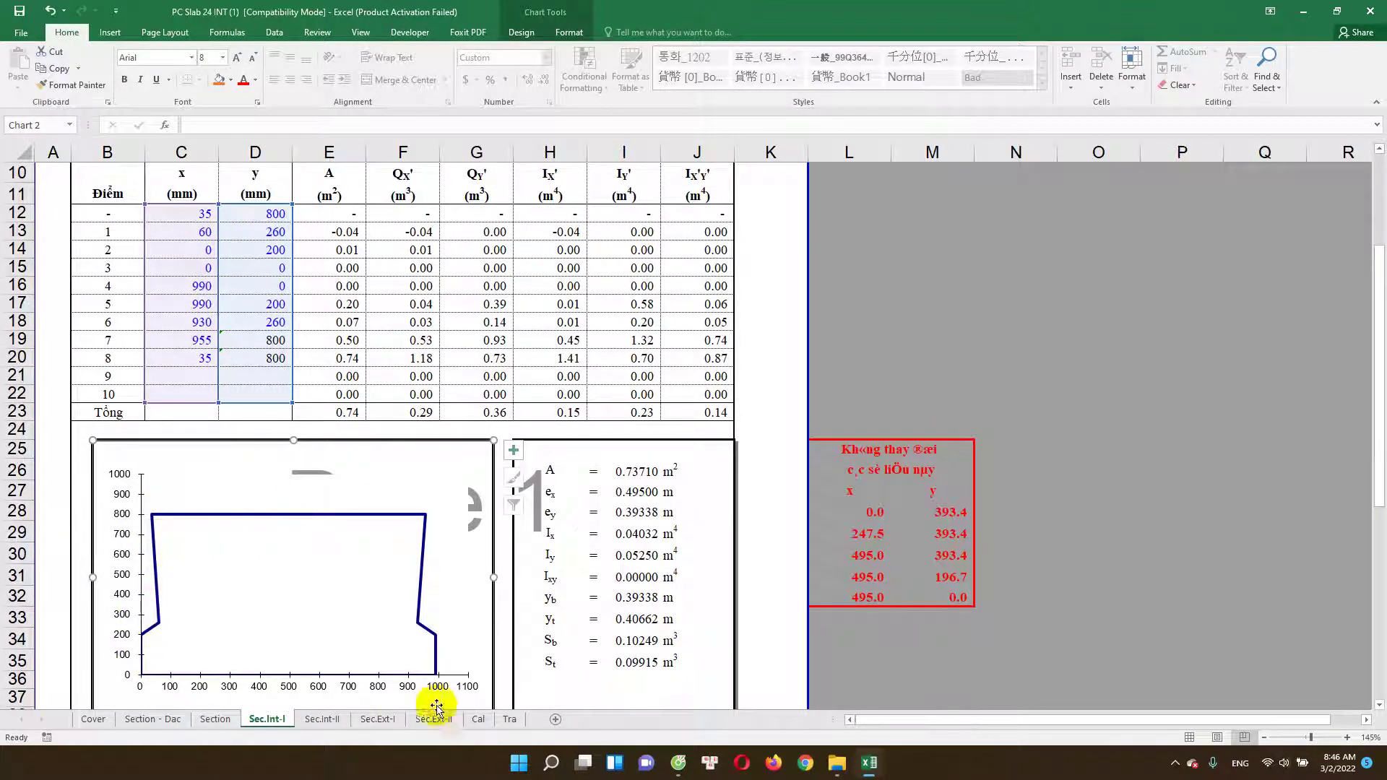
scroll(311, 411, up, 2)
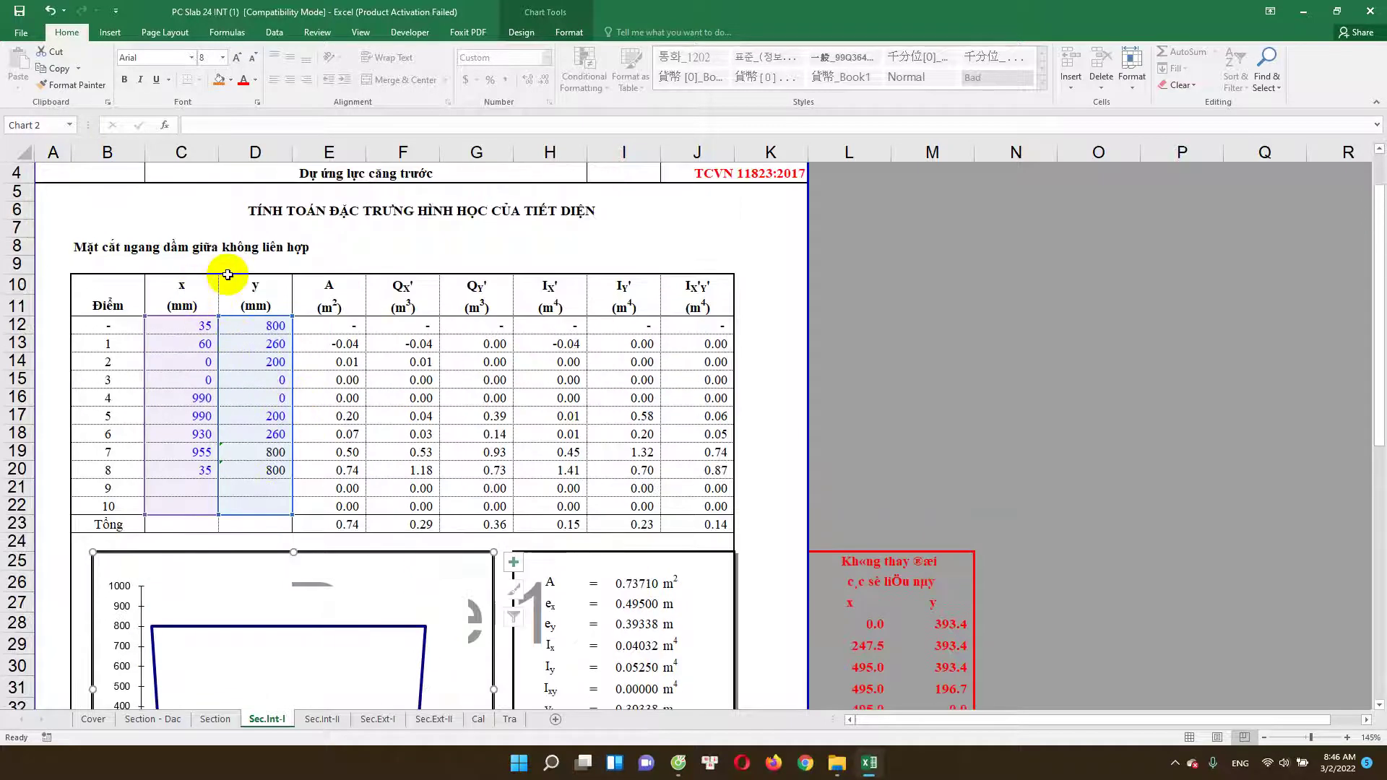
scroll(317, 404, down, 1)
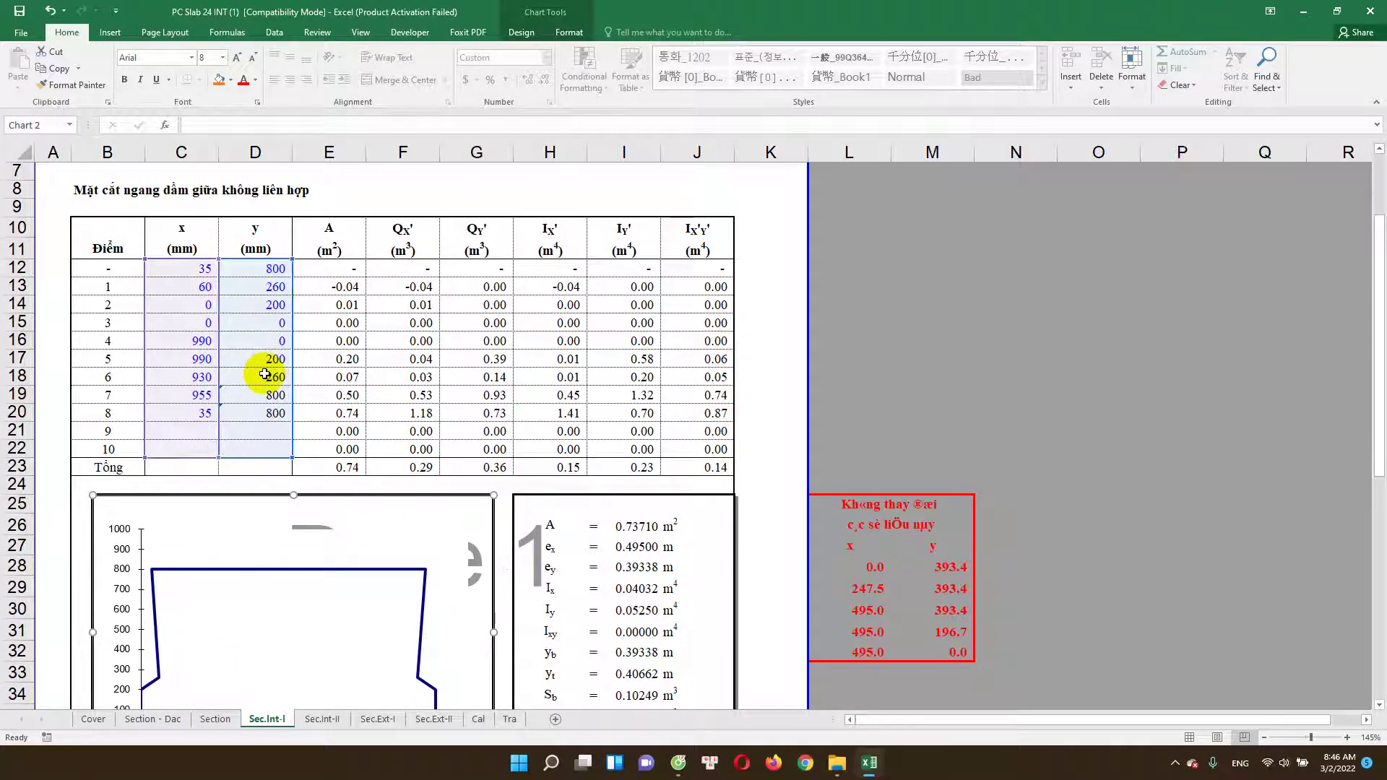
click(285, 354)
scroll(318, 499, down, 2)
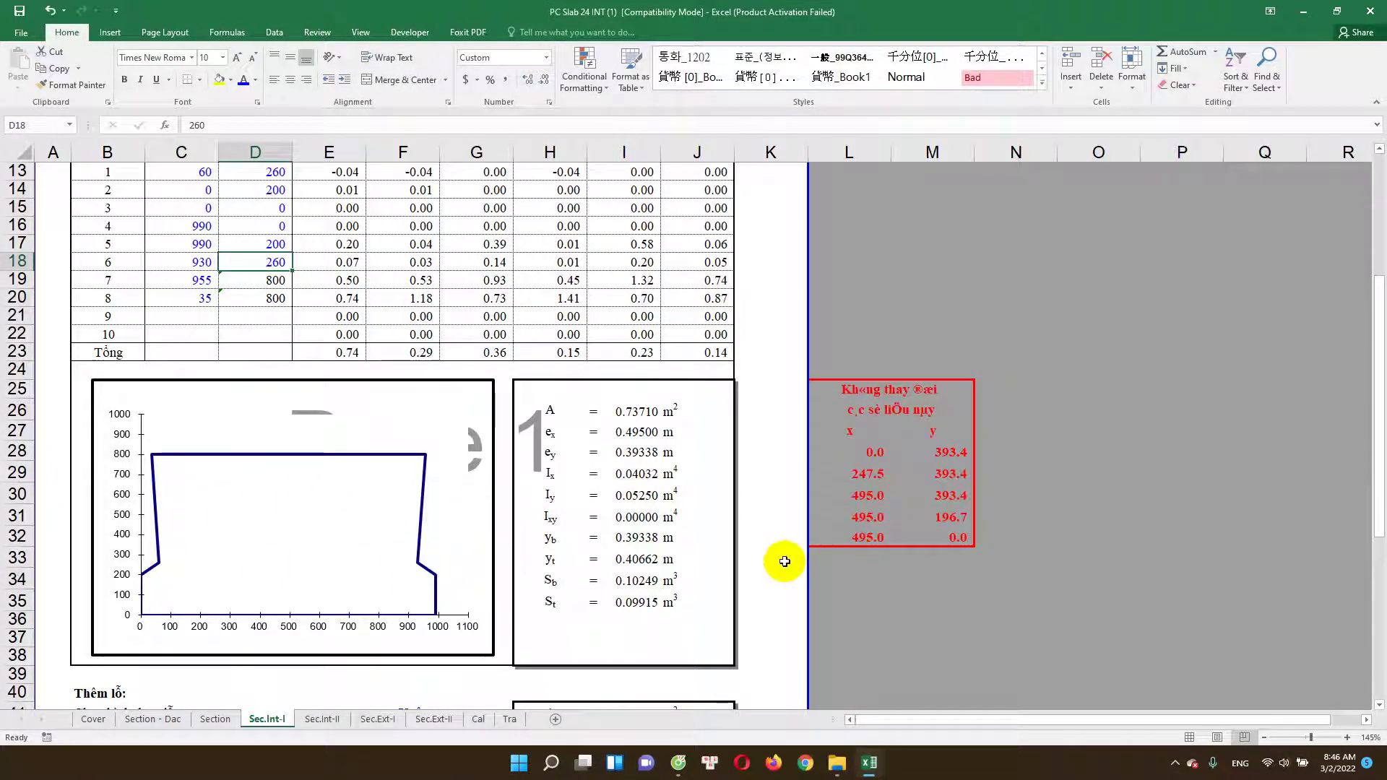
click(788, 560)
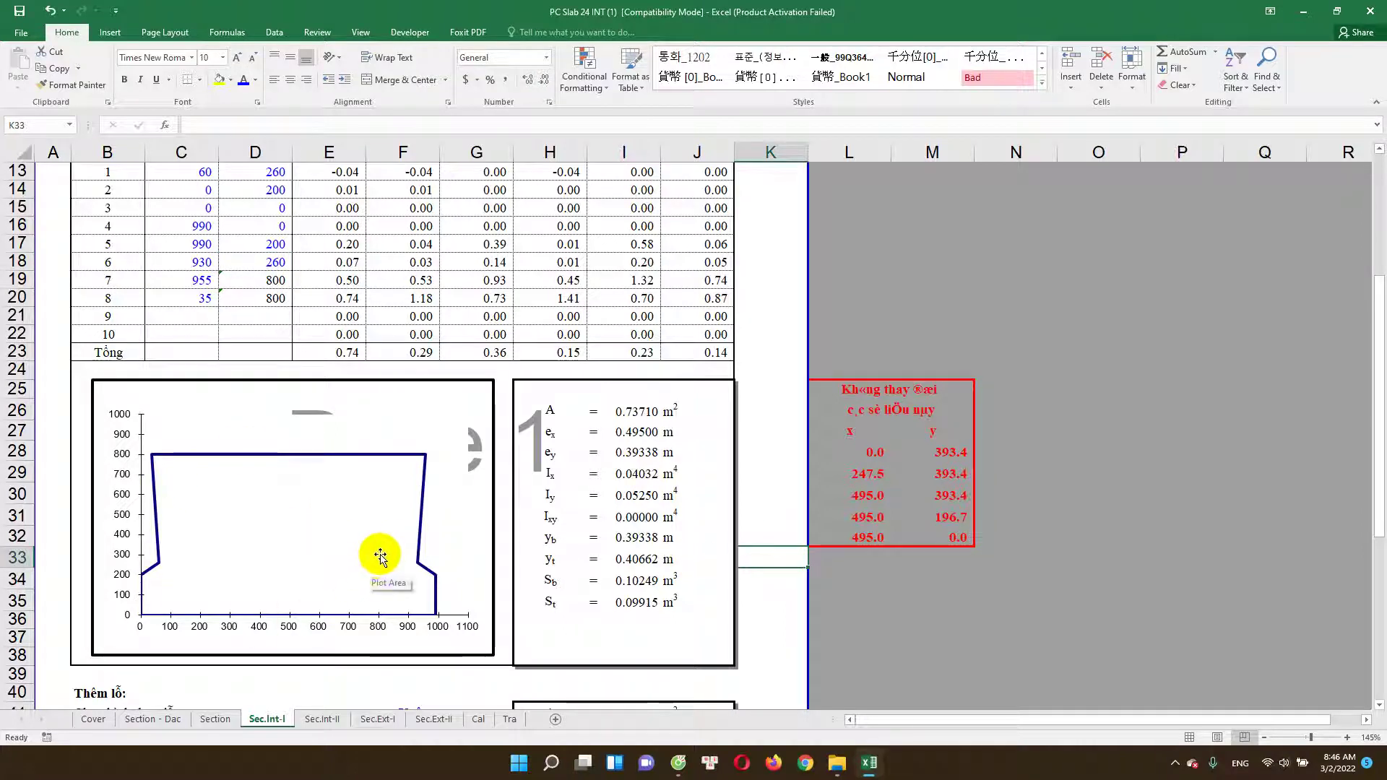
scroll(380, 556, up, 2)
scroll(448, 542, down, 1)
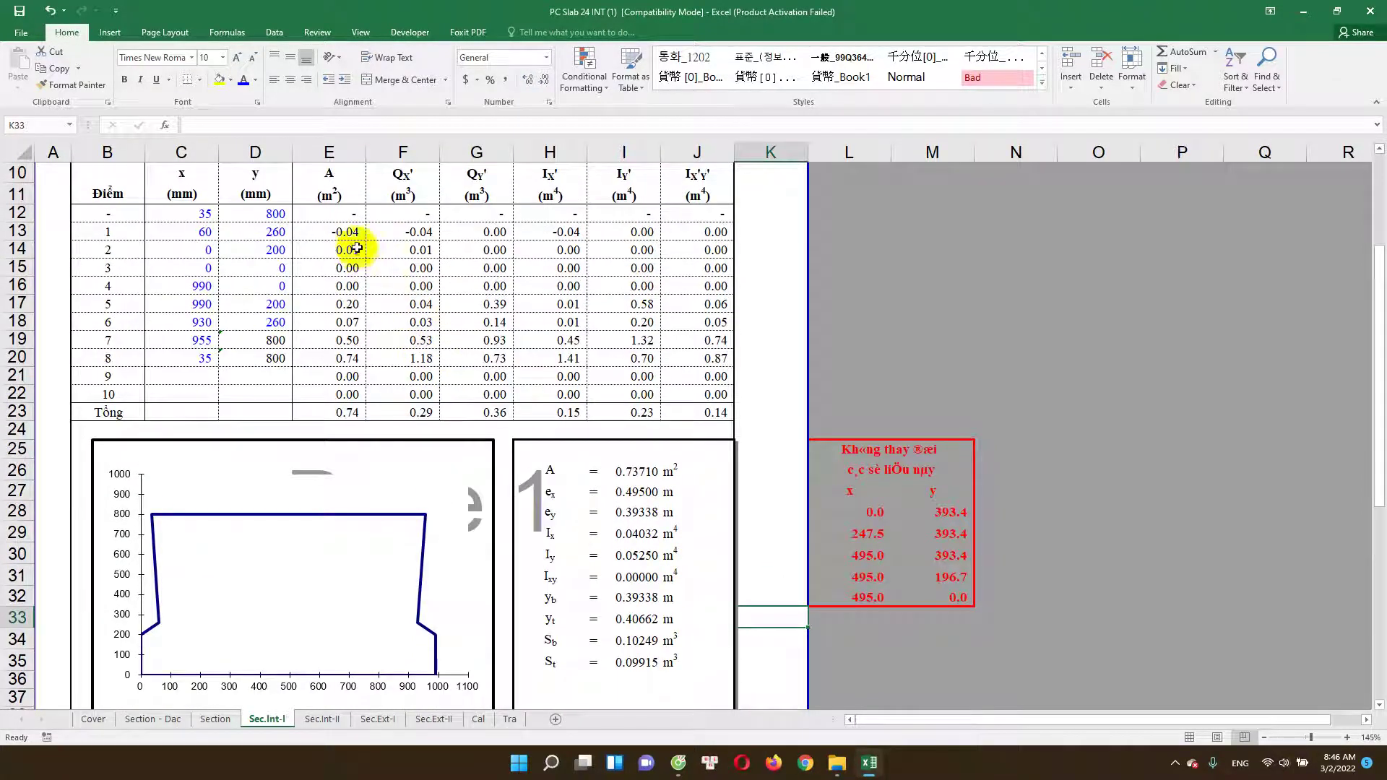
double_click(357, 248)
click(639, 471)
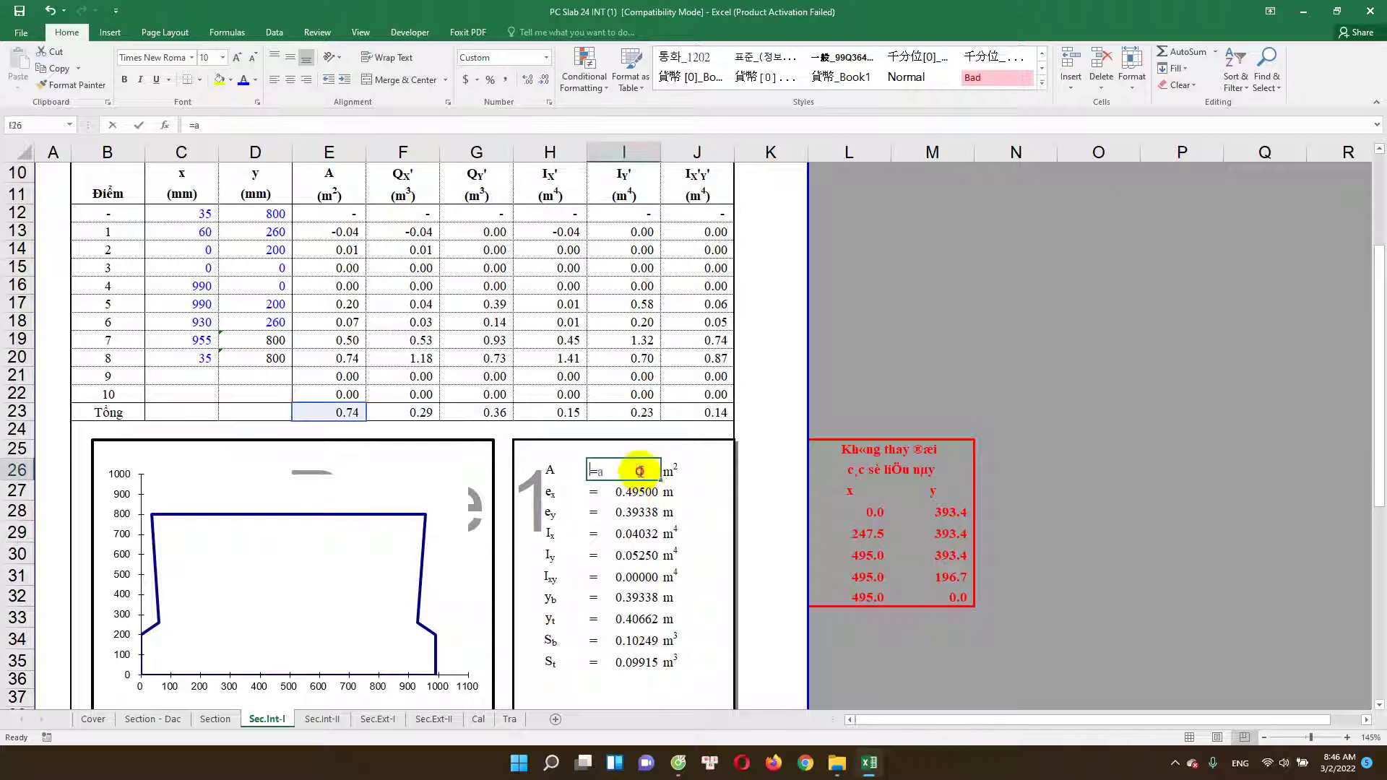
scroll(723, 433, down, 2)
scroll(900, 412, up, 1)
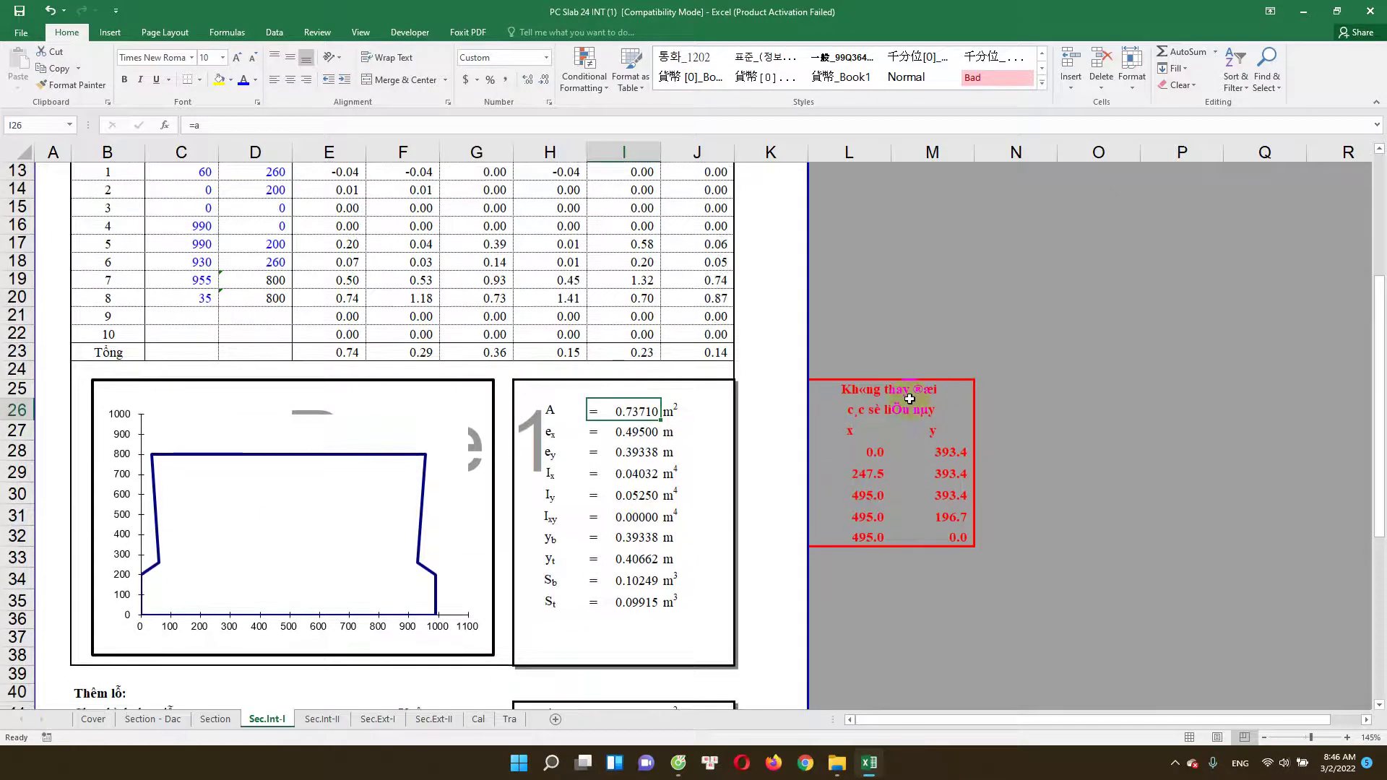
click(908, 398)
click(880, 413)
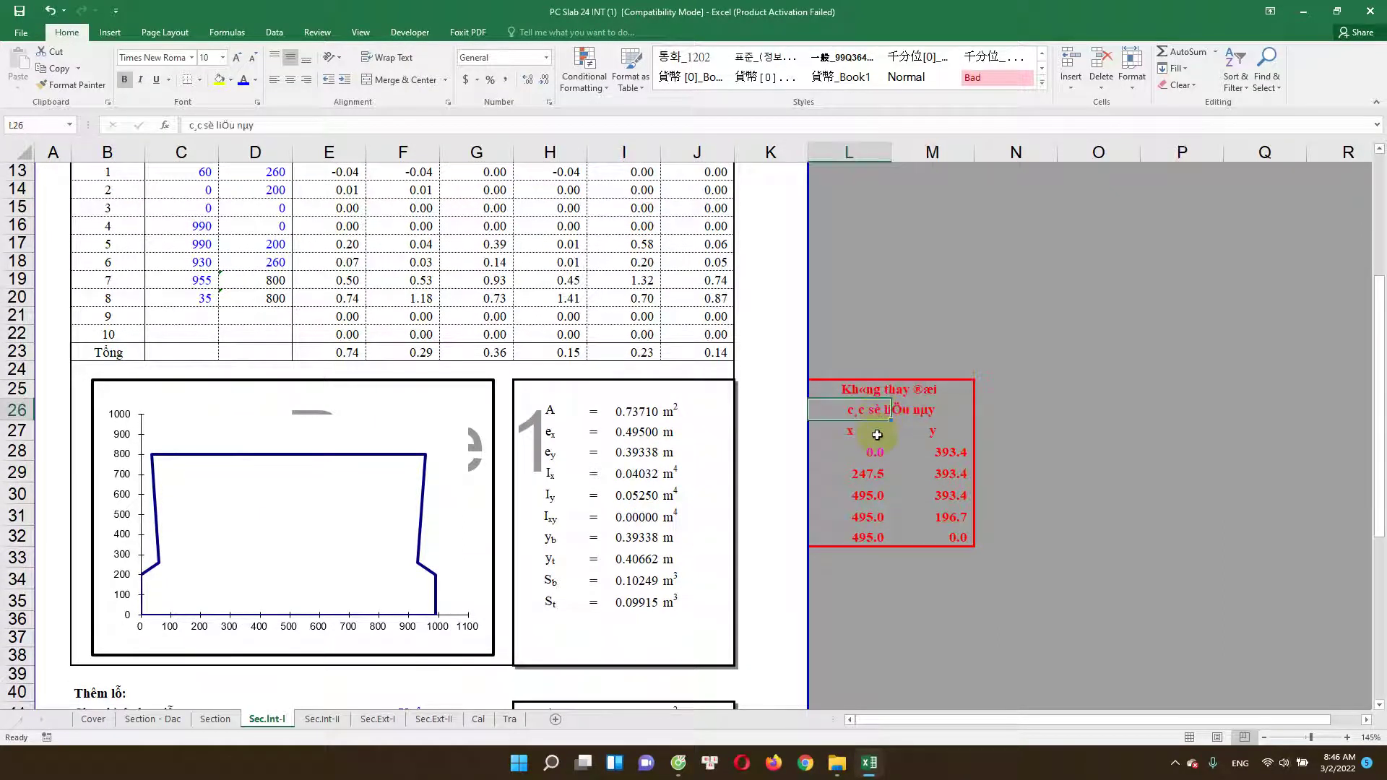
click(912, 590)
click(873, 384)
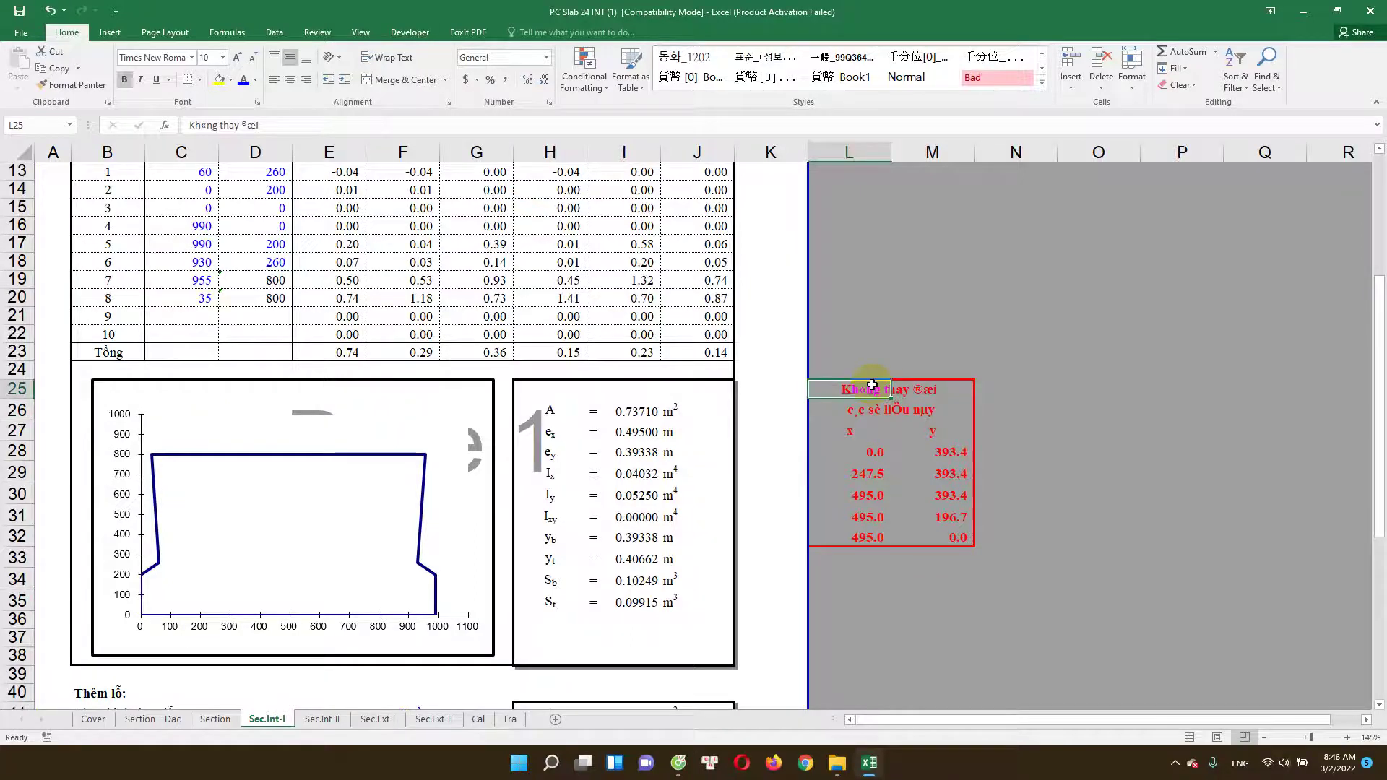
click(864, 419)
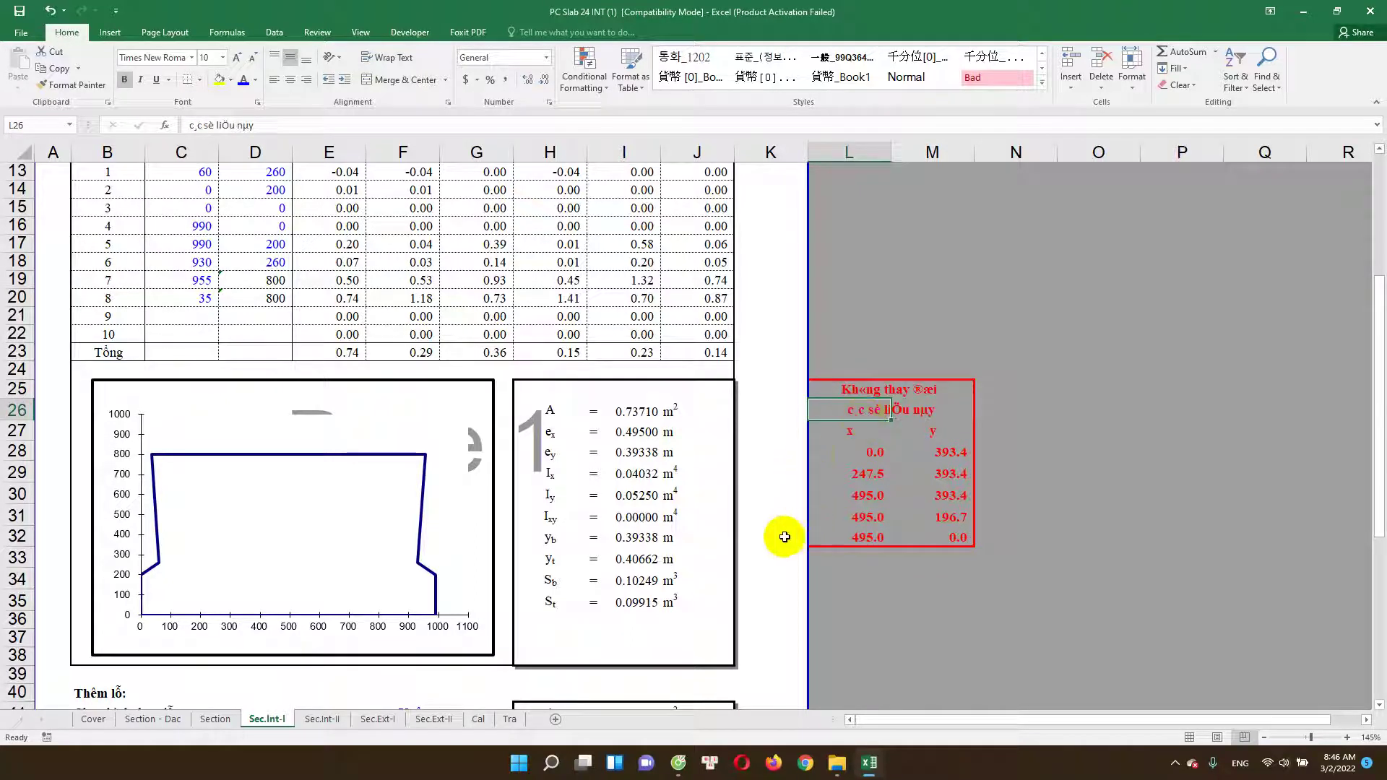
click(869, 597)
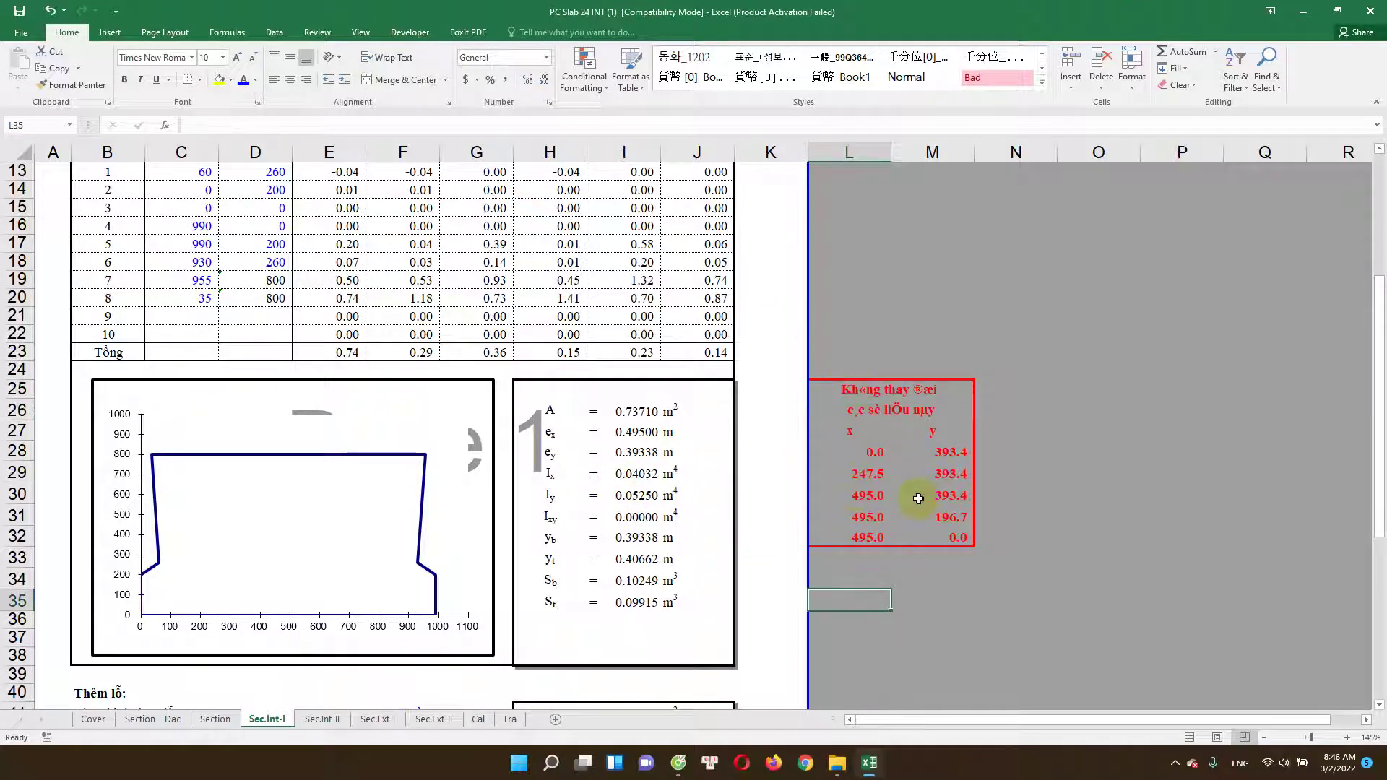
scroll(918, 499, up, 4)
scroll(914, 481, down, 6)
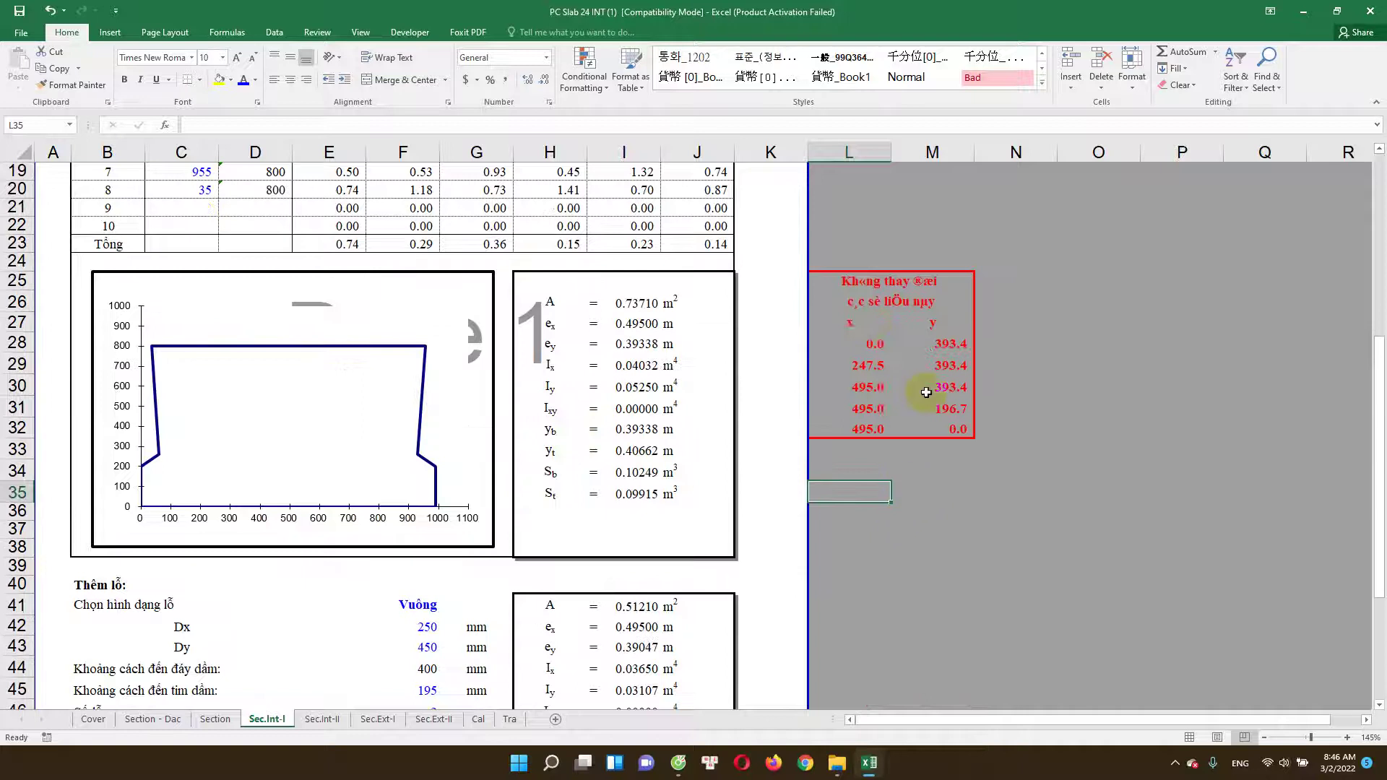
click(634, 407)
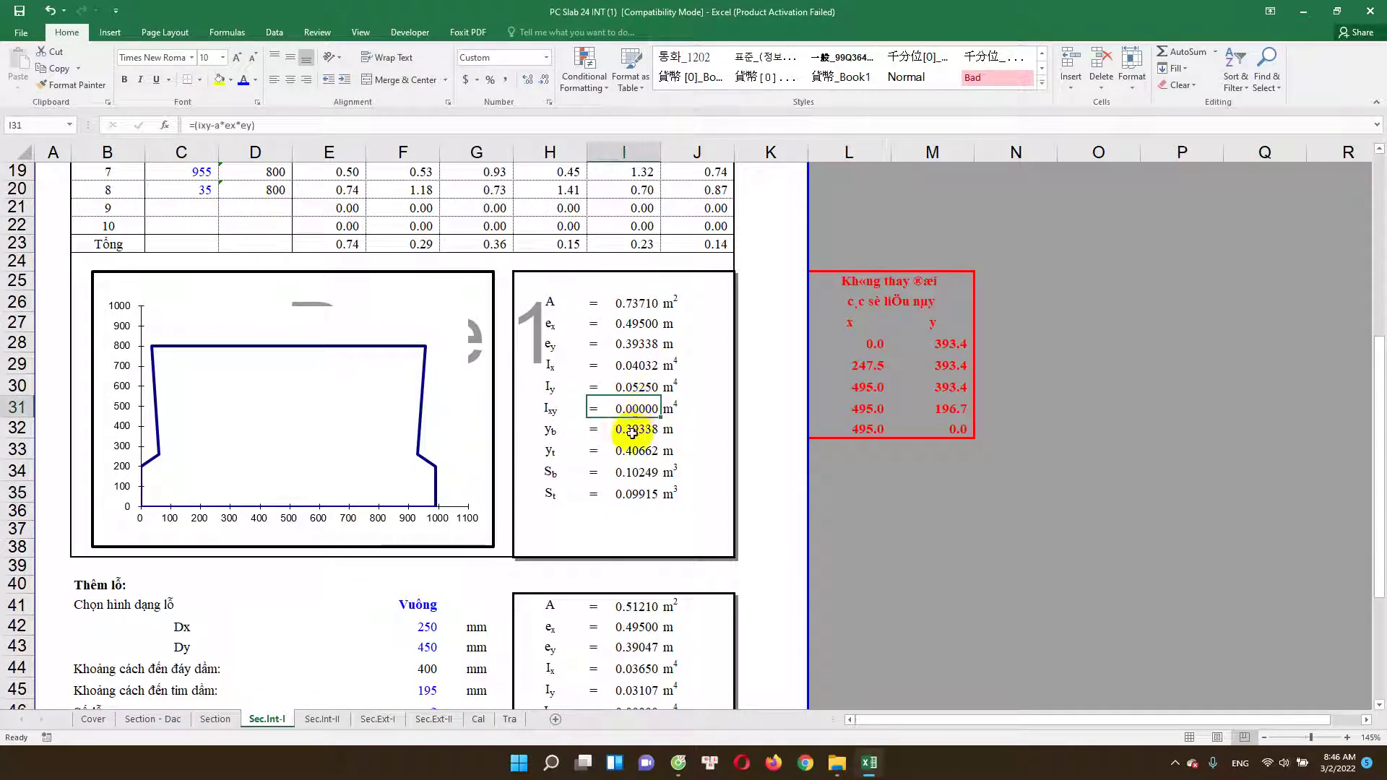
double_click(637, 495)
key(Escape)
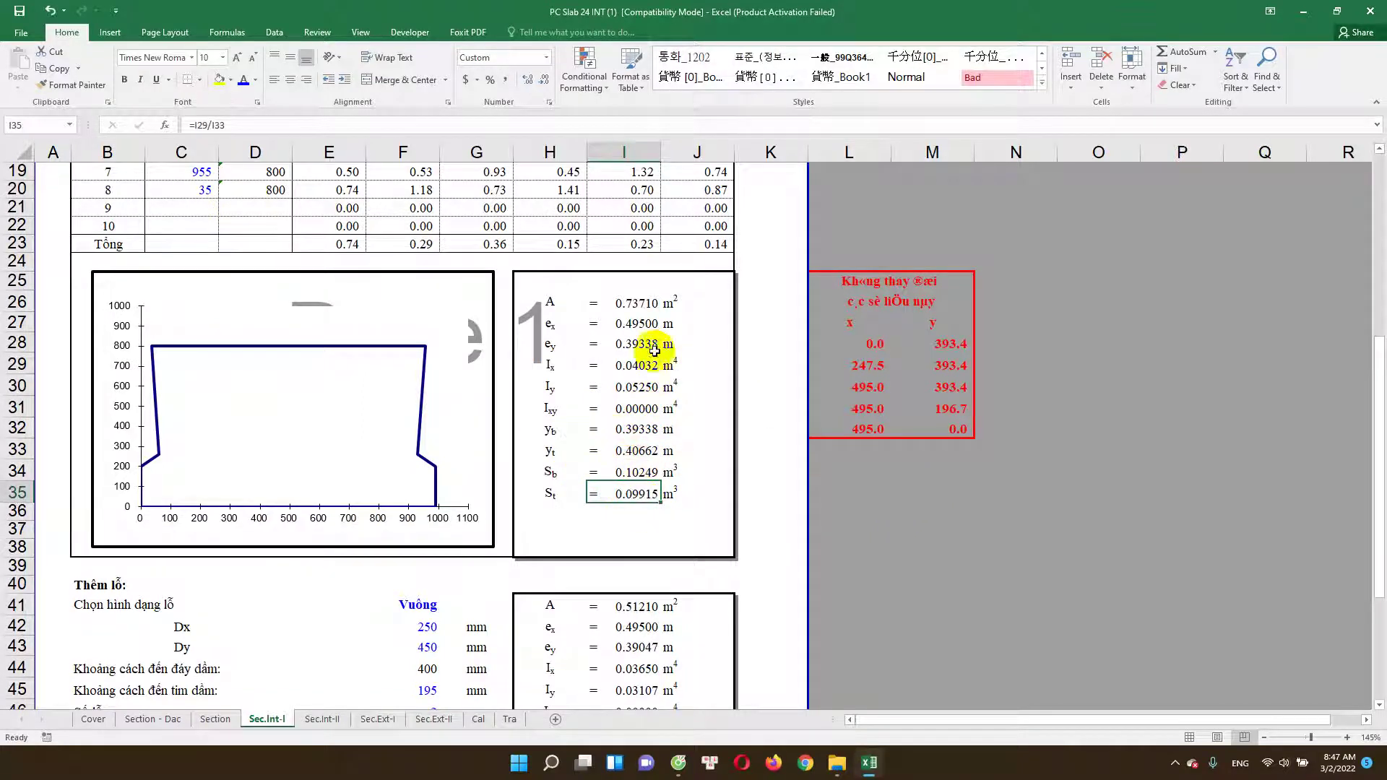
scroll(638, 303, up, 6)
scroll(561, 362, down, 4)
drag(636, 411, 651, 607)
scroll(356, 403, up, 4)
scroll(362, 557, down, 1)
scroll(427, 535, down, 6)
scroll(427, 535, down, 2)
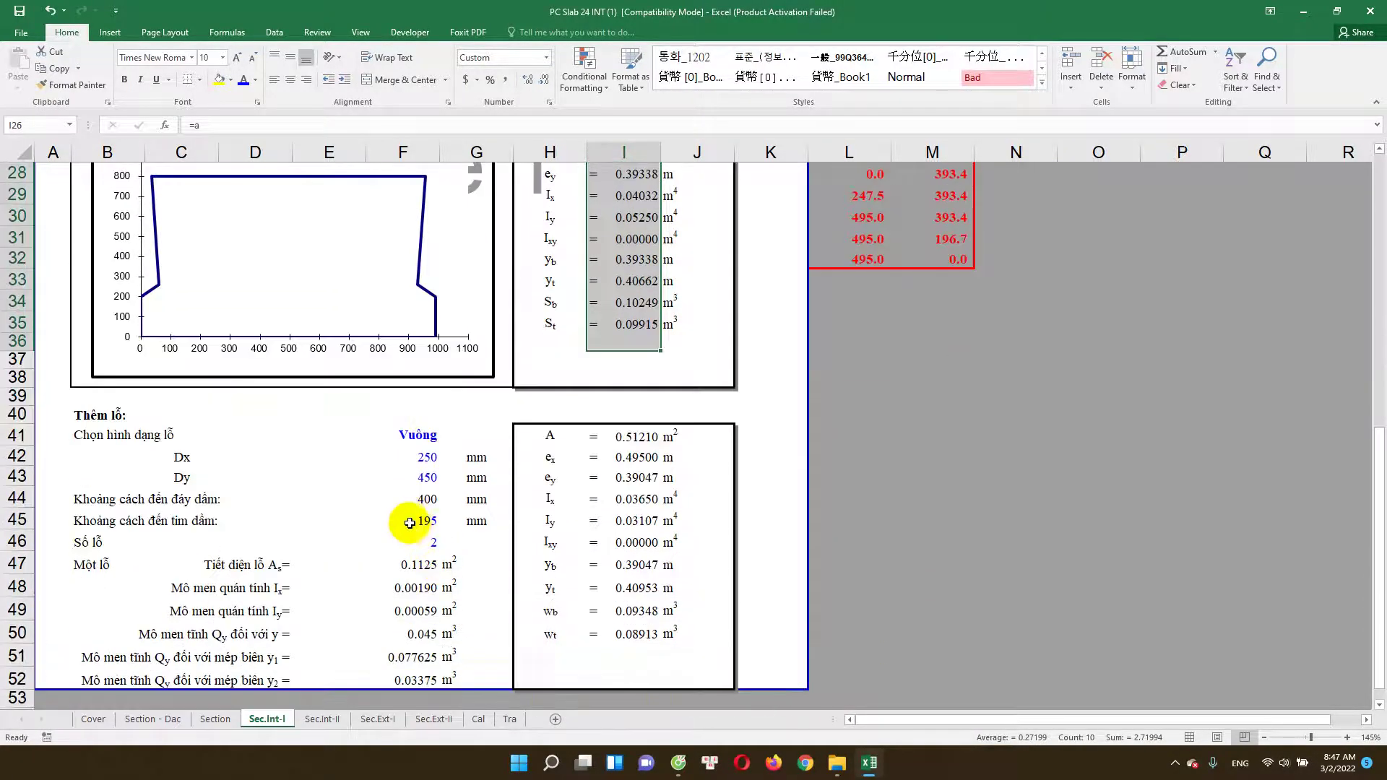
click(383, 475)
click(118, 419)
click(125, 438)
click(411, 441)
scroll(361, 427, up, 2)
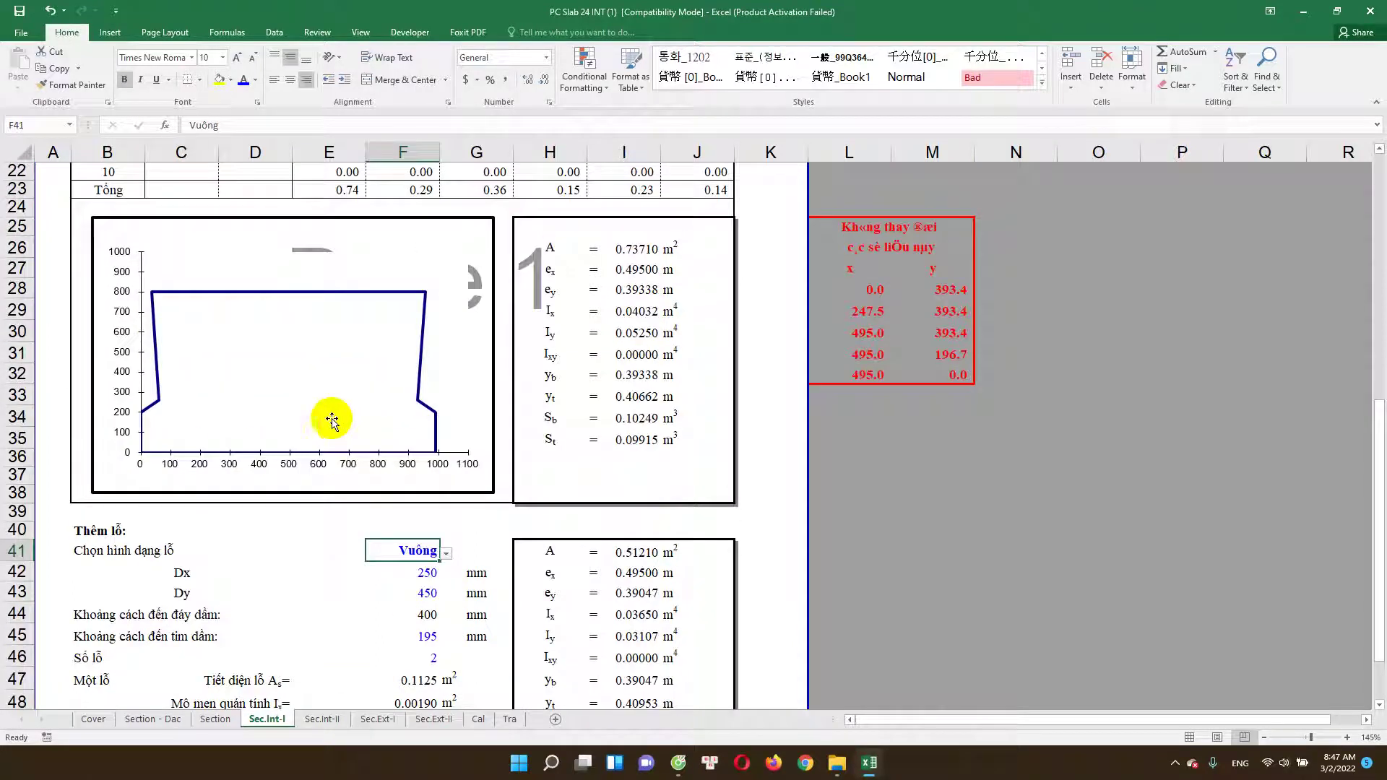
scroll(155, 549, down, 1)
scroll(203, 506, down, 1)
scroll(245, 390, up, 1)
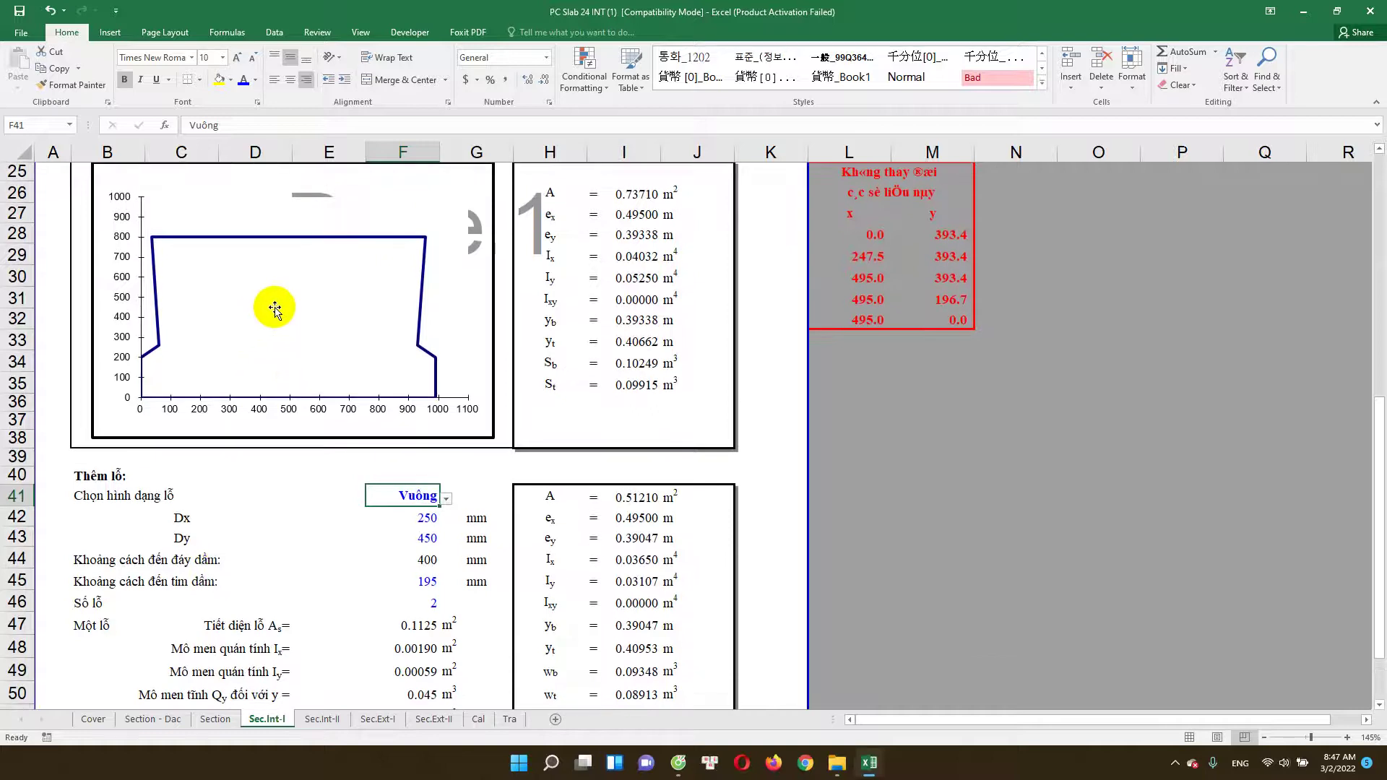
scroll(294, 379, up, 4)
scroll(293, 372, up, 1)
scroll(268, 325, up, 1)
scroll(281, 404, down, 1)
scroll(303, 455, down, 4)
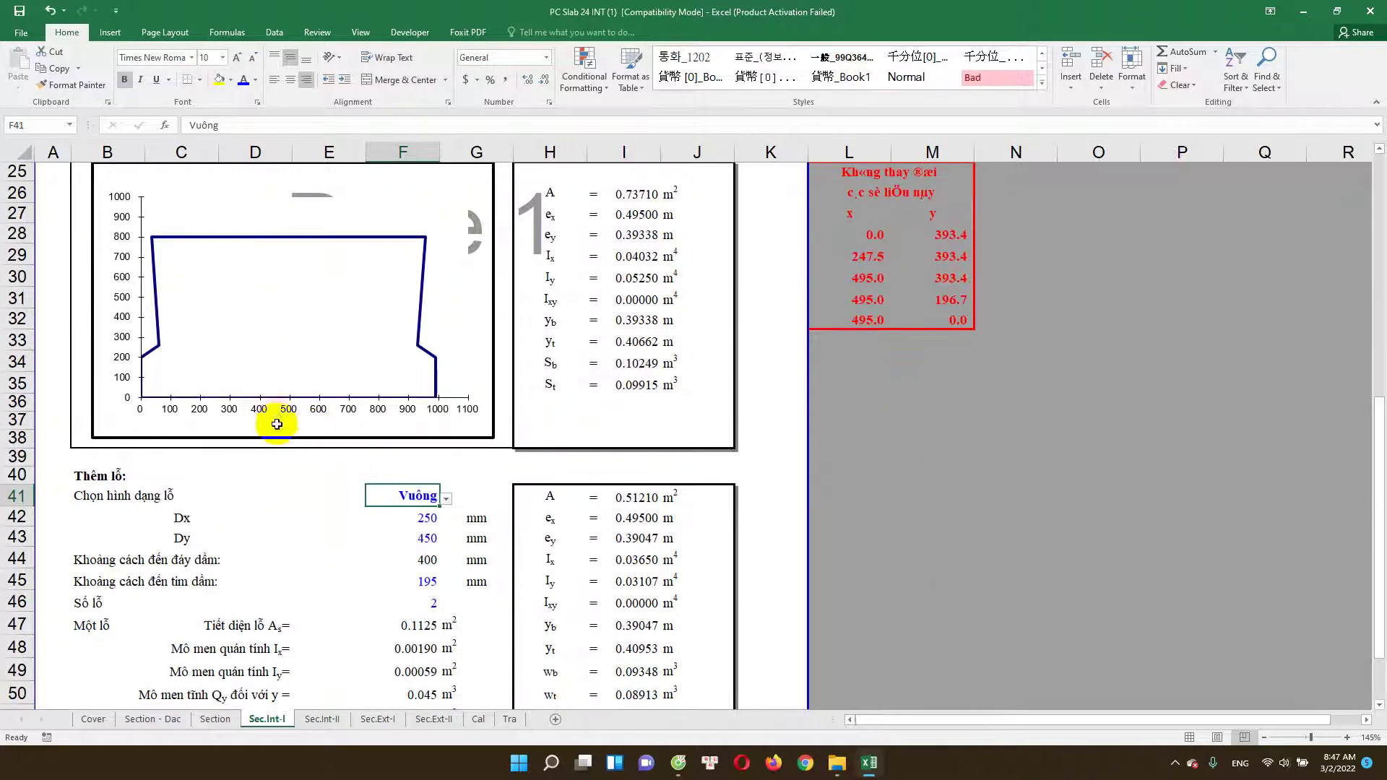
scroll(286, 438, down, 1)
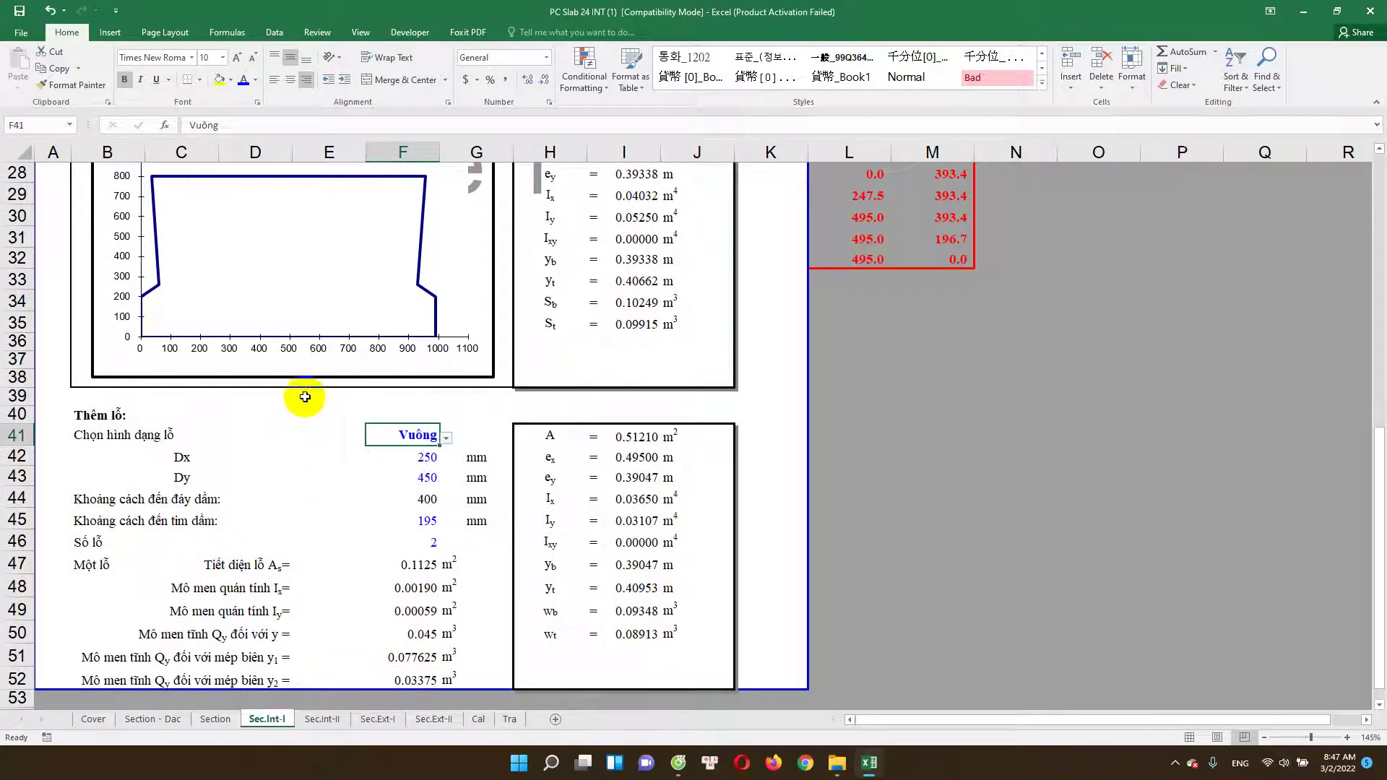
scroll(304, 390, up, 1)
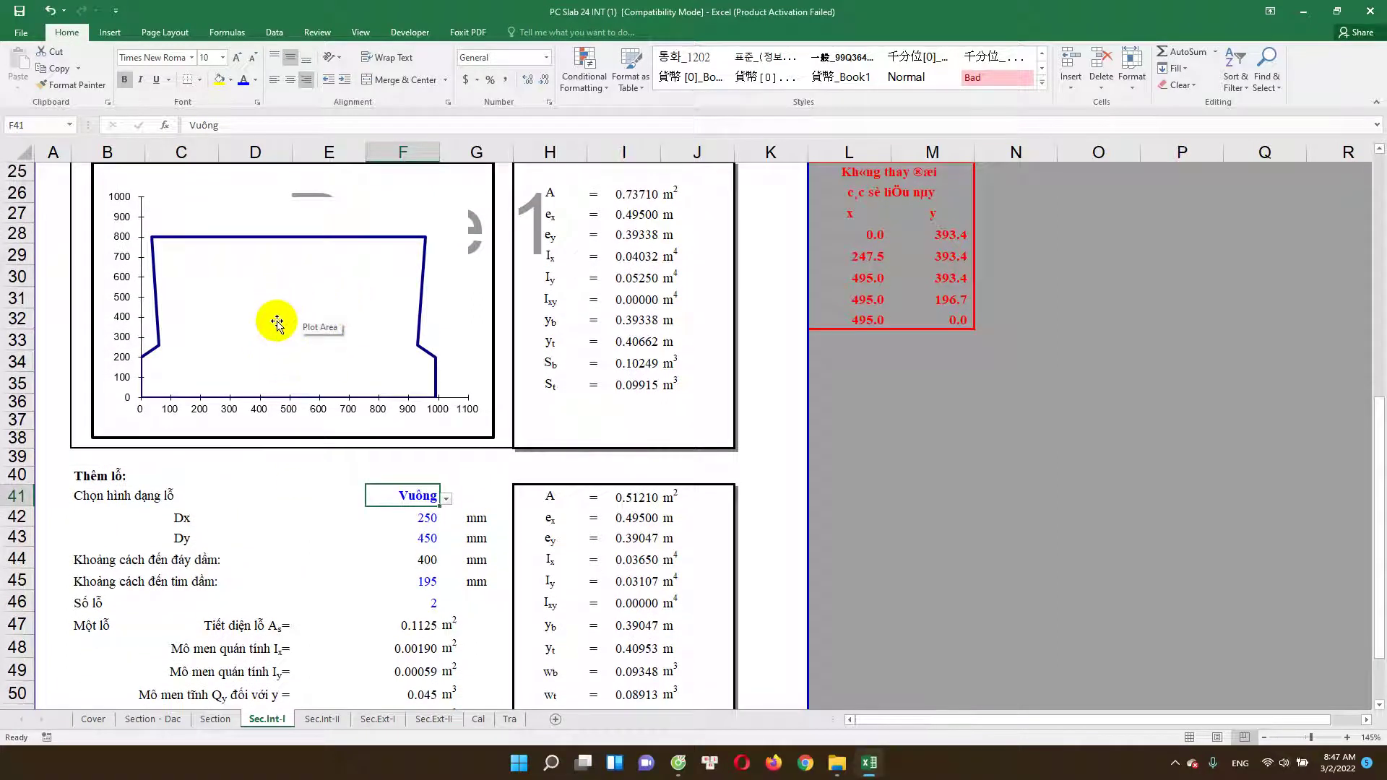
click(425, 516)
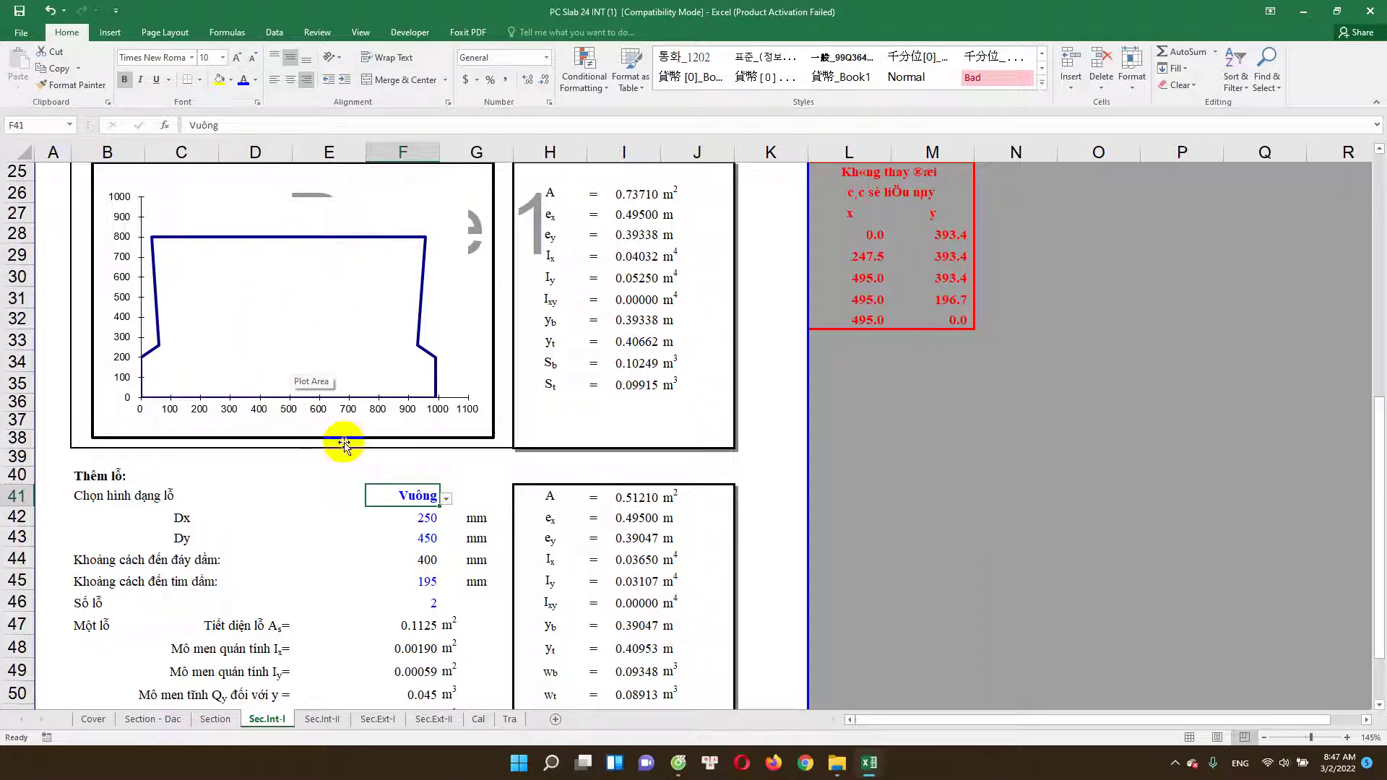
click(186, 519)
click(418, 533)
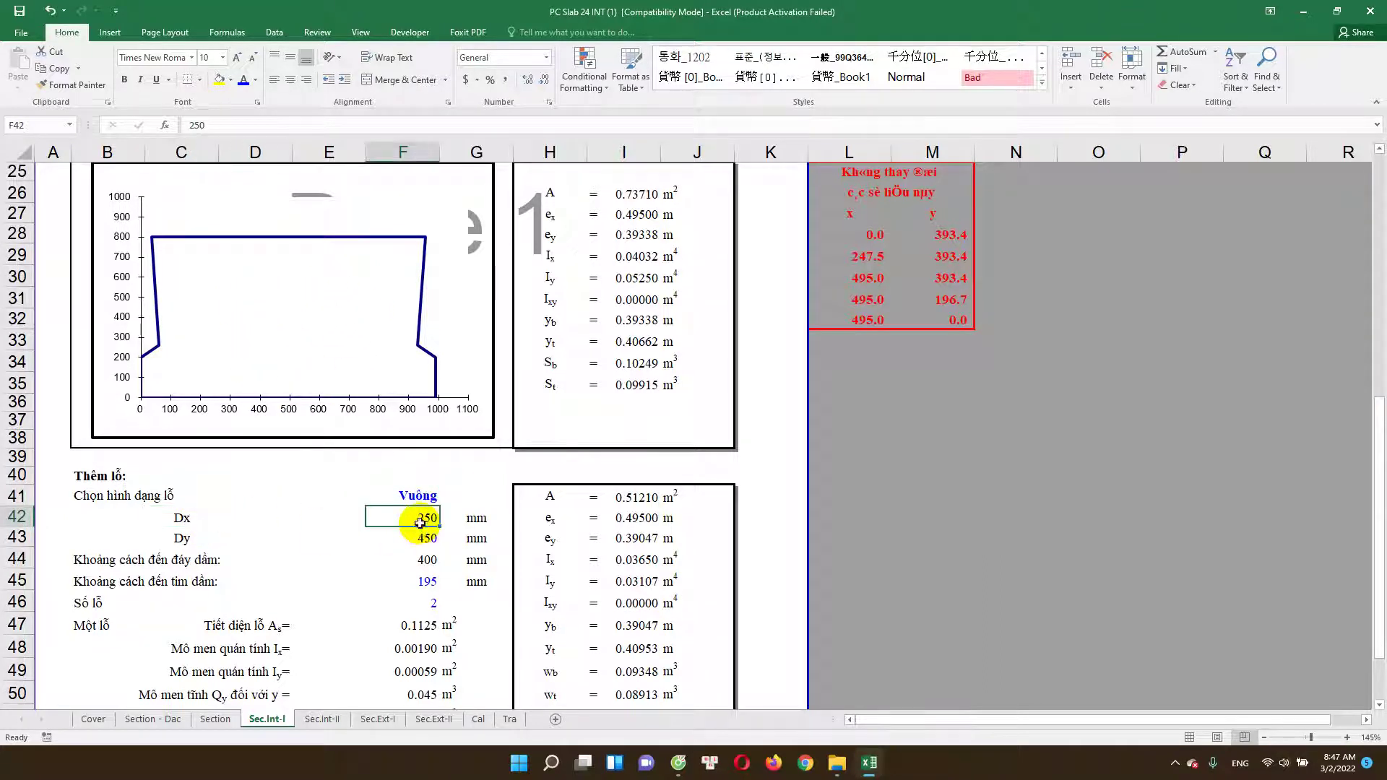
key(ctrl+Down)
scroll(433, 473, up, 4)
click(424, 463)
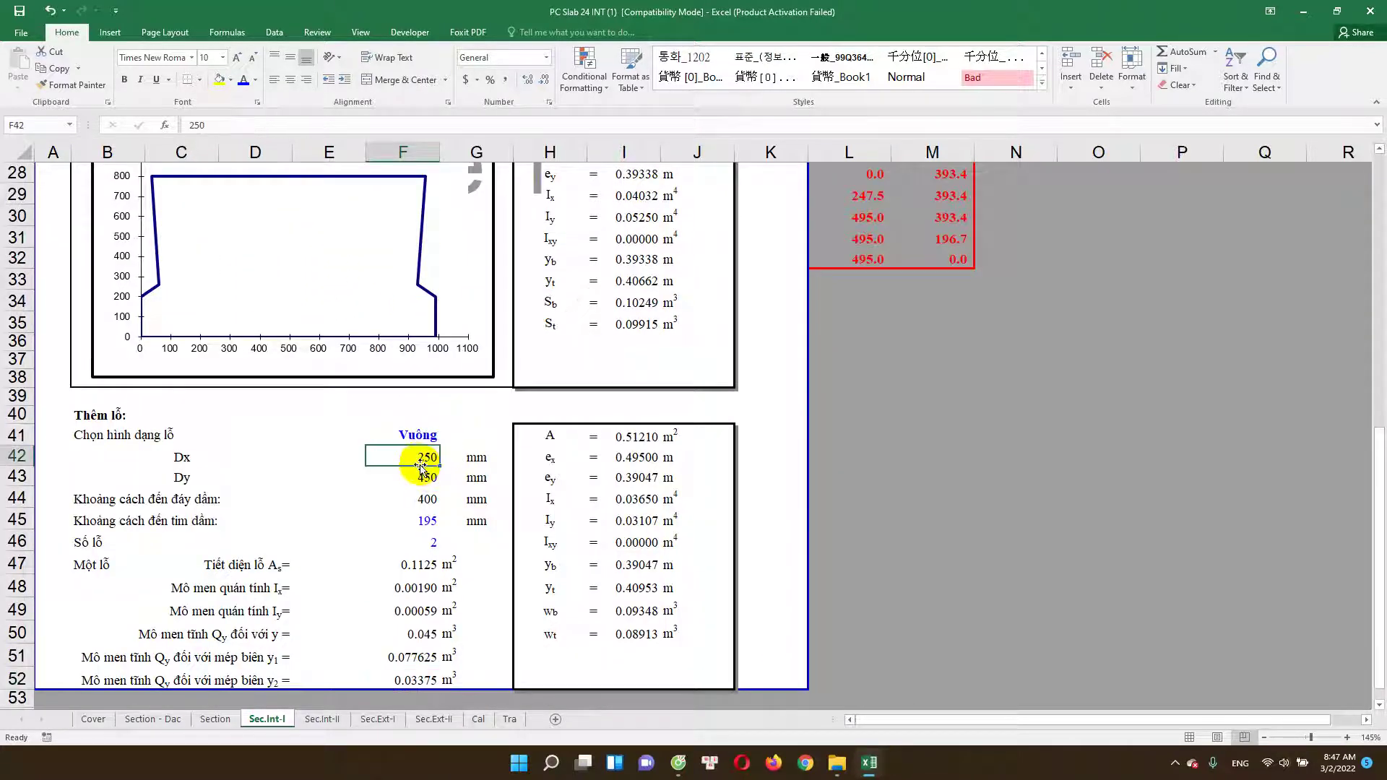
key(Return)
key(ctrl+Down)
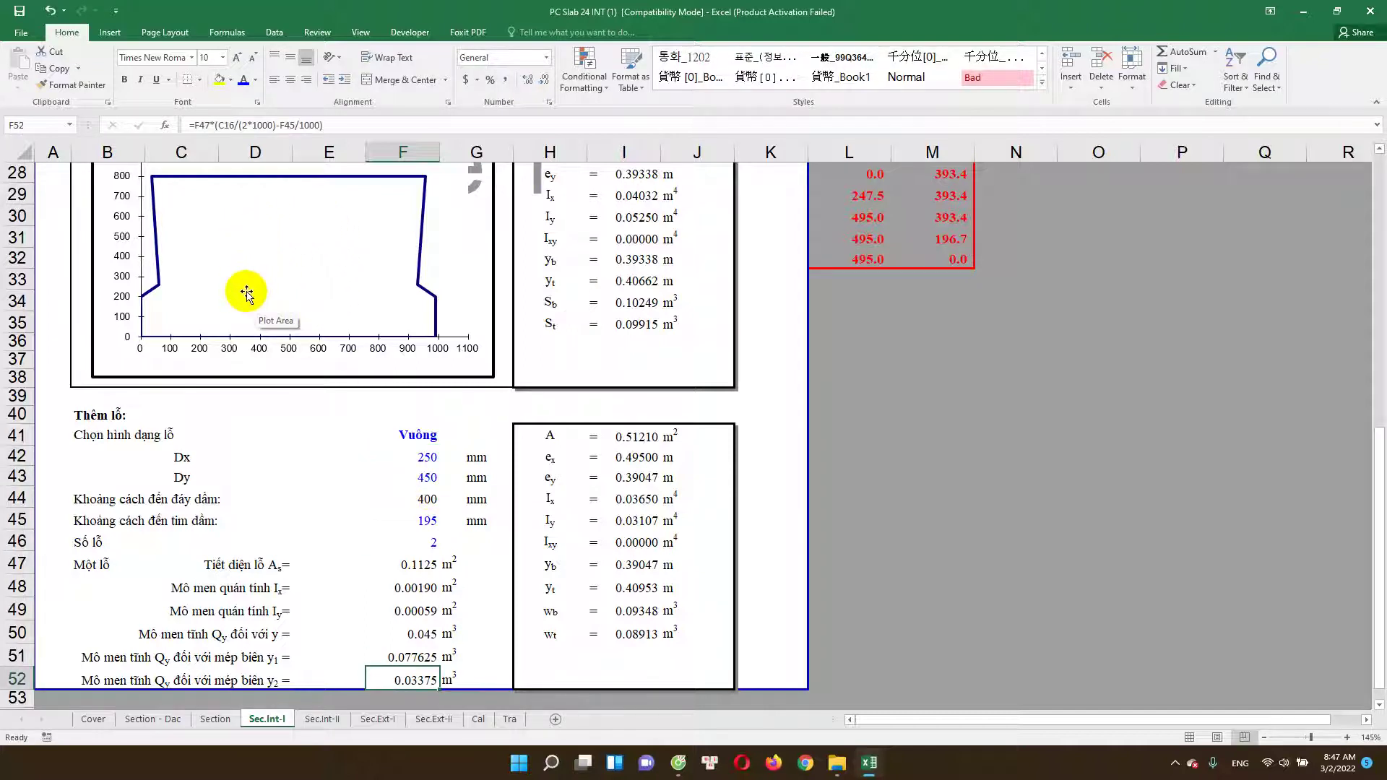
click(425, 437)
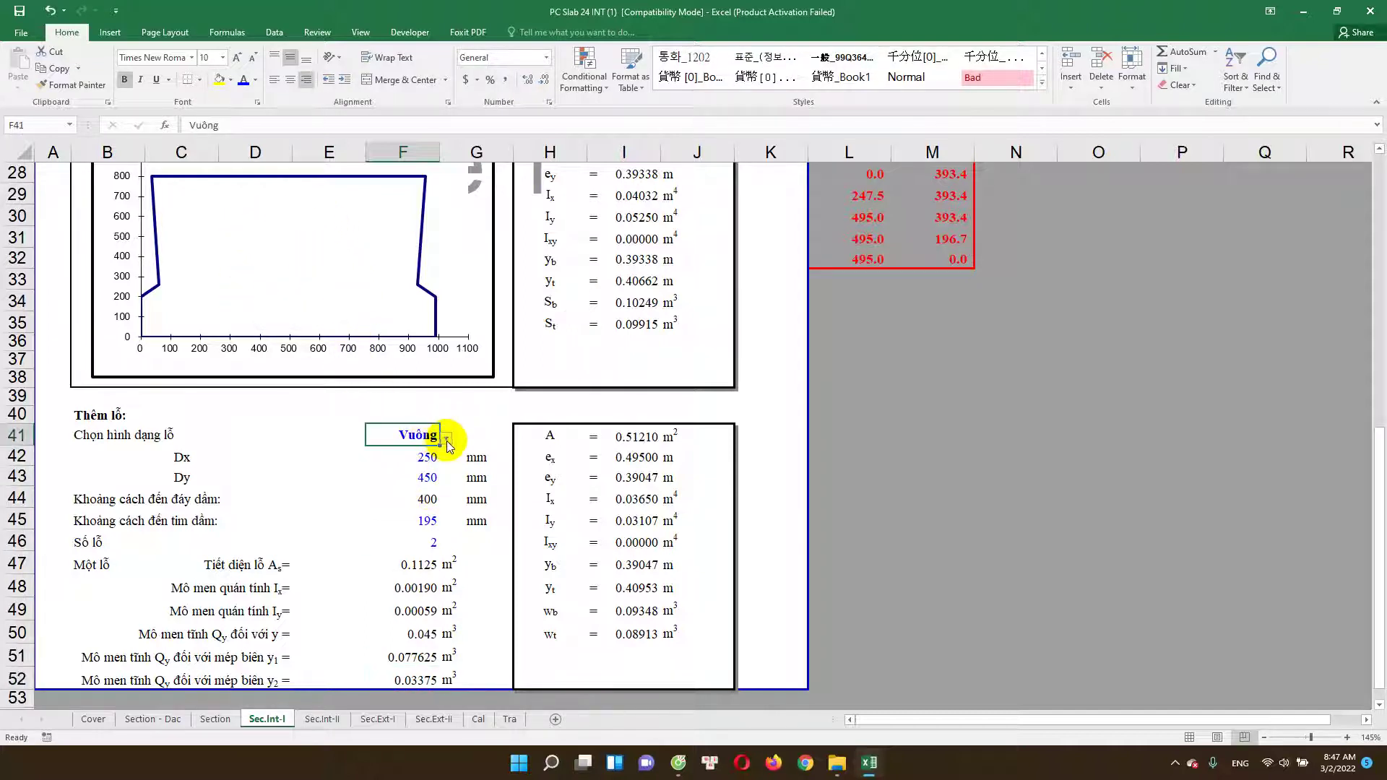
click(446, 438)
click(422, 463)
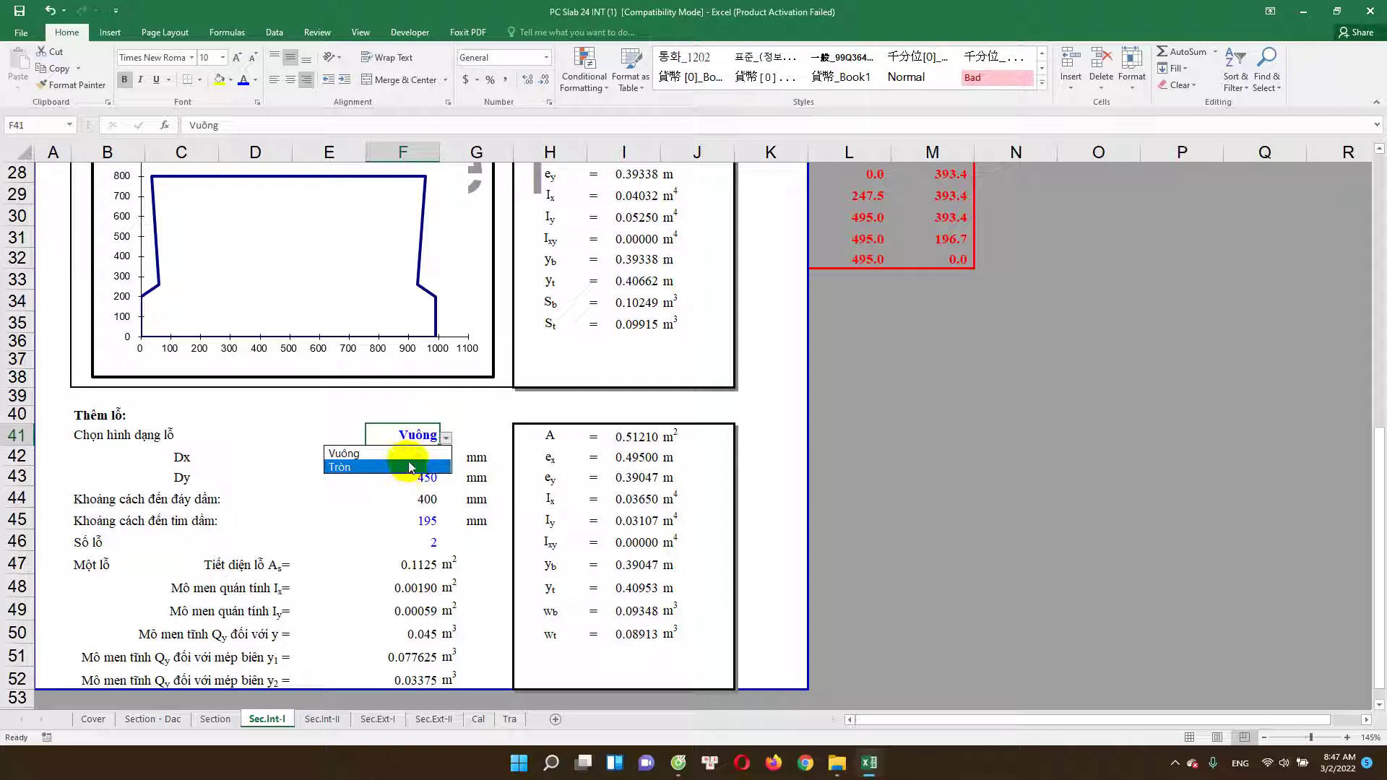
key(Escape)
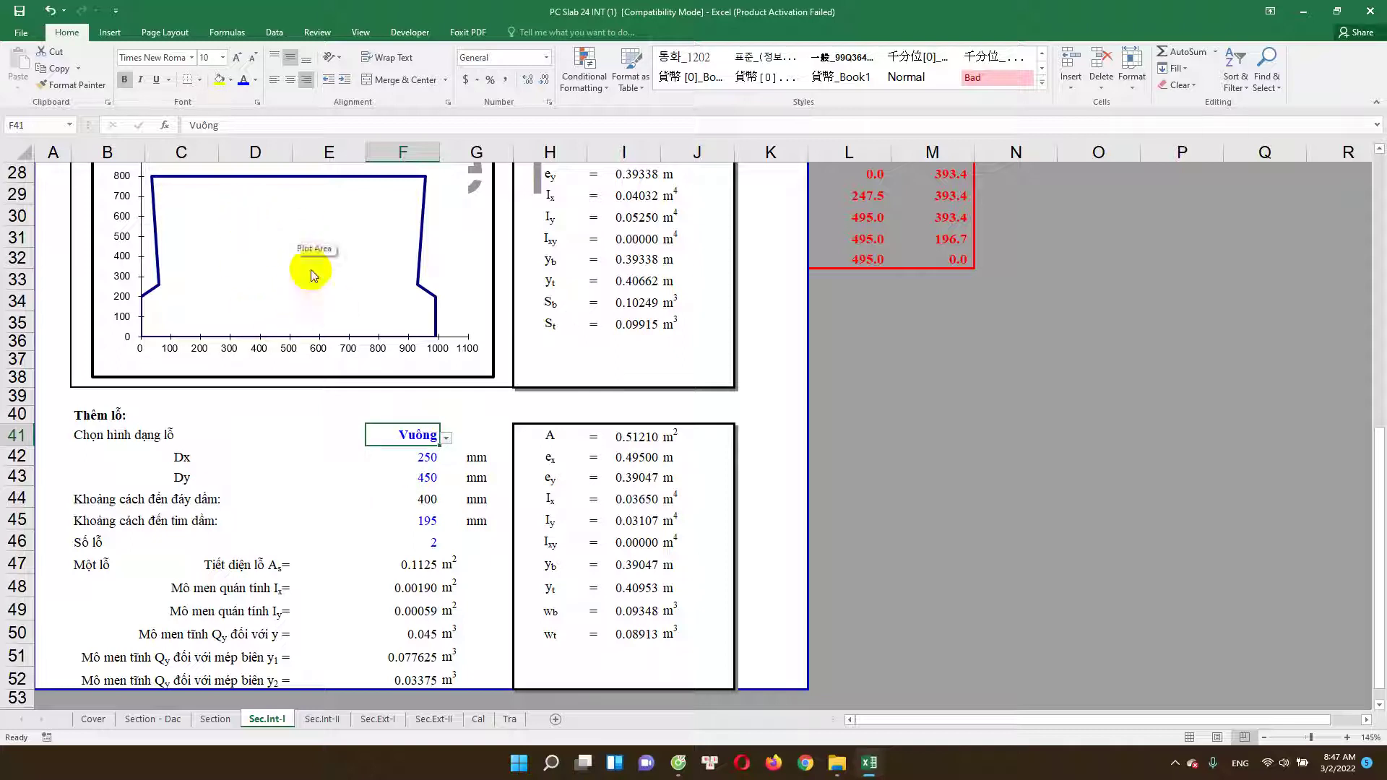
click(180, 457)
click(403, 457)
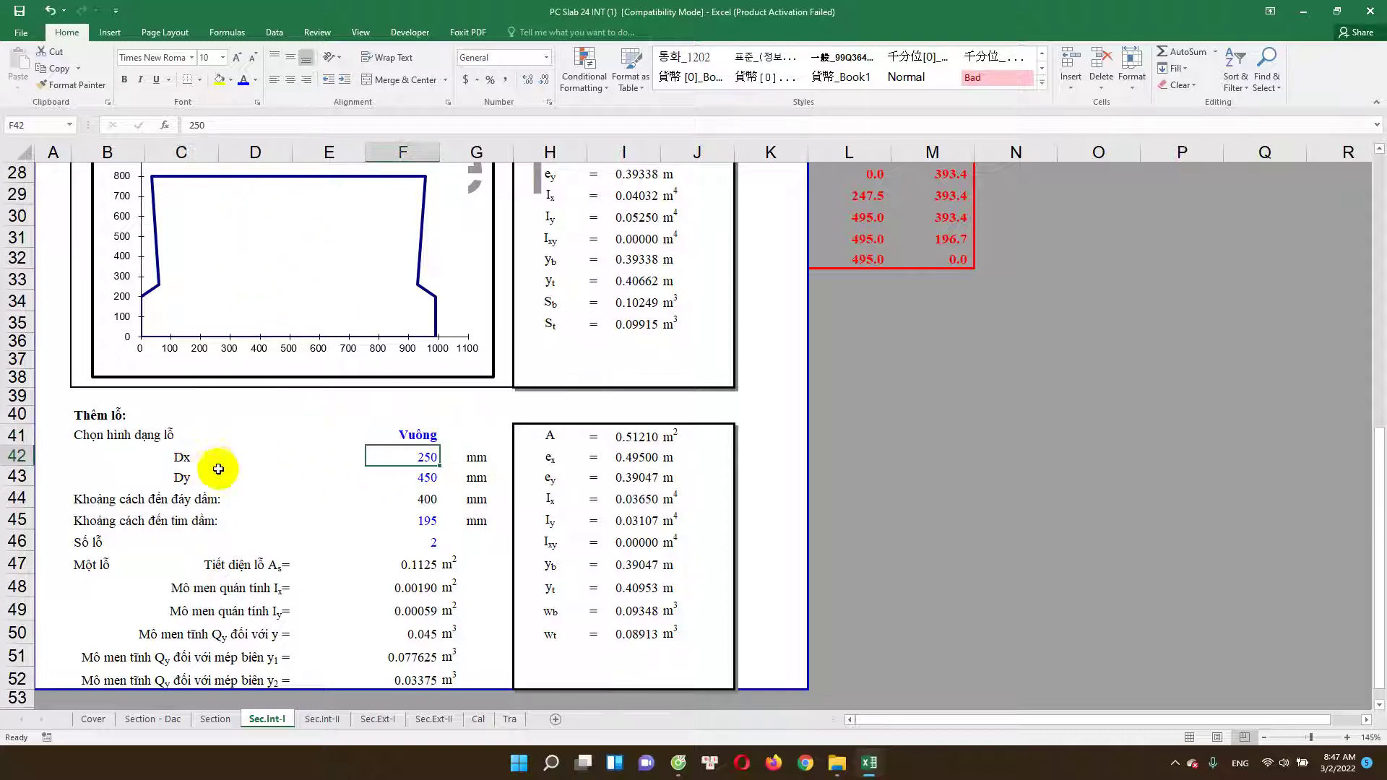
click(403, 477)
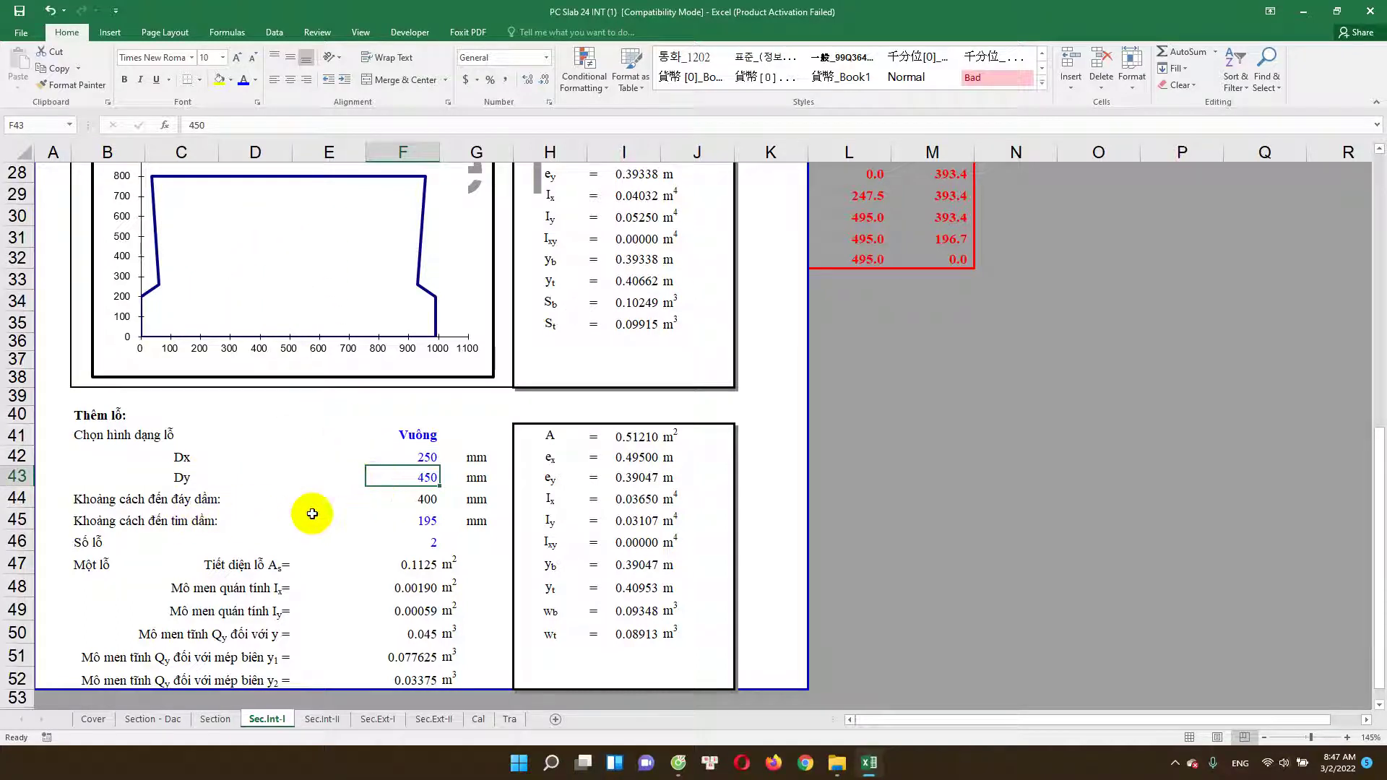
click(423, 502)
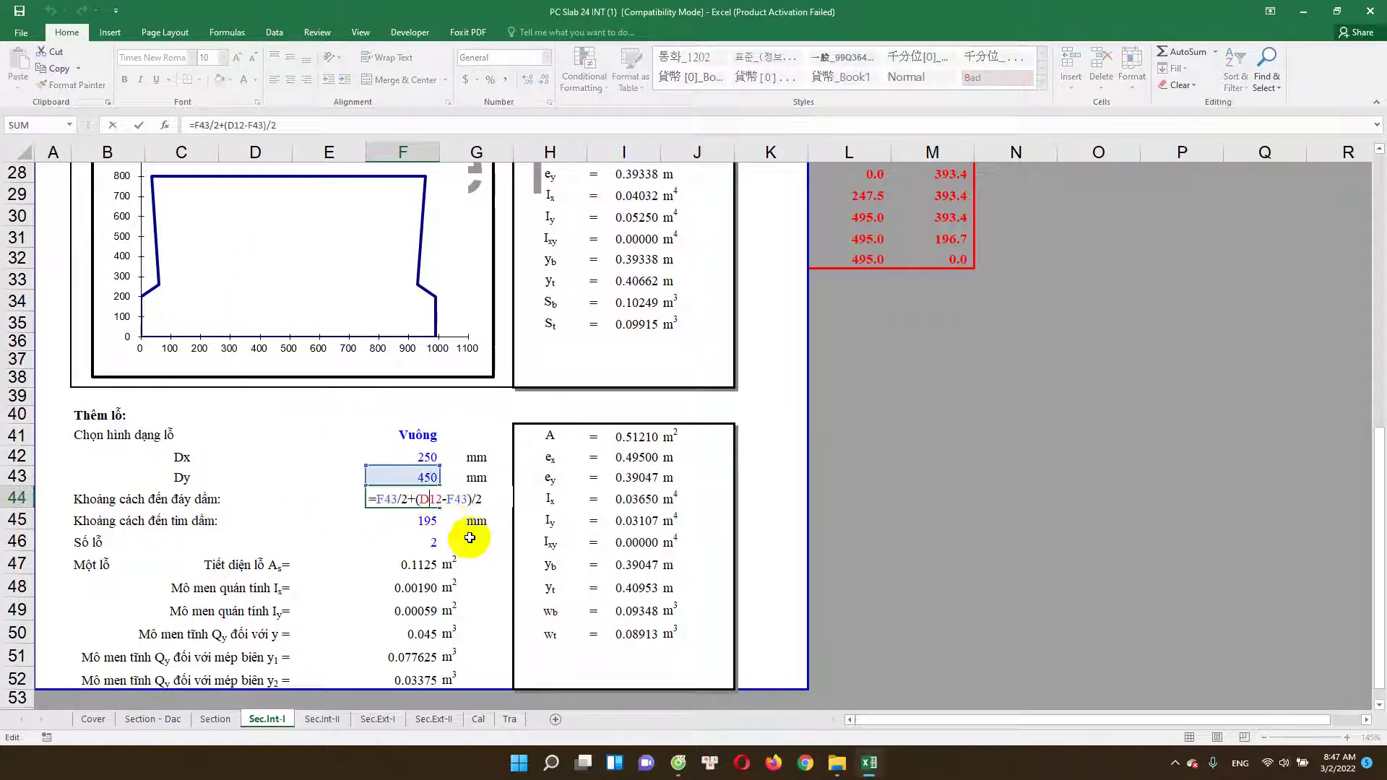
click(431, 521)
double_click(430, 522)
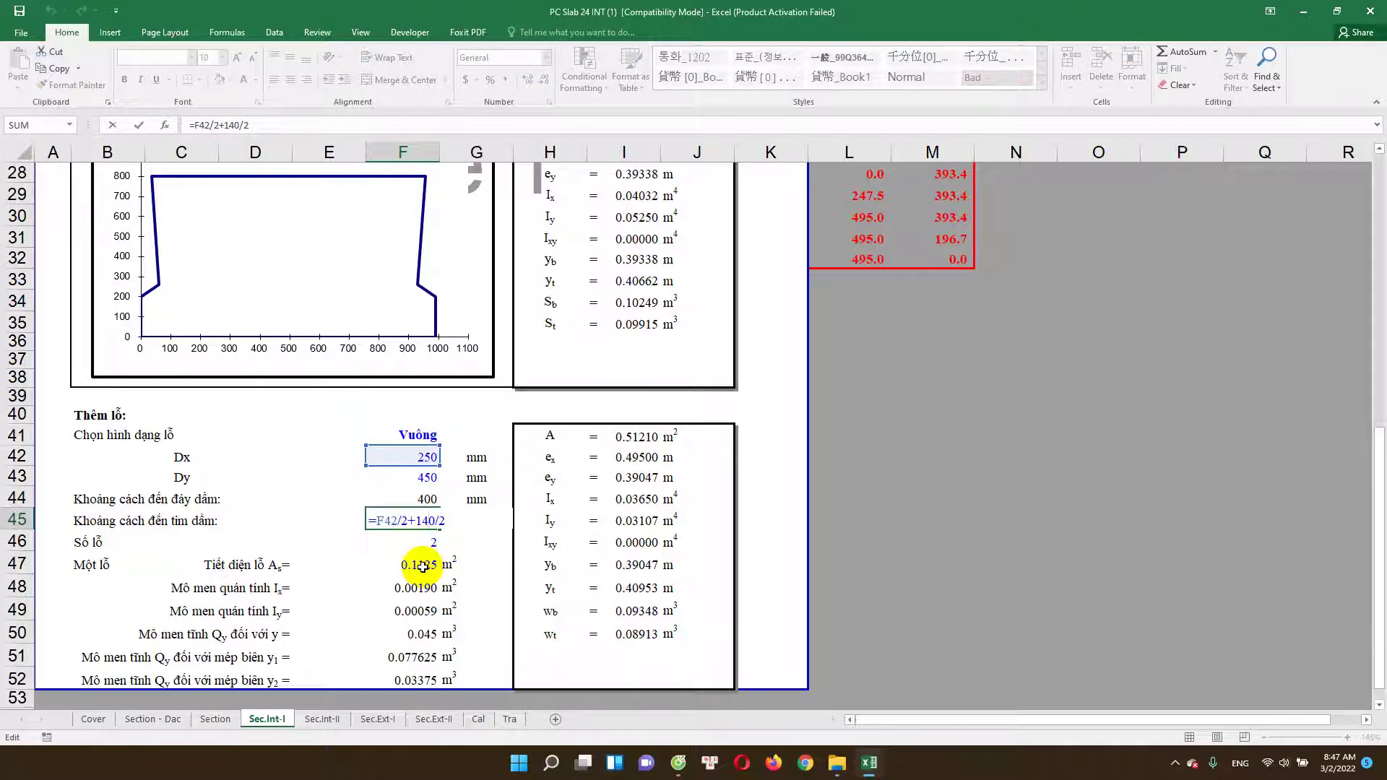
key(Escape)
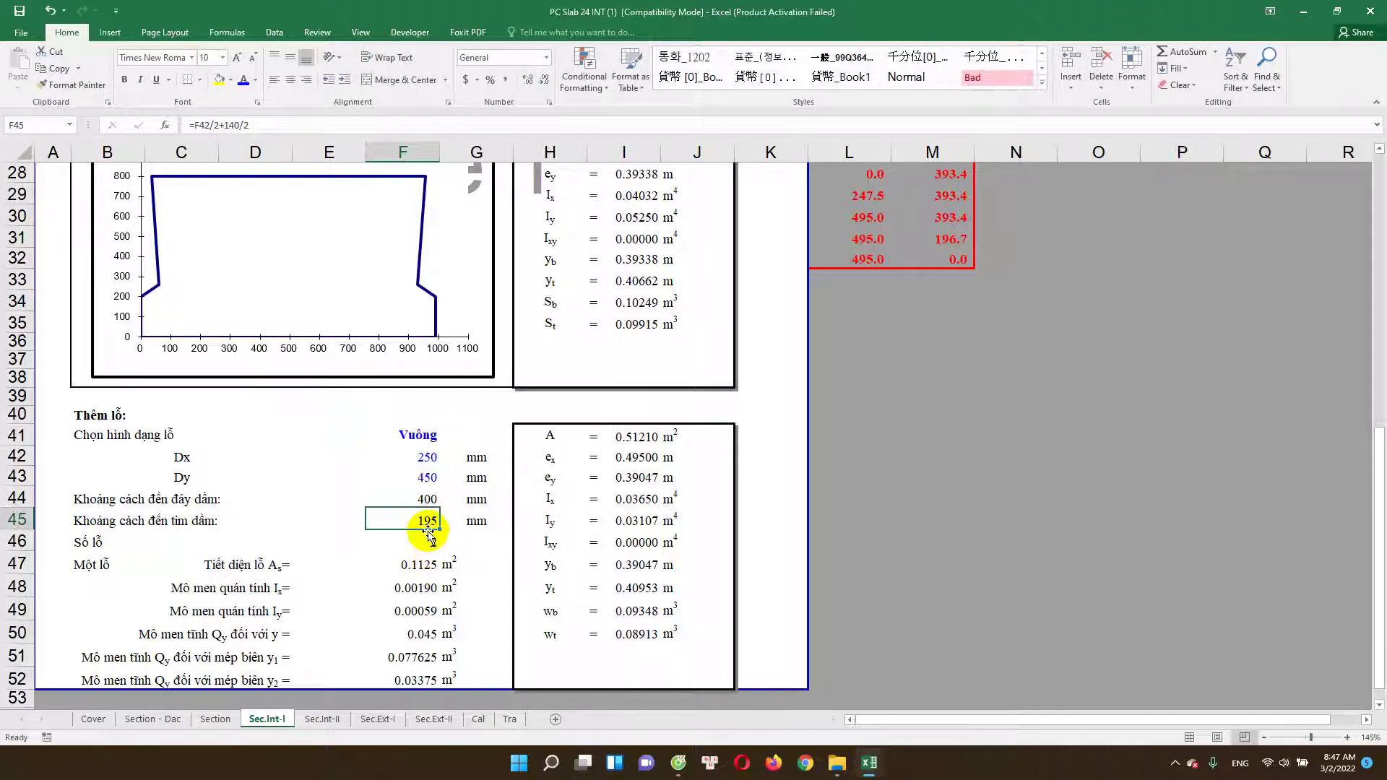
double_click(427, 521)
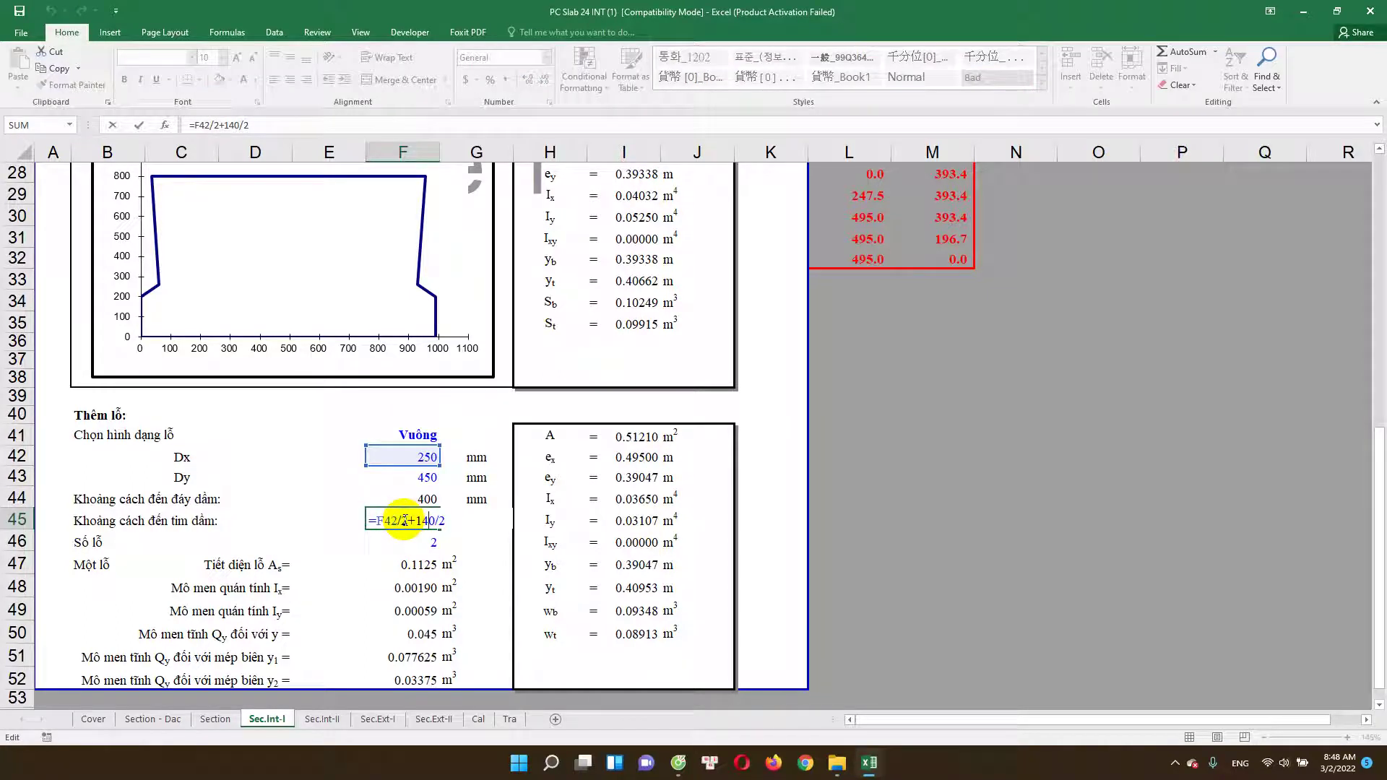
key(Escape)
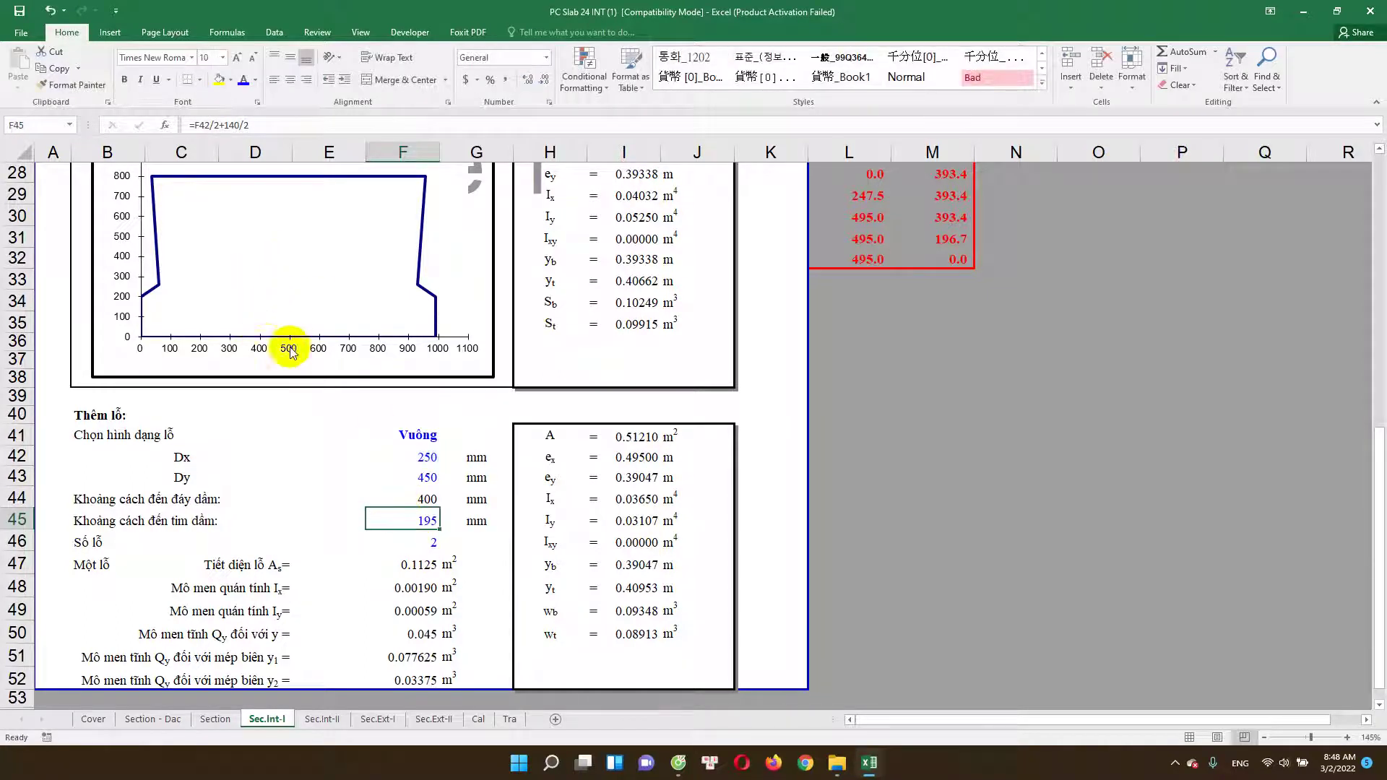
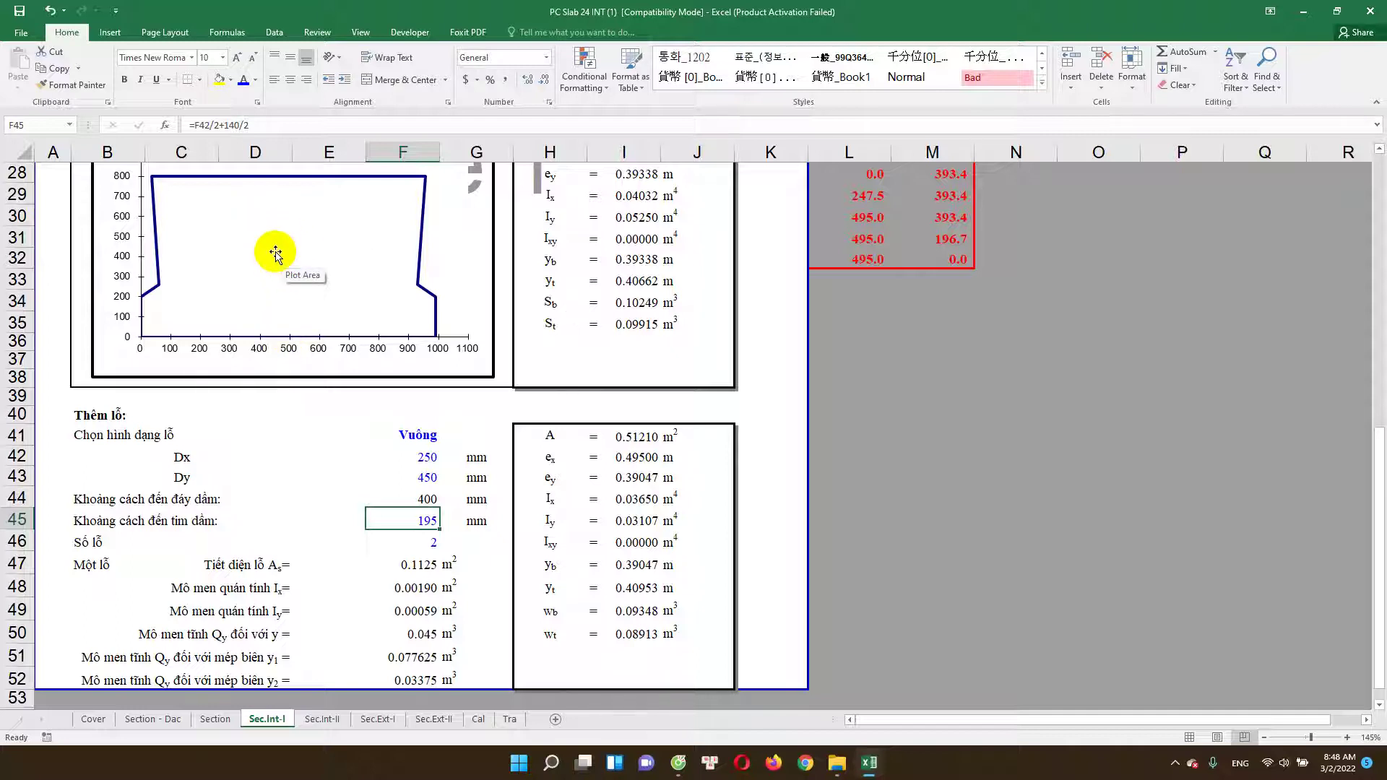
Step: Check the number of holes and the single-hole area formula on Sec.Int-I
scroll(418, 523, down, 1)
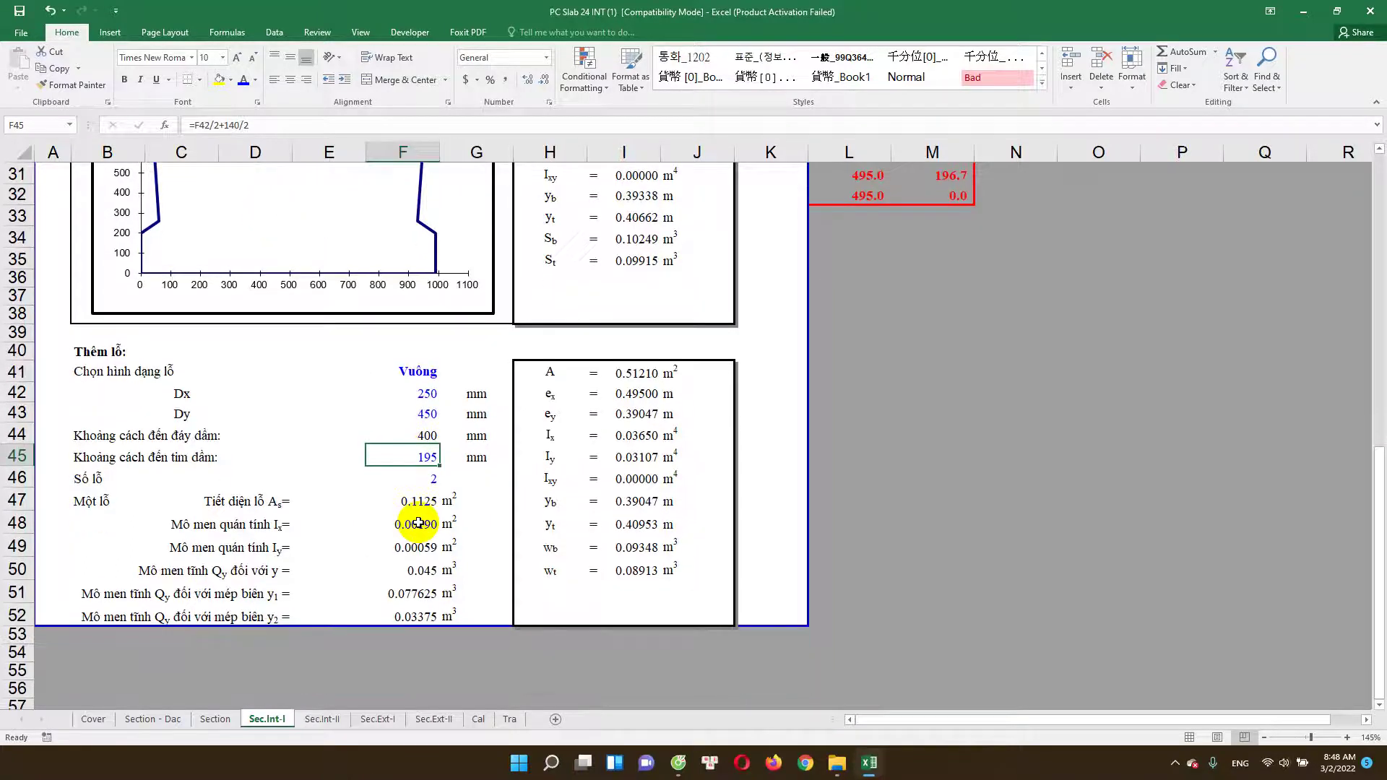
click(431, 478)
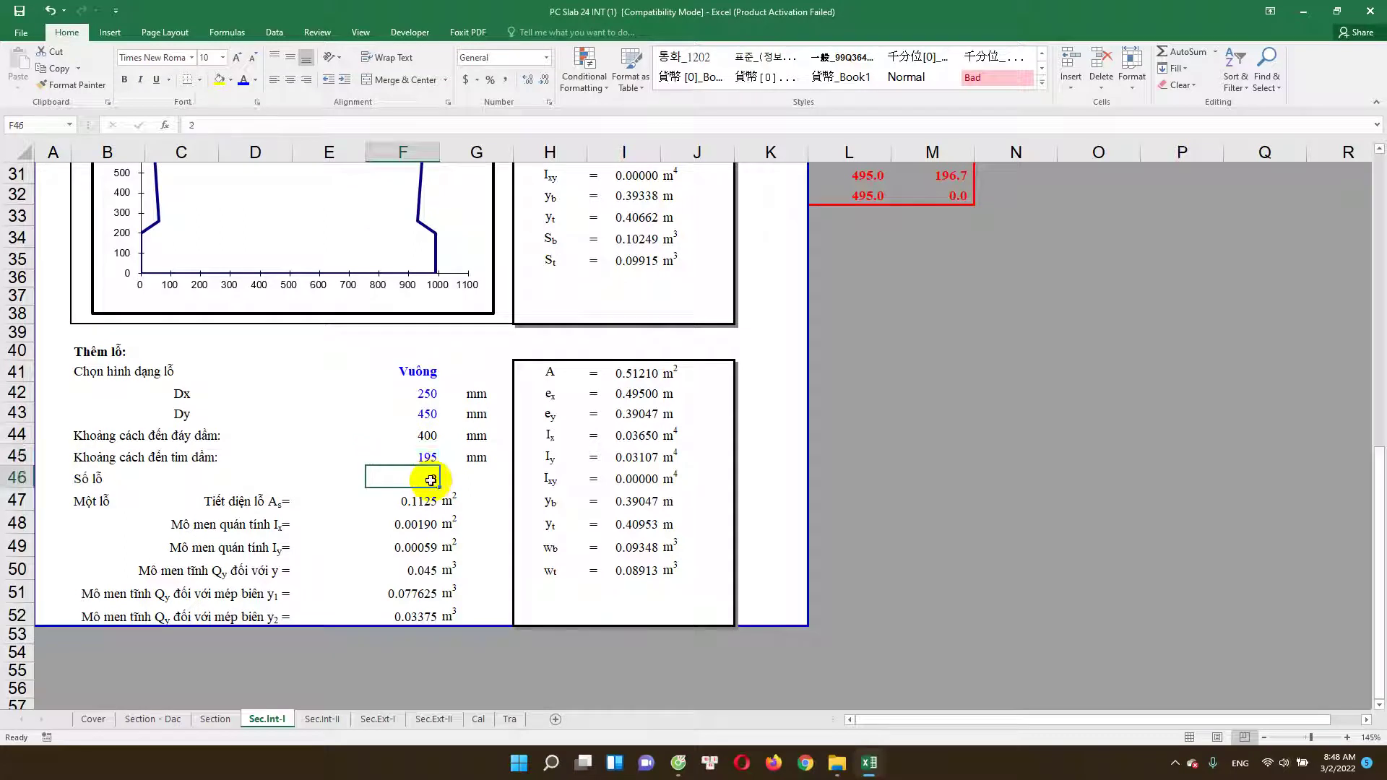
scroll(325, 384, up, 1)
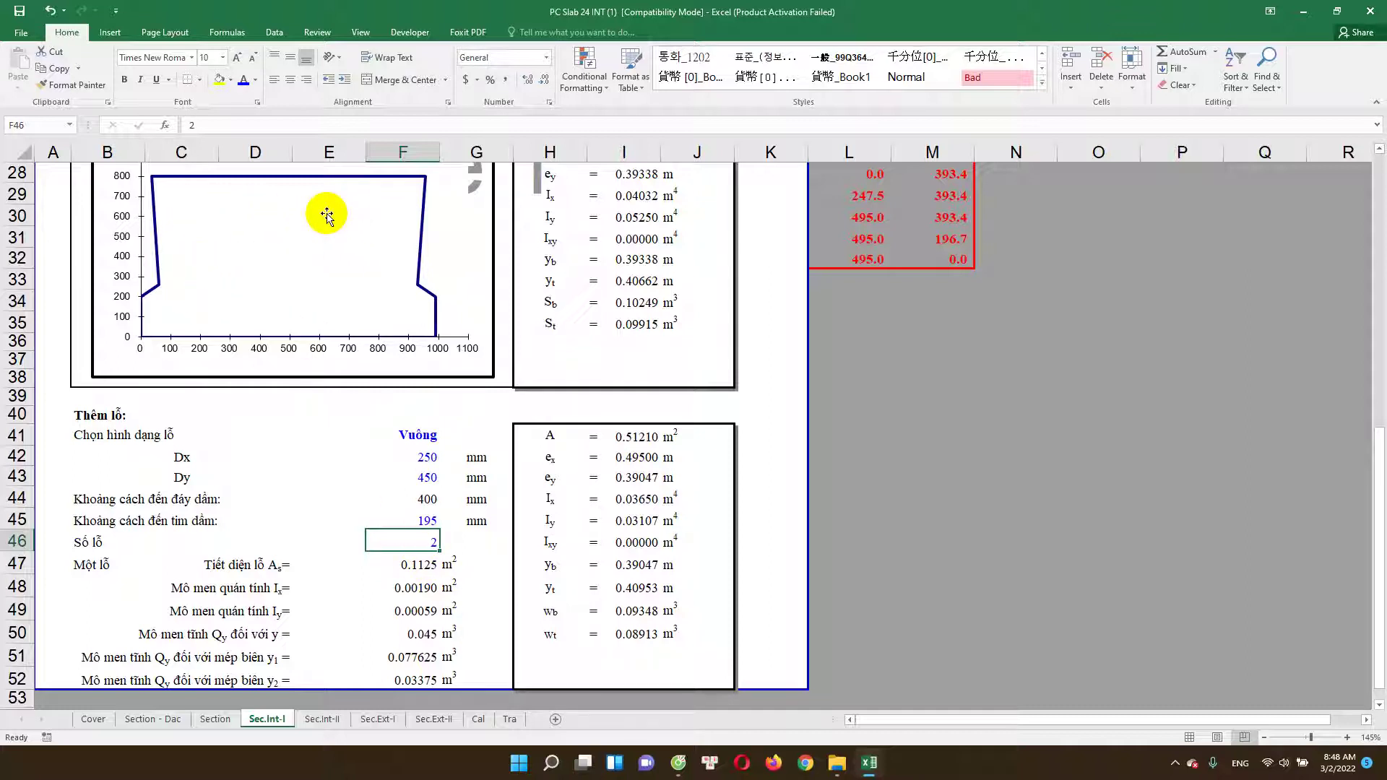
click(476, 524)
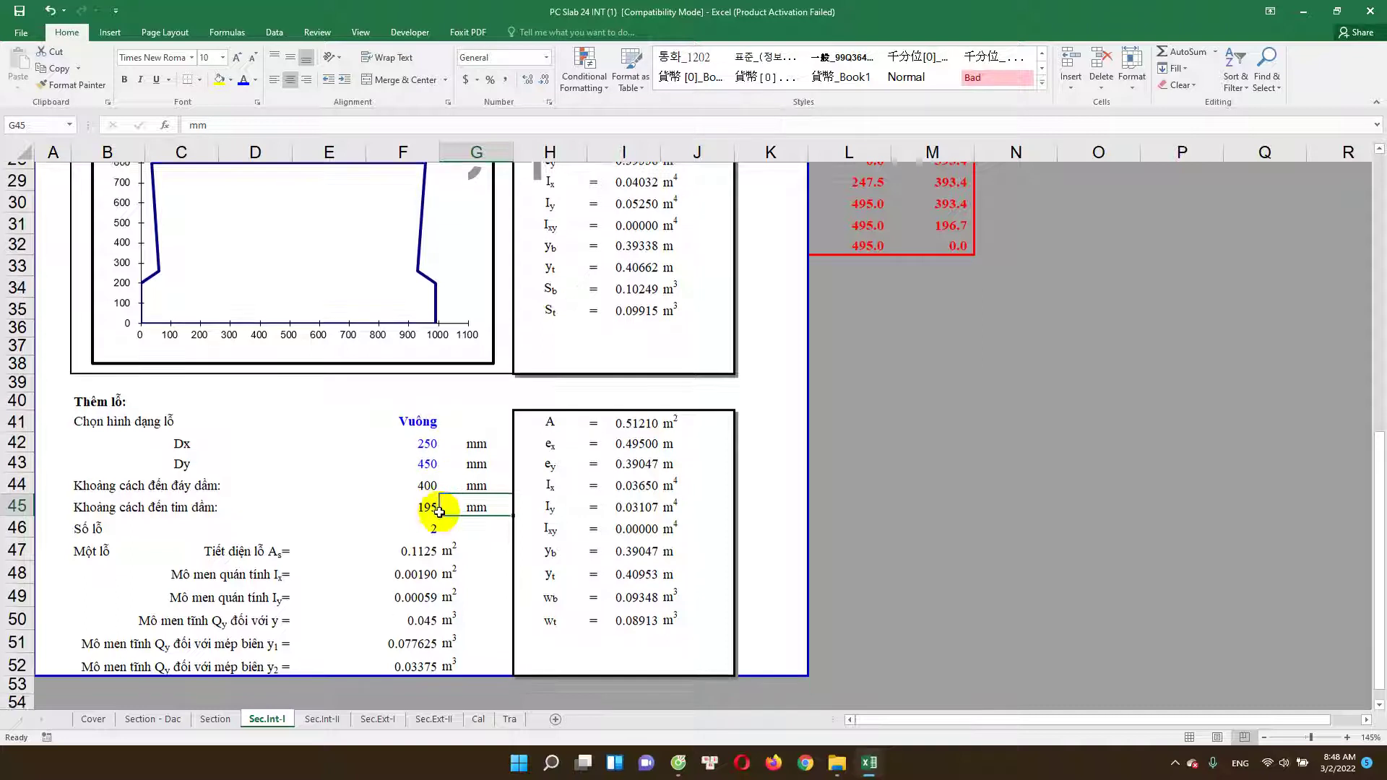
scroll(462, 519, down, 1)
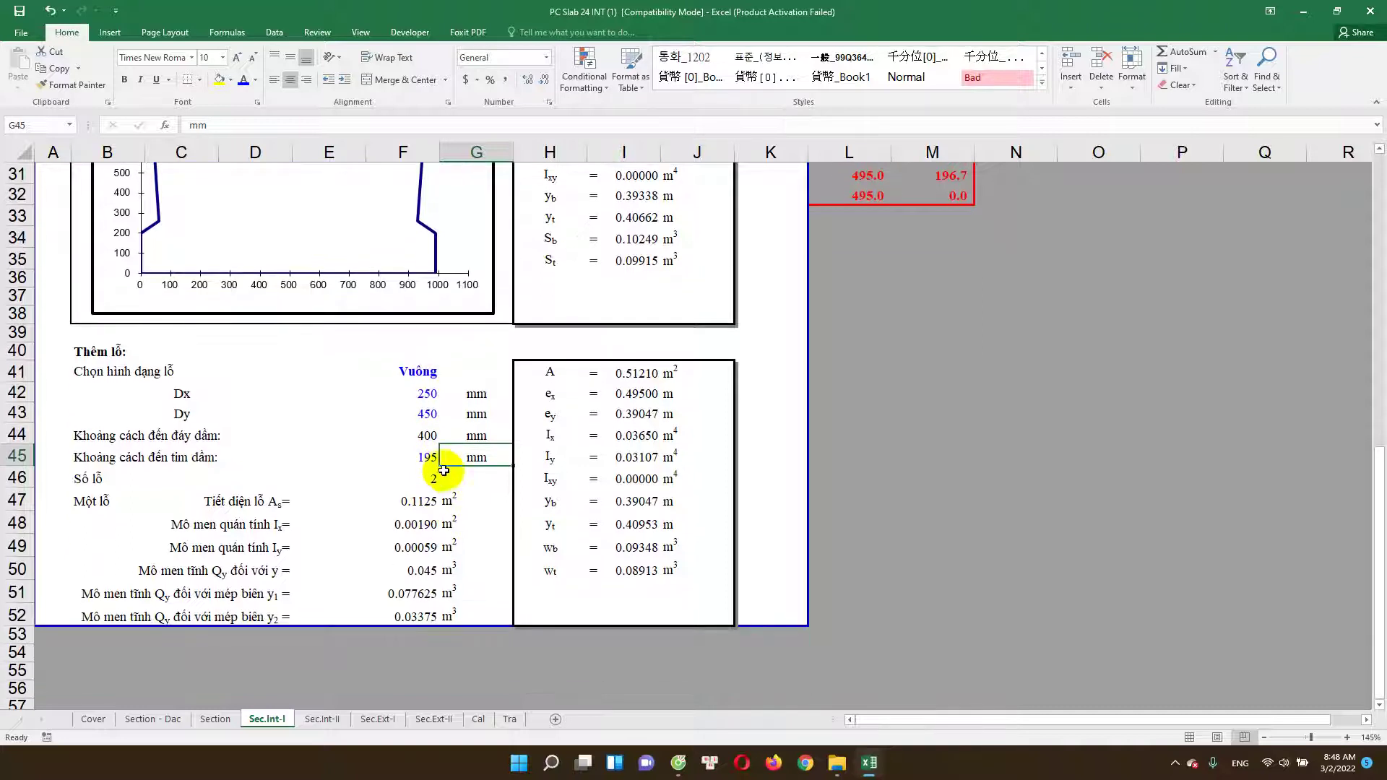
double_click(415, 506)
key(Escape)
Step: Inspect the hole inertia, F52 static moment, net area and I50 formulas without edits
double_click(429, 526)
double_click(419, 616)
key(Escape)
double_click(635, 373)
key(Escape)
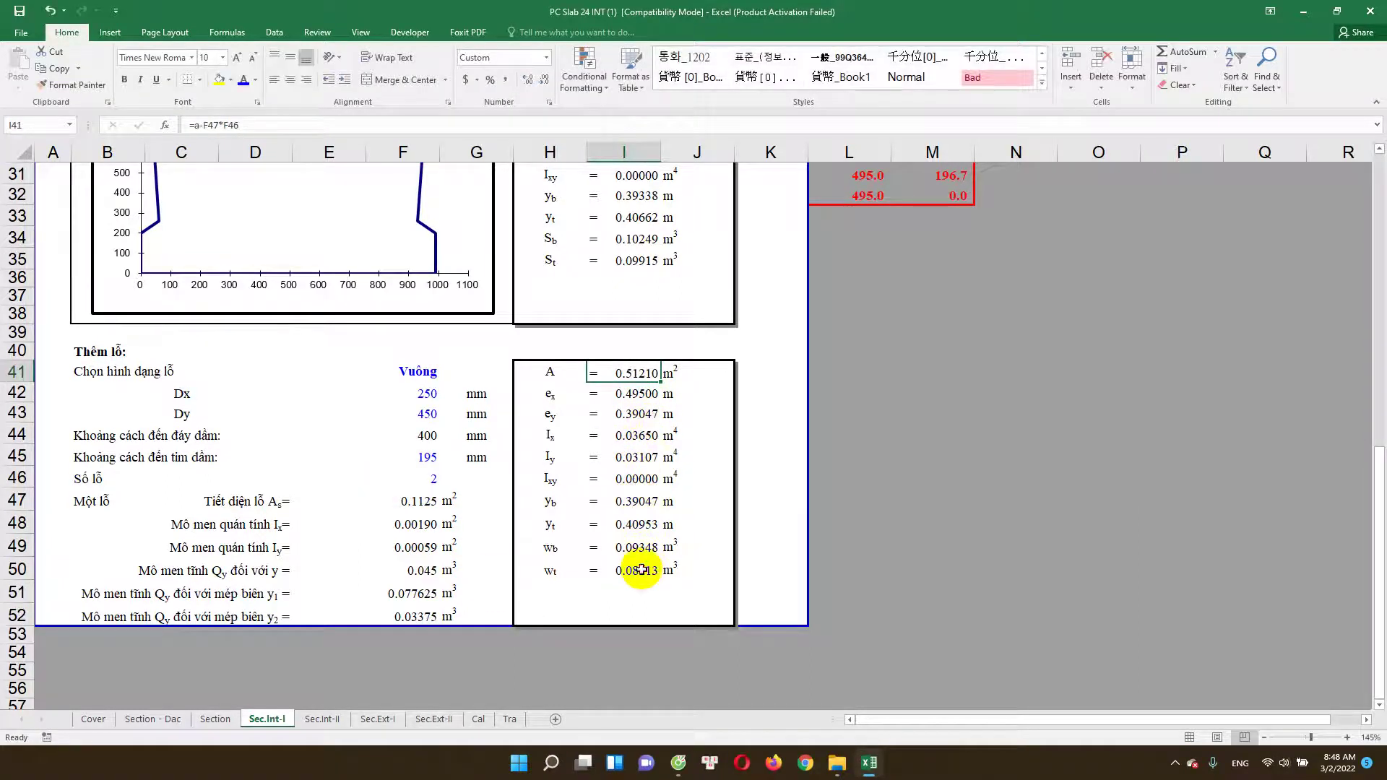
double_click(638, 568)
key(Escape)
Step: Select the single-hole results F47:F51 and recheck the number of holes
drag(426, 501, 426, 634)
click(431, 481)
scroll(356, 418, up, 3)
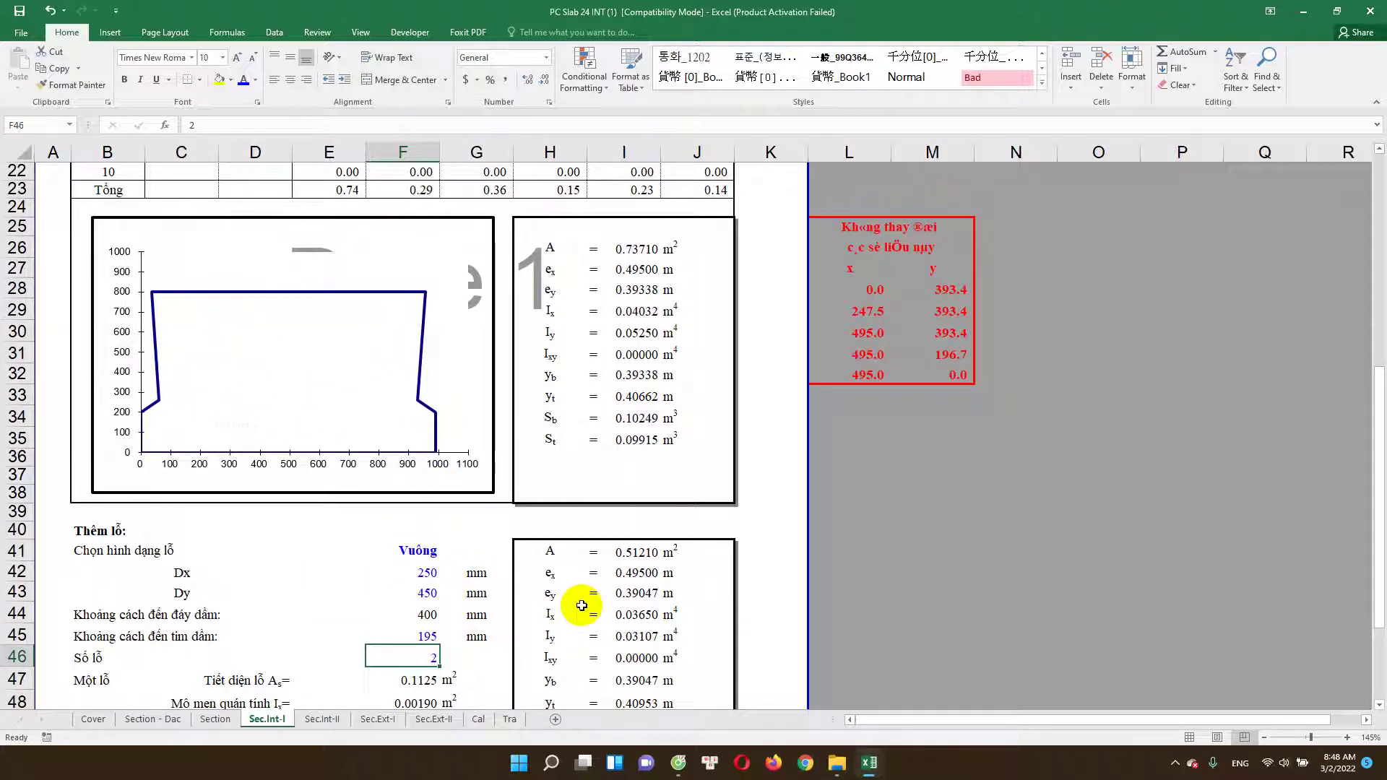
scroll(630, 620, down, 2)
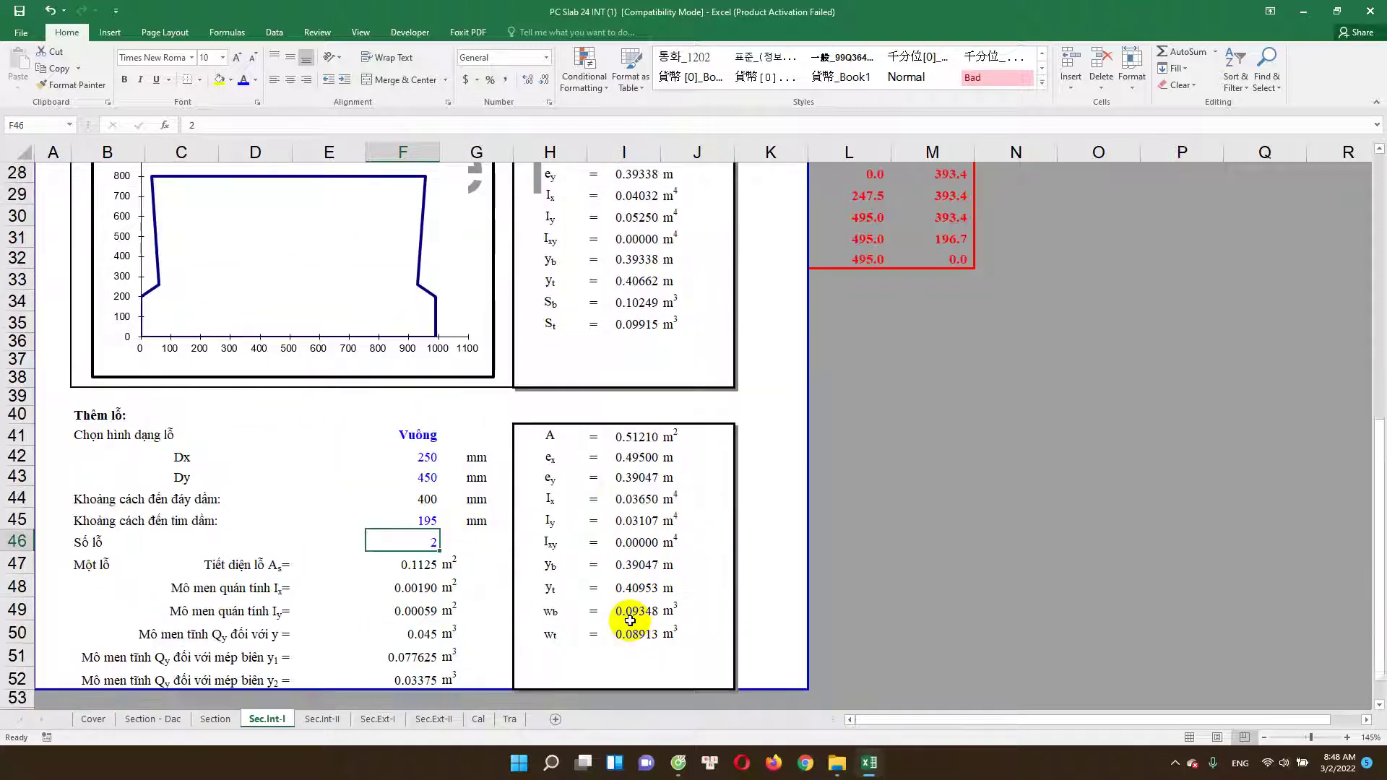
Step: Switch to the Sec.Int-II sheet, then briefly back to Sec.Int-I
click(321, 719)
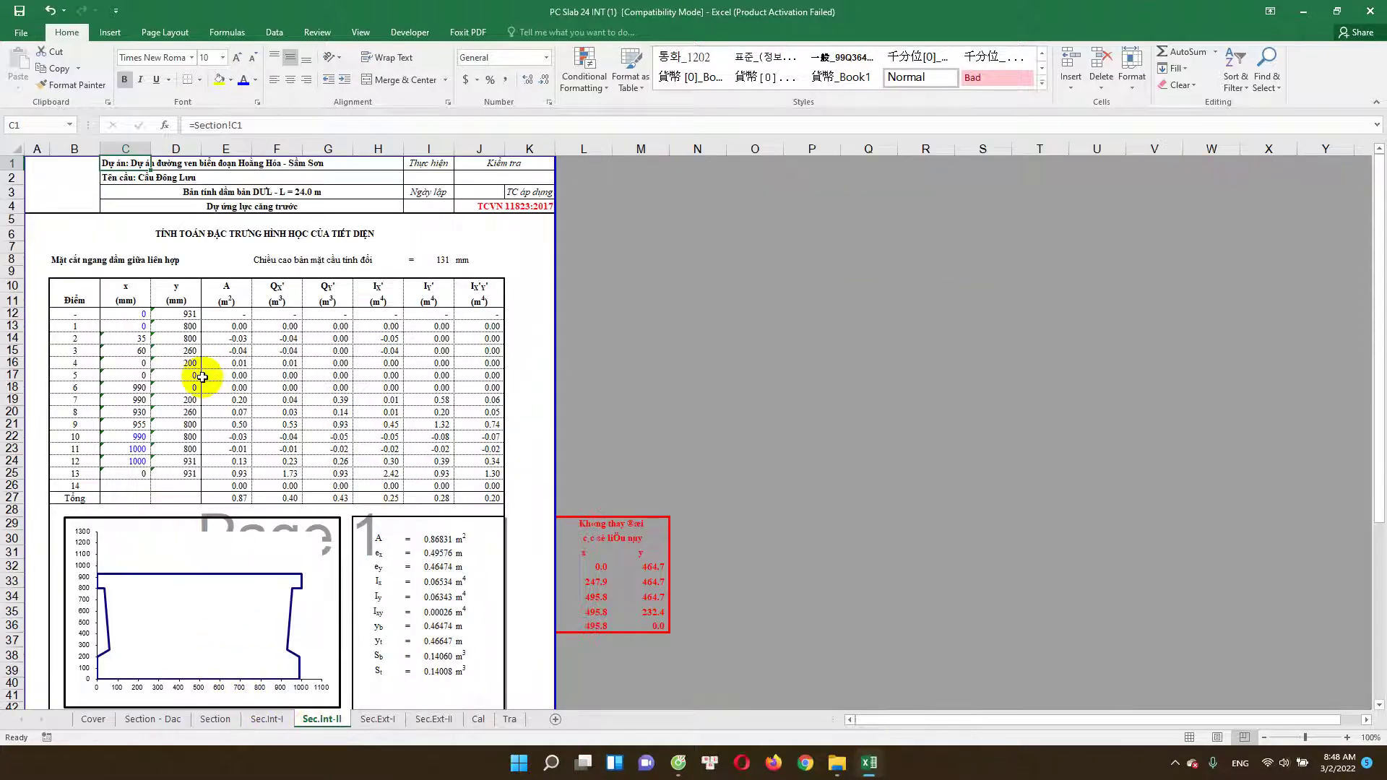
scroll(120, 298, up, 2)
scroll(144, 332, up, 1)
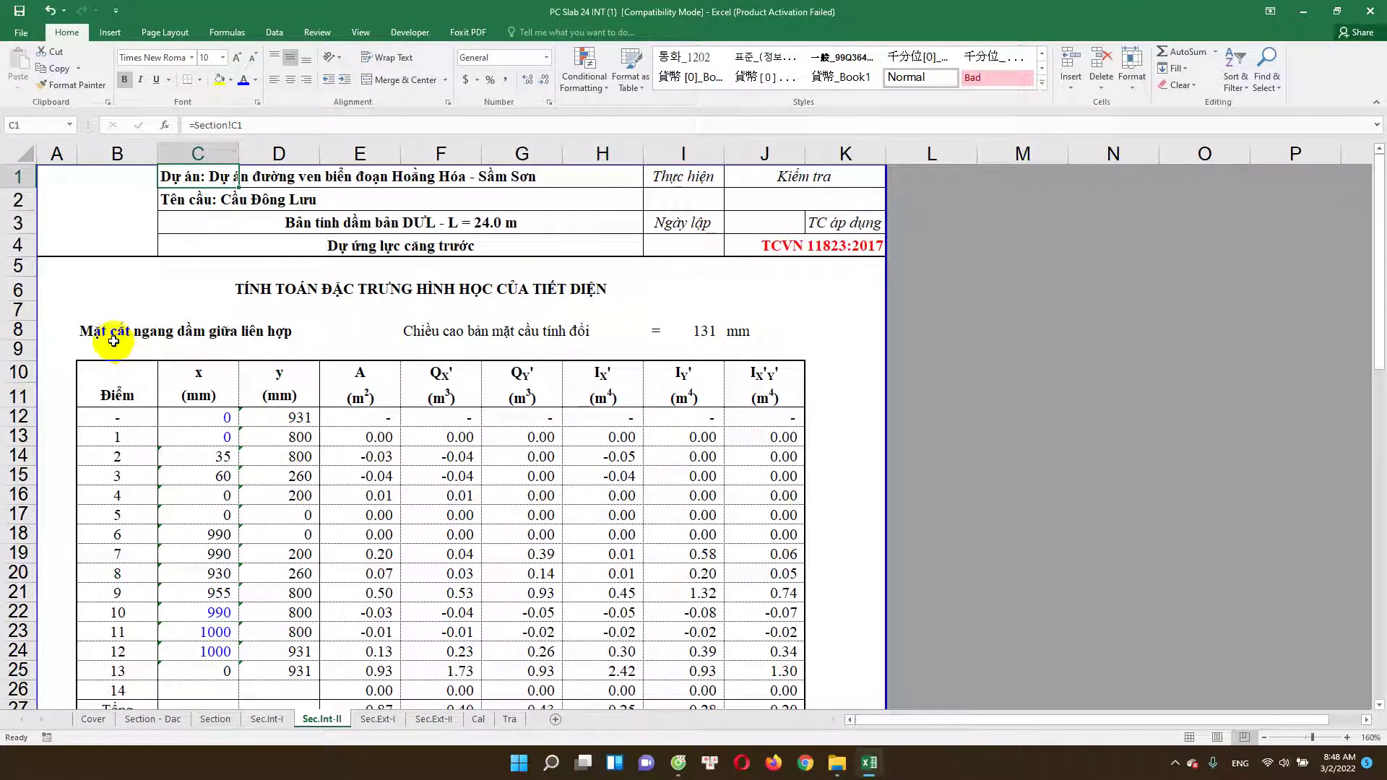
click(266, 719)
scroll(275, 505, up, 6)
scroll(270, 484, up, 3)
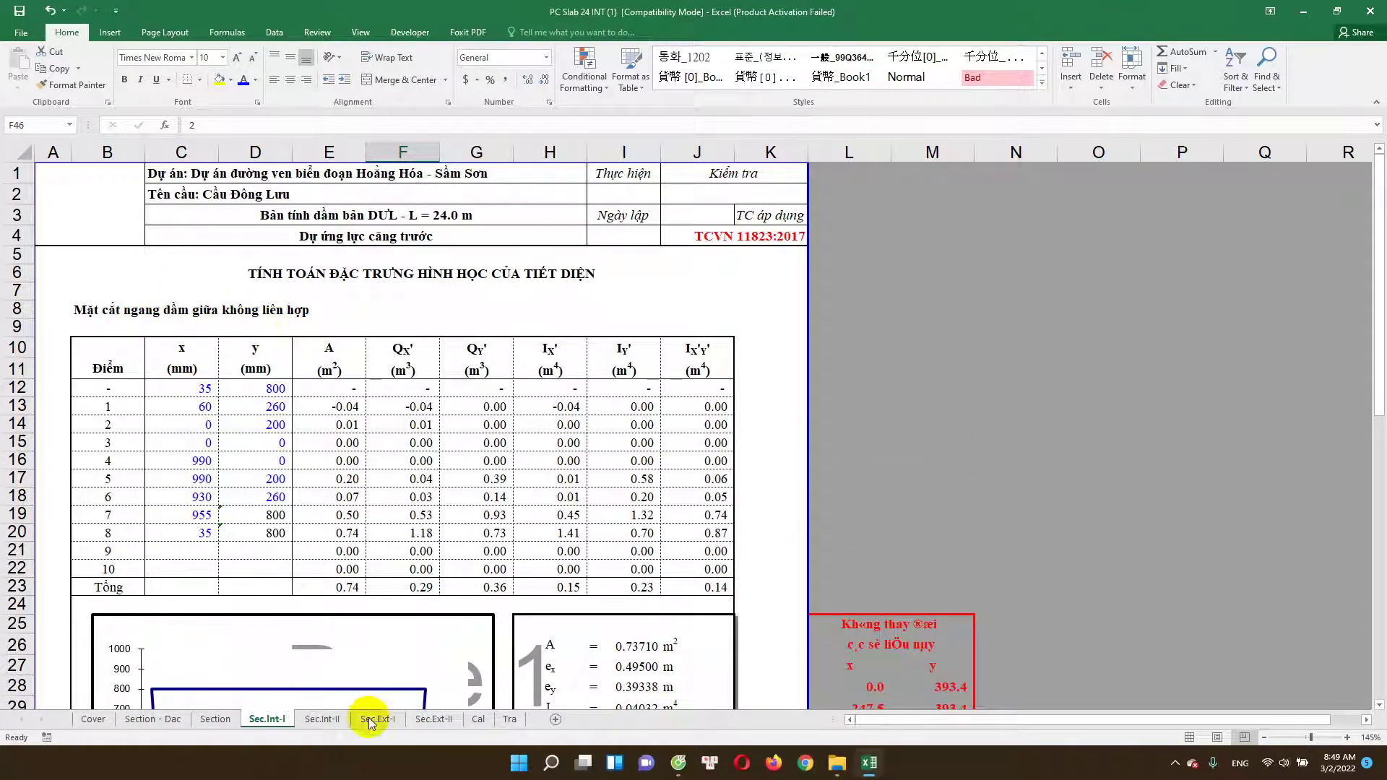
Step: Return to Sec.Int-II and view I8's deck-height formula =Cal!G128/Cal!F37*1000
click(321, 719)
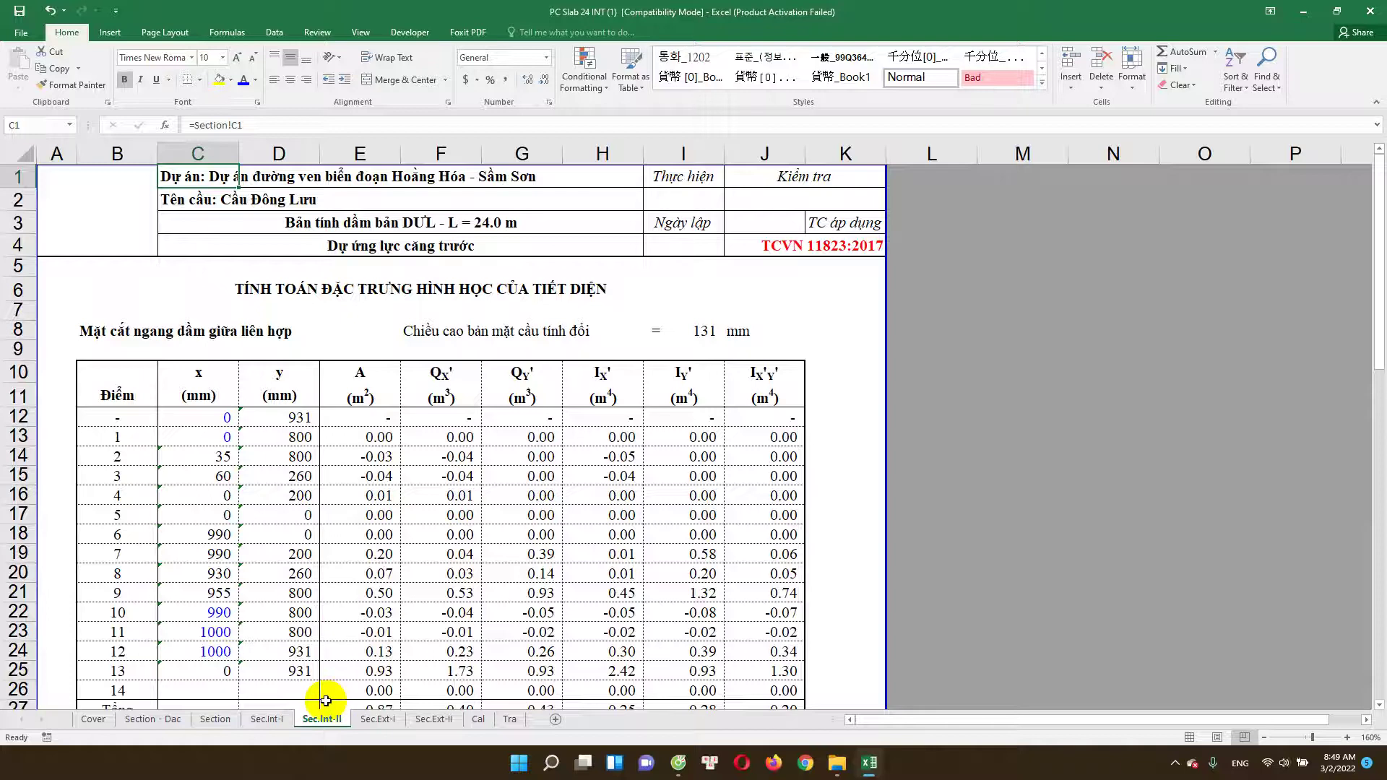
scroll(325, 579, down, 1)
ctrl+scroll(320, 576, down, 1)
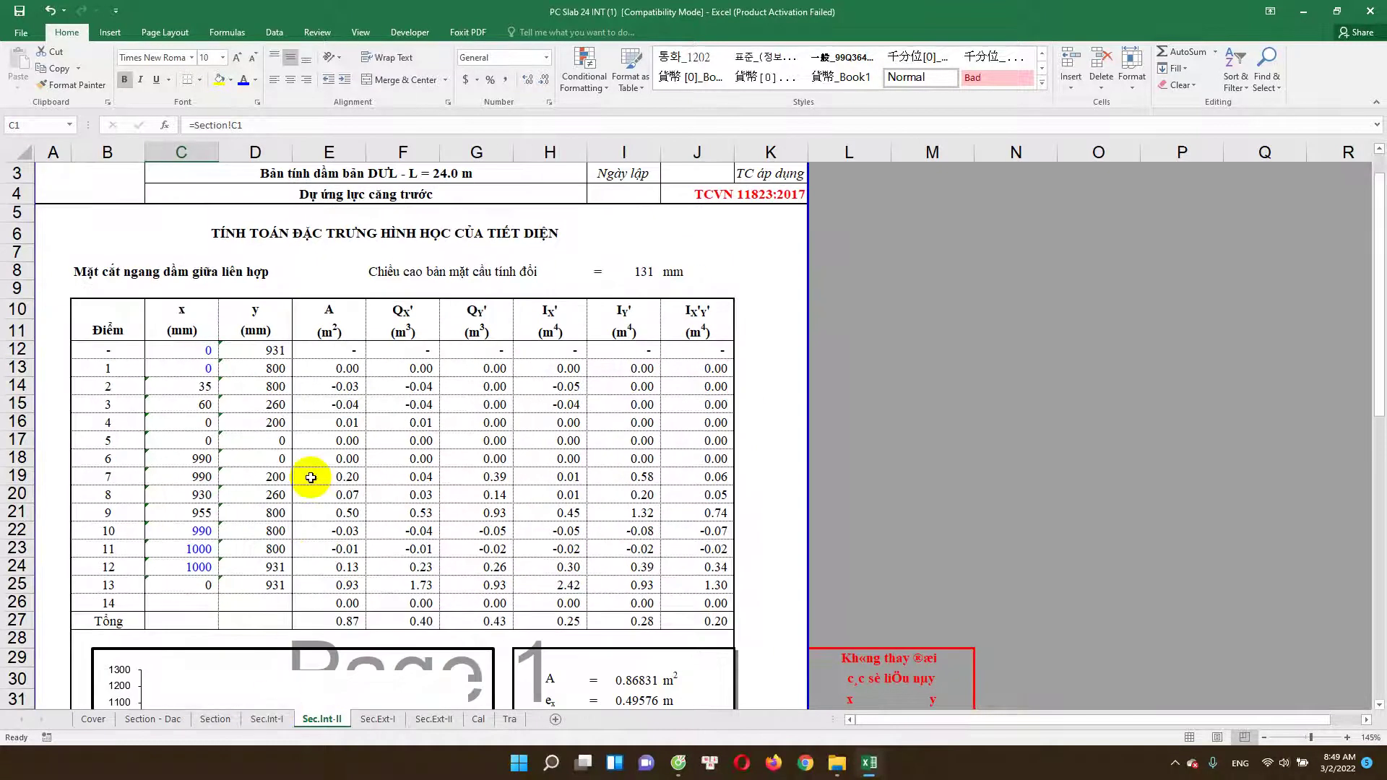
scroll(303, 506, up, 1)
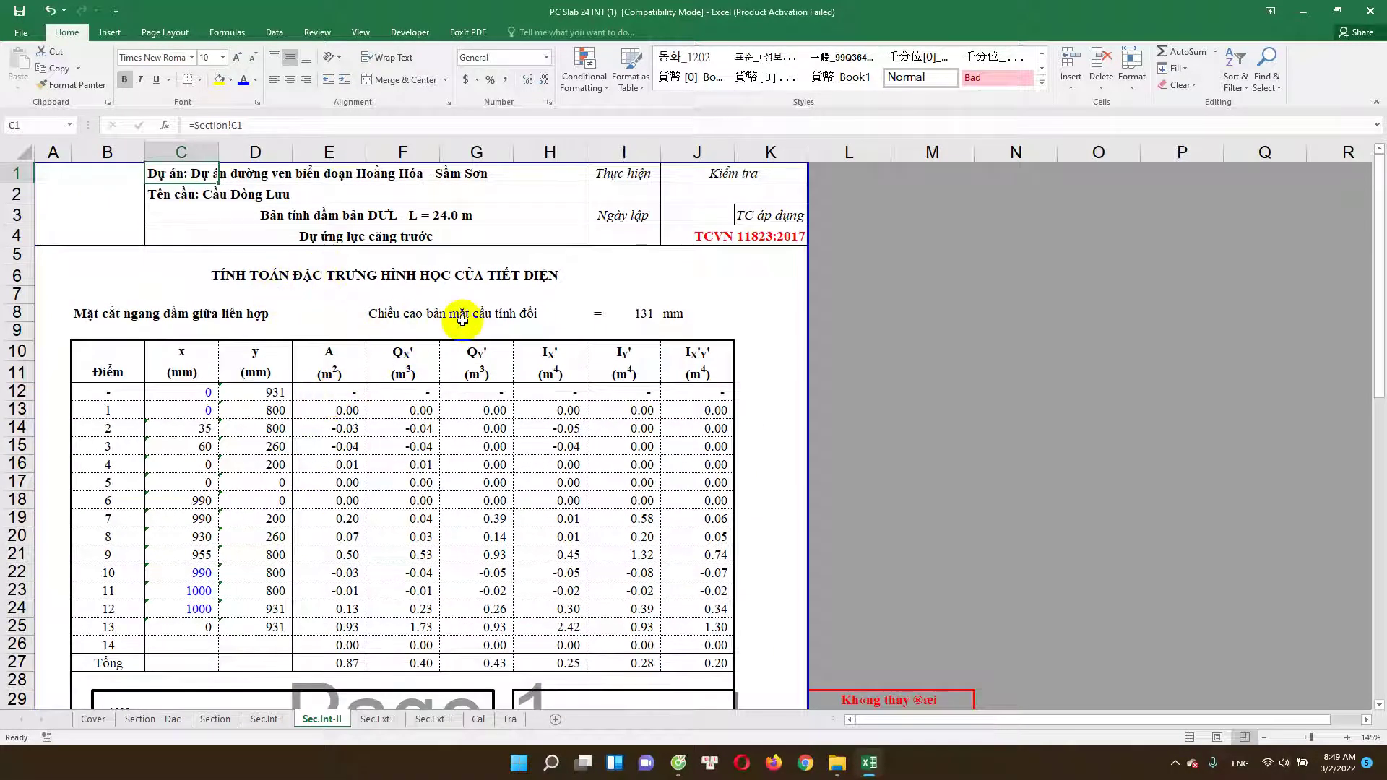
double_click(635, 313)
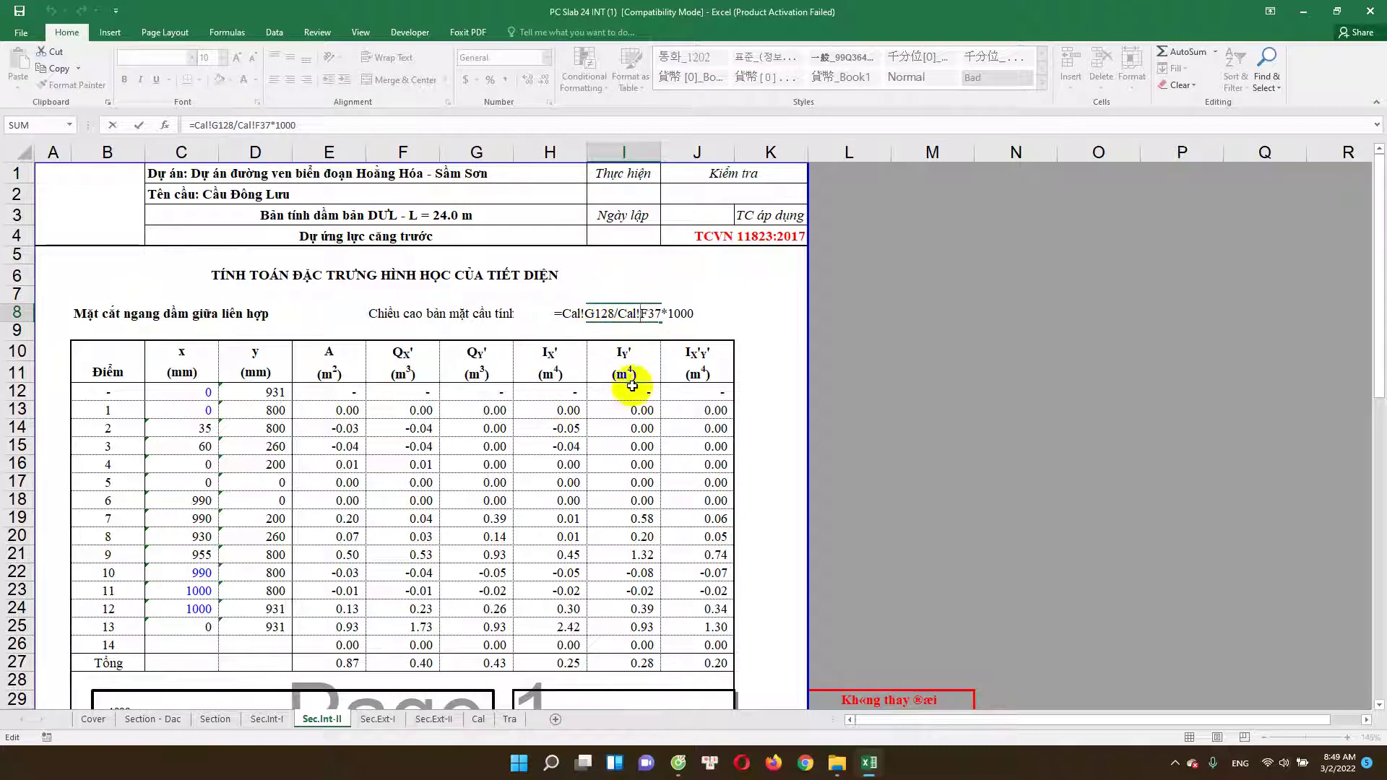
Step: Switch to the Cal sheet and scroll back to its top
click(473, 721)
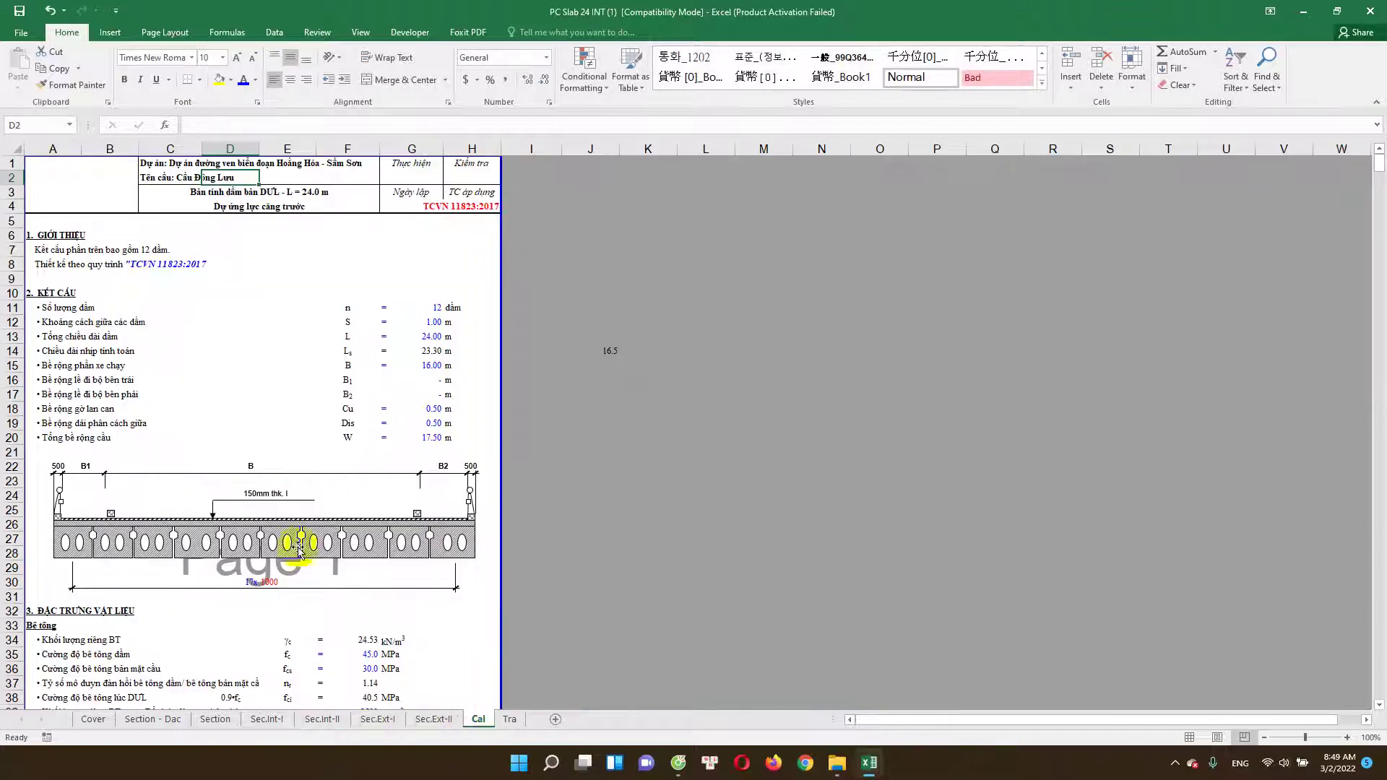
scroll(149, 386, up, 2)
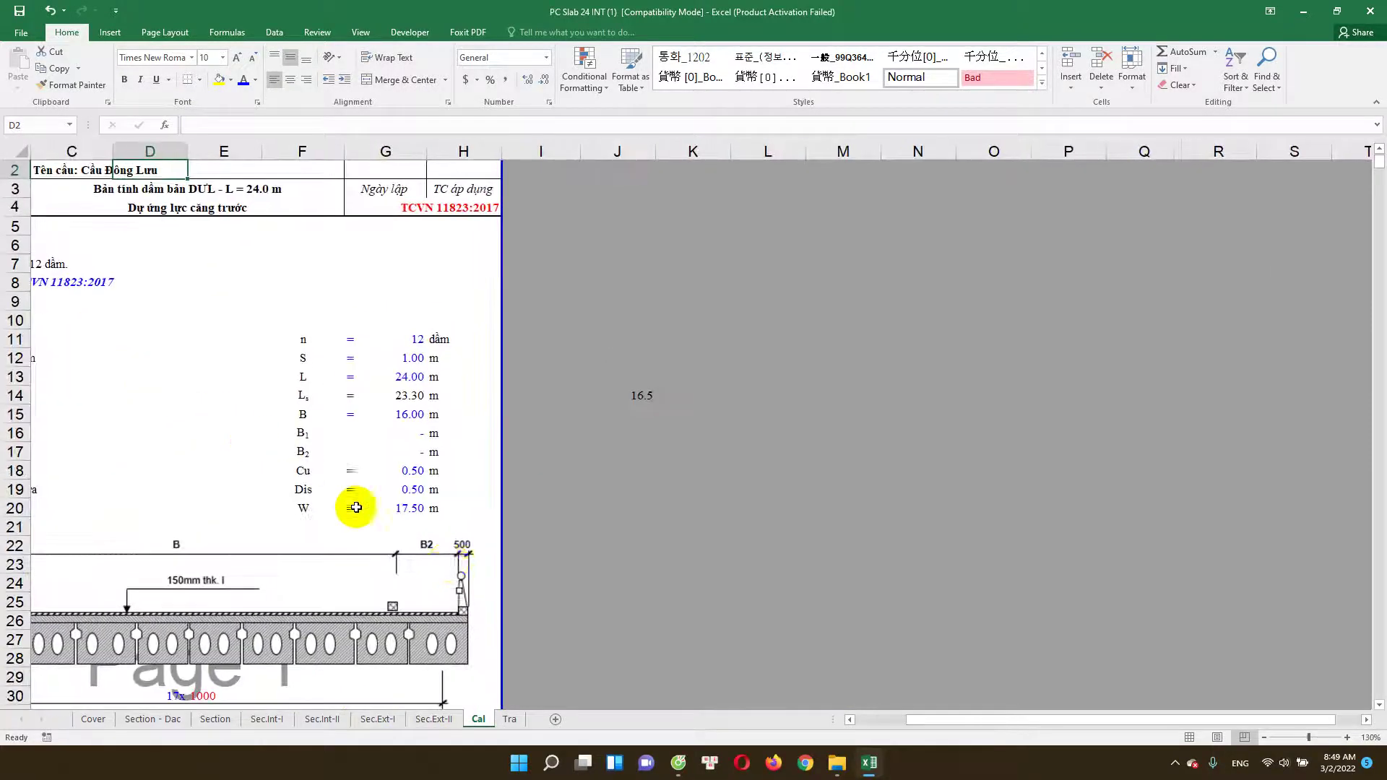
drag(1015, 728, 920, 720)
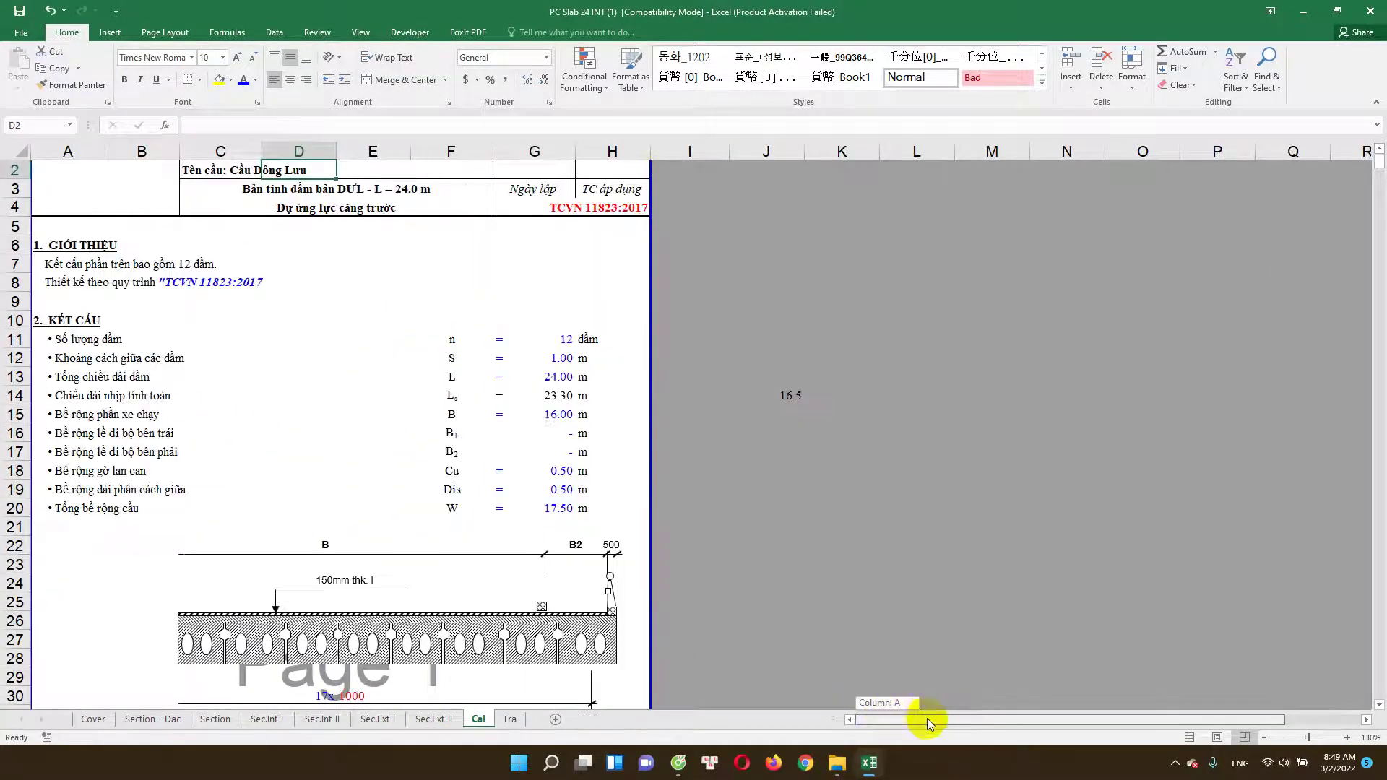
scroll(96, 435, up, 1)
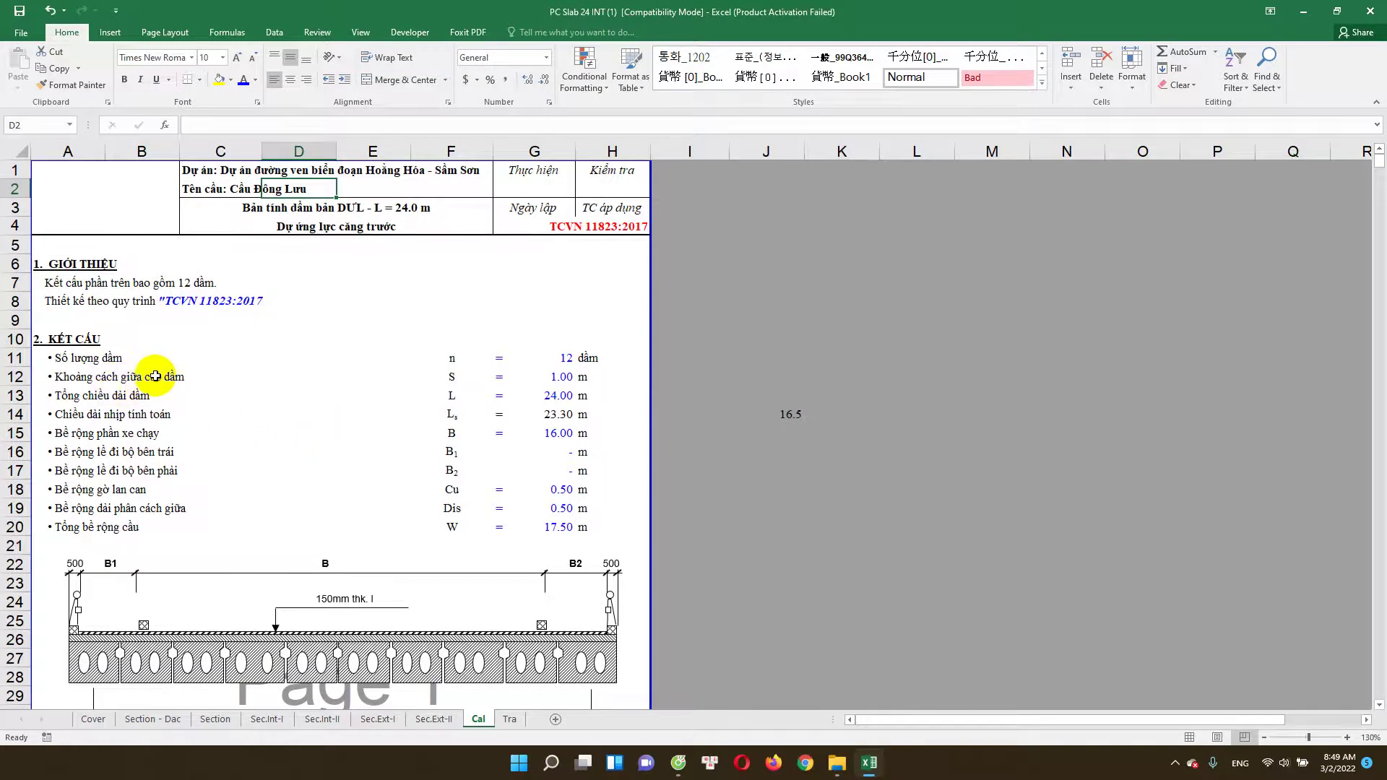
scroll(202, 427, down, 1)
scroll(278, 412, up, 1)
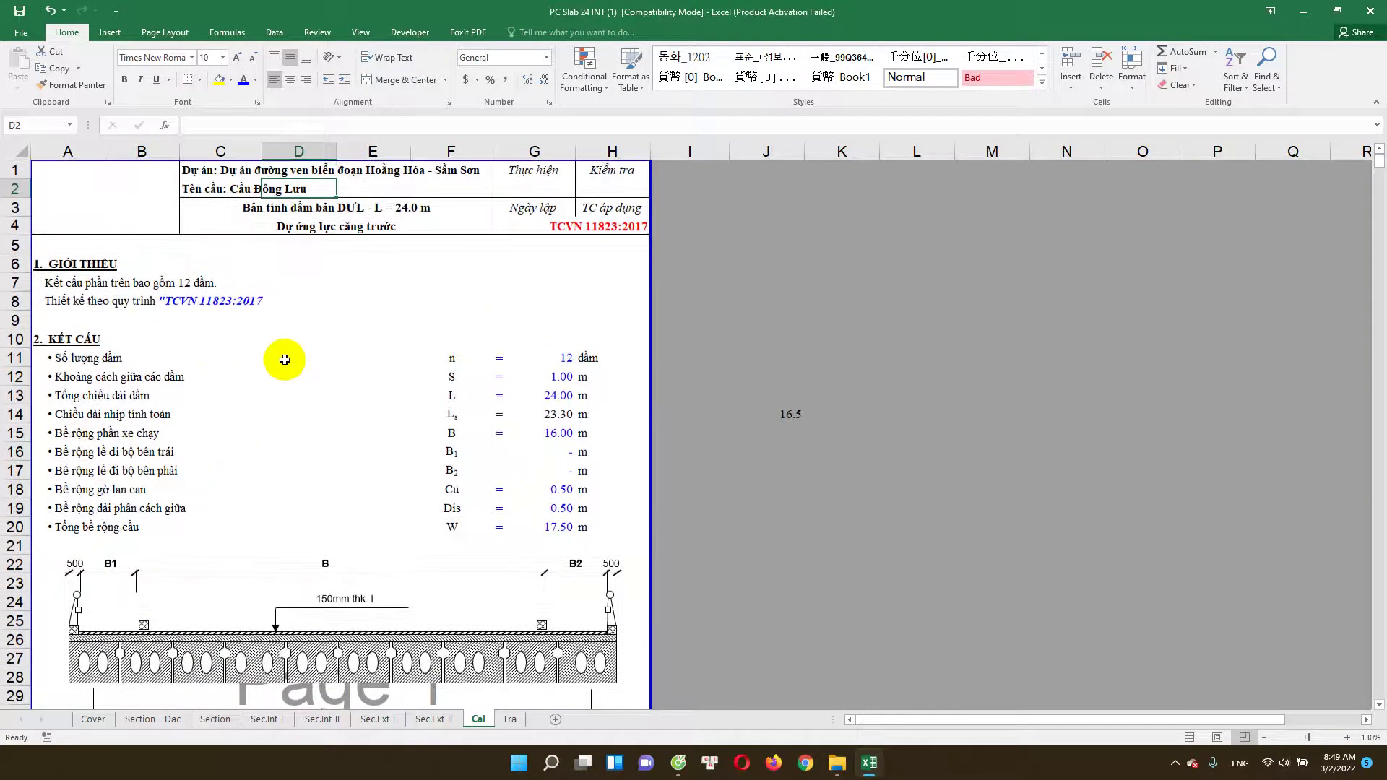
click(314, 351)
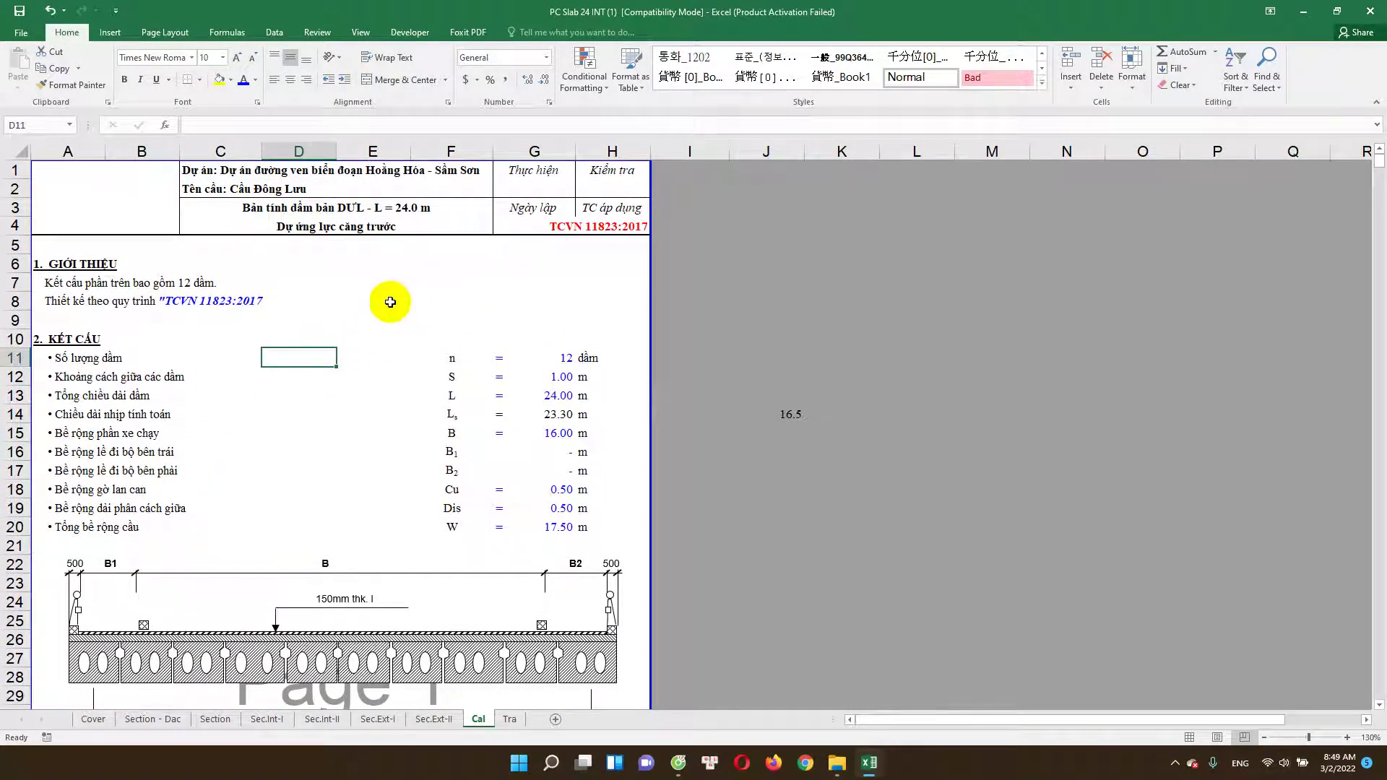
Step: Locate the design-standard line and inspect the girder-count sentence formula without edits
click(221, 302)
click(109, 303)
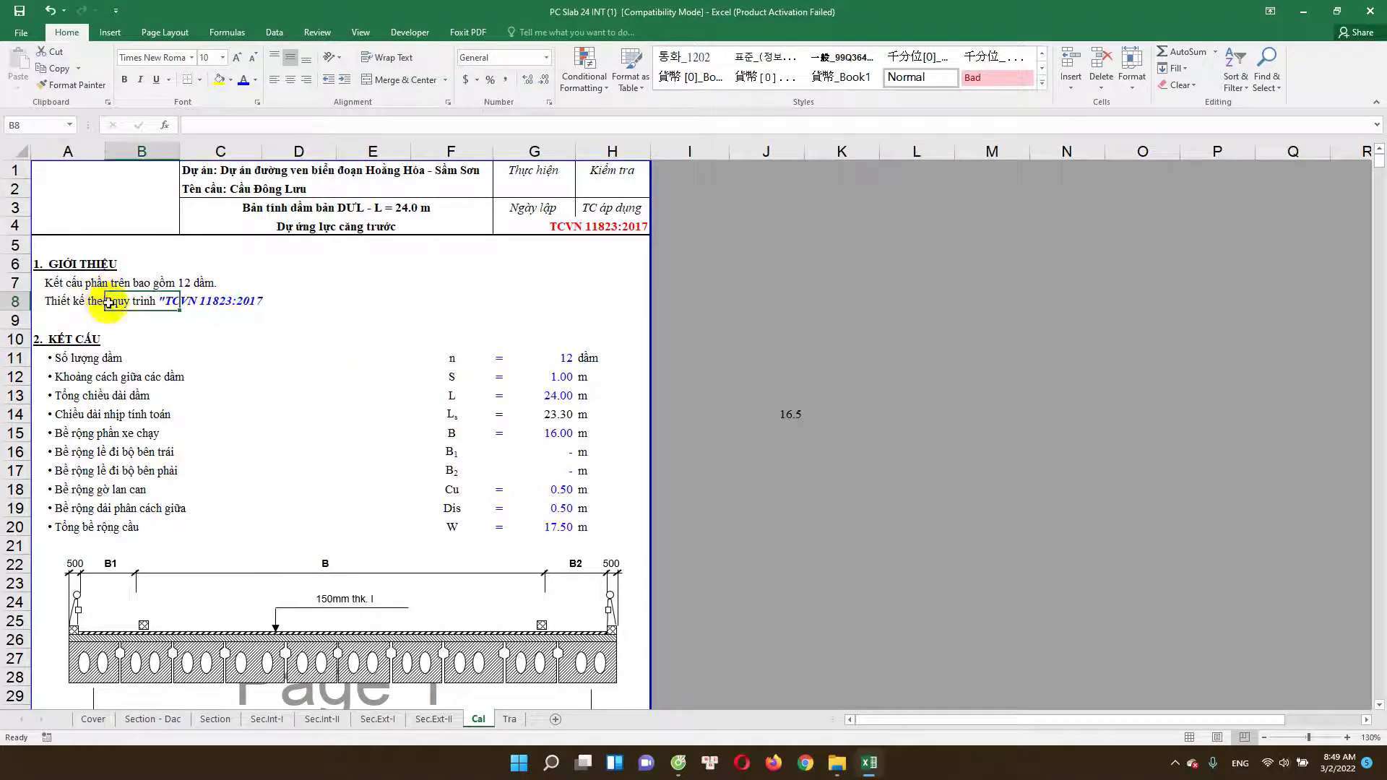
click(186, 282)
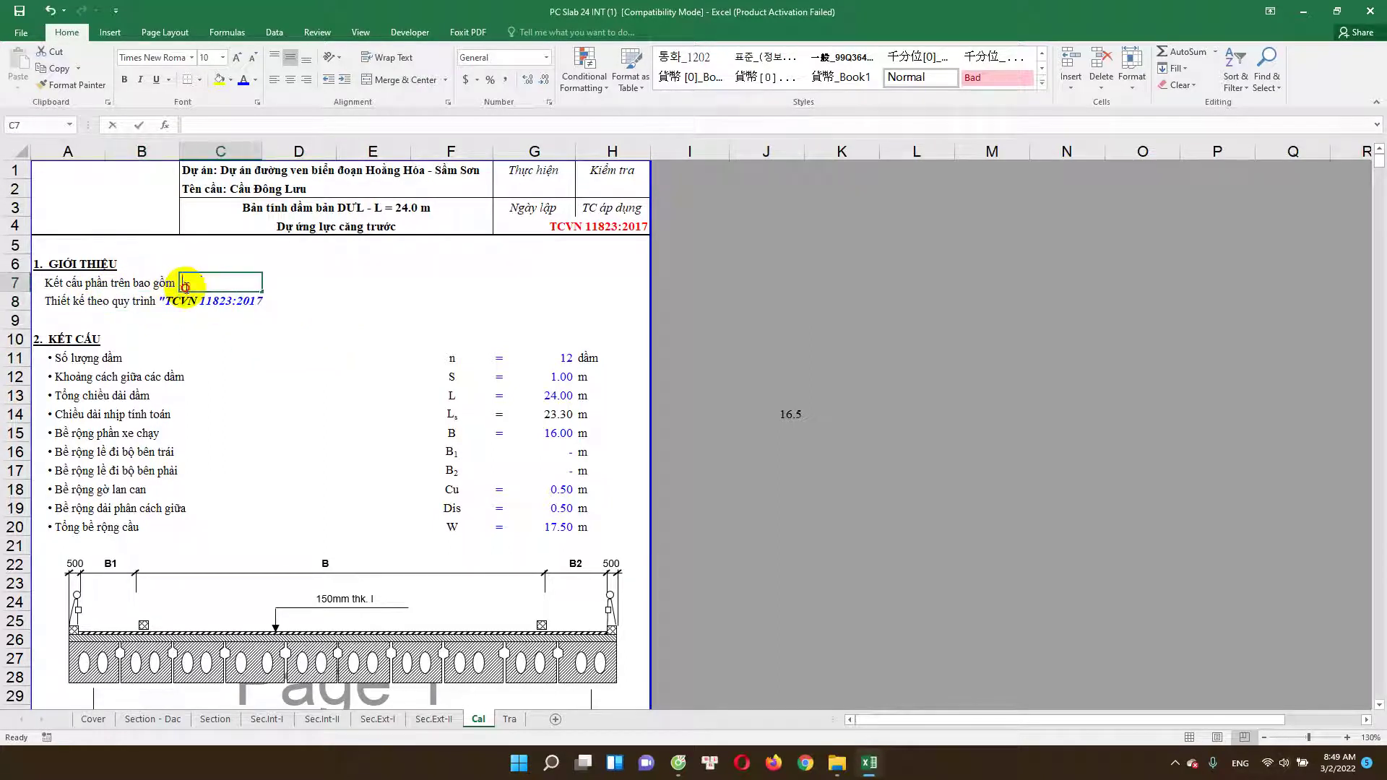
click(74, 284)
click(564, 359)
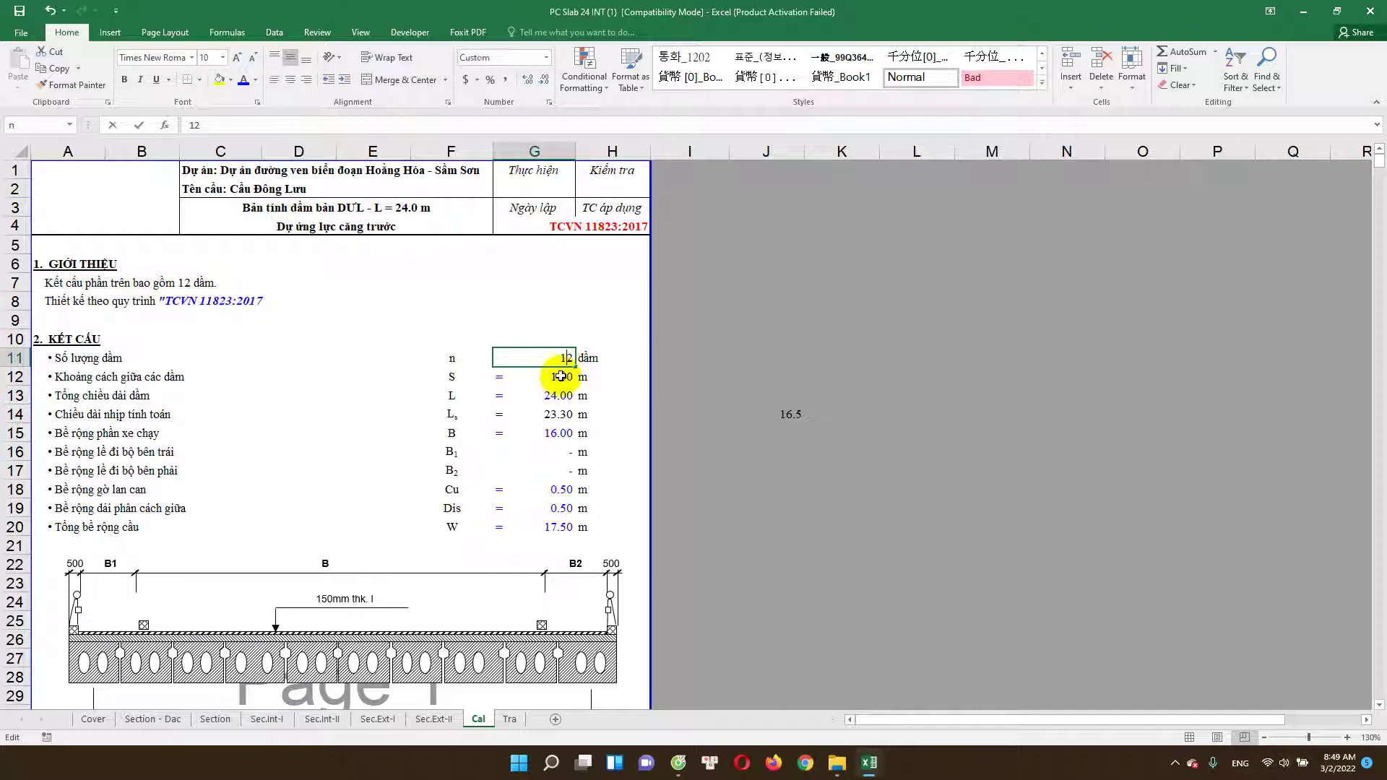
double_click(60, 284)
drag(61, 284, 96, 297)
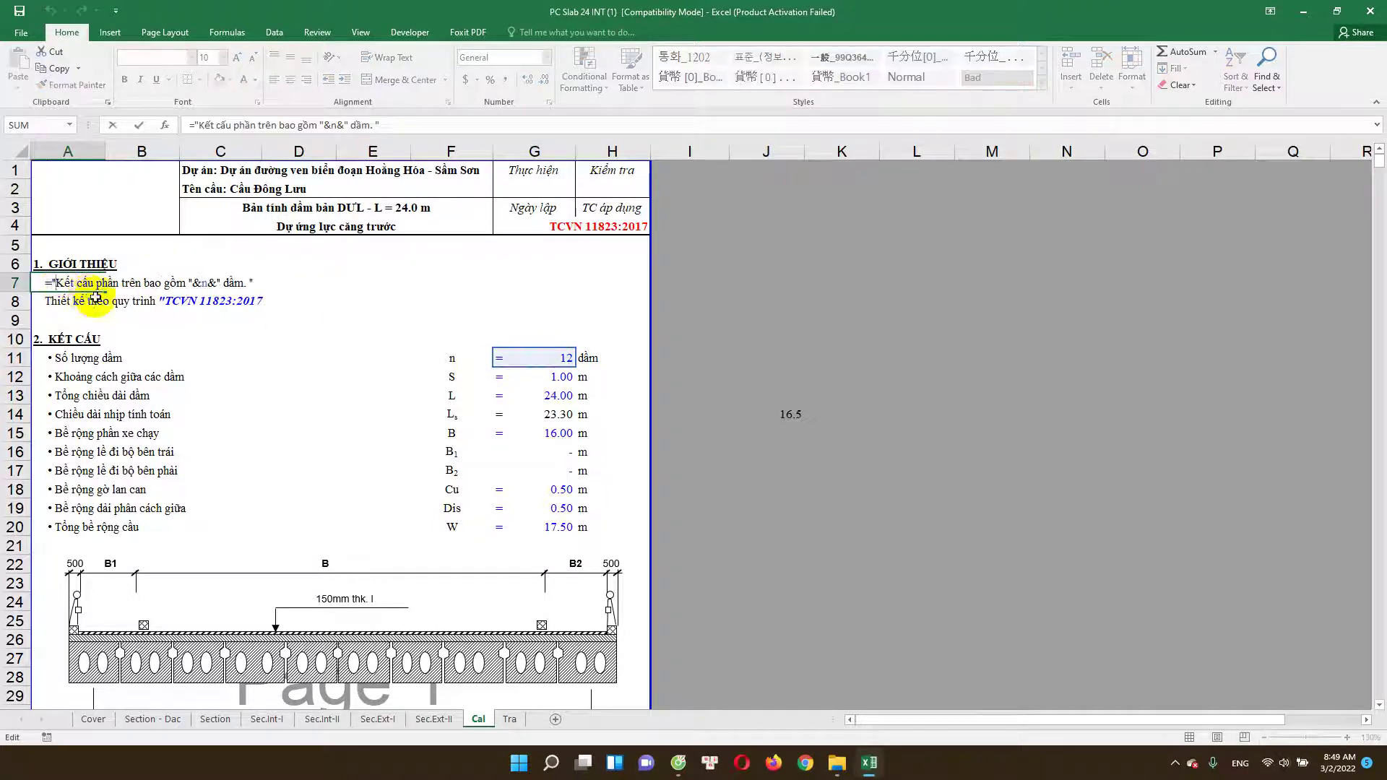
key(Escape)
double_click(45, 284)
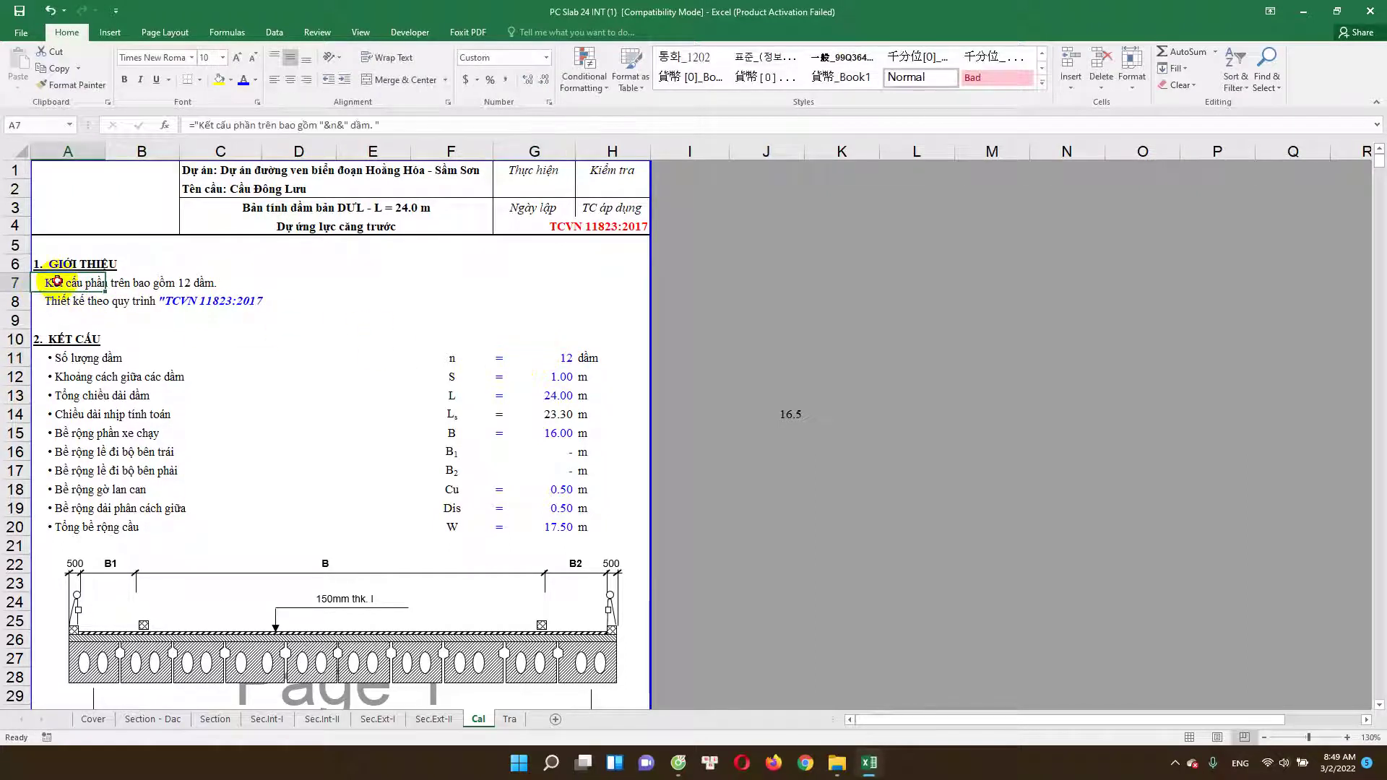
key(Escape)
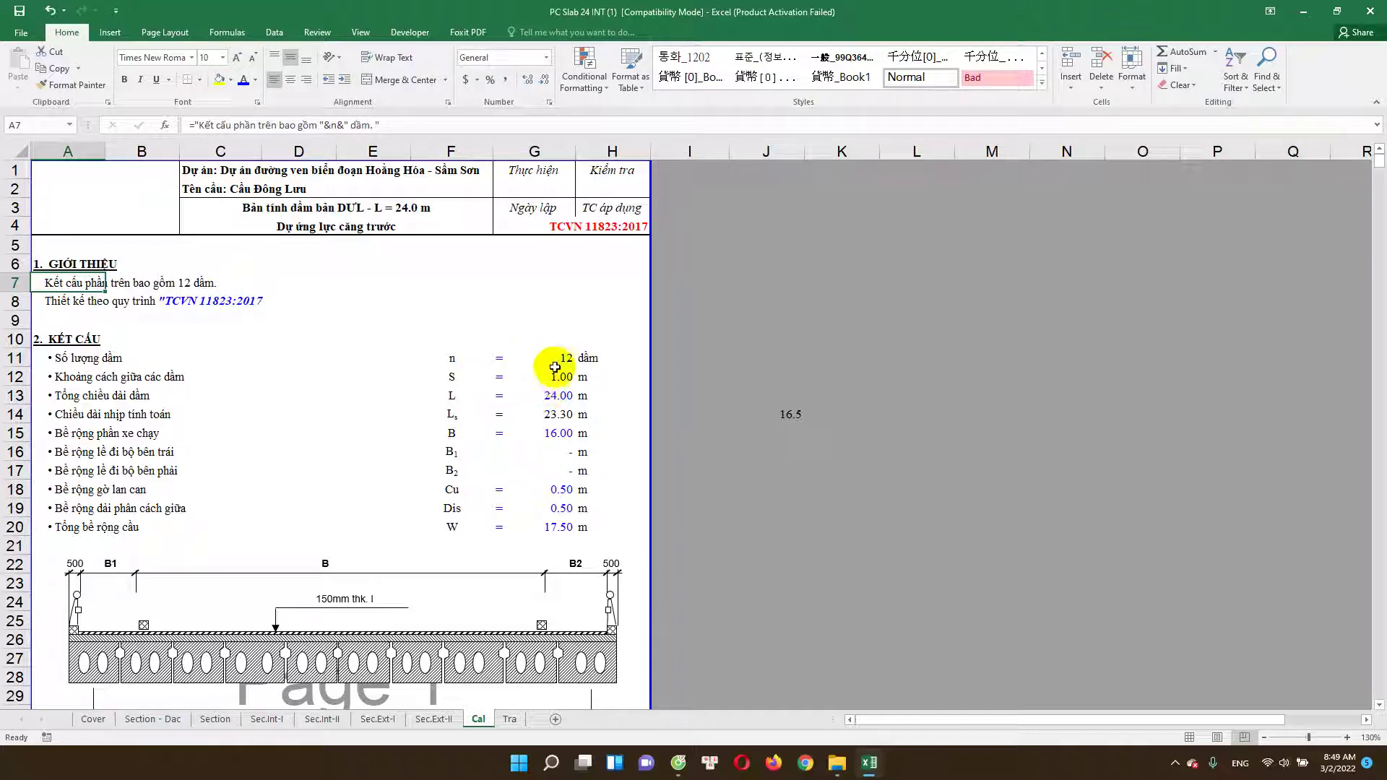
Step: Check the girder count, girder spacing and the G14 span length formula
click(553, 358)
click(553, 377)
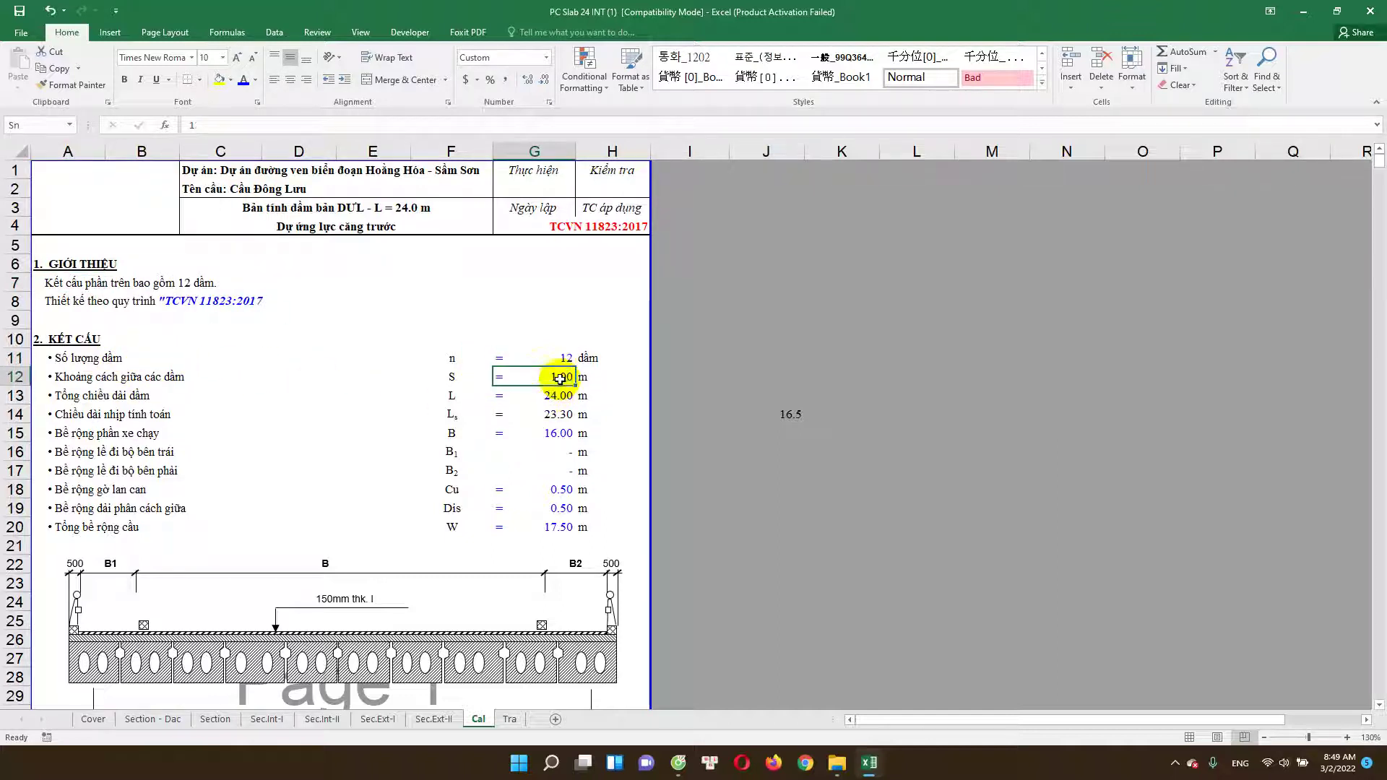
scroll(543, 408, down, 1)
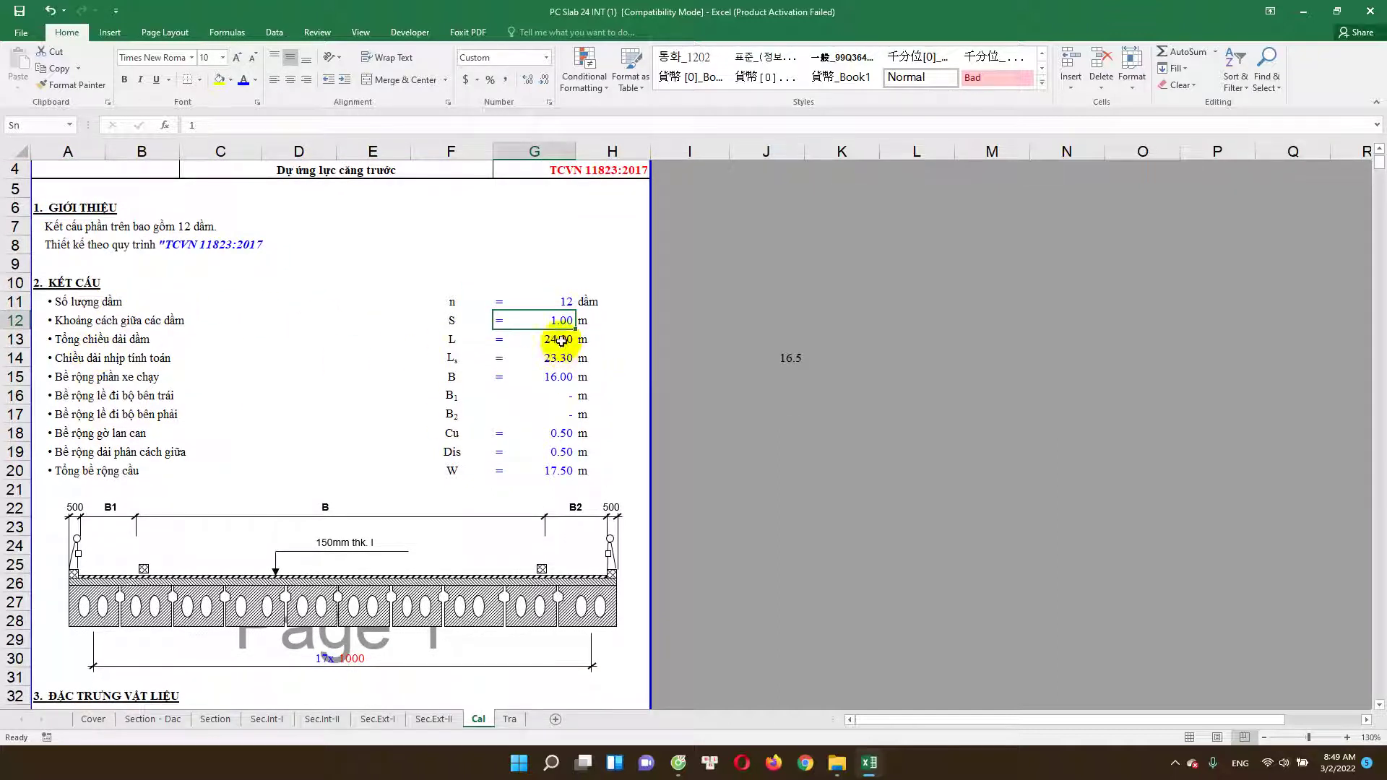
click(559, 357)
double_click(560, 359)
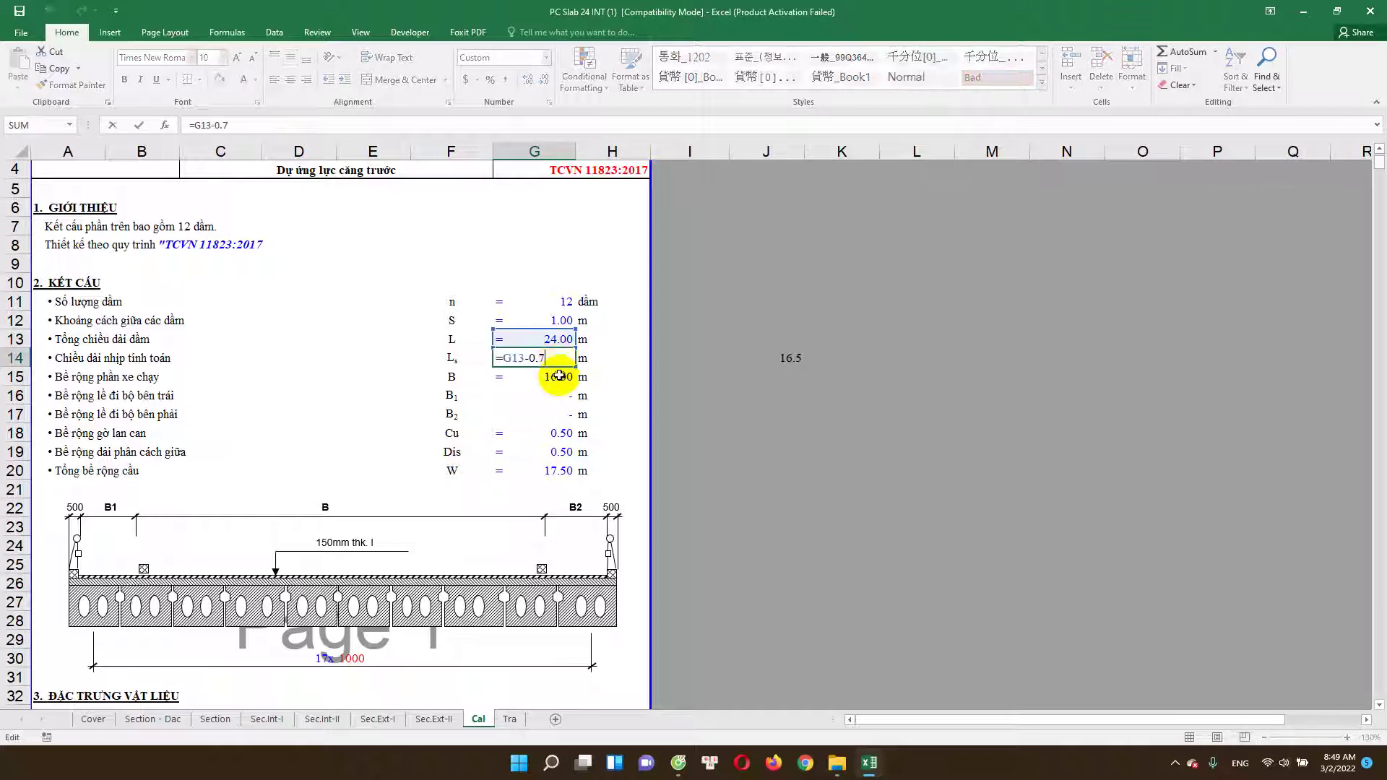
key(Escape)
Step: Change the roadway width B in G15 from 15 to 16.00 m
double_click(553, 378)
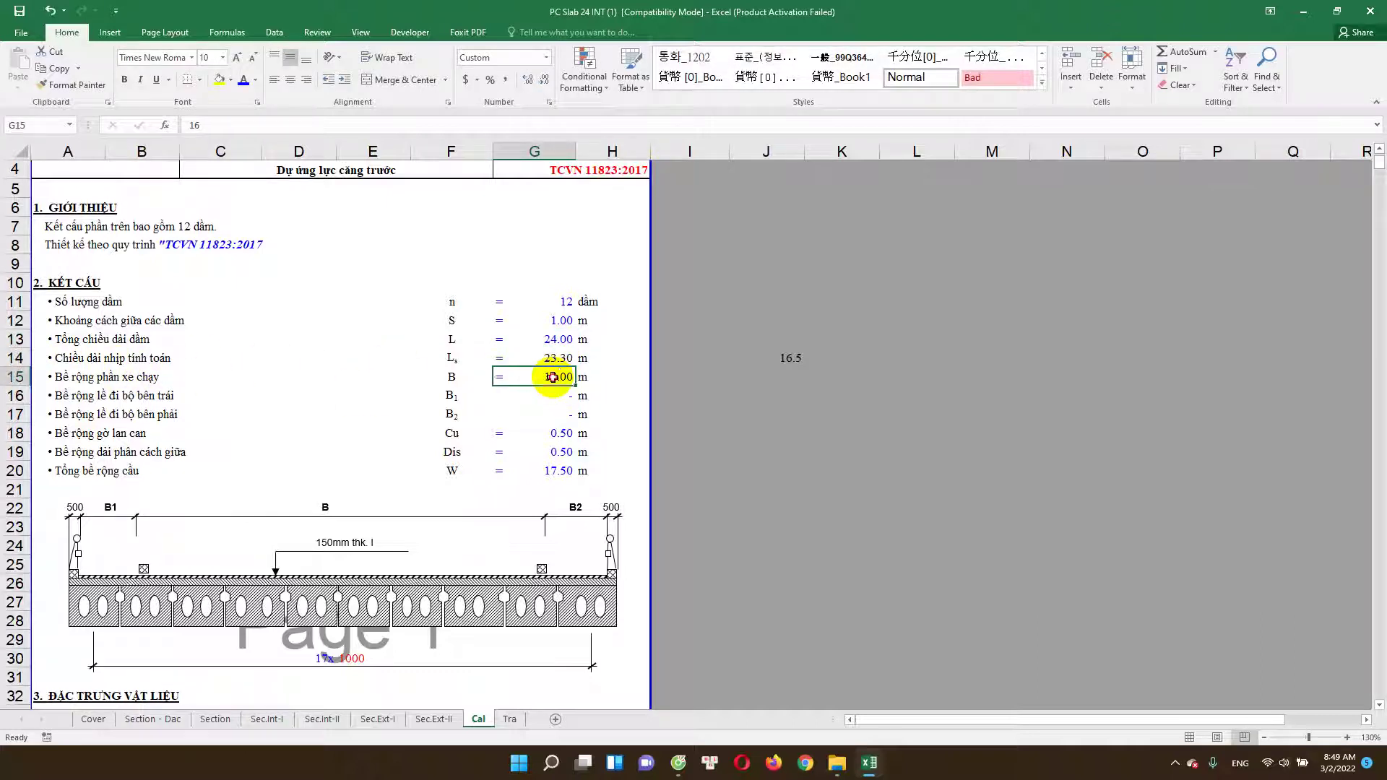
key(BackSpace)
text(6)
key(ctrl+Return)
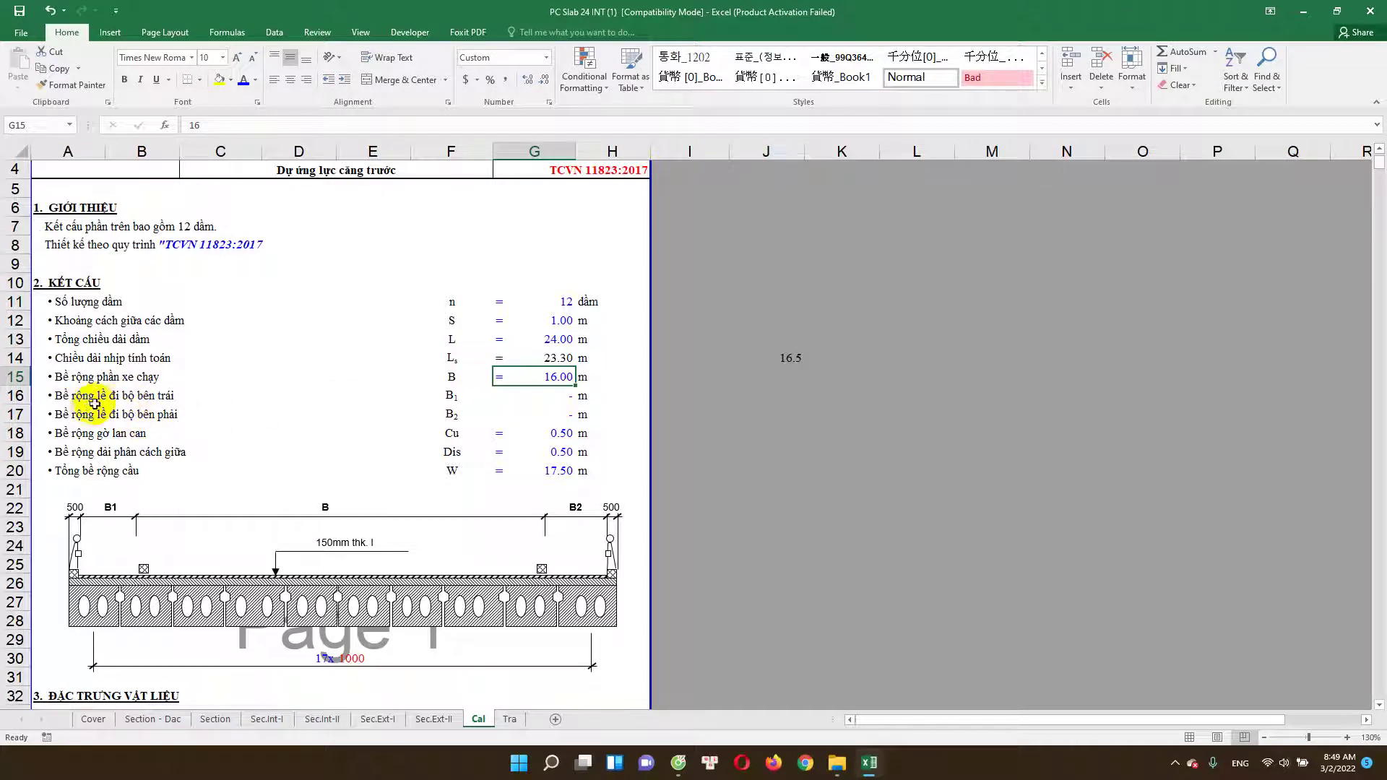
Step: Review the left and right sidewalk, railing Cu and median Dis widths
double_click(536, 396)
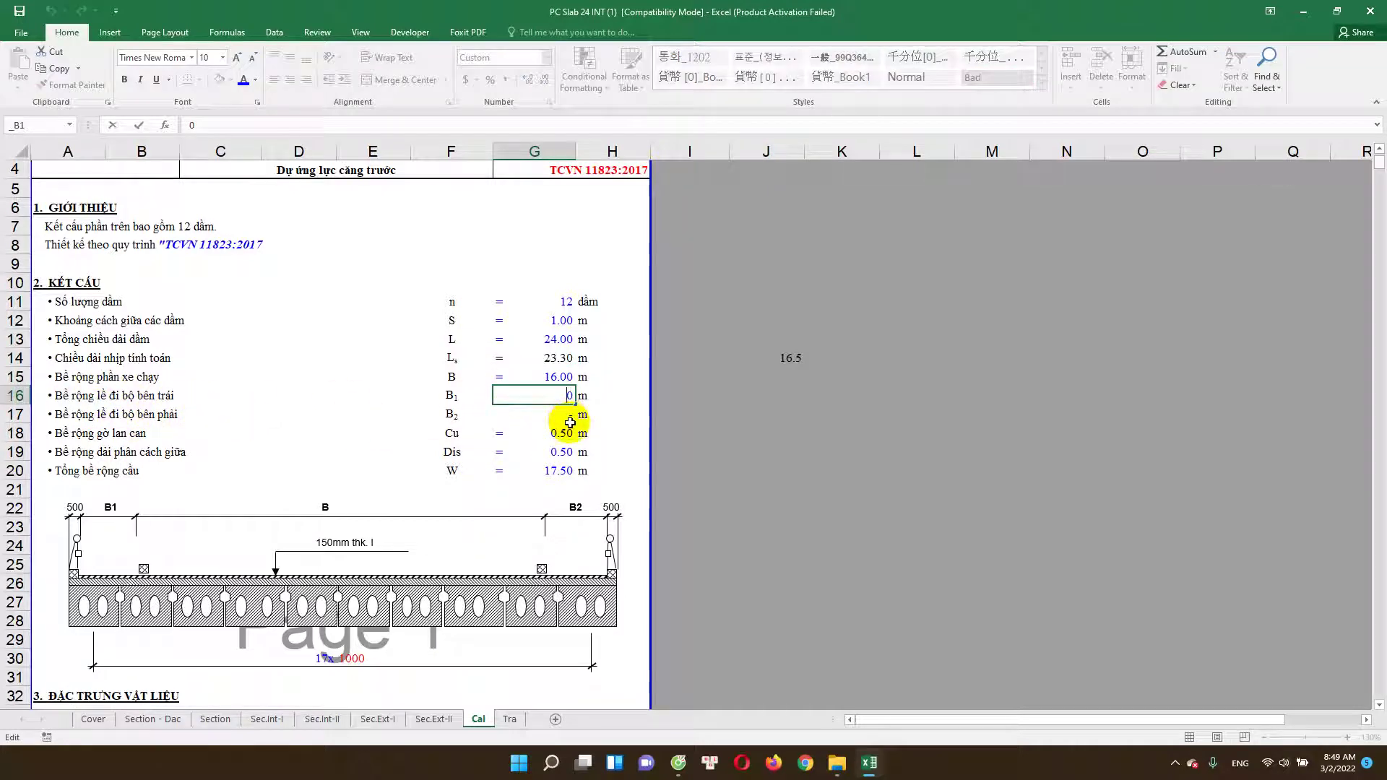
key(ctrl+Return)
click(563, 412)
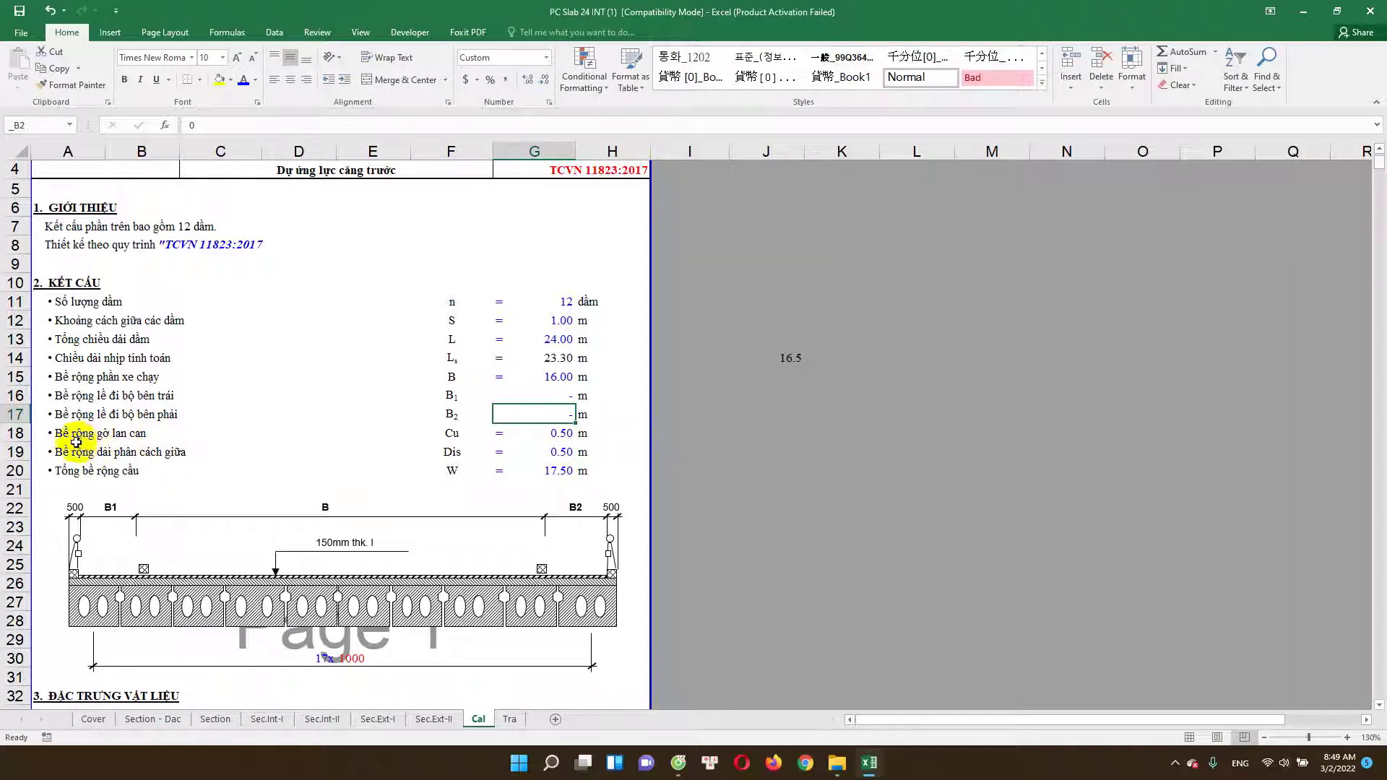
click(549, 435)
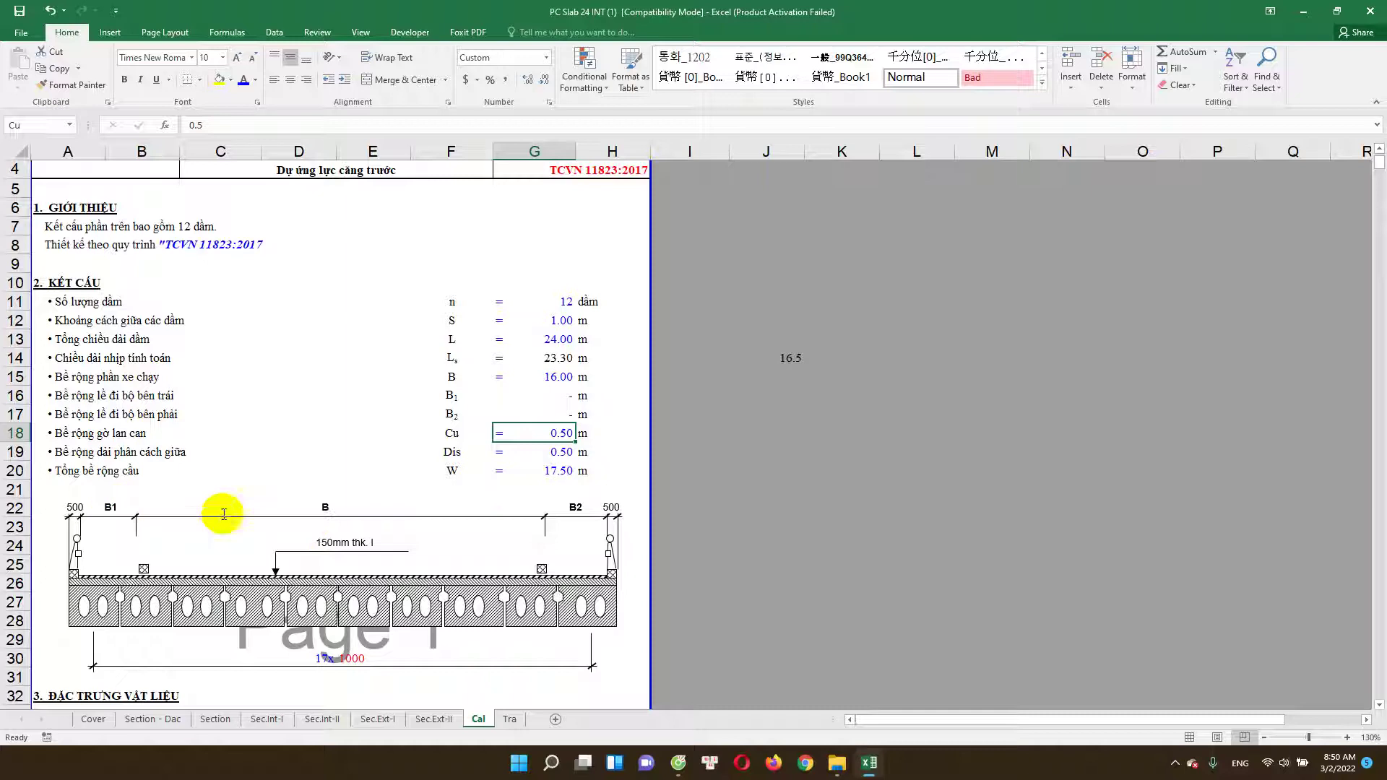
click(550, 452)
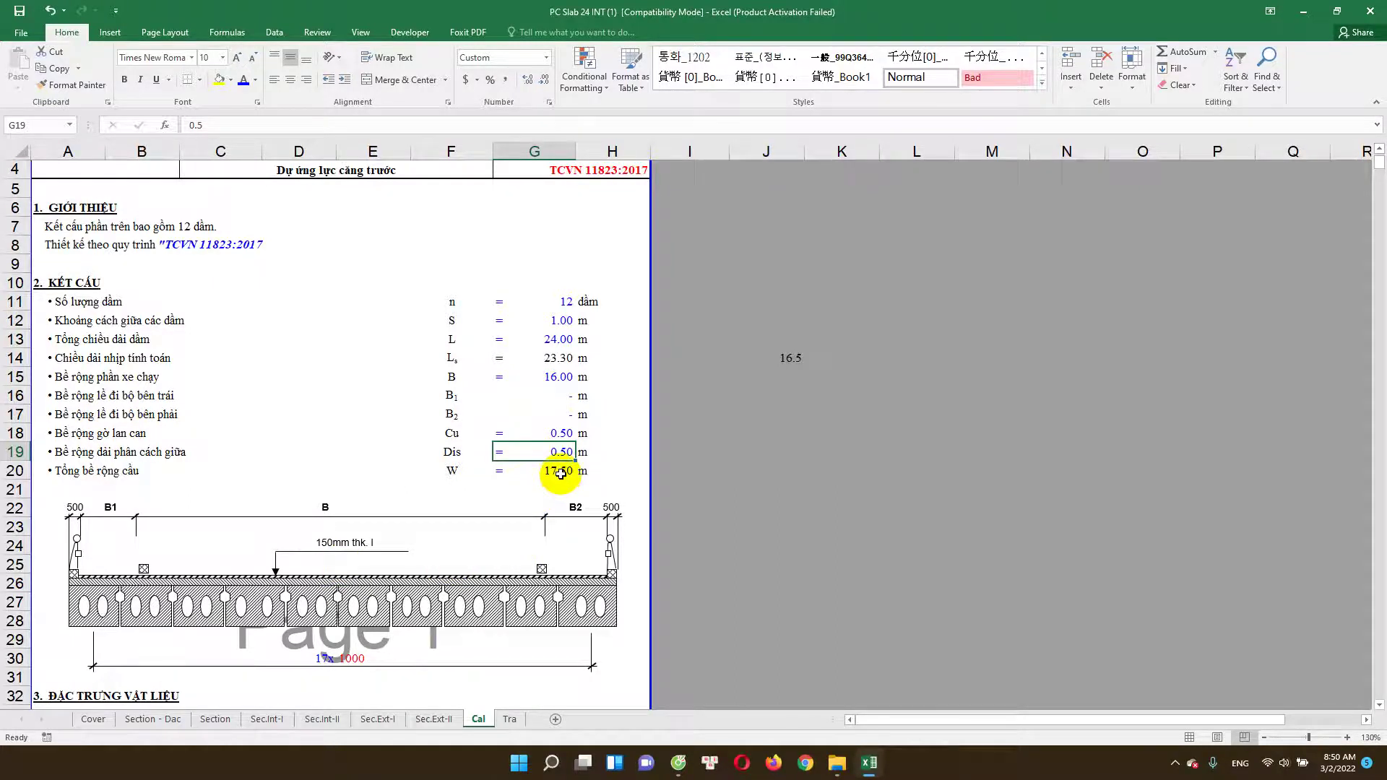
Step: Recalculate the total bridge width W in G20 to 17.50 m
double_click(561, 470)
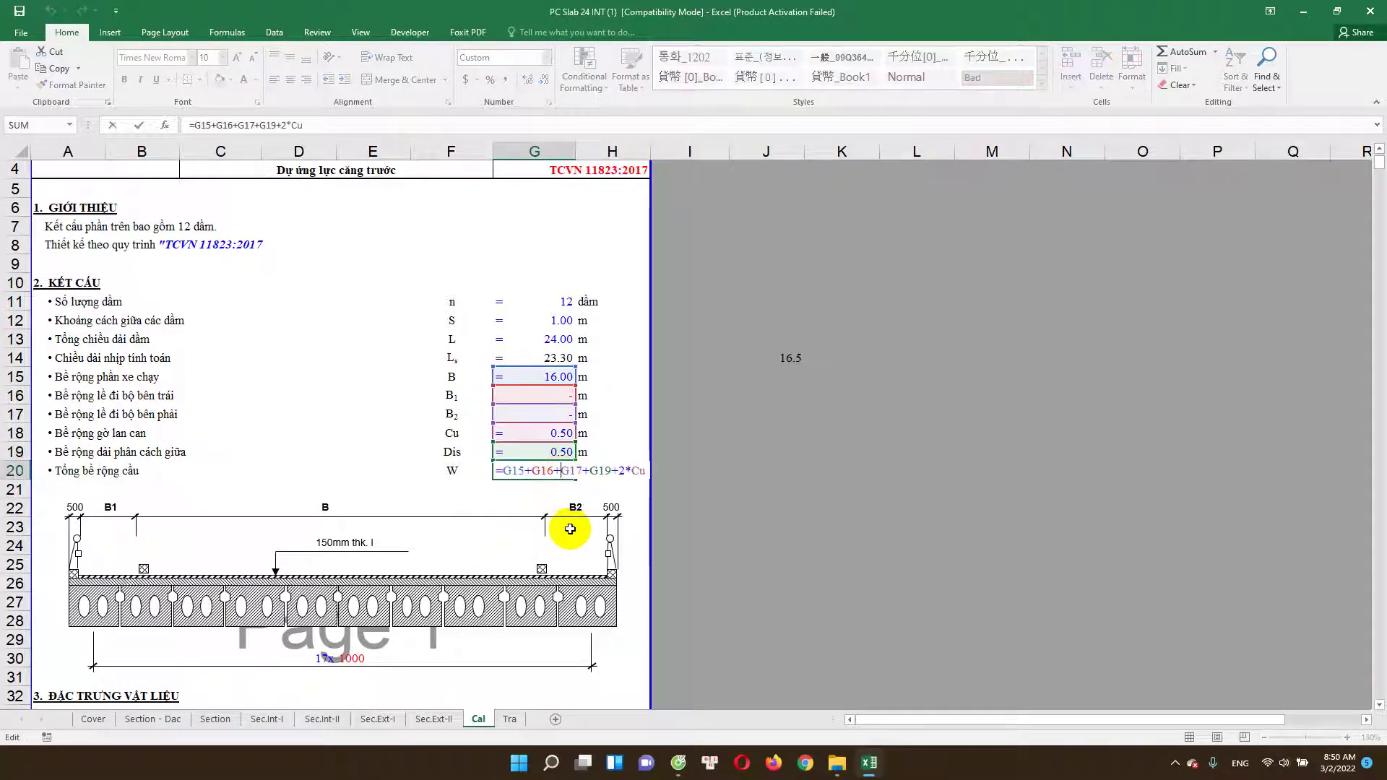
key(Escape)
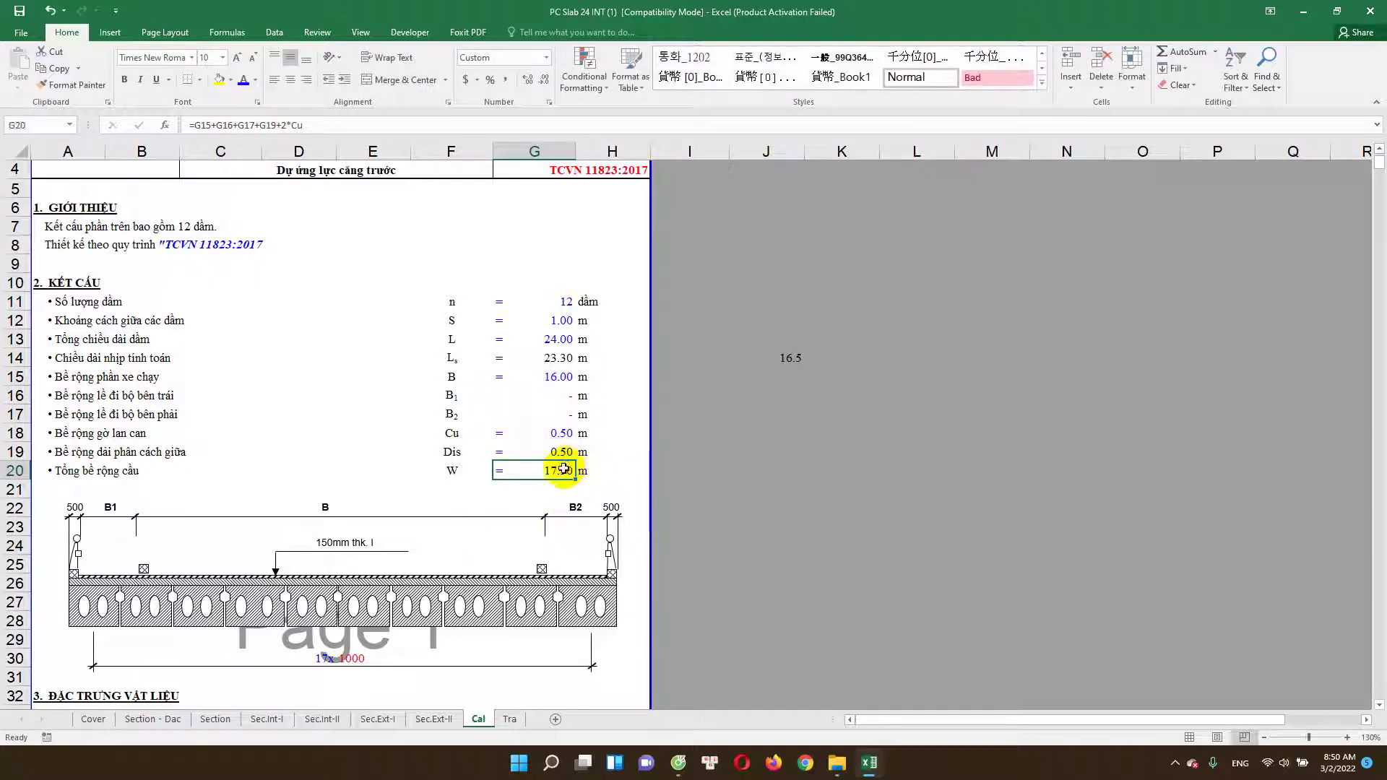
double_click(563, 470)
key(Return)
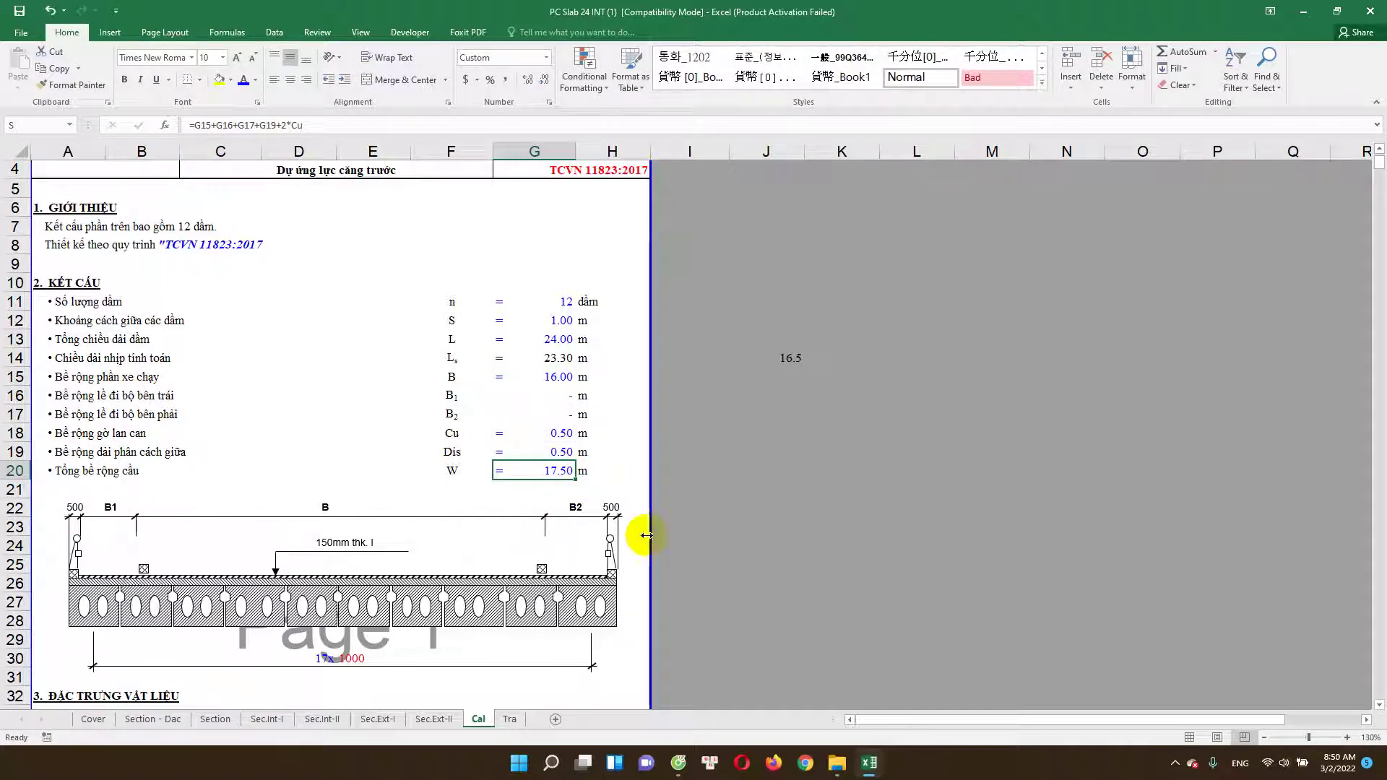
Step: Scroll through the Cal sheet and check the girder concrete strength fc
scroll(506, 542, down, 1)
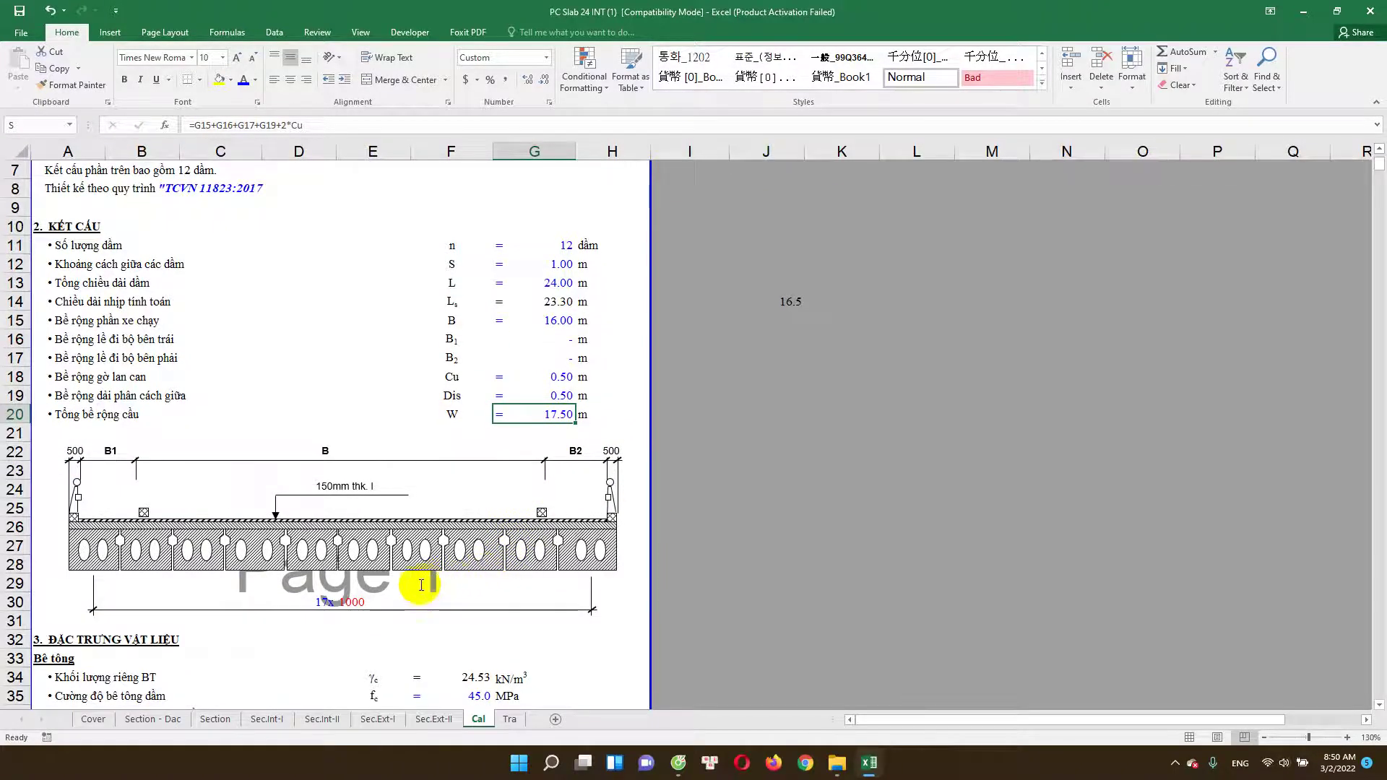
scroll(433, 582, down, 4)
scroll(423, 578, down, 2)
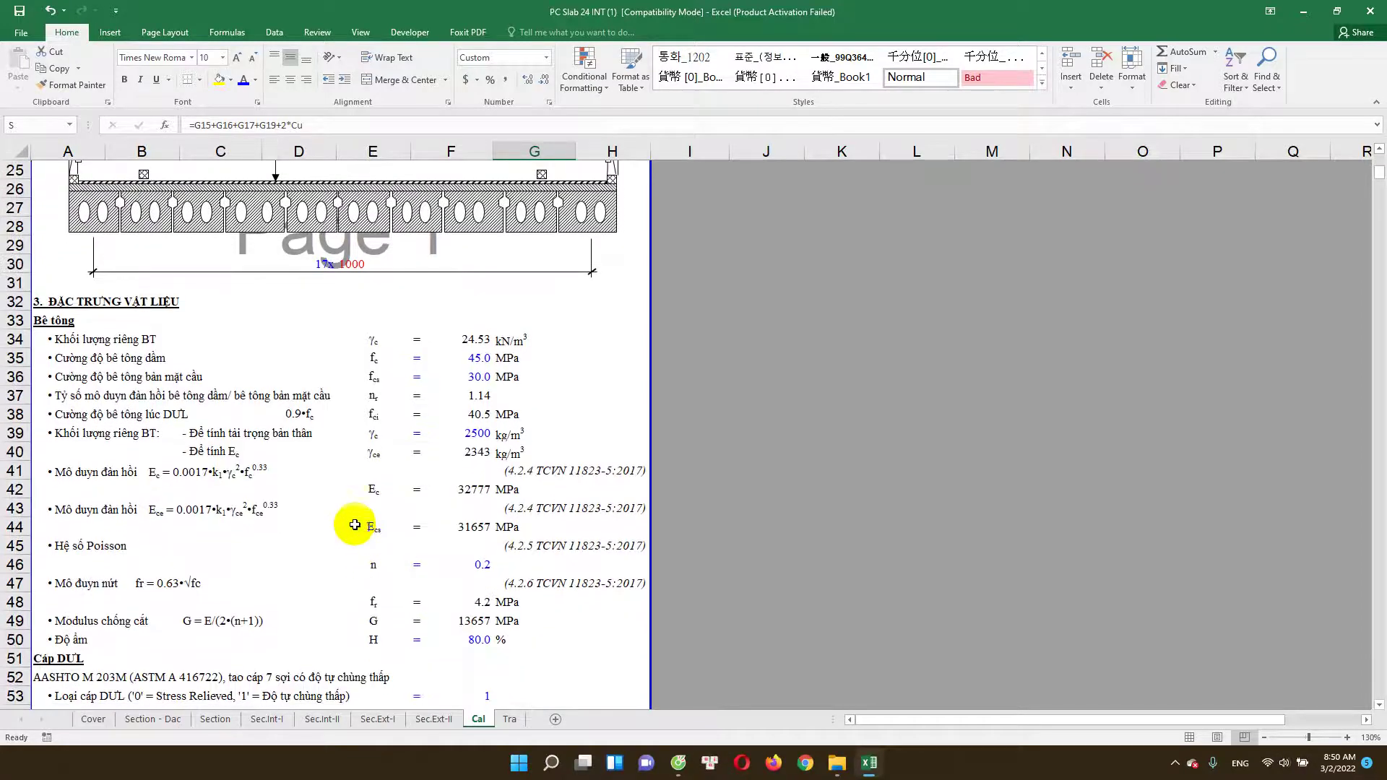
scroll(355, 525, up, 1)
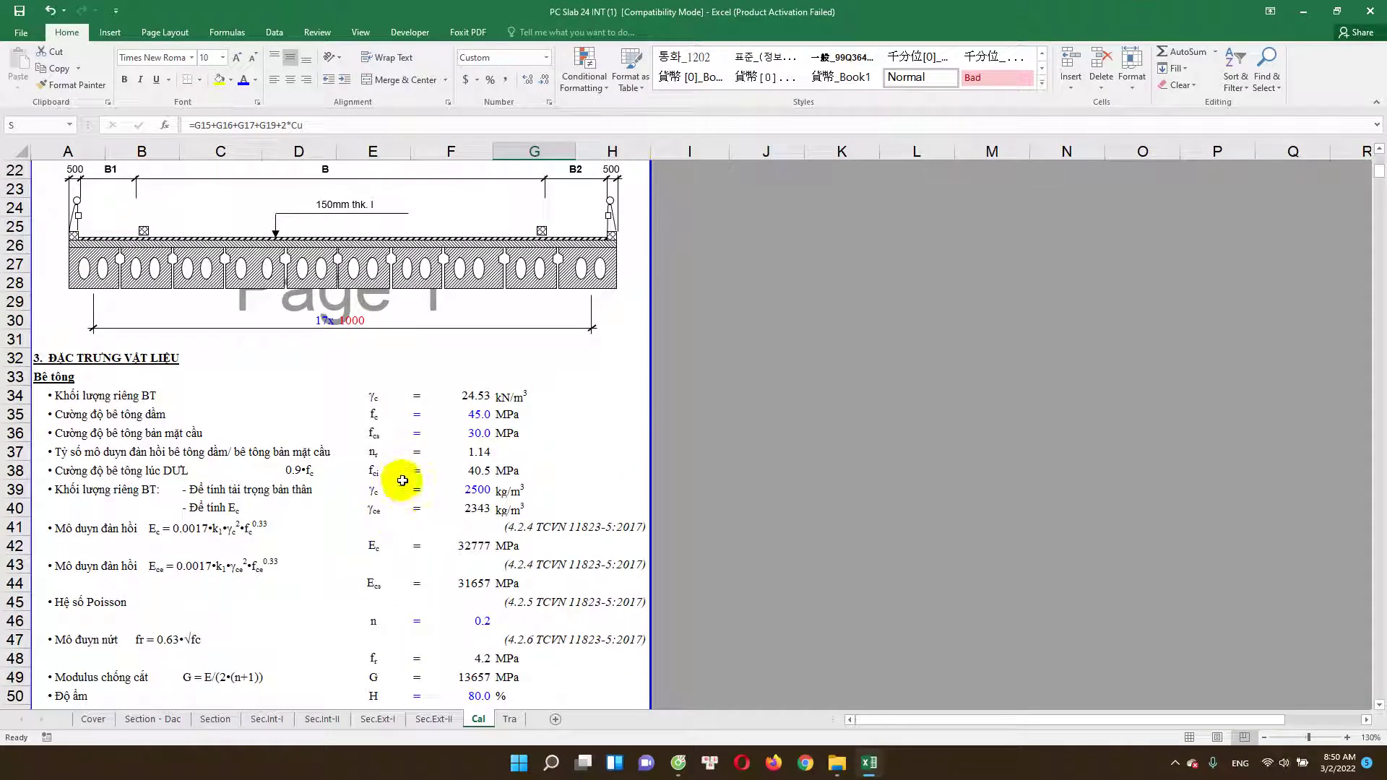
click(474, 415)
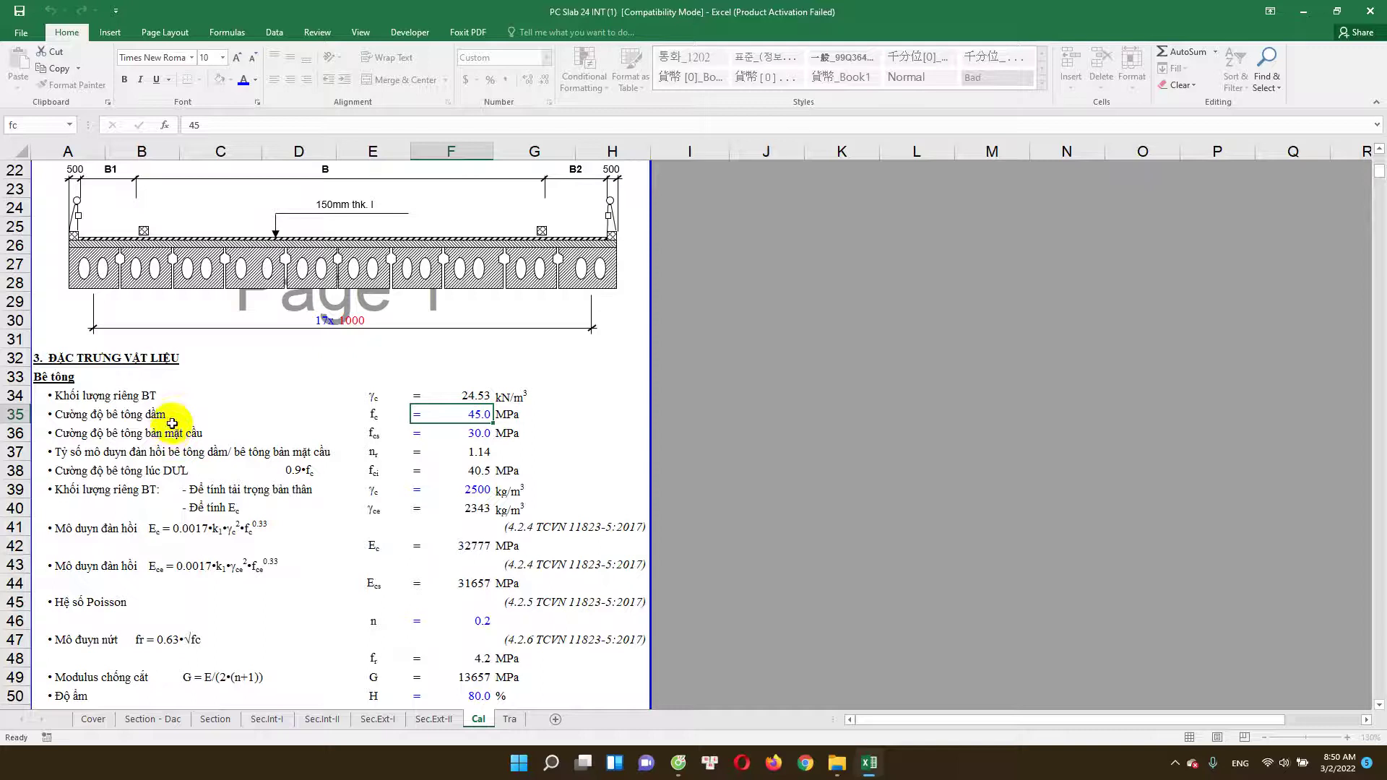
scroll(115, 388, up, 2)
scroll(84, 403, up, 2)
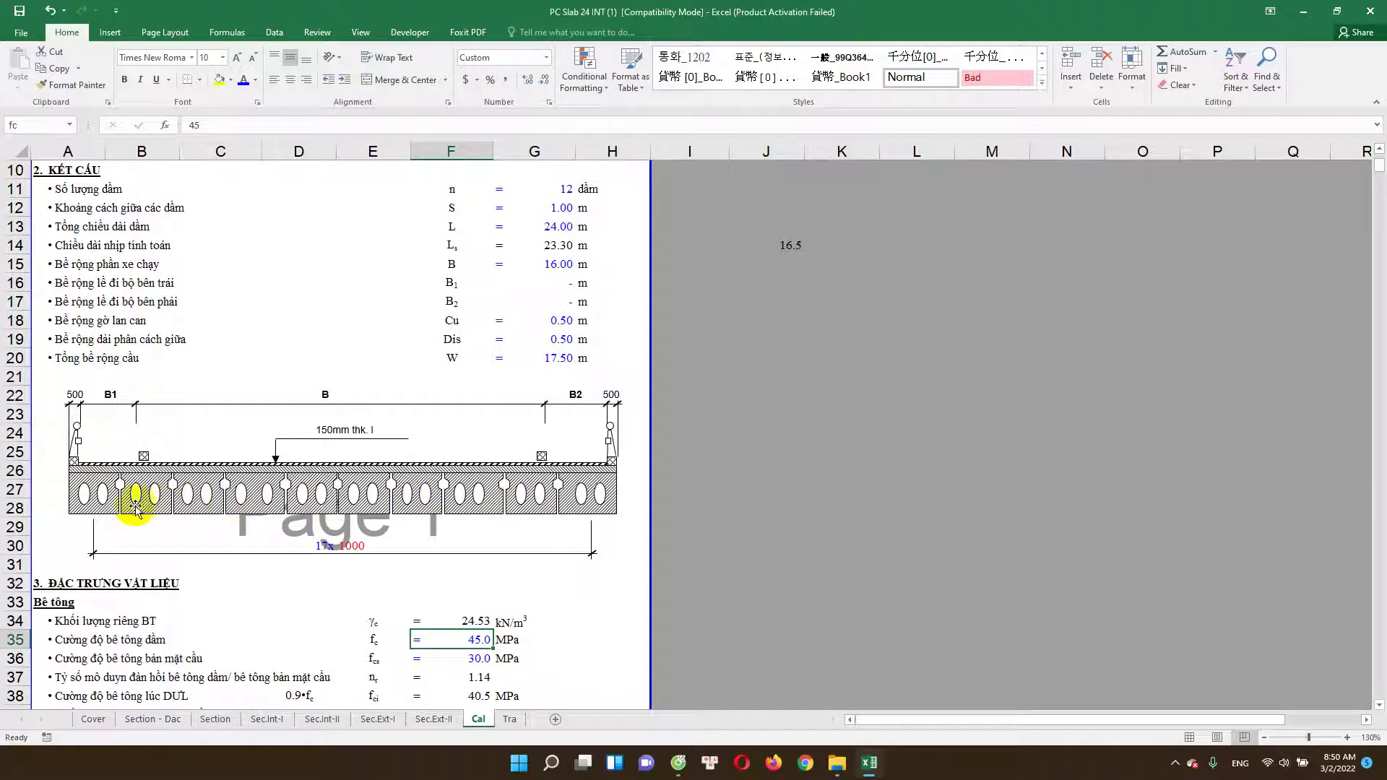
scroll(144, 481, up, 2)
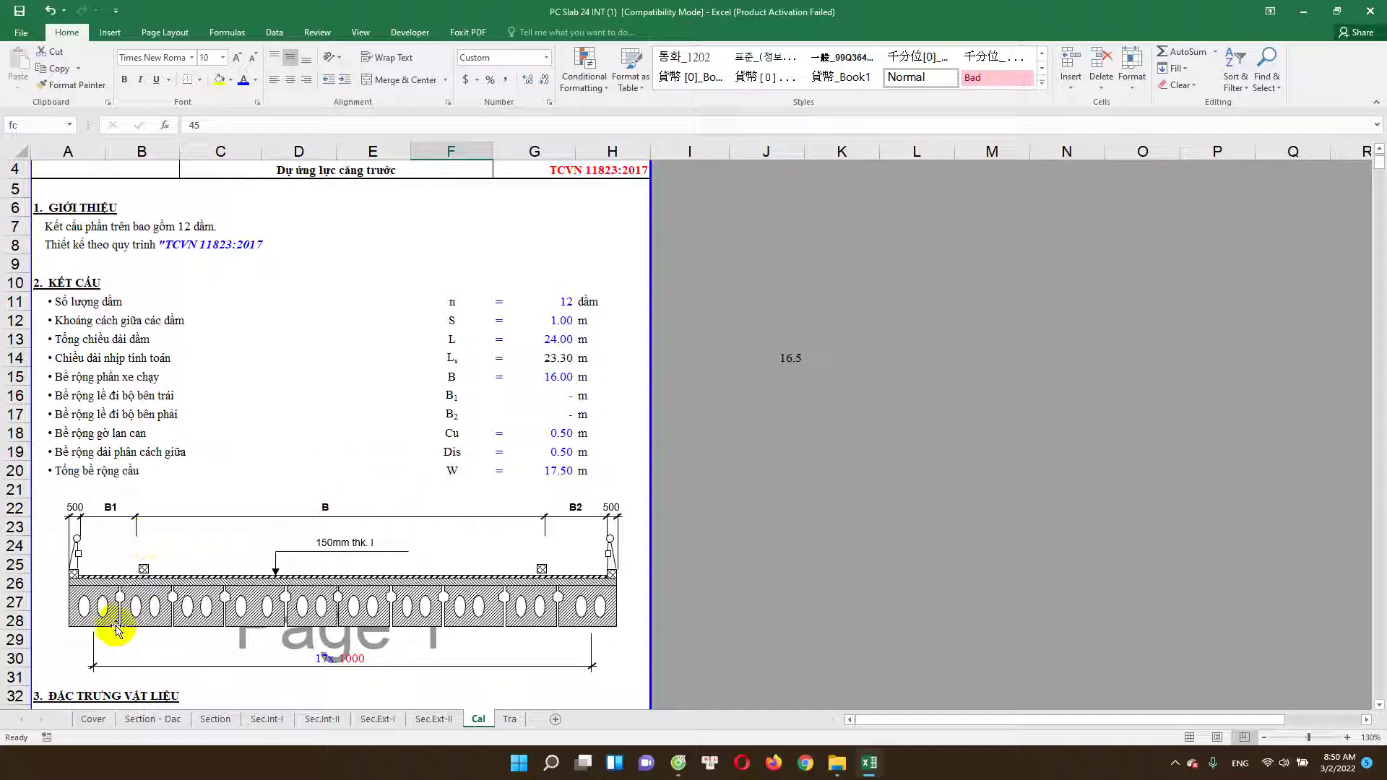
Step: Select and deselect the slab cross-section drawing, then select the number of girders value
click(571, 589)
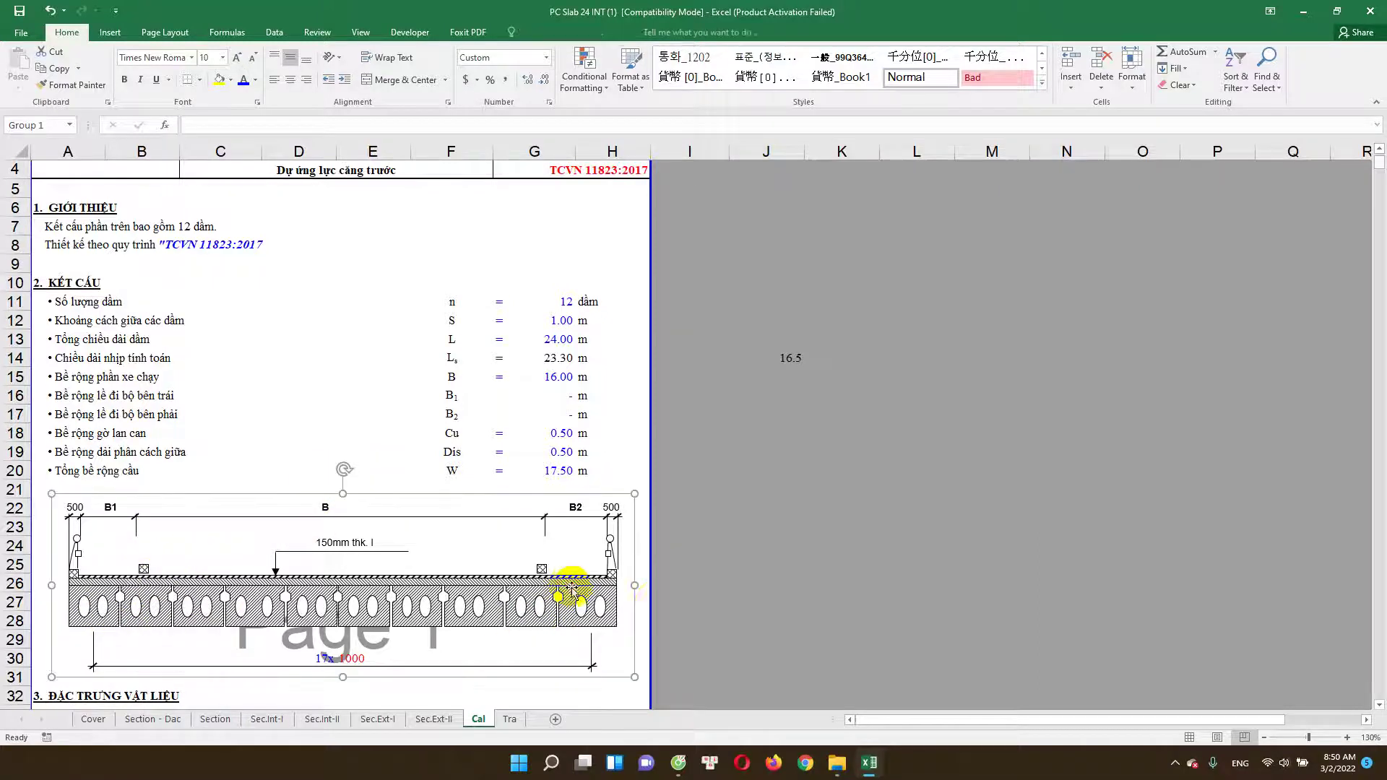
click(705, 620)
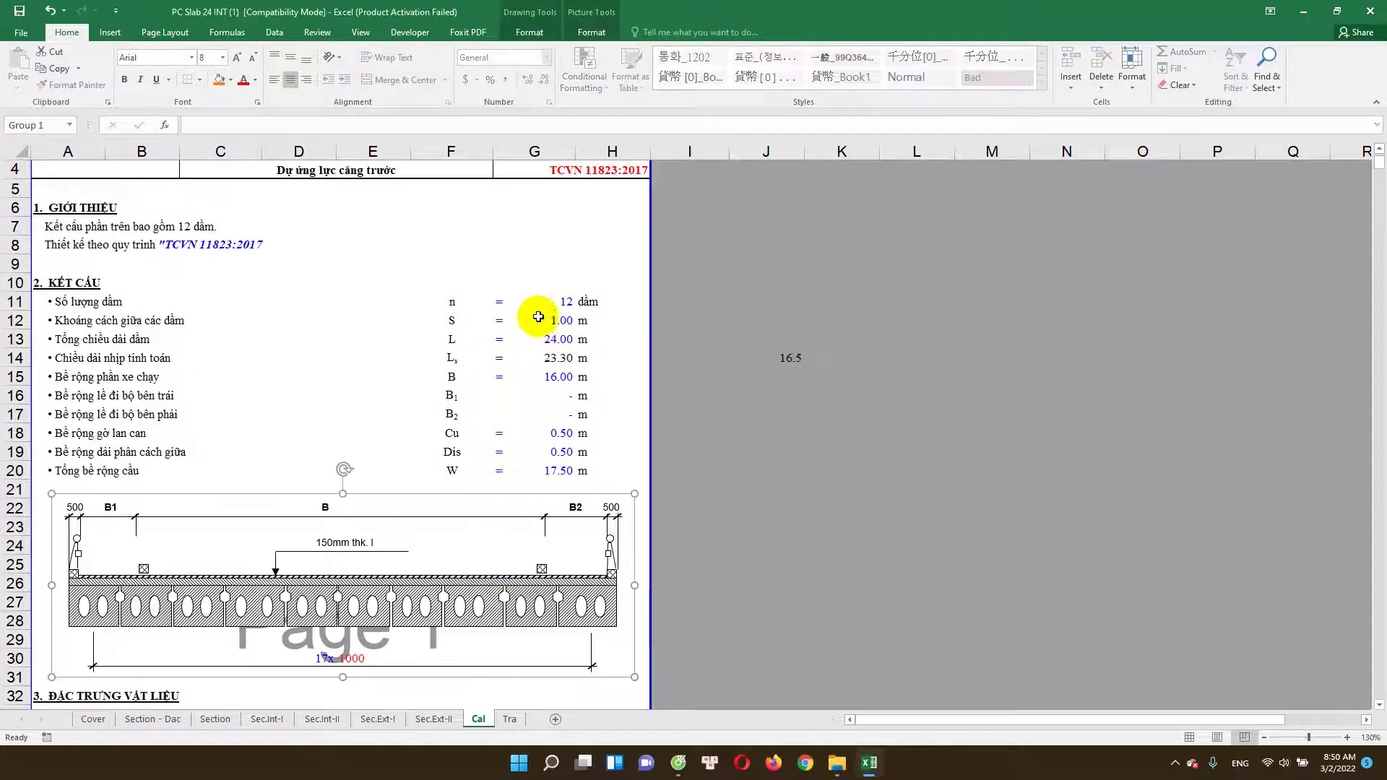
click(563, 302)
key(Return)
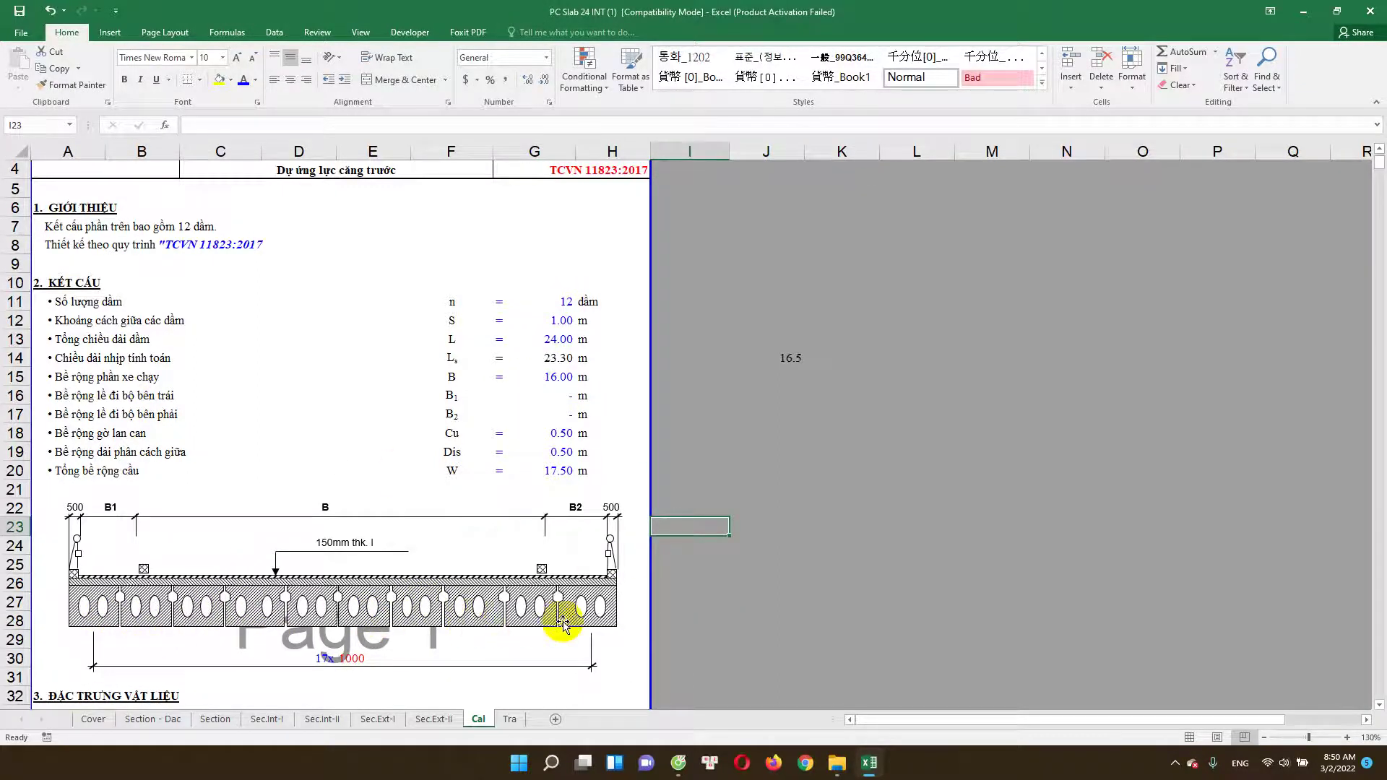
Step: Scroll down to the section 3 heading and pick an empty cell beside it
scroll(112, 620, down, 1)
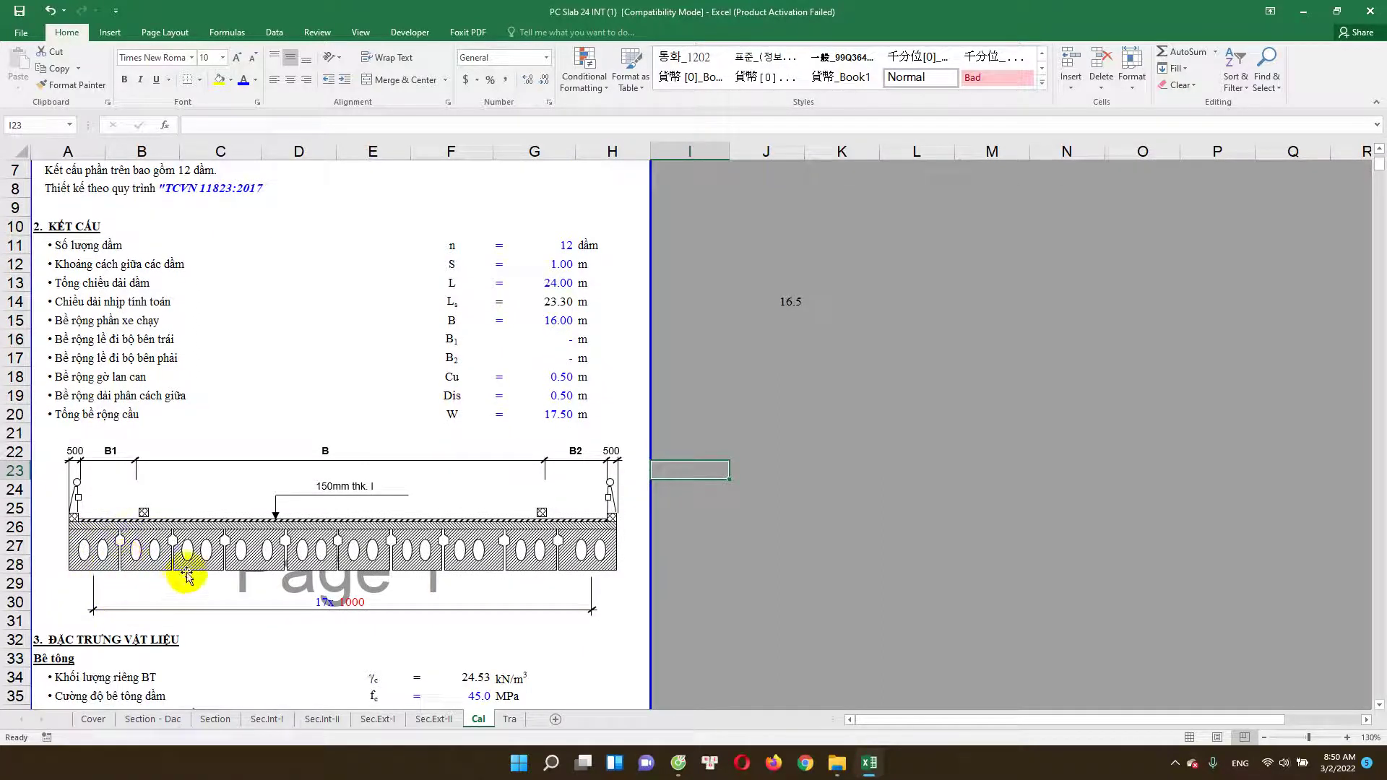
scroll(482, 564, down, 1)
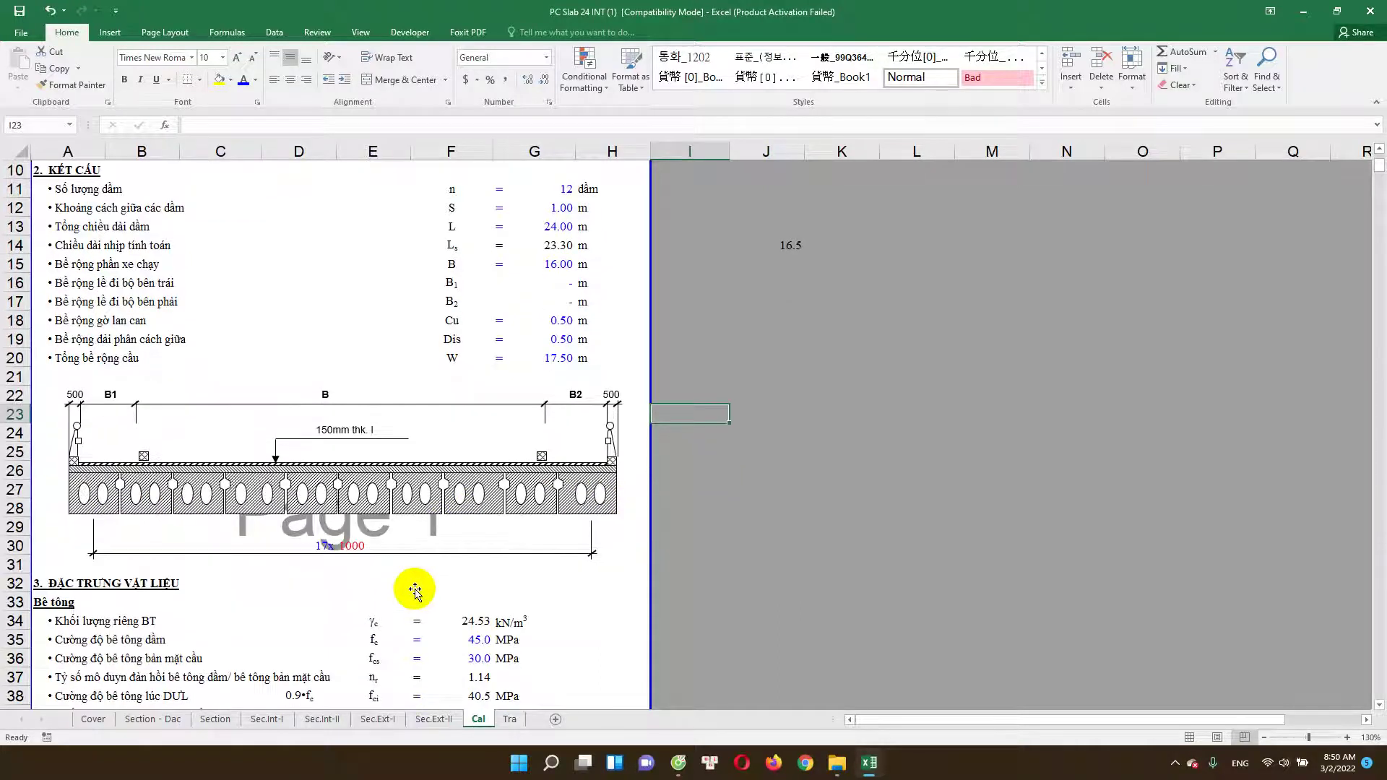
click(279, 586)
scroll(280, 589, down, 1)
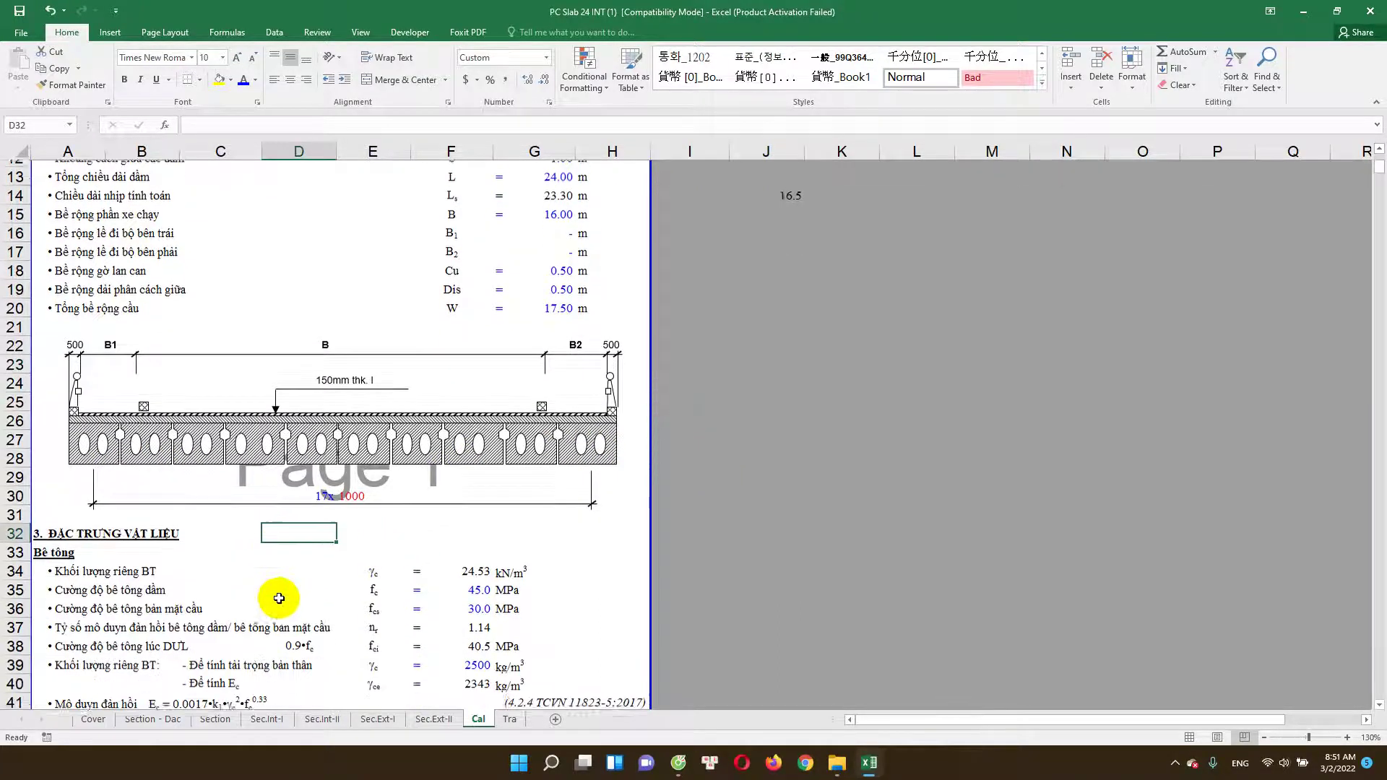
scroll(296, 563, down, 2)
scroll(462, 465, down, 1)
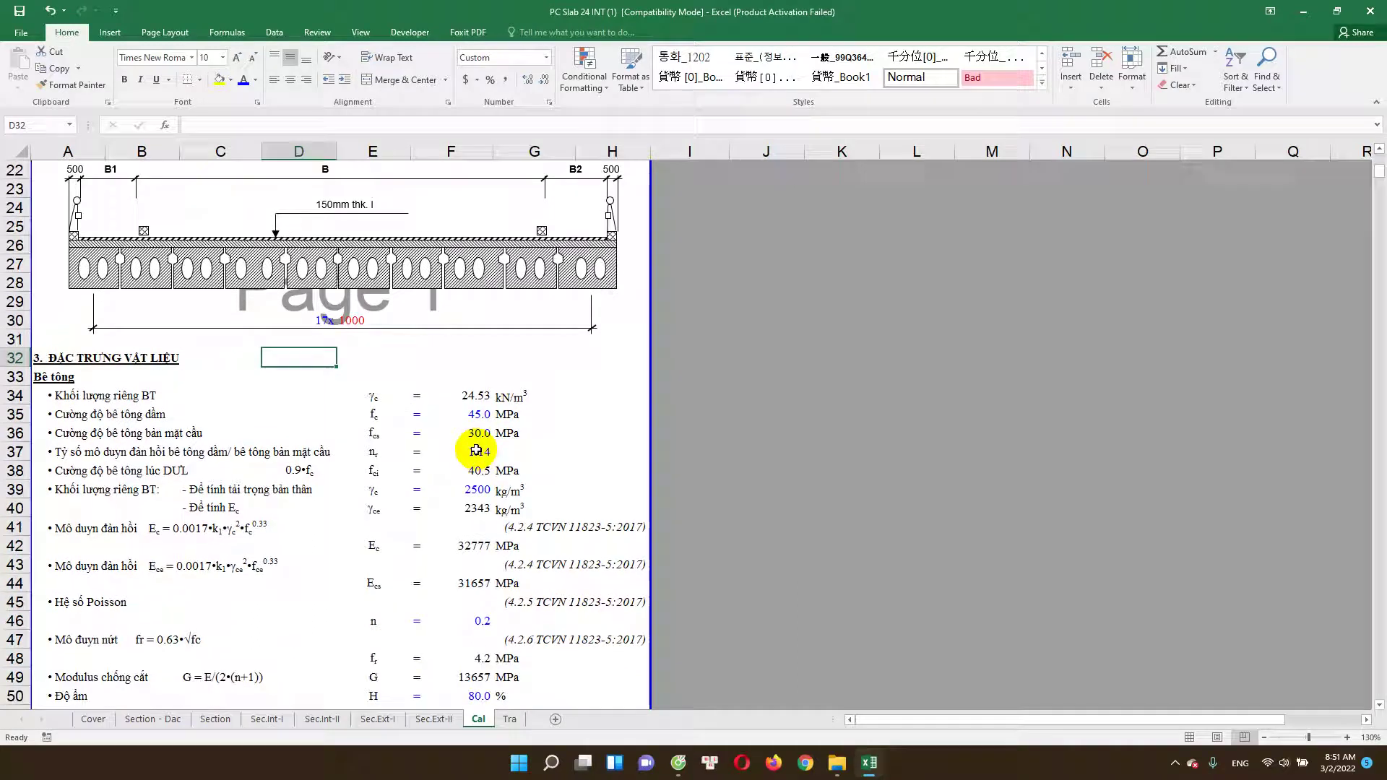
Step: Inspect the F34 concrete unit weight formula (24.53 kN/m³) against density 2500
double_click(469, 396)
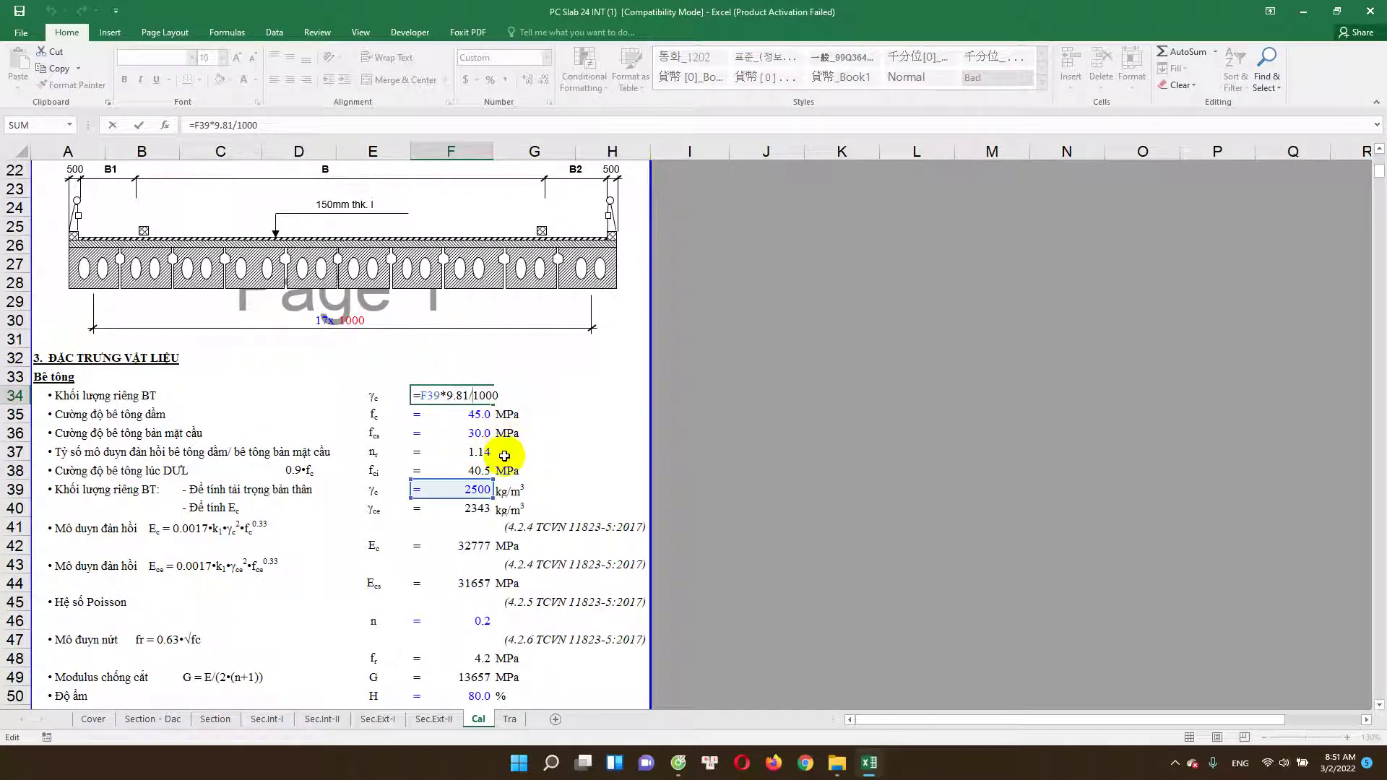
key(Escape)
click(477, 491)
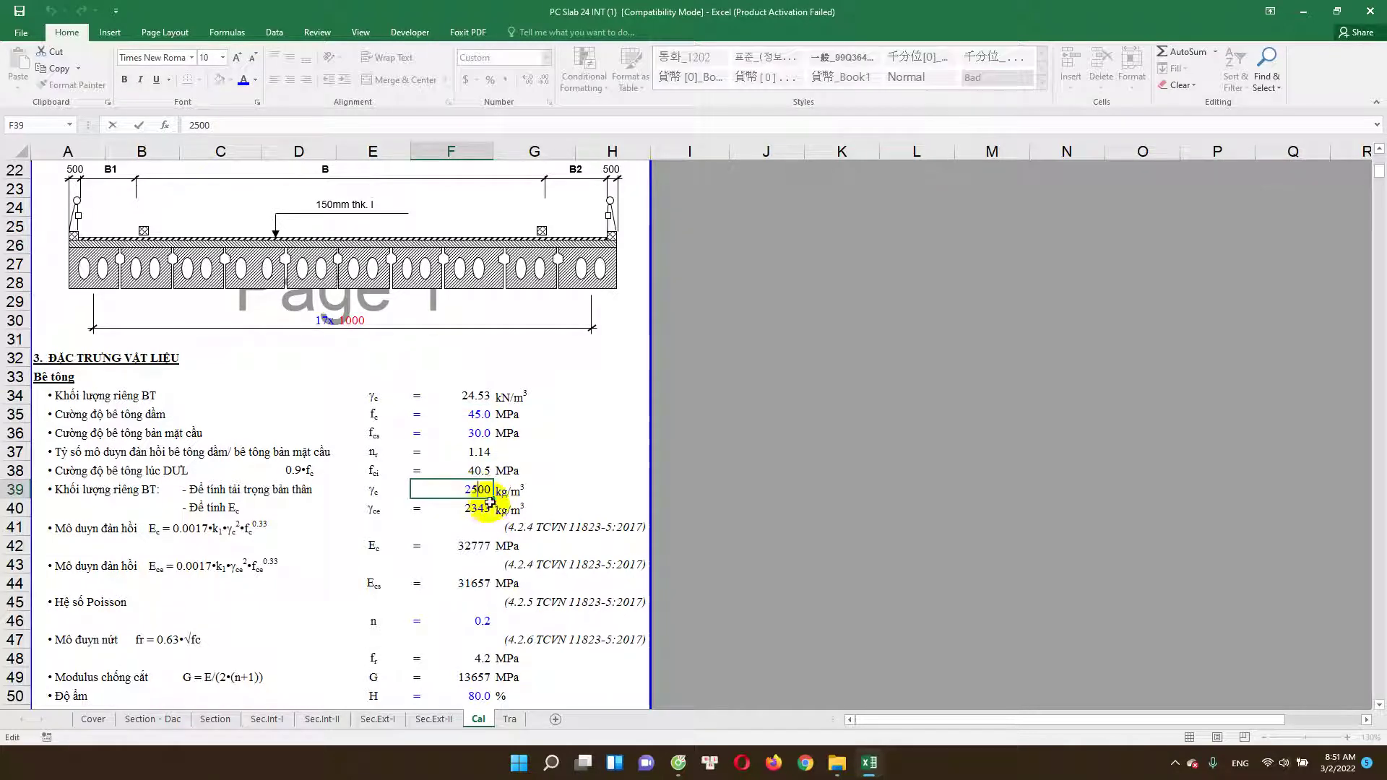
click(478, 403)
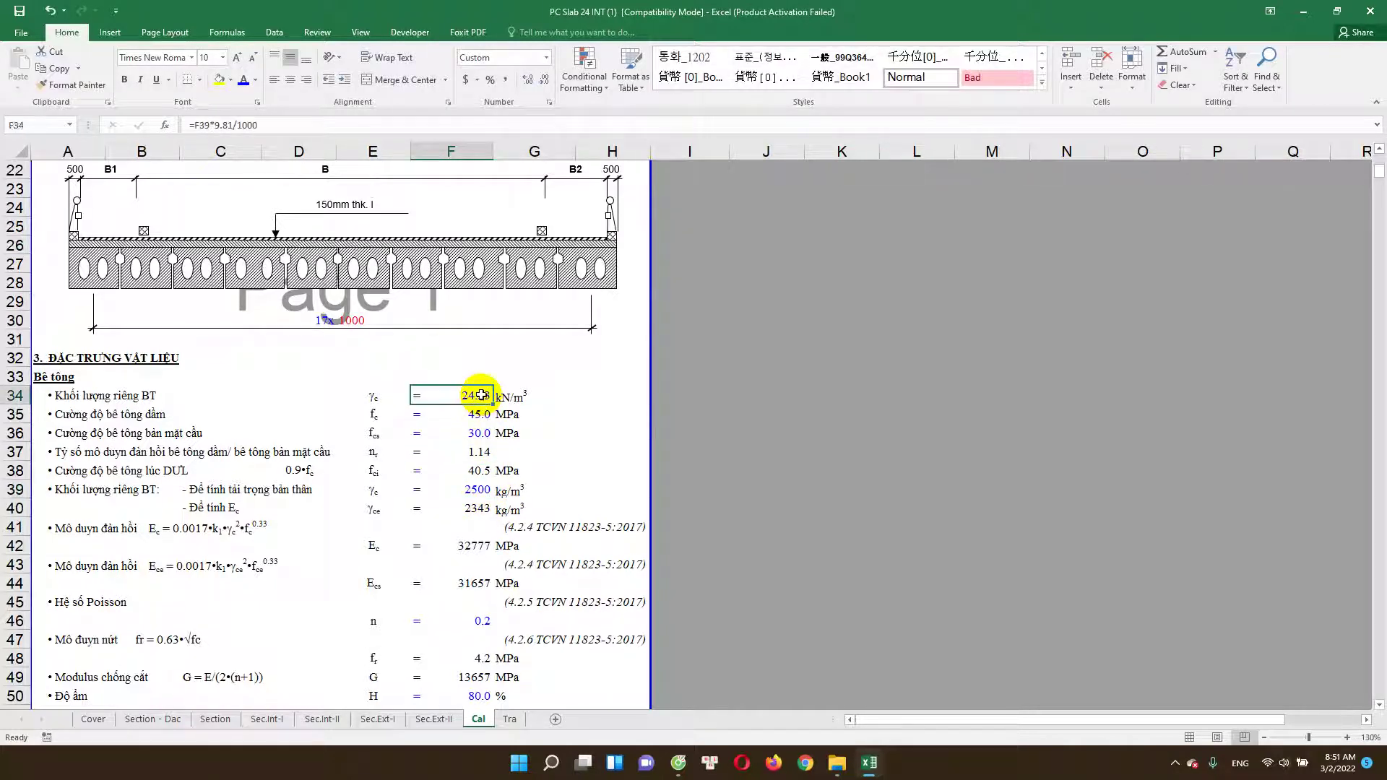
double_click(481, 396)
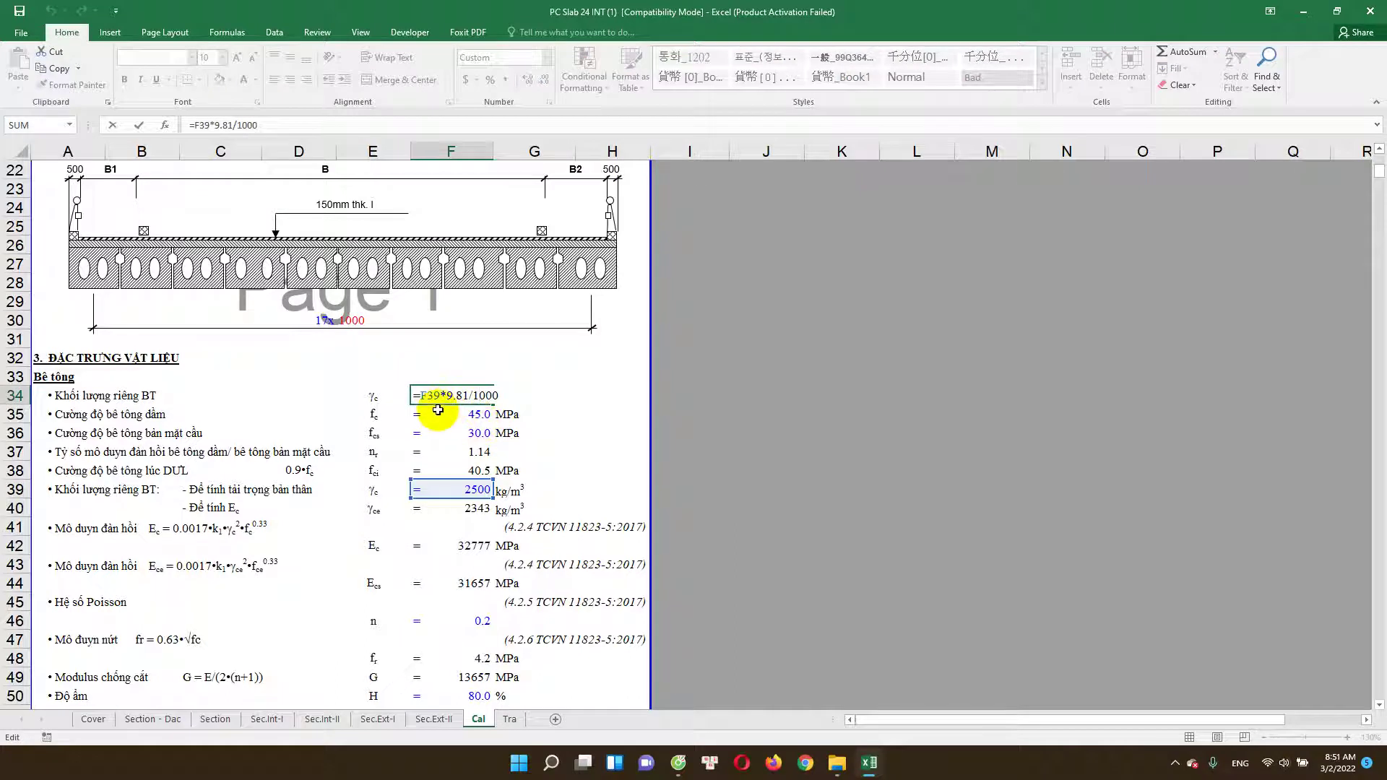
key(Escape)
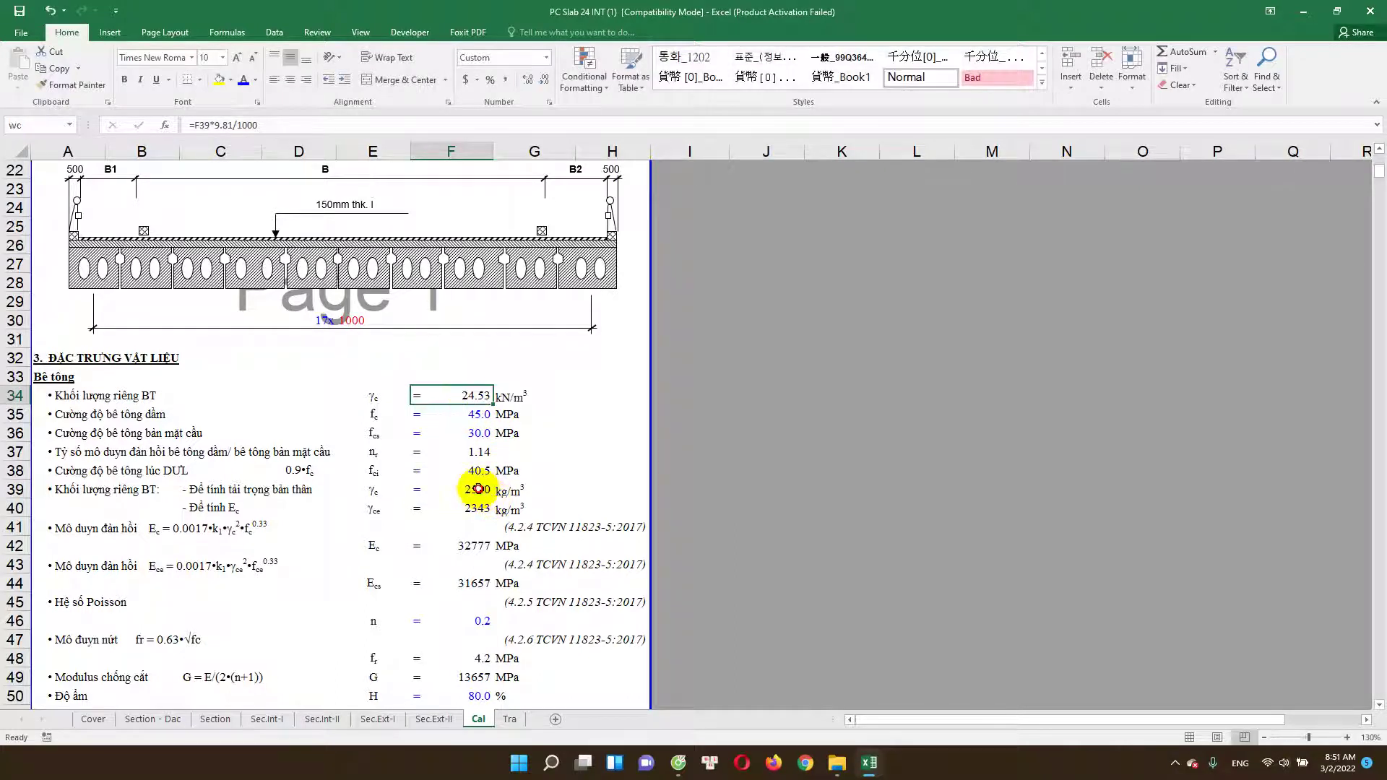
double_click(466, 396)
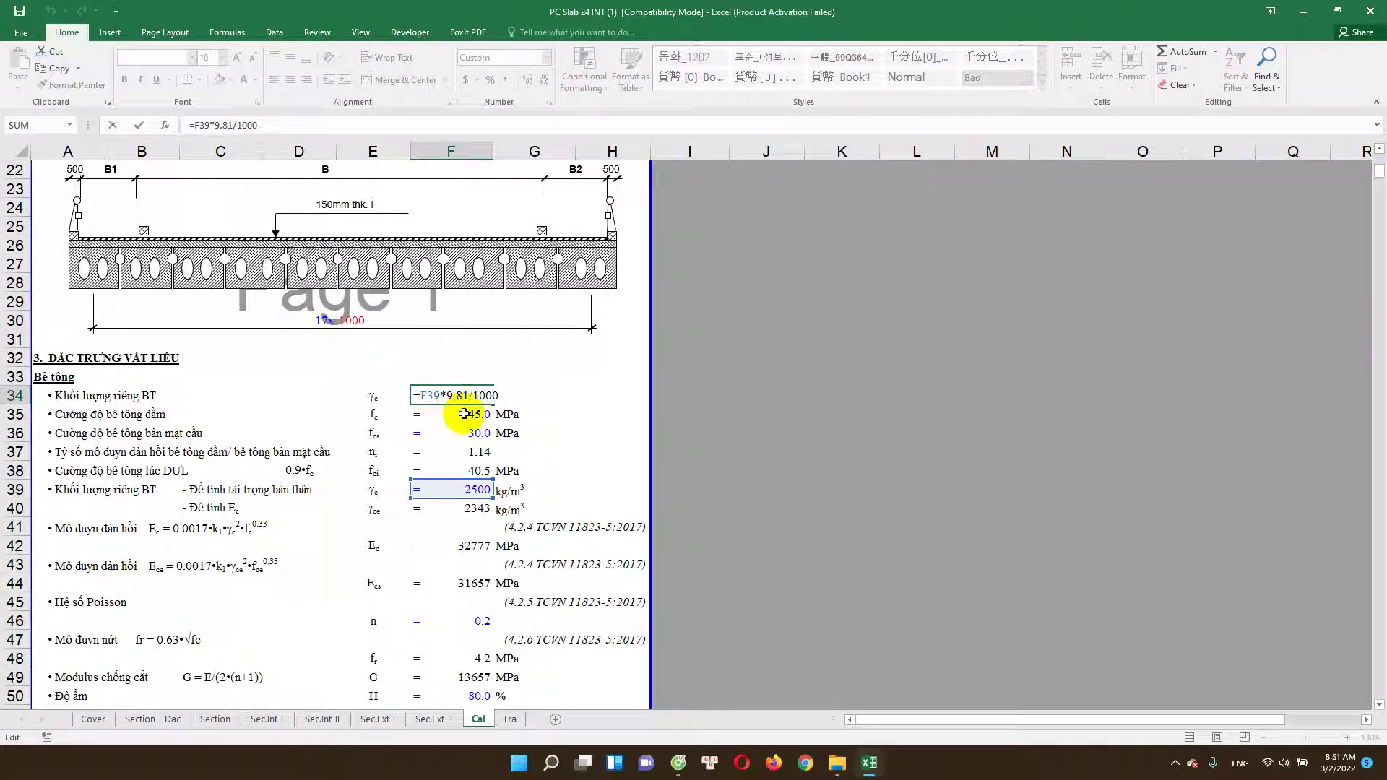
key(Escape)
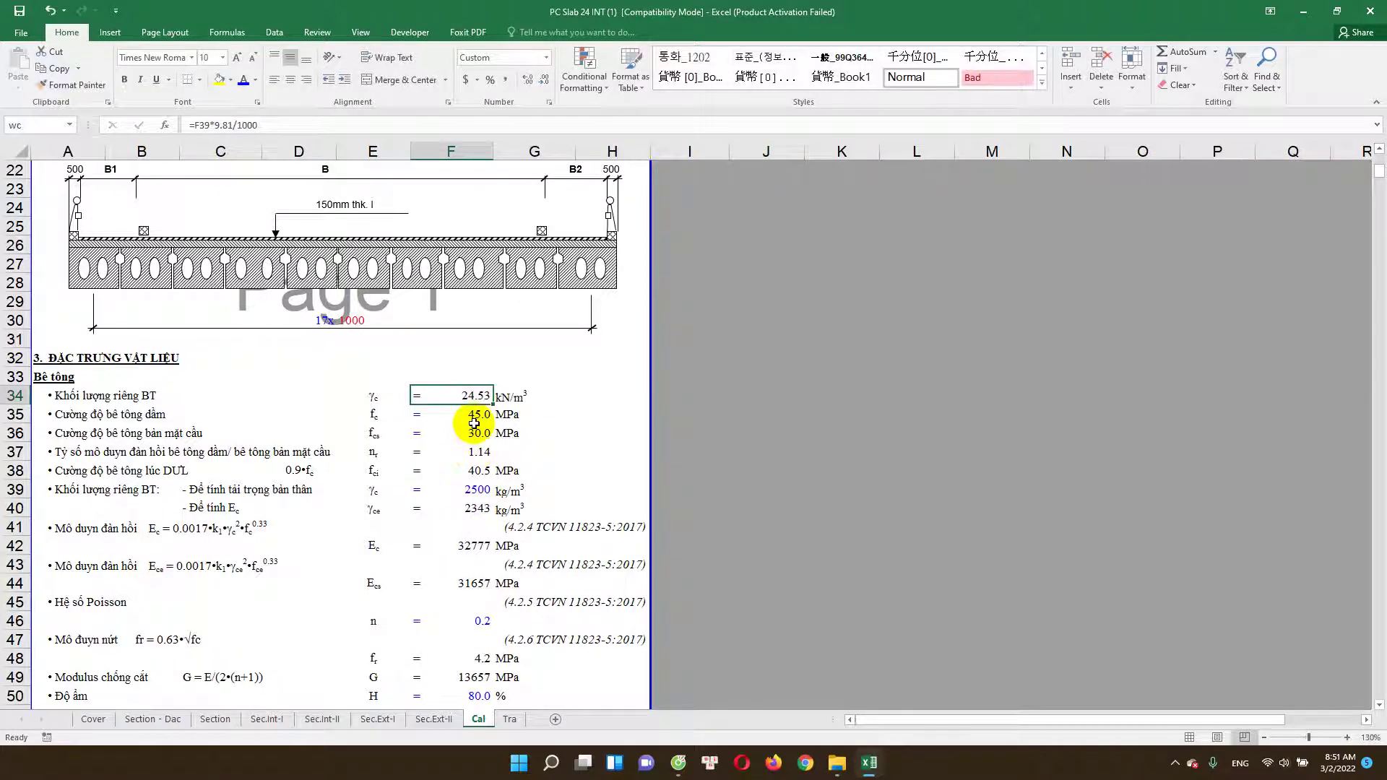
Step: Check 45 and 30 MPa strengths, F37 modular ratio 1.14 and F38 transfer strength 40.5
click(477, 417)
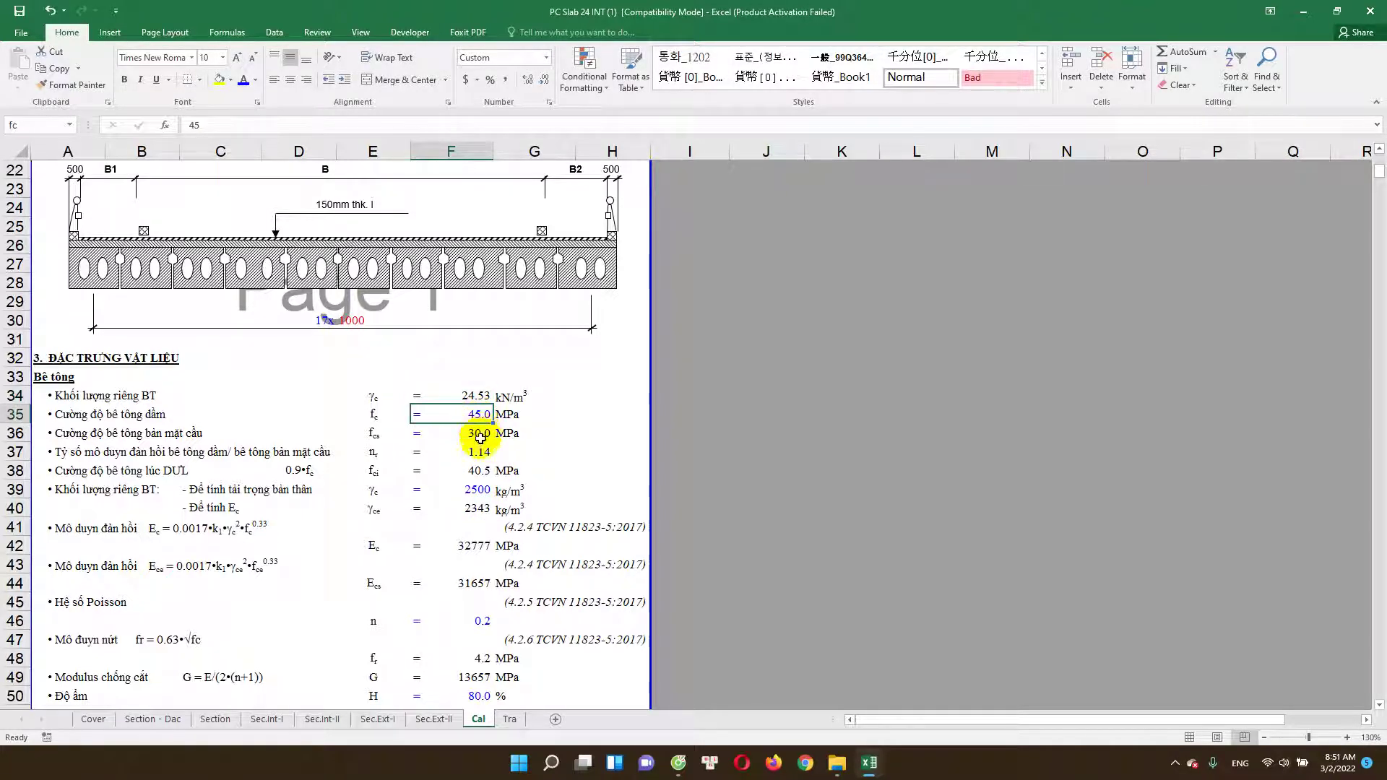
click(480, 433)
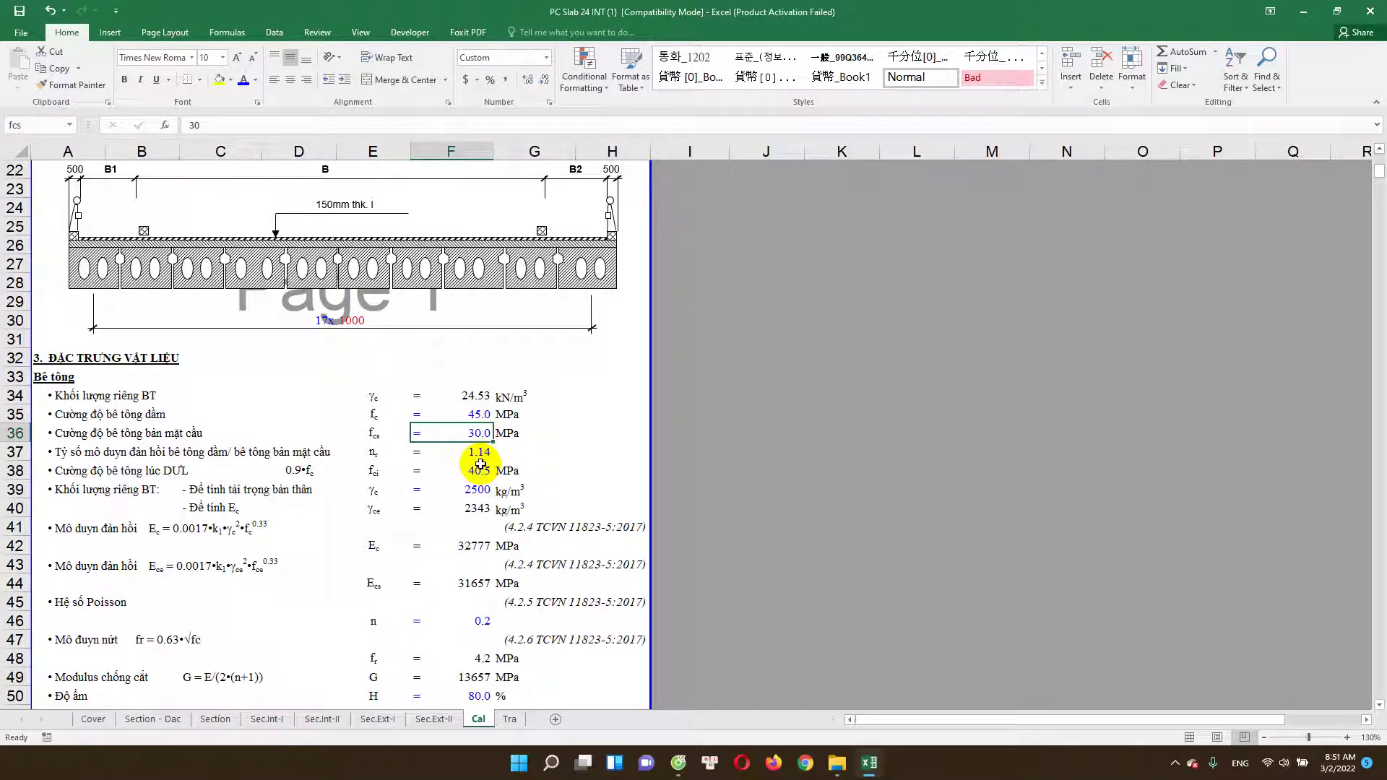
click(478, 415)
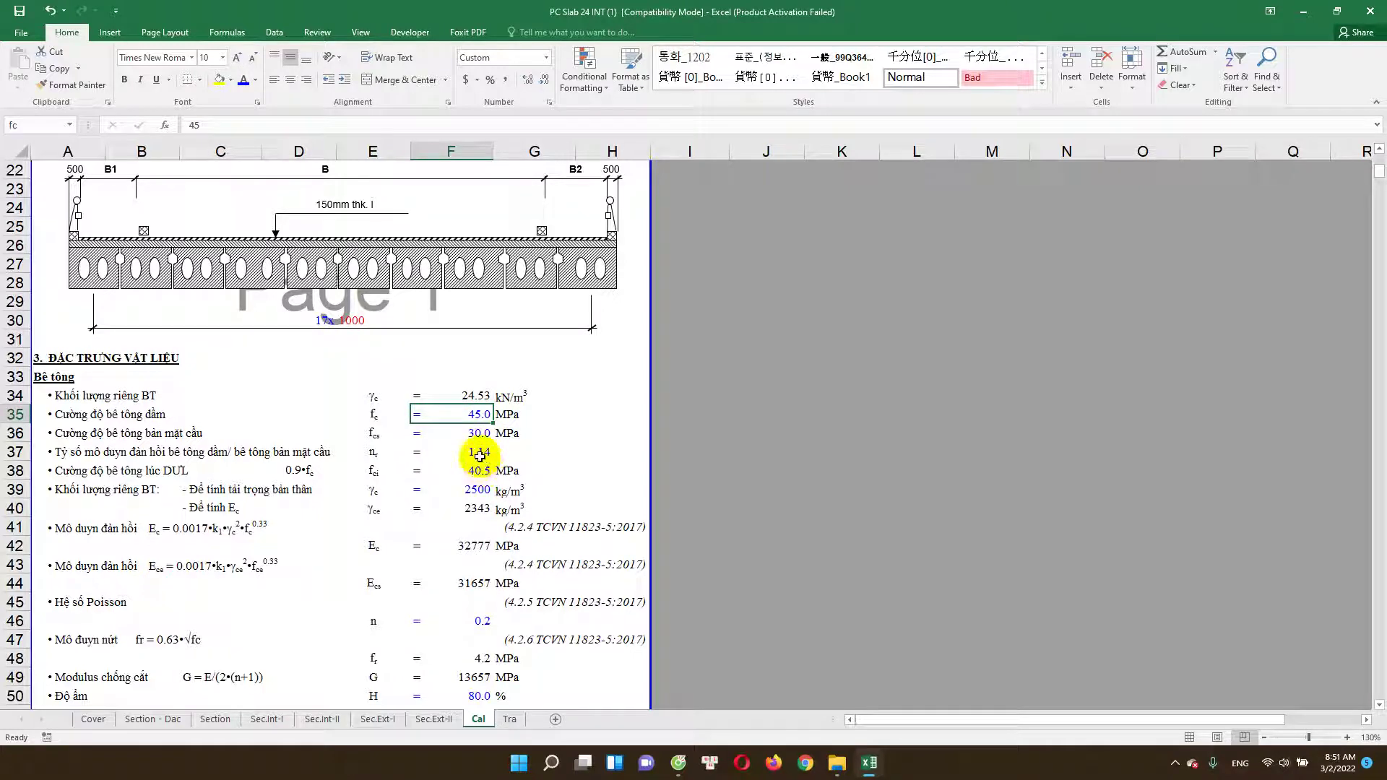
double_click(481, 452)
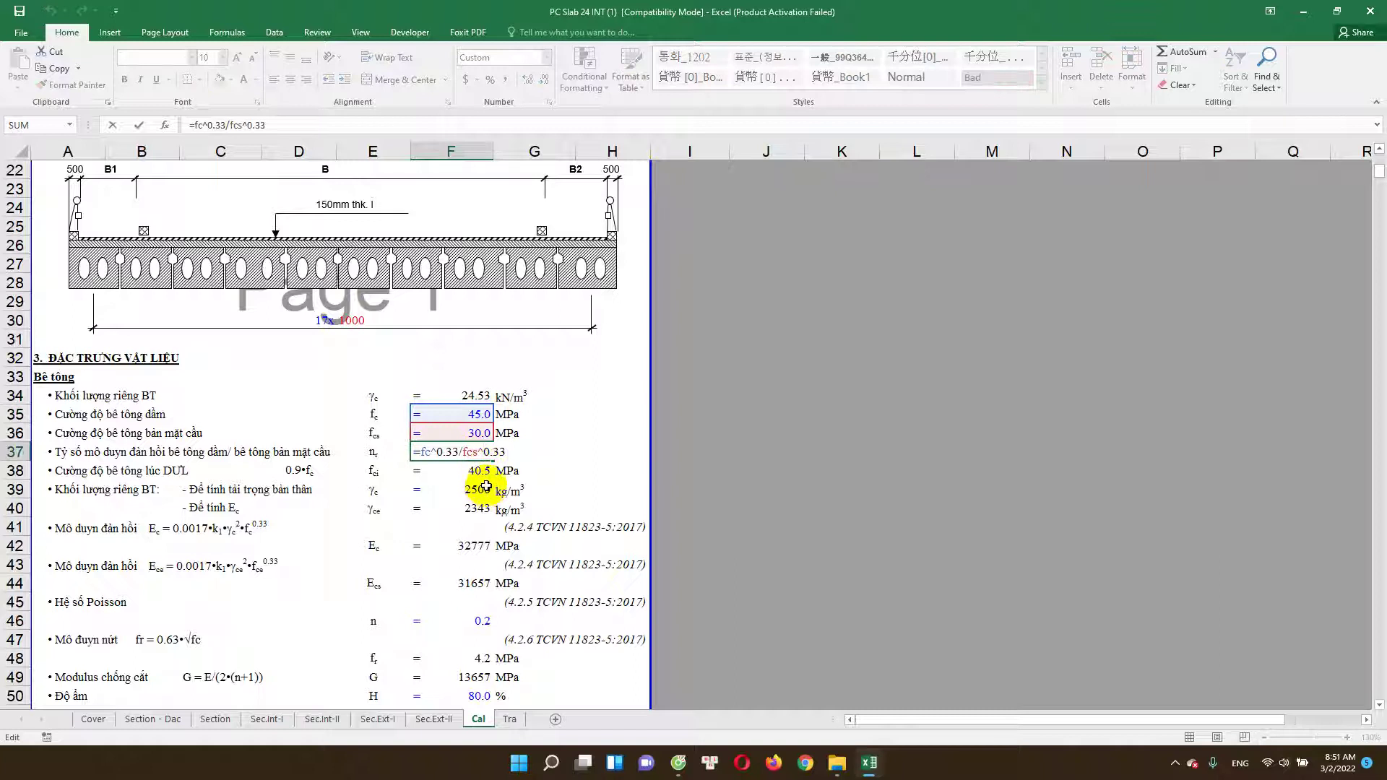
key(Escape)
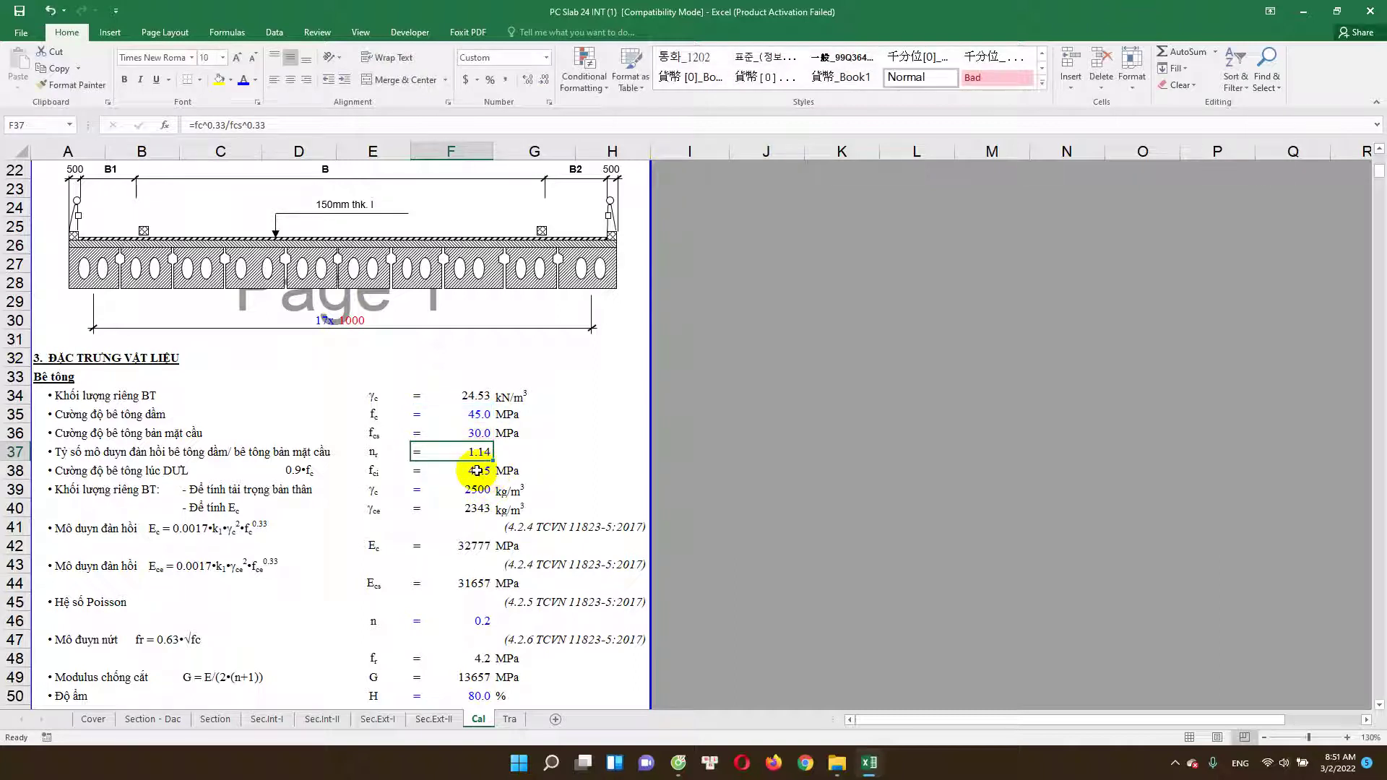
double_click(475, 474)
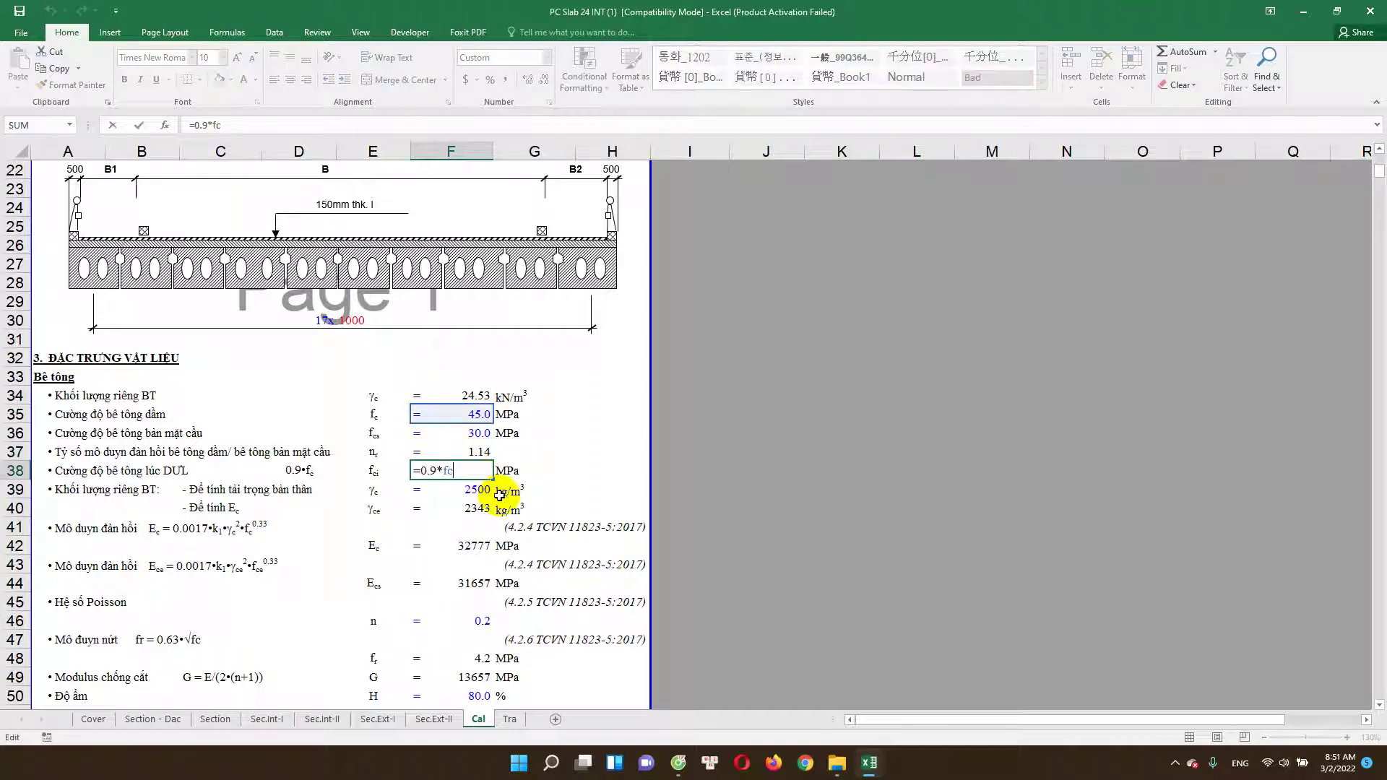
key(Escape)
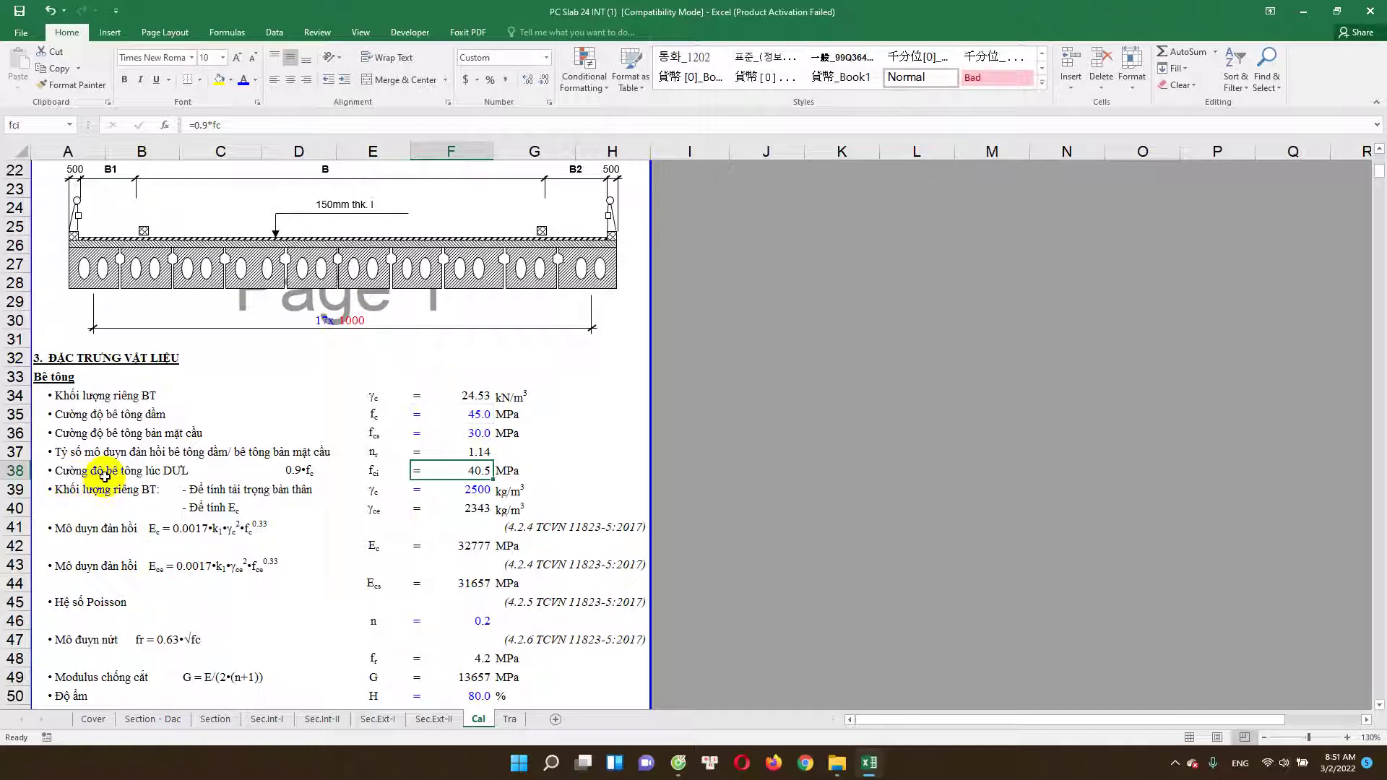
Step: Review the density IF formula in F40, which yields 2343
scroll(393, 525, down, 1)
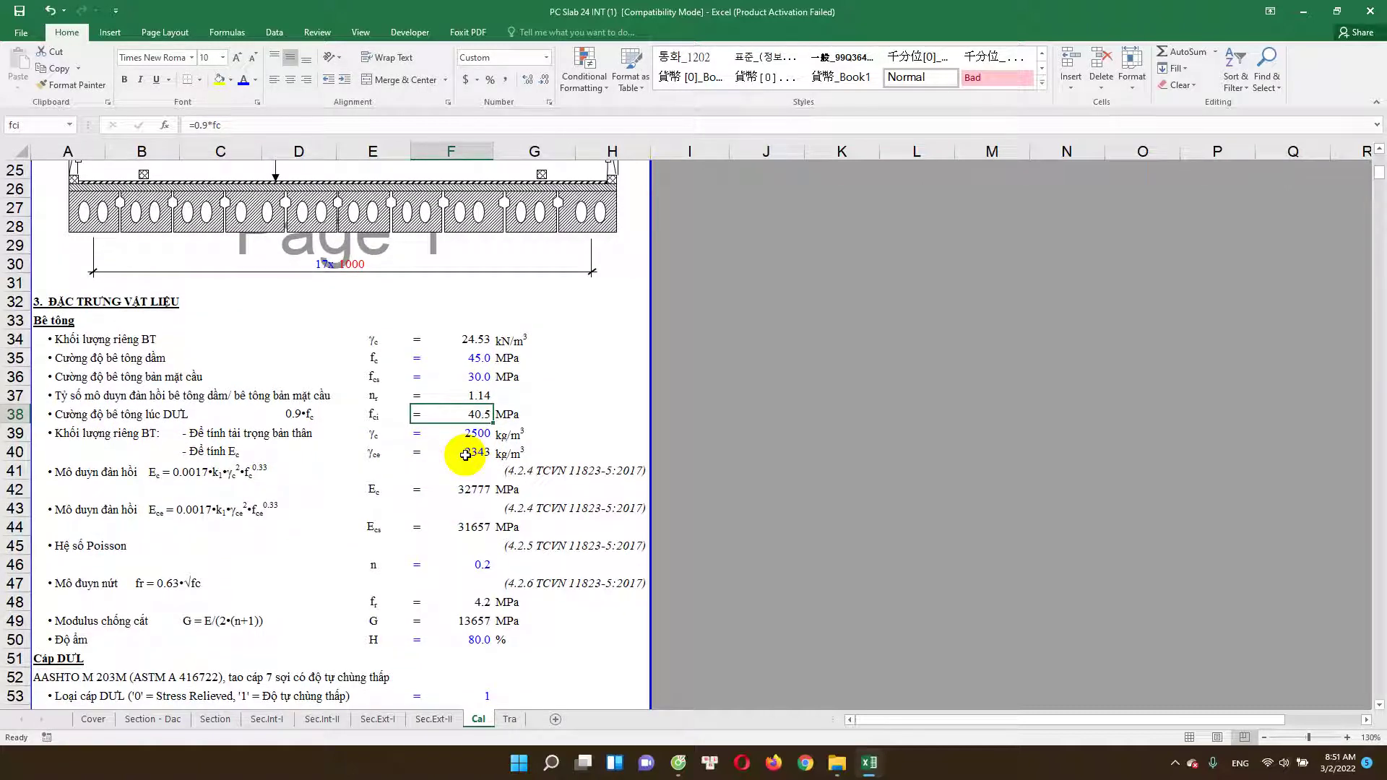
double_click(465, 455)
key(Escape)
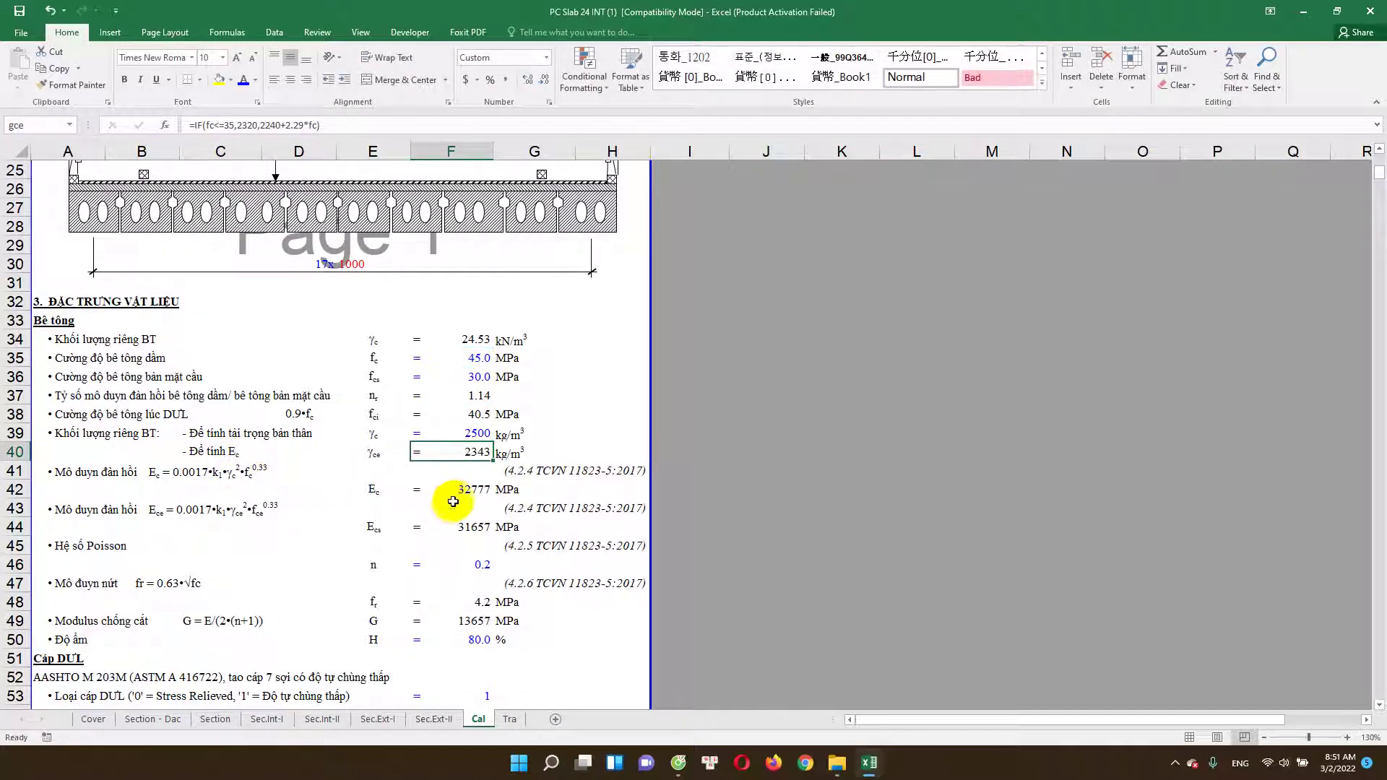
scroll(453, 504, down, 1)
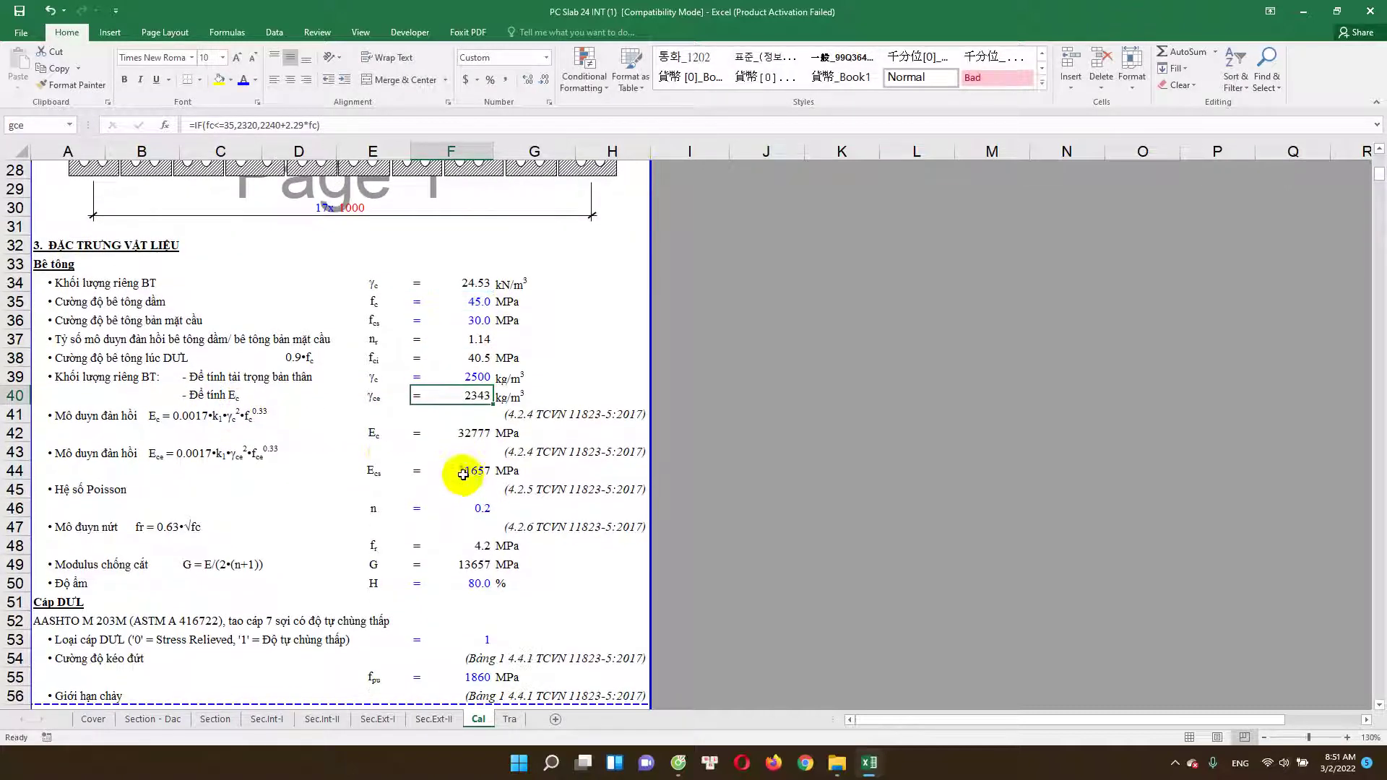
double_click(476, 399)
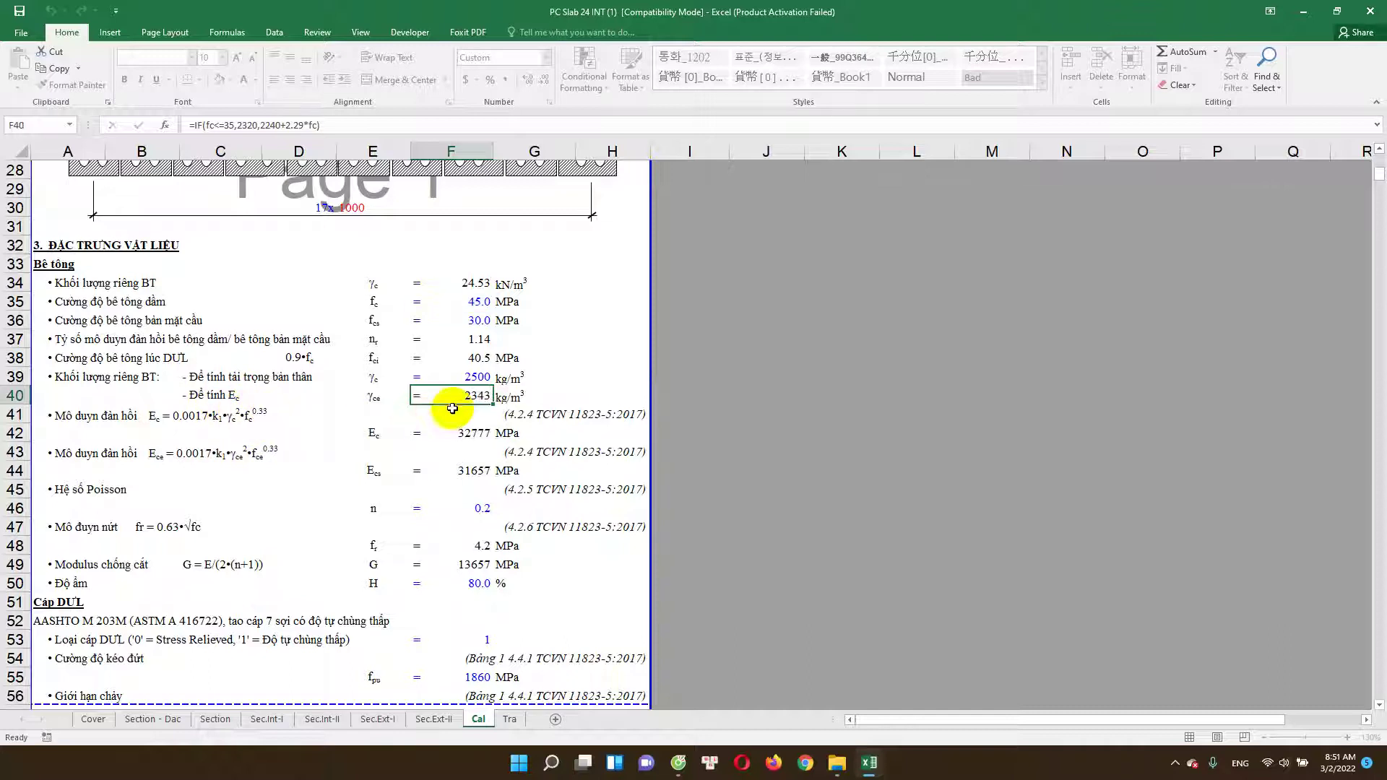
click(473, 406)
double_click(476, 395)
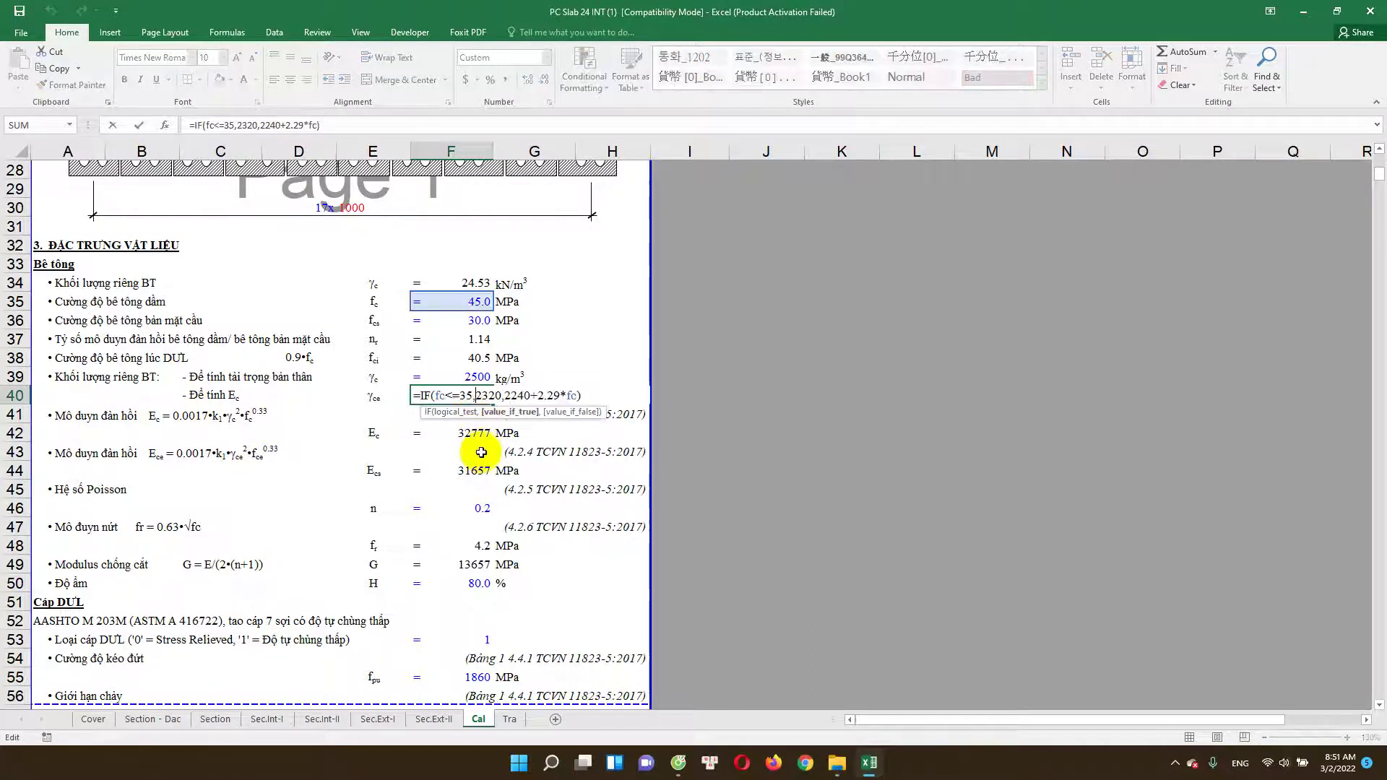
click(471, 418)
Step: Inspect the F42 and F44 elastic modulus formulas, Poisson's ratio 0.2 and humidity 80
double_click(477, 433)
double_click(483, 475)
key(Escape)
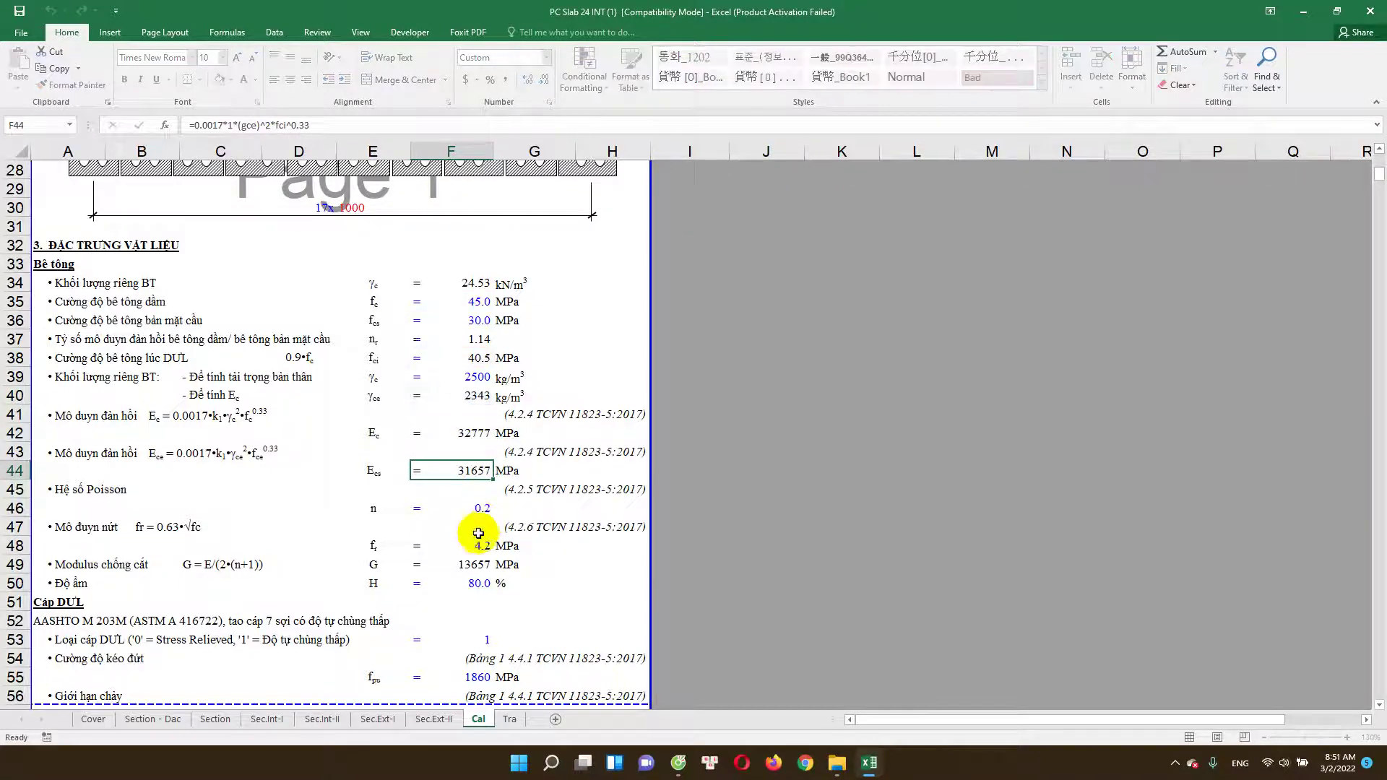
scroll(499, 513, down, 1)
click(482, 453)
scroll(483, 462, down, 1)
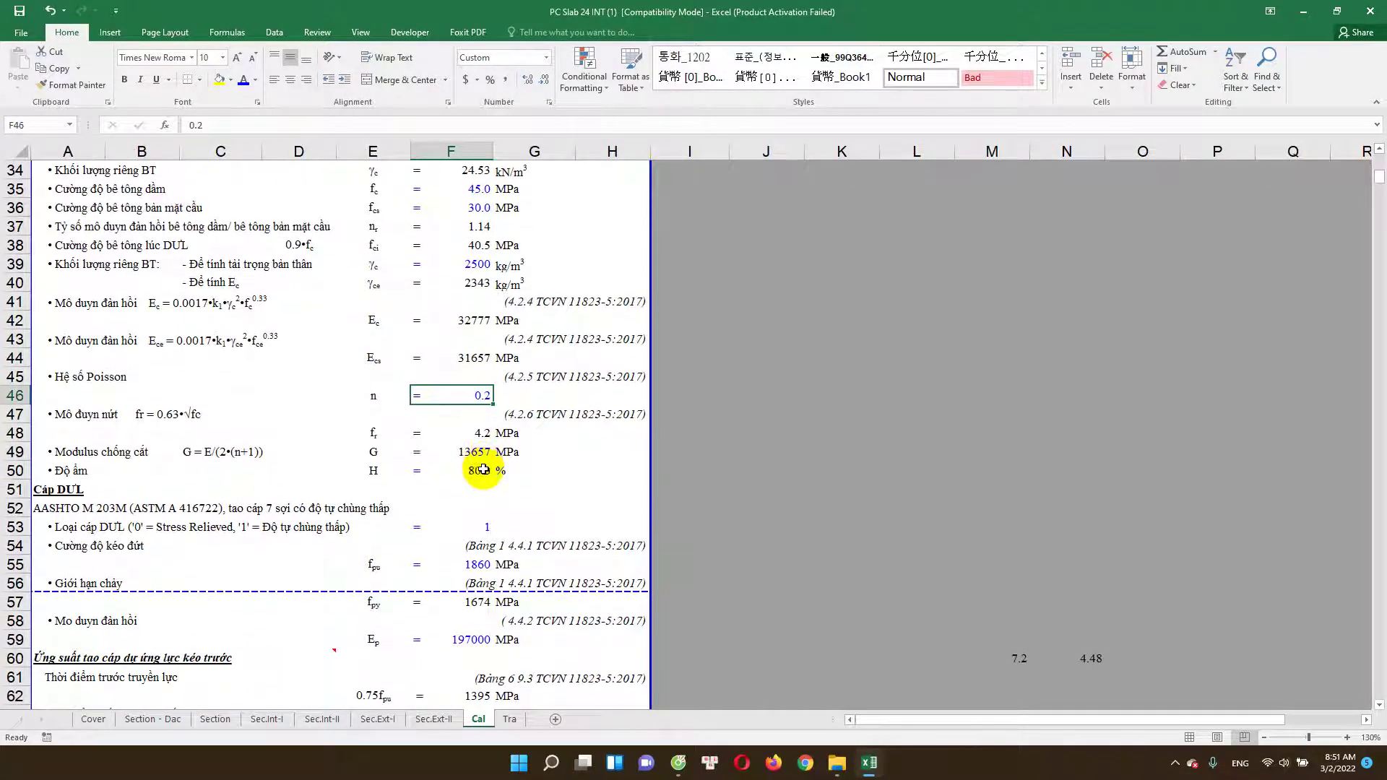
scroll(481, 451, down, 1)
click(473, 414)
Step: Inspect the F49 shear modulus and F48 cracking modulus (4.2), then the F53 strand type
scroll(468, 460, down, 1)
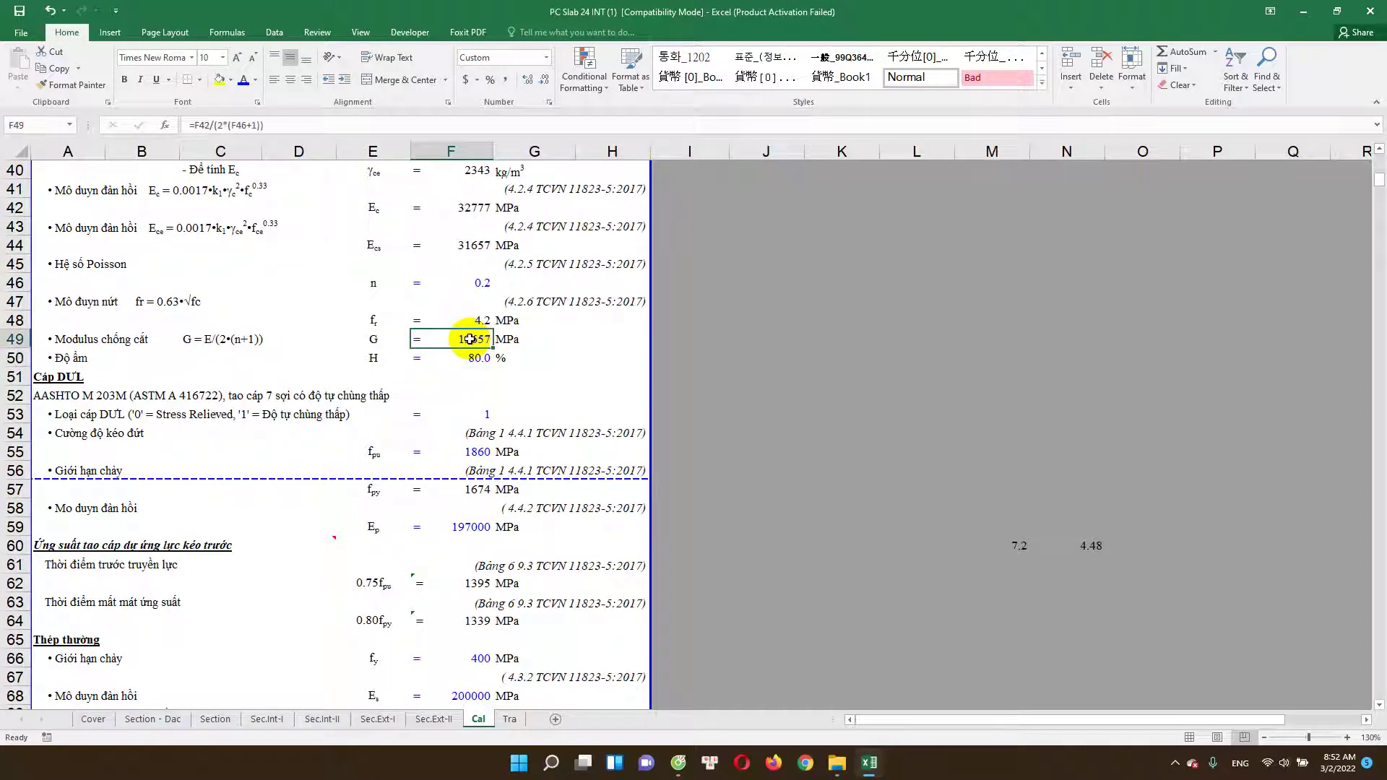
double_click(470, 339)
key(Escape)
double_click(470, 320)
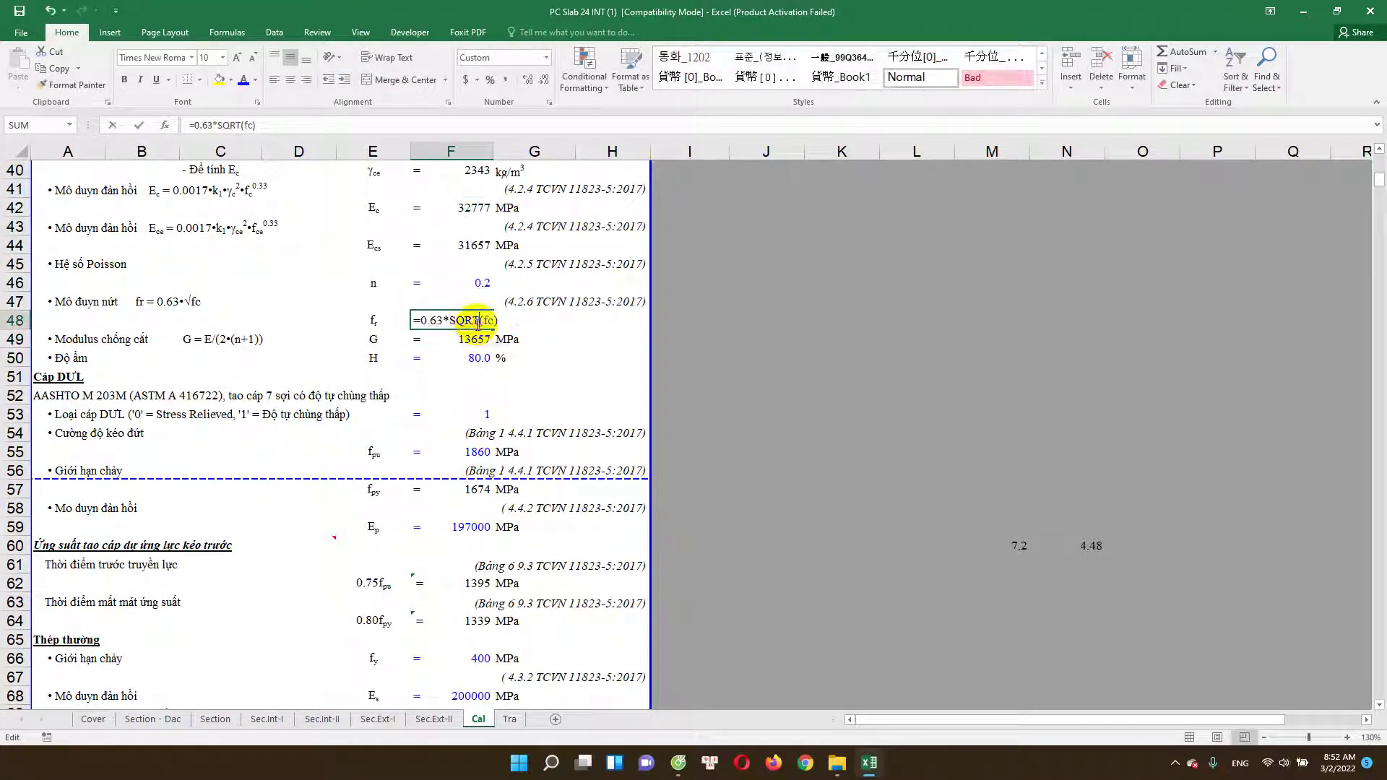
key(Escape)
scroll(477, 379, down, 1)
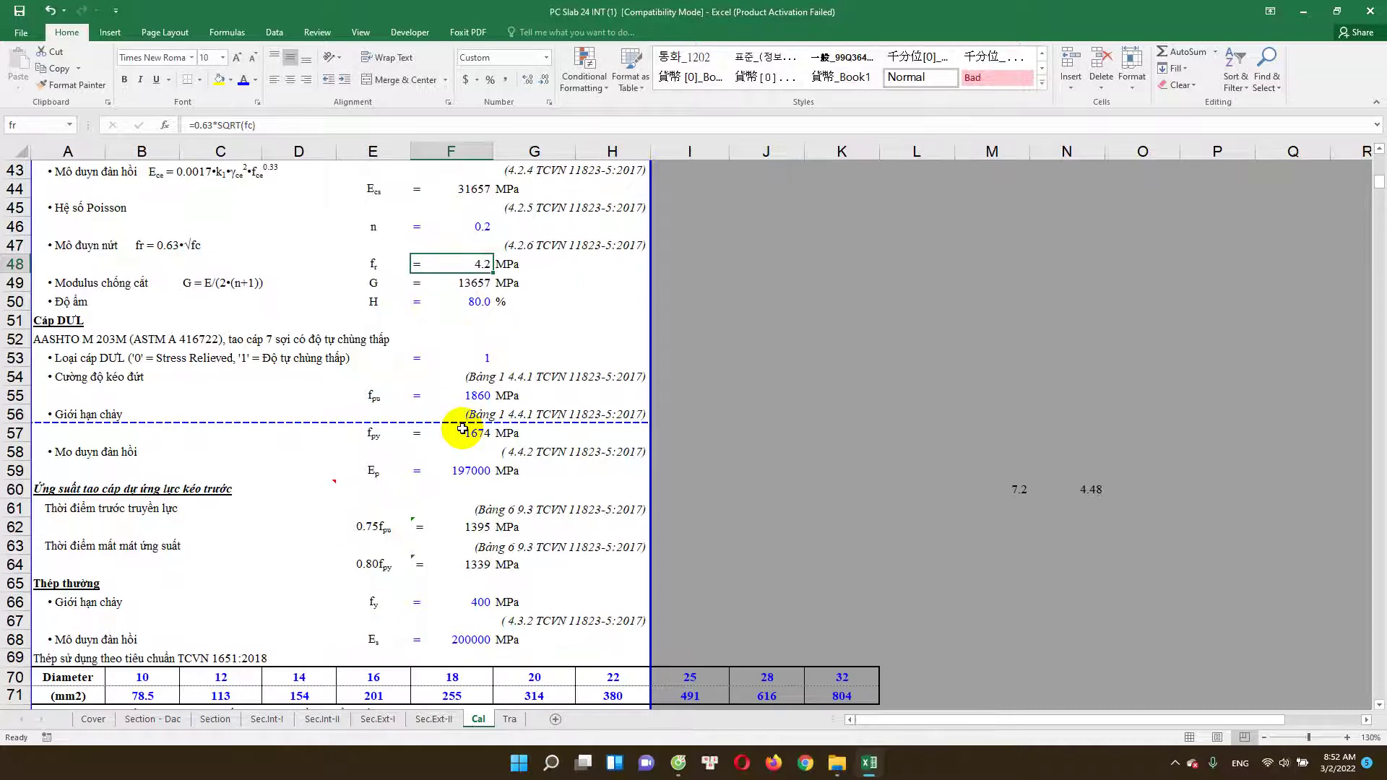
scroll(493, 382, down, 2)
click(485, 246)
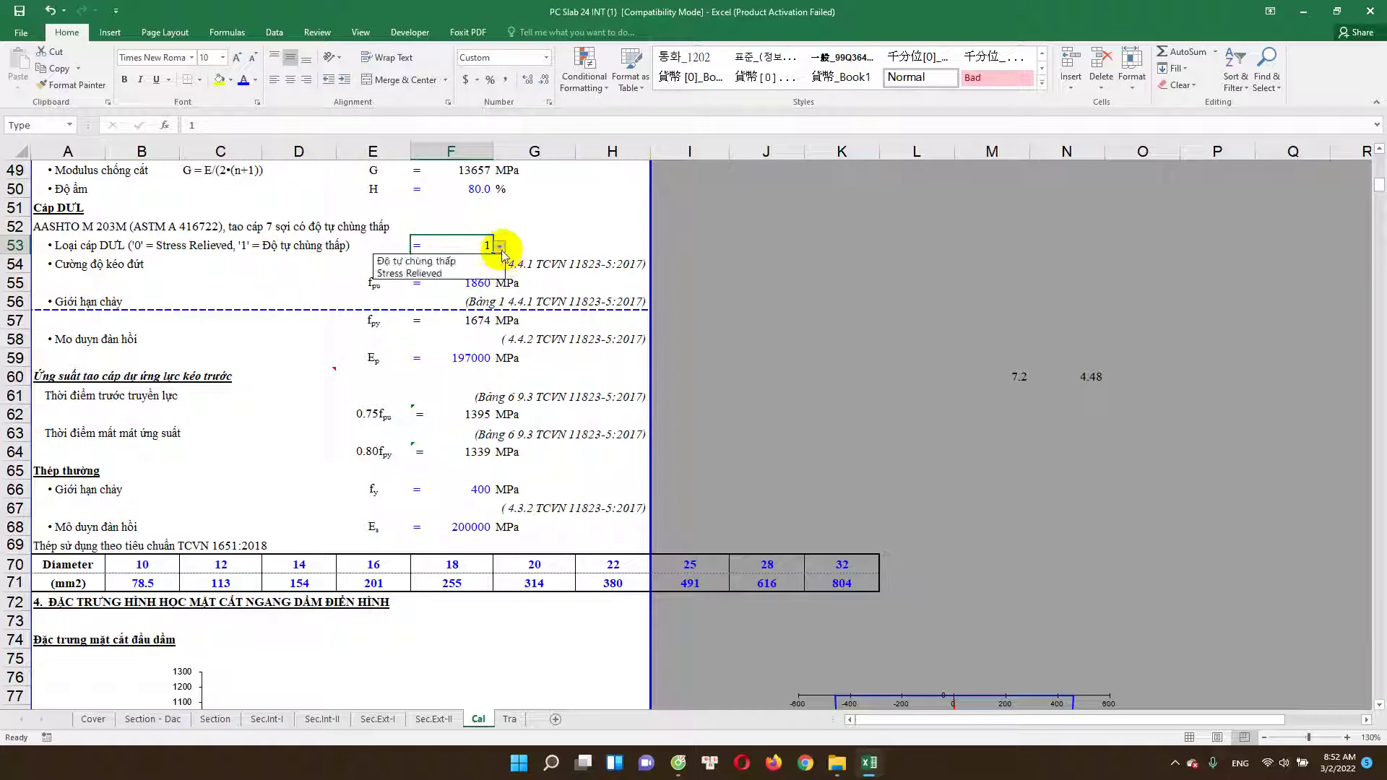
key(Return)
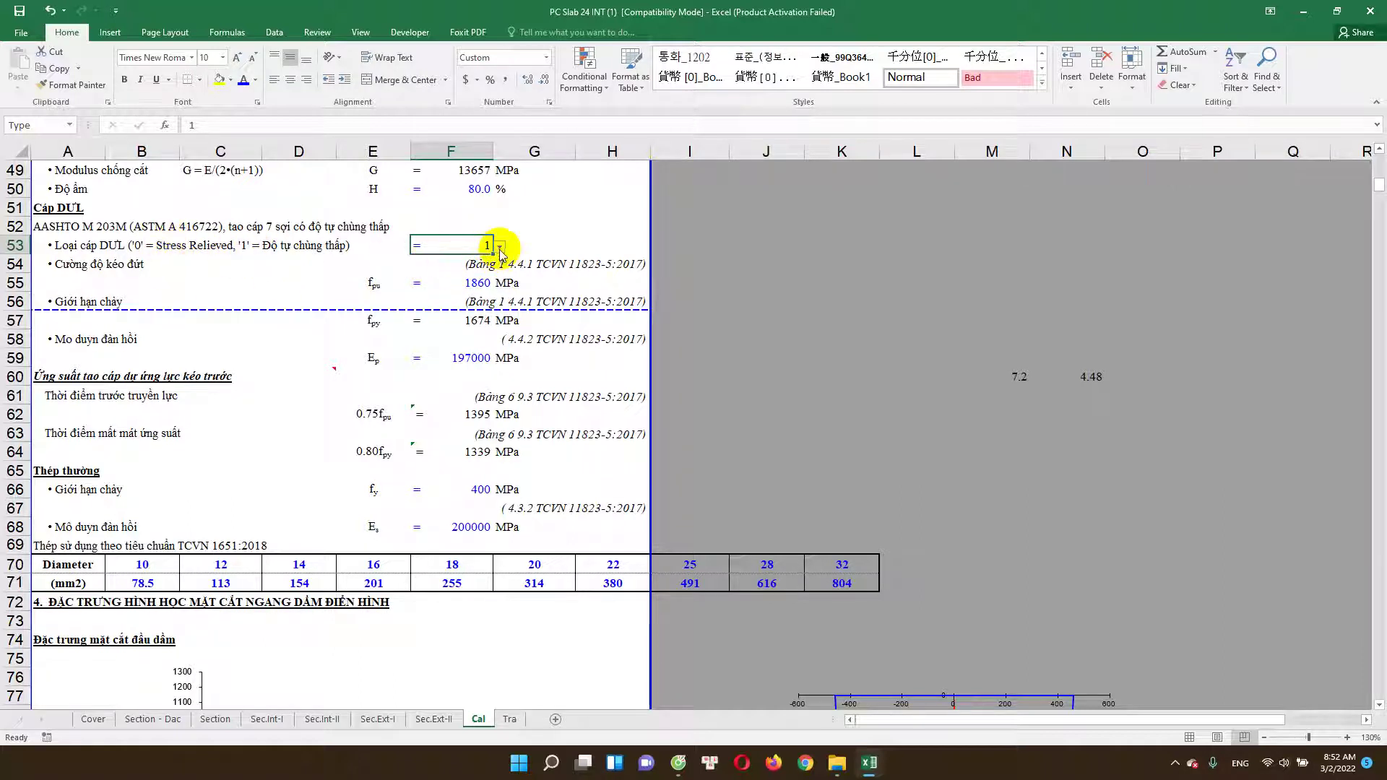
click(282, 244)
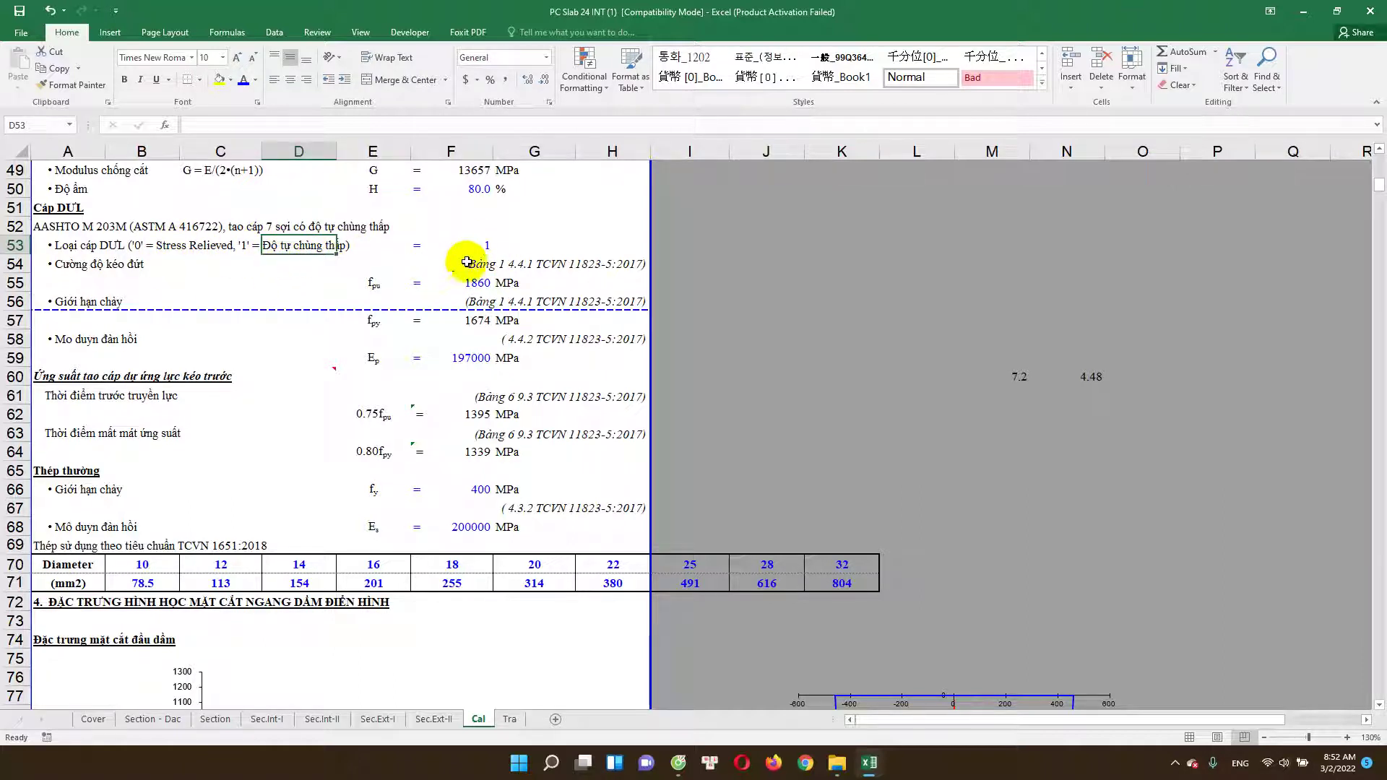
click(488, 249)
click(500, 247)
click(471, 275)
double_click(479, 283)
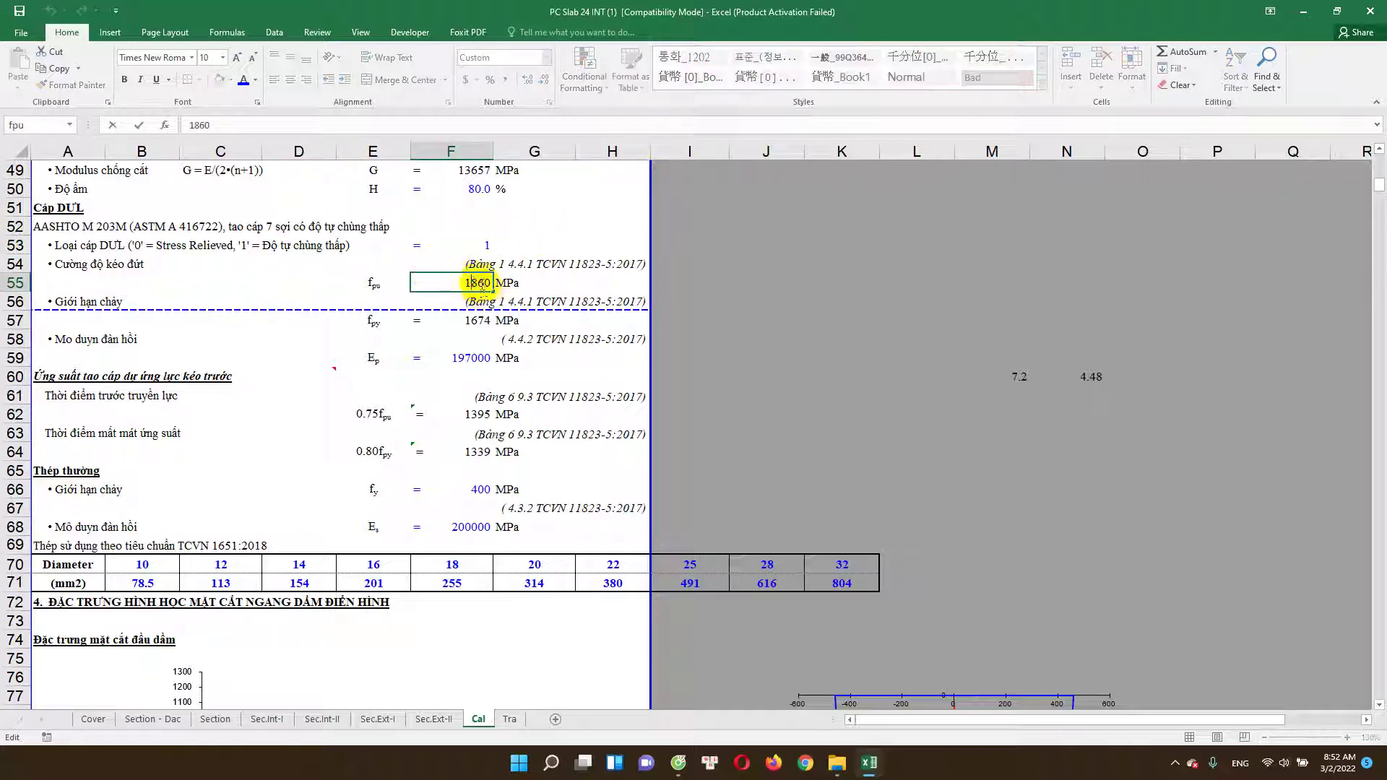
key(Escape)
scroll(378, 319, down, 2)
scroll(343, 267, down, 1)
double_click(483, 264)
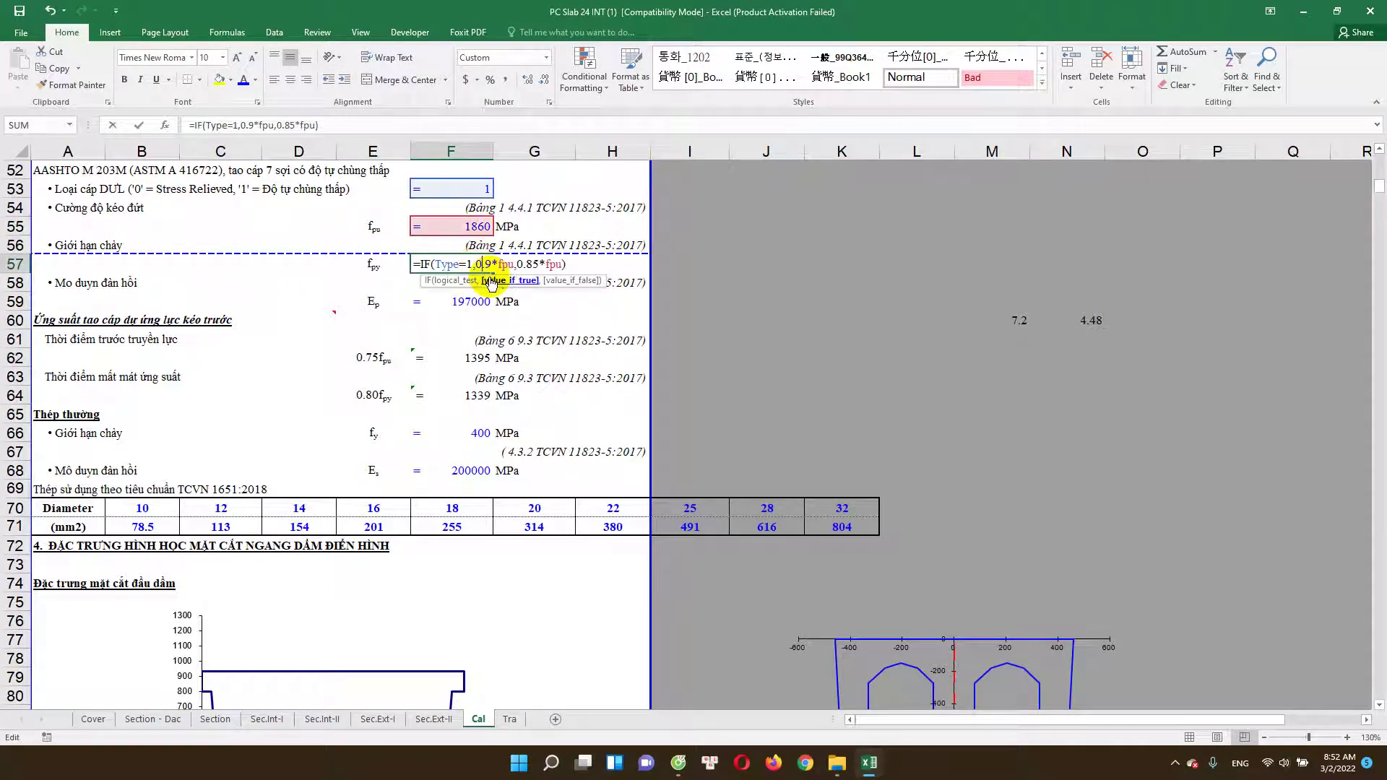
key(Escape)
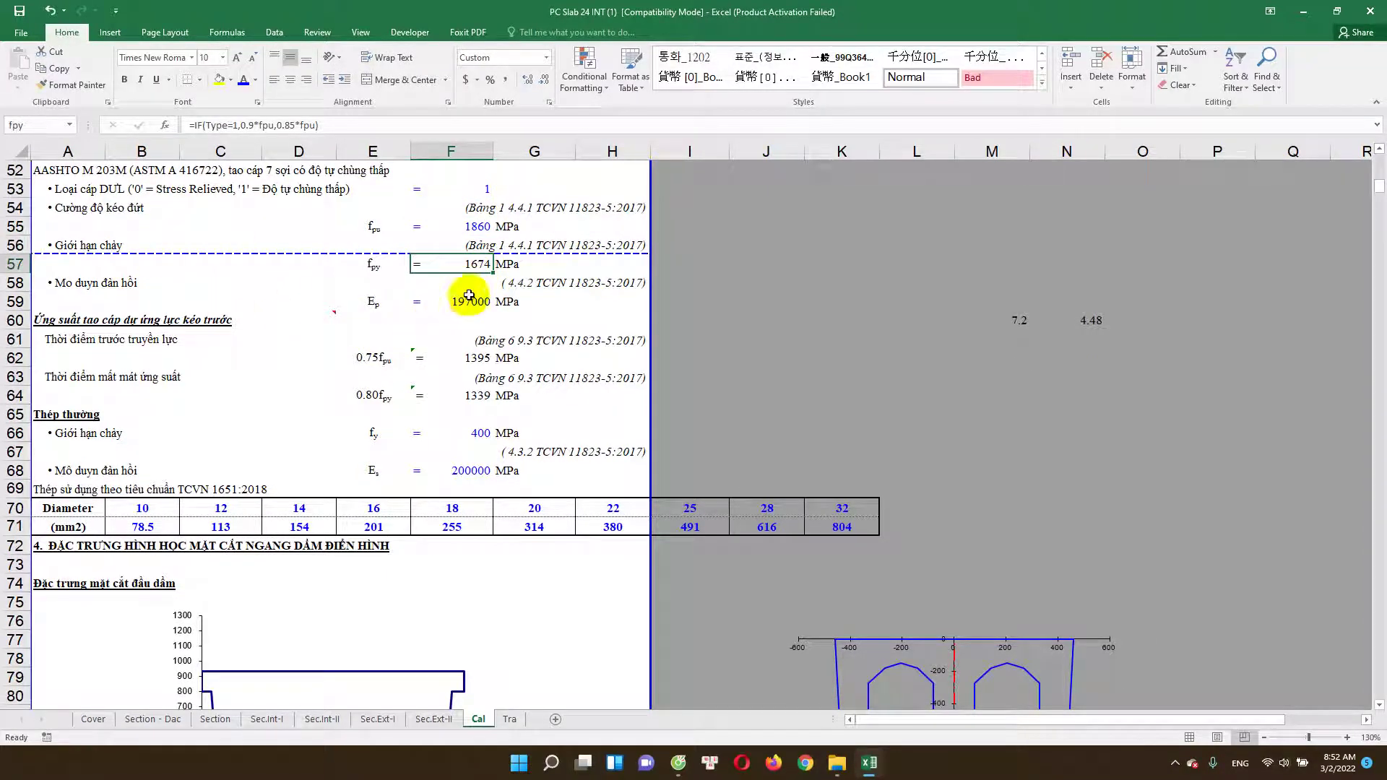
click(469, 298)
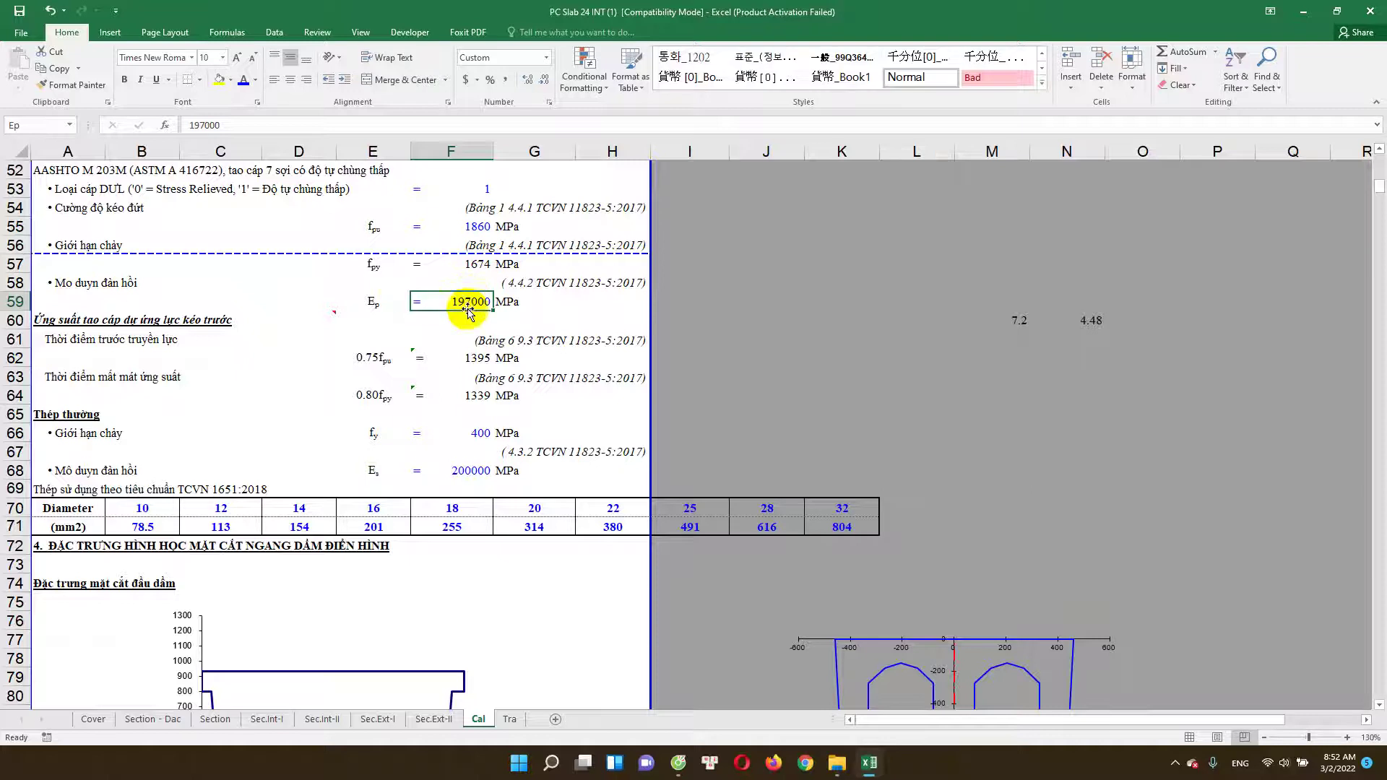
scroll(469, 313, down, 1)
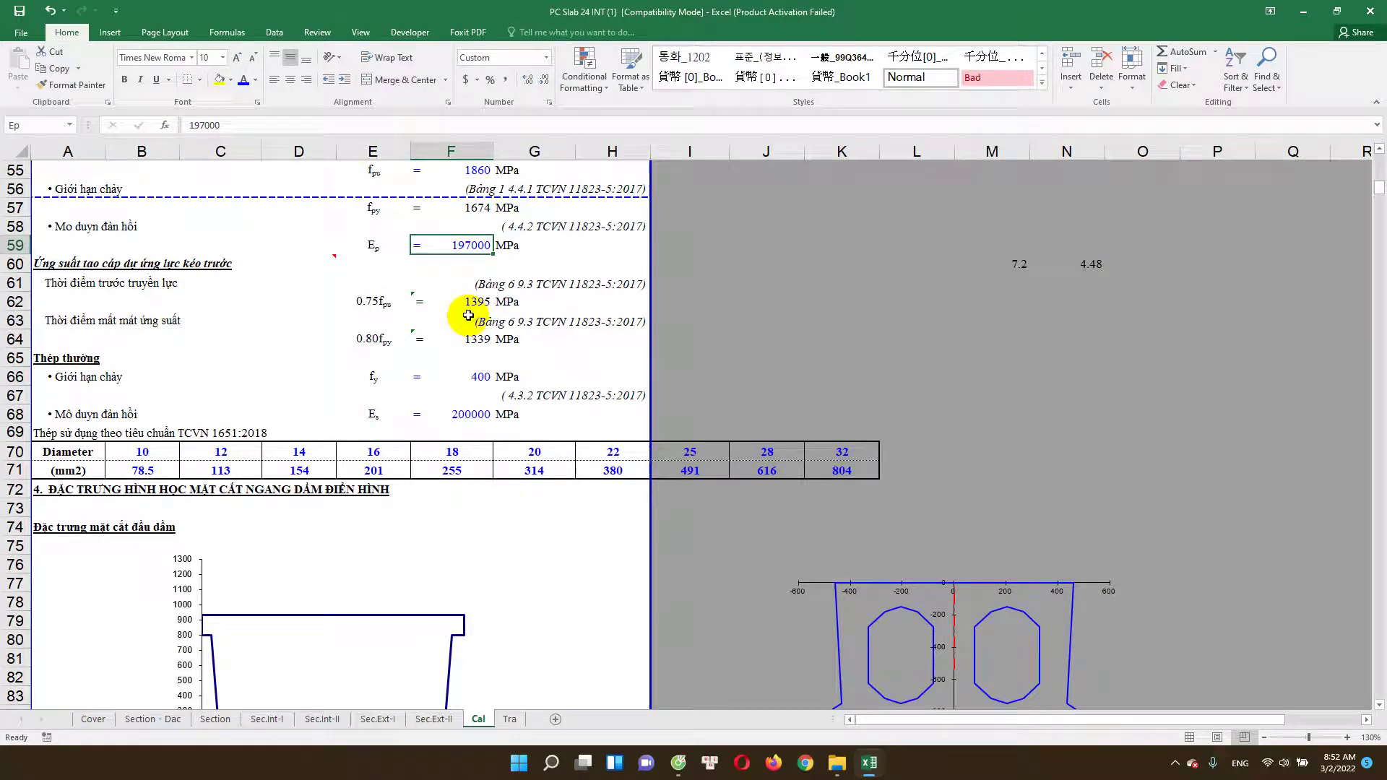
double_click(469, 306)
key(Escape)
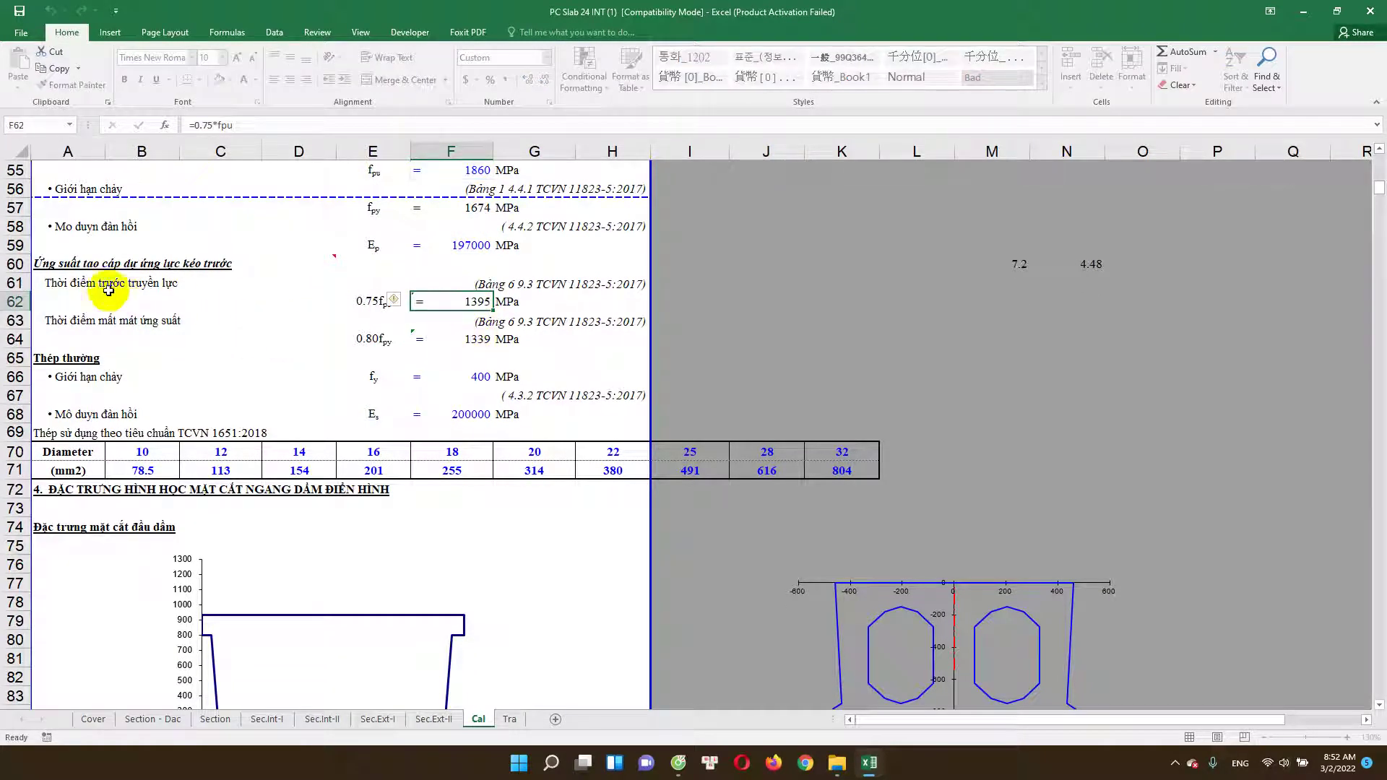
double_click(467, 338)
key(Escape)
scroll(508, 388, down, 1)
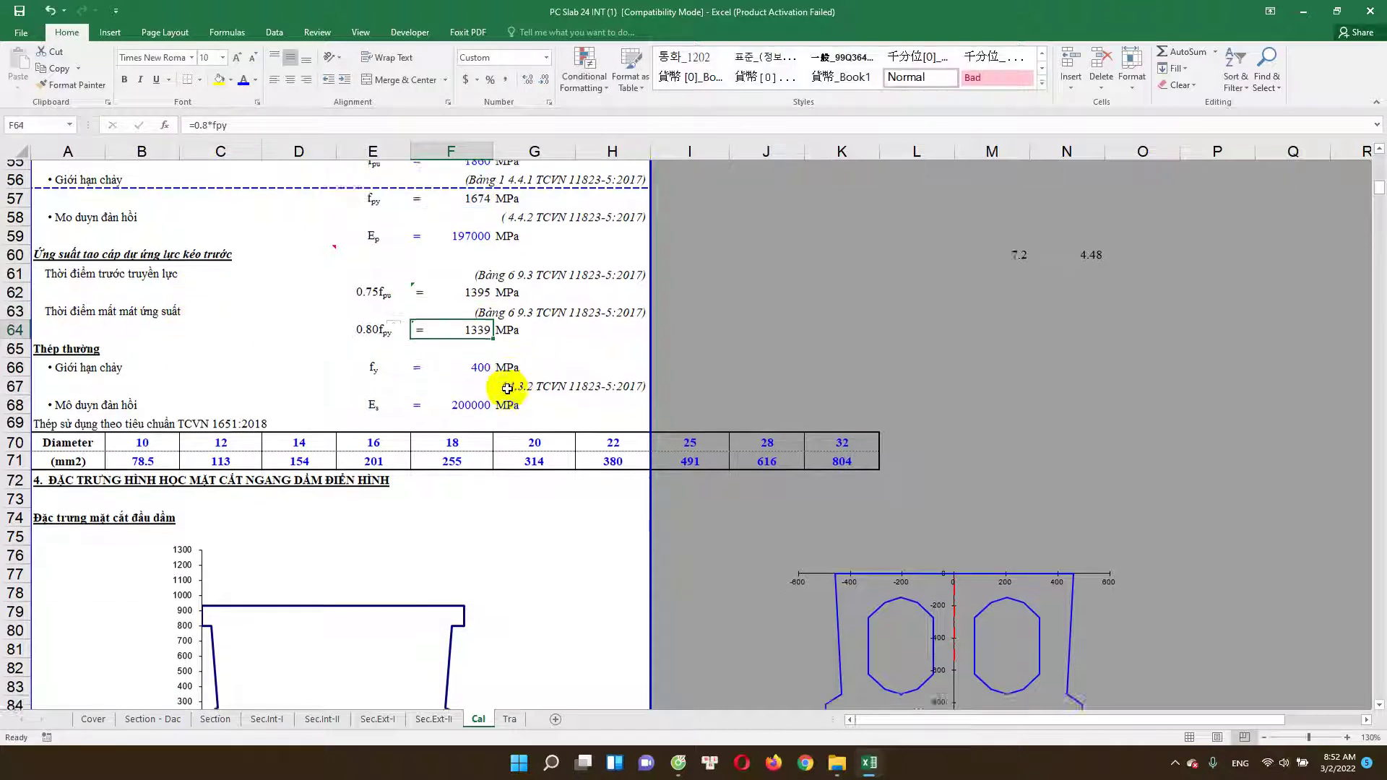
scroll(458, 349, up, 1)
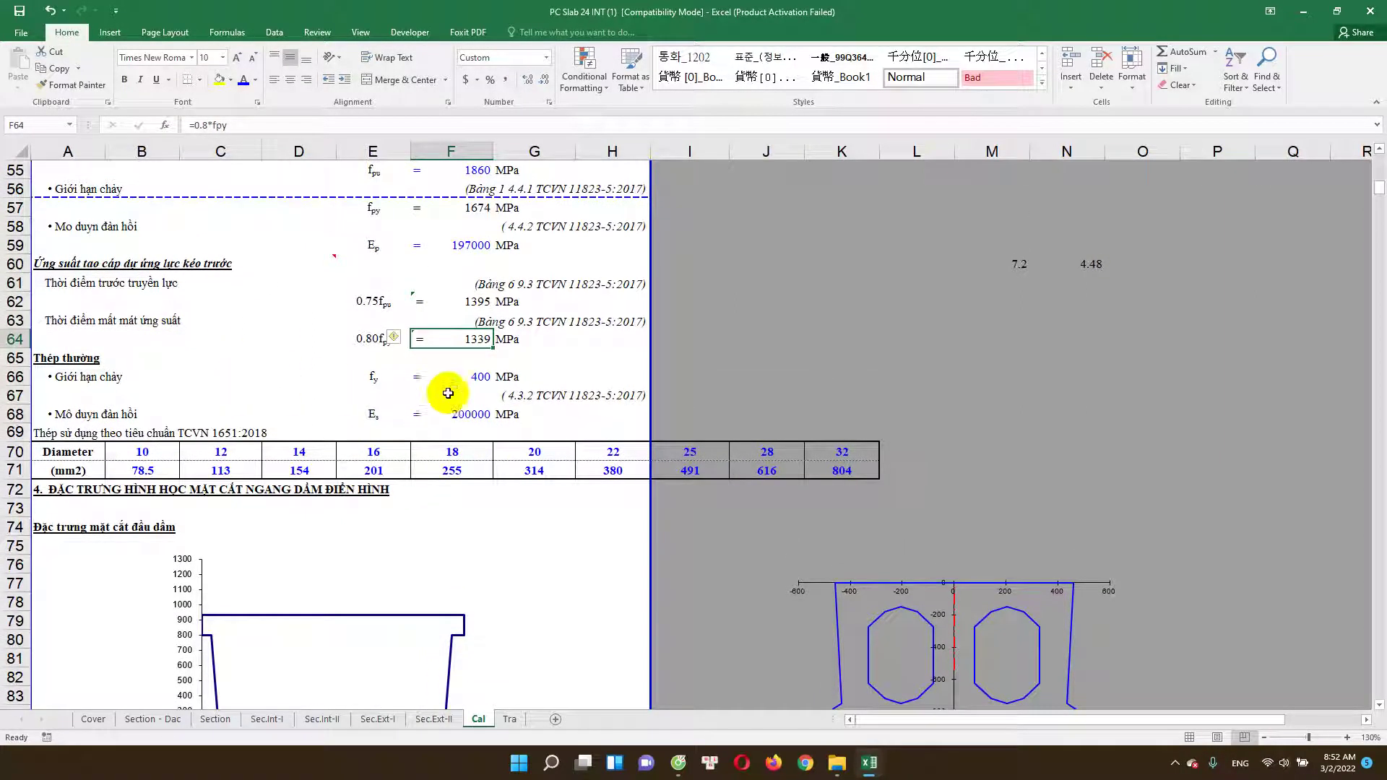
click(466, 412)
scroll(469, 416, down, 1)
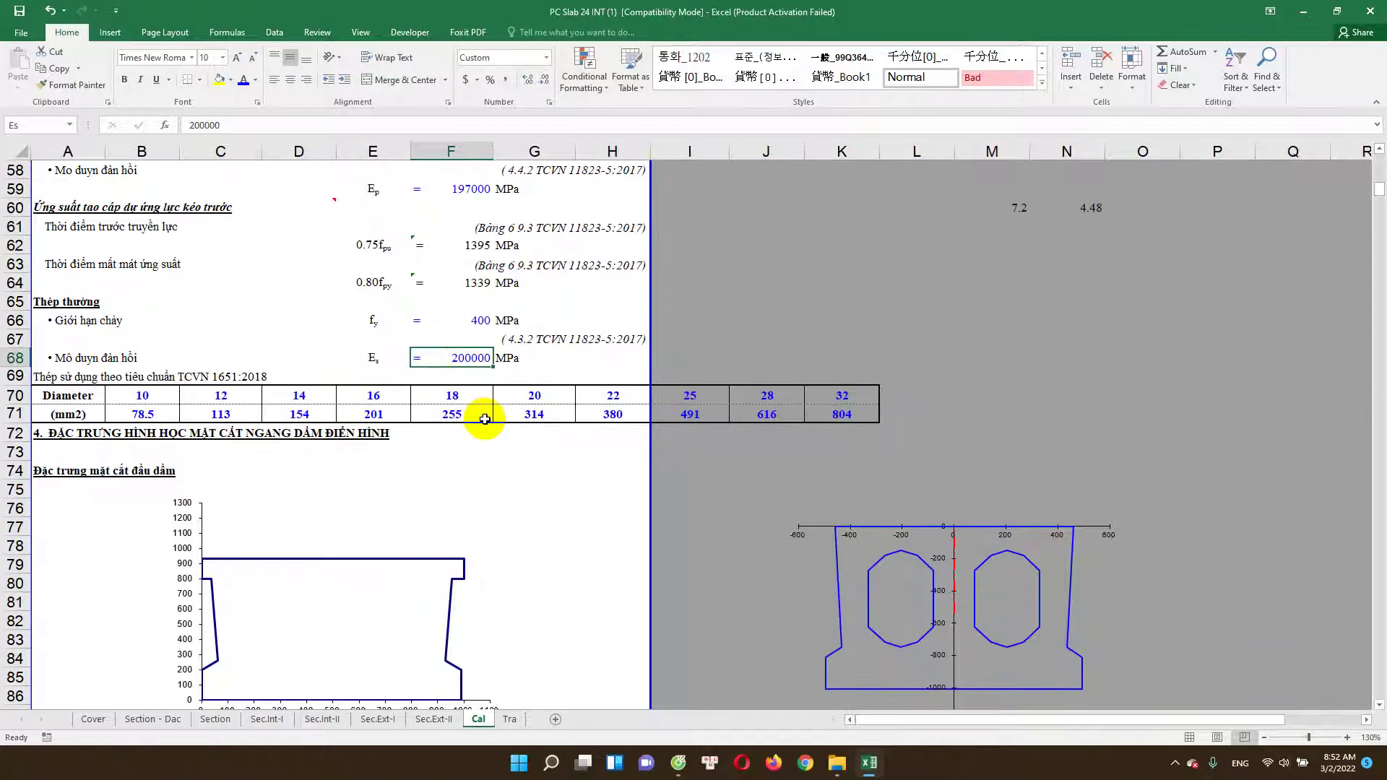
scroll(486, 417, down, 1)
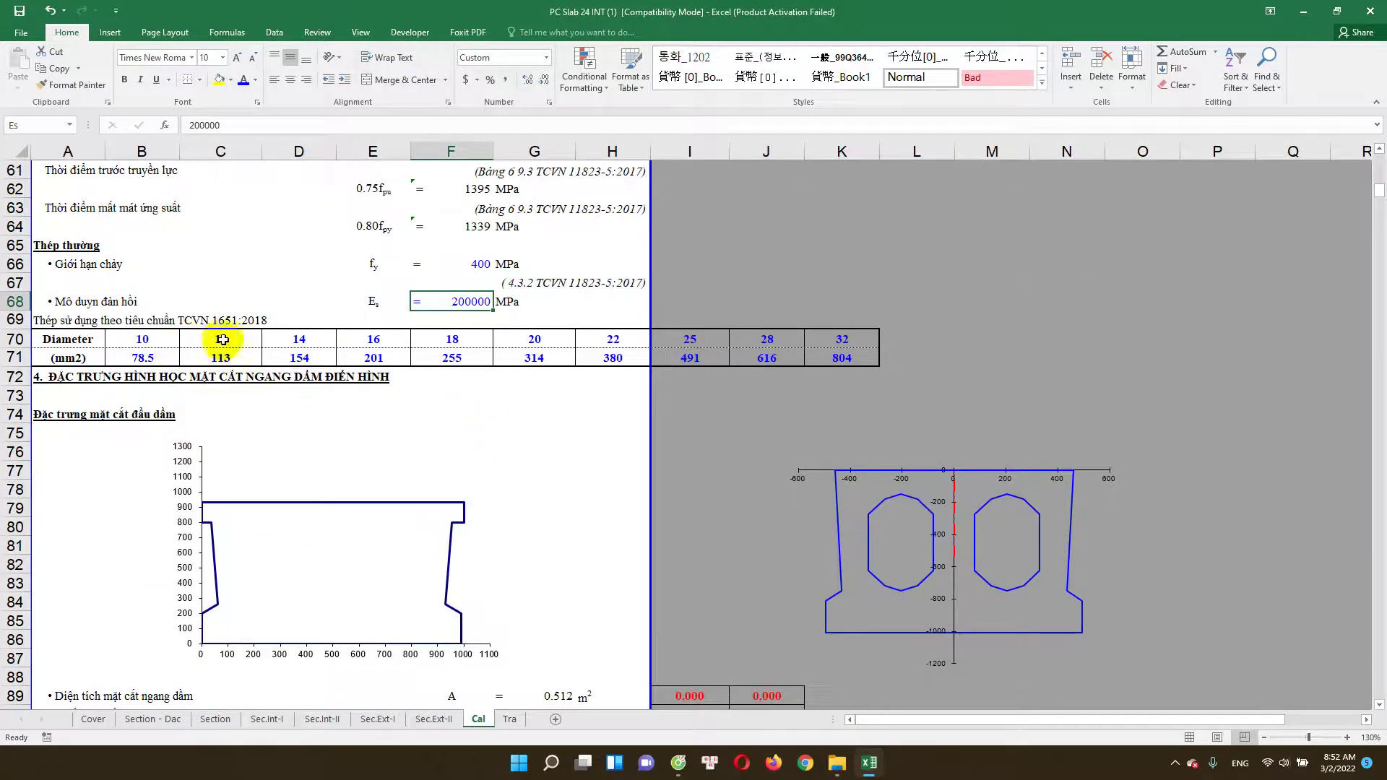
click(130, 339)
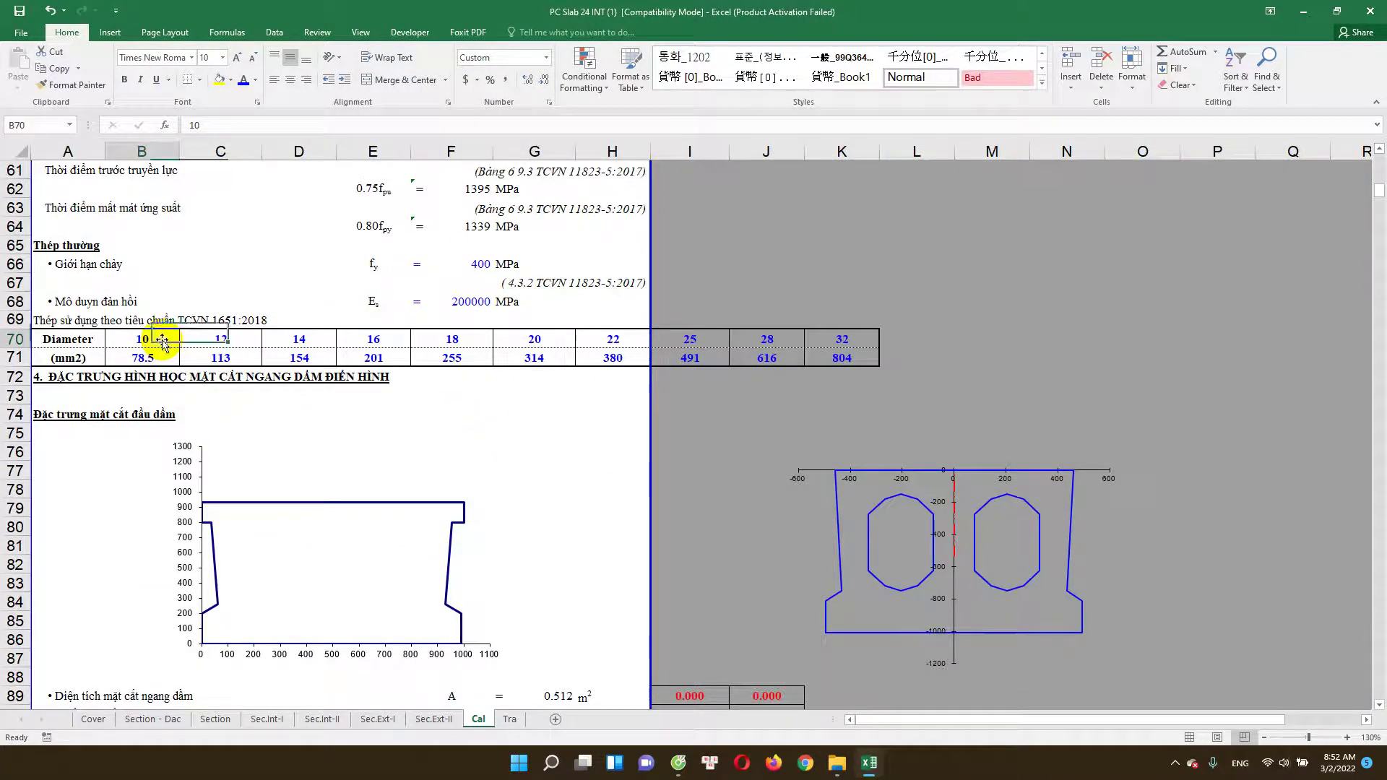
click(235, 339)
click(72, 320)
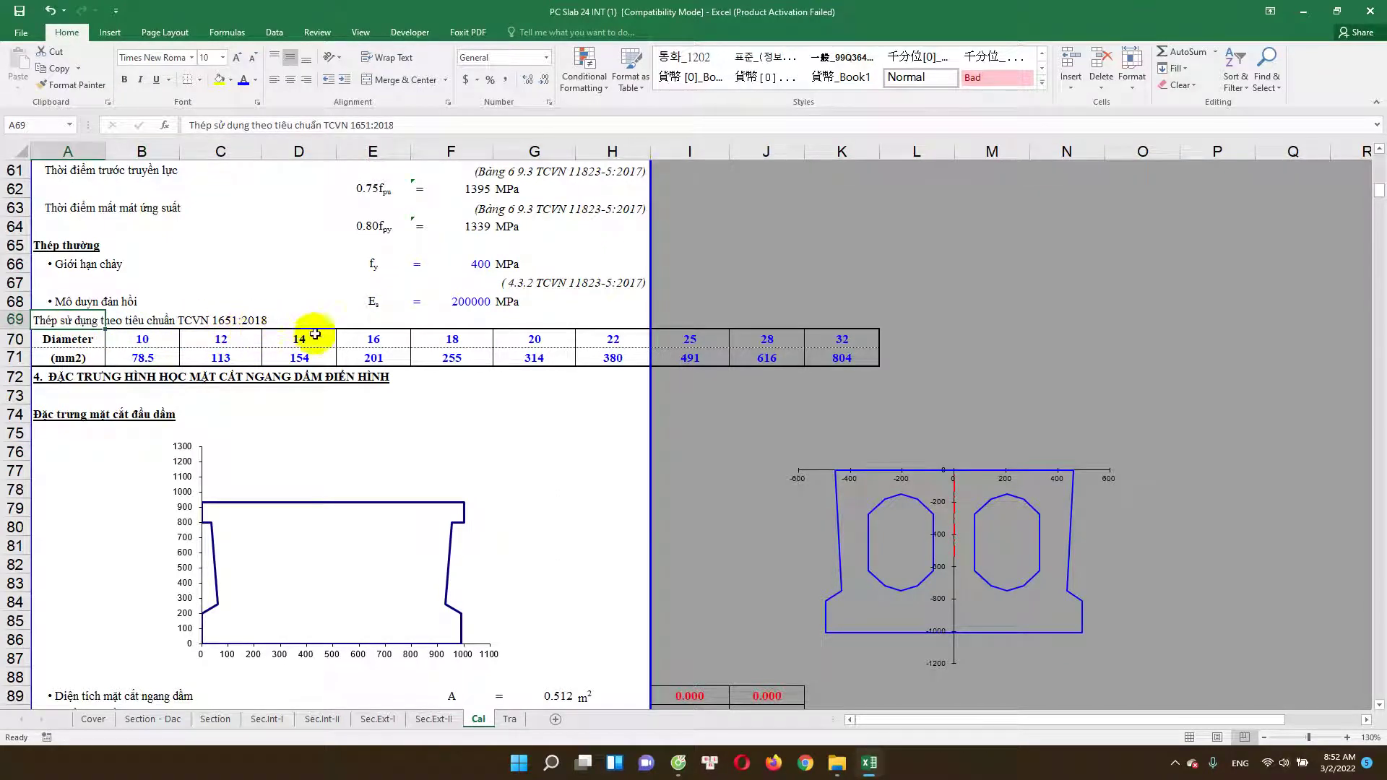
click(340, 339)
click(170, 334)
click(148, 357)
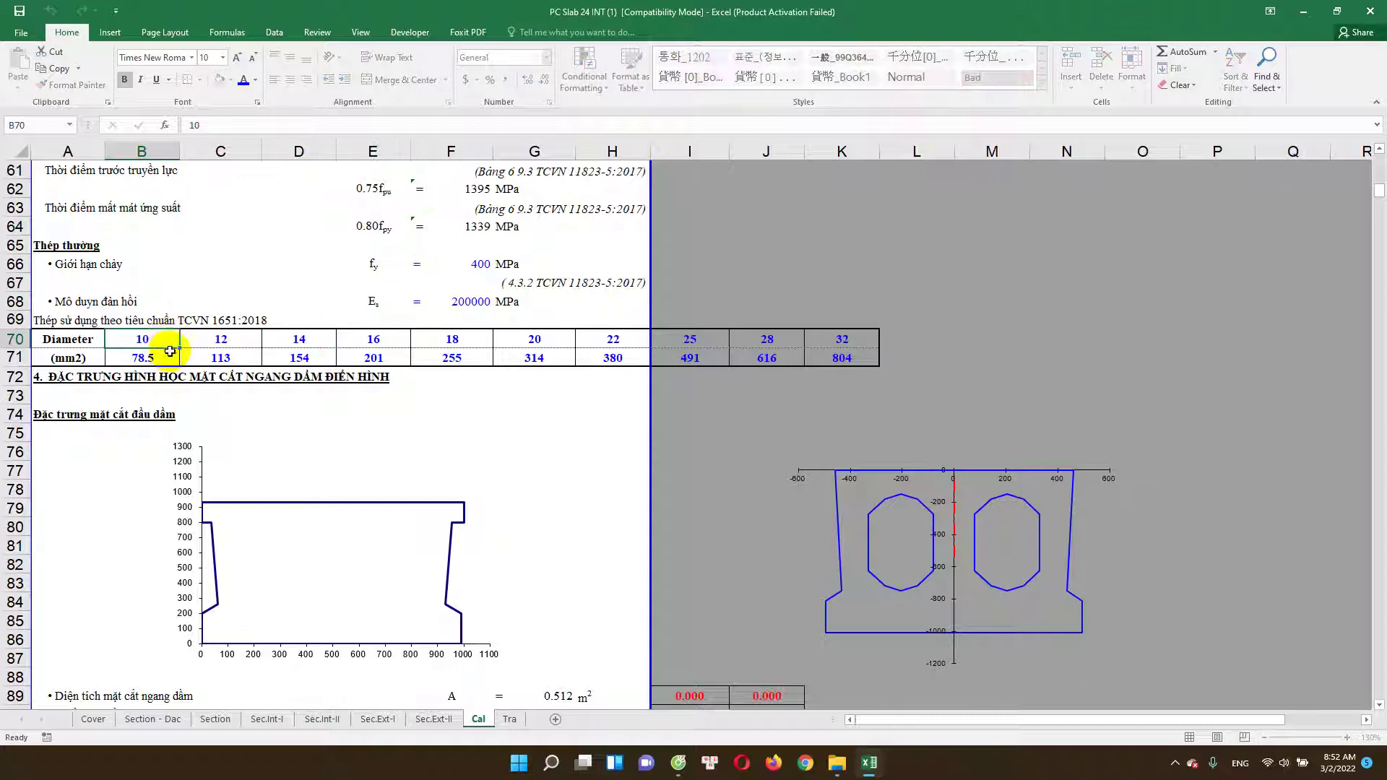
click(300, 358)
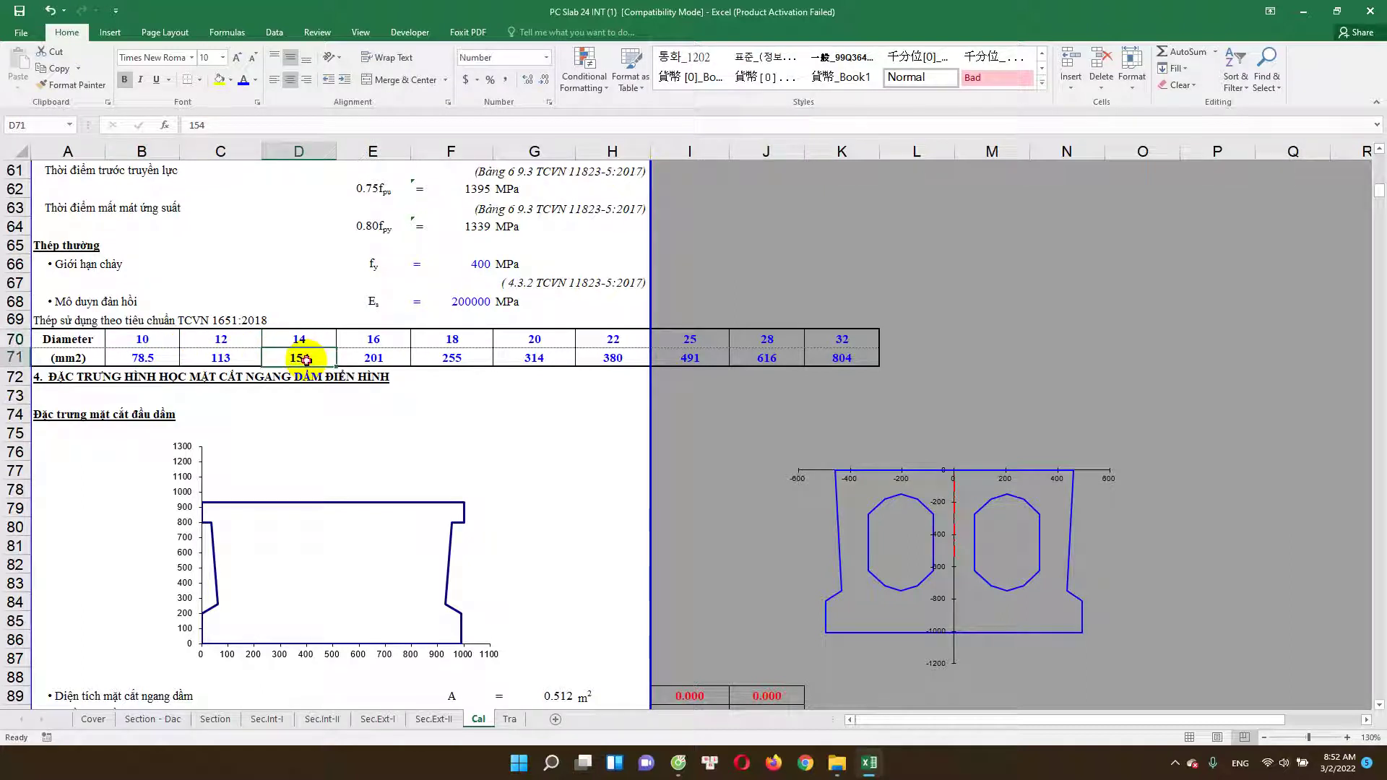
scroll(376, 405, down, 1)
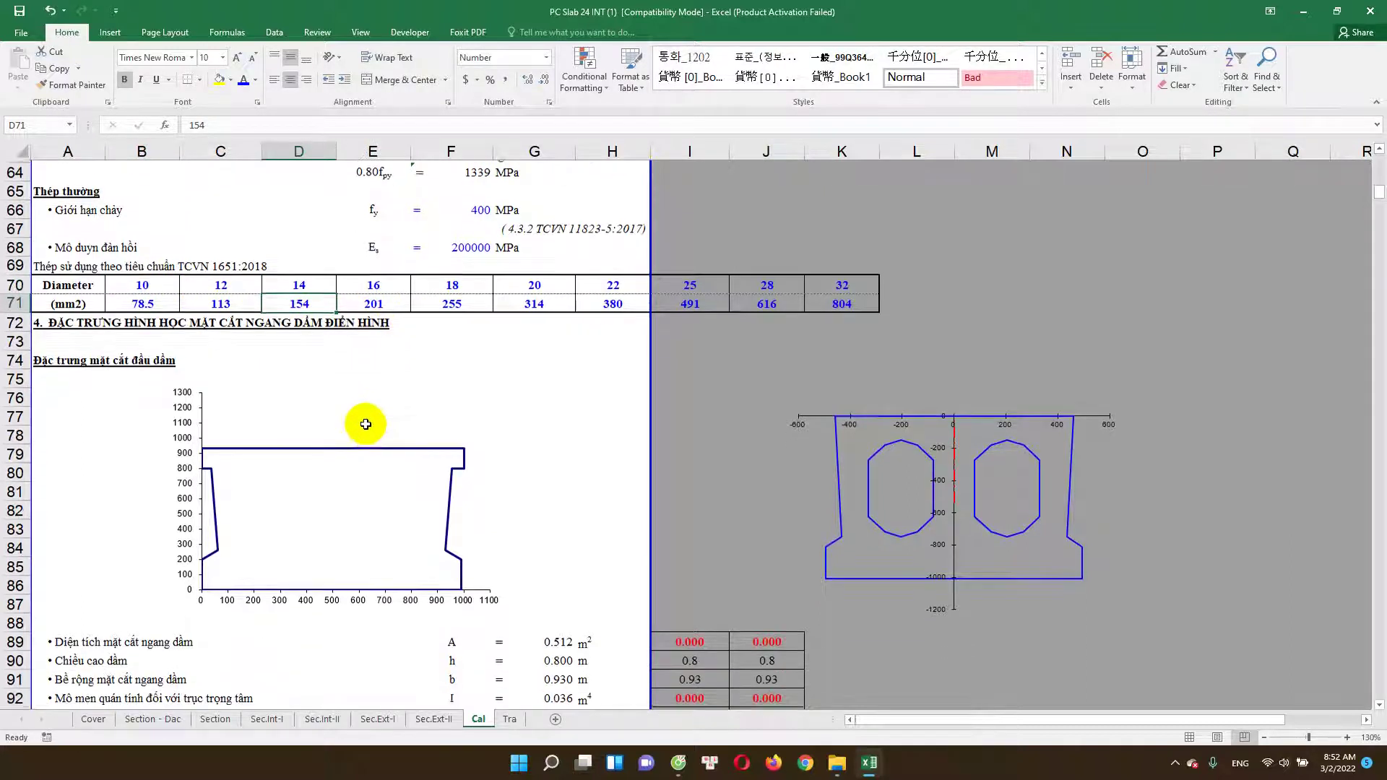
scroll(356, 434, down, 1)
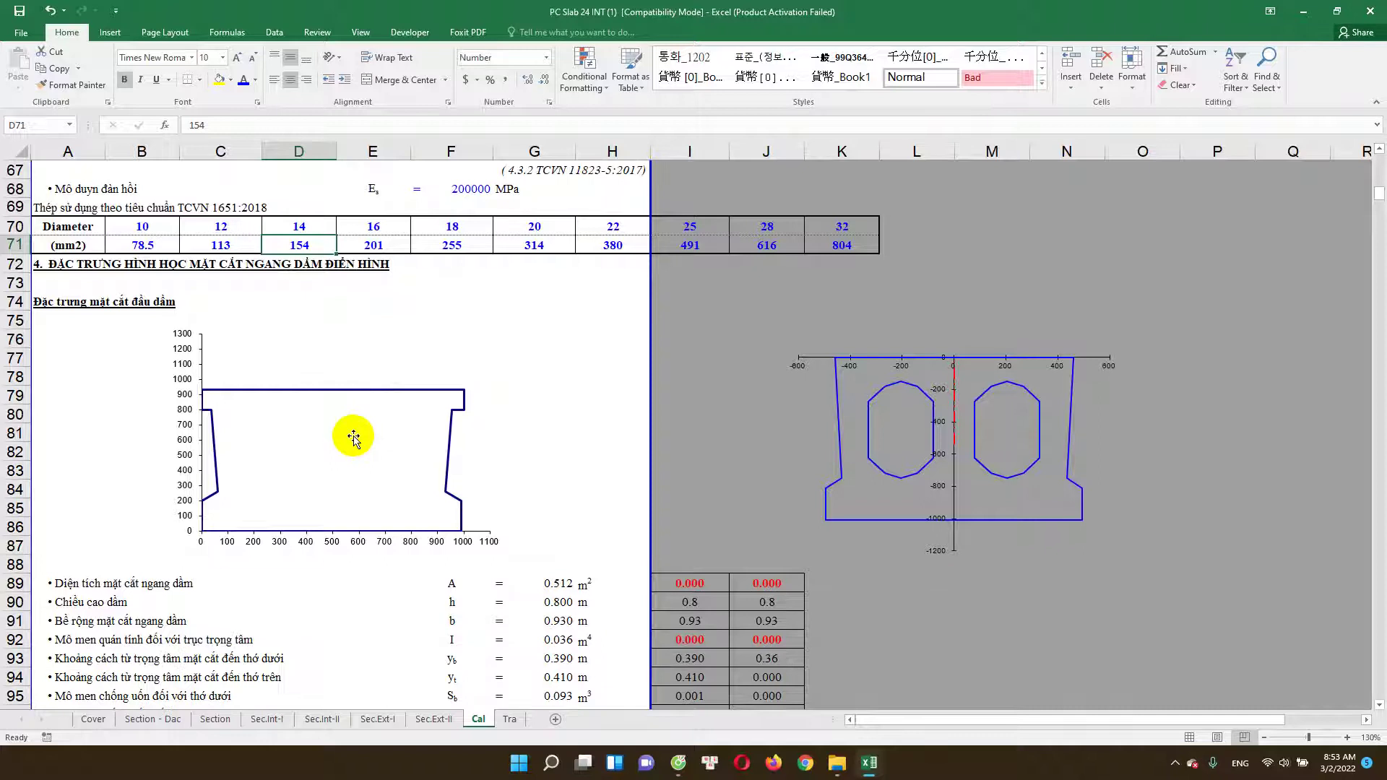
scroll(353, 436, down, 1)
scroll(361, 455, down, 3)
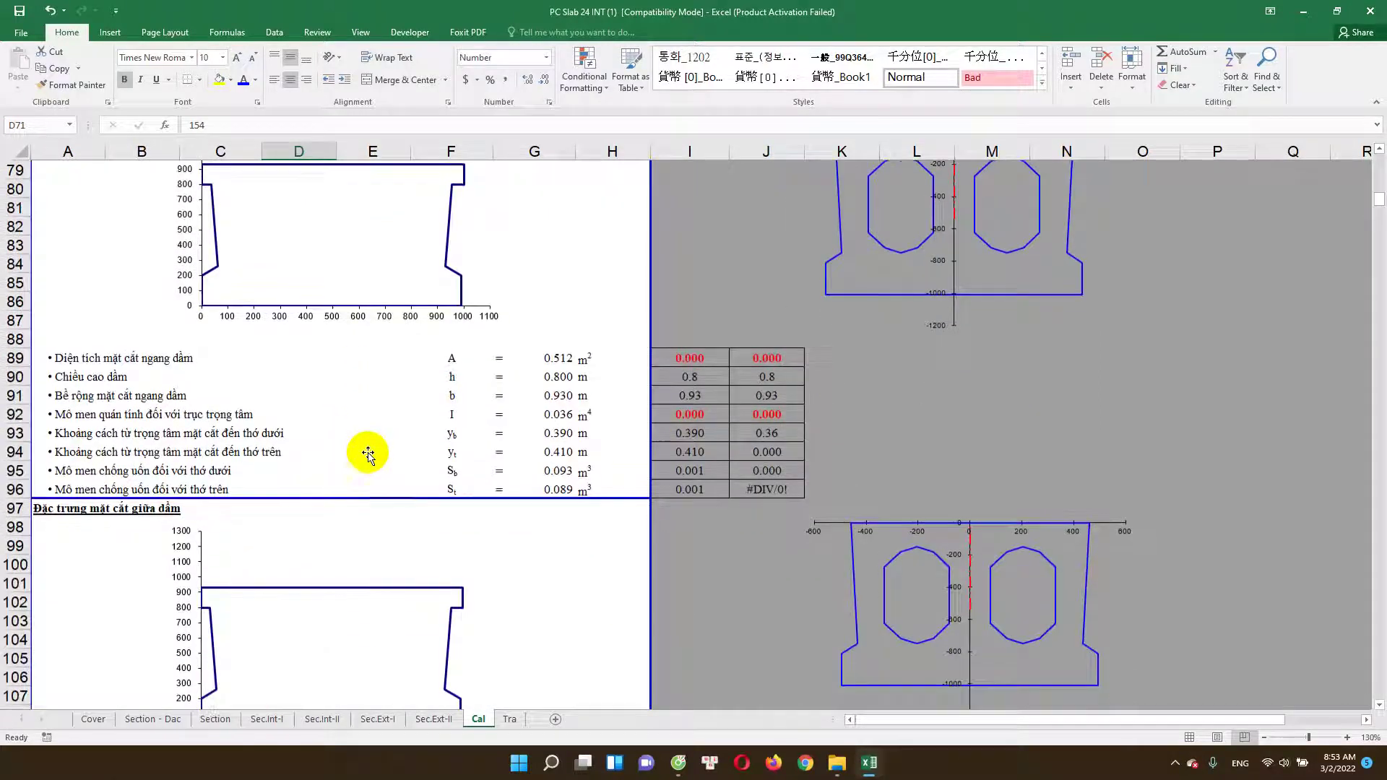
scroll(287, 395, up, 3)
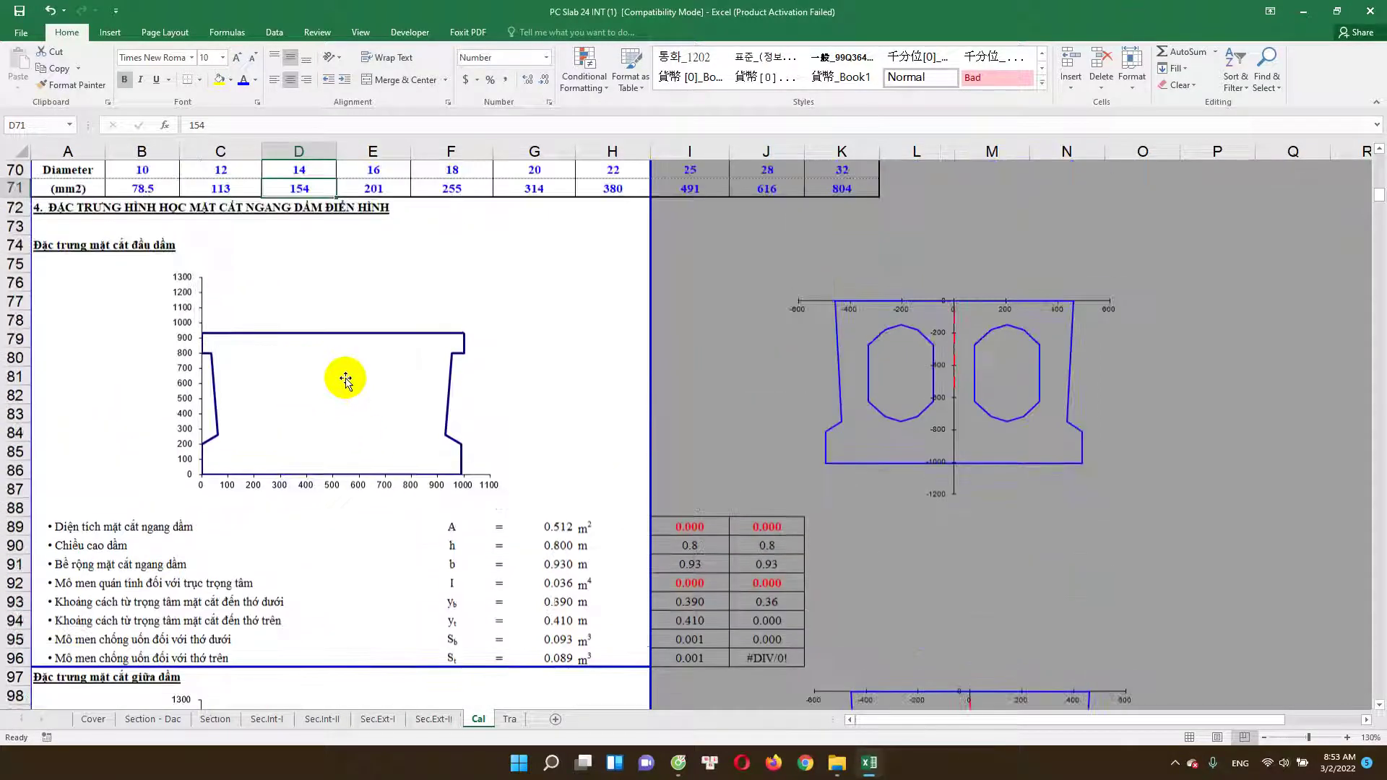
click(524, 376)
scroll(126, 274, down, 2)
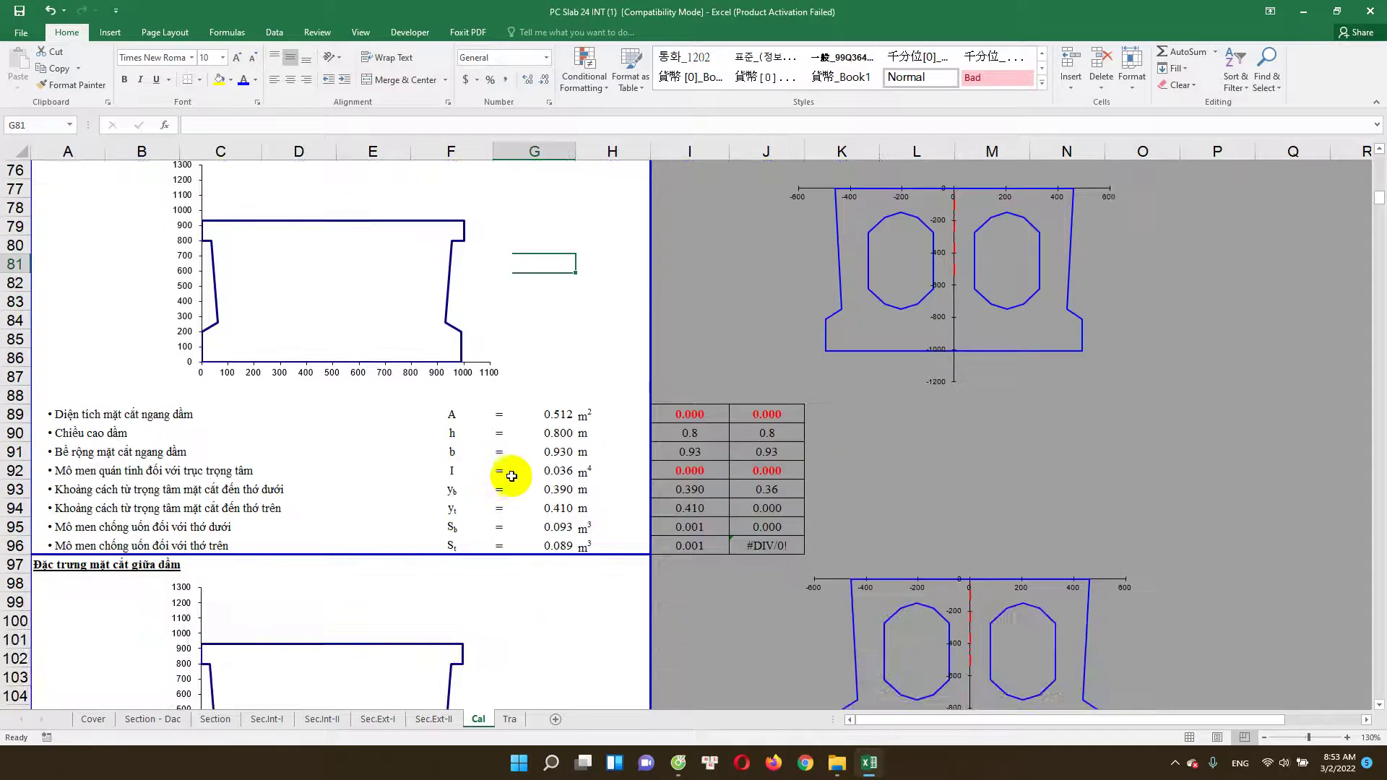
double_click(558, 414)
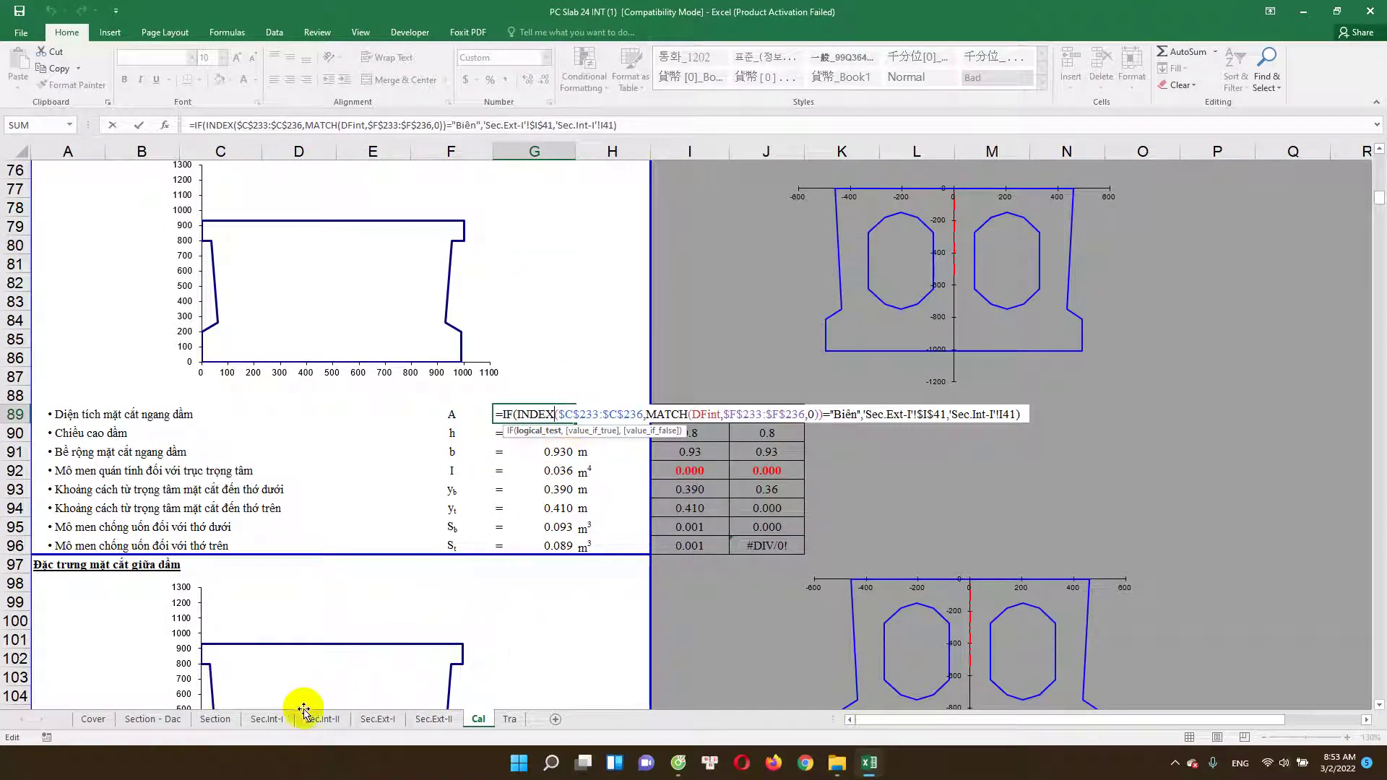
scroll(404, 583, up, 1)
scroll(412, 587, up, 5)
scroll(448, 542, up, 5)
scroll(451, 541, up, 4)
scroll(462, 556, up, 2)
scroll(473, 571, up, 1)
scroll(477, 576, up, 2)
scroll(478, 576, up, 1)
scroll(478, 576, up, 2)
scroll(481, 573, up, 3)
scroll(483, 578, down, 1)
scroll(477, 585, down, 4)
scroll(490, 591, down, 4)
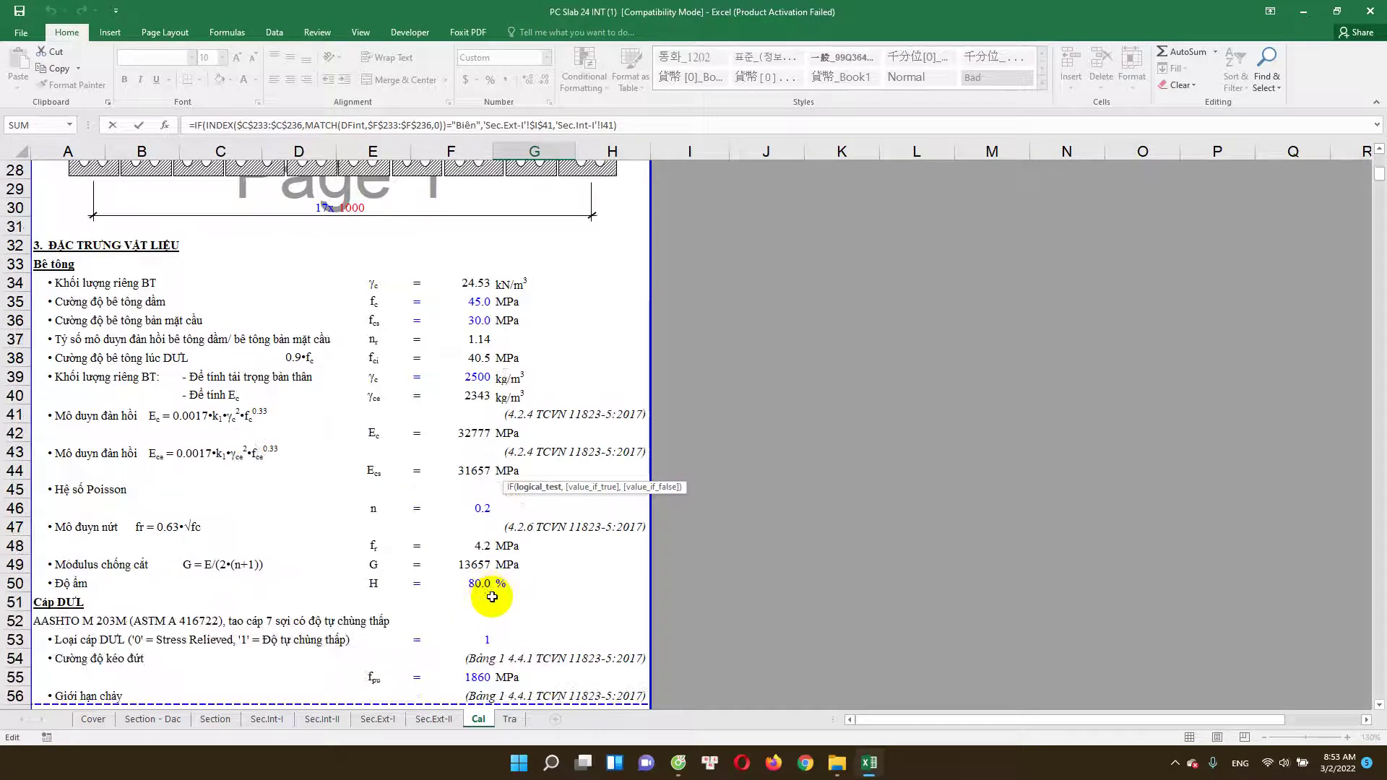
scroll(492, 597, down, 7)
scroll(497, 606, down, 6)
scroll(539, 576, down, 1)
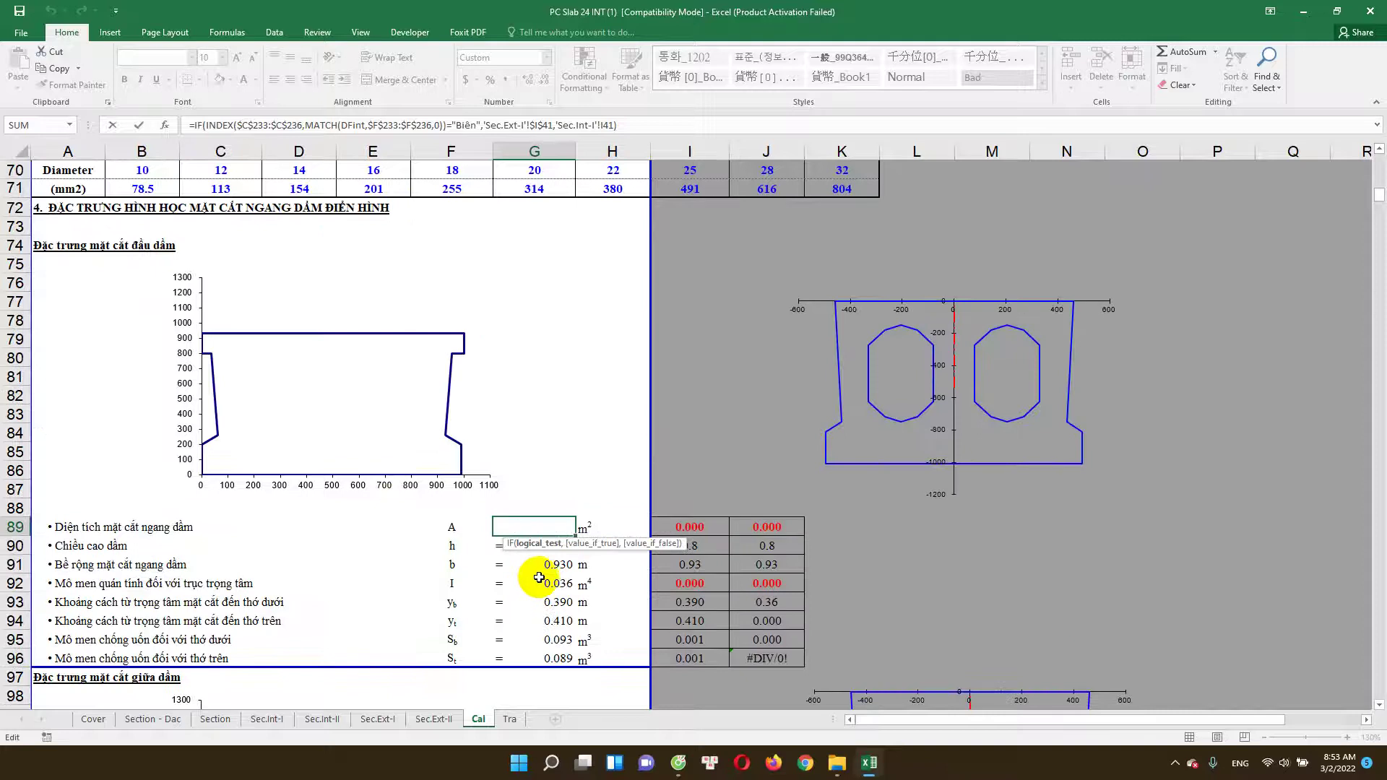
scroll(539, 586, down, 3)
scroll(542, 599, down, 1)
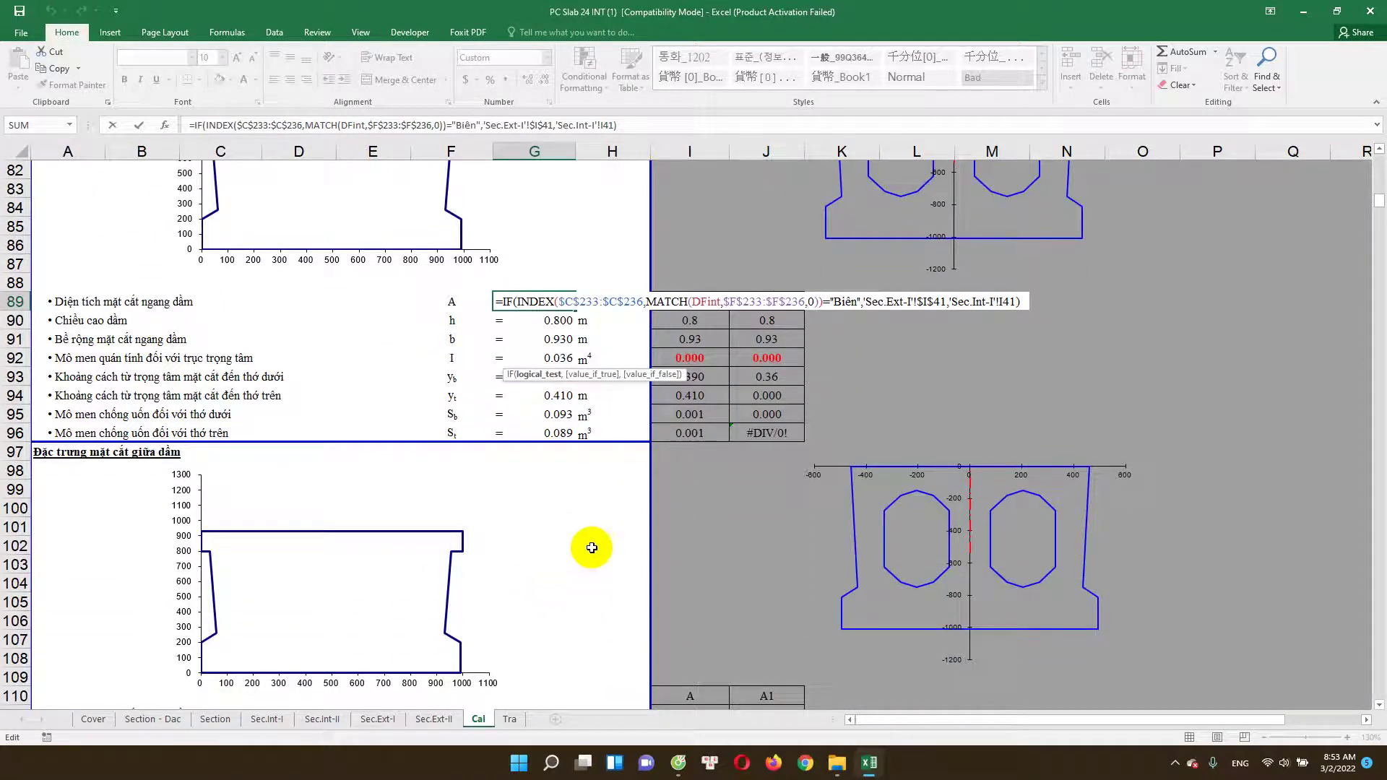
scroll(582, 561, down, 4)
scroll(561, 408, up, 1)
scroll(561, 409, up, 3)
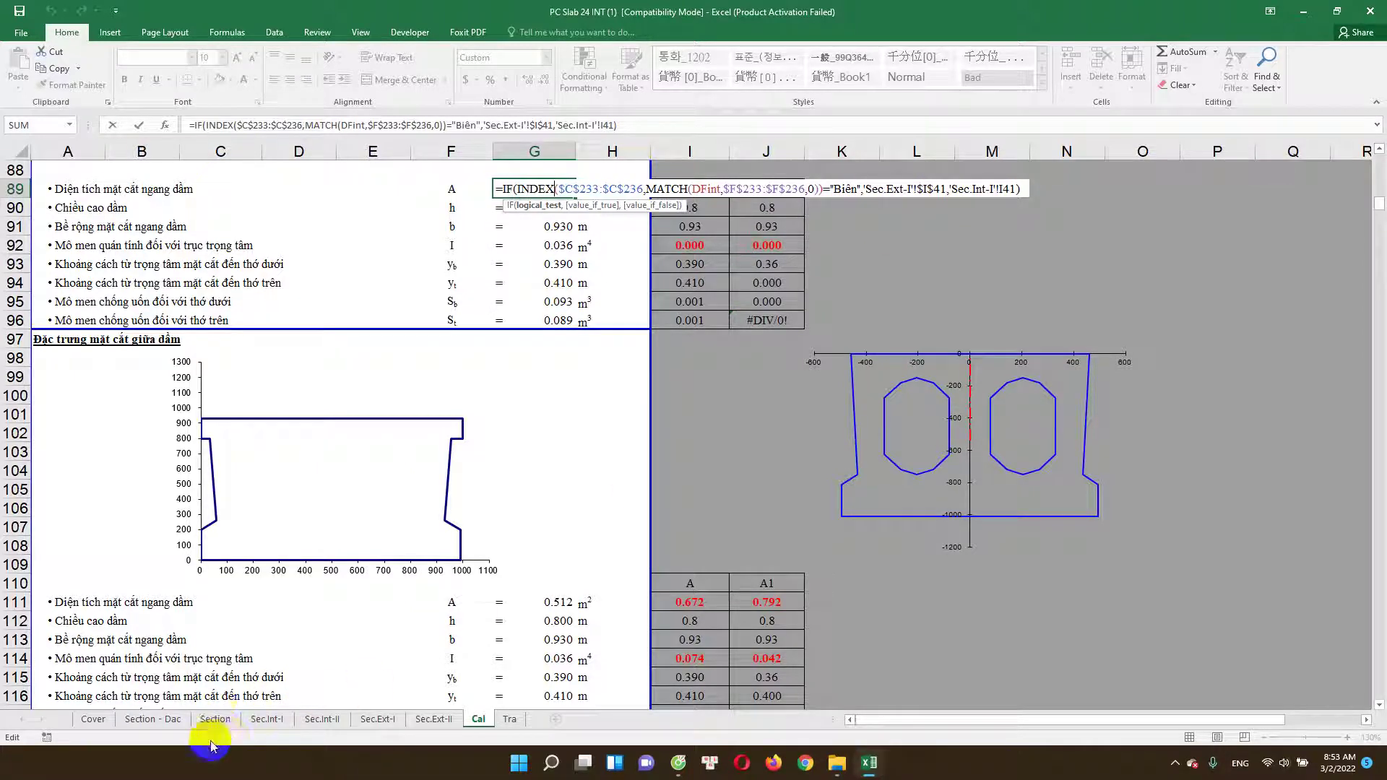
key(Escape)
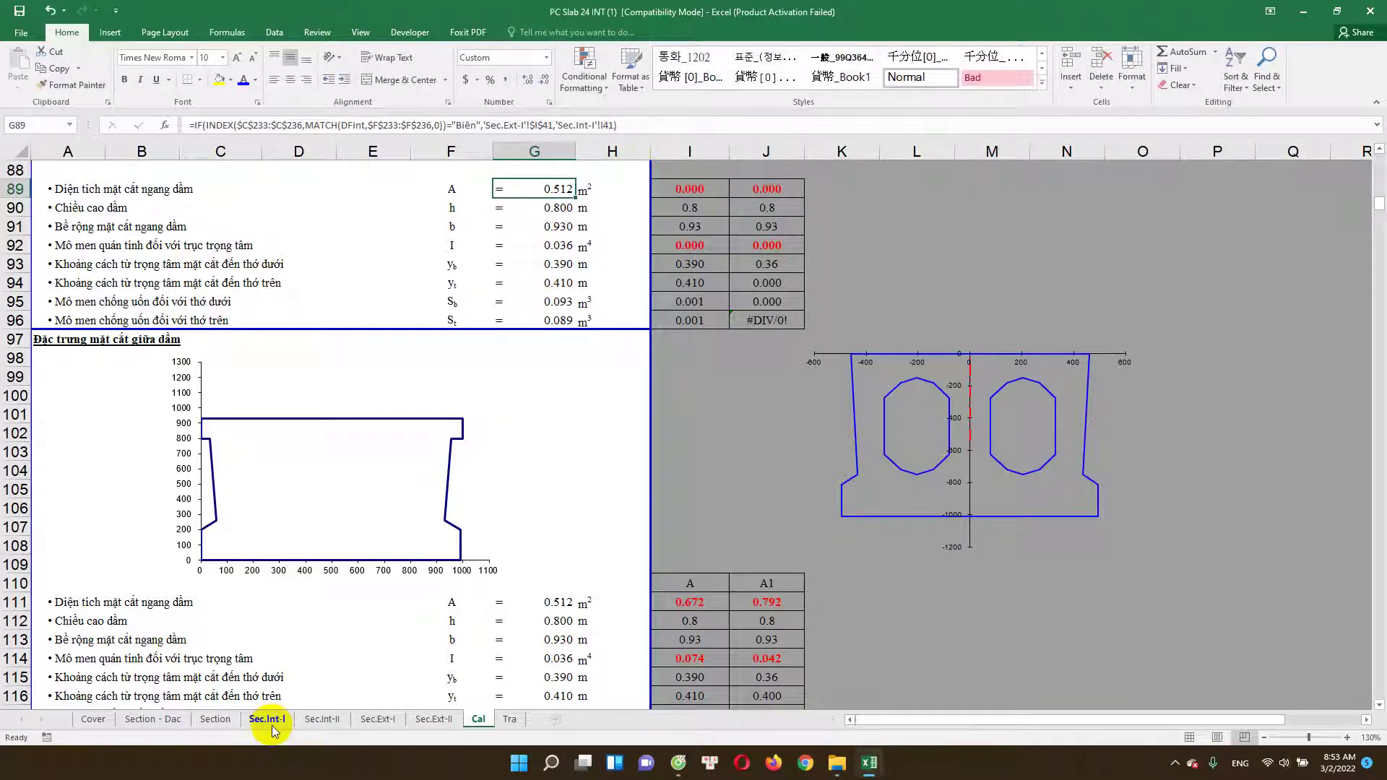
click(272, 725)
click(311, 724)
click(271, 725)
click(315, 723)
scroll(340, 675, down, 2)
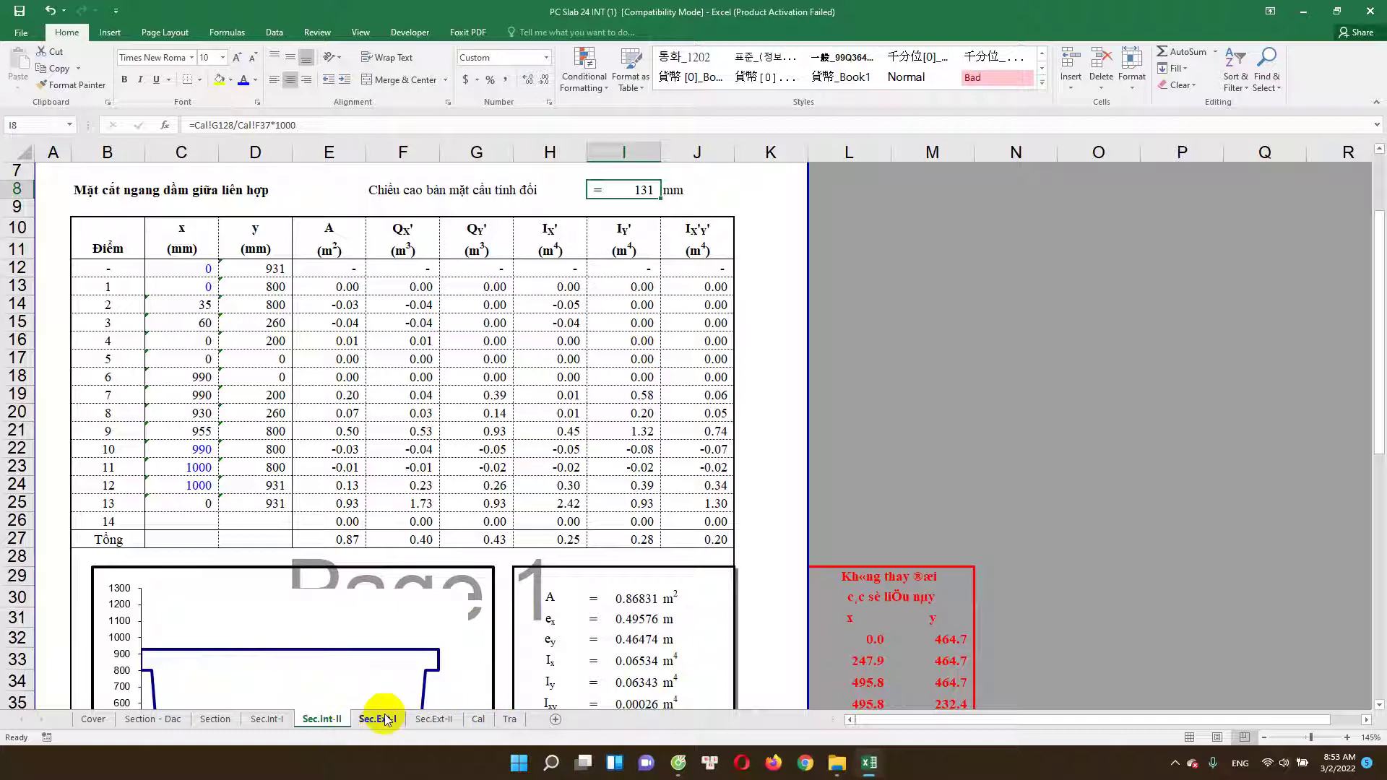
click(478, 719)
scroll(493, 519, up, 2)
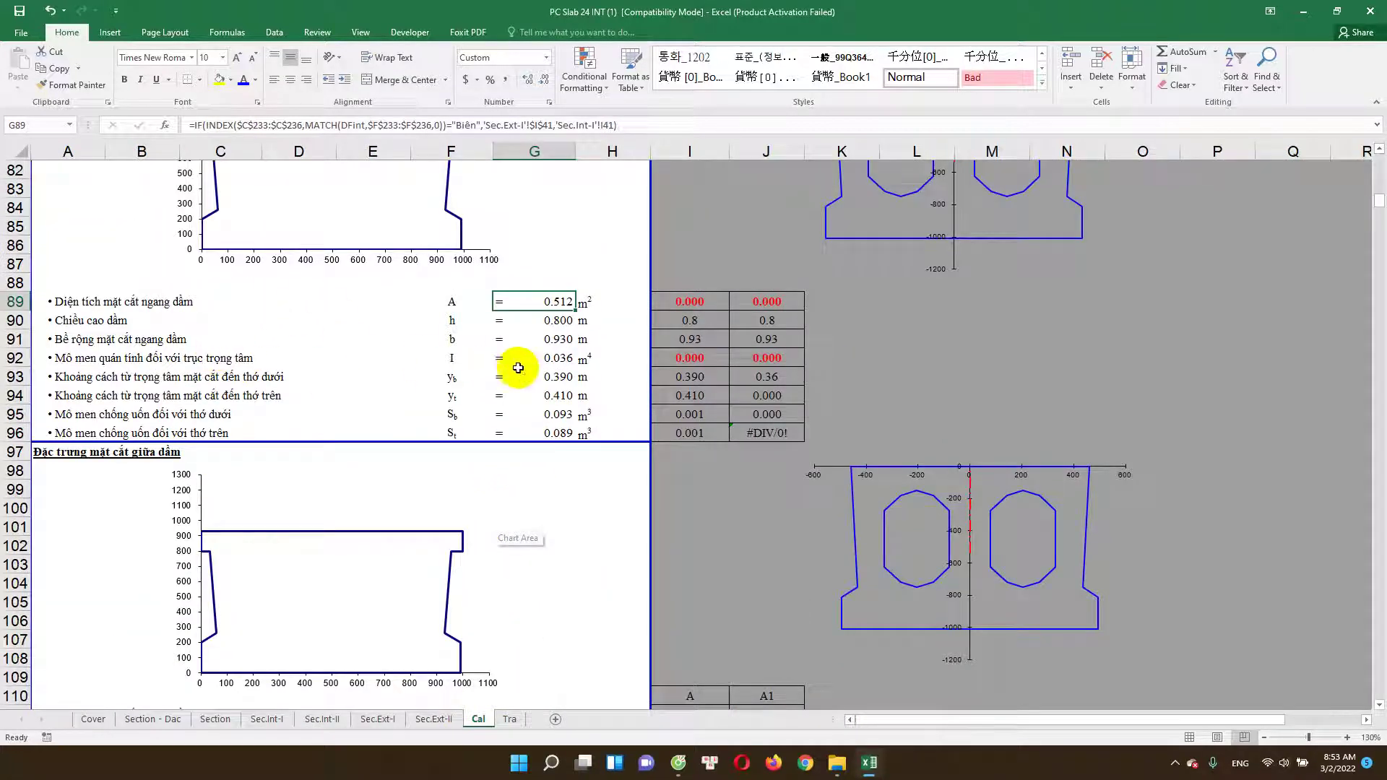
click(569, 356)
drag(563, 300, 571, 434)
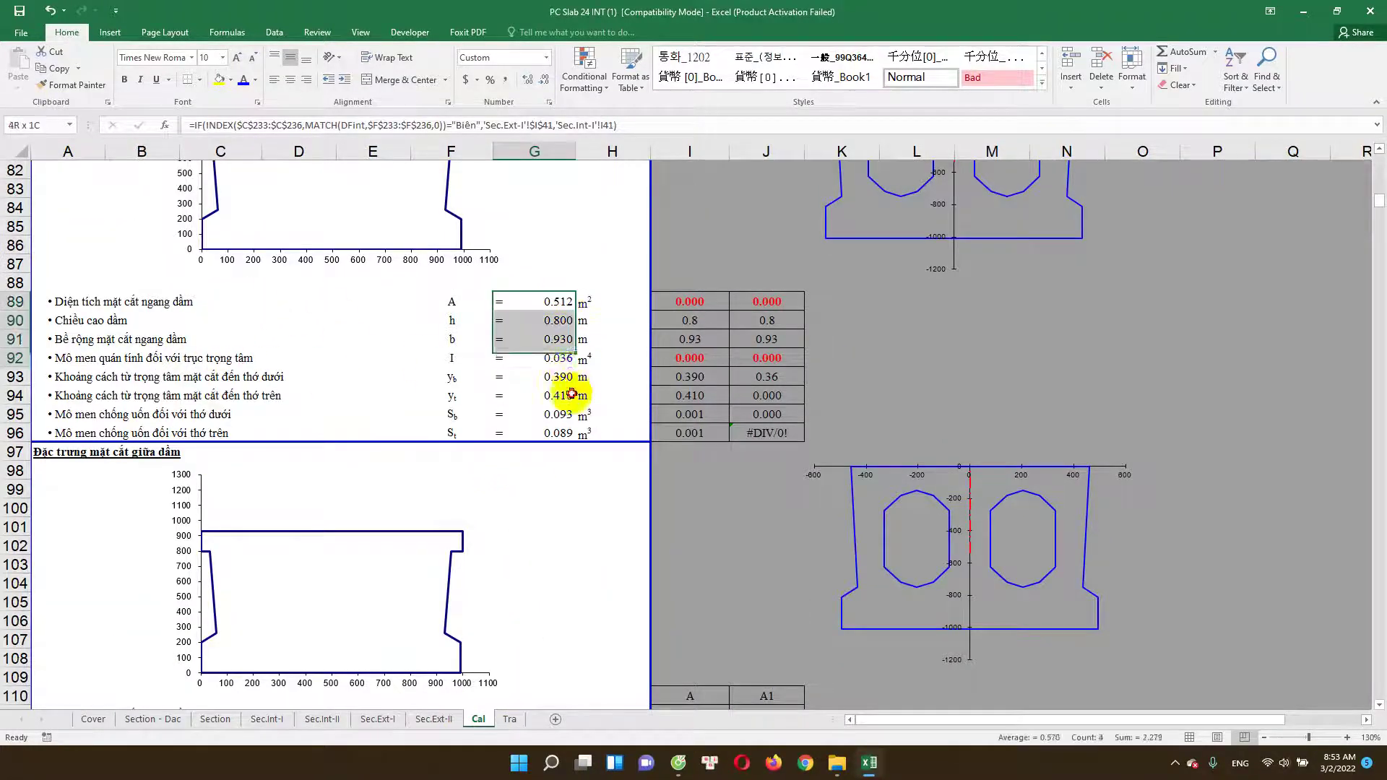
scroll(543, 493, down, 3)
scroll(542, 493, down, 2)
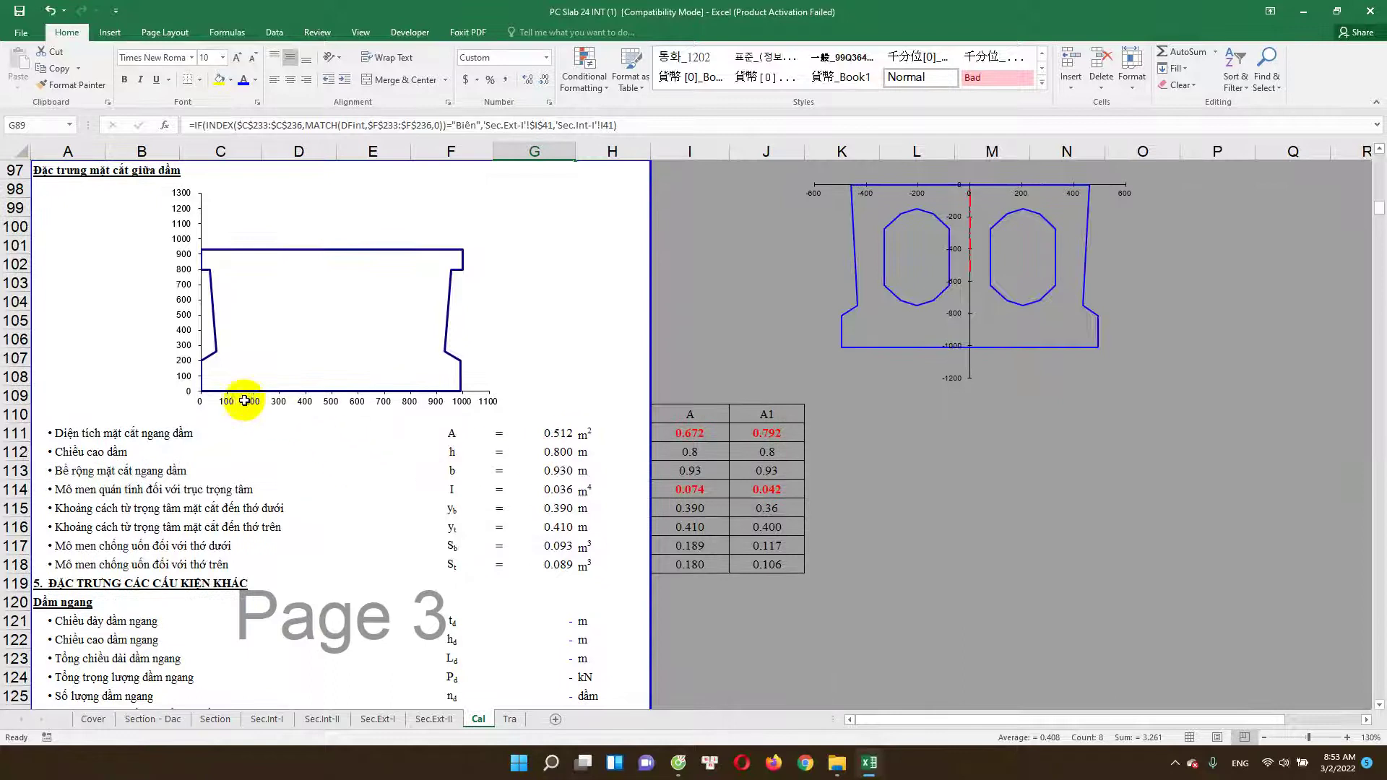
scroll(217, 376, up, 5)
scroll(405, 473, down, 1)
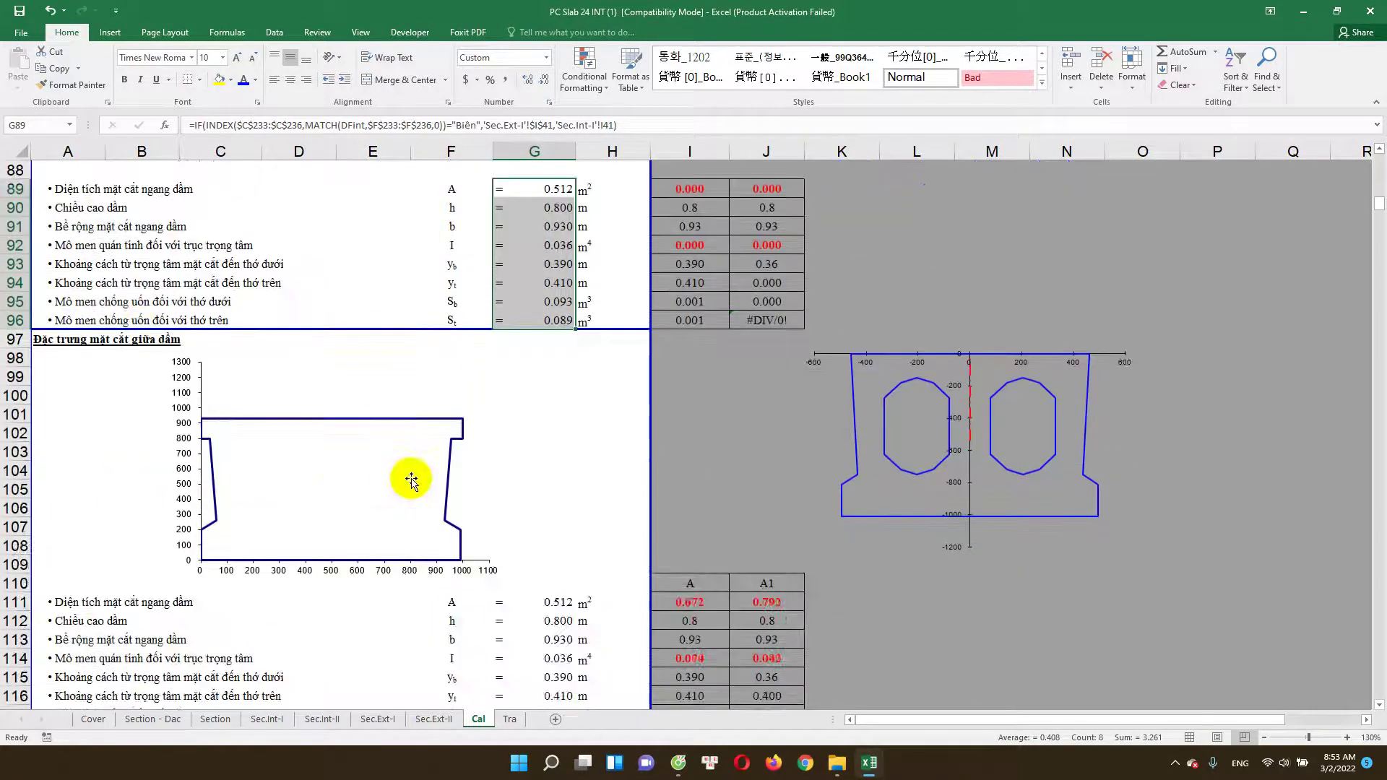
scroll(561, 427, down, 4)
click(560, 453)
scroll(186, 573, down, 1)
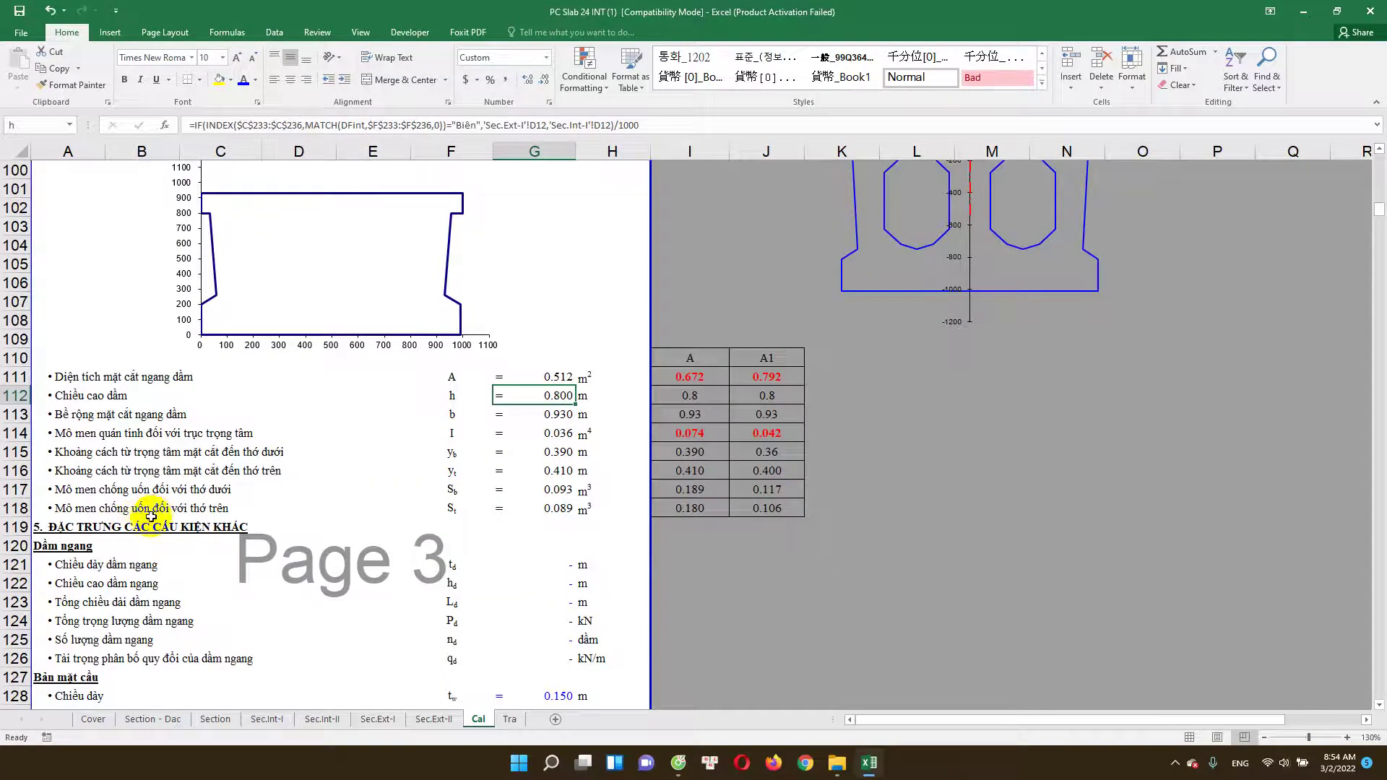
scroll(163, 477, down, 1)
scroll(318, 451, down, 2)
scroll(139, 401, down, 1)
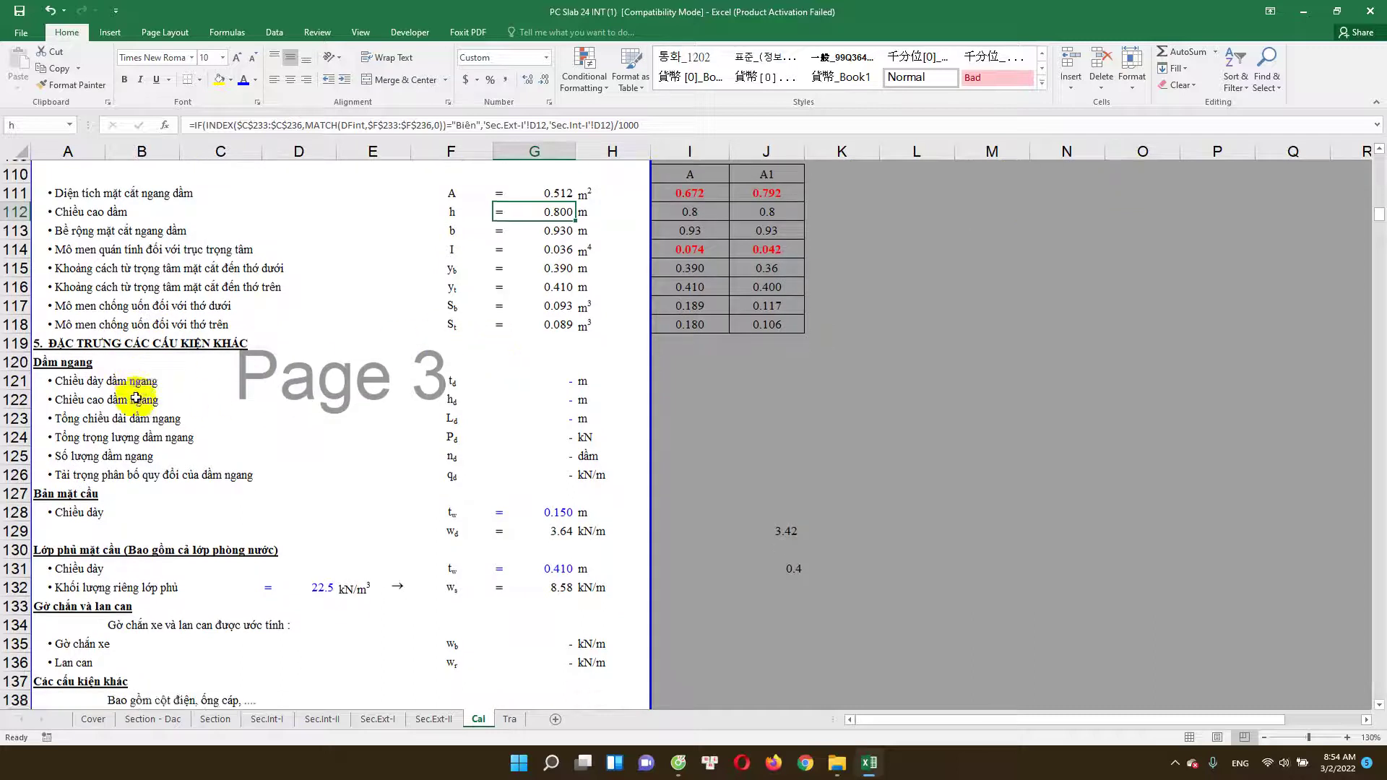
scroll(447, 373, down, 1)
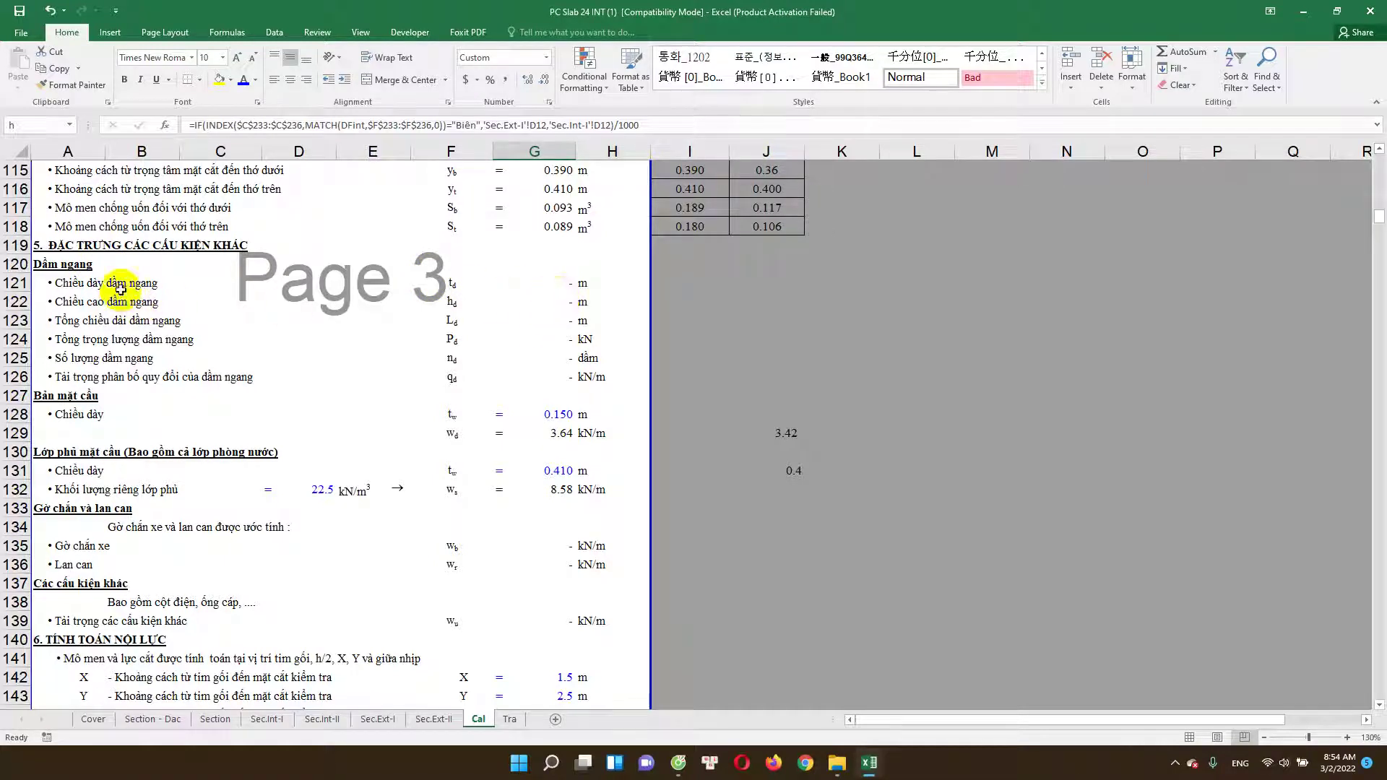
click(571, 285)
text(0)
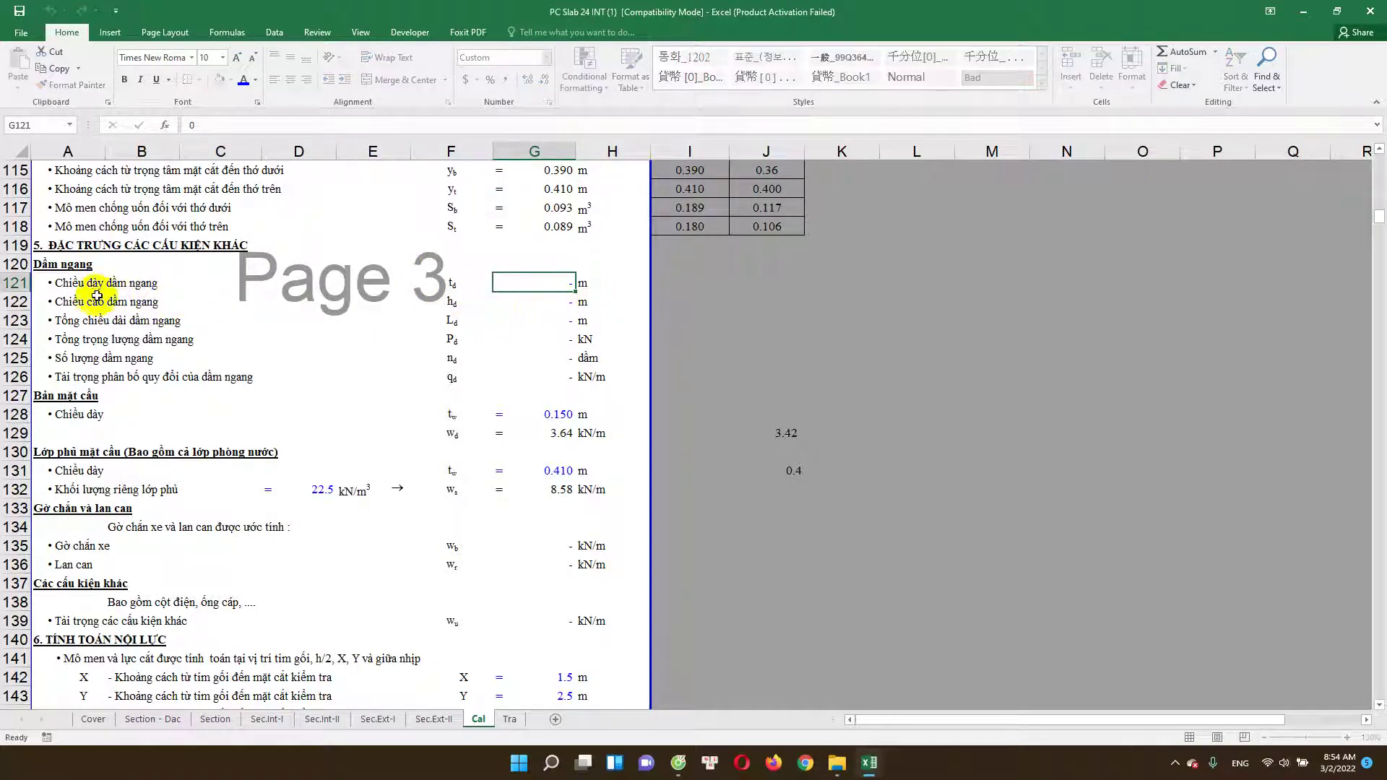
key(ctrl+Return)
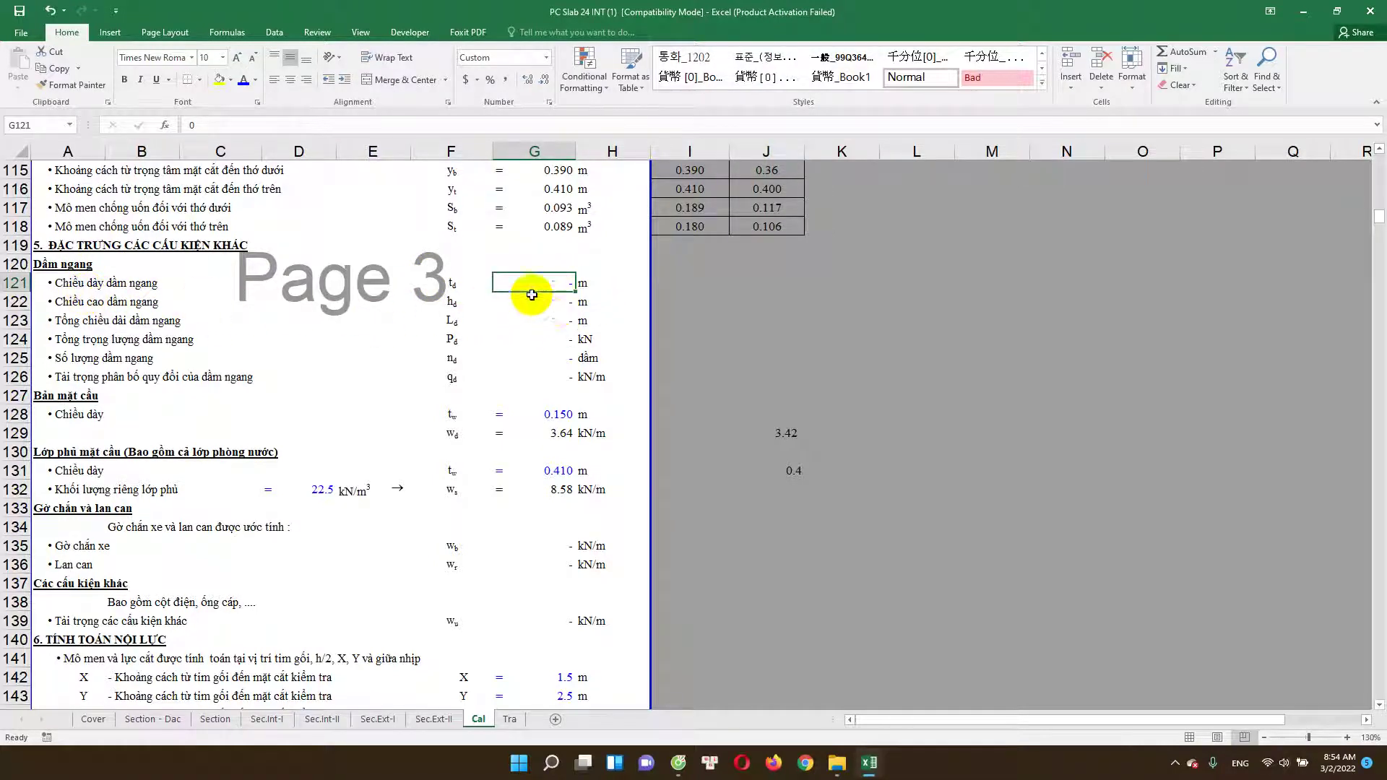
click(540, 302)
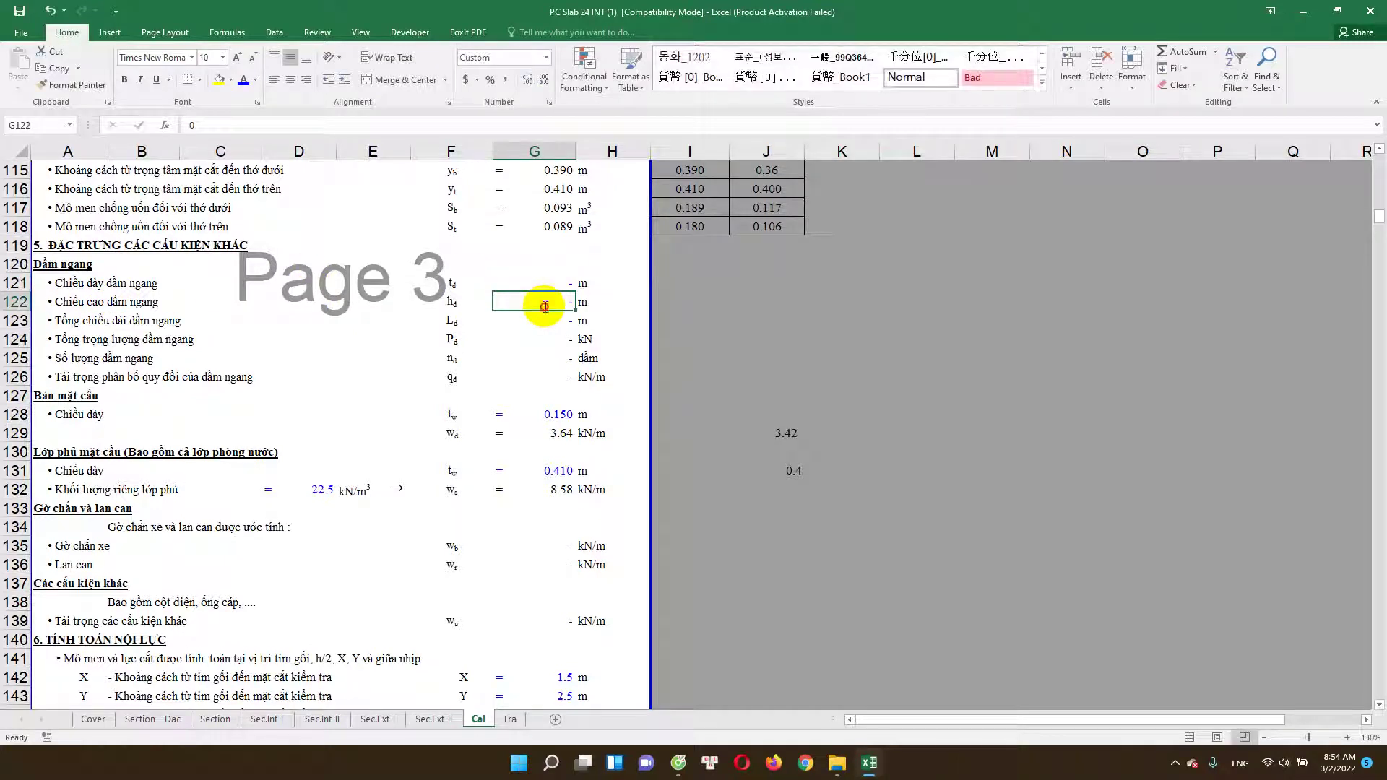
click(551, 320)
text(0)
key(ctrl+Return)
click(549, 339)
click(551, 357)
click(550, 371)
double_click(551, 376)
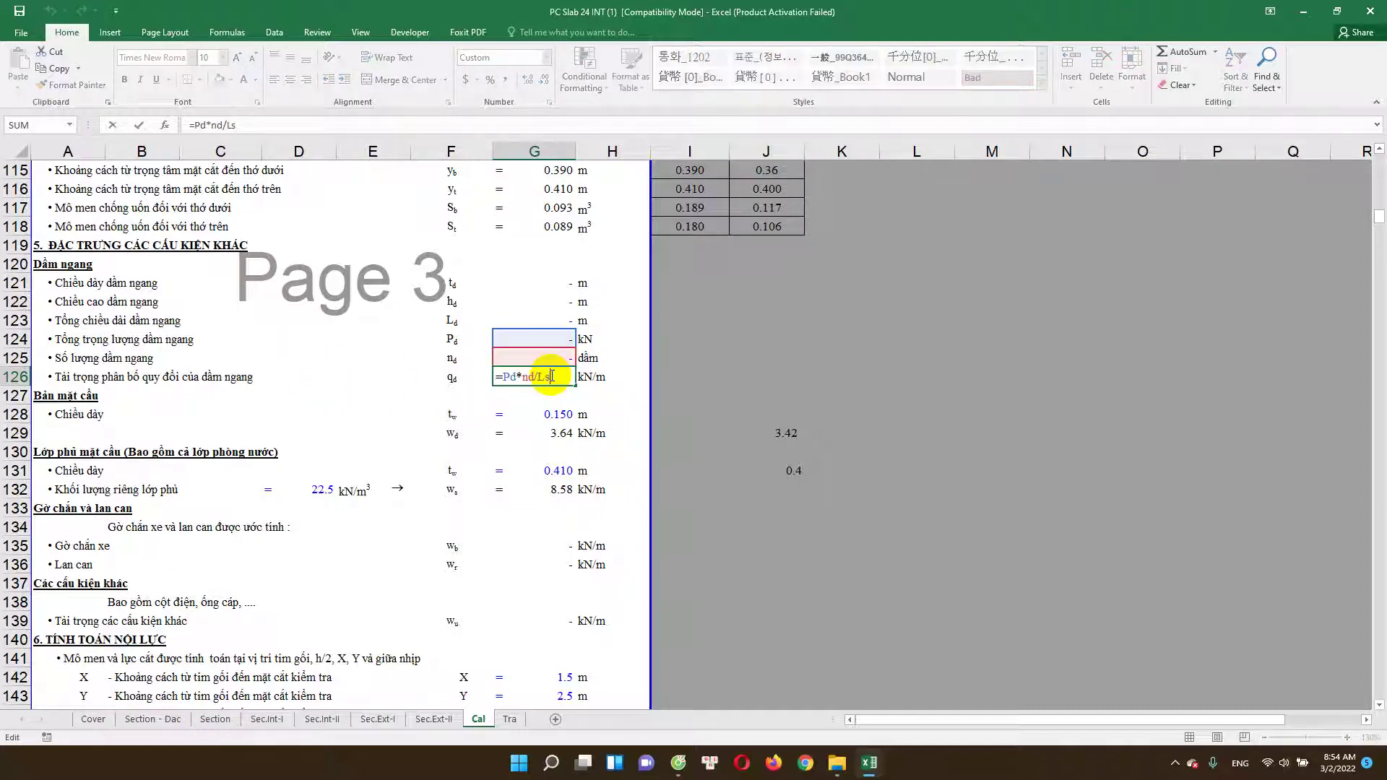
key(Escape)
double_click(570, 372)
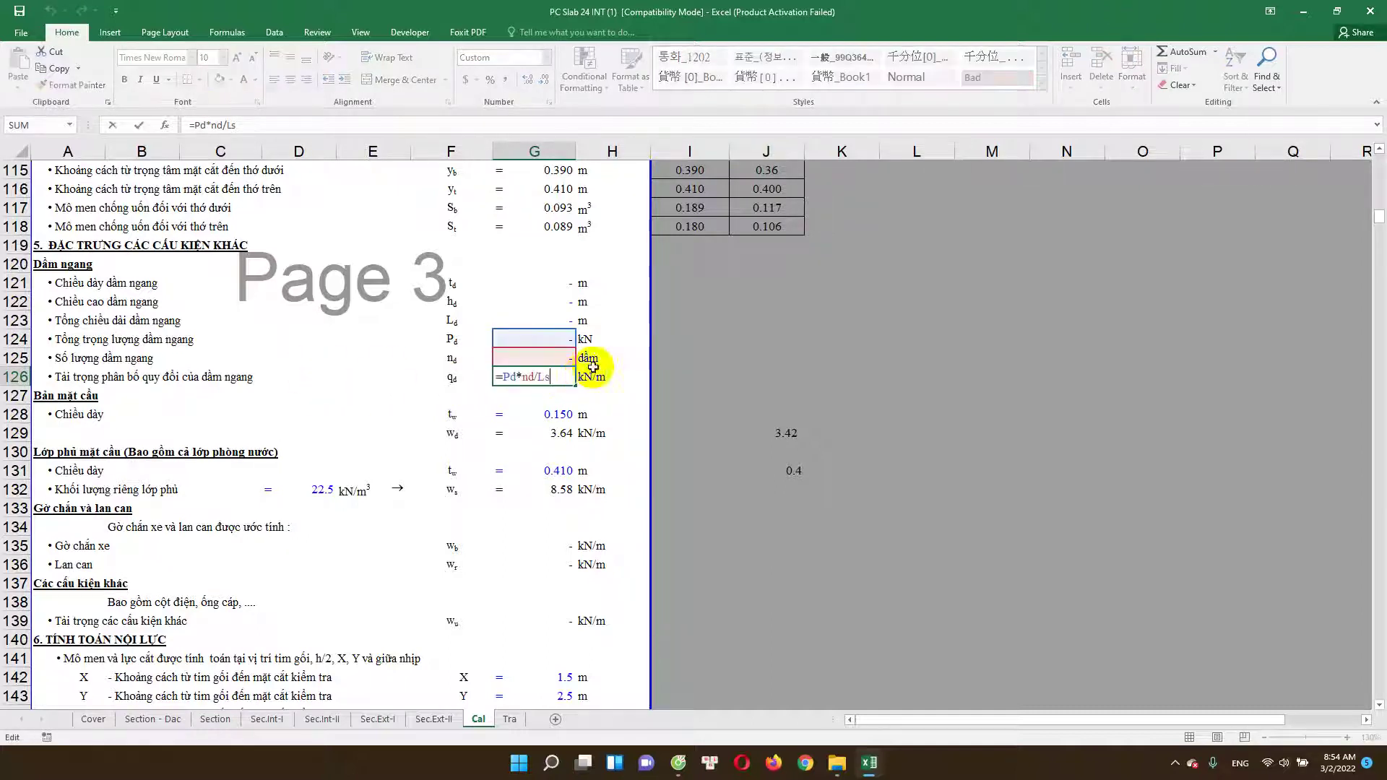
double_click(563, 340)
key(Escape)
double_click(565, 358)
key(Escape)
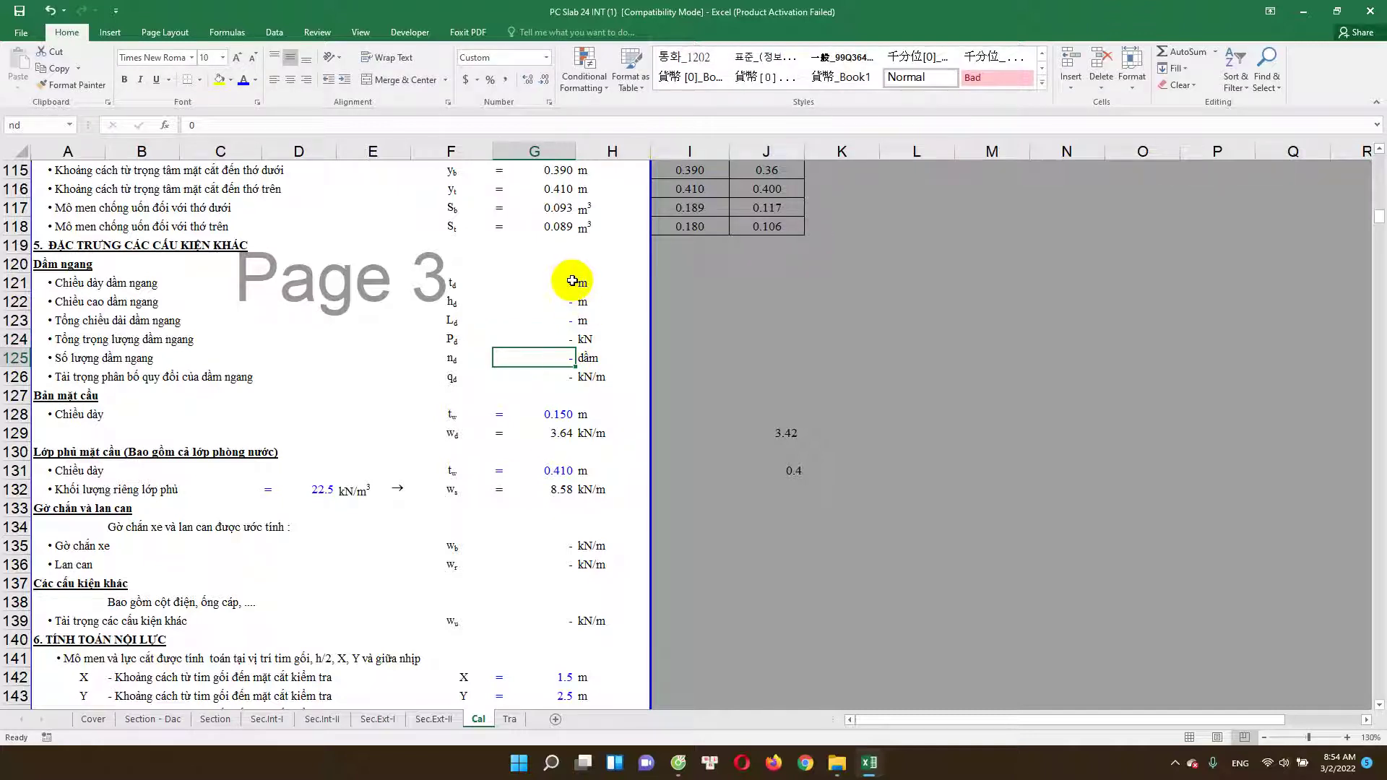
scroll(181, 340, down, 1)
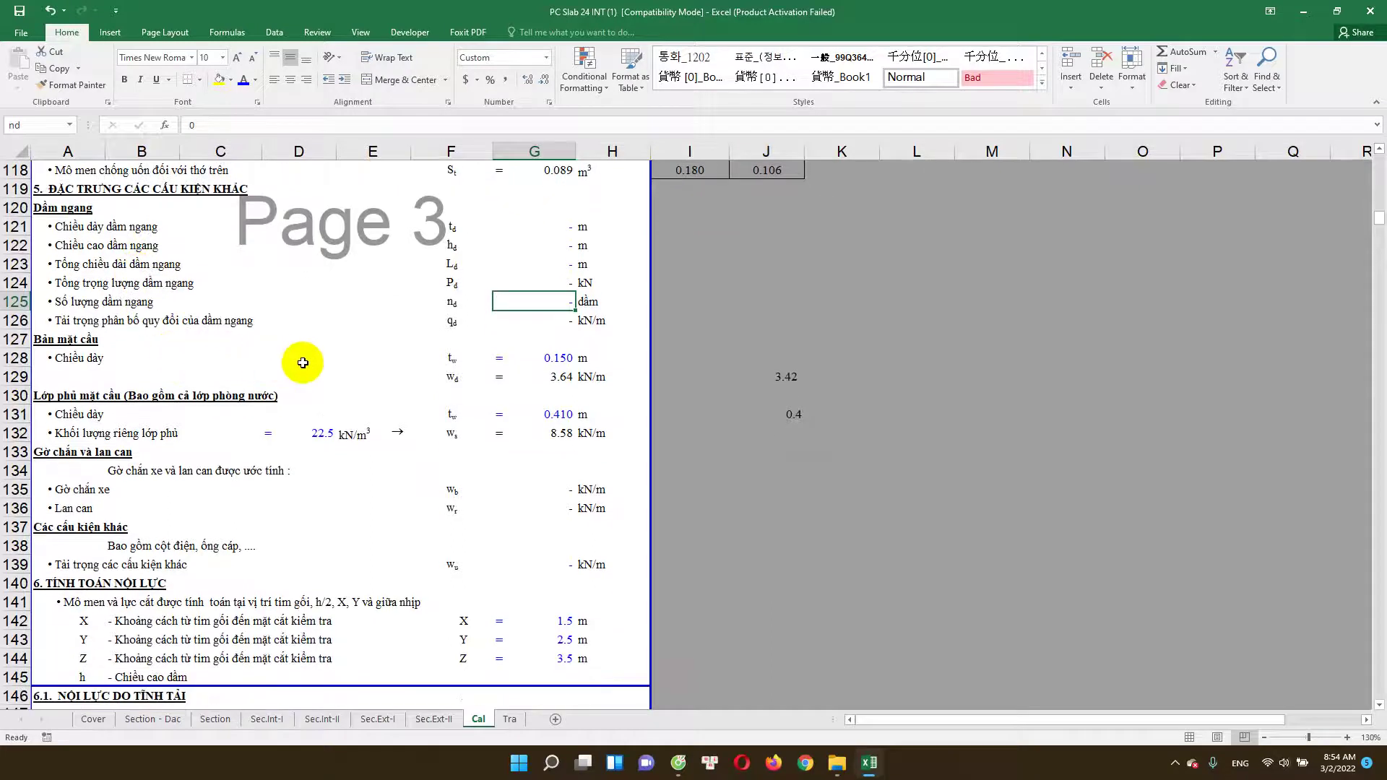
scroll(448, 340, up, 1)
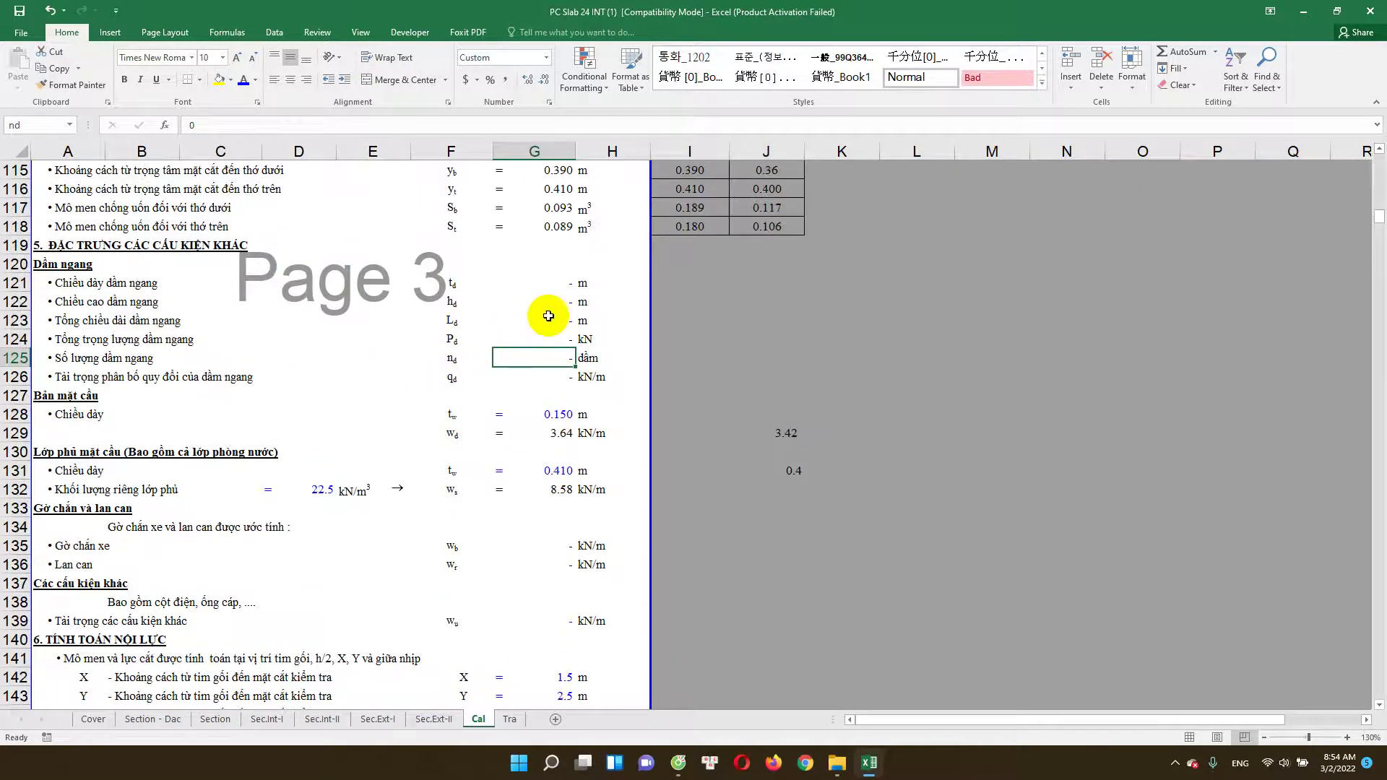
mouse_move(557, 285)
mouse_down()
mouse_move(573, 358)
mouse_move(569, 283)
mouse_up()
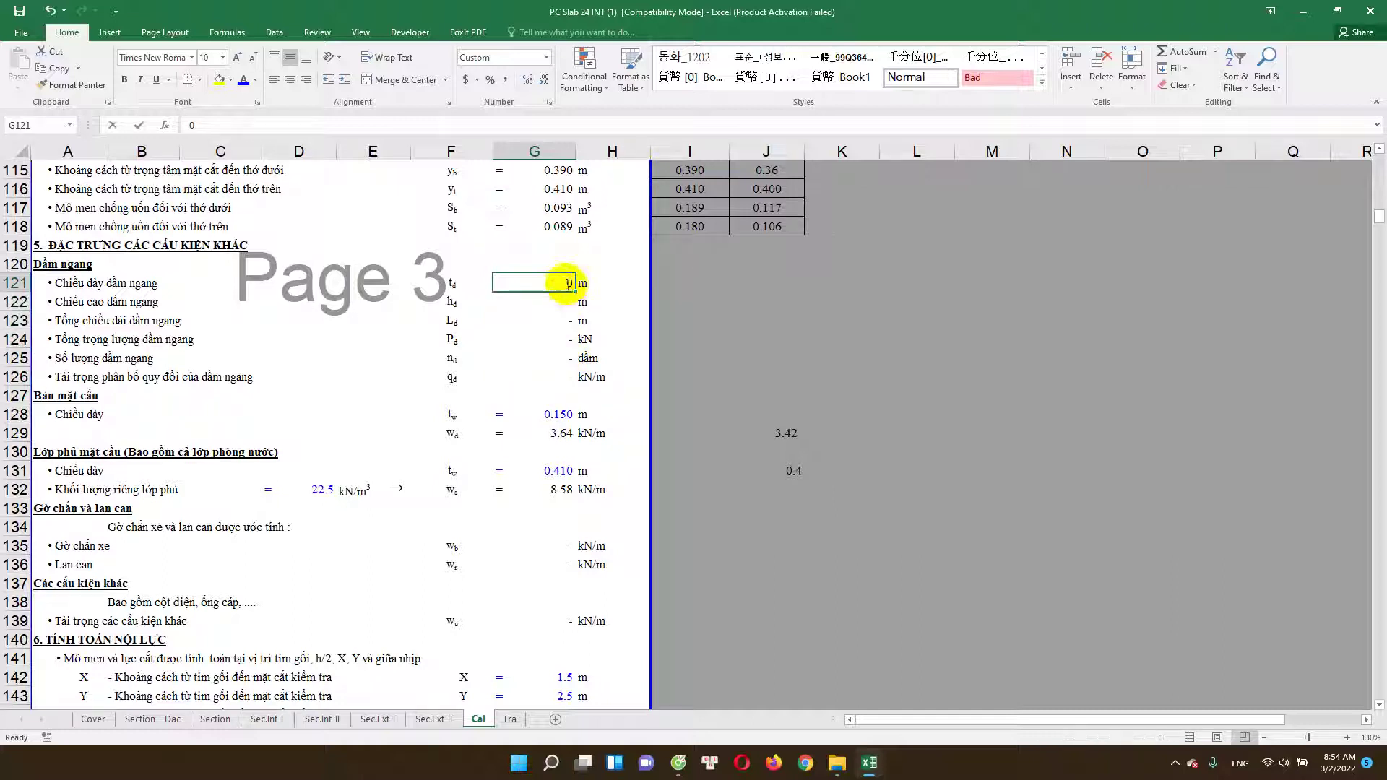
click(139, 430)
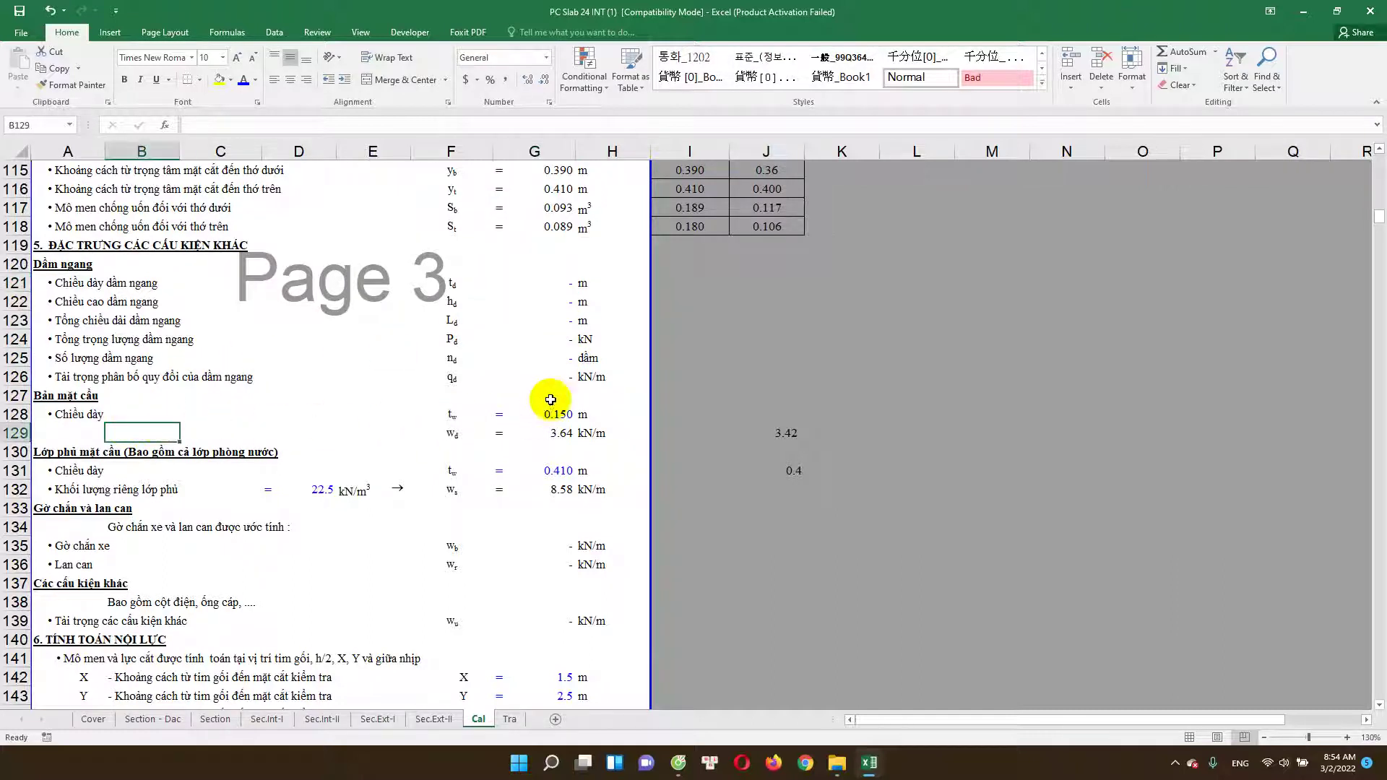
scroll(551, 400, down, 1)
double_click(554, 359)
click(564, 379)
double_click(565, 379)
key(Escape)
scroll(281, 431, down, 1)
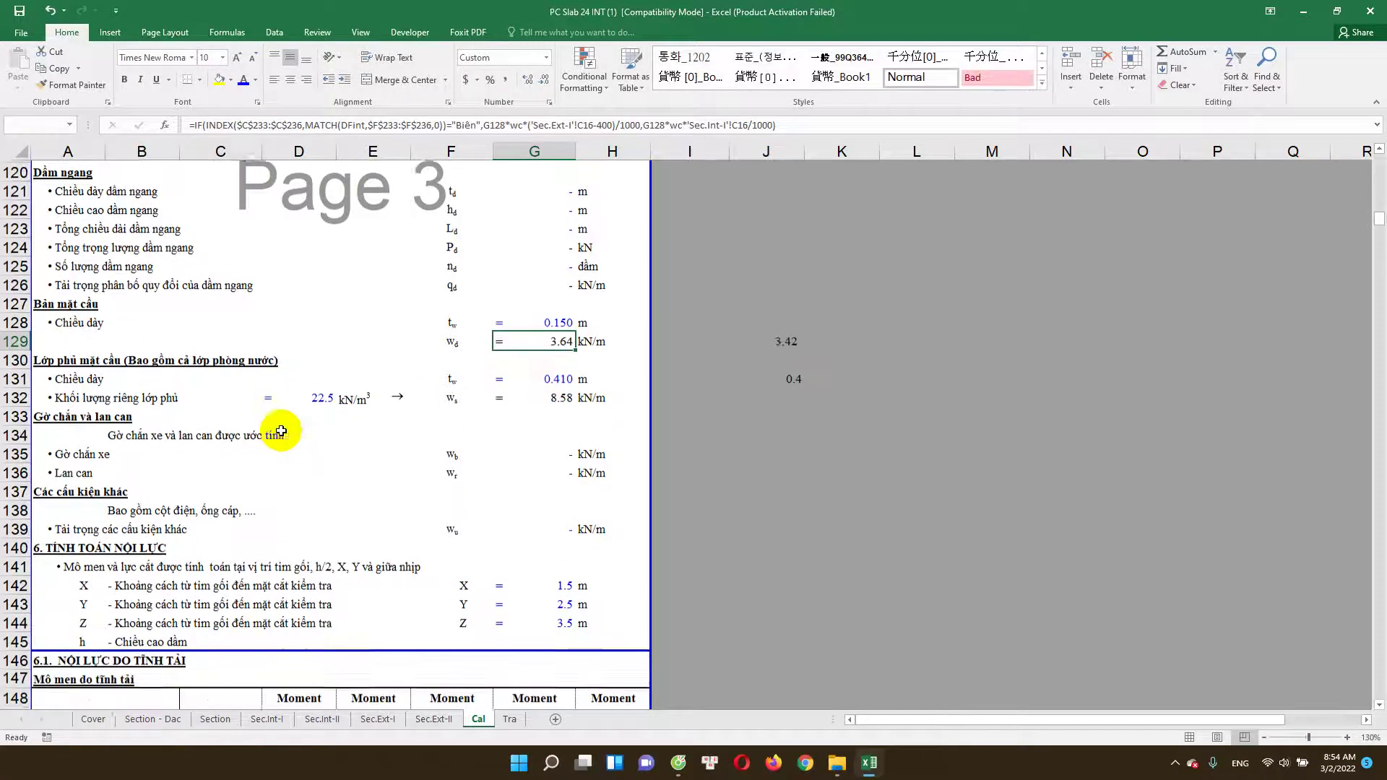
scroll(281, 432, down, 1)
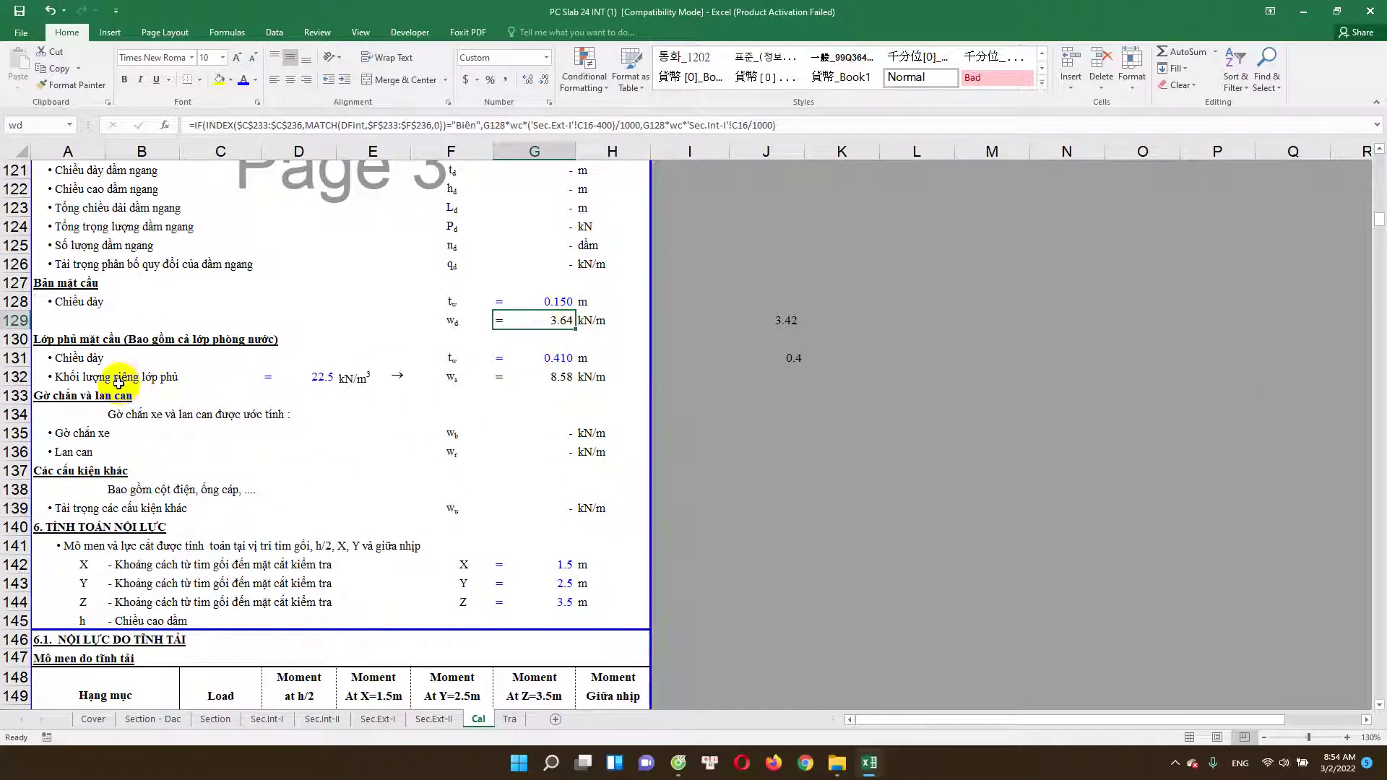
scroll(130, 383, down, 1)
double_click(558, 301)
key(Escape)
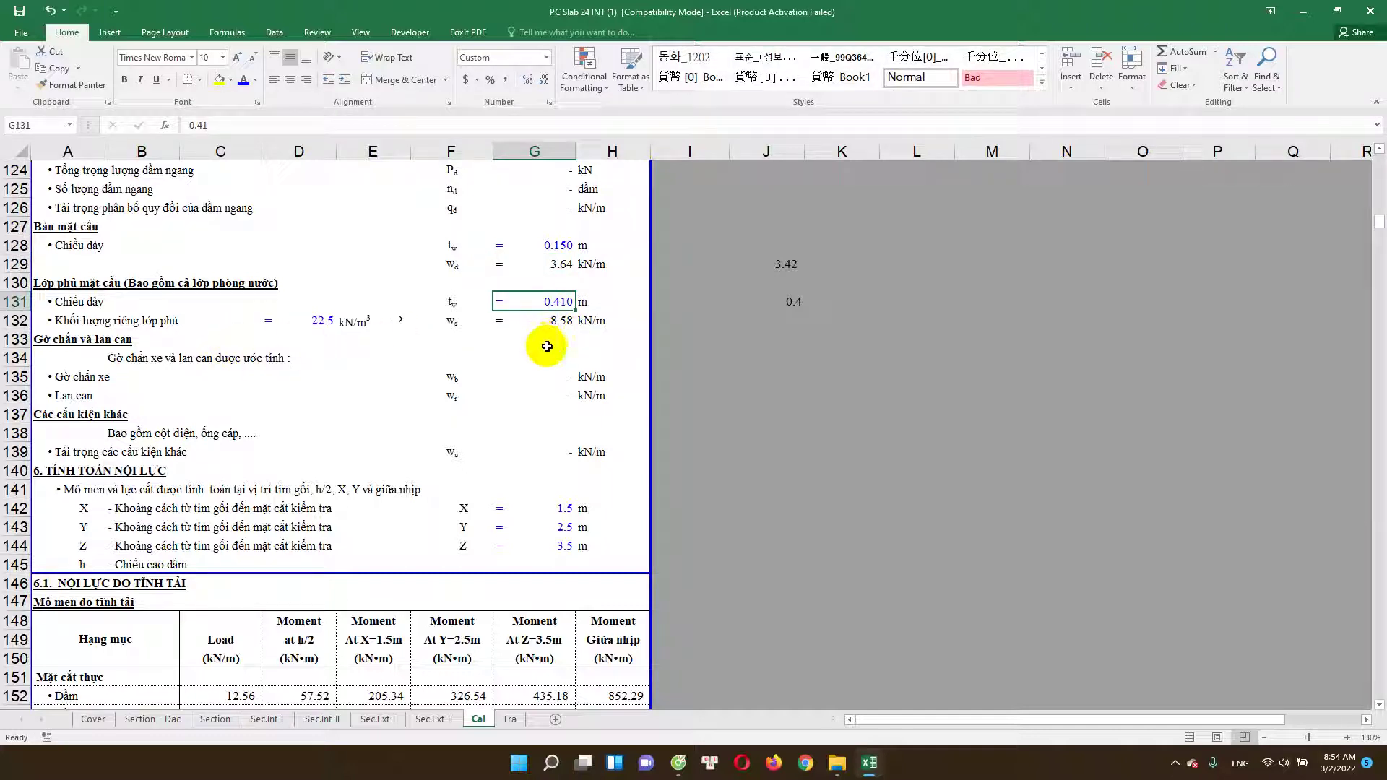
double_click(562, 325)
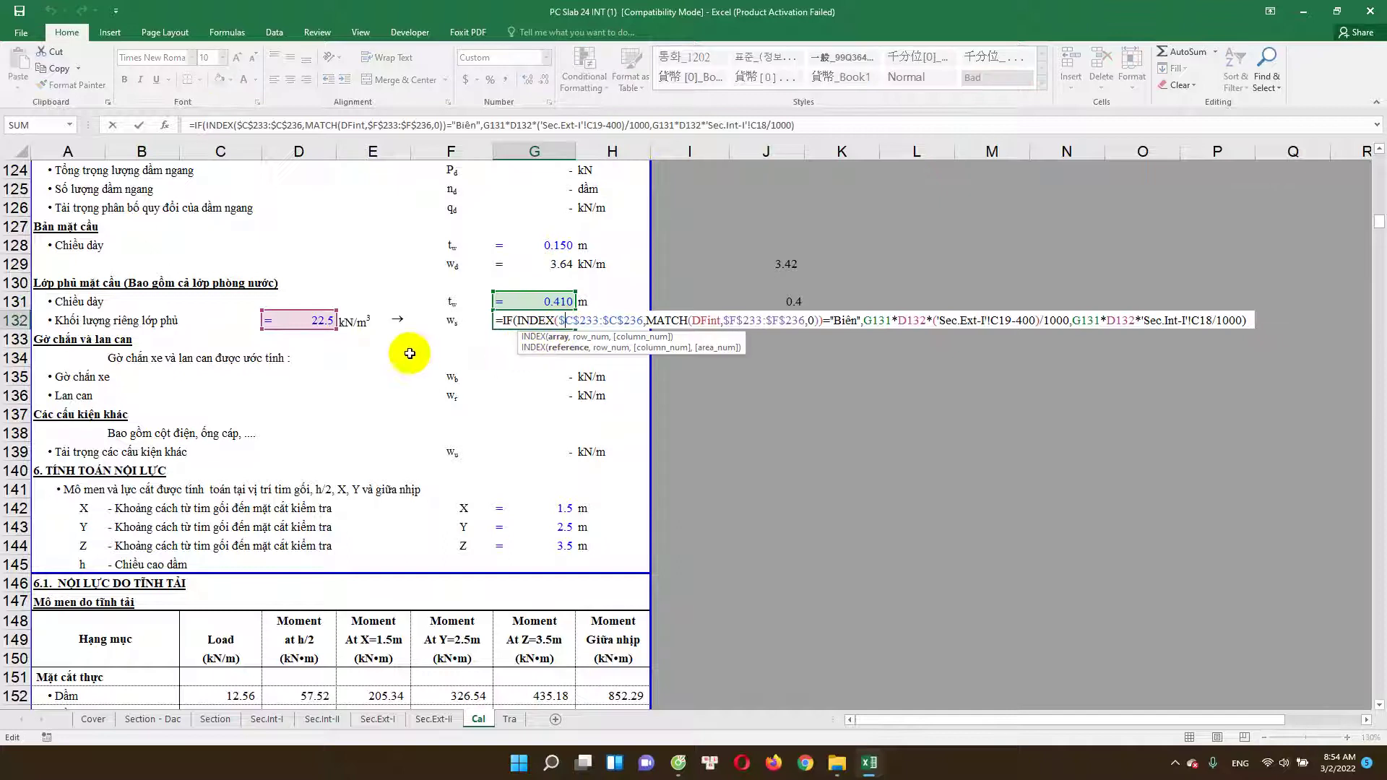
key(Escape)
double_click(319, 321)
key(Escape)
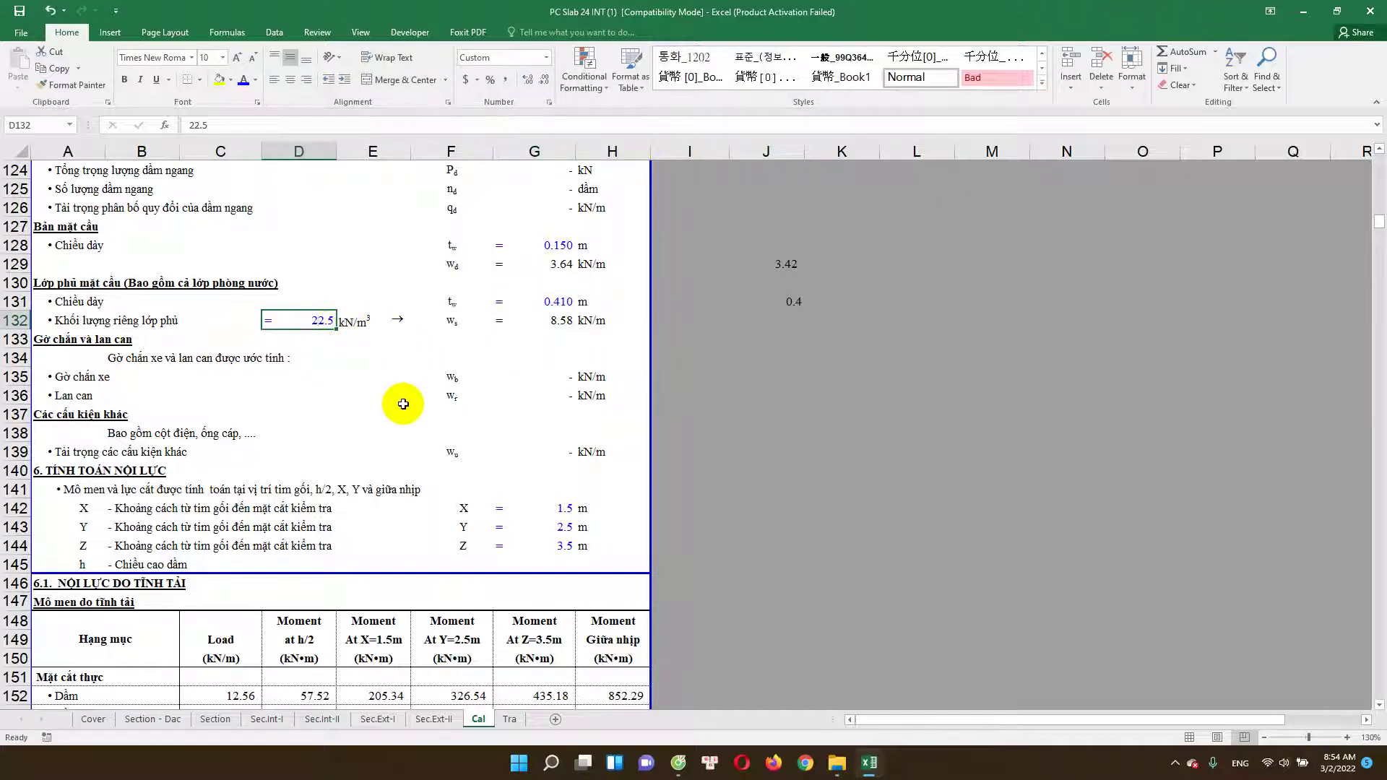
click(551, 320)
scroll(547, 358, down, 1)
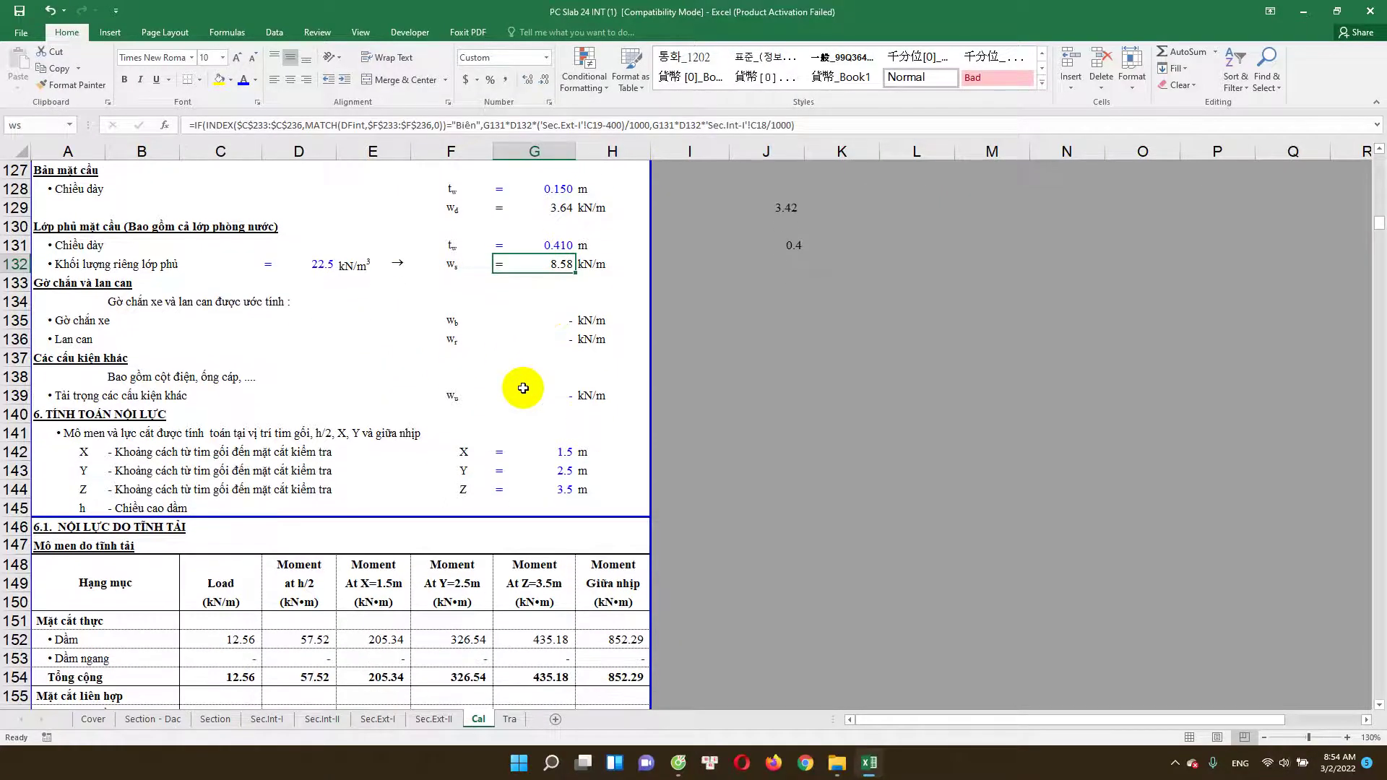
scroll(220, 347, down, 1)
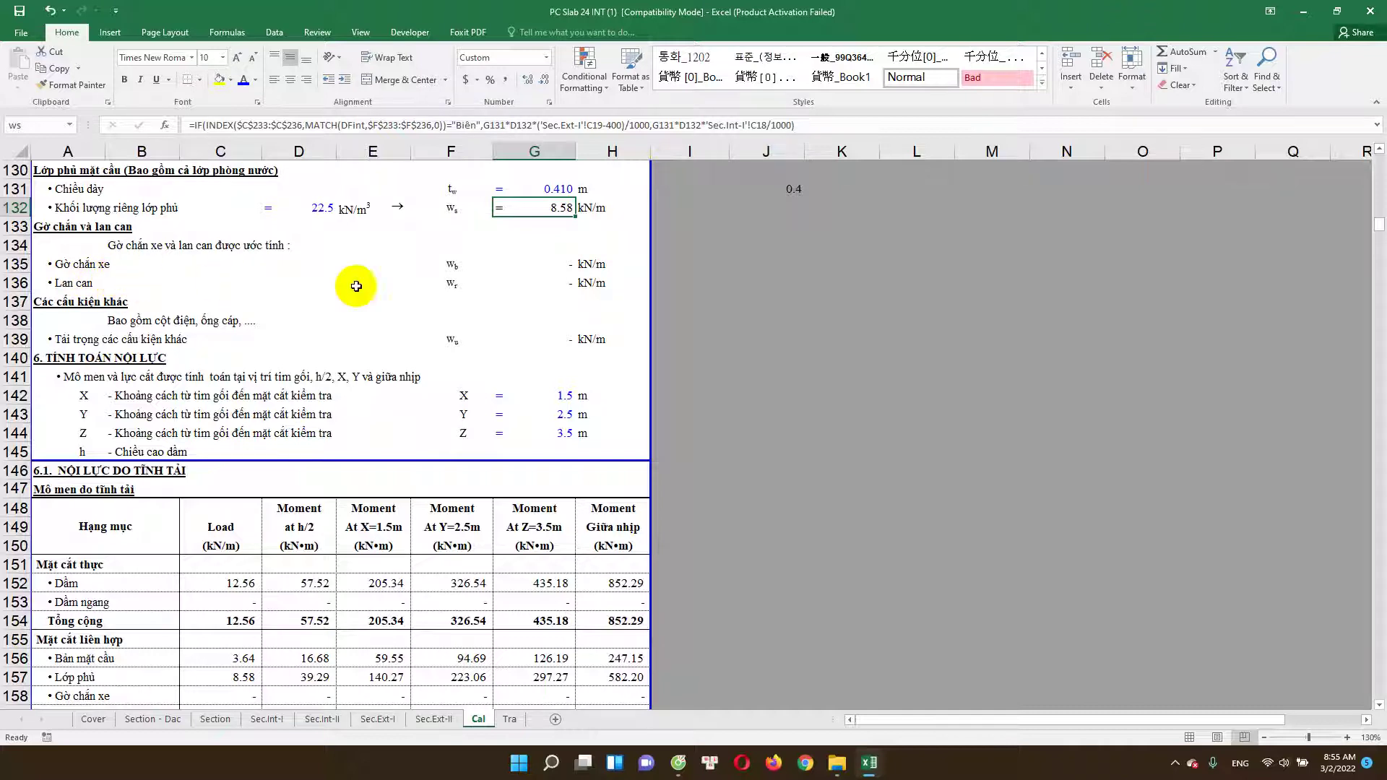
double_click(558, 285)
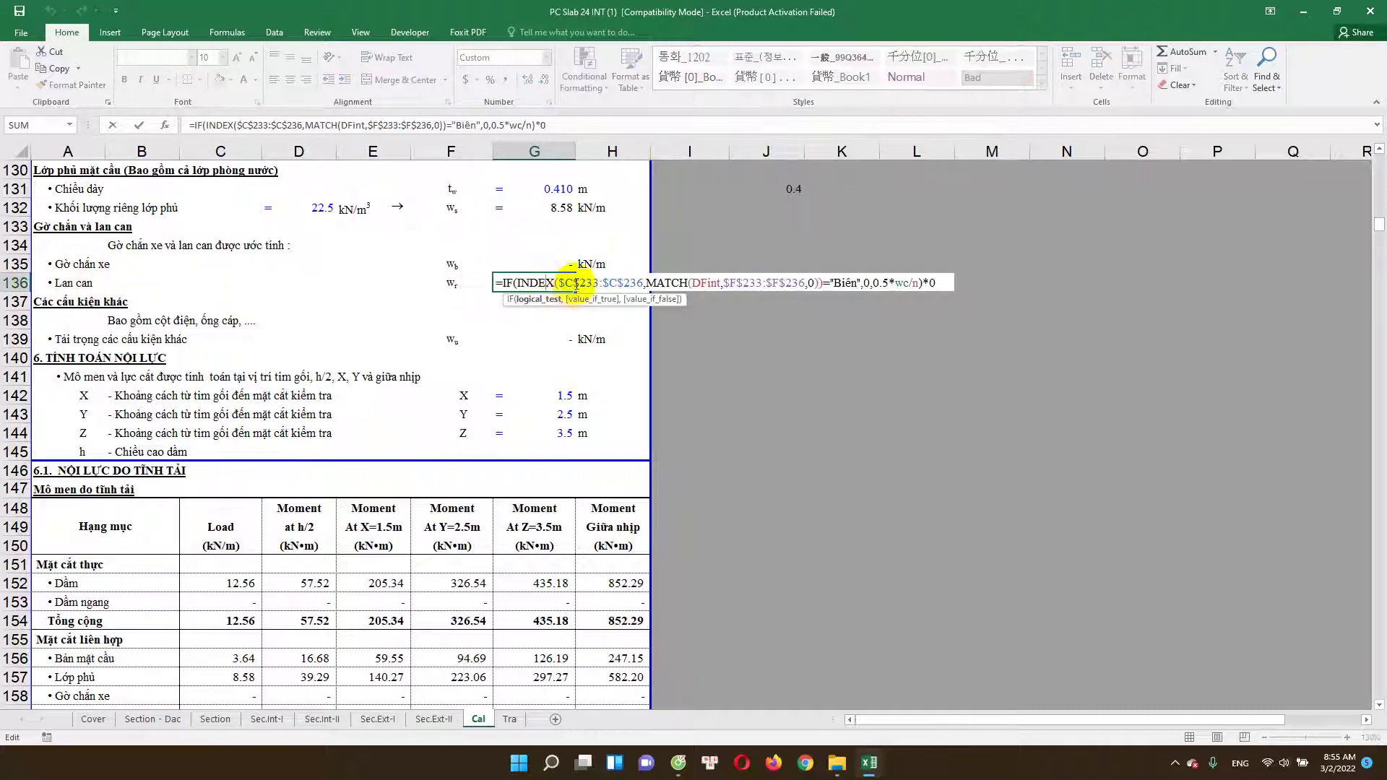
key(Escape)
key(Up)
key(F2)
key(Escape)
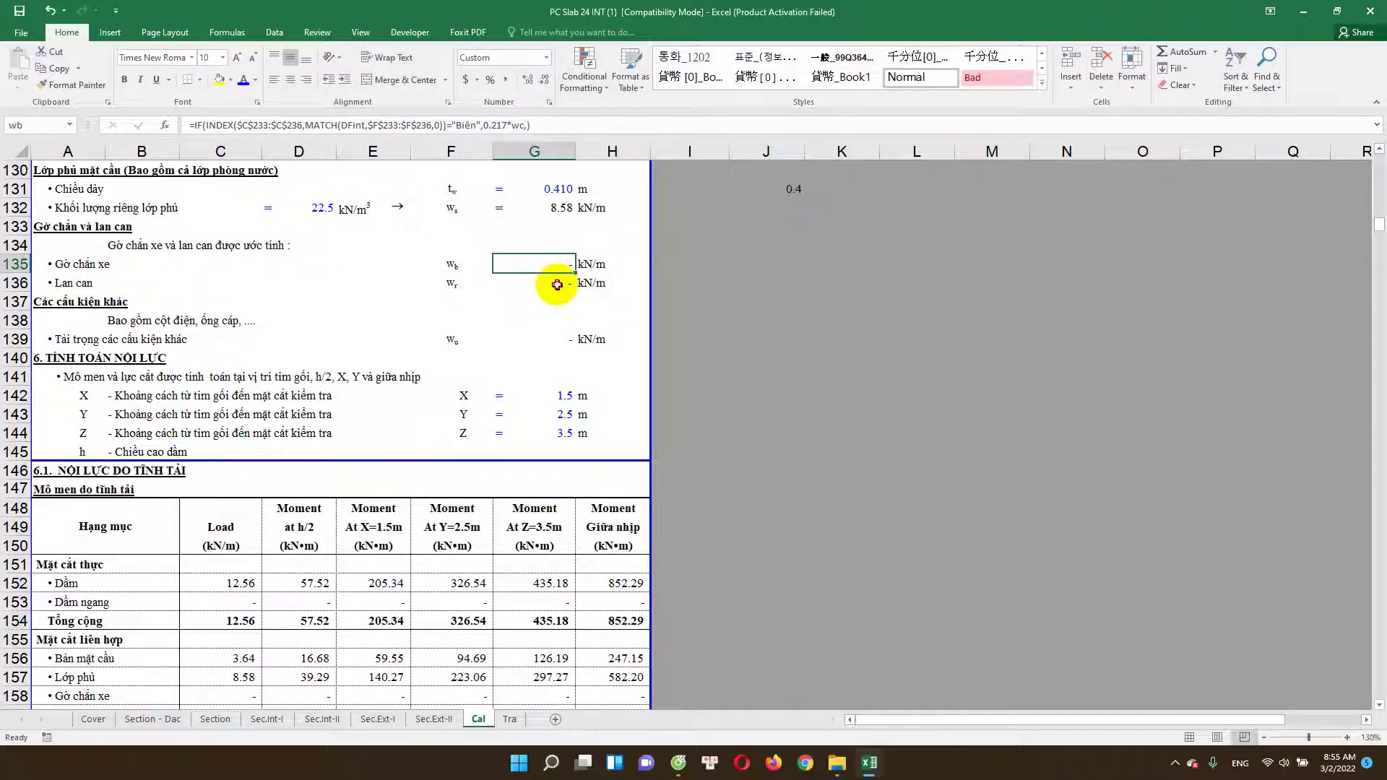
double_click(558, 285)
key(Escape)
key(Up)
key(F2)
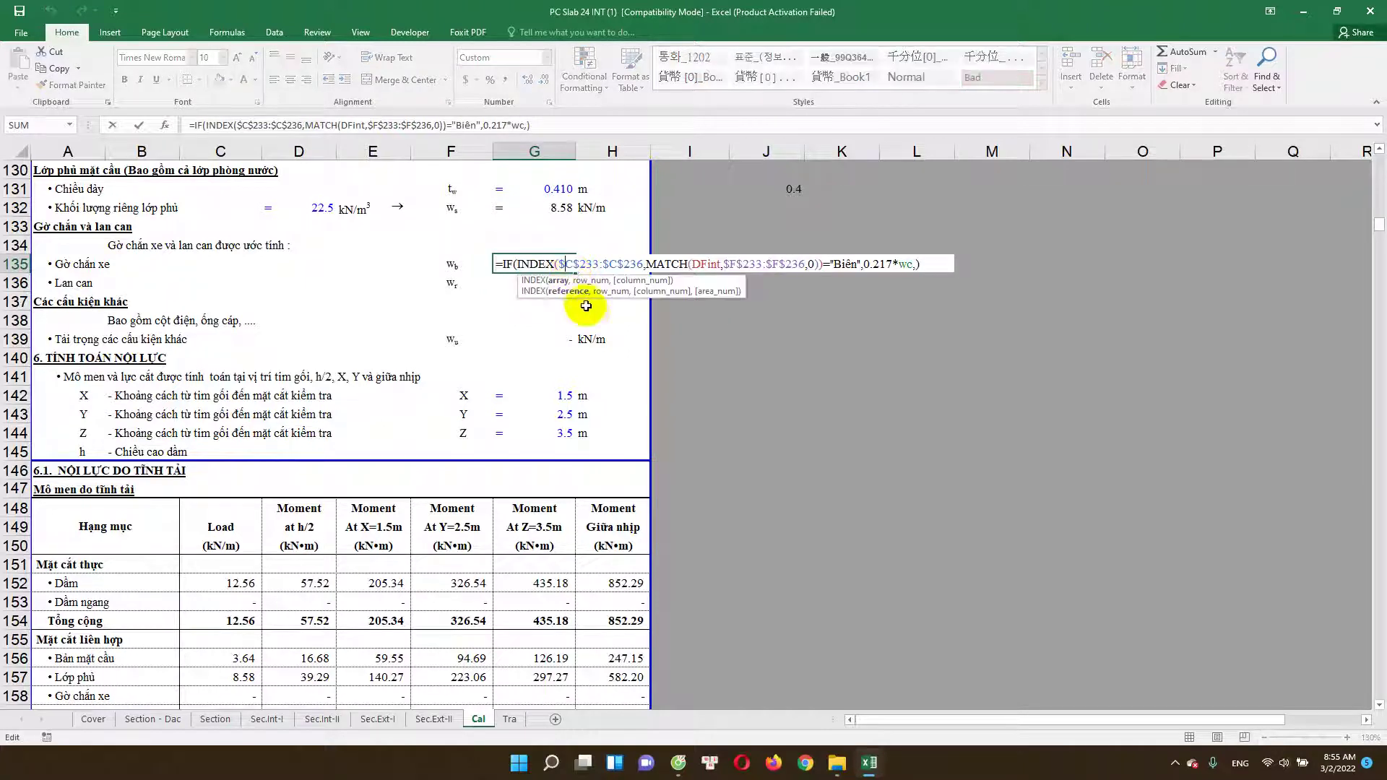
key(Escape)
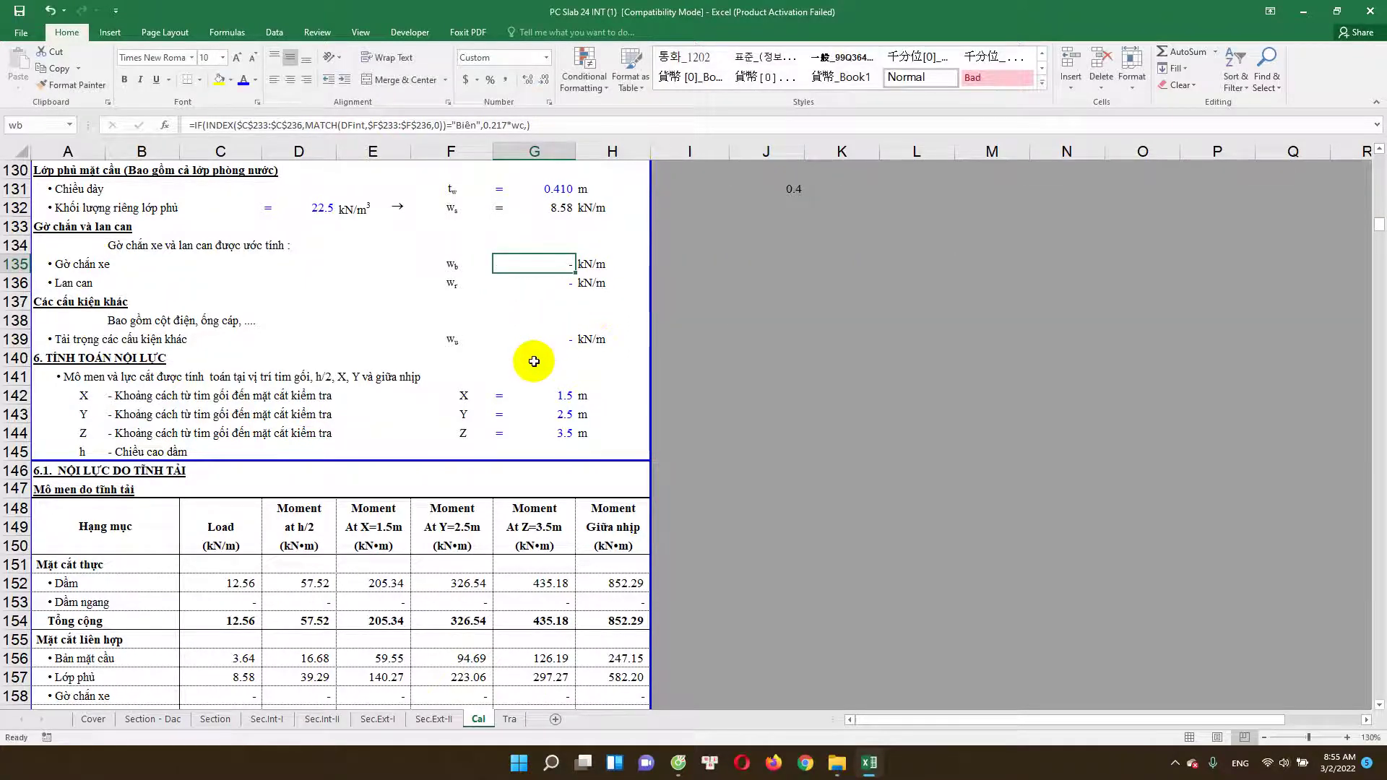
scroll(532, 360, down, 1)
scroll(311, 352, up, 1)
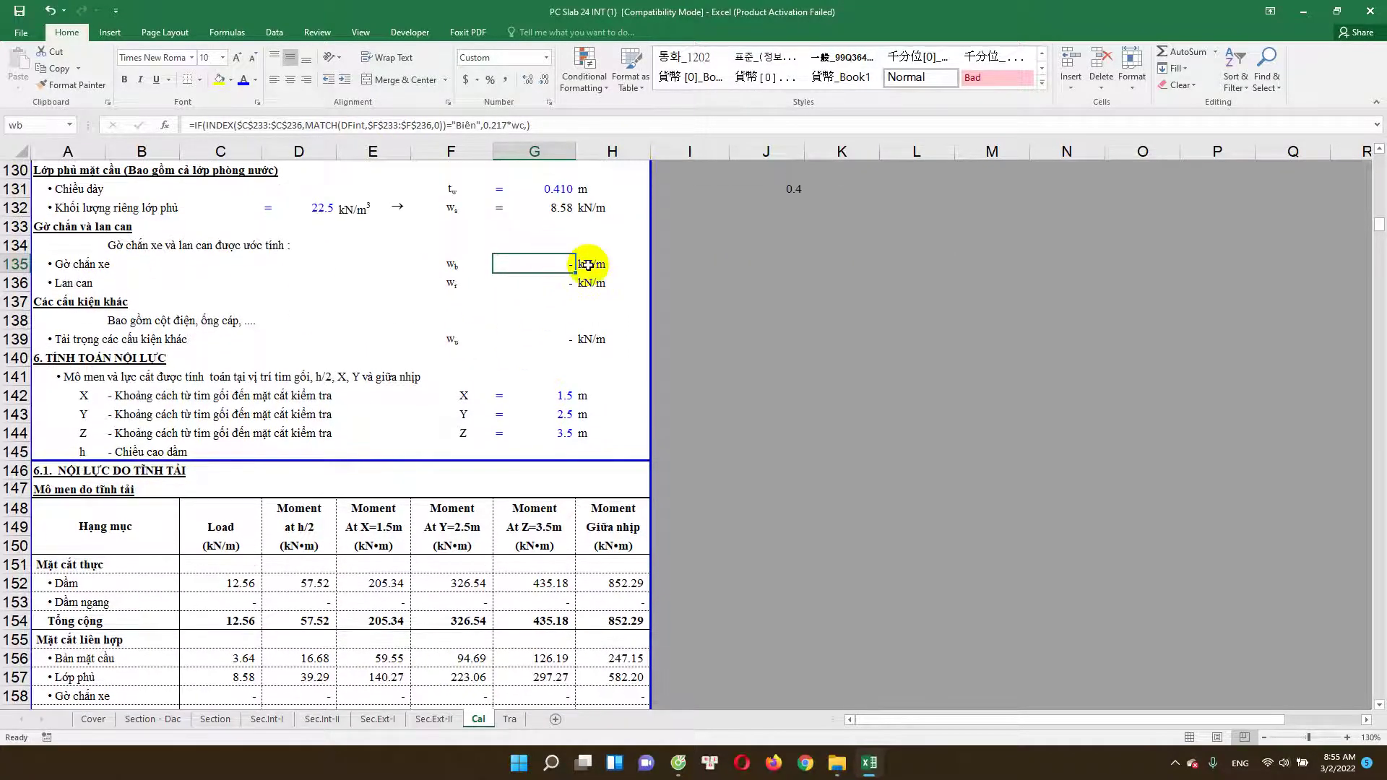
click(560, 335)
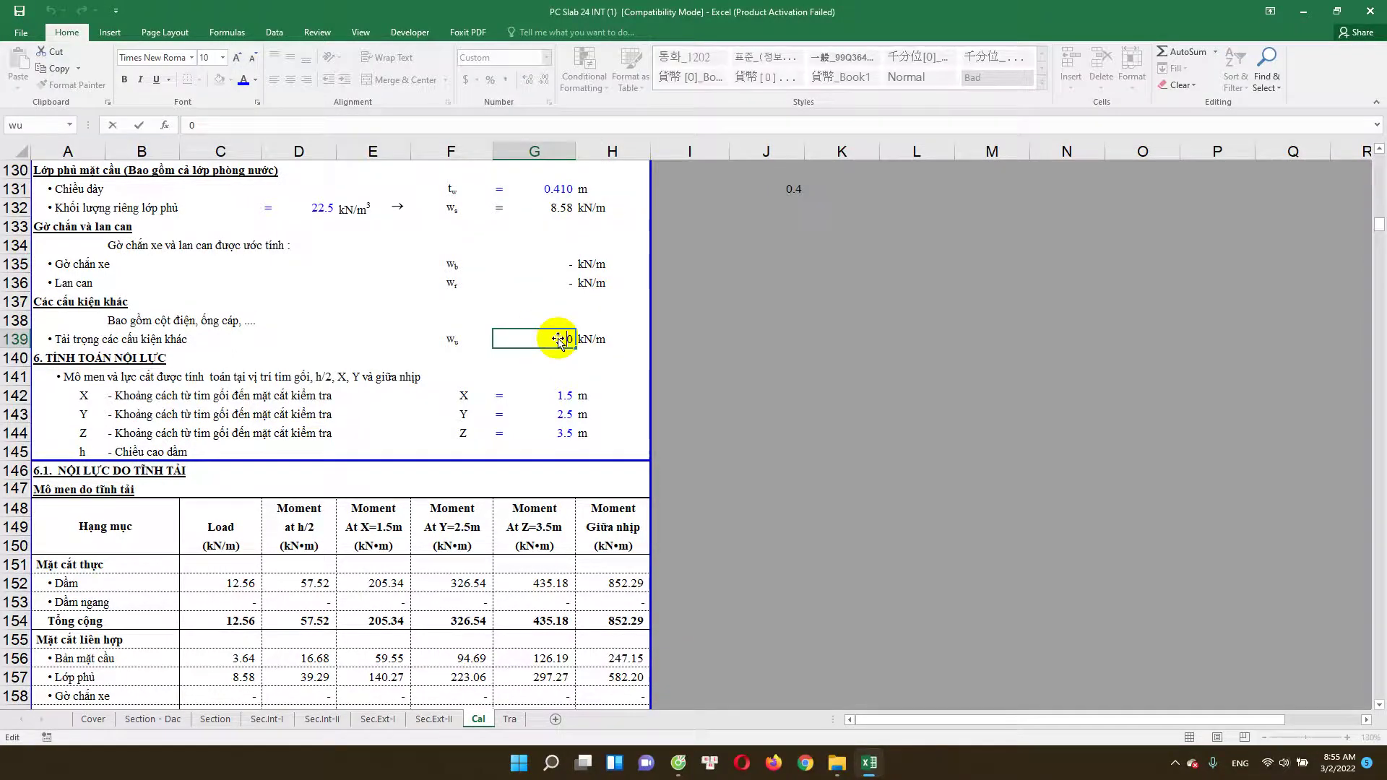
scroll(149, 329, down, 1)
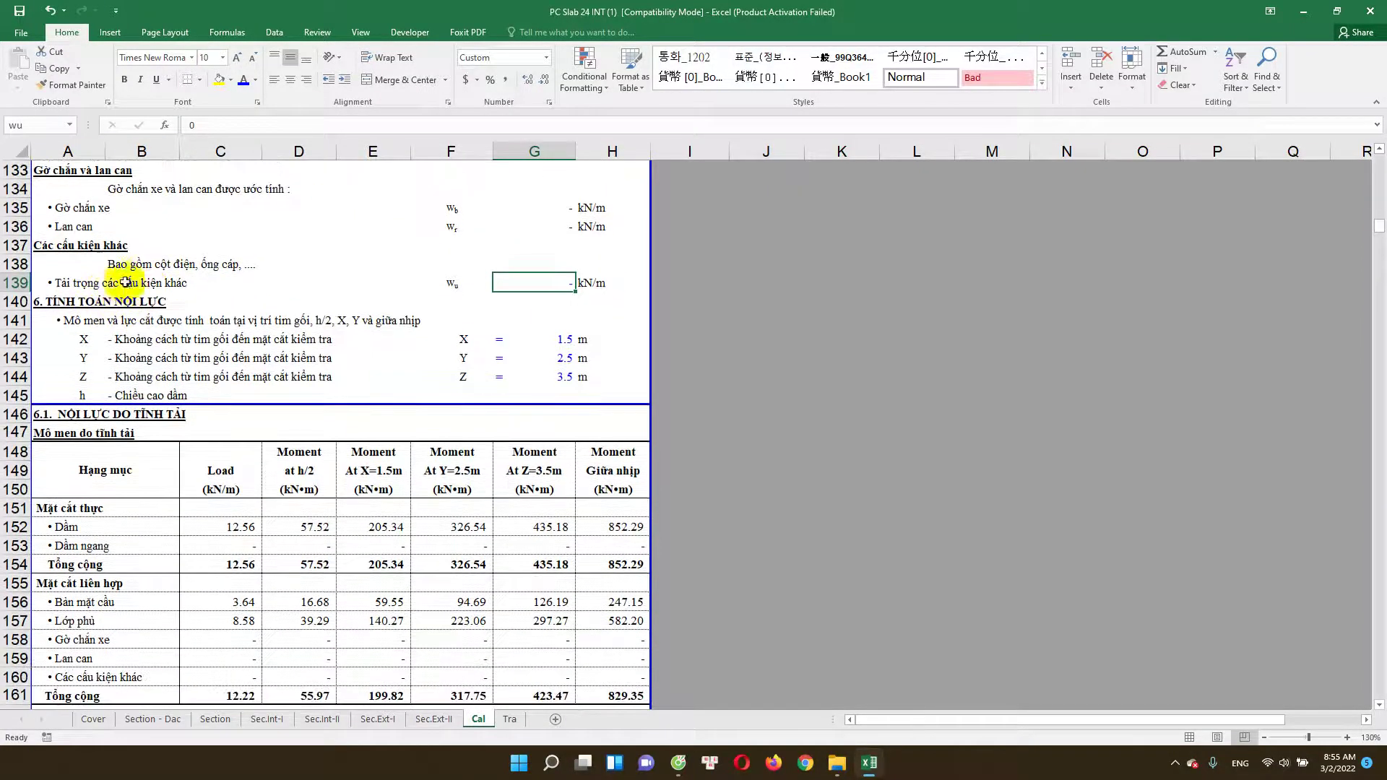
click(567, 284)
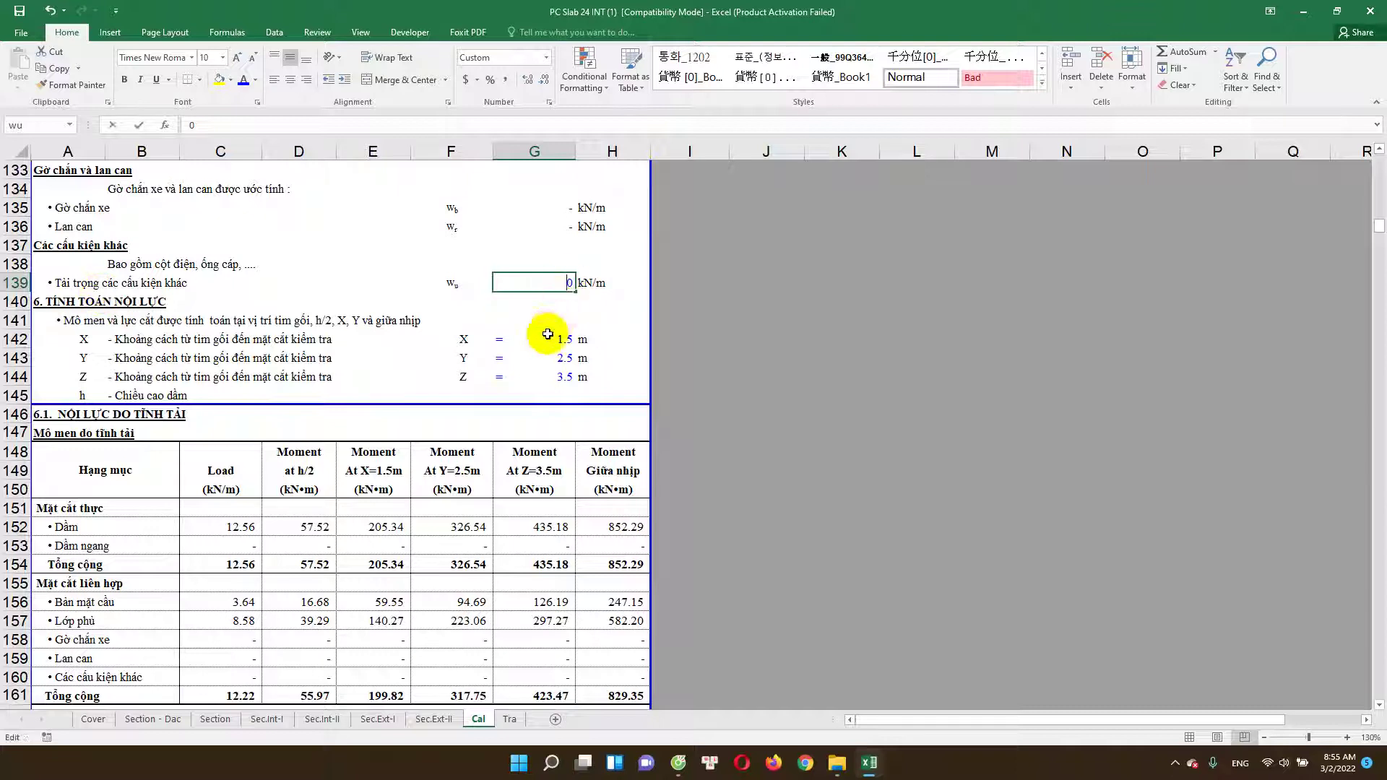
double_click(568, 282)
scroll(558, 302, down, 1)
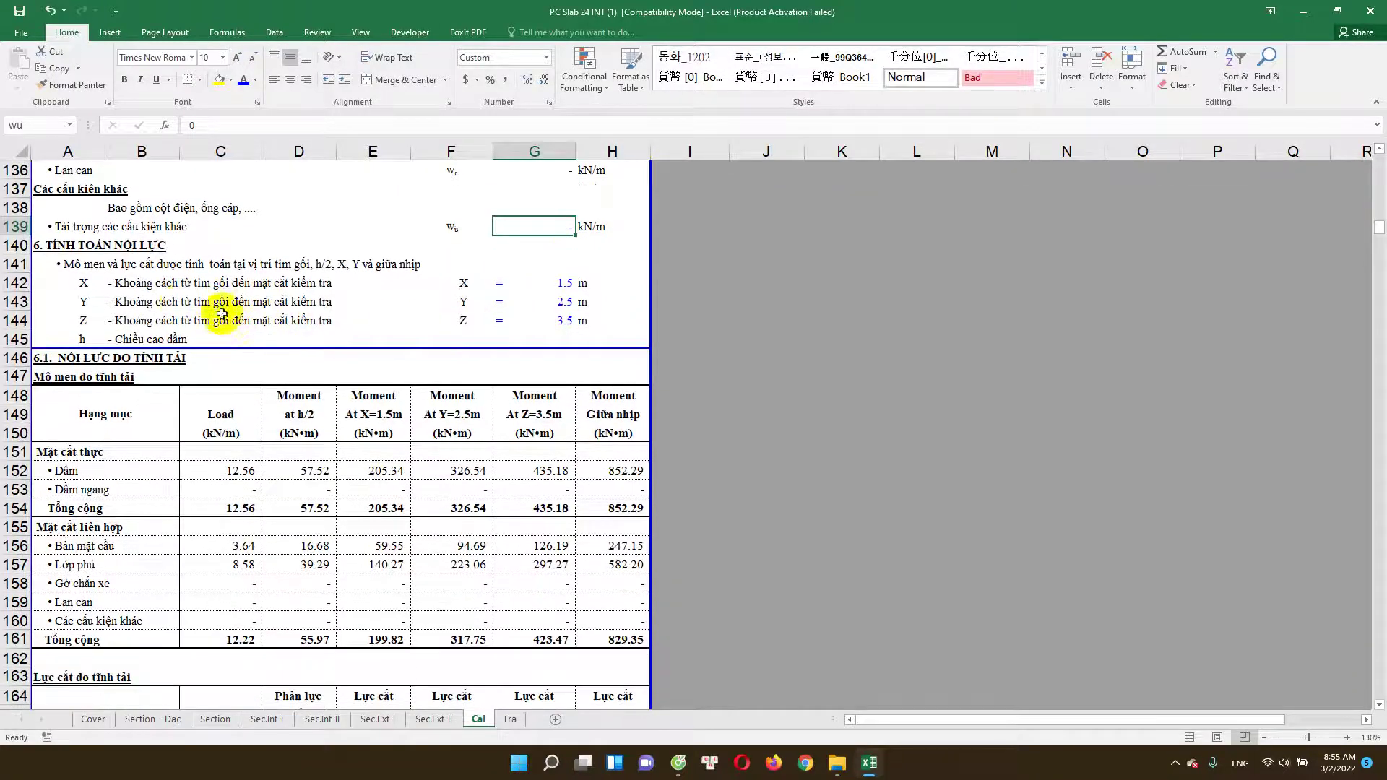
click(560, 283)
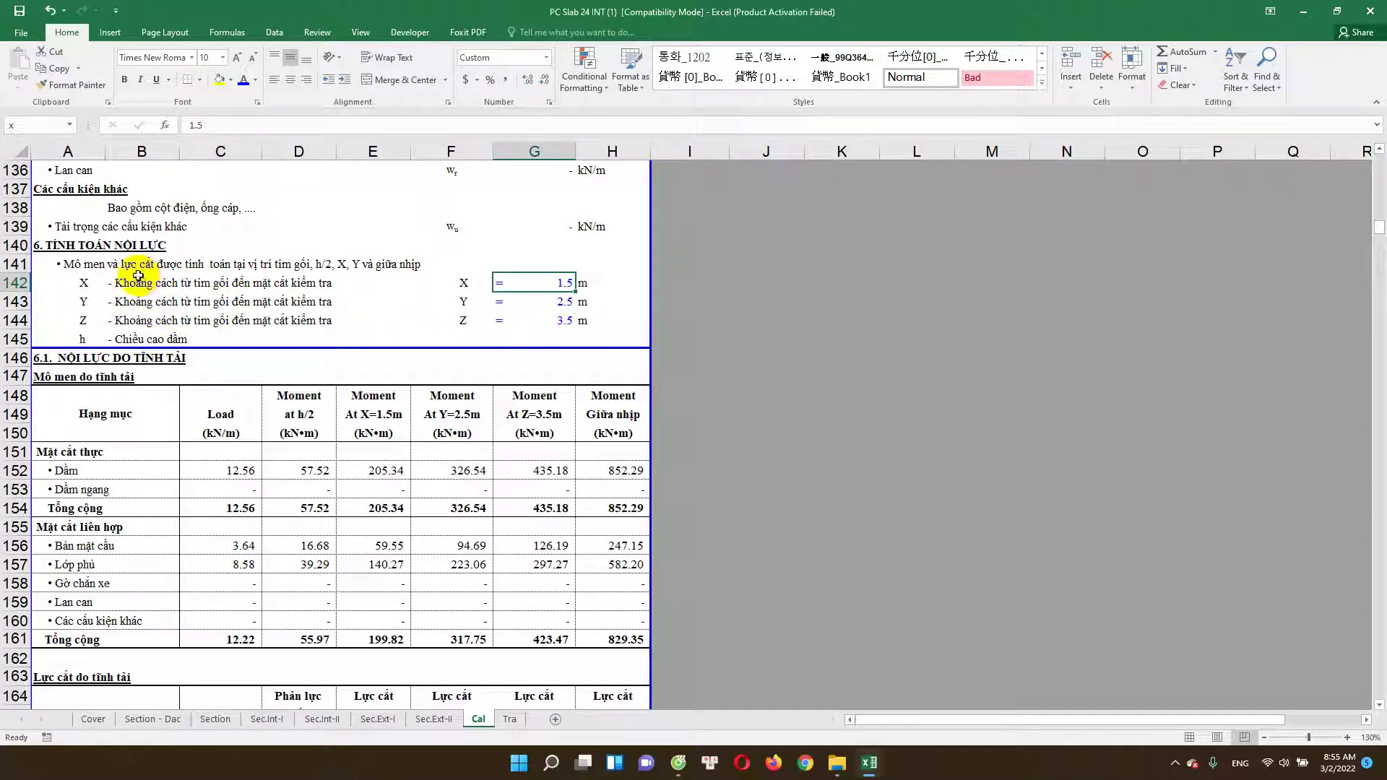
click(238, 265)
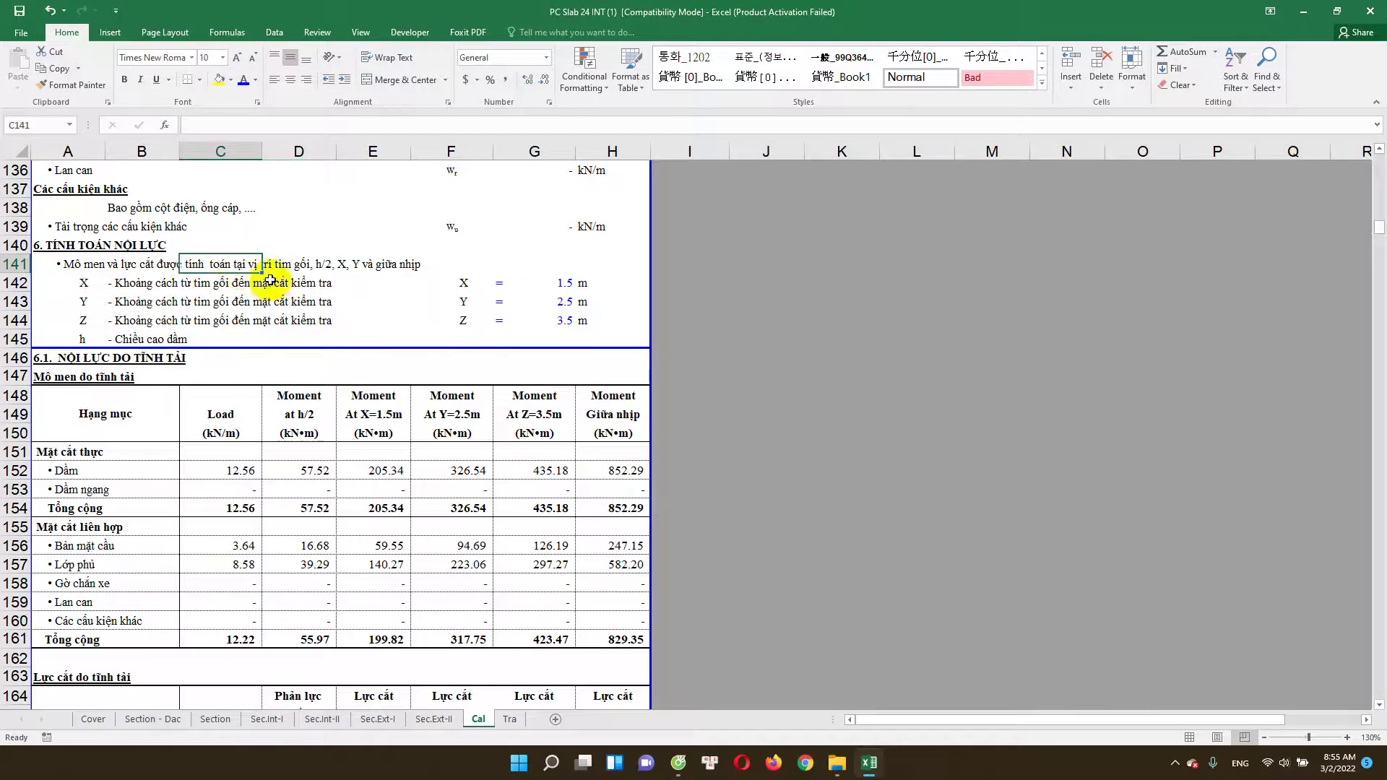
drag(250, 266, 438, 267)
click(416, 301)
click(326, 269)
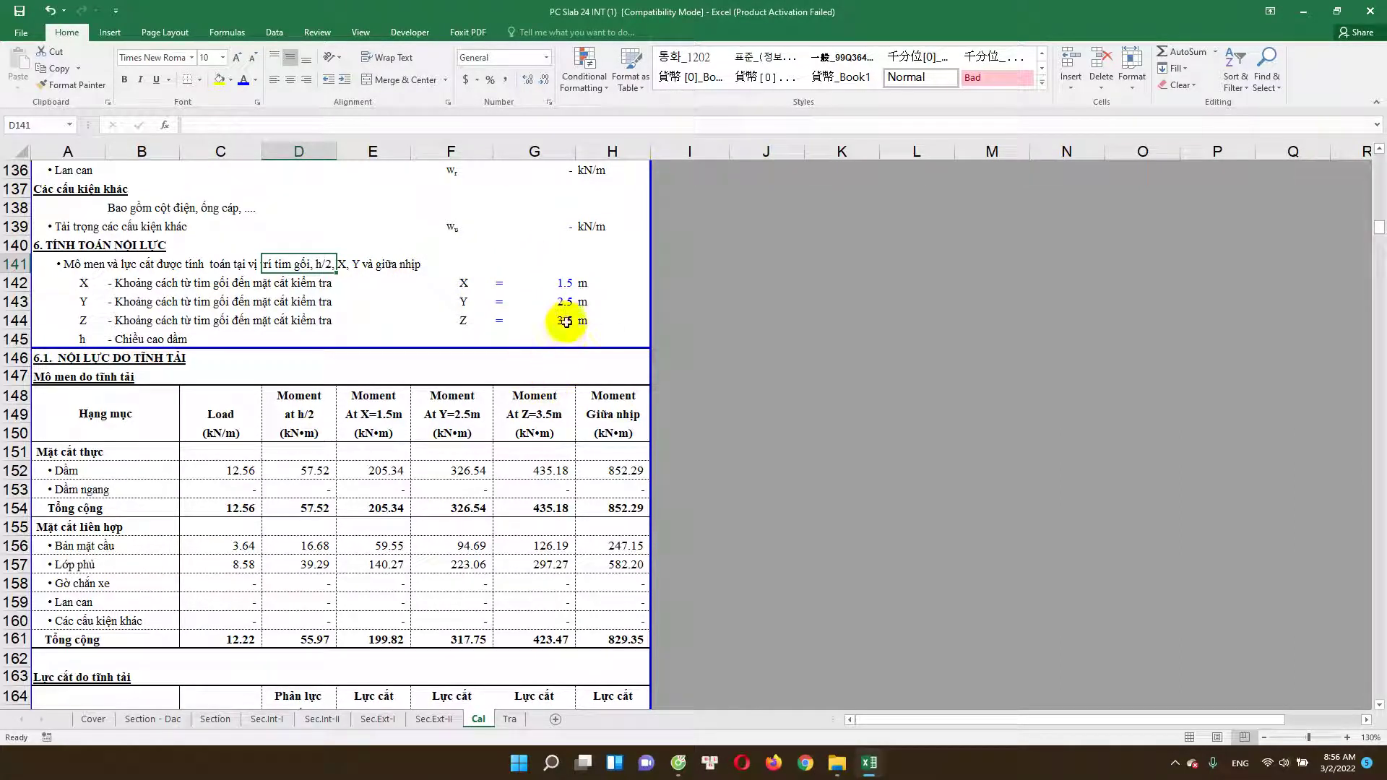
click(566, 286)
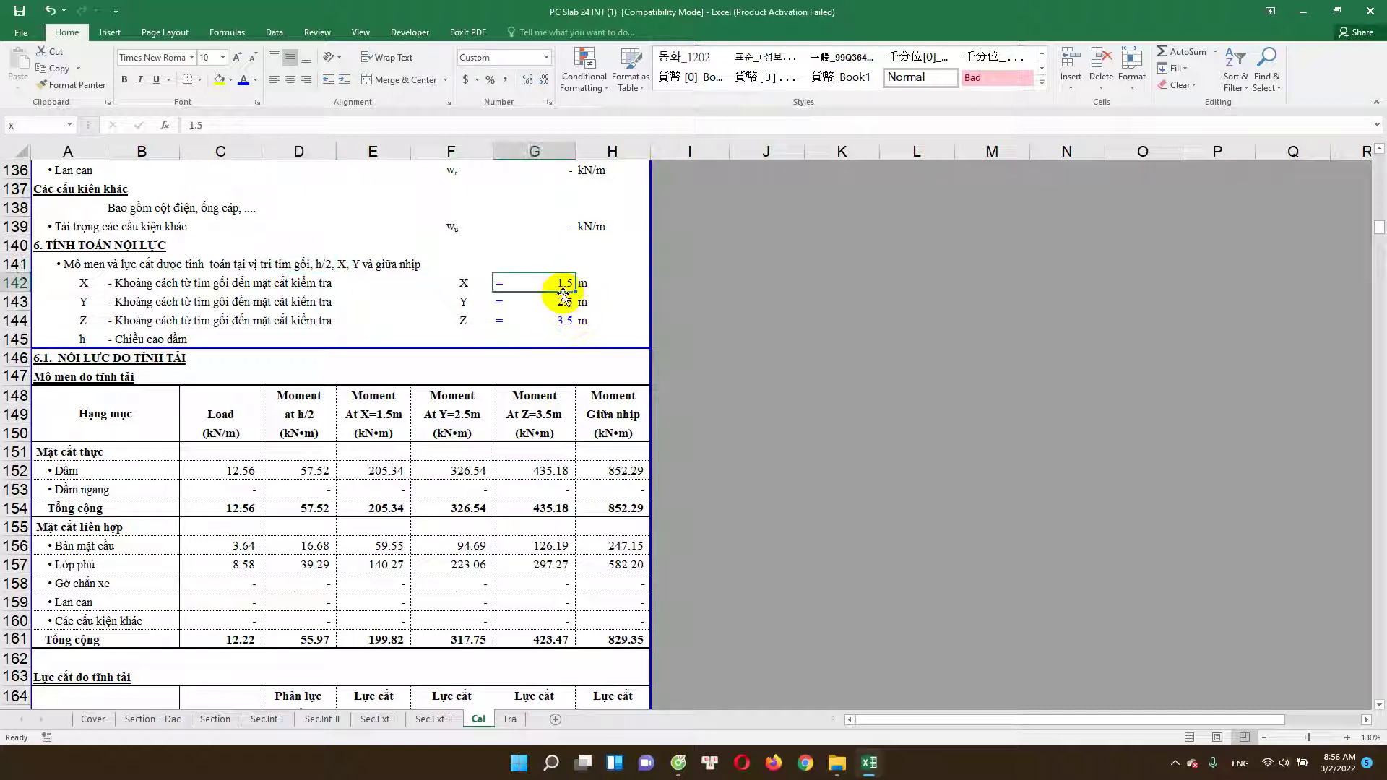
click(568, 307)
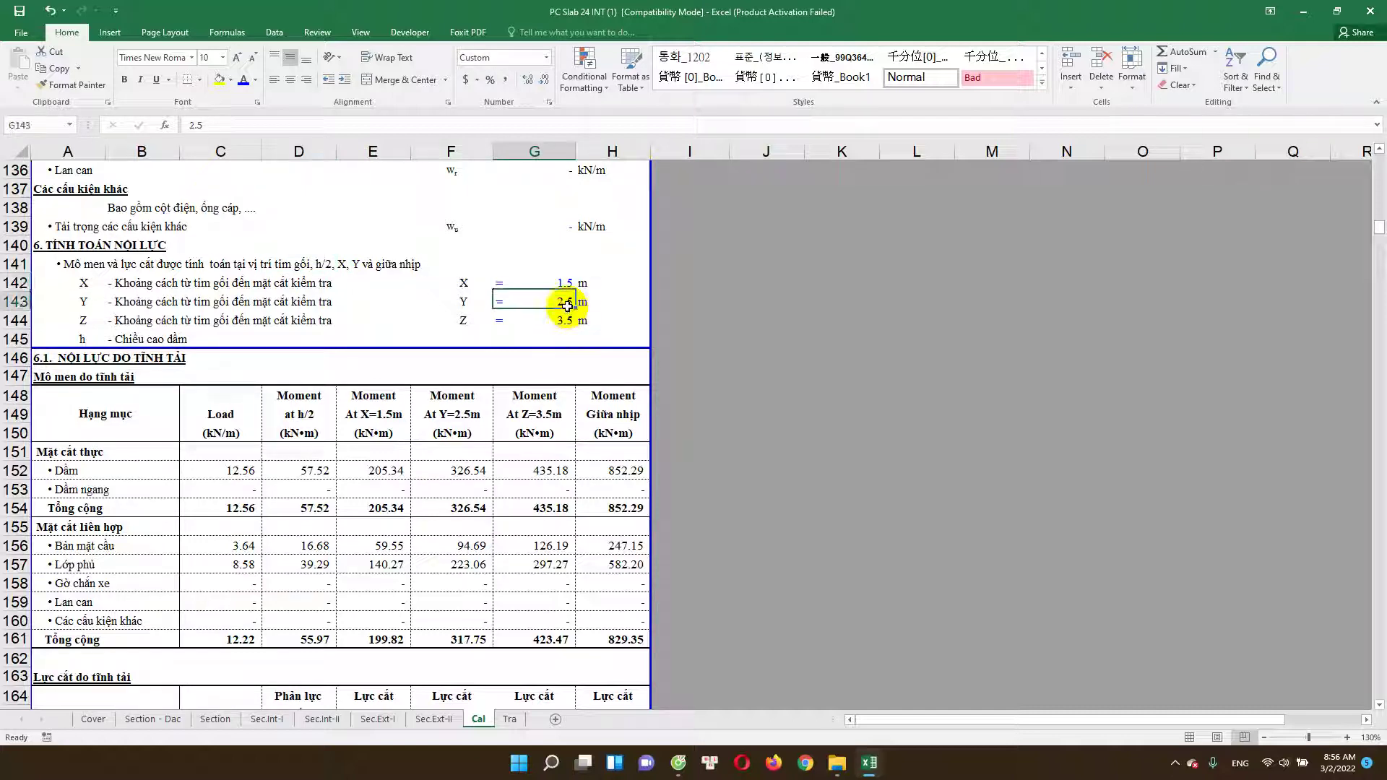
scroll(565, 402, down, 1)
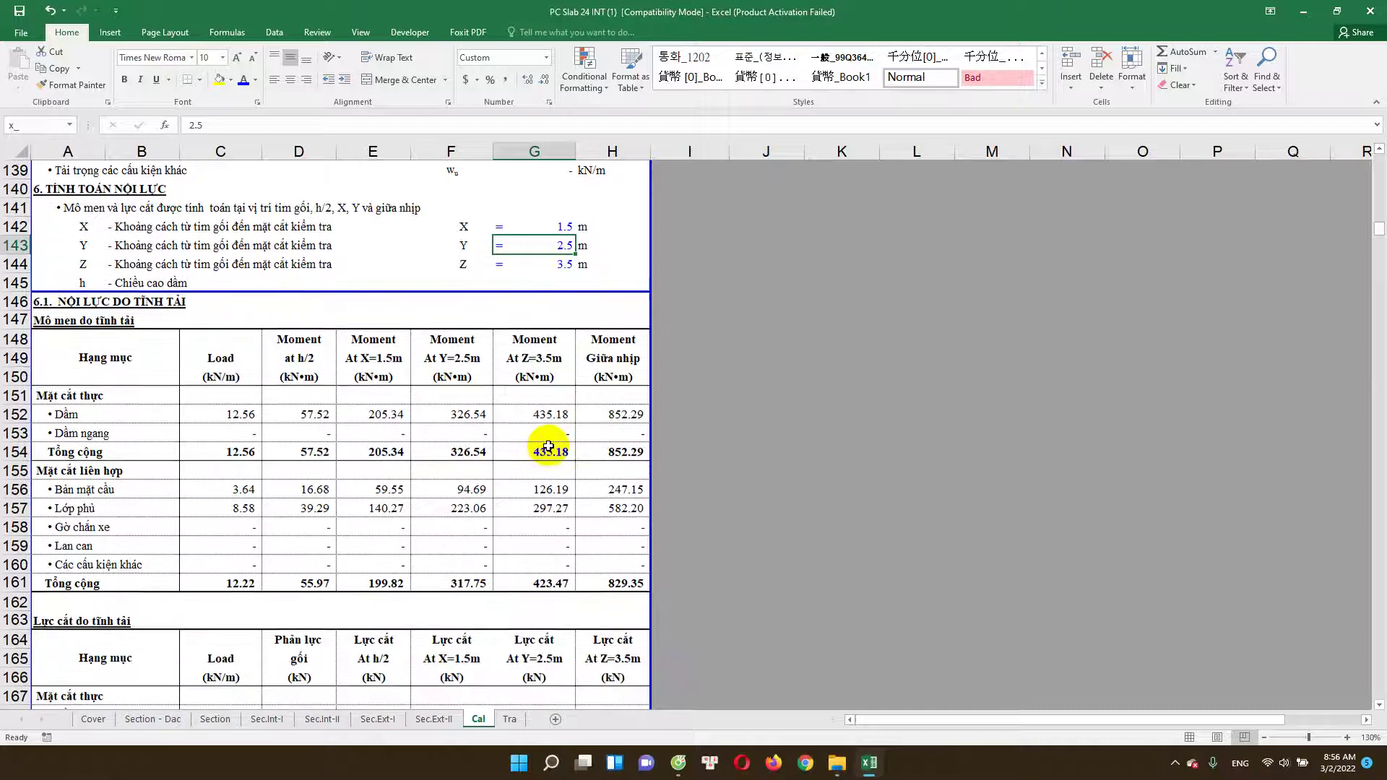
scroll(562, 459, down, 1)
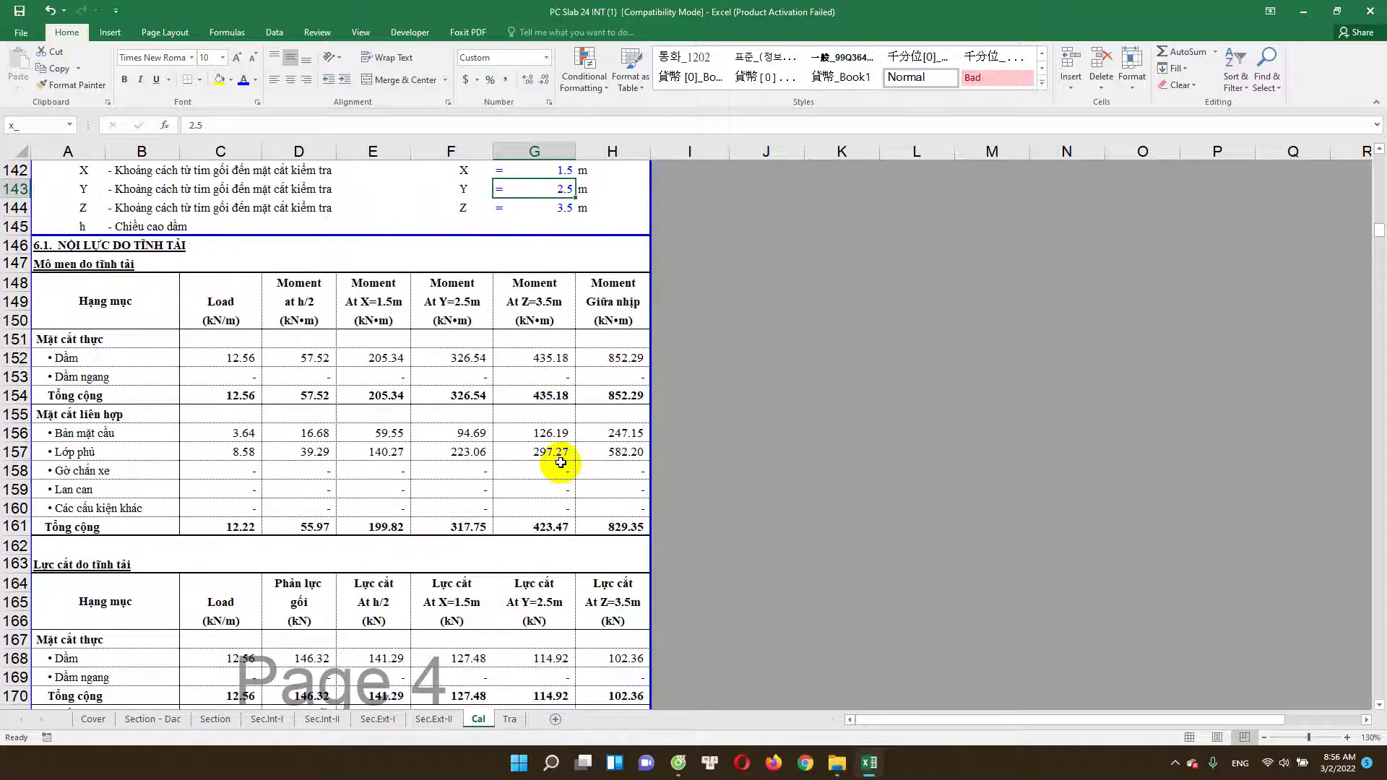
scroll(566, 359, up, 2)
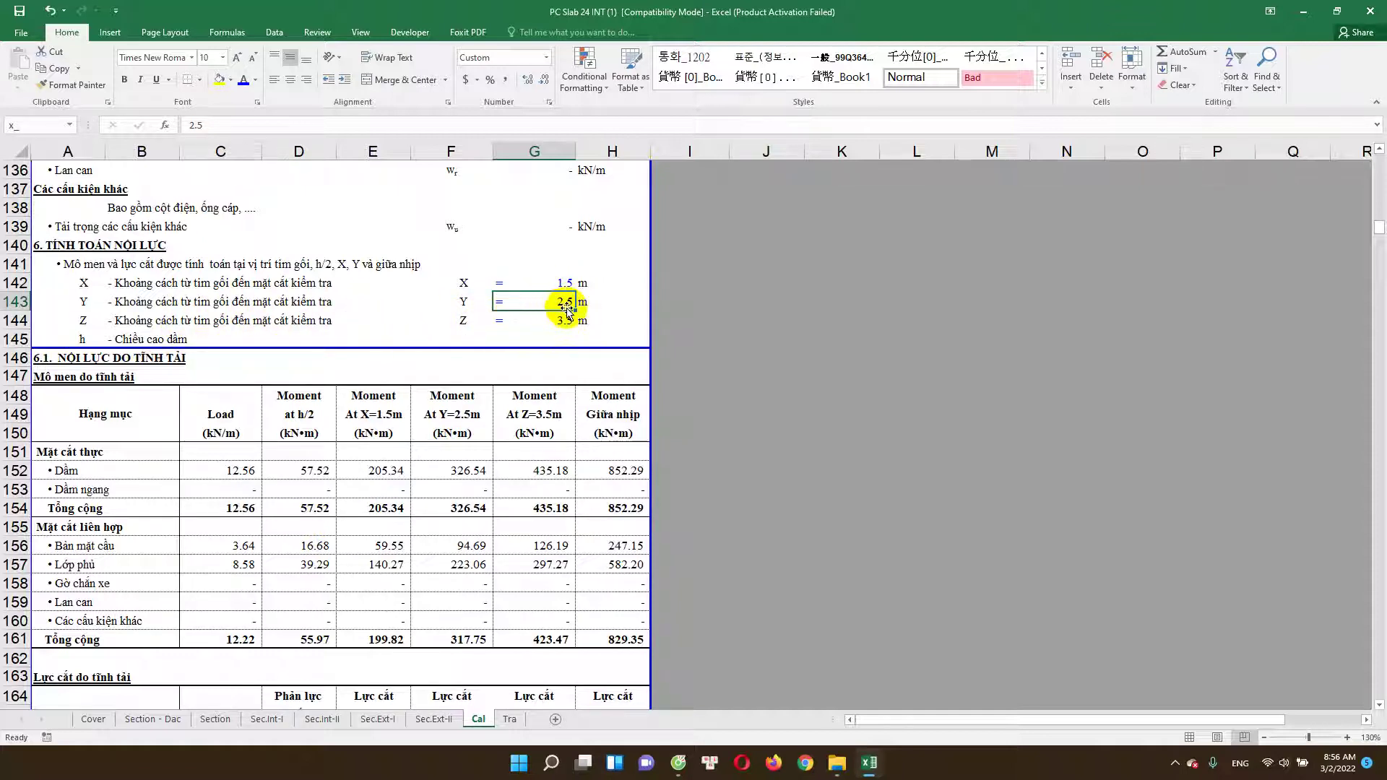
click(460, 303)
drag(468, 284, 469, 318)
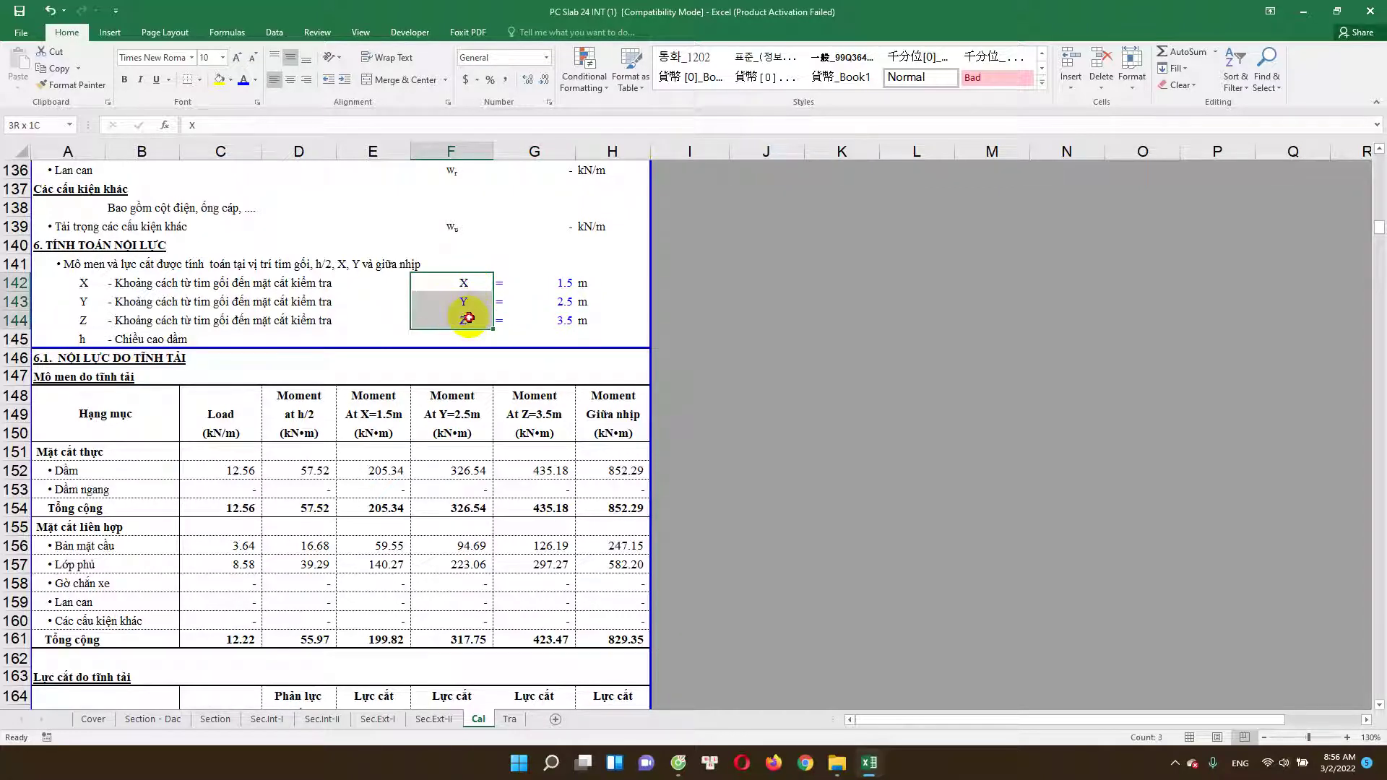
click(471, 303)
click(470, 284)
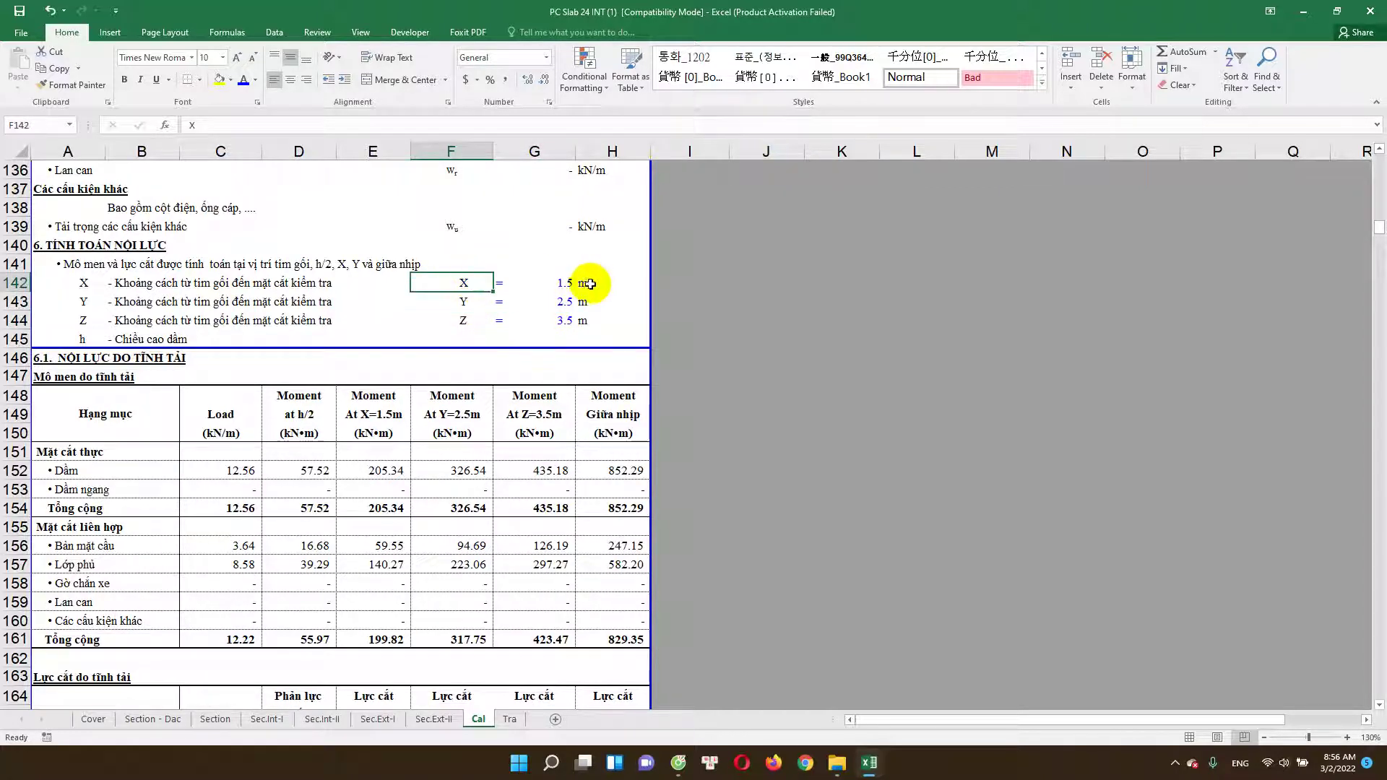
click(564, 284)
click(471, 287)
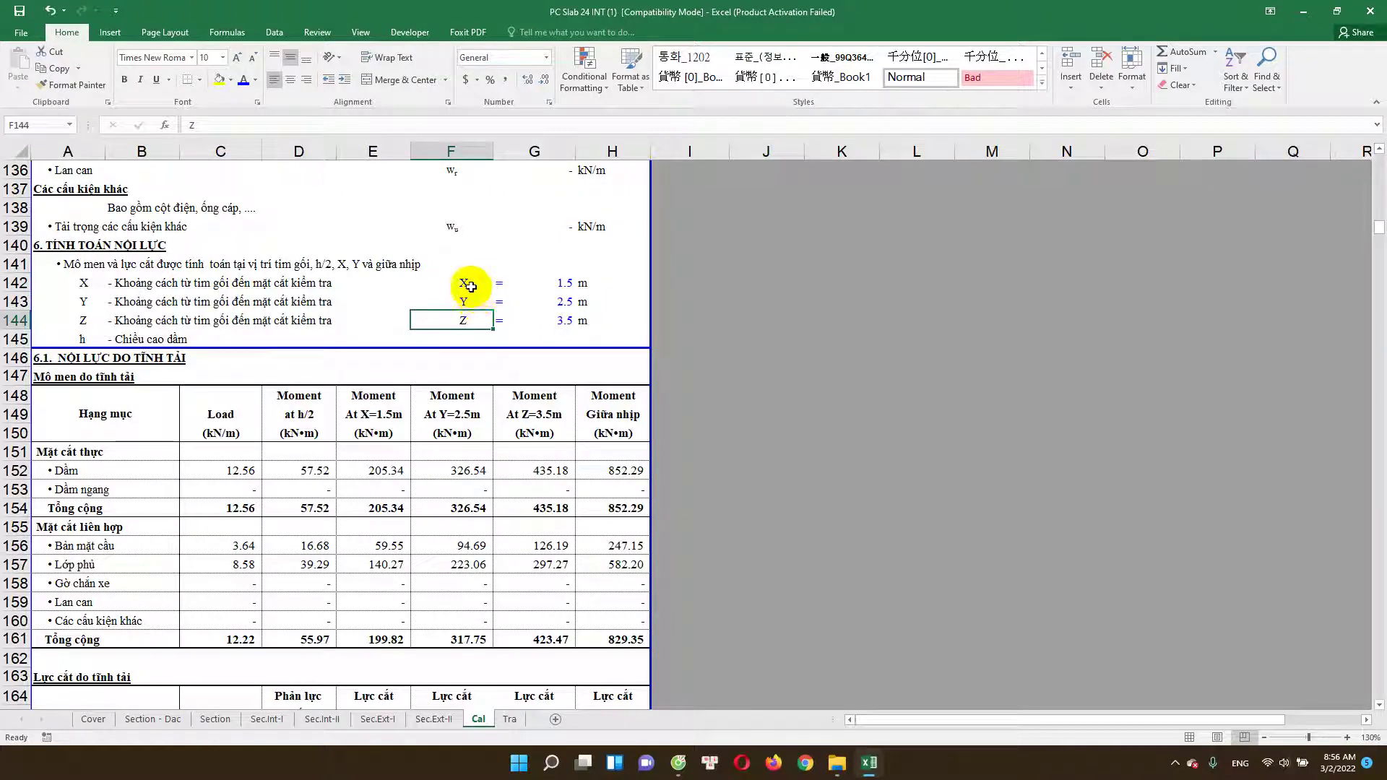
click(564, 283)
click(556, 303)
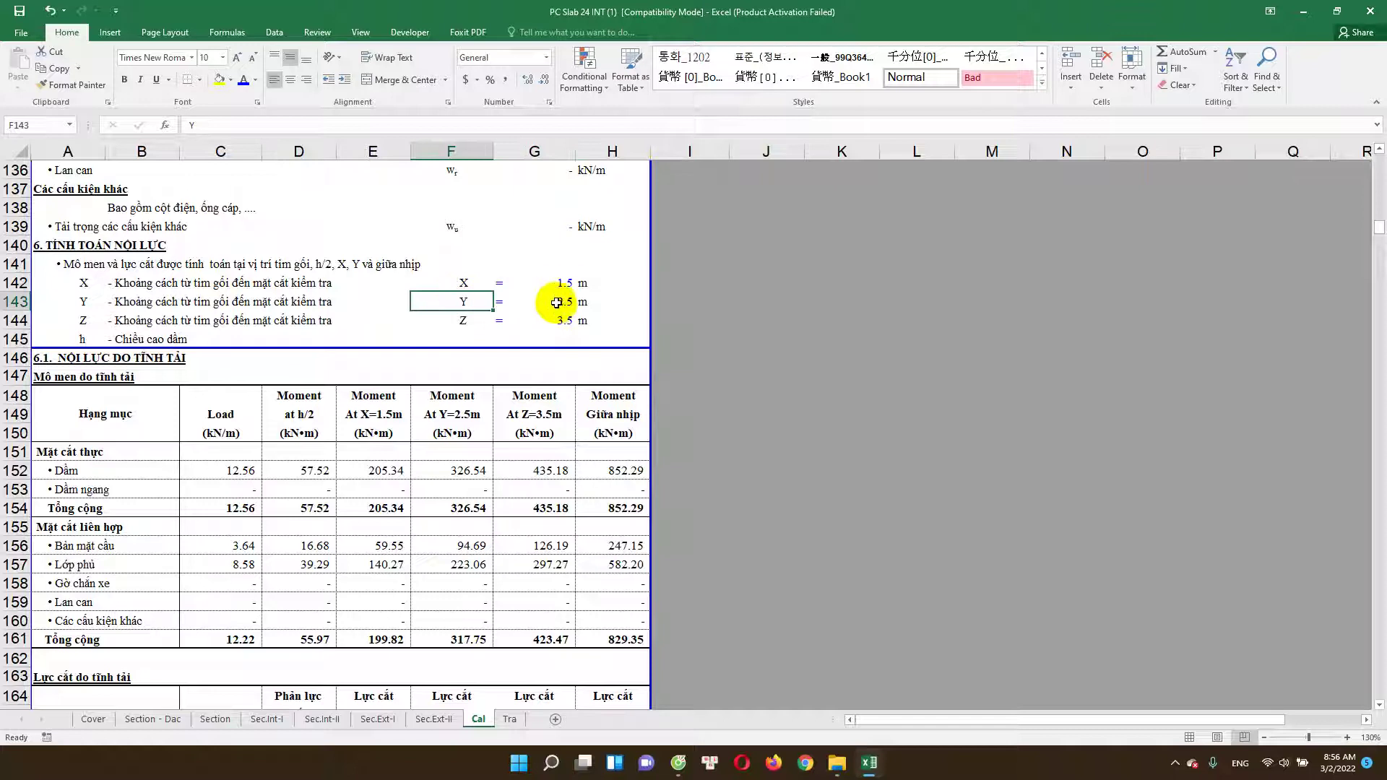
click(474, 320)
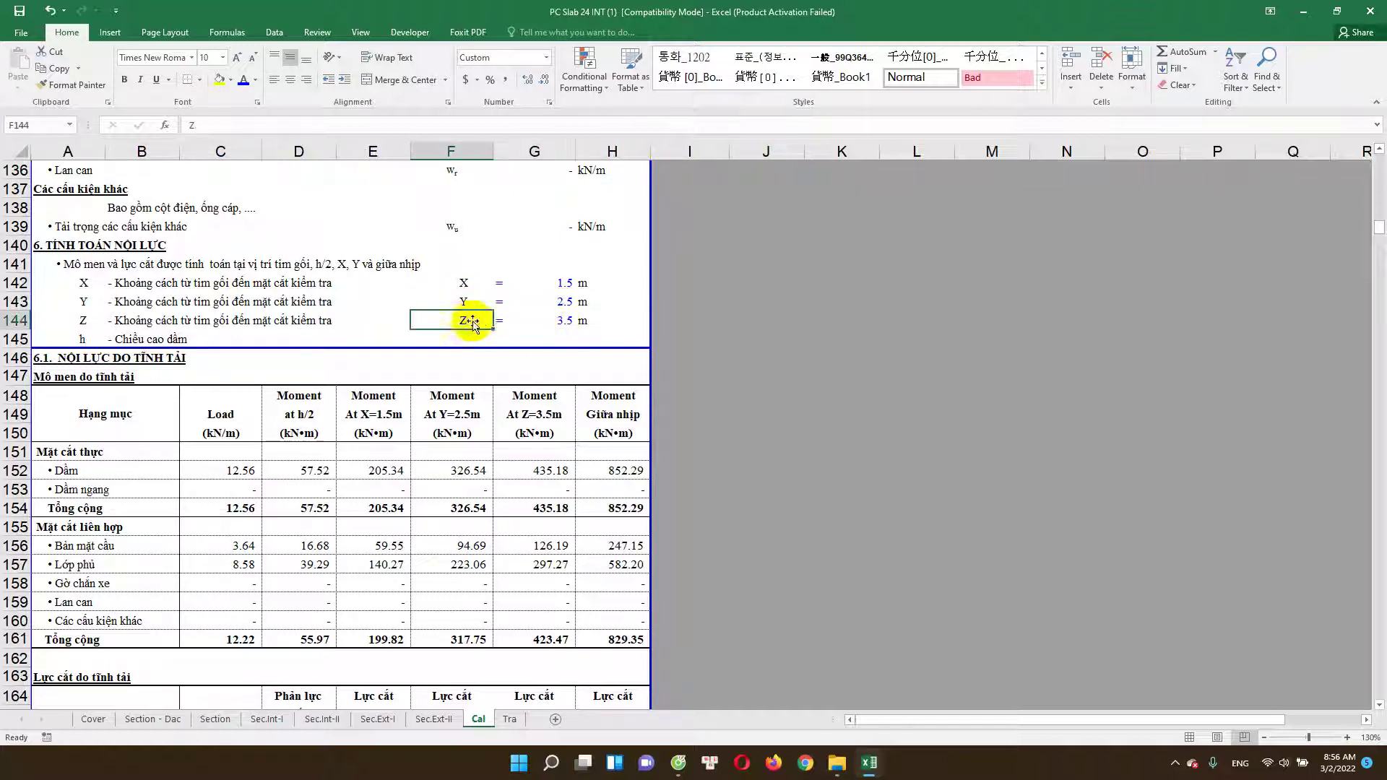
click(556, 321)
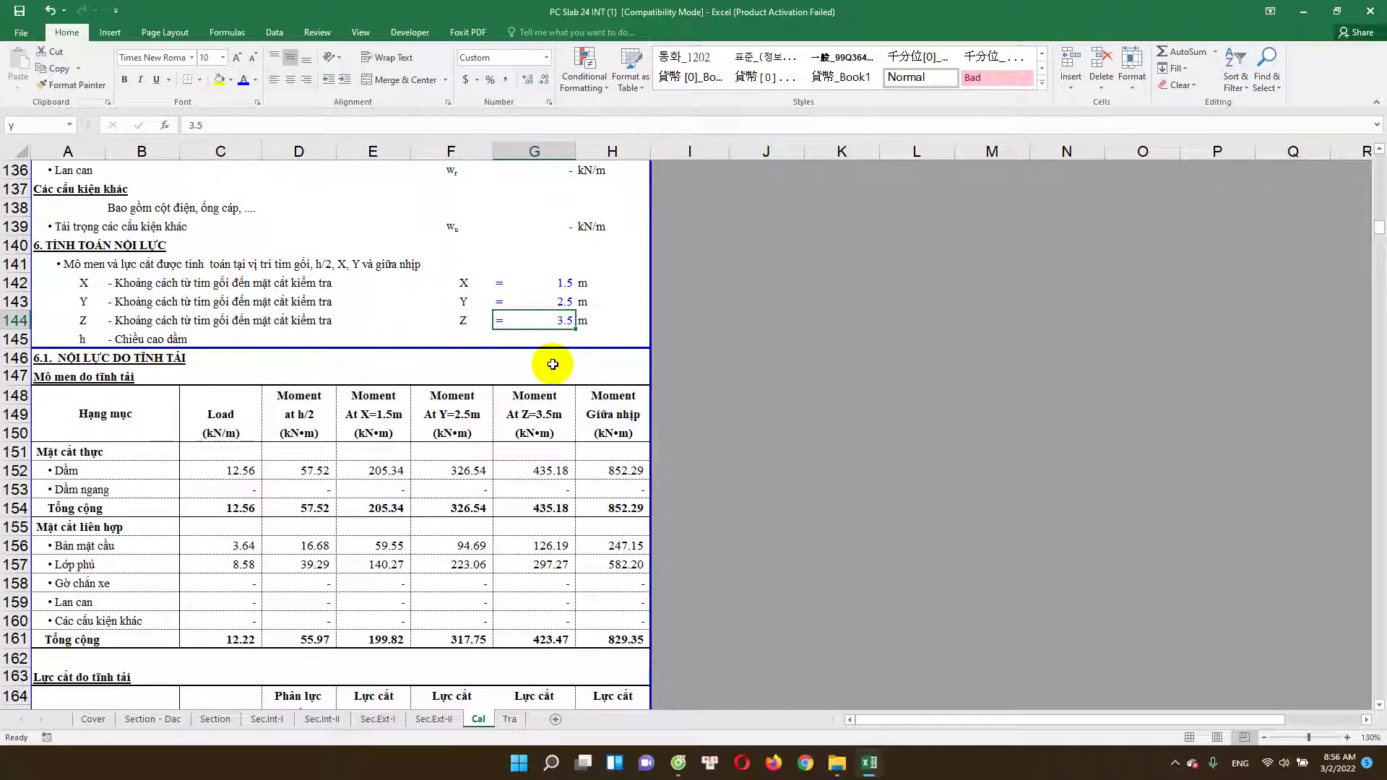
click(132, 337)
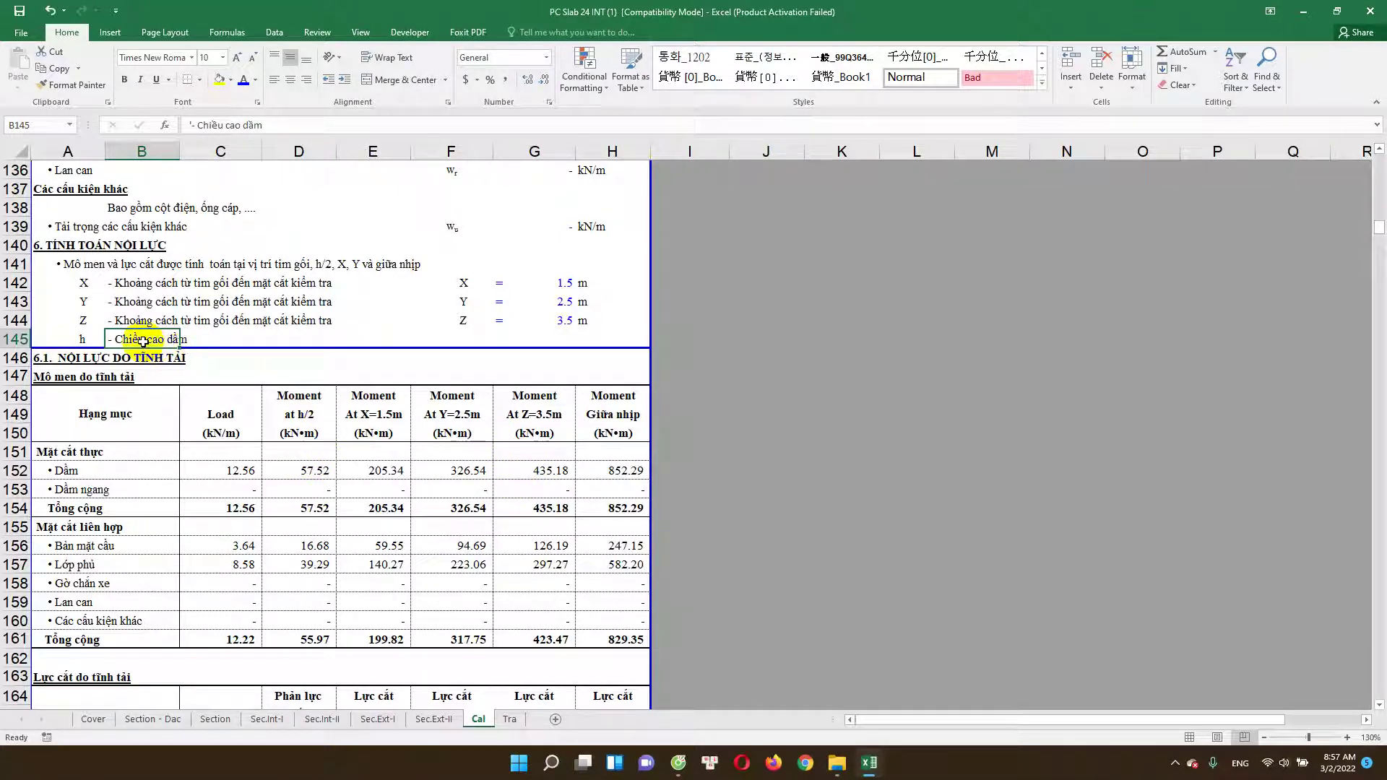
click(625, 471)
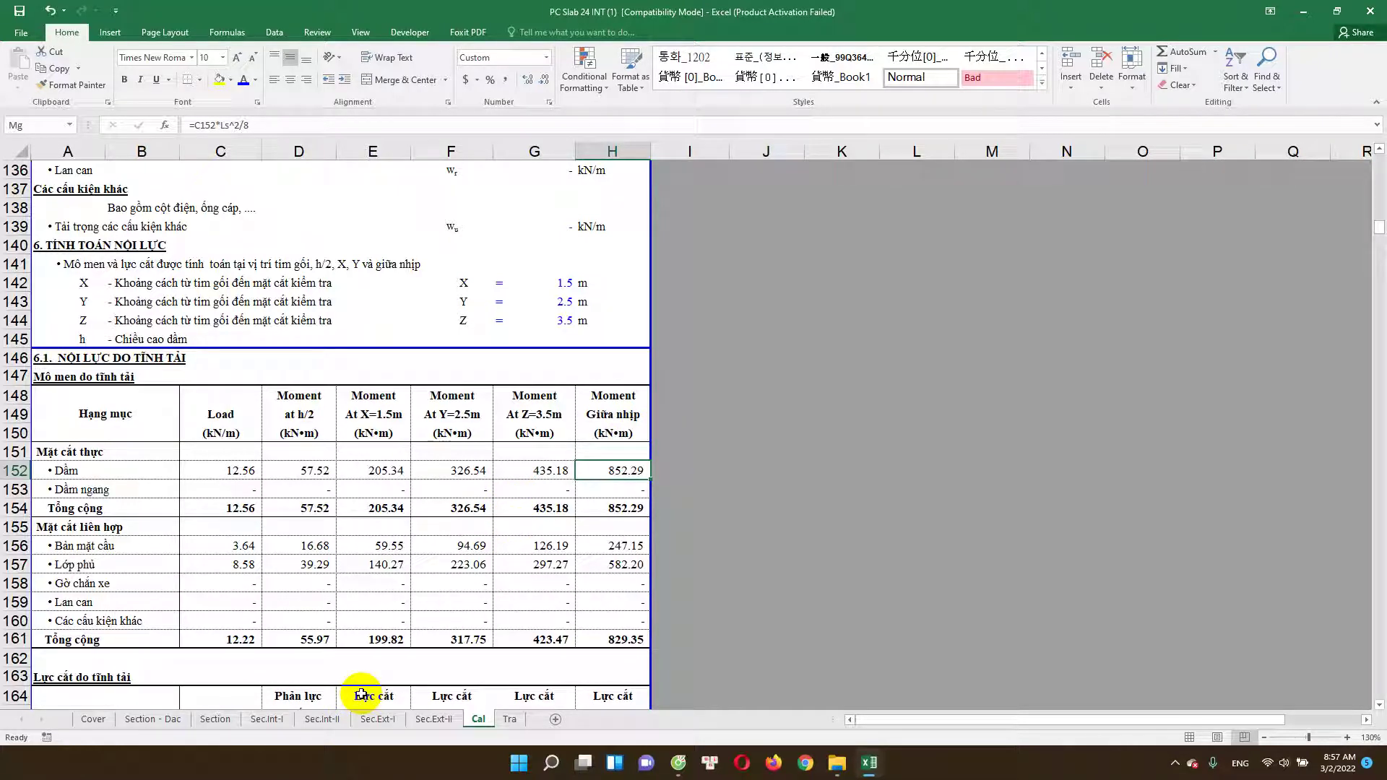
scroll(361, 696, down, 1)
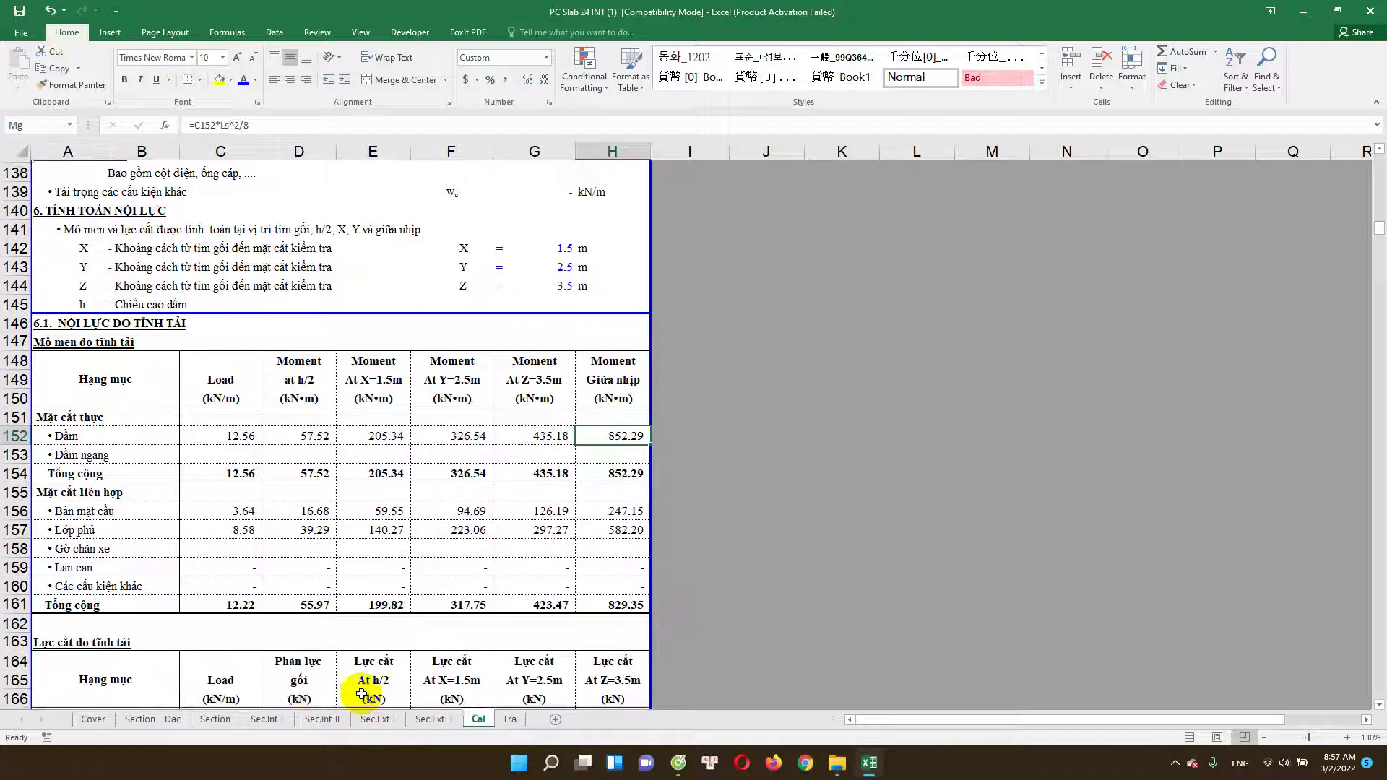
scroll(366, 688, down, 1)
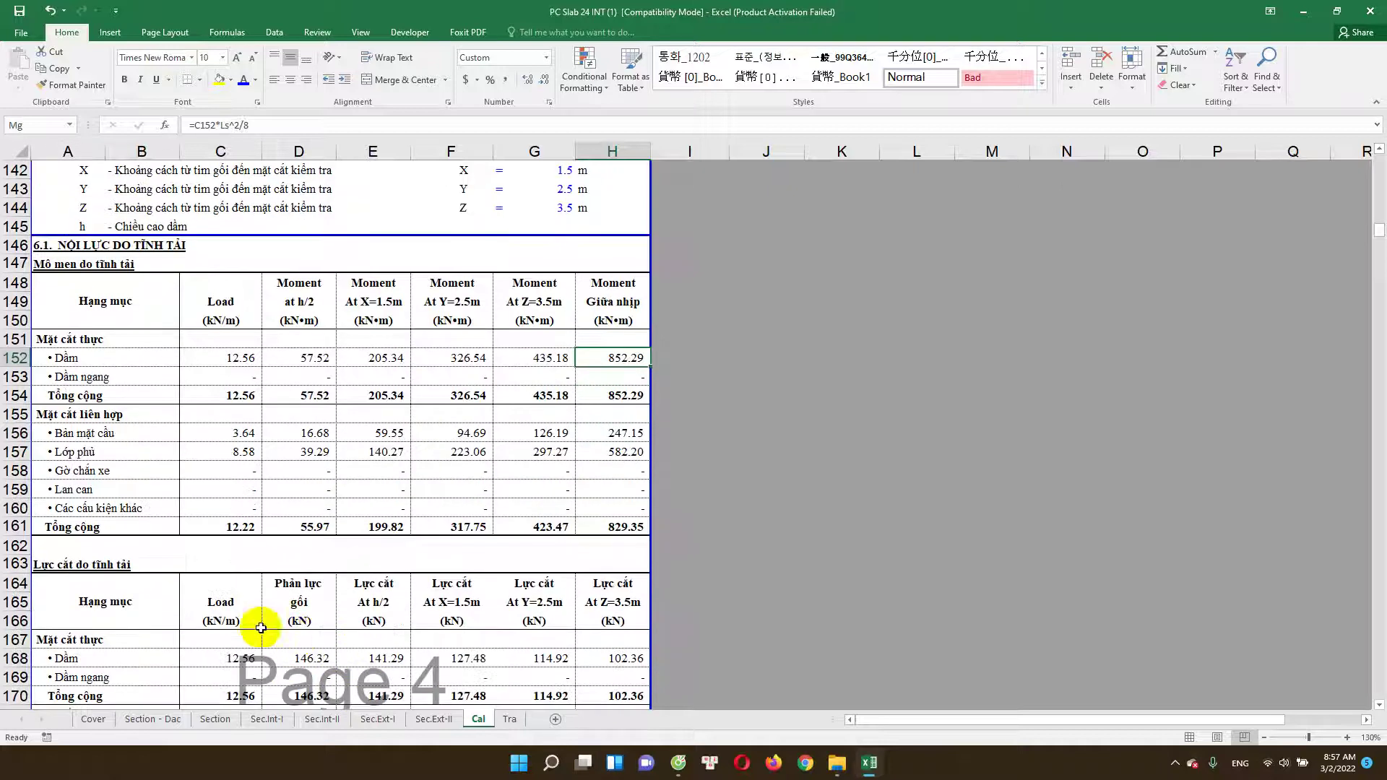
double_click(307, 358)
key(Escape)
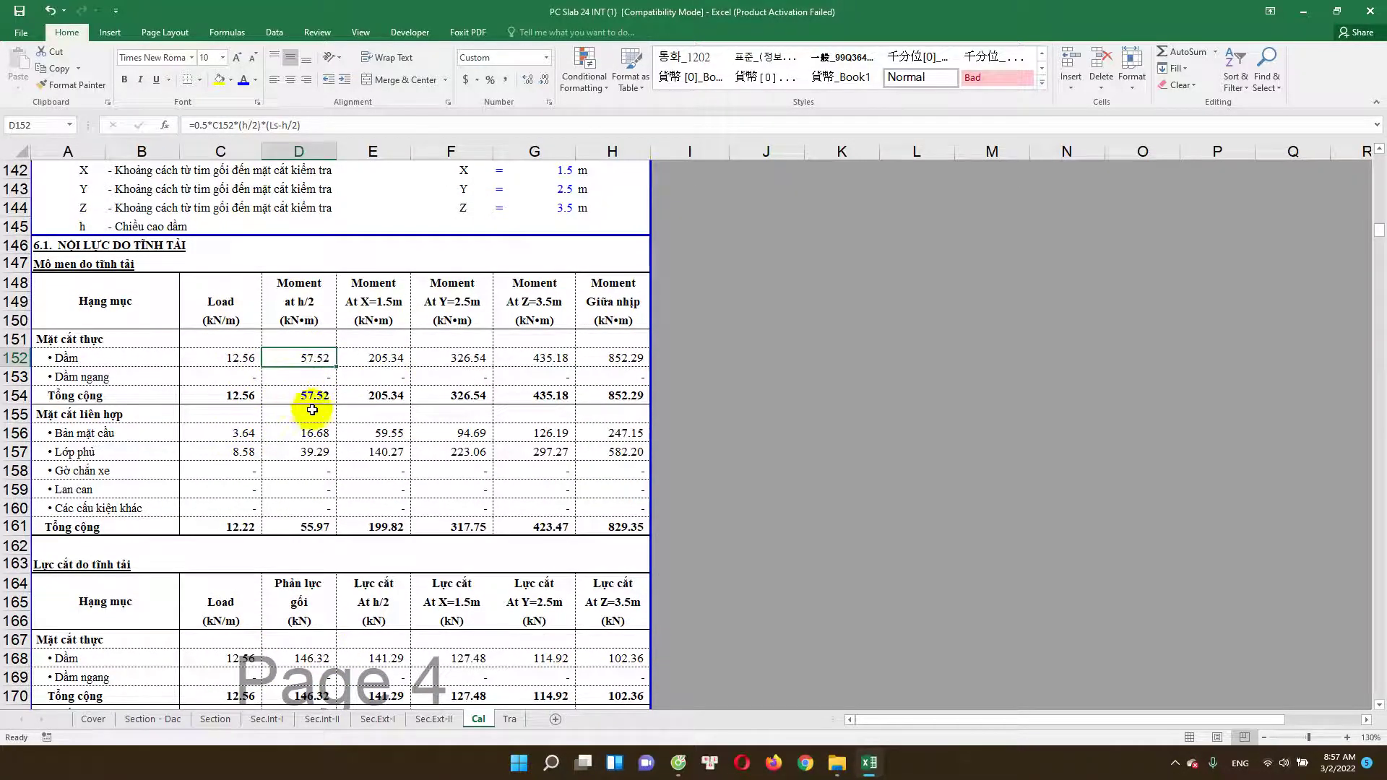
scroll(419, 506, down, 1)
scroll(285, 434, down, 3)
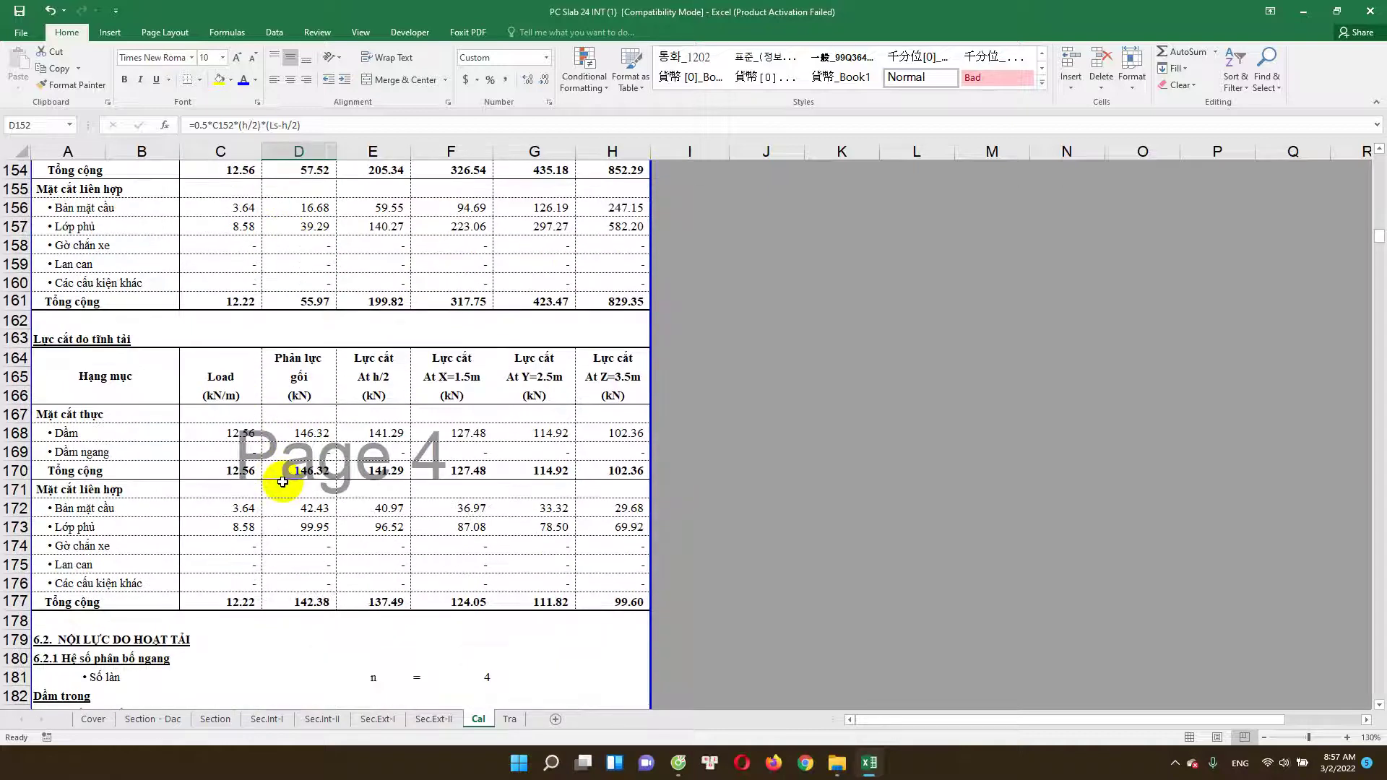
scroll(285, 542, down, 3)
scroll(107, 226, up, 3)
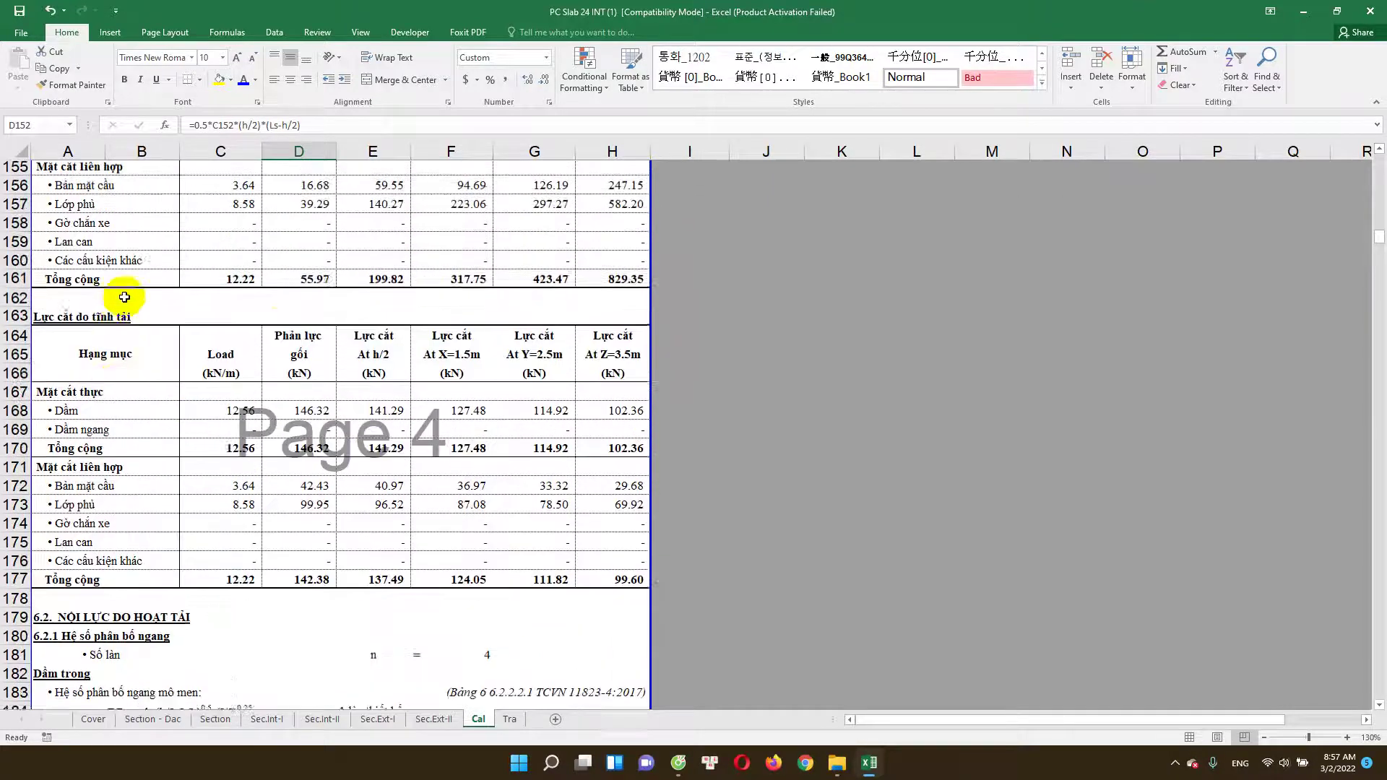
scroll(107, 224, up, 2)
scroll(107, 221, up, 1)
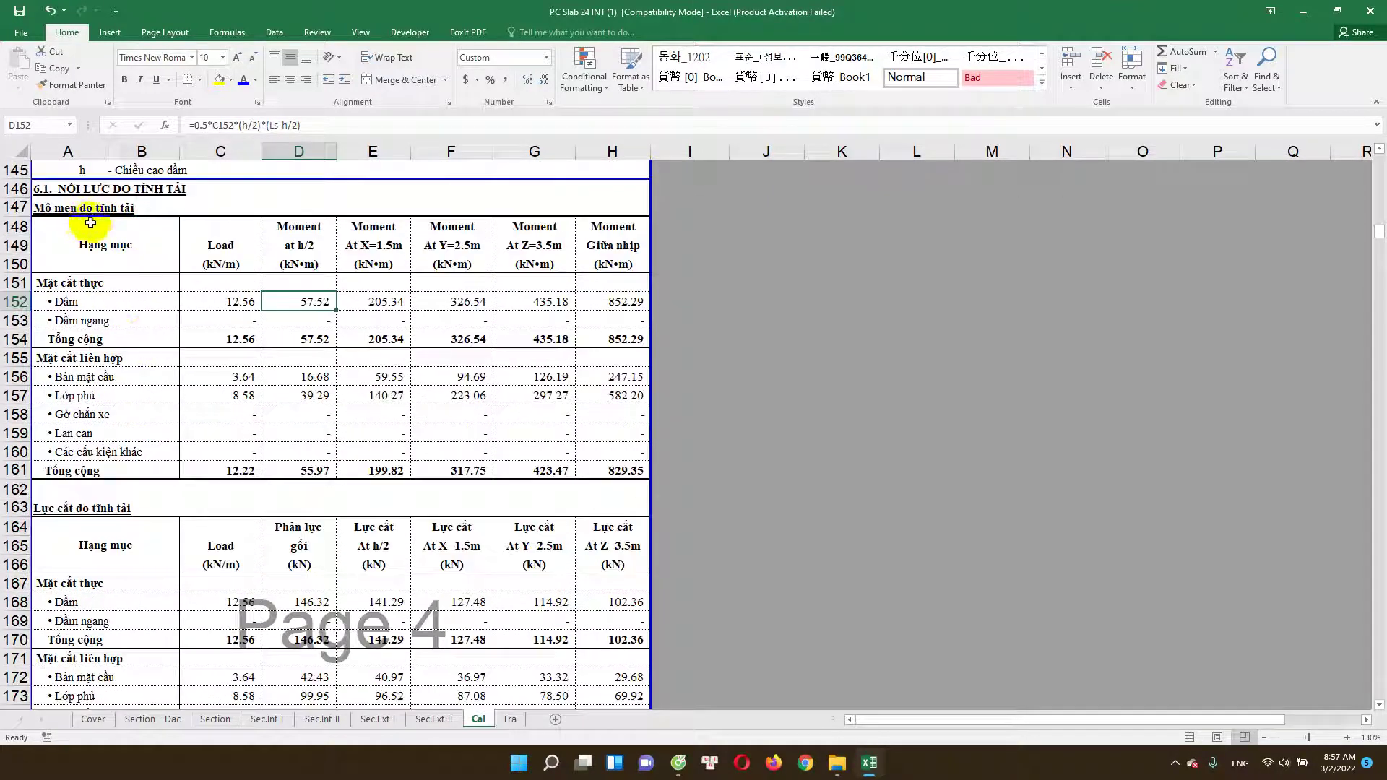
scroll(171, 462, down, 1)
scroll(239, 491, down, 3)
scroll(300, 507, down, 1)
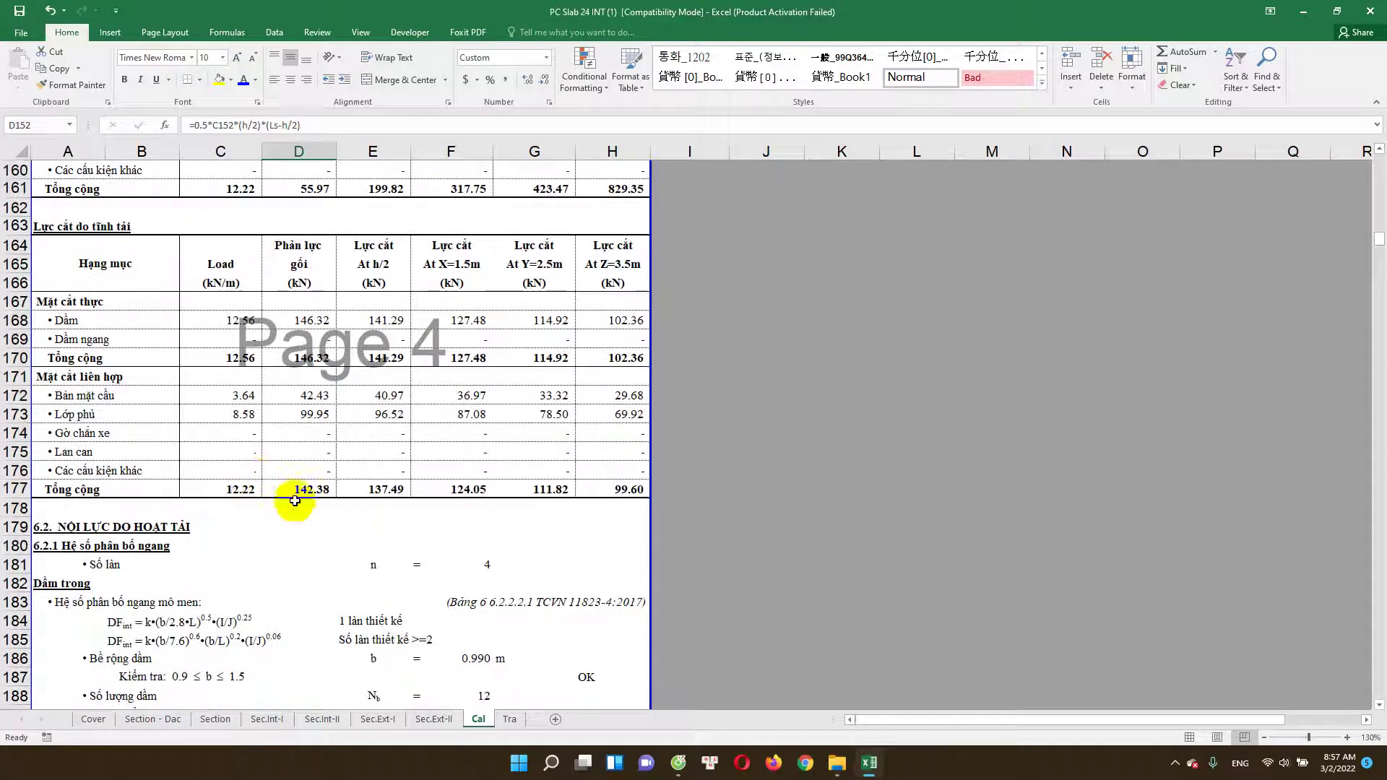
scroll(372, 448, down, 2)
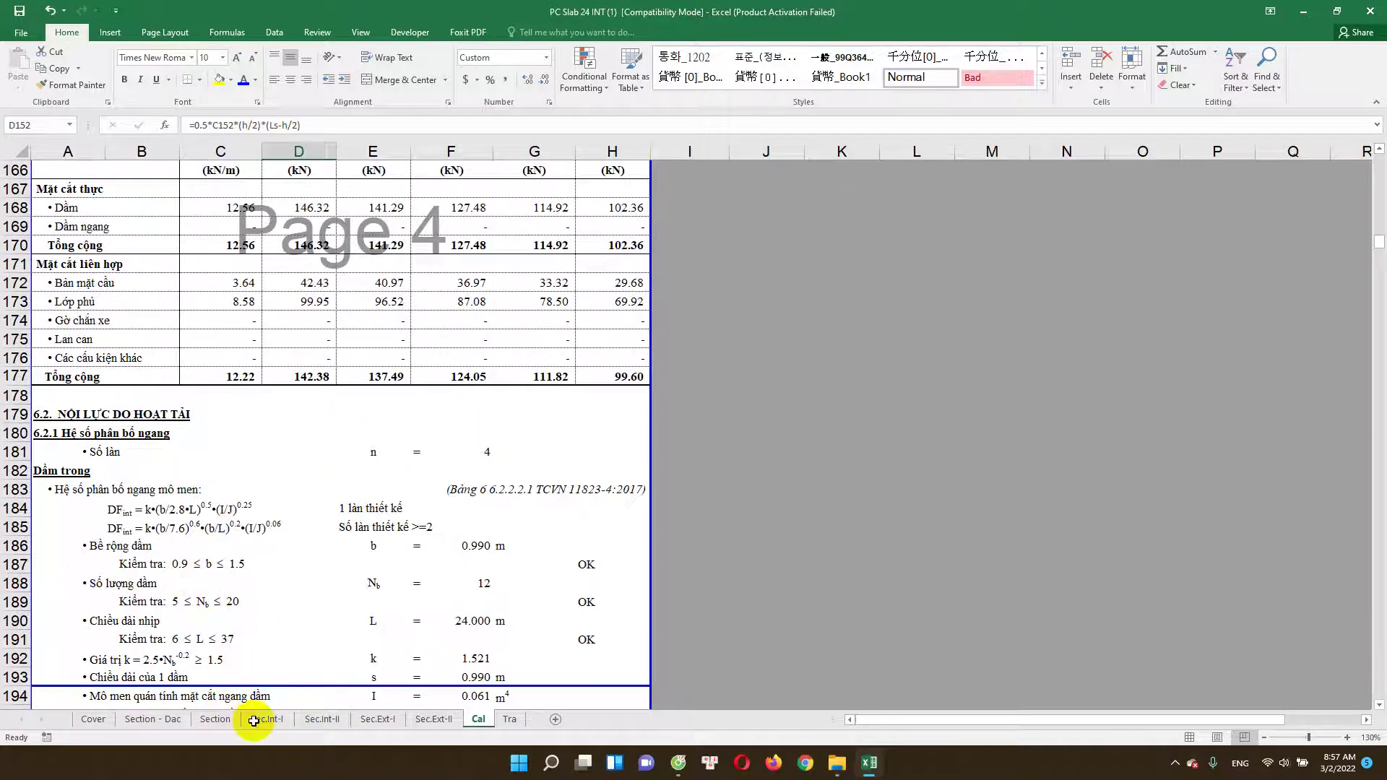
scroll(253, 721, down, 3)
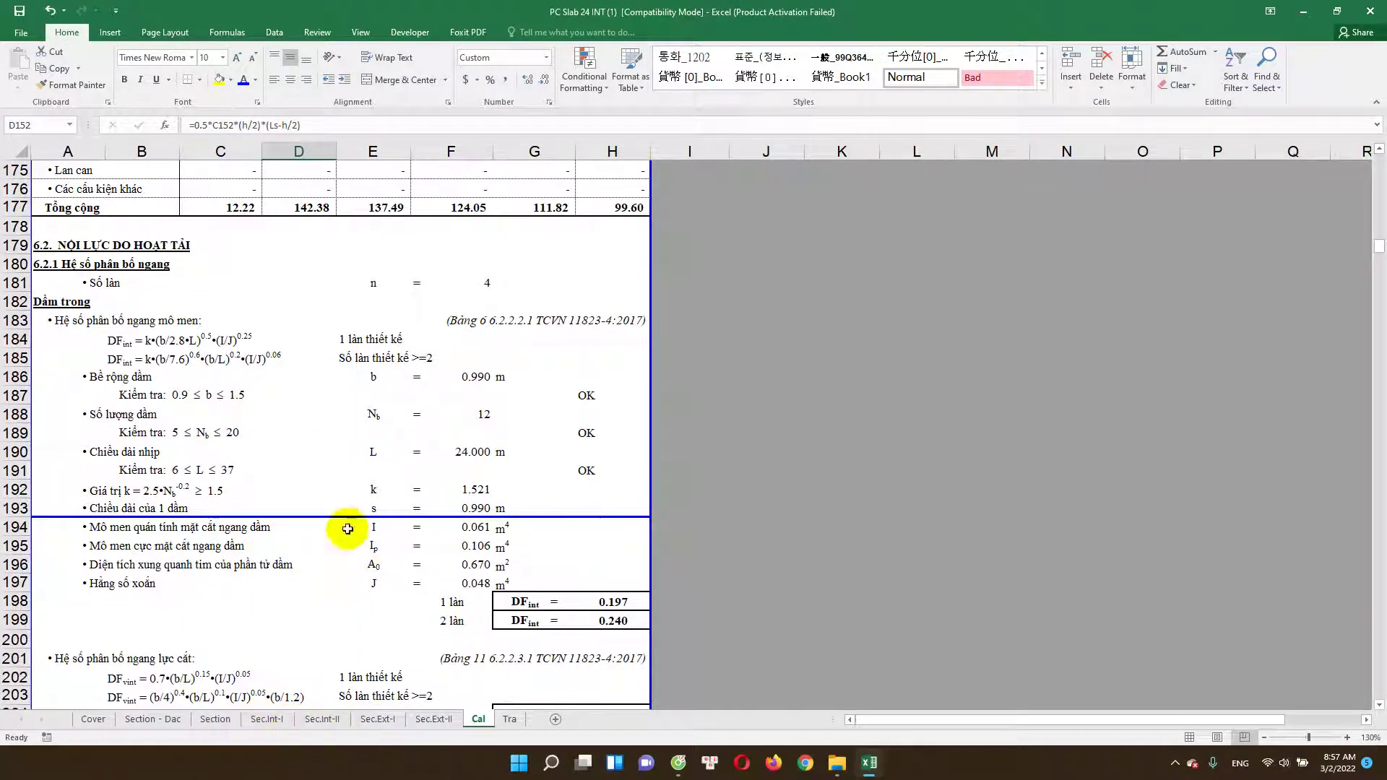
scroll(275, 532, down, 1)
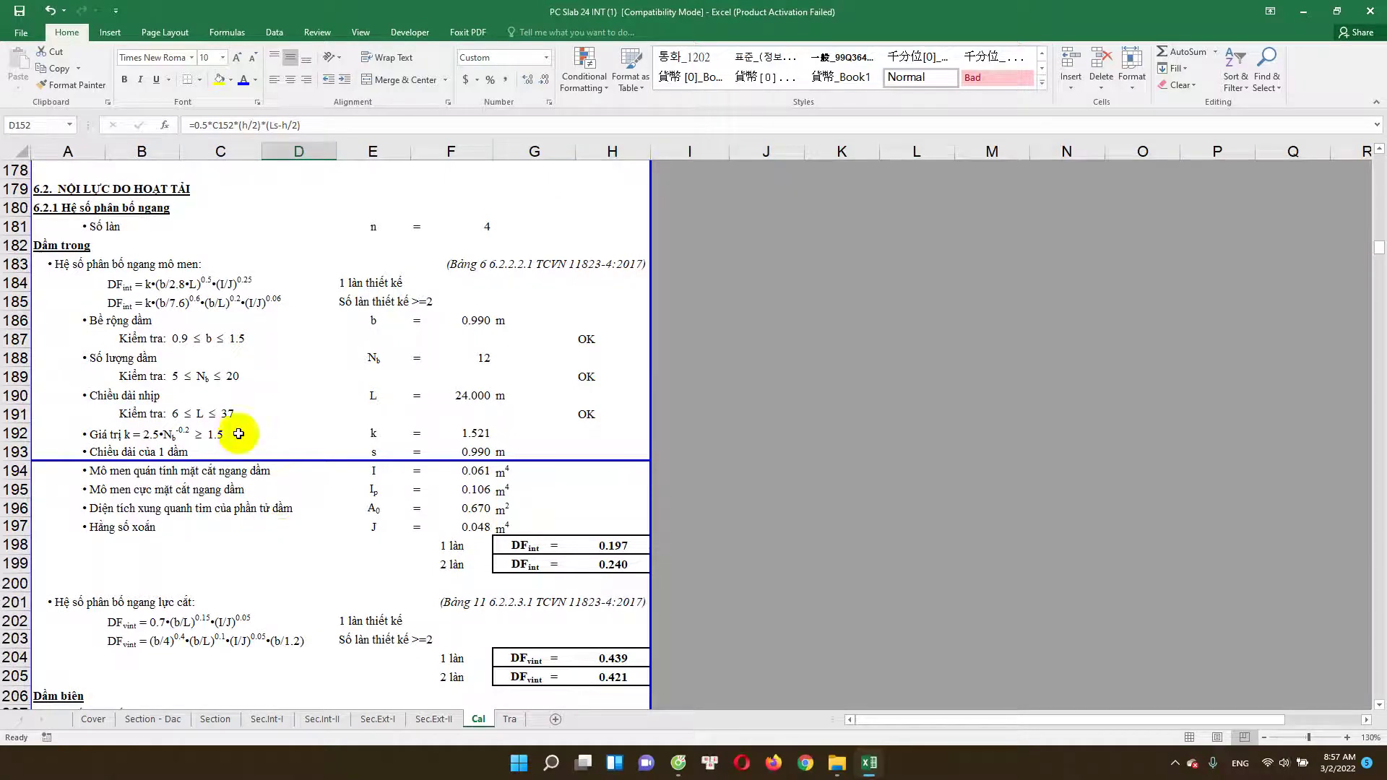
scroll(144, 304, up, 2)
click(166, 302)
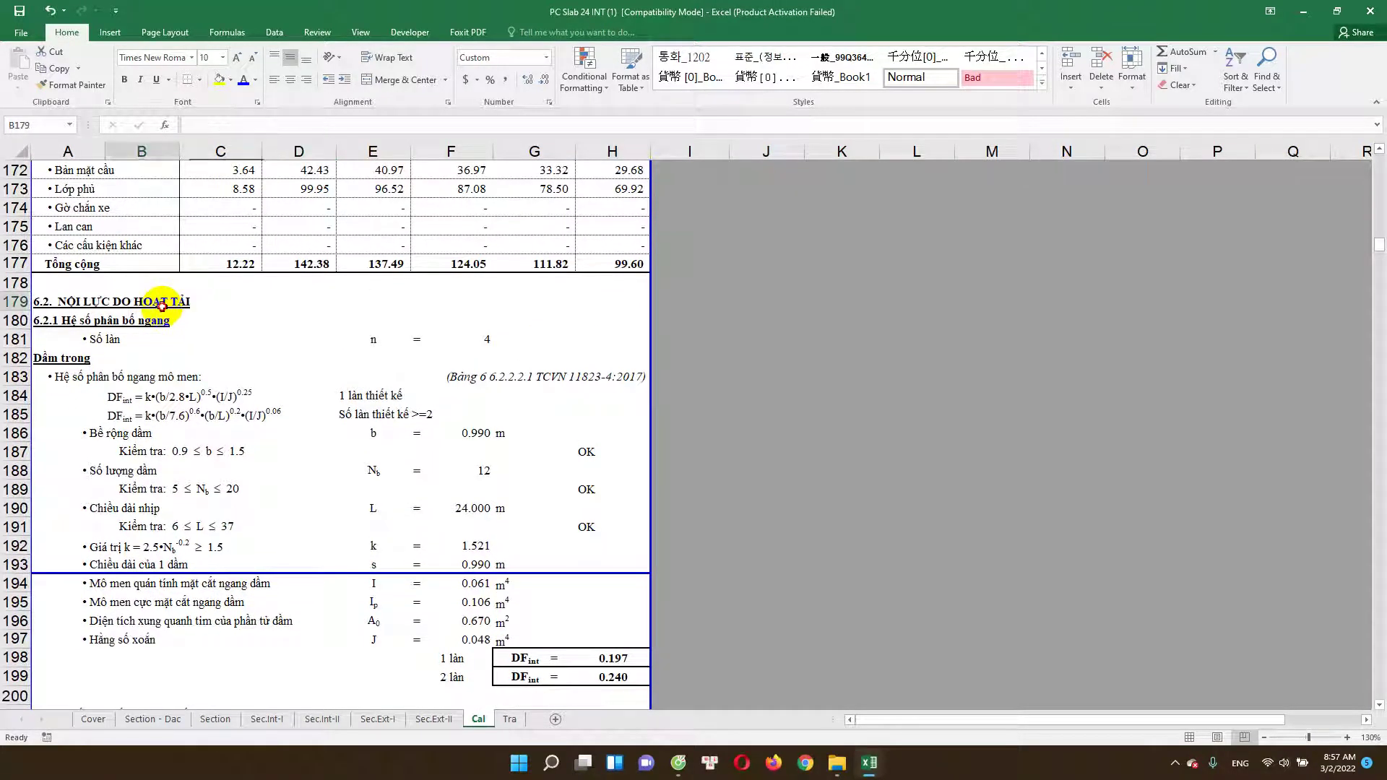
scroll(299, 404, down, 1)
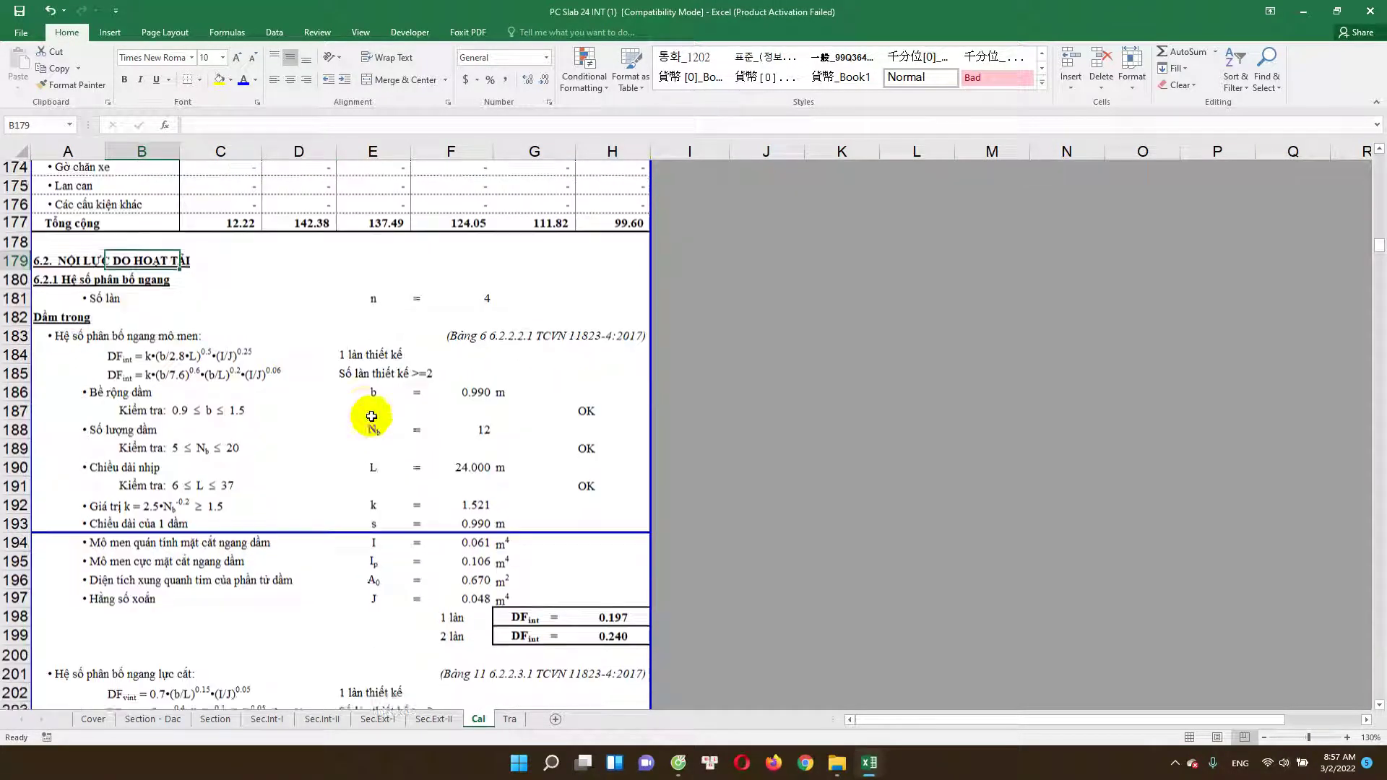
click(490, 282)
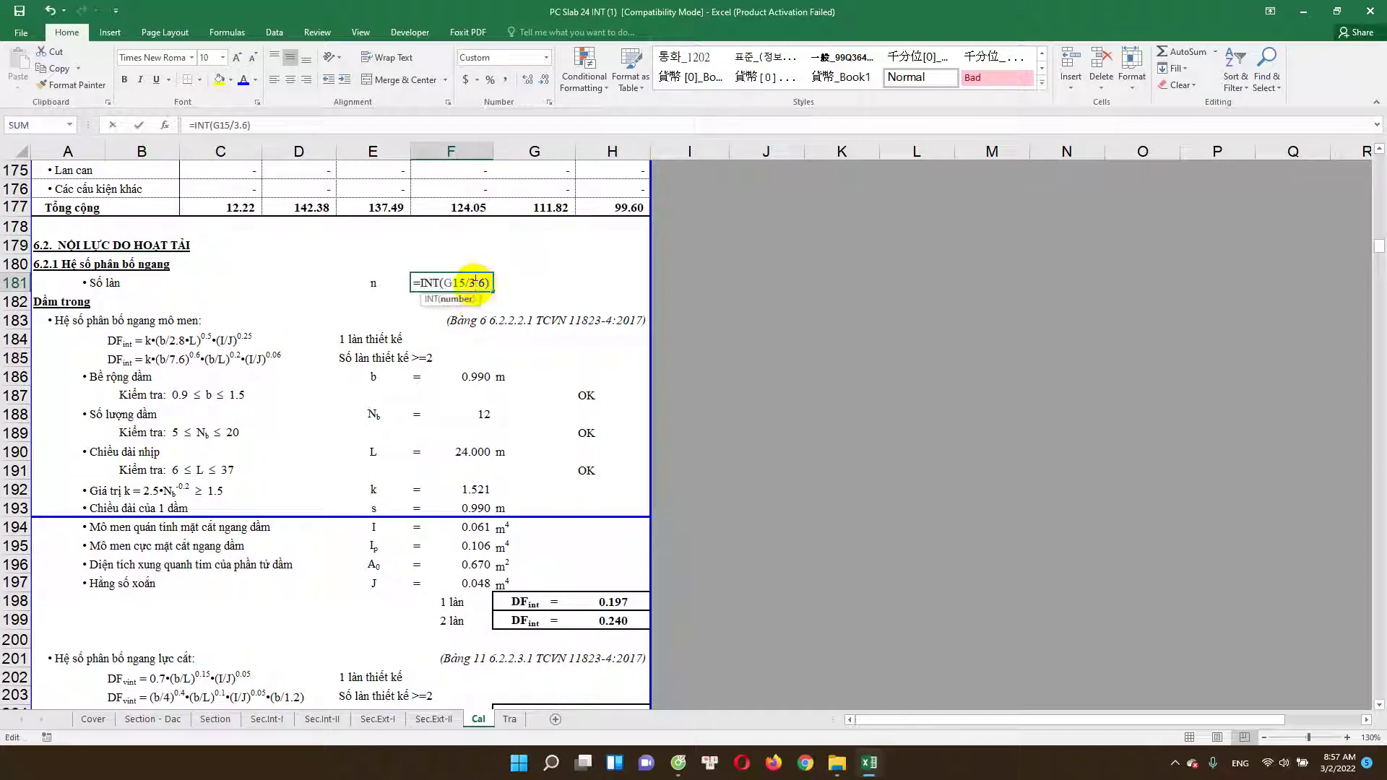
key(Escape)
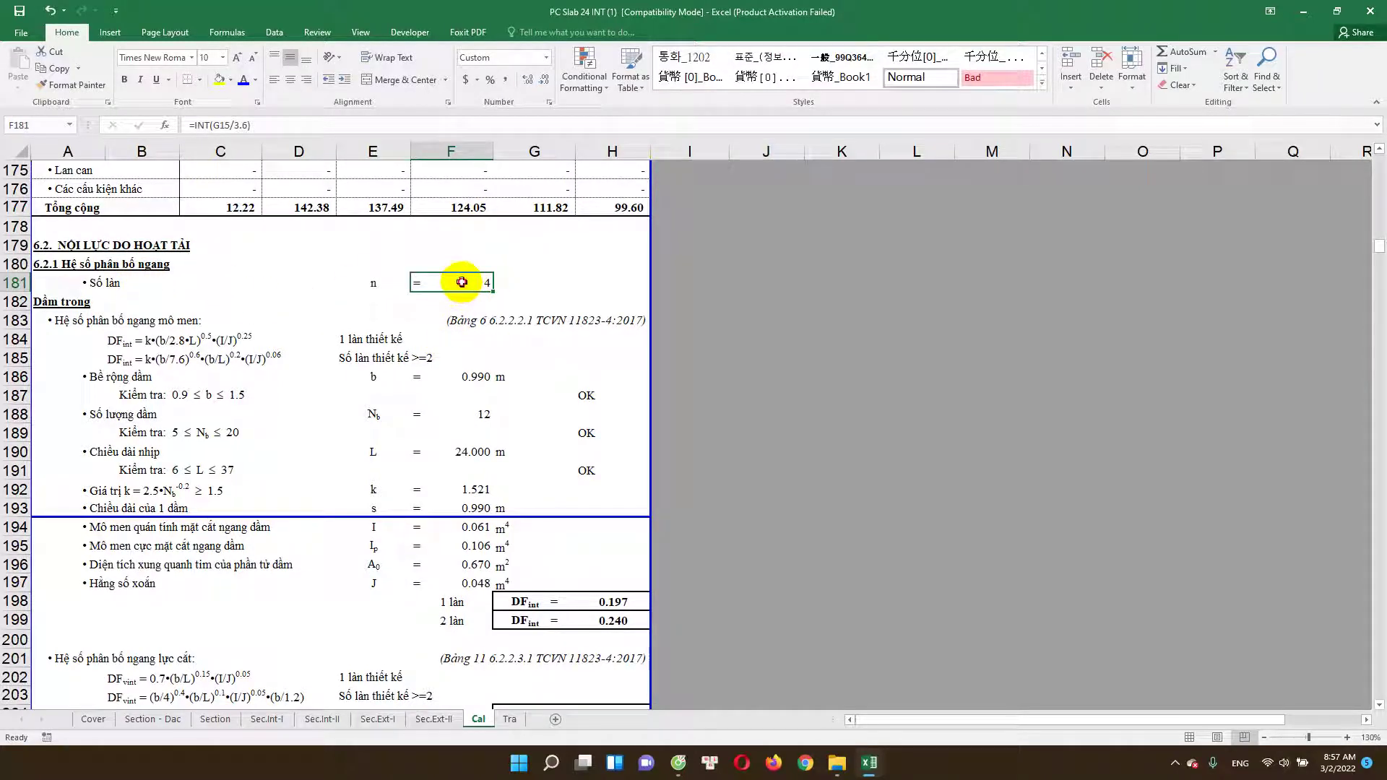
double_click(462, 282)
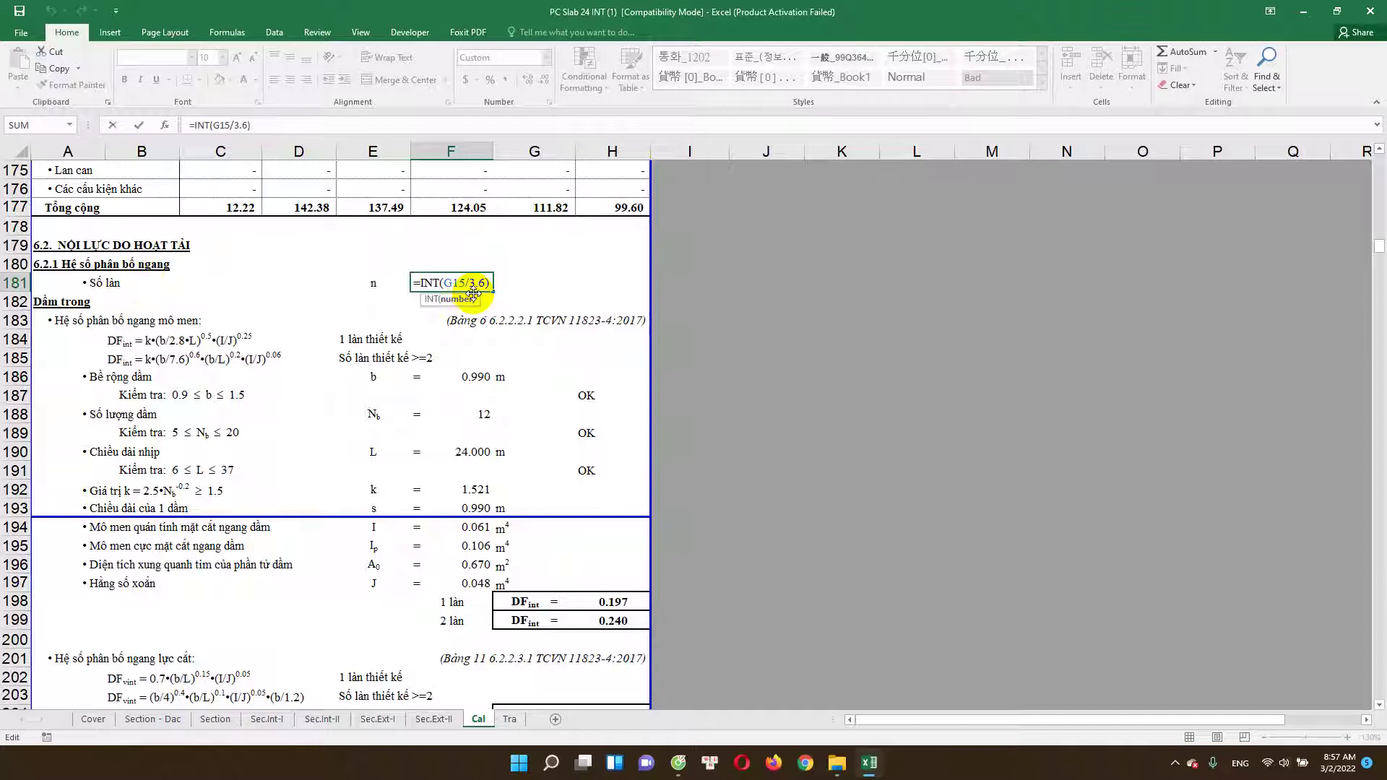
key(Escape)
scroll(130, 292, down, 2)
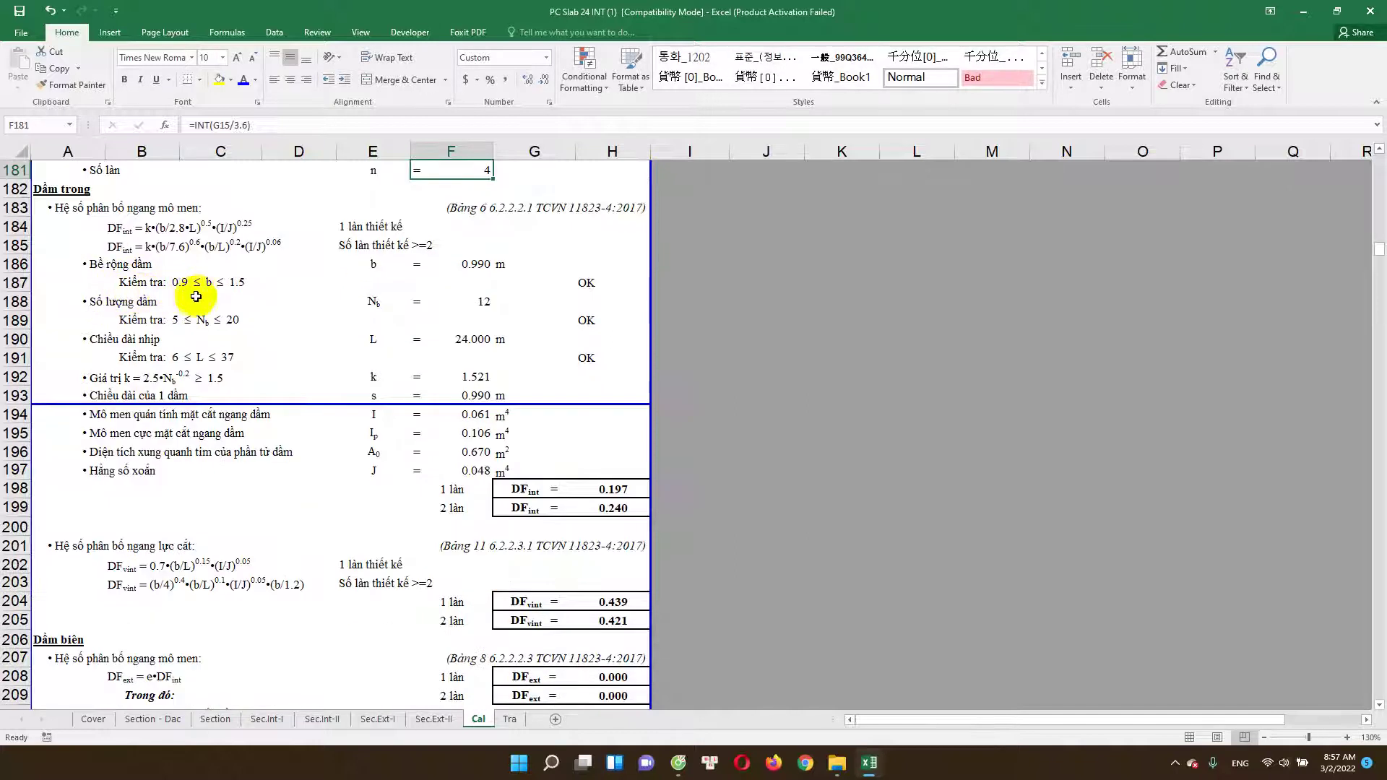
scroll(298, 318, up, 2)
double_click(469, 284)
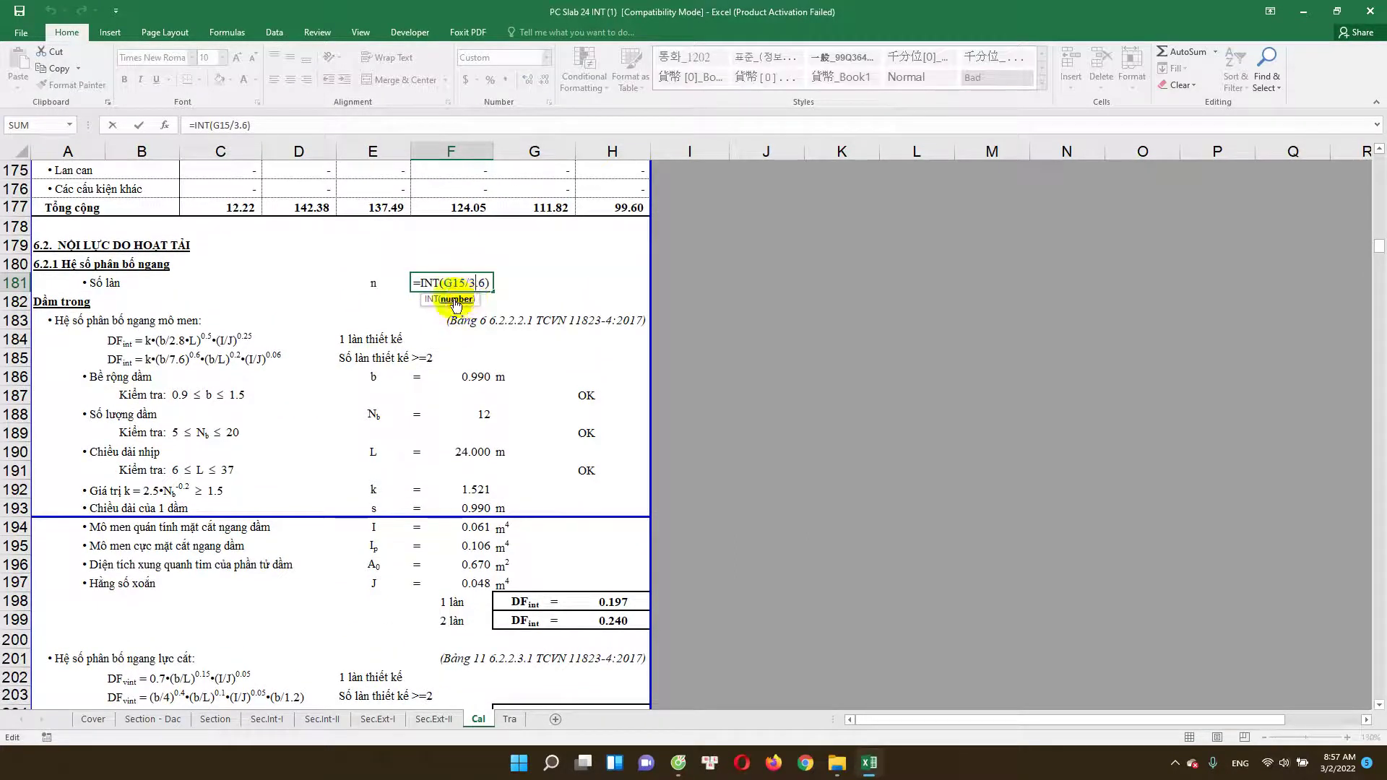
key(Escape)
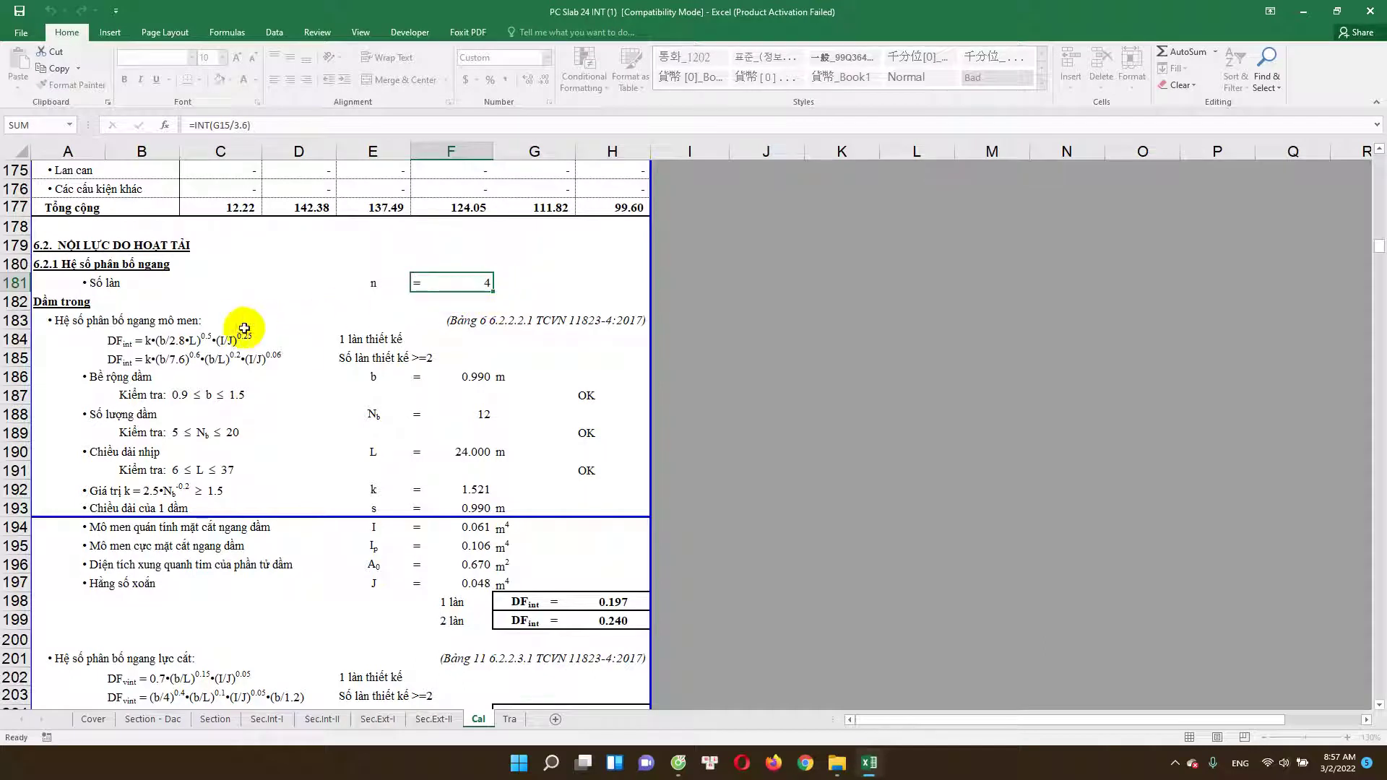
scroll(362, 340, down, 1)
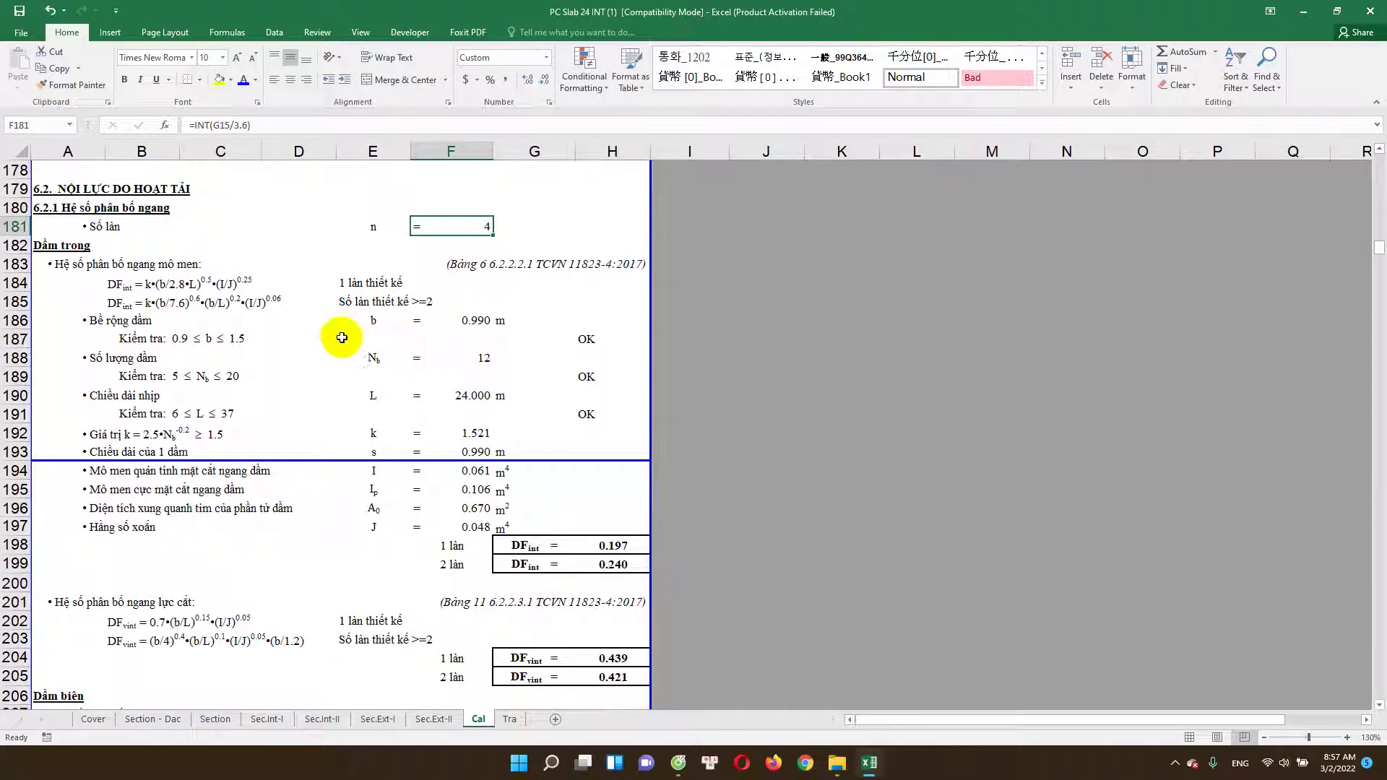
scroll(107, 307, down, 1)
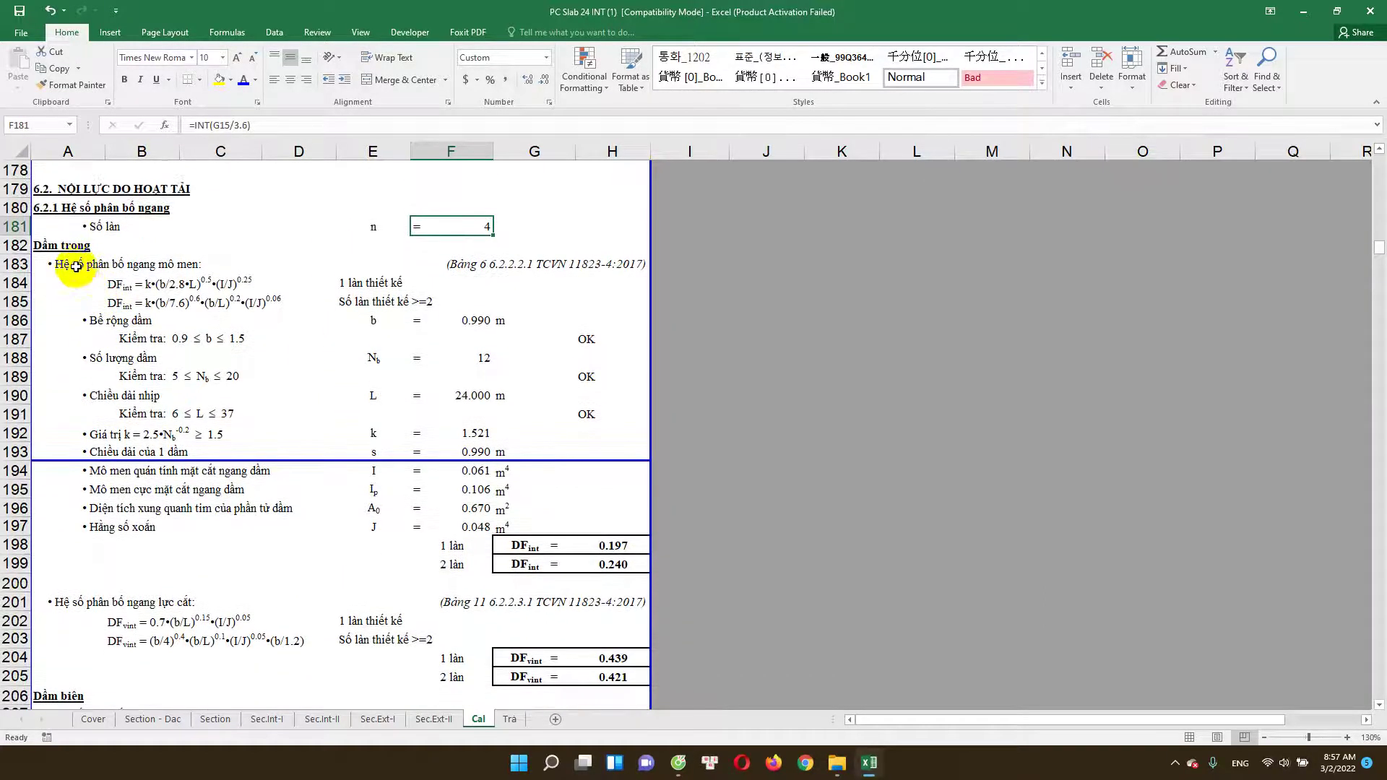
click(58, 224)
scroll(397, 397, down, 2)
scroll(459, 453, down, 1)
scroll(459, 453, down, 1)
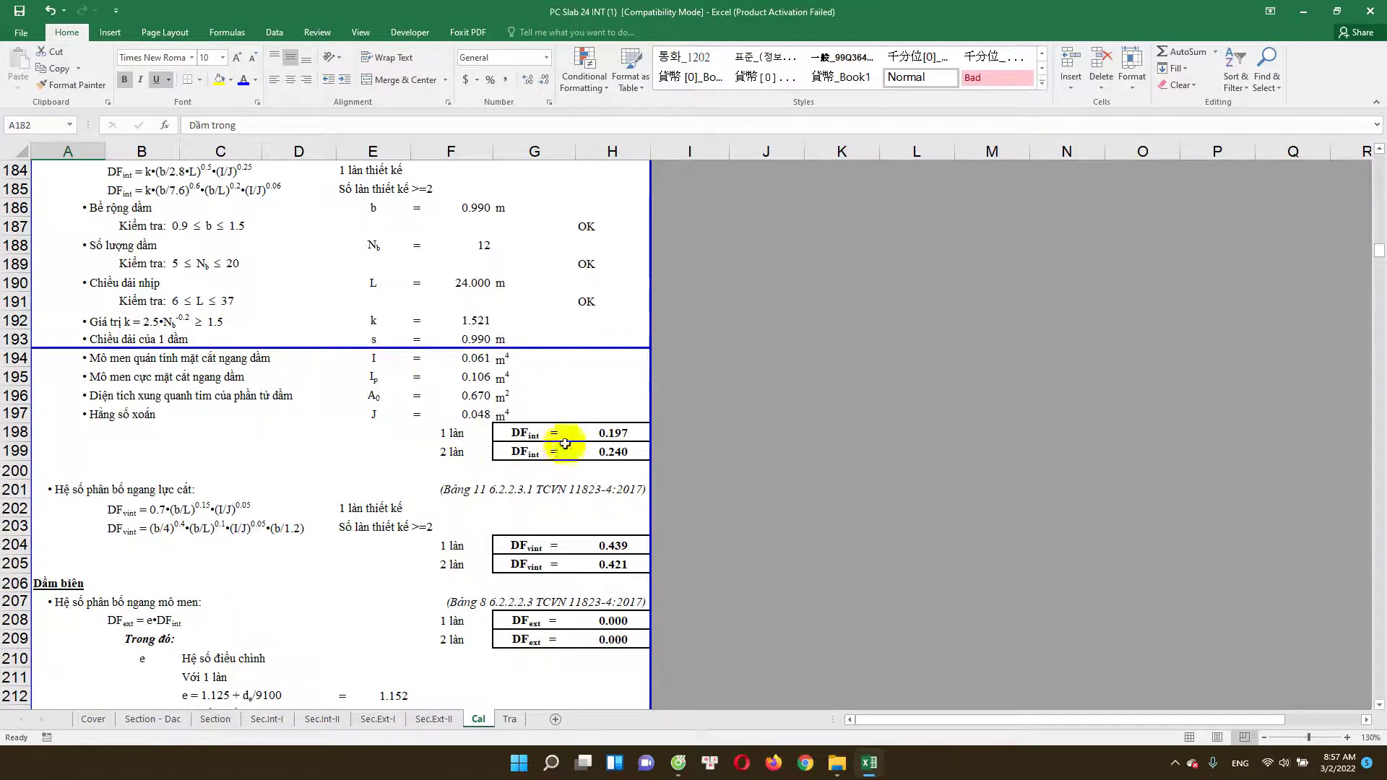
click(613, 452)
scroll(293, 446, down, 3)
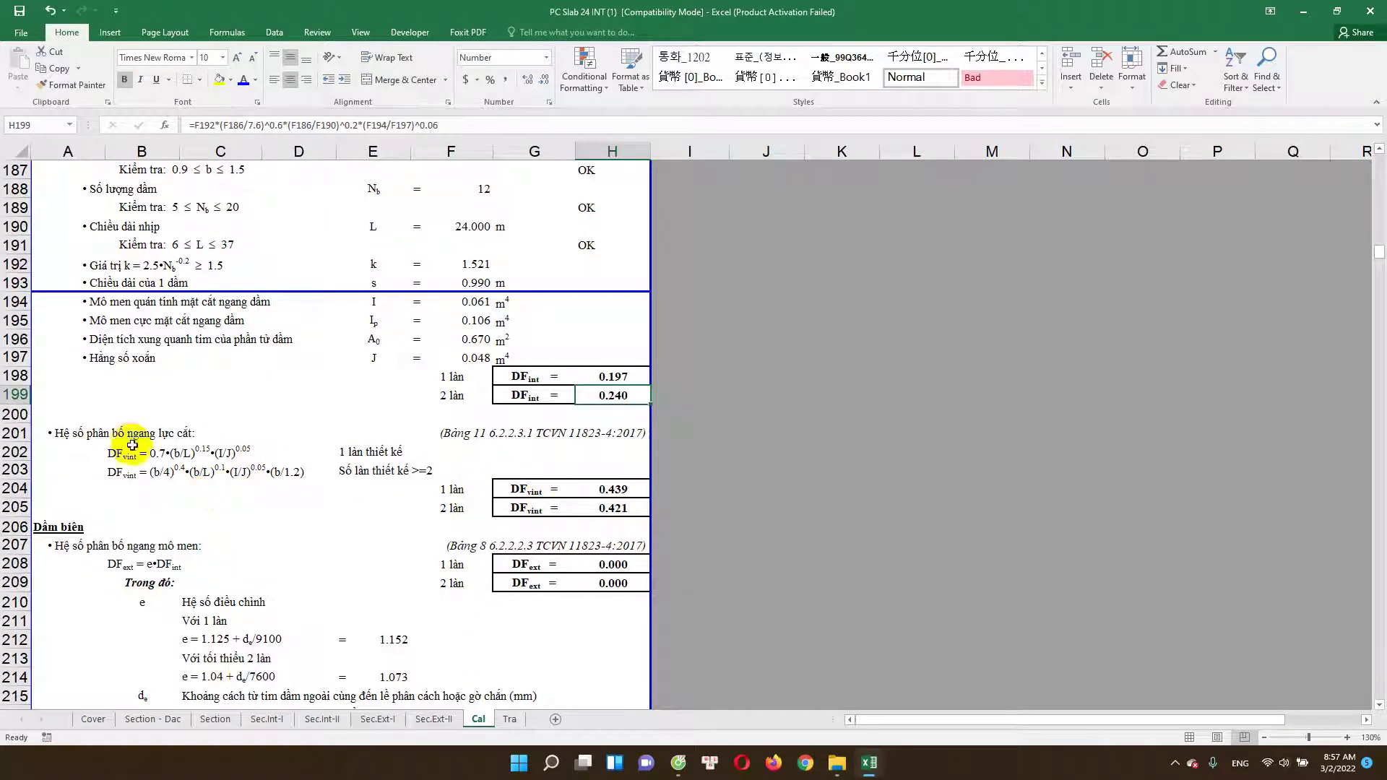
click(593, 492)
scroll(195, 426, up, 3)
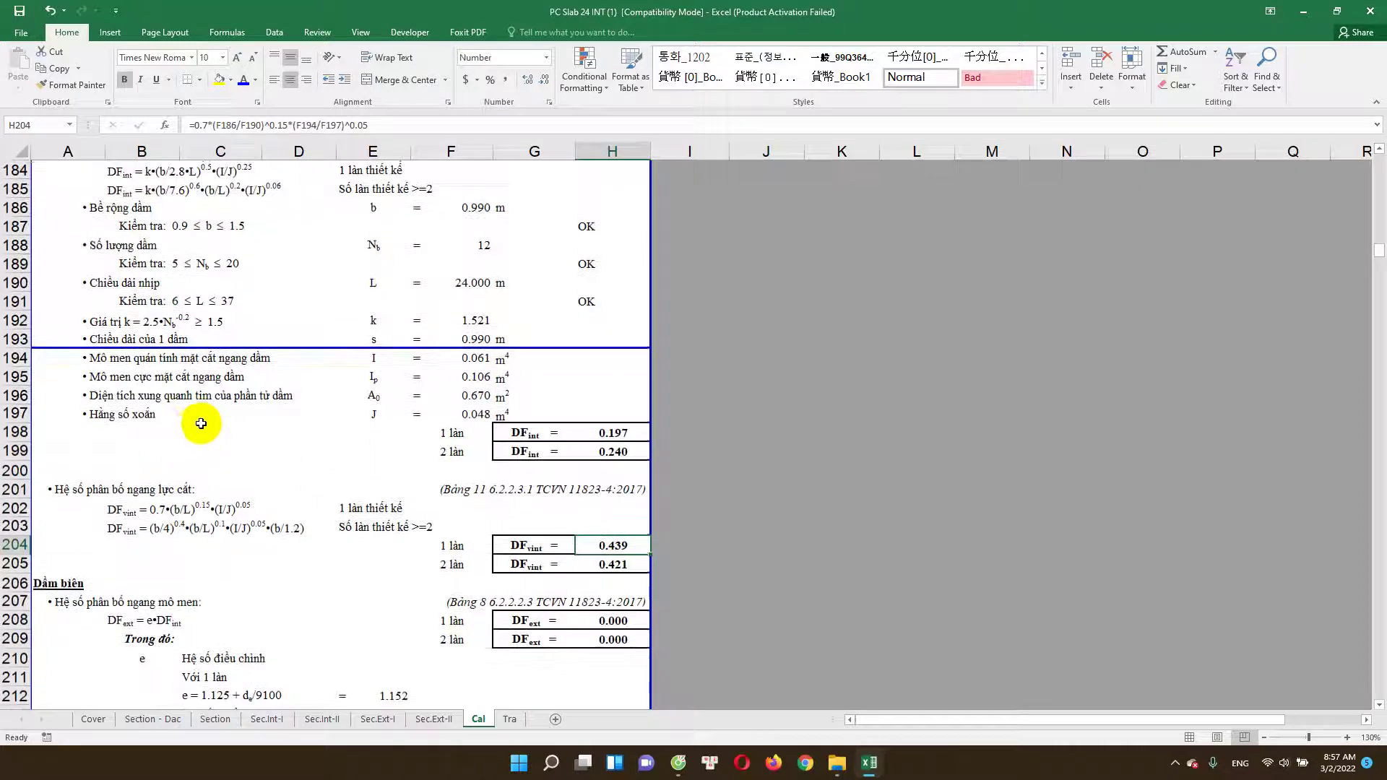
scroll(217, 448, up, 3)
scroll(412, 549, down, 3)
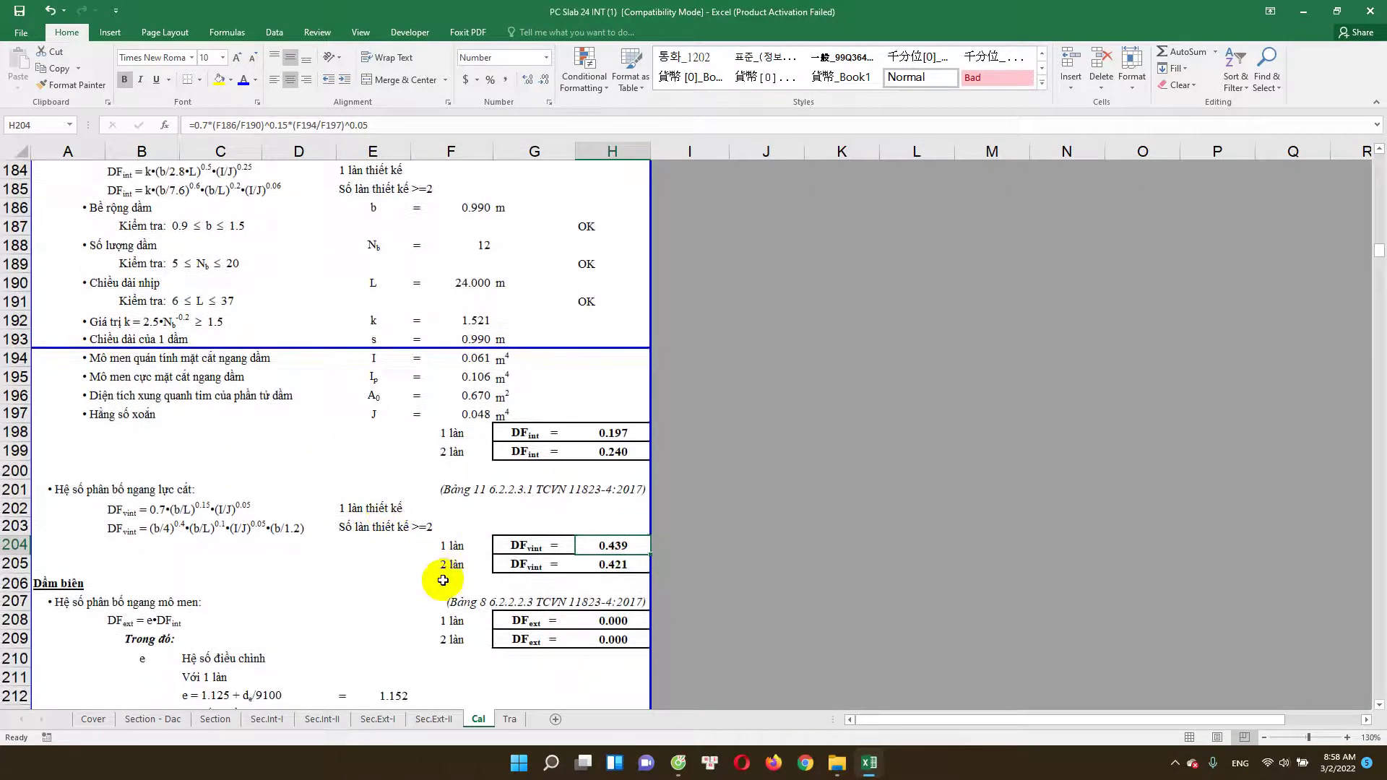
scroll(433, 571, down, 3)
scroll(524, 576, down, 1)
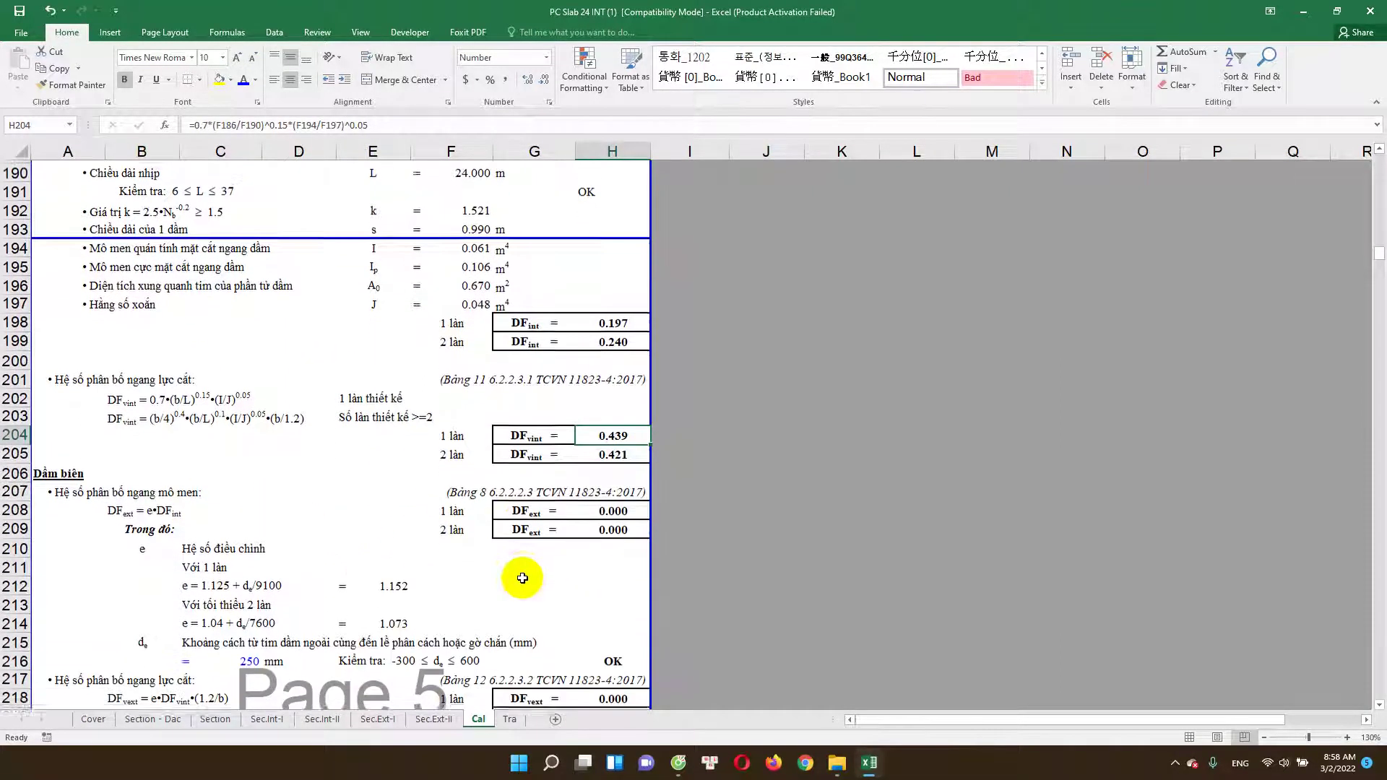
scroll(130, 525, up, 2)
scroll(188, 506, up, 2)
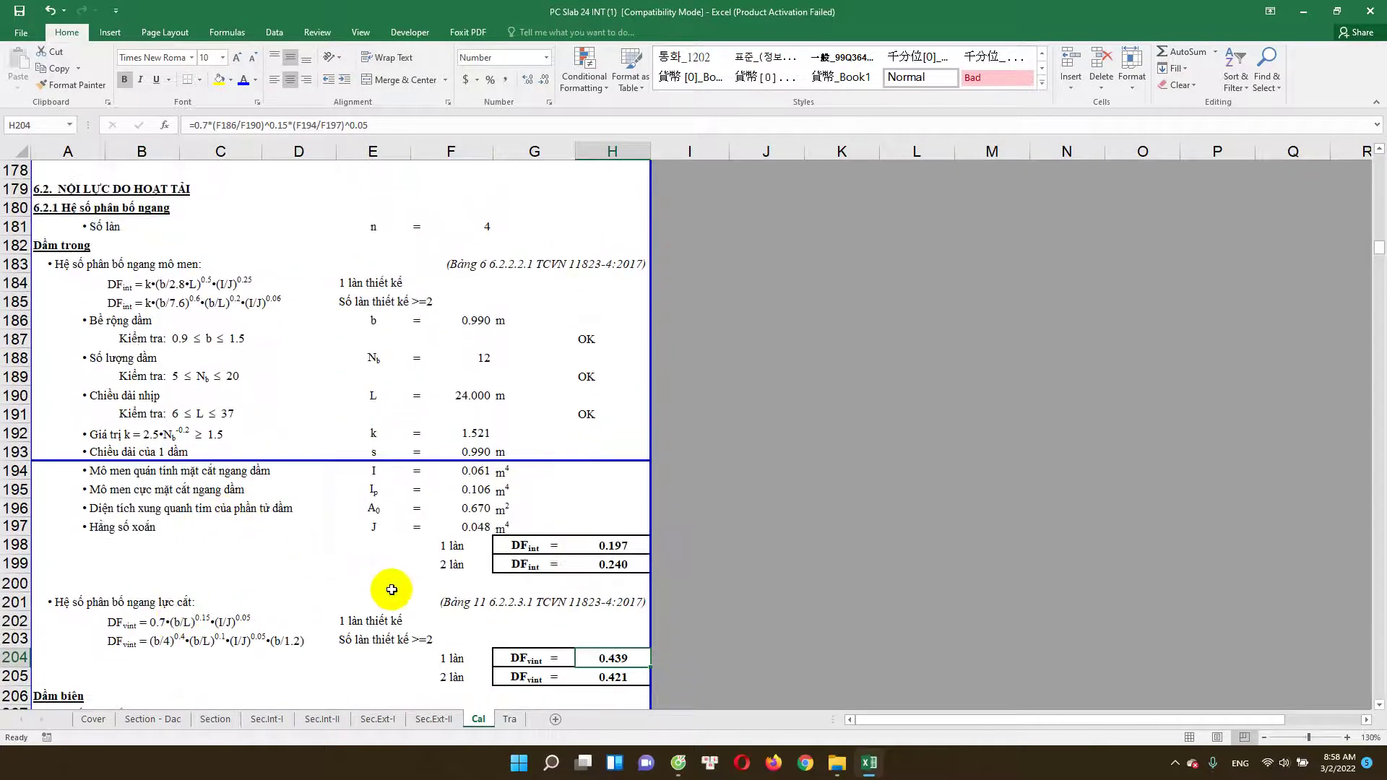
scroll(355, 579, up, 1)
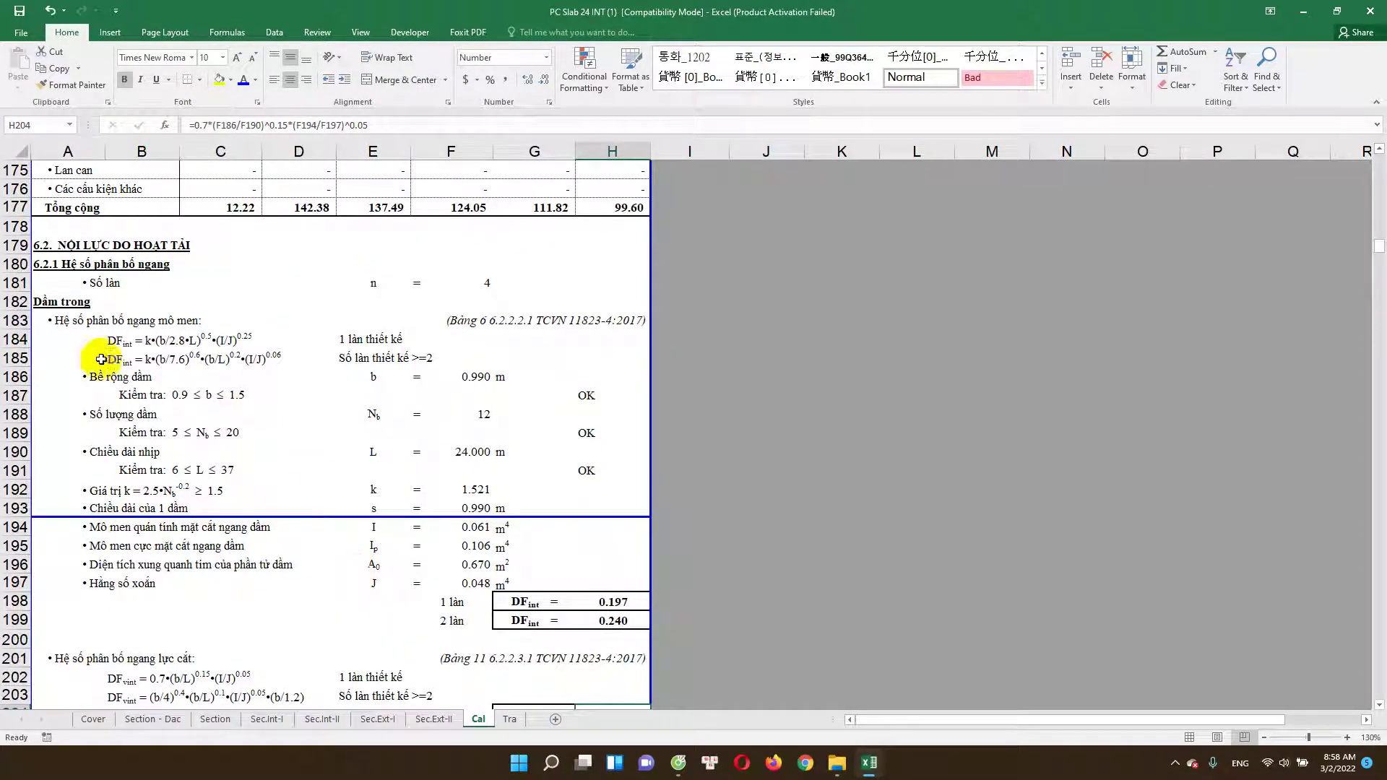
scroll(197, 474, down, 1)
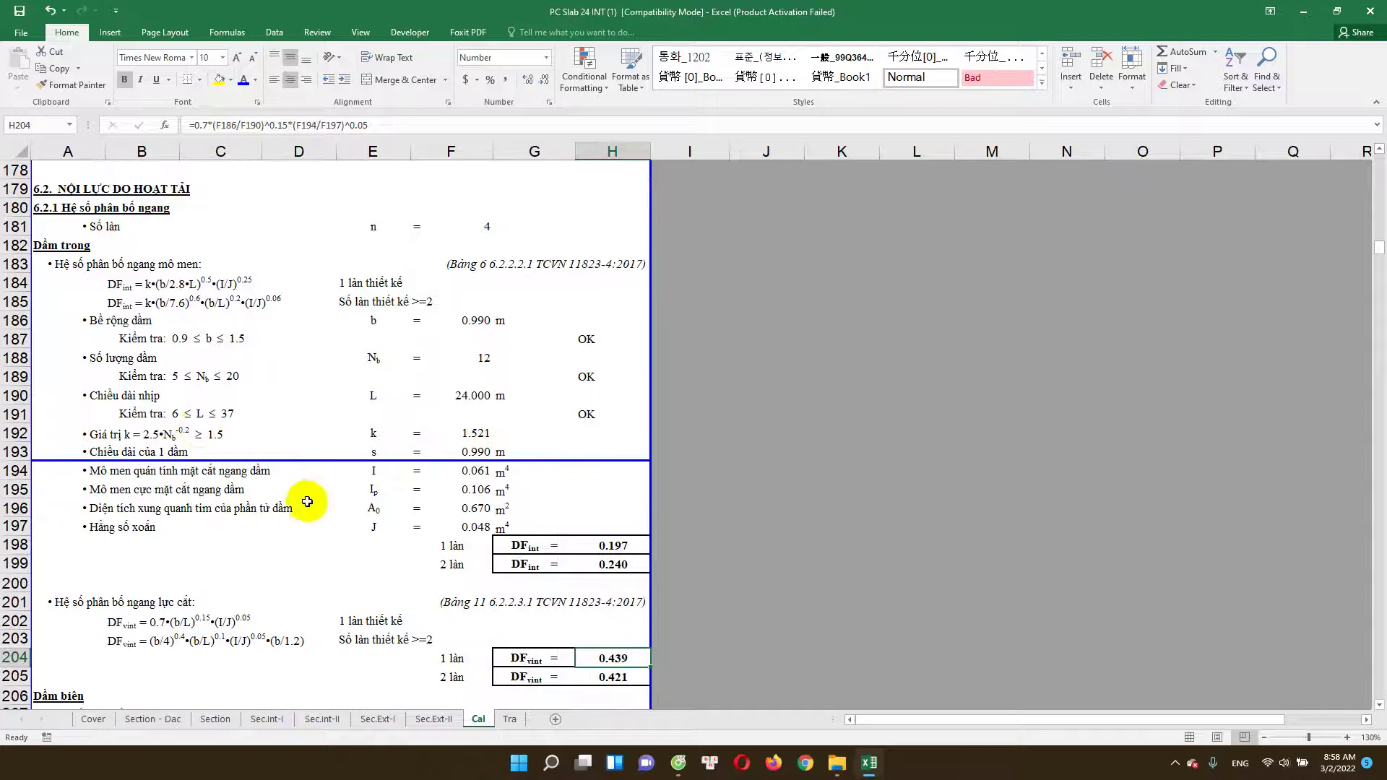
click(542, 271)
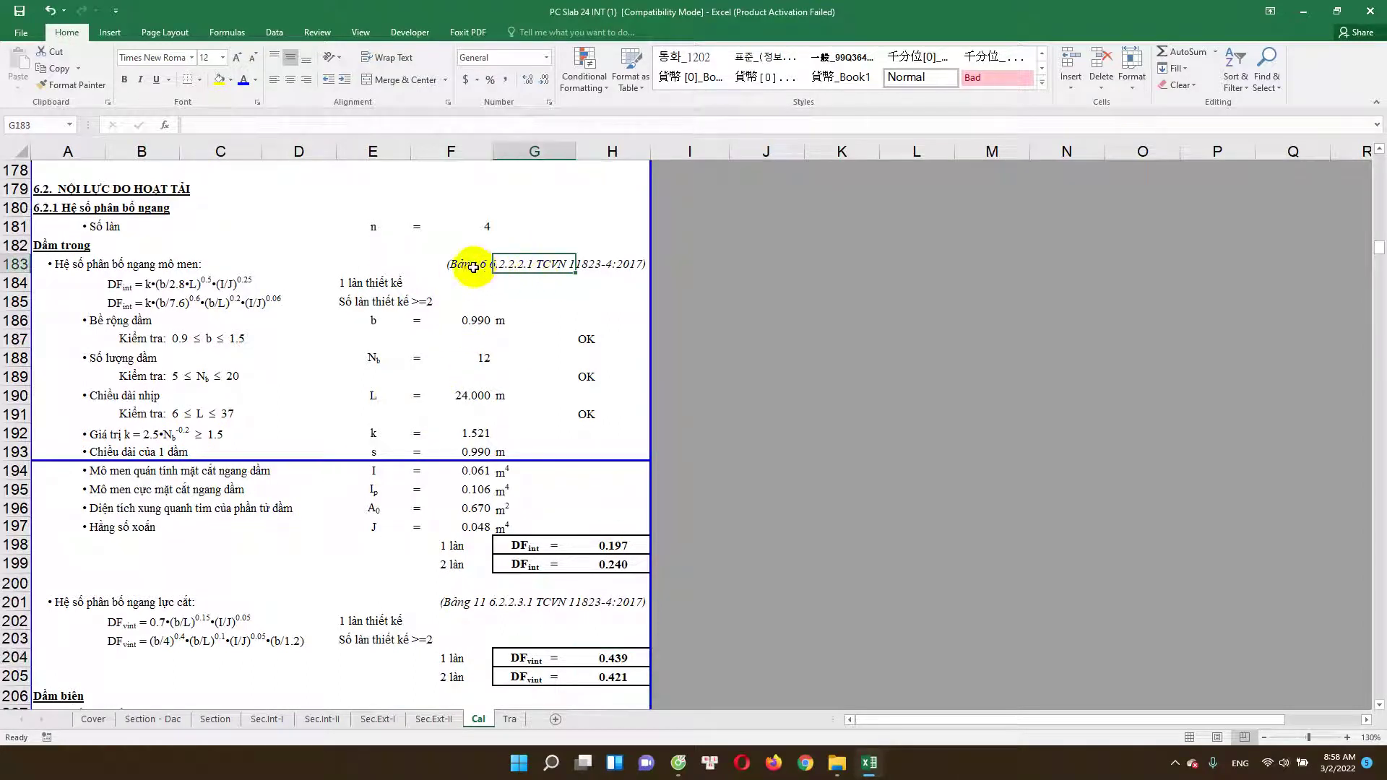
drag(464, 271, 633, 266)
click(568, 303)
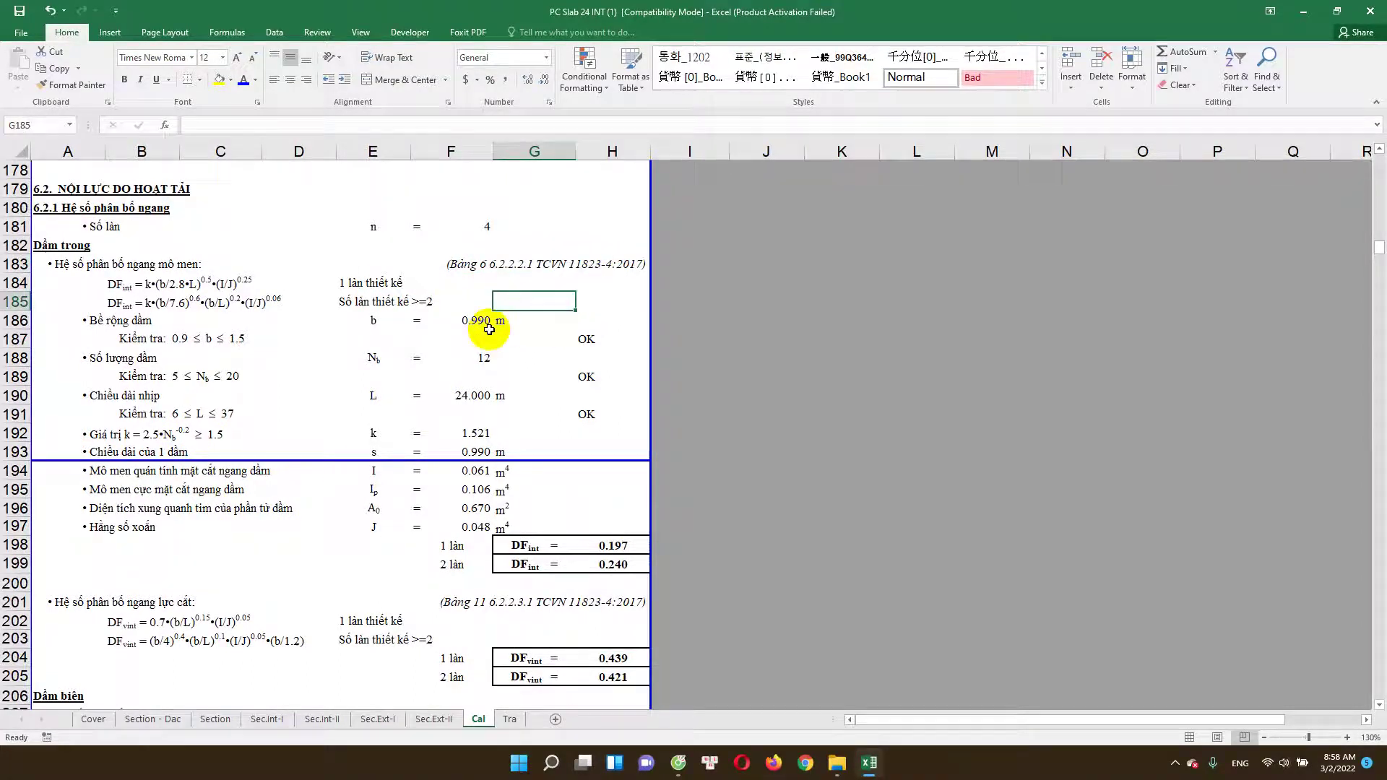
scroll(477, 340, down, 1)
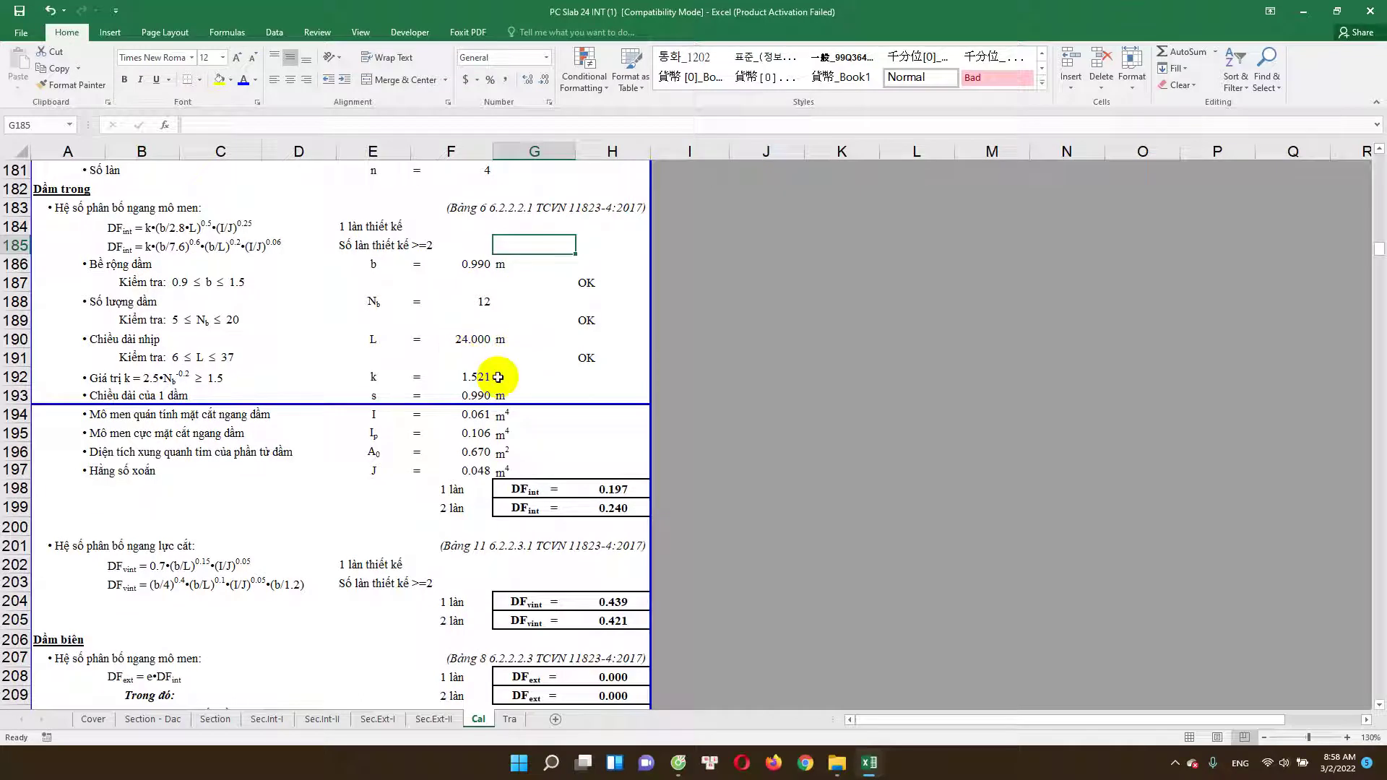
scroll(458, 390, down, 1)
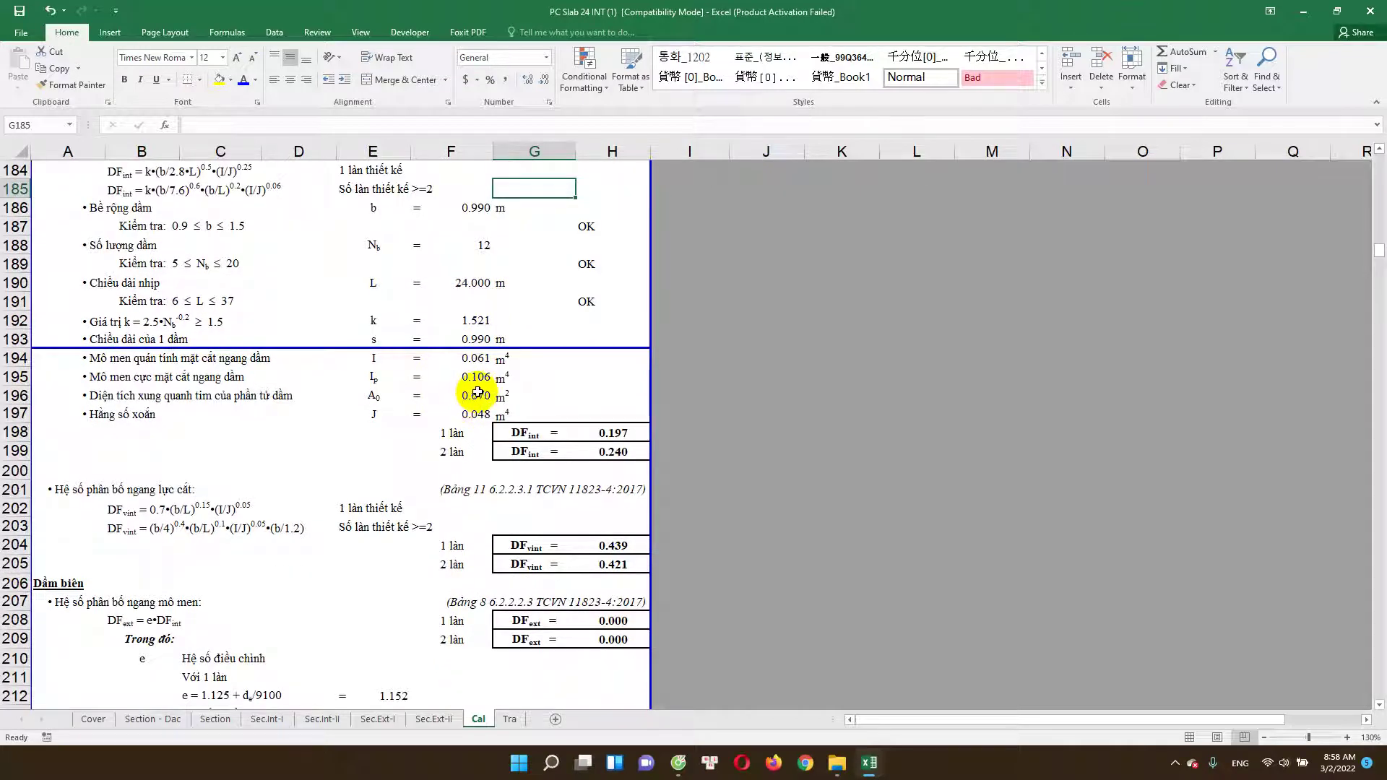
scroll(477, 394, up, 1)
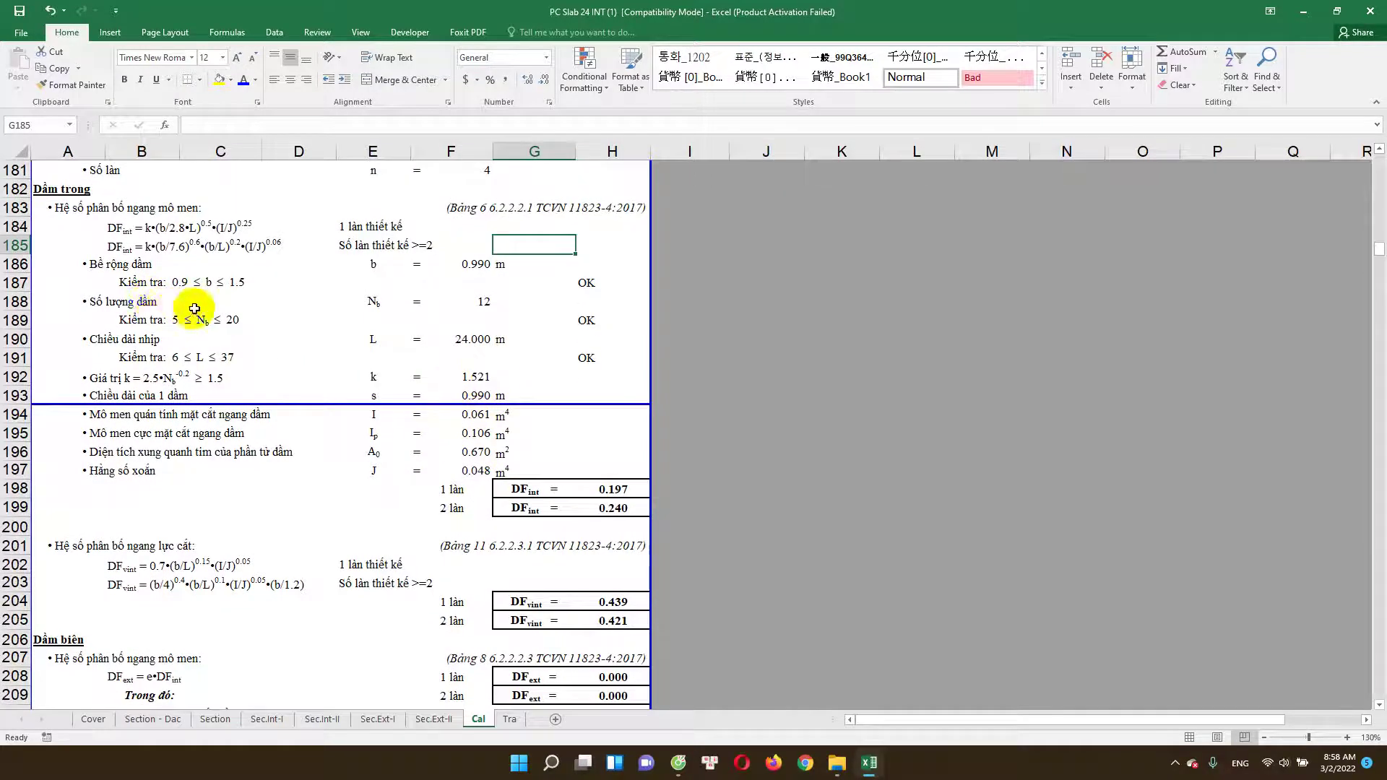
click(124, 264)
click(137, 298)
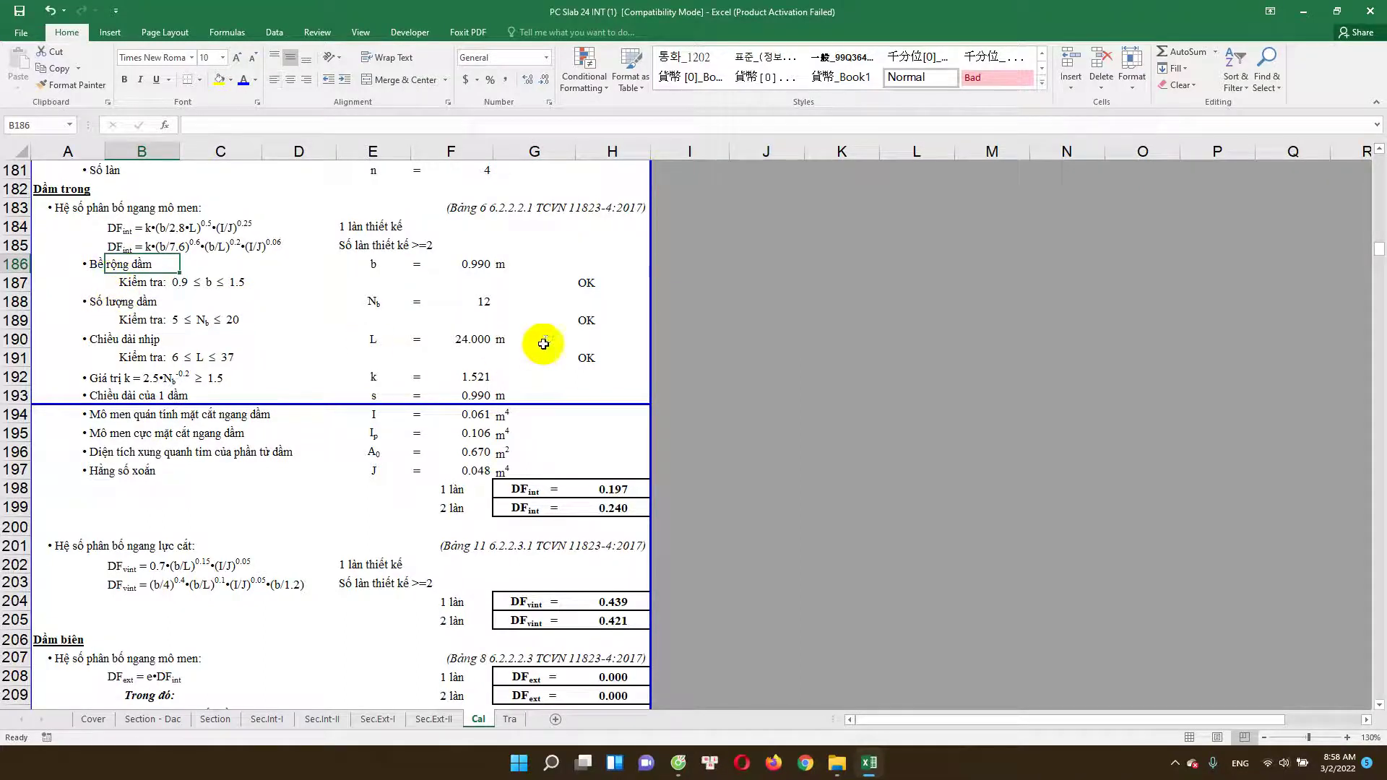
click(174, 340)
click(582, 359)
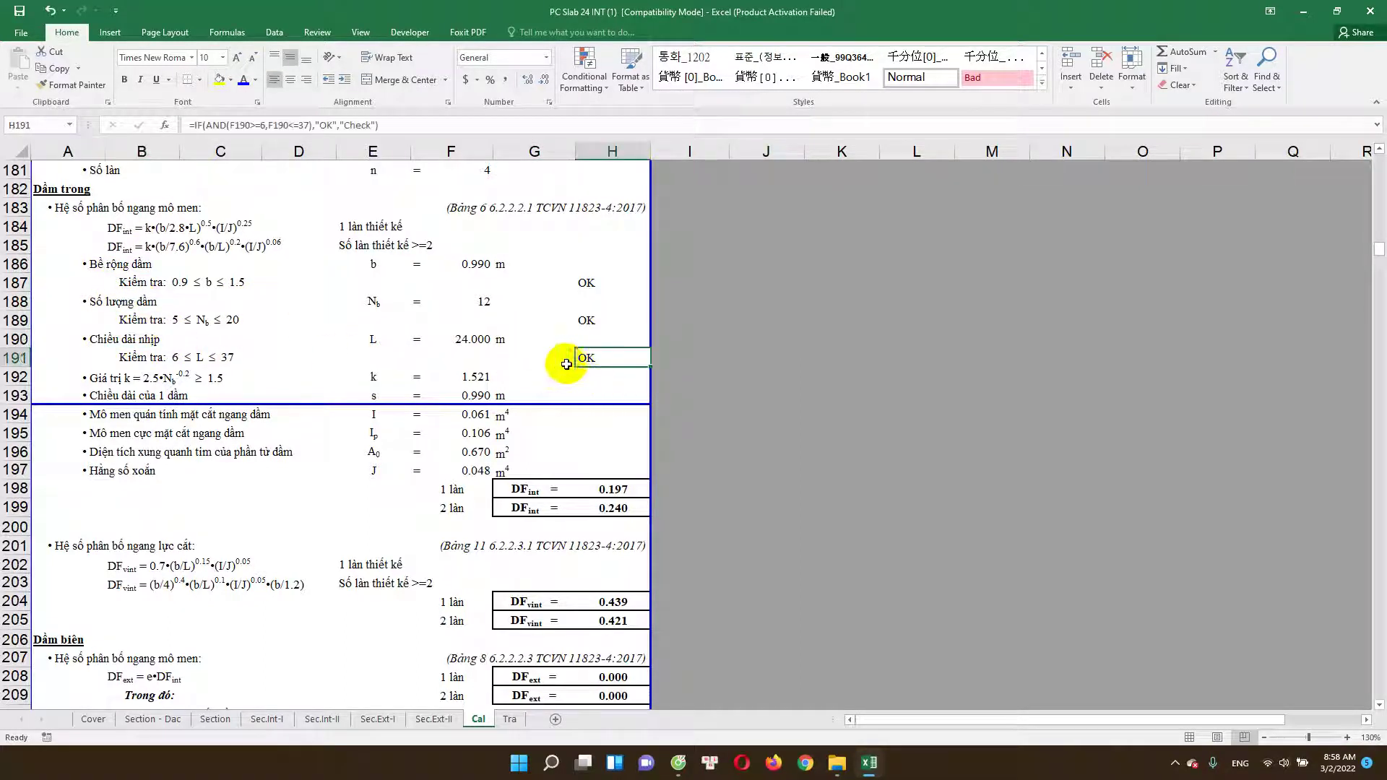
scroll(571, 366, up, 2)
scroll(144, 318, down, 2)
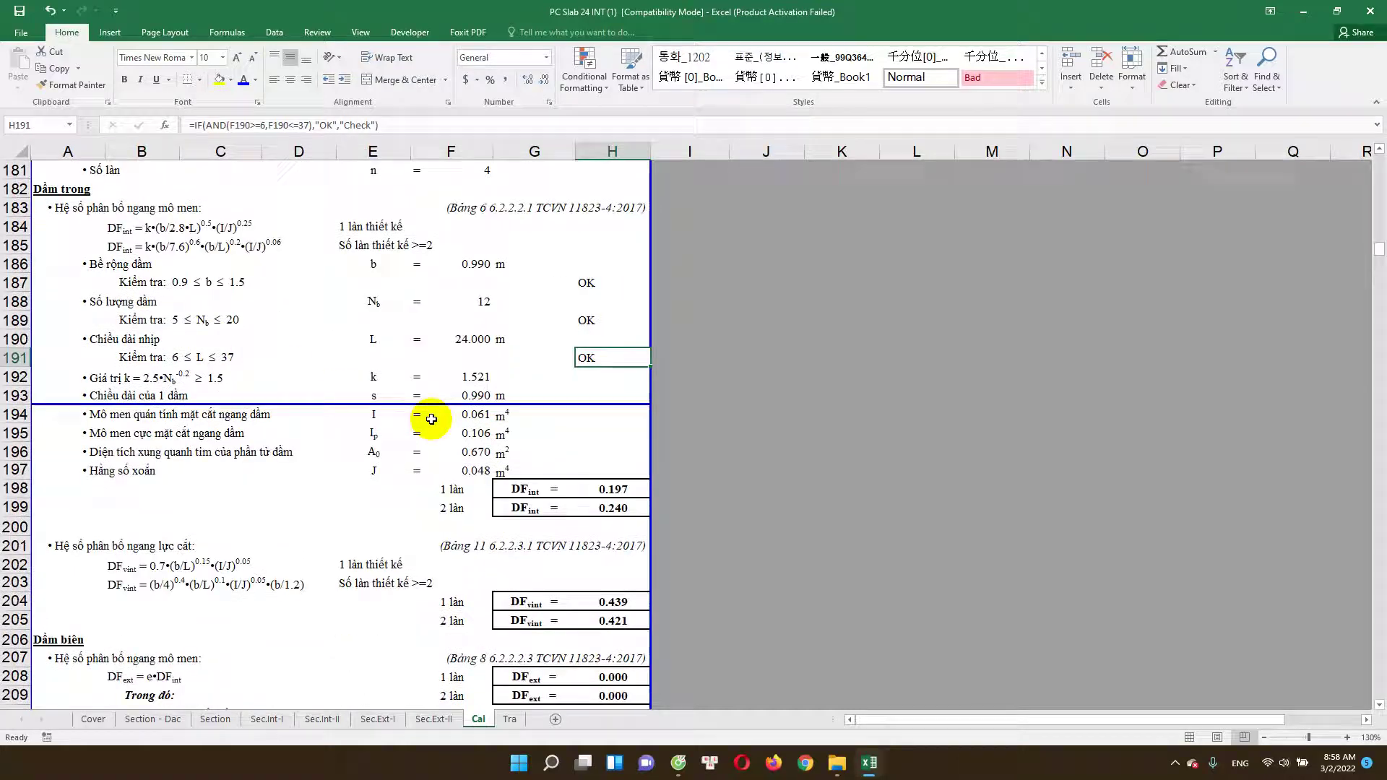
click(465, 378)
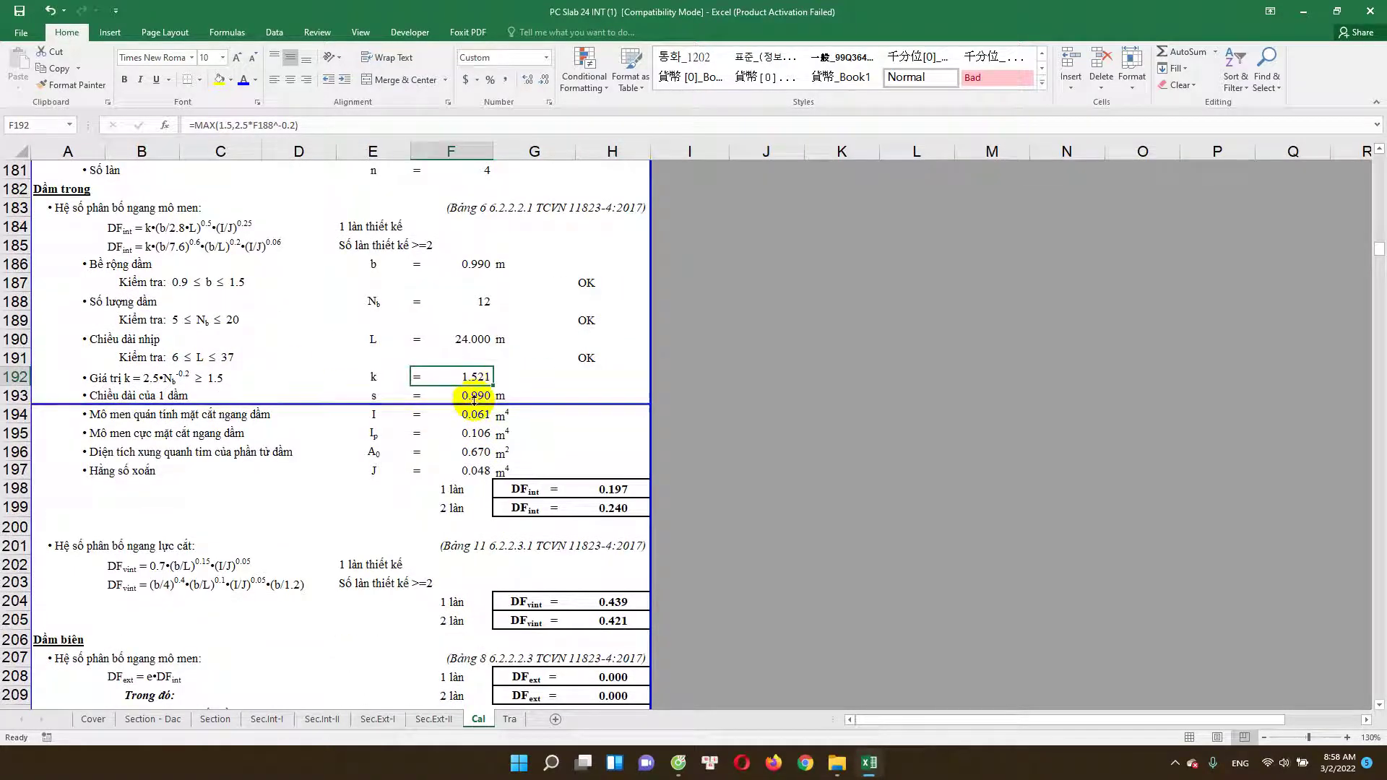
click(162, 415)
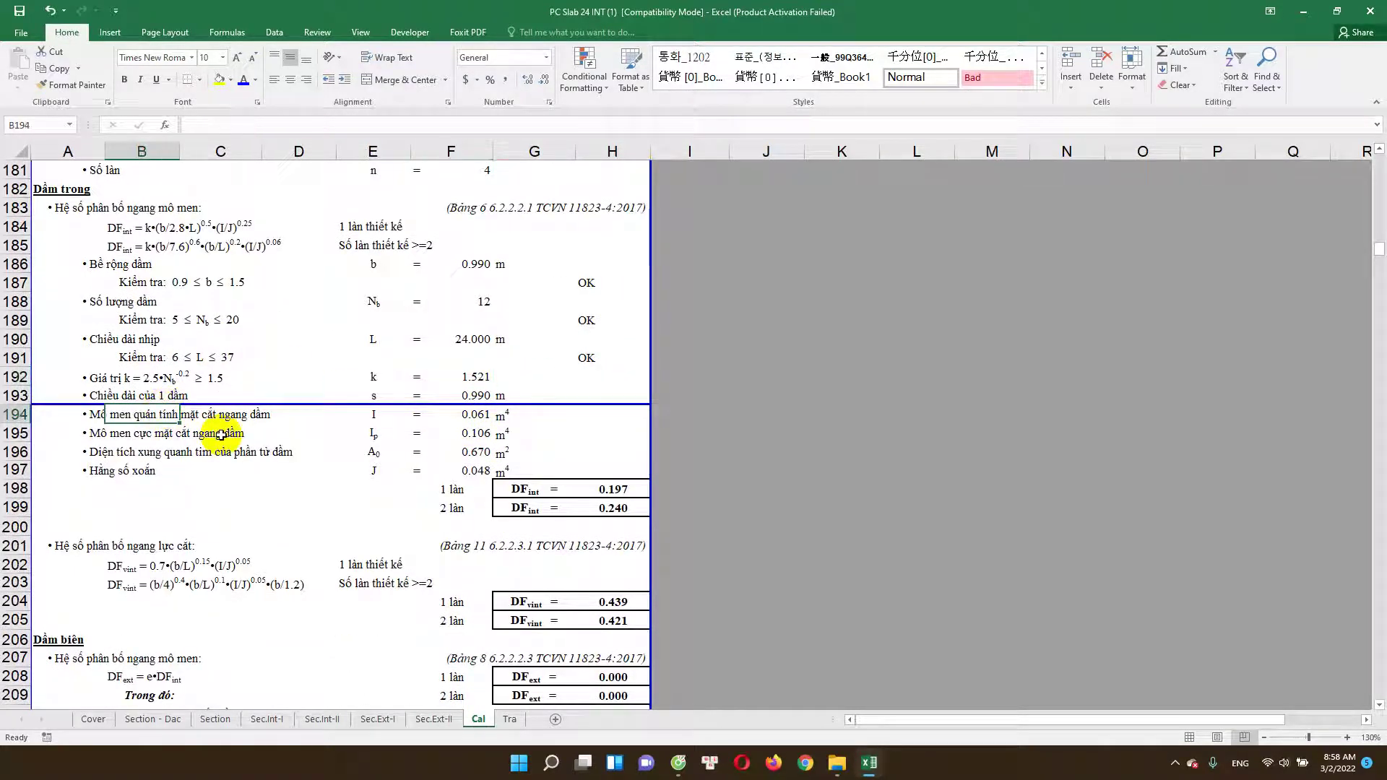
click(227, 436)
scroll(222, 456, down, 1)
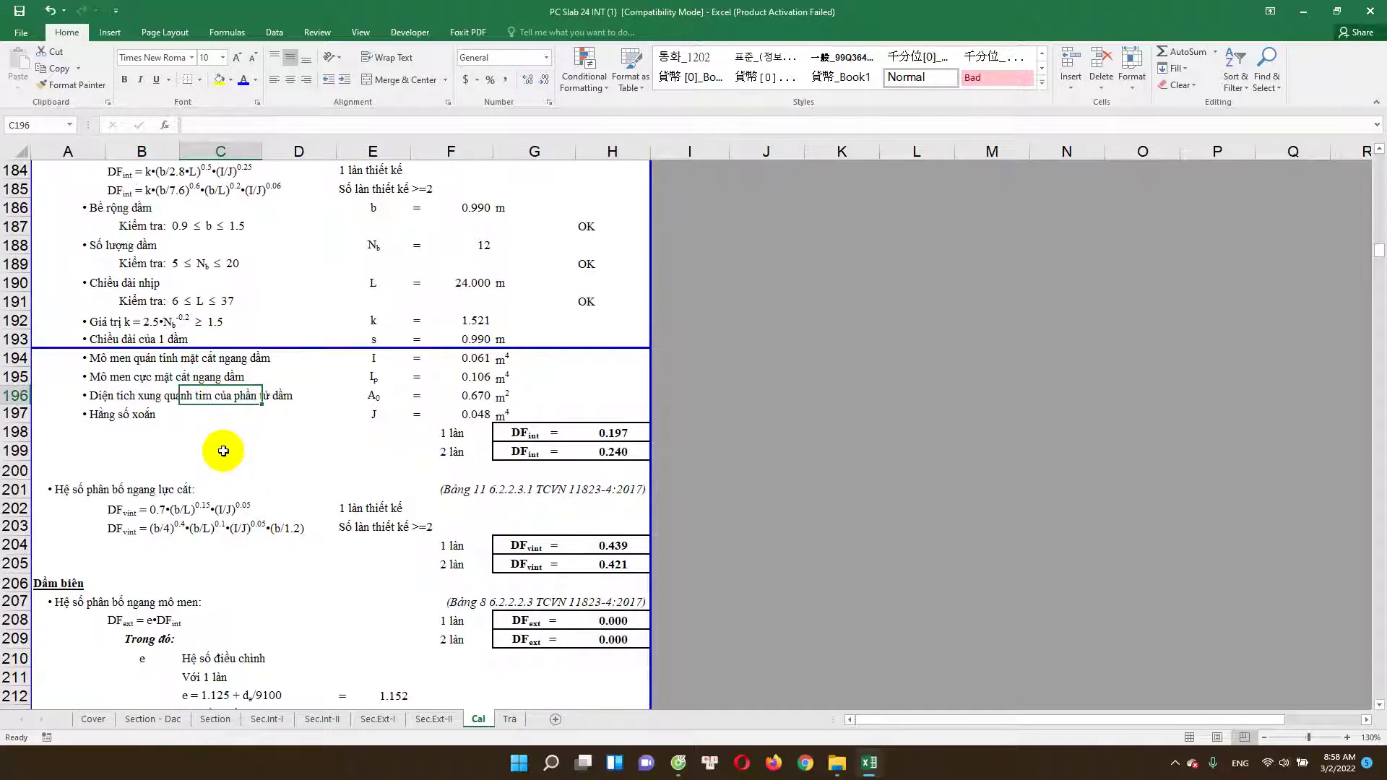
click(136, 385)
click(146, 401)
click(135, 417)
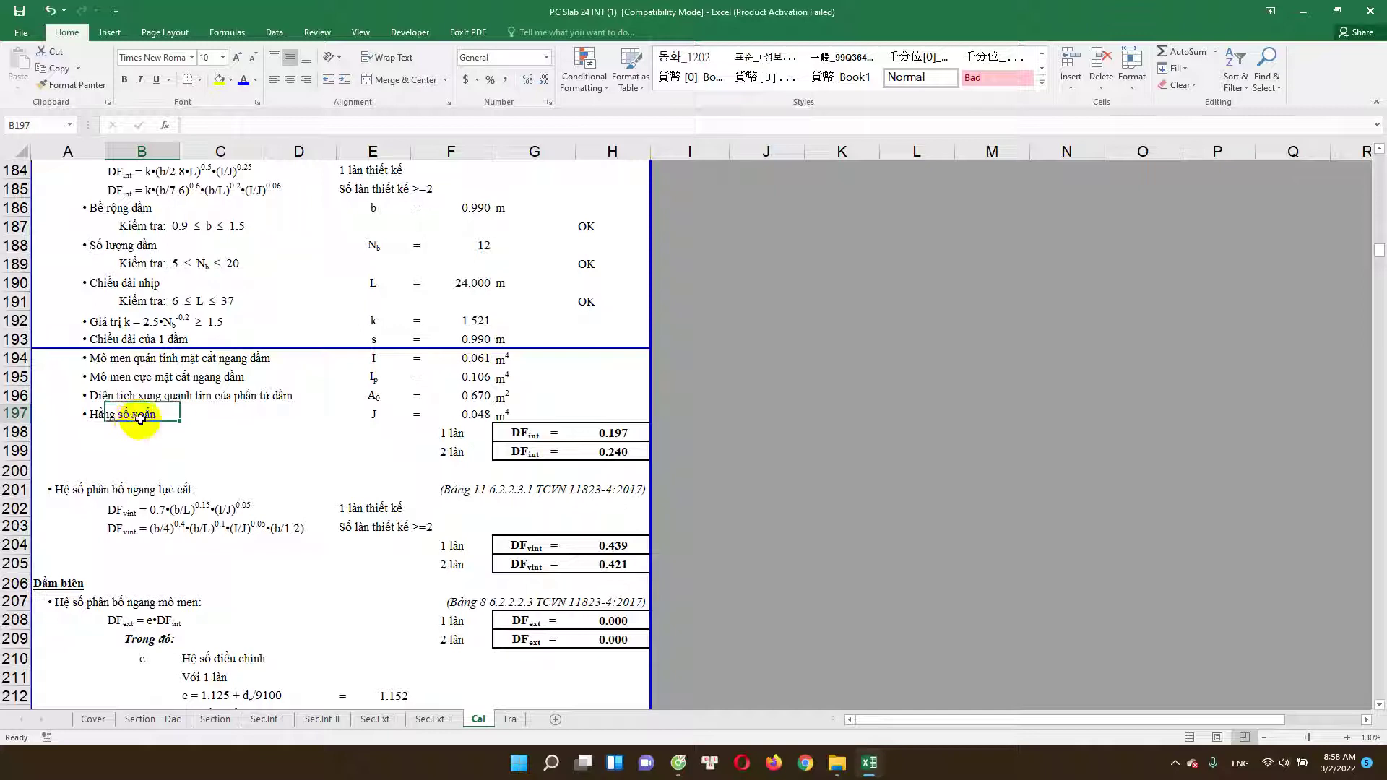
scroll(521, 433, down, 1)
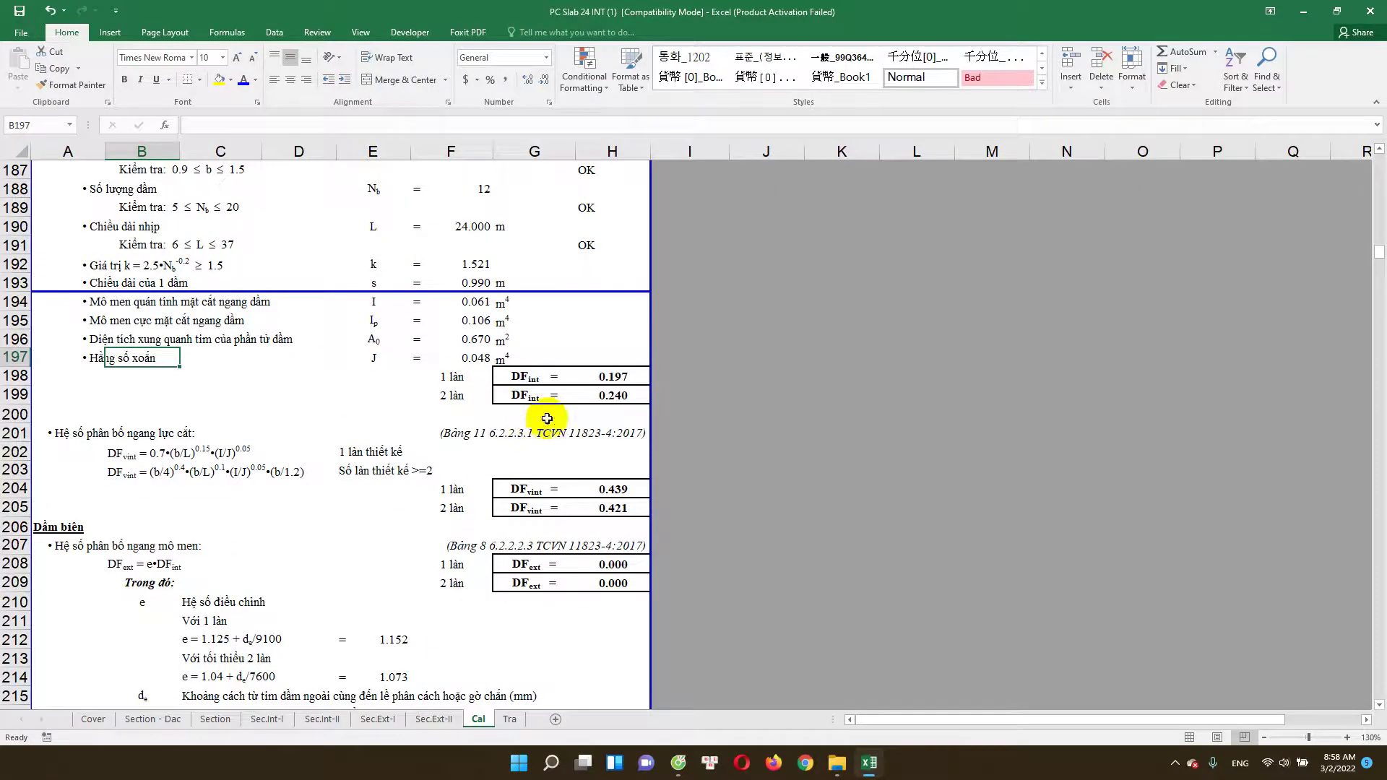
click(624, 377)
double_click(623, 378)
key(Escape)
double_click(618, 395)
key(Escape)
click(439, 381)
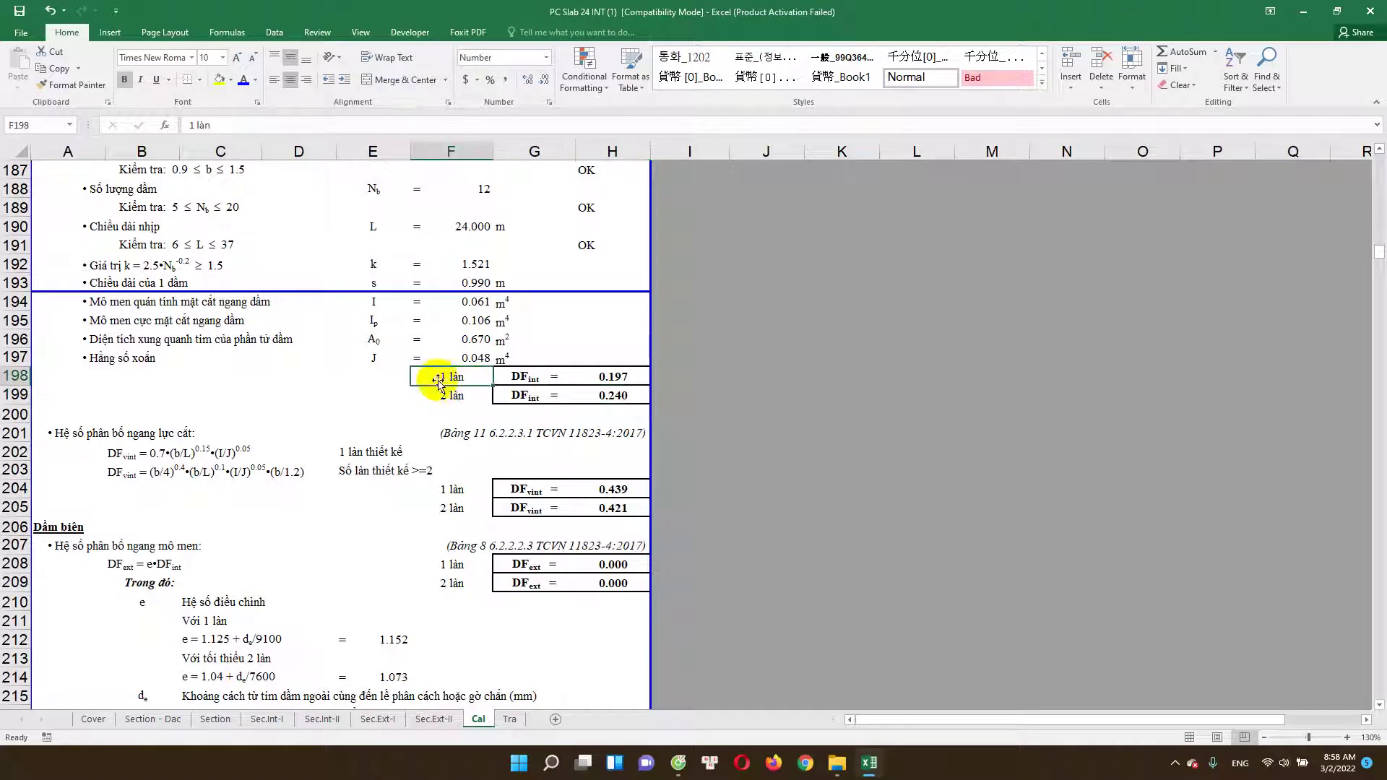
click(616, 395)
scroll(520, 463, down, 1)
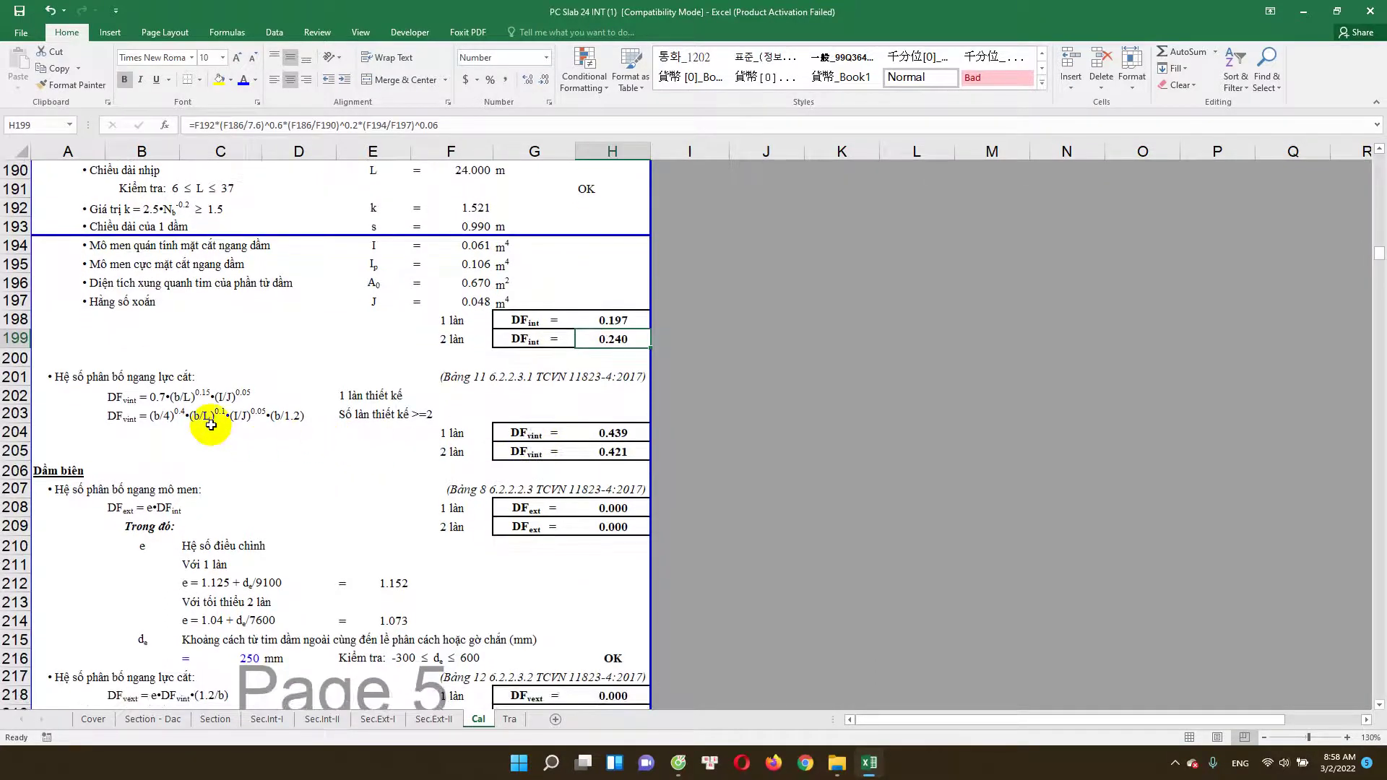
click(160, 377)
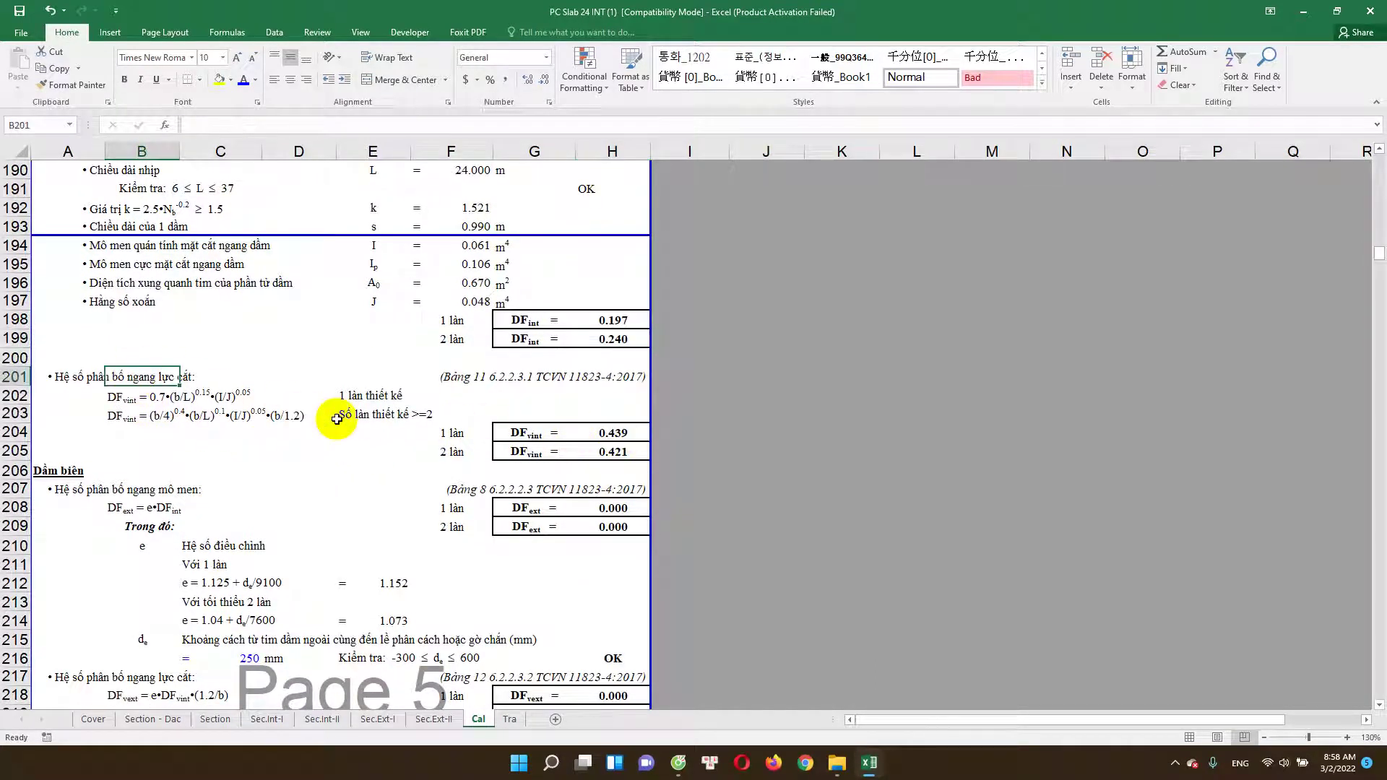
click(612, 452)
scroll(614, 404, down, 1)
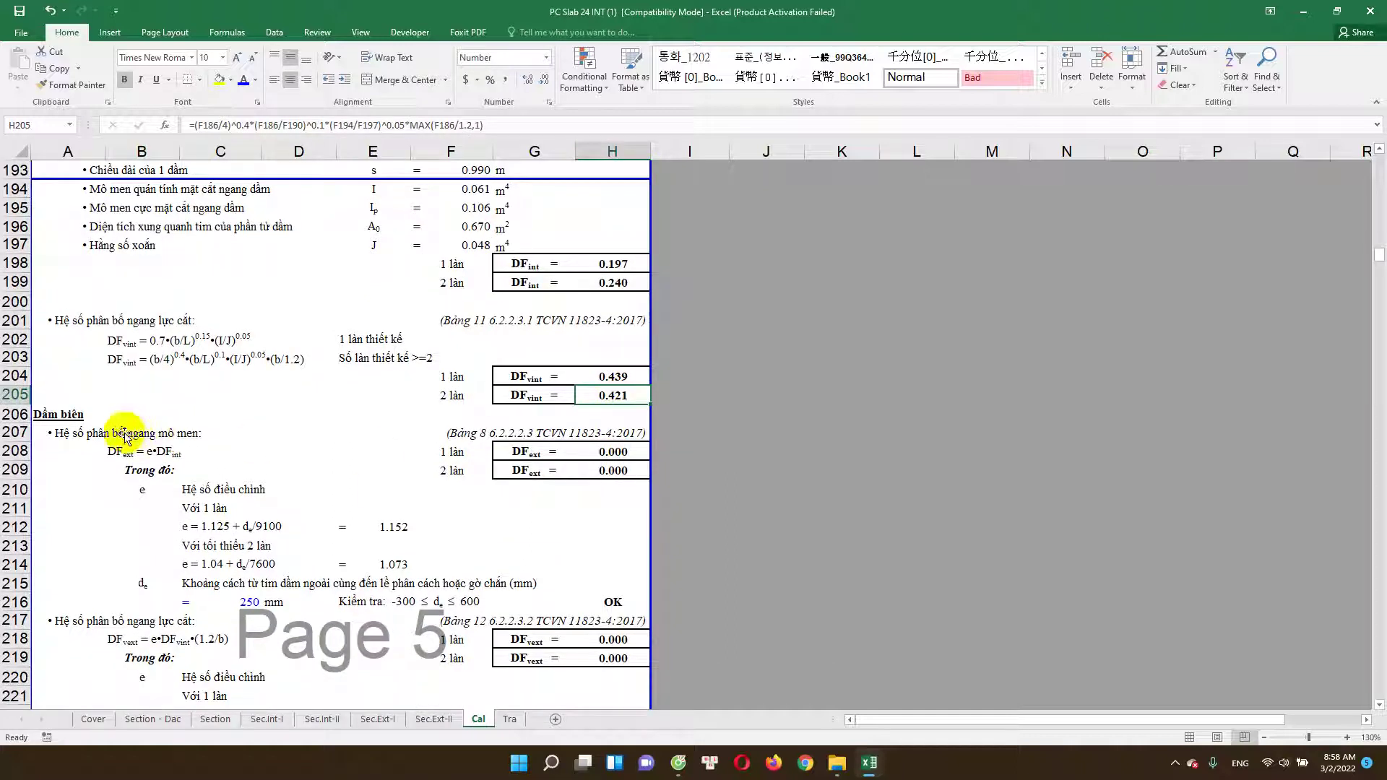
scroll(347, 433, down, 2)
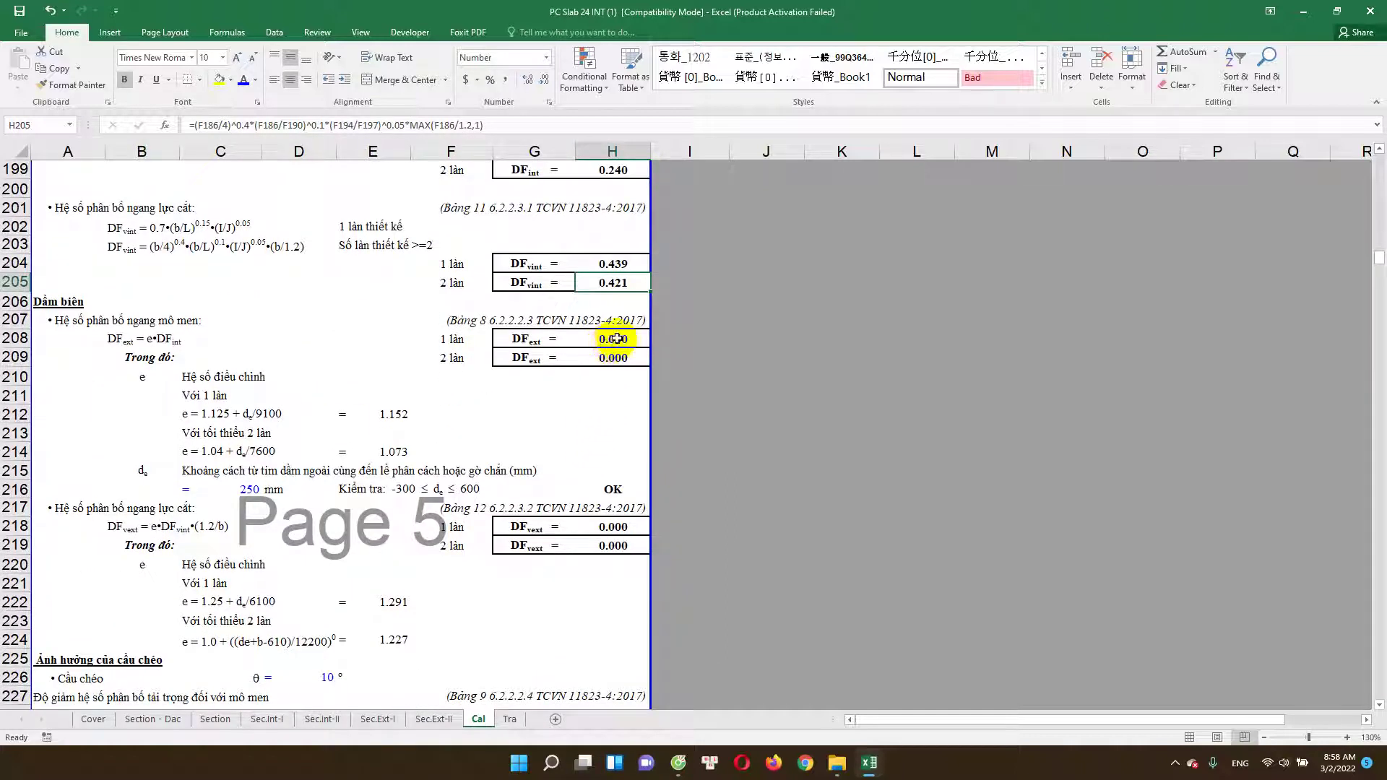
click(614, 357)
scroll(614, 433, down, 1)
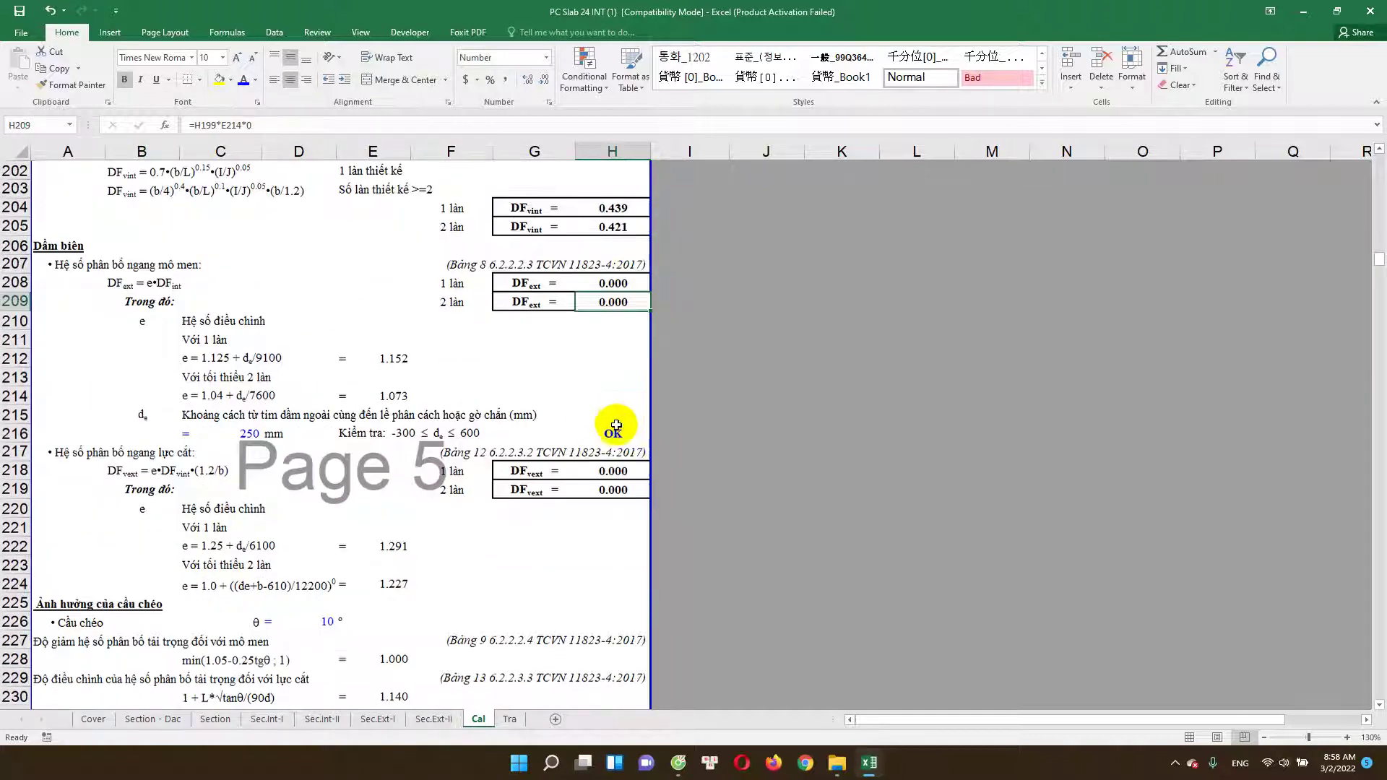
scroll(616, 468, down, 1)
click(612, 433)
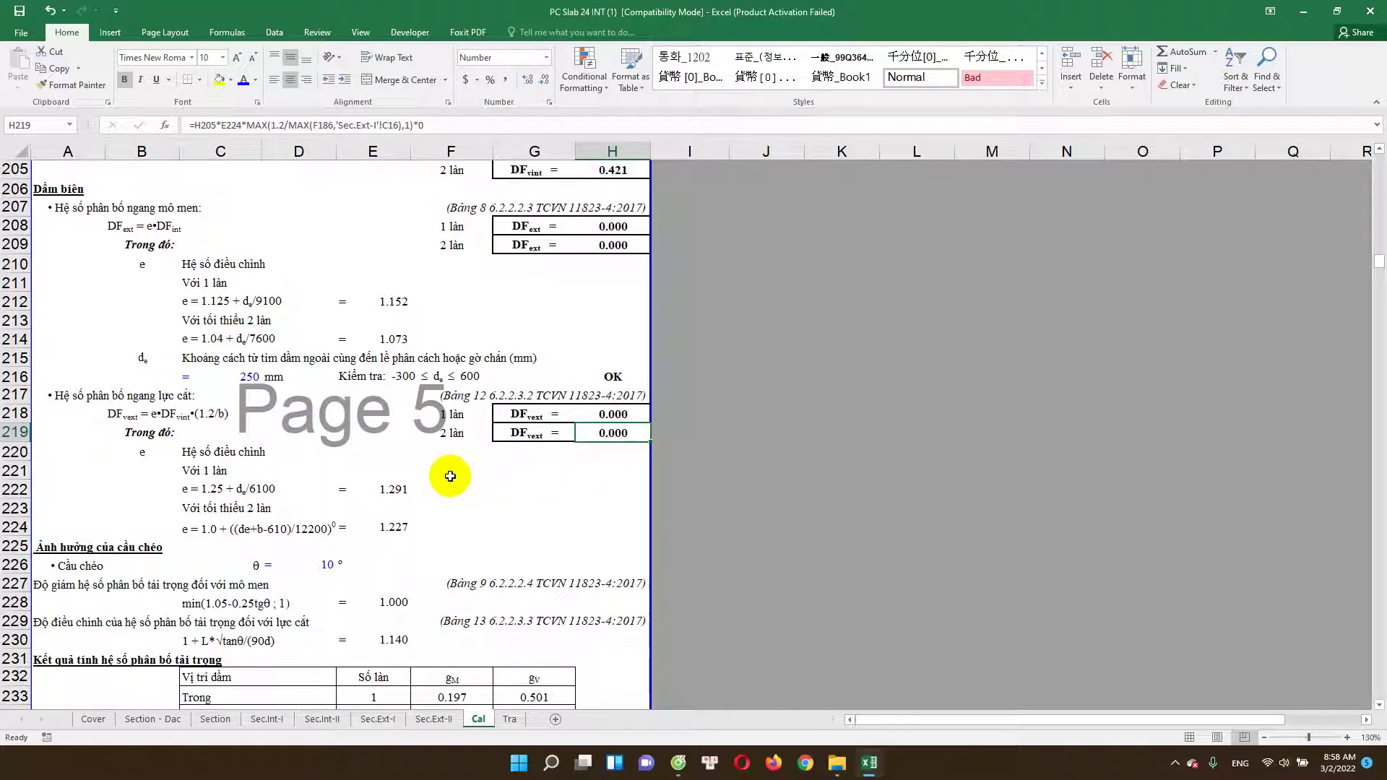
scroll(450, 475, down, 1)
scroll(248, 322, down, 1)
double_click(240, 264)
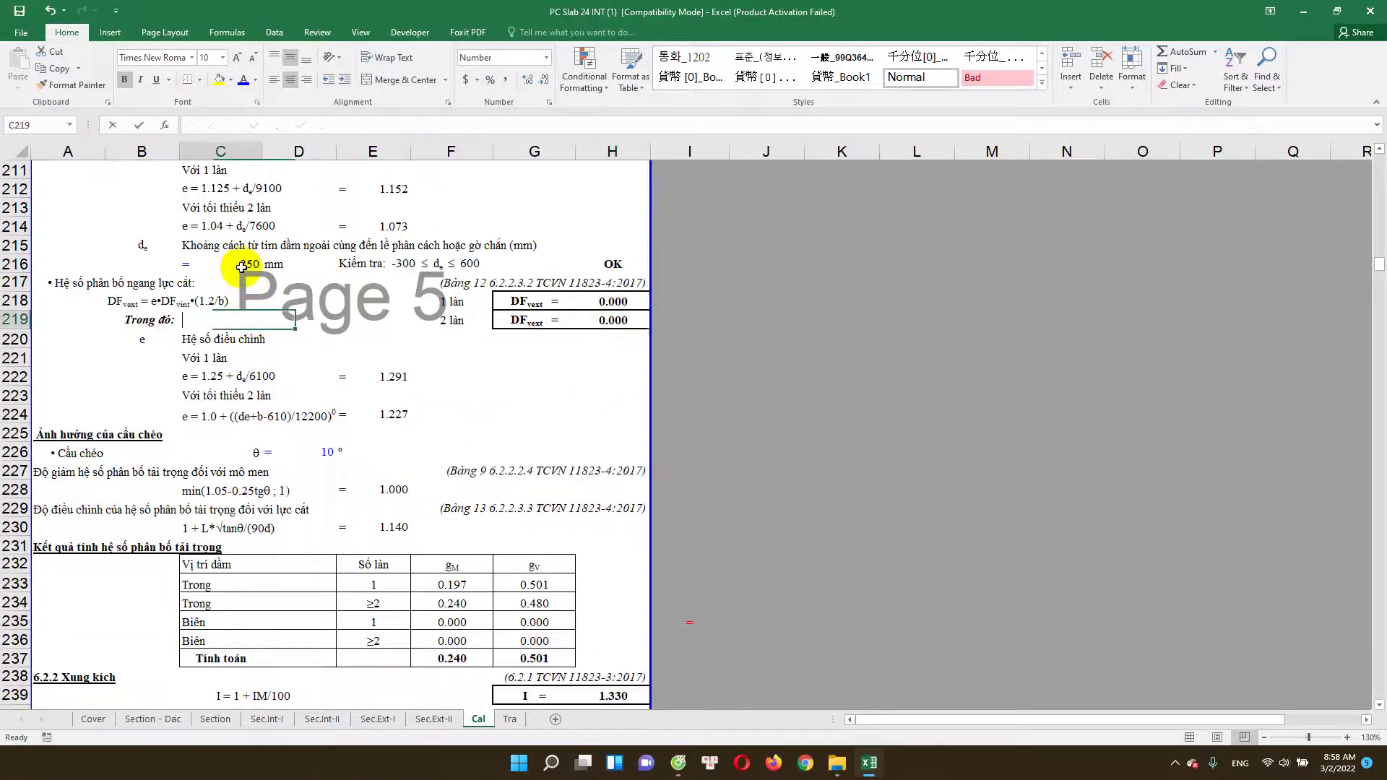
scroll(301, 290, up, 2)
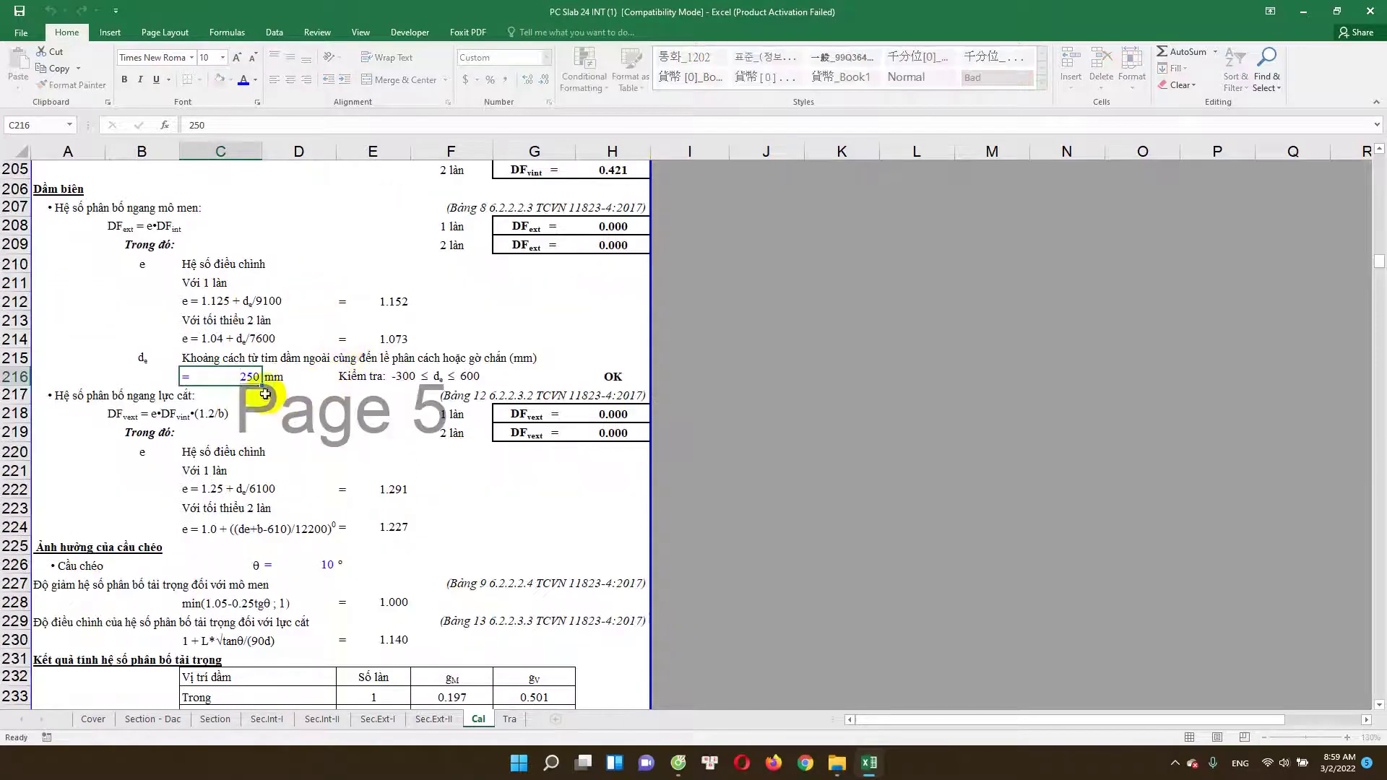
key(Escape)
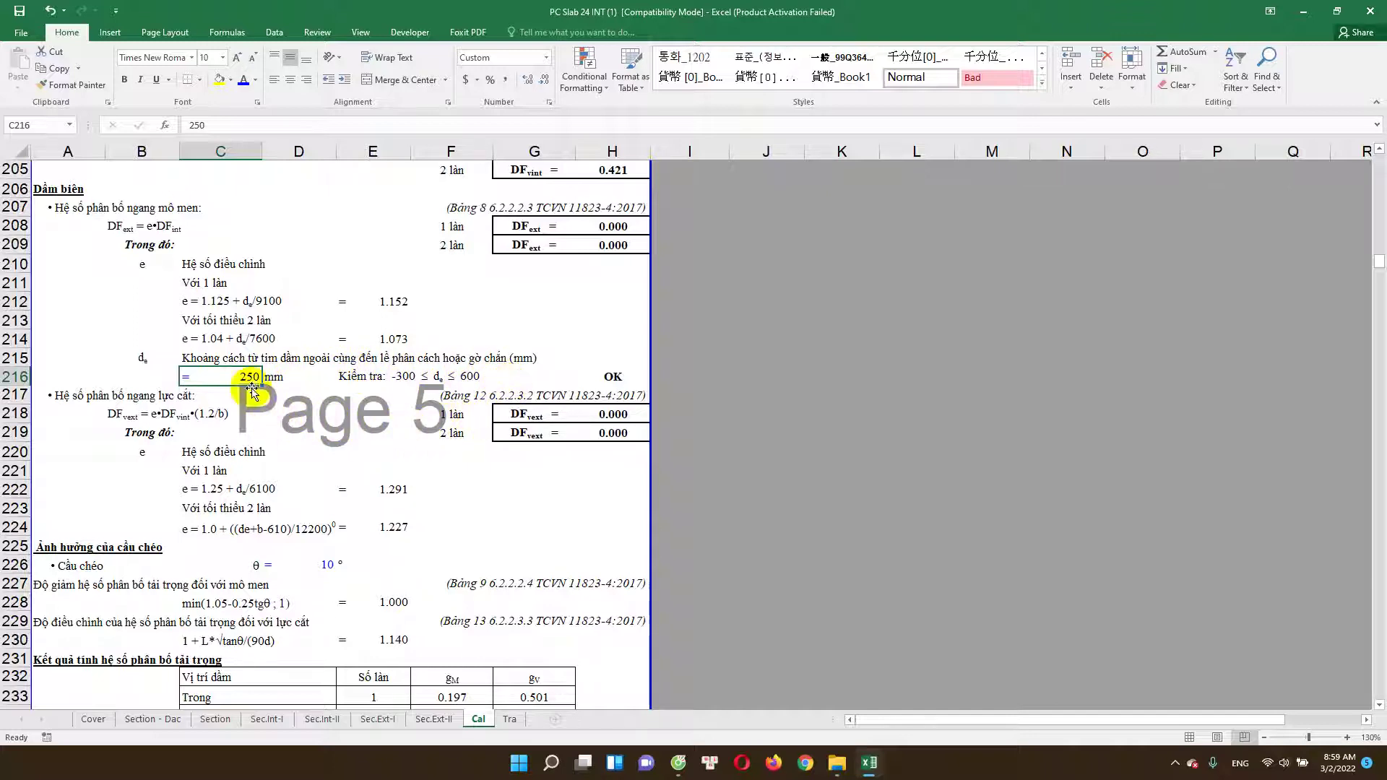
Step: Scroll the Cal sheet from Page 4 to the Page 5 distribution factors, where de = 250 mm passes
scroll(329, 391, up, 2)
scroll(311, 520, up, 1)
scroll(300, 536, up, 3)
scroll(300, 536, down, 3)
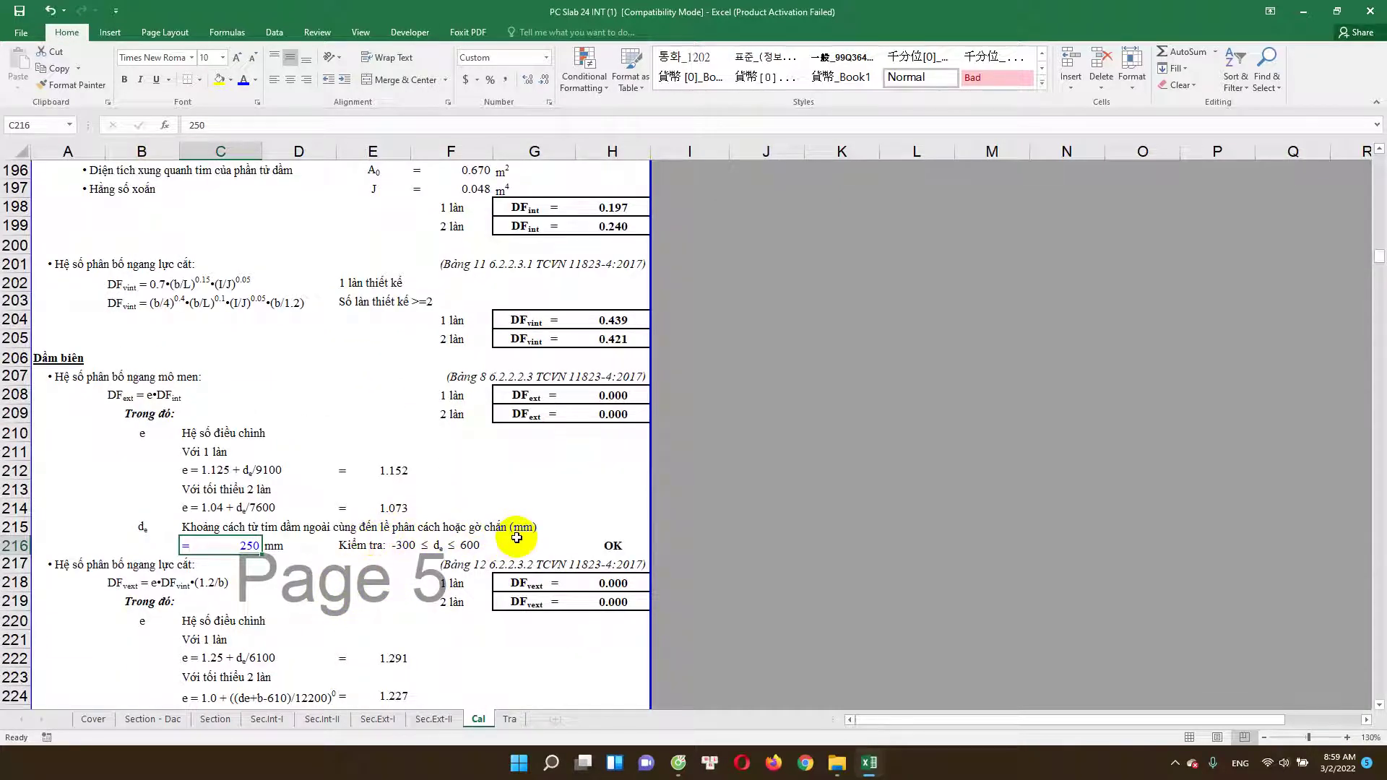
scroll(517, 538, up, 5)
scroll(520, 539, up, 10)
scroll(511, 470, up, 8)
scroll(520, 496, up, 8)
scroll(545, 515, up, 13)
scroll(545, 479, up, 6)
scroll(514, 551, up, 6)
scroll(520, 545, up, 6)
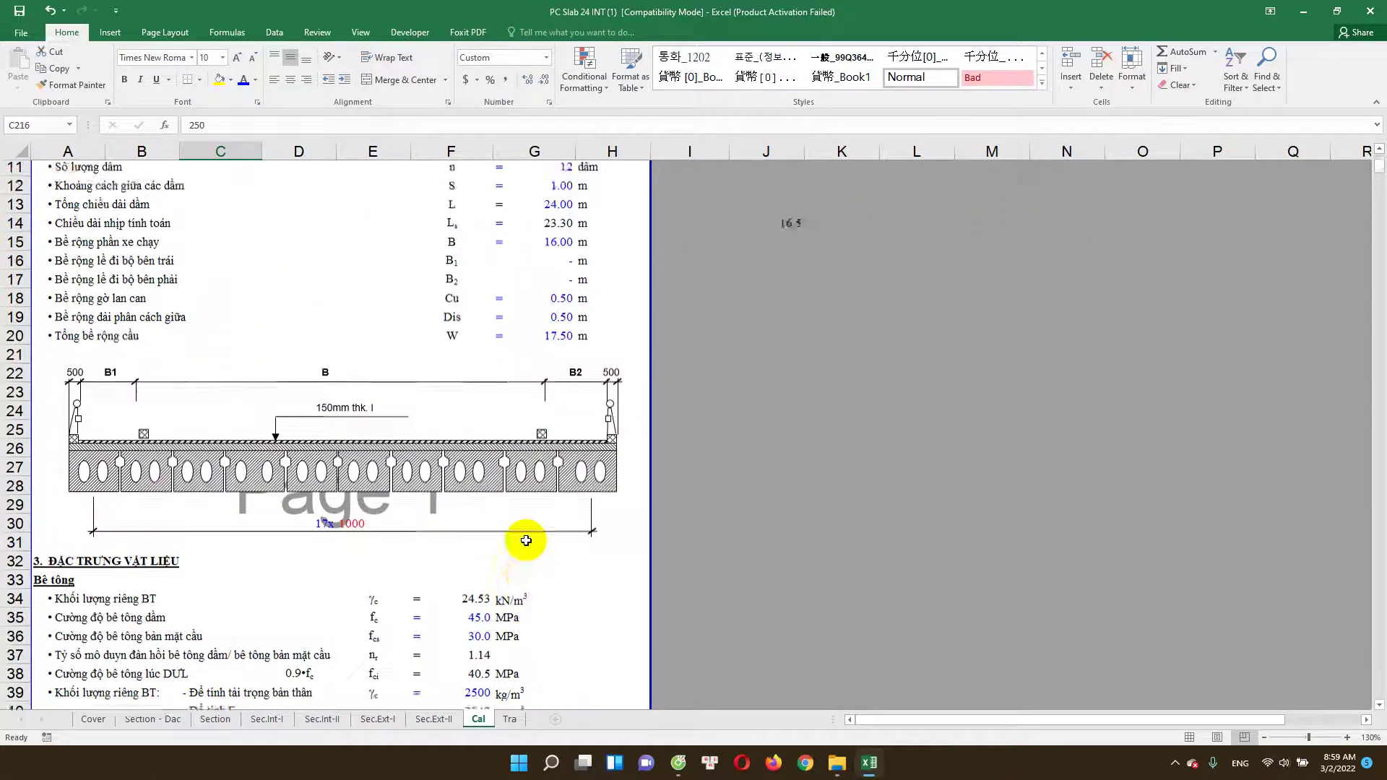
scroll(526, 541, up, 2)
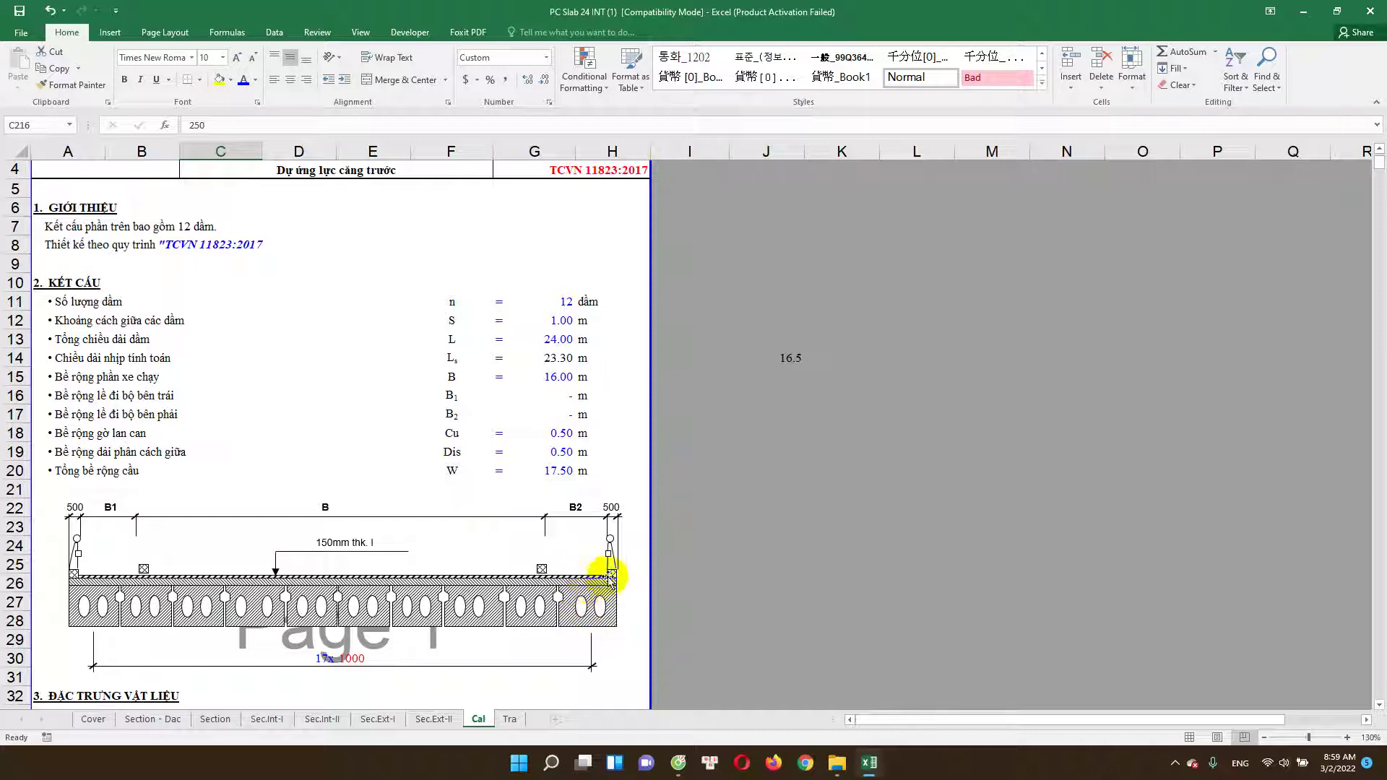
scroll(600, 593, down, 5)
scroll(459, 619, down, 5)
scroll(449, 619, up, 1)
scroll(567, 496, up, 7)
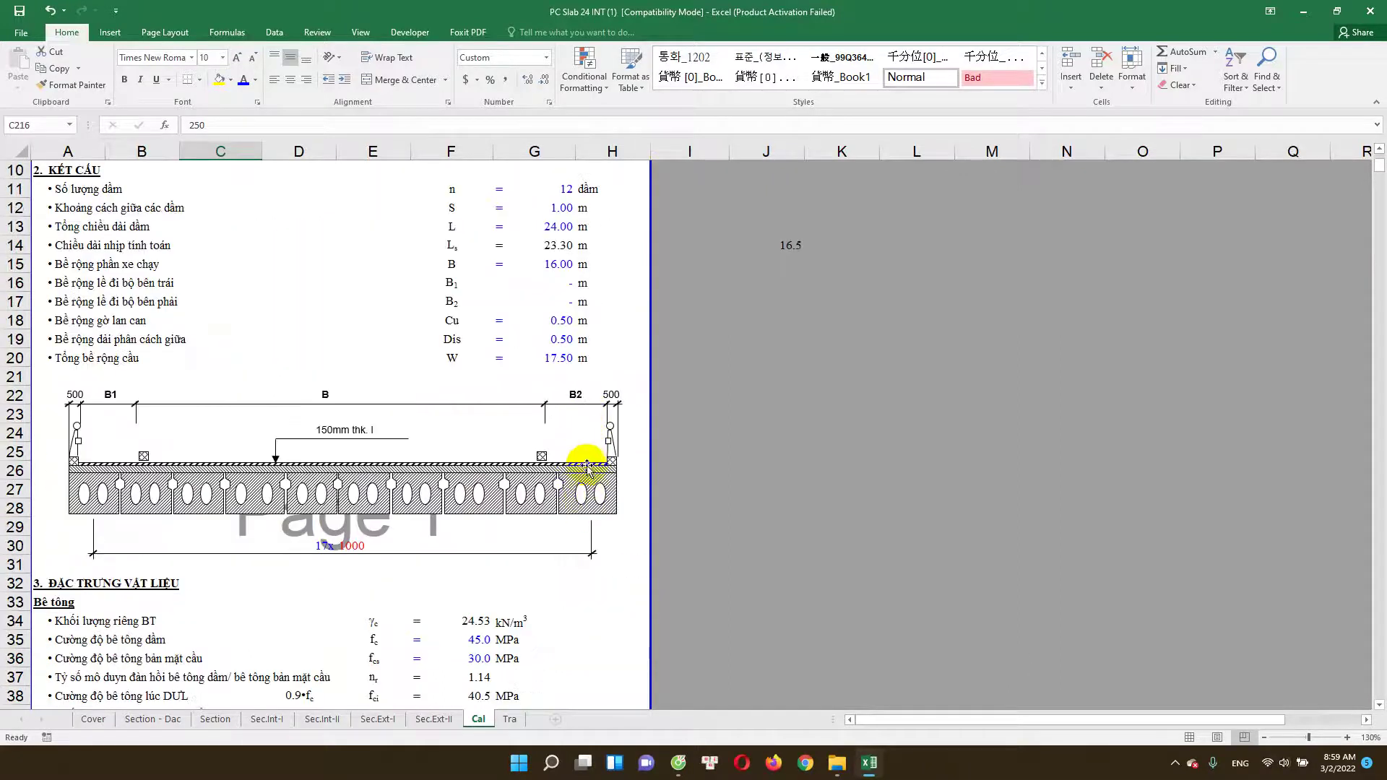
scroll(365, 567, down, 8)
scroll(328, 598, down, 4)
scroll(340, 619, down, 13)
scroll(360, 610, down, 8)
scroll(360, 611, down, 4)
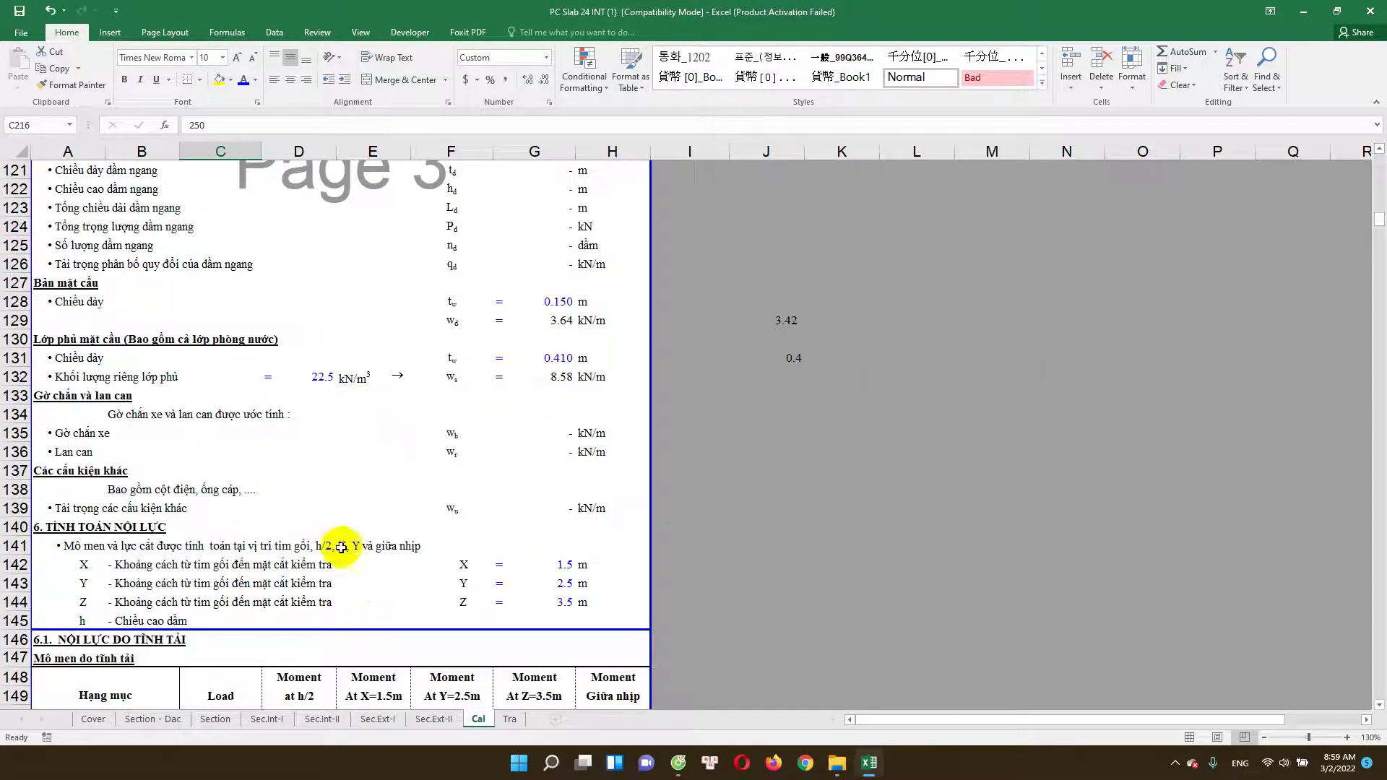
scroll(341, 547, down, 5)
scroll(356, 665, down, 5)
scroll(364, 597, down, 9)
scroll(365, 602, down, 4)
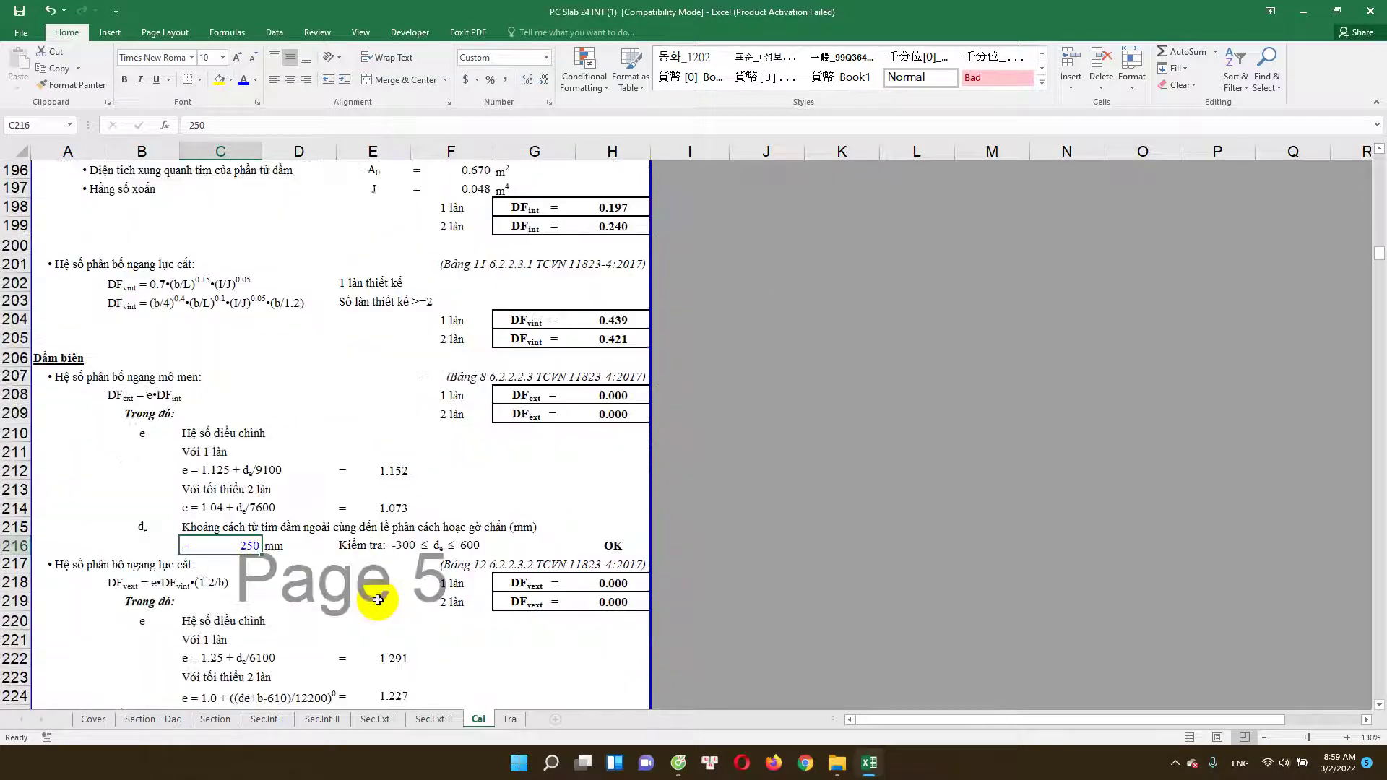
scroll(365, 589, down, 6)
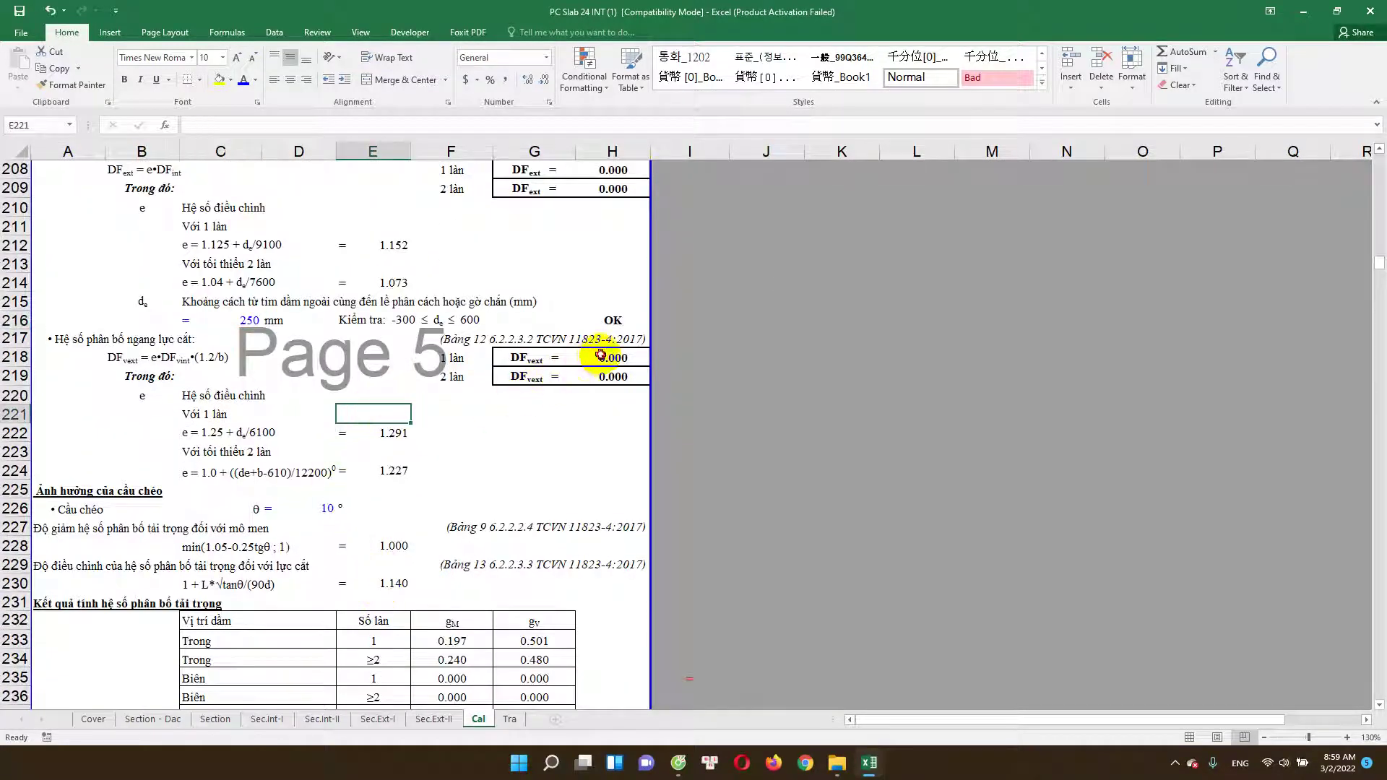
double_click(601, 356)
click(609, 376)
double_click(609, 376)
key(Escape)
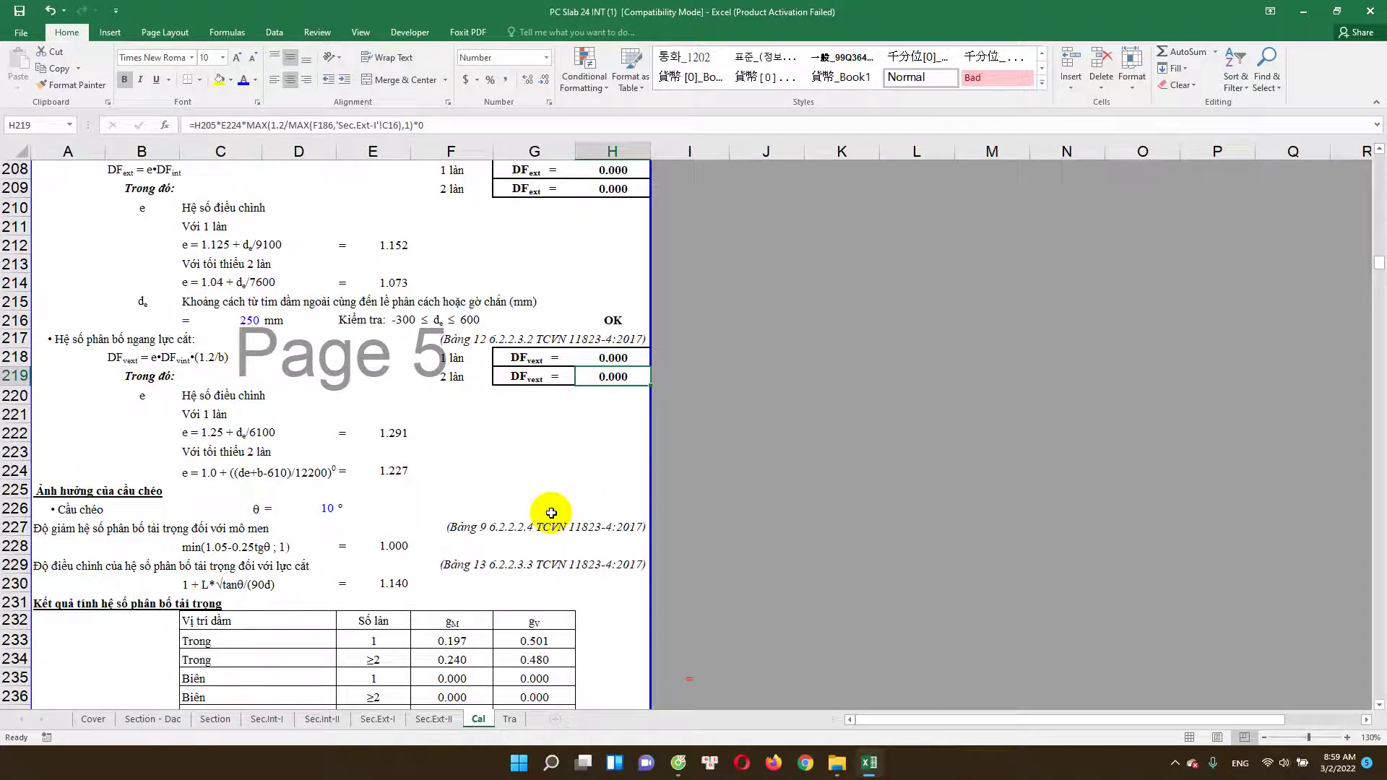
scroll(551, 513, up, 1)
scroll(549, 517, down, 1)
scroll(506, 526, down, 2)
scroll(405, 539, down, 1)
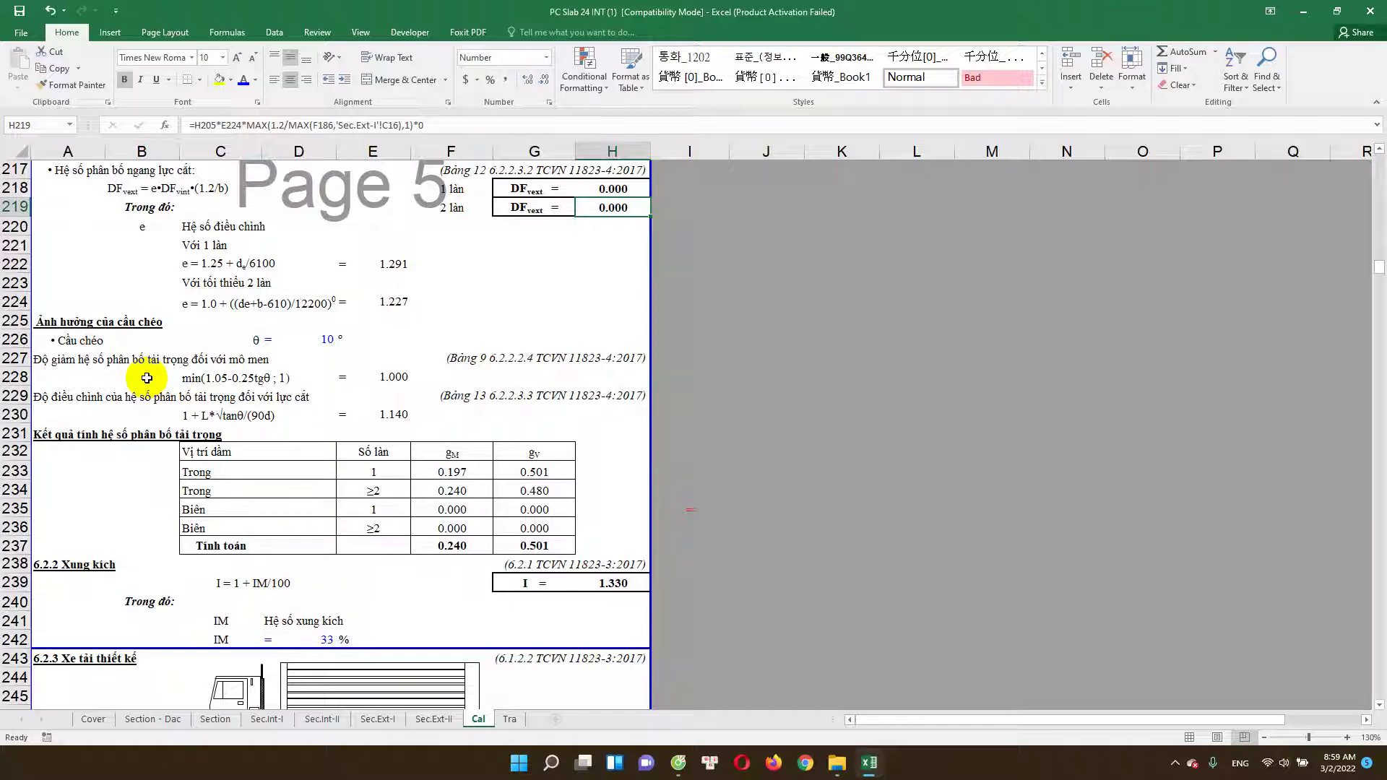
click(85, 329)
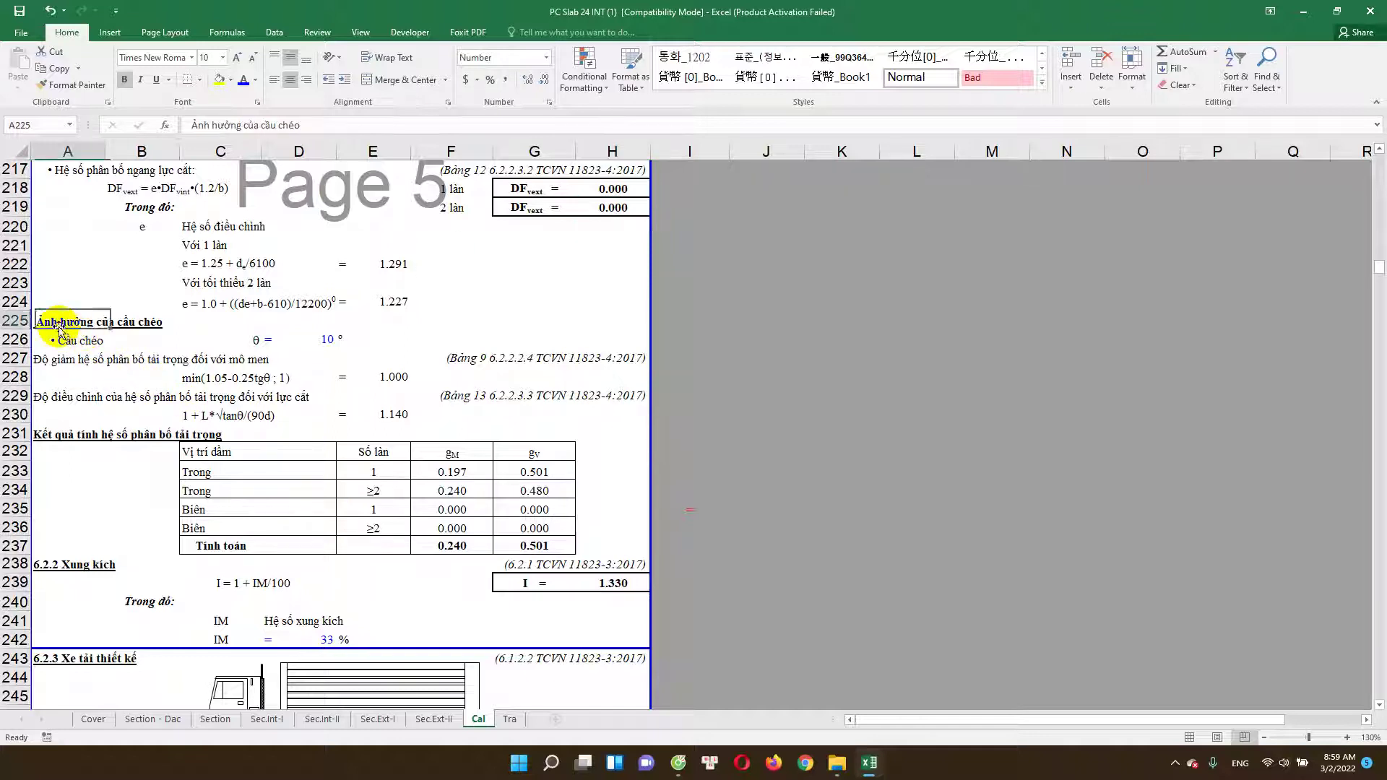
click(325, 338)
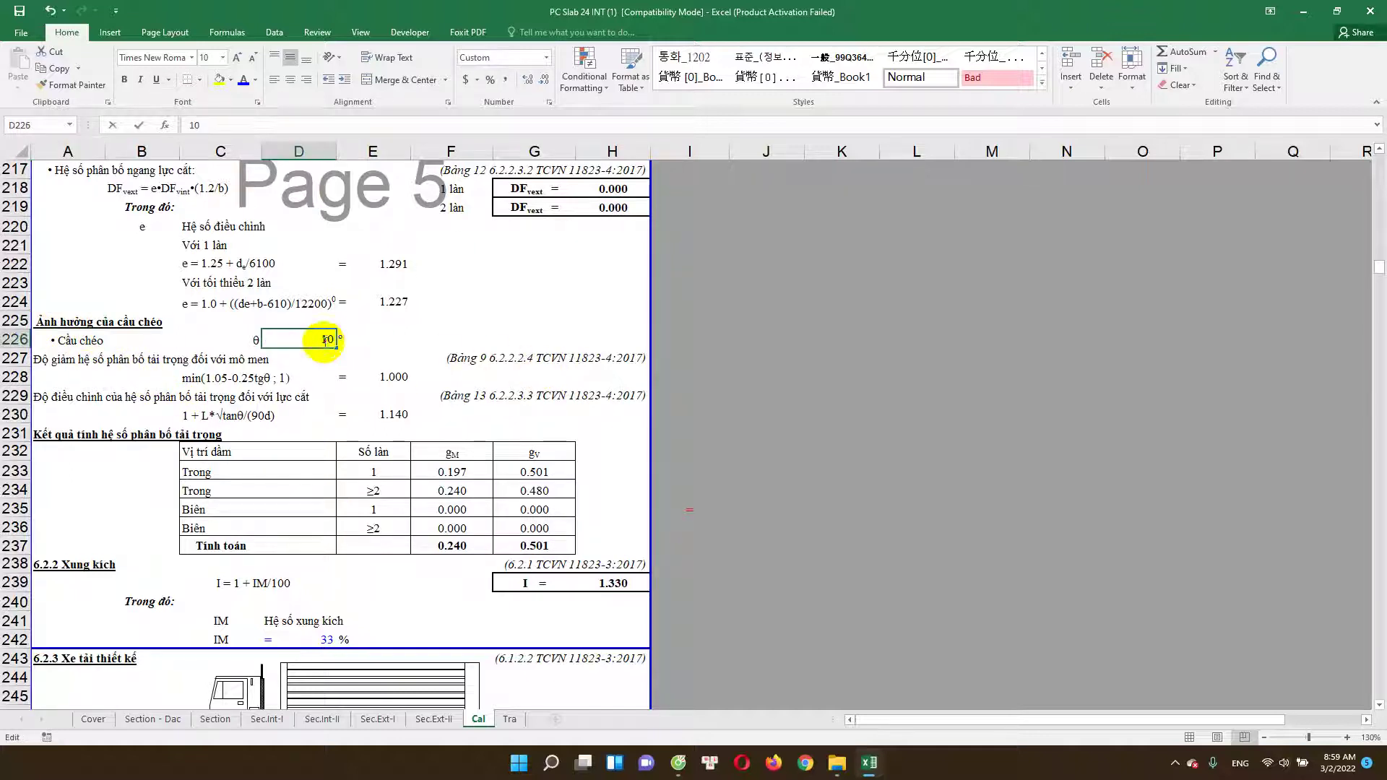
click(74, 340)
click(308, 341)
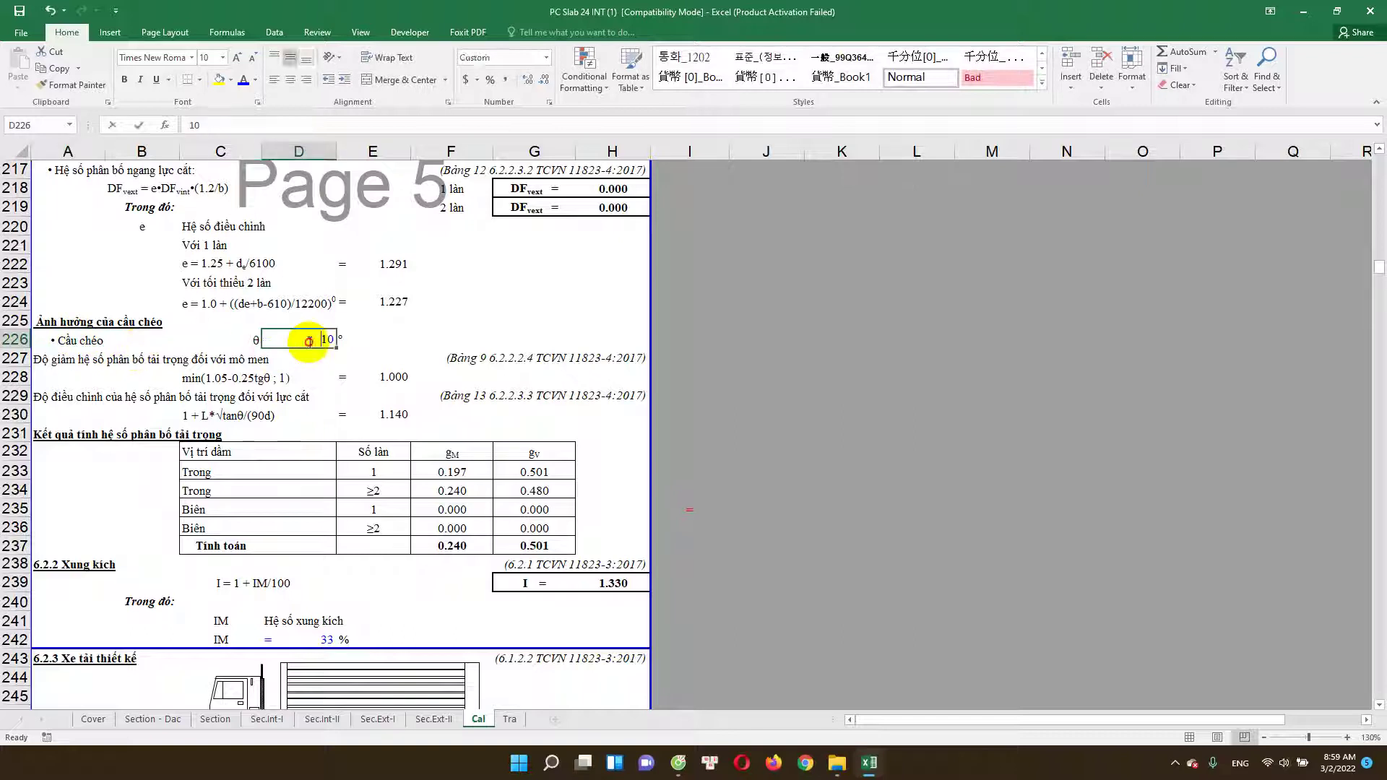
click(320, 341)
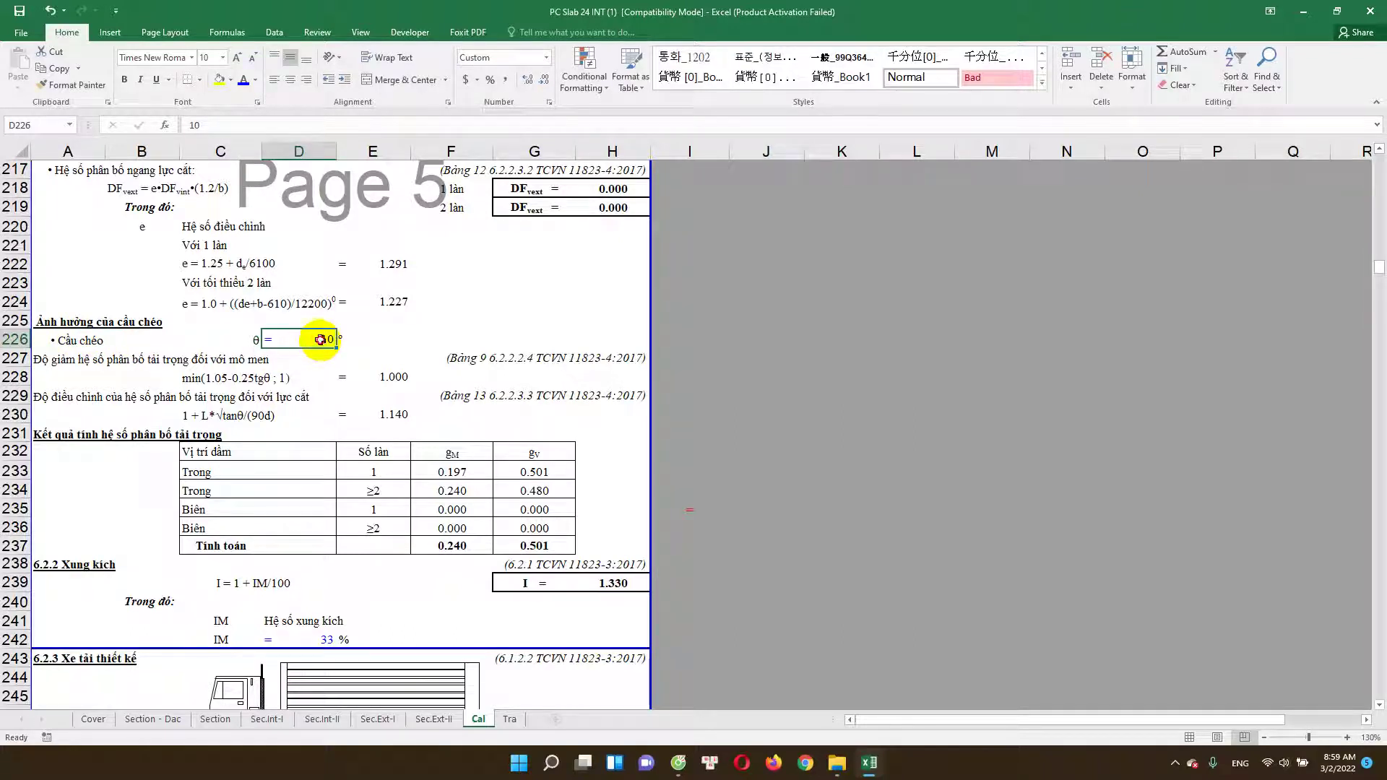
key(Escape)
double_click(320, 341)
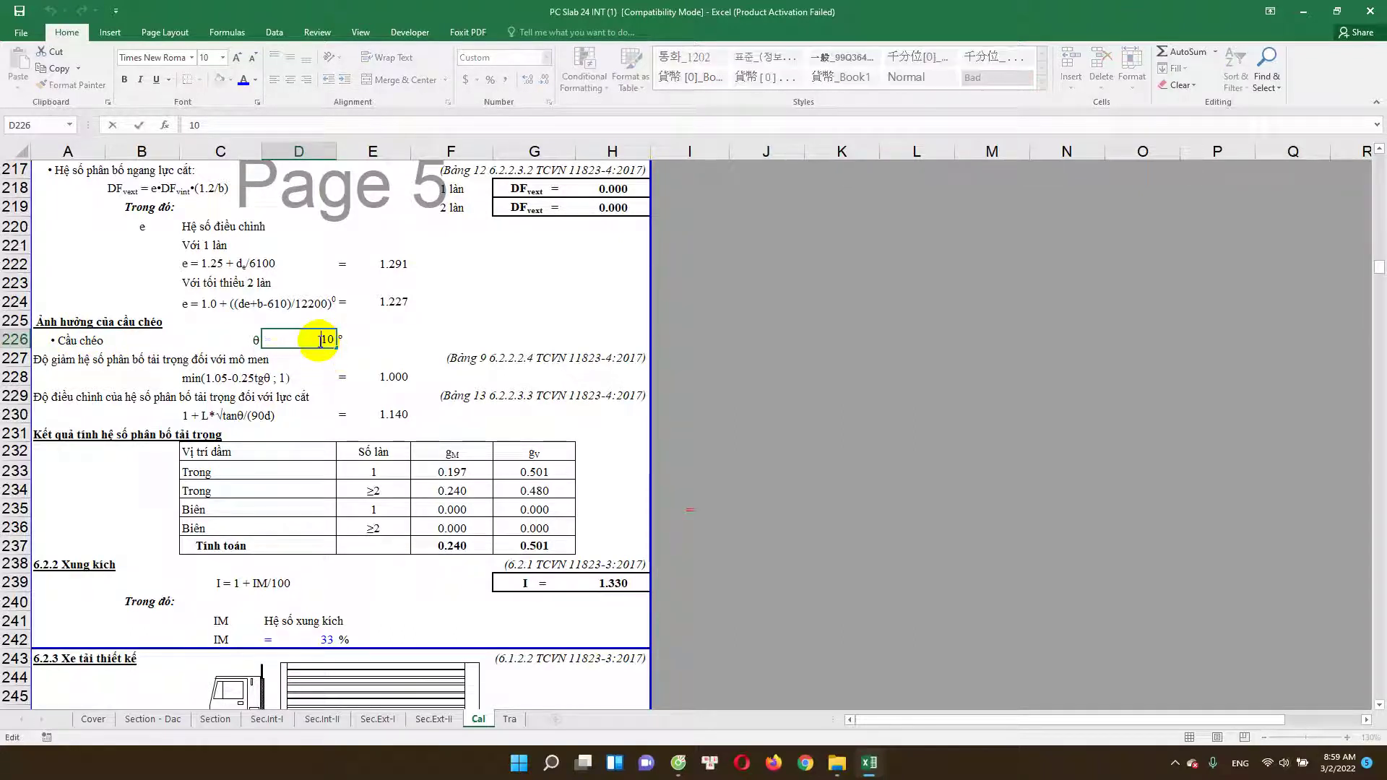
double_click(320, 340)
key(Escape)
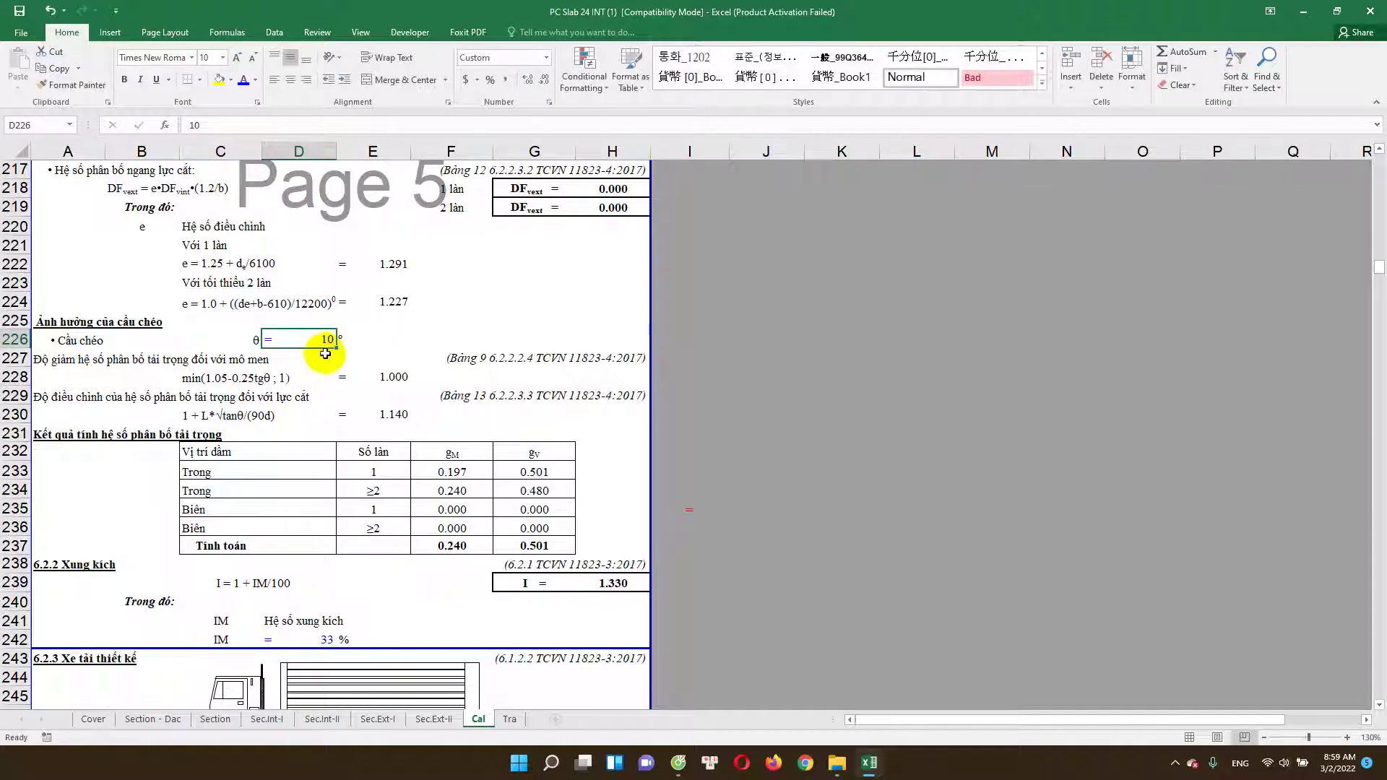
double_click(377, 374)
key(Escape)
double_click(398, 403)
key(Escape)
scroll(398, 403, down, 2)
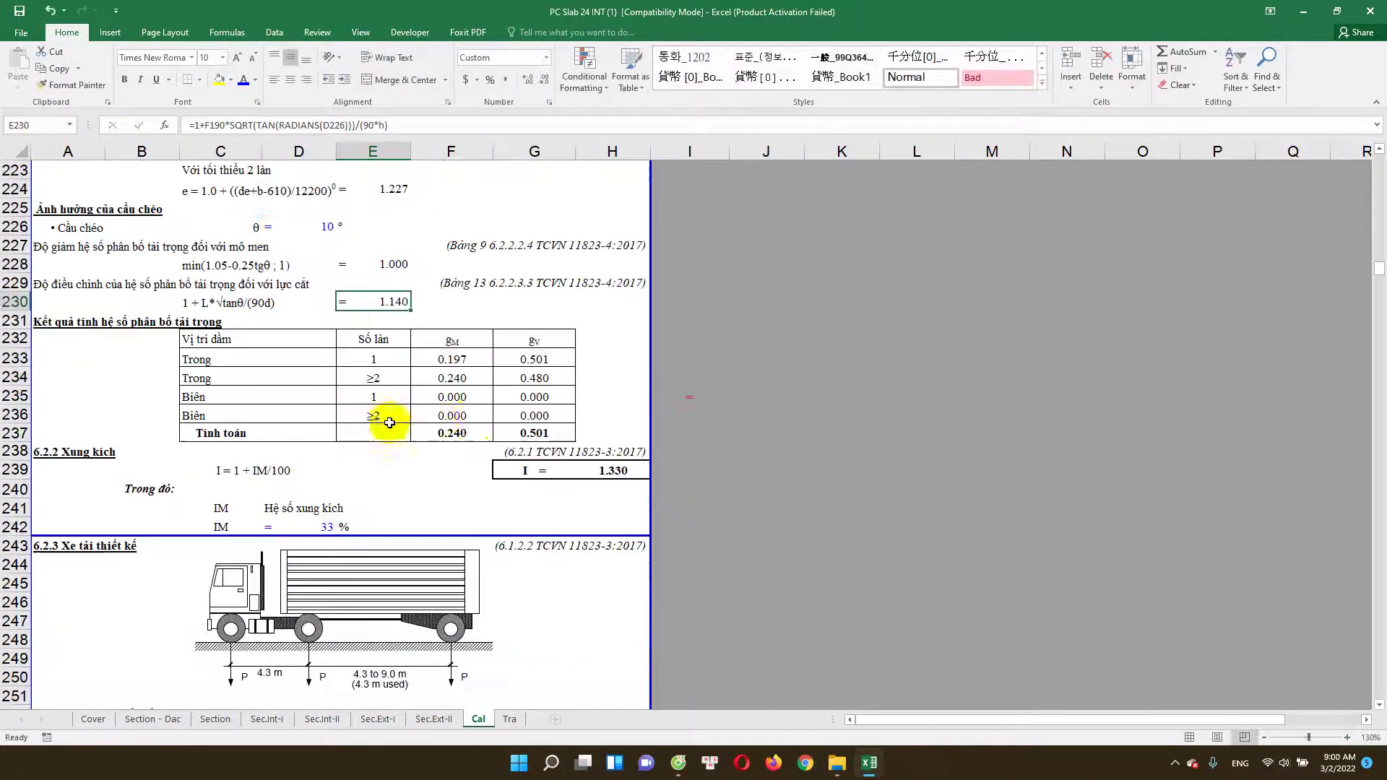
click(453, 379)
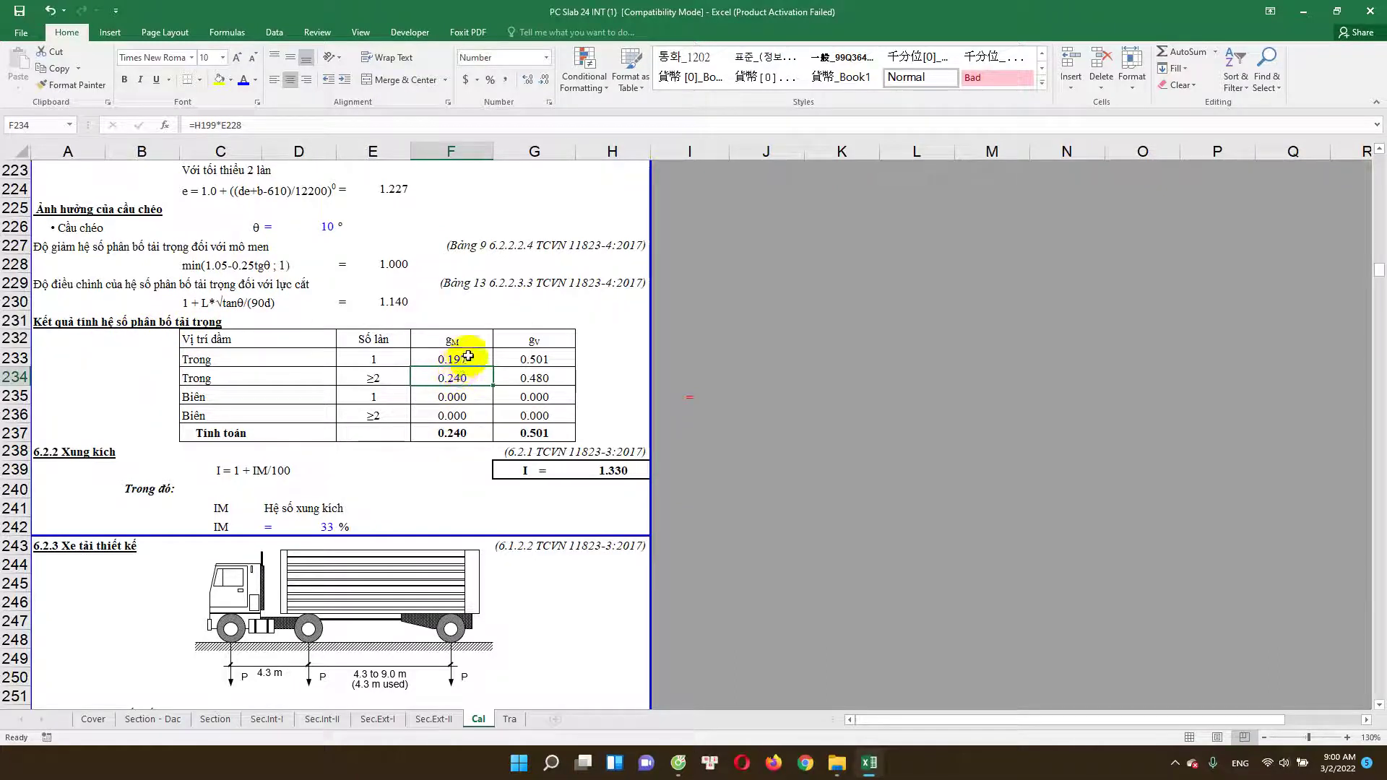
key(Escape)
double_click(472, 378)
click(463, 432)
double_click(463, 432)
key(Escape)
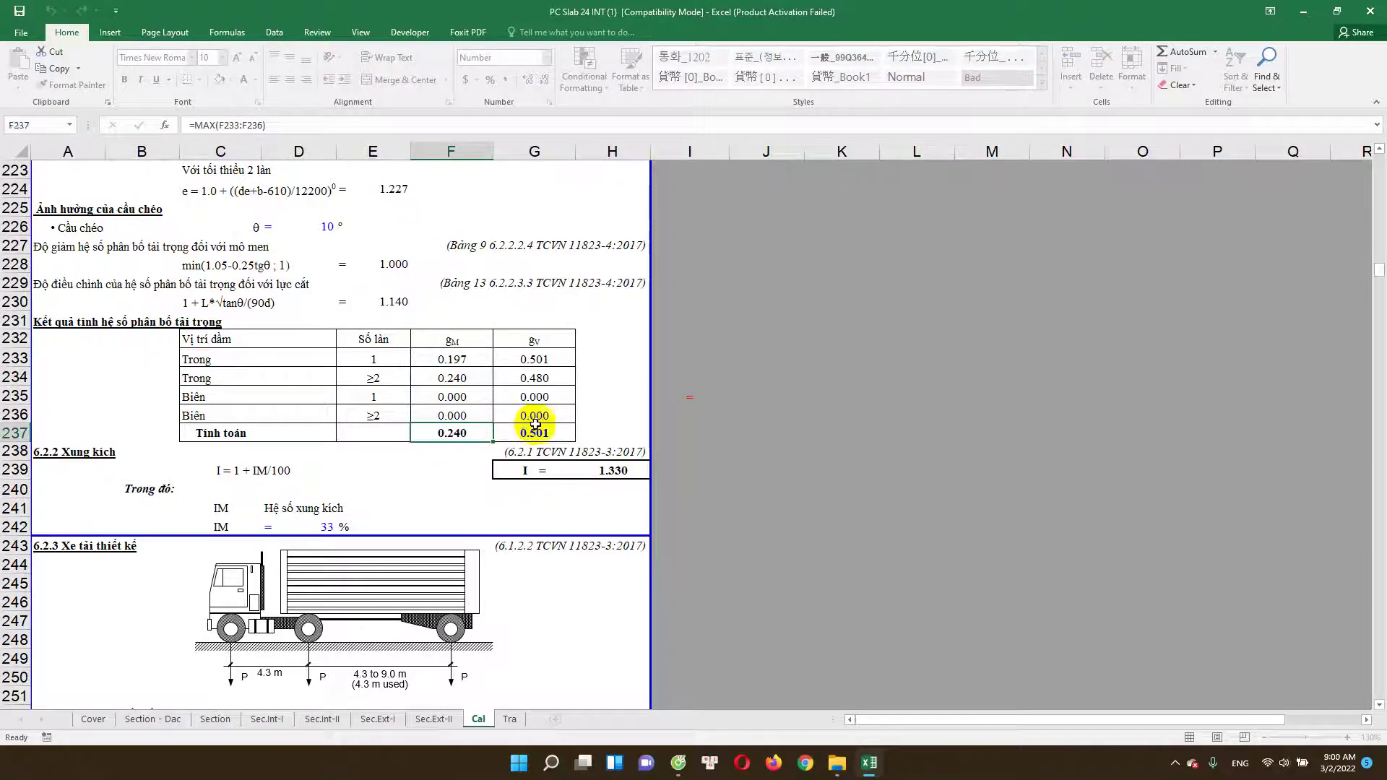
double_click(535, 432)
key(Escape)
double_click(477, 433)
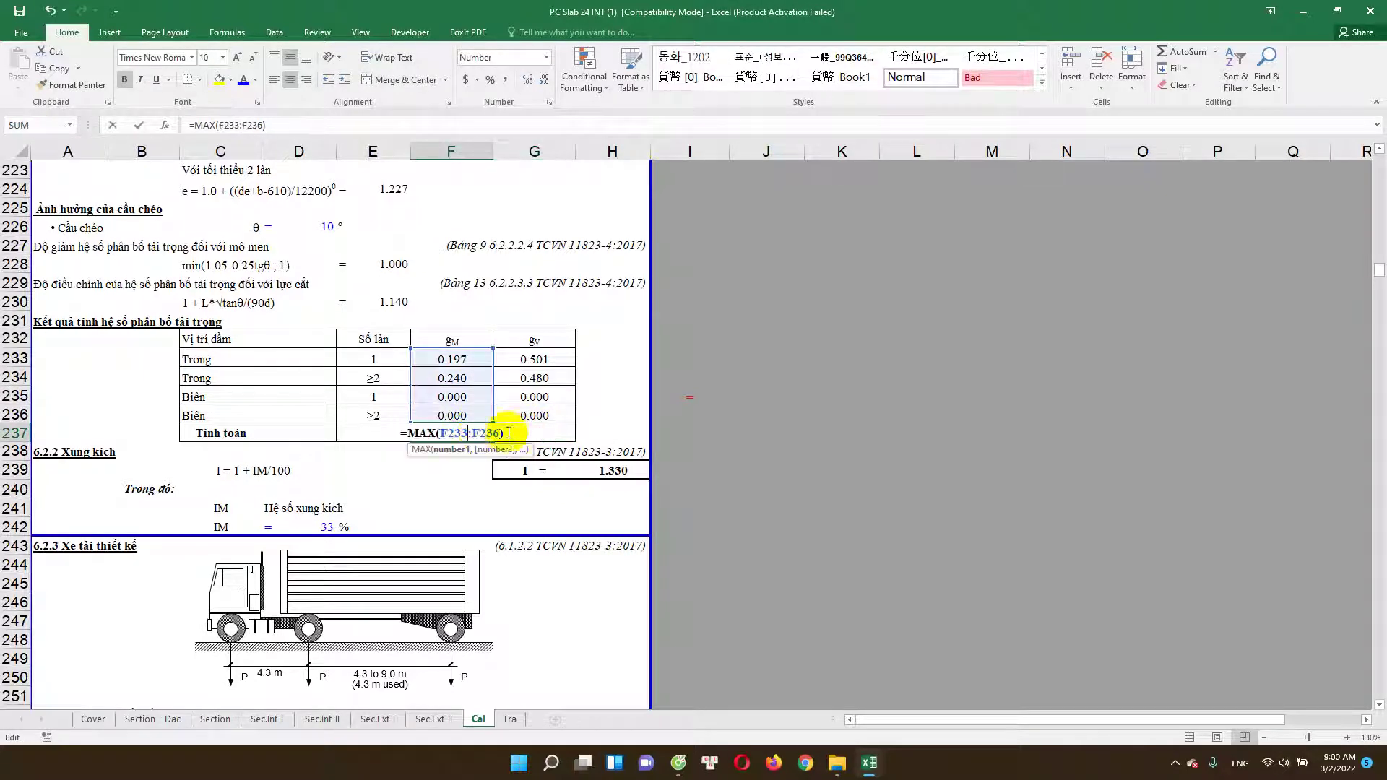
key(Escape)
double_click(538, 433)
key(Escape)
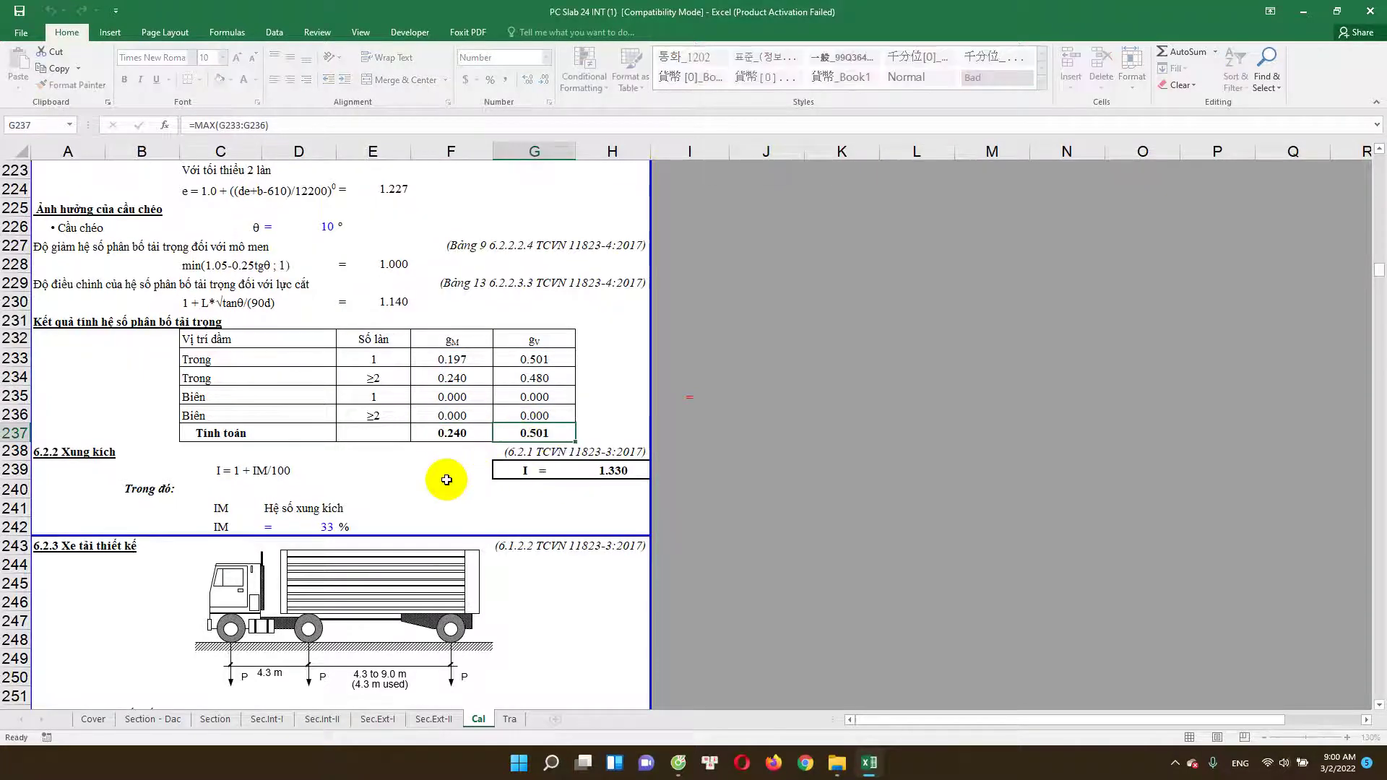
scroll(446, 480, down, 1)
Step: Inspect the impact factor formula in H239, which gives 1.330
scroll(447, 480, down, 2)
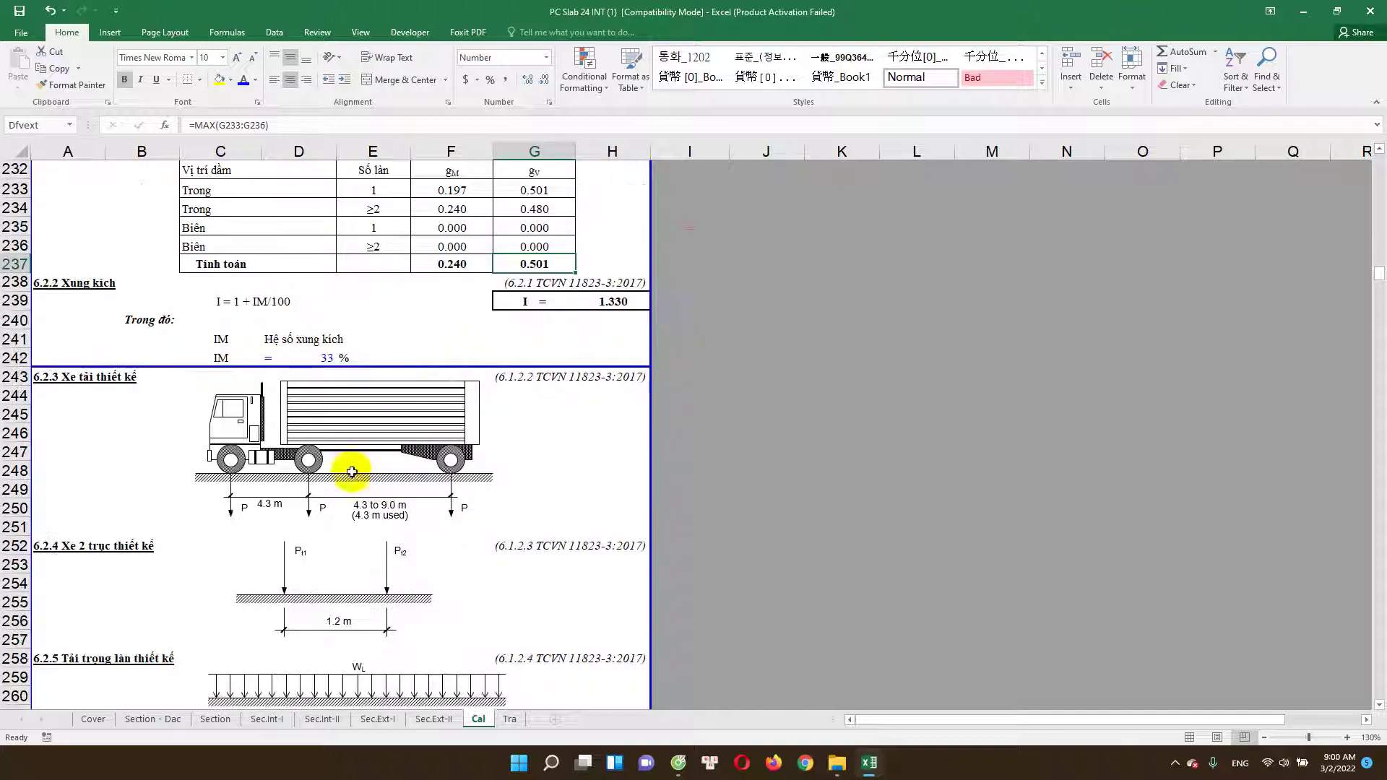
double_click(612, 301)
key(Escape)
scroll(347, 369, down, 1)
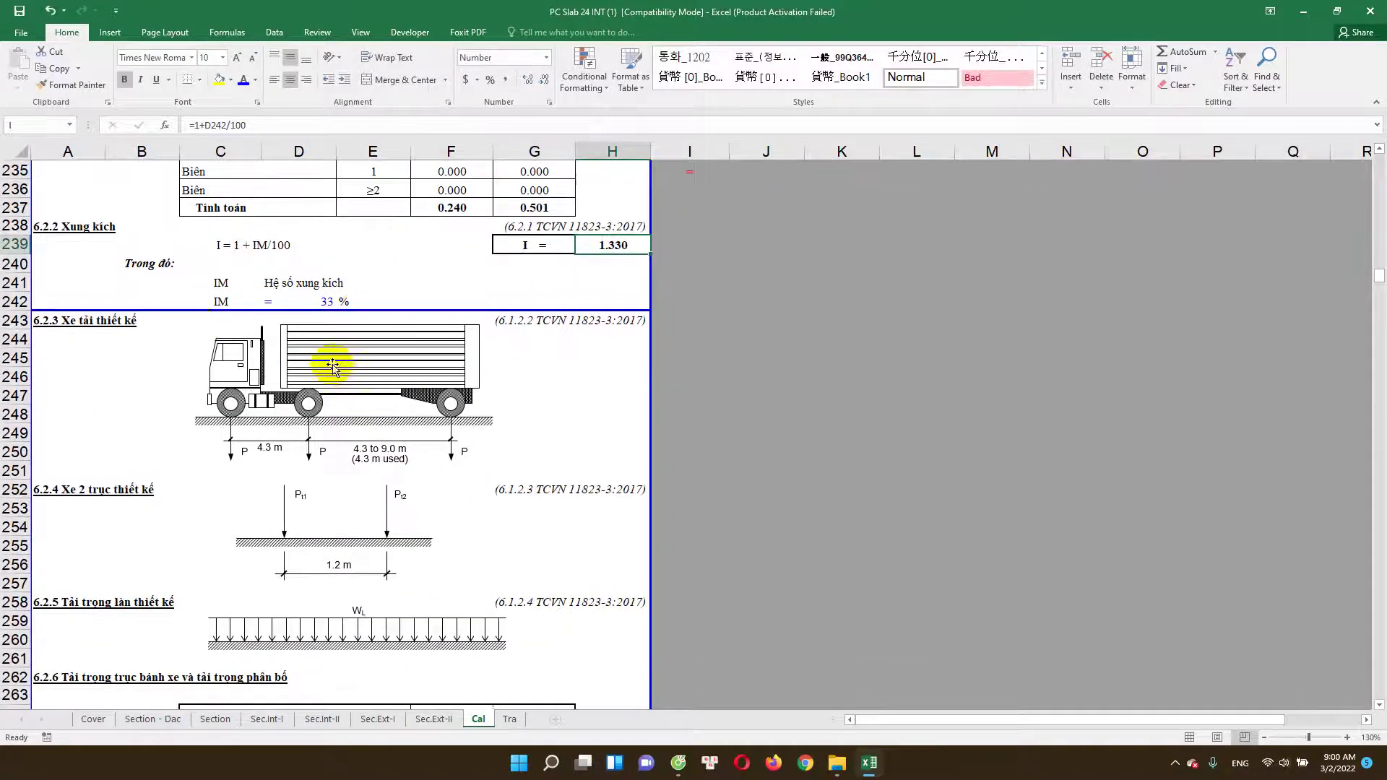
scroll(310, 350, down, 1)
scroll(216, 333, up, 2)
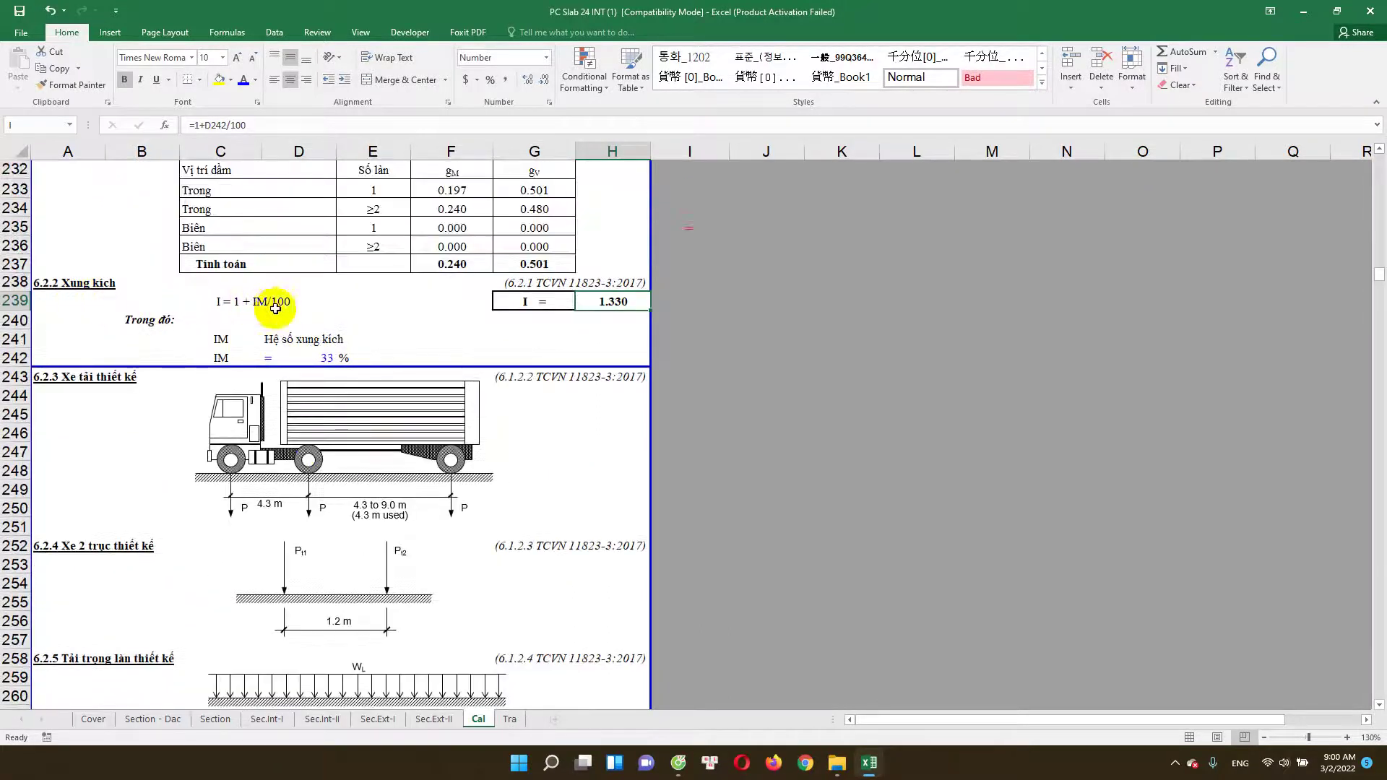
scroll(272, 359, down, 1)
scroll(281, 405, down, 1)
scroll(286, 425, down, 1)
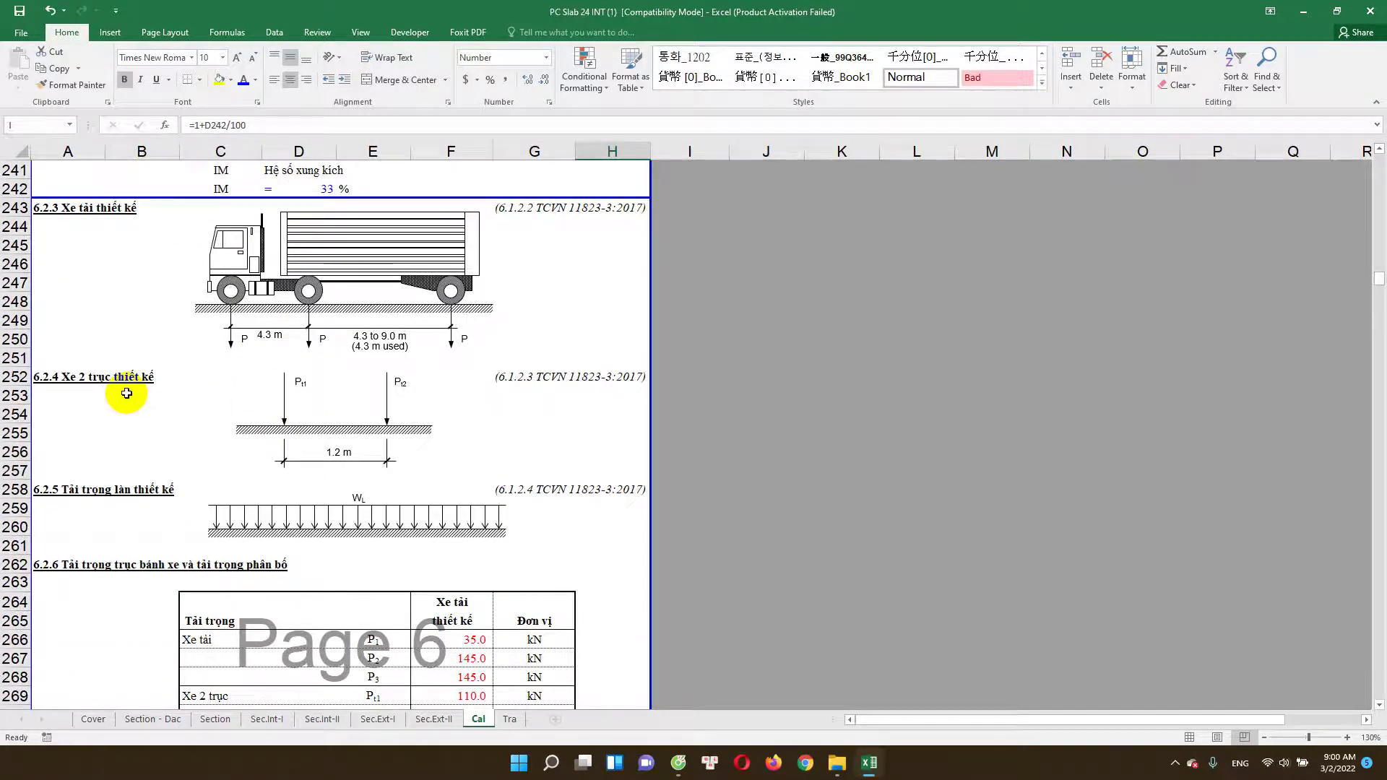
scroll(108, 397, down, 2)
scroll(236, 426, down, 1)
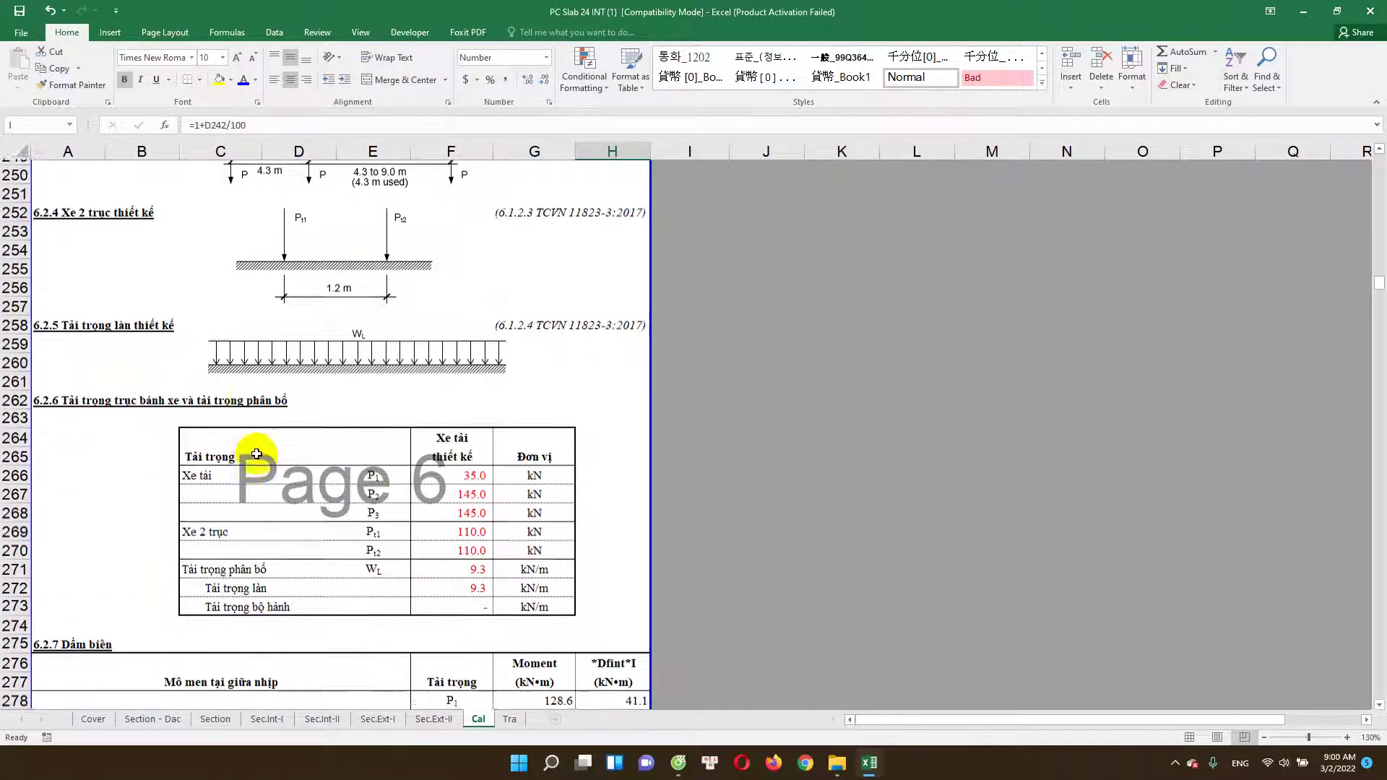
scroll(300, 474, down, 2)
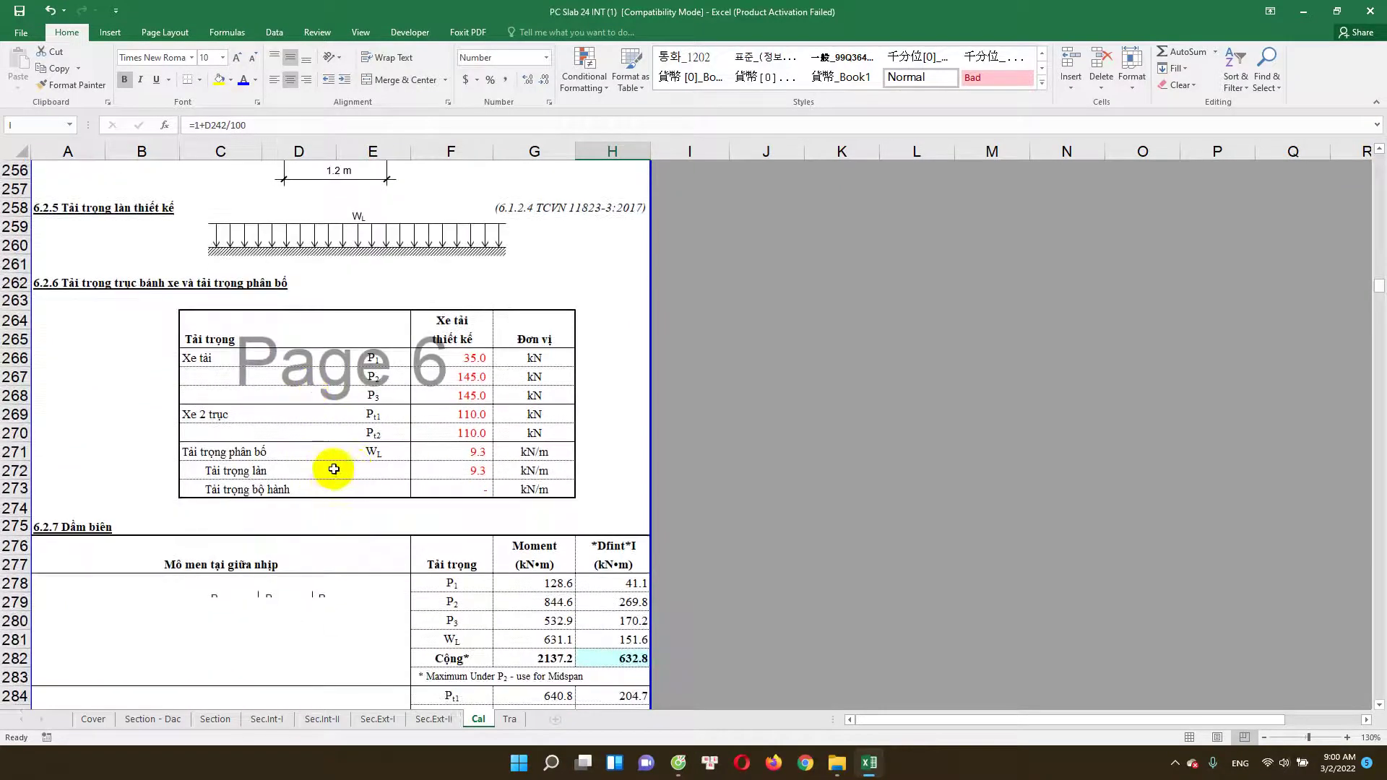
Step: Check the P3 axle load 145, lane load 9.3 and total midspan moment 2137.2
click(466, 404)
click(473, 452)
scroll(463, 477, down, 1)
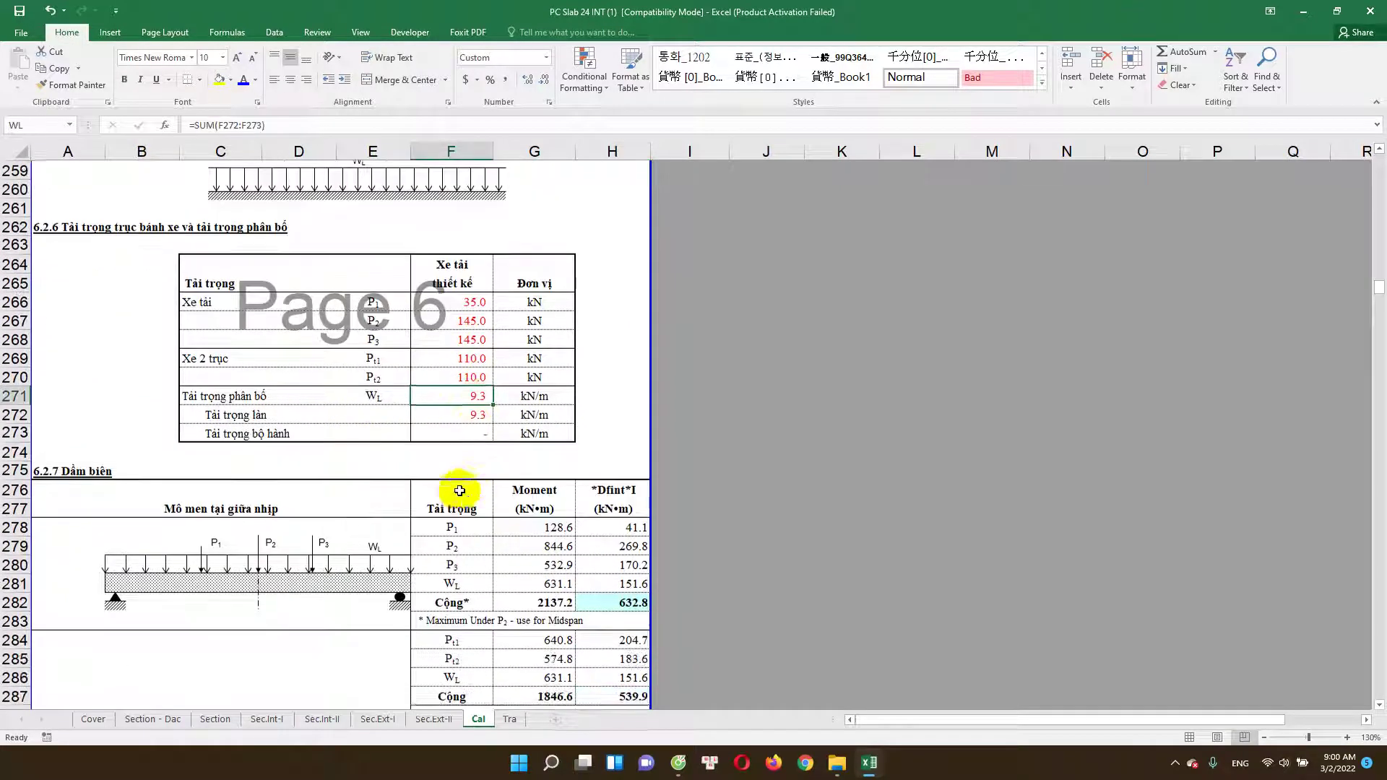
scroll(445, 515, down, 3)
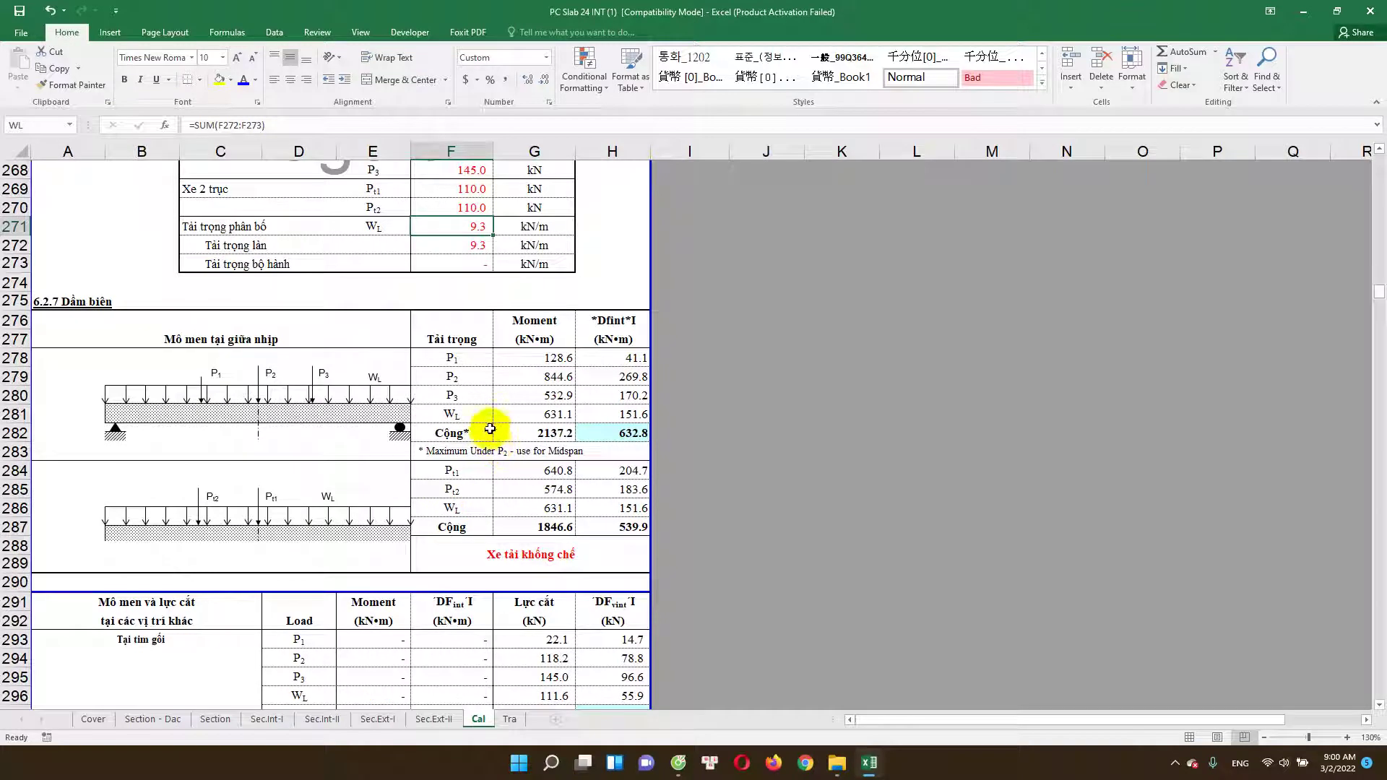
click(552, 432)
scroll(539, 422, down, 1)
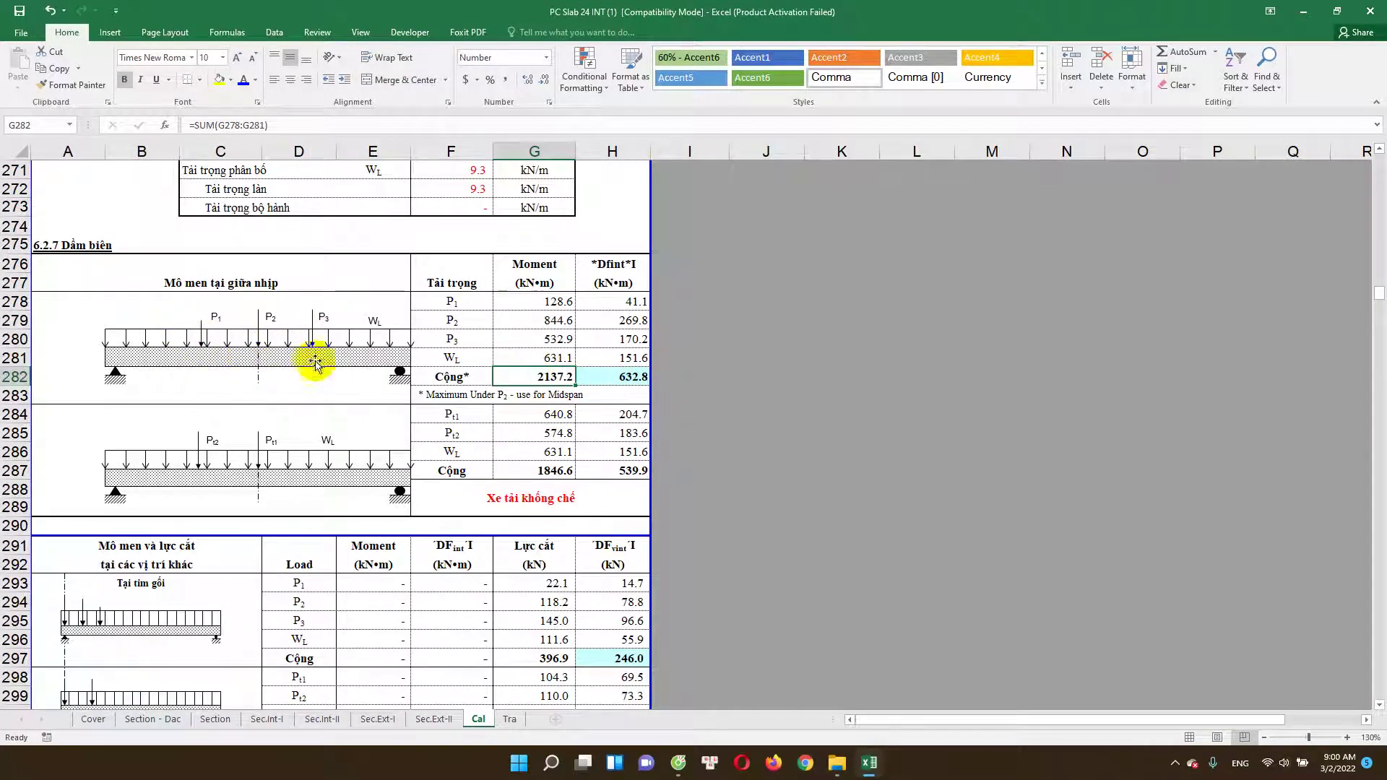
double_click(553, 376)
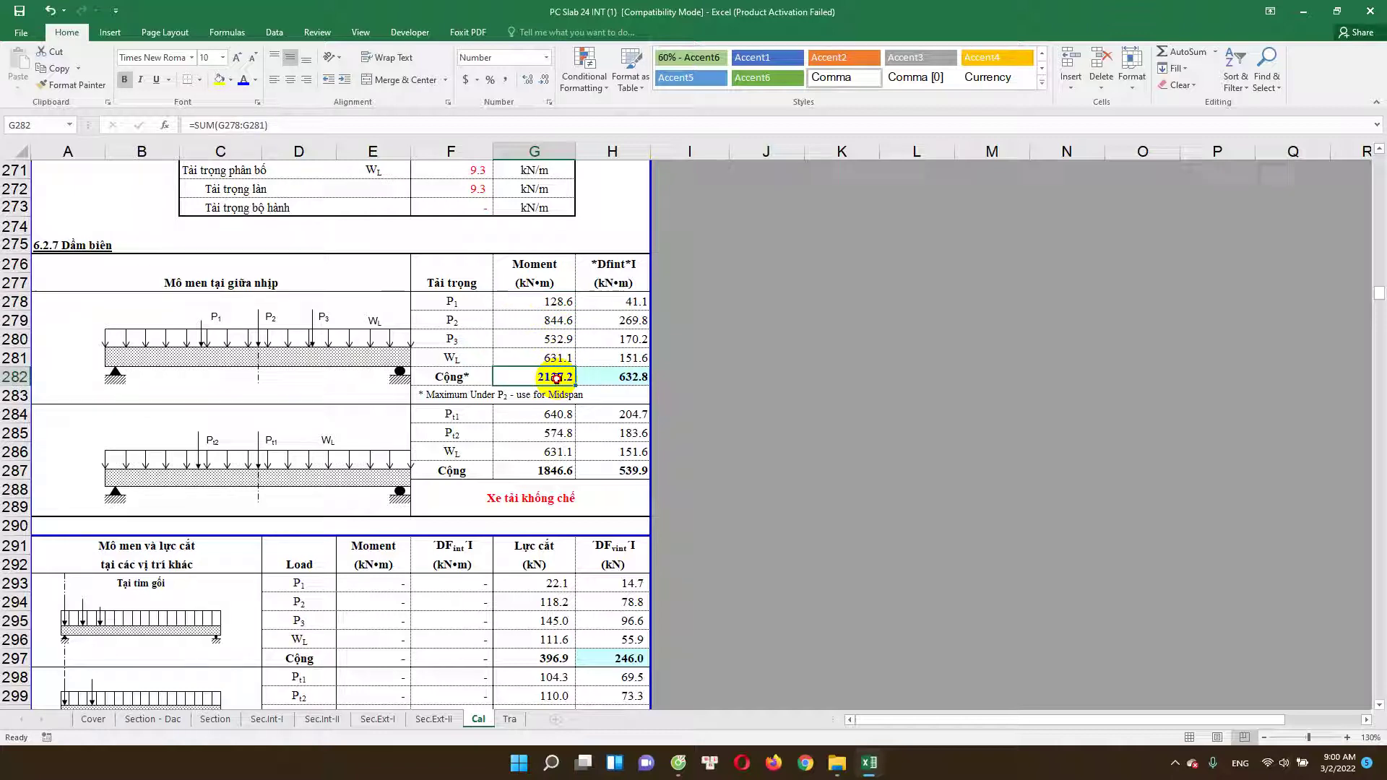
click(622, 379)
double_click(630, 374)
key(Escape)
scroll(621, 334, down, 1)
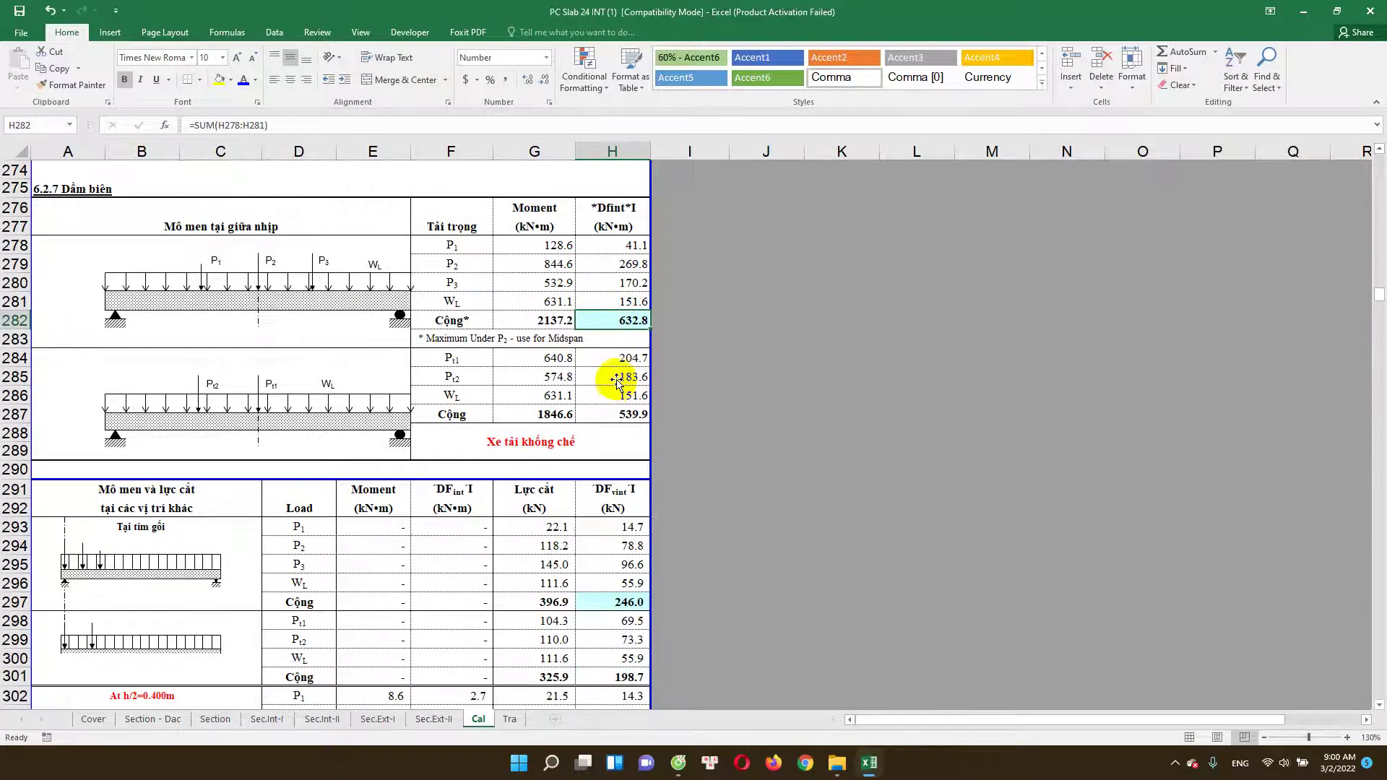
click(549, 225)
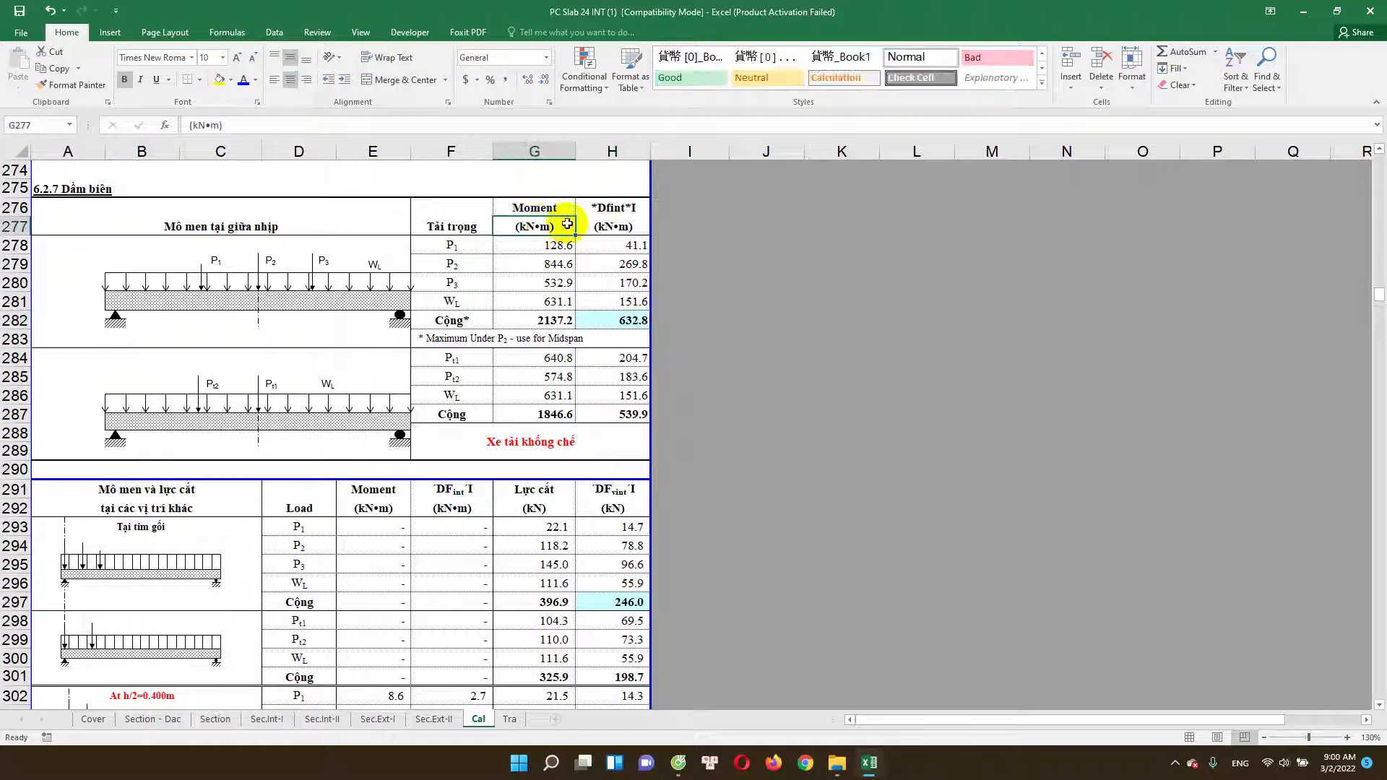
drag(618, 225, 619, 211)
click(615, 263)
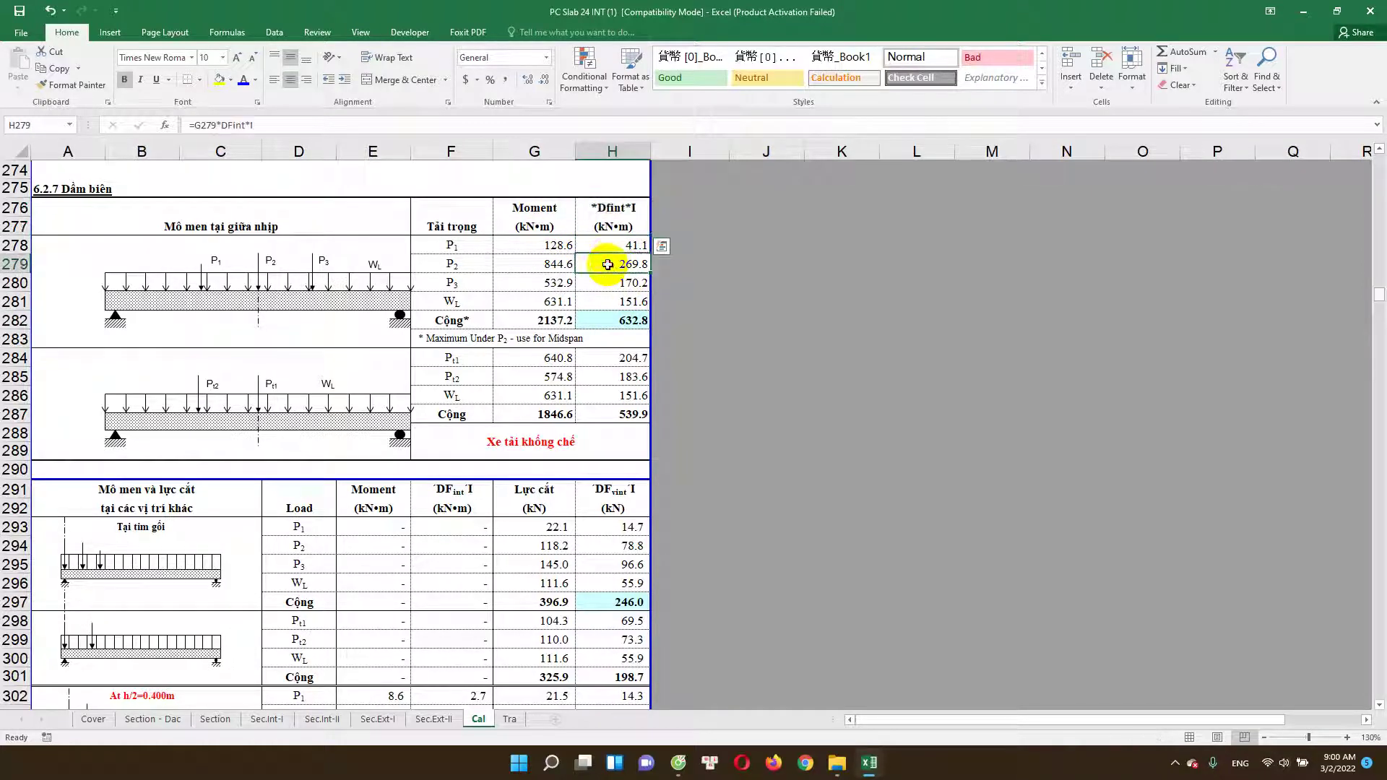
double_click(611, 207)
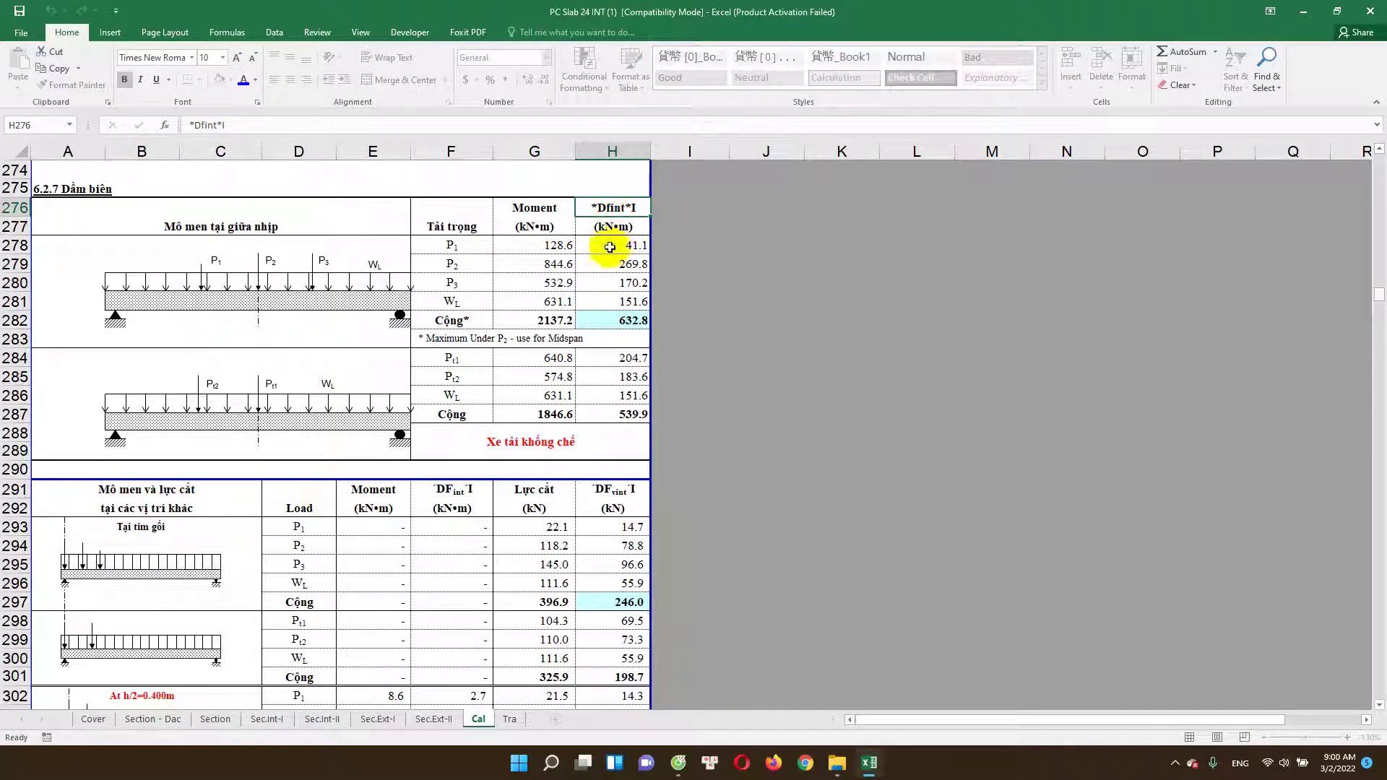
key(Escape)
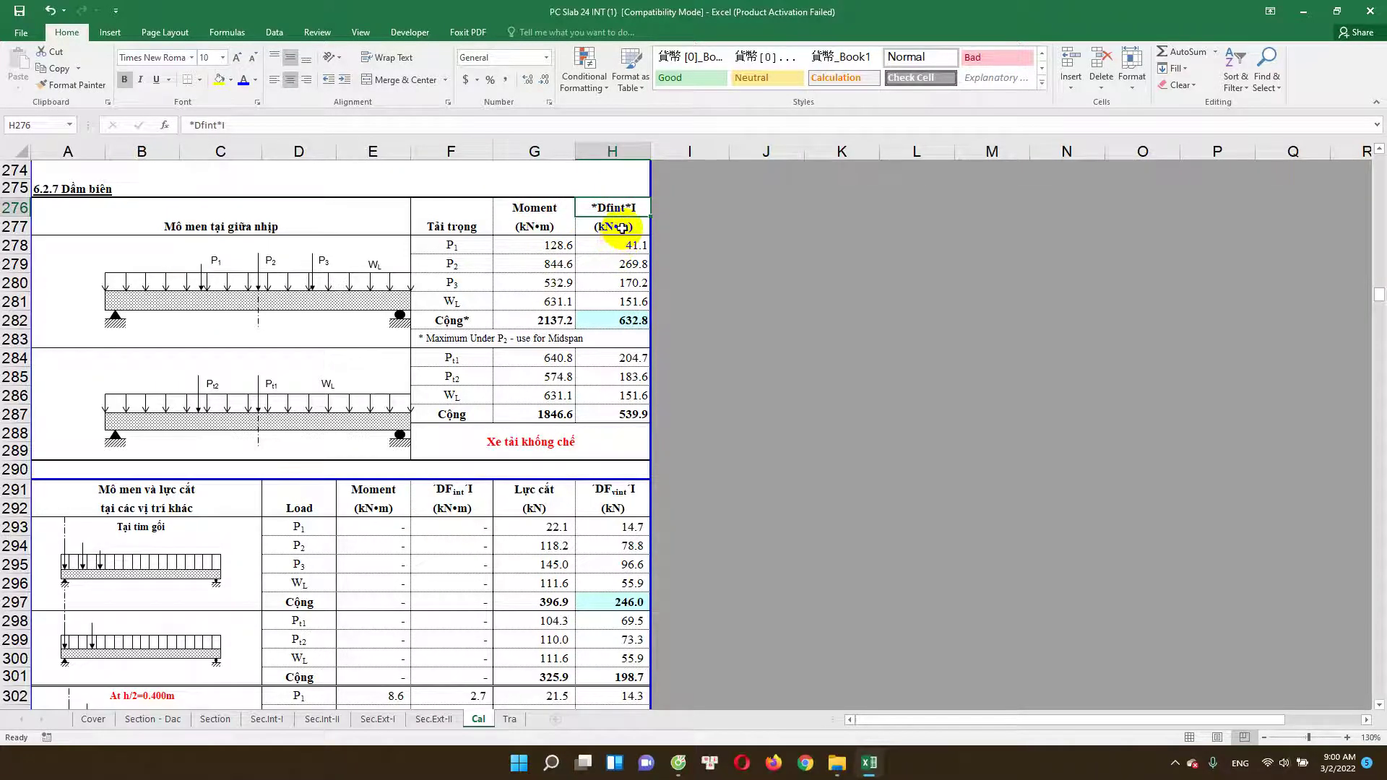
double_click(627, 249)
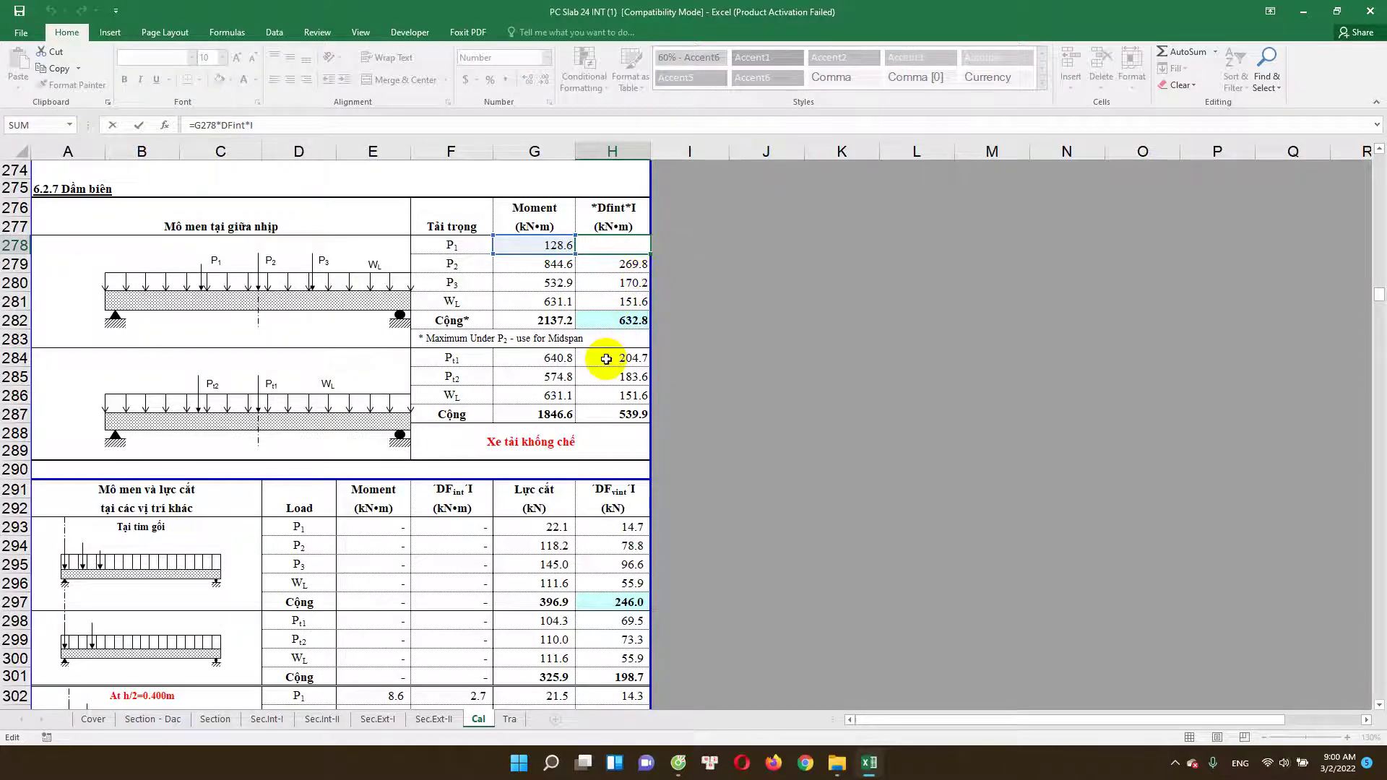
scroll(606, 405, up, 3)
scroll(603, 397, up, 5)
scroll(578, 405, up, 8)
scroll(549, 452, up, 1)
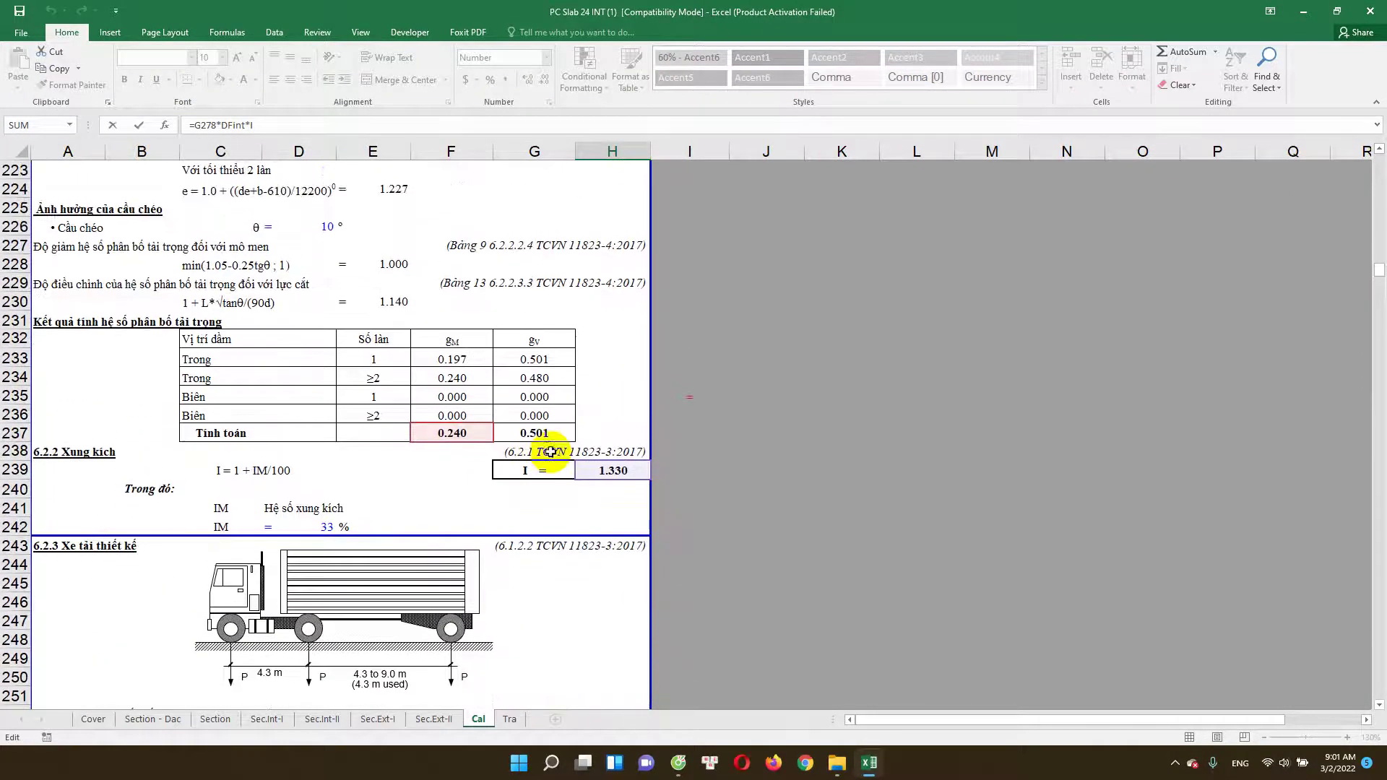
key(Escape)
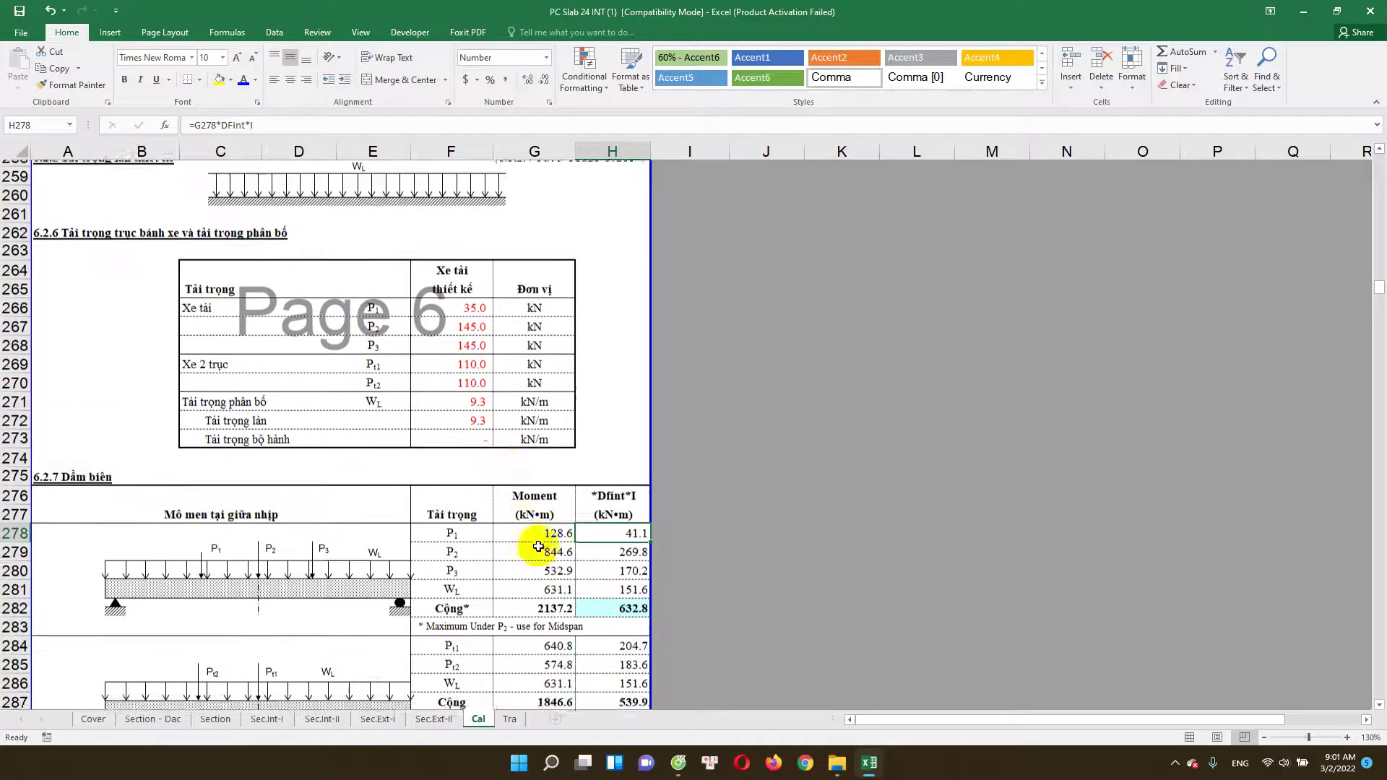
key(F2)
key(Escape)
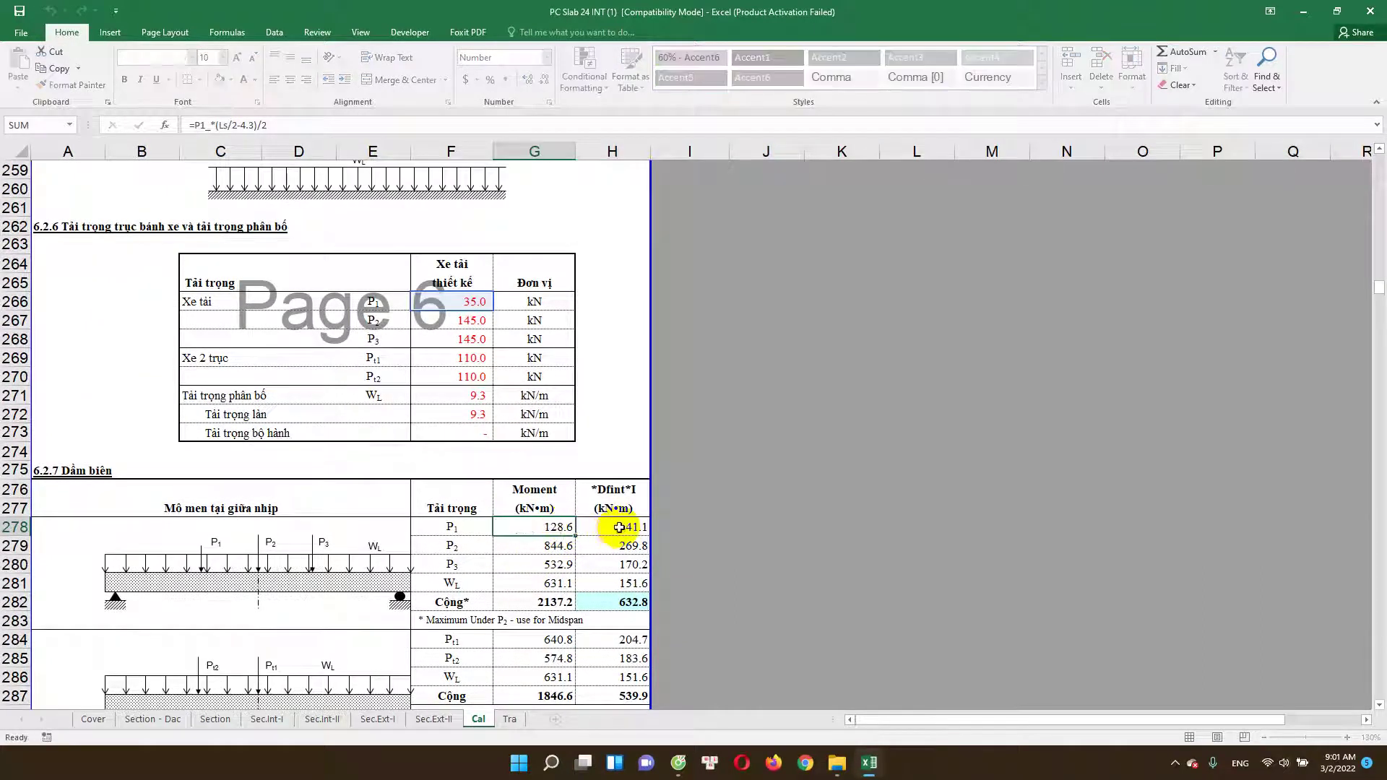
key(F2)
key(Escape)
scroll(631, 571, down, 2)
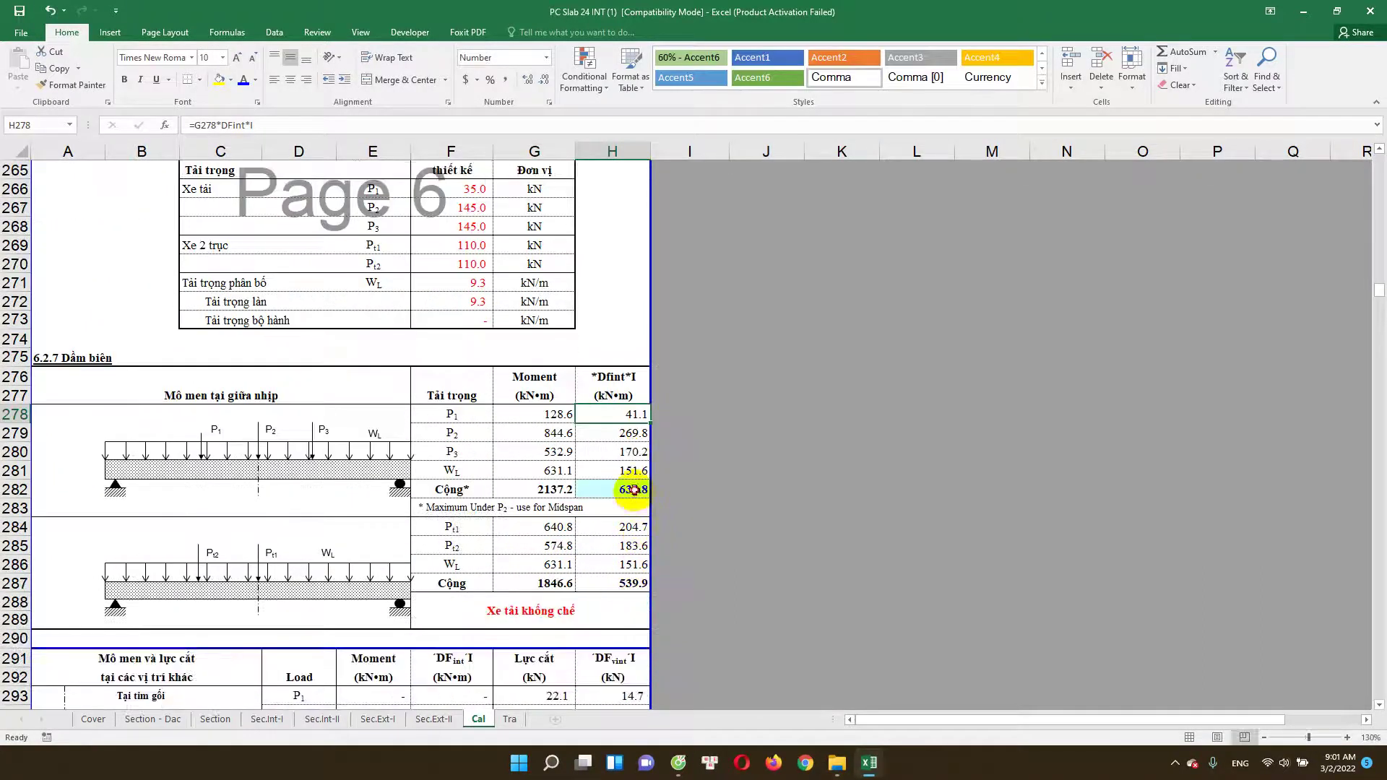
double_click(634, 491)
key(Escape)
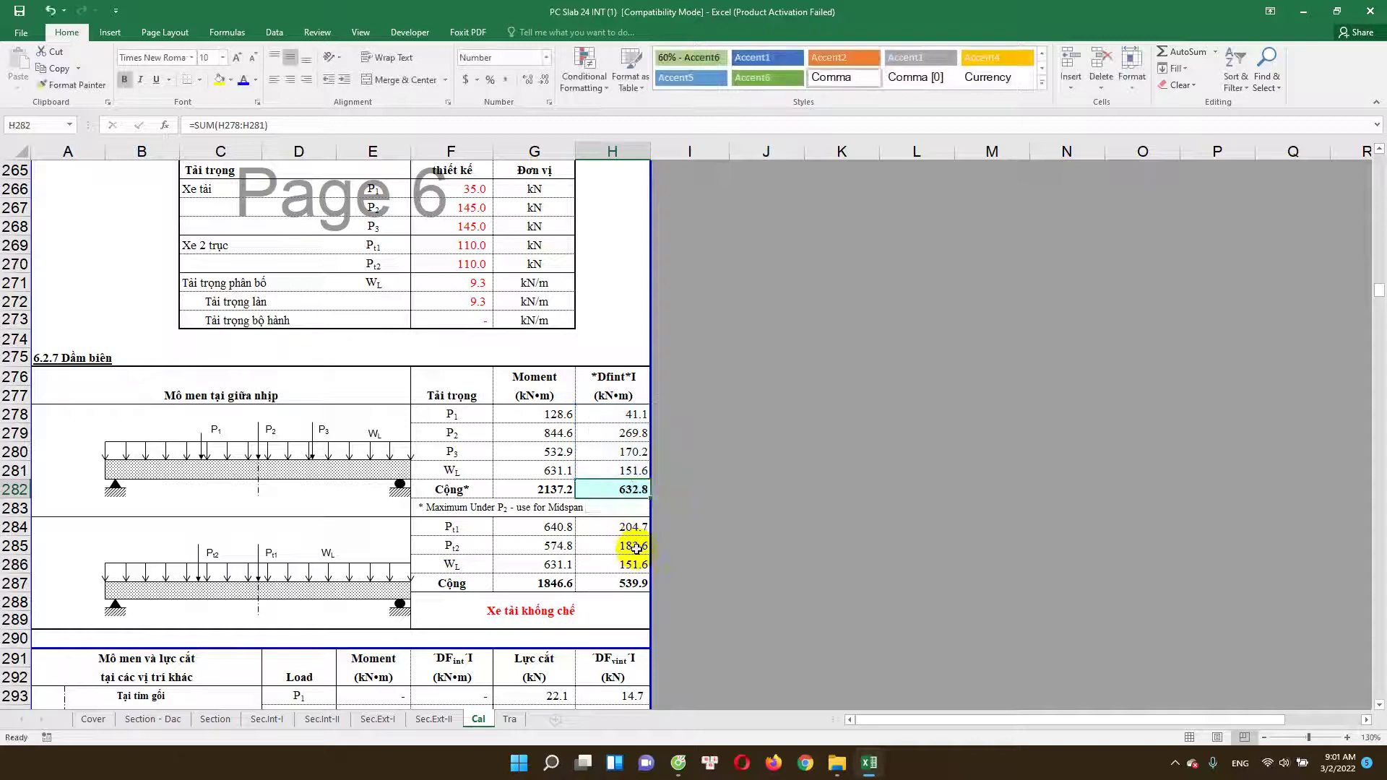
scroll(614, 553, down, 2)
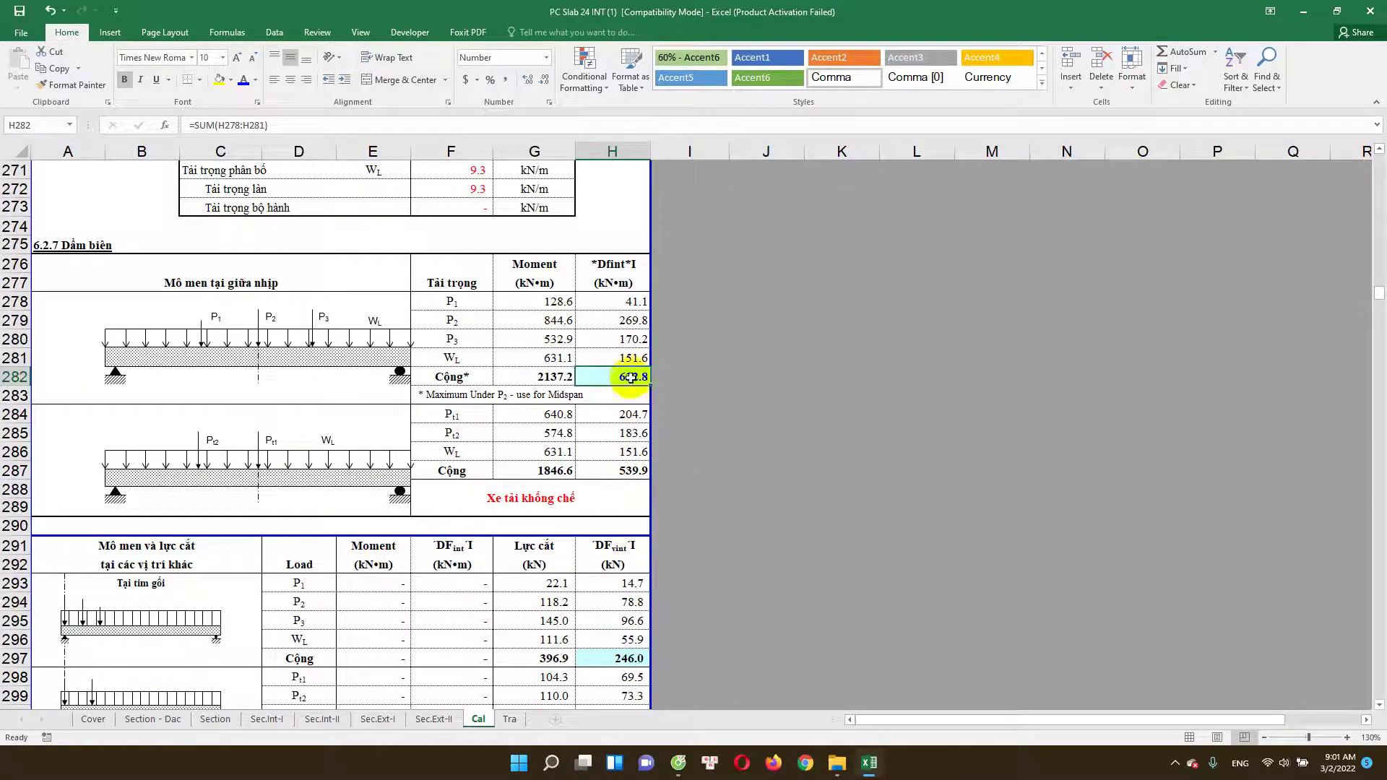
scroll(598, 458, down, 1)
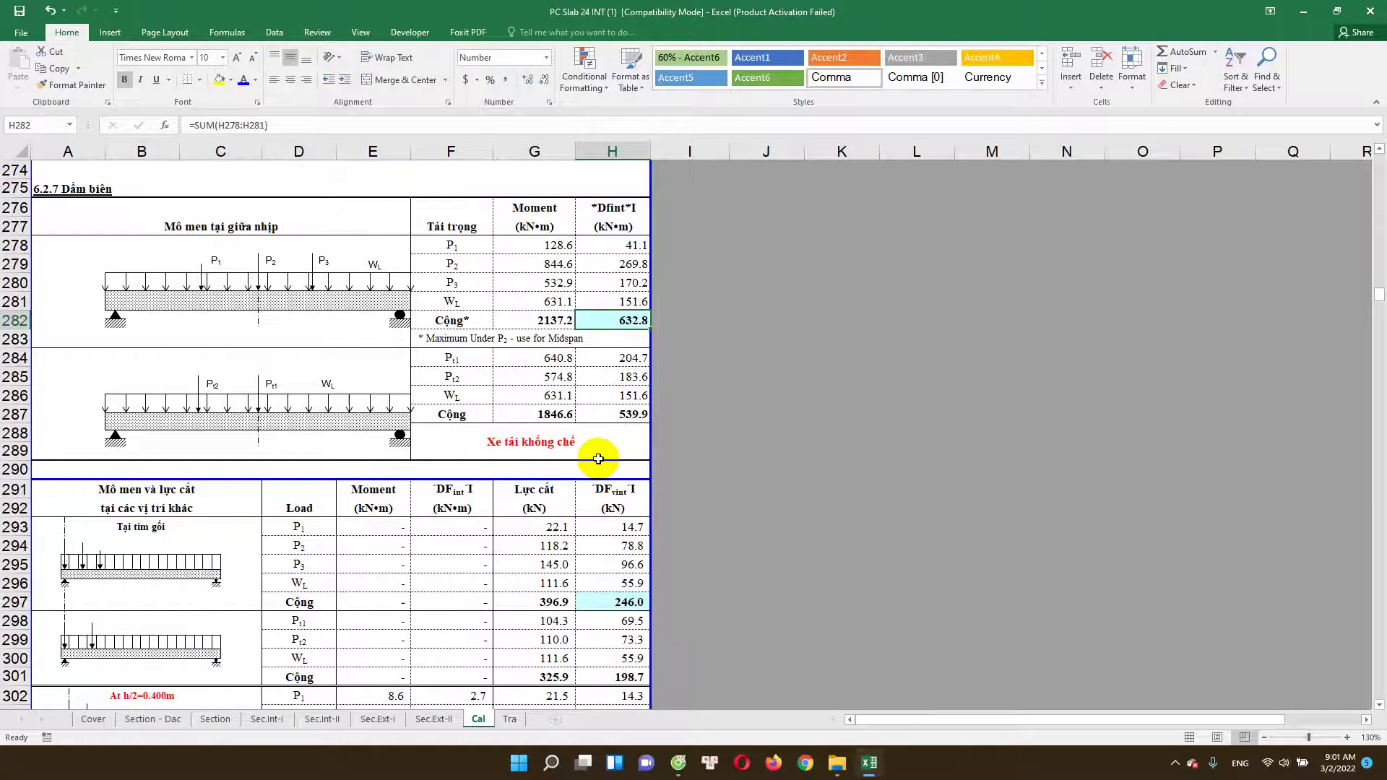
click(559, 414)
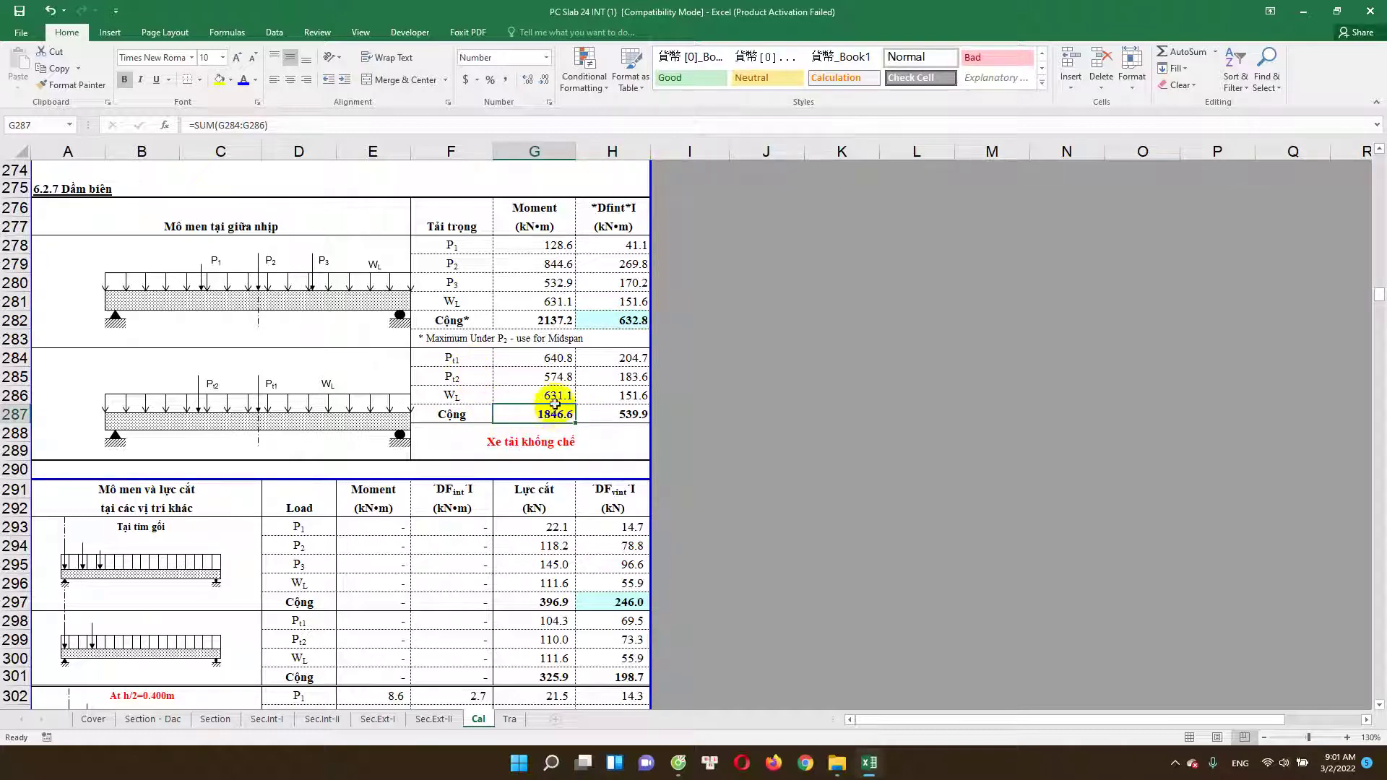
click(498, 267)
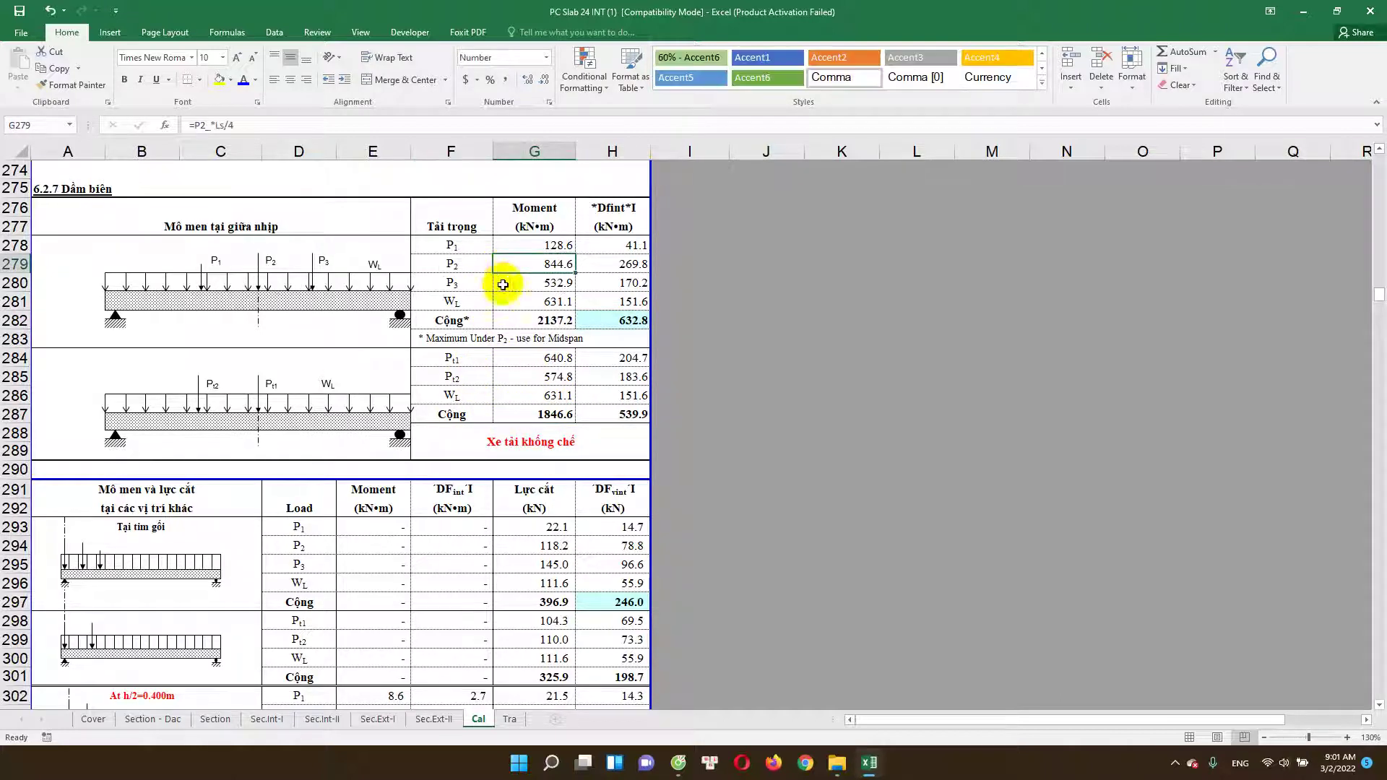
click(484, 362)
click(480, 287)
click(480, 259)
click(469, 359)
scroll(481, 394, down, 1)
scroll(538, 379, down, 1)
click(541, 329)
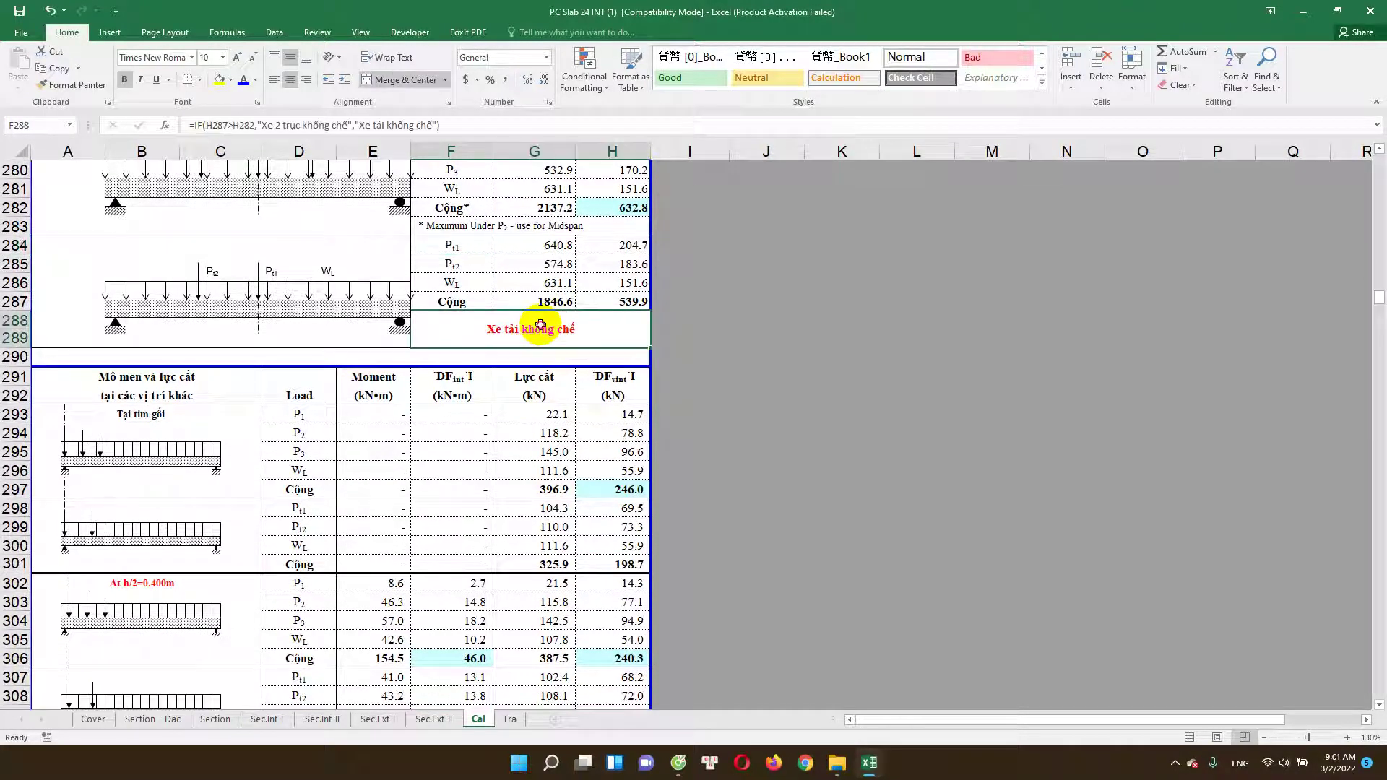
double_click(542, 330)
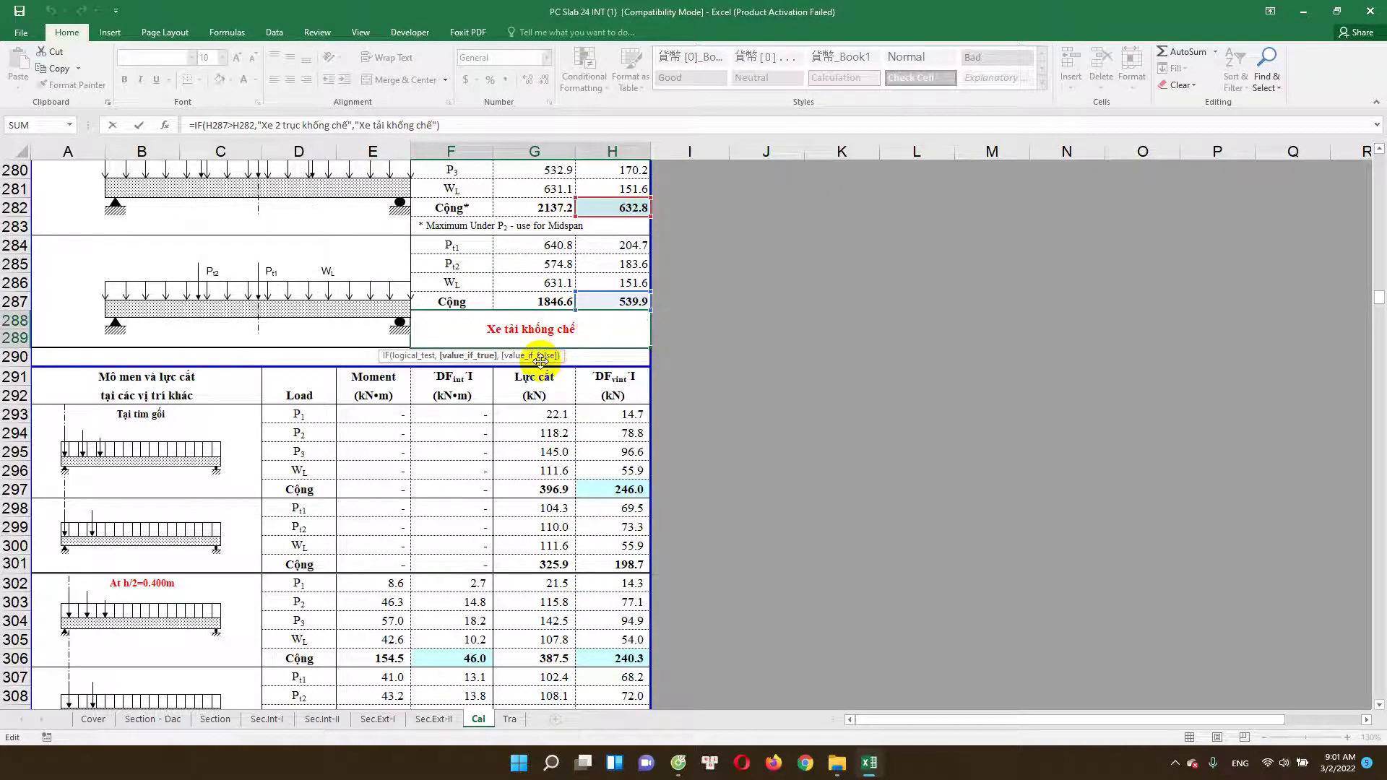
scroll(543, 383, up, 1)
key(Escape)
double_click(529, 388)
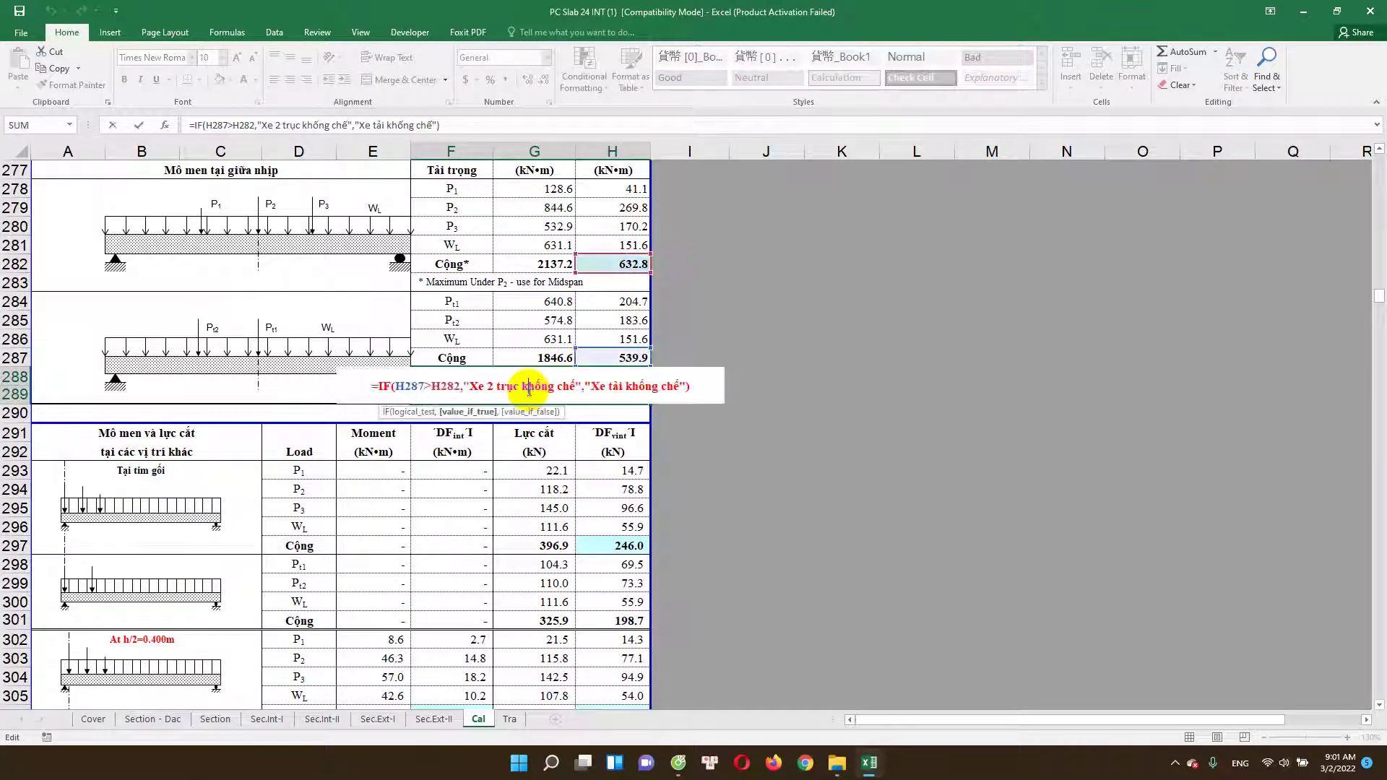
key(Escape)
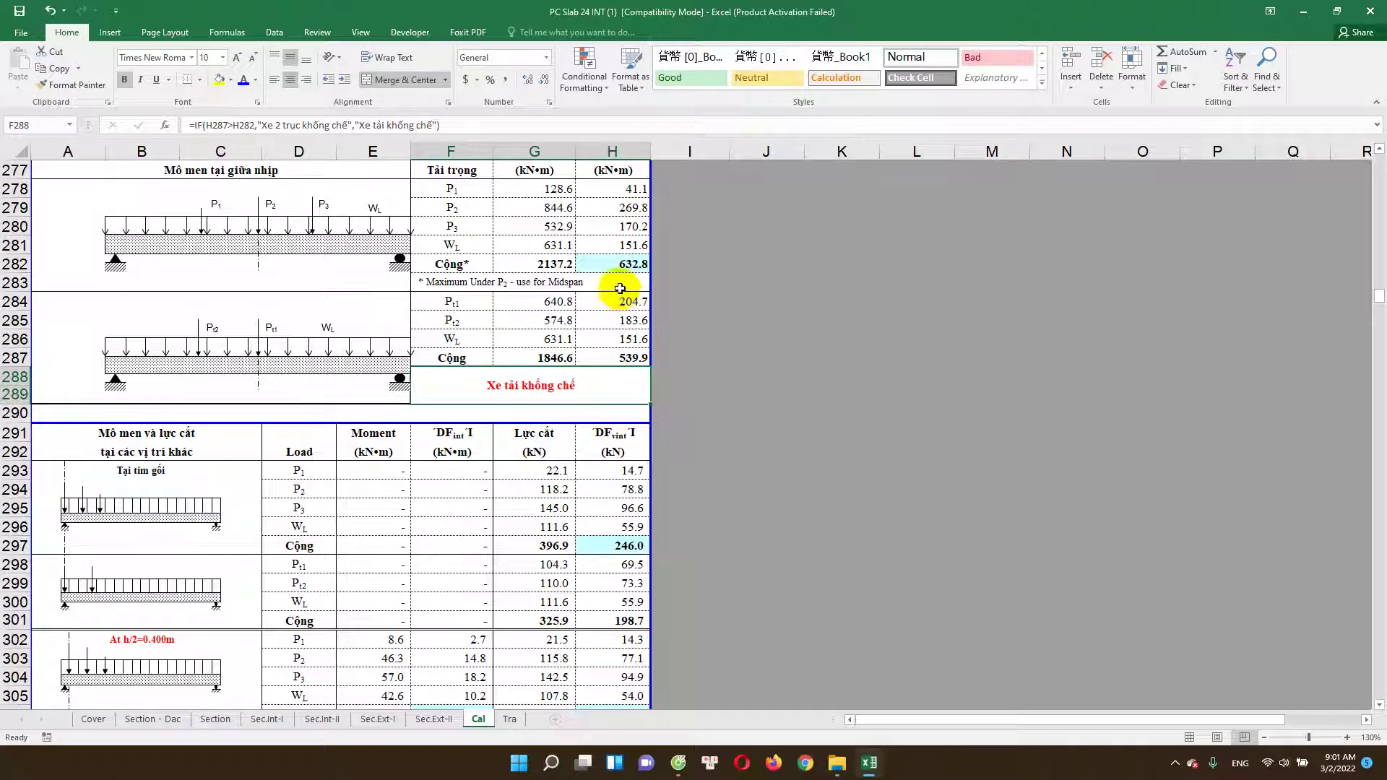
double_click(567, 389)
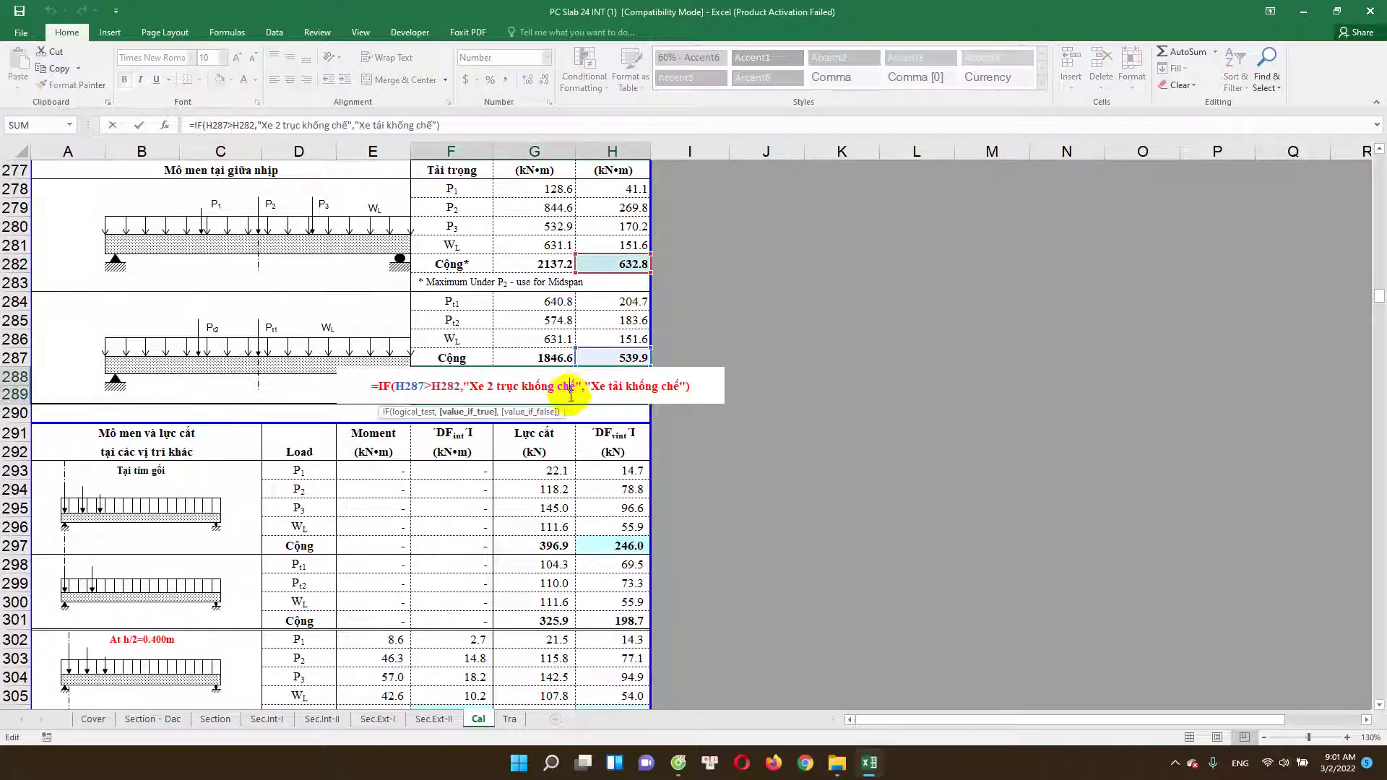
key(Escape)
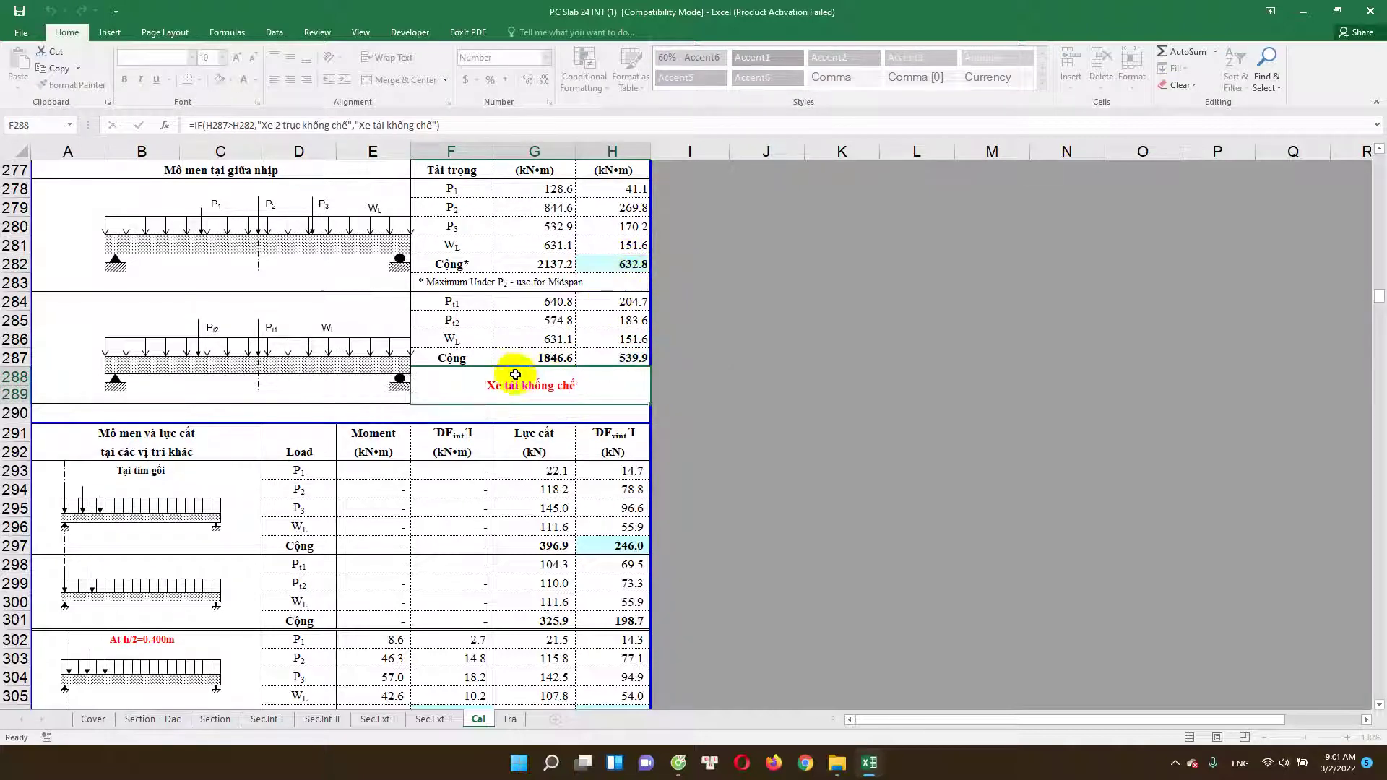
scroll(514, 392, down, 1)
scroll(491, 405, down, 1)
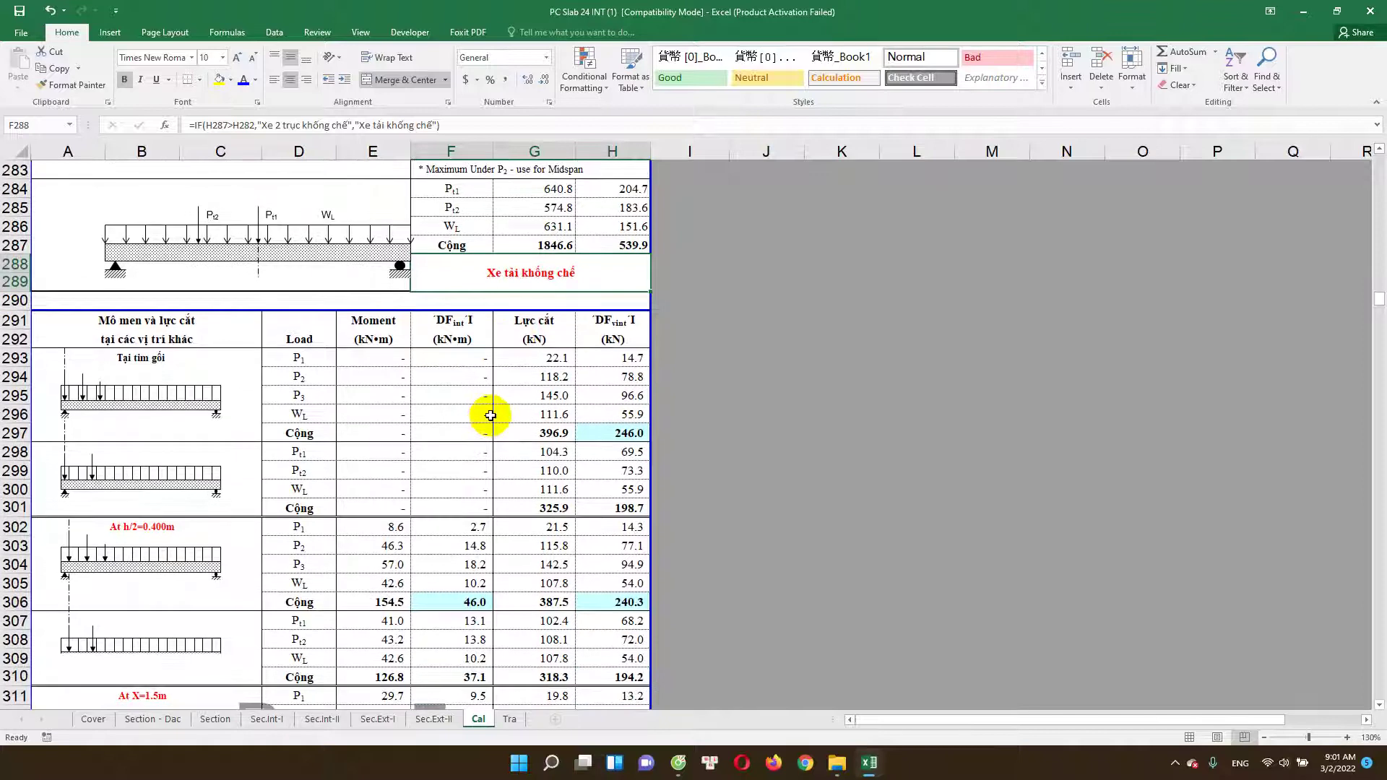
scroll(491, 412, down, 1)
scroll(300, 369, up, 1)
scroll(301, 379, up, 2)
scroll(298, 378, up, 3)
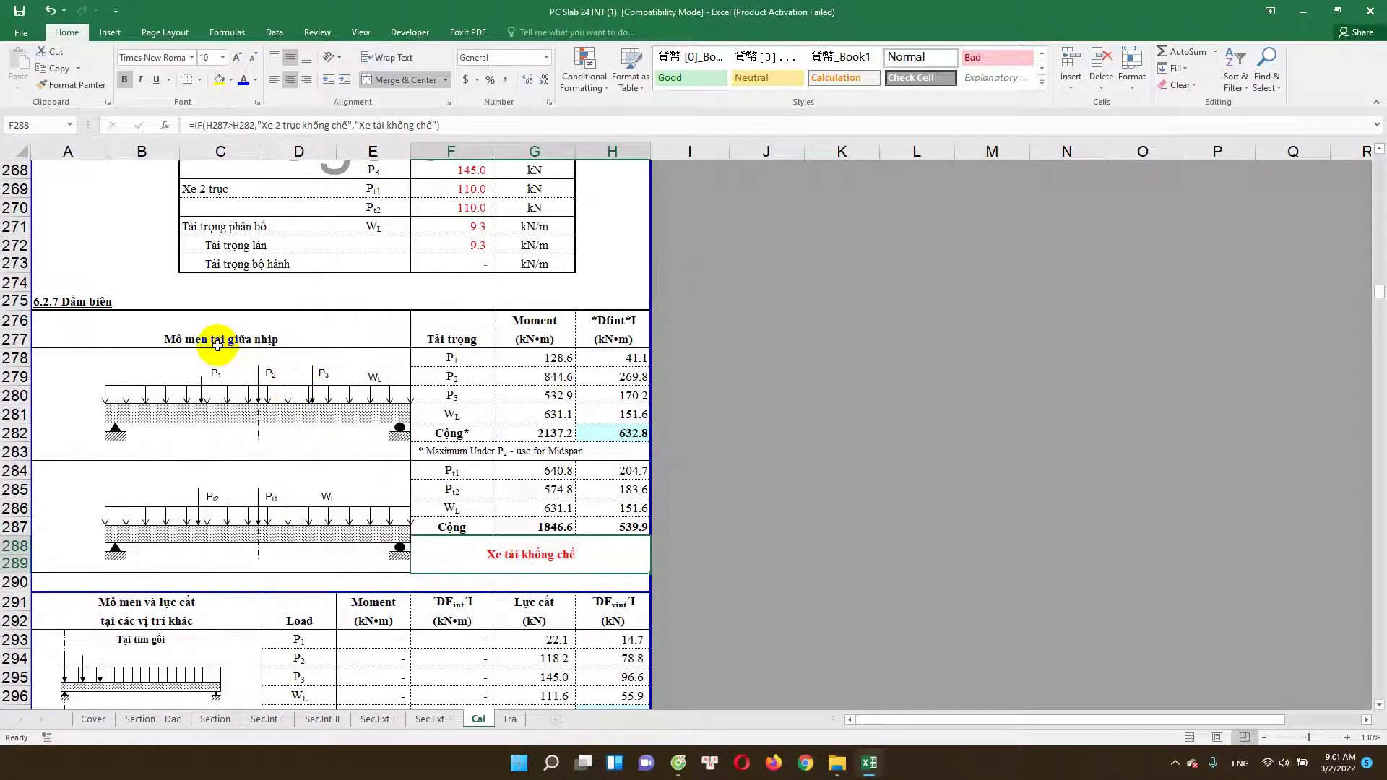
click(242, 337)
scroll(290, 428, down, 2)
scroll(288, 437, down, 1)
click(186, 437)
scroll(195, 445, down, 1)
scroll(315, 397, down, 1)
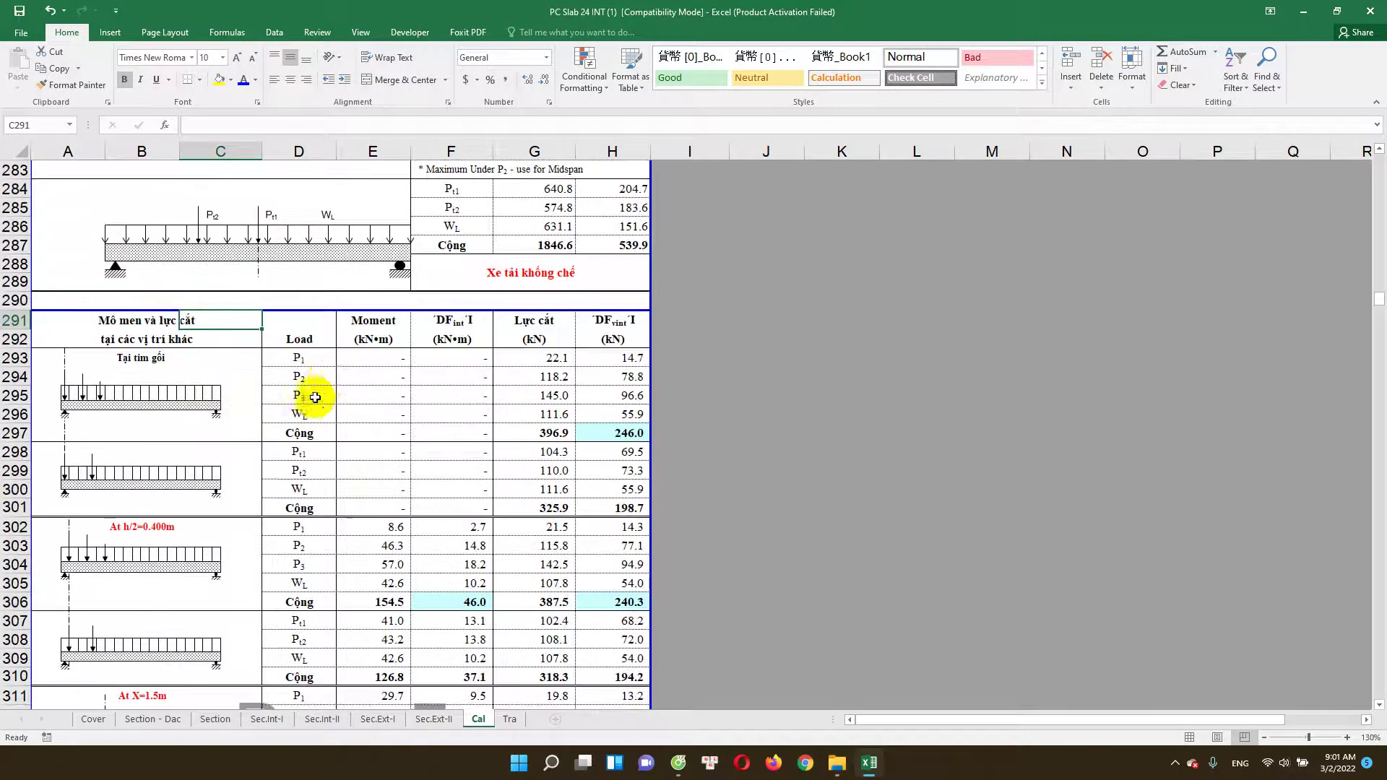
scroll(283, 365, down, 1)
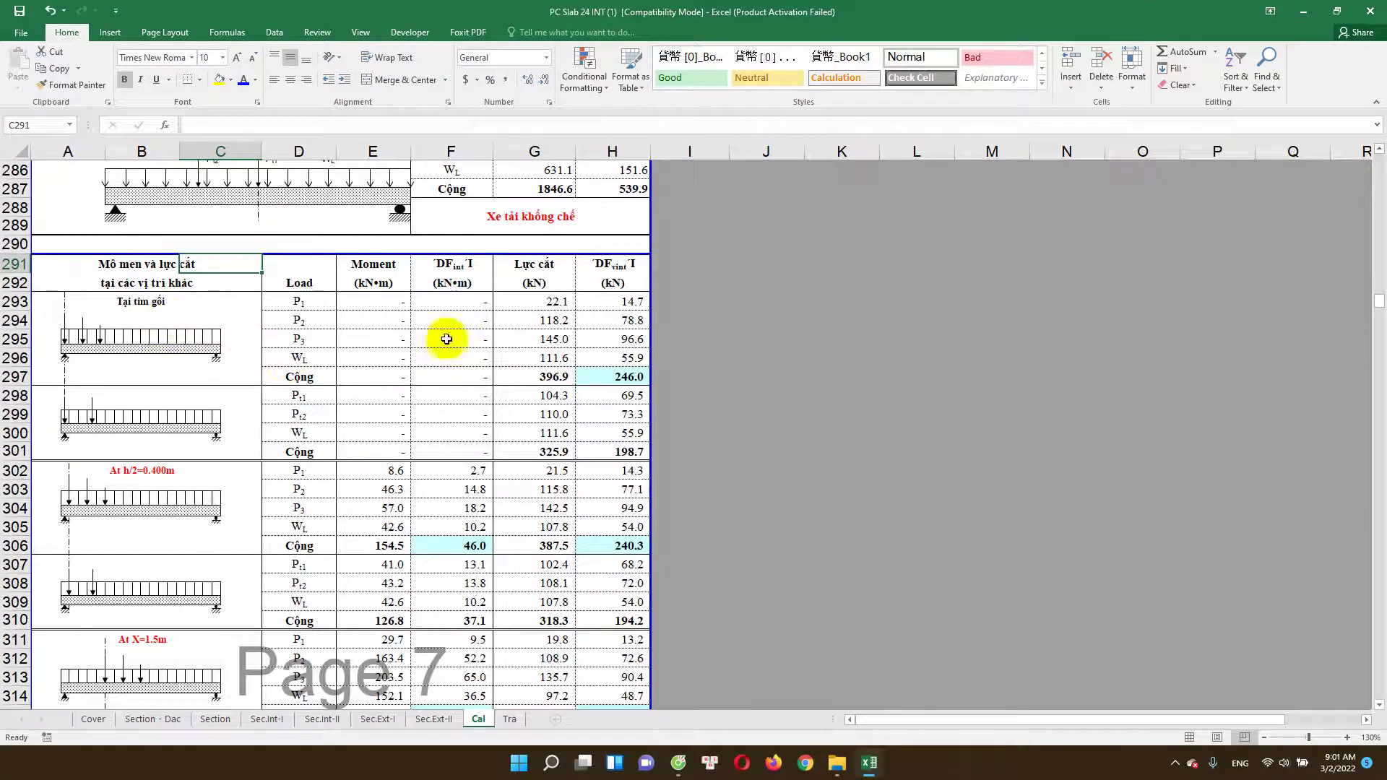
click(391, 328)
click(457, 320)
click(549, 320)
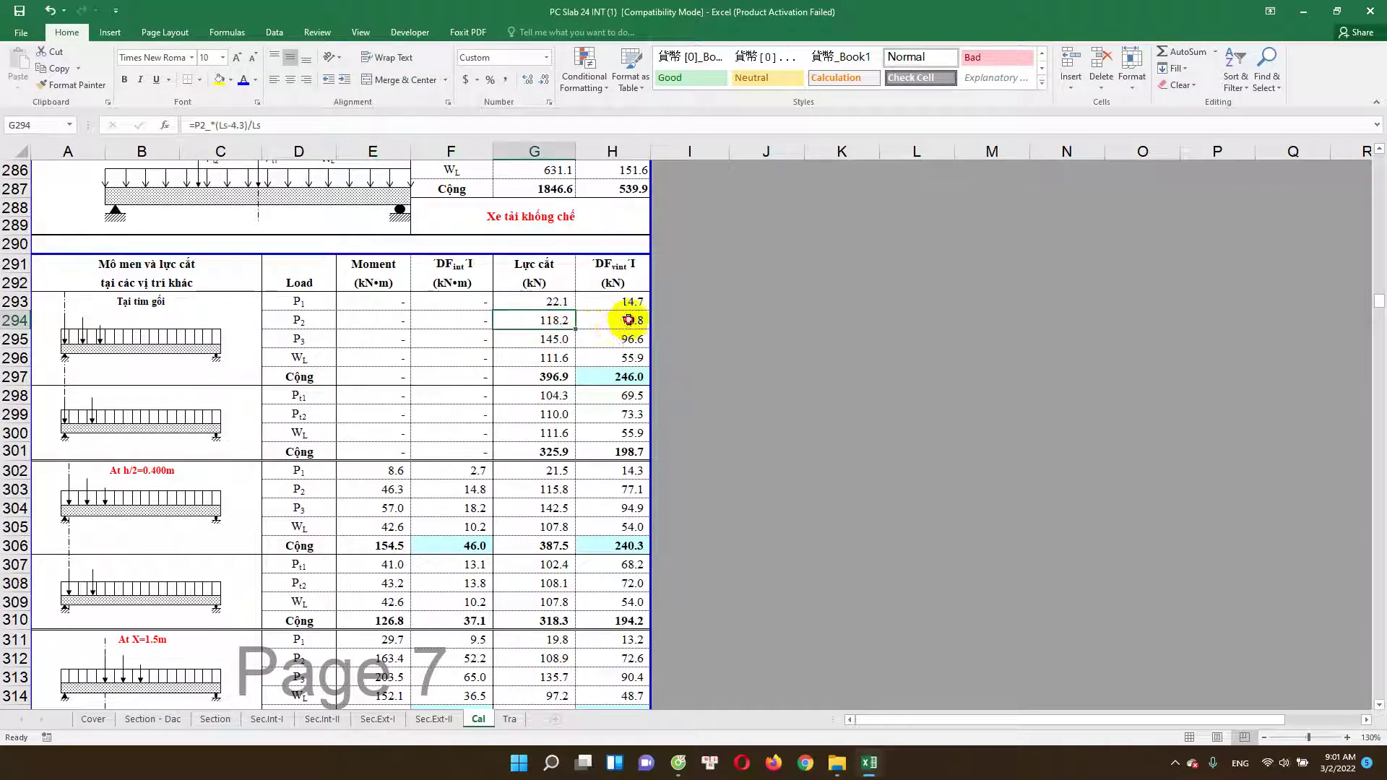
click(625, 320)
scroll(580, 347, down, 1)
scroll(580, 348, down, 1)
click(629, 321)
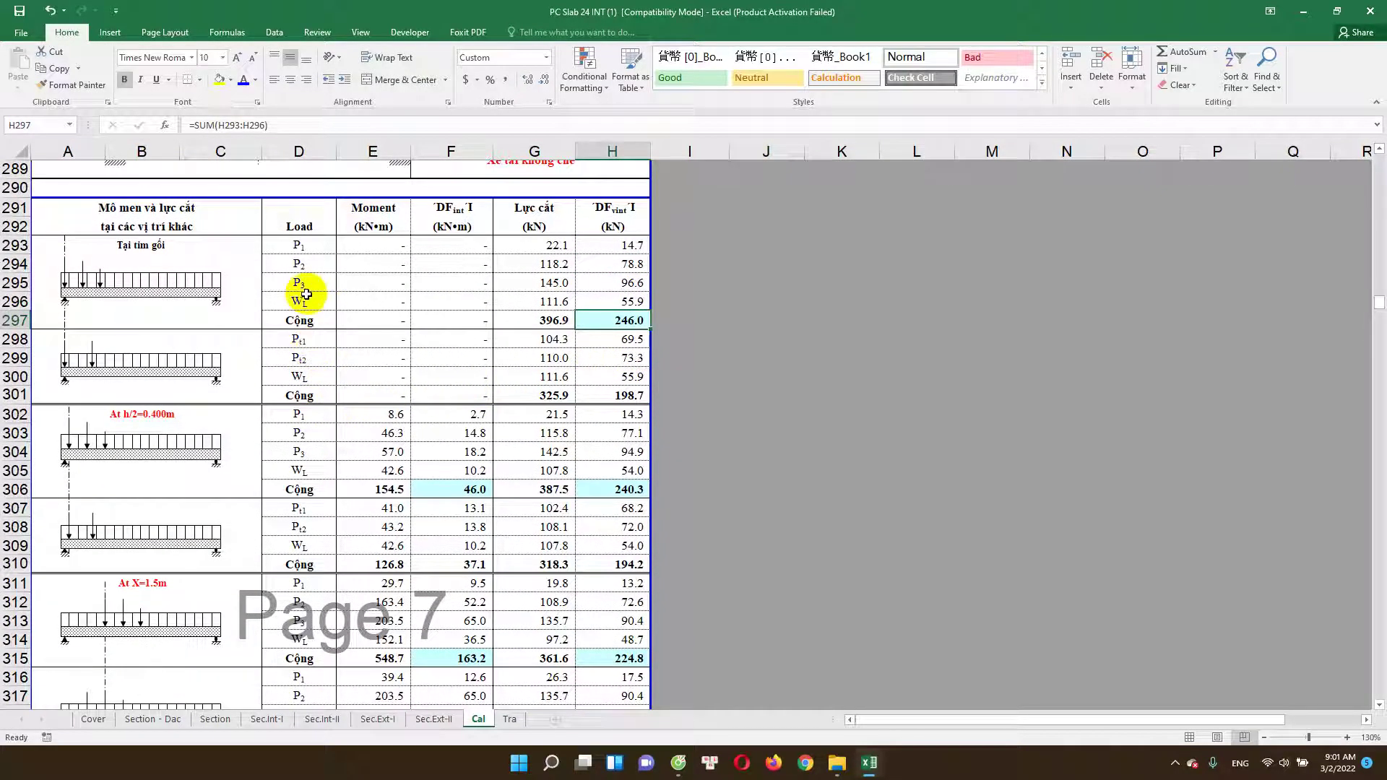
click(312, 357)
scroll(563, 402, down, 1)
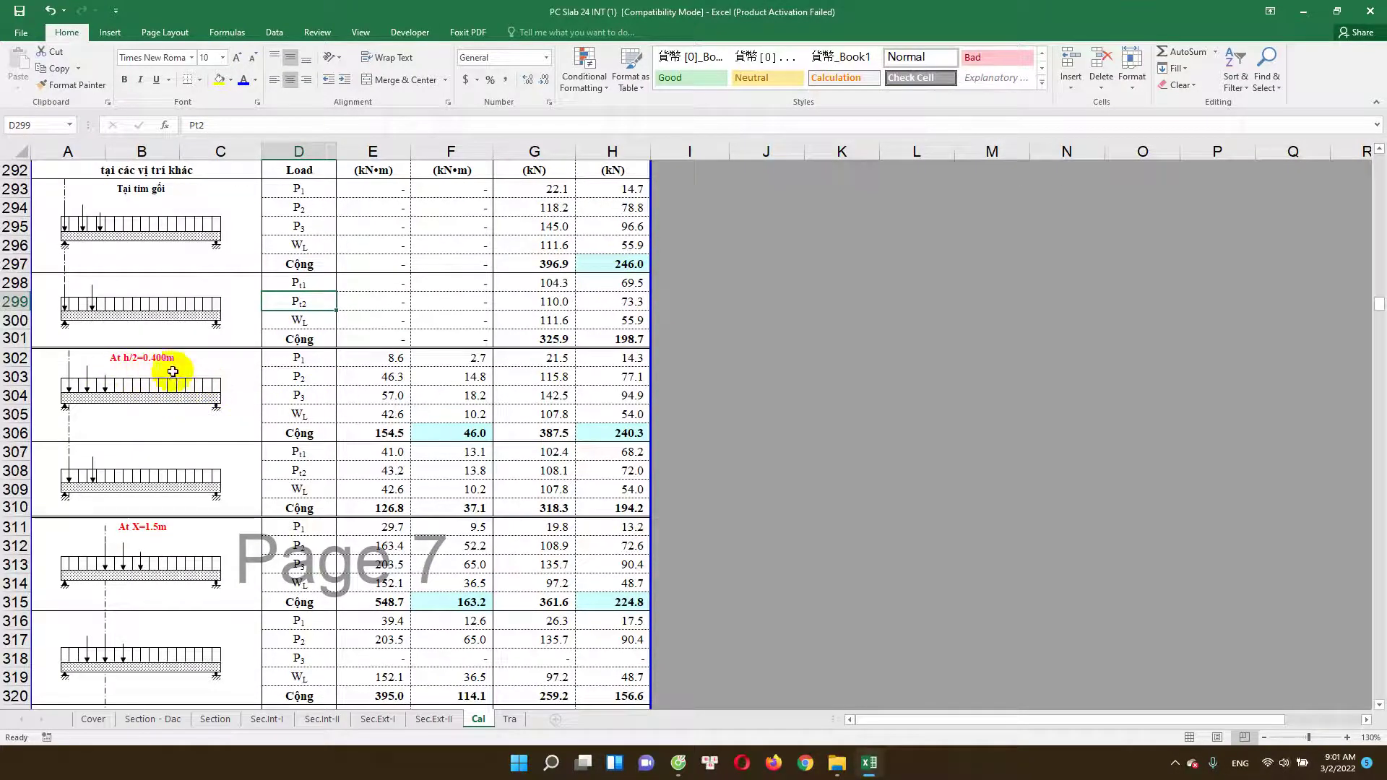
scroll(326, 371, down, 1)
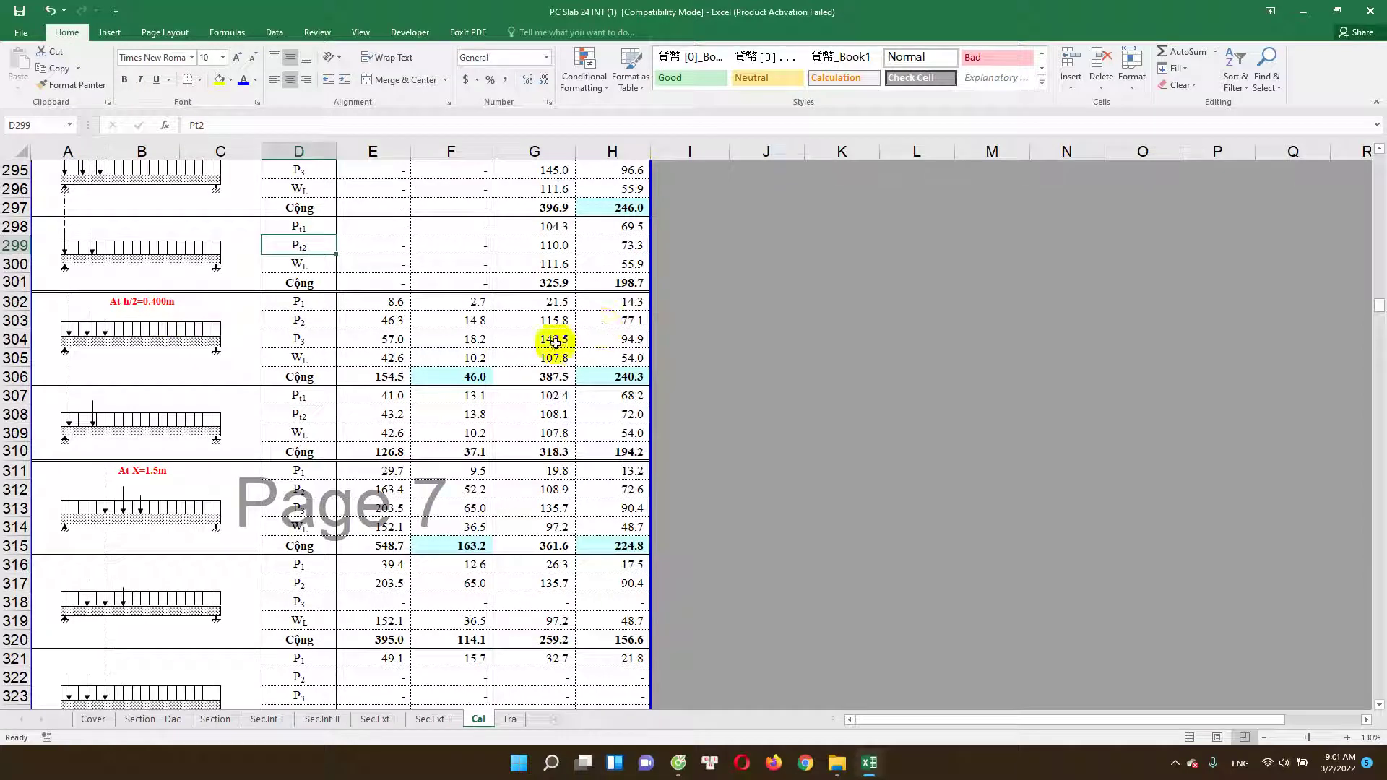
click(603, 322)
click(459, 377)
scroll(614, 346, down, 1)
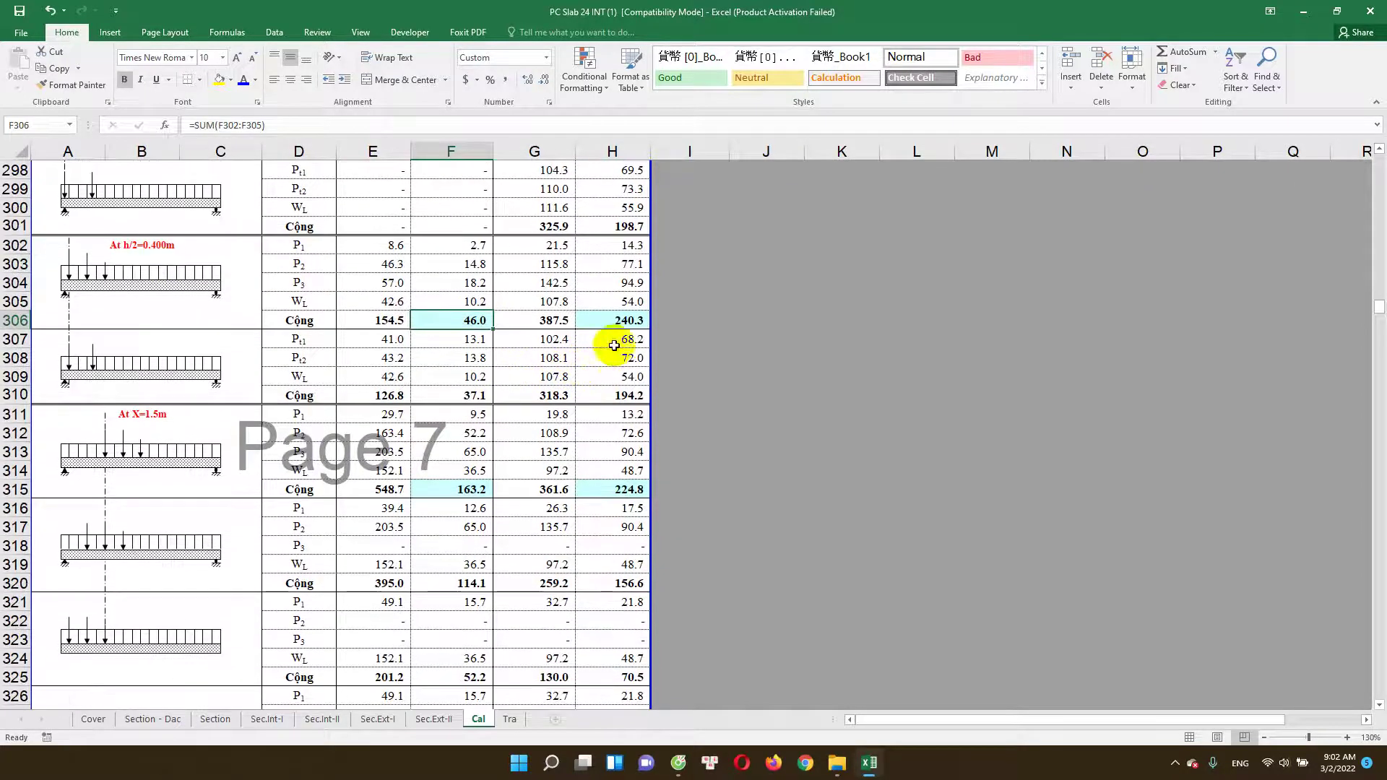
scroll(614, 340, up, 1)
scroll(599, 383, up, 1)
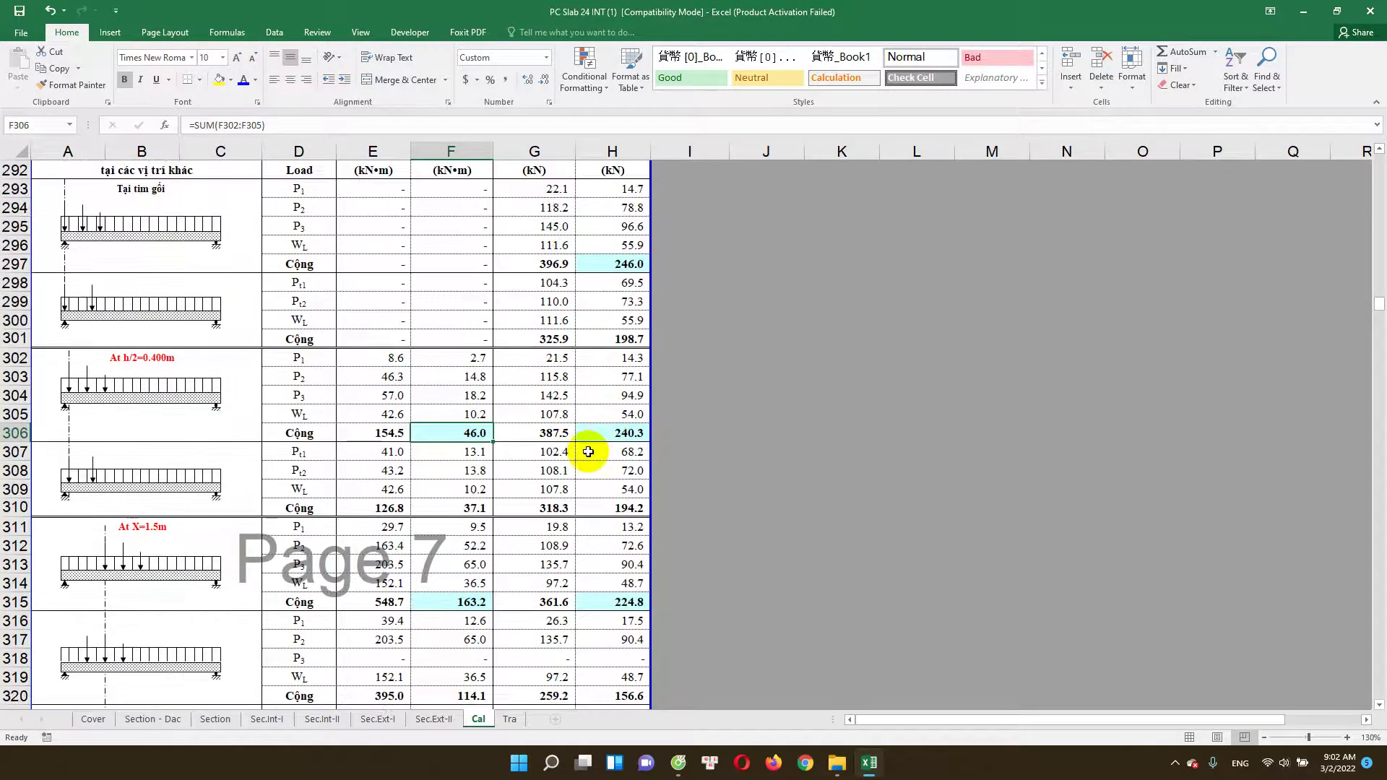
scroll(589, 455, up, 3)
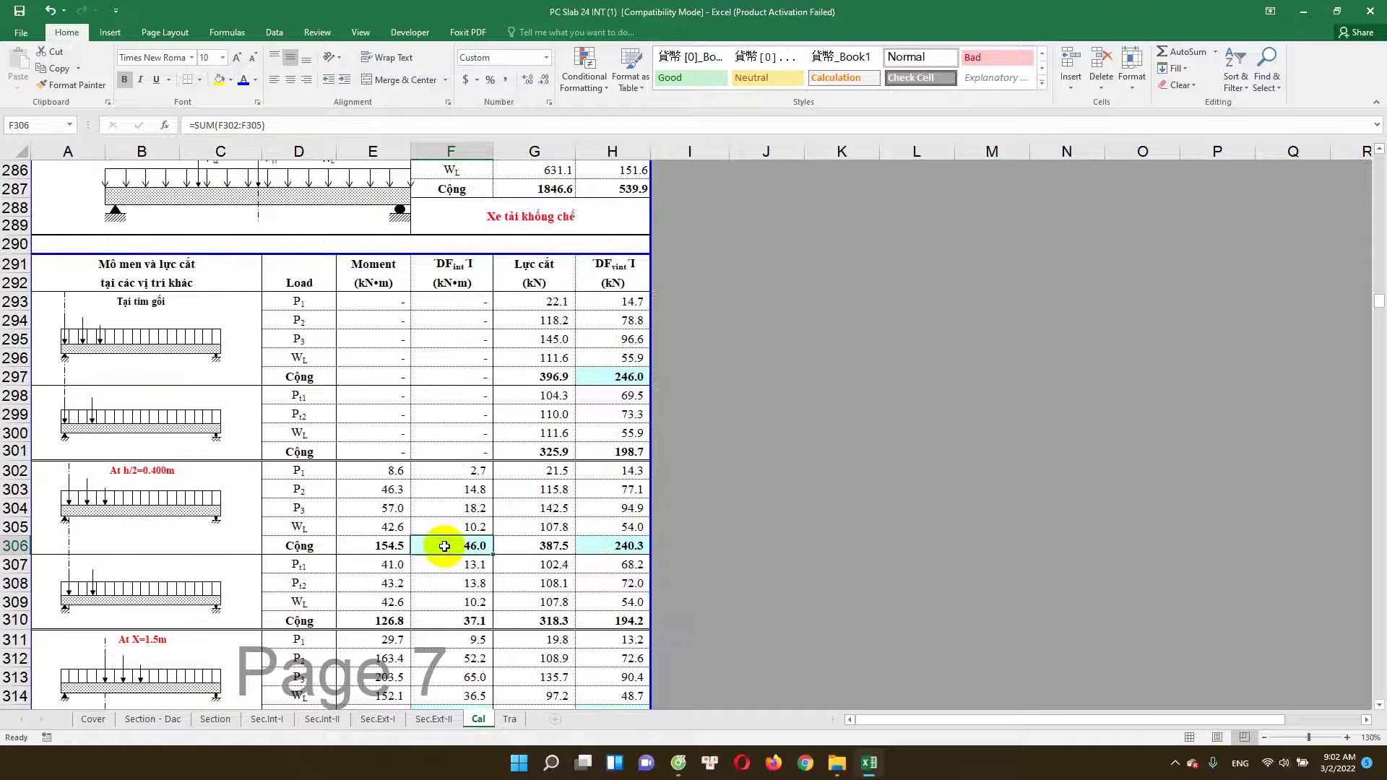
scroll(462, 520, down, 2)
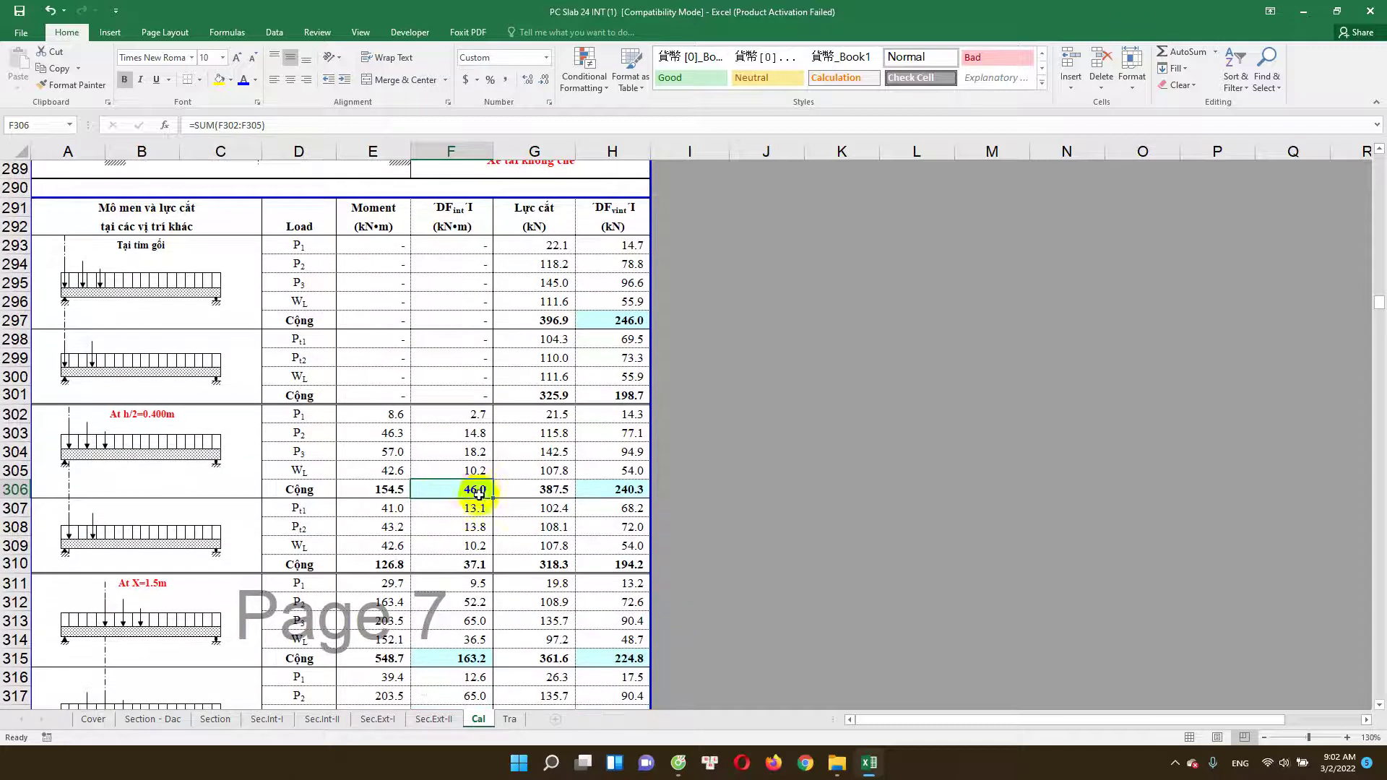
click(614, 490)
scroll(549, 513, down, 1)
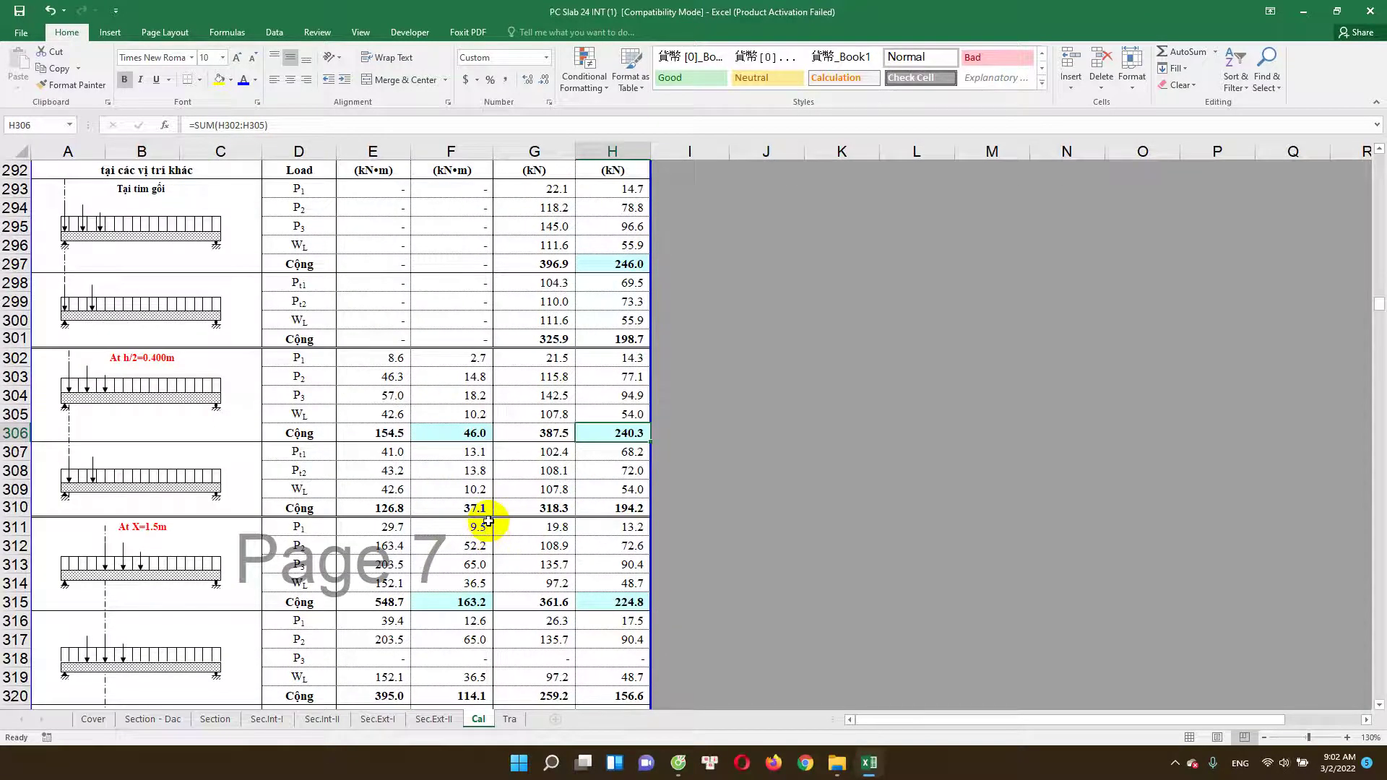
scroll(491, 516, down, 1)
scroll(484, 499, down, 1)
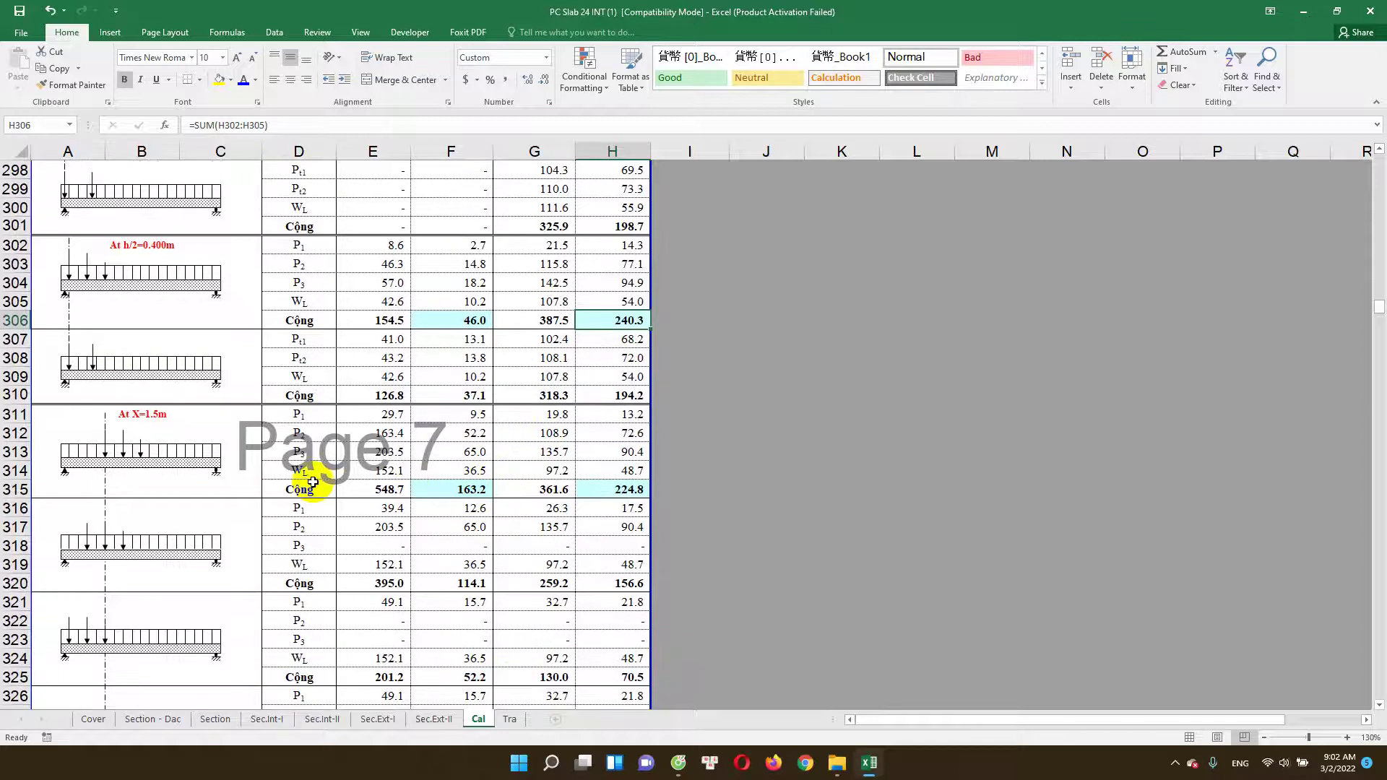
scroll(314, 482, down, 1)
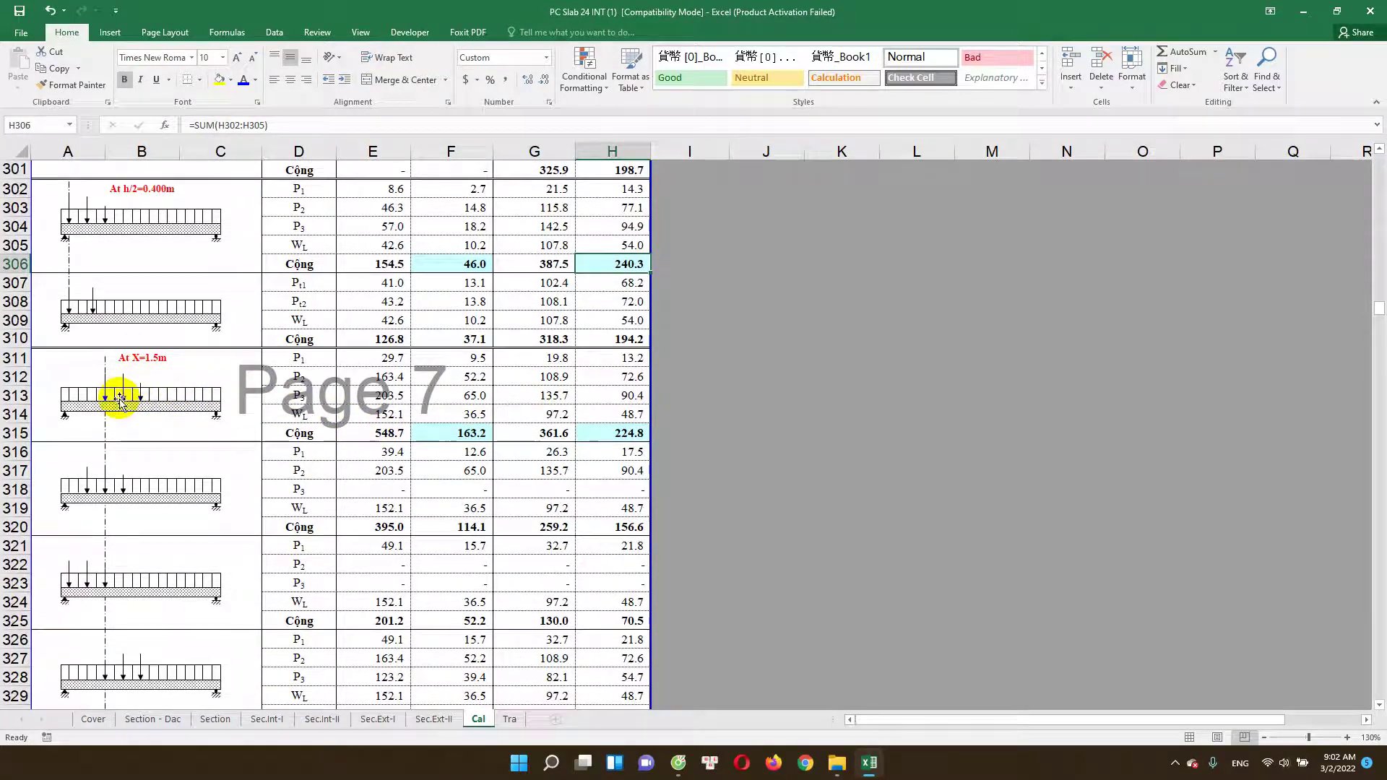
scroll(474, 505, down, 1)
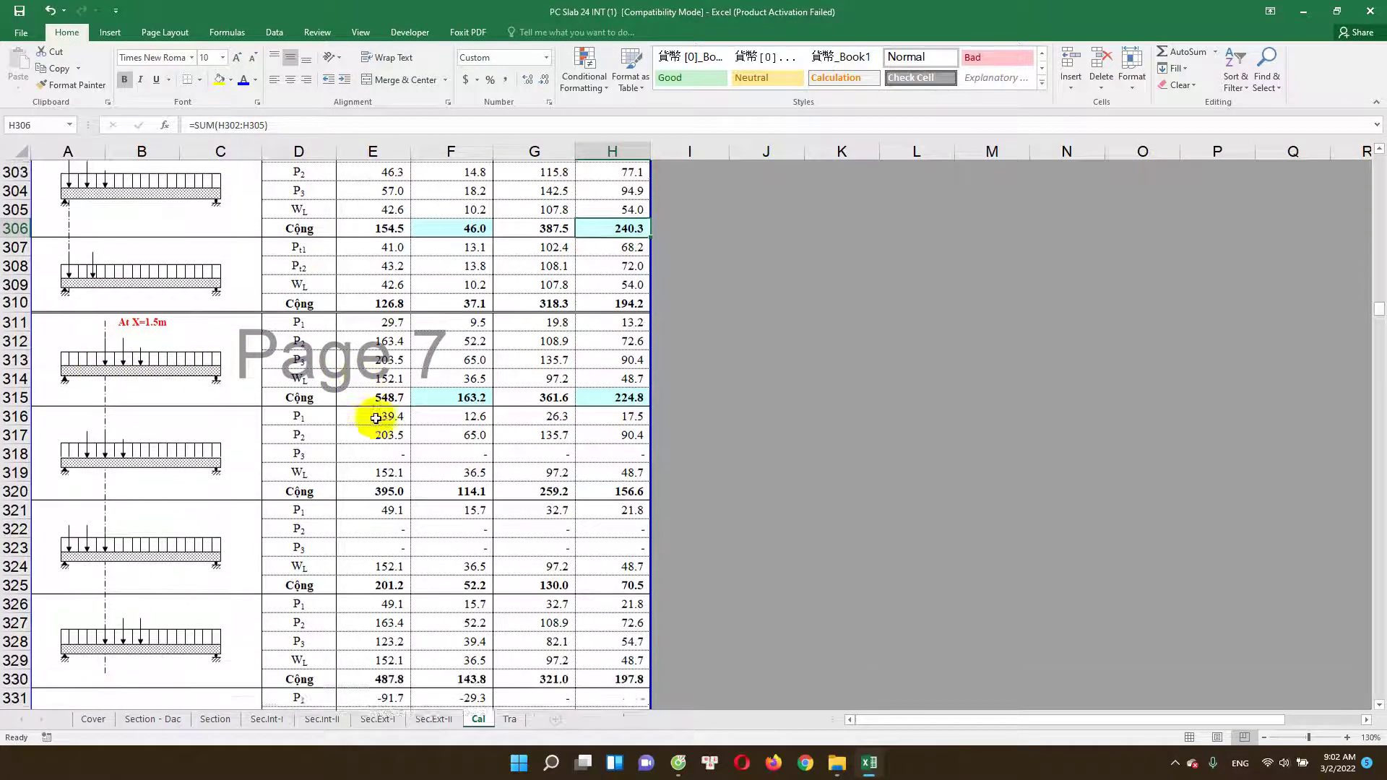
click(451, 395)
scroll(126, 466, down, 1)
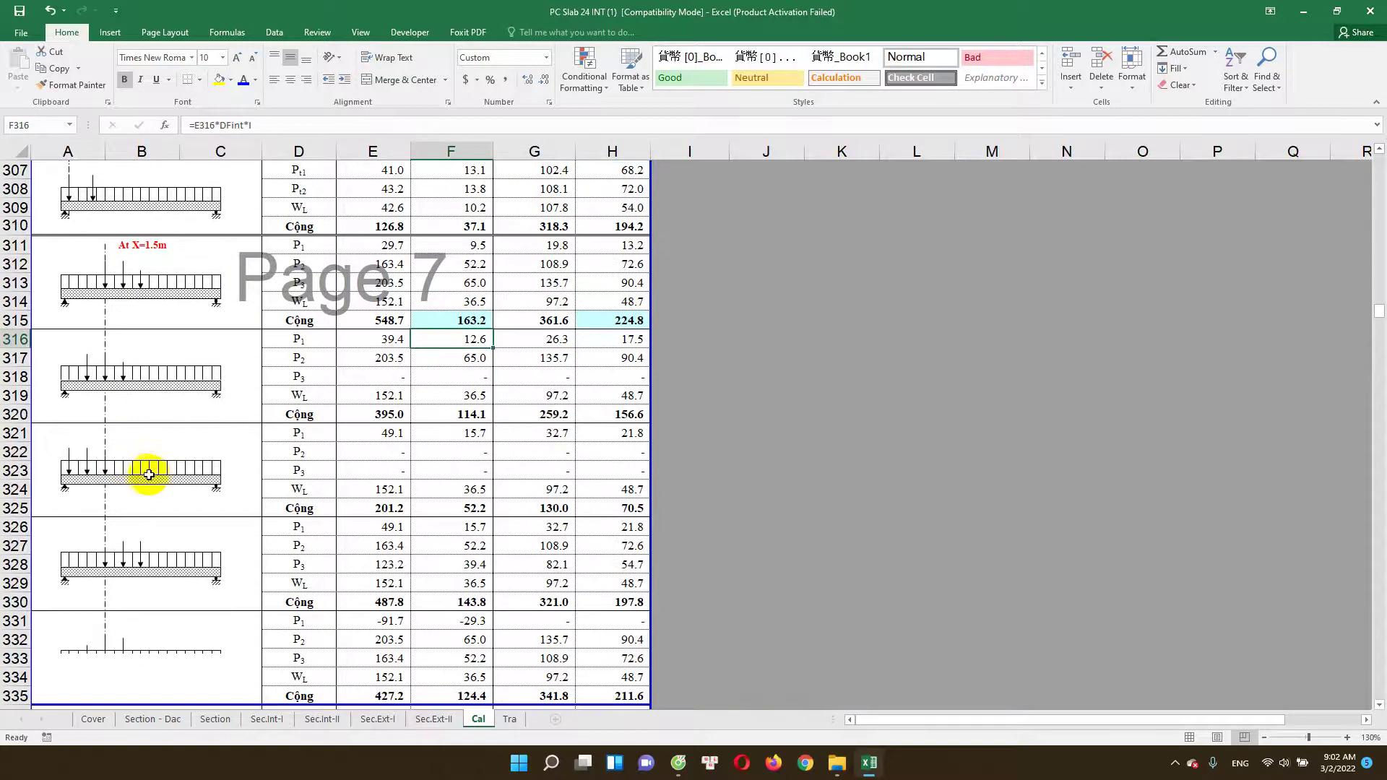
scroll(149, 475, down, 1)
scroll(181, 486, down, 2)
scroll(227, 489, up, 1)
scroll(241, 480, up, 1)
scroll(246, 480, up, 1)
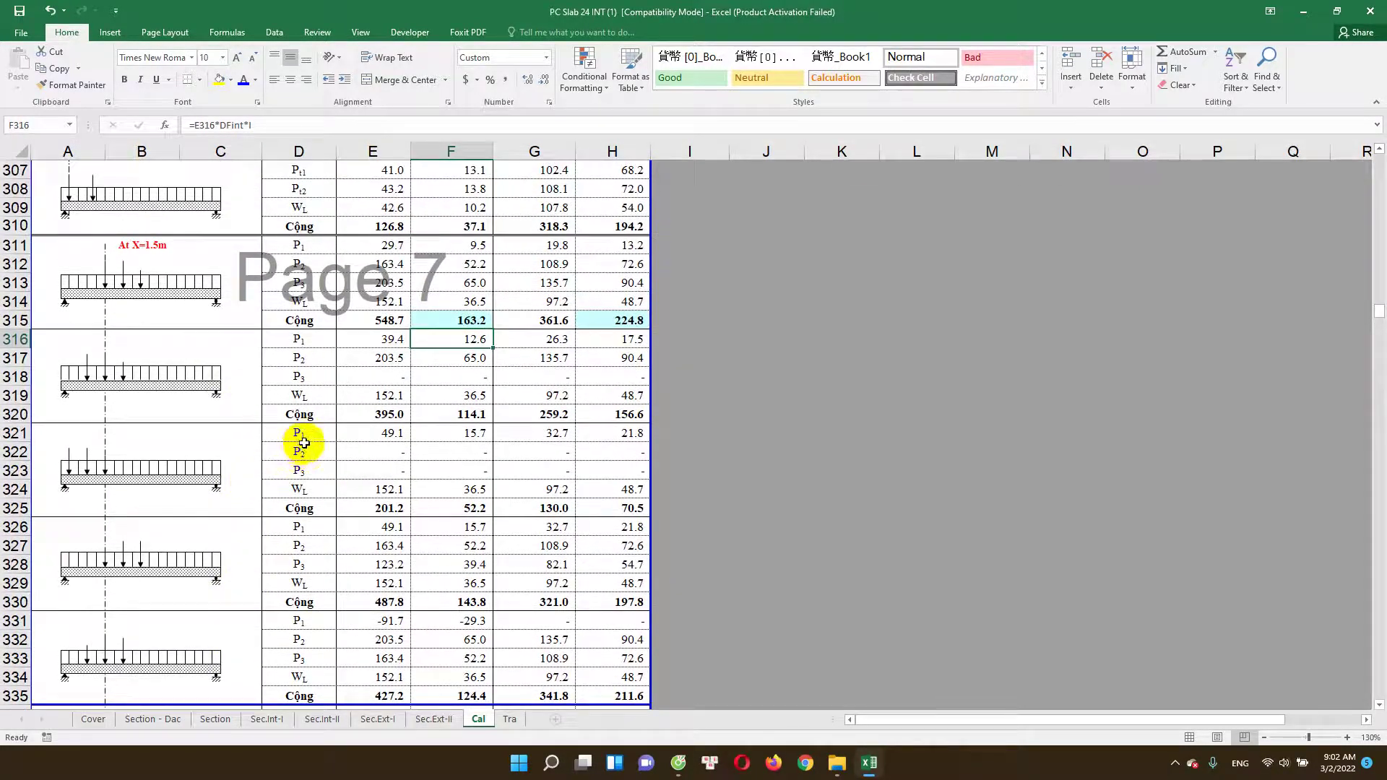
scroll(307, 460, down, 1)
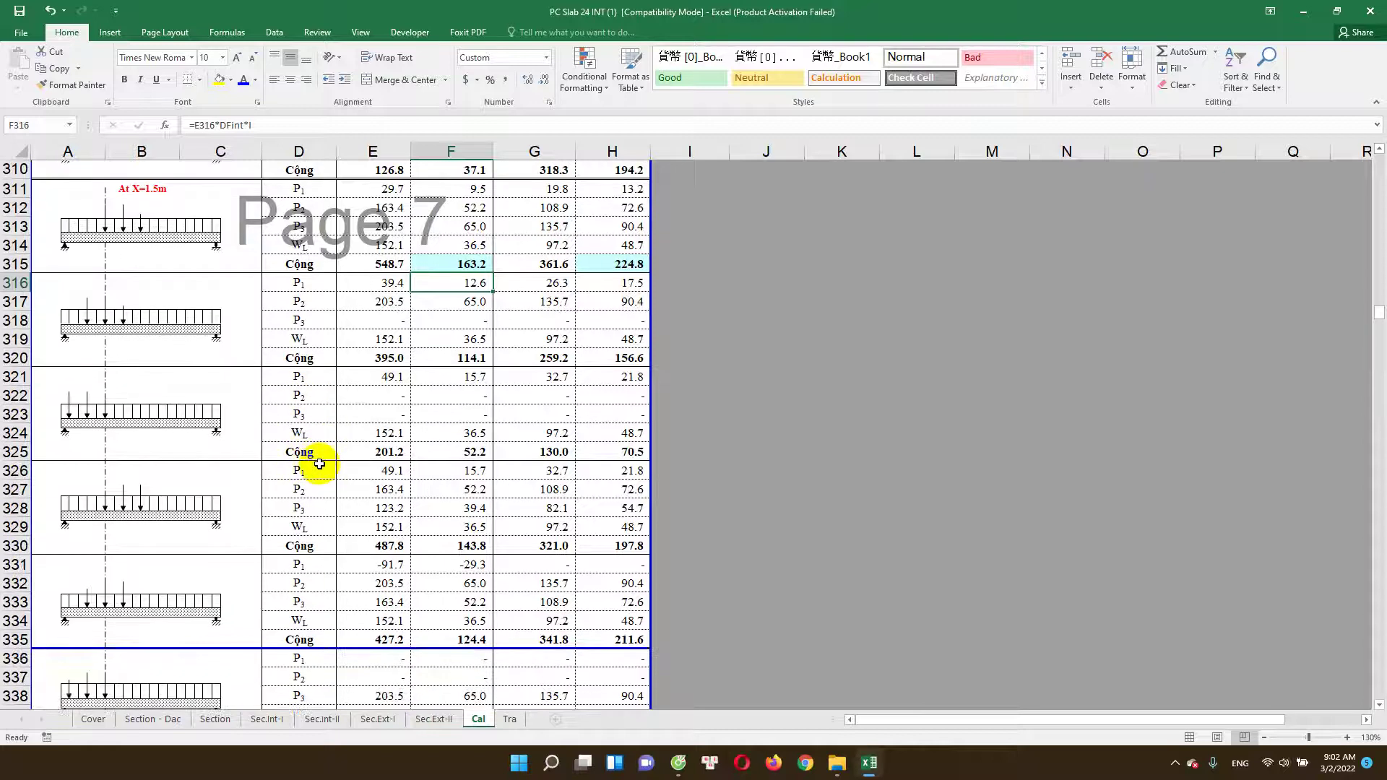
click(391, 436)
scroll(250, 512, down, 3)
scroll(253, 513, down, 1)
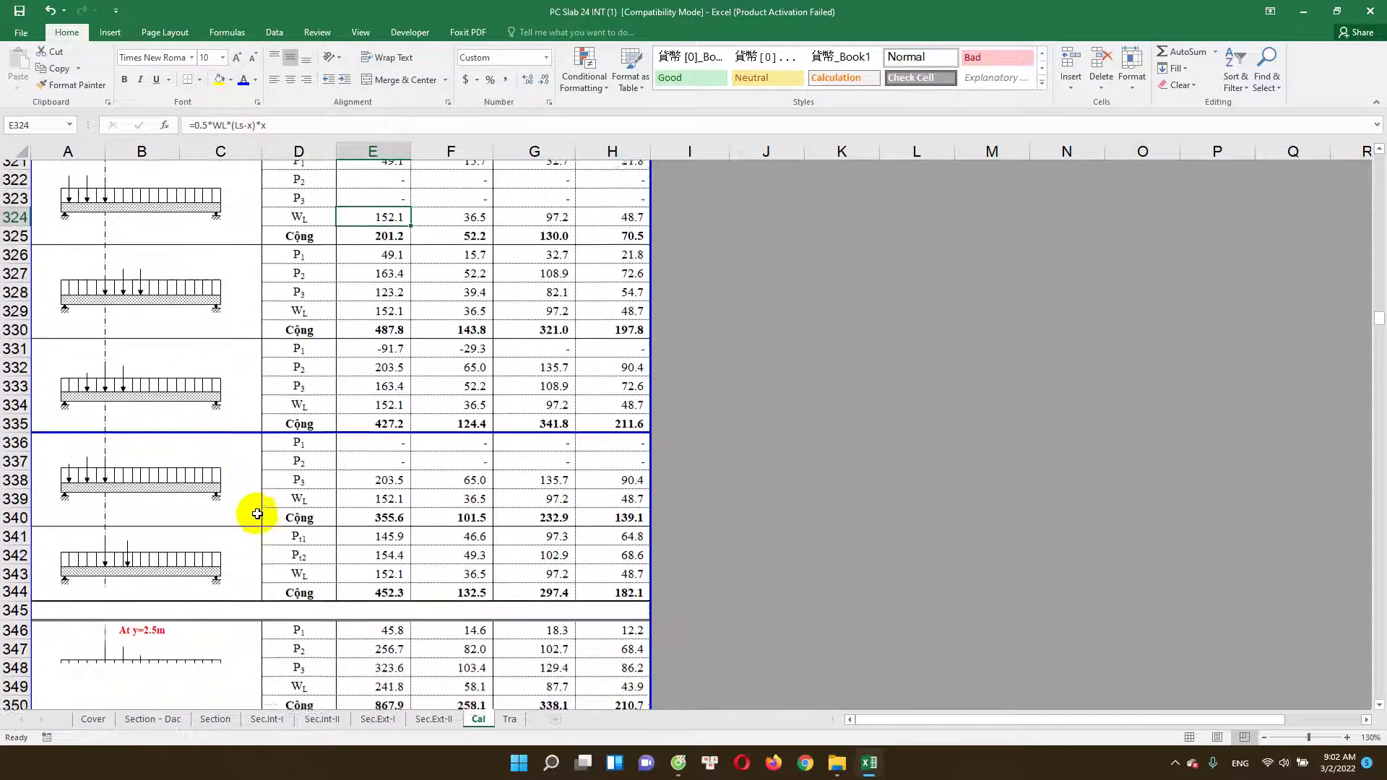
scroll(267, 512, up, 2)
scroll(267, 511, up, 1)
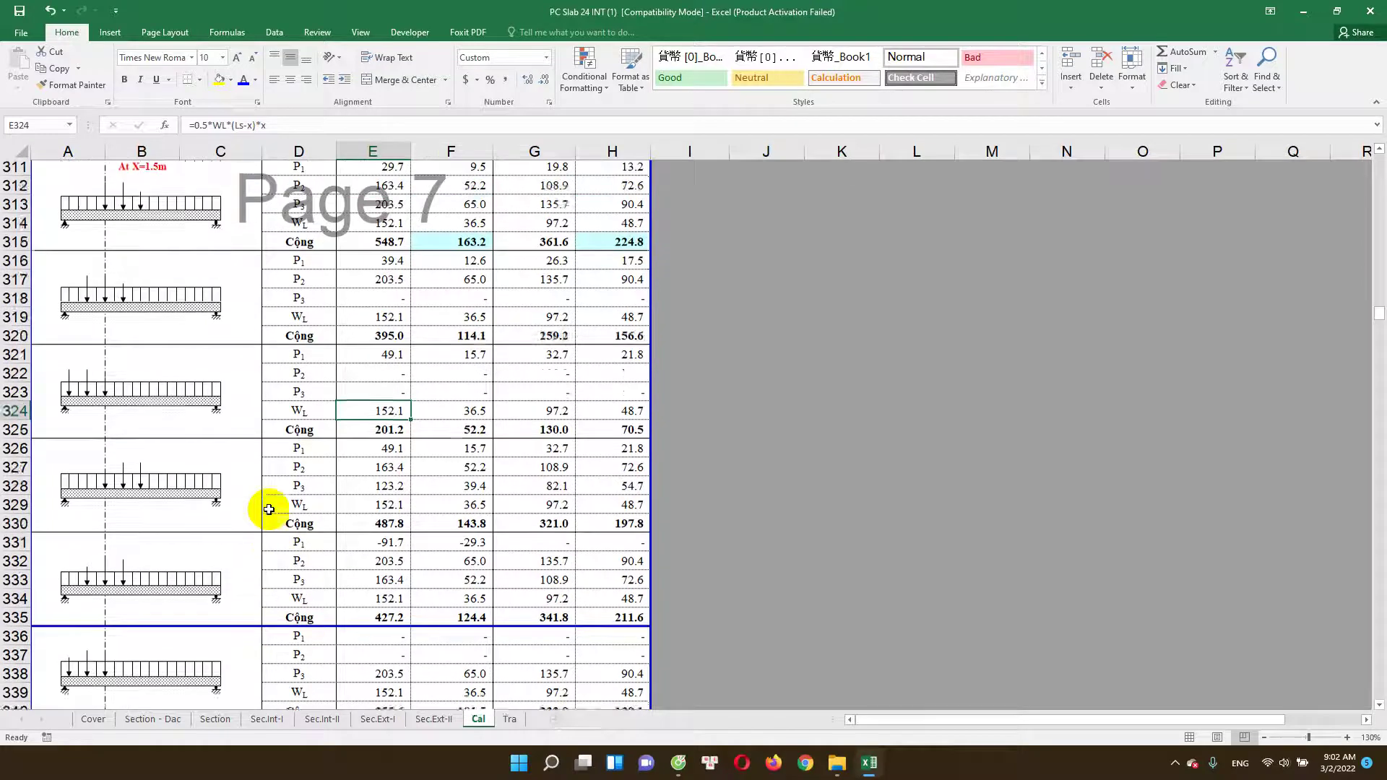
scroll(269, 505, up, 1)
scroll(174, 280, up, 1)
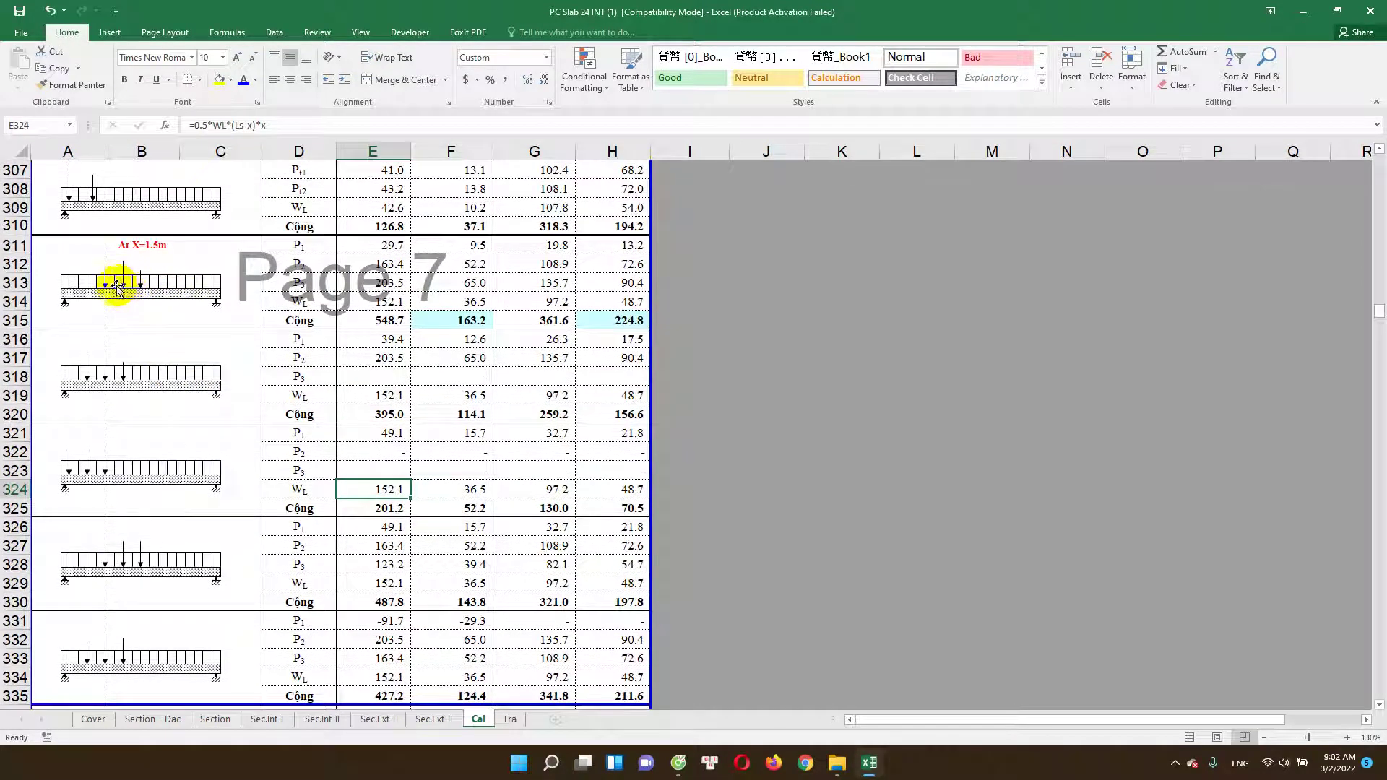
click(303, 357)
scroll(202, 325, down, 1)
scroll(129, 306, up, 1)
click(292, 283)
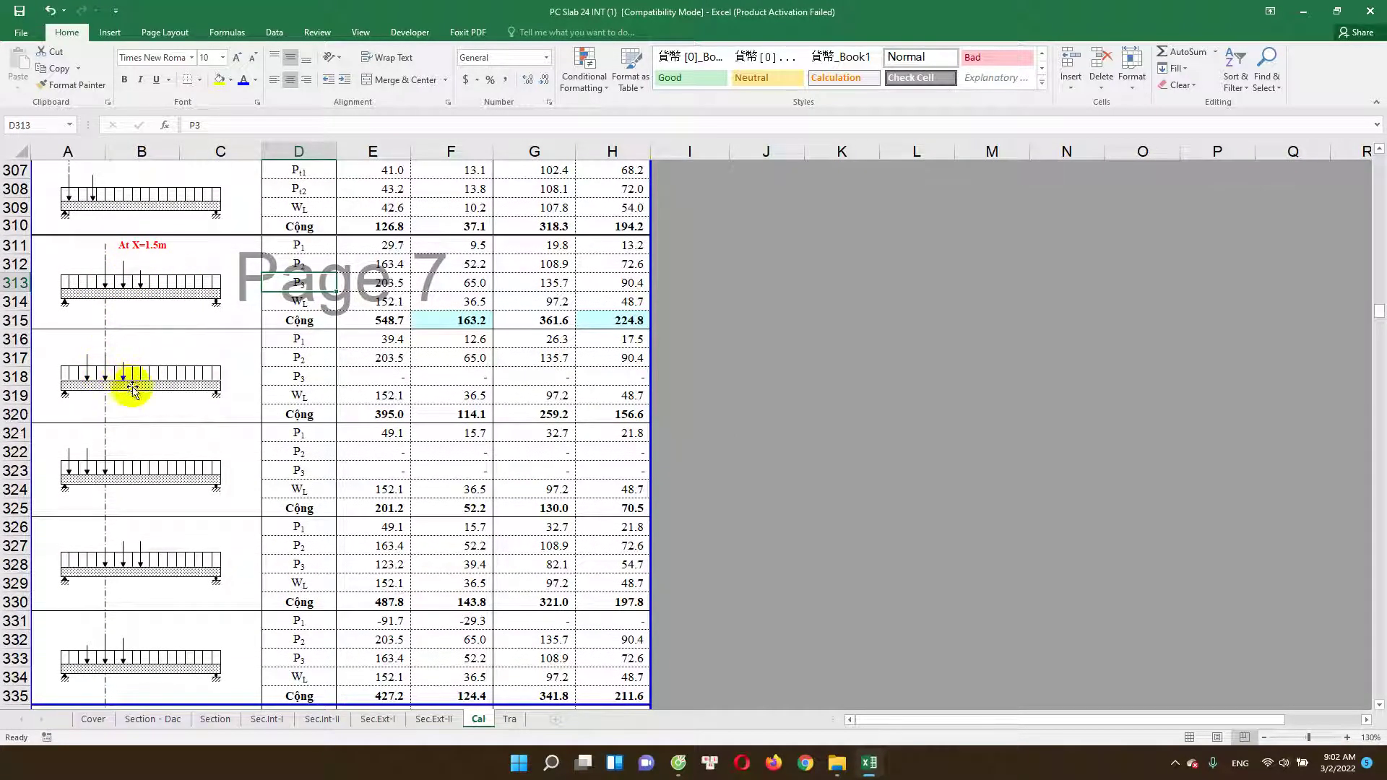
click(300, 376)
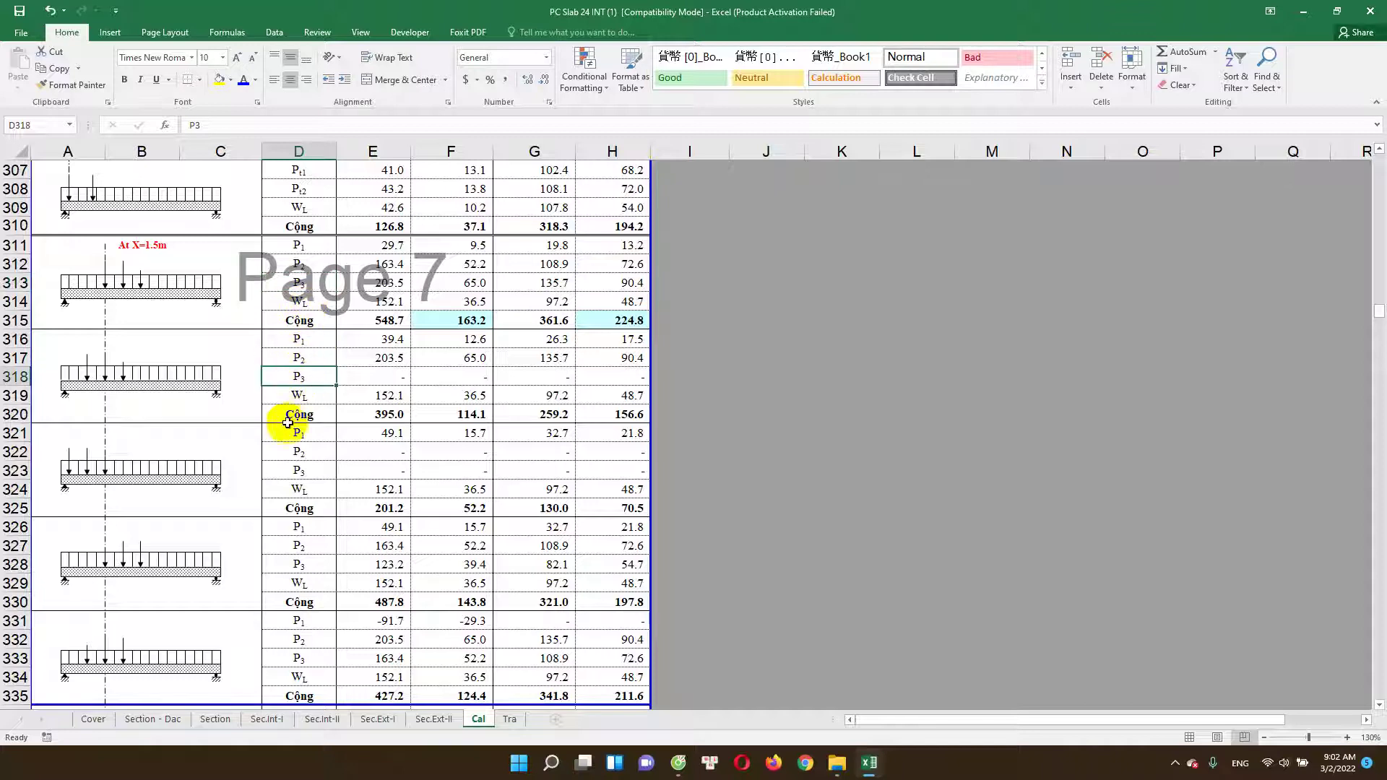
scroll(300, 318, up, 1)
scroll(289, 433, down, 2)
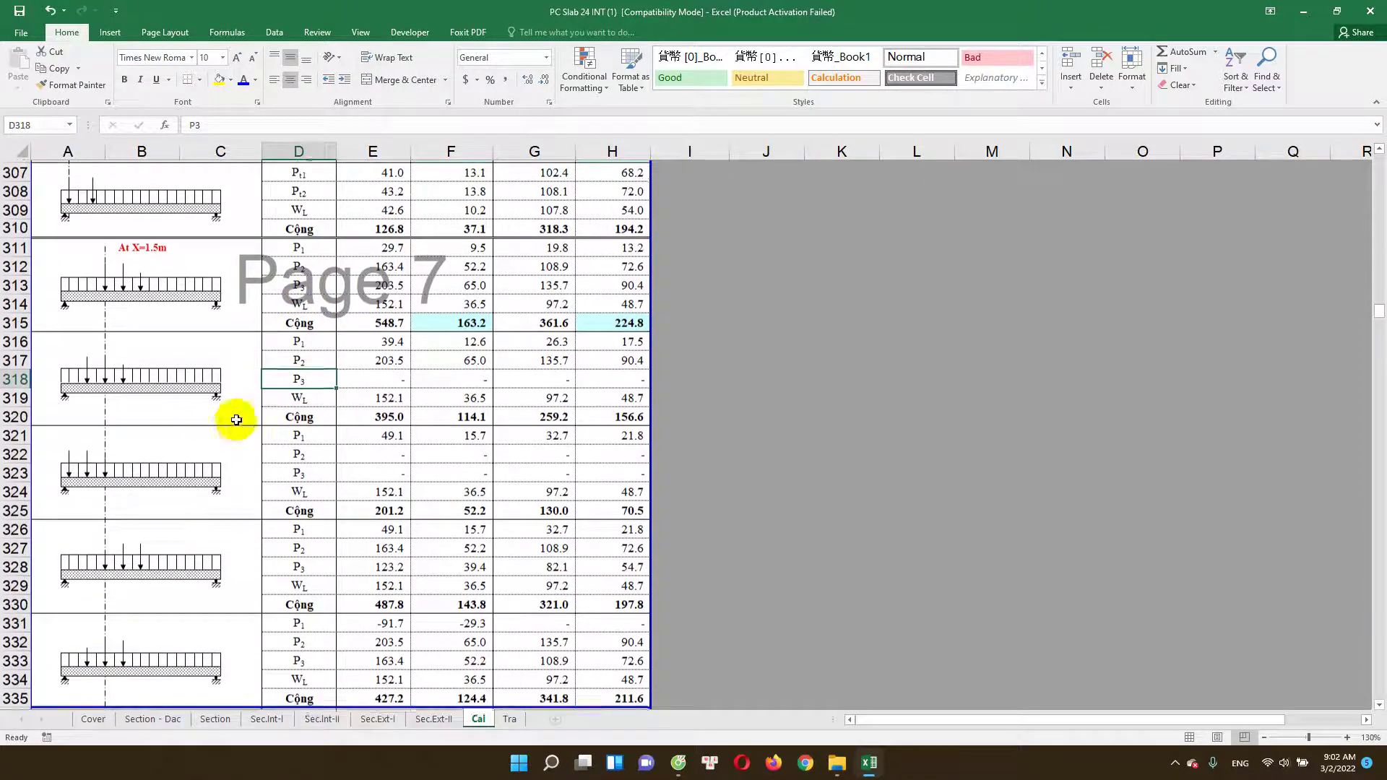
scroll(147, 432, down, 1)
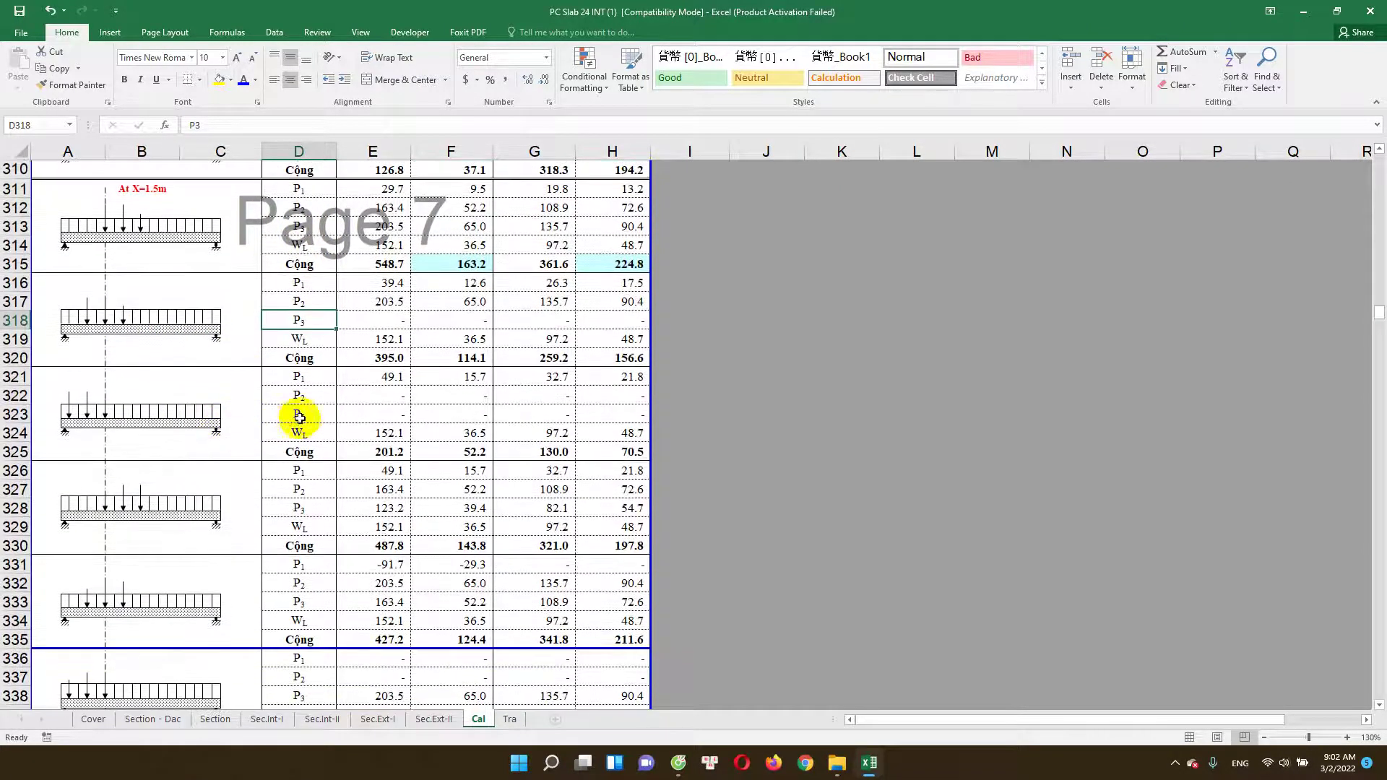
click(622, 261)
double_click(621, 261)
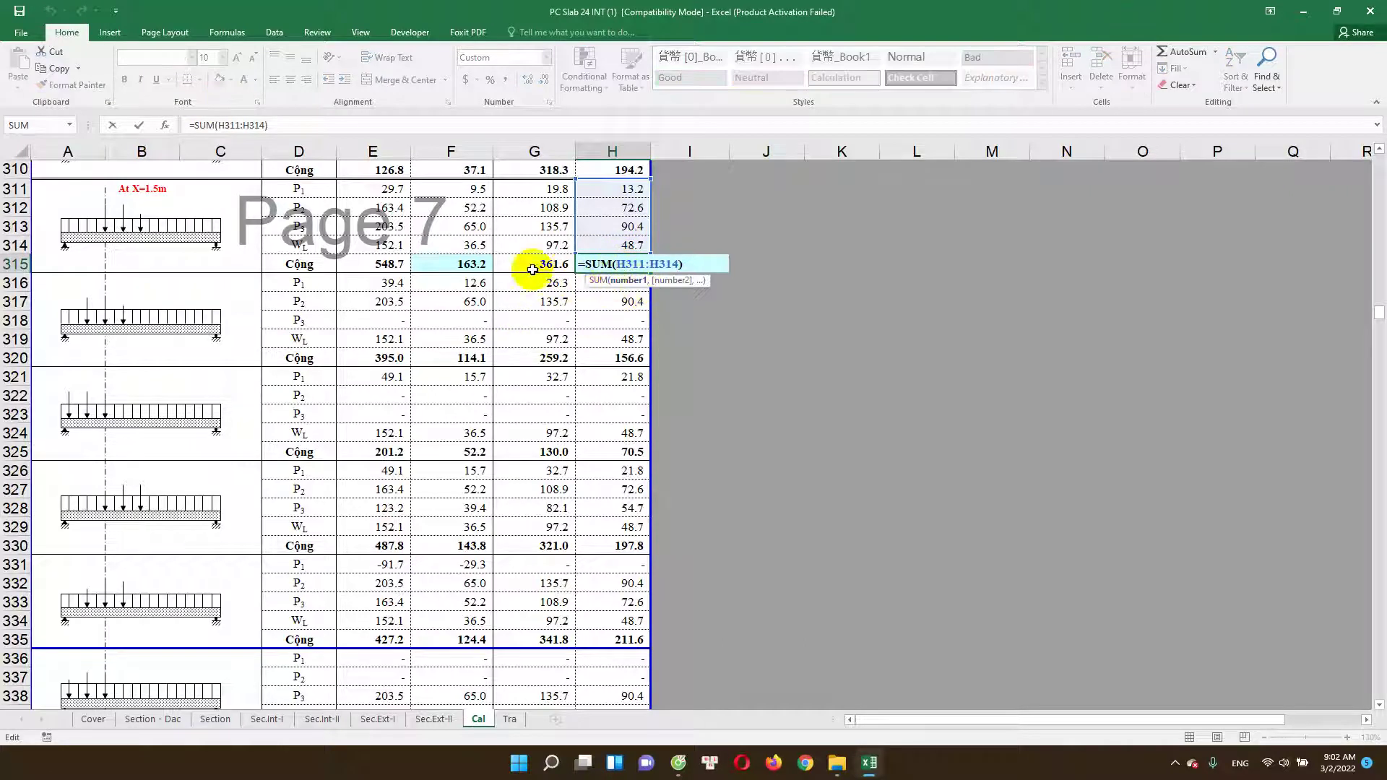
key(Escape)
double_click(481, 264)
key(Escape)
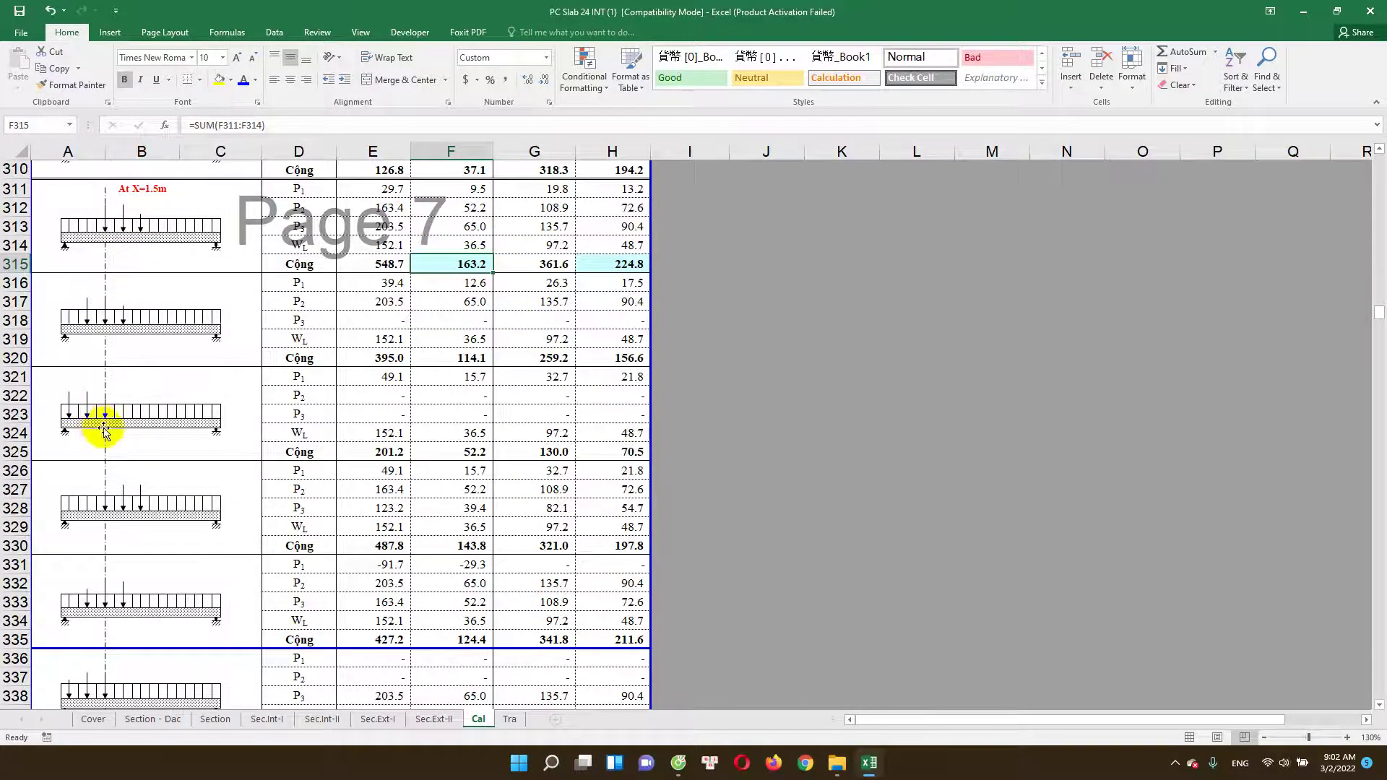
scroll(109, 443, down, 1)
scroll(122, 457, down, 2)
scroll(122, 457, up, 2)
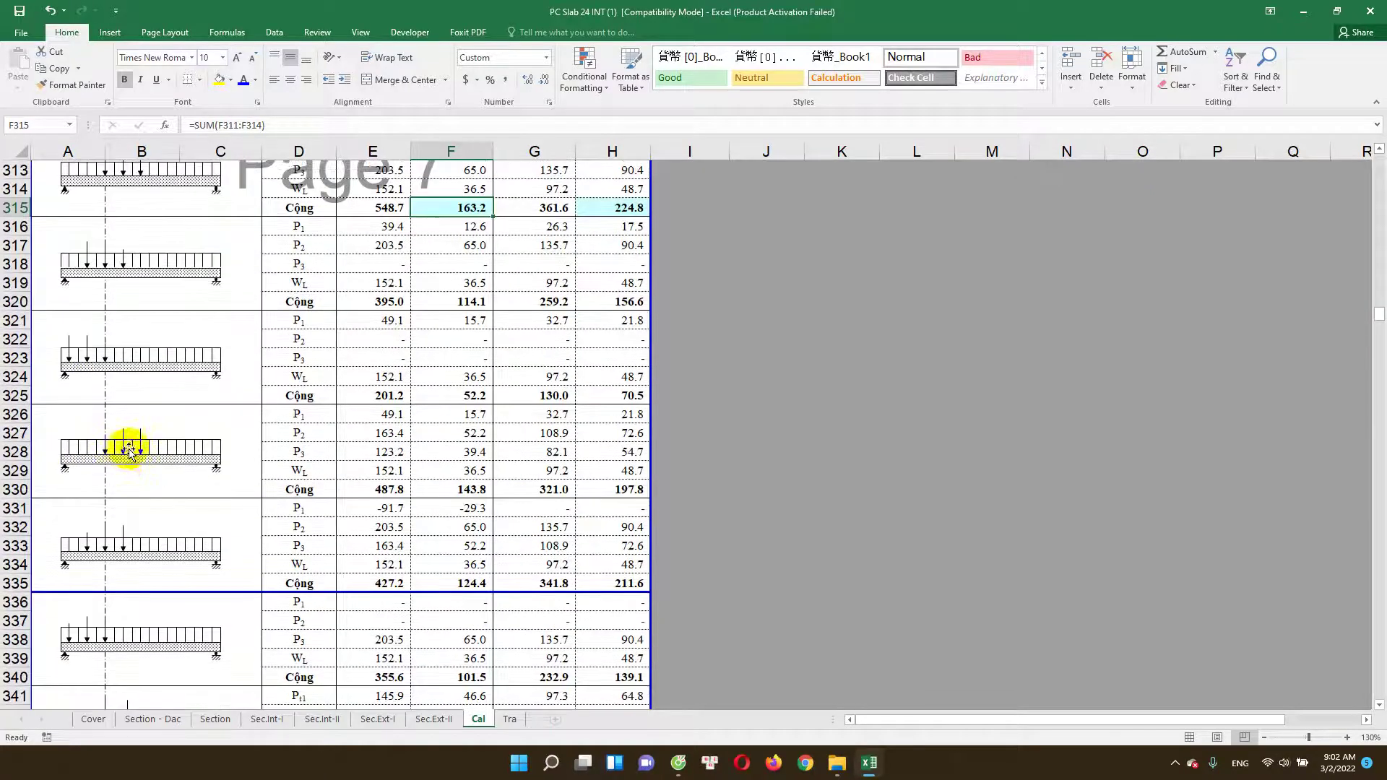
scroll(202, 452, down, 2)
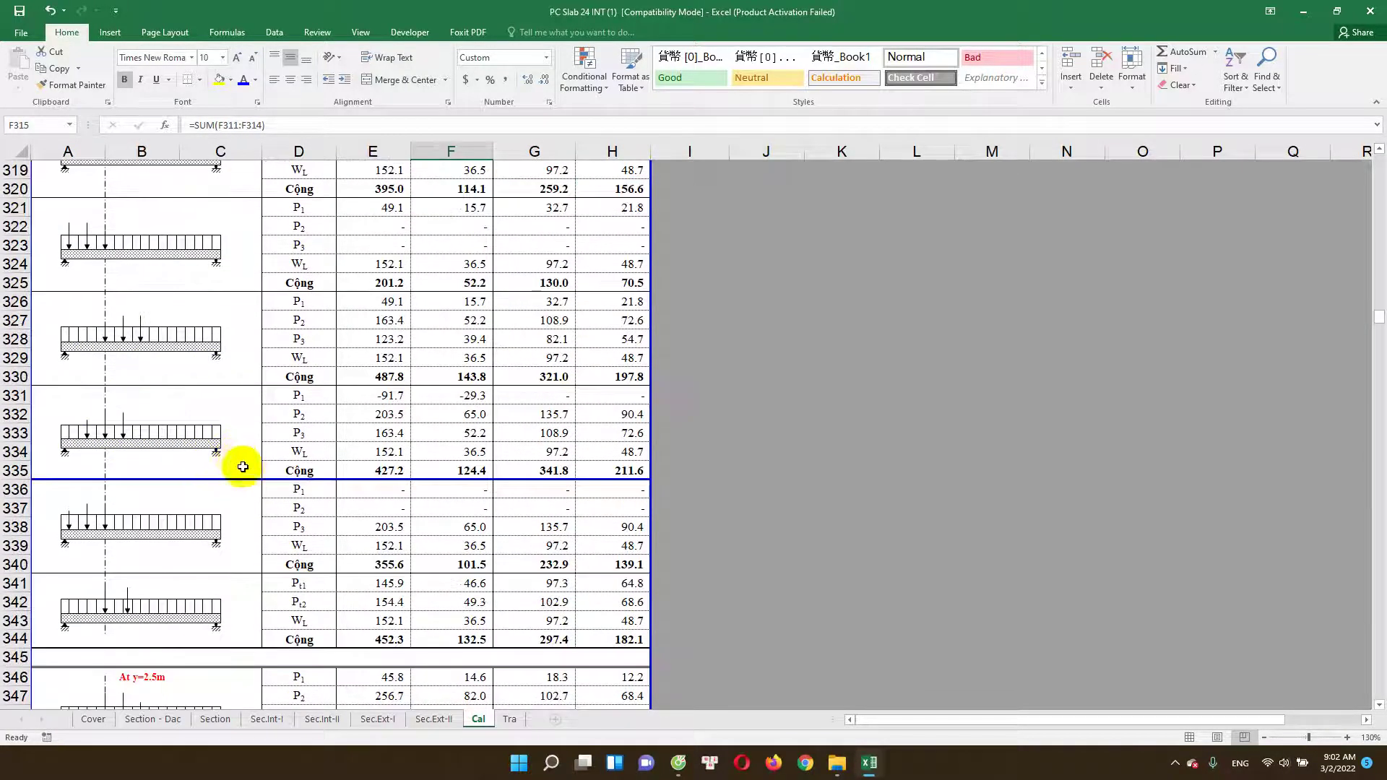
scroll(359, 535, down, 1)
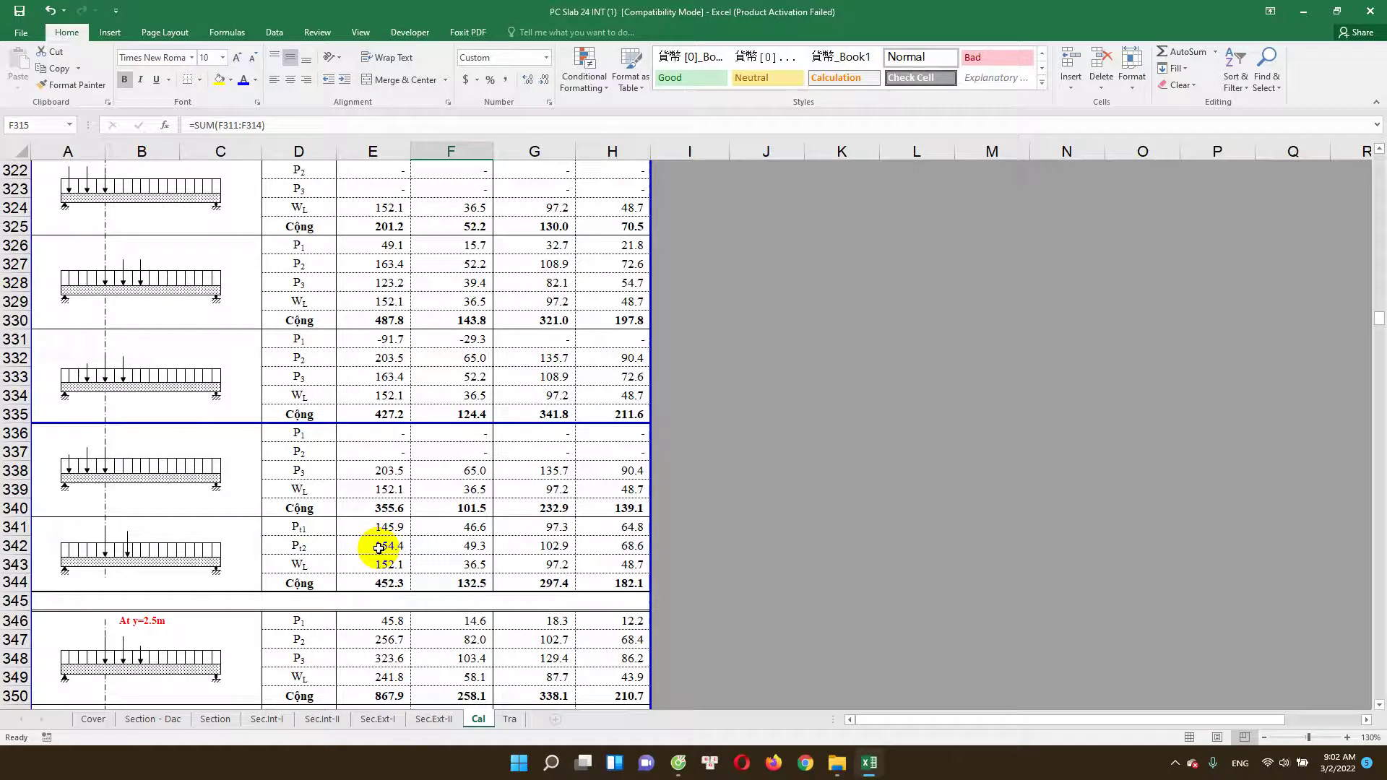
scroll(379, 548, down, 1)
scroll(433, 374, up, 2)
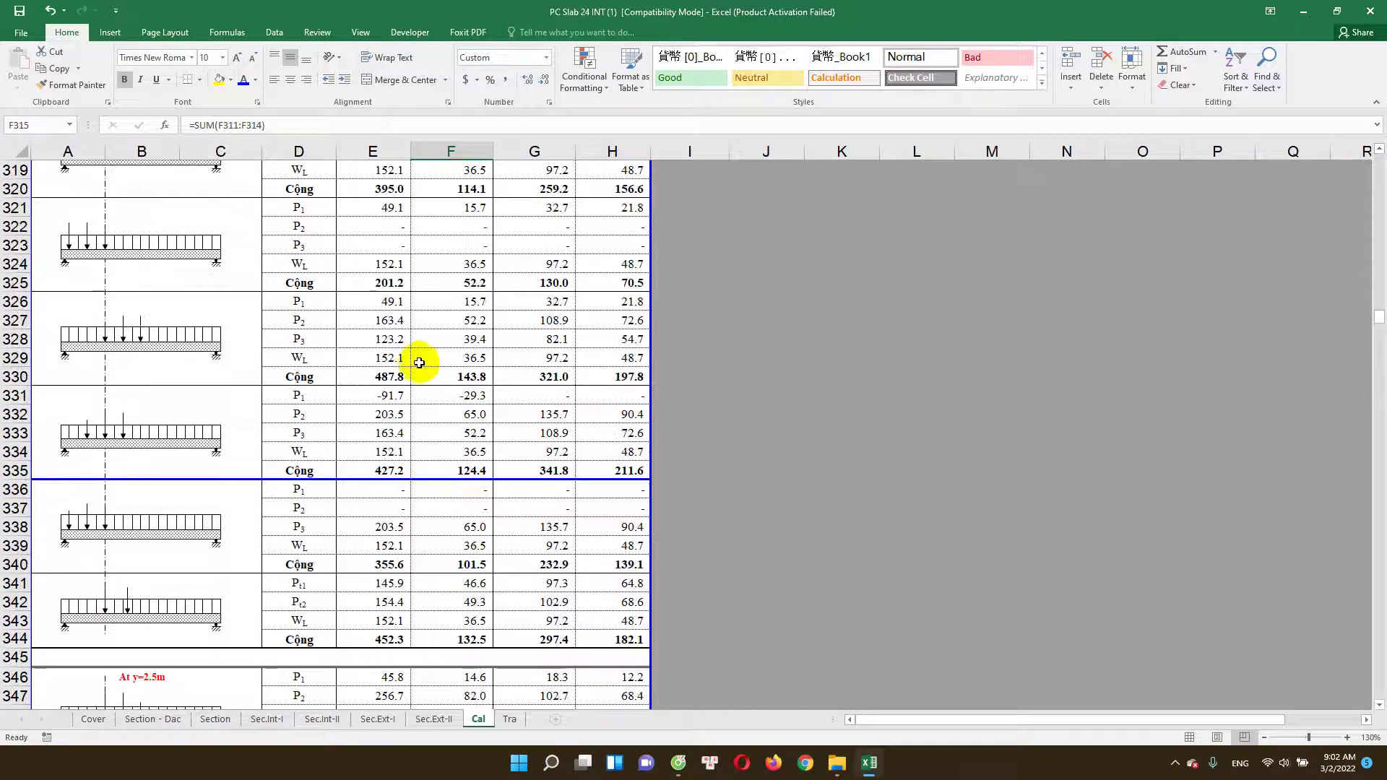
click(401, 375)
scroll(401, 475, down, 2)
scroll(403, 488, down, 1)
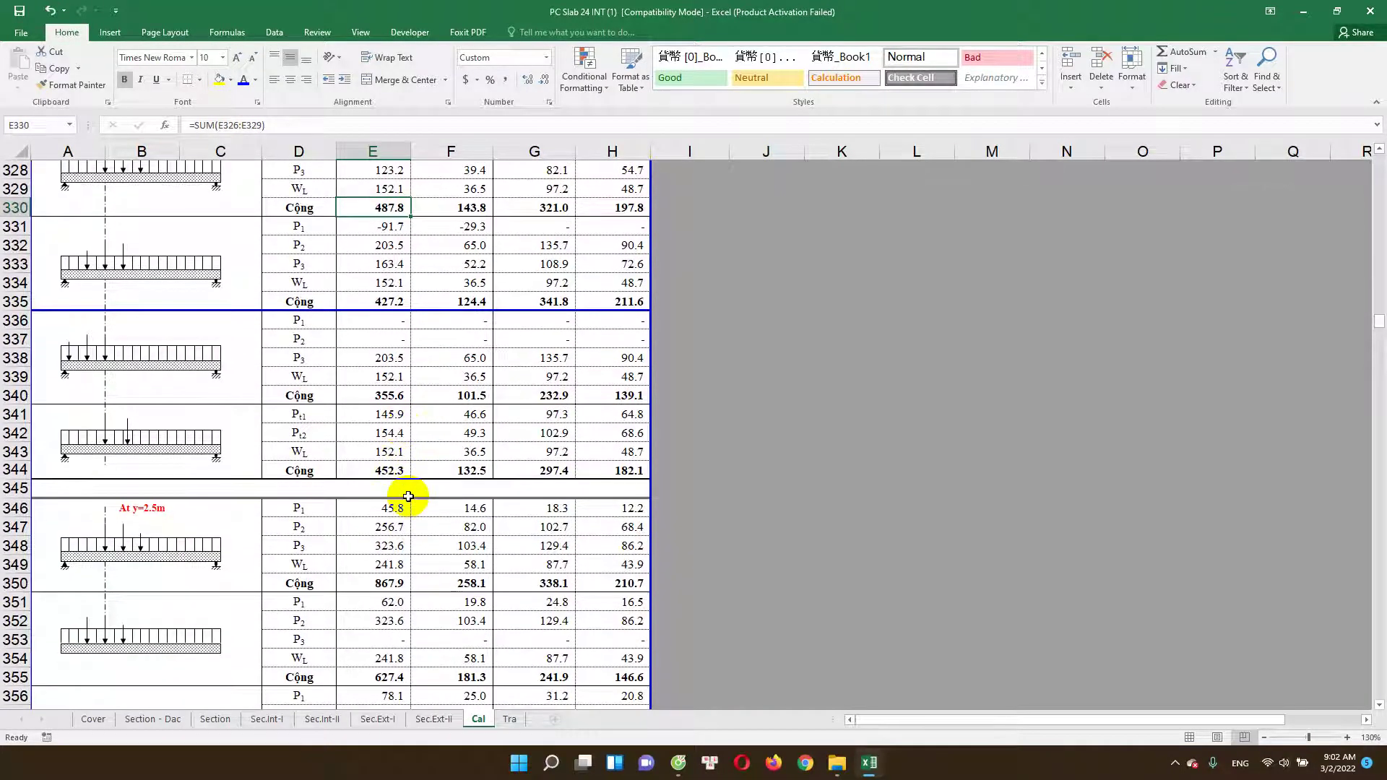
scroll(418, 489, down, 1)
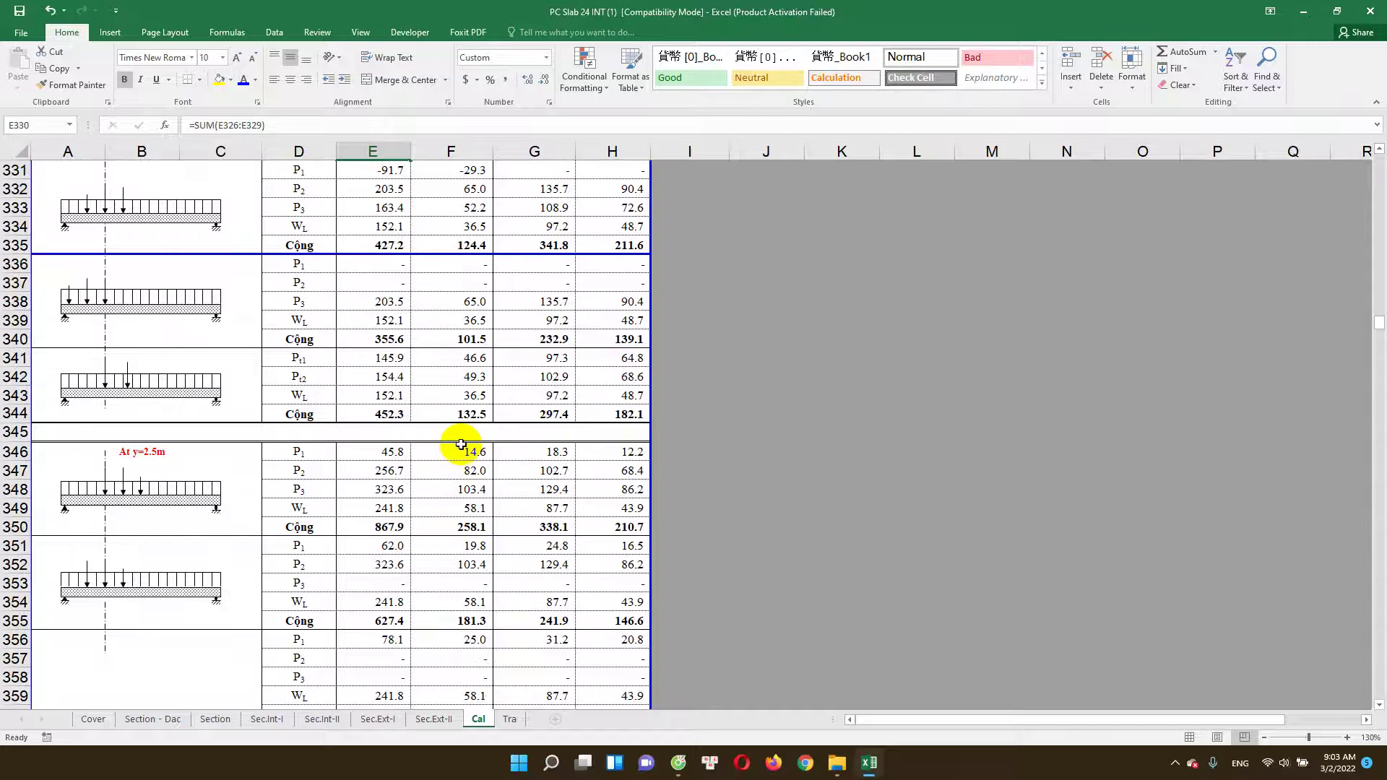
scroll(423, 404, down, 1)
scroll(166, 378, down, 2)
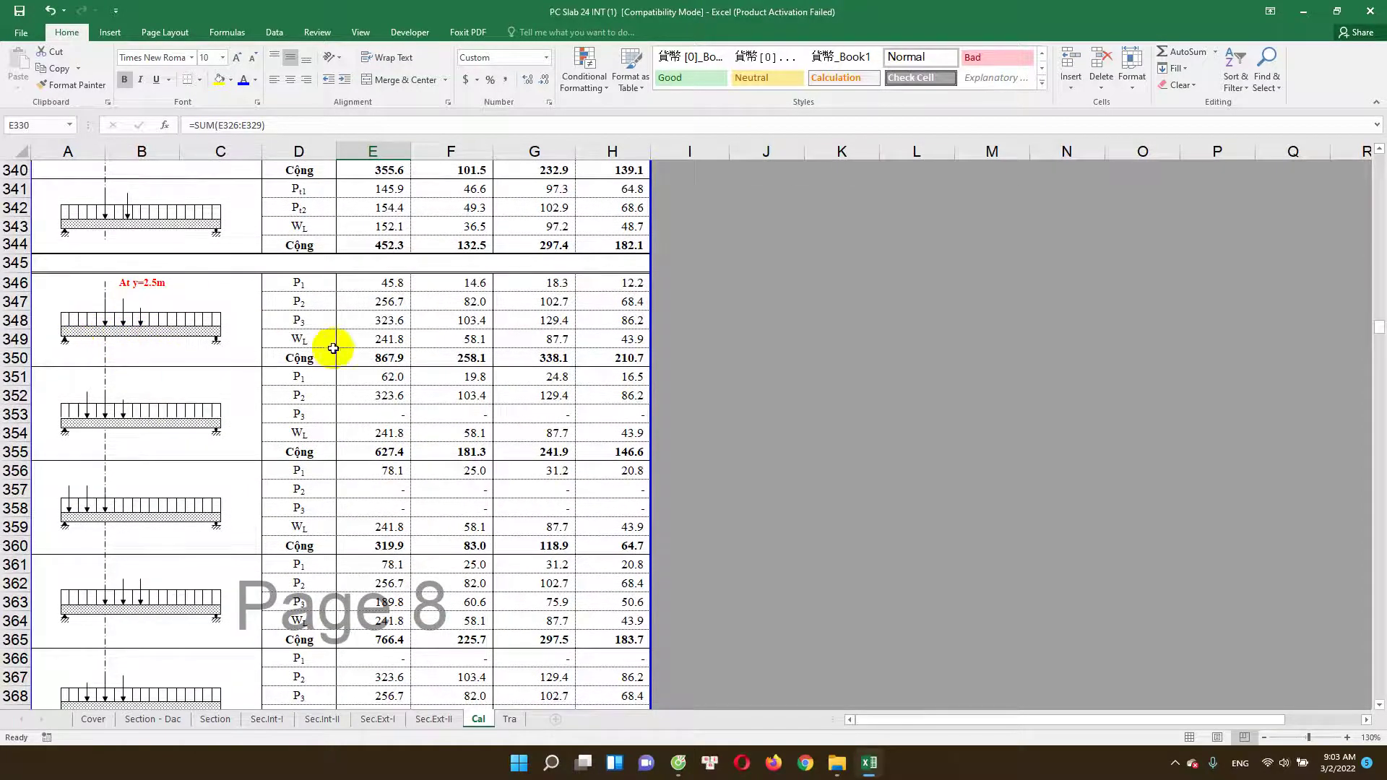
scroll(332, 347, down, 1)
scroll(98, 281, down, 1)
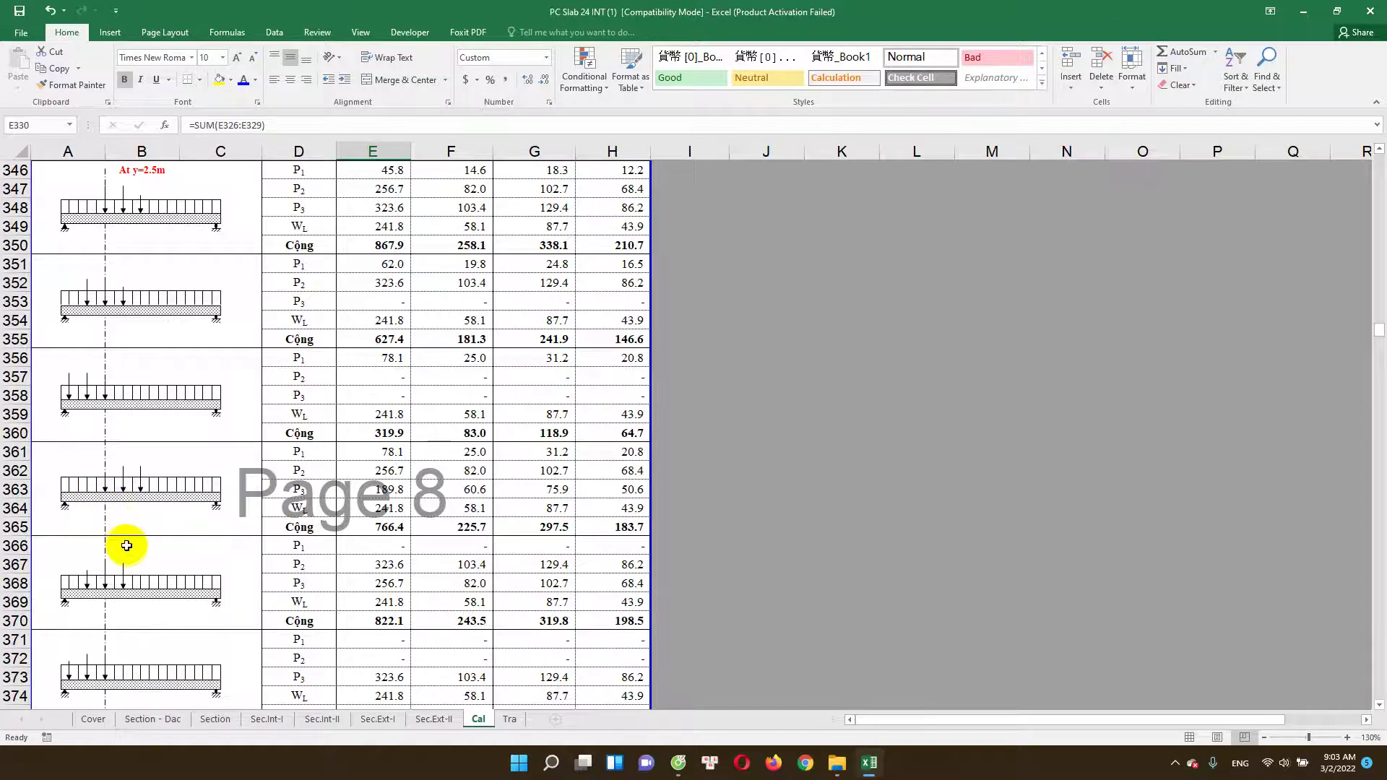
scroll(126, 544, down, 1)
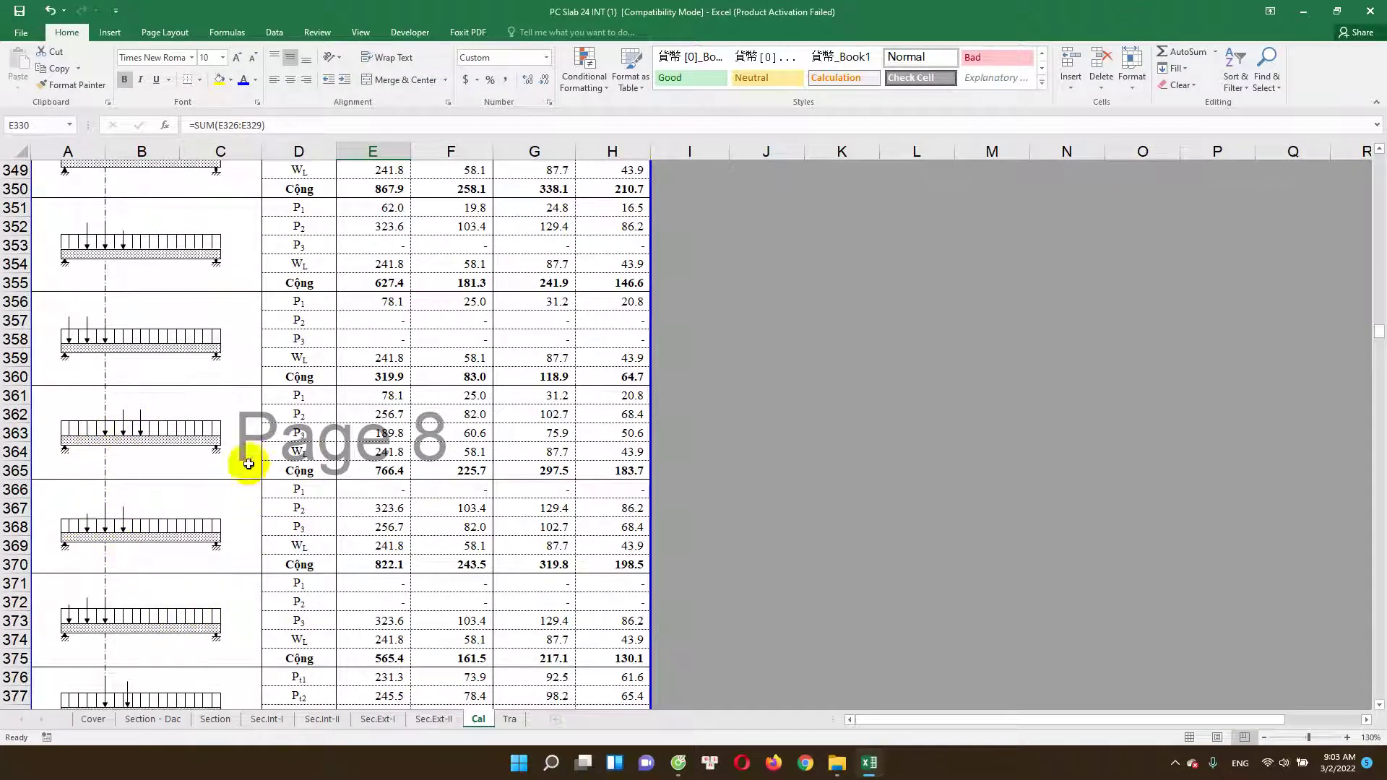
scroll(121, 492, up, 1)
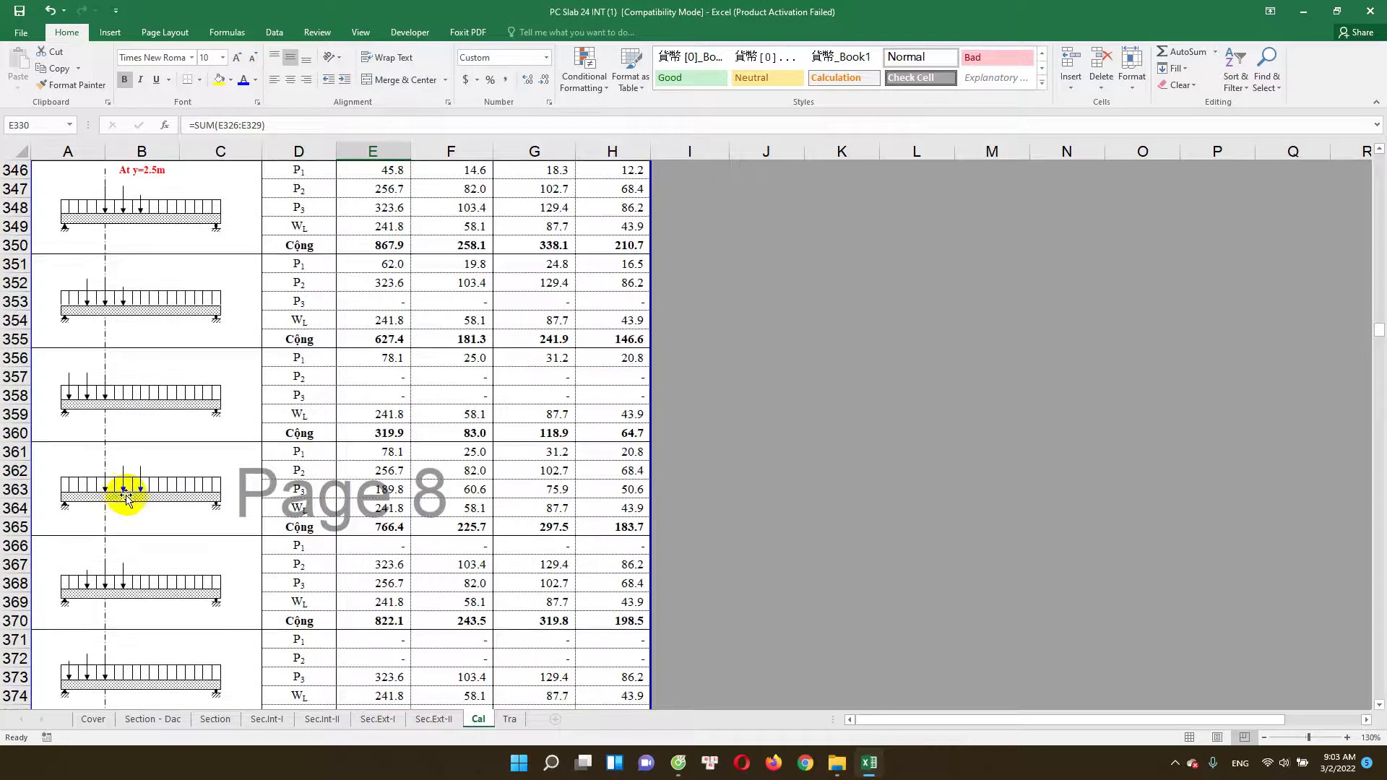
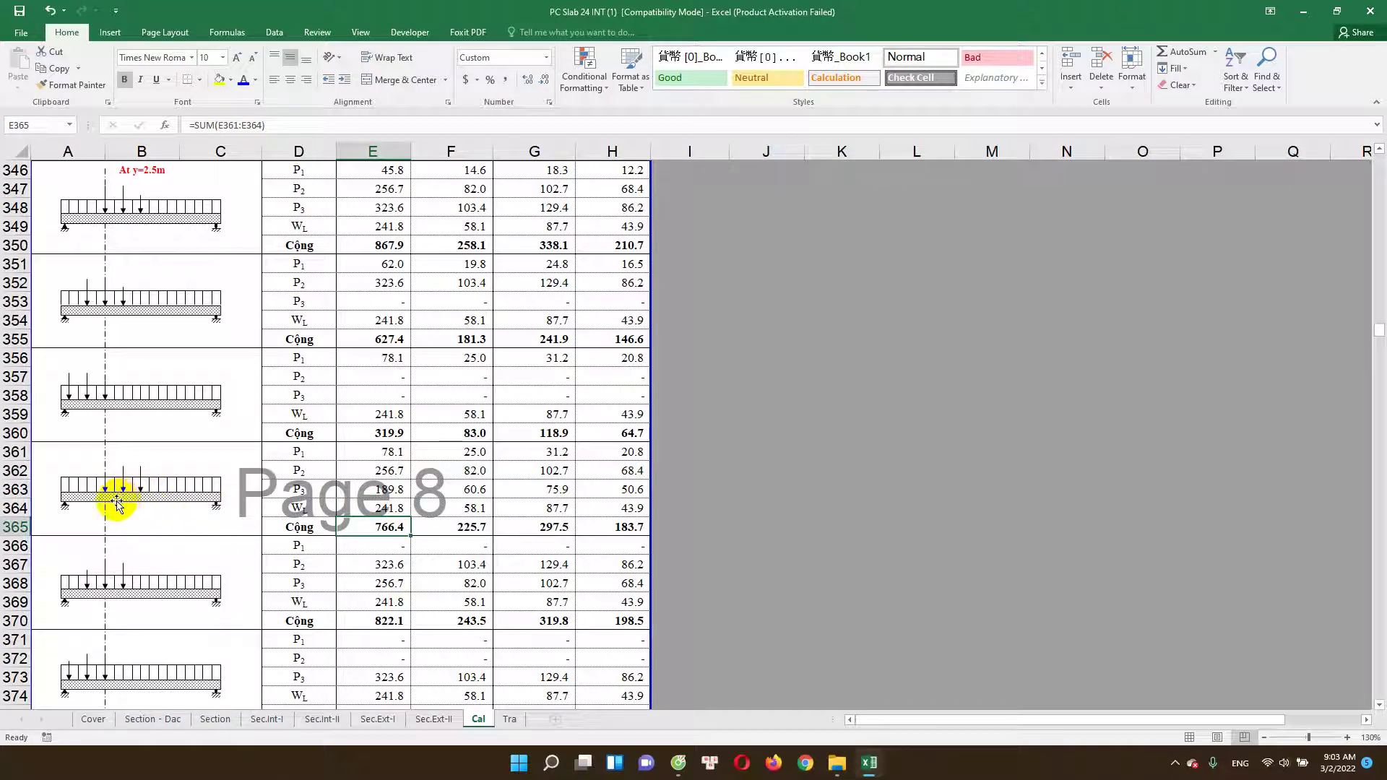
Step: Trace the sources of the h/2 dead-load moment and the support dead-load, wearing-surface and live-load shears
scroll(123, 504, up, 1)
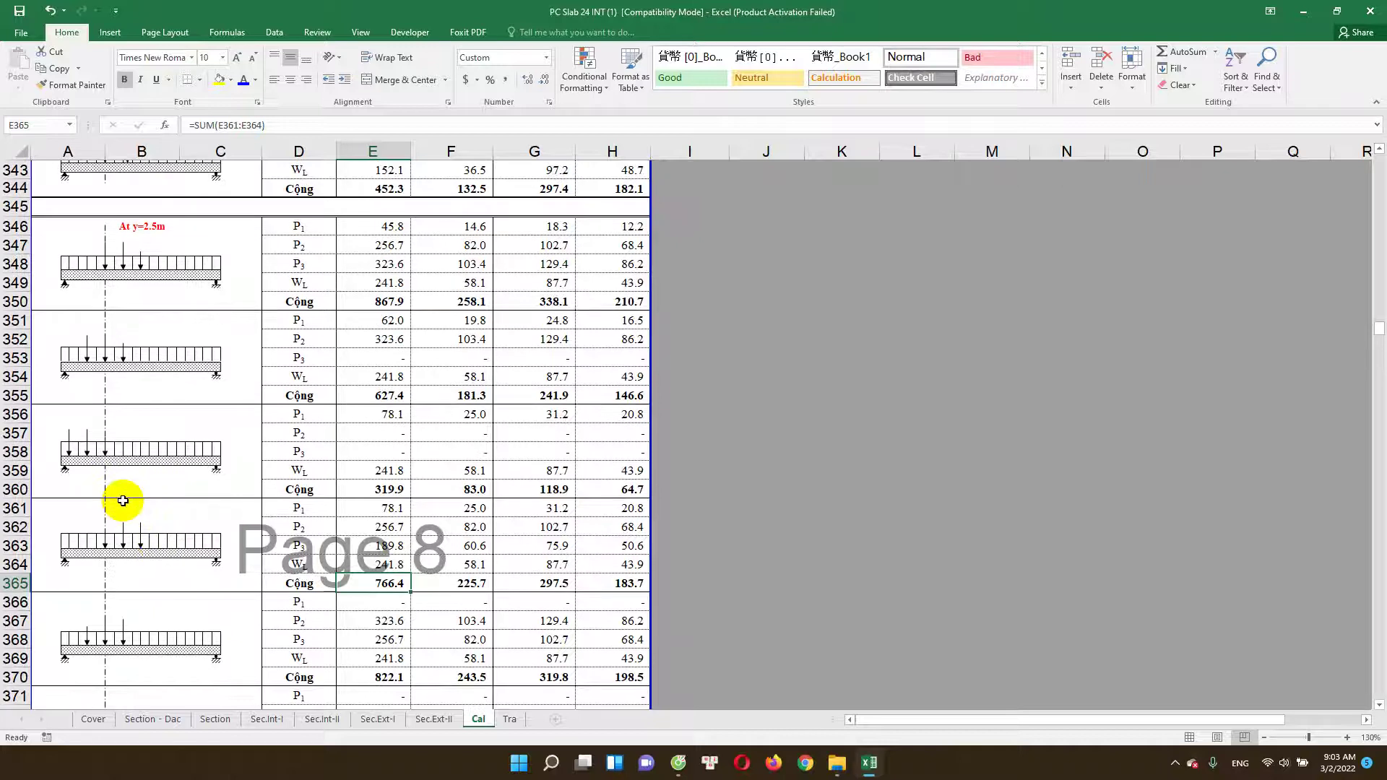
scroll(136, 564, down, 1)
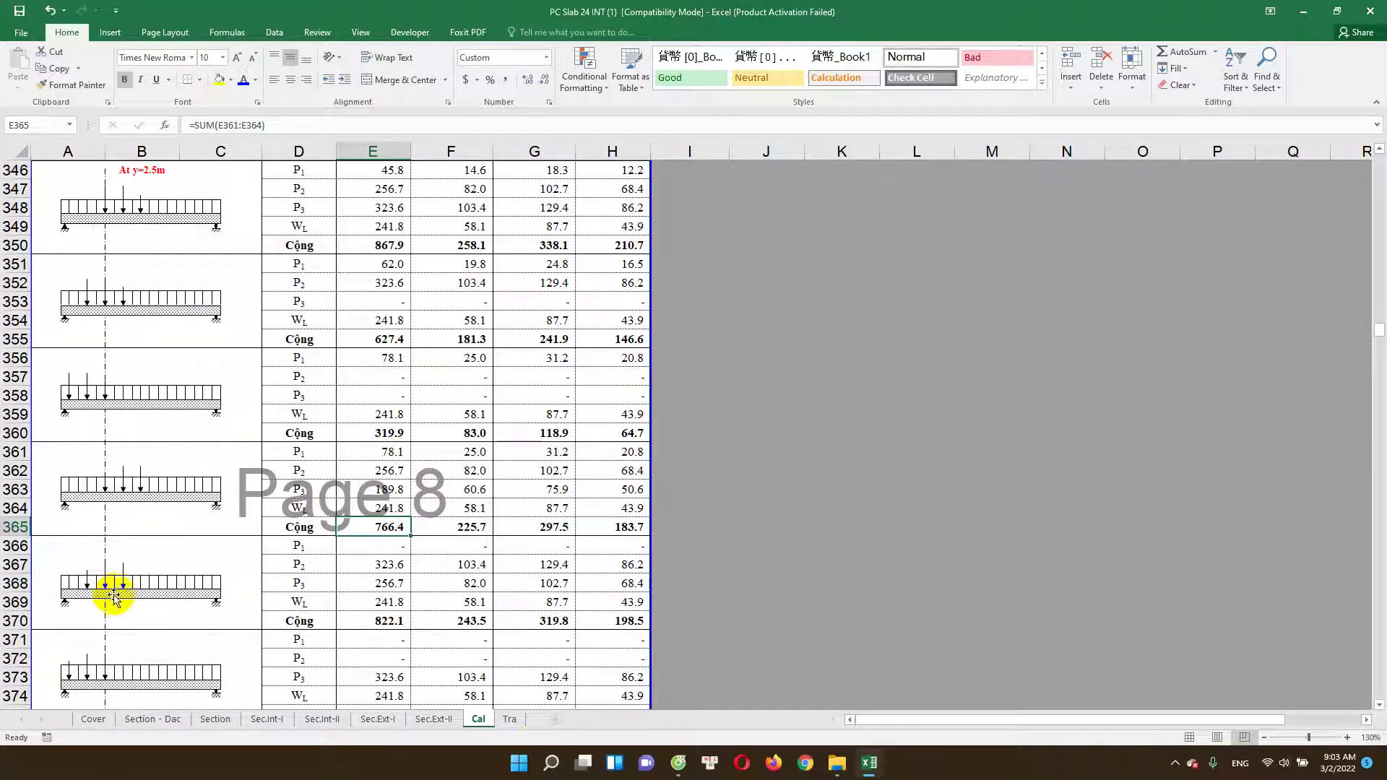
scroll(104, 618, down, 1)
scroll(104, 618, down, 1)
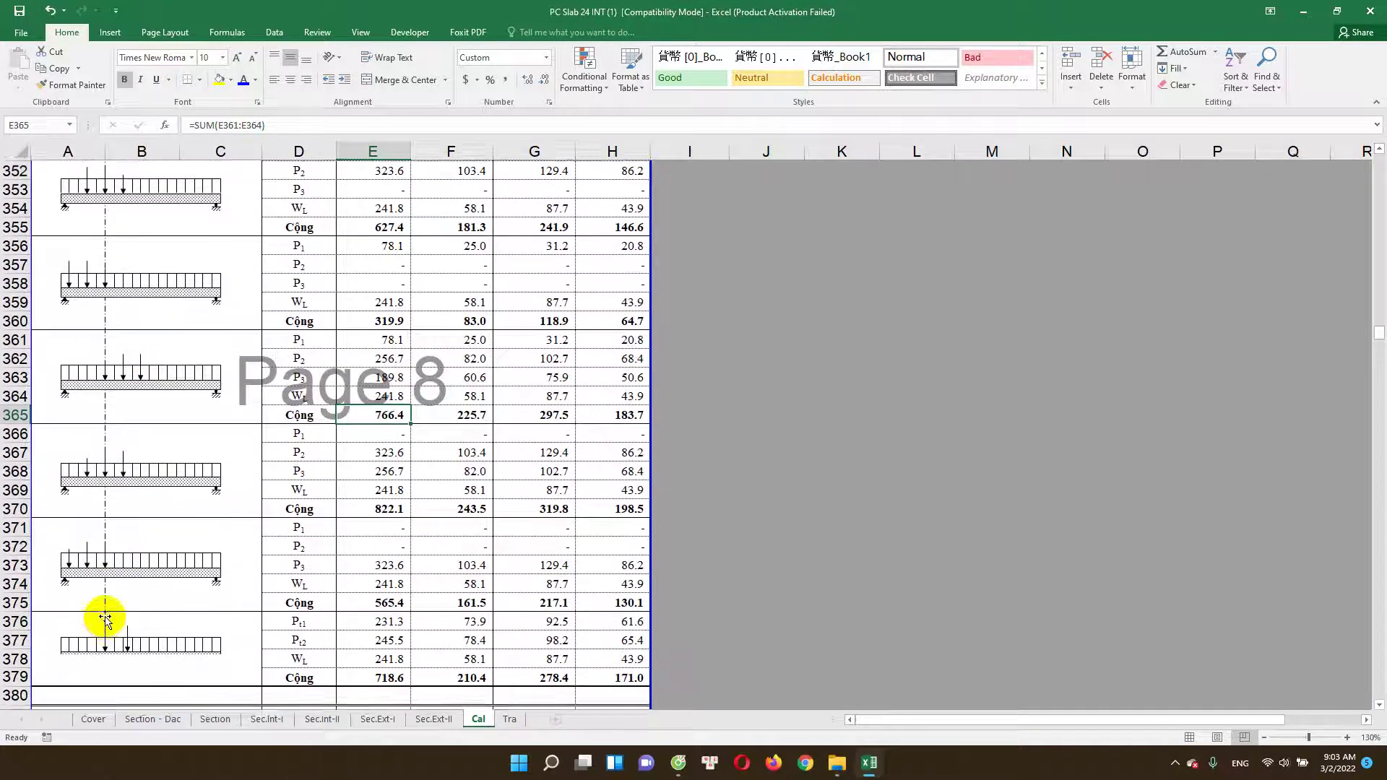
scroll(112, 623, down, 1)
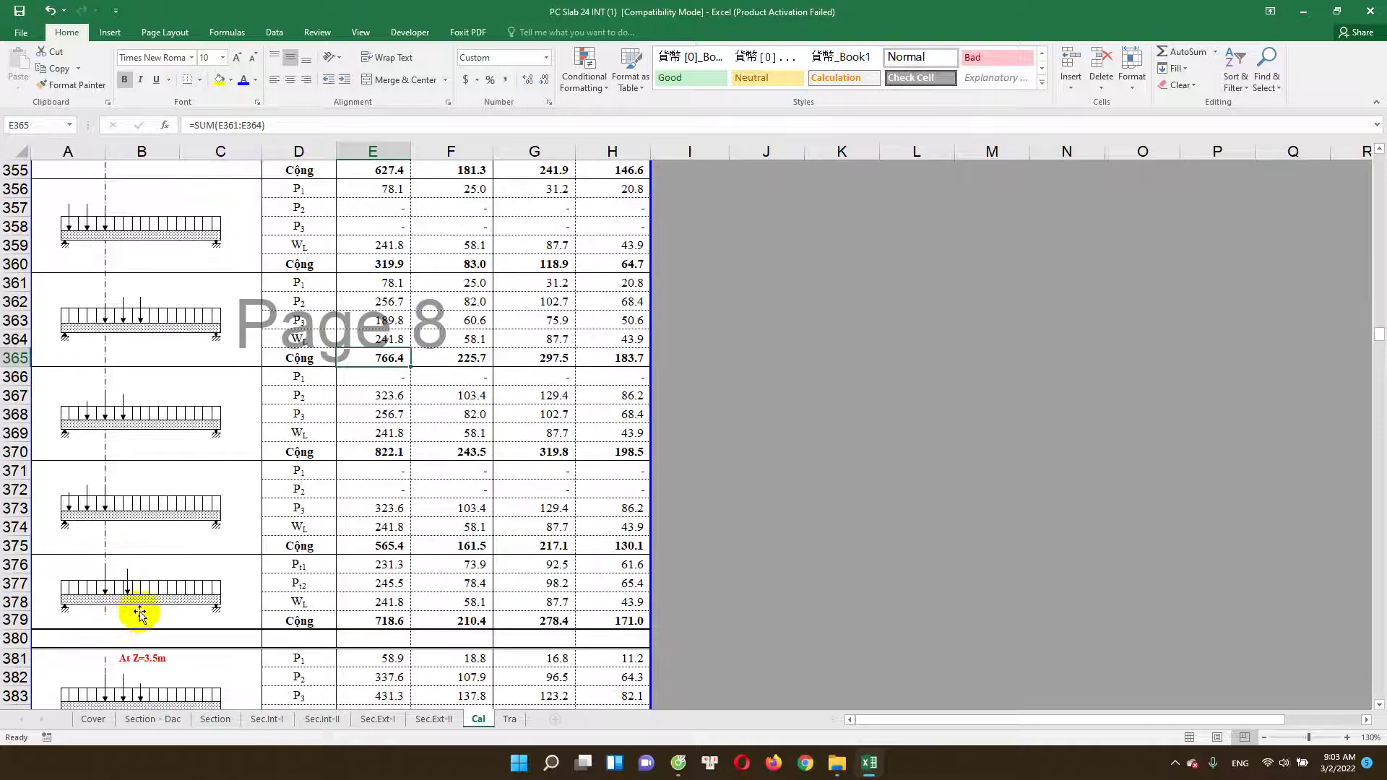
scroll(144, 571, up, 1)
scroll(141, 506, up, 1)
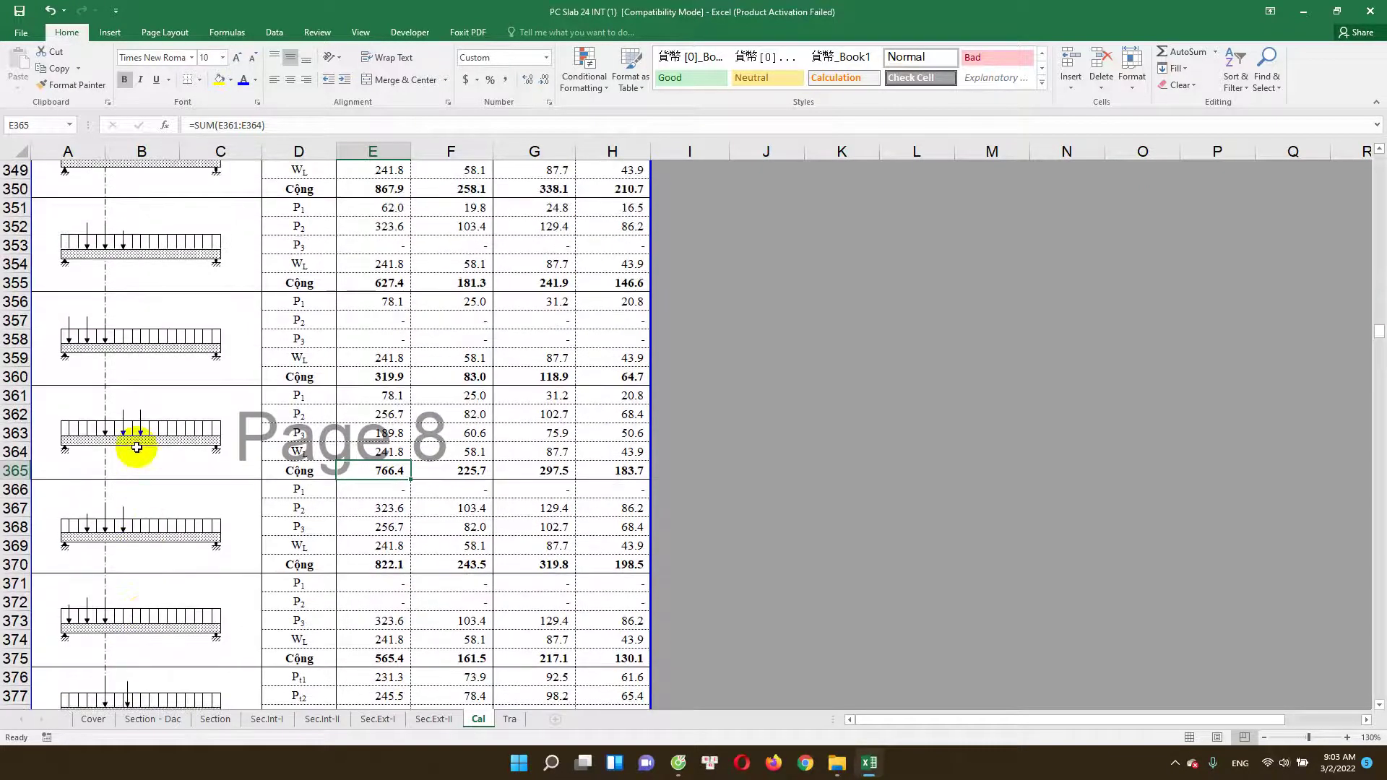
scroll(133, 412, up, 2)
scroll(102, 470, down, 1)
scroll(118, 498, down, 1)
scroll(120, 531, down, 1)
scroll(119, 542, down, 1)
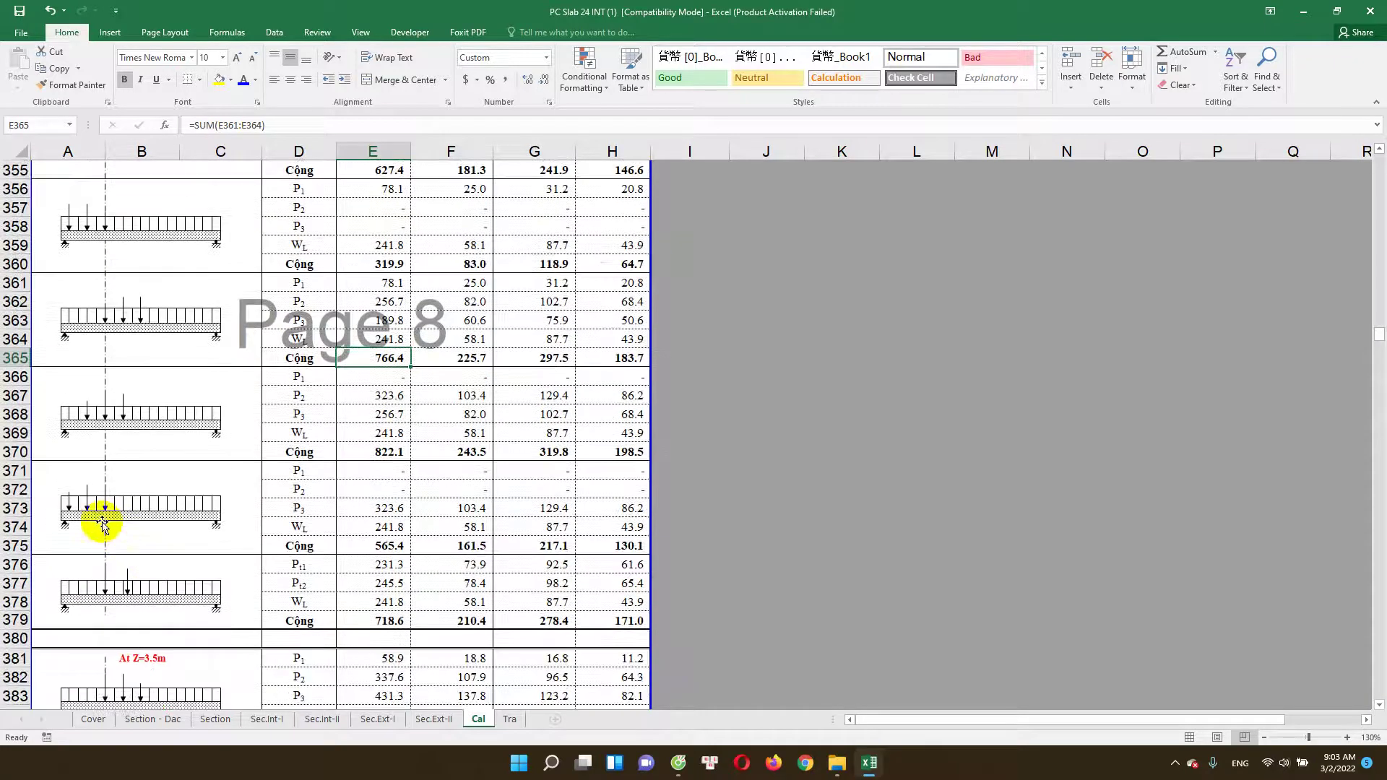
scroll(102, 525, down, 1)
scroll(119, 582, down, 2)
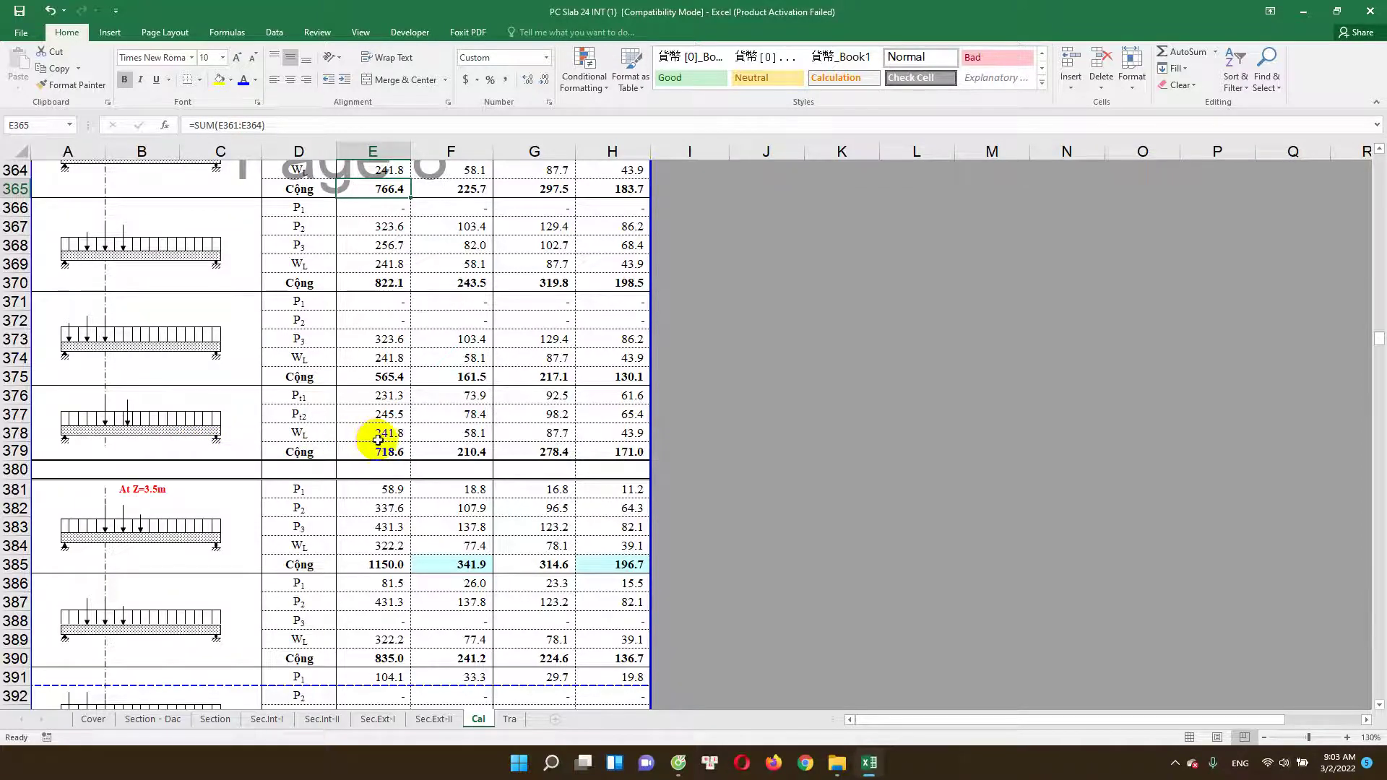
scroll(351, 469, down, 1)
scroll(188, 419, down, 1)
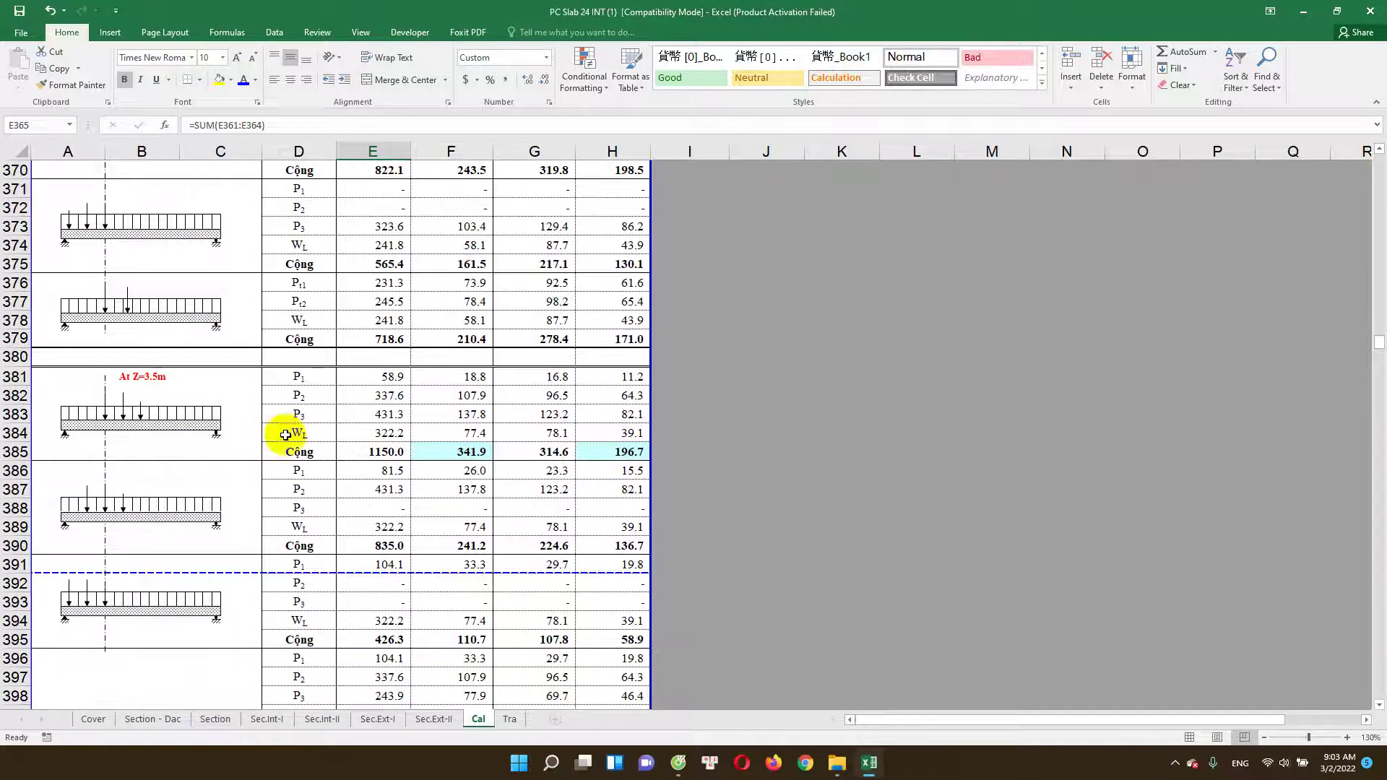
scroll(443, 461, down, 3)
scroll(401, 484, down, 2)
scroll(400, 488, down, 4)
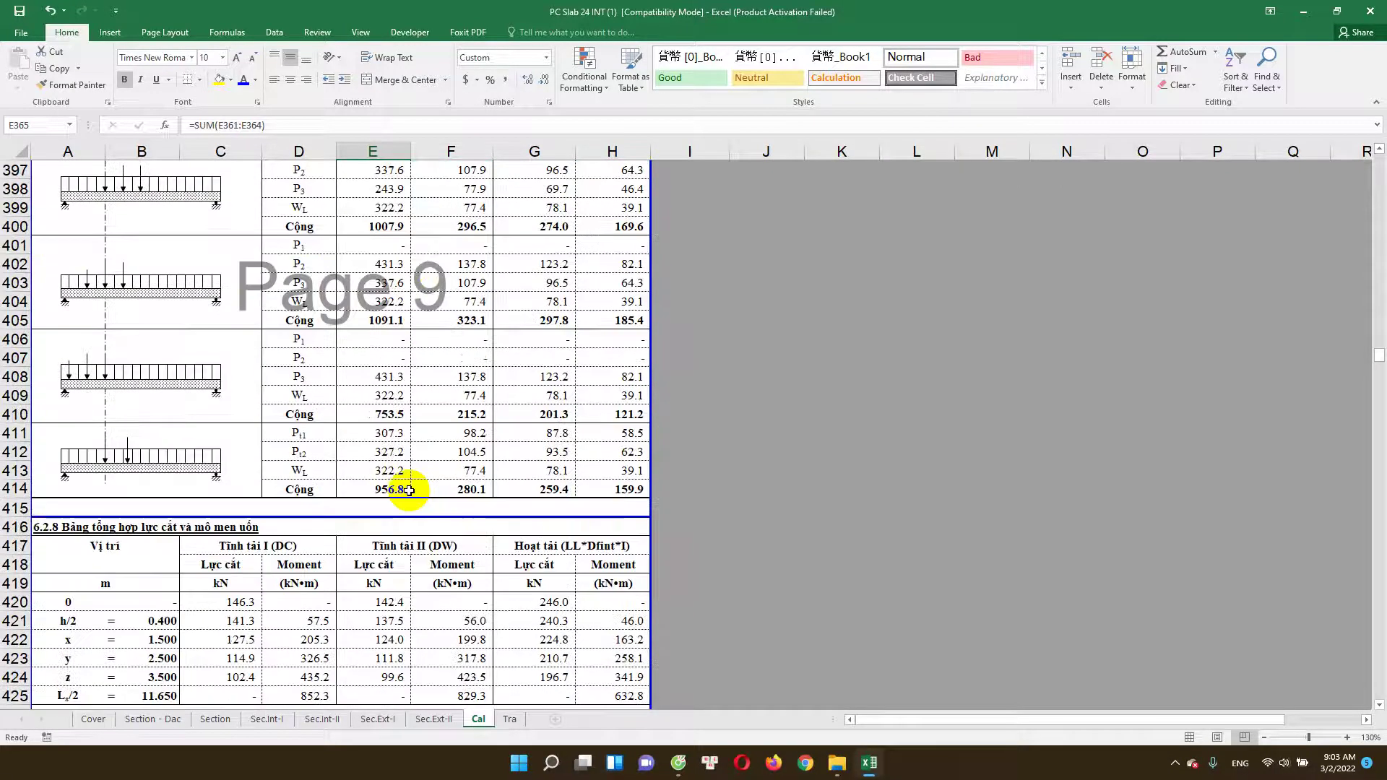
scroll(404, 490, down, 2)
click(275, 512)
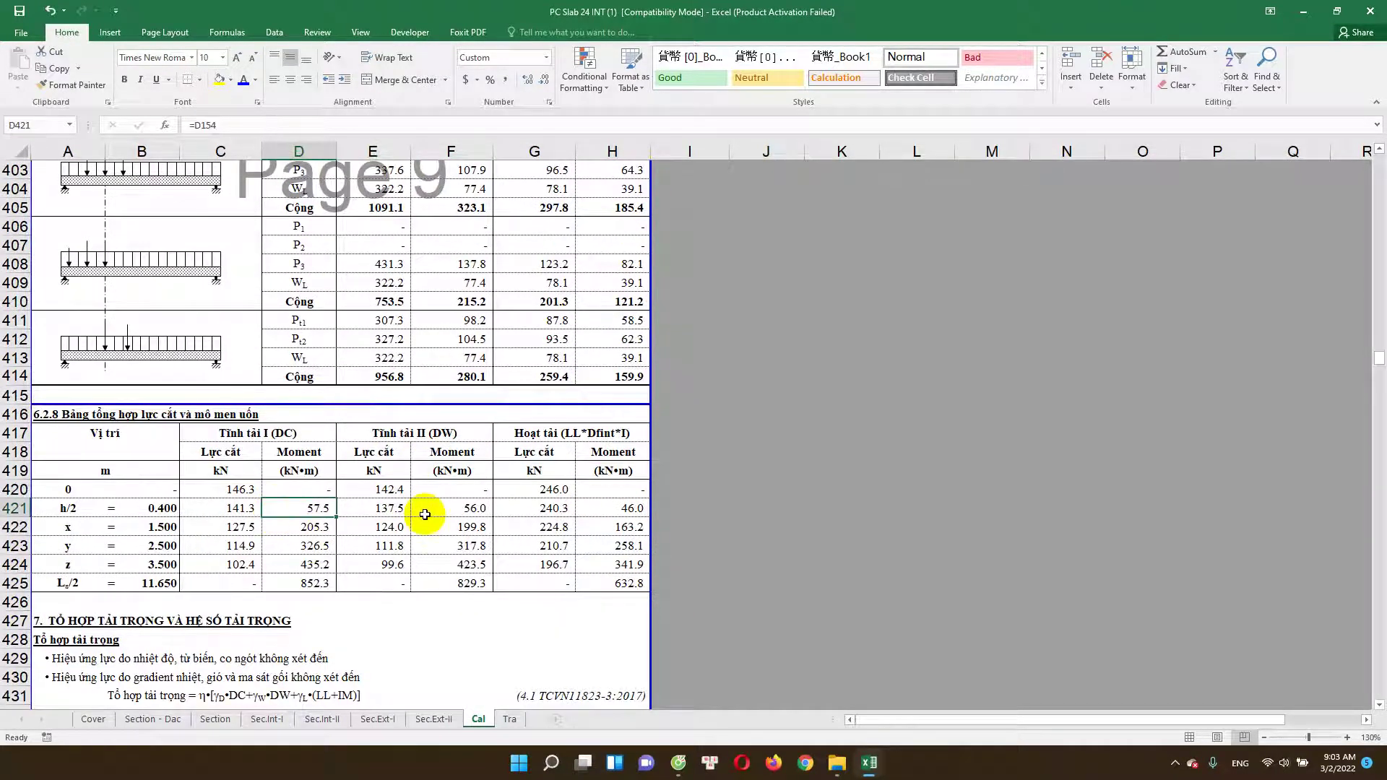
click(234, 493)
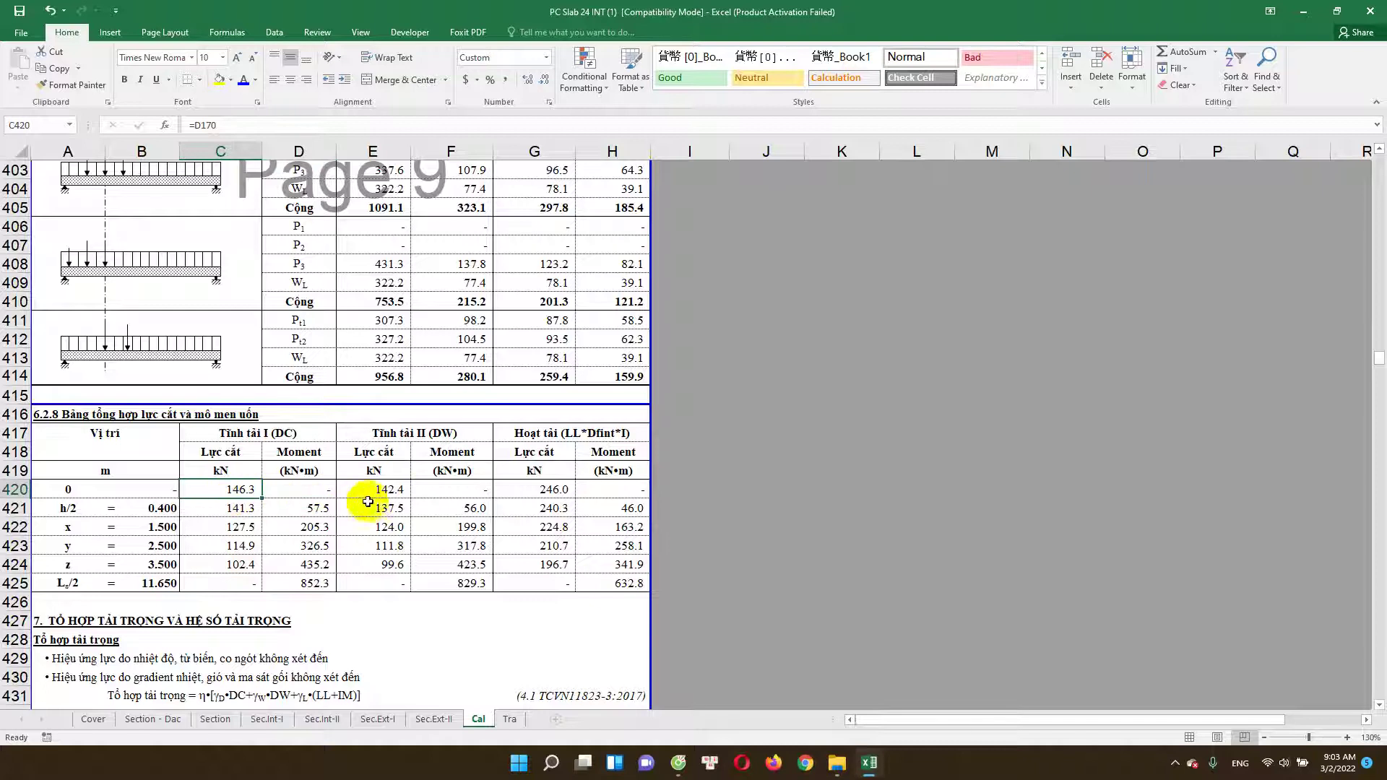
click(388, 491)
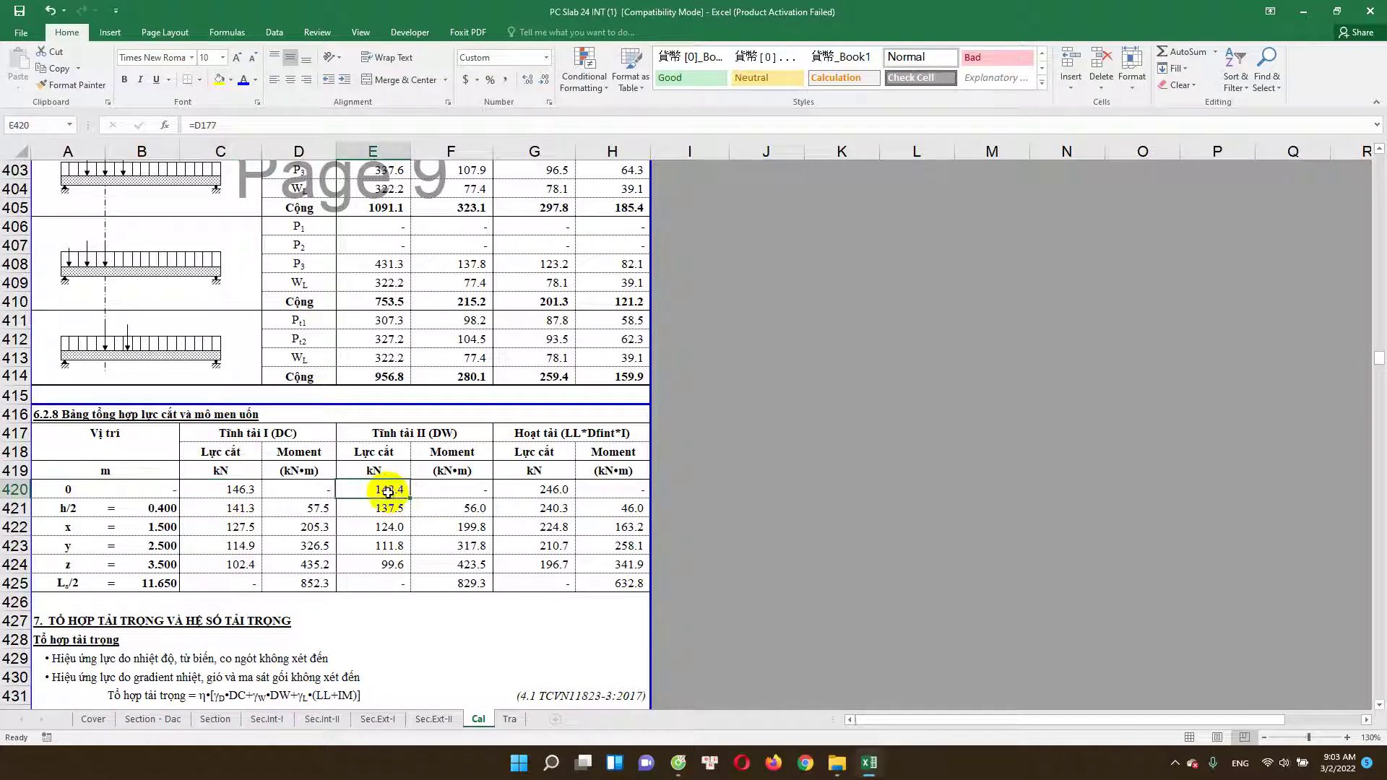
click(570, 491)
double_click(561, 489)
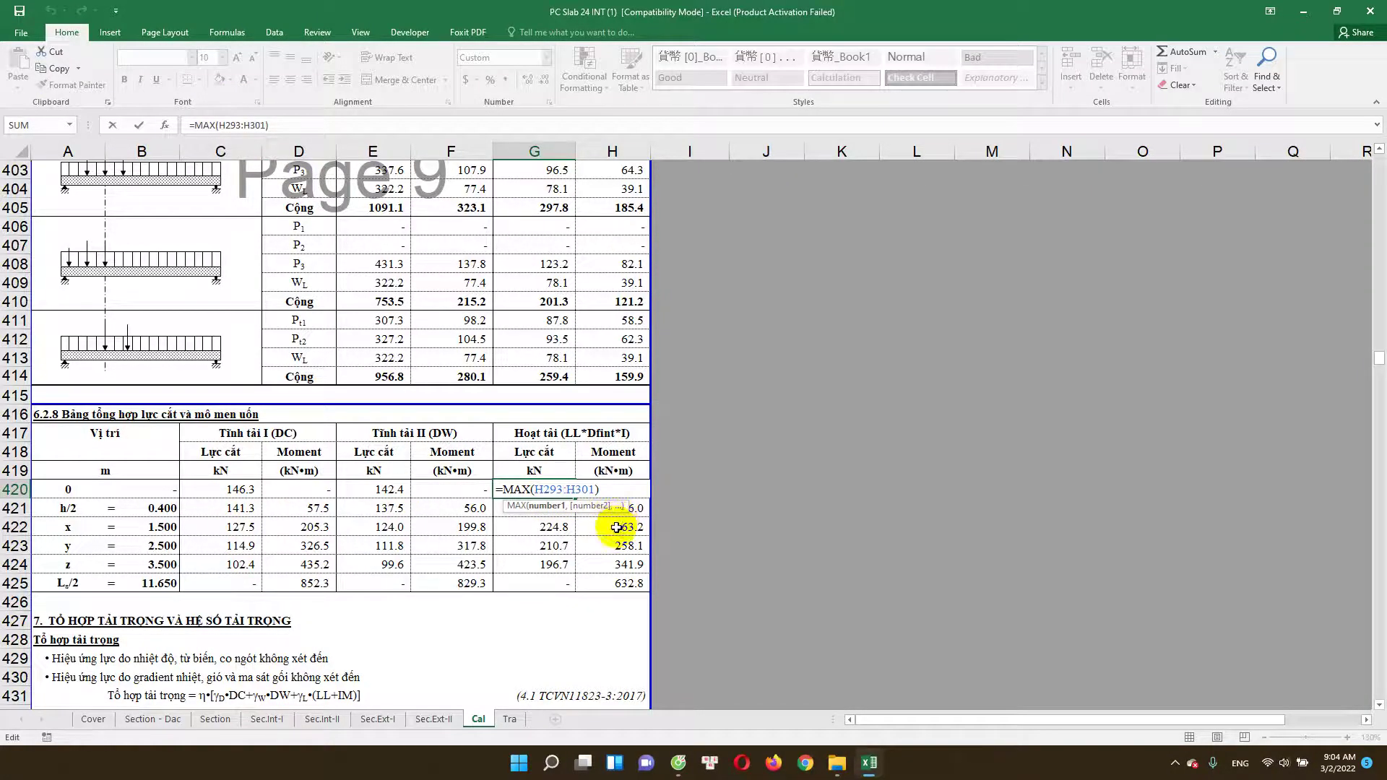
key(Escape)
Step: Check the rows feeding the live-load shear at x and the live-load moment at x = 1.500
scroll(621, 506, up, 4)
scroll(623, 484, up, 11)
scroll(627, 405, up, 1)
scroll(628, 419, down, 12)
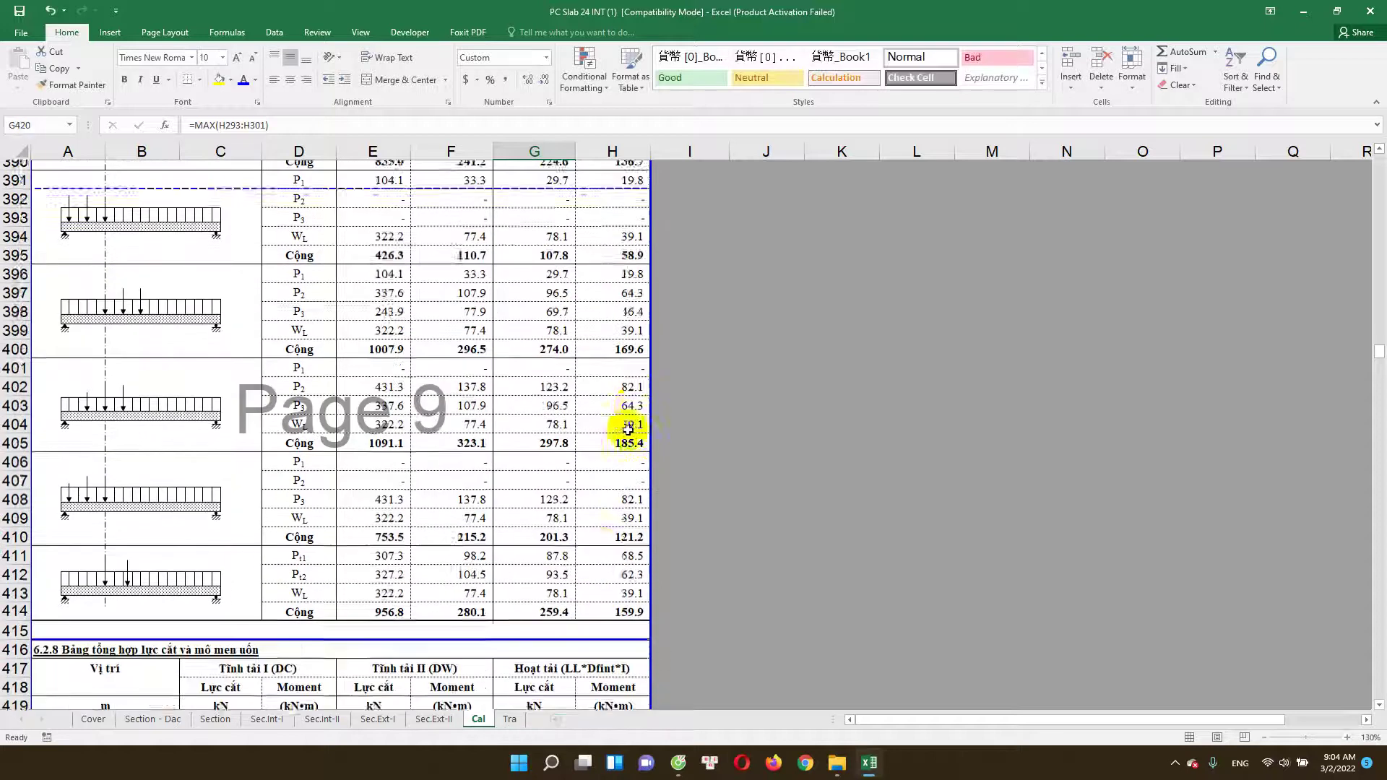
scroll(628, 429, down, 5)
scroll(561, 460, down, 1)
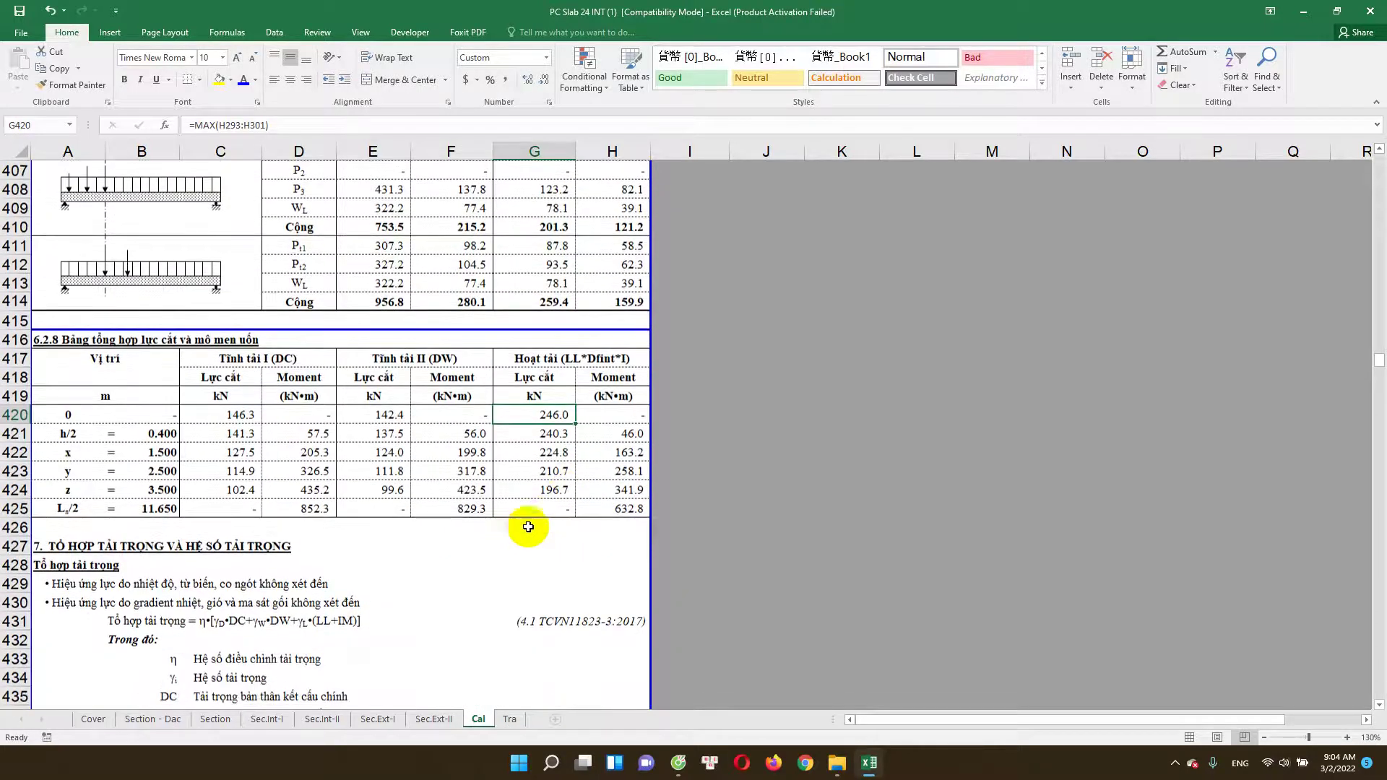
double_click(554, 453)
scroll(607, 434, up, 8)
scroll(607, 427, up, 11)
scroll(608, 431, up, 5)
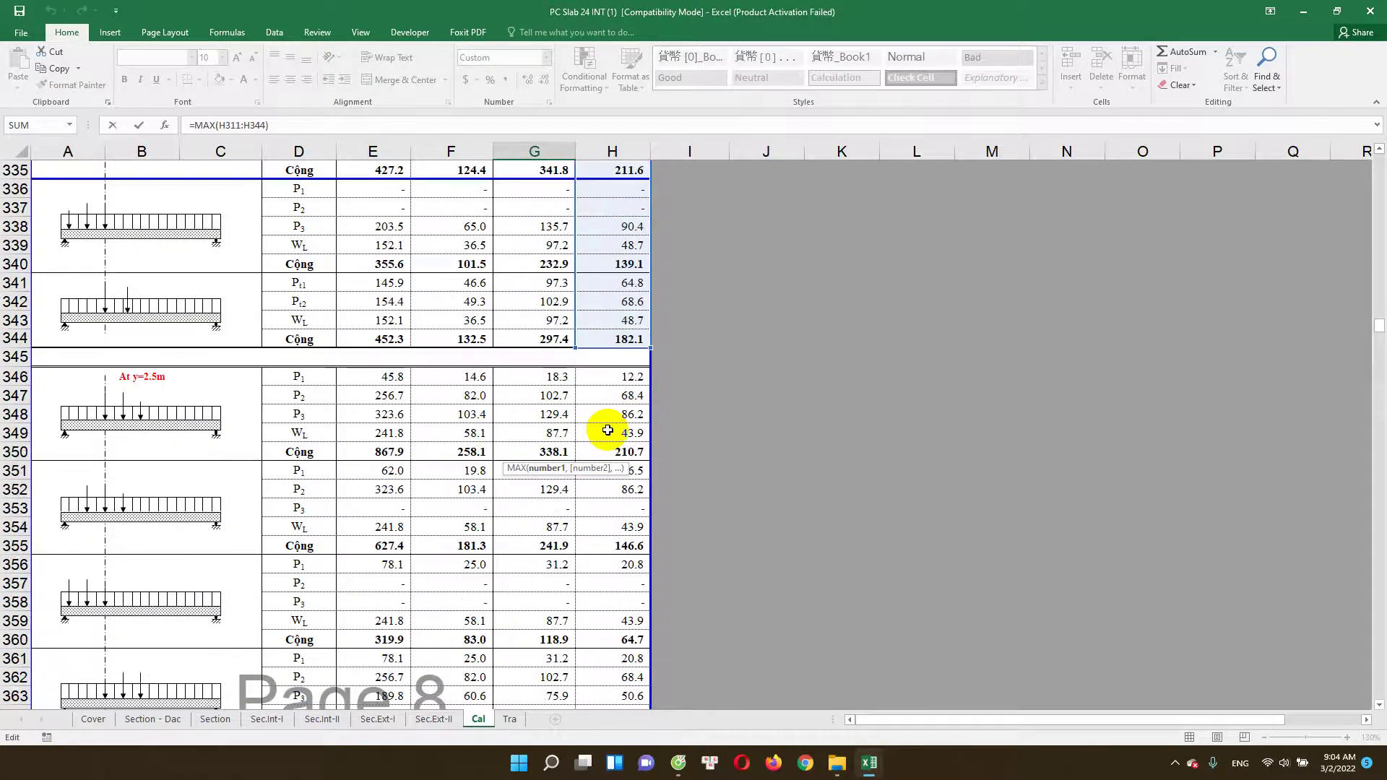
scroll(607, 430, up, 5)
scroll(614, 332, up, 2)
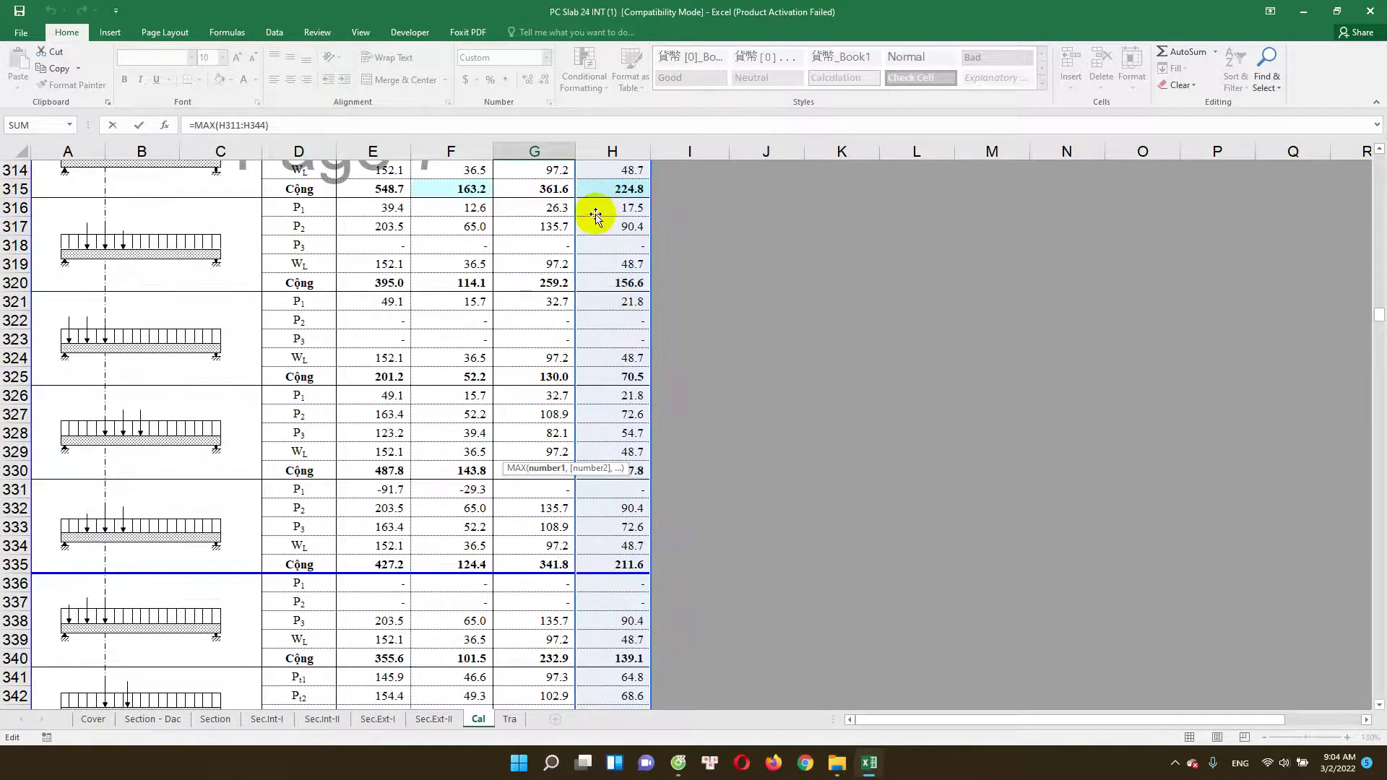
scroll(596, 217, up, 2)
scroll(578, 513, down, 3)
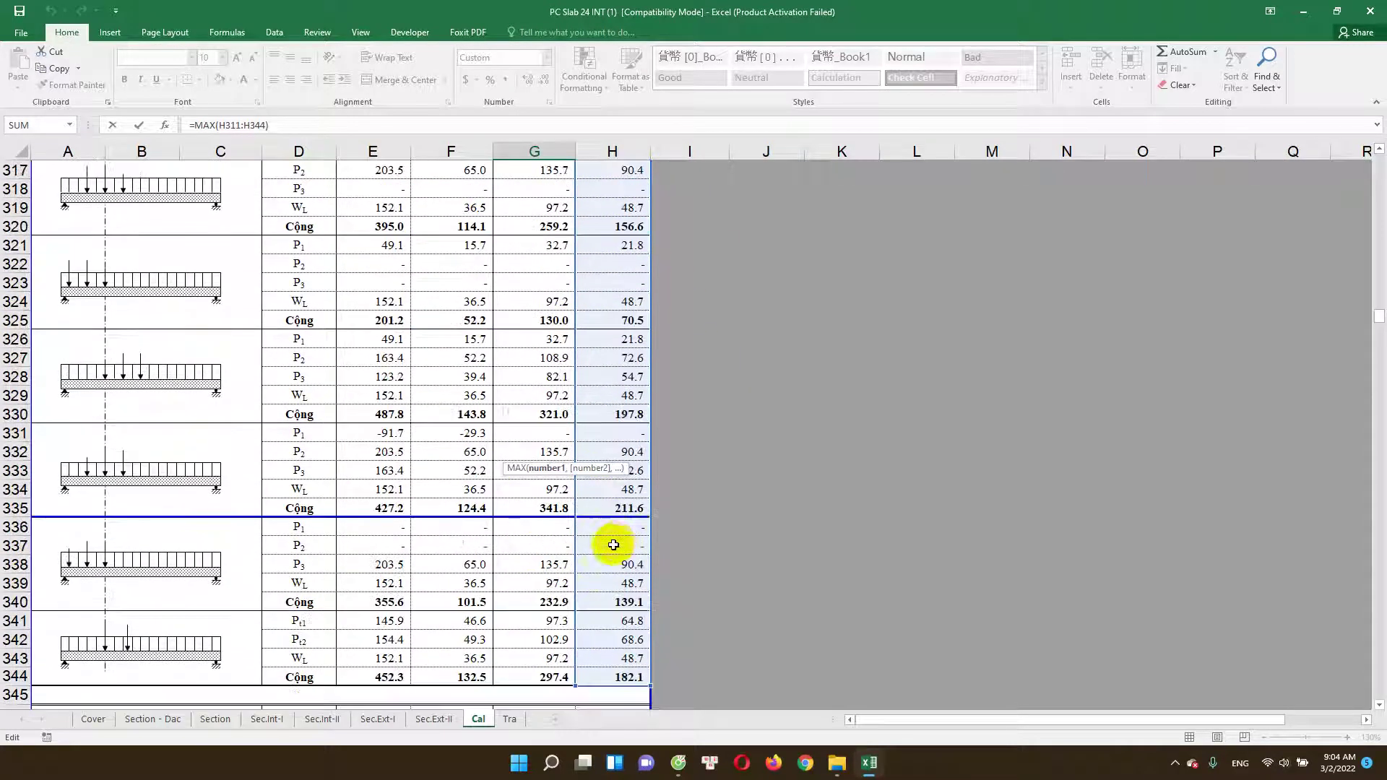
scroll(636, 469, up, 2)
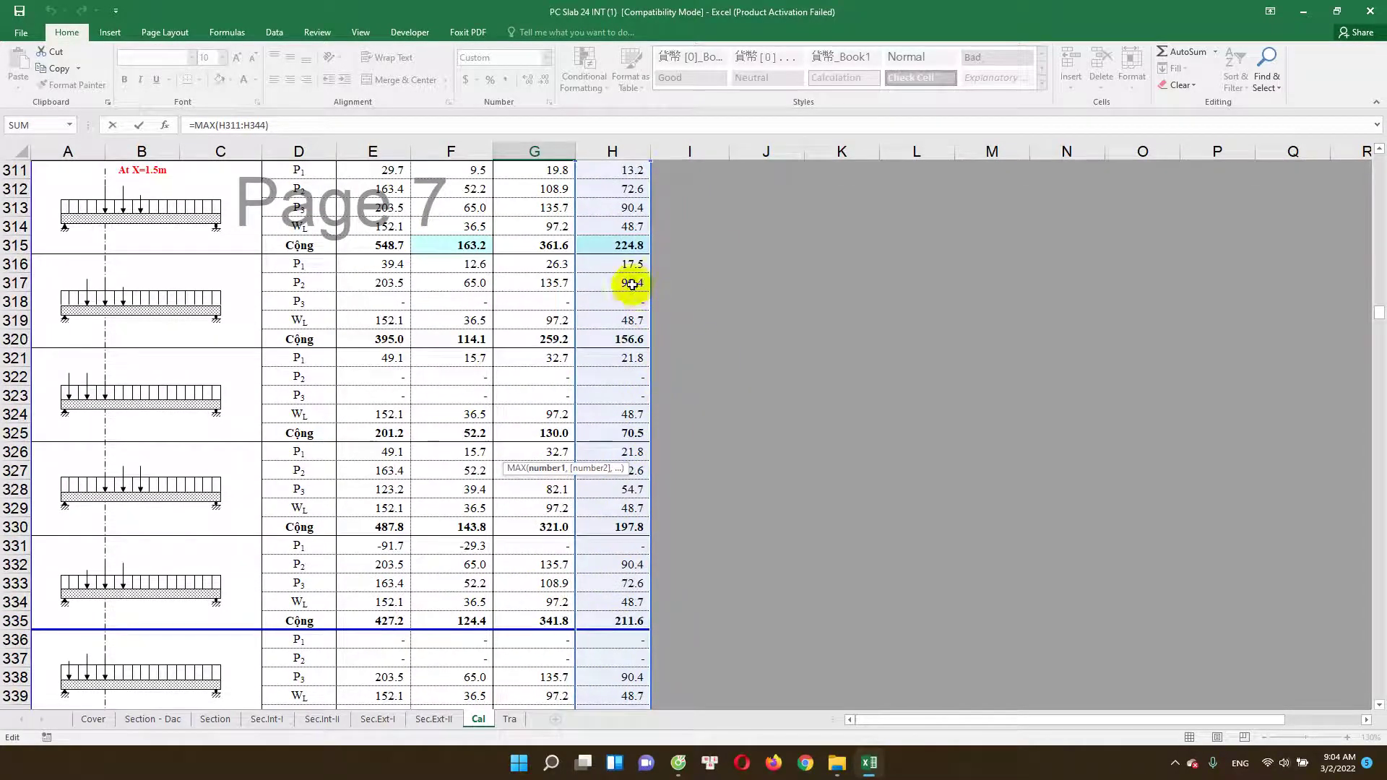
scroll(631, 498, down, 3)
scroll(643, 539, down, 6)
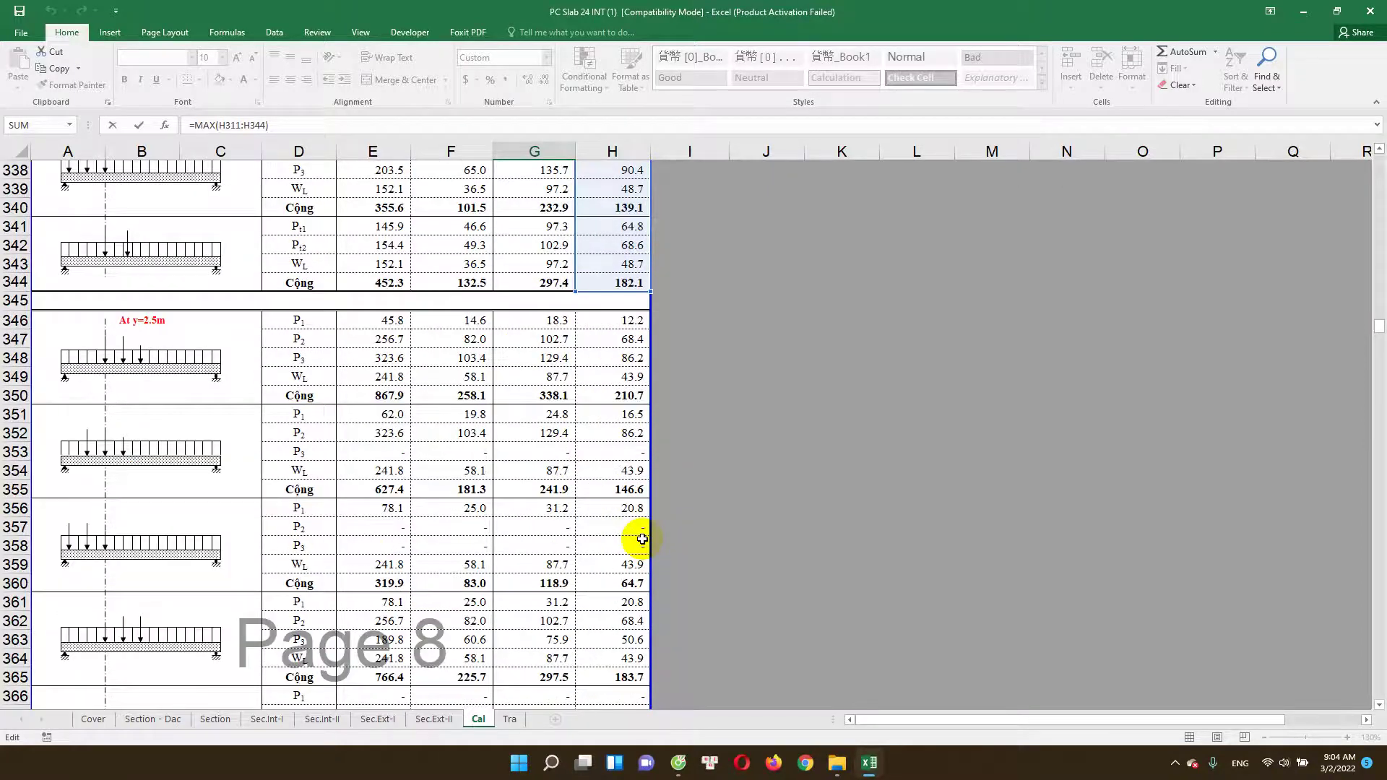
scroll(642, 539, down, 19)
scroll(642, 539, down, 3)
click(631, 529)
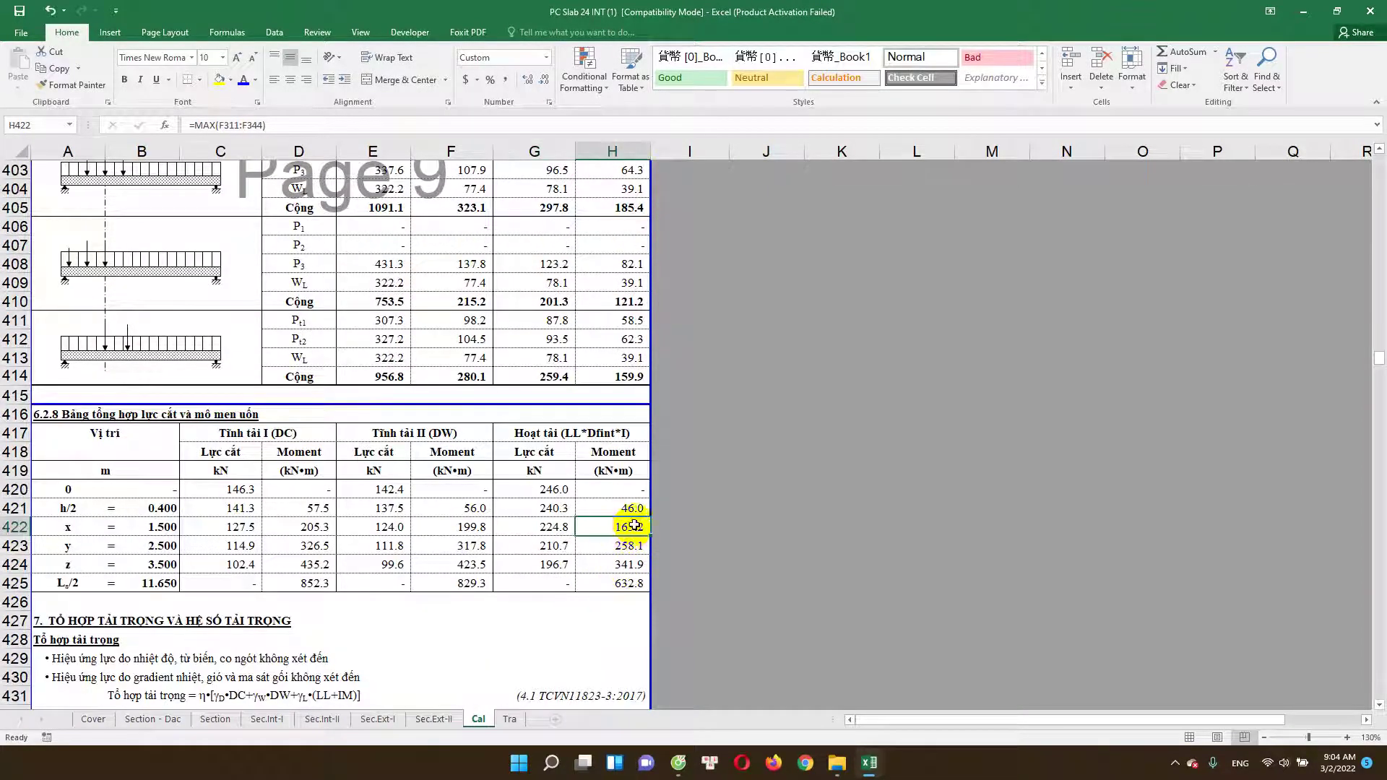
Step: Review the load-modifier table and its Sử dụng - III limit state label
scroll(372, 565, down, 2)
scroll(300, 573, down, 1)
scroll(272, 566, down, 1)
scroll(285, 530, down, 1)
scroll(285, 529, up, 2)
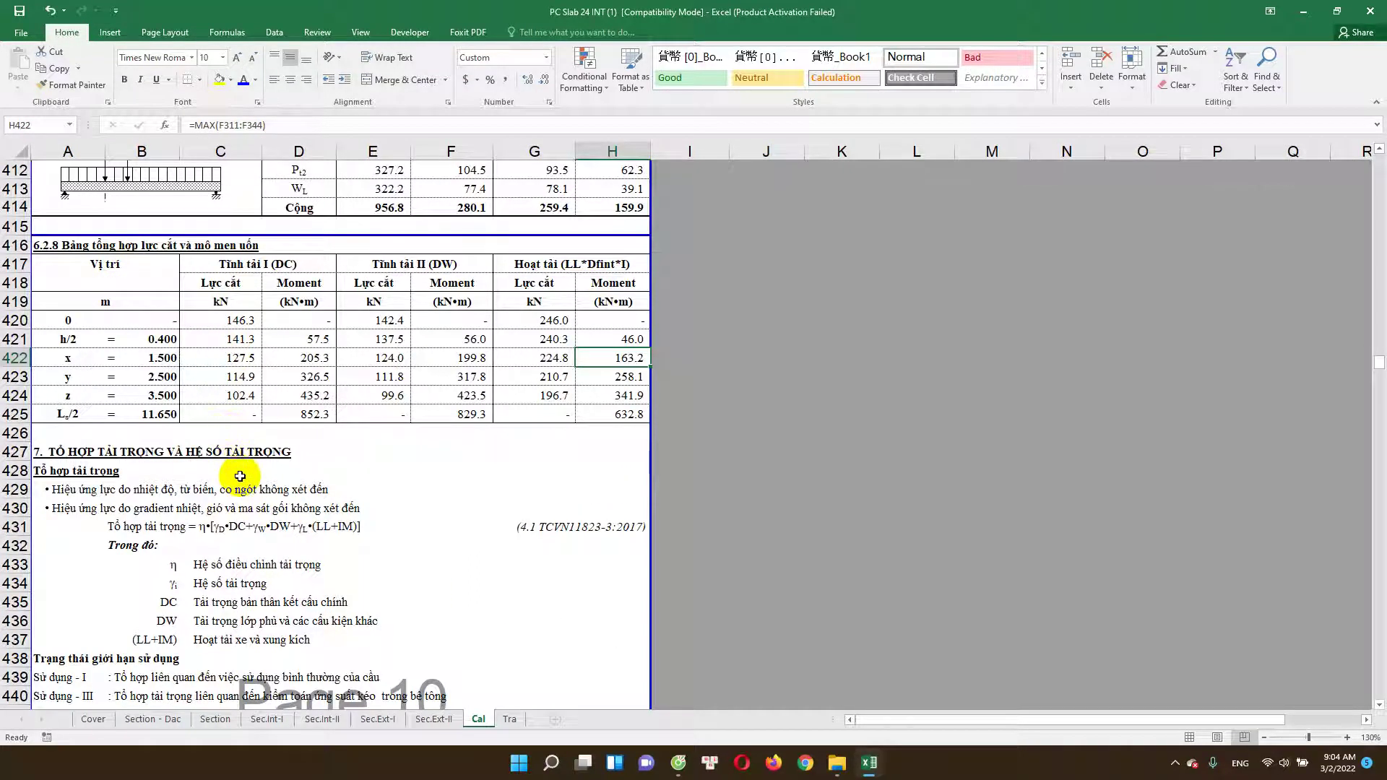
scroll(242, 480, down, 2)
scroll(248, 483, down, 1)
scroll(249, 486, down, 1)
scroll(253, 488, down, 3)
scroll(256, 491, down, 1)
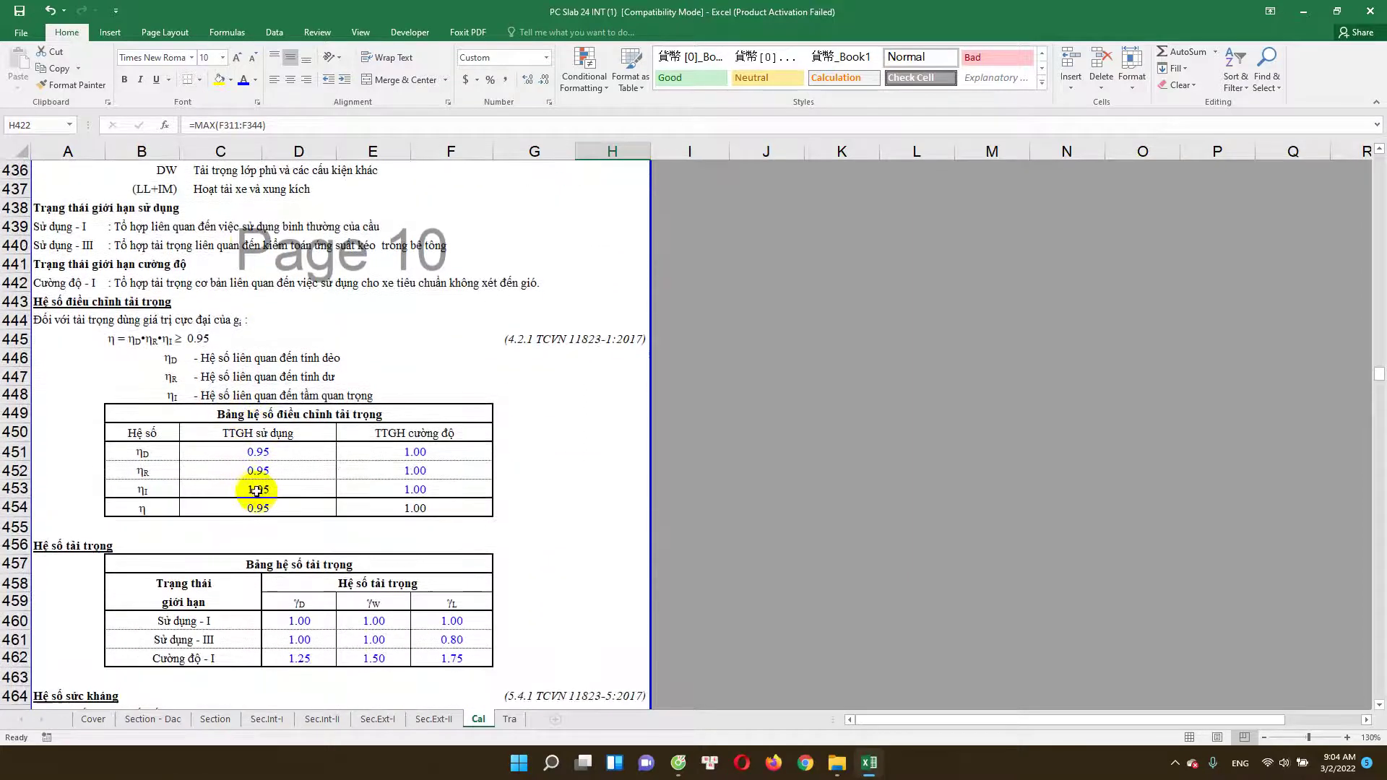
click(282, 456)
scroll(267, 451, up, 2)
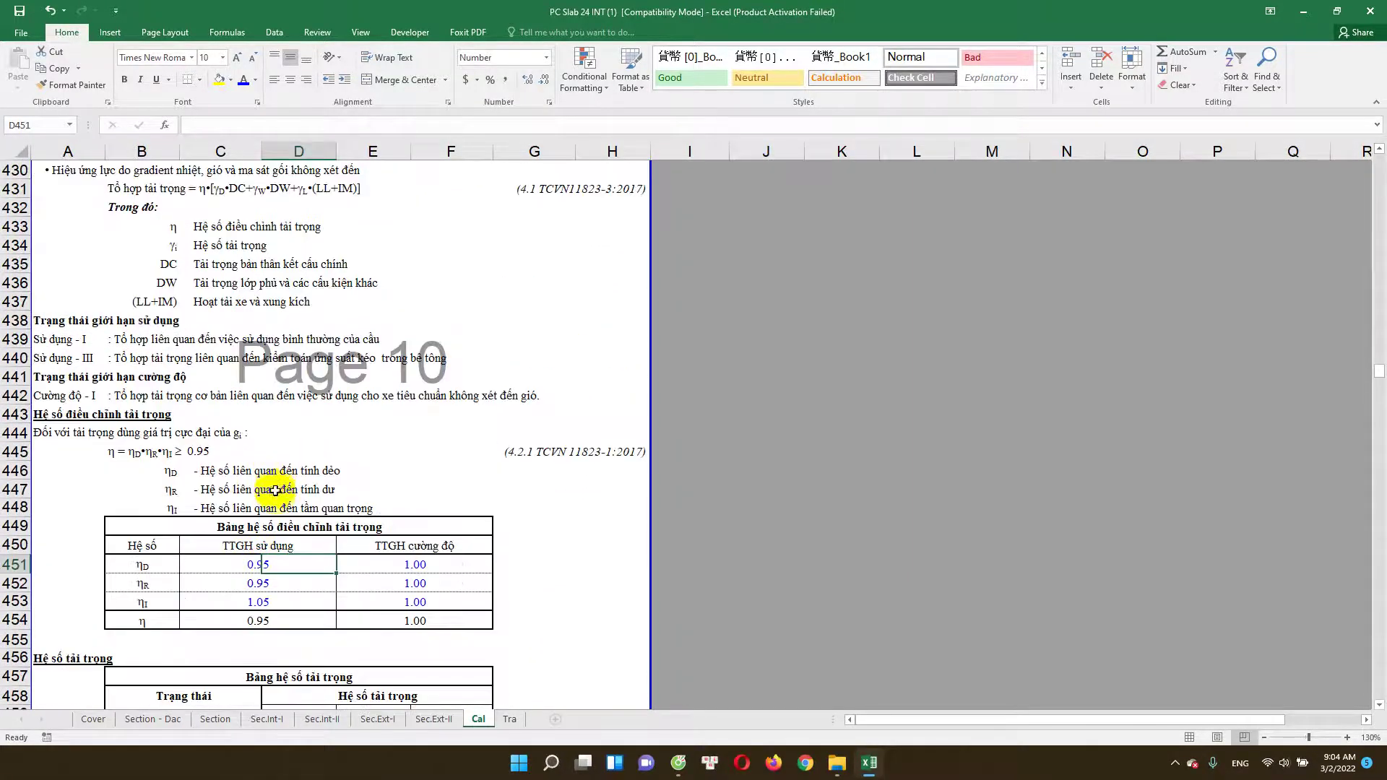
click(86, 357)
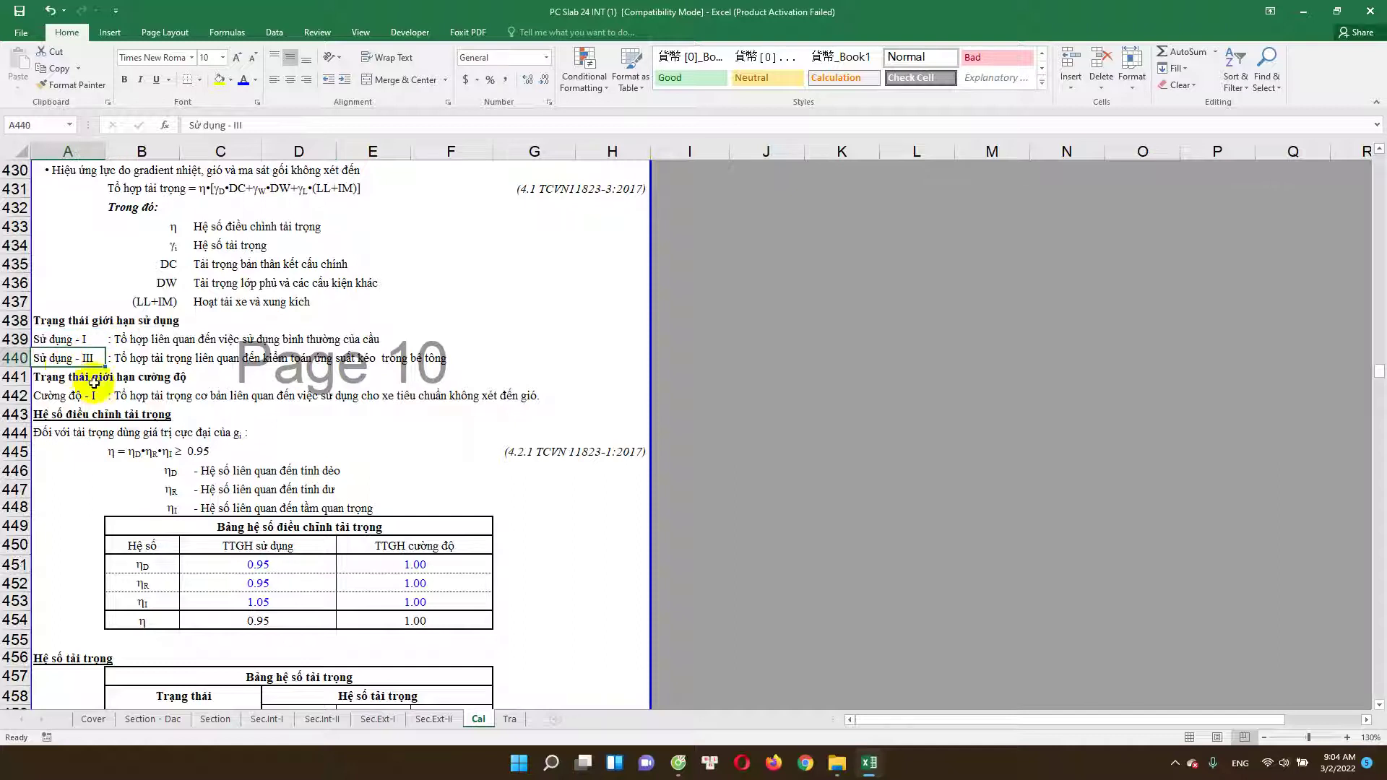
Step: Check the 0.95 and strength ductility modifiers, the 1.05 load modifier and the Sử dụng - I dead-load factor
scroll(148, 450, up, 2)
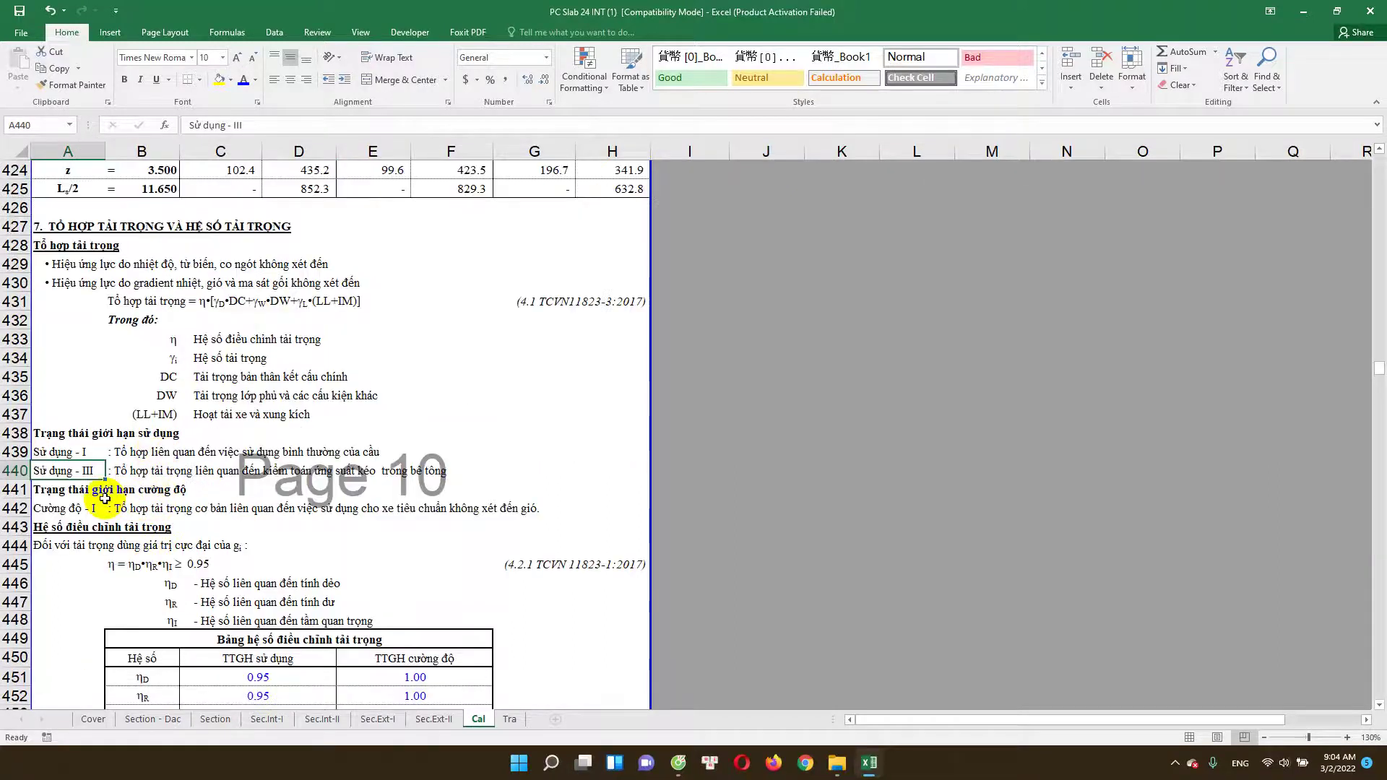
scroll(113, 498, down, 1)
scroll(104, 455, down, 1)
scroll(144, 433, down, 1)
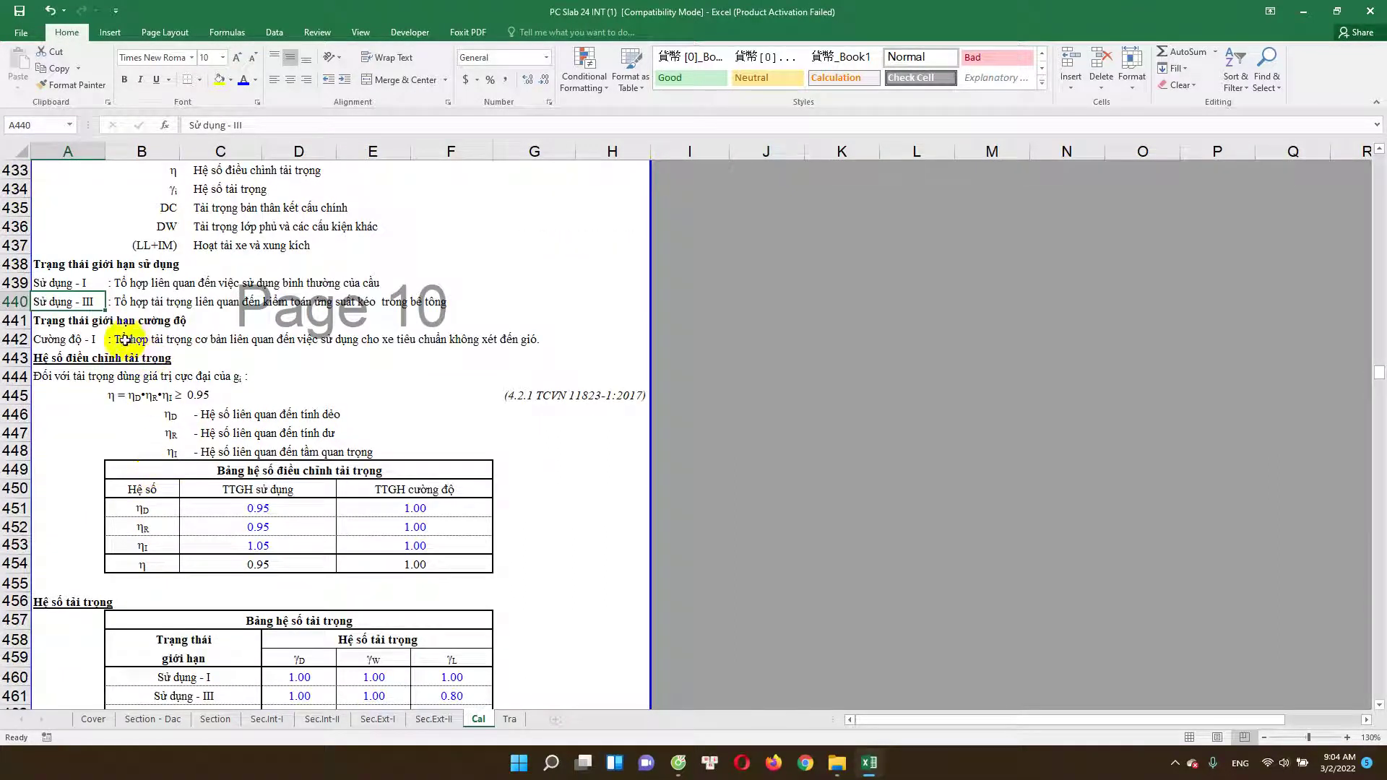
scroll(155, 410, down, 2)
click(257, 399)
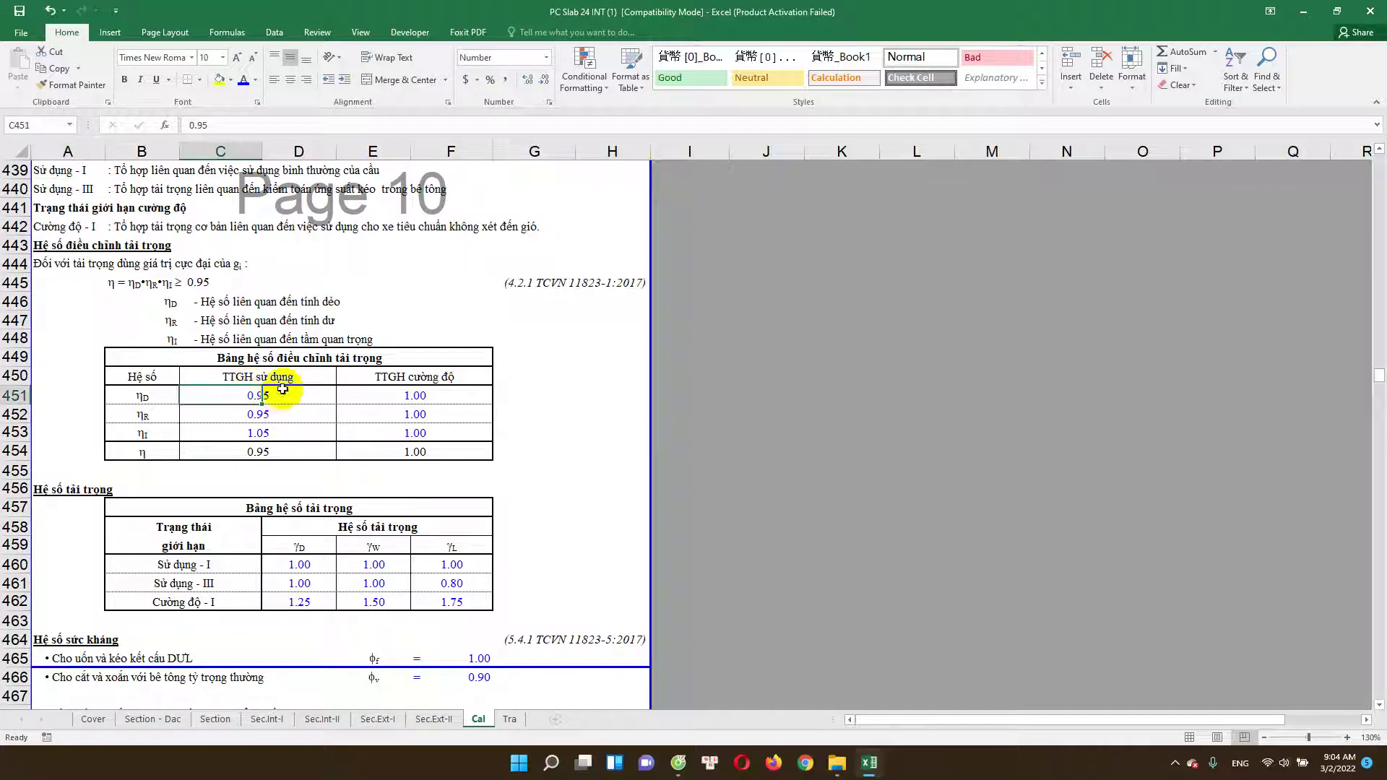
click(430, 398)
scroll(329, 437, down, 1)
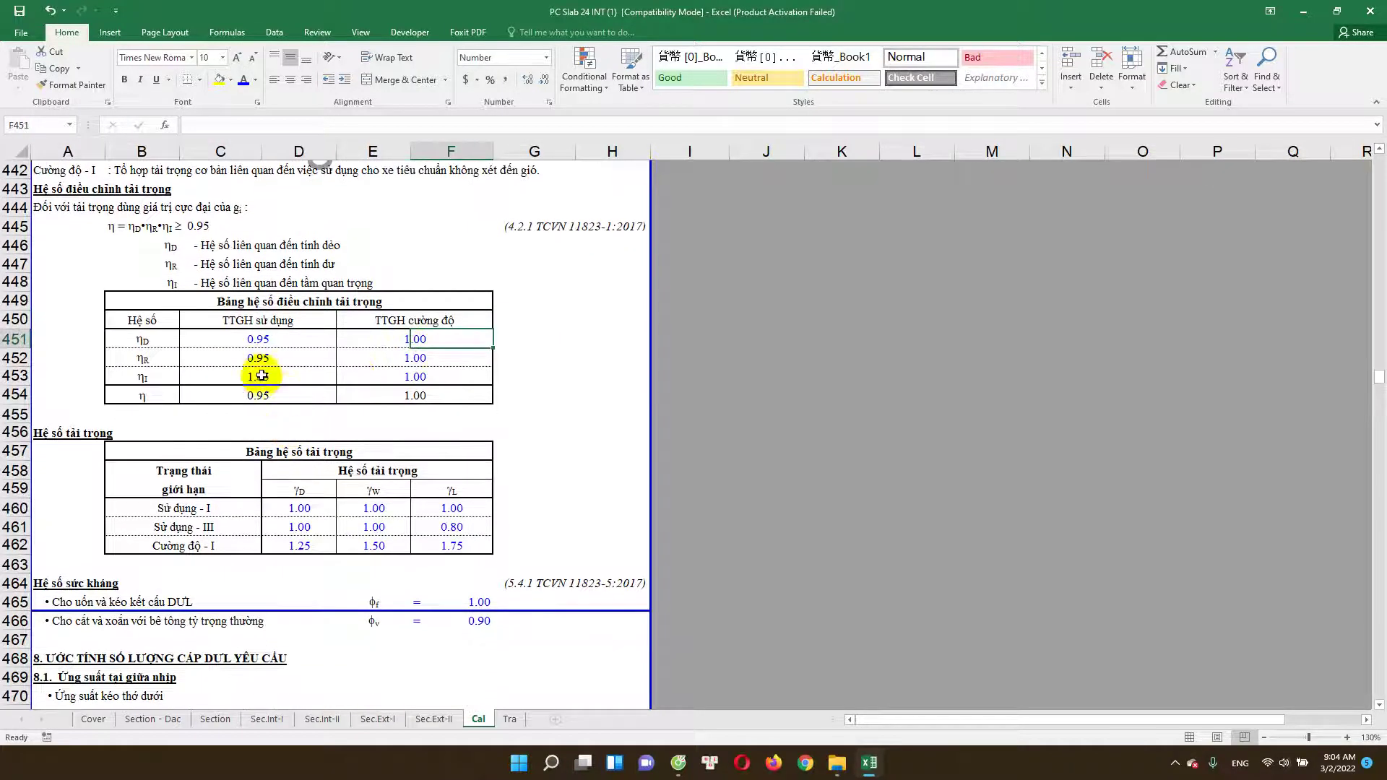
click(258, 374)
scroll(293, 455, down, 1)
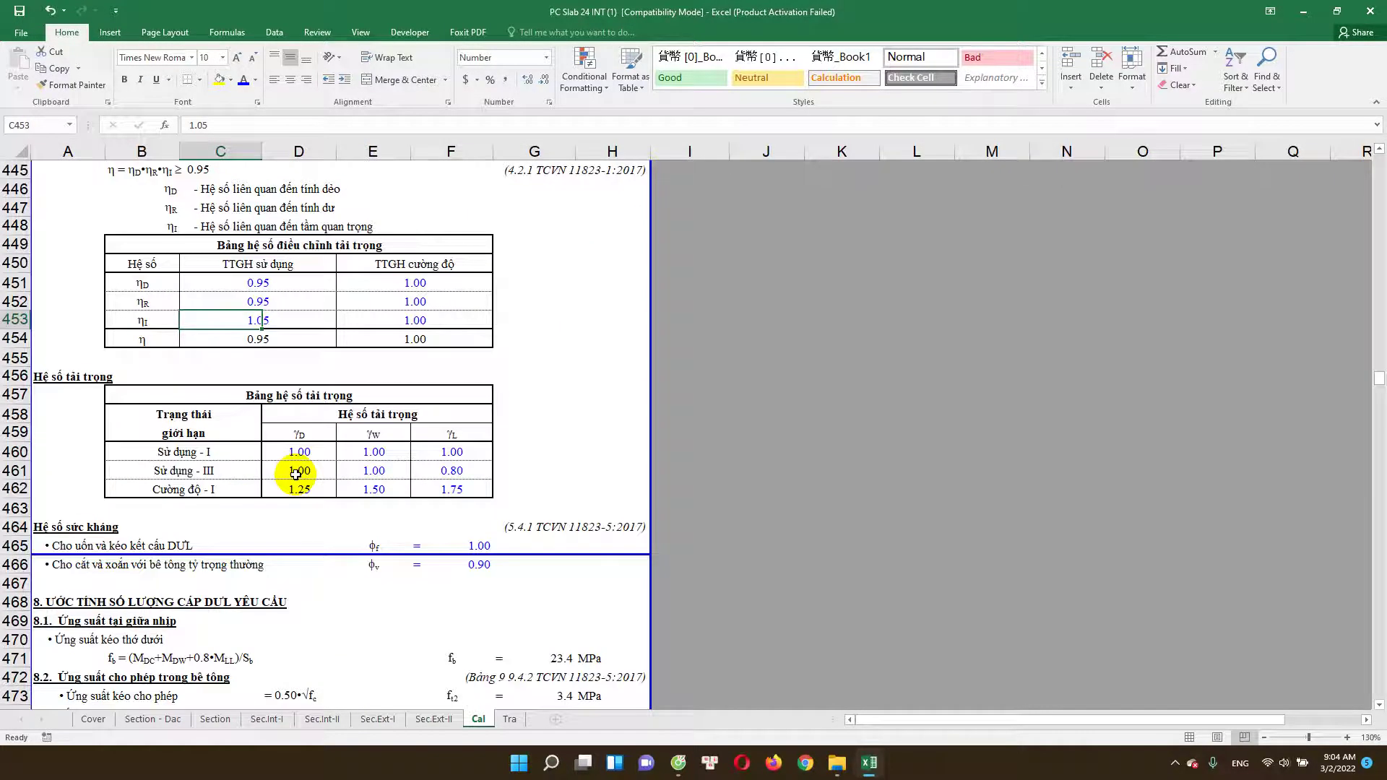
click(307, 460)
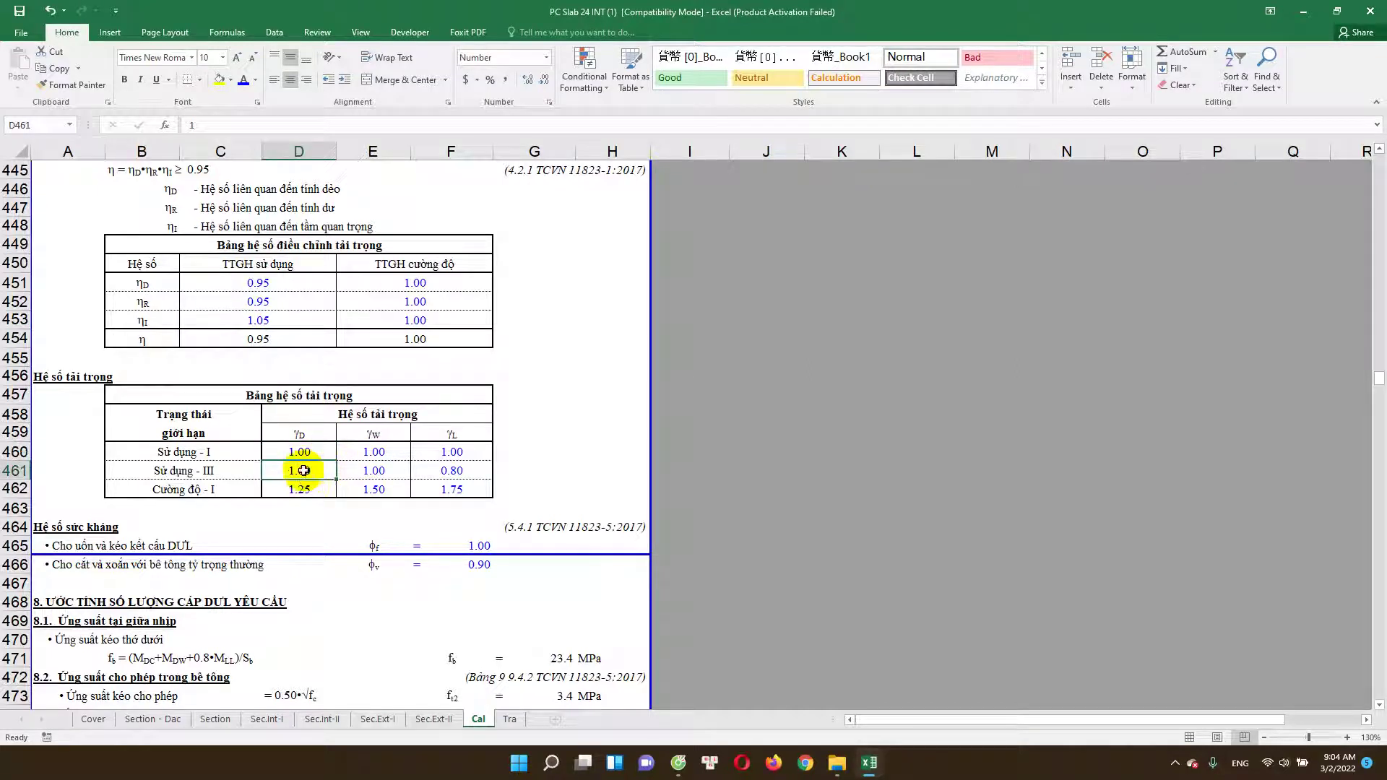
Step: Review the 0.95 service modifiers and load factors: Sử dụng - III, dead load 1, live load 0.8 and 1.75
scroll(265, 297, up, 2)
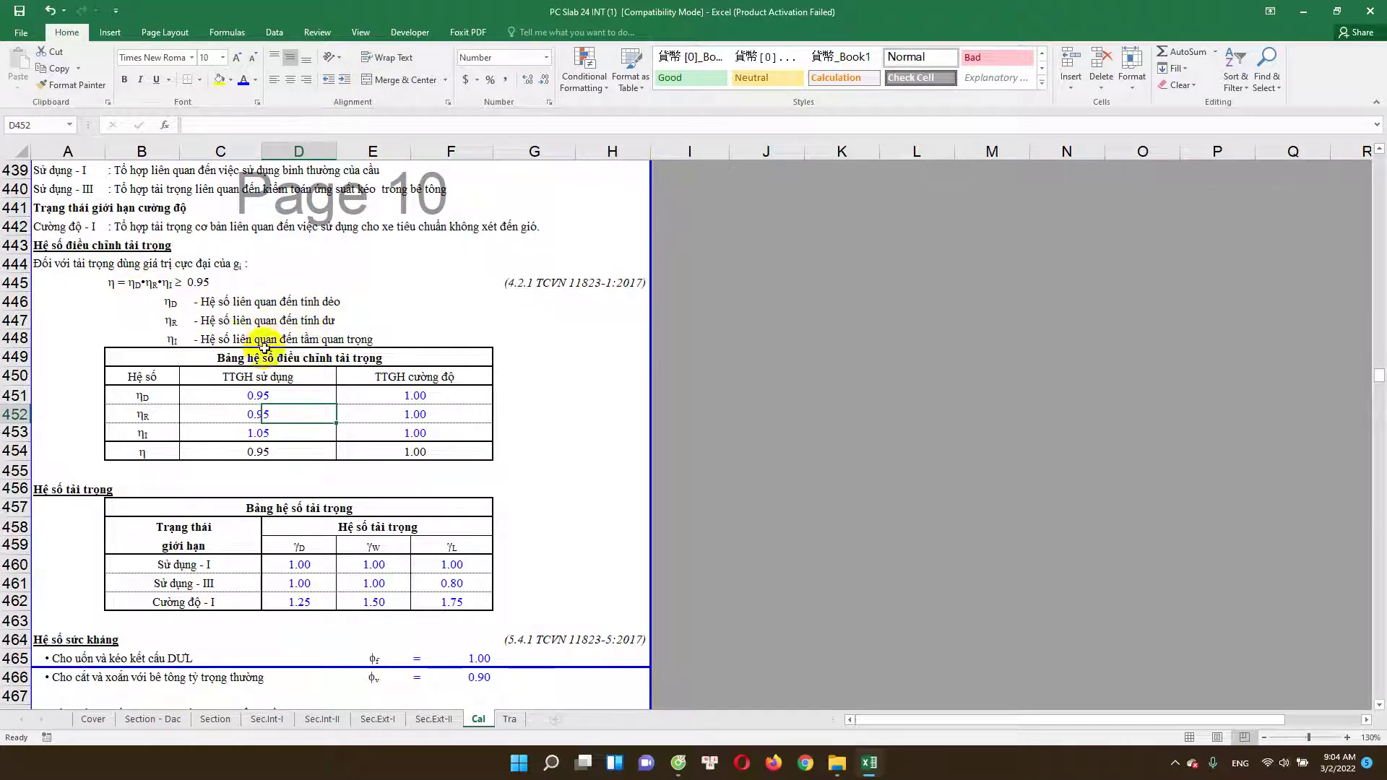
scroll(266, 391, down, 1)
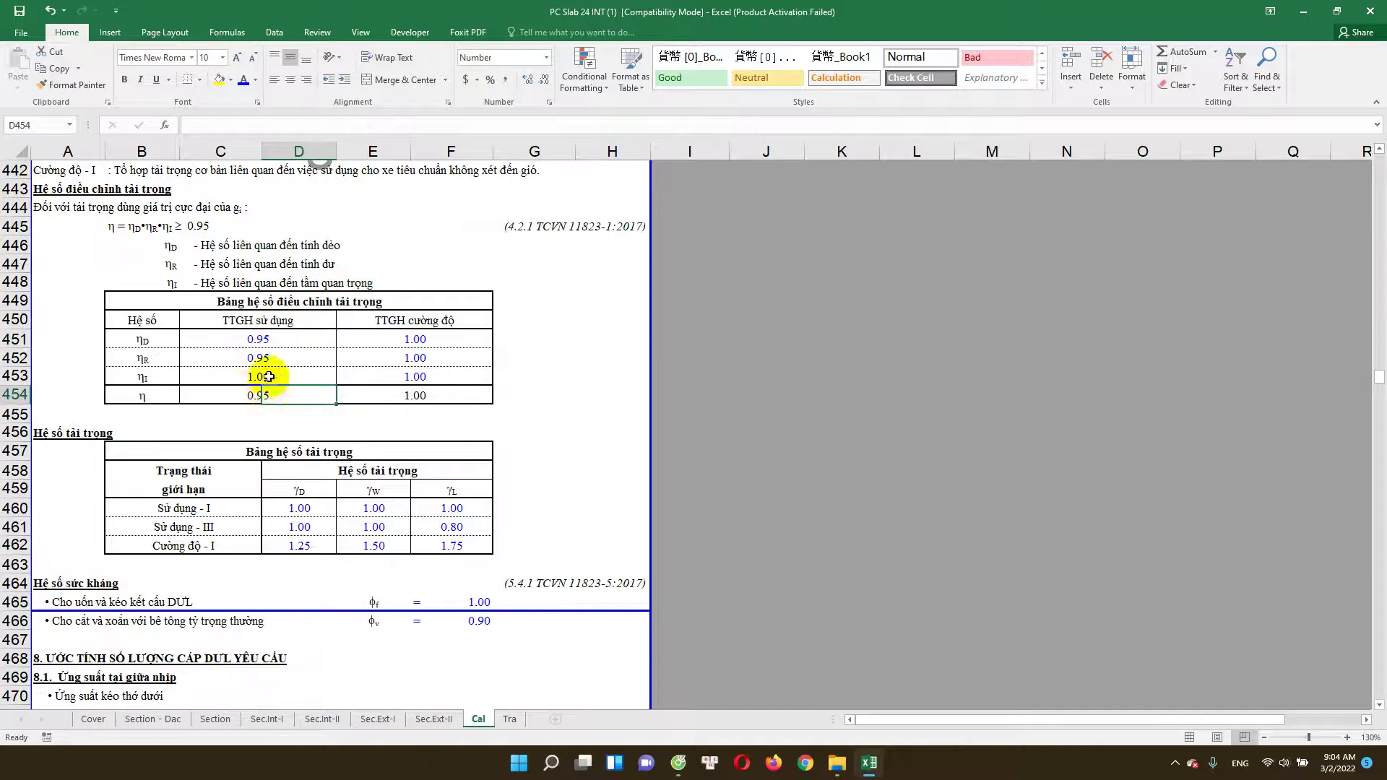
click(258, 339)
click(255, 355)
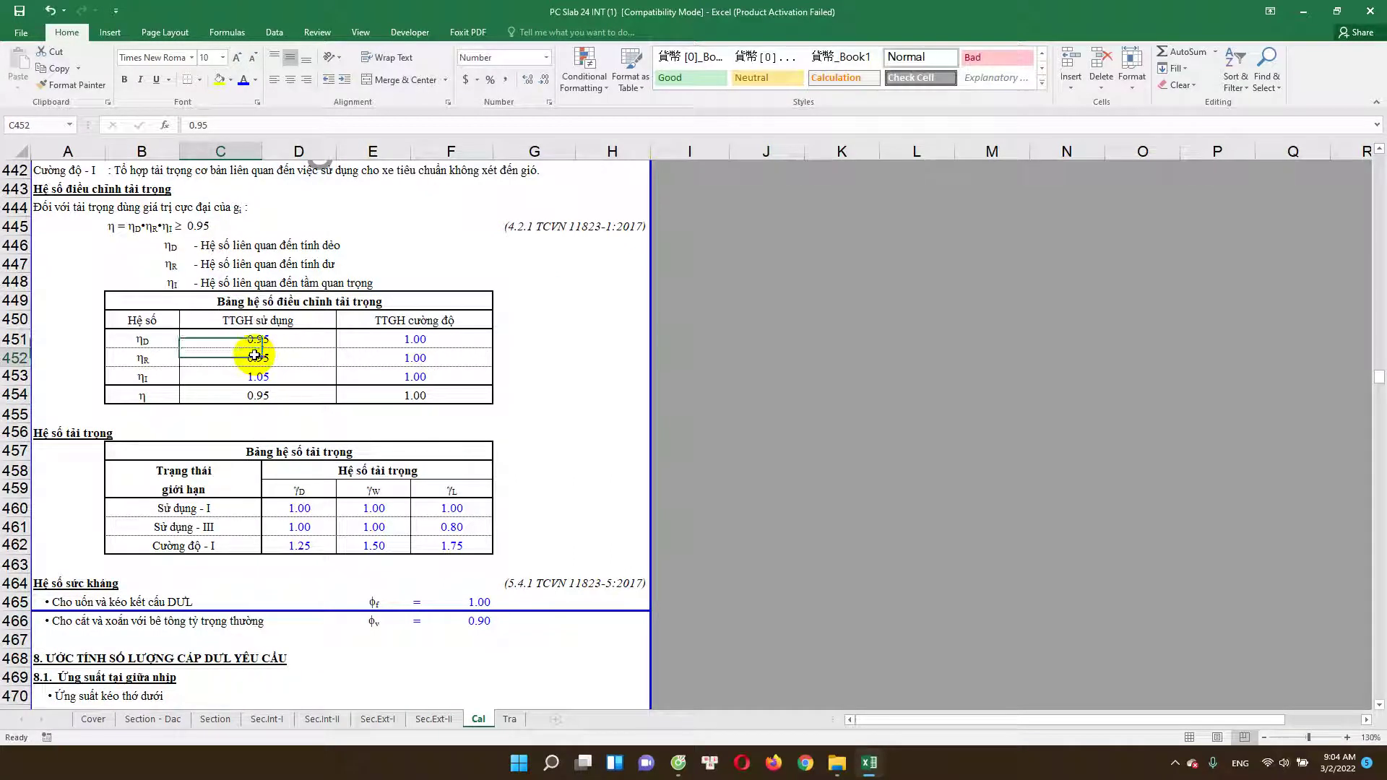
scroll(282, 374, up, 2)
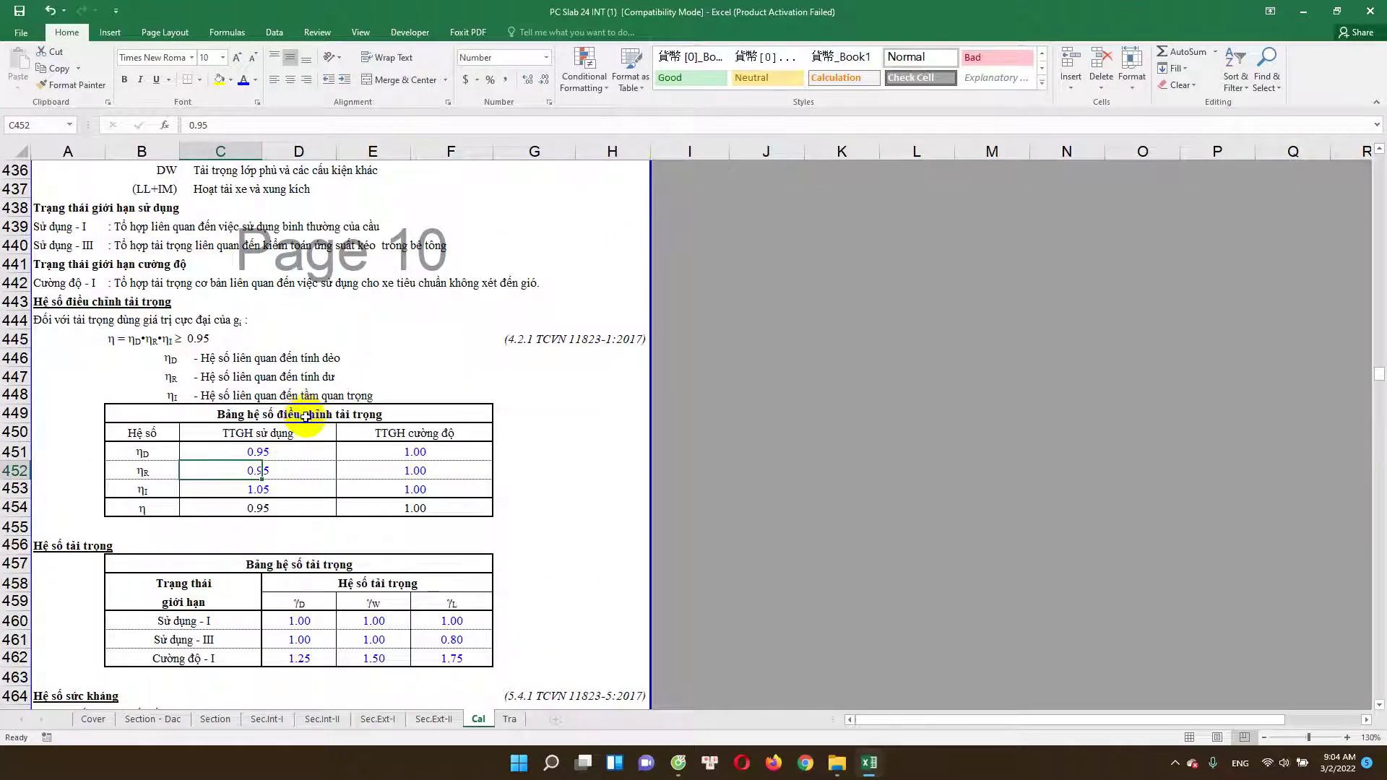
scroll(304, 416, up, 1)
scroll(313, 432, down, 1)
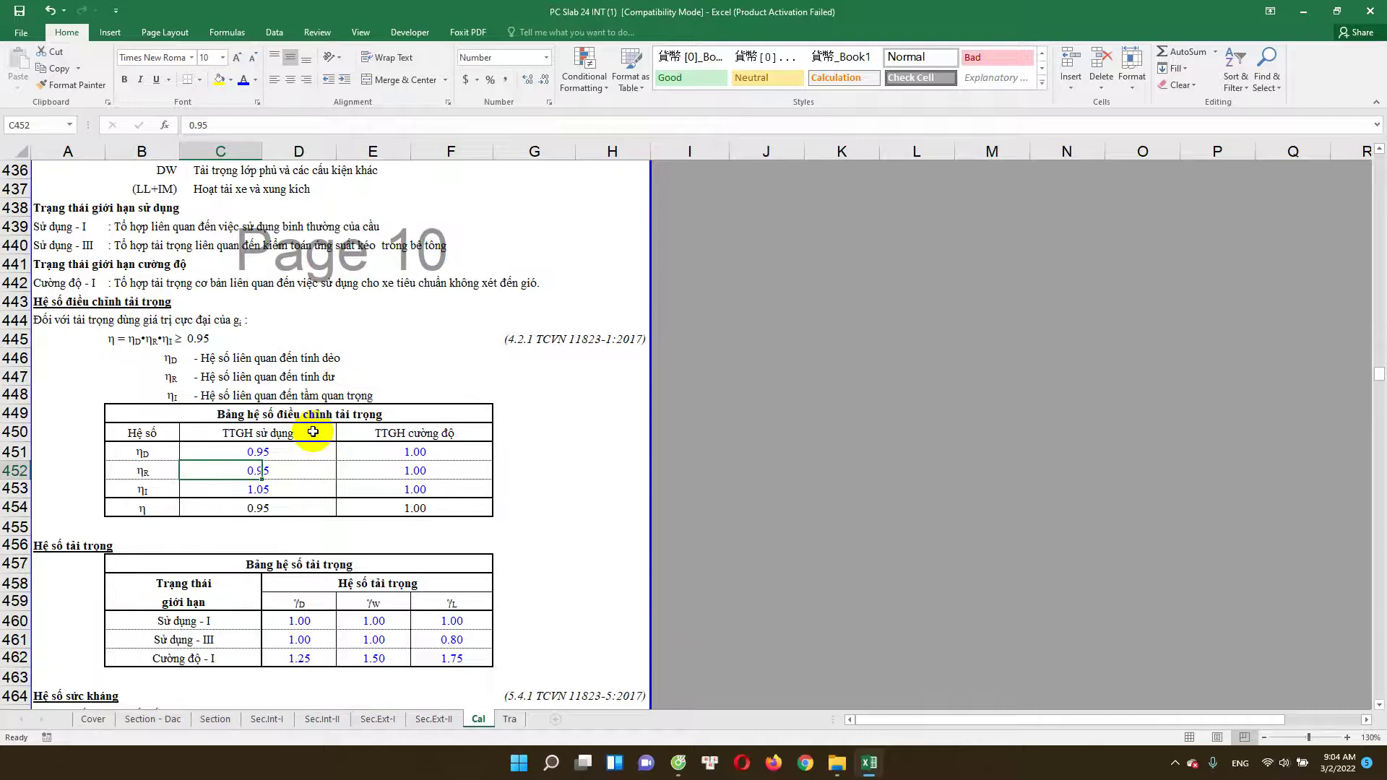
scroll(313, 433, down, 2)
scroll(313, 450, down, 1)
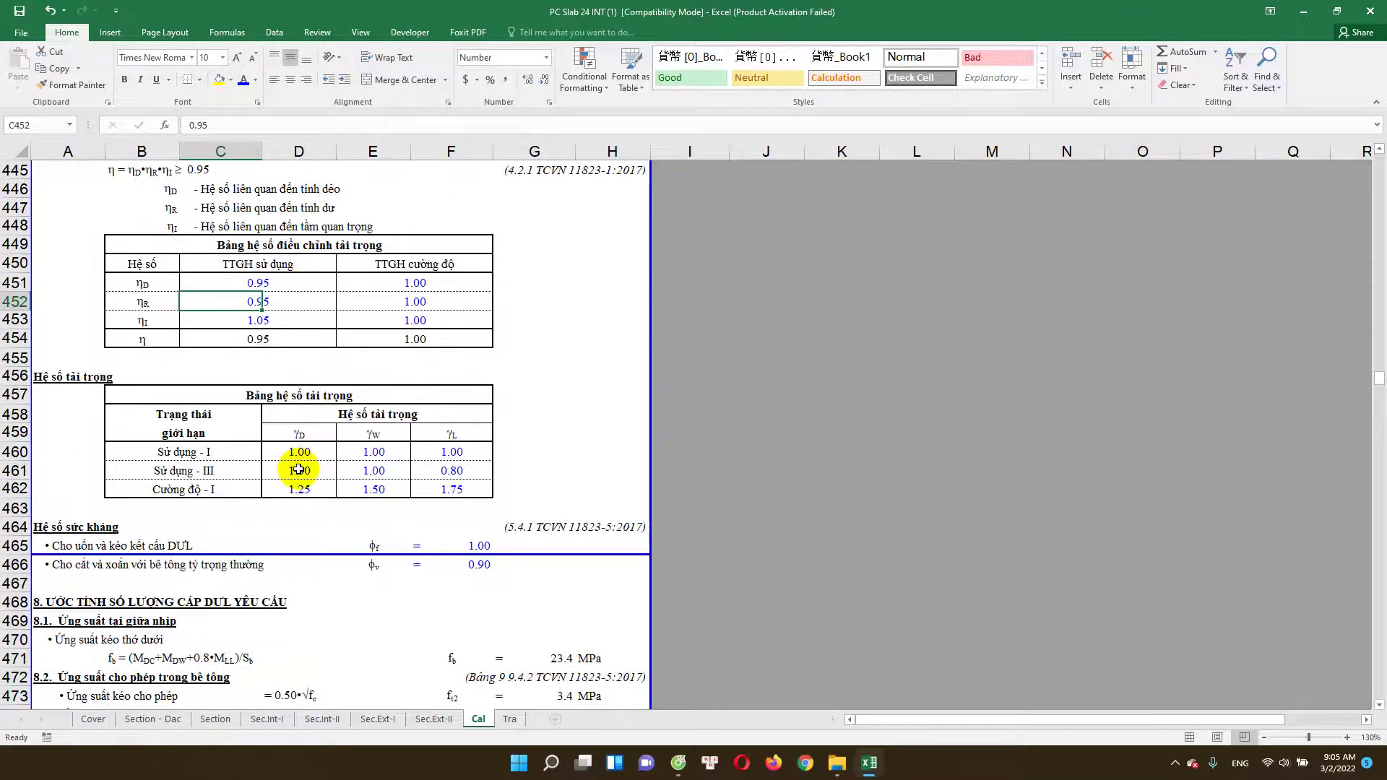
click(298, 469)
scroll(300, 464, down, 1)
click(244, 405)
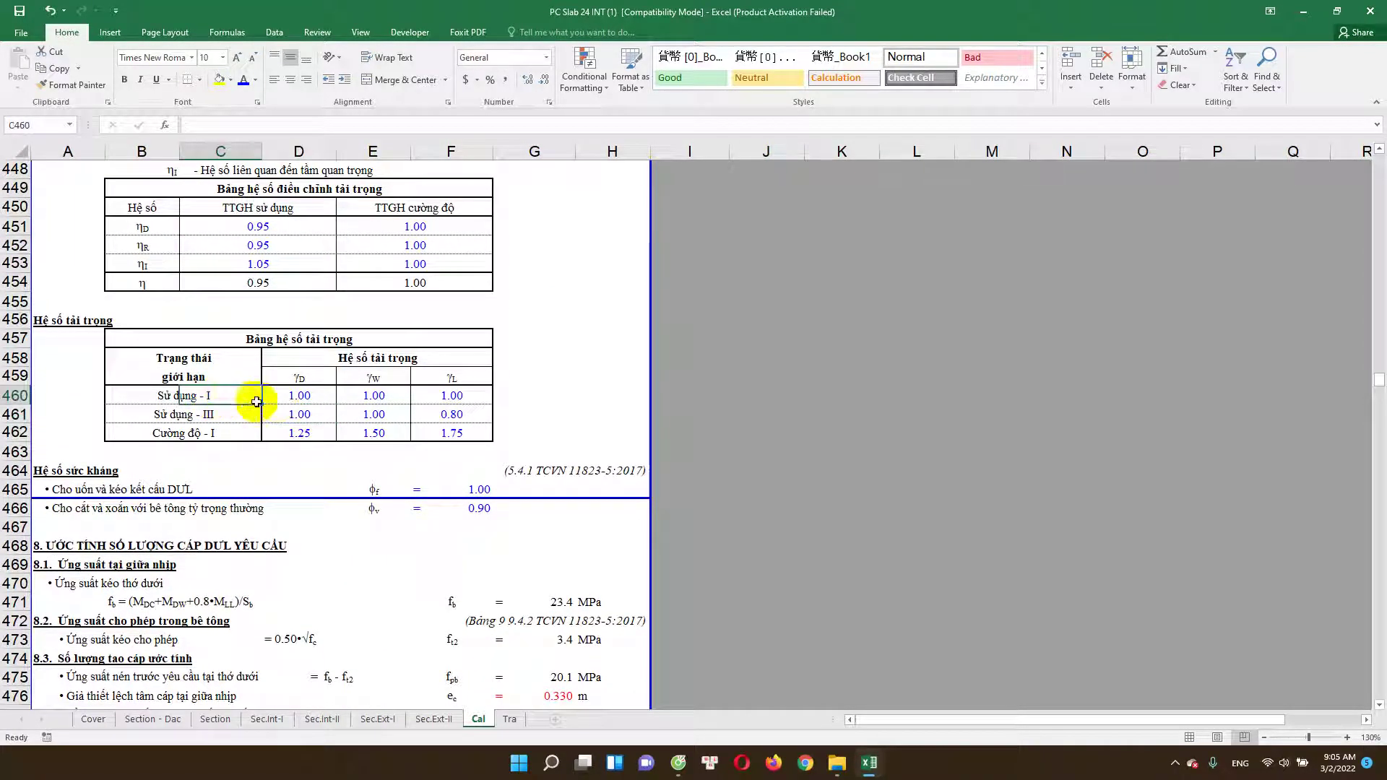
click(300, 395)
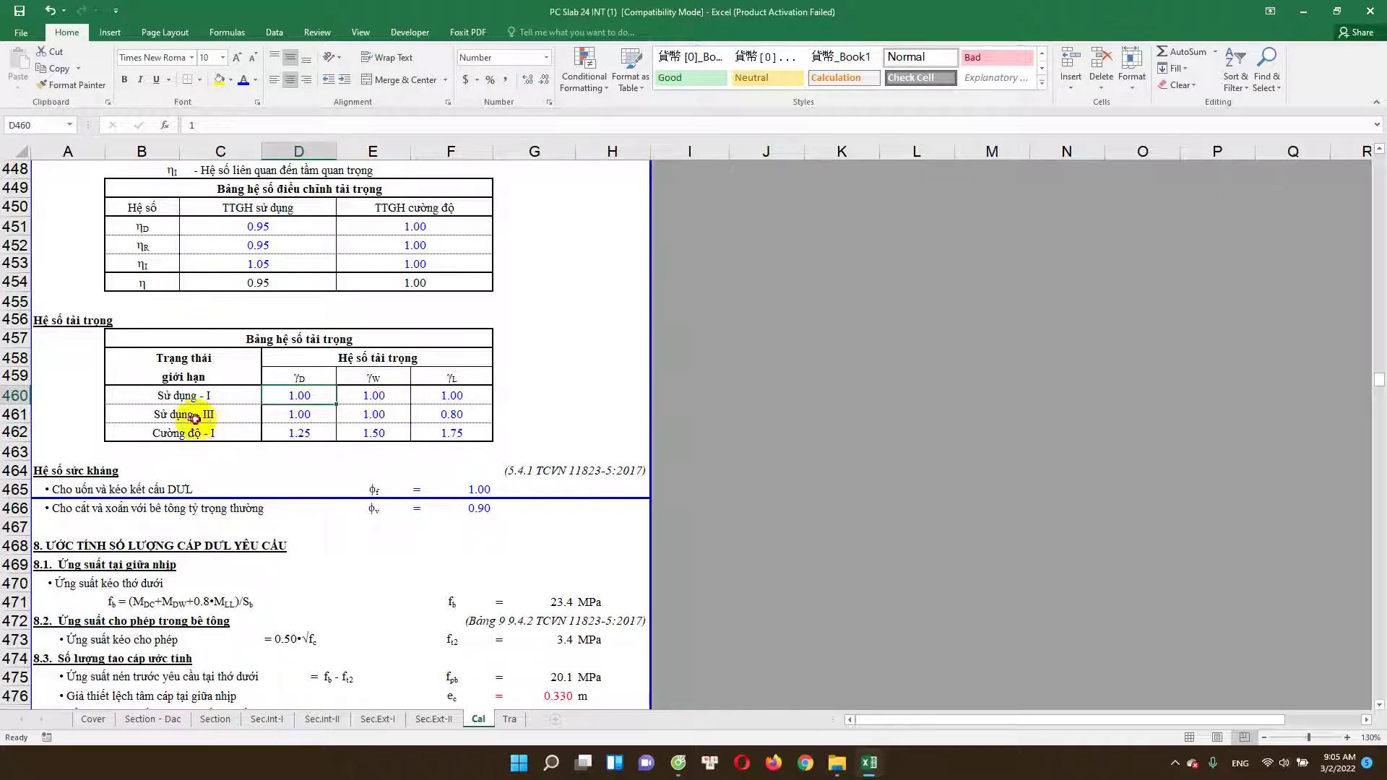
click(460, 418)
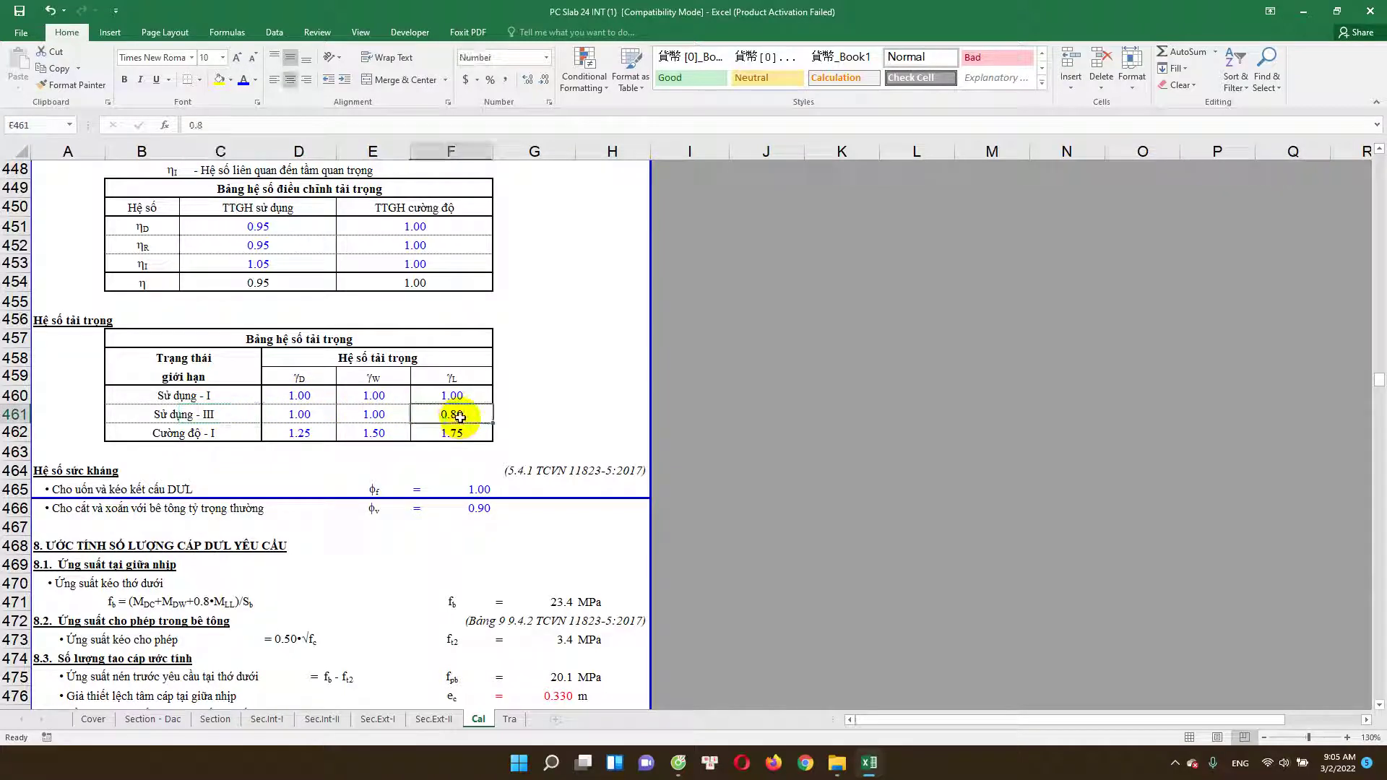
click(373, 432)
click(452, 433)
Step: Check the flexure resistance factor ff and the 0.9 shear resistance factor fcu
scroll(304, 479, down, 1)
scroll(304, 479, down, 2)
scroll(304, 434, down, 2)
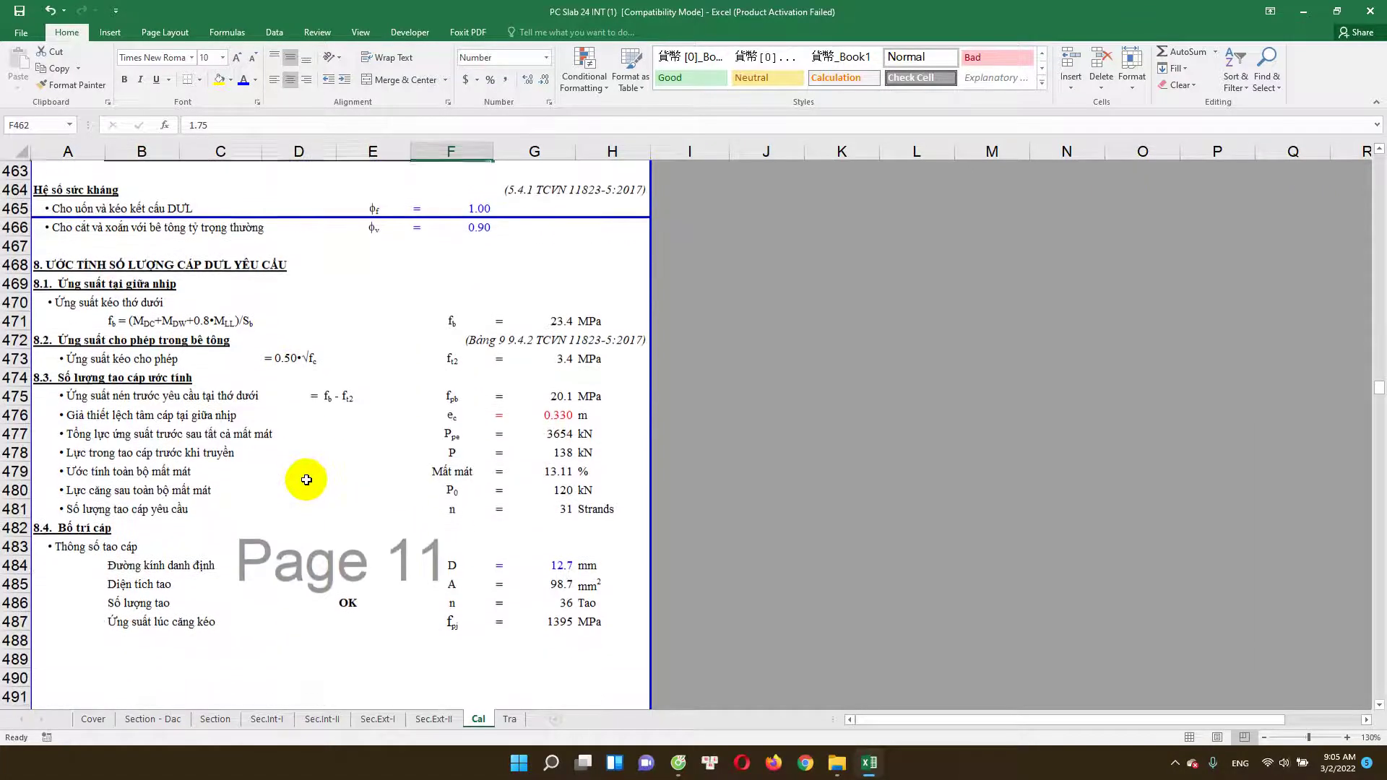
scroll(340, 433, up, 1)
click(473, 265)
click(479, 284)
click(480, 264)
click(480, 282)
click(483, 262)
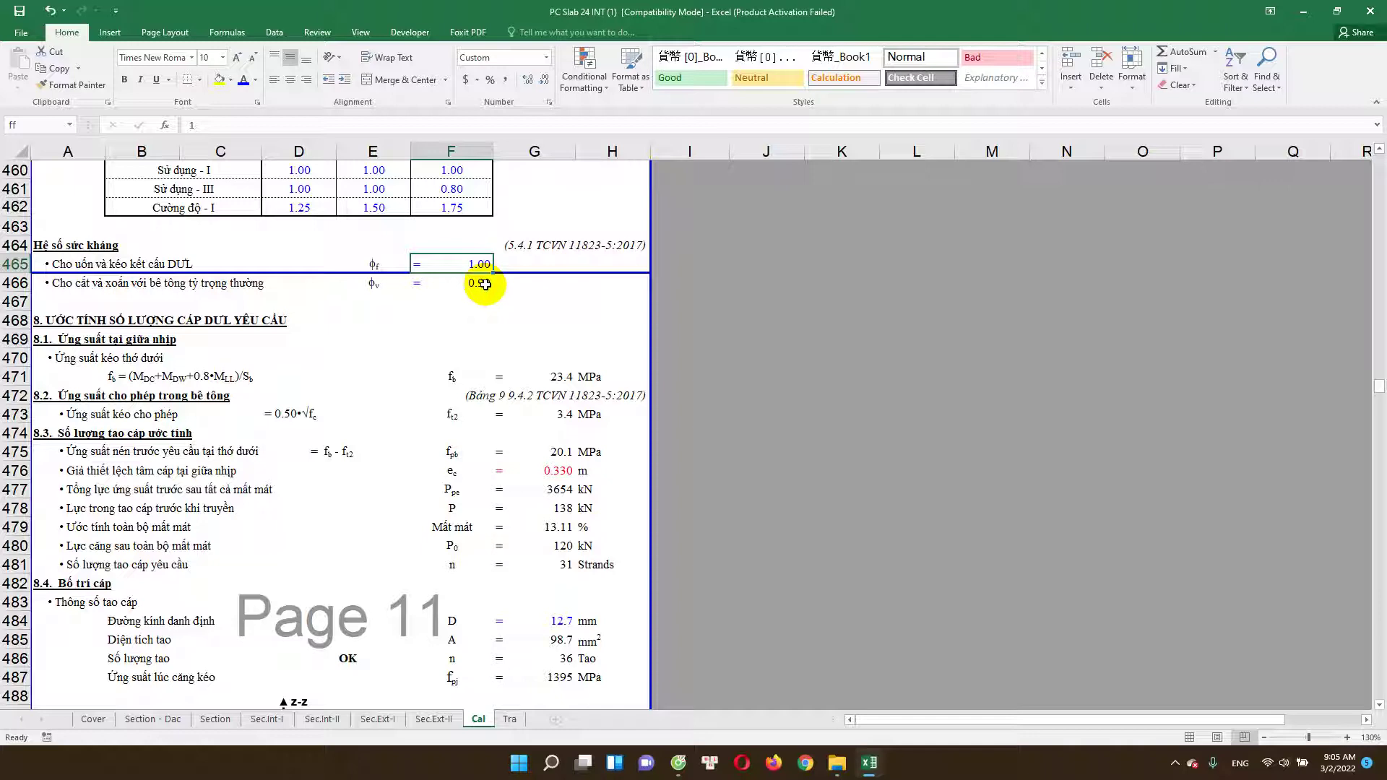
click(489, 286)
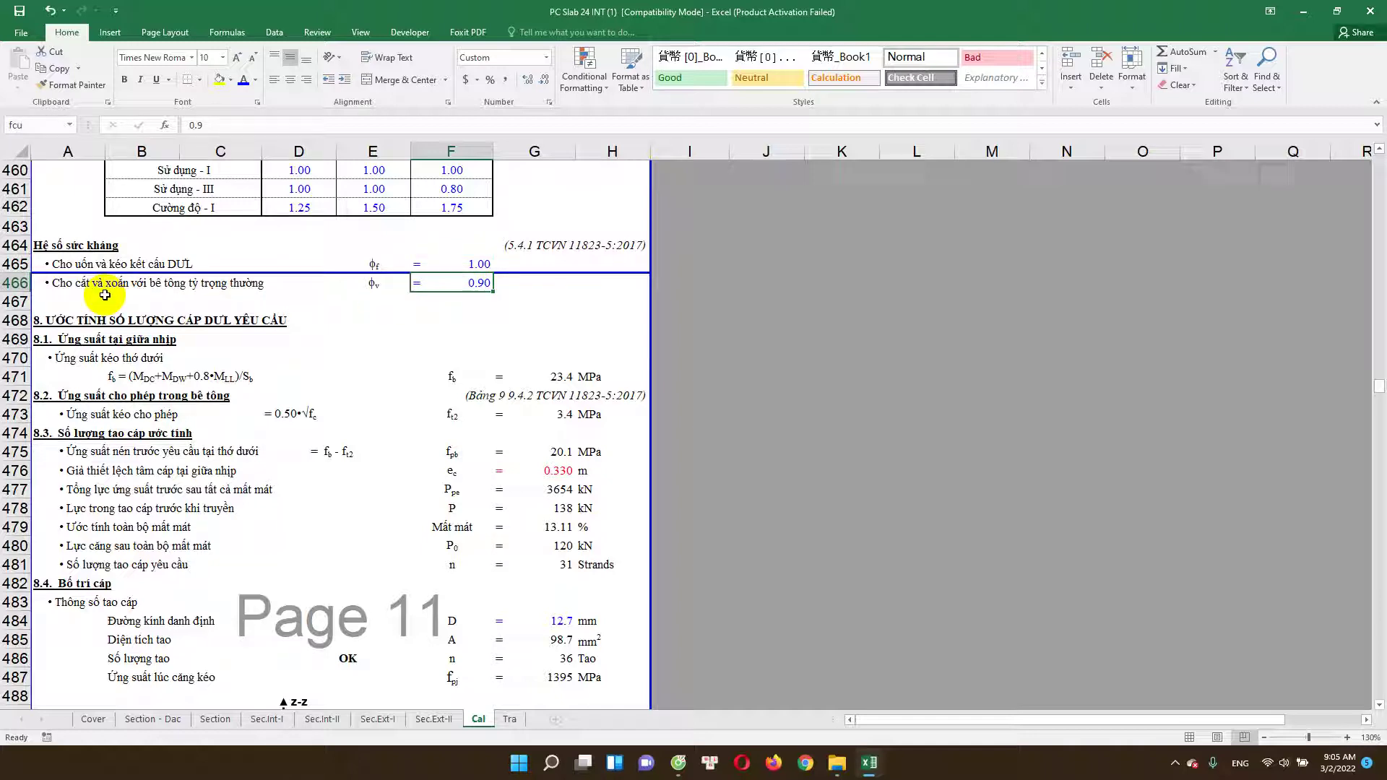
Step: Inspect the formulas for the 23.4 MPa stress, allowable tensile stress, required precompression and strand eccentricity
scroll(464, 334, down, 2)
scroll(464, 343, up, 1)
scroll(470, 350, up, 1)
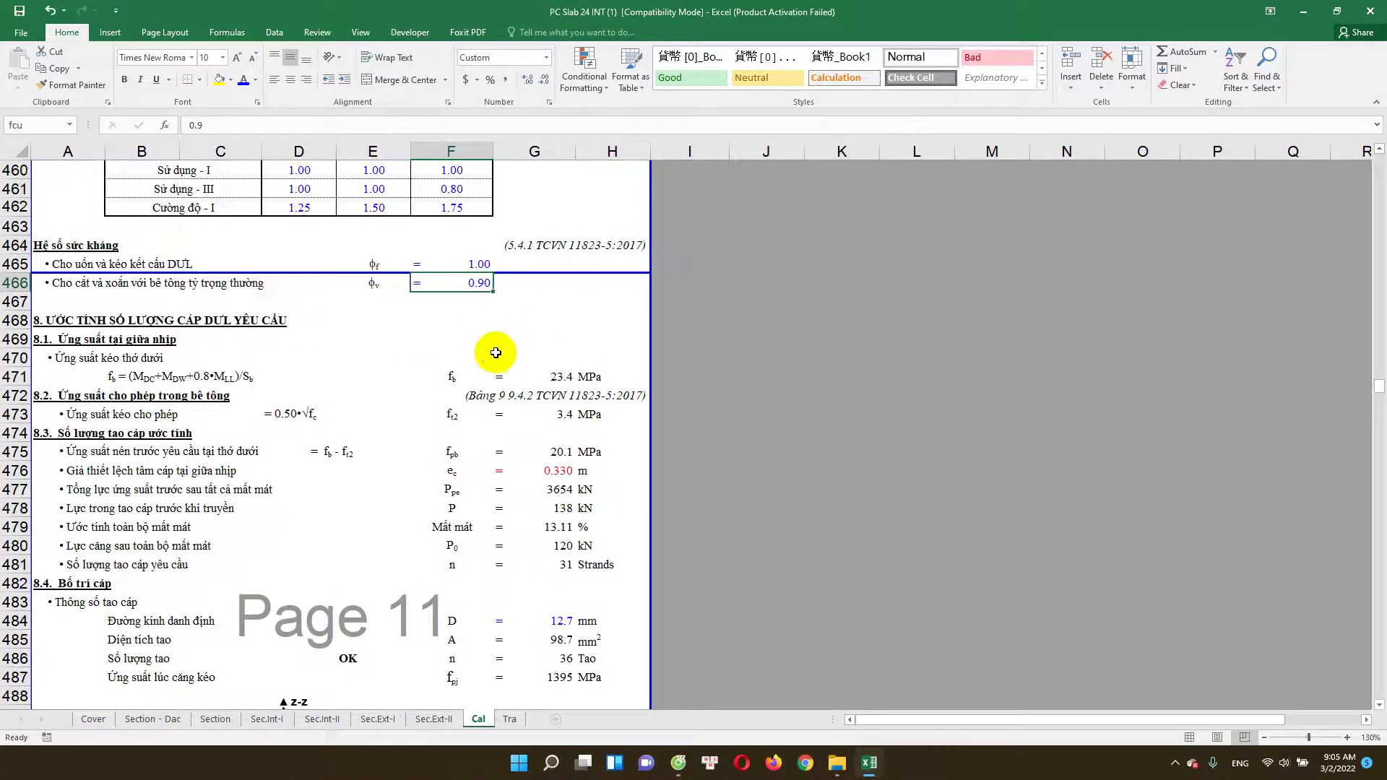
double_click(551, 376)
click(563, 412)
double_click(564, 412)
key(Escape)
scroll(506, 398, down, 1)
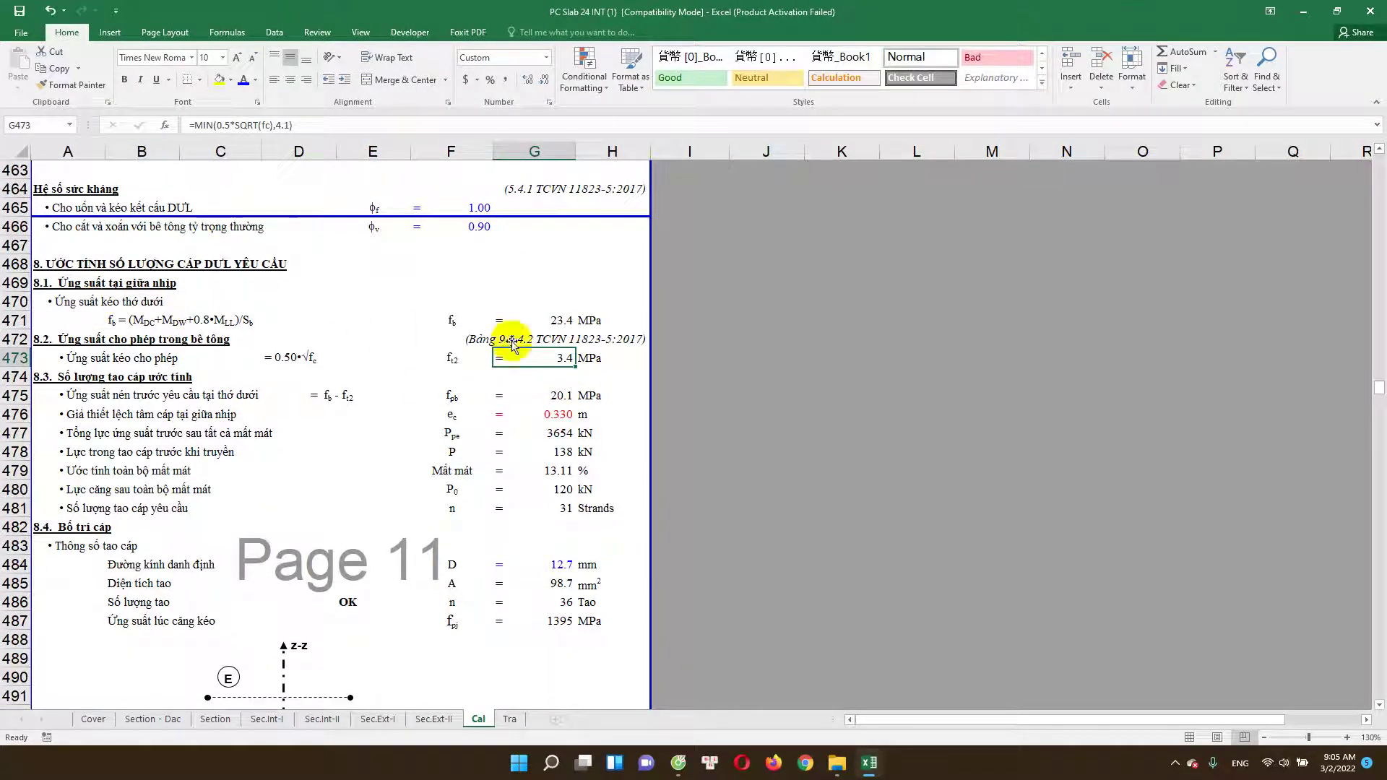
scroll(562, 347, down, 1)
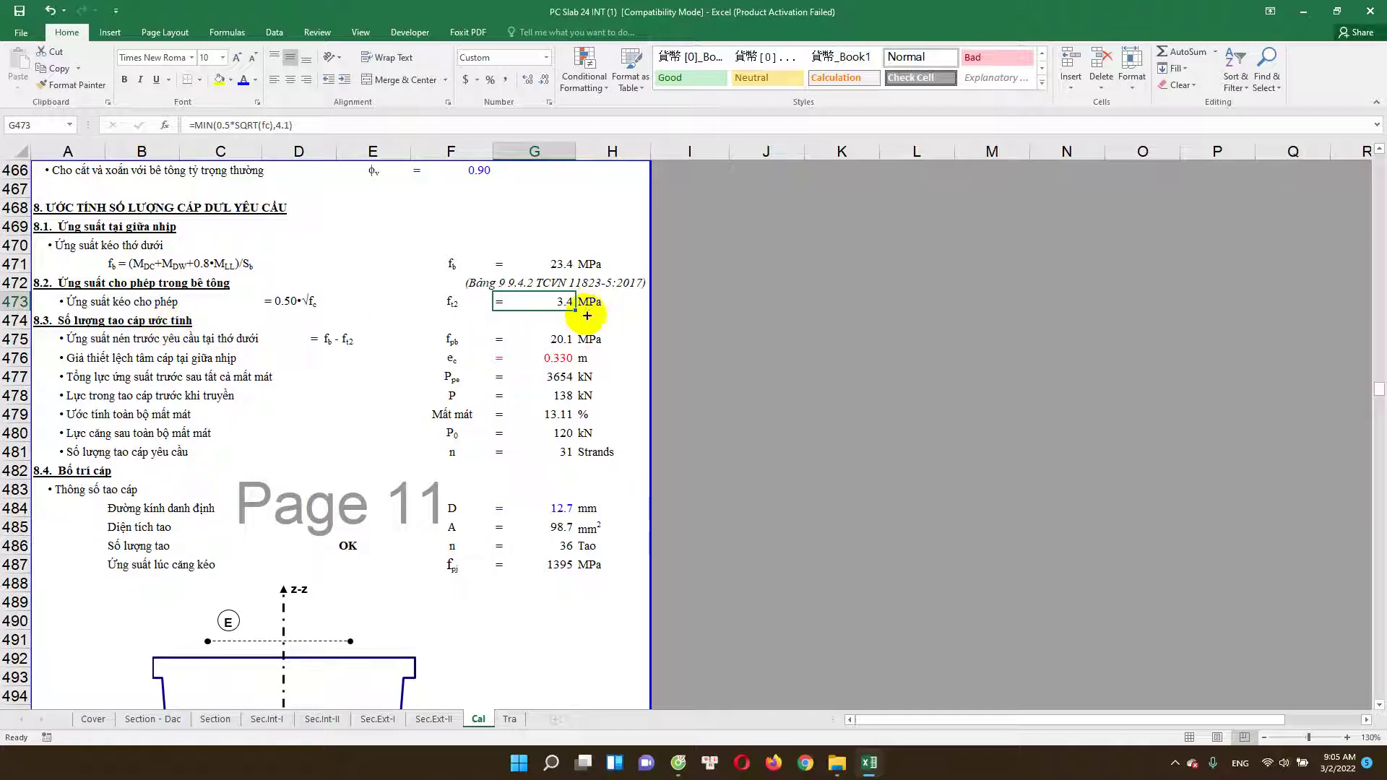
double_click(563, 301)
key(Escape)
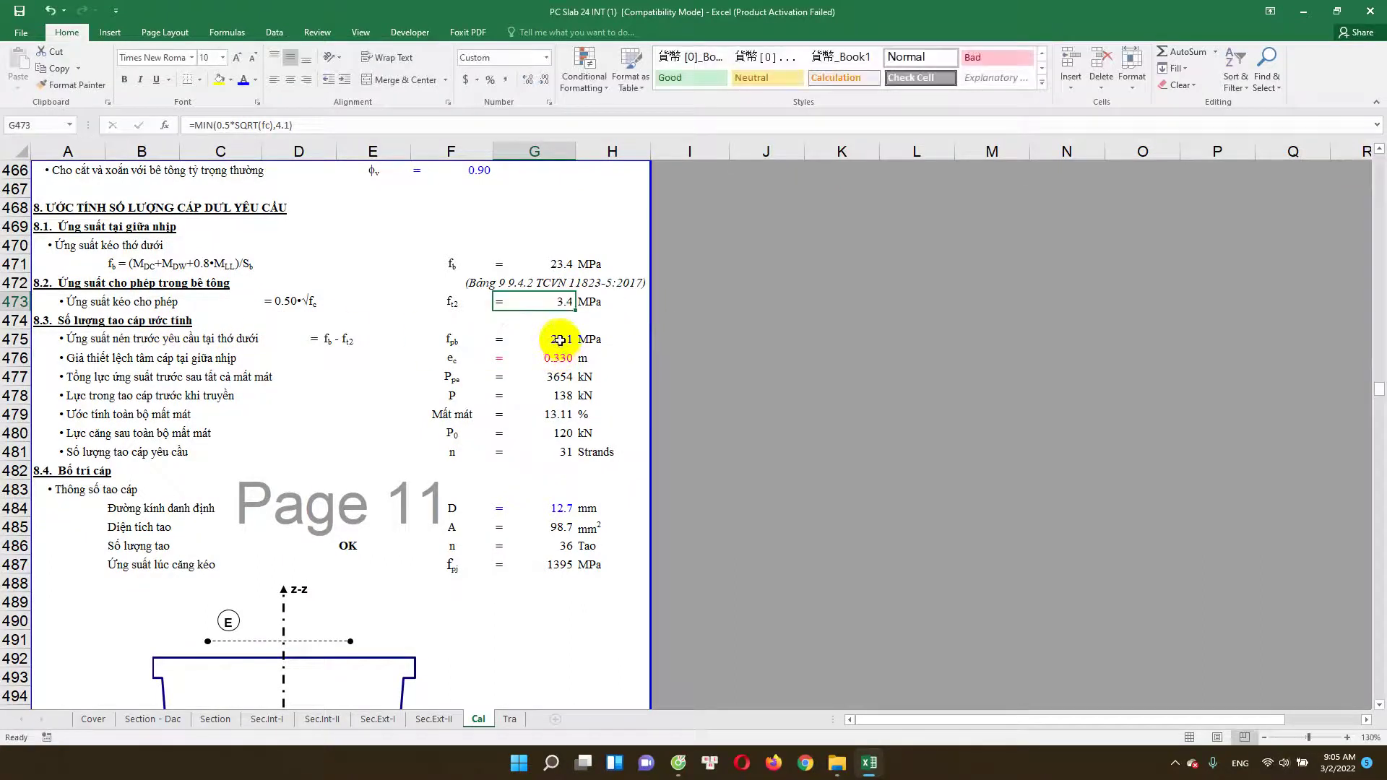
double_click(560, 341)
key(Escape)
scroll(548, 365, down, 1)
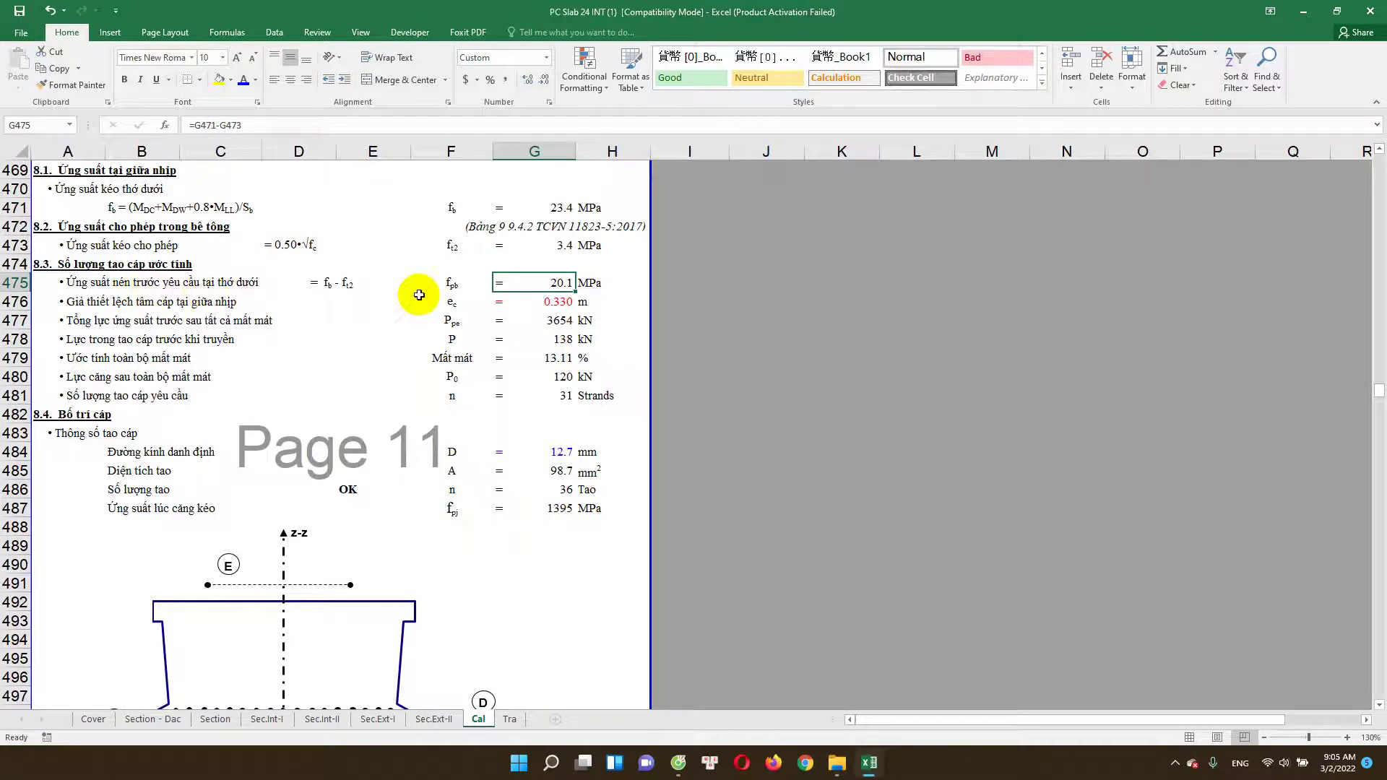
double_click(560, 301)
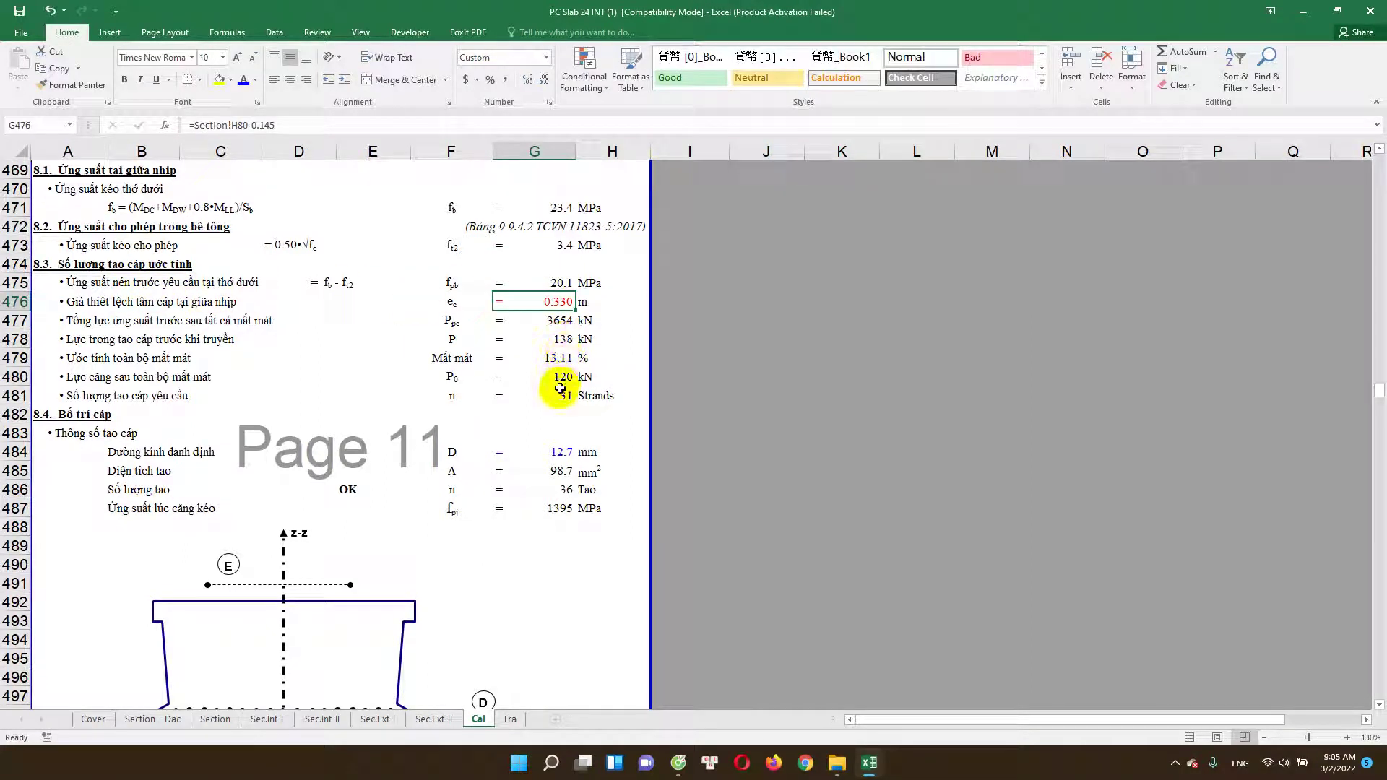
Step: Select the section 8 heading and scroll through its calculations
scroll(560, 389, up, 1)
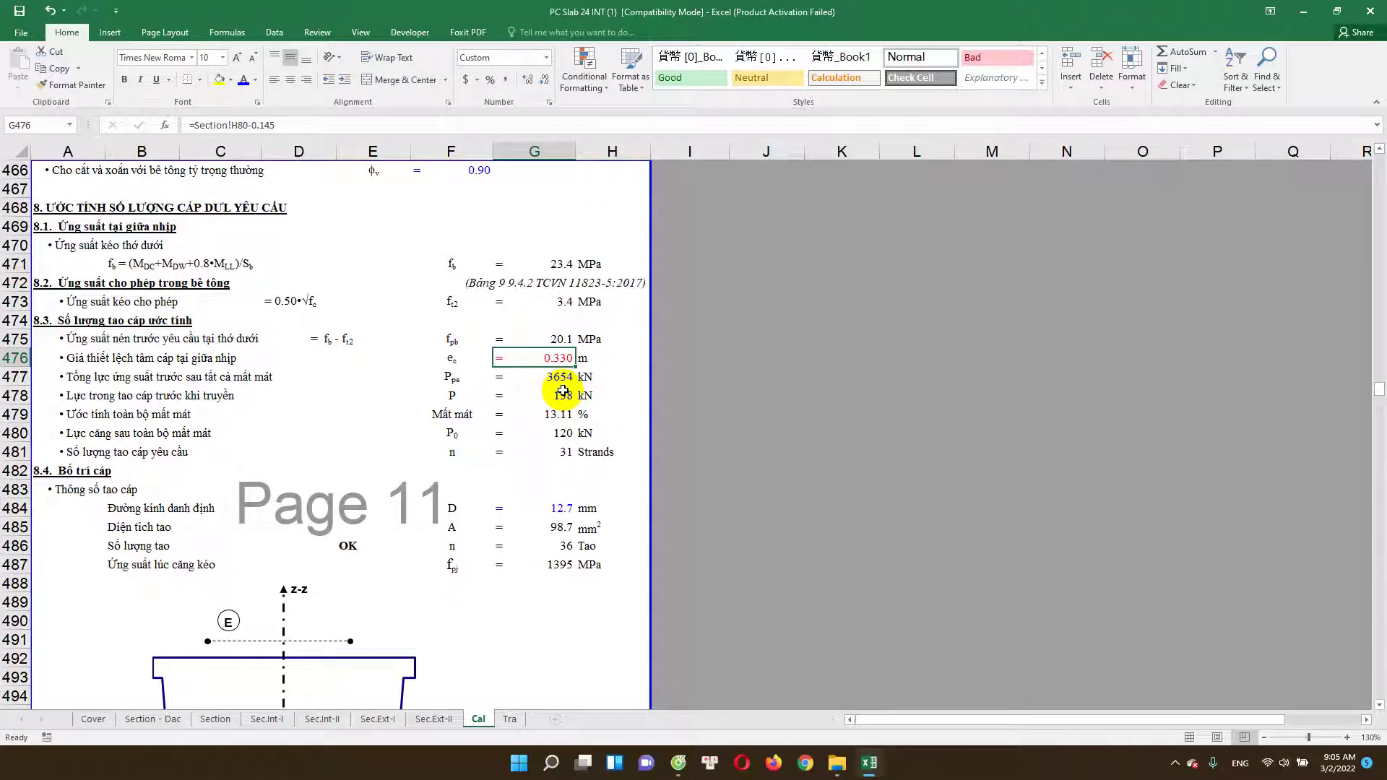
scroll(433, 311, up, 1)
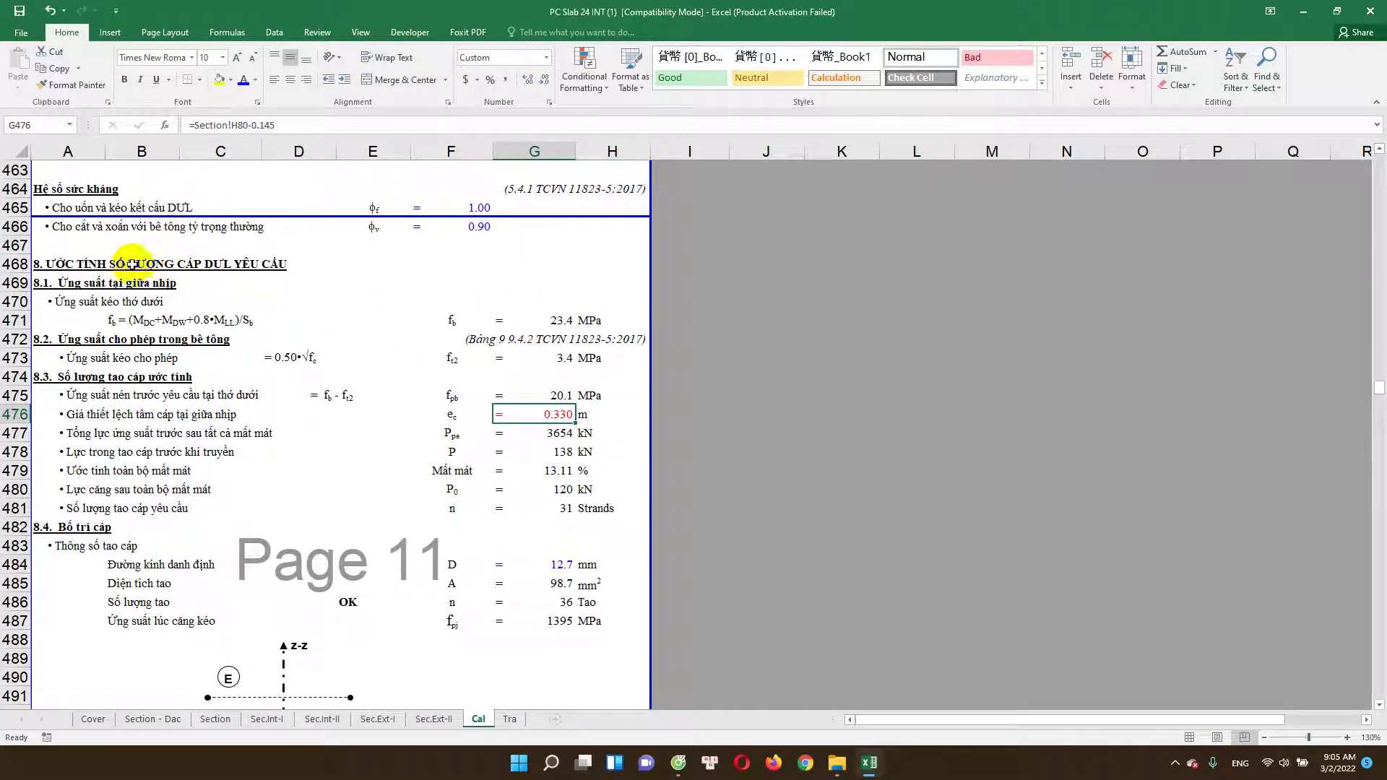
click(132, 265)
click(231, 266)
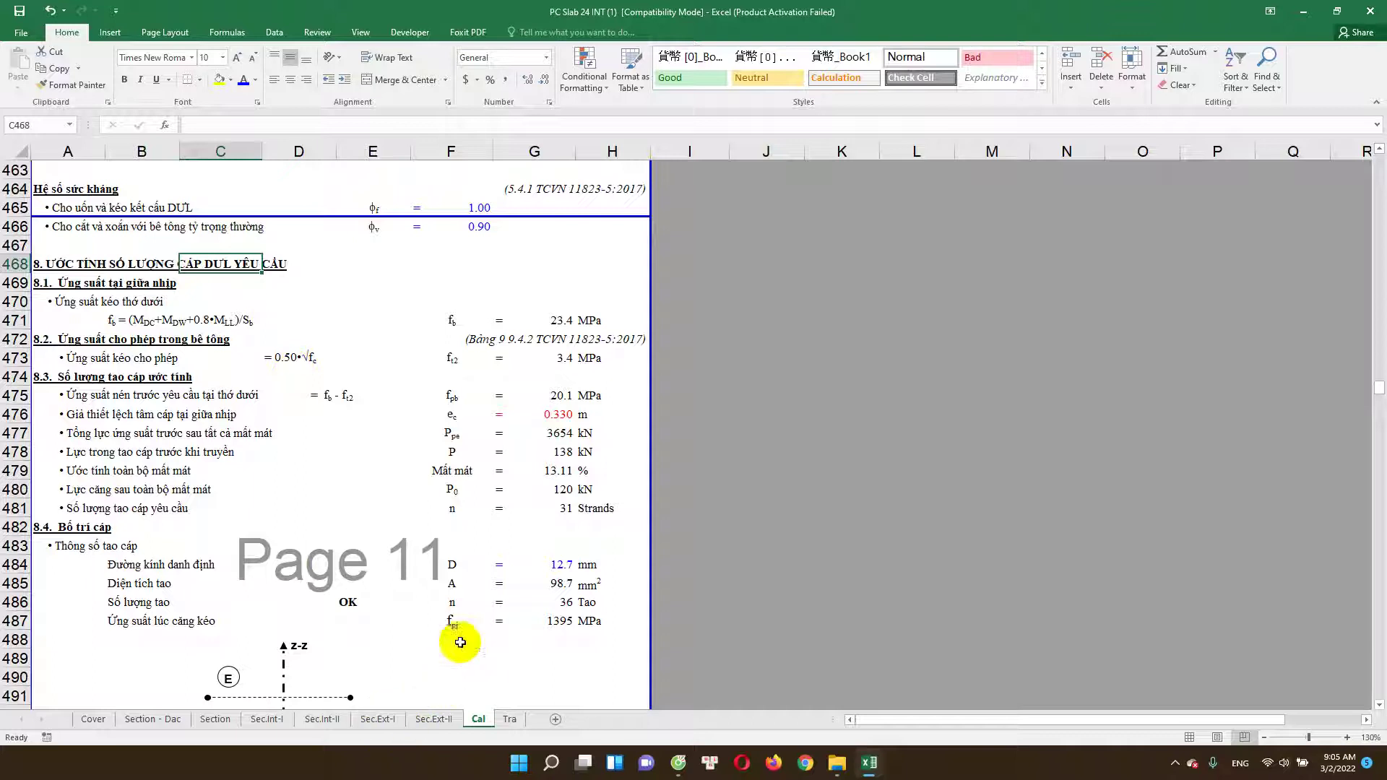
scroll(486, 611, down, 2)
scroll(486, 611, down, 1)
scroll(486, 610, down, 2)
scroll(486, 611, down, 1)
scroll(488, 611, down, 1)
scroll(486, 610, up, 6)
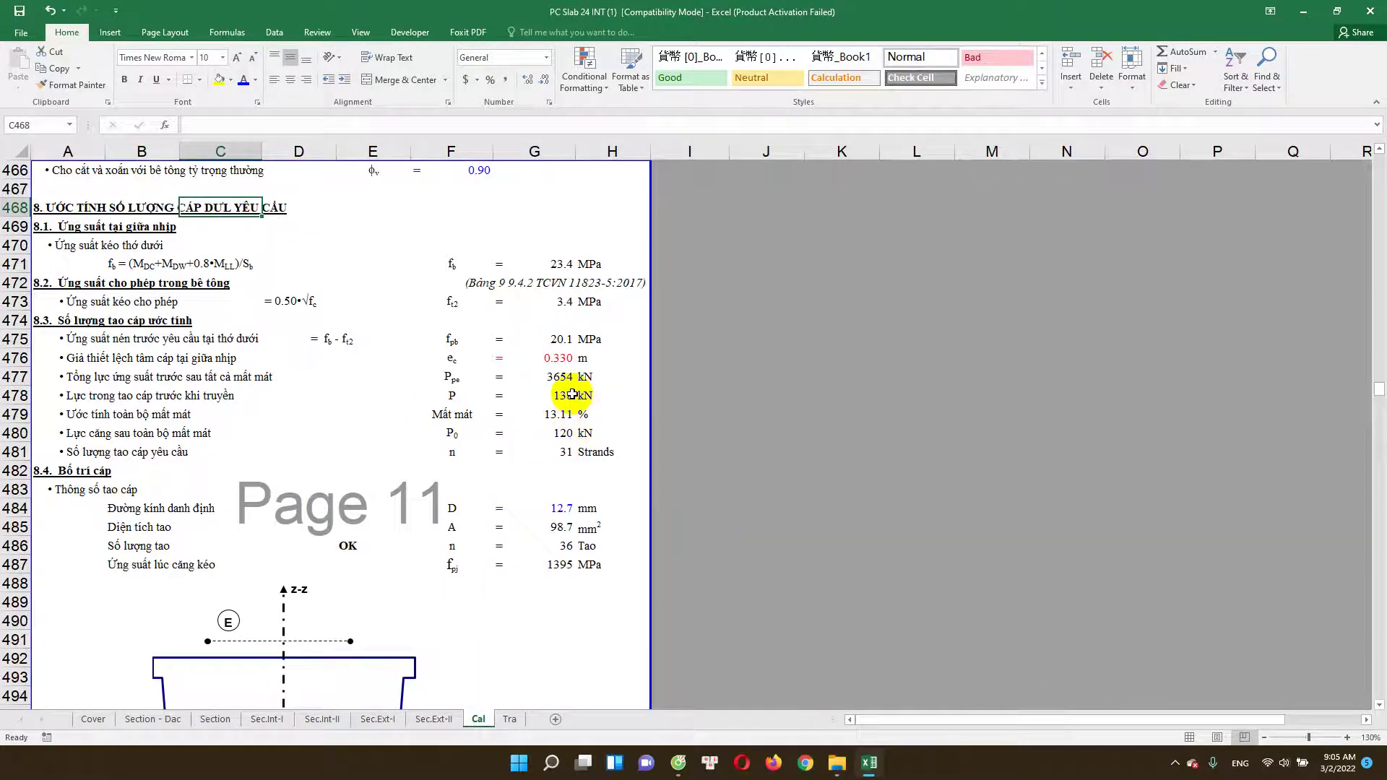
Step: Reread the 0.330 m eccentricity and precompression formulas unchanged, then move to the Sec.Int-II sheet
click(556, 359)
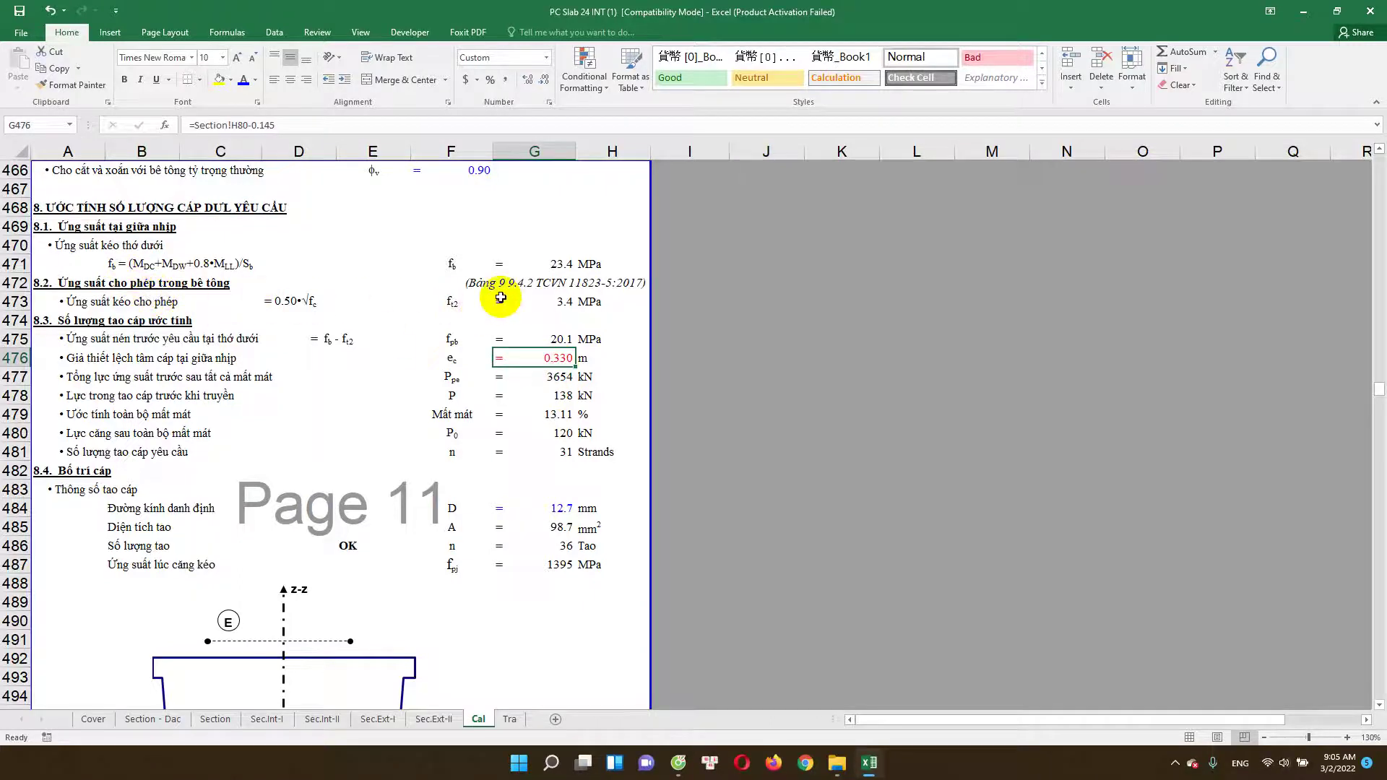
scroll(549, 347, down, 1)
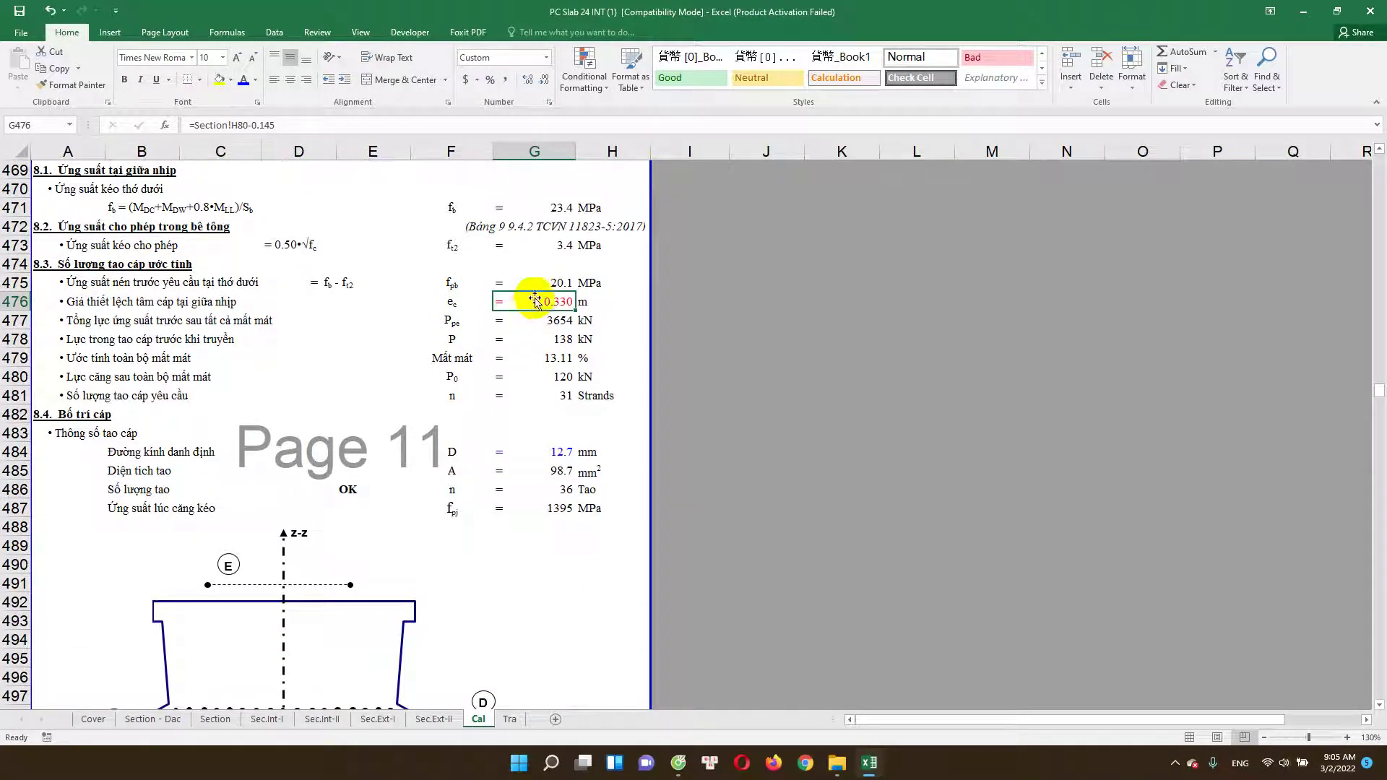
double_click(552, 280)
key(Escape)
double_click(553, 300)
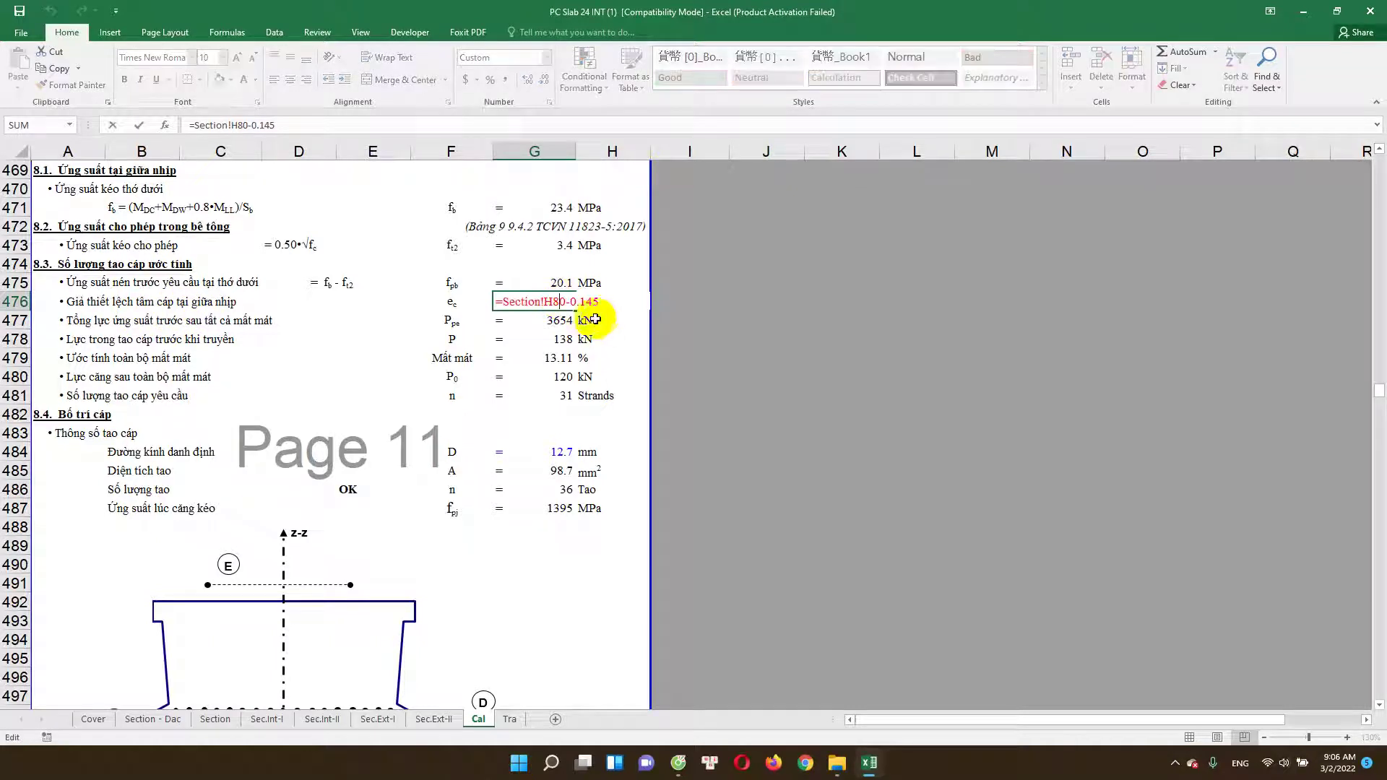
key(Escape)
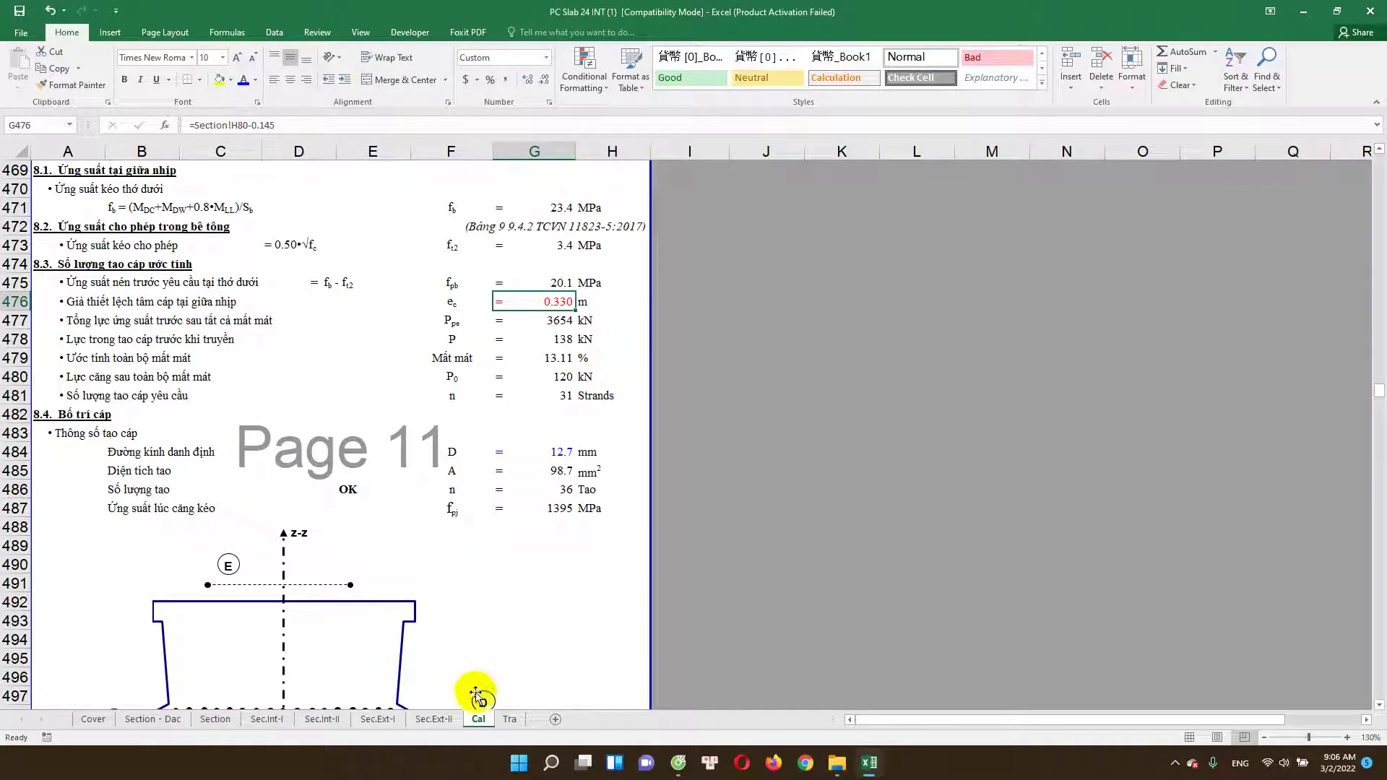
scroll(517, 607, up, 2)
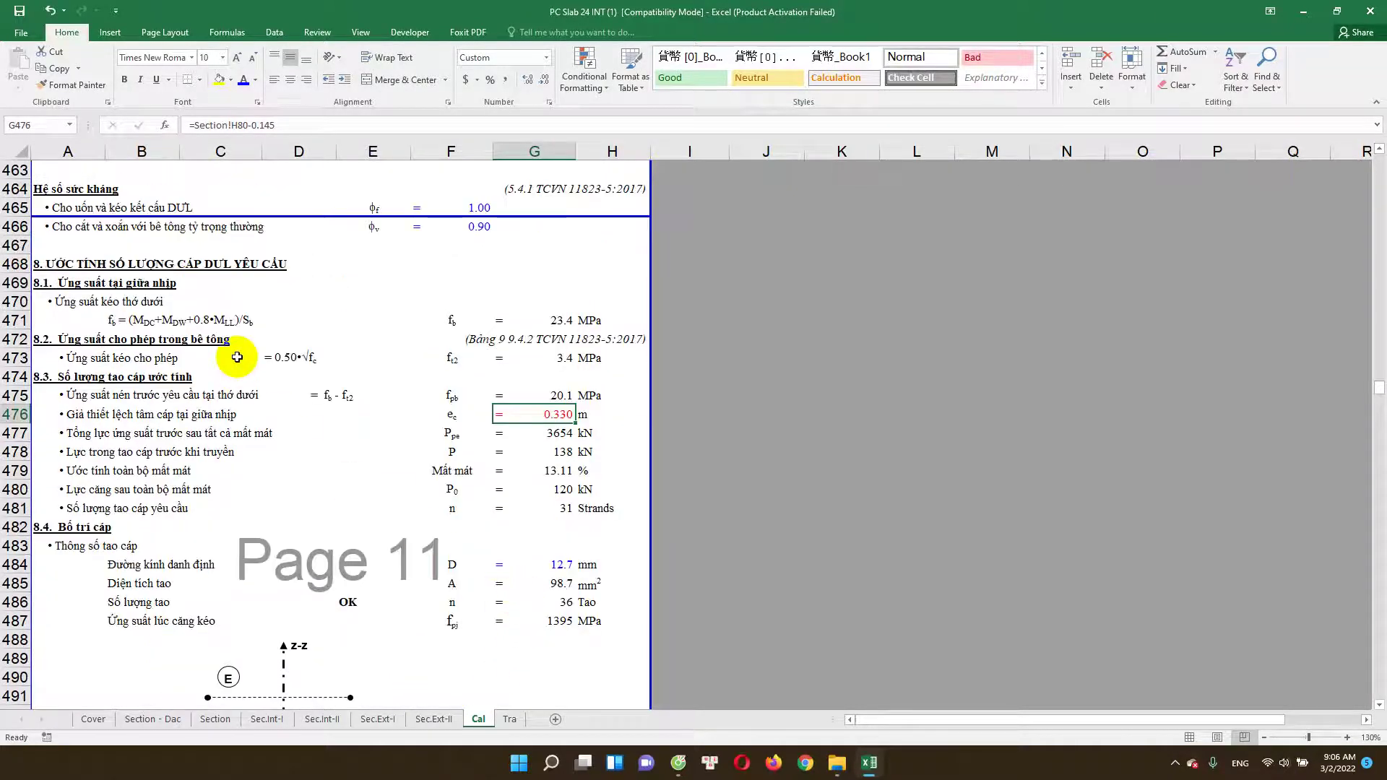
click(386, 283)
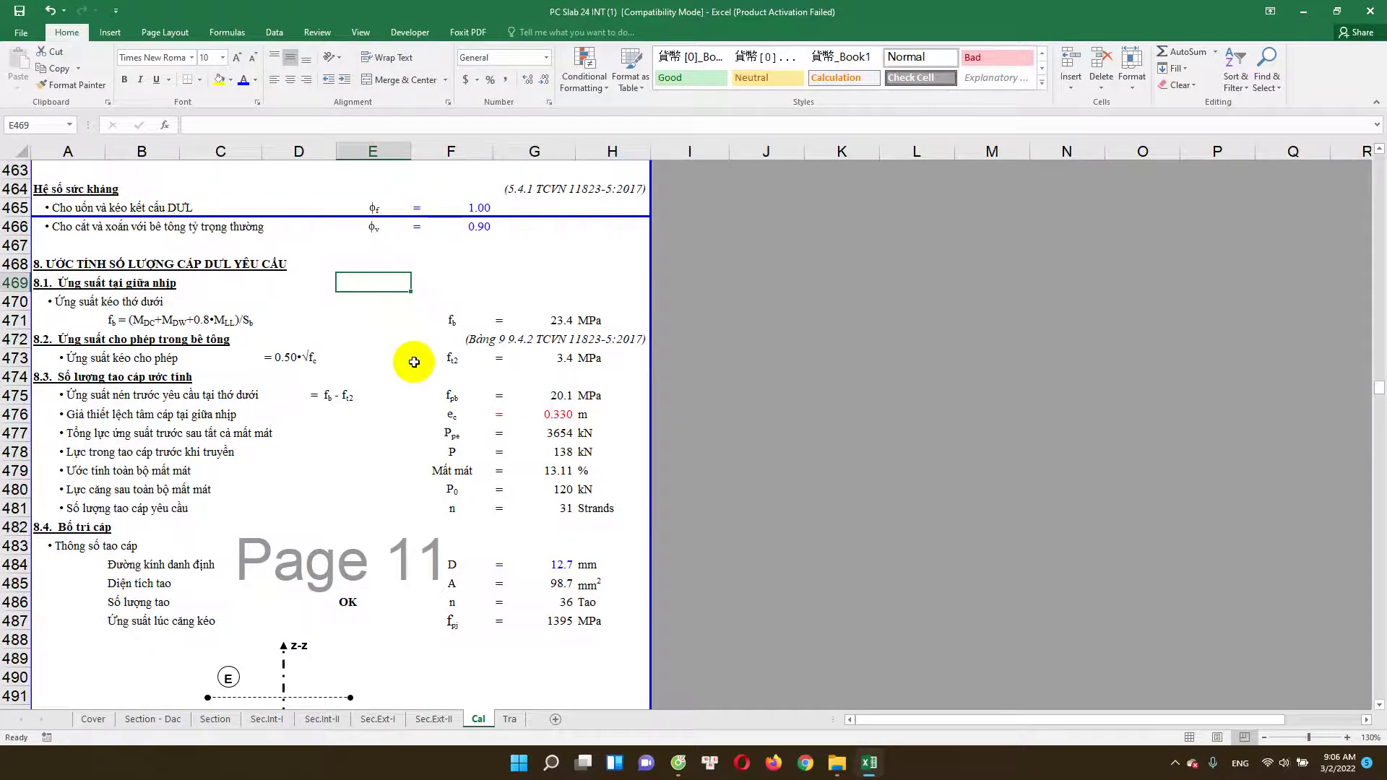
scroll(409, 527, down, 6)
scroll(413, 538, down, 1)
scroll(417, 543, up, 6)
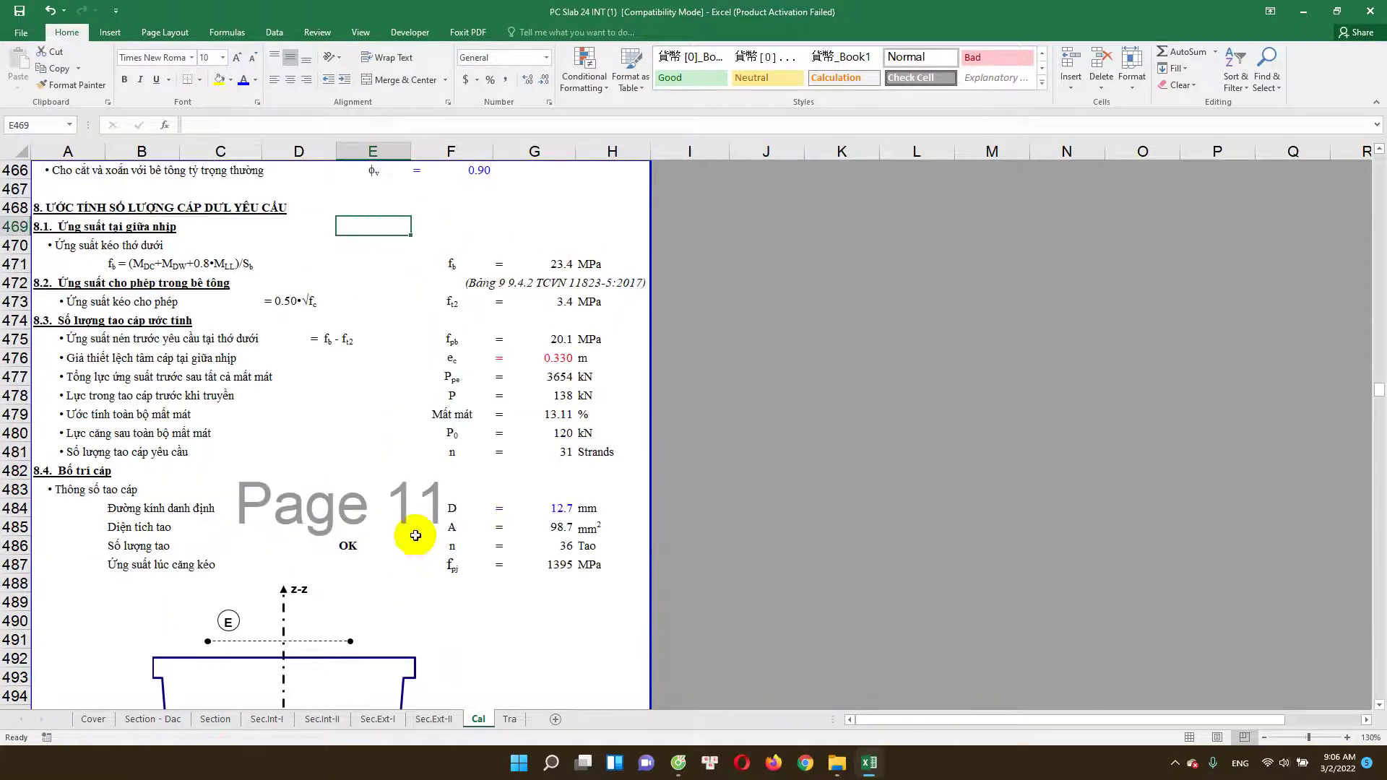
click(307, 720)
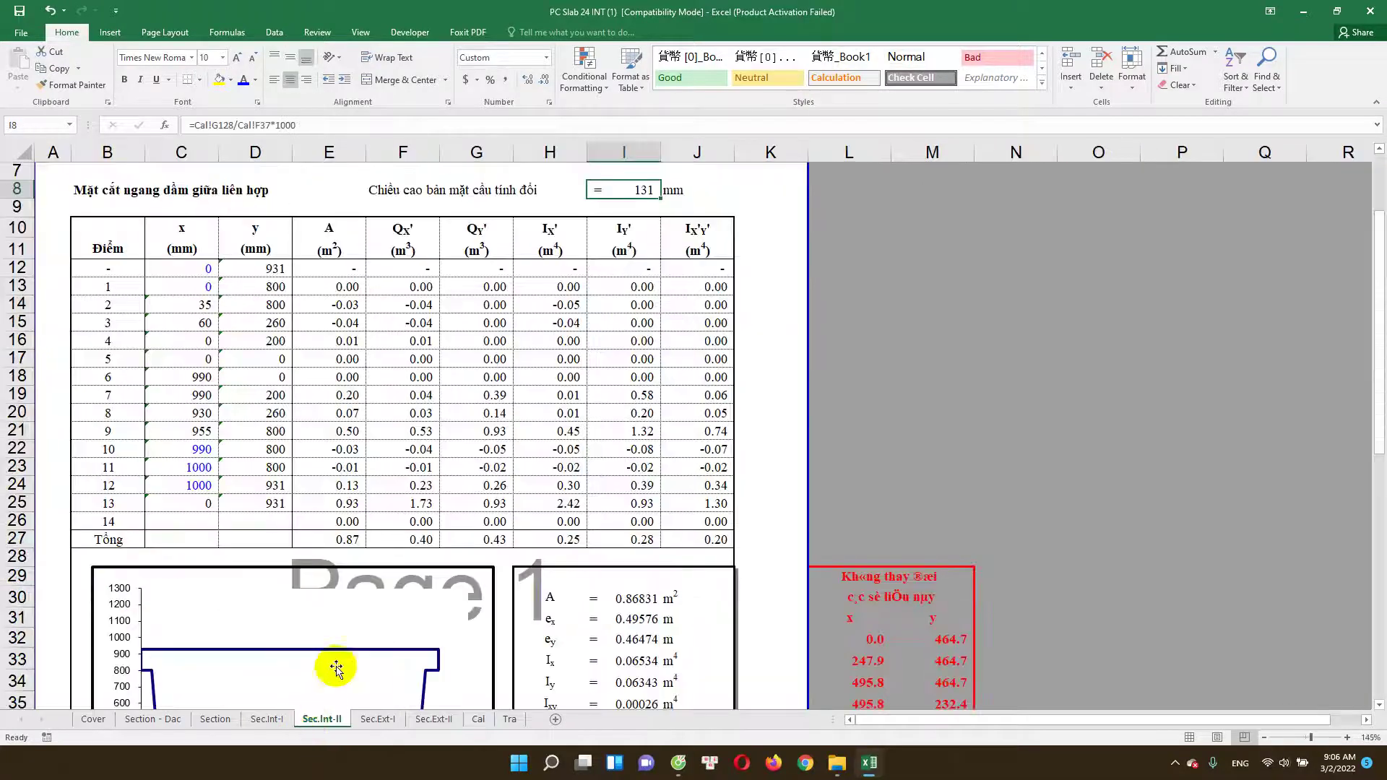
Step: Inspect the first x coordinate value in C12 on Sec.Int-II without changing it
double_click(209, 270)
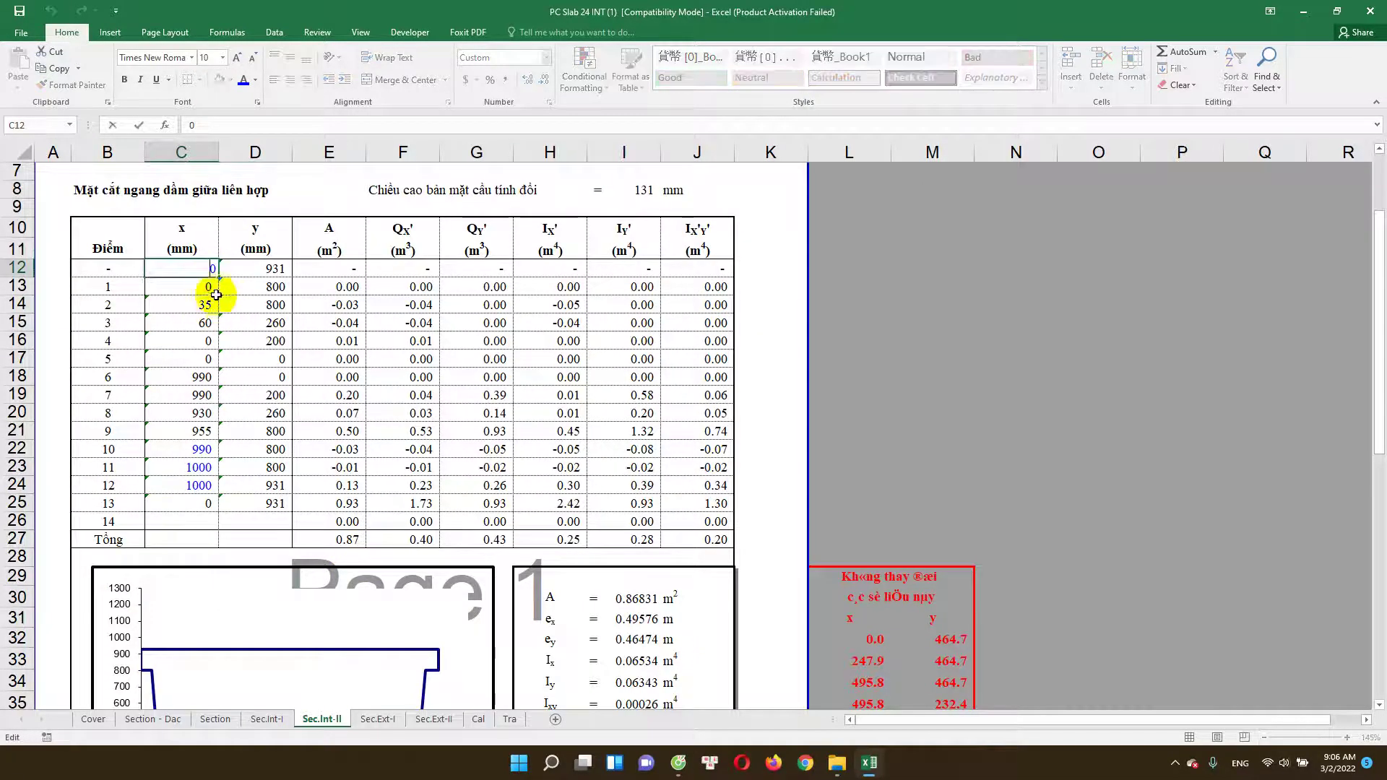
key(Escape)
scroll(241, 471, up, 2)
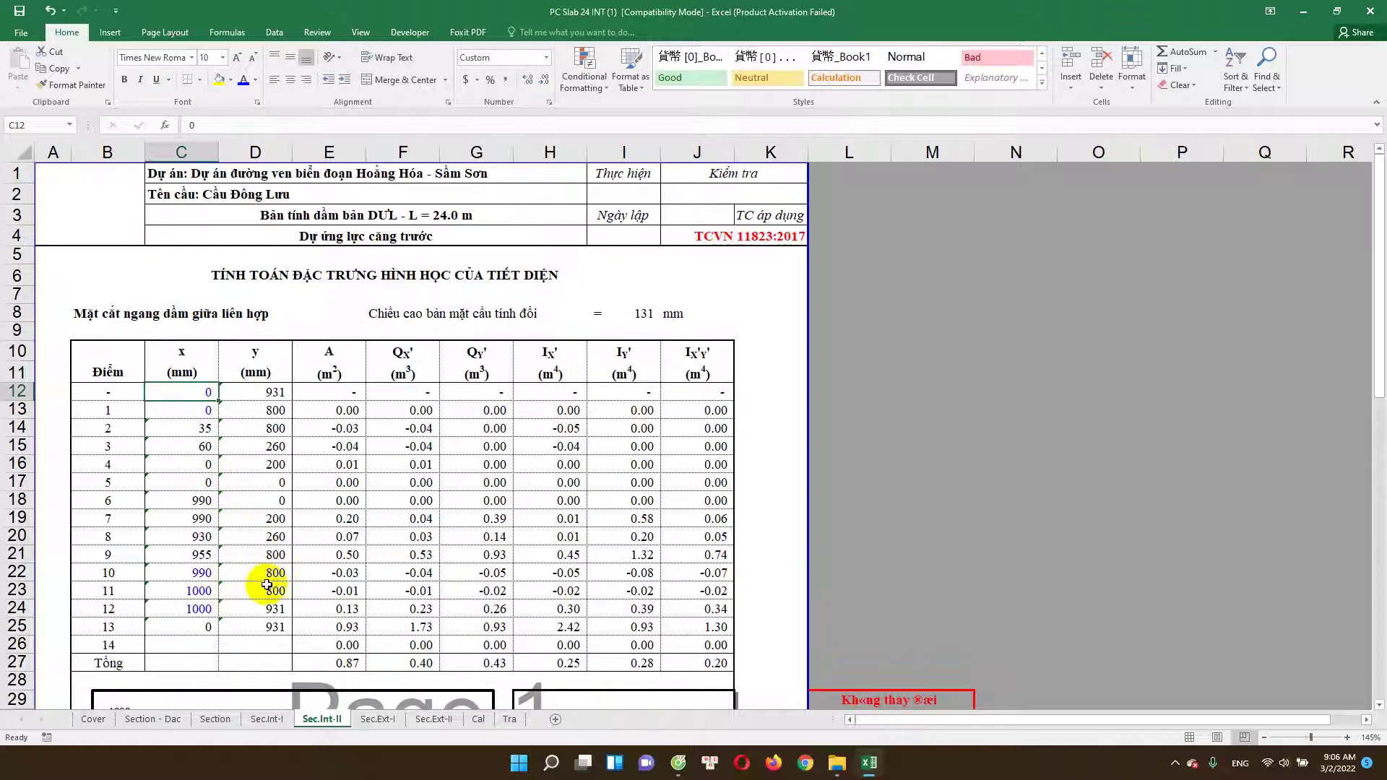
scroll(323, 602, down, 1)
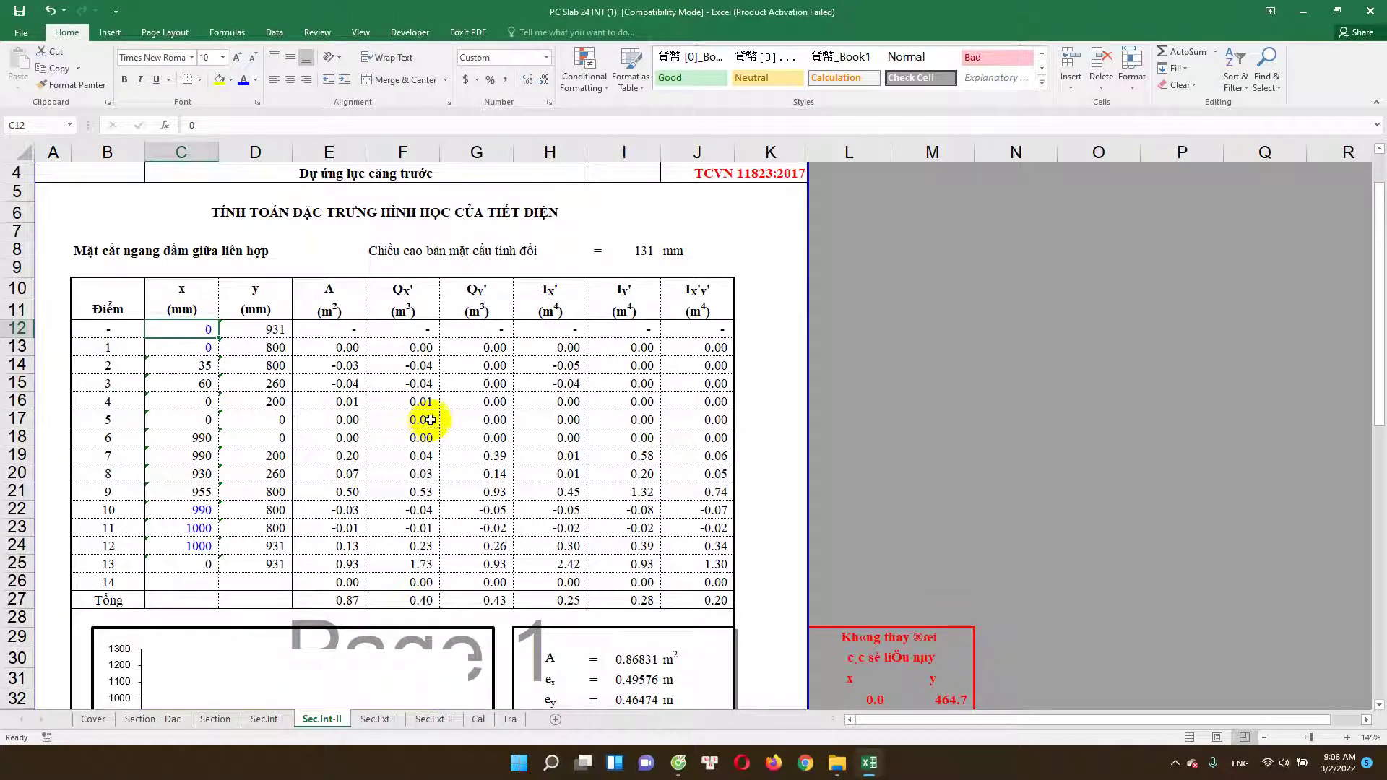
scroll(429, 420, down, 1)
Step: Review the I8 slab-height formula =Cal!G128/Cal!F37*1000, leaving it at 131 mm
click(629, 190)
double_click(639, 196)
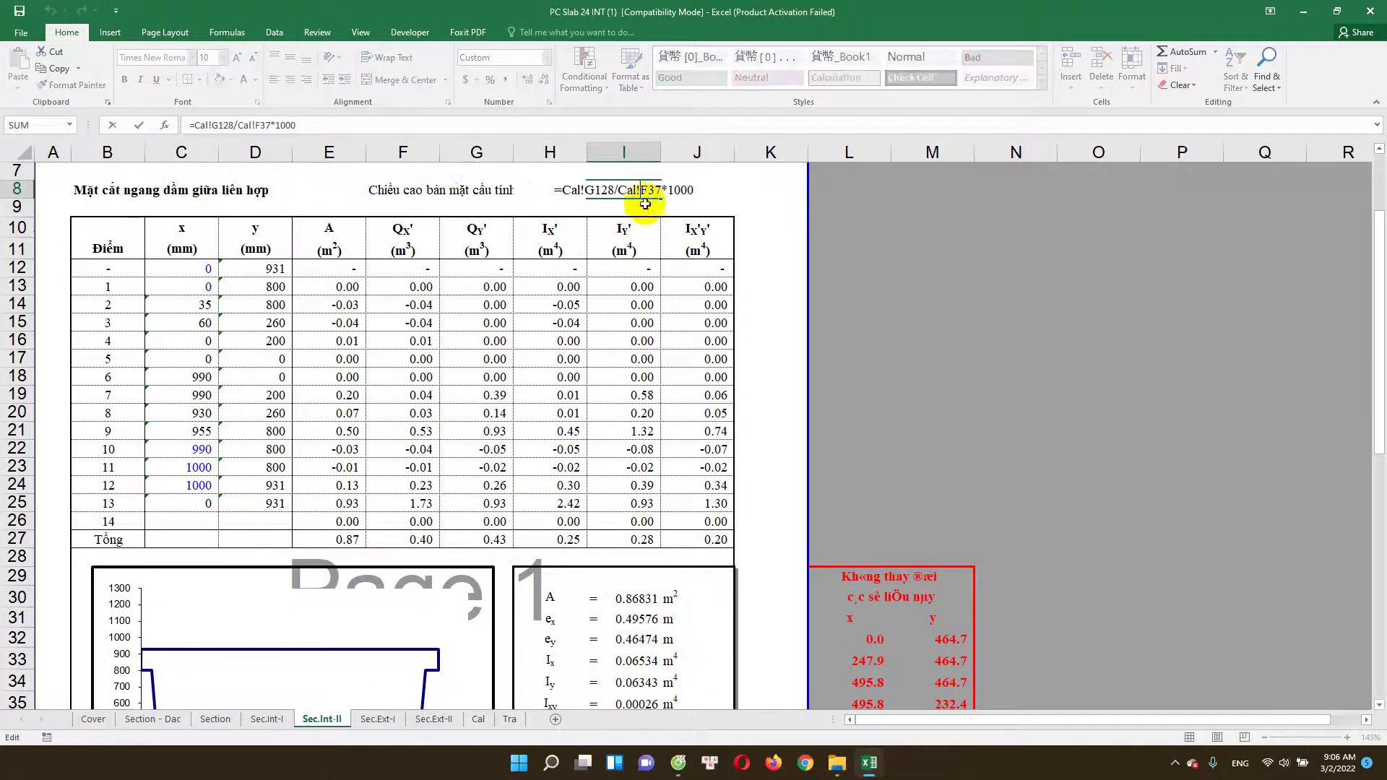
key(Escape)
double_click(629, 193)
key(Escape)
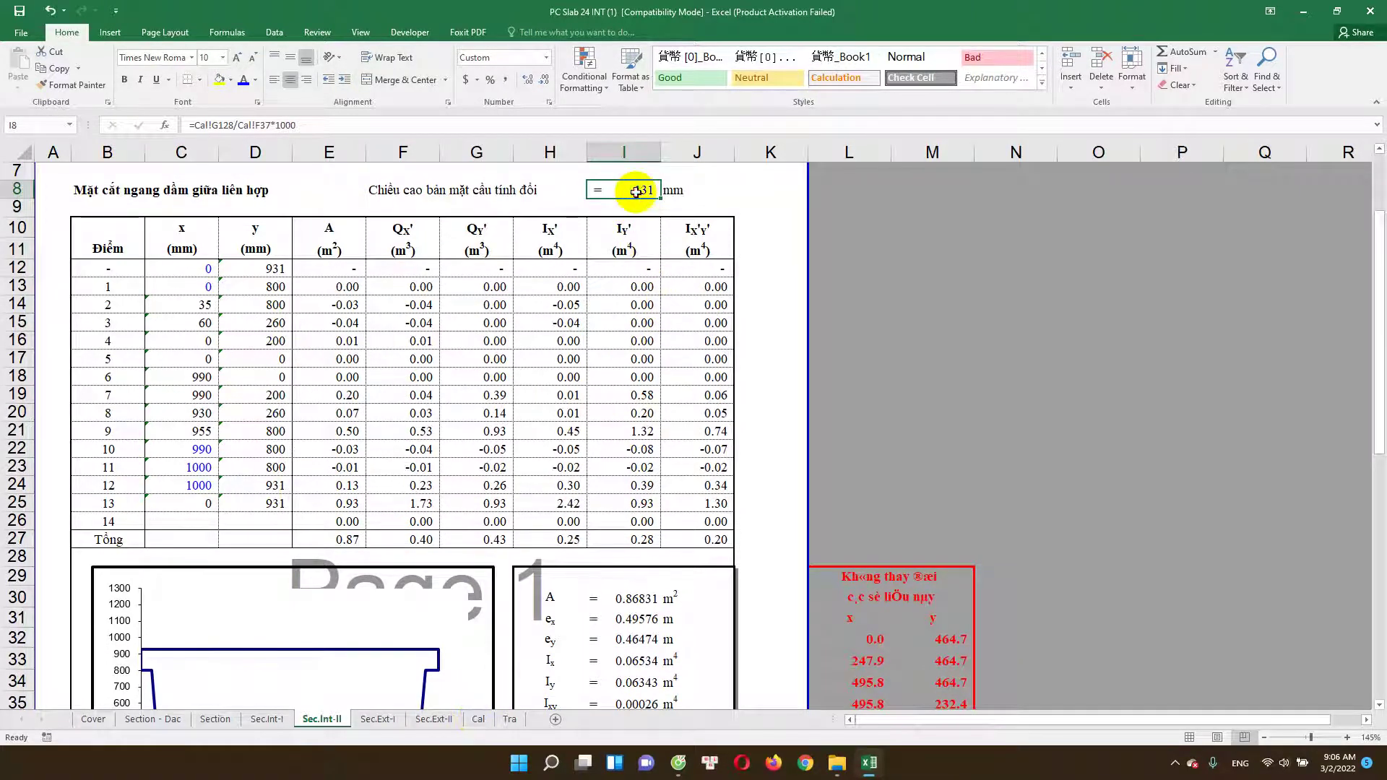
double_click(636, 193)
key(Escape)
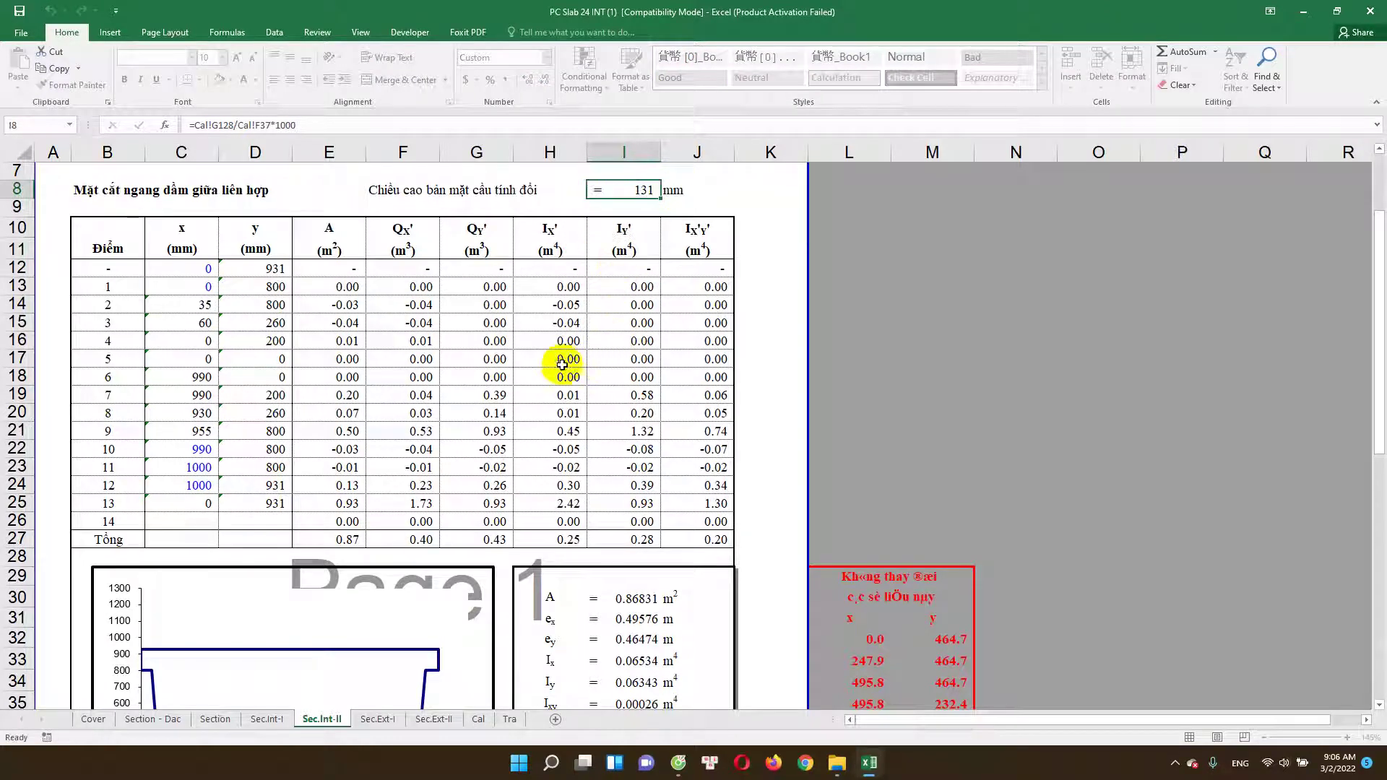
Step: Check the E19 formula, select coordinate range C13:D23, then move to Sec.Int-I
click(322, 395)
drag(201, 281, 285, 471)
scroll(278, 492, down, 2)
scroll(197, 569, up, 4)
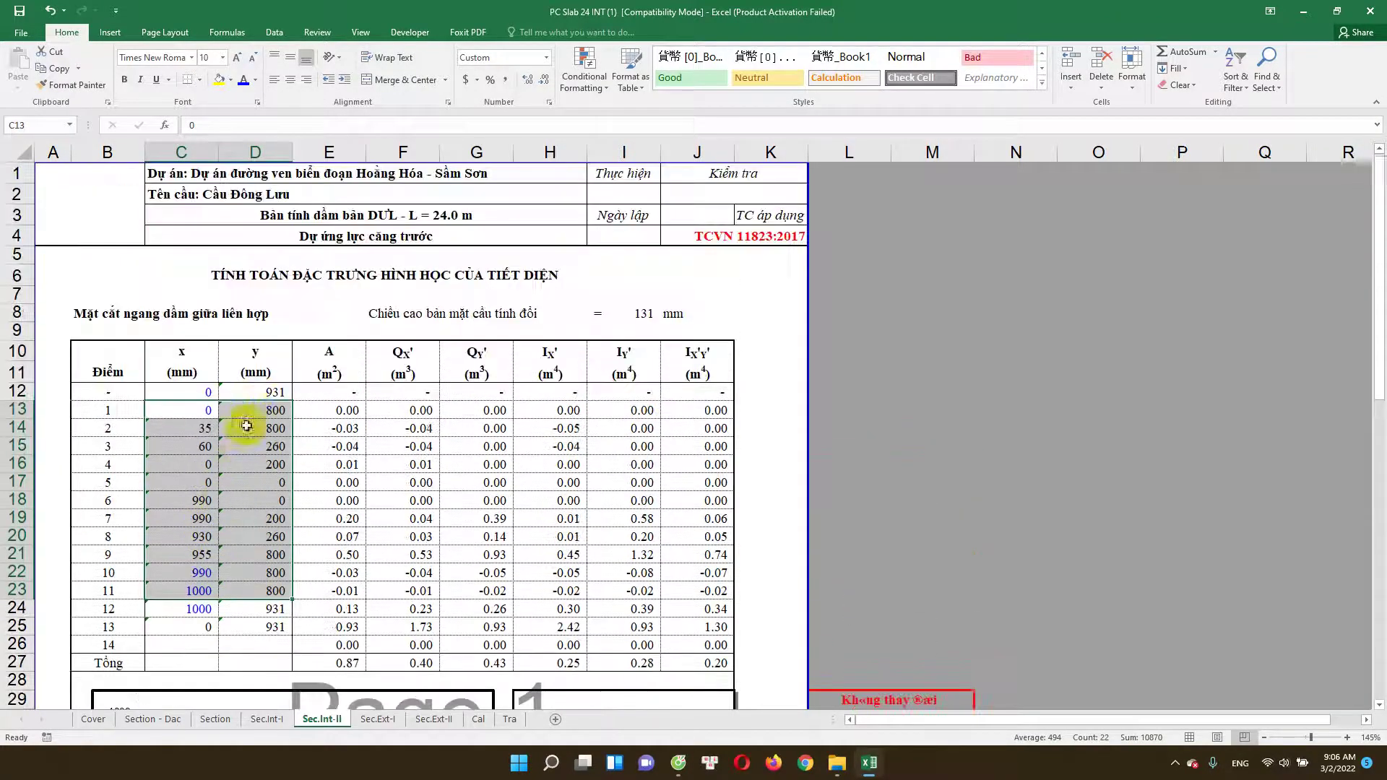
scroll(248, 409, down, 2)
scroll(270, 458, down, 1)
scroll(261, 495, down, 2)
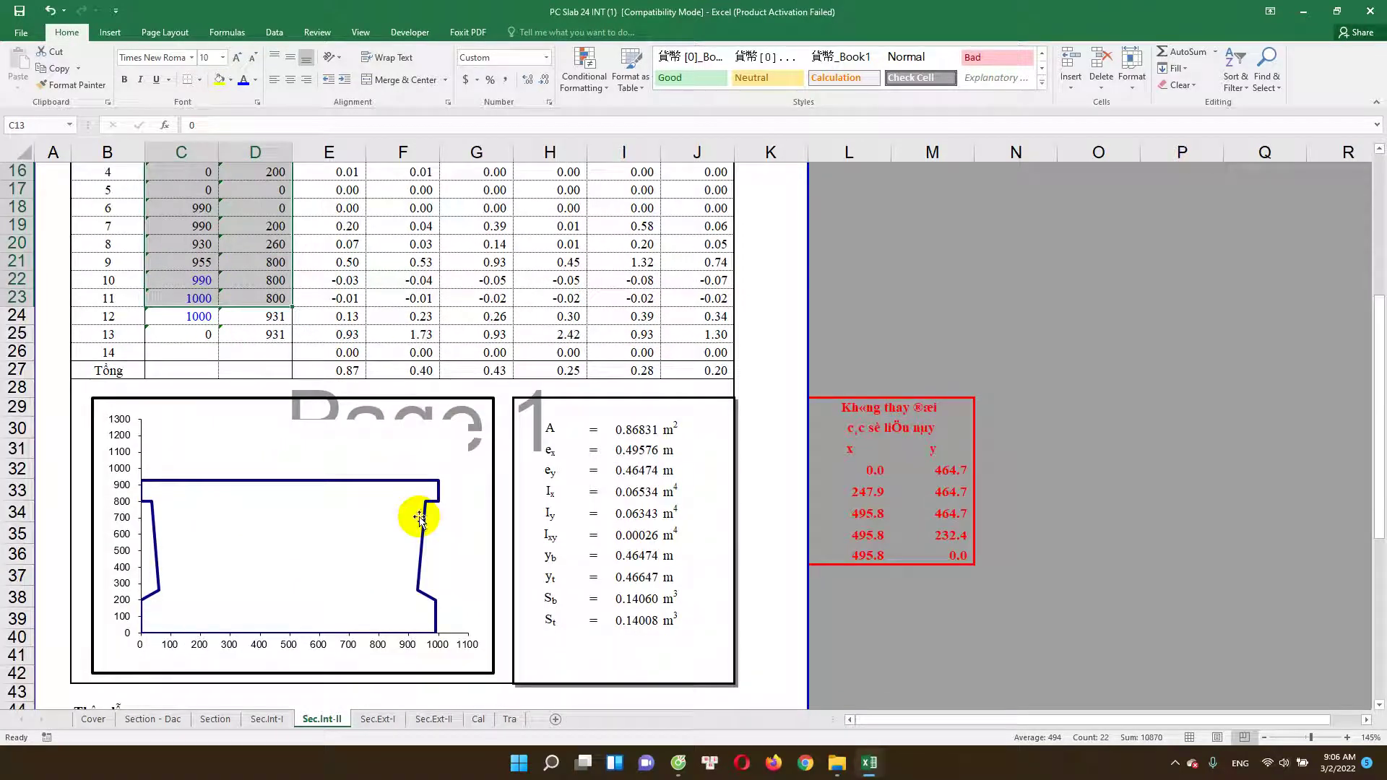
click(266, 719)
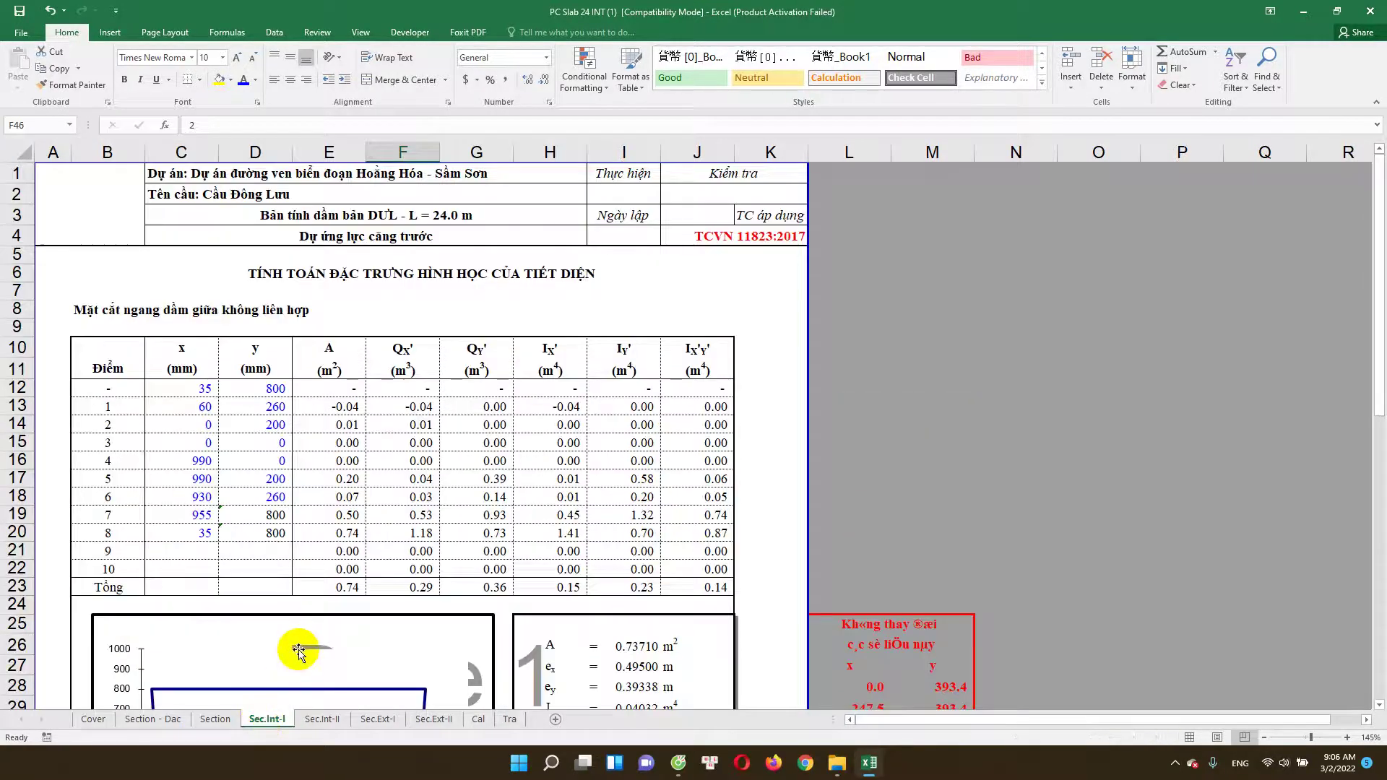
Step: Return to Sec.Int-II and clear the coordinate range selection
scroll(289, 643, down, 5)
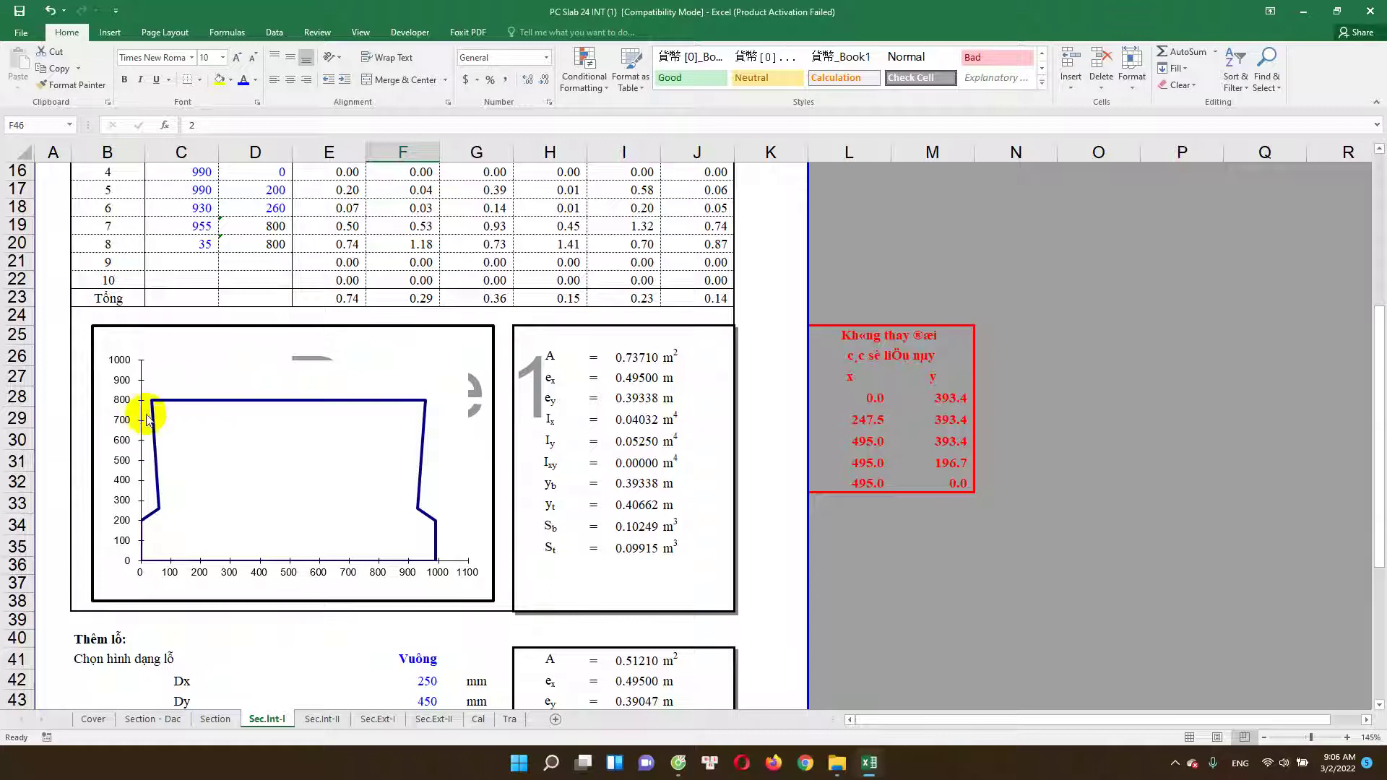
click(309, 722)
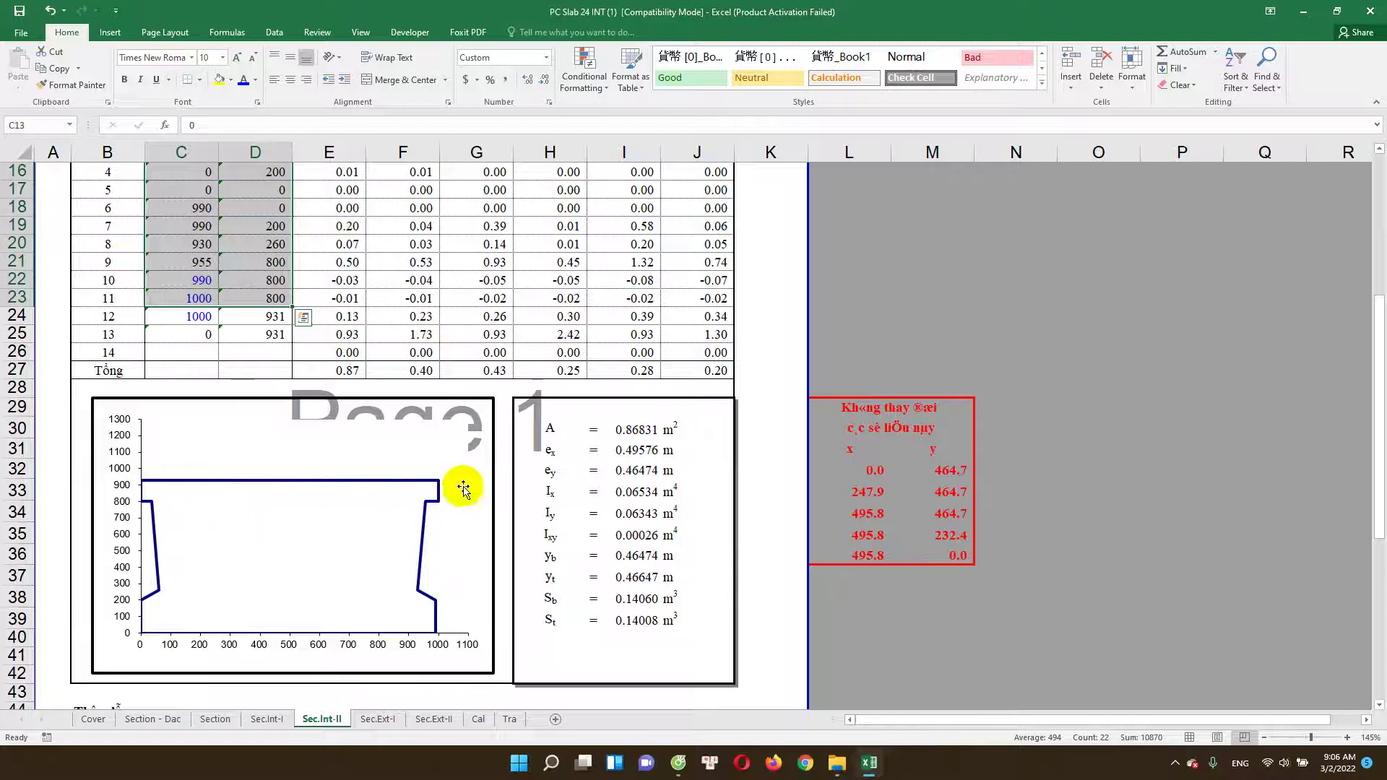
scroll(278, 506, up, 2)
click(209, 461)
scroll(208, 492, down, 2)
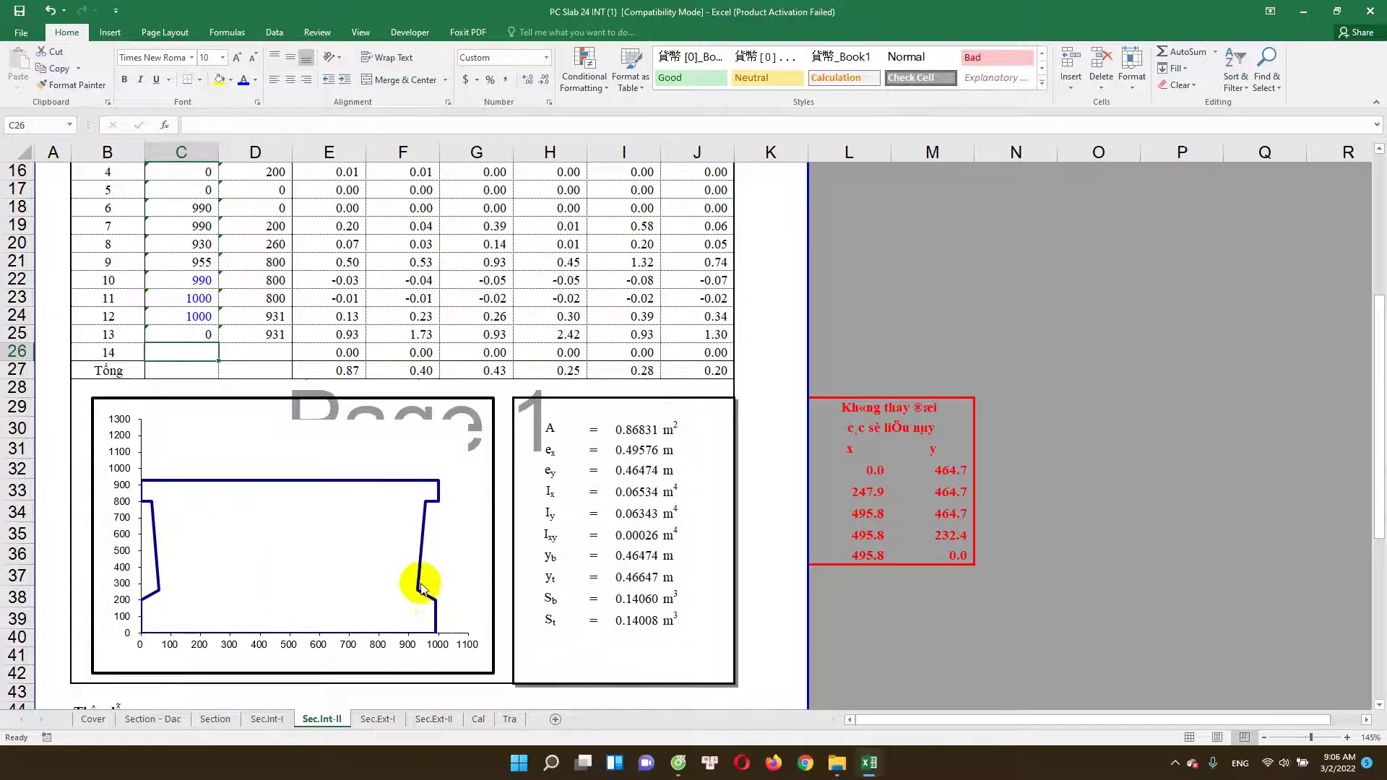
scroll(274, 448, up, 2)
scroll(402, 548, down, 1)
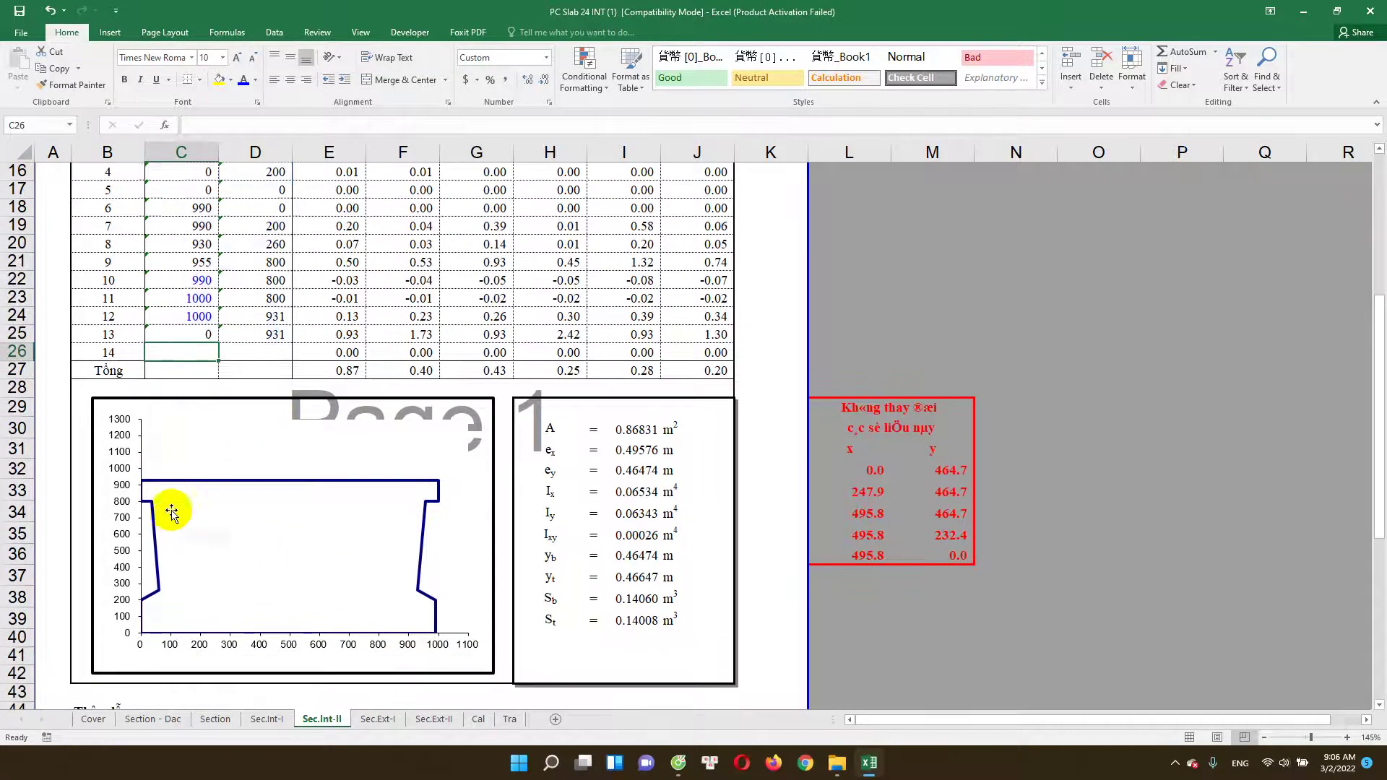
Step: Inspect the section outline chart, the Ix label and the St formula in I39
click(154, 526)
click(480, 513)
click(568, 499)
scroll(325, 362, up, 1)
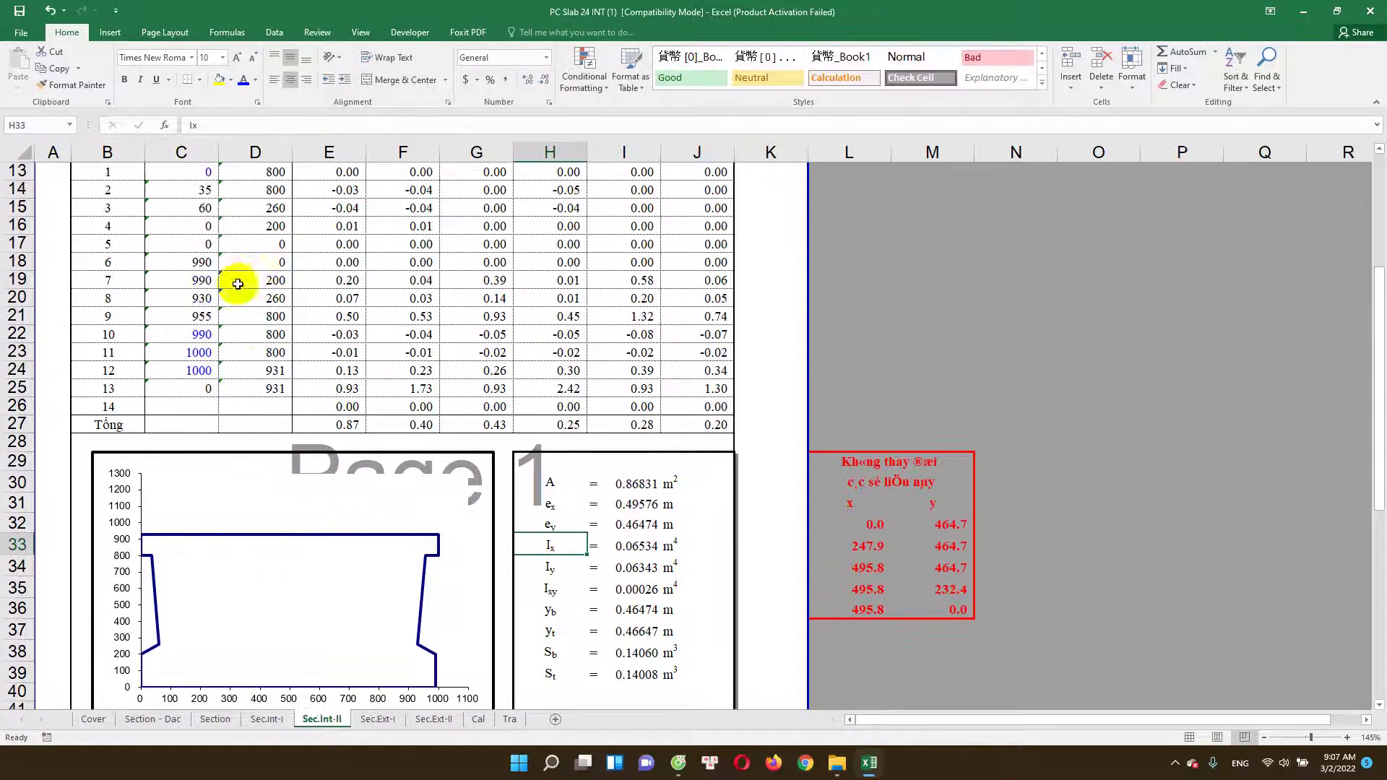
scroll(398, 376, down, 2)
scroll(470, 499, down, 1)
scroll(509, 532, down, 1)
click(612, 453)
scroll(607, 433, down, 3)
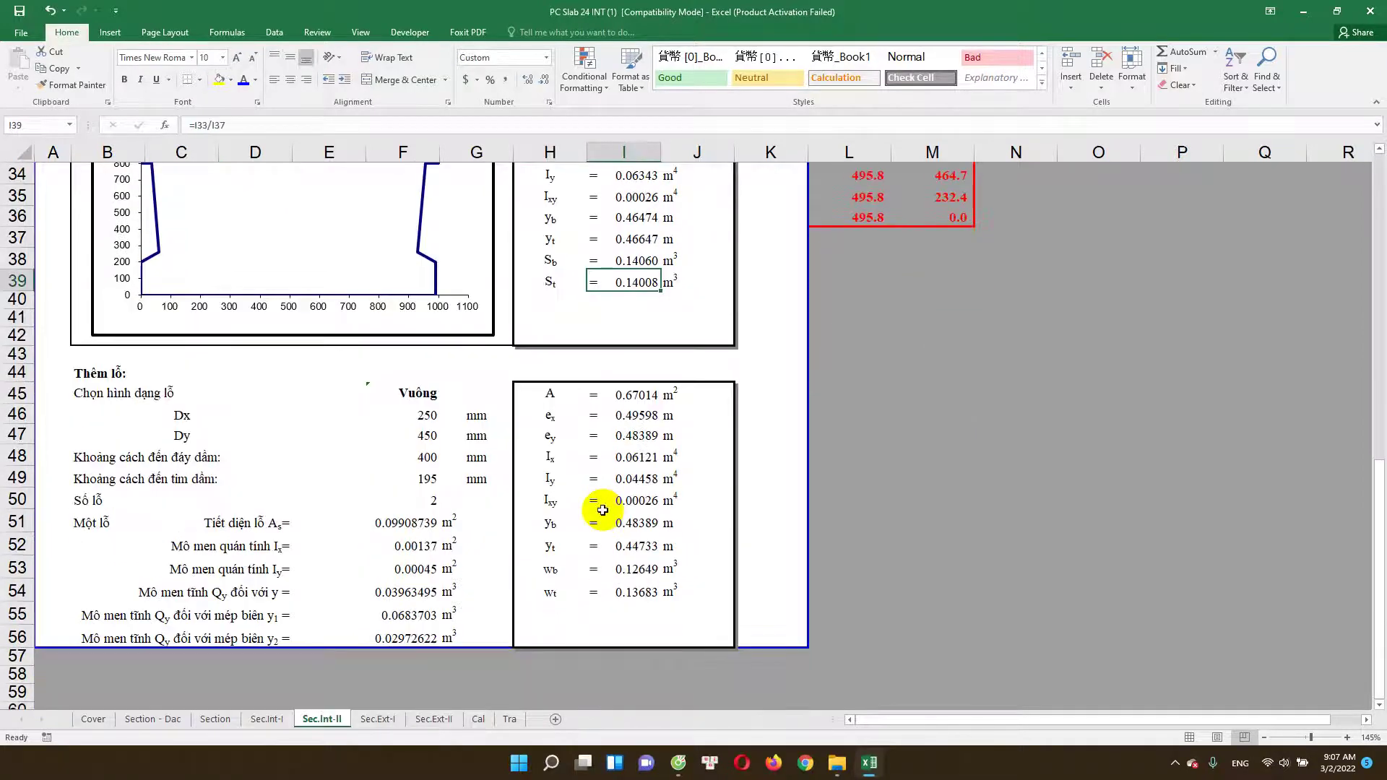
Step: Review the hole formulas F45–F49 (shape, Dx, Dy, bottom distance 195) linking to Sec.Int-I
click(281, 446)
click(404, 393)
double_click(405, 394)
key(Escape)
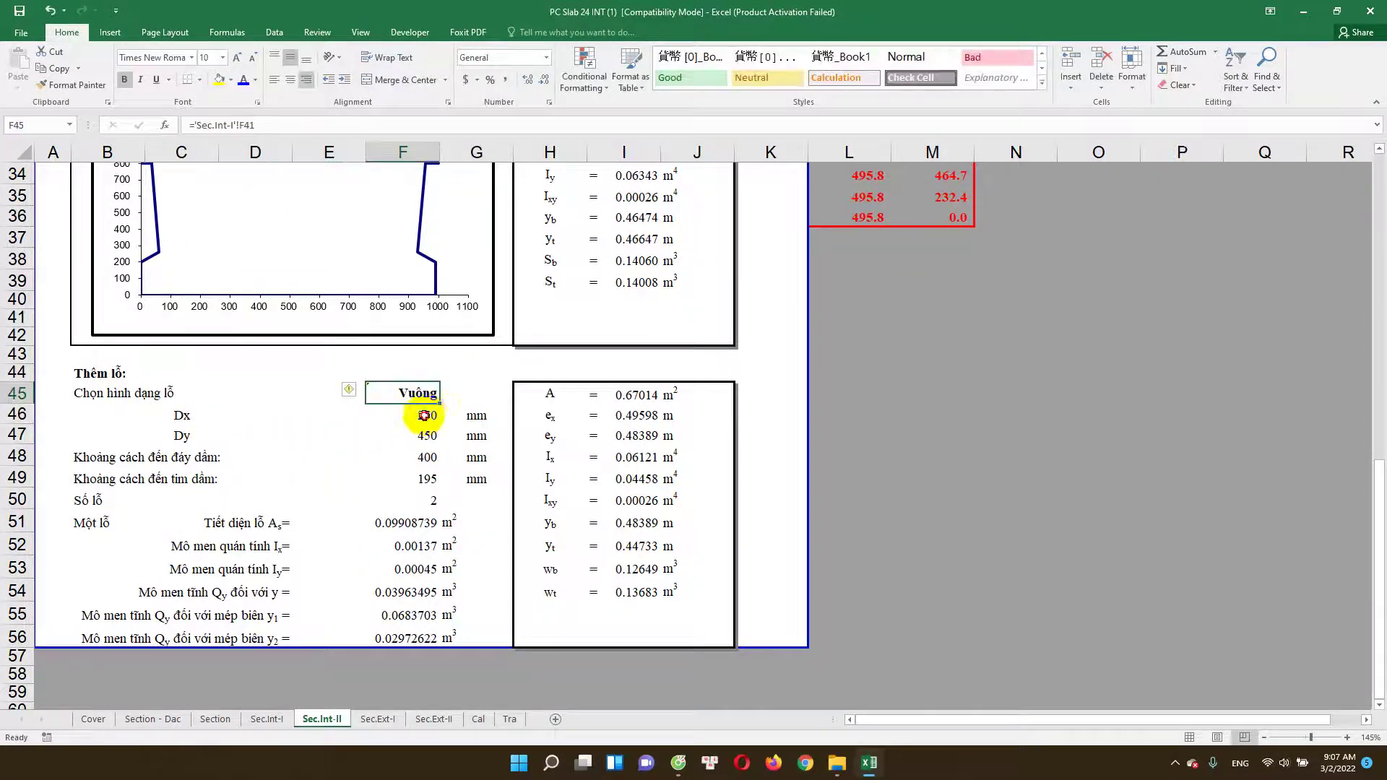
double_click(424, 415)
key(Escape)
key(Down)
key(Down)
key(Down)
double_click(427, 437)
double_click(426, 458)
double_click(423, 477)
key(Escape)
Step: Compare against the Section and Sec.Int-I sheets, then come back to Sec.Int-II
click(214, 720)
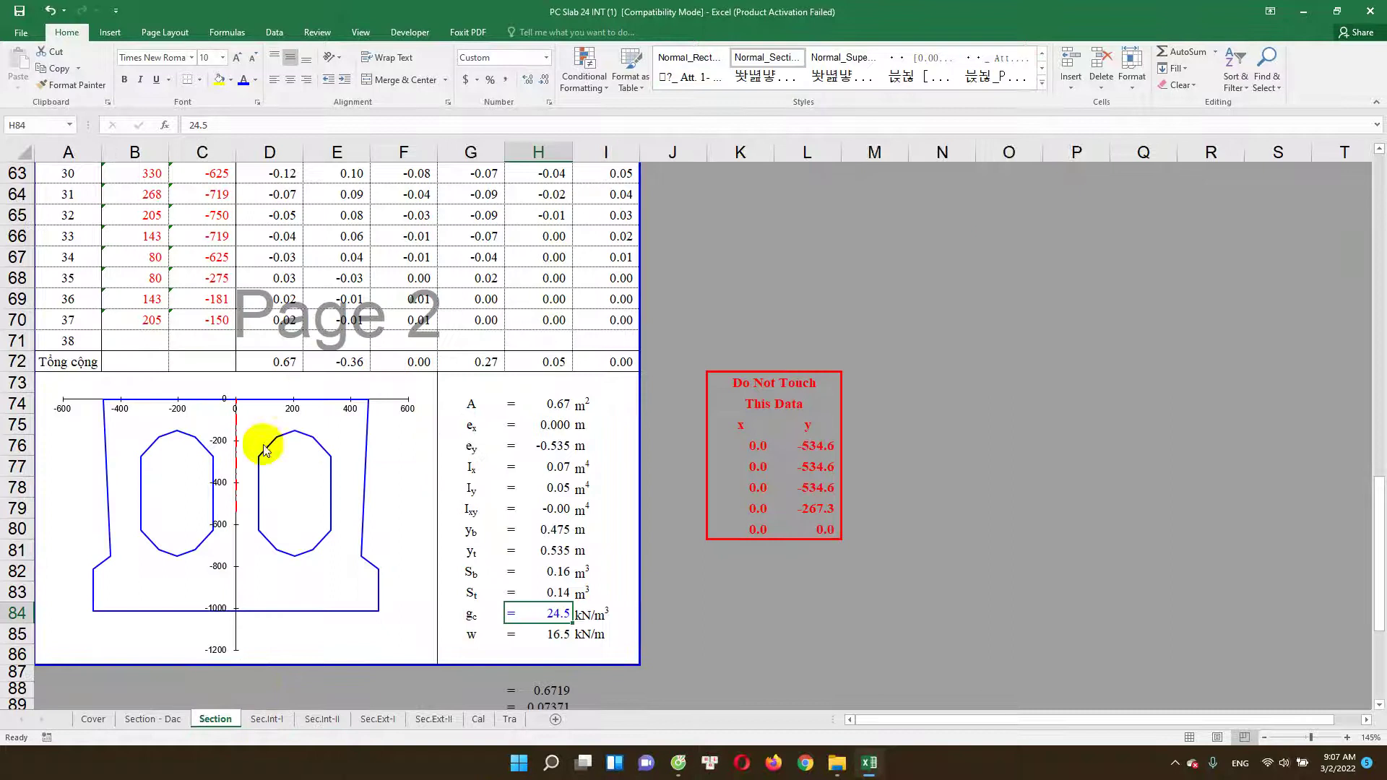
click(267, 717)
scroll(291, 637, down, 1)
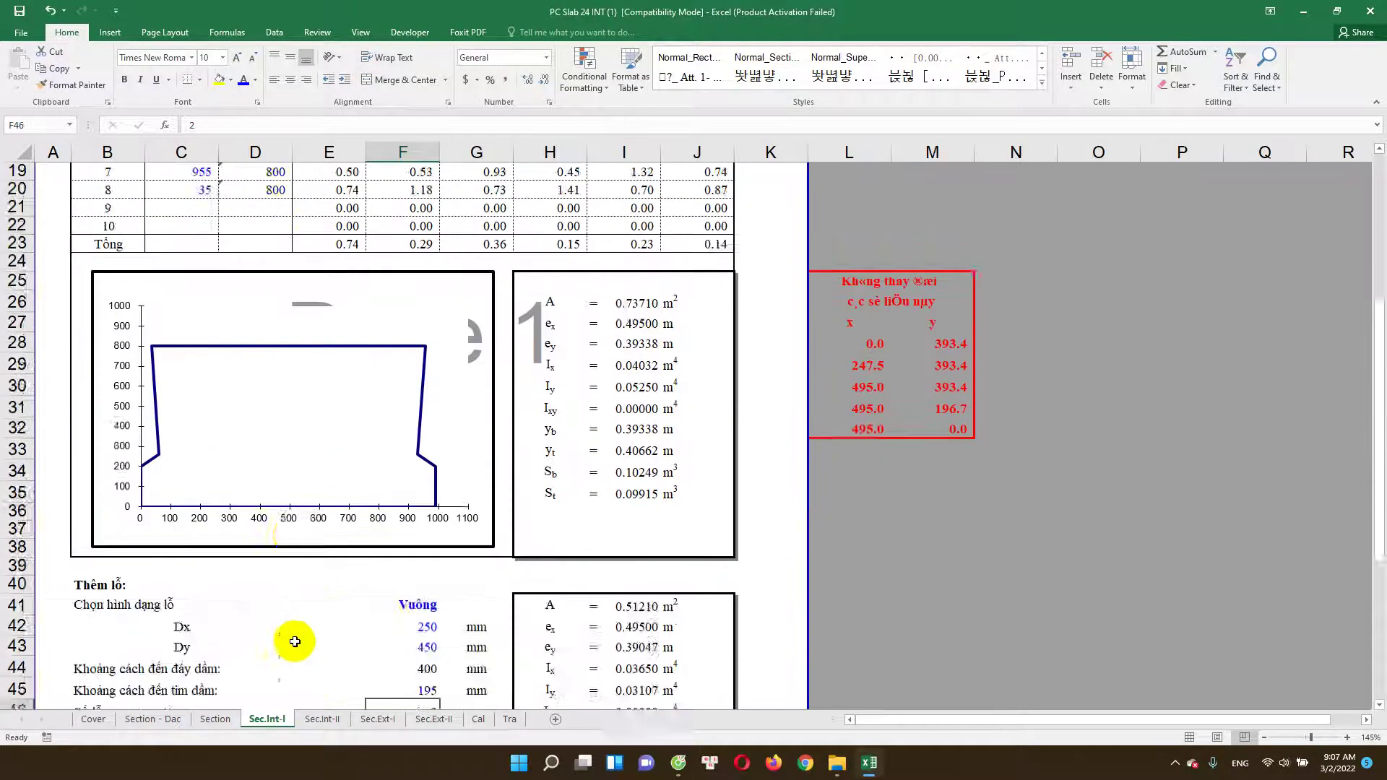
scroll(217, 549, down, 2)
scroll(217, 506, down, 1)
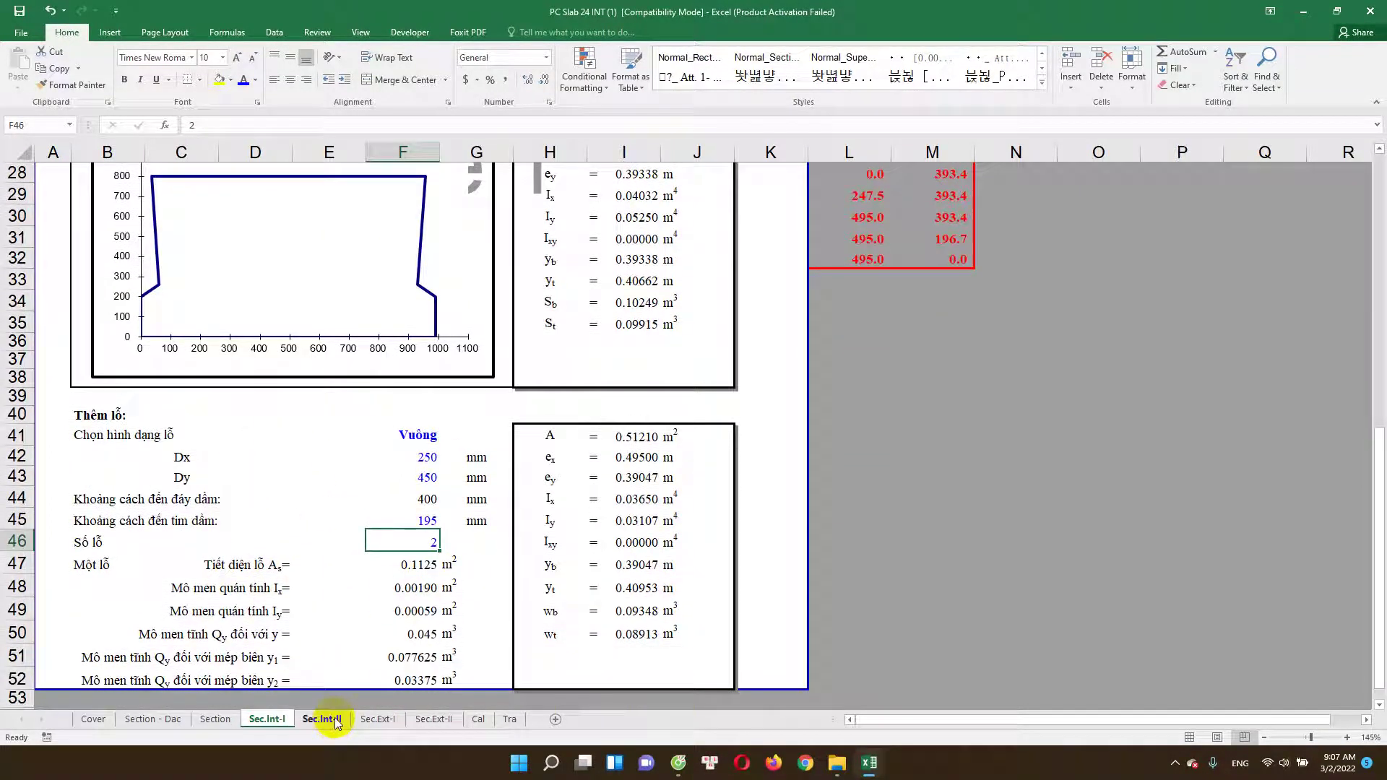
click(334, 721)
Step: Check the hole-adjusted area I45, Iy I49 and Ixy I50 formulas before moving to Sec.Ext-I
click(423, 567)
click(604, 501)
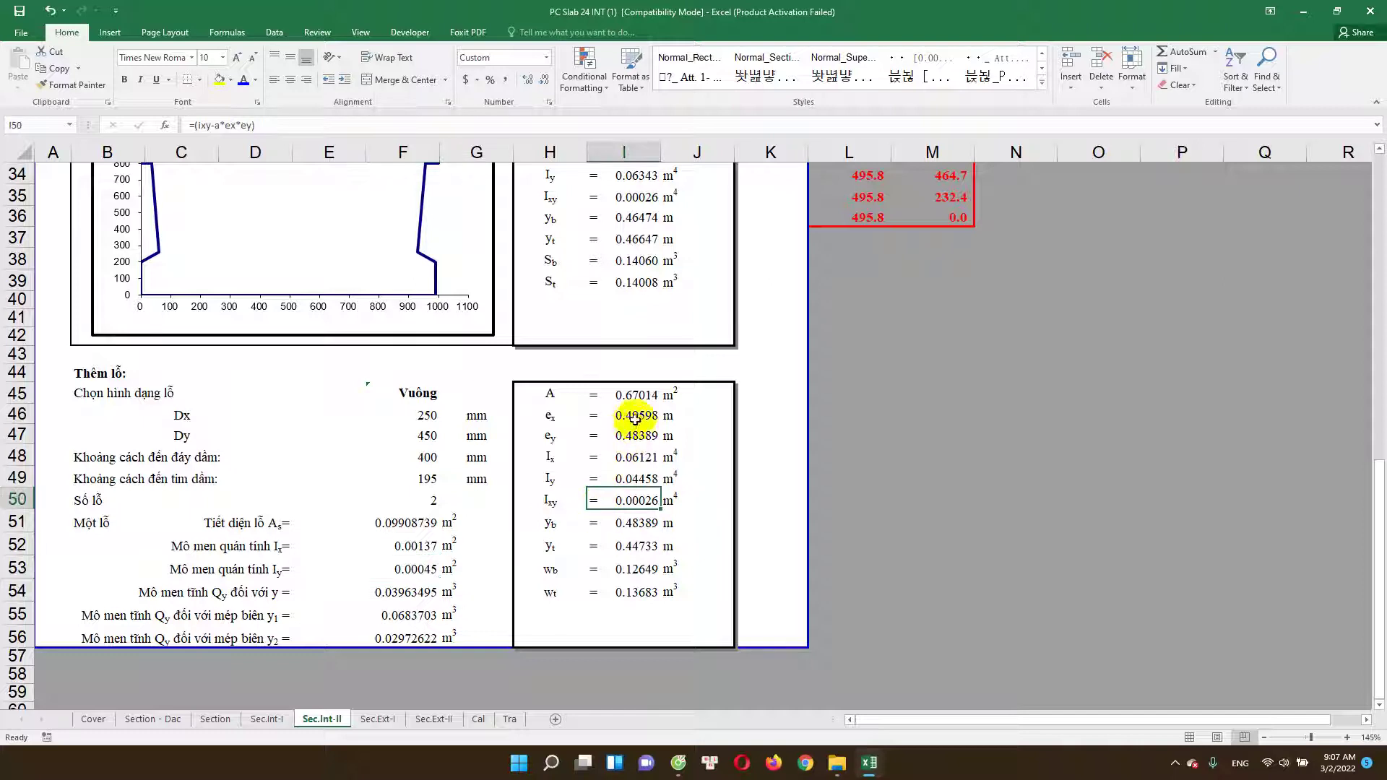
double_click(645, 395)
key(Escape)
click(636, 478)
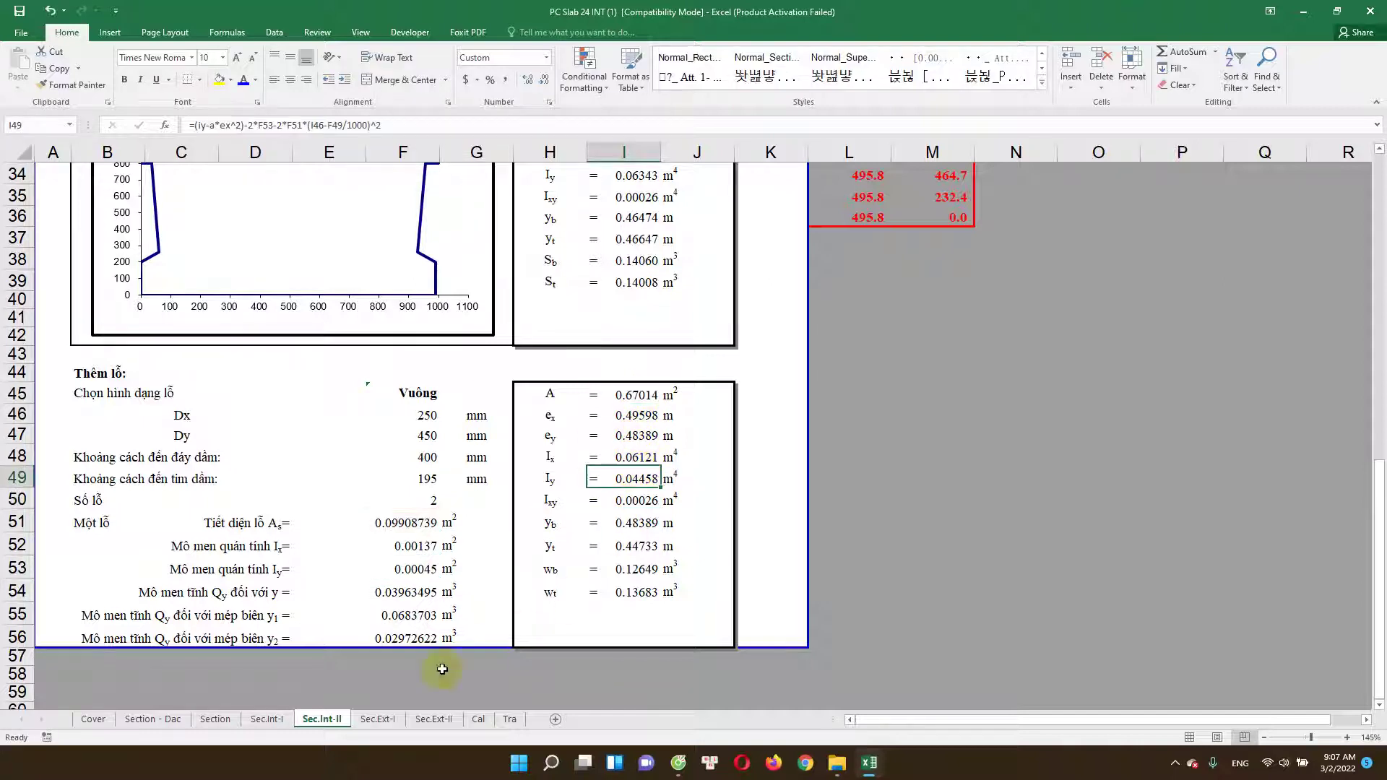
click(381, 720)
click(322, 718)
scroll(345, 666, down, 4)
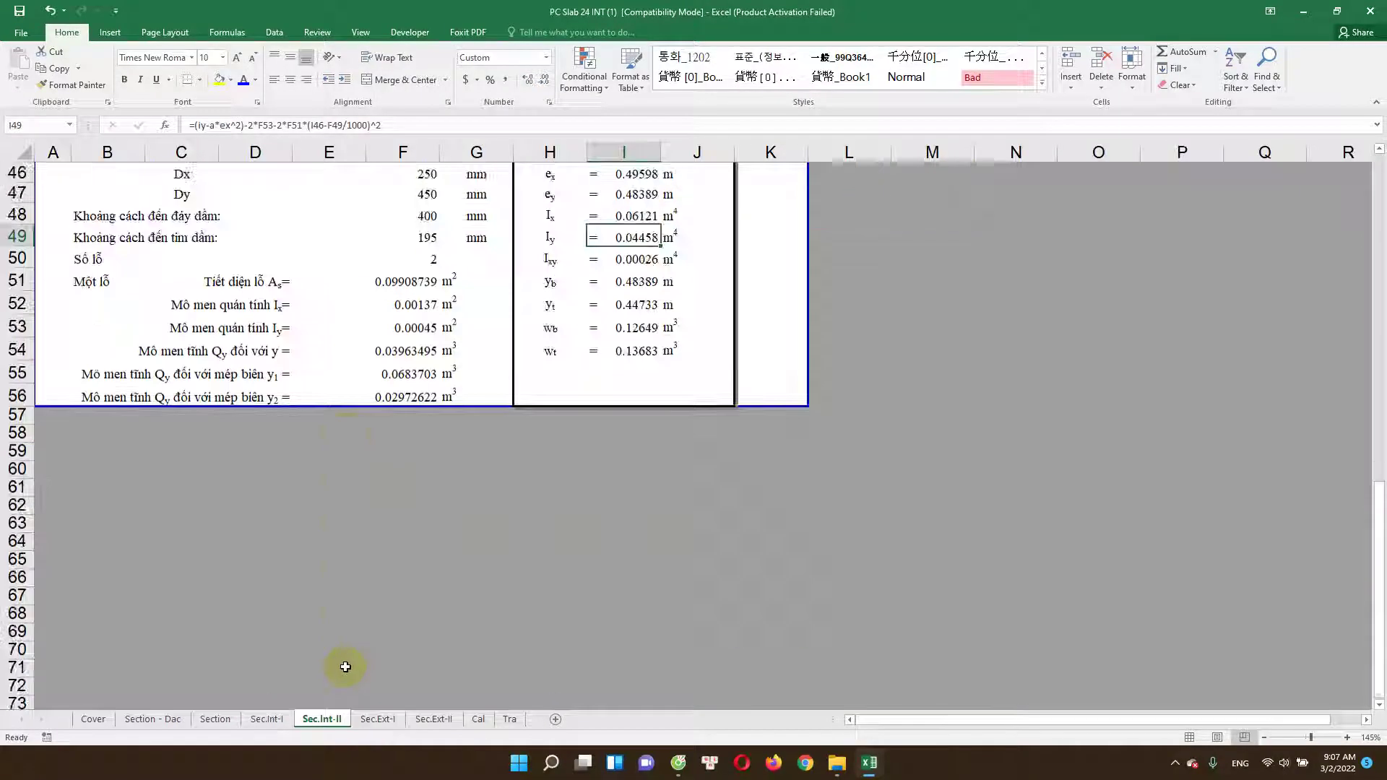
scroll(370, 721, up, 2)
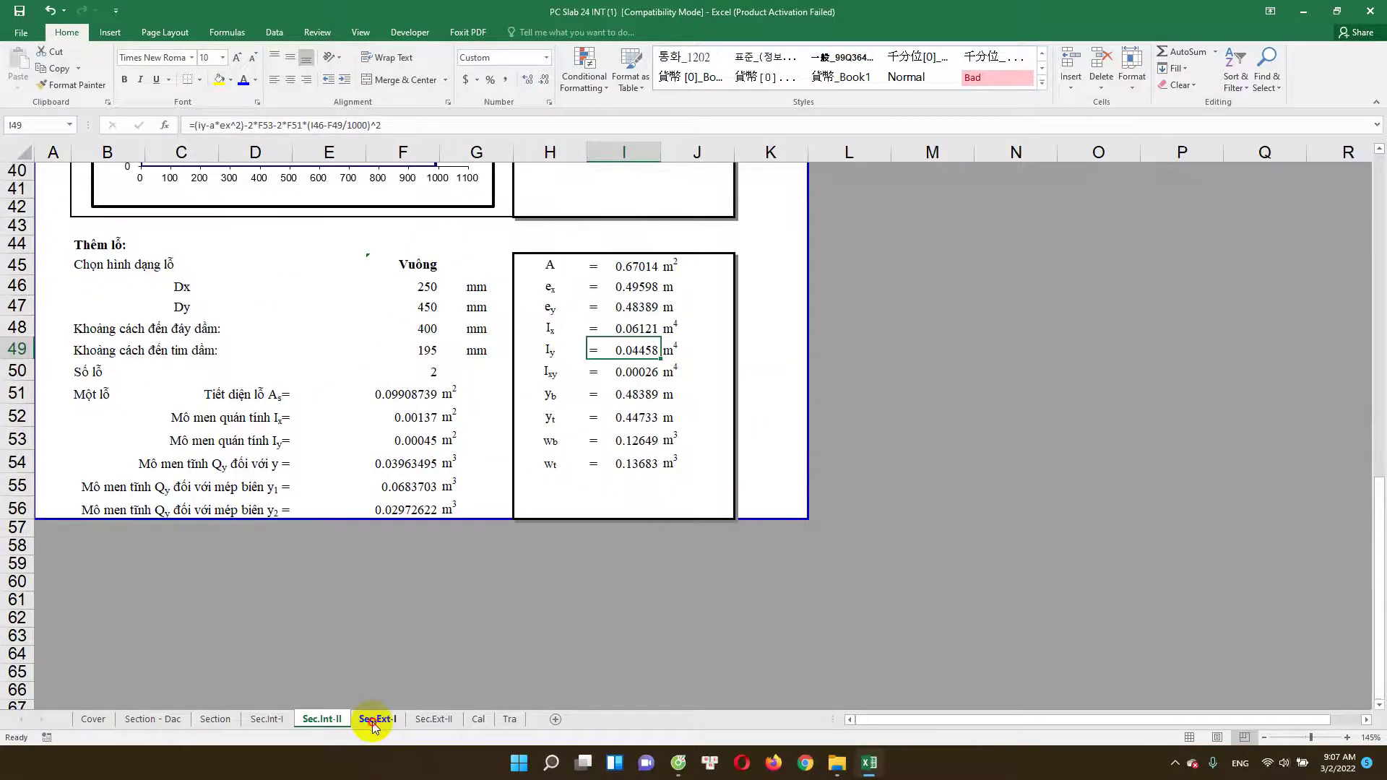
click(372, 721)
ctrl+scroll(217, 385, up, 2)
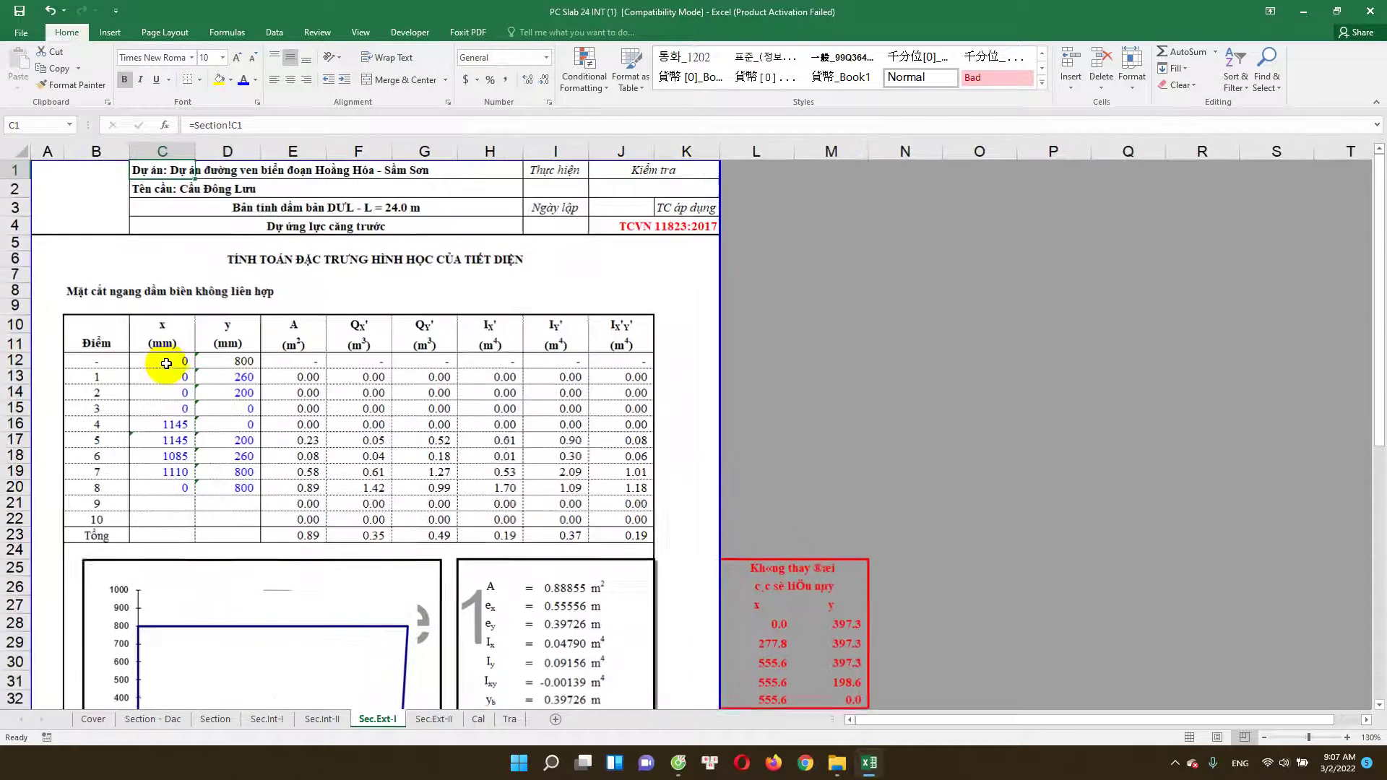
Step: Check the Sec.Ext-I title, edge-beam table heading and point 1 area formula
click(352, 265)
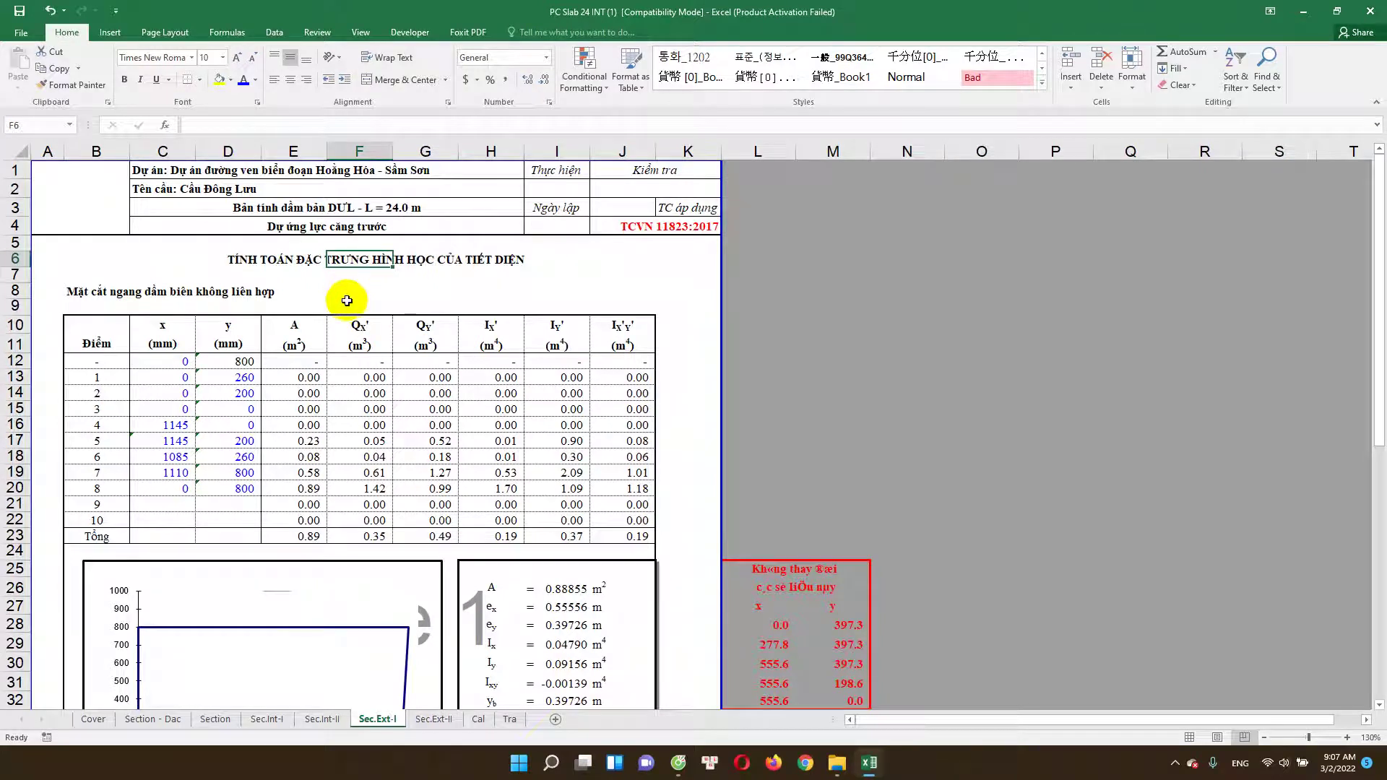
scroll(351, 318, down, 1)
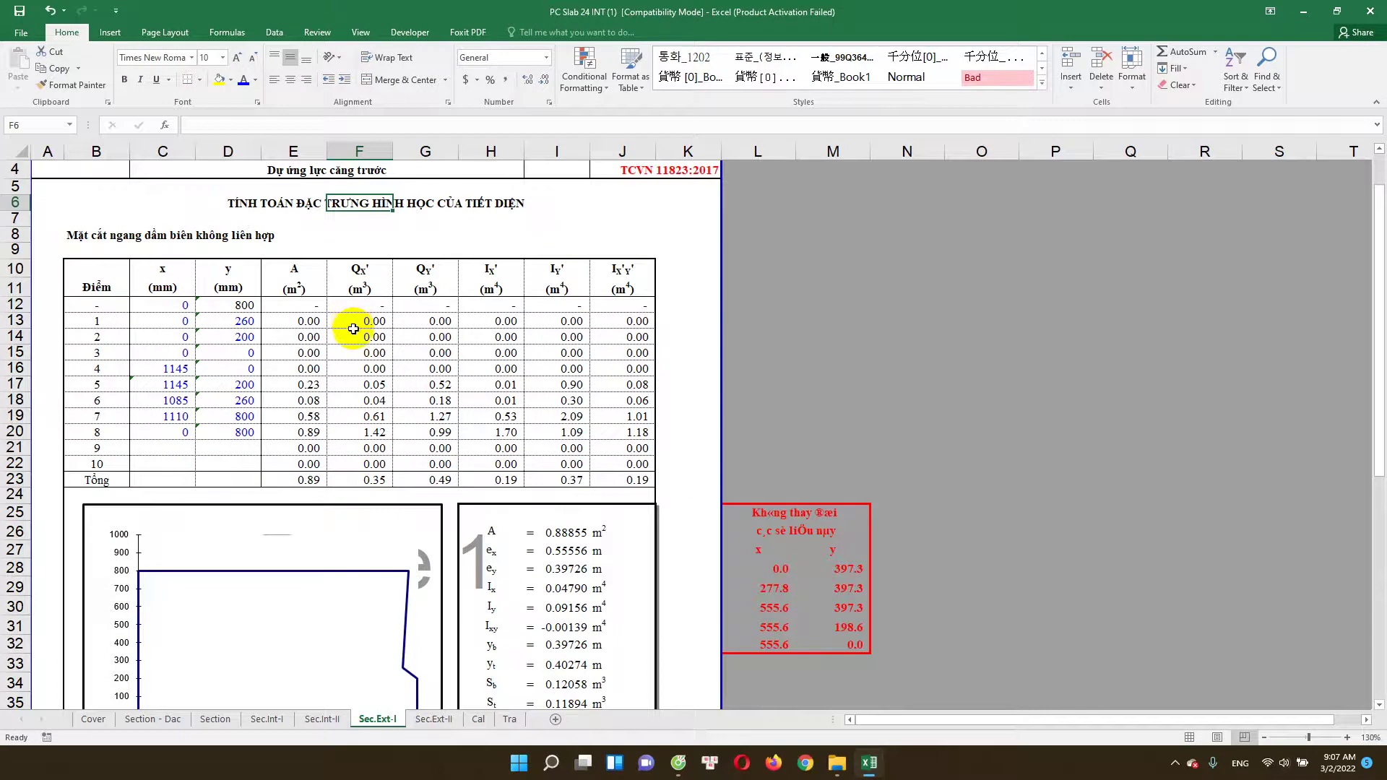
click(107, 242)
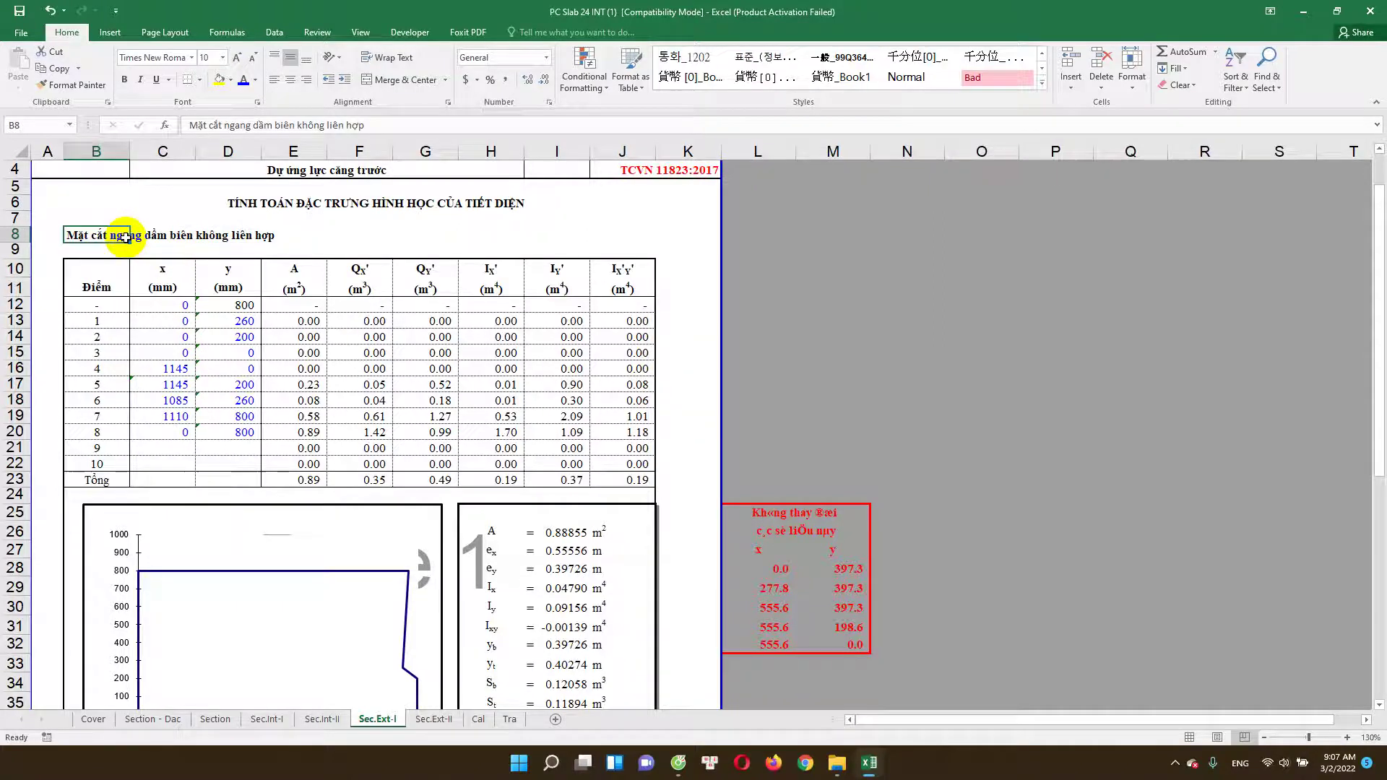
click(311, 320)
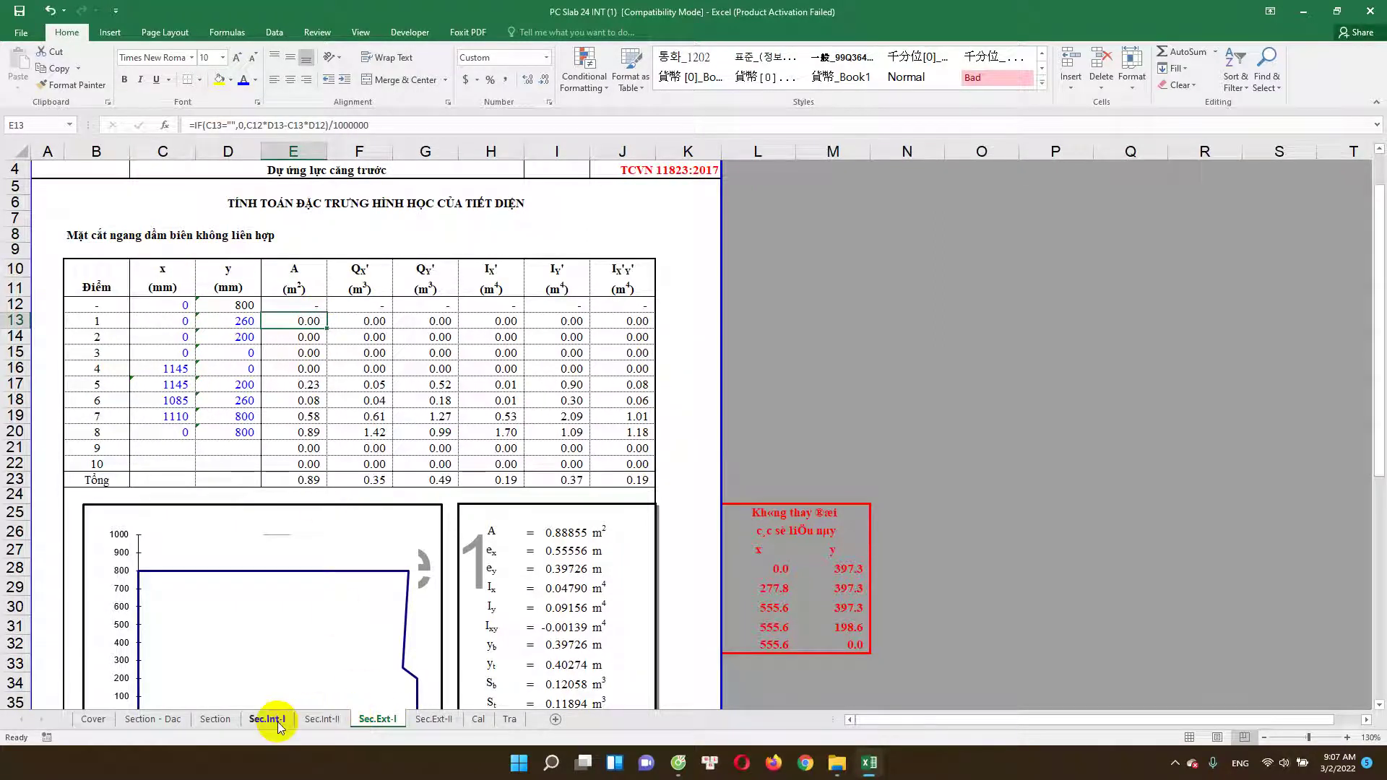
Step: Check the interior beam section heading on Sec.Int-I and come back to Sec.Ext-I
click(269, 720)
scroll(318, 719, up, 6)
scroll(318, 719, up, 4)
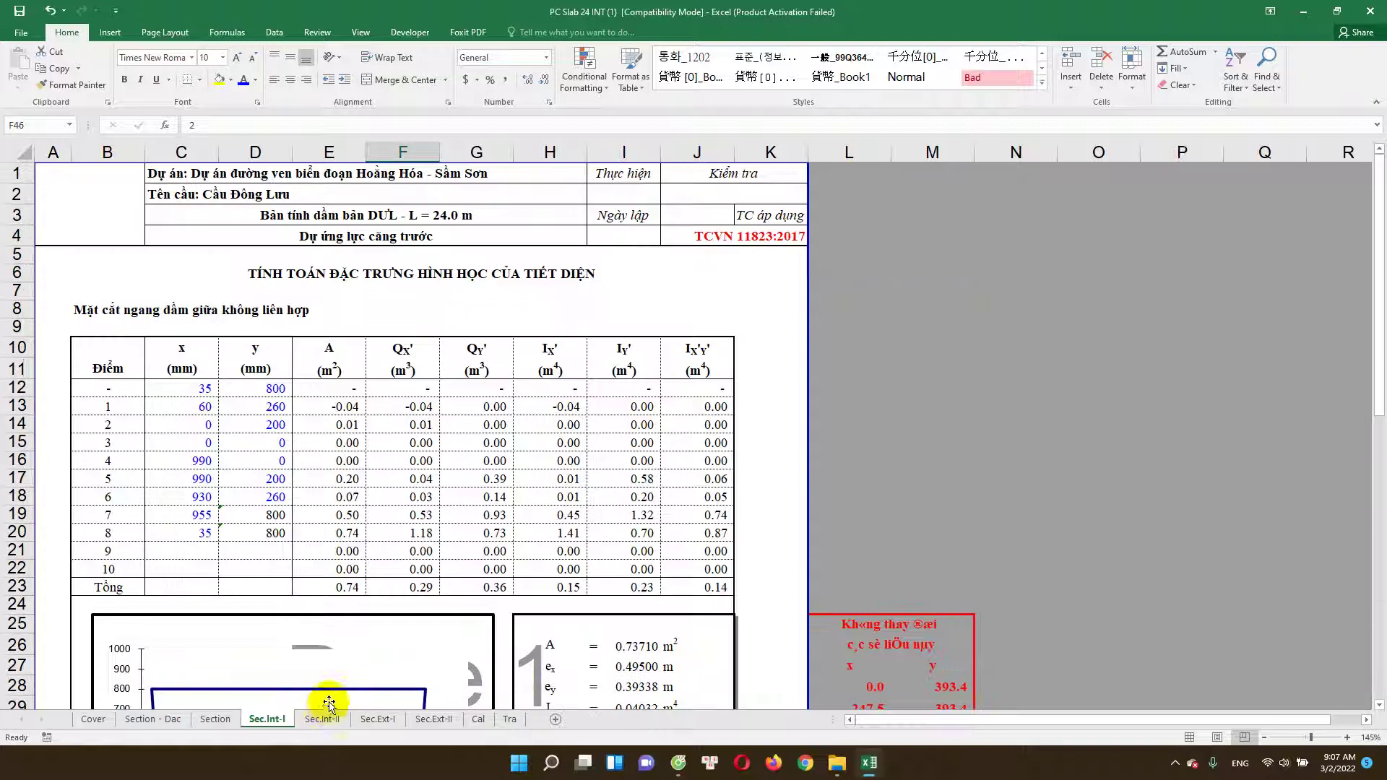
click(181, 317)
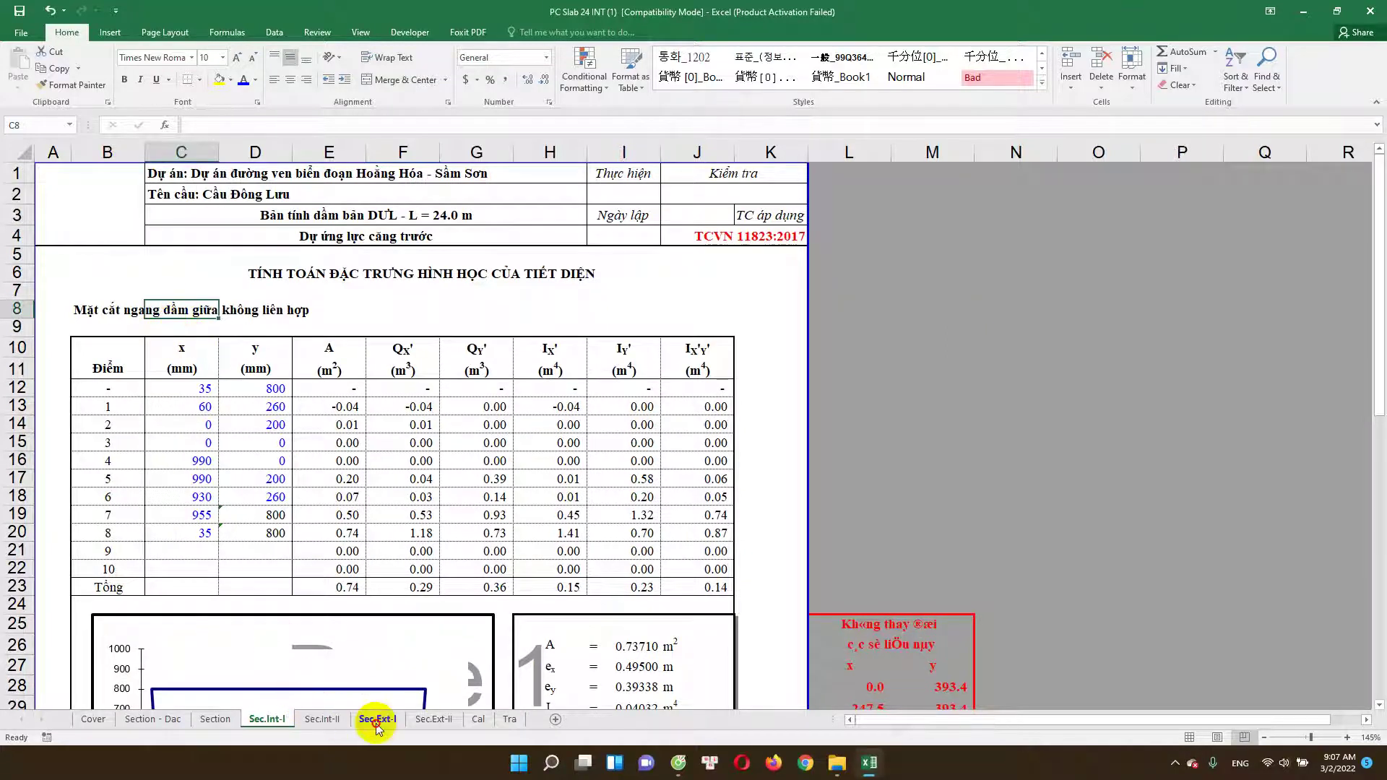
click(376, 719)
scroll(217, 433, up, 1)
scroll(211, 404, down, 3)
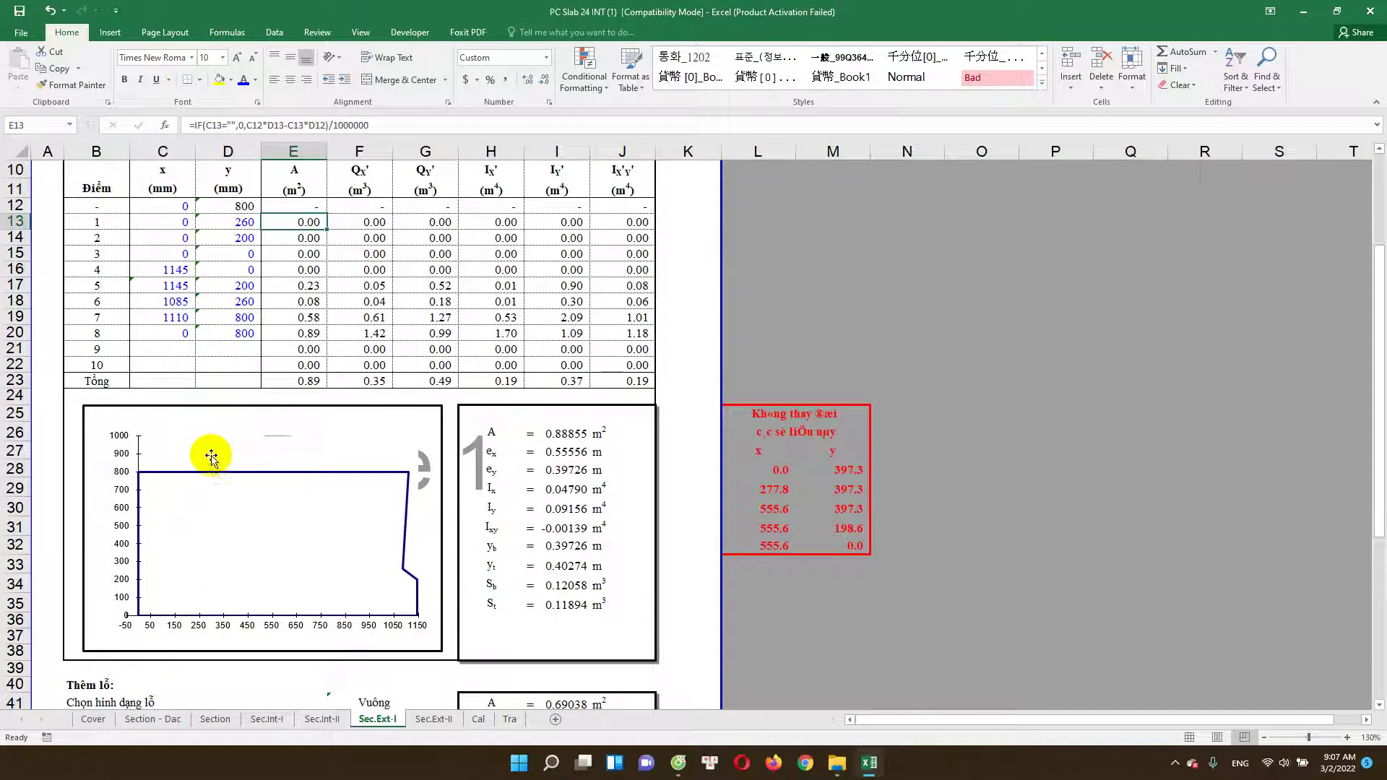
scroll(209, 434, up, 2)
scroll(123, 471, down, 1)
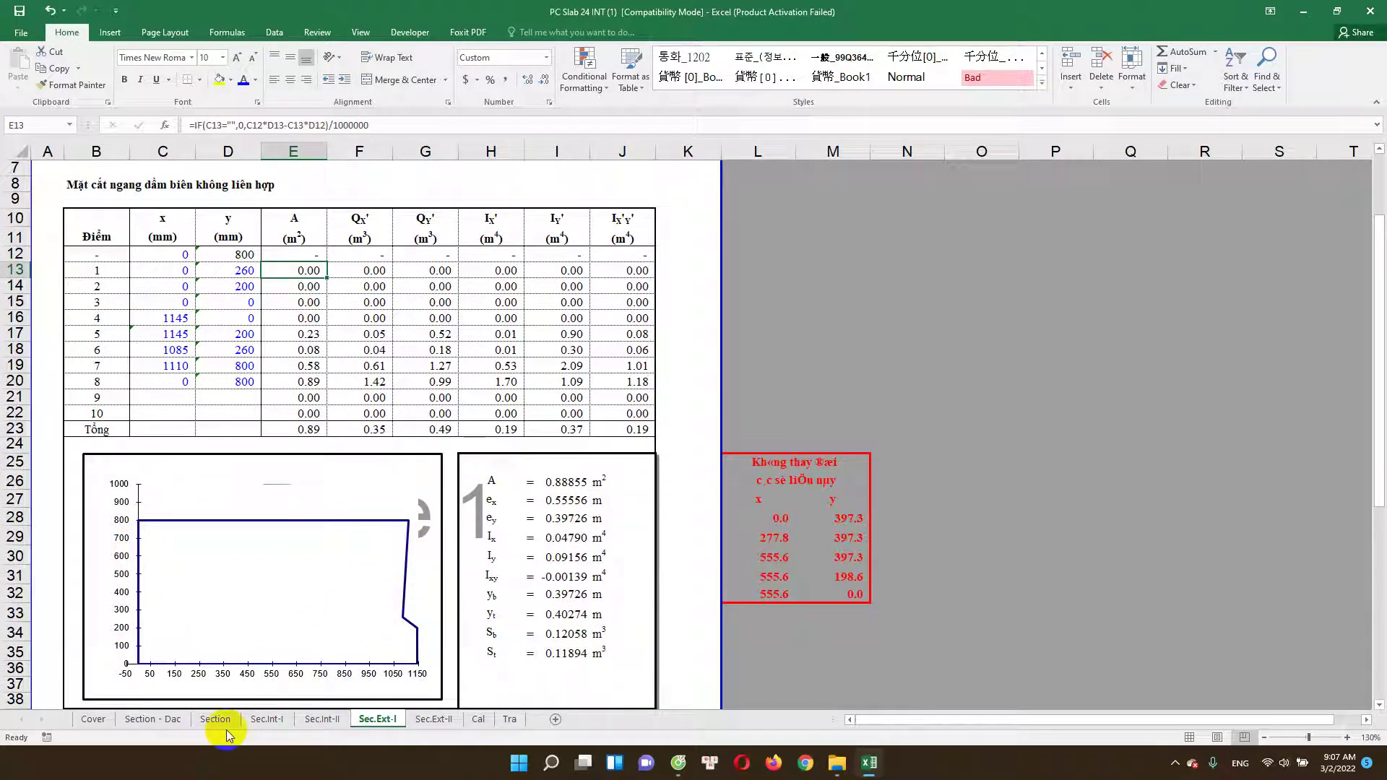
Step: Compare the lower Sec.Int-I table with Sec.Ext-I once more
click(248, 719)
scroll(176, 628, down, 3)
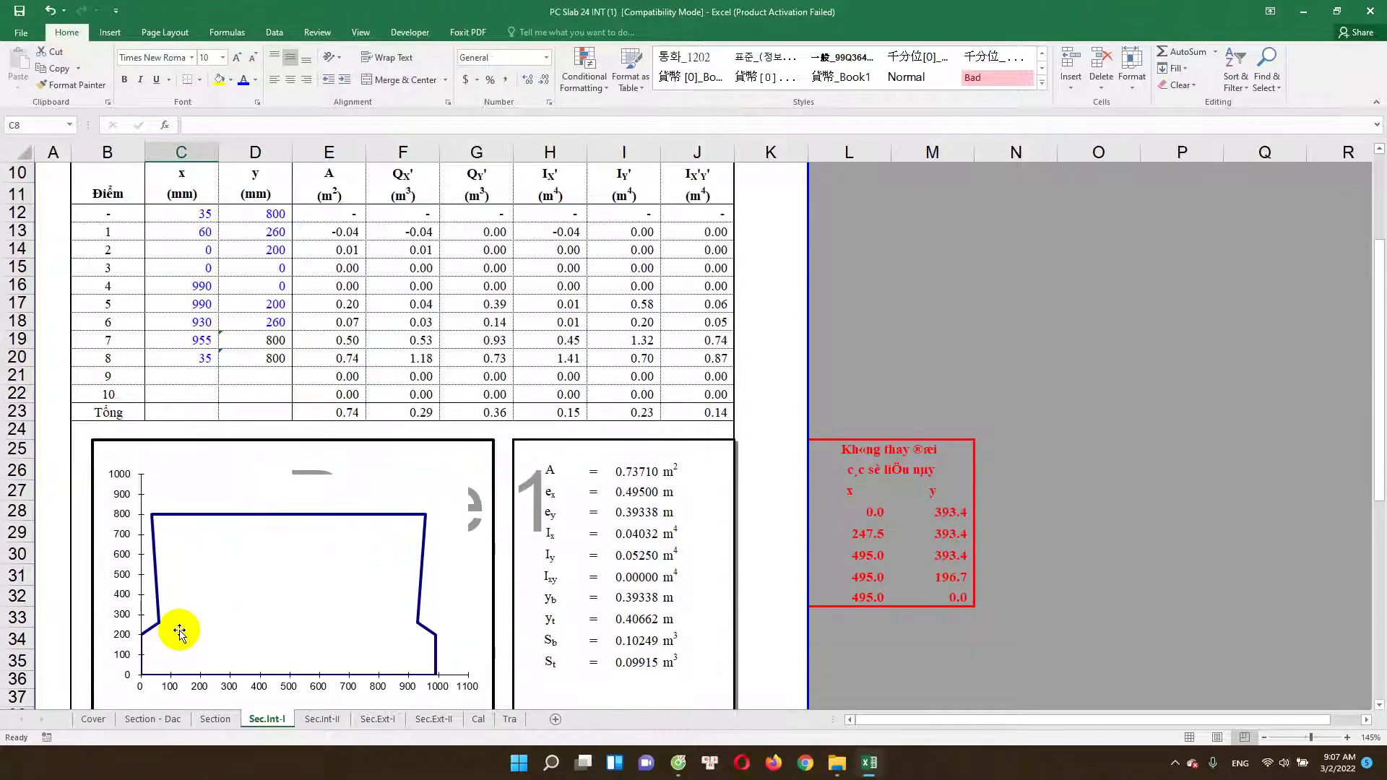
scroll(176, 506, down, 1)
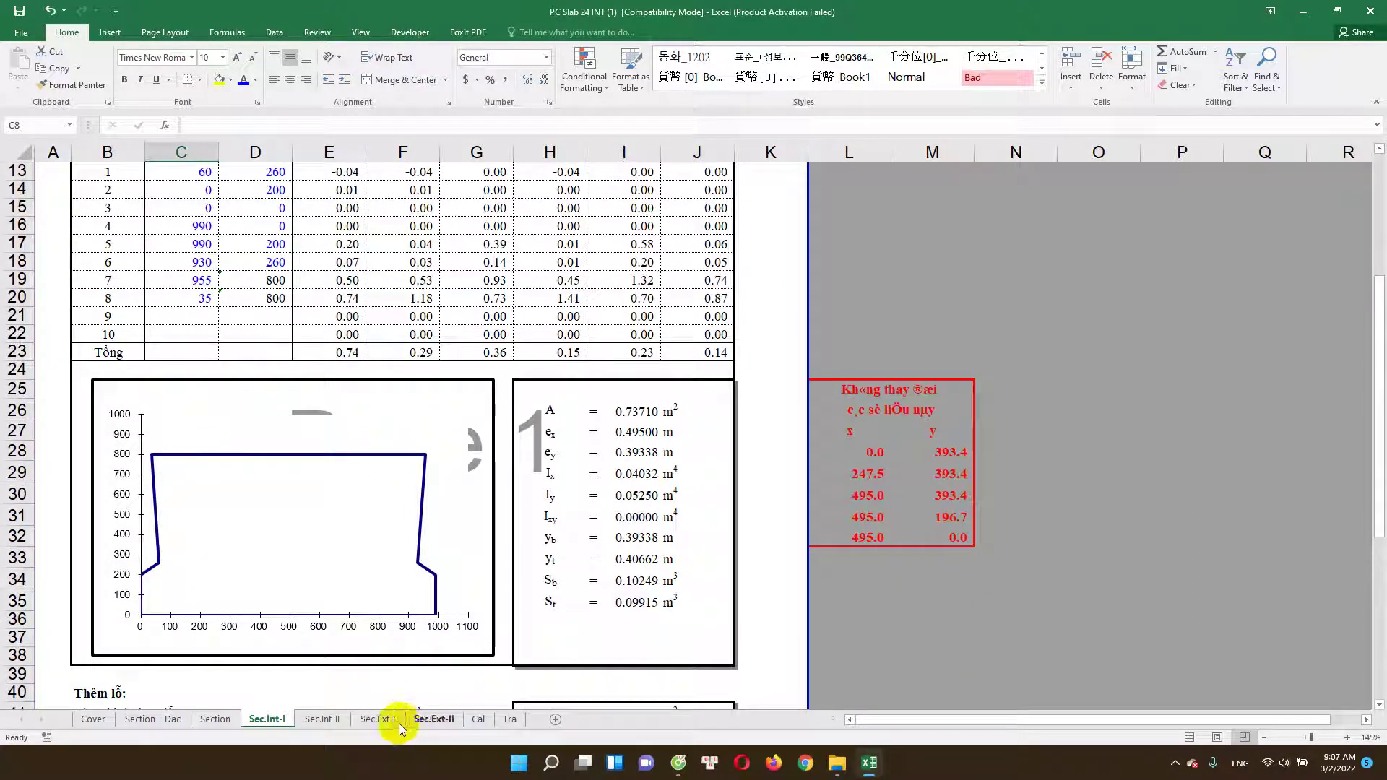
click(379, 719)
scroll(183, 337, up, 2)
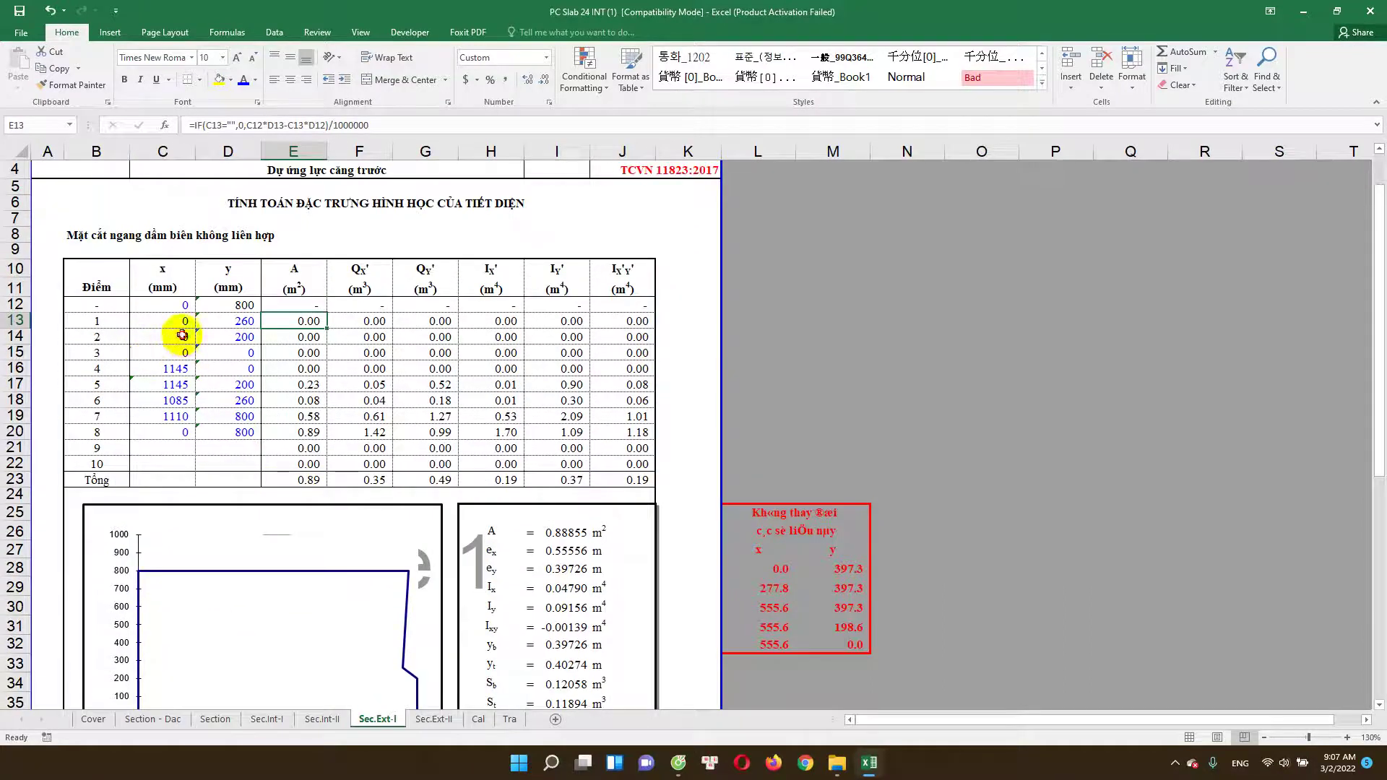
scroll(217, 404, down, 1)
Step: Inspect the Sec.Ext-I section outline chart data and the Ixy result formula
click(224, 601)
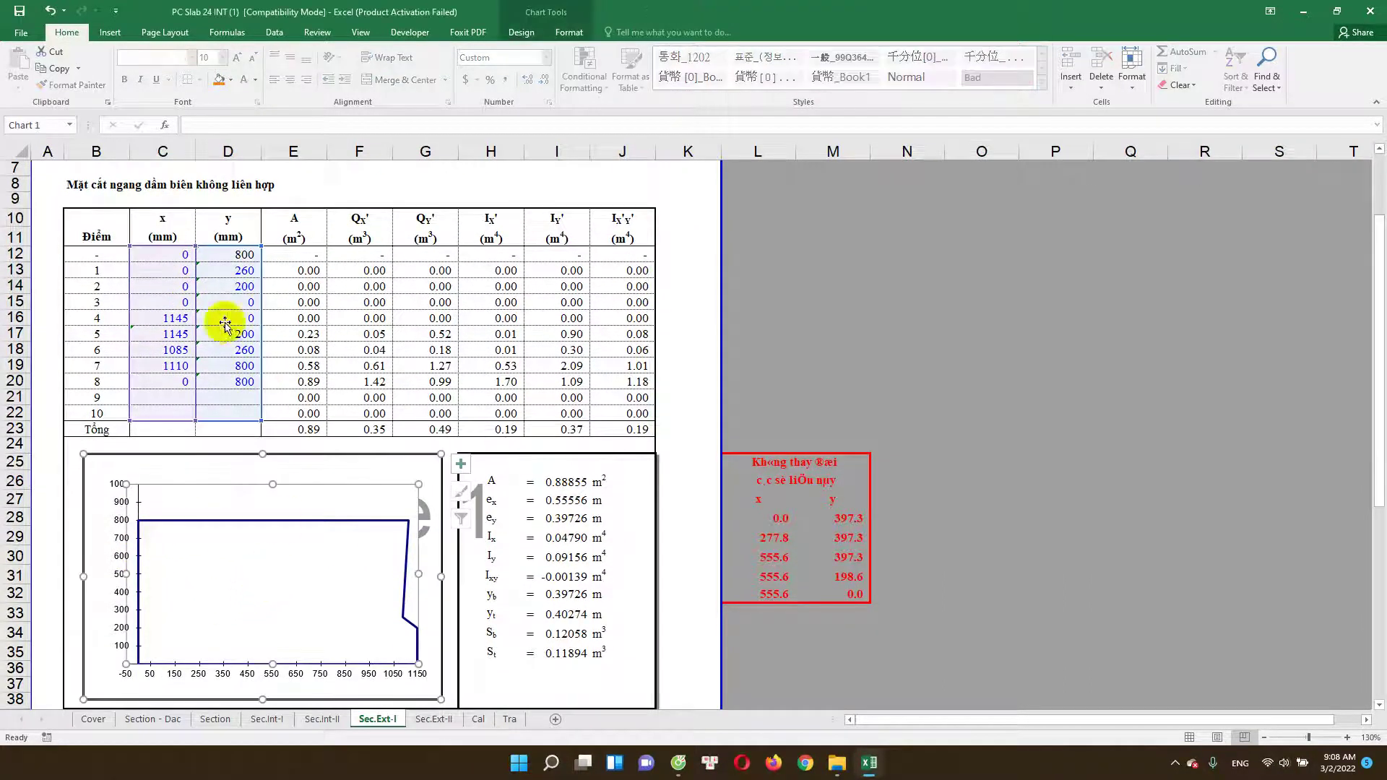
click(309, 316)
scroll(502, 474, down, 2)
click(557, 465)
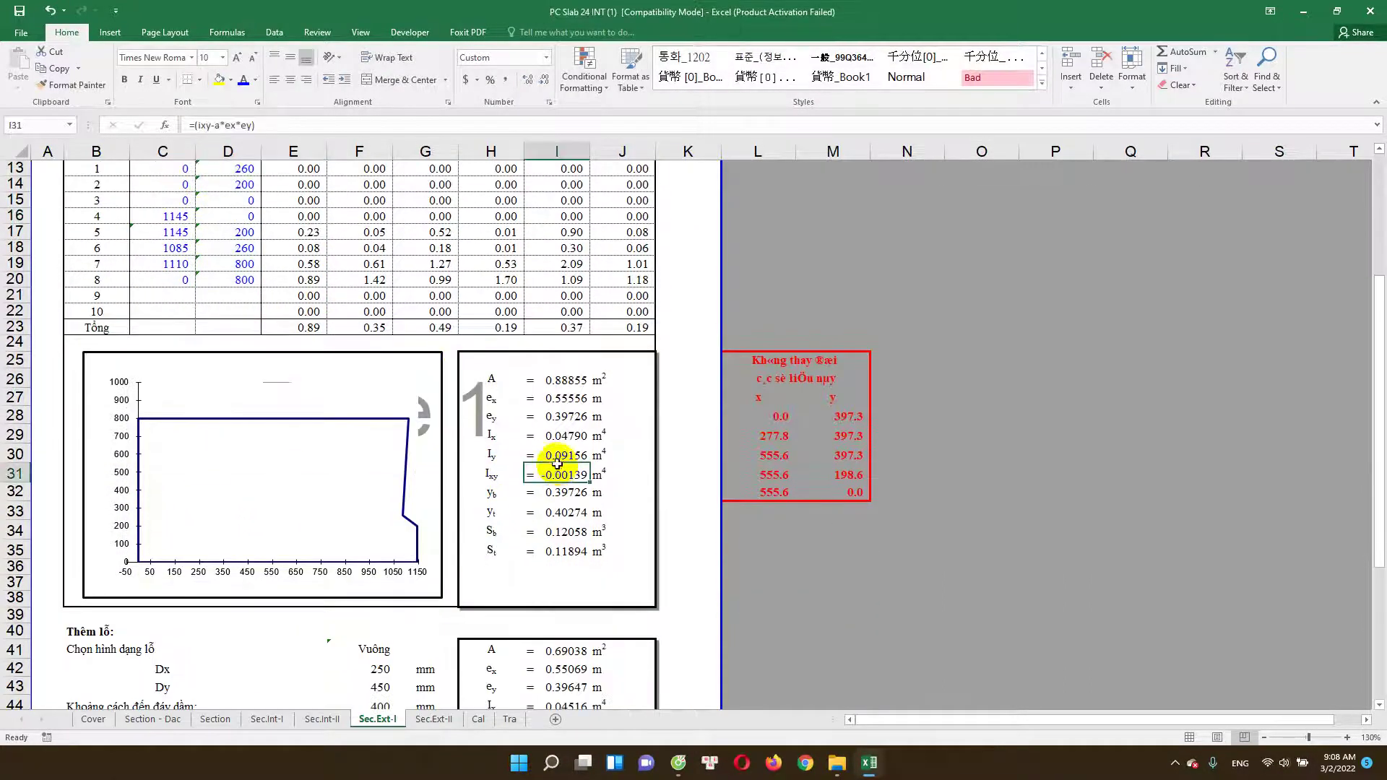
scroll(557, 465, down, 3)
scroll(611, 456, down, 2)
Step: Review the Dy and Dx hole formulas and holed Ix result, then Sec.Ext-II's point 5 area formula
click(304, 462)
click(386, 438)
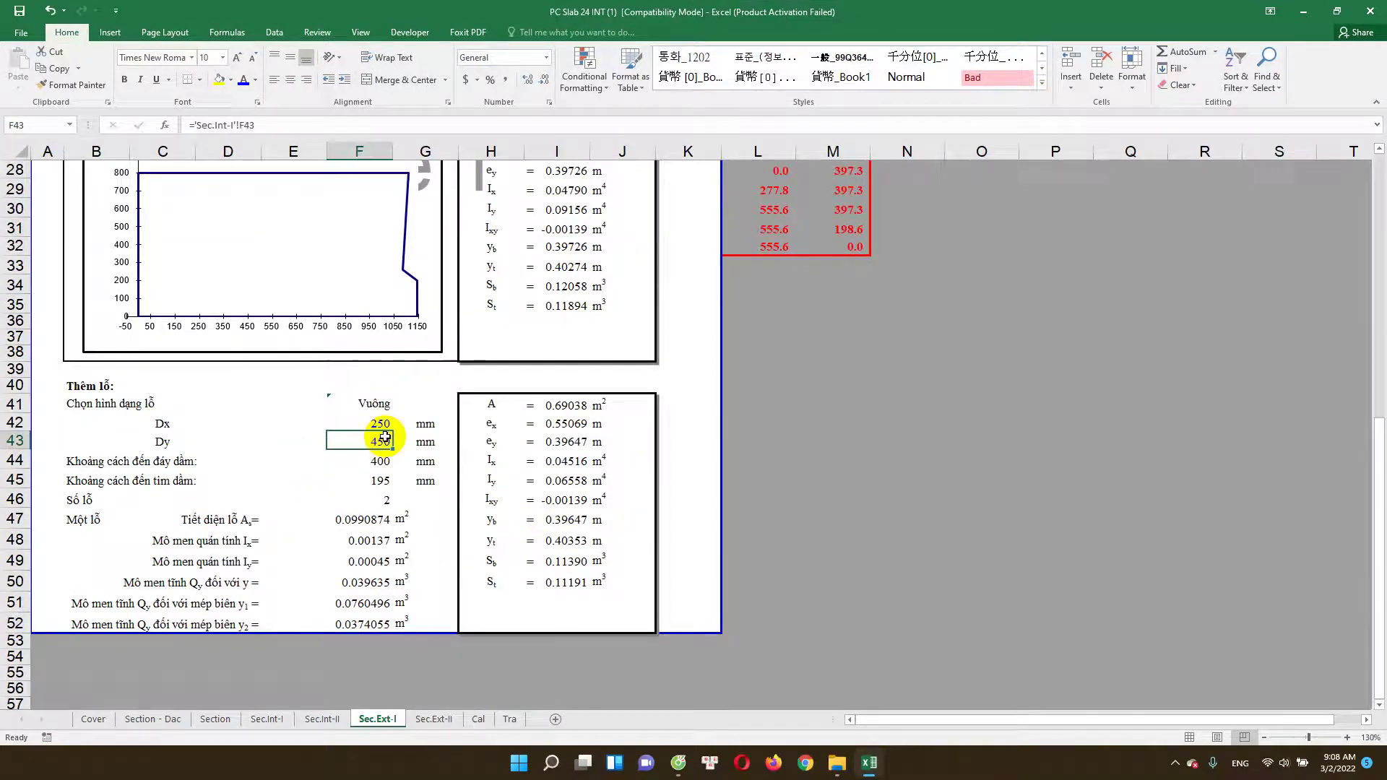
scroll(348, 494, up, 3)
scroll(336, 520, down, 2)
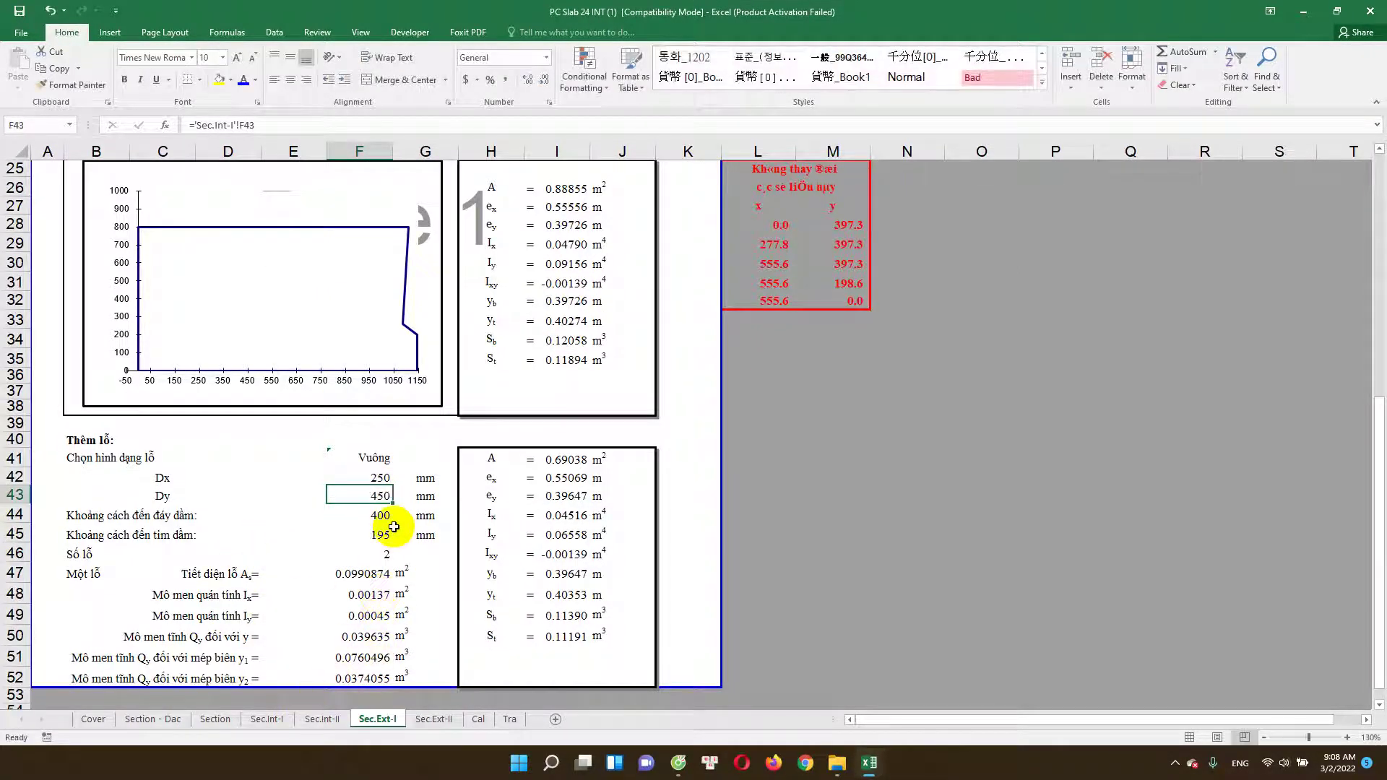
double_click(381, 480)
click(496, 514)
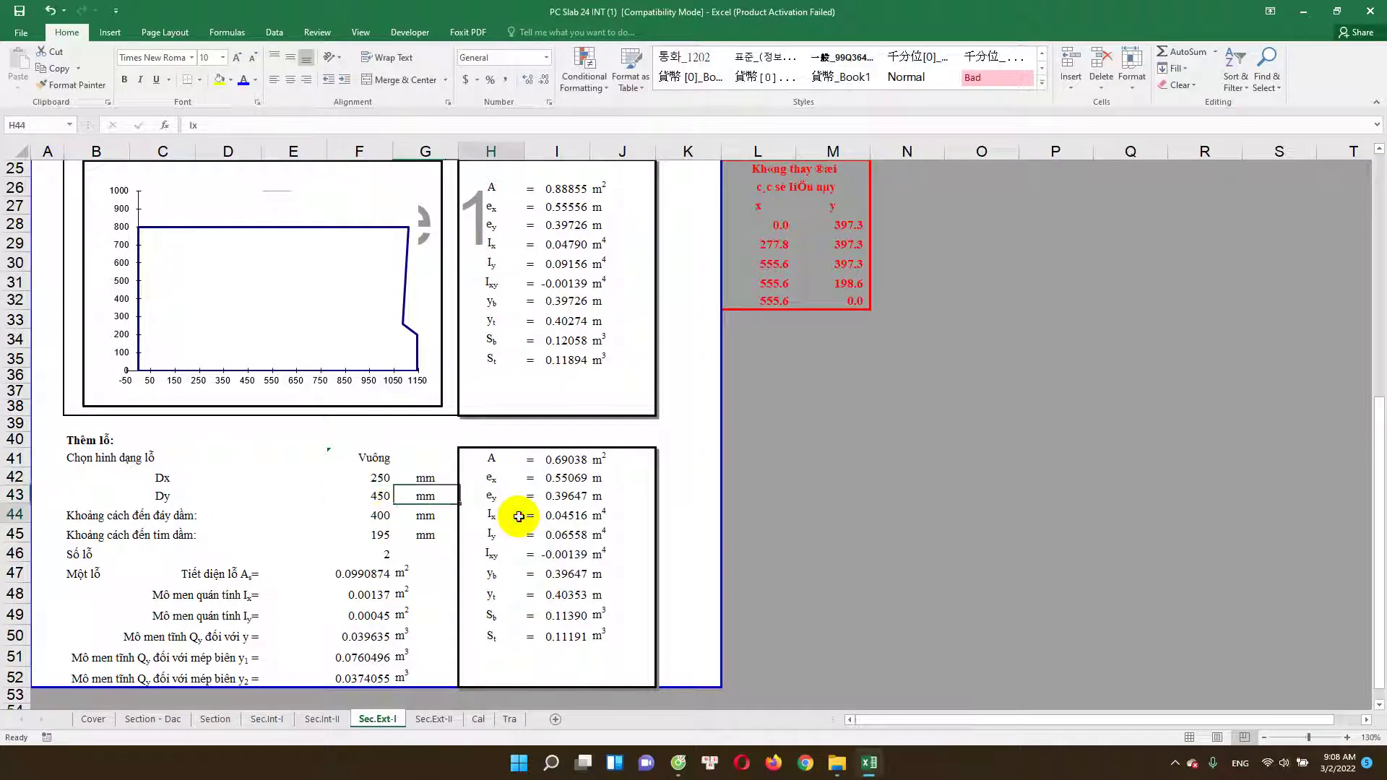
scroll(440, 701, down, 3)
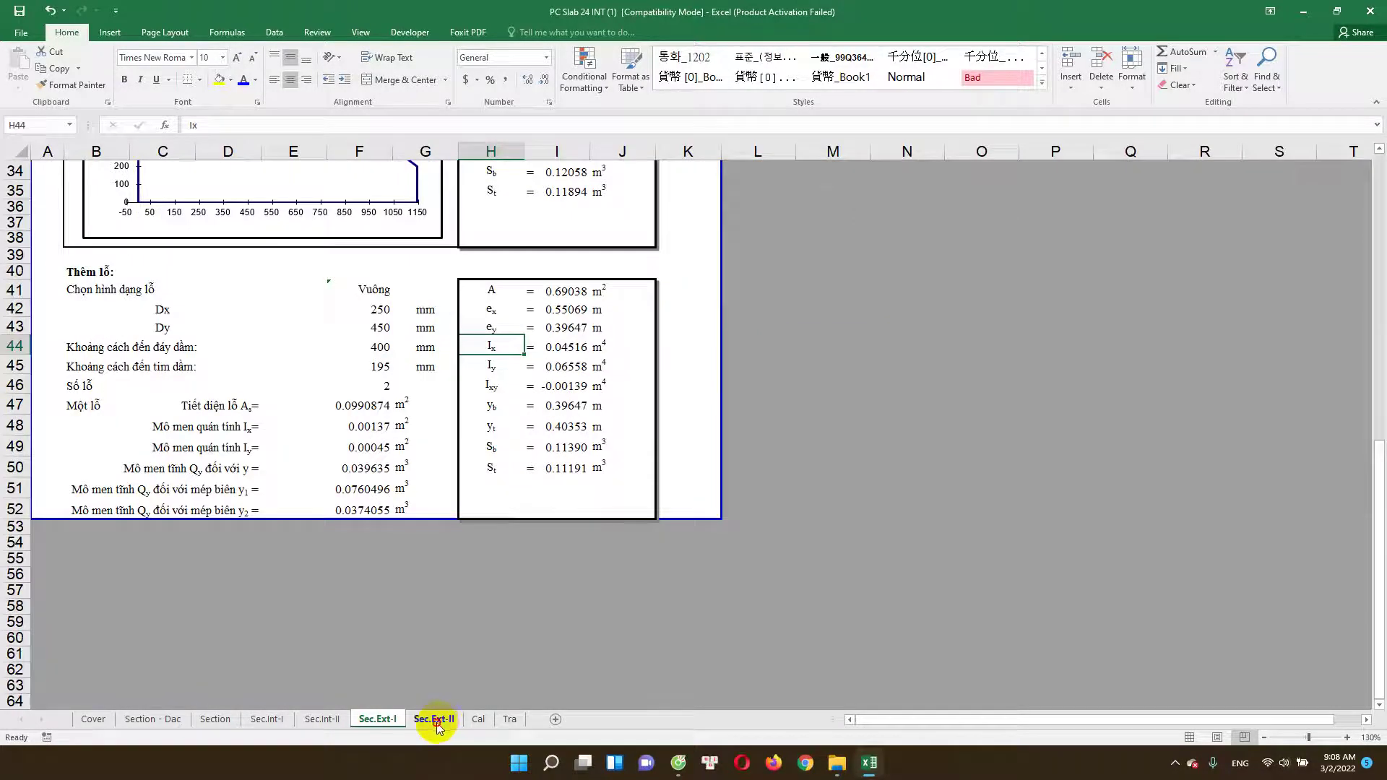
click(436, 723)
click(235, 379)
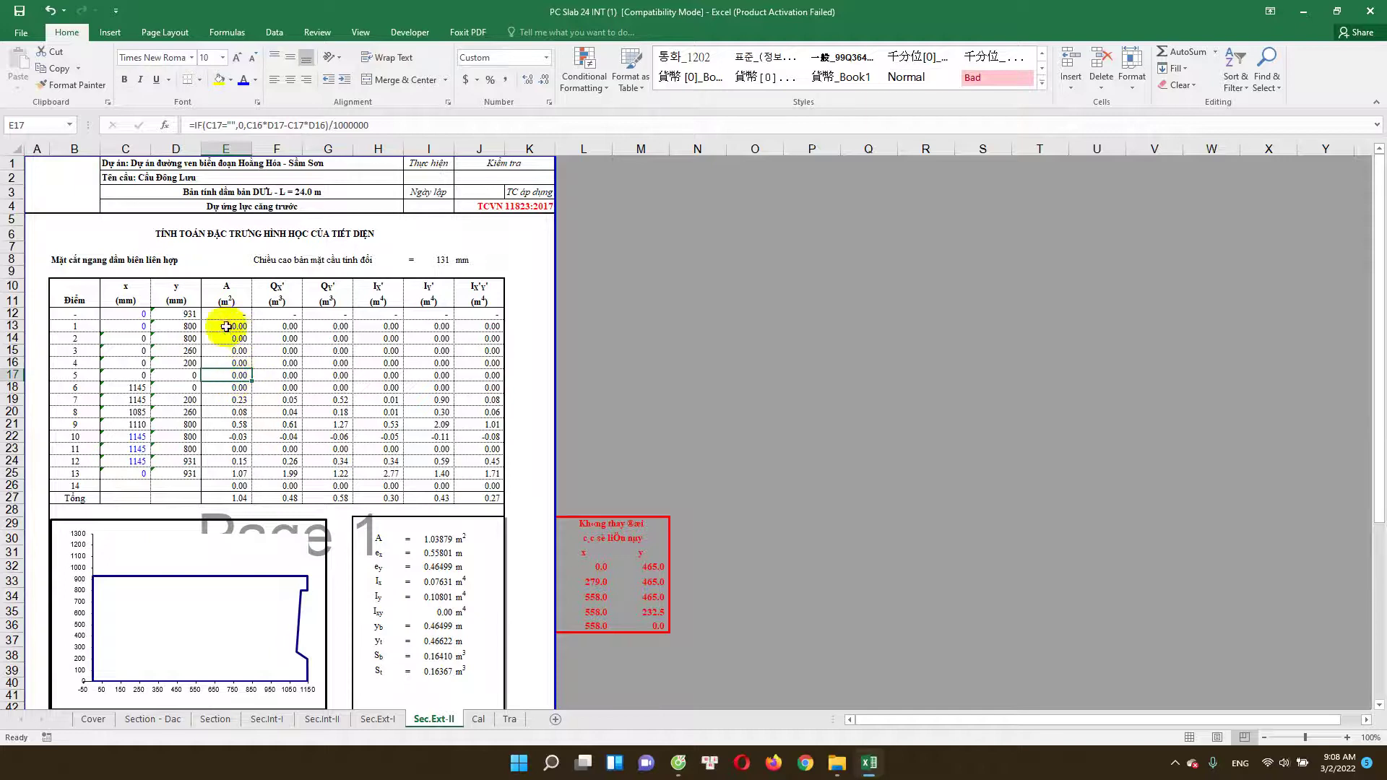
ctrl+scroll(66, 264, up, 2)
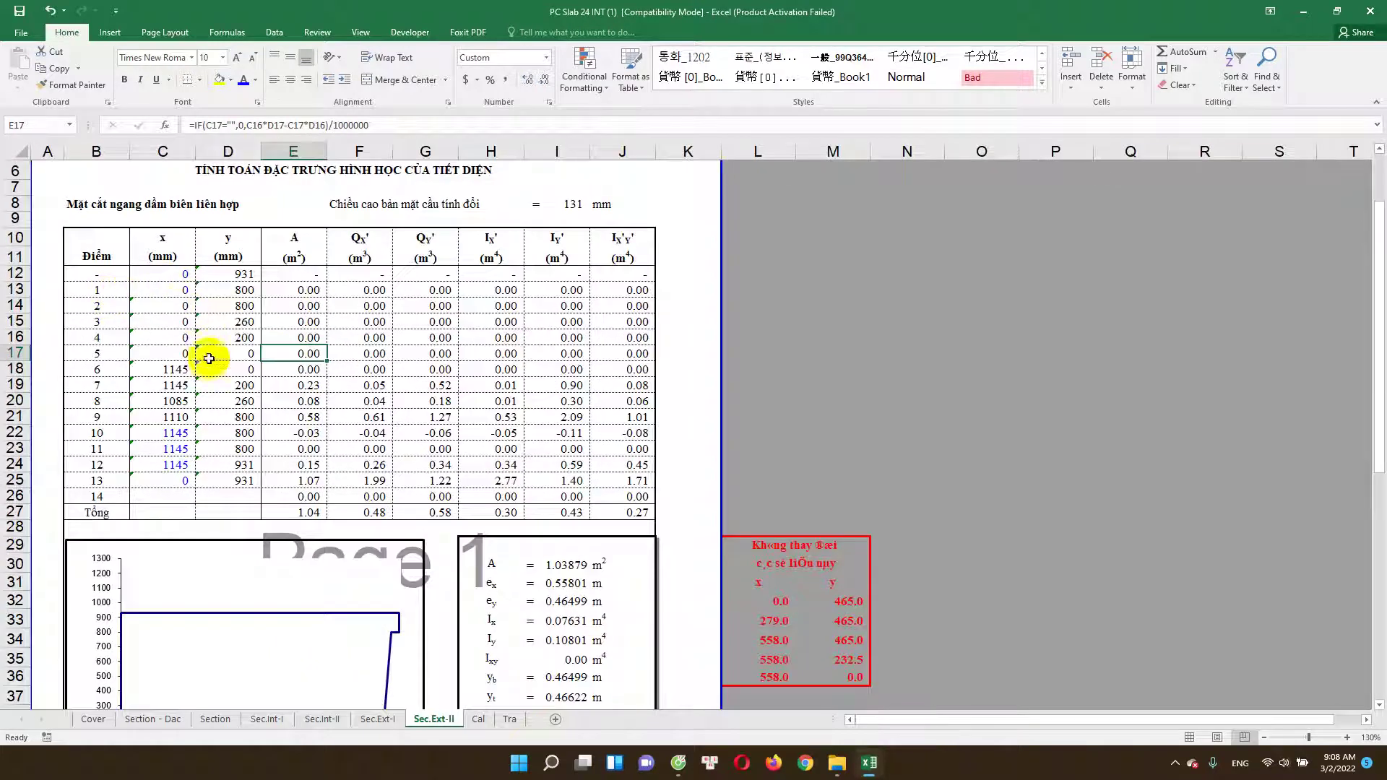
scroll(216, 347, down, 2)
scroll(282, 395, up, 2)
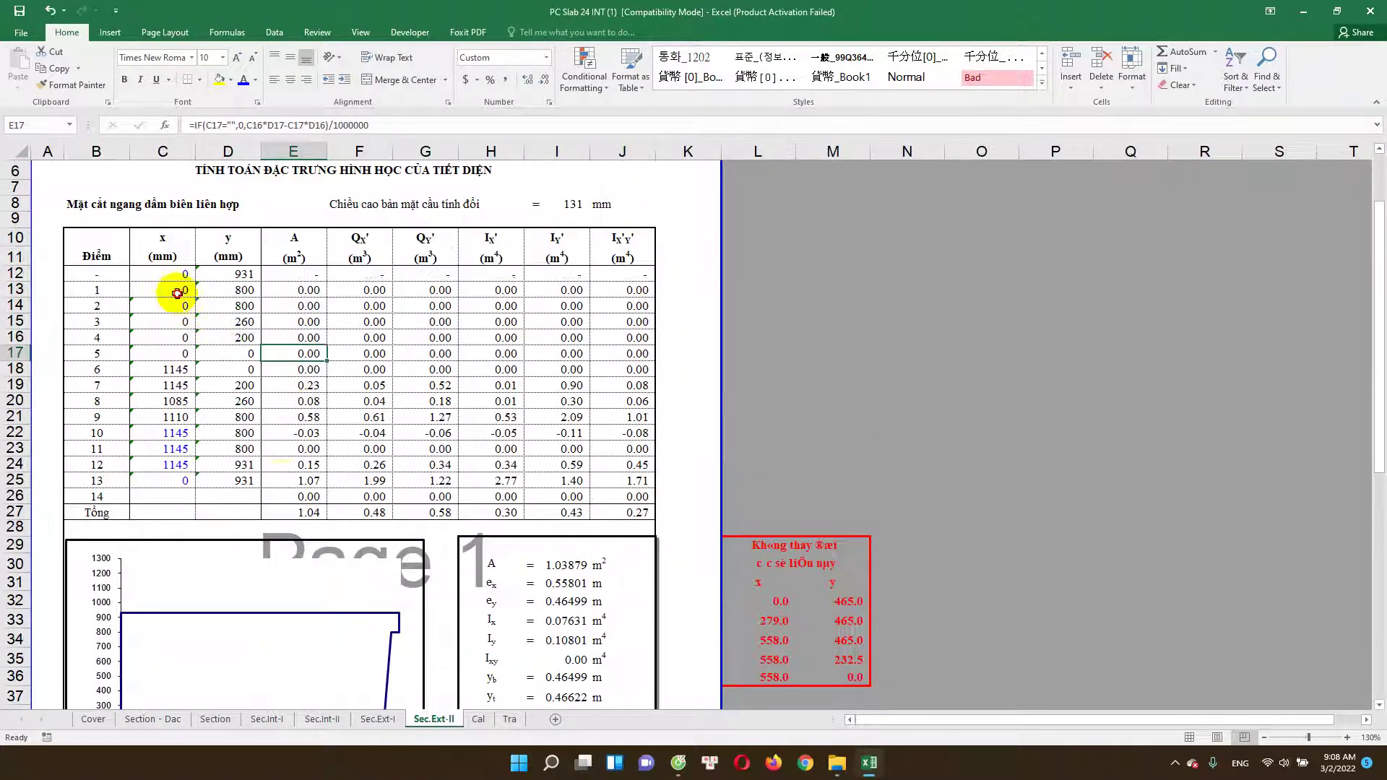
click(177, 293)
scroll(192, 496, down, 2)
scroll(119, 470, down, 1)
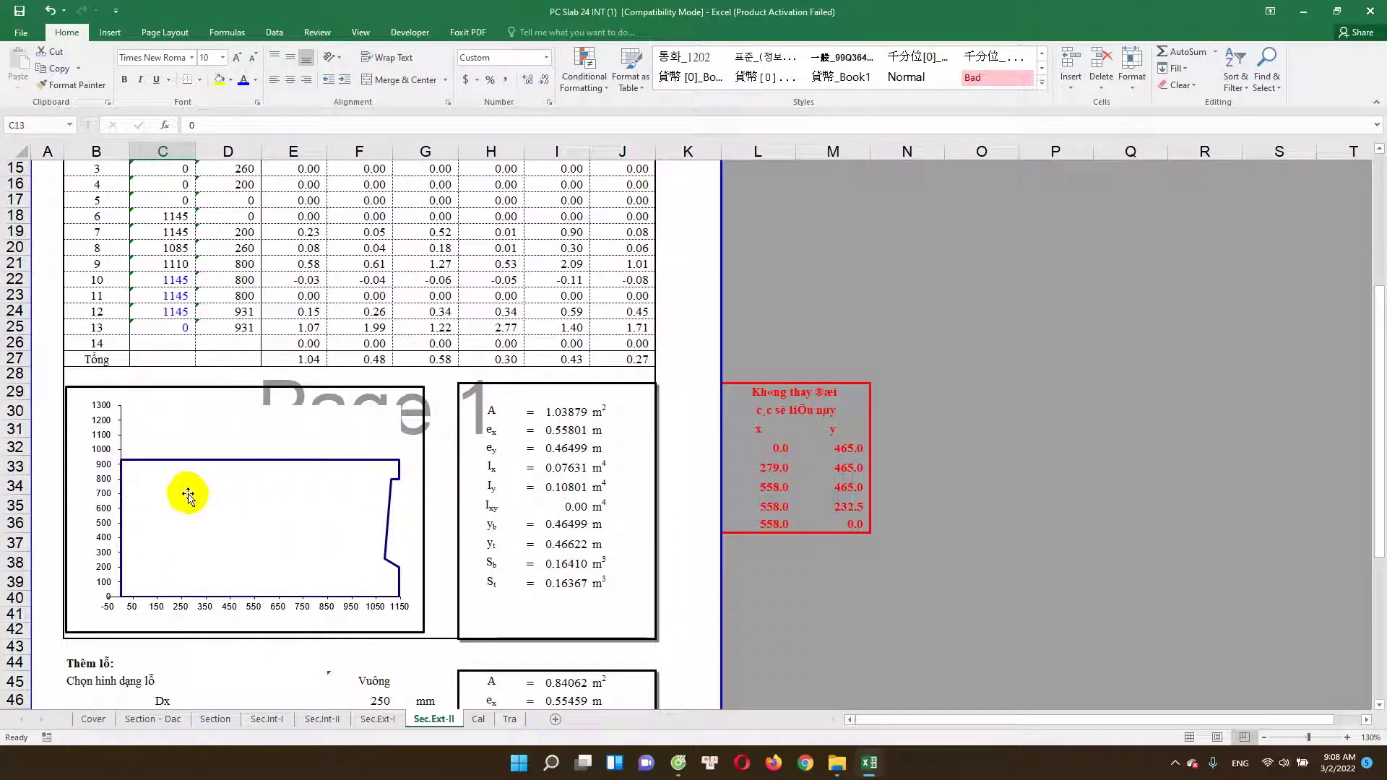
scroll(155, 465, up, 3)
scroll(177, 465, up, 2)
scroll(177, 464, down, 2)
scroll(187, 480, down, 1)
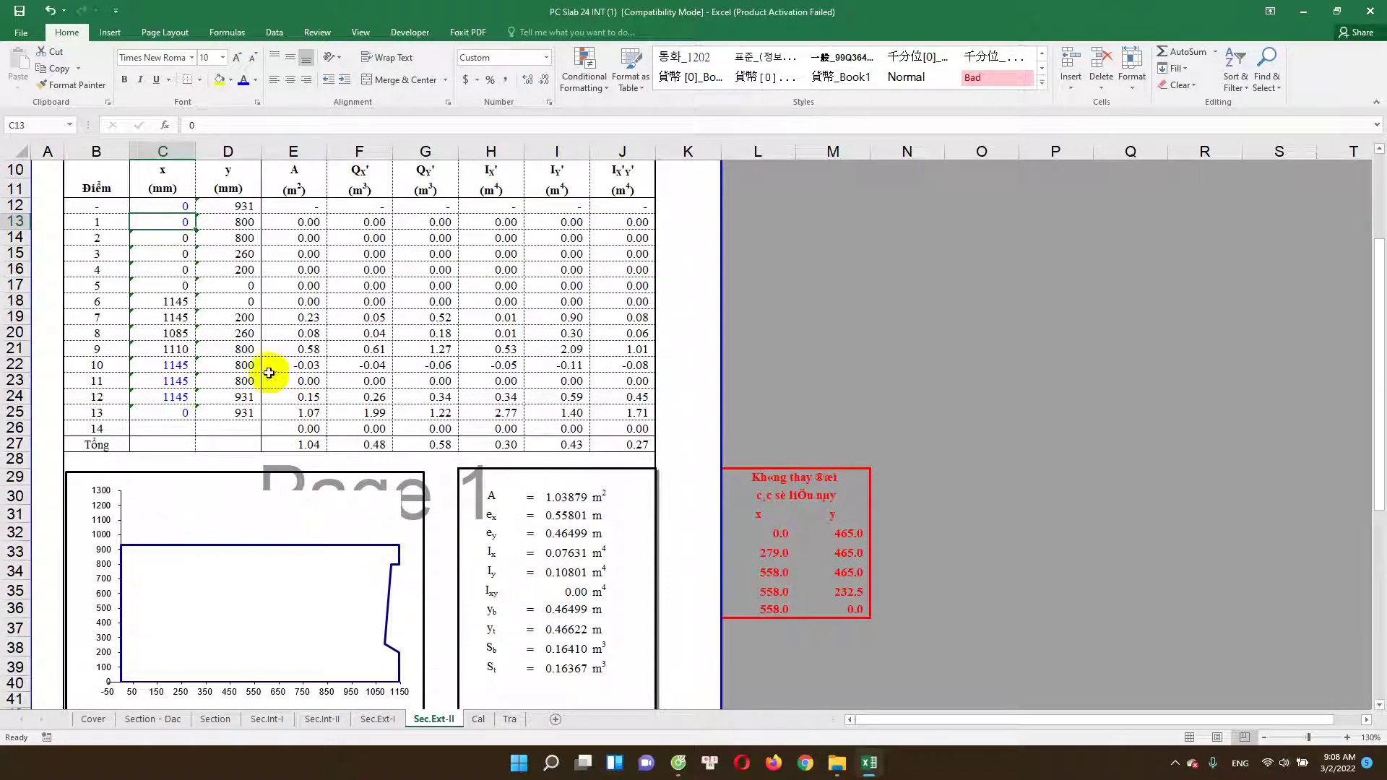
click(206, 349)
double_click(173, 349)
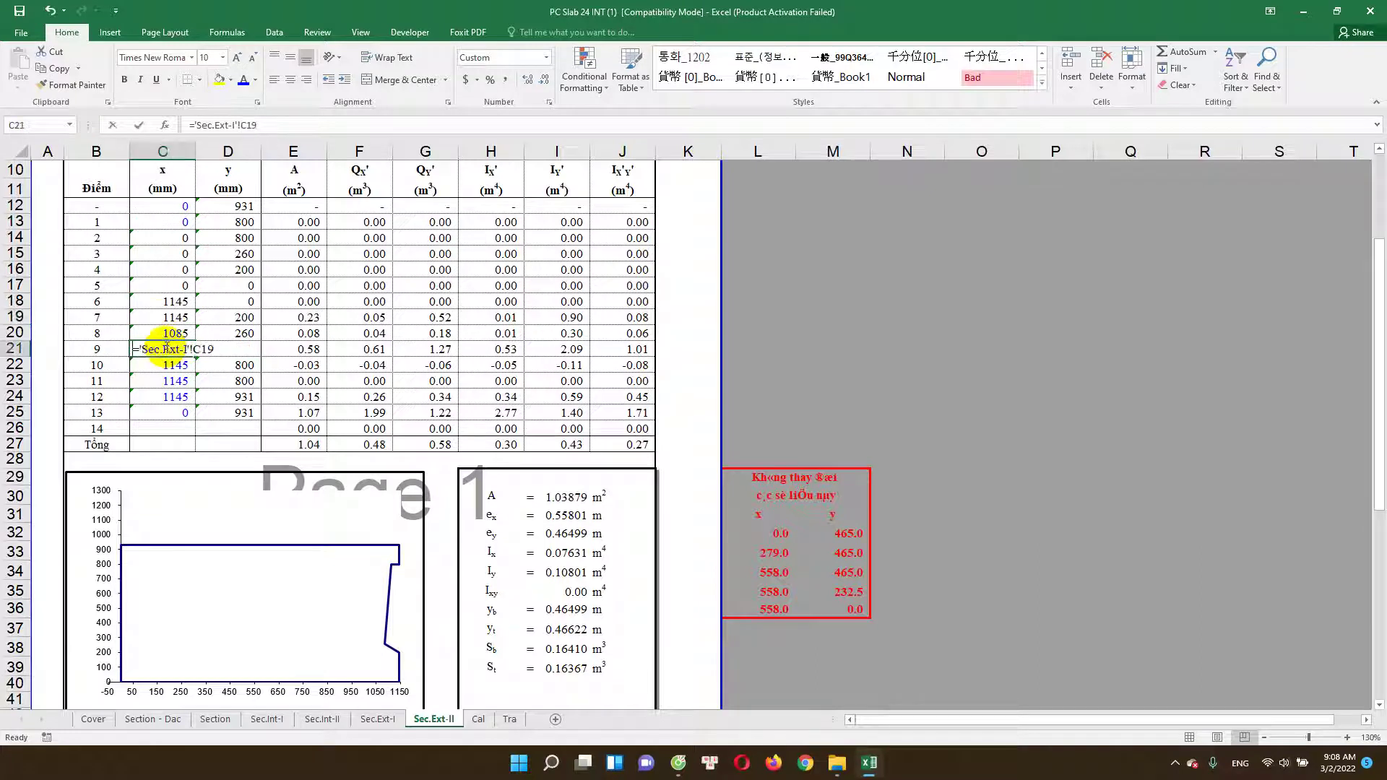
key(Escape)
click(377, 719)
scroll(372, 362, up, 5)
scroll(209, 405, up, 8)
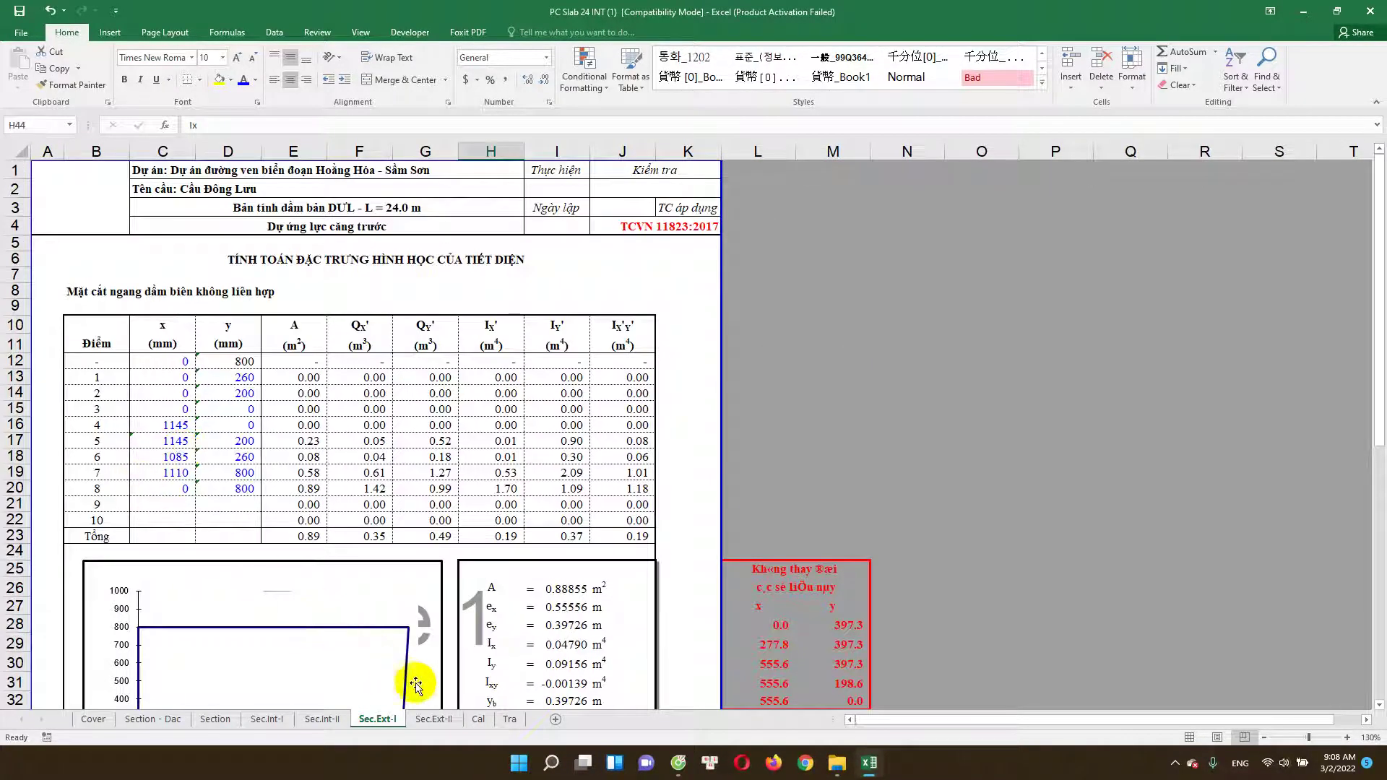
click(428, 723)
click(184, 368)
scroll(395, 522, down, 1)
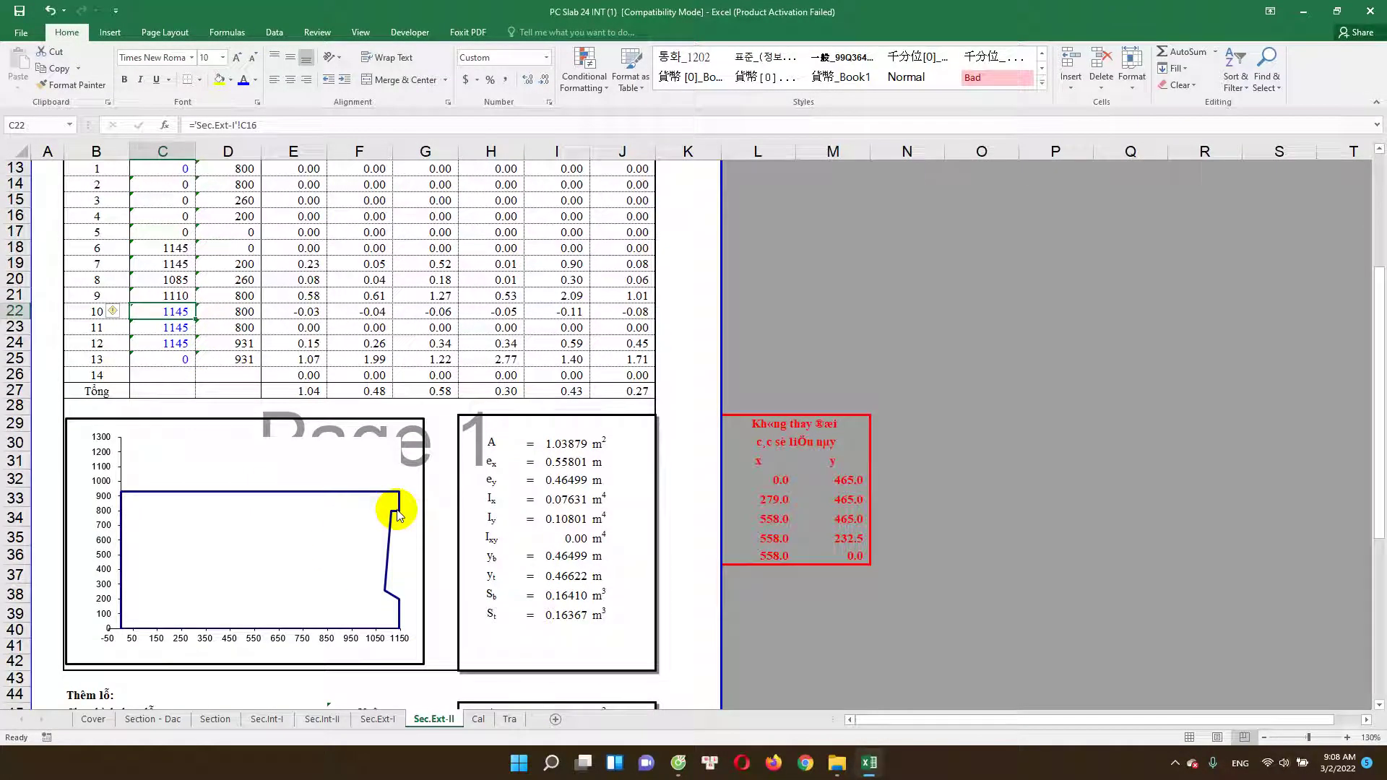
click(190, 327)
scroll(209, 361, up, 2)
scroll(230, 406, down, 1)
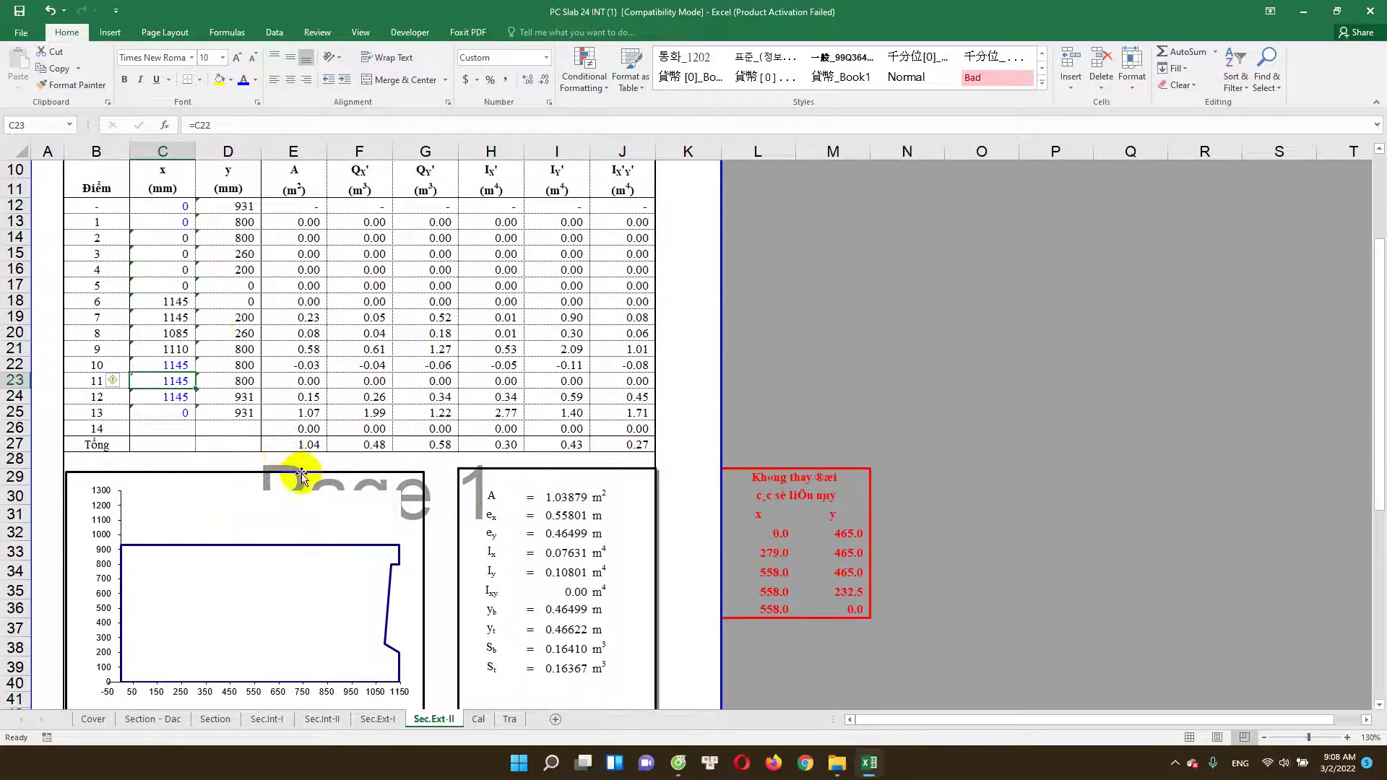
scroll(325, 495, down, 2)
scroll(520, 506, down, 2)
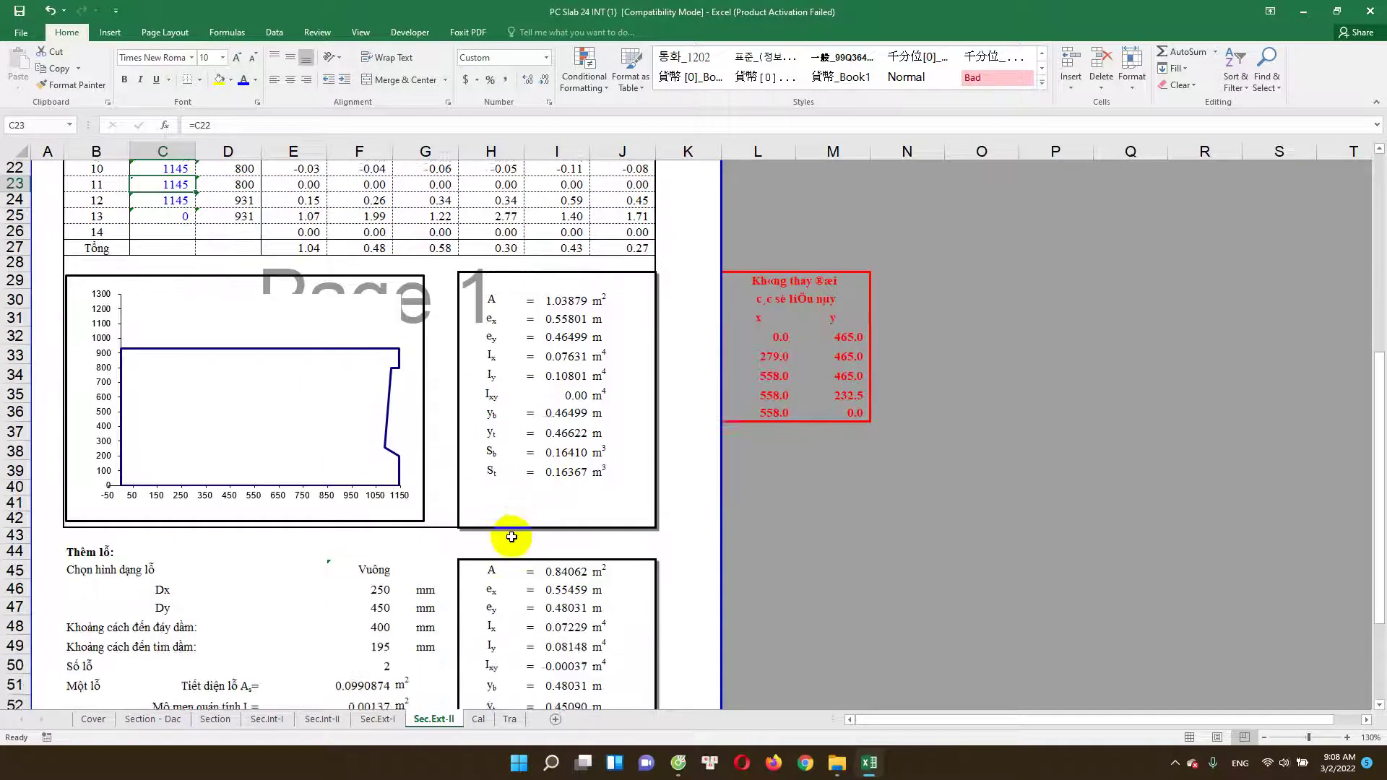
scroll(510, 549, down, 2)
click(365, 512)
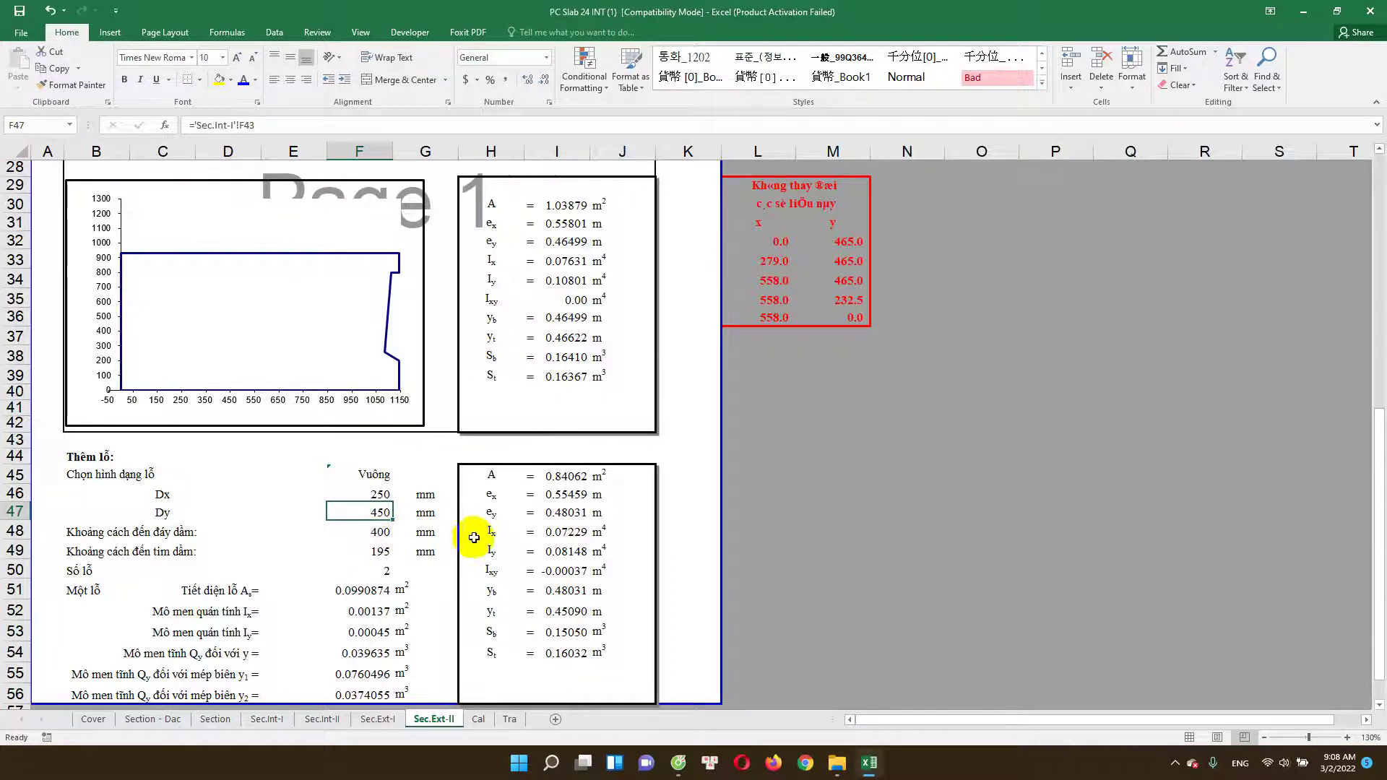
scroll(474, 533, down, 1)
click(557, 537)
scroll(456, 716, down, 1)
scroll(480, 635, down, 1)
scroll(479, 661, up, 2)
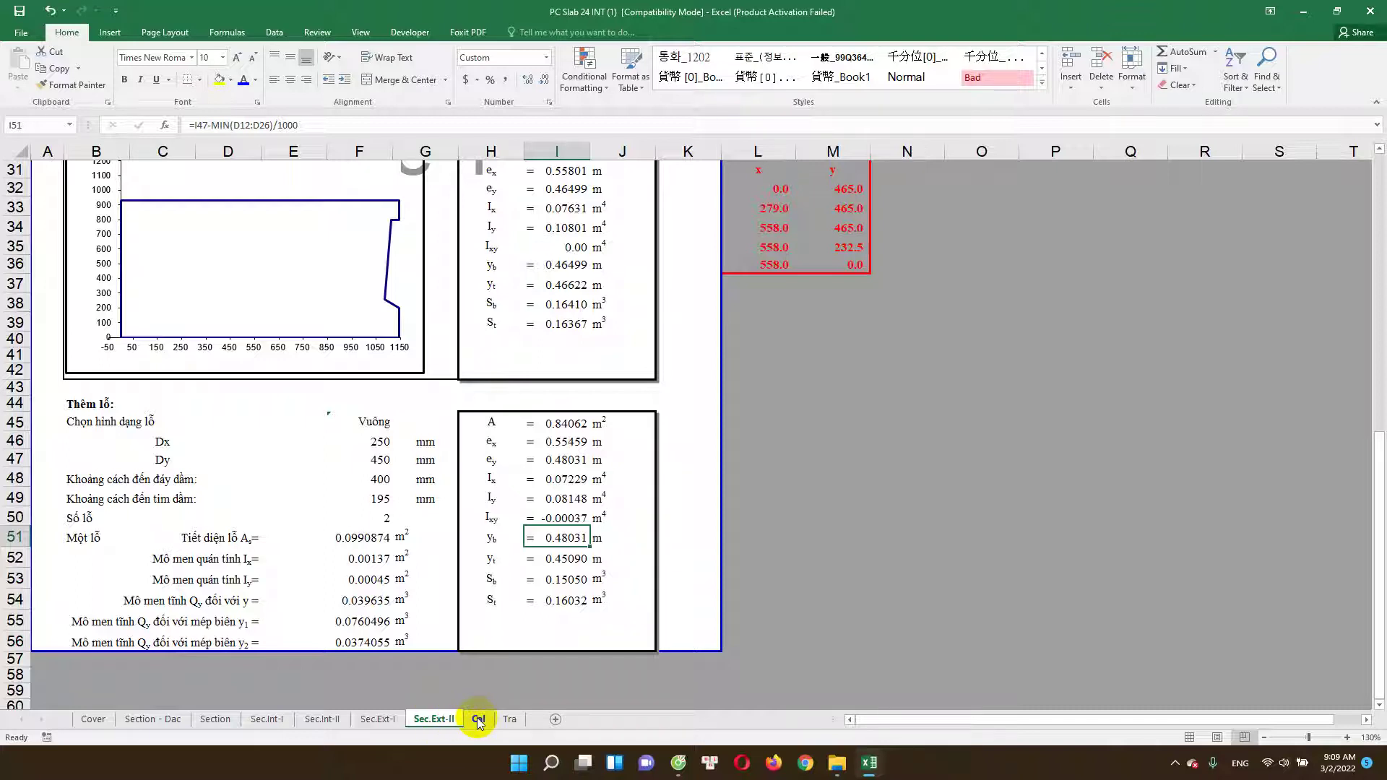
click(478, 720)
click(436, 720)
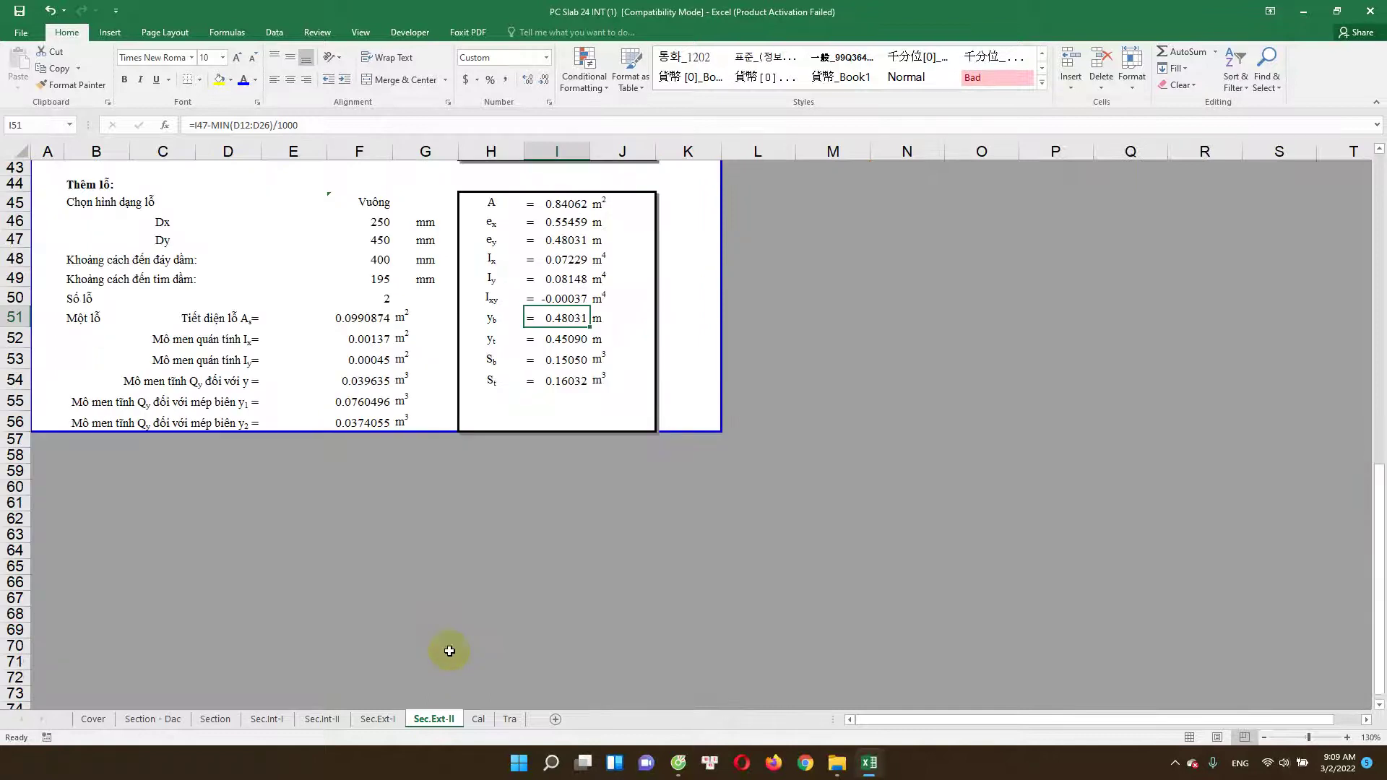
scroll(455, 600, up, 5)
scroll(498, 614, up, 9)
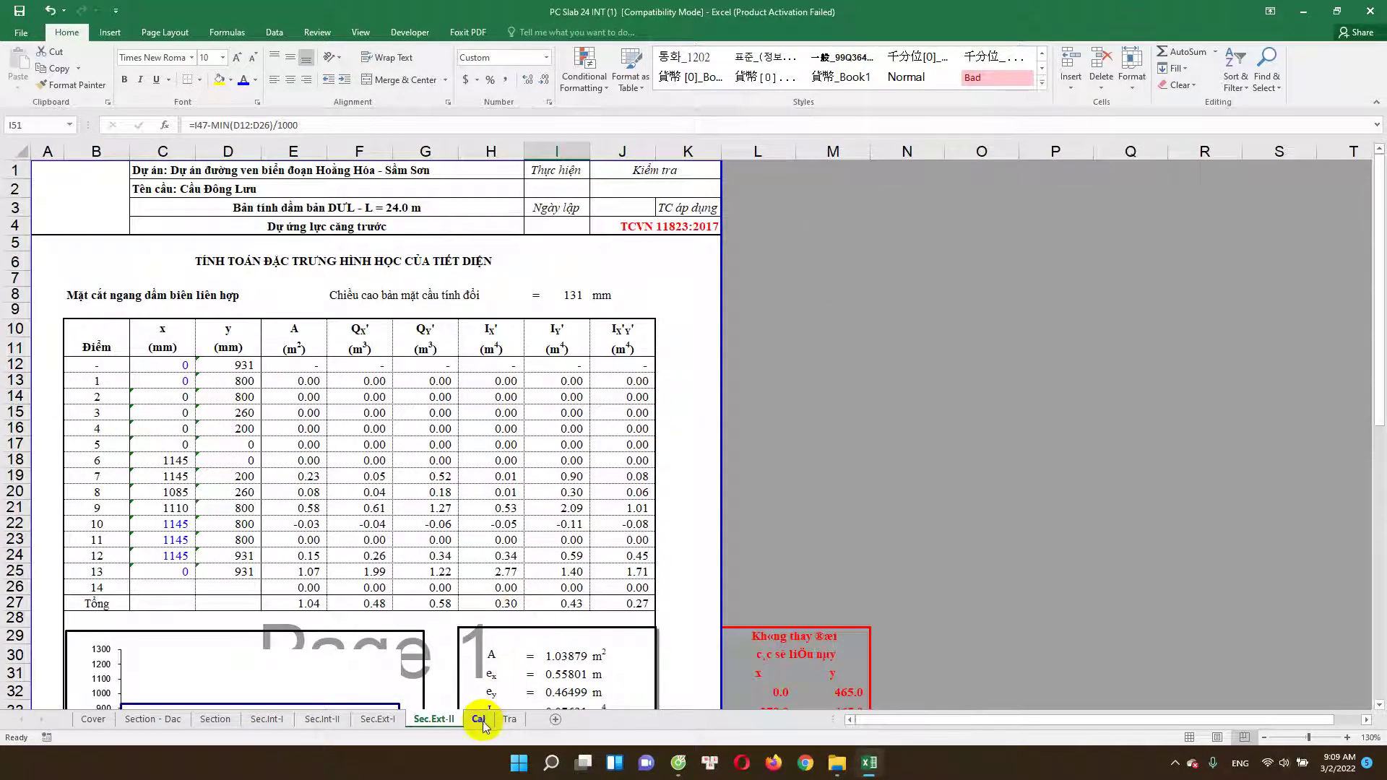
Step: Switch to the Cal calculation sheet and reposition the view near its top
click(479, 720)
scroll(371, 396, up, 10)
scroll(376, 390, up, 8)
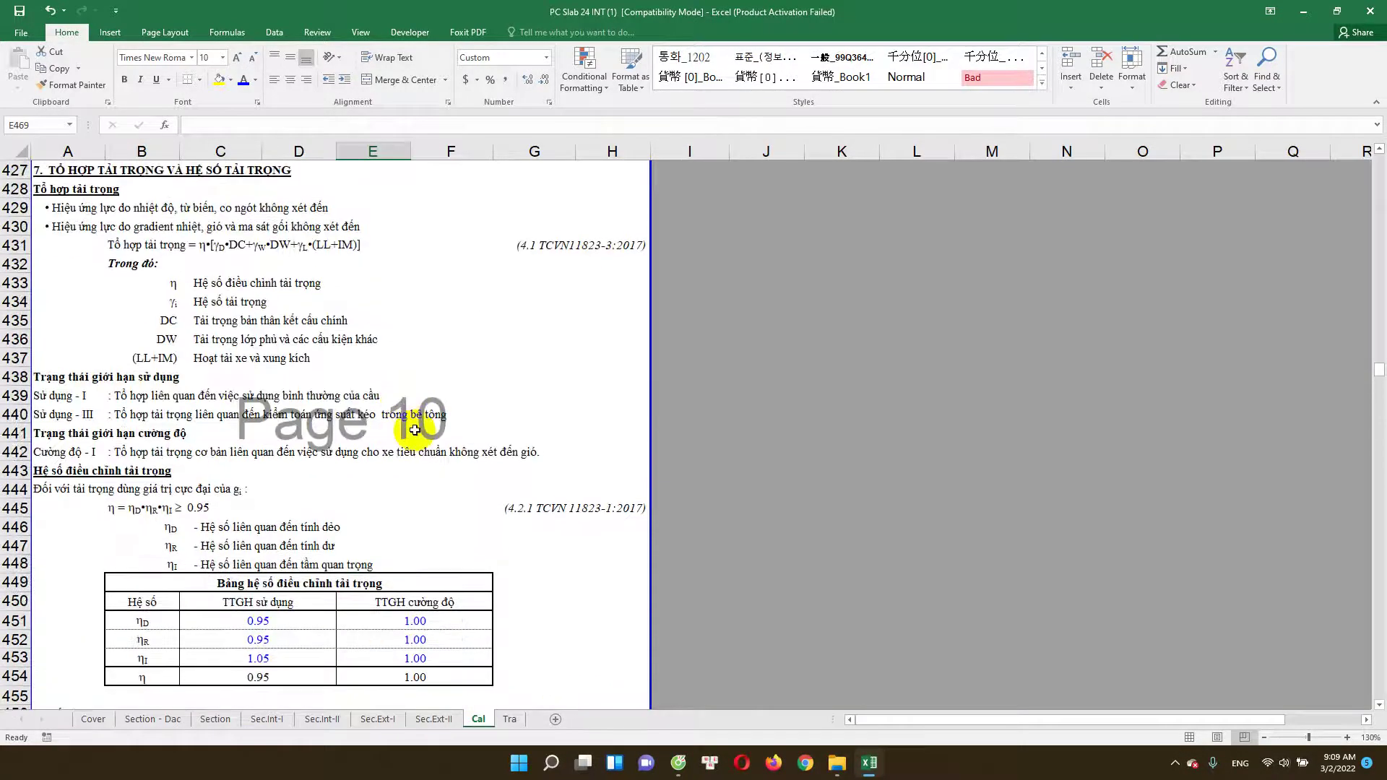
scroll(409, 423, down, 5)
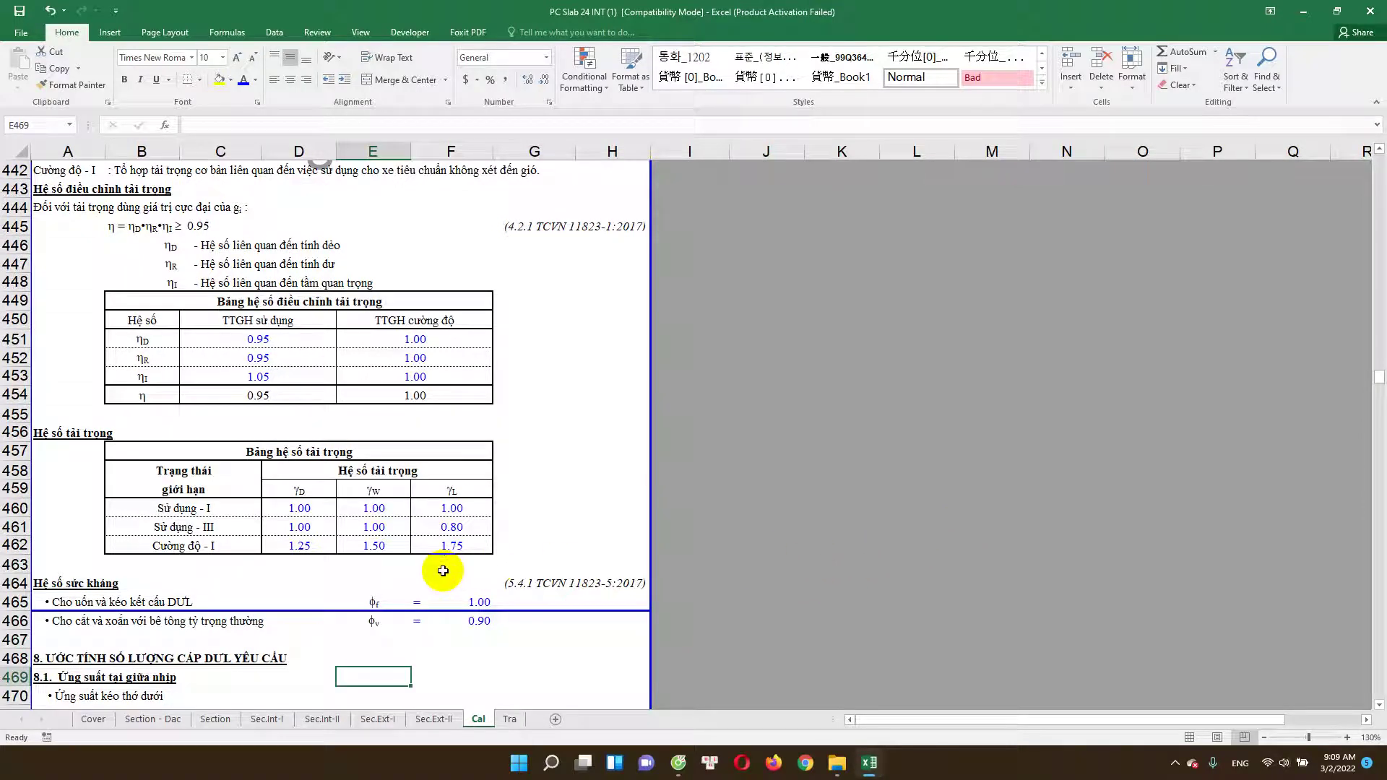
scroll(442, 571, up, 2)
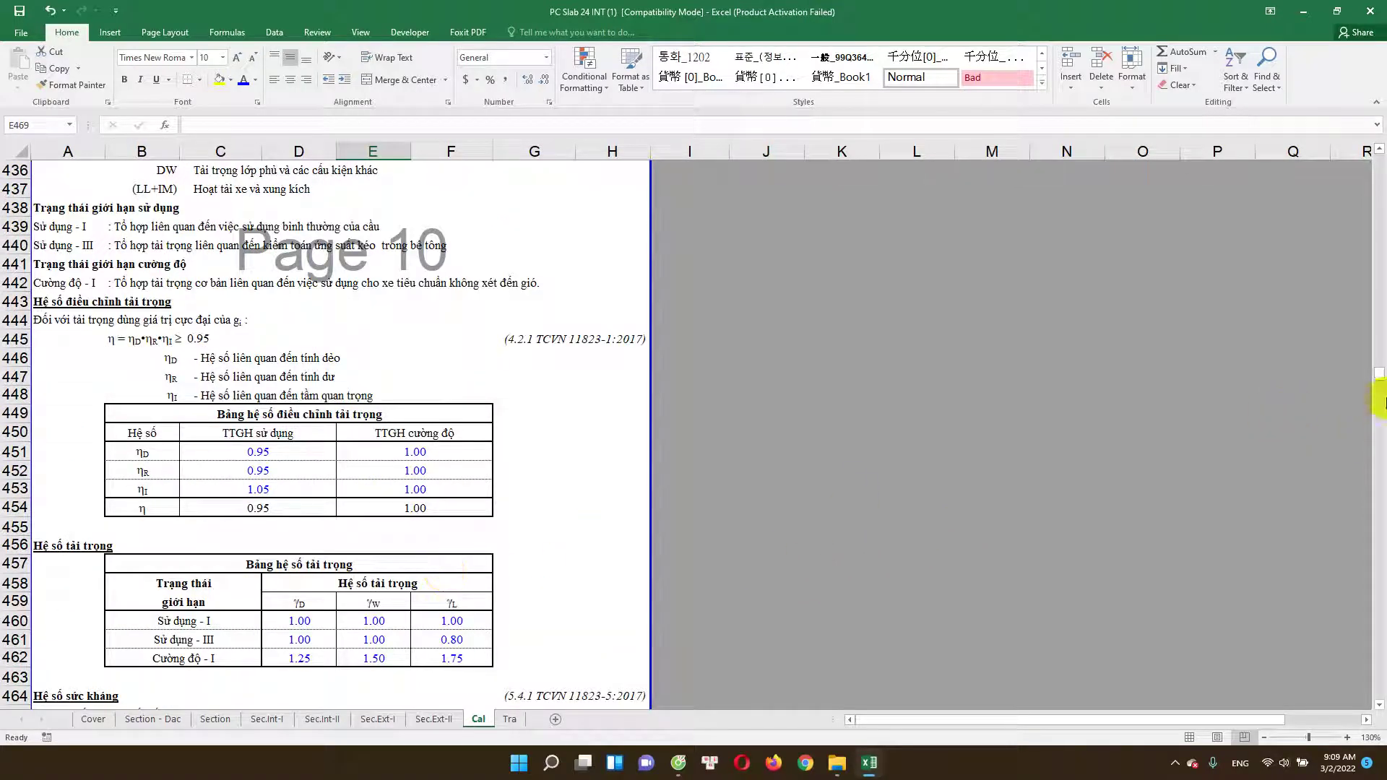
drag(1380, 378, 1382, 315)
drag(1382, 209, 1381, 152)
Step: Scroll down Cal to the live-load moment and shear tables at Z=3.5m (Cộng 1150.0)
scroll(310, 465, down, 1)
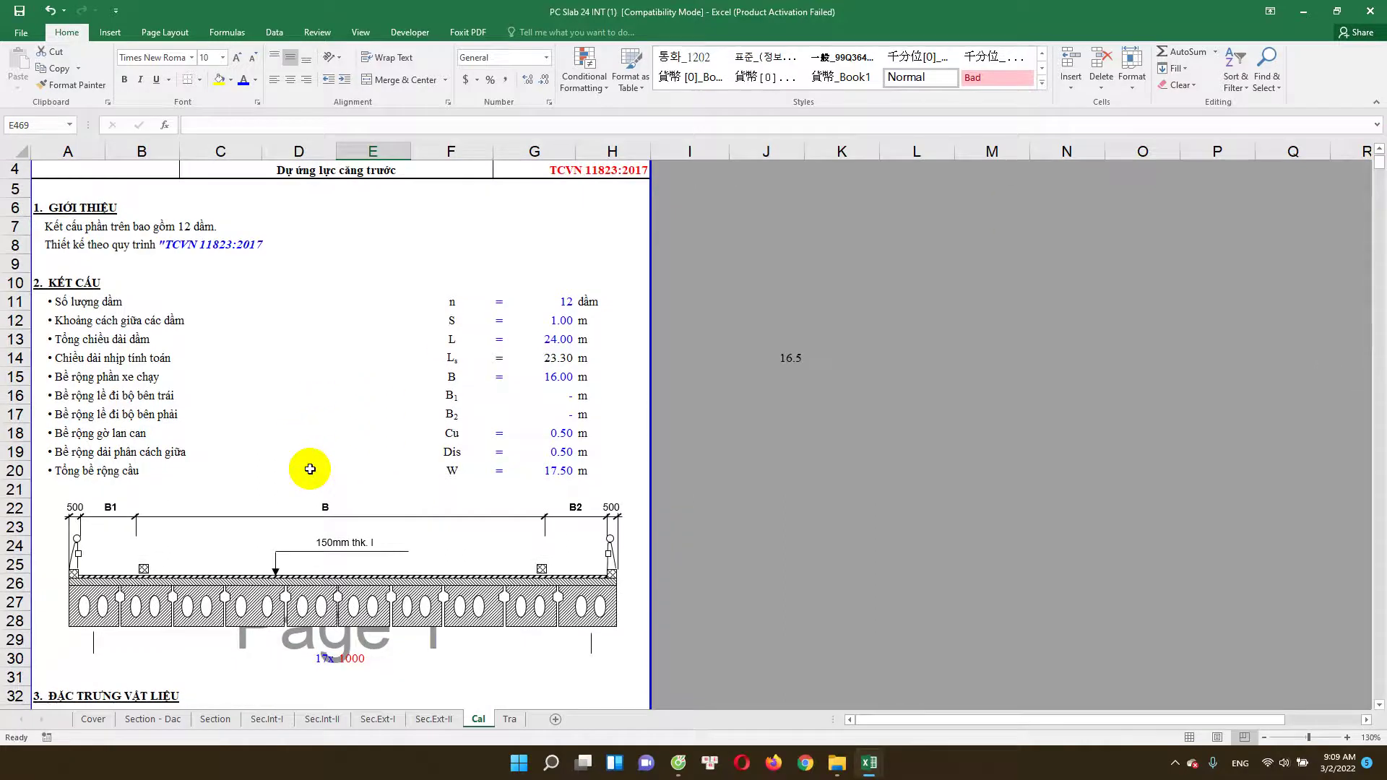
scroll(336, 400, down, 6)
scroll(362, 490, down, 6)
scroll(365, 495, down, 1)
scroll(364, 495, down, 3)
scroll(367, 504, down, 1)
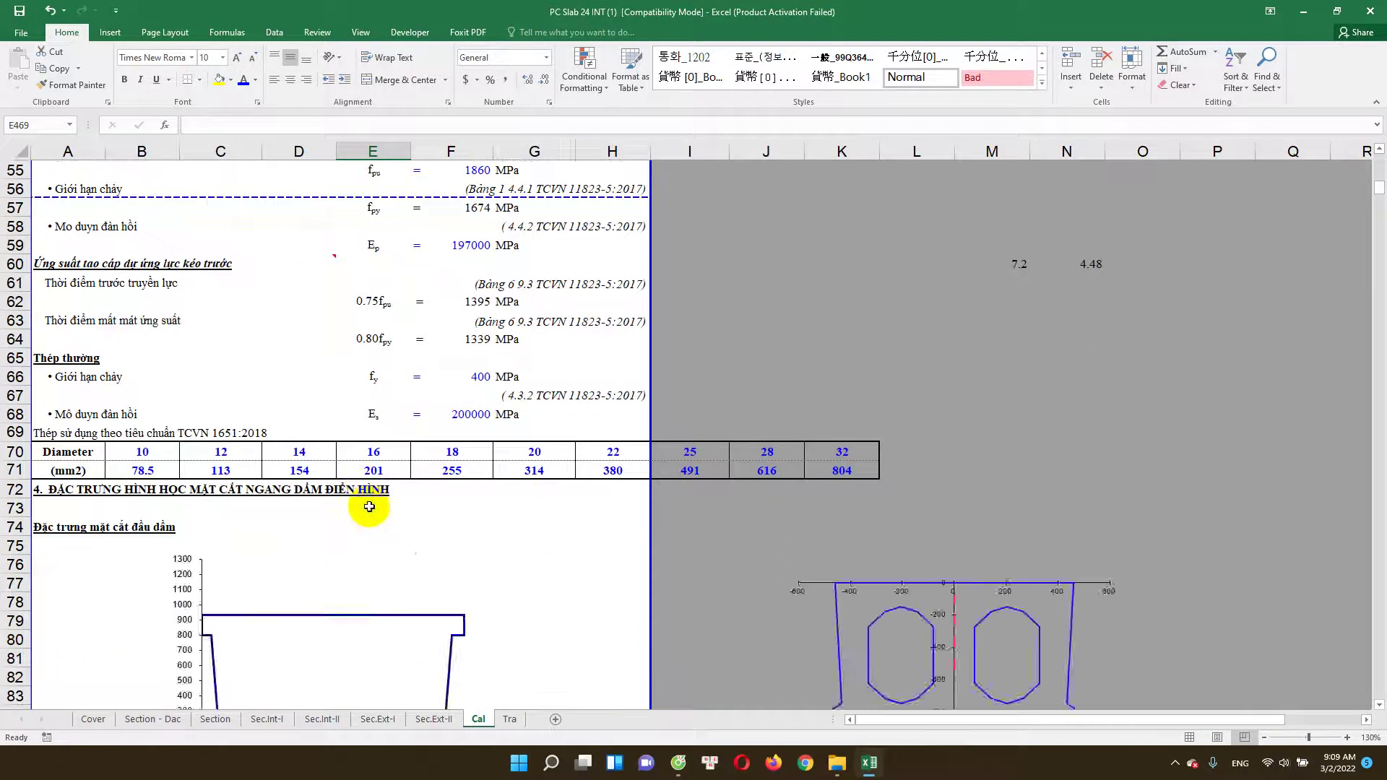
scroll(369, 507, down, 8)
scroll(371, 510, down, 3)
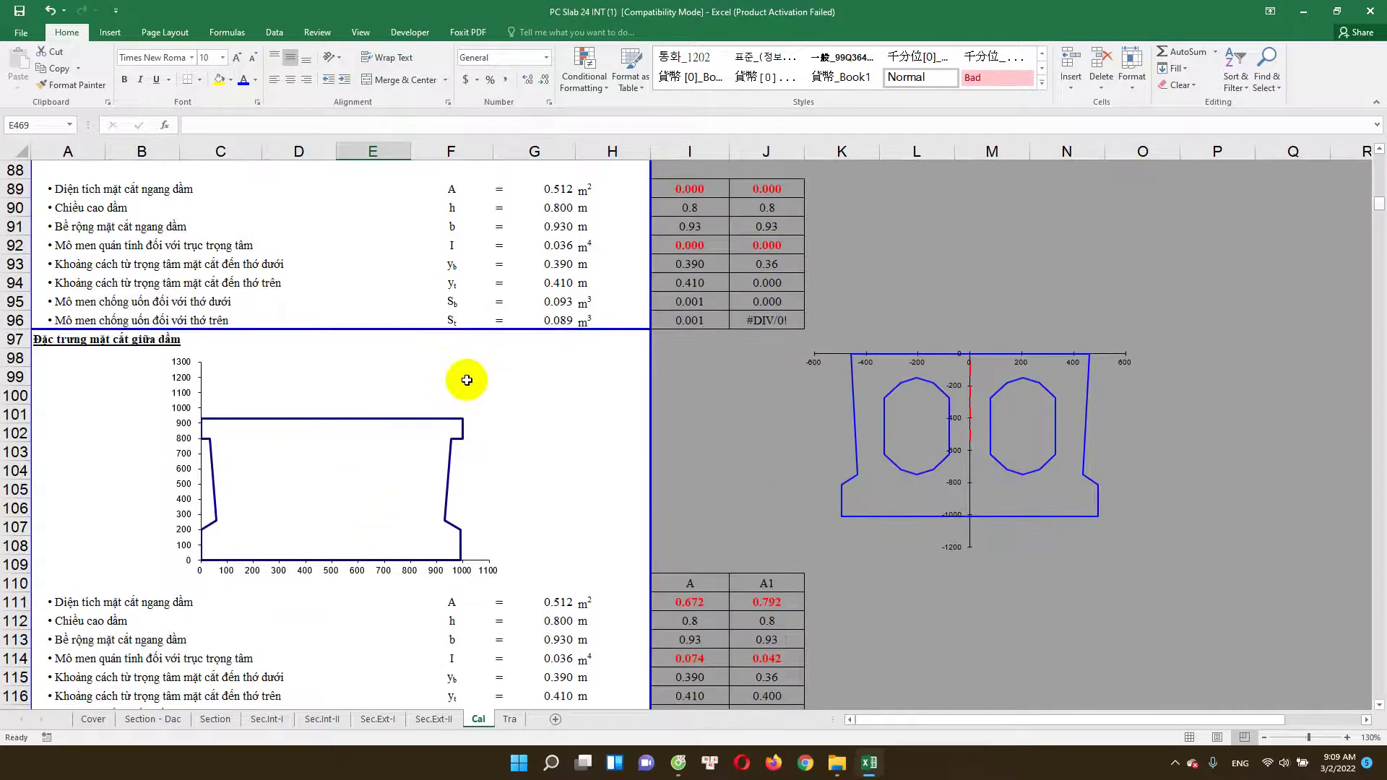
scroll(381, 444, up, 2)
scroll(381, 444, down, 4)
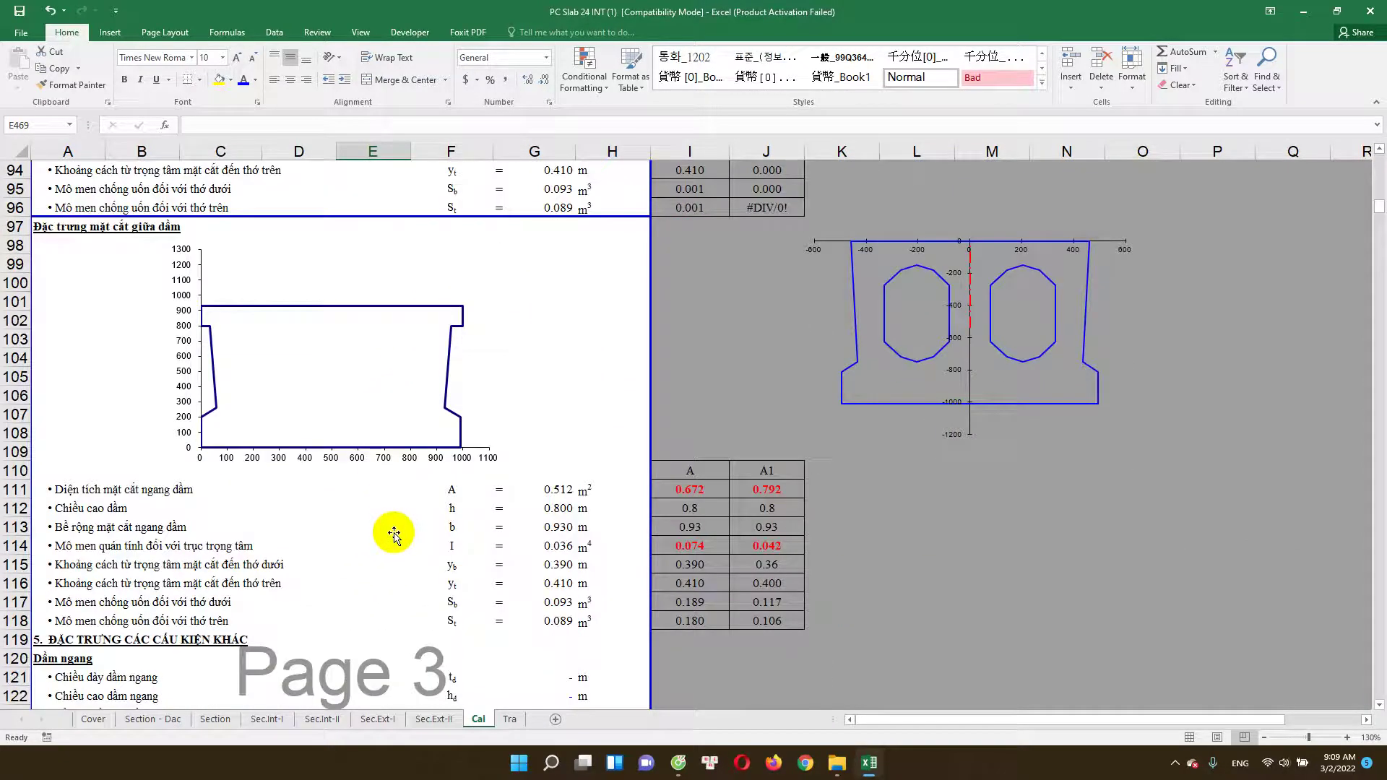
scroll(397, 539, down, 6)
scroll(399, 549, down, 6)
scroll(380, 557, down, 3)
scroll(383, 470, down, 2)
scroll(362, 404, down, 2)
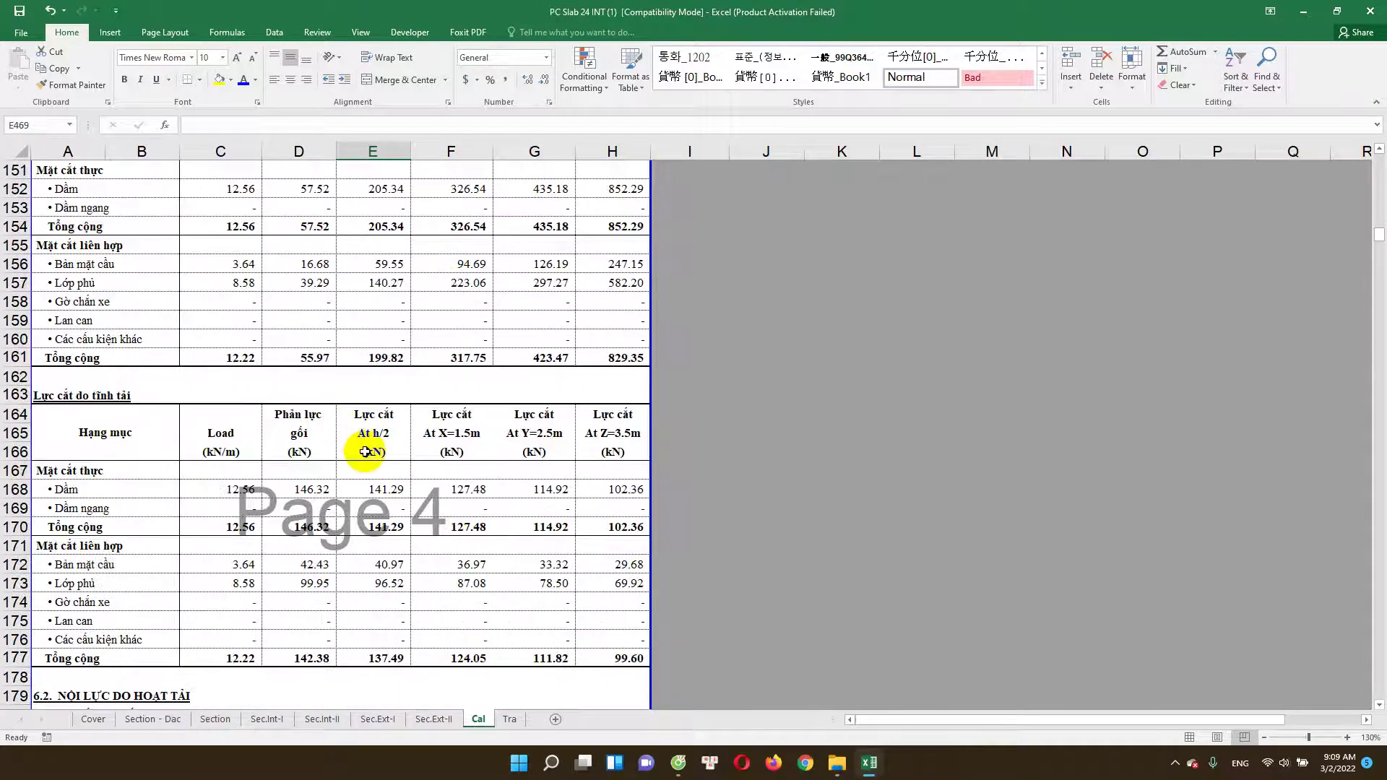
scroll(365, 452, down, 3)
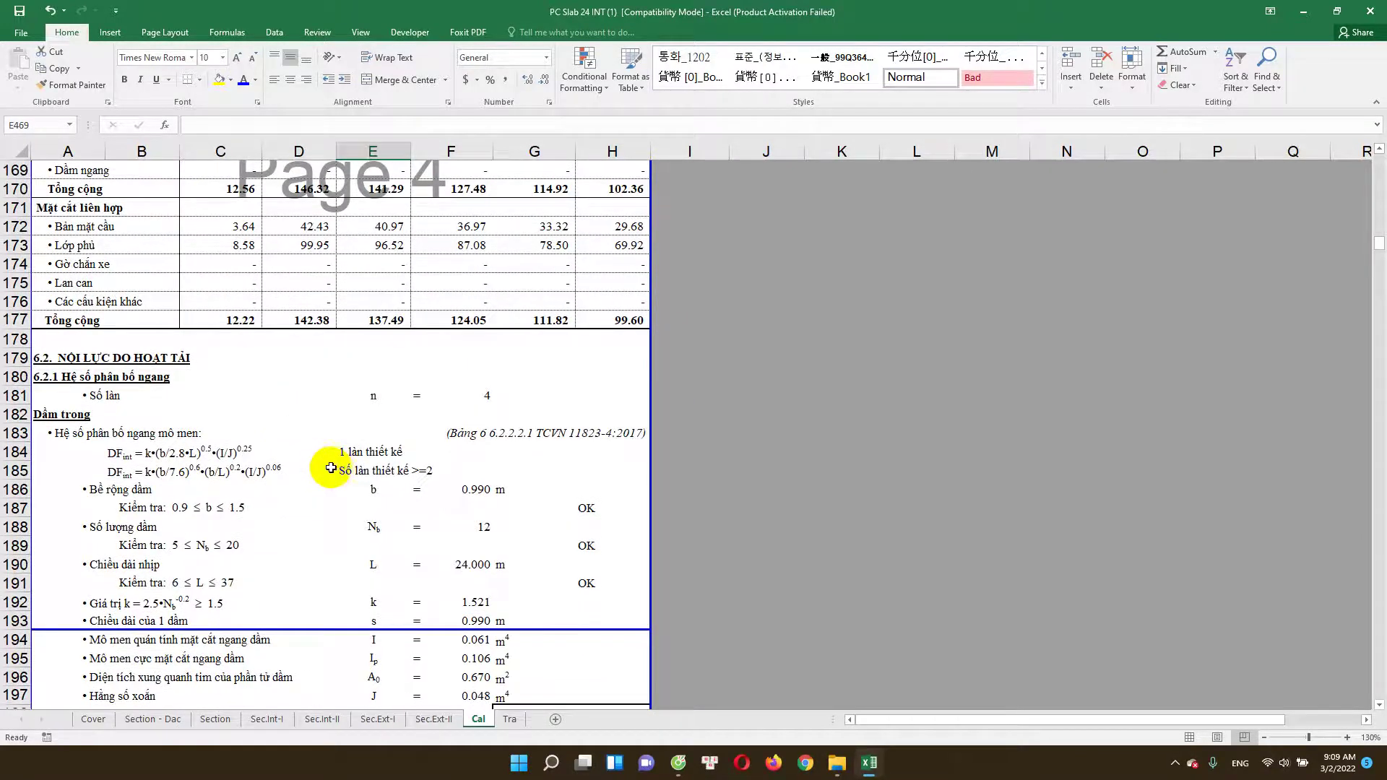
scroll(330, 466, down, 6)
scroll(336, 472, down, 4)
scroll(340, 475, down, 4)
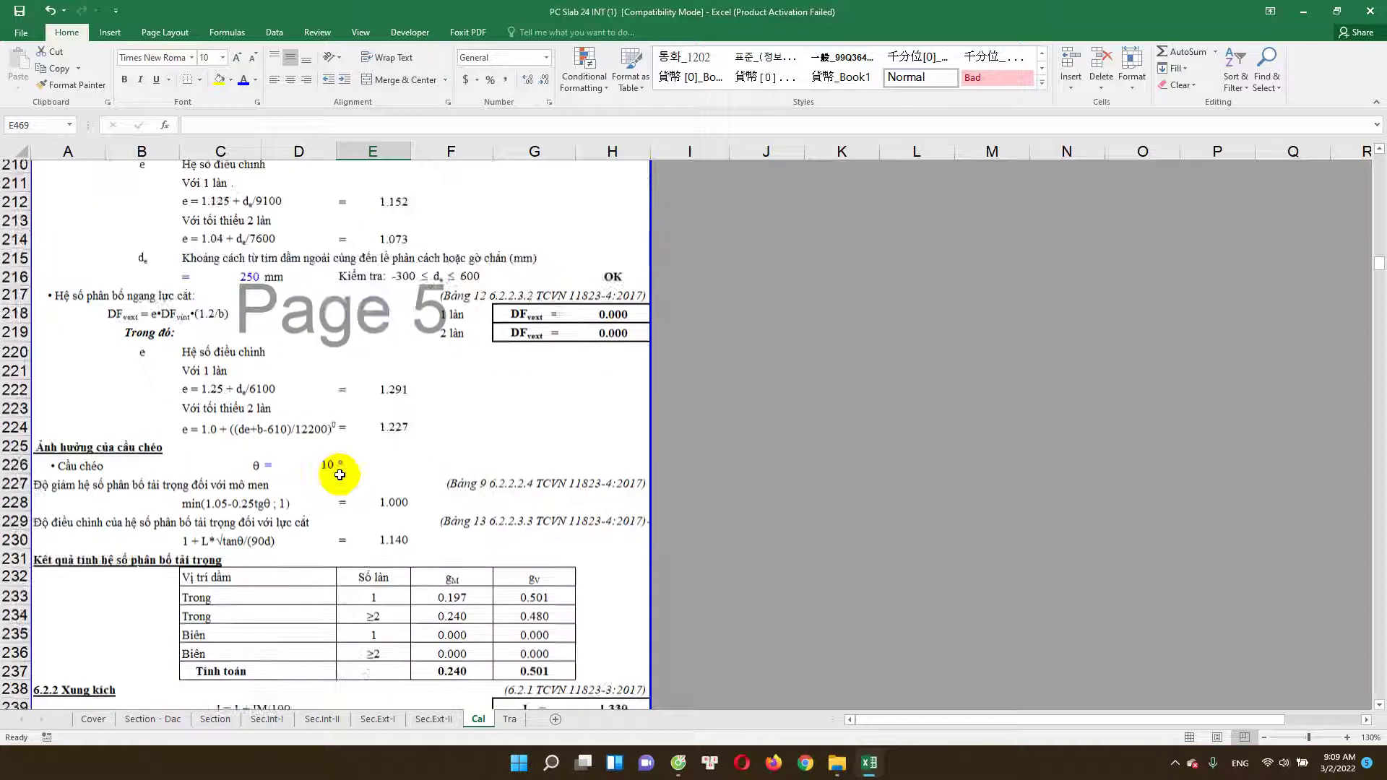
scroll(344, 480, down, 2)
scroll(354, 490, down, 6)
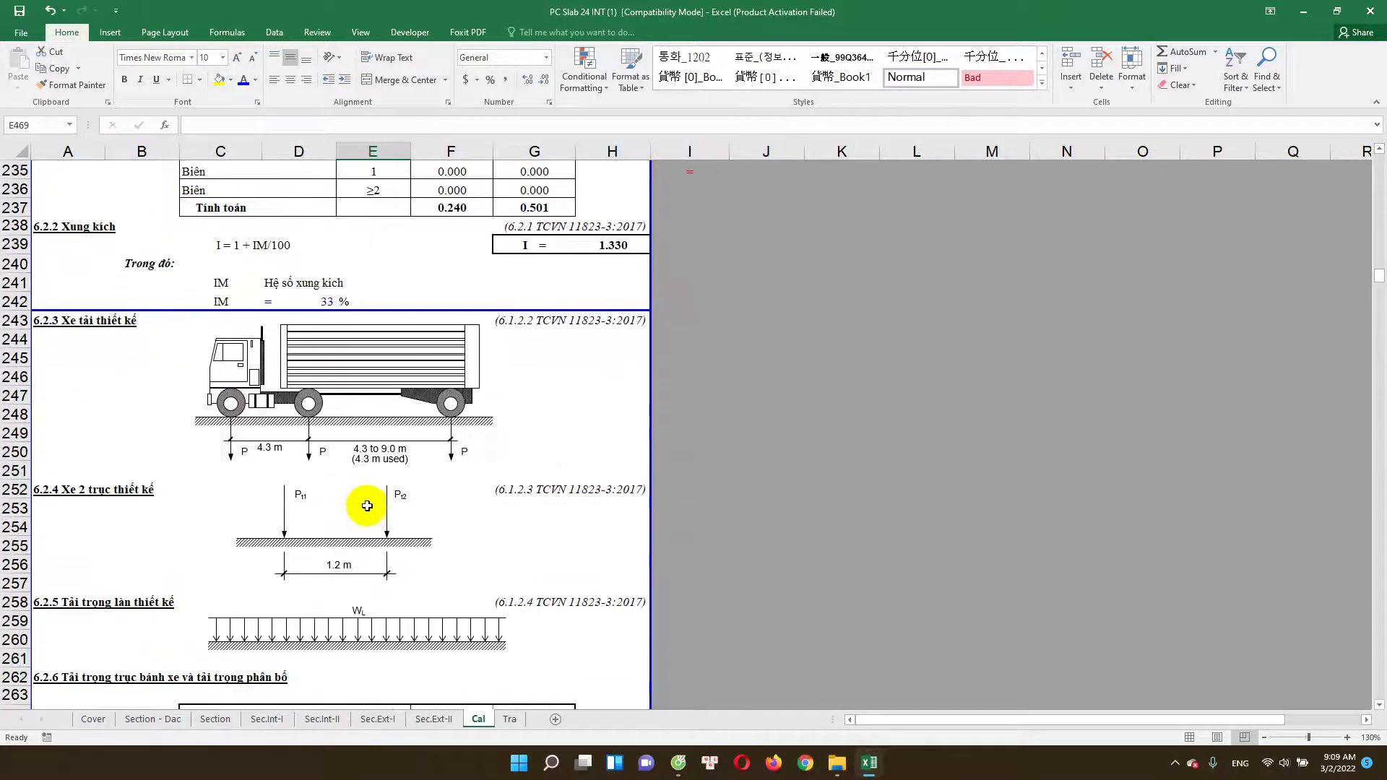
scroll(366, 498, down, 2)
scroll(373, 511, down, 3)
scroll(372, 512, down, 5)
scroll(374, 512, down, 2)
scroll(378, 512, down, 6)
scroll(378, 512, down, 2)
scroll(380, 513, down, 1)
scroll(382, 514, down, 3)
scroll(383, 516, down, 4)
scroll(383, 516, down, 2)
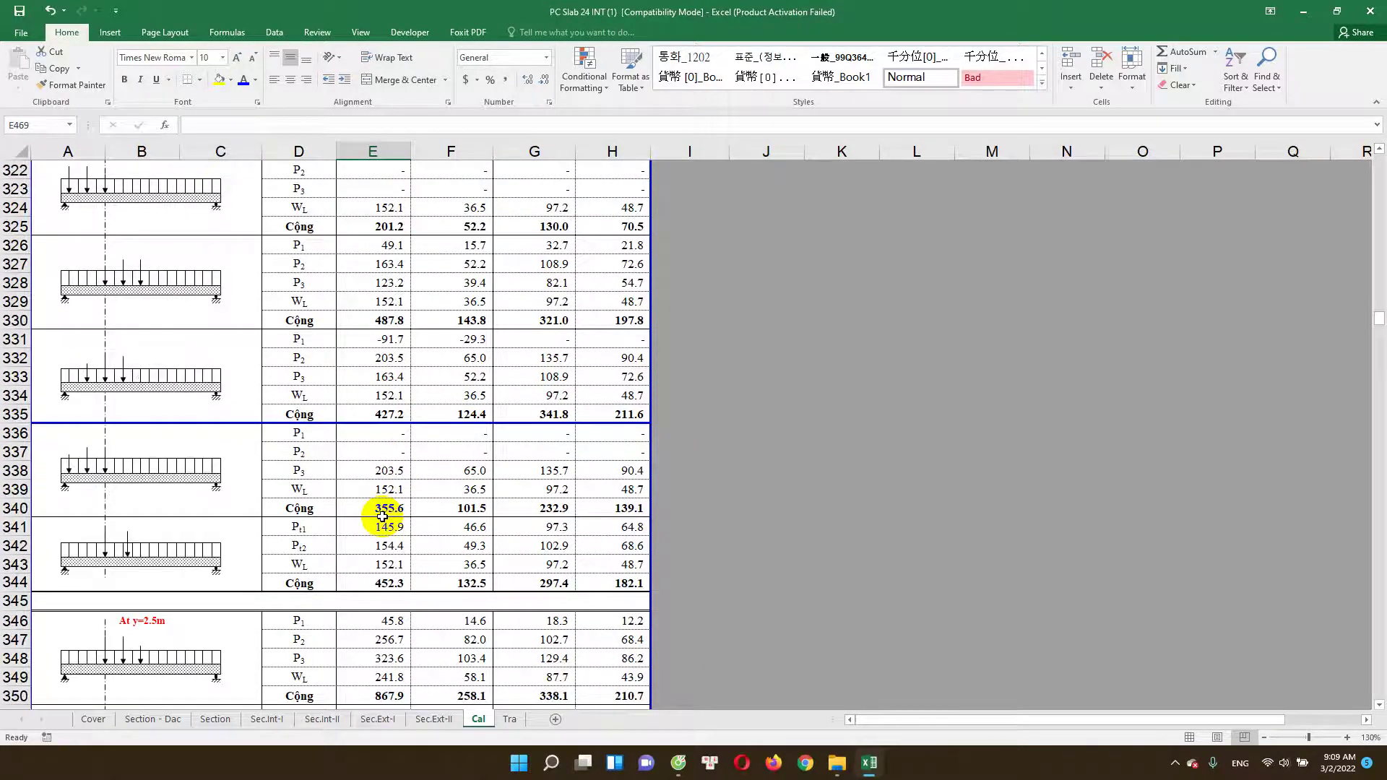
scroll(383, 516, down, 8)
scroll(385, 549, down, 4)
scroll(350, 603, down, 4)
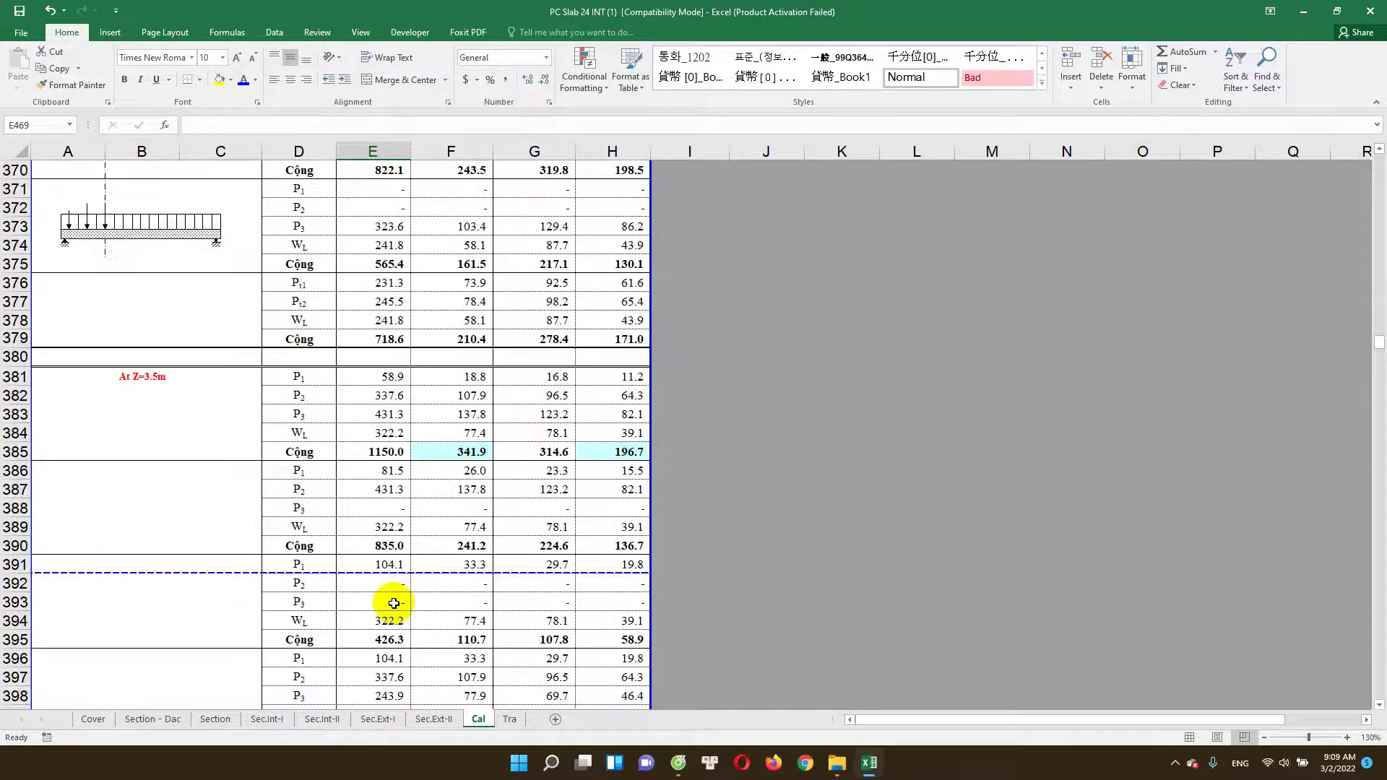
scroll(393, 604, down, 12)
scroll(394, 604, down, 2)
scroll(394, 603, down, 5)
scroll(394, 603, down, 2)
scroll(394, 603, down, 7)
scroll(394, 604, down, 2)
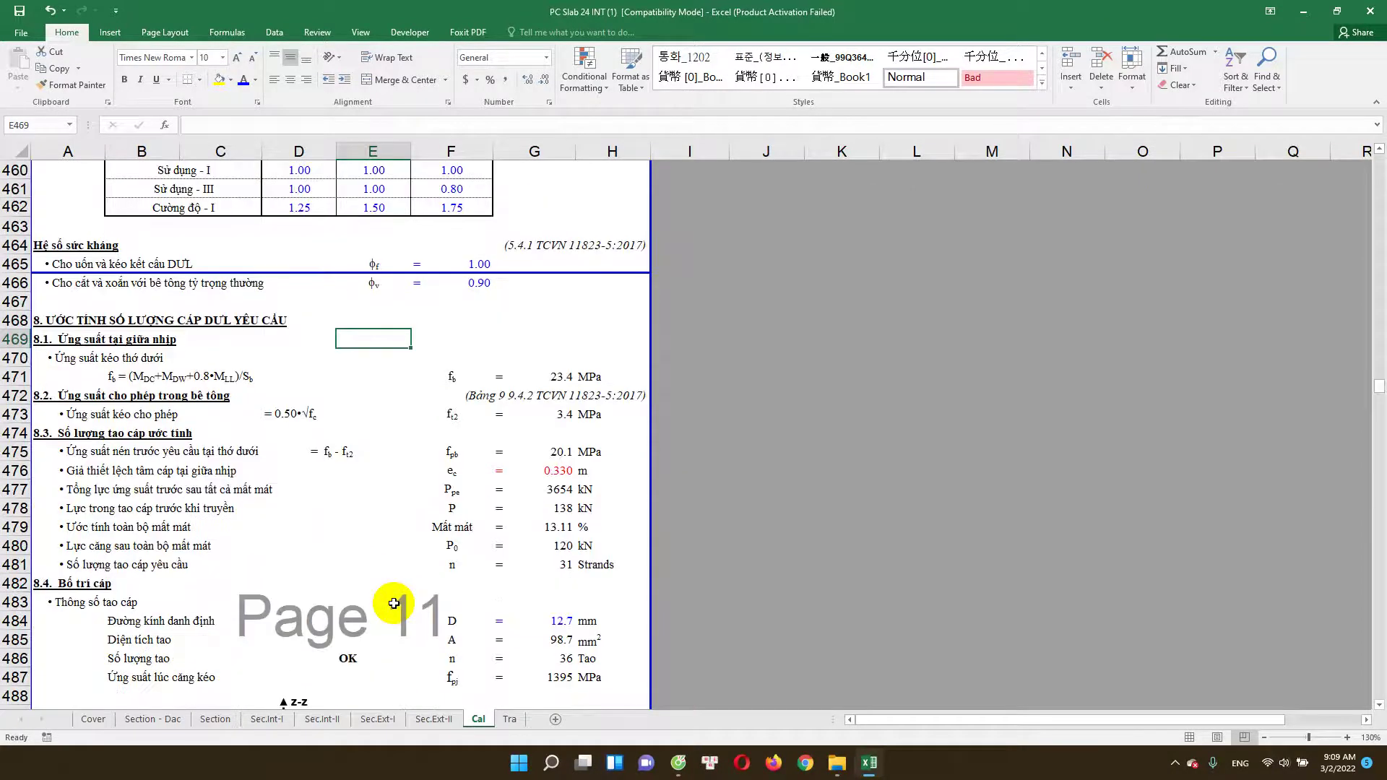
scroll(323, 474, down, 1)
click(370, 432)
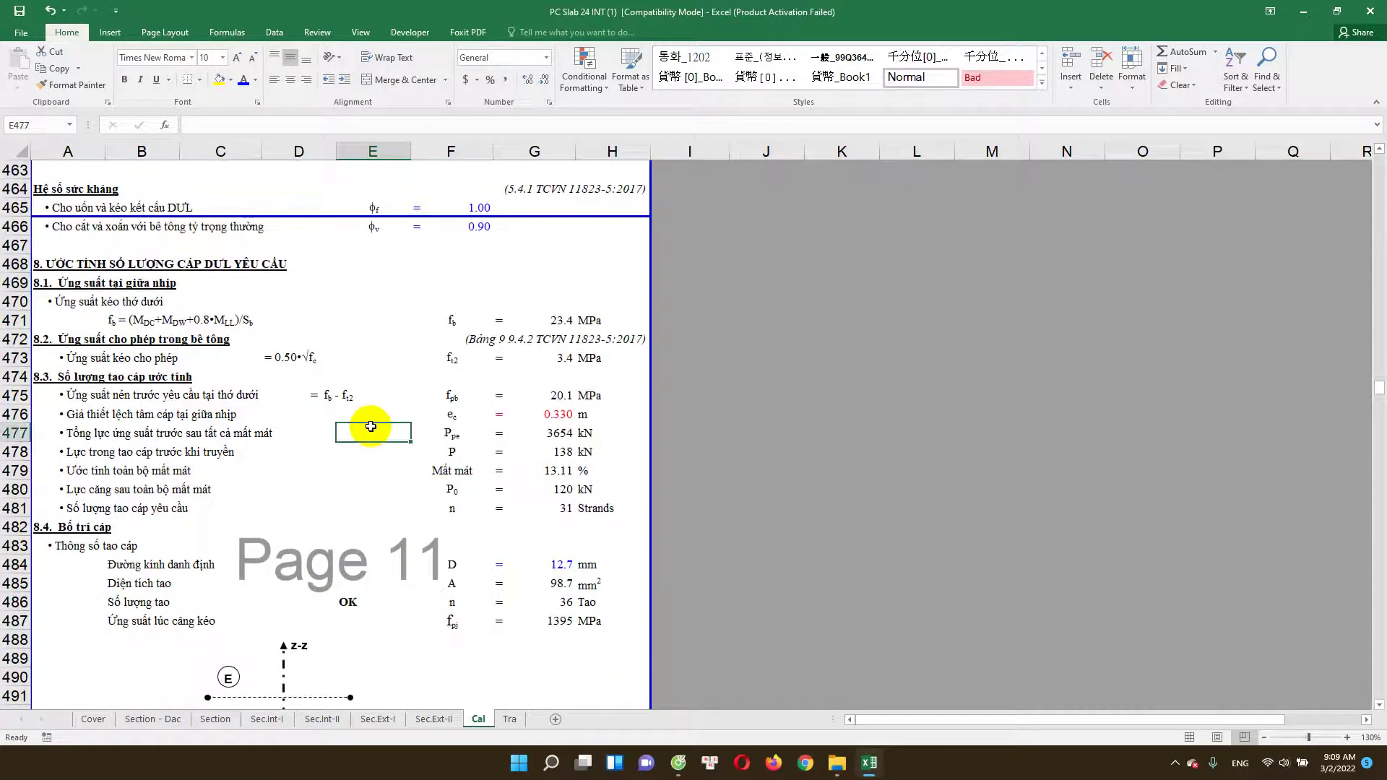
scroll(534, 367, down, 2)
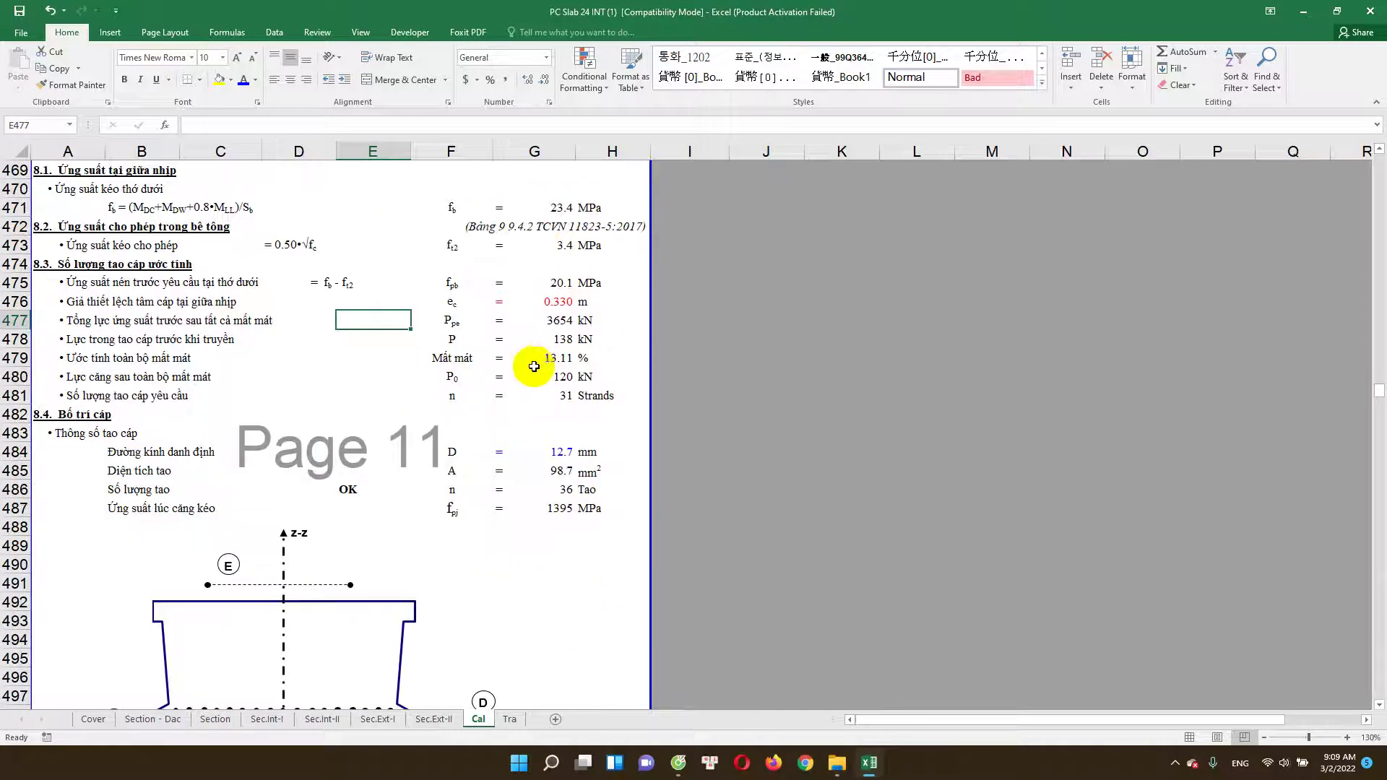
click(170, 302)
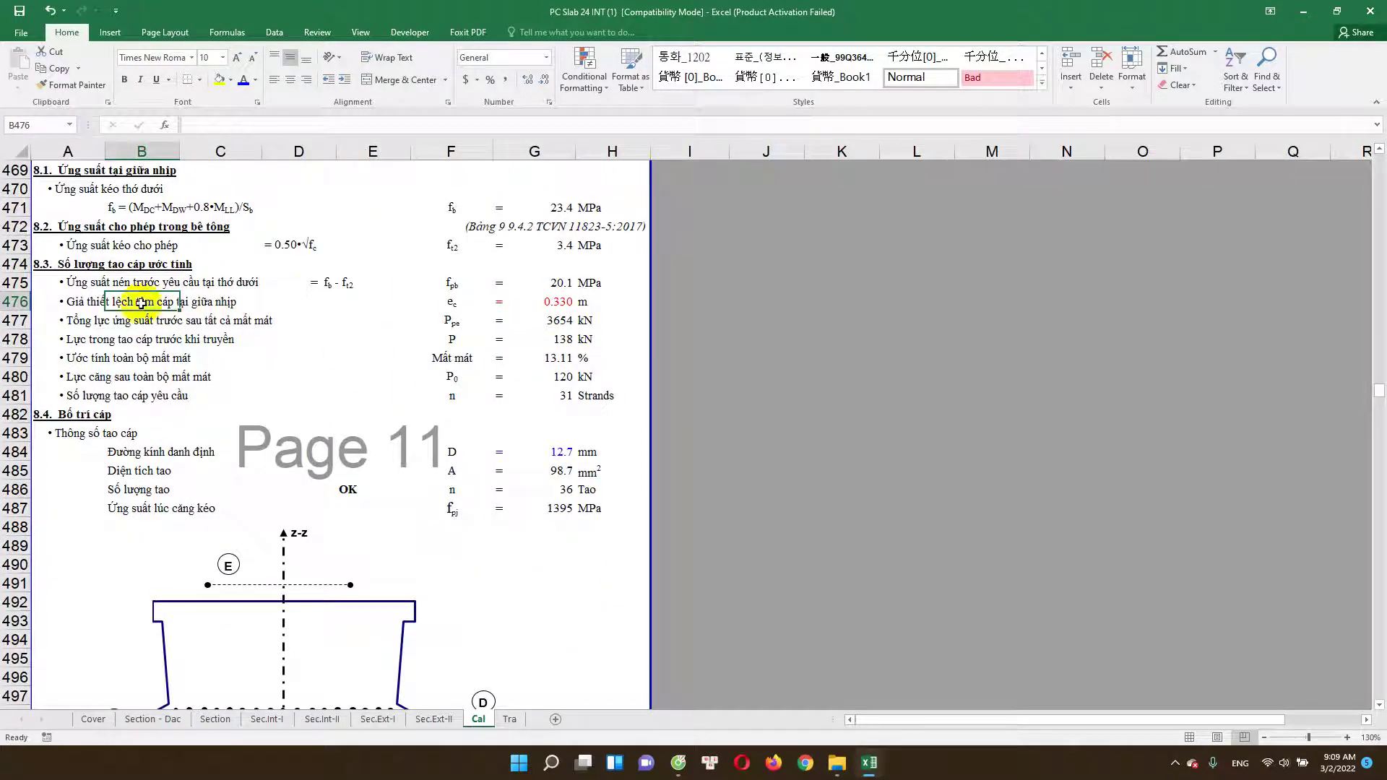
click(80, 302)
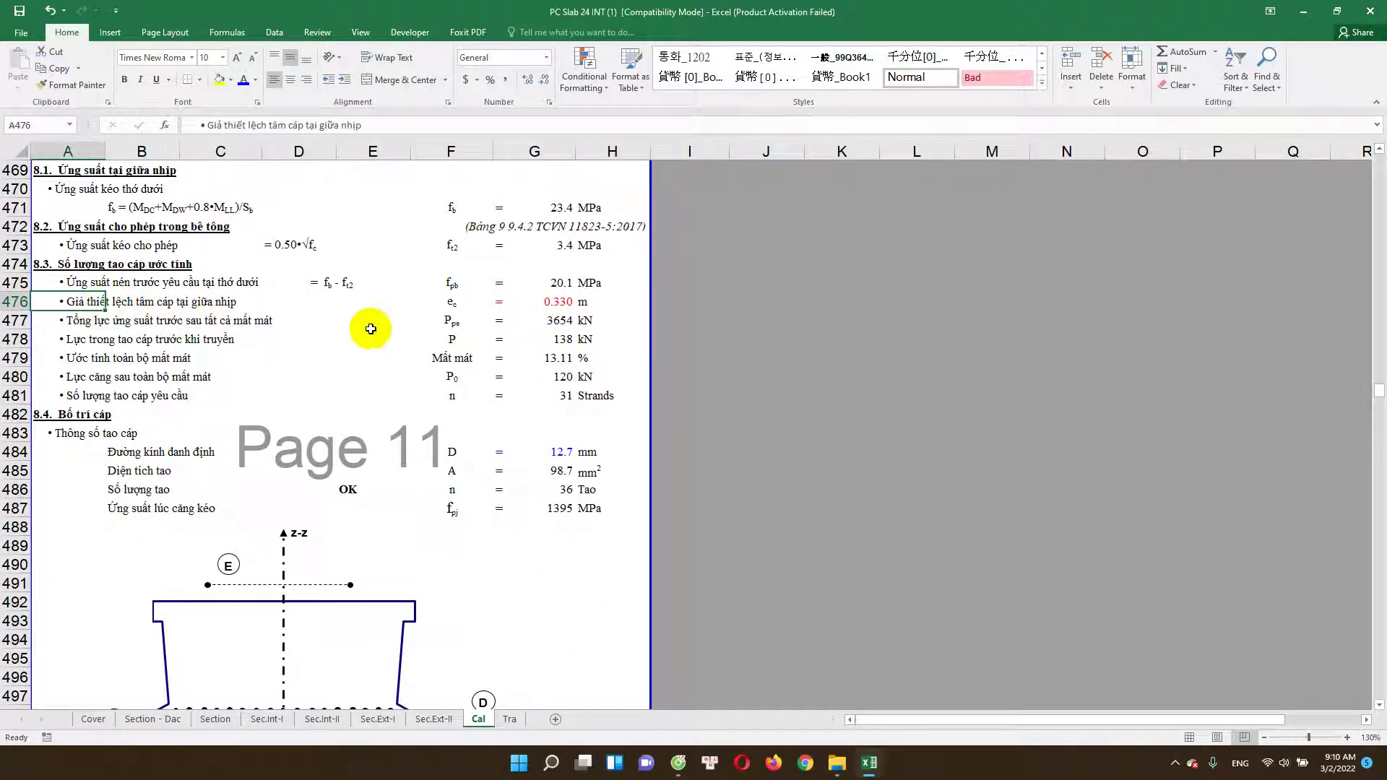
double_click(567, 302)
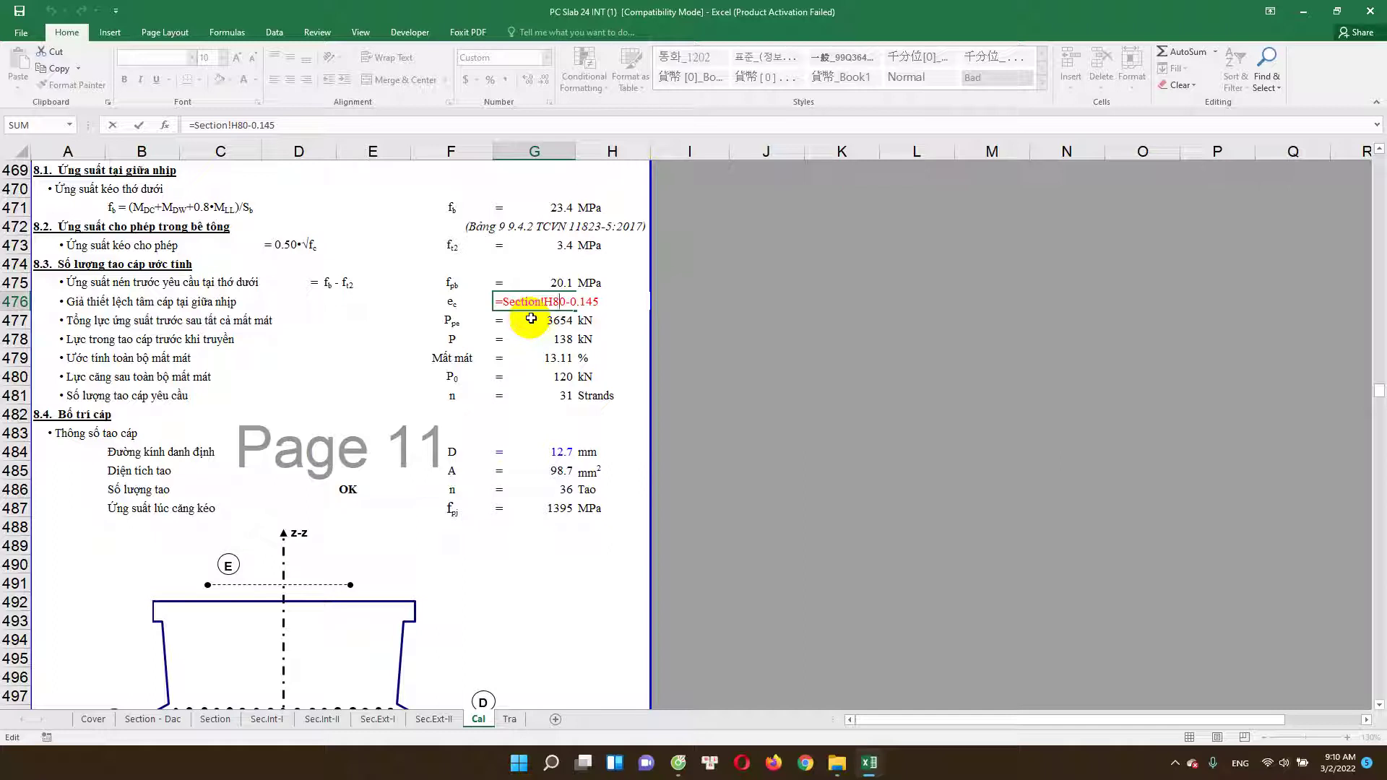
scroll(536, 318, down, 1)
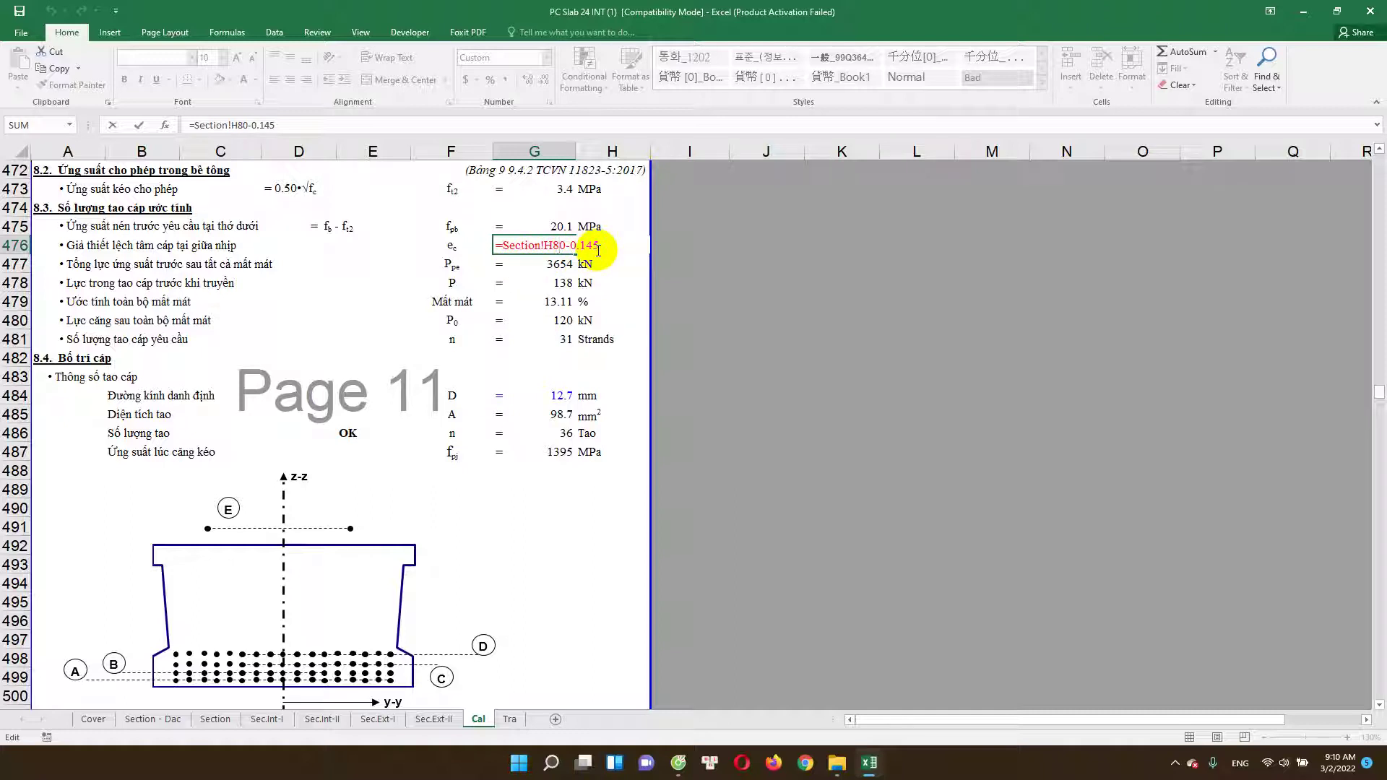
key(Escape)
click(215, 721)
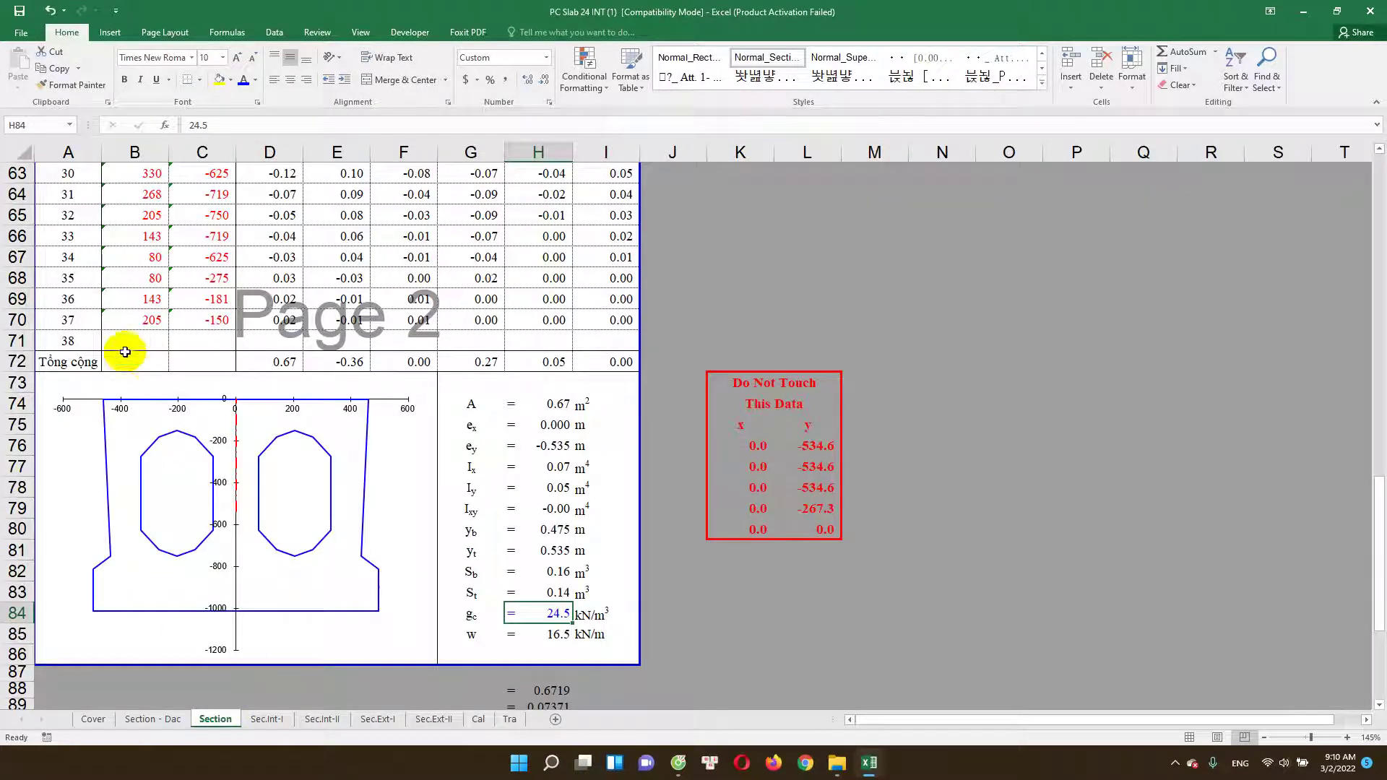
click(8, 528)
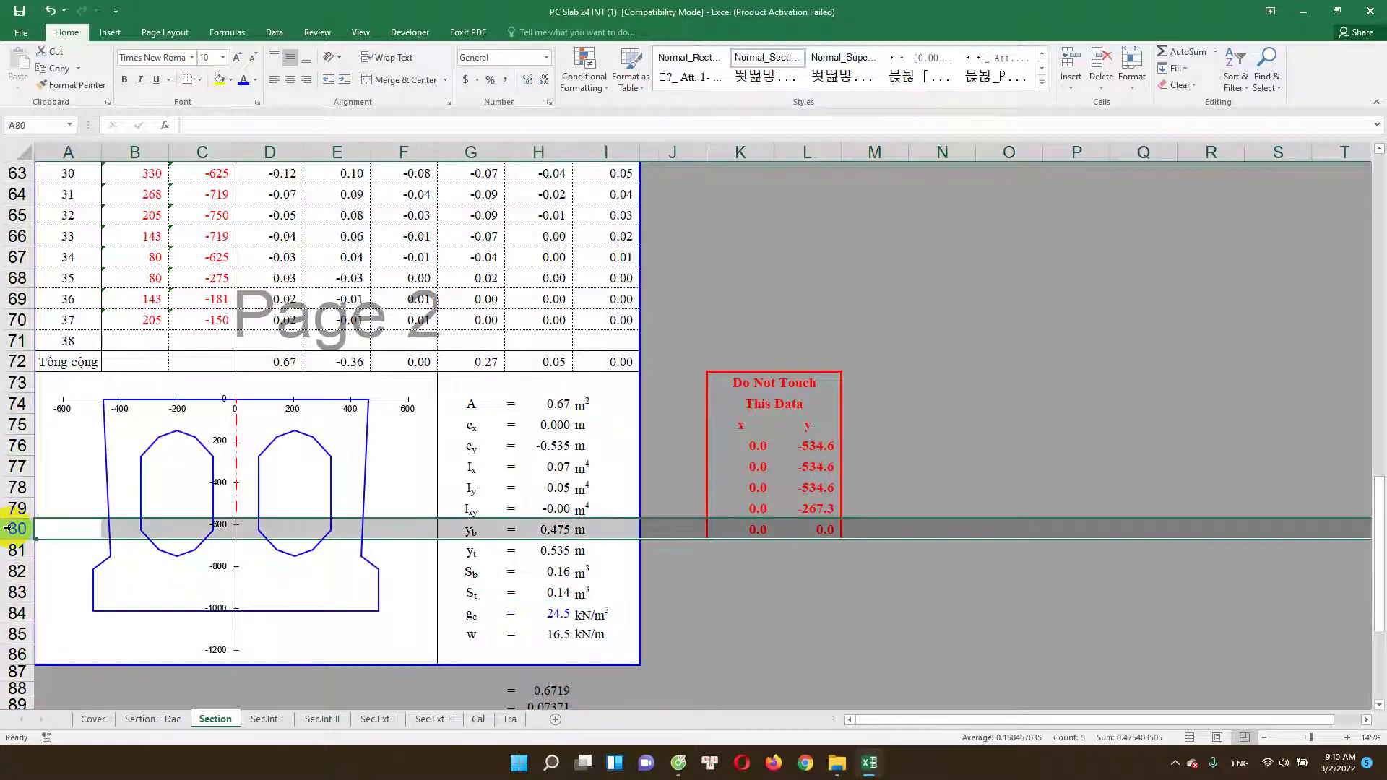
click(556, 531)
double_click(557, 532)
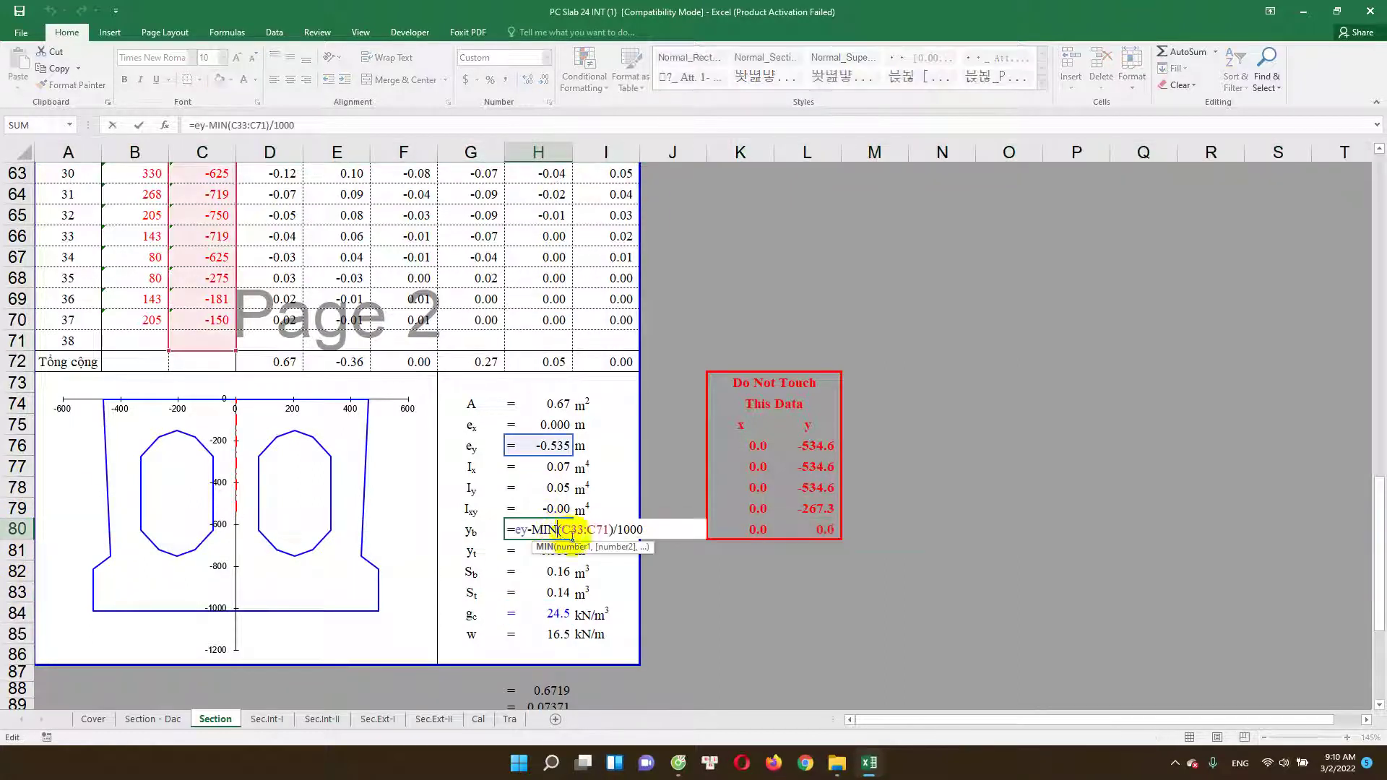
key(Escape)
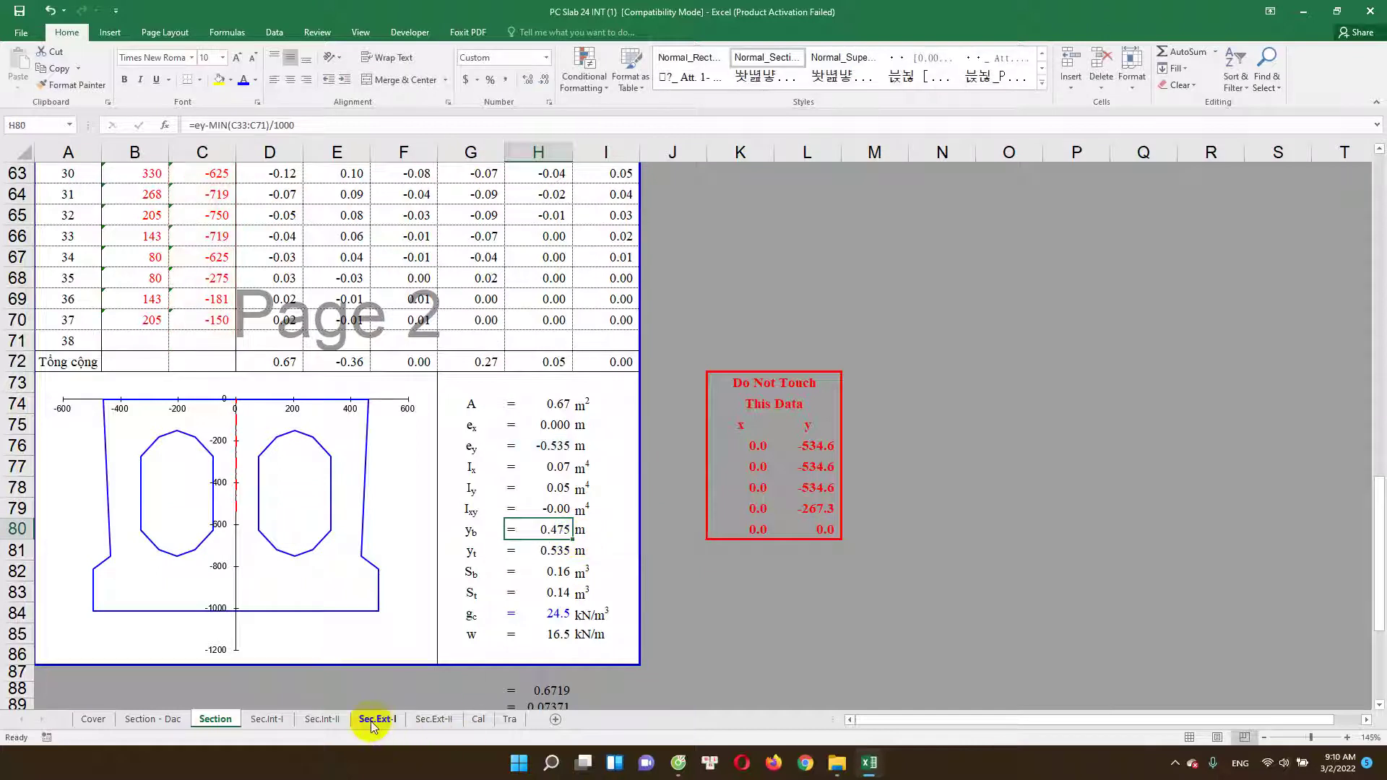
click(476, 719)
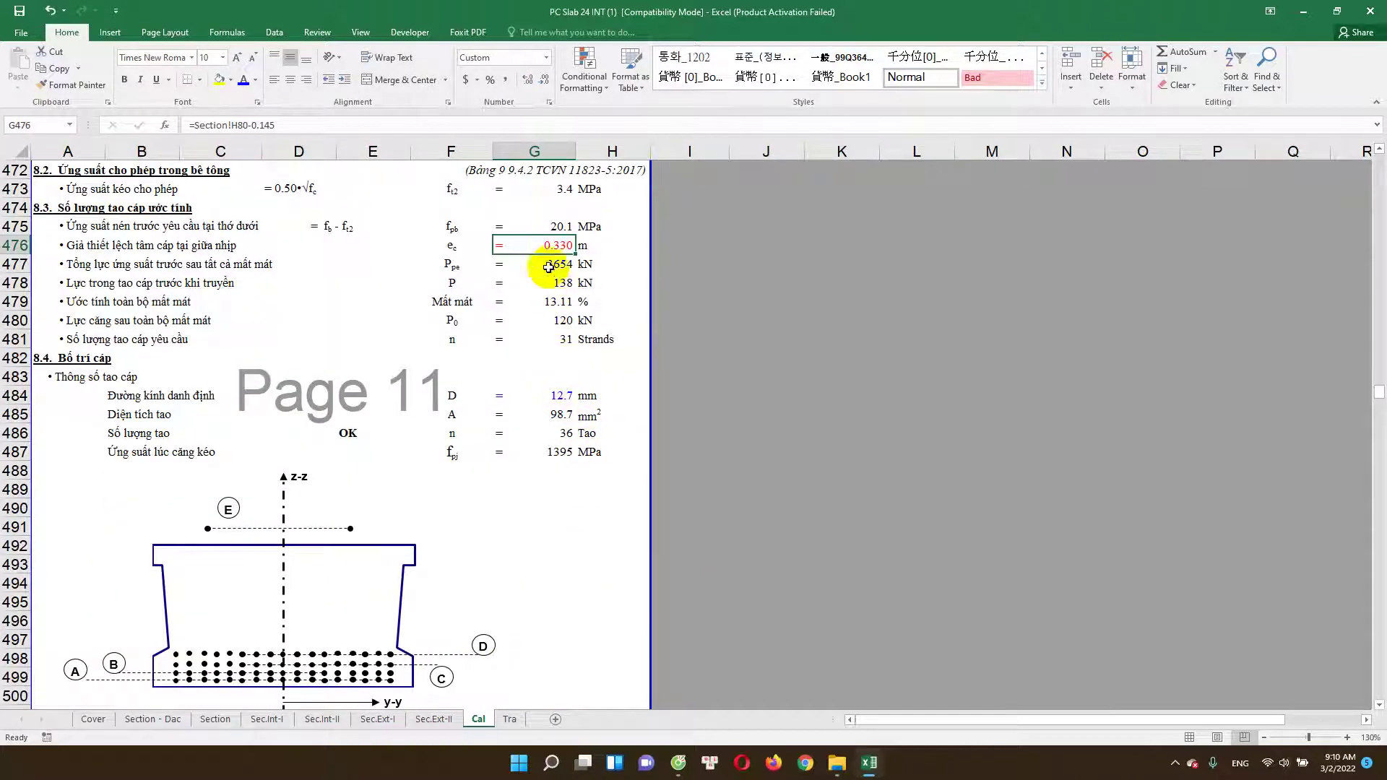
Step: Inspect the eccentricity, total prestress force and per-strand force formulas in G476–G478 without changing them
double_click(552, 246)
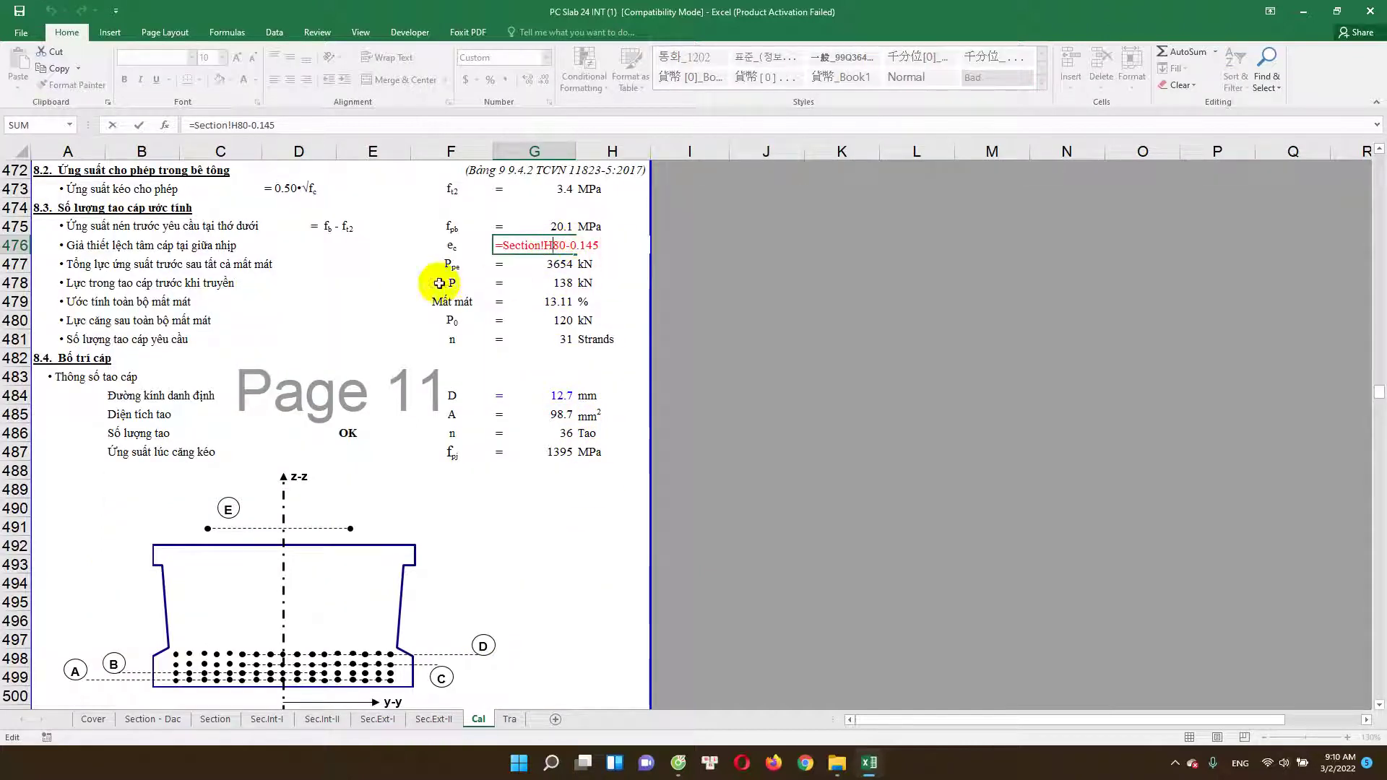
key(Escape)
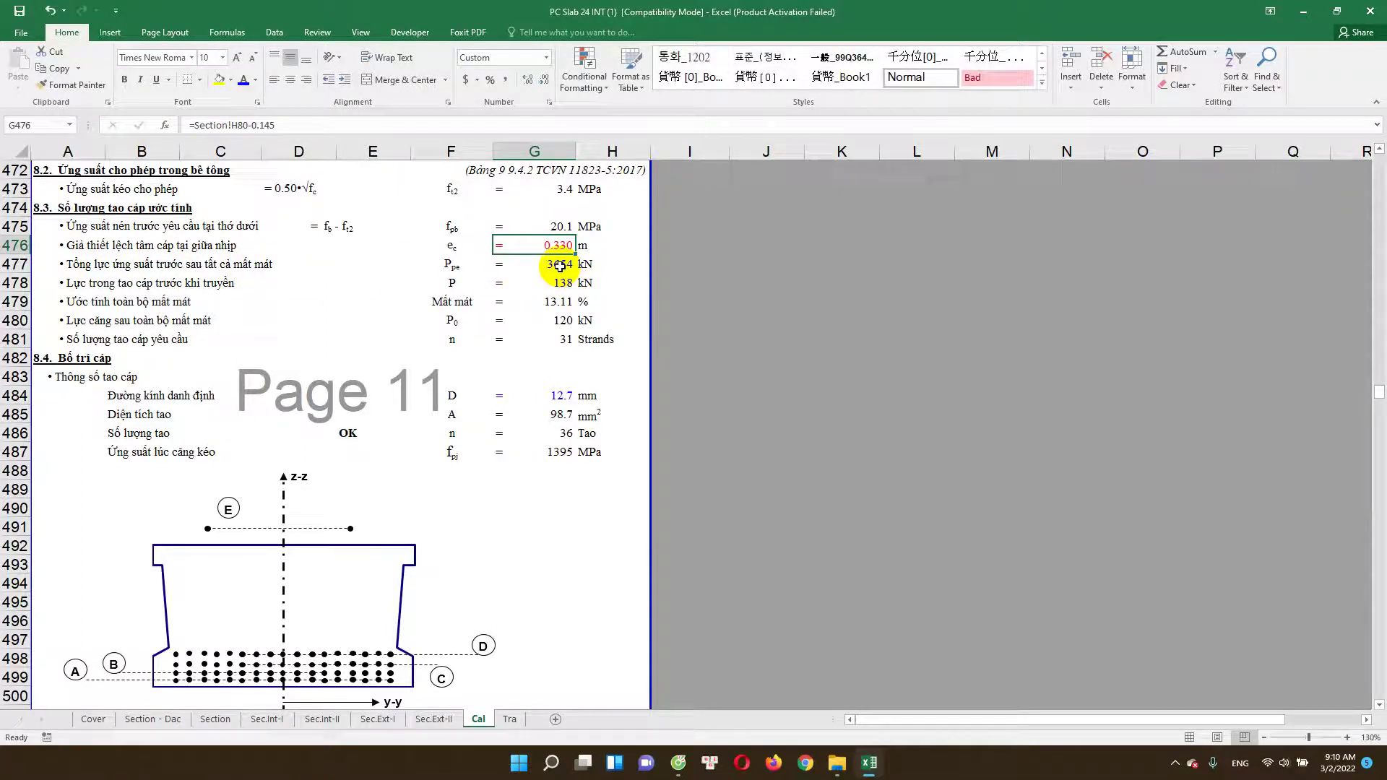
double_click(560, 264)
key(Escape)
double_click(560, 265)
key(Escape)
double_click(566, 285)
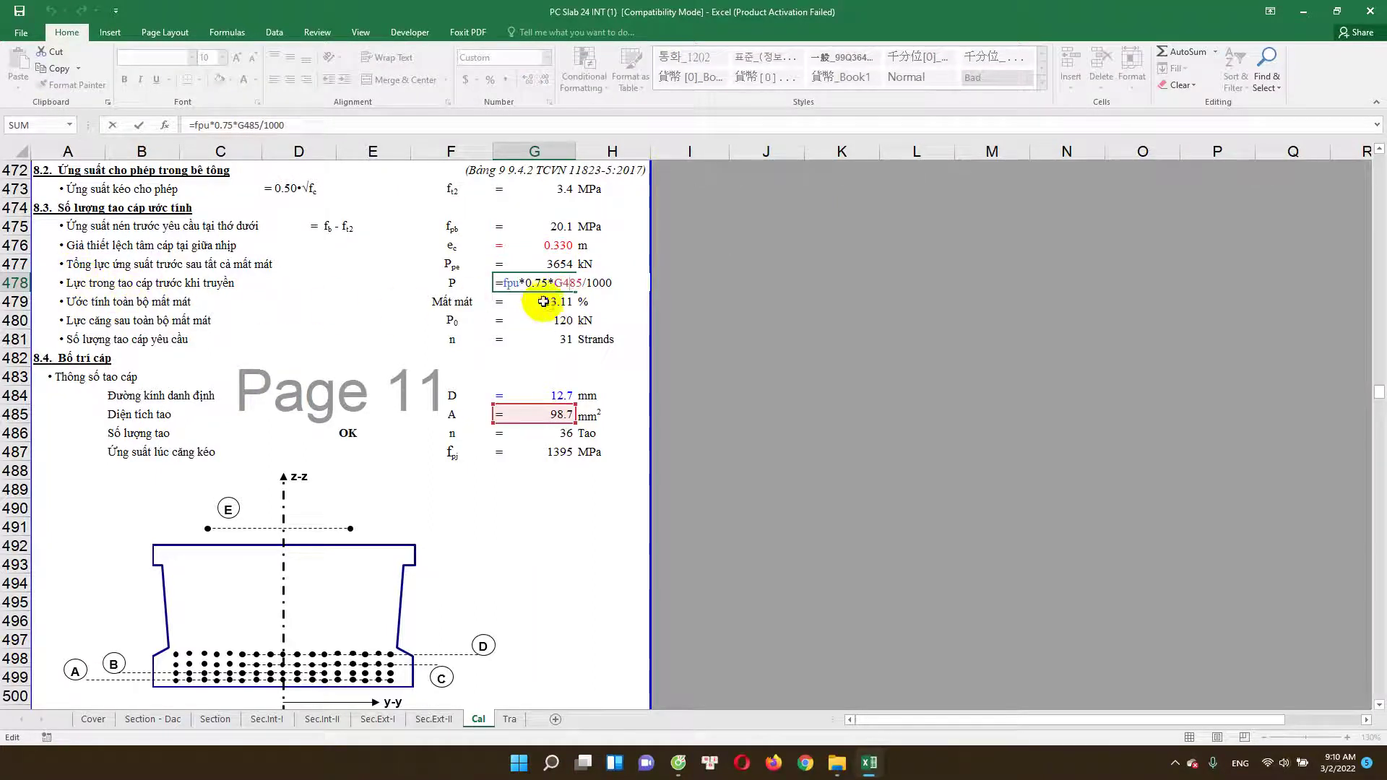
key(Escape)
double_click(564, 285)
key(Escape)
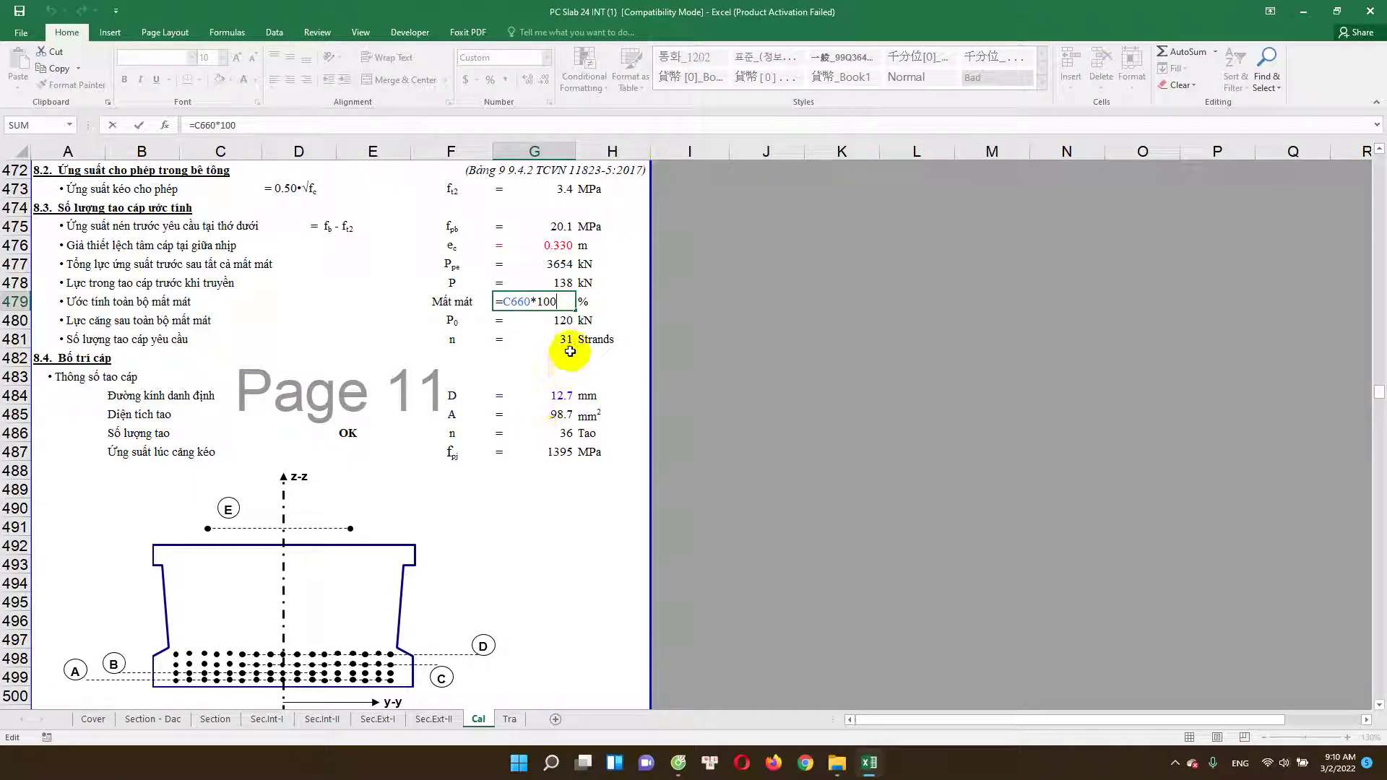
Step: Check the final loss in row 660 and commit =C660*100 in G479, giving 13.11 %
scroll(492, 538, down, 1)
scroll(492, 539, down, 6)
scroll(495, 545, down, 4)
scroll(496, 551, down, 3)
scroll(496, 551, down, 4)
scroll(497, 551, down, 5)
scroll(497, 550, down, 3)
scroll(496, 551, down, 2)
scroll(496, 549, down, 3)
scroll(492, 549, down, 3)
scroll(492, 547, down, 5)
scroll(492, 547, down, 3)
scroll(492, 547, down, 1)
scroll(493, 547, down, 1)
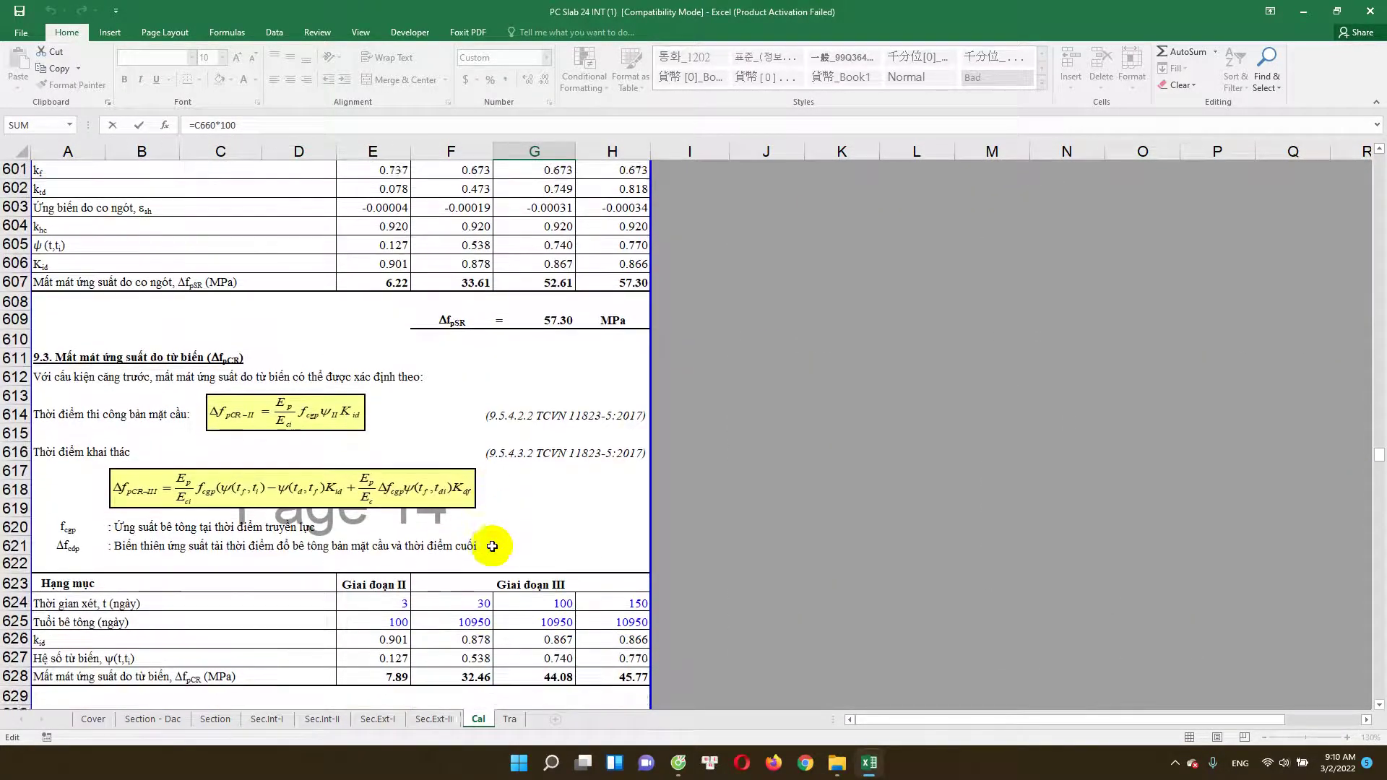
scroll(492, 547, down, 2)
scroll(492, 547, down, 3)
scroll(492, 547, down, 2)
scroll(490, 547, down, 3)
scroll(487, 547, down, 3)
scroll(487, 548, down, 3)
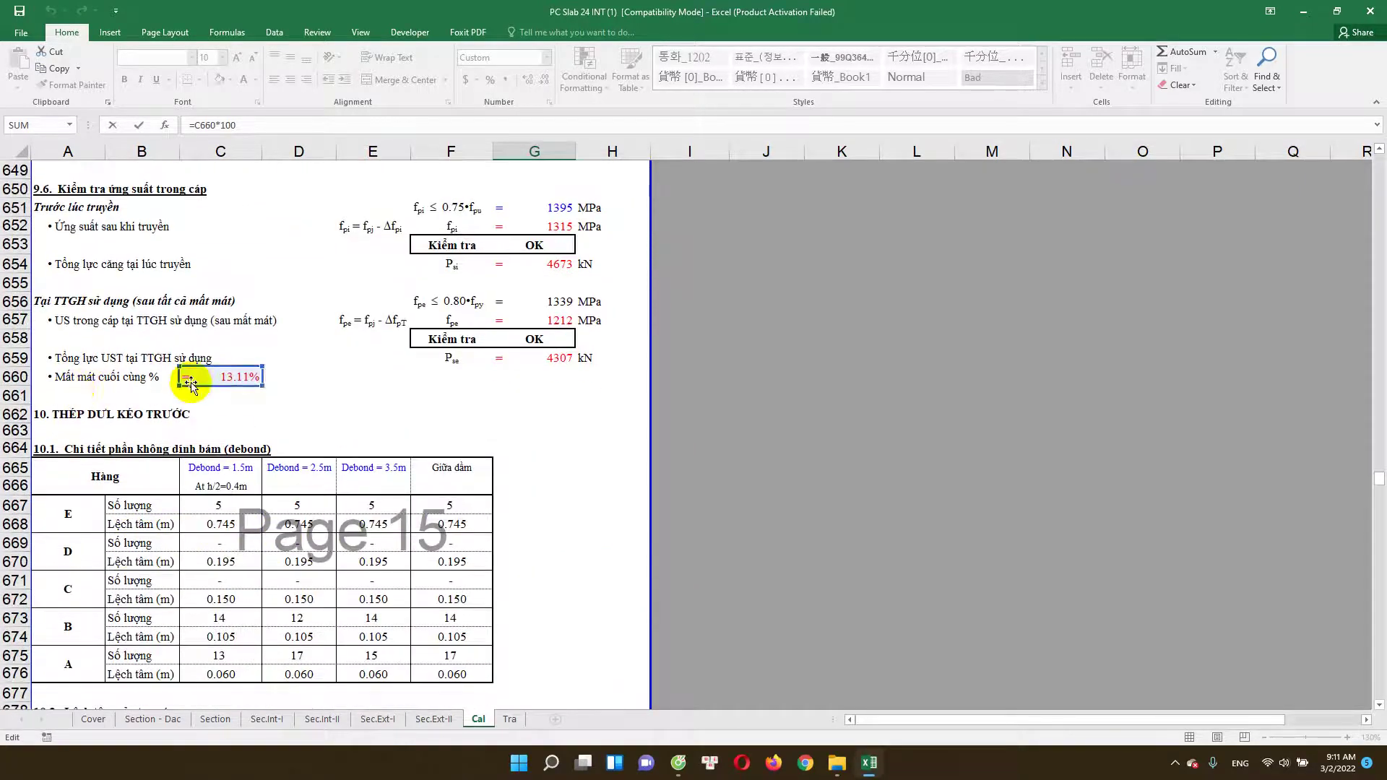
key(Return)
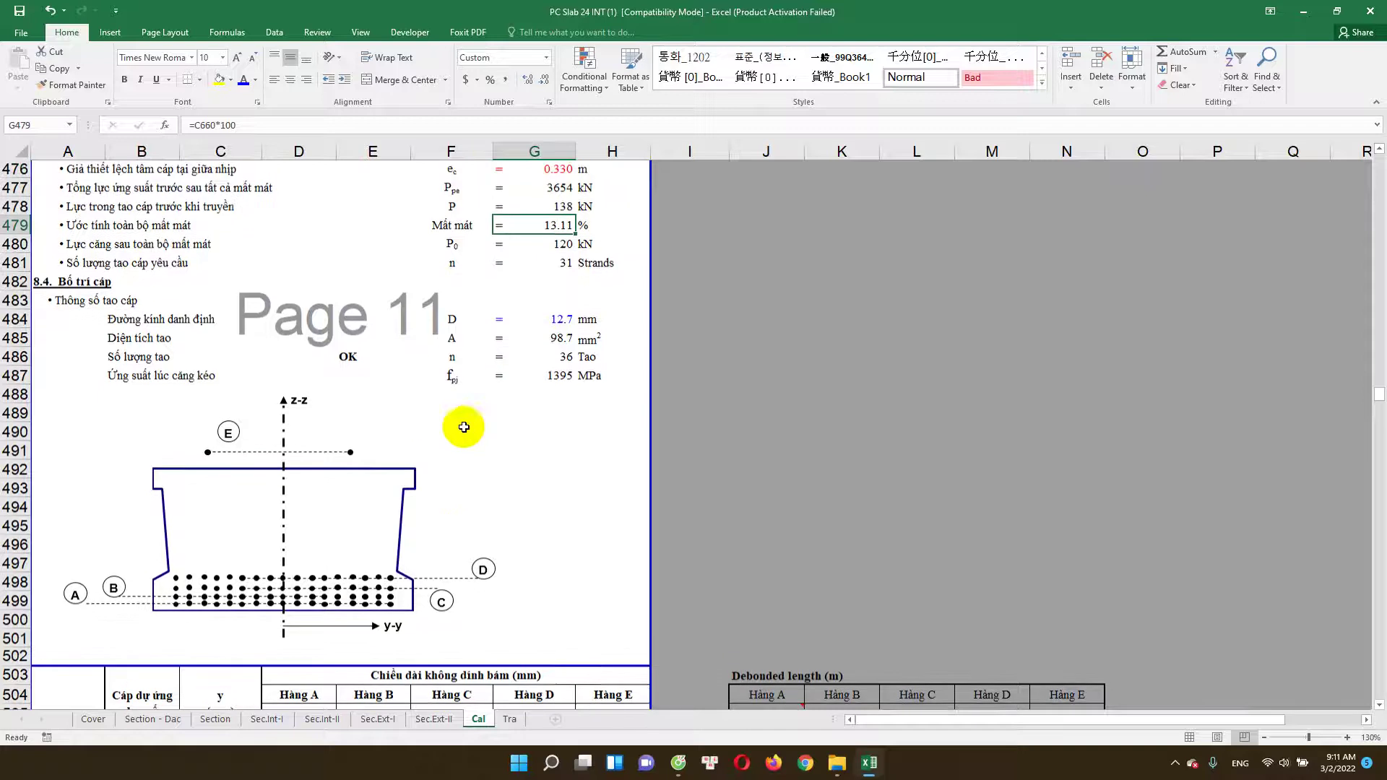
double_click(562, 246)
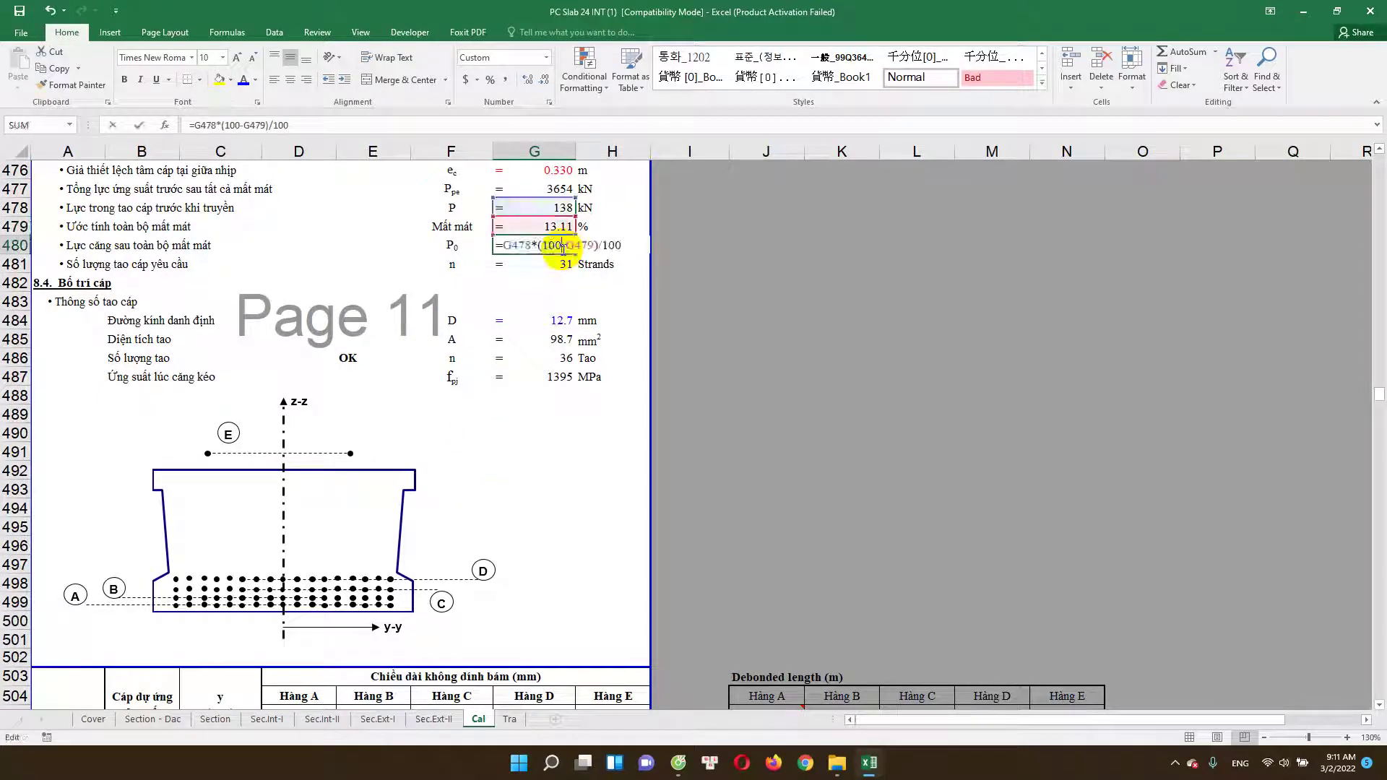
double_click(560, 264)
key(Return)
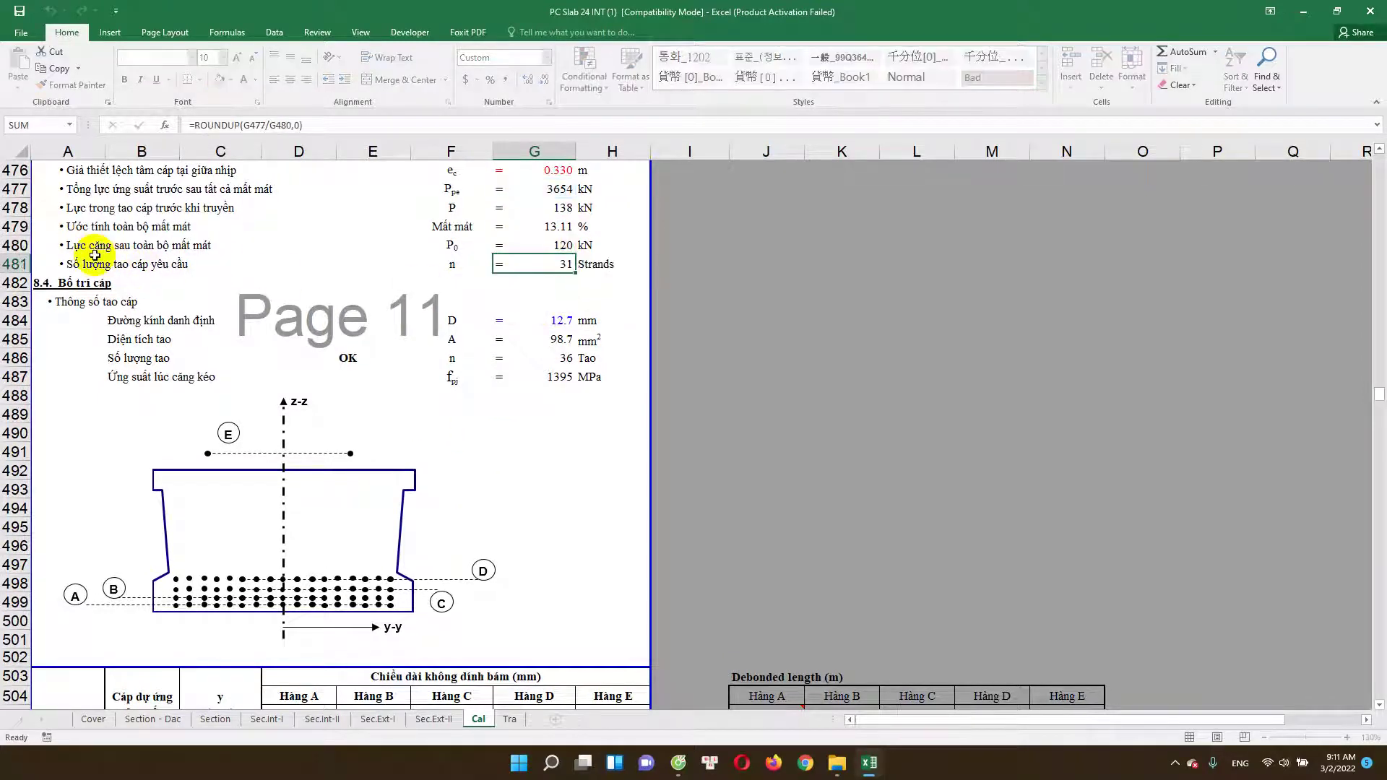
click(94, 282)
scroll(447, 344, up, 1)
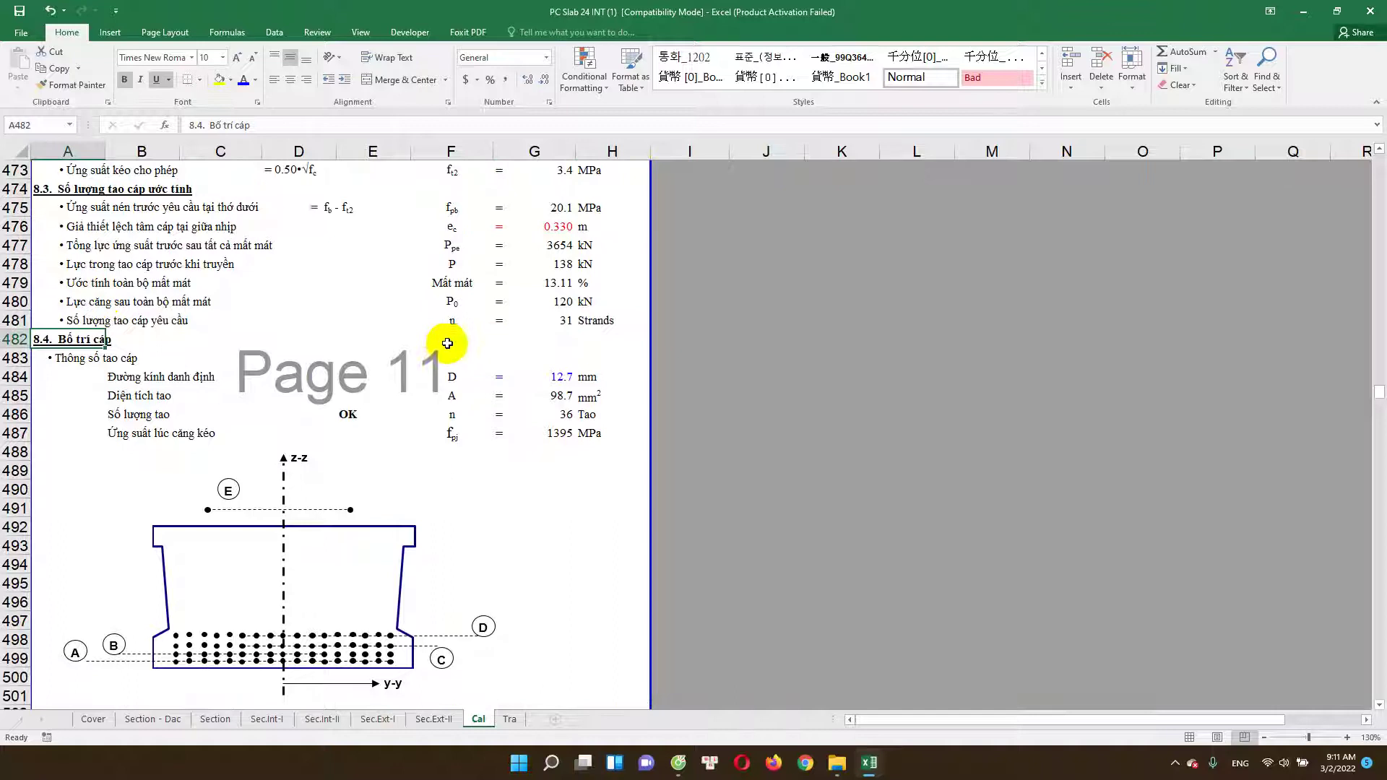
double_click(552, 319)
click(133, 320)
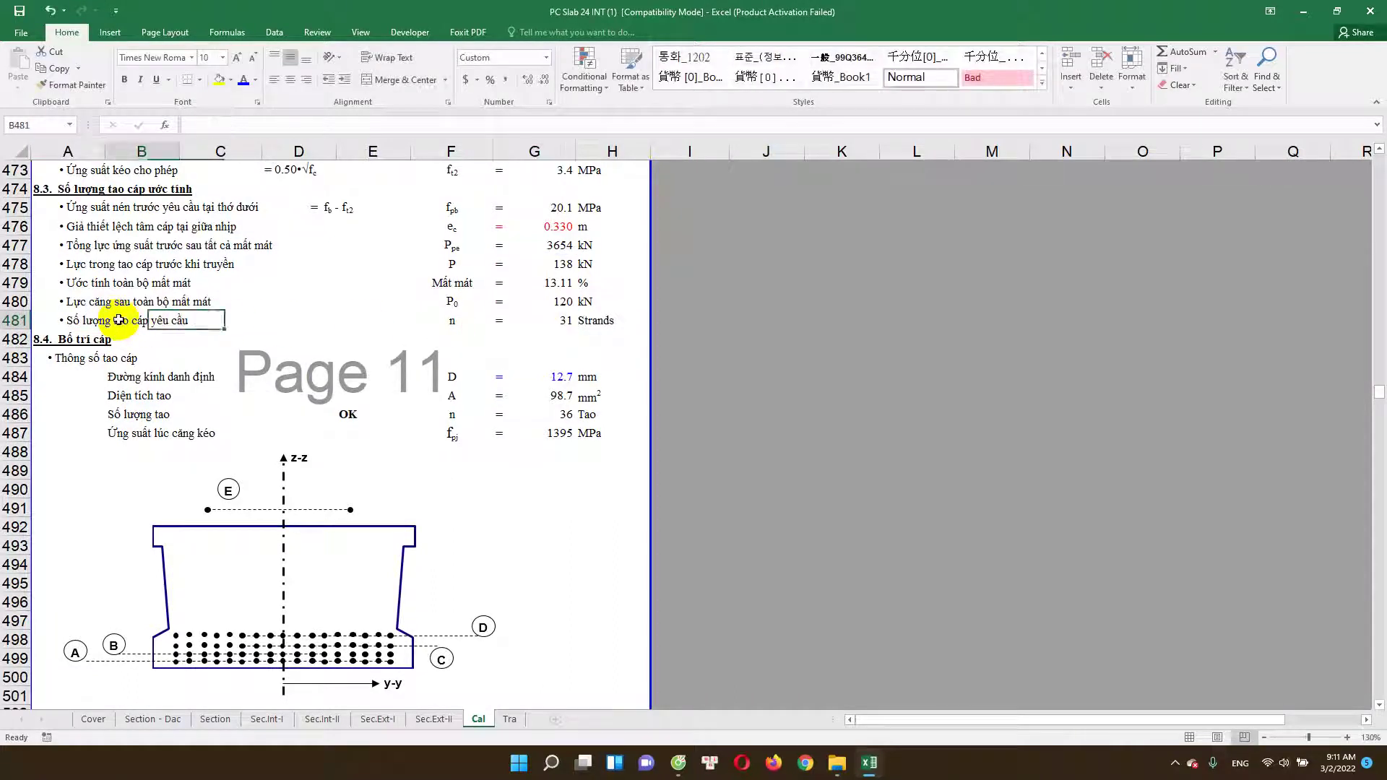
double_click(563, 324)
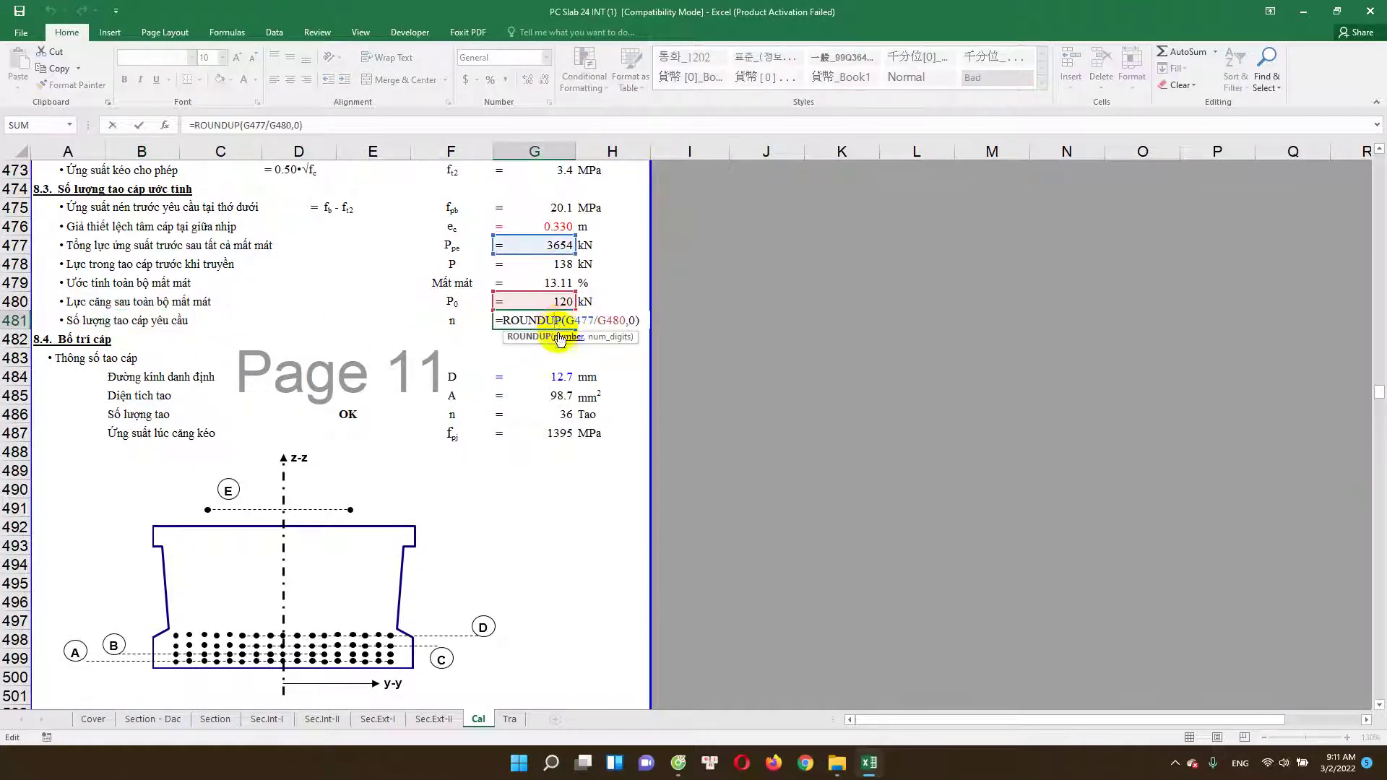
key(Escape)
click(128, 302)
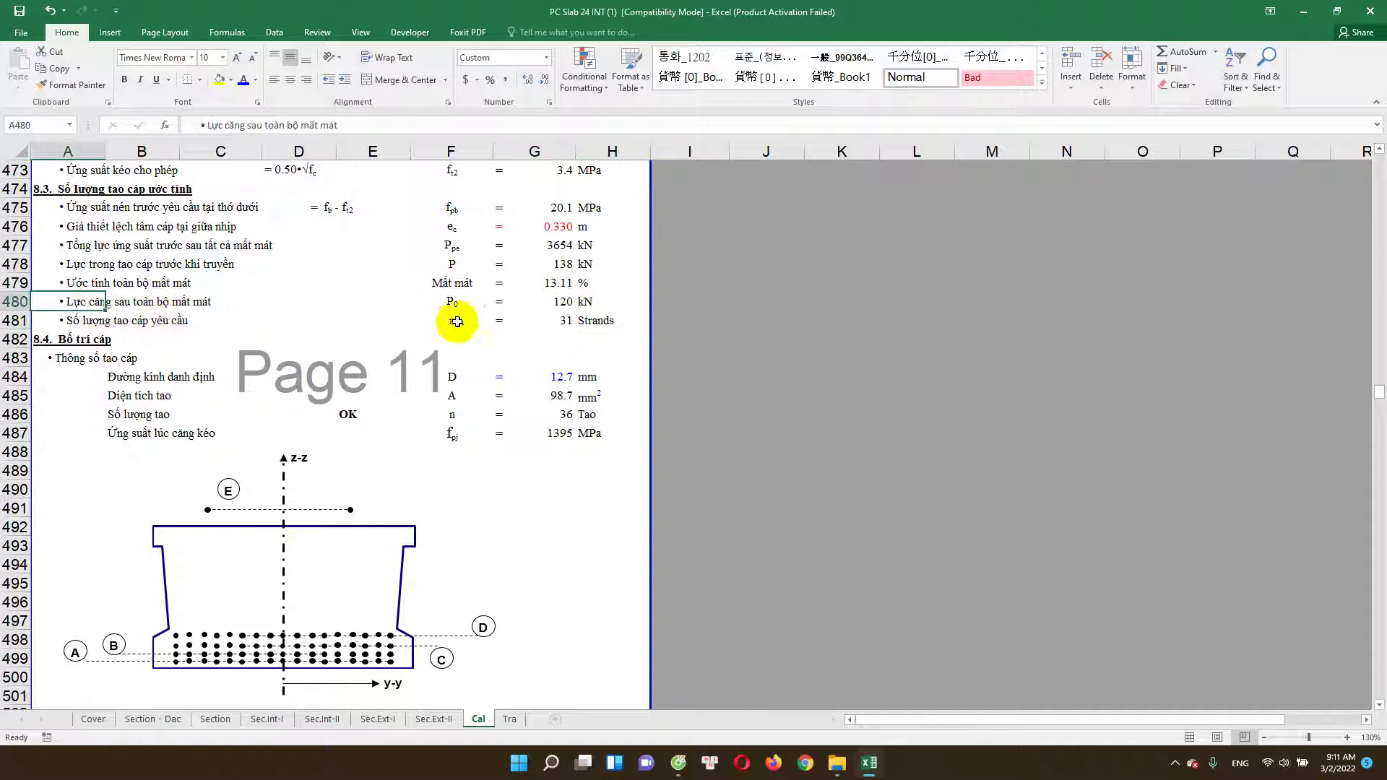
click(545, 303)
double_click(544, 303)
key(Escape)
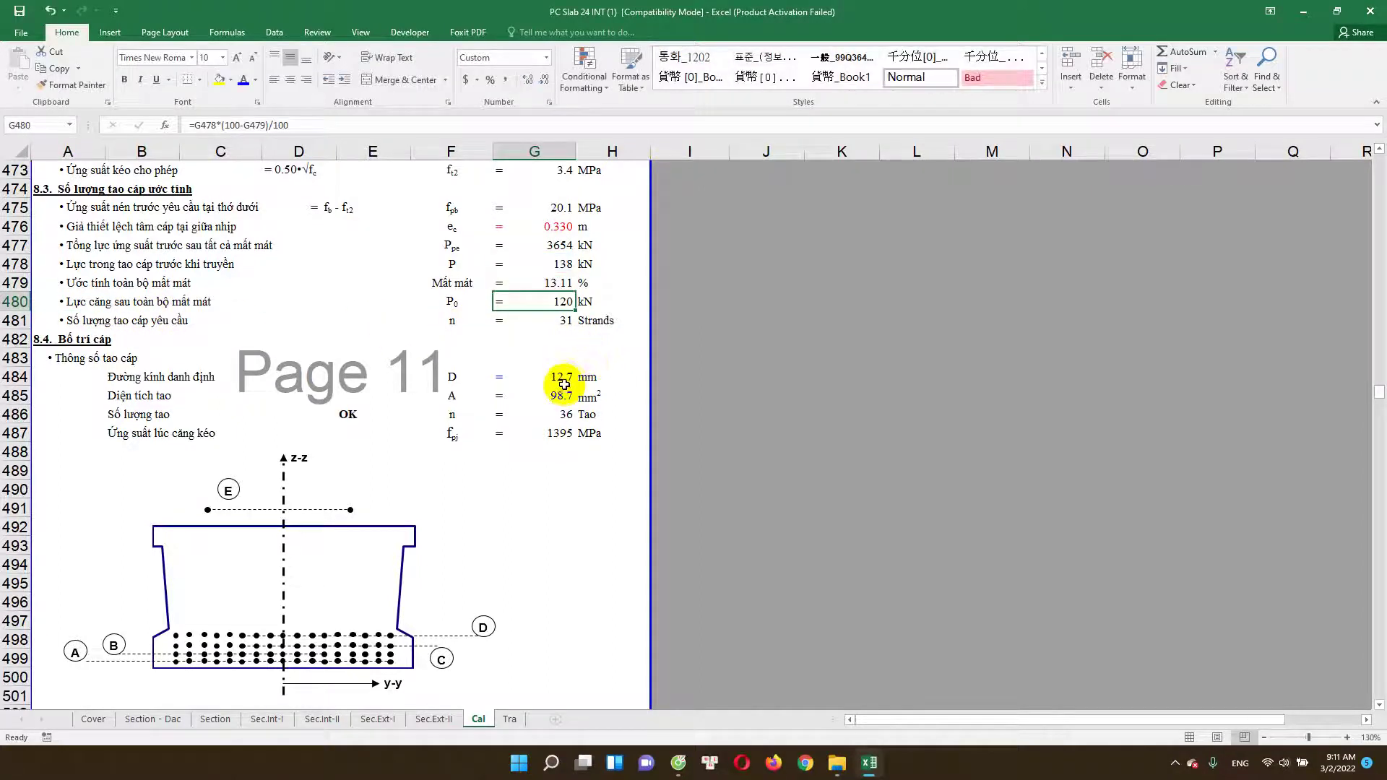
scroll(560, 393, down, 1)
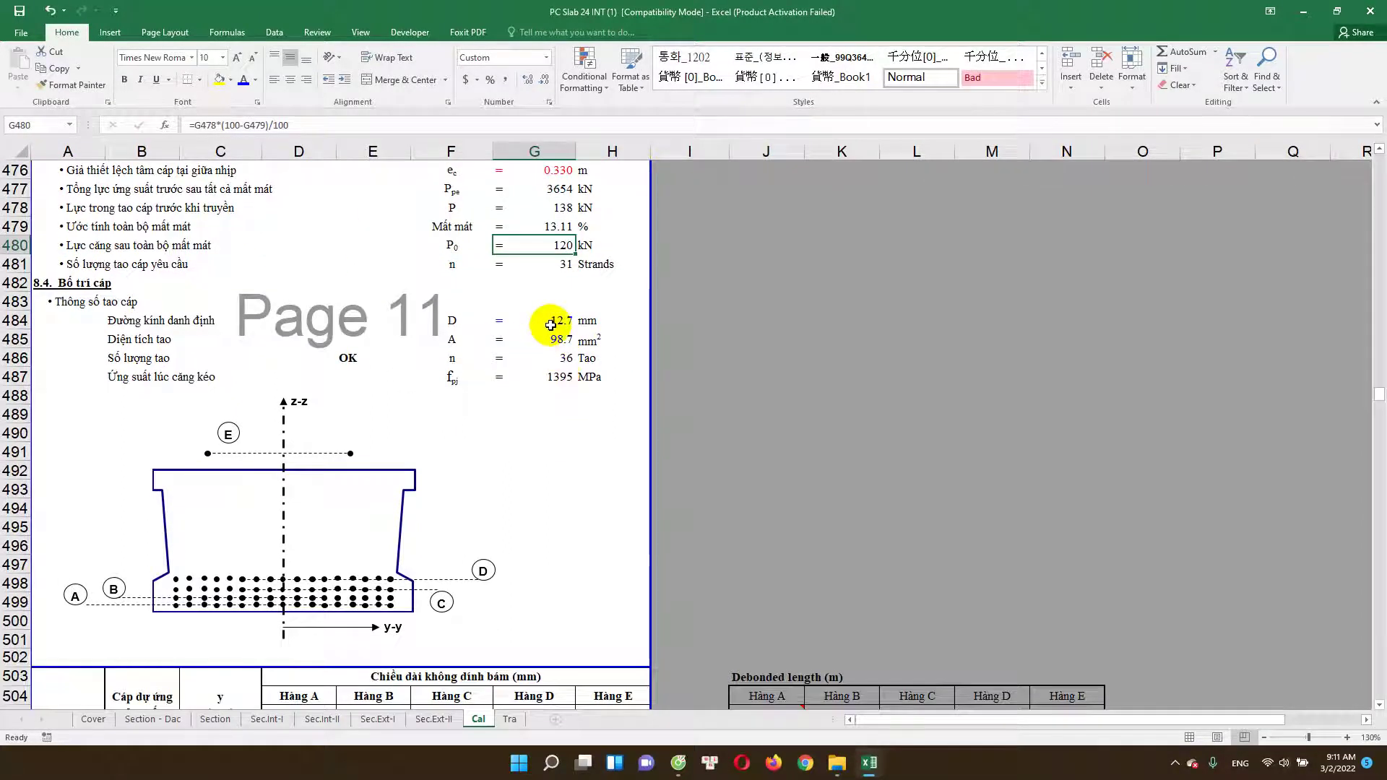
scroll(549, 326, up, 3)
click(65, 303)
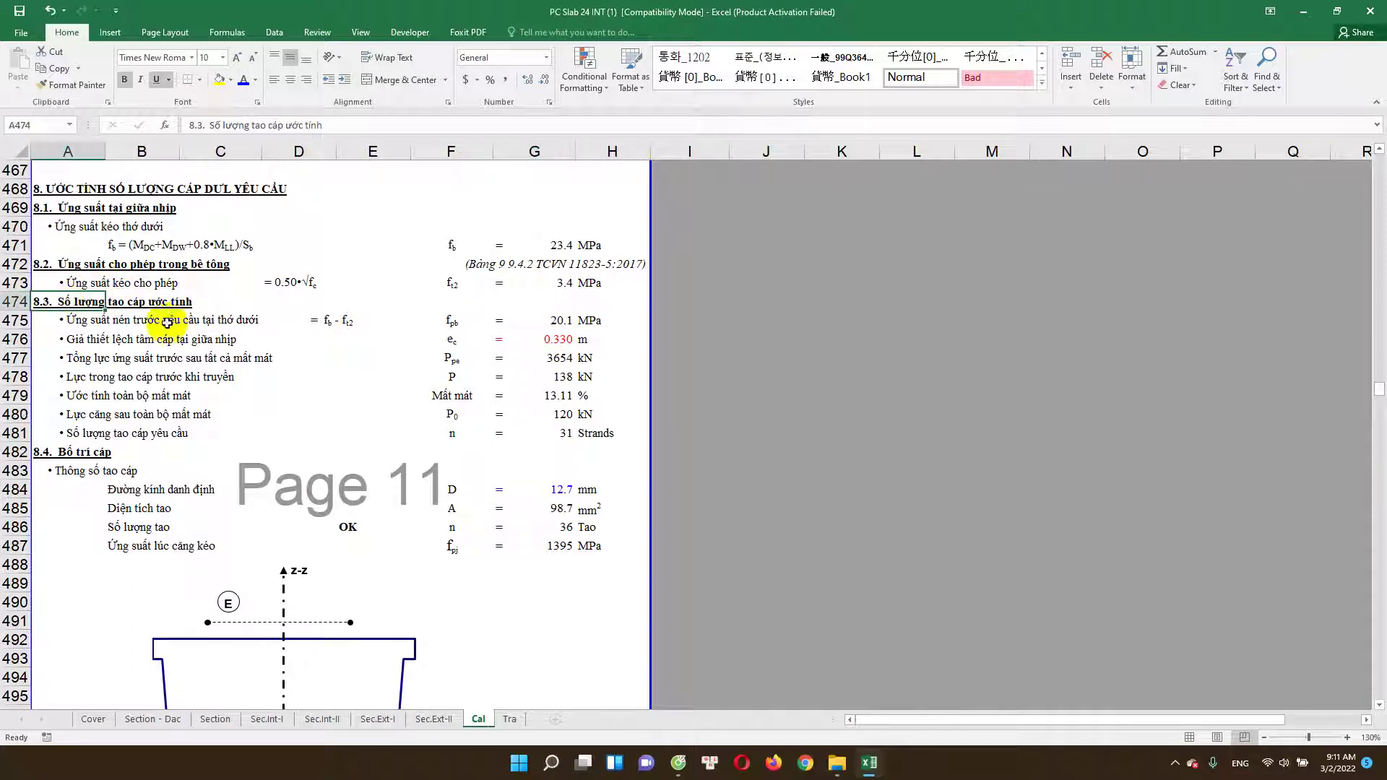
scroll(295, 427, down, 1)
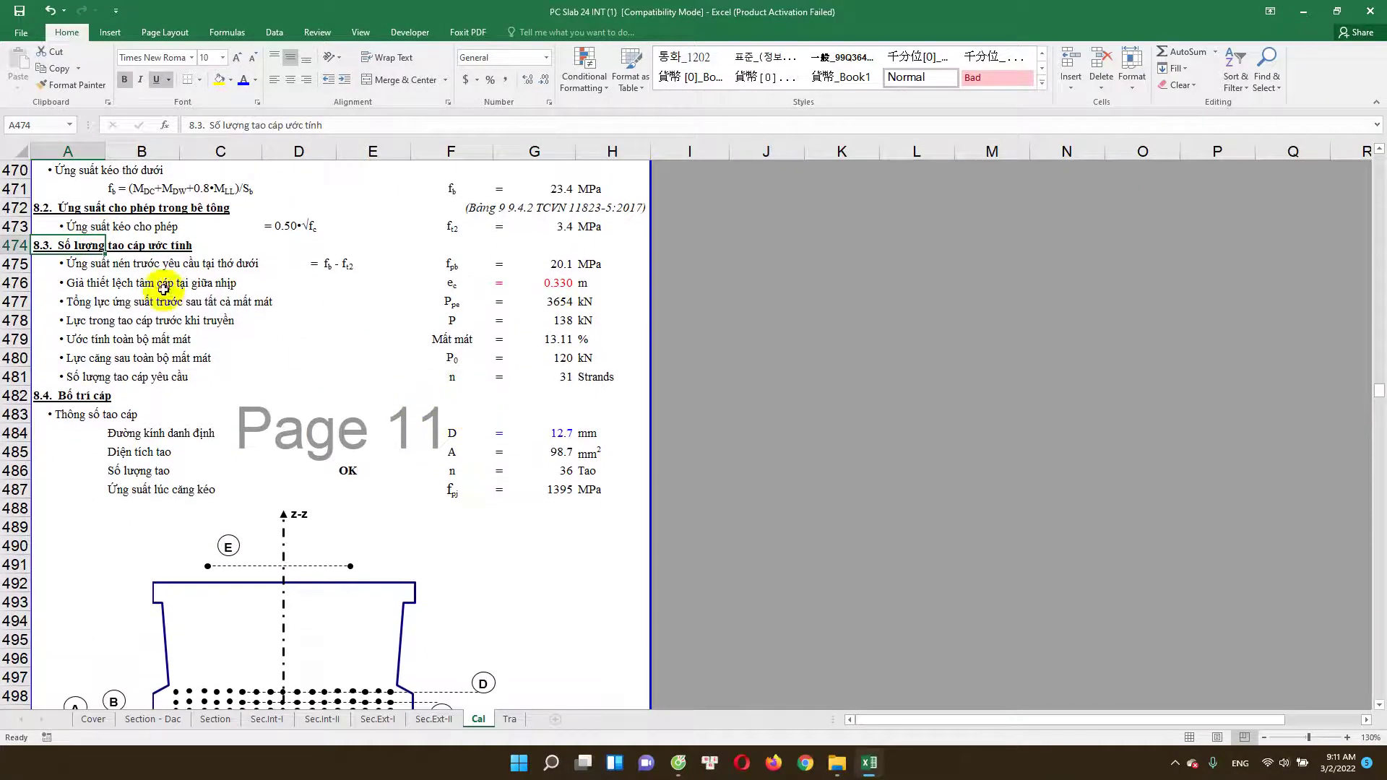
double_click(553, 377)
key(Escape)
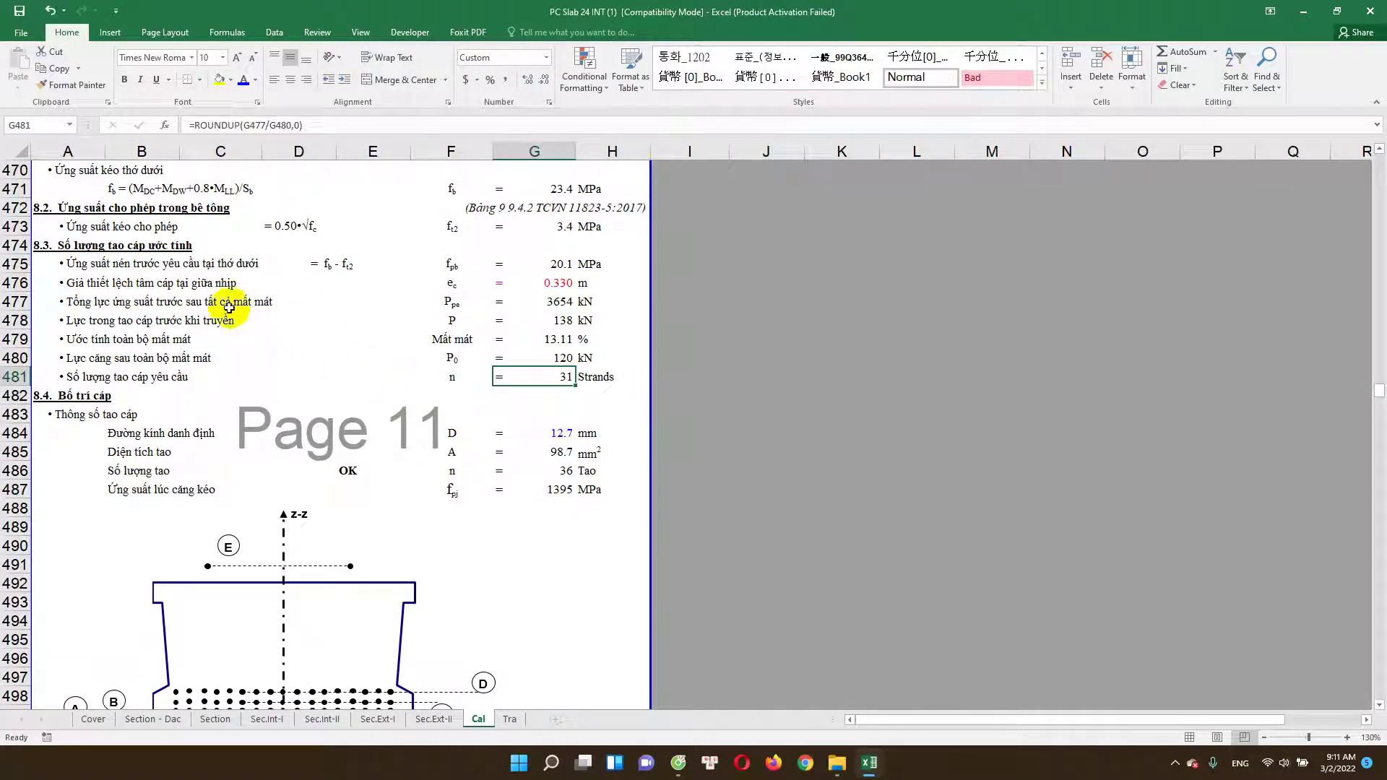
scroll(219, 386, down, 1)
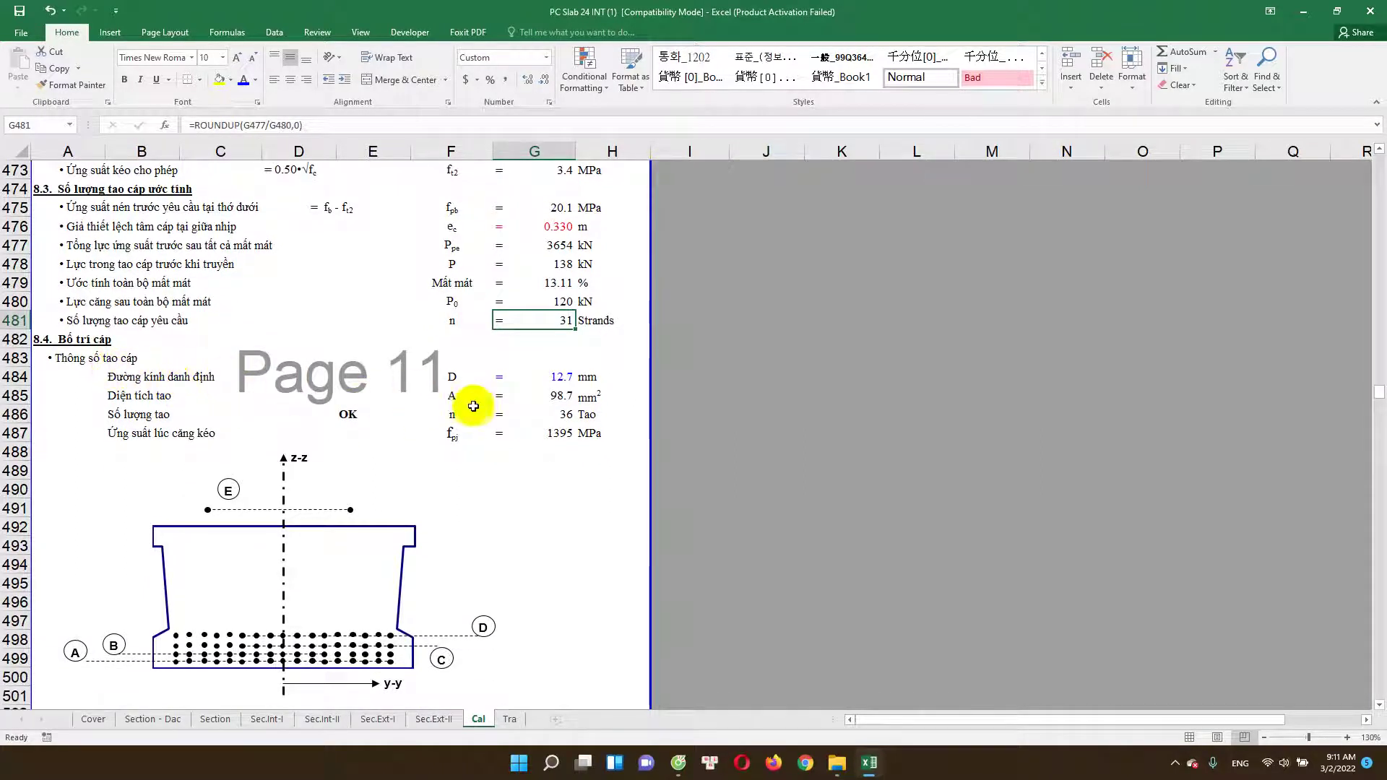
click(563, 375)
scroll(560, 372, down, 1)
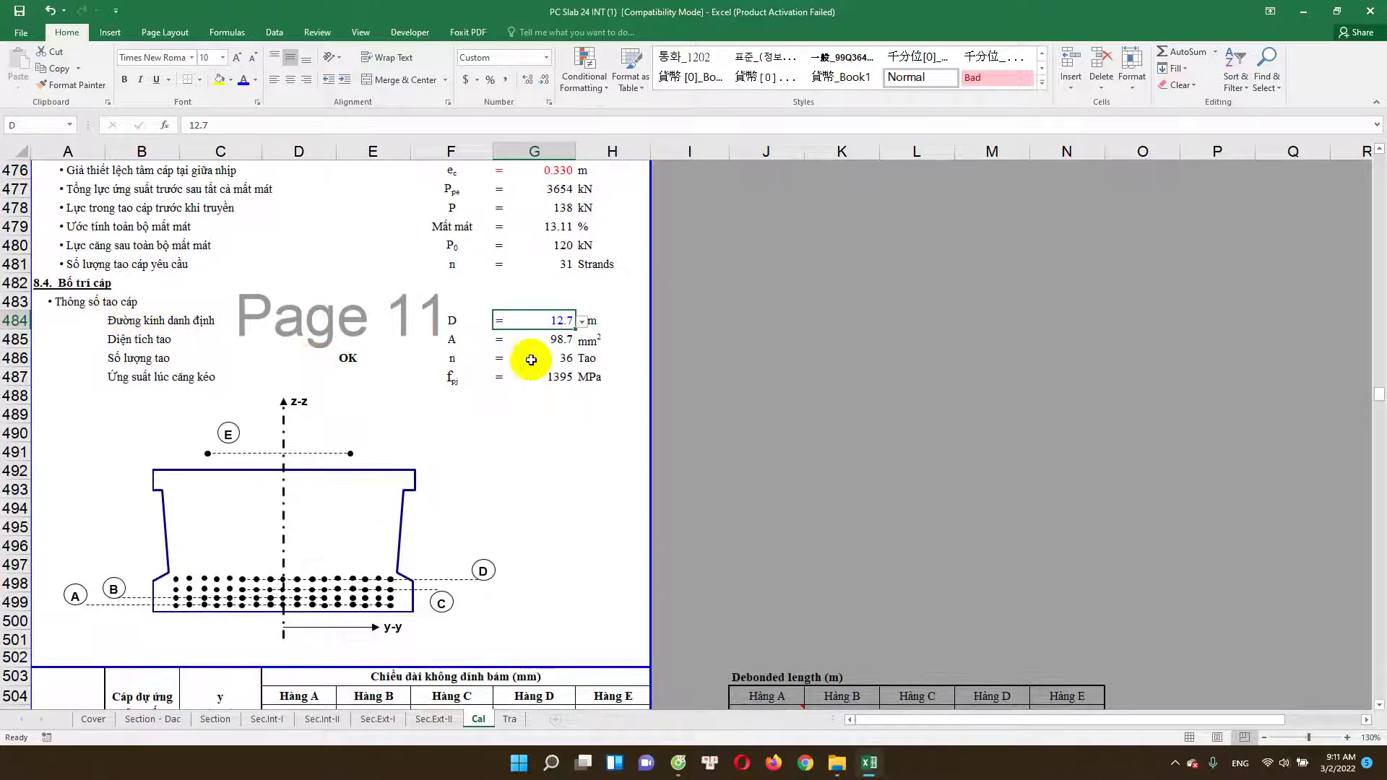
click(582, 322)
click(572, 335)
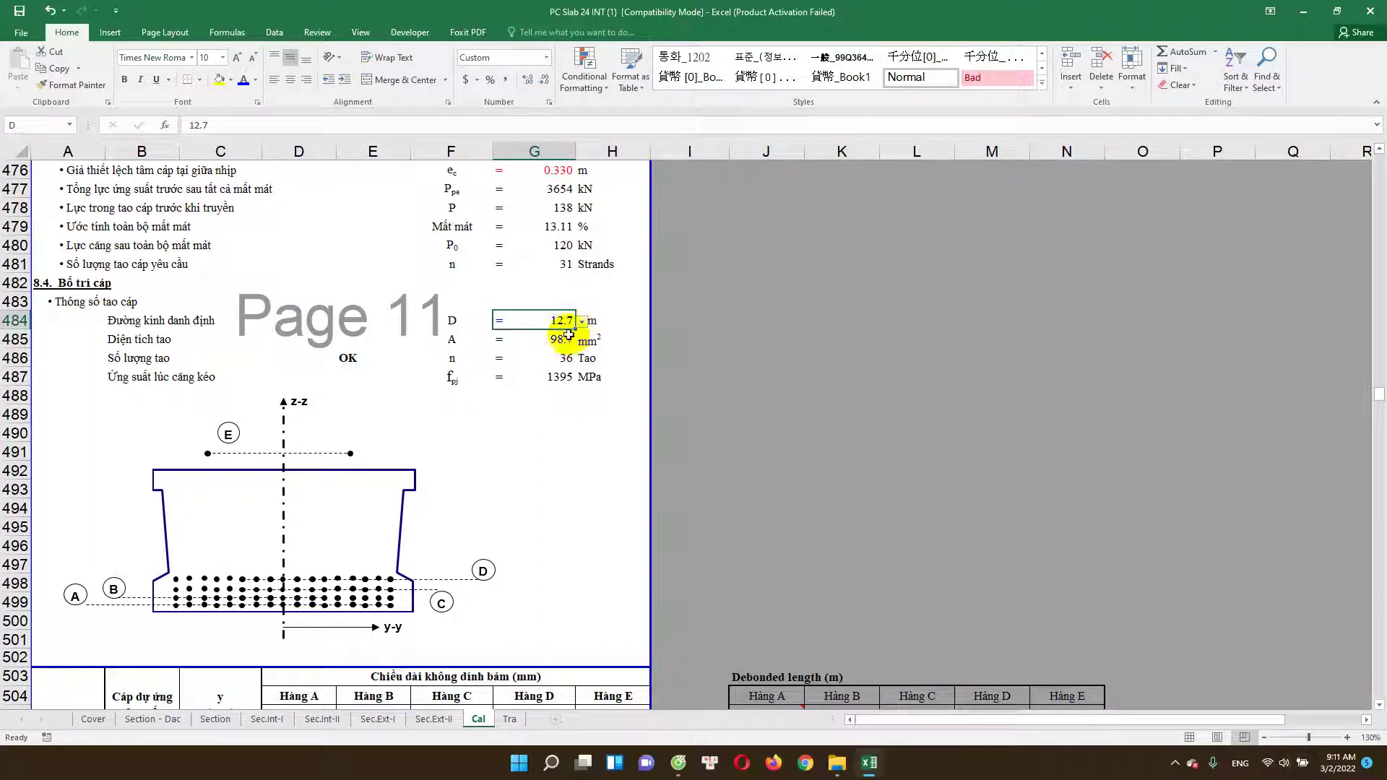
double_click(557, 337)
key(Escape)
double_click(556, 359)
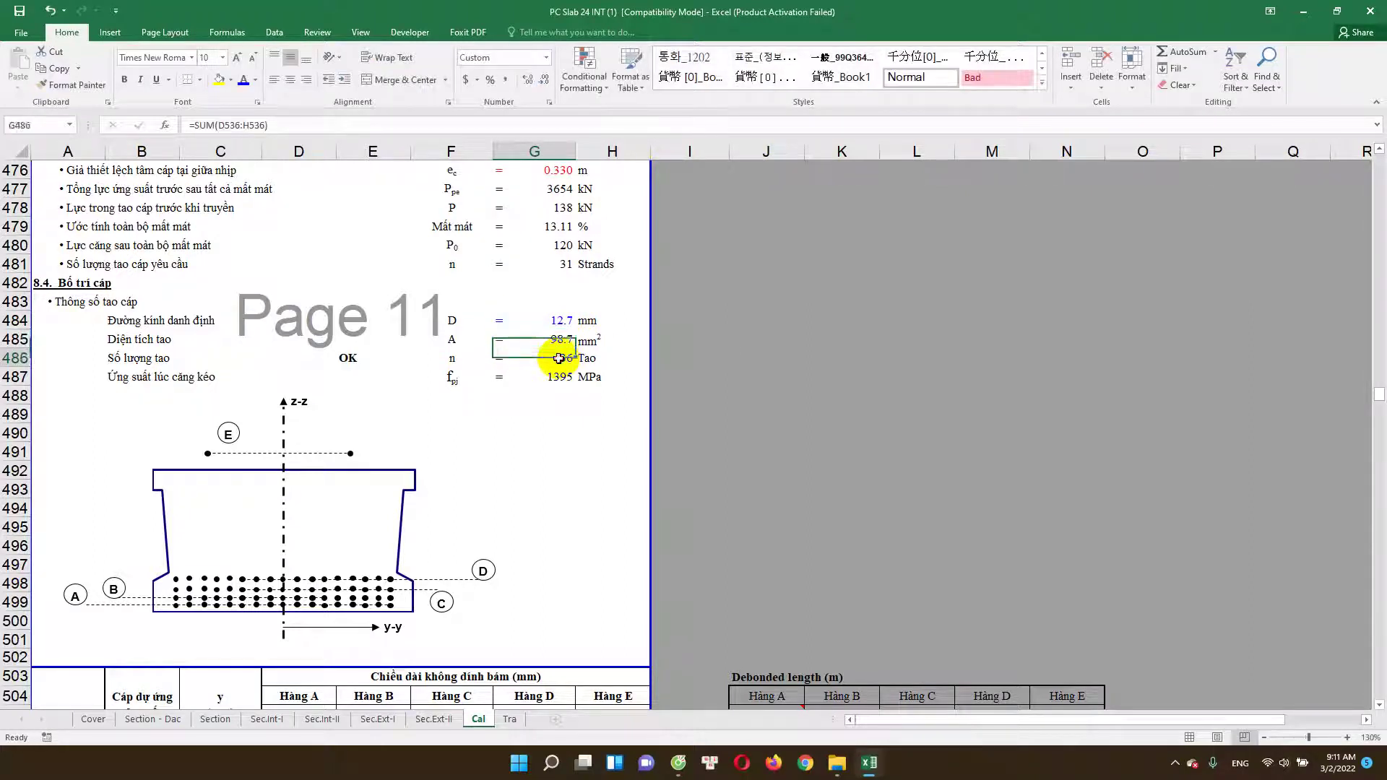
key(Escape)
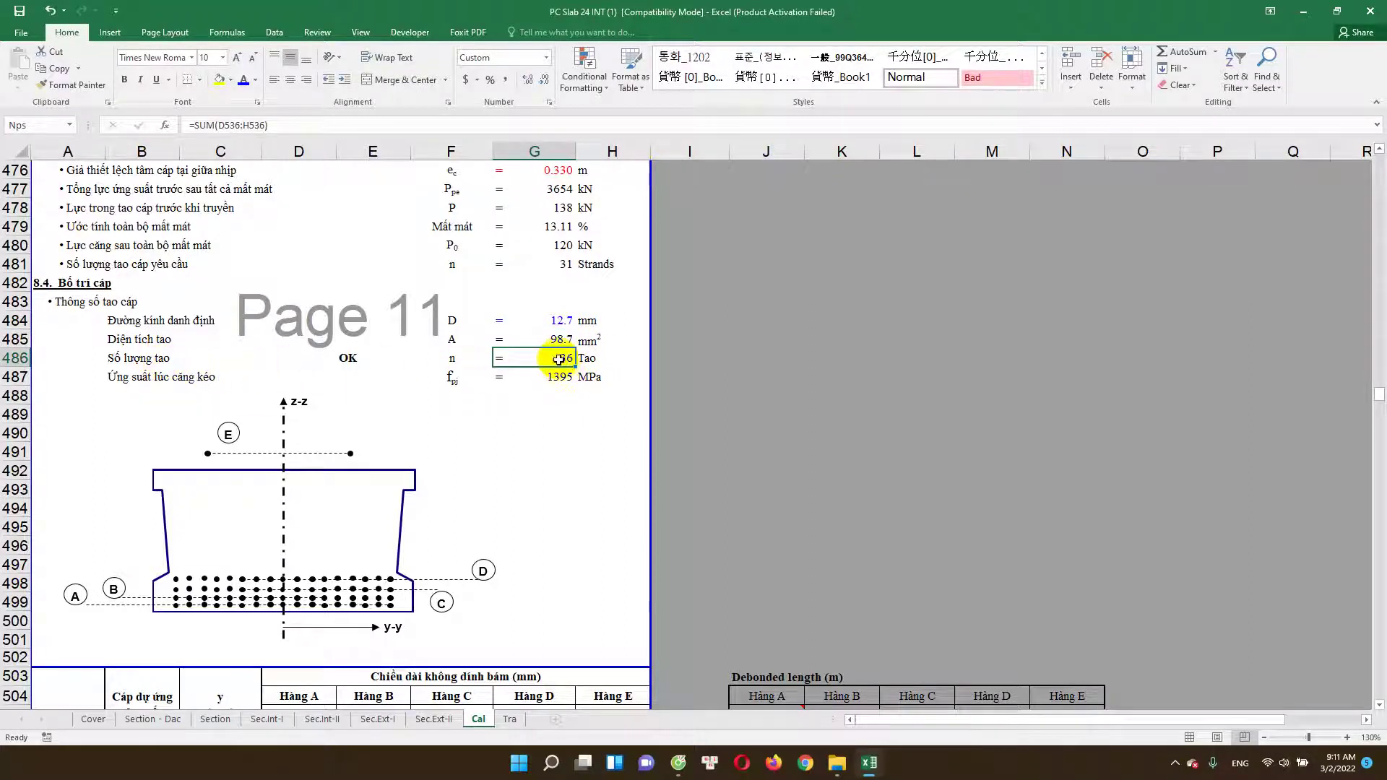
scroll(570, 455, down, 3)
scroll(575, 457, up, 2)
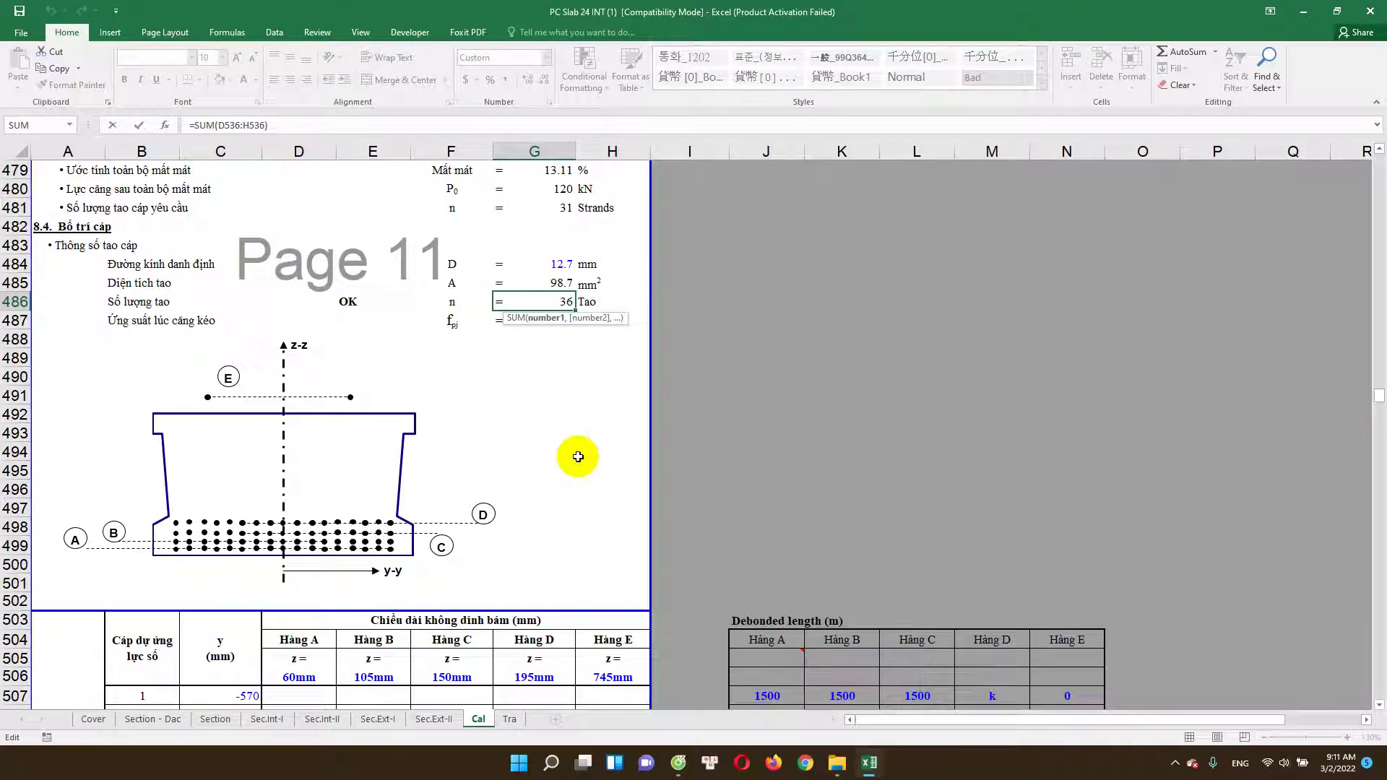
scroll(578, 457, up, 3)
key(Escape)
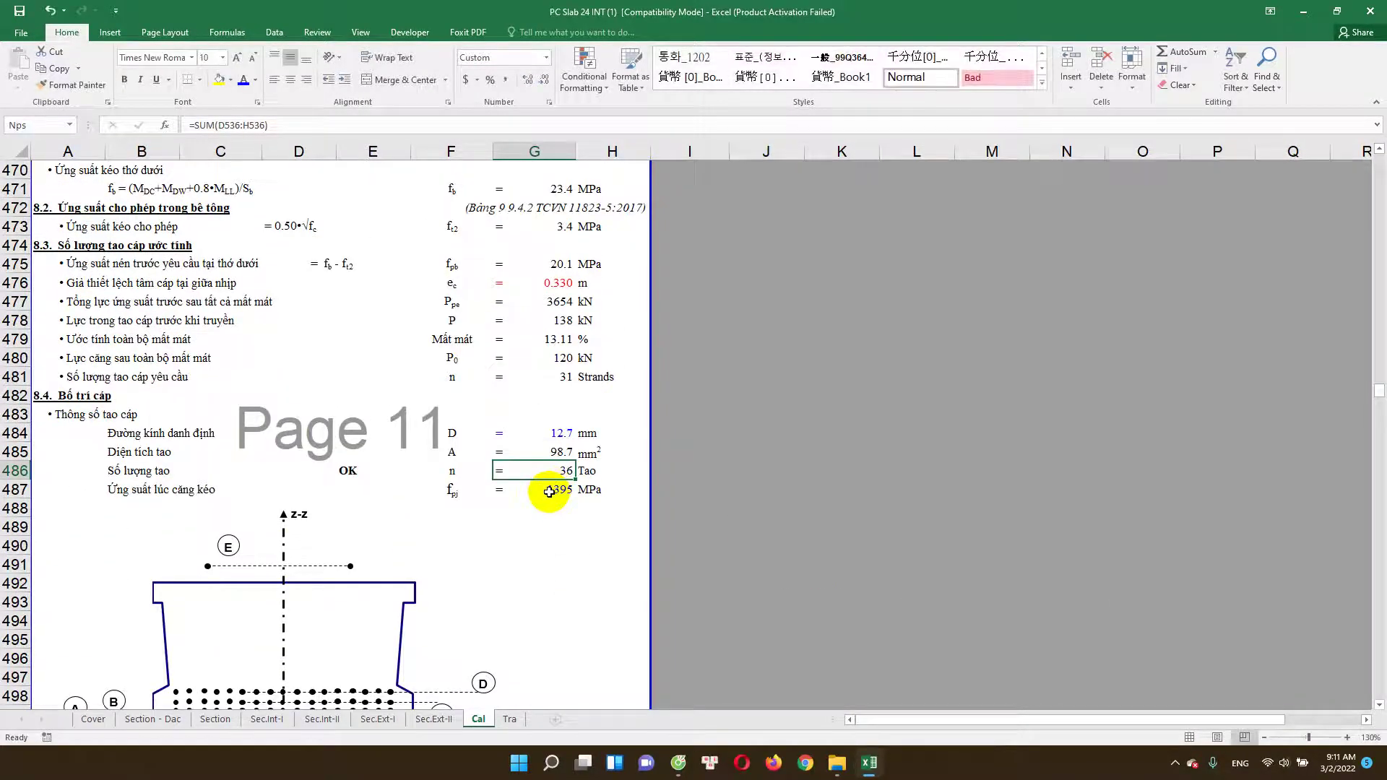
double_click(549, 491)
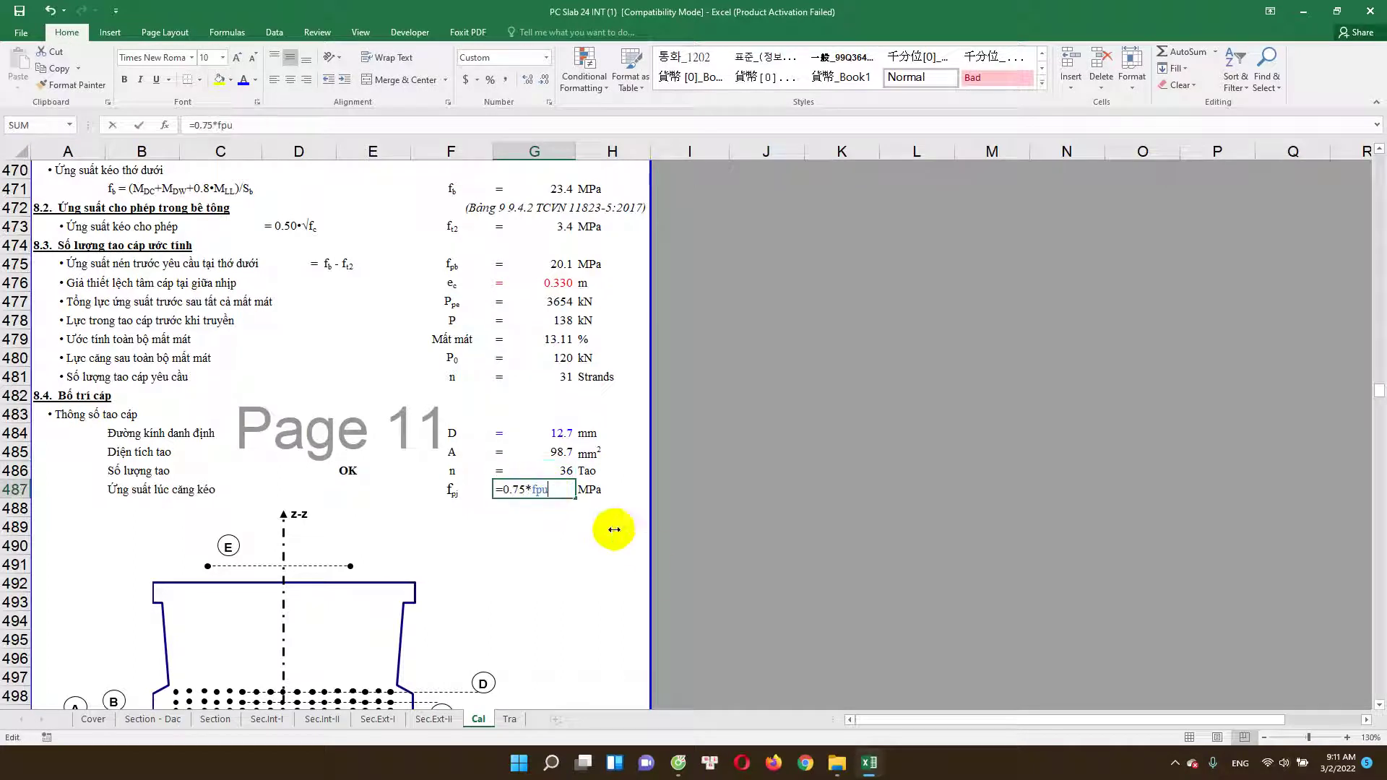
key(Escape)
scroll(479, 539, down, 3)
scroll(480, 539, down, 4)
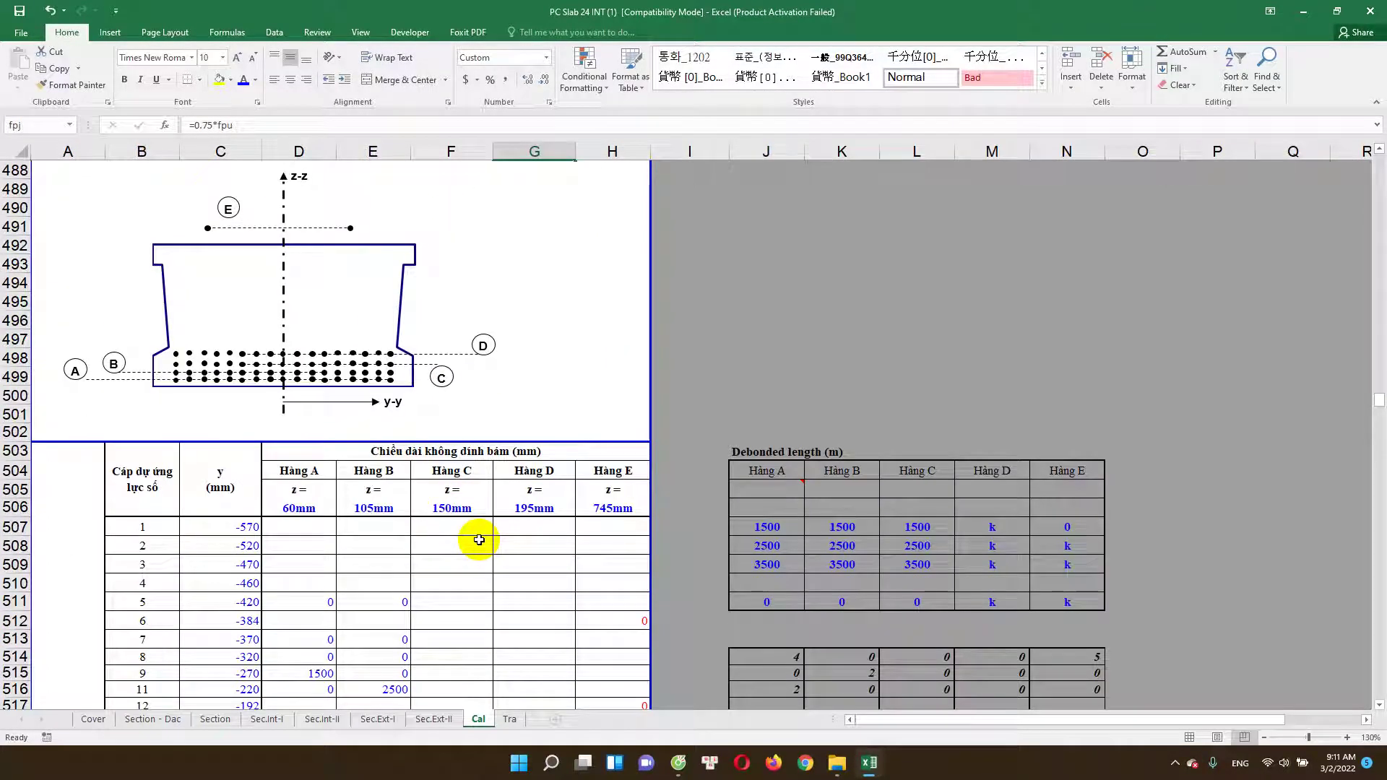
scroll(479, 539, up, 4)
scroll(479, 539, down, 2)
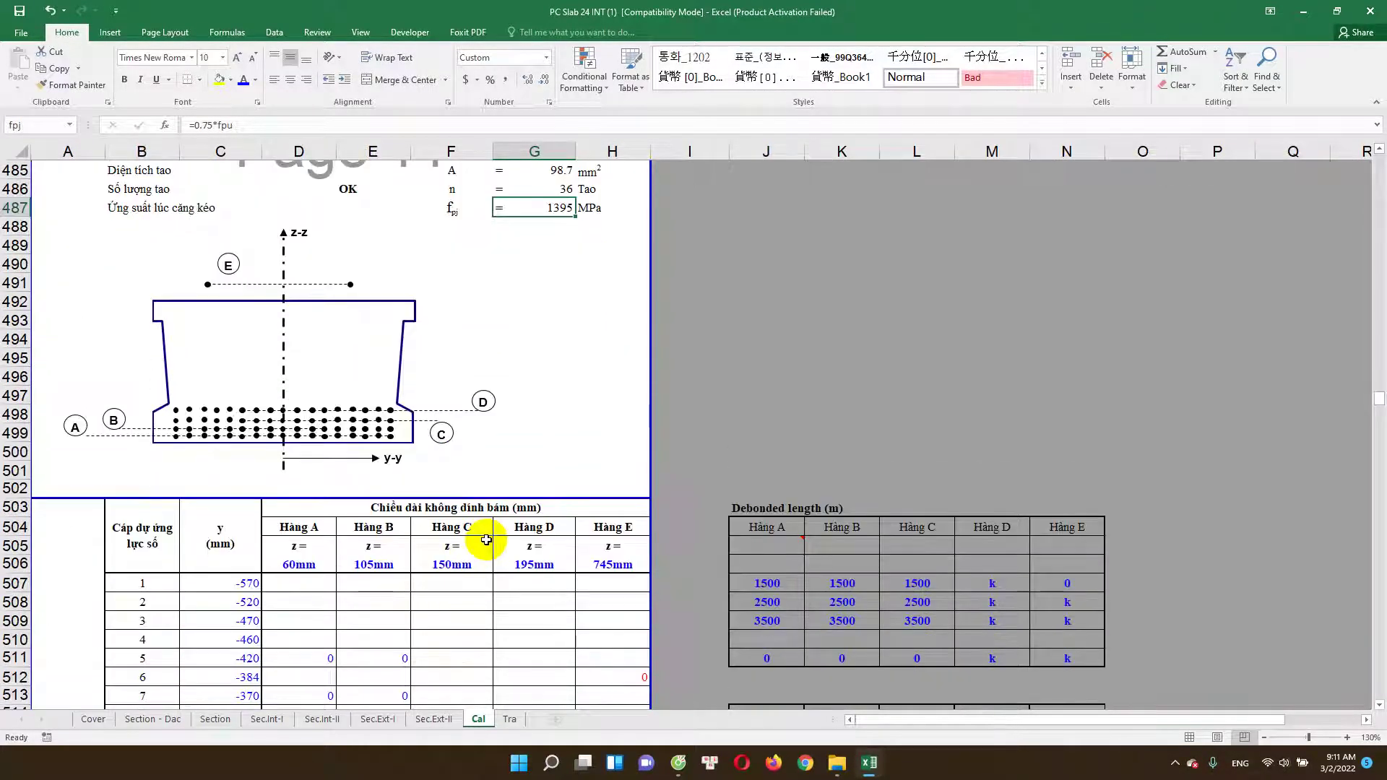
scroll(396, 562, down, 1)
click(245, 531)
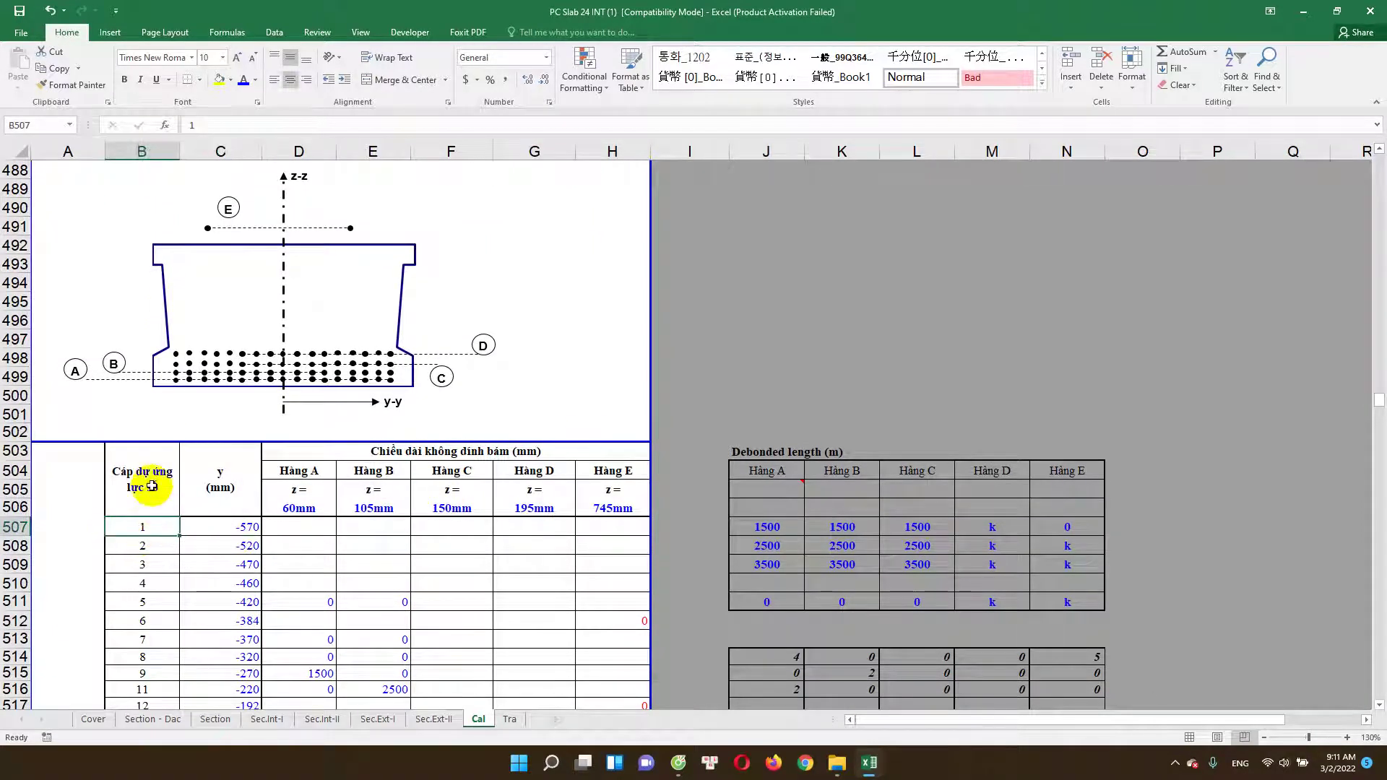
double_click(232, 528)
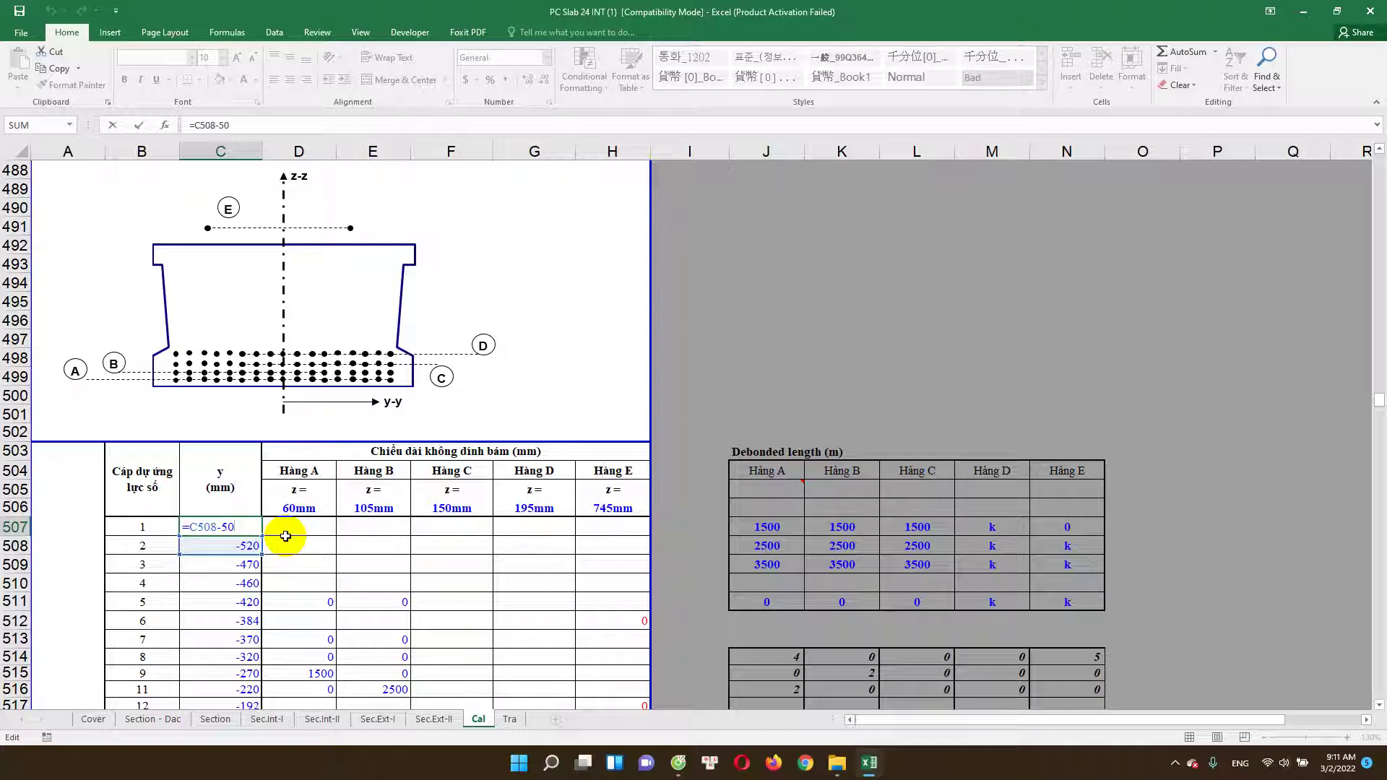
key(Escape)
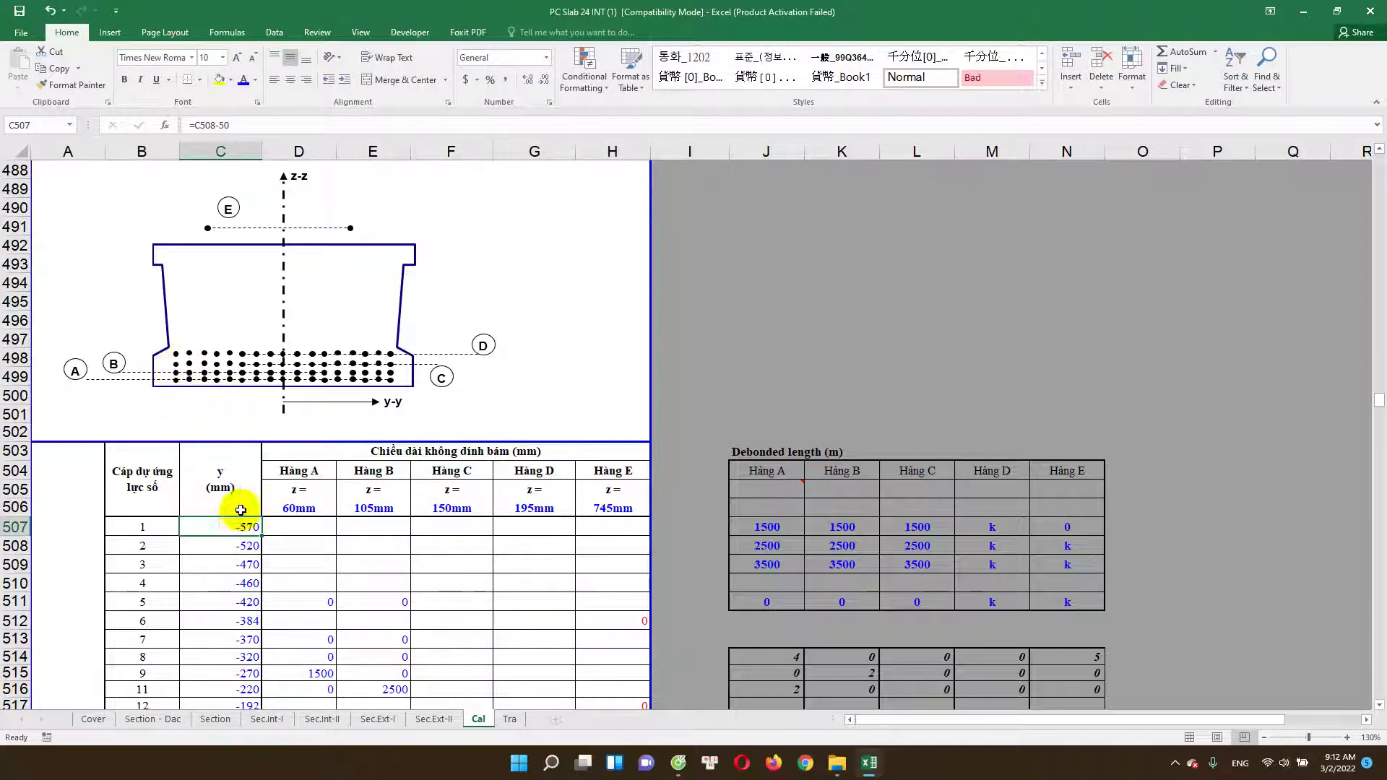
scroll(240, 511, up, 1)
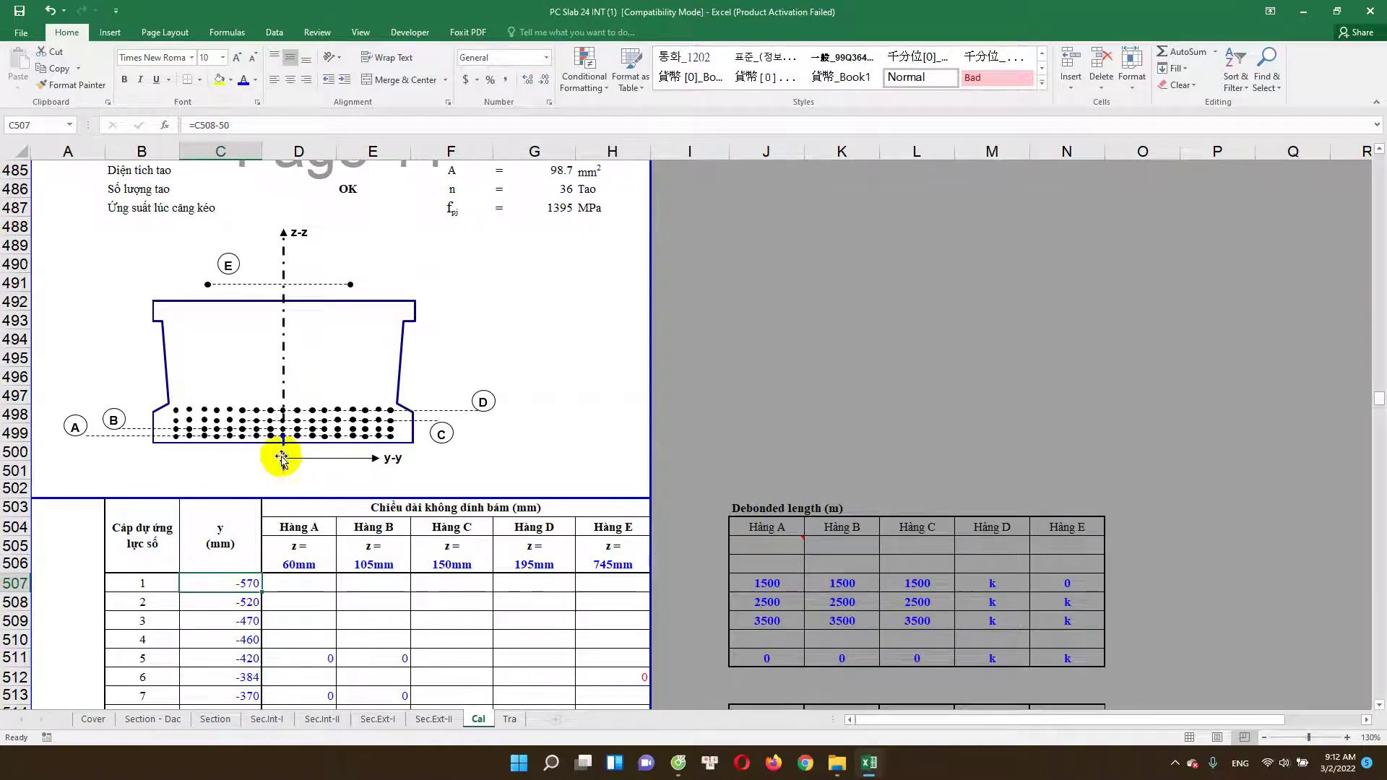
scroll(292, 517, down, 1)
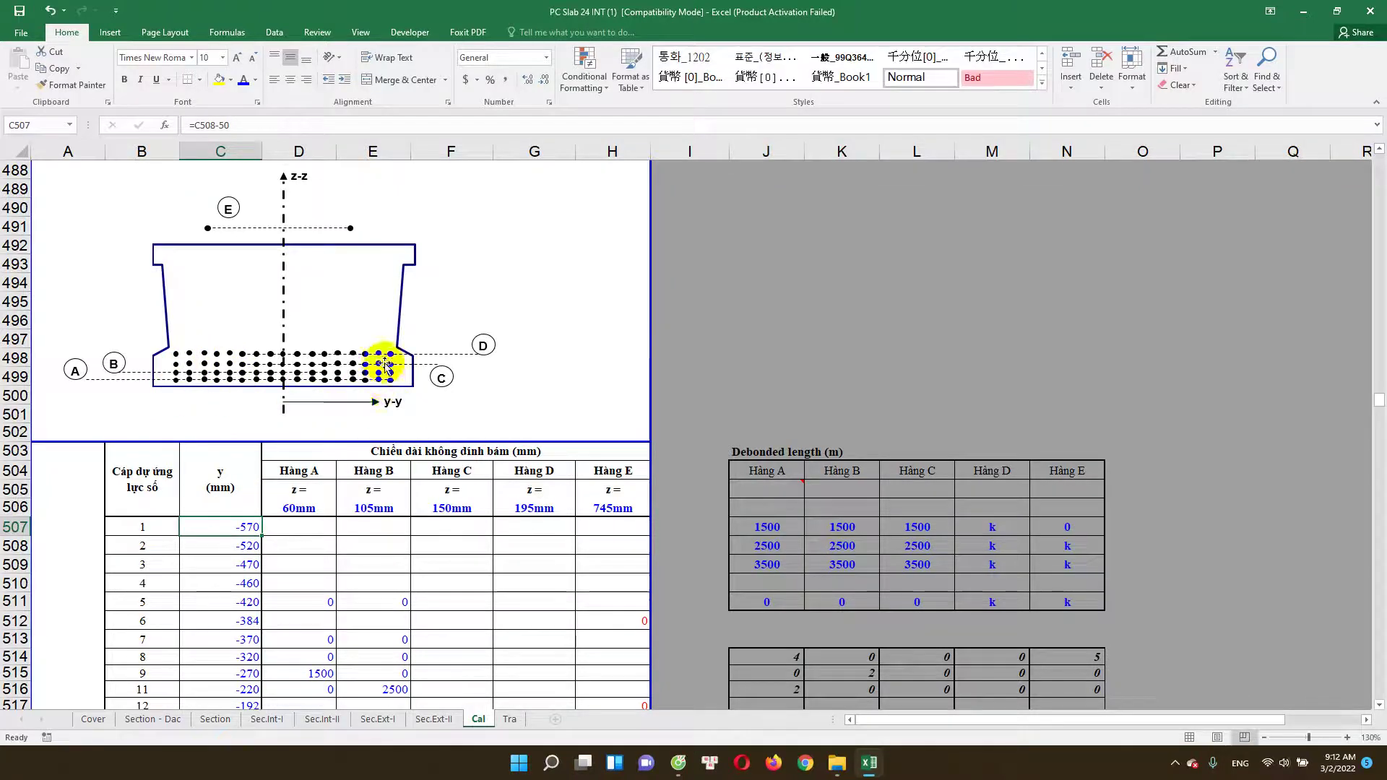
scroll(313, 527, down, 1)
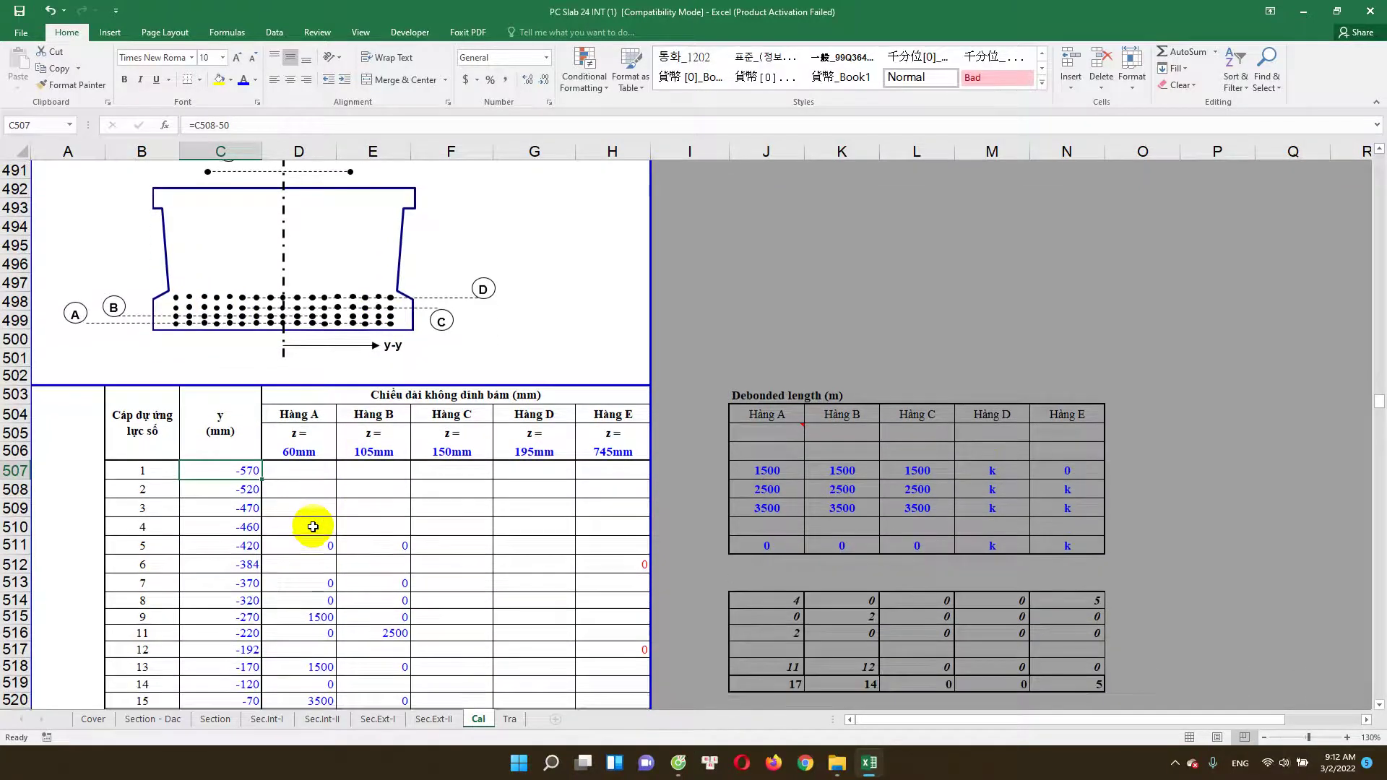
click(313, 414)
click(298, 453)
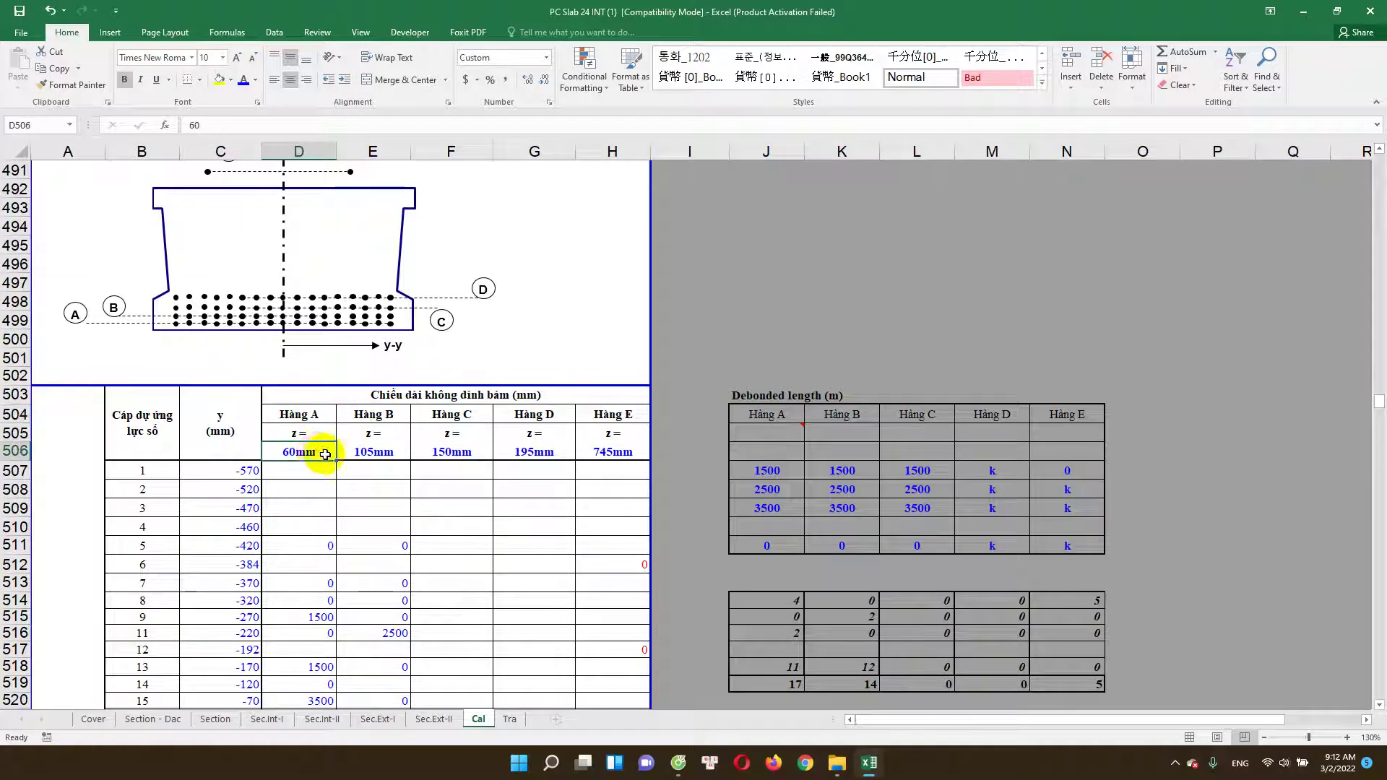
double_click(315, 451)
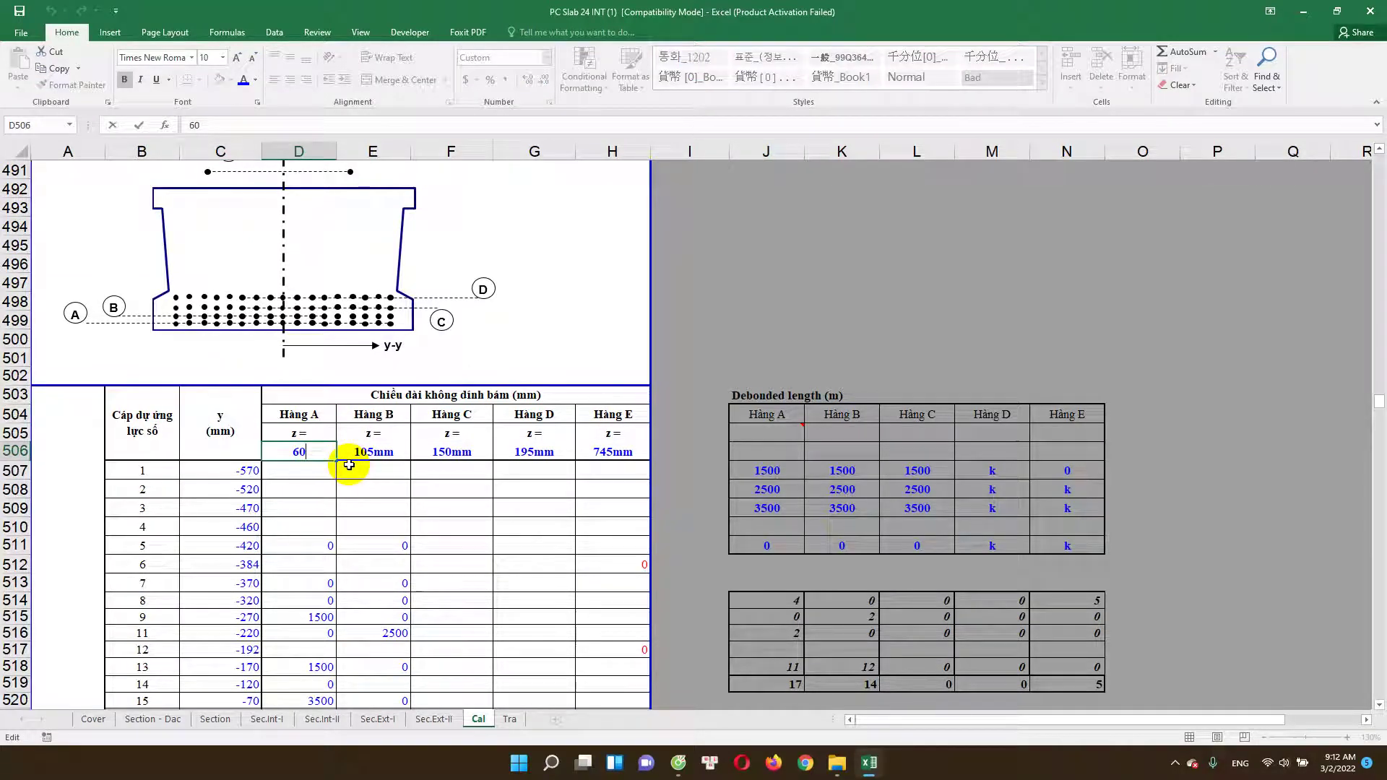
scroll(336, 456, up, 1)
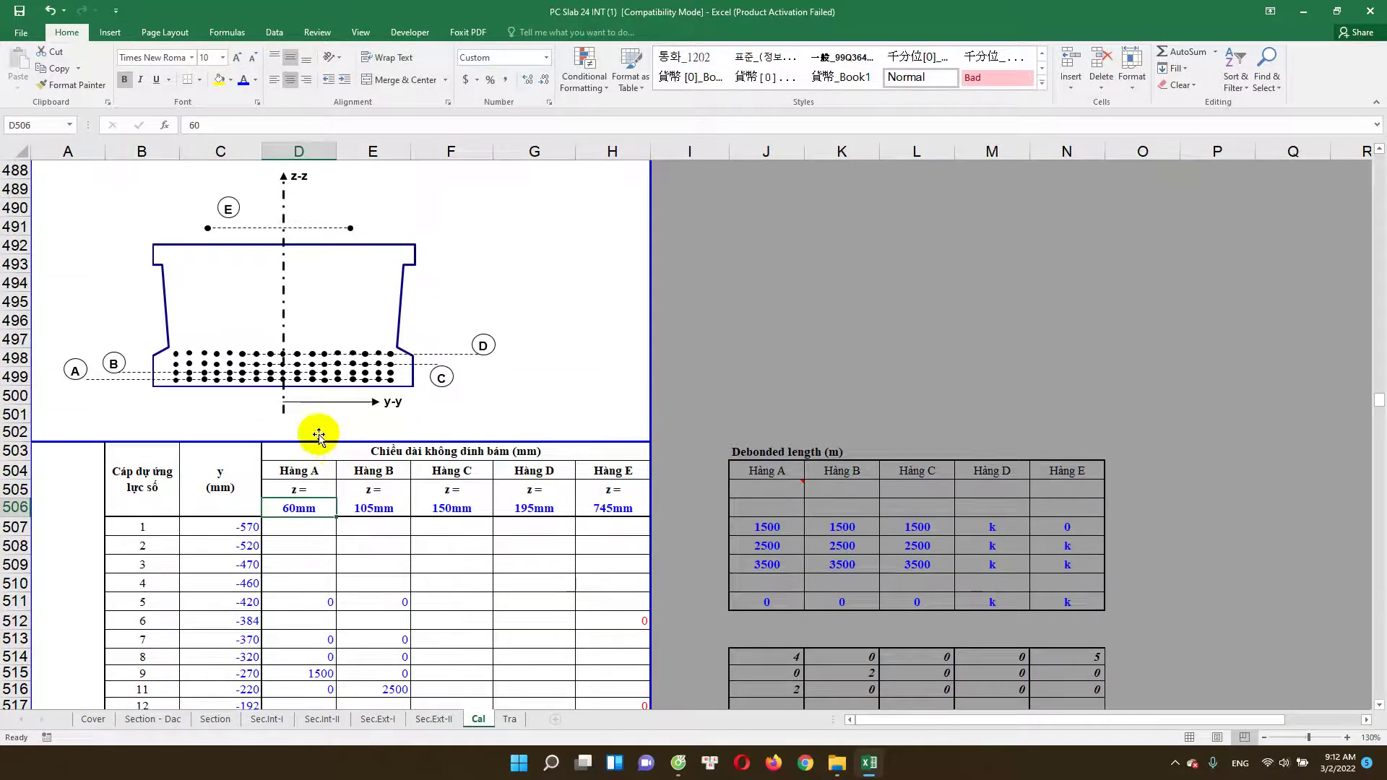
scroll(300, 420, up, 1)
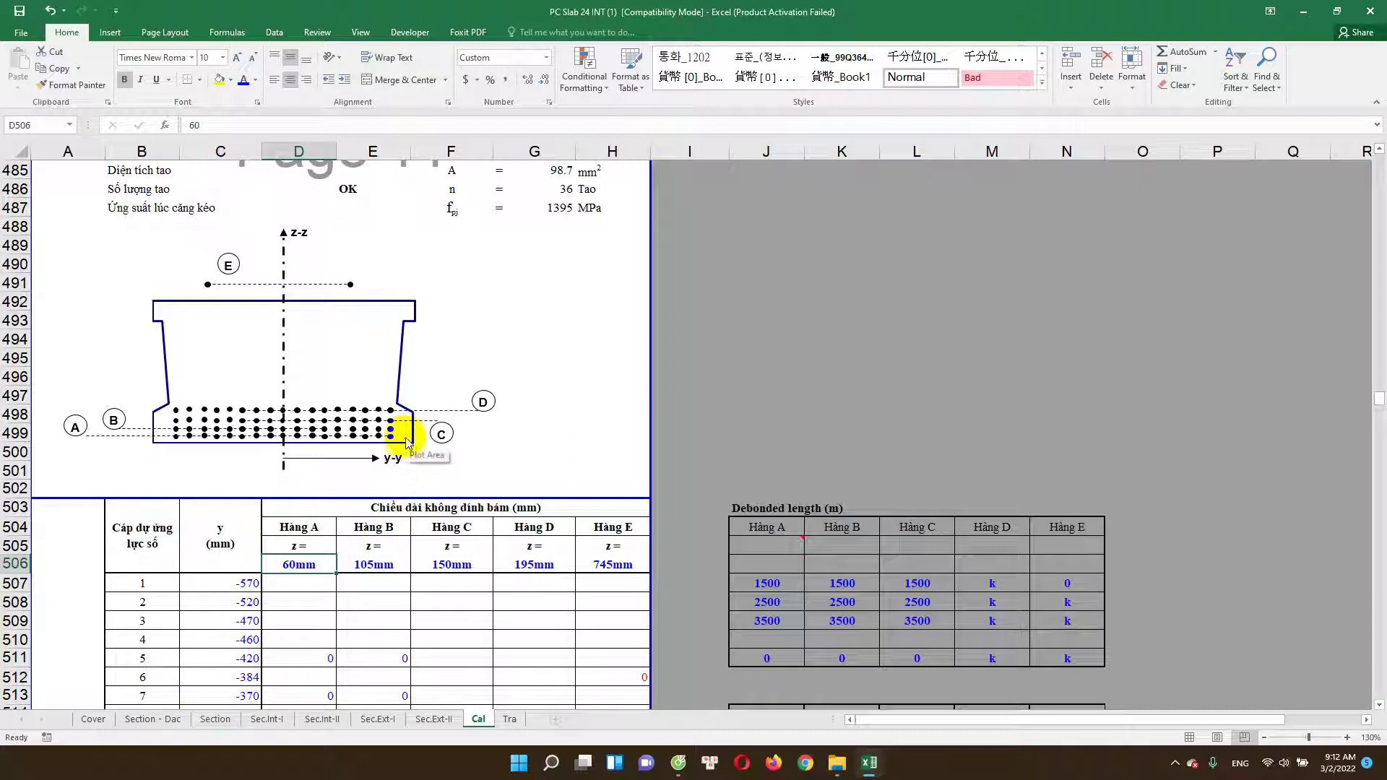
click(374, 564)
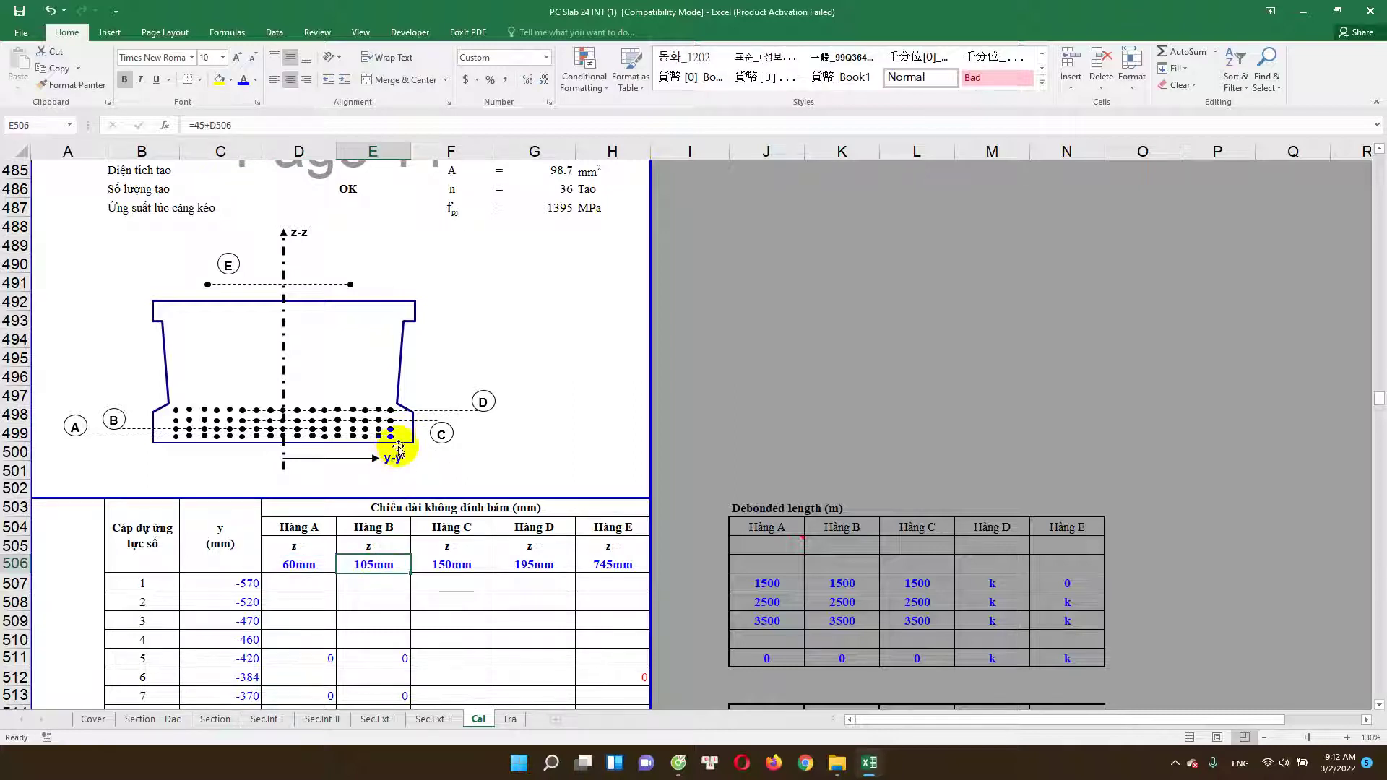
click(447, 566)
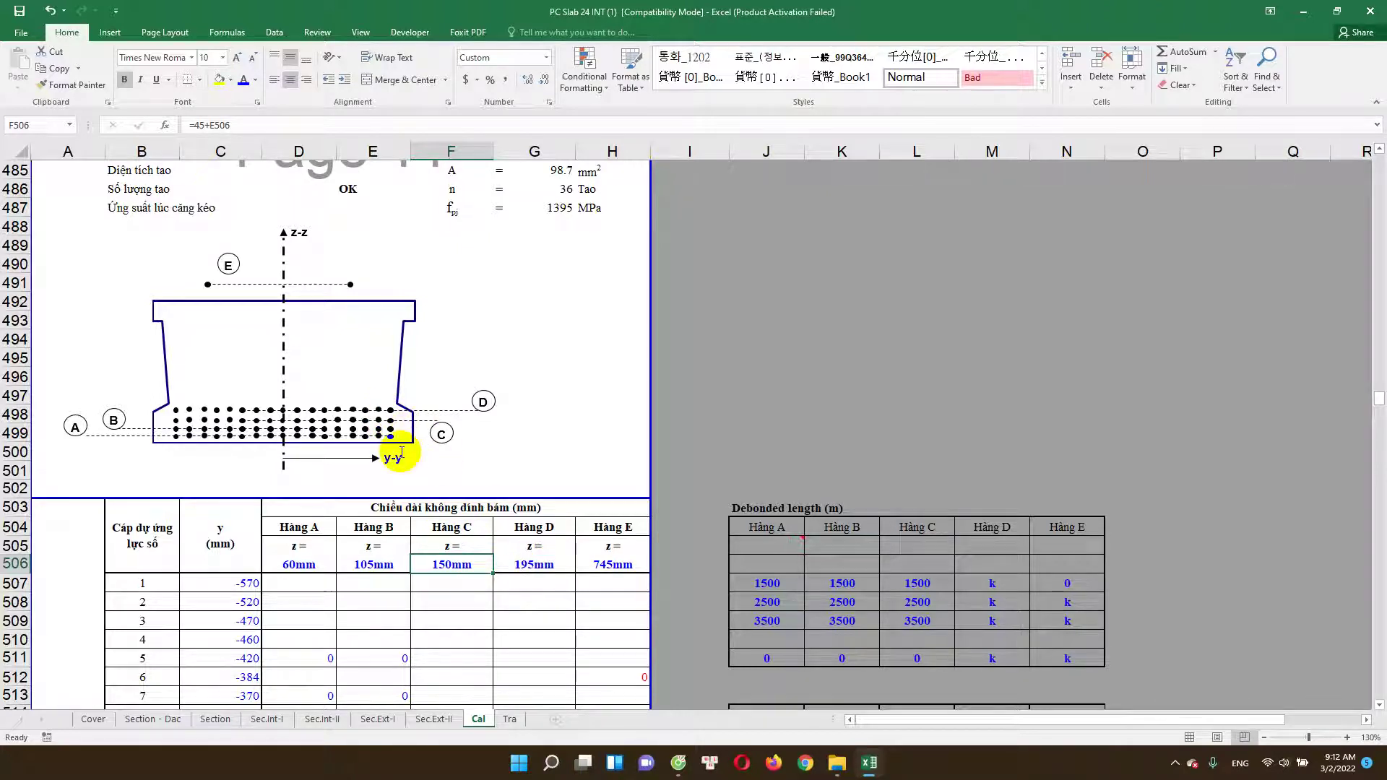
click(535, 564)
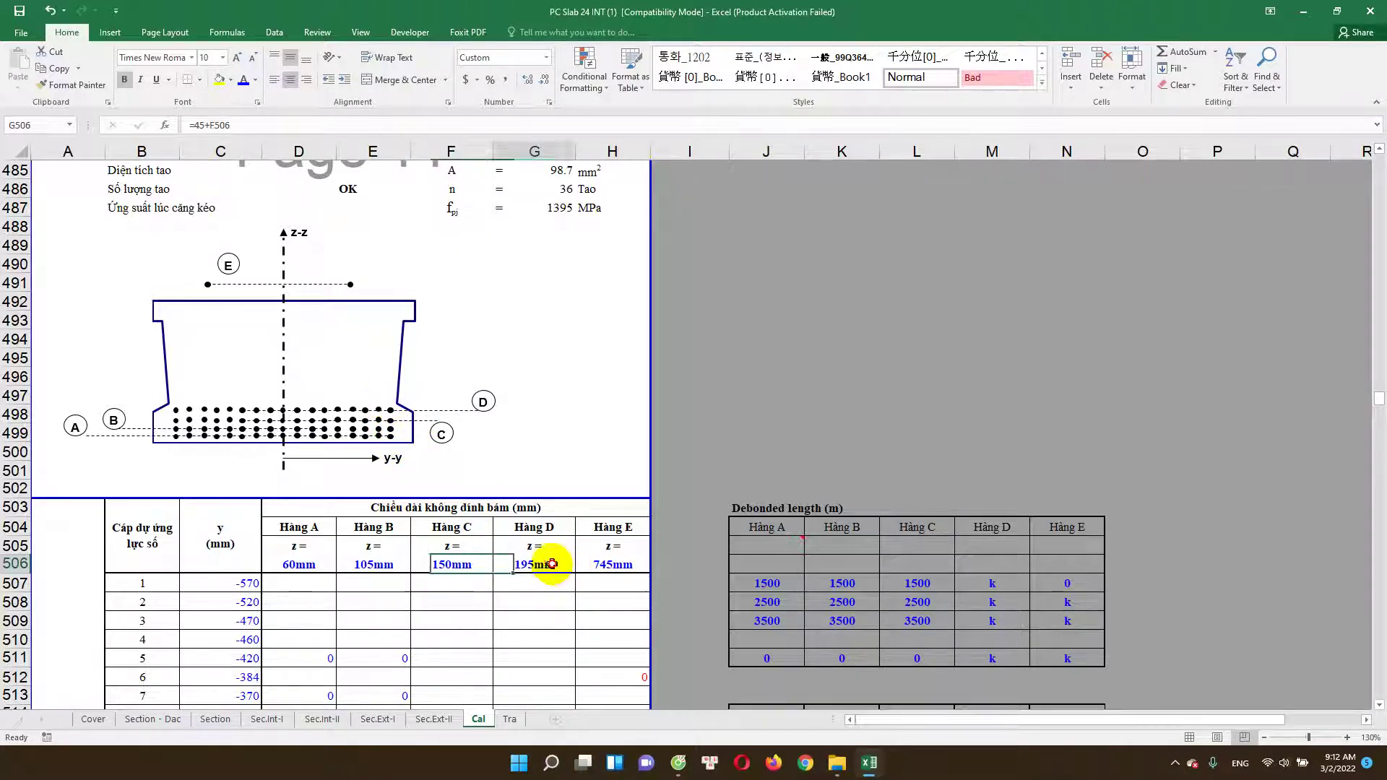
click(613, 564)
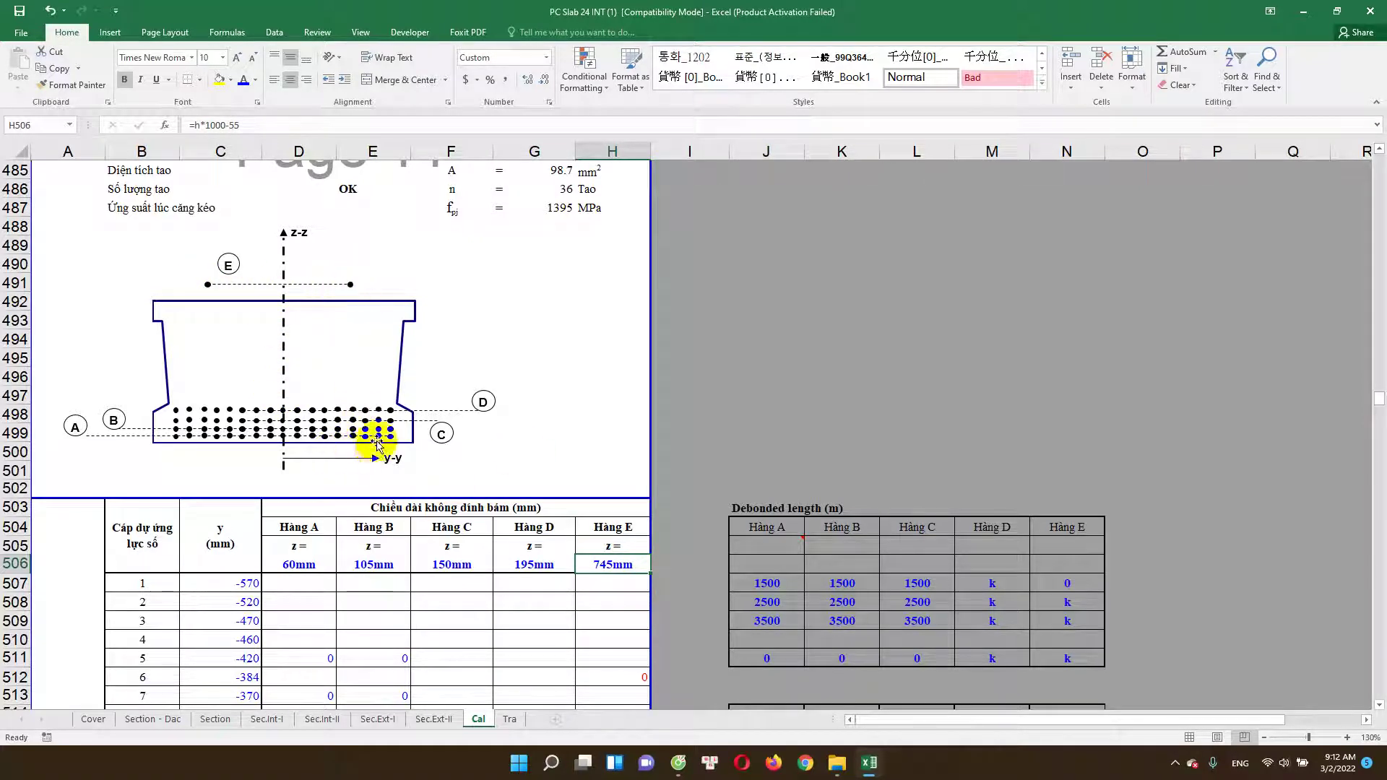
click(471, 343)
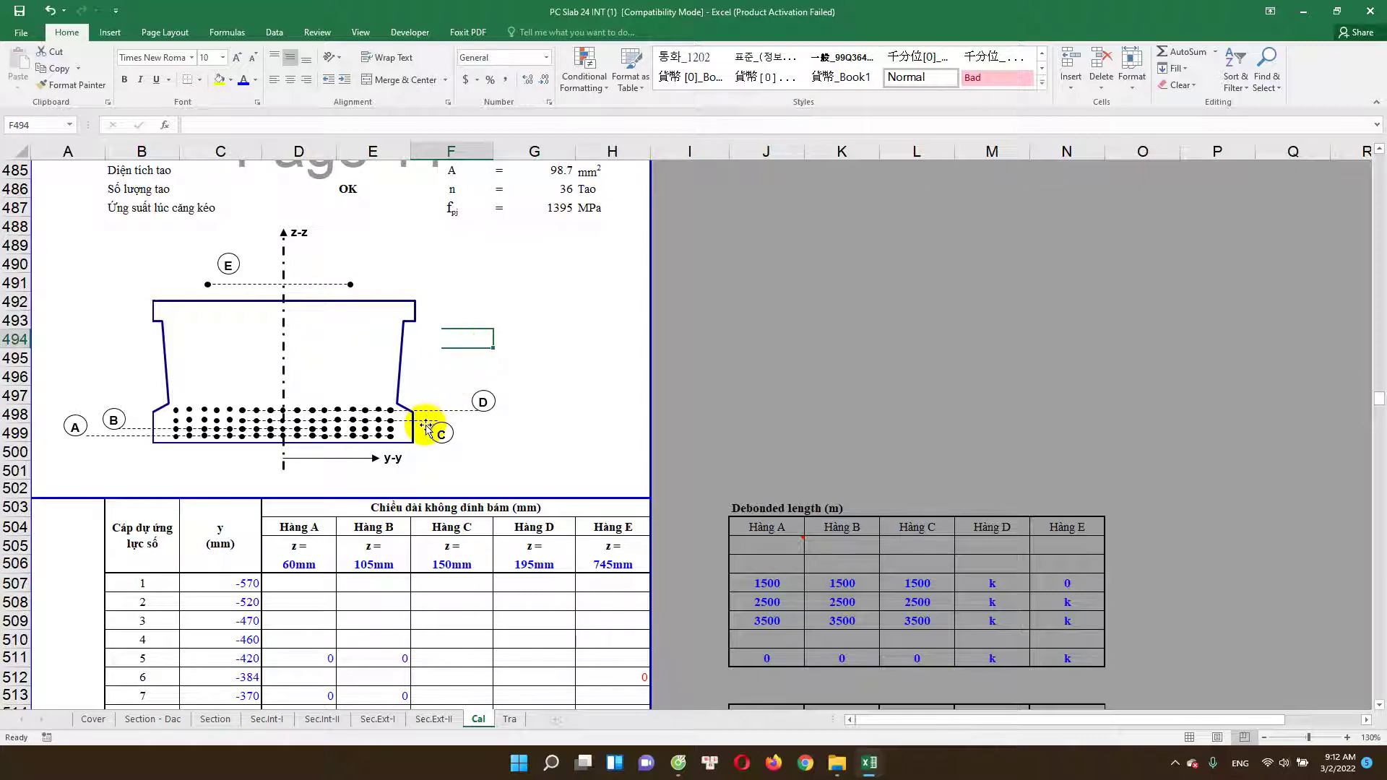
scroll(425, 441, down, 1)
scroll(425, 447, up, 1)
scroll(425, 452, up, 1)
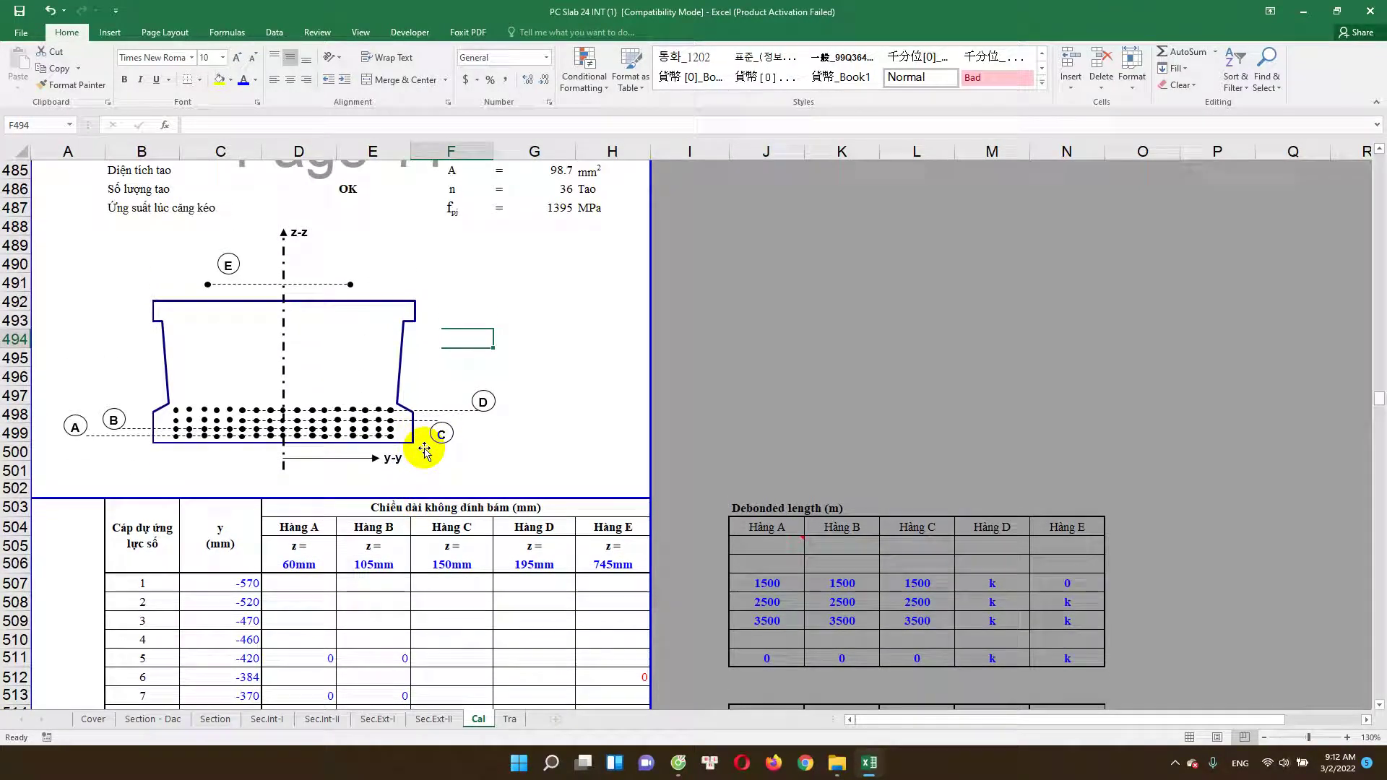
scroll(425, 452, down, 2)
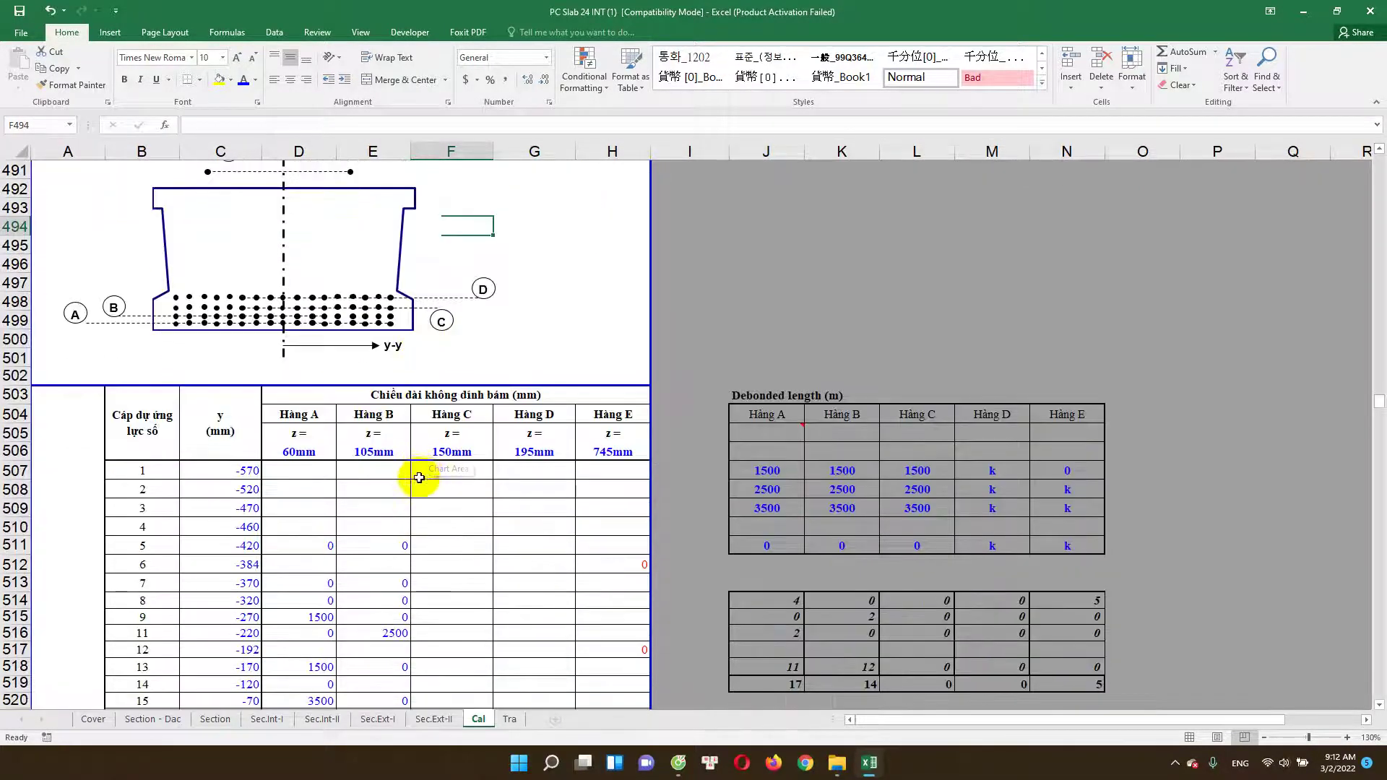
scroll(426, 496, down, 1)
scroll(441, 505, down, 2)
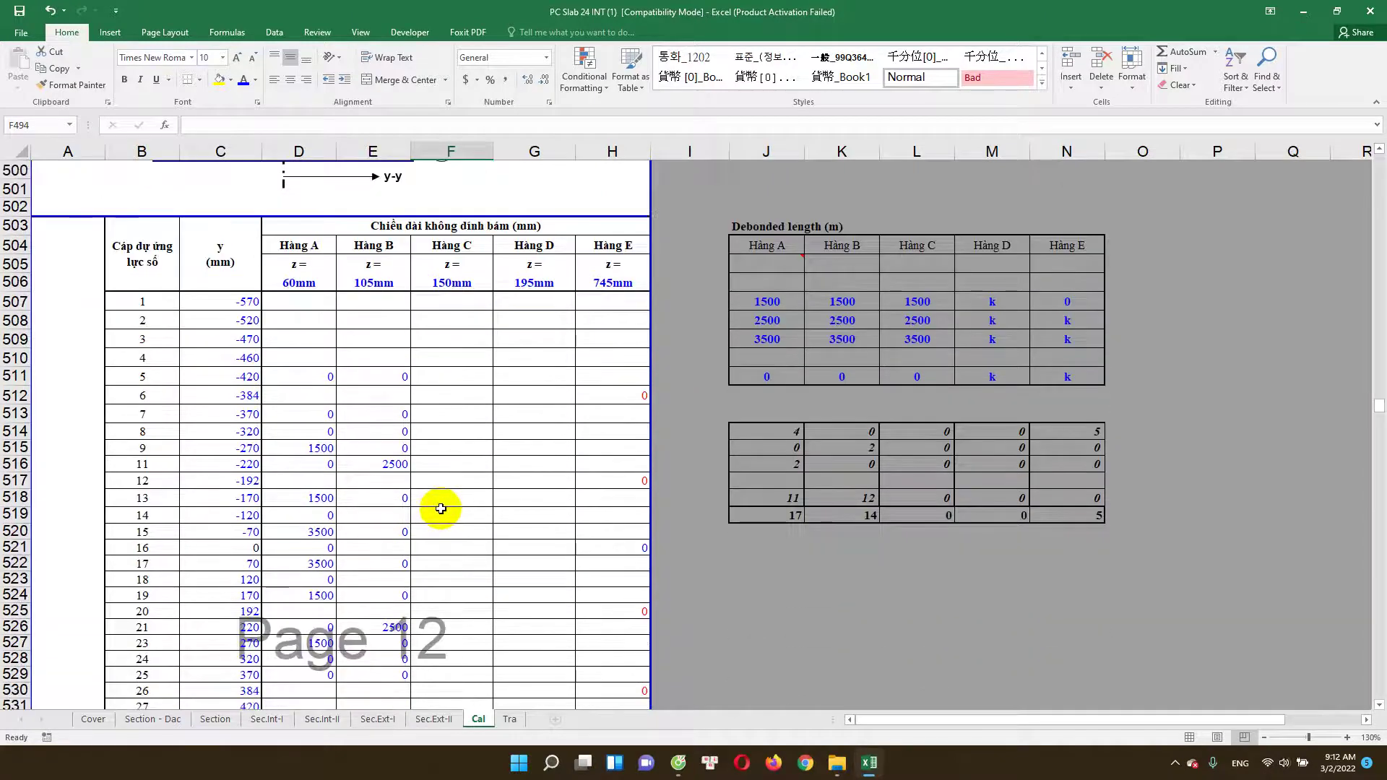
scroll(443, 510, down, 3)
scroll(621, 442, up, 3)
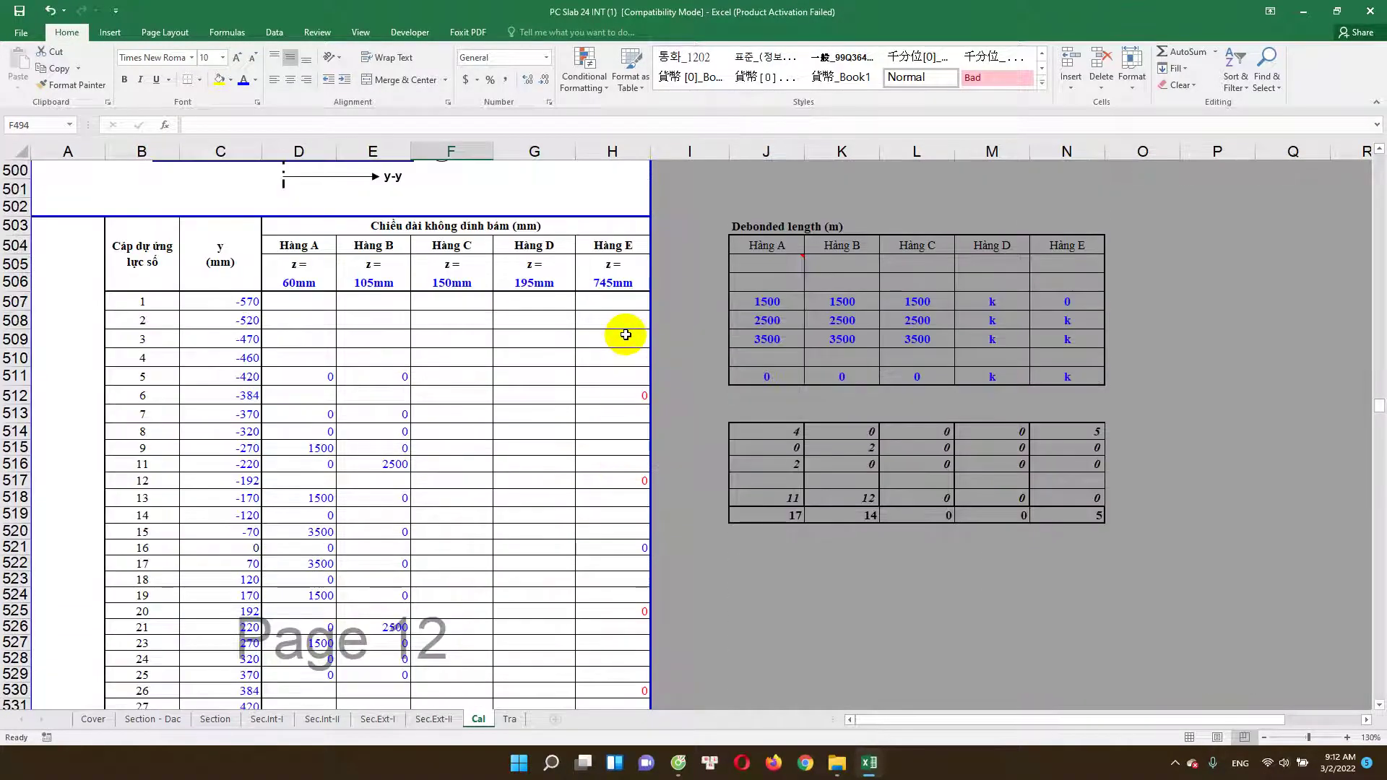
scroll(618, 383, down, 1)
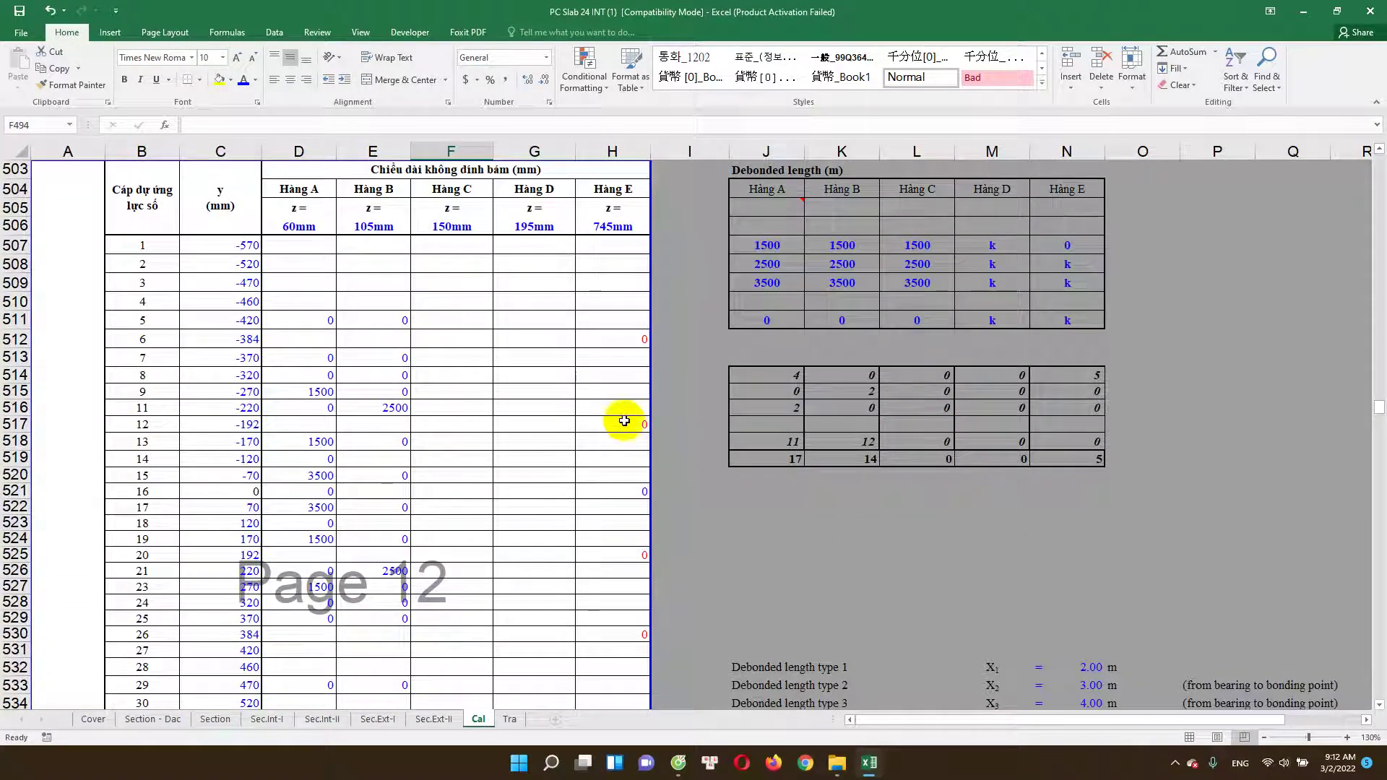
click(626, 422)
double_click(626, 423)
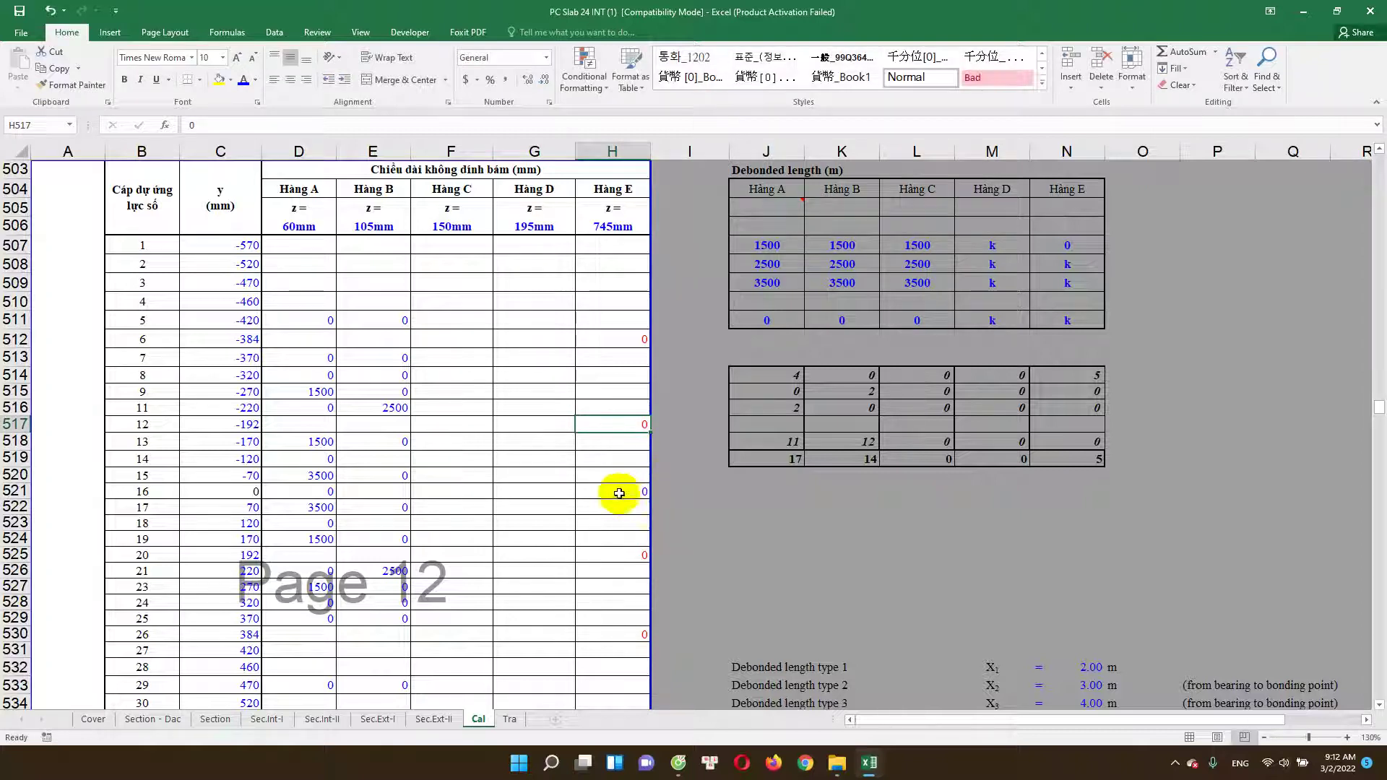
scroll(368, 451, up, 1)
scroll(316, 453, up, 1)
scroll(312, 454, up, 2)
scroll(312, 453, down, 1)
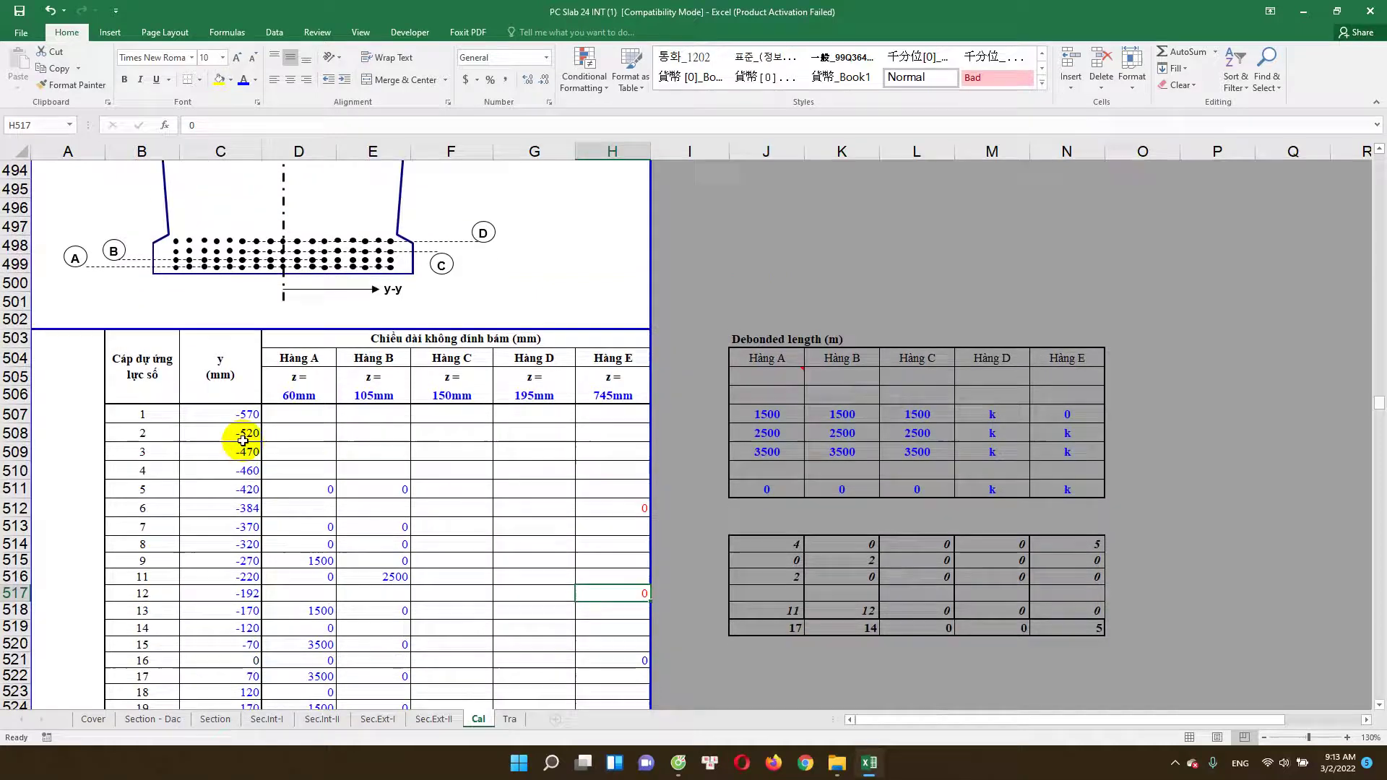
click(249, 417)
click(249, 490)
click(245, 511)
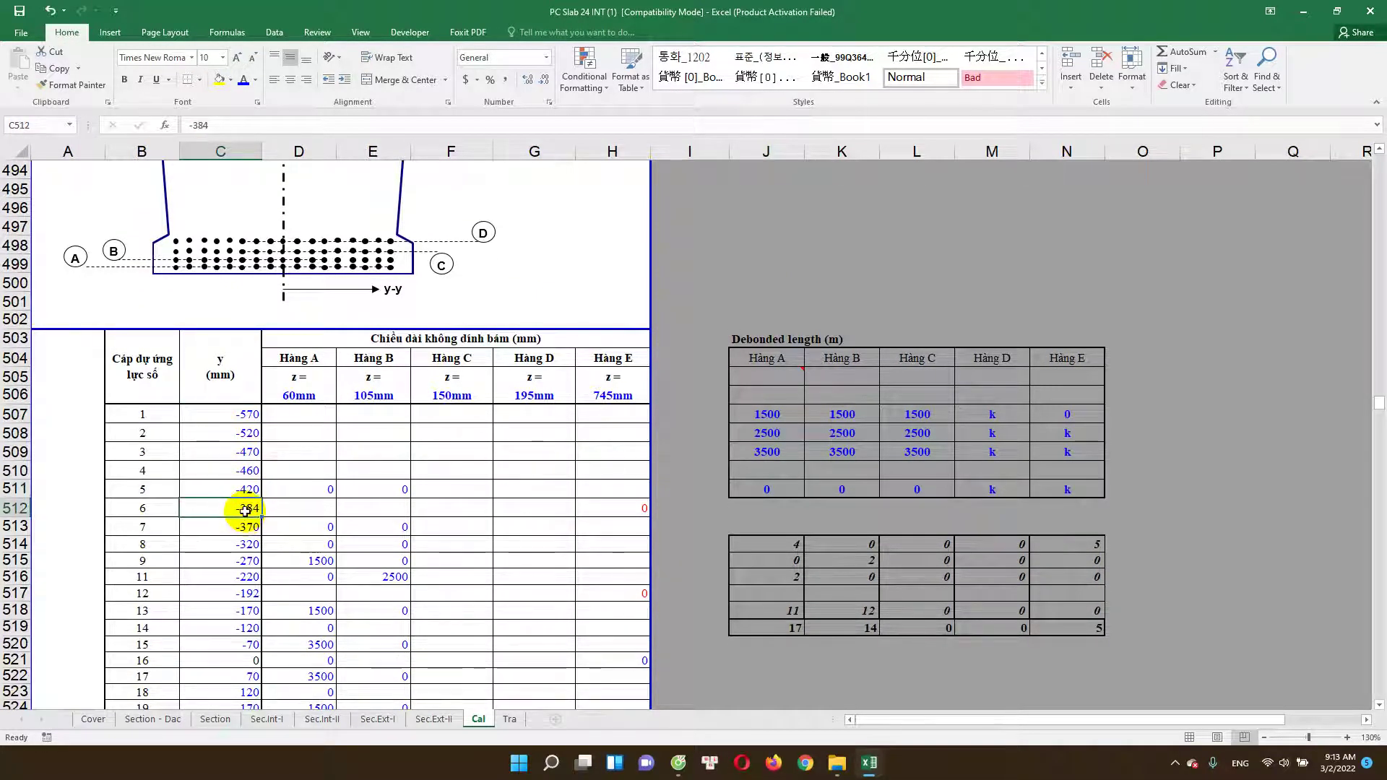
click(640, 516)
click(255, 510)
click(598, 516)
click(247, 510)
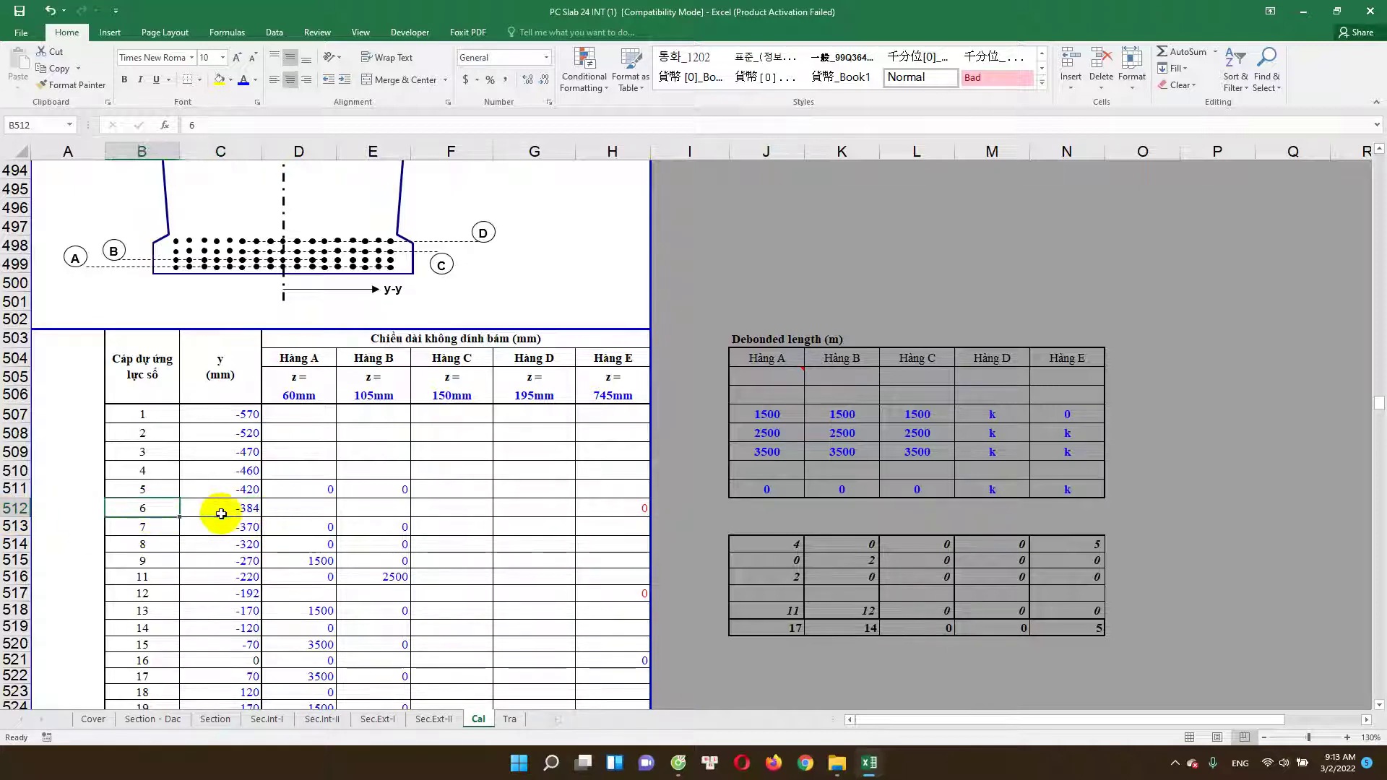
scroll(233, 509, up, 3)
scroll(237, 505, down, 2)
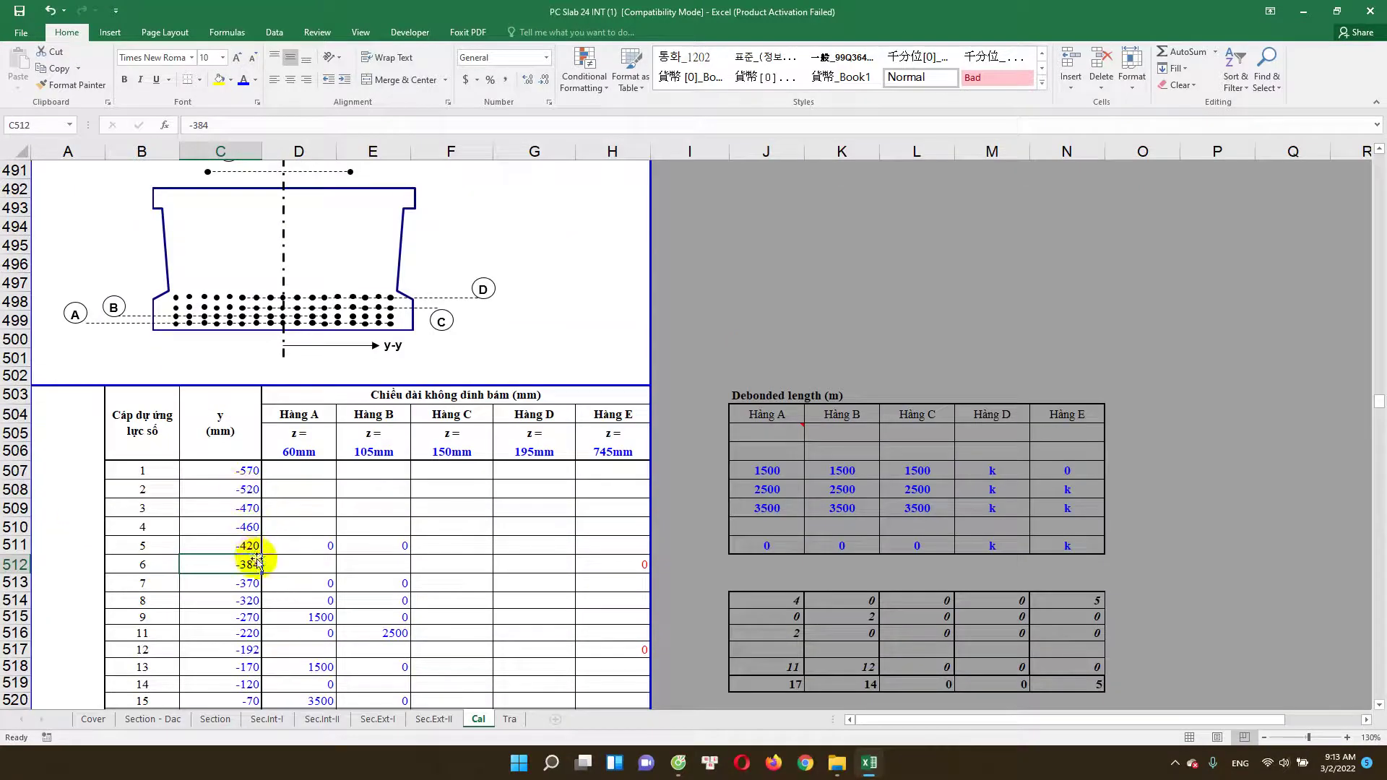
scroll(260, 575, up, 2)
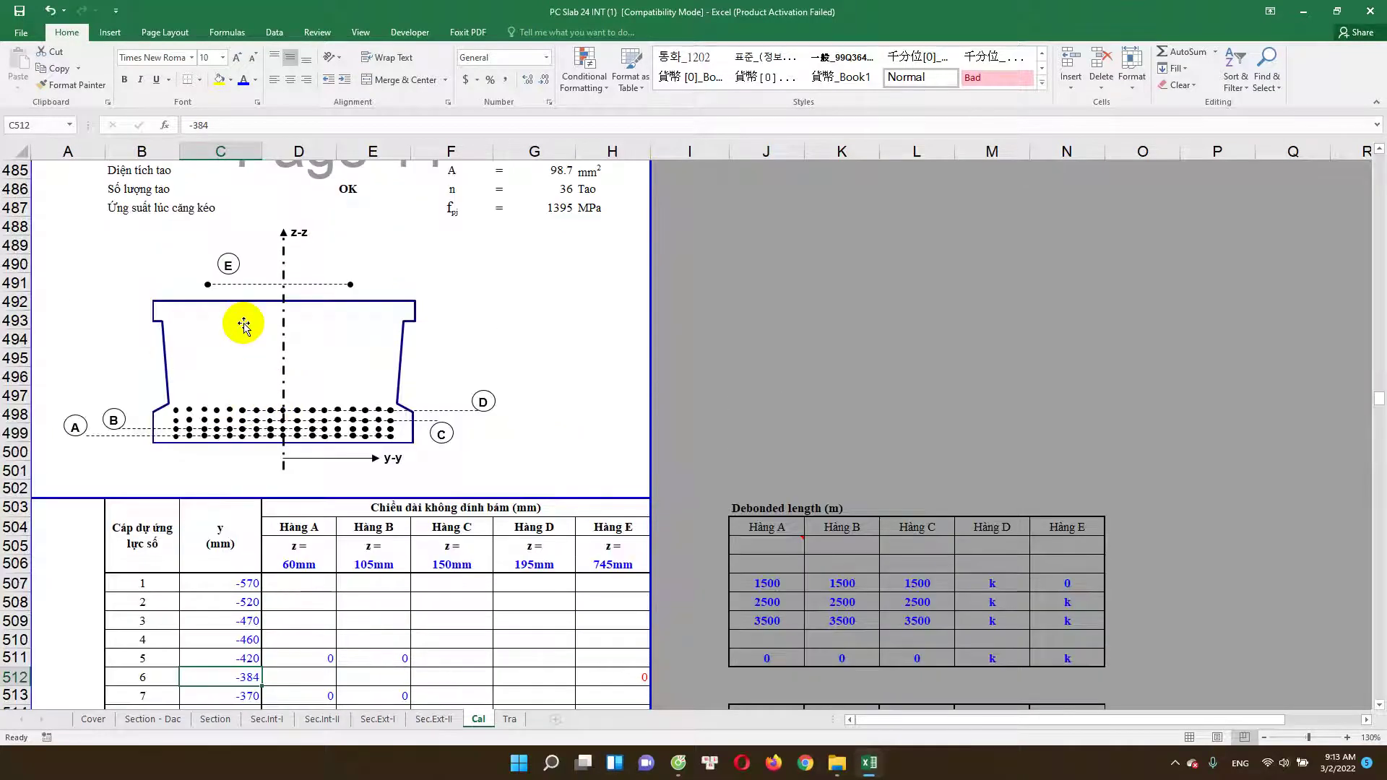
scroll(437, 539, down, 1)
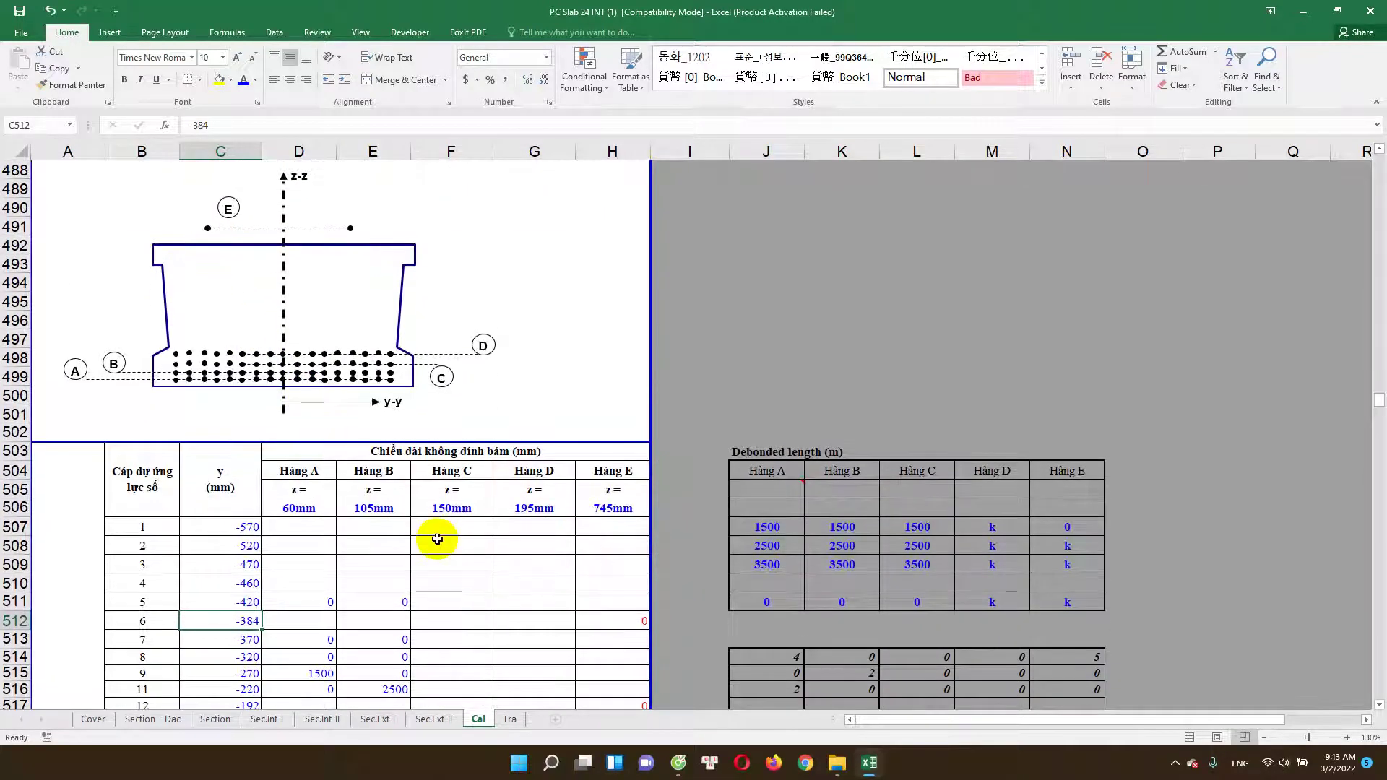
click(629, 619)
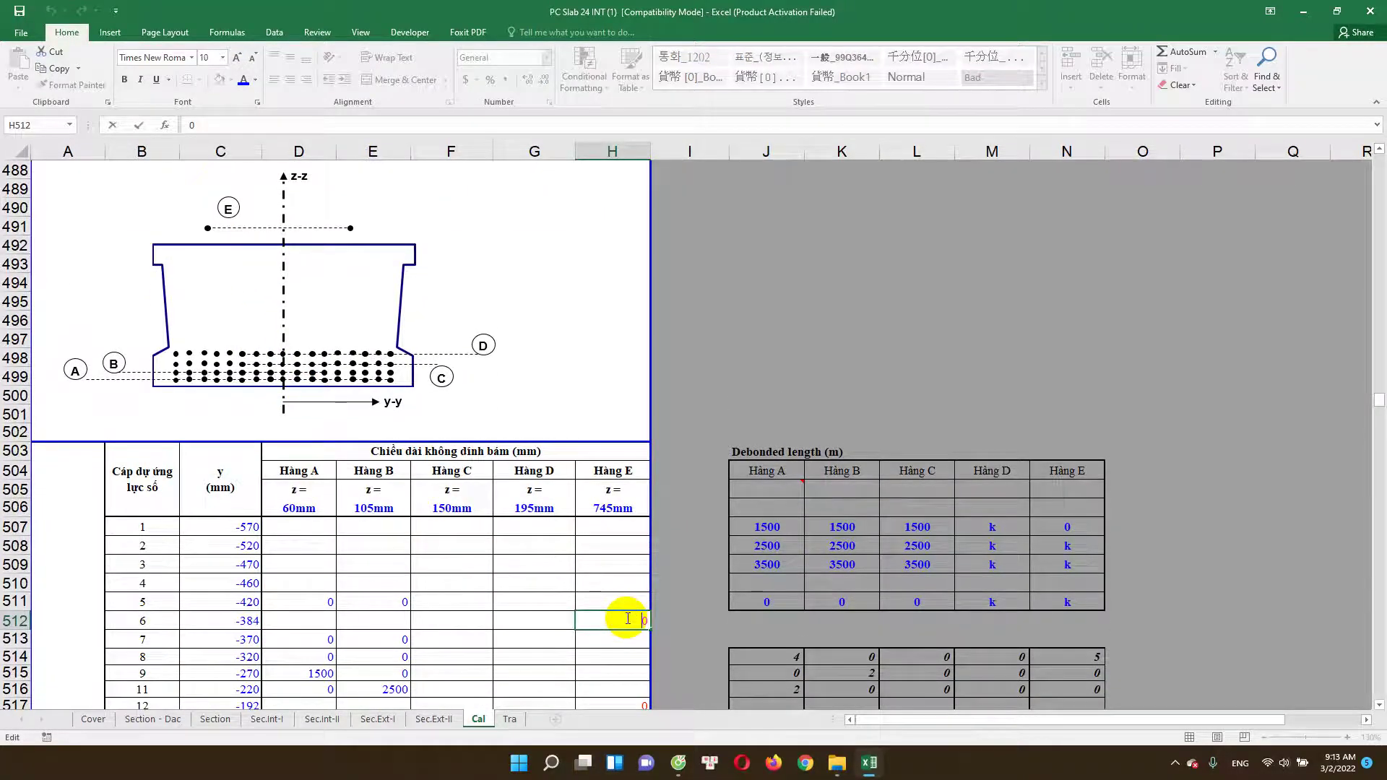
scroll(412, 356, up, 3)
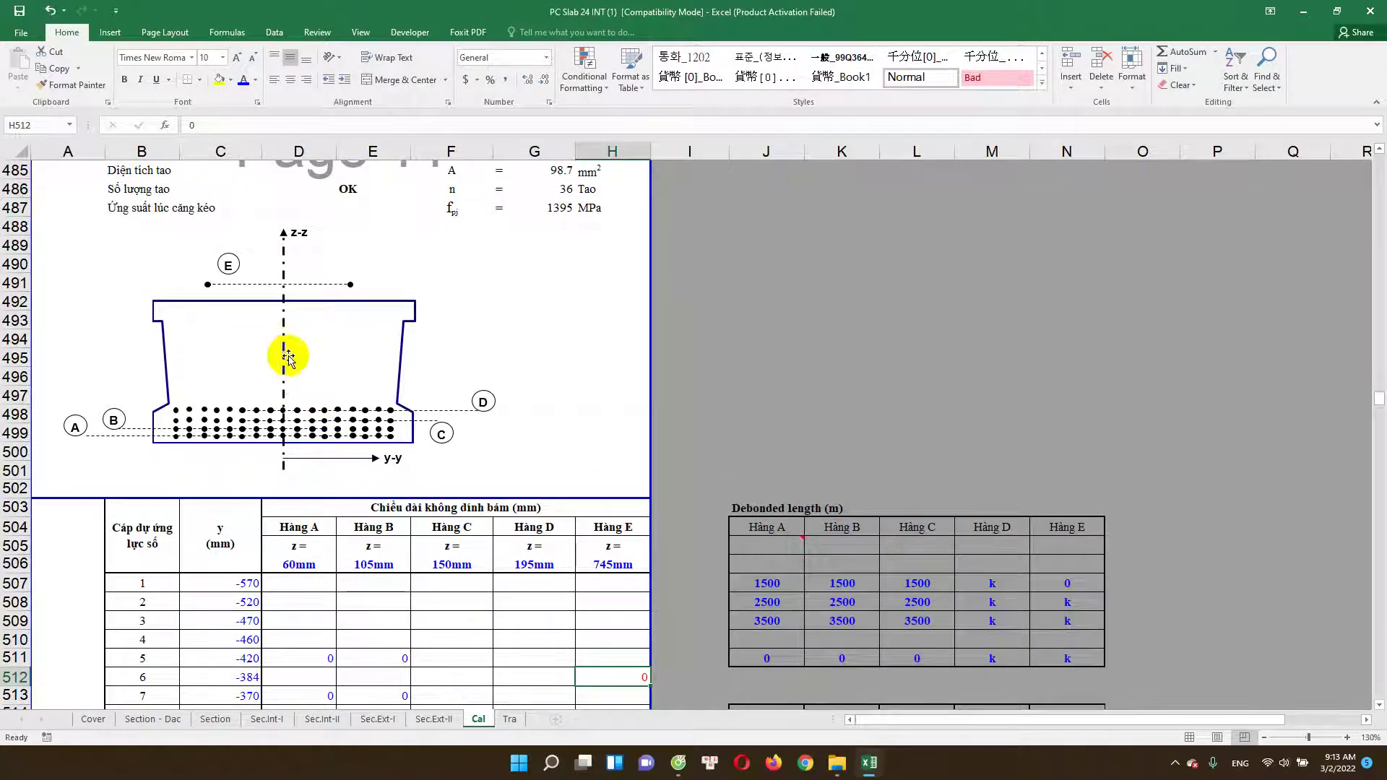
scroll(283, 413, down, 3)
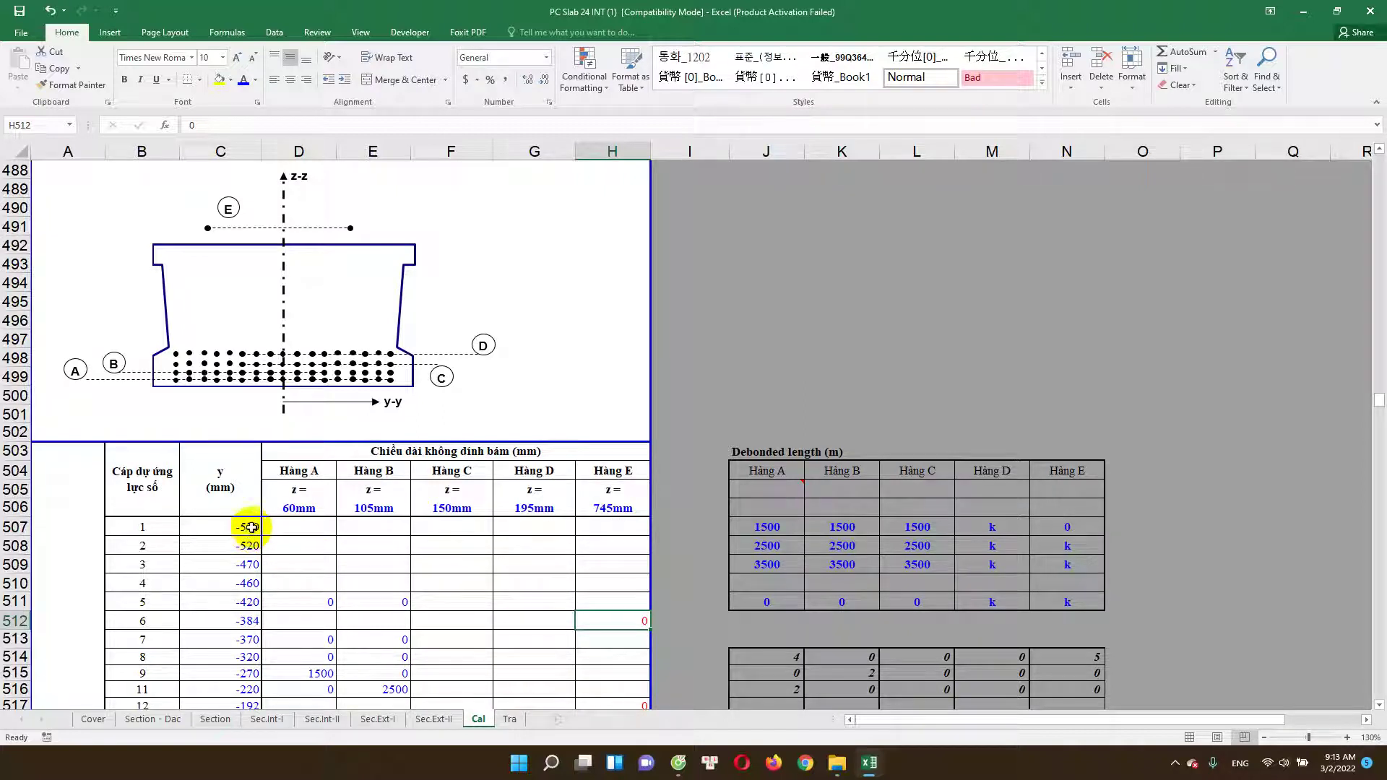
click(251, 528)
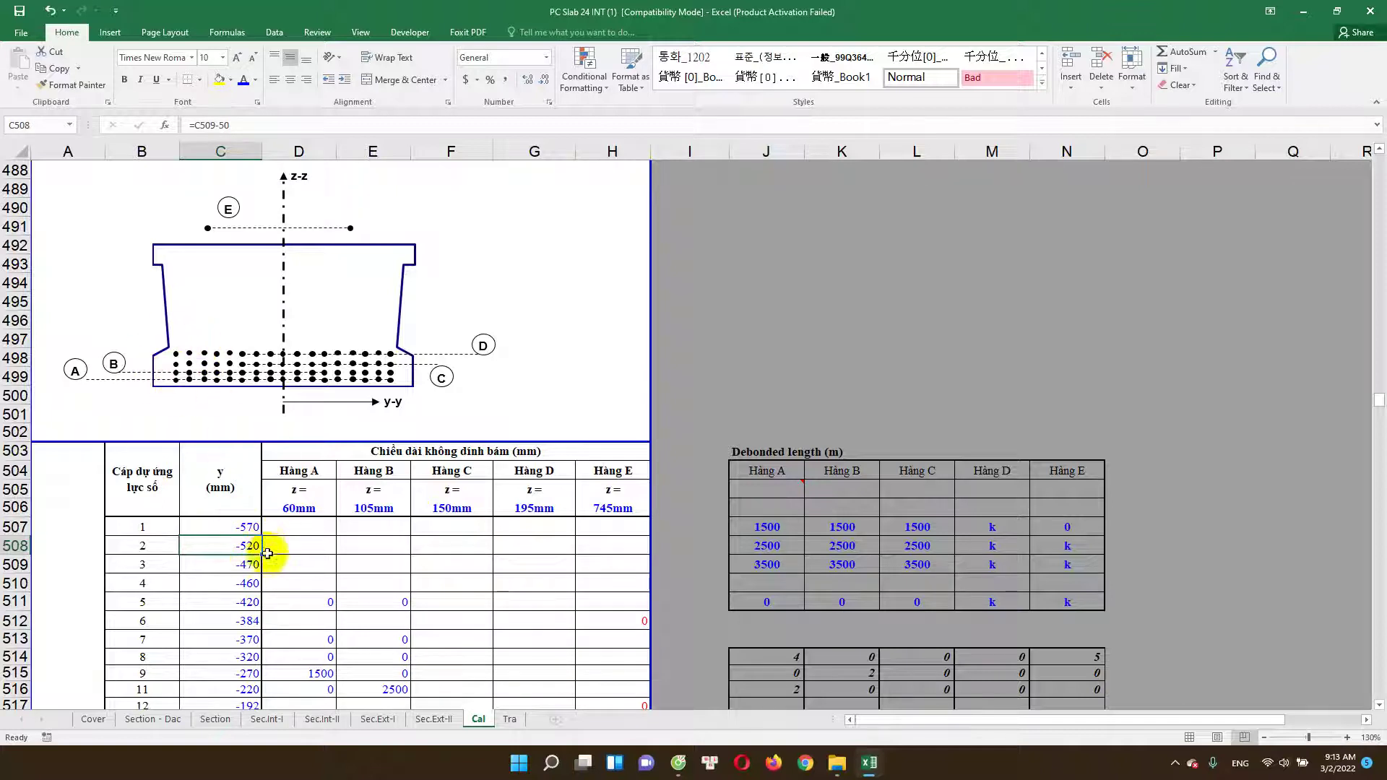
click(254, 602)
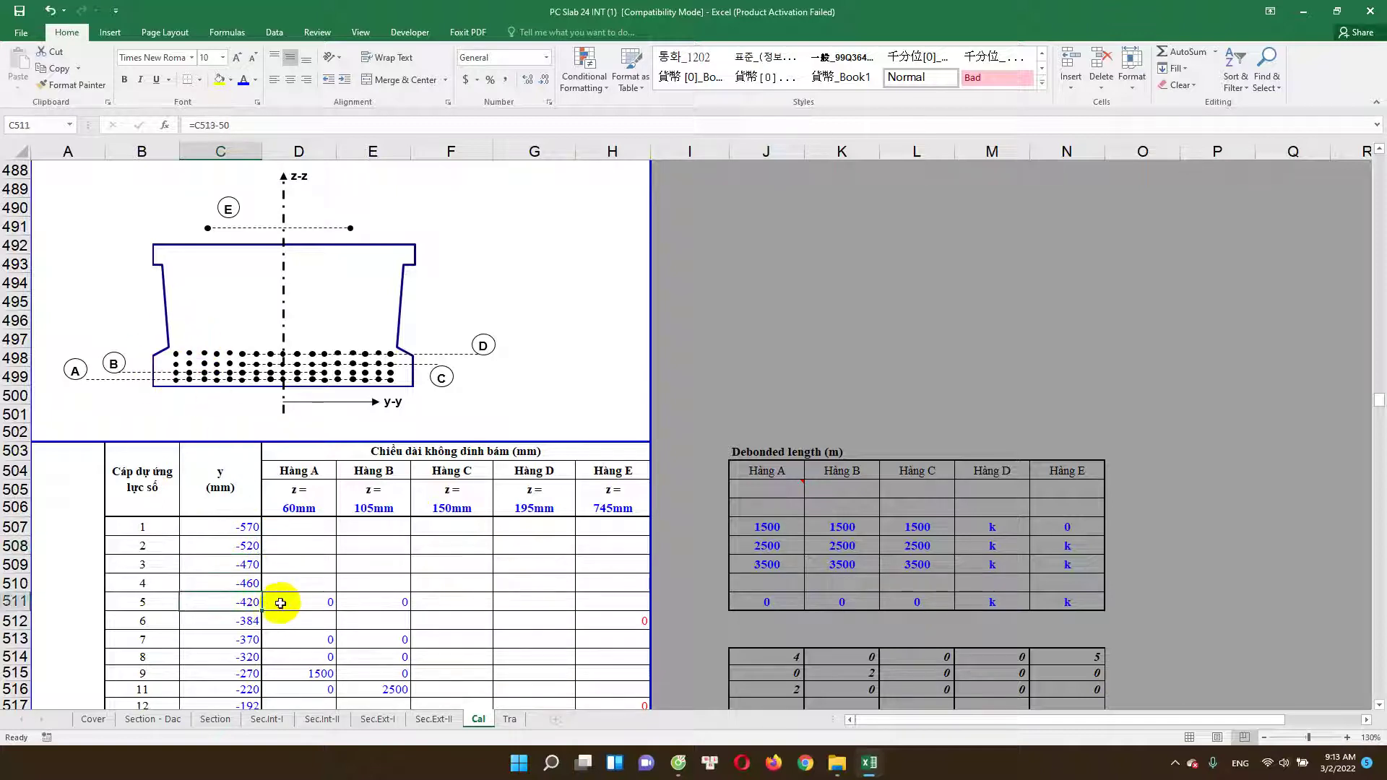
double_click(312, 605)
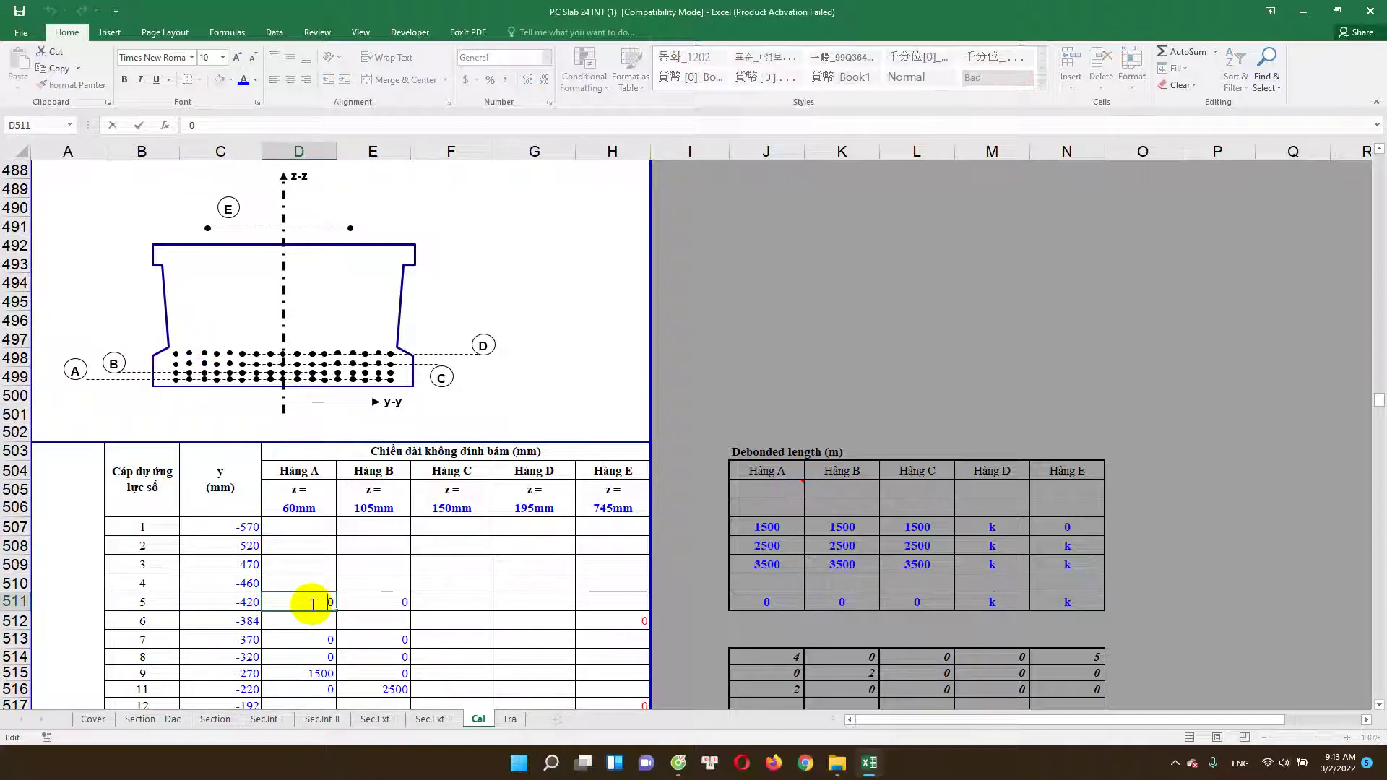
key(Escape)
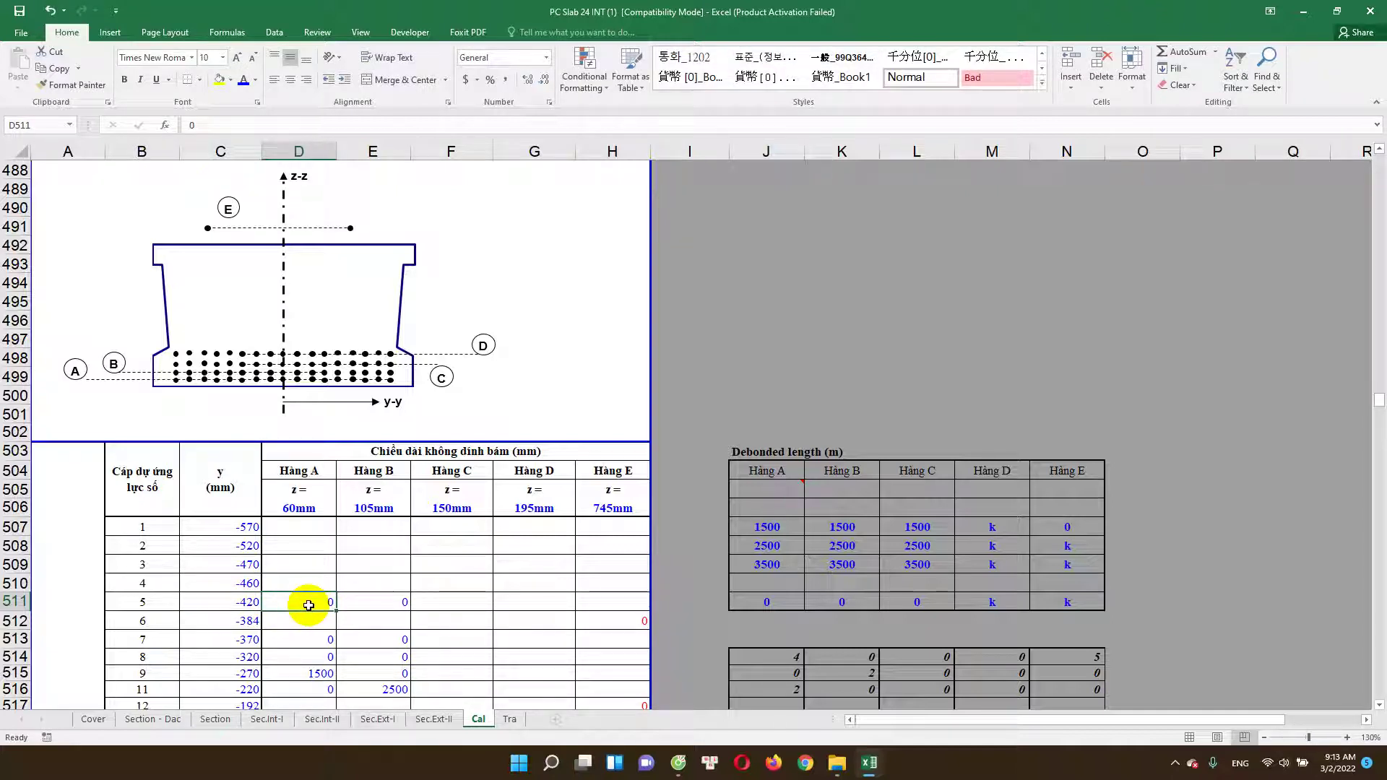
double_click(383, 602)
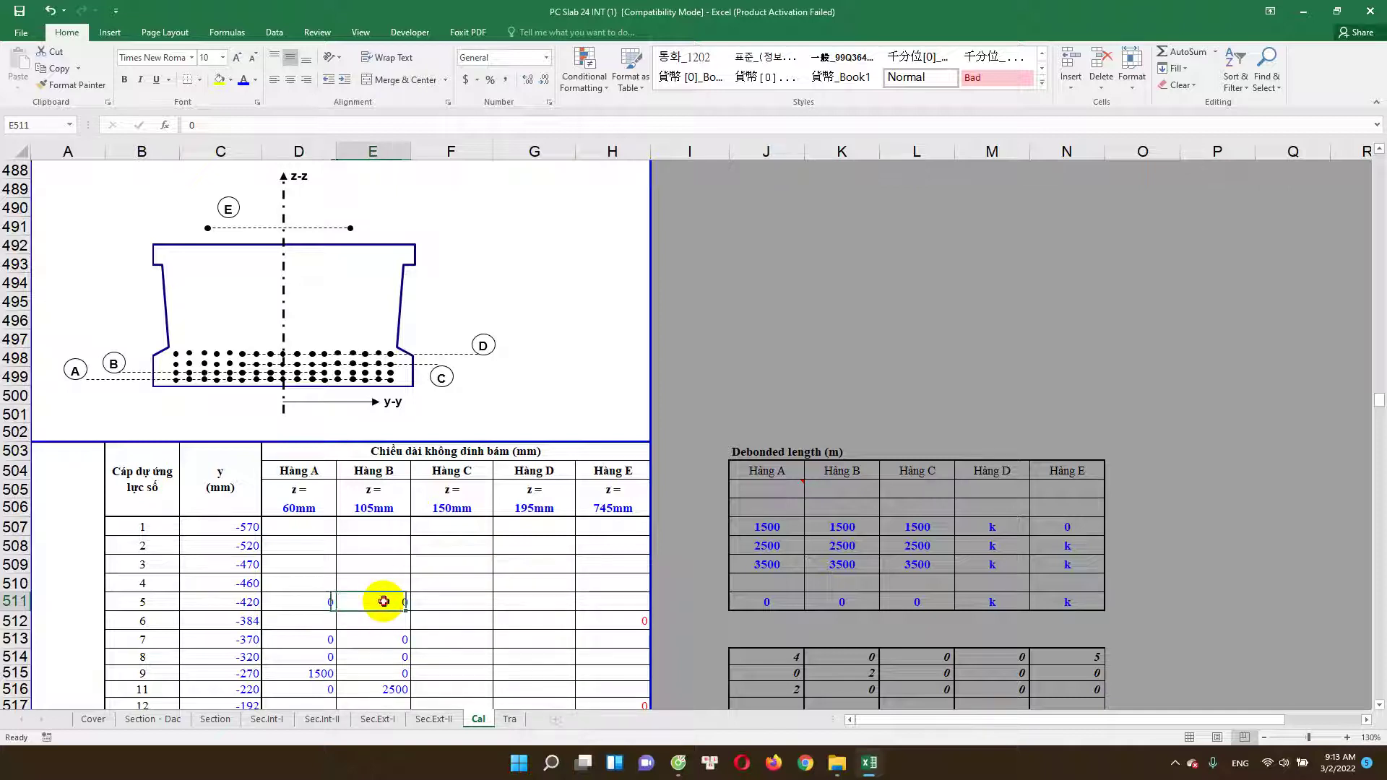
scroll(373, 624, down, 1)
scroll(372, 624, down, 1)
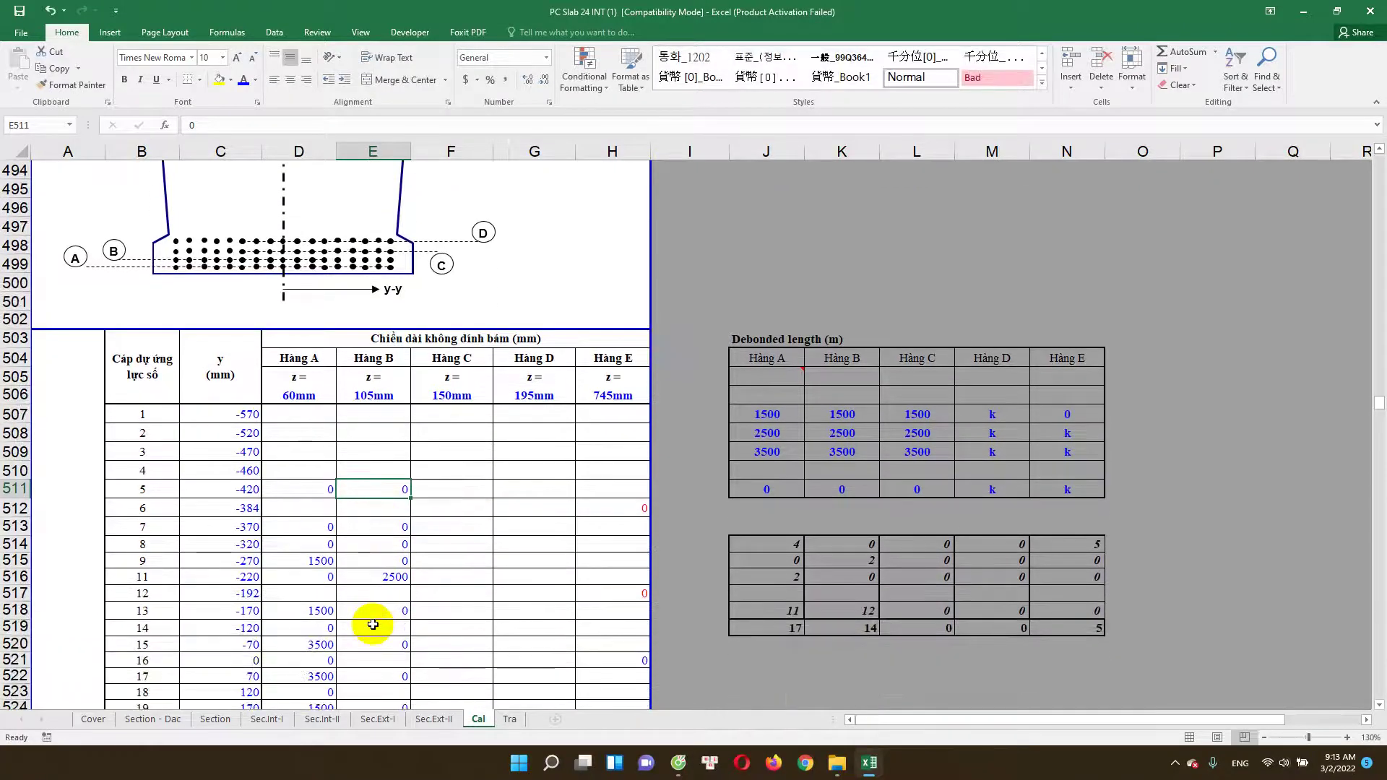
scroll(375, 623, up, 2)
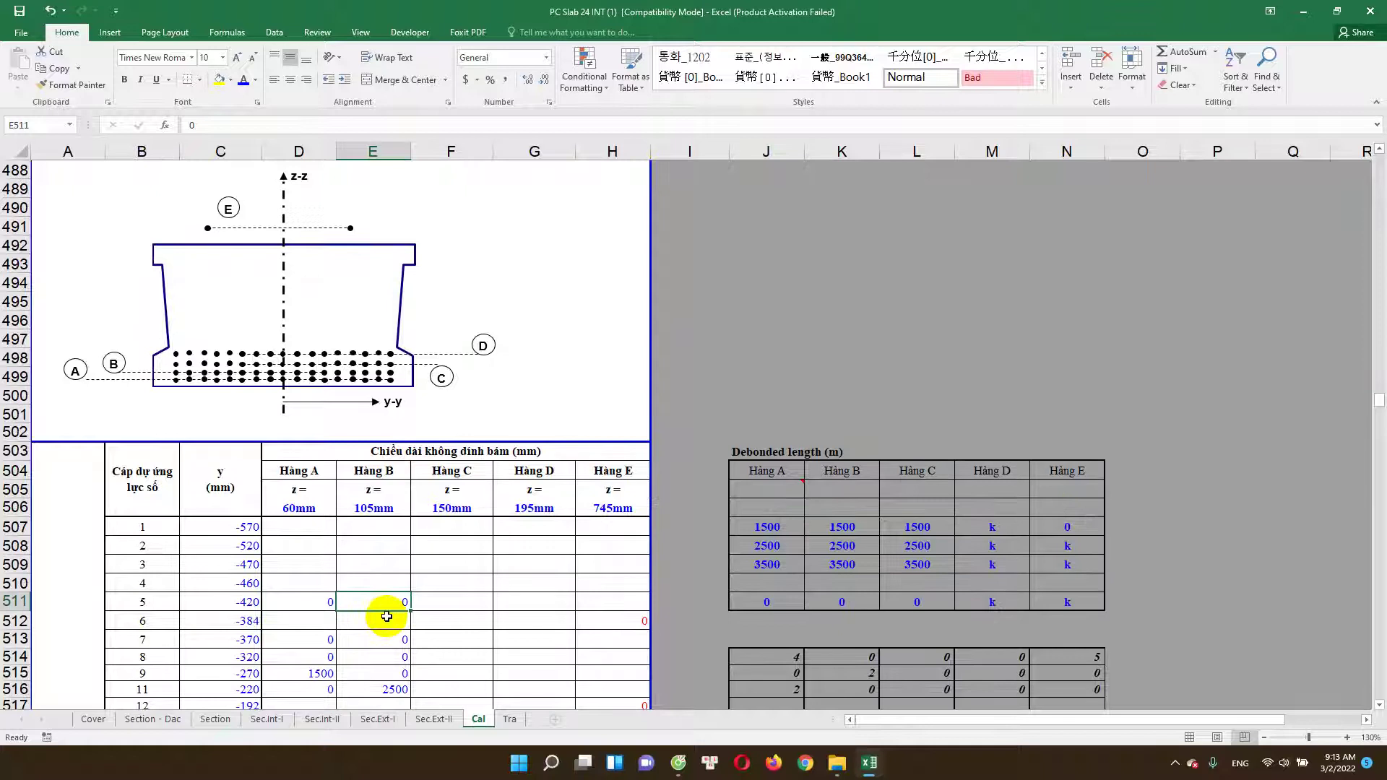
scroll(387, 616, down, 3)
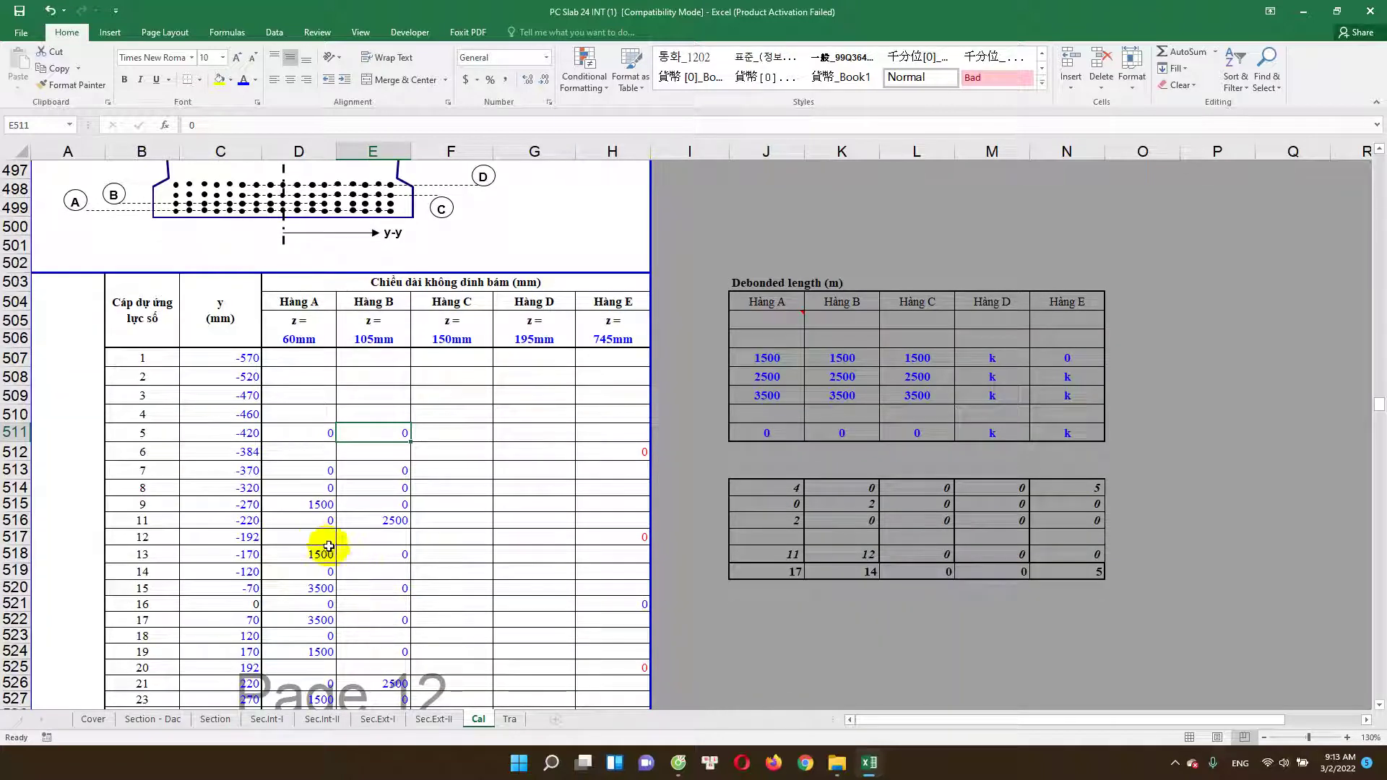
click(244, 505)
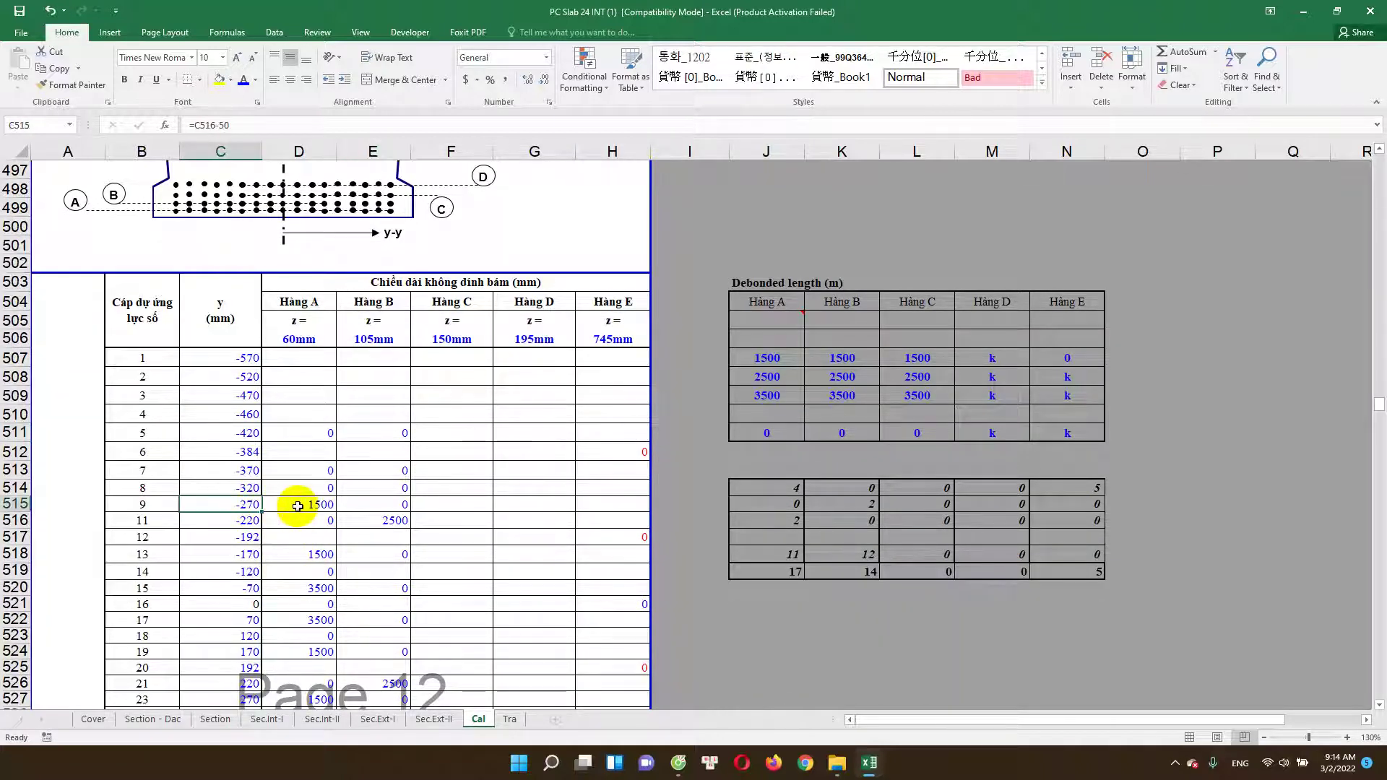
click(302, 505)
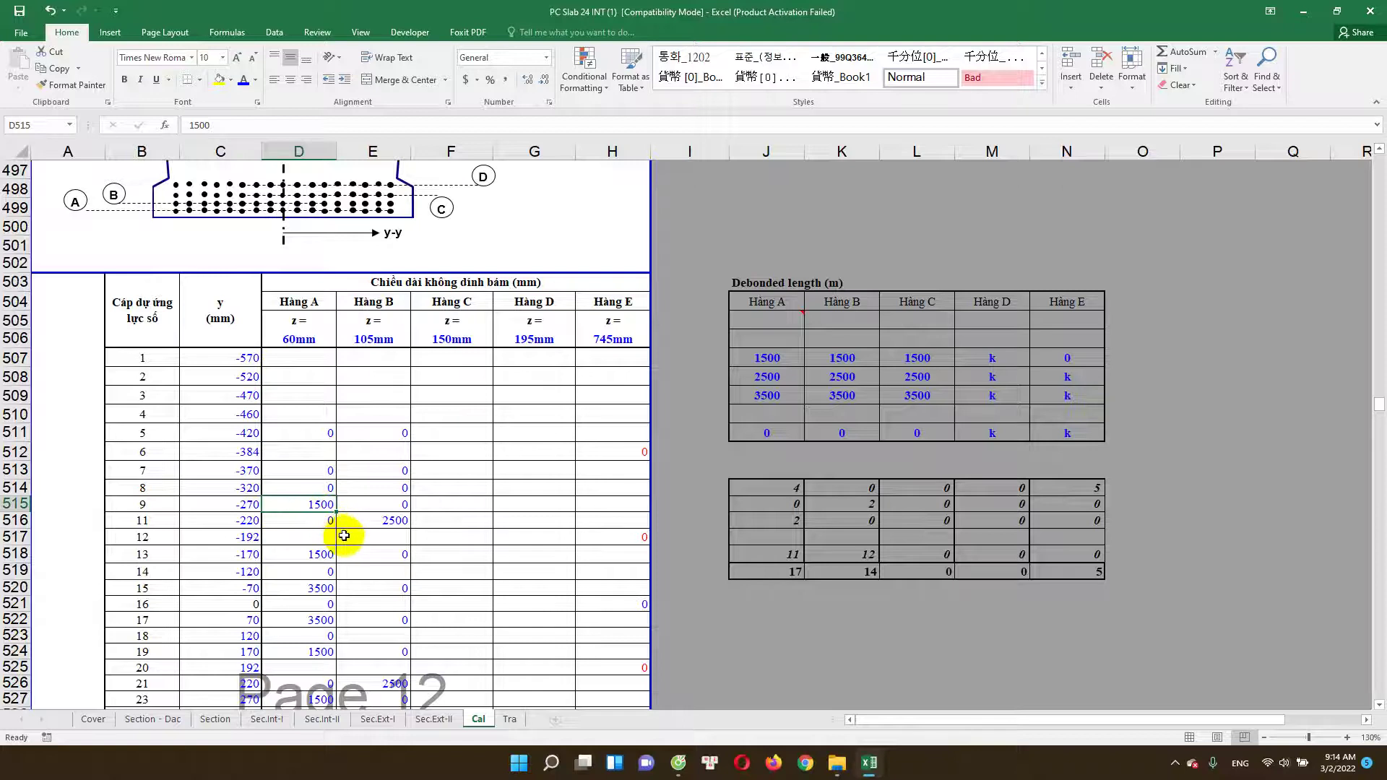
click(838, 386)
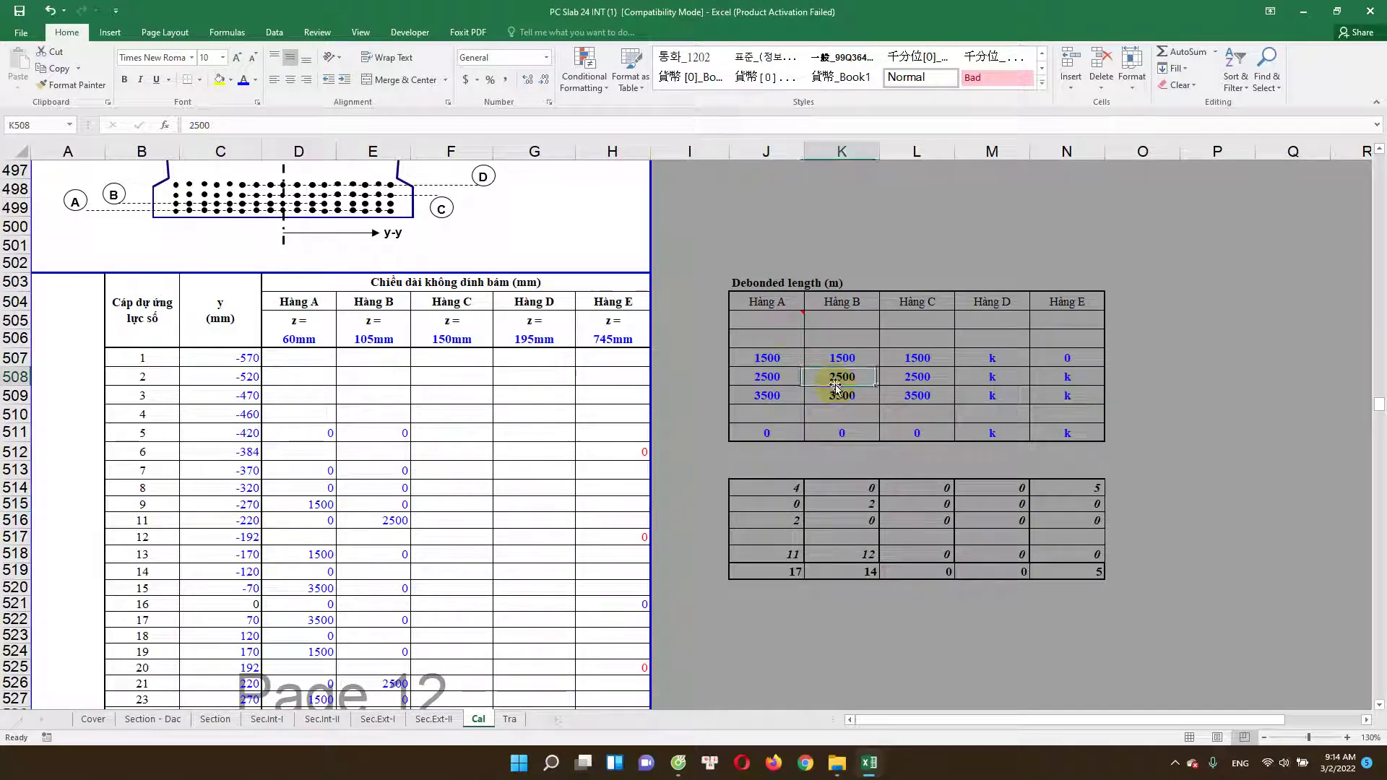
click(766, 358)
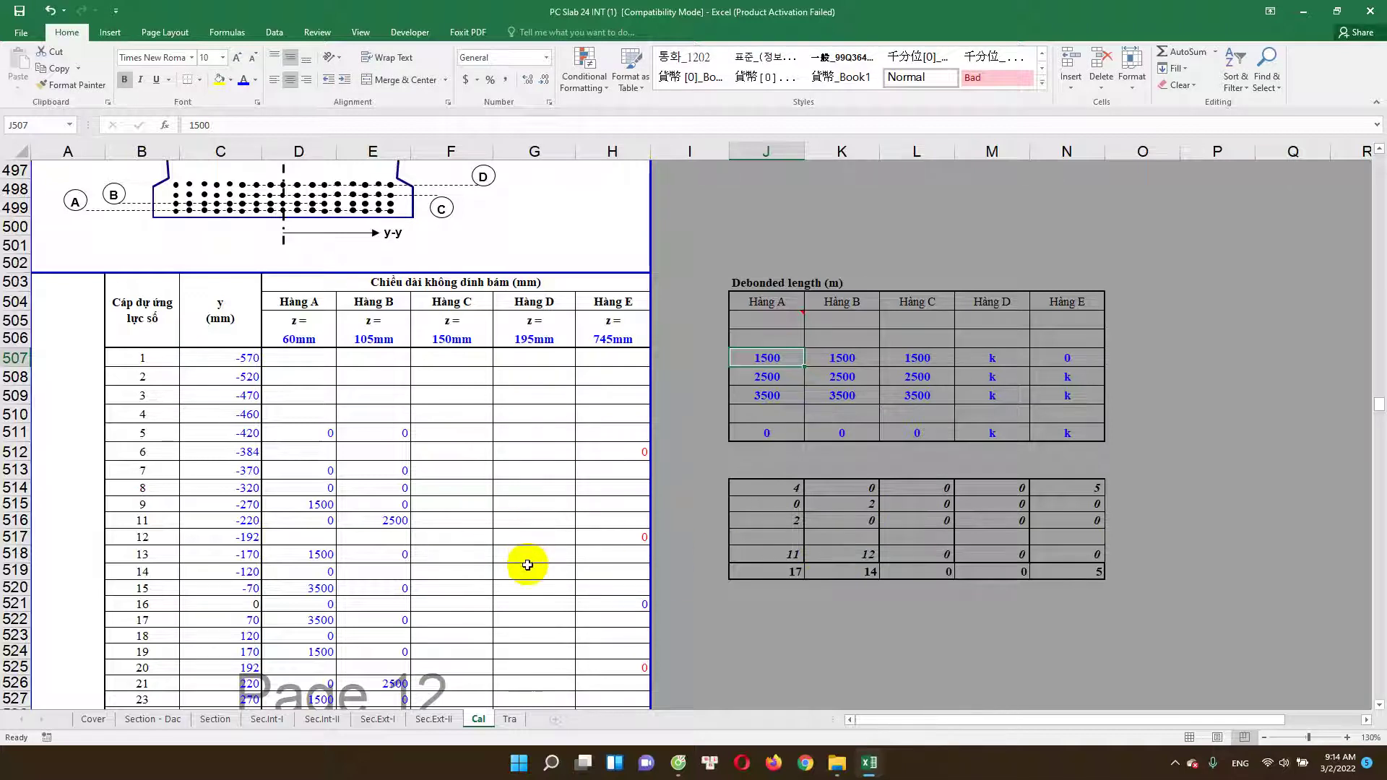
scroll(531, 564, up, 2)
scroll(534, 565, up, 1)
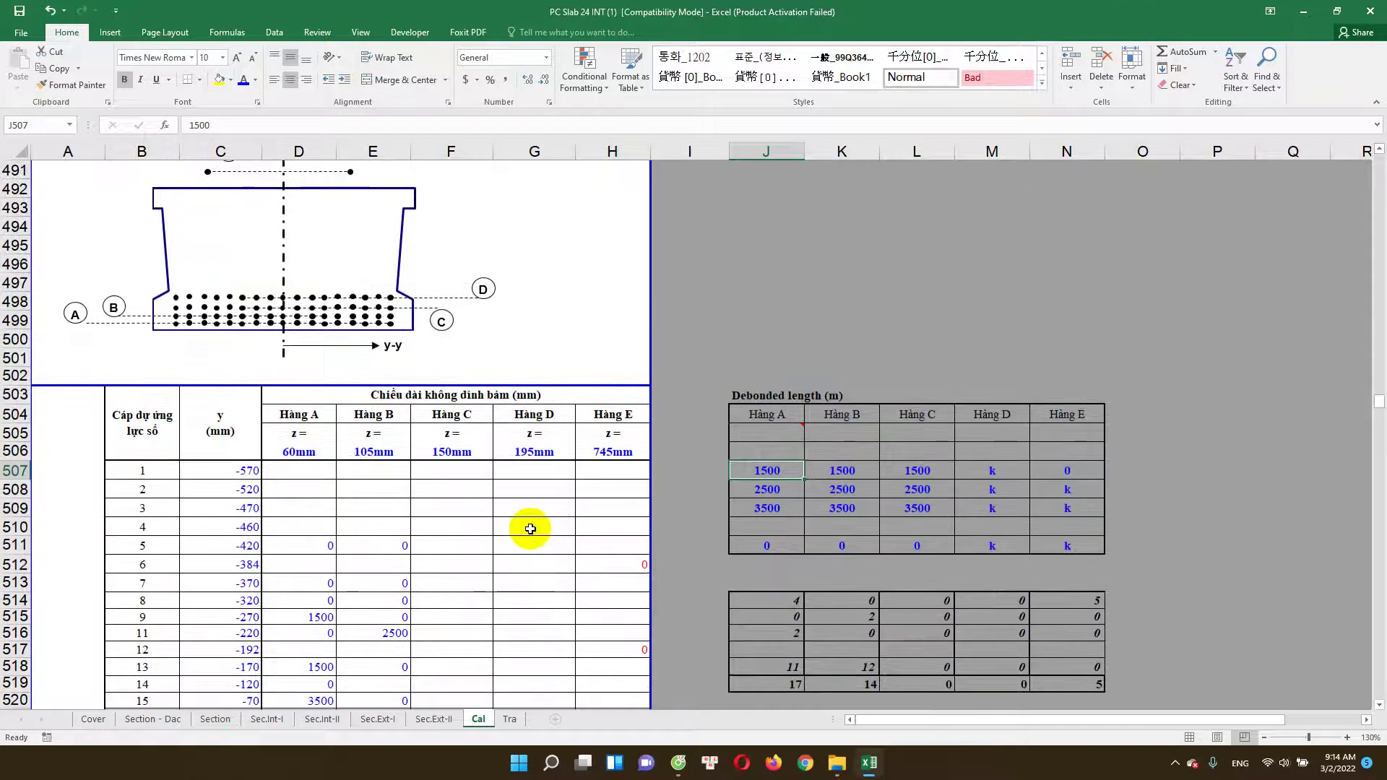
Step: Open Format Plot Area for the strand diagram chart and inspect its plot area and section lines
double_click(394, 258)
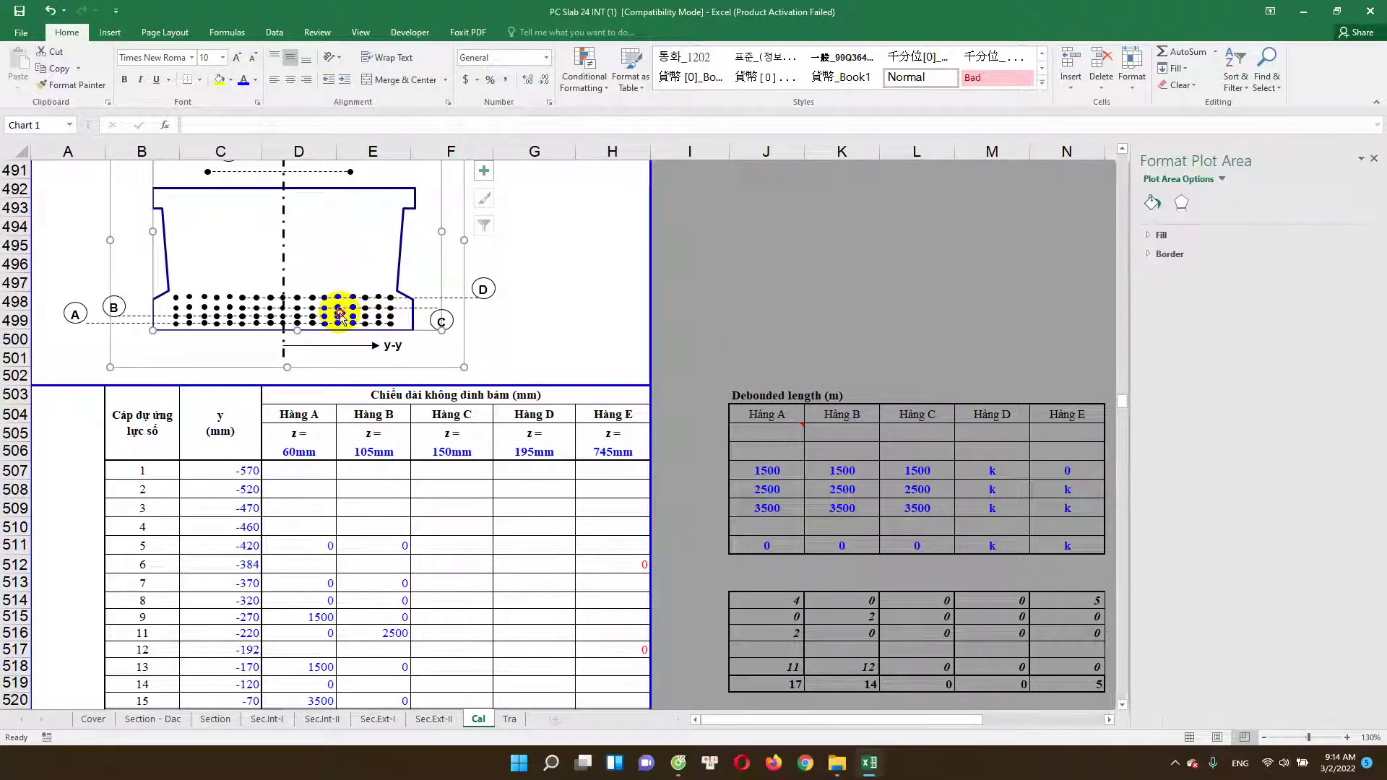
click(342, 322)
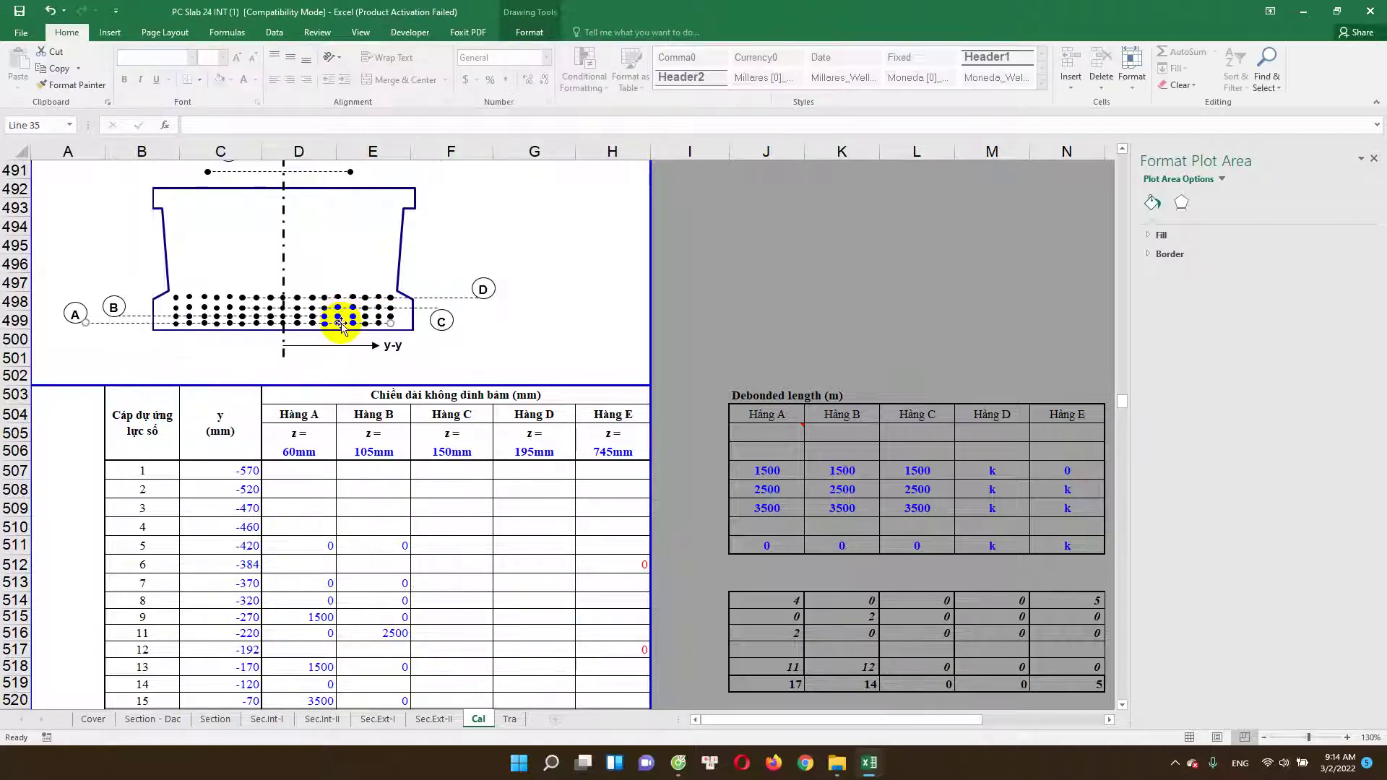
click(359, 316)
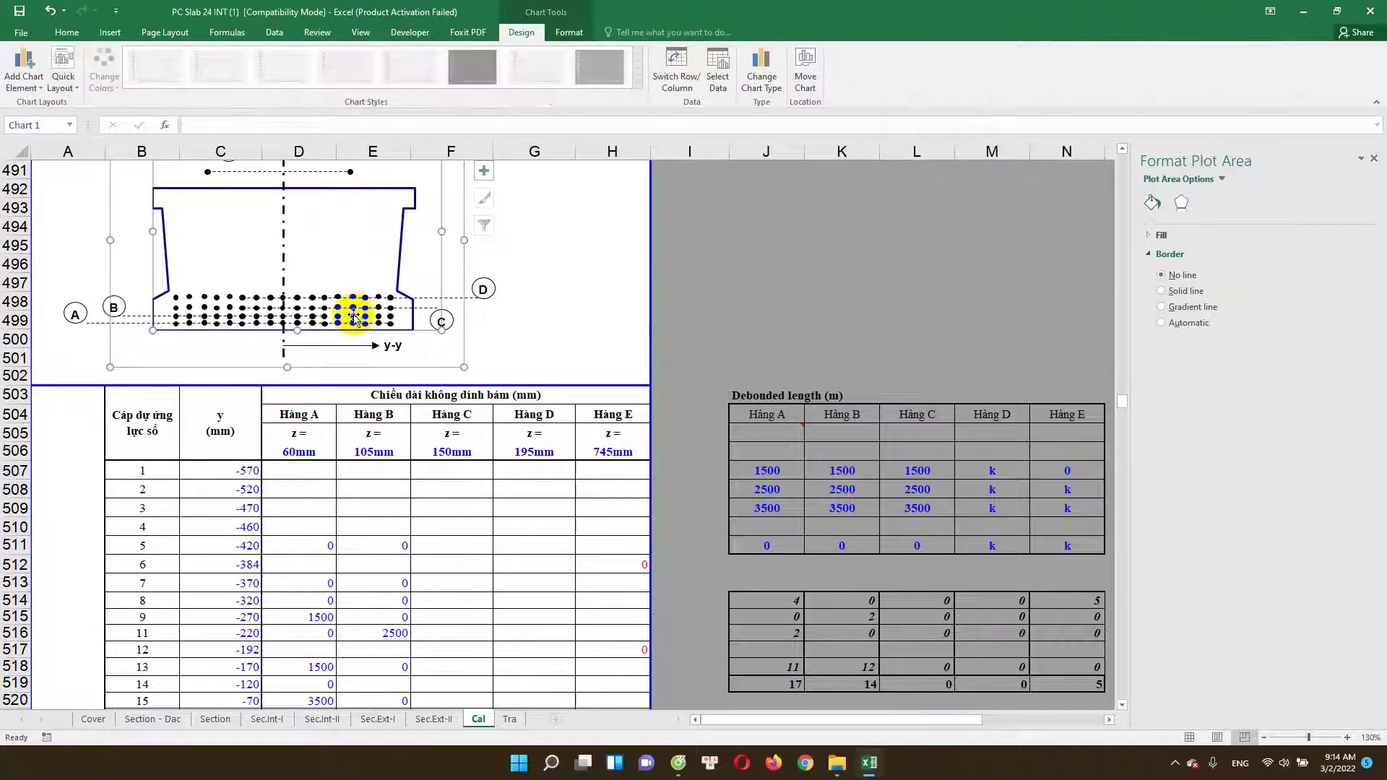
click(355, 315)
click(294, 251)
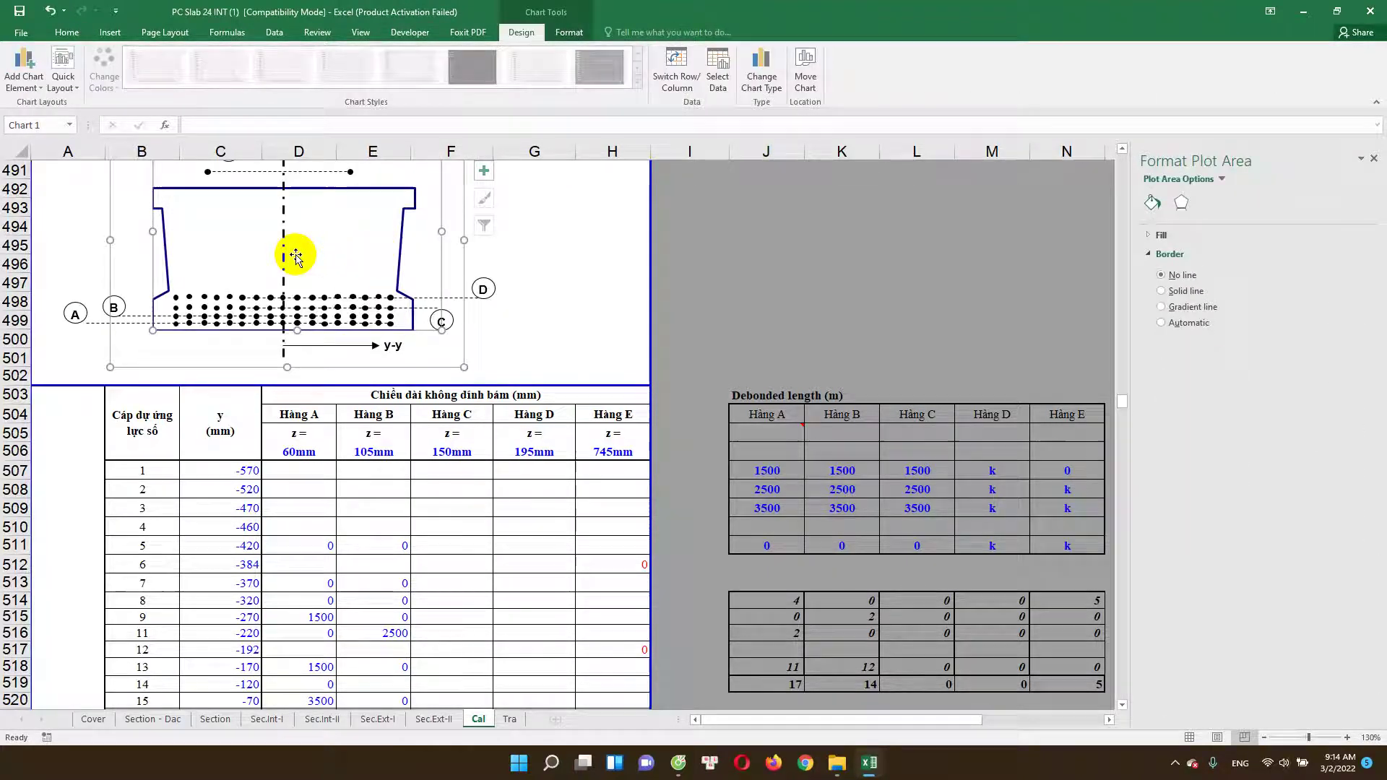
click(574, 271)
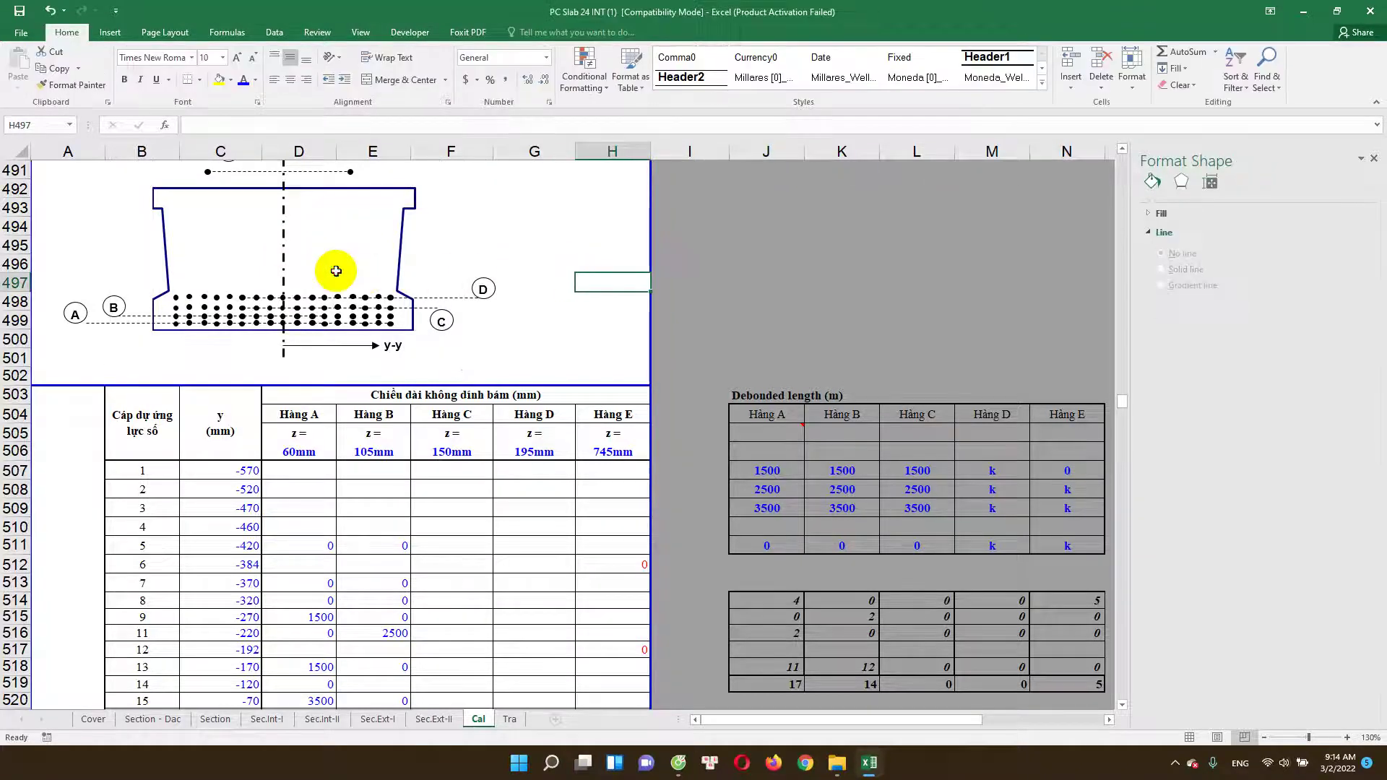
click(336, 271)
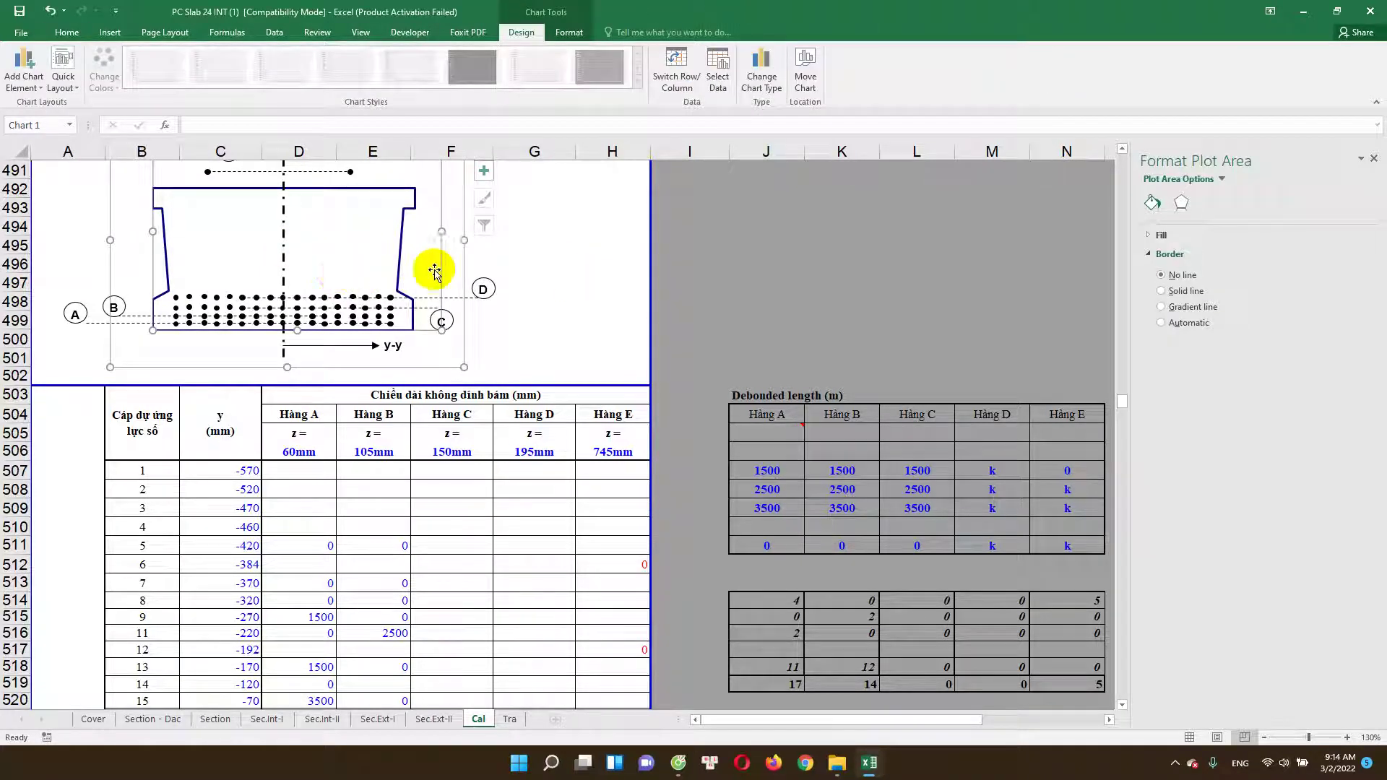
click(560, 278)
click(364, 257)
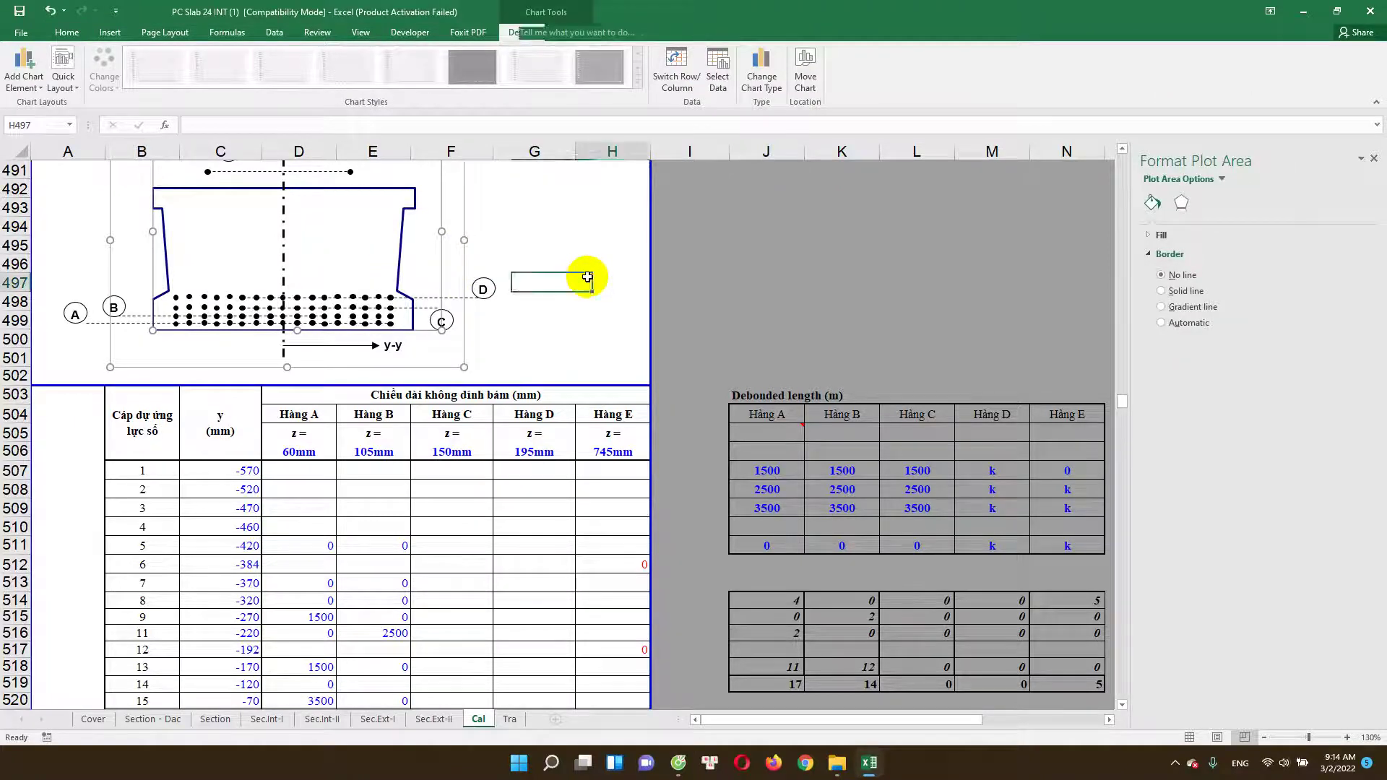
click(584, 279)
scroll(561, 325, up, 2)
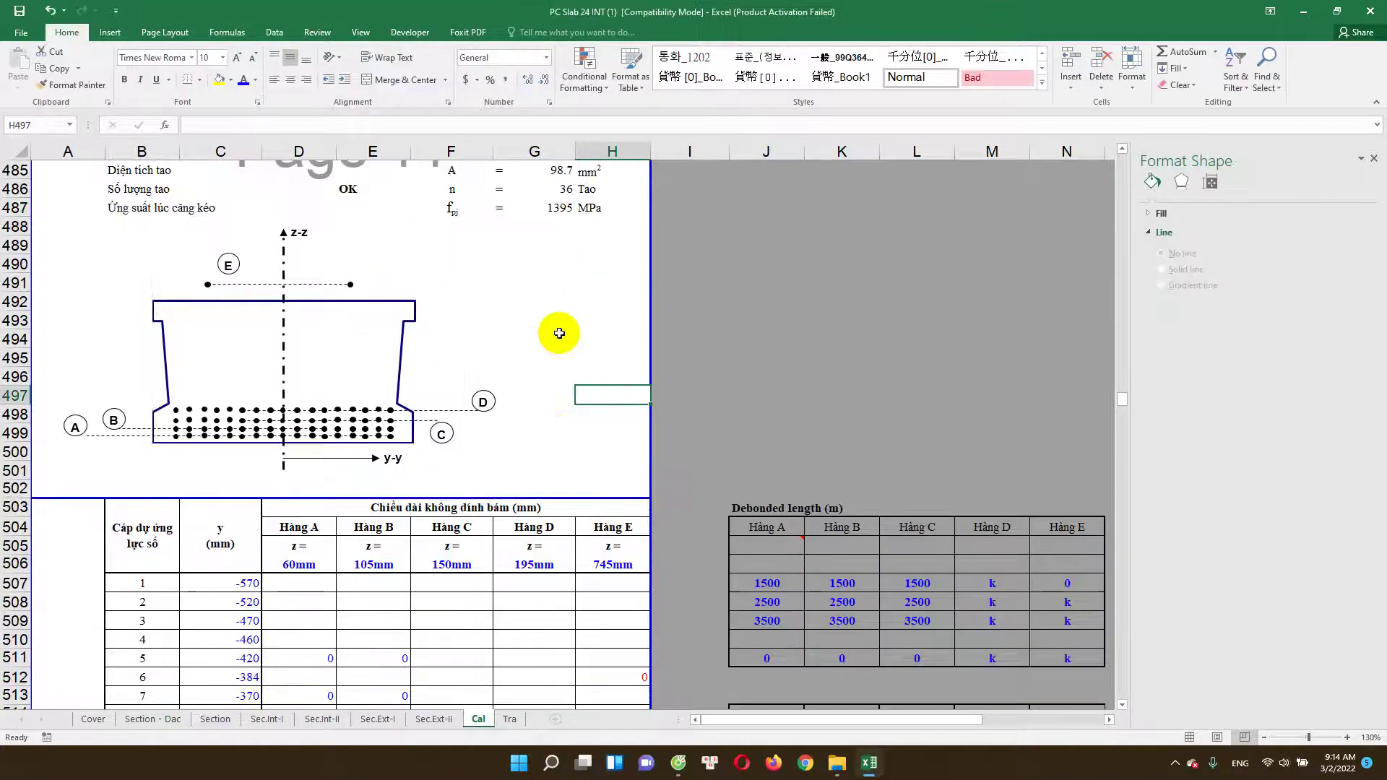
click(402, 383)
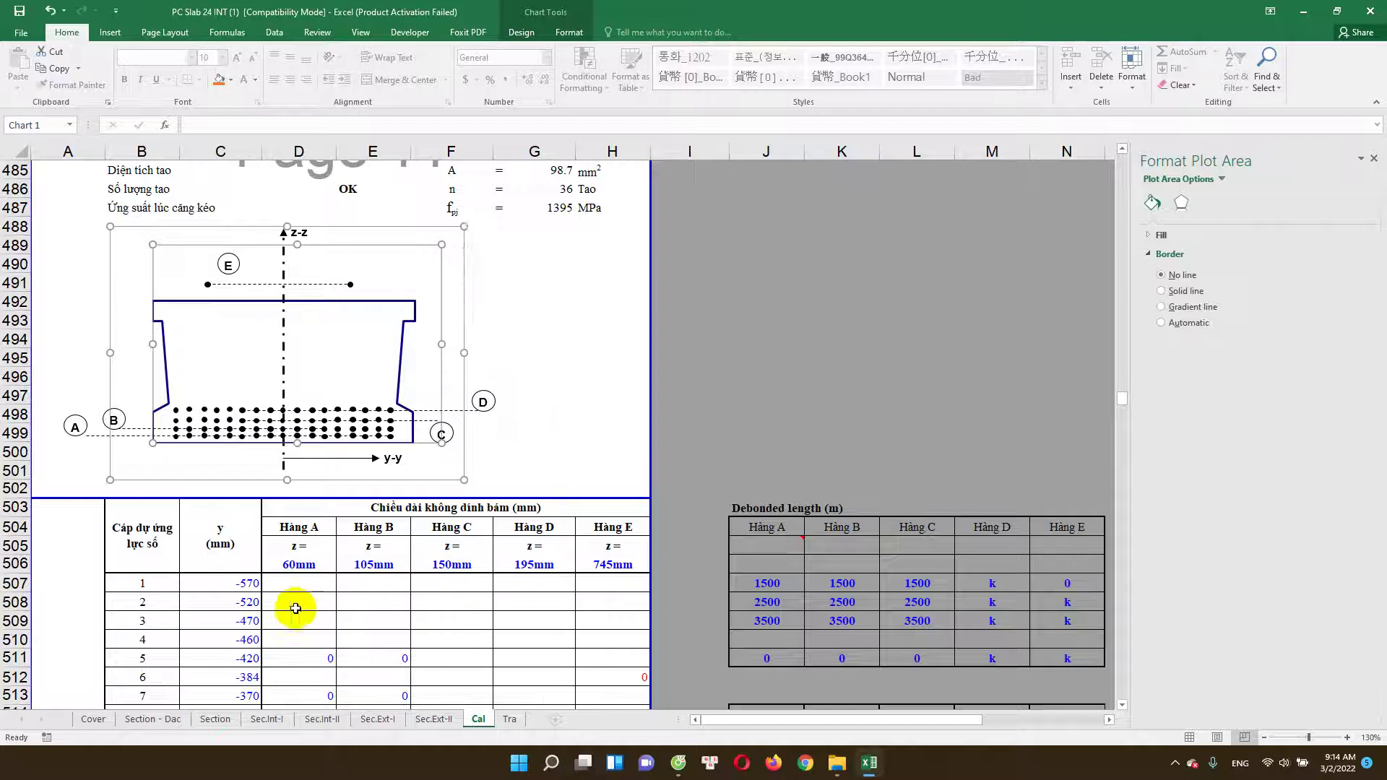
Step: Try entering 0 in C507, then undo it to restore the =C508-50 formula (-570)
click(249, 583)
text(0)
key(Return)
key(ctrl+z)
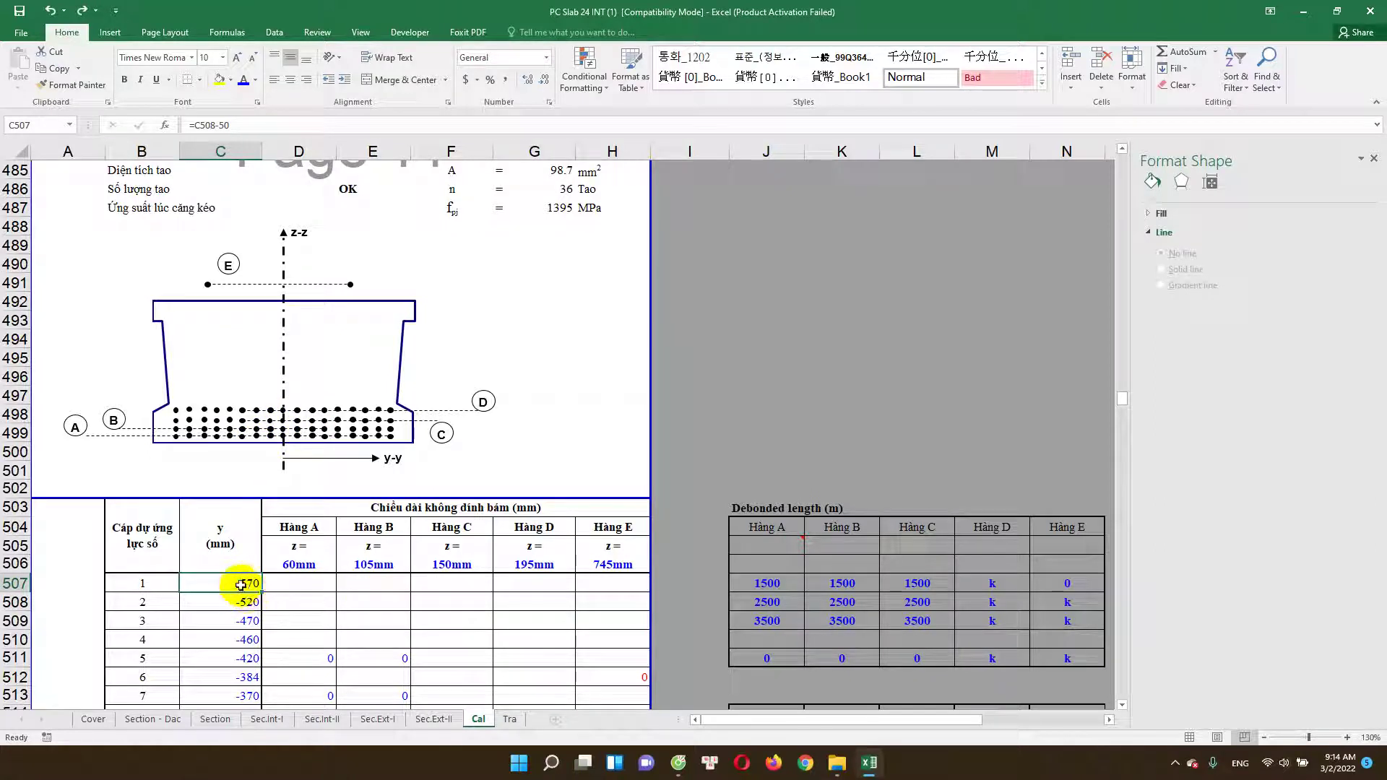
key(ctrl+y)
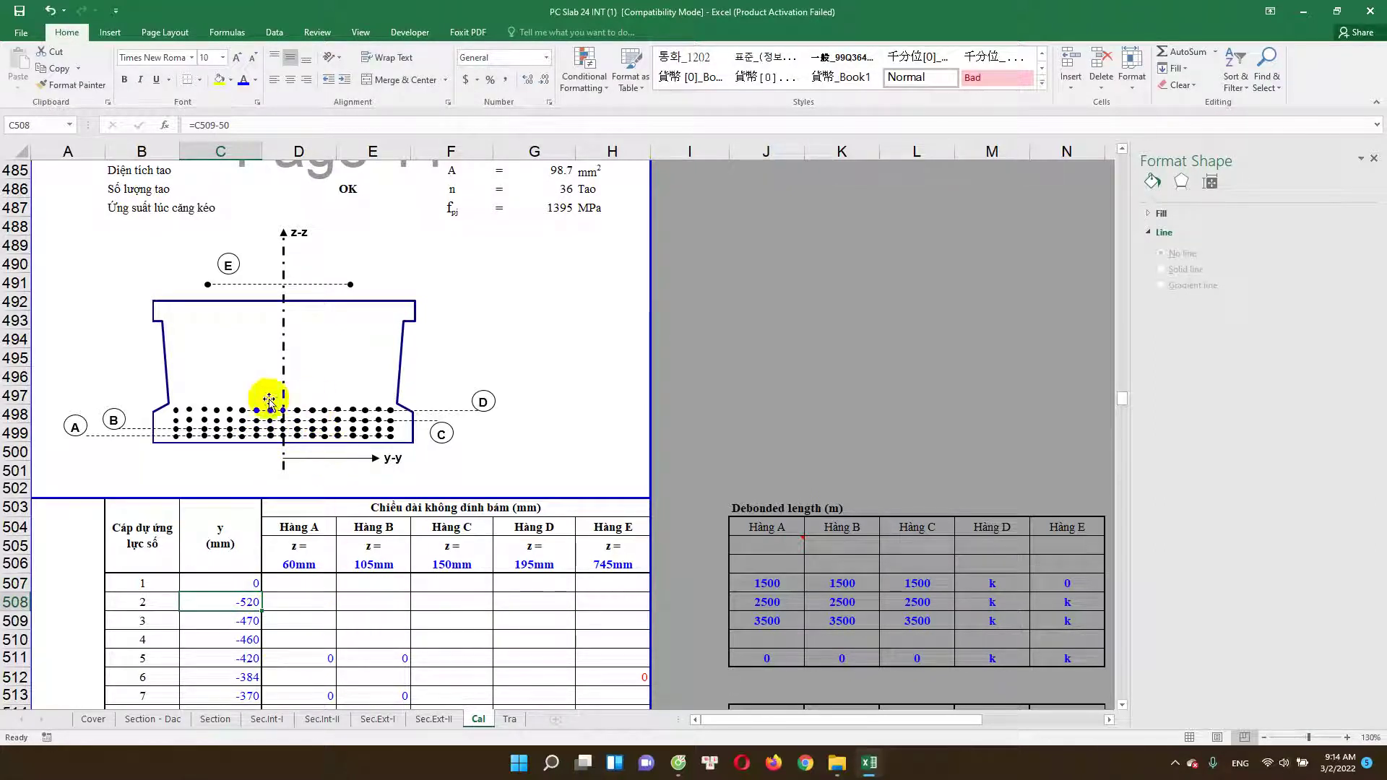
key(ctrl+z)
double_click(246, 584)
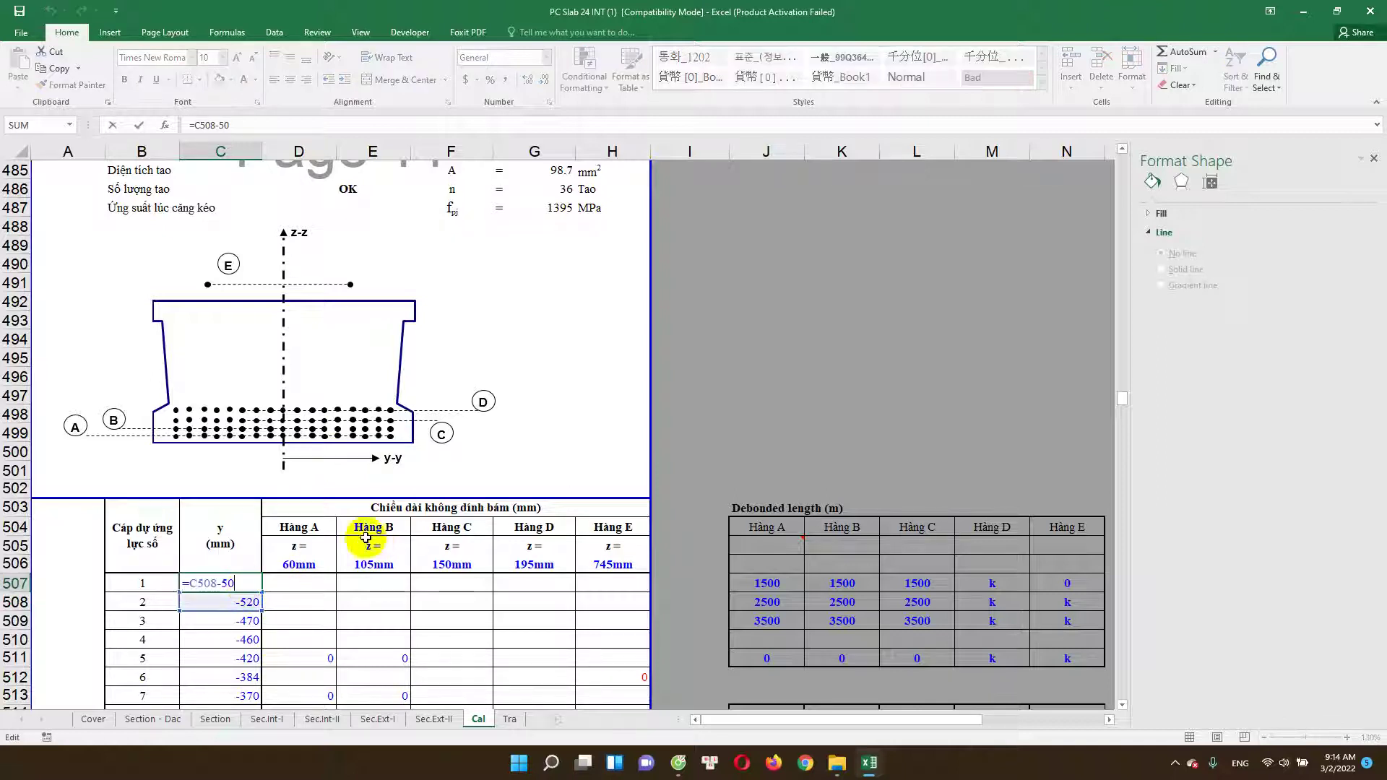
click(297, 393)
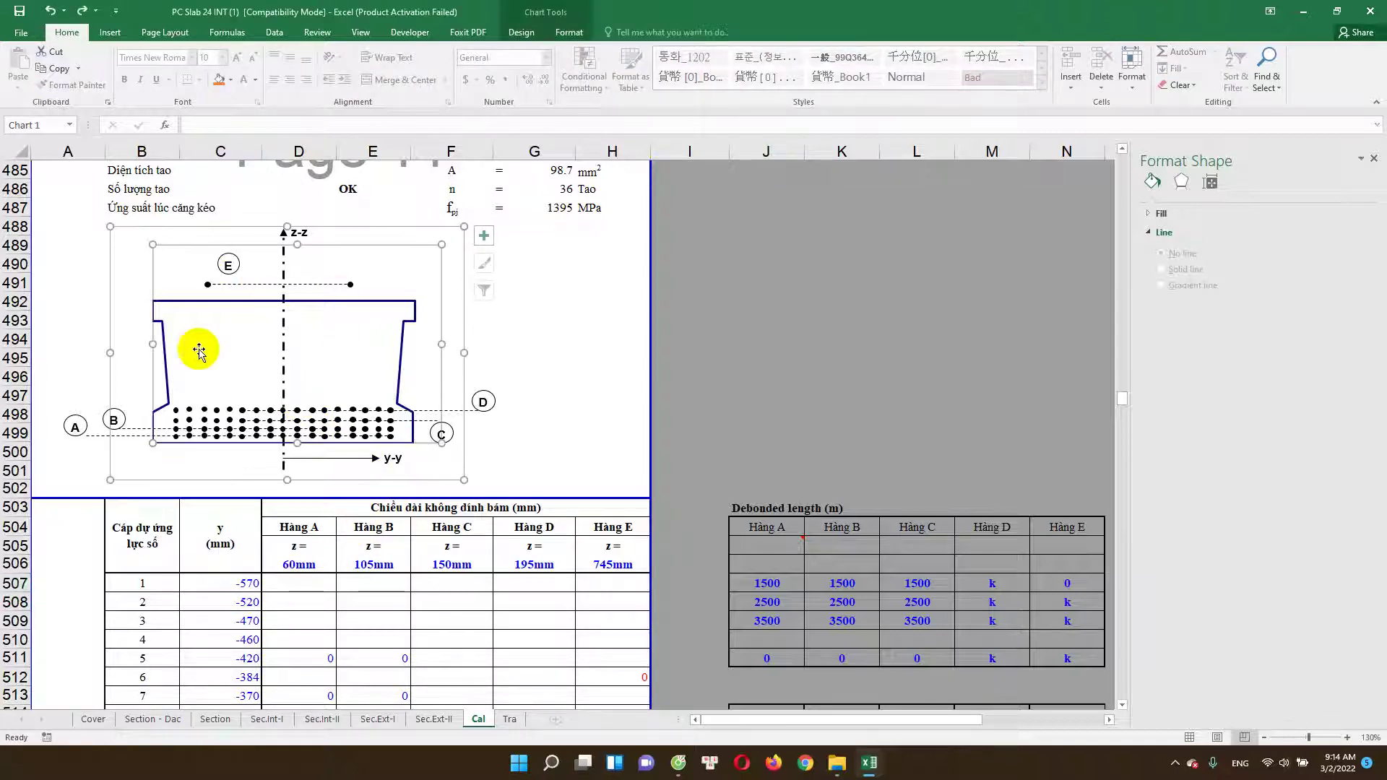
Step: Clear the y values for strands 1–18 in C507:C523
click(545, 362)
scroll(311, 579, down, 2)
drag(246, 470, 248, 675)
key(Delete)
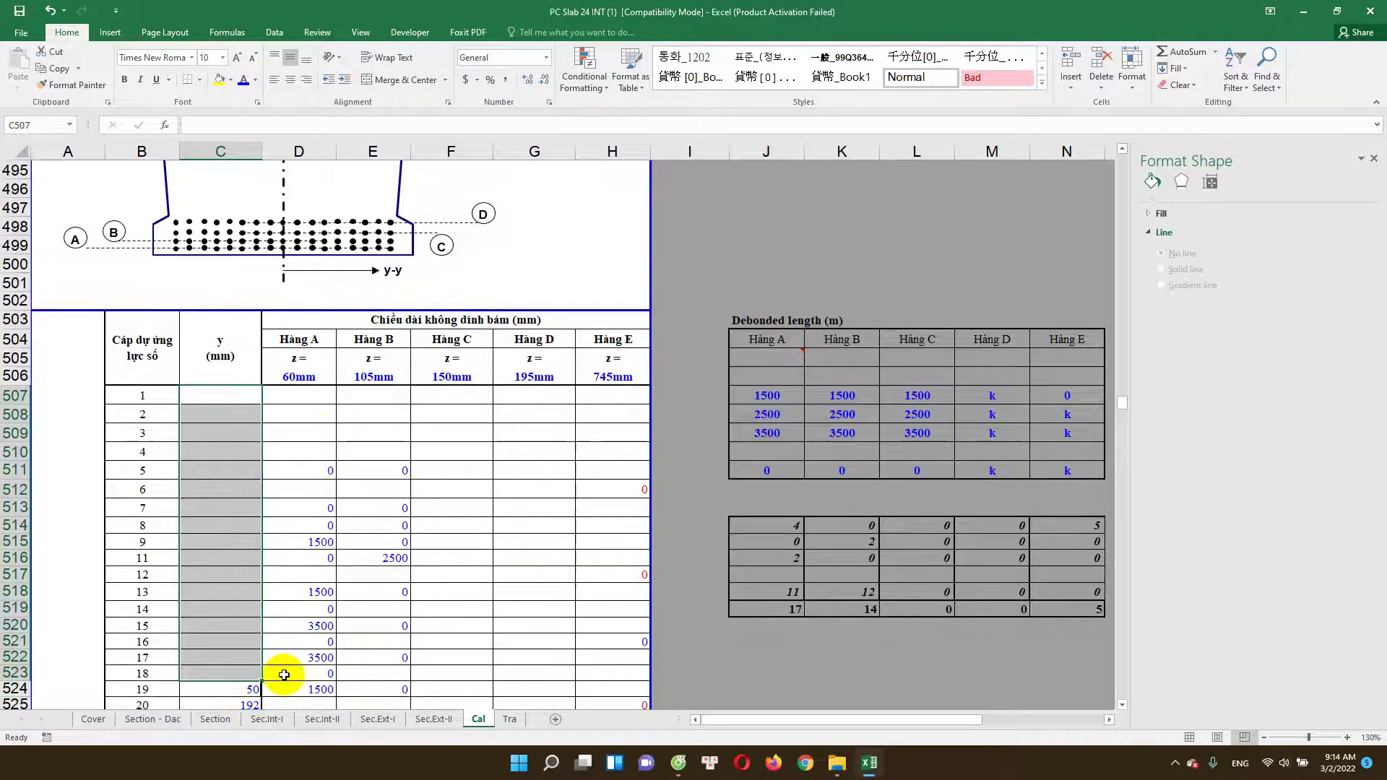
scroll(315, 388, up, 2)
key(ctrl+z)
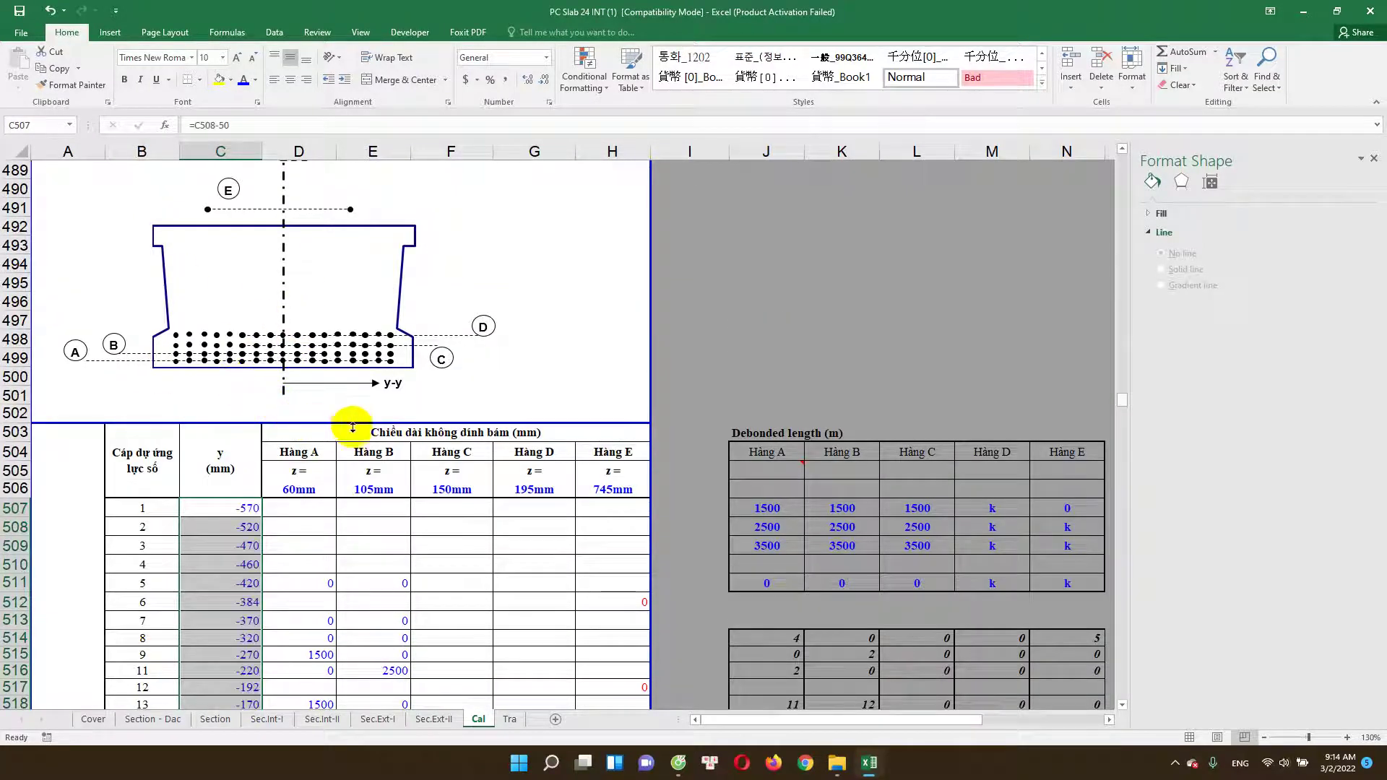
click(613, 372)
scroll(444, 503, down, 1)
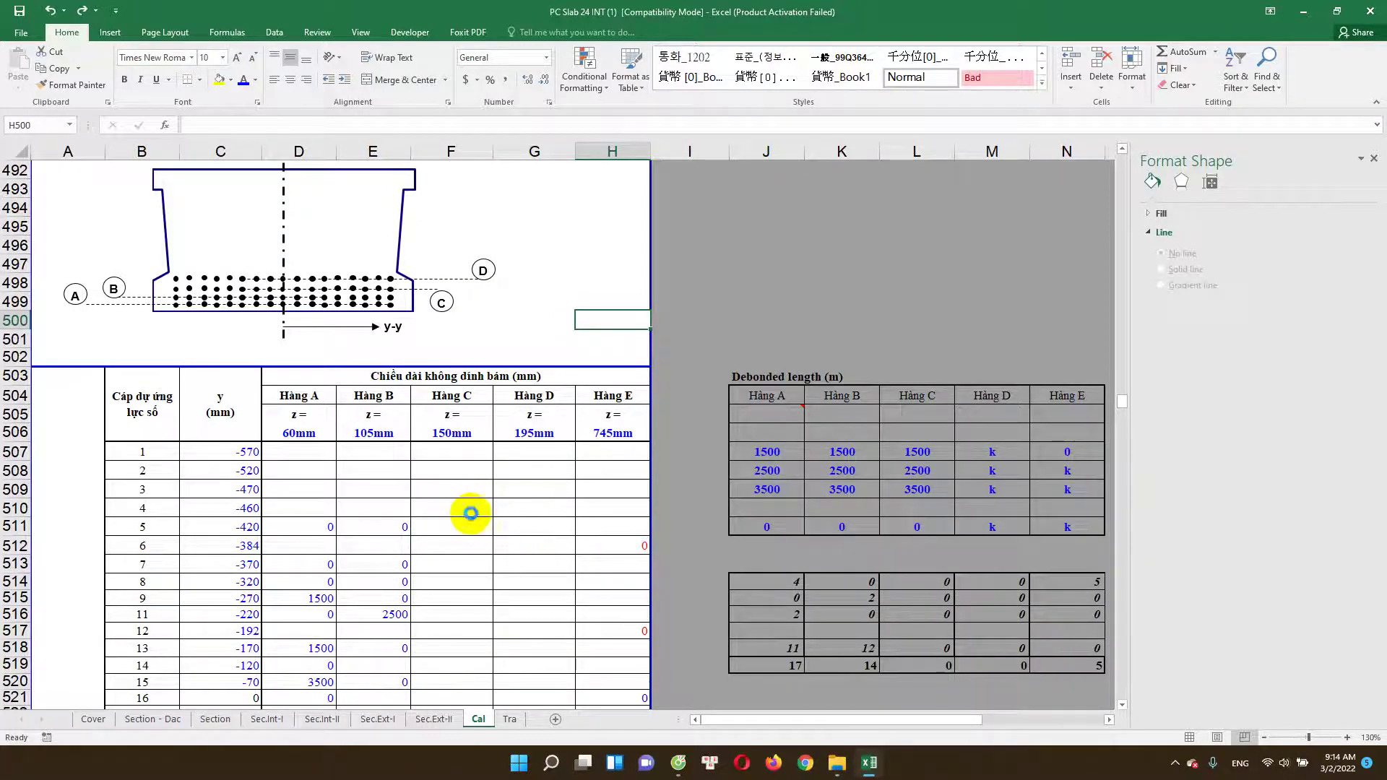
scroll(459, 513, up, 1)
scroll(285, 501, down, 1)
scroll(139, 362, down, 2)
scroll(140, 340, up, 1)
scroll(138, 441, up, 2)
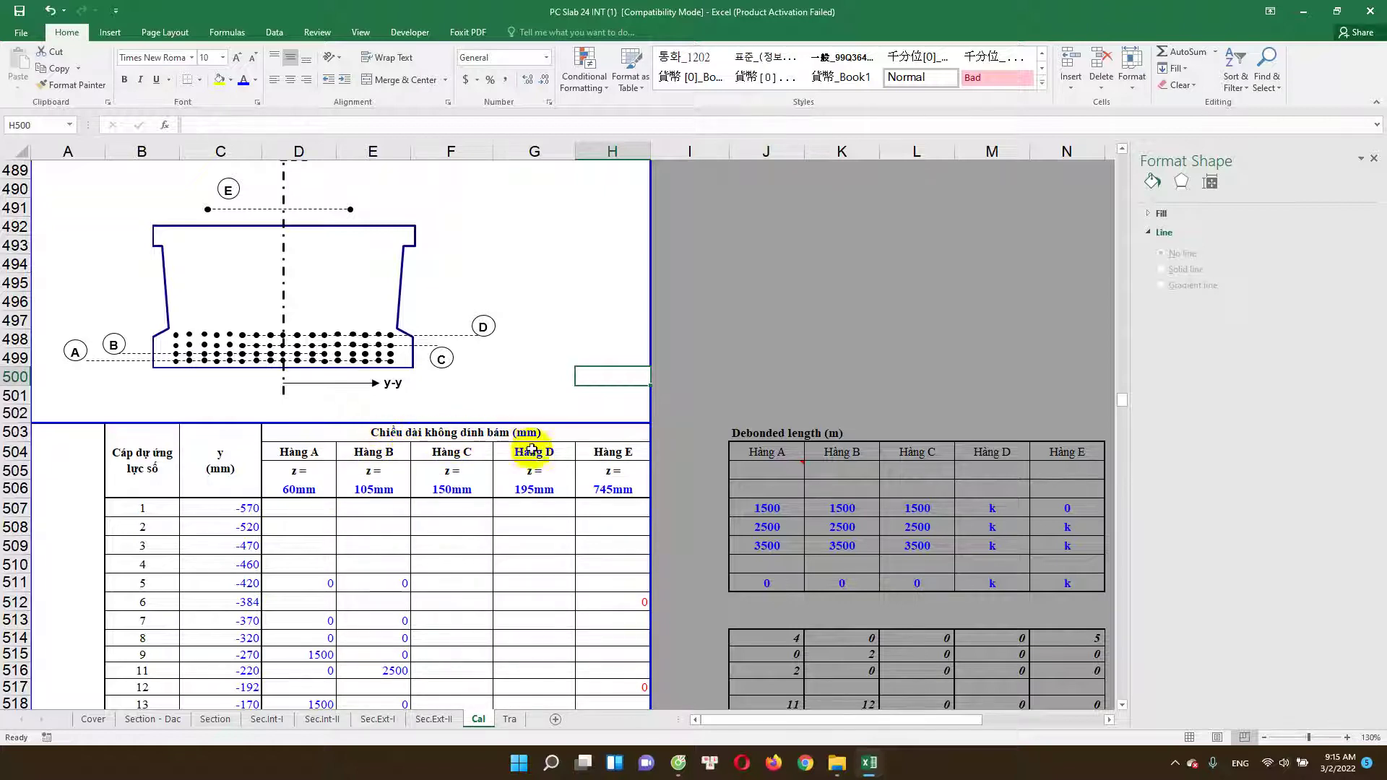
scroll(447, 474, down, 1)
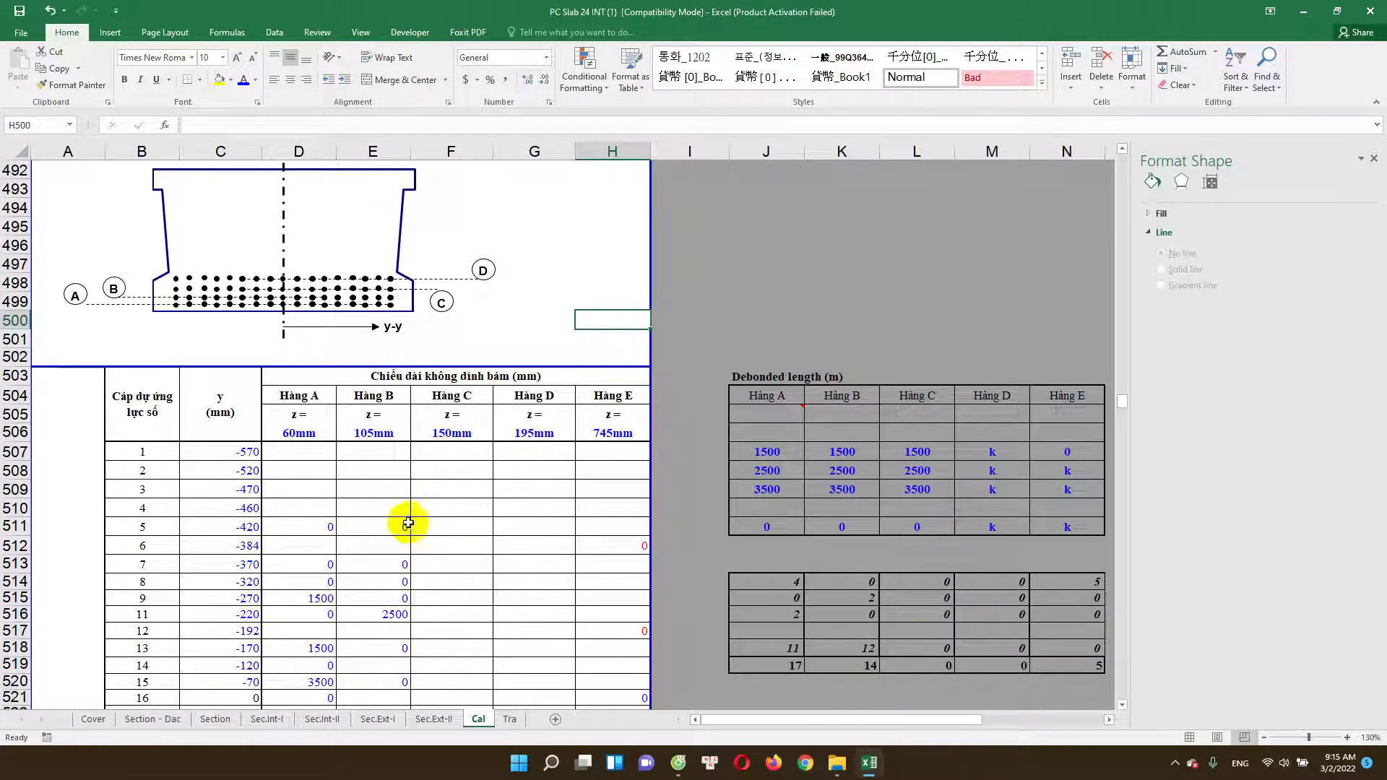
click(320, 527)
click(372, 527)
click(310, 533)
click(373, 533)
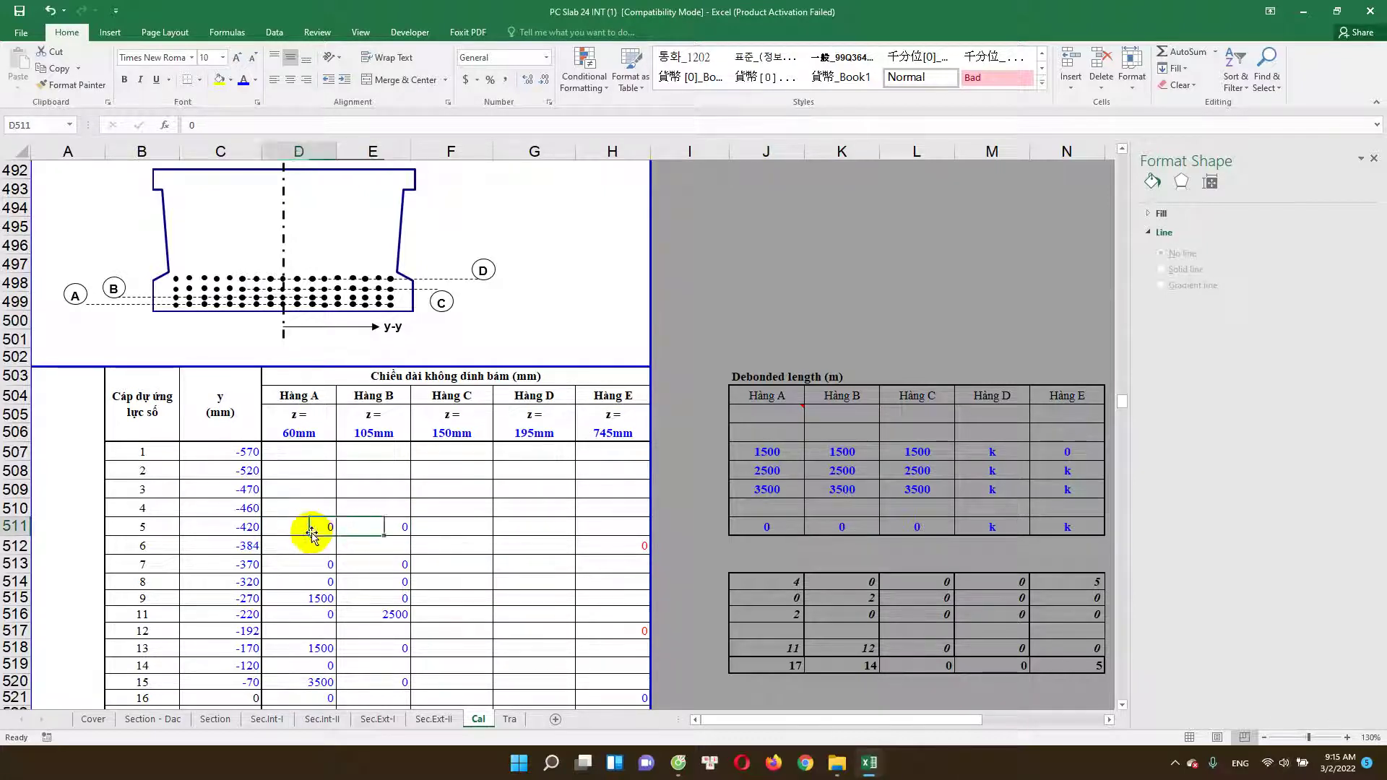
click(244, 457)
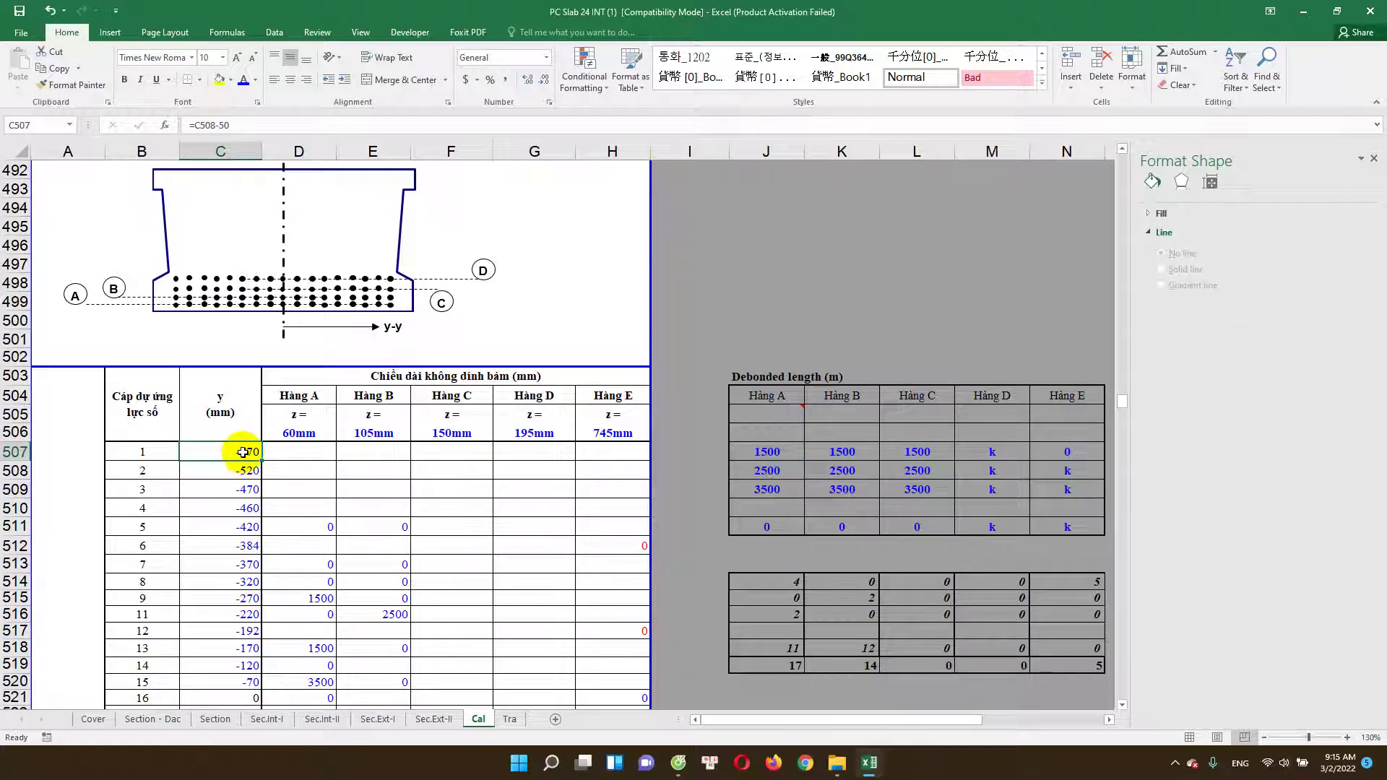
scroll(289, 448, up, 1)
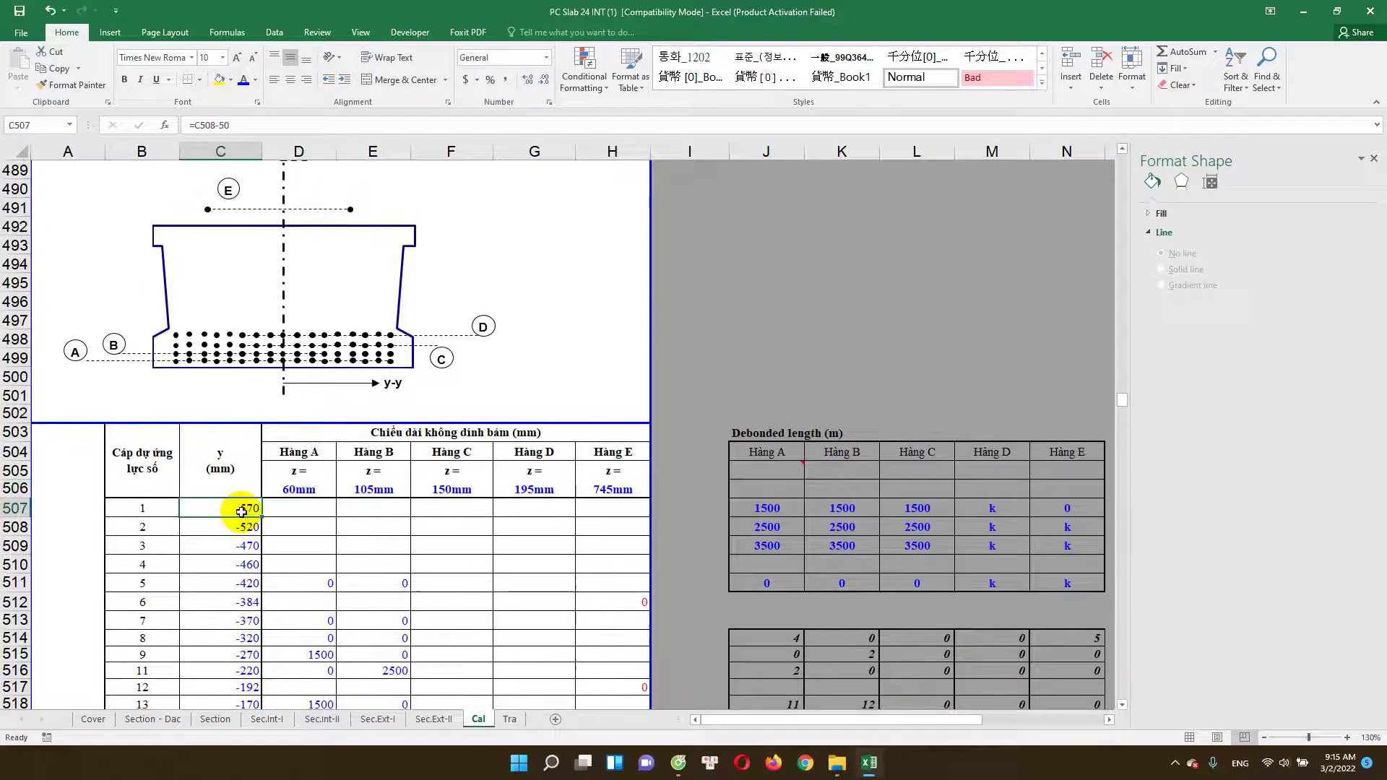
click(300, 489)
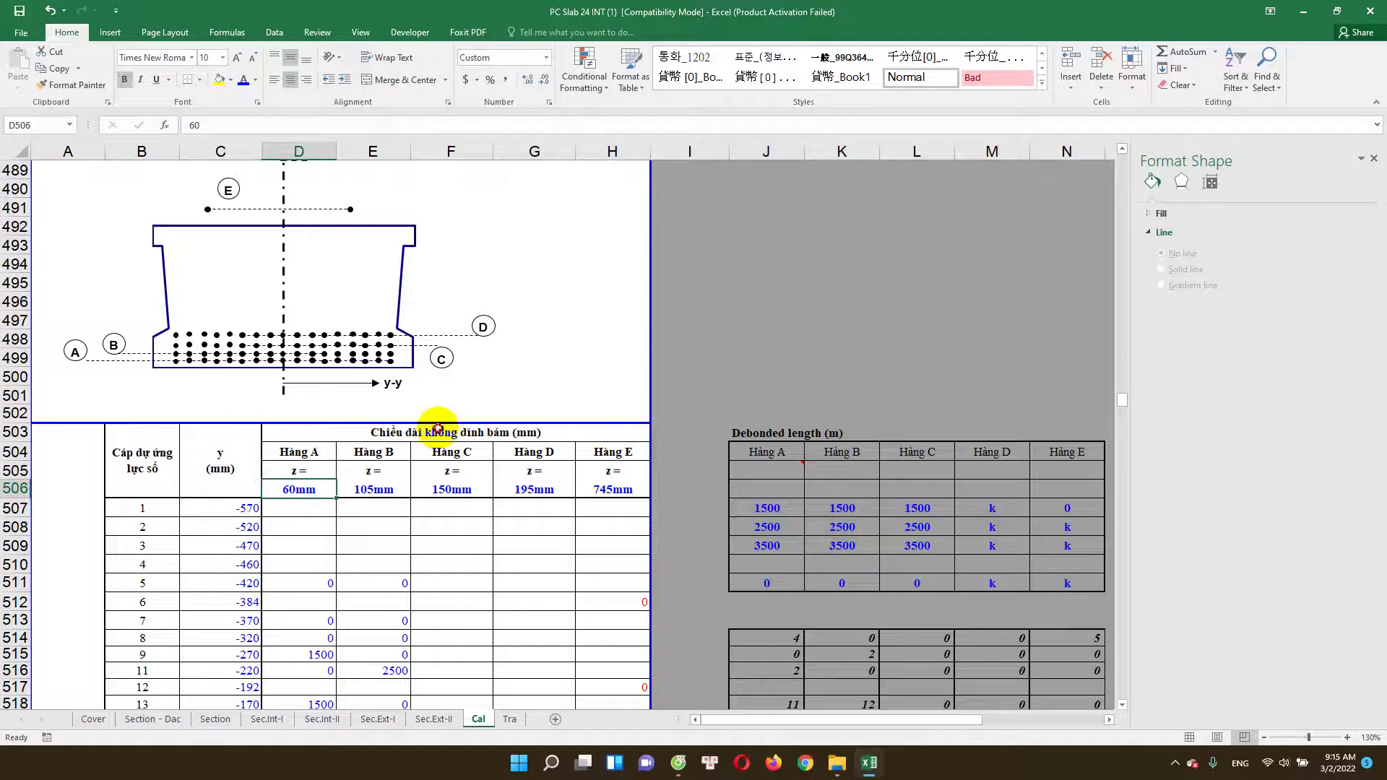
scroll(434, 426, down, 2)
click(325, 512)
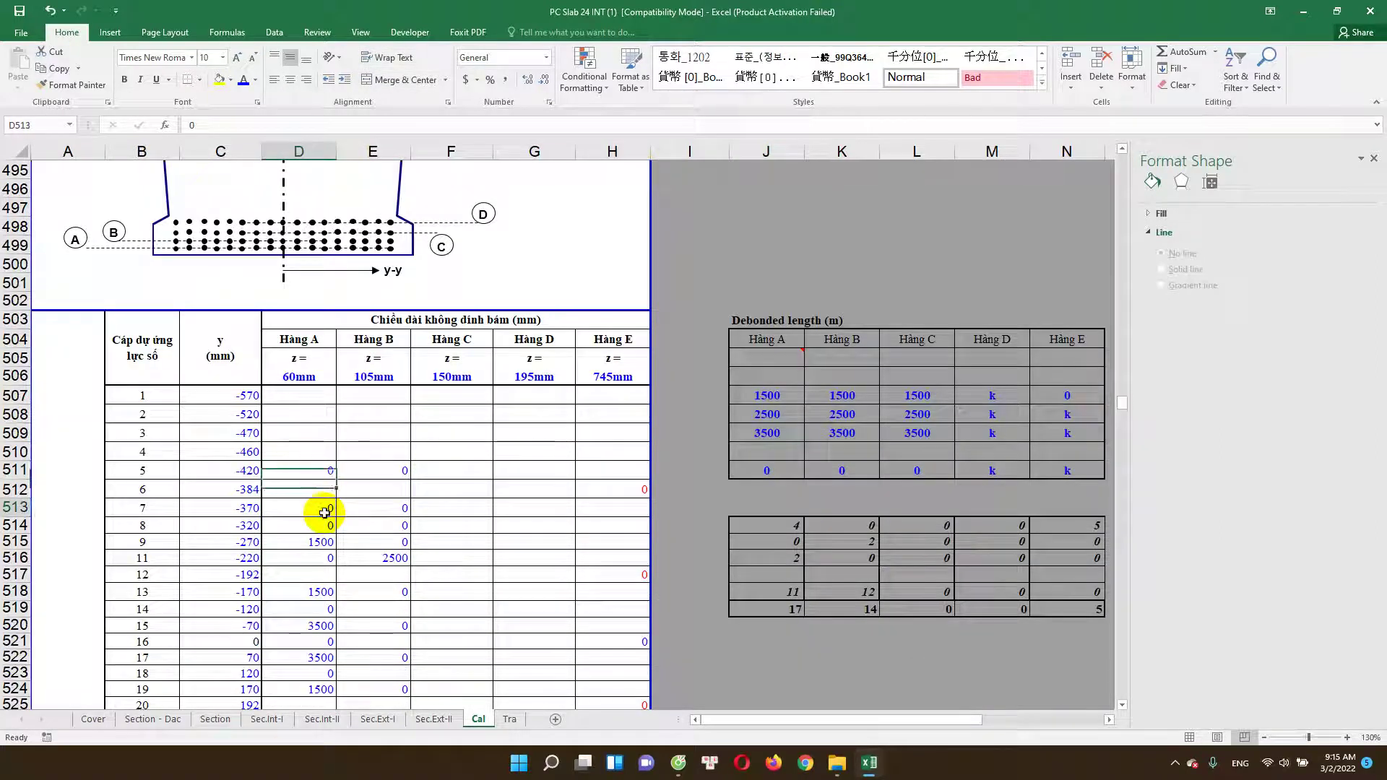
click(374, 526)
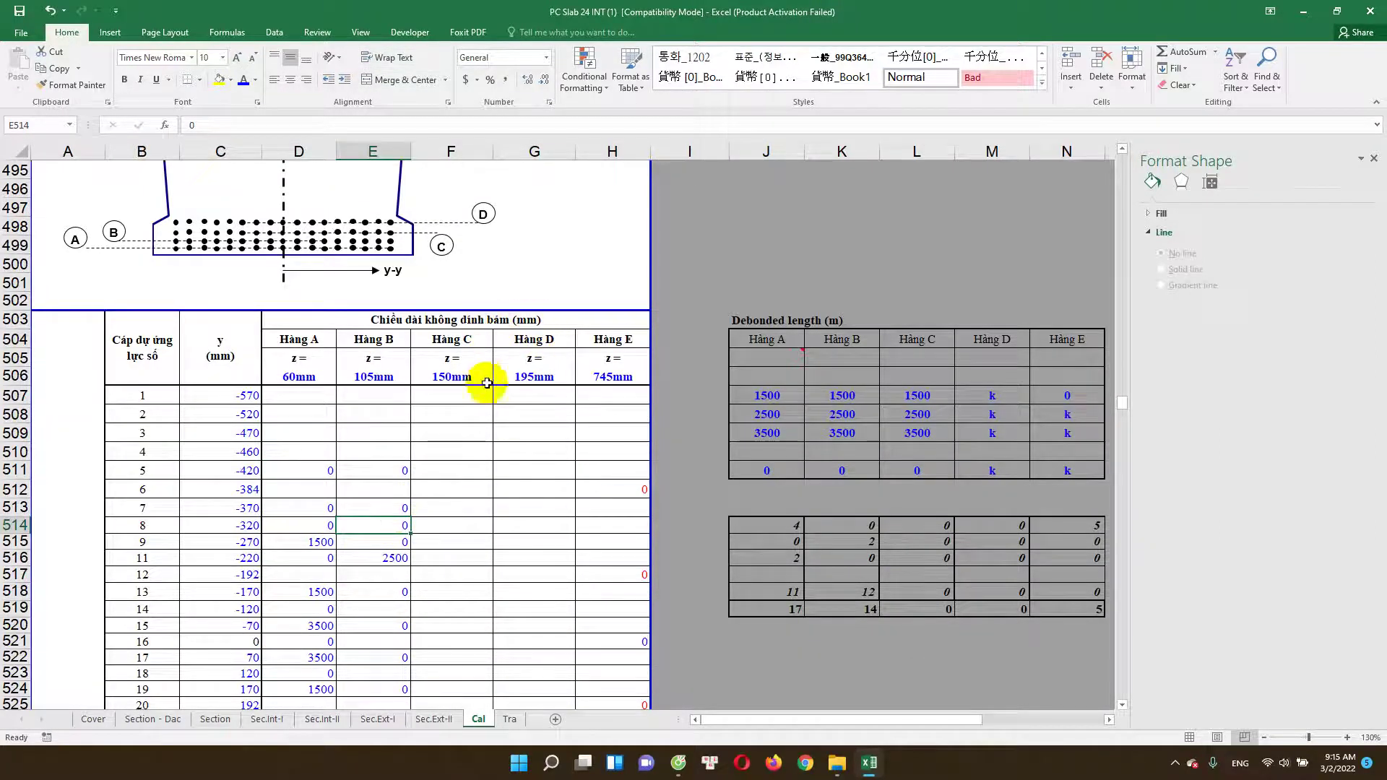
scroll(542, 404, down, 1)
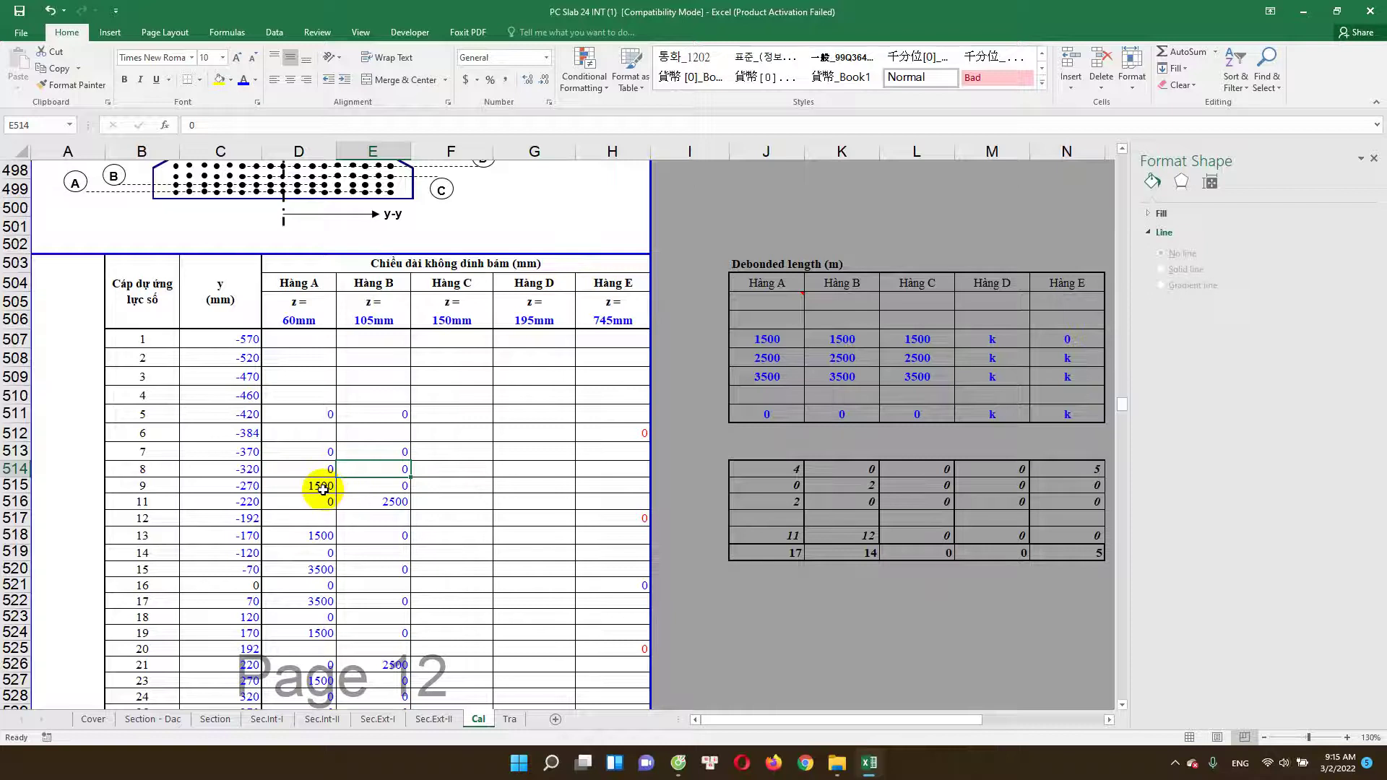
scroll(303, 419, down, 1)
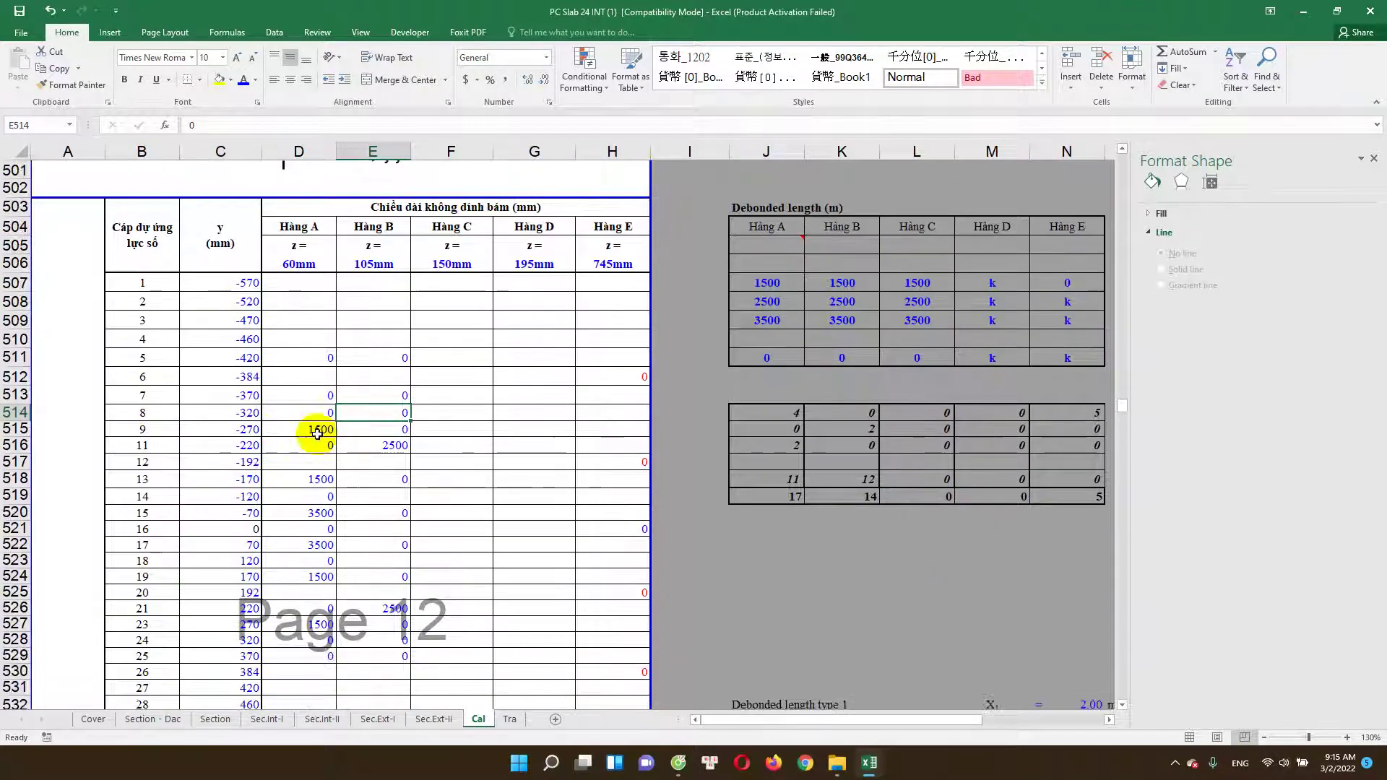
click(316, 430)
scroll(318, 431, up, 3)
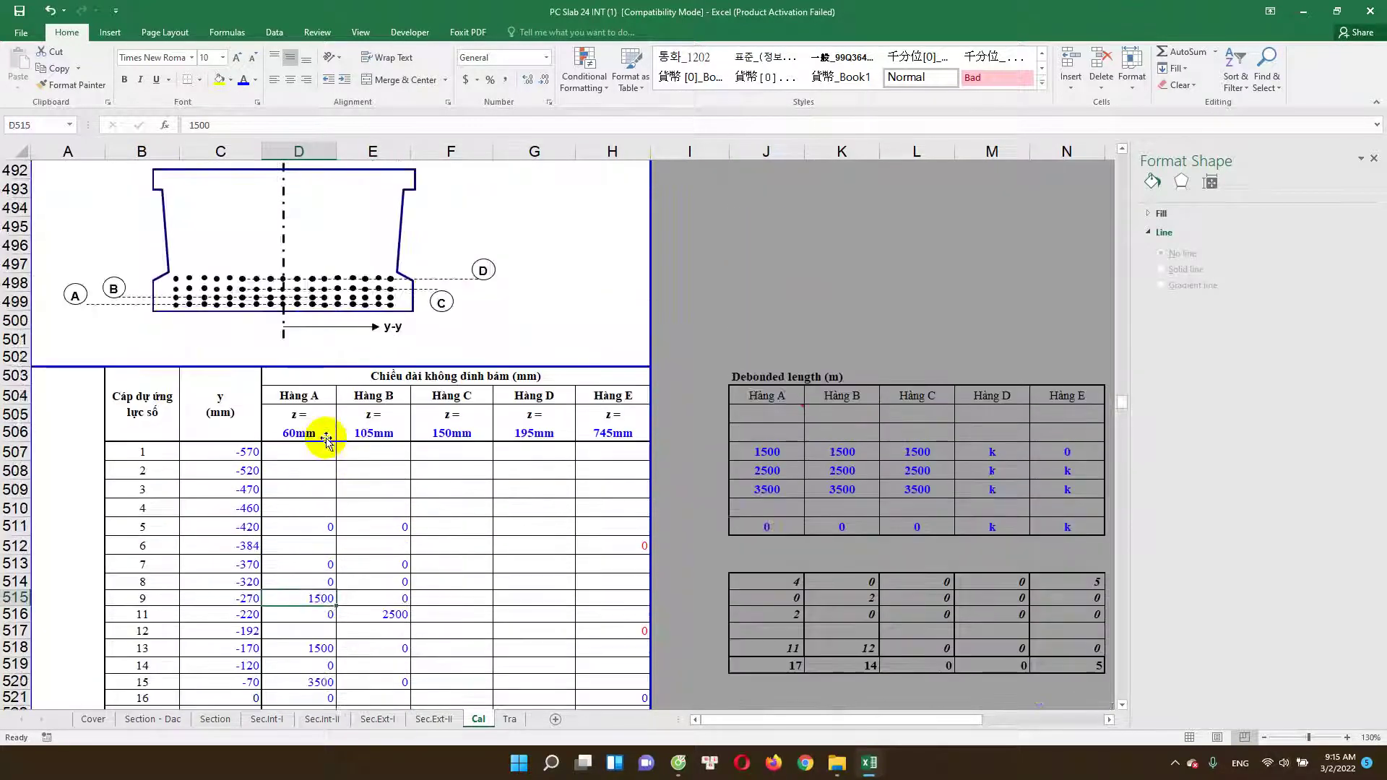
click(405, 376)
scroll(385, 499, down, 1)
scroll(361, 501, down, 1)
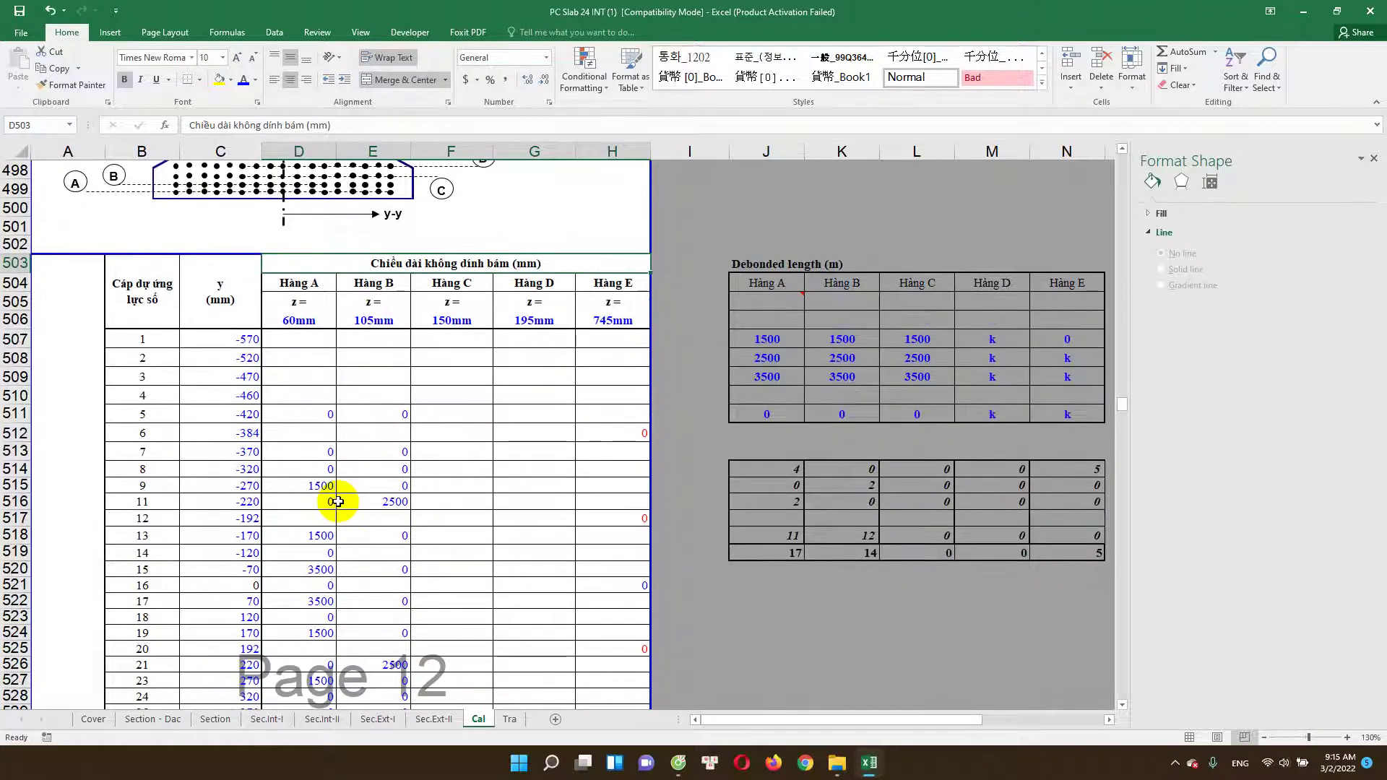
click(320, 503)
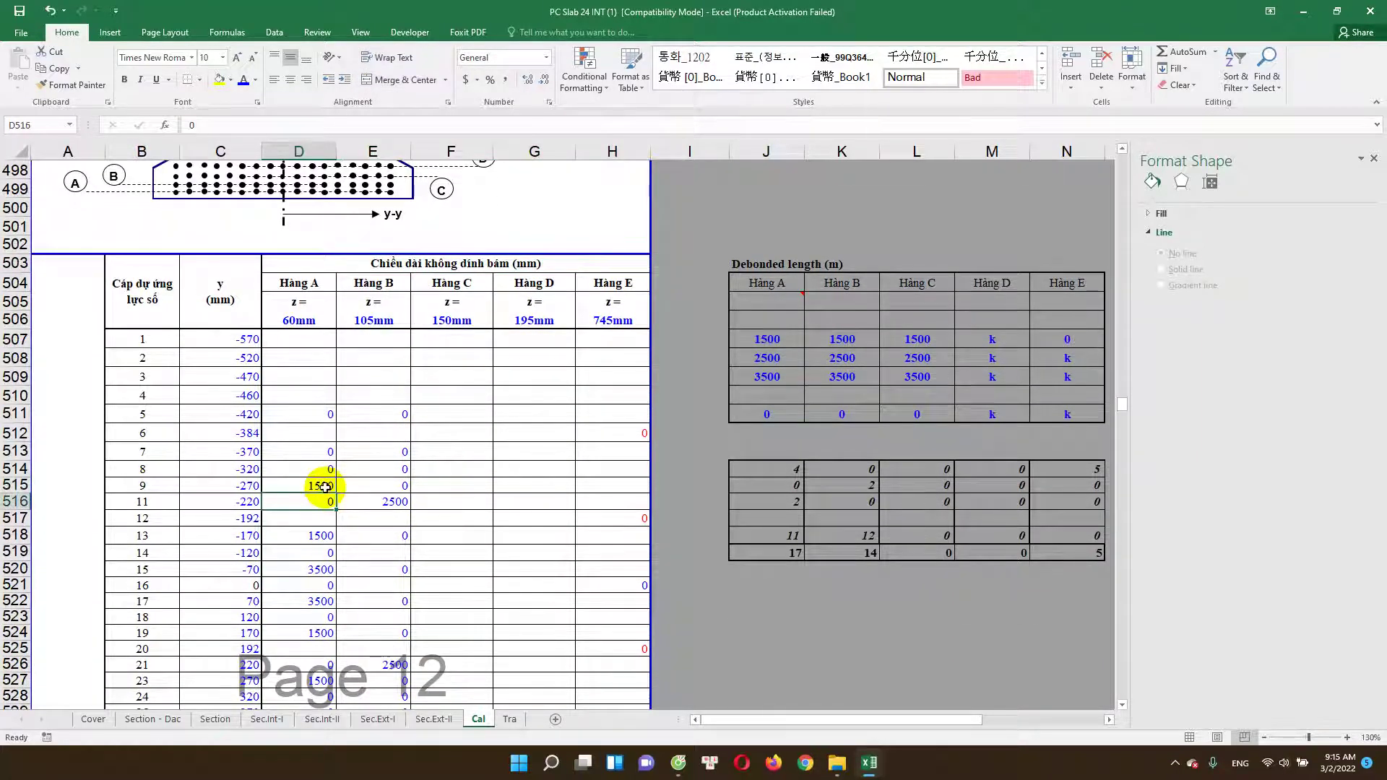
scroll(403, 444, down, 2)
scroll(403, 511, down, 2)
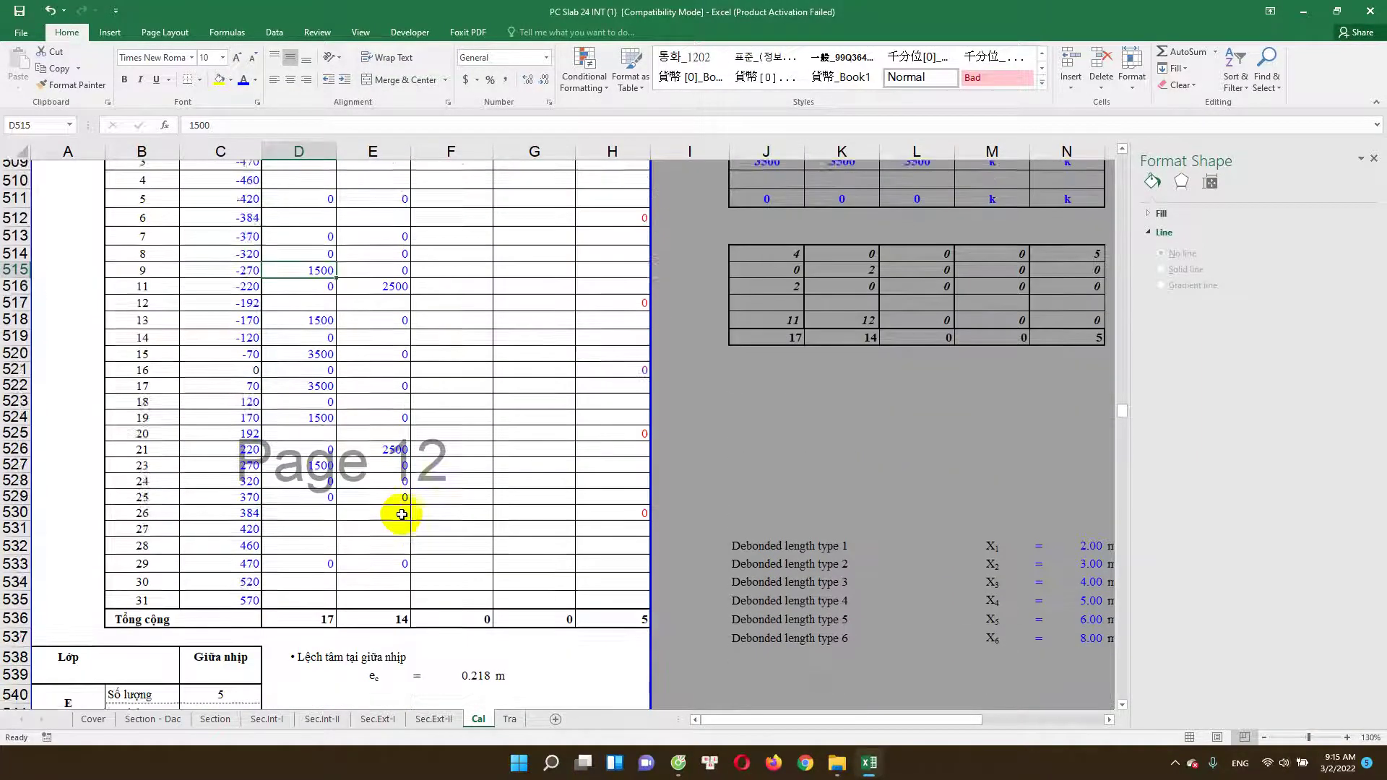
scroll(397, 506, down, 2)
click(322, 506)
double_click(327, 501)
scroll(356, 532, up, 3)
scroll(356, 495, up, 2)
scroll(354, 513, down, 3)
key(Escape)
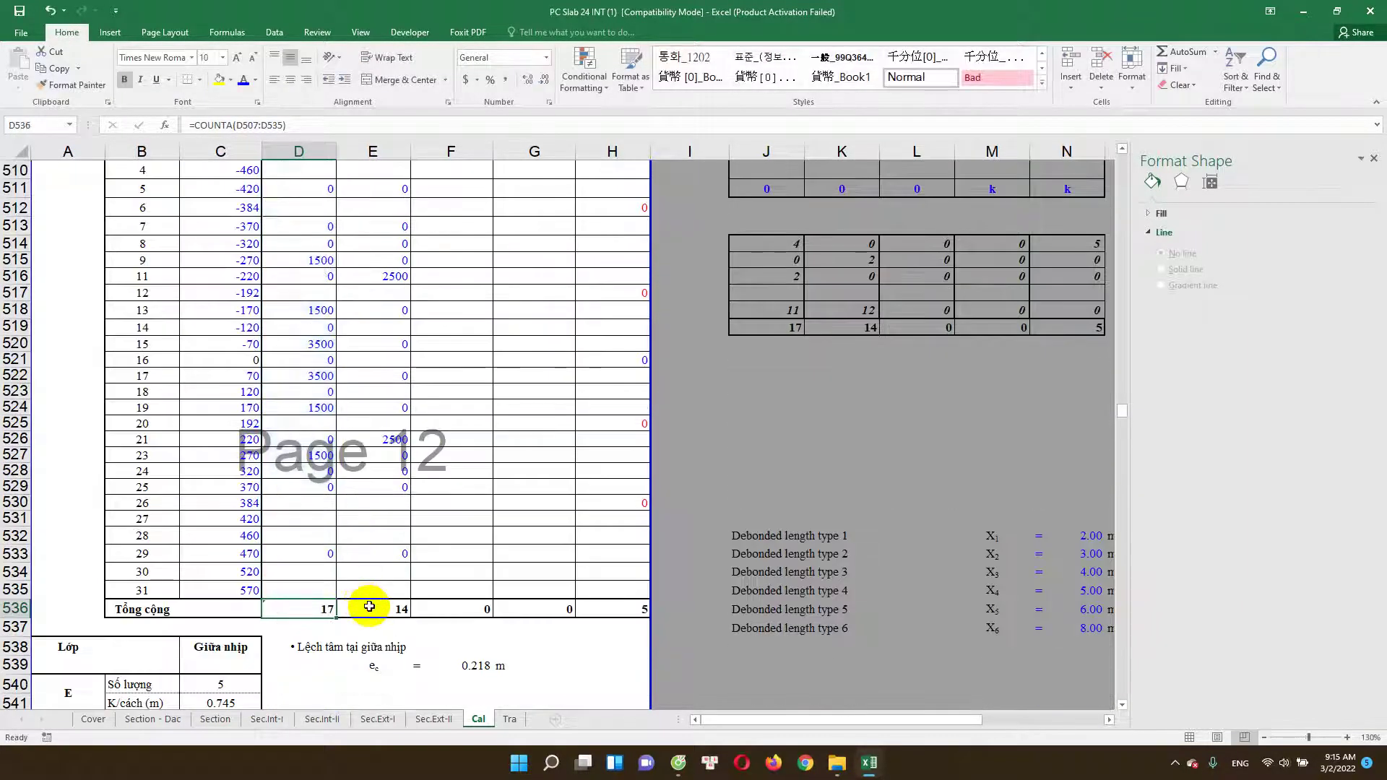
double_click(366, 610)
key(Escape)
scroll(391, 587, up, 4)
scroll(434, 362, up, 1)
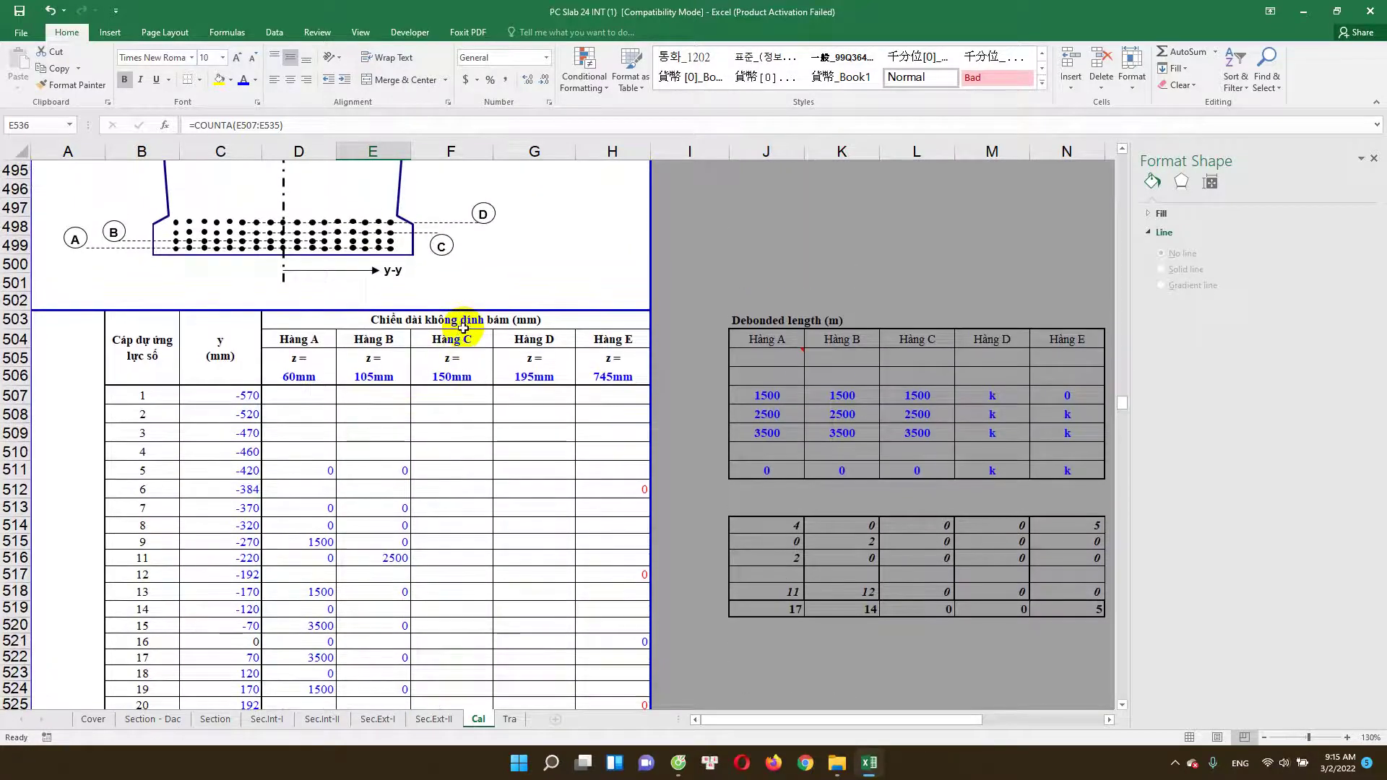
click(477, 321)
scroll(462, 466, down, 2)
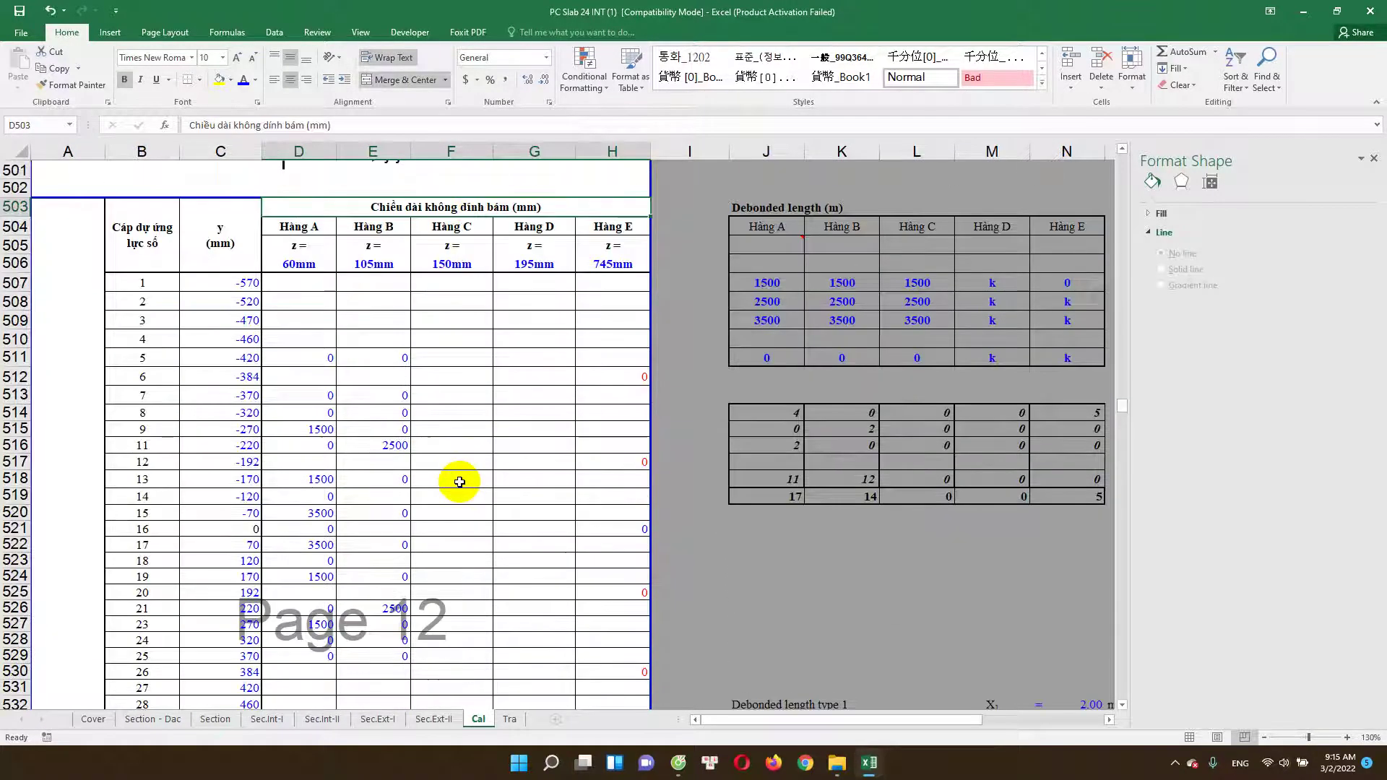
scroll(448, 499, down, 3)
scroll(383, 538, down, 2)
scroll(326, 559, down, 1)
scroll(323, 560, down, 1)
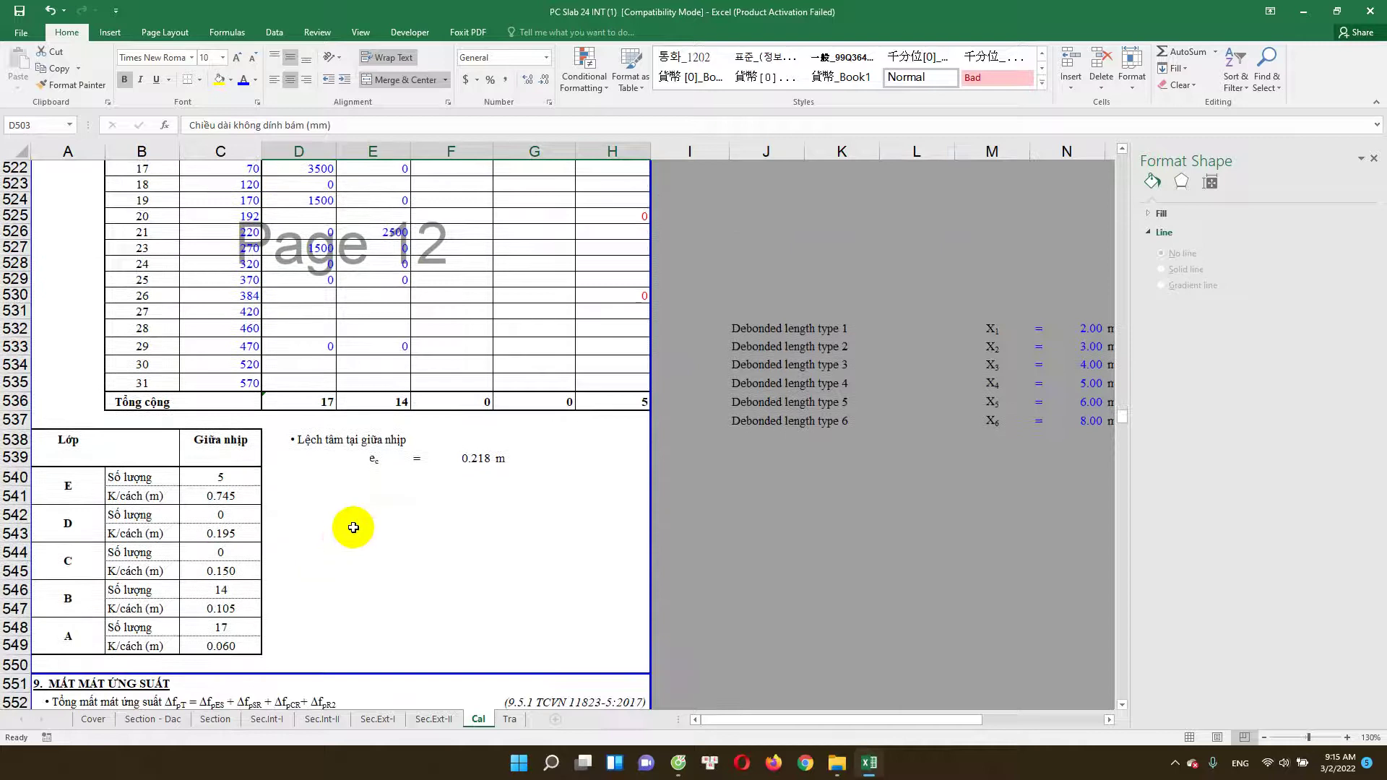
scroll(340, 535, down, 2)
click(352, 480)
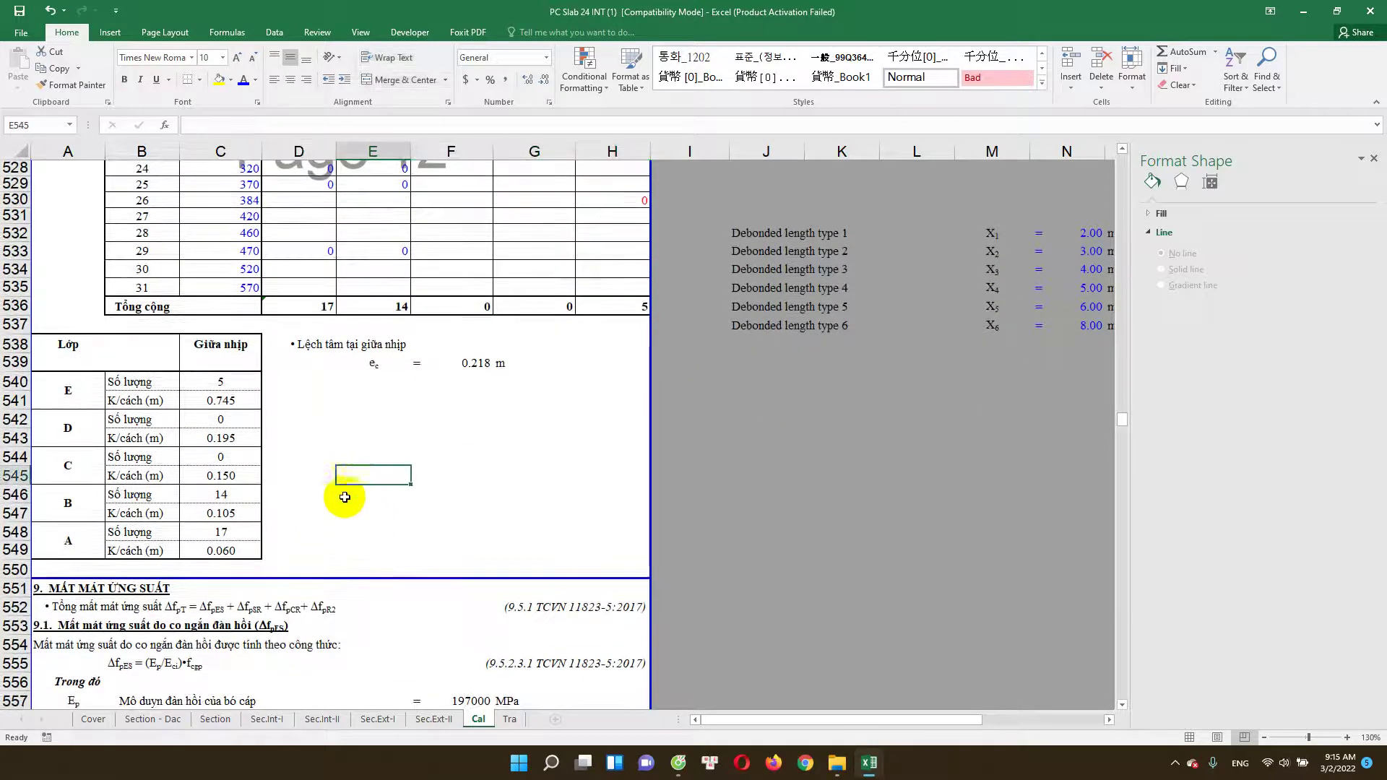
click(140, 383)
double_click(210, 381)
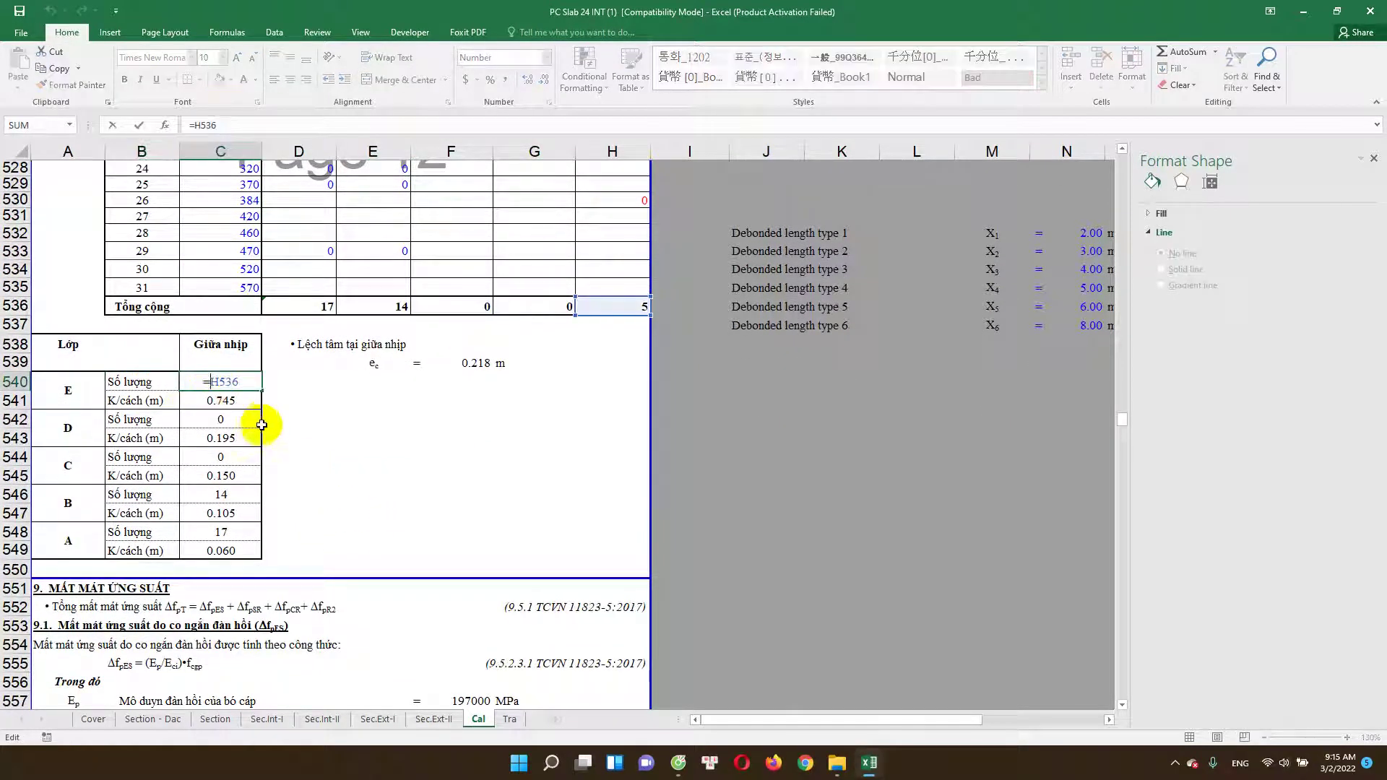
scroll(588, 377, up, 1)
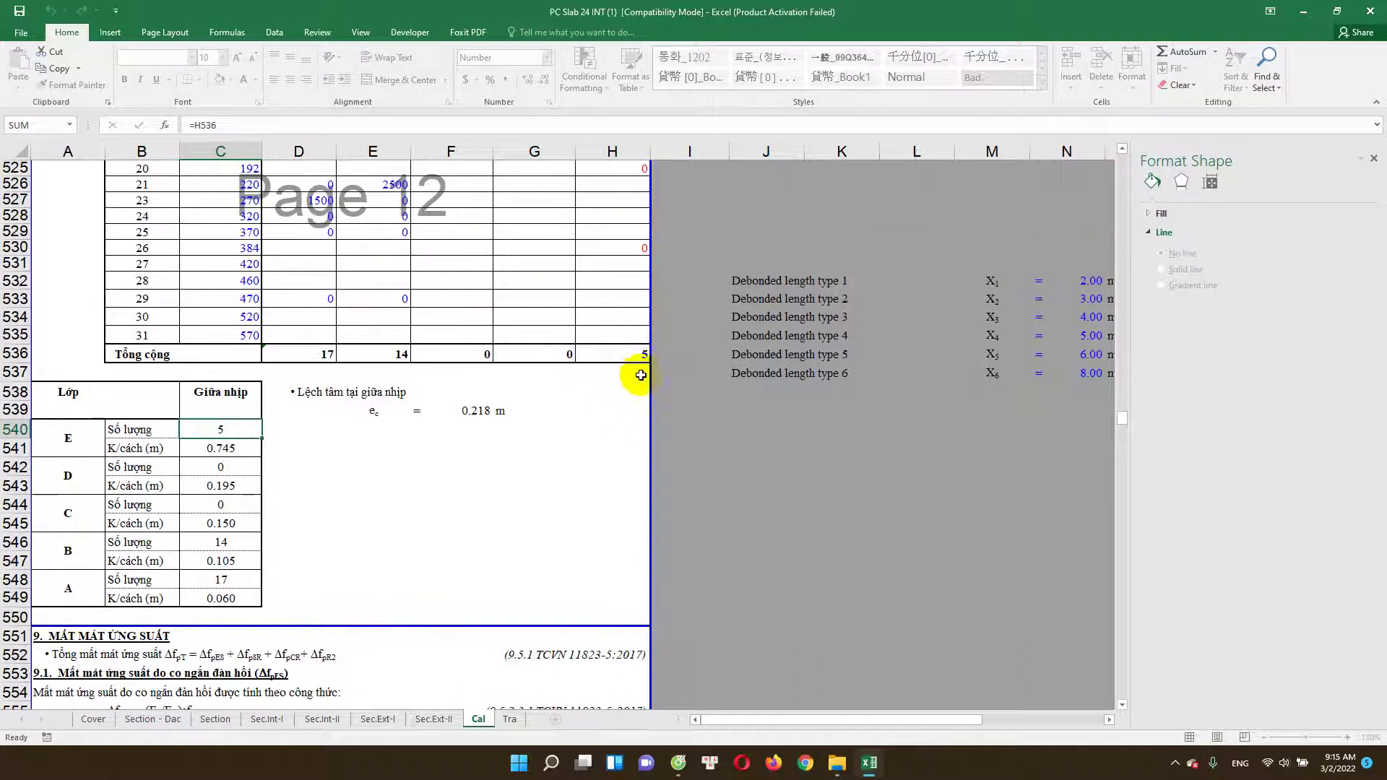
double_click(635, 353)
scroll(641, 411, up, 4)
scroll(636, 405, up, 3)
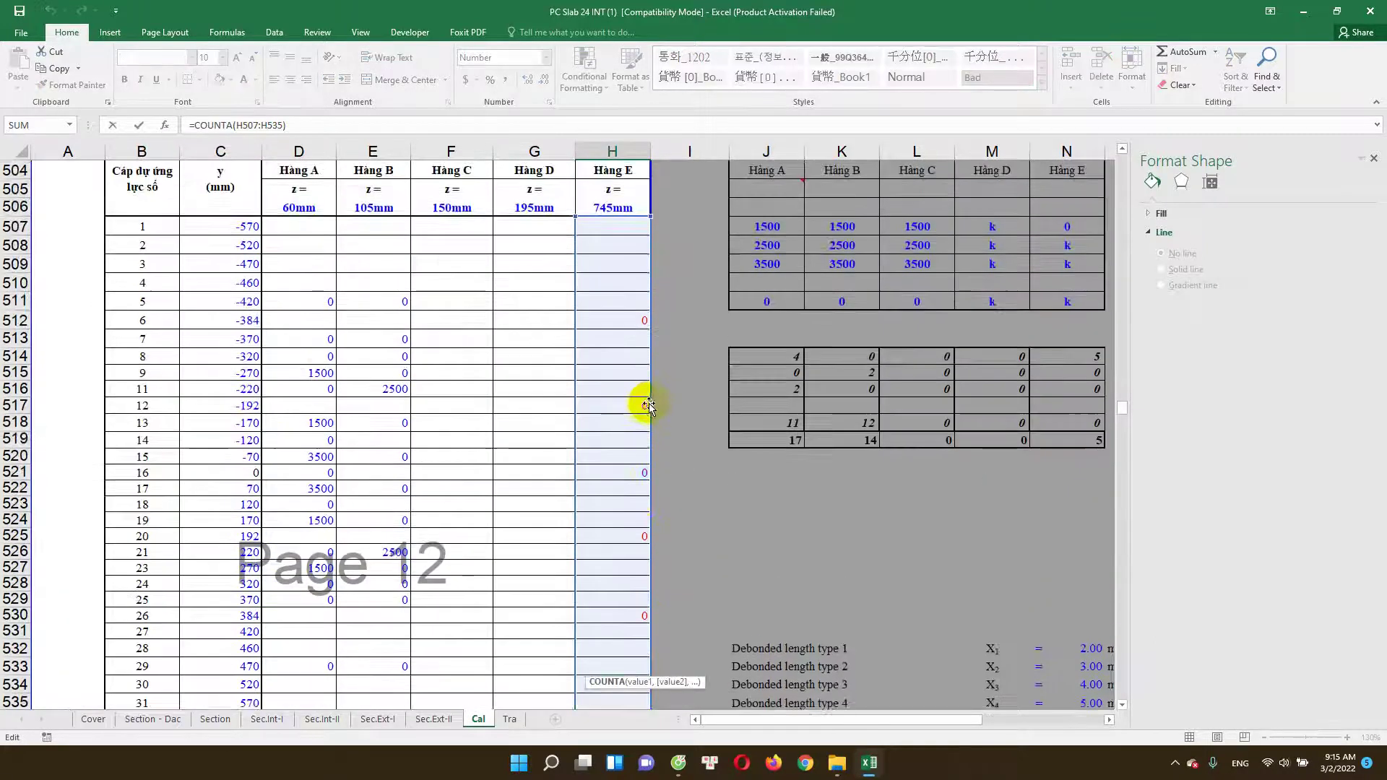
scroll(644, 390, down, 4)
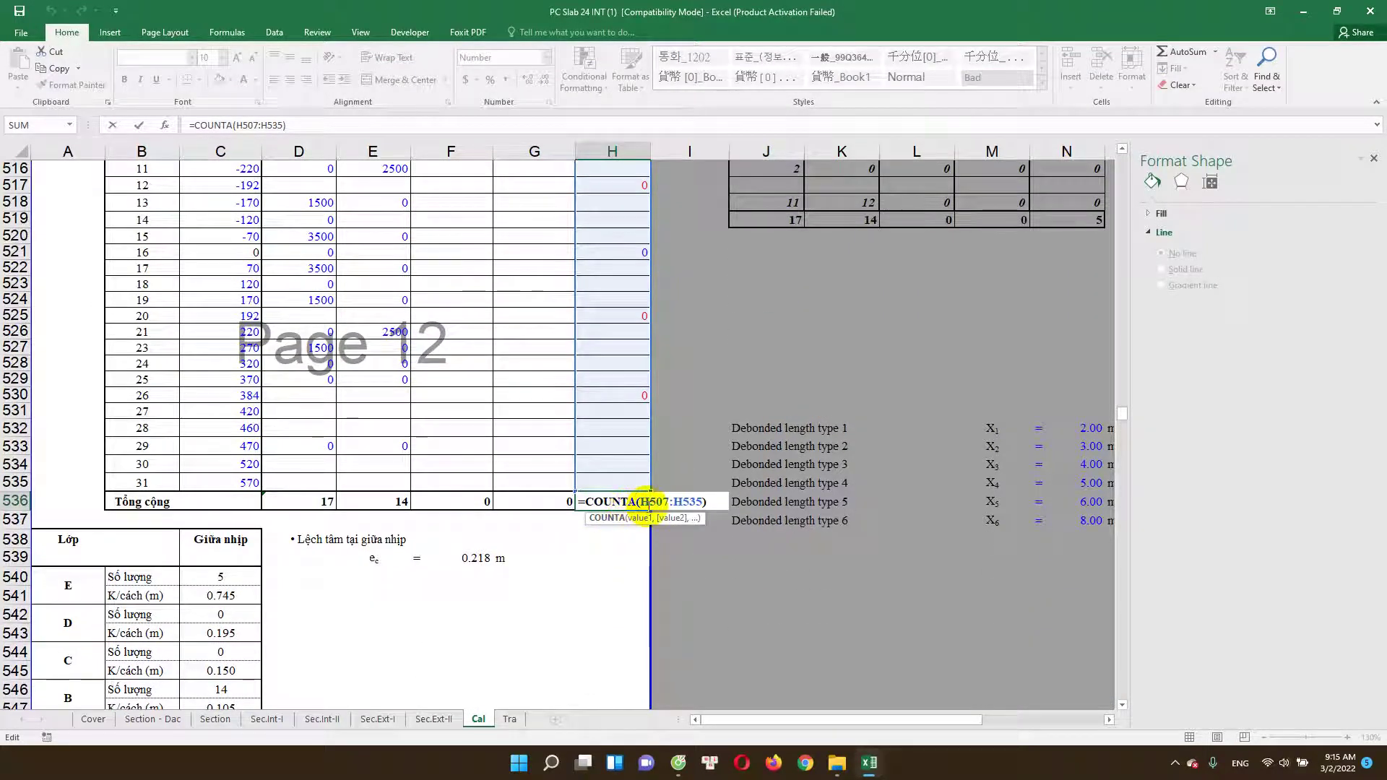
scroll(625, 509, up, 1)
scroll(639, 433, up, 1)
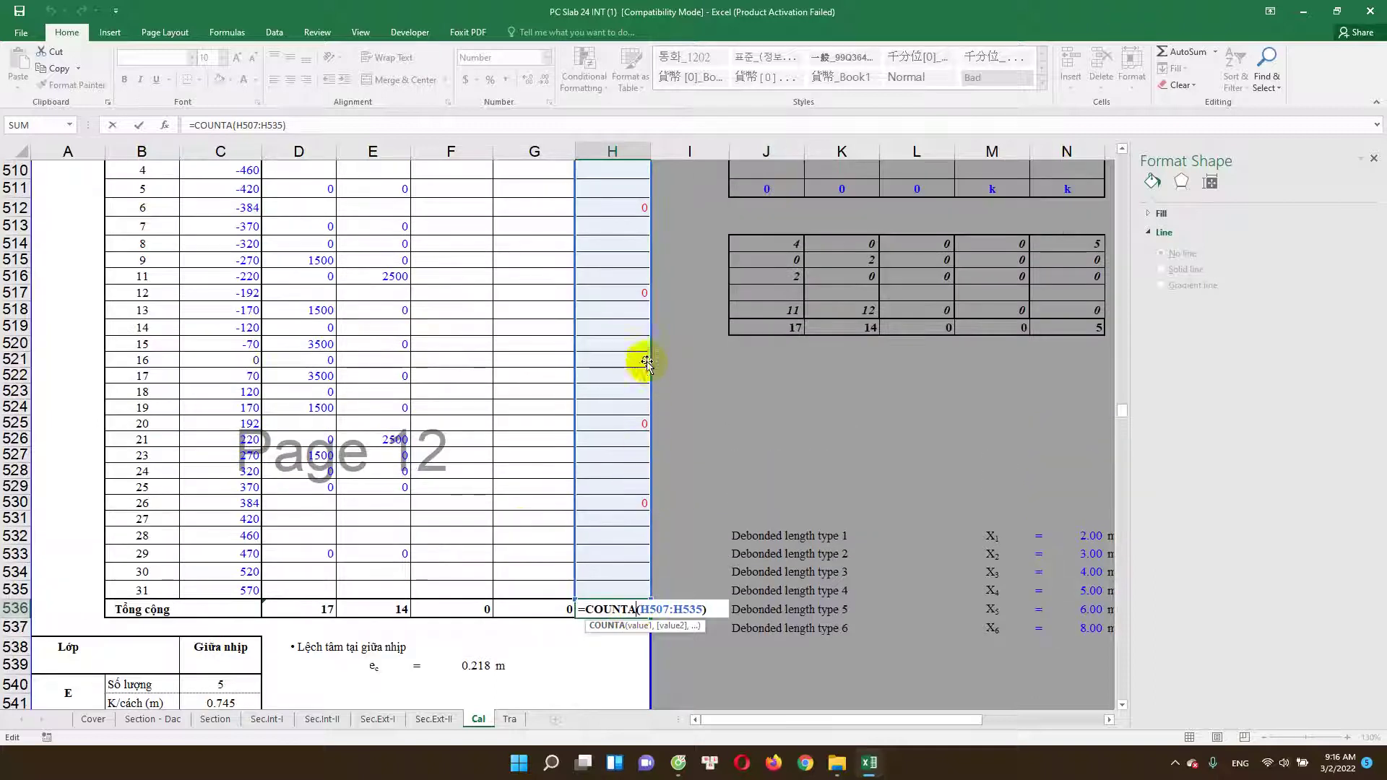
scroll(535, 470, down, 2)
scroll(568, 433, up, 3)
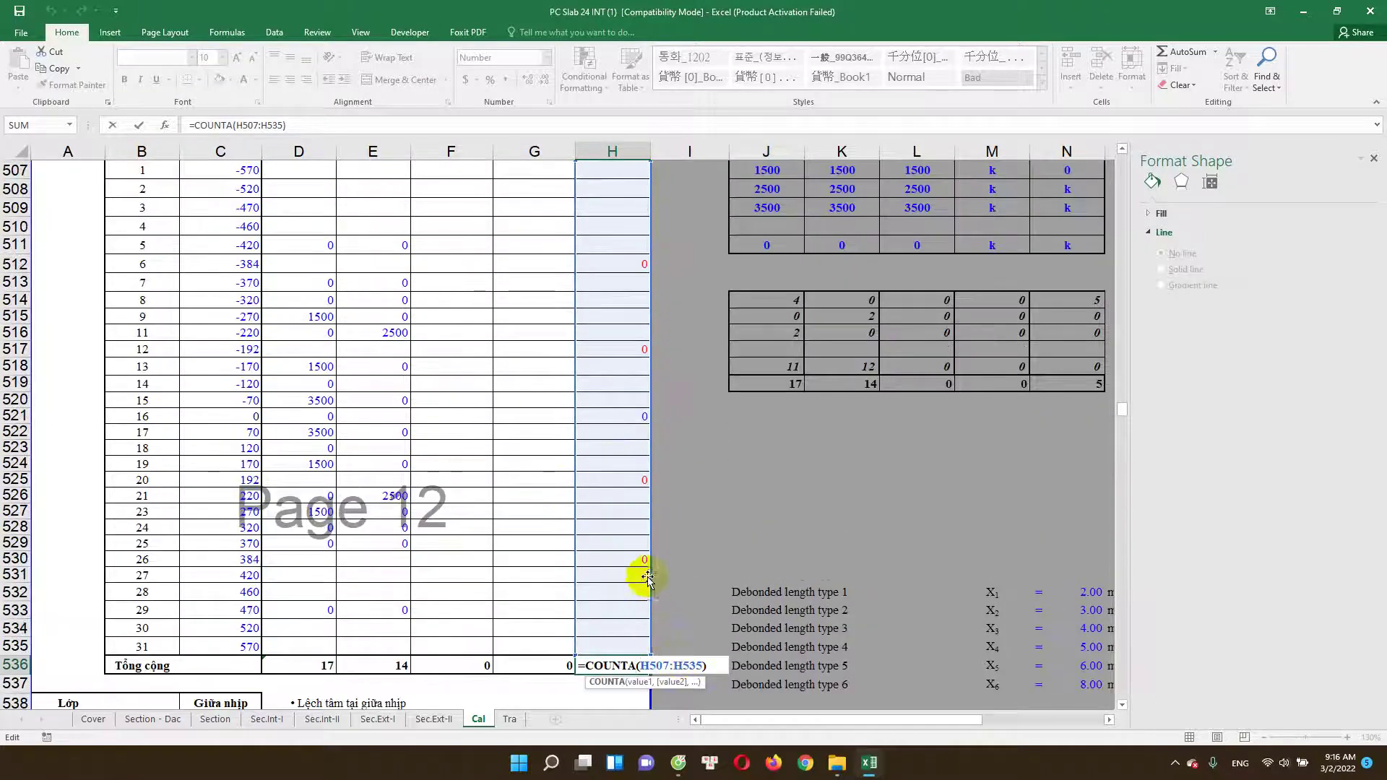
scroll(637, 340, up, 2)
scroll(455, 497, down, 1)
scroll(456, 497, down, 2)
scroll(397, 505, down, 2)
key(ctrl+Return)
scroll(223, 555, down, 1)
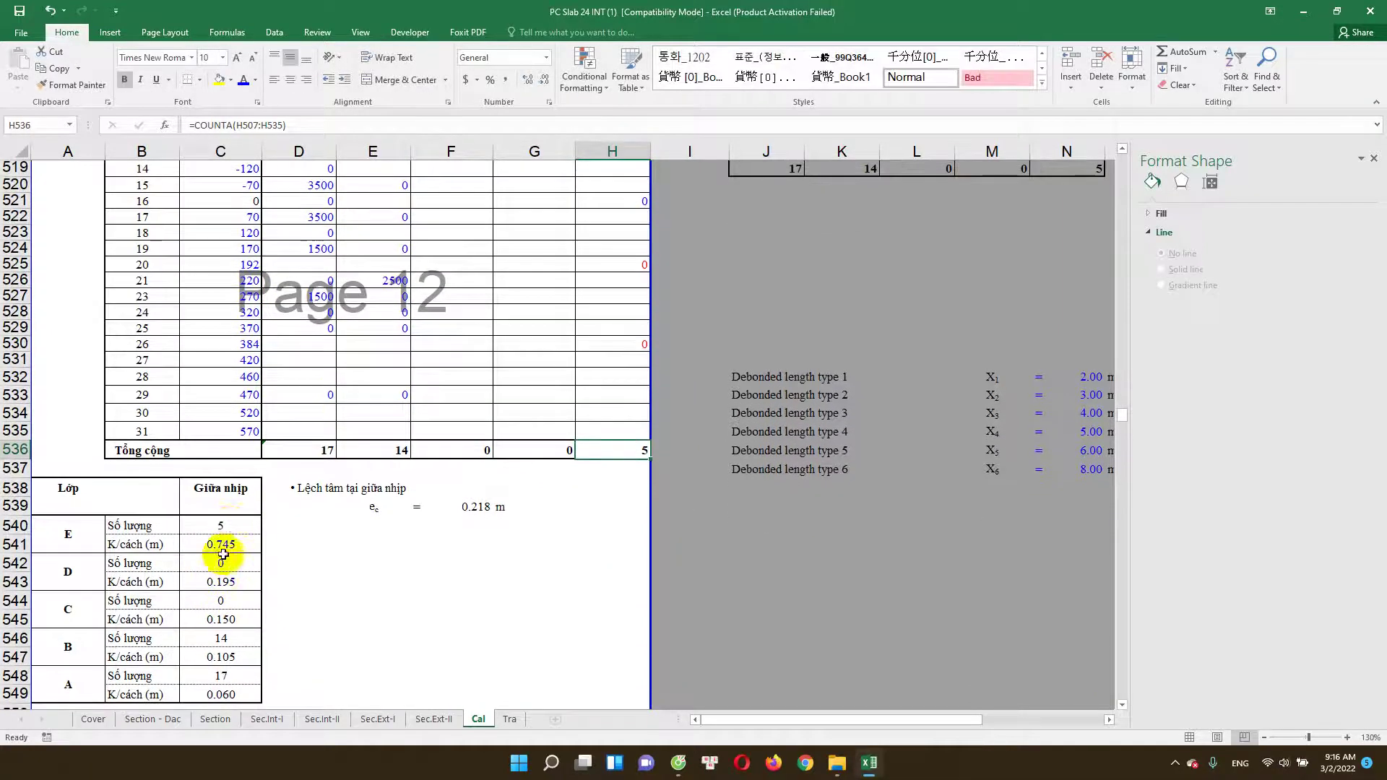
double_click(230, 527)
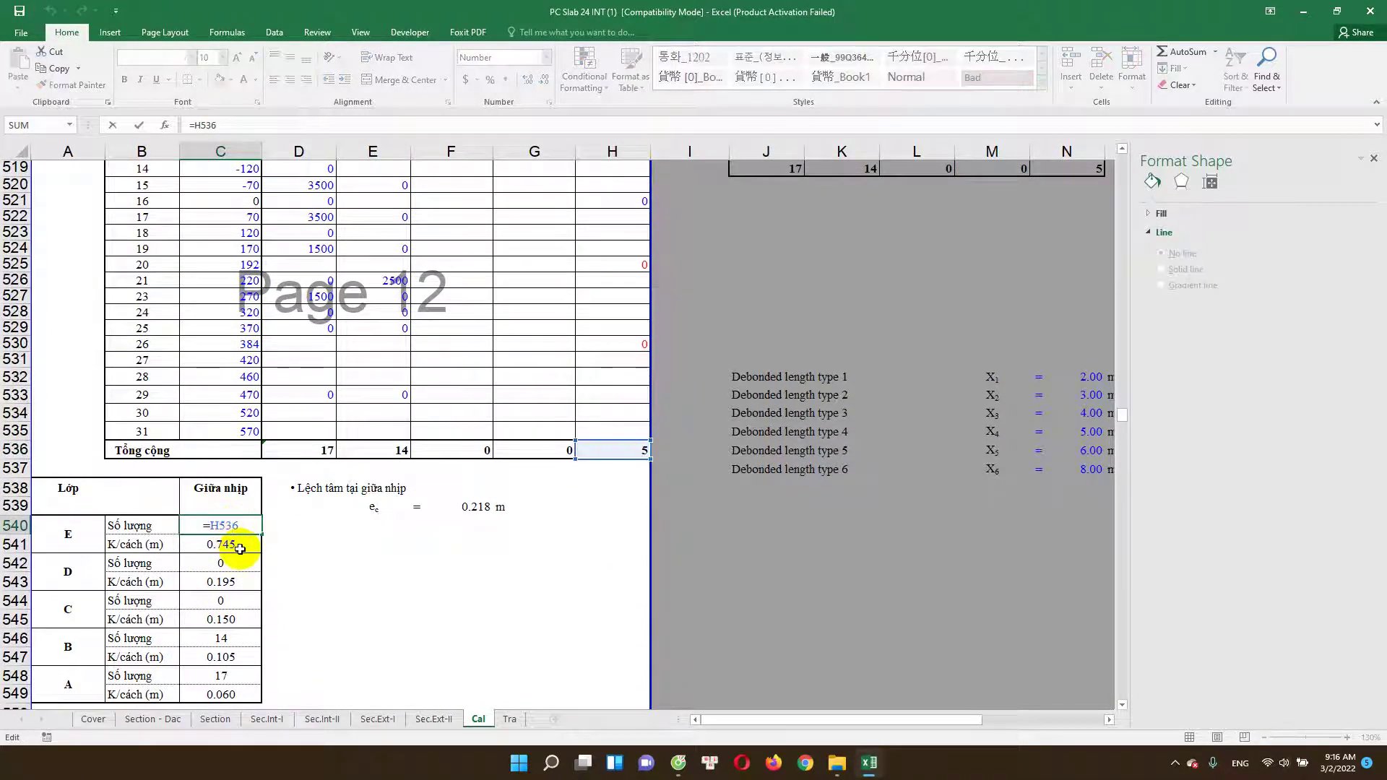
key(ctrl+Return)
scroll(286, 564, up, 3)
scroll(285, 563, down, 3)
key(ctrl+Return)
scroll(284, 588, down, 1)
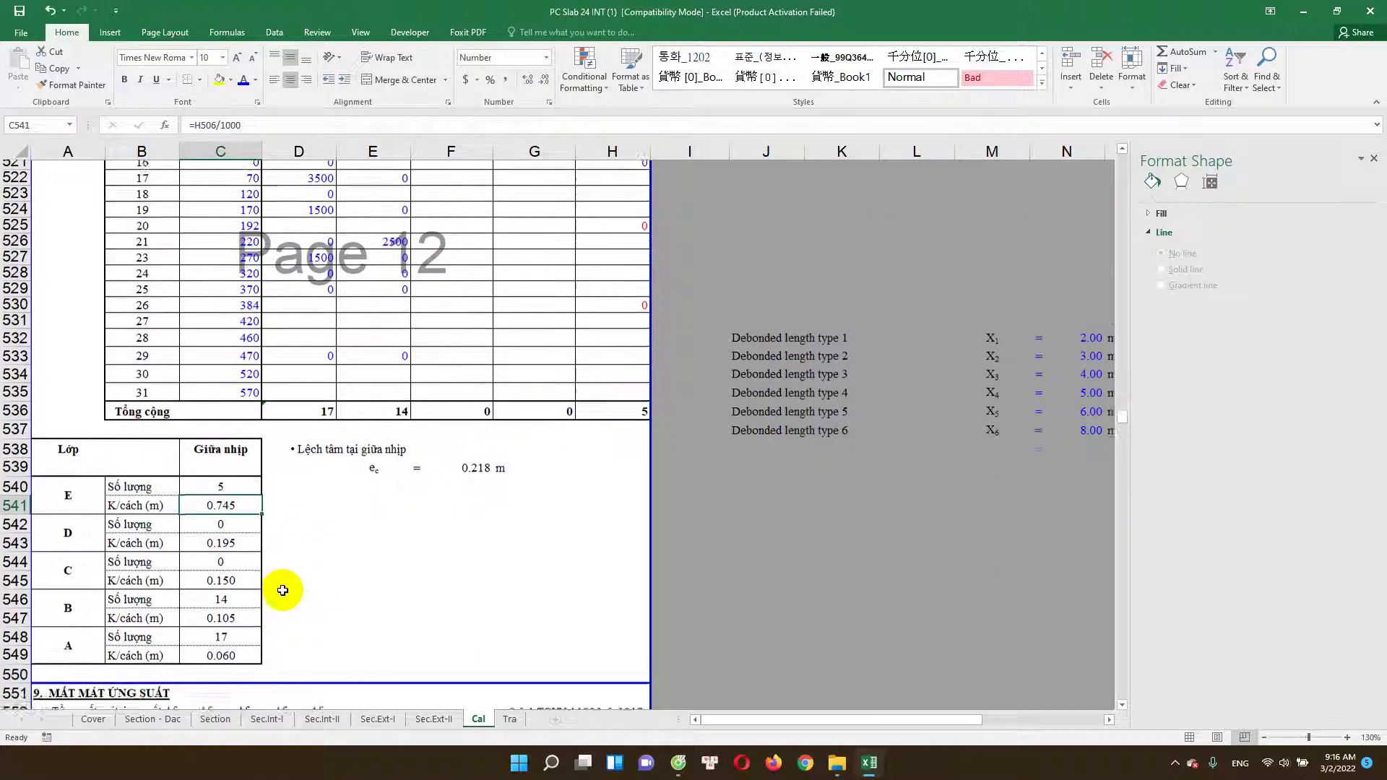
scroll(281, 587, down, 1)
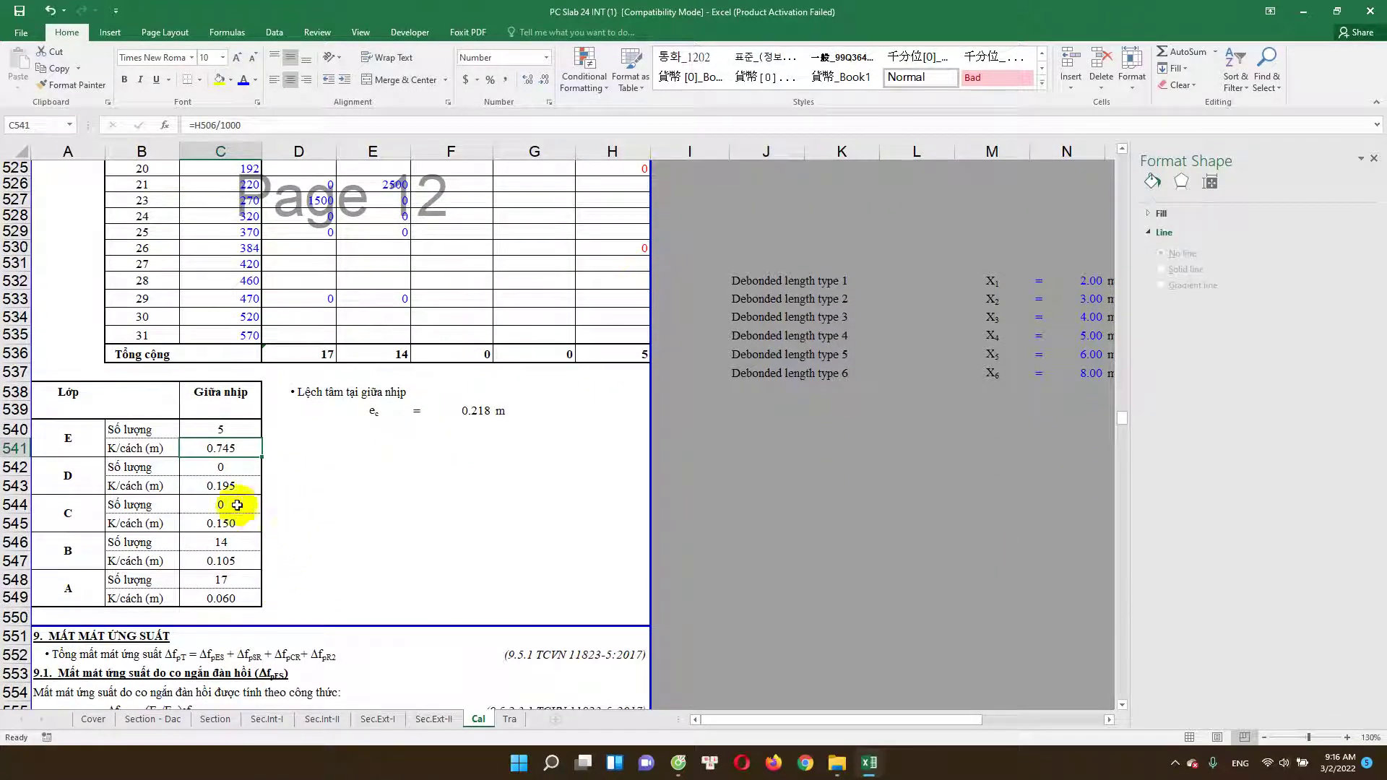
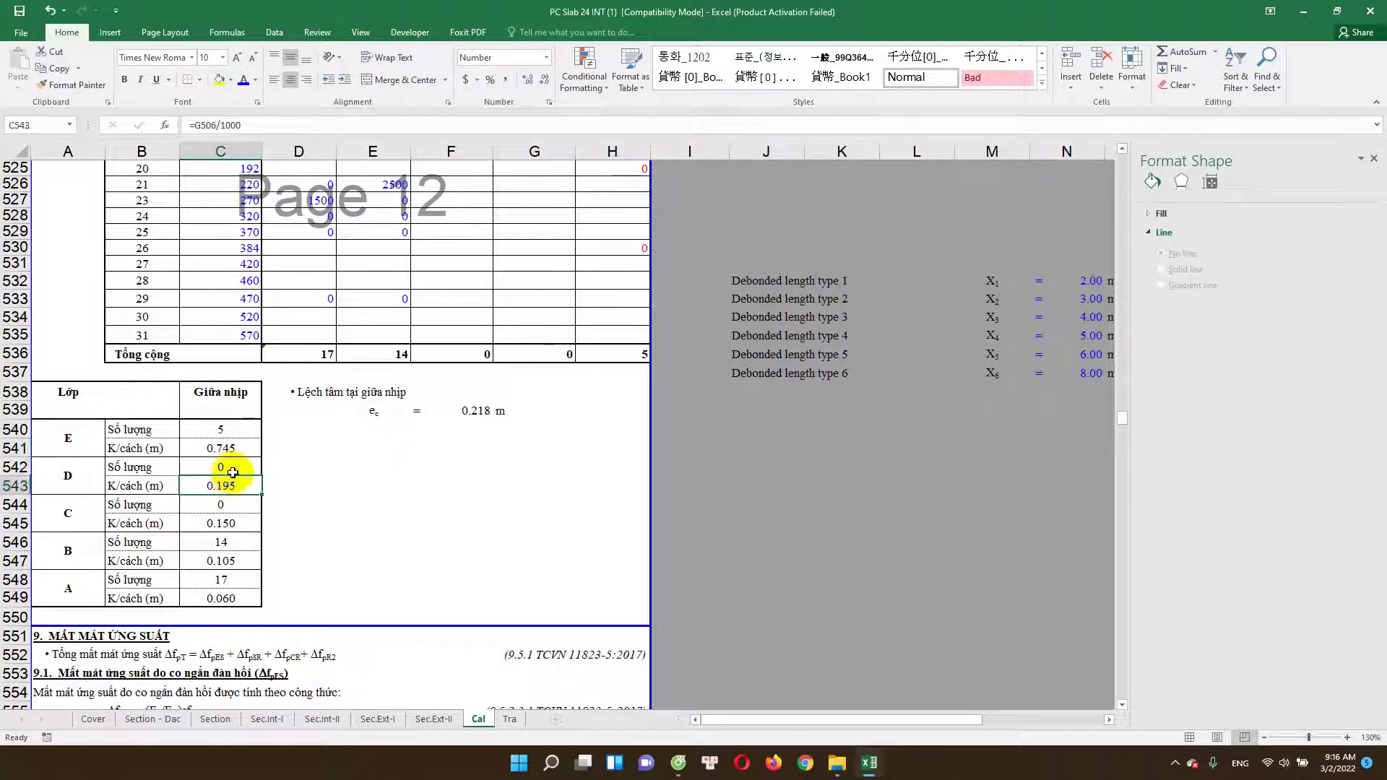
Step: Inspect the strand count and spacing formulas for layers D, C and B without changing them
double_click(236, 467)
scroll(102, 483, up, 3)
scroll(187, 555, down, 3)
key(Escape)
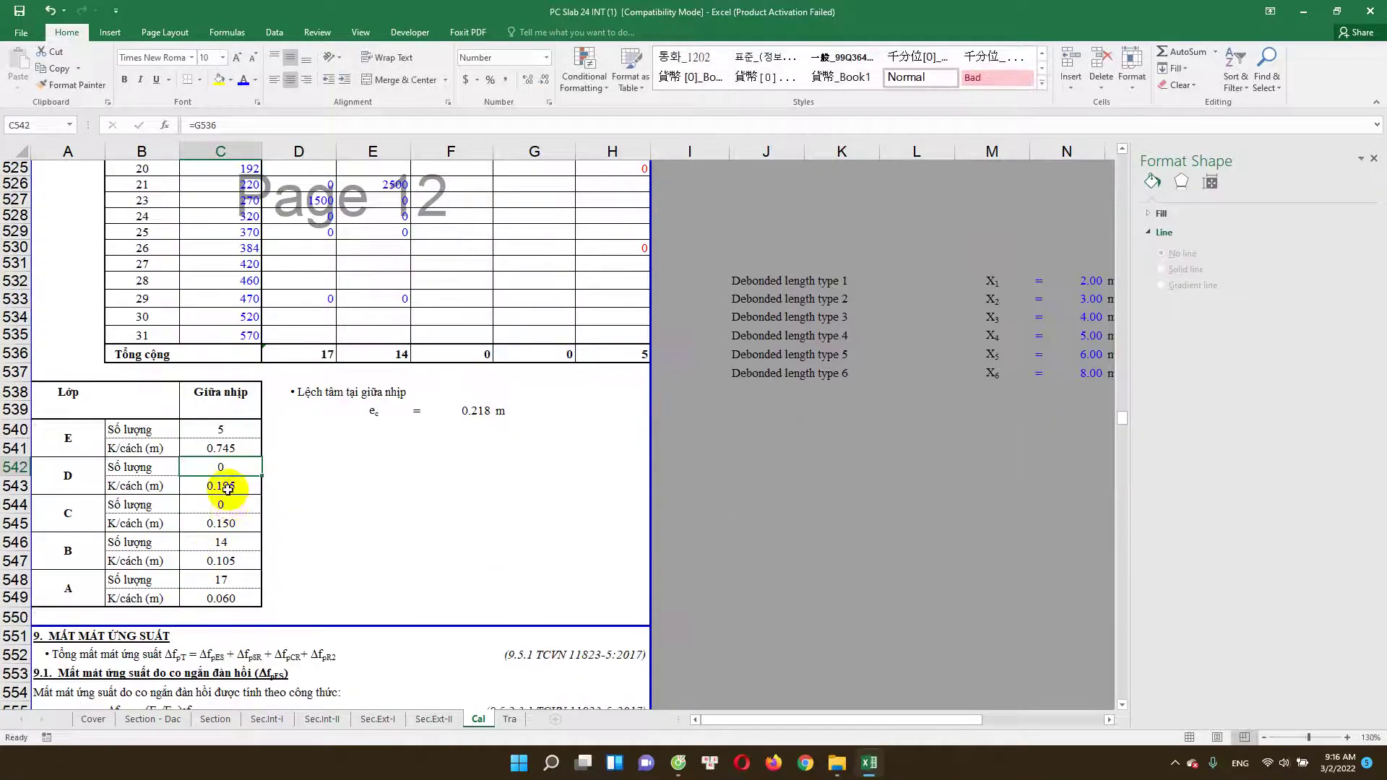
click(227, 488)
click(226, 506)
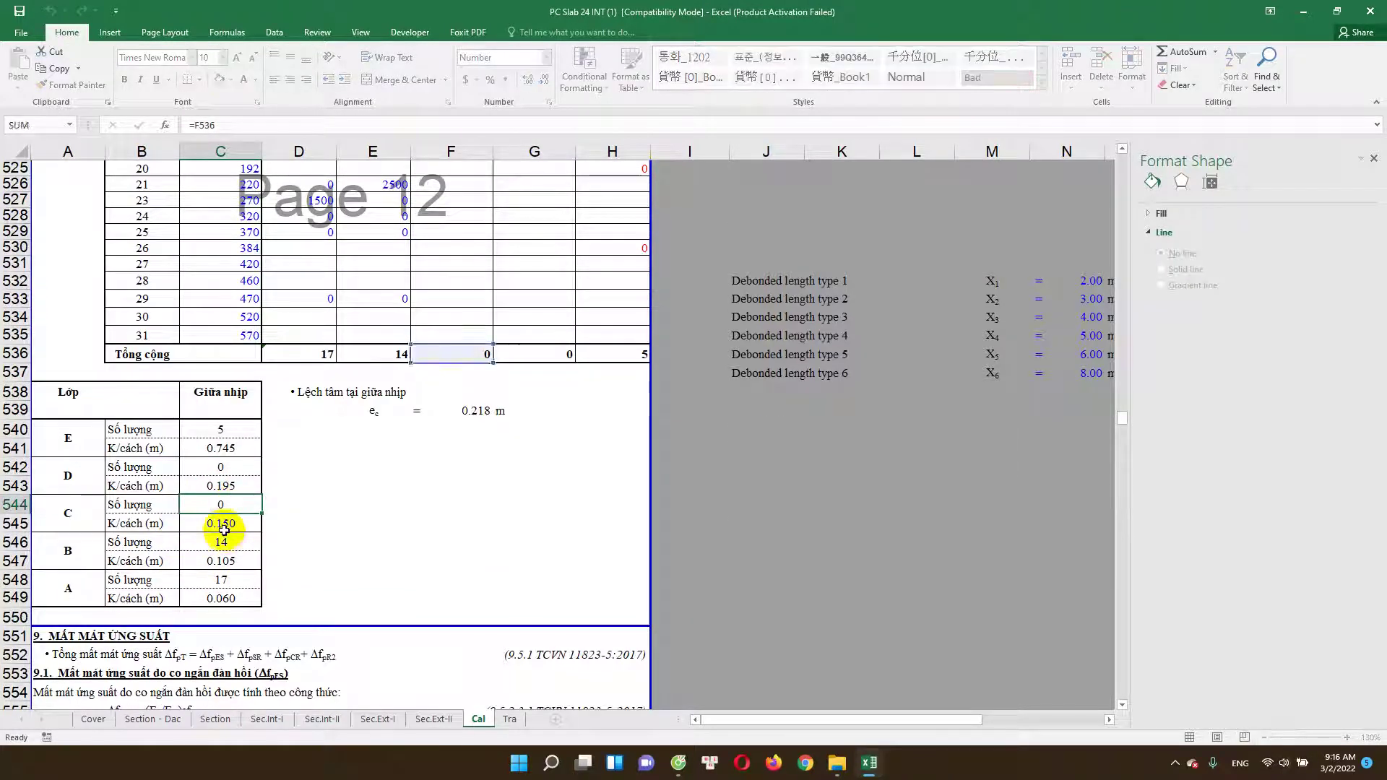
double_click(230, 561)
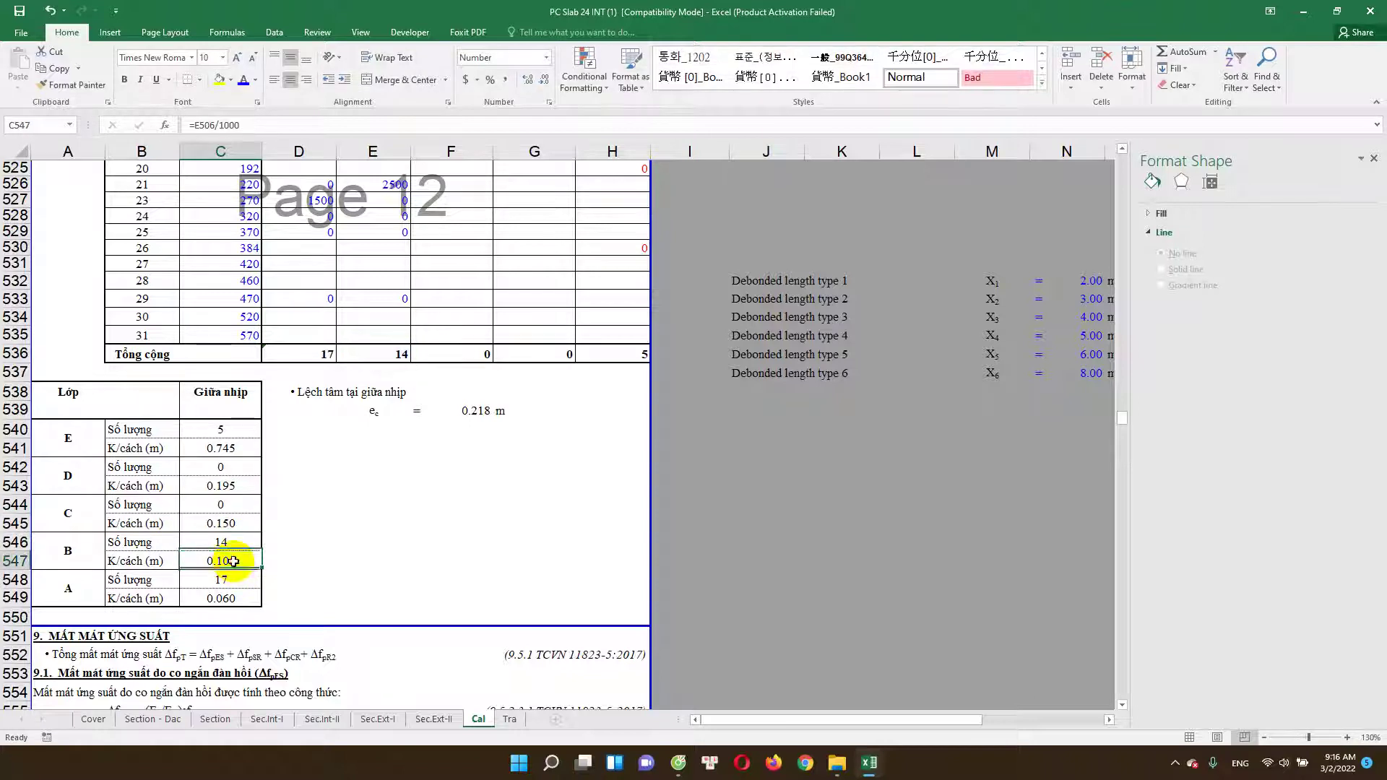
key(Escape)
double_click(230, 473)
scroll(424, 455, up, 2)
scroll(542, 395, up, 5)
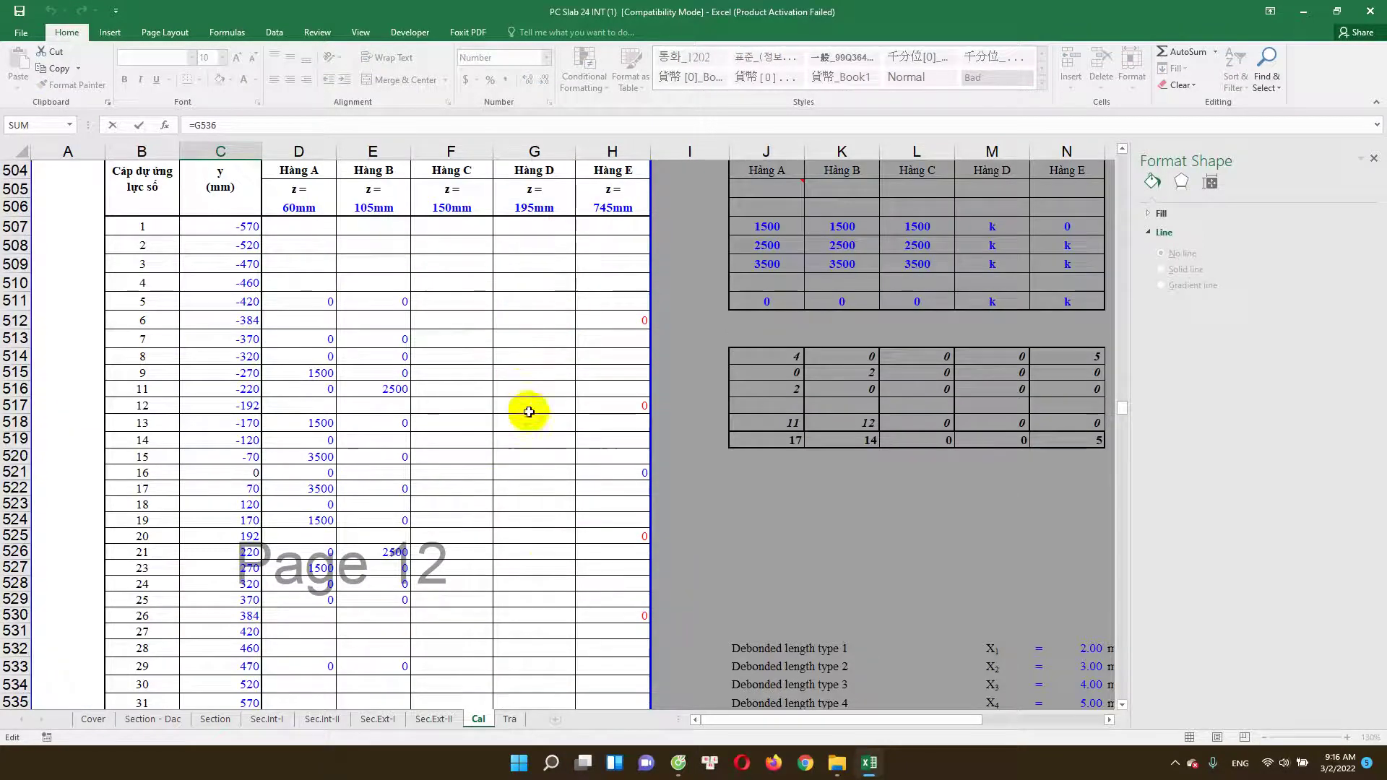
scroll(484, 448, down, 3)
scroll(361, 549, down, 2)
key(Escape)
Step: Move down to the elastic shortening section and inspect the fcgp concrete stress formula
scroll(257, 594, down, 4)
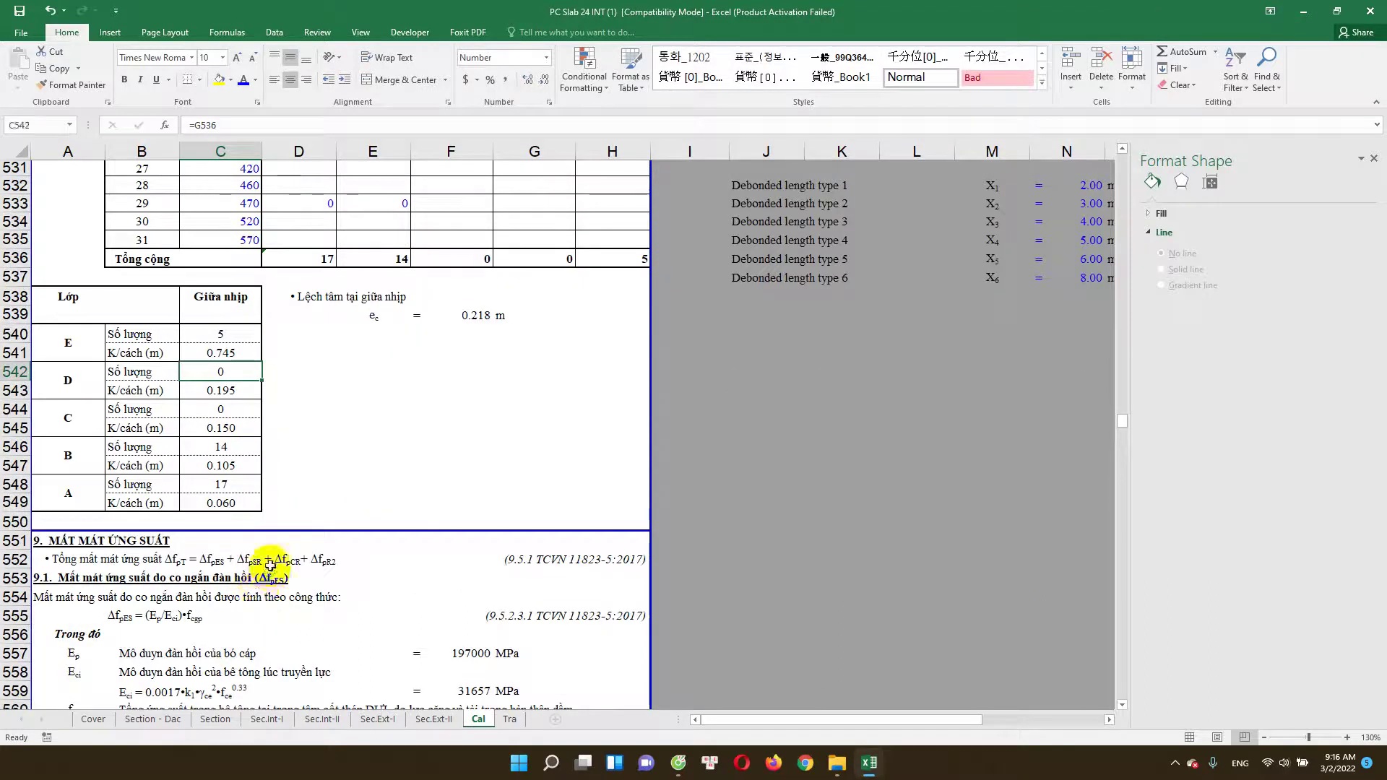
scroll(318, 527, up, 3)
scroll(329, 535, down, 3)
scroll(333, 537, up, 4)
scroll(340, 527, up, 5)
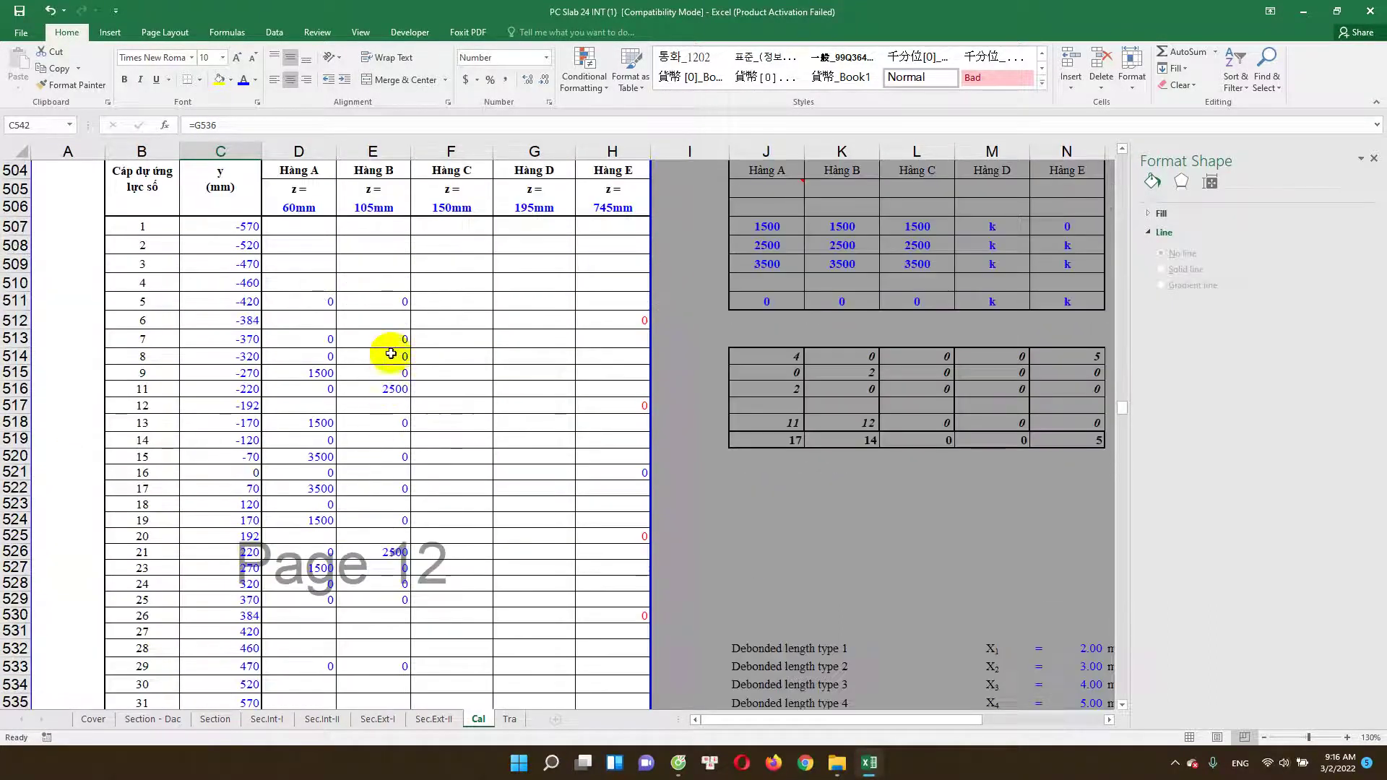
scroll(393, 366, up, 2)
scroll(447, 526, down, 4)
scroll(390, 559, down, 4)
scroll(354, 563, down, 2)
scroll(304, 565, down, 2)
click(277, 565)
scroll(277, 564, down, 1)
scroll(304, 550, down, 1)
scroll(434, 492, down, 3)
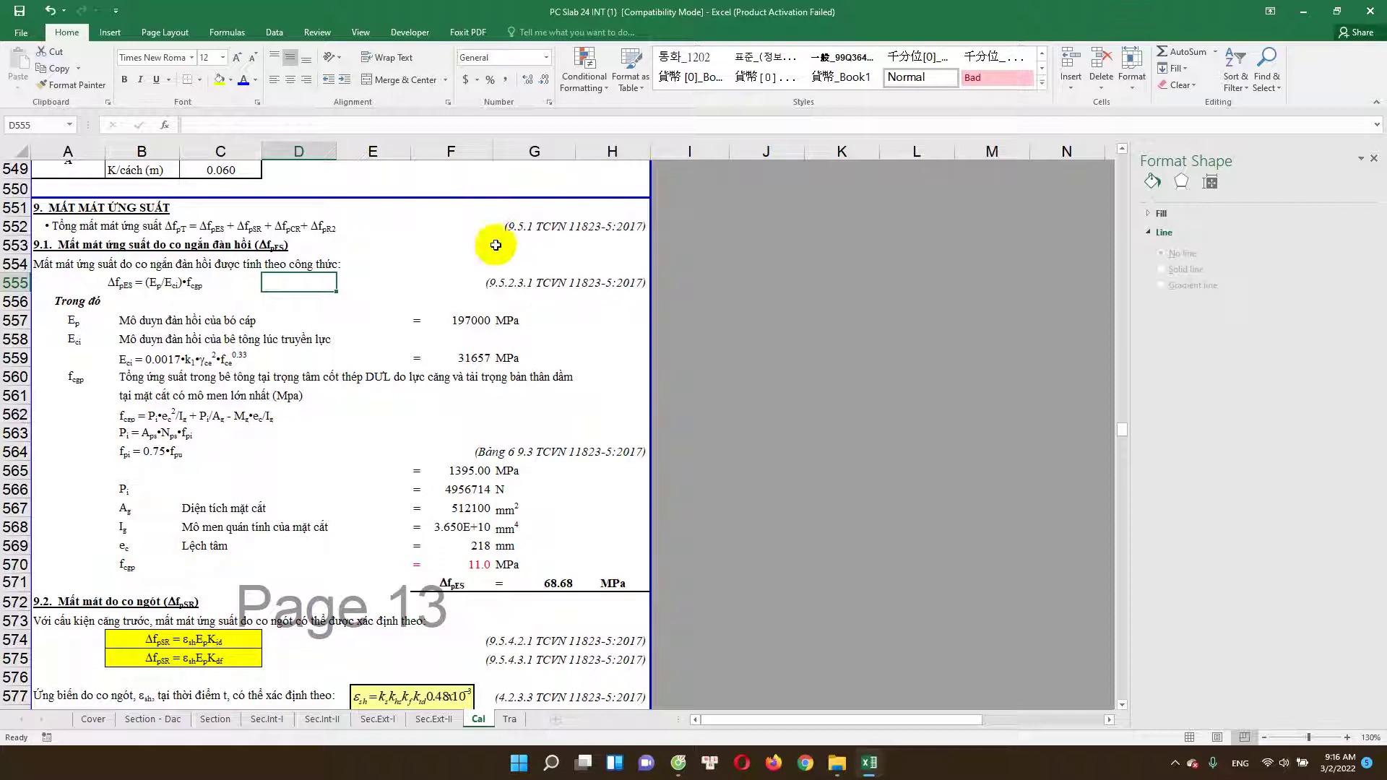
scroll(613, 273, down, 1)
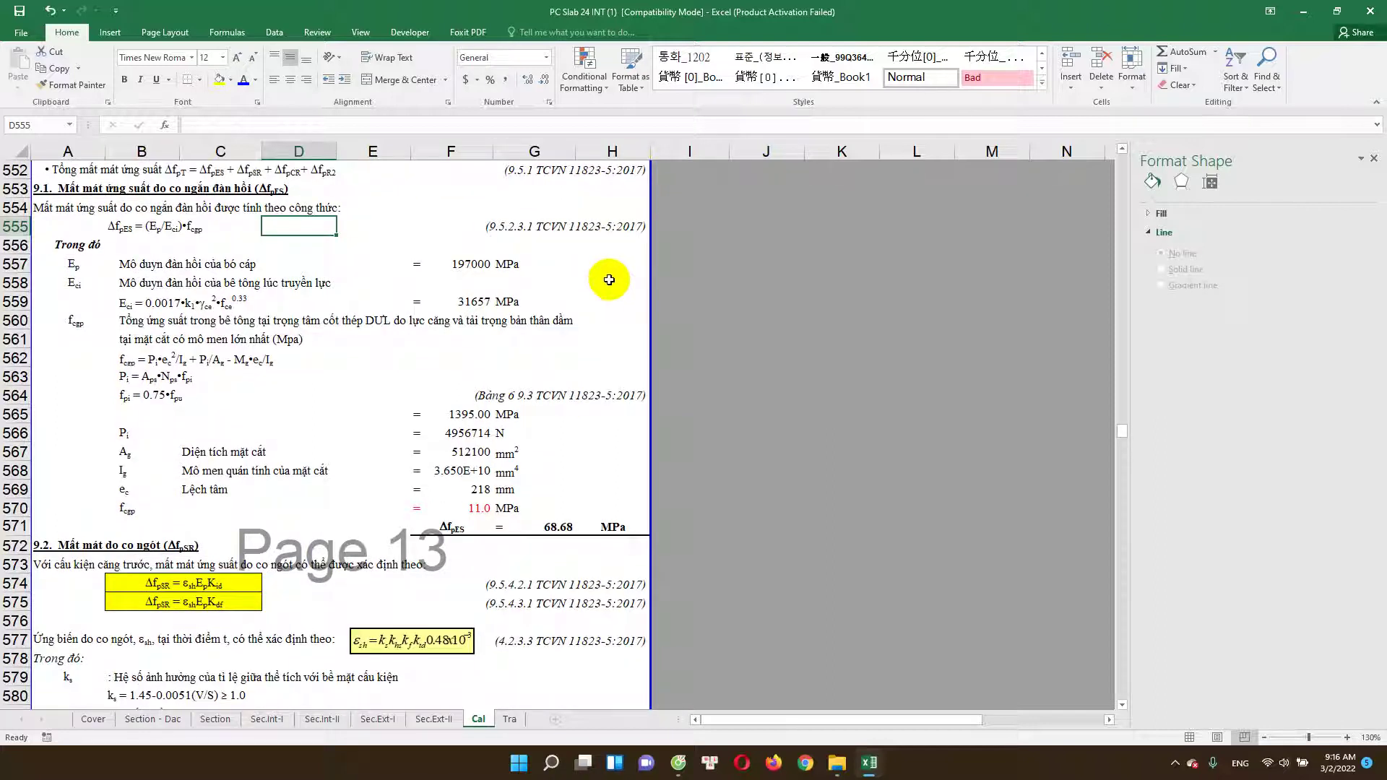
scroll(571, 300, down, 1)
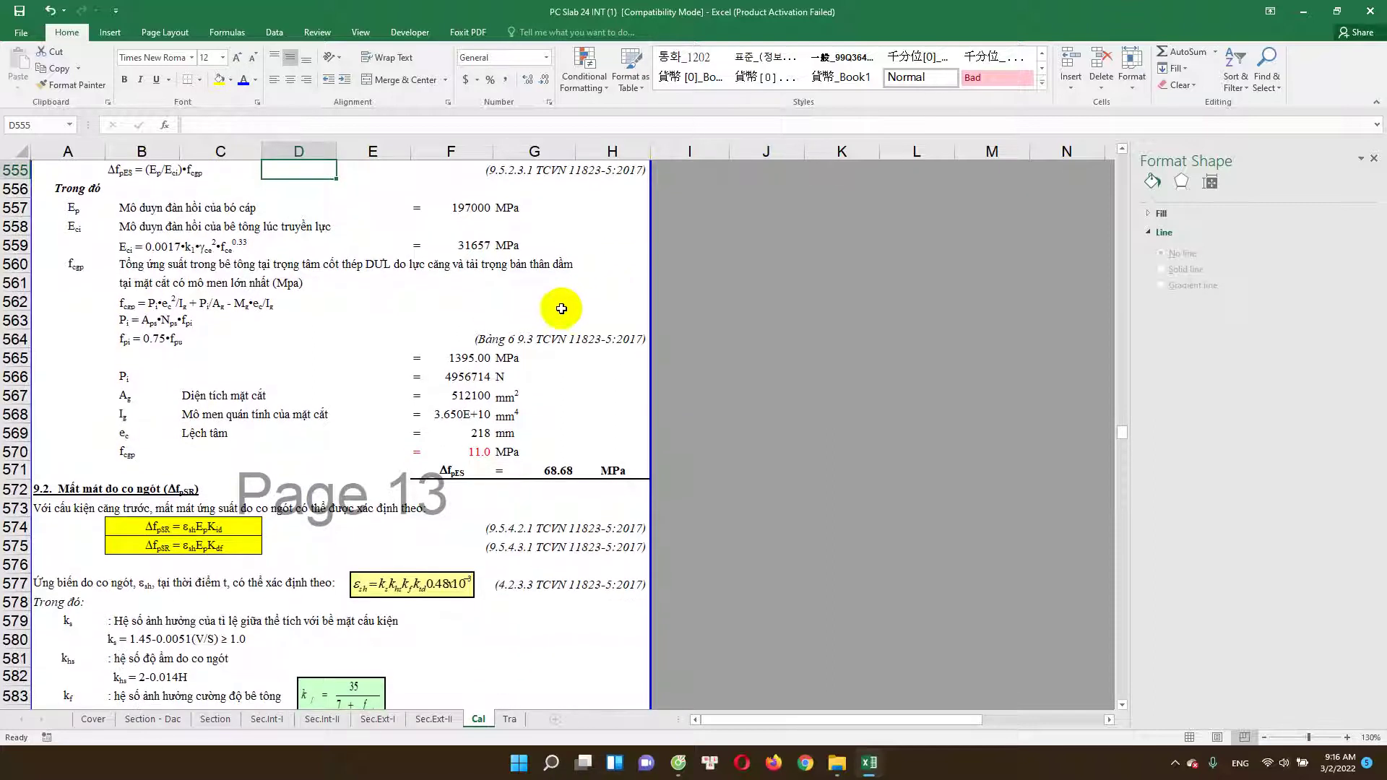
double_click(465, 453)
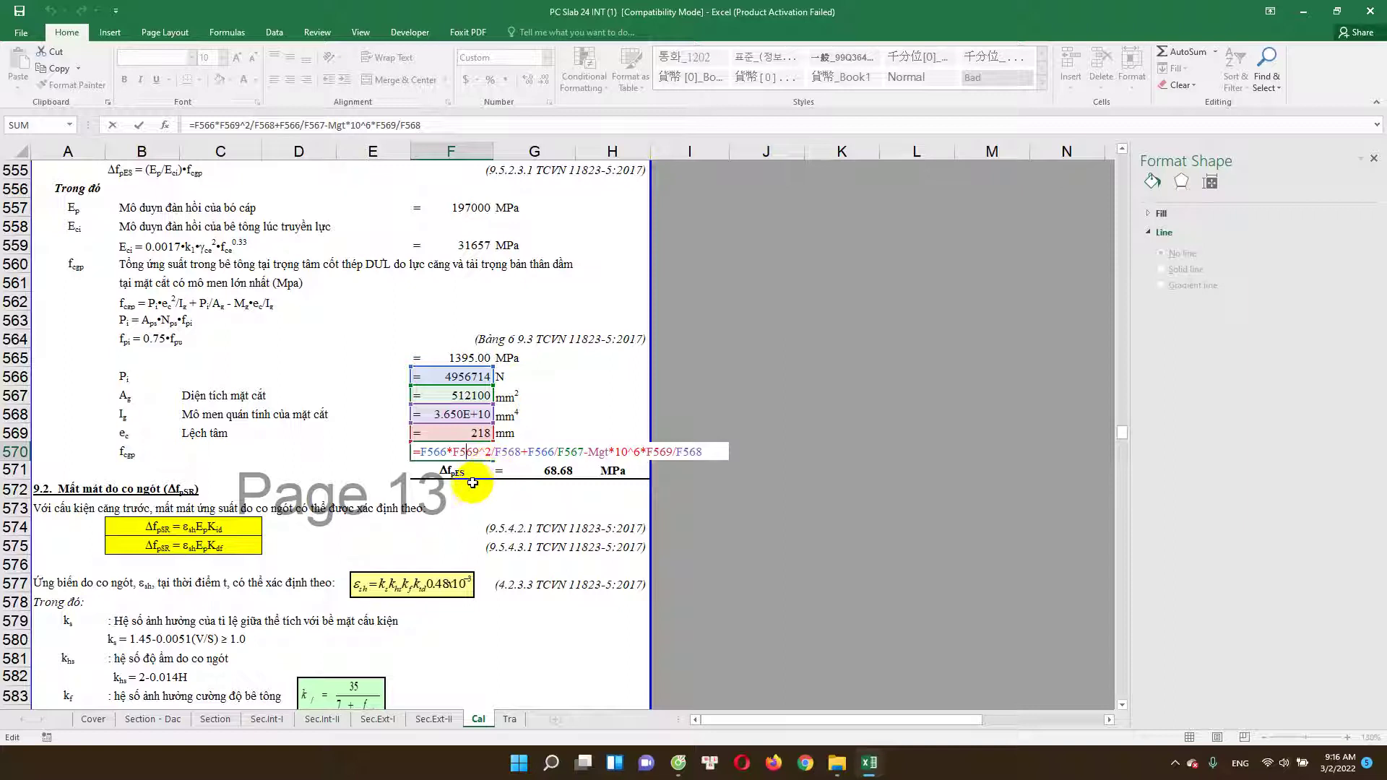
key(Return)
Step: Trace the elastic shortening loss formula and its fcgp inputs, leaving both unchanged
scroll(470, 469, down, 1)
double_click(533, 415)
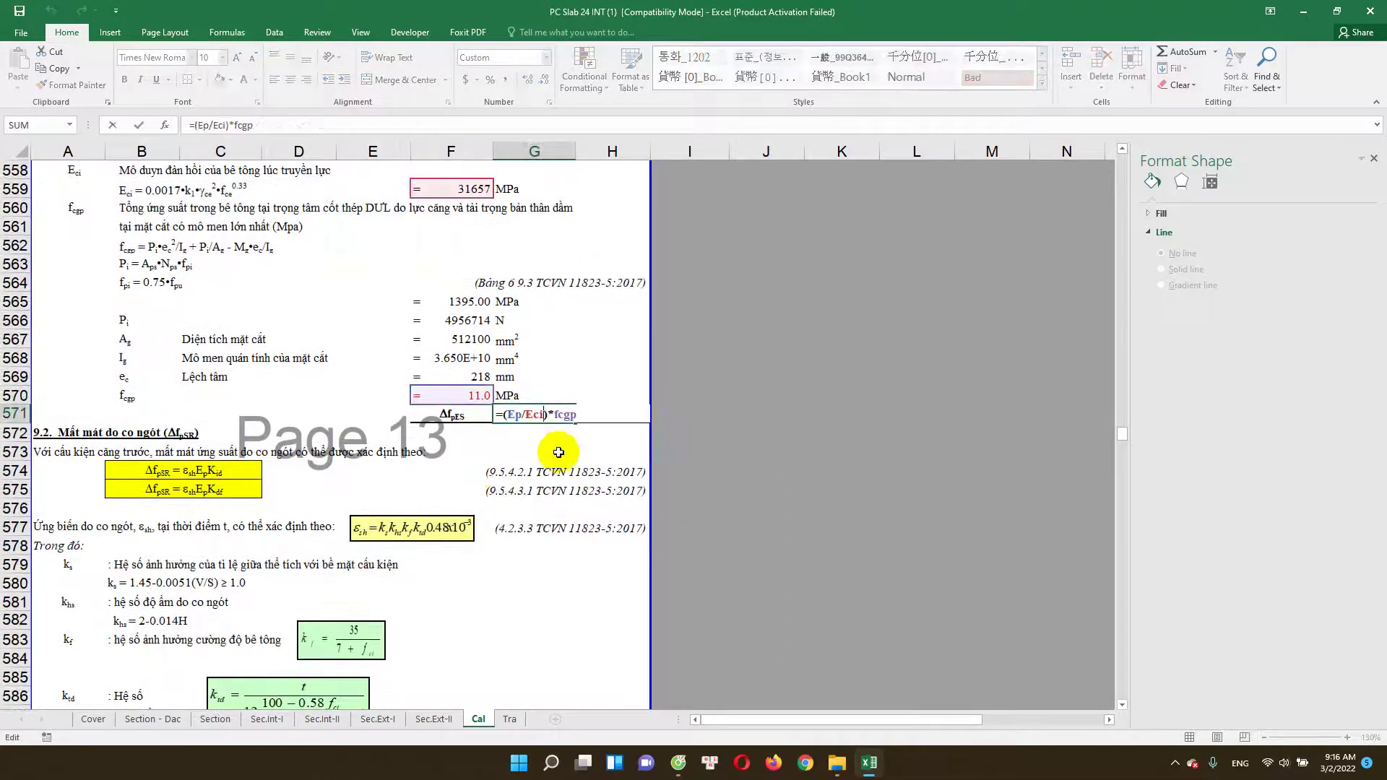
double_click(473, 396)
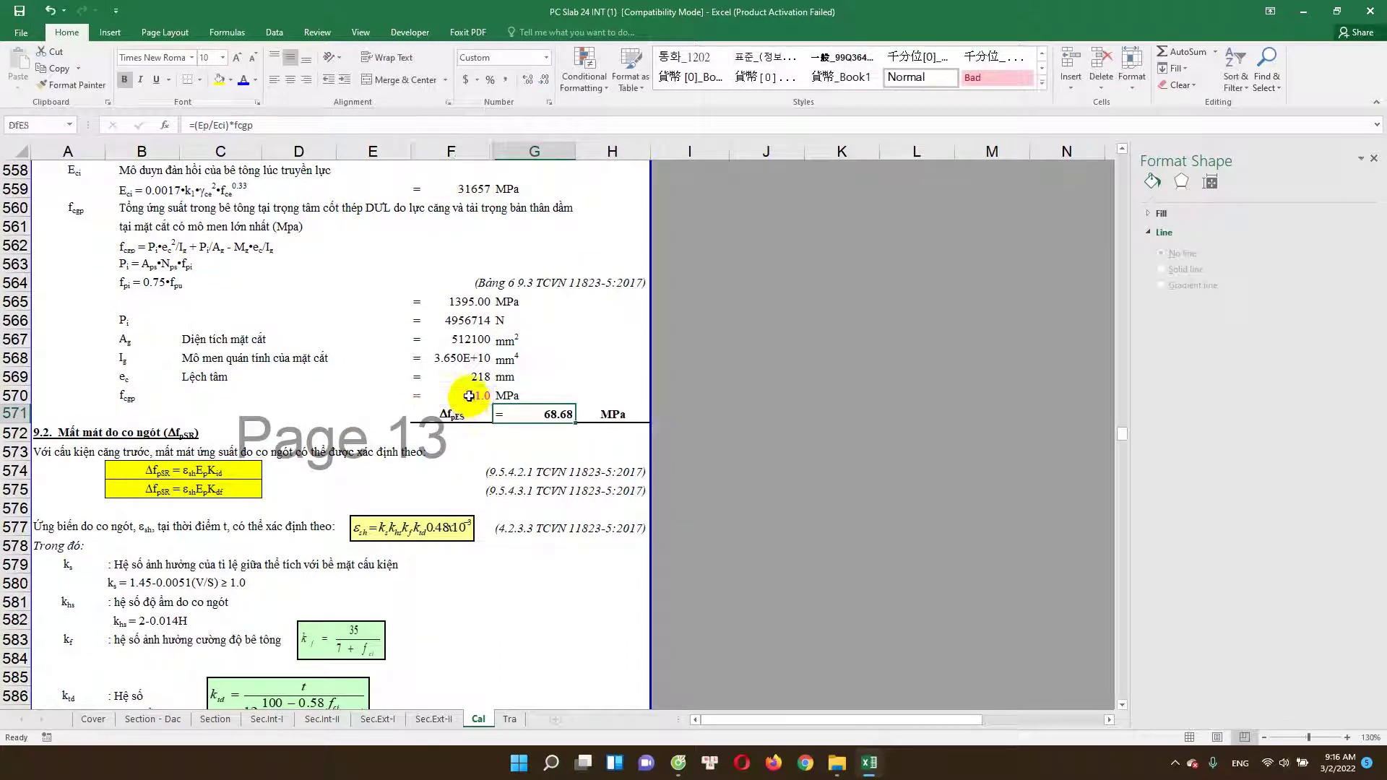
scroll(289, 412, up, 2)
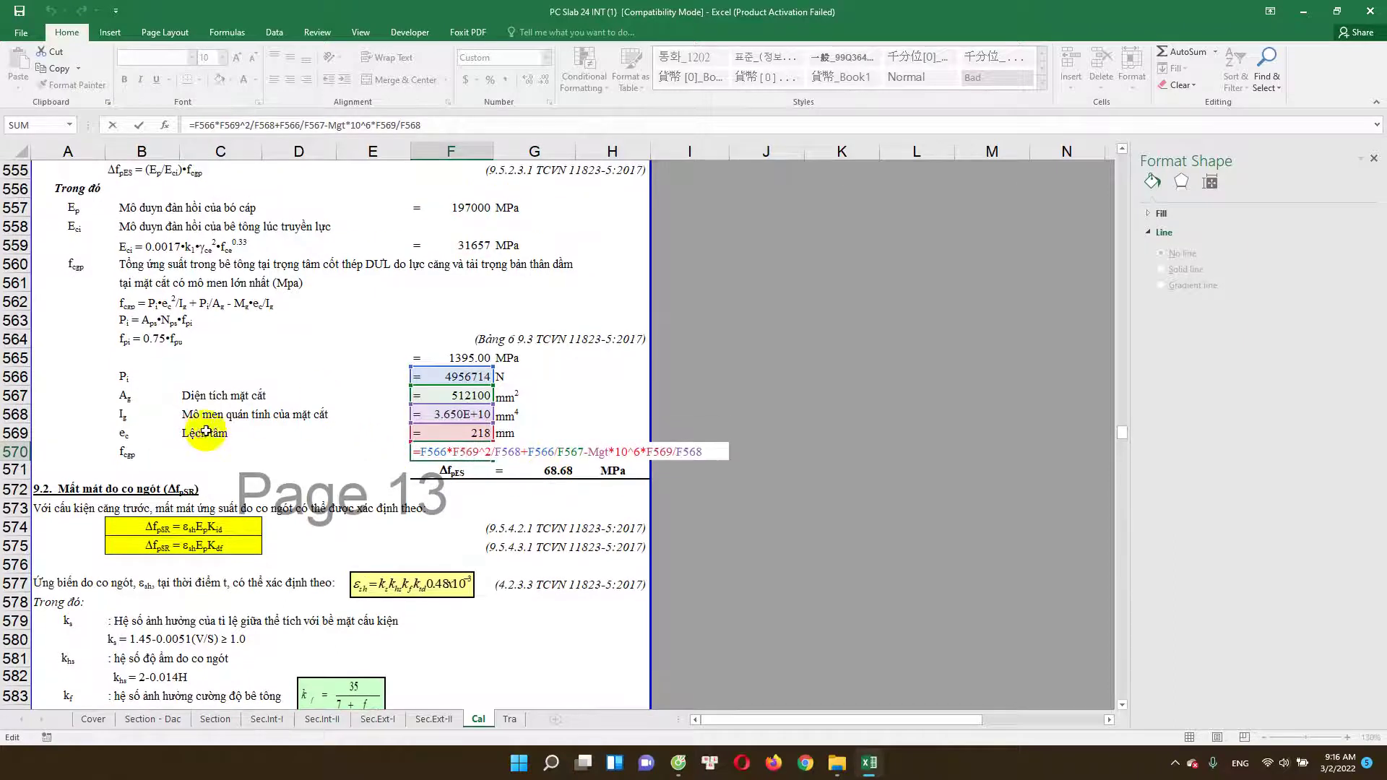
key(Escape)
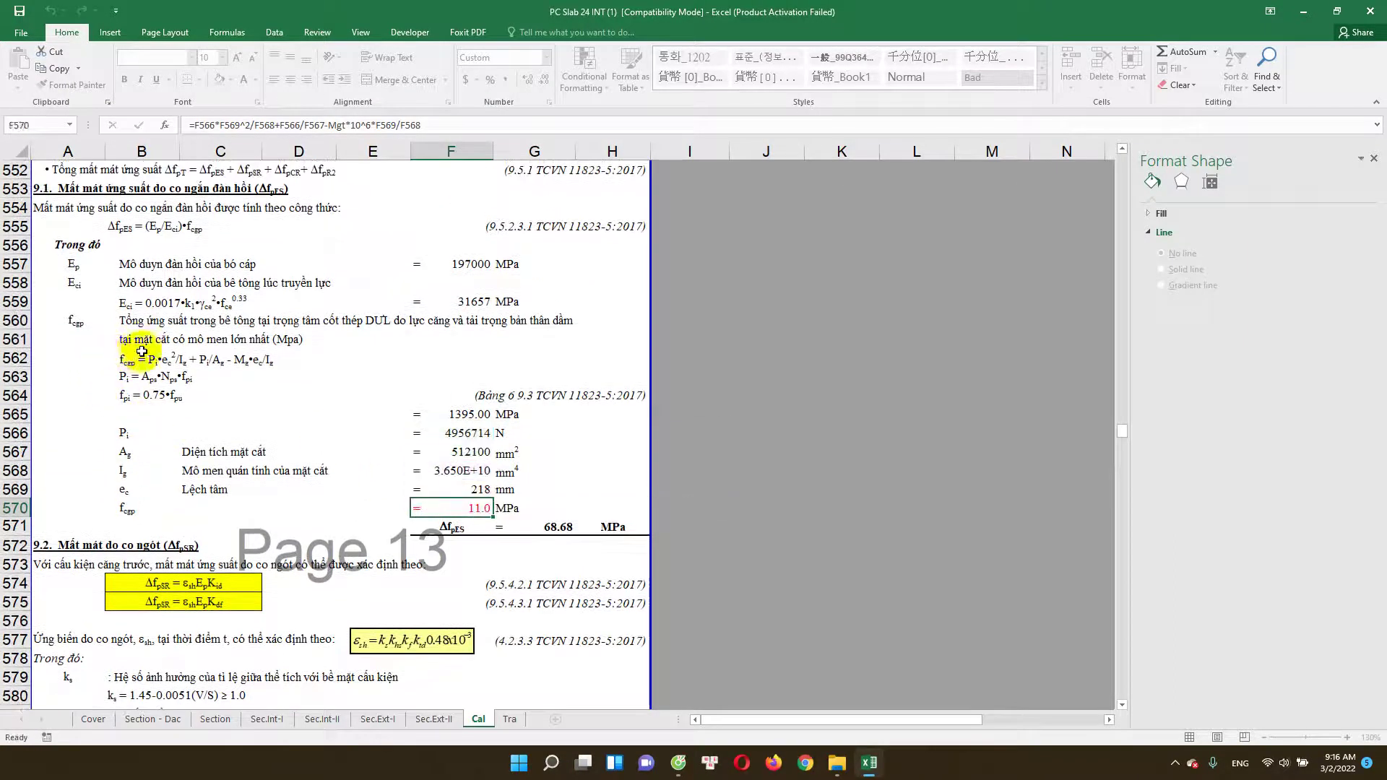
double_click(551, 525)
key(Escape)
Step: Review the shrinkage table's stage II time of 3 days and the 10950-day concrete age
scroll(210, 567, down, 1)
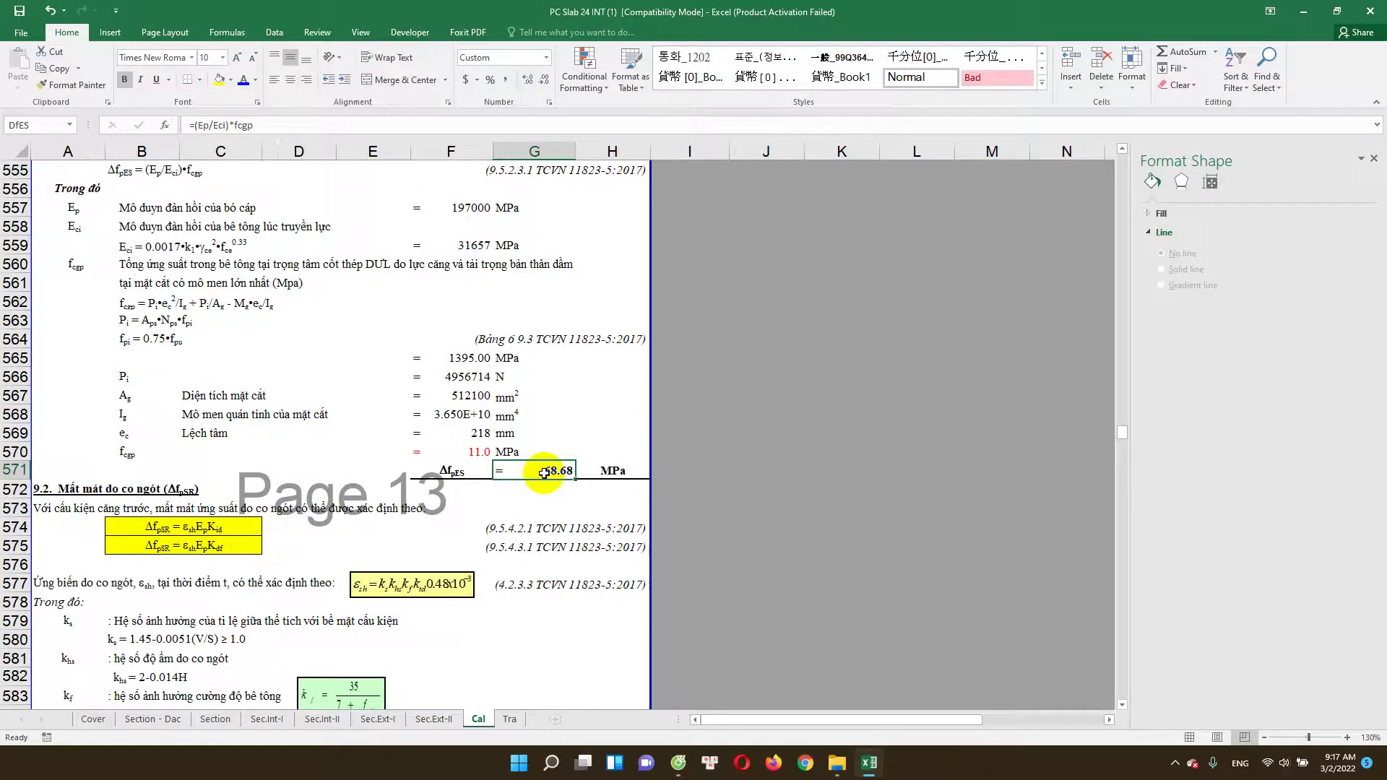
scroll(115, 362, up, 3)
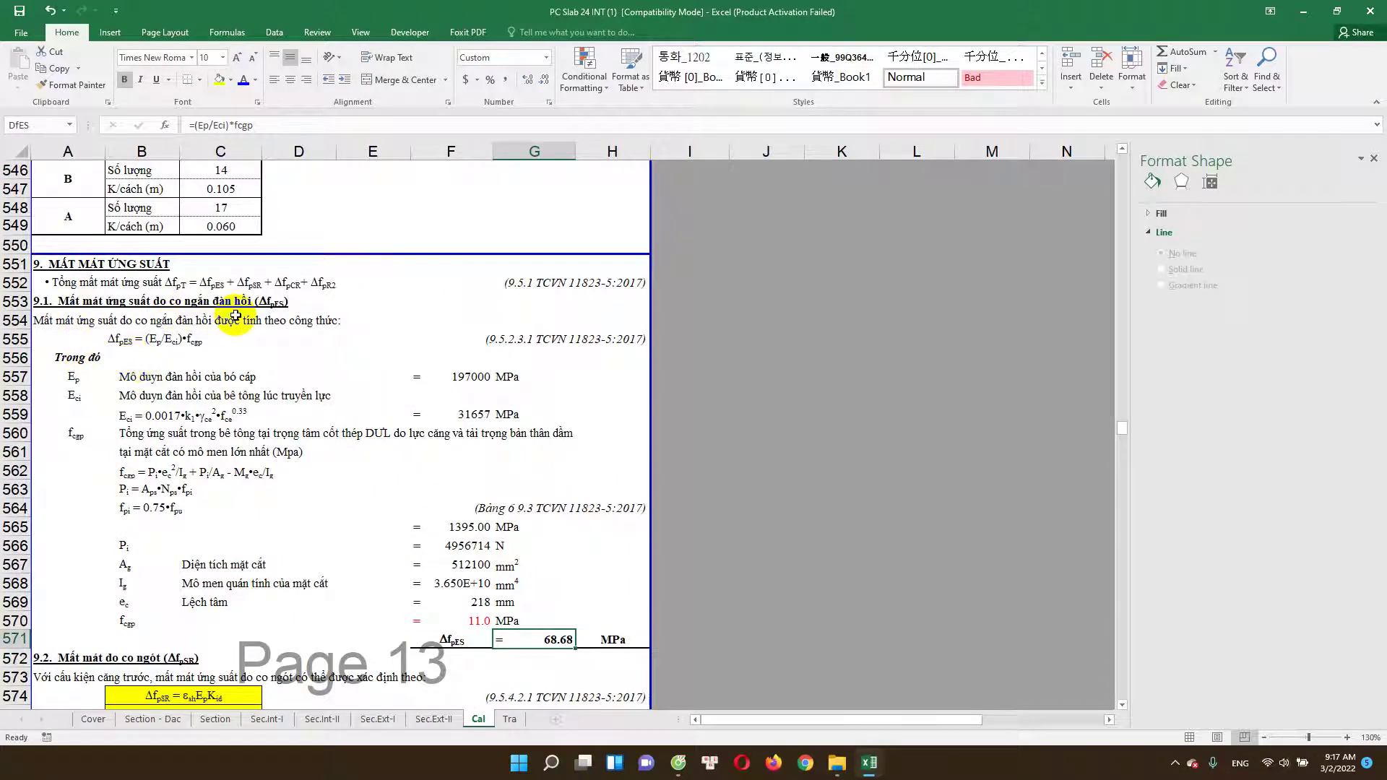
scroll(238, 341, down, 1)
scroll(223, 428, down, 2)
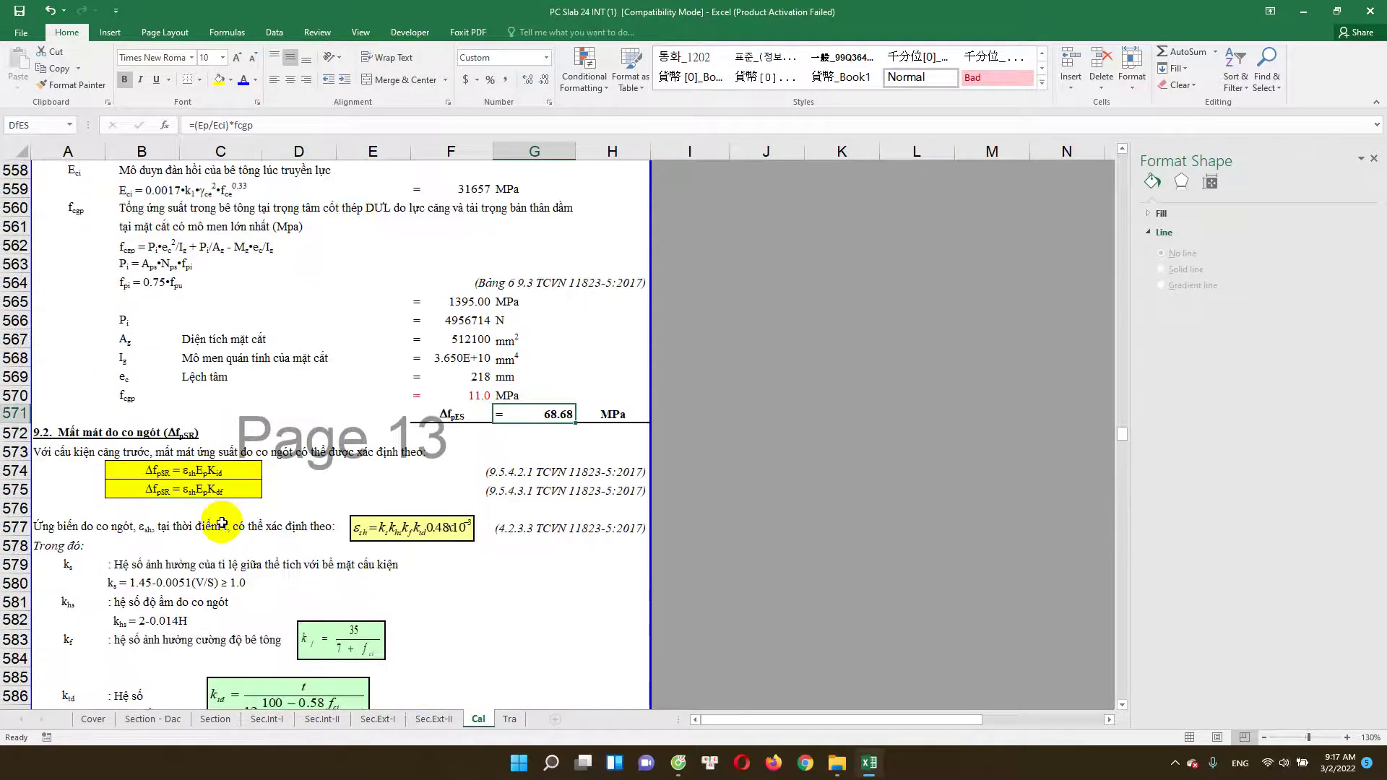
scroll(387, 545, down, 2)
scroll(493, 443, down, 1)
scroll(463, 441, down, 1)
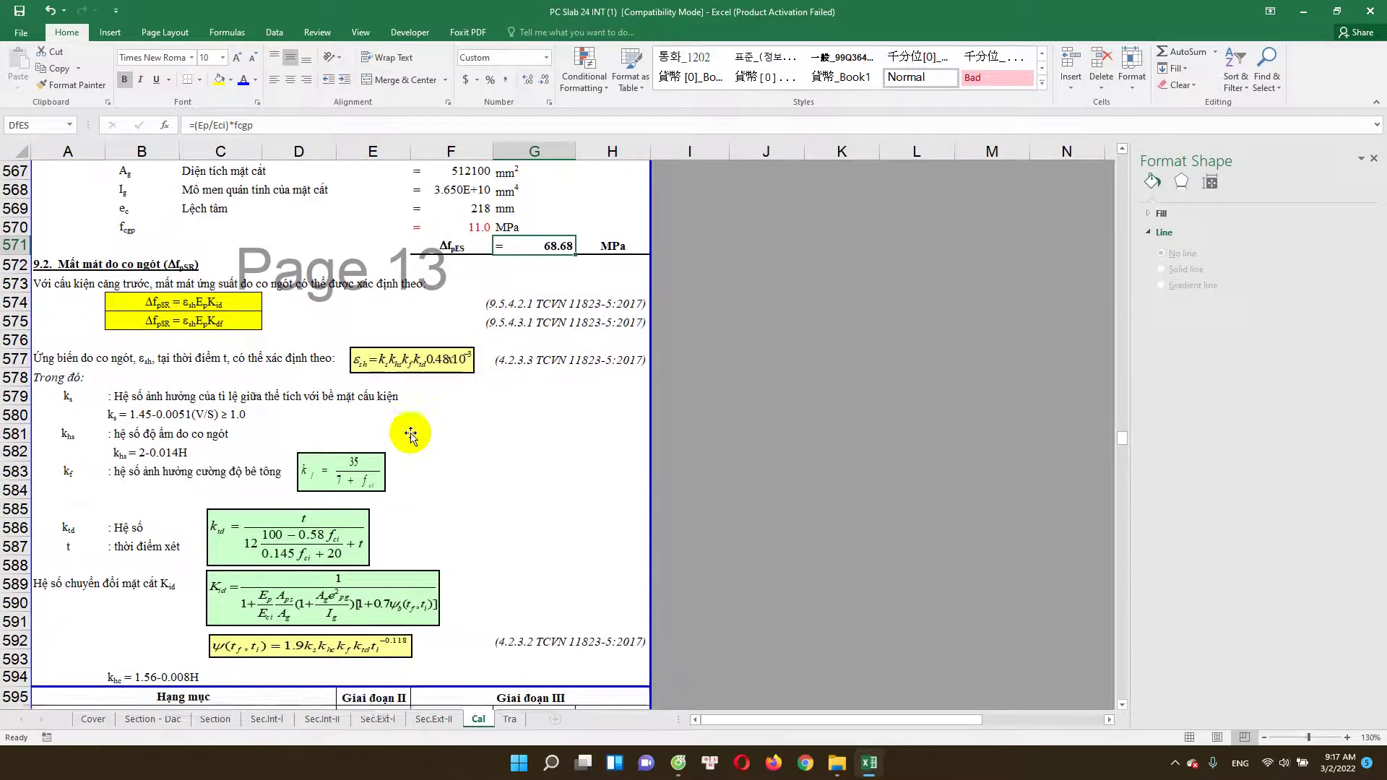
scroll(424, 440, down, 1)
click(467, 425)
scroll(466, 463, down, 1)
scroll(437, 406, down, 2)
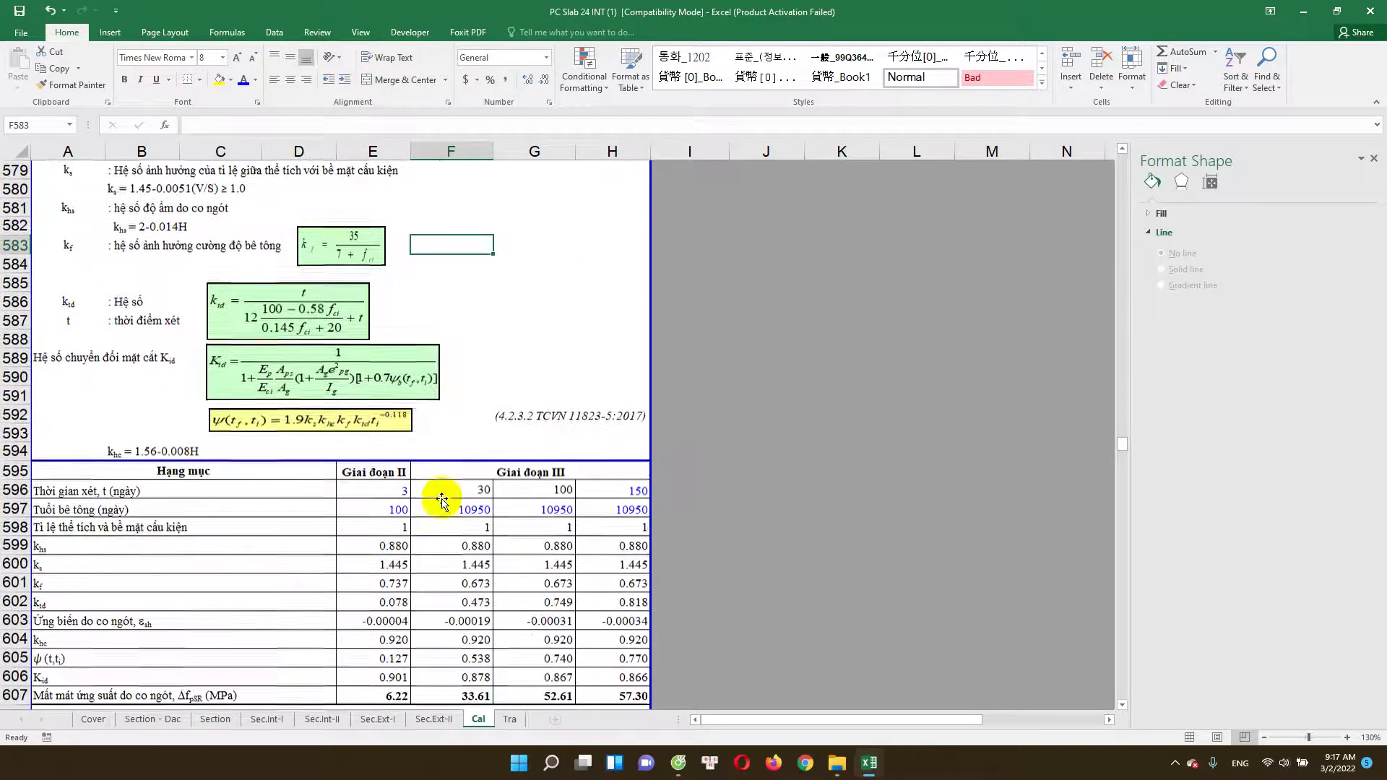
scroll(437, 491, down, 1)
scroll(437, 491, down, 1)
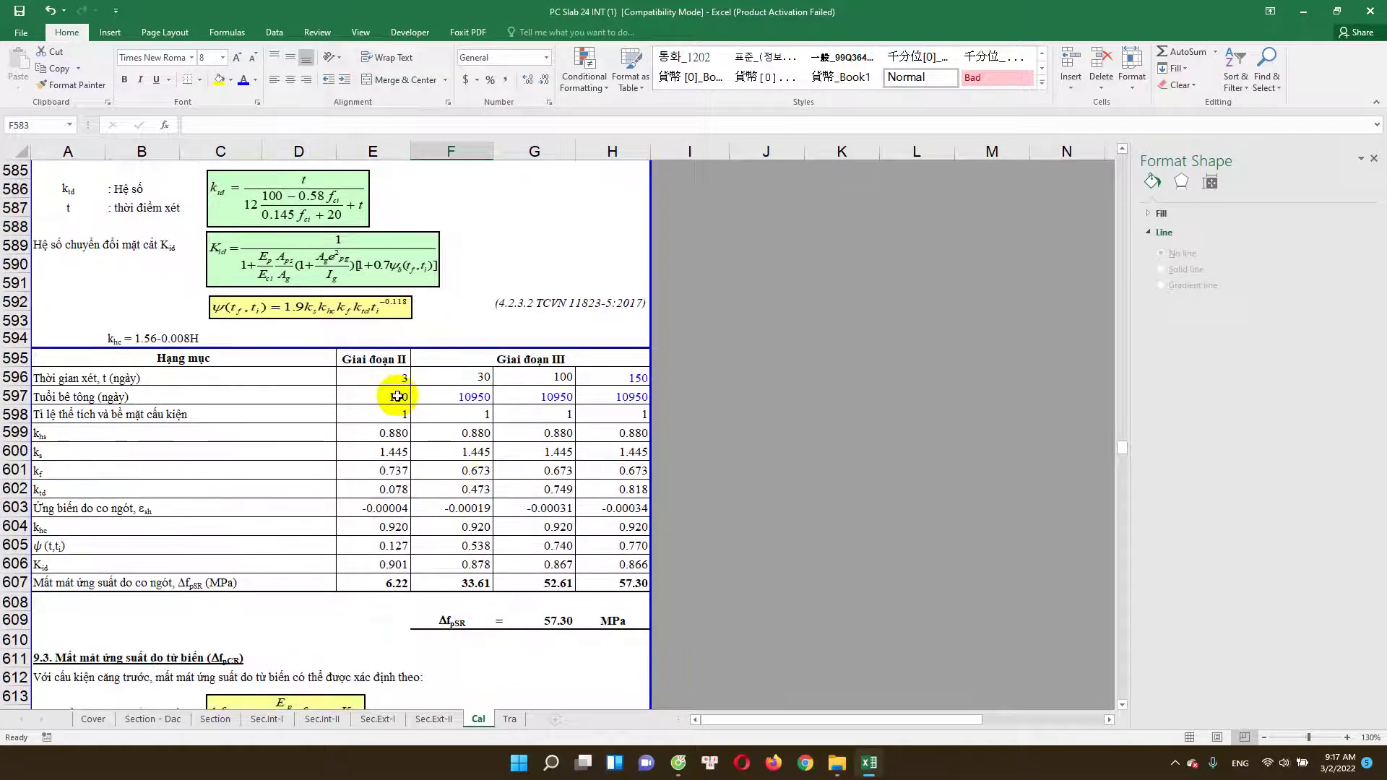
click(114, 378)
click(395, 385)
click(396, 397)
click(474, 396)
click(534, 396)
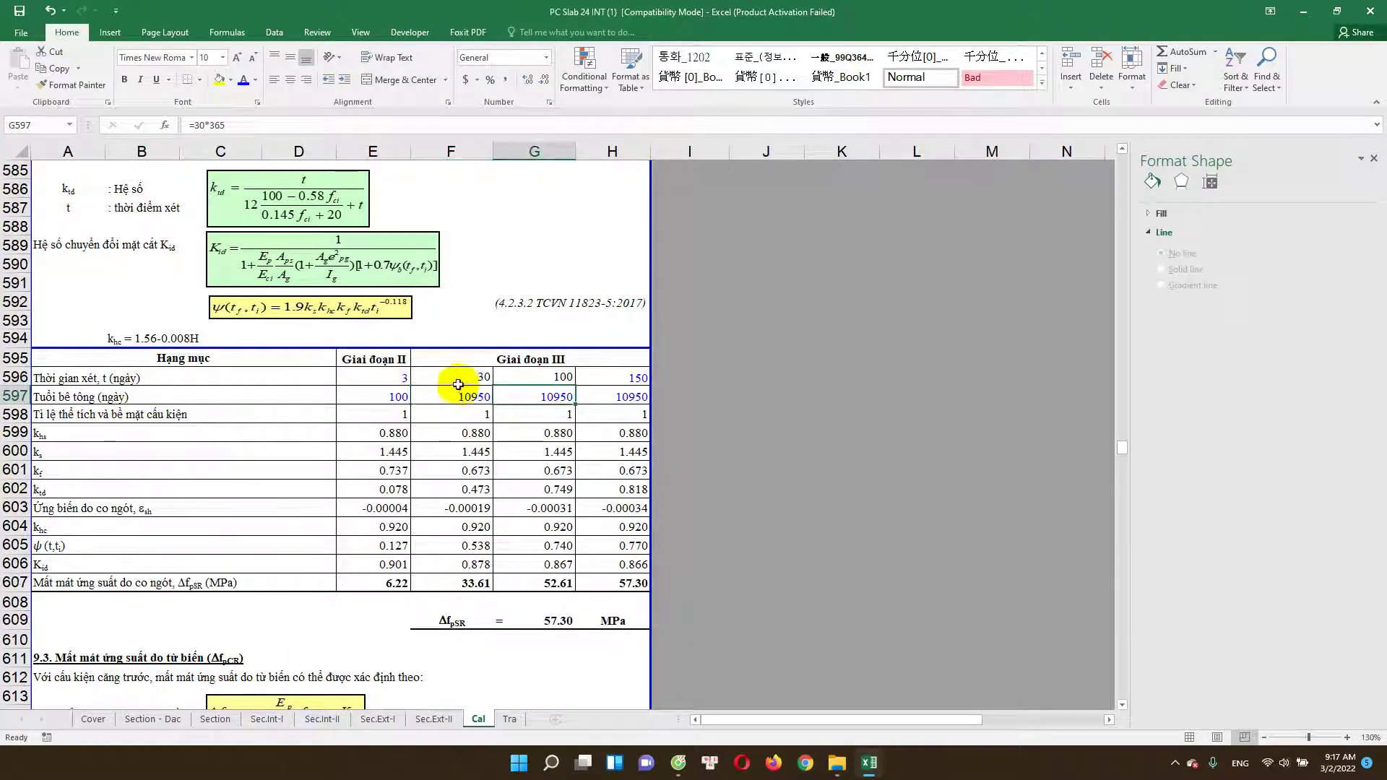
click(383, 381)
Step: Check the 30, 100 and 150-day times, their concrete age formulas and the volume-to-surface ratio
click(477, 379)
click(558, 378)
click(630, 379)
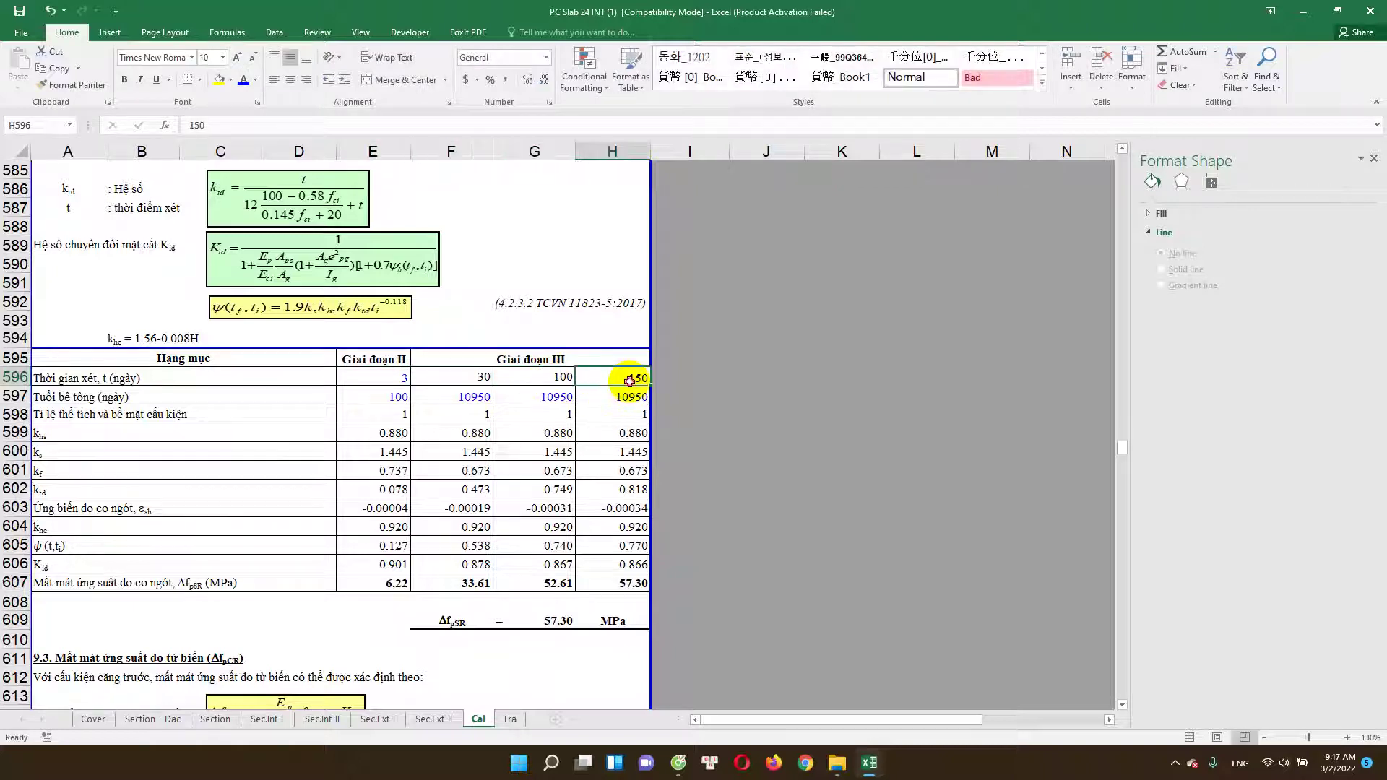
double_click(624, 398)
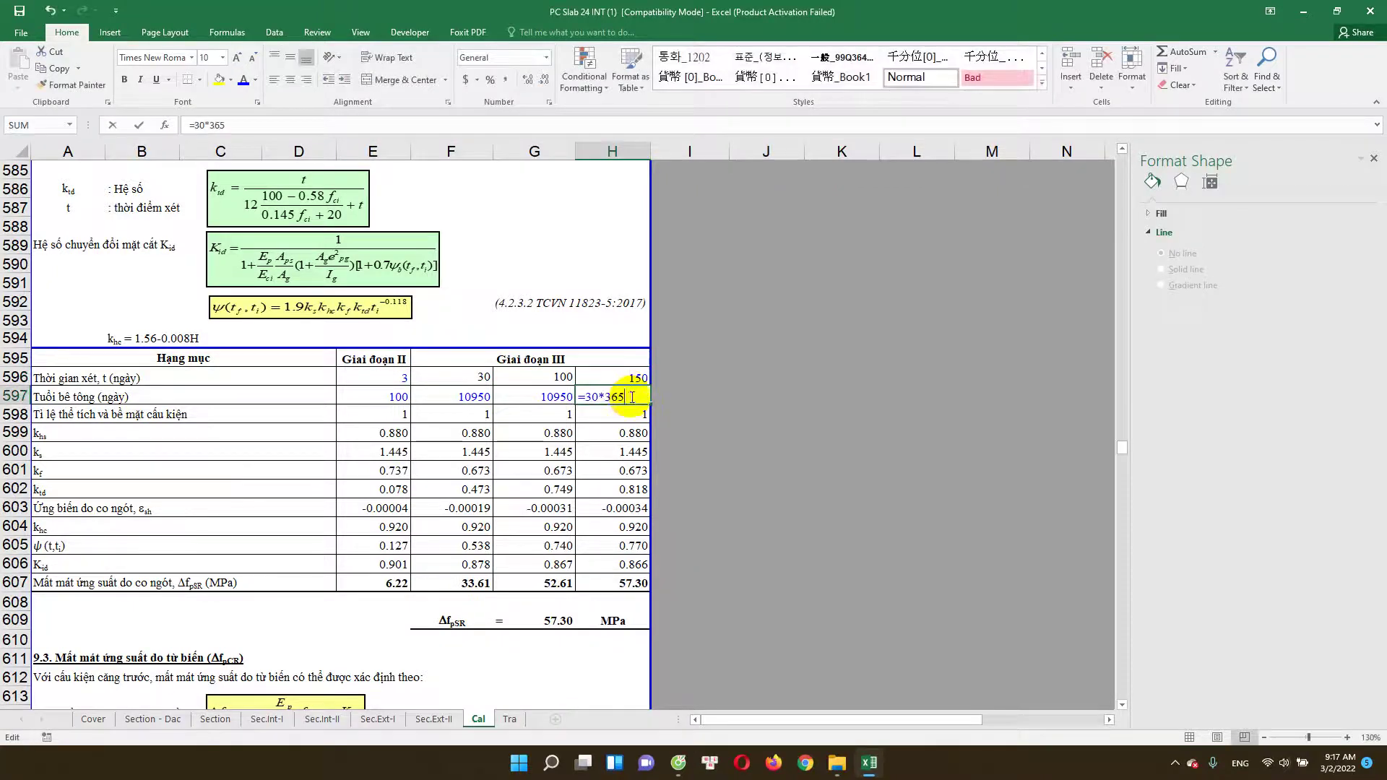
double_click(565, 397)
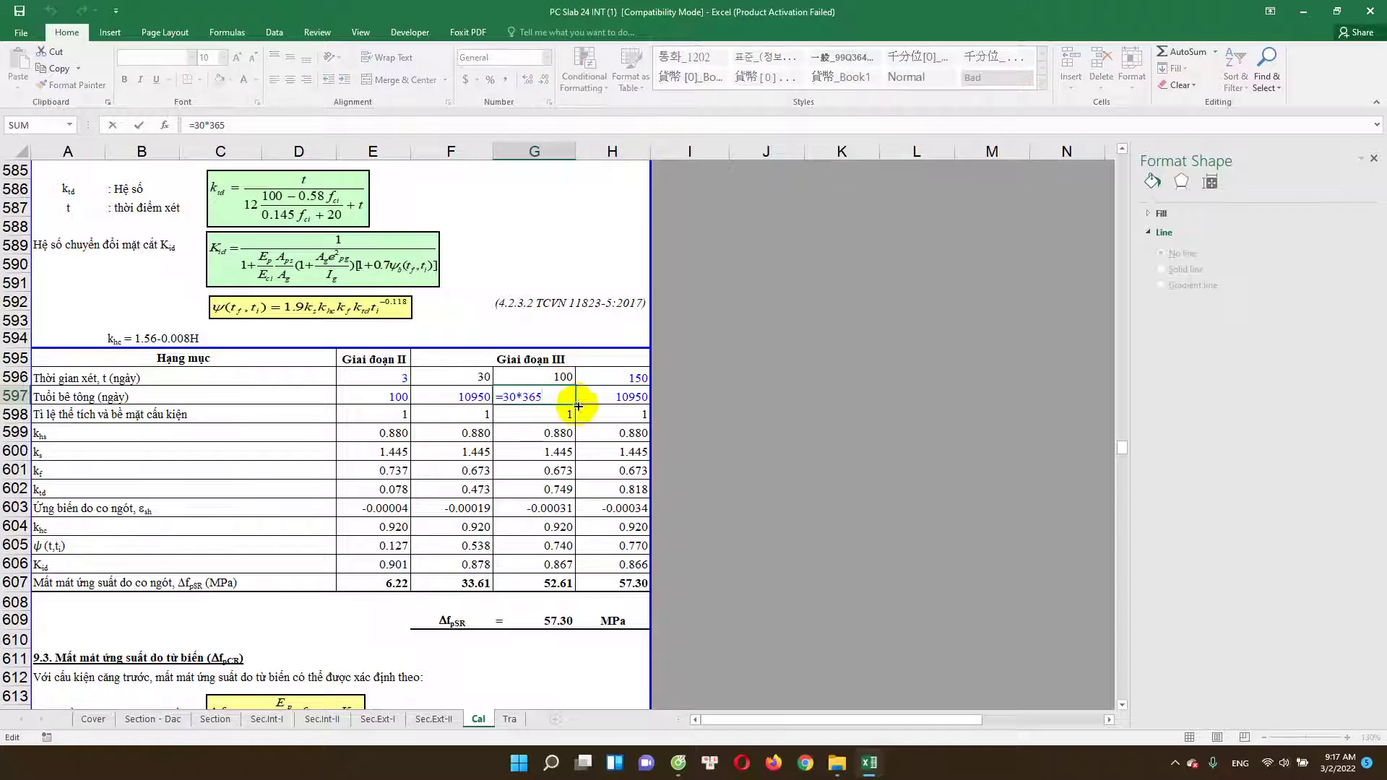
click(608, 396)
click(470, 396)
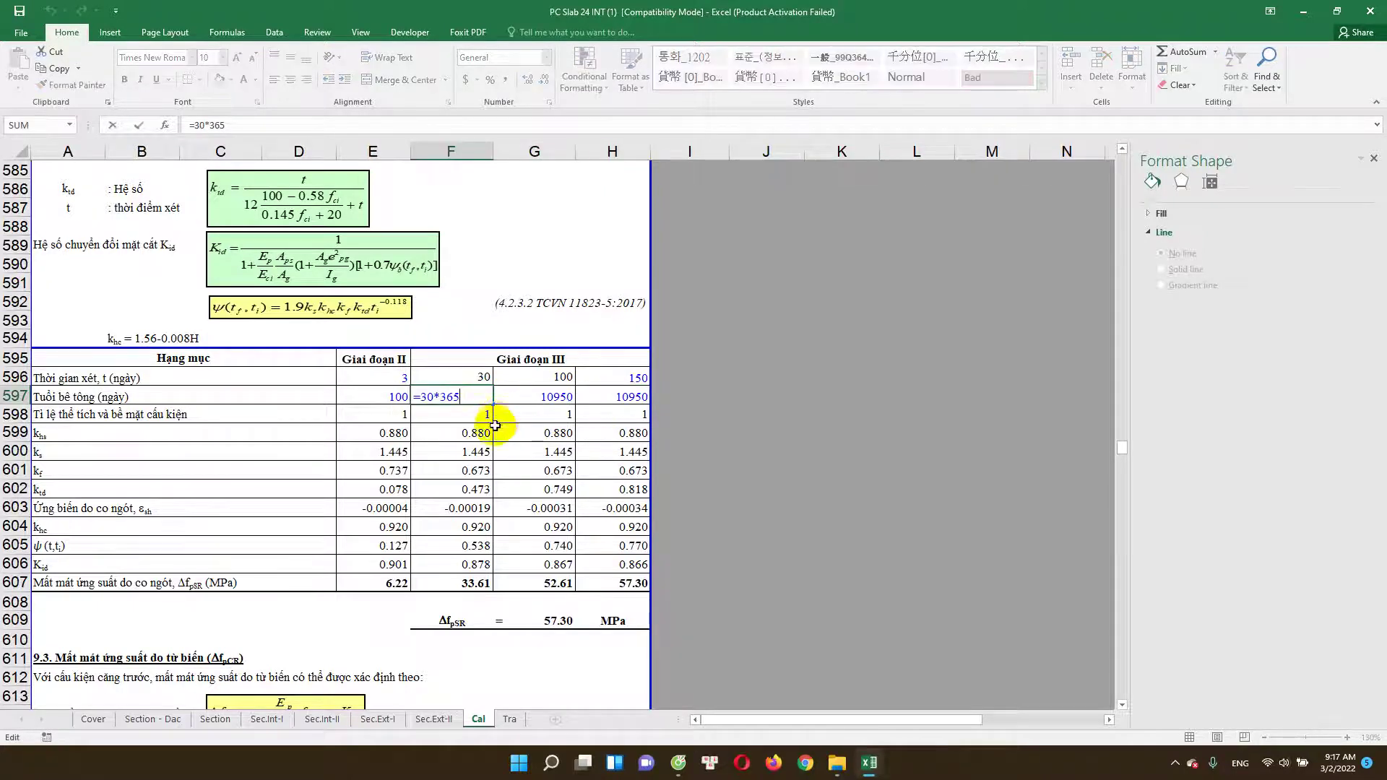
click(399, 419)
Step: Inspect the total shrinkage loss formula
scroll(311, 411, down, 1)
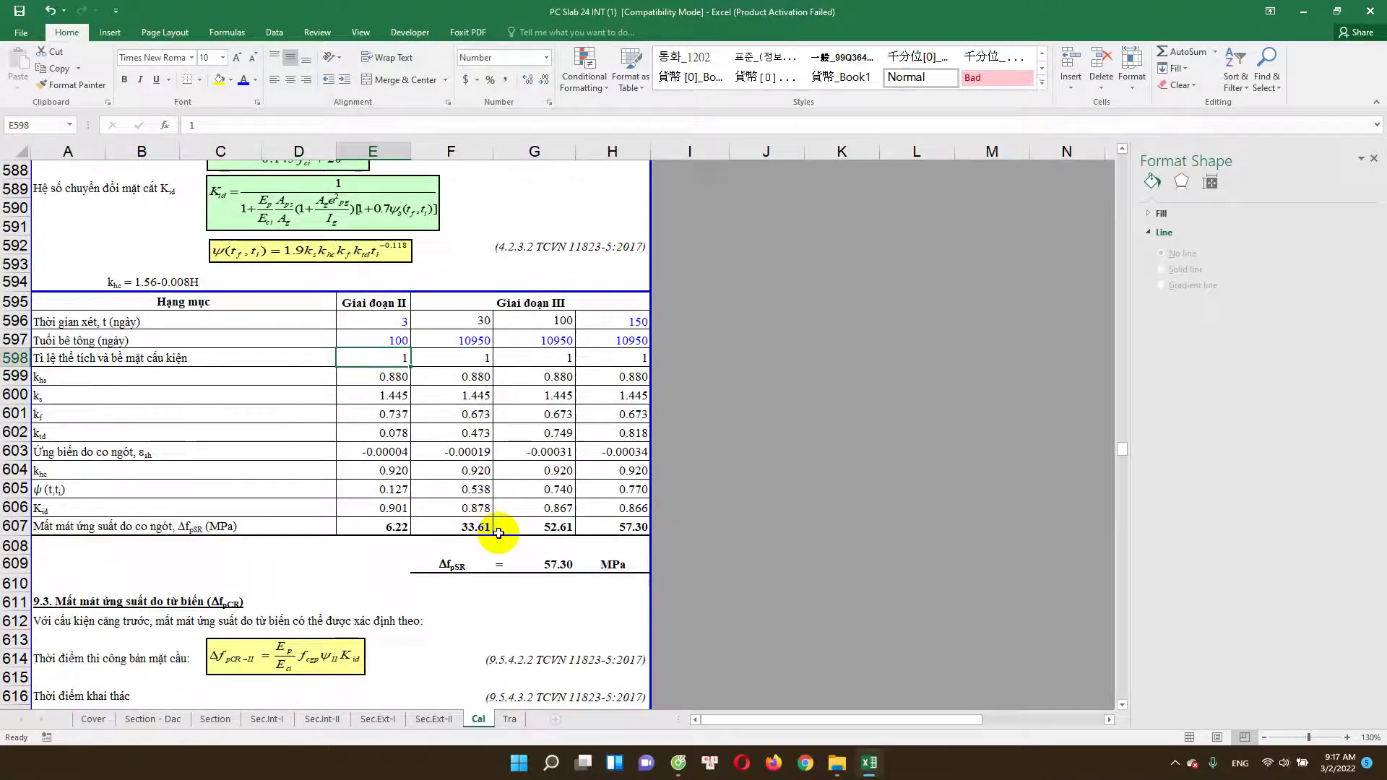
scroll(488, 520, up, 2)
scroll(466, 455, up, 4)
scroll(466, 455, down, 4)
scroll(477, 491, down, 2)
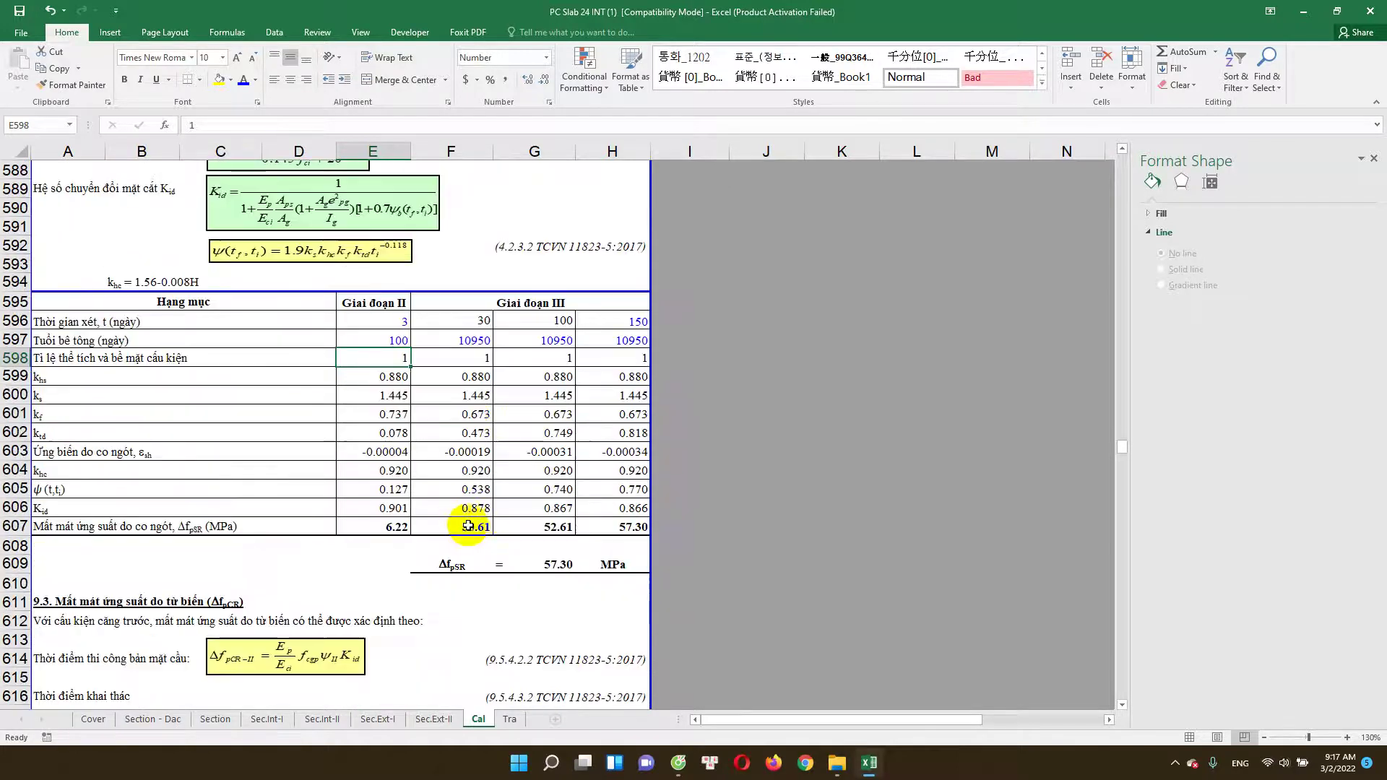
double_click(549, 565)
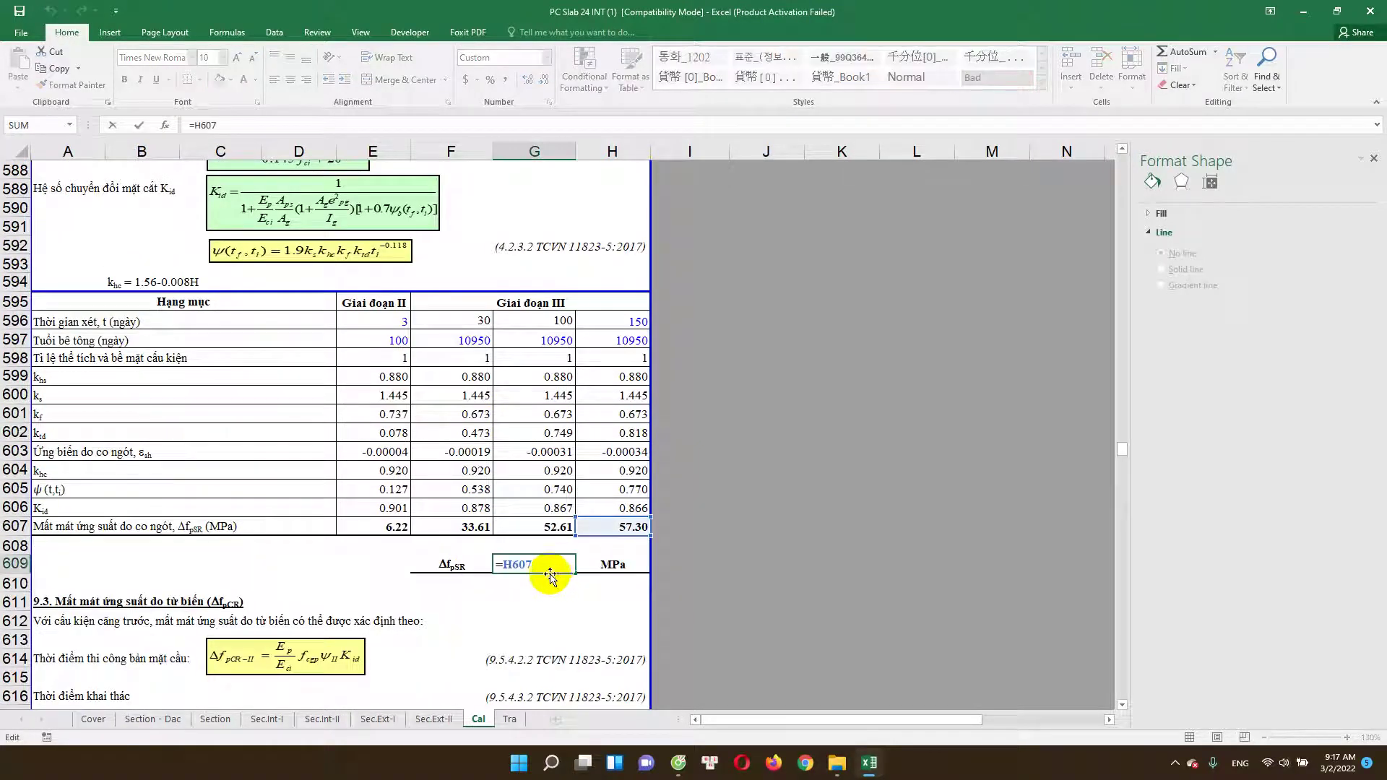
Step: Trace the creep inputs in E625, F625, G624–G625 and F626 to the creep loss in G630
scroll(321, 578, down, 2)
scroll(325, 549, down, 2)
scroll(332, 520, down, 1)
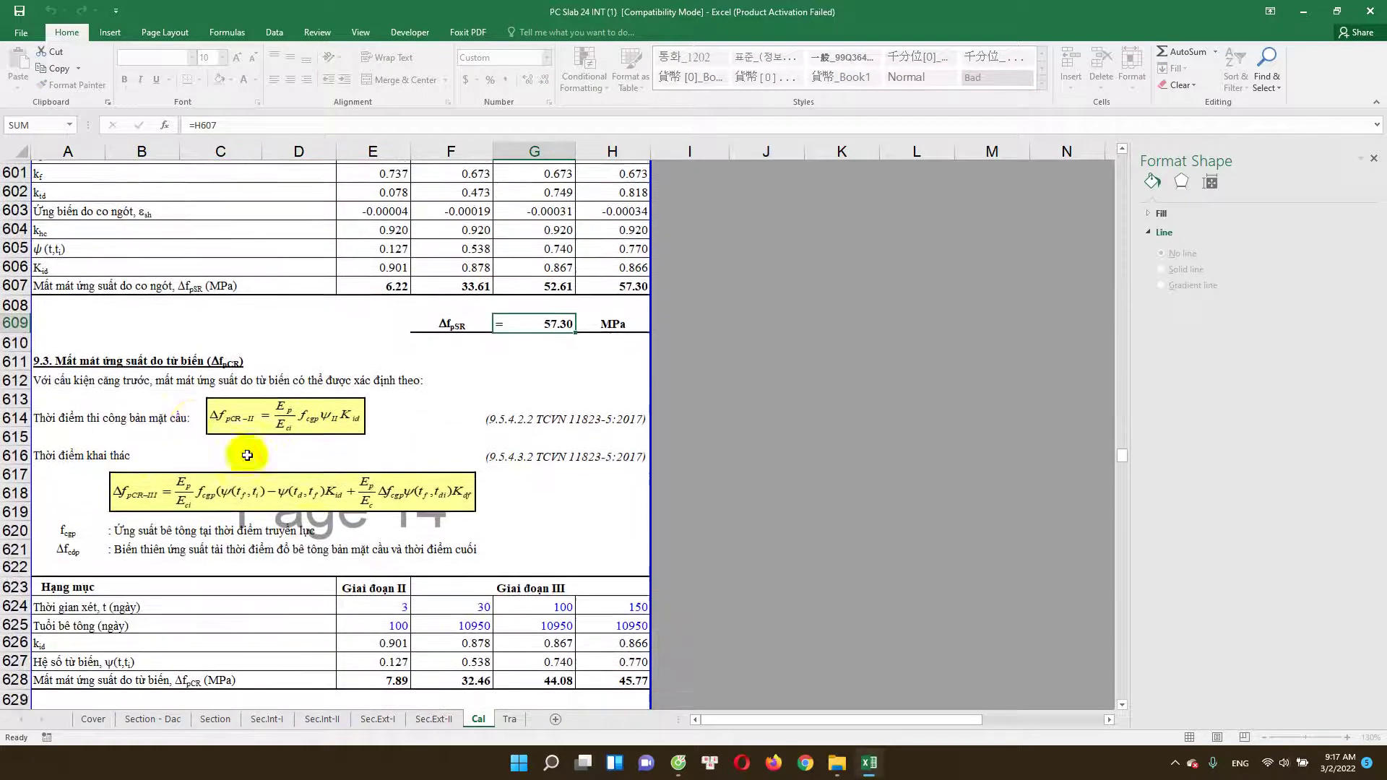
scroll(336, 509, down, 3)
click(394, 418)
click(473, 418)
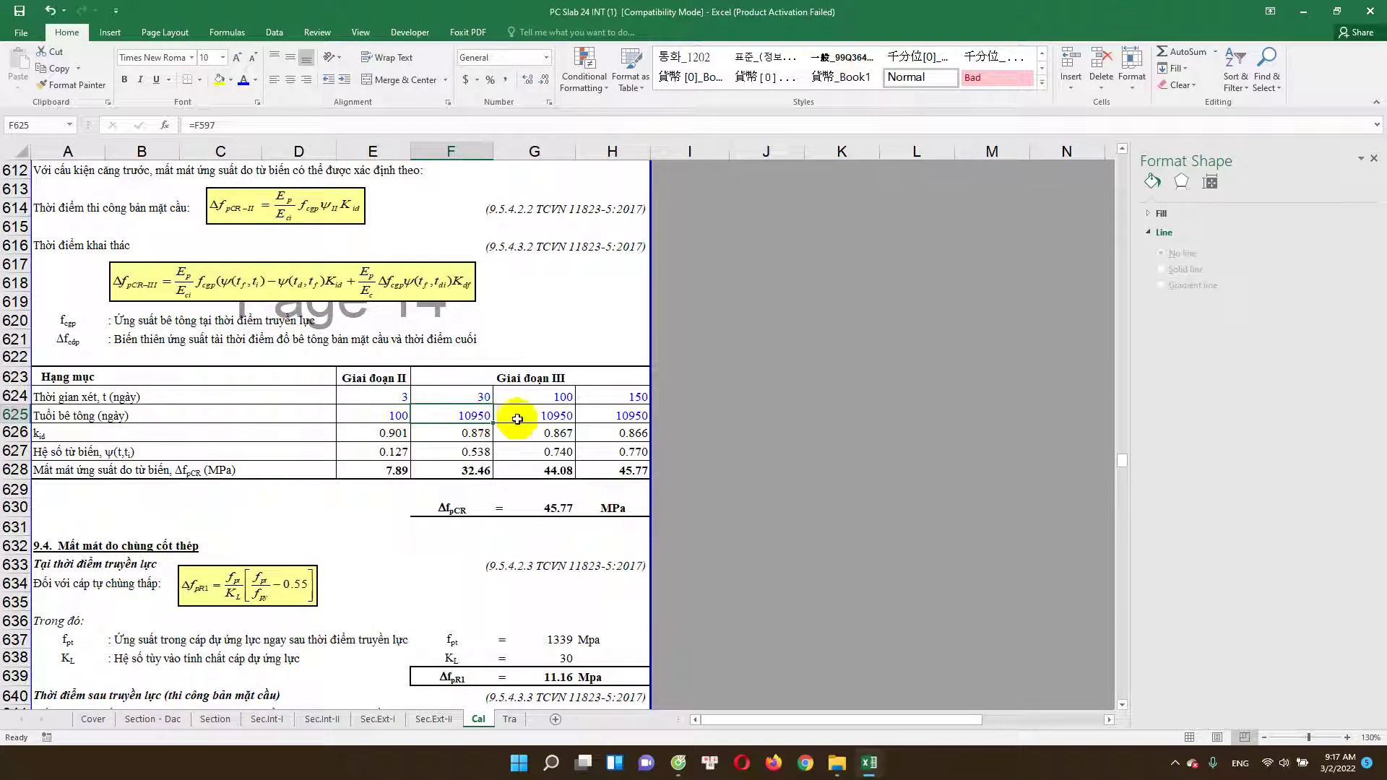
click(553, 419)
double_click(491, 416)
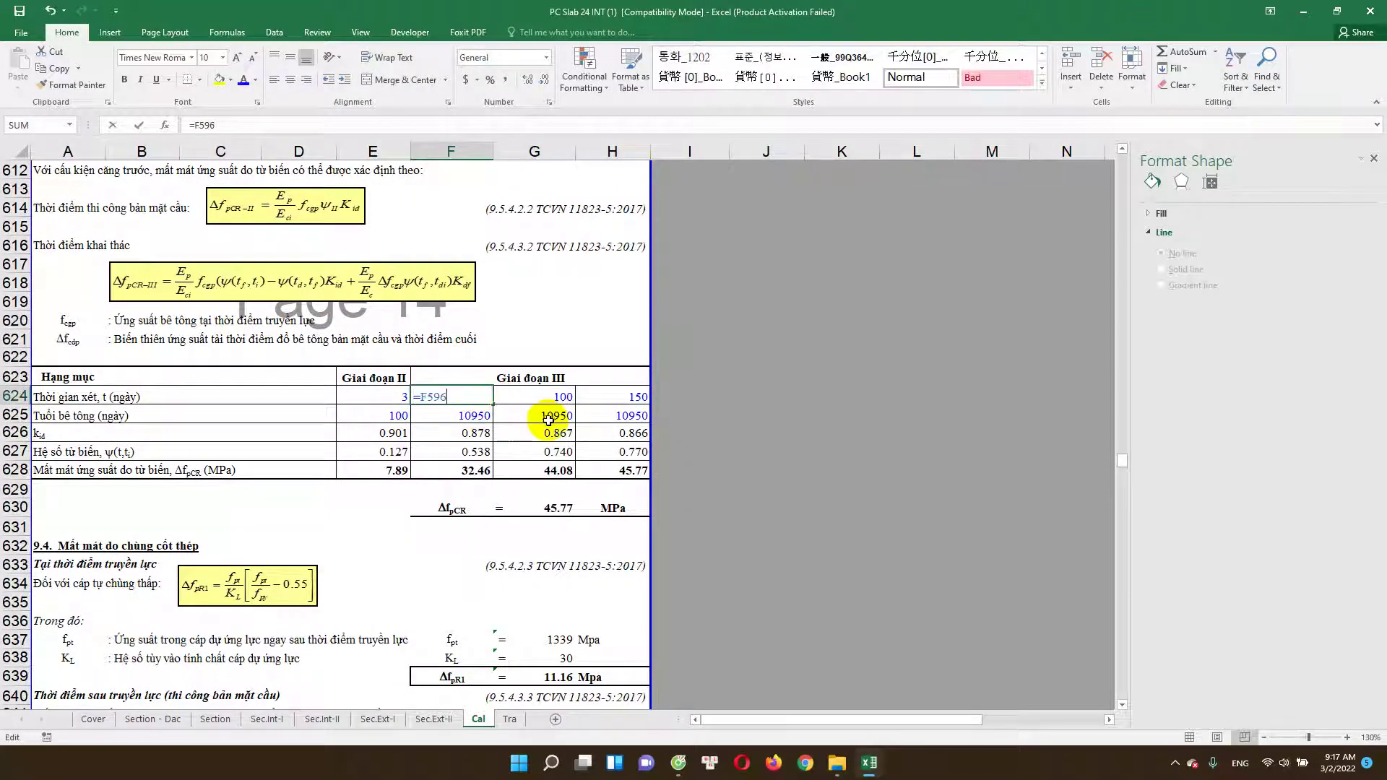
double_click(562, 400)
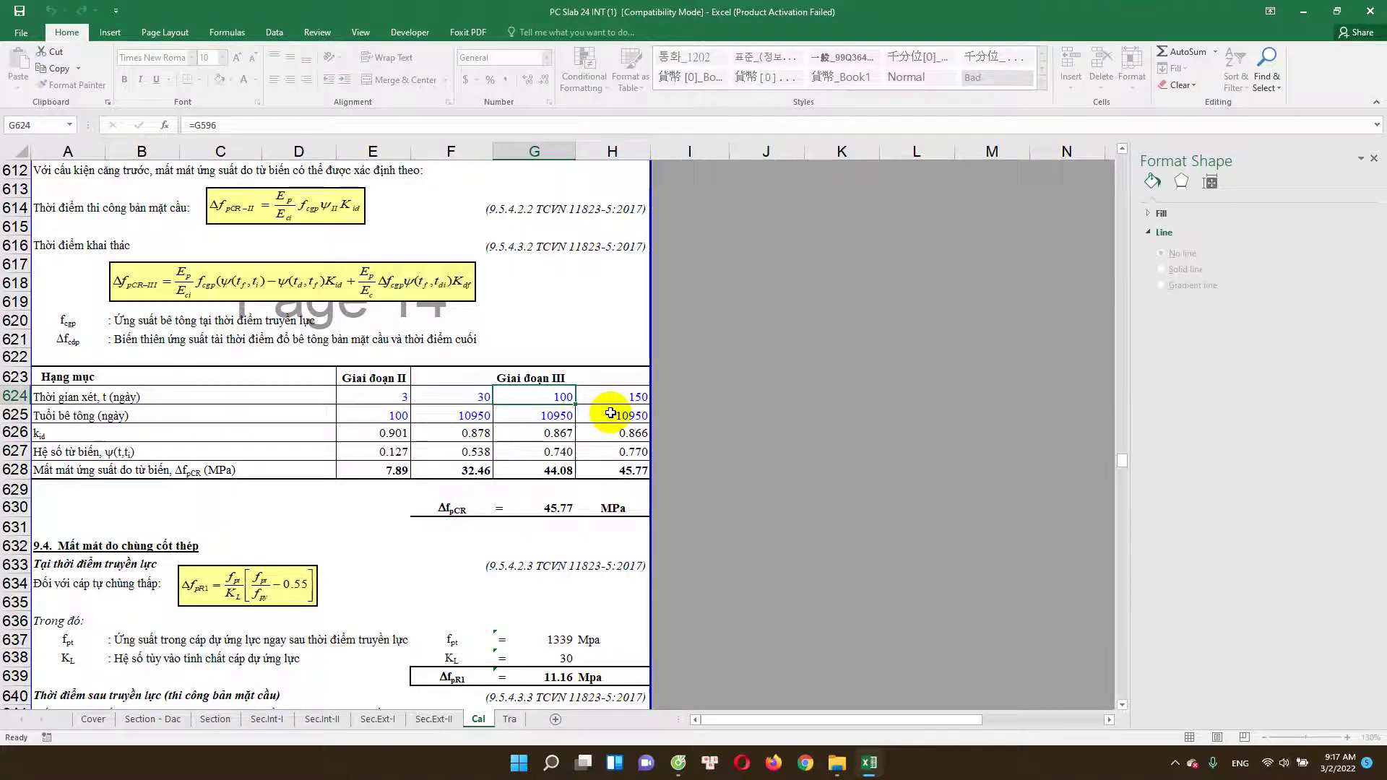
click(453, 432)
scroll(506, 433, down, 1)
click(530, 437)
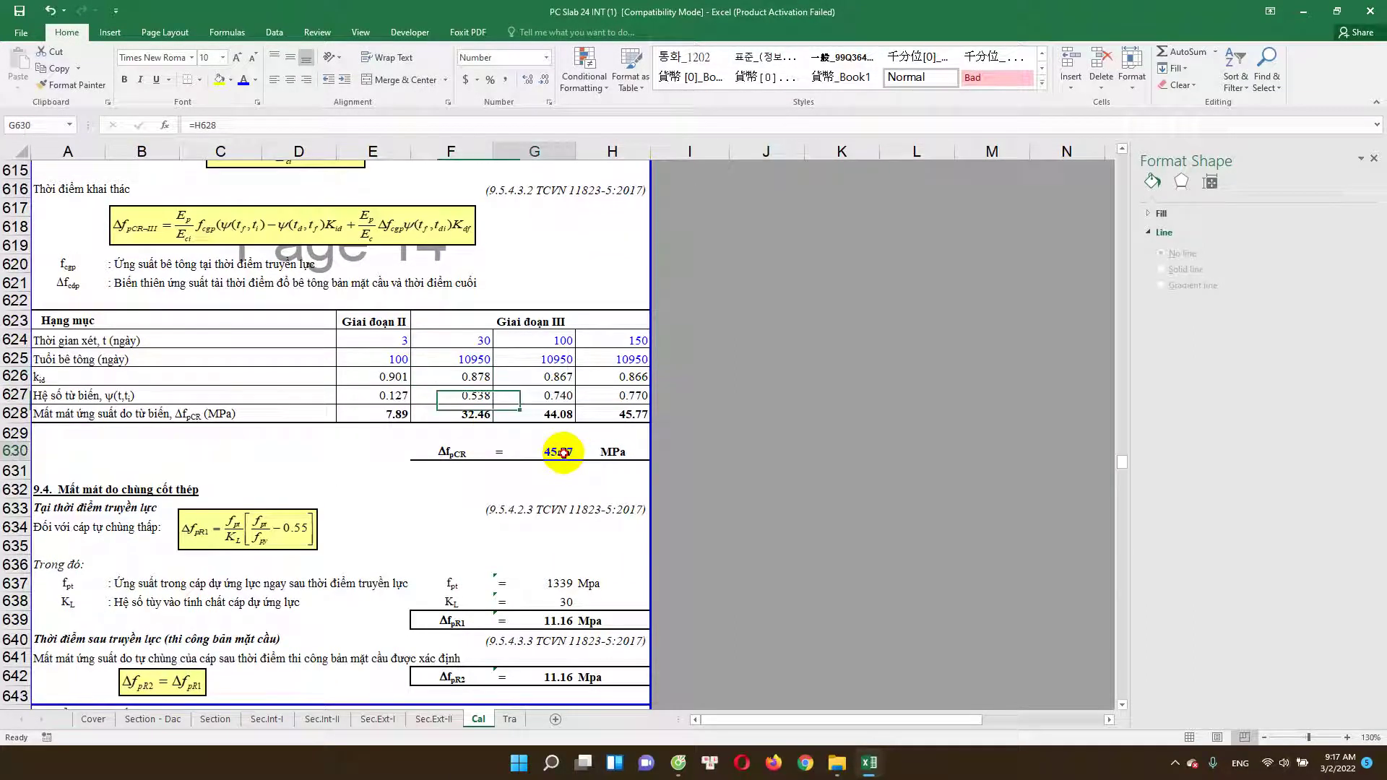
Step: Inspect the relaxation formulas: fpt in G637, KL in G638 and the loss in G639
scroll(549, 390, down, 1)
scroll(361, 433, down, 1)
scroll(257, 470, down, 1)
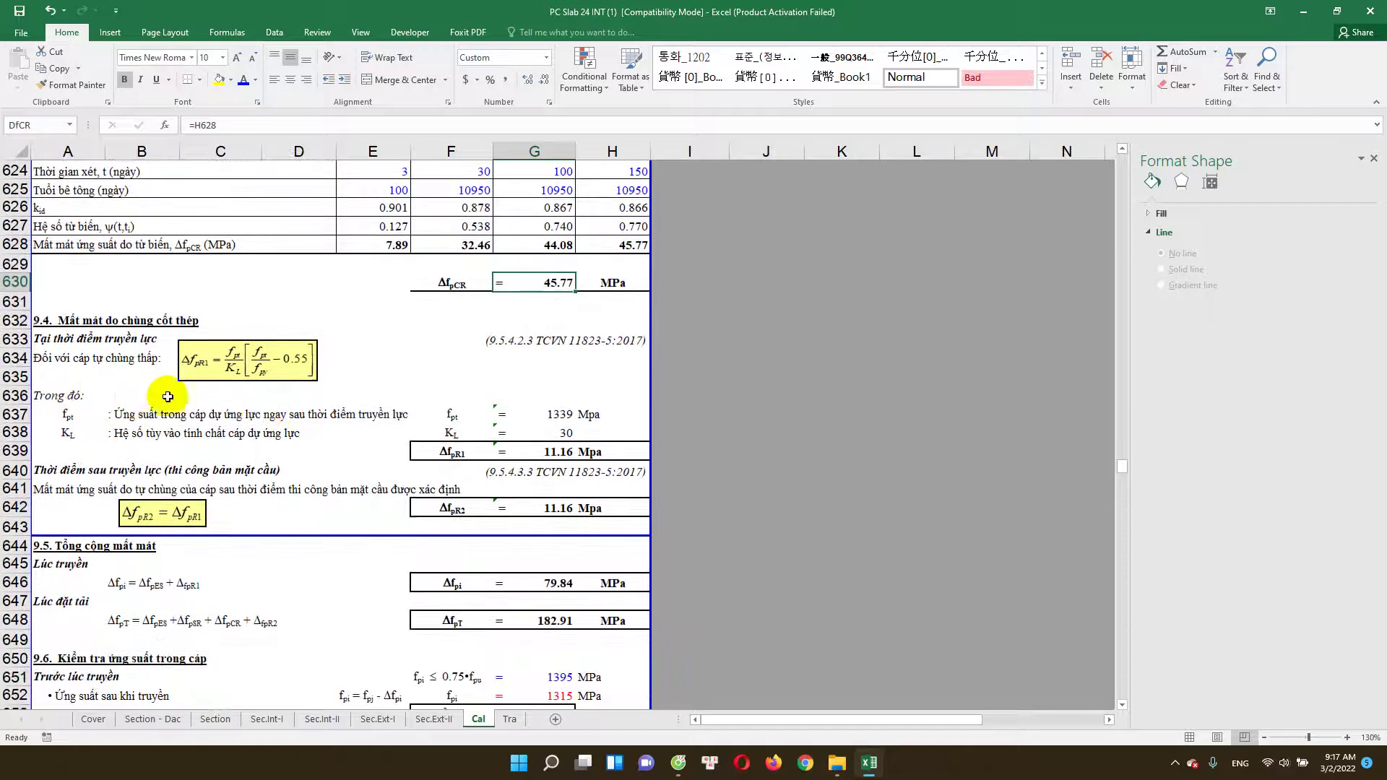
scroll(407, 400, down, 1)
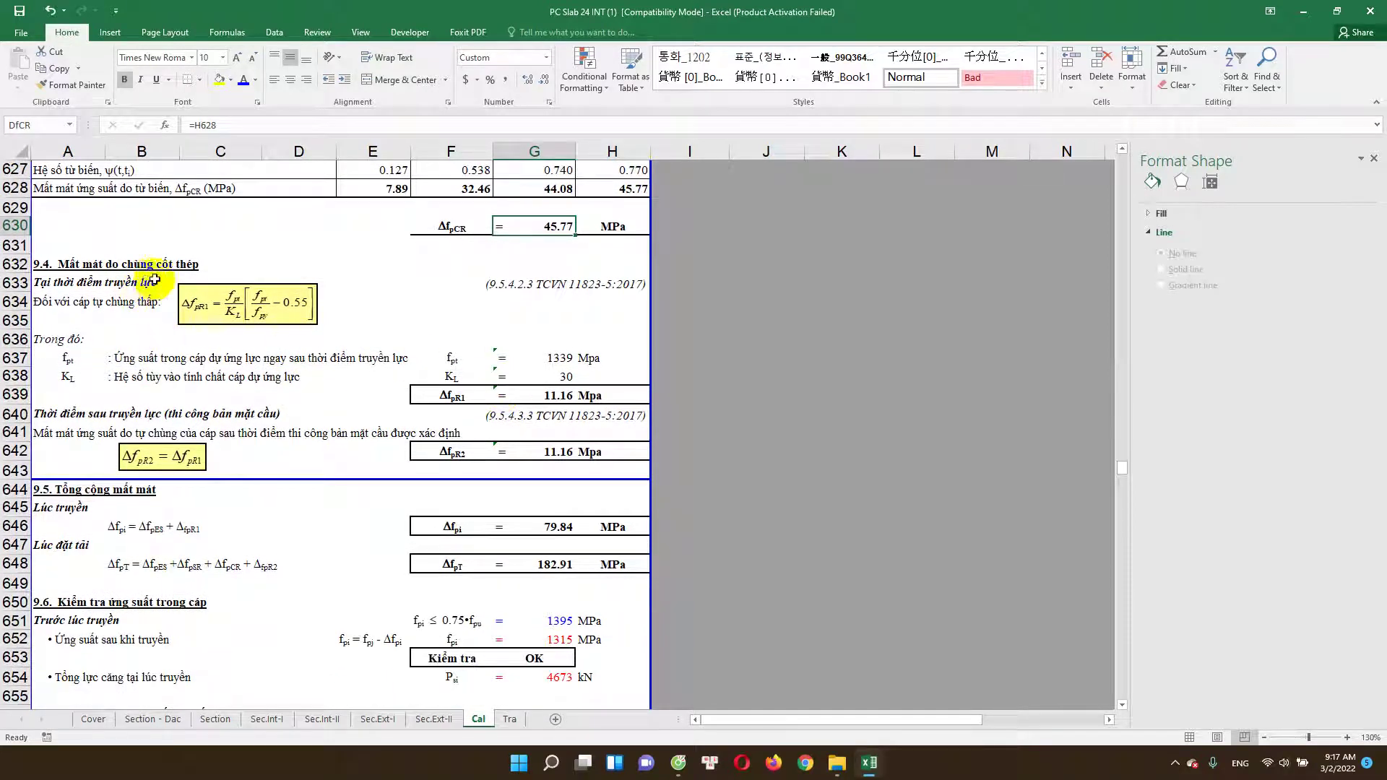
scroll(557, 432, down, 1)
click(560, 339)
double_click(567, 341)
key(Escape)
double_click(563, 296)
key(Escape)
double_click(566, 320)
key(Escape)
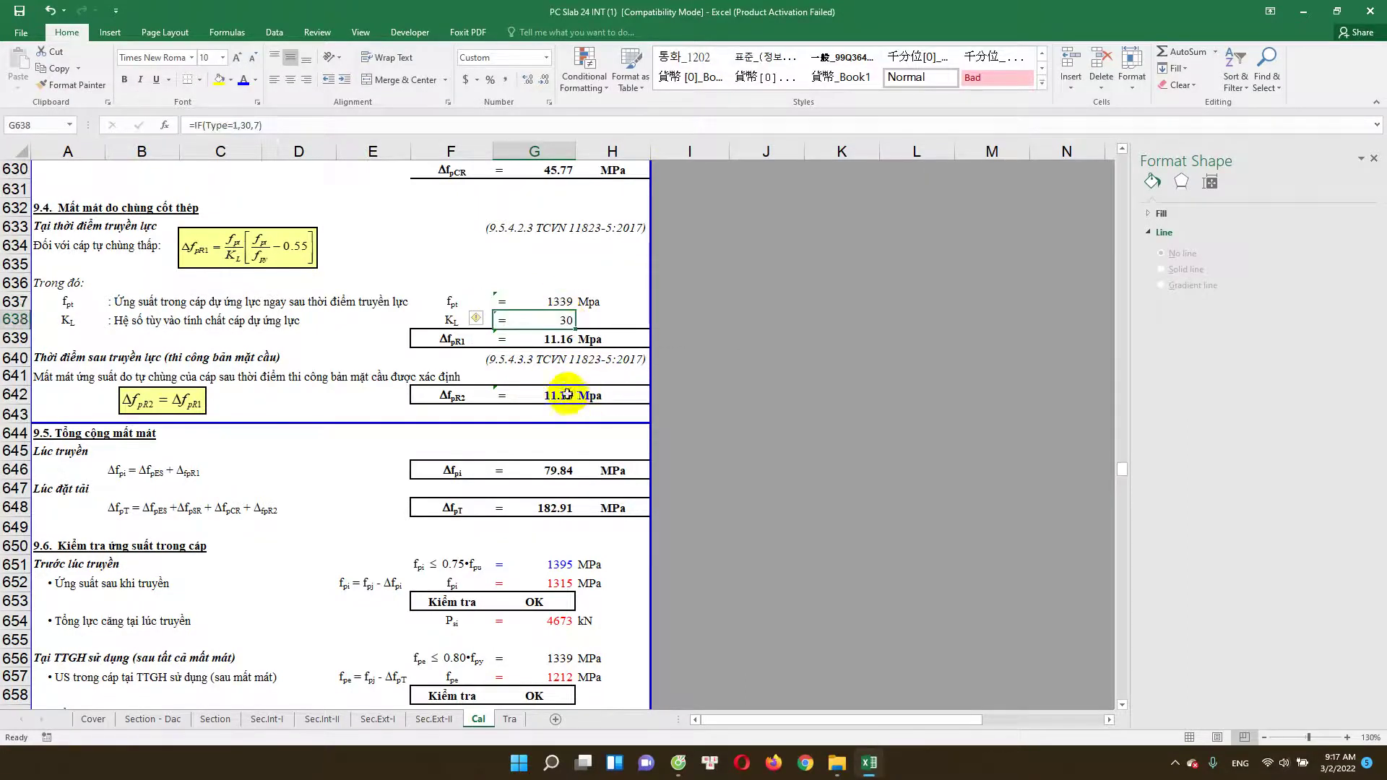
double_click(555, 340)
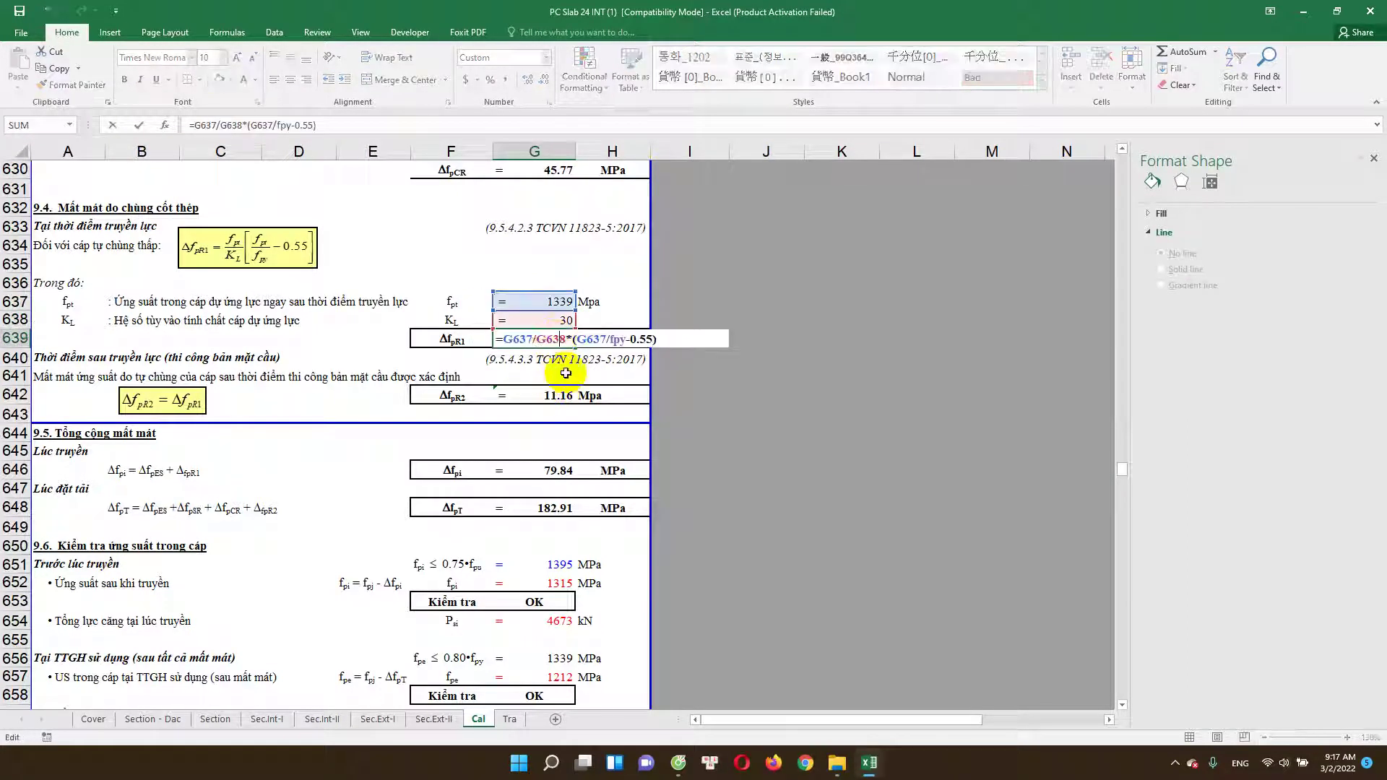
key(Escape)
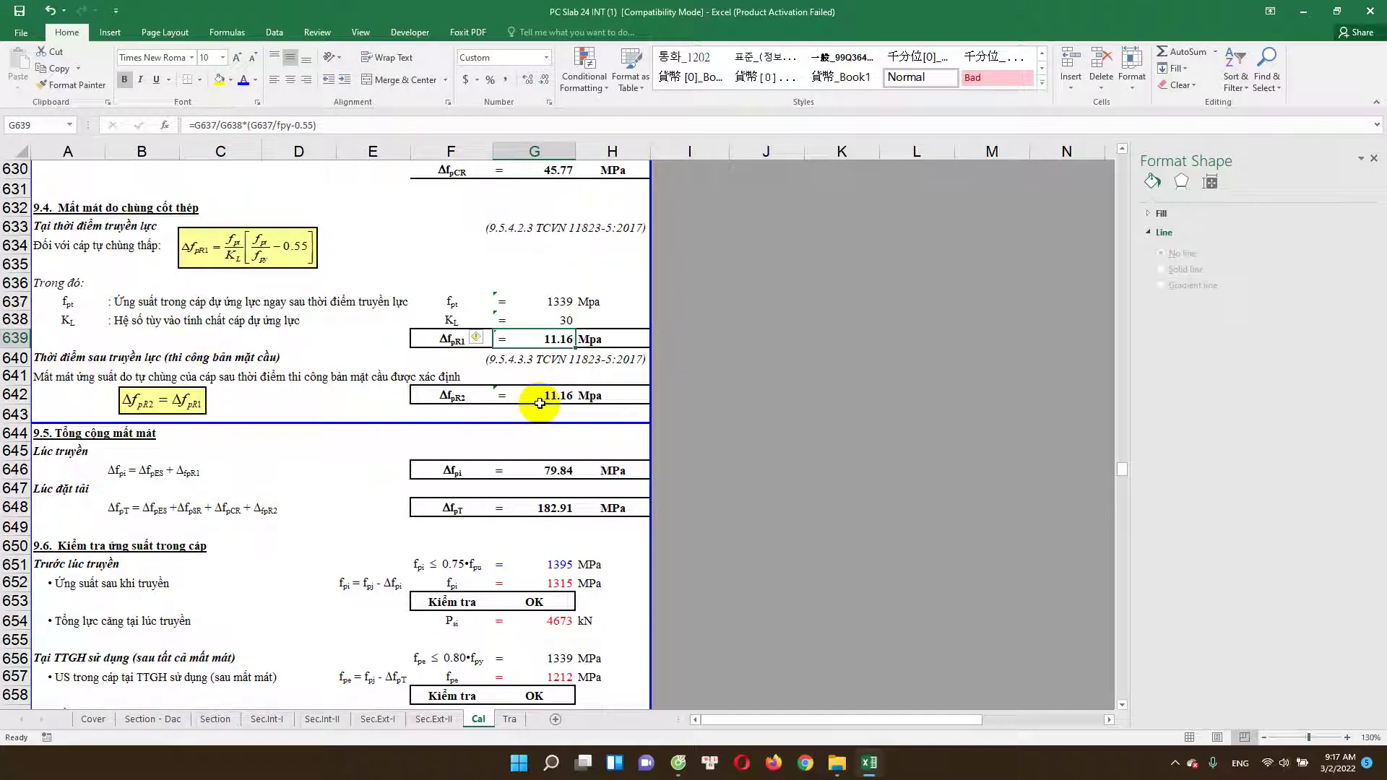
Step: Inspect G642, the transfer loss G646 (79.84 MPa) and total loss G648 (182.91 MPa)
double_click(552, 396)
key(Escape)
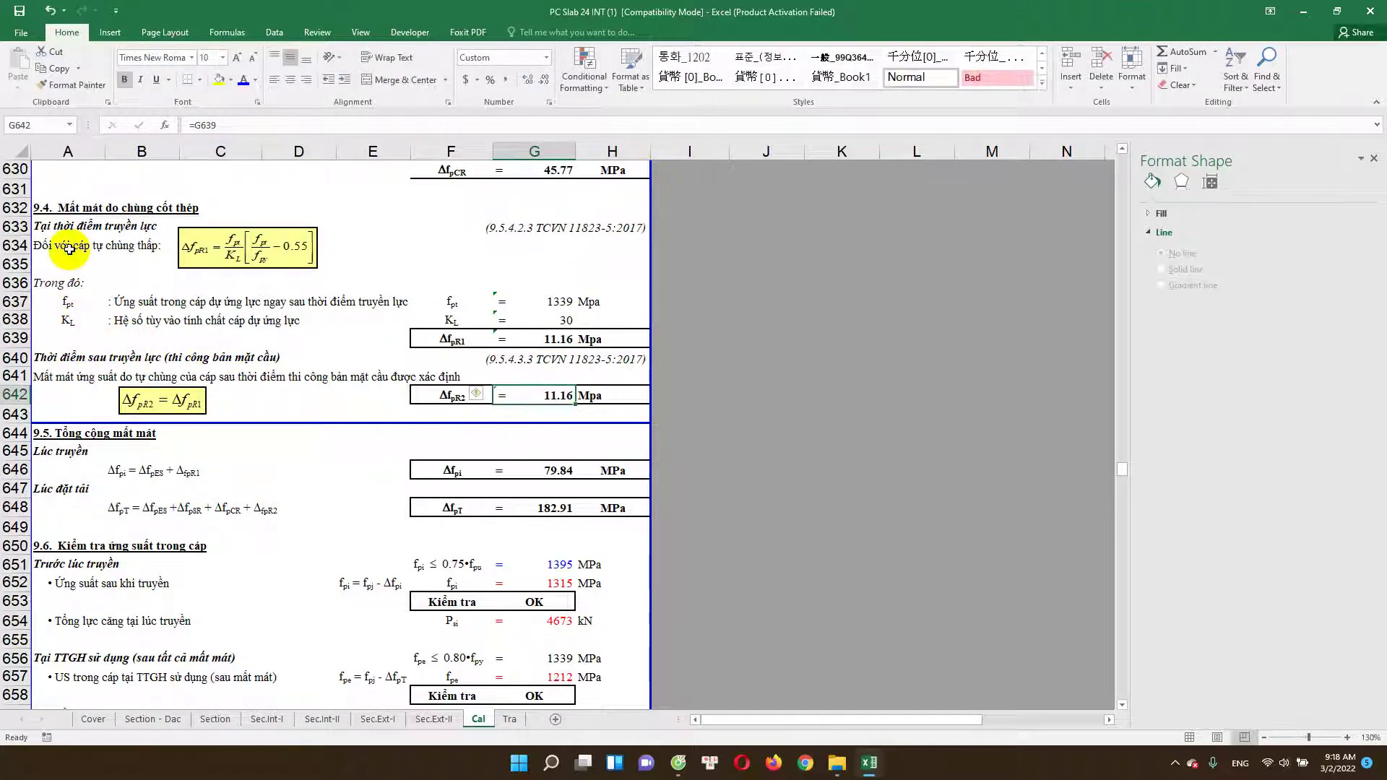
scroll(538, 343, down, 2)
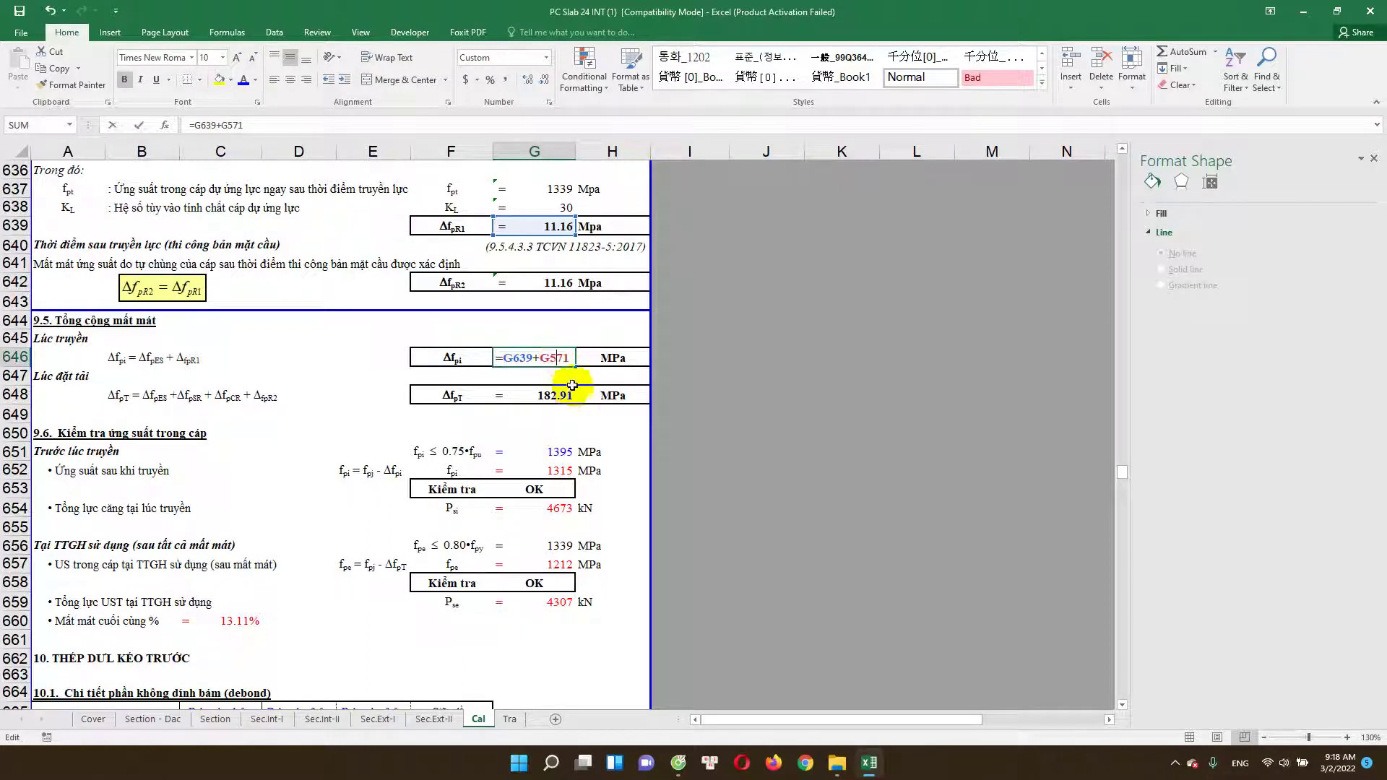
key(Escape)
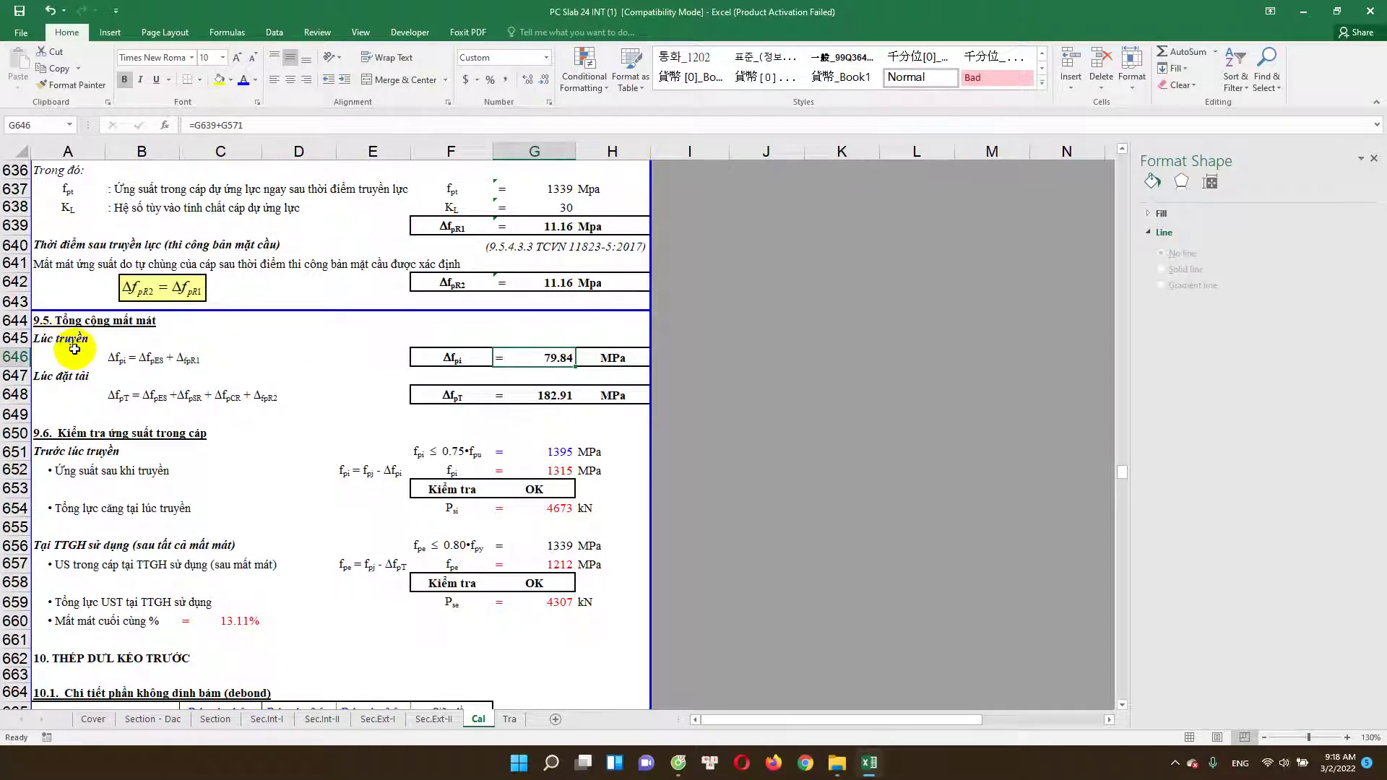
double_click(560, 396)
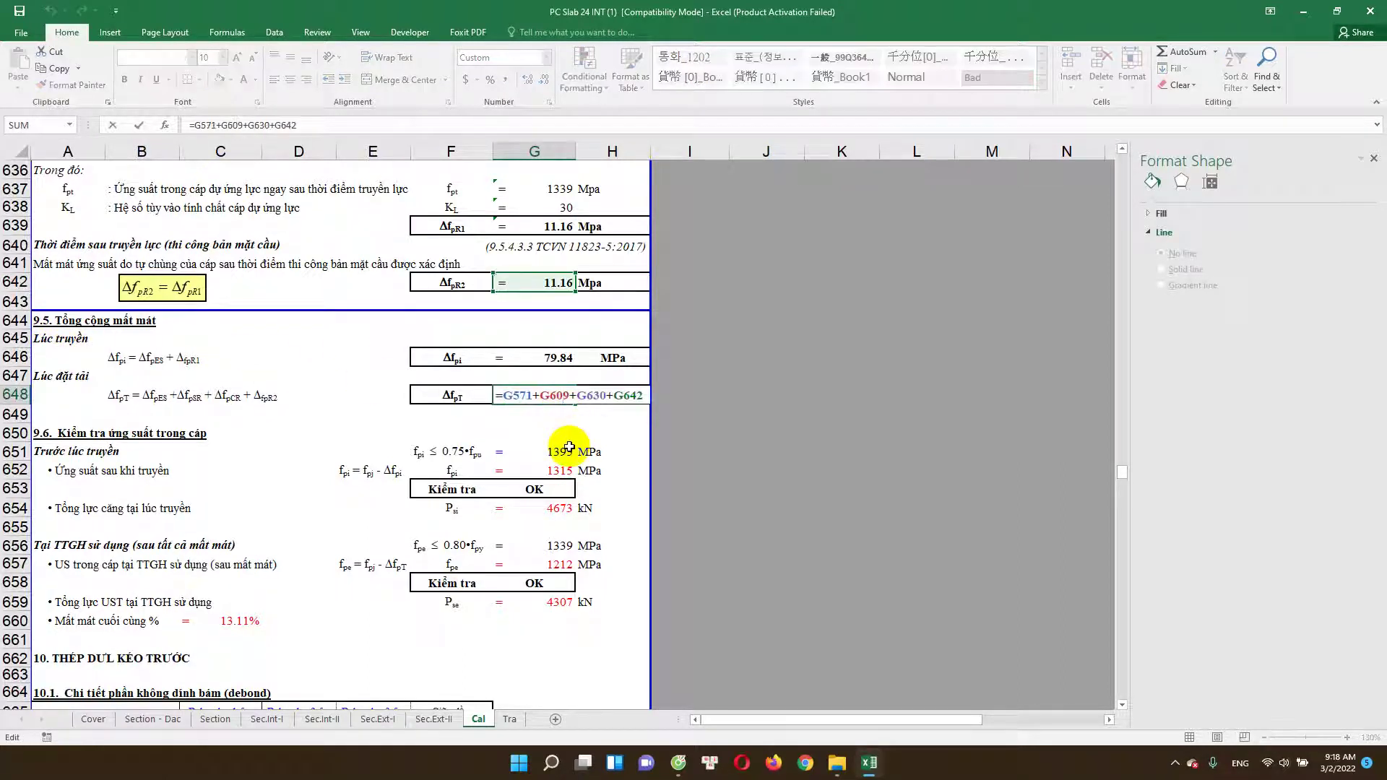
key(Escape)
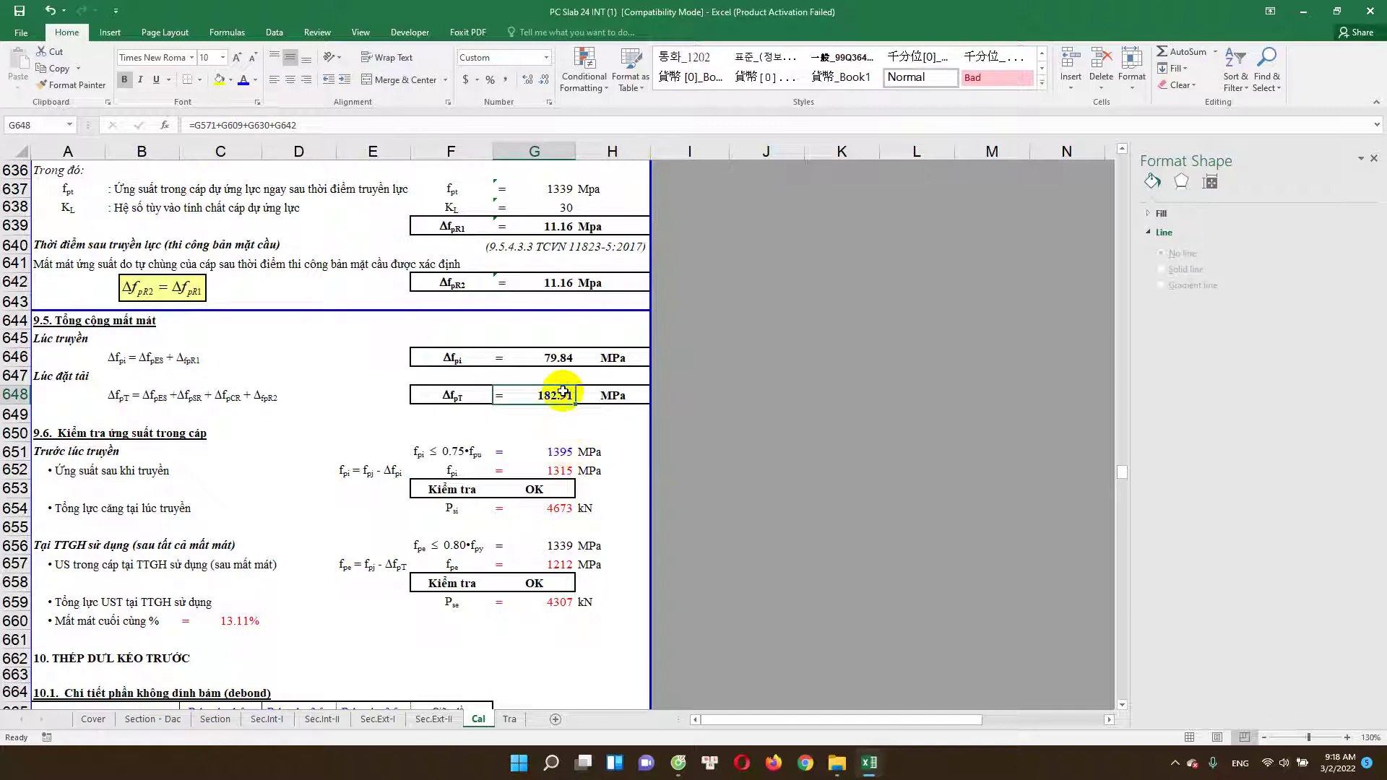
double_click(560, 356)
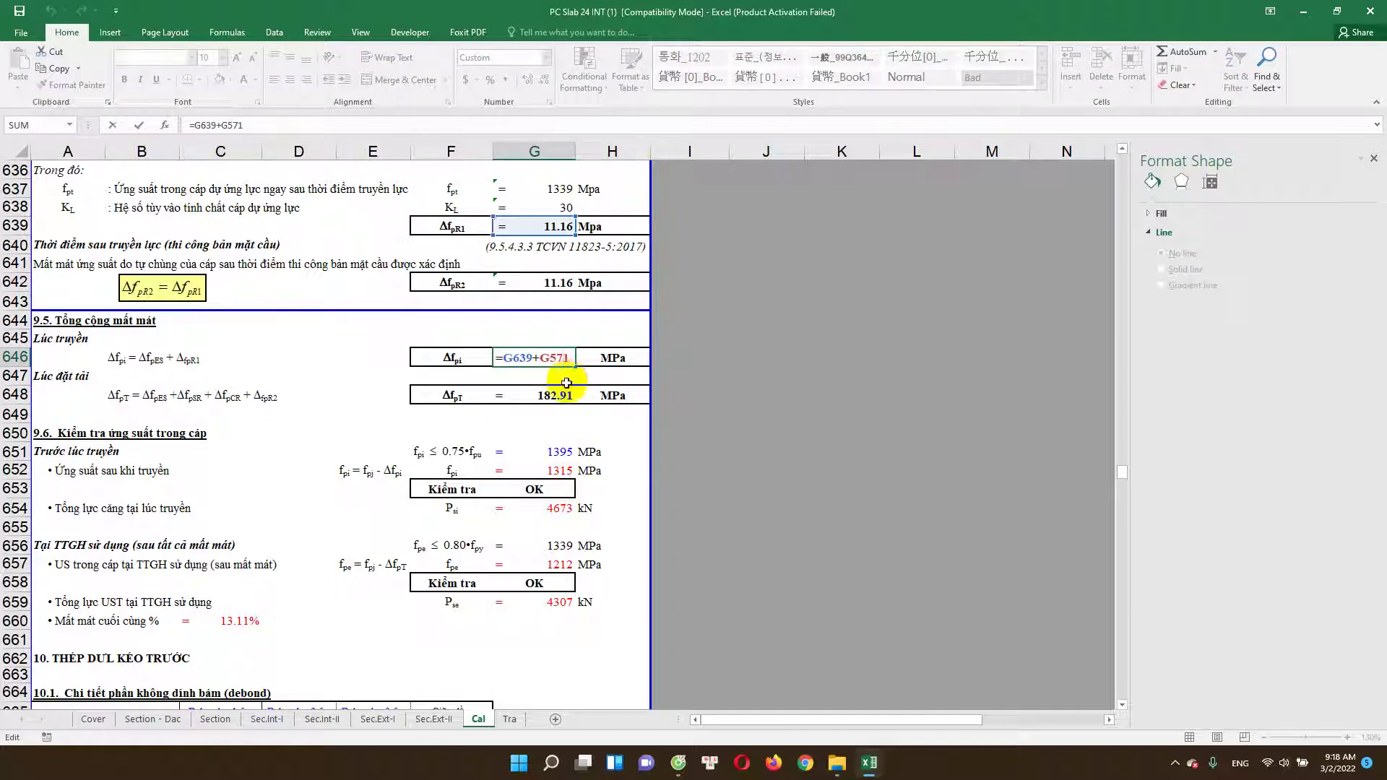
click(557, 396)
double_click(556, 396)
key(Escape)
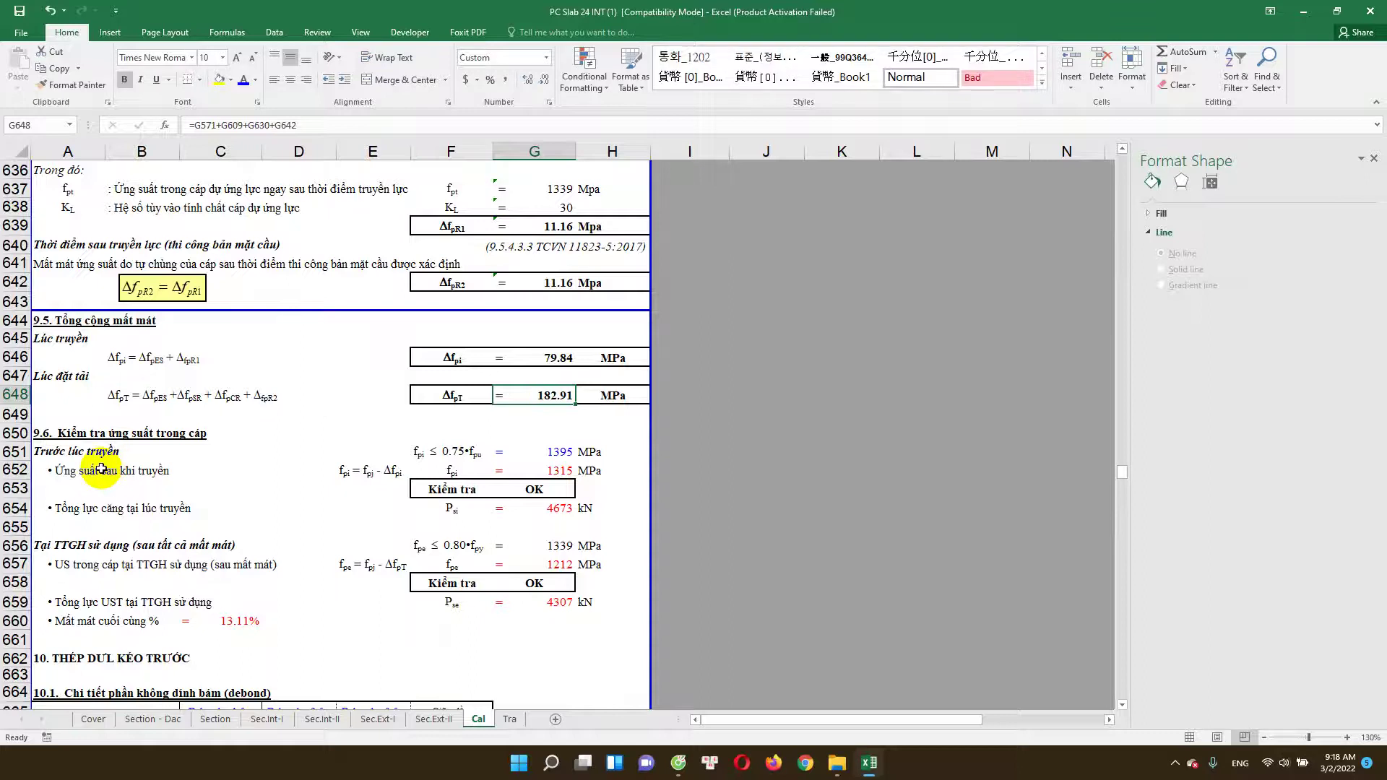
scroll(127, 462, down, 1)
scroll(126, 462, down, 1)
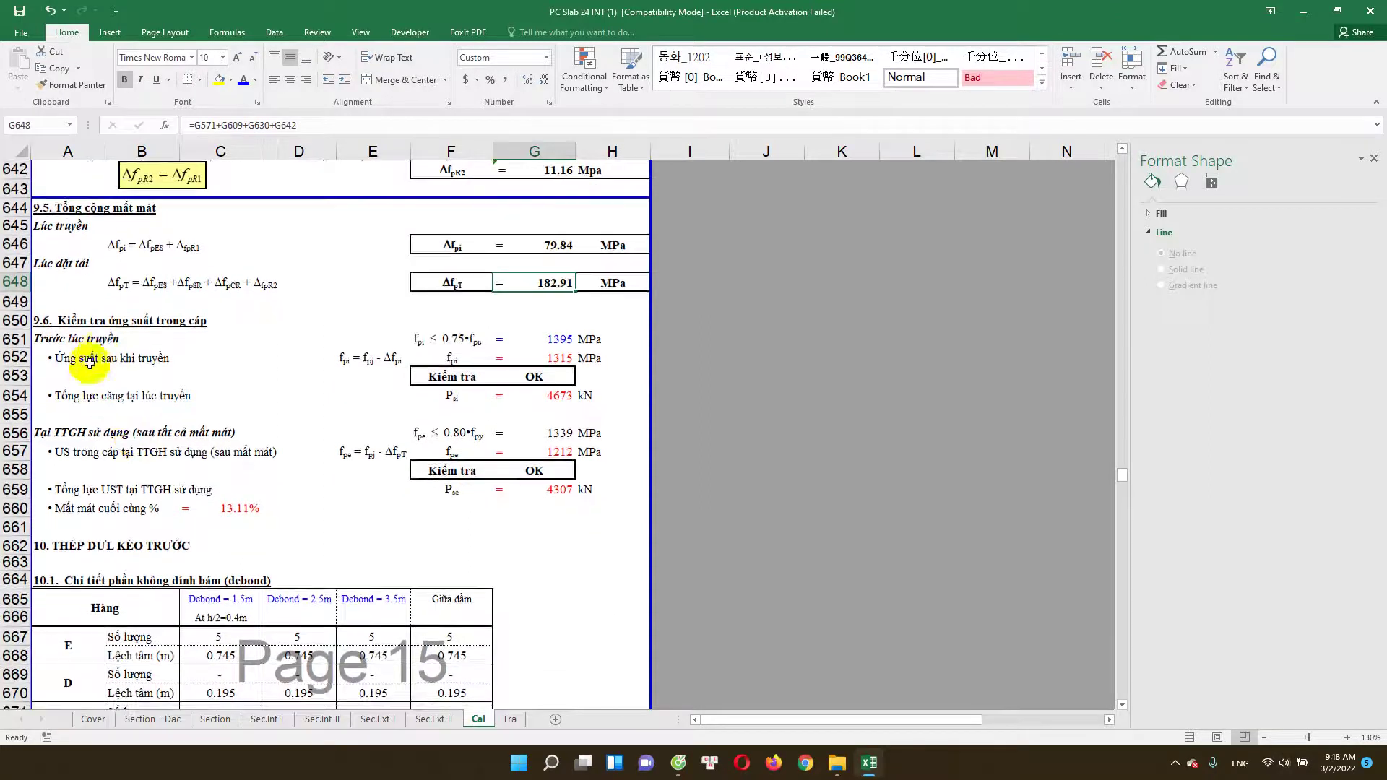
double_click(541, 377)
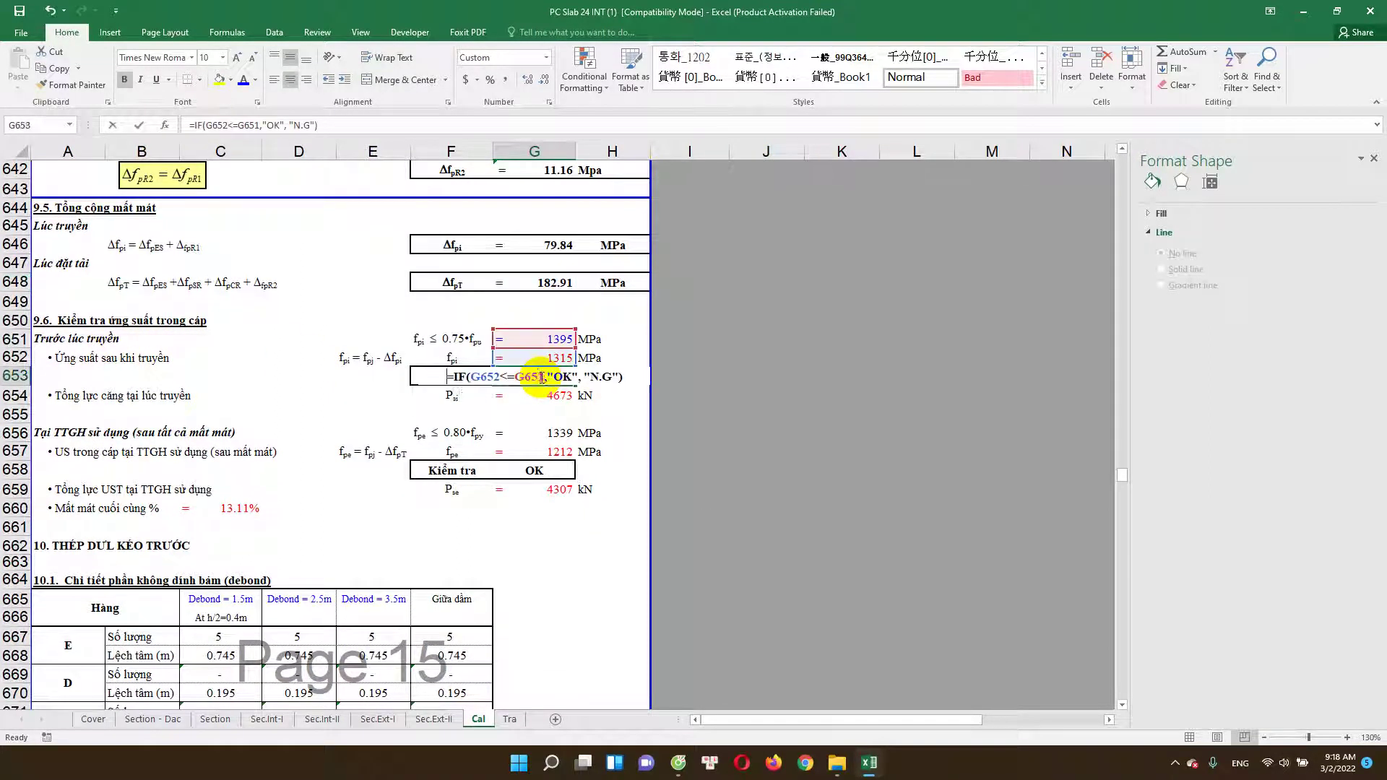
click(556, 340)
double_click(560, 339)
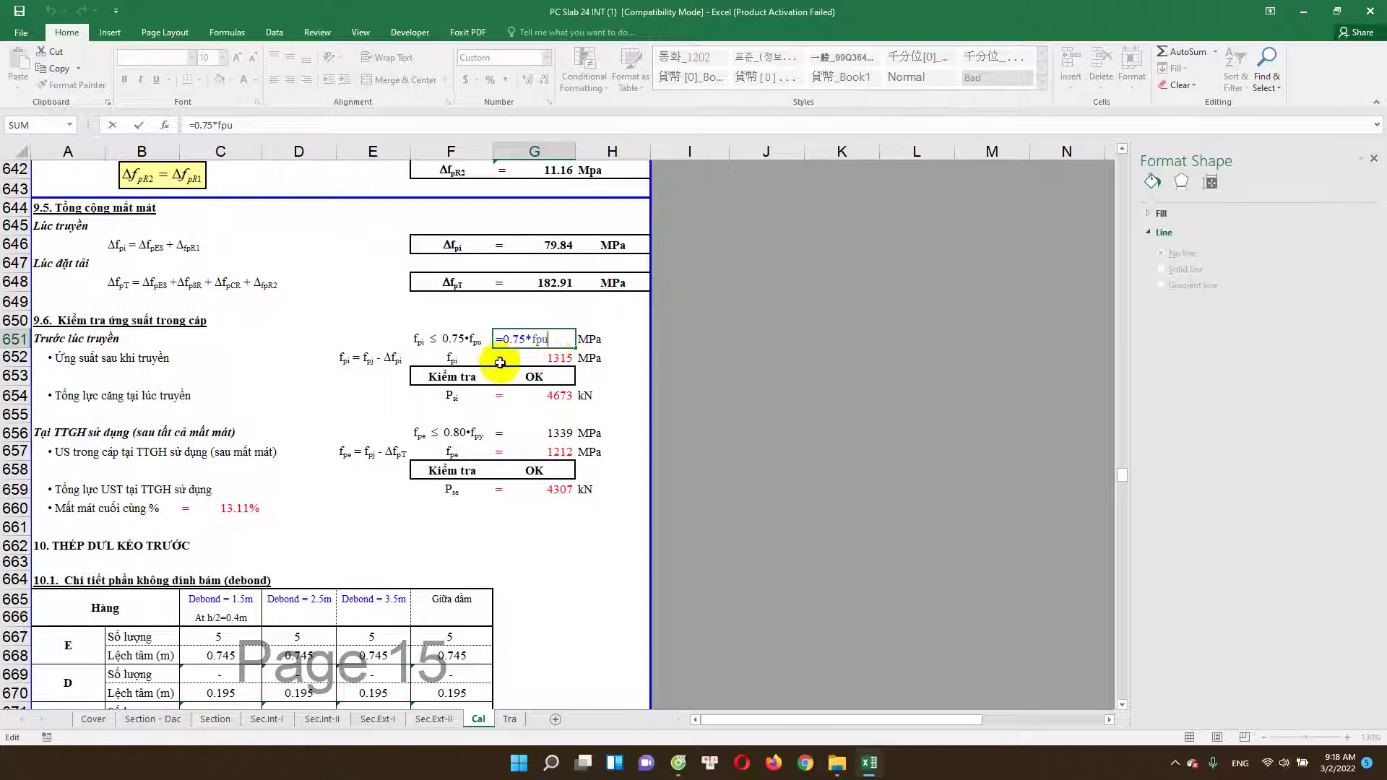
key(Escape)
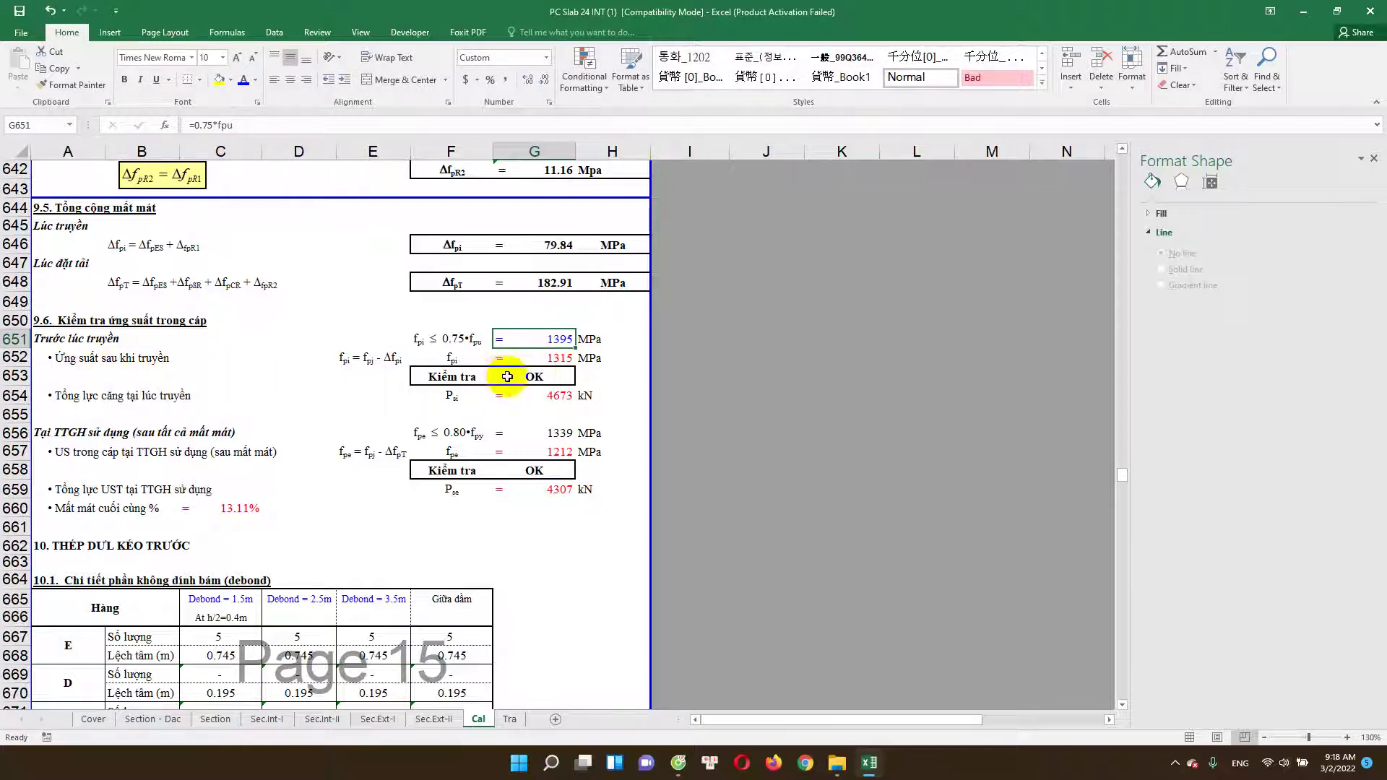
double_click(549, 359)
scroll(587, 418, up, 1)
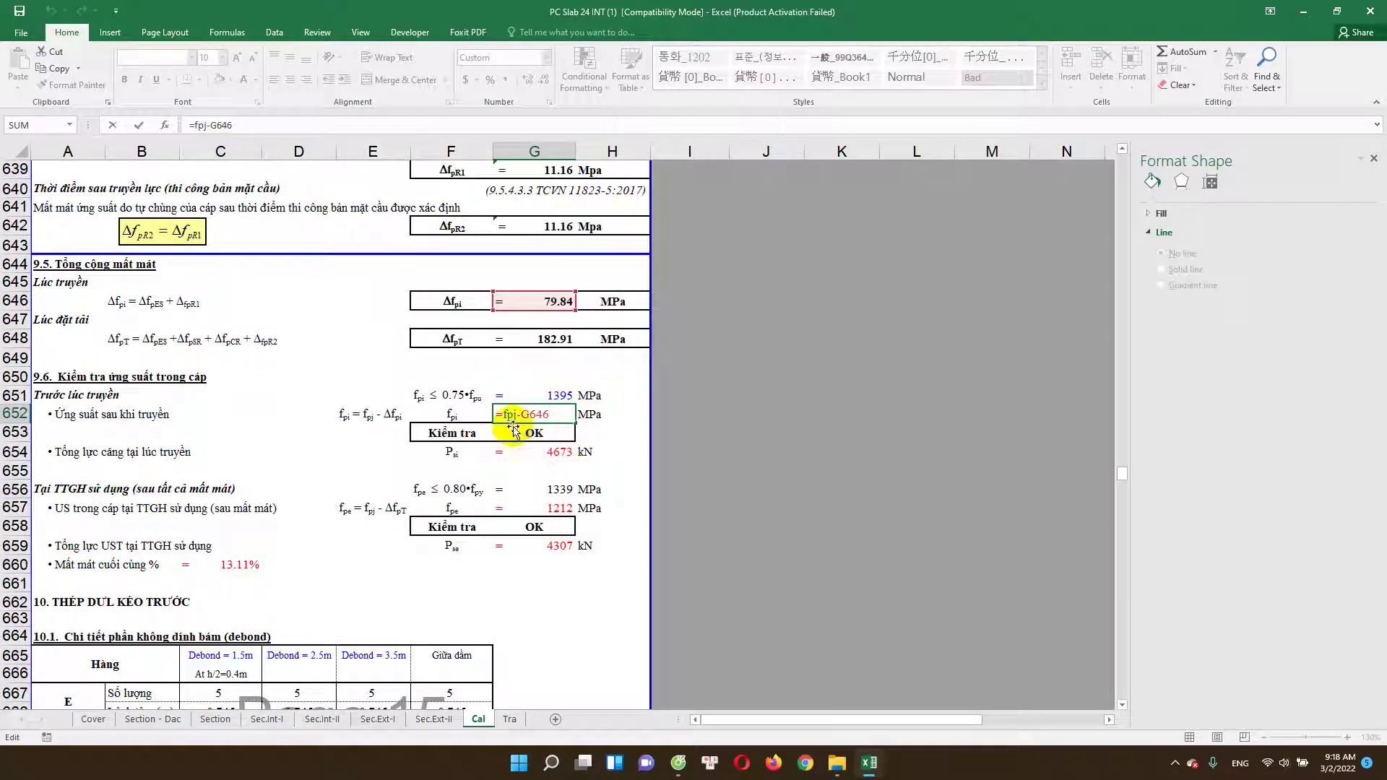
key(Escape)
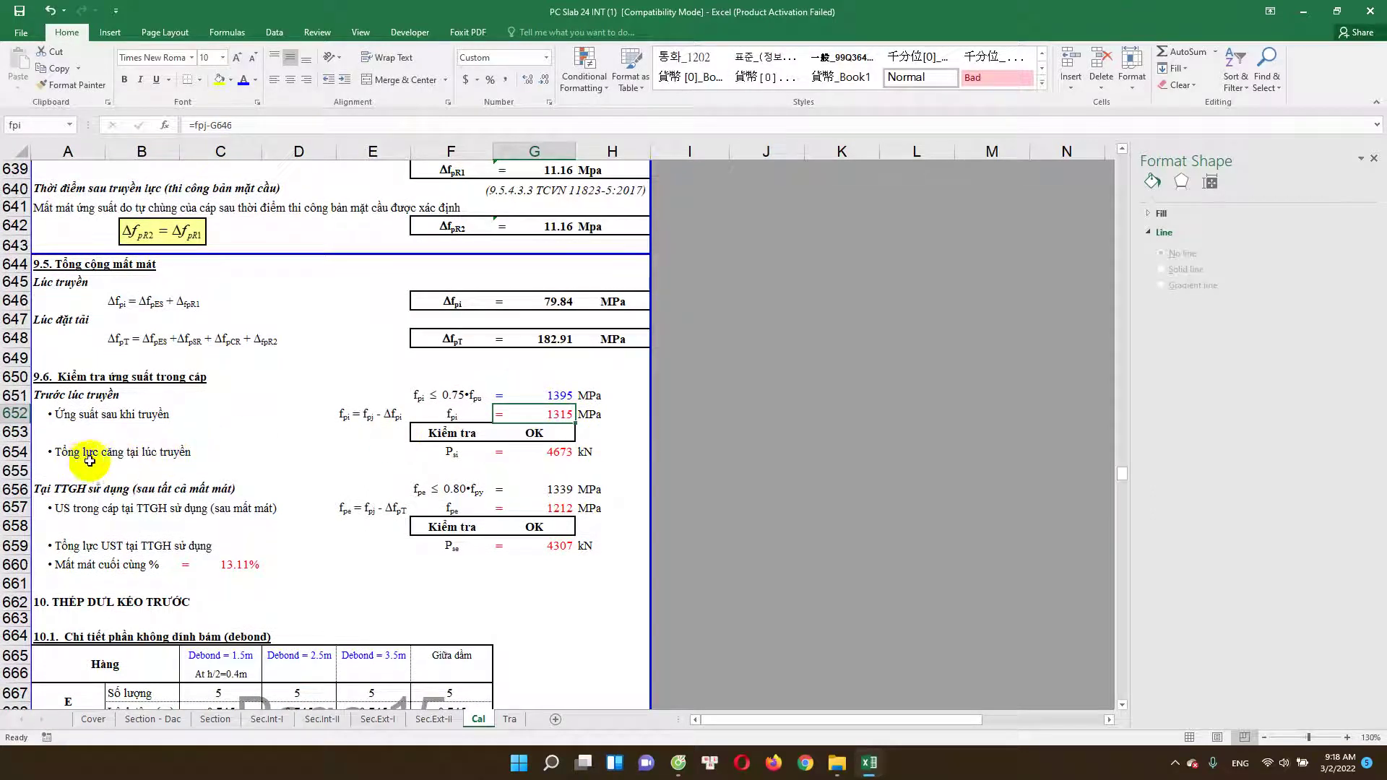
double_click(536, 433)
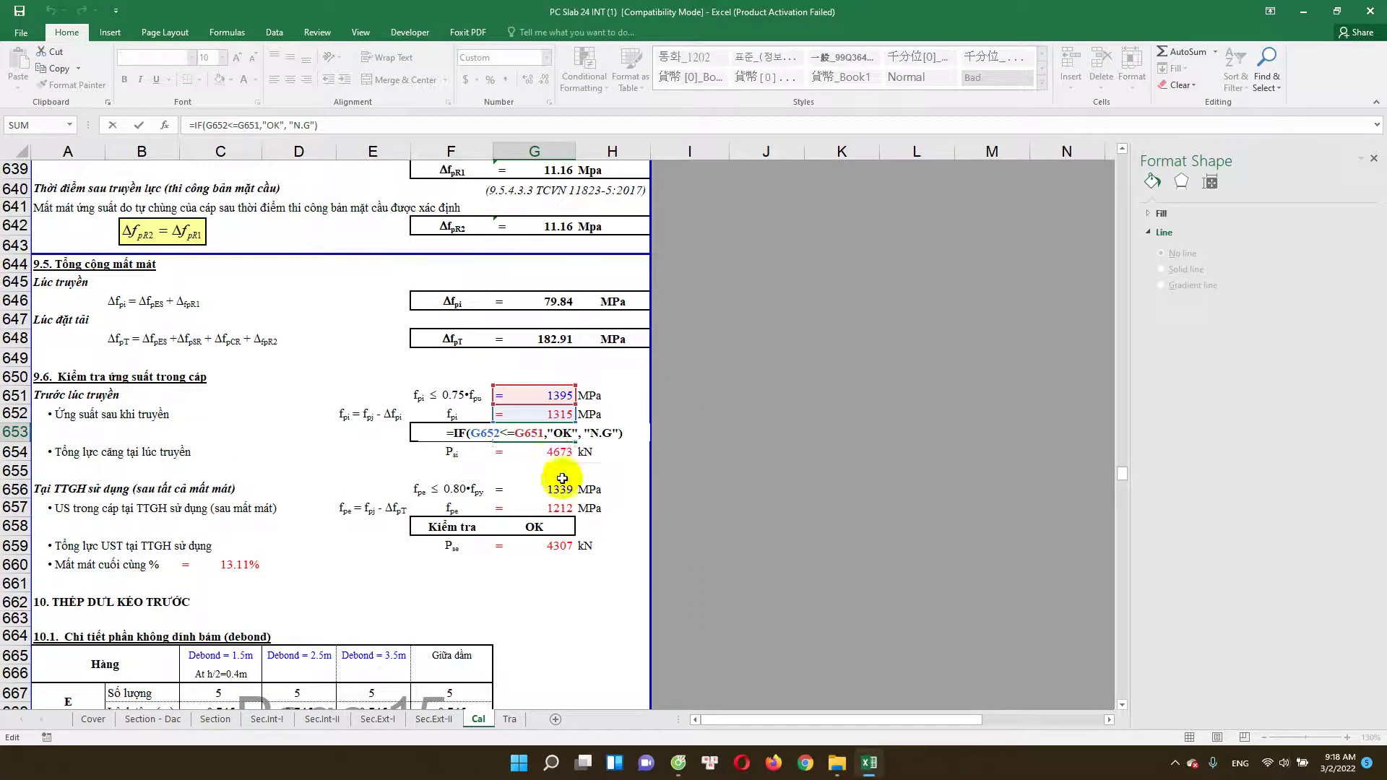
key(Escape)
scroll(549, 478, down, 1)
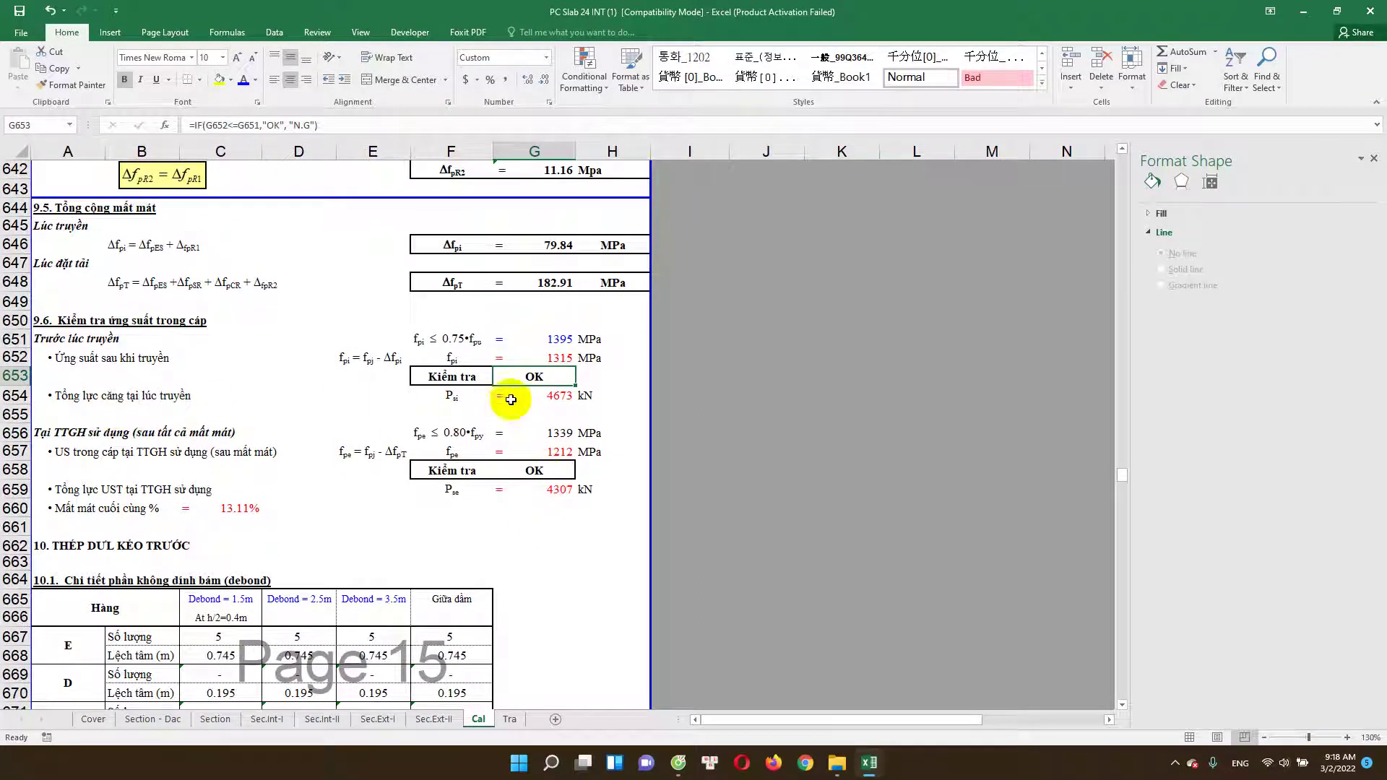
double_click(556, 396)
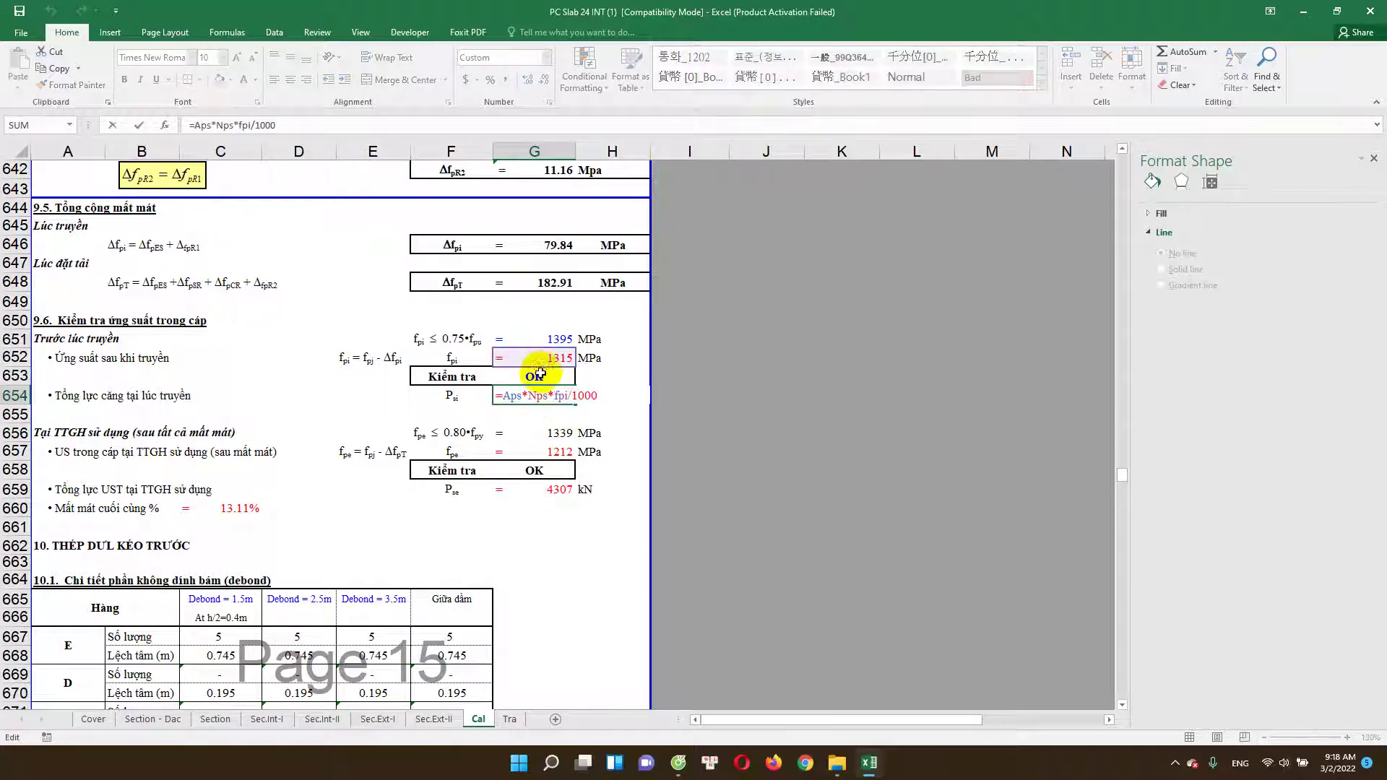
key(Escape)
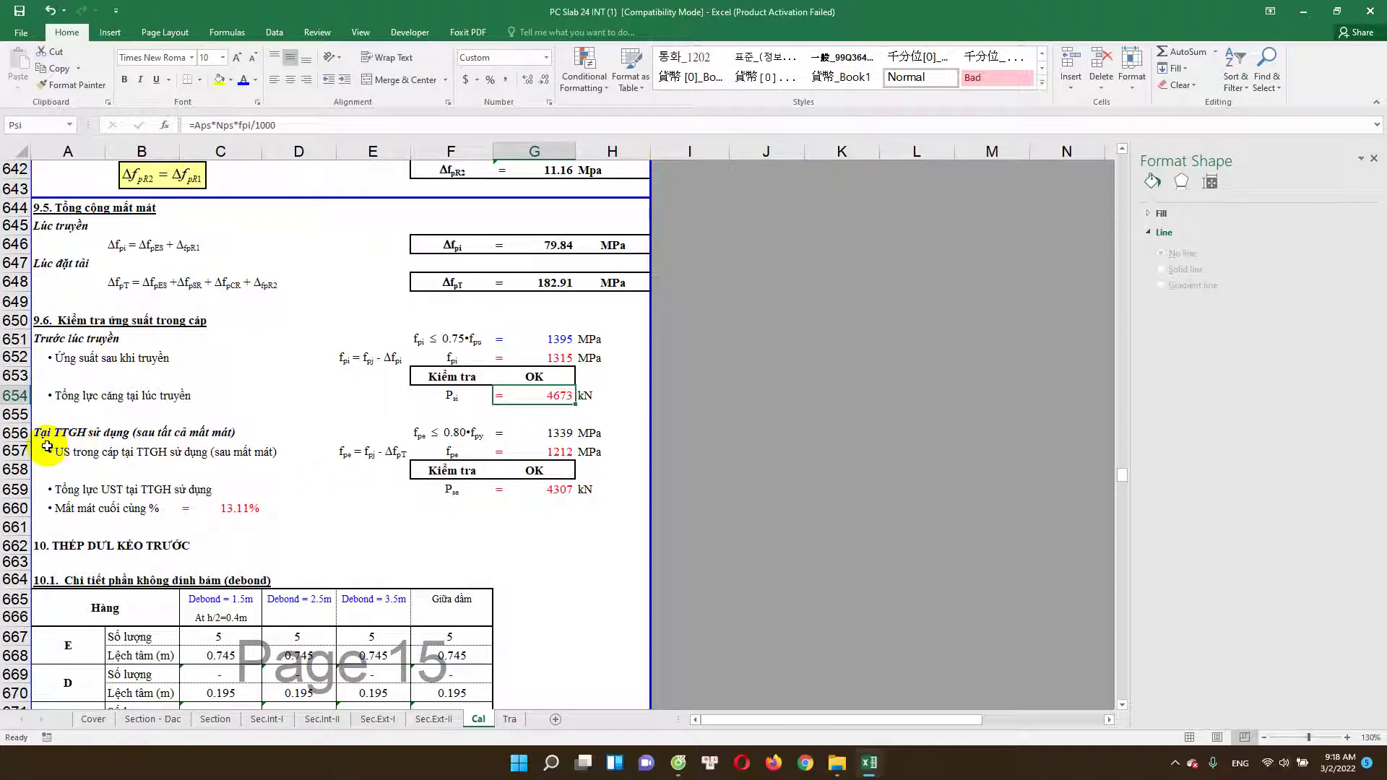
scroll(44, 434, down, 1)
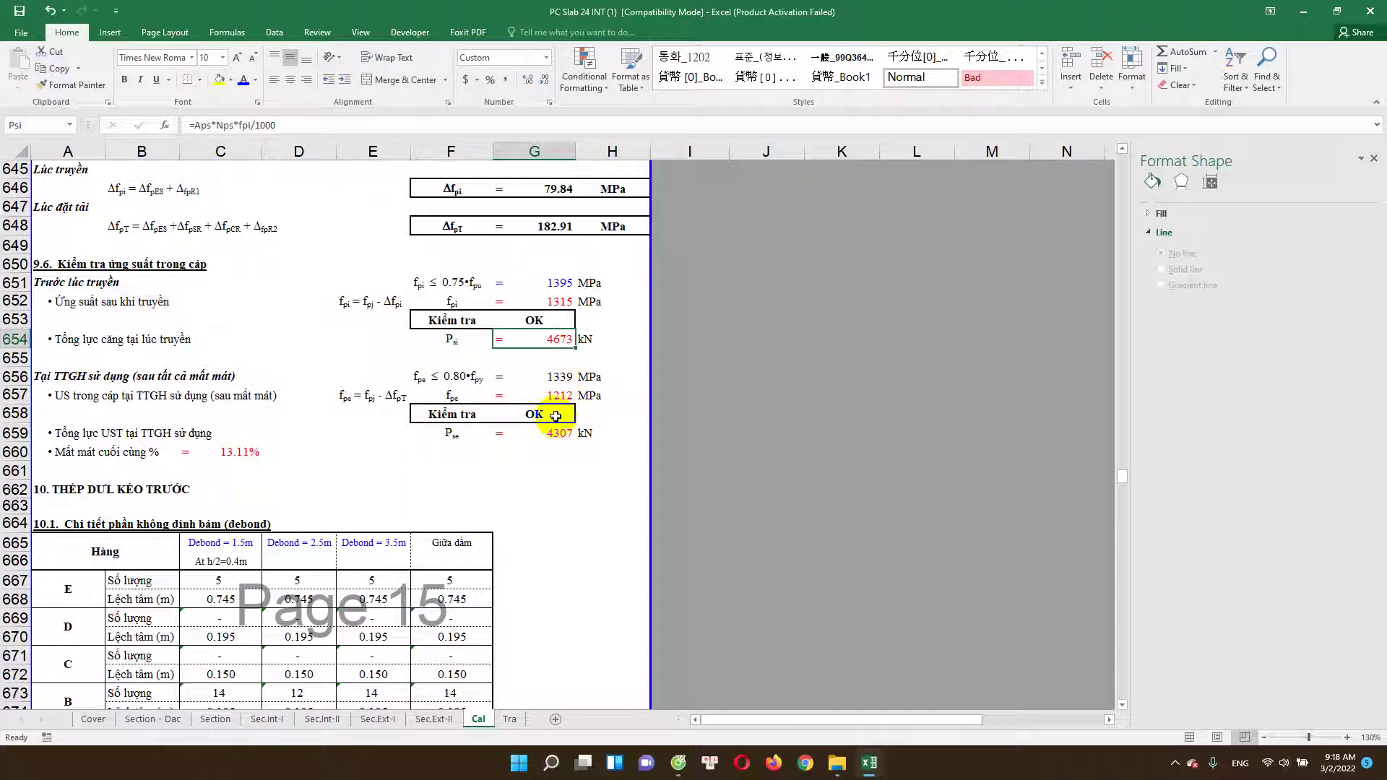
double_click(552, 414)
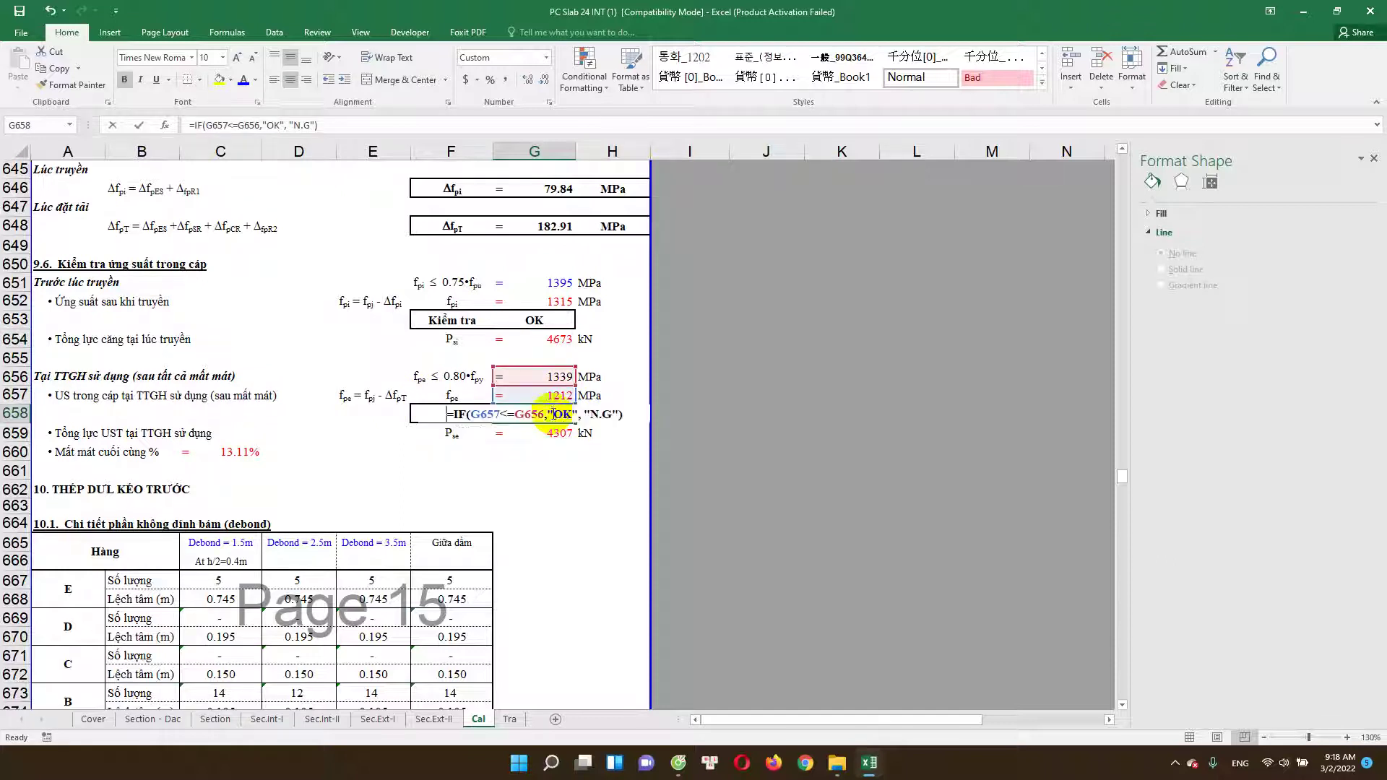
key(Escape)
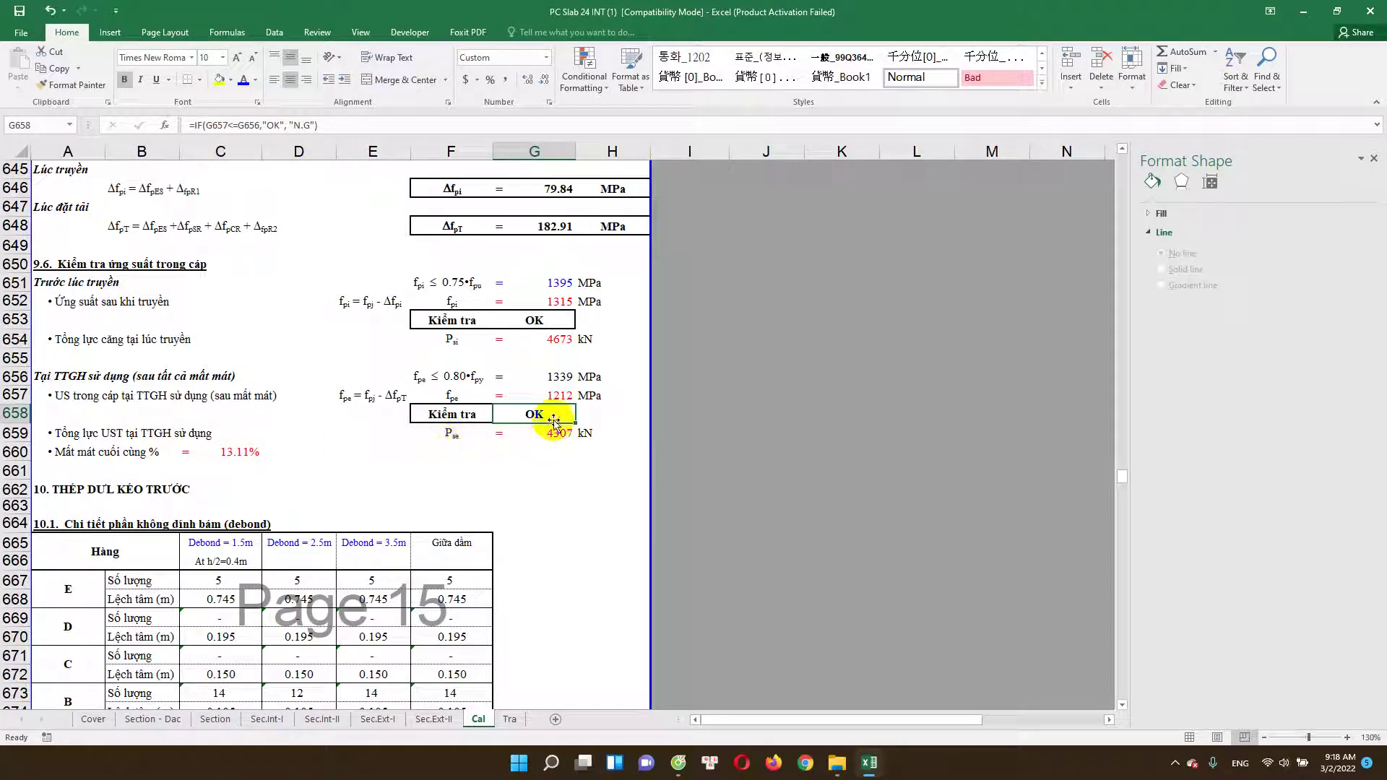
scroll(554, 415, down, 1)
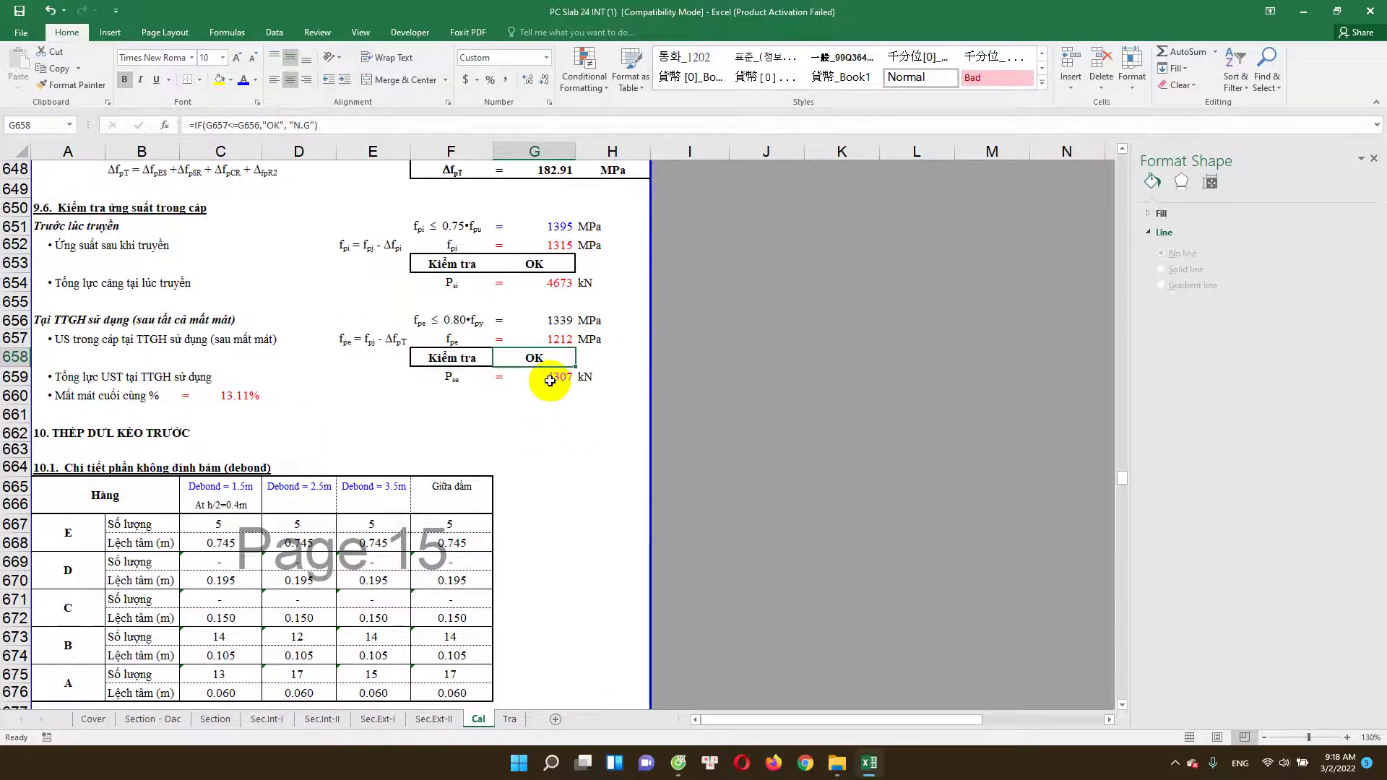
double_click(549, 381)
key(Escape)
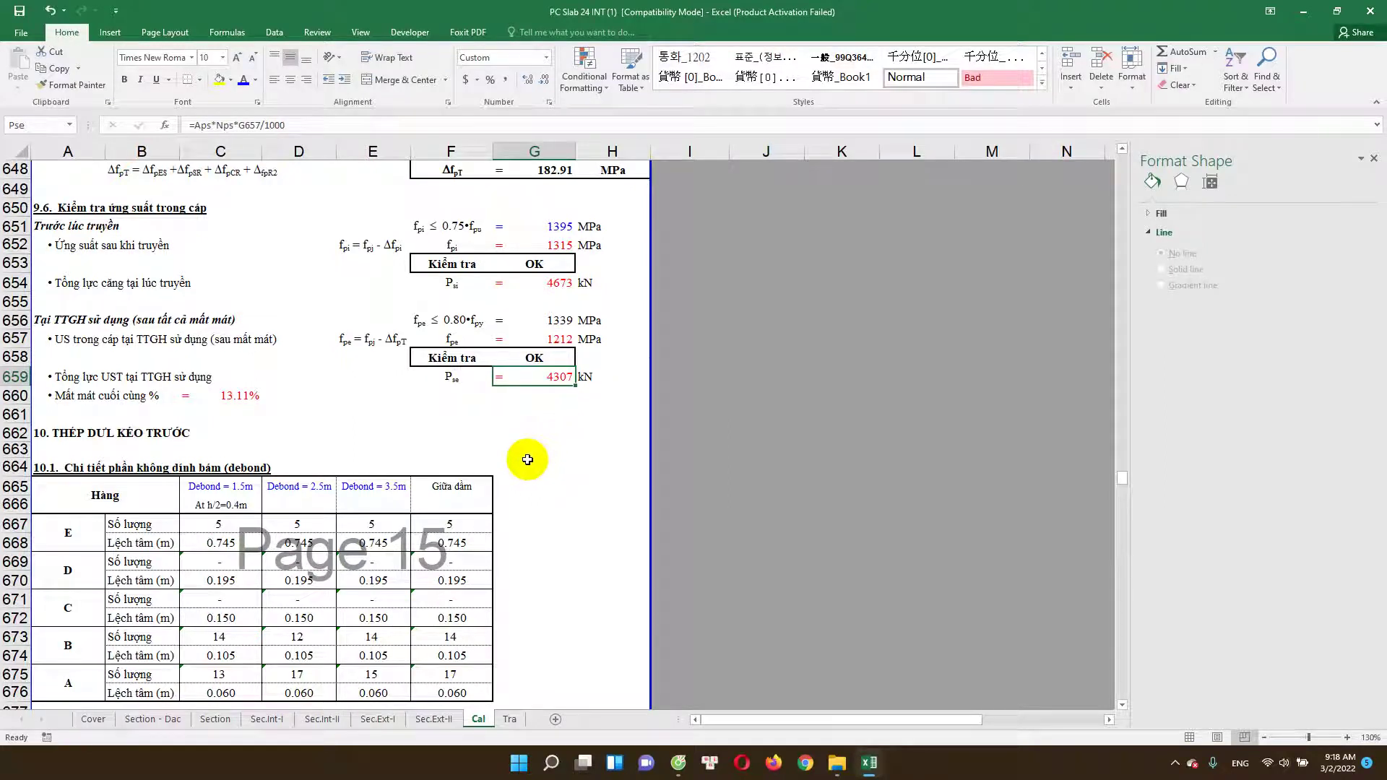
scroll(528, 460, down, 1)
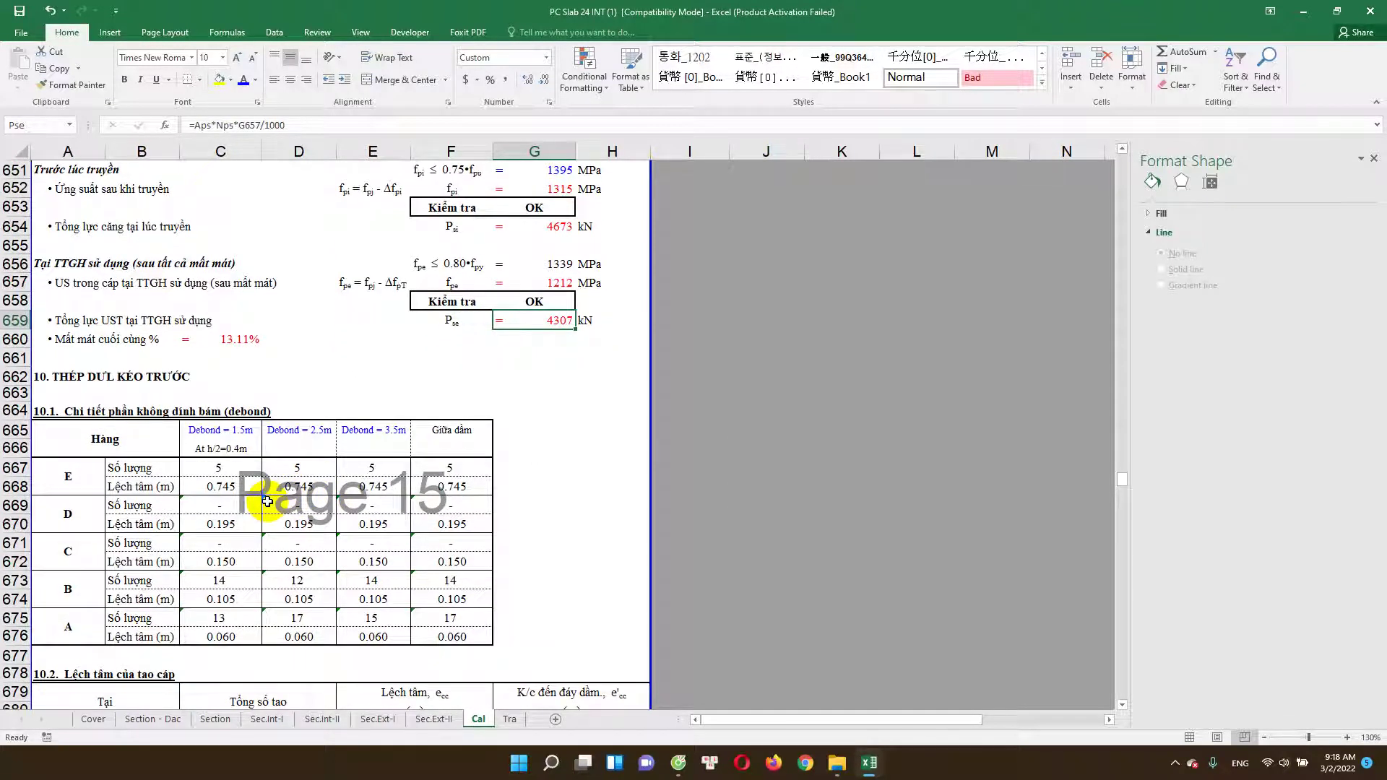
double_click(230, 340)
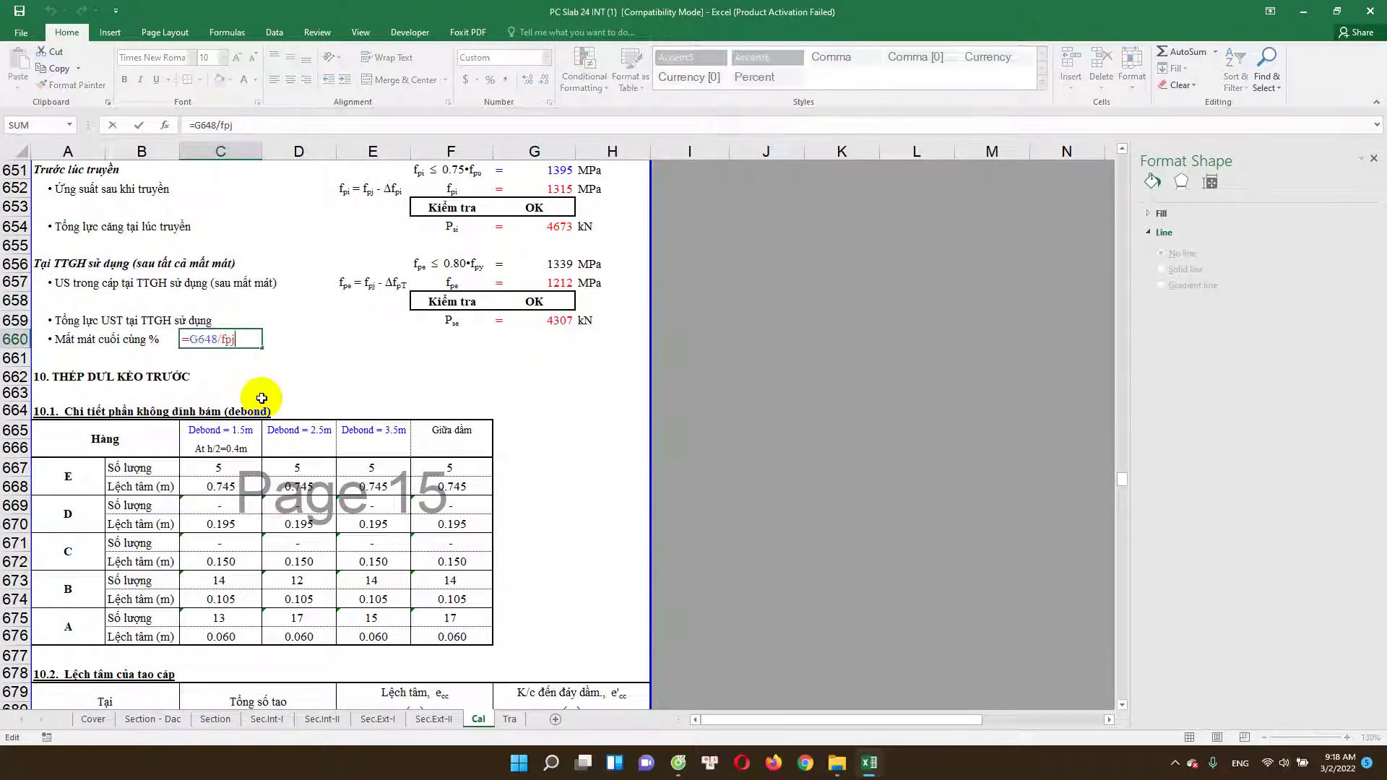
Step: Trace the estimated loss formula's references (G648, fpj) and leave it unchanged
scroll(262, 398, up, 2)
scroll(272, 458, up, 2)
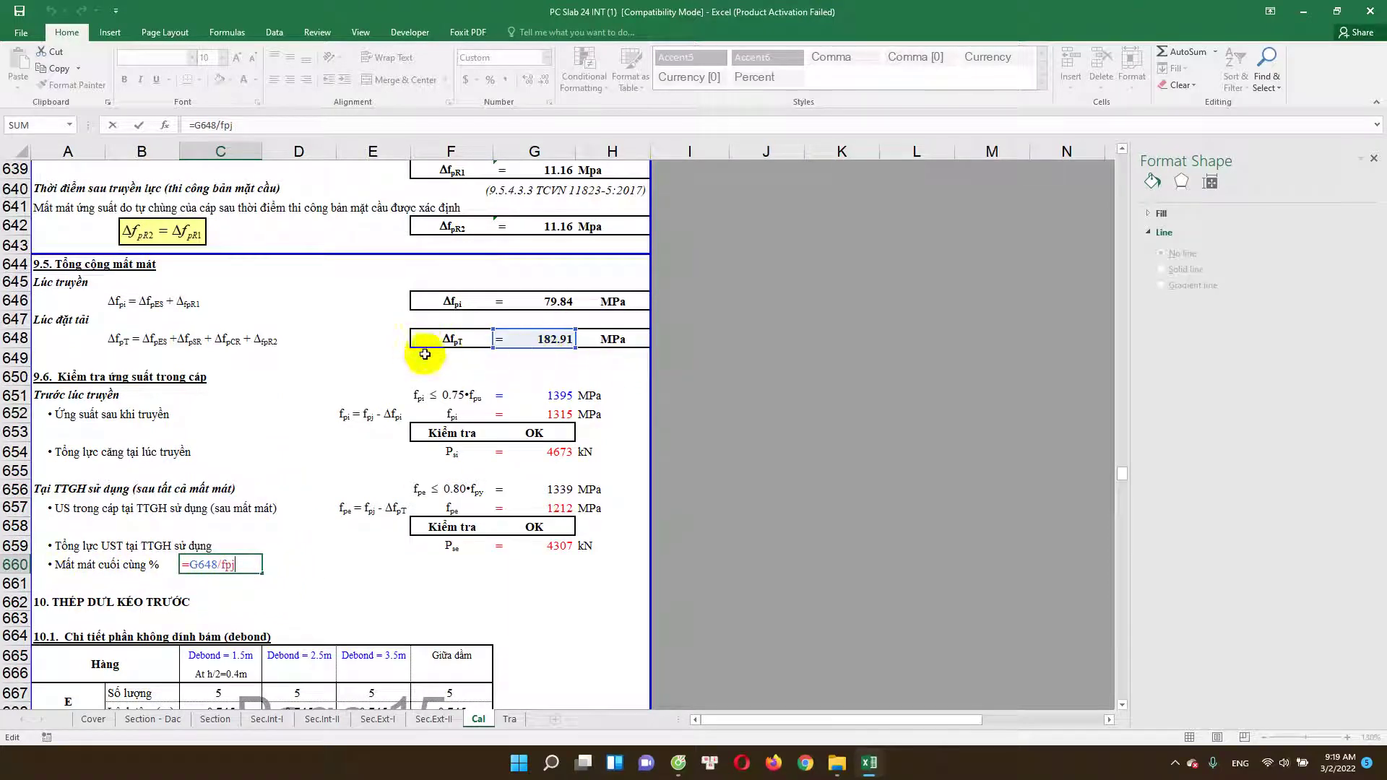
scroll(244, 565, up, 4)
scroll(284, 542, up, 11)
scroll(304, 557, up, 6)
scroll(326, 568, up, 5)
scroll(318, 544, up, 10)
scroll(323, 539, up, 4)
scroll(322, 535, up, 5)
scroll(326, 527, up, 5)
scroll(336, 516, up, 1)
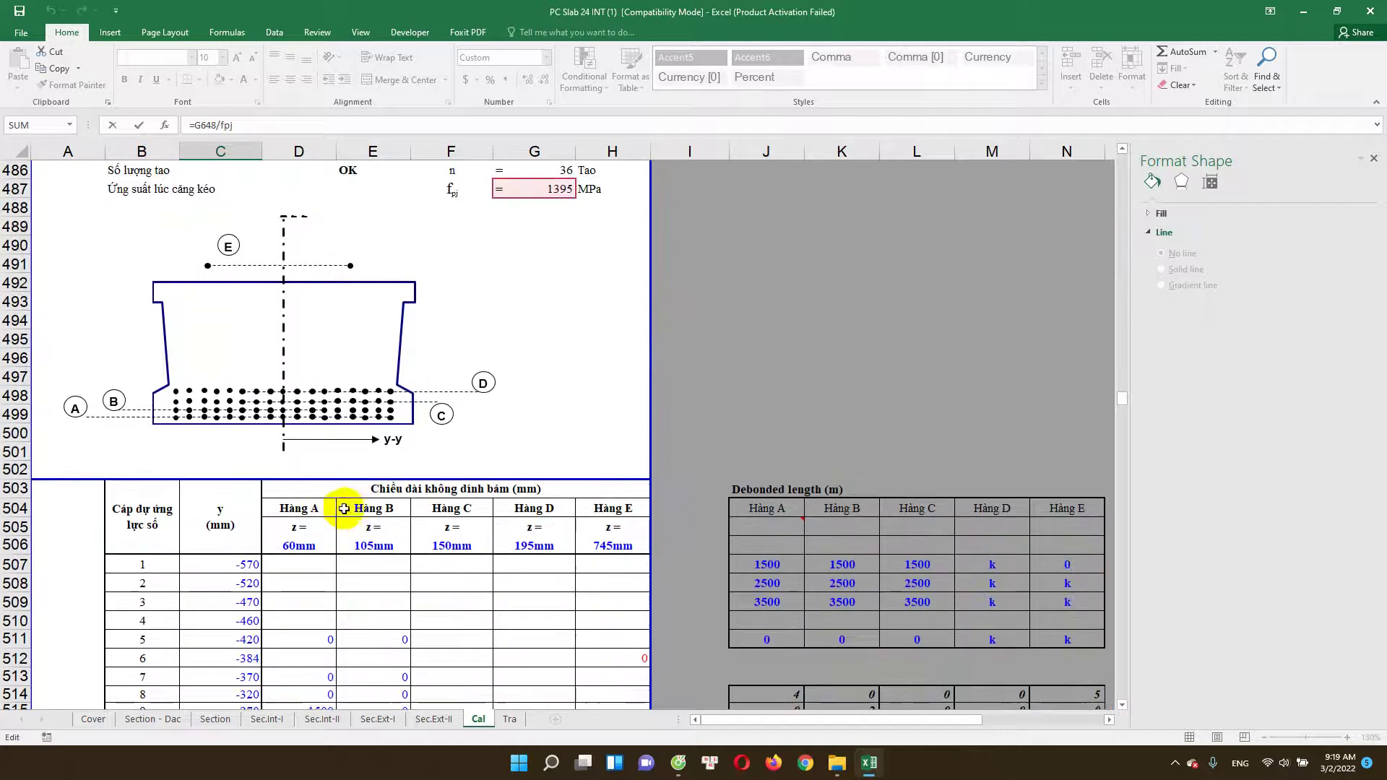
scroll(433, 455, up, 11)
scroll(506, 651, down, 1)
scroll(494, 632, down, 2)
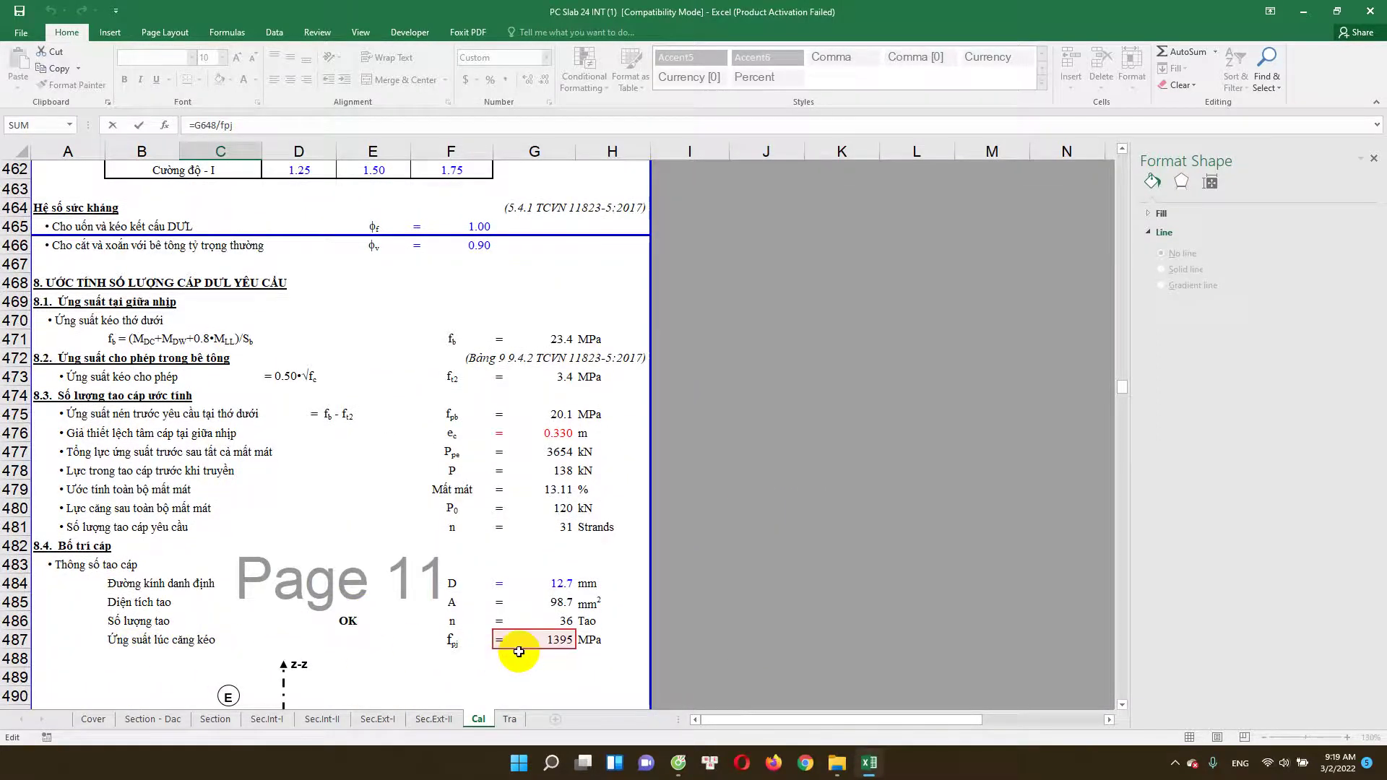
key(Escape)
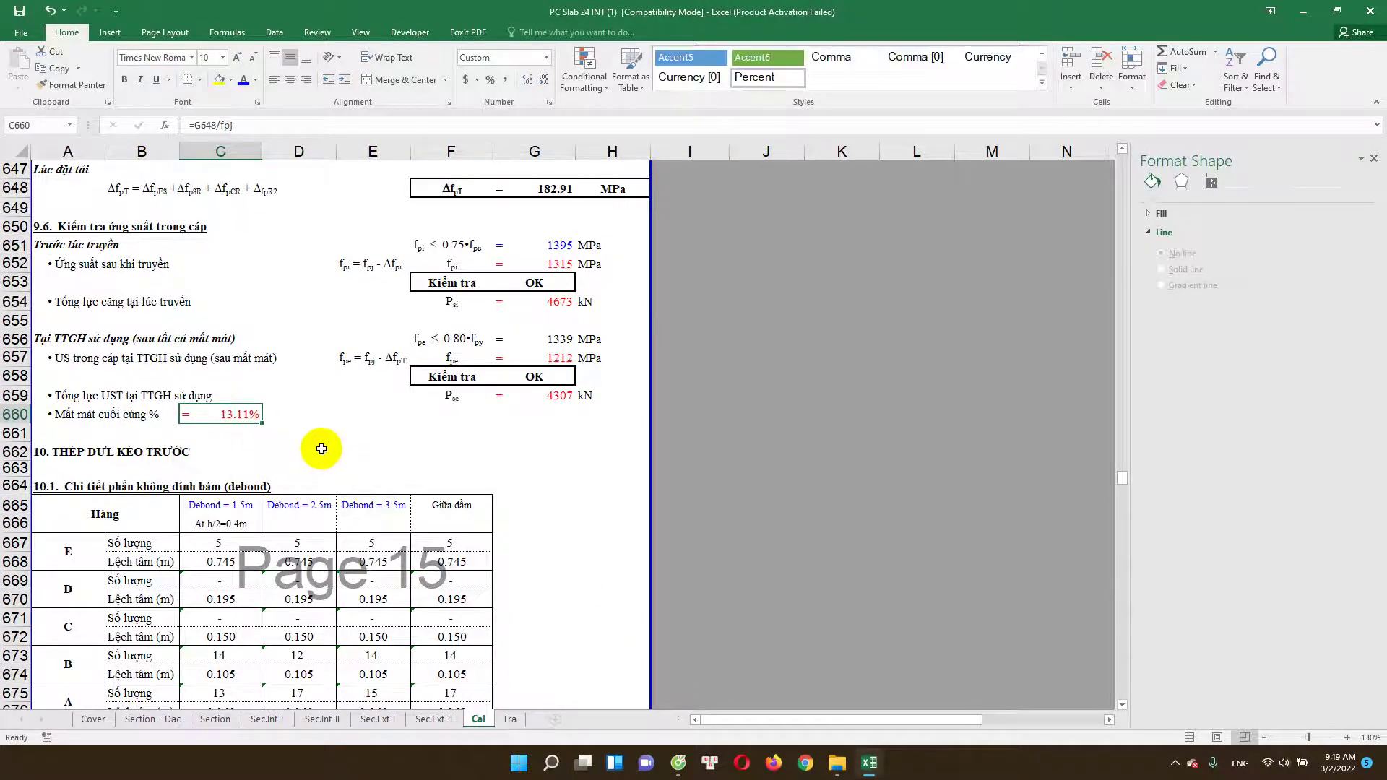
Step: Inspect the force-after-total-losses formula in G480 without changing it
scroll(402, 443, up, 12)
scroll(433, 463, up, 8)
scroll(354, 480, up, 12)
scroll(355, 477, up, 5)
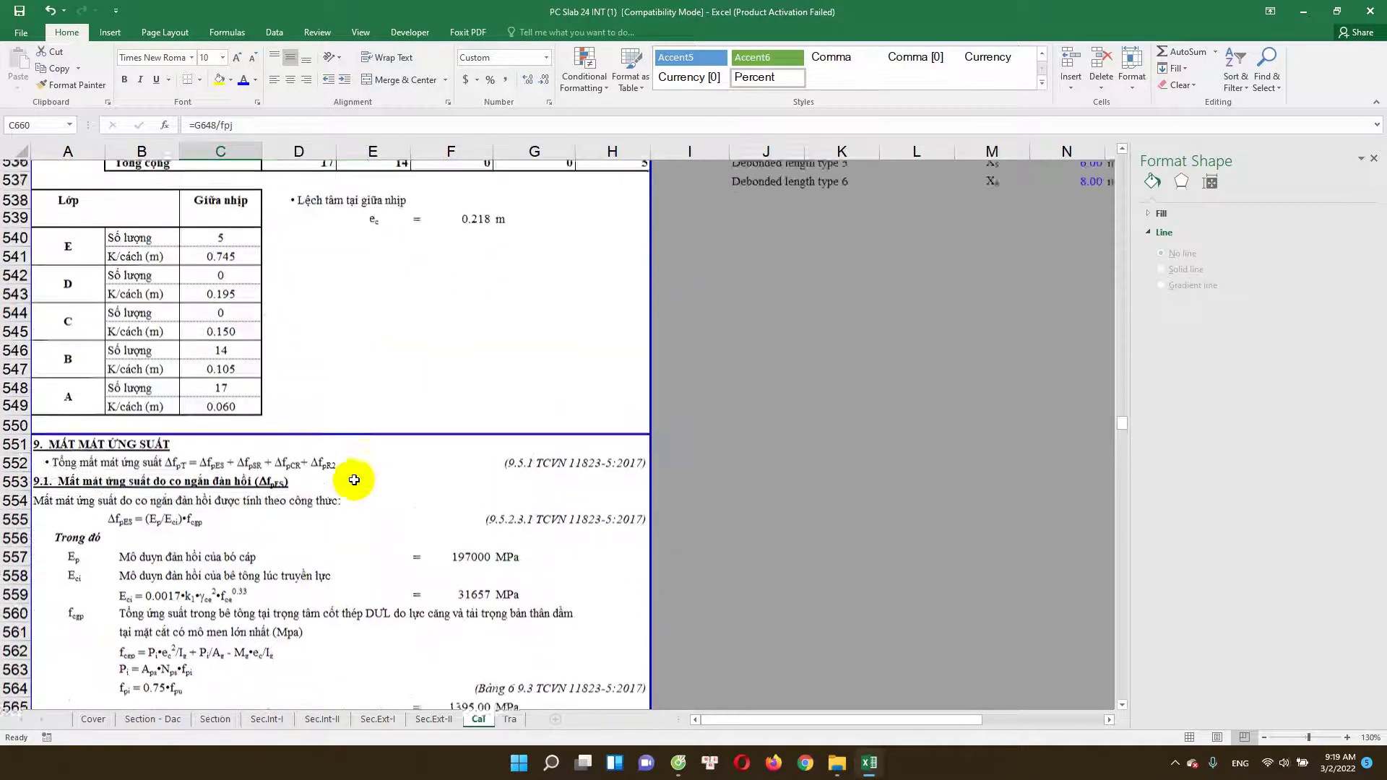
scroll(365, 485, down, 1)
scroll(433, 527, down, 3)
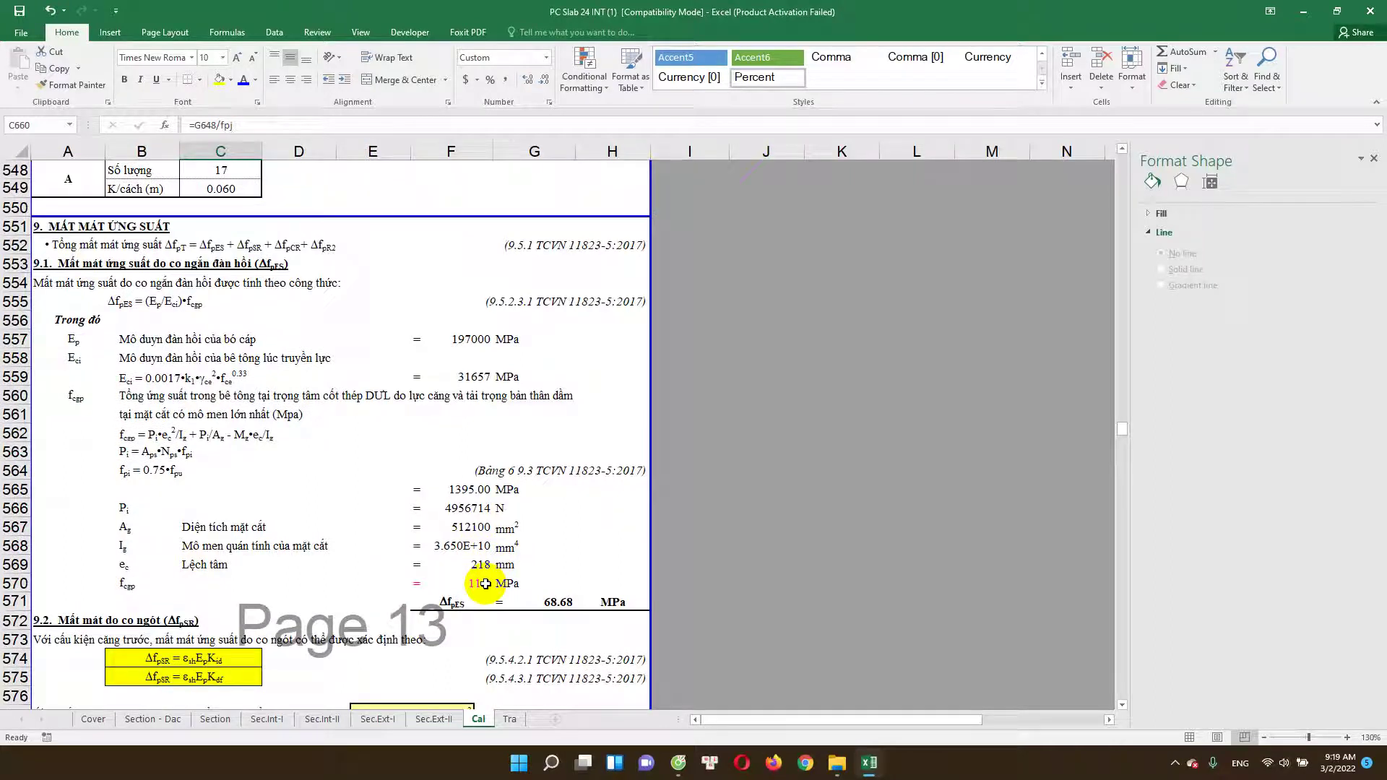
scroll(485, 584, up, 3)
scroll(483, 551, up, 1)
scroll(482, 535, up, 10)
scroll(480, 513, up, 3)
scroll(479, 509, up, 8)
scroll(491, 531, up, 5)
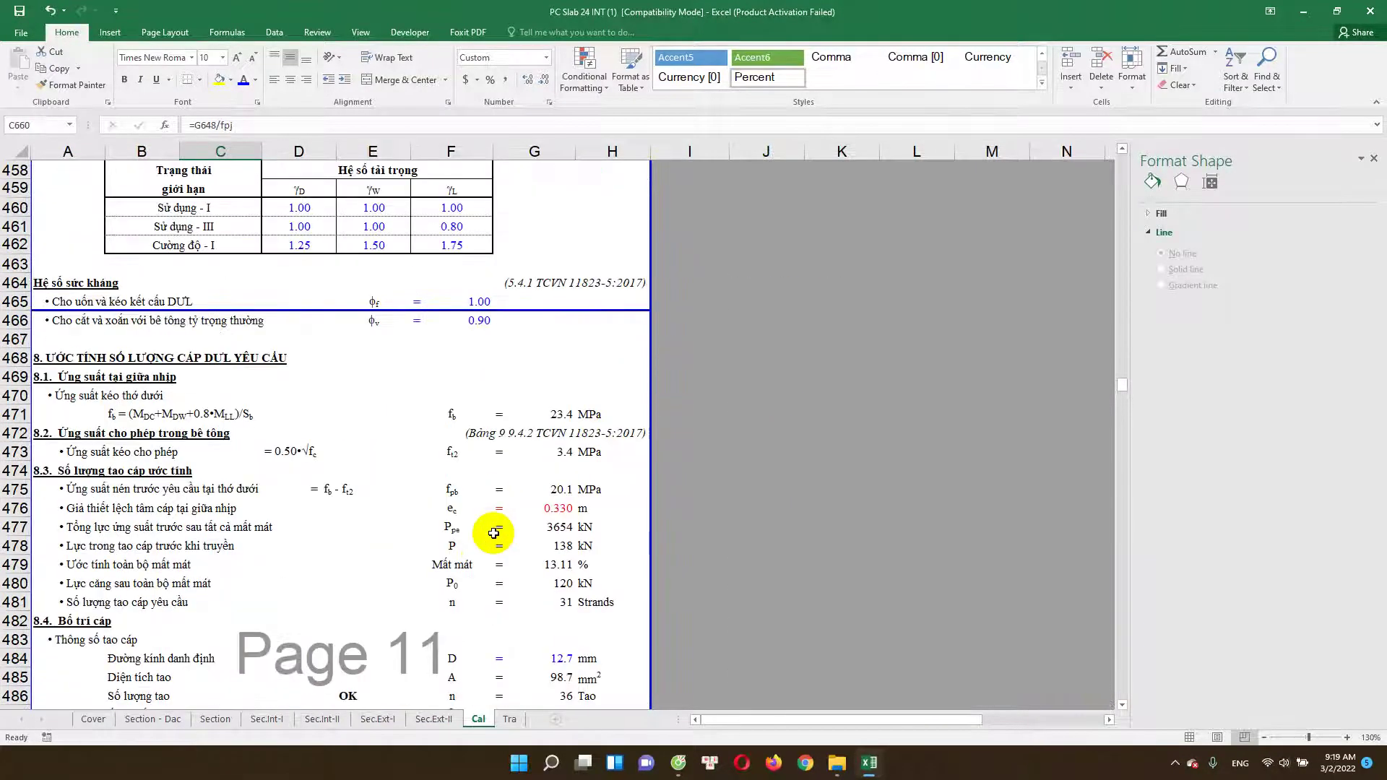
scroll(505, 549, down, 3)
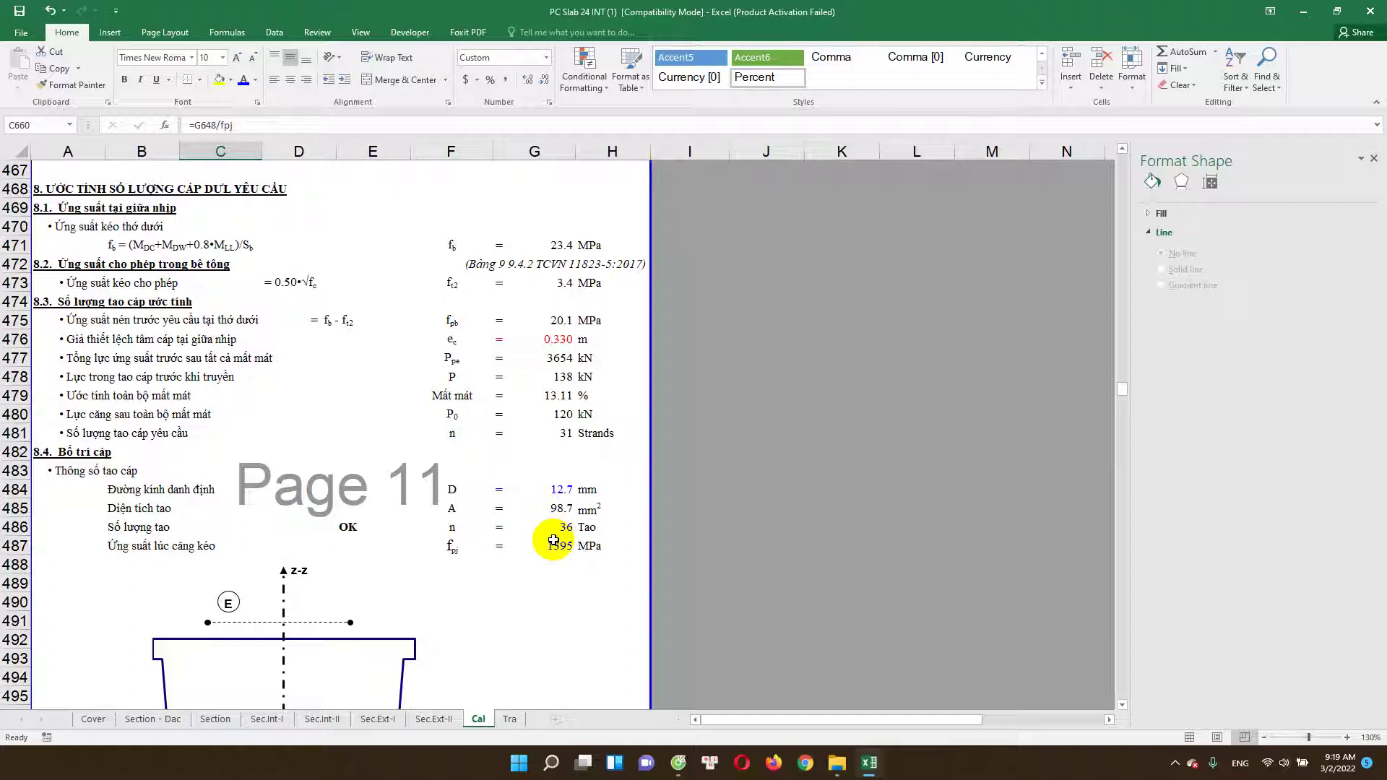
click(137, 421)
double_click(549, 414)
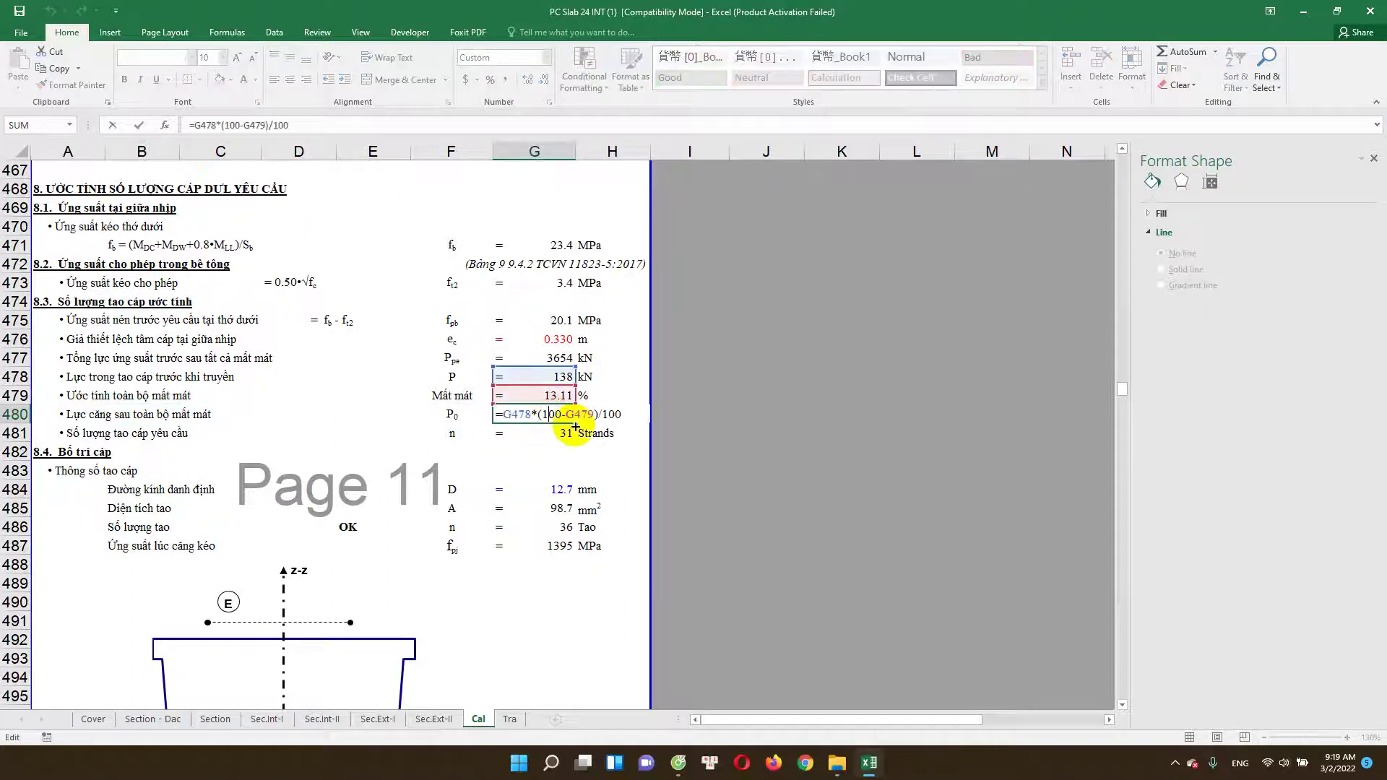
key(Escape)
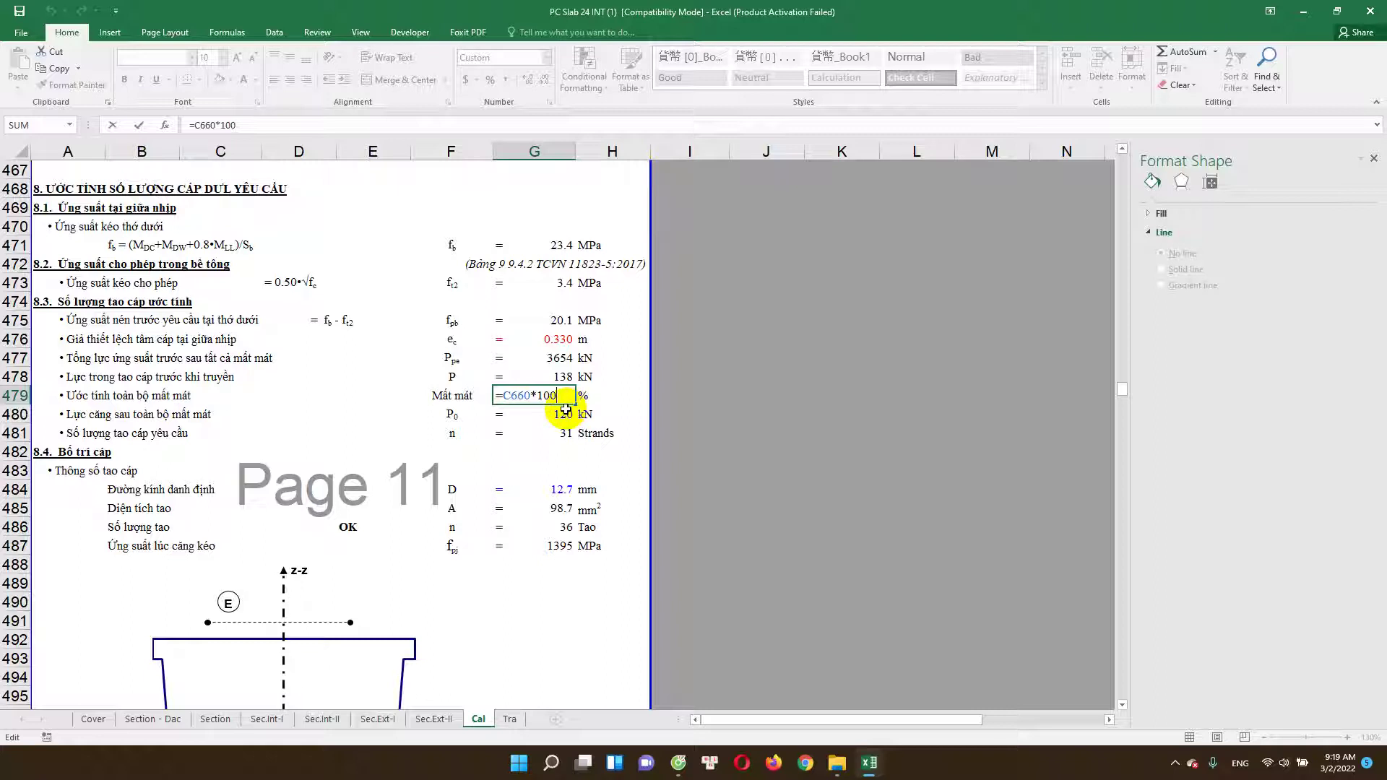
Step: Set G479 to =C660*100 (13.11%) and review the resulting 120 kN per strand and 31 strands
key(ctrl+Return)
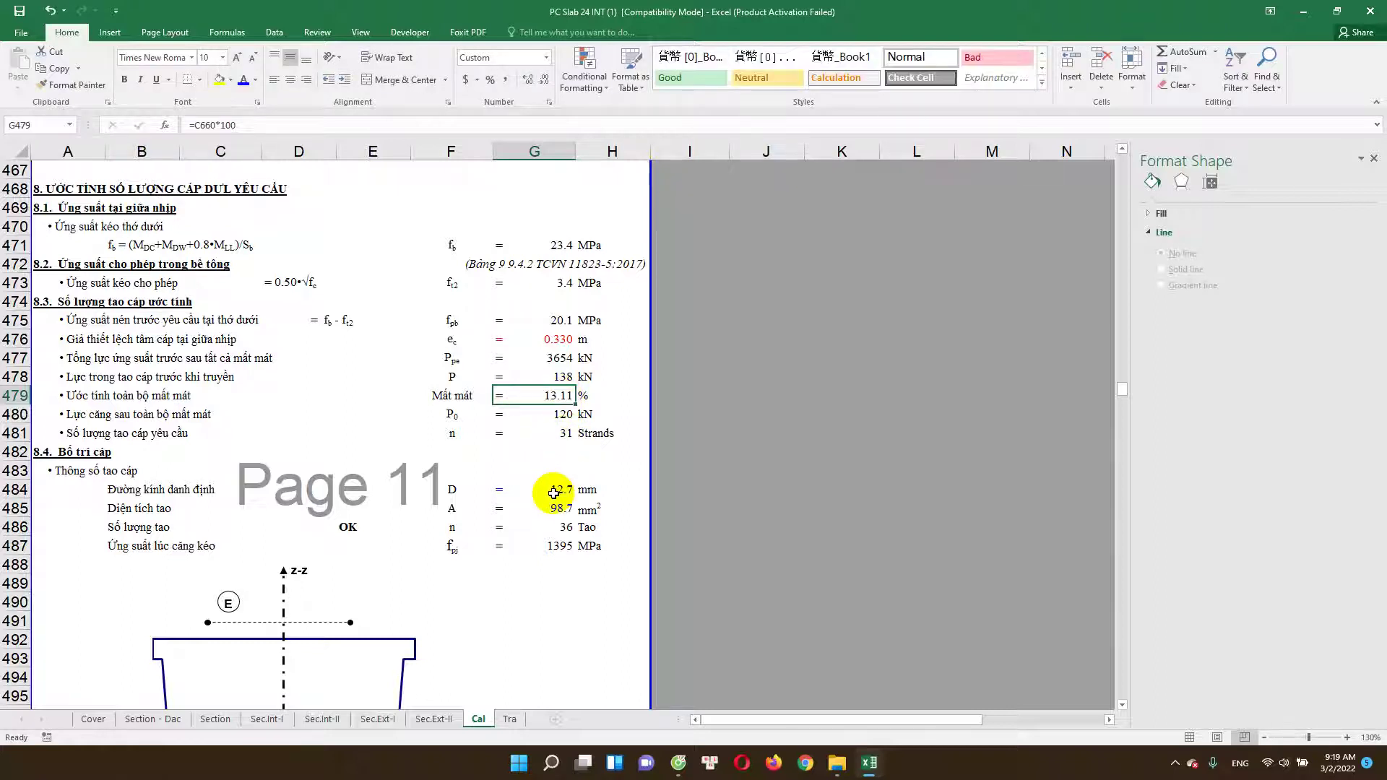
scroll(448, 491, down, 12)
scroll(376, 540, down, 17)
scroll(357, 573, down, 13)
scroll(364, 592, down, 6)
scroll(375, 610, down, 9)
scroll(391, 625, down, 1)
scroll(376, 506, down, 3)
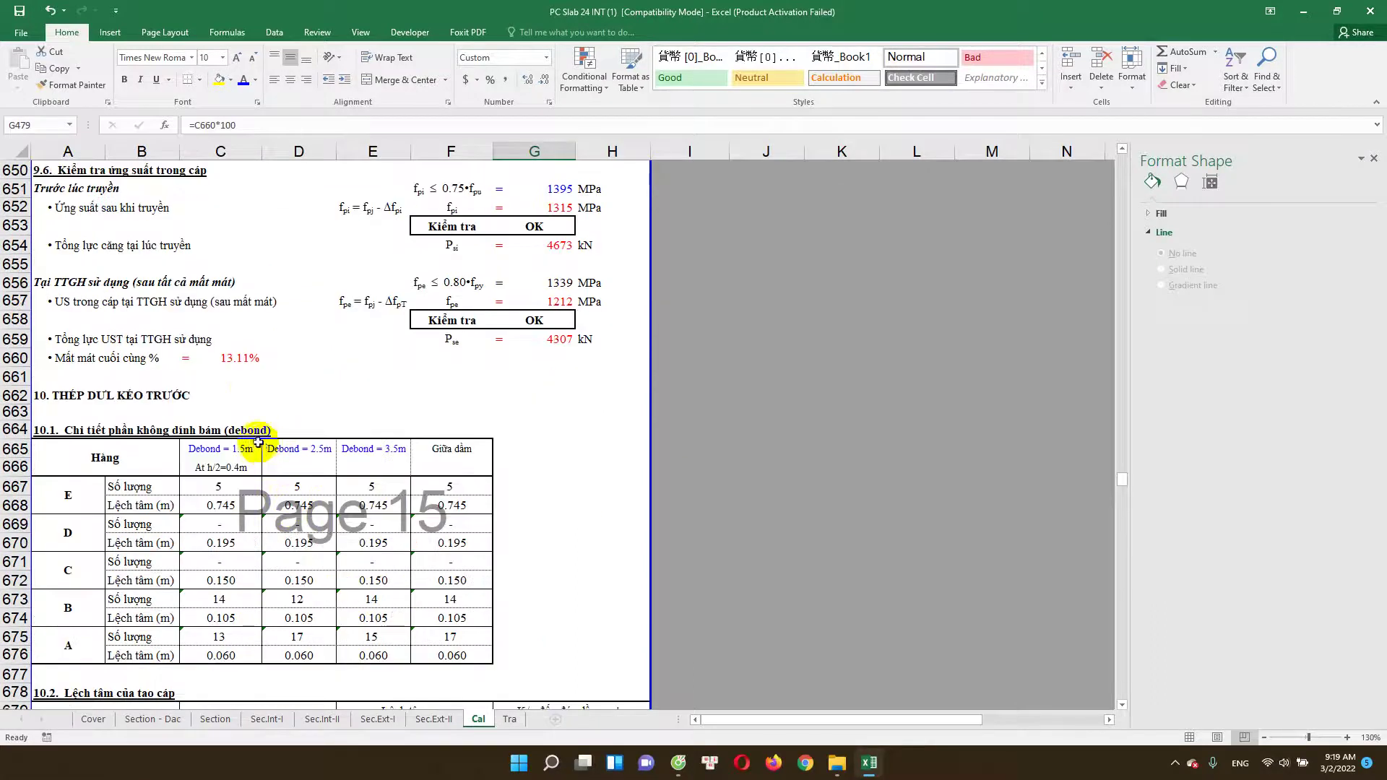
Step: In the 10.1 debond table, check the C667 strand count, C666 h/2 label and 1.5 m debond length
click(246, 397)
scroll(238, 412, down, 1)
scroll(230, 435, down, 1)
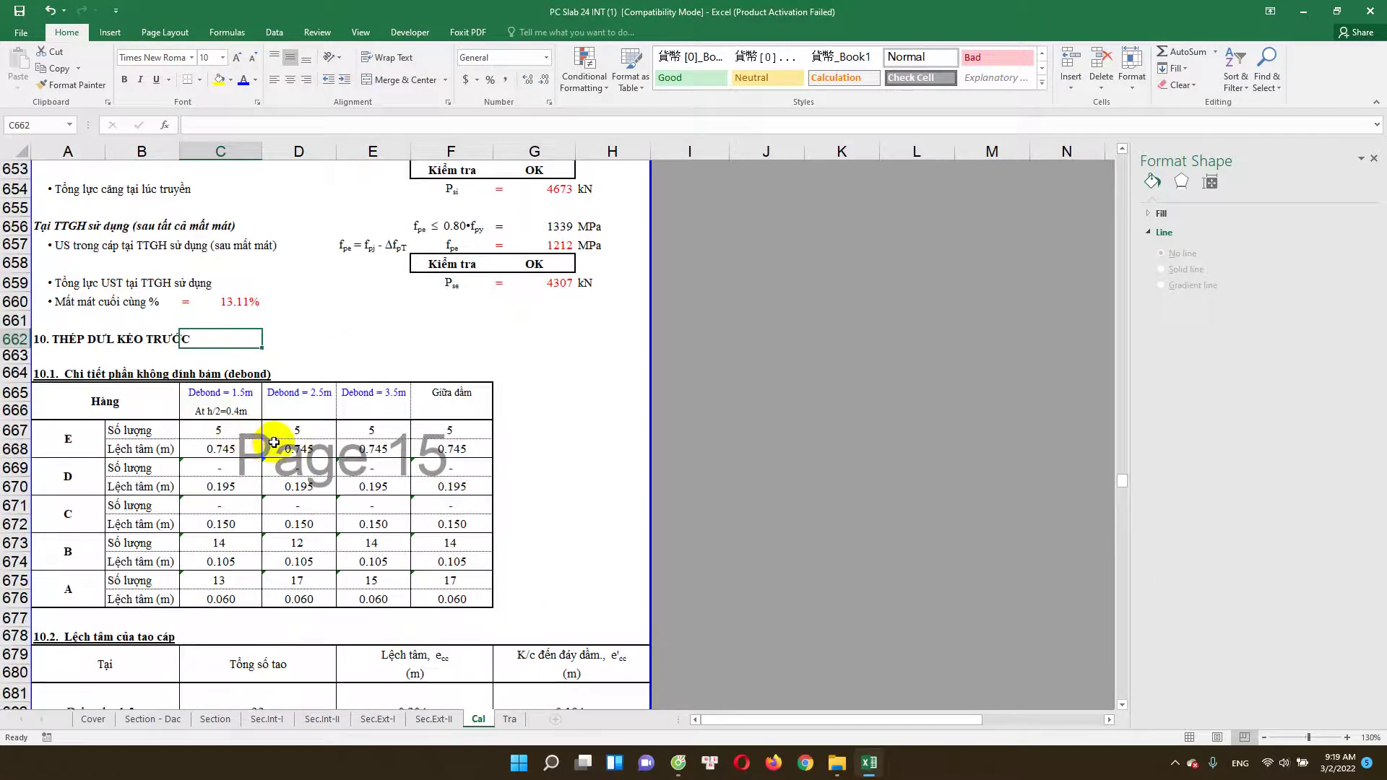
scroll(273, 443, down, 2)
scroll(246, 419, down, 1)
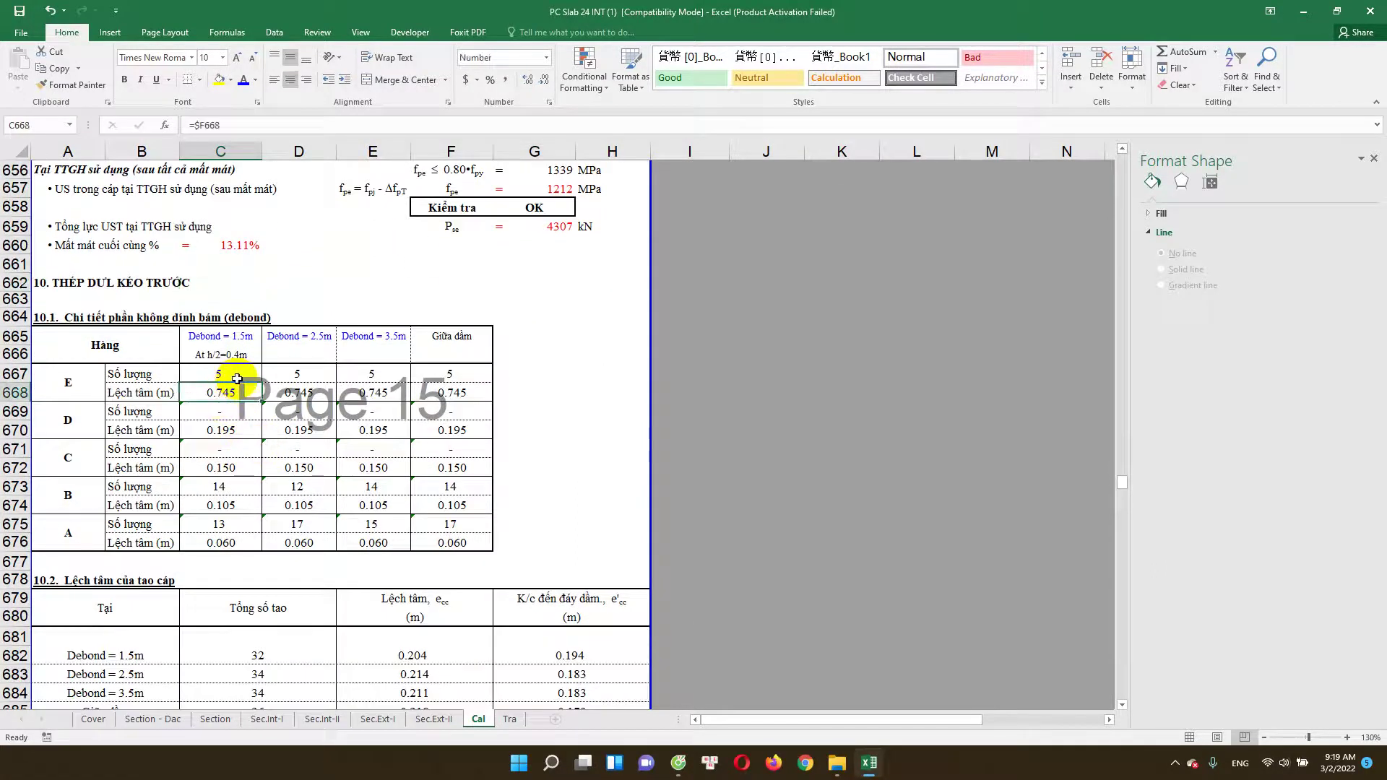
click(236, 377)
click(244, 347)
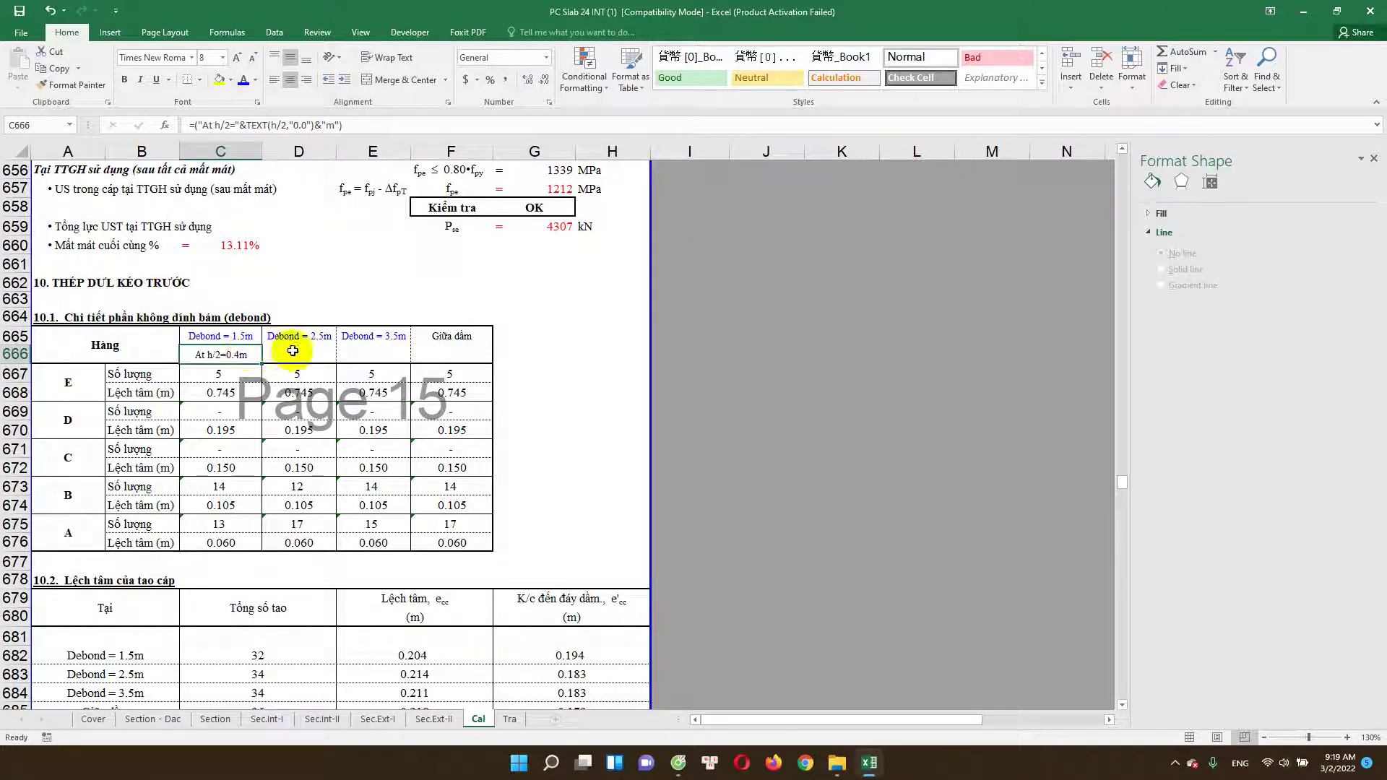
click(217, 337)
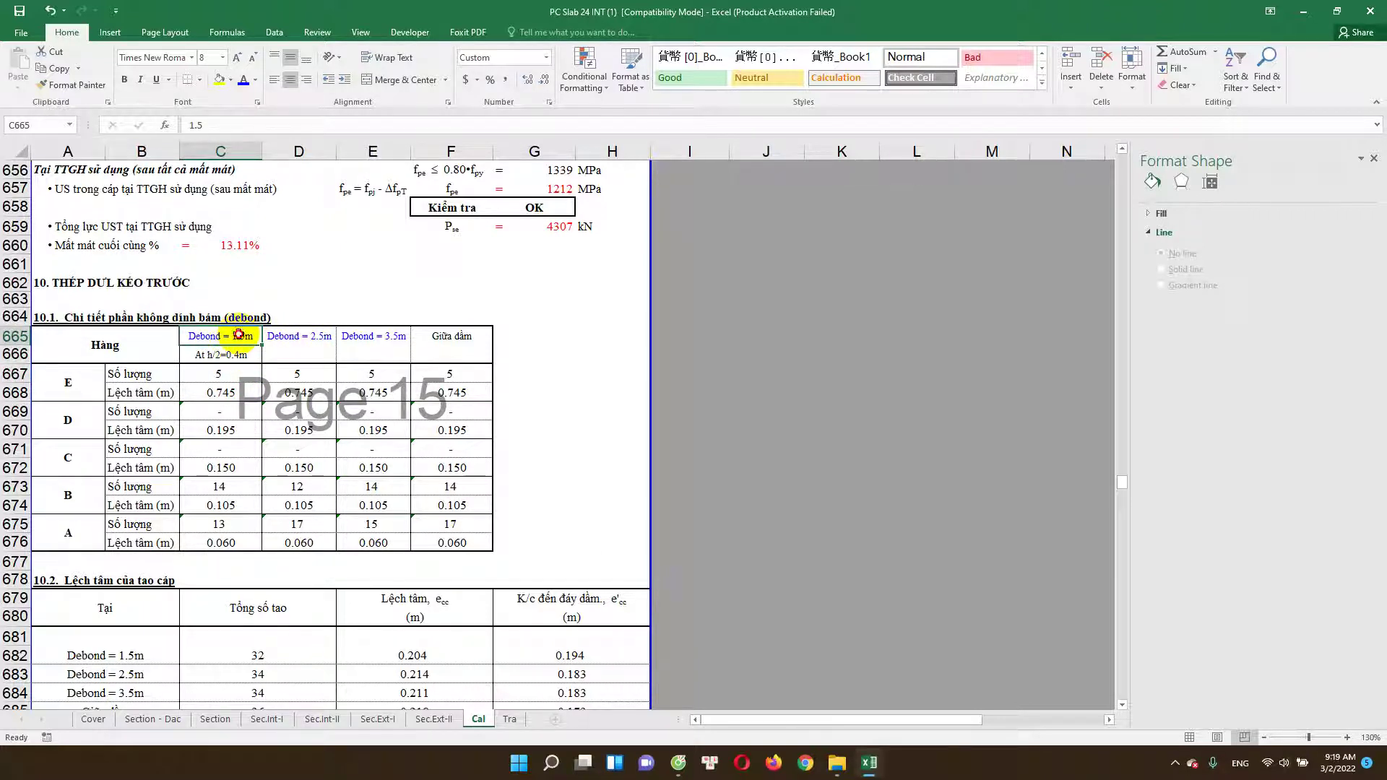
Step: Check the 3.5 m debond length and inspect the h/2 TEXT and COUNTIF strand count formulas unchanged
click(292, 338)
double_click(383, 336)
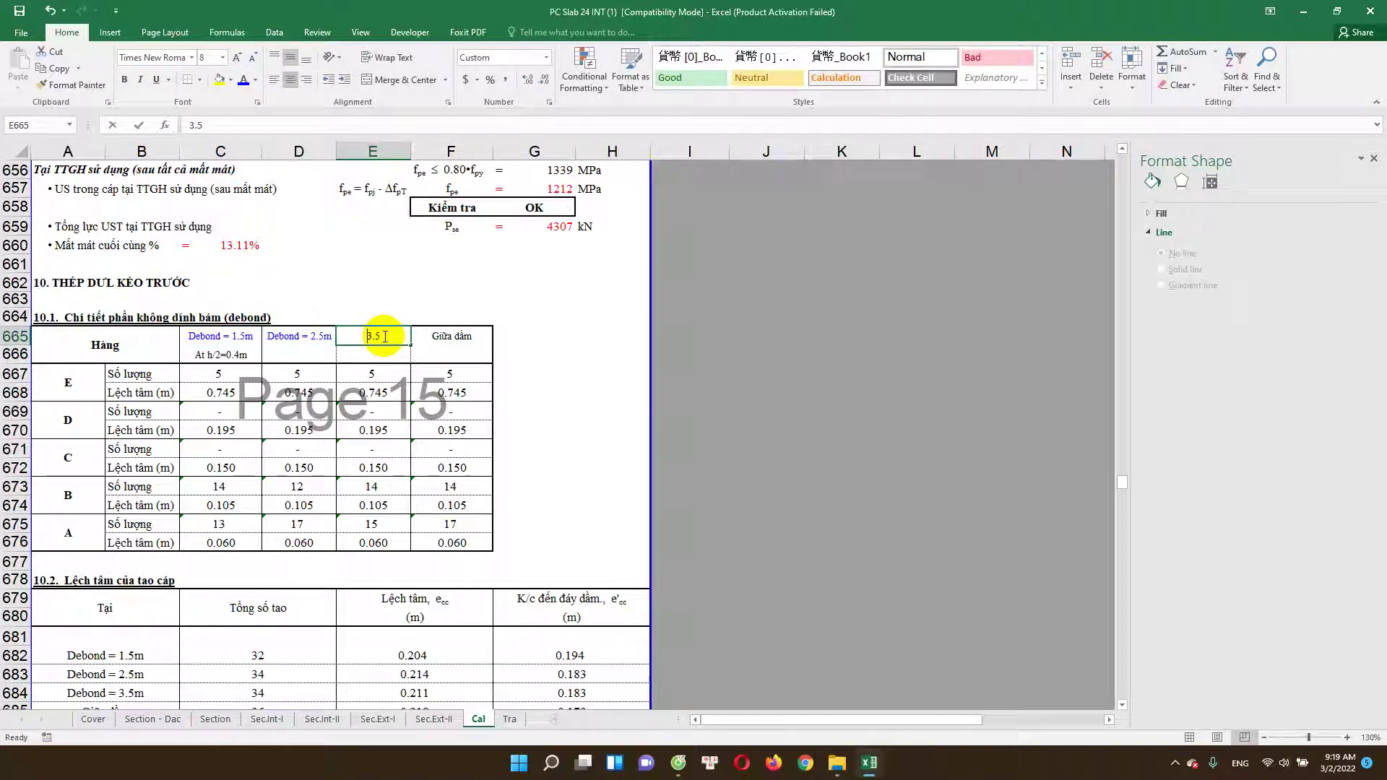
click(457, 337)
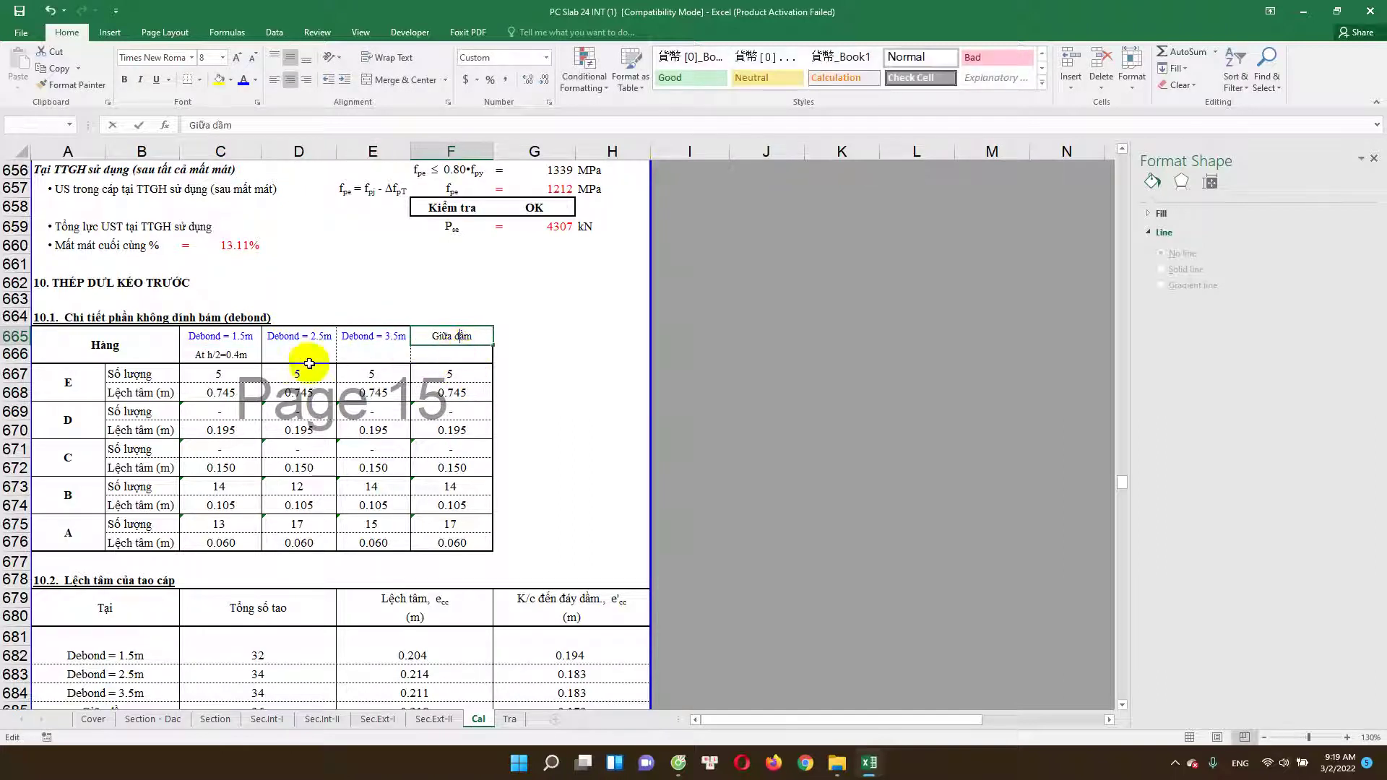
click(238, 356)
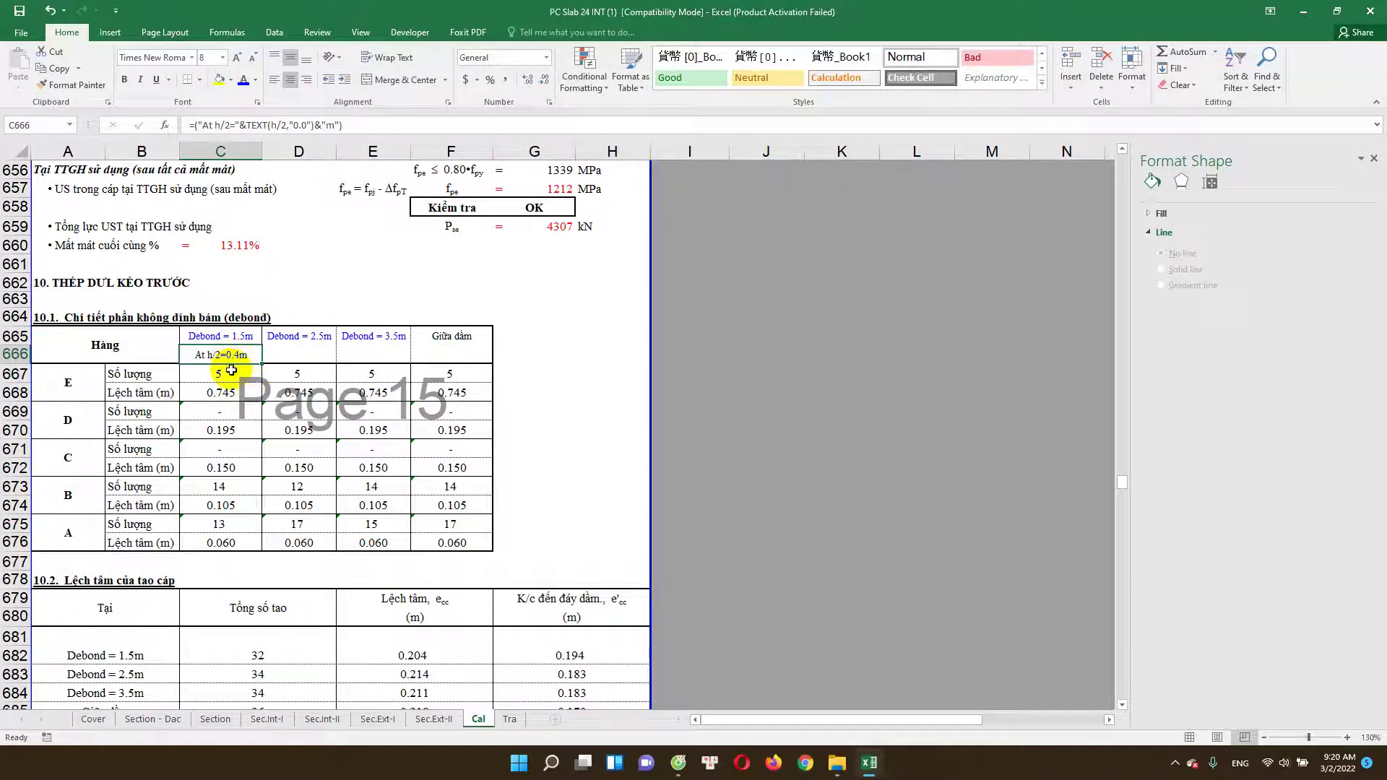
double_click(229, 353)
key(Escape)
double_click(232, 379)
key(Escape)
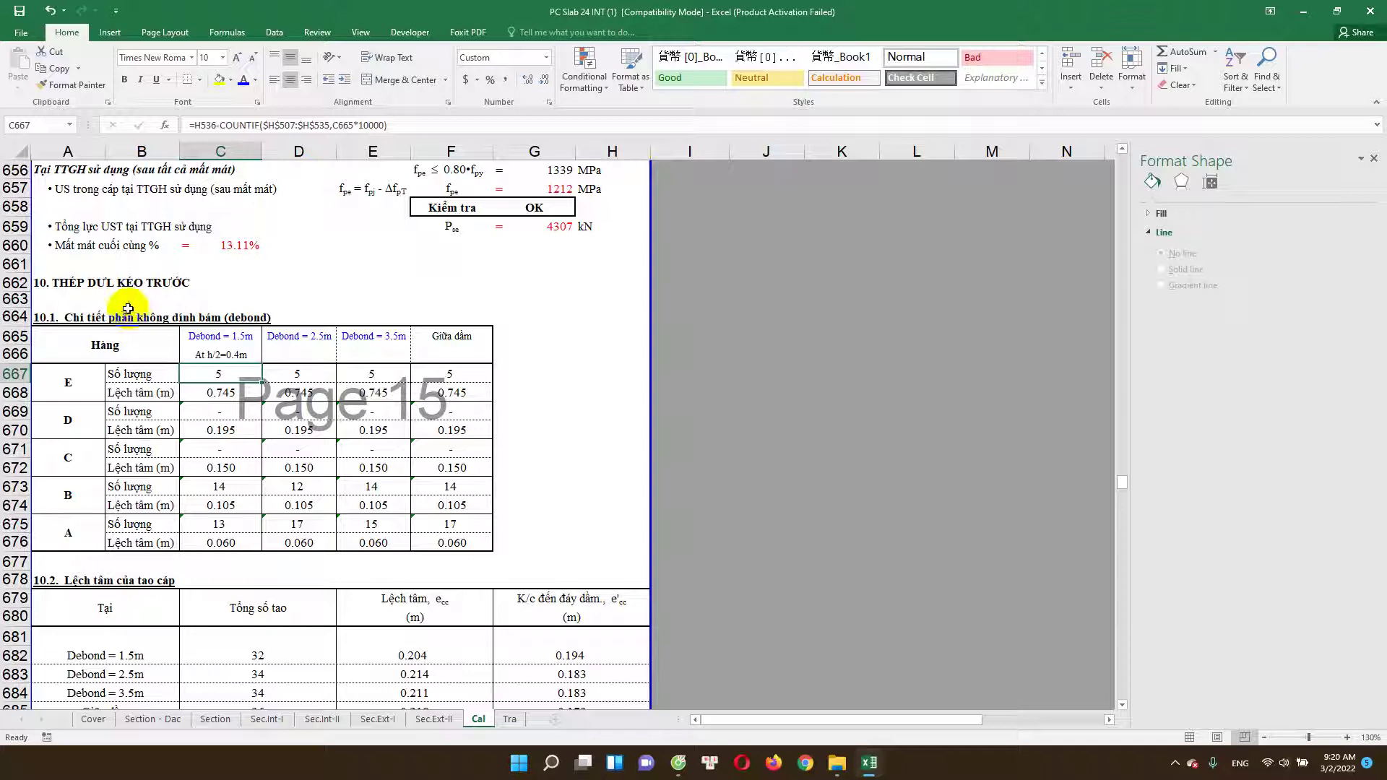
Step: Inspect the row E eccentricity reference and the strand count formula above it without changes
scroll(151, 379, down, 1)
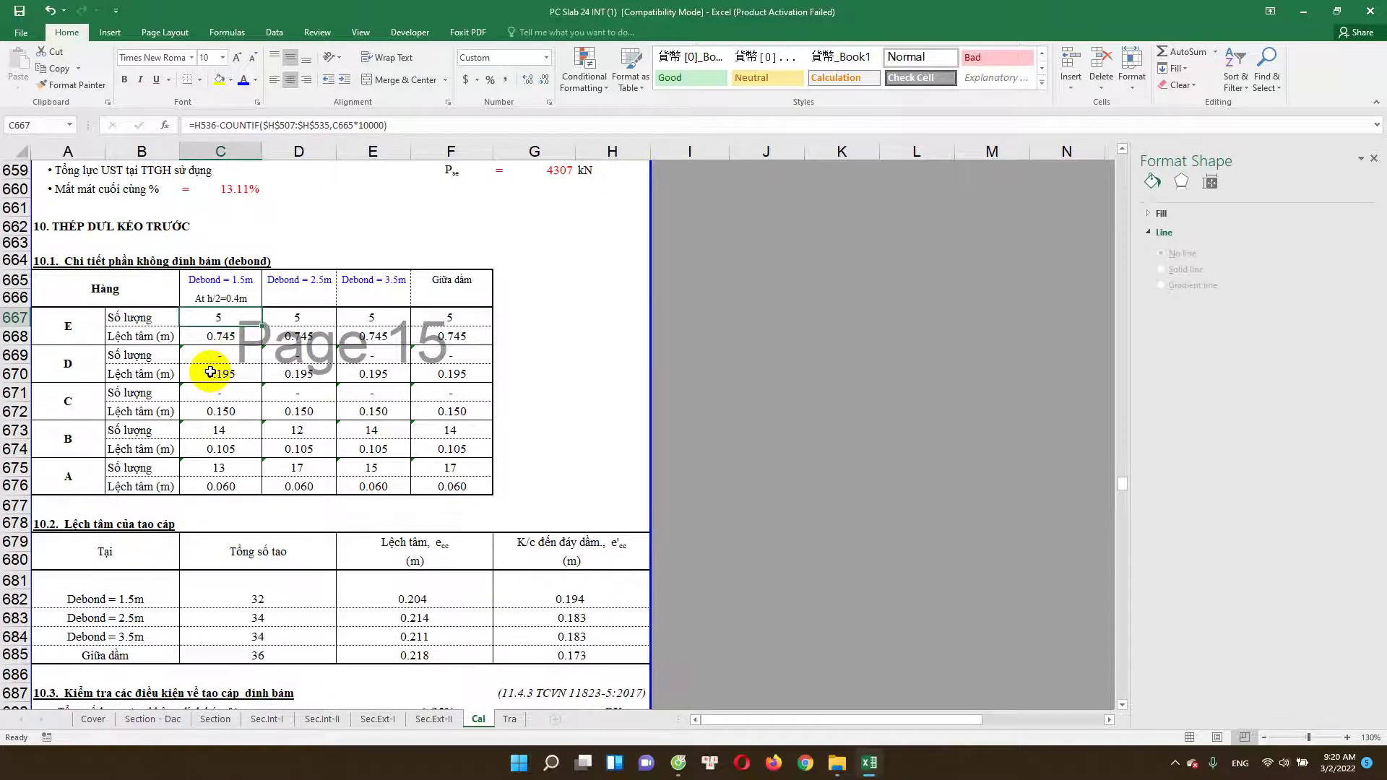
double_click(235, 337)
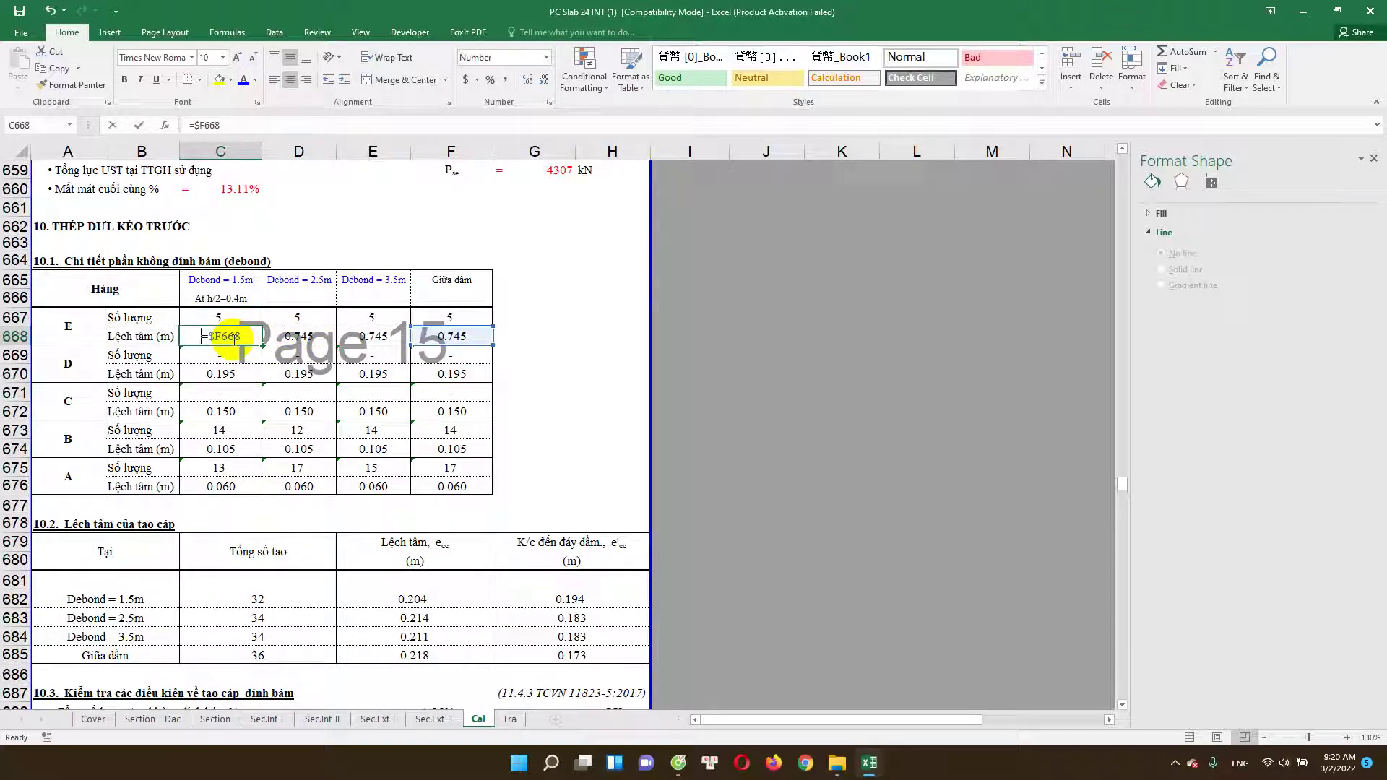
key(Escape)
key(Up)
key(F2)
key(Escape)
Step: In the 10.2 eccentricity table, check the row A reference and the Debond = 1.5m strand total
scroll(243, 387, down, 1)
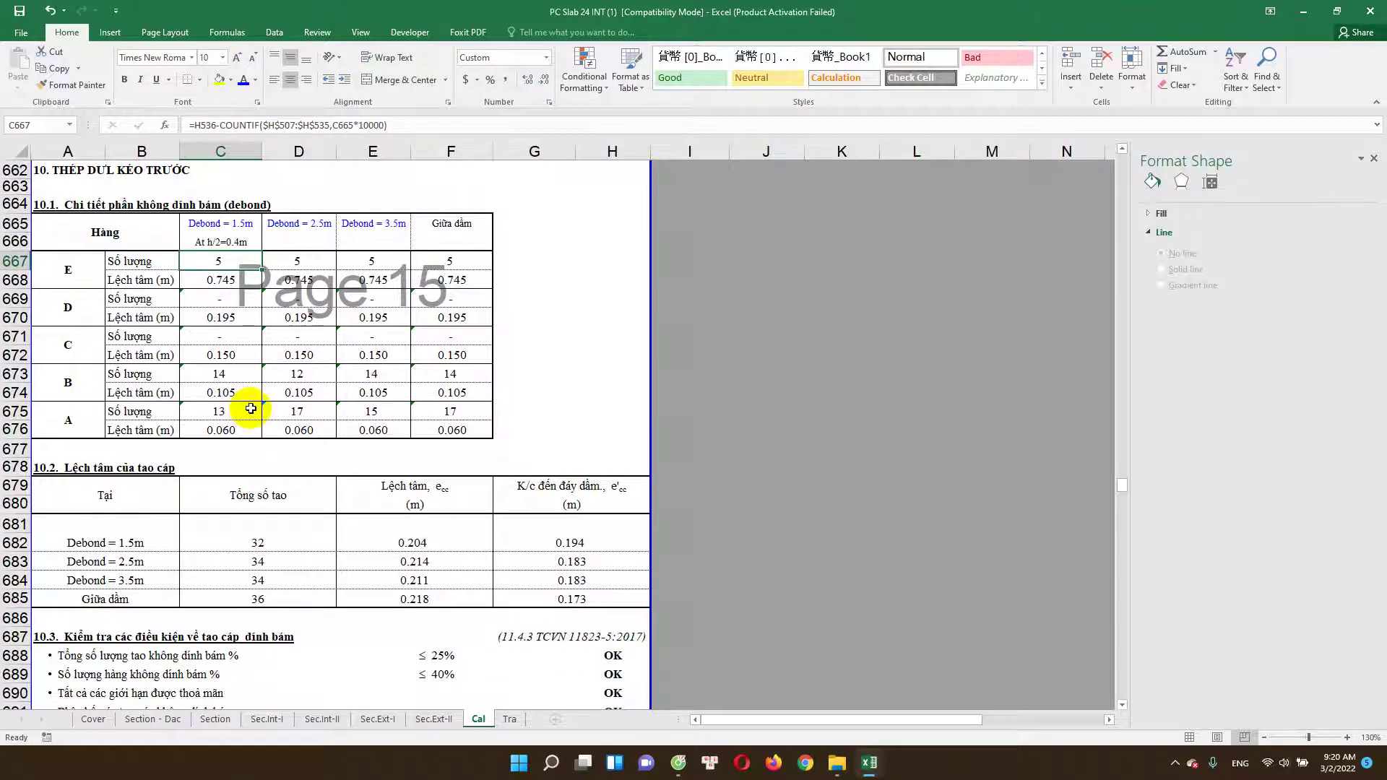
scroll(256, 348, down, 1)
click(229, 378)
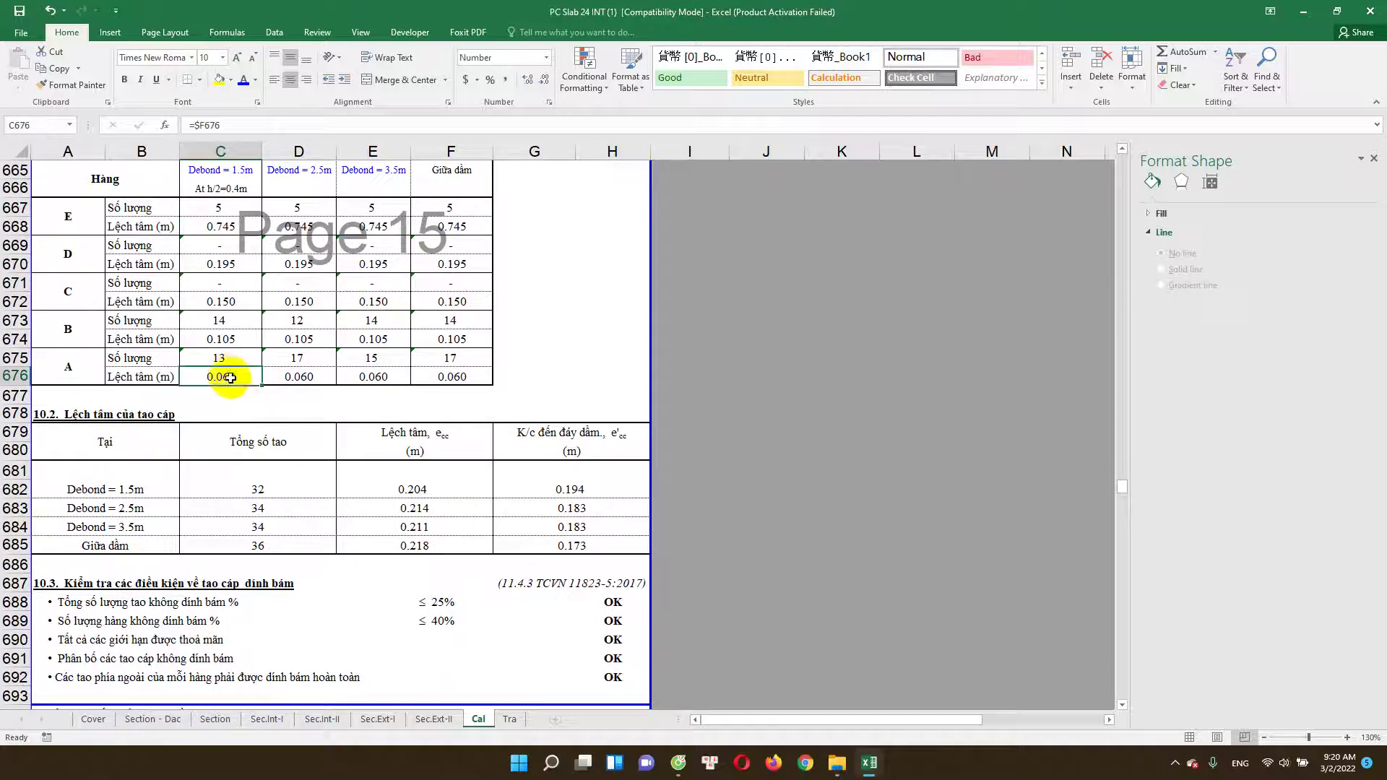
scroll(230, 383, down, 1)
scroll(246, 409, up, 4)
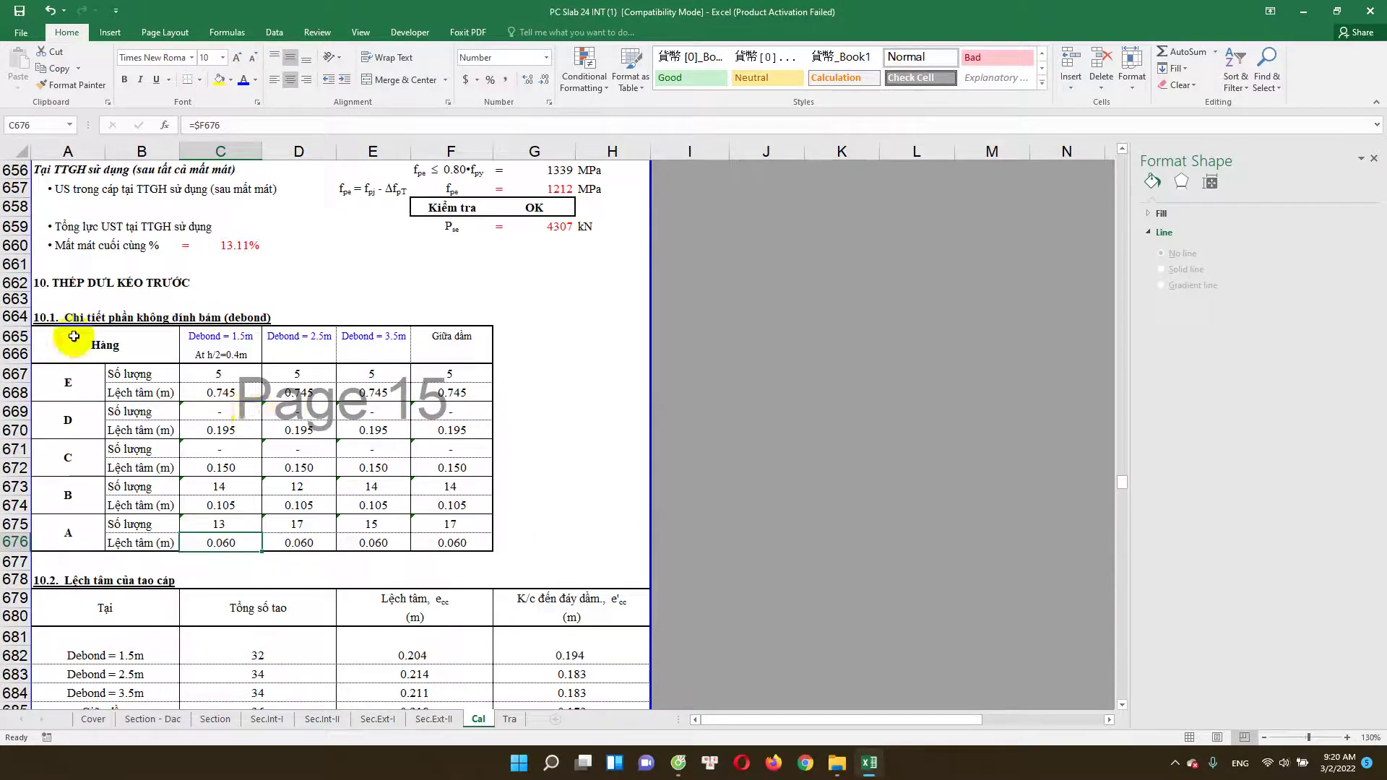
scroll(216, 467, down, 3)
scroll(187, 452, down, 1)
click(262, 434)
scroll(265, 452, down, 1)
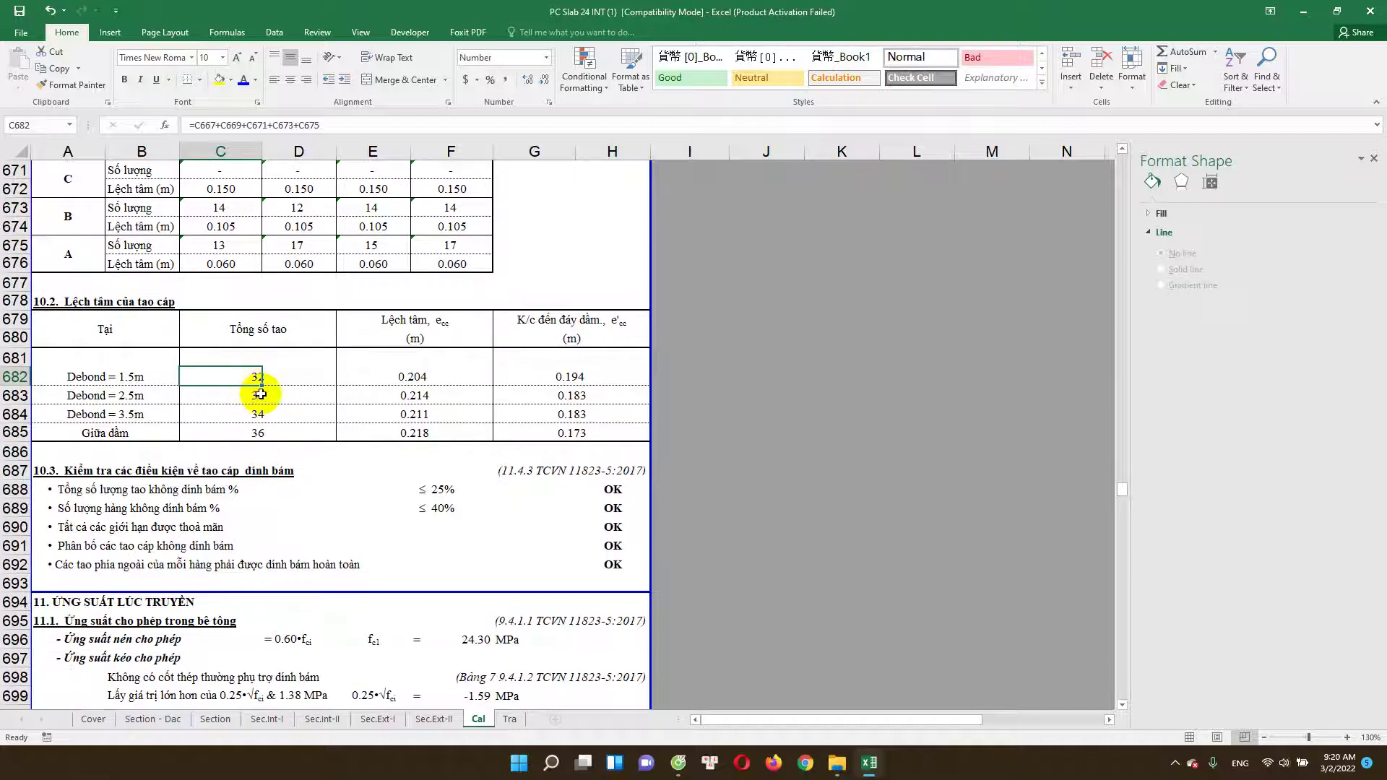
double_click(291, 380)
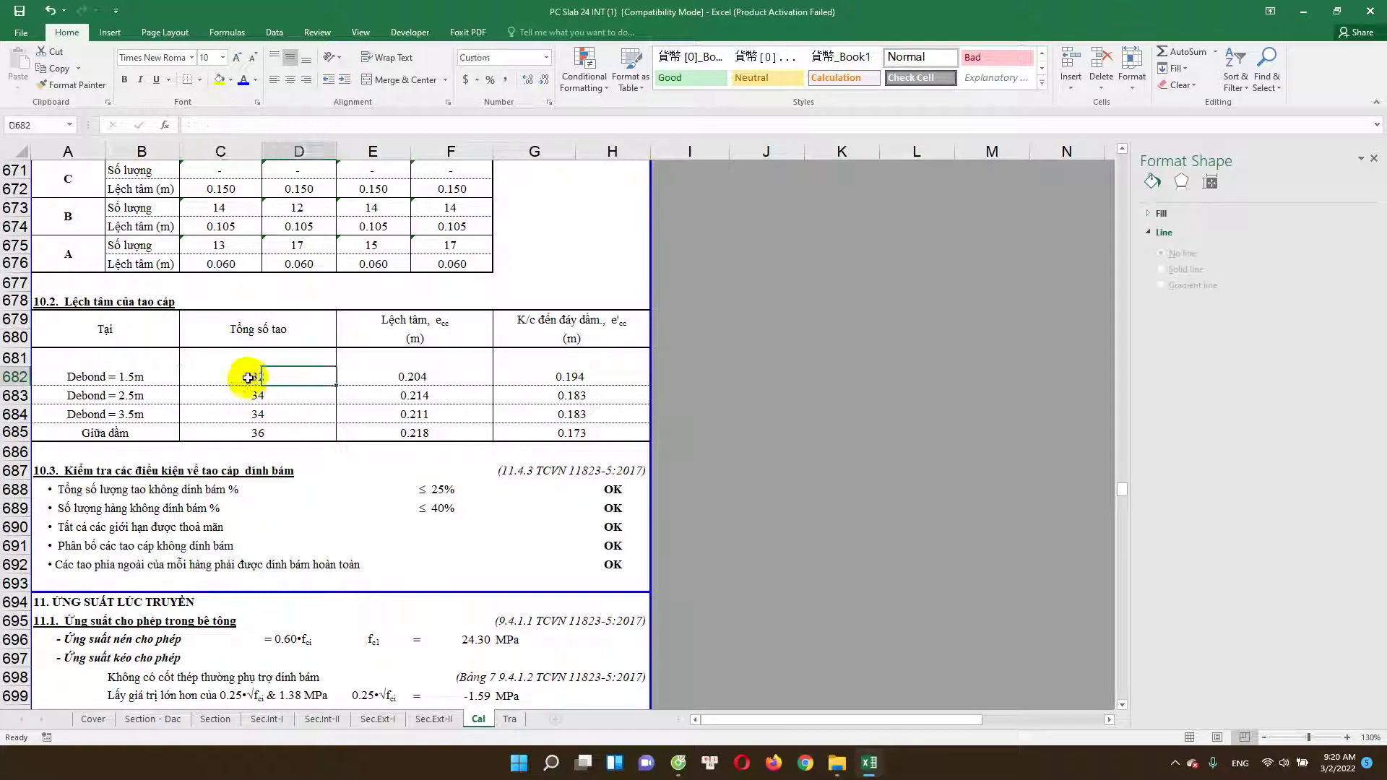
key(Escape)
double_click(277, 400)
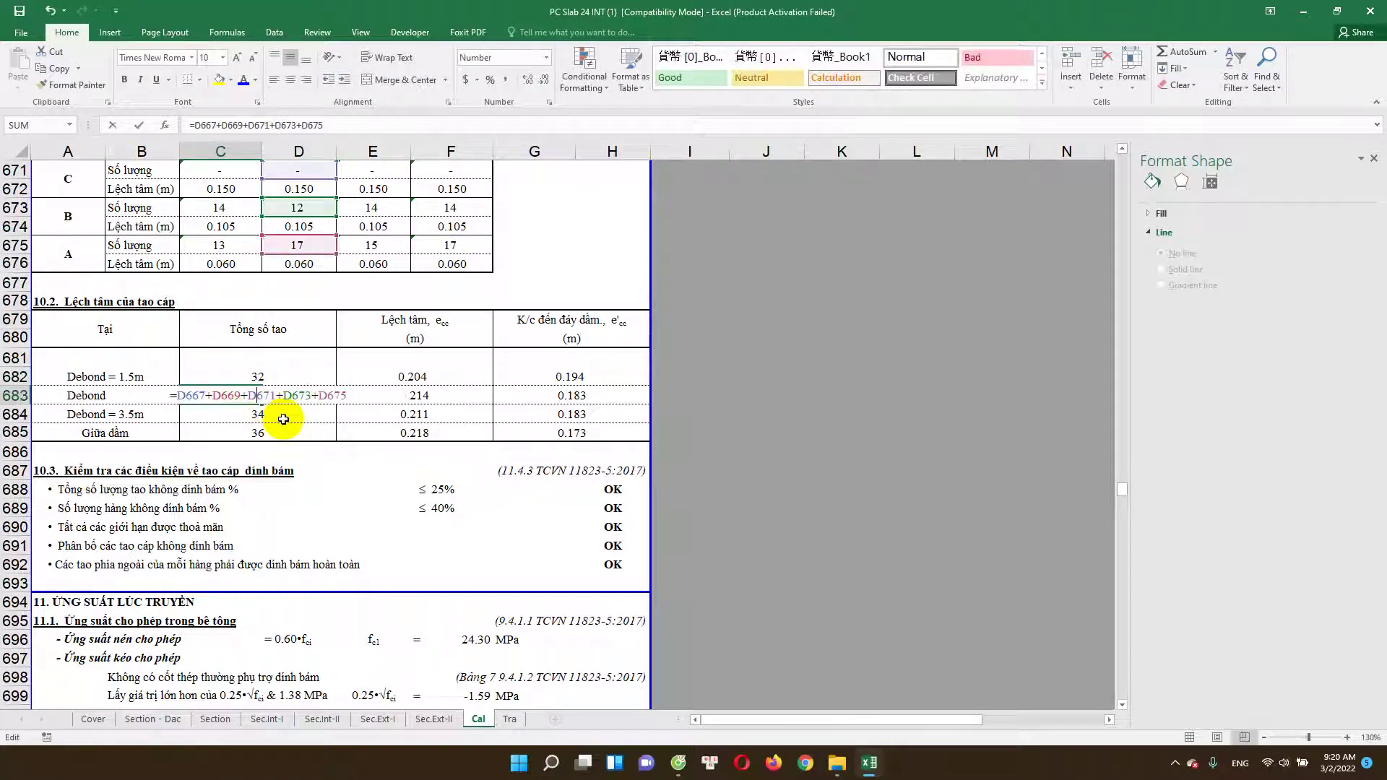
key(Escape)
click(434, 380)
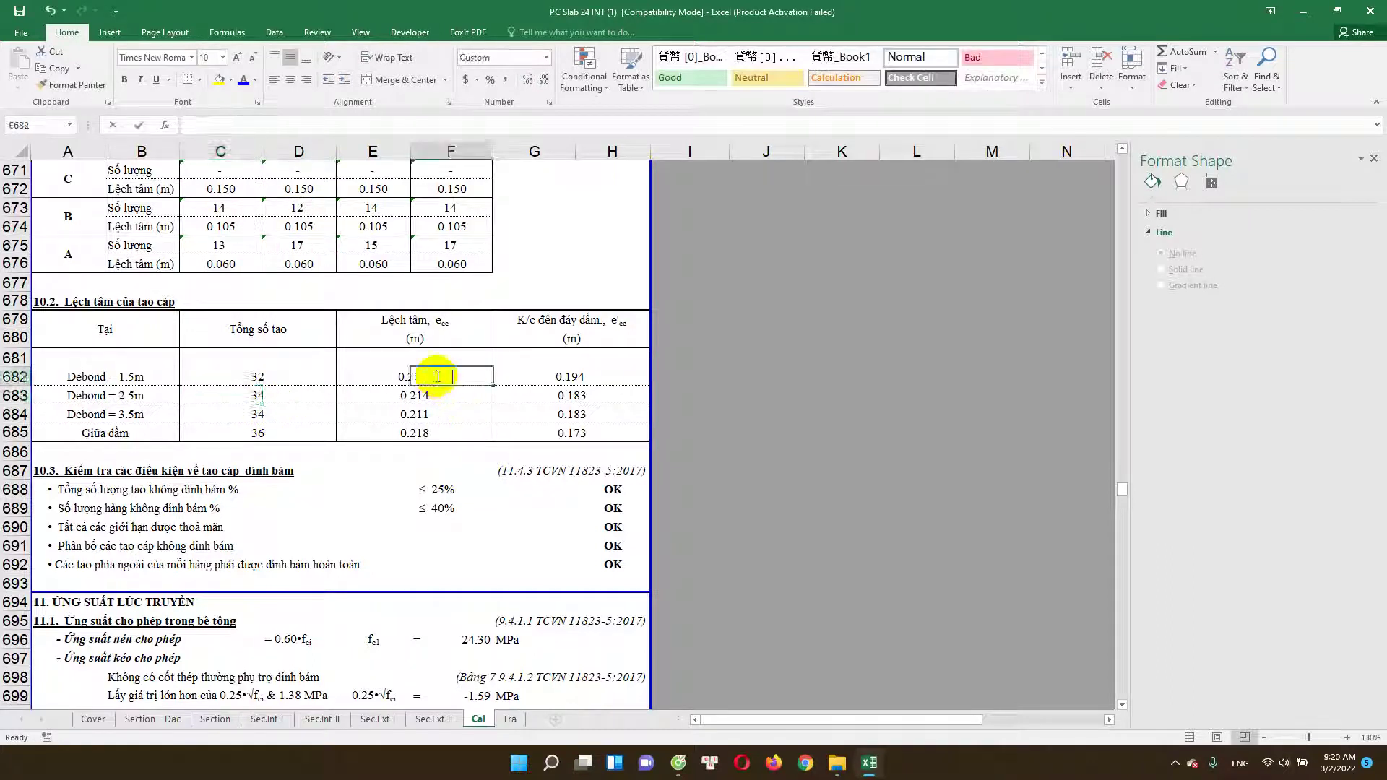
double_click(372, 378)
key(Escape)
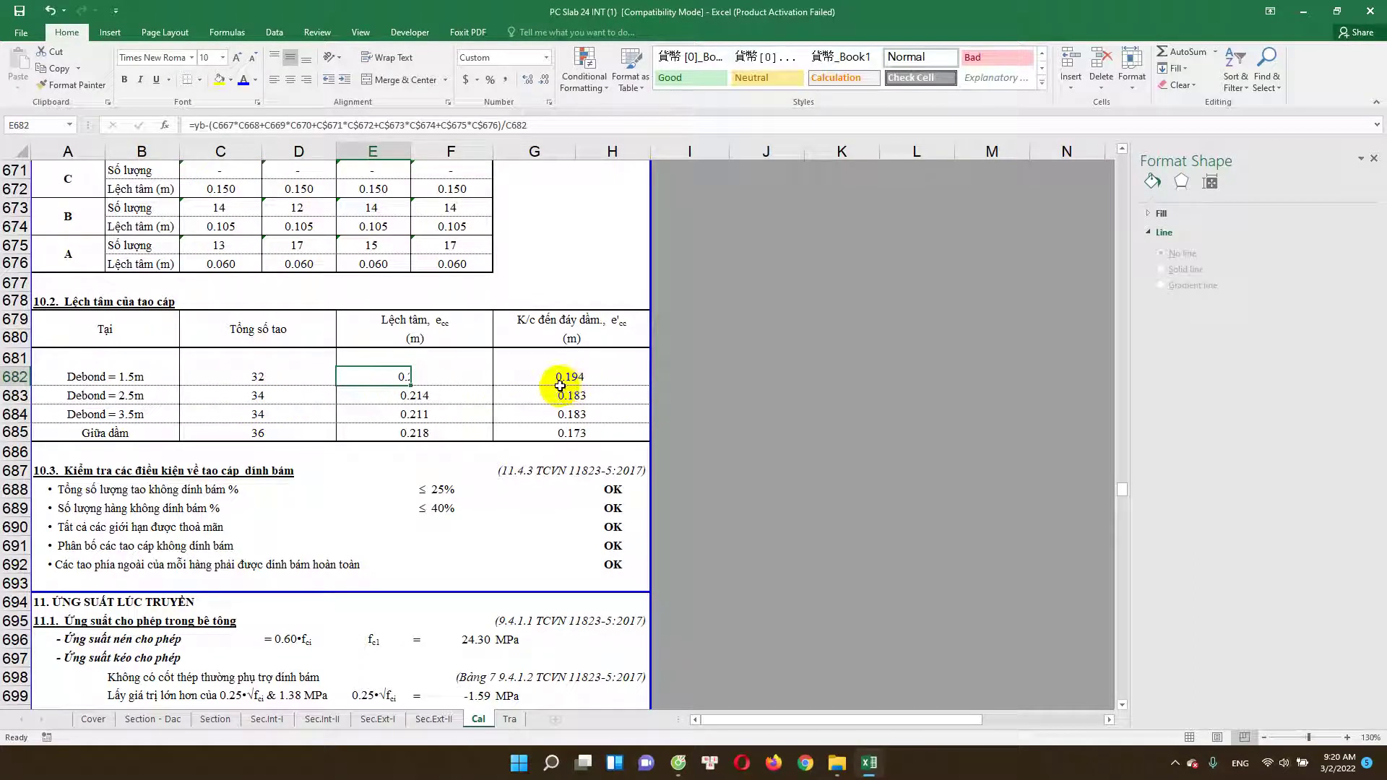
click(558, 387)
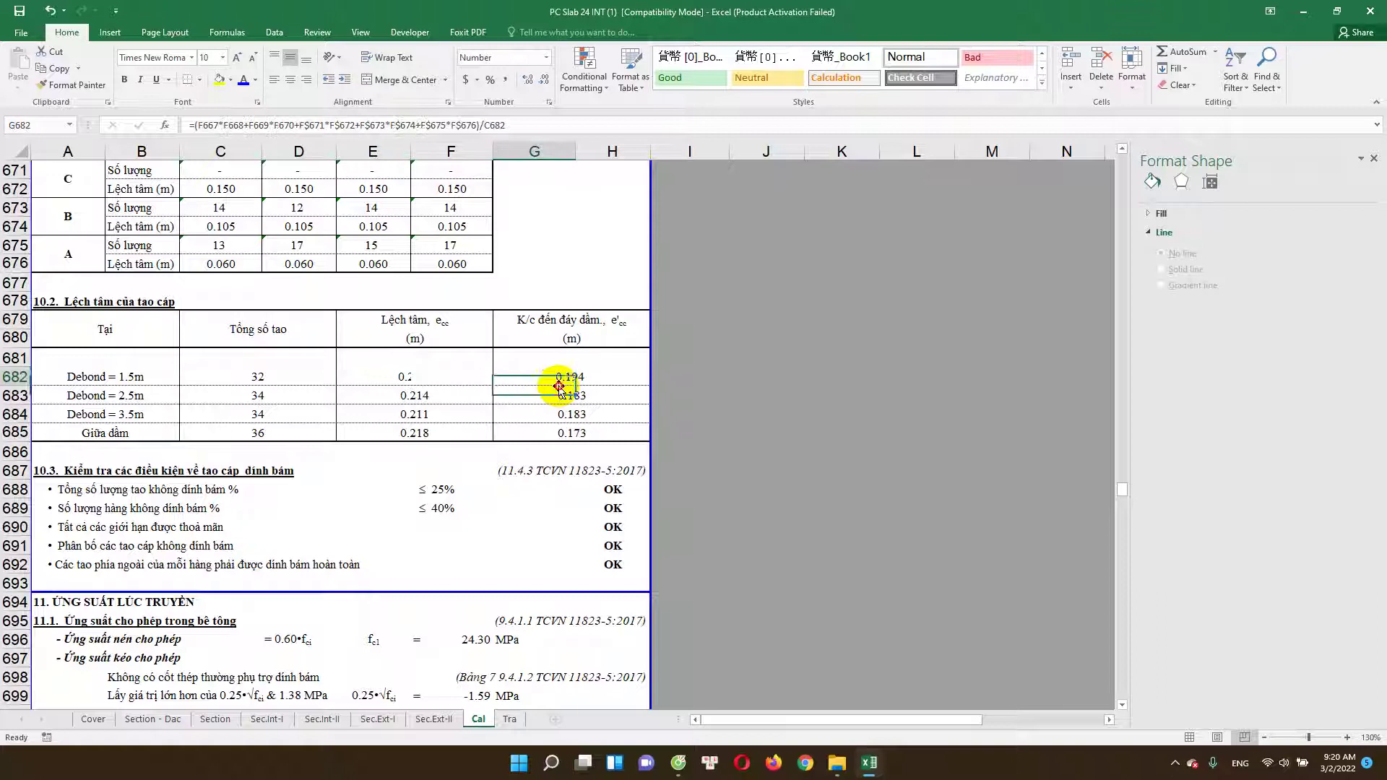
scroll(336, 470, down, 3)
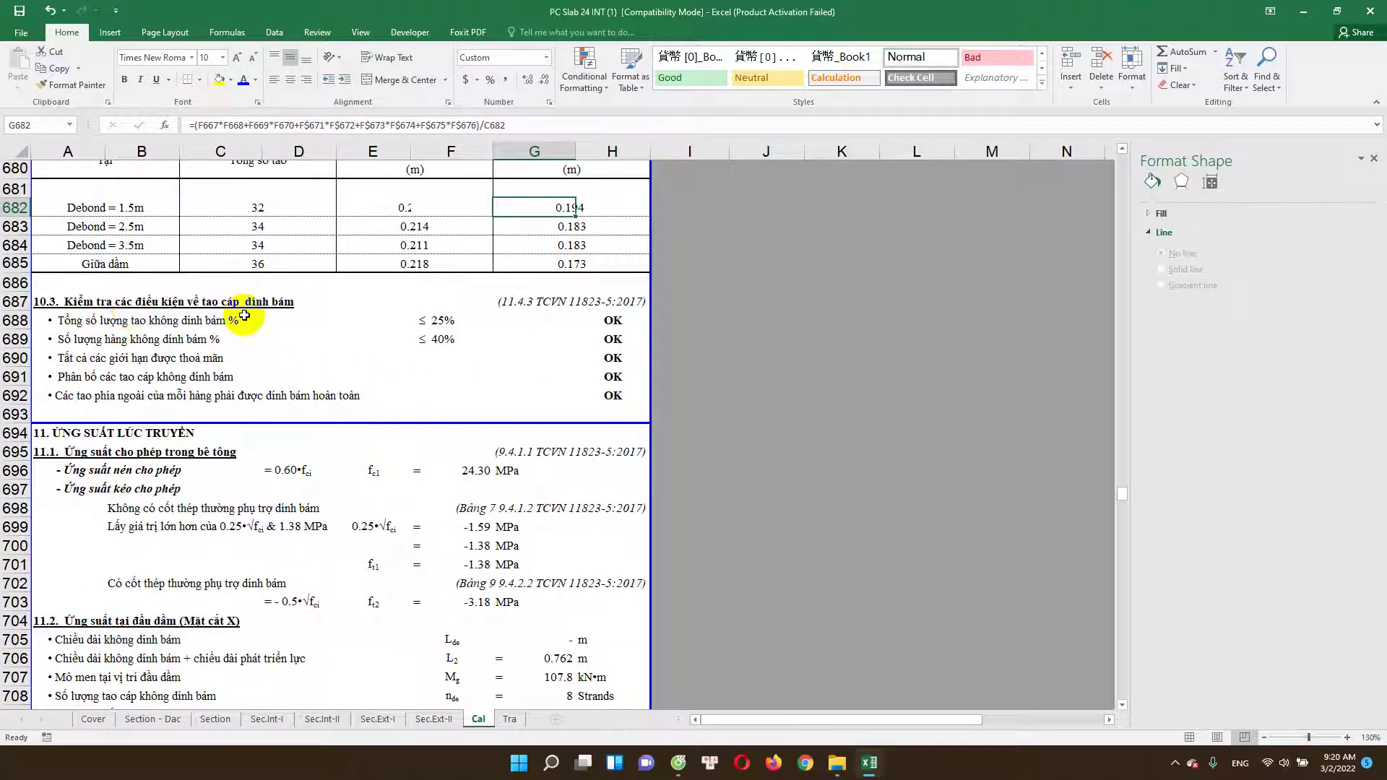
scroll(245, 322, down, 1)
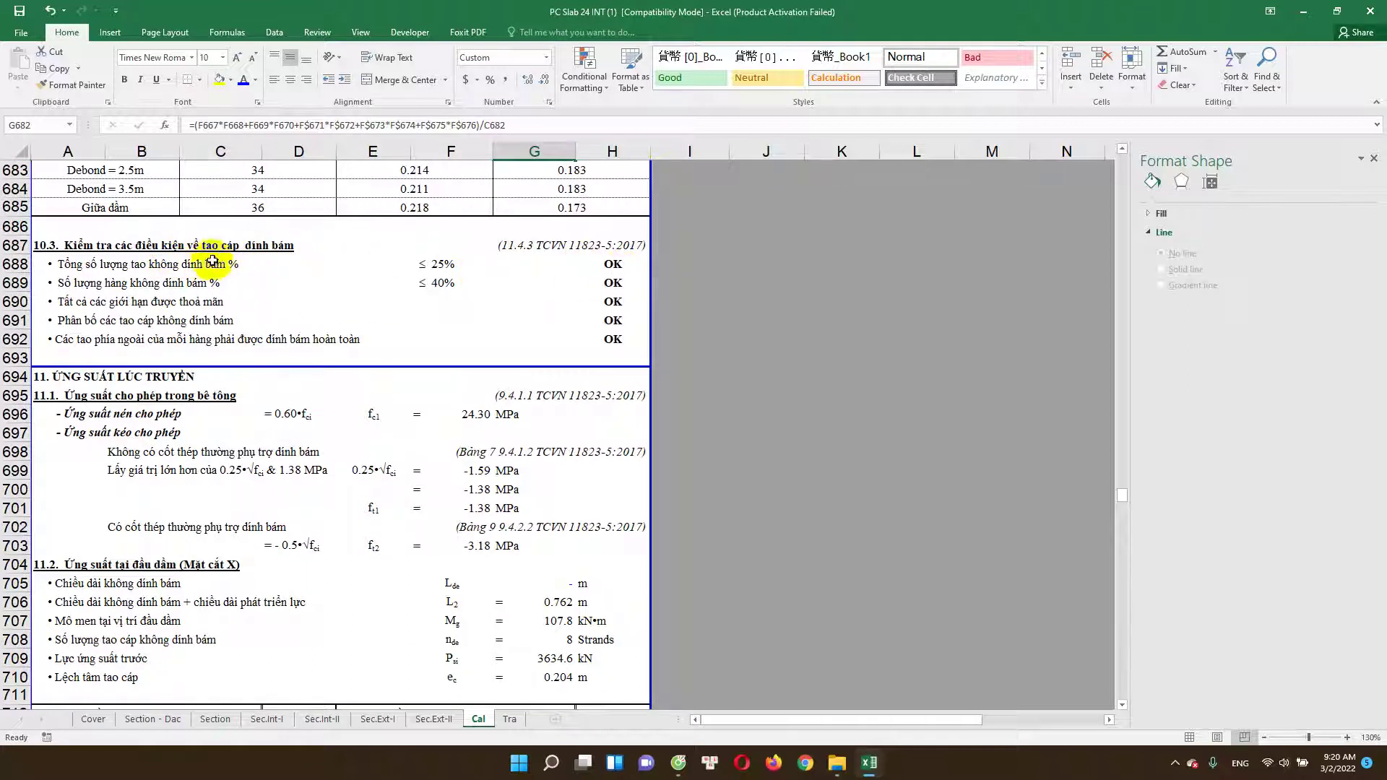
click(612, 266)
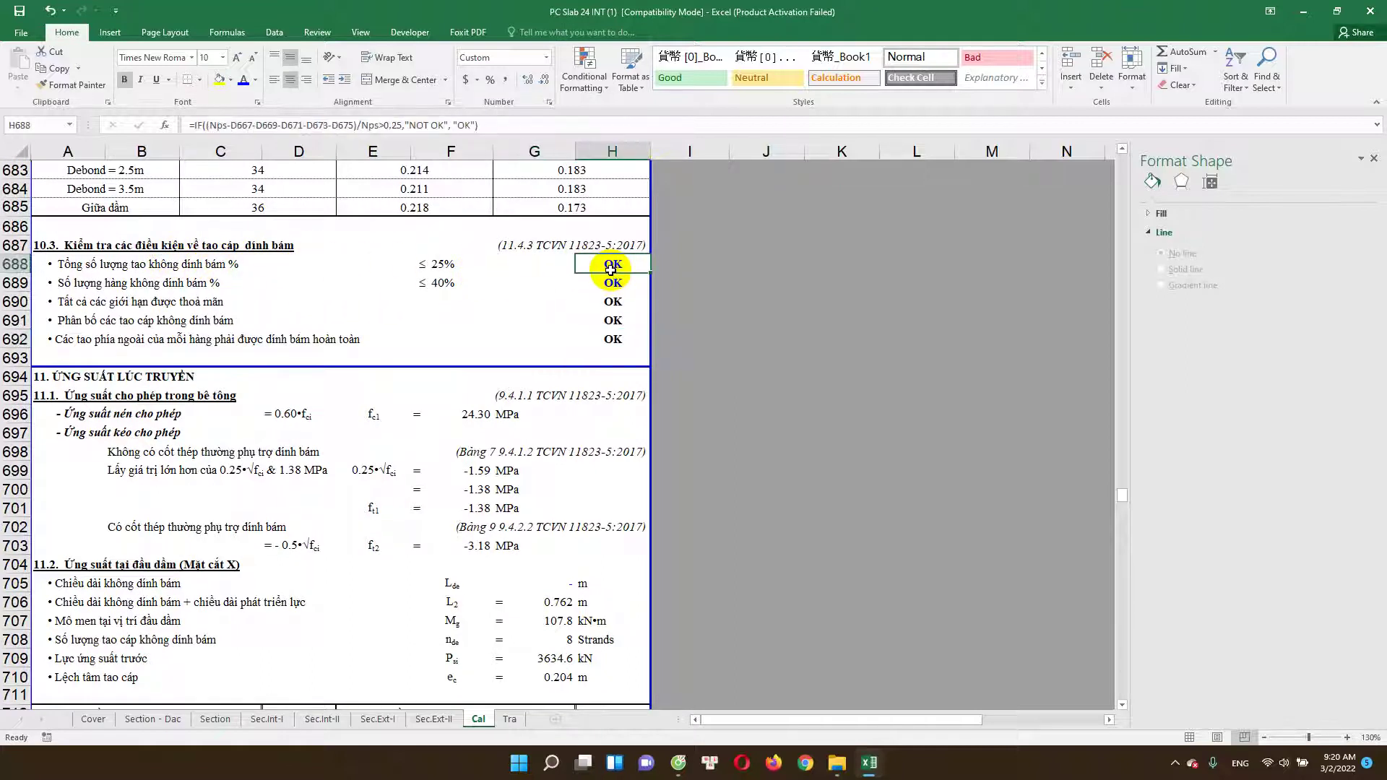
double_click(612, 267)
scroll(571, 318, up, 3)
scroll(500, 374, up, 2)
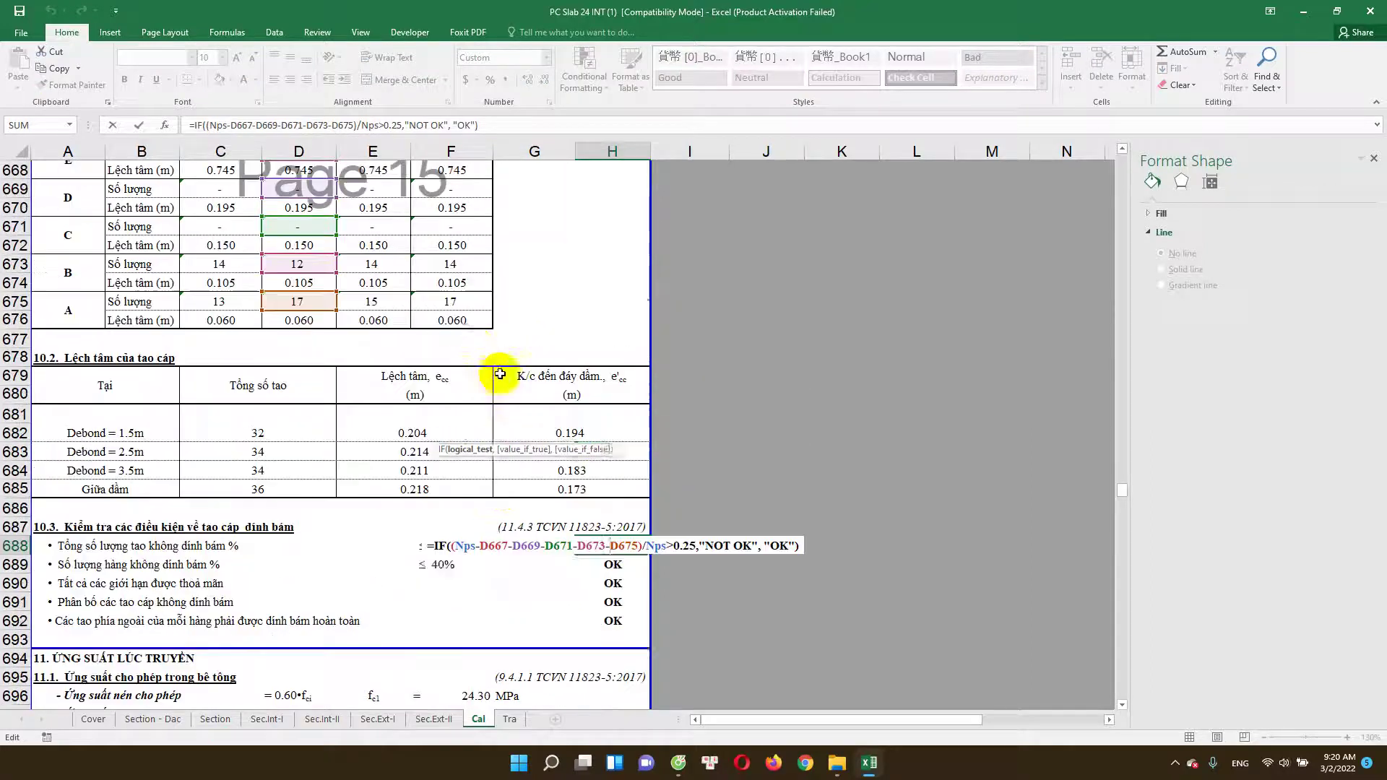
scroll(361, 369, up, 2)
scroll(405, 426, up, 1)
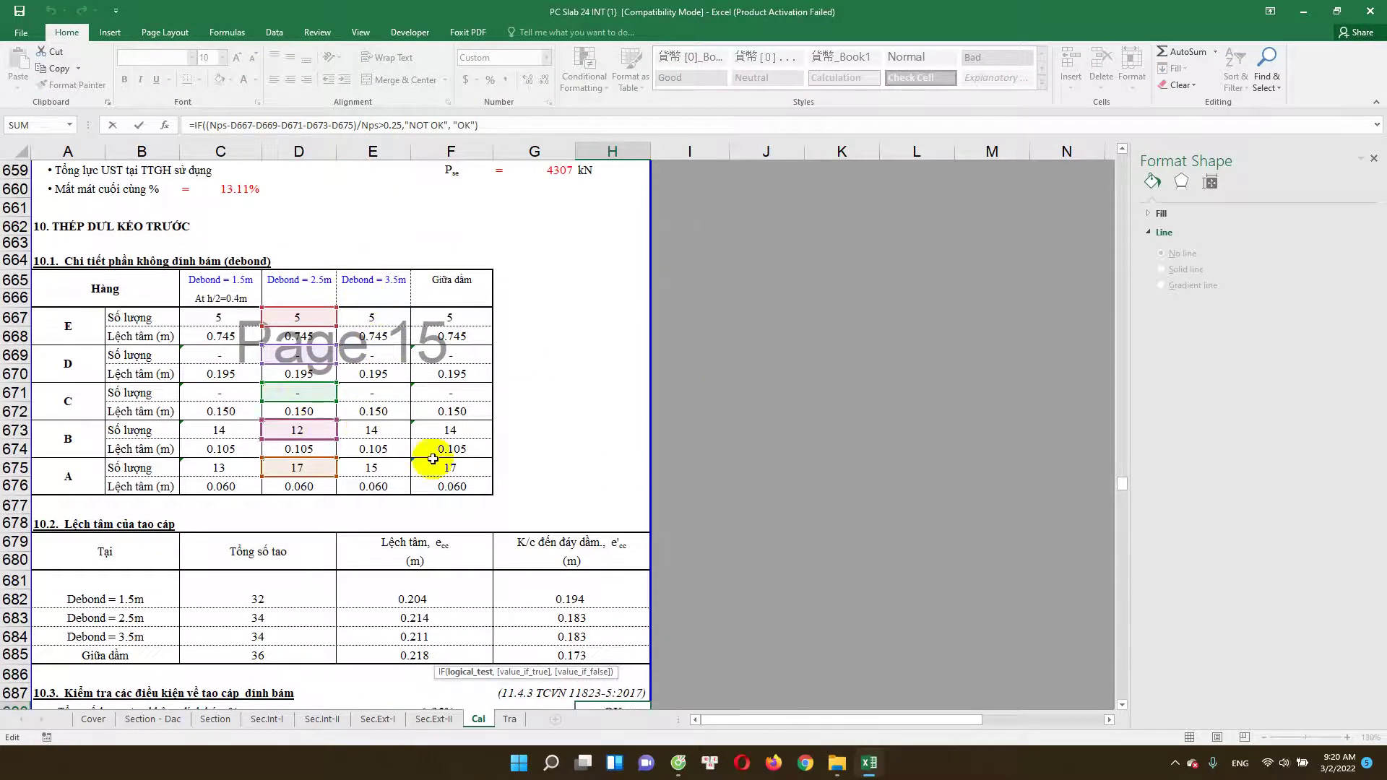
scroll(491, 477, down, 4)
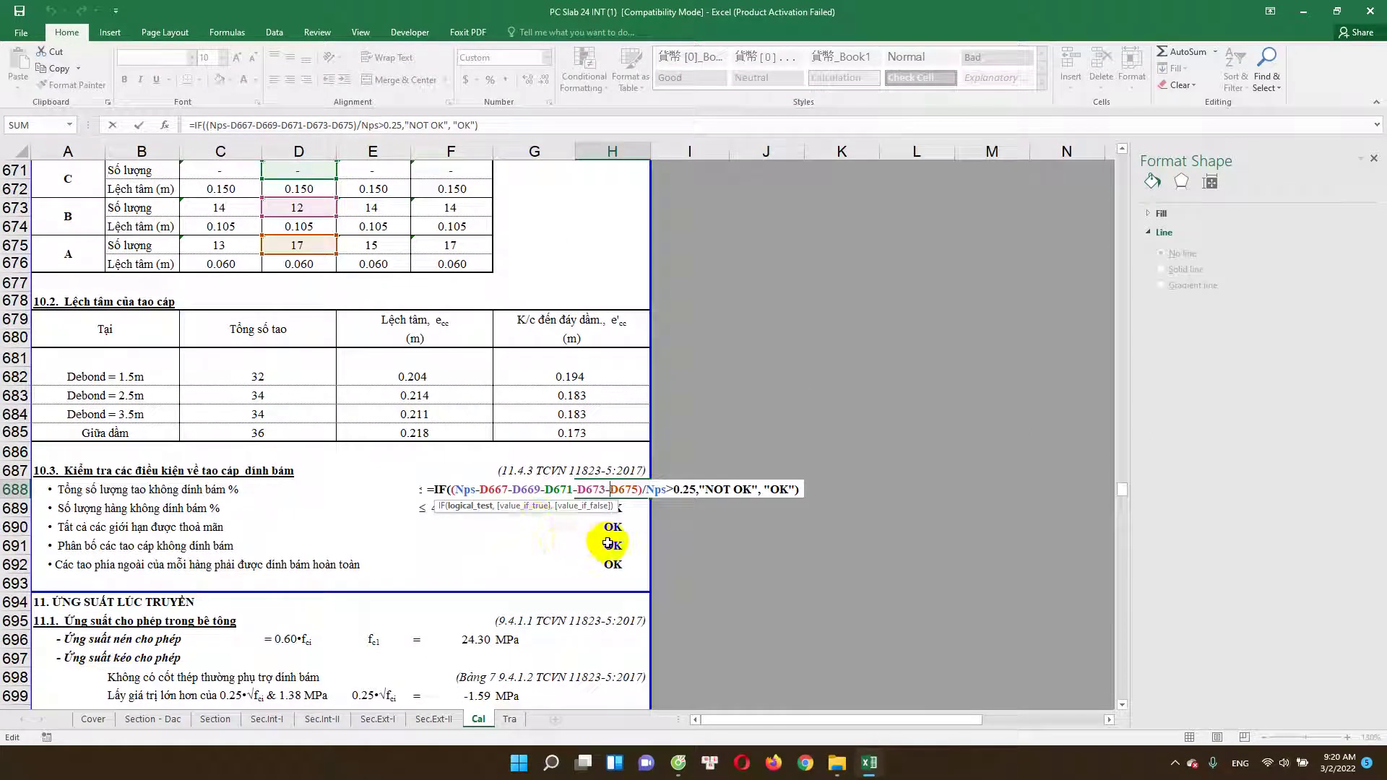
key(Escape)
scroll(607, 520, down, 2)
double_click(613, 396)
scroll(615, 394, up, 4)
scroll(545, 402, up, 2)
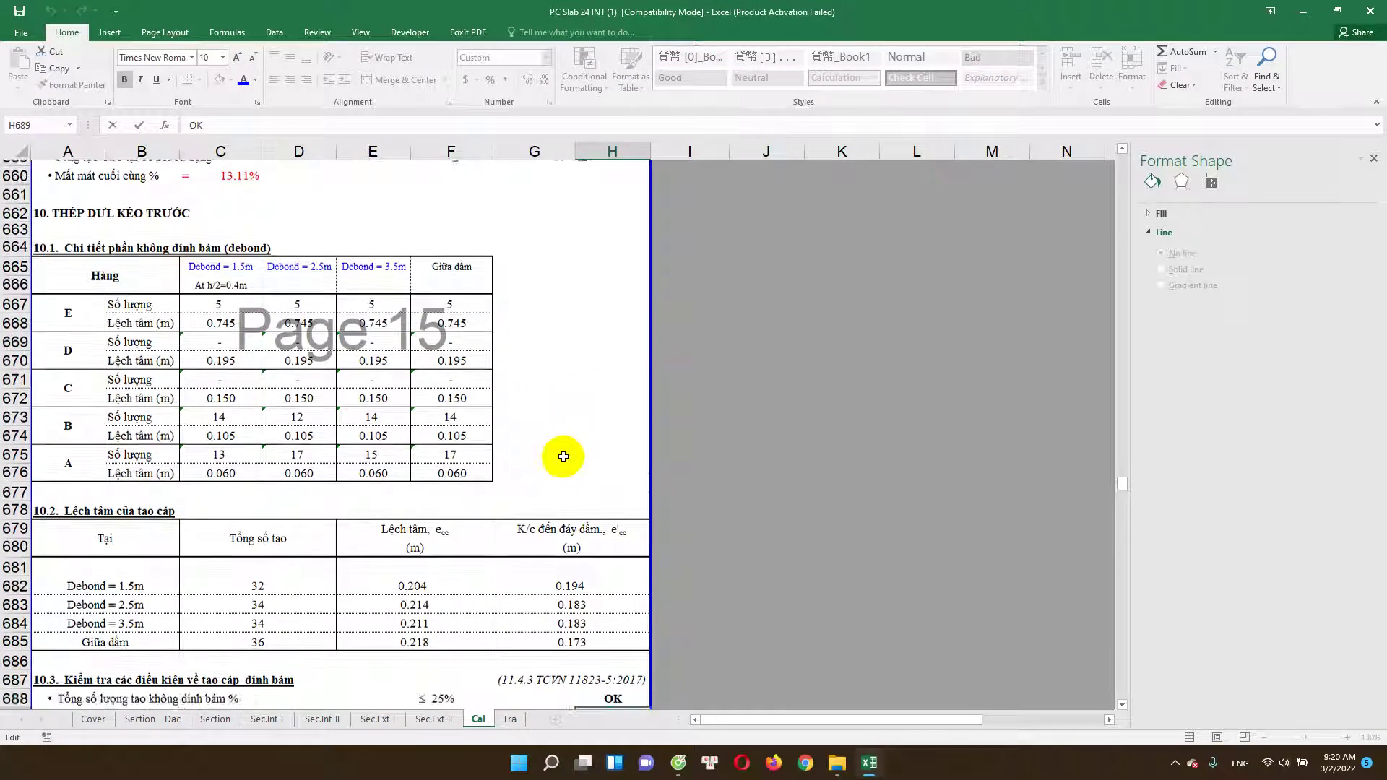
scroll(563, 456, down, 3)
click(618, 583)
click(620, 603)
double_click(612, 622)
key(Escape)
scroll(202, 558, down, 1)
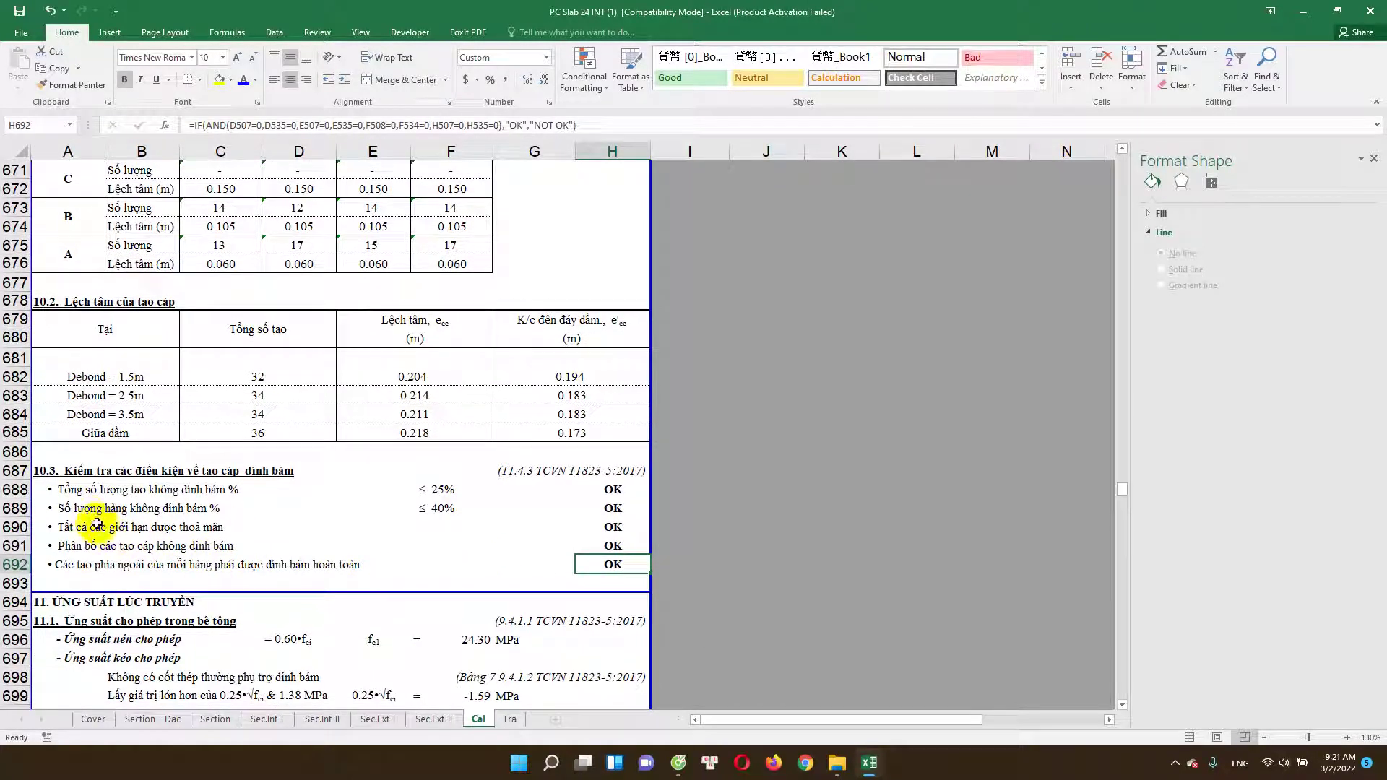
double_click(614, 491)
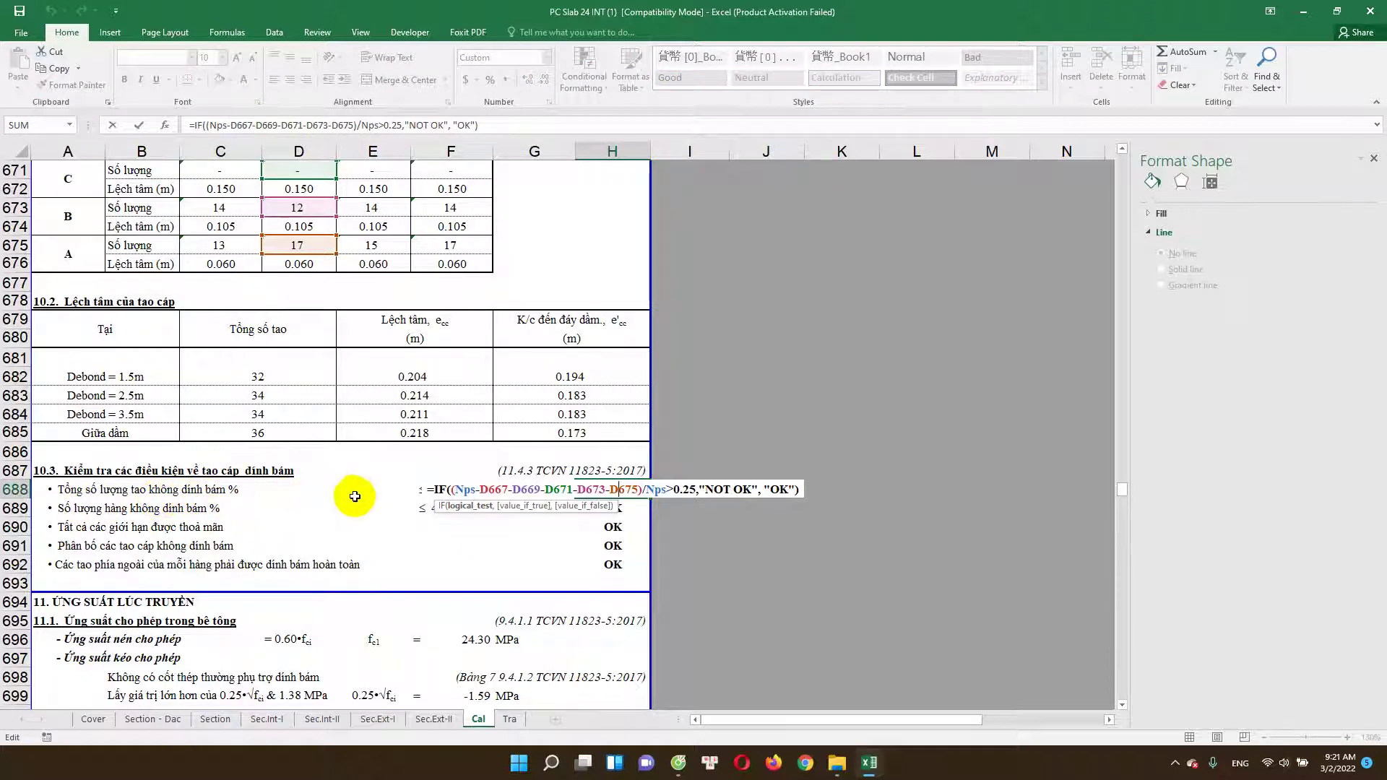
key(Escape)
double_click(619, 489)
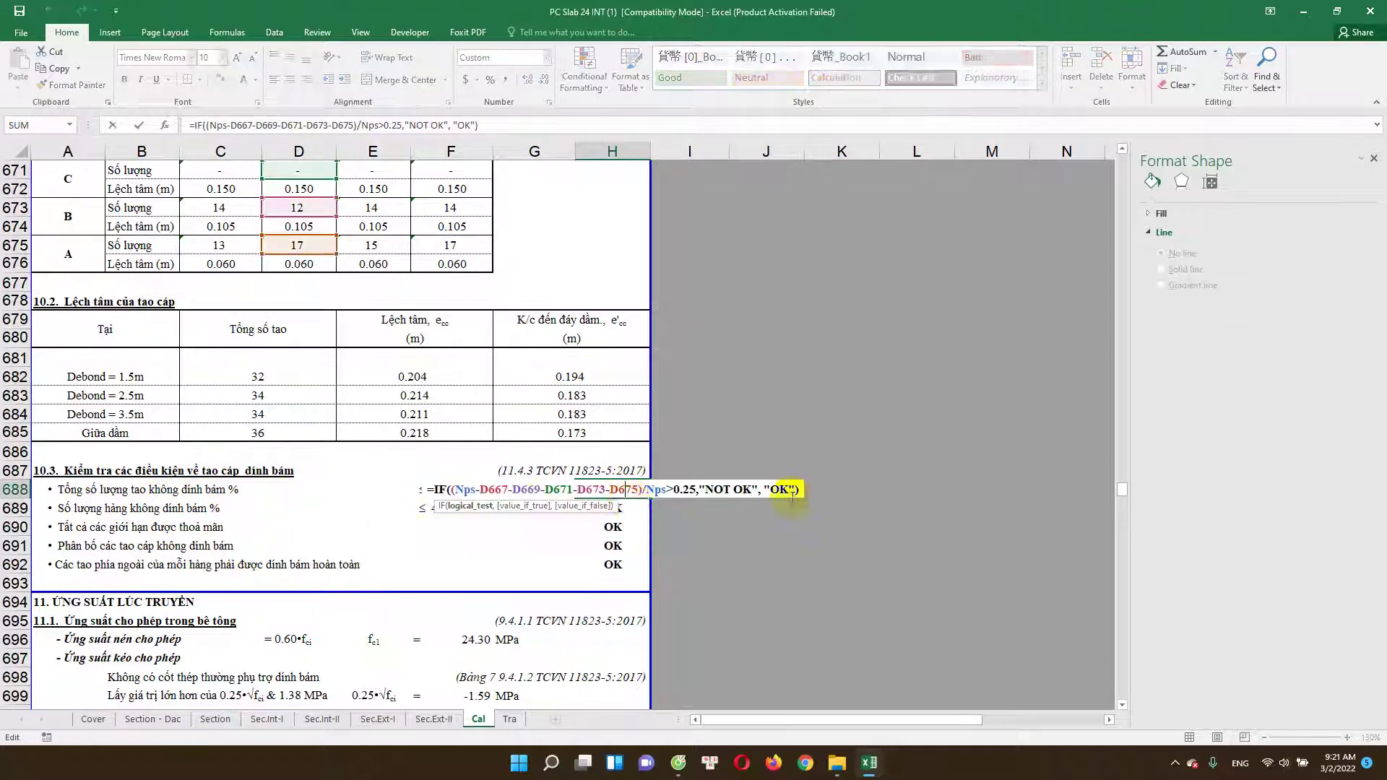
key(Escape)
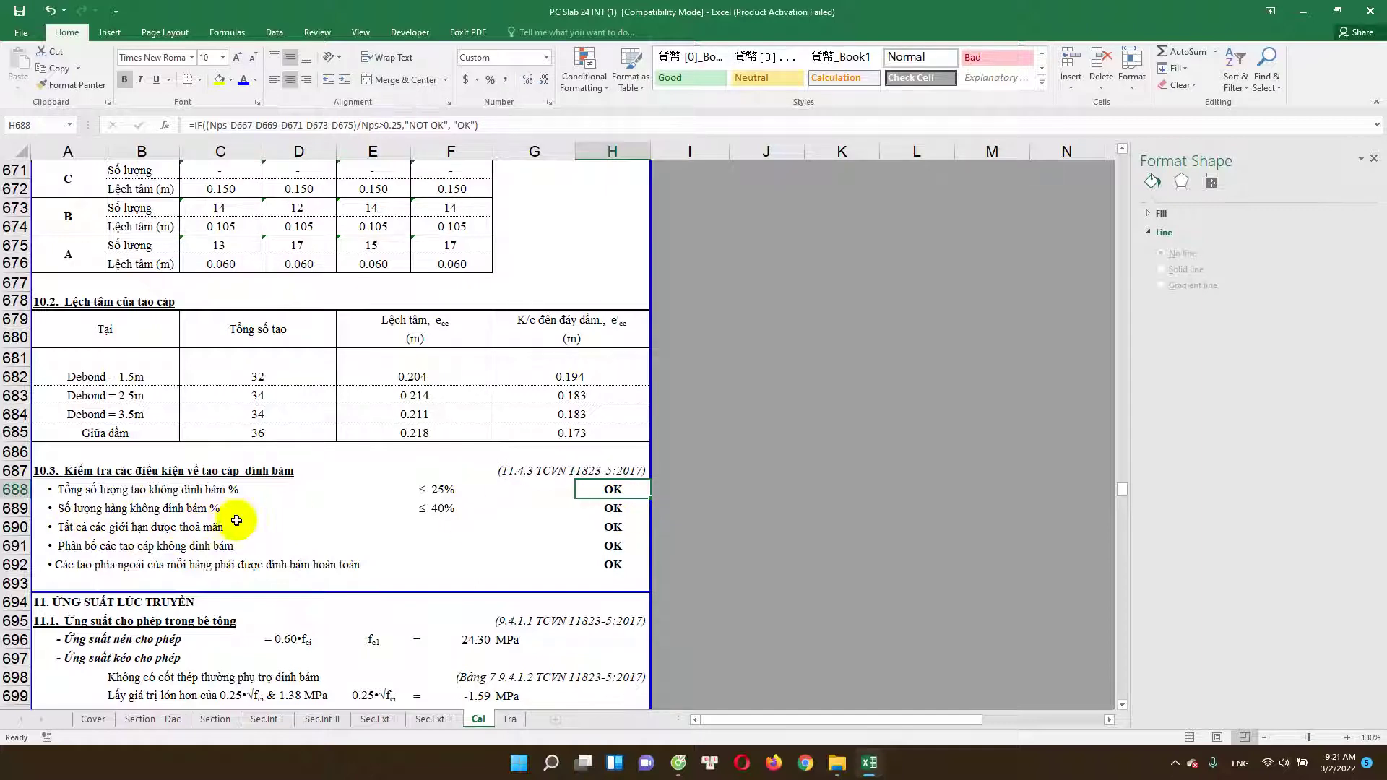
click(610, 510)
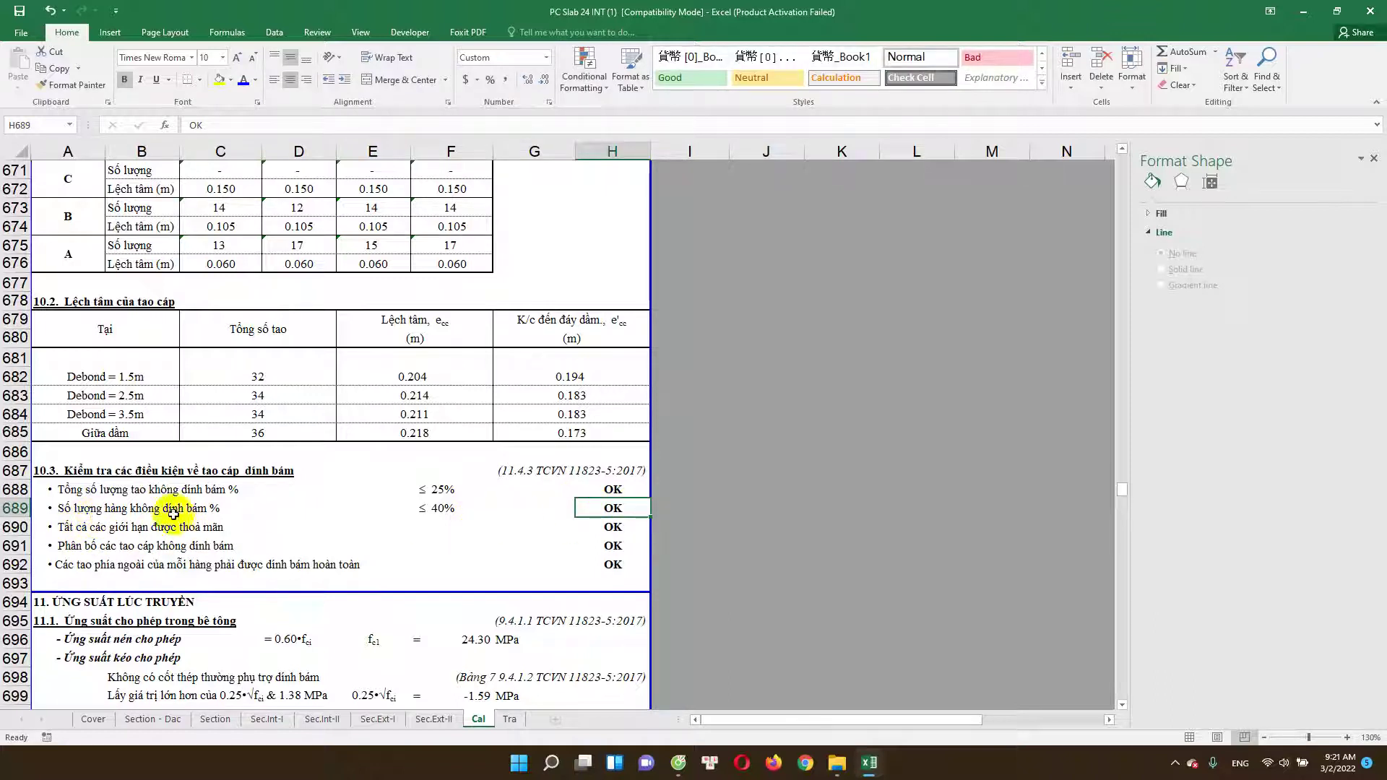
click(434, 510)
click(618, 528)
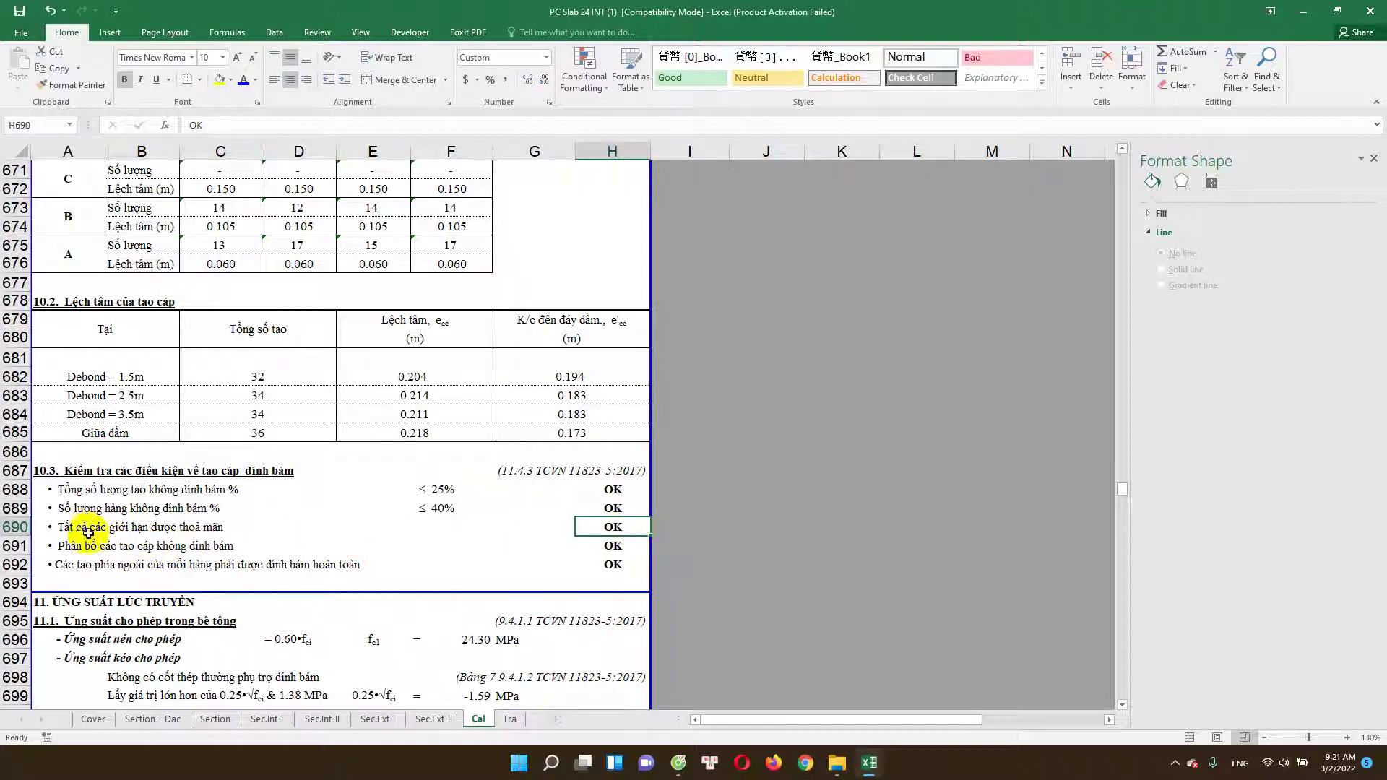
click(160, 552)
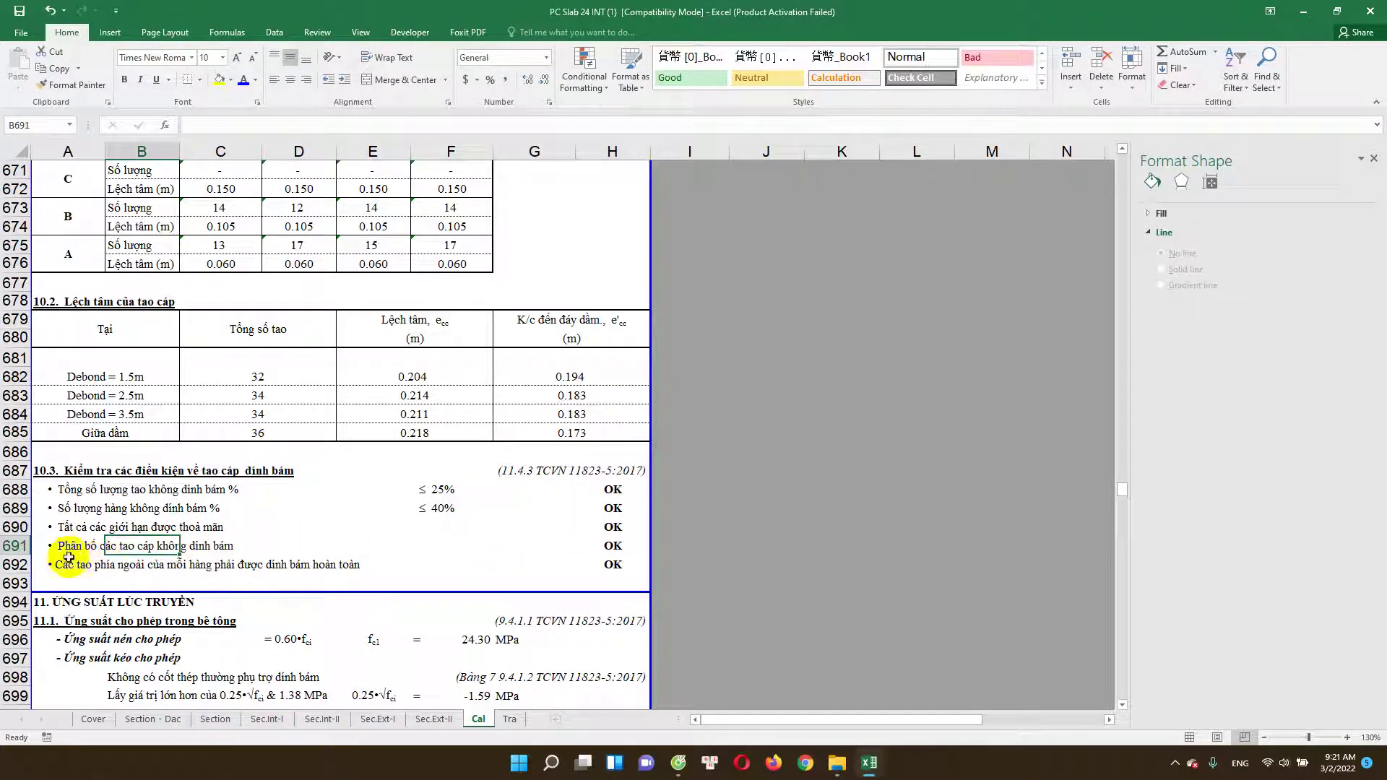
click(217, 546)
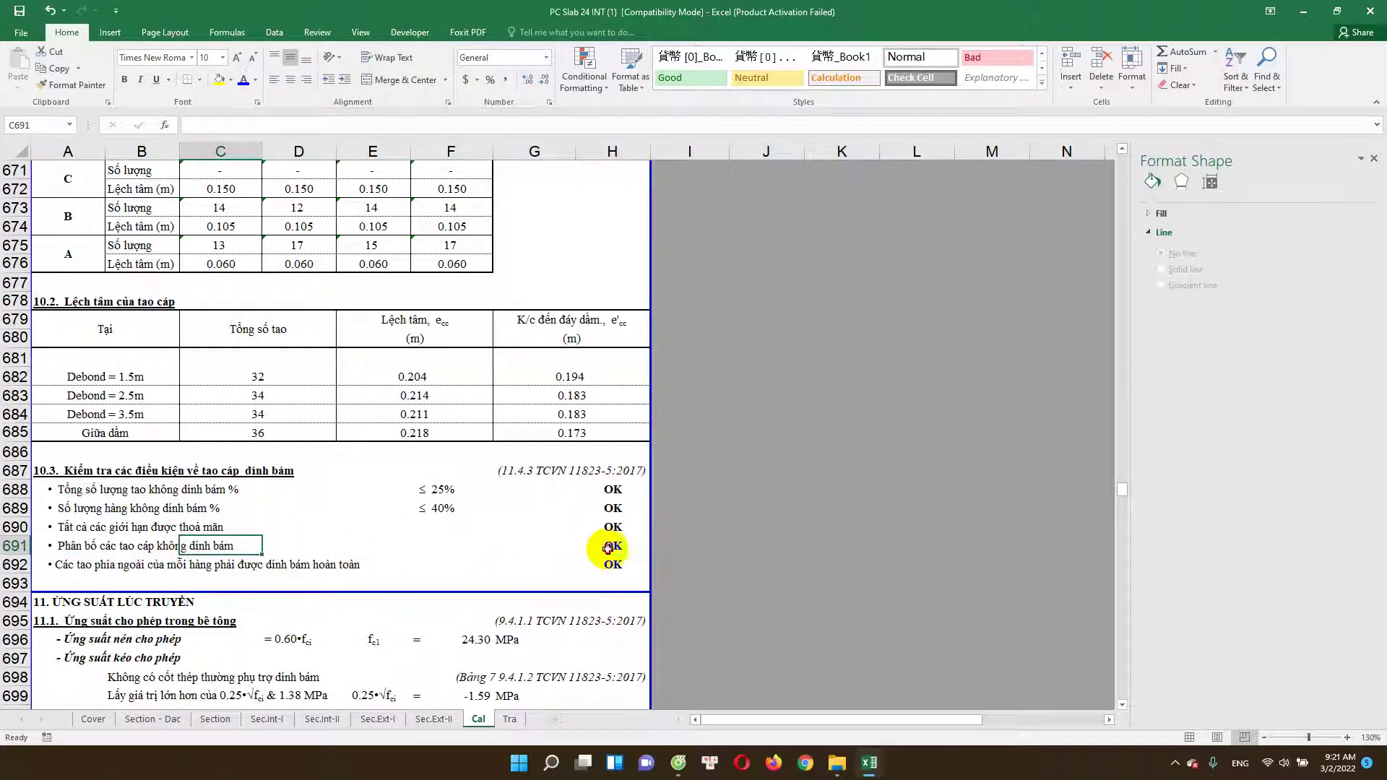
click(609, 549)
click(94, 569)
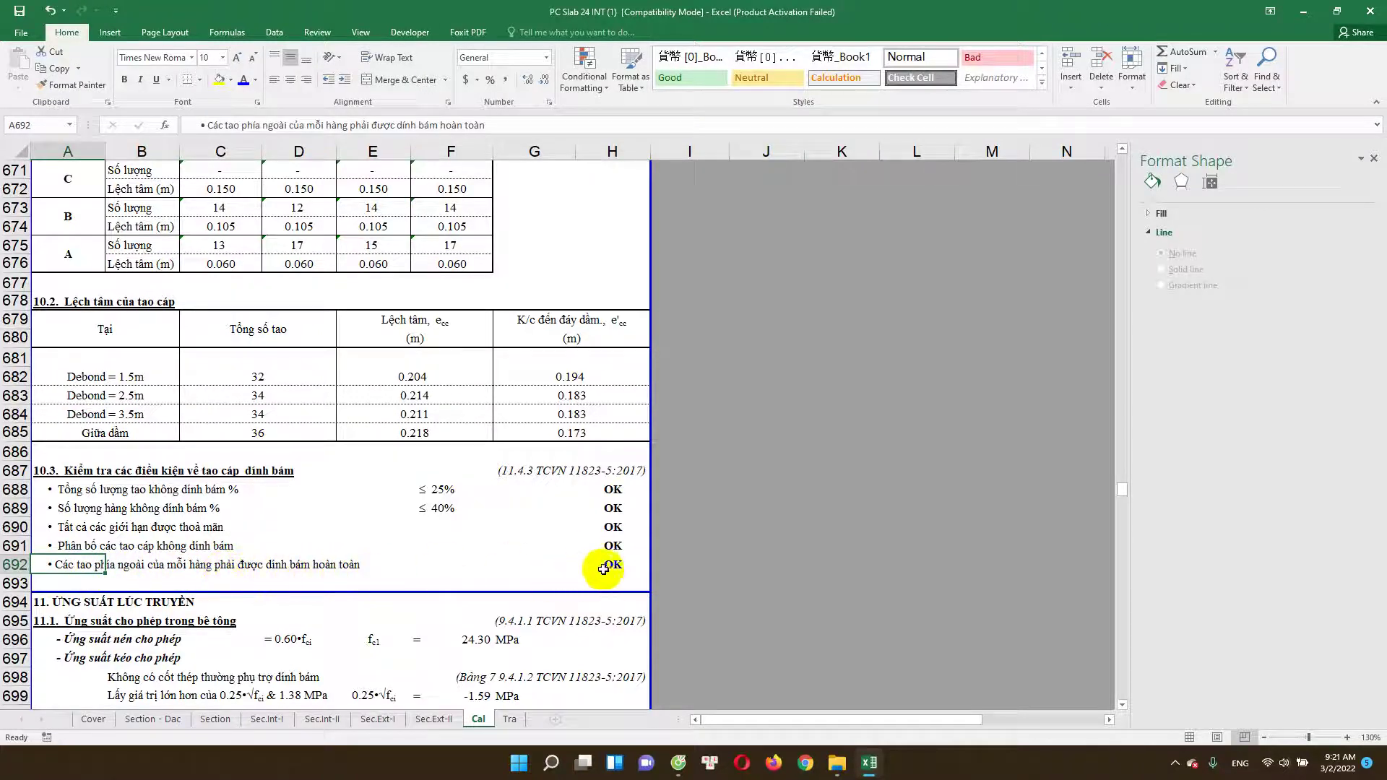
click(157, 568)
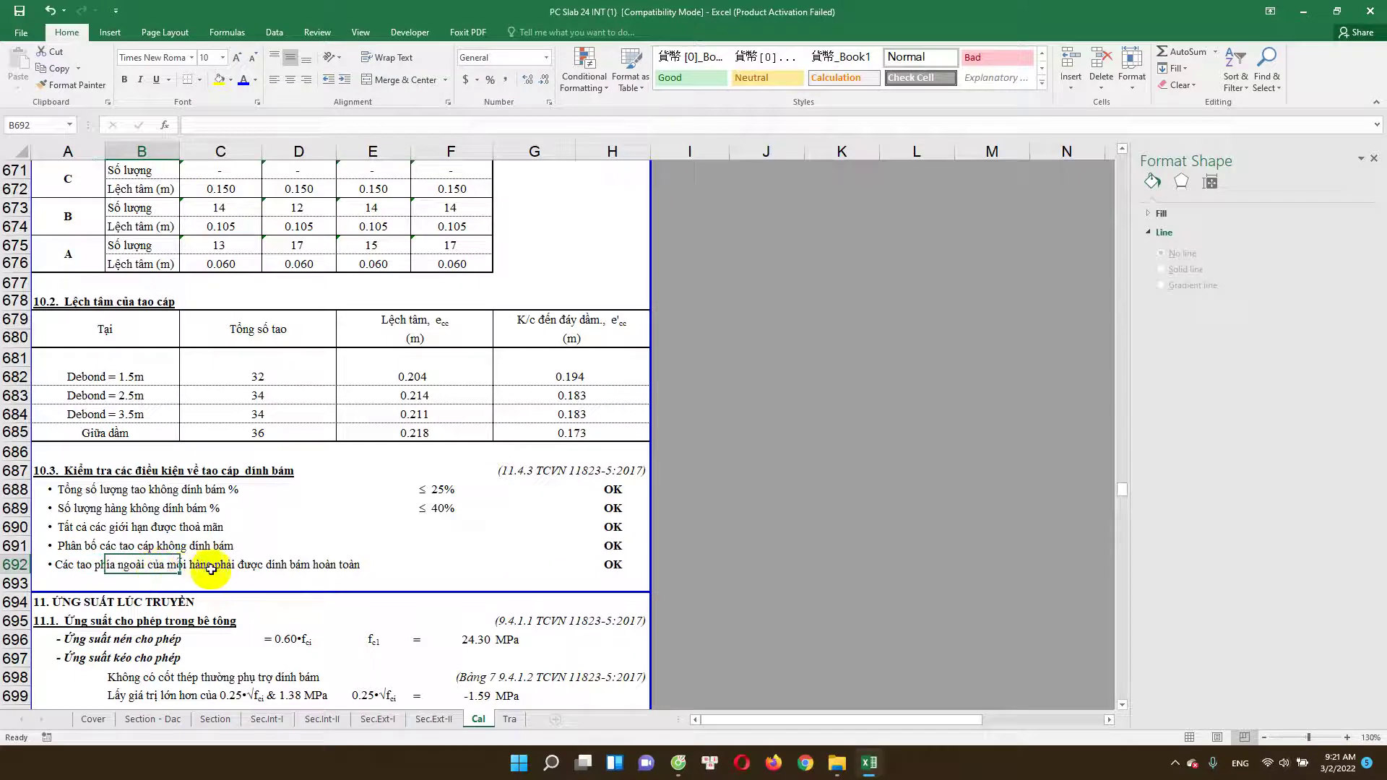
double_click(601, 565)
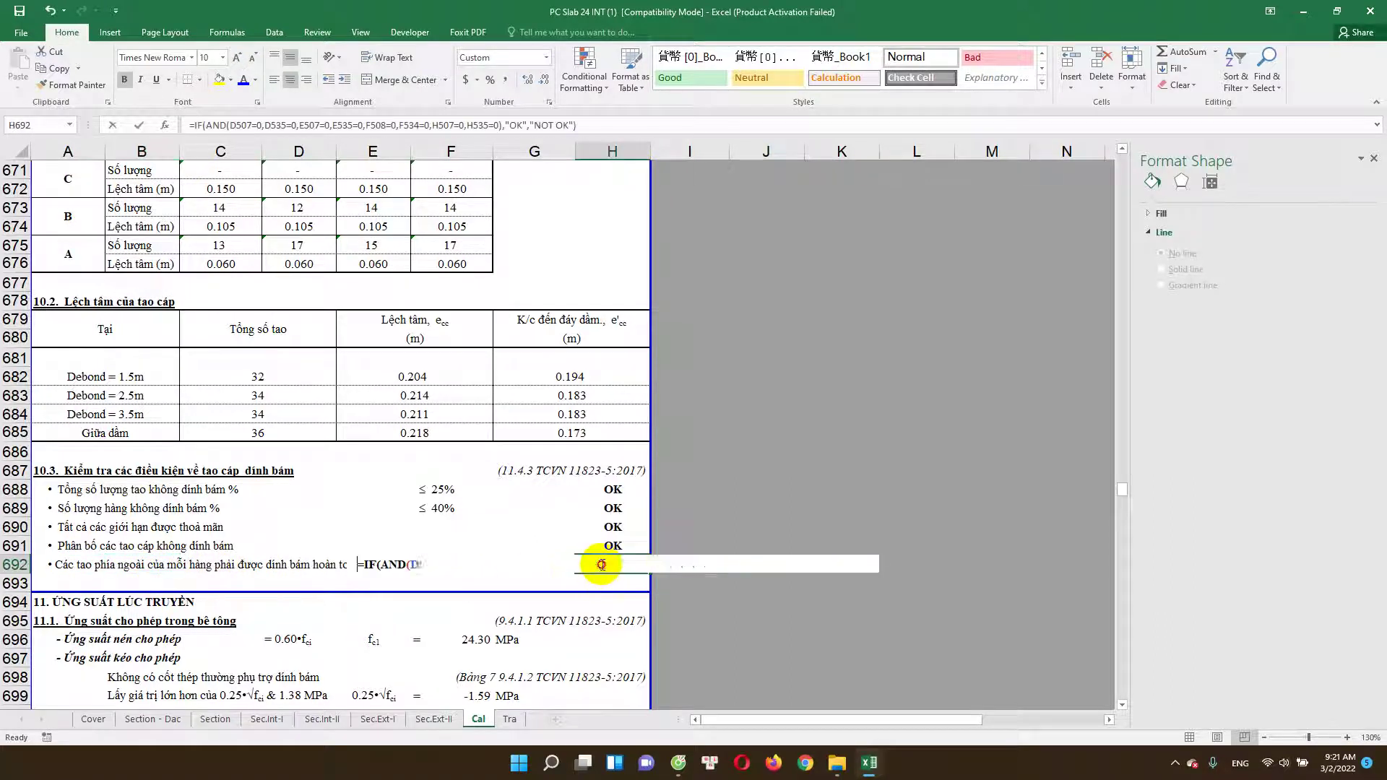
Step: View the cells around row 509 referenced by H692, then exit the outer-strand check formula unchanged
scroll(516, 581, up, 3)
scroll(384, 524, up, 5)
scroll(394, 520, up, 5)
scroll(403, 511, up, 9)
scroll(403, 511, up, 5)
scroll(362, 508, up, 5)
scroll(458, 419, up, 4)
scroll(410, 492, up, 11)
scroll(410, 492, up, 5)
scroll(316, 545, up, 2)
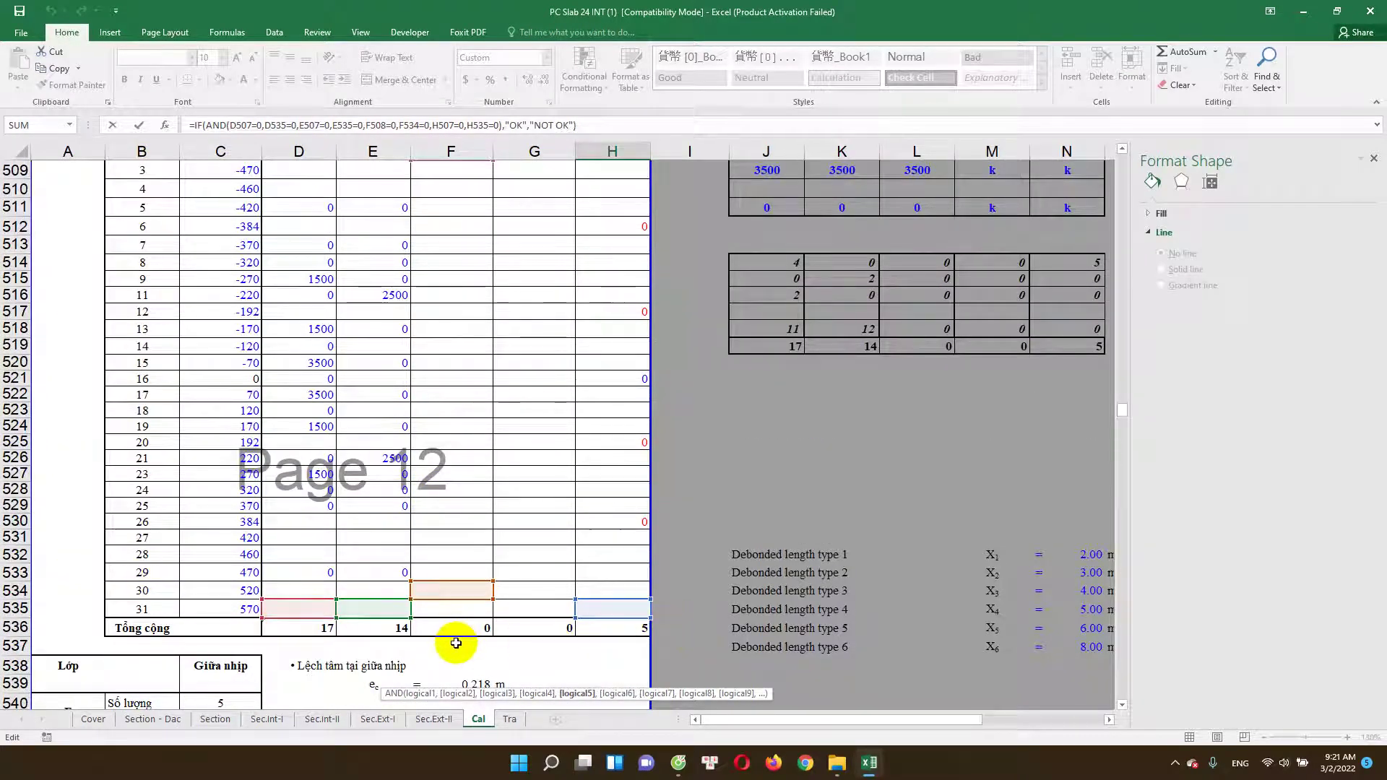
key(Escape)
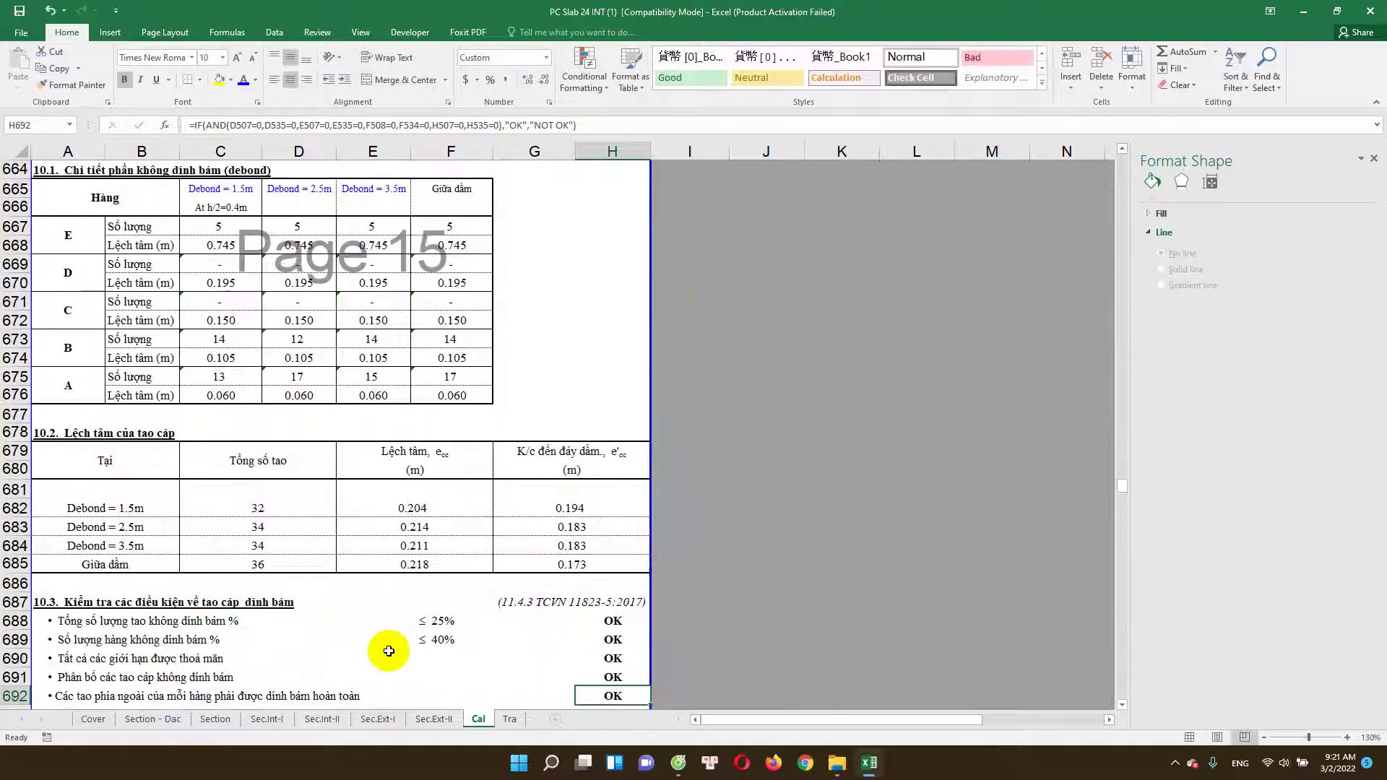
Step: Bring the strand position table (column totals 17, 14, 0, 0, 5) and midspan layer counts into view
scroll(398, 641, down, 2)
scroll(398, 641, up, 6)
scroll(404, 636, down, 5)
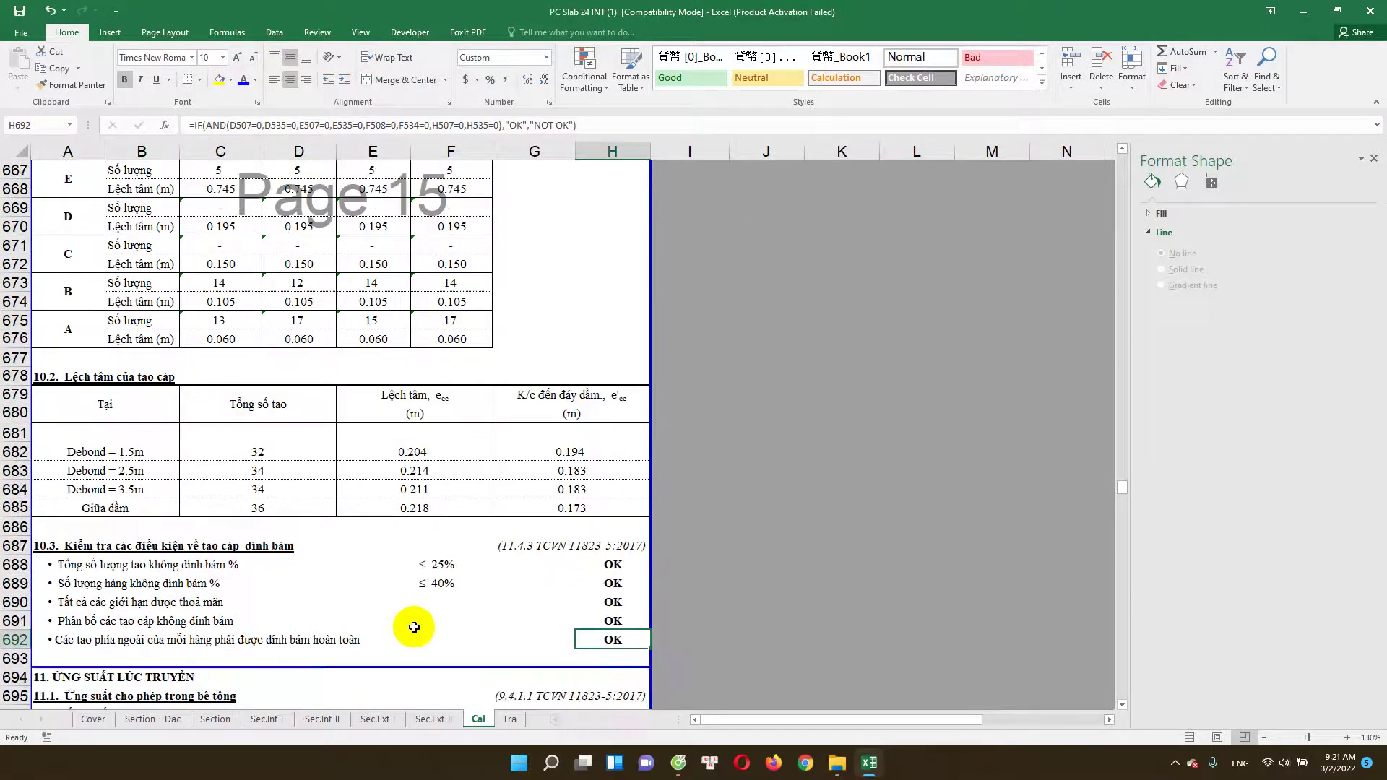
scroll(417, 633, down, 1)
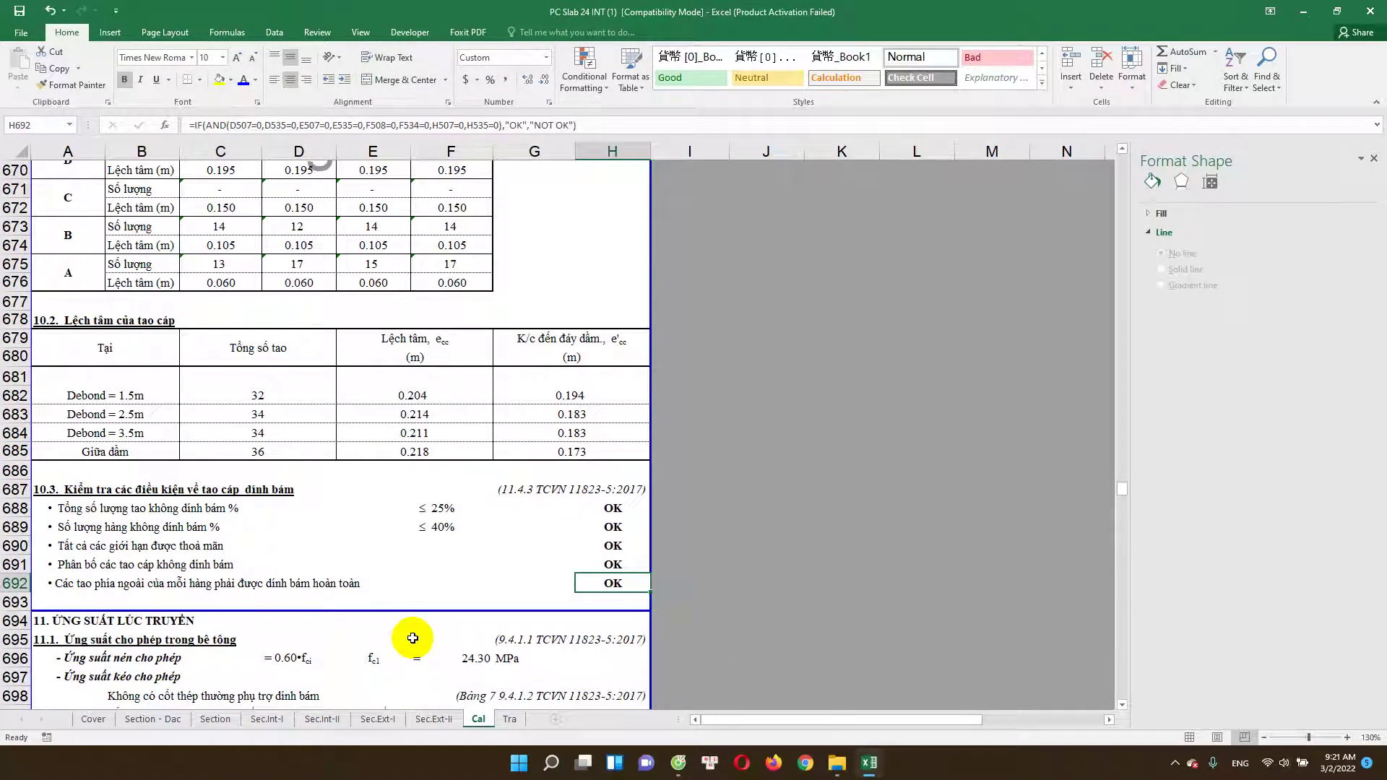
scroll(413, 637, up, 6)
scroll(413, 636, up, 7)
scroll(412, 628, up, 11)
scroll(413, 621, up, 5)
scroll(412, 616, up, 10)
scroll(412, 615, up, 5)
scroll(412, 616, up, 5)
scroll(412, 615, up, 4)
scroll(412, 616, up, 5)
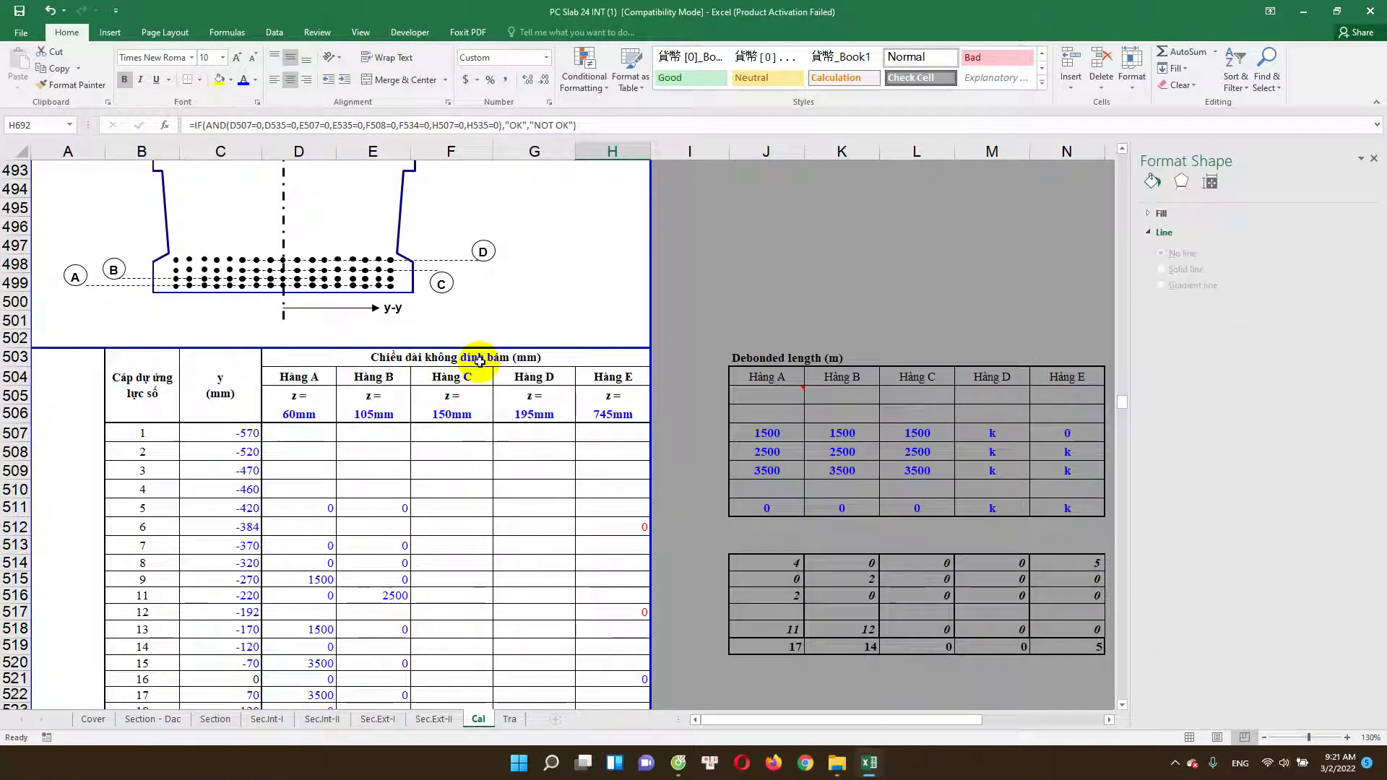
Step: Move down the Cal sheet past the unbonded length table to the section 11 stress checks
click(479, 361)
scroll(446, 503, down, 2)
scroll(446, 504, down, 9)
scroll(449, 535, down, 8)
scroll(458, 561, down, 10)
scroll(474, 566, down, 5)
scroll(469, 575, down, 5)
scroll(469, 578, down, 2)
scroll(470, 581, down, 1)
scroll(472, 587, down, 3)
scroll(472, 587, down, 2)
scroll(473, 588, down, 4)
scroll(473, 589, down, 1)
scroll(474, 591, up, 5)
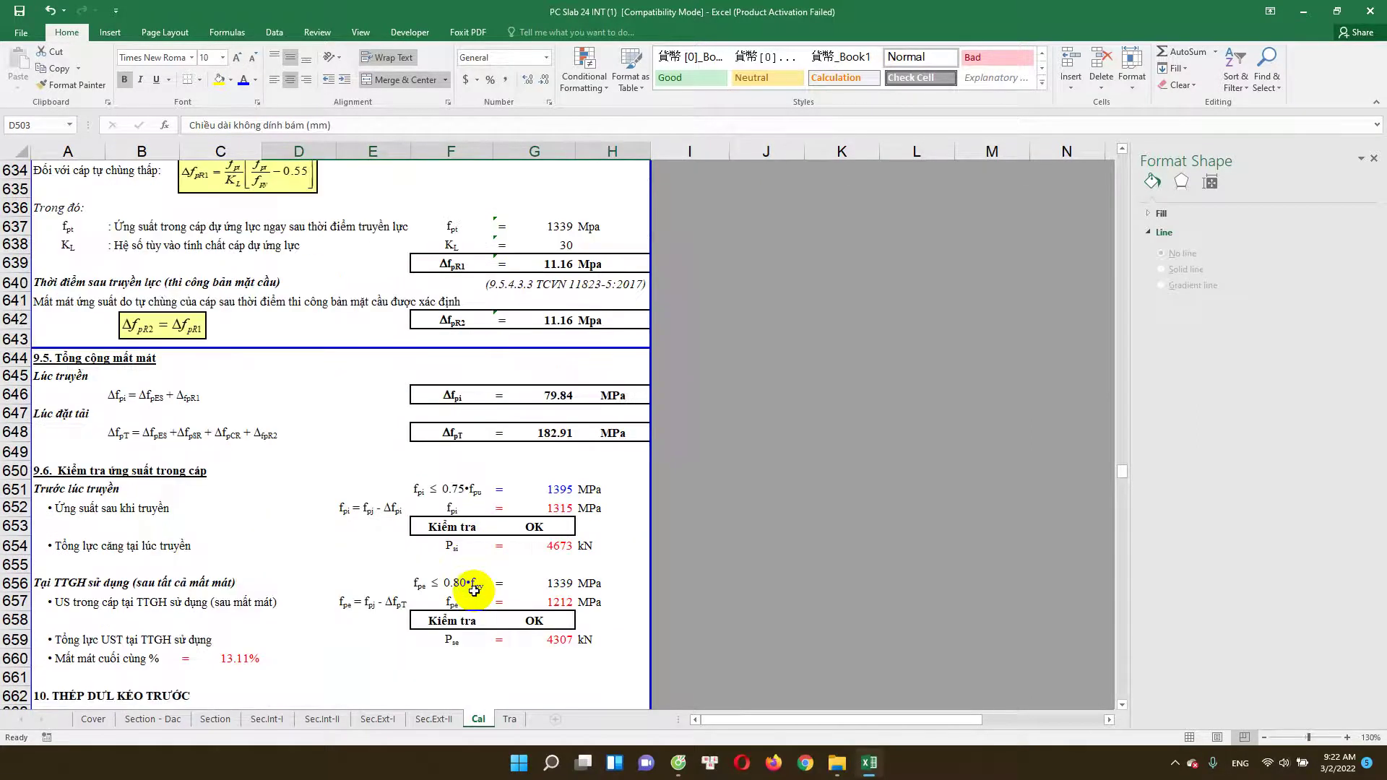
scroll(474, 590, down, 9)
scroll(474, 591, down, 7)
scroll(475, 594, down, 1)
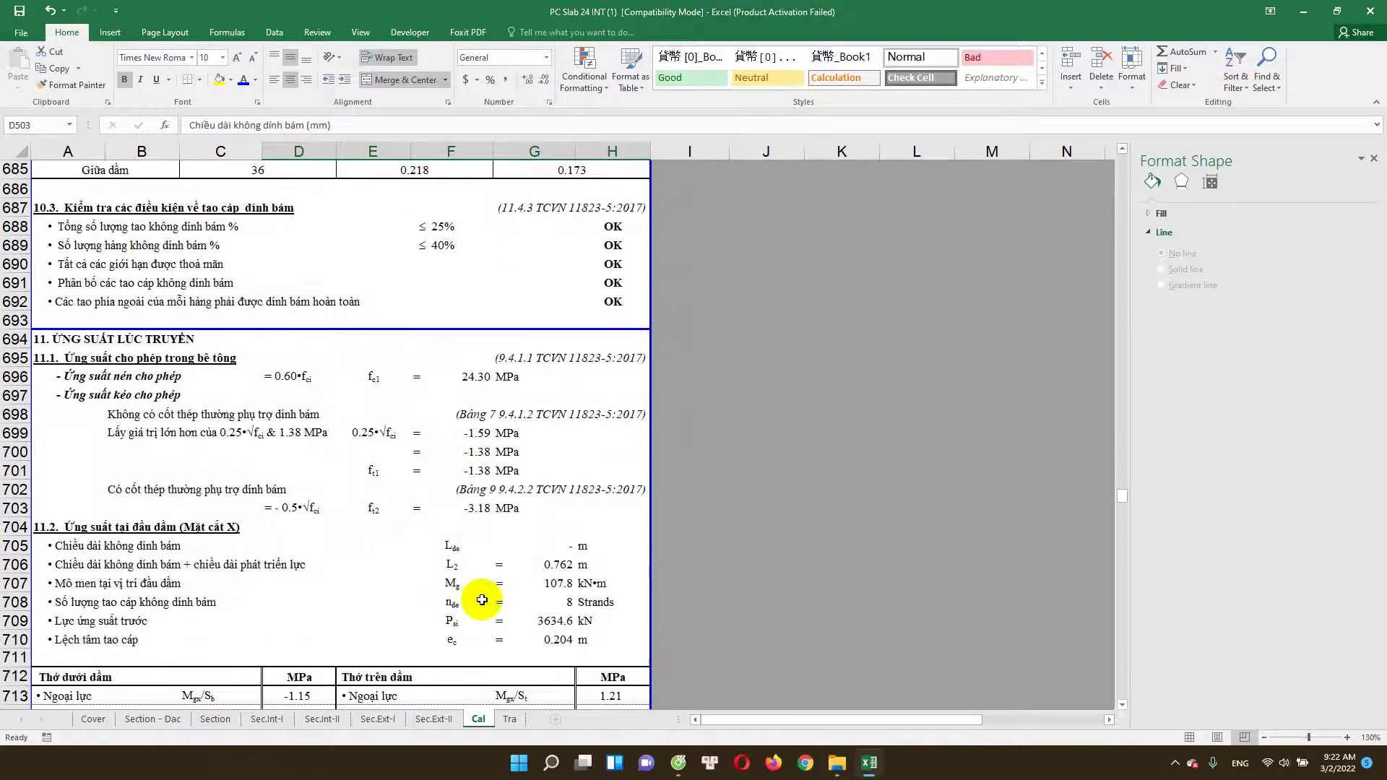
scroll(481, 600, down, 10)
scroll(485, 606, down, 3)
scroll(485, 606, down, 5)
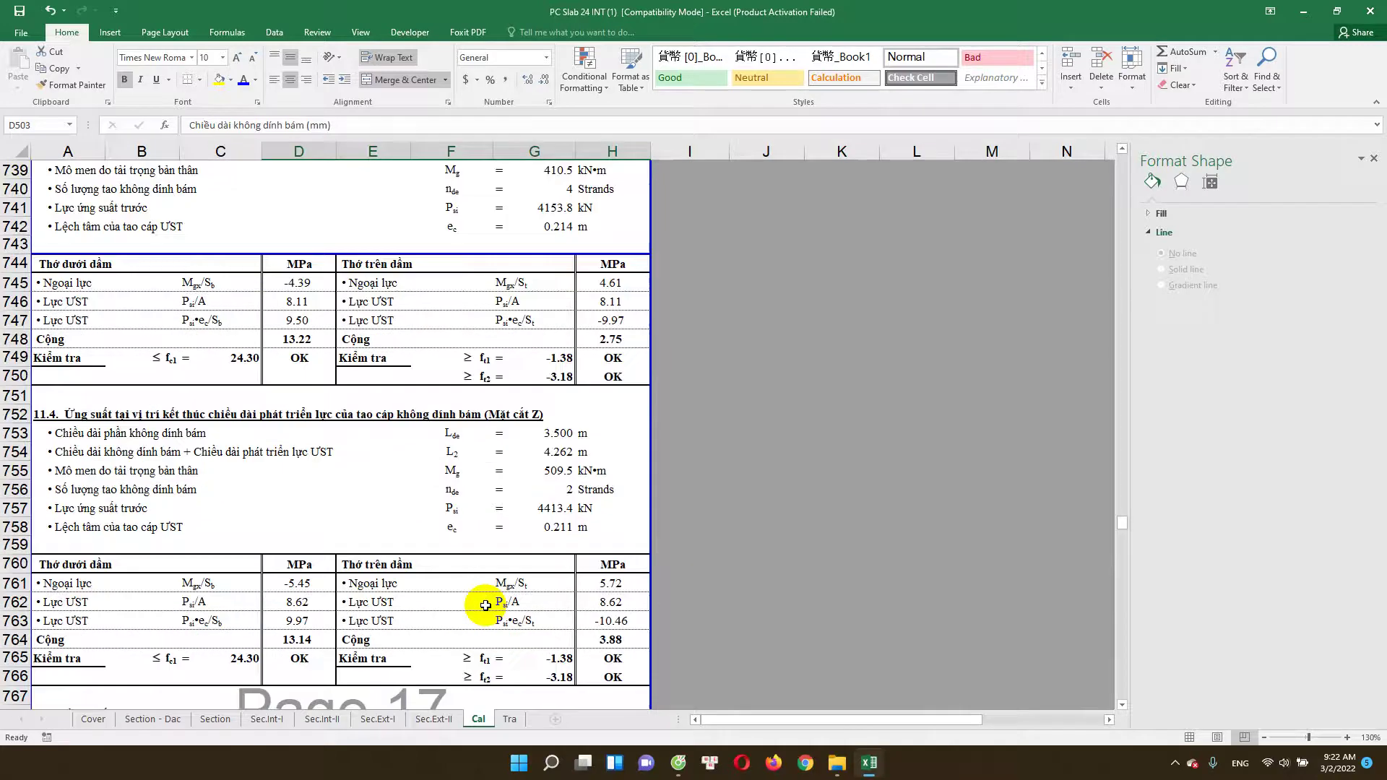
scroll(486, 606, down, 2)
scroll(486, 605, down, 1)
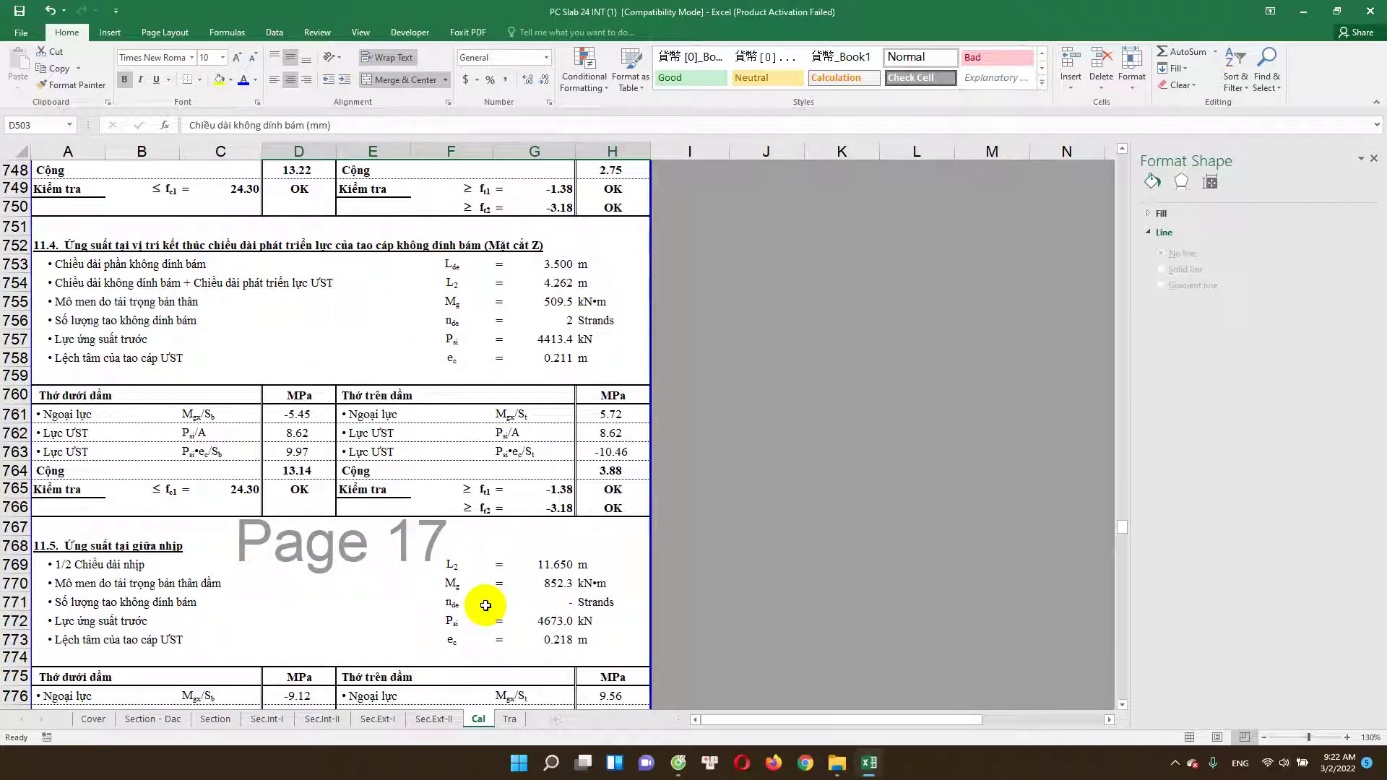
scroll(485, 605, up, 2)
scroll(486, 605, down, 3)
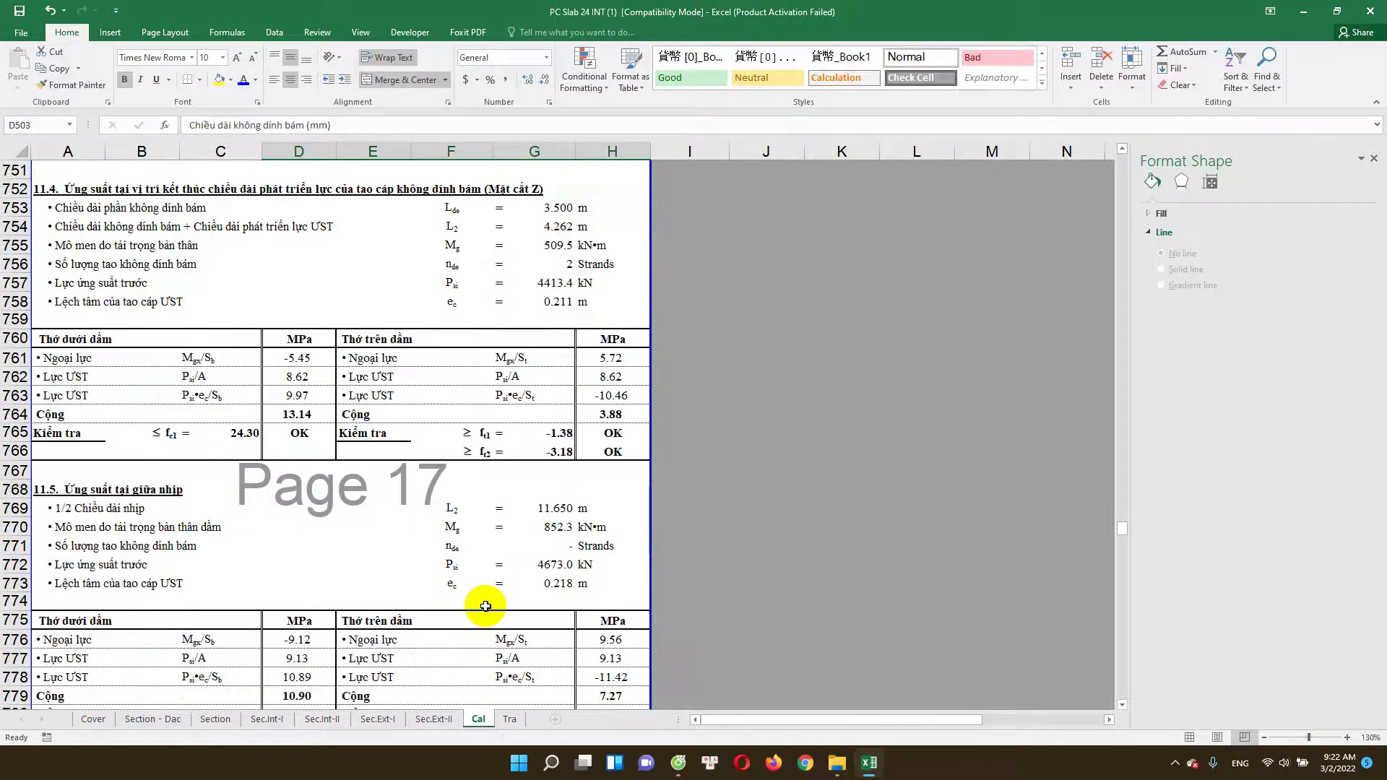
scroll(486, 606, down, 2)
scroll(485, 606, down, 1)
scroll(485, 606, down, 3)
scroll(485, 606, down, 1)
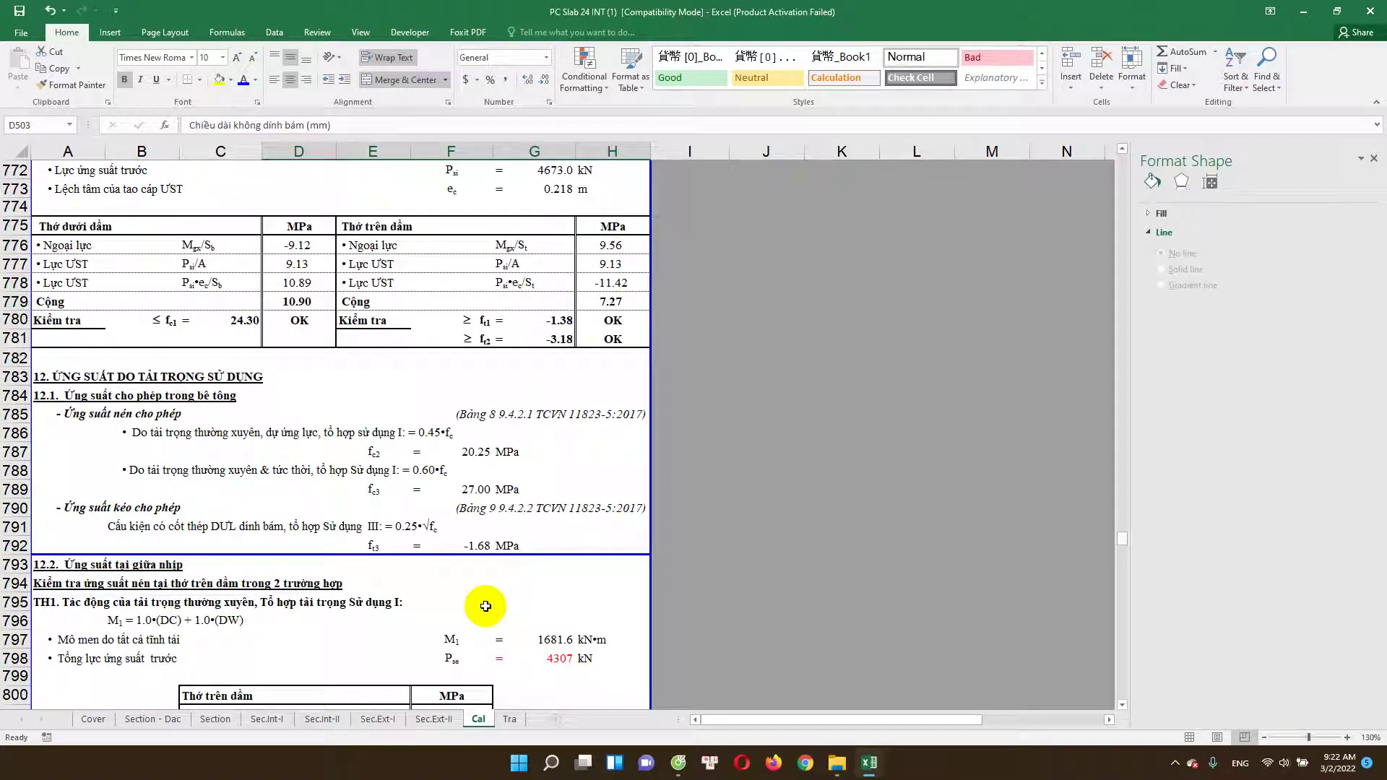
scroll(485, 605, up, 1)
scroll(486, 605, up, 9)
scroll(488, 604, up, 6)
scroll(489, 603, up, 5)
scroll(489, 603, up, 5)
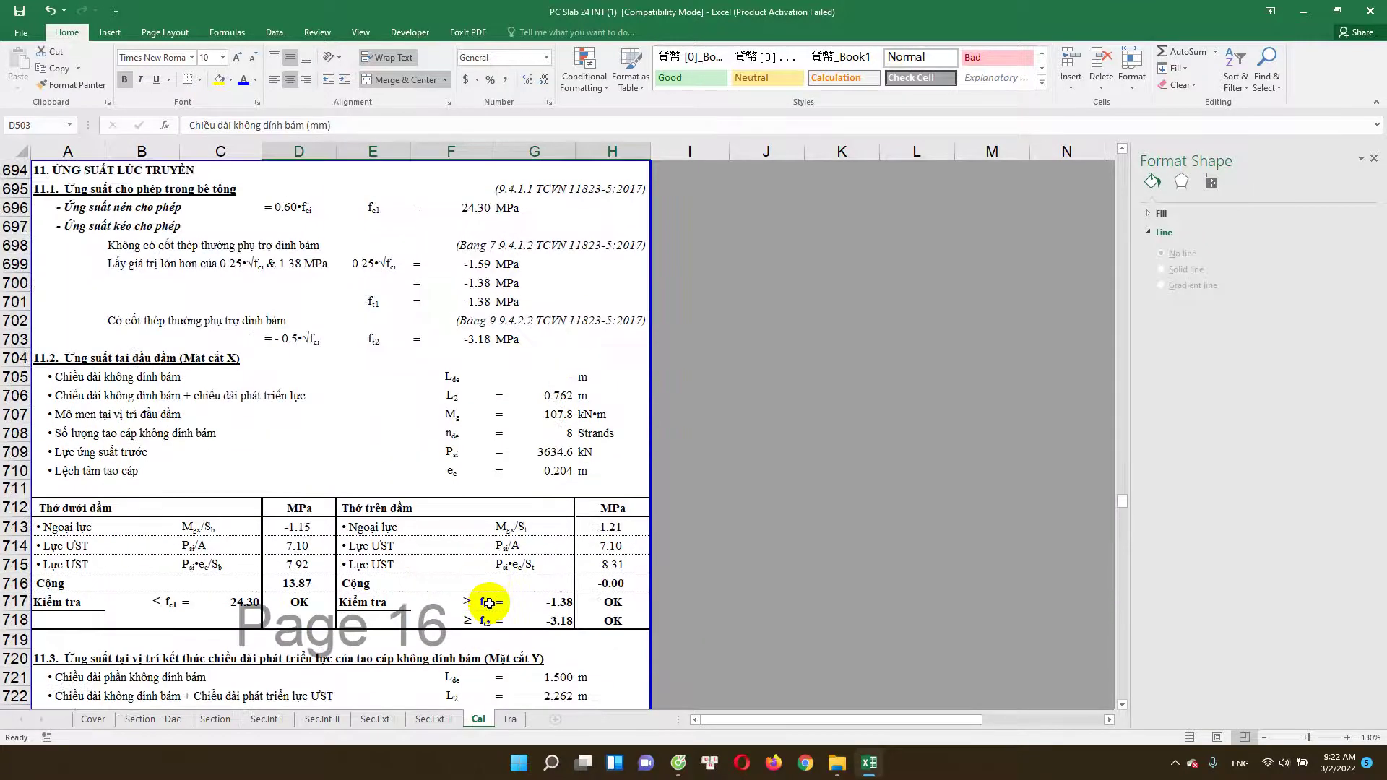
scroll(489, 603, up, 4)
scroll(490, 602, up, 1)
scroll(489, 603, up, 4)
scroll(489, 603, up, 5)
scroll(495, 605, down, 5)
click(230, 601)
scroll(279, 588, down, 1)
scroll(282, 589, down, 1)
scroll(296, 592, down, 1)
scroll(311, 578, down, 2)
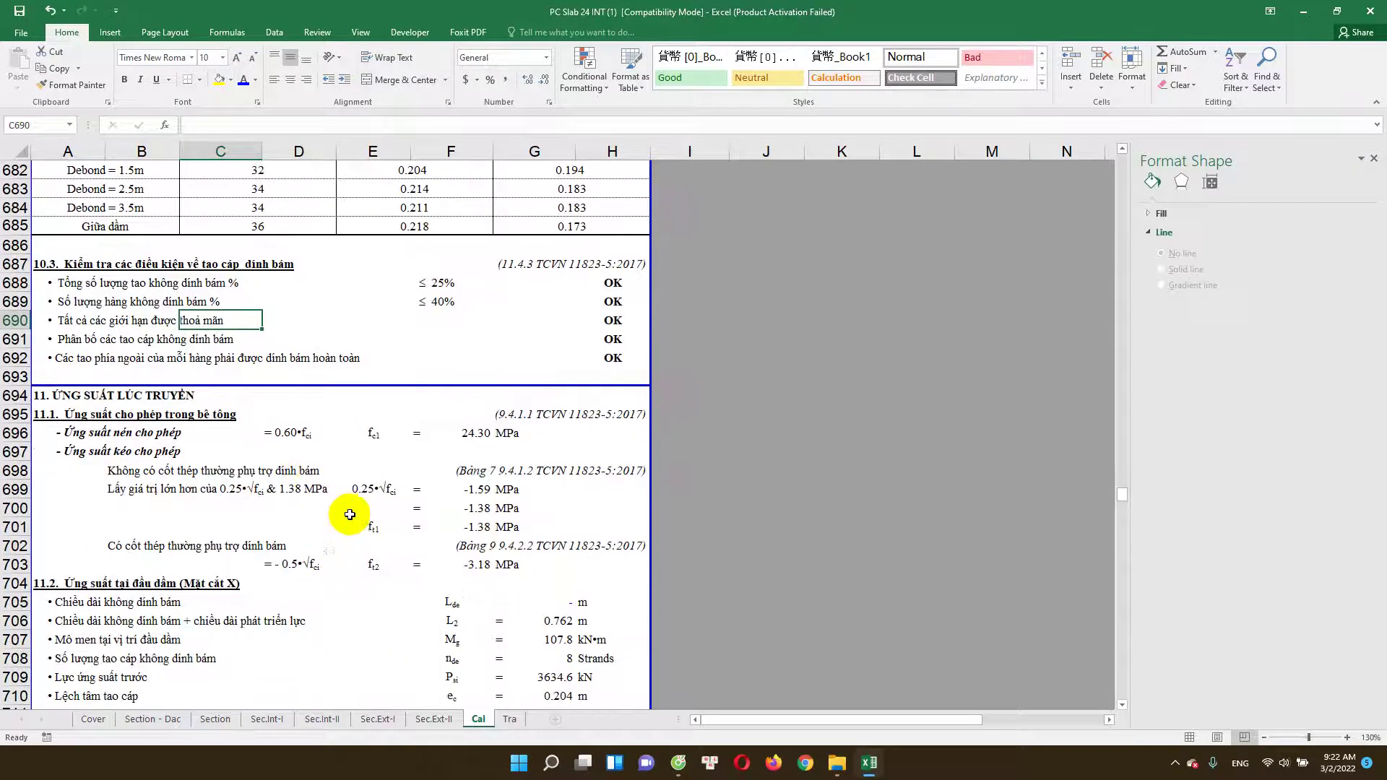
Step: Review the allowable stress formulas in F696, F699 and F703 and the -1.38 MPa value in F700
click(458, 470)
scroll(235, 416, down, 1)
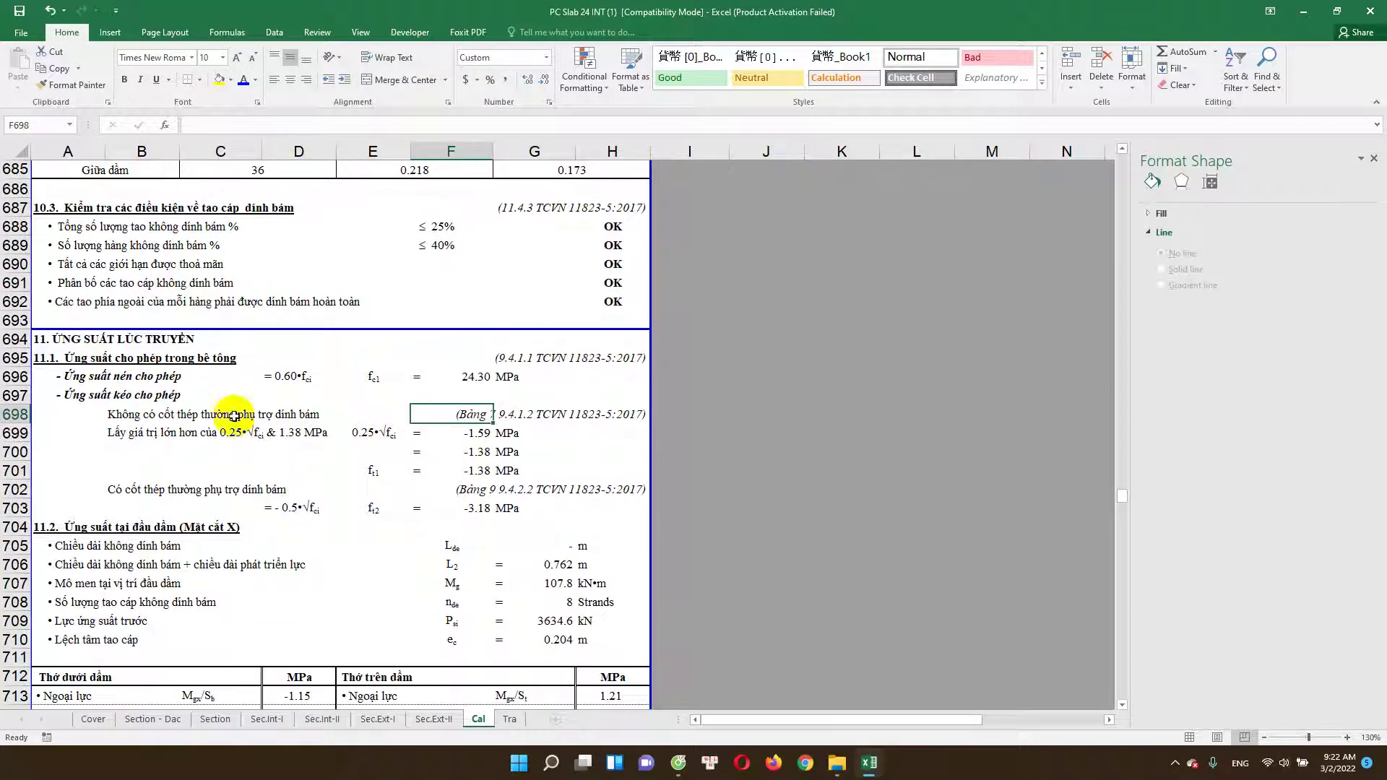
click(112, 370)
click(469, 377)
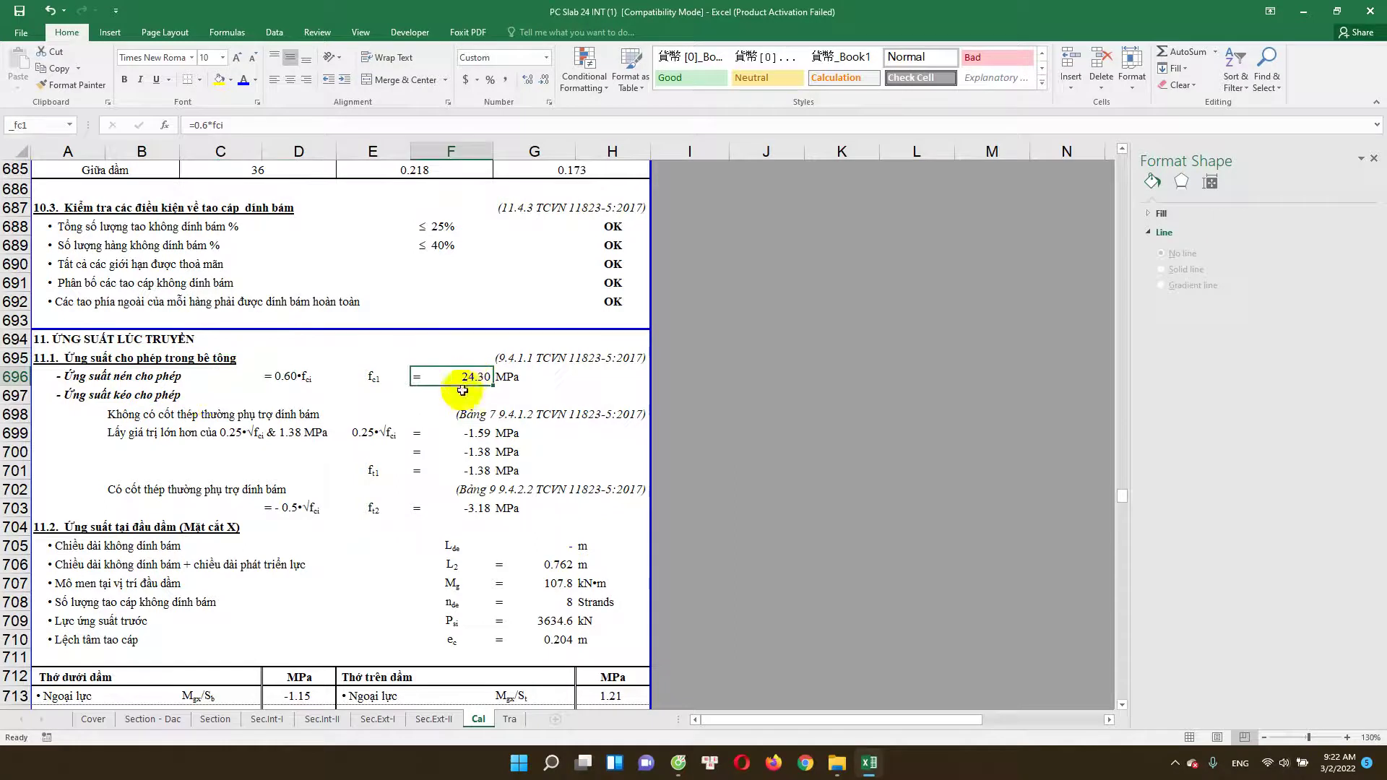
click(473, 434)
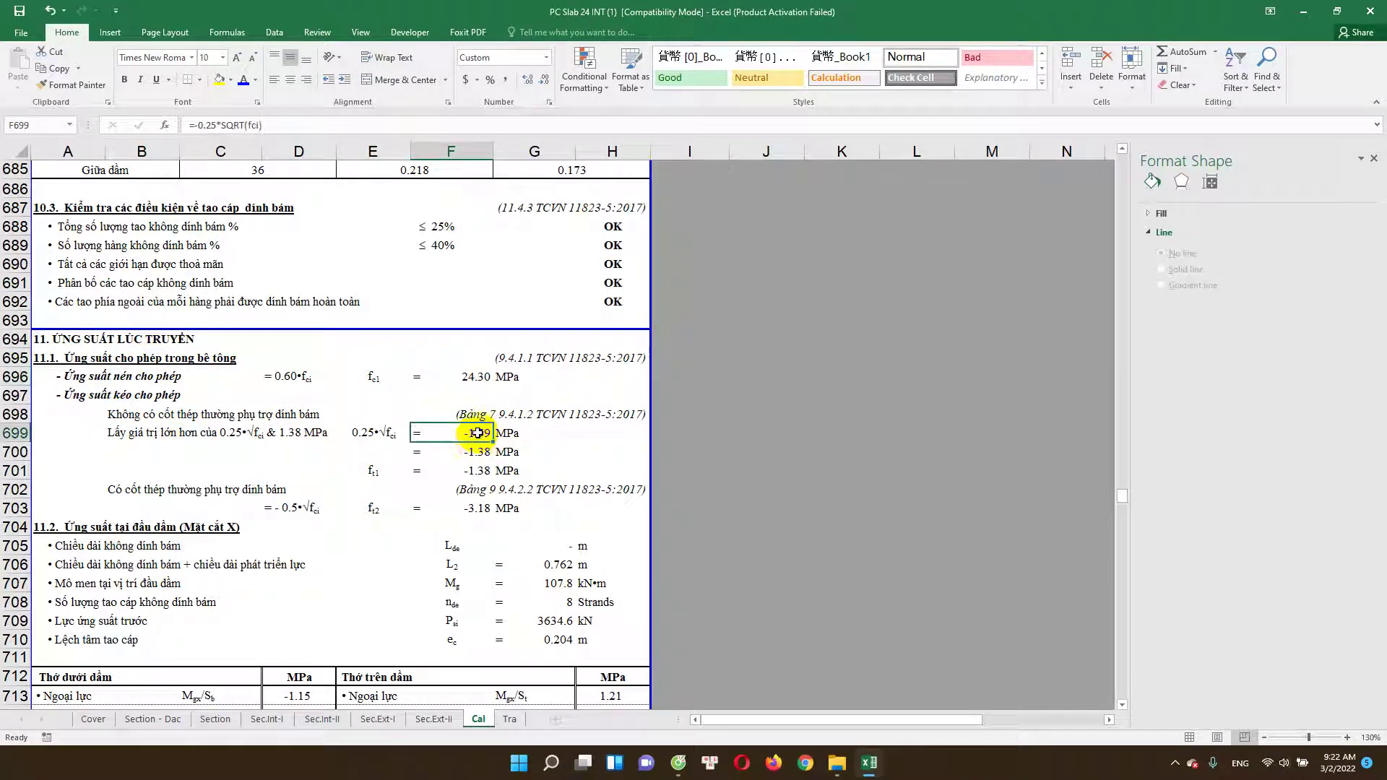
scroll(469, 434, down, 1)
scroll(196, 455, down, 1)
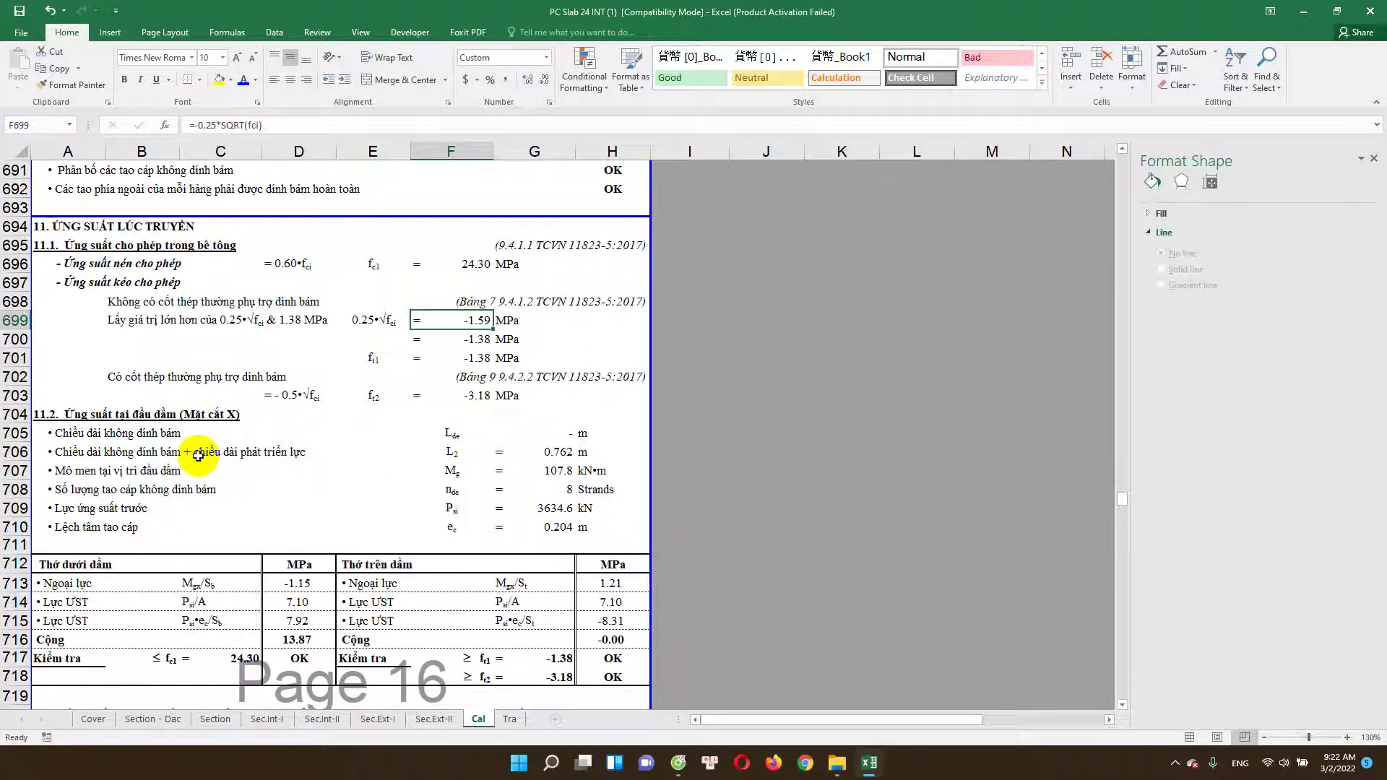
click(475, 391)
click(230, 380)
click(491, 324)
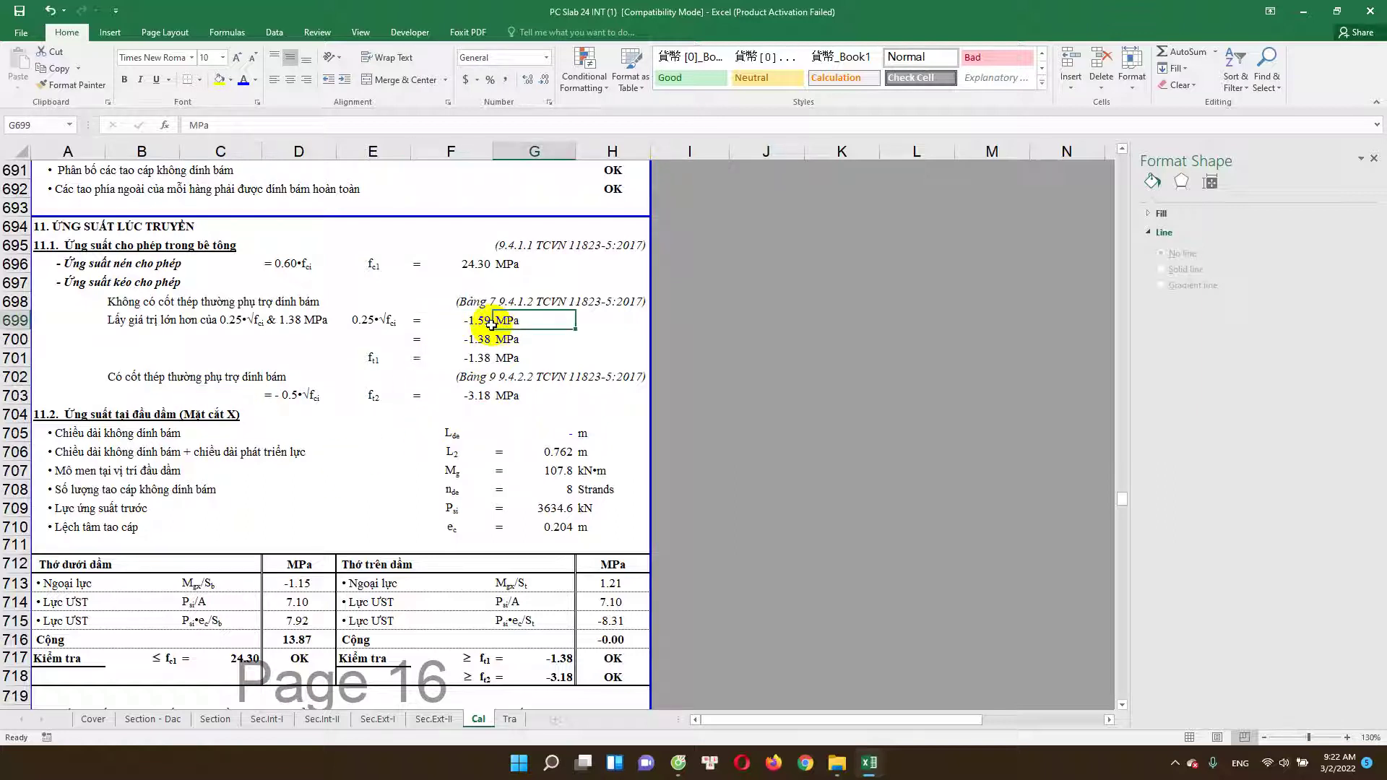
click(487, 270)
click(468, 341)
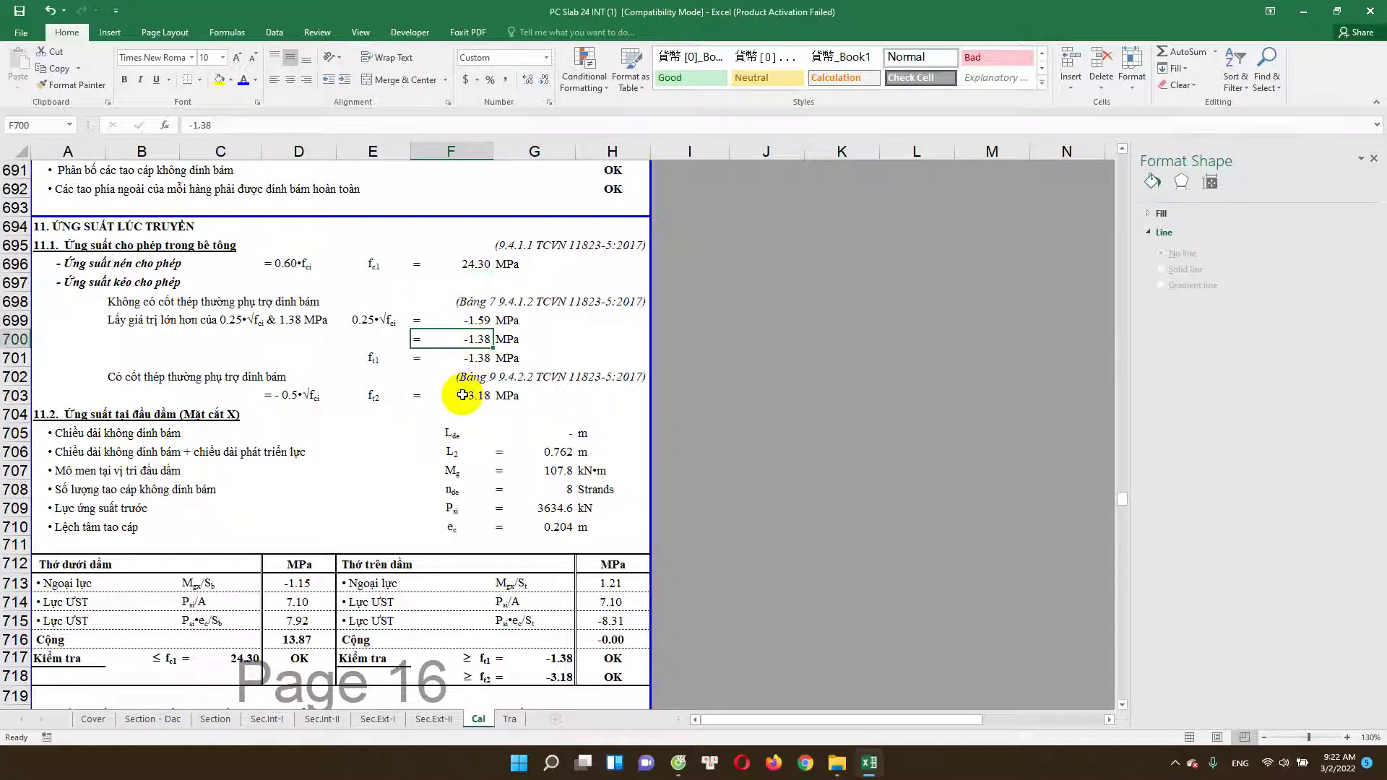
scroll(467, 396, down, 1)
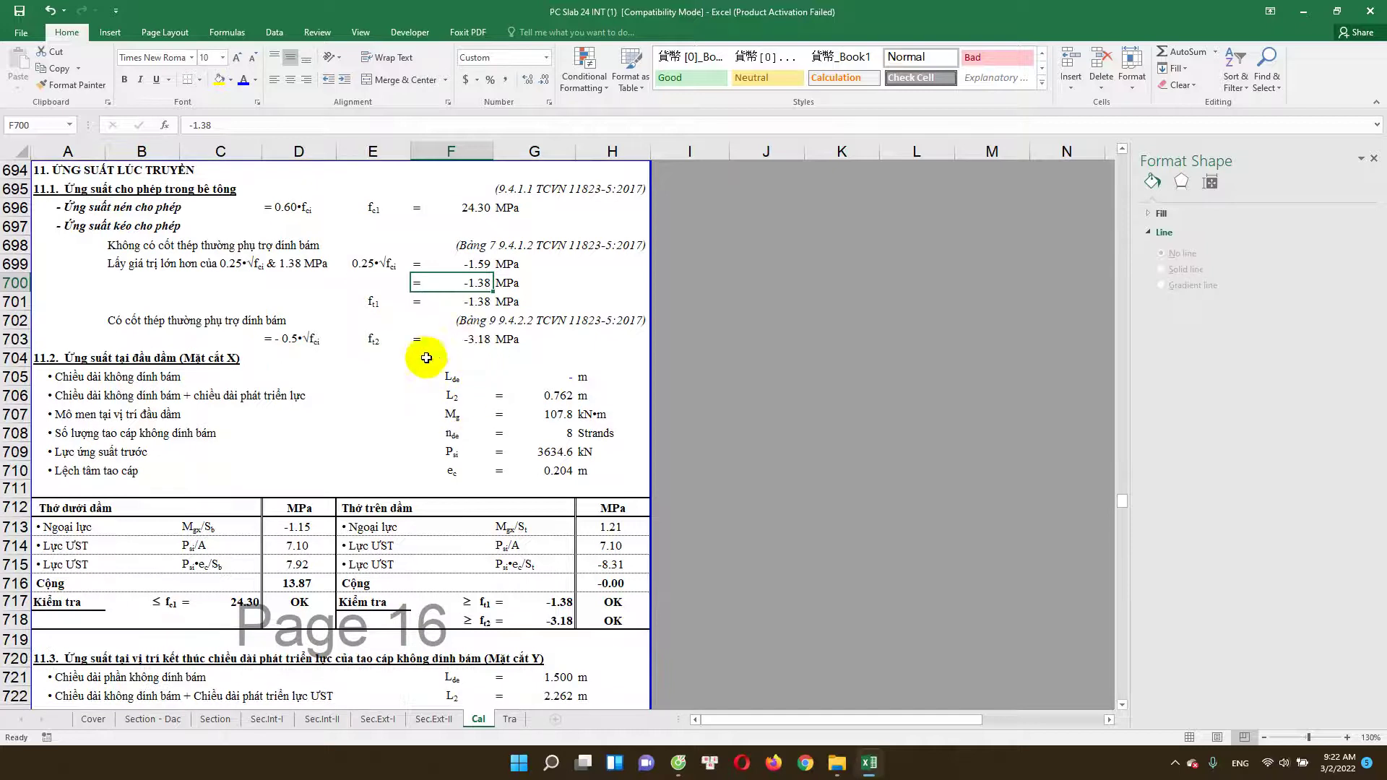
Step: Inspect the L2 length and strand-count formulas in G706–G708 without changing them
click(160, 396)
scroll(273, 403, down, 1)
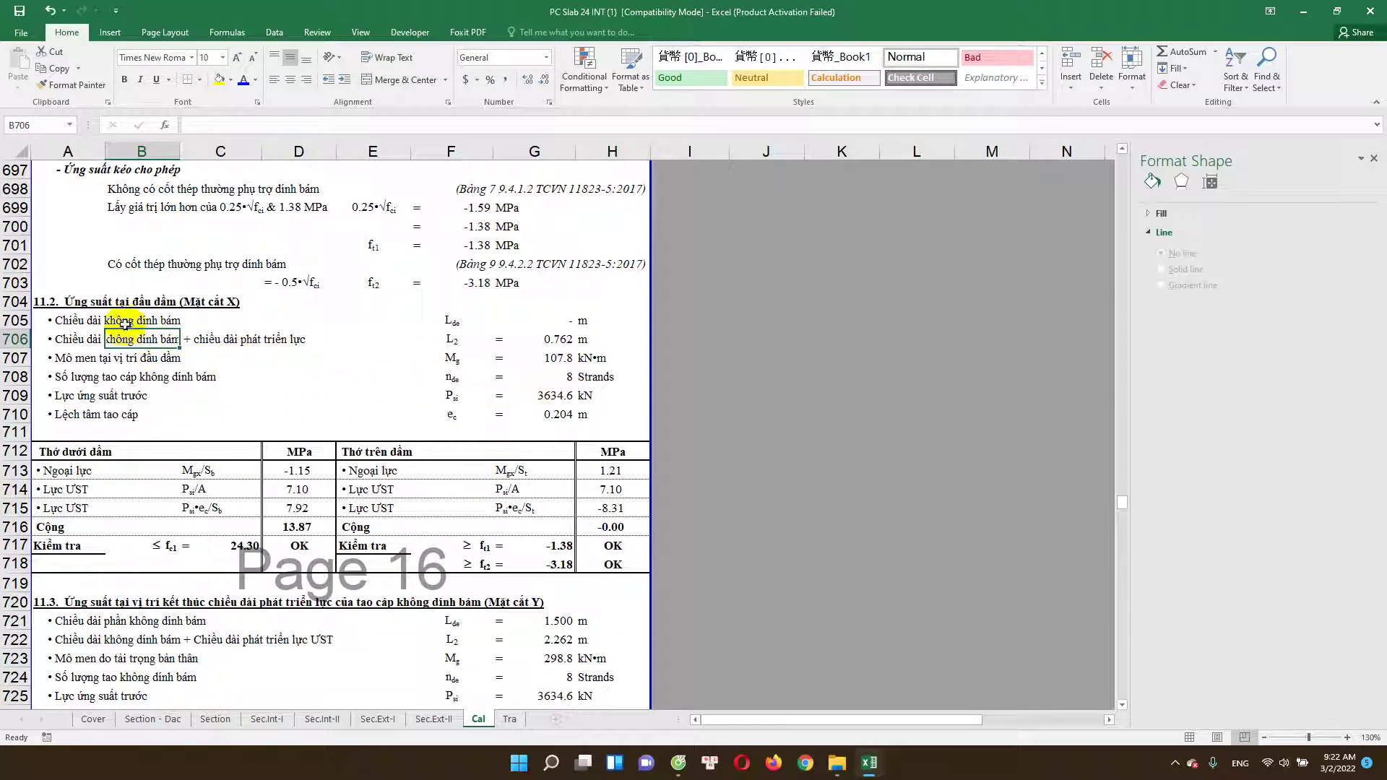
click(506, 321)
click(184, 340)
click(551, 343)
double_click(551, 343)
double_click(557, 358)
double_click(557, 376)
key(Escape)
click(101, 396)
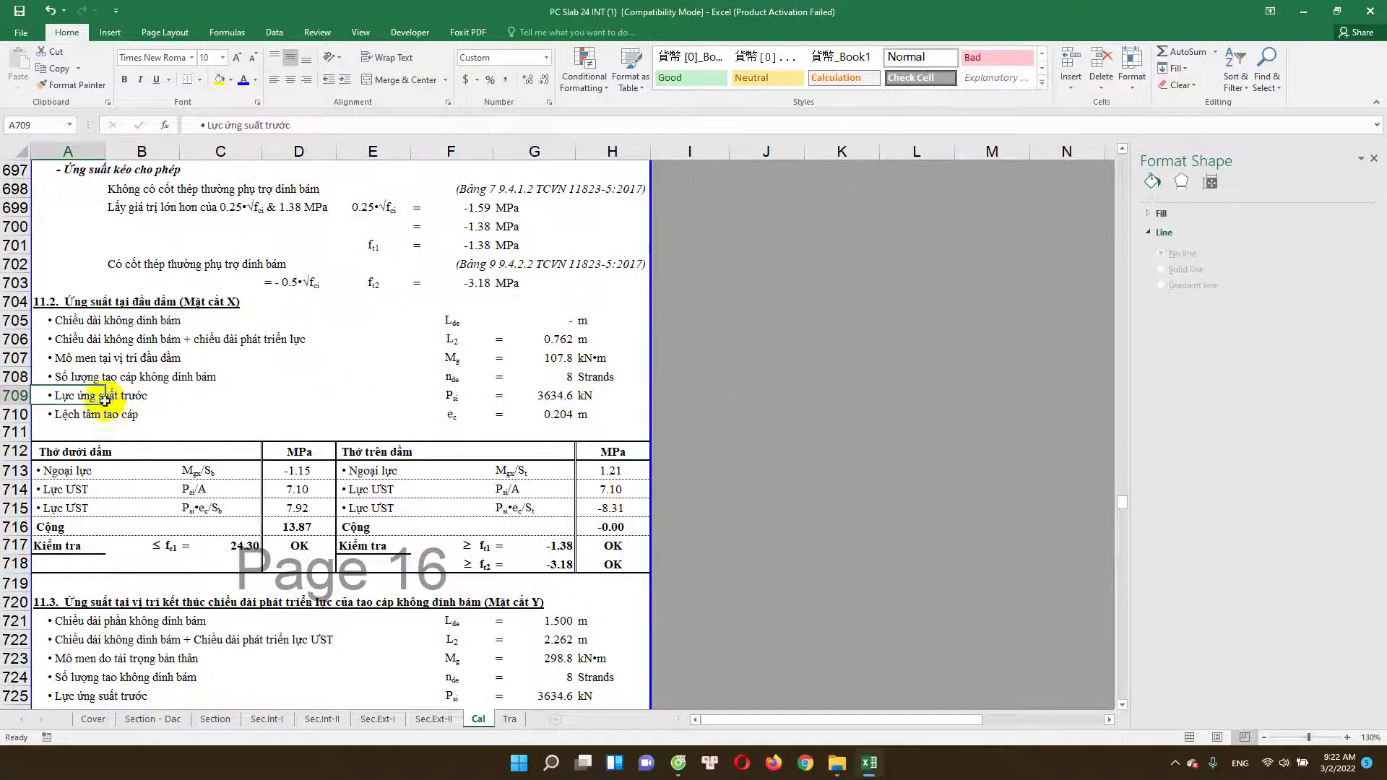
click(159, 416)
scroll(246, 434, down, 1)
scroll(246, 435, down, 1)
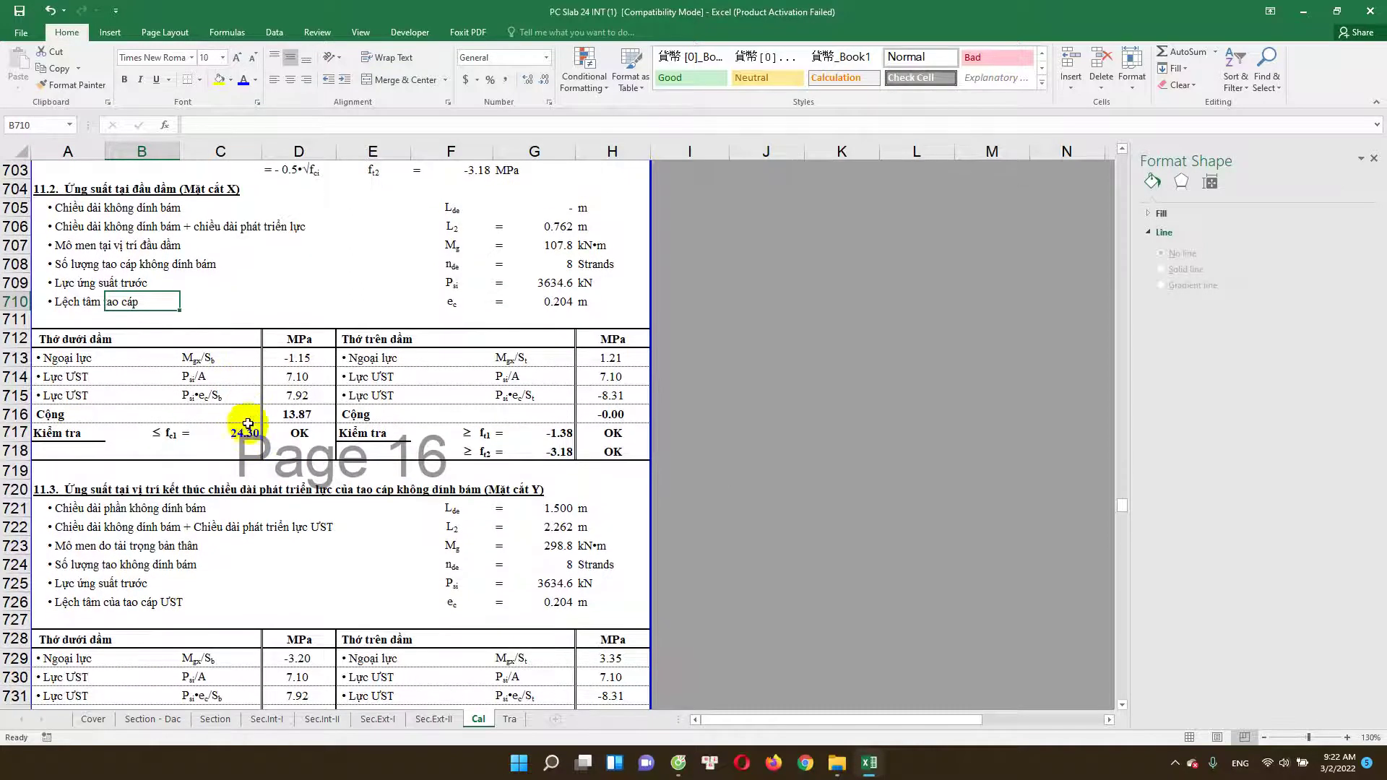
double_click(307, 358)
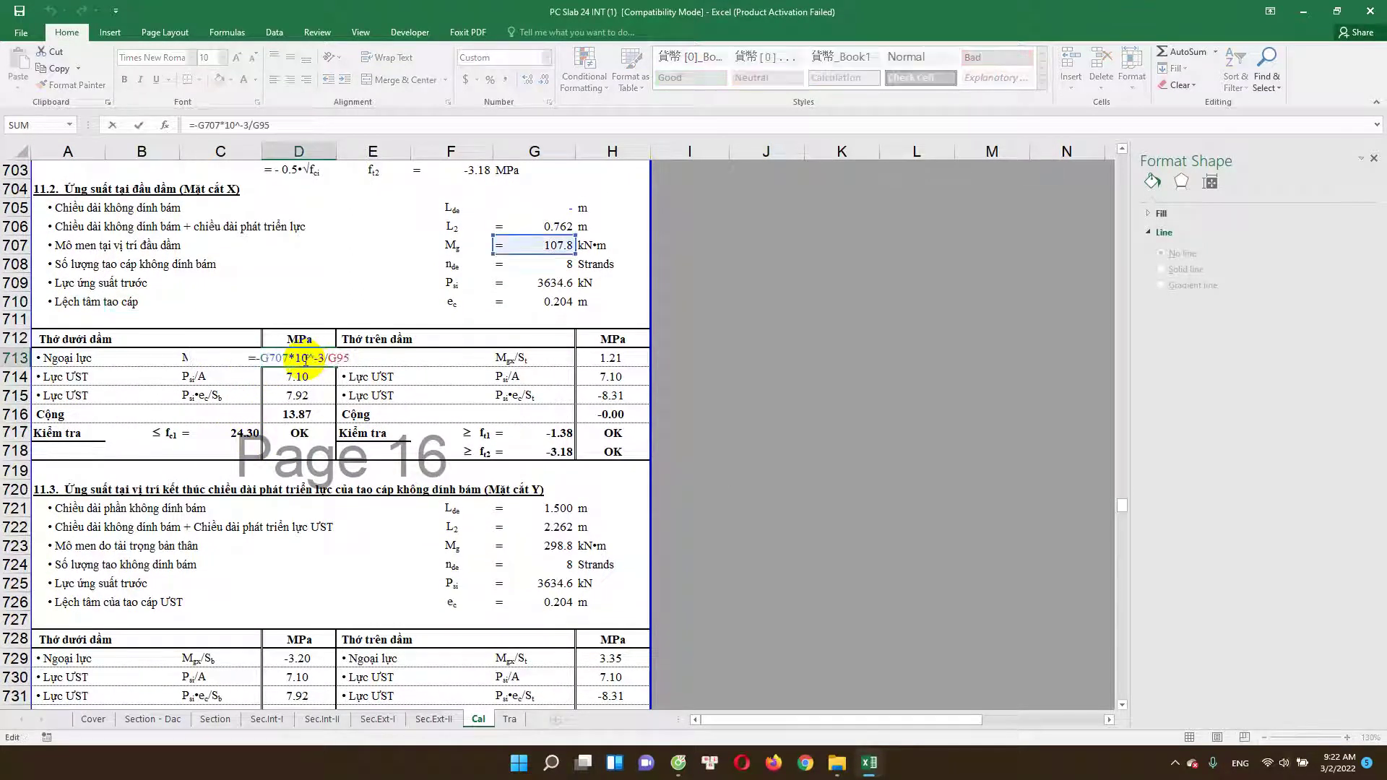
key(Escape)
double_click(307, 359)
key(Escape)
double_click(323, 380)
key(Escape)
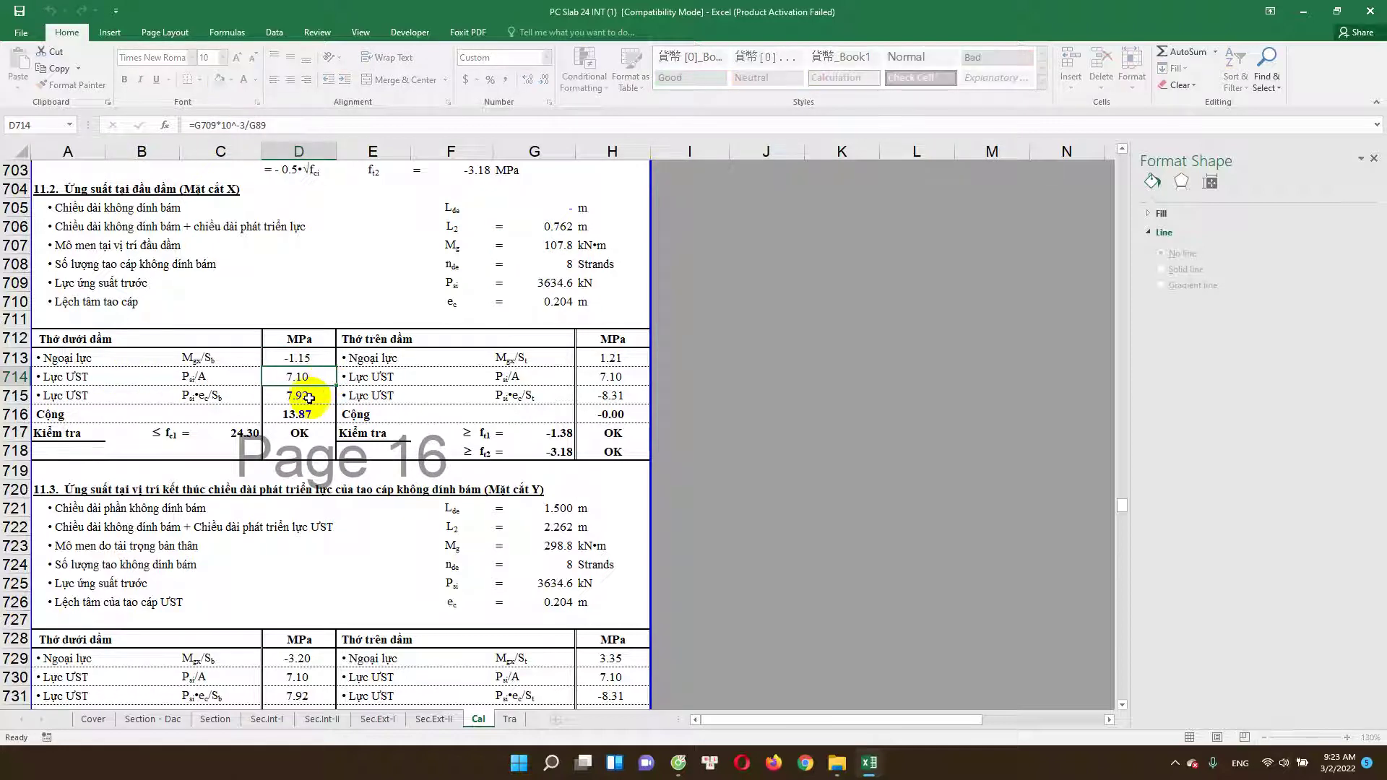
double_click(323, 396)
key(Escape)
double_click(314, 415)
key(Escape)
double_click(298, 434)
key(Escape)
double_click(298, 434)
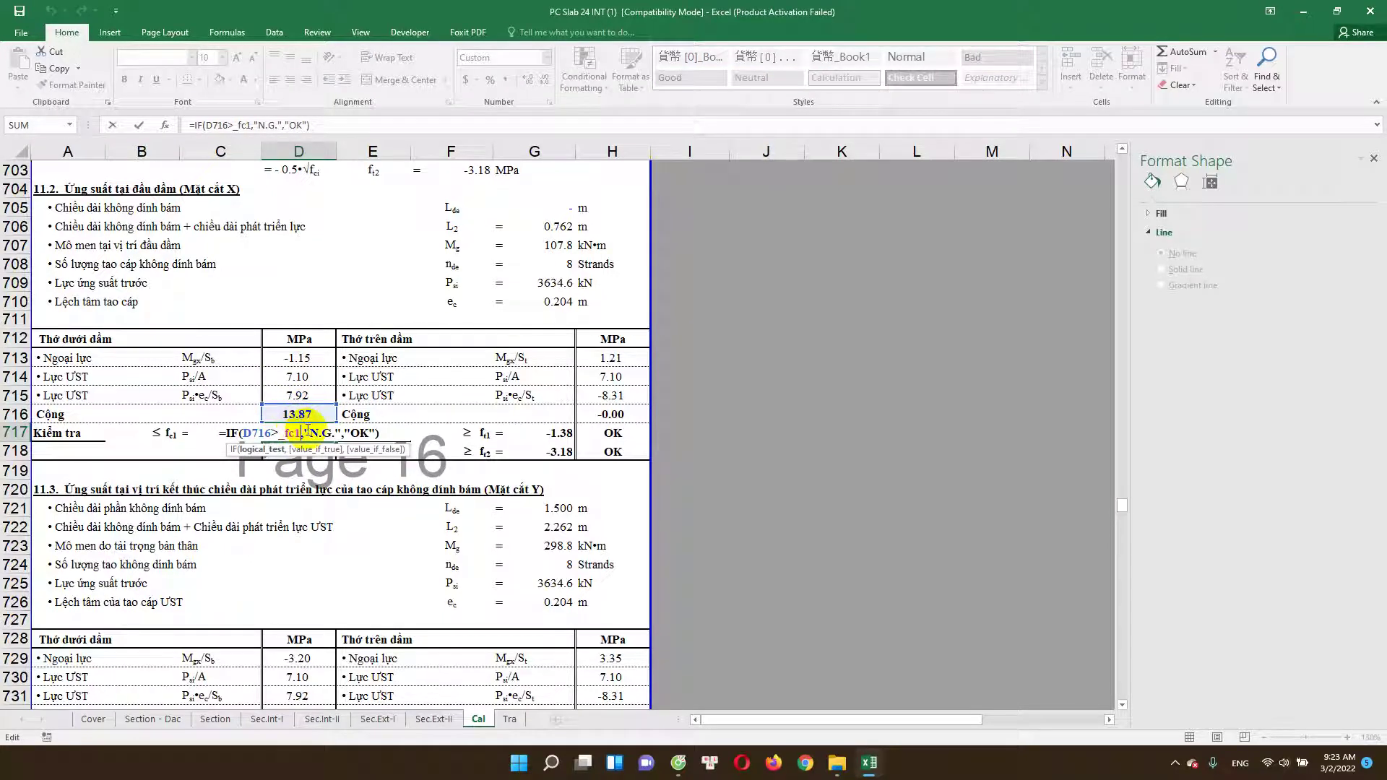
scroll(308, 430, up, 1)
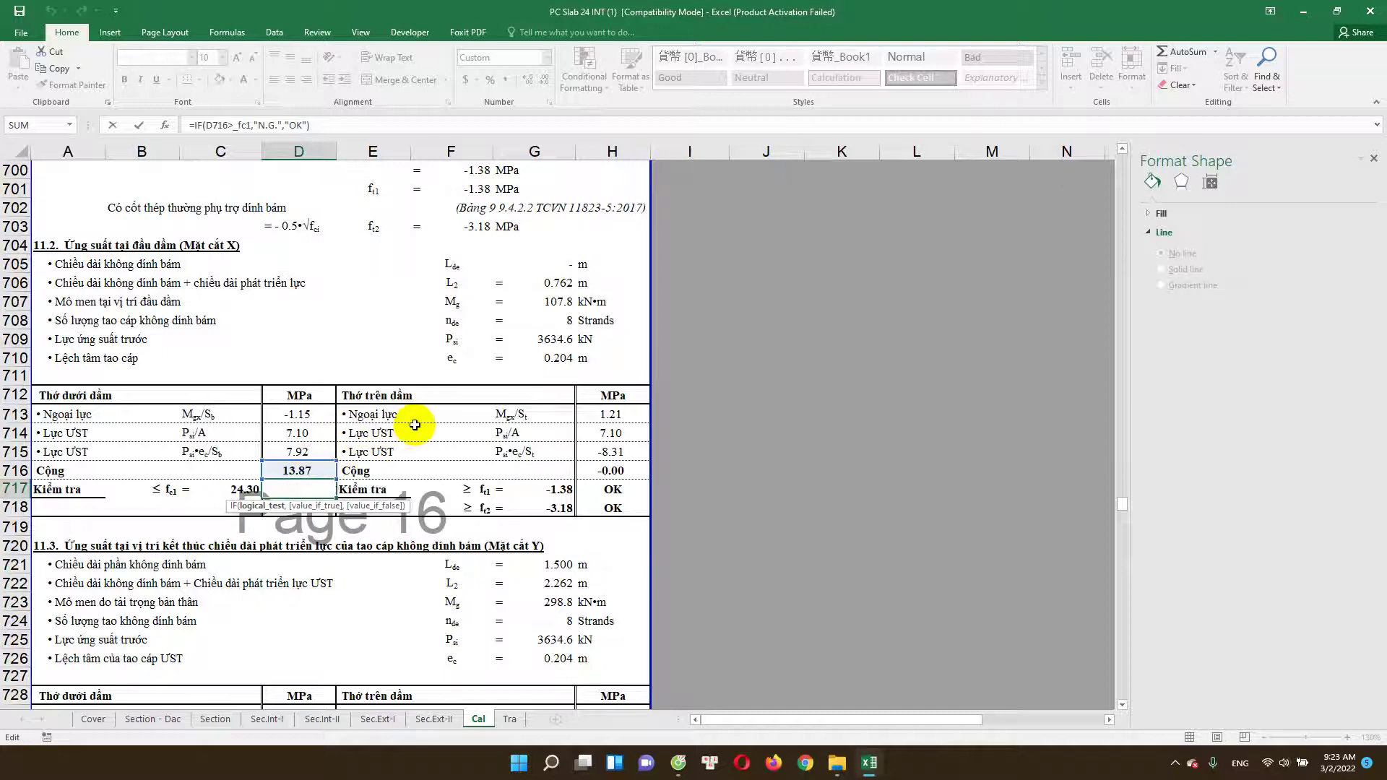
scroll(433, 426, up, 1)
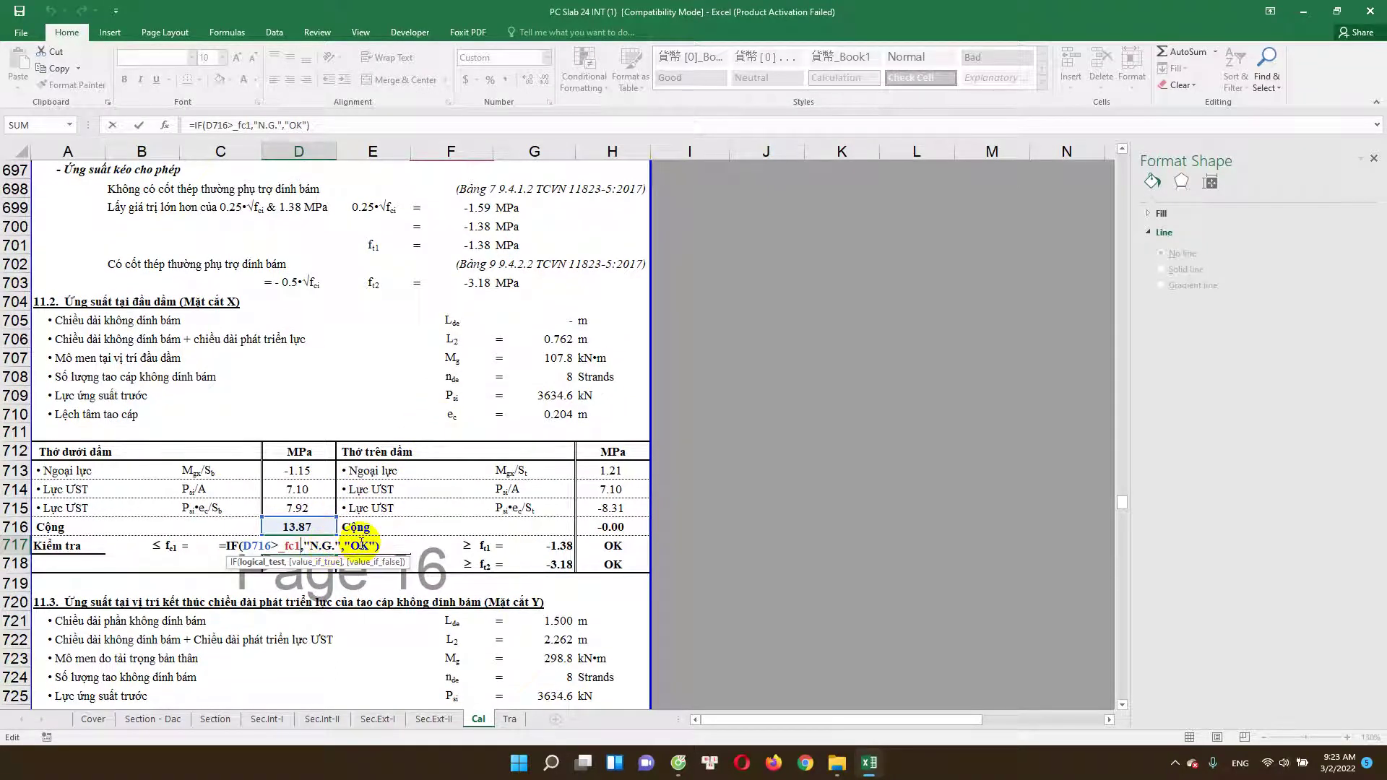
key(ctrl+Return)
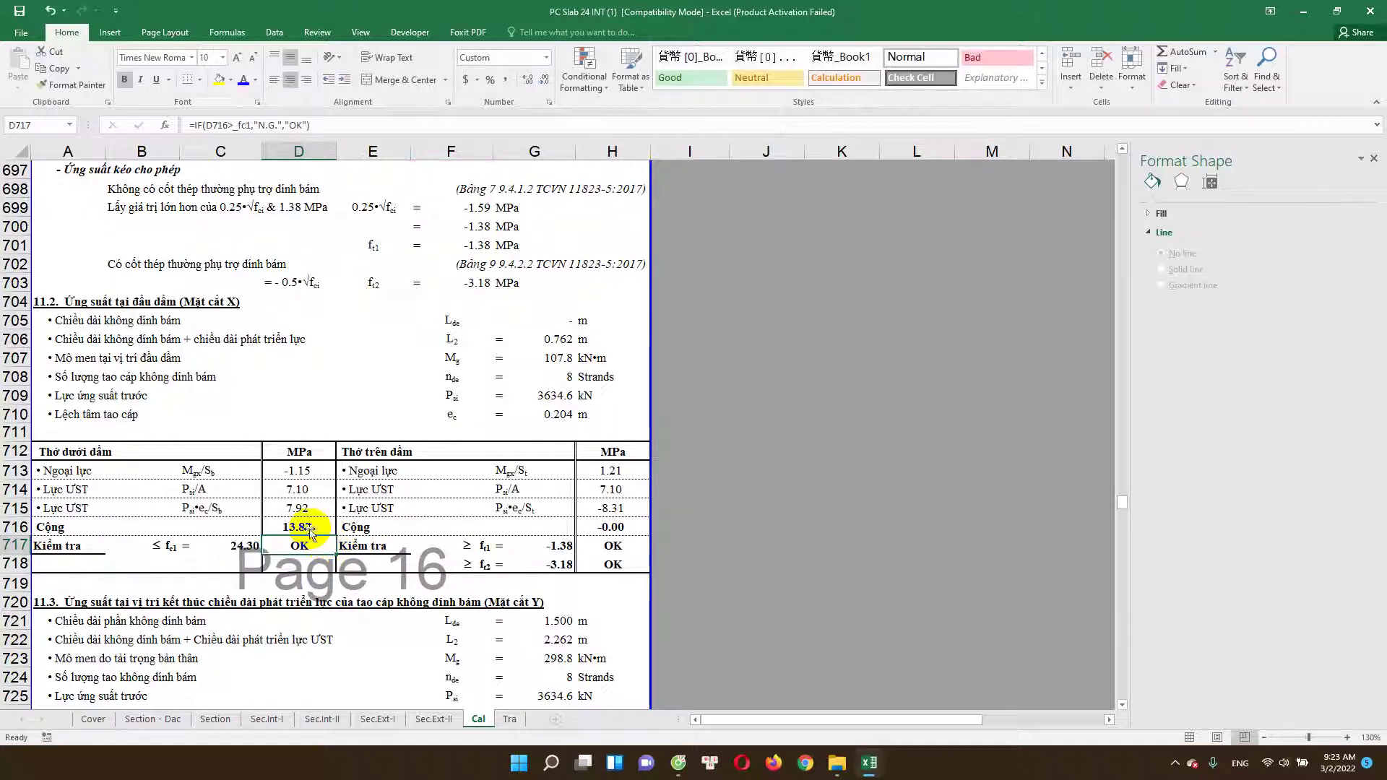
scroll(350, 528, up, 2)
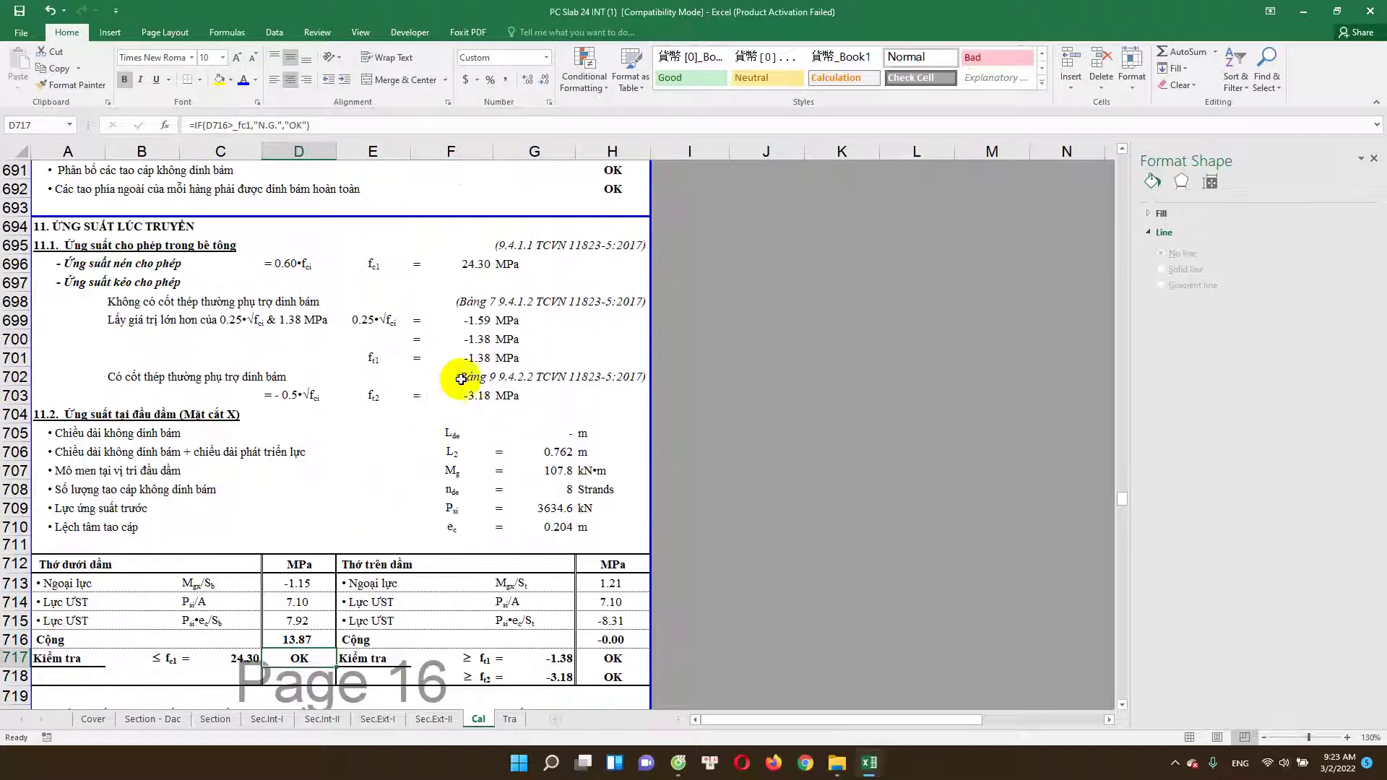
click(482, 267)
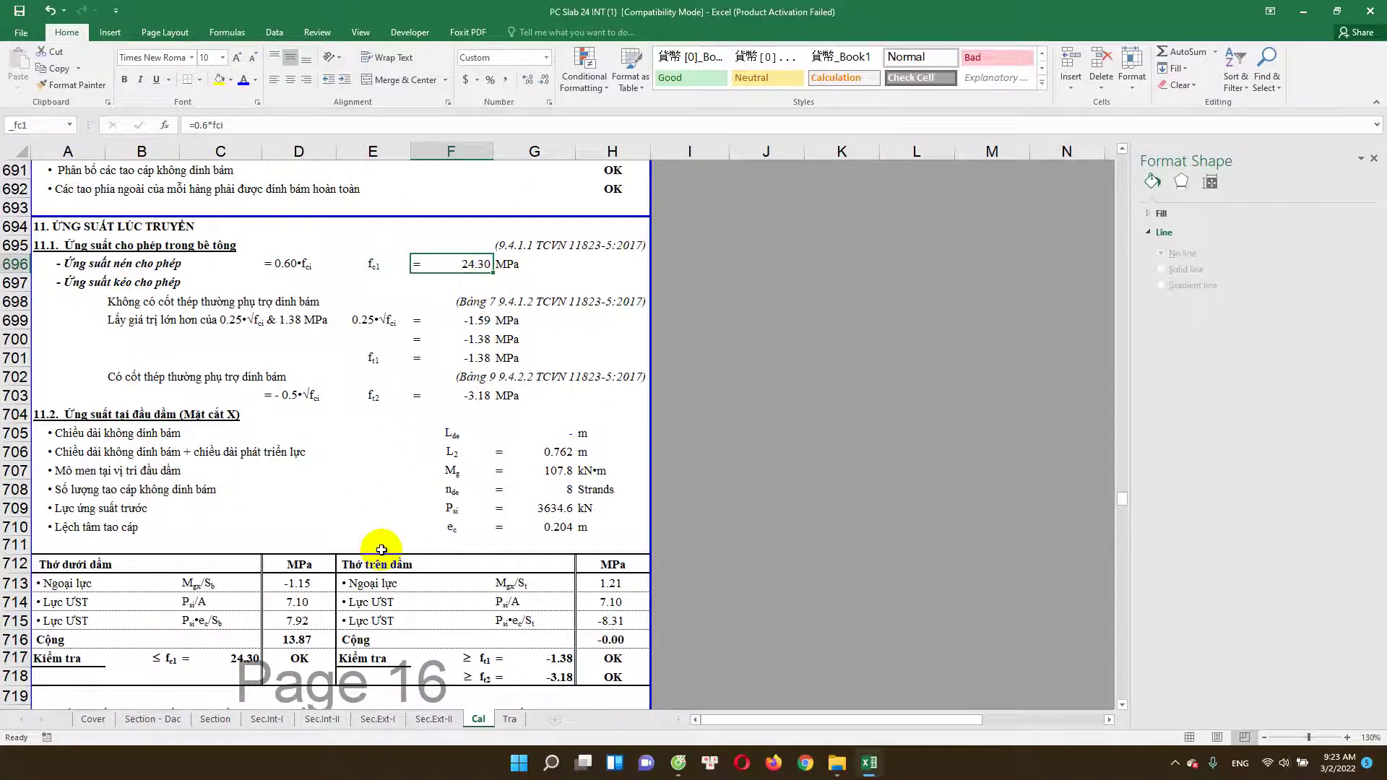
scroll(315, 584, down, 1)
double_click(304, 602)
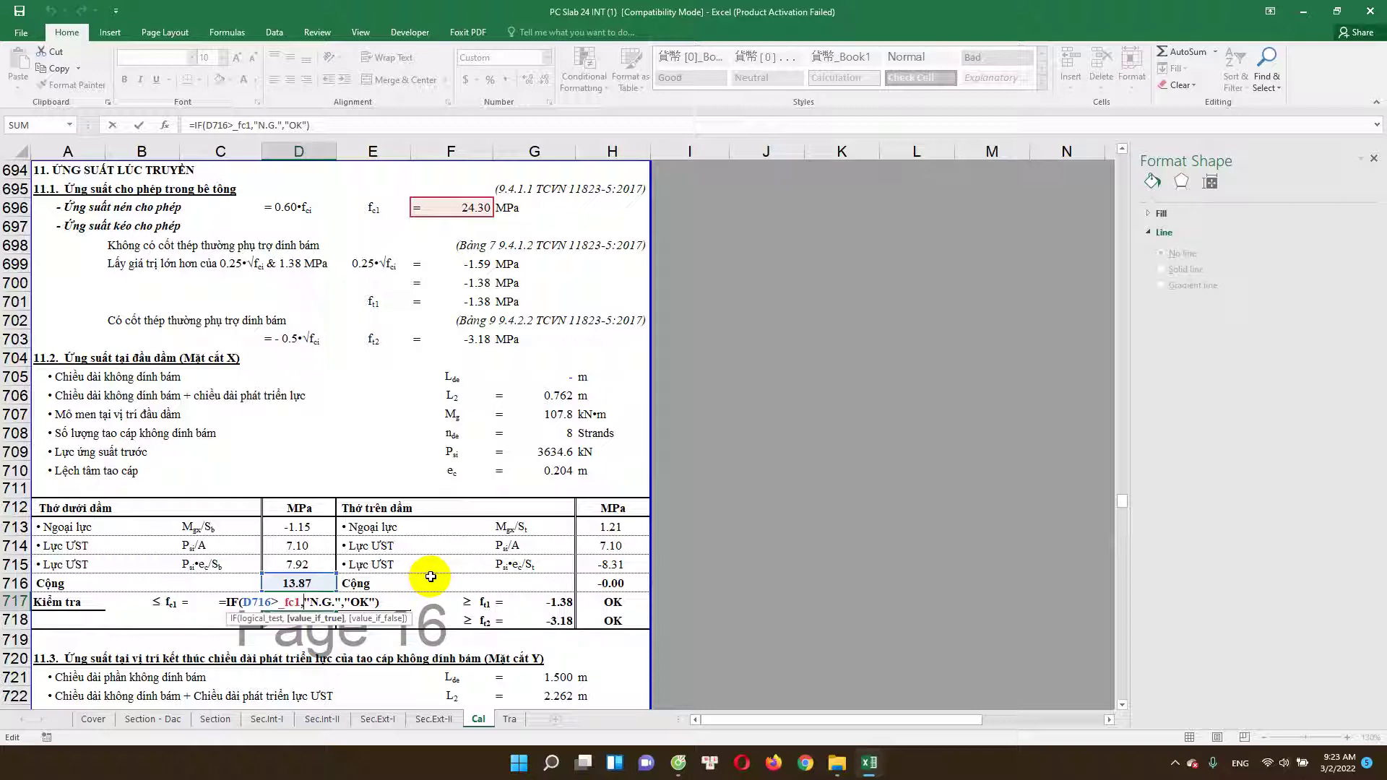
key(ctrl+Return)
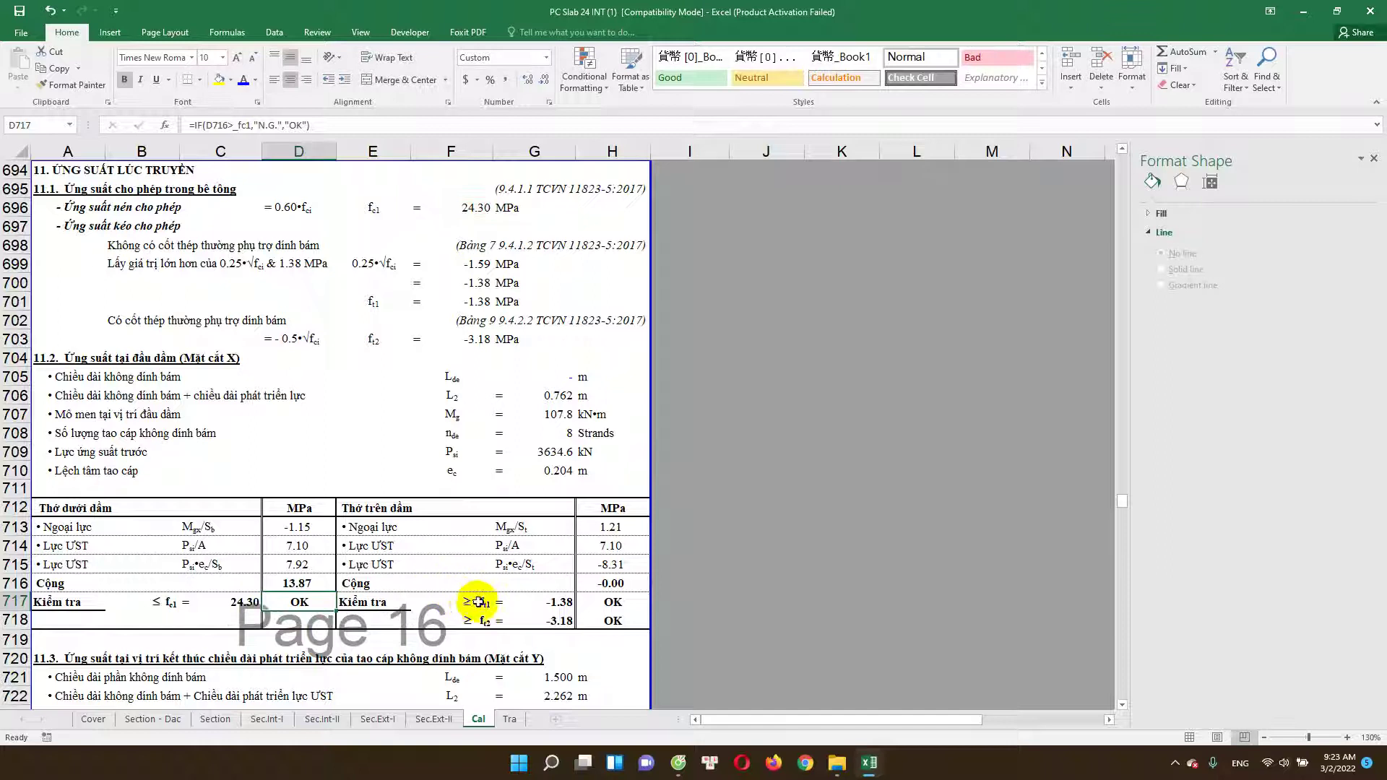
click(431, 536)
scroll(454, 547, down, 1)
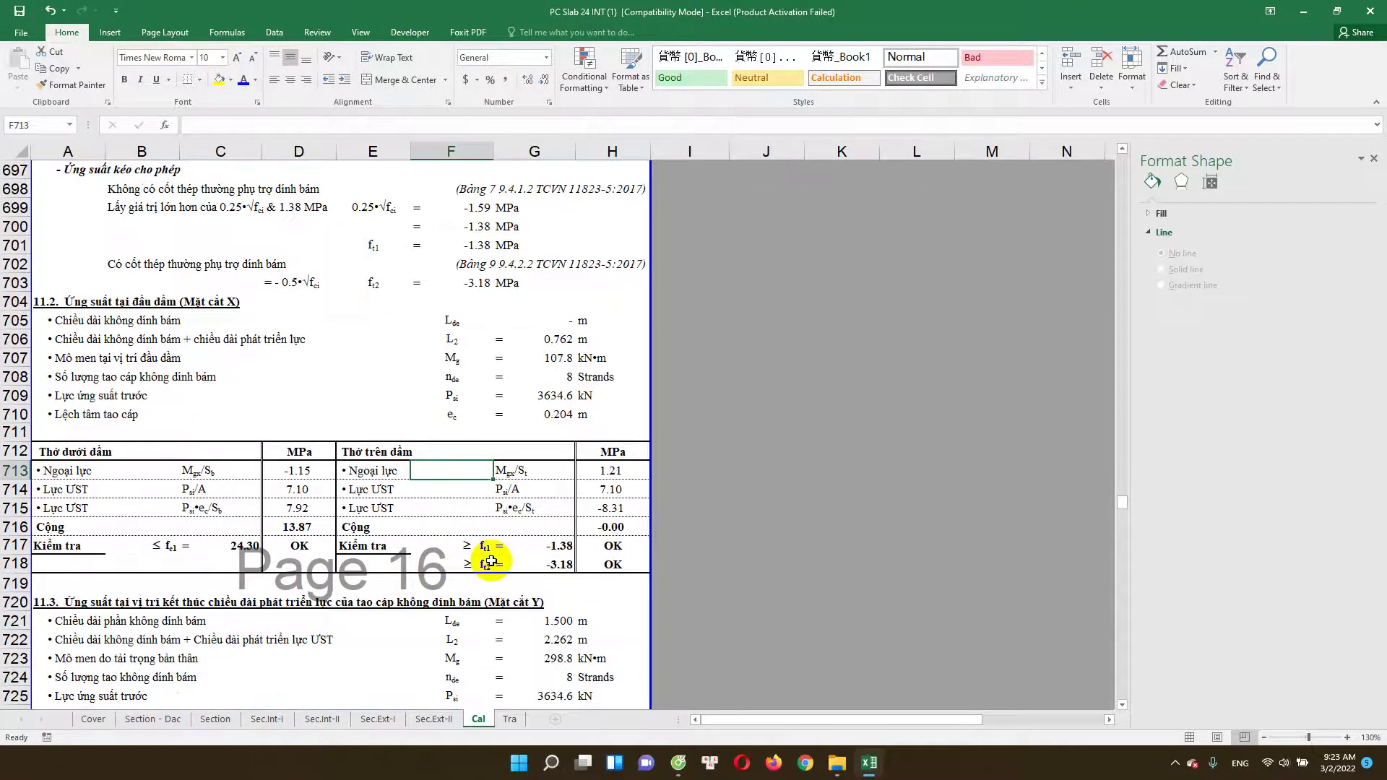
click(308, 547)
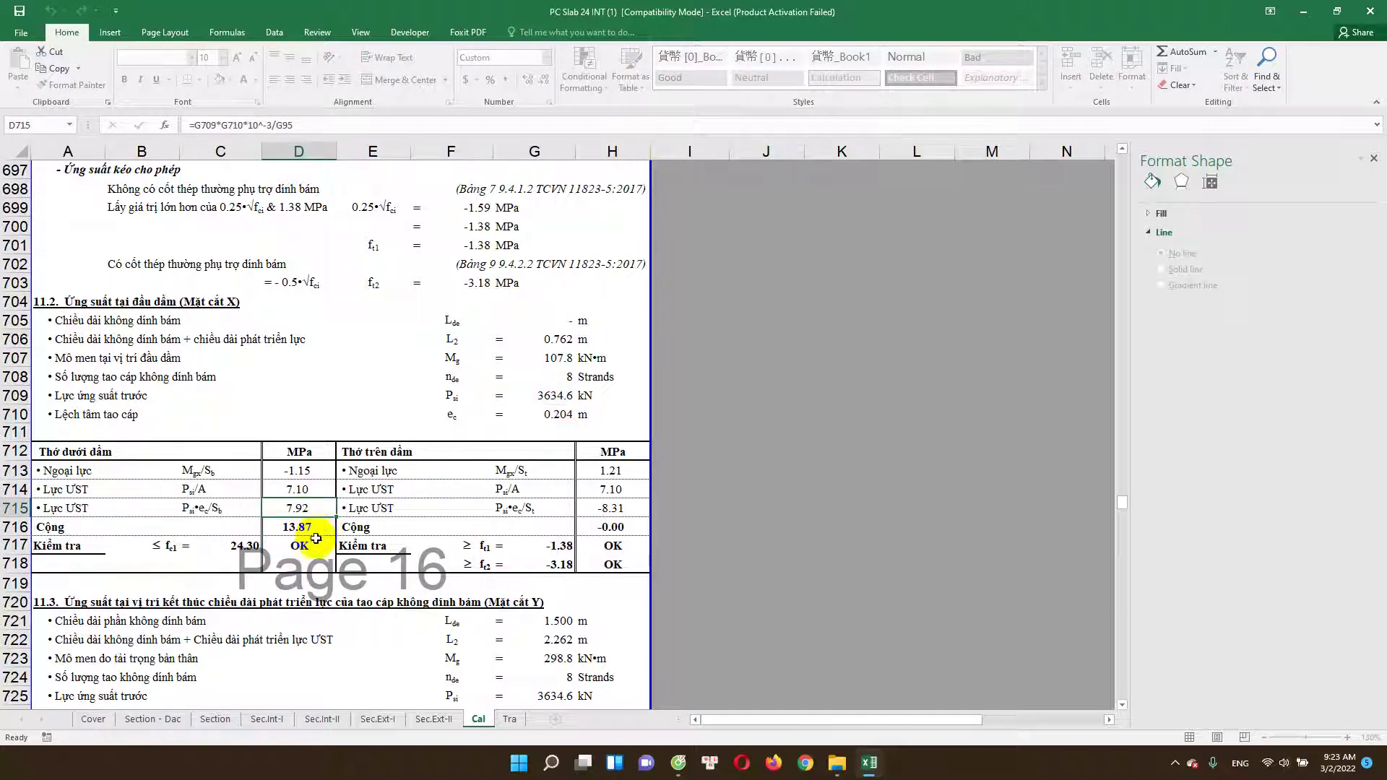
double_click(309, 545)
key(Escape)
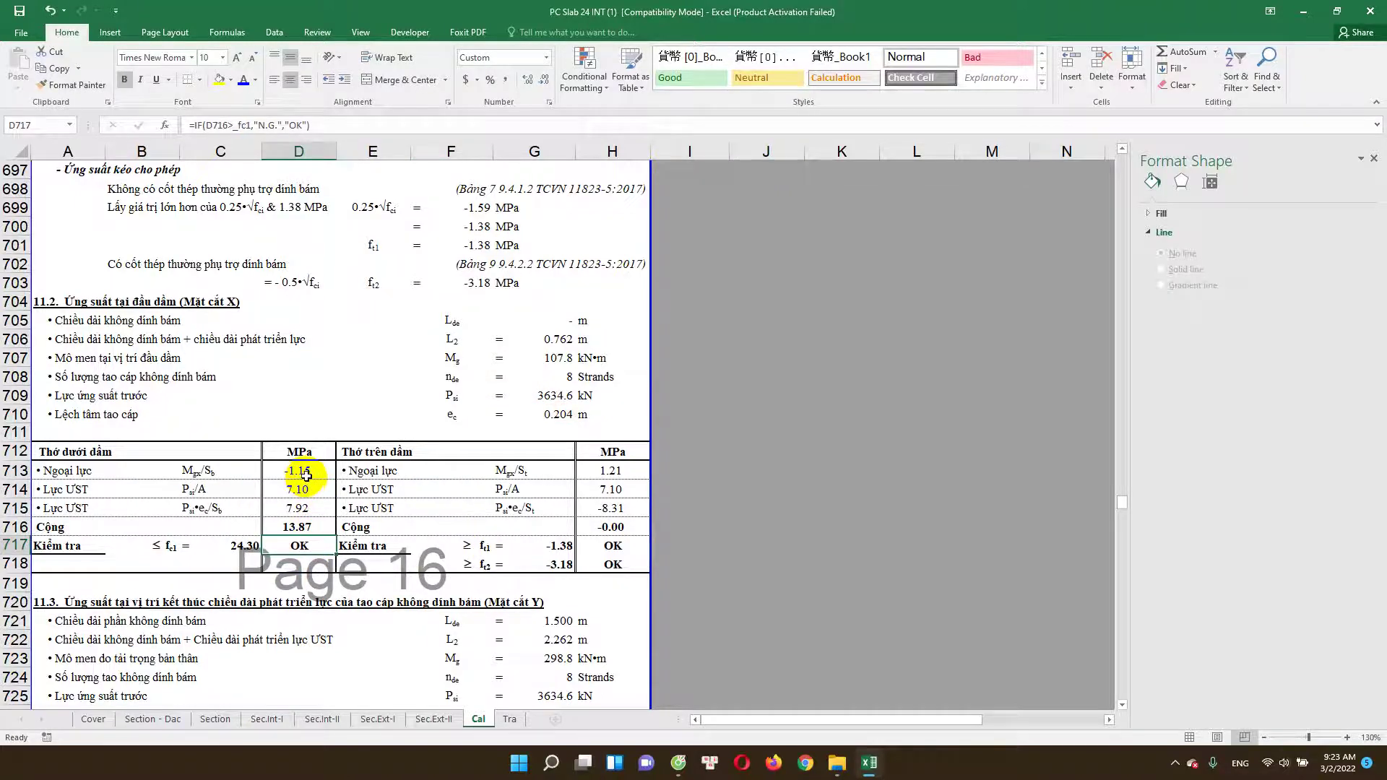
click(303, 510)
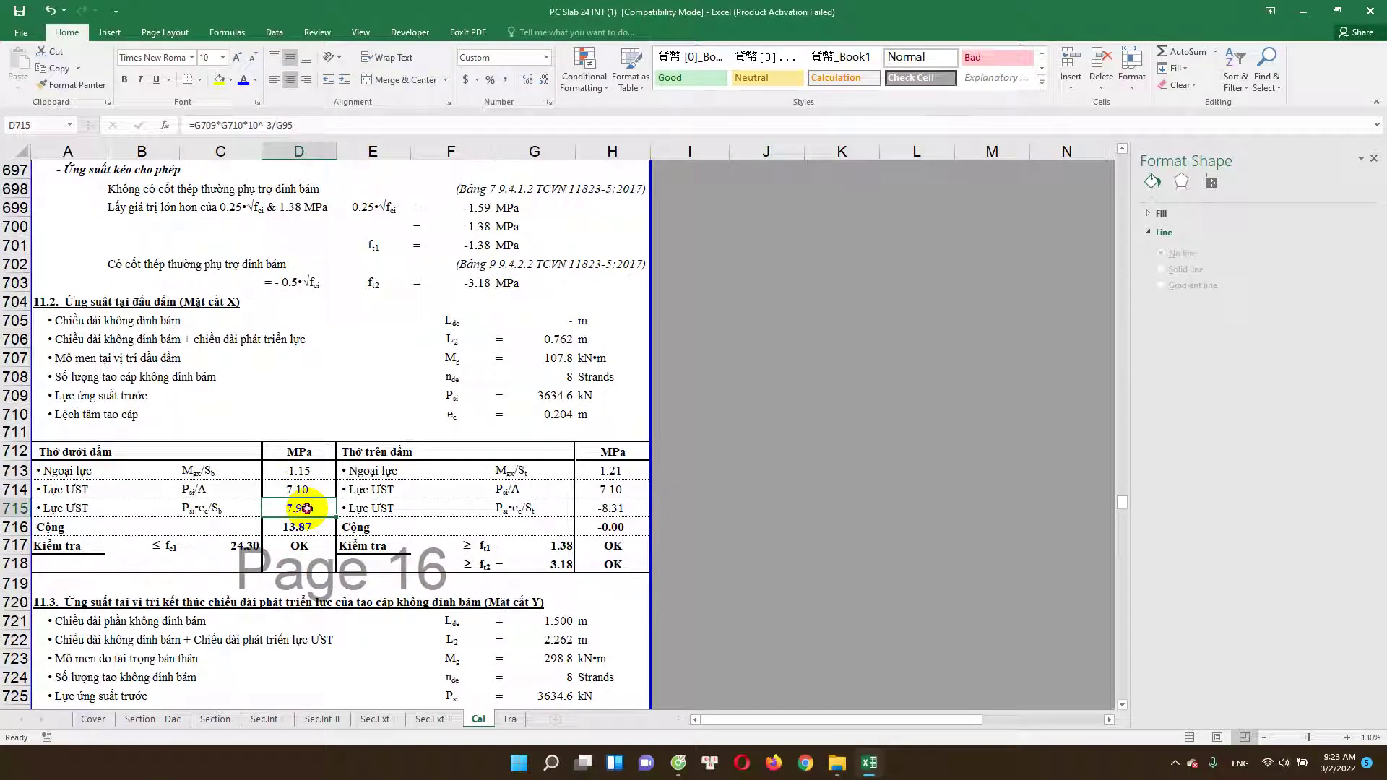
click(307, 491)
double_click(314, 472)
key(Escape)
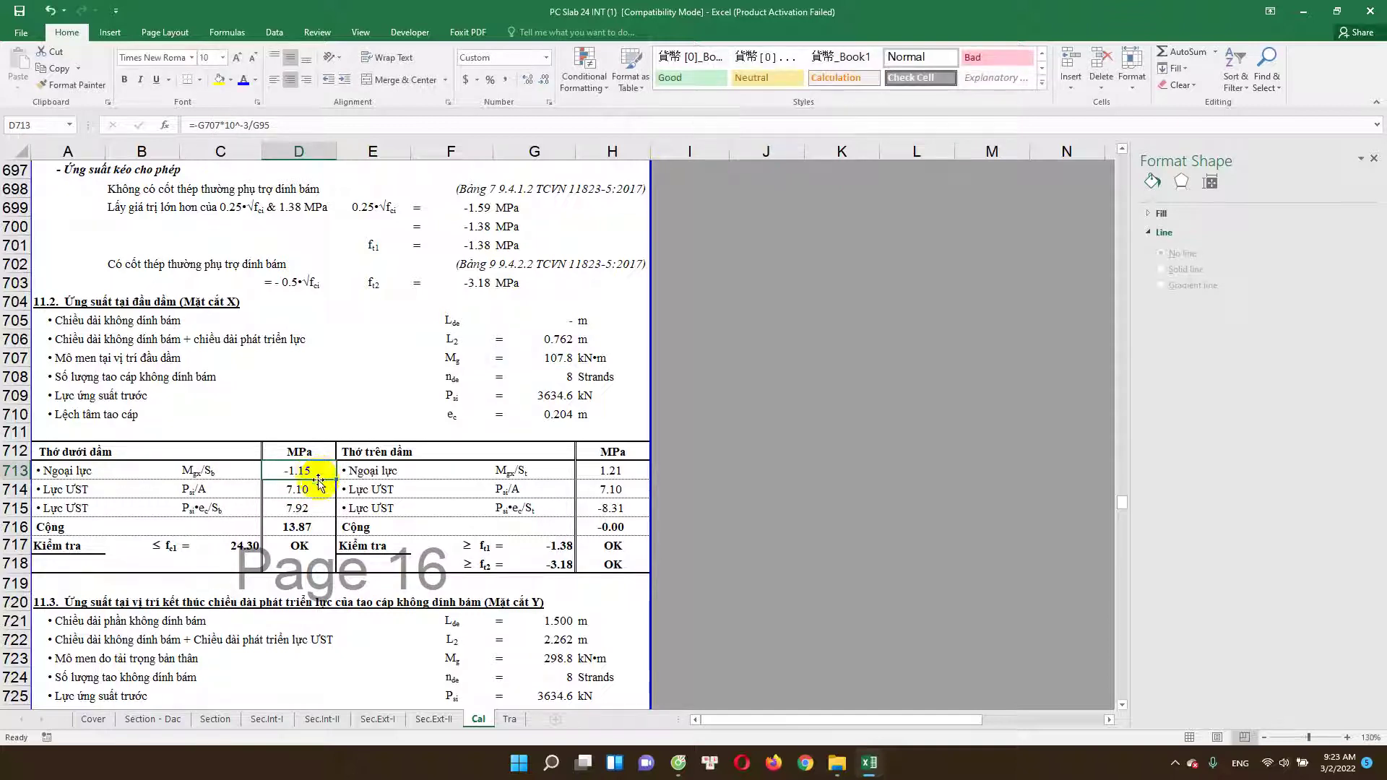
scroll(308, 500, down, 1)
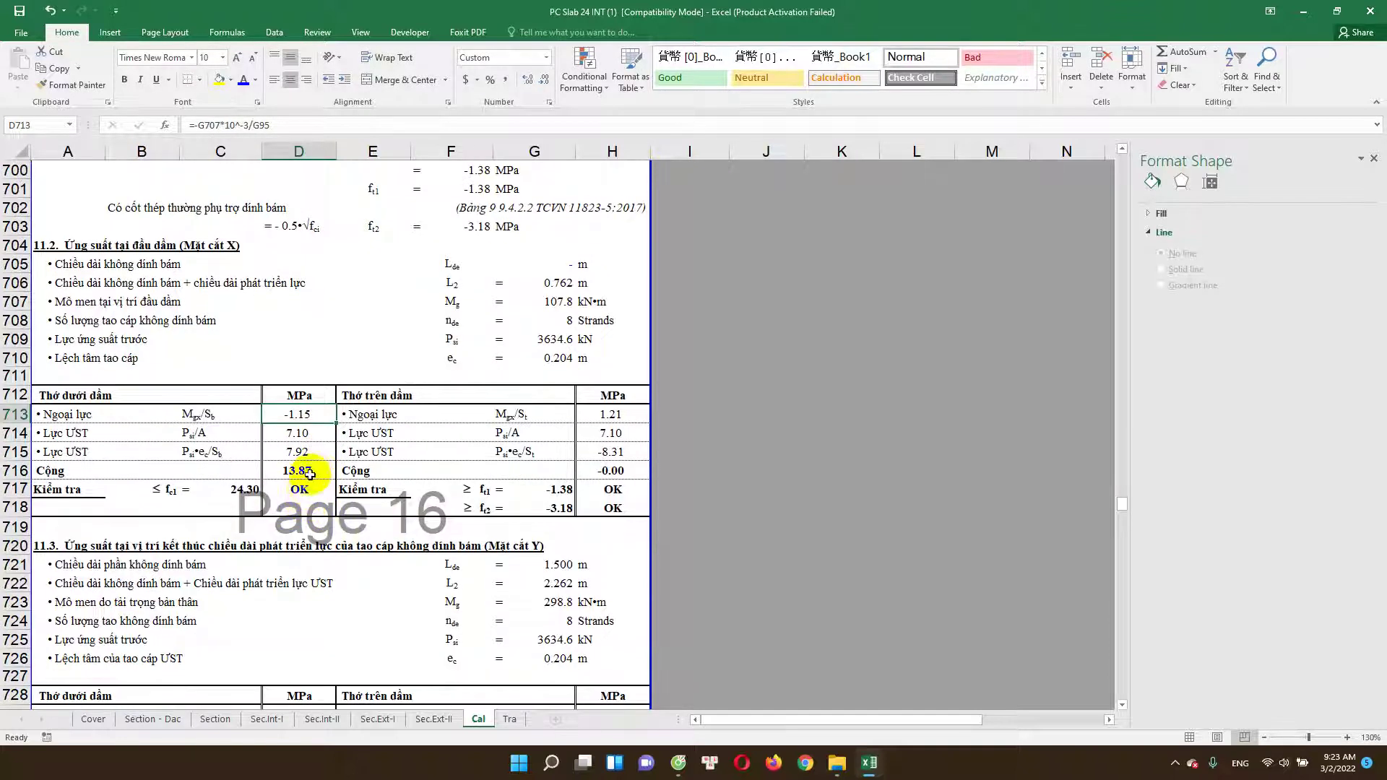
double_click(318, 472)
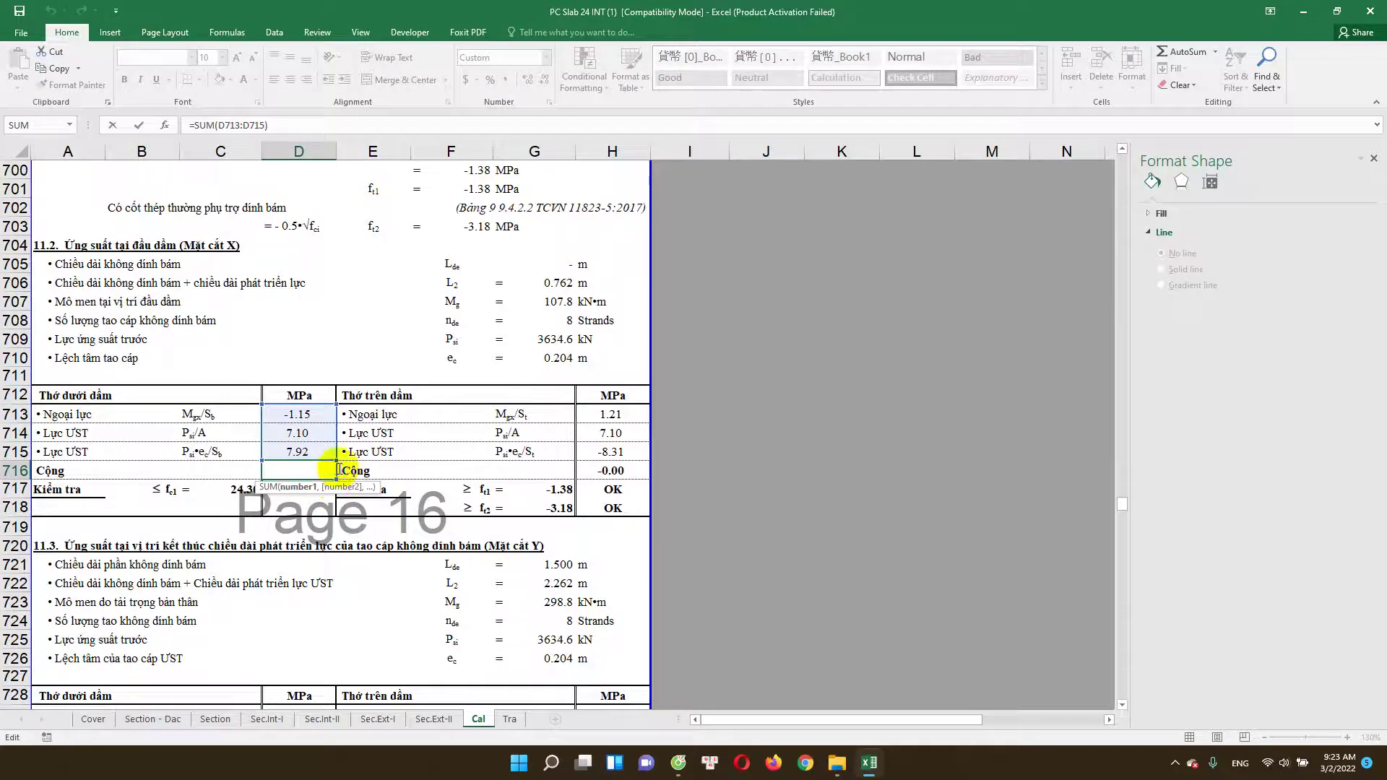
scroll(339, 405, up, 4)
scroll(534, 347, down, 1)
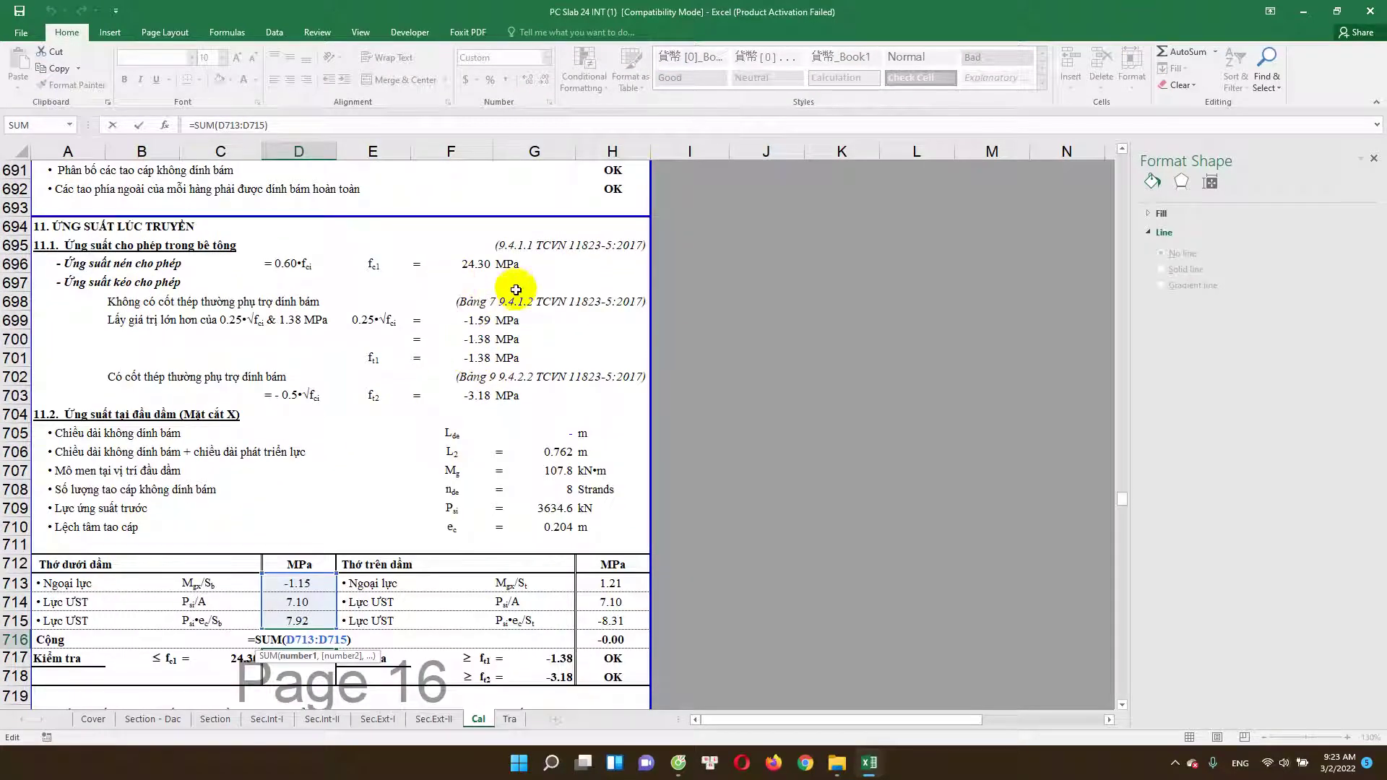
key(Return)
scroll(311, 506, down, 2)
double_click(233, 547)
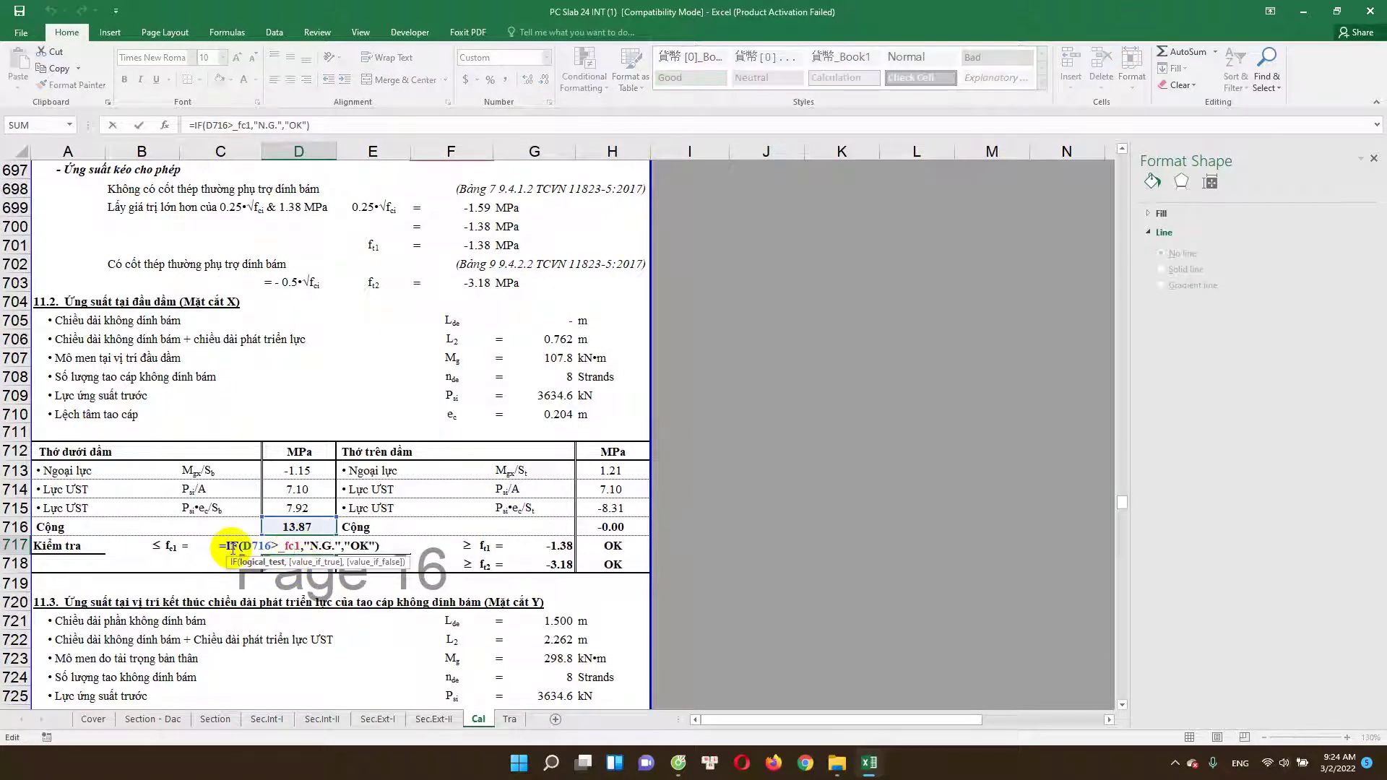
key(Escape)
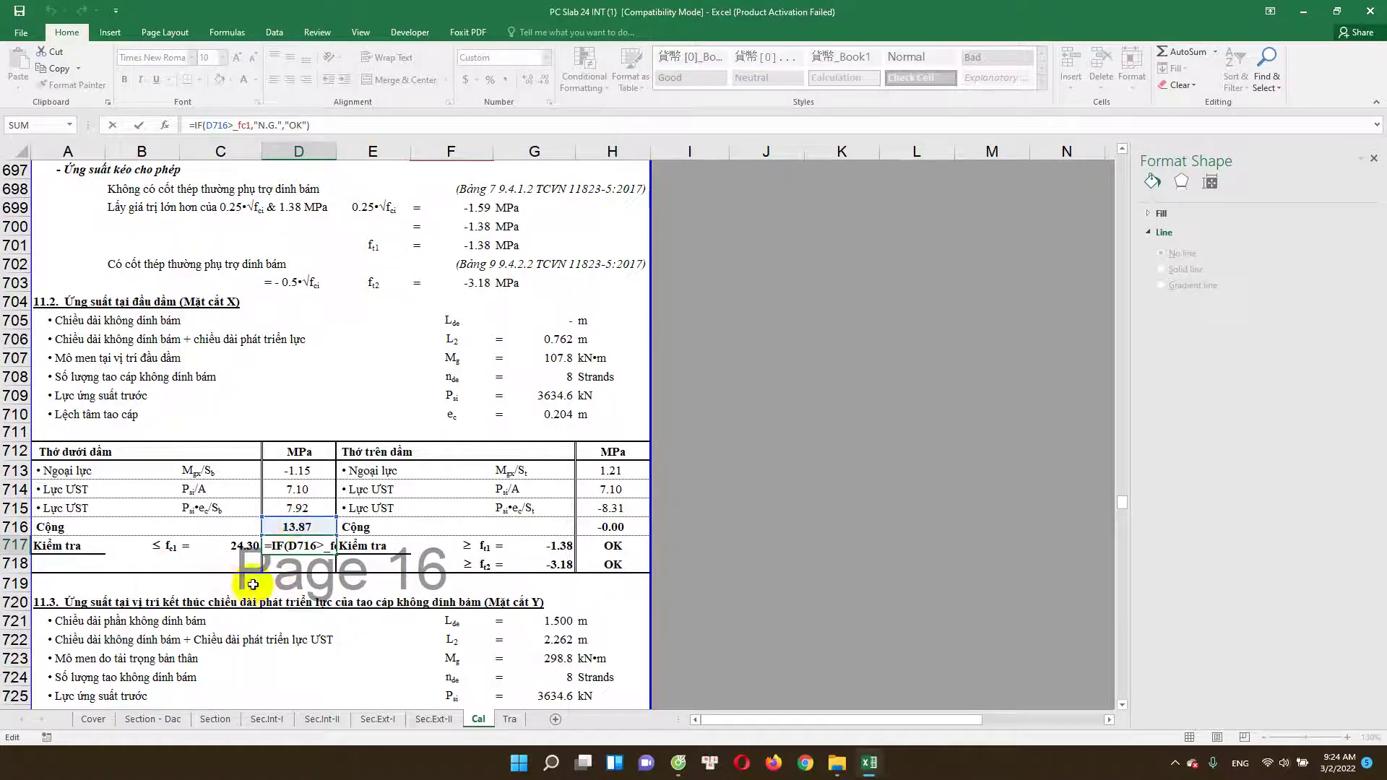
scroll(400, 550, down, 1)
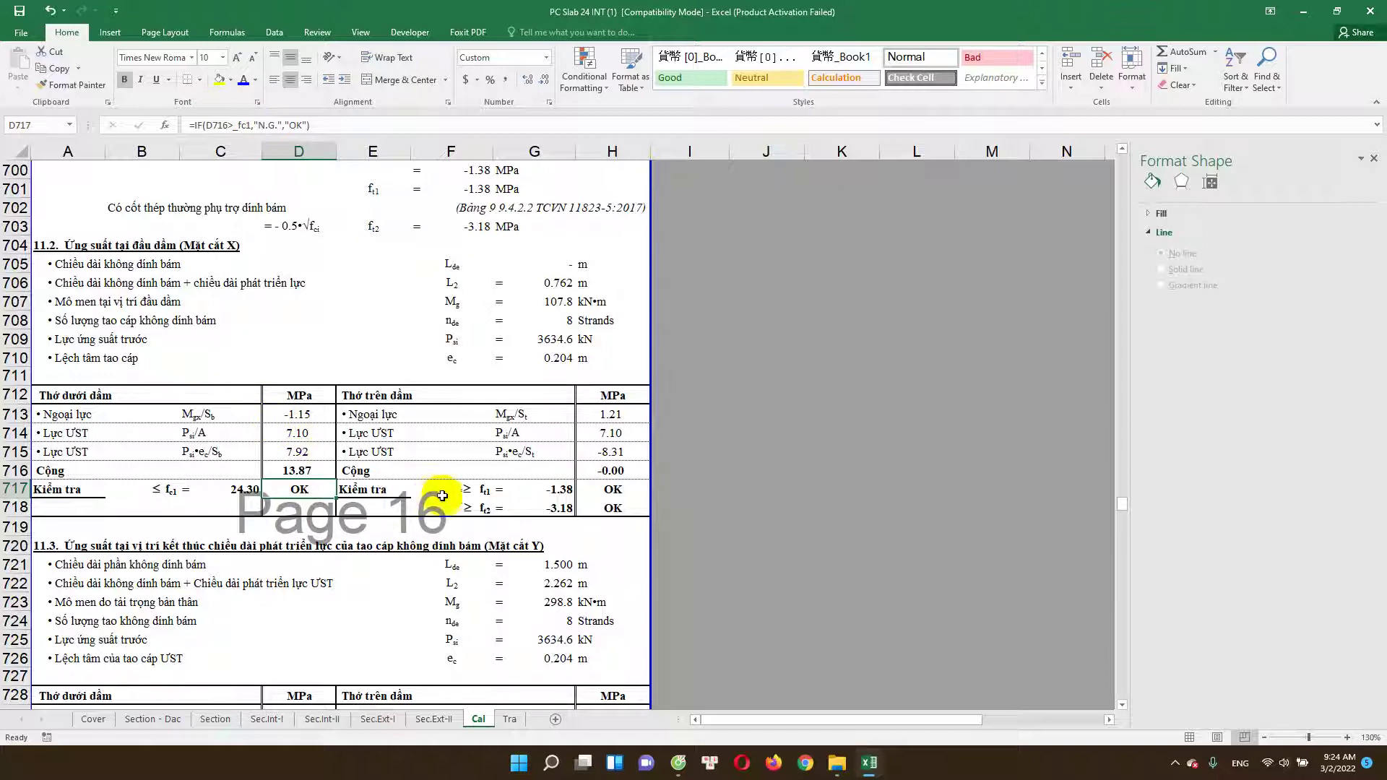
scroll(463, 506, up, 1)
scroll(474, 511, up, 1)
scroll(491, 434, up, 1)
scroll(506, 506, down, 2)
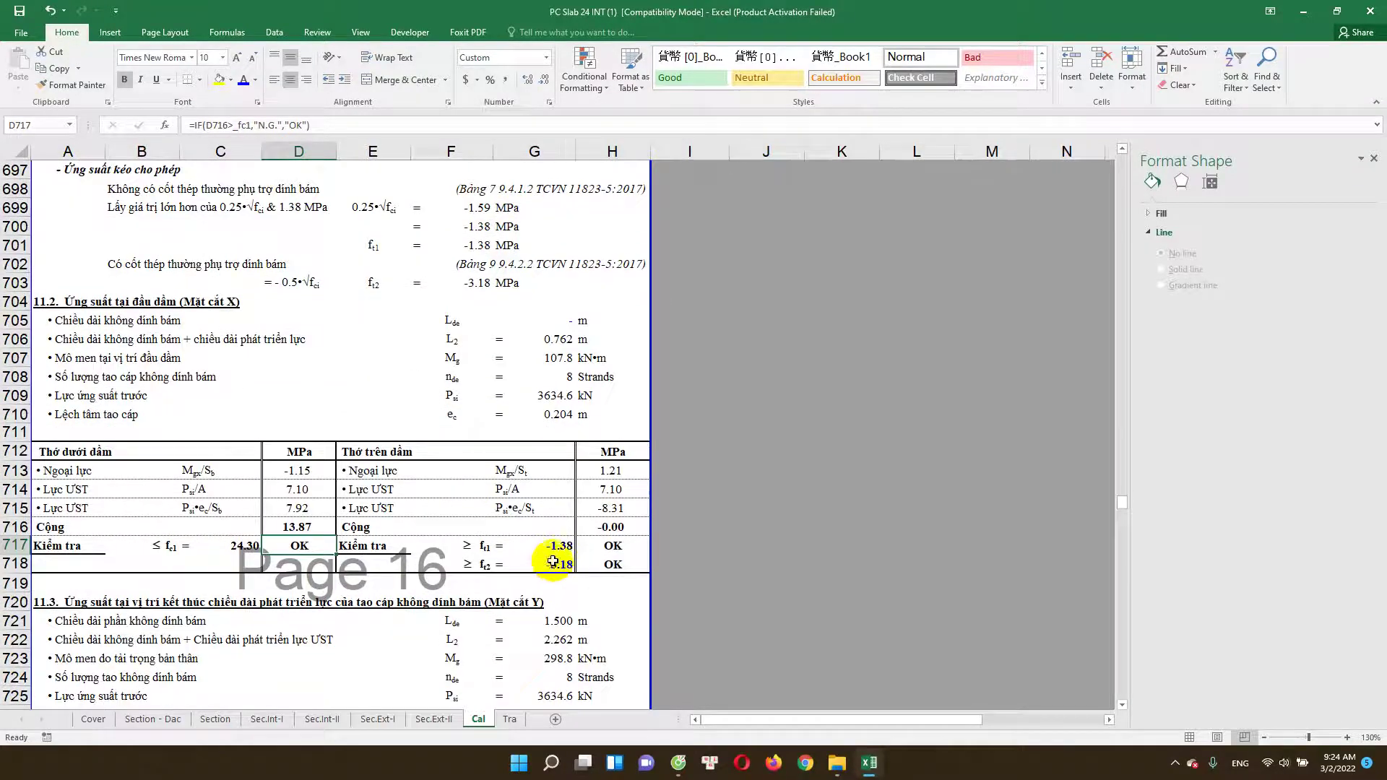
click(491, 510)
scroll(506, 520, down, 1)
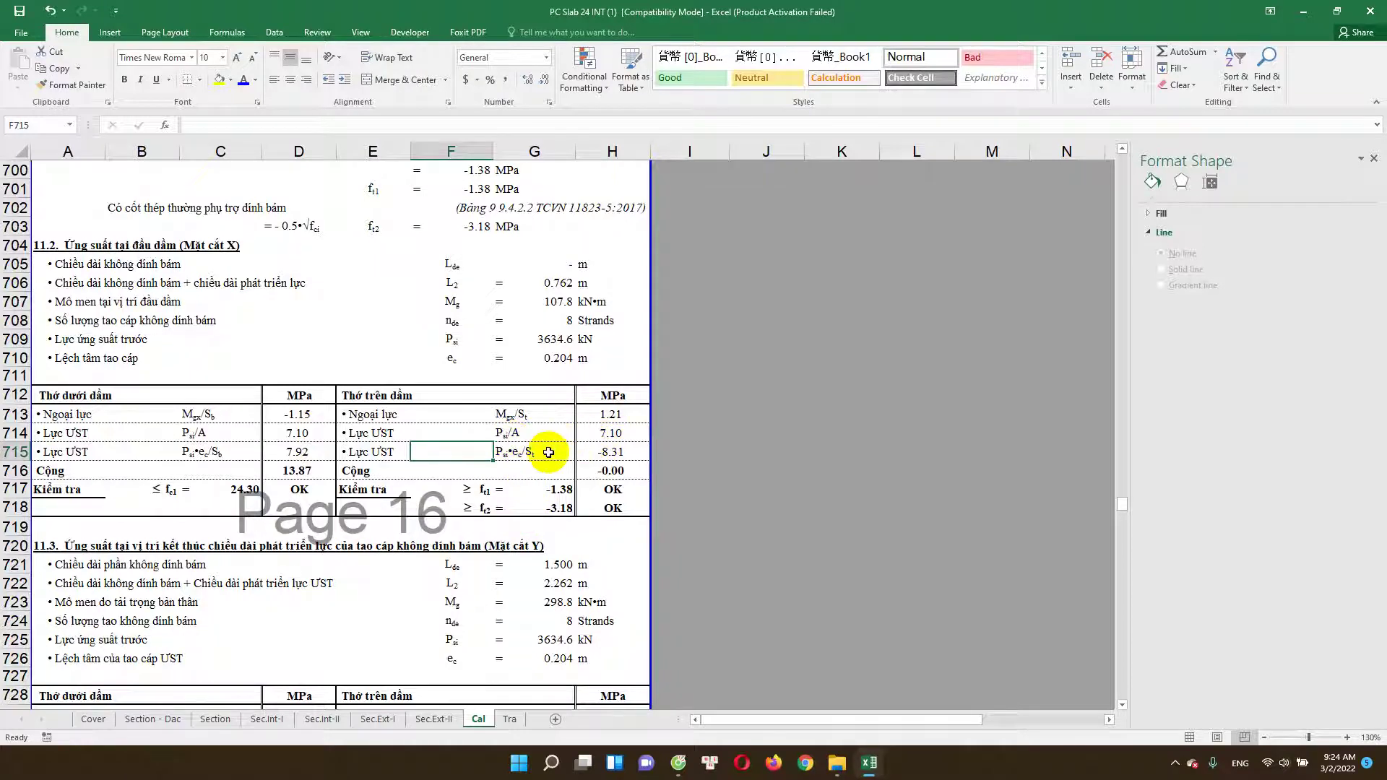
double_click(564, 491)
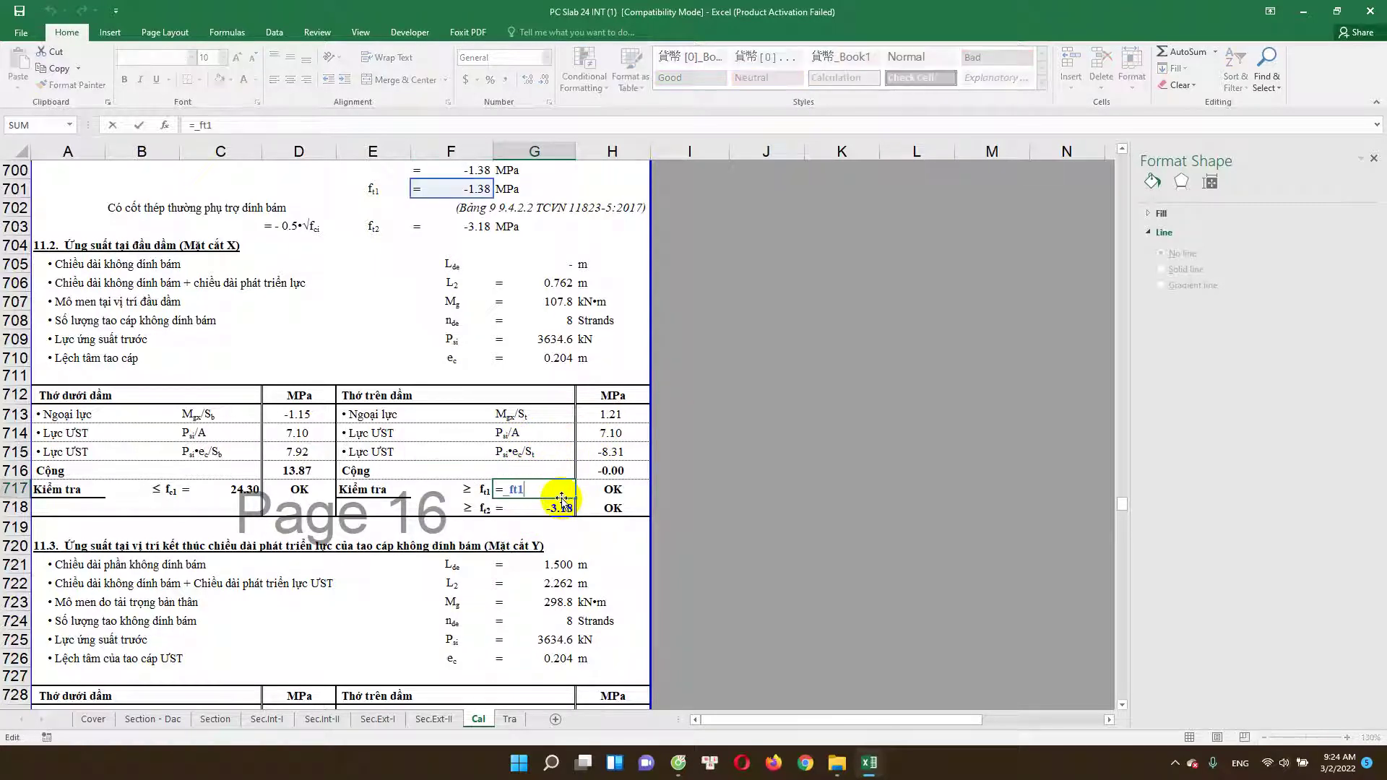
scroll(561, 499, up, 2)
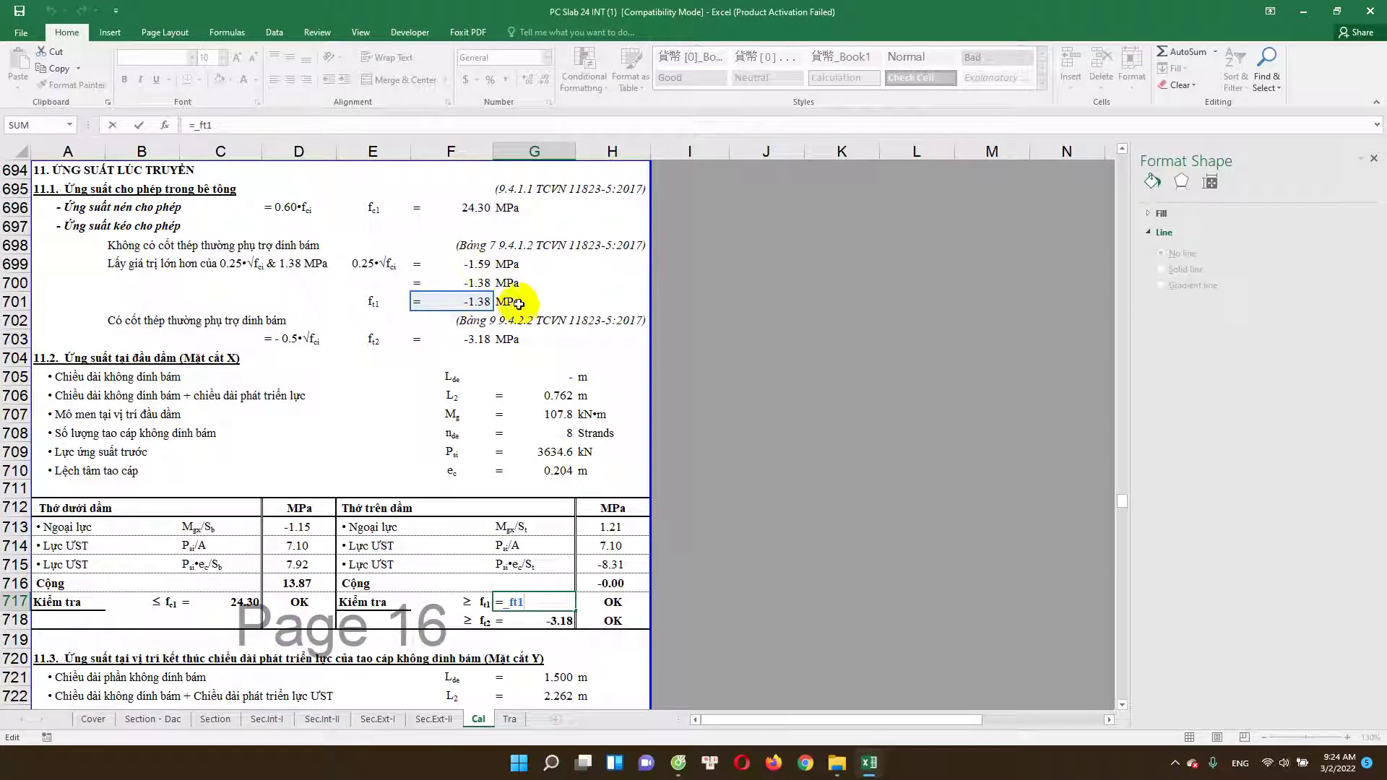
scroll(459, 421, down, 2)
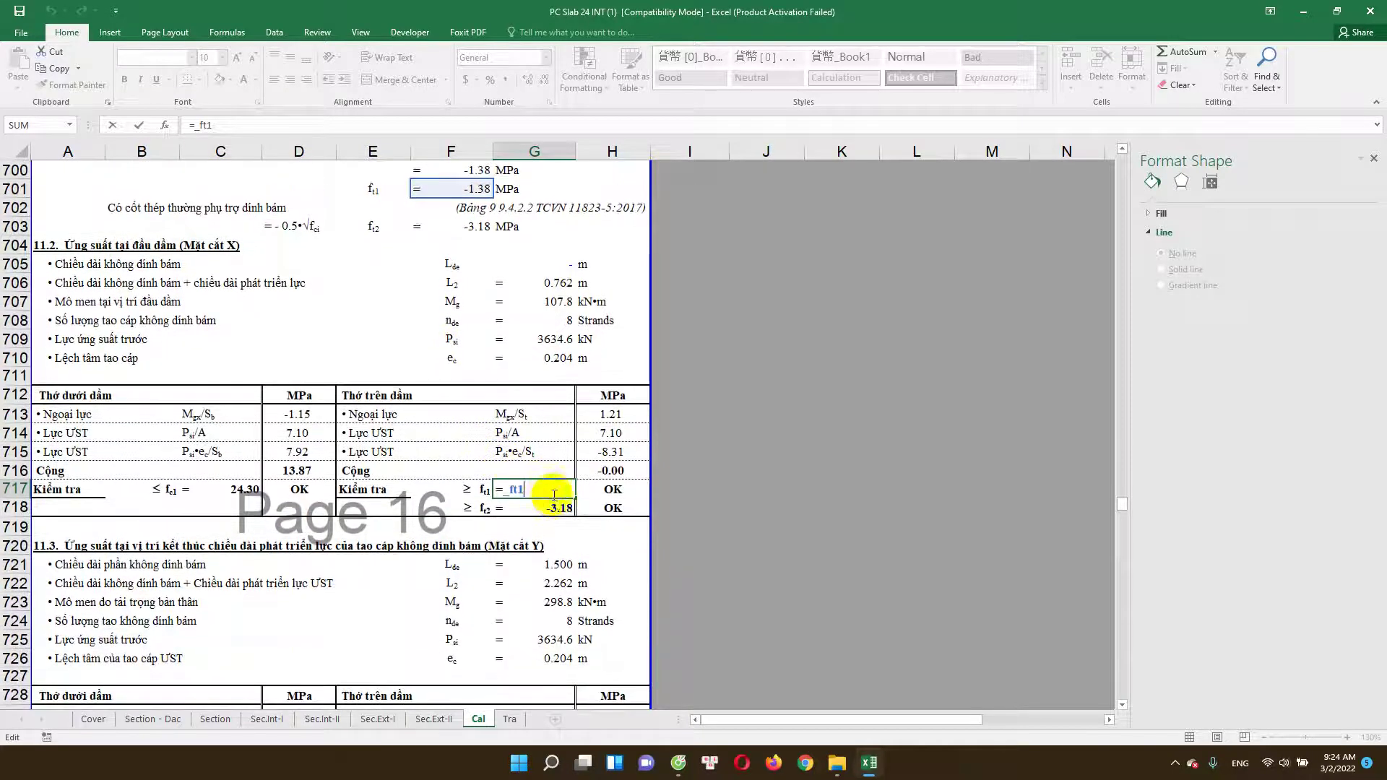
key(Escape)
double_click(556, 507)
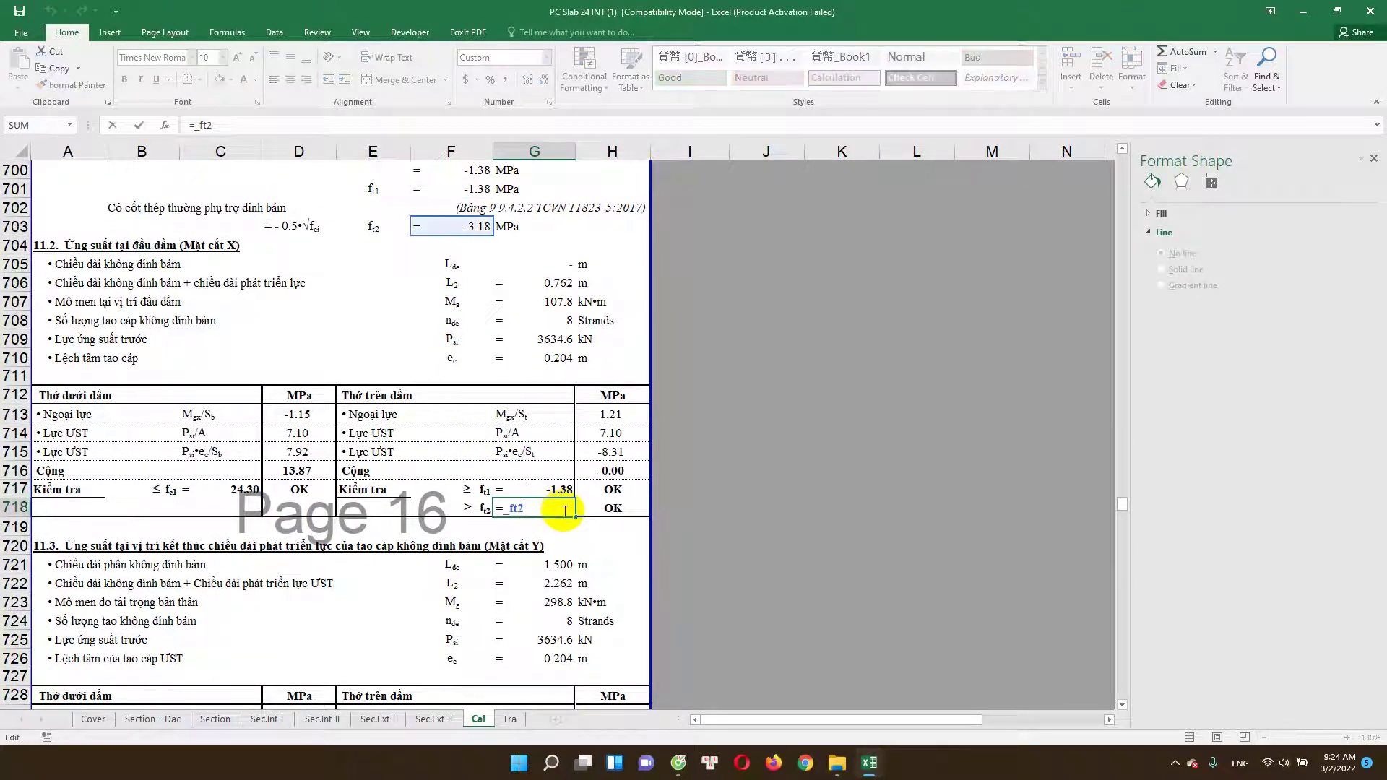
key(Escape)
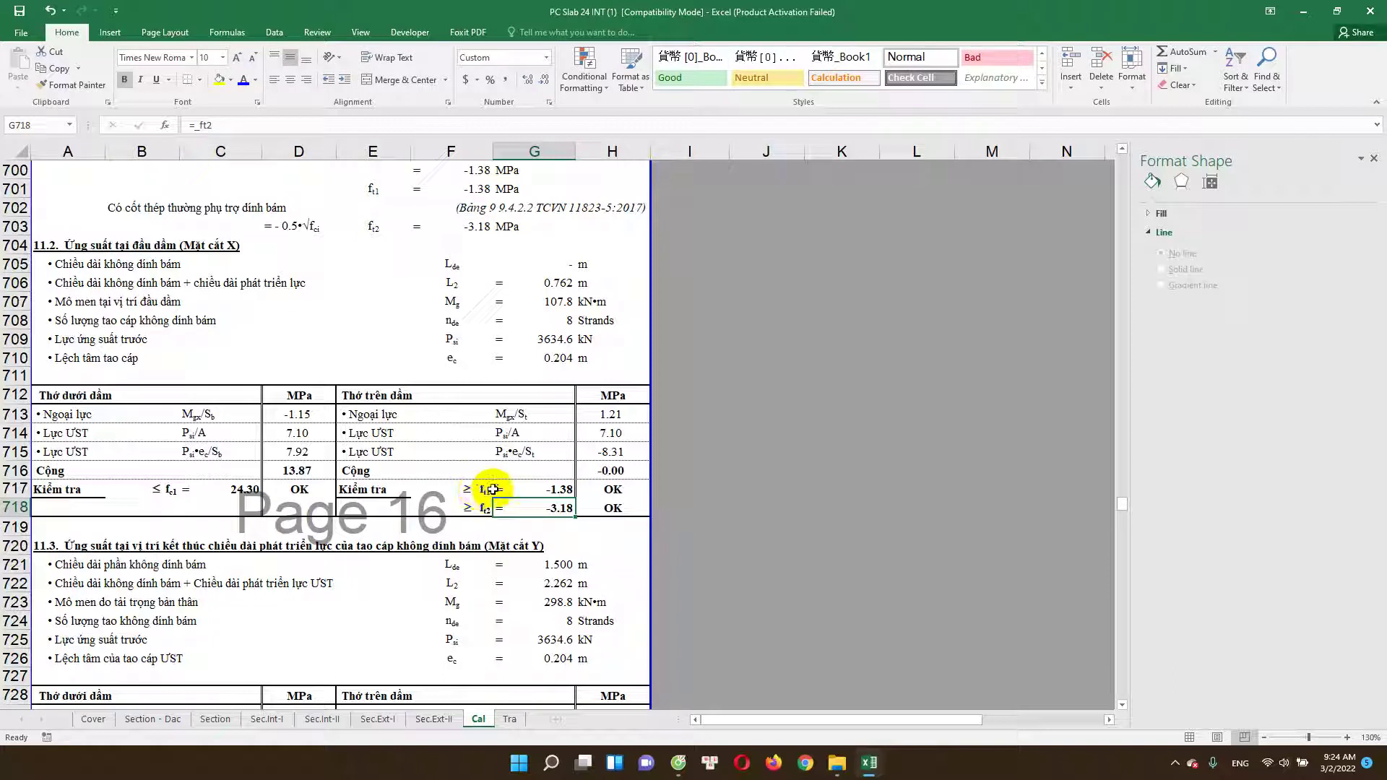
double_click(556, 489)
key(Escape)
double_click(552, 489)
key(Escape)
double_click(552, 508)
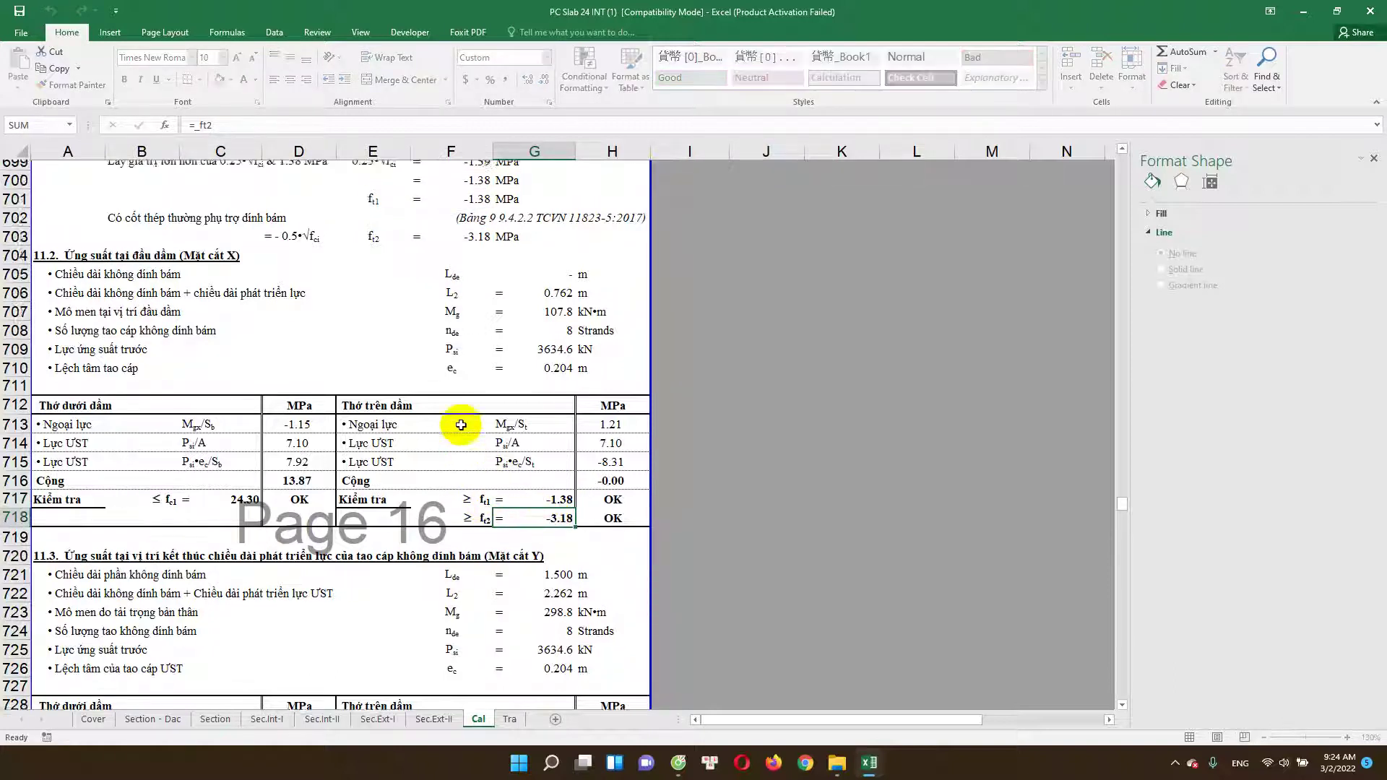
key(Escape)
scroll(461, 425, up, 2)
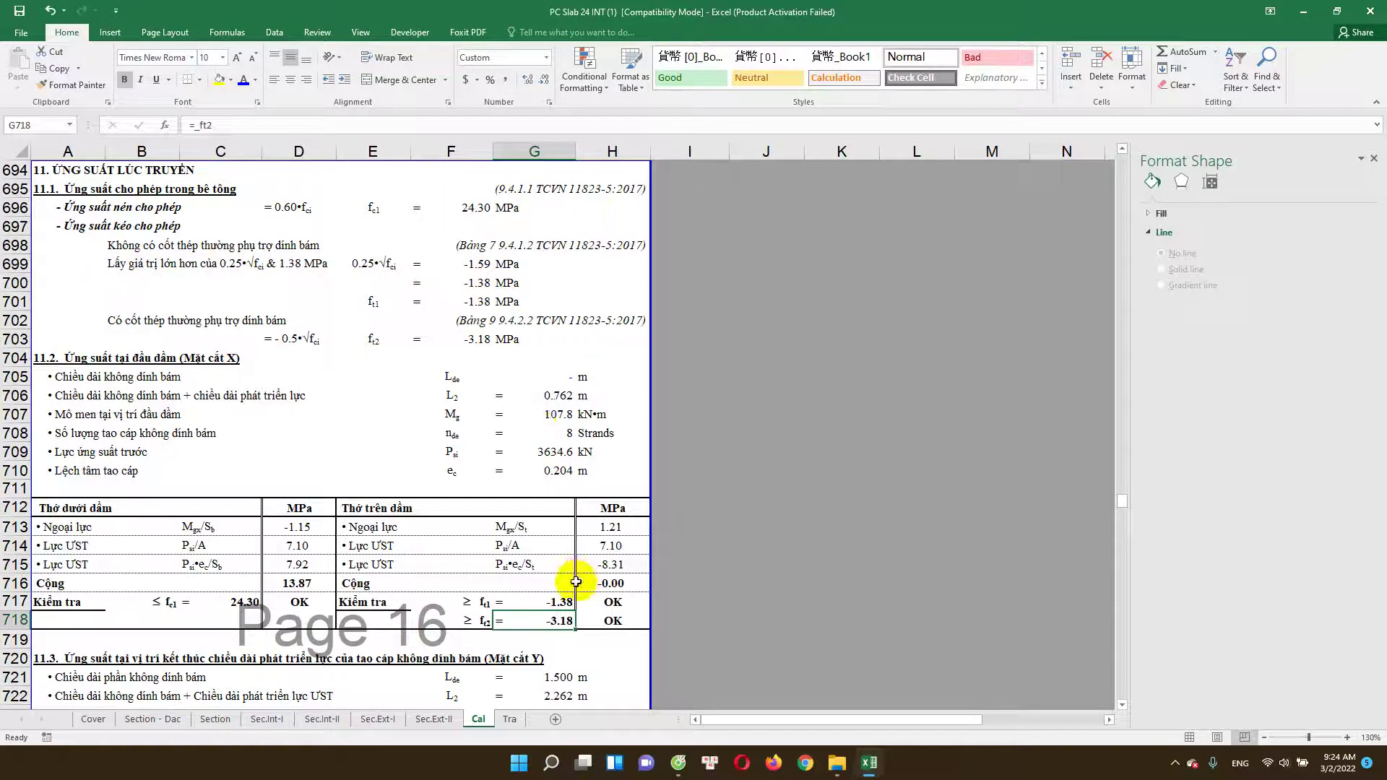
double_click(563, 602)
click(613, 601)
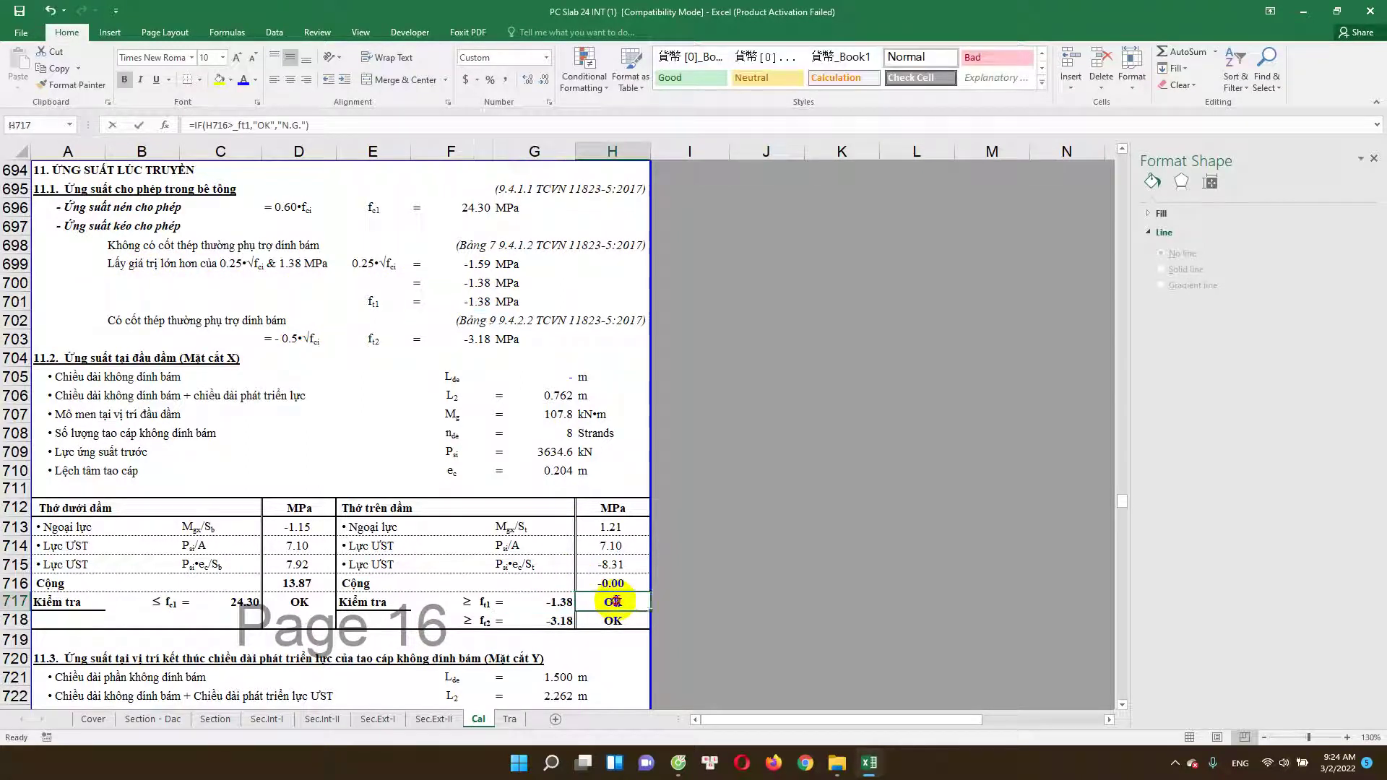
double_click(614, 601)
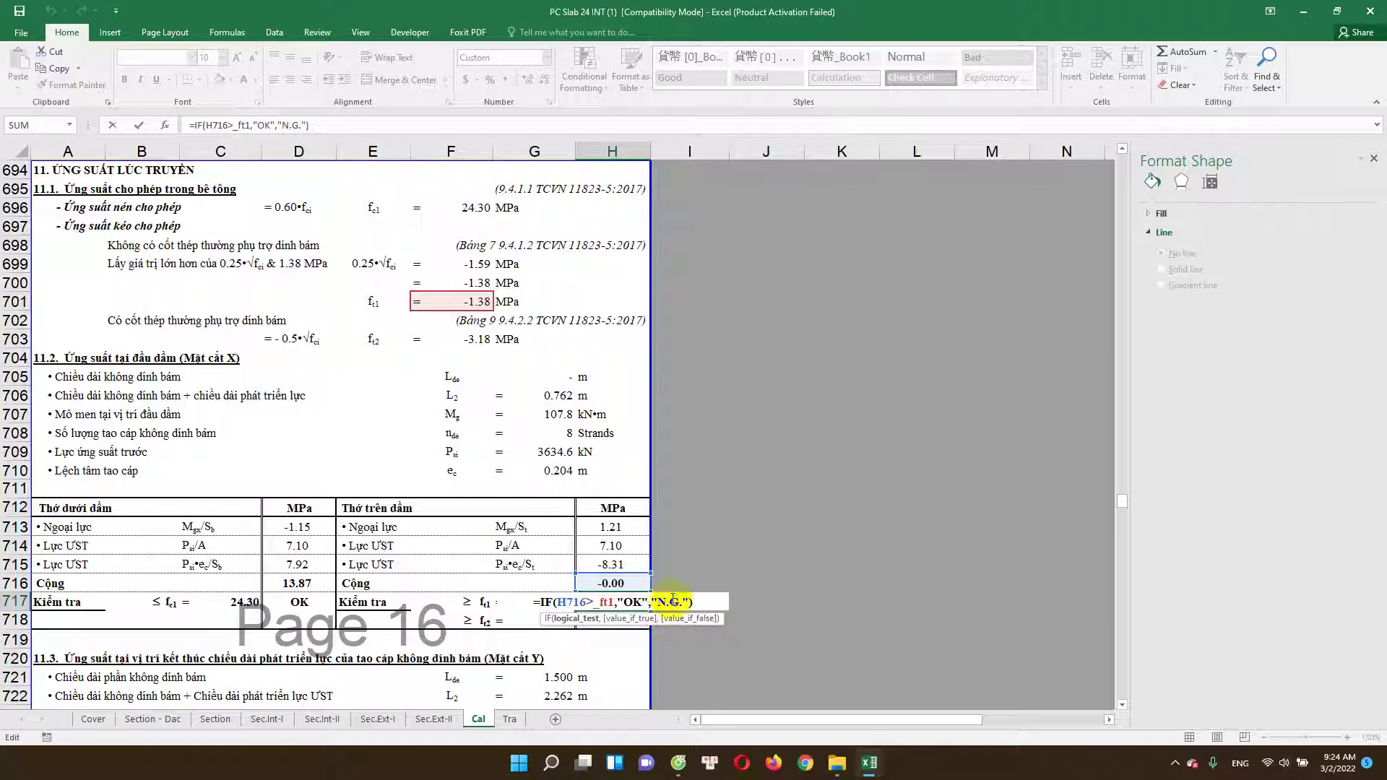
key(Escape)
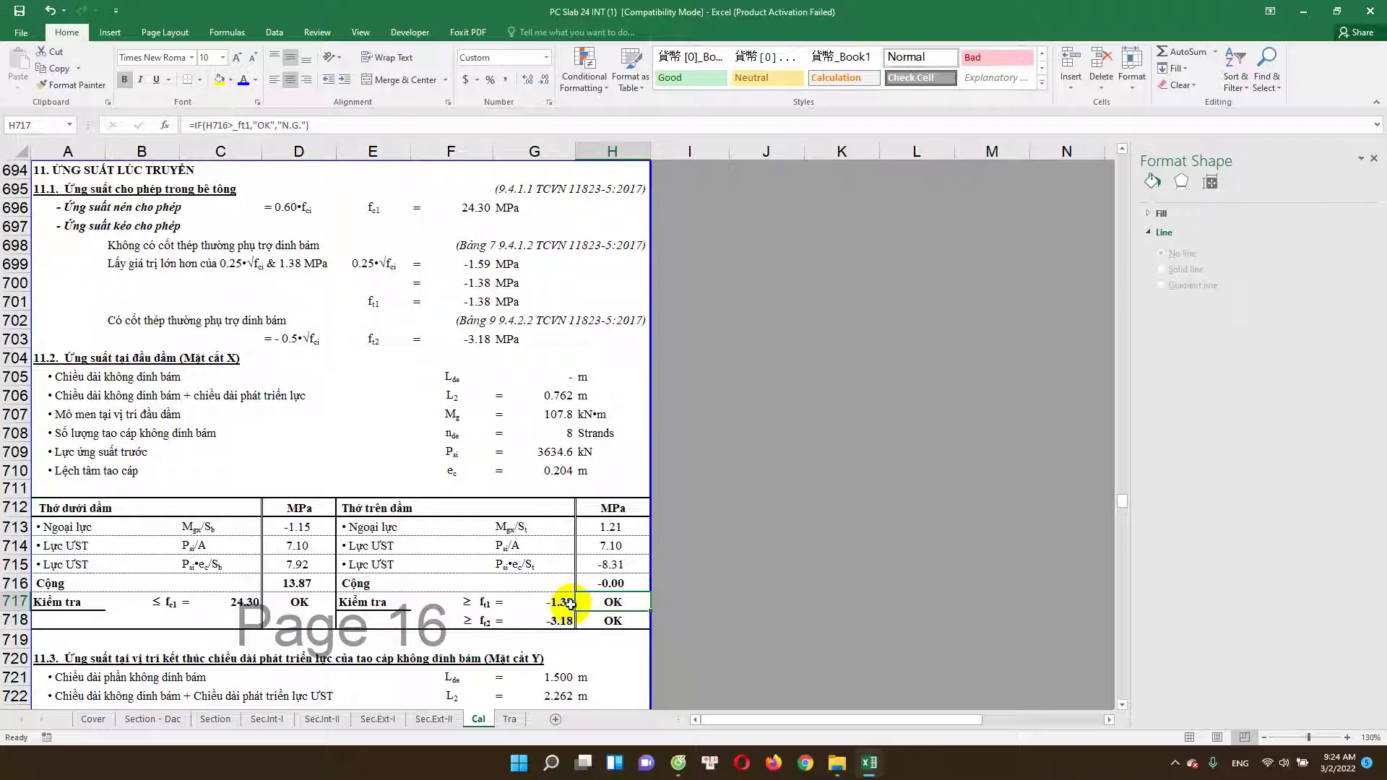
click(555, 618)
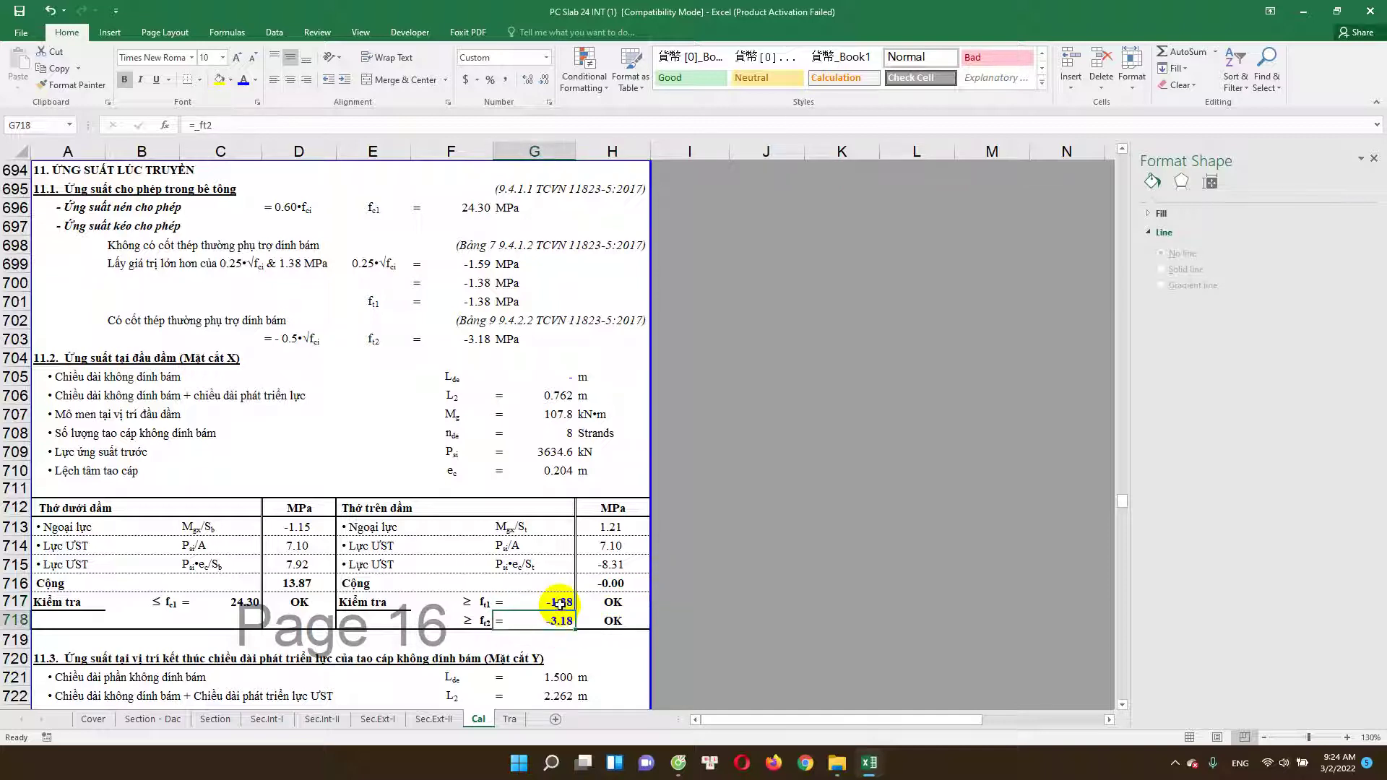
click(564, 602)
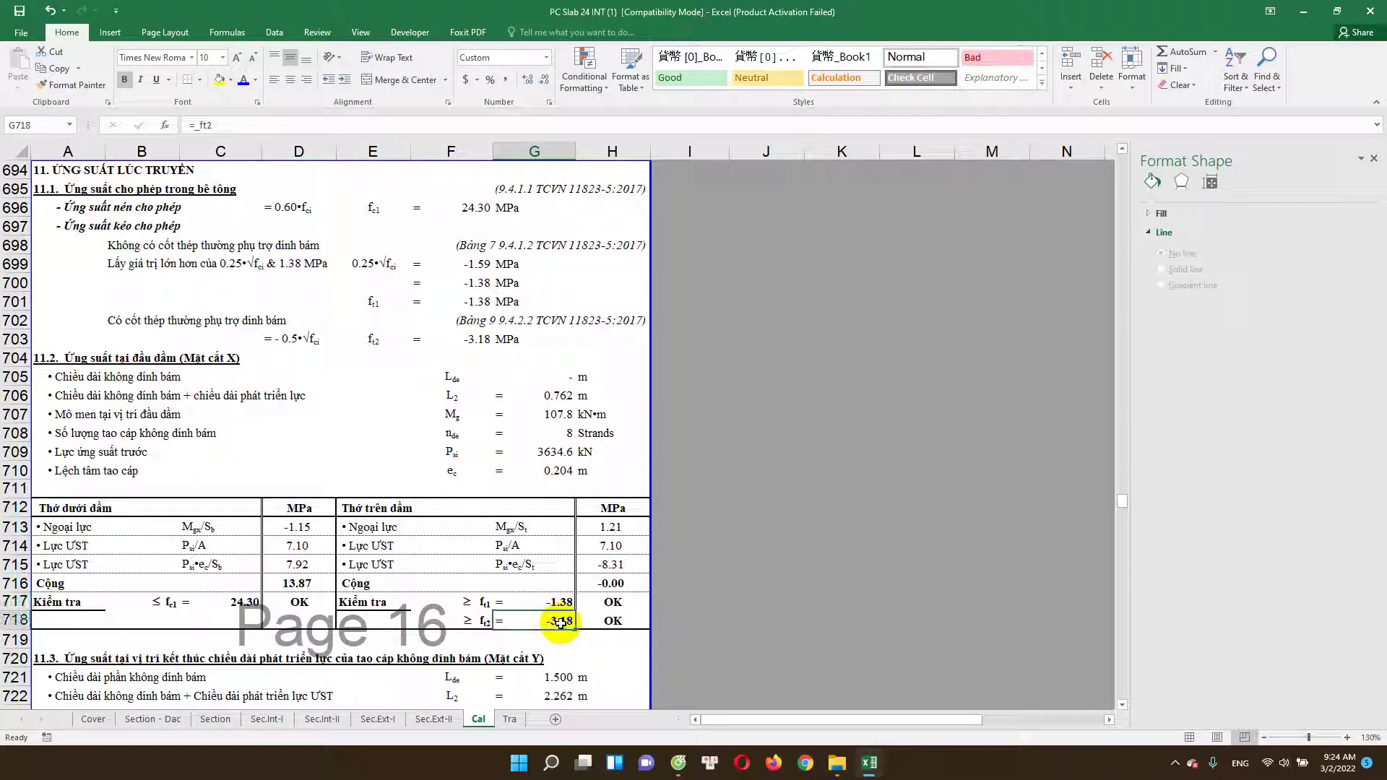
double_click(611, 600)
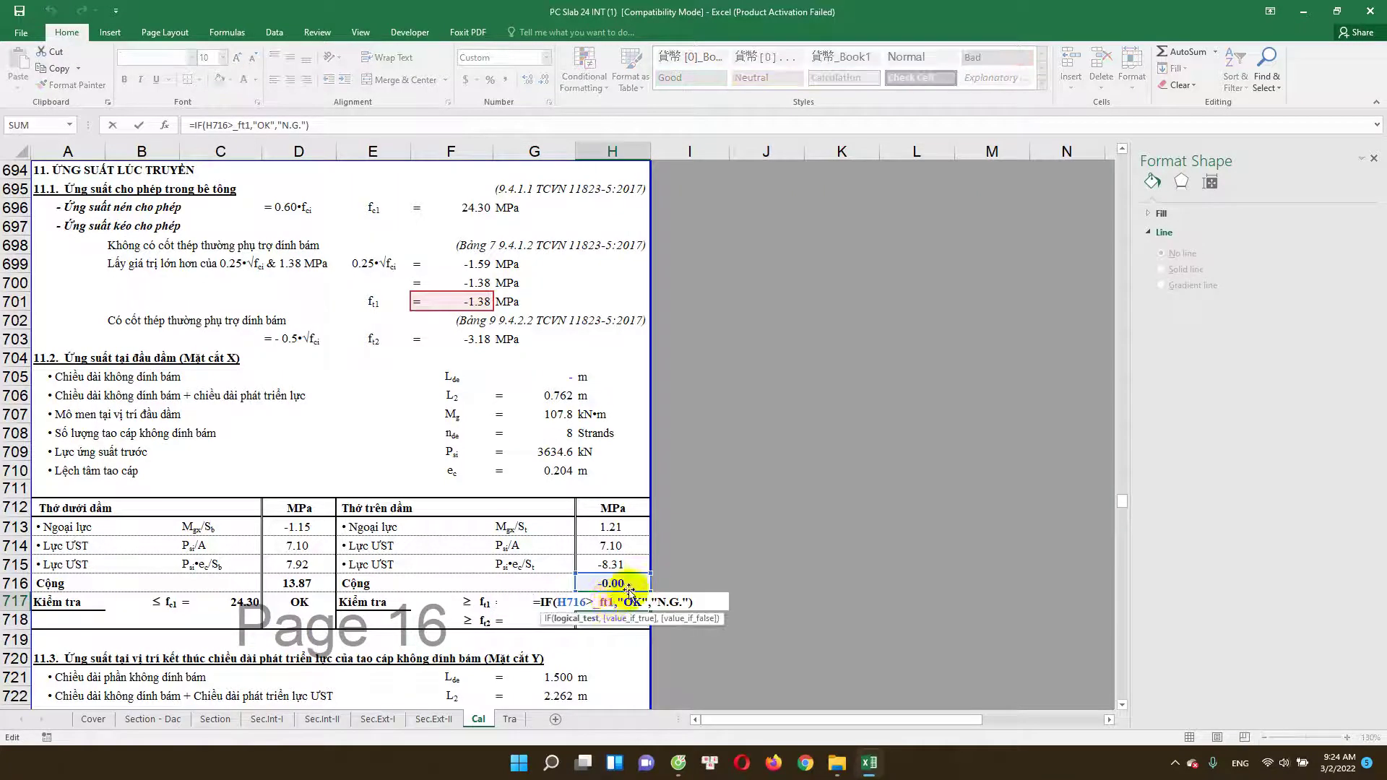
double_click(612, 583)
double_click(613, 528)
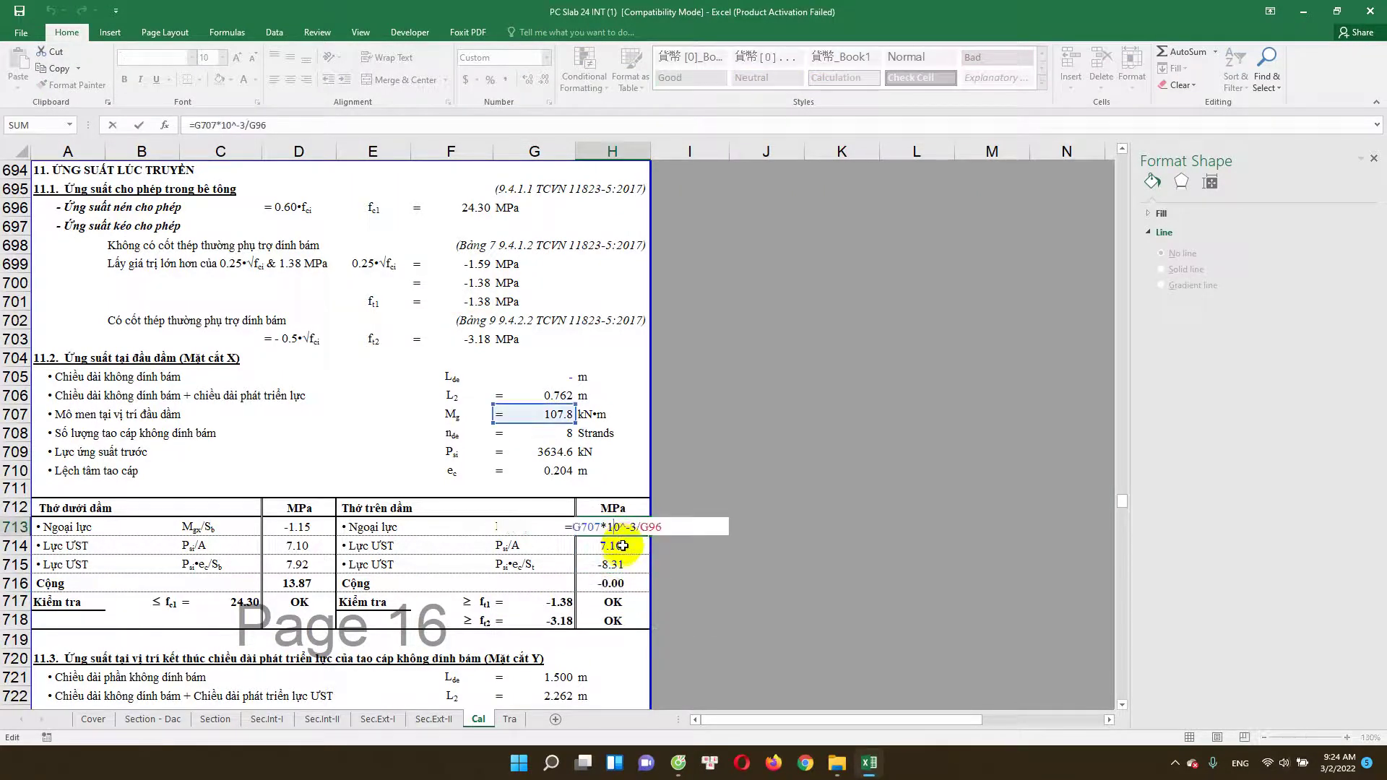
key(Escape)
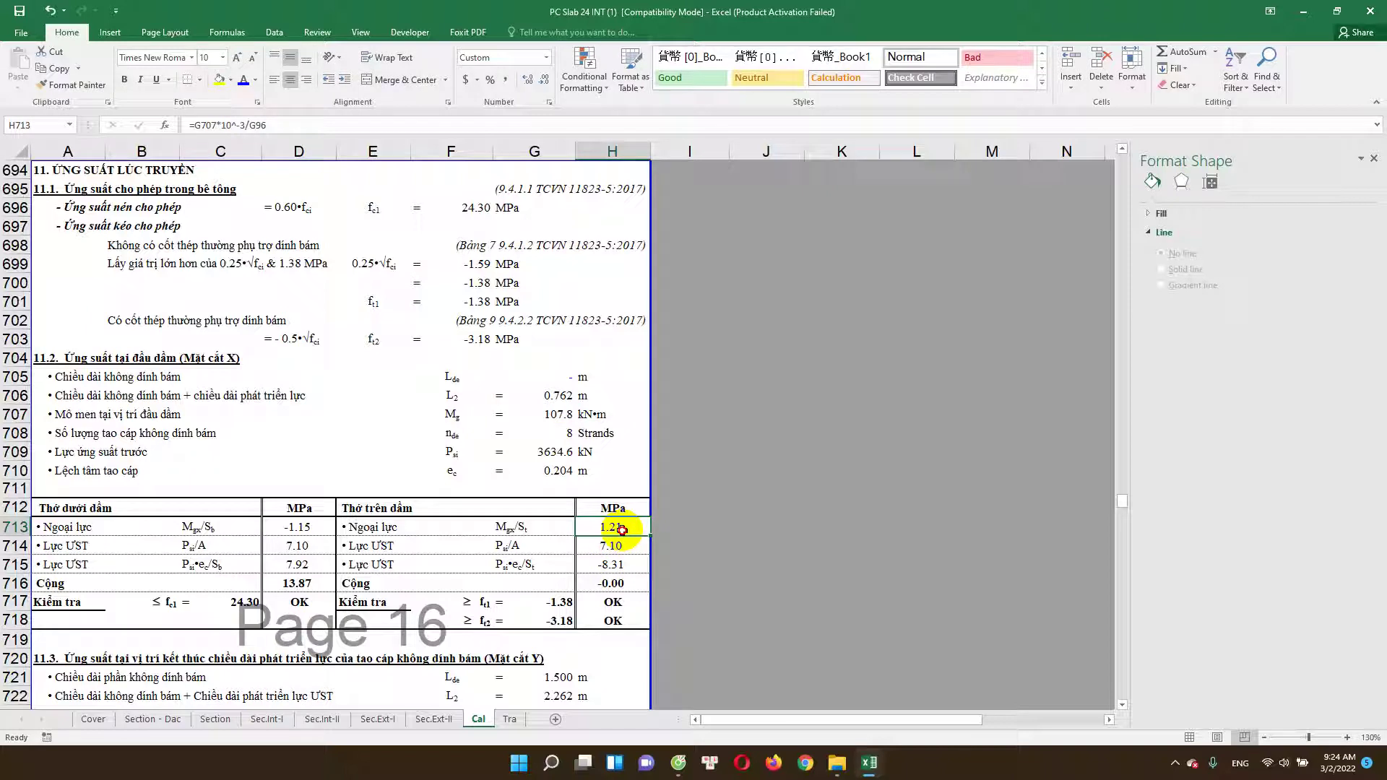
double_click(623, 530)
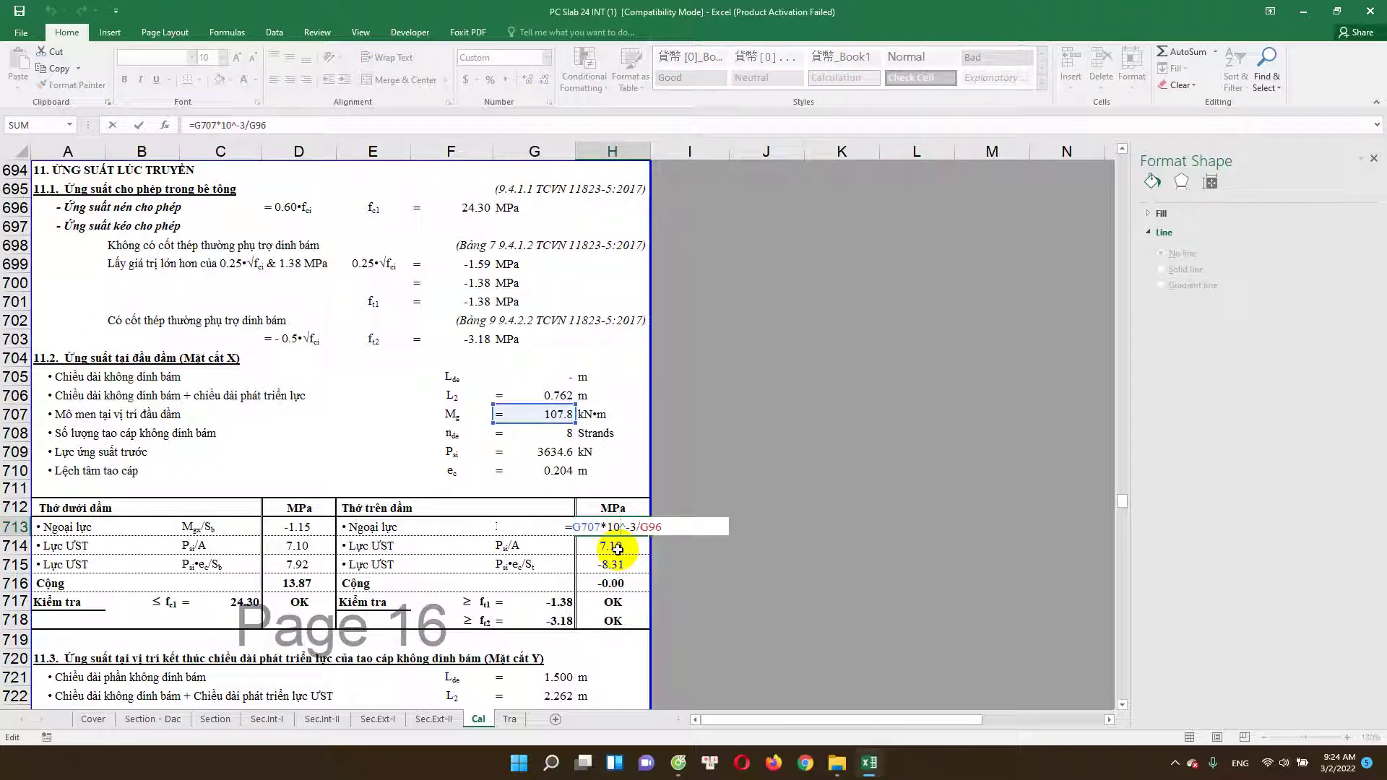
key(Escape)
double_click(616, 549)
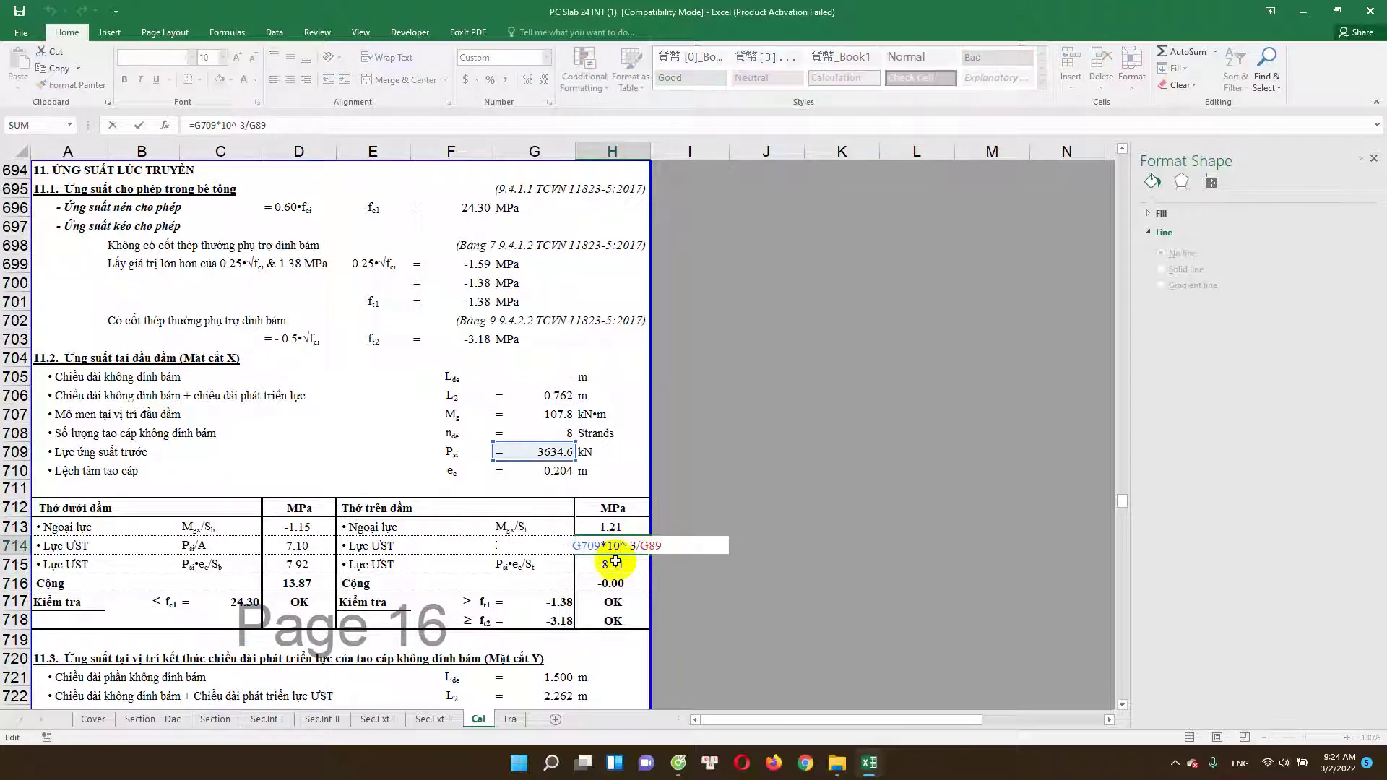
key(Escape)
double_click(615, 564)
key(Escape)
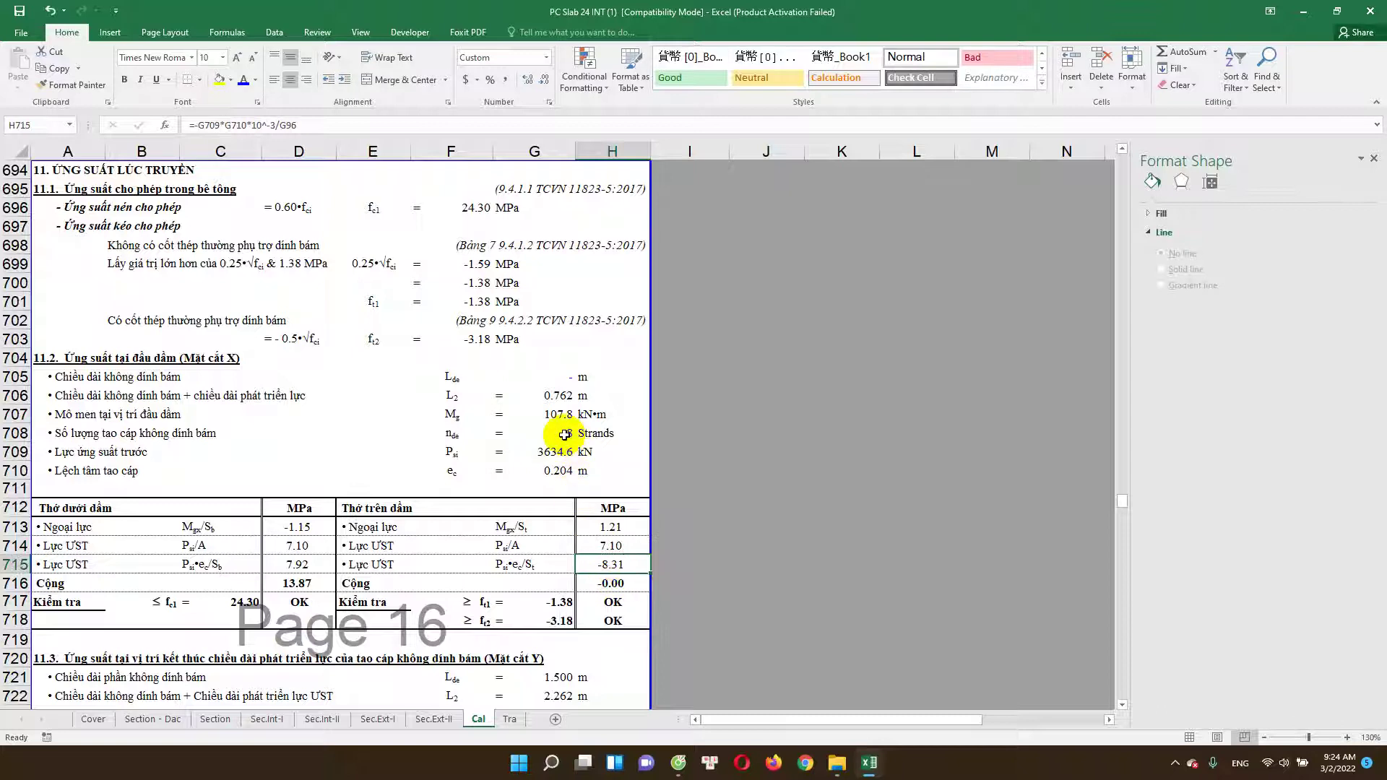
double_click(554, 453)
key(Escape)
double_click(557, 418)
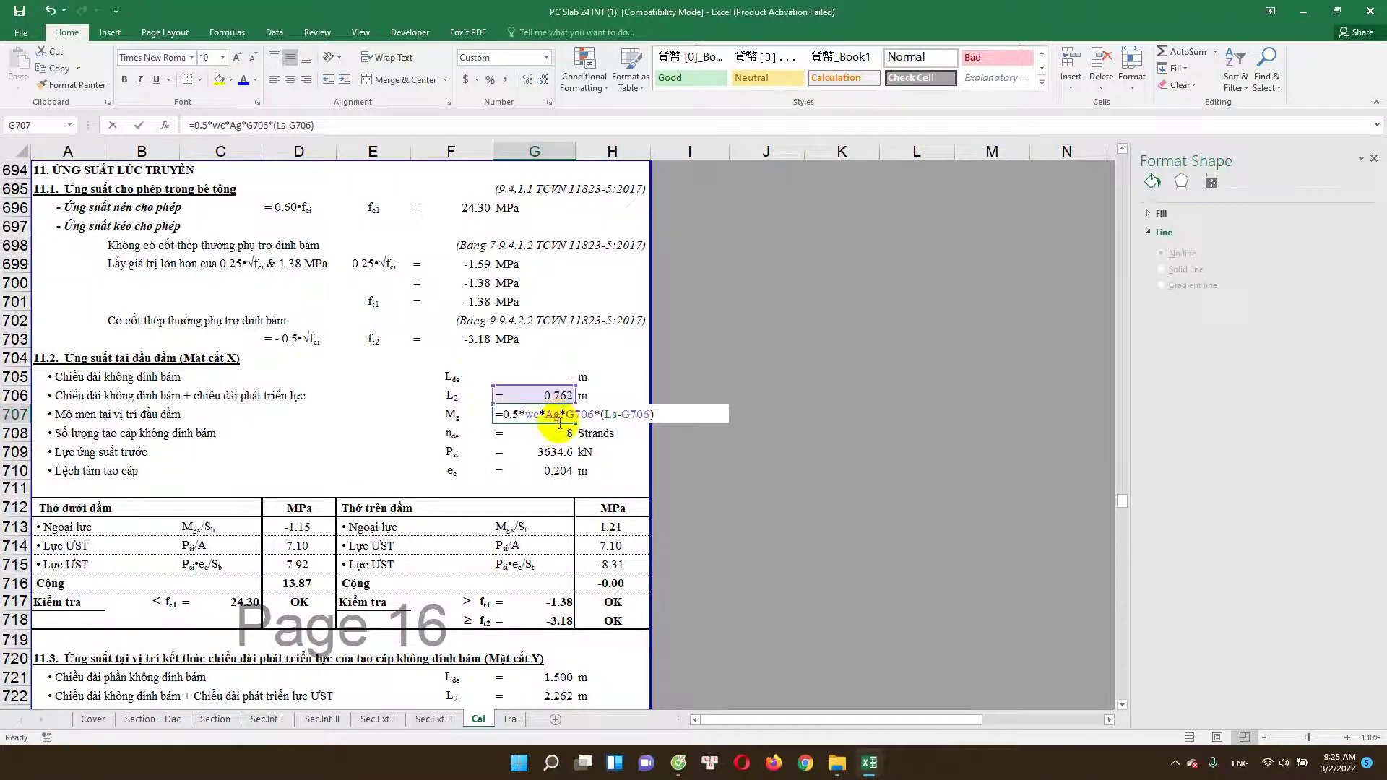
key(Escape)
double_click(553, 396)
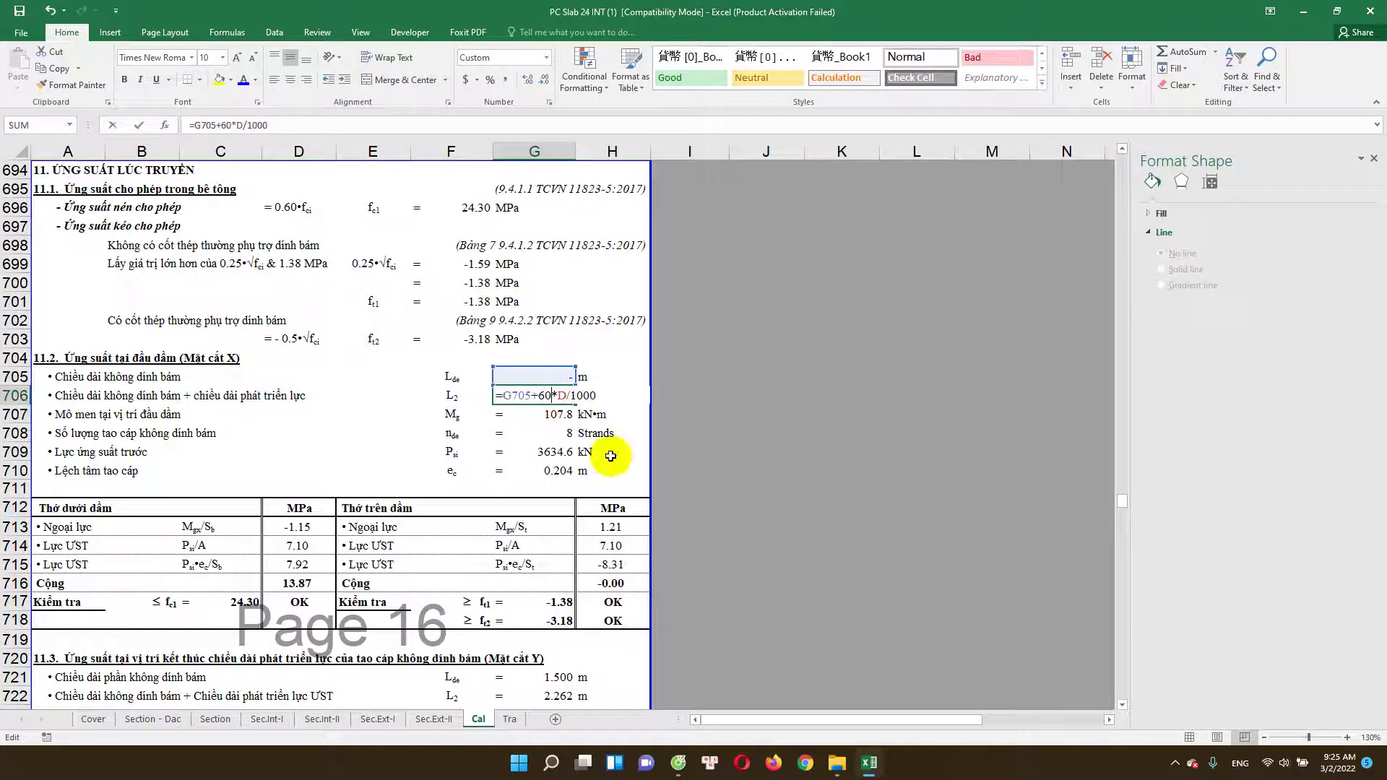
key(Escape)
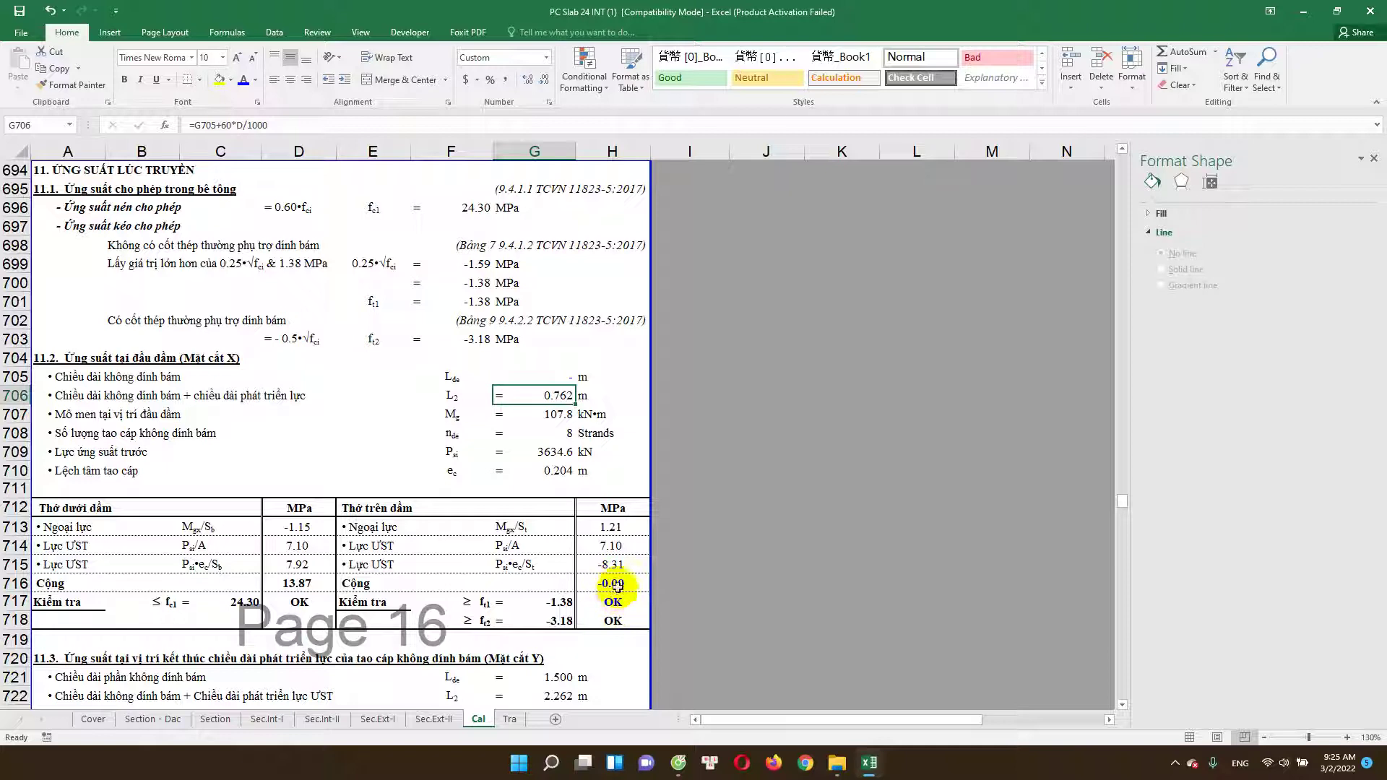
double_click(617, 586)
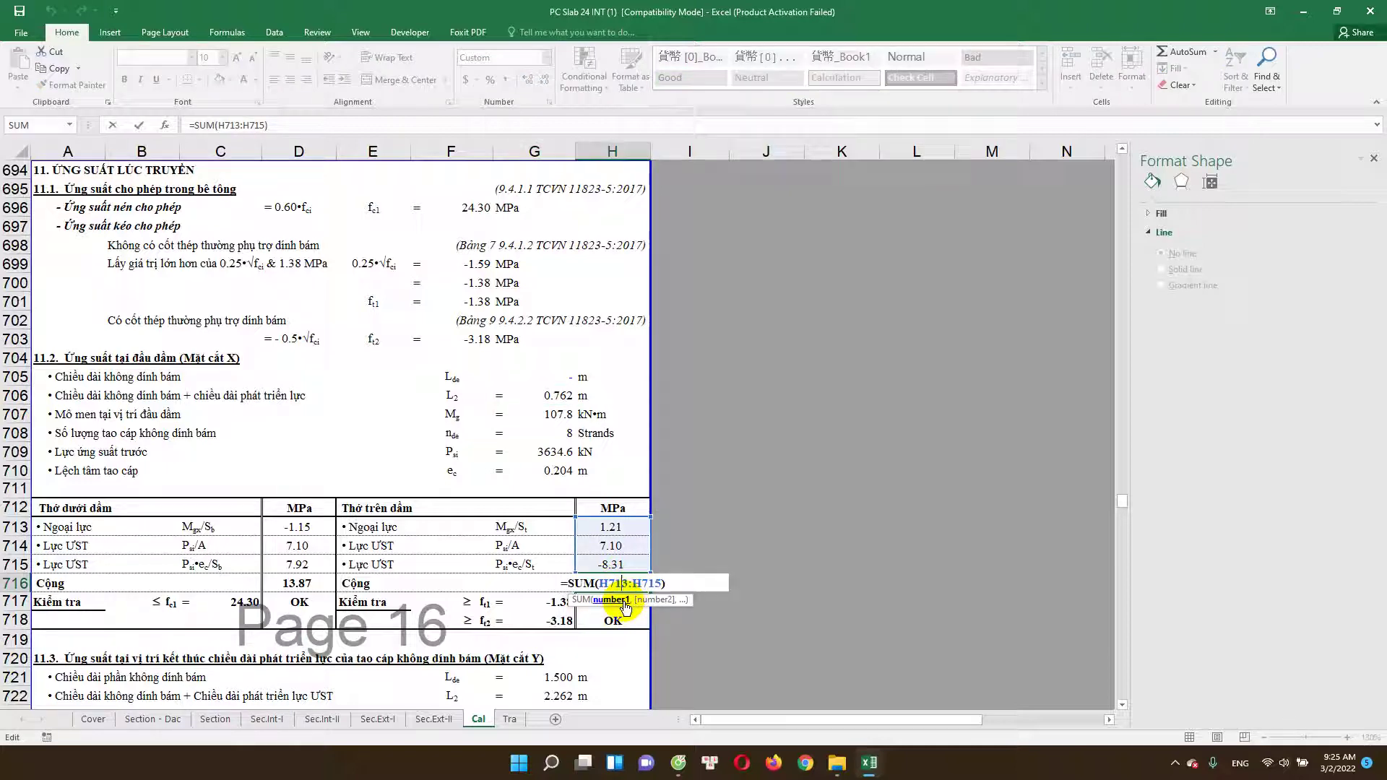
key(Escape)
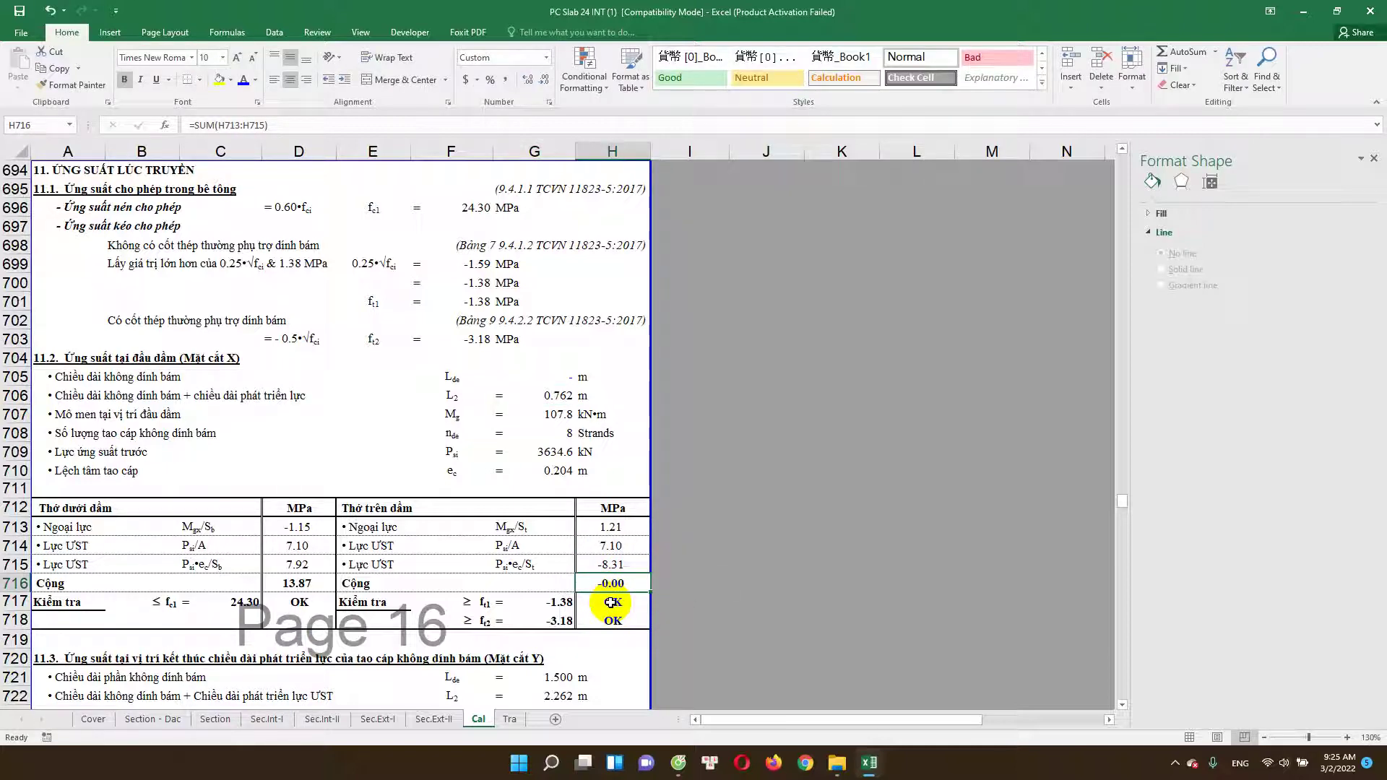
double_click(612, 601)
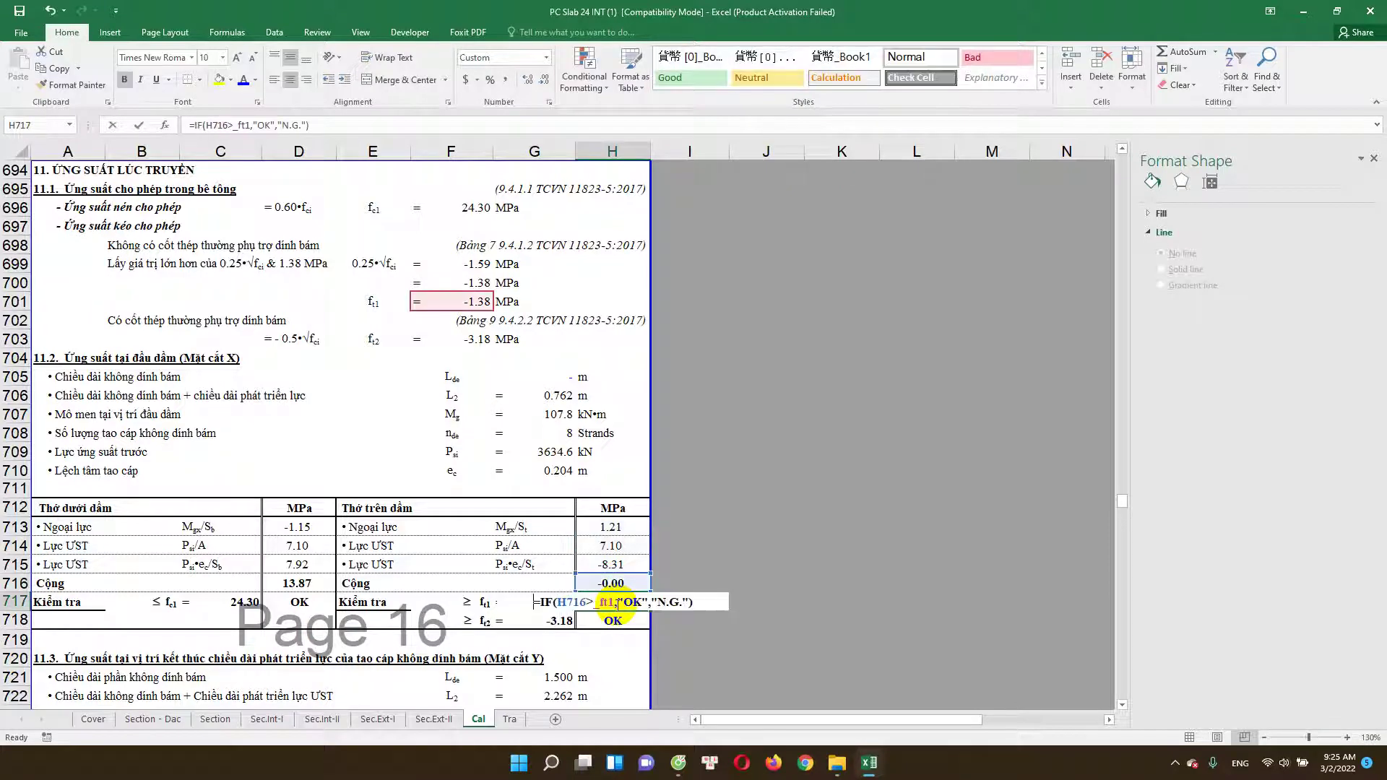
key(Escape)
scroll(572, 628, down, 1)
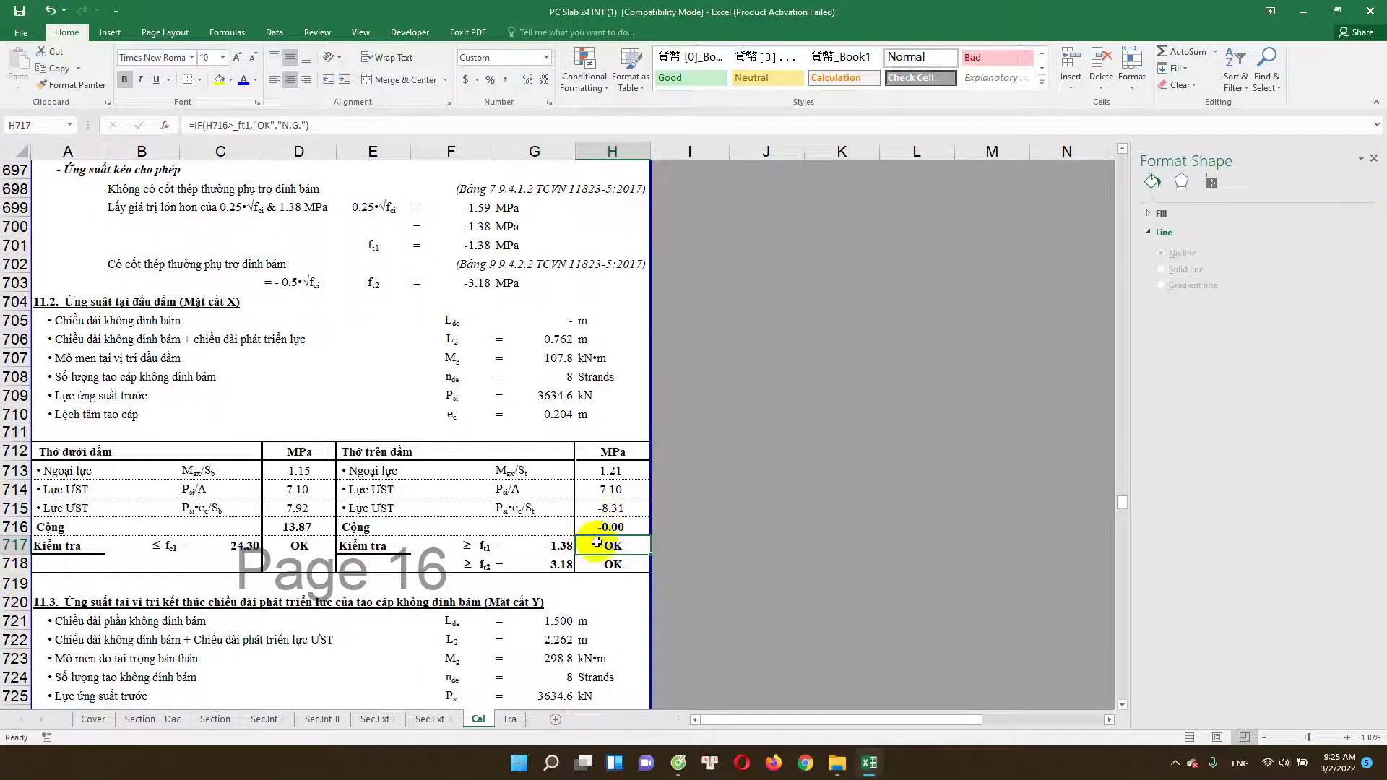
scroll(586, 526, down, 1)
scroll(571, 542, down, 1)
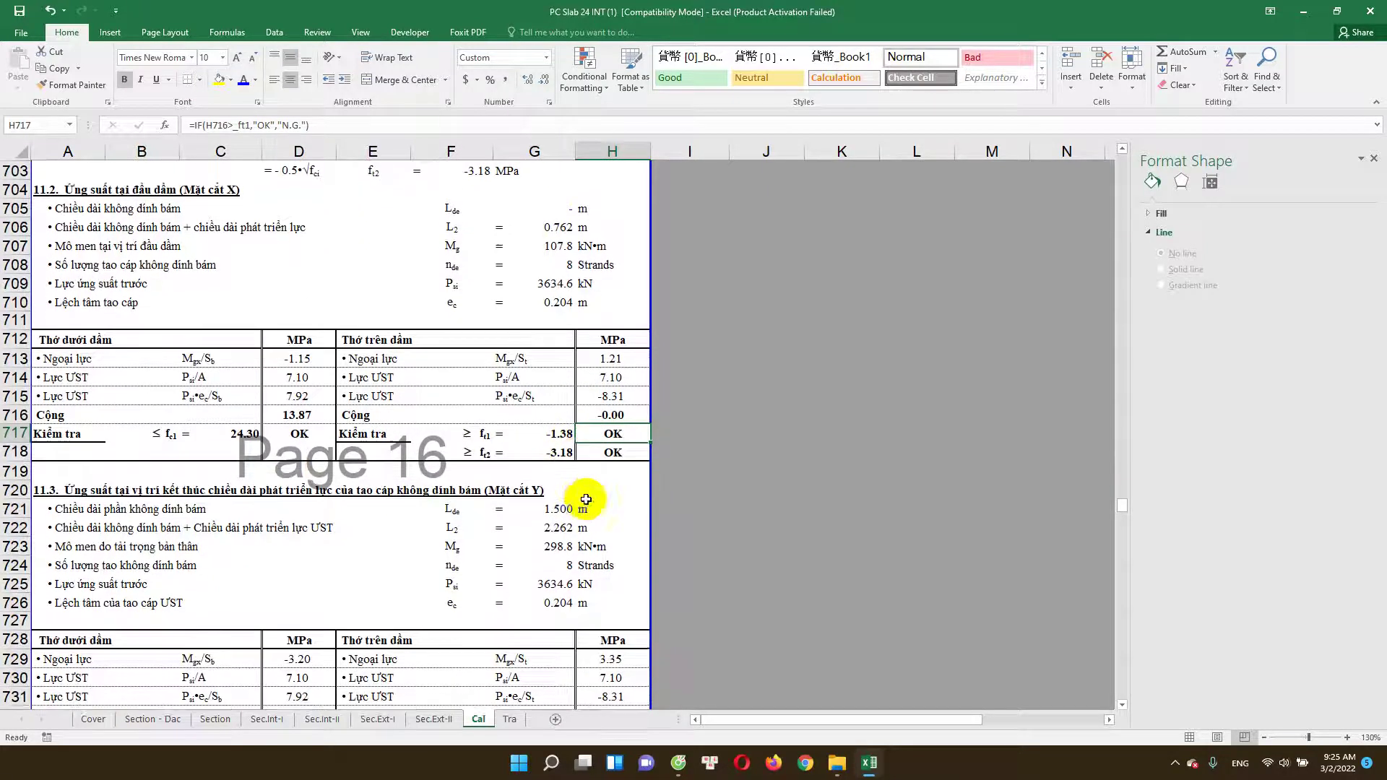
scroll(477, 549, down, 1)
click(278, 511)
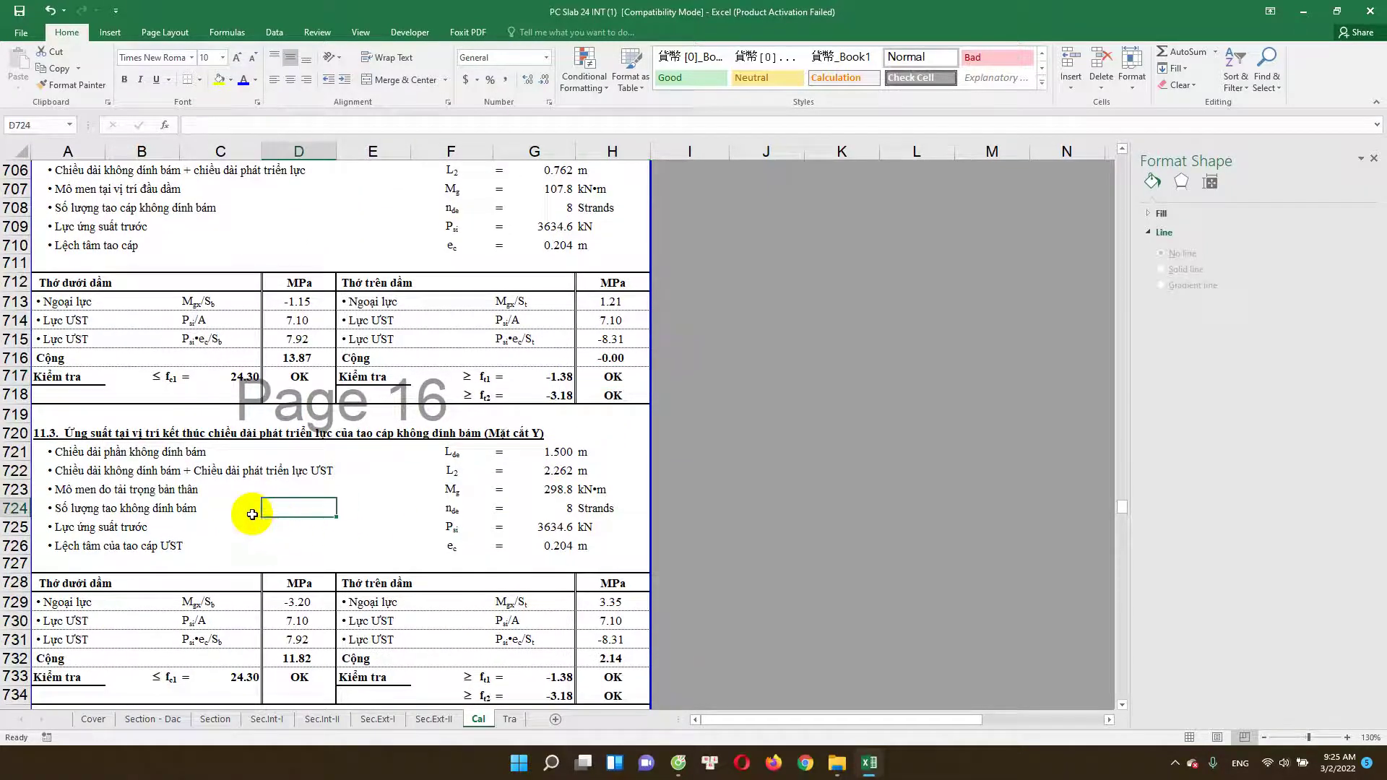
scroll(278, 514, up, 2)
scroll(260, 498, up, 2)
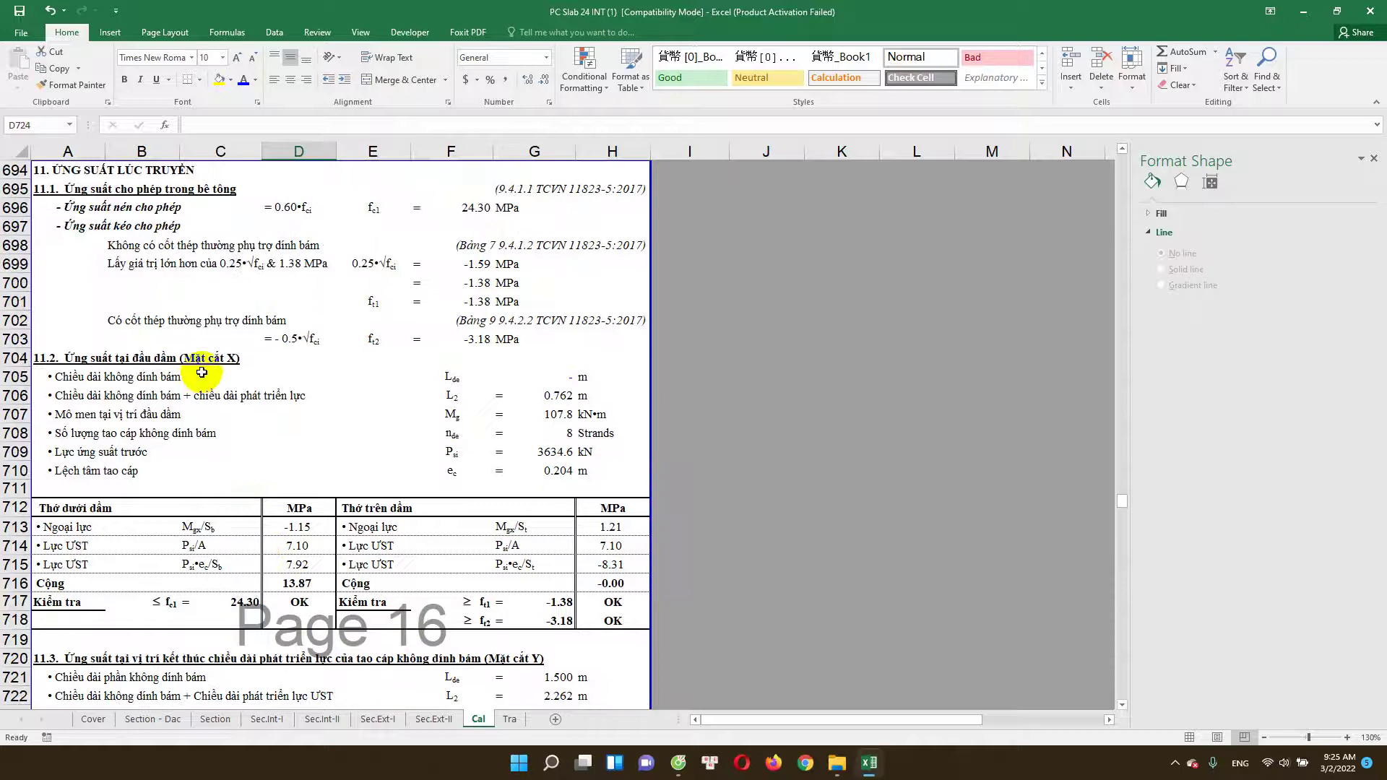
scroll(273, 443, down, 3)
scroll(361, 441, down, 2)
scroll(506, 448, up, 1)
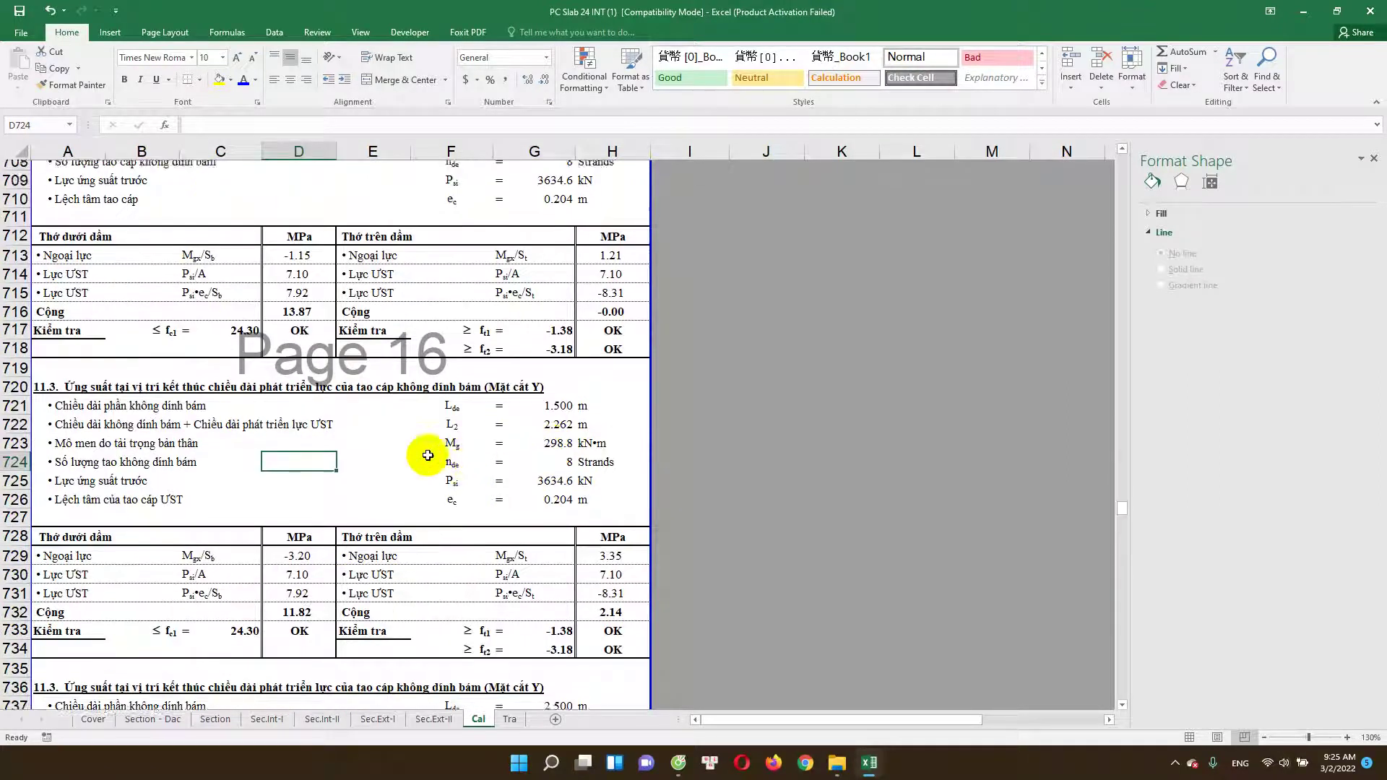
scroll(325, 441, up, 2)
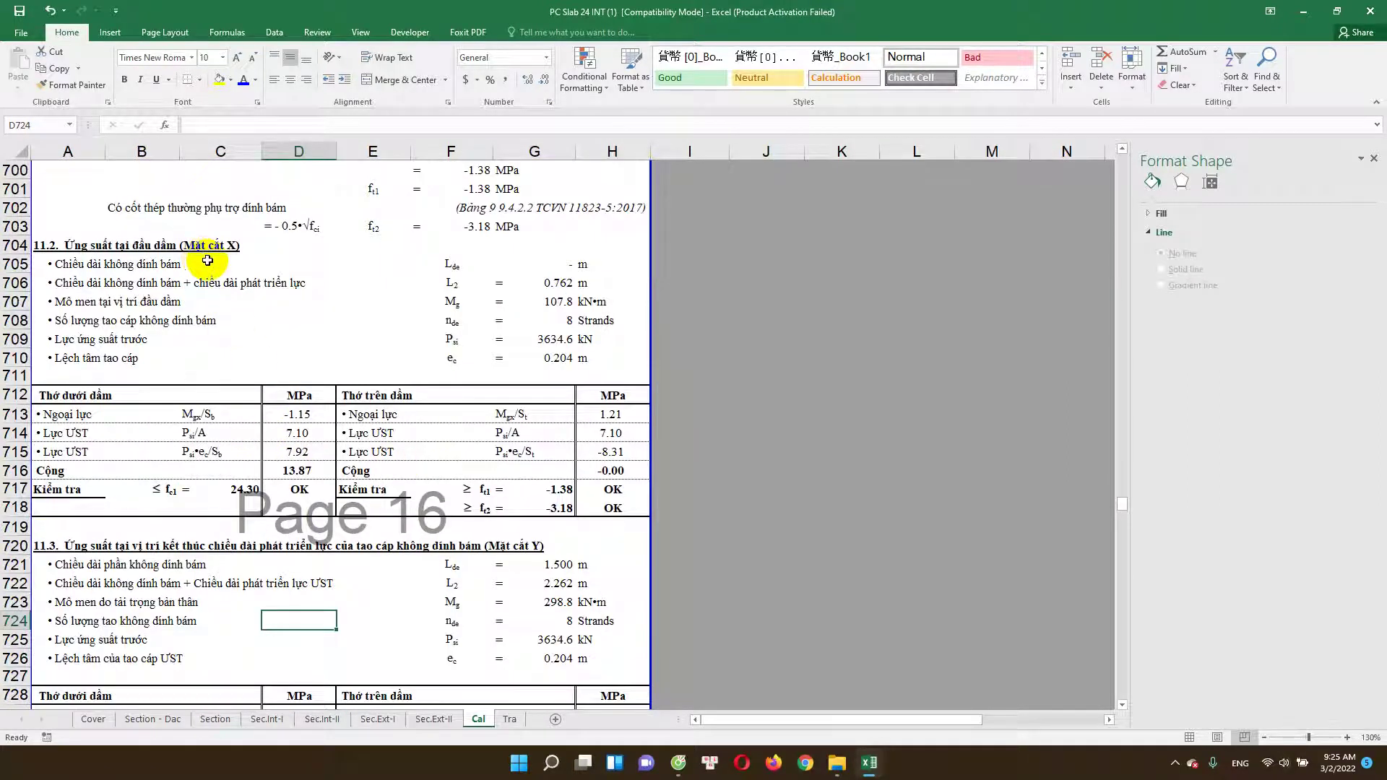
scroll(511, 365, down, 2)
scroll(551, 424, down, 2)
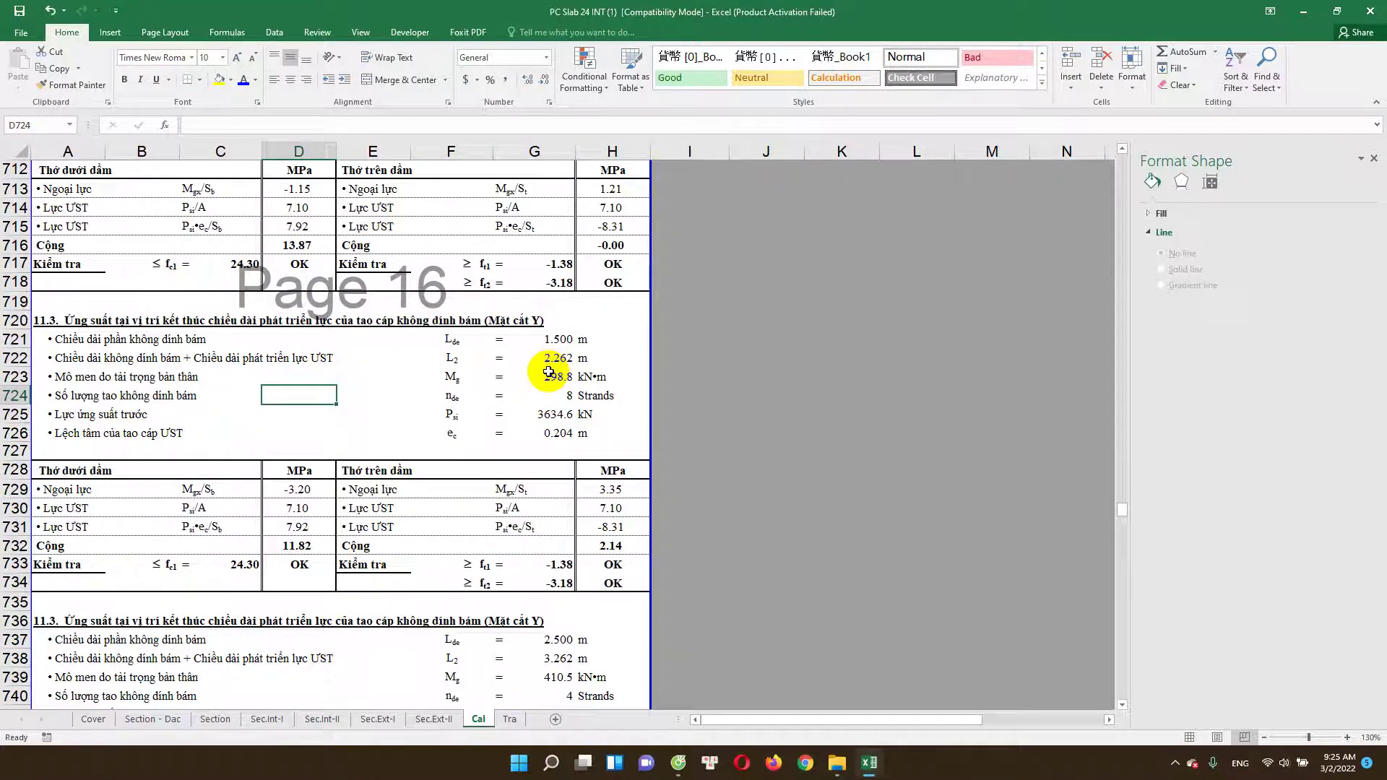
scroll(534, 412, down, 1)
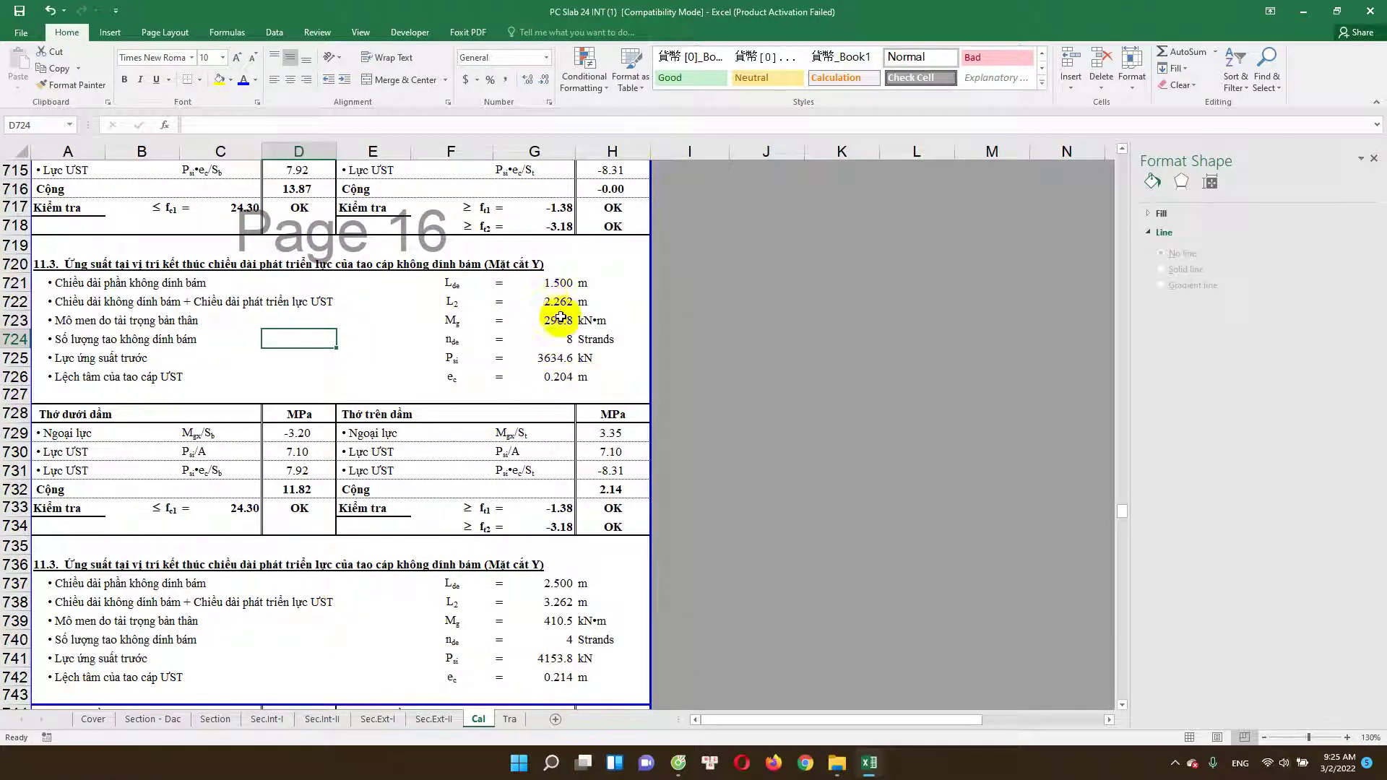
click(607, 471)
scroll(448, 477, down, 1)
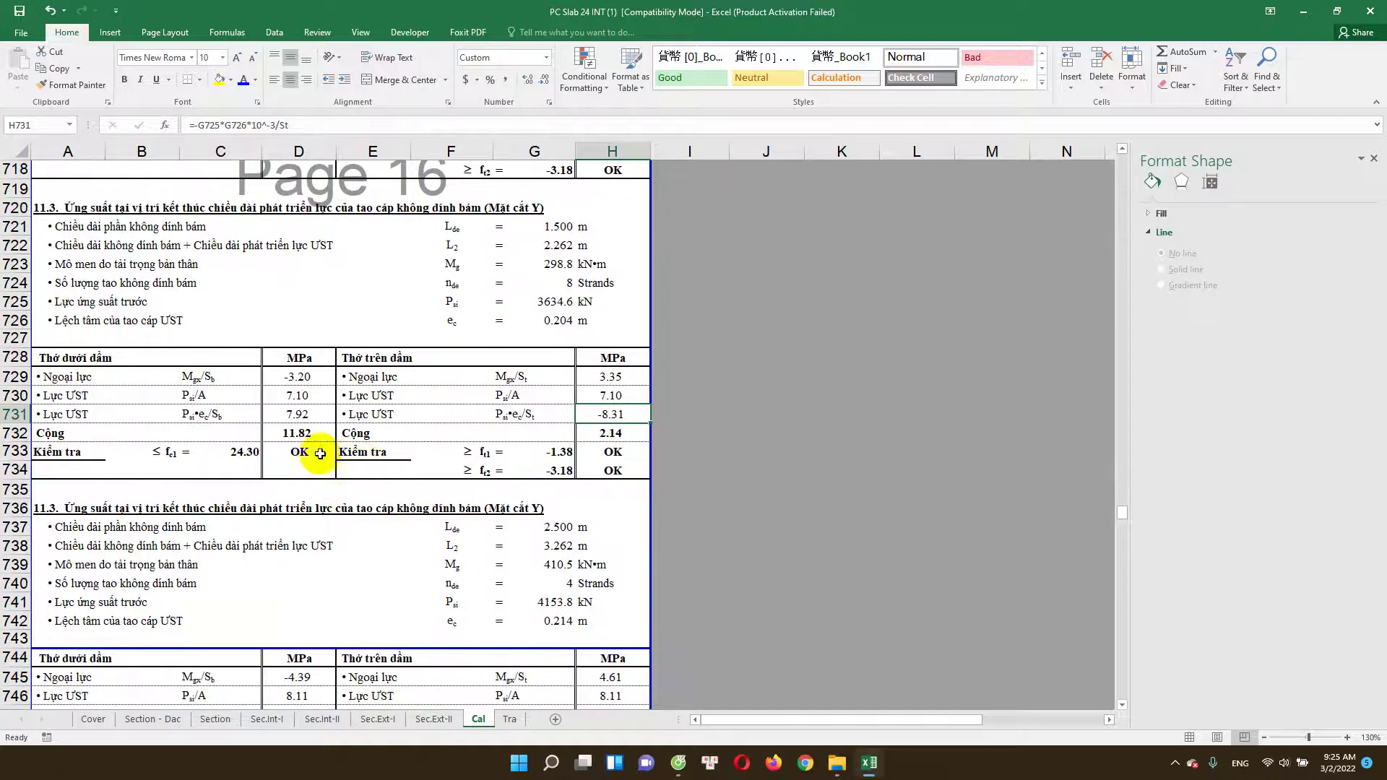
click(320, 453)
click(614, 454)
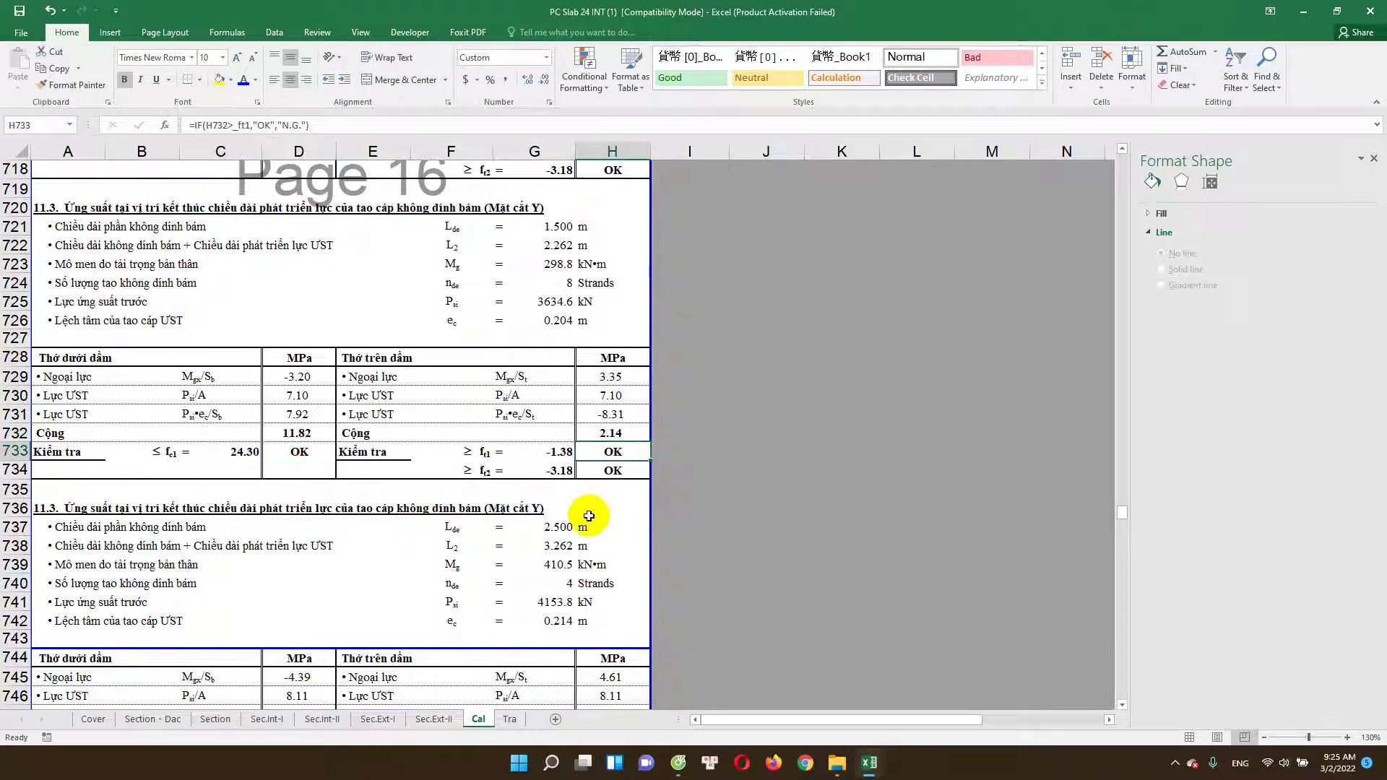
scroll(589, 516, down, 2)
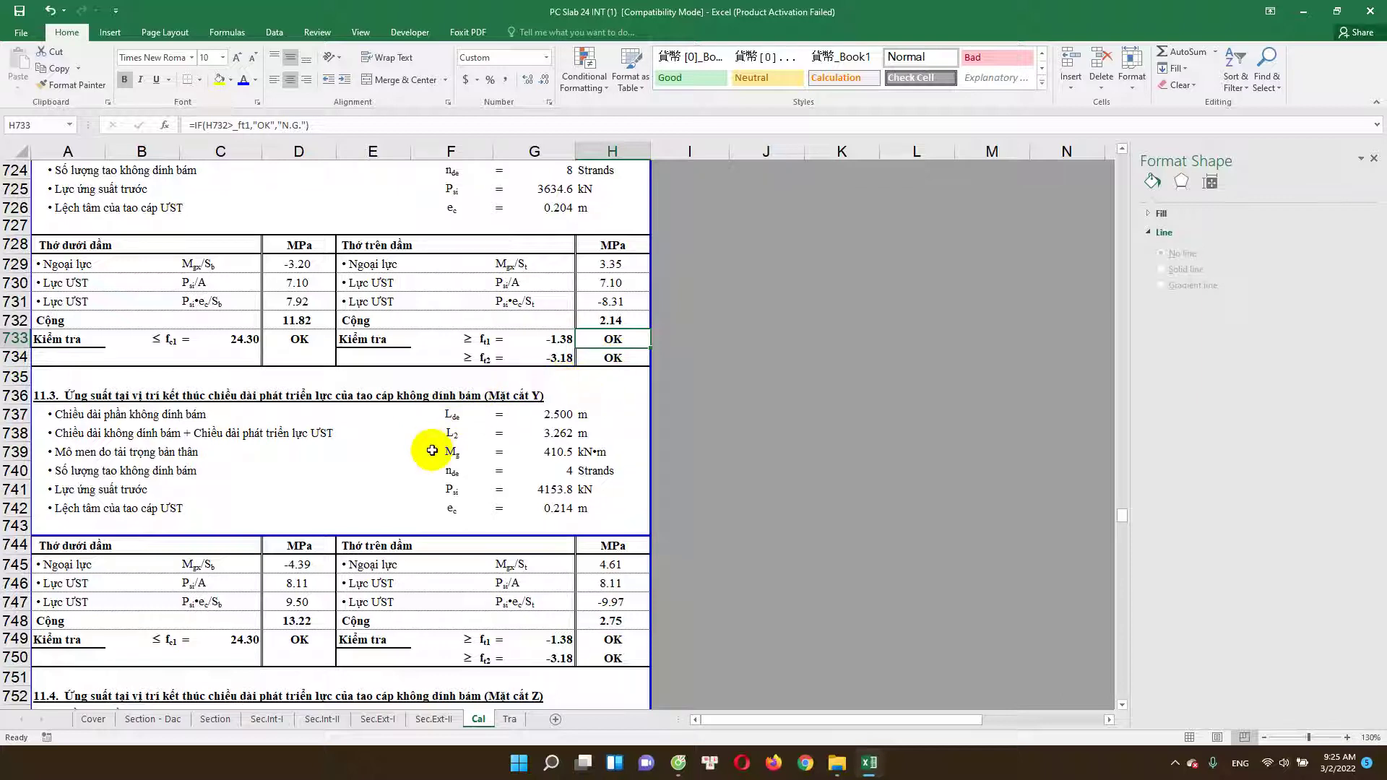
scroll(412, 444, up, 2)
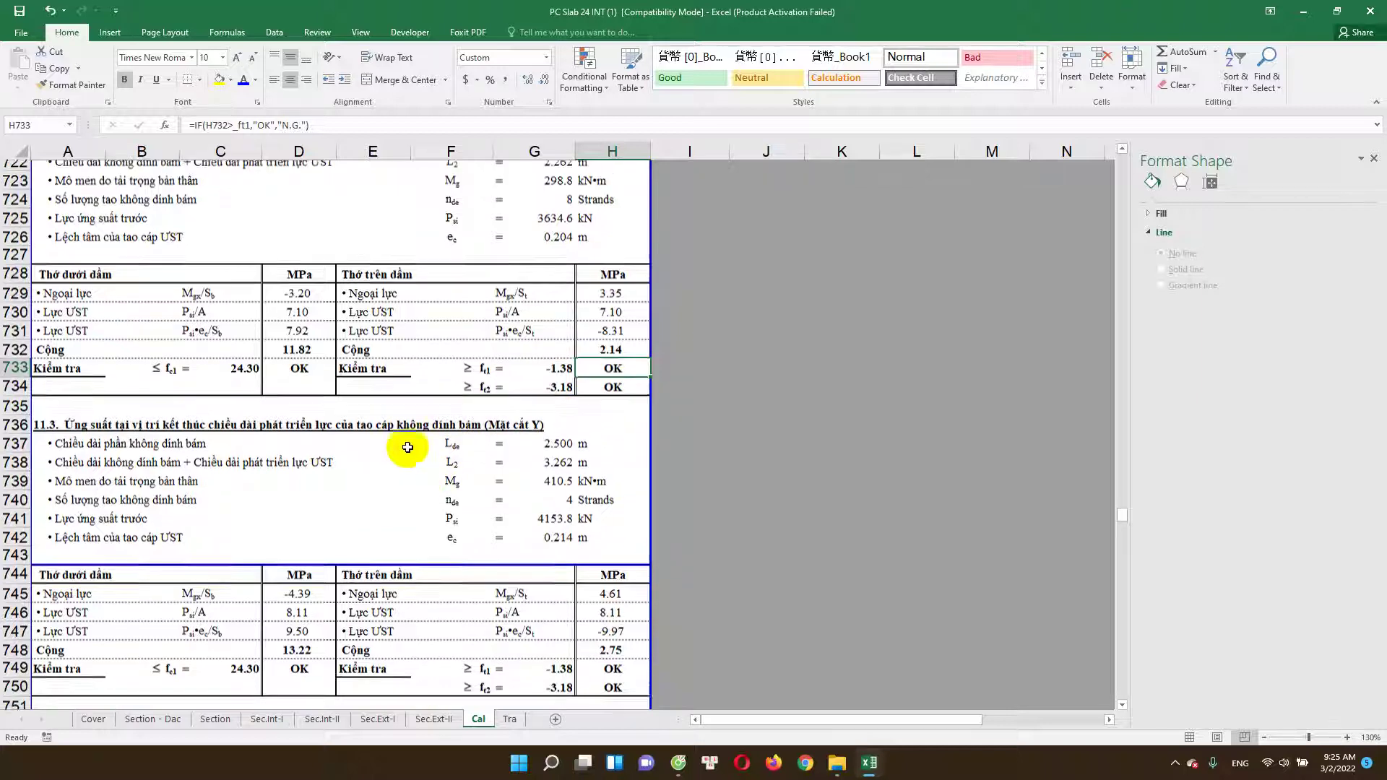
scroll(400, 499, up, 1)
scroll(402, 497, up, 3)
scroll(403, 496, up, 3)
scroll(407, 497, up, 2)
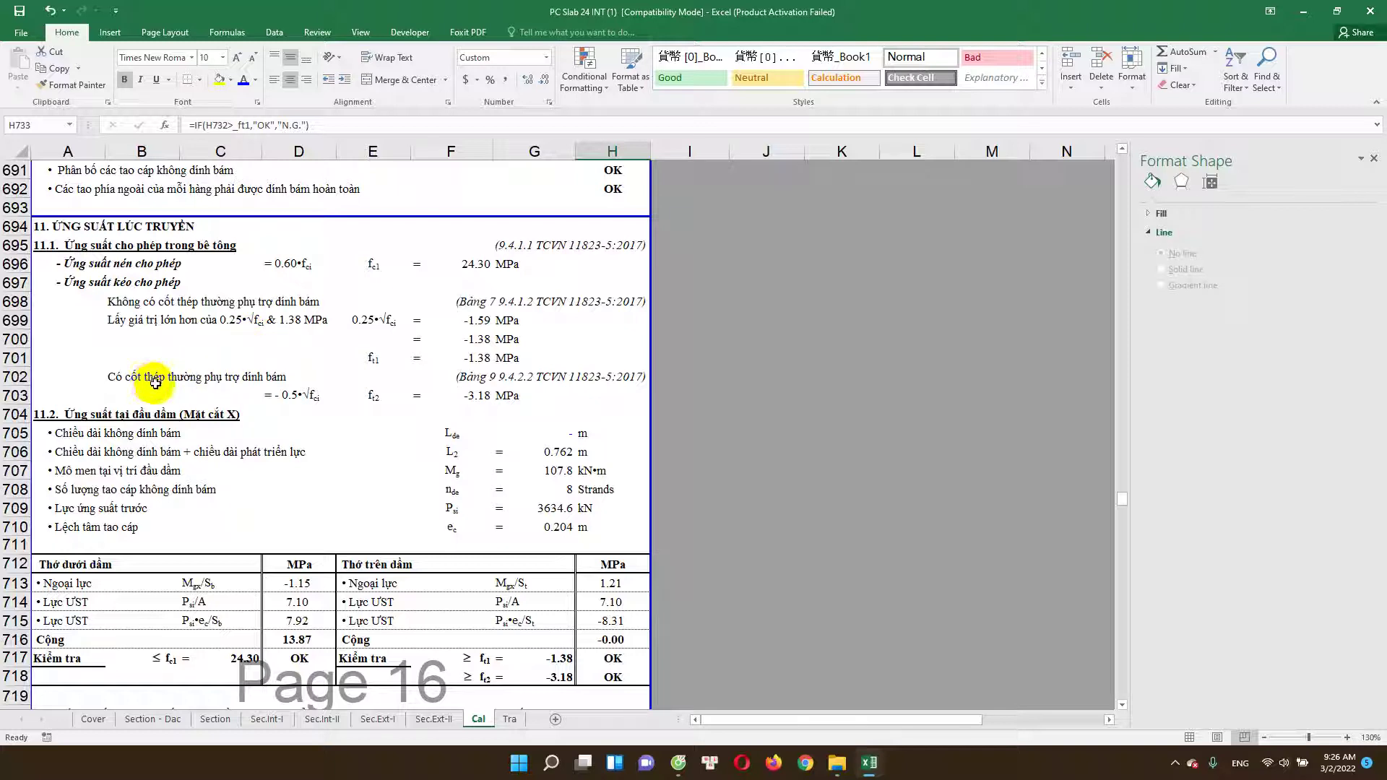
scroll(273, 350, down, 1)
scroll(242, 452, down, 2)
scroll(242, 451, down, 3)
scroll(253, 465, down, 4)
scroll(267, 452, down, 1)
scroll(282, 477, down, 1)
scroll(297, 479, down, 1)
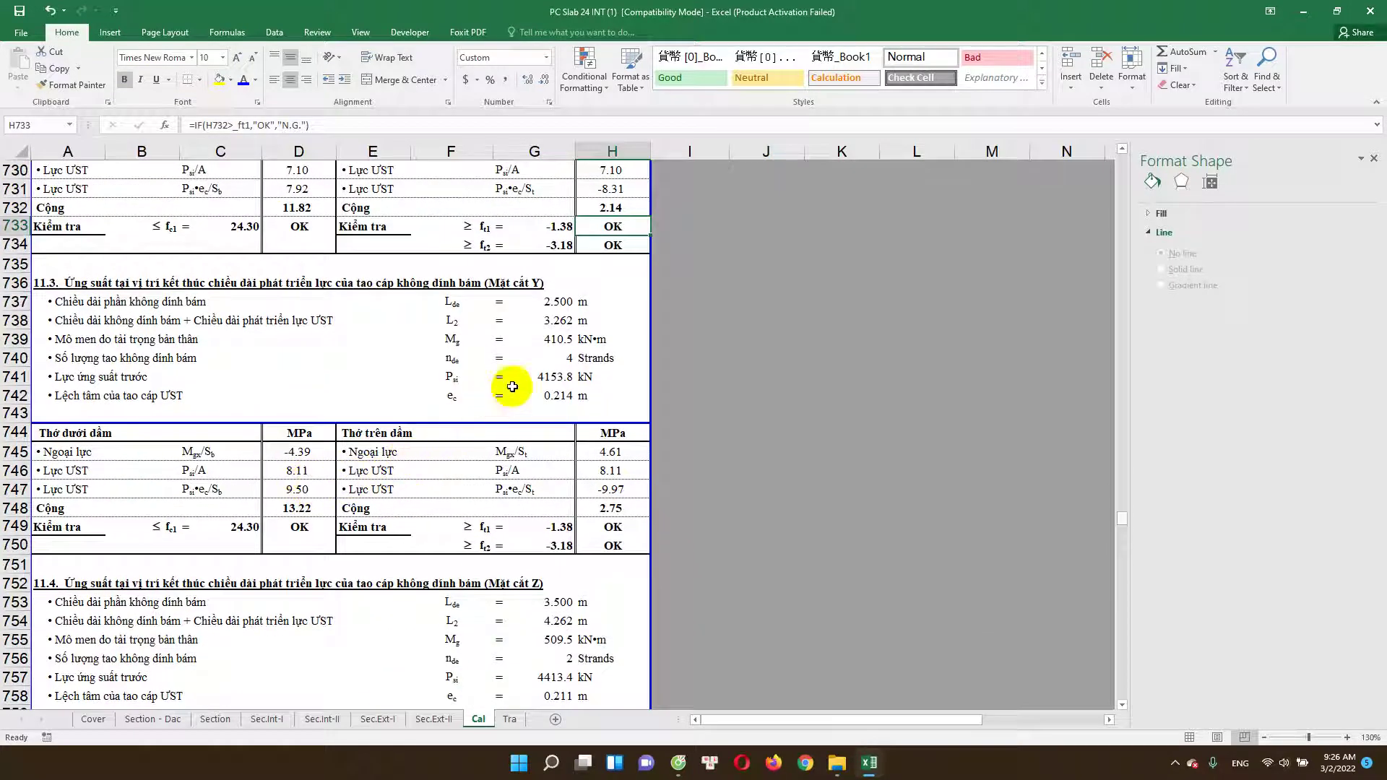
scroll(542, 487, down, 2)
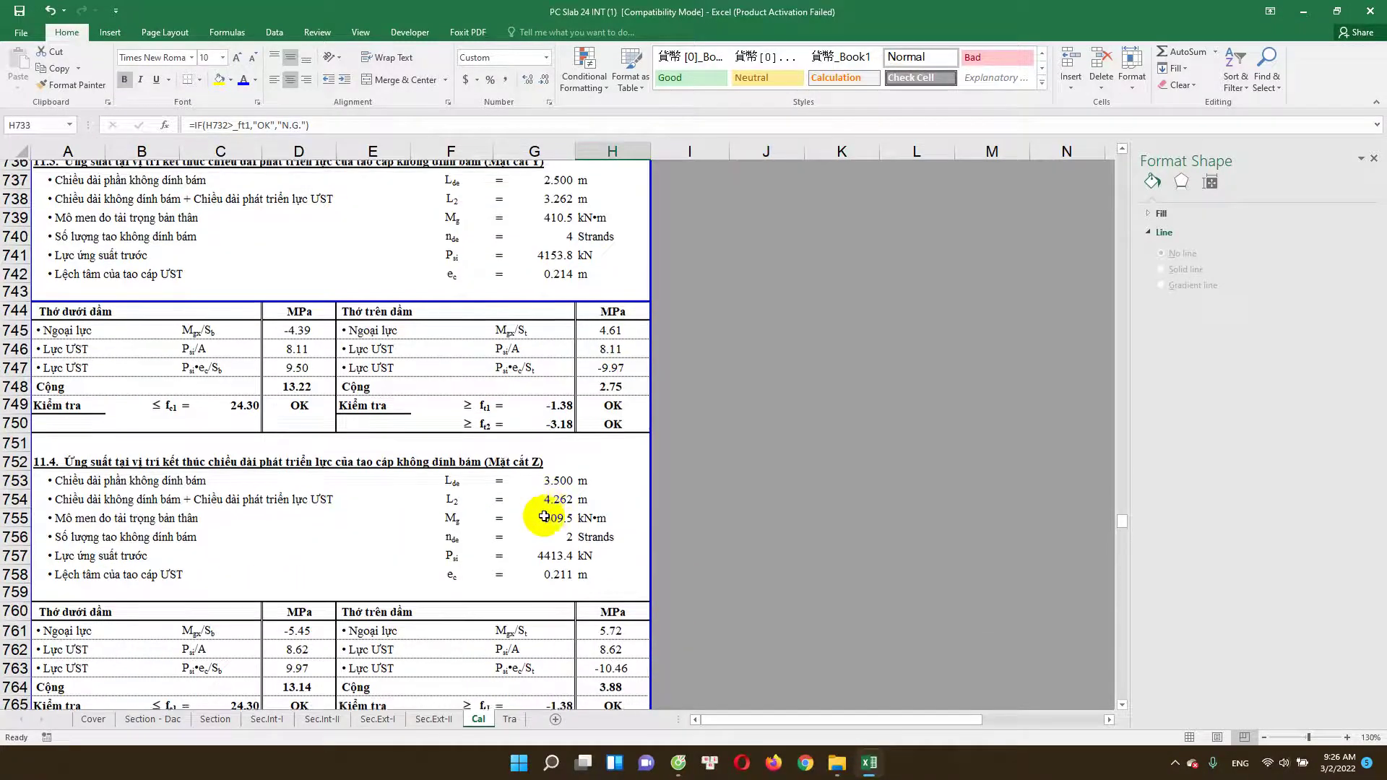
scroll(544, 517, down, 1)
click(543, 510)
scroll(538, 505, down, 1)
scroll(533, 501, down, 2)
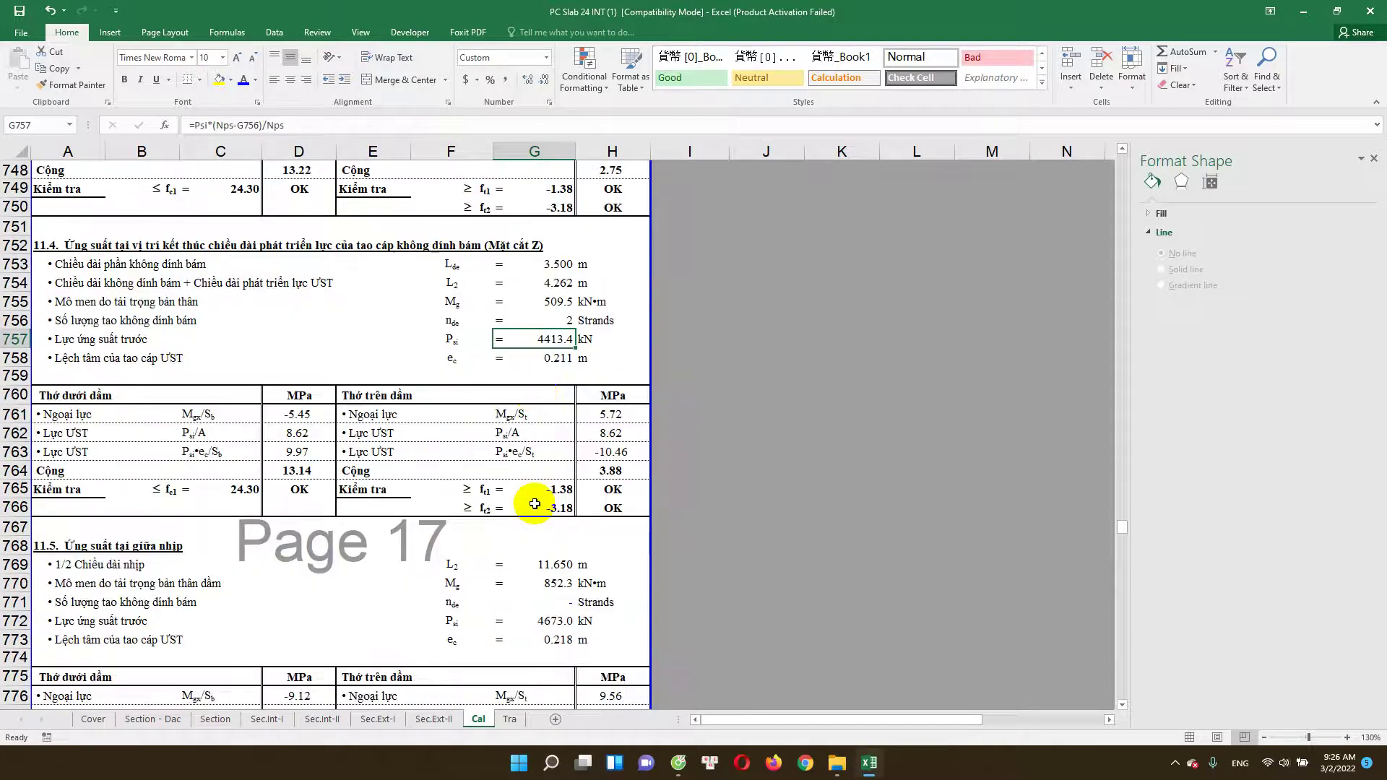
click(538, 300)
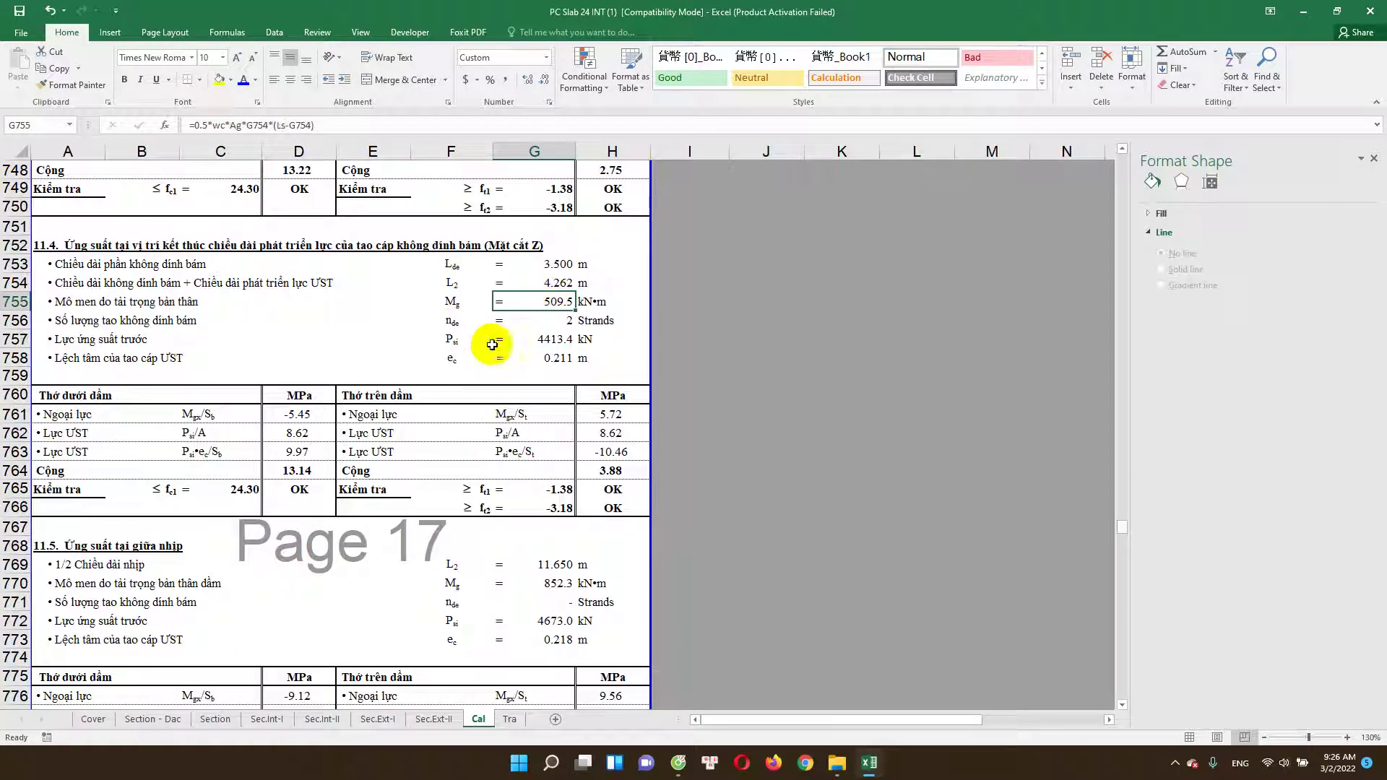
click(304, 432)
scroll(567, 503, down, 3)
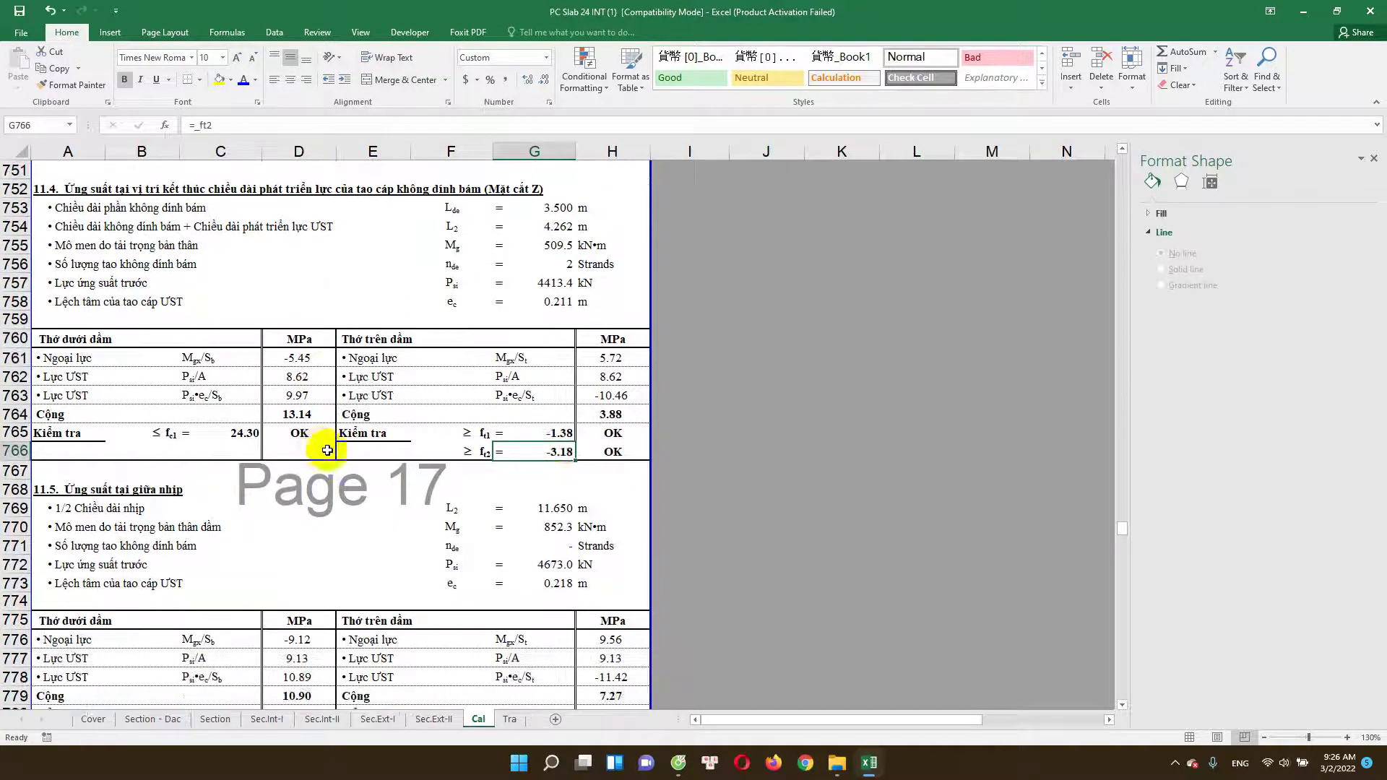
click(299, 433)
scroll(299, 433, down, 3)
scroll(313, 465, down, 1)
scroll(314, 433, down, 1)
scroll(311, 470, down, 1)
scroll(325, 427, down, 1)
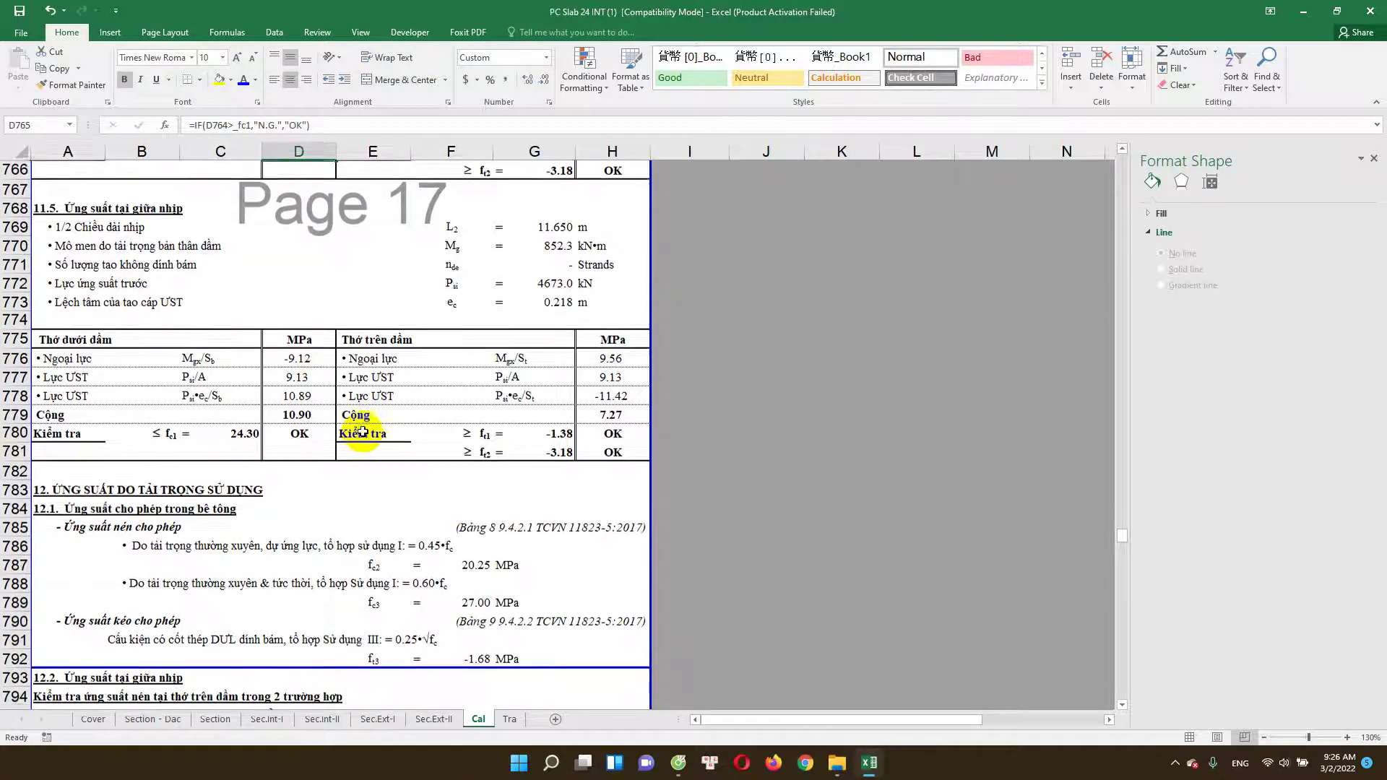
click(300, 433)
click(611, 451)
scroll(611, 498, down, 3)
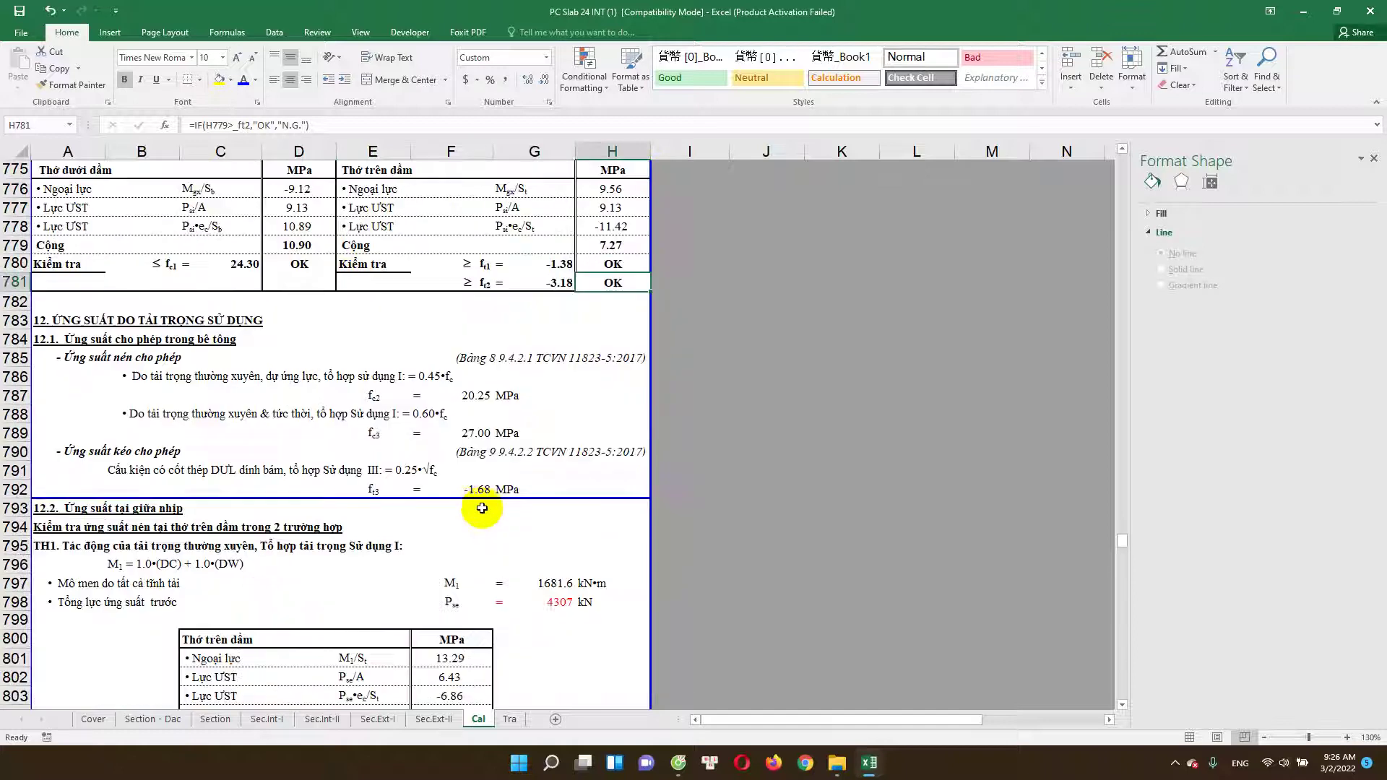
scroll(199, 376, down, 1)
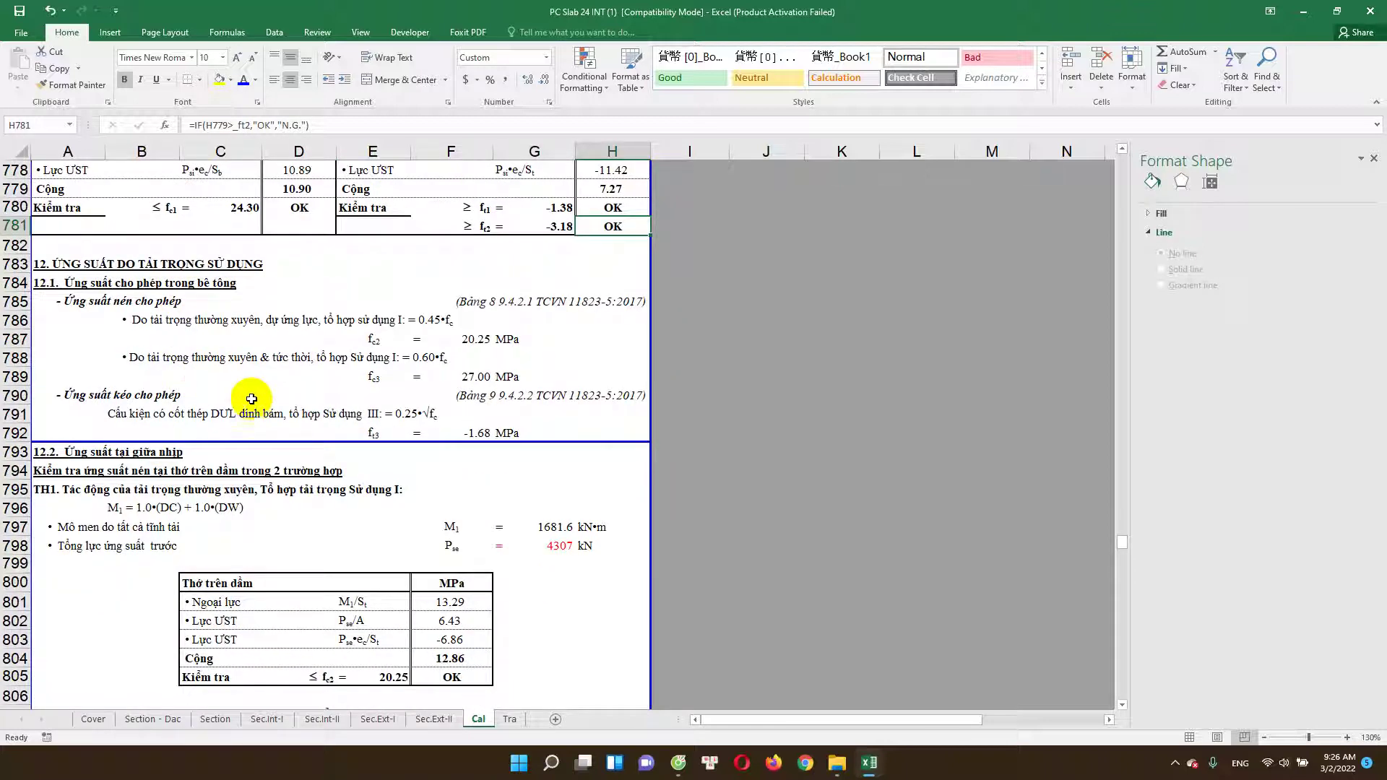
scroll(274, 399, down, 1)
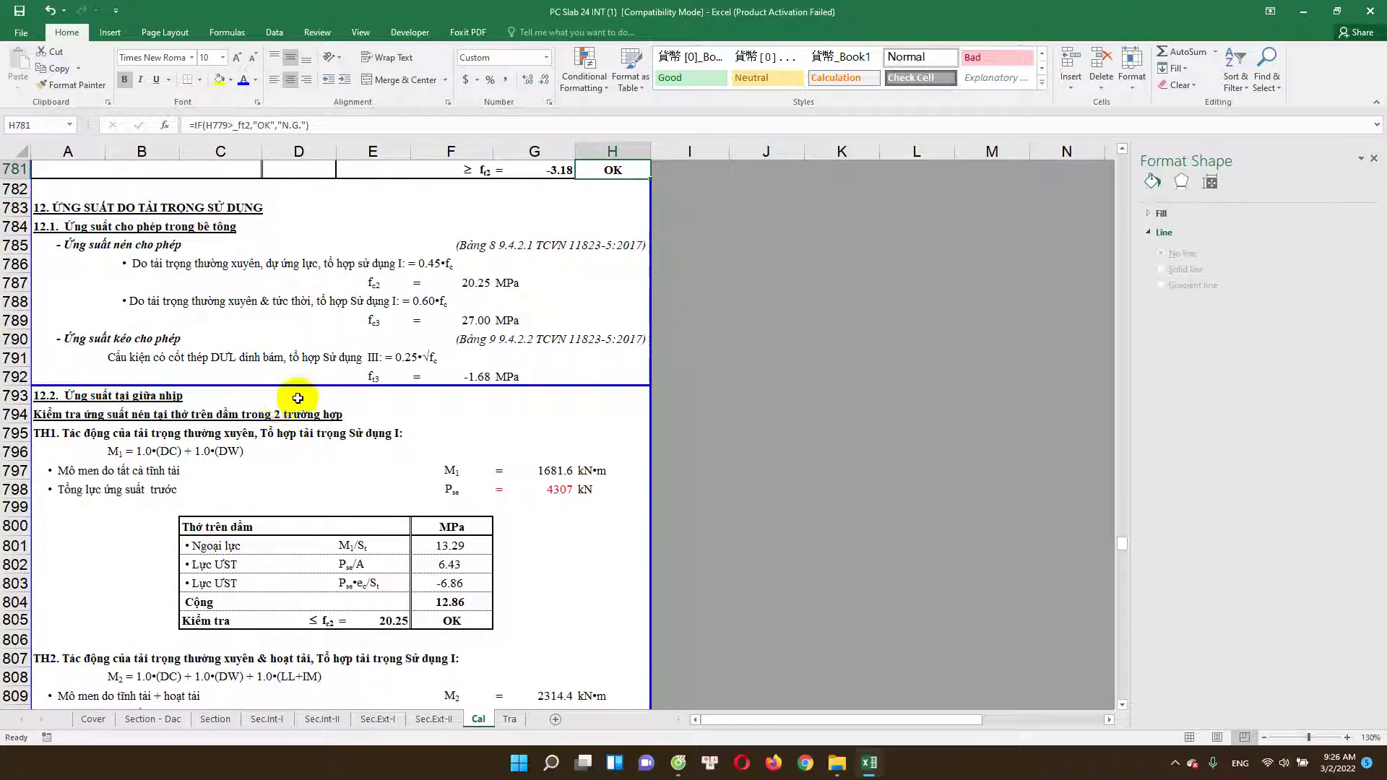
click(477, 286)
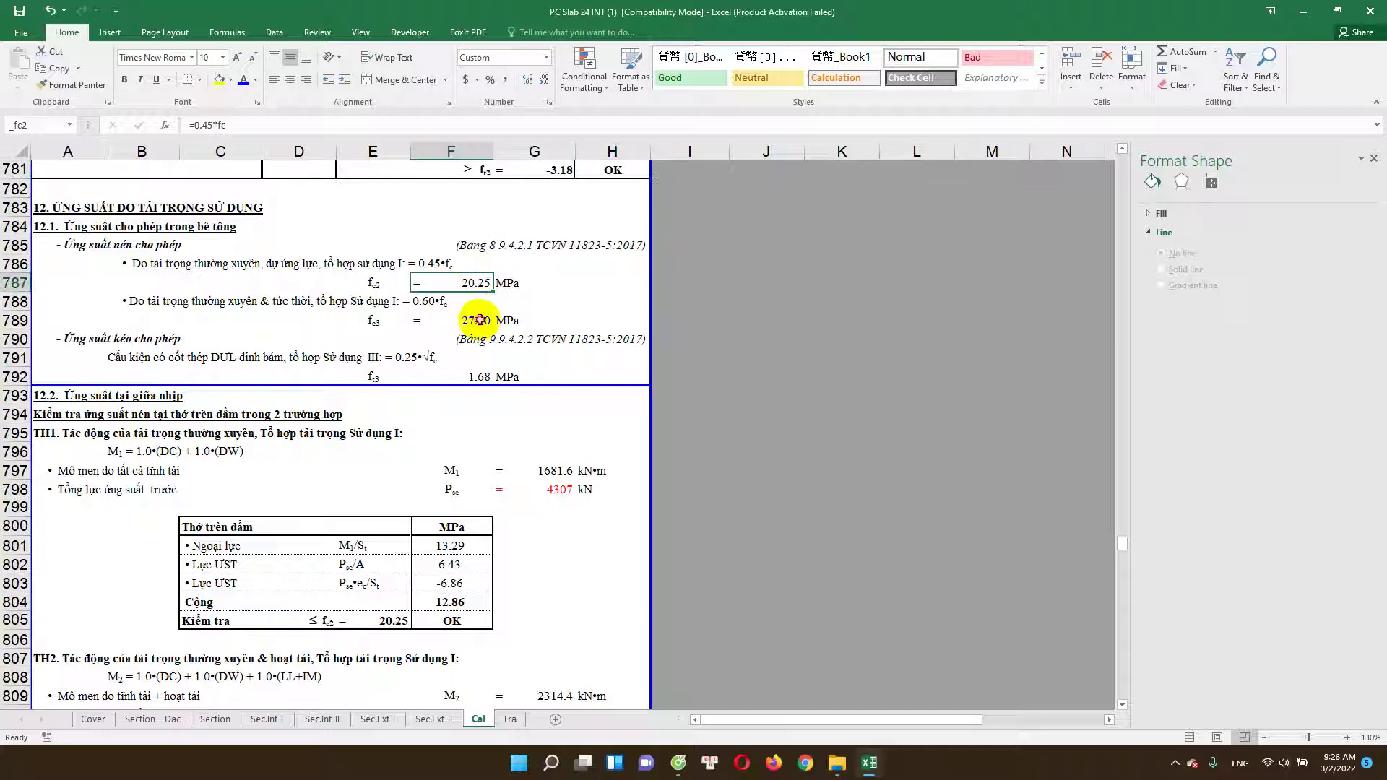
click(480, 377)
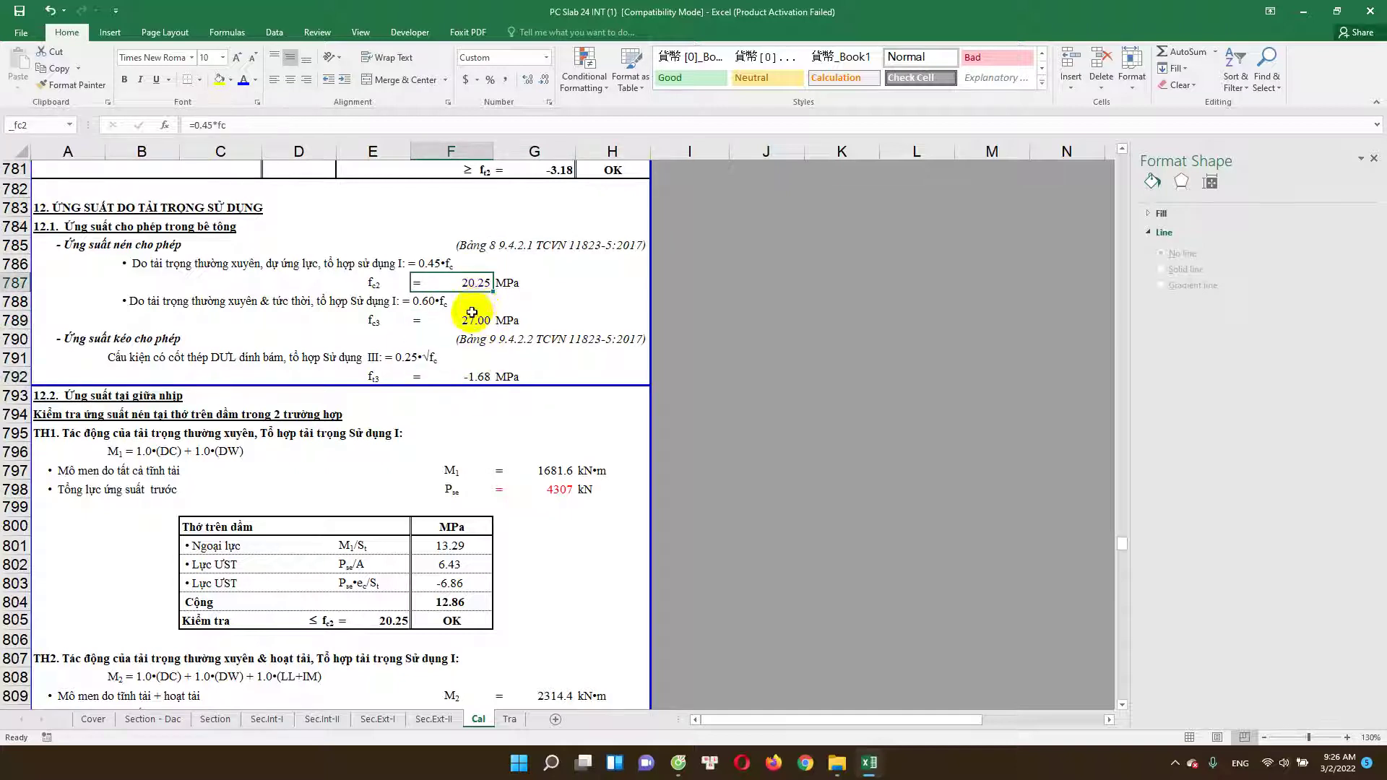
click(469, 290)
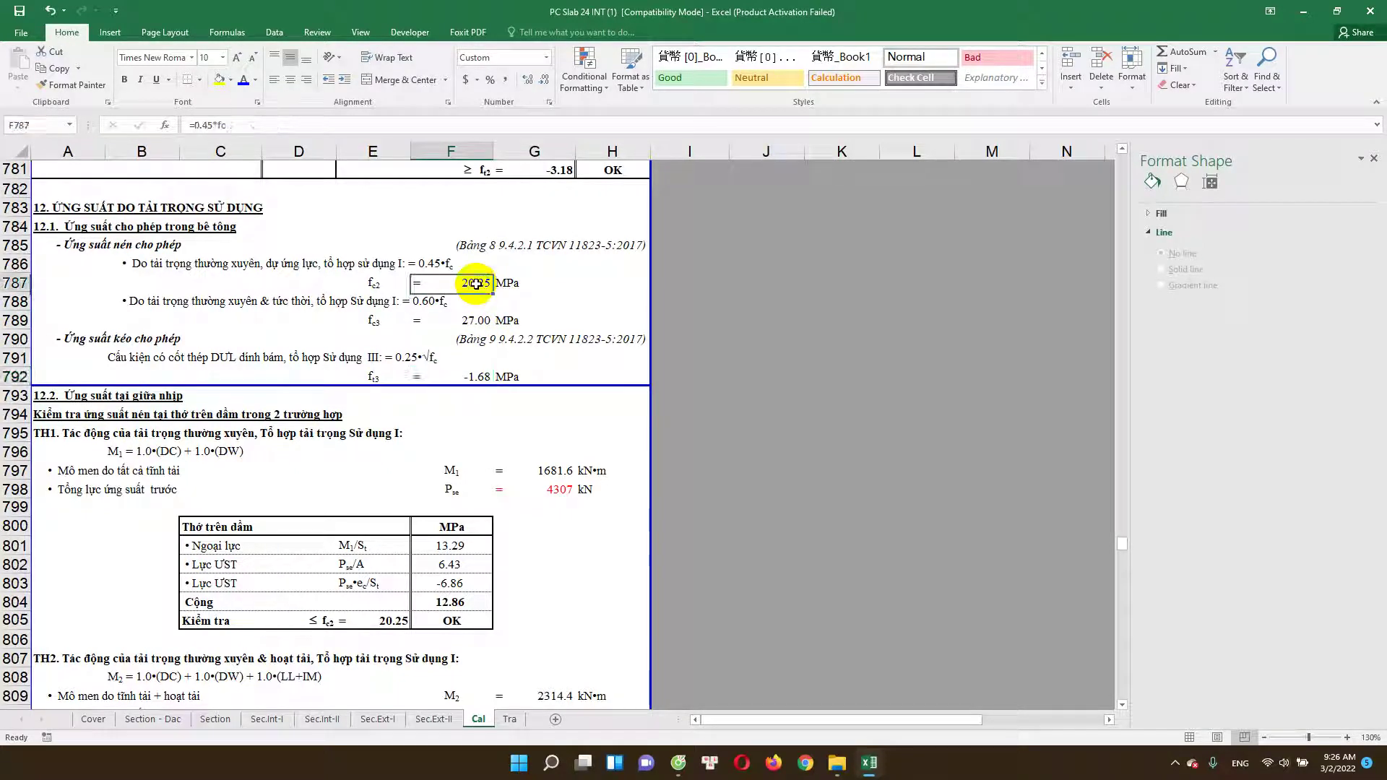
scroll(483, 435, down, 1)
click(416, 513)
scroll(416, 512, down, 2)
scroll(434, 376, down, 1)
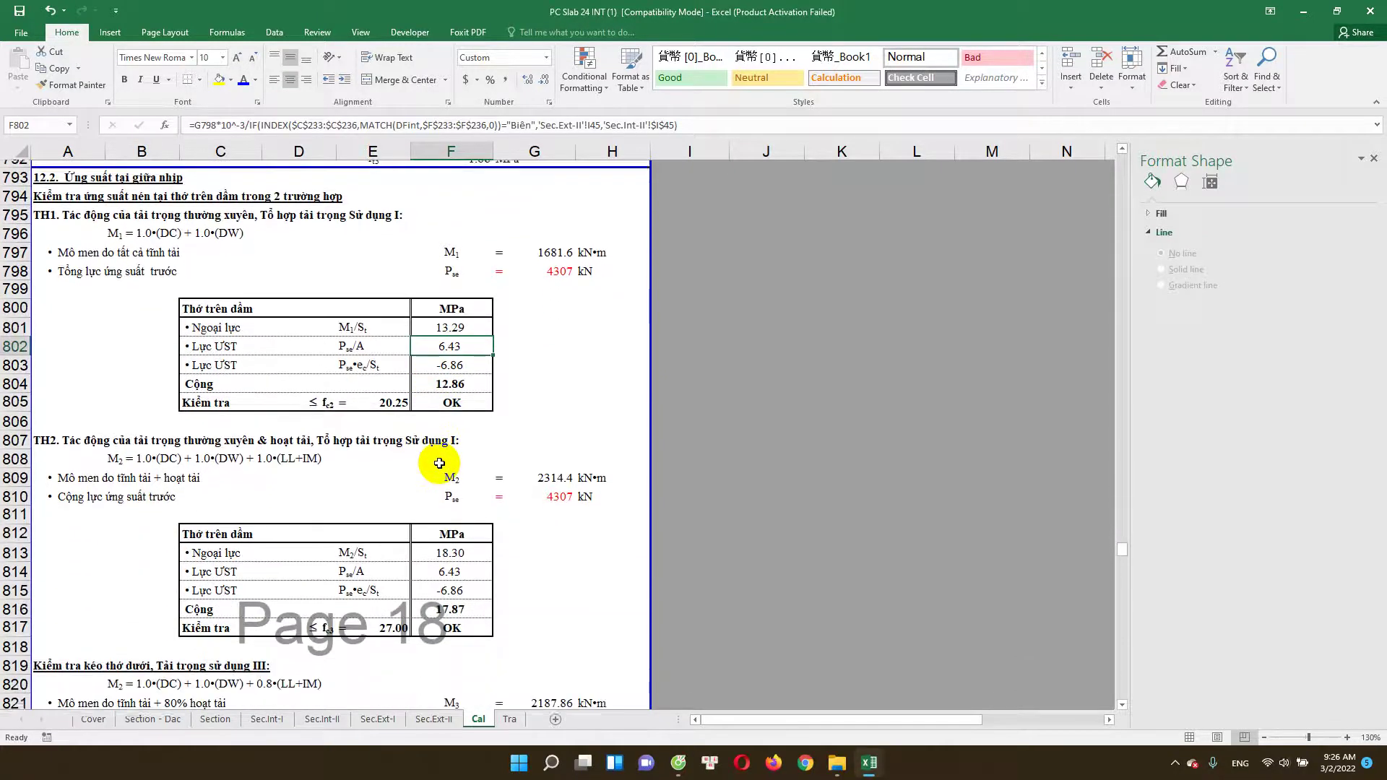
click(451, 390)
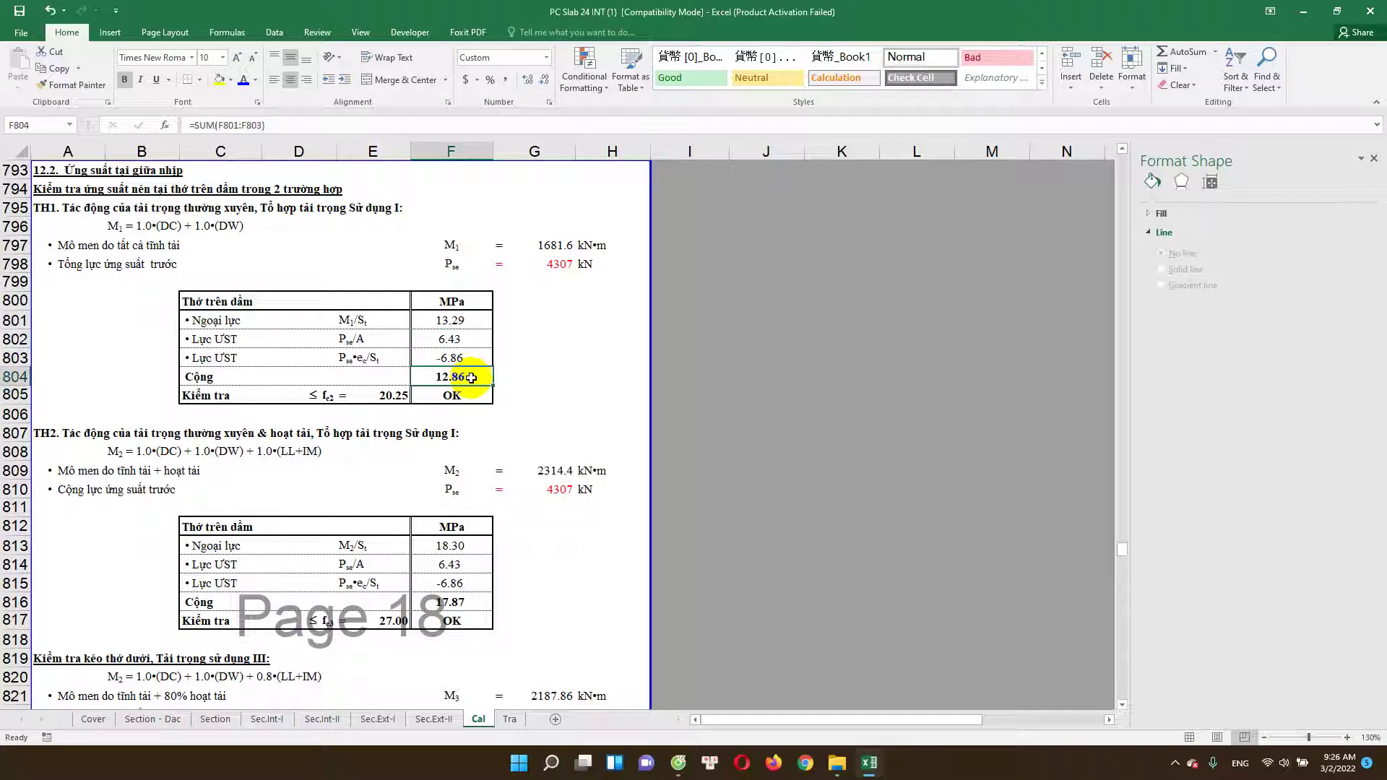
double_click(396, 396)
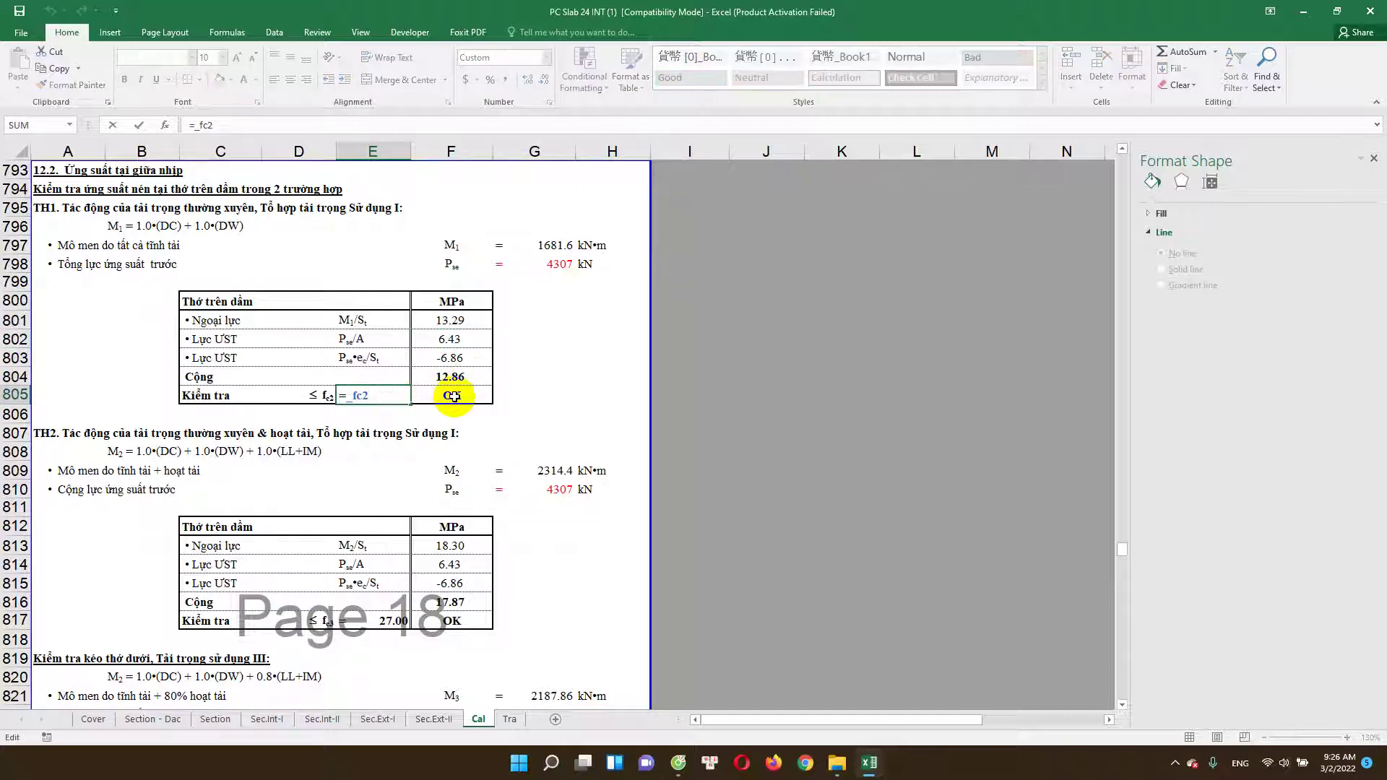
key(Escape)
scroll(453, 391, down, 1)
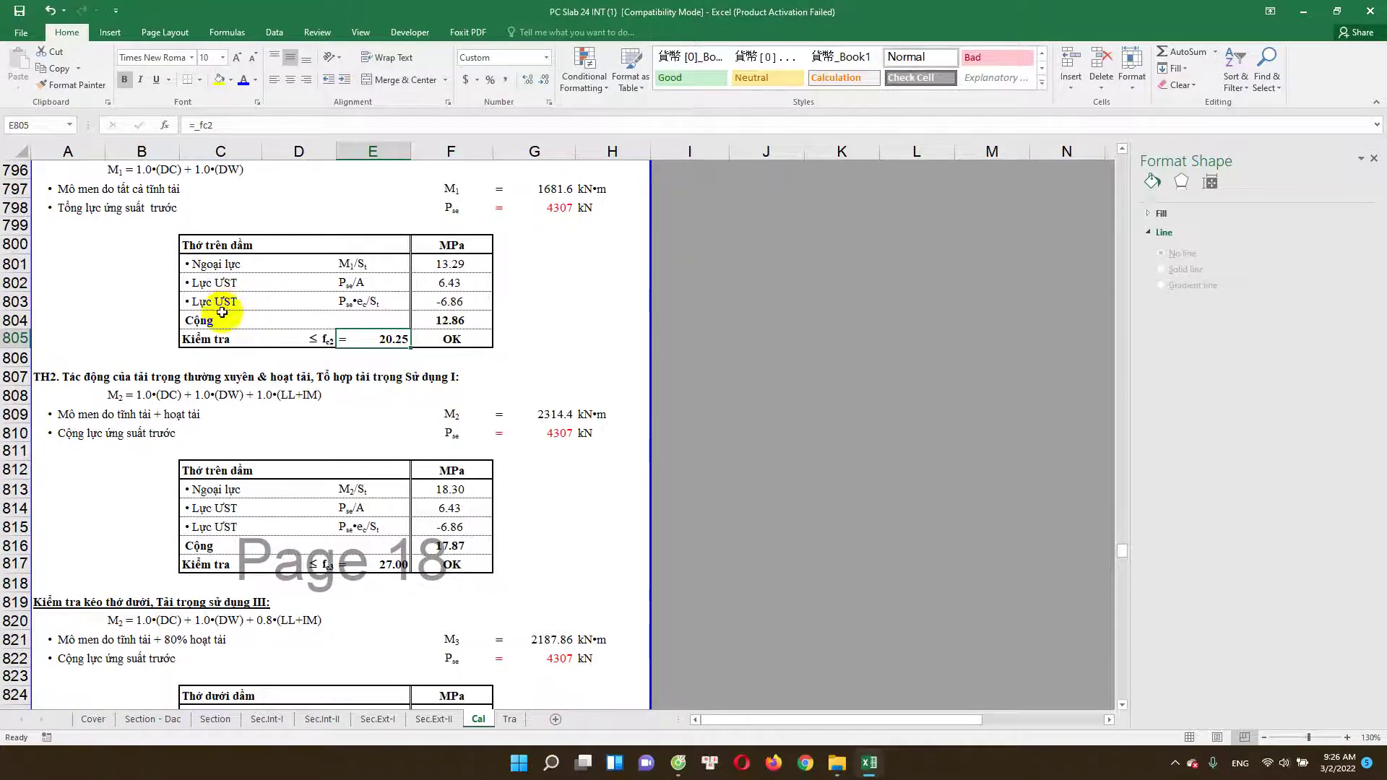
scroll(217, 346, down, 2)
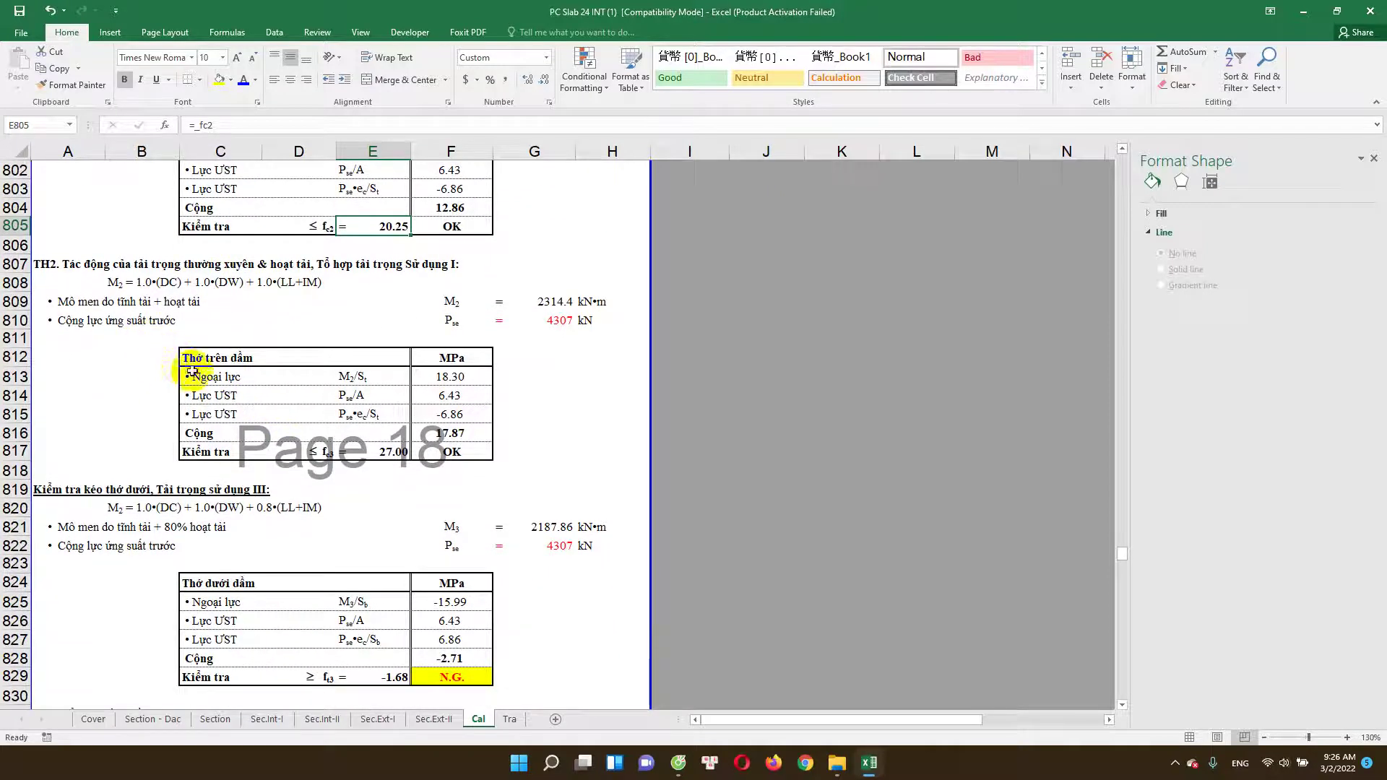
click(452, 359)
click(457, 451)
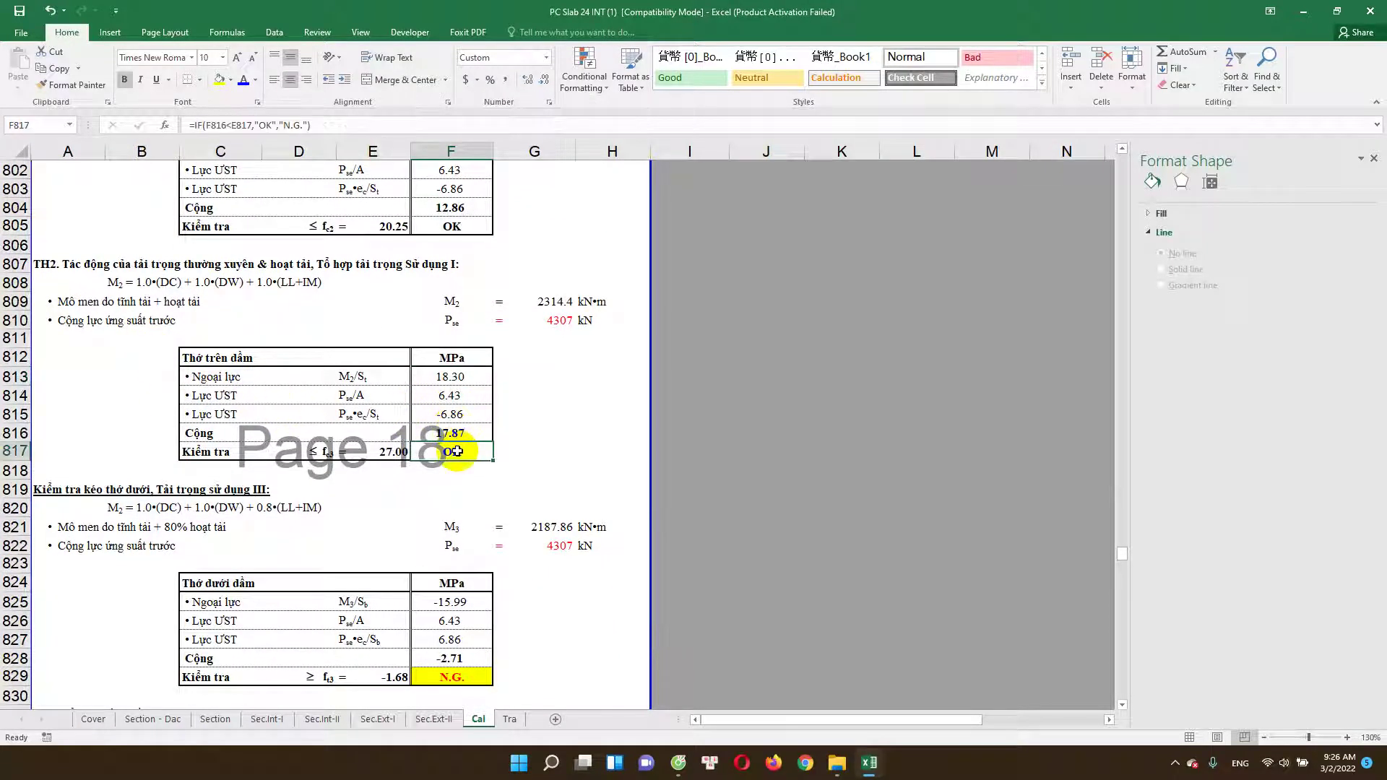
scroll(456, 451, down, 1)
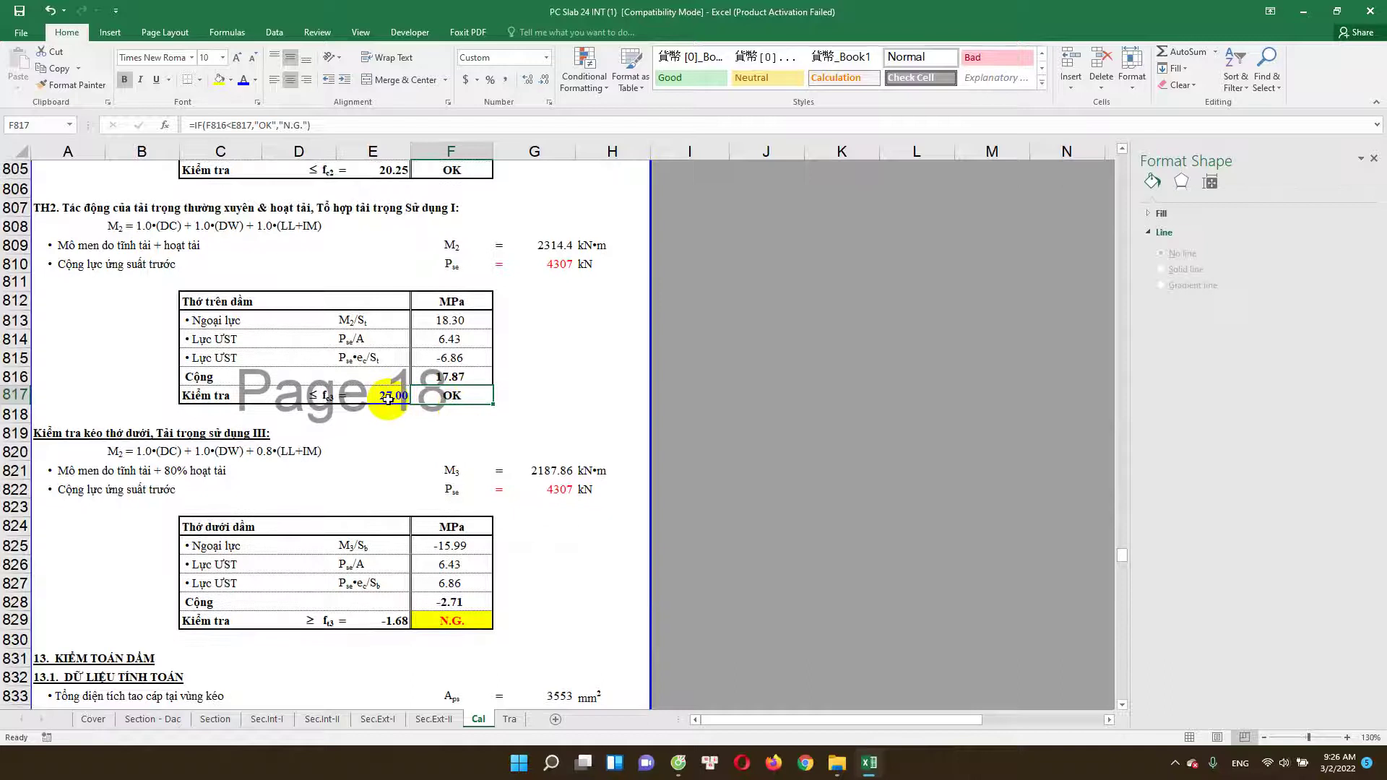
scroll(457, 394, up, 1)
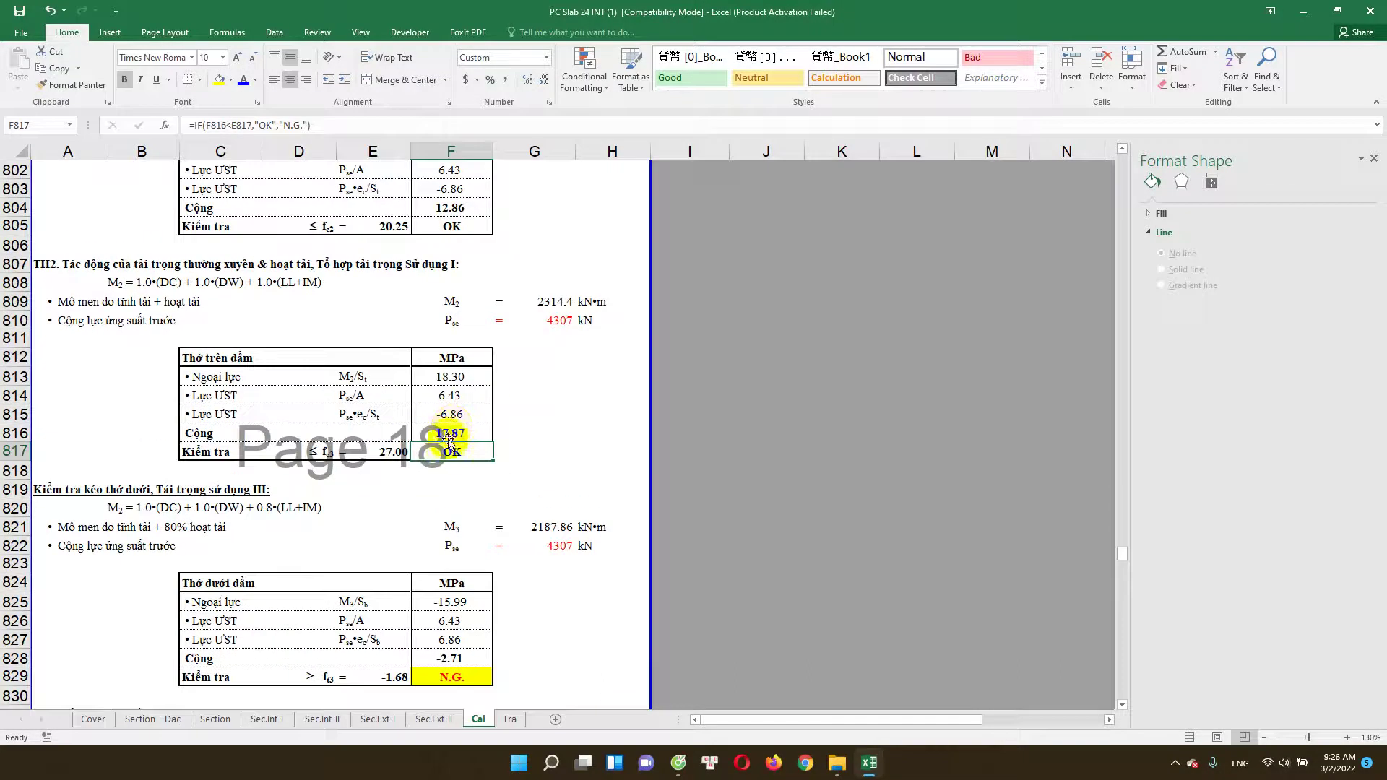
double_click(446, 449)
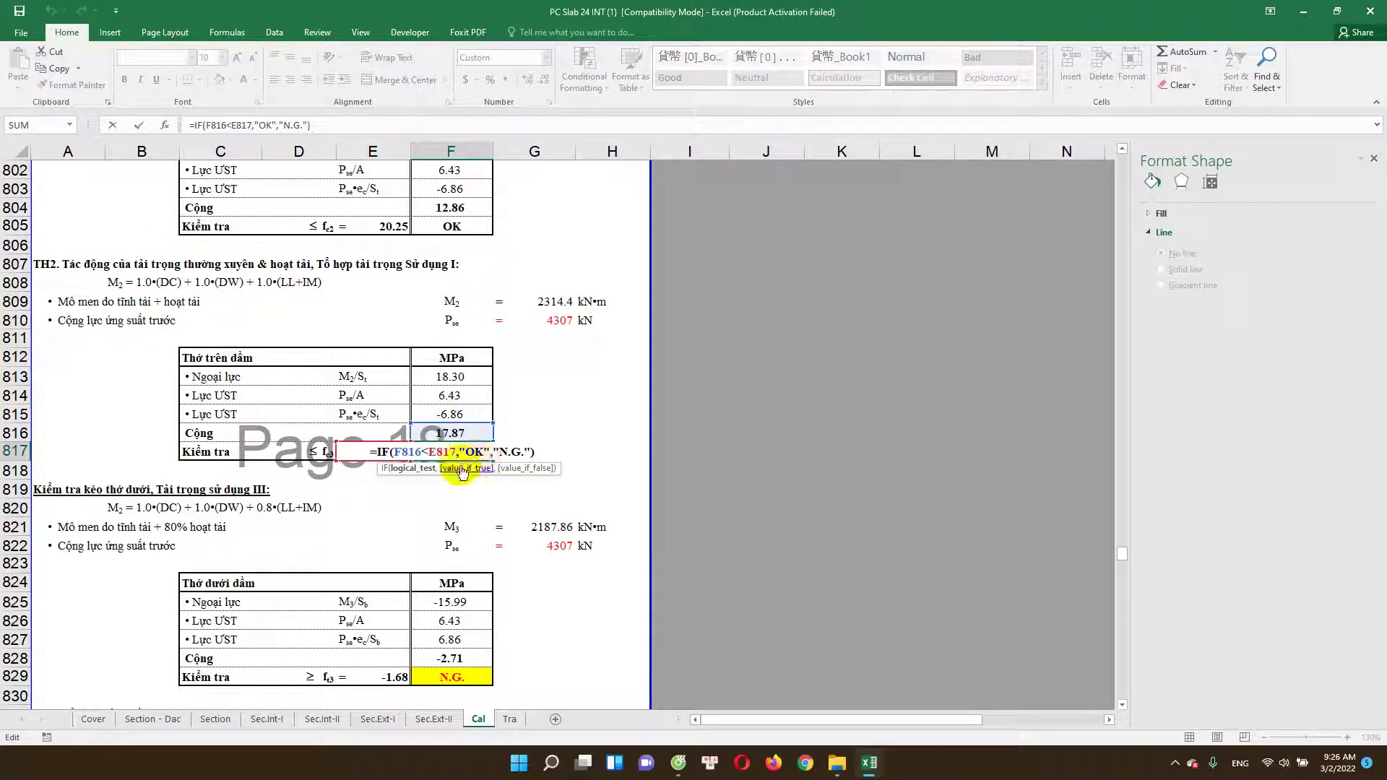
key(Escape)
scroll(392, 450, up, 4)
scroll(402, 447, up, 2)
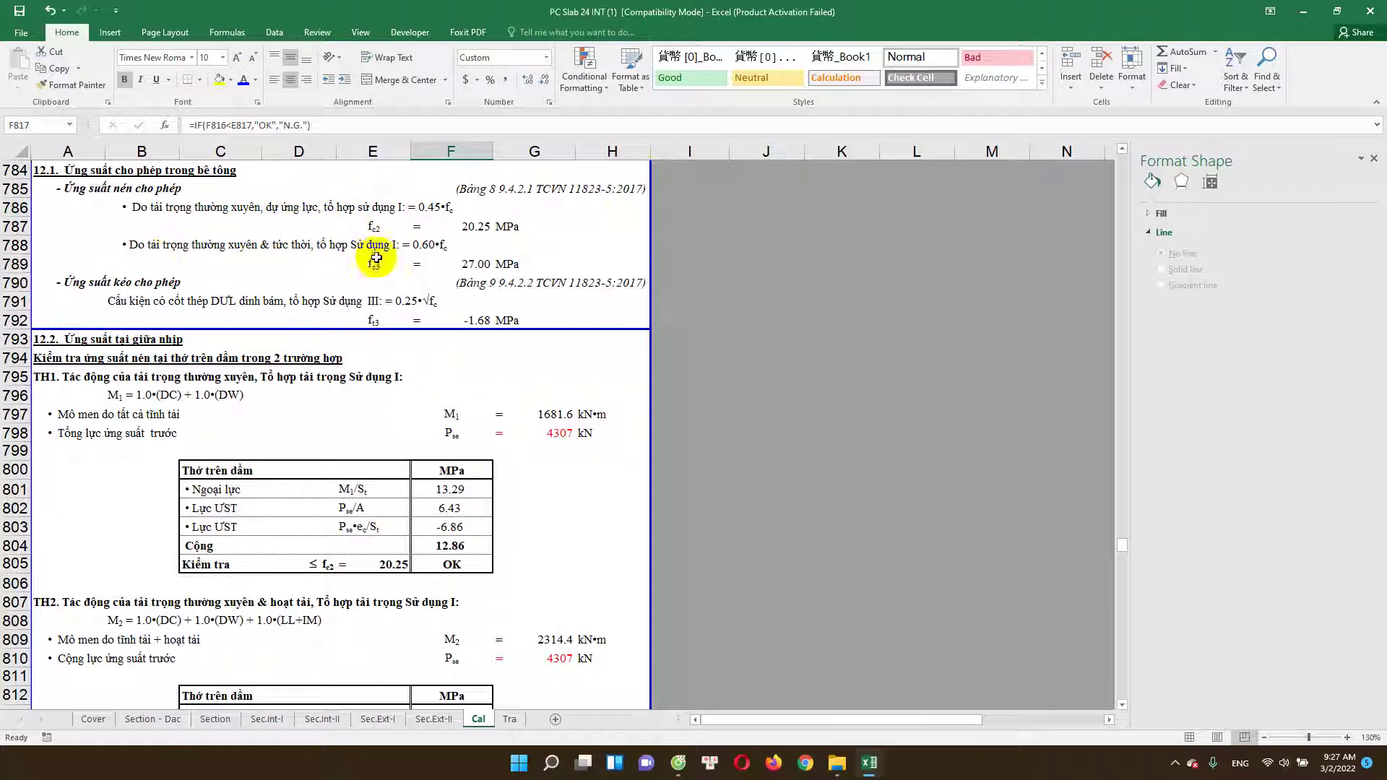
scroll(427, 325, down, 2)
scroll(433, 339, up, 1)
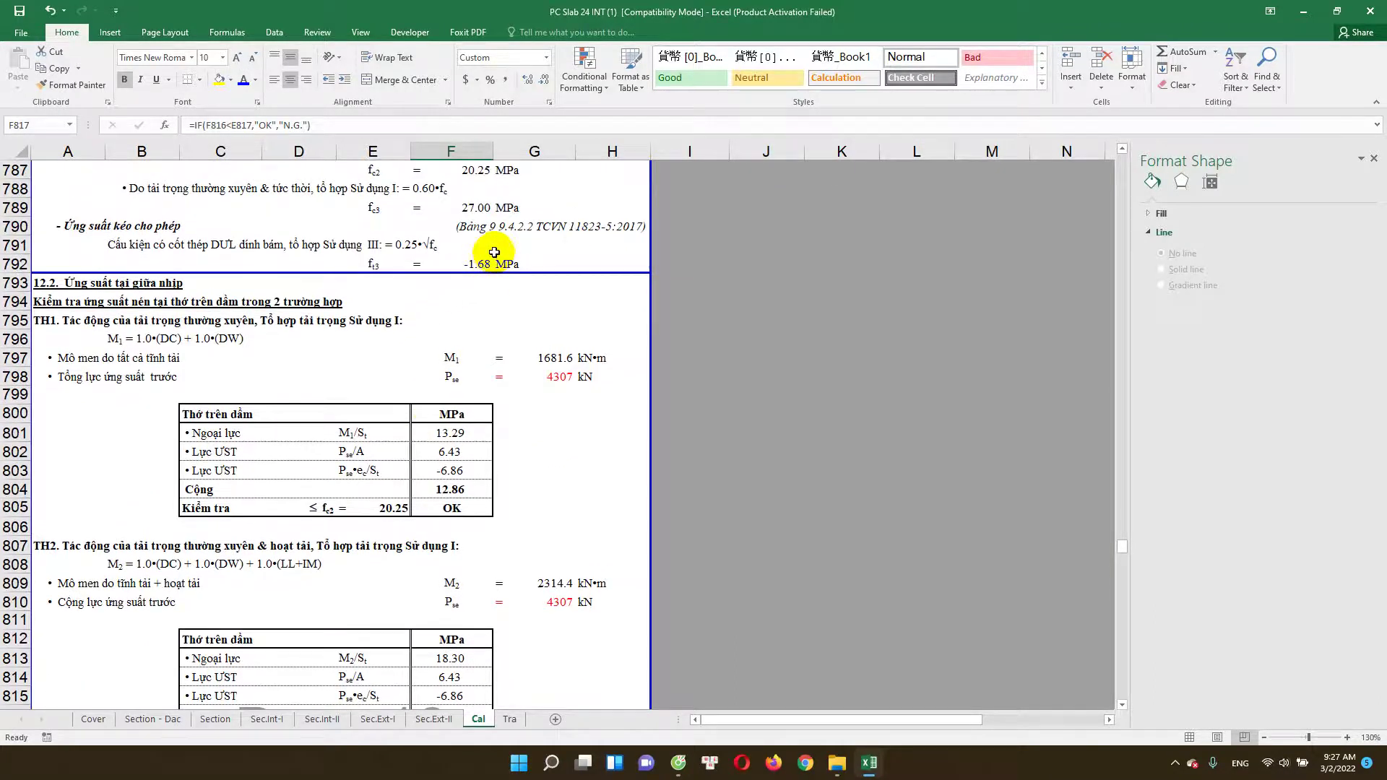
scroll(491, 267, up, 1)
scroll(504, 335, down, 3)
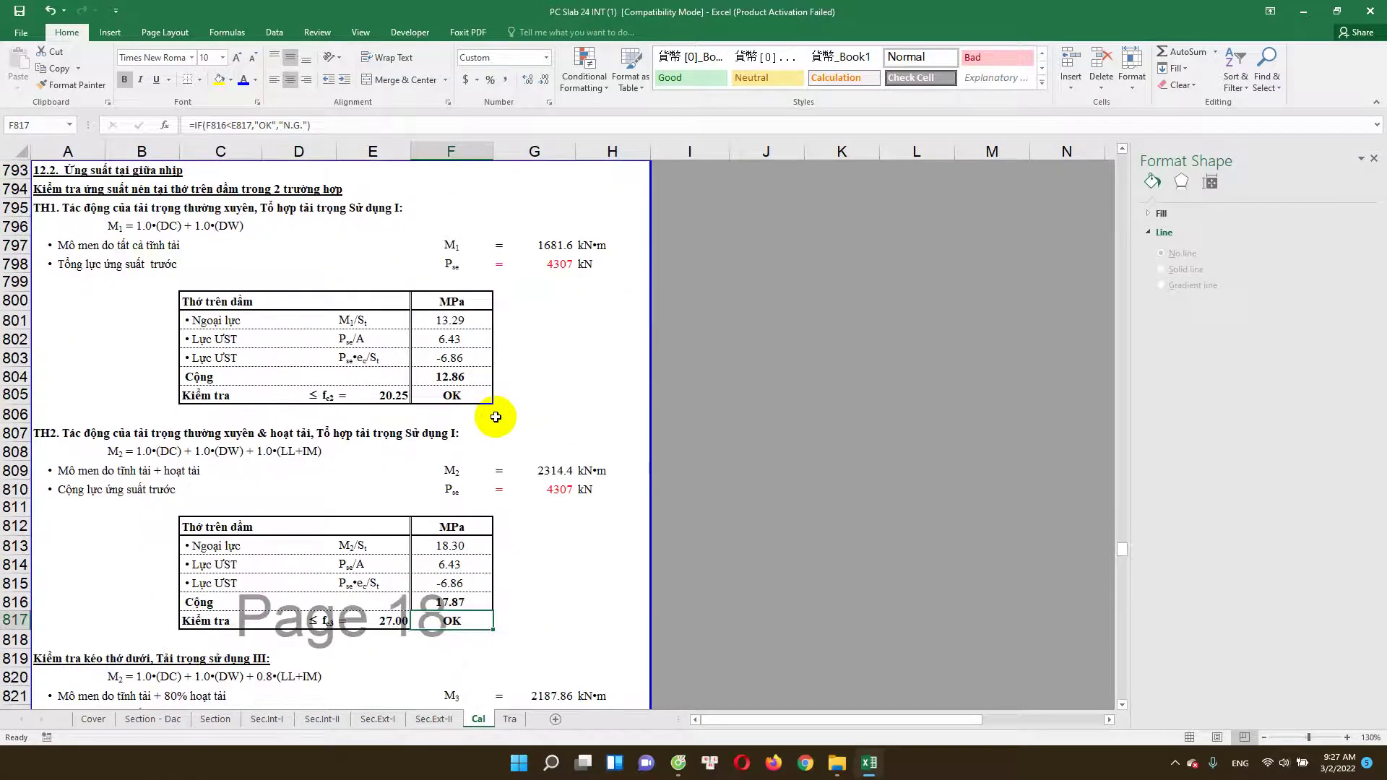
scroll(484, 383, down, 2)
scroll(449, 506, down, 1)
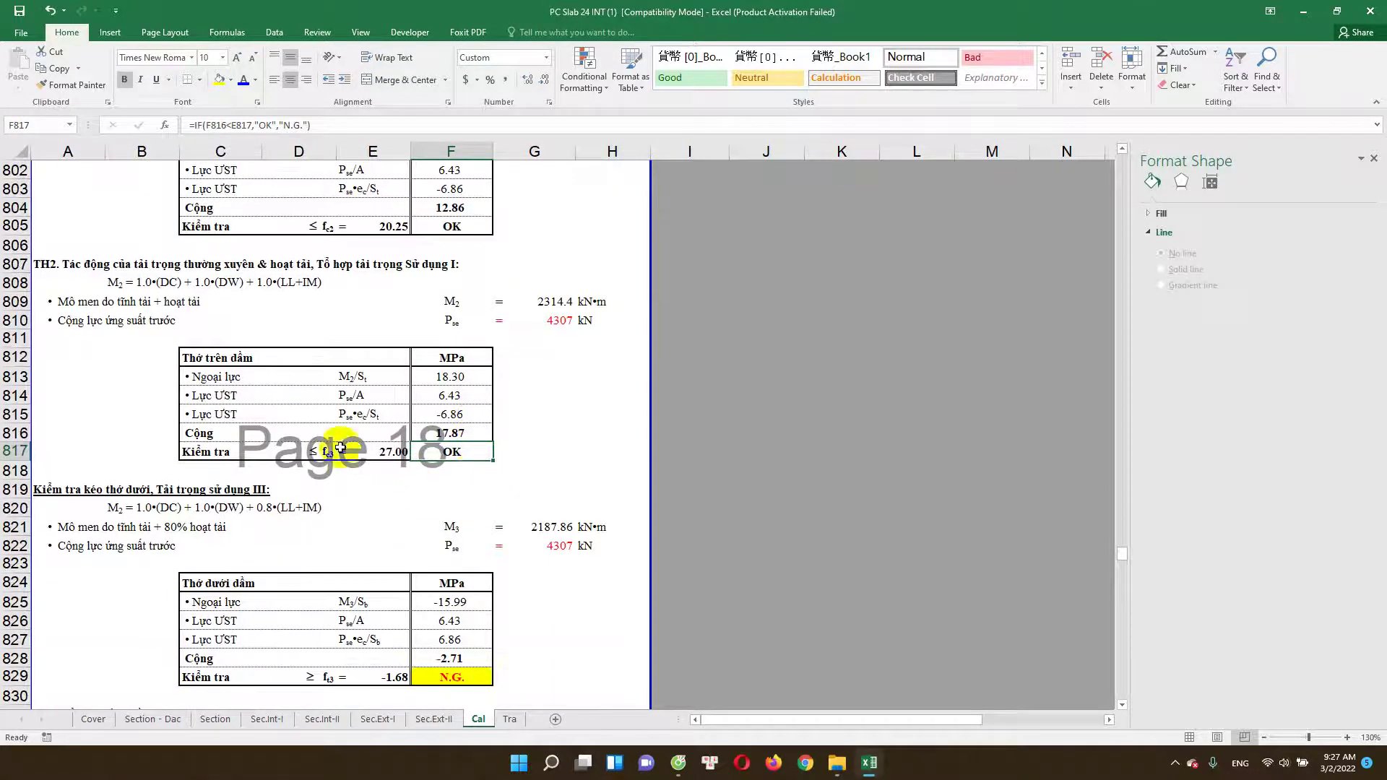
click(298, 409)
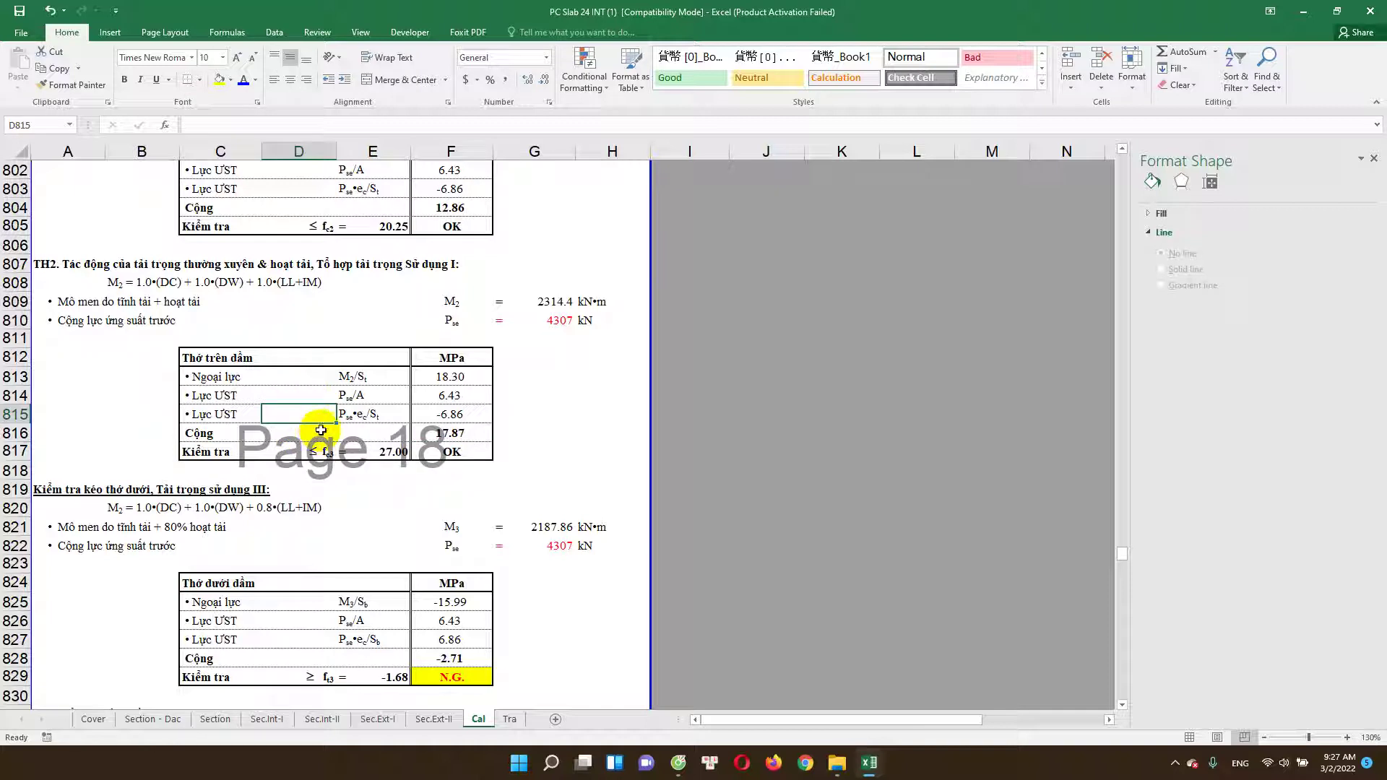
scroll(321, 430, up, 2)
scroll(318, 430, down, 2)
scroll(311, 448, down, 2)
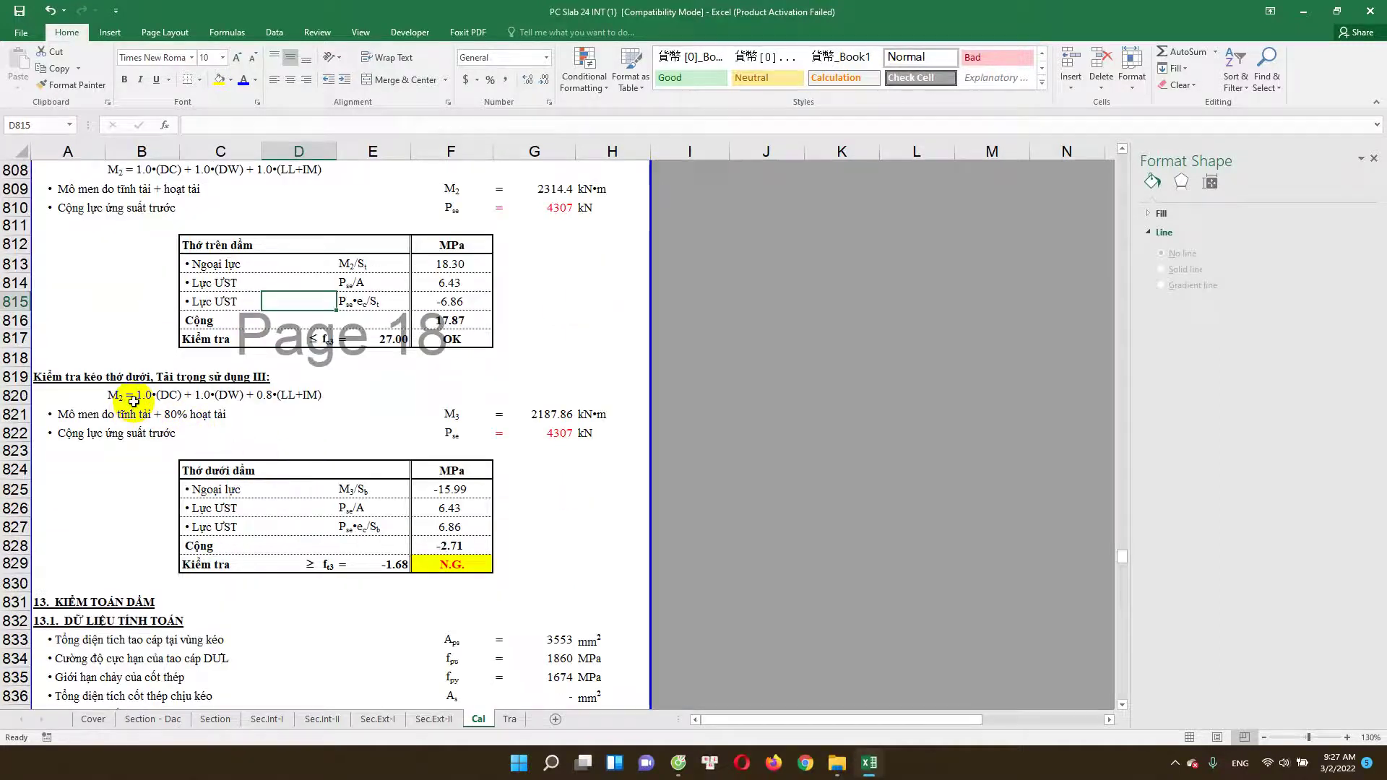
Step: Inspect the N.G. bottom-fibre tension check formula in F829 without changing it
click(192, 377)
scroll(361, 442, down, 1)
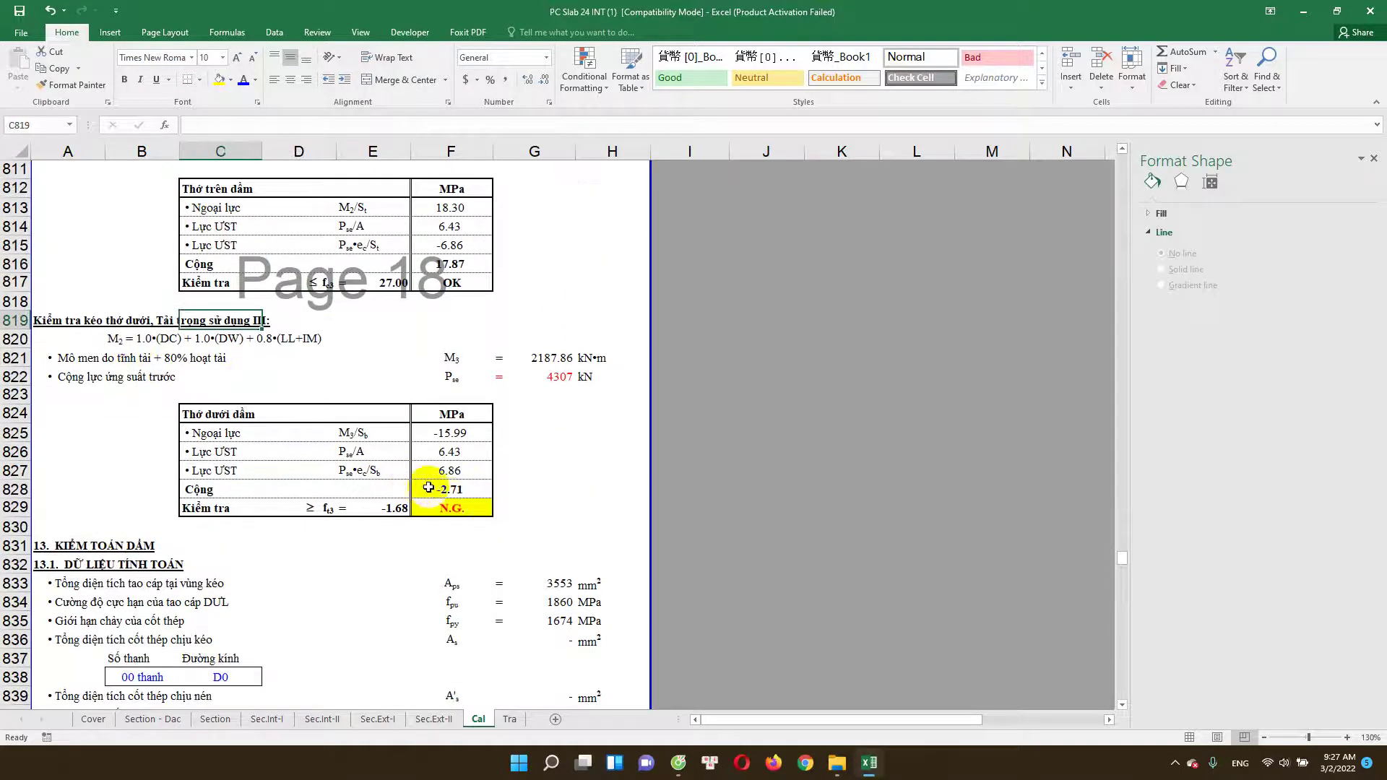
double_click(458, 510)
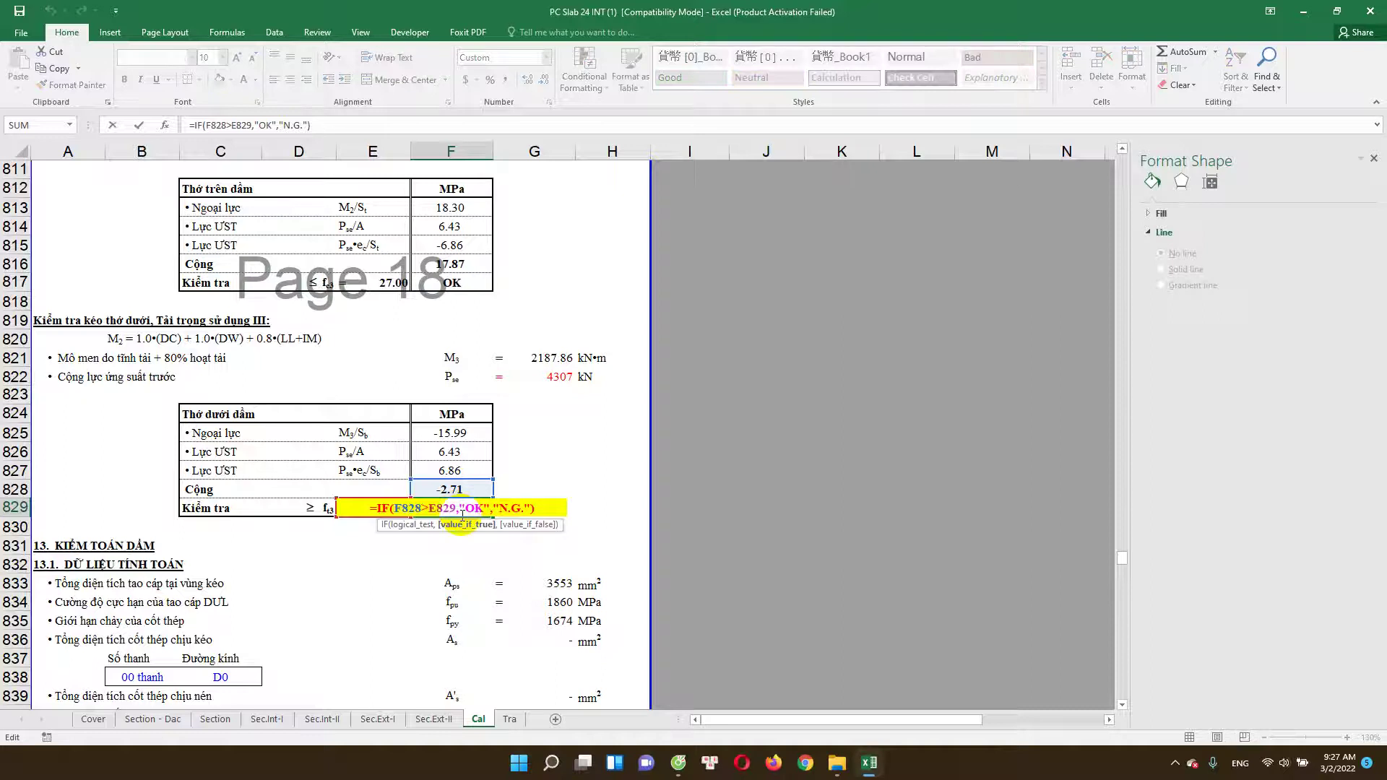
key(Escape)
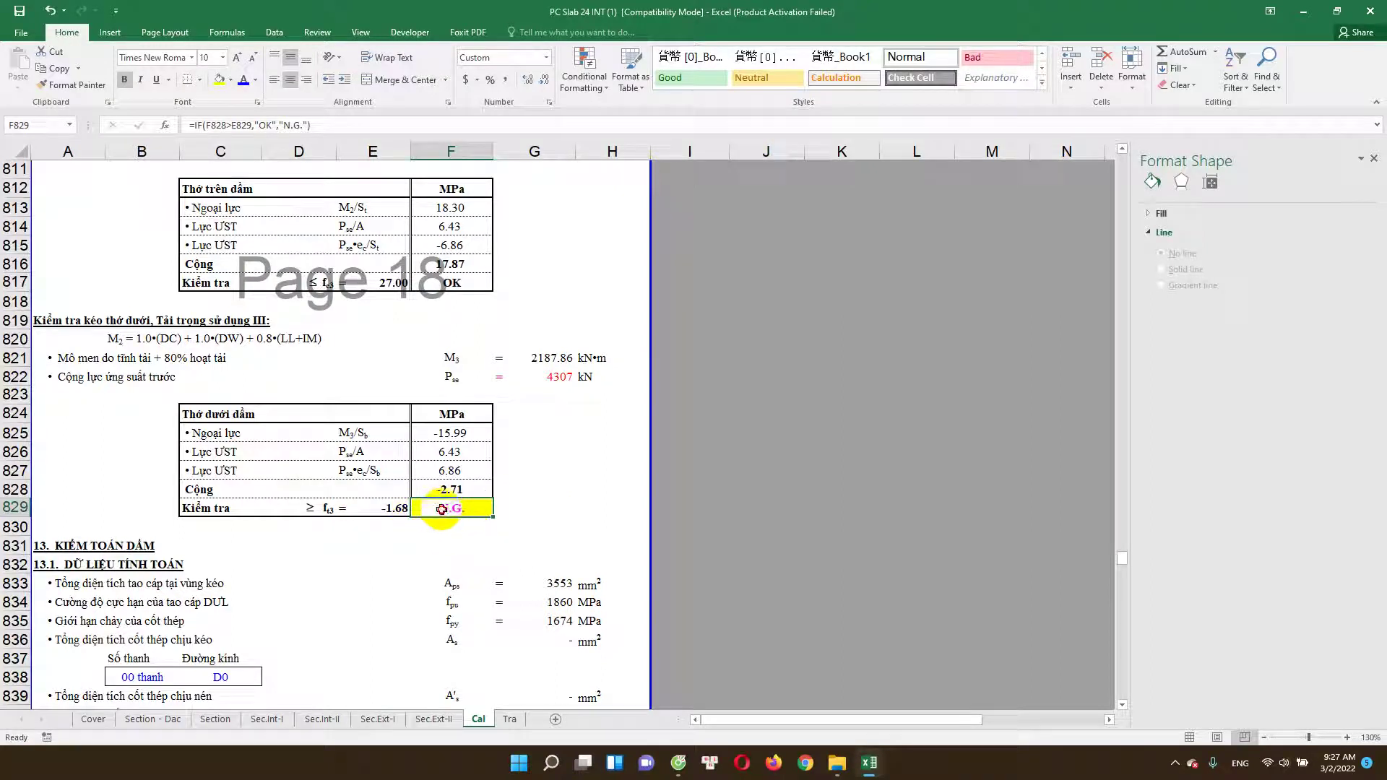
double_click(442, 510)
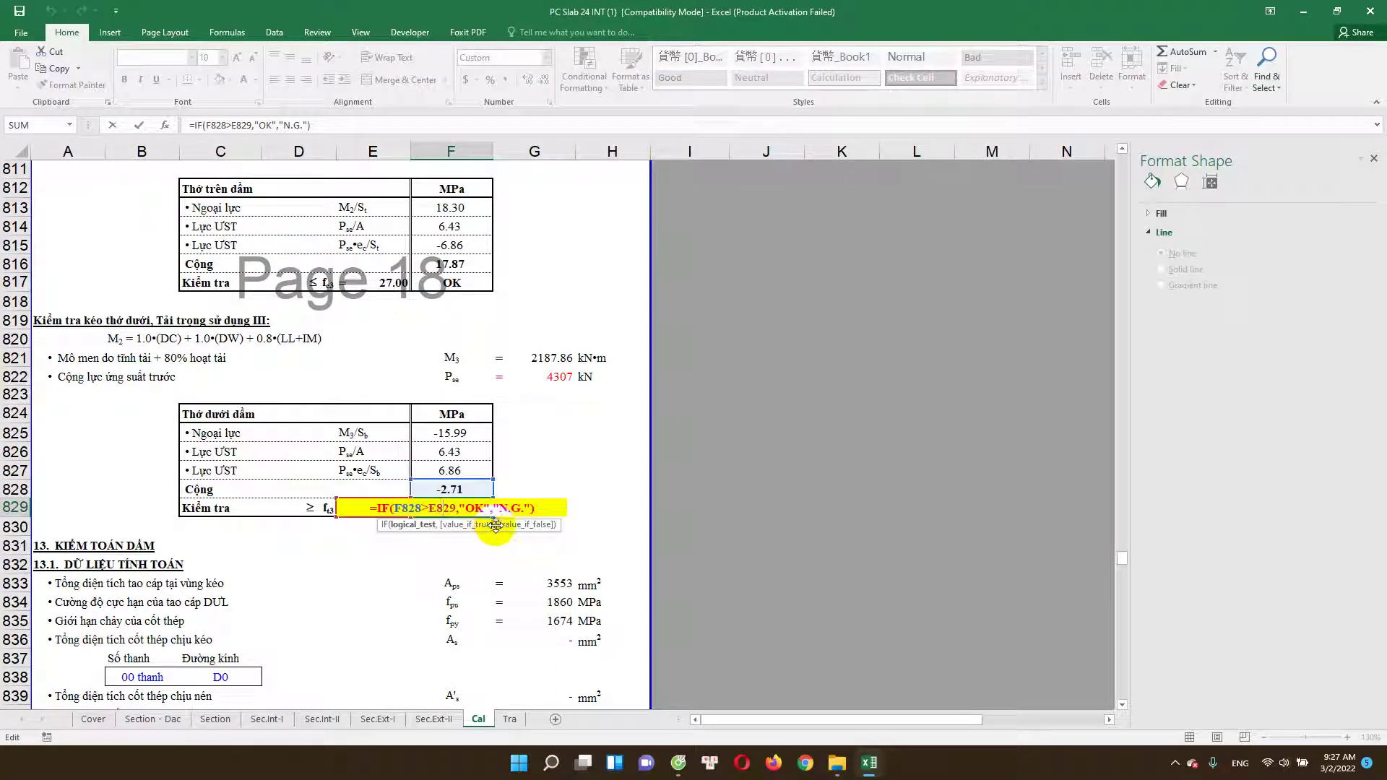
key(Escape)
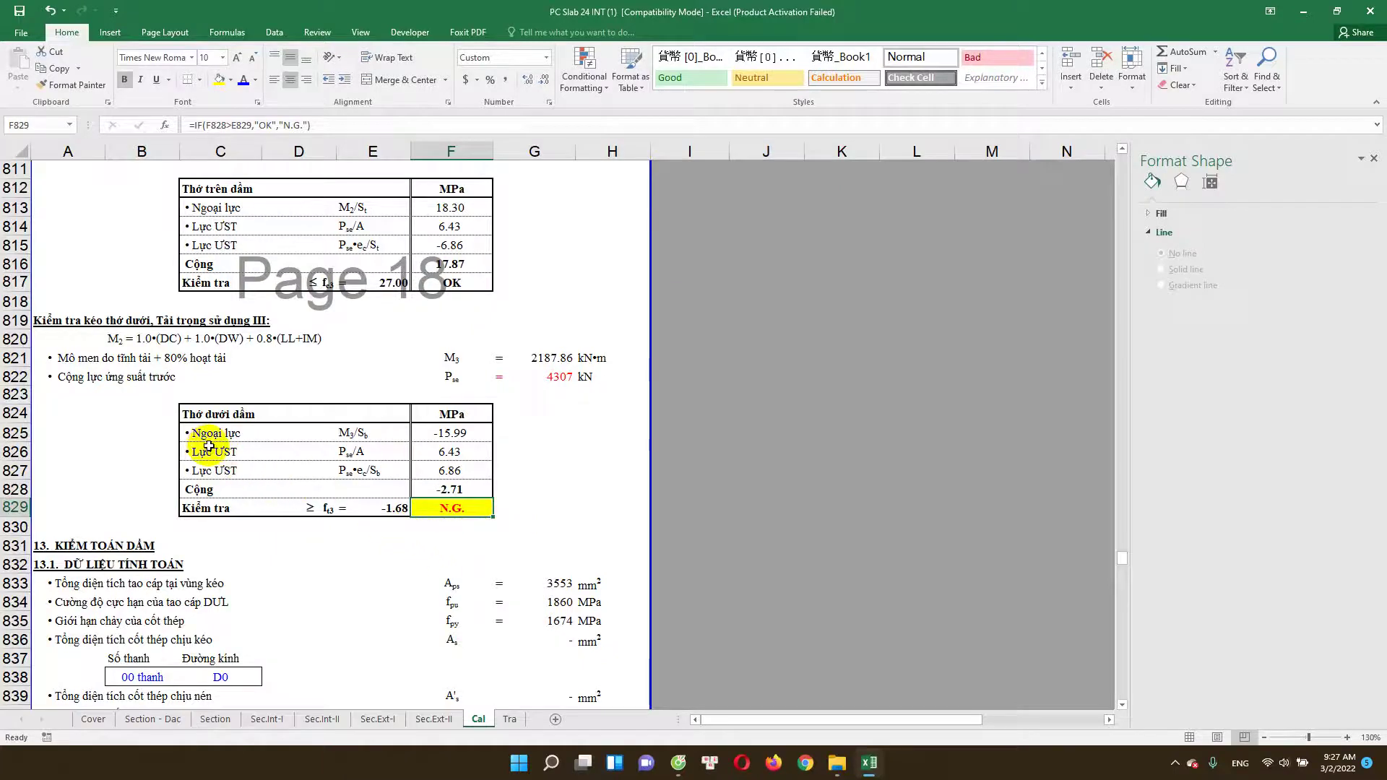
scroll(433, 492, down, 1)
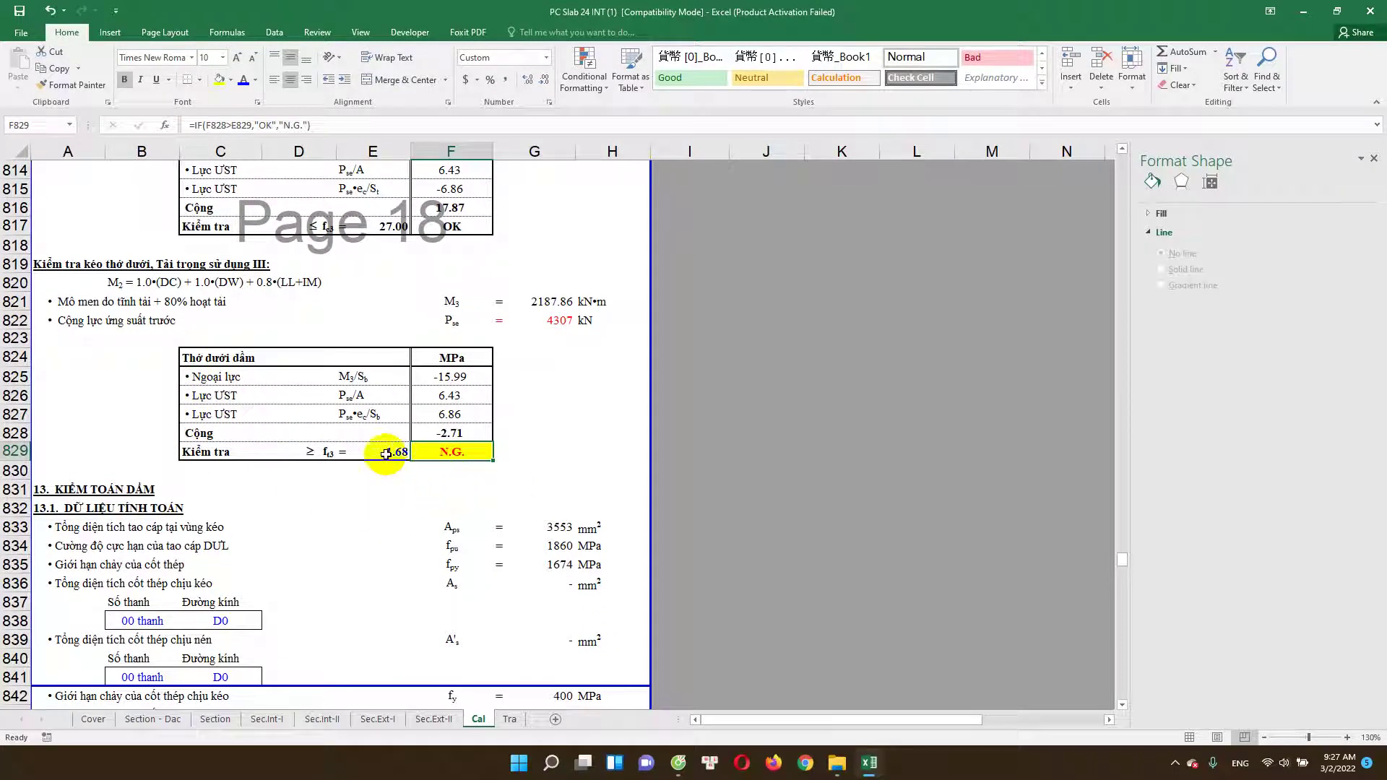
Step: Close the Format Shape pane, recheck the N.G. formula, and go to the section 13.1 tendon area input
click(1375, 159)
double_click(466, 452)
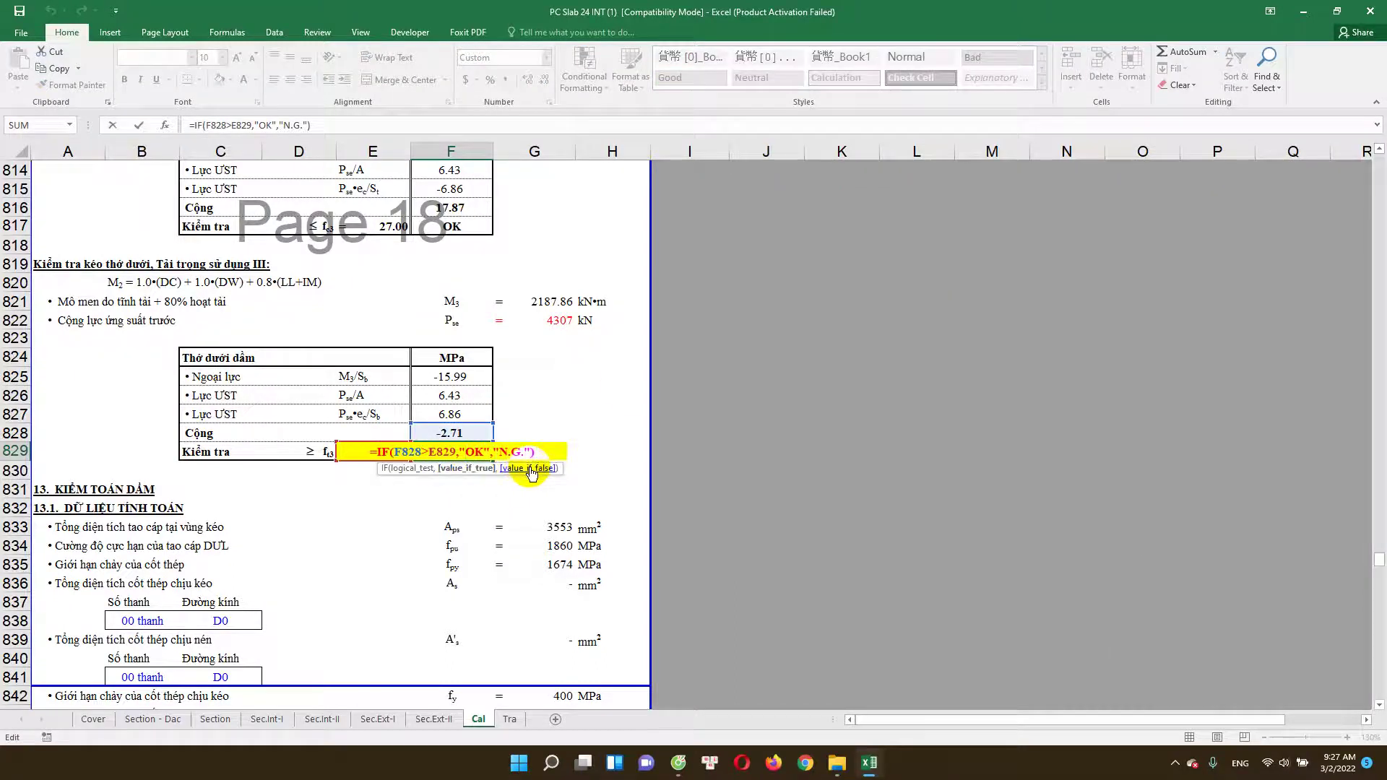
click(490, 501)
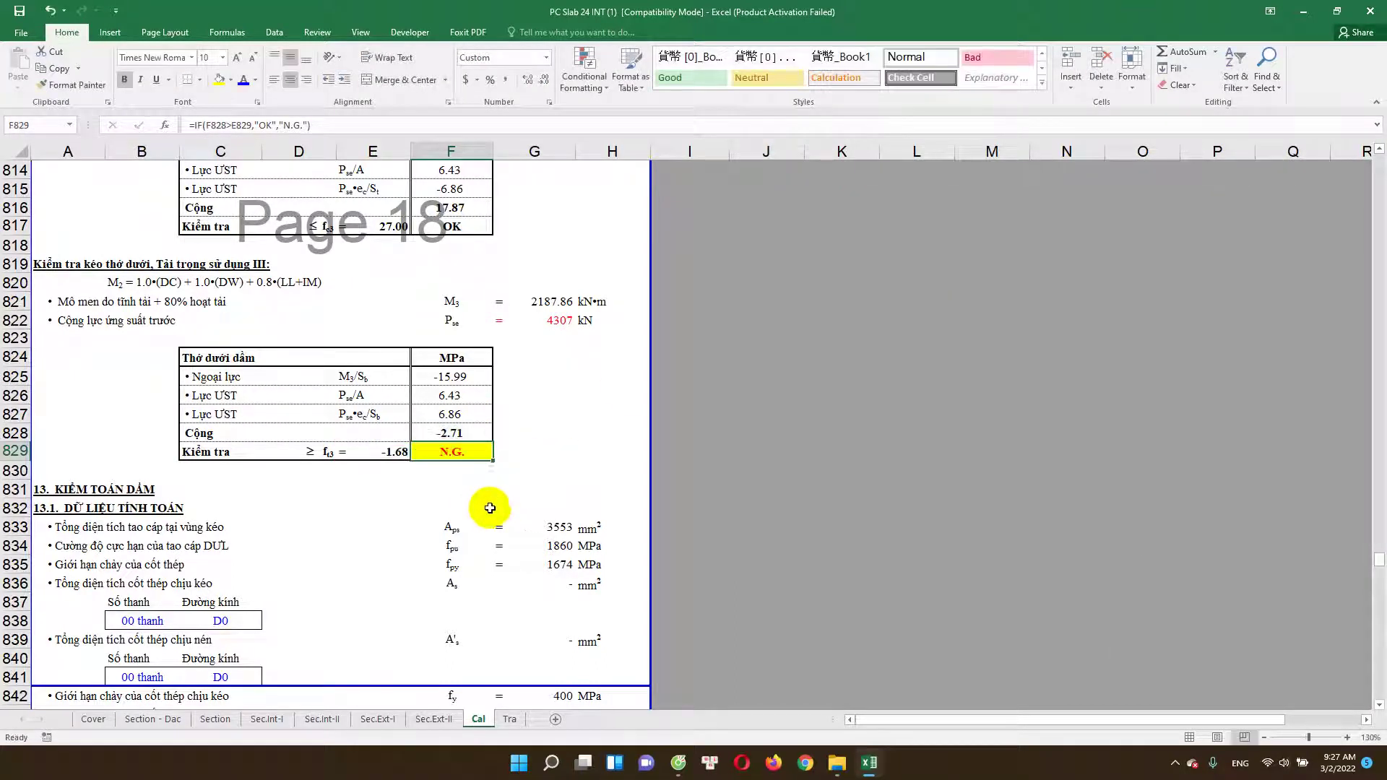
scroll(490, 501, down, 1)
click(431, 477)
scroll(432, 479, down, 1)
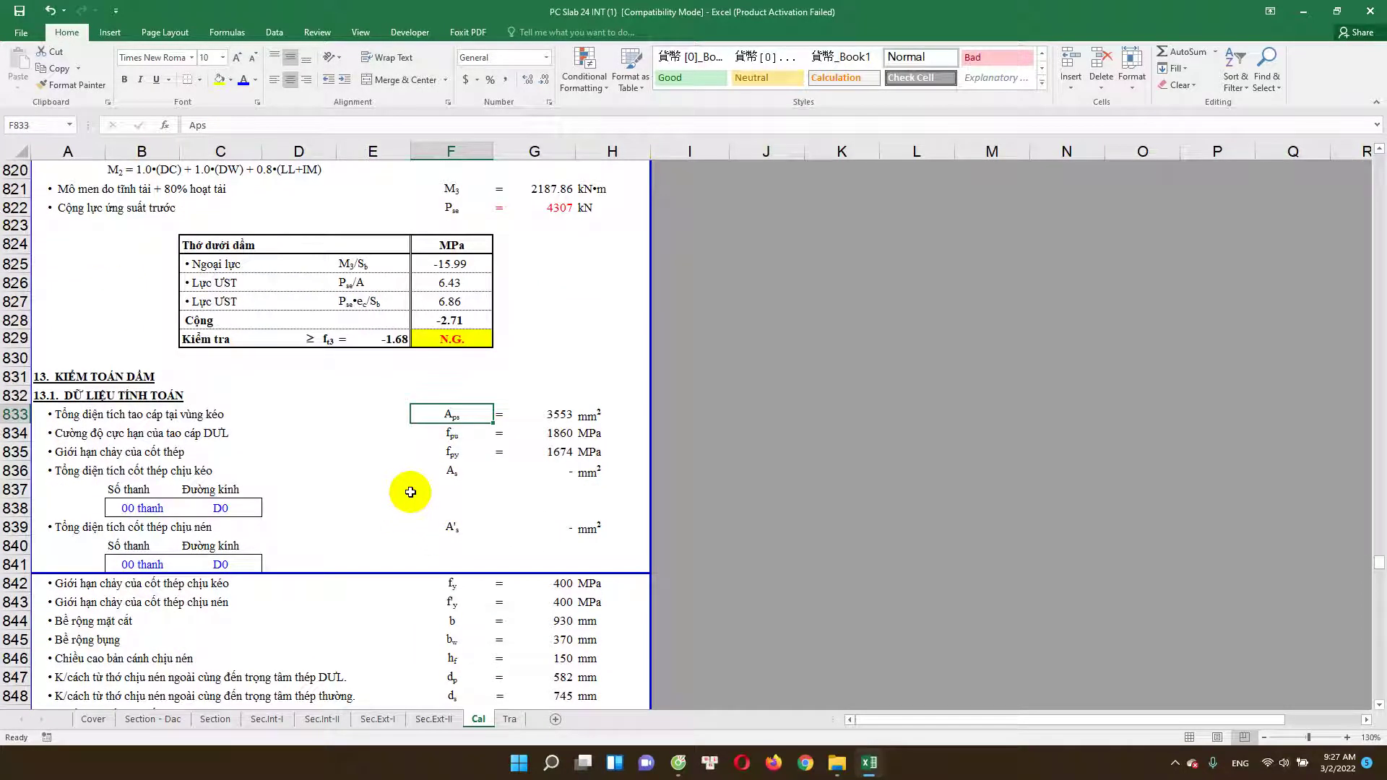
scroll(284, 448, down, 1)
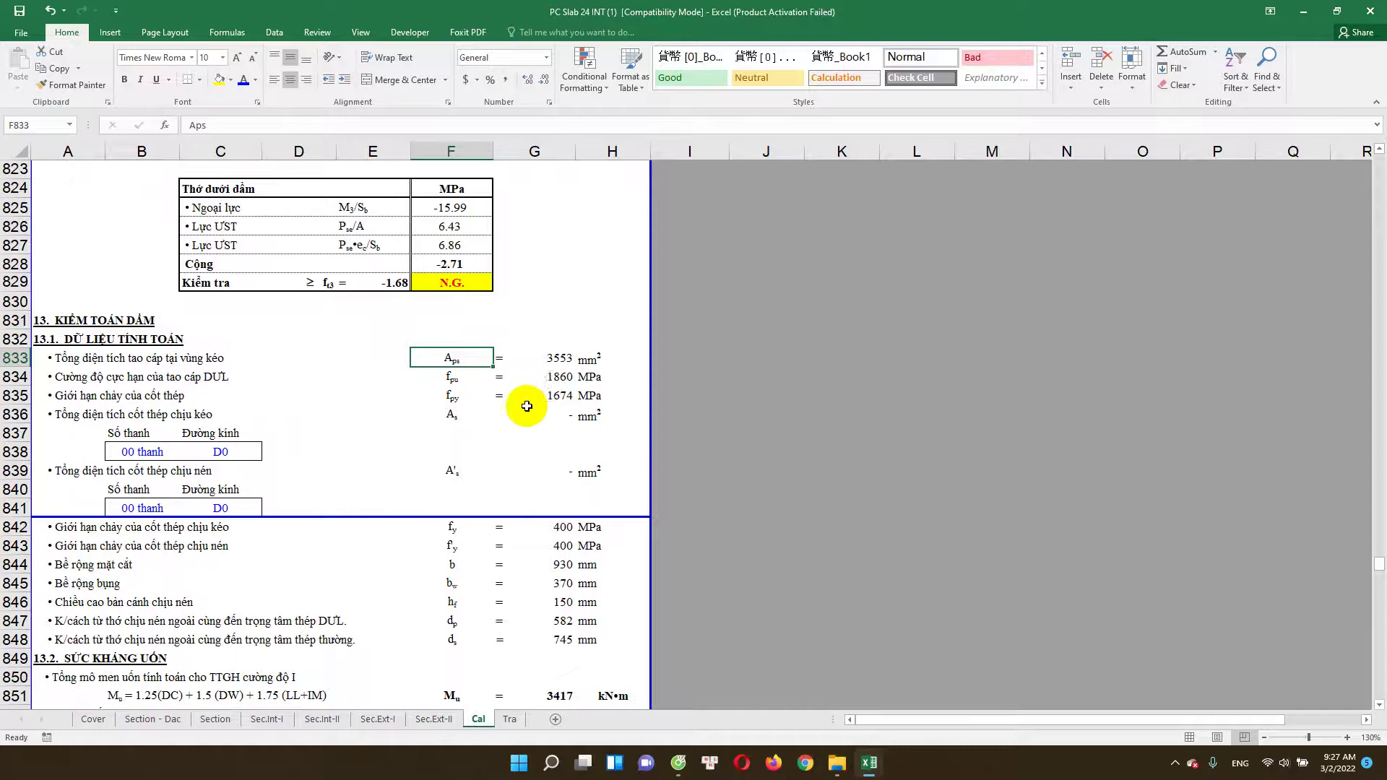
scroll(545, 380, down, 1)
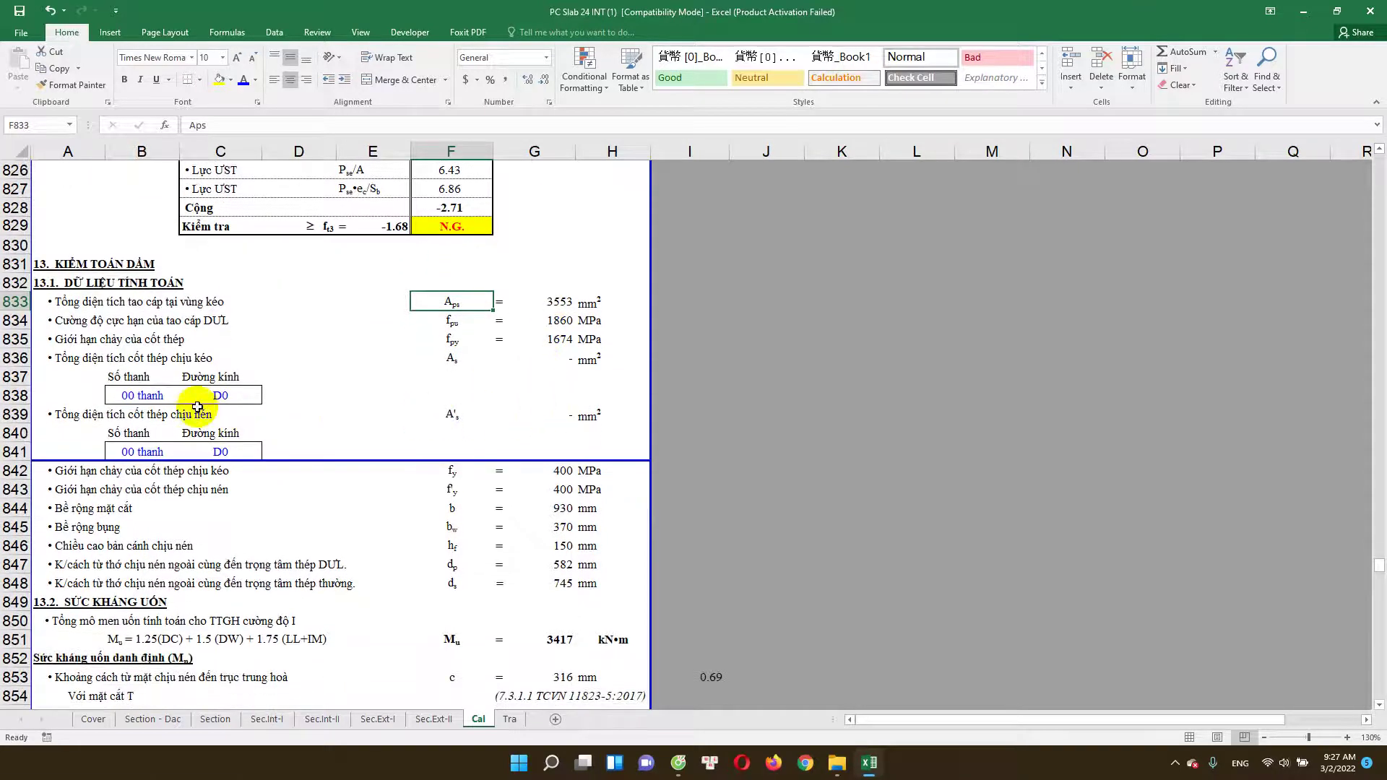
click(146, 403)
click(191, 399)
click(143, 397)
click(190, 398)
click(144, 396)
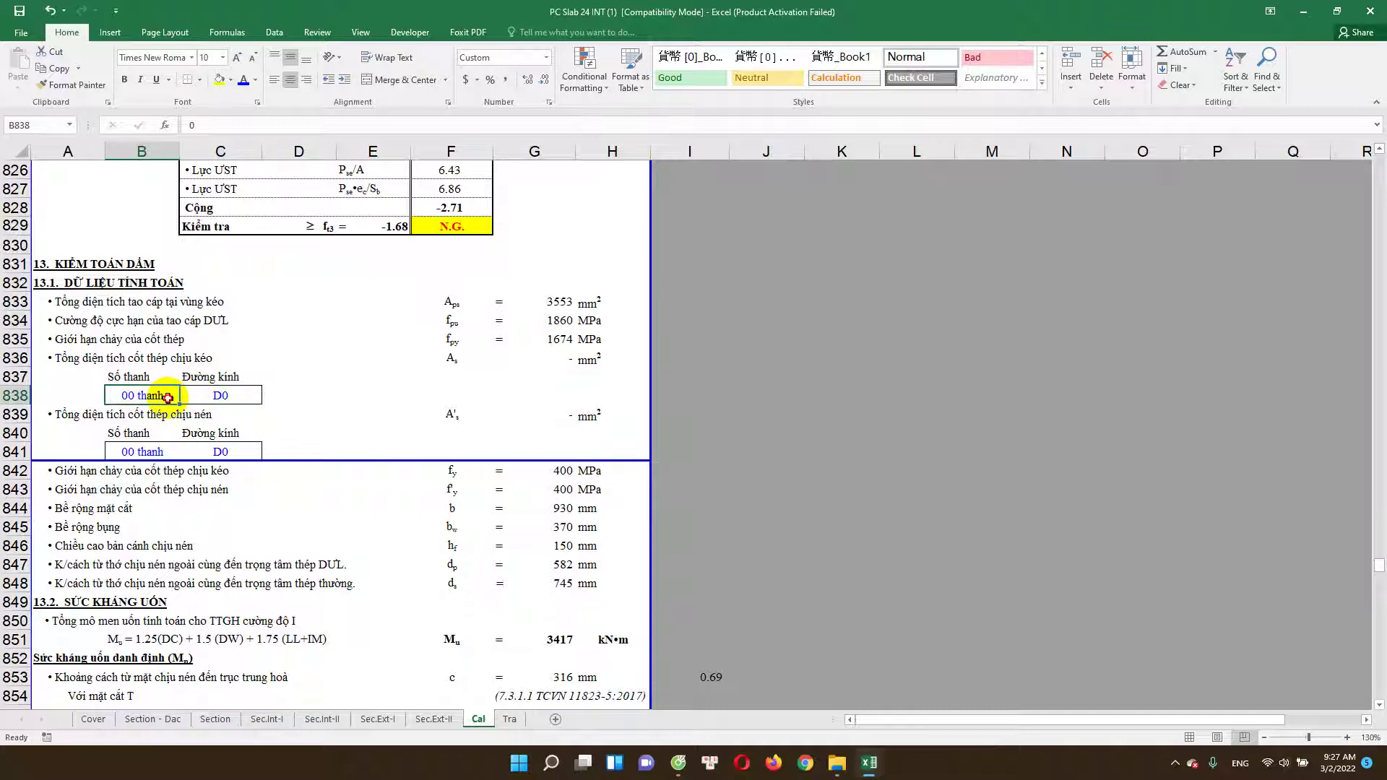
double_click(167, 398)
click(225, 398)
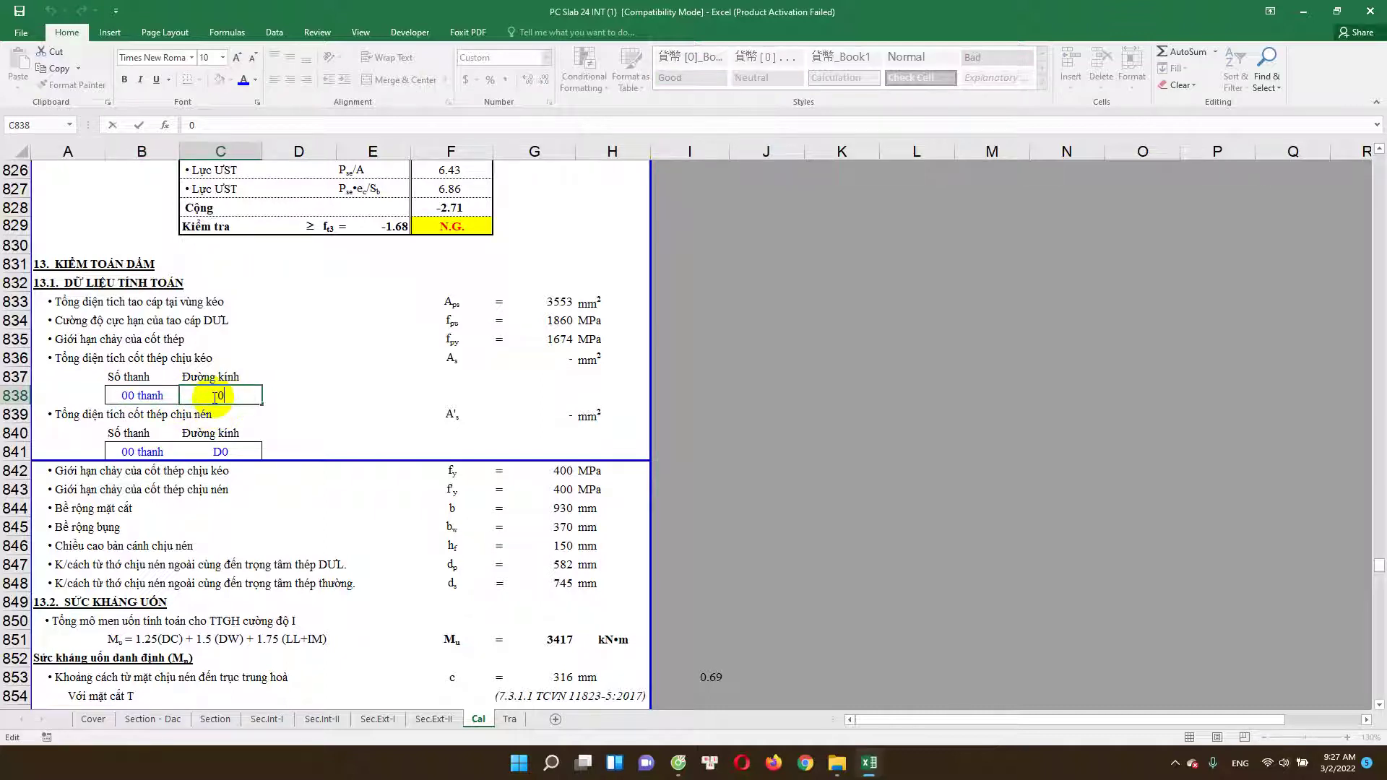
click(541, 411)
scroll(542, 419, down, 1)
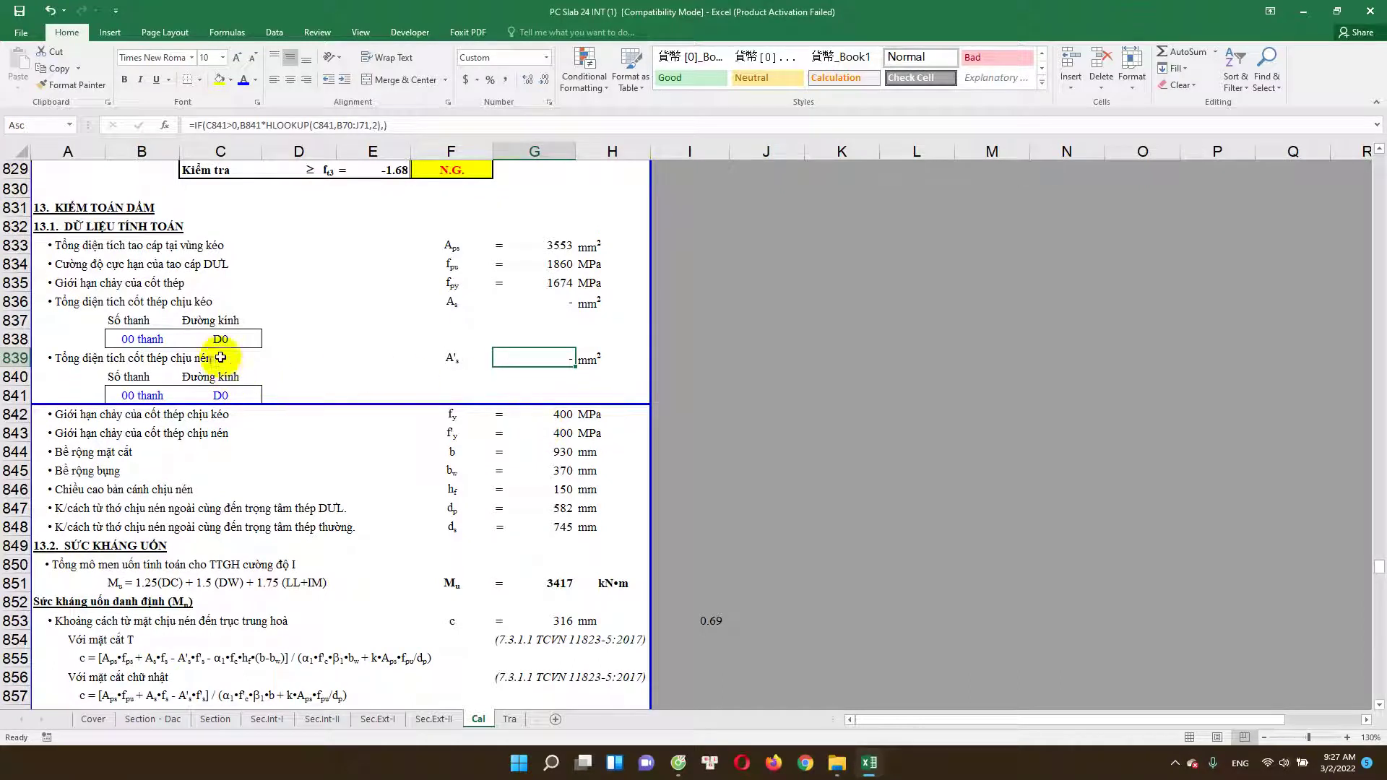
click(170, 341)
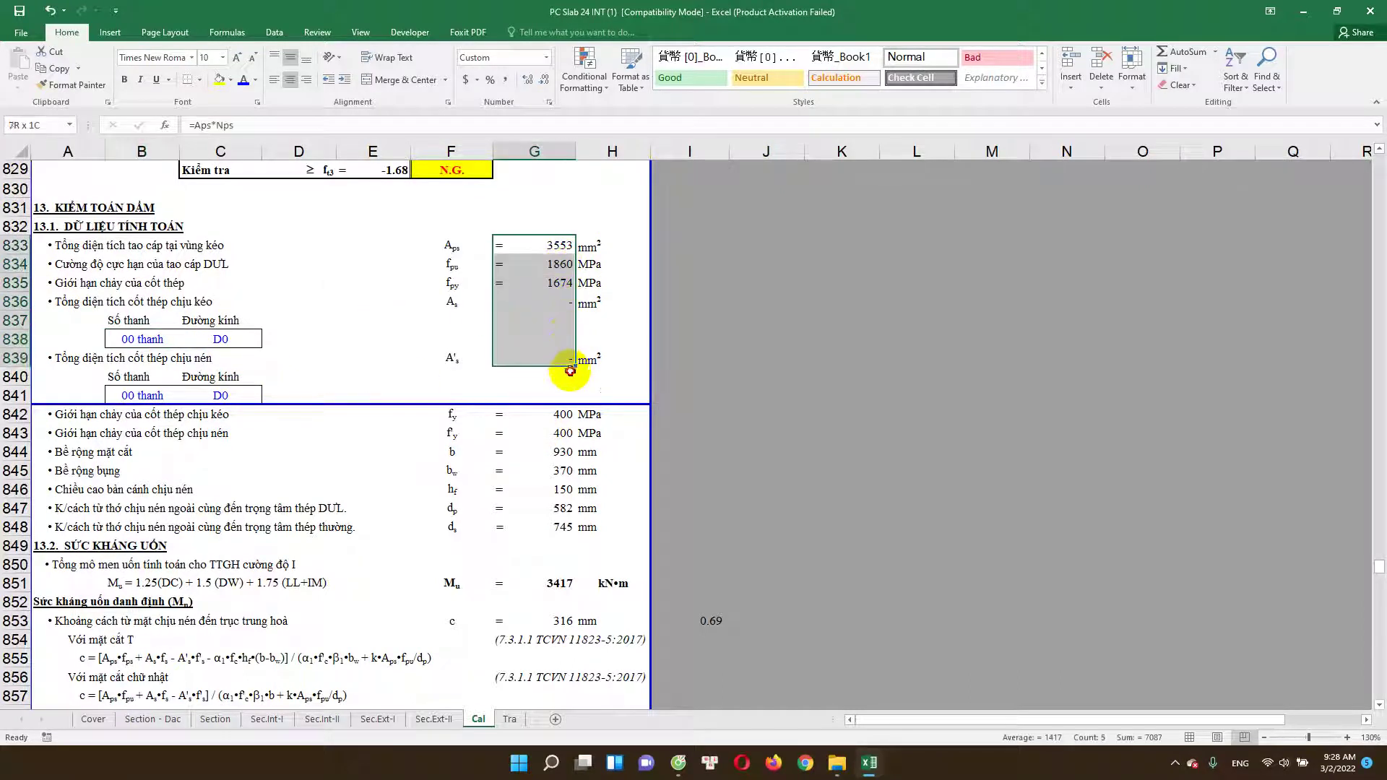
click(568, 451)
scroll(566, 441, down, 1)
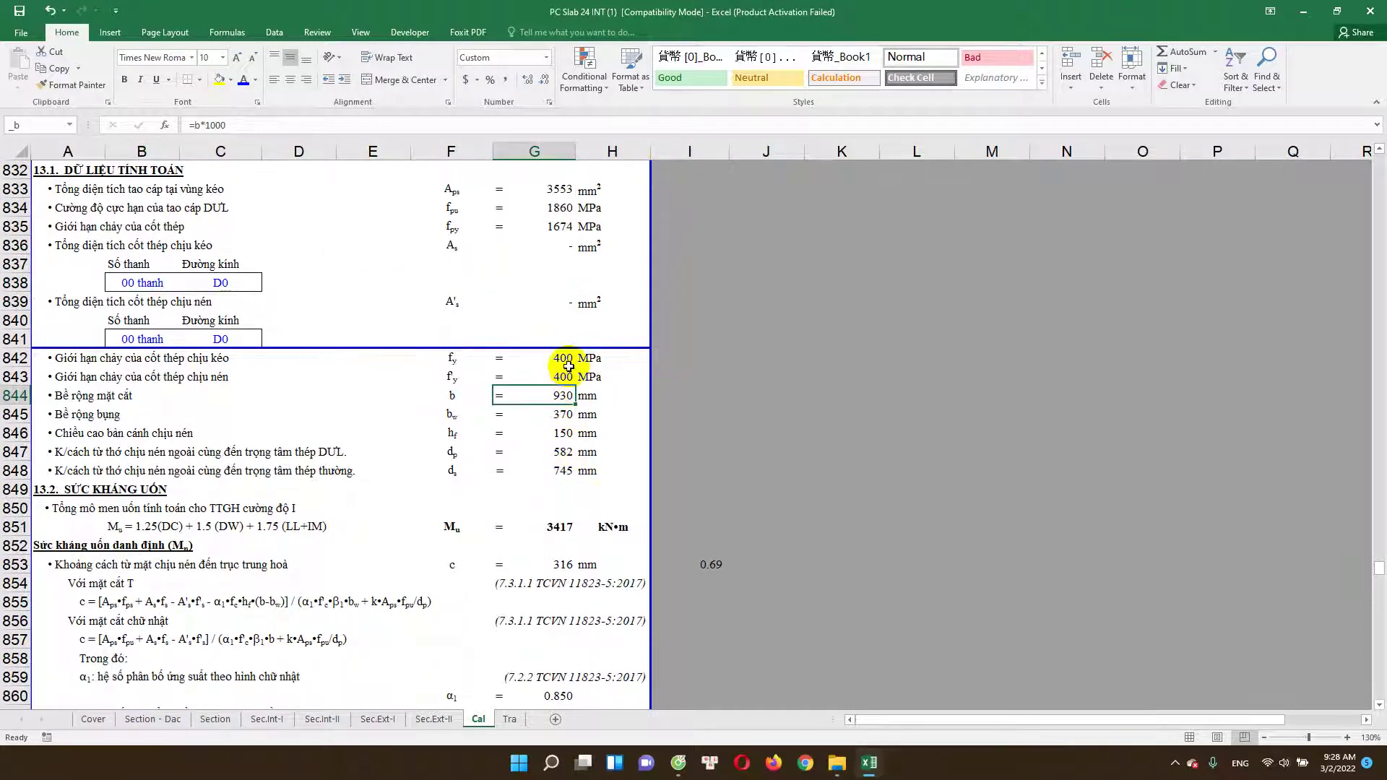
drag(560, 189, 566, 477)
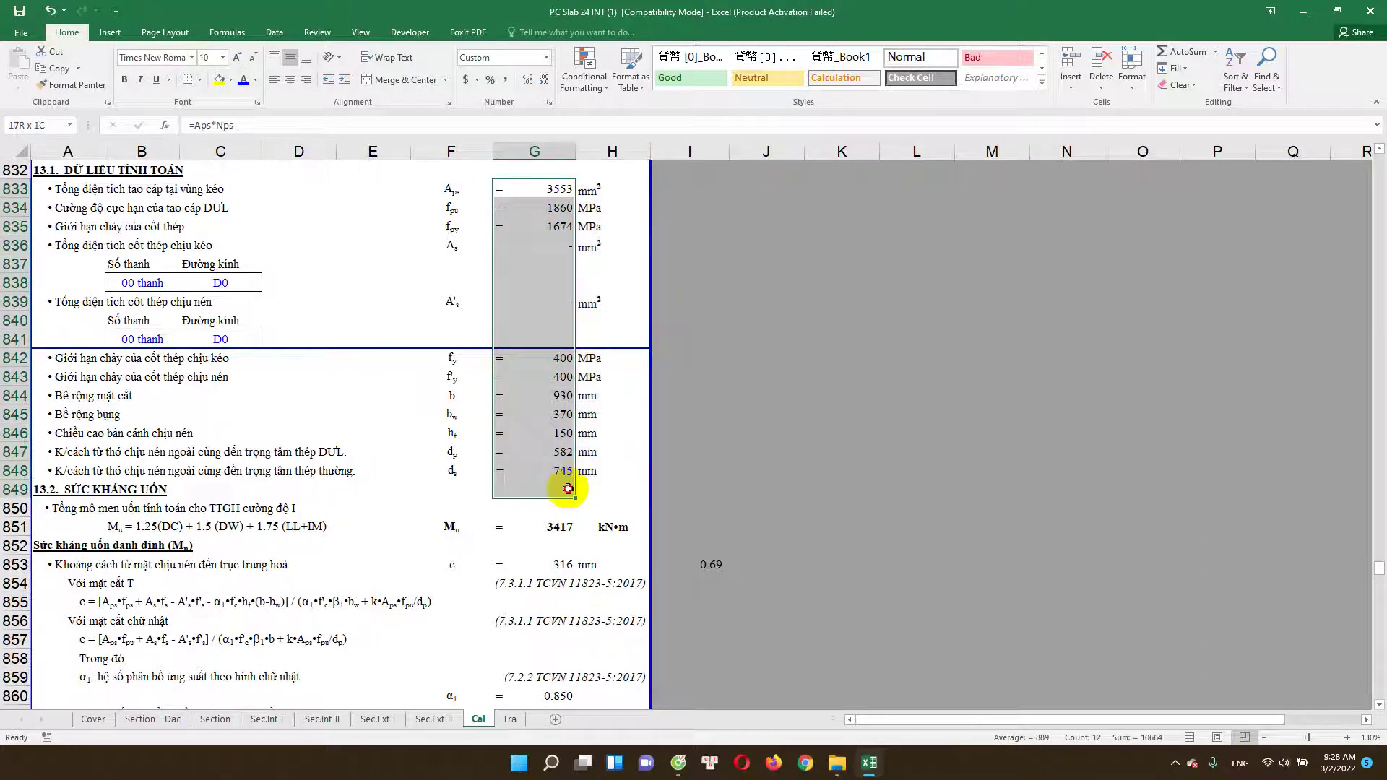
scroll(180, 403, down, 1)
click(538, 401)
click(538, 401)
scroll(532, 430, down, 2)
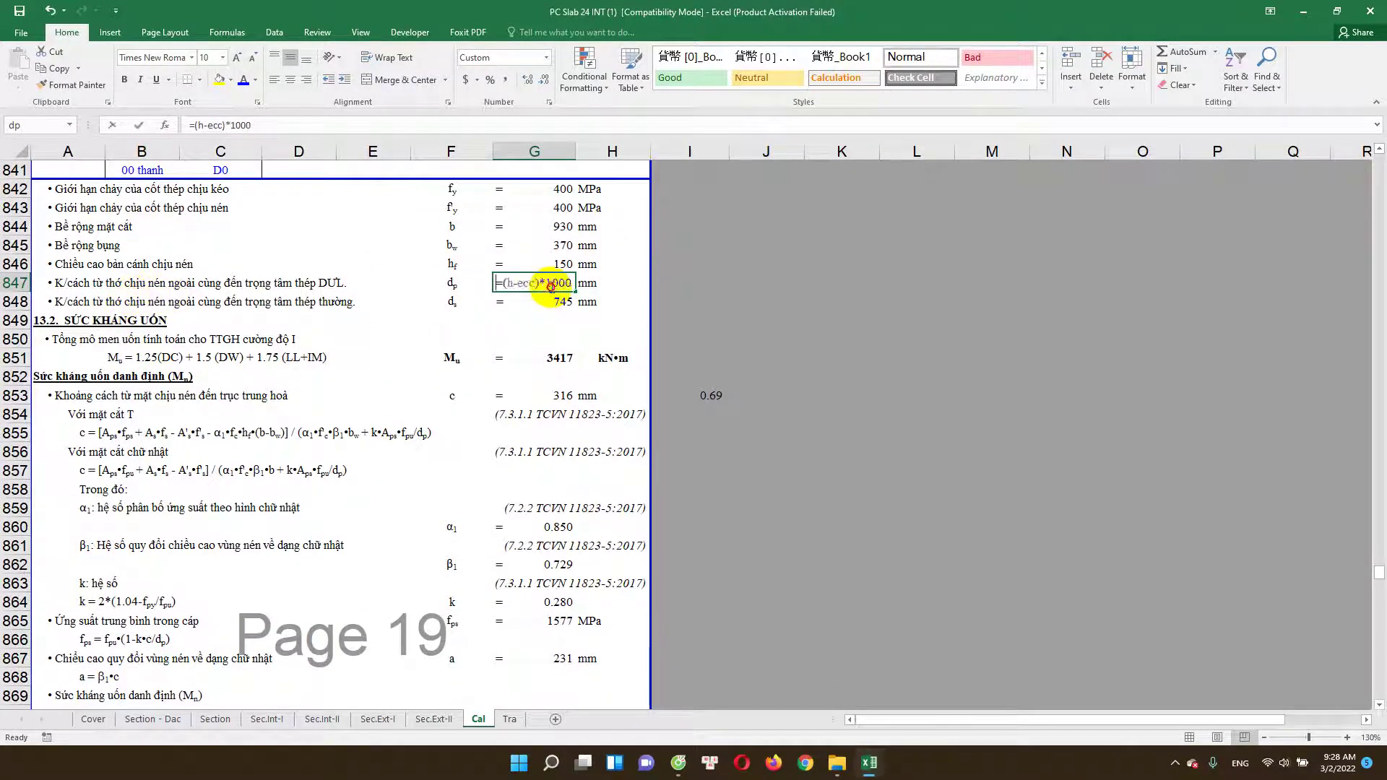
double_click(553, 302)
key(Escape)
scroll(507, 392, down, 1)
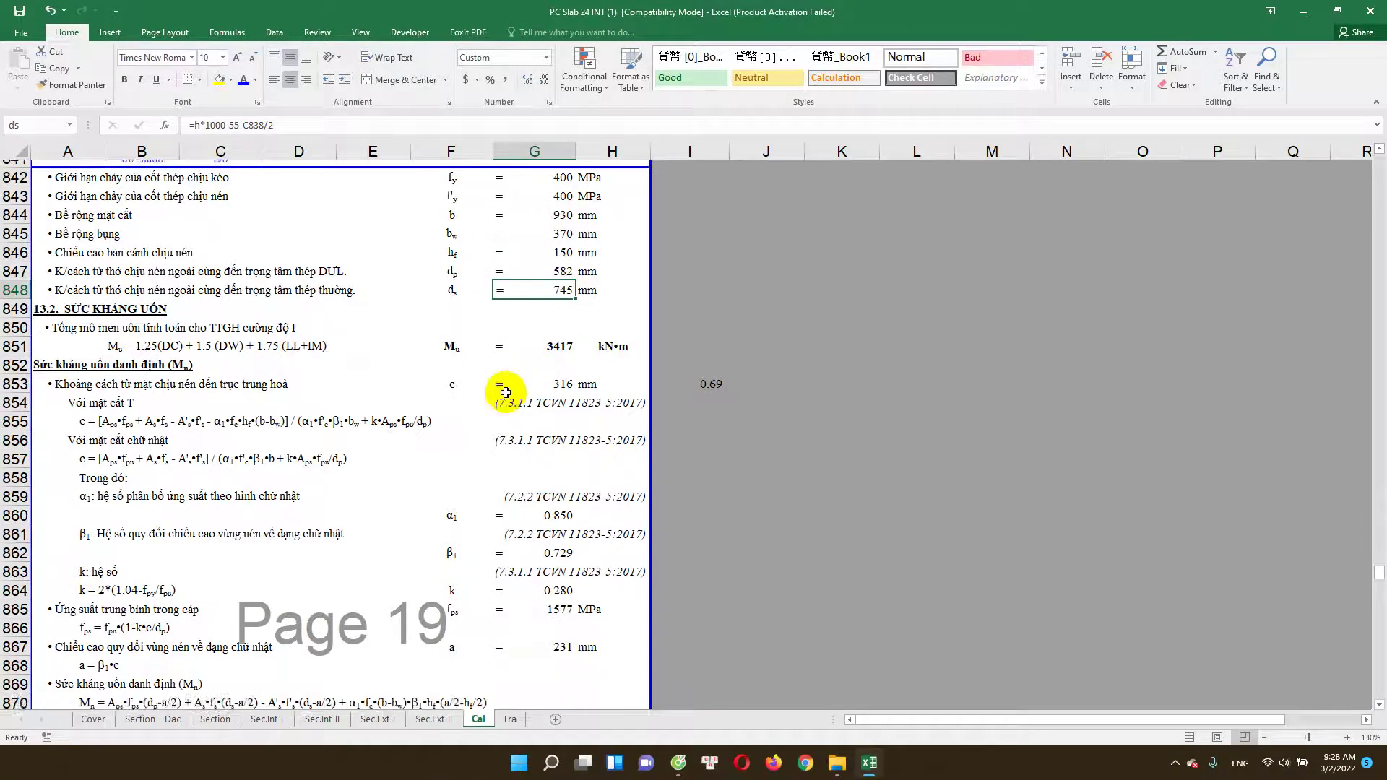
scroll(507, 392, down, 1)
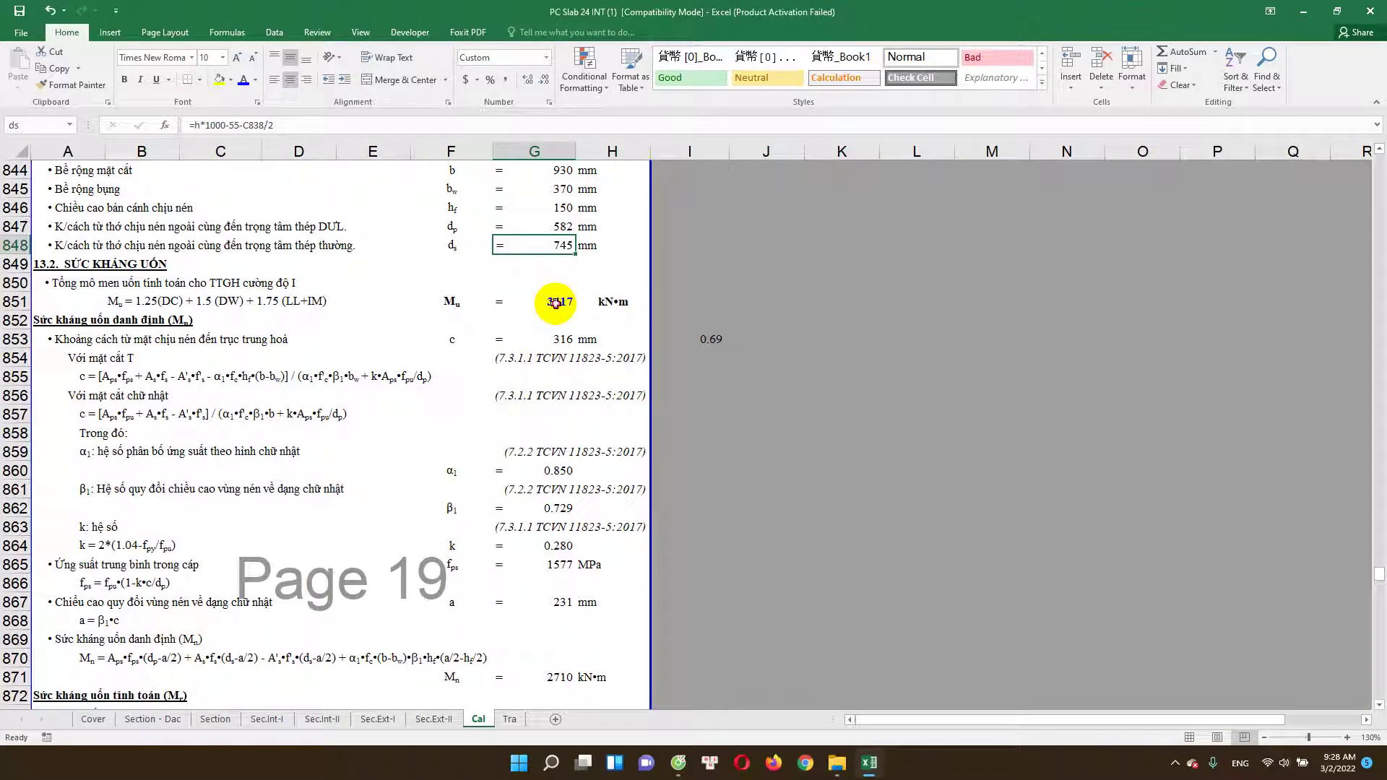
double_click(555, 303)
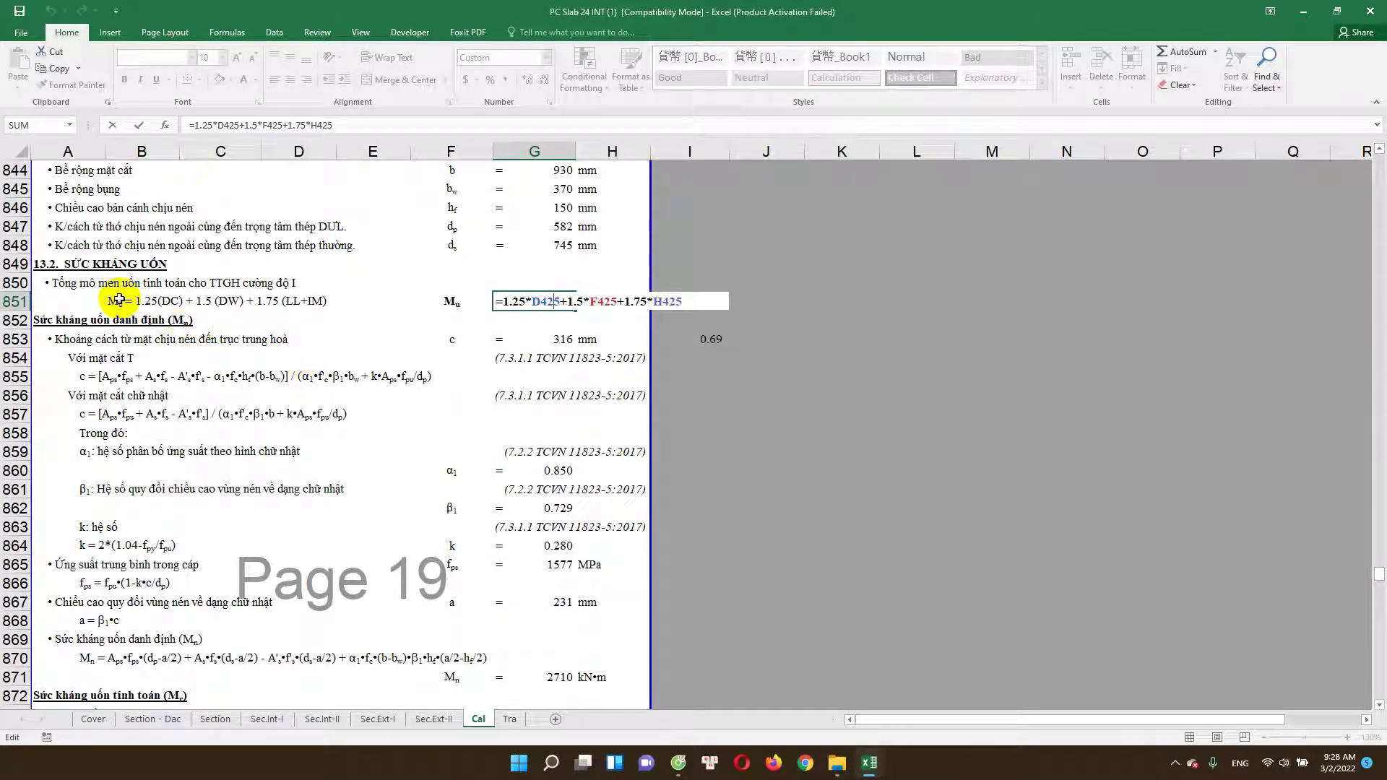
key(Escape)
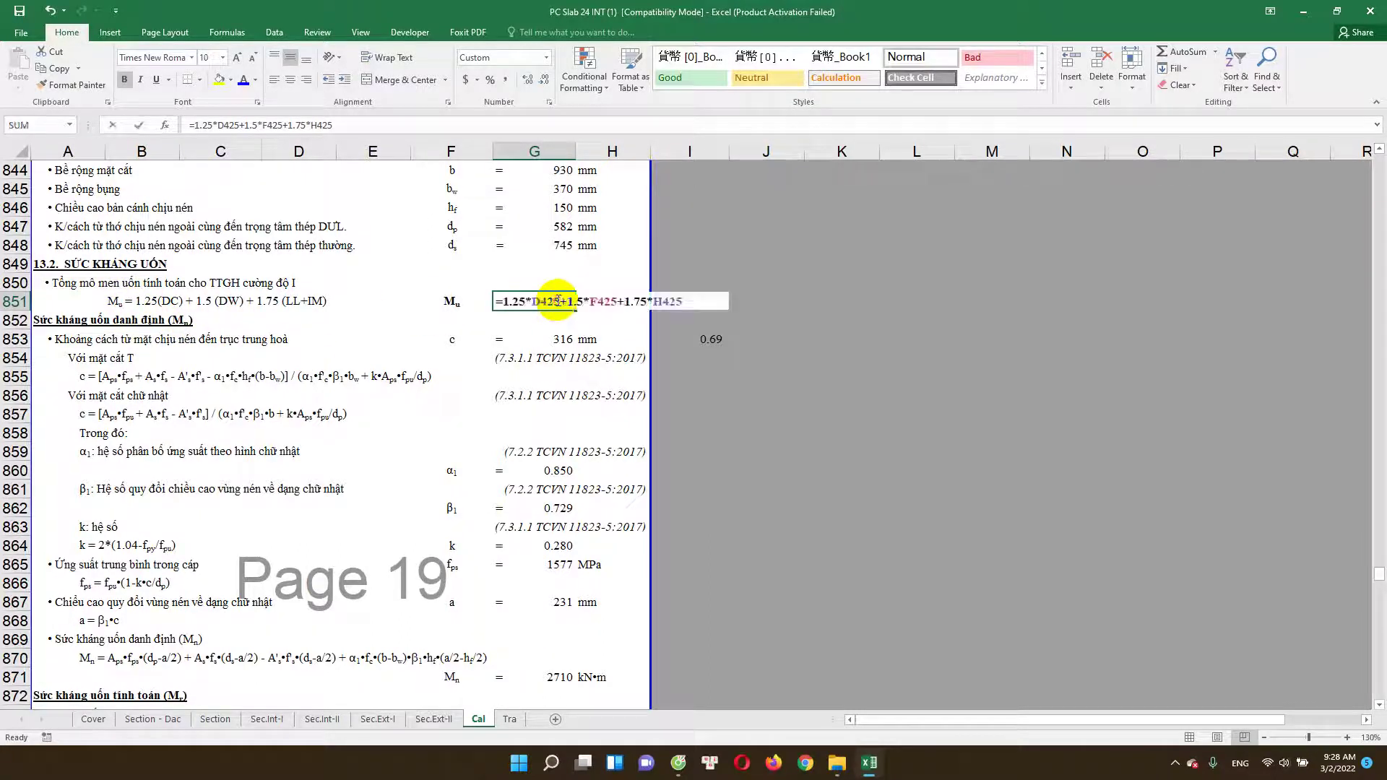
double_click(558, 301)
key(Escape)
scroll(543, 342, down, 1)
double_click(556, 284)
key(Escape)
click(549, 468)
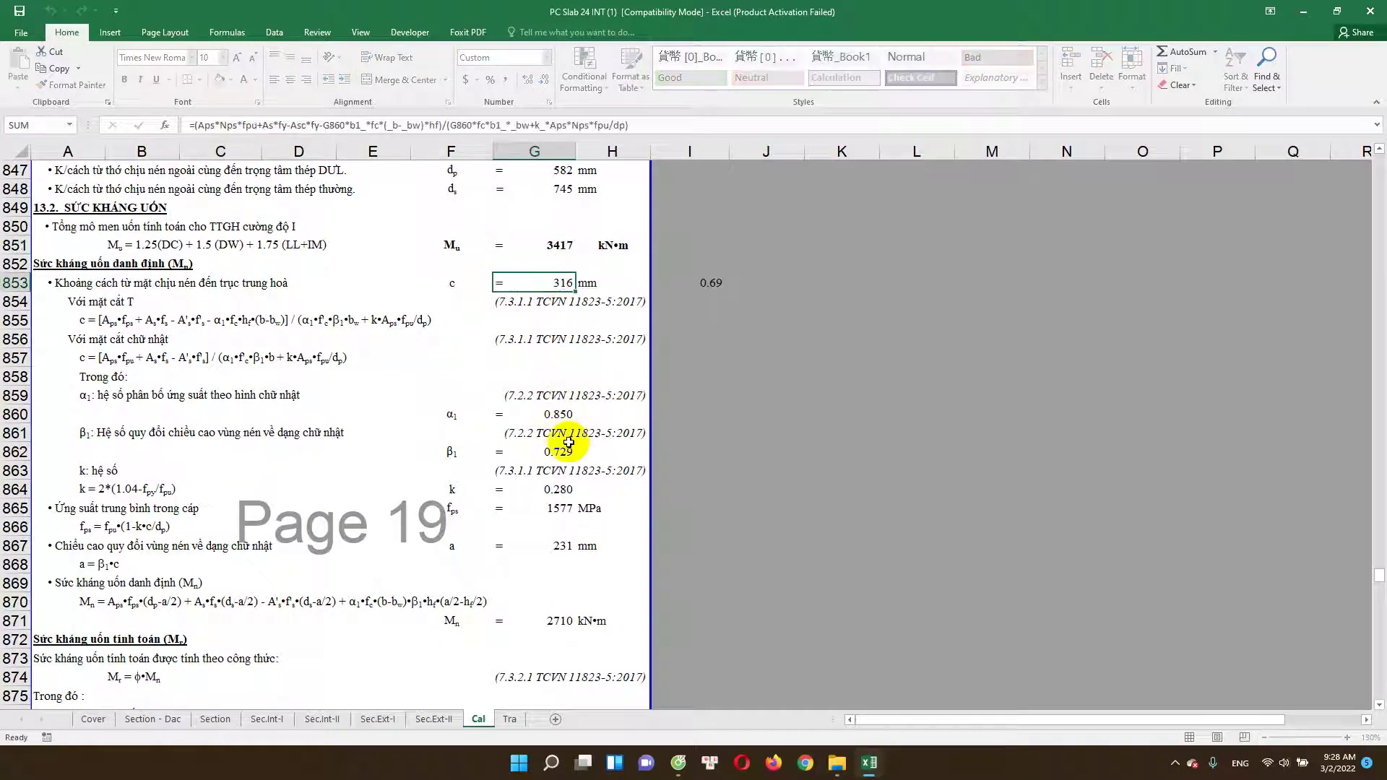
click(571, 302)
scroll(580, 310, down, 2)
scroll(217, 293, up, 1)
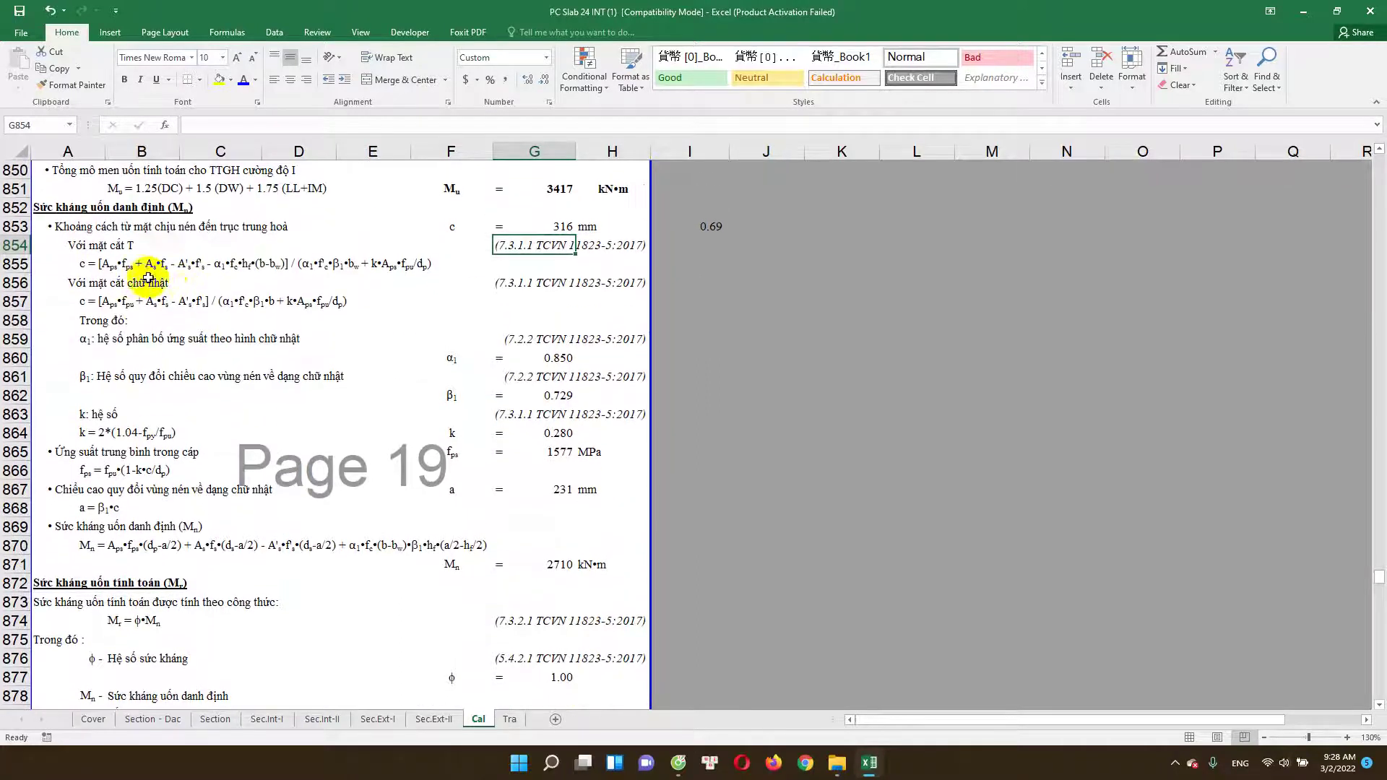
click(551, 440)
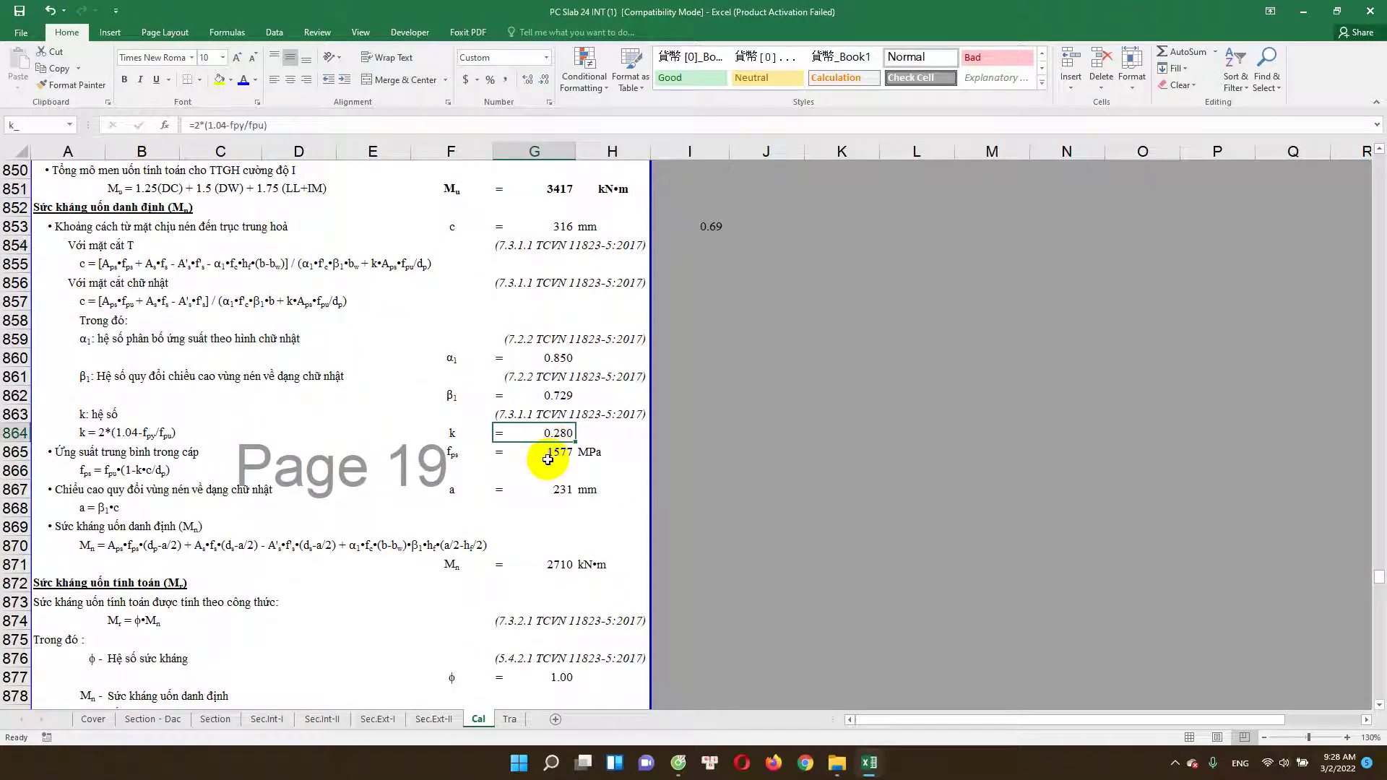
scroll(549, 458, down, 1)
scroll(552, 499, down, 1)
scroll(560, 534, down, 1)
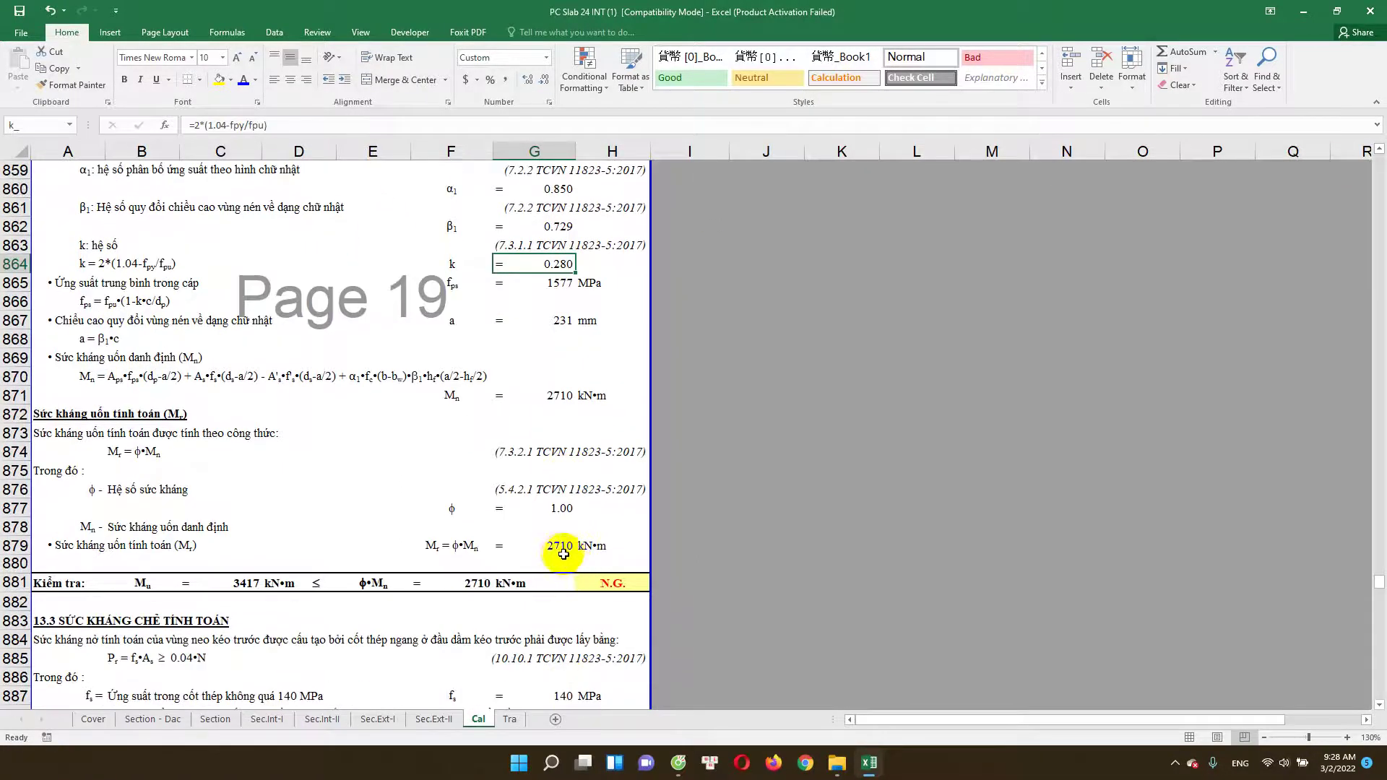
double_click(563, 554)
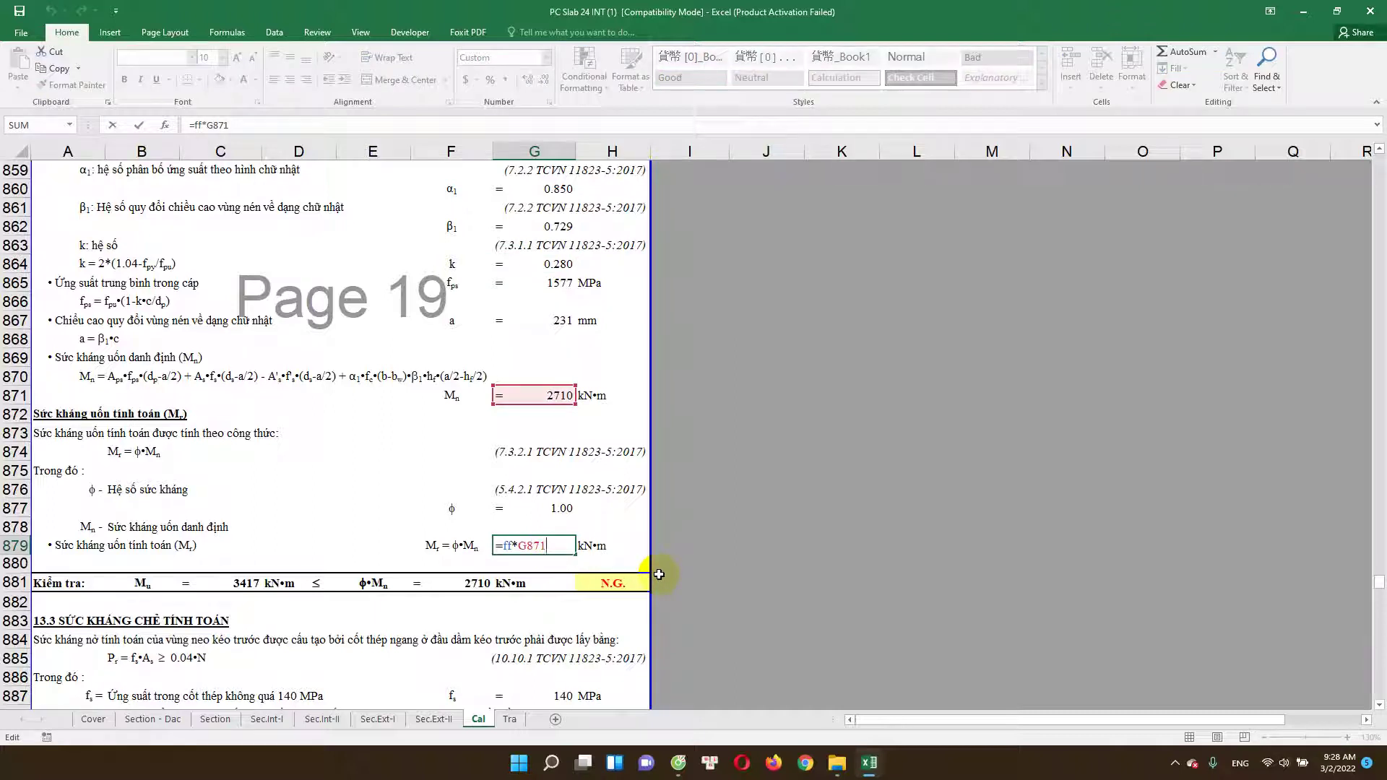
key(Escape)
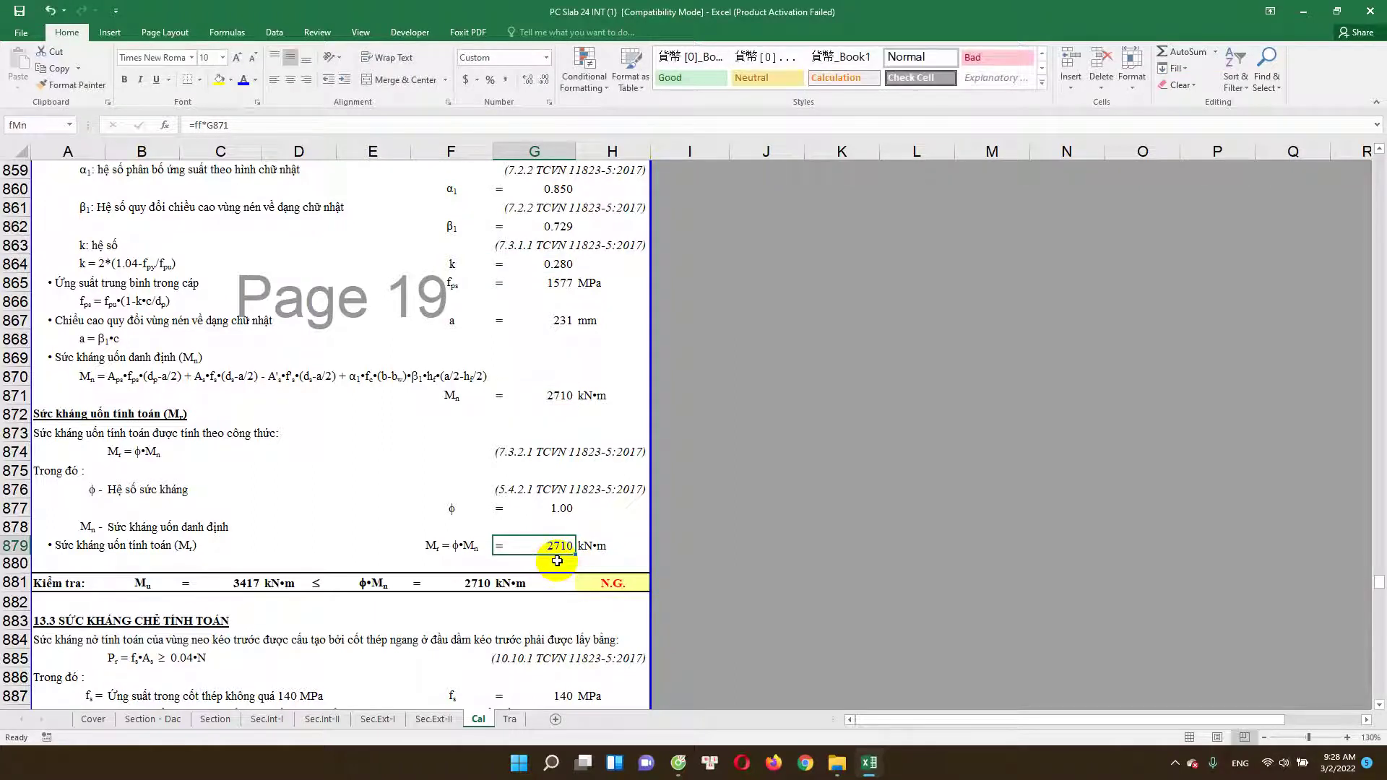
scroll(555, 556, up, 2)
scroll(553, 579, down, 2)
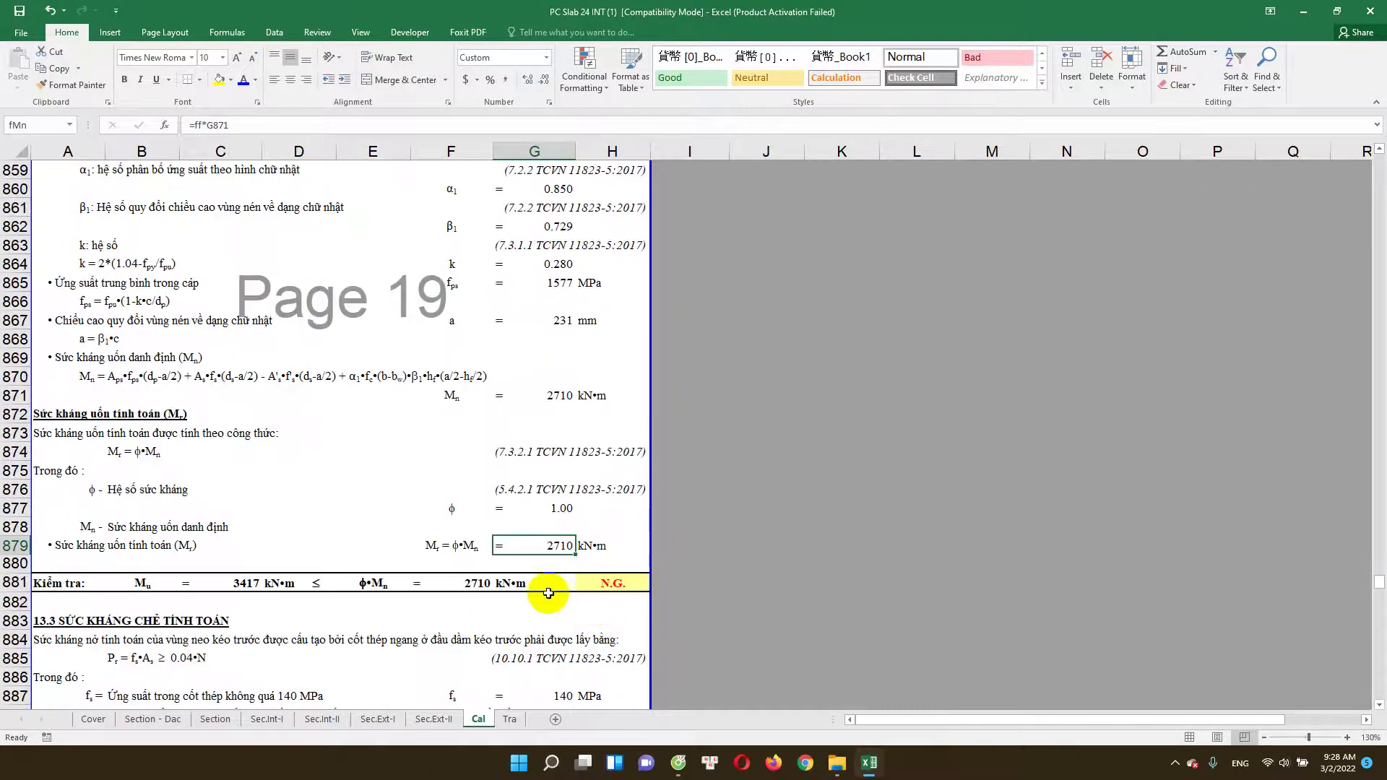
click(236, 584)
scroll(325, 557, up, 4)
scroll(448, 470, up, 2)
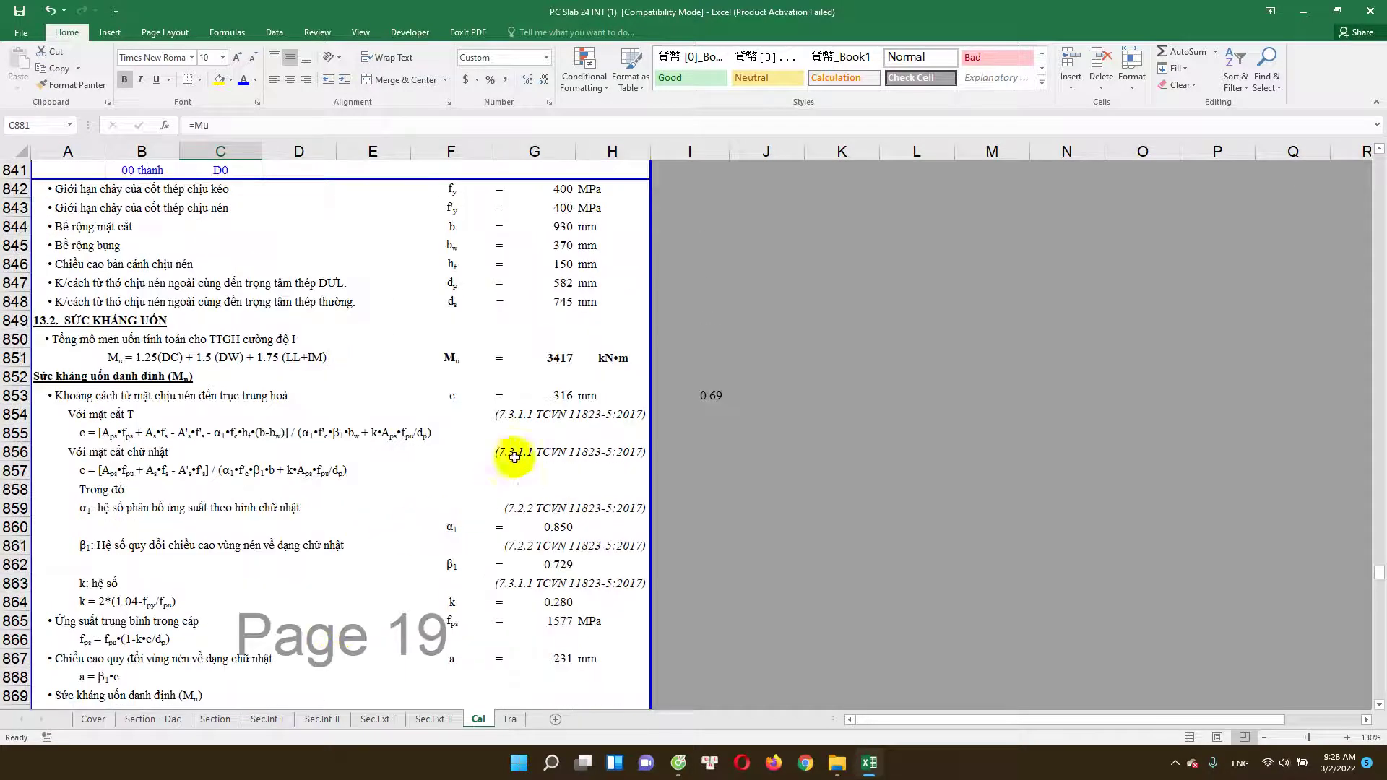
click(561, 359)
scroll(427, 591, down, 6)
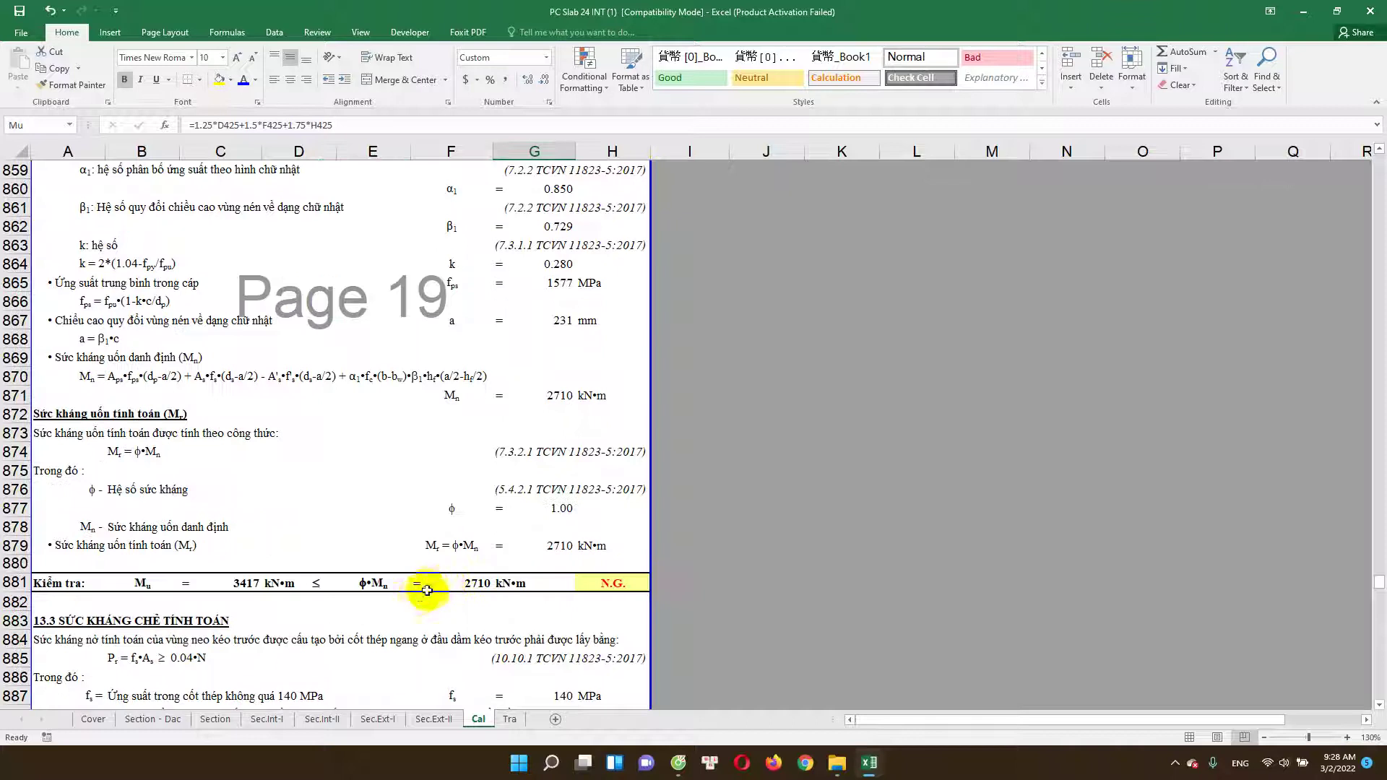
click(473, 584)
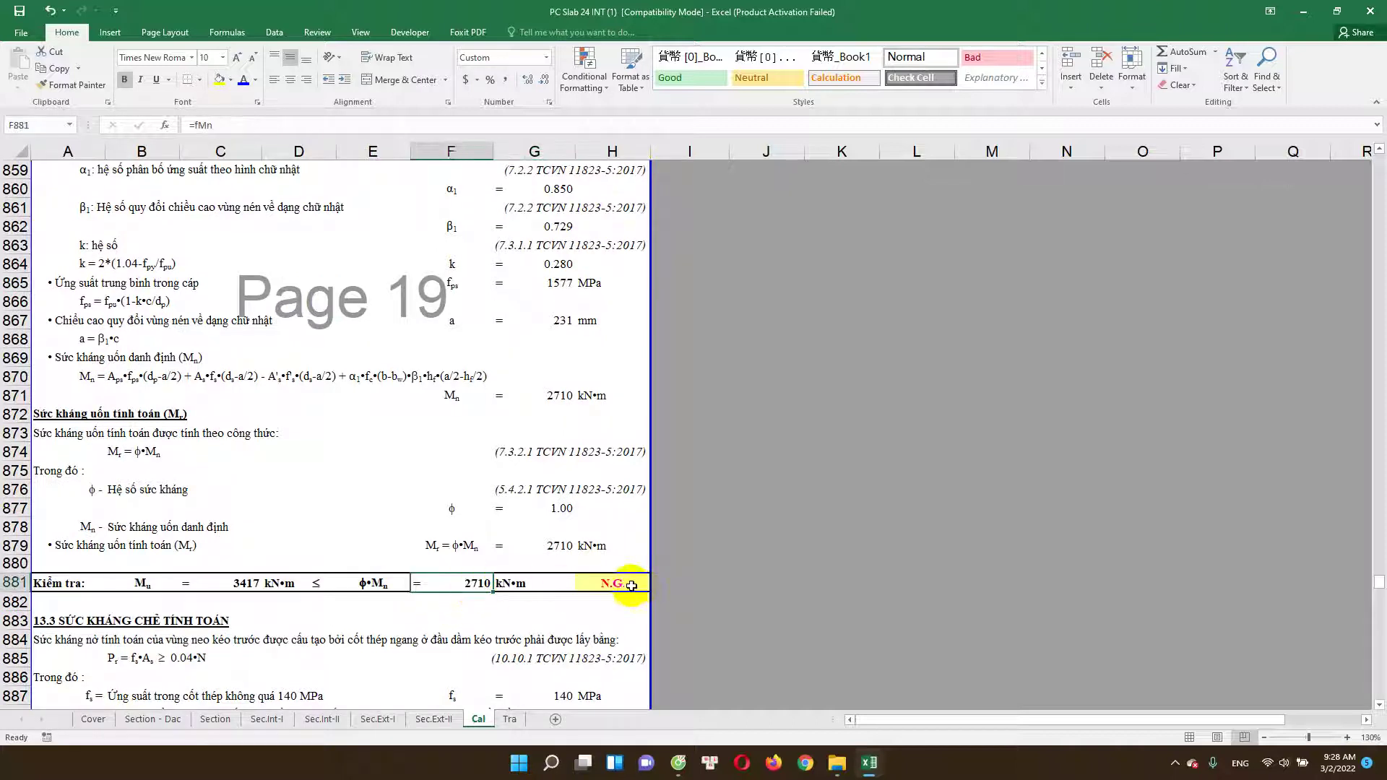
double_click(635, 587)
key(Escape)
click(443, 583)
scroll(357, 517, up, 1)
scroll(358, 517, up, 8)
click(139, 288)
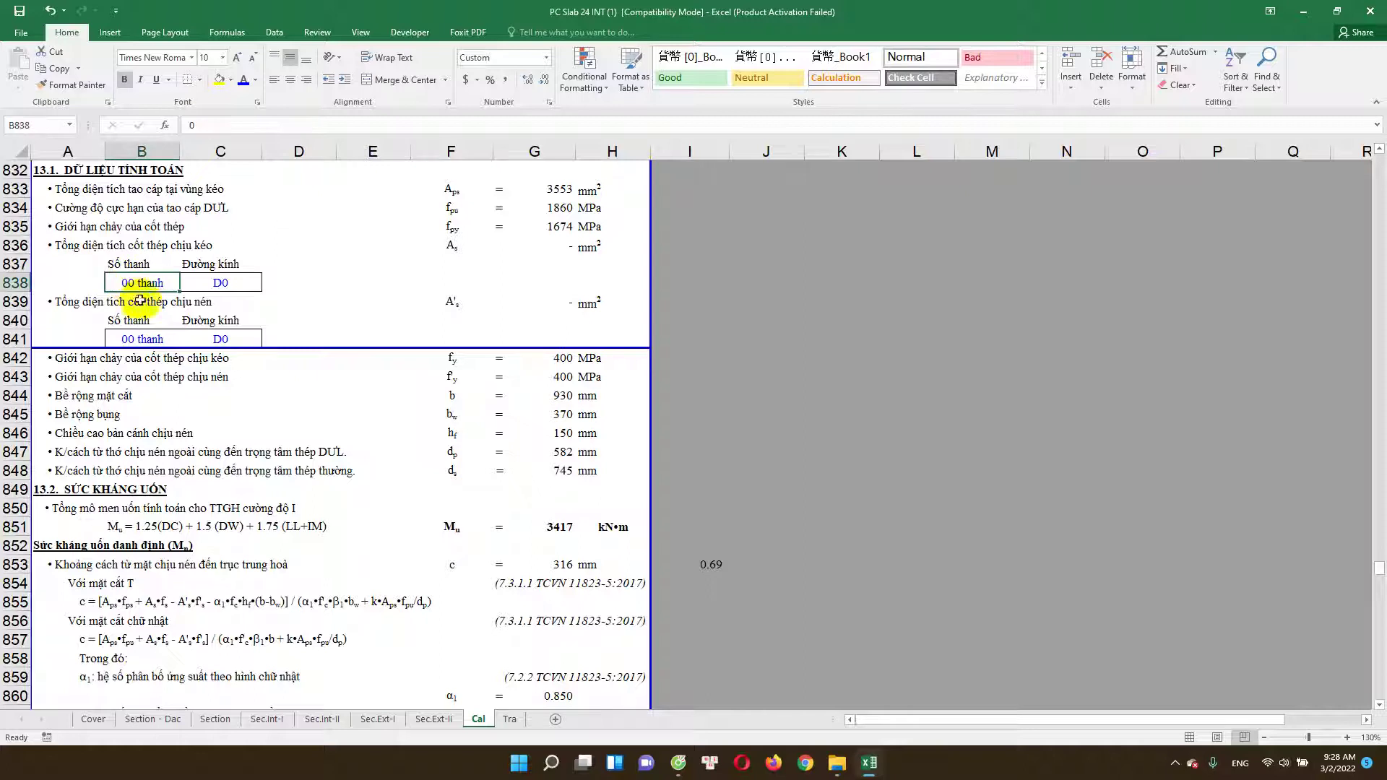
text(20)
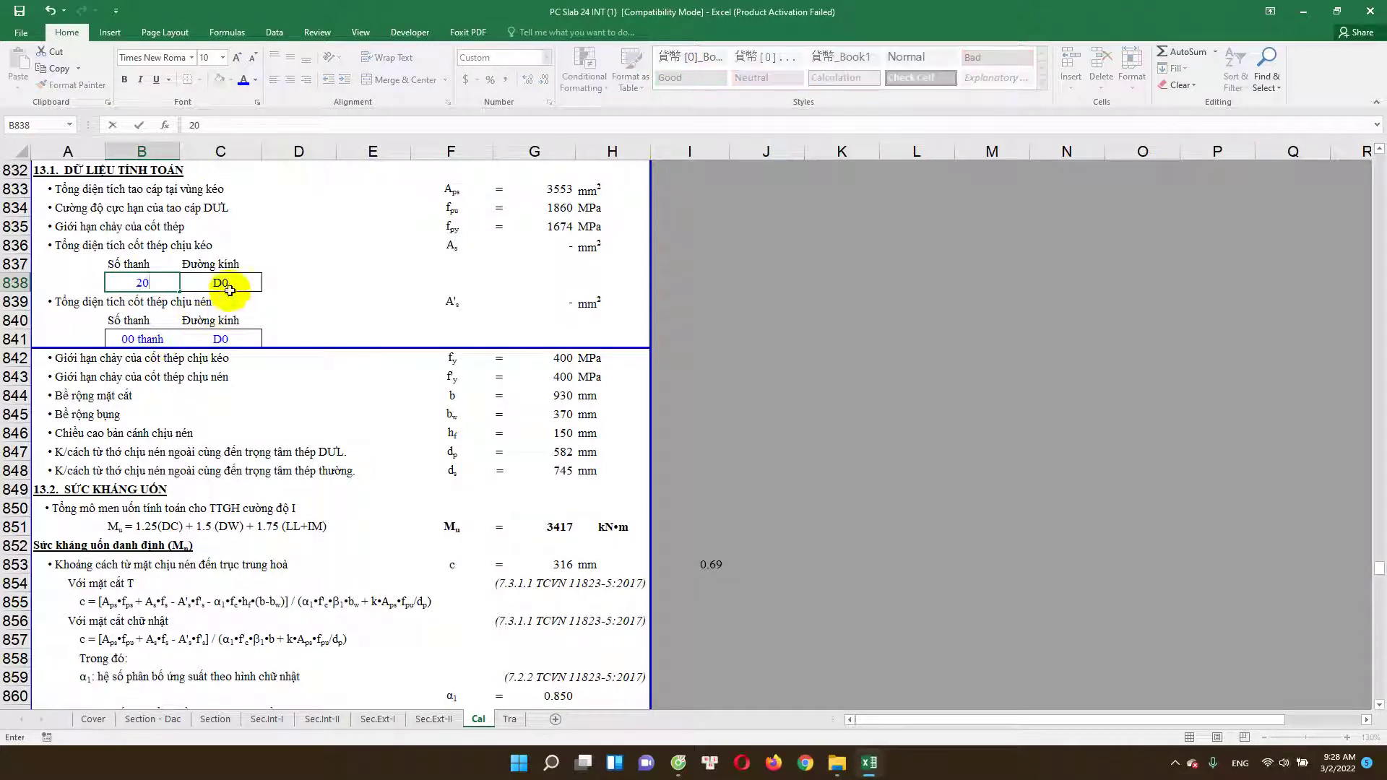
click(229, 289)
text(0)
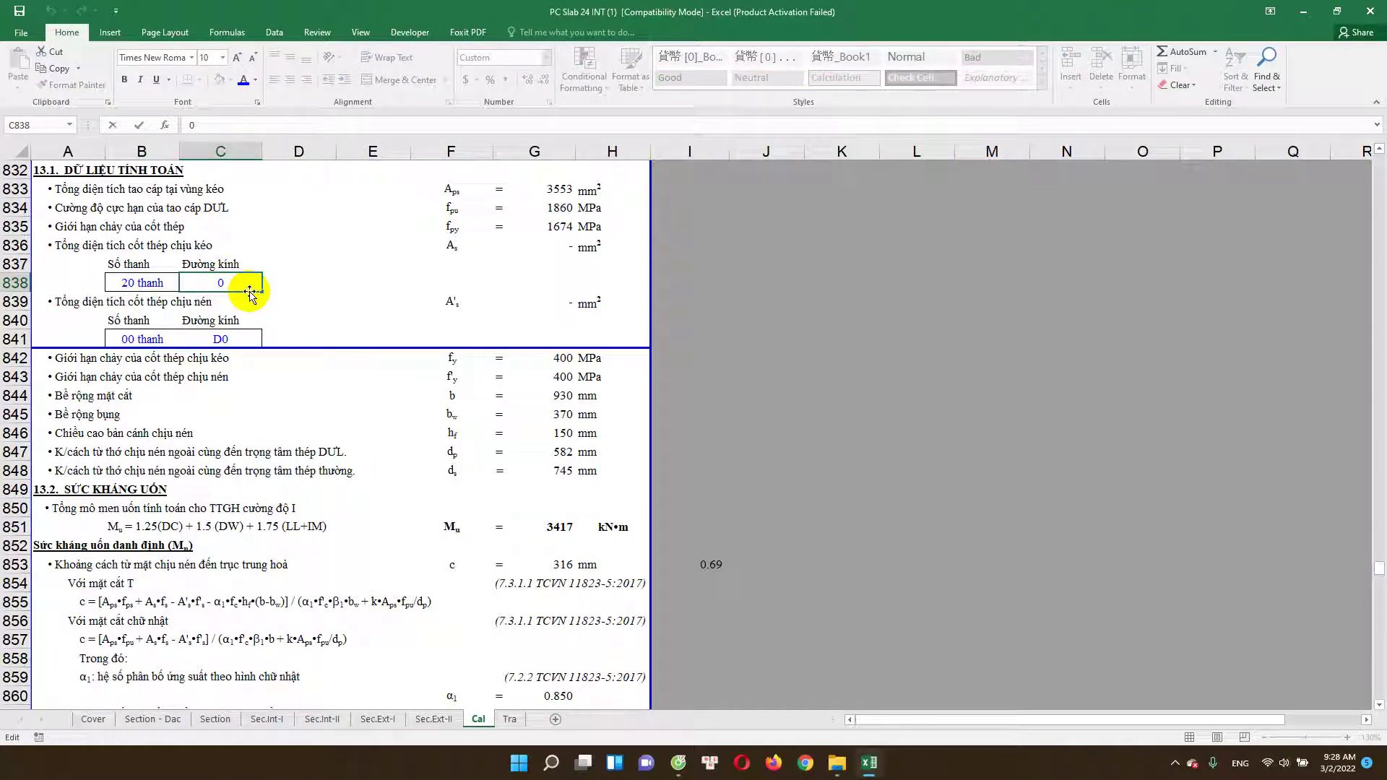
key(Return)
text(8)
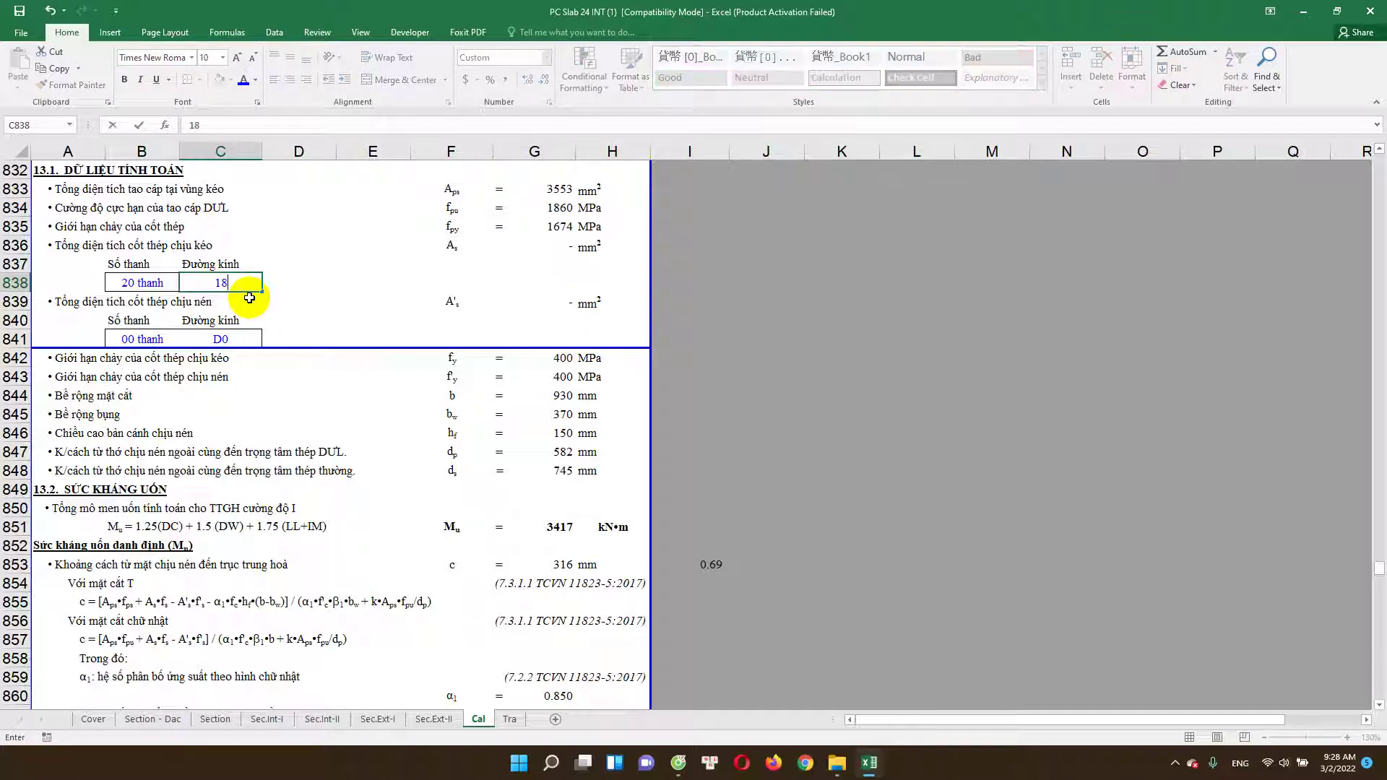
key(Return)
click(151, 341)
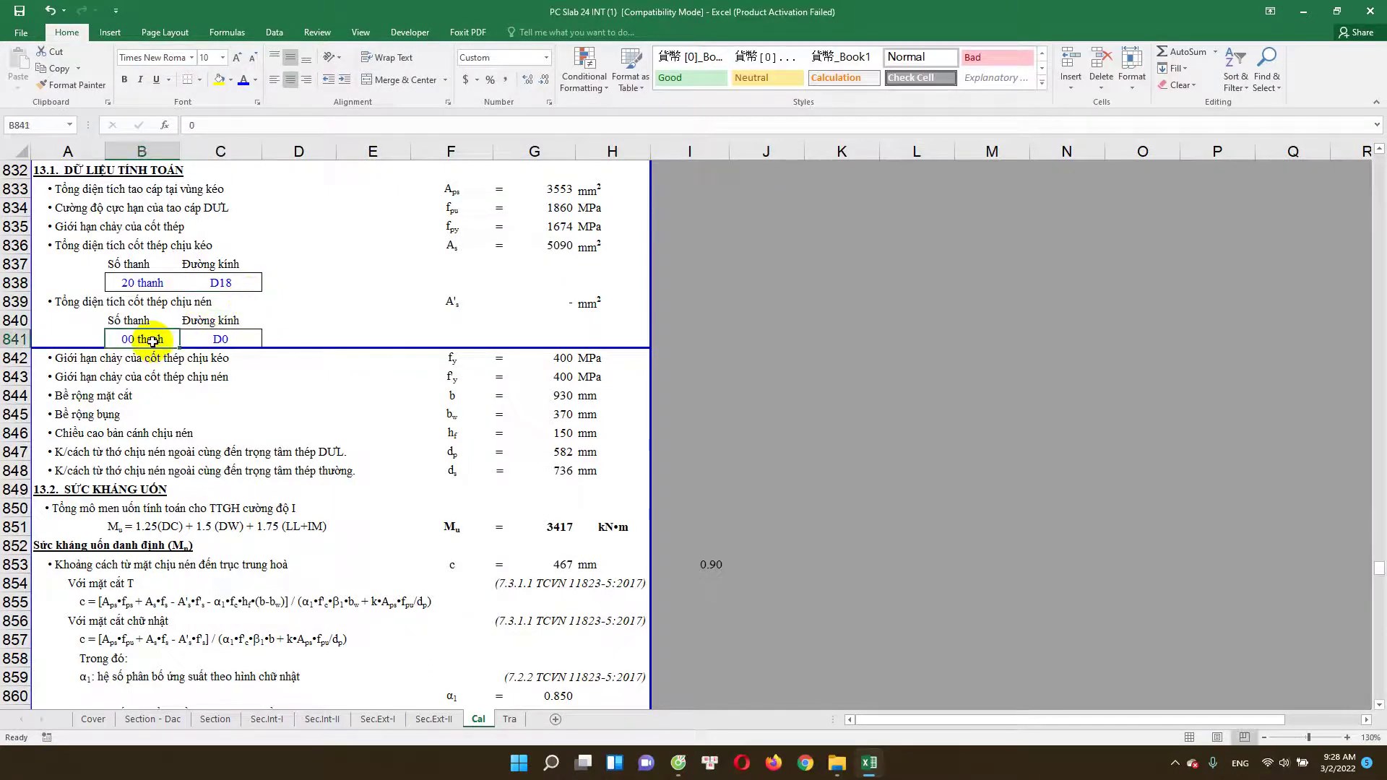
text(10)
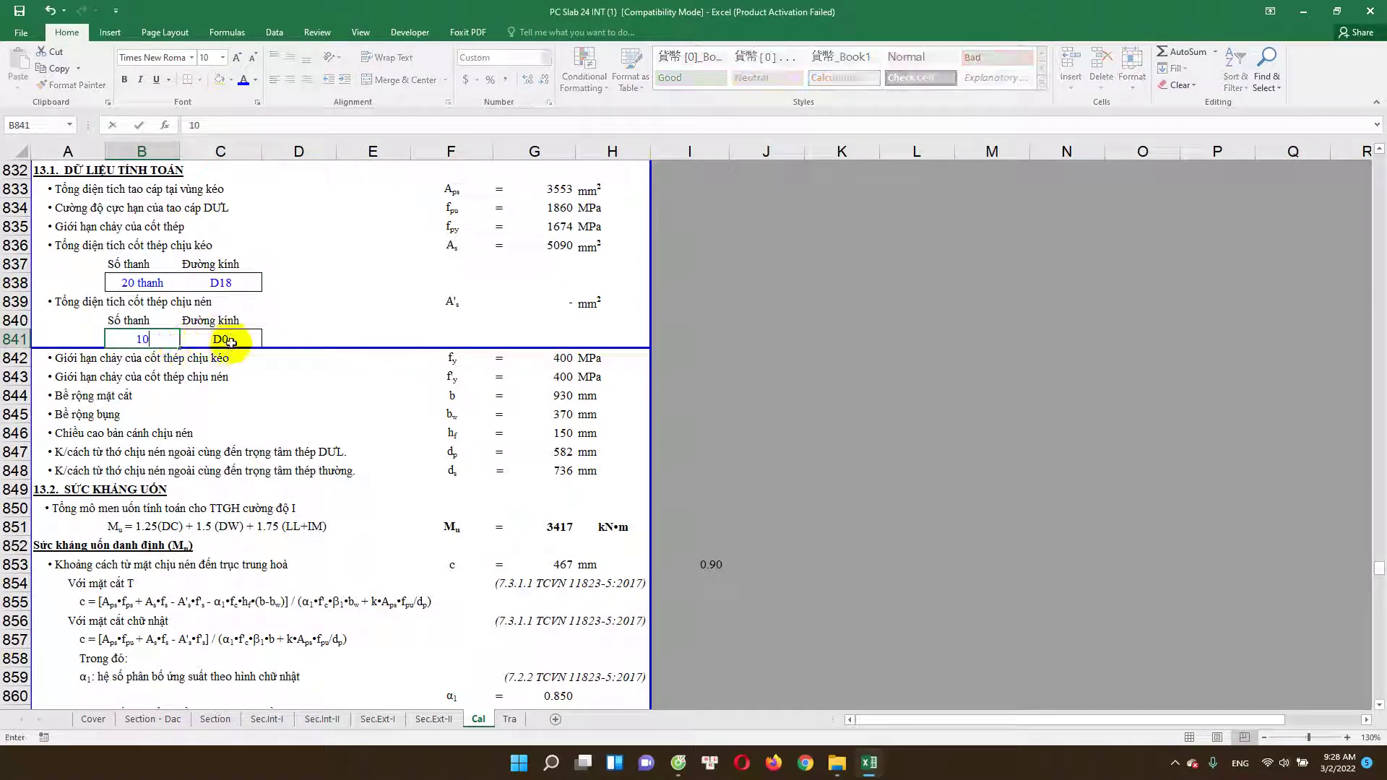
click(217, 339)
text(18)
key(Return)
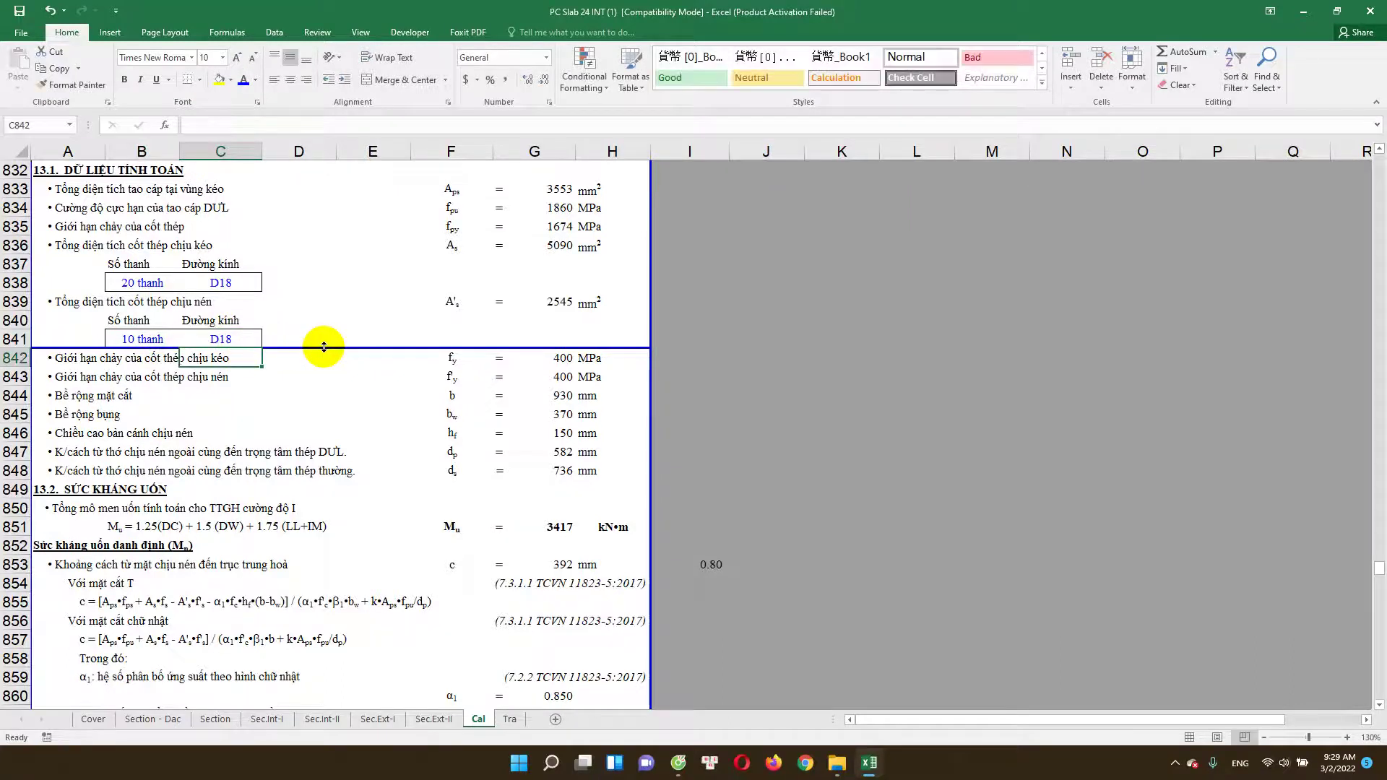
scroll(402, 496, down, 13)
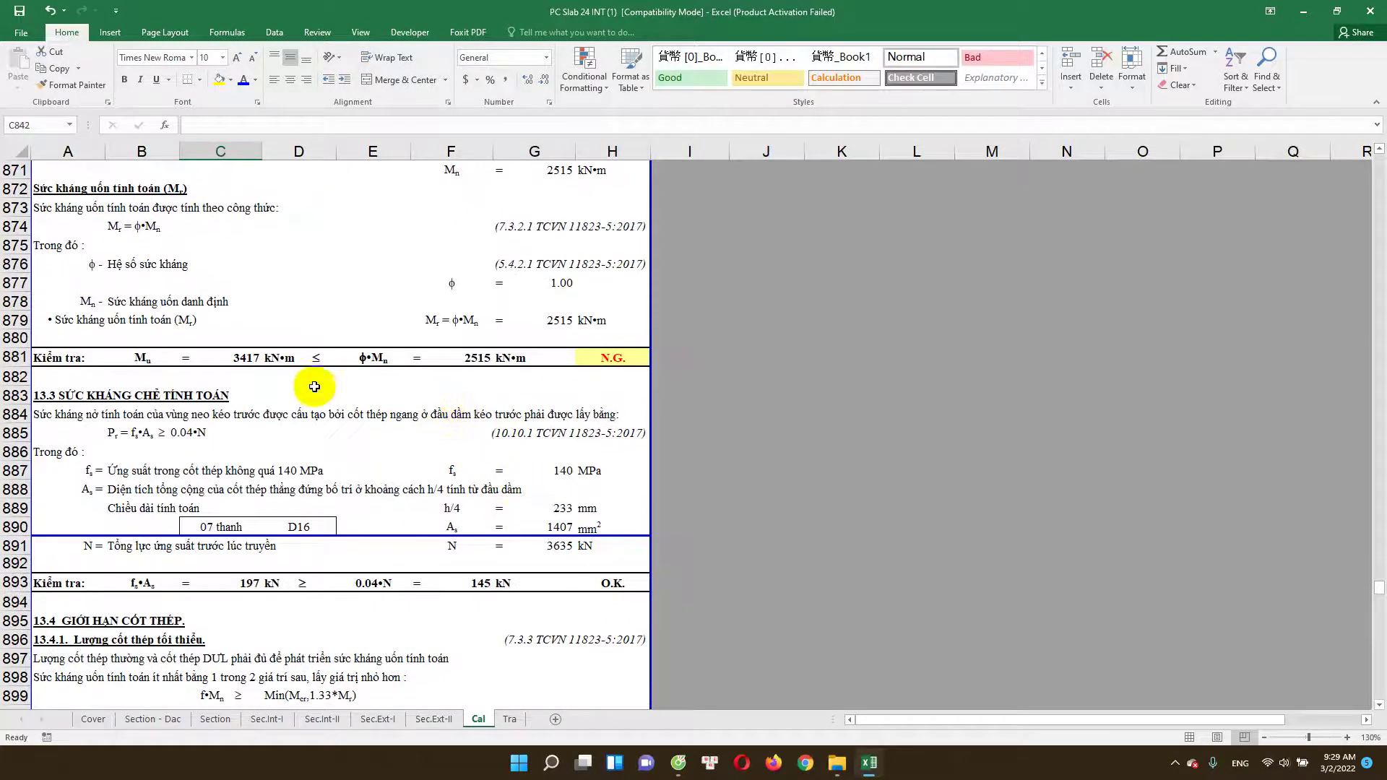
click(463, 358)
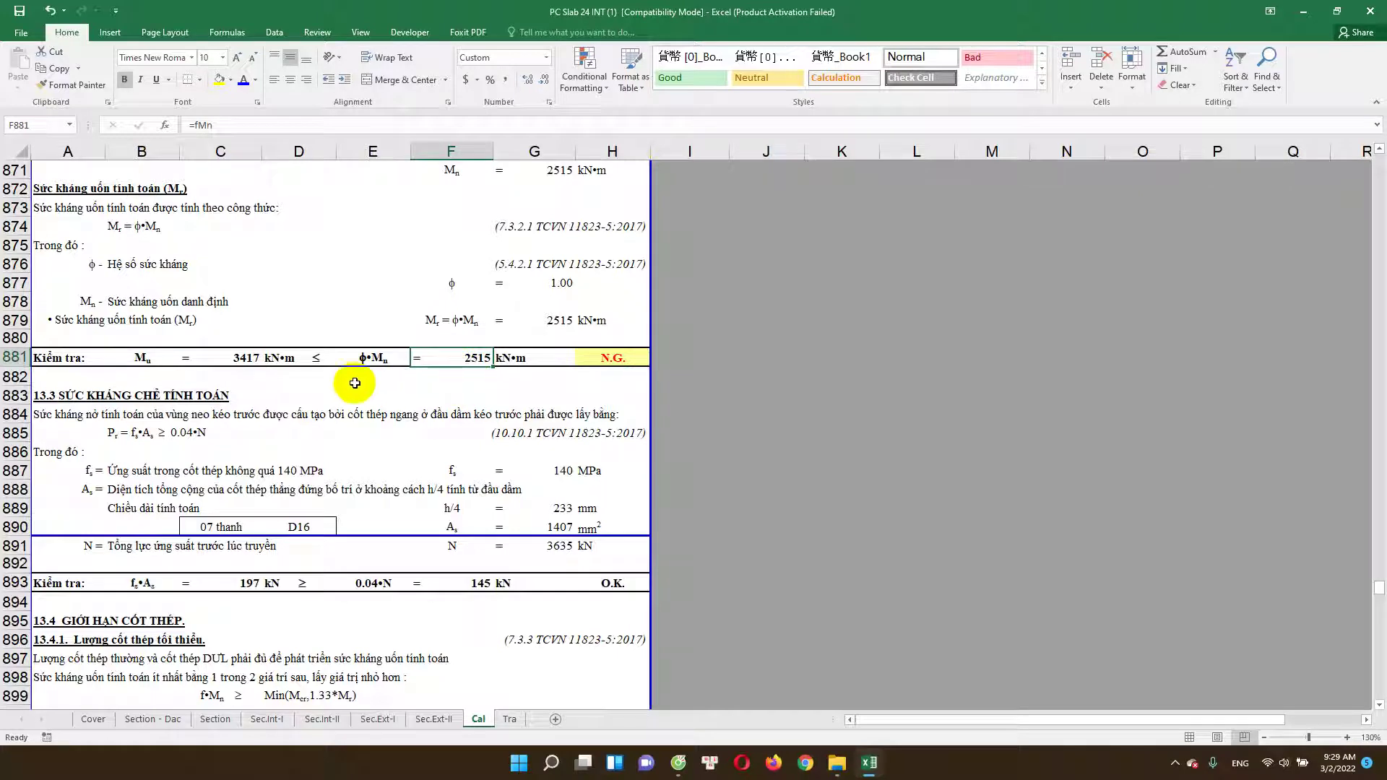
scroll(454, 430, up, 1)
scroll(453, 430, up, 4)
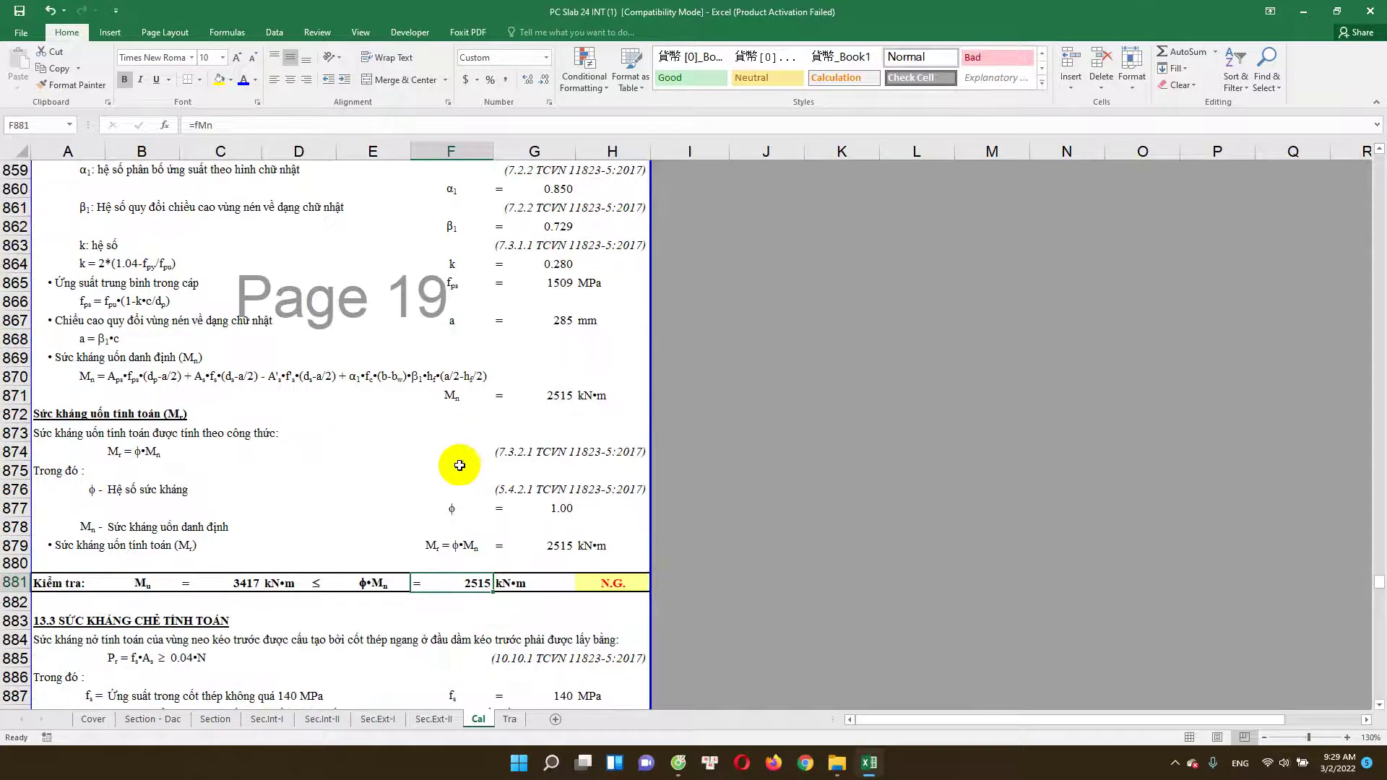
scroll(411, 455, up, 4)
scroll(465, 349, up, 9)
click(166, 509)
scroll(289, 506, down, 5)
scroll(289, 506, down, 10)
scroll(289, 492, up, 13)
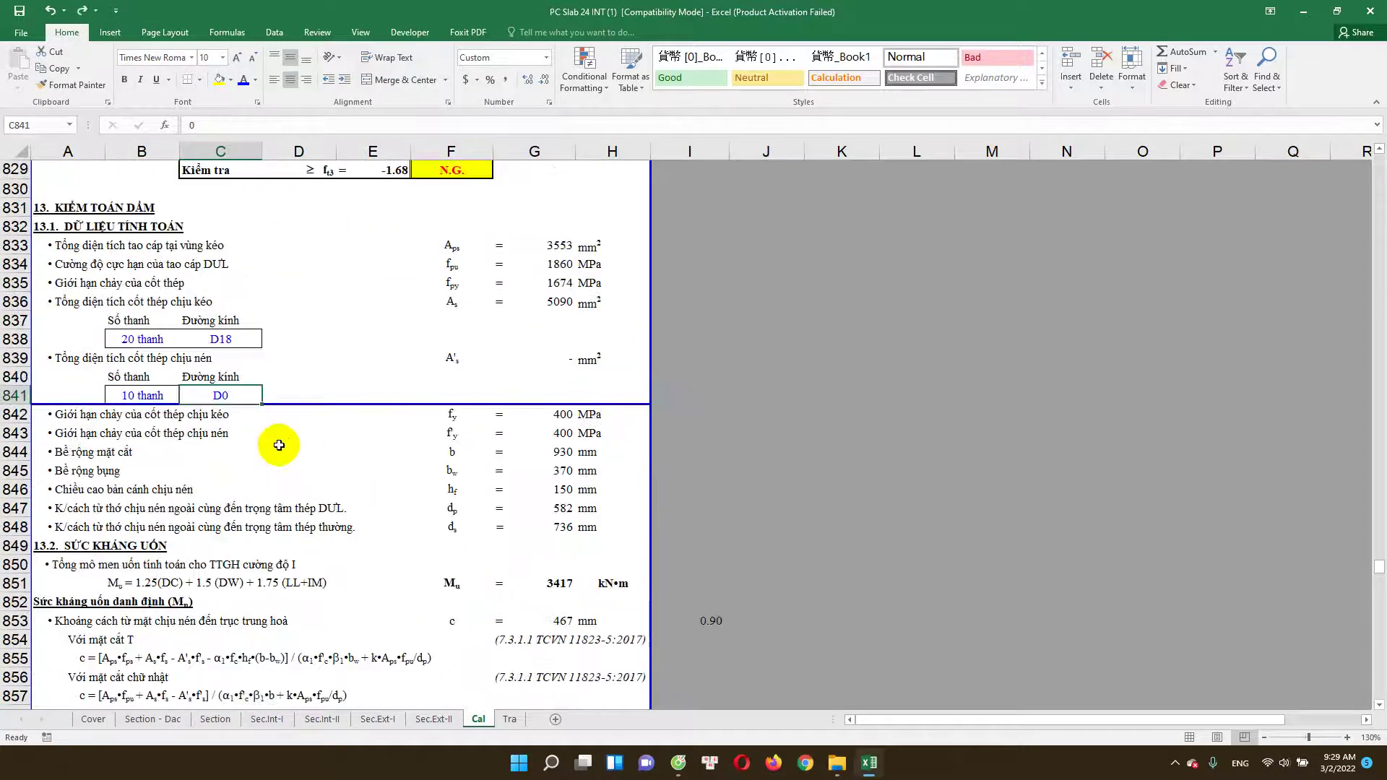
Step: Set both the tension and compression rebar to 10 bars of D30
key(Left)
key(Up)
key(Up)
key(Up)
scroll(427, 501, down, 7)
scroll(427, 501, down, 3)
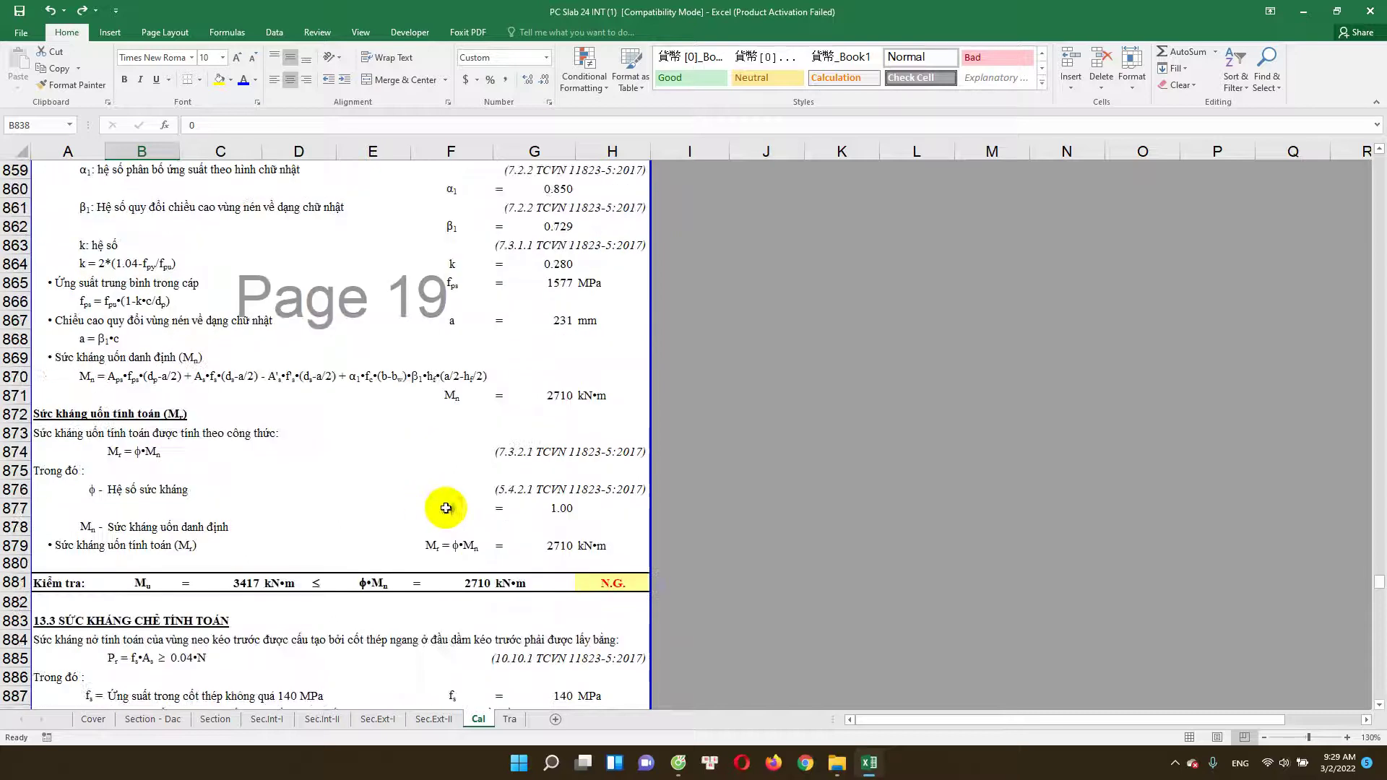
scroll(494, 541, down, 1)
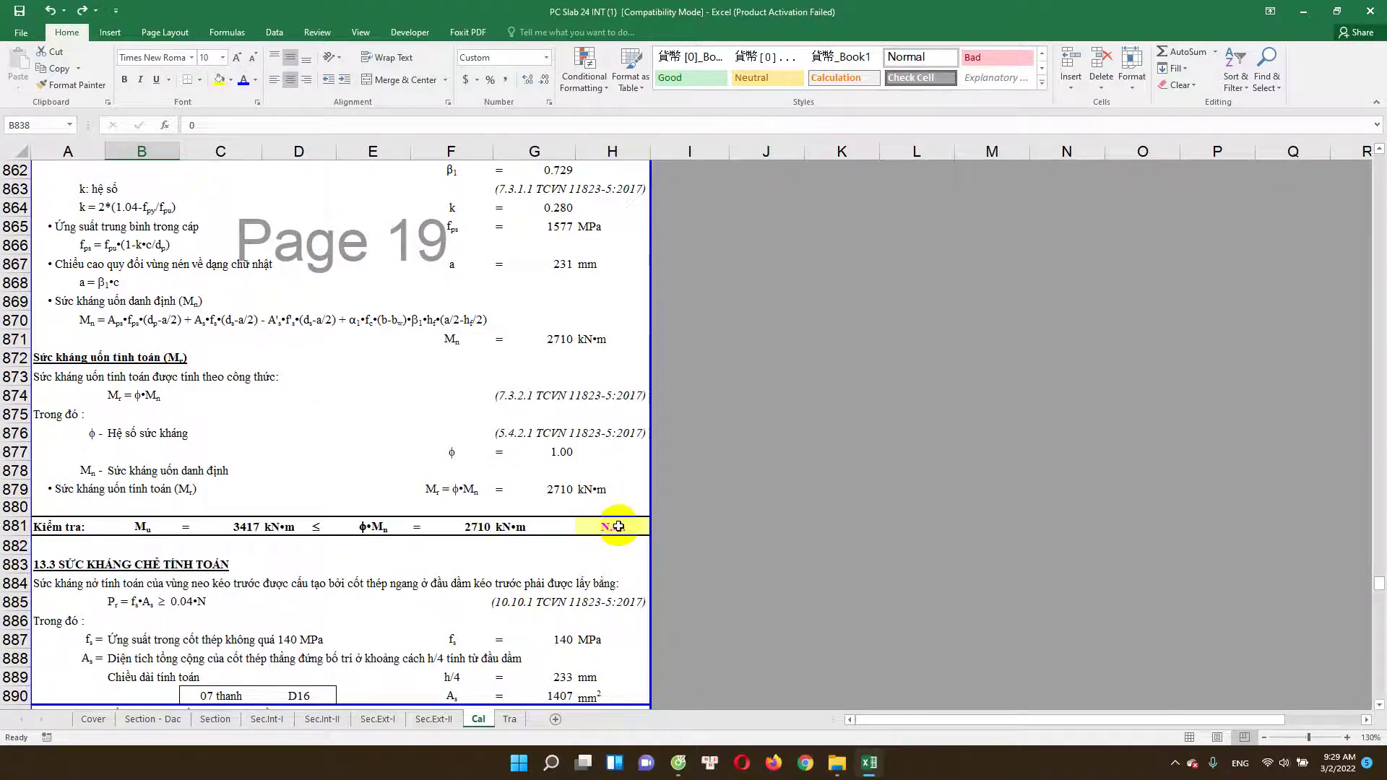
scroll(444, 502, up, 1)
scroll(444, 502, up, 6)
scroll(444, 501, up, 1)
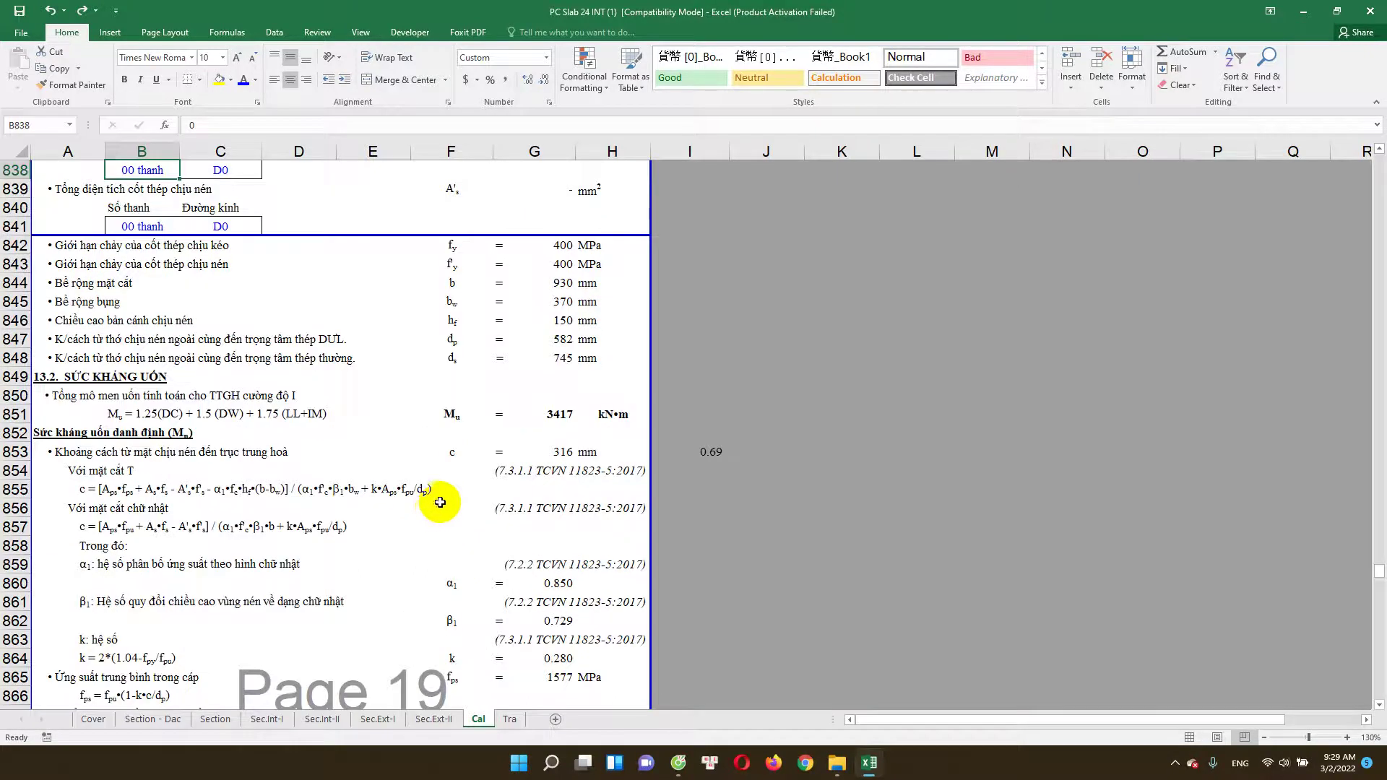
scroll(444, 501, up, 3)
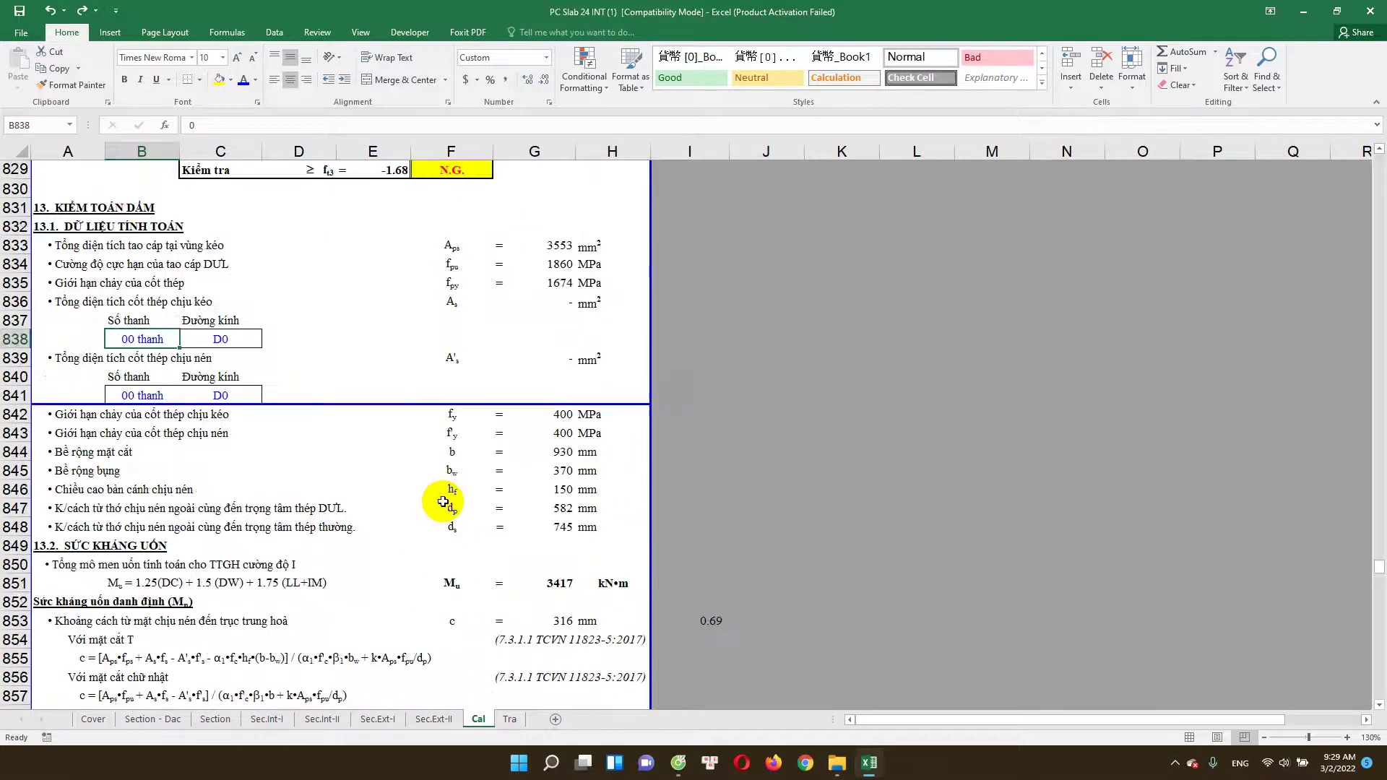
click(218, 339)
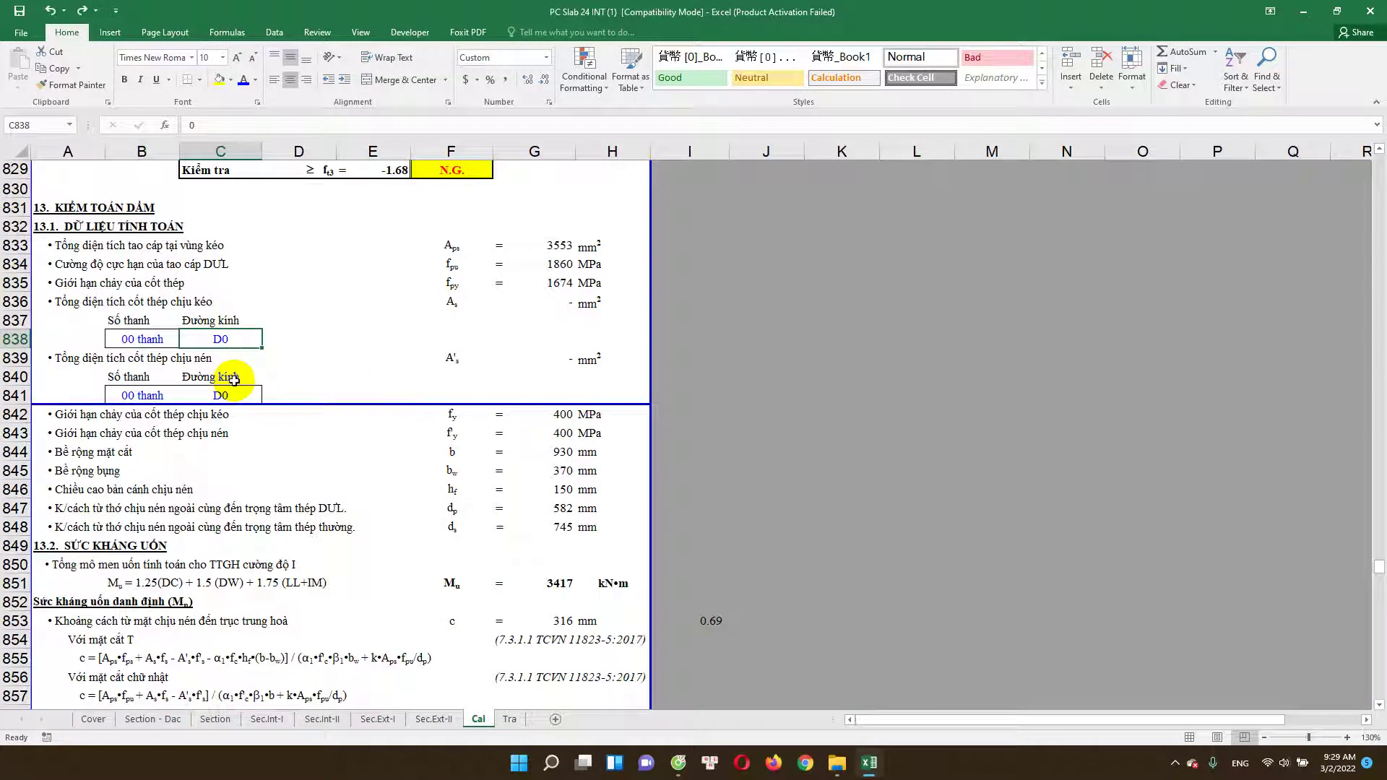
text(3)
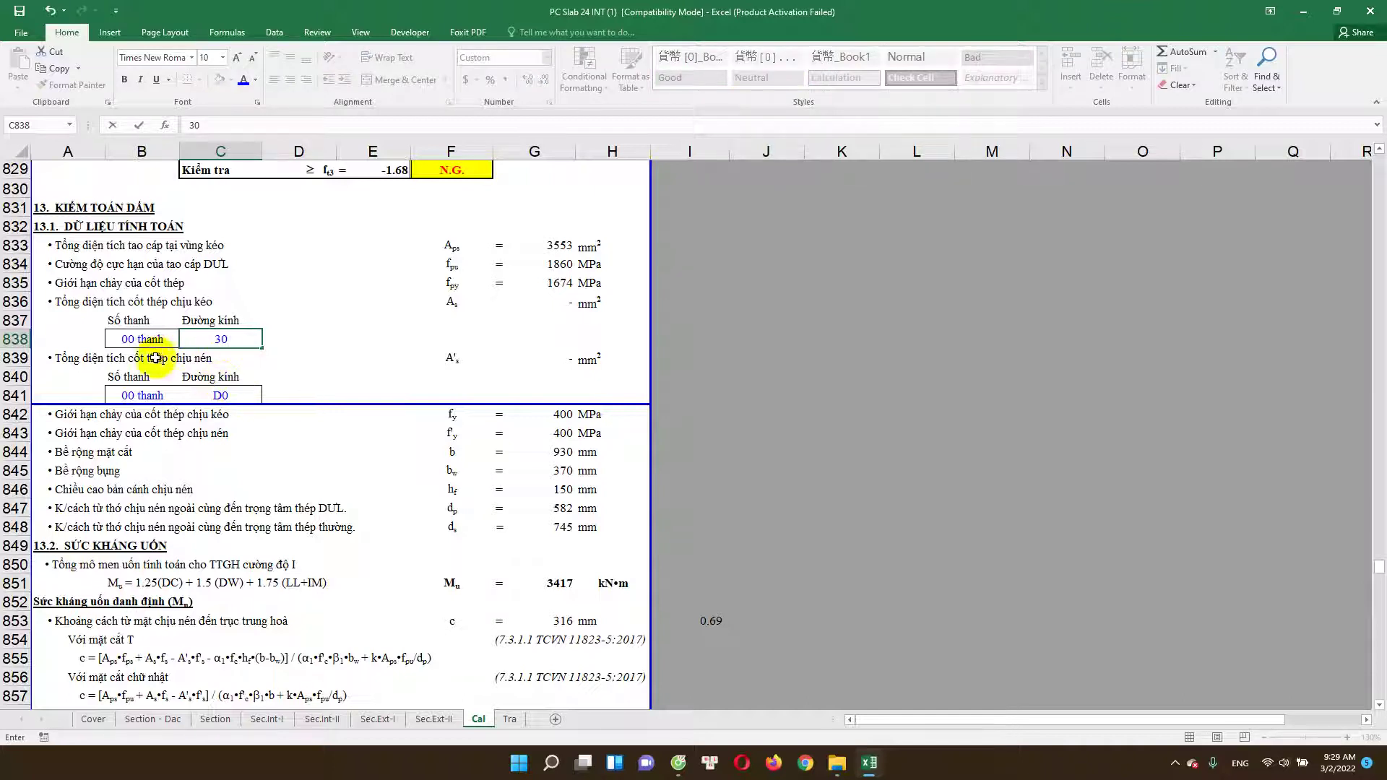
click(148, 344)
text(1)
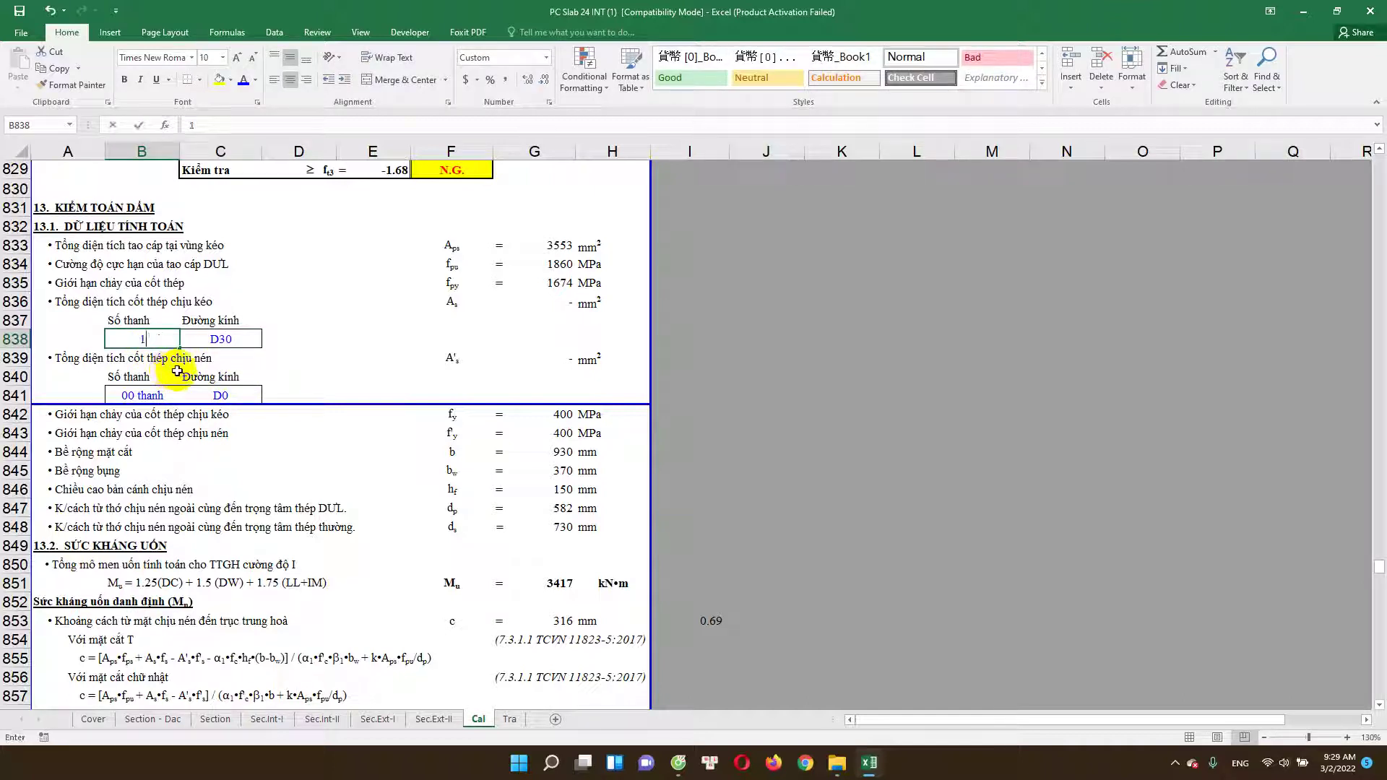
text(0)
click(177, 376)
double_click(148, 338)
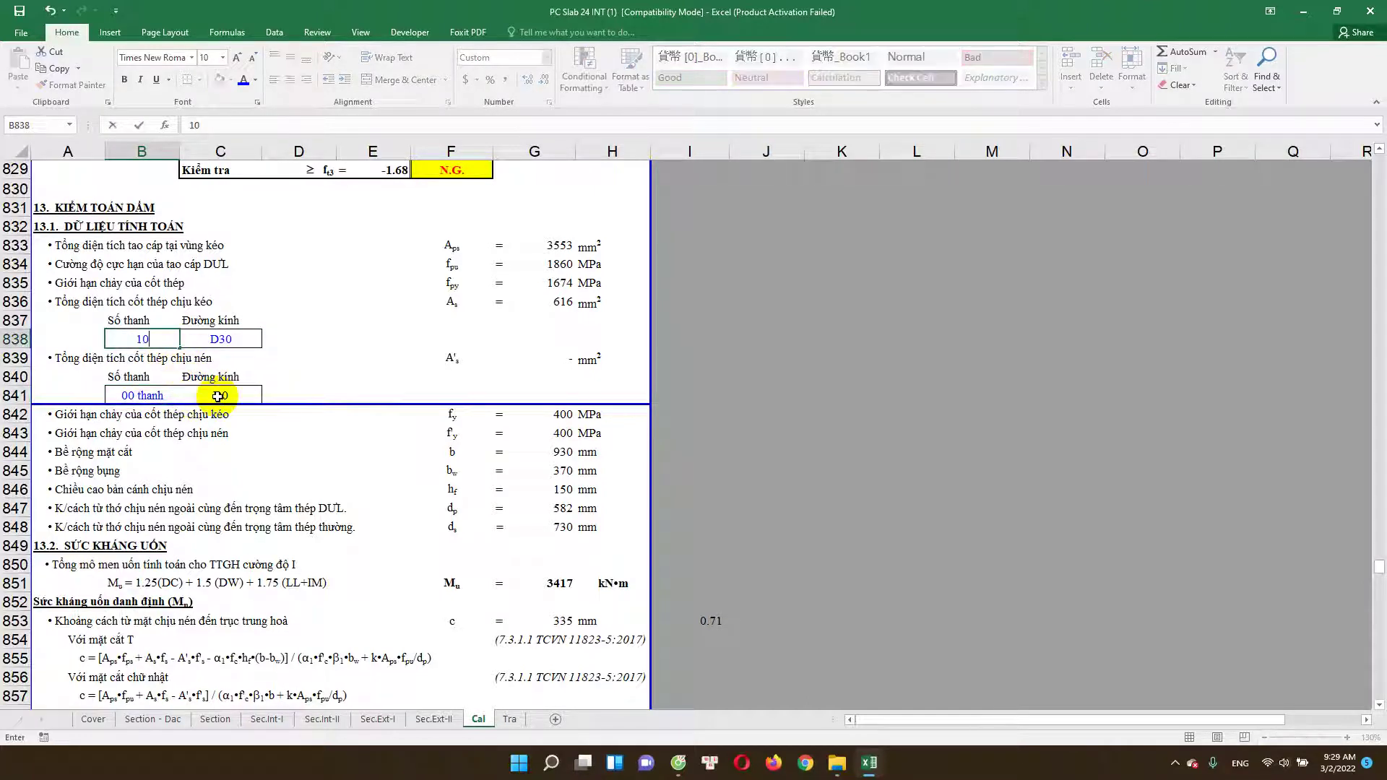
click(218, 397)
text(30)
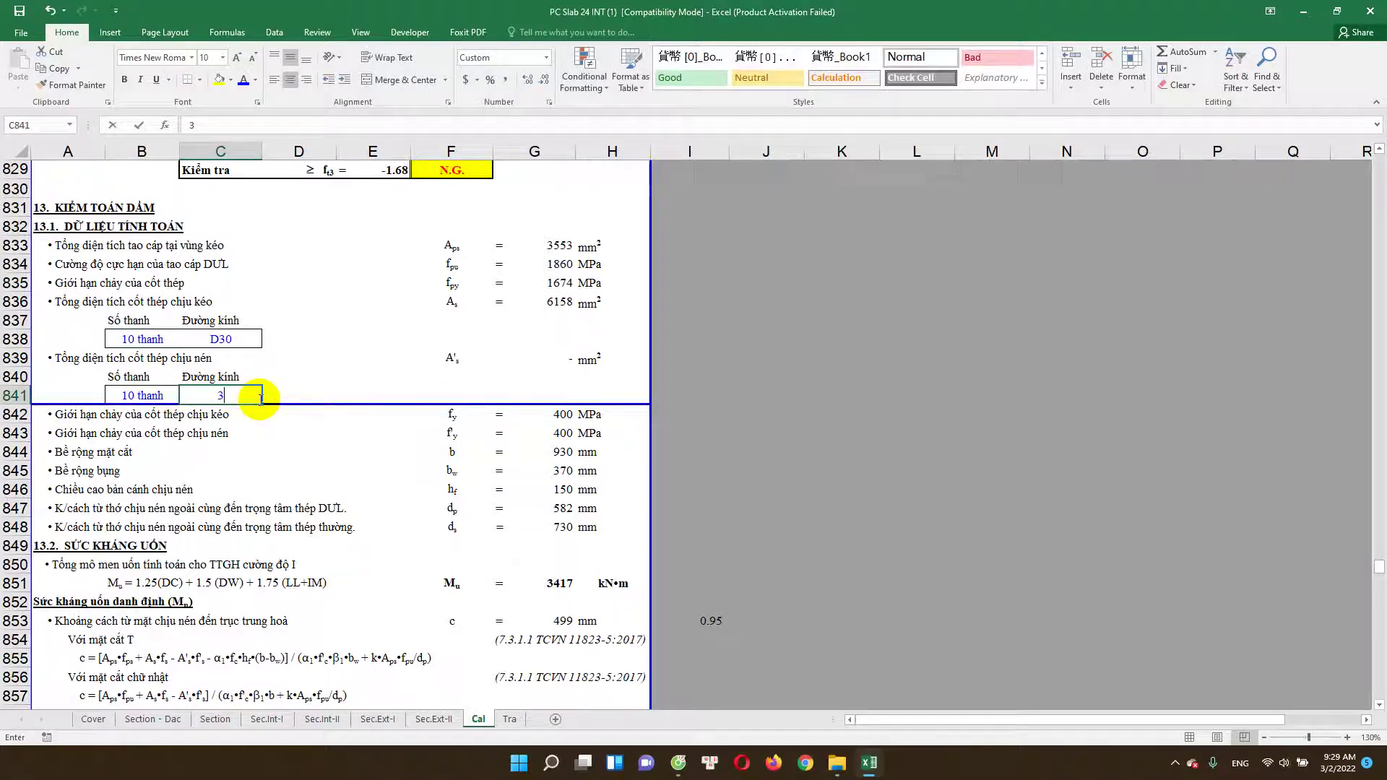
key(Return)
Step: Confirm the flexural check in row 881 still reads N.G. and select the Mn result
scroll(309, 436, down, 9)
scroll(330, 484, down, 3)
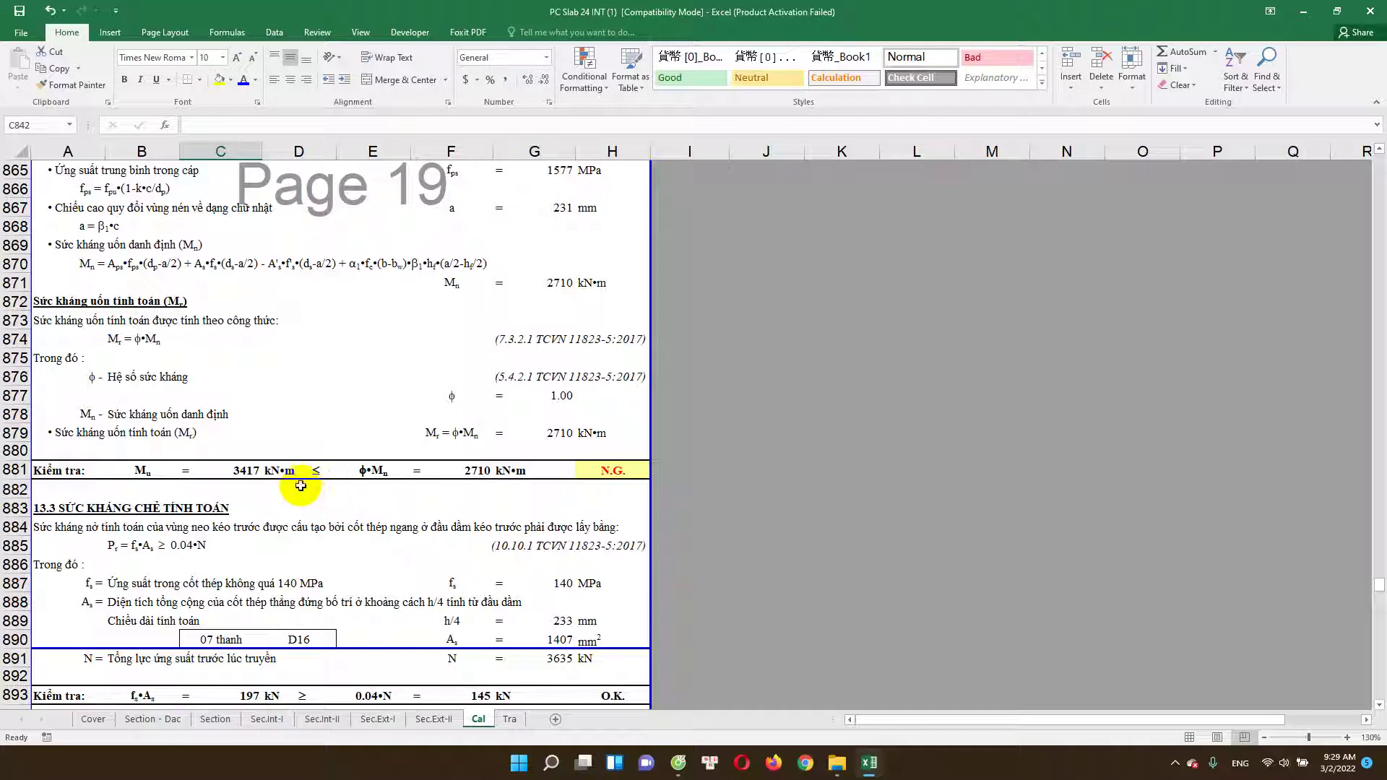
click(280, 471)
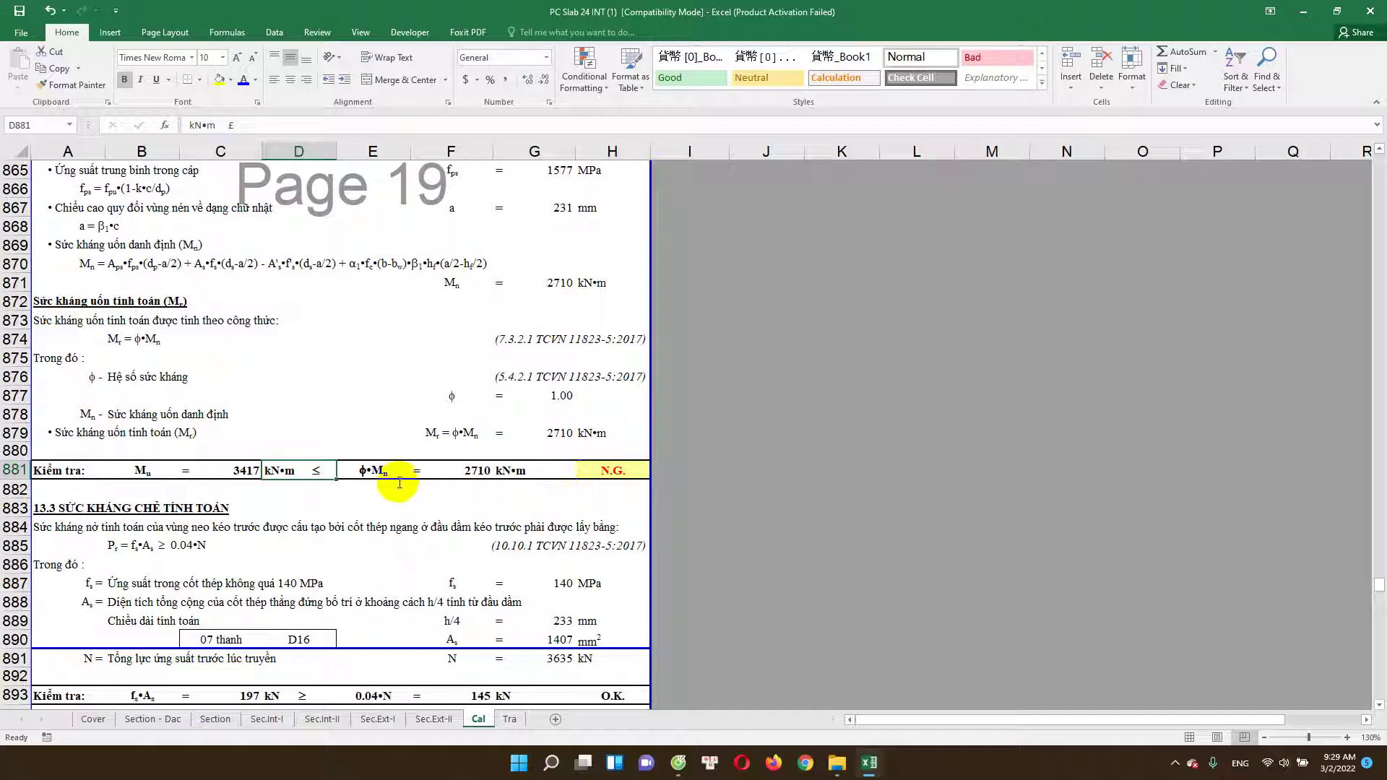
scroll(357, 481, up, 3)
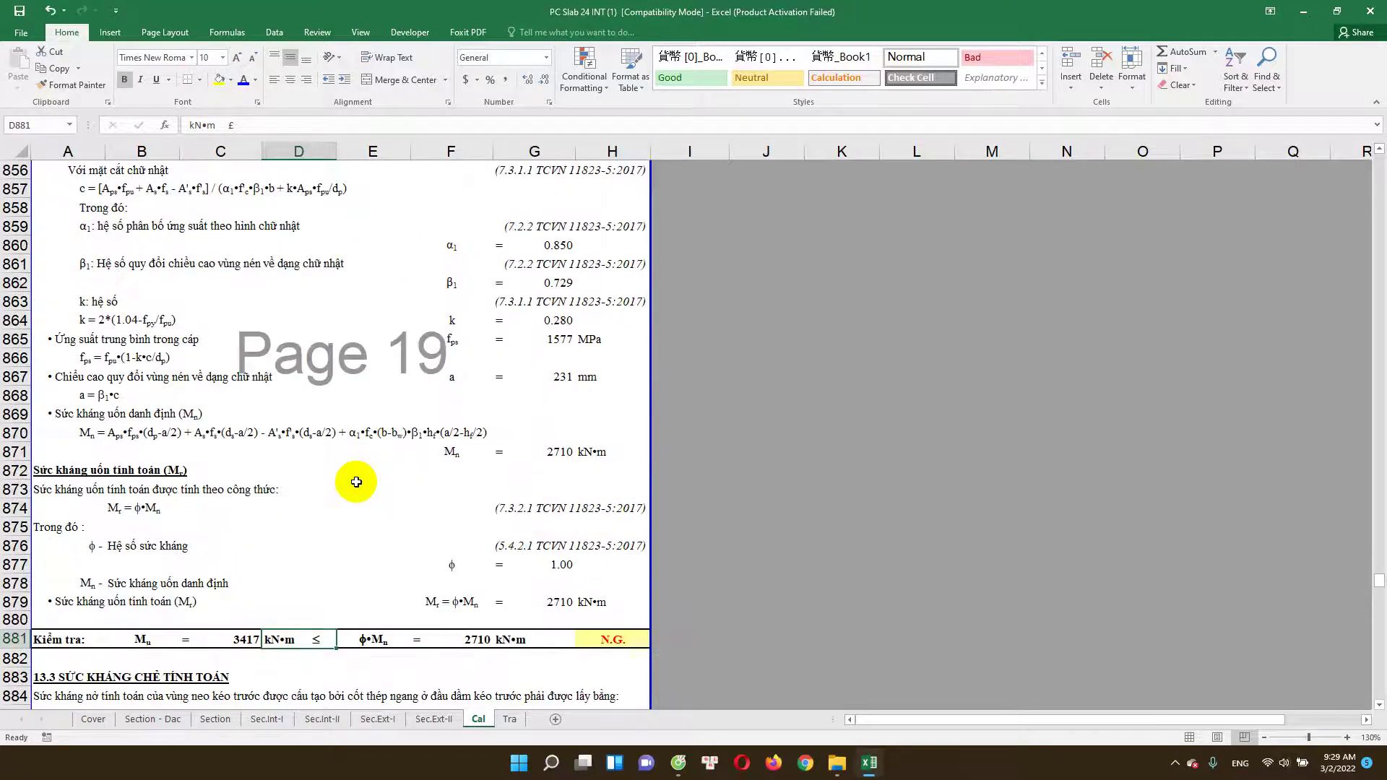
scroll(356, 482, up, 4)
scroll(357, 482, up, 1)
scroll(356, 482, down, 4)
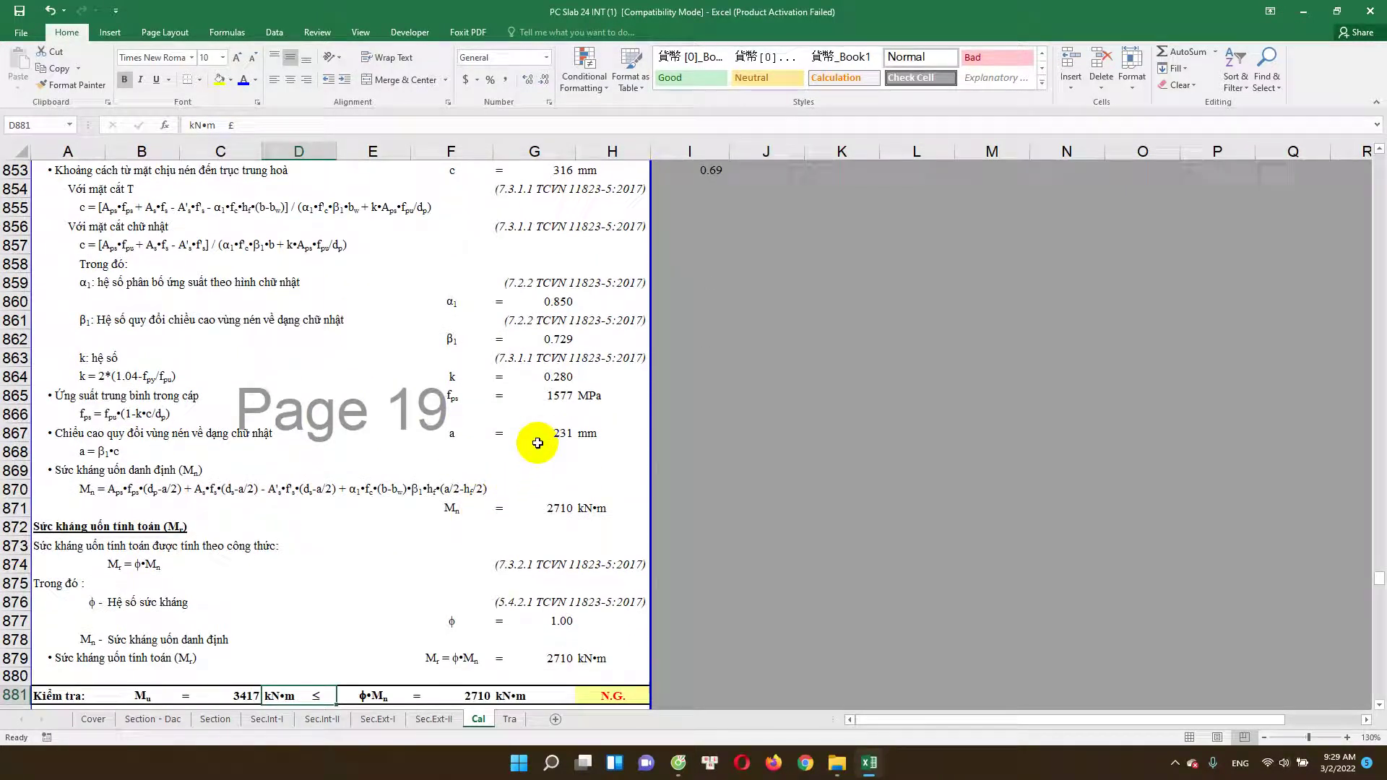
click(562, 506)
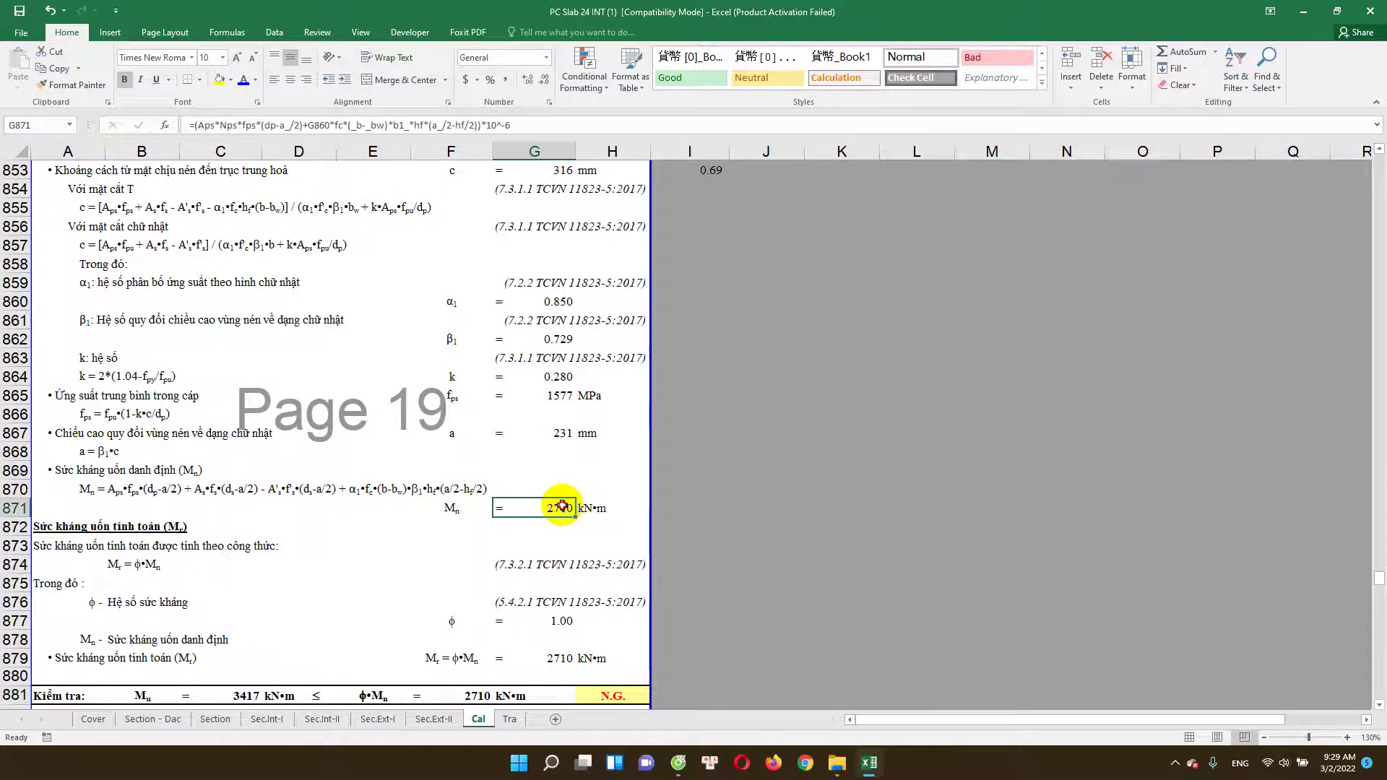
Step: Trace the Mn formula in G871 and its referenced cells such as Aps, fps and dp, leaving it unchanged
double_click(563, 506)
scroll(684, 511, up, 2)
scroll(595, 505, up, 3)
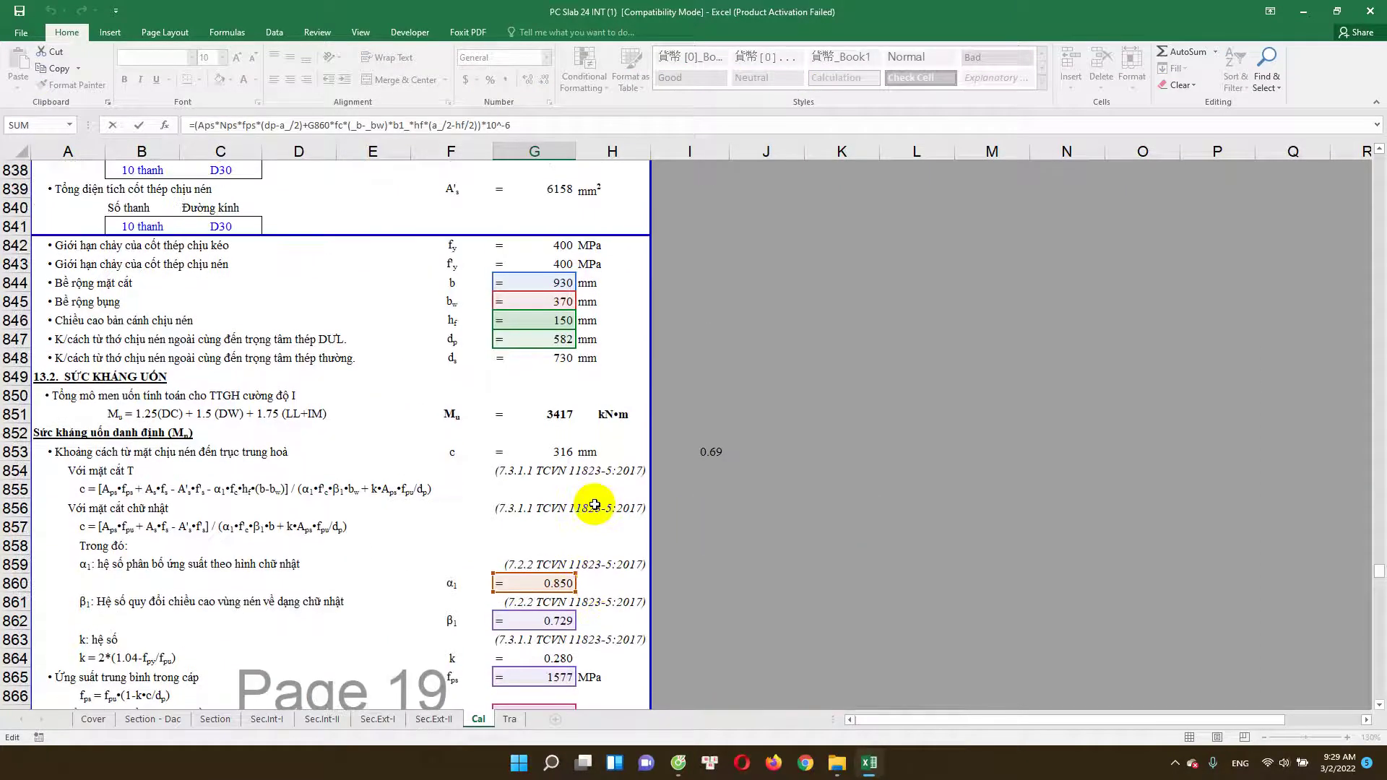
scroll(594, 505, up, 2)
scroll(595, 505, up, 1)
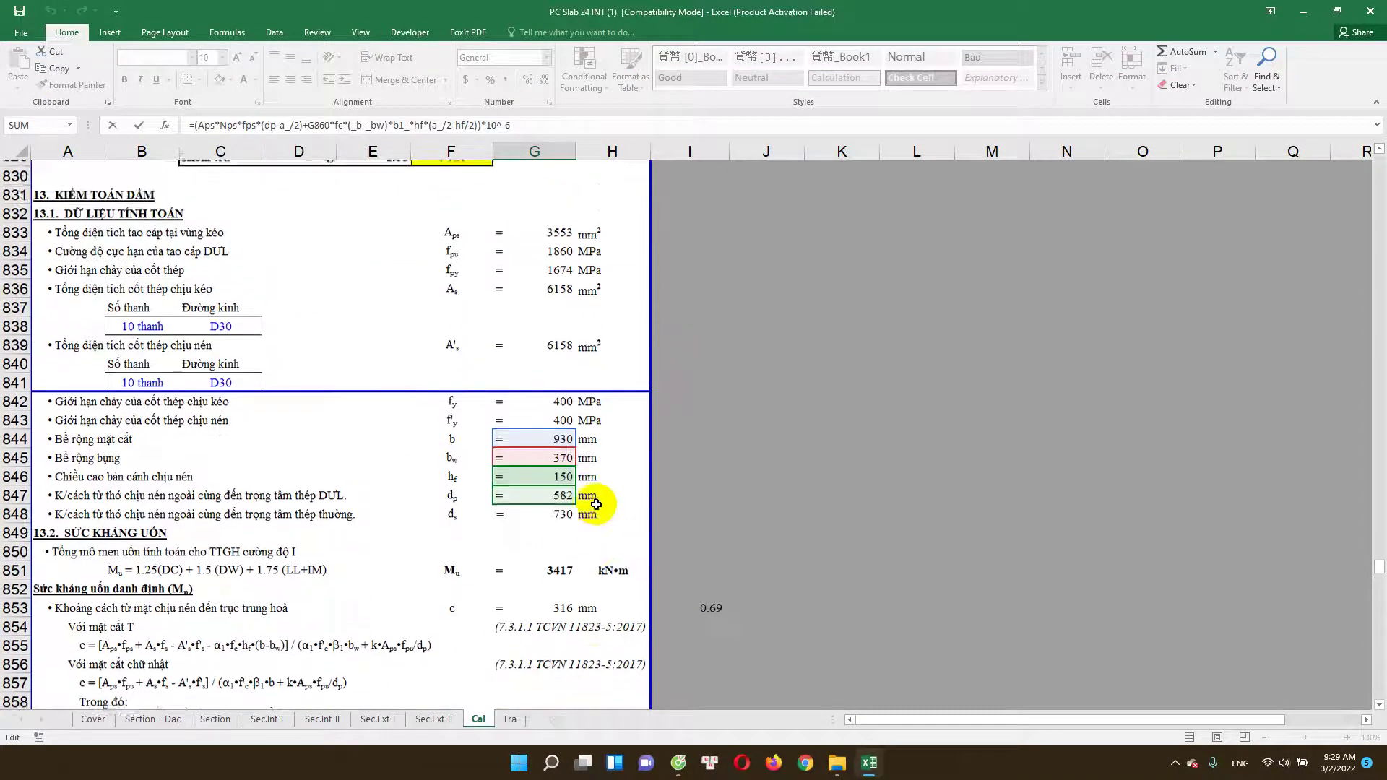
scroll(594, 505, down, 4)
scroll(596, 513, down, 2)
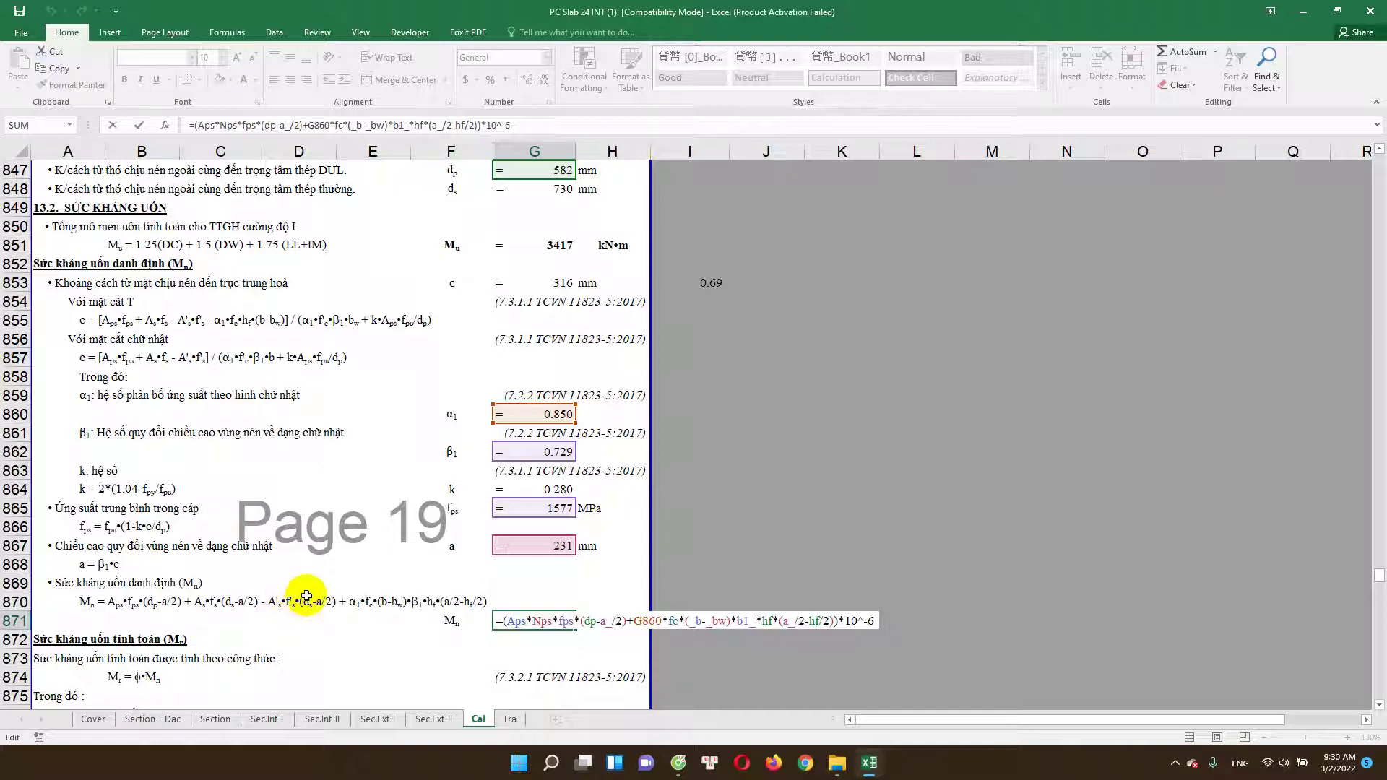
scroll(317, 586, up, 2)
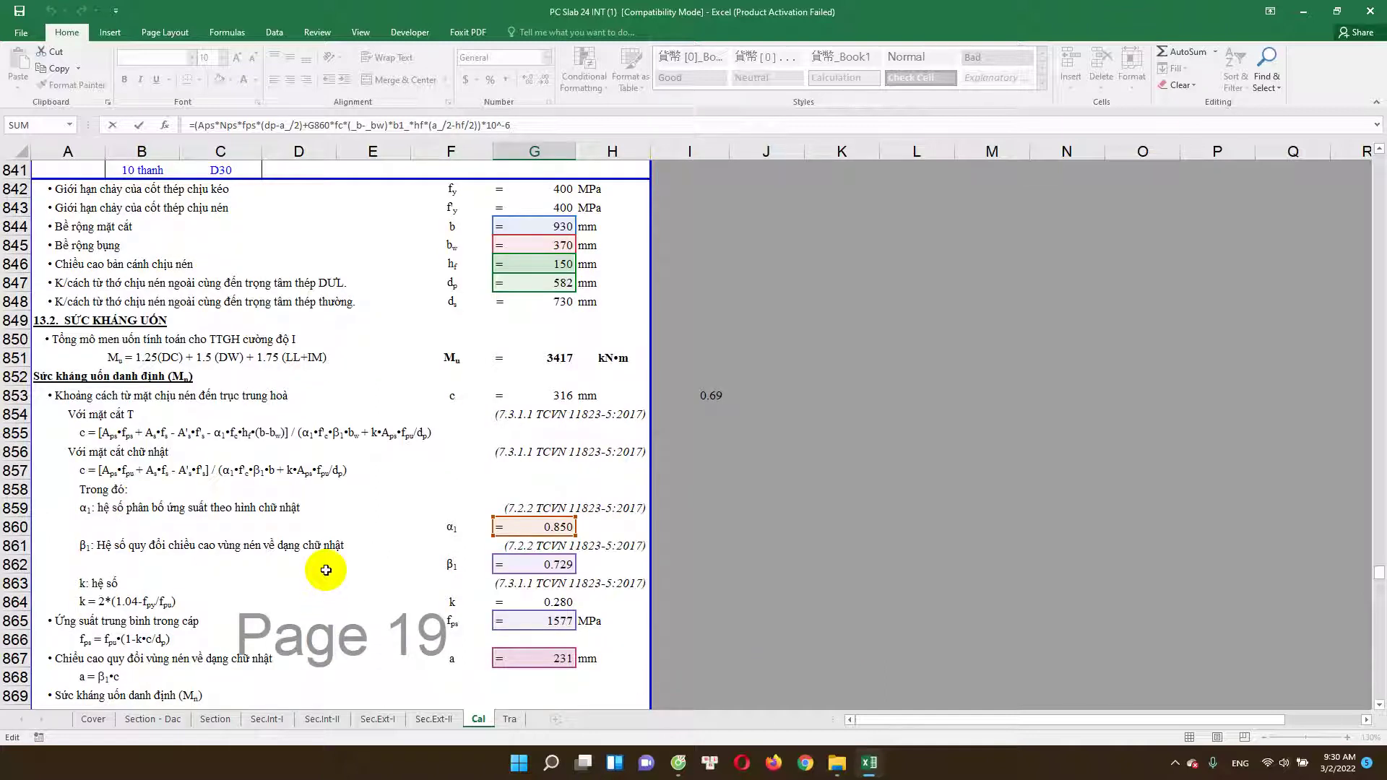
scroll(322, 574, up, 1)
scroll(330, 568, down, 1)
scroll(330, 568, down, 2)
scroll(340, 582, down, 1)
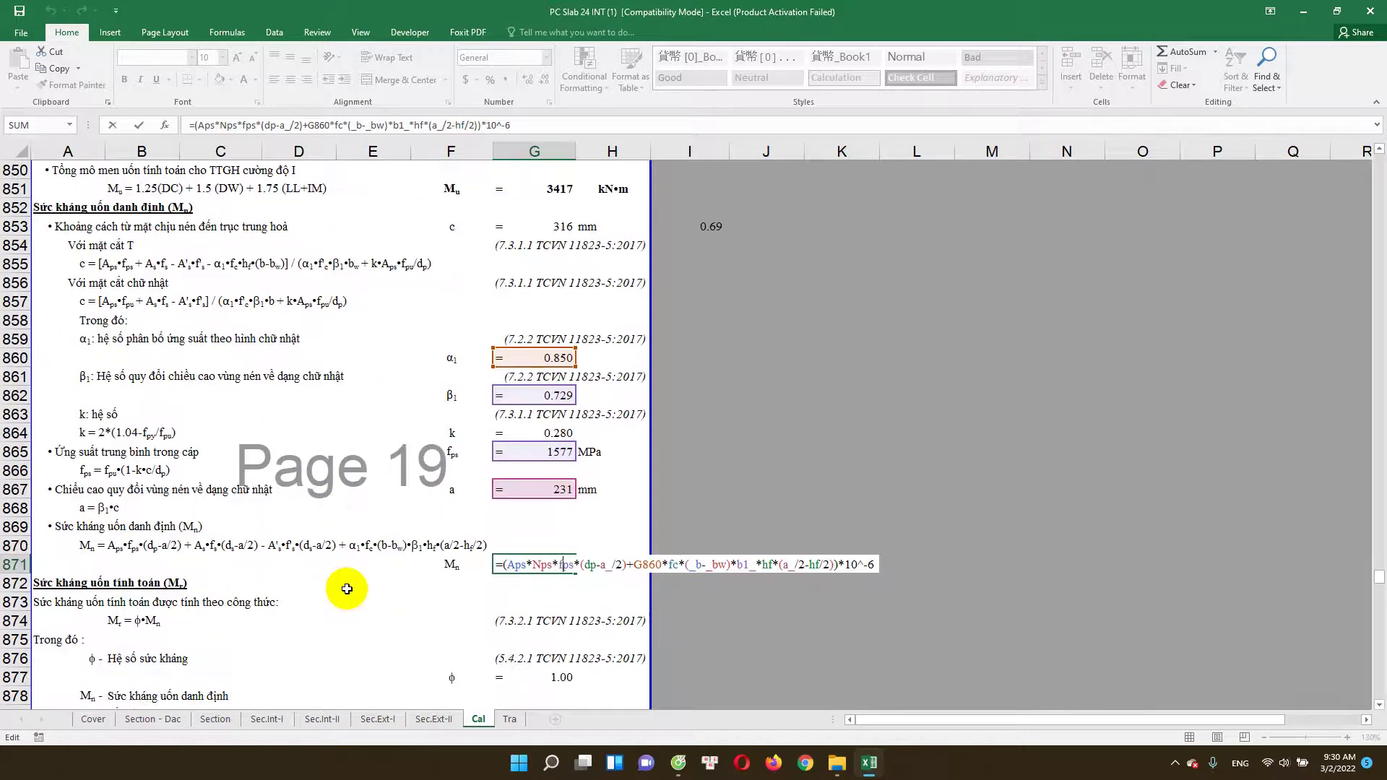
key(Return)
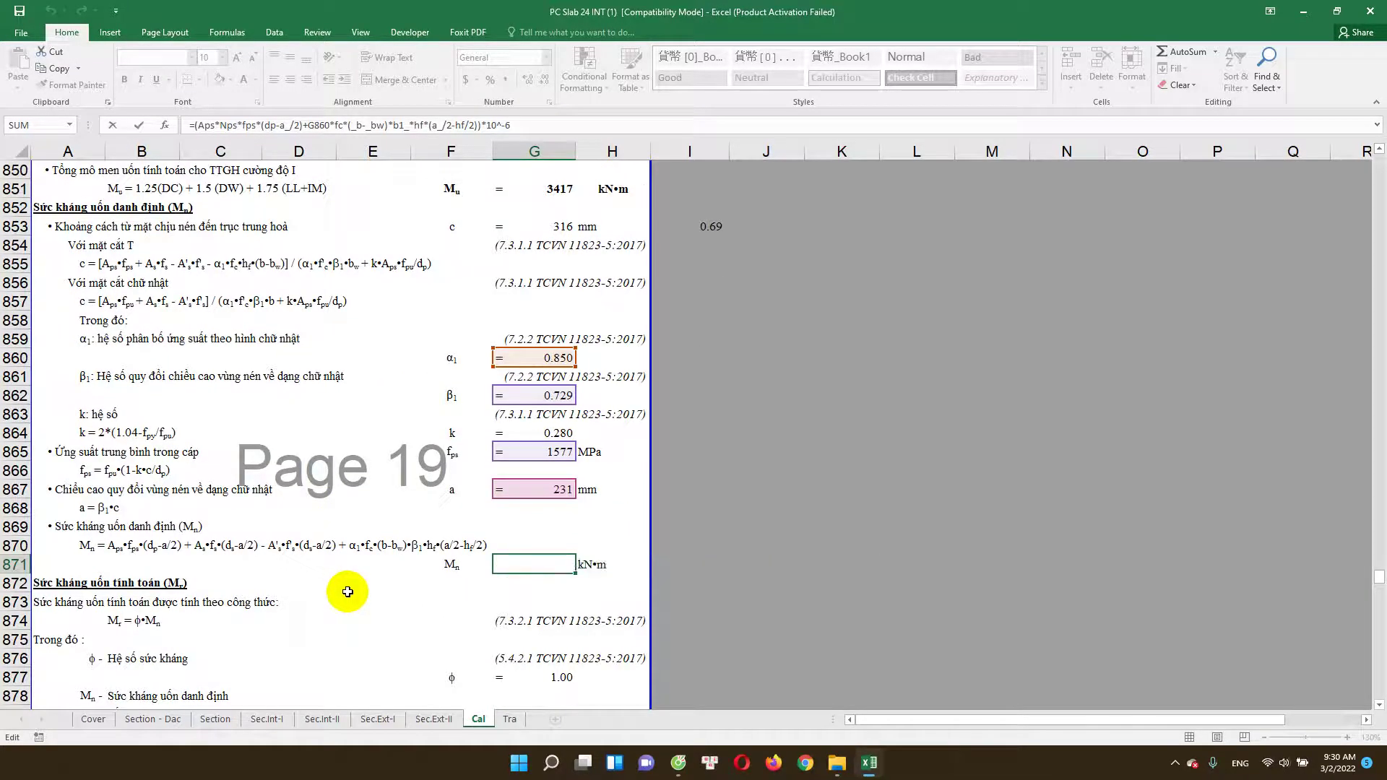
Step: Inspect the Mr formula =ff*G871 in G879, then reopen the Mn formula in G871
scroll(346, 589, down, 1)
click(550, 654)
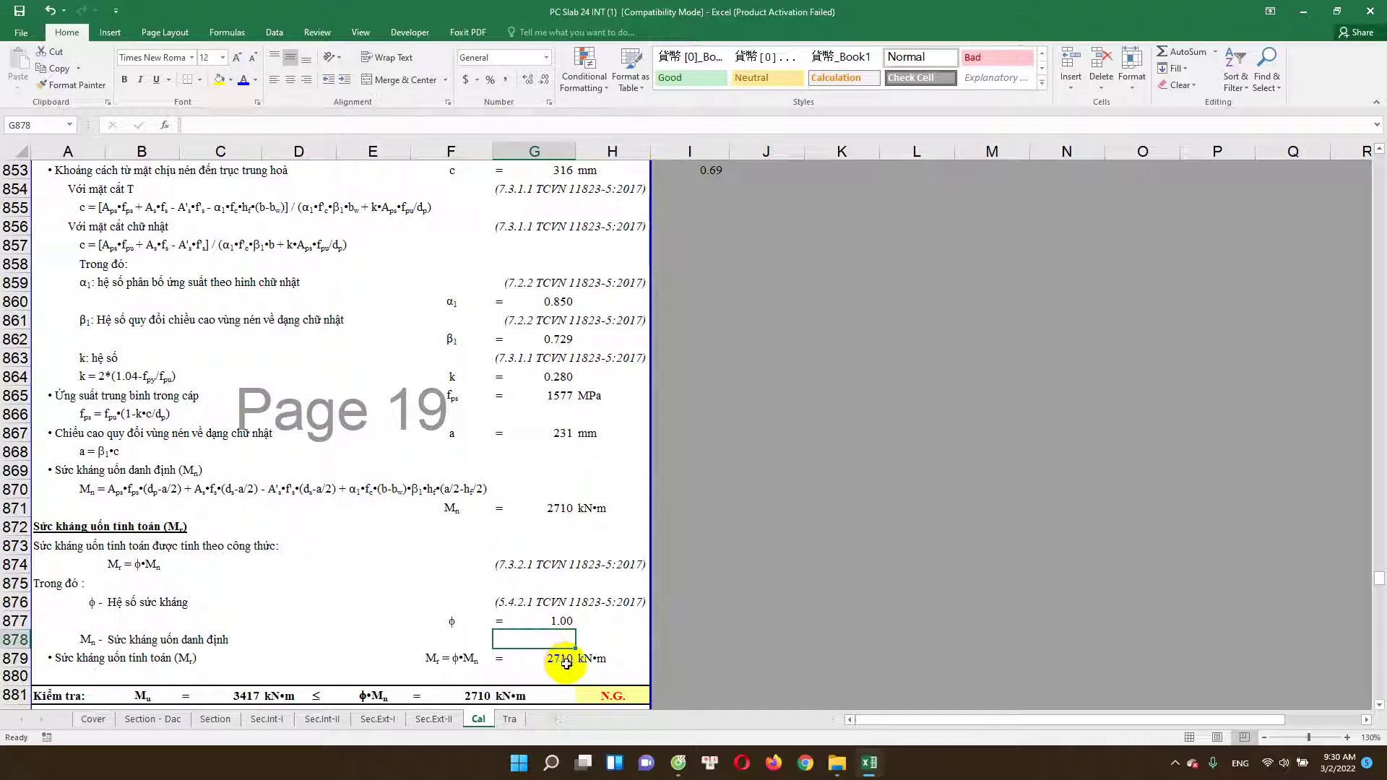
double_click(549, 654)
key(ctrl+Return)
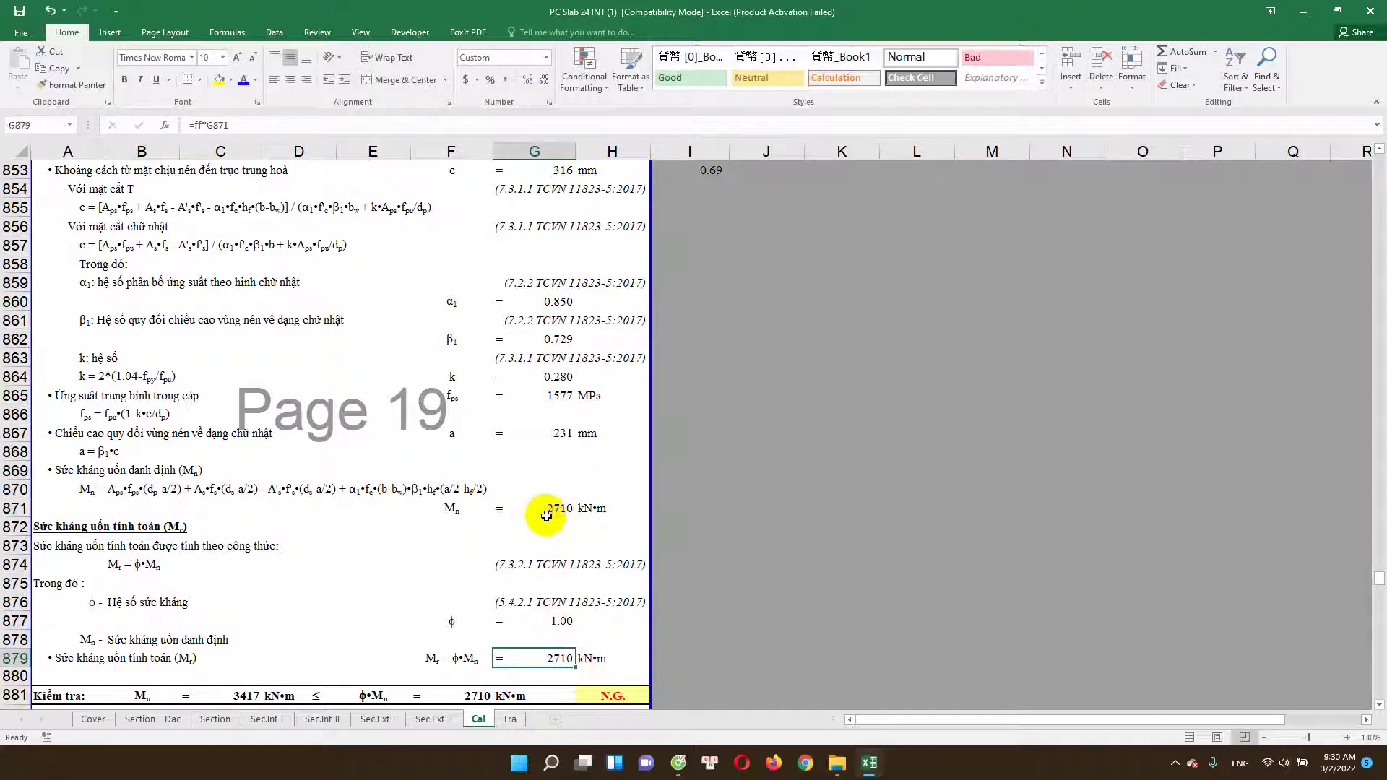
key(Up)
key(Up)
key(Up)
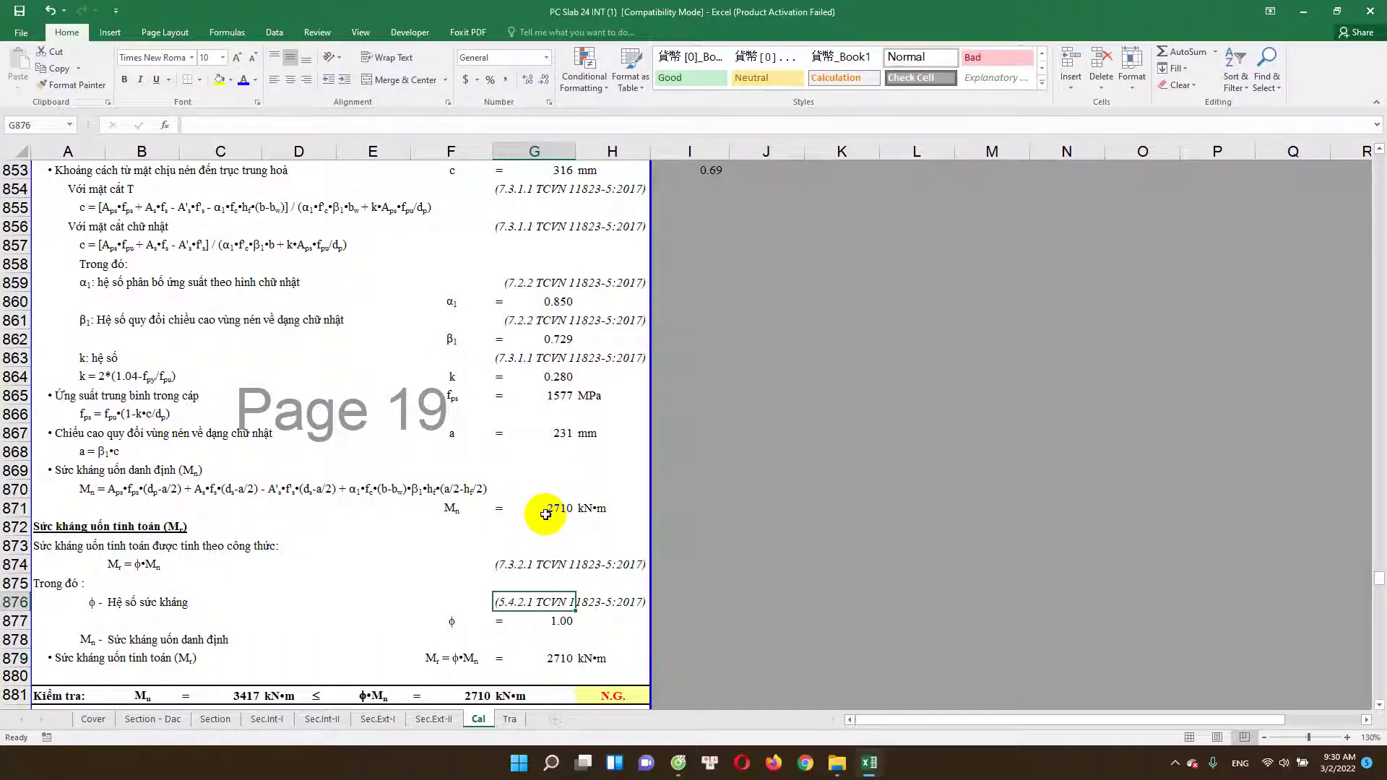
double_click(548, 514)
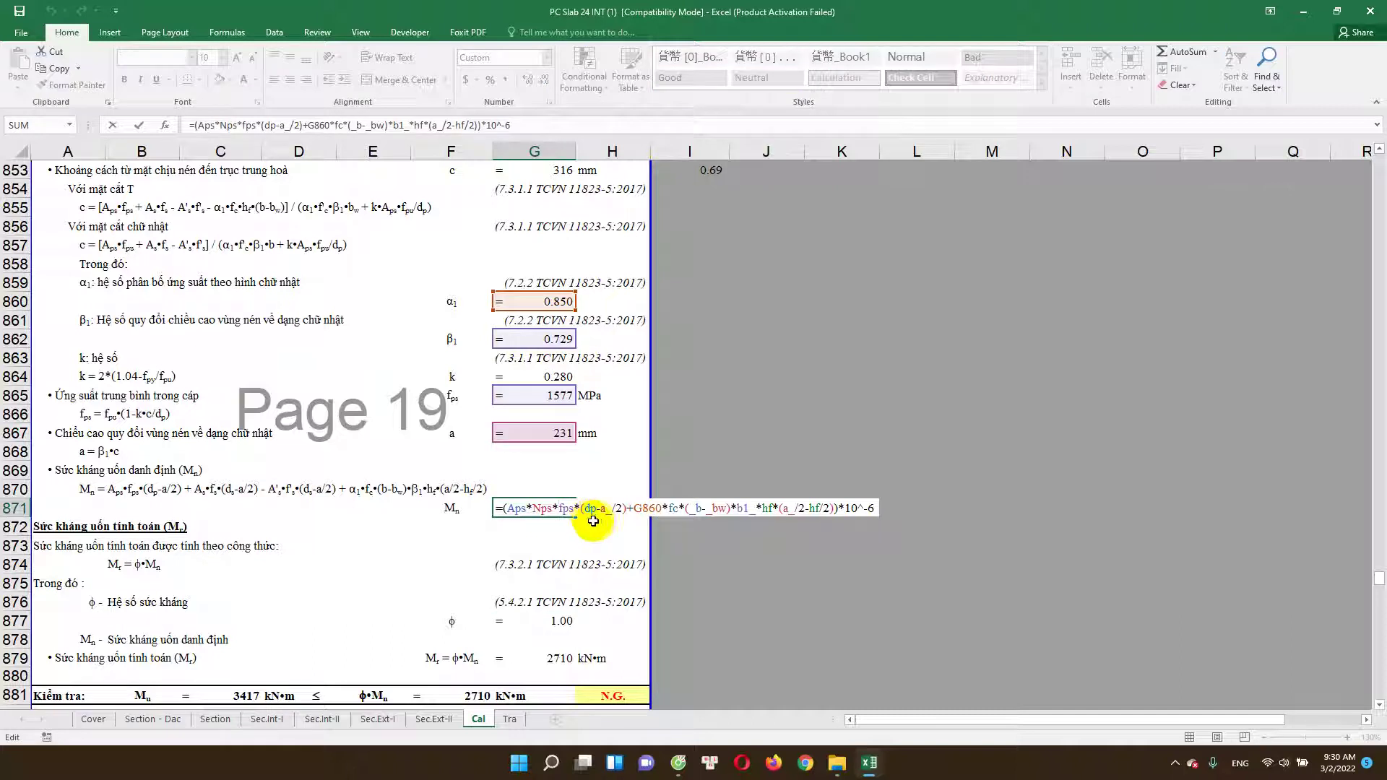
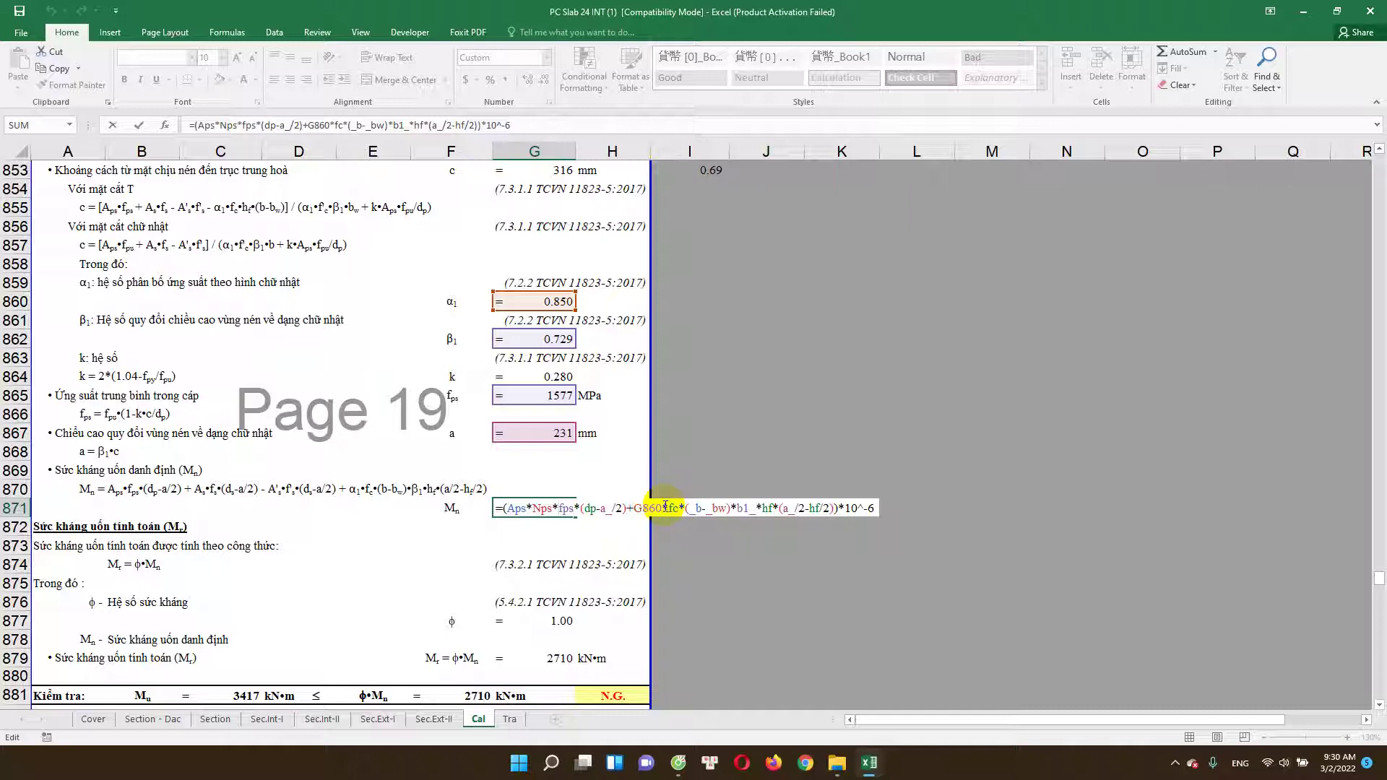
Step: Inspect the Mn formula in G871 and its references, leaving it unchanged
key(Return)
double_click(553, 508)
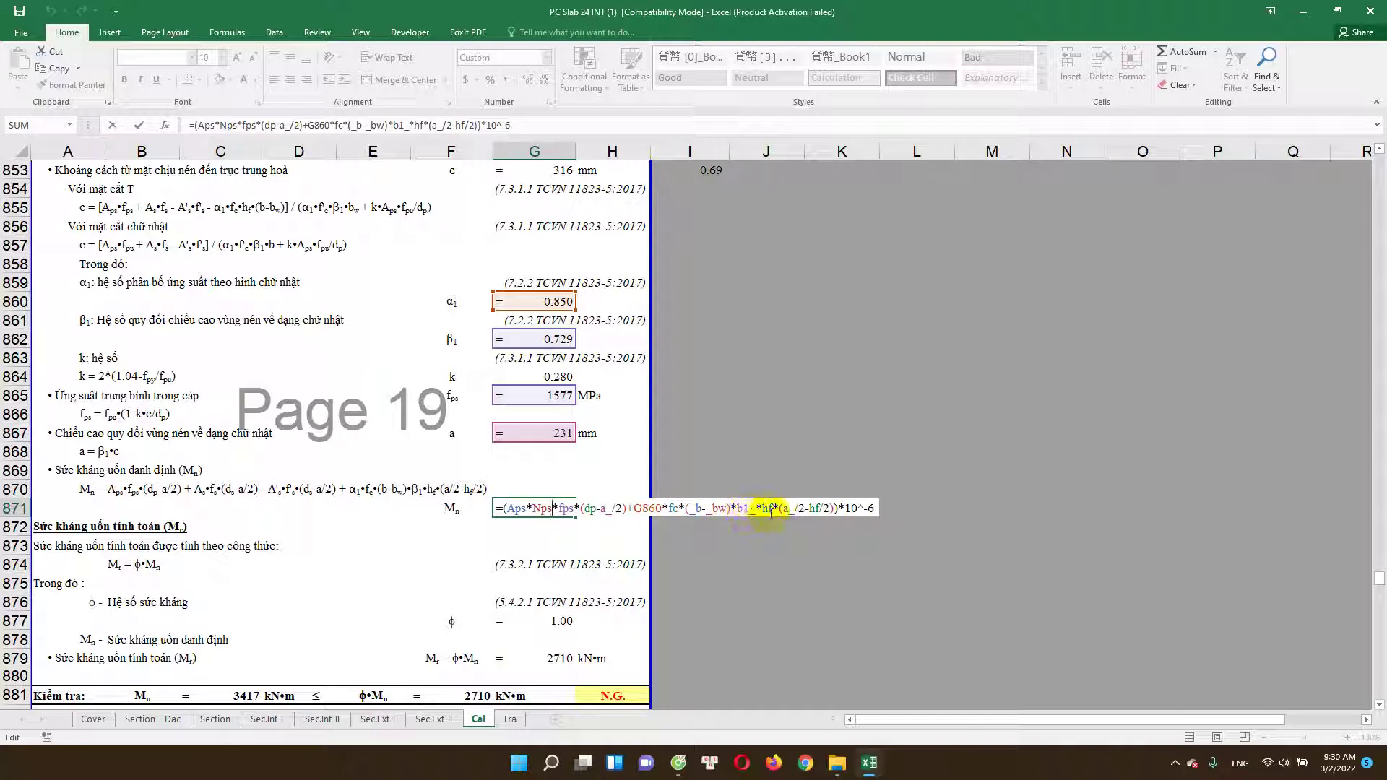
key(Escape)
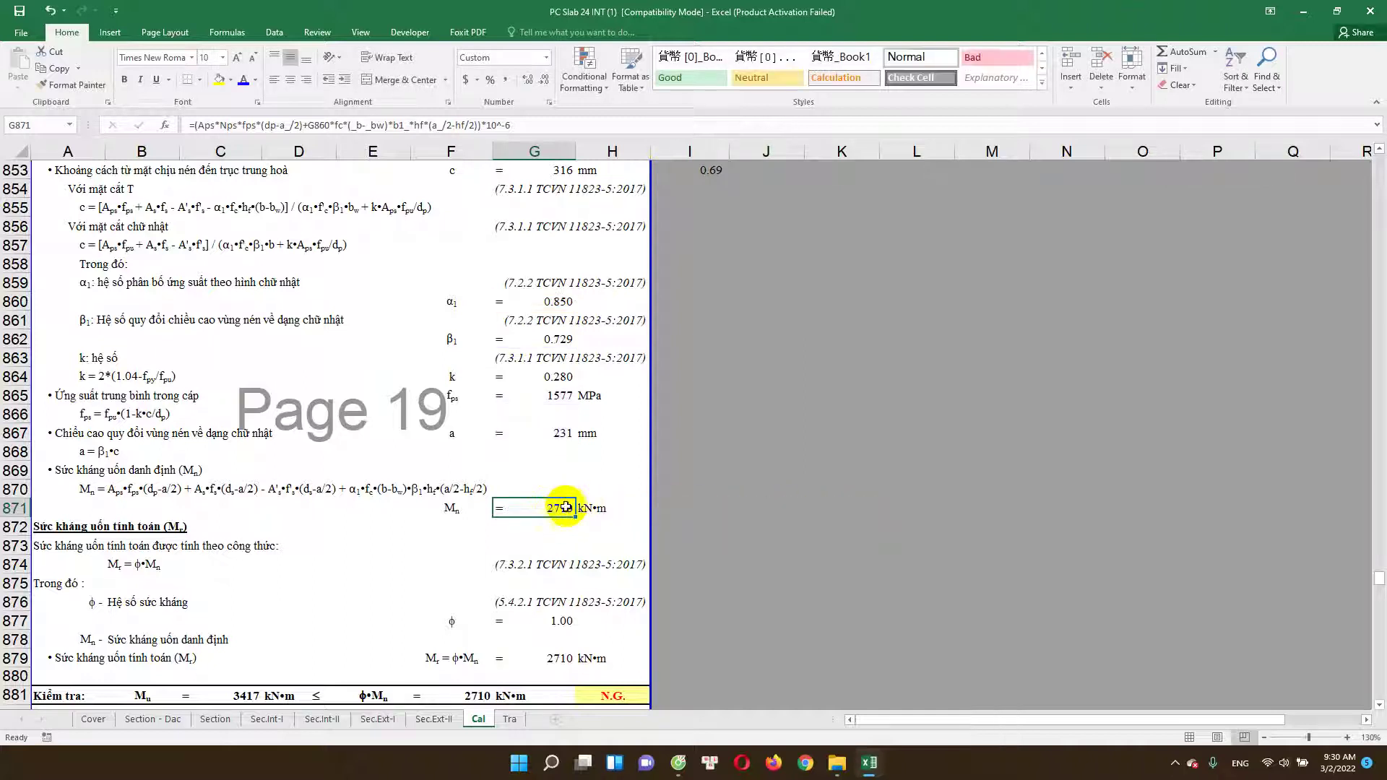
double_click(567, 506)
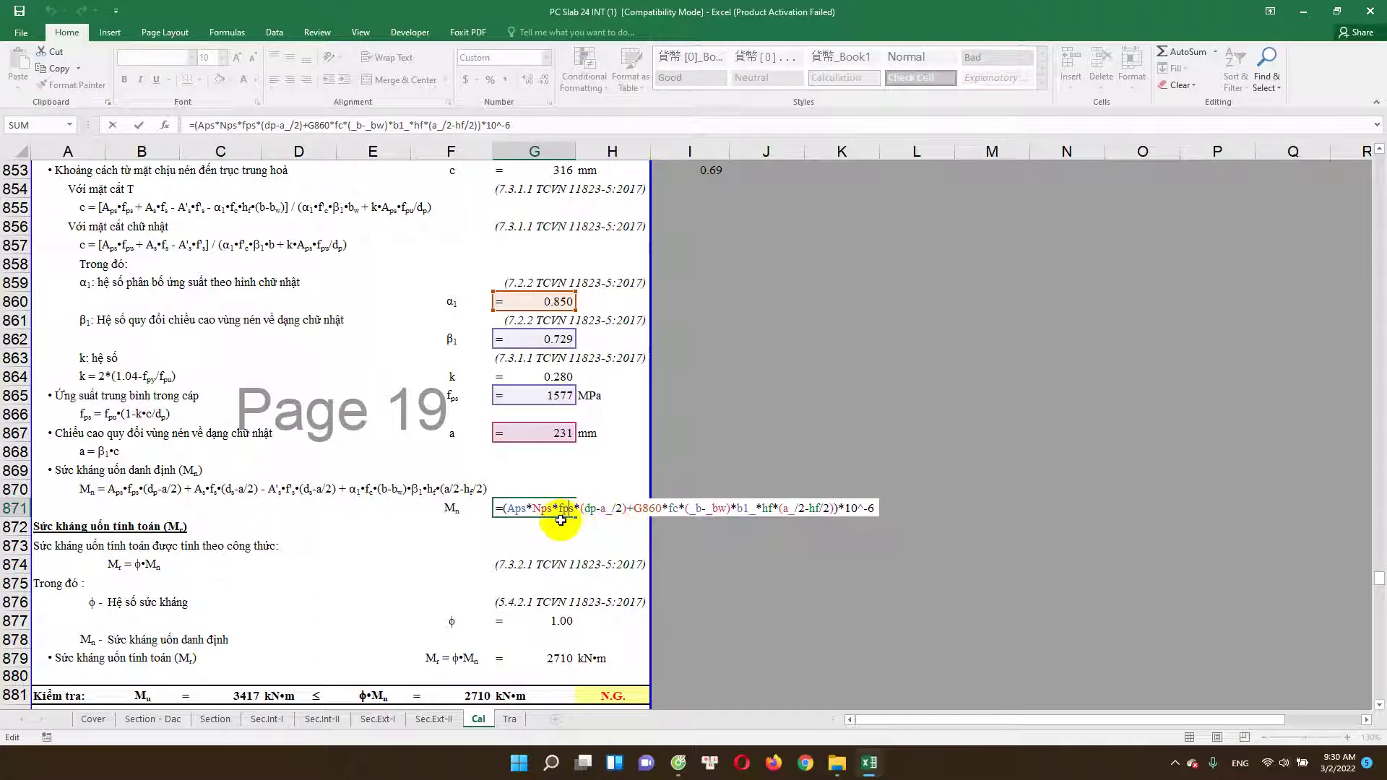
key(Escape)
double_click(549, 507)
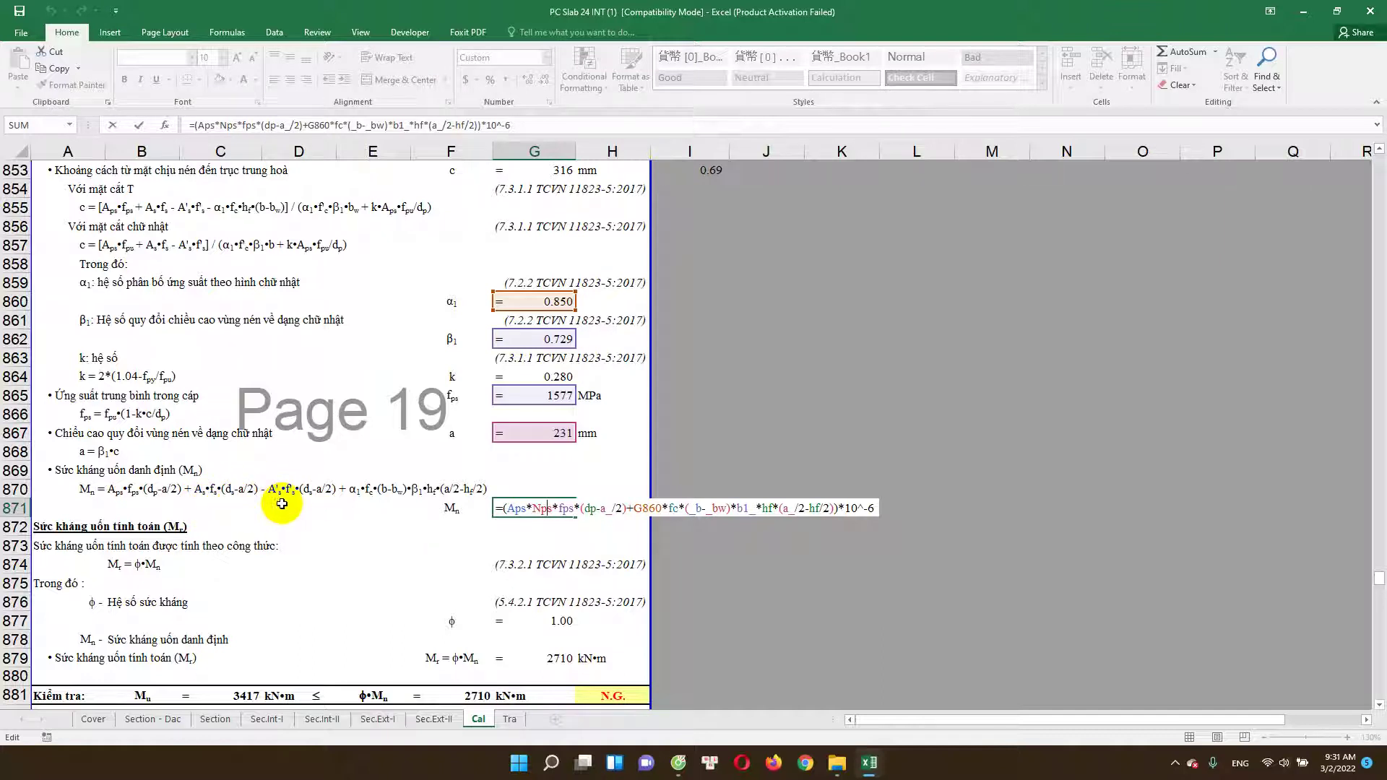
key(Escape)
scroll(240, 501, up, 5)
scroll(240, 498, up, 2)
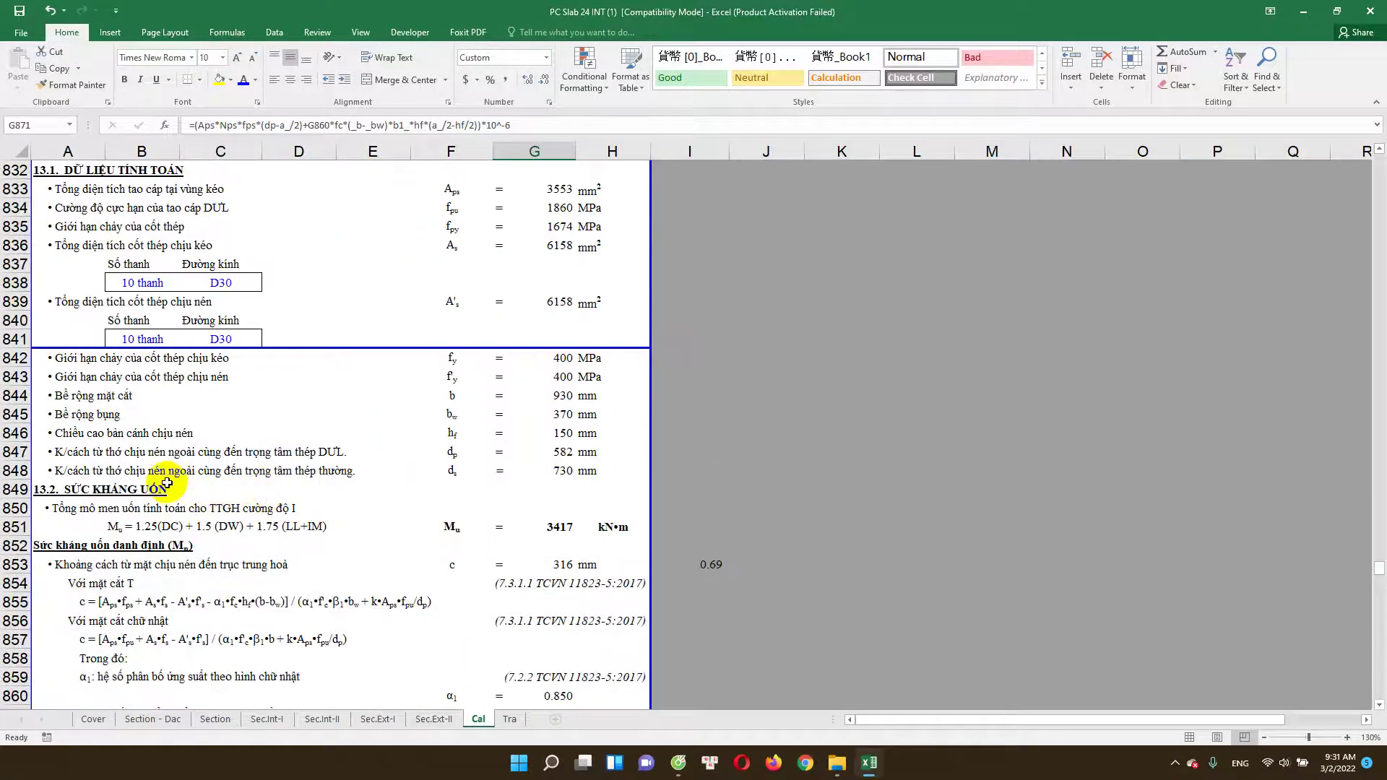
scroll(173, 480, up, 2)
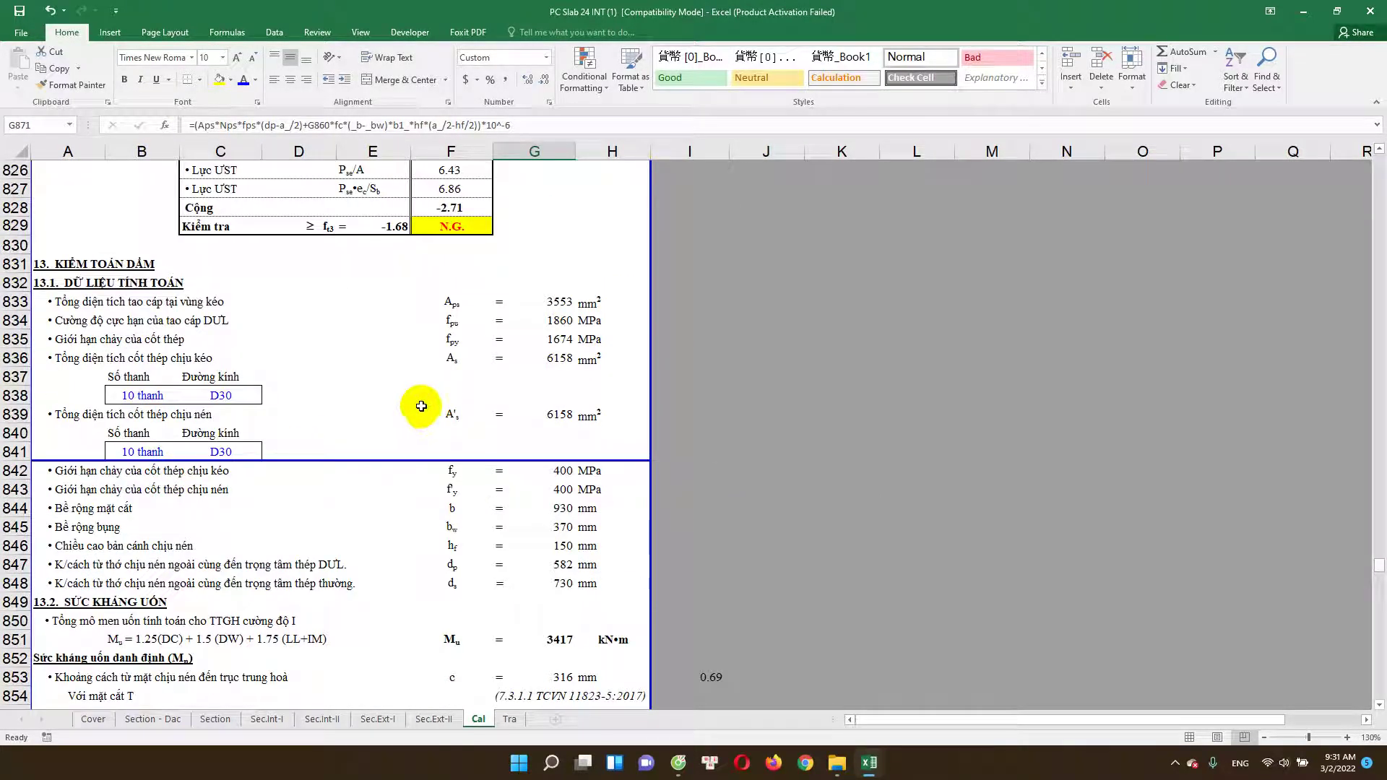
Step: Try a different compression bar count in B841 and a 10 mm diameter in C841
click(137, 451)
key(Return)
scroll(614, 542, down, 7)
scroll(612, 551, down, 2)
scroll(612, 551, down, 1)
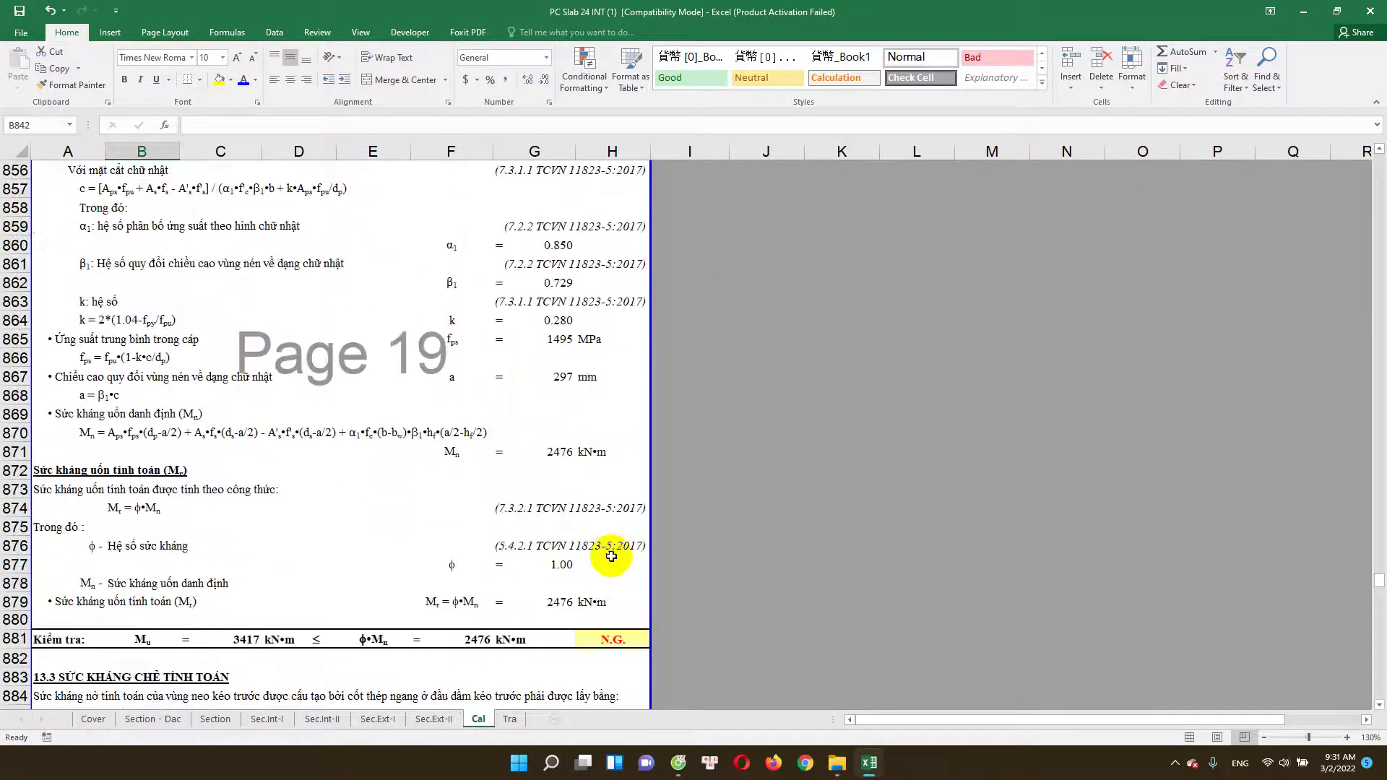
scroll(526, 549, up, 1)
scroll(310, 474, up, 4)
scroll(289, 479, up, 2)
scroll(289, 479, up, 2)
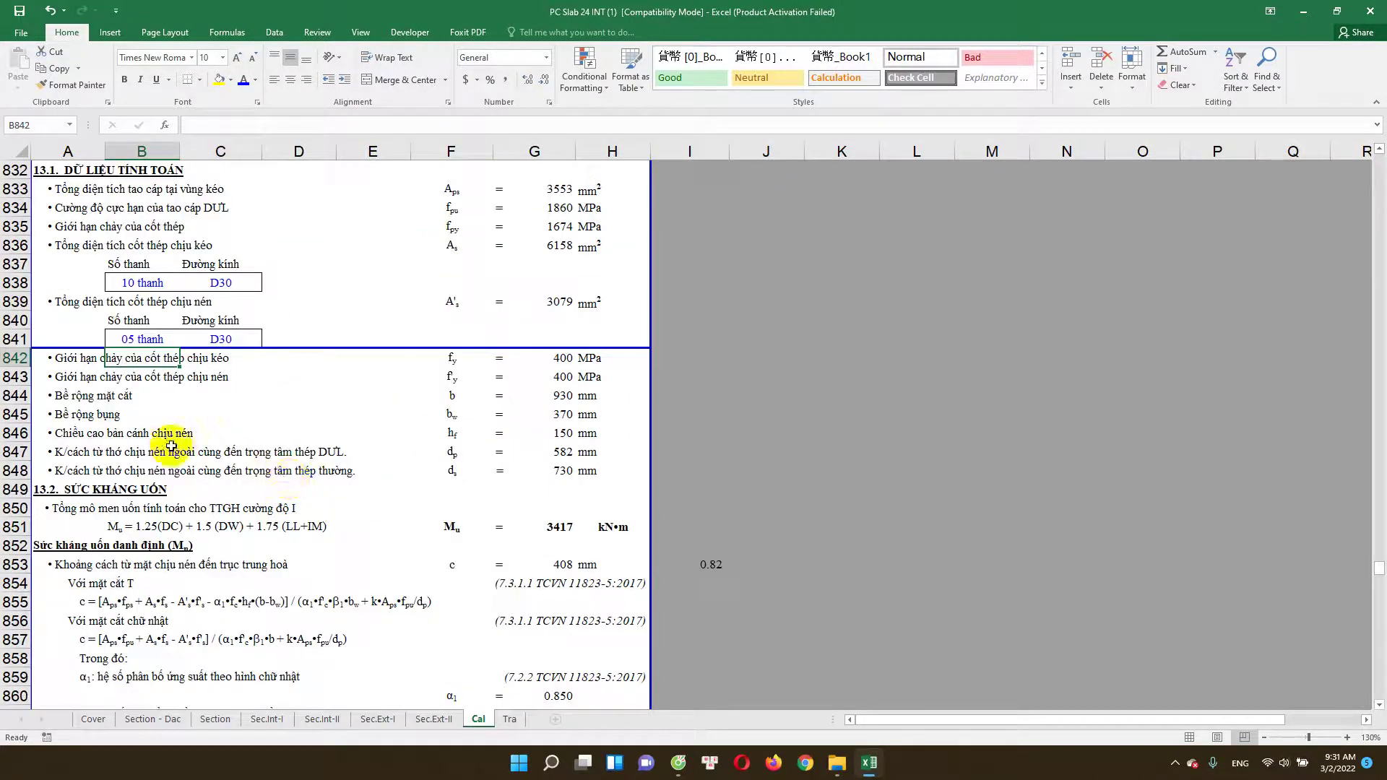
click(217, 338)
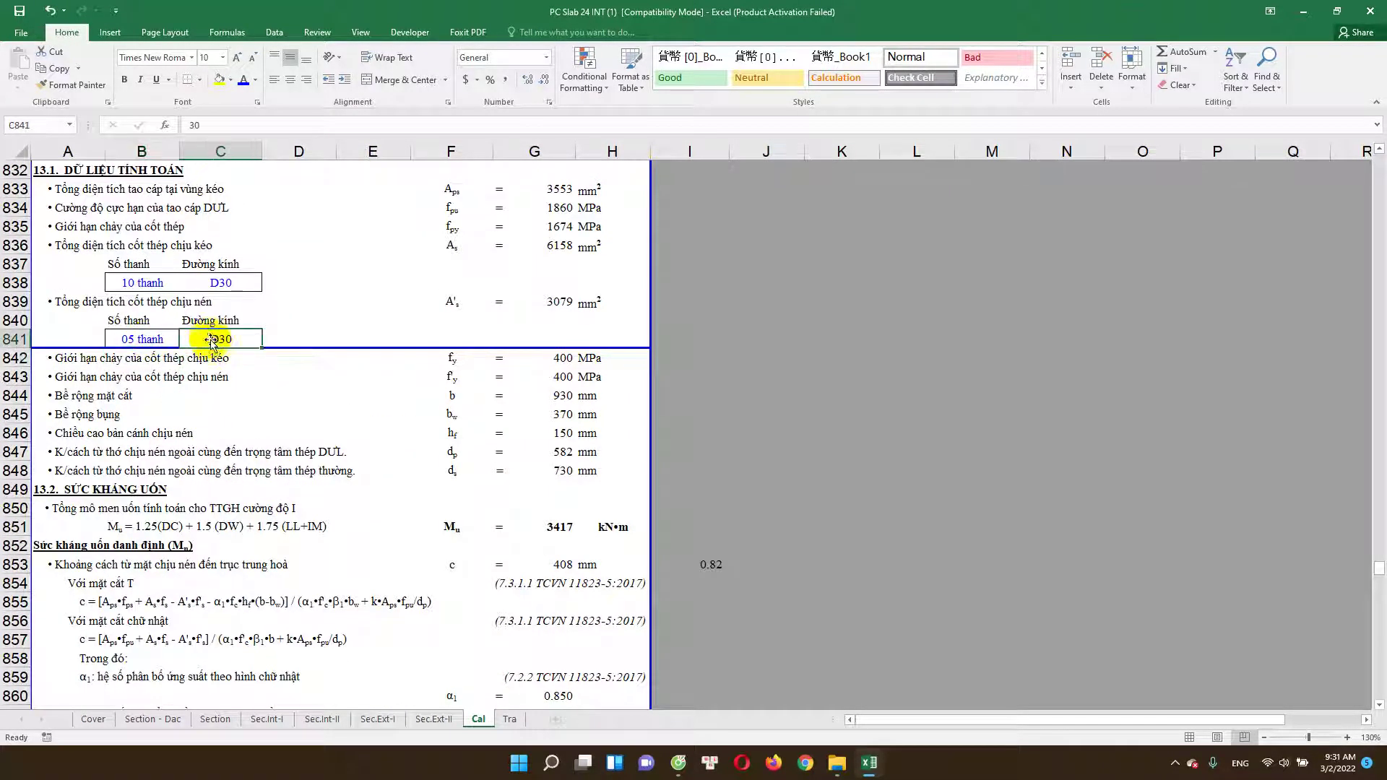
text(1)
key(Return)
text(\)
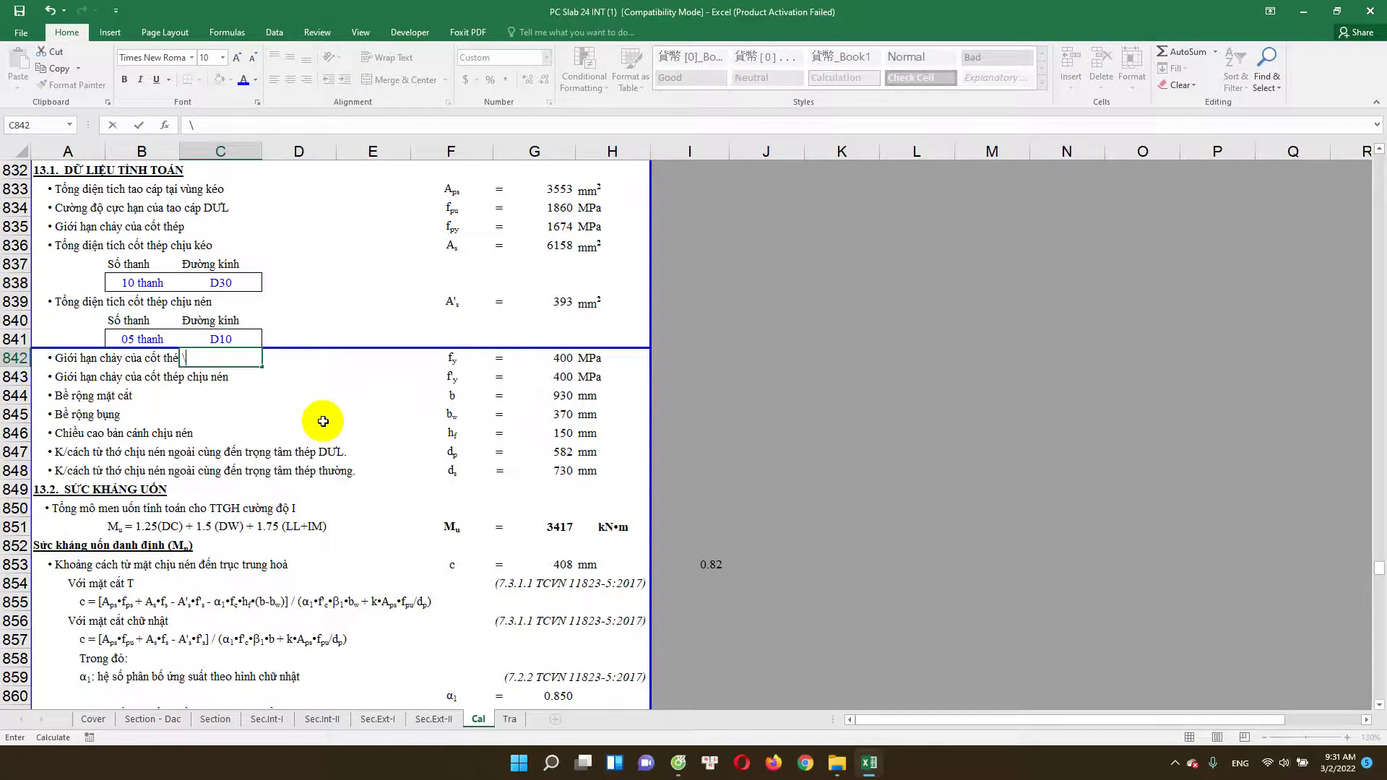
Step: Restore the compression reinforcement to 10 bars of D30
scroll(326, 434, down, 1)
scroll(347, 452, down, 7)
scroll(351, 462, down, 2)
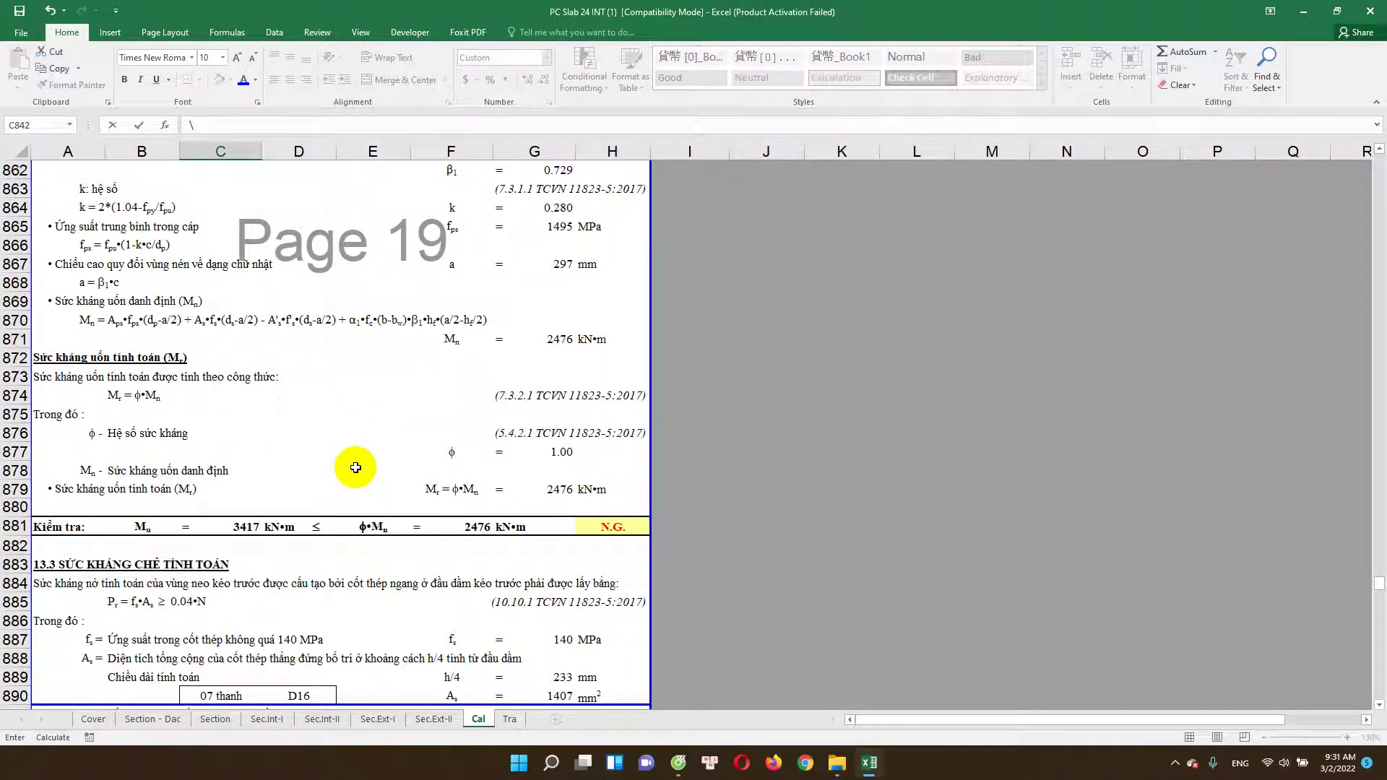
scroll(355, 468, up, 4)
scroll(347, 448, up, 6)
scroll(182, 393, up, 1)
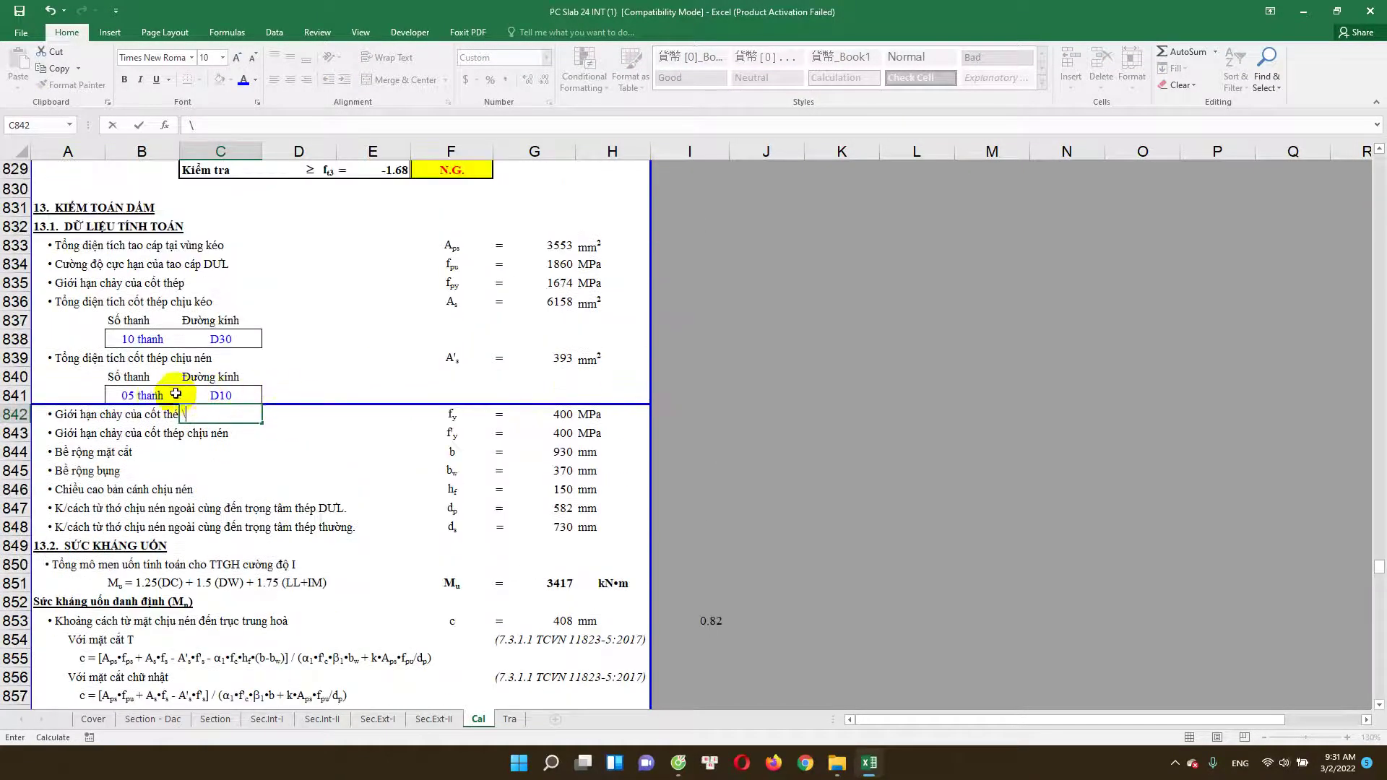
click(157, 395)
text(10)
key(Tab)
text(30)
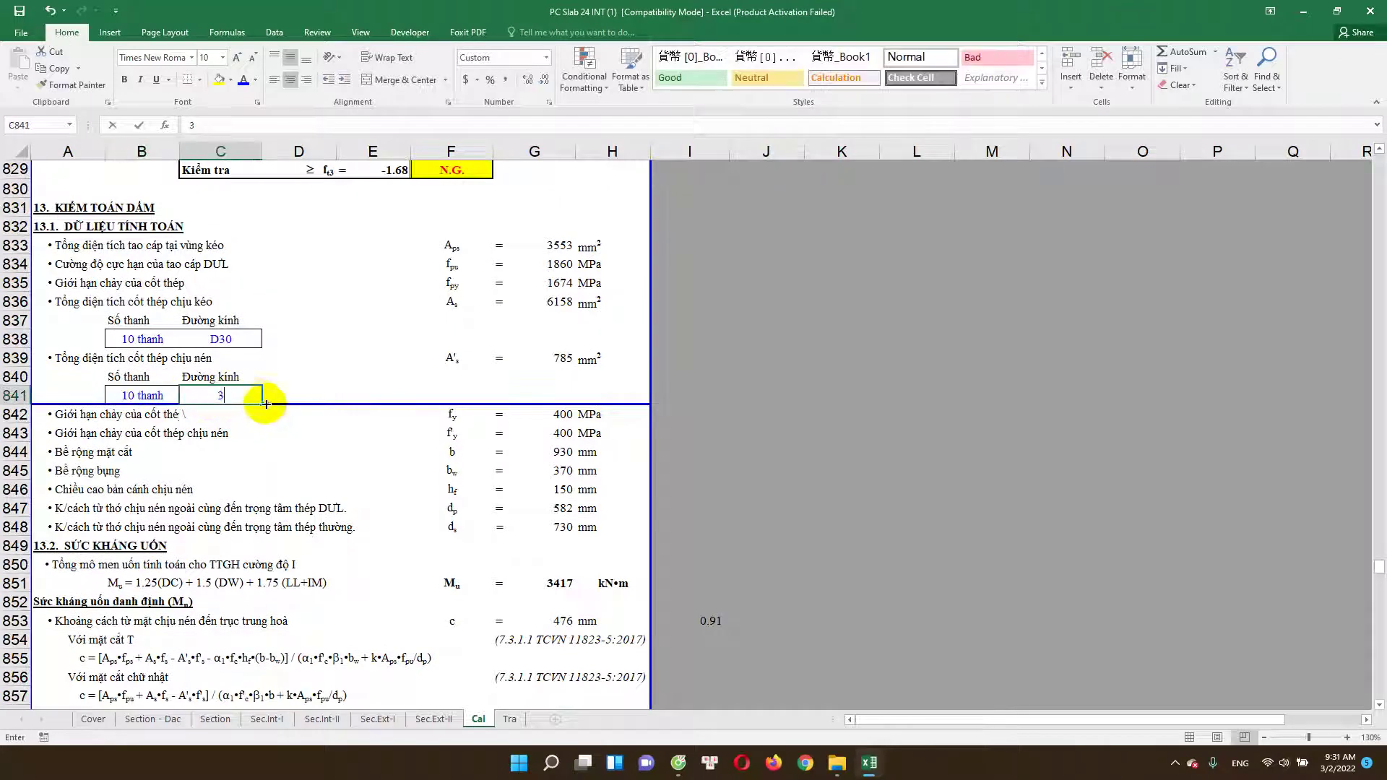
Step: Set the tension reinforcement in B838/C838 to 1 bar of D30
click(163, 340)
text(1)
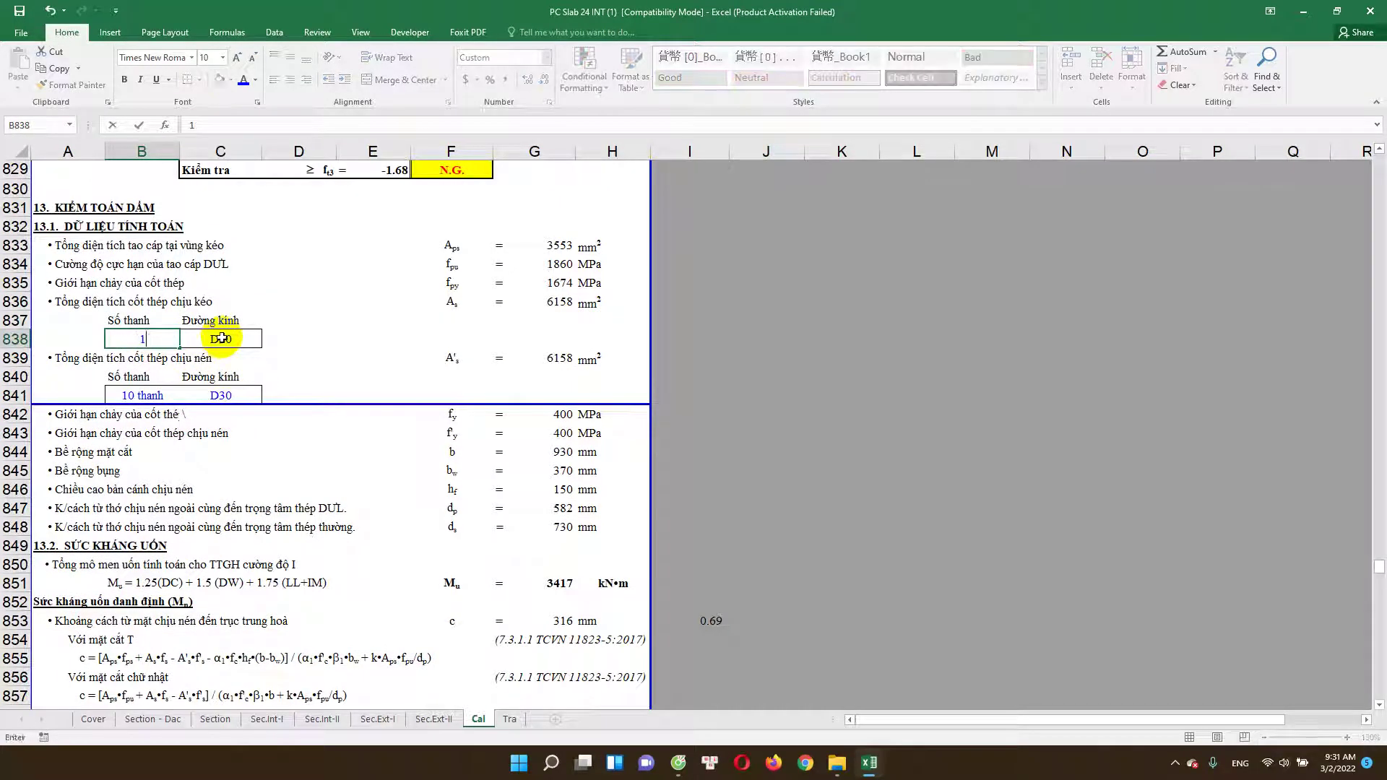
key(Tab)
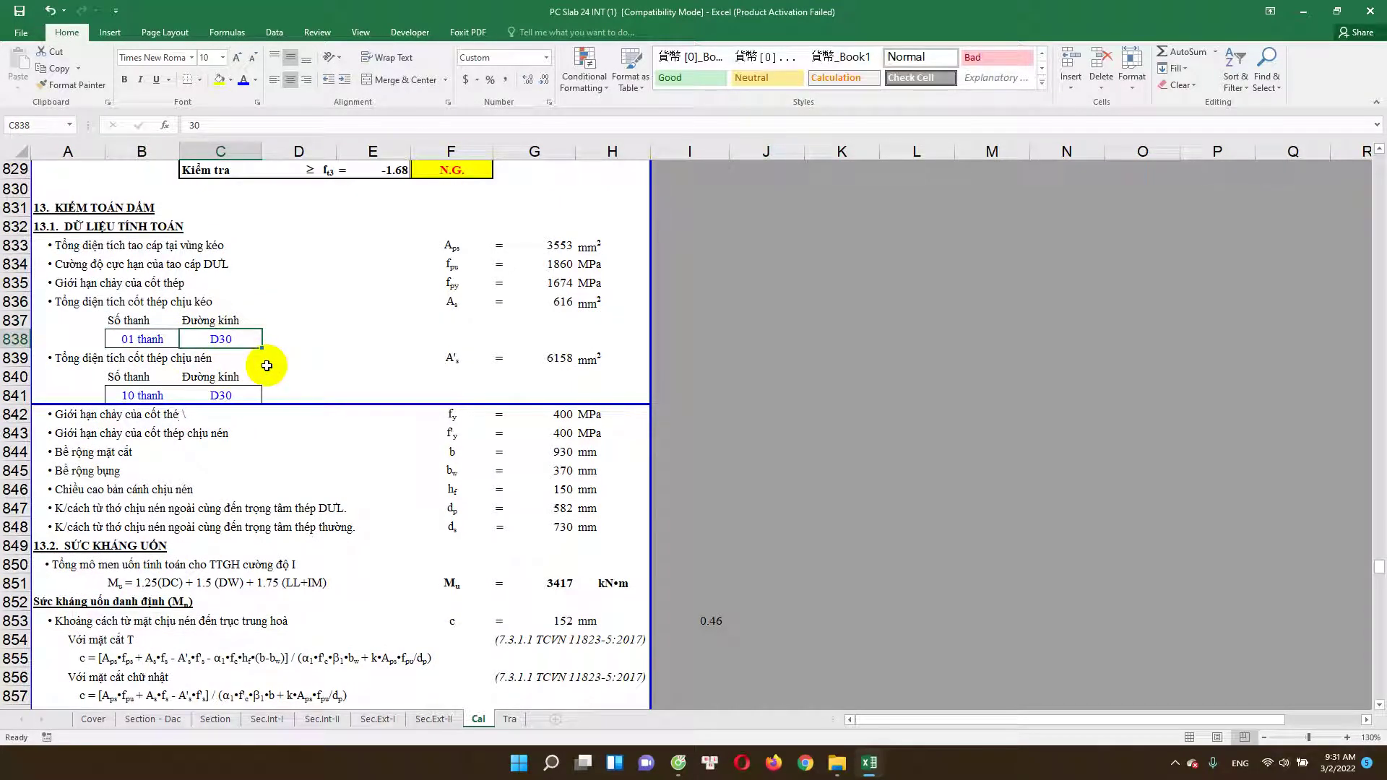
text(30)
key(Return)
scroll(419, 462, down, 3)
scroll(524, 556, down, 5)
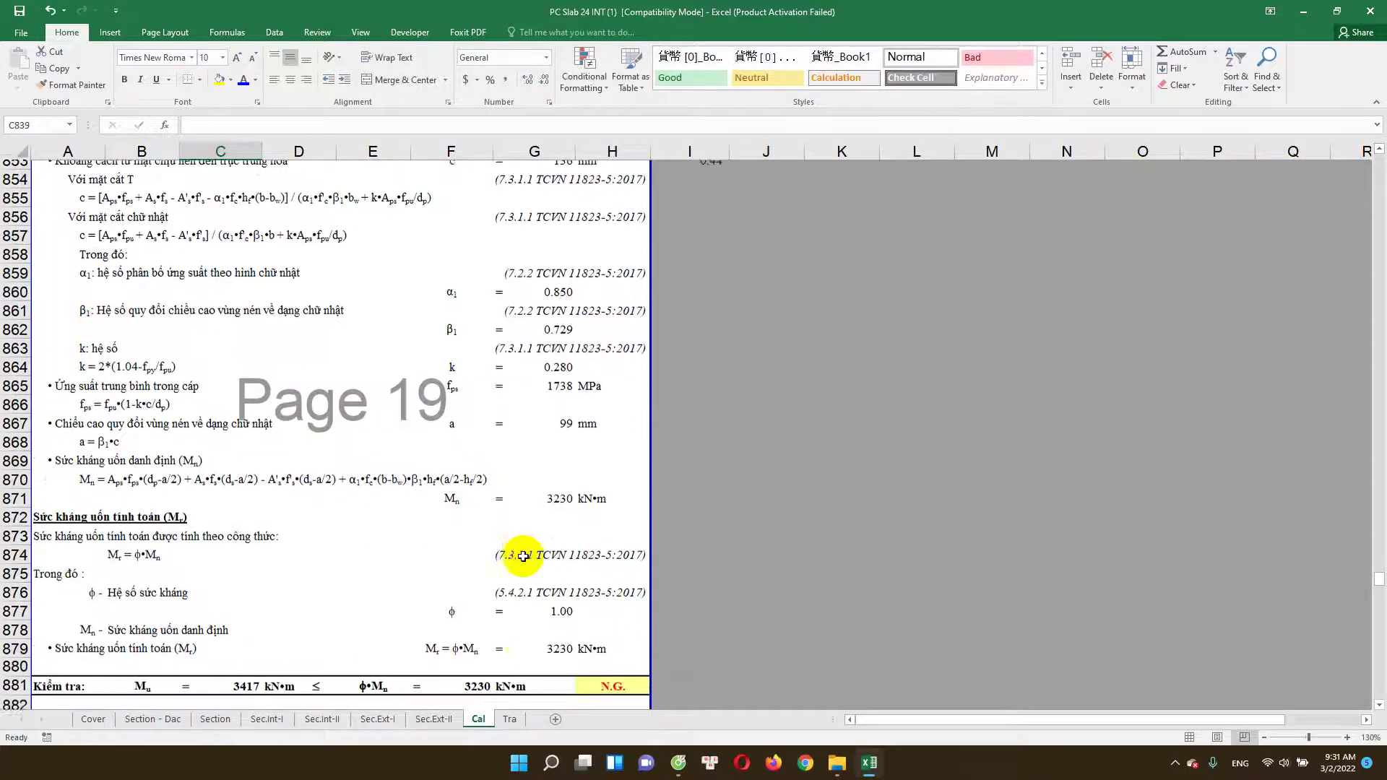
scroll(523, 556, down, 2)
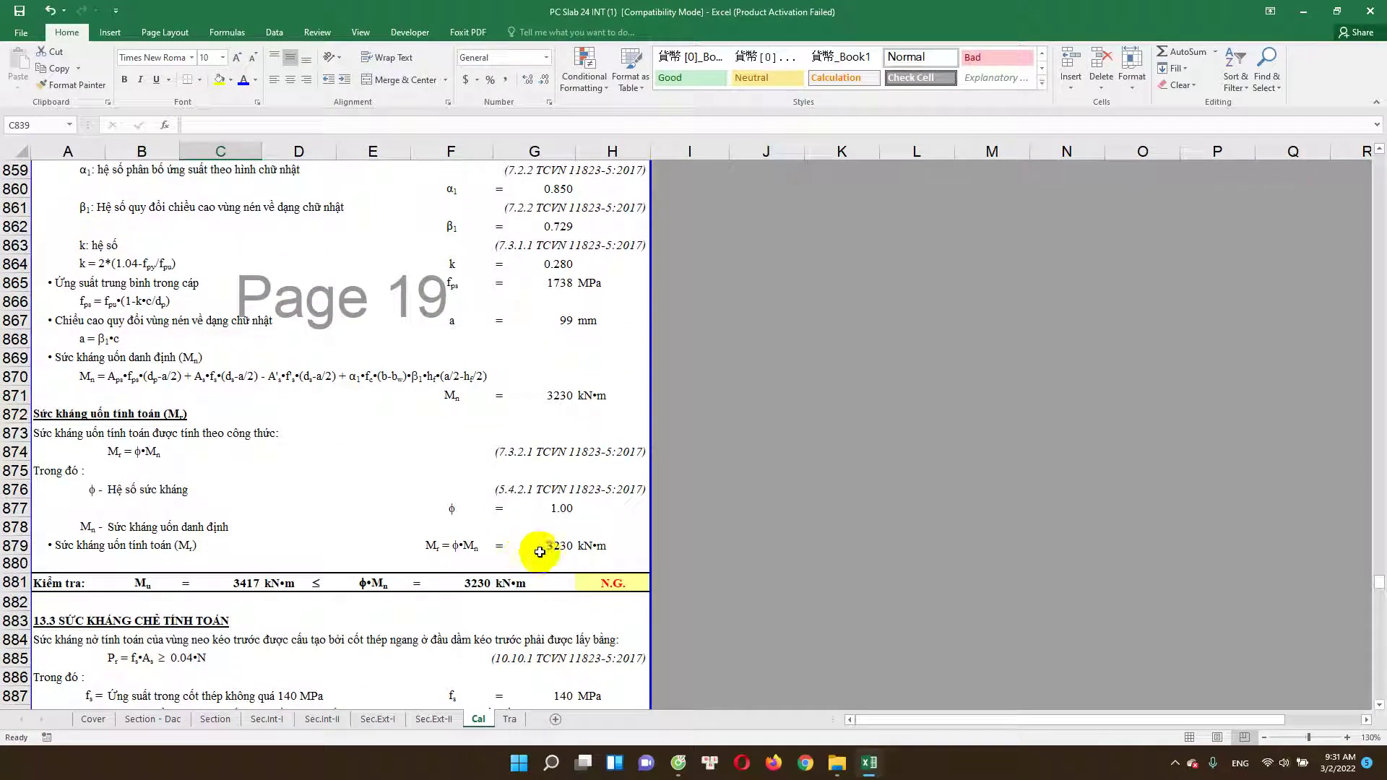
double_click(608, 582)
key(Escape)
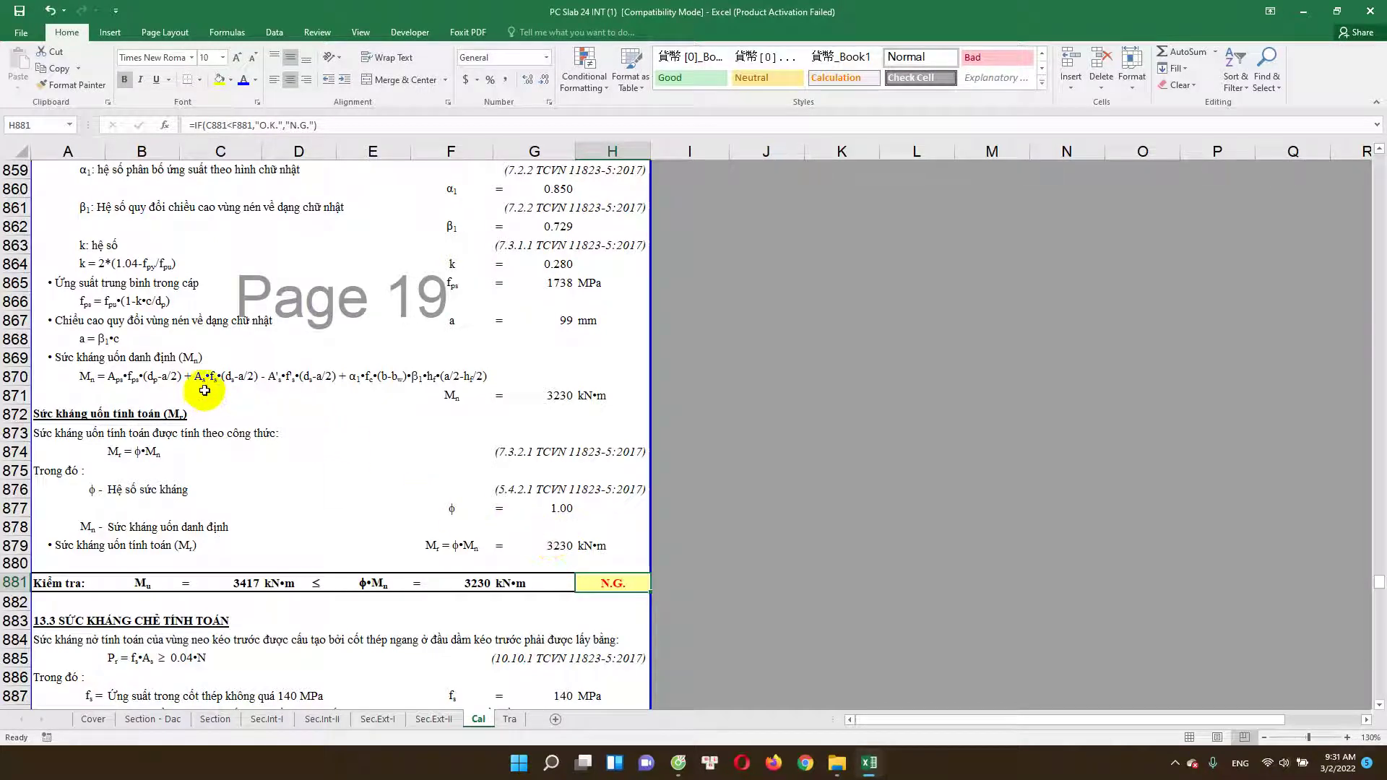
double_click(549, 543)
key(Escape)
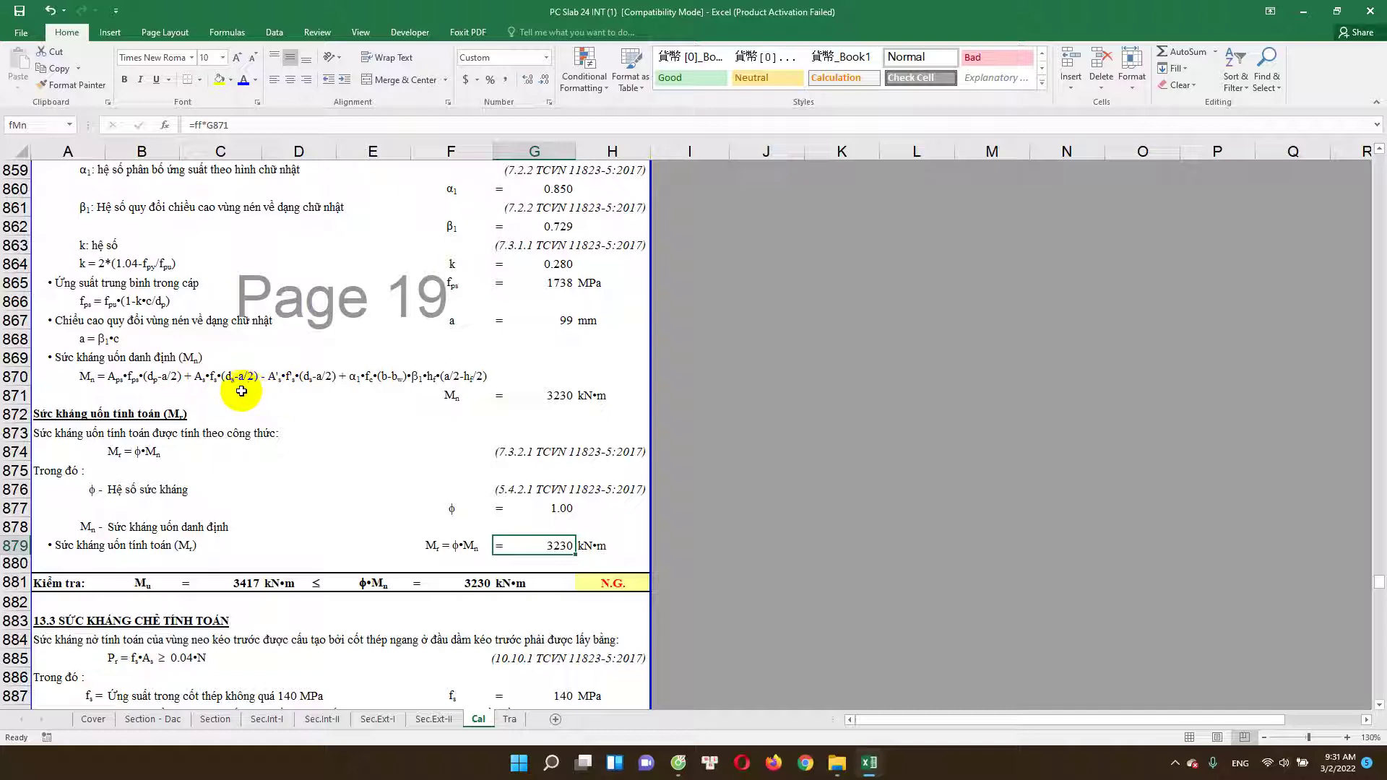
double_click(546, 396)
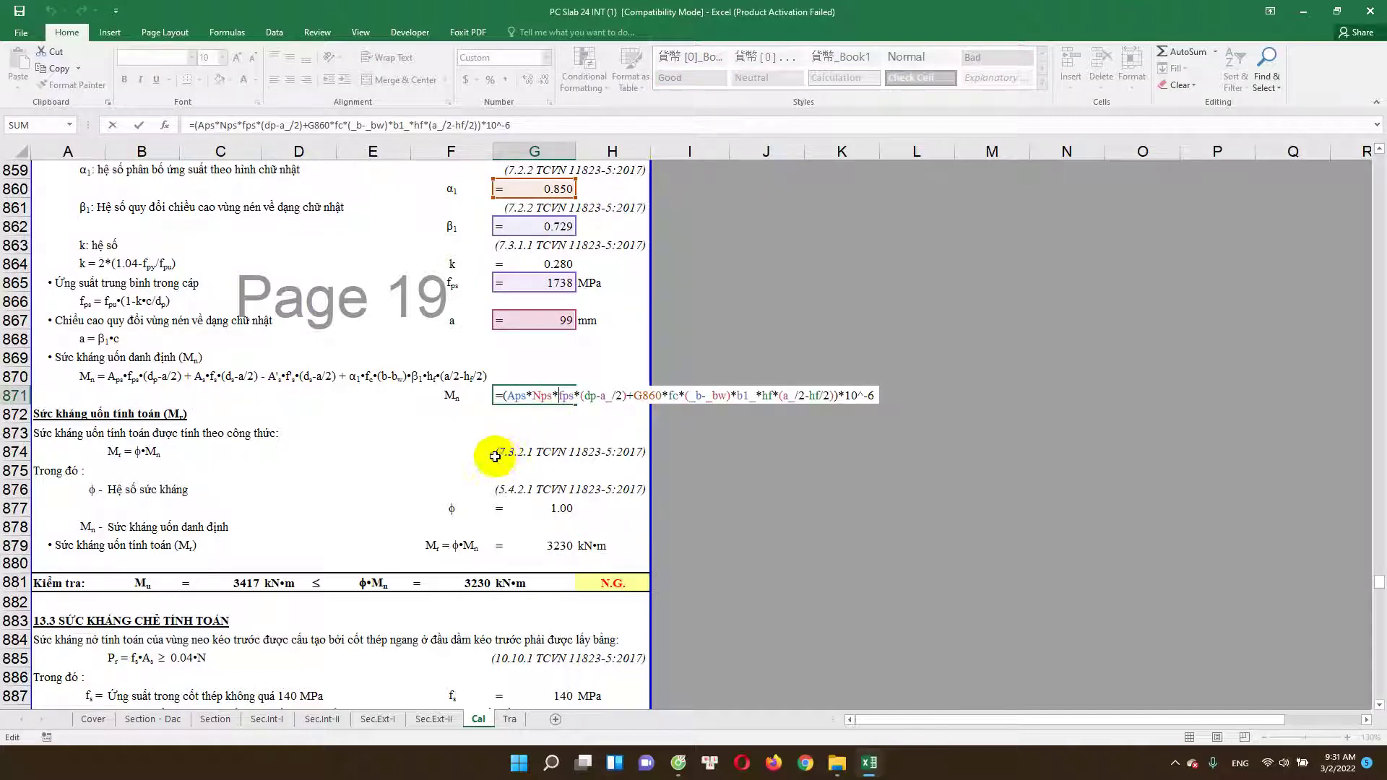
scroll(334, 434, up, 1)
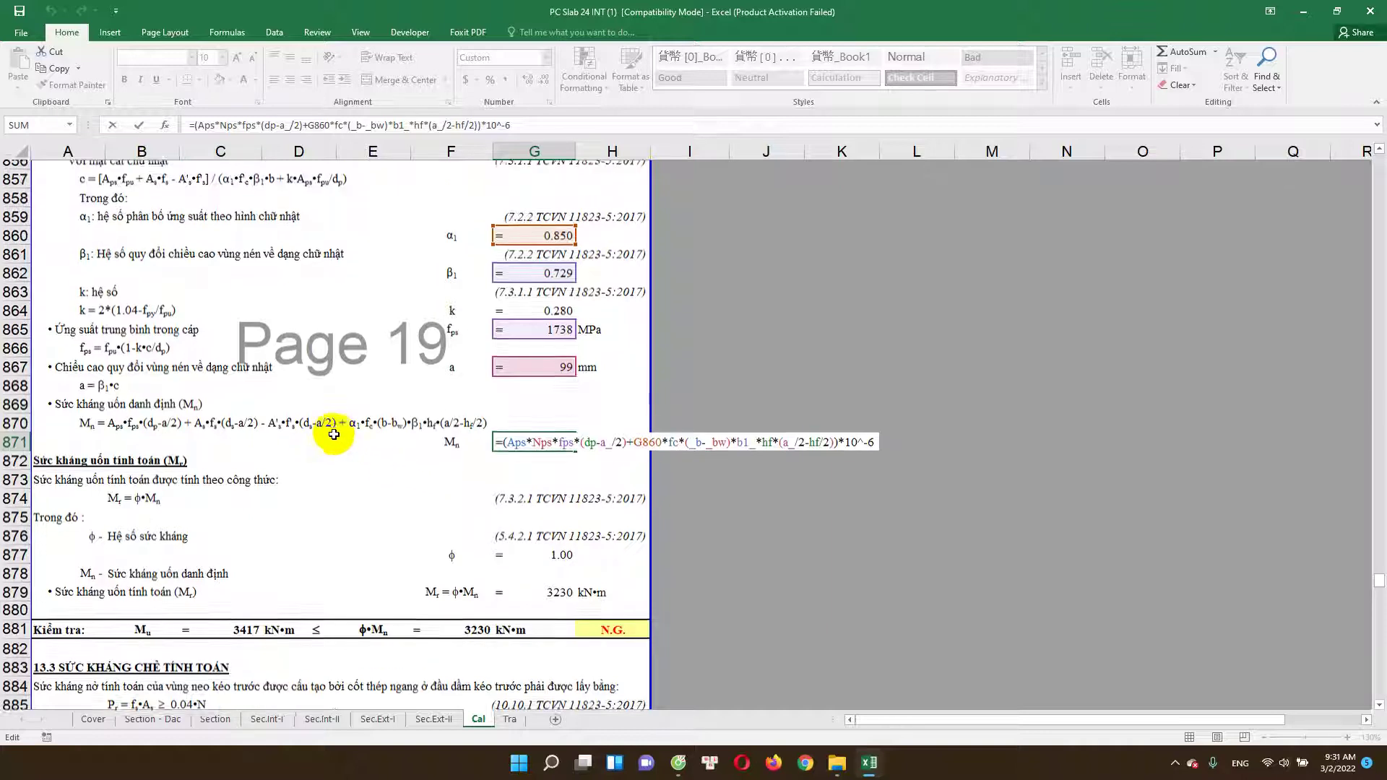
scroll(334, 435, up, 1)
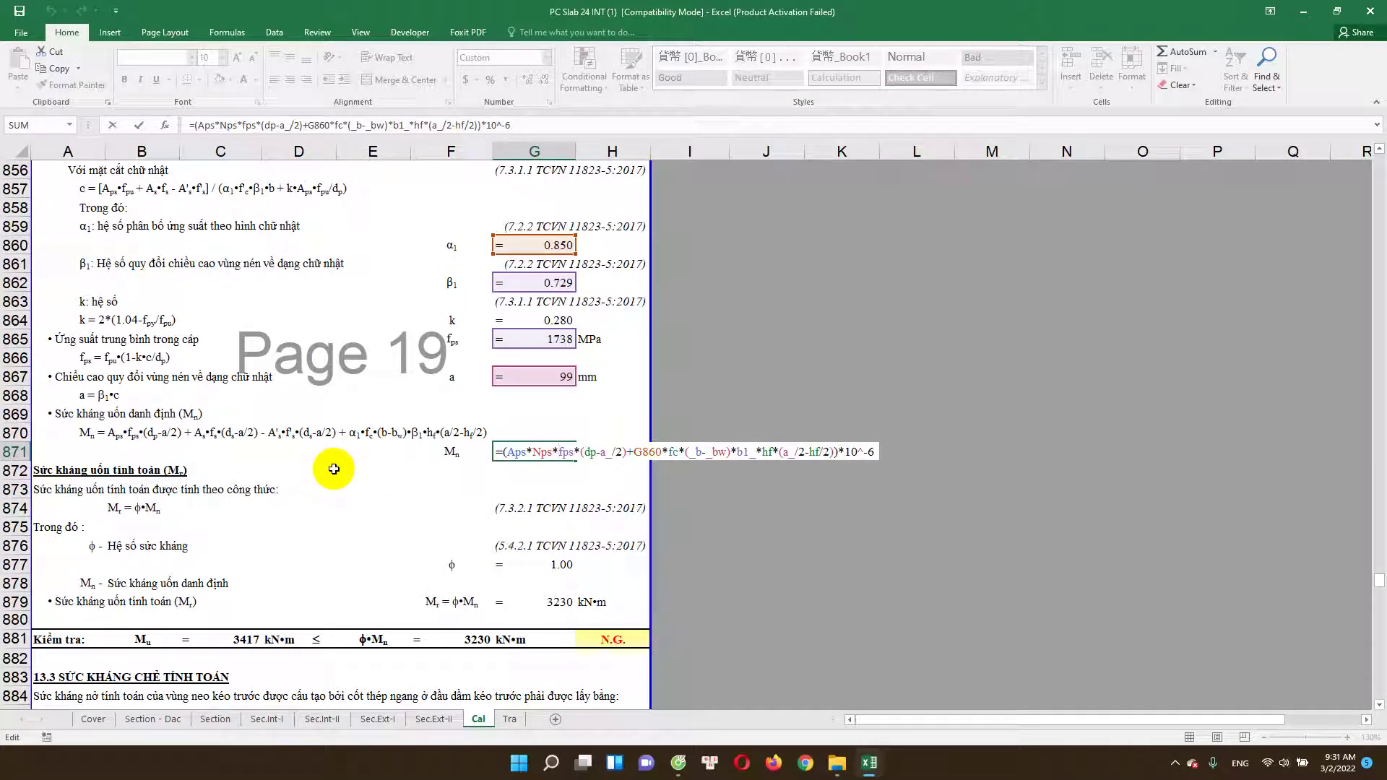
key(Escape)
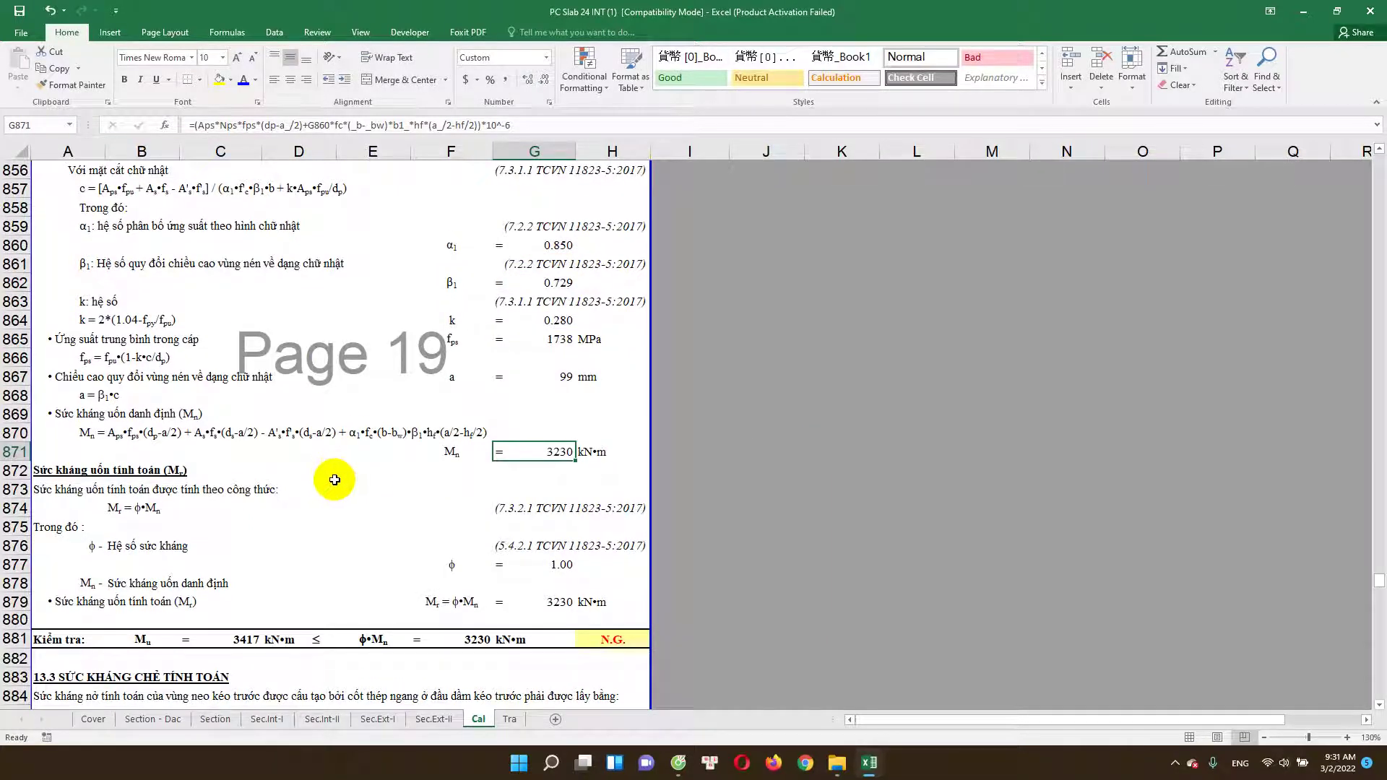
scroll(334, 479, up, 1)
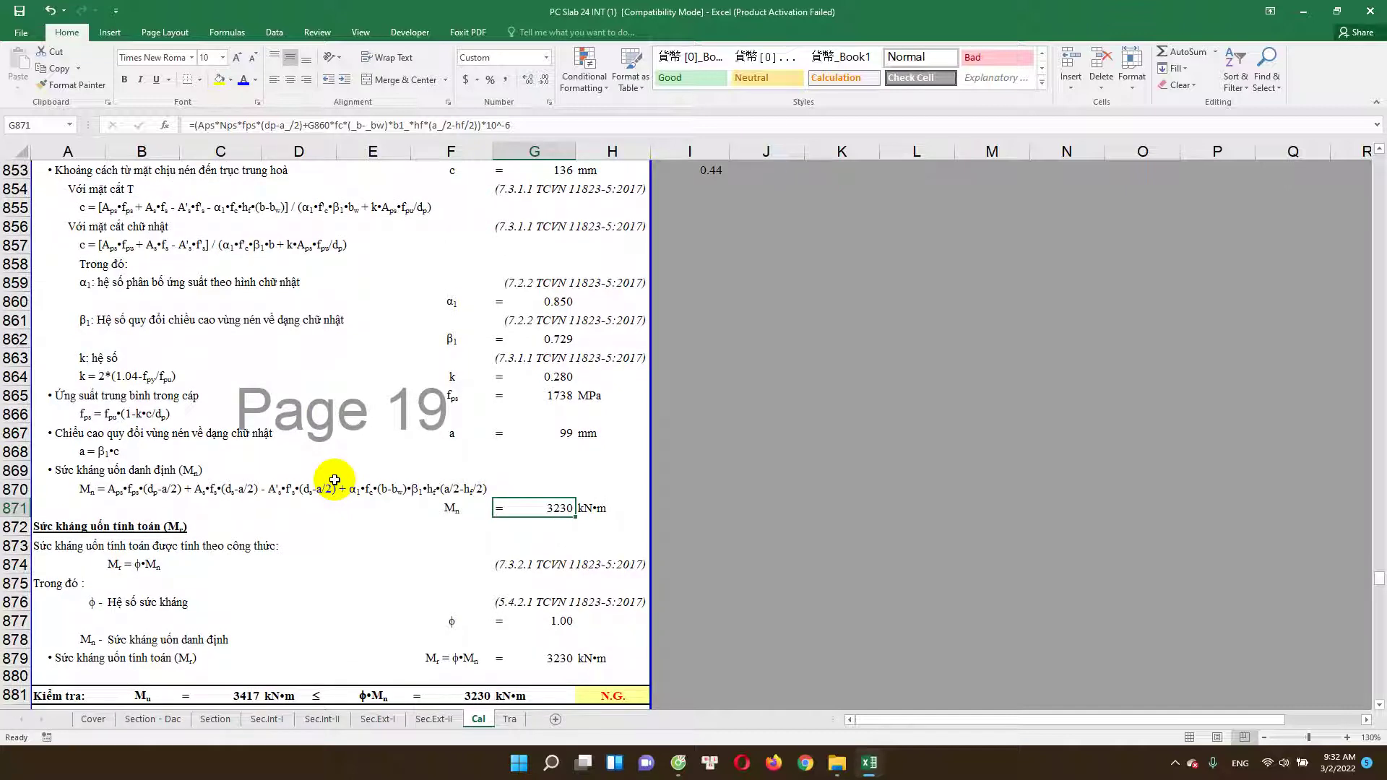
scroll(393, 477, up, 2)
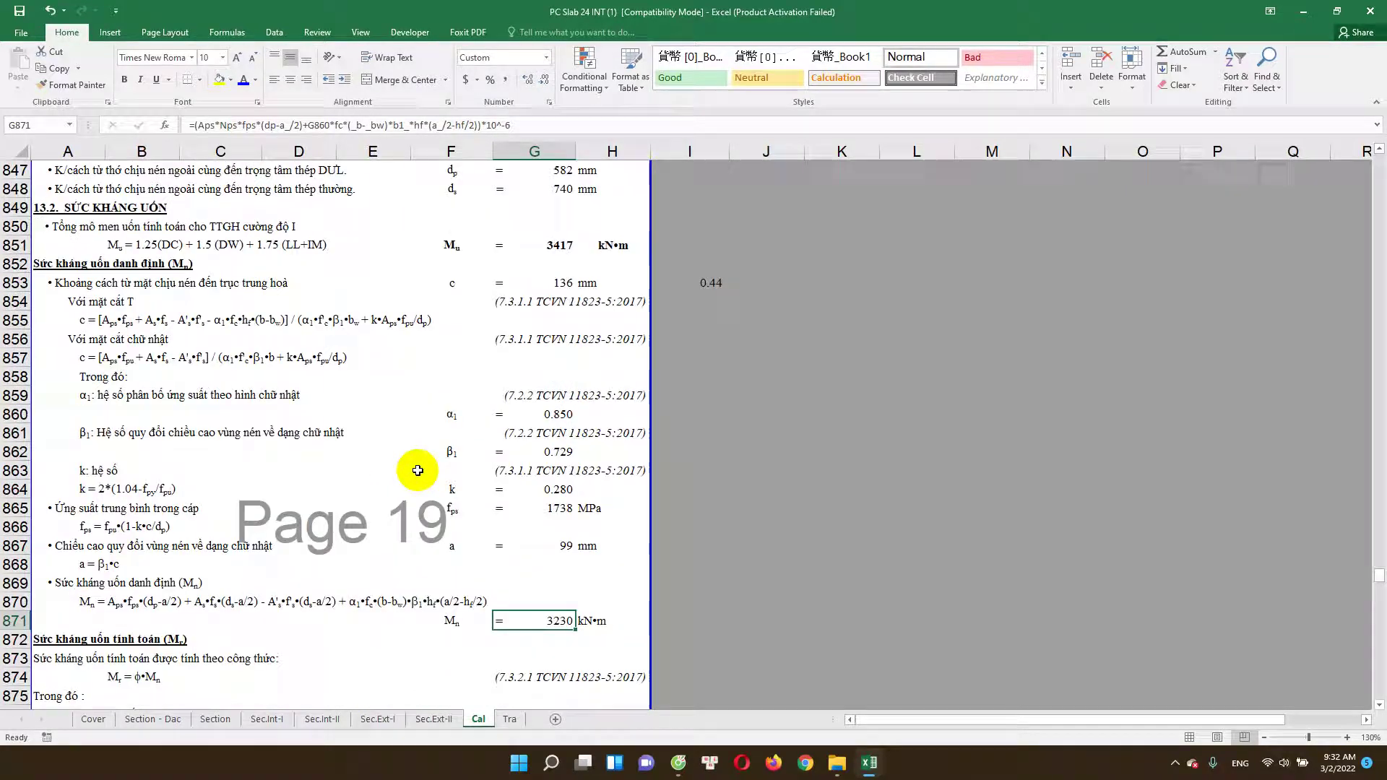
click(556, 247)
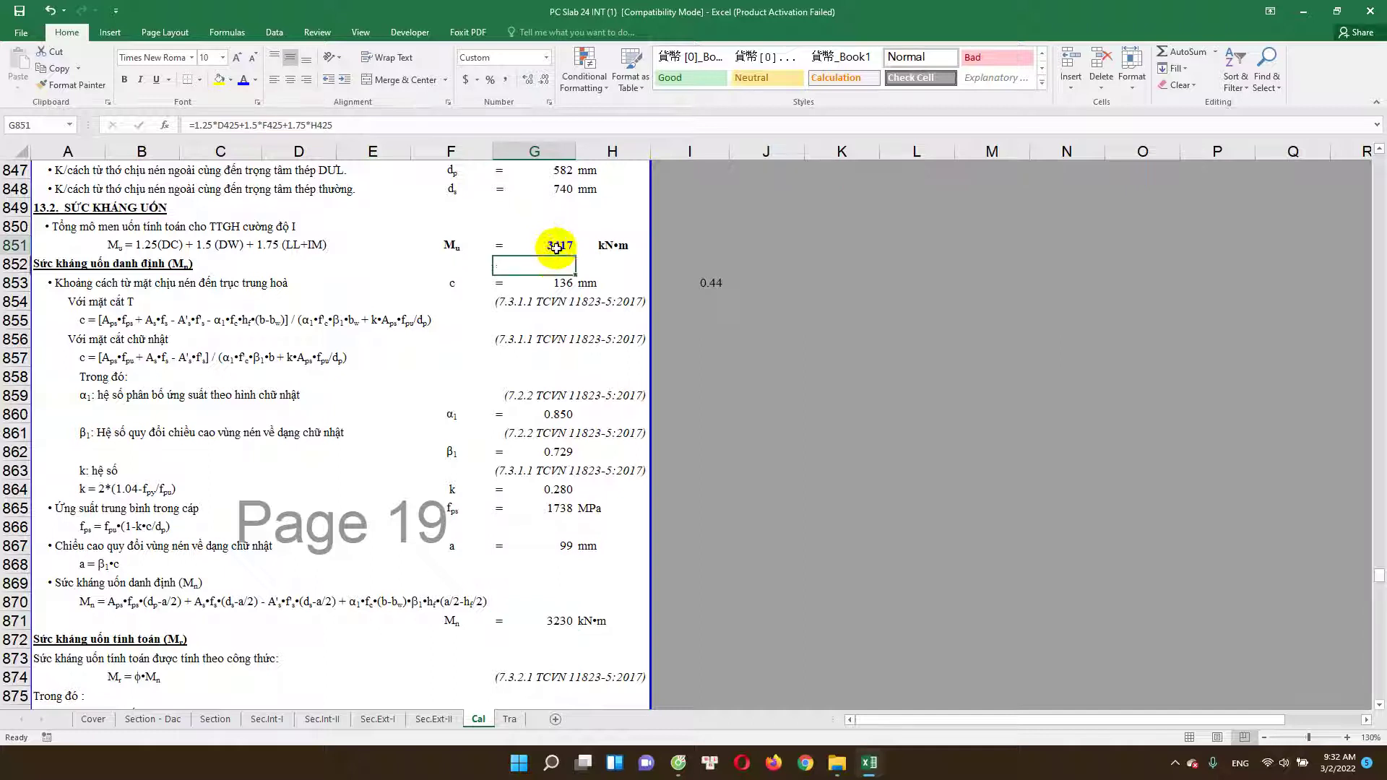
Step: Trace the sources of the Mu formula without changing it
double_click(555, 247)
scroll(531, 451, up, 1)
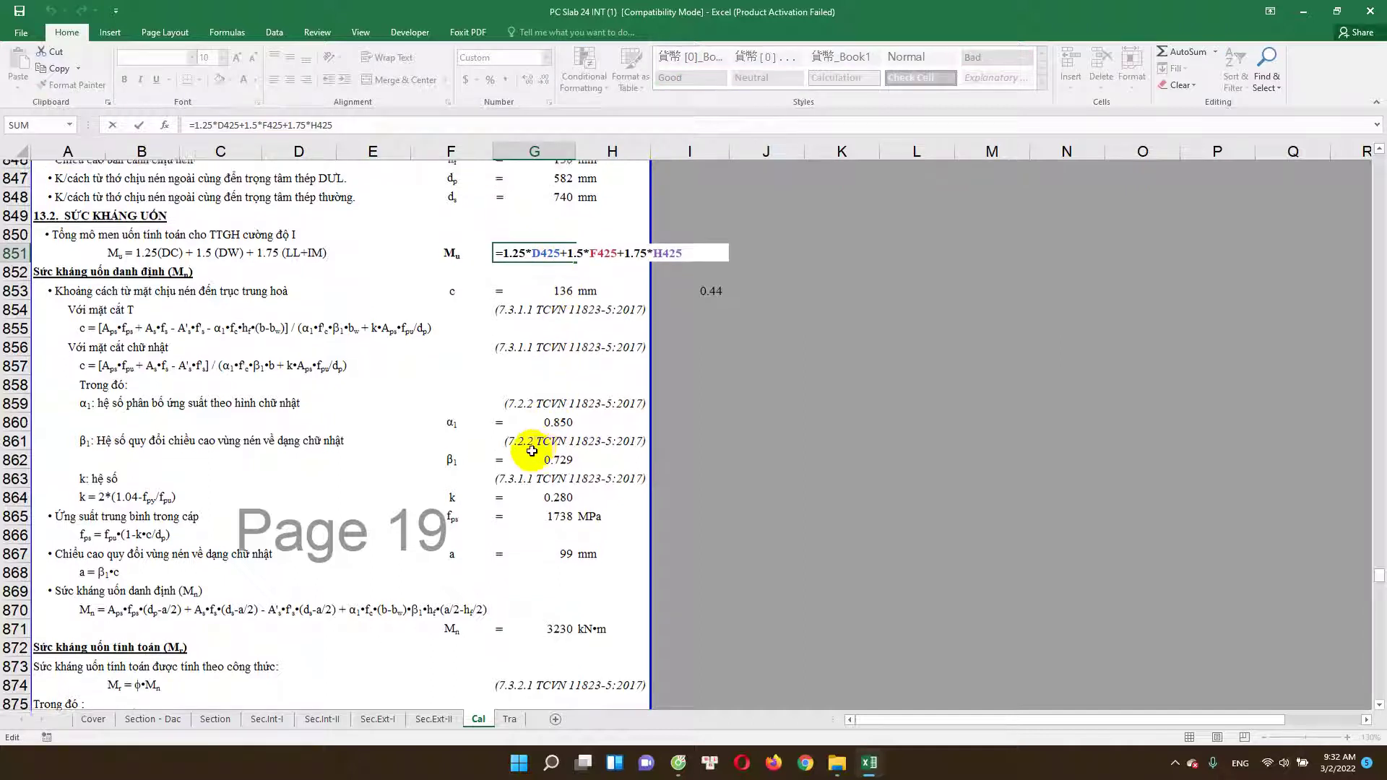
scroll(532, 451, up, 4)
scroll(529, 486, up, 2)
scroll(527, 506, up, 5)
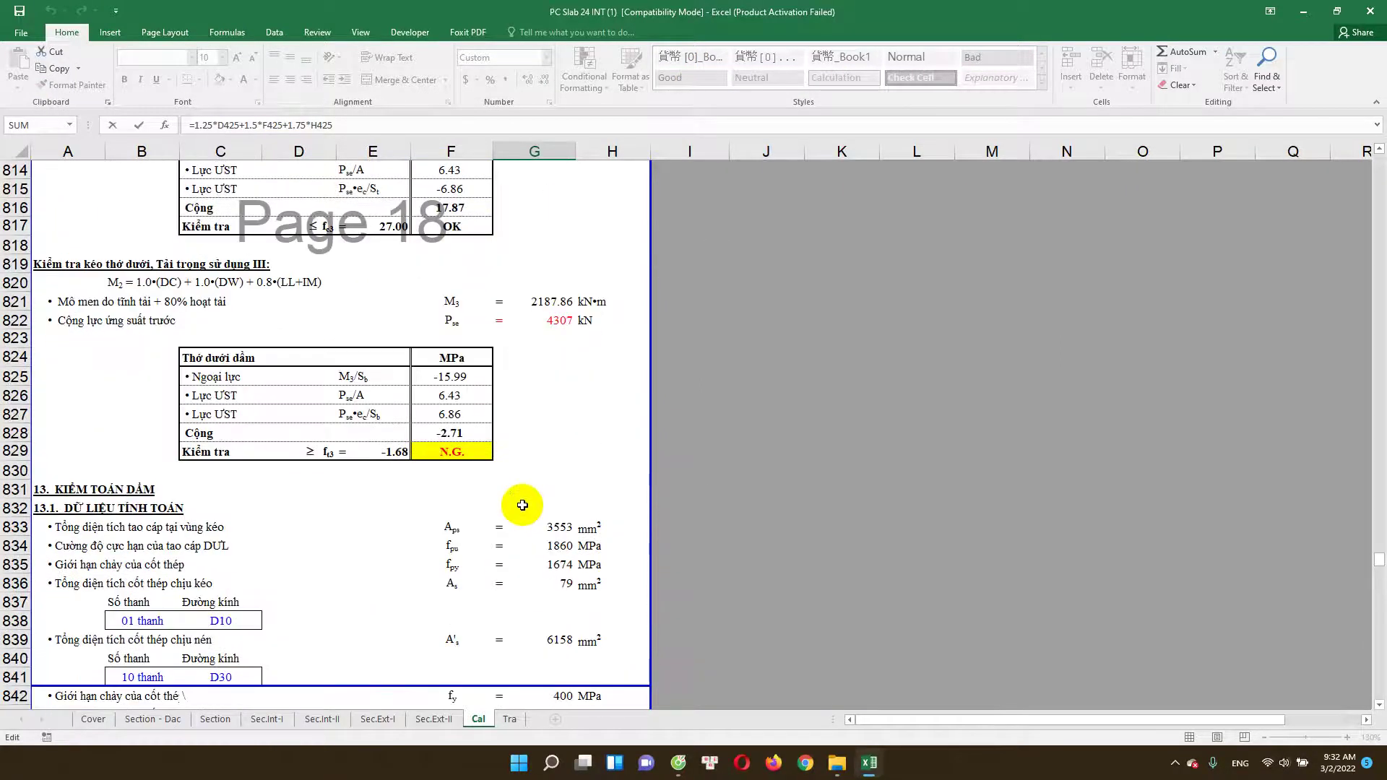
scroll(522, 505, down, 4)
scroll(479, 551, up, 5)
scroll(474, 505, up, 5)
scroll(520, 412, up, 5)
scroll(495, 492, up, 1)
scroll(495, 492, up, 10)
scroll(495, 492, up, 2)
key(Escape)
Step: Inspect the formula behind the φMn check value, leaving it unchanged
scroll(496, 535, down, 1)
scroll(509, 578, down, 3)
scroll(513, 574, down, 3)
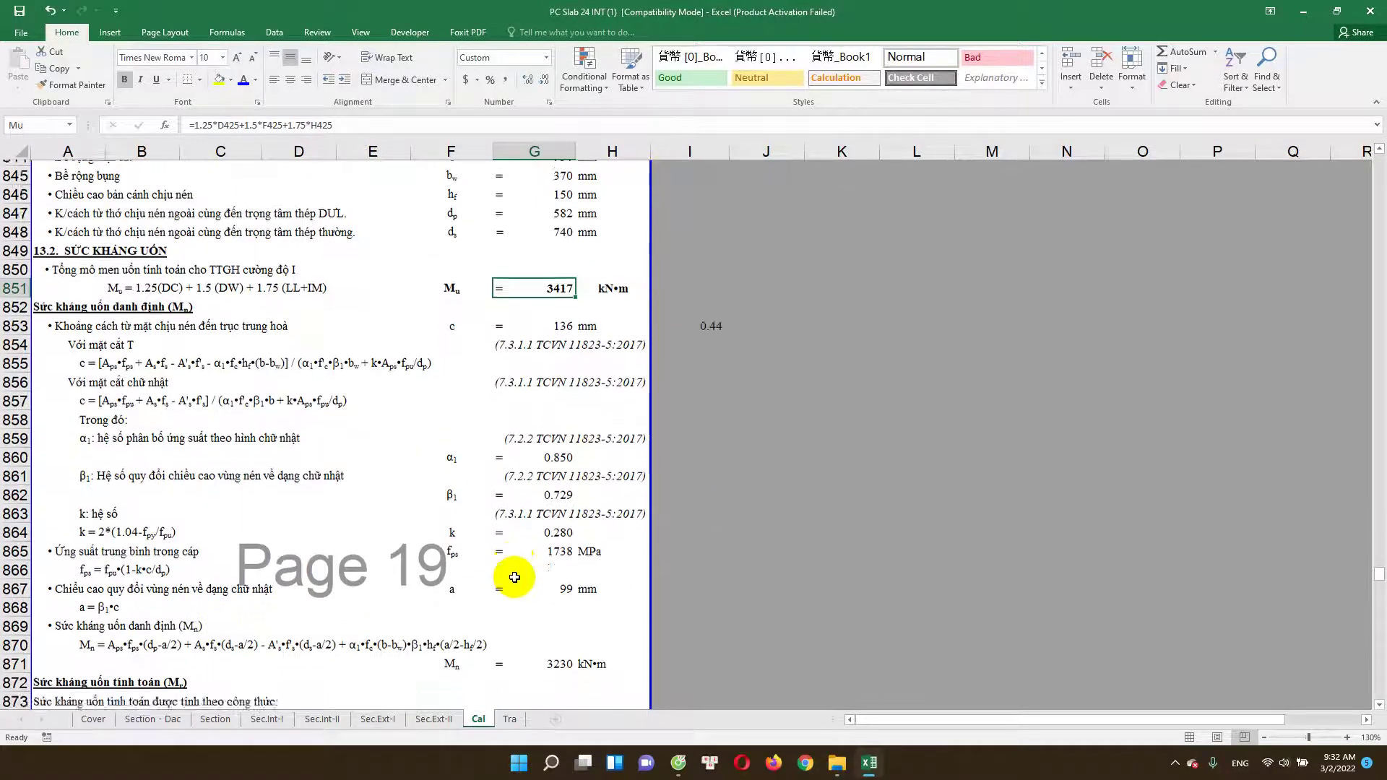
scroll(514, 578, down, 1)
scroll(509, 581, down, 3)
scroll(462, 564, down, 1)
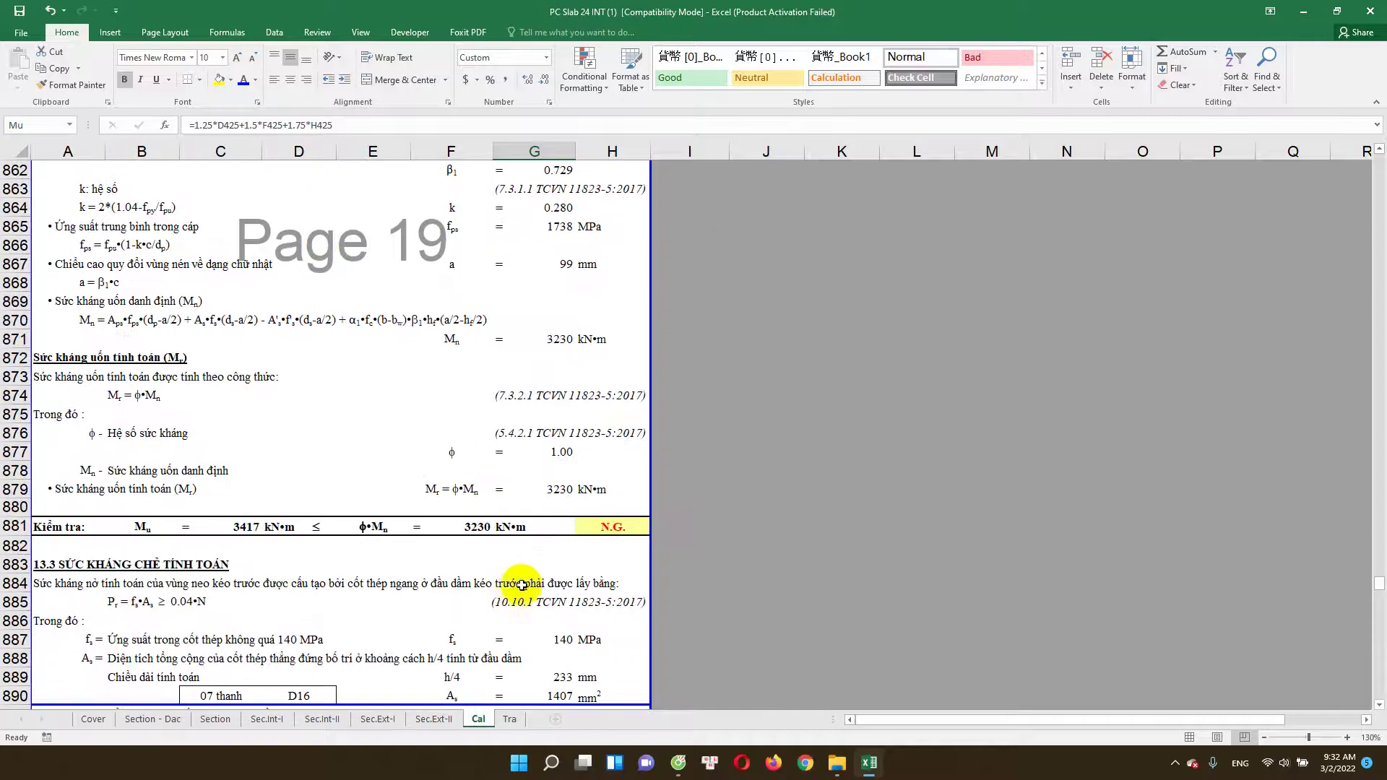
double_click(484, 533)
scroll(473, 524, up, 2)
scroll(471, 506, up, 6)
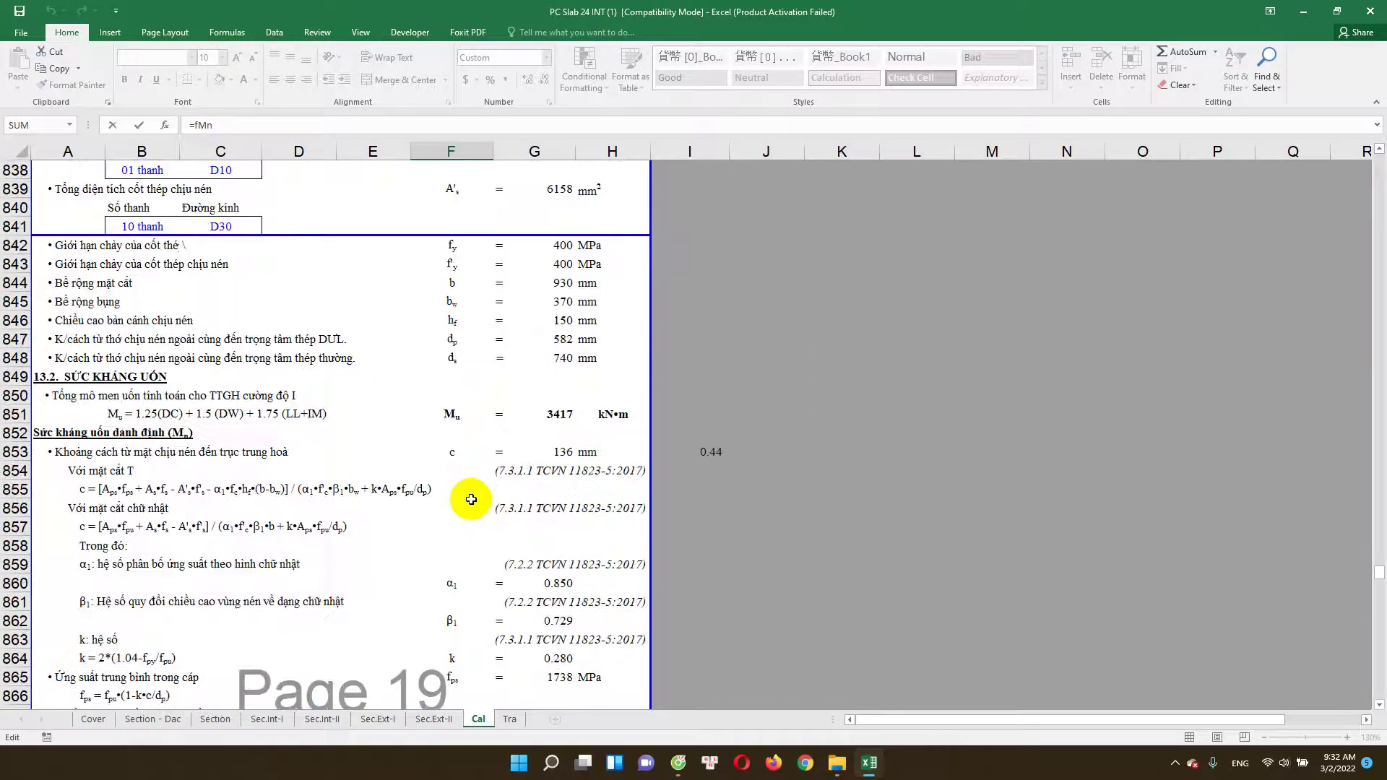
scroll(471, 500, up, 1)
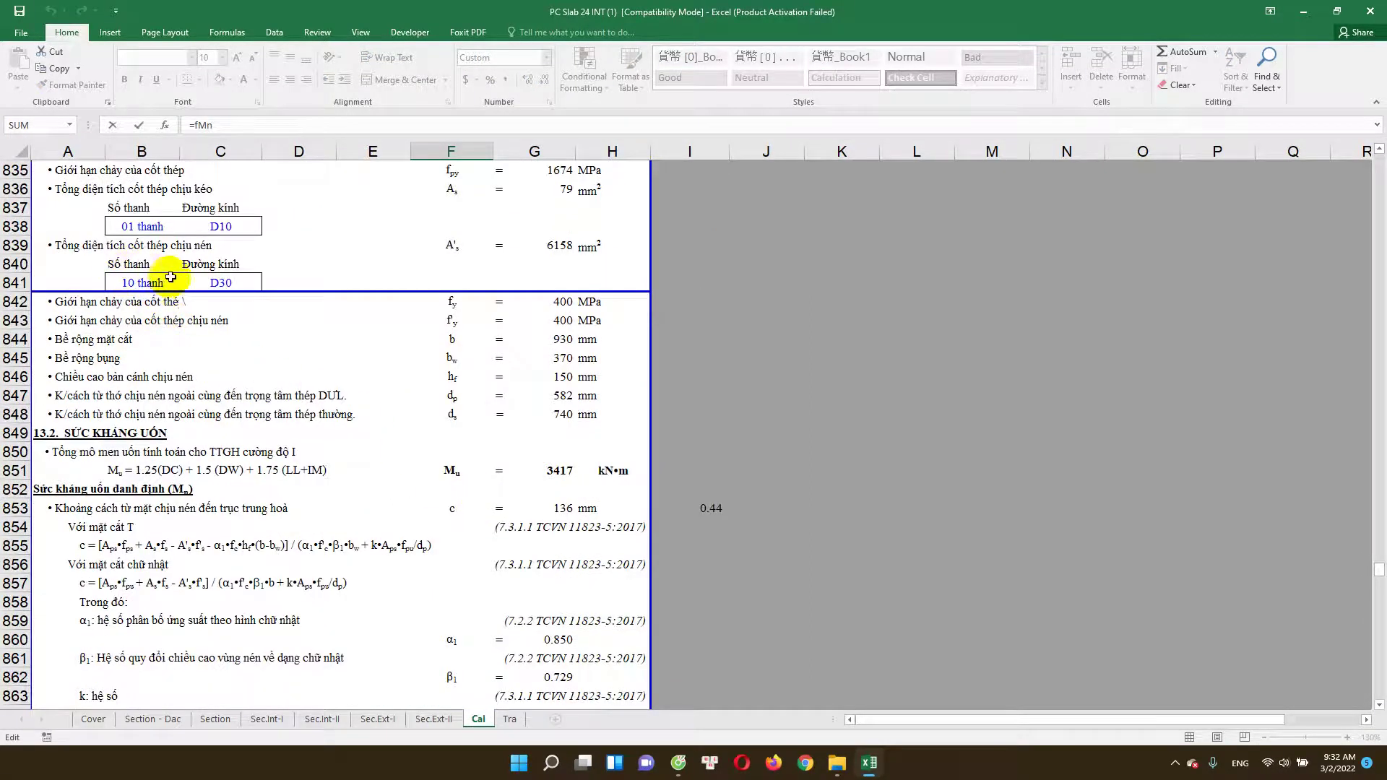
scroll(169, 278, up, 1)
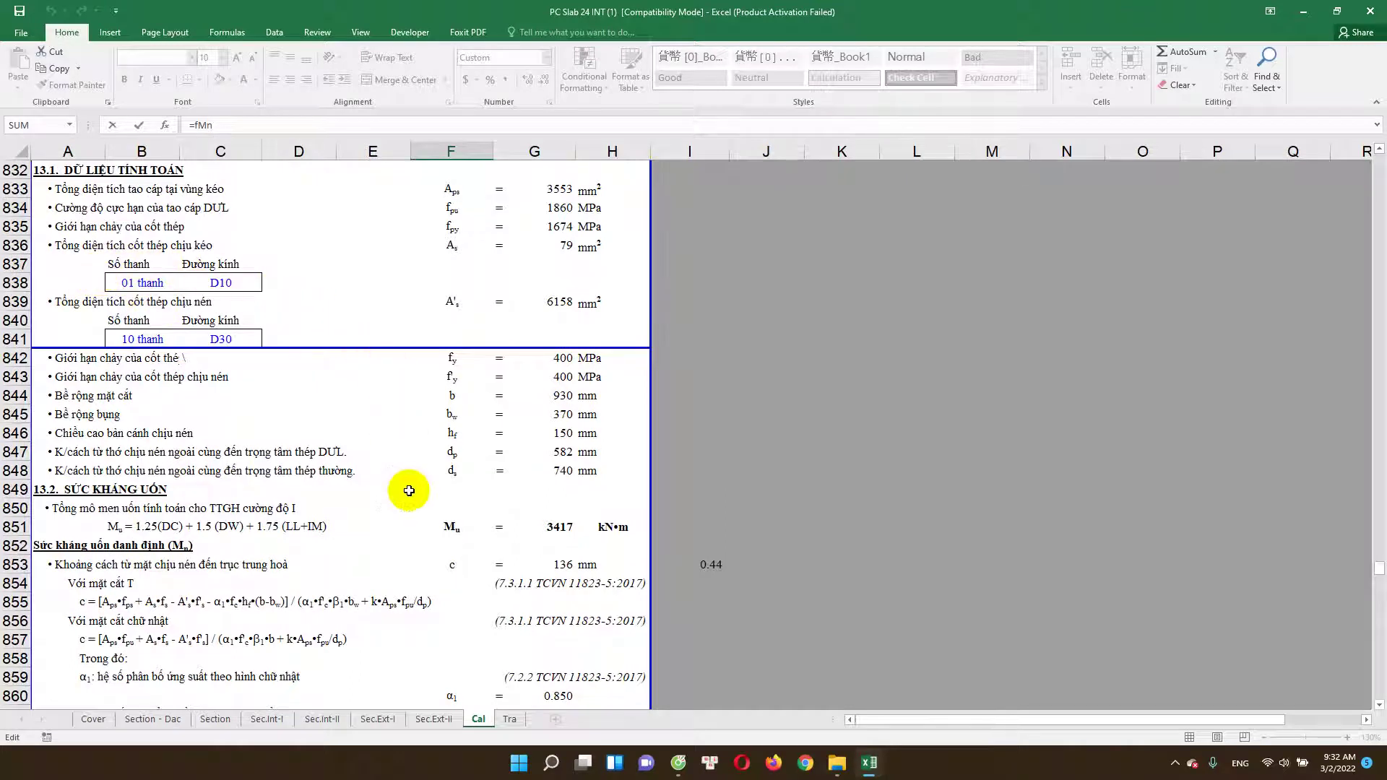
scroll(409, 487, down, 3)
scroll(409, 501, down, 1)
scroll(419, 470, up, 2)
scroll(428, 404, up, 2)
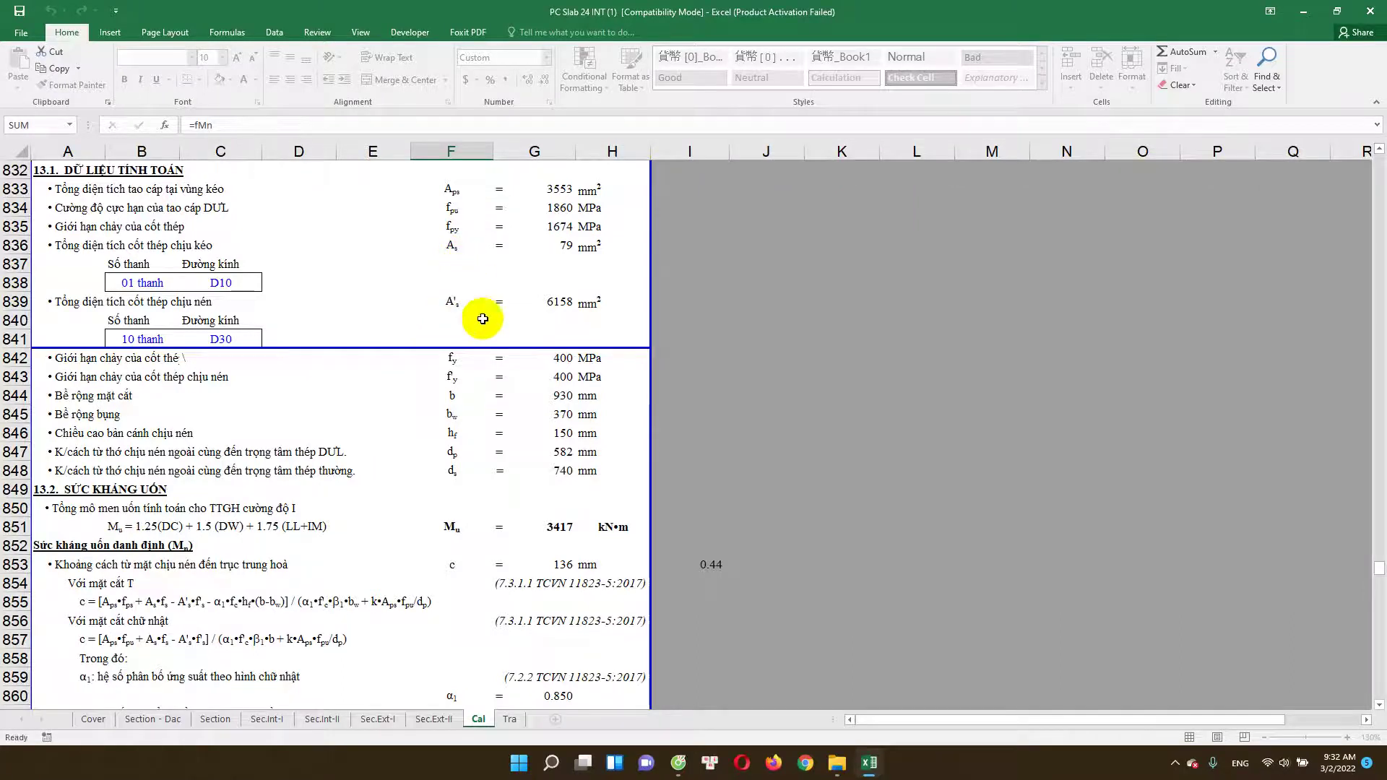
key(Escape)
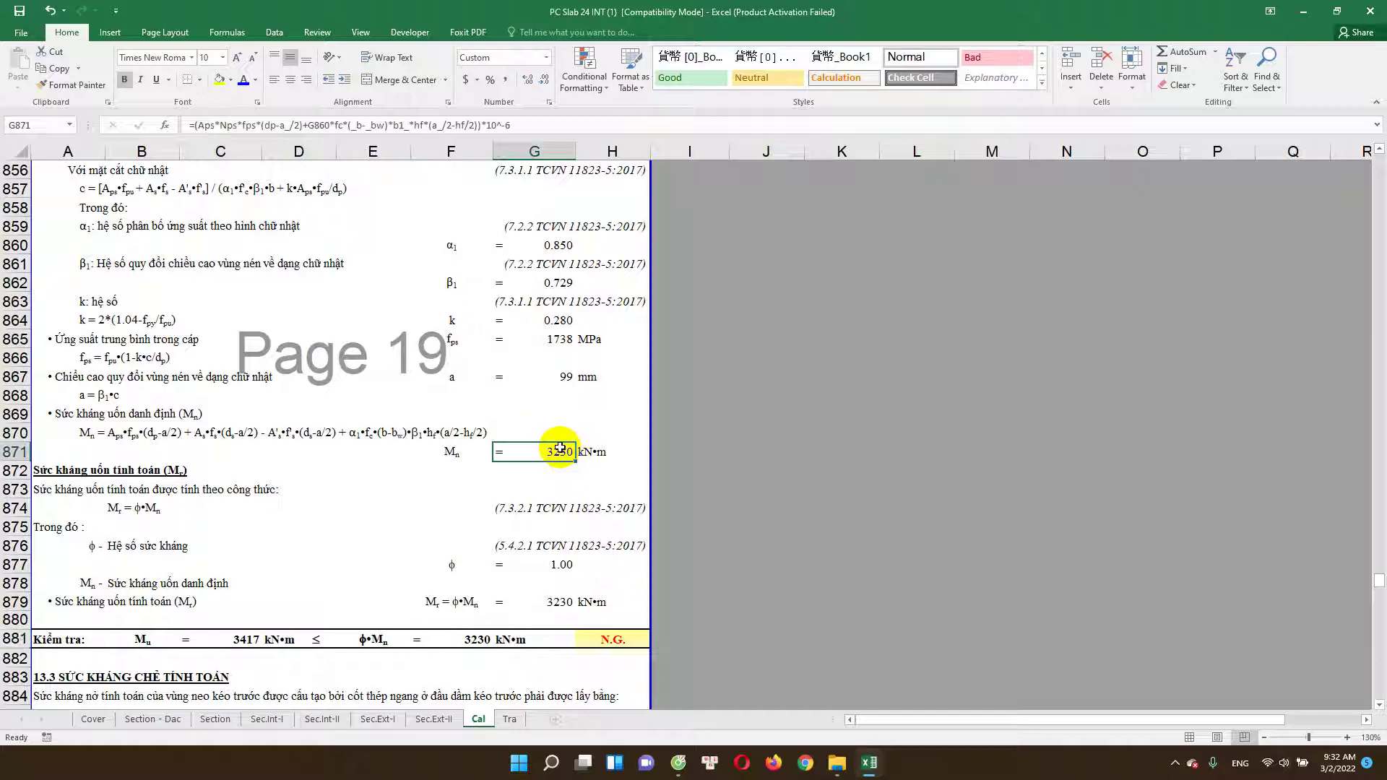
Step: Review the Mn formula in G871, which still gives 3230, then reopen it for editing
double_click(585, 459)
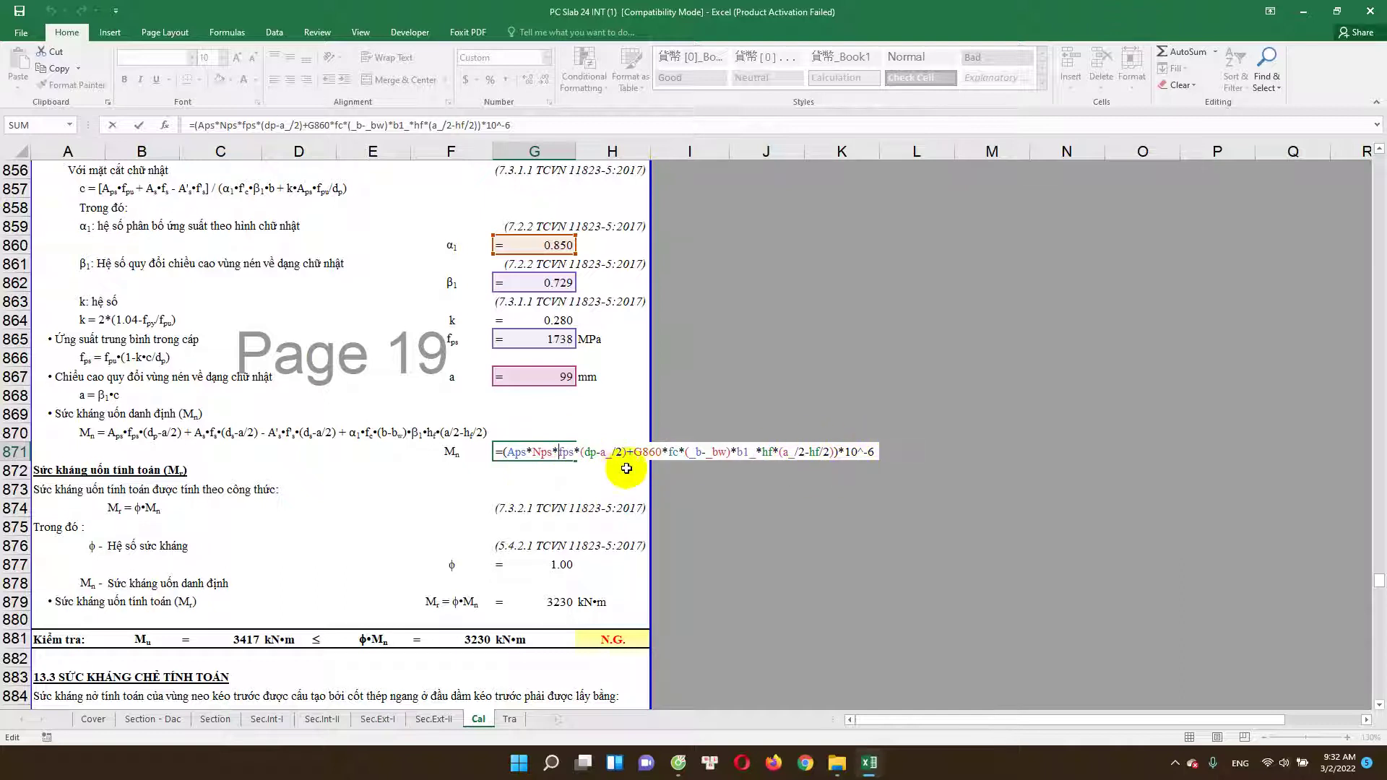
key(Escape)
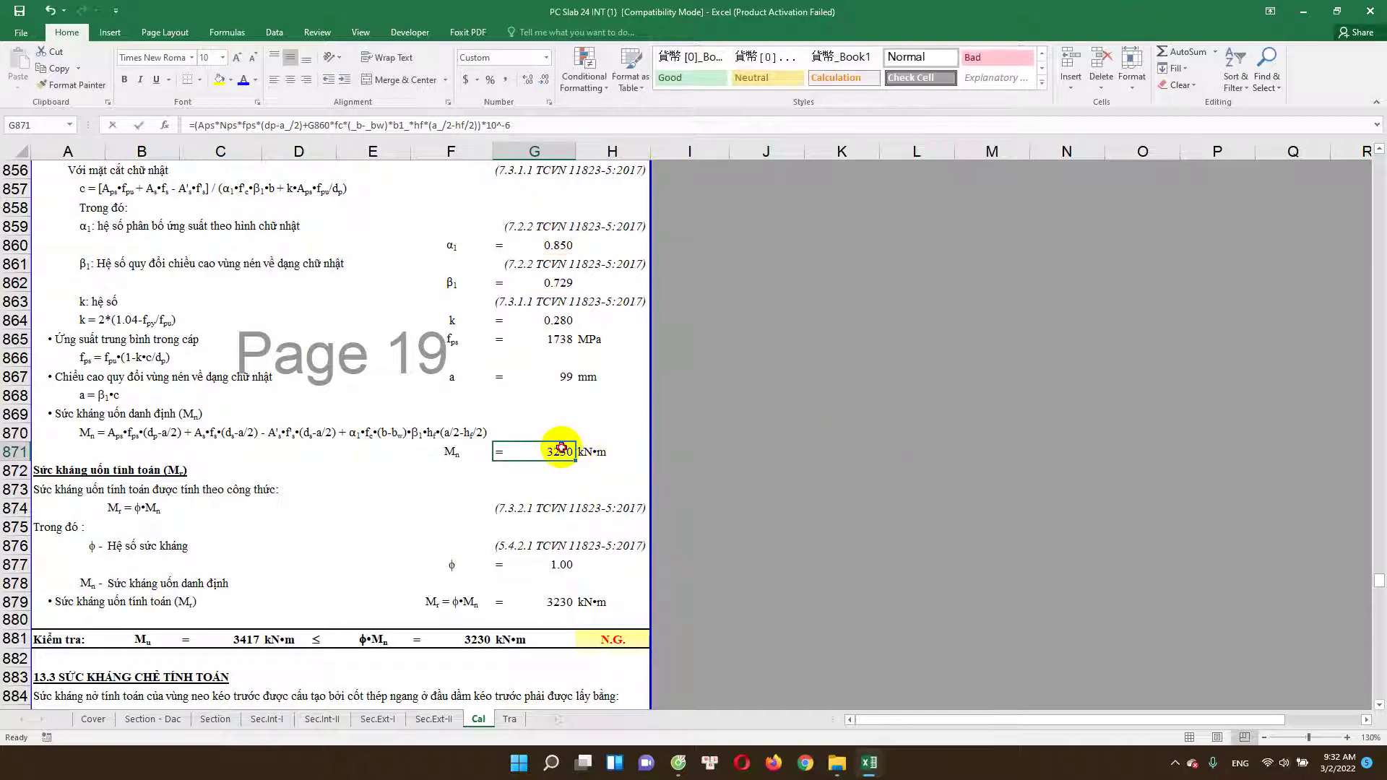
double_click(562, 452)
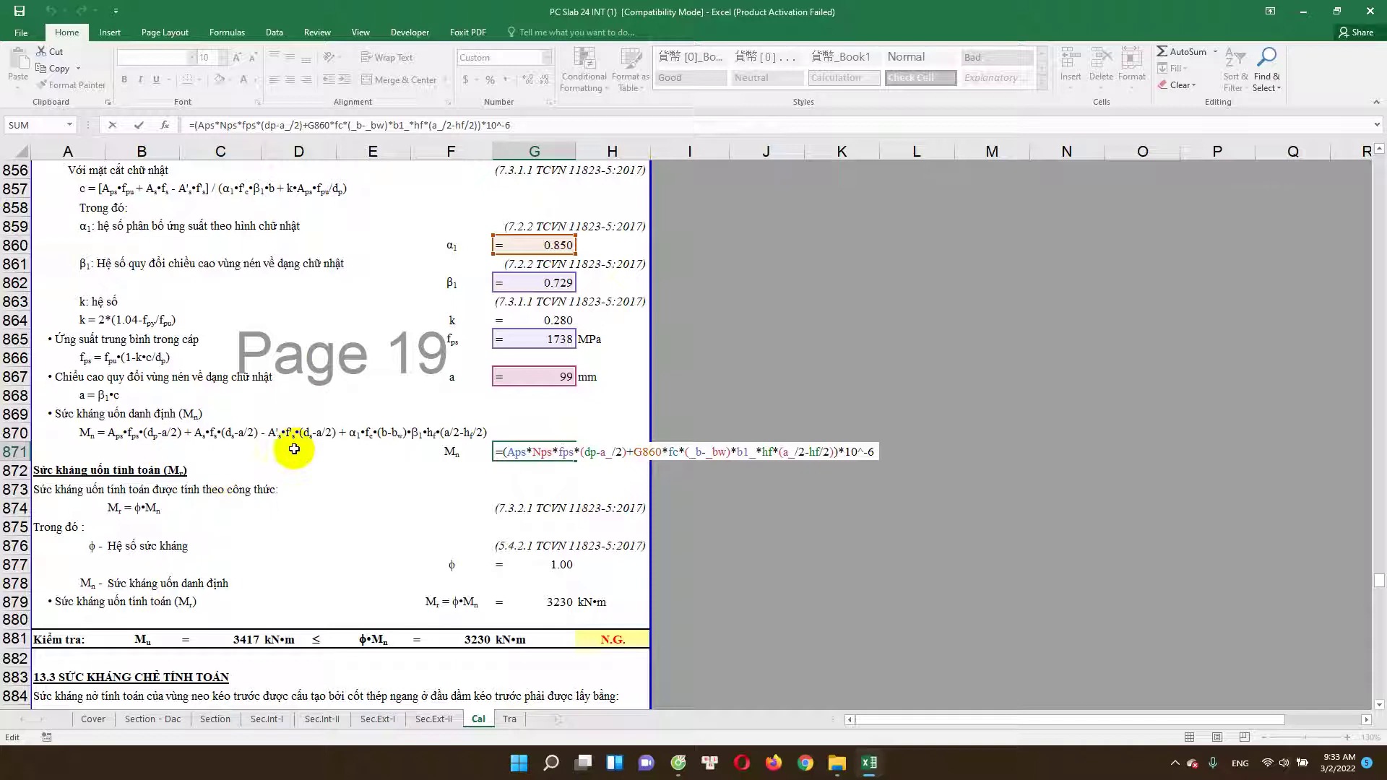
key(Escape)
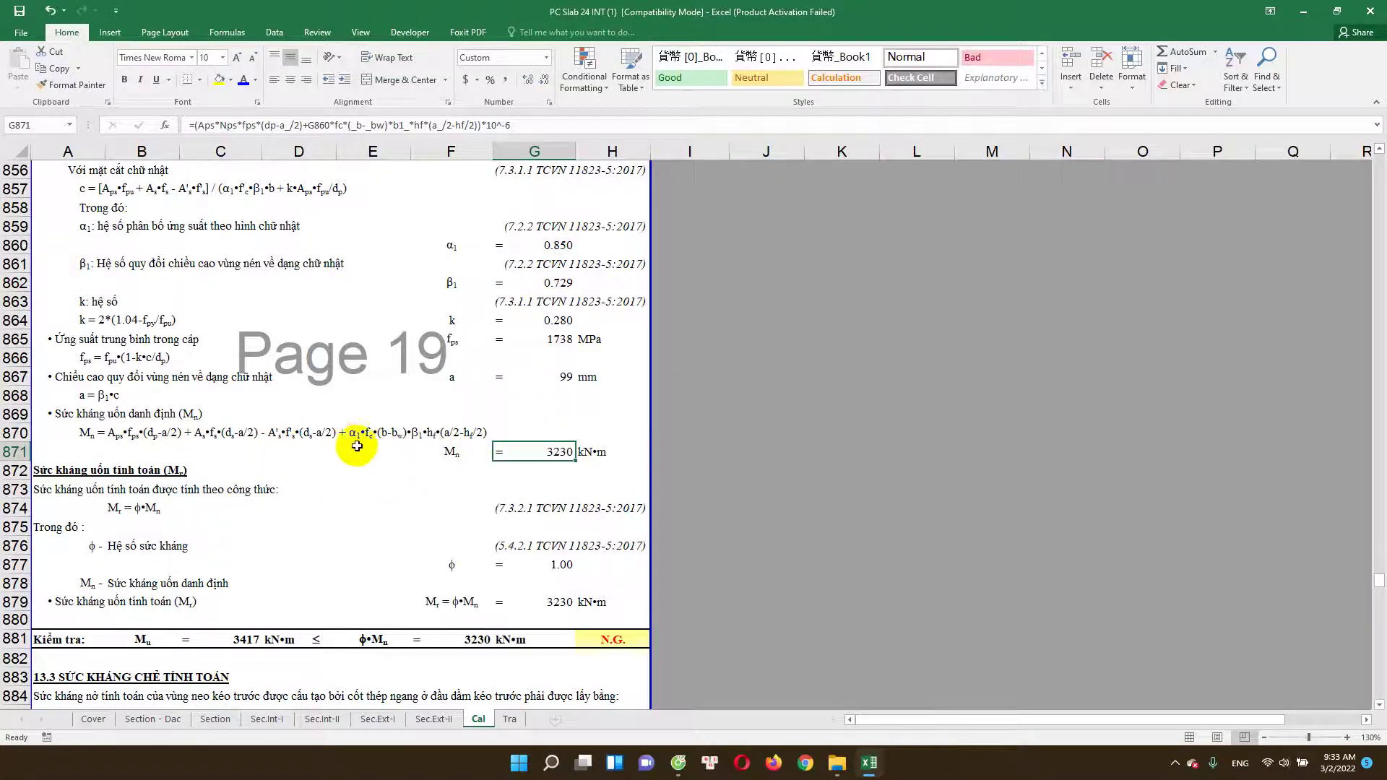
scroll(335, 449, up, 1)
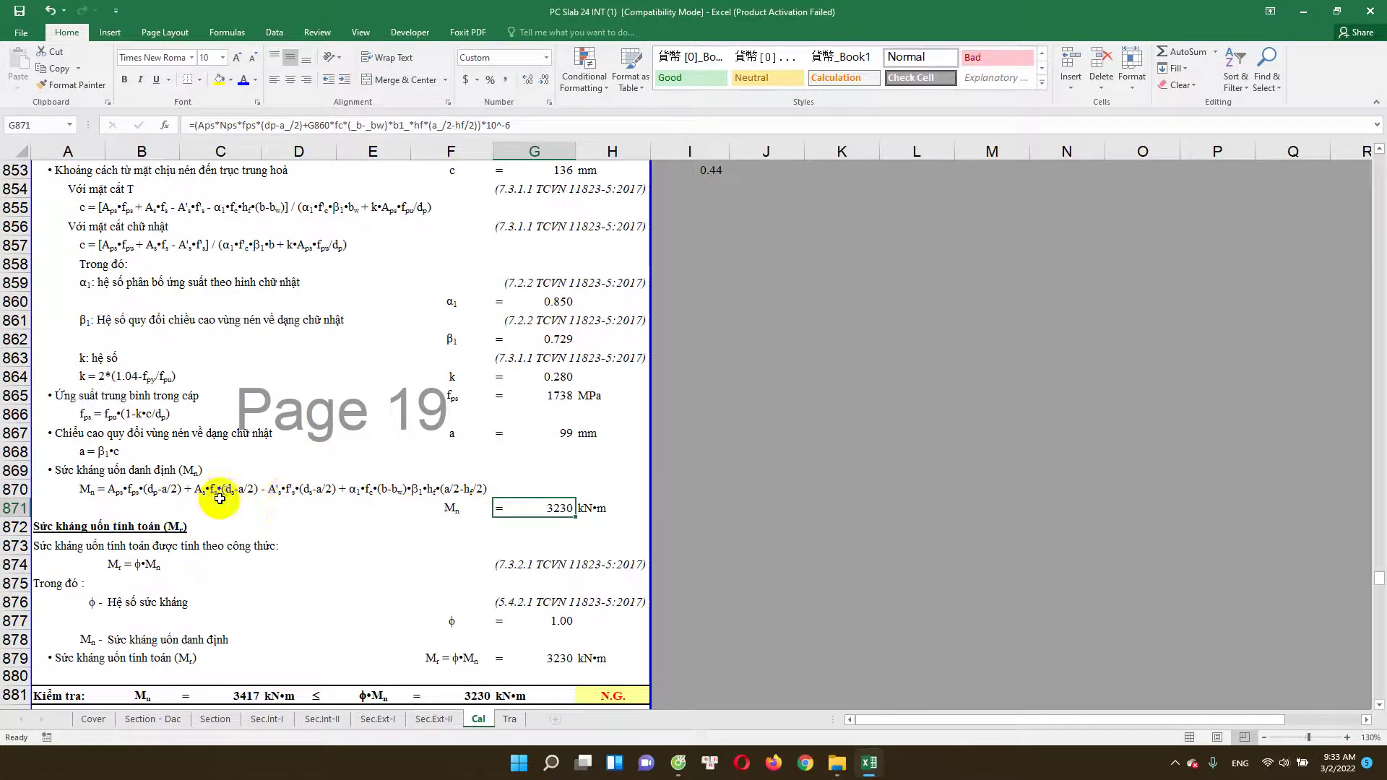
scroll(192, 470, up, 1)
scroll(209, 461, up, 4)
scroll(210, 460, up, 1)
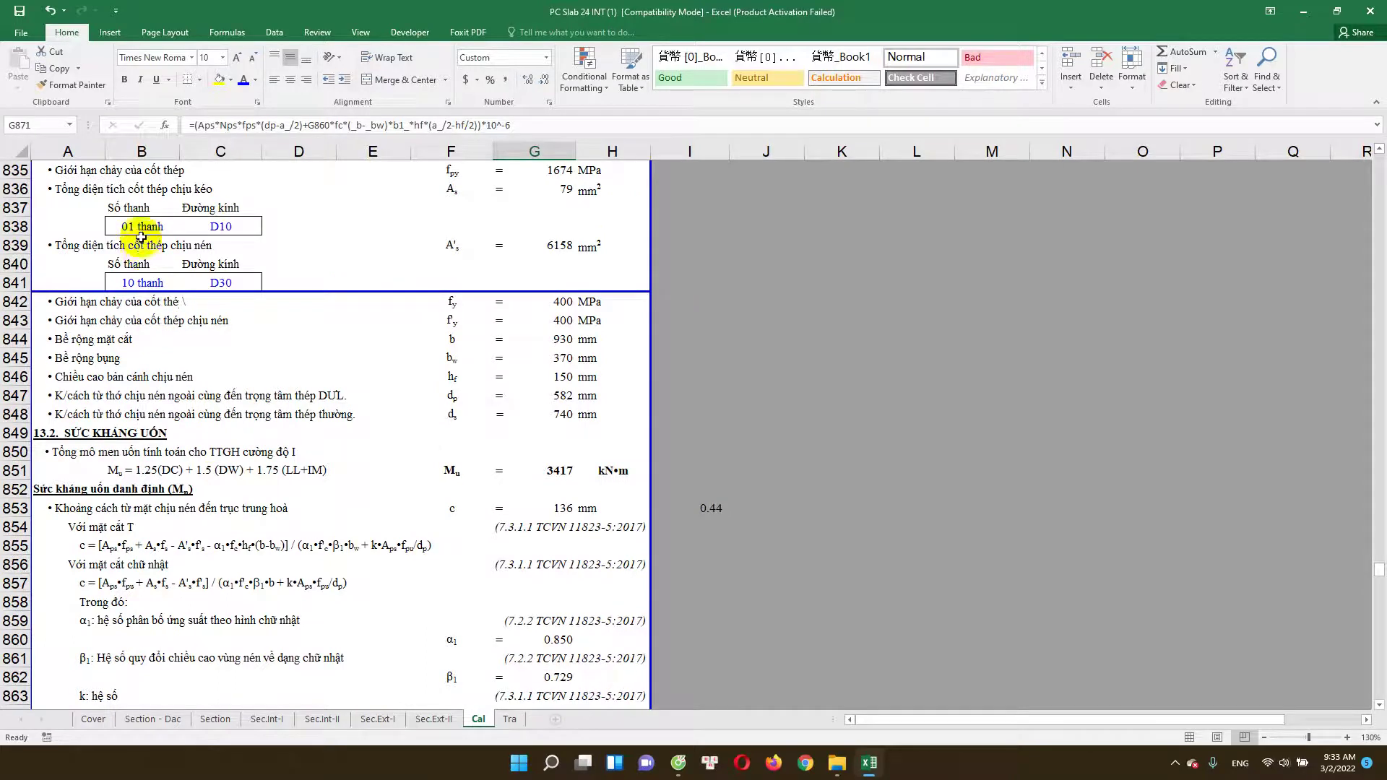
scroll(636, 557, down, 3)
scroll(578, 602, down, 1)
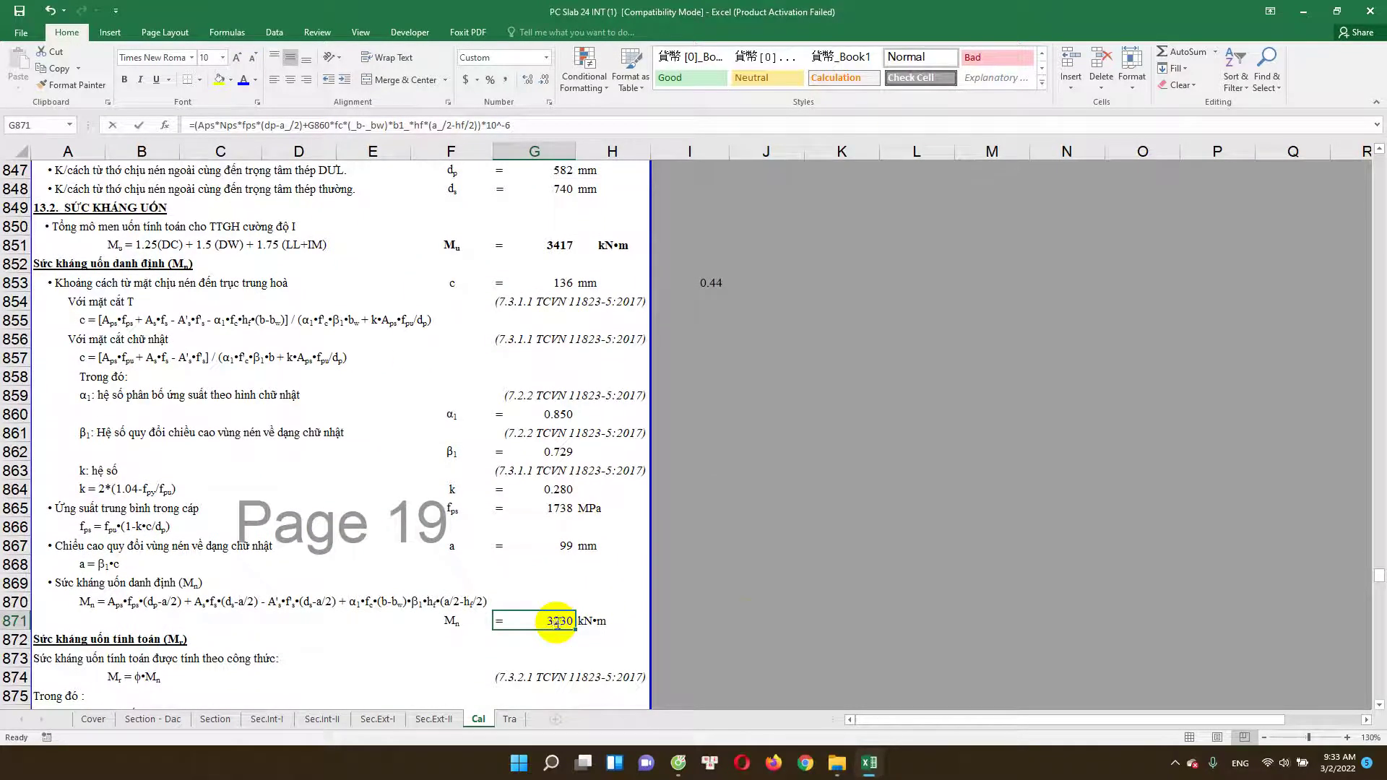
double_click(554, 622)
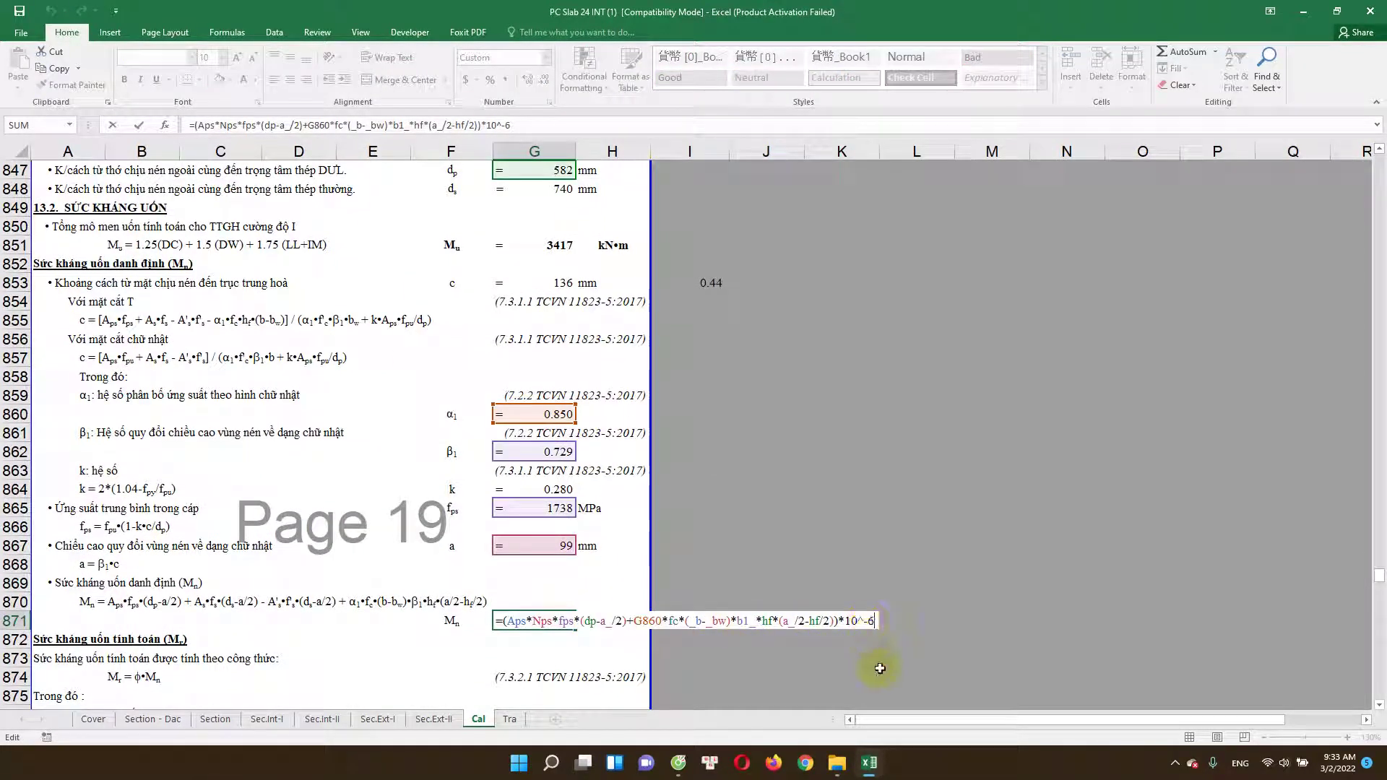
Step: Append +As*G842 to the Mn formula, with tension steel area times yield strength
text(+)
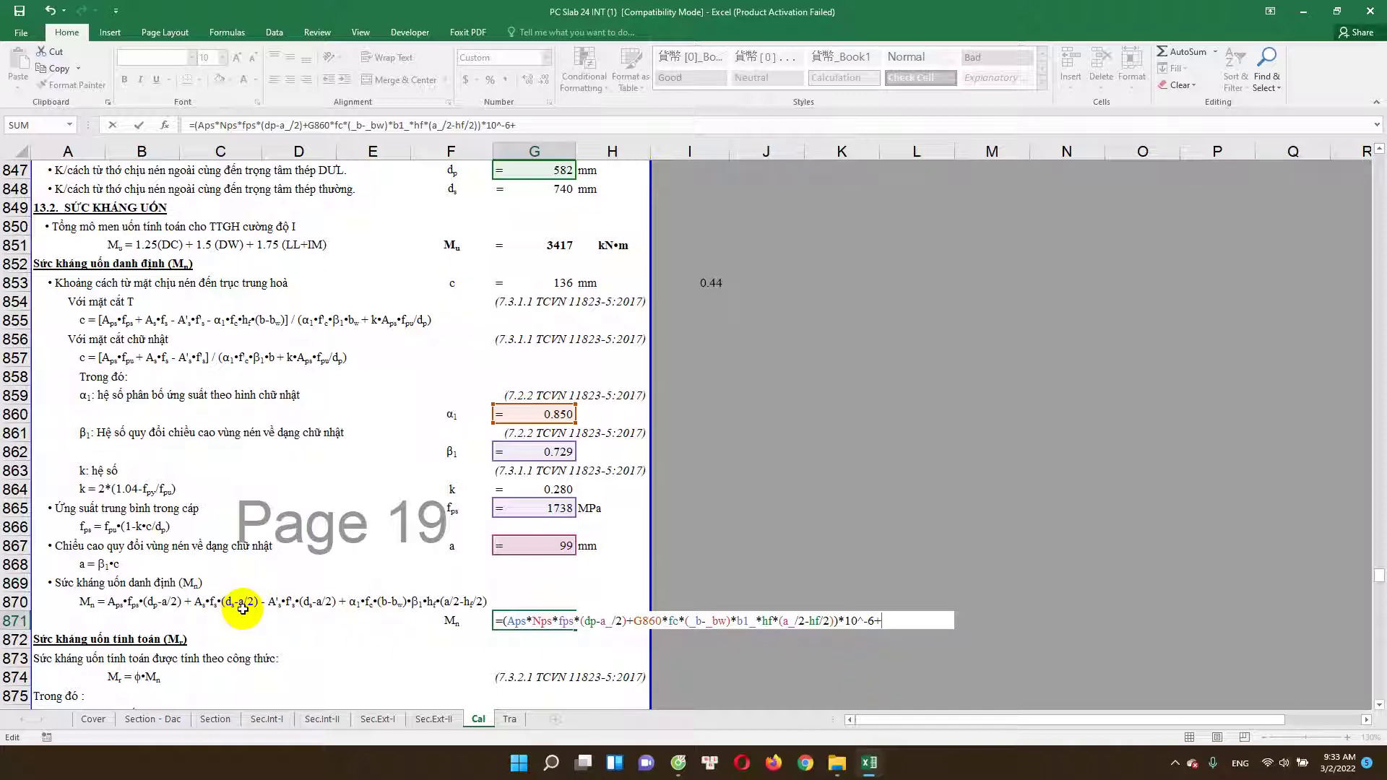
scroll(246, 610, up, 4)
scroll(476, 361, up, 1)
click(553, 245)
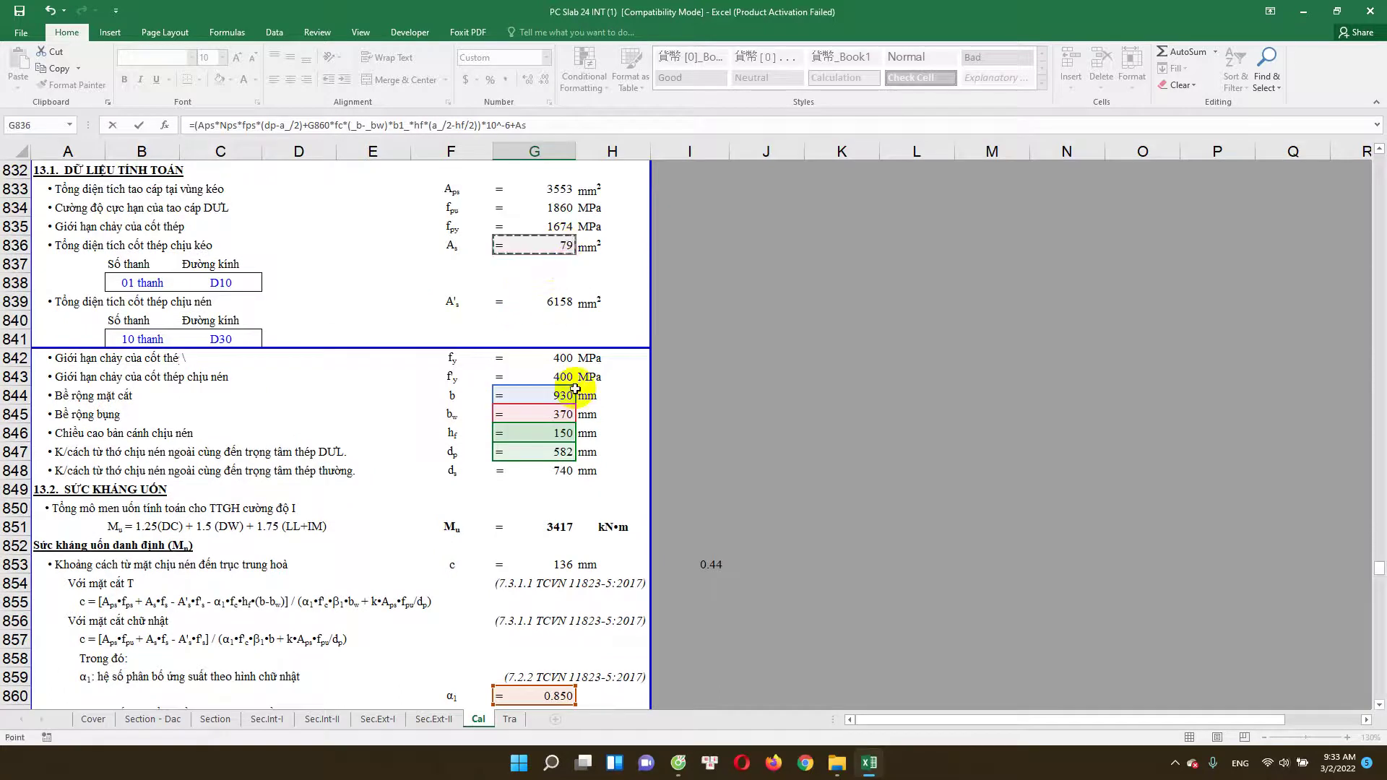
text(*)
scroll(567, 340, down, 1)
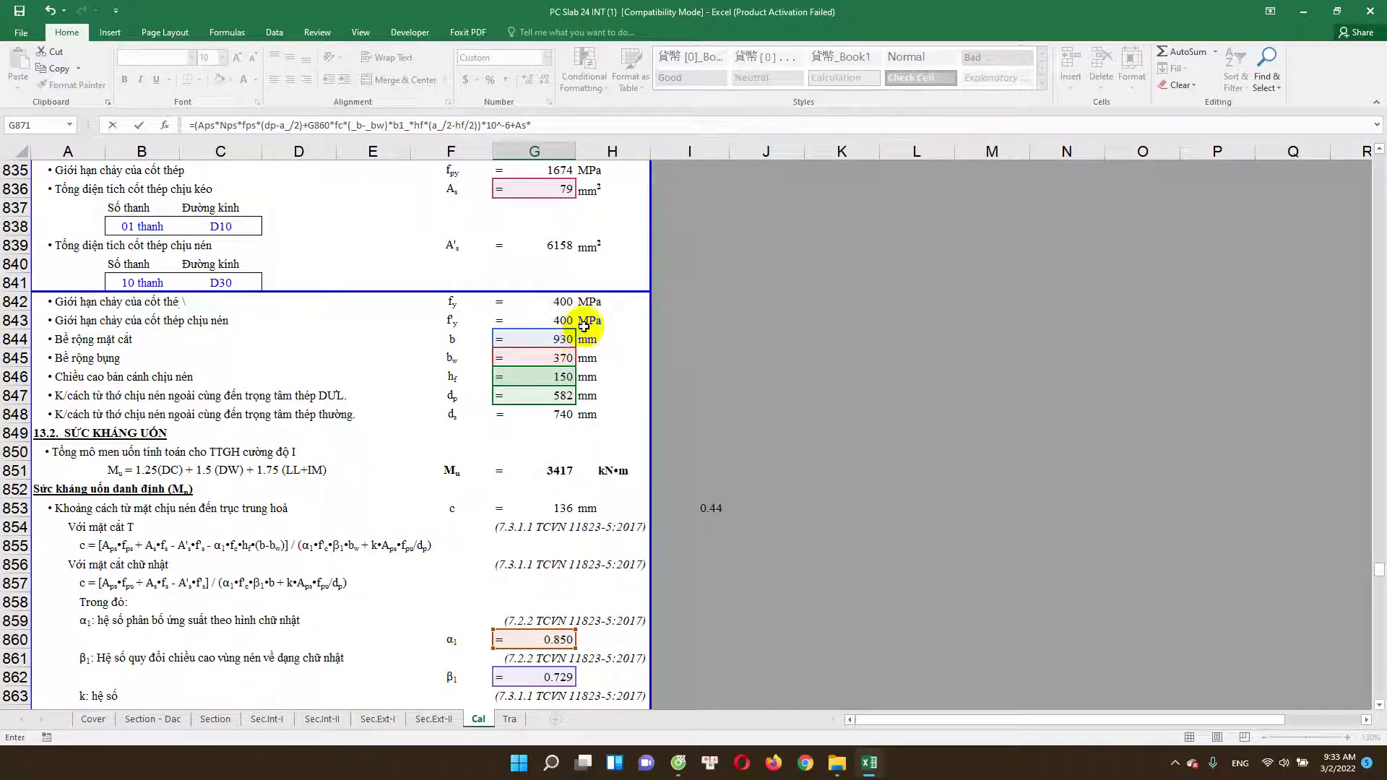
click(562, 301)
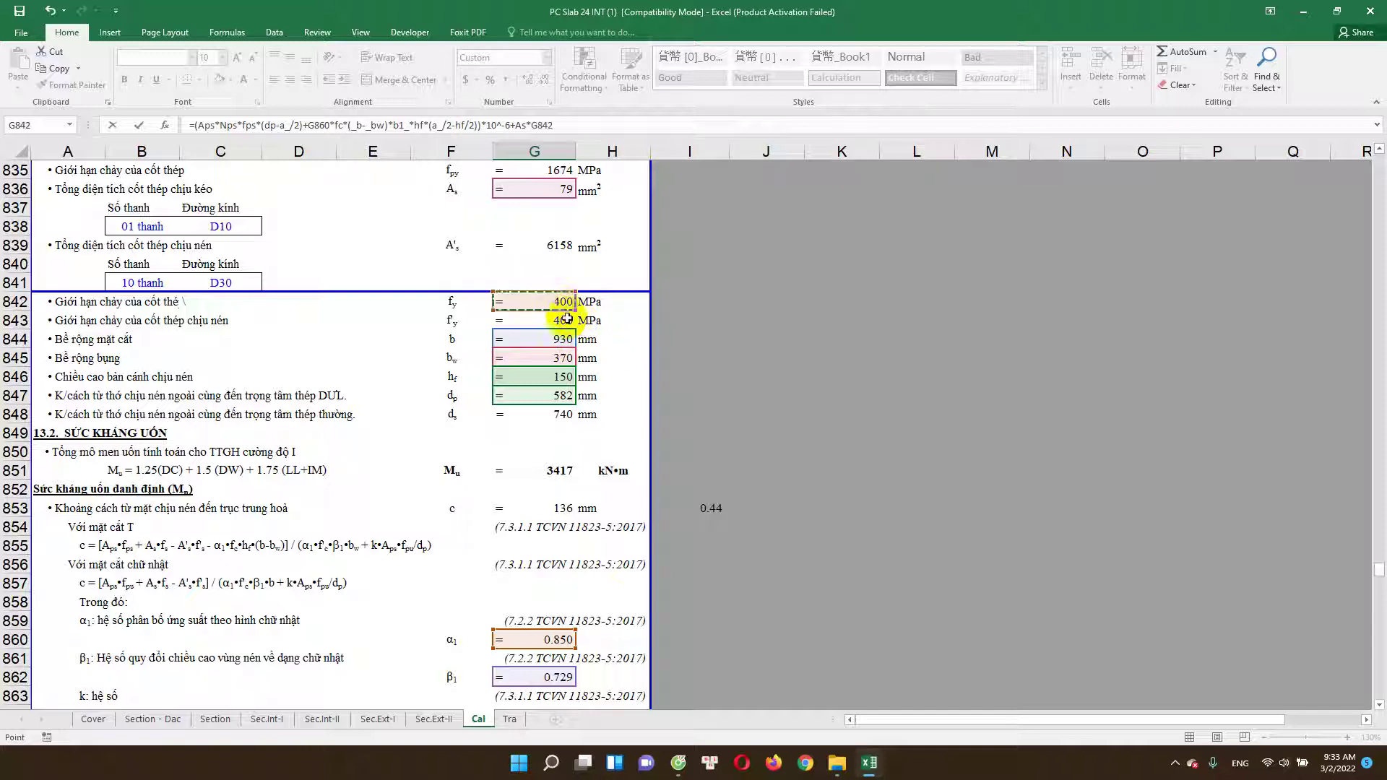
Step: Continue the term with (ds-a_/, taking a_ from G867
scroll(571, 448, down, 1)
scroll(556, 463, down, 3)
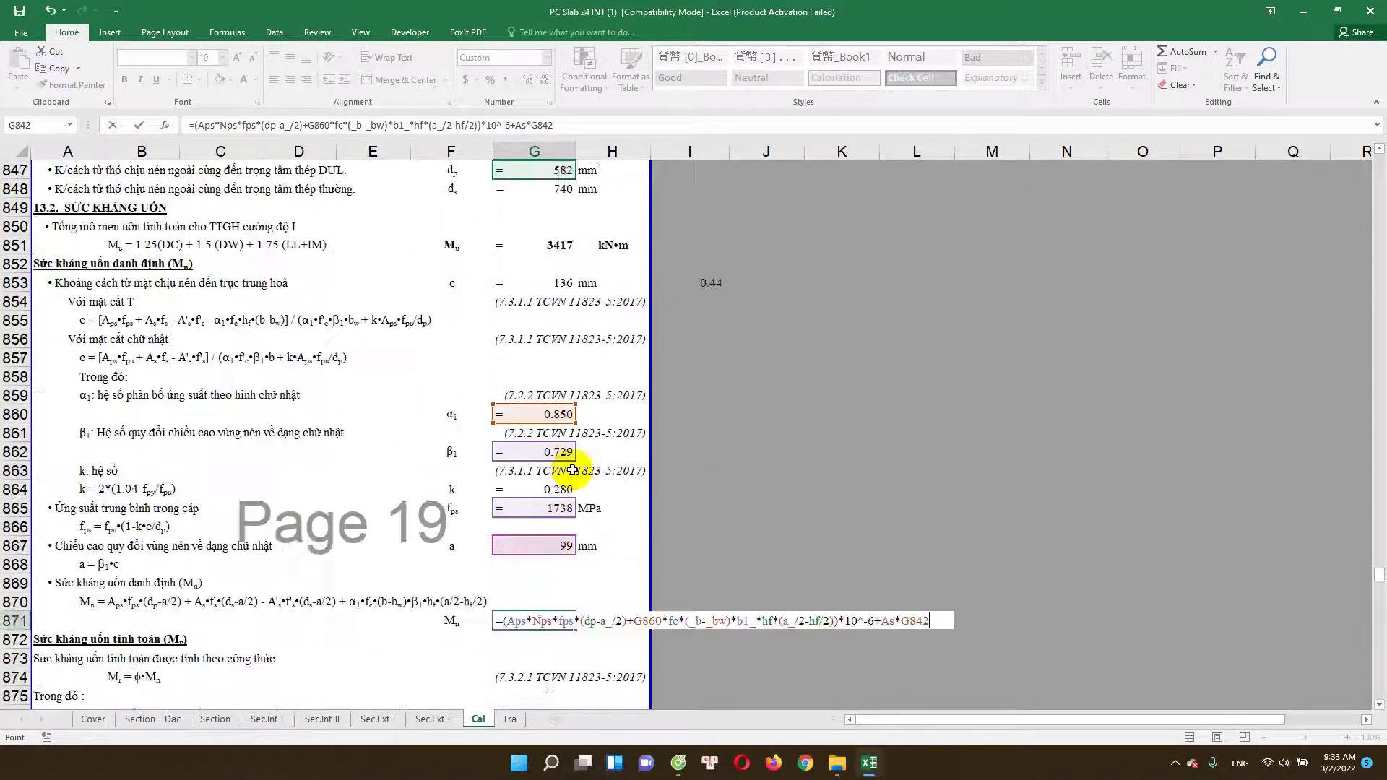
scroll(585, 506, down, 4)
scroll(596, 527, down, 2)
scroll(350, 613, down, 3)
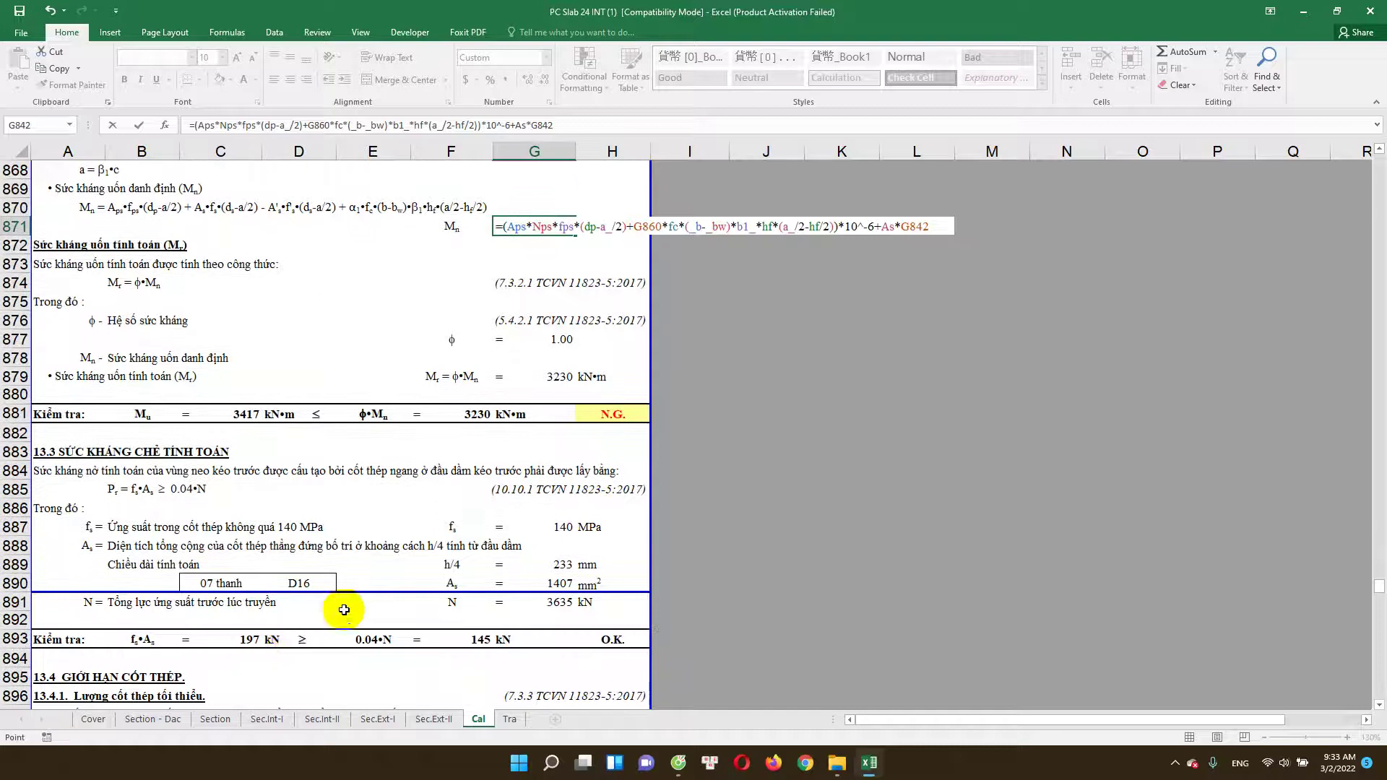
scroll(588, 632, down, 1)
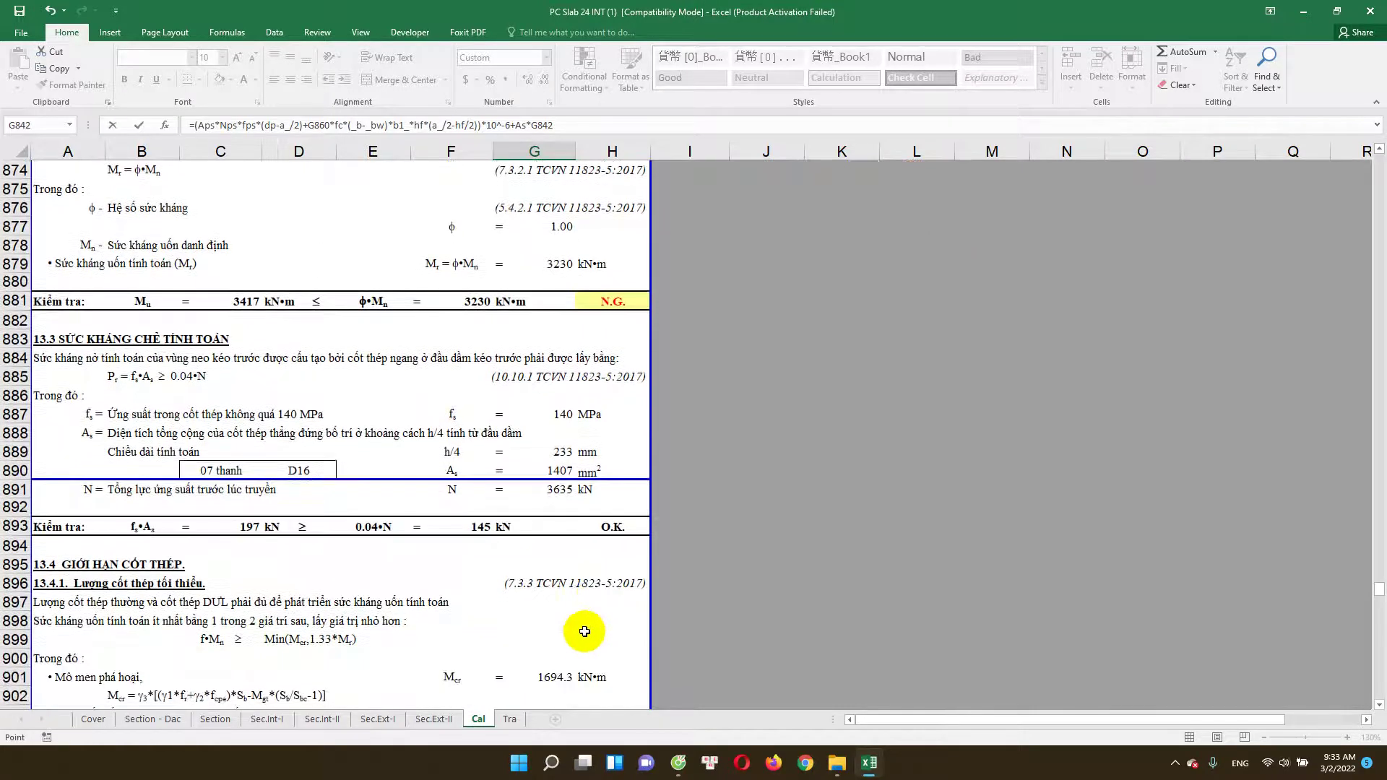
scroll(589, 585, down, 1)
scroll(589, 581, down, 4)
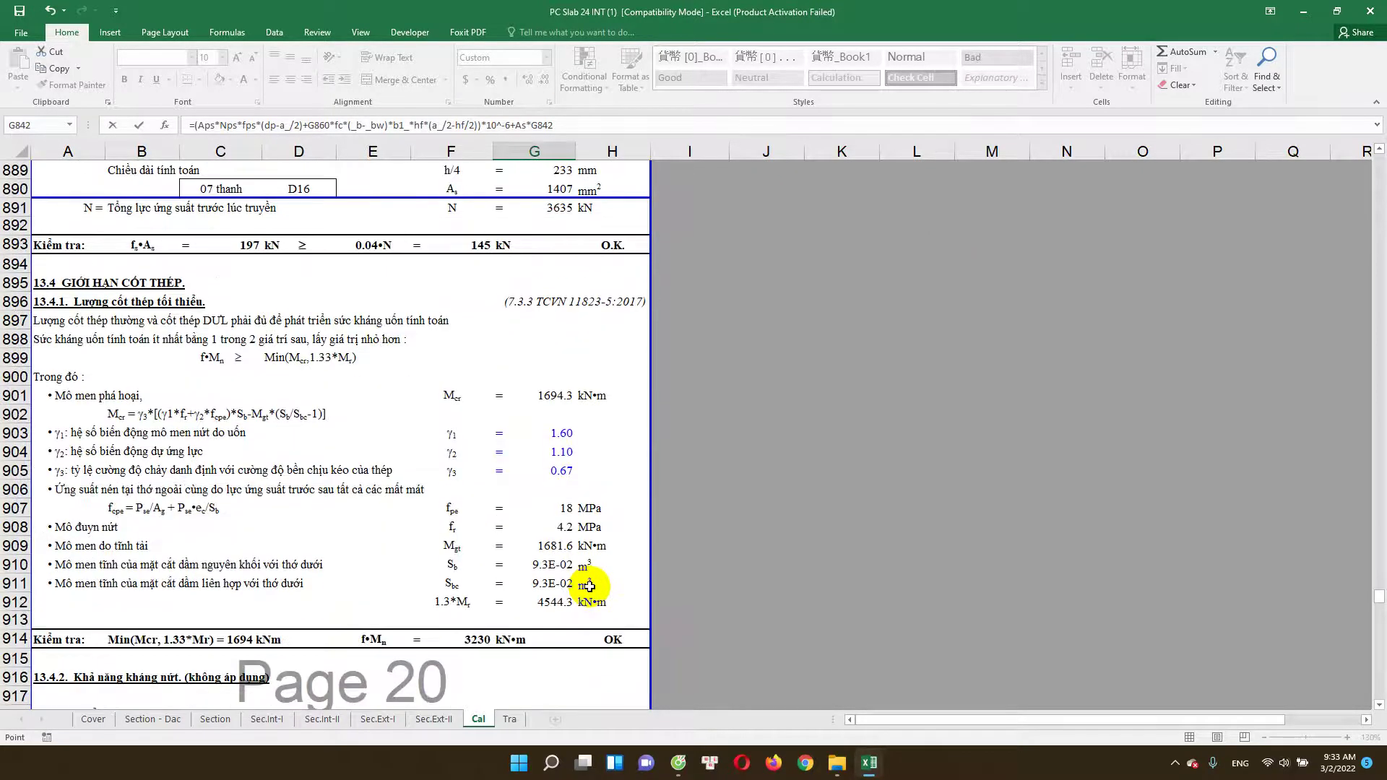
scroll(591, 578, up, 1)
scroll(603, 585, up, 5)
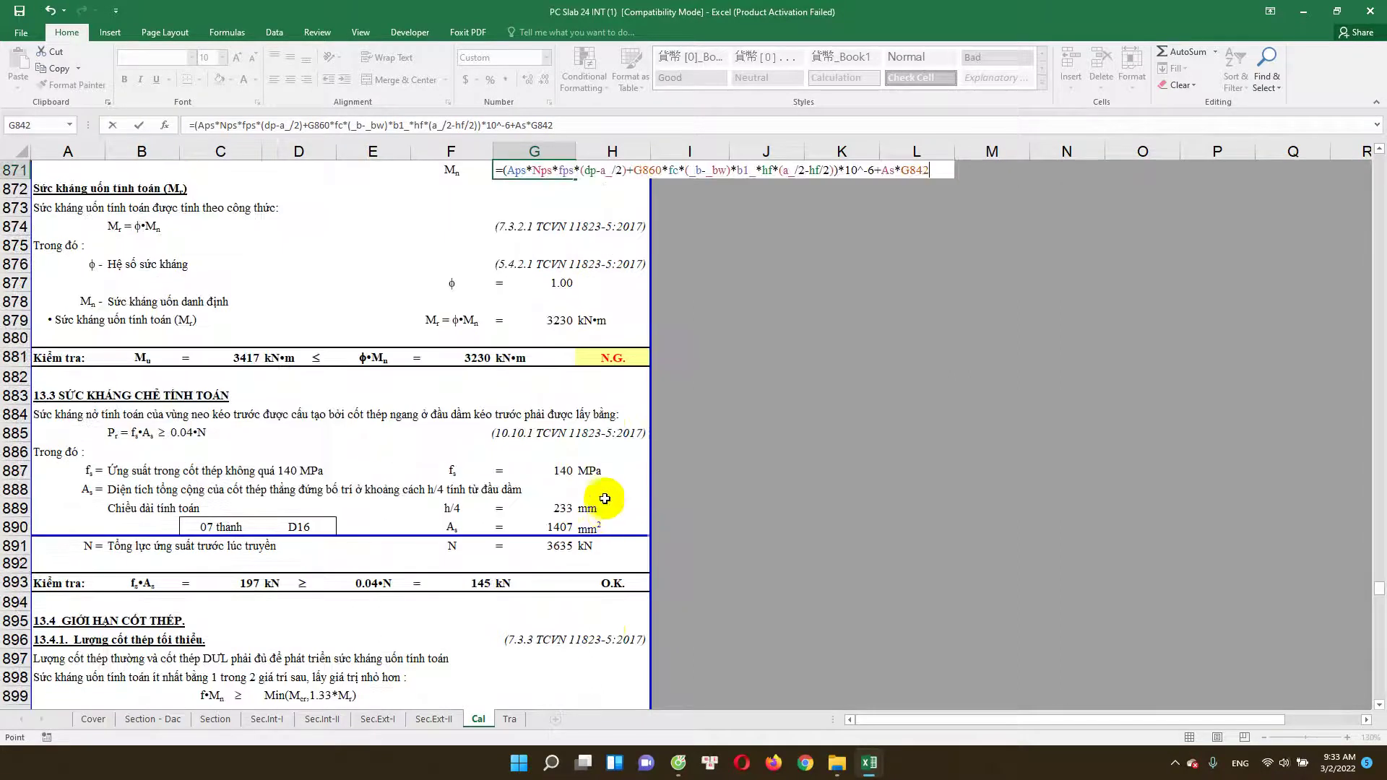
scroll(594, 469, up, 2)
scroll(593, 428, up, 1)
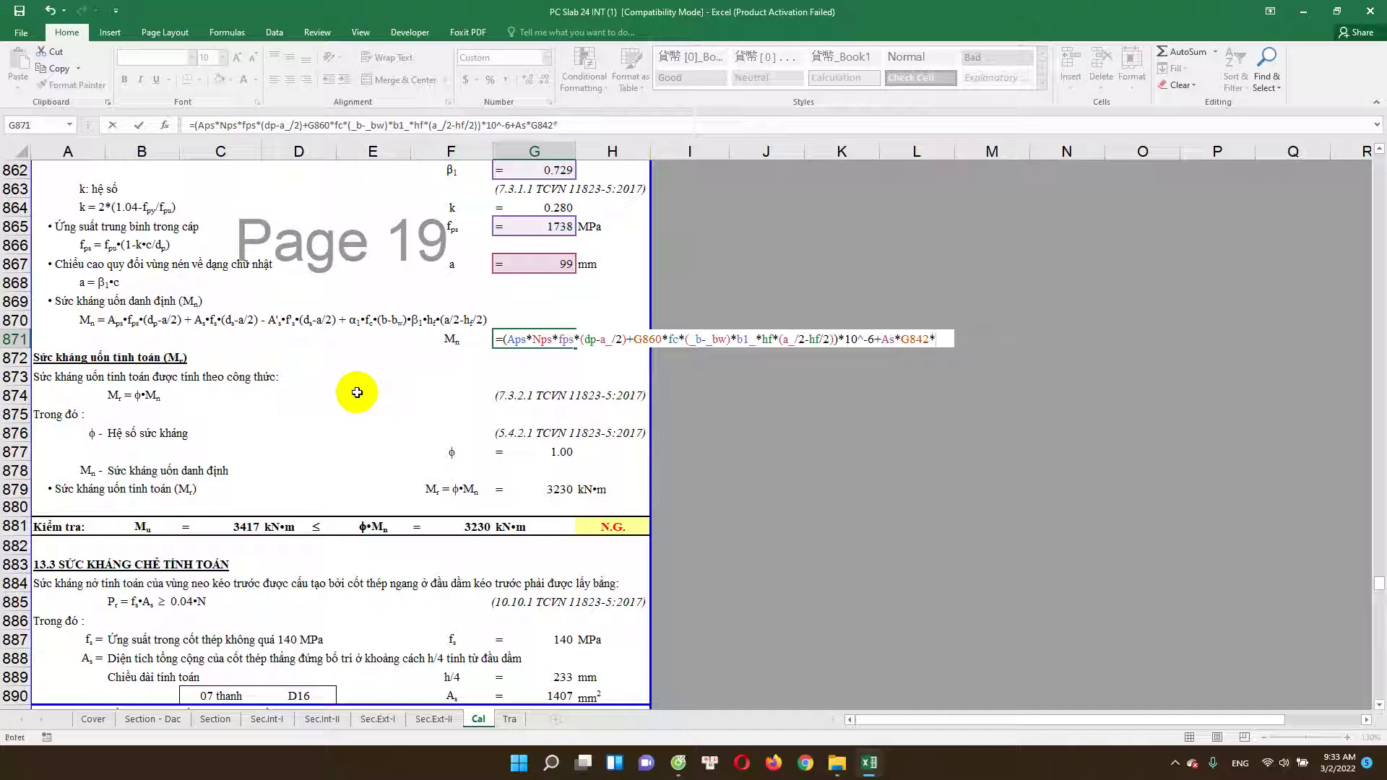
text(()
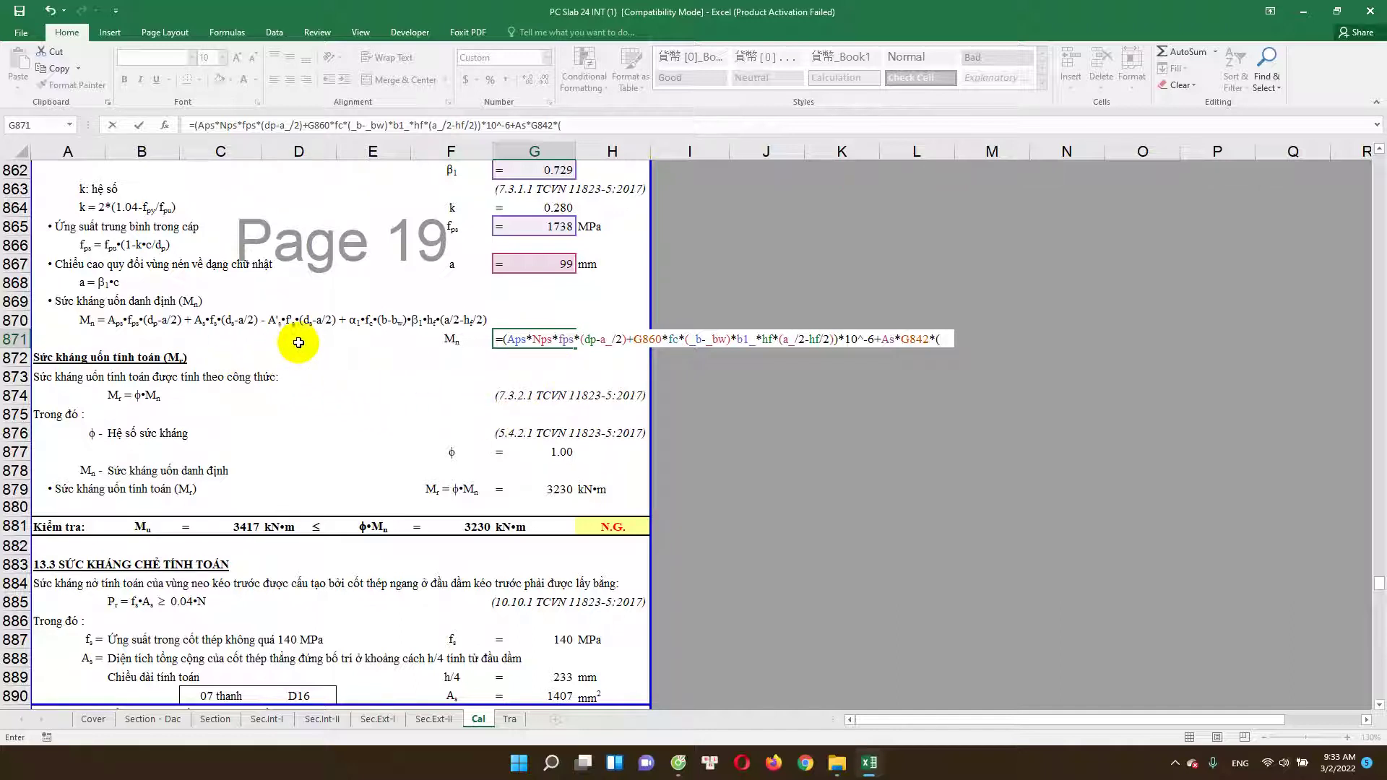
scroll(298, 343, up, 1)
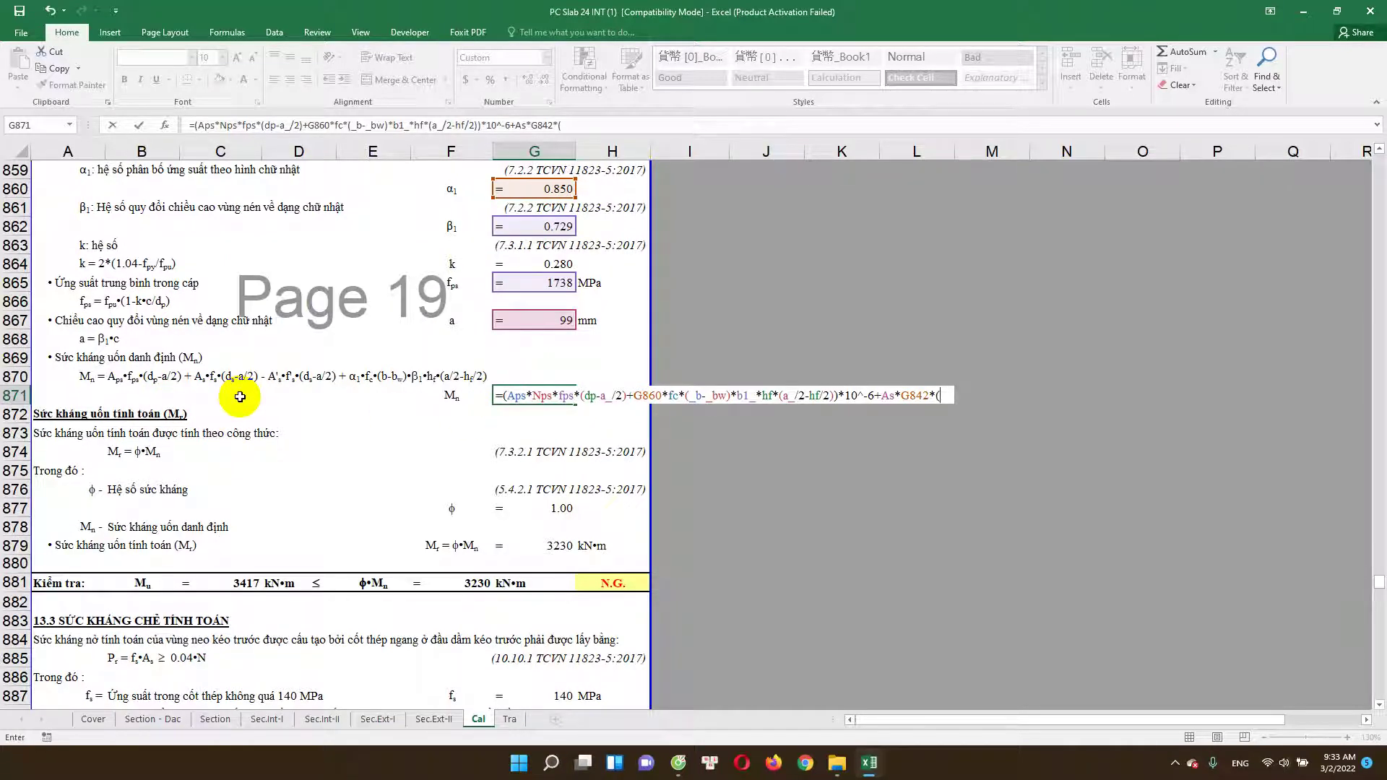
scroll(240, 397, up, 1)
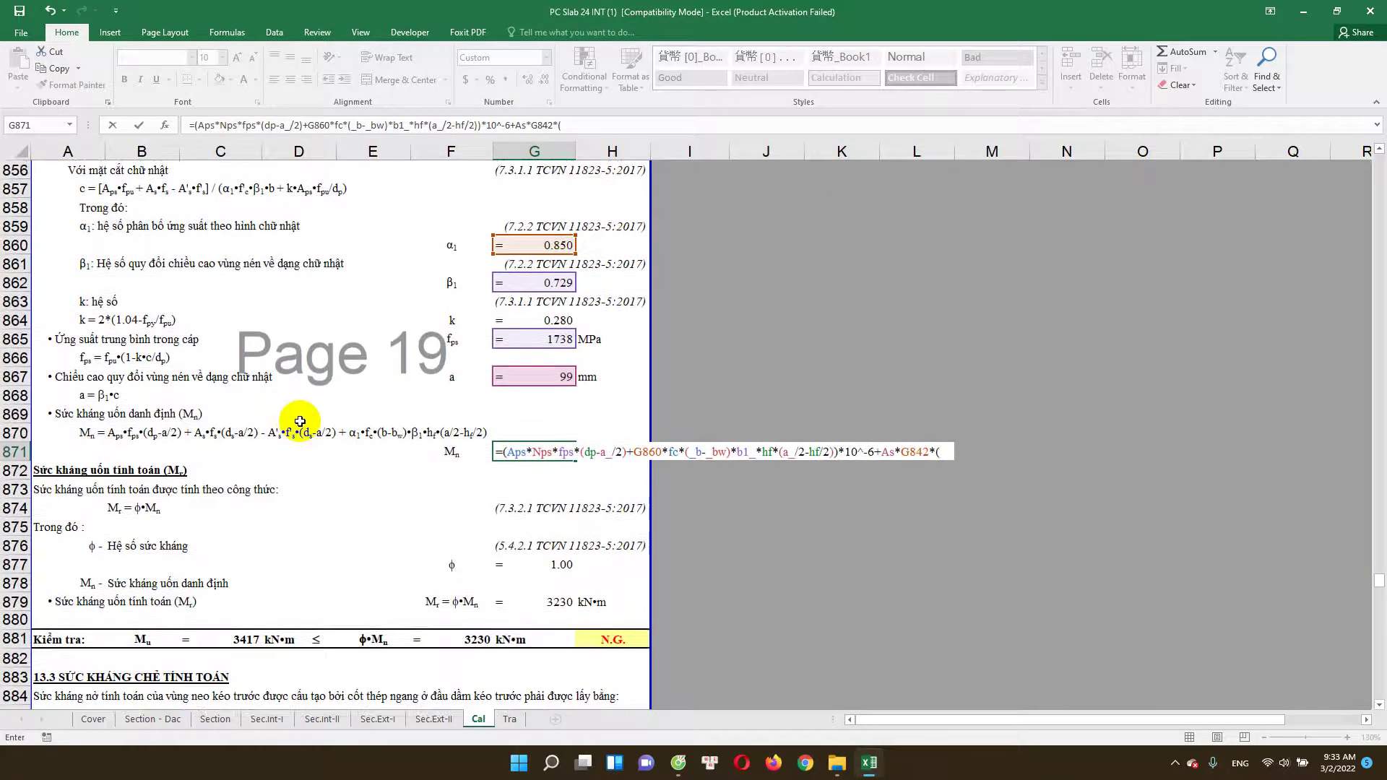
text(ds)
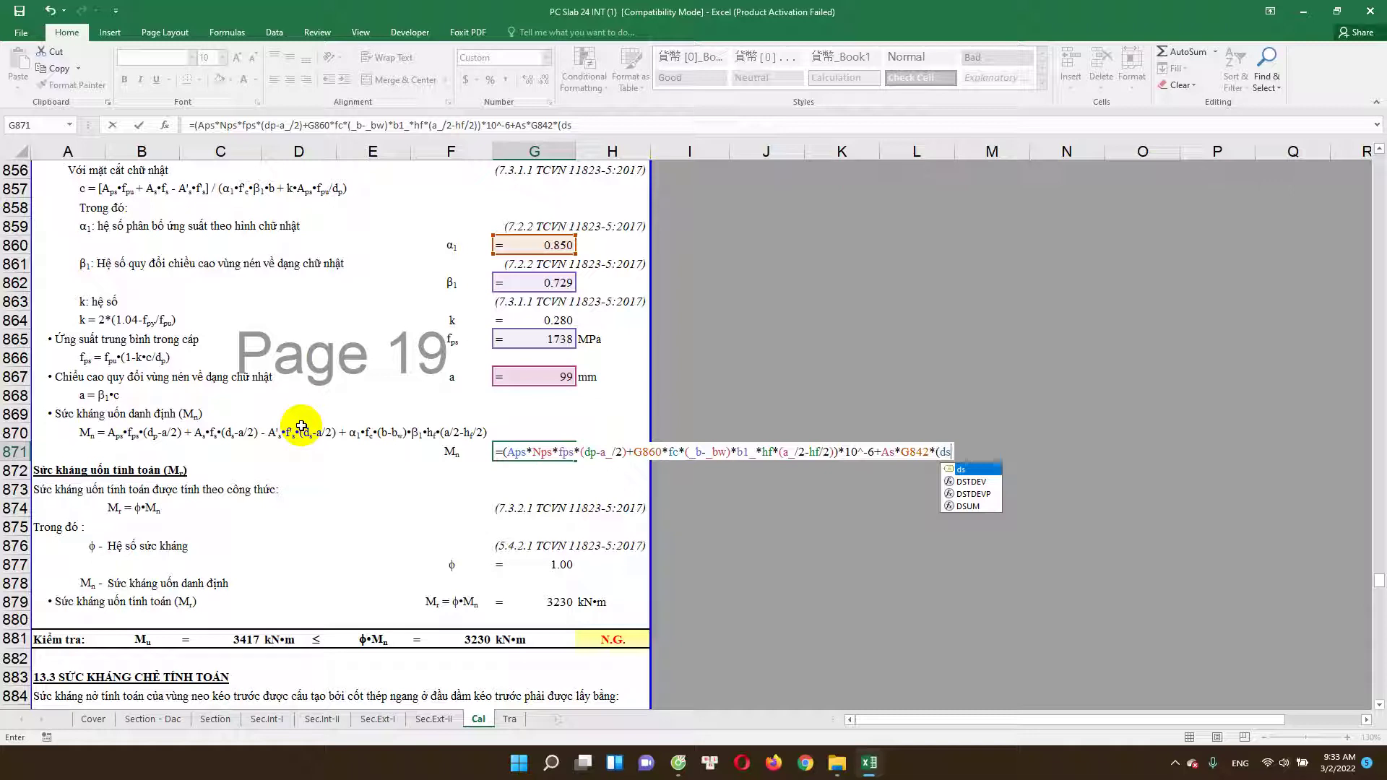
text(-)
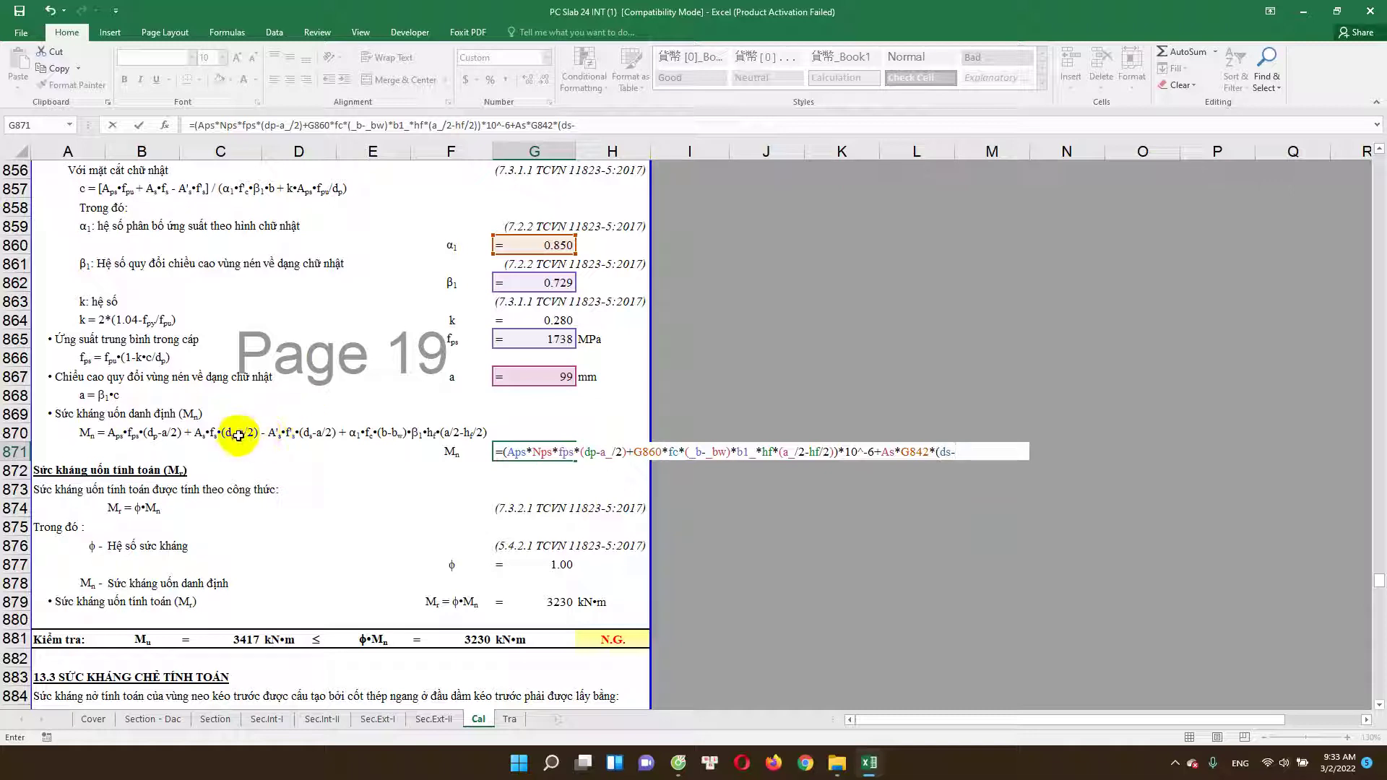
click(543, 378)
text(/2)-)
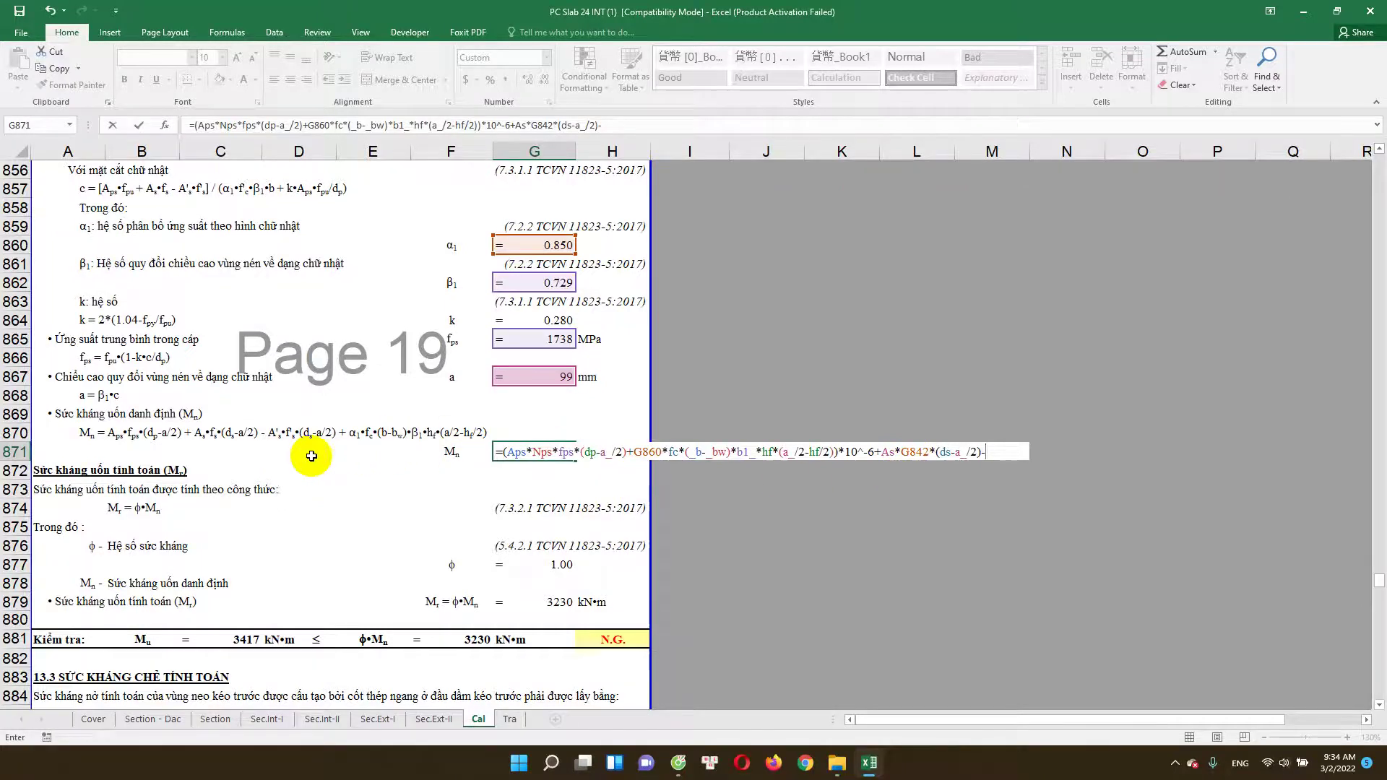
Step: Add the compression steel term Asc*G843 to the Mn formula
scroll(311, 455, up, 1)
scroll(316, 458, up, 3)
scroll(426, 422, up, 2)
scroll(446, 416, up, 2)
click(546, 302)
text(*)
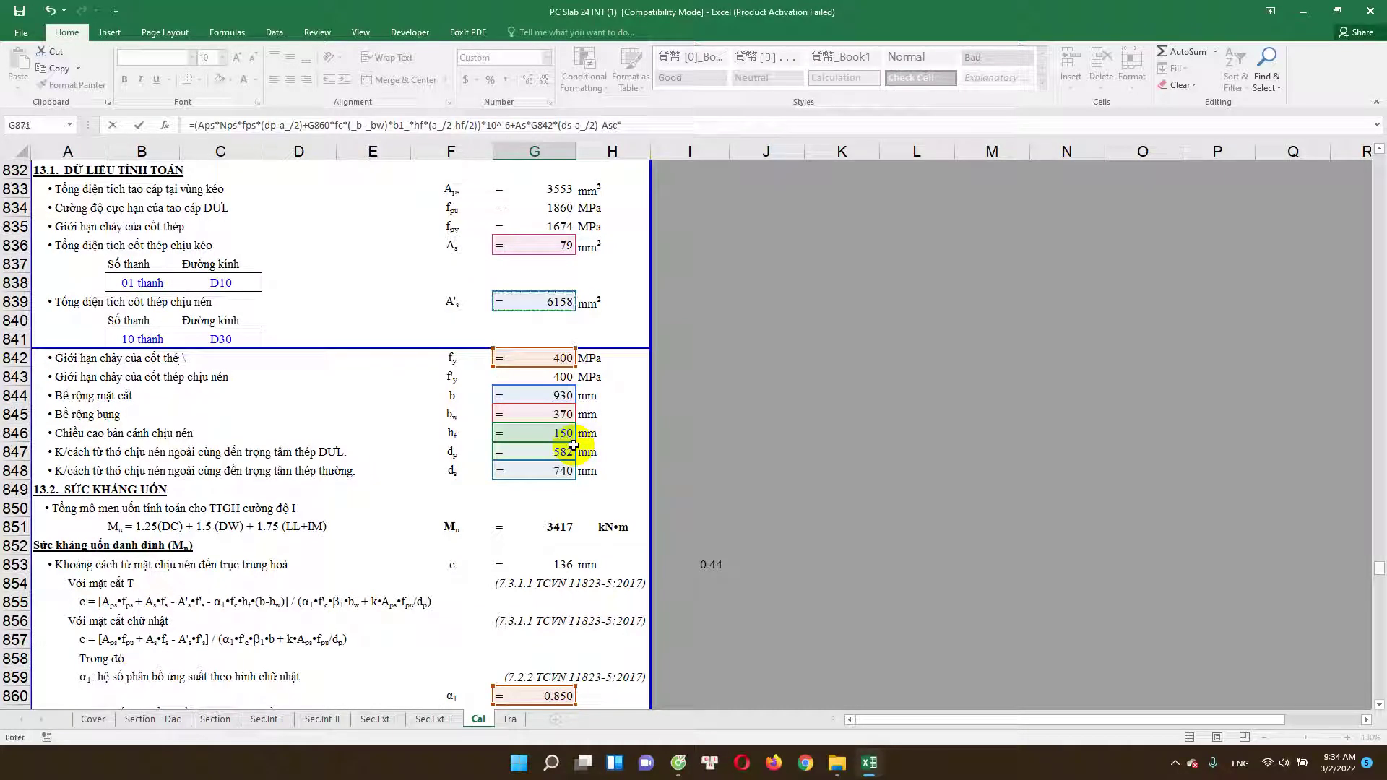
click(563, 378)
Step: Finish the term with (ds-a_/2) and commit the formula; Mn now shows ### overflow
scroll(621, 434, down, 2)
scroll(636, 419, down, 6)
scroll(650, 477, down, 2)
scroll(686, 538, down, 3)
scroll(712, 542, down, 1)
scroll(719, 546, up, 1)
scroll(730, 544, up, 2)
scroll(739, 541, up, 2)
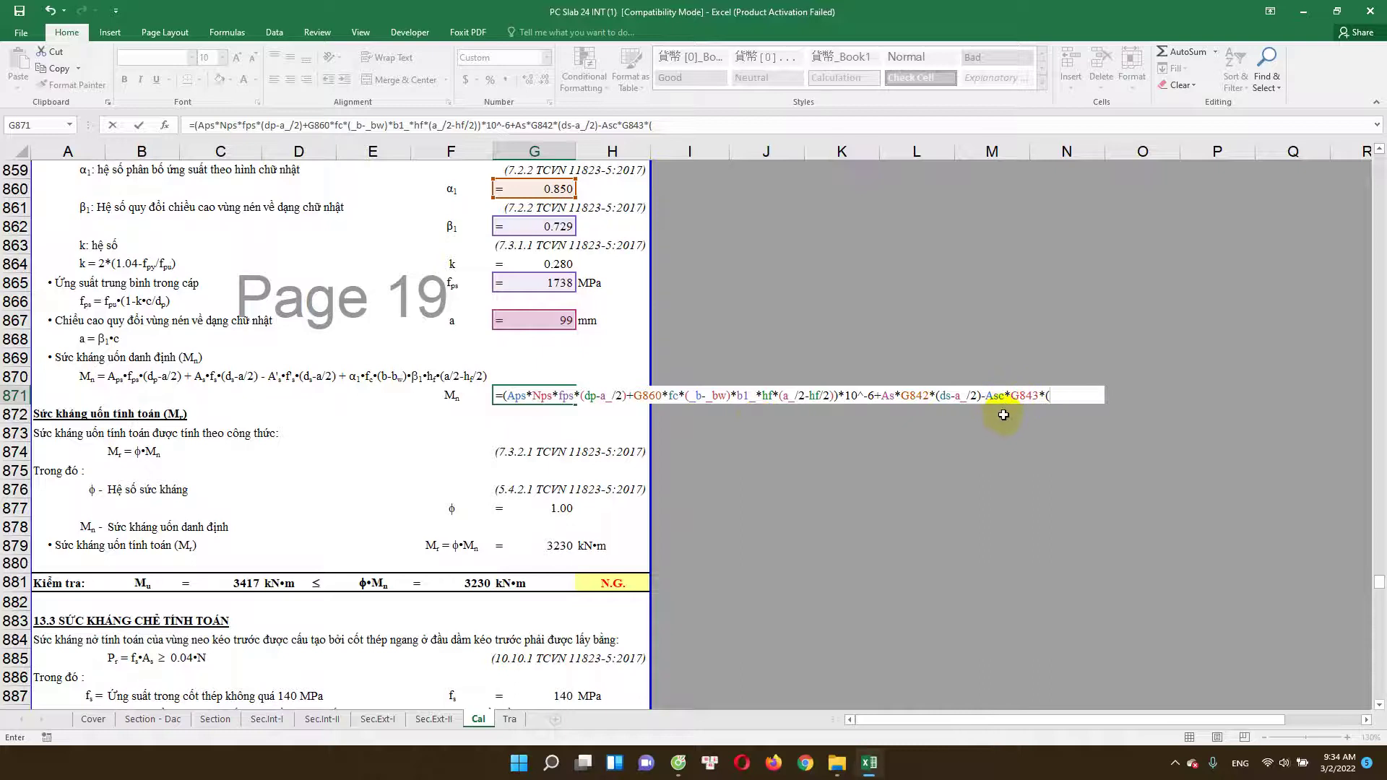
scroll(1004, 415, up, 1)
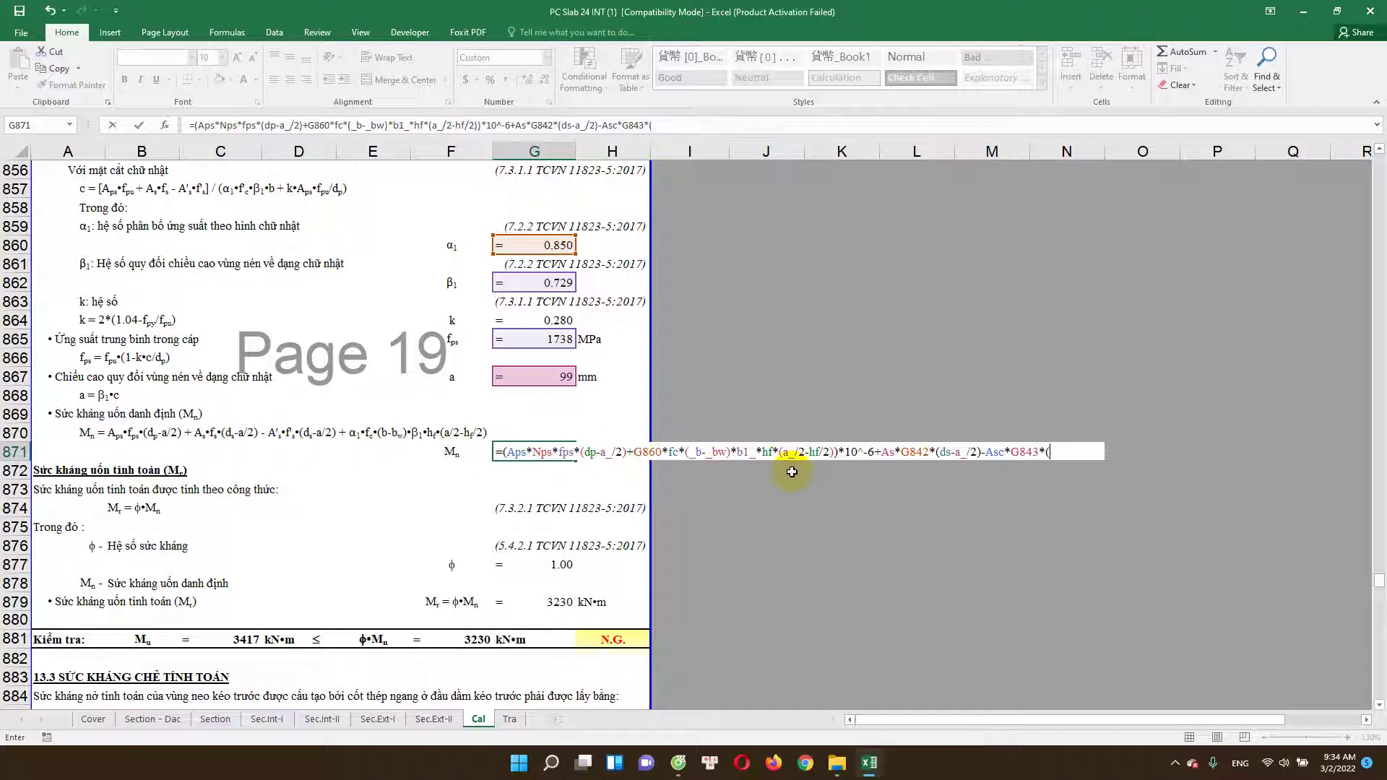
text(ds)
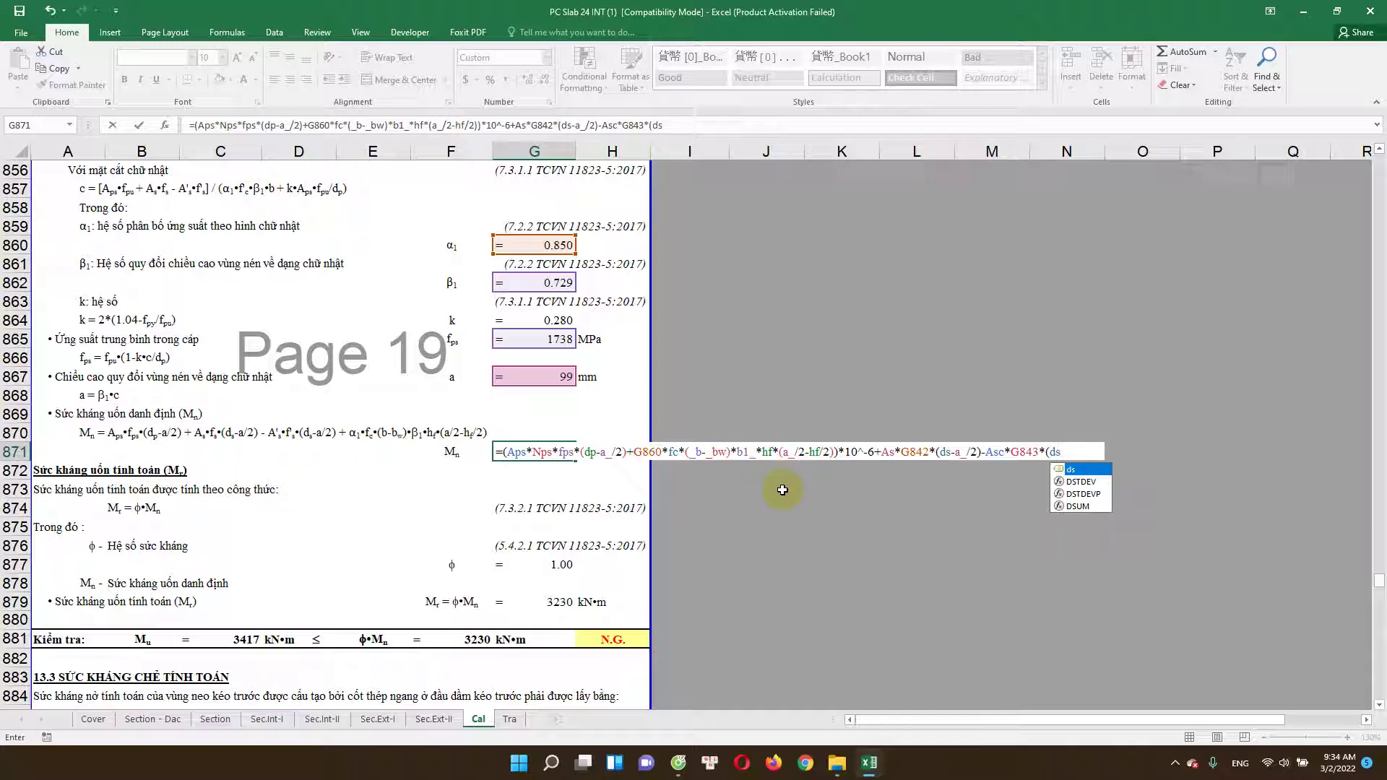
text(-)
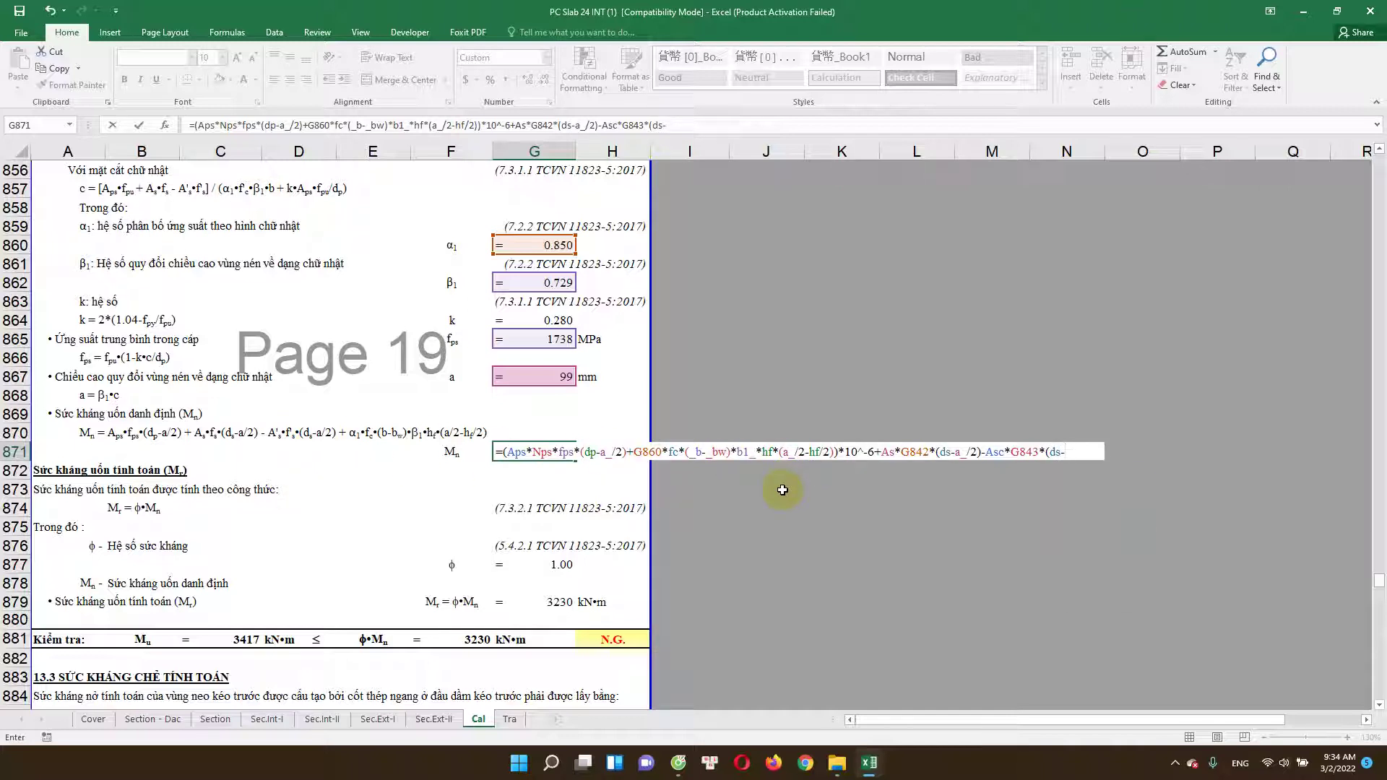
text(a)
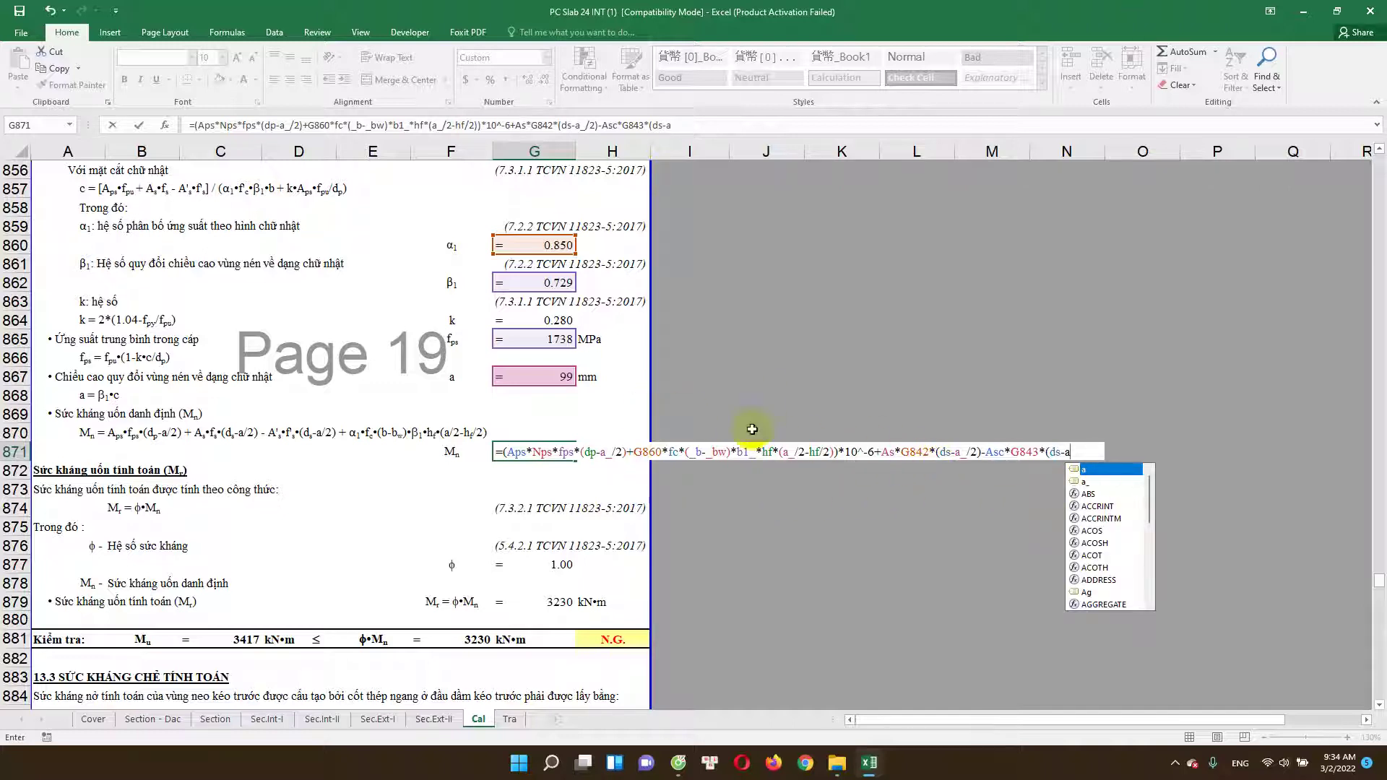
click(568, 383)
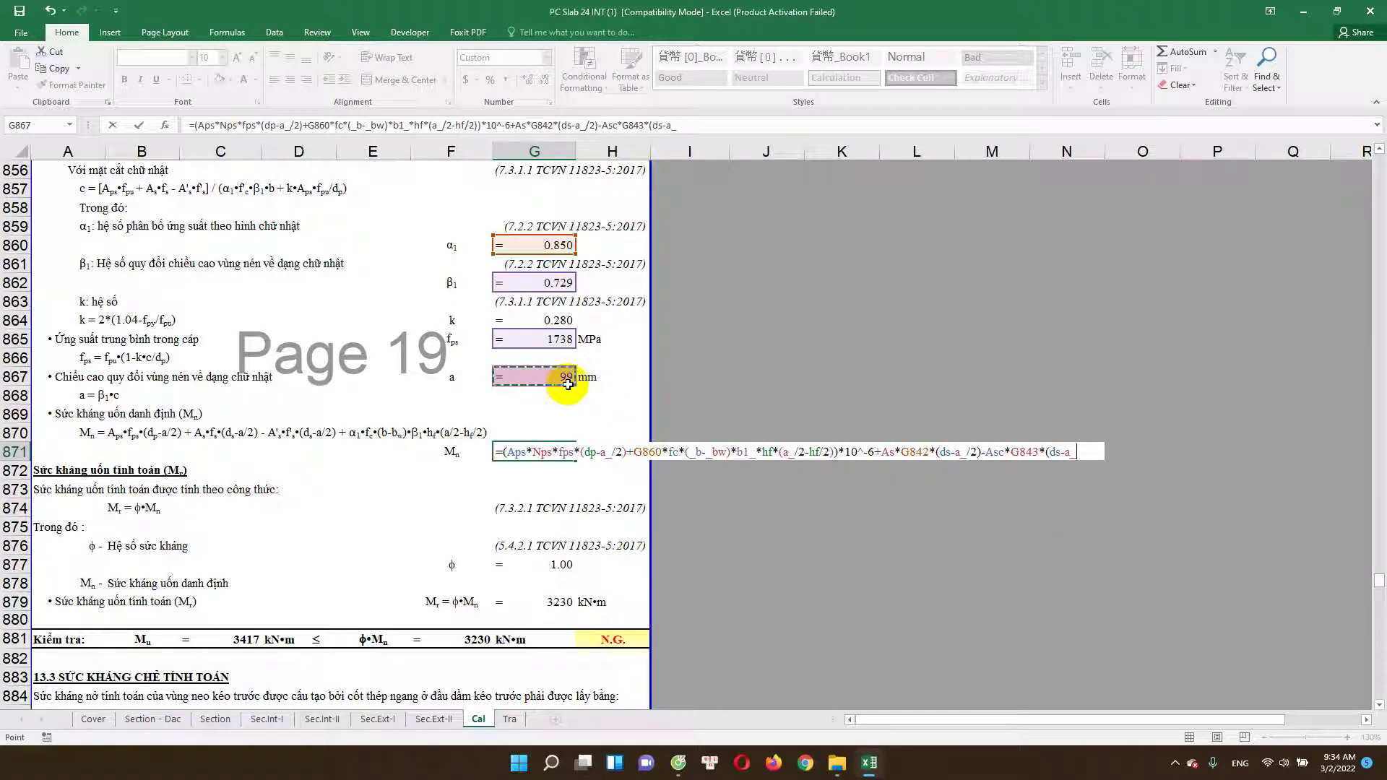
text())
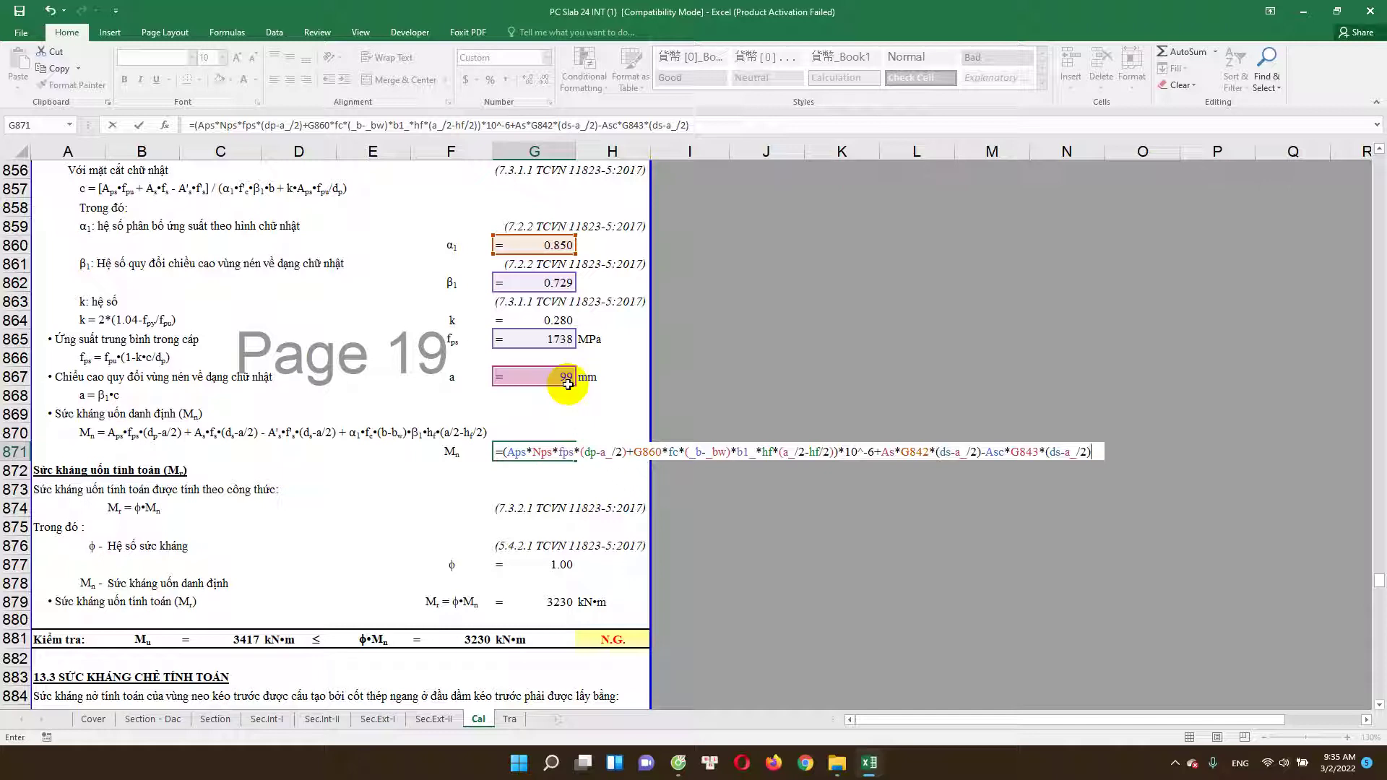
key(Return)
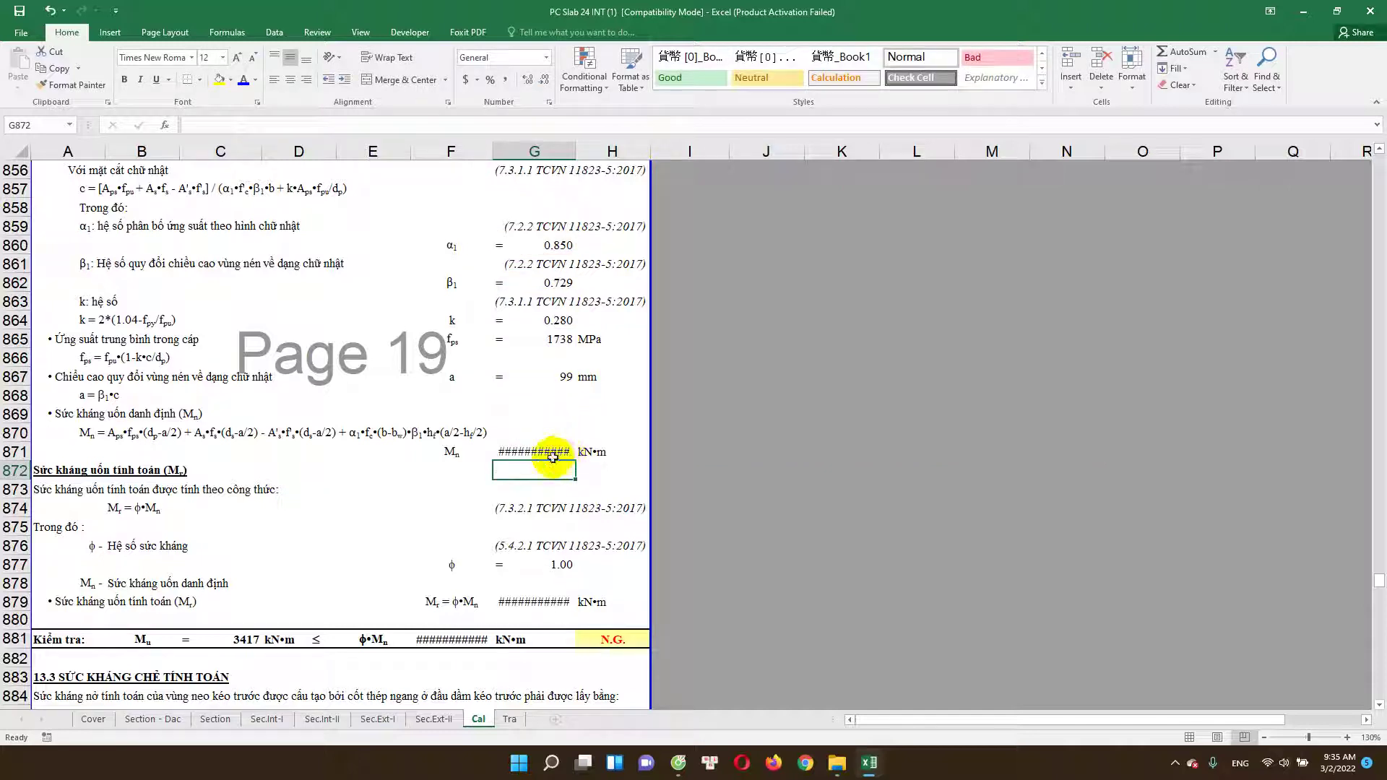
Step: Widen column G slightly so the Mn result in G871 becomes readable
double_click(552, 452)
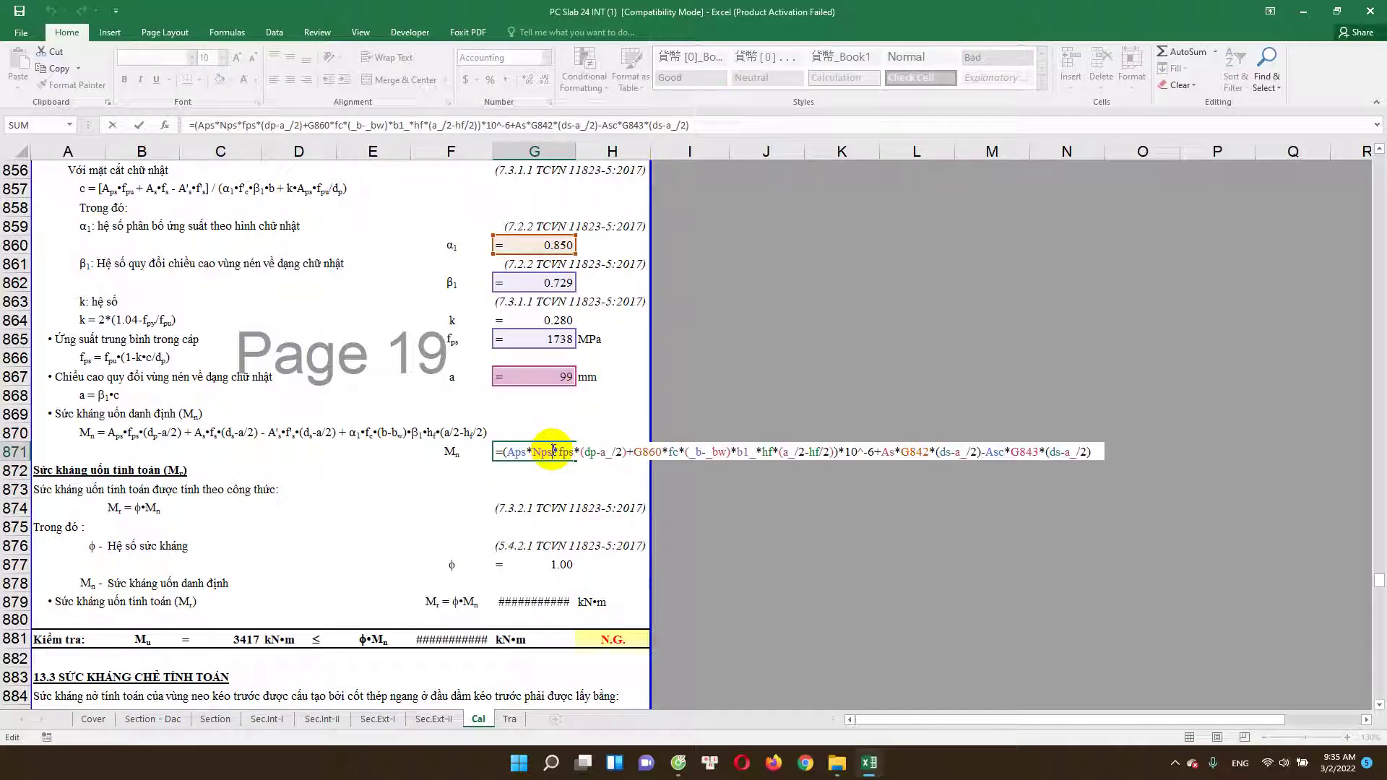
key(Escape)
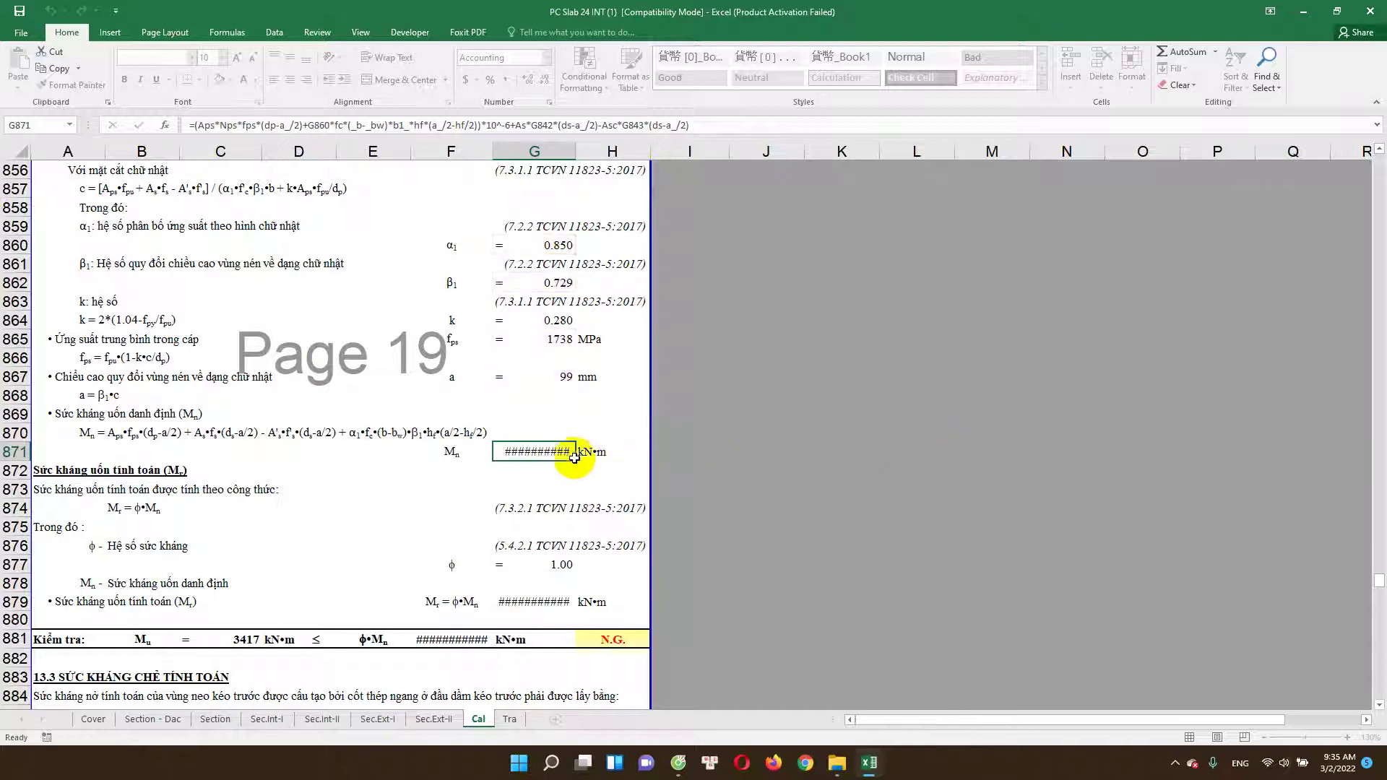
drag(576, 151, 597, 151)
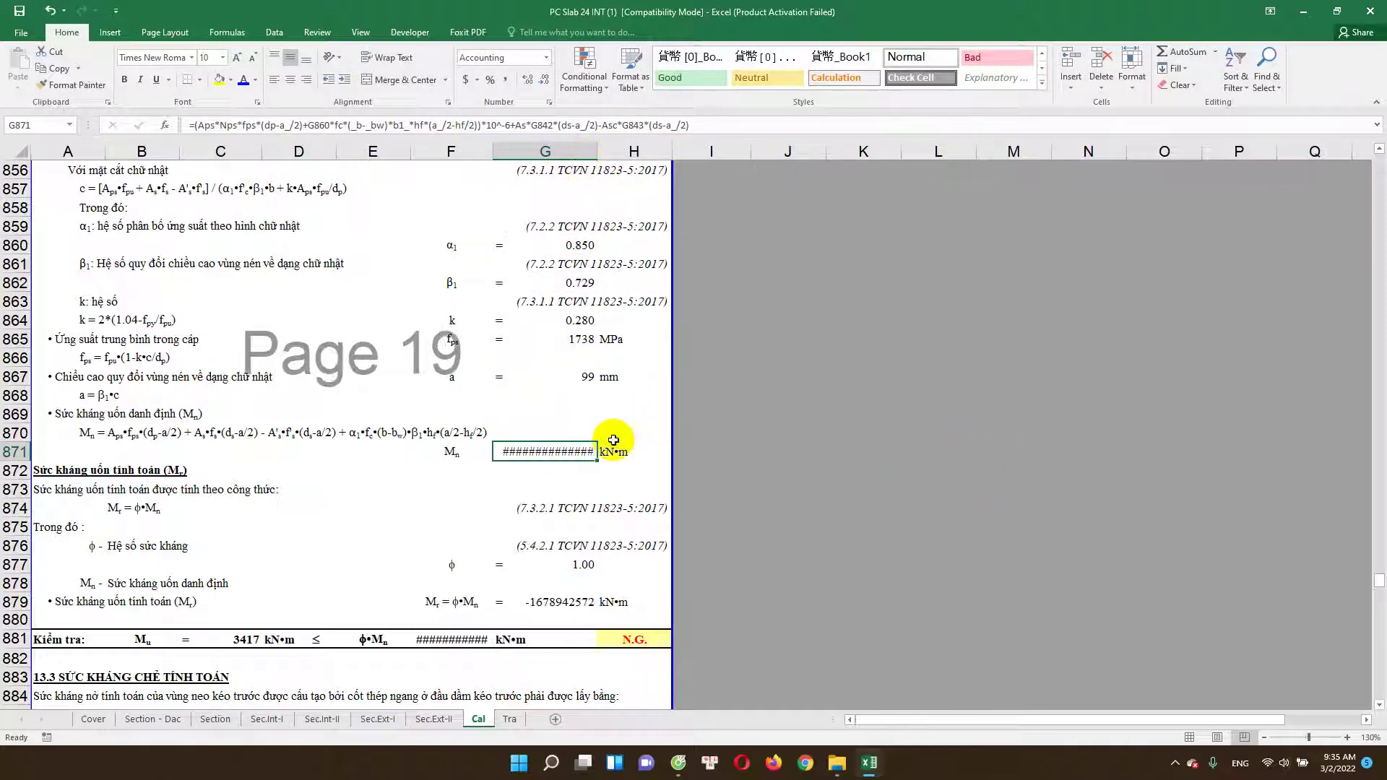
double_click(581, 454)
key(Escape)
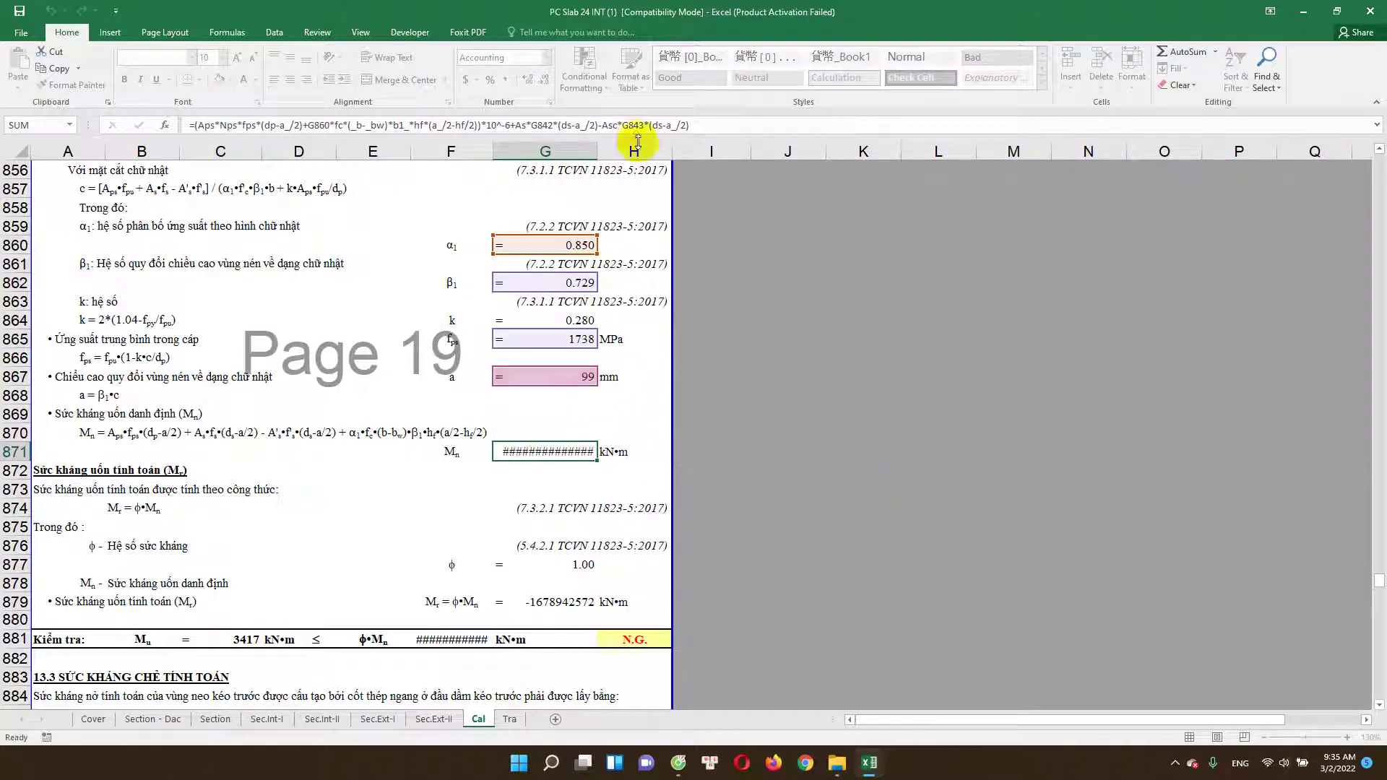
drag(598, 152, 588, 151)
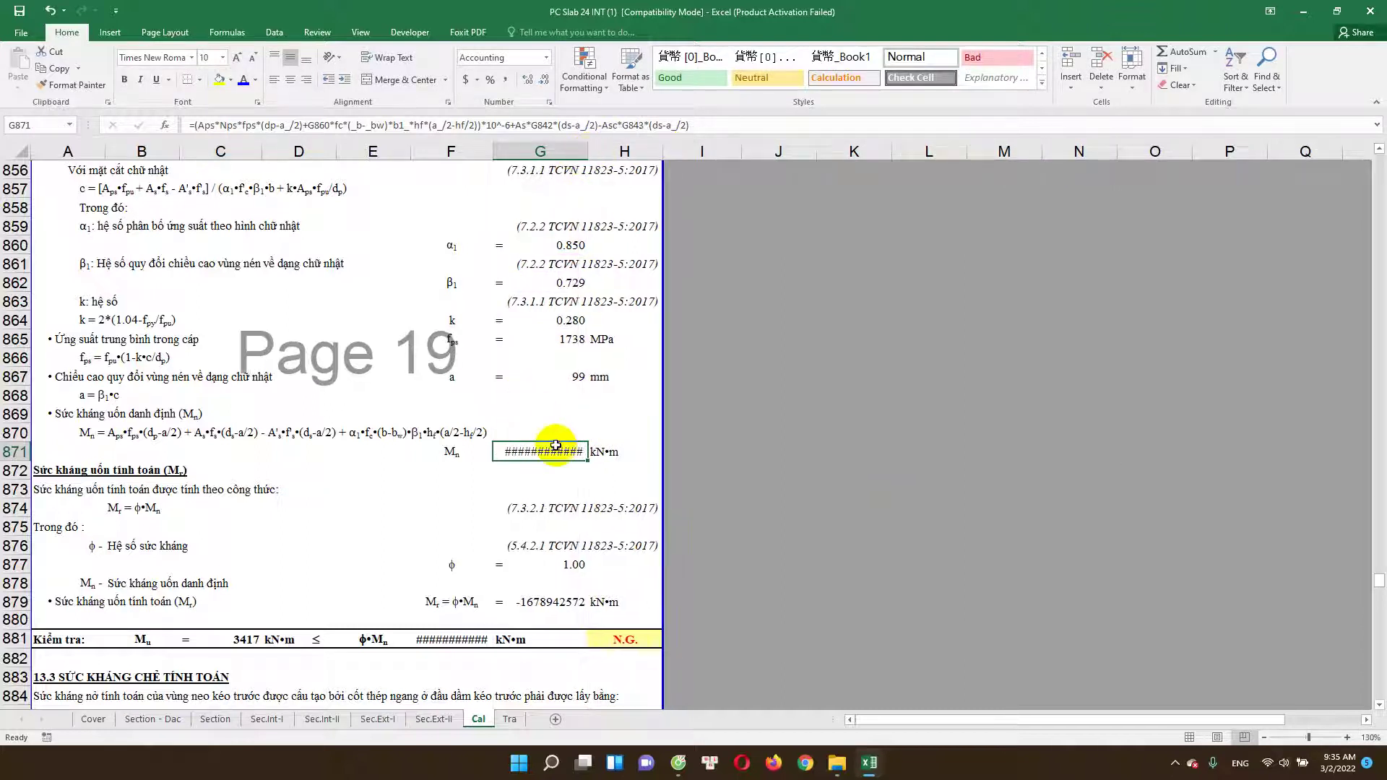
Step: Inspect the ds row label and the formula behind ds in G848
scroll(560, 450, up, 1)
scroll(560, 450, up, 1)
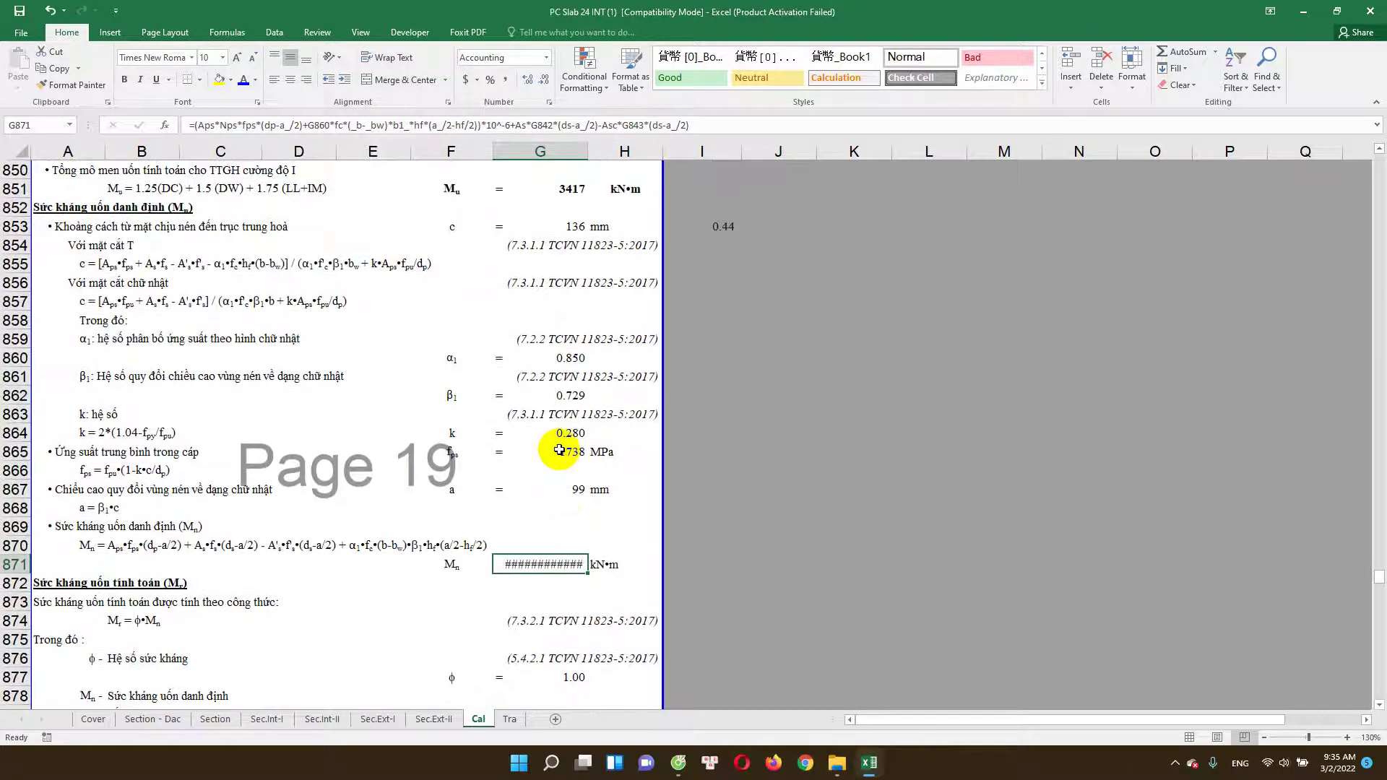
scroll(560, 450, up, 1)
scroll(560, 450, up, 1)
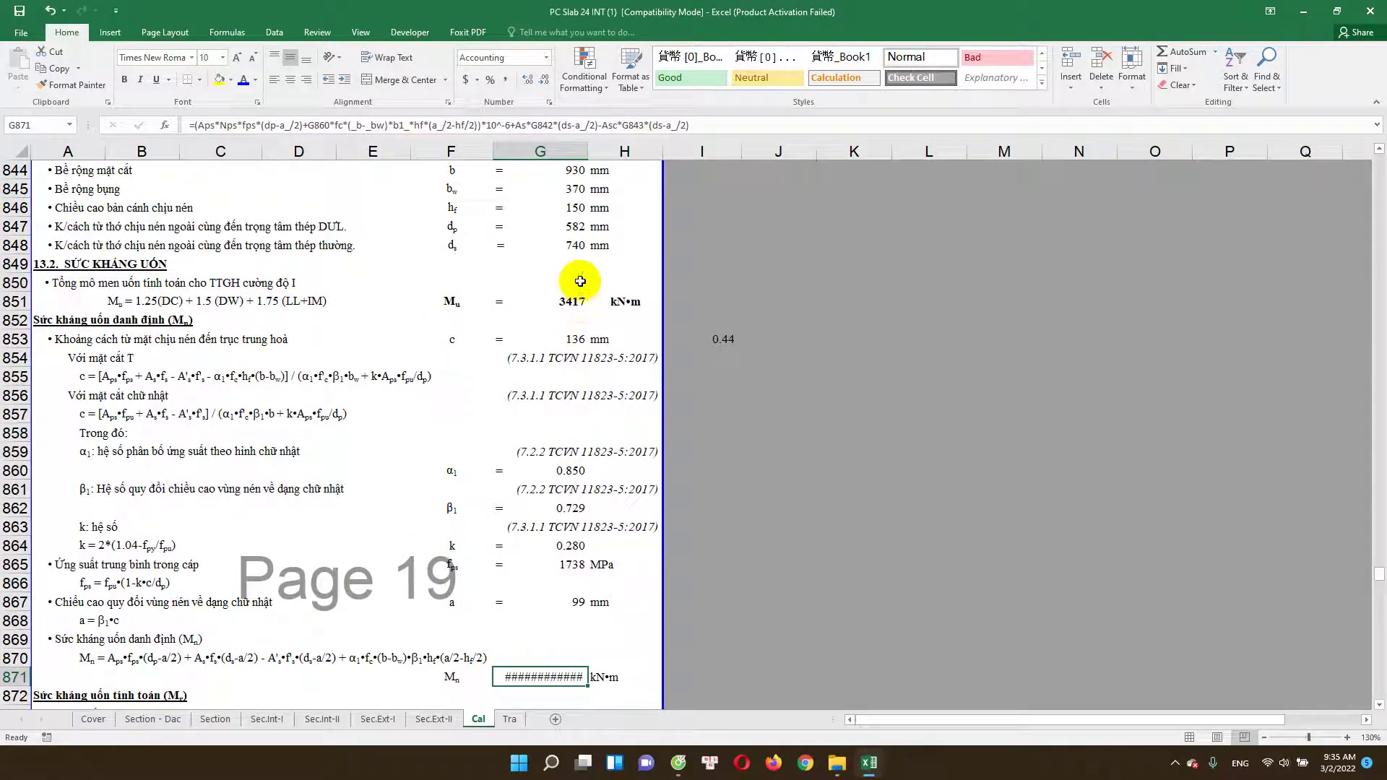
click(451, 248)
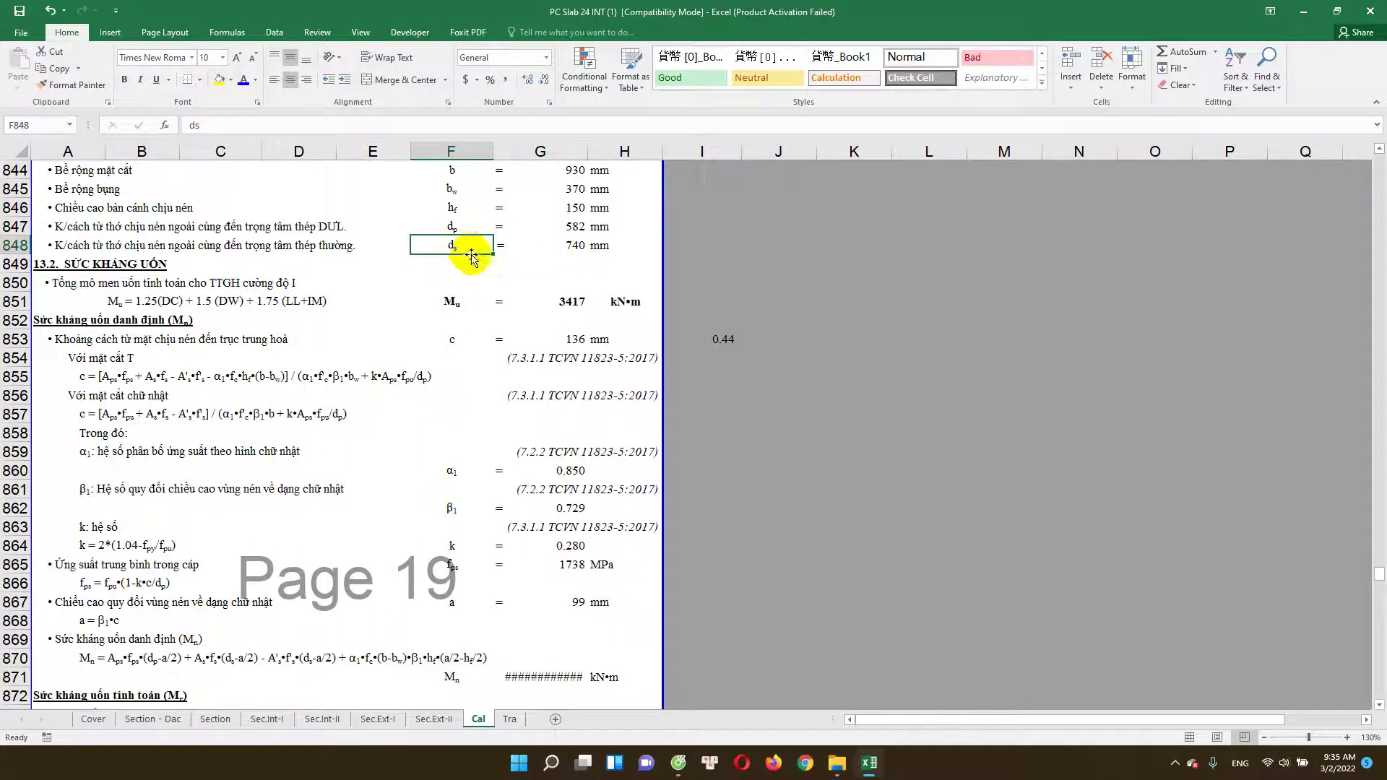
click(564, 248)
double_click(566, 247)
key(Escape)
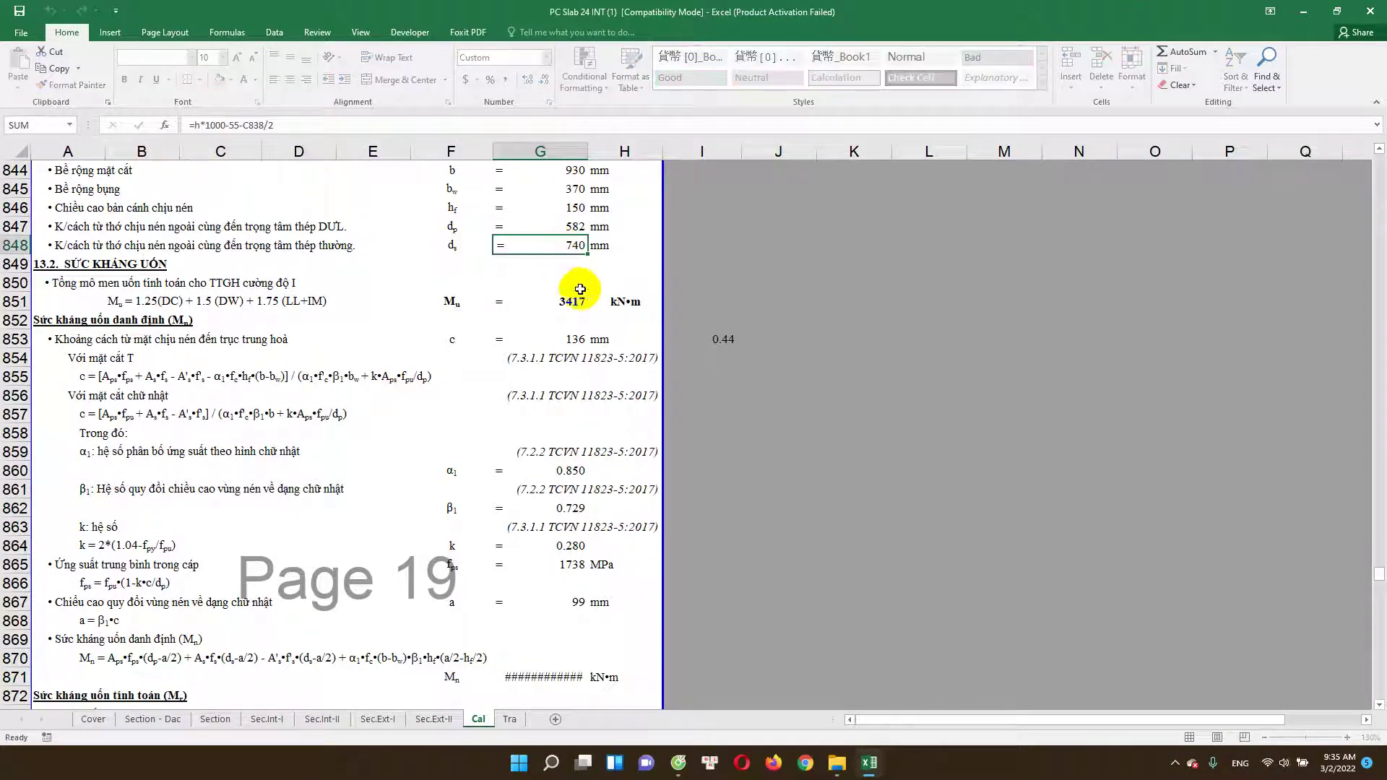
Step: Re-point the ds references in the G871 Mn formula to G848 and commit it
scroll(558, 650, down, 1)
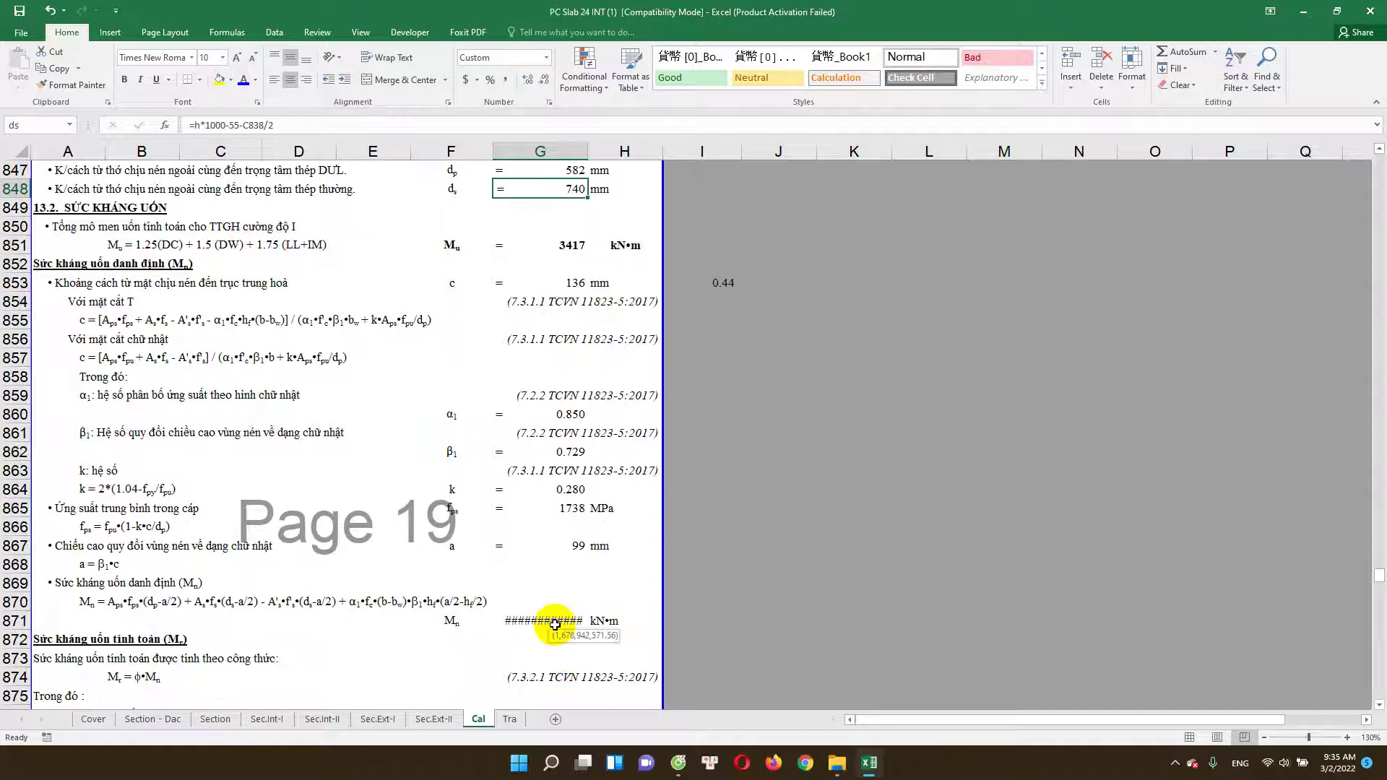
double_click(559, 621)
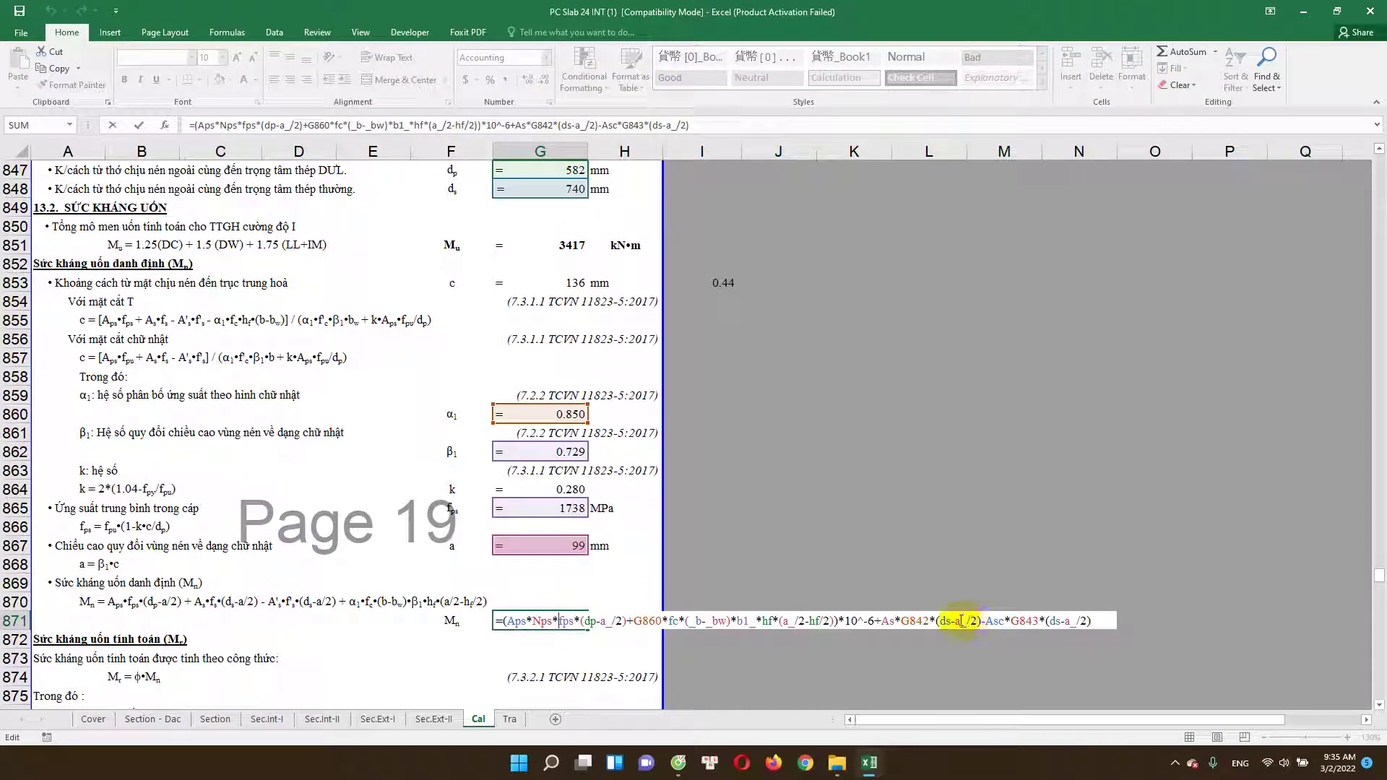
click(571, 189)
double_click(1061, 620)
key(BackSpace)
click(560, 190)
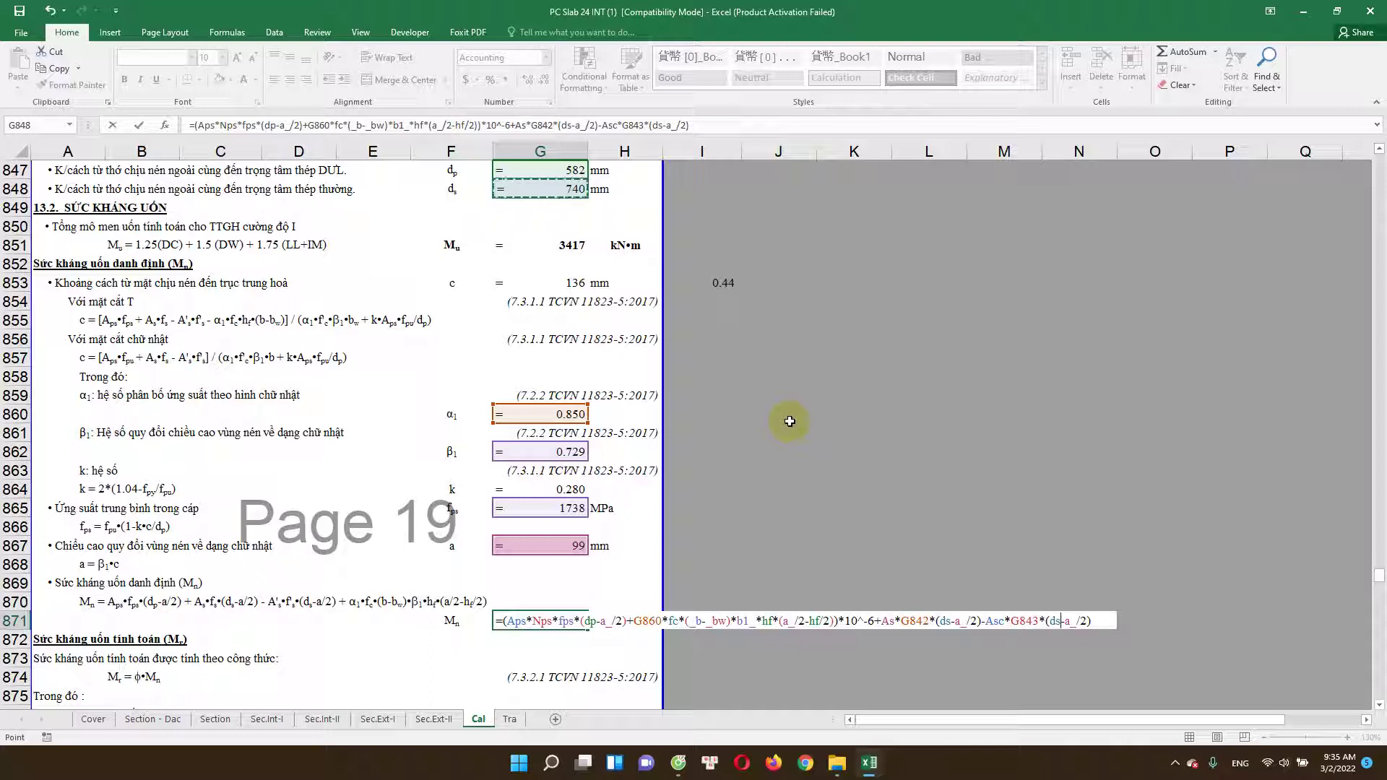
key(Return)
click(558, 601)
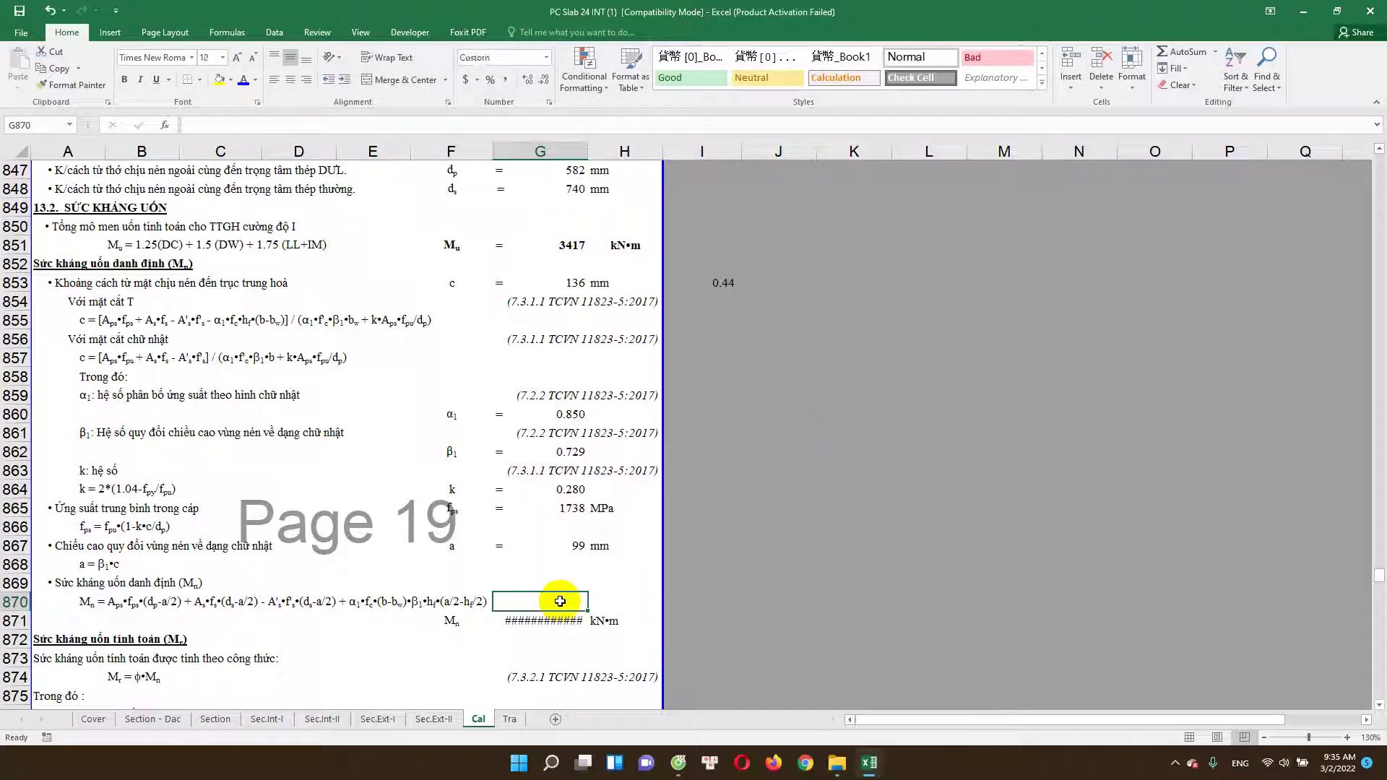
click(561, 615)
double_click(561, 618)
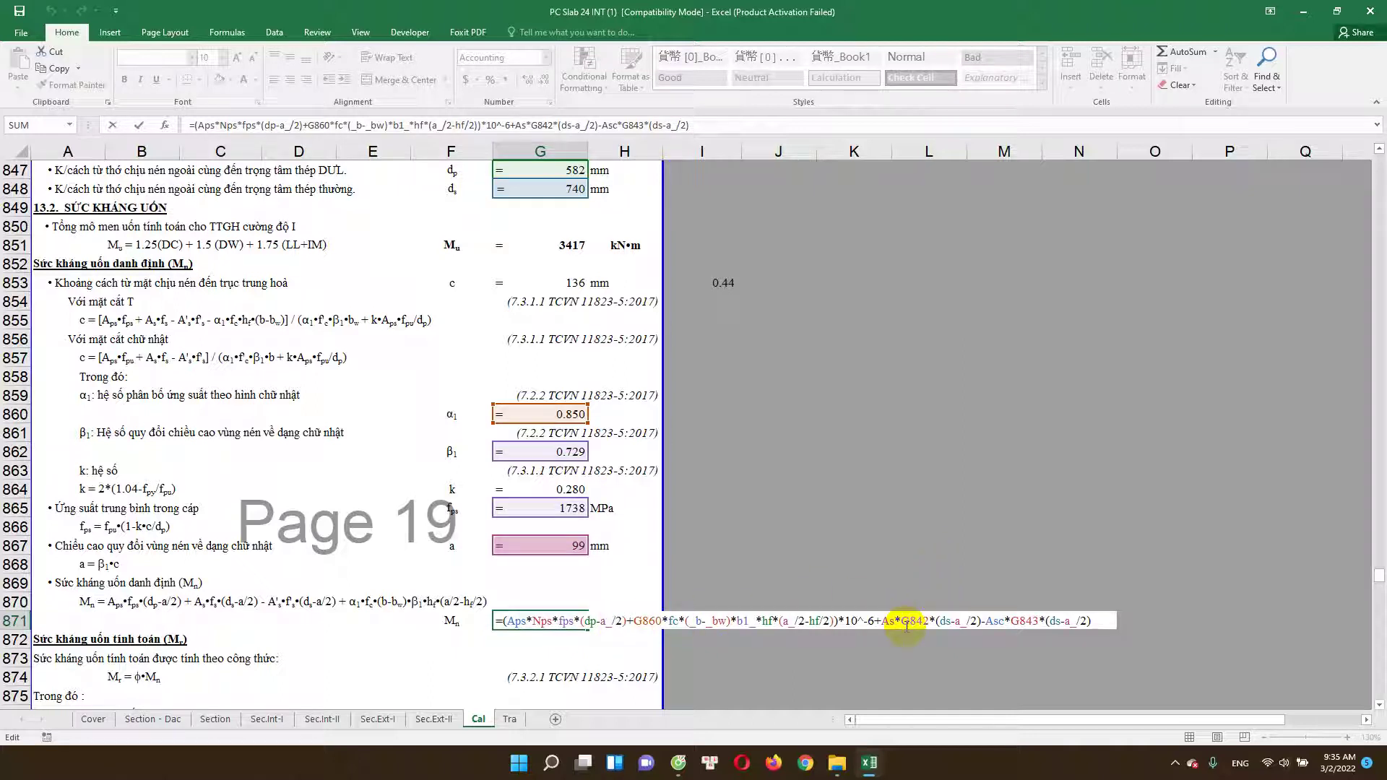
scroll(883, 577, up, 2)
Step: Set the tension reinforcement bar count to 20 and bar diameter to 30
scroll(883, 577, up, 3)
scroll(883, 577, up, 1)
scroll(883, 576, up, 1)
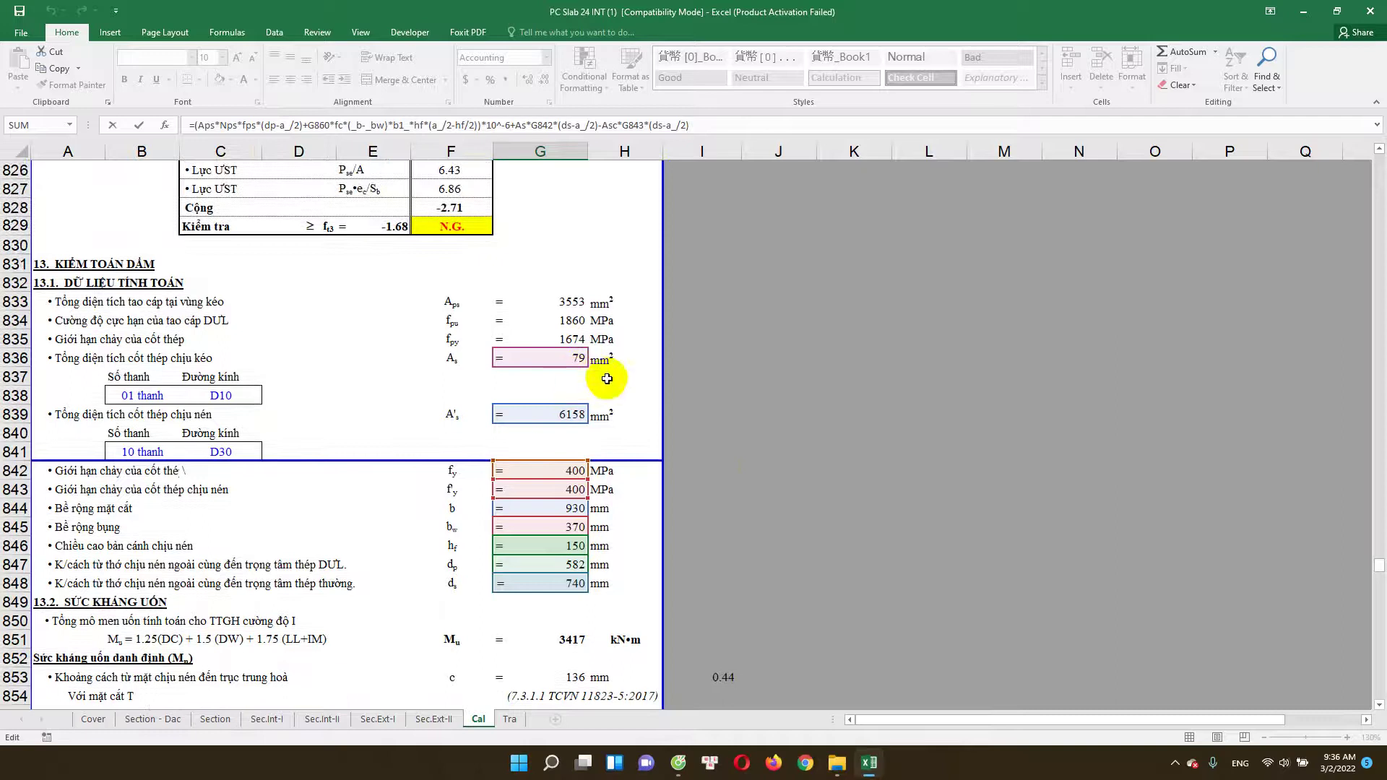
key(Escape)
scroll(193, 365, up, 3)
scroll(137, 357, up, 2)
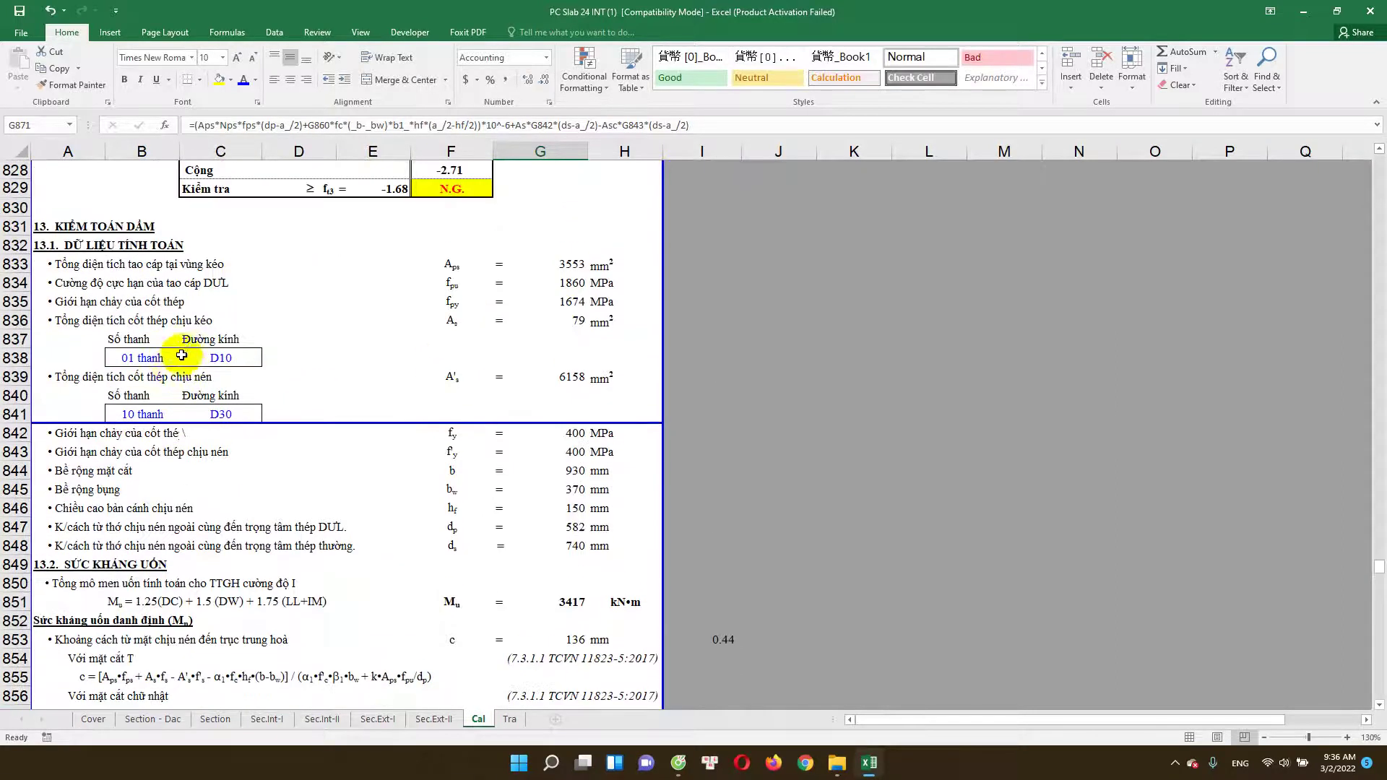
click(142, 359)
text(20)
click(232, 359)
text(30)
Step: Update the compression bar entries so C841 holds 16, then select the Mn result in G871
click(151, 416)
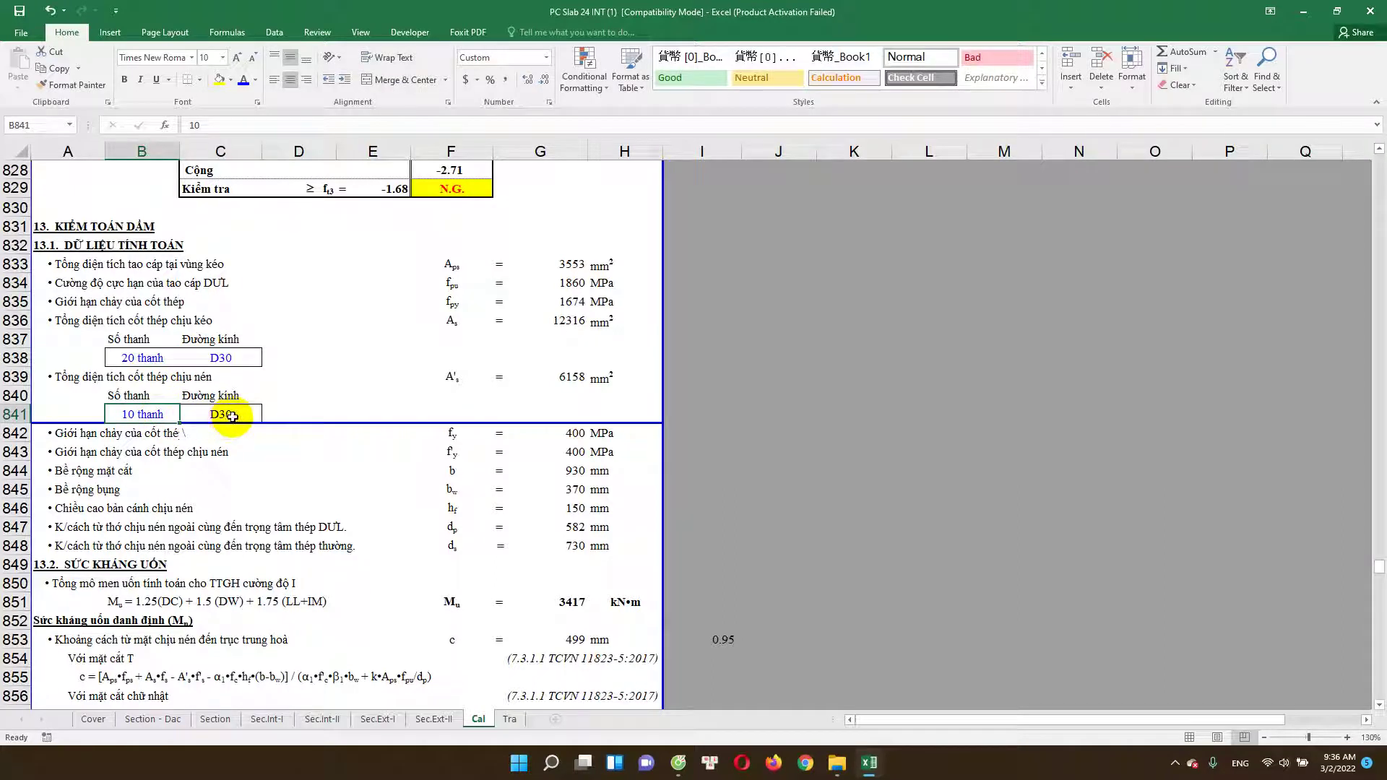
text(1)
click(237, 415)
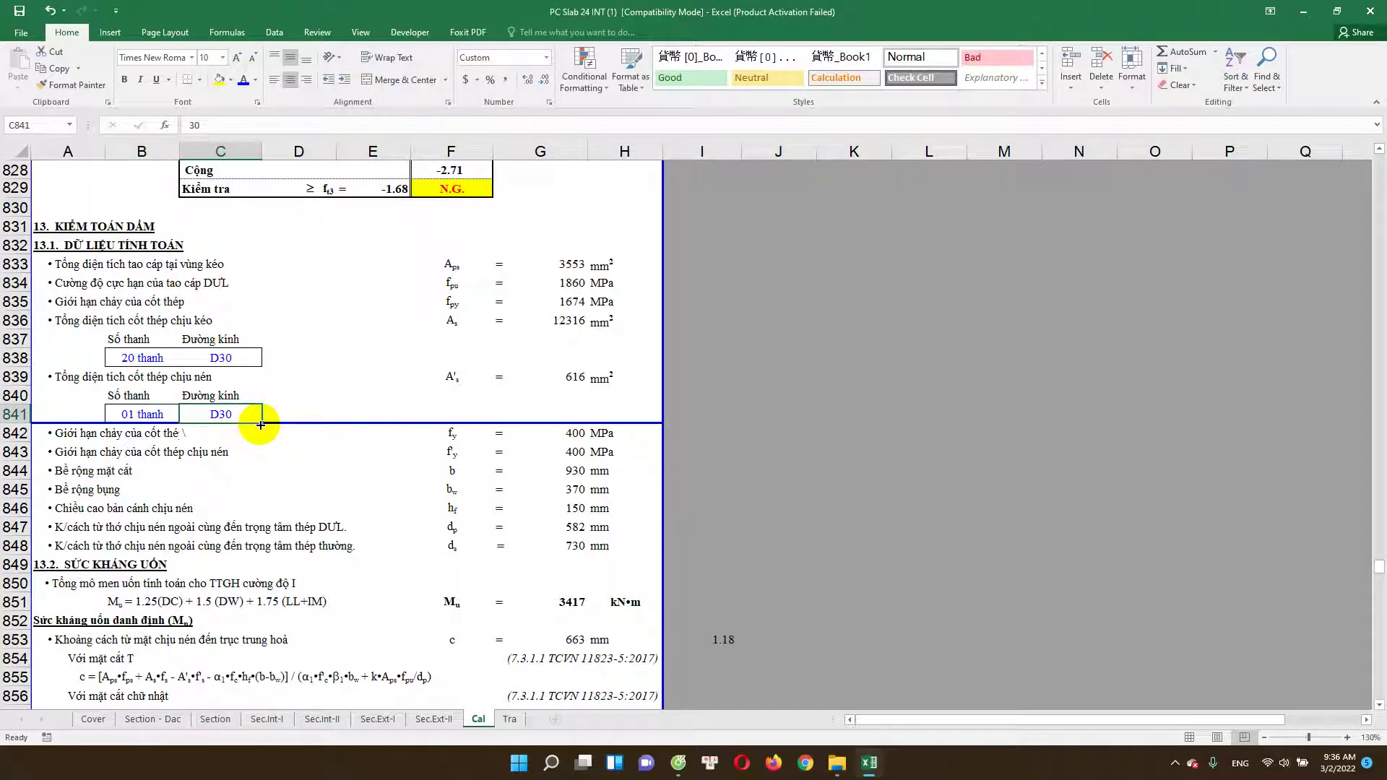
text(106)
key(Return)
scroll(375, 502, down, 2)
scroll(396, 533, down, 4)
scroll(431, 546, down, 3)
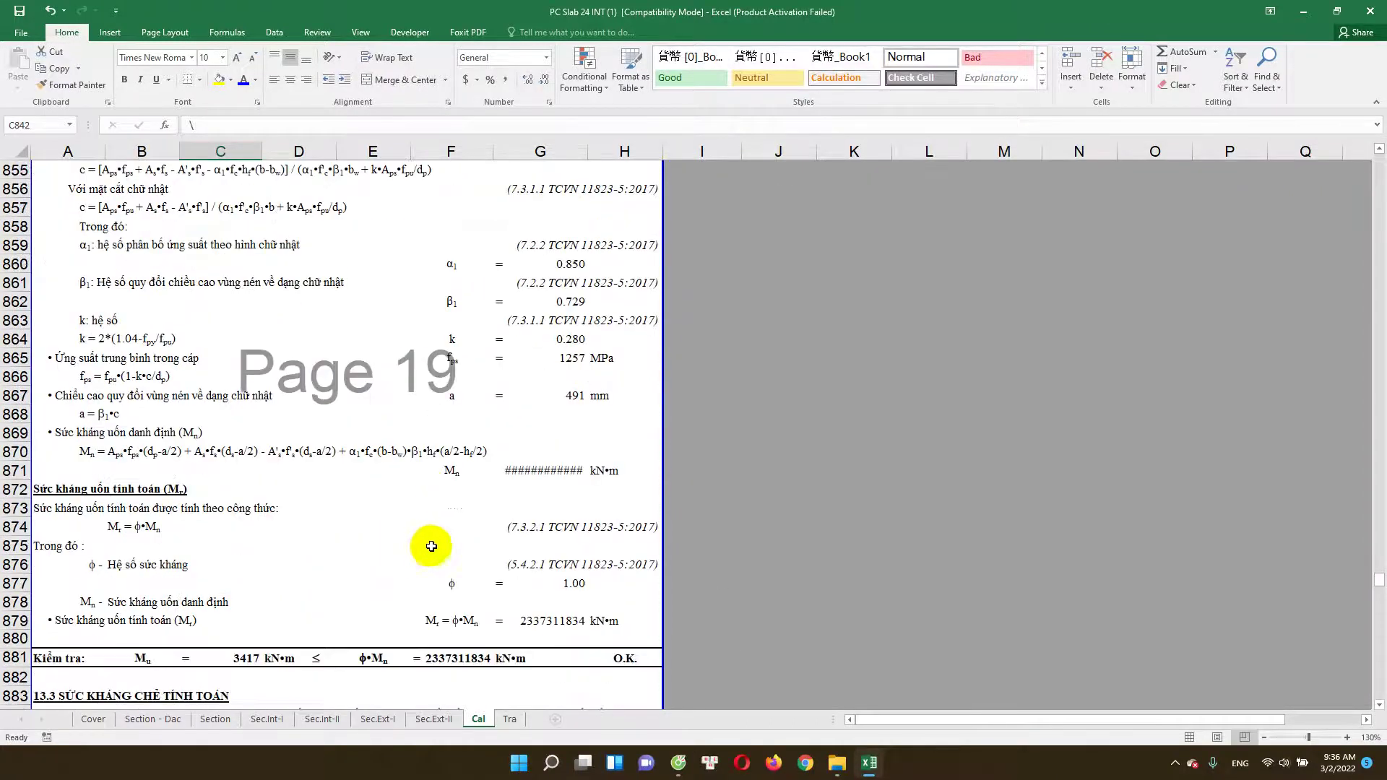
click(531, 467)
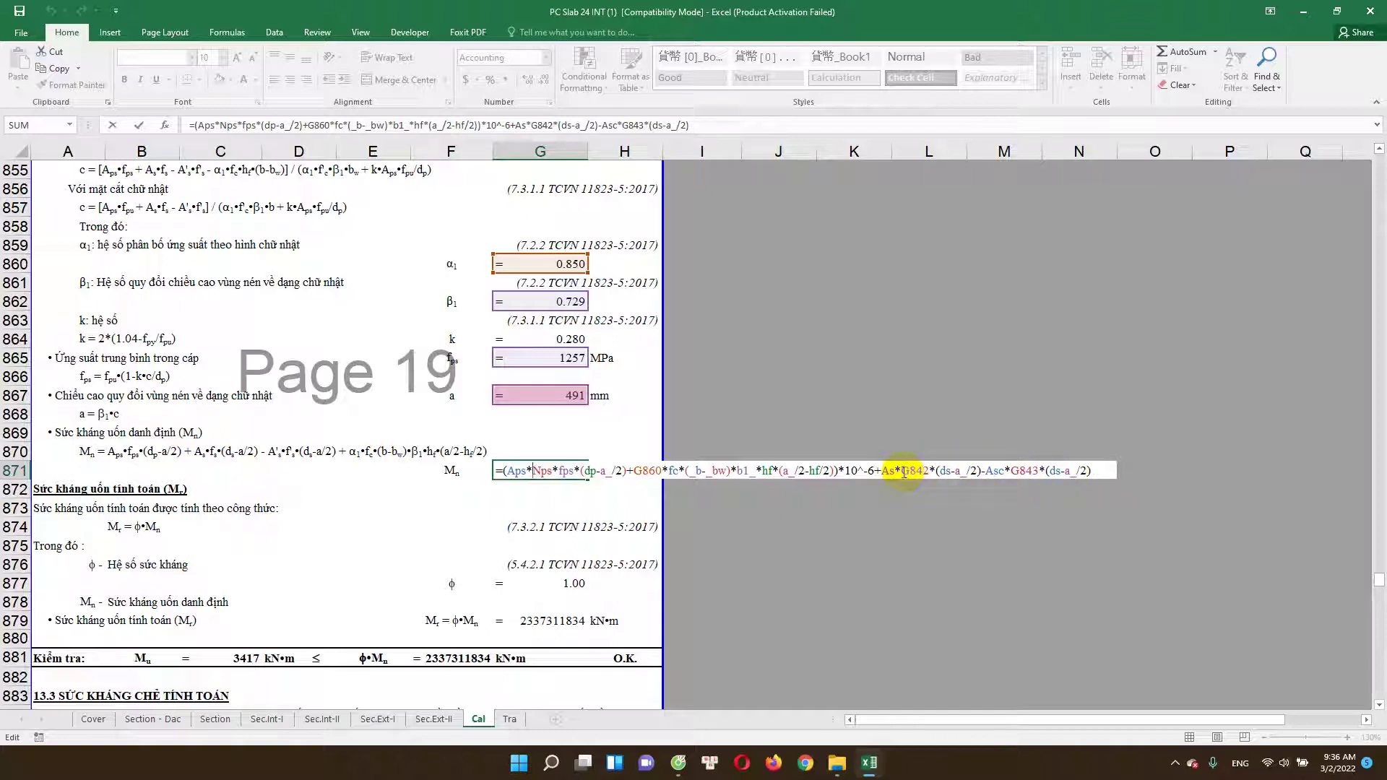
Step: Cut the As and Asc reinforcement terms from the G871 Mn formula, leaving Mn at 1,902.71 kN·m
drag(883, 474, 1065, 481)
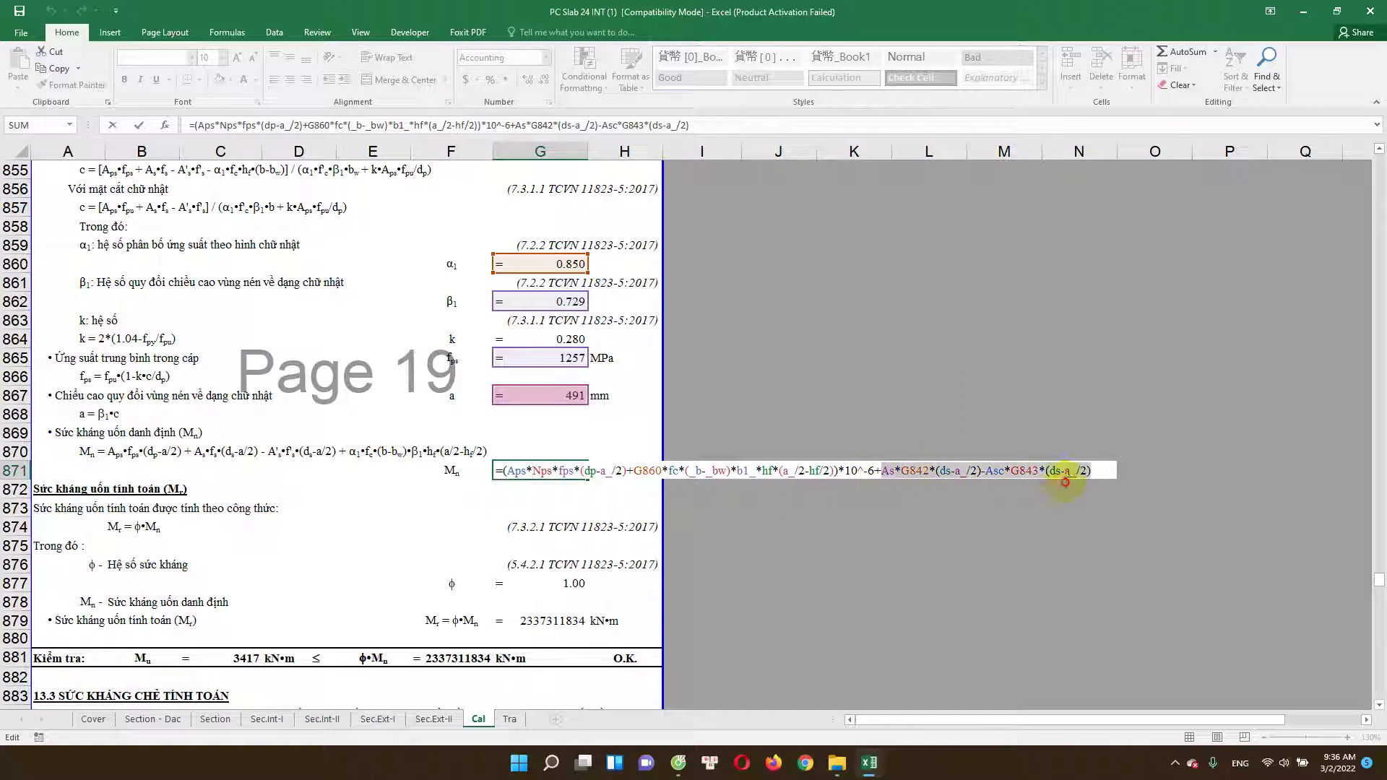
right_click(1044, 475)
click(1070, 491)
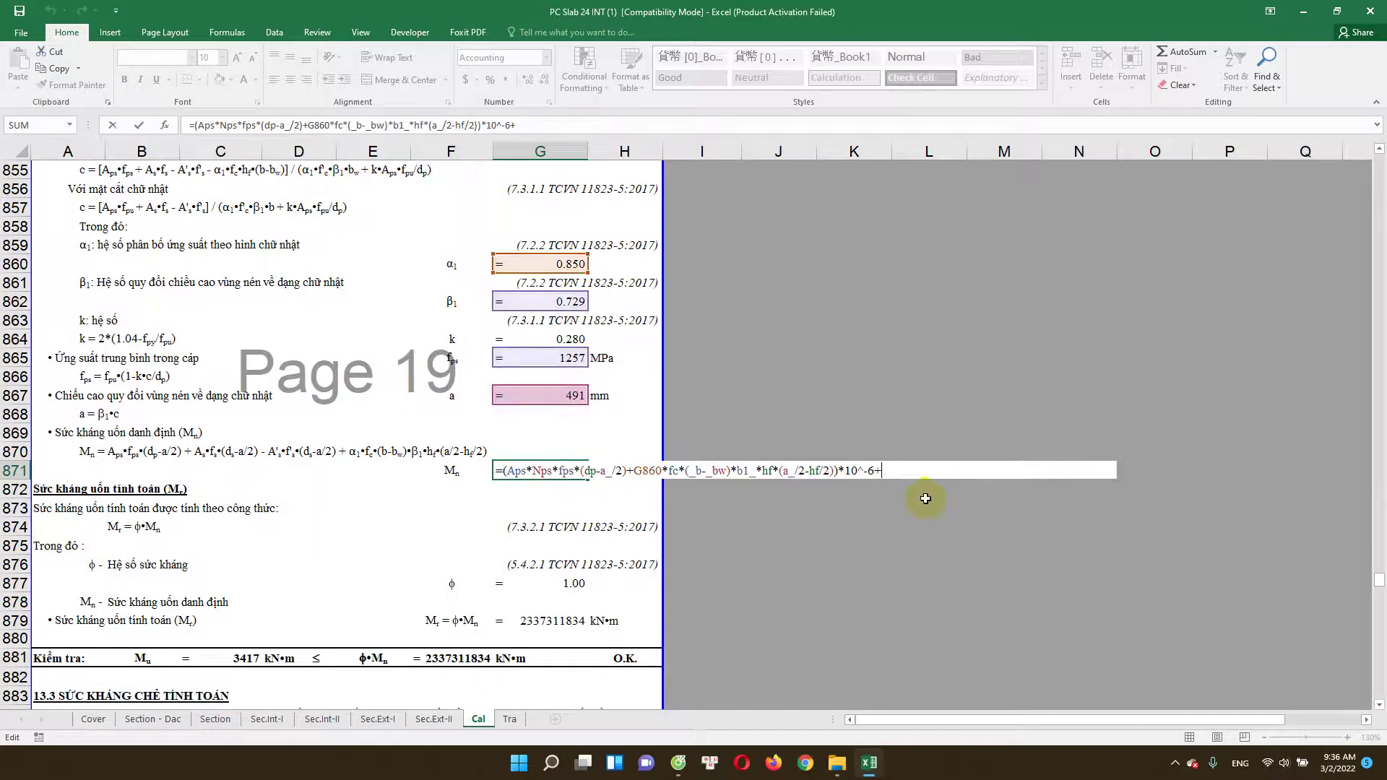
key(Return)
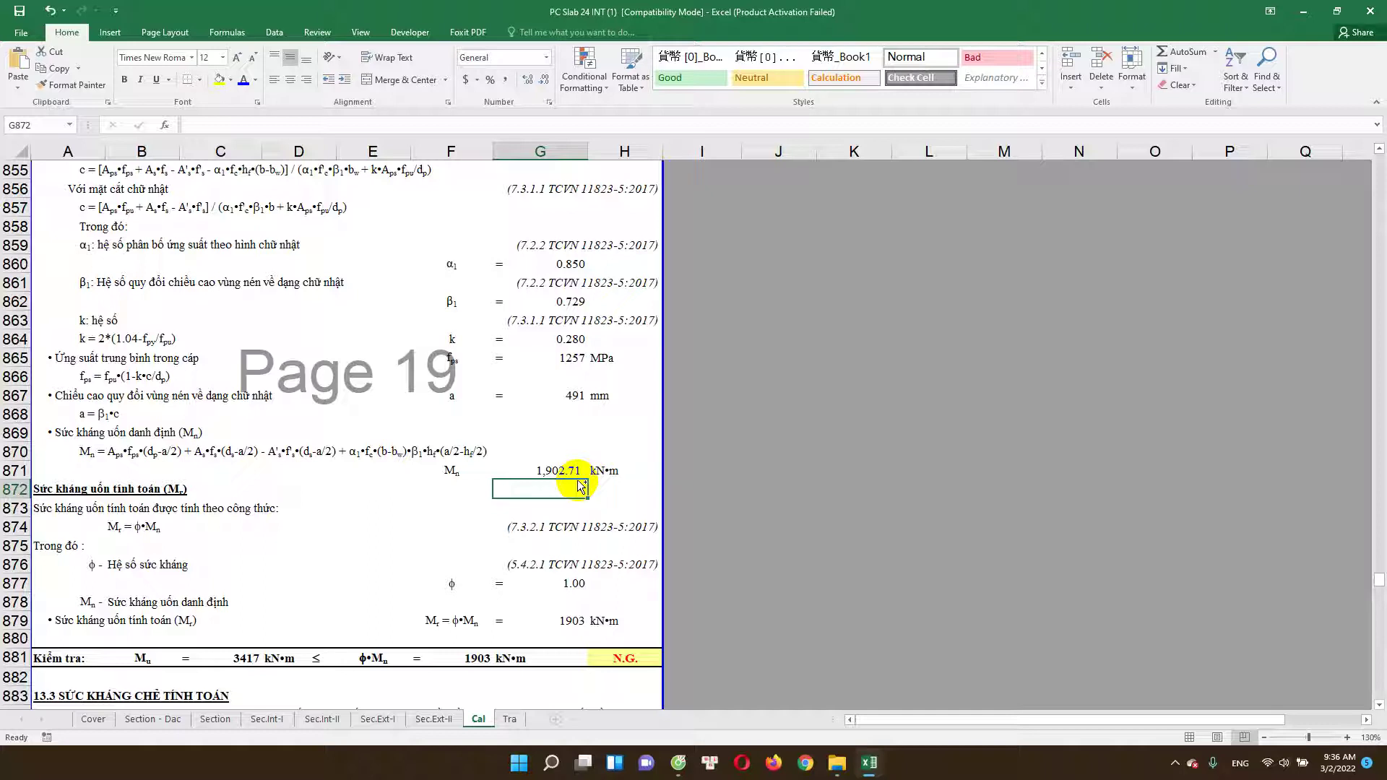
key(ctrl+z)
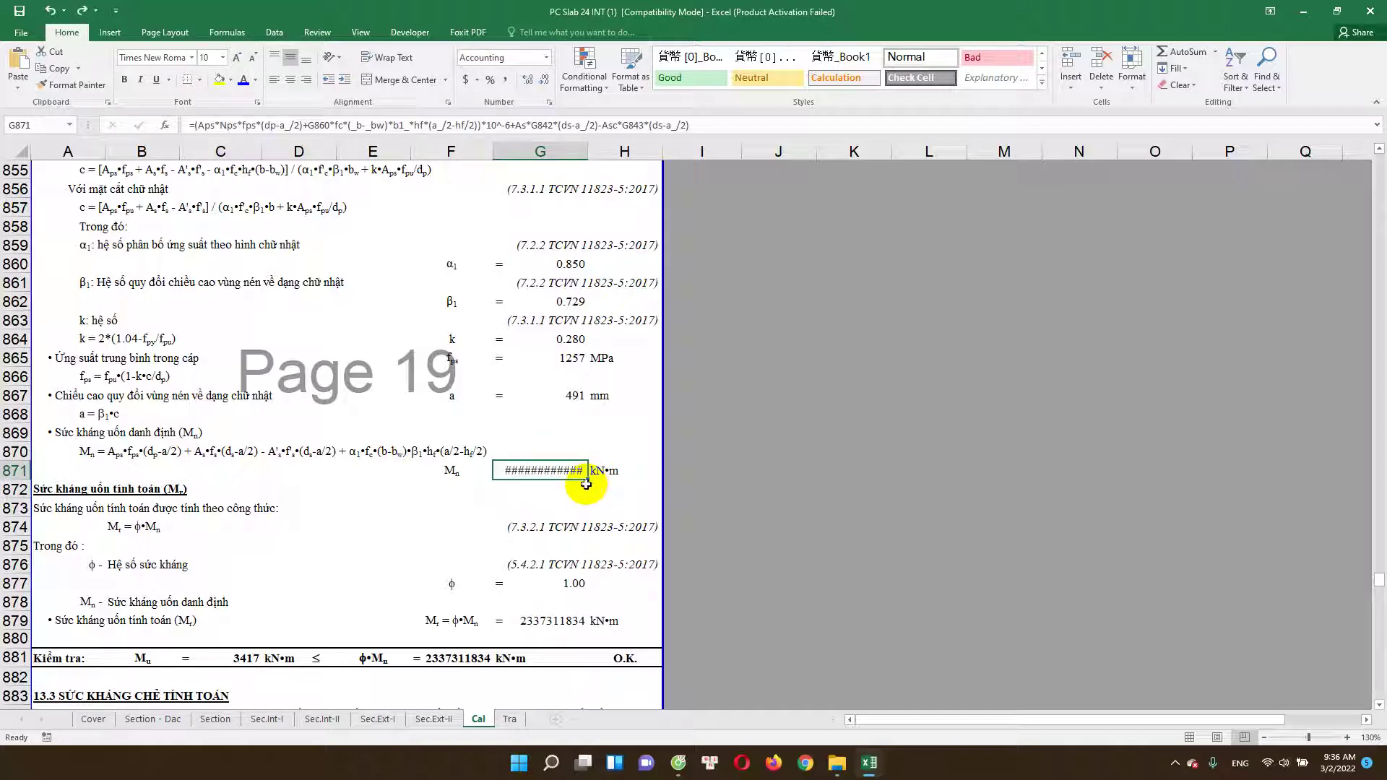
double_click(557, 470)
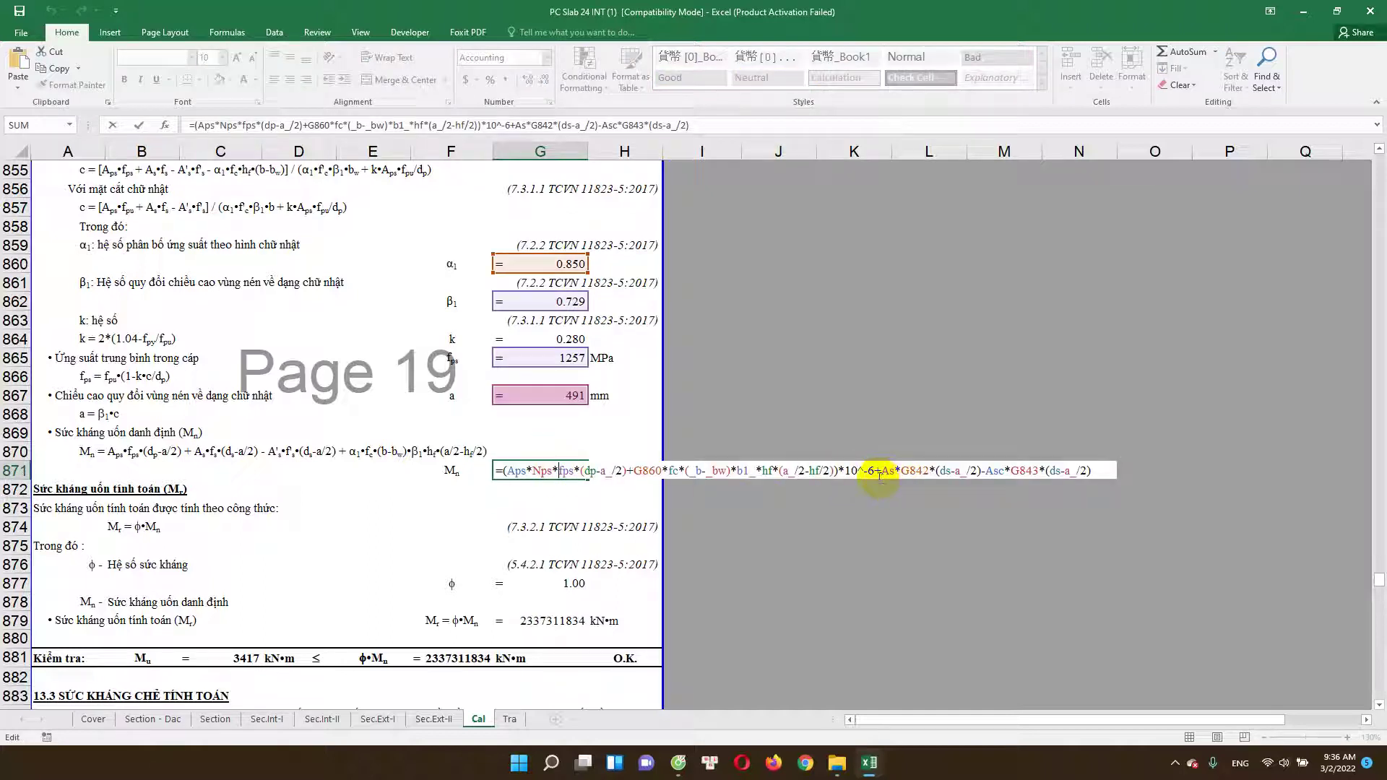
drag(886, 473, 1157, 480)
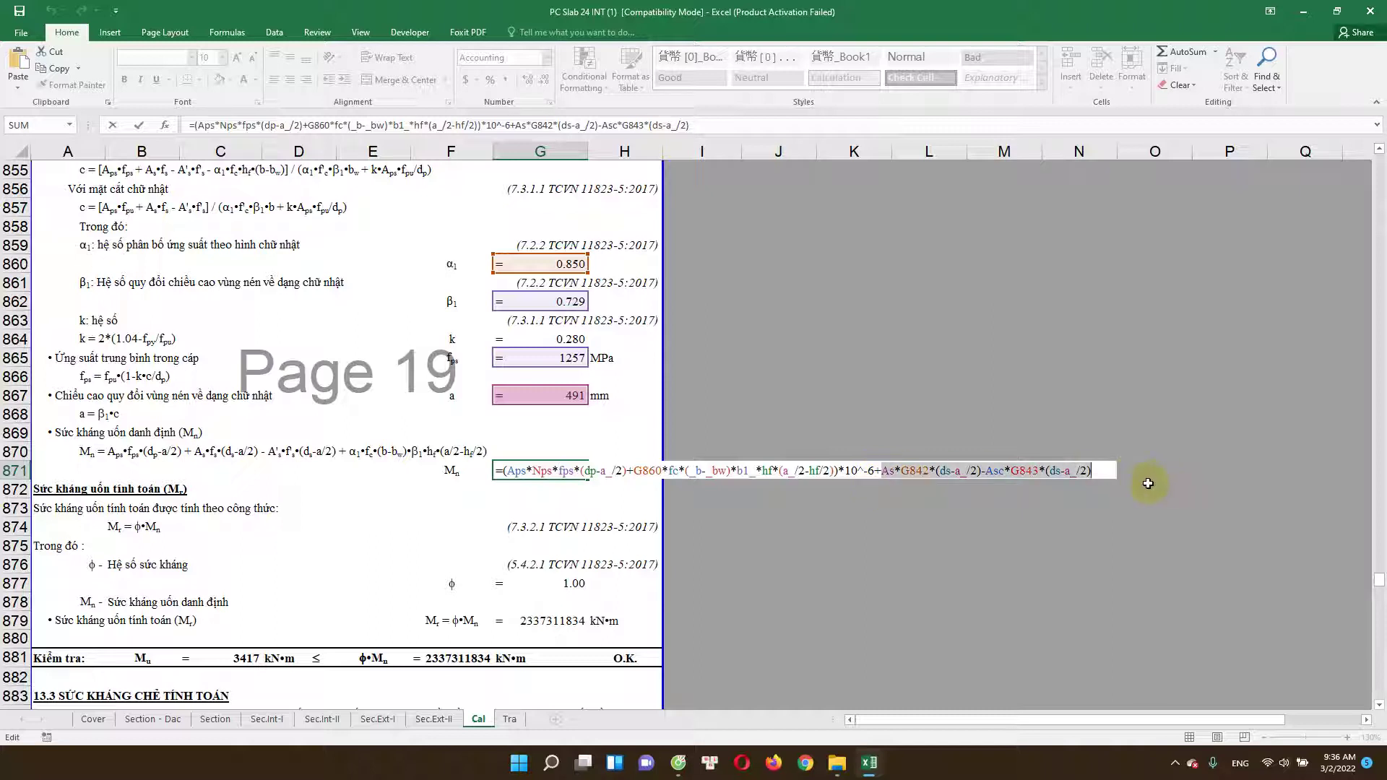
right_click(986, 476)
click(976, 493)
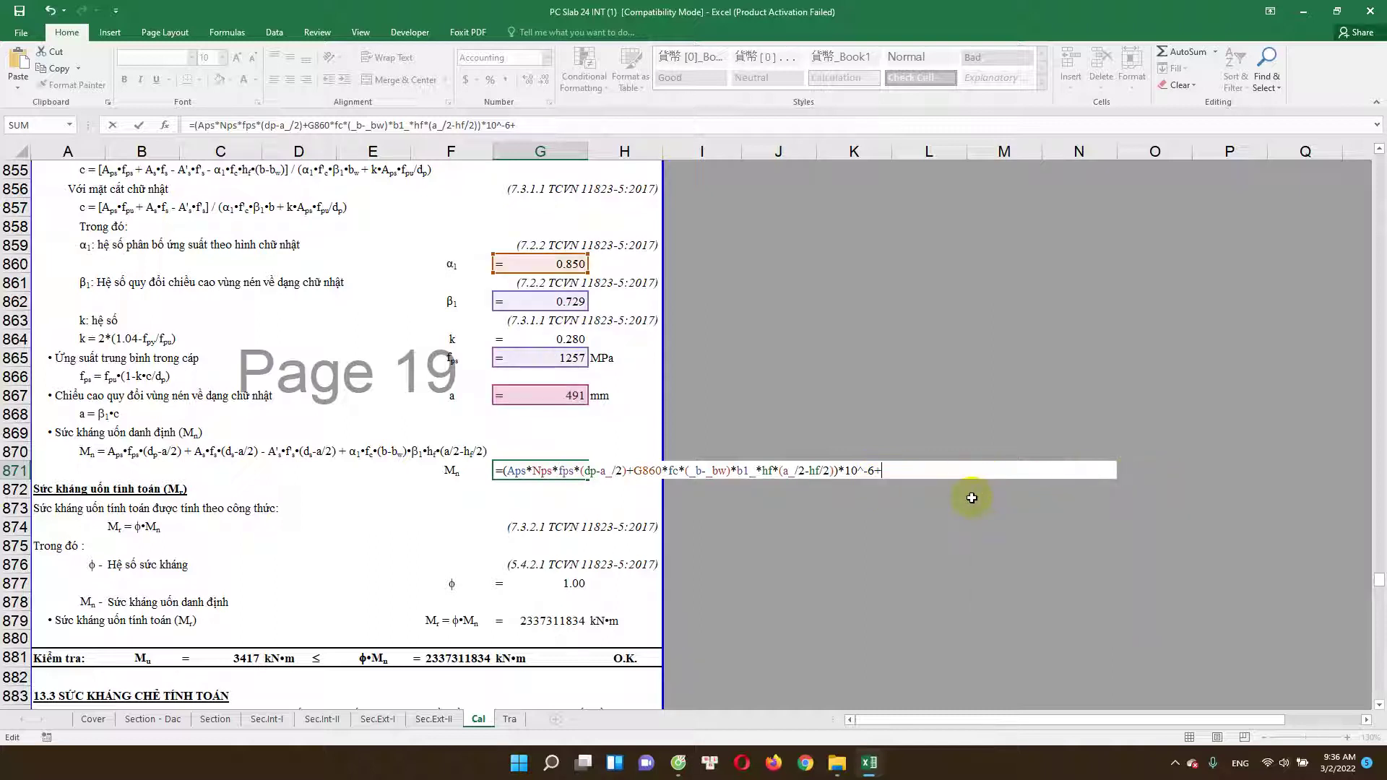
click(754, 459)
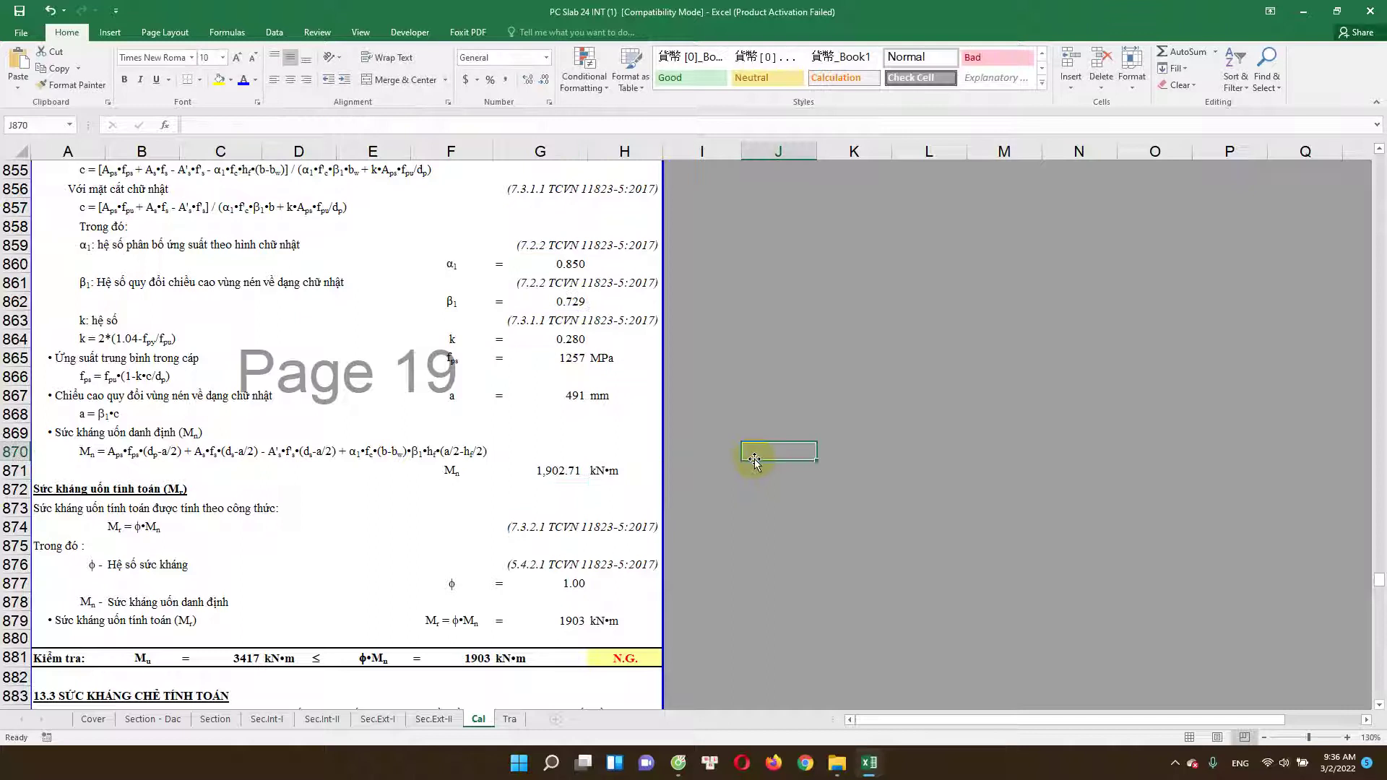
Step: Paste the cut reinforcement terms into J870 and make them a formula with a leading =
key(ctrl+v)
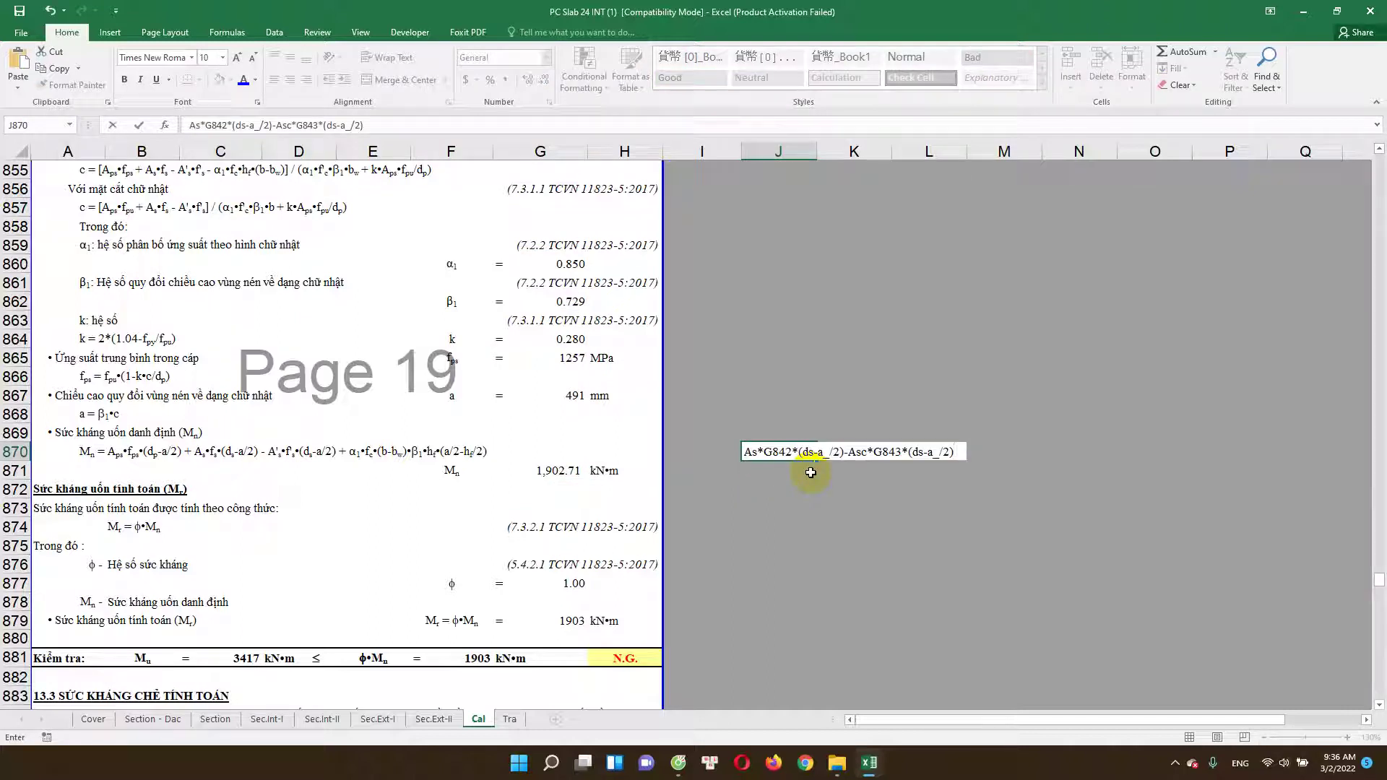
click(744, 453)
text(=)
key(Return)
double_click(784, 452)
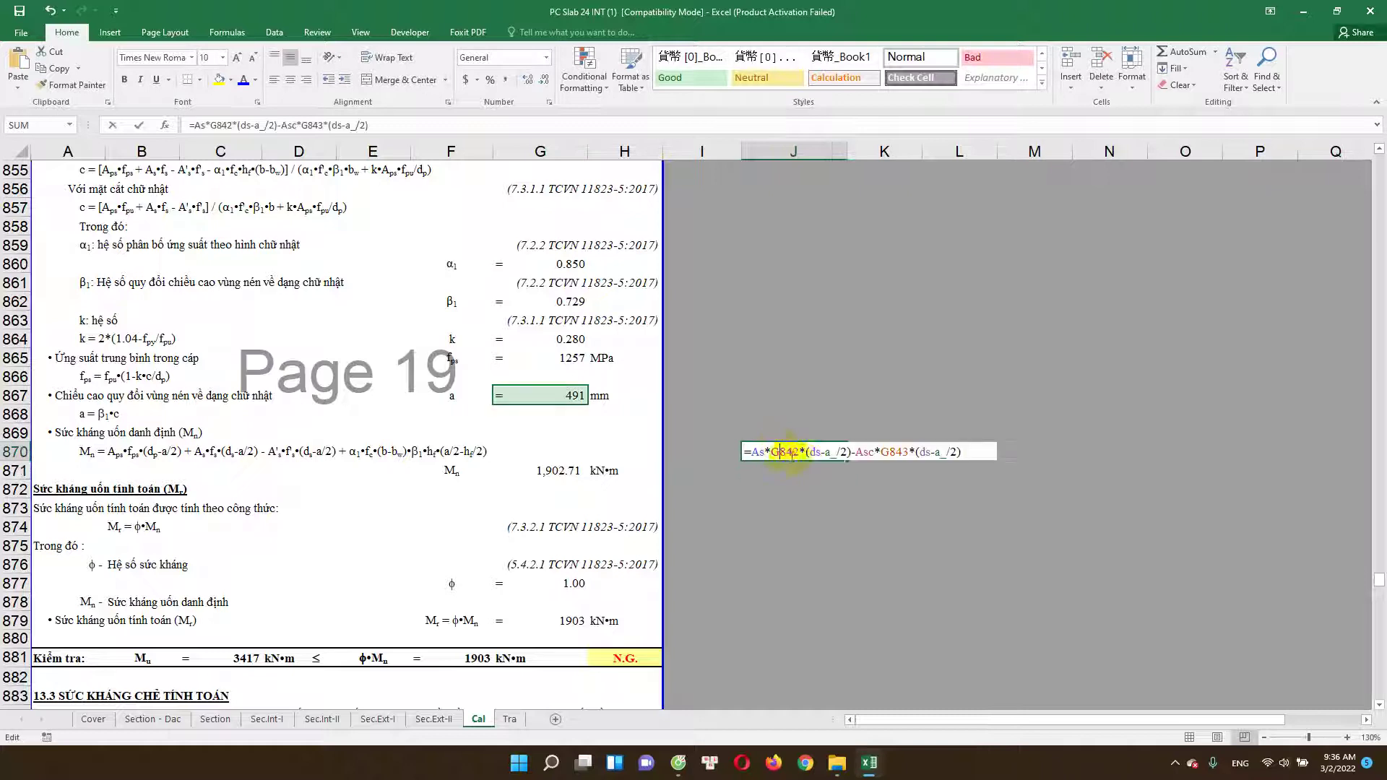
key(Escape)
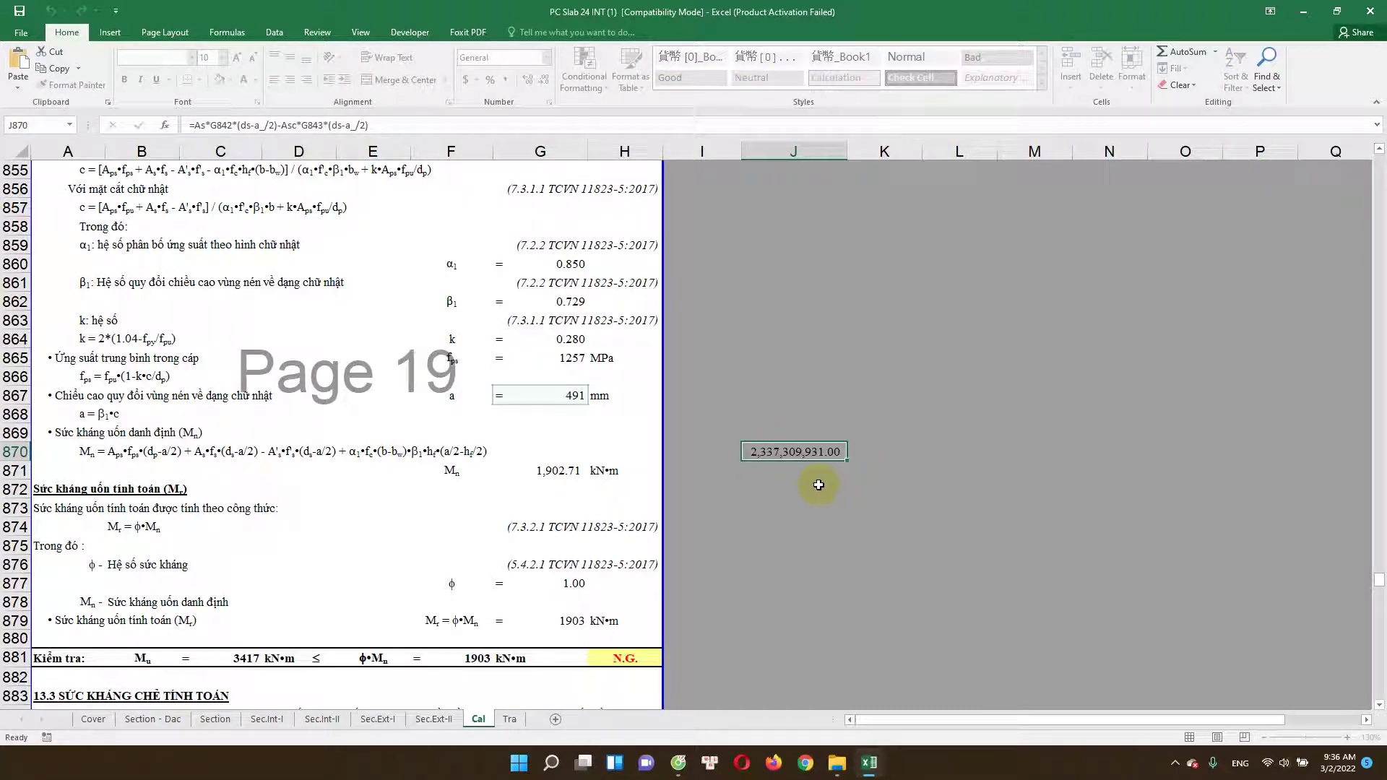
double_click(794, 454)
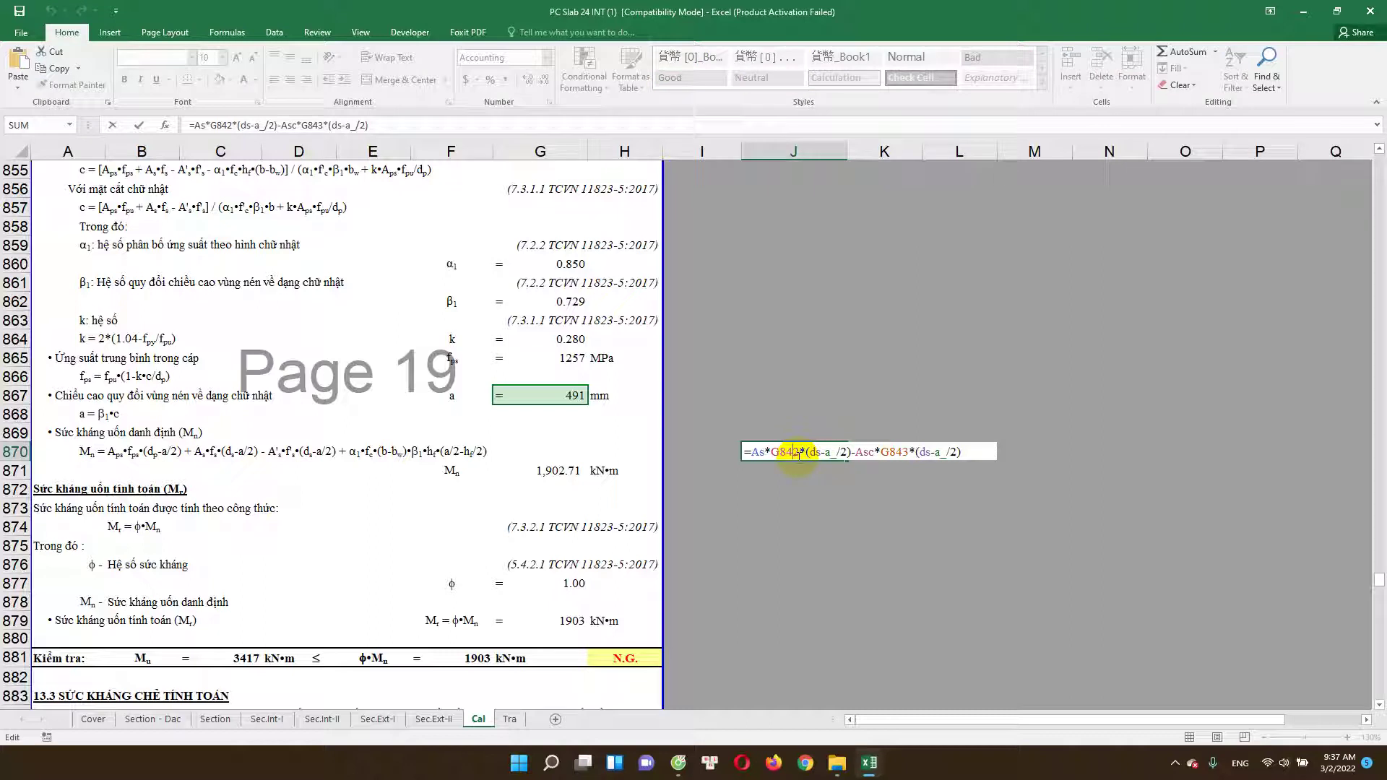
key(Escape)
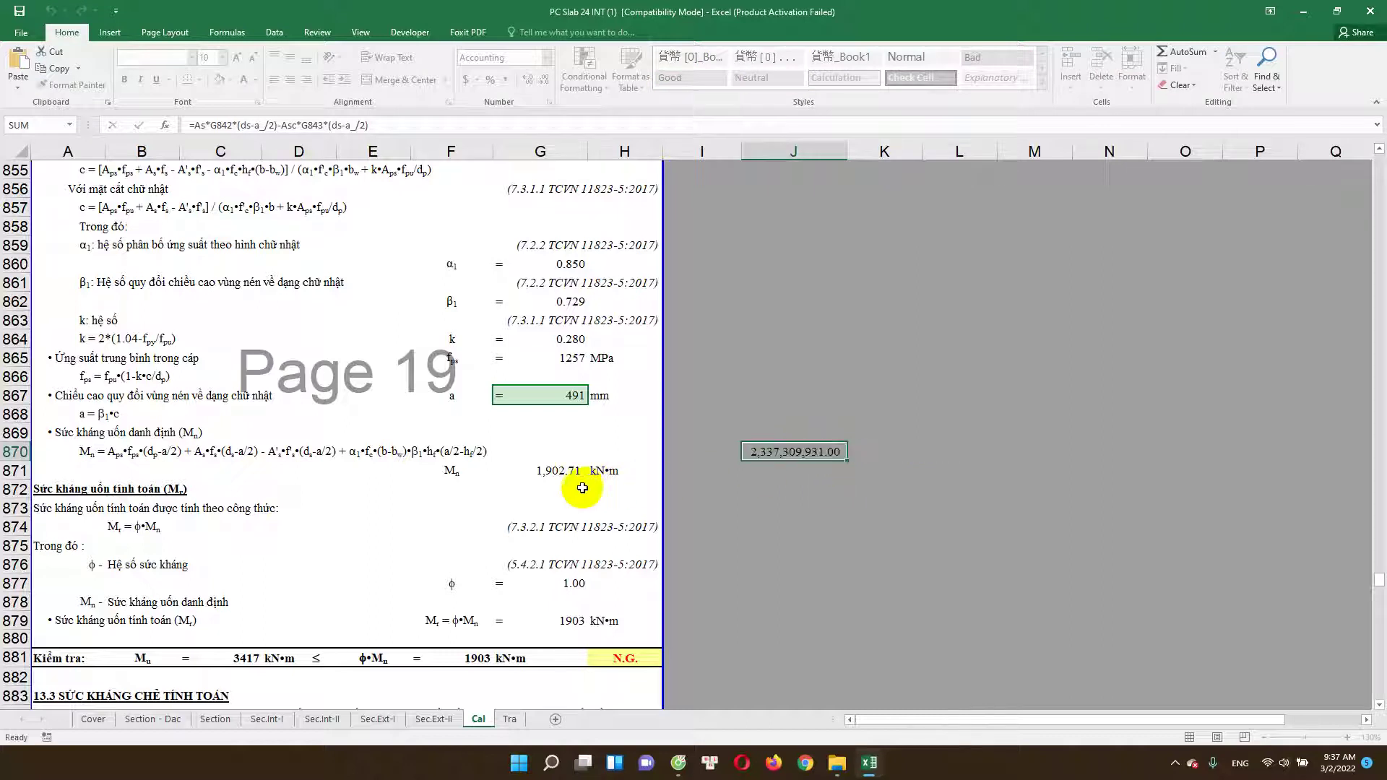
double_click(573, 473)
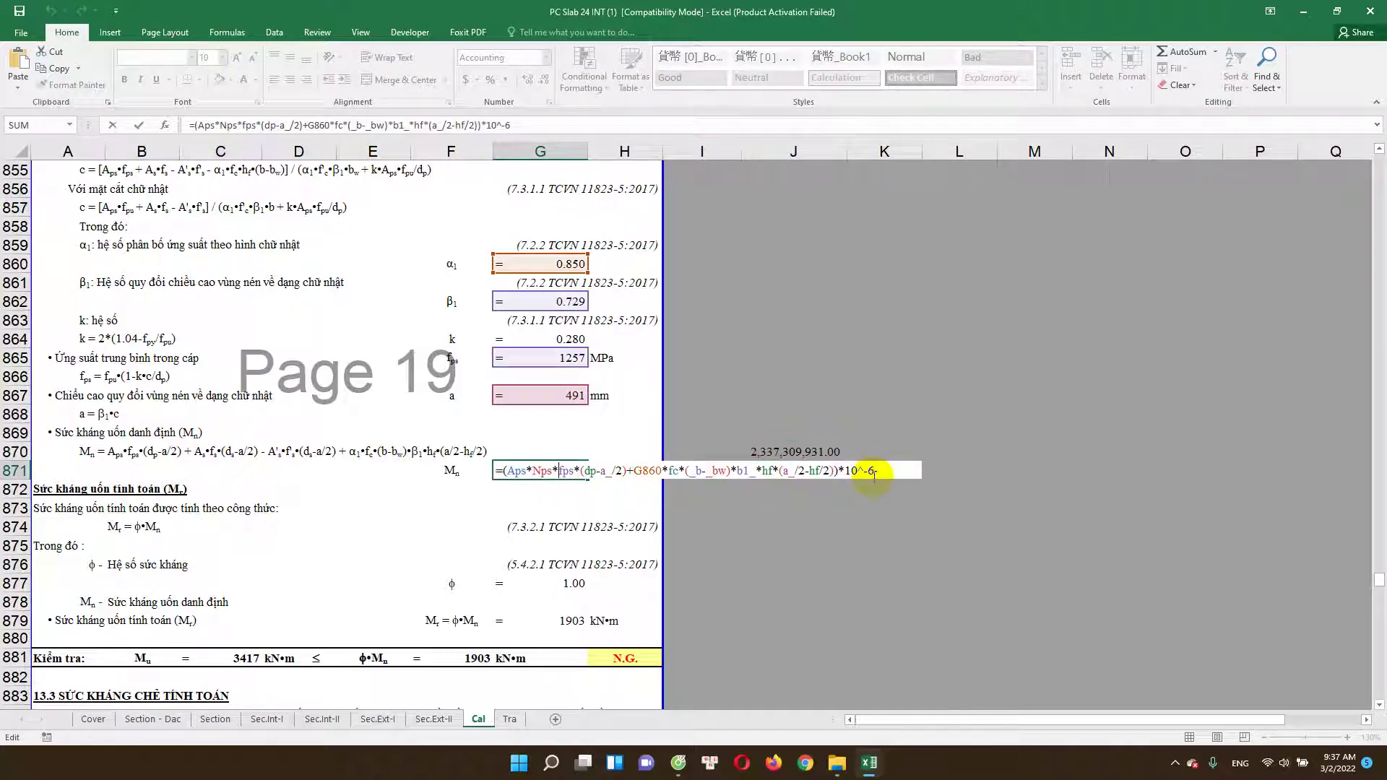
key(Escape)
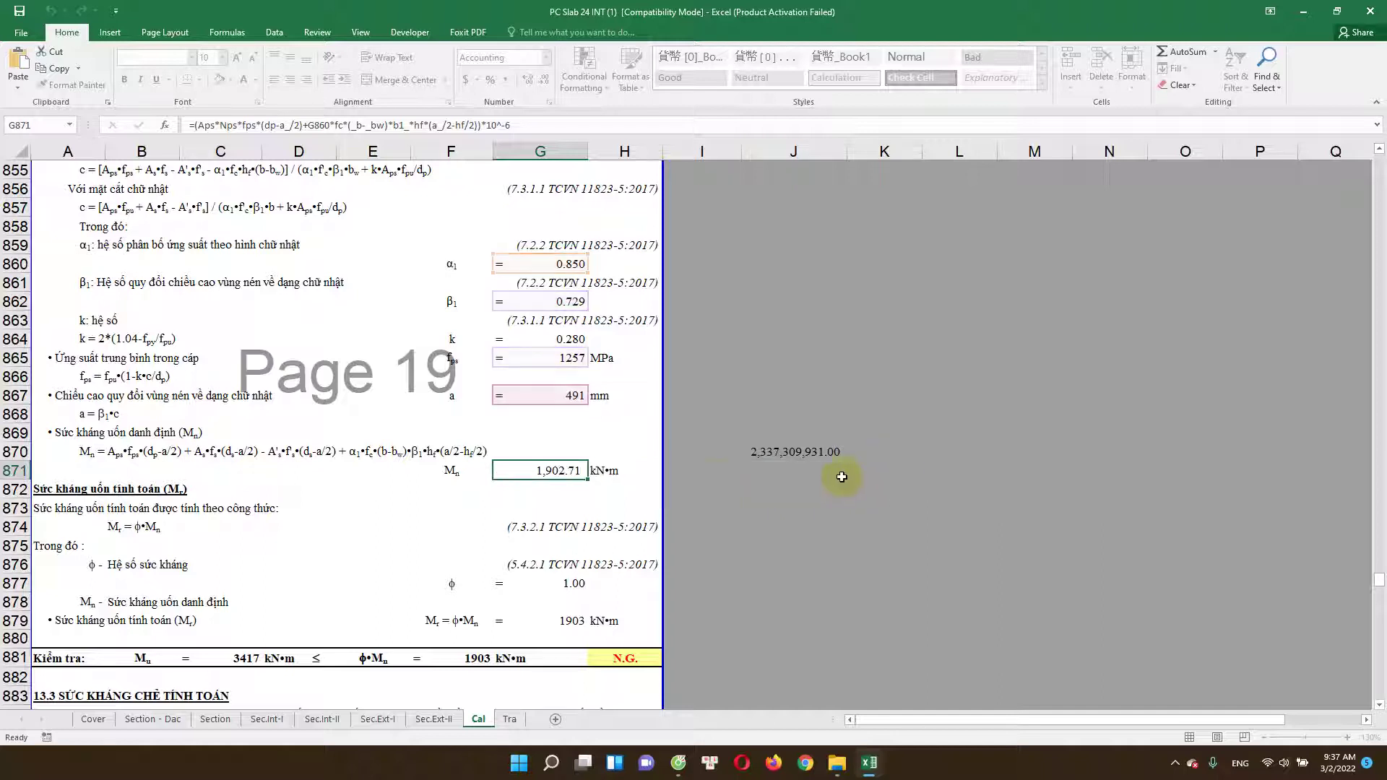
Step: Append *10^-6 to the J870 formula so it evaluates to 2,337.31
double_click(771, 453)
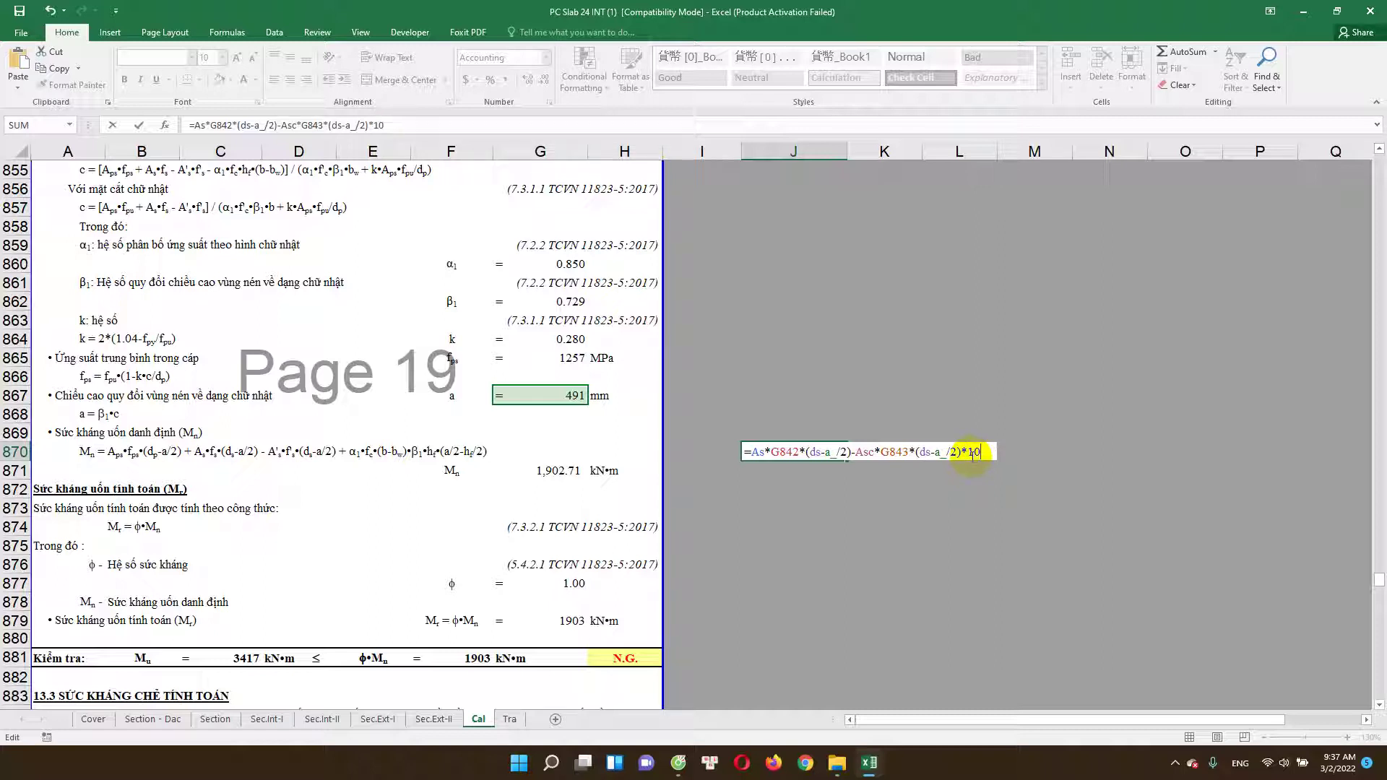
text(^-6)
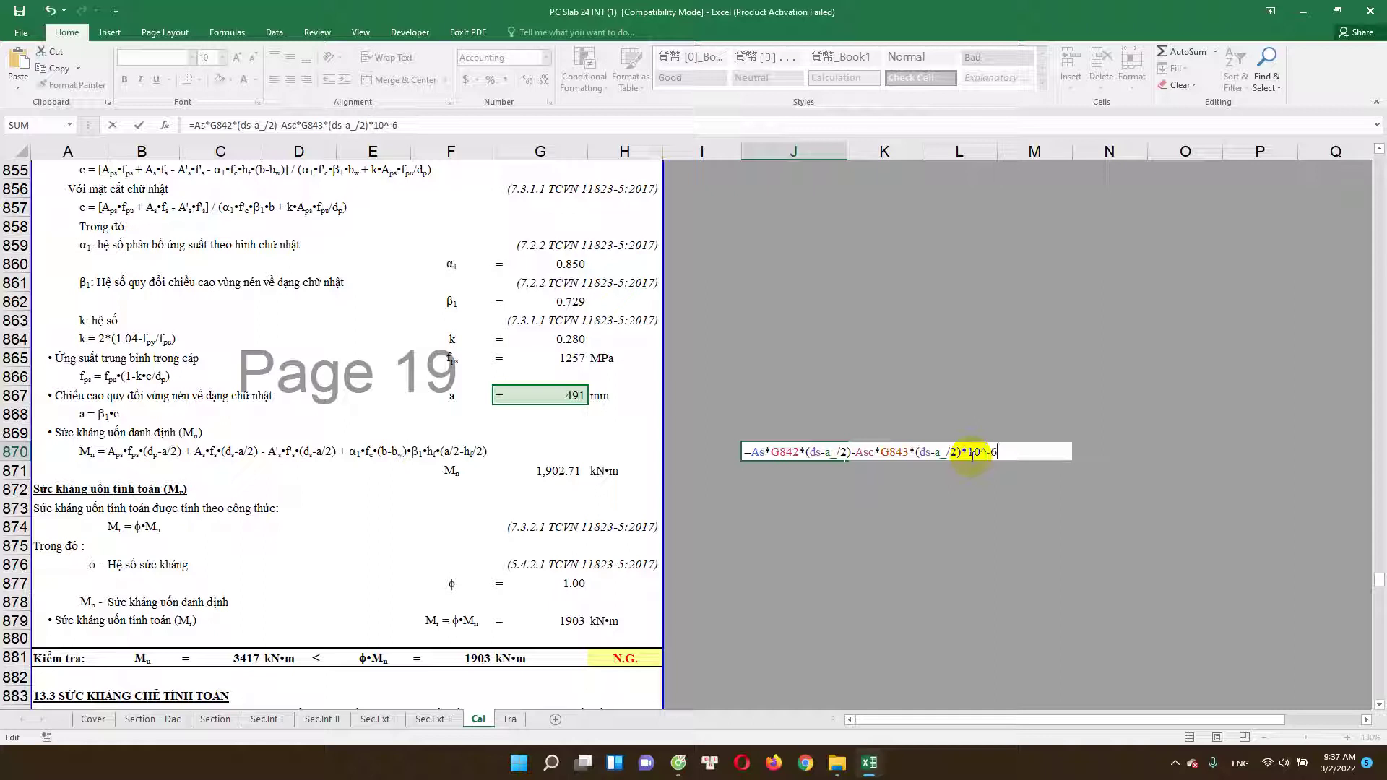
key(Return)
click(806, 453)
double_click(805, 453)
key(Escape)
double_click(828, 456)
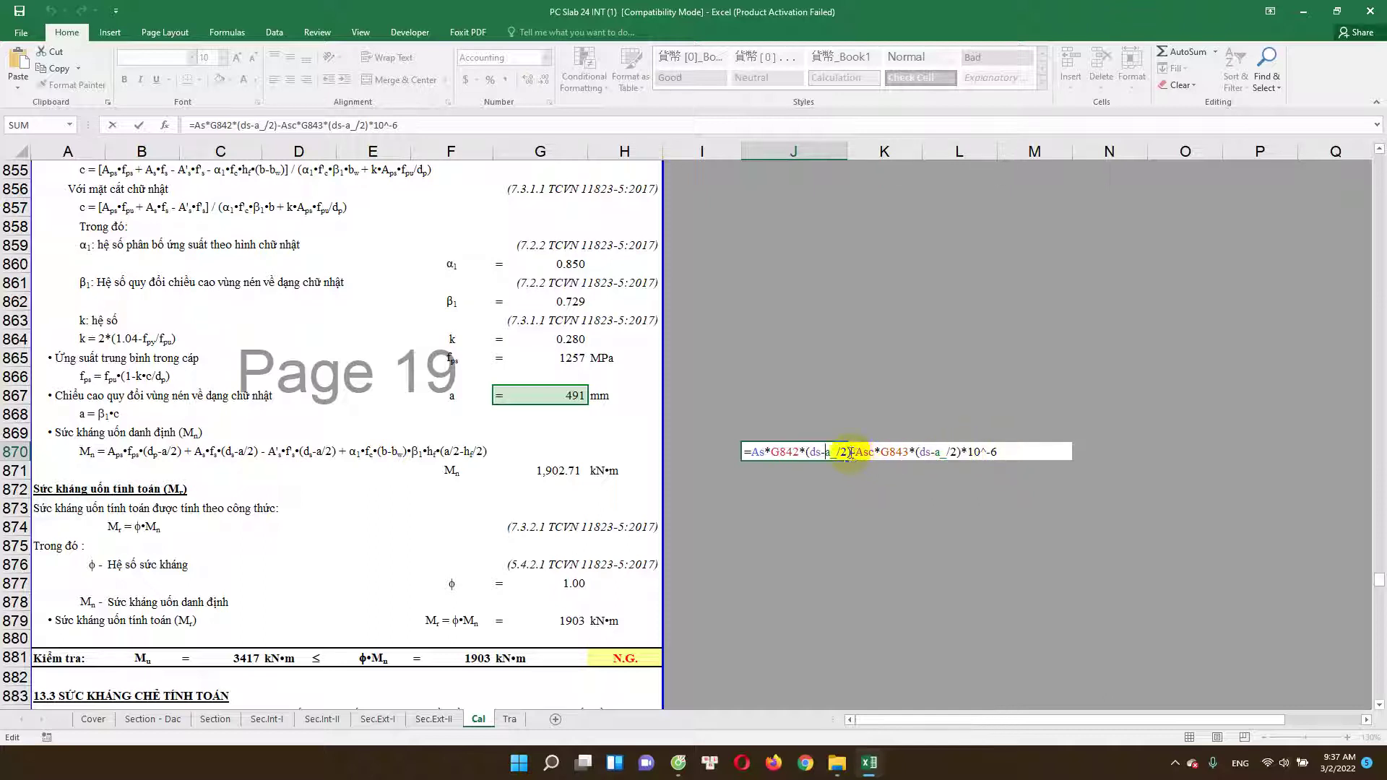
text(*10^-6)
key(Return)
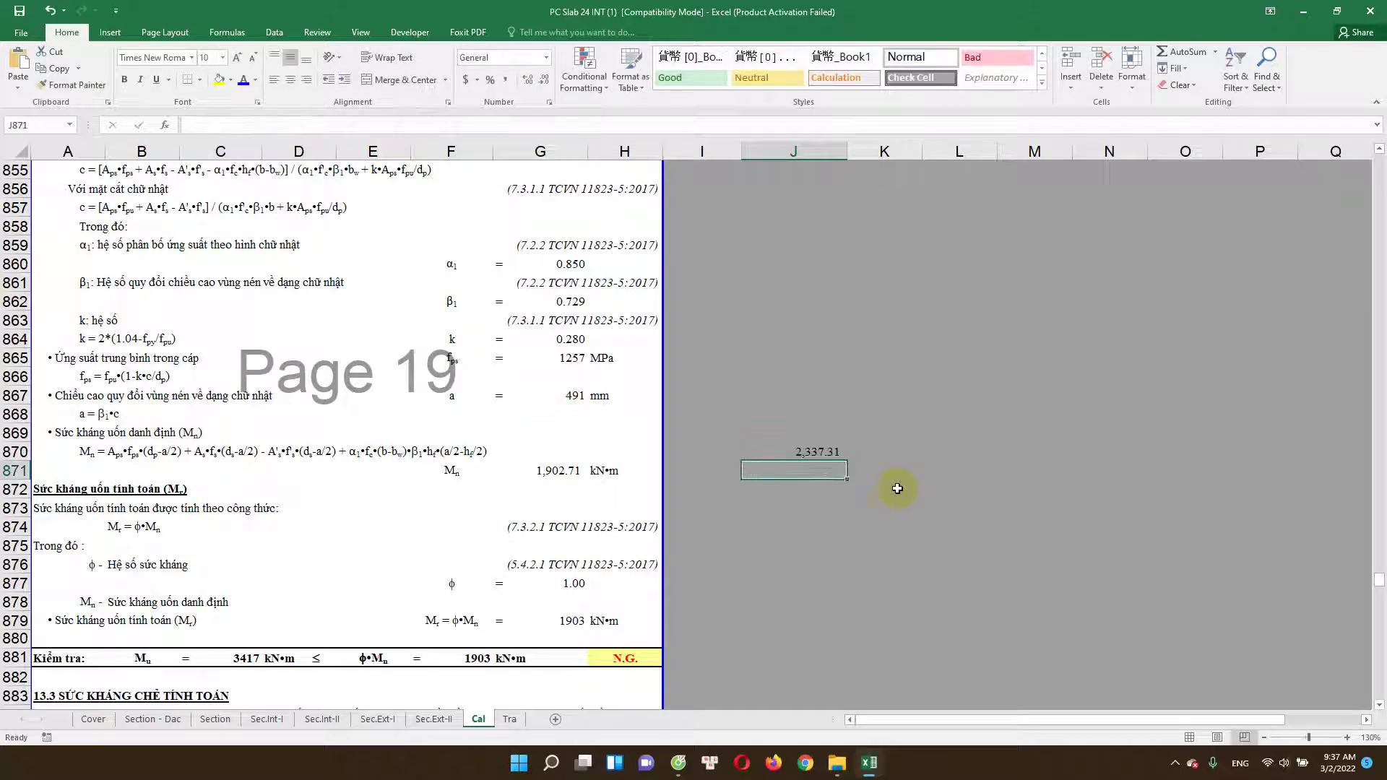
Step: Add J870's scaled reinforcement terms after the + in G871, making Mn 4,240.02 kN·m
double_click(815, 451)
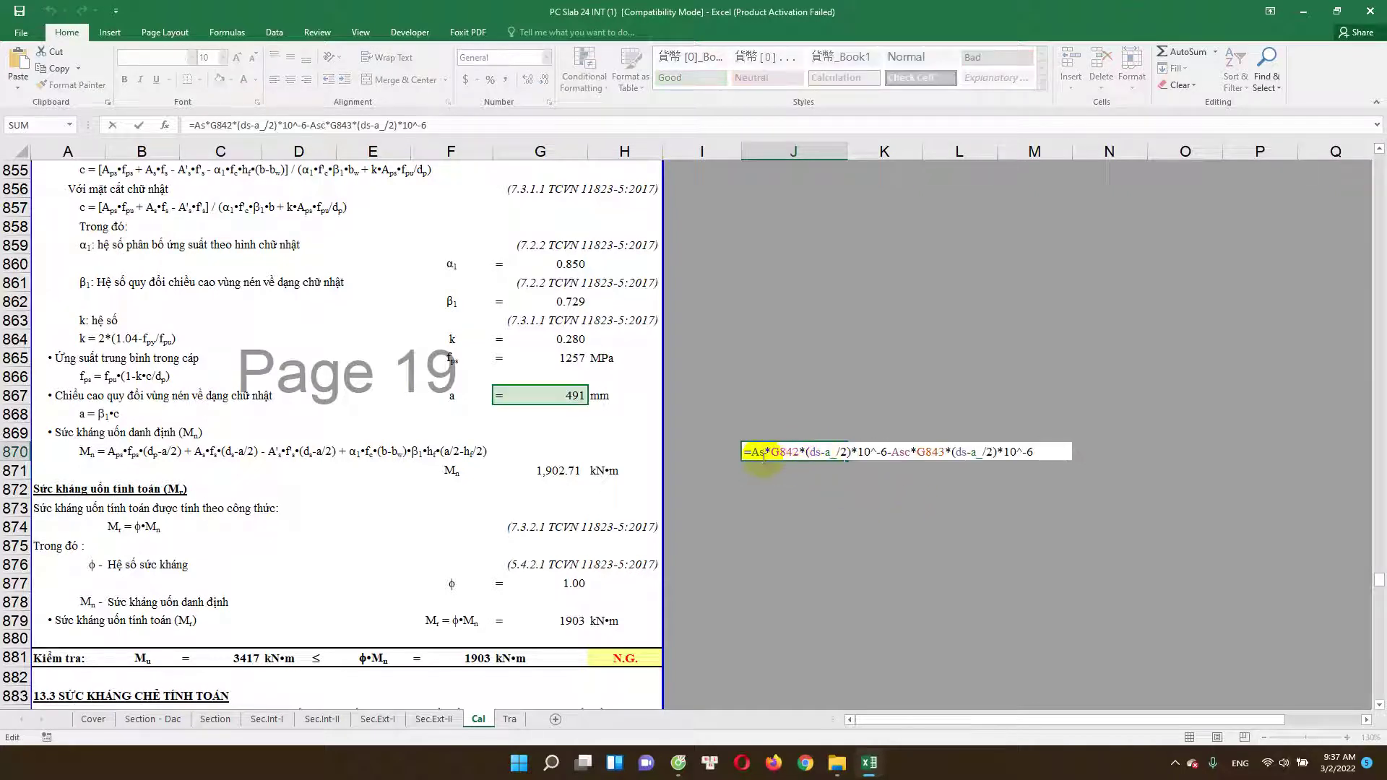
drag(751, 453, 1044, 466)
key(ctrl+c)
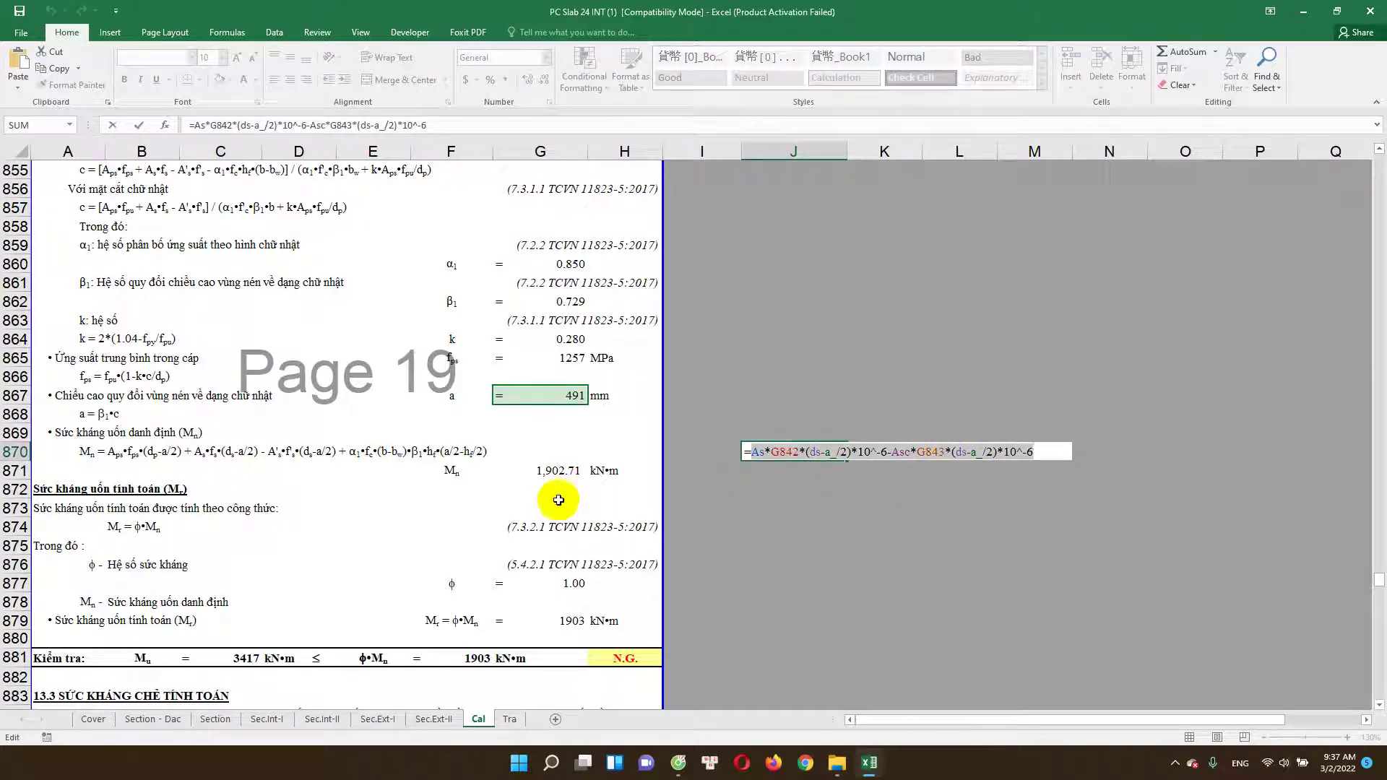
double_click(551, 470)
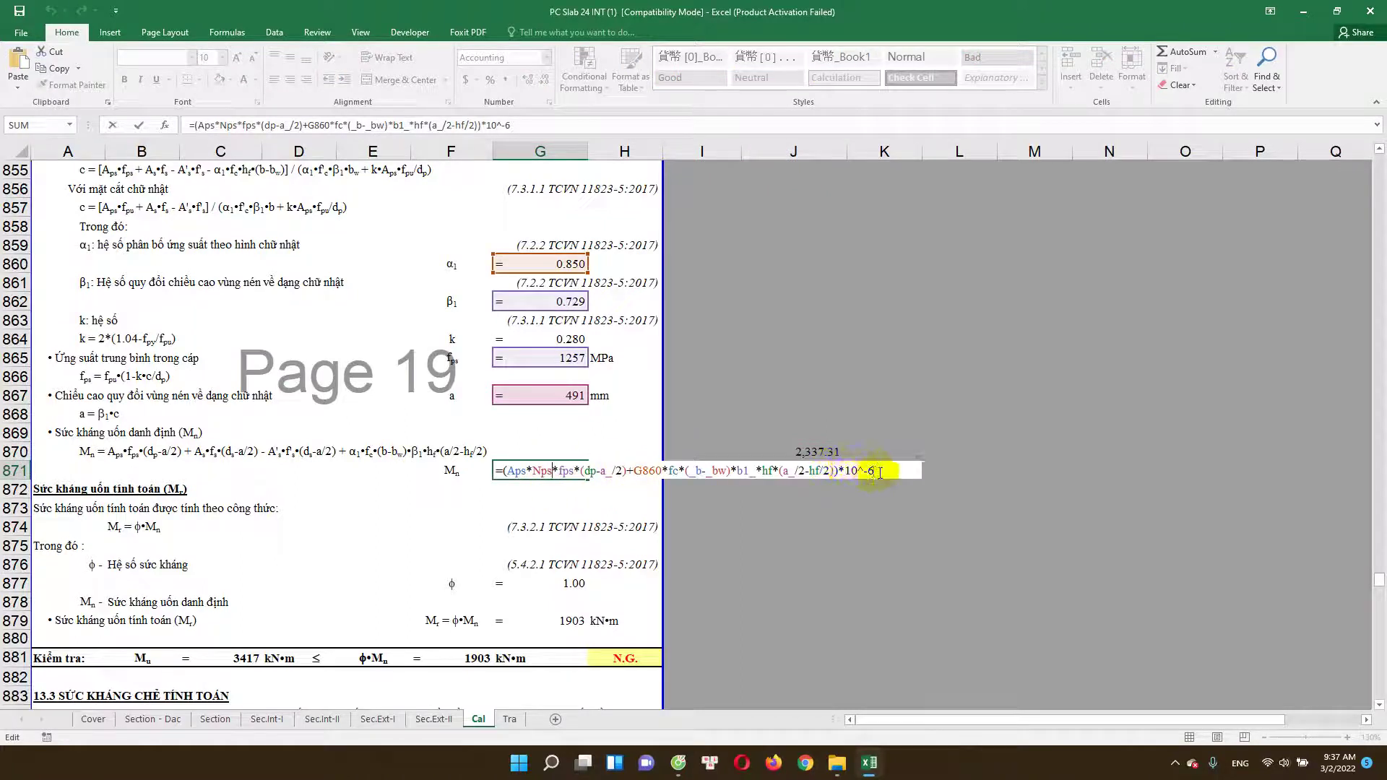
key(ctrl+v)
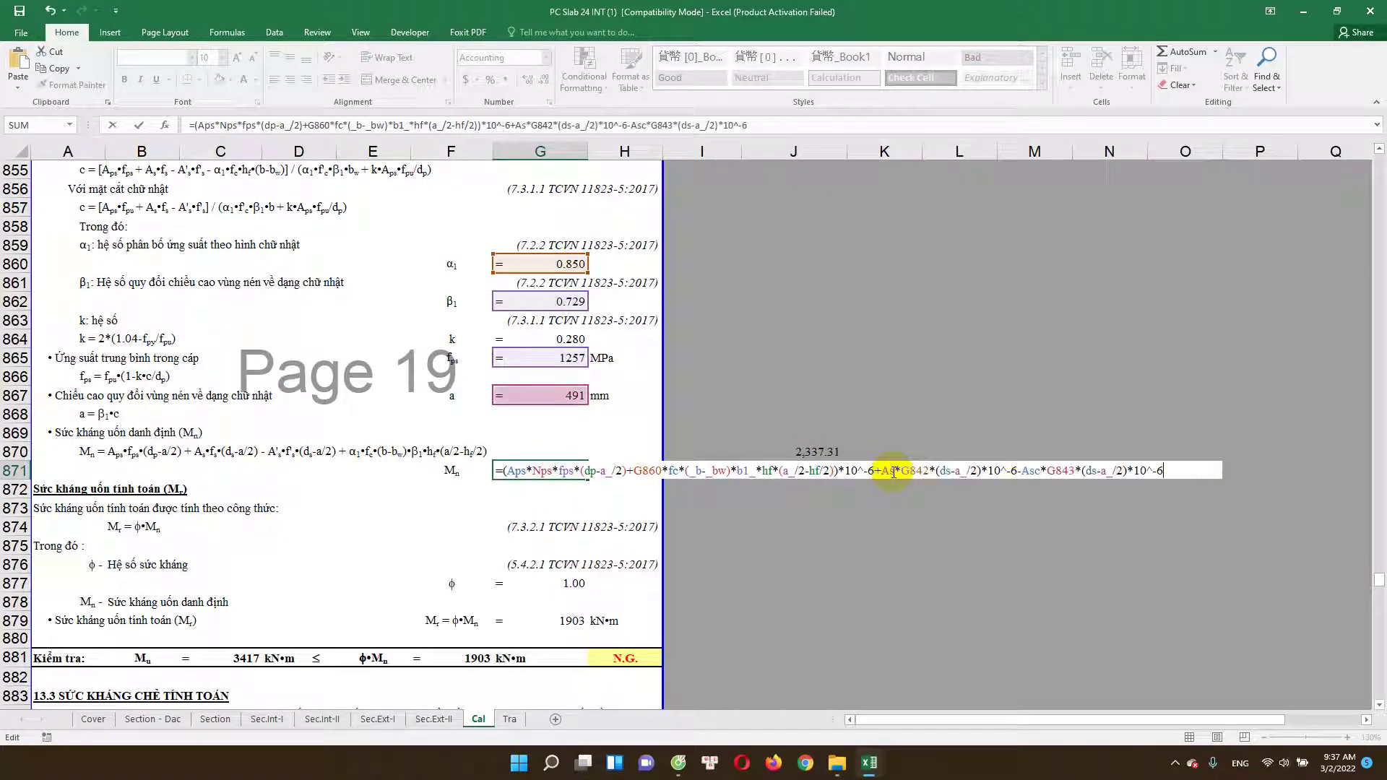
key(Return)
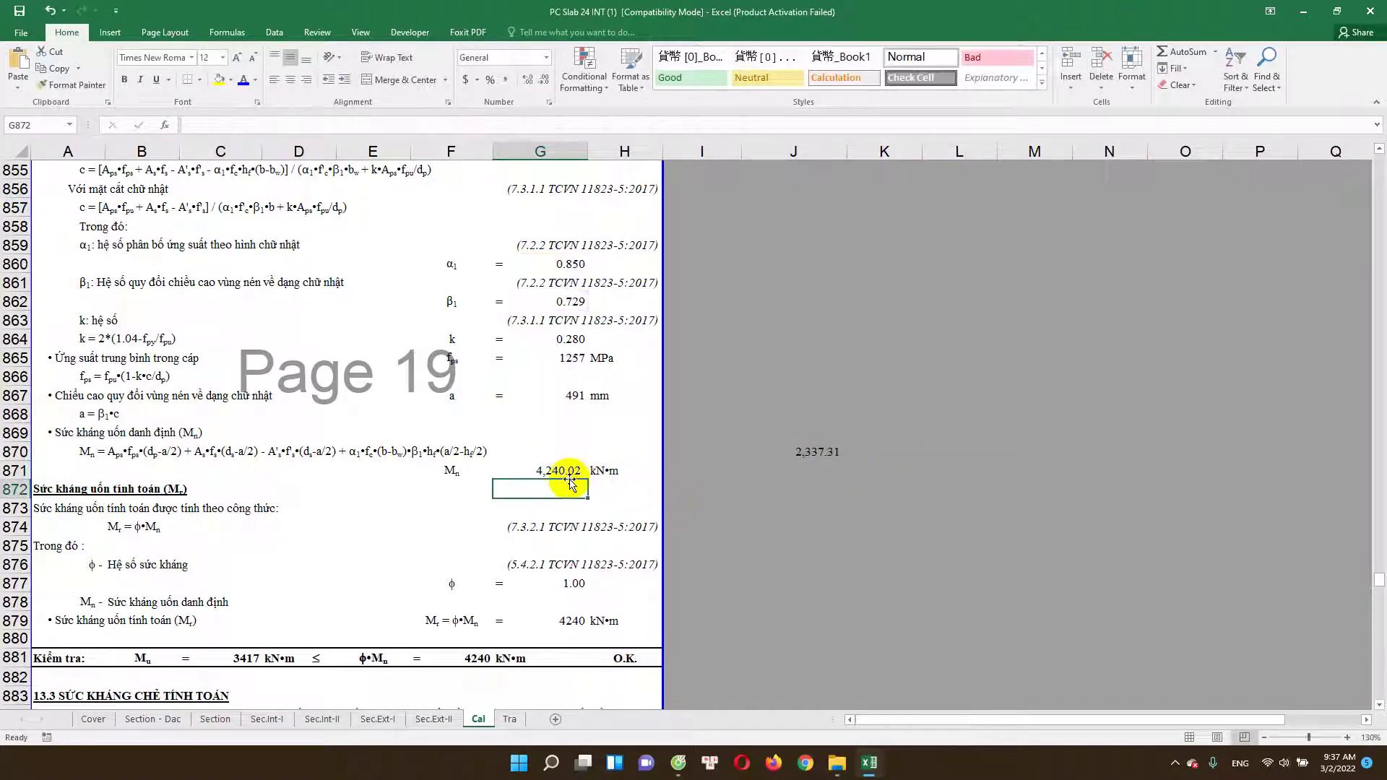
click(564, 473)
double_click(564, 473)
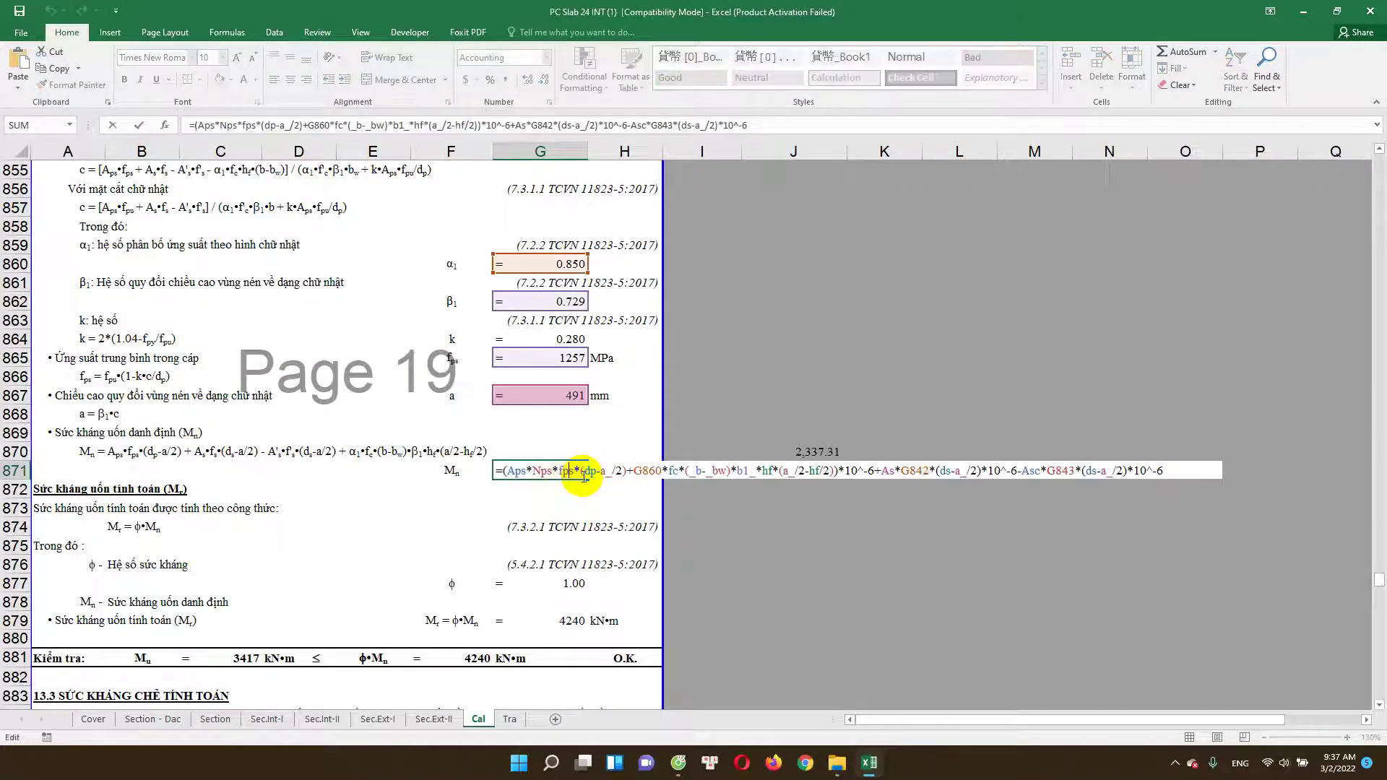
key(Escape)
Step: Clear helper cell J870 and review the final G871 Mn formula with its O.K. check
click(795, 452)
key(Delete)
click(555, 481)
double_click(556, 479)
key(Escape)
scroll(613, 498, down, 1)
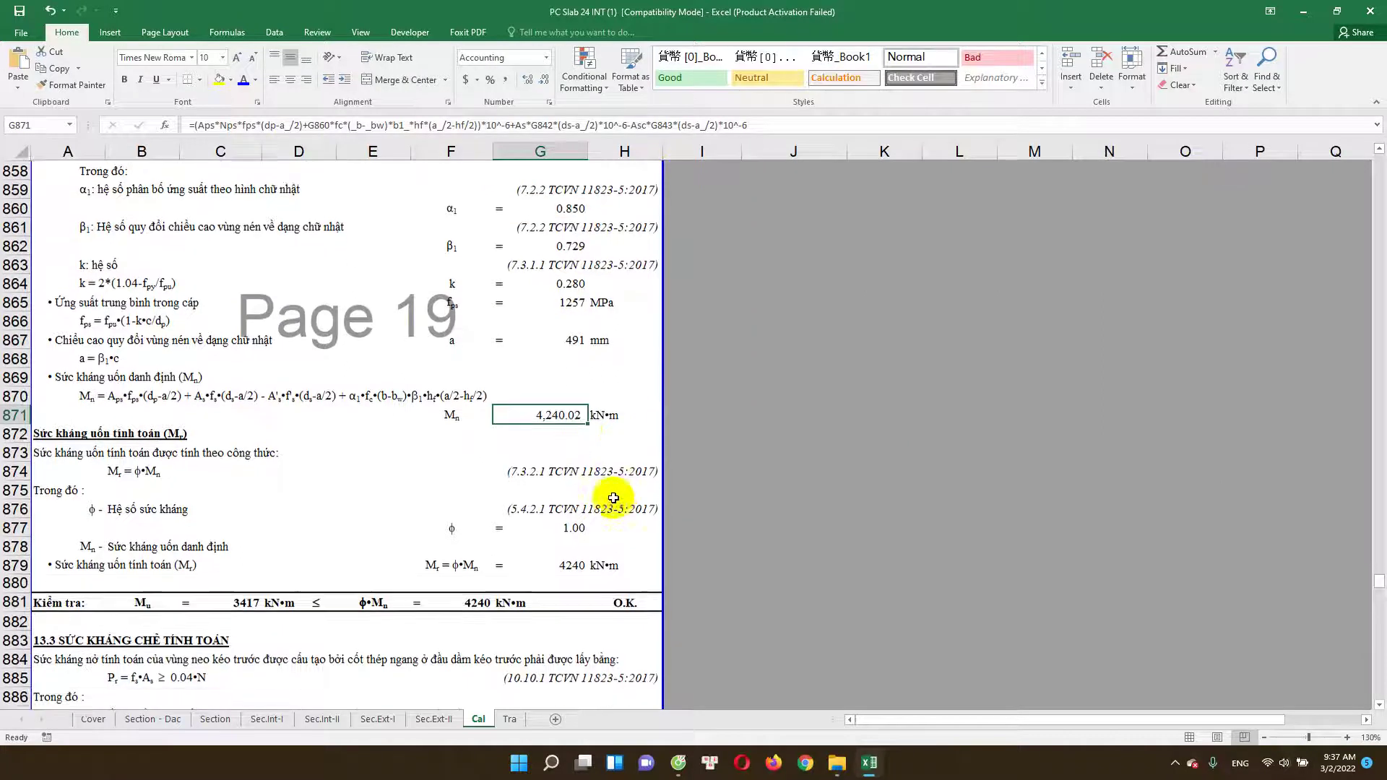
double_click(570, 414)
key(Escape)
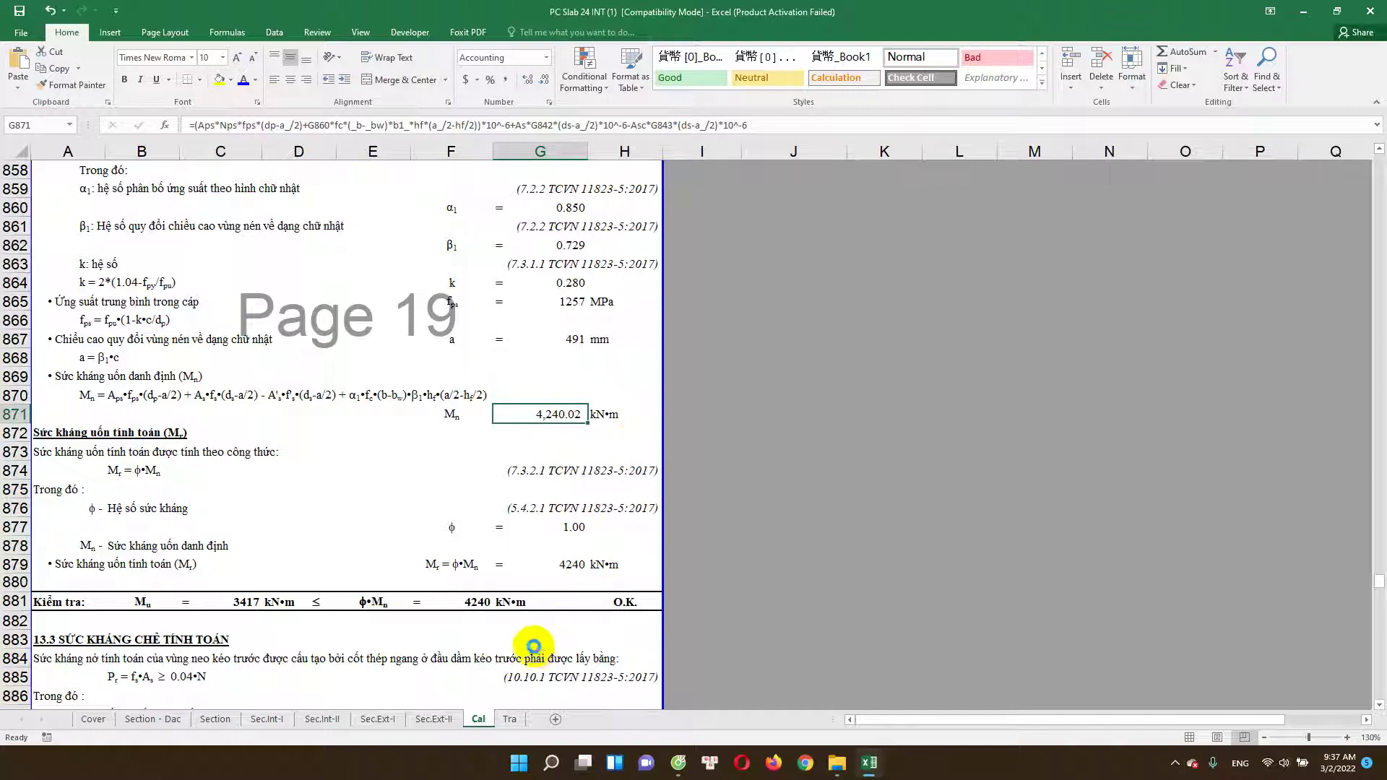
scroll(625, 589, down, 1)
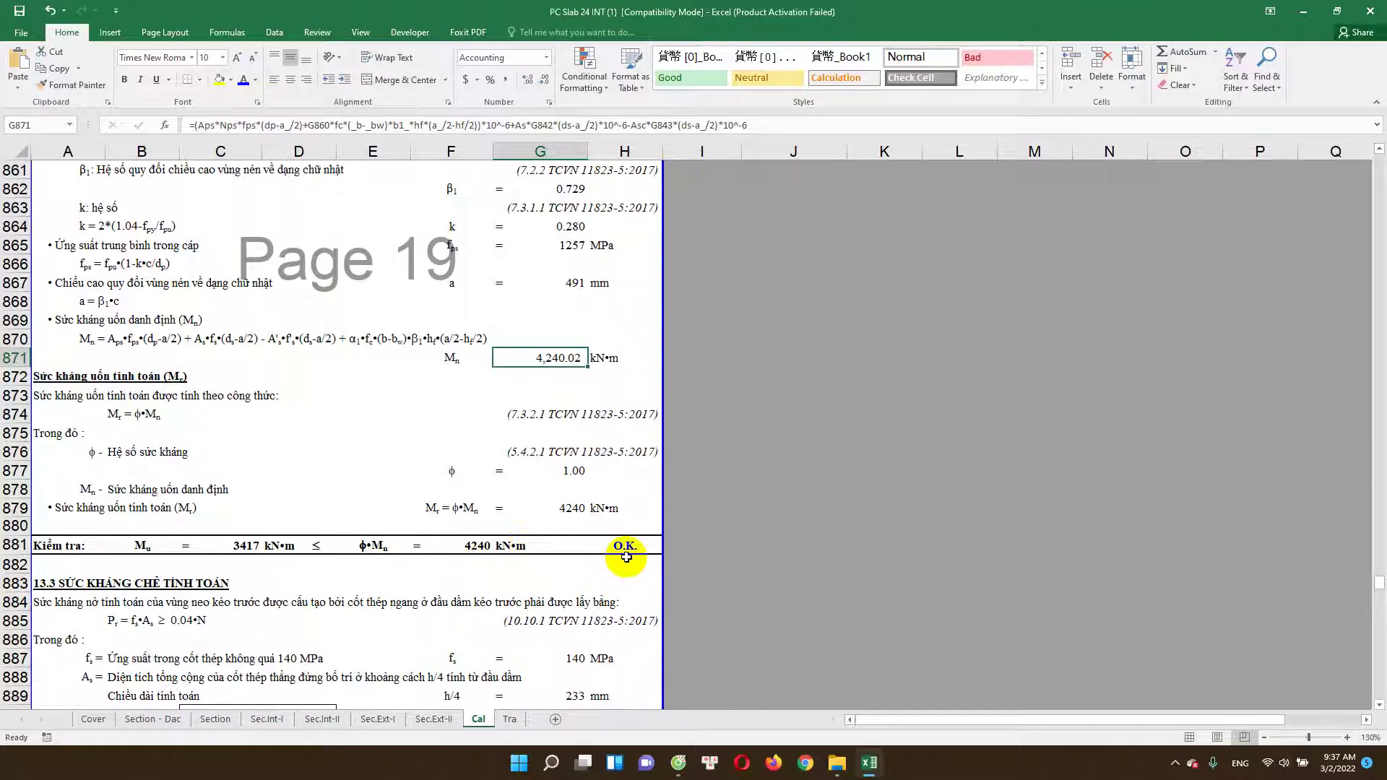
Step: Inspect the flexure check formula in H881 without changing it
double_click(635, 544)
key(Escape)
scroll(336, 387, up, 4)
scroll(337, 378, up, 1)
scroll(217, 361, up, 9)
scroll(232, 448, up, 3)
scroll(267, 546, up, 3)
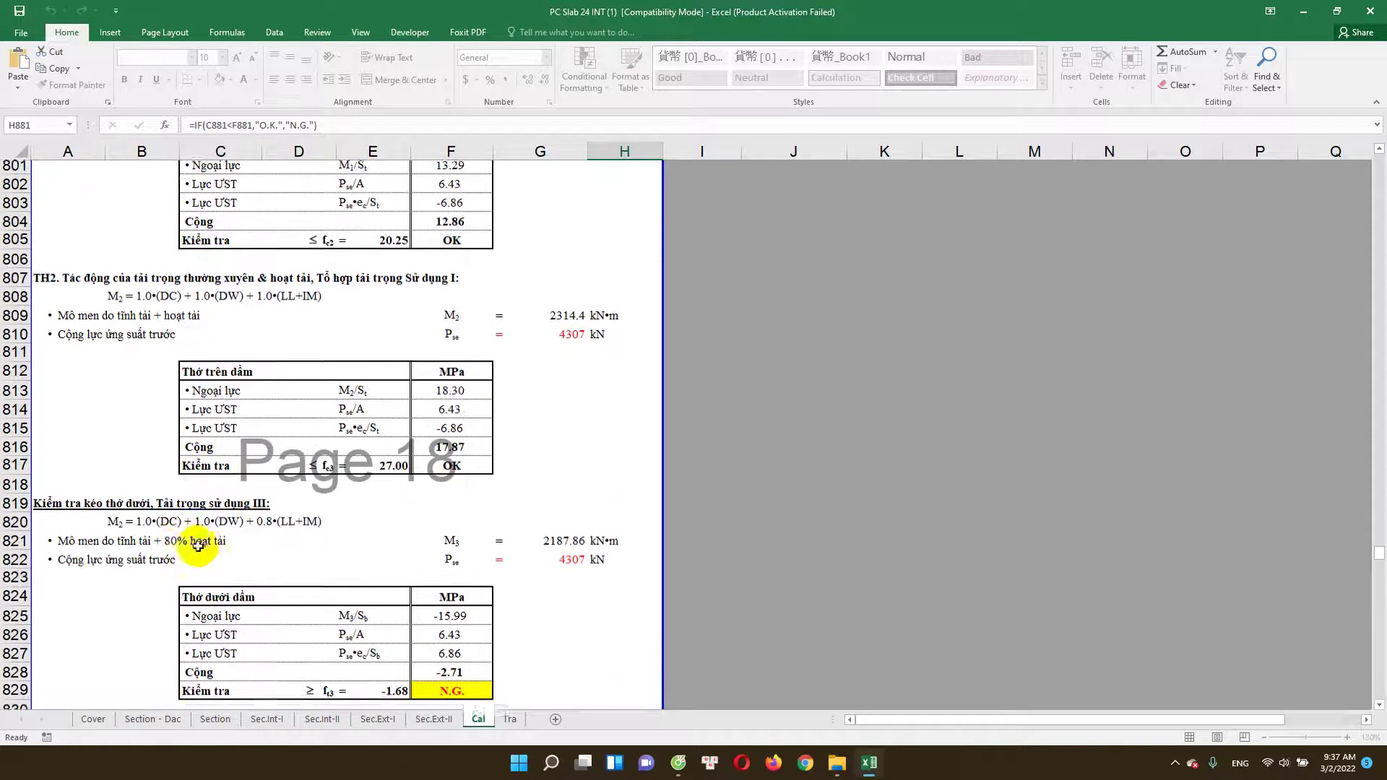
scroll(216, 563, down, 5)
Step: Temporarily set the tension and compression bar counts and the tension bar diameter to 0
click(141, 584)
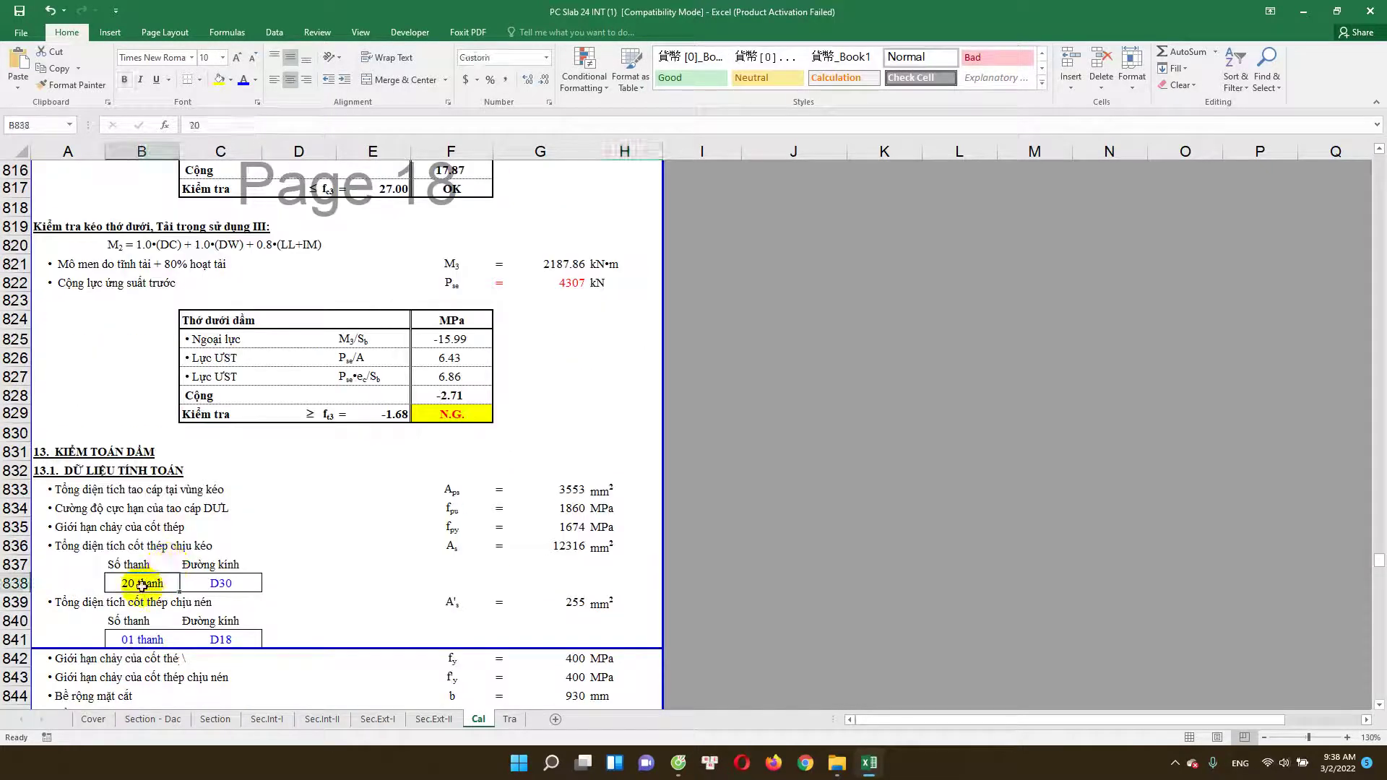
text(0)
key(Return)
key(Down)
key(Down)
text(0)
key(Return)
click(216, 585)
text(0)
key(Return)
key(Down)
key(Down)
key(Down)
Step: Review the F881 flexural resistance and H881 check, then save the workbook
scroll(545, 452, down, 5)
scroll(522, 578, down, 10)
scroll(522, 578, down, 1)
click(473, 489)
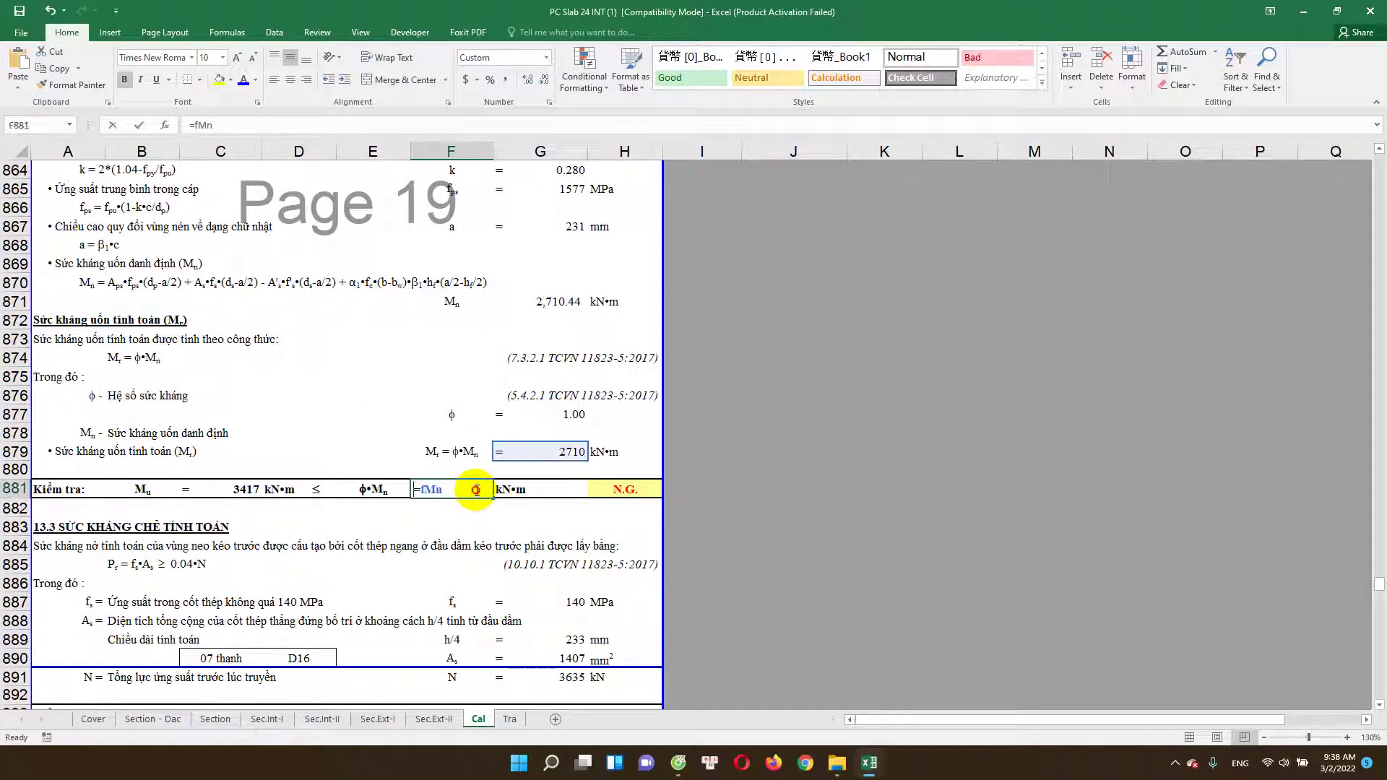
double_click(623, 488)
key(Escape)
key(ctrl+s)
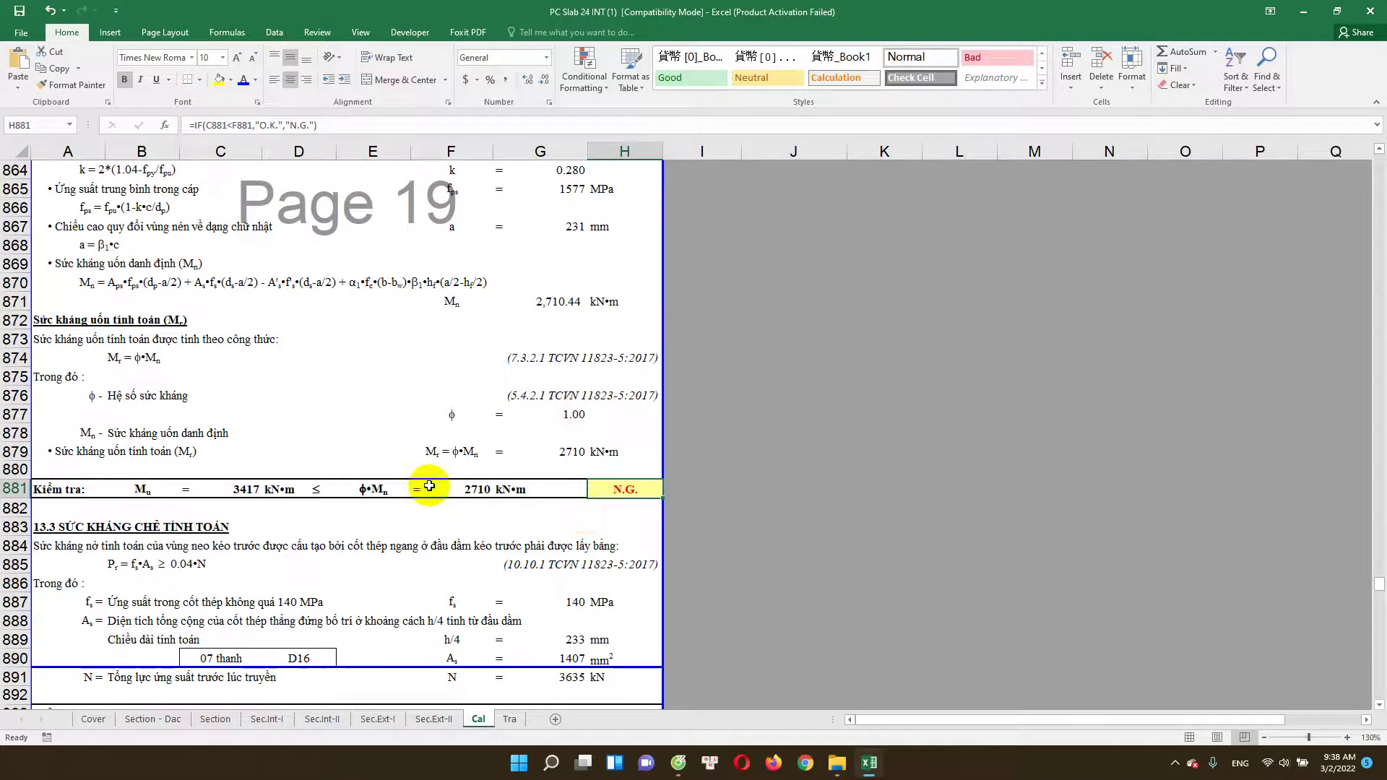
Step: Set the tension bar diameter to D25
scroll(242, 402, up, 4)
scroll(242, 403, up, 7)
scroll(194, 424, up, 3)
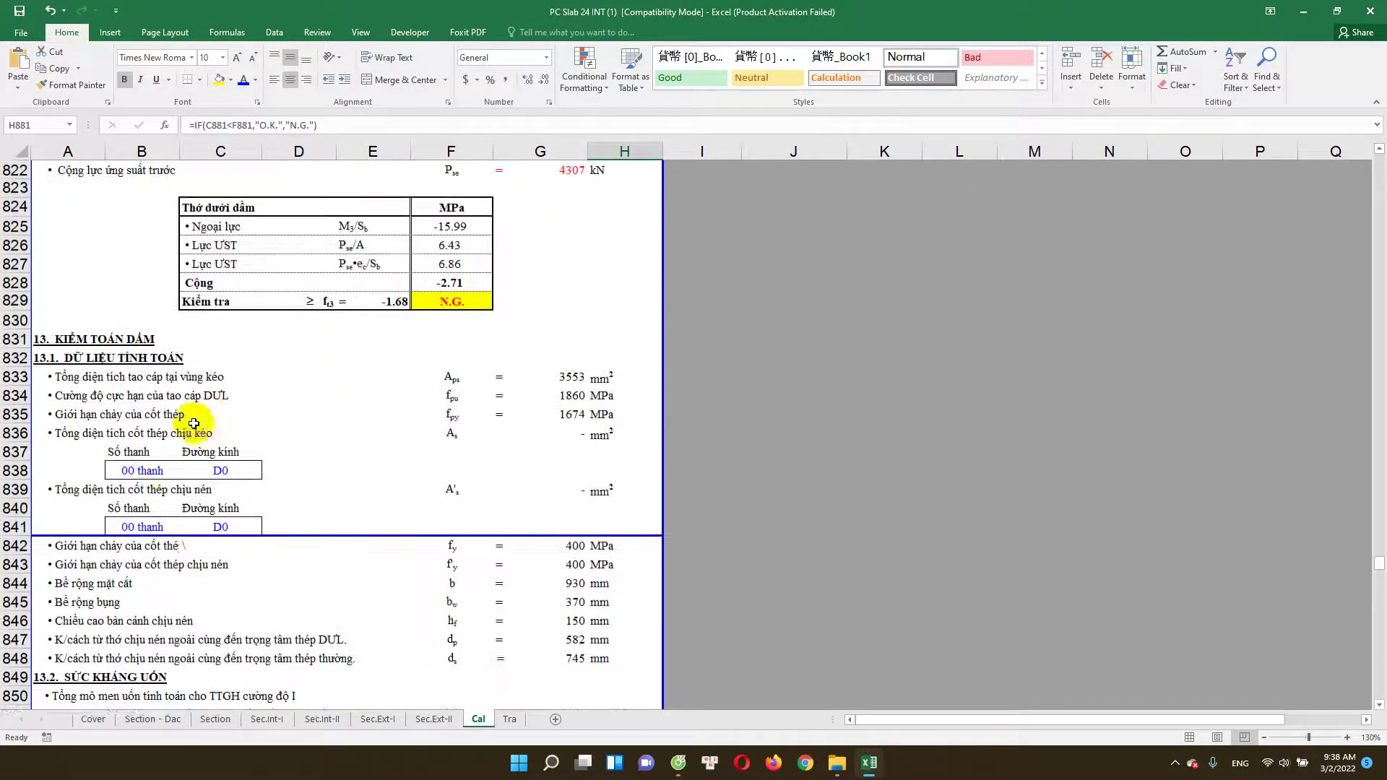
click(128, 472)
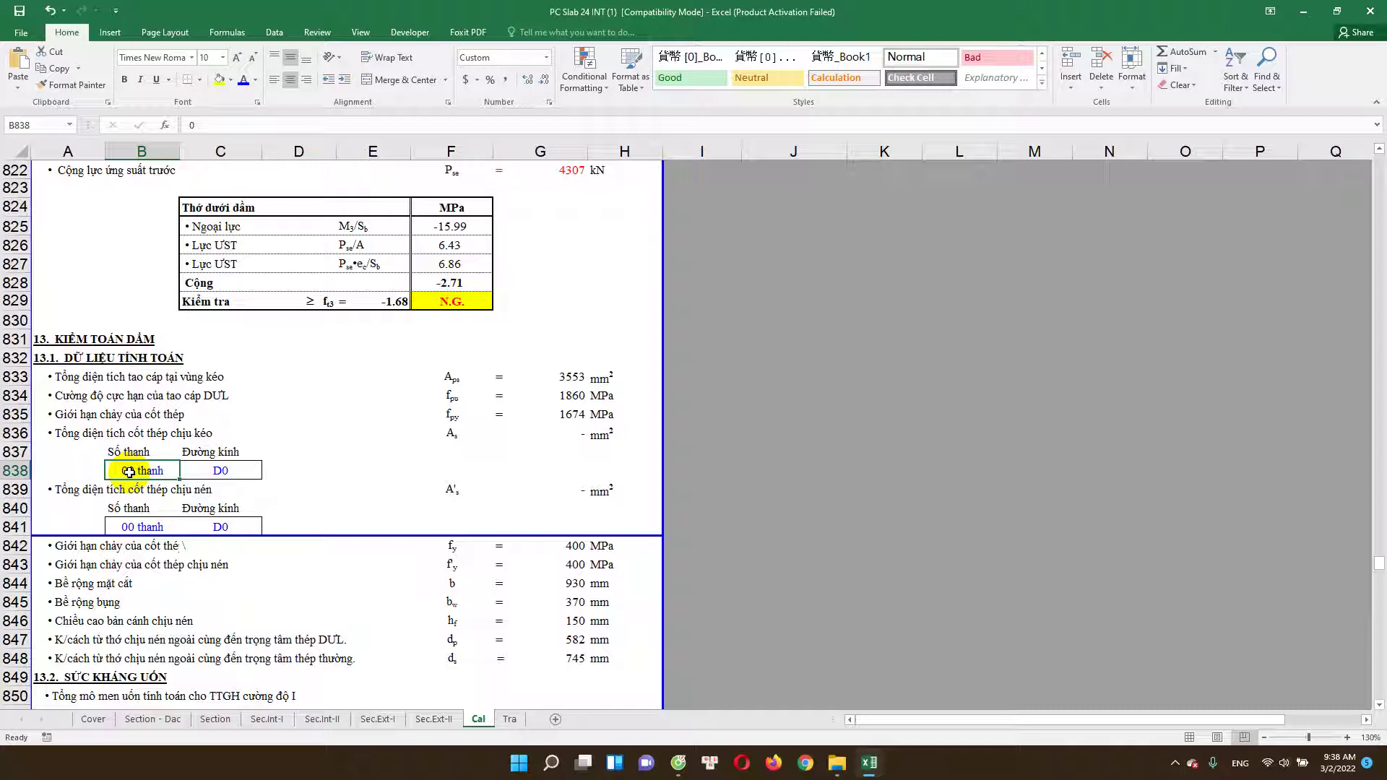
text(10)
click(238, 471)
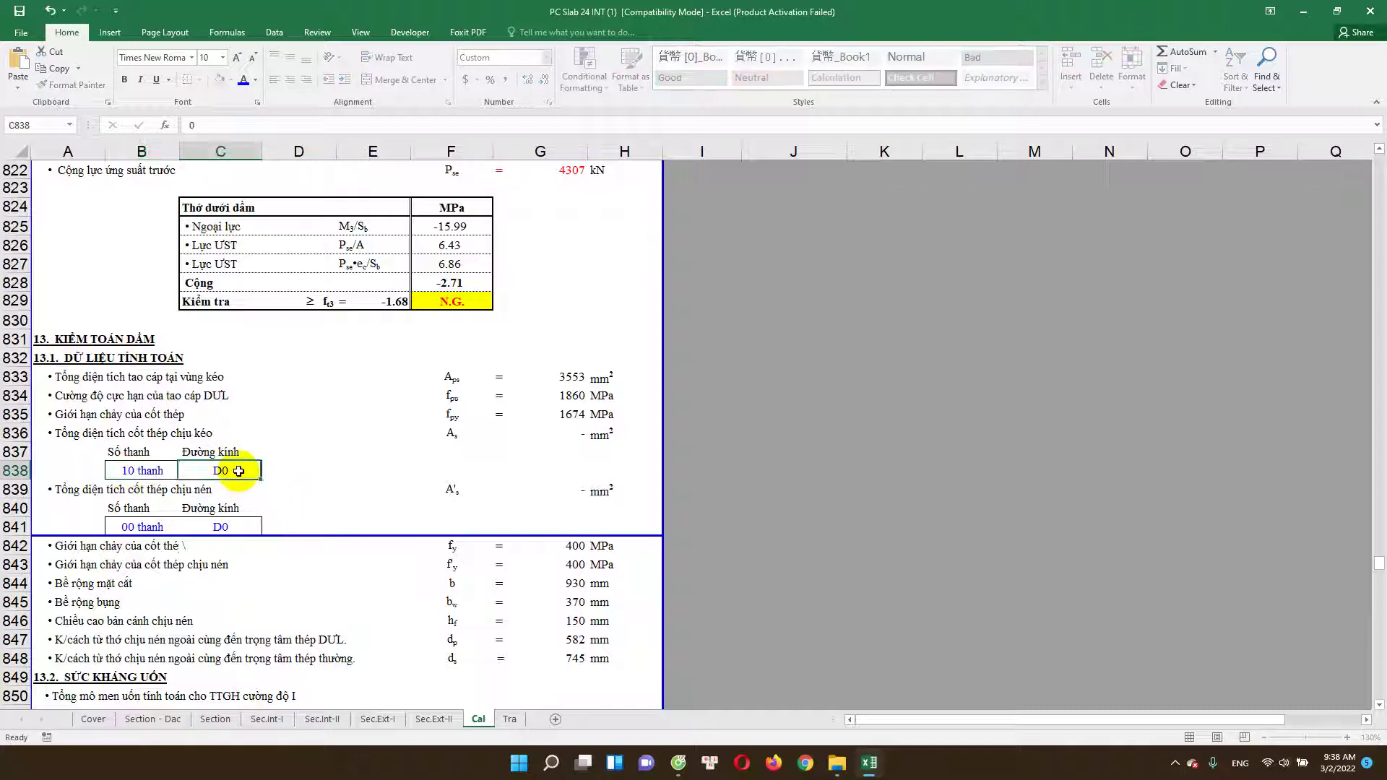
text(25)
key(Return)
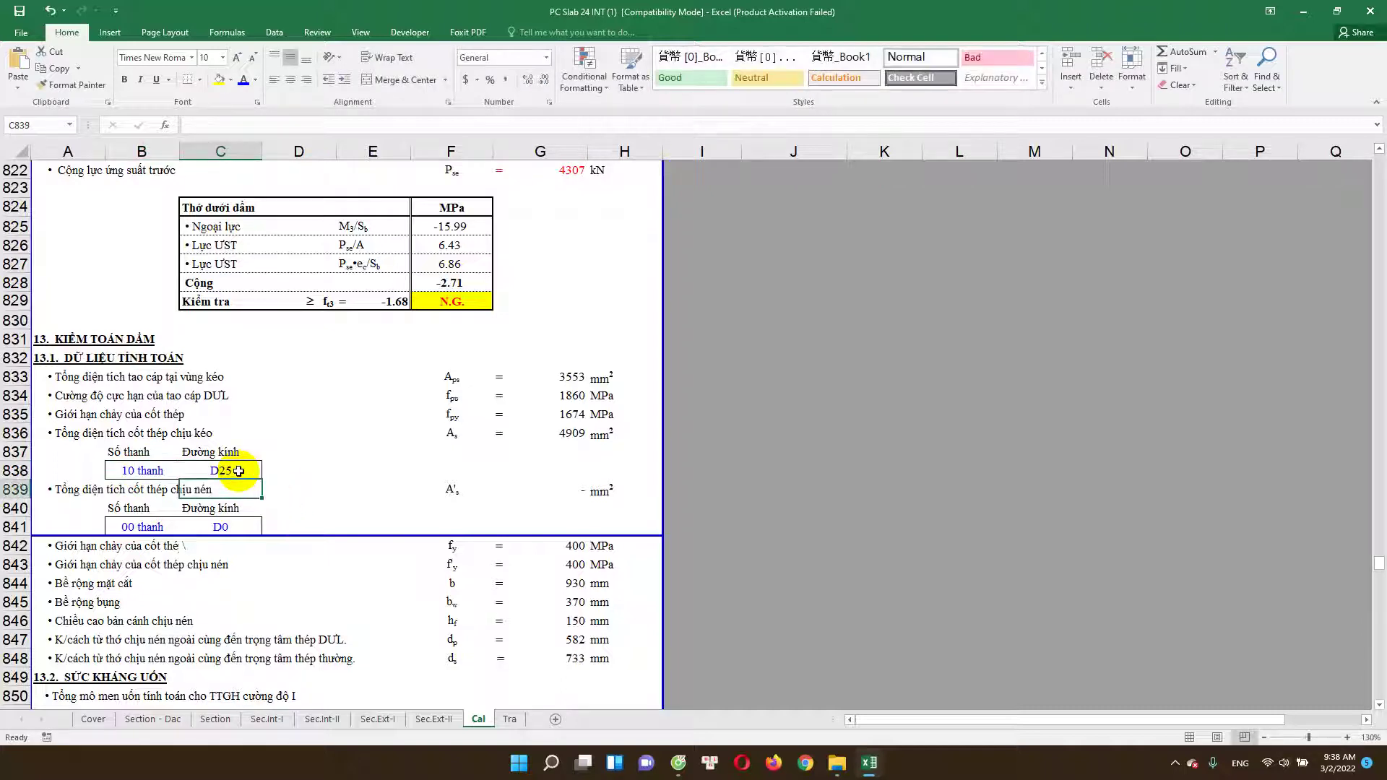
Step: Recheck the F881 resistance and H881 flexure check formulas
click(165, 527)
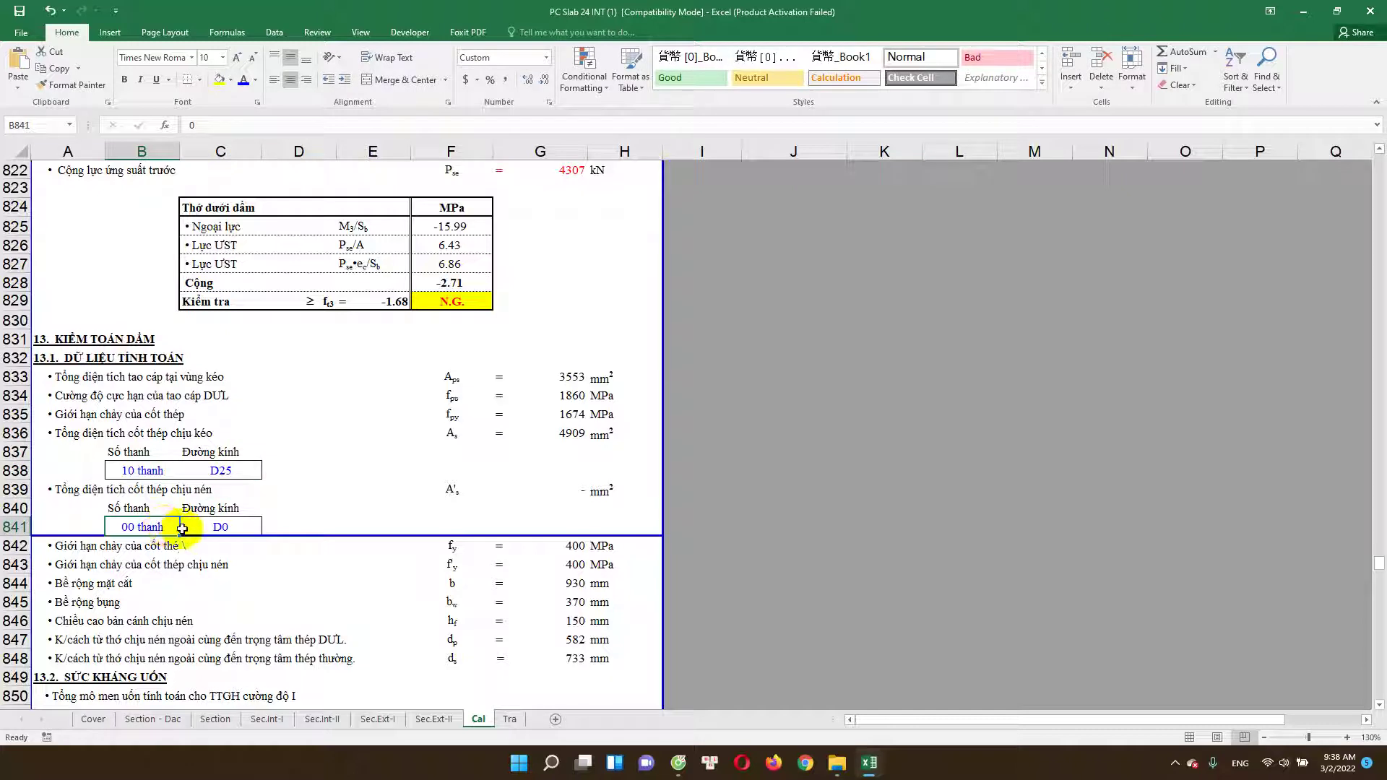
scroll(195, 527, down, 4)
scroll(417, 560, down, 7)
scroll(517, 567, down, 4)
scroll(605, 566, down, 3)
double_click(487, 265)
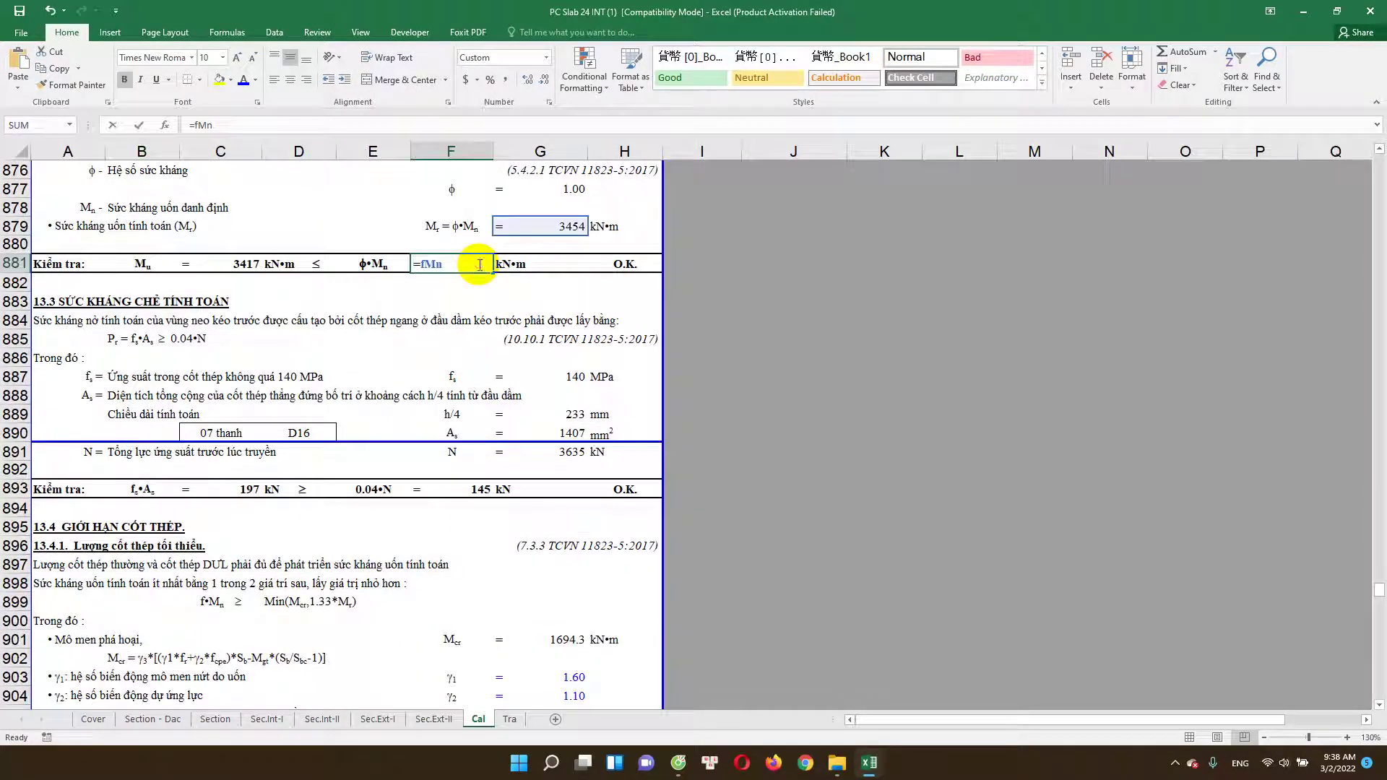
click(623, 263)
double_click(622, 263)
key(Escape)
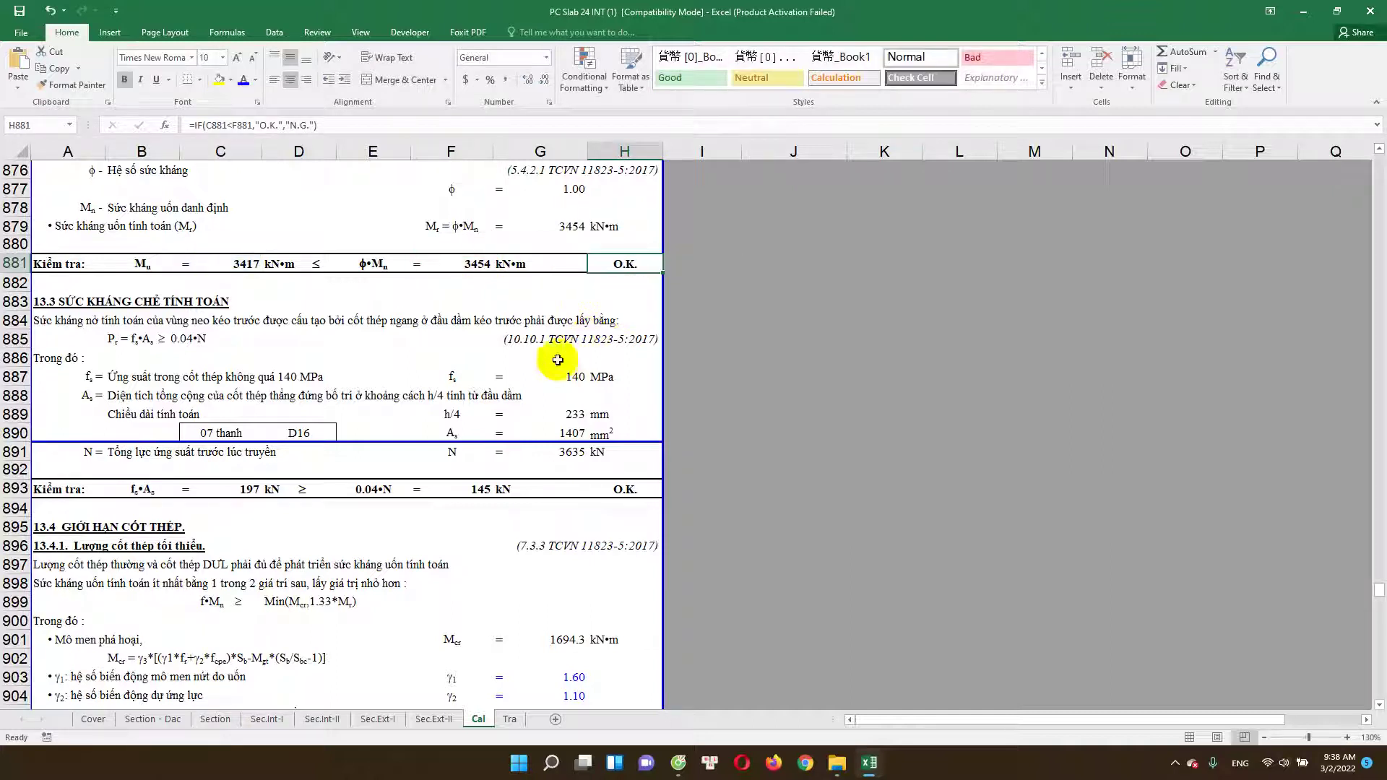
Step: Re-enter 20 as the tension bar count in B838
scroll(448, 401, up, 3)
scroll(429, 413, up, 4)
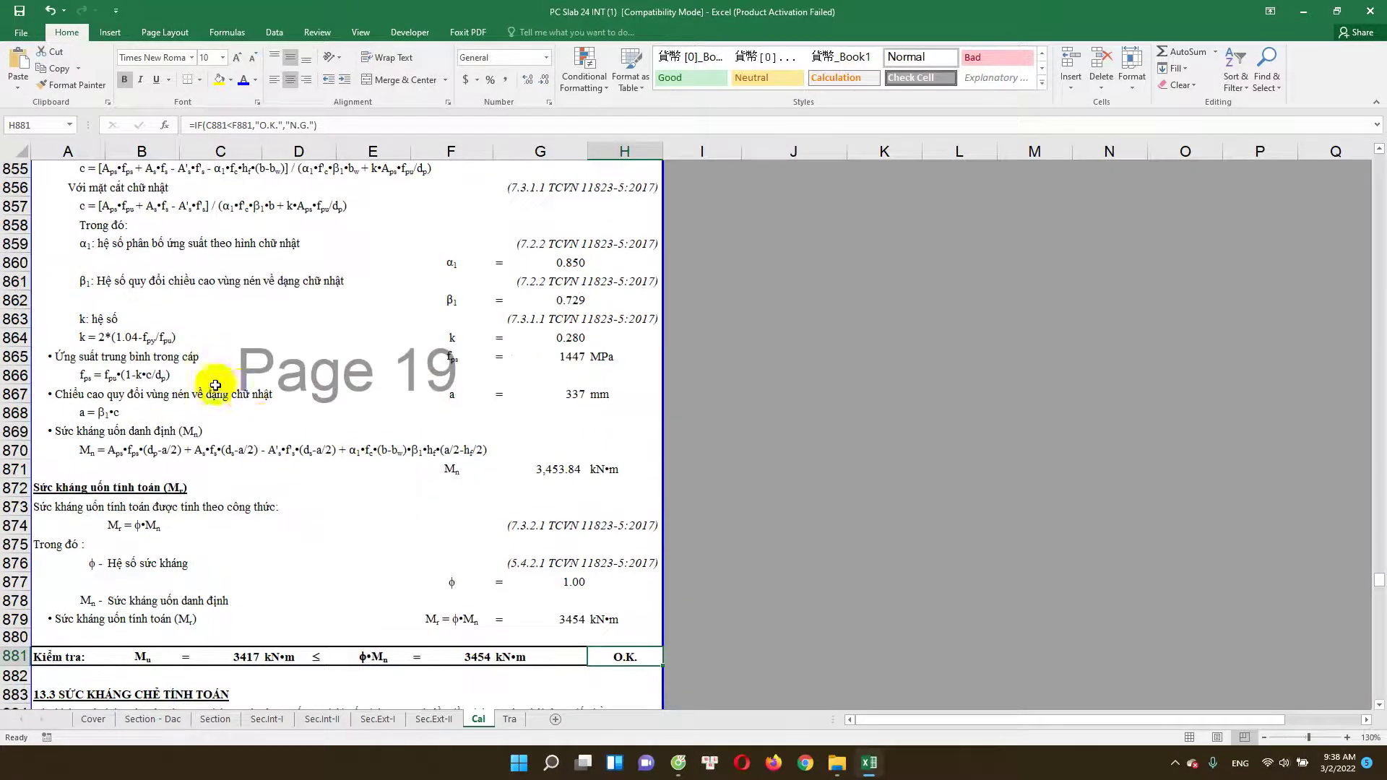
scroll(349, 372, up, 8)
scroll(232, 372, up, 3)
scroll(230, 393, up, 1)
scroll(230, 393, up, 2)
scroll(231, 372, up, 2)
scroll(231, 369, up, 2)
scroll(232, 372, up, 3)
scroll(232, 398, down, 4)
scroll(230, 419, up, 4)
scroll(229, 427, down, 4)
scroll(229, 426, down, 4)
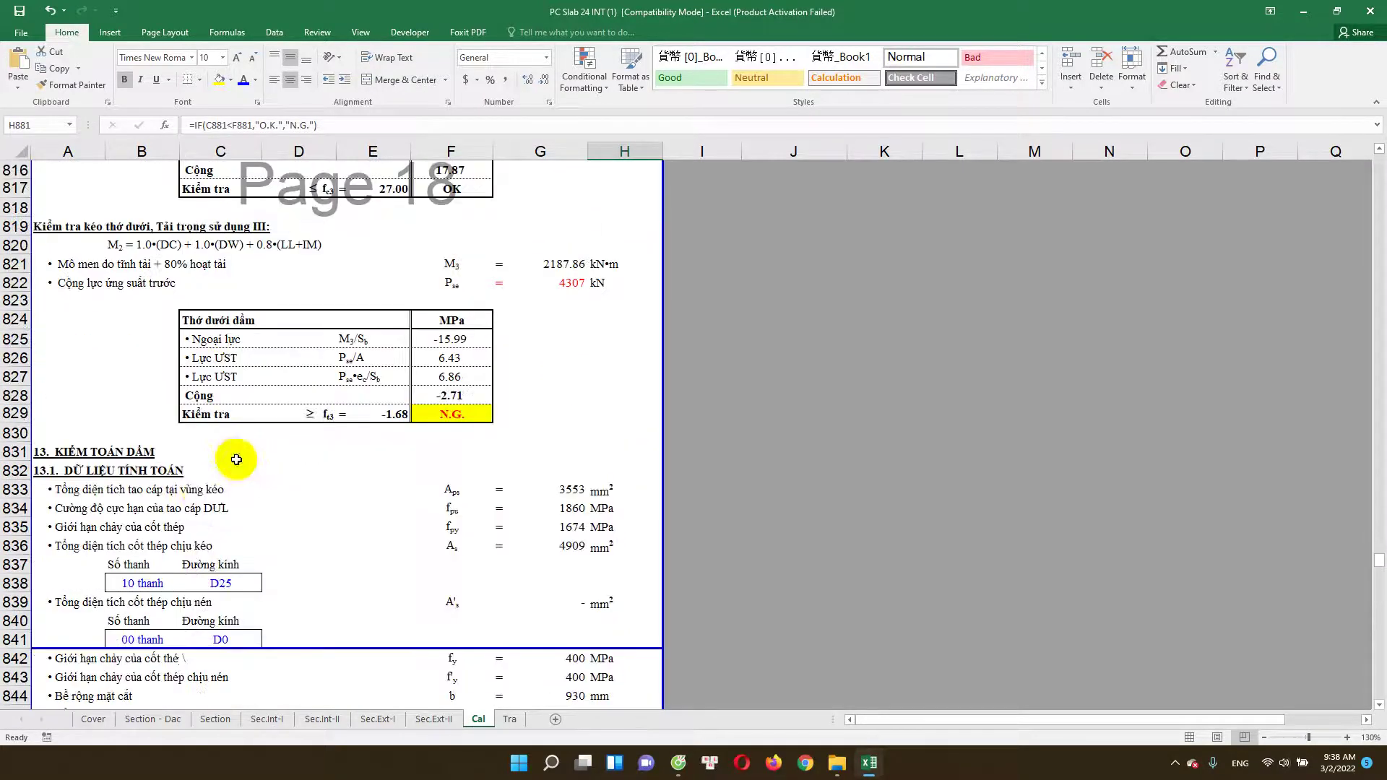
scroll(232, 458, down, 2)
click(144, 468)
text(2)
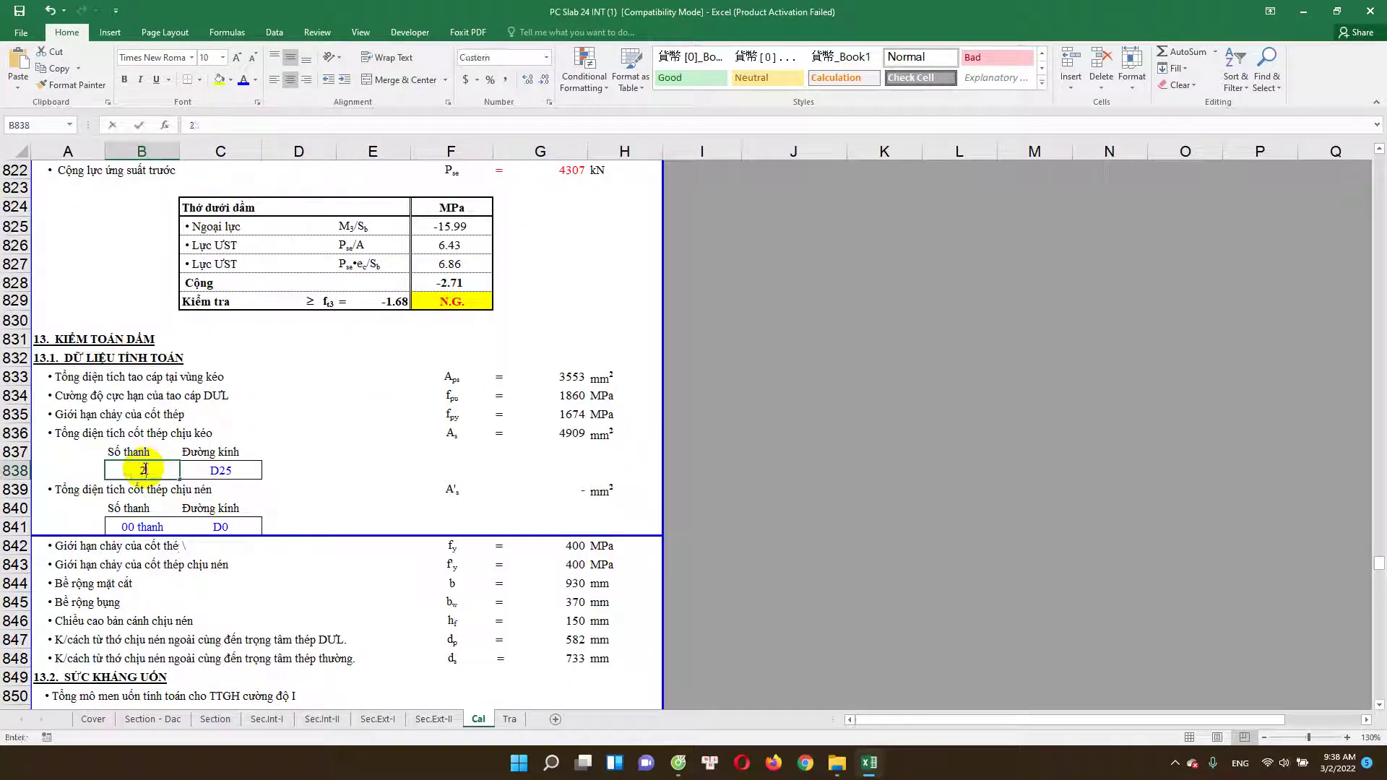
text(0)
click(241, 470)
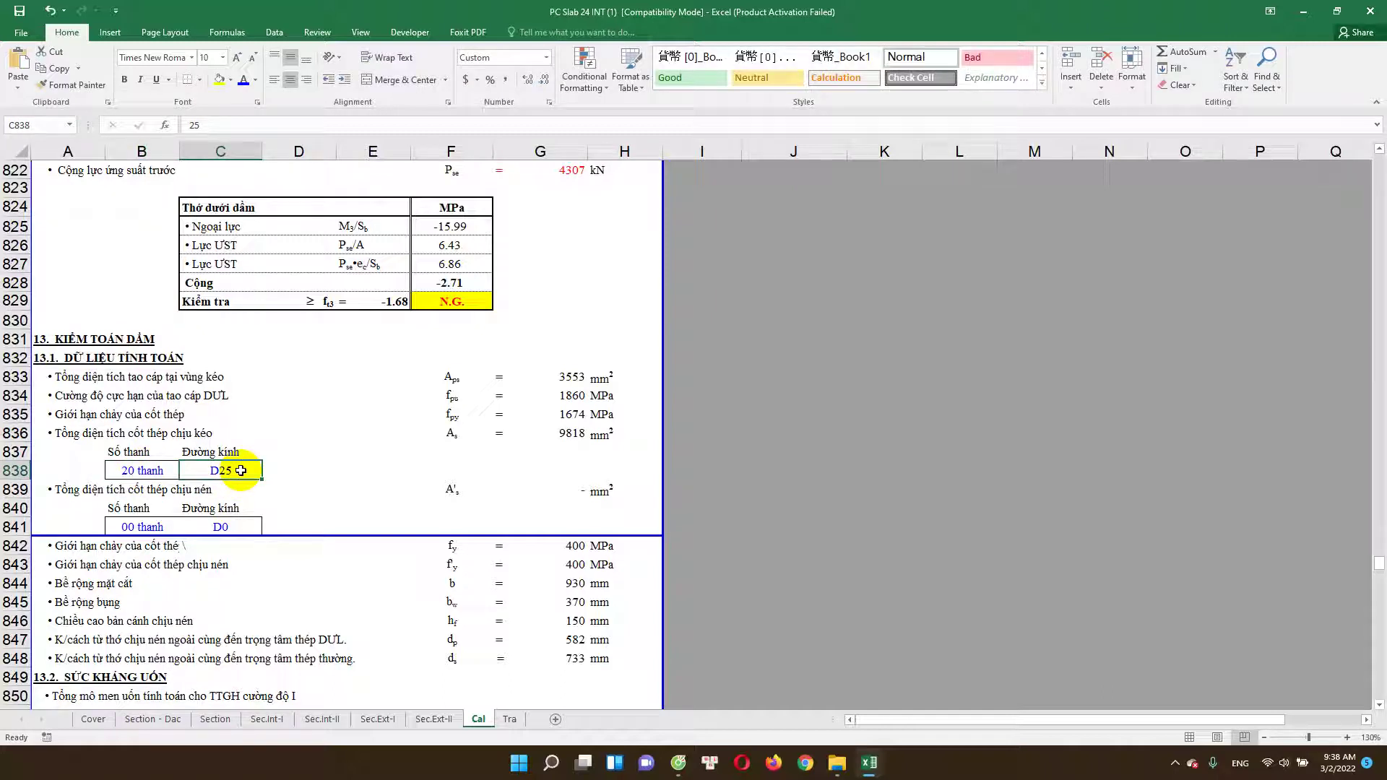
Step: Enter 10 compression bars of D22 in B841 and C841
click(163, 527)
text(1)
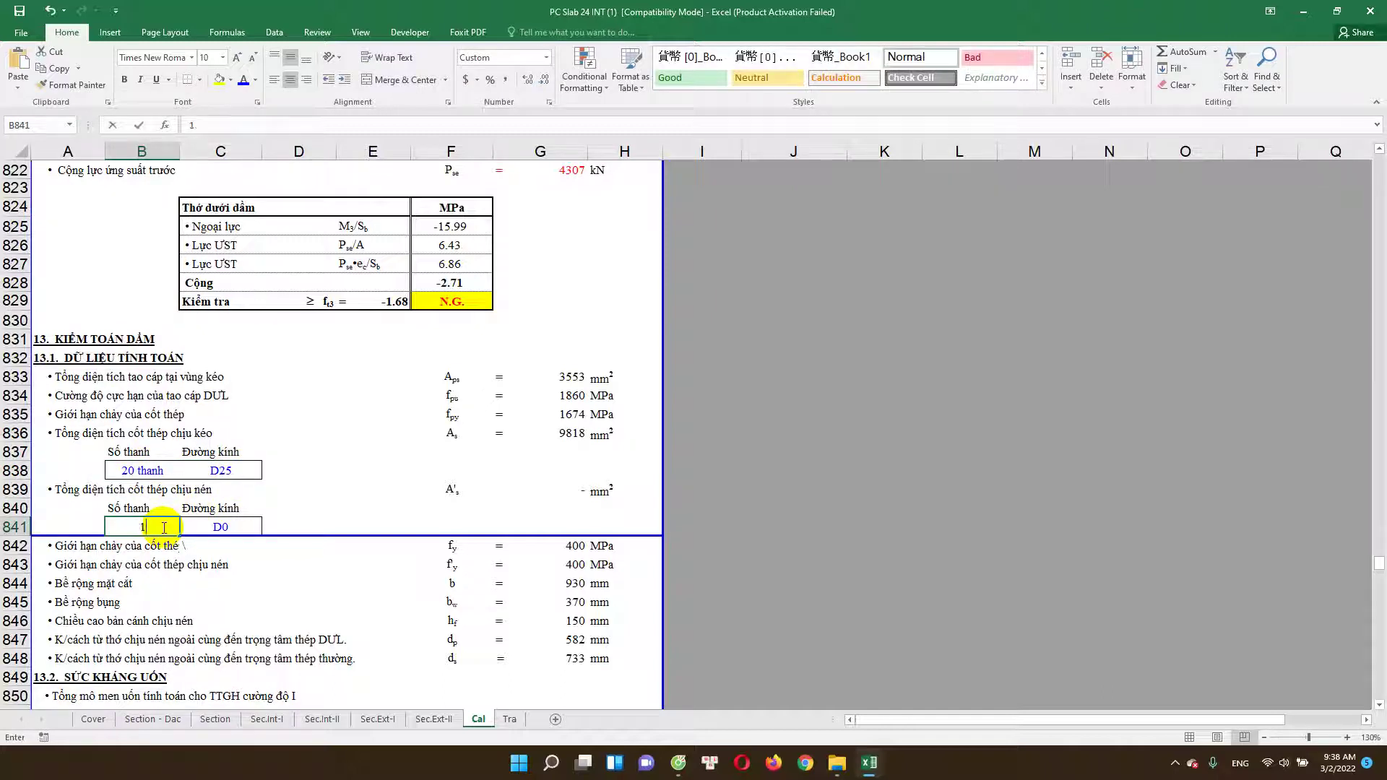
text(0)
click(220, 526)
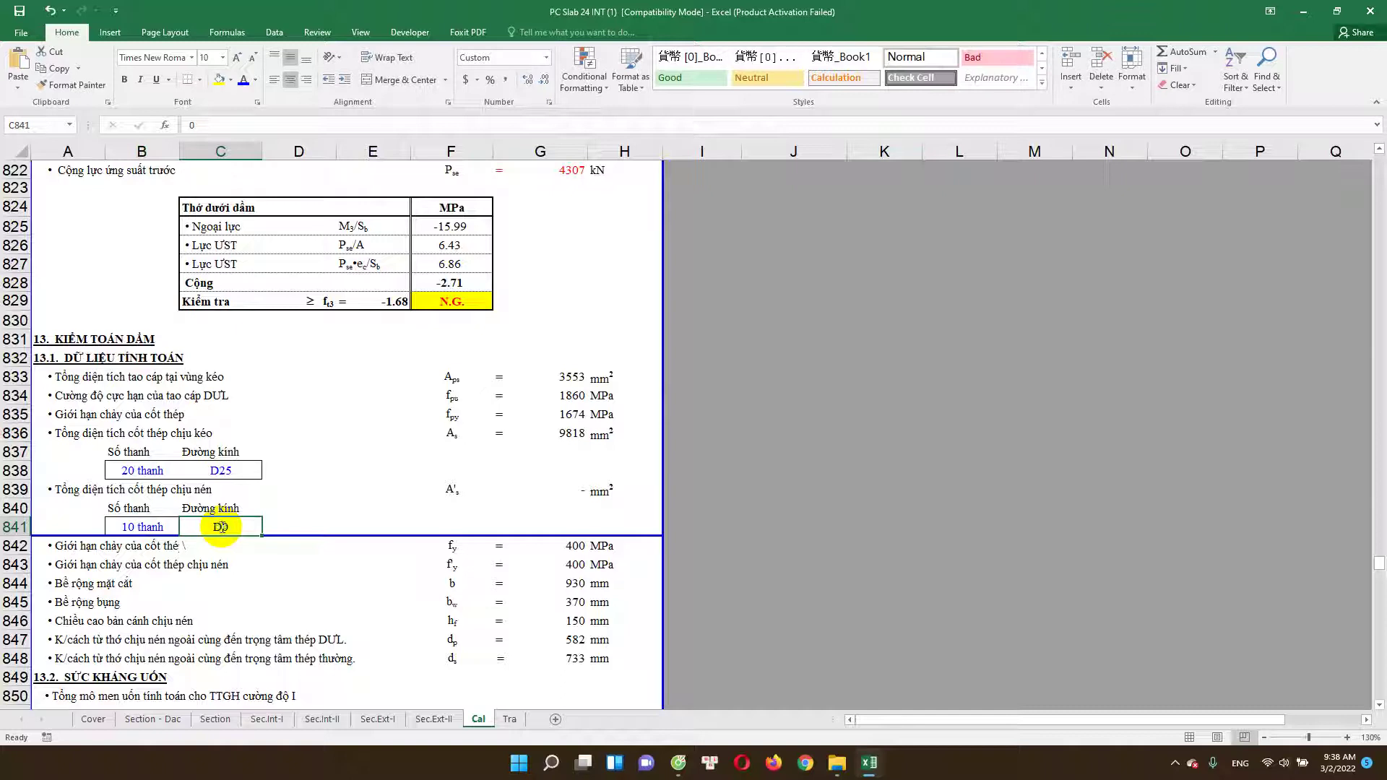
text(25)
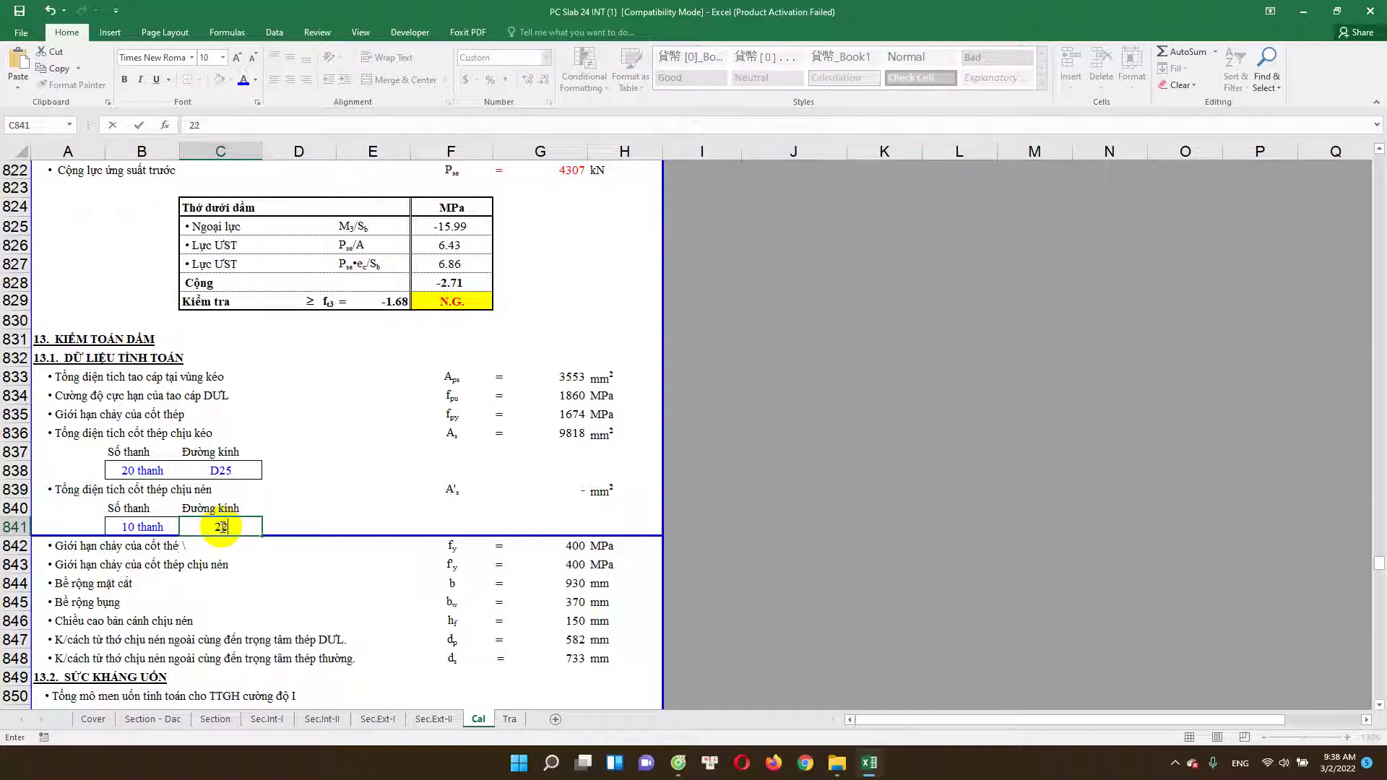
key(Return)
scroll(495, 542, down, 3)
scroll(521, 615, down, 8)
scroll(505, 521, down, 5)
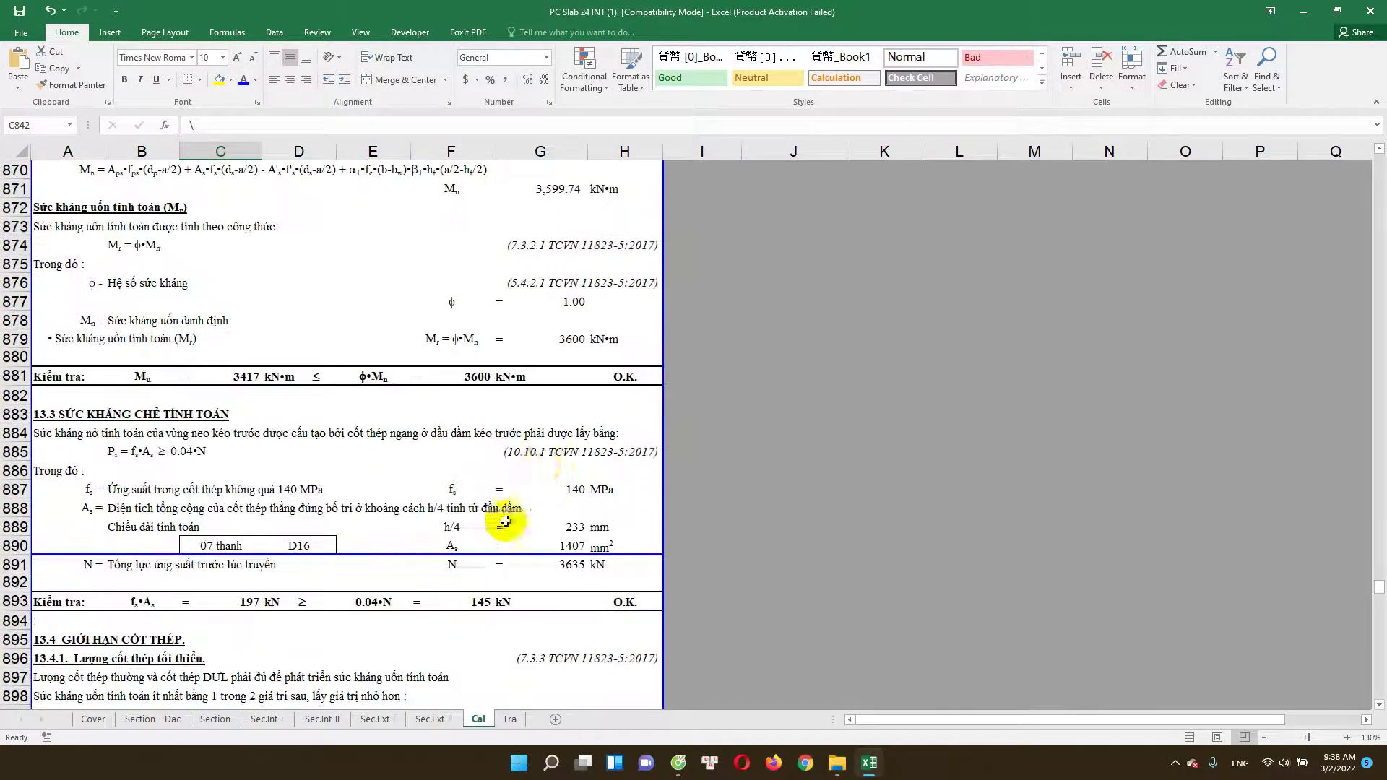
click(481, 376)
double_click(626, 376)
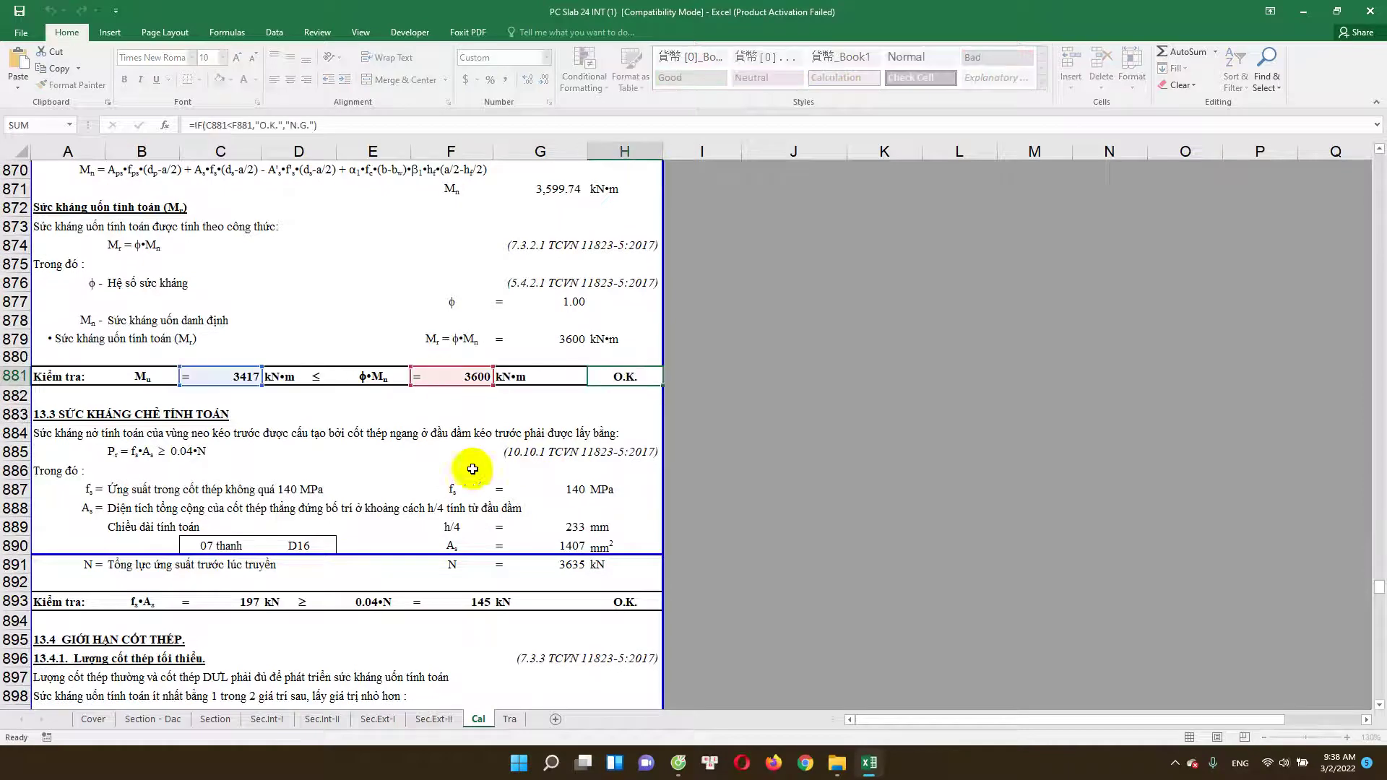
key(Escape)
scroll(473, 469, down, 1)
key(ctrl+s)
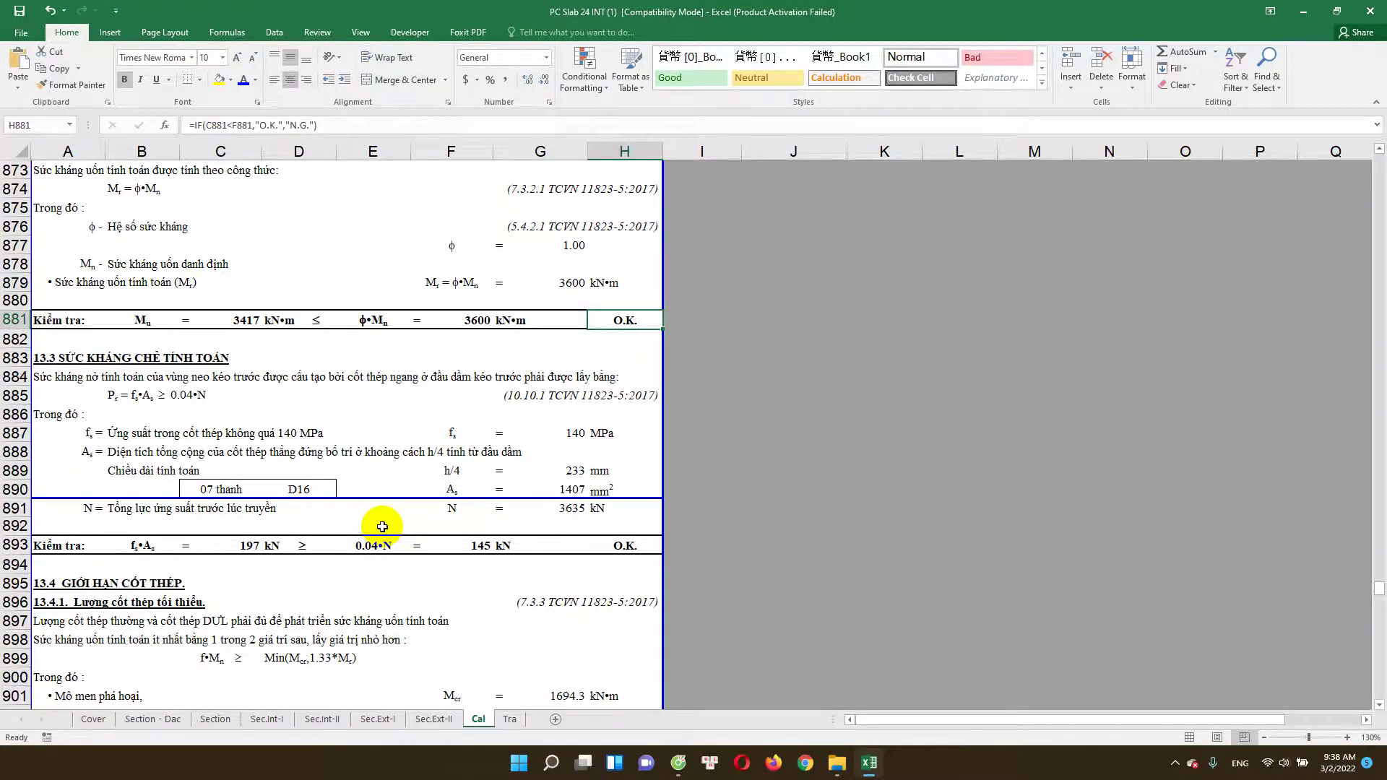
scroll(382, 527, down, 1)
click(144, 291)
scroll(275, 374, down, 1)
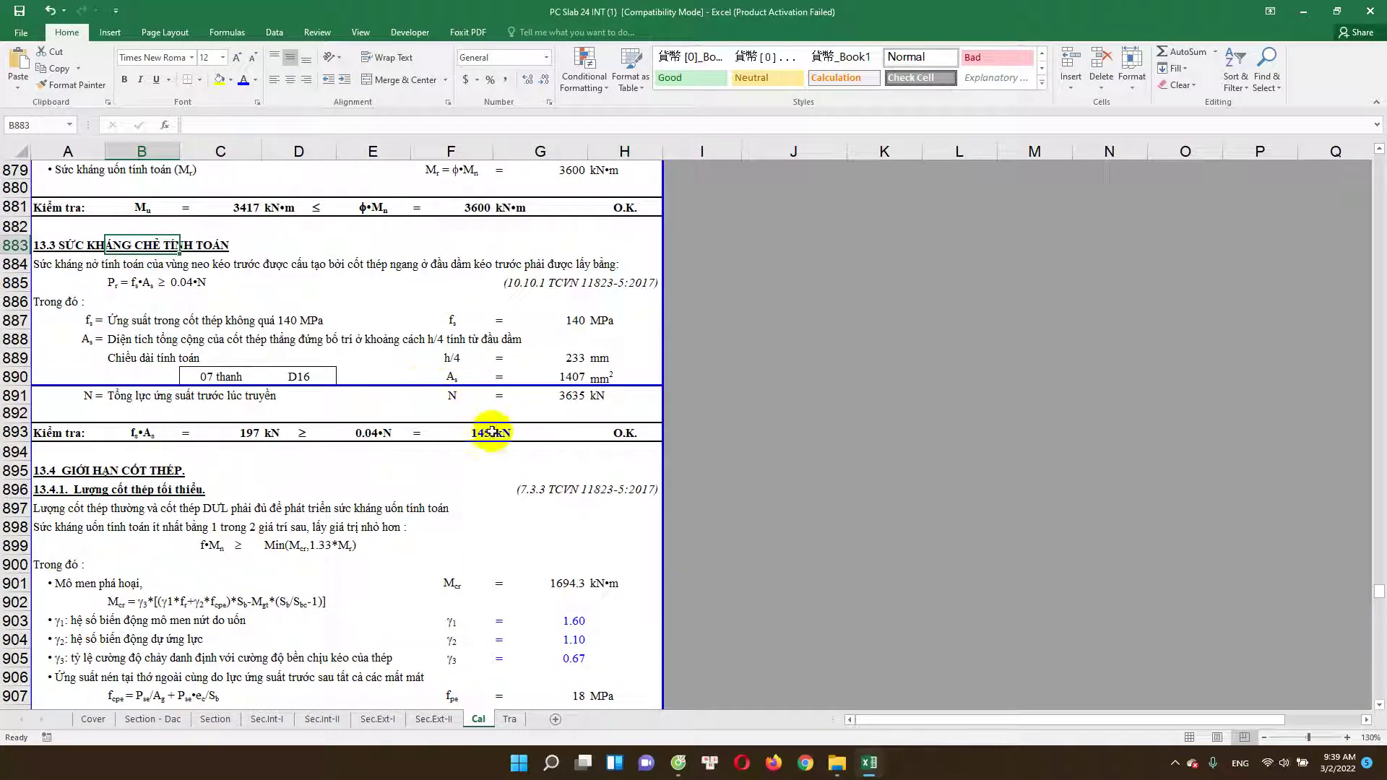
double_click(493, 431)
key(Escape)
double_click(248, 434)
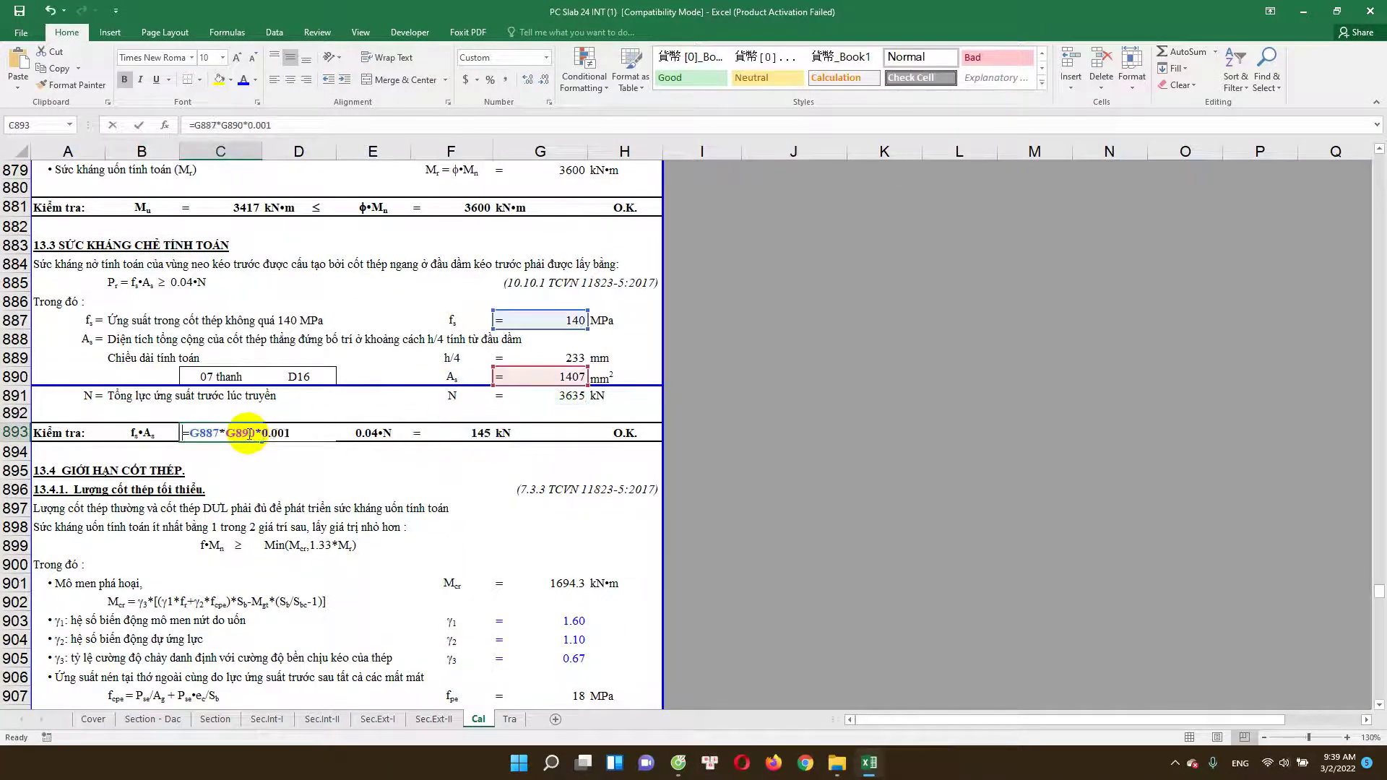
key(Escape)
double_click(473, 434)
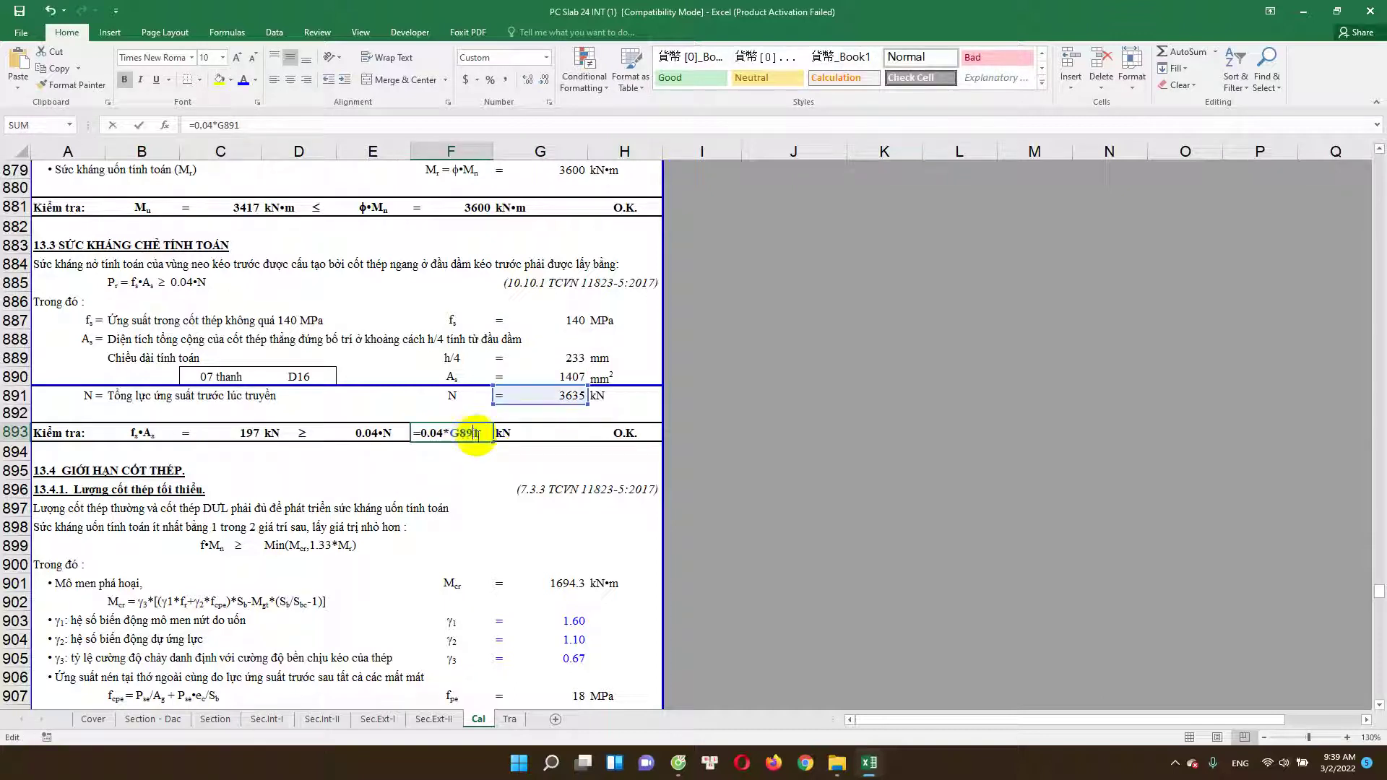
key(Escape)
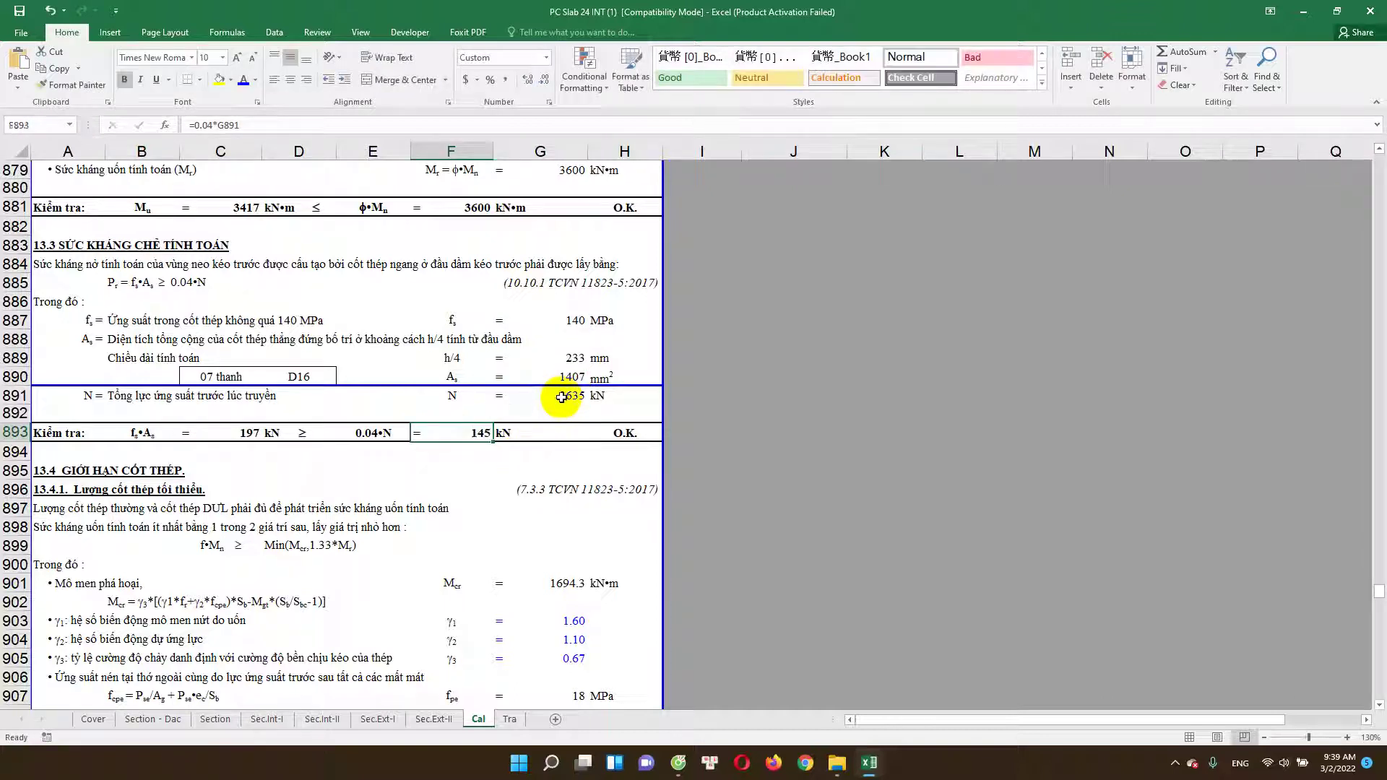
double_click(564, 399)
key(Escape)
double_click(473, 434)
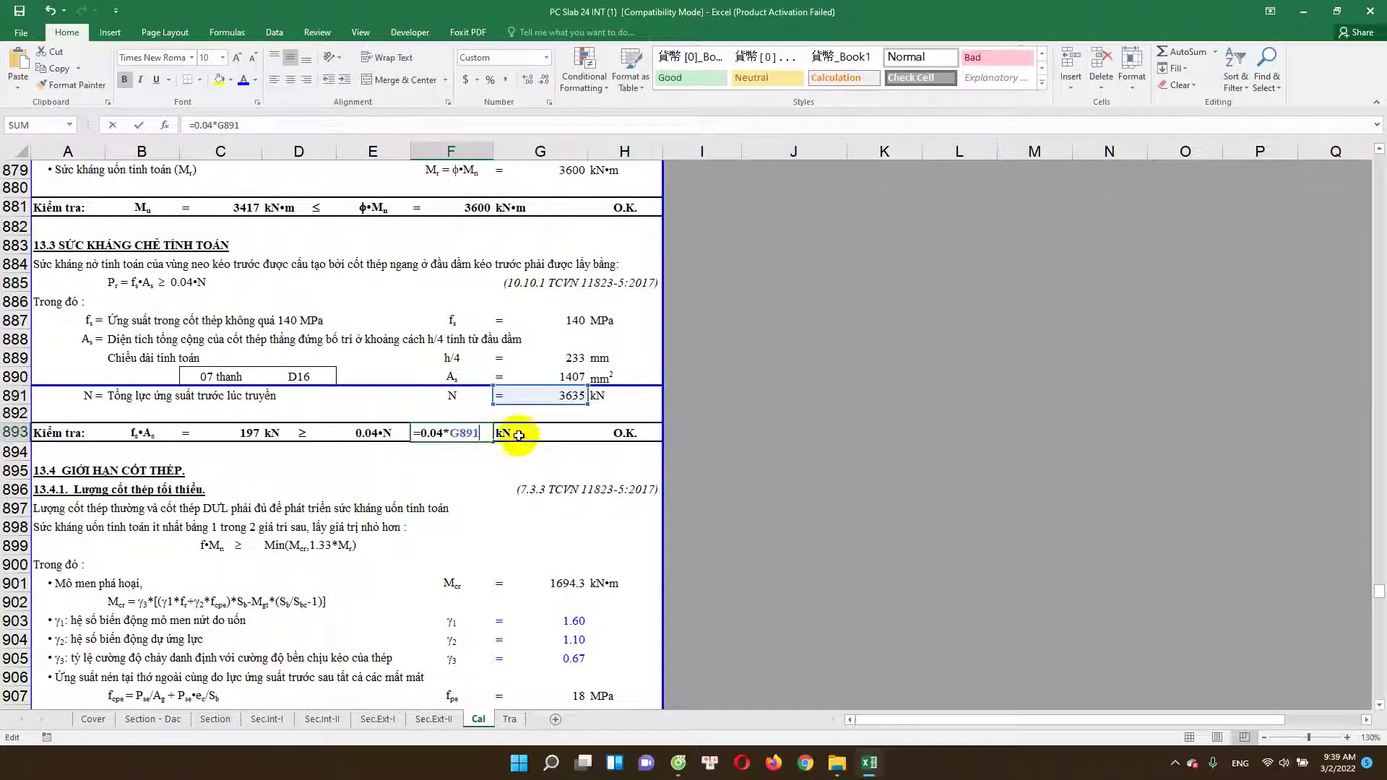
click(621, 433)
double_click(621, 433)
key(Escape)
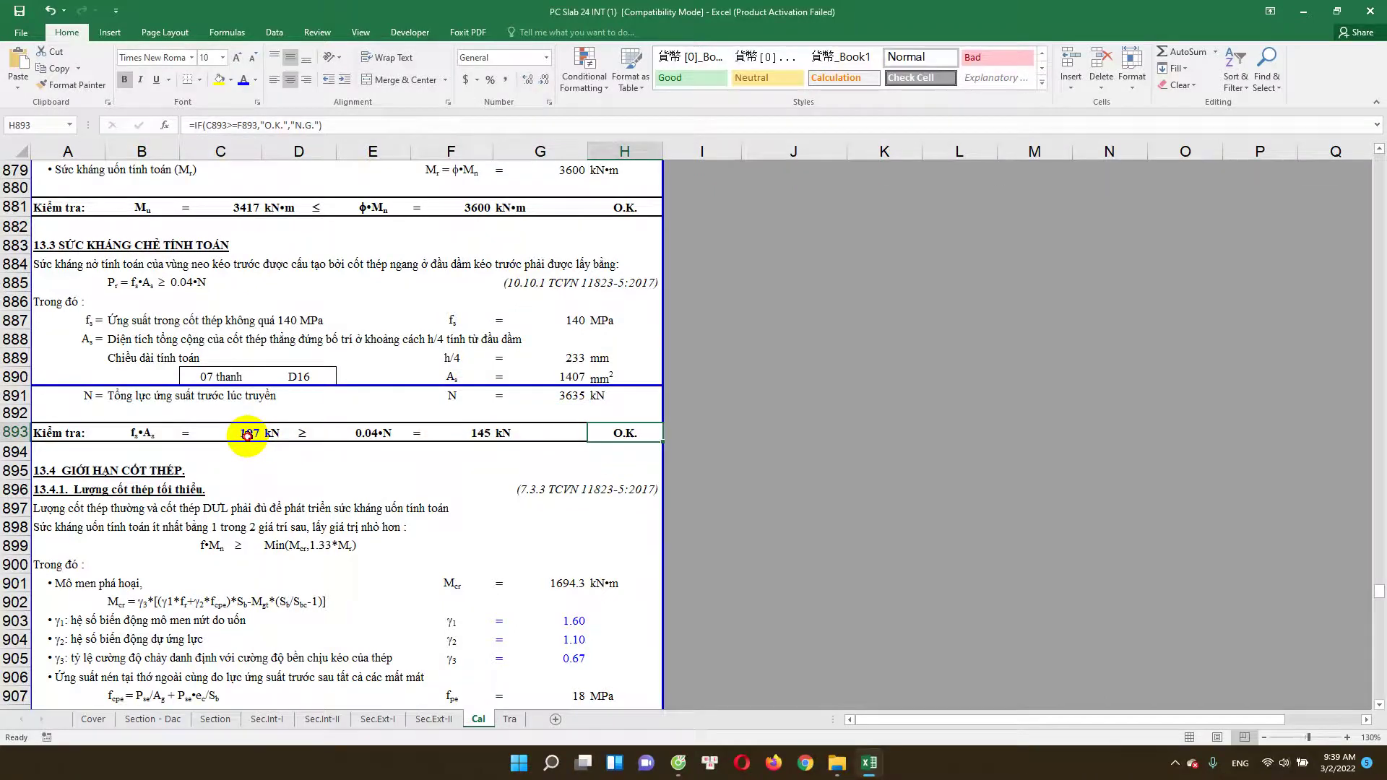
double_click(242, 434)
key(Escape)
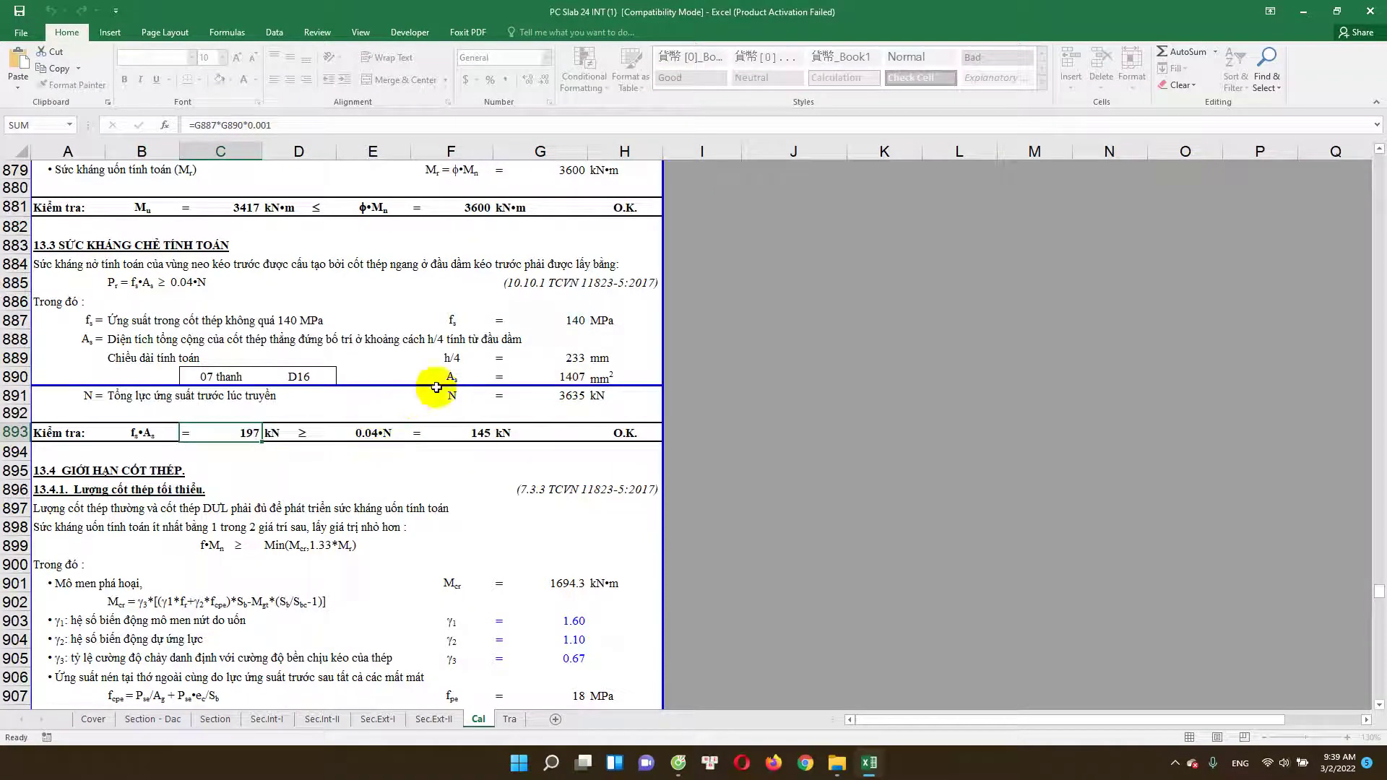
scroll(405, 419, down, 2)
scroll(434, 426, down, 1)
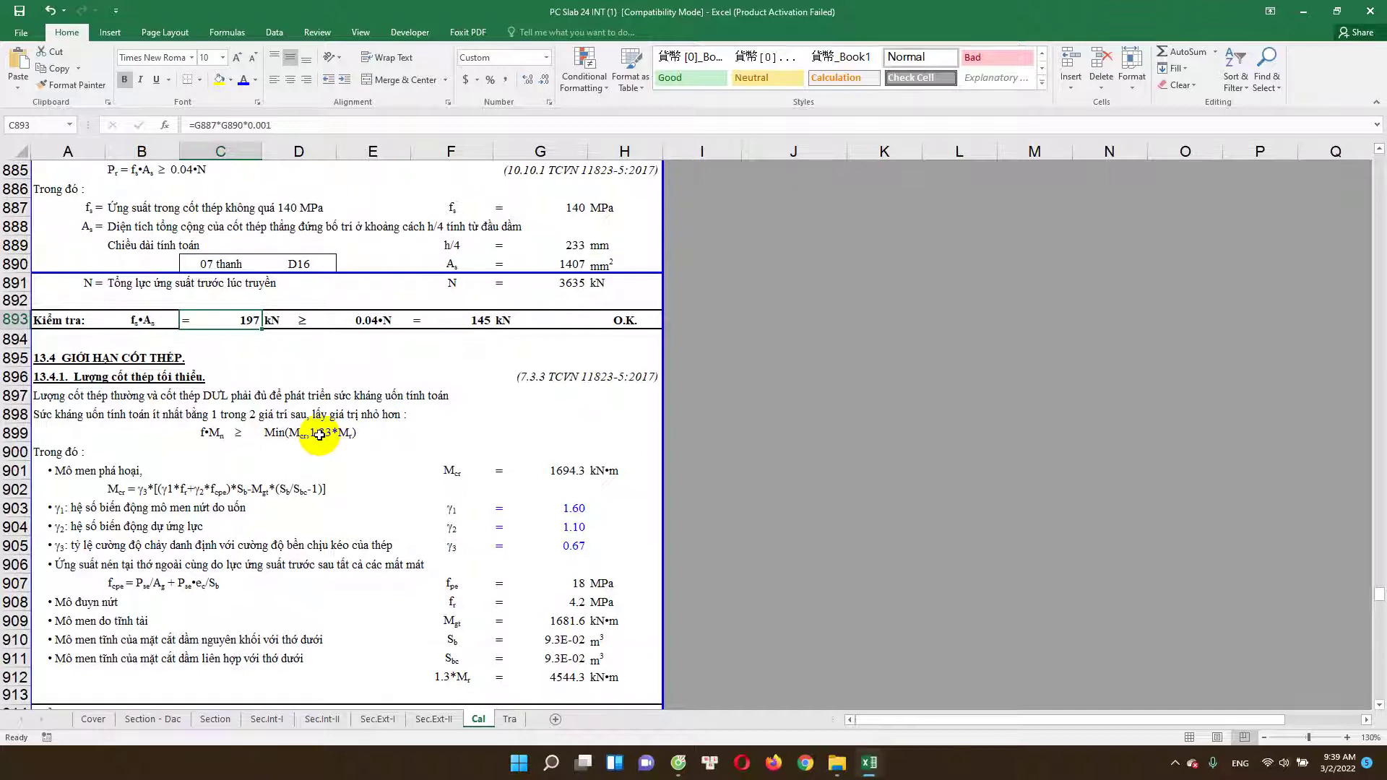
scroll(319, 434, down, 1)
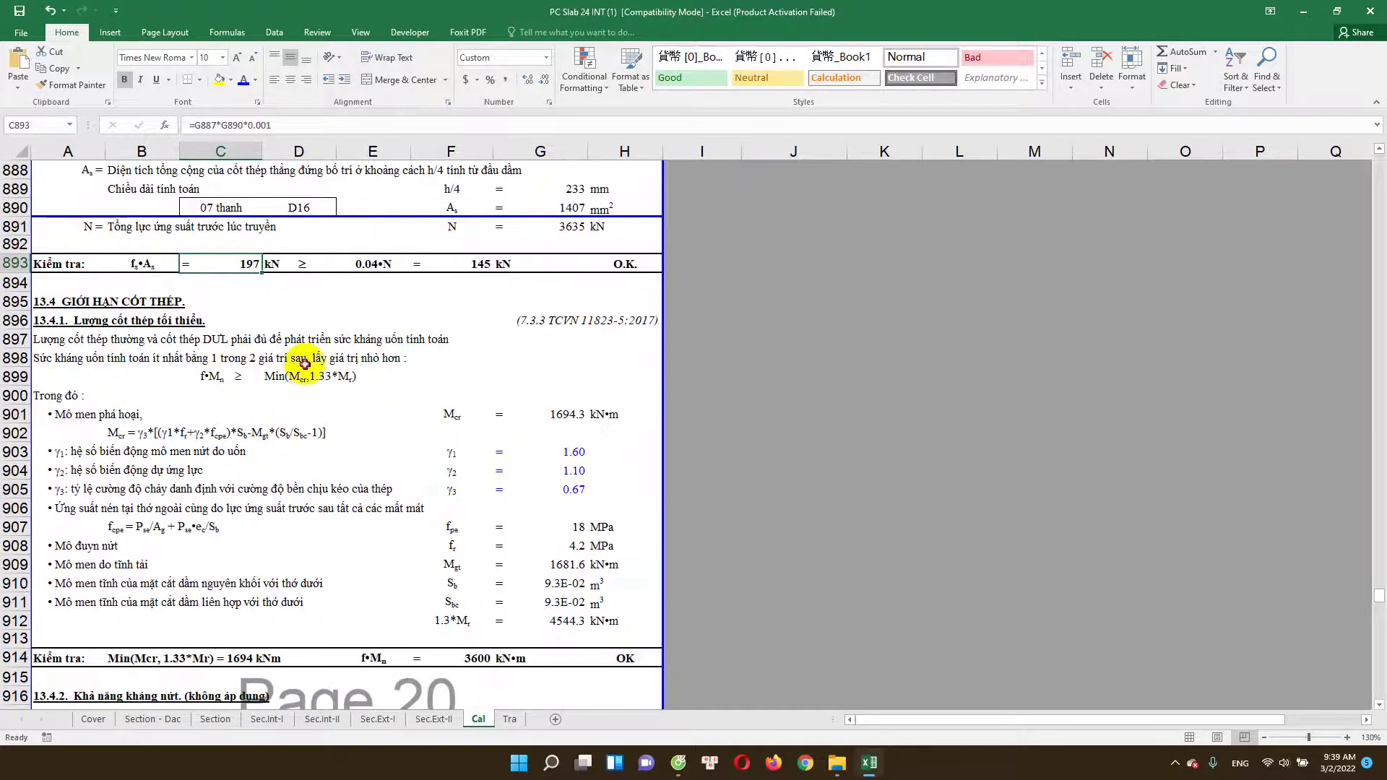
click(306, 351)
scroll(308, 376, down, 1)
double_click(557, 359)
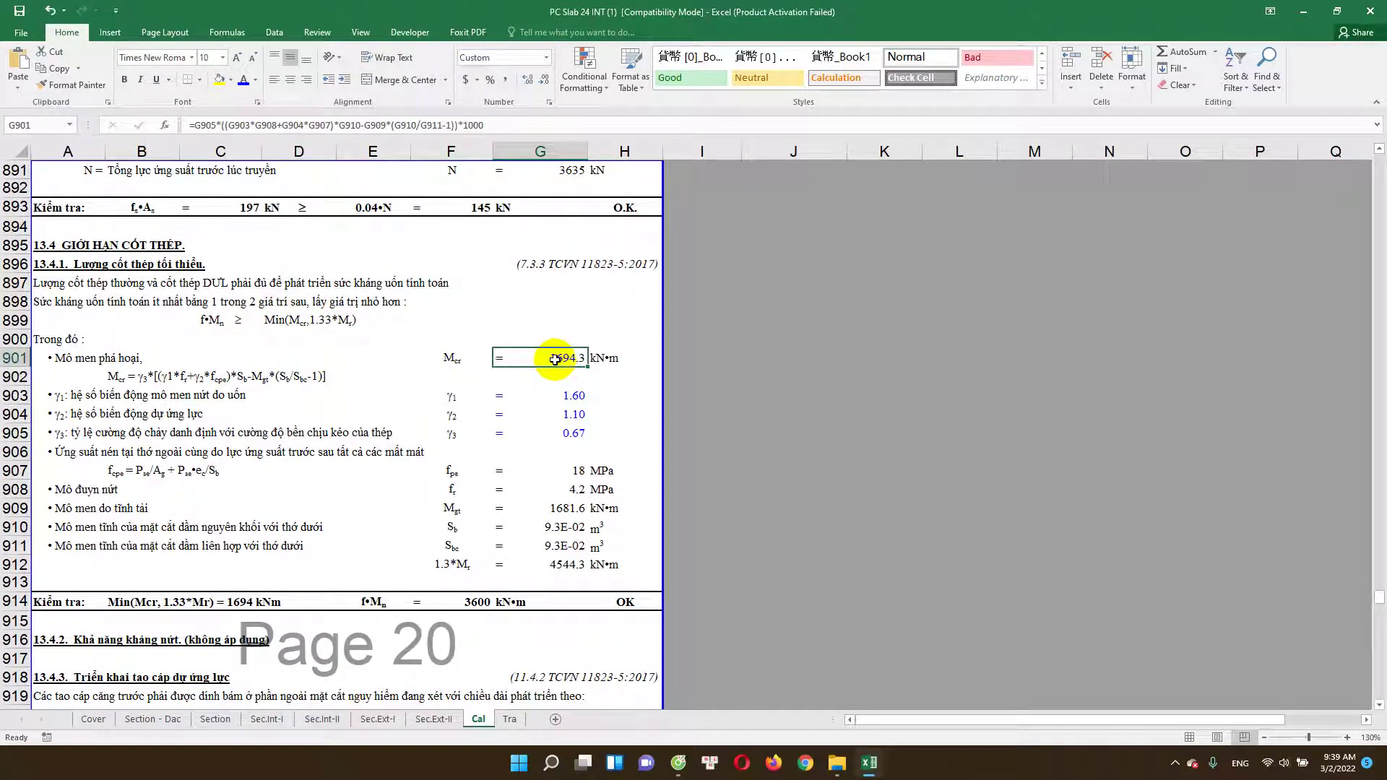
key(Escape)
scroll(512, 319, down, 1)
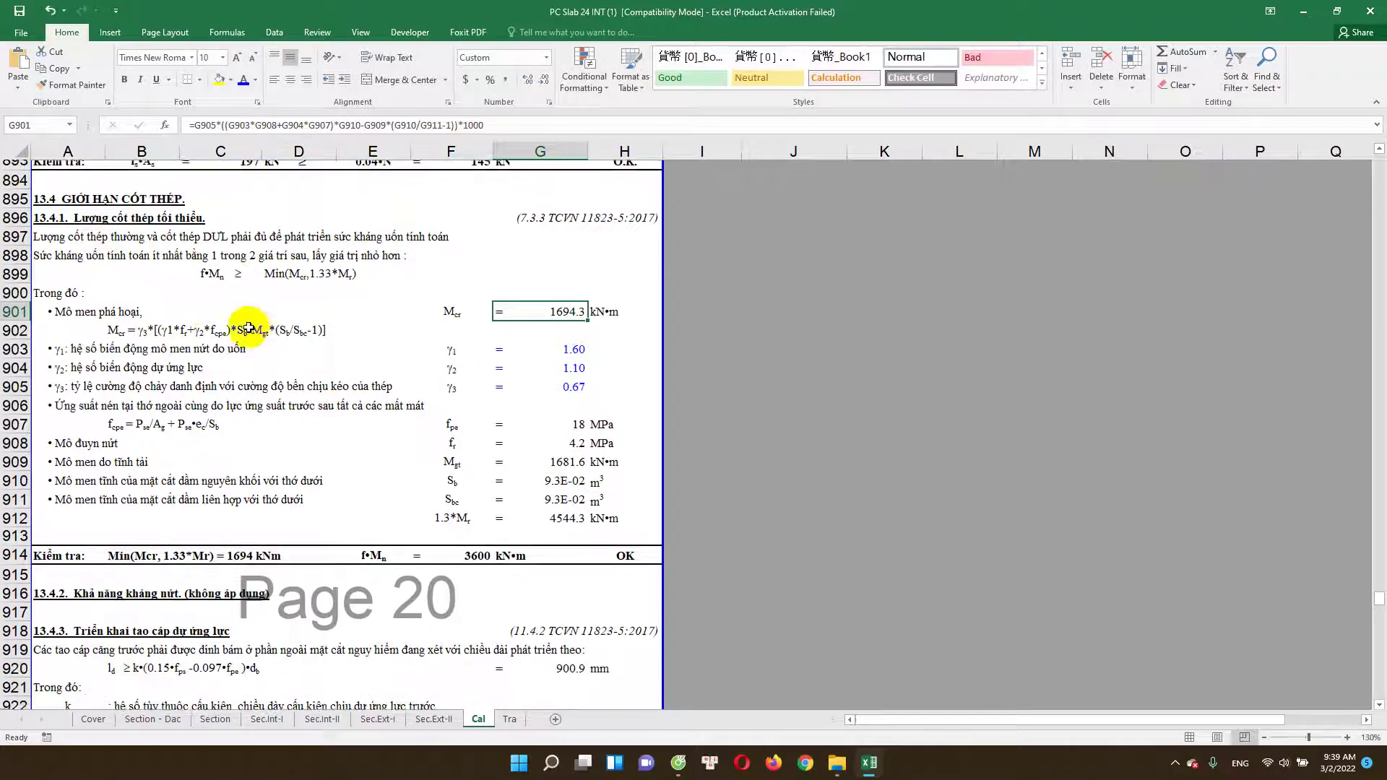
scroll(491, 412, down, 1)
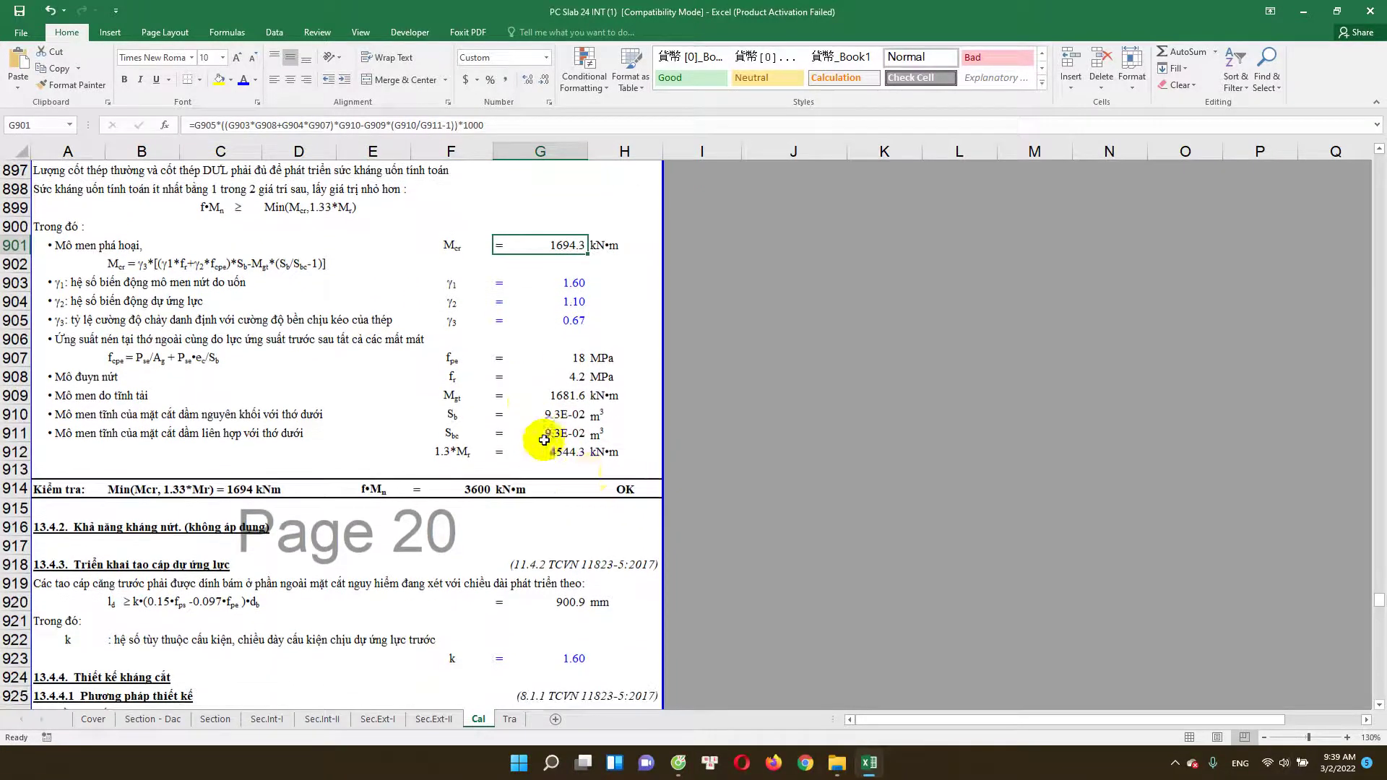
double_click(601, 487)
key(Escape)
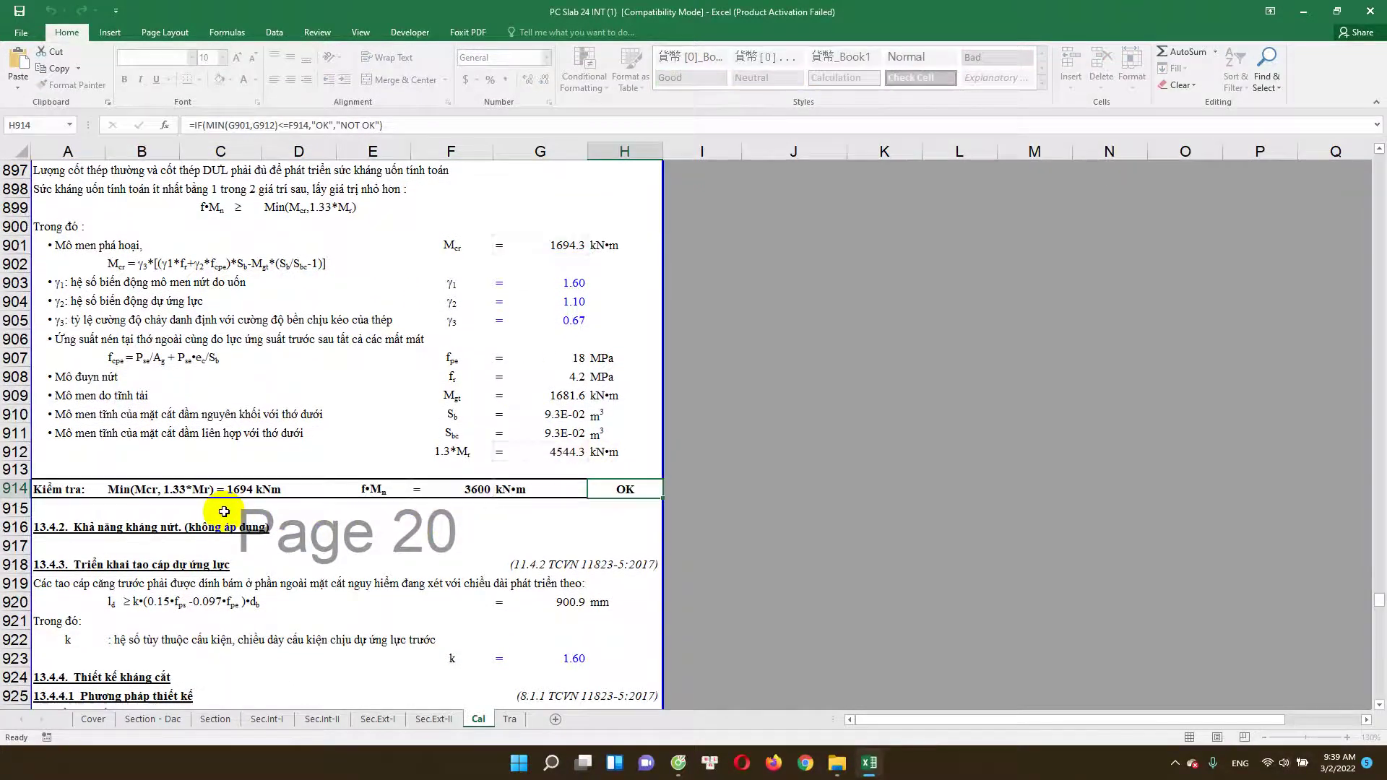
scroll(224, 510, down, 1)
scroll(221, 505, down, 1)
scroll(196, 484, up, 3)
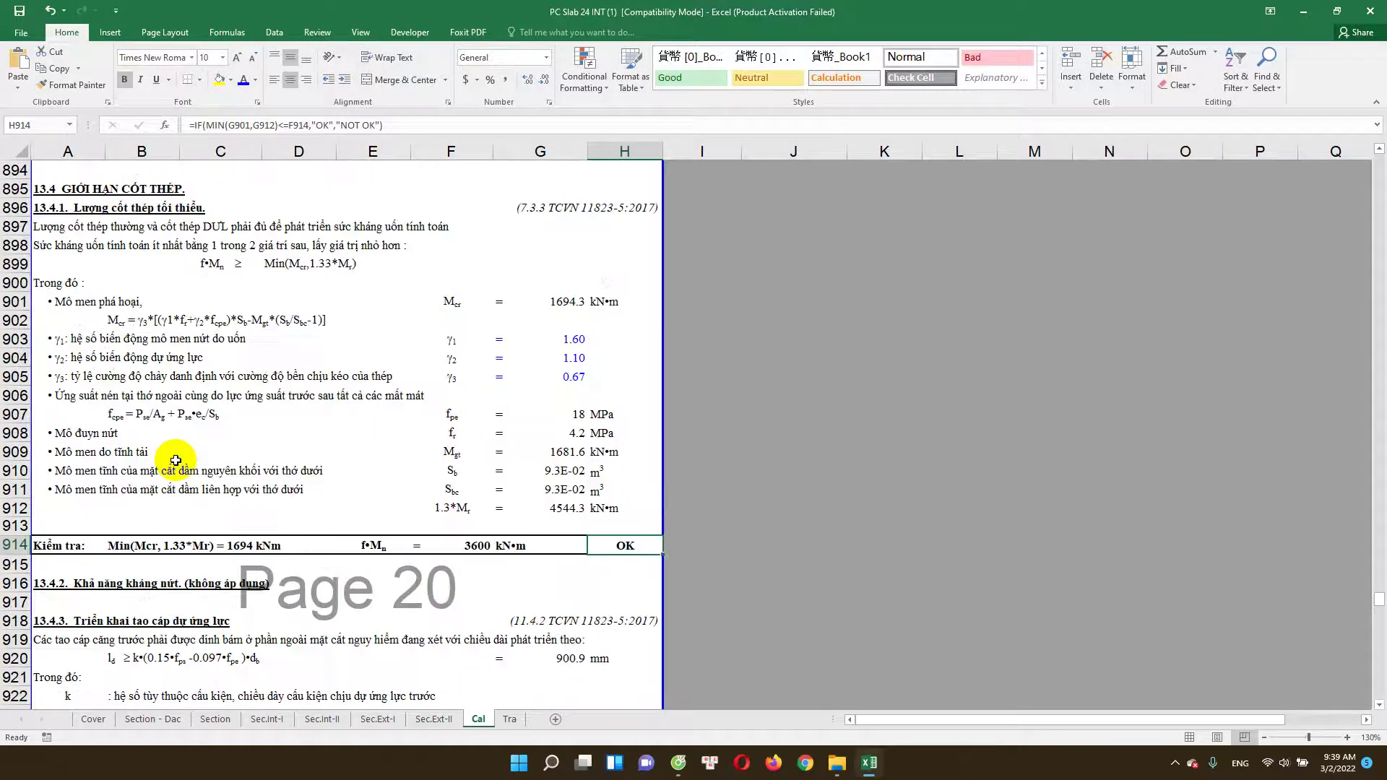
scroll(231, 470, down, 1)
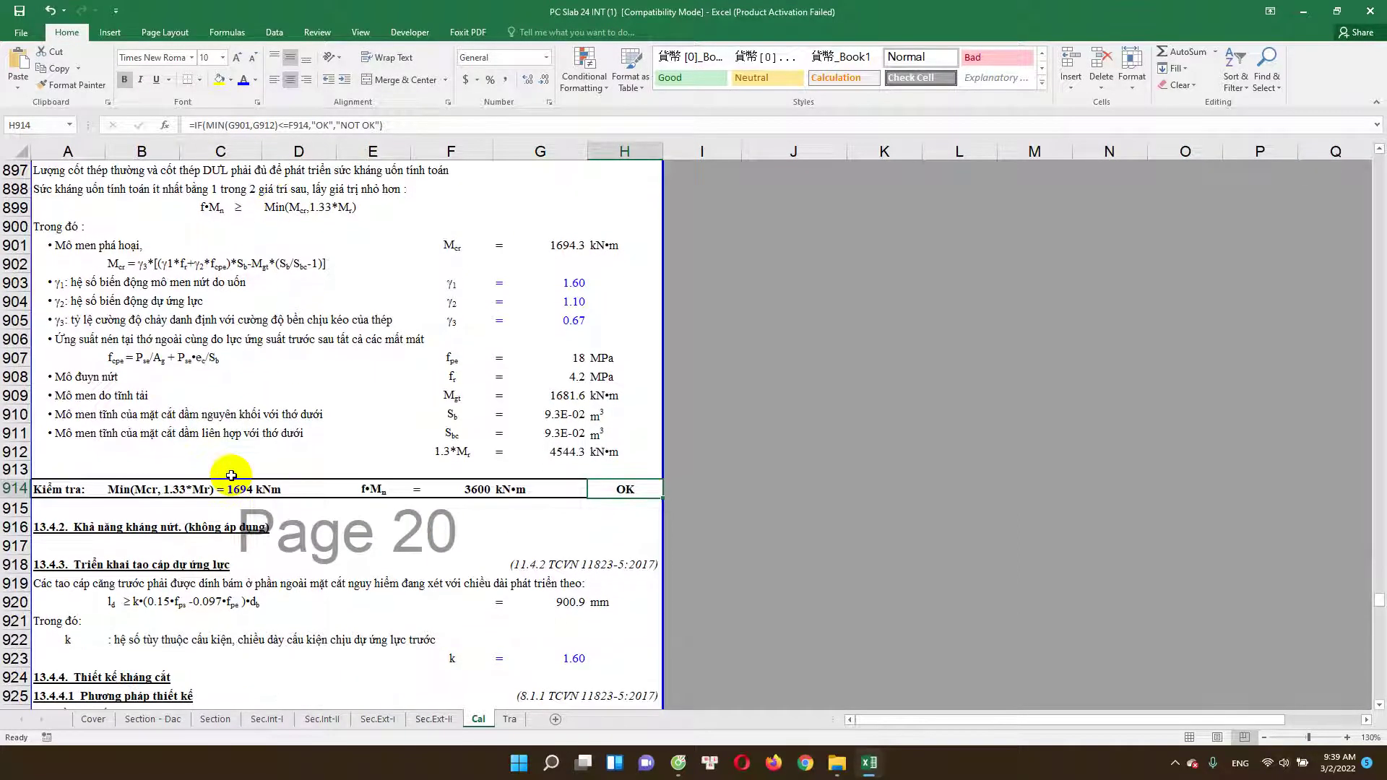
scroll(231, 479, down, 2)
scroll(234, 498, up, 3)
scroll(241, 498, up, 2)
scroll(240, 498, down, 3)
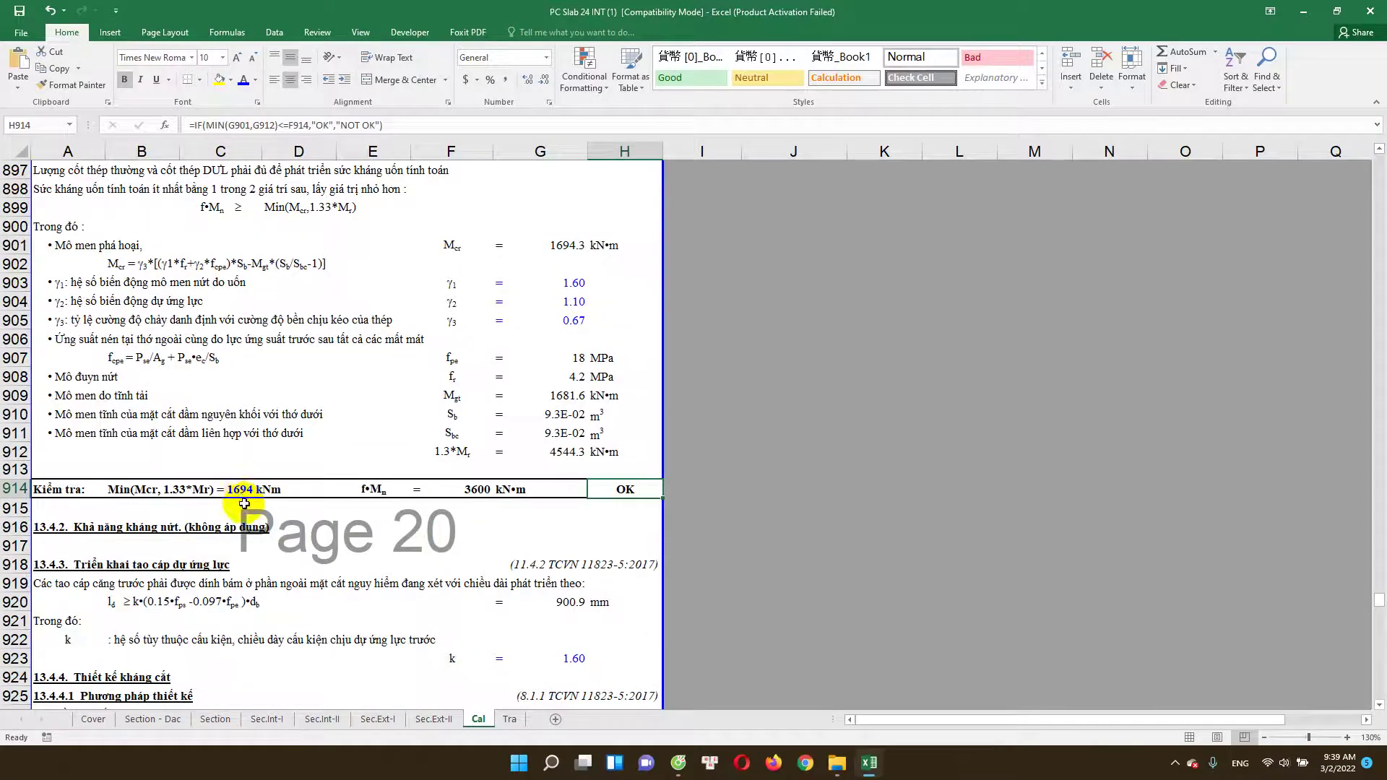
scroll(245, 504, down, 3)
scroll(258, 470, up, 2)
scroll(131, 333, down, 2)
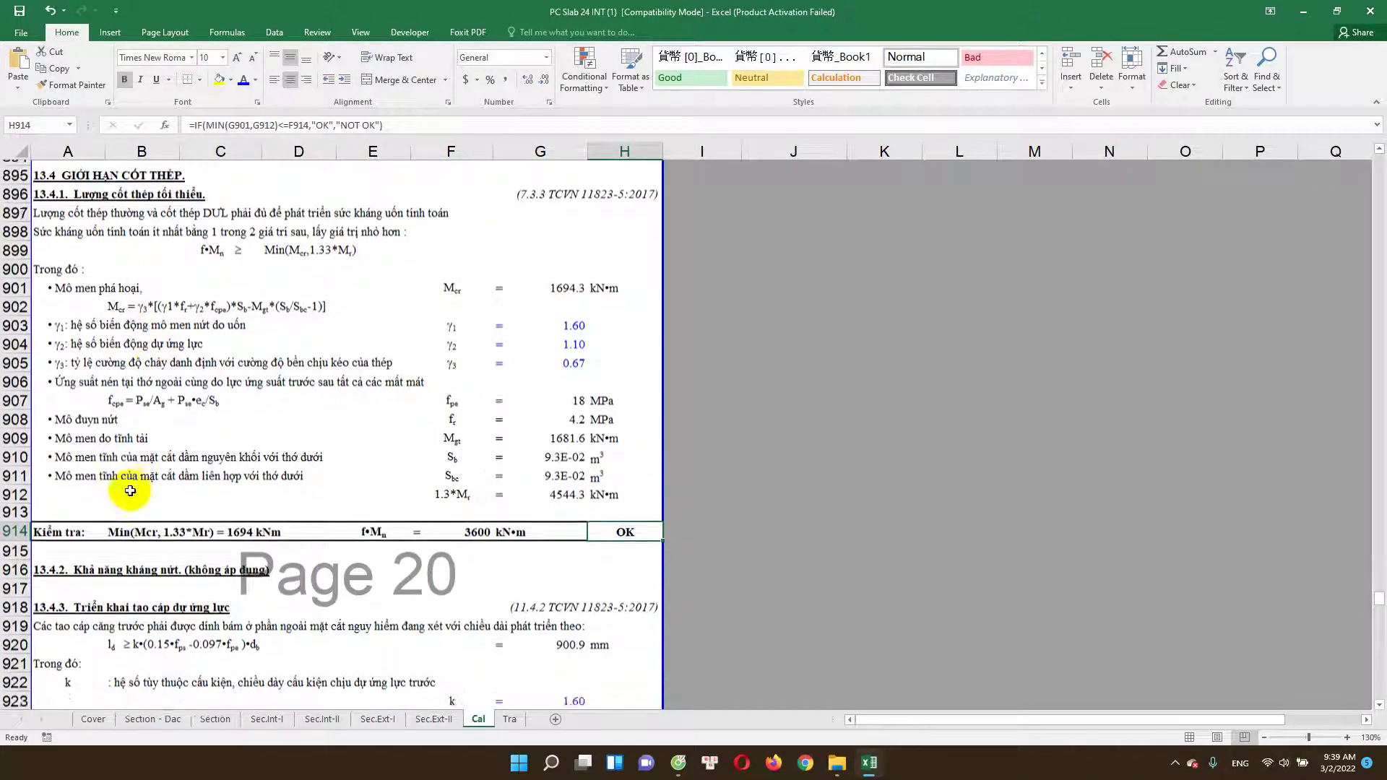
scroll(185, 480, down, 1)
scroll(222, 380, down, 1)
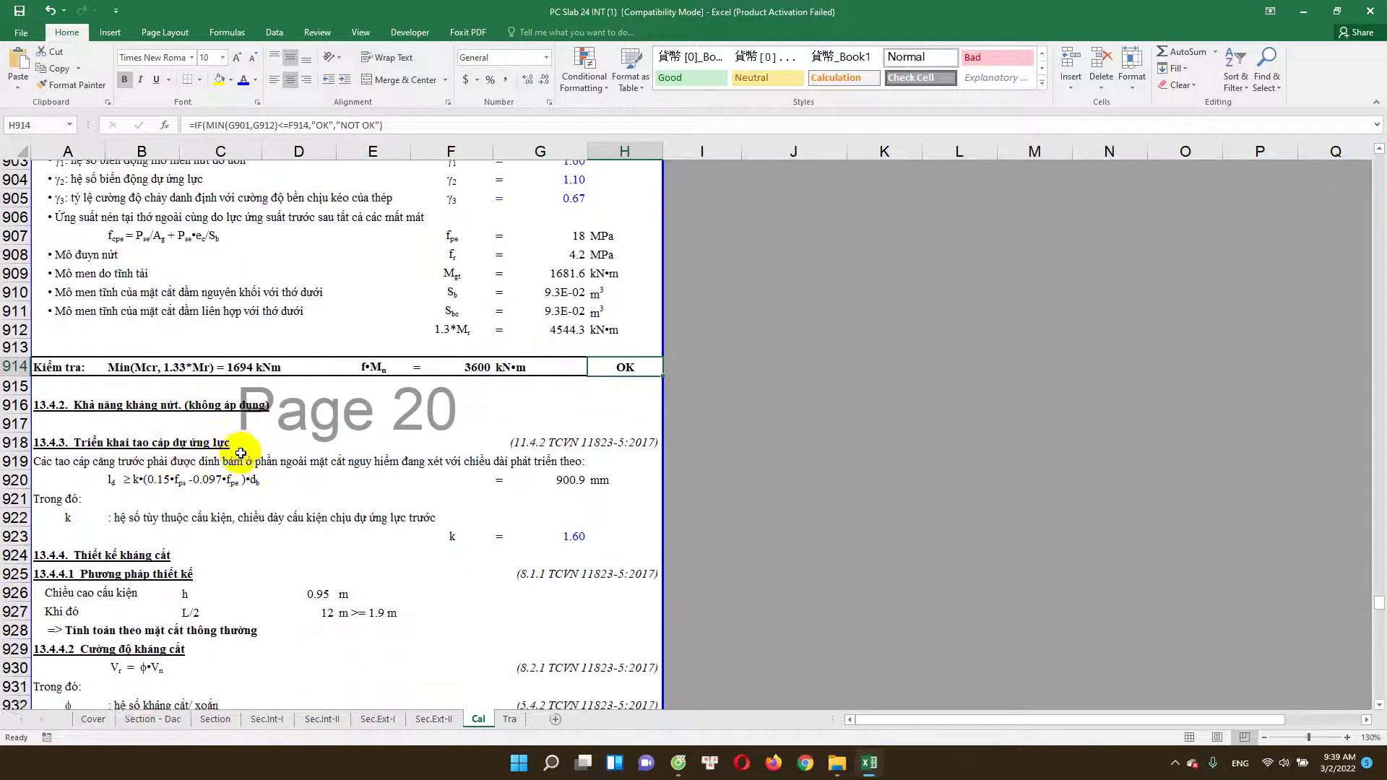
click(202, 361)
double_click(83, 358)
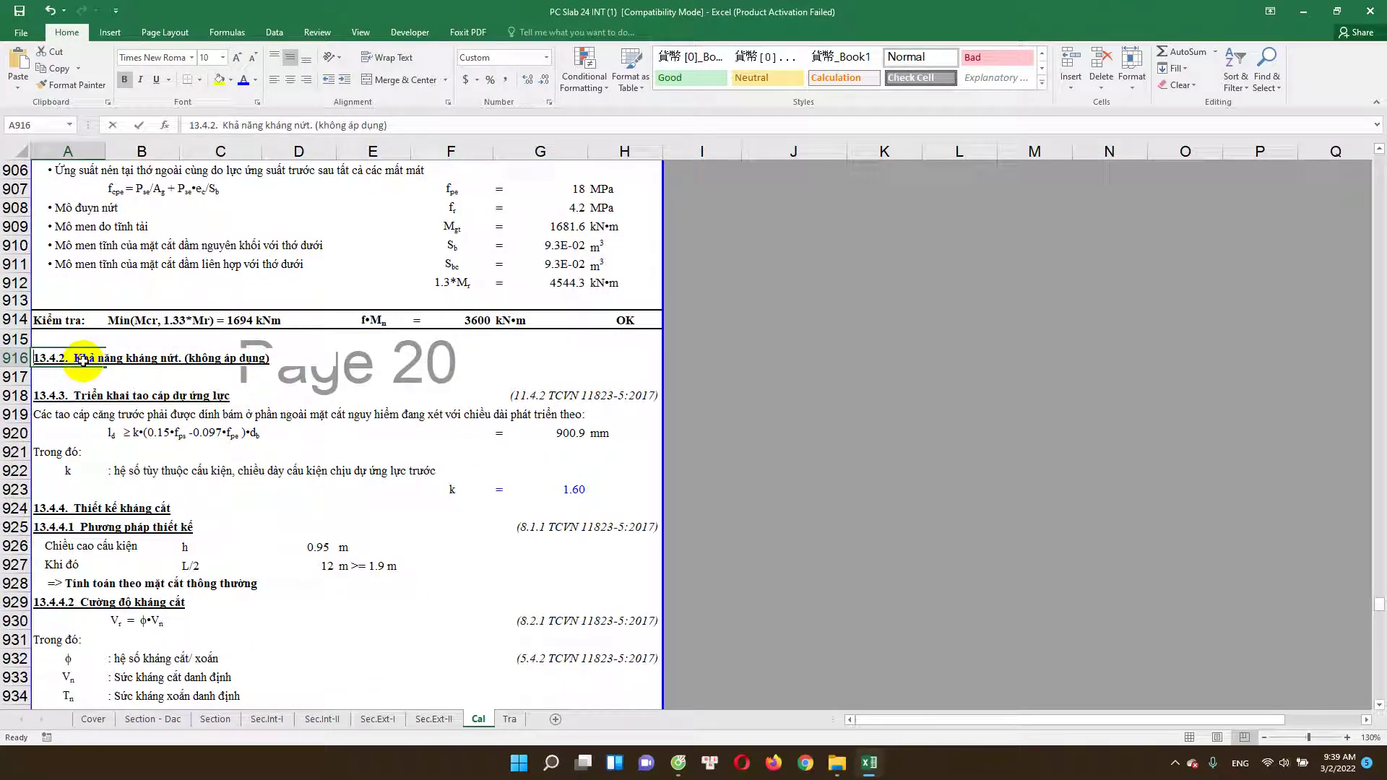
key(Escape)
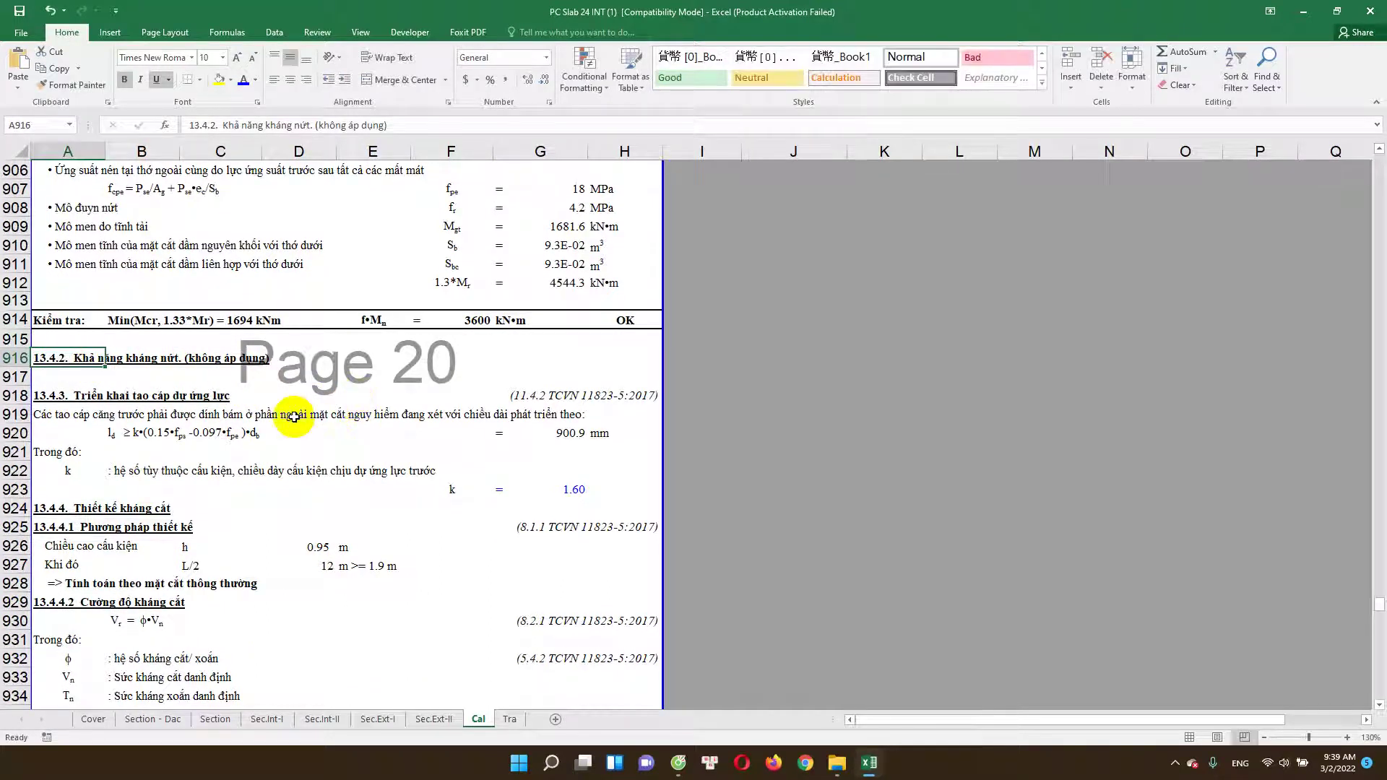
scroll(213, 419, down, 1)
click(132, 343)
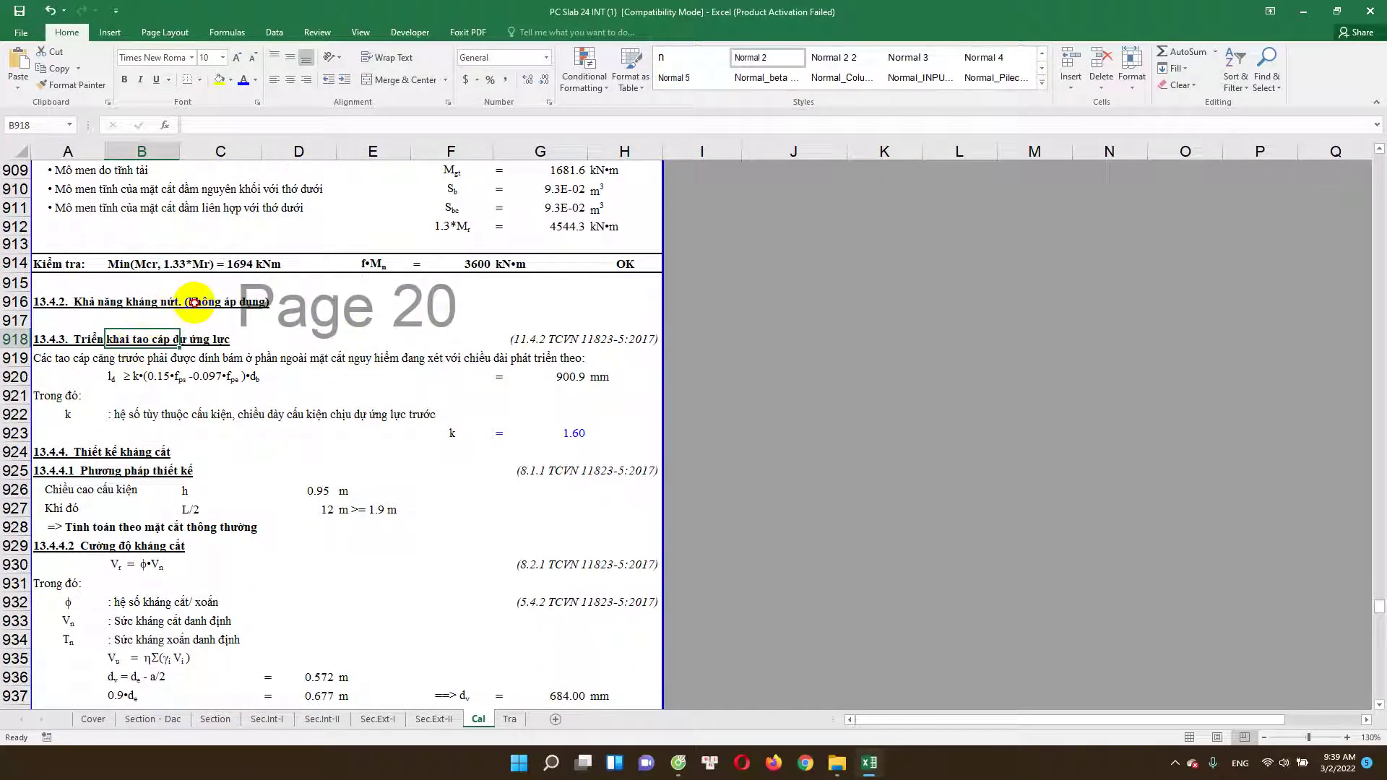
click(78, 343)
click(83, 302)
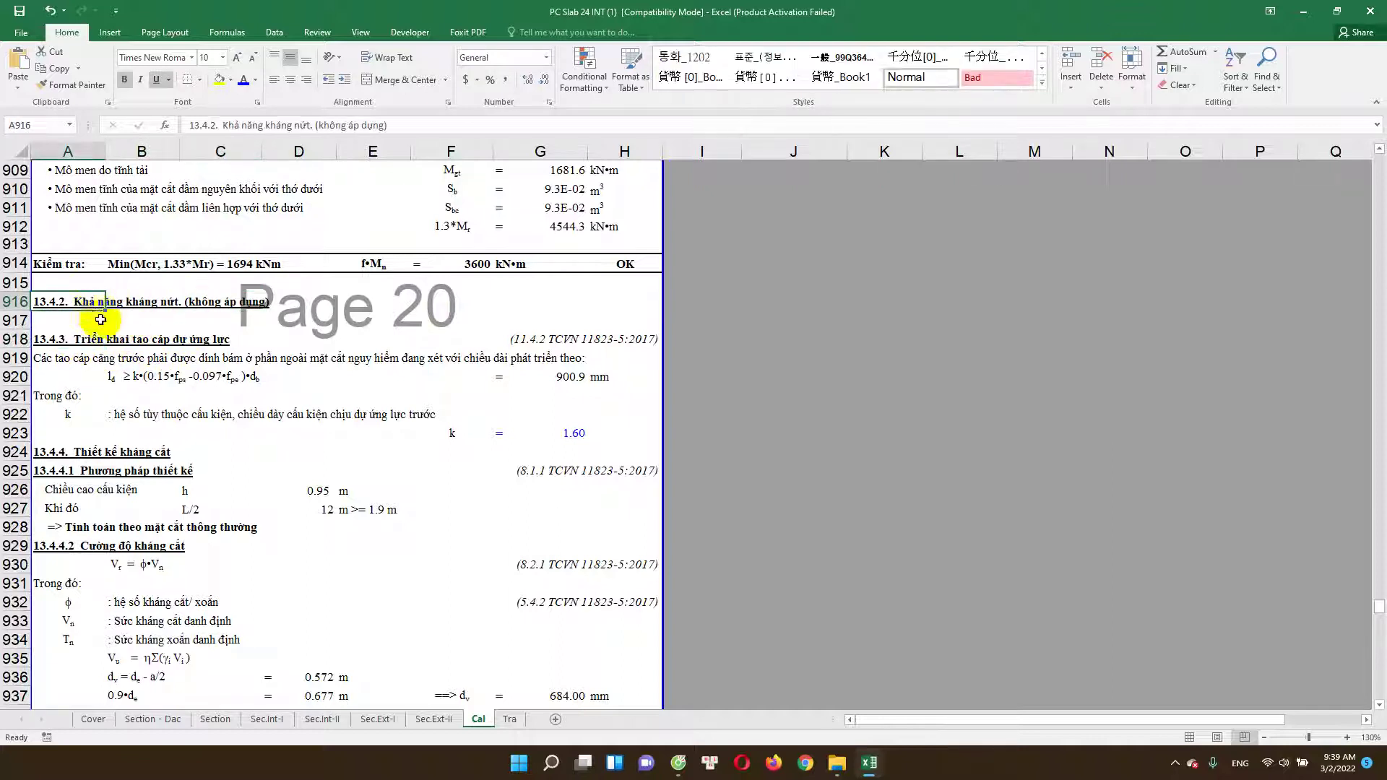
scroll(158, 367, down, 1)
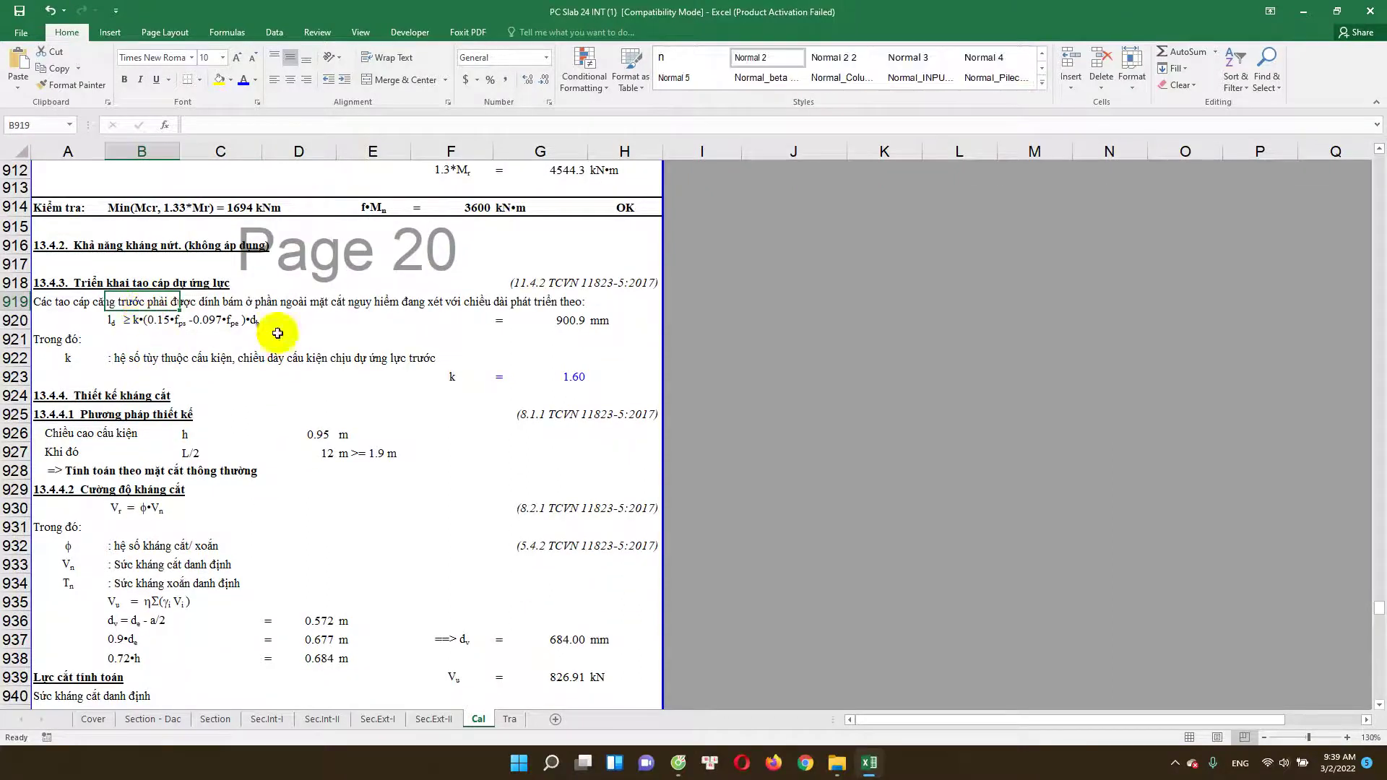
click(560, 320)
double_click(560, 320)
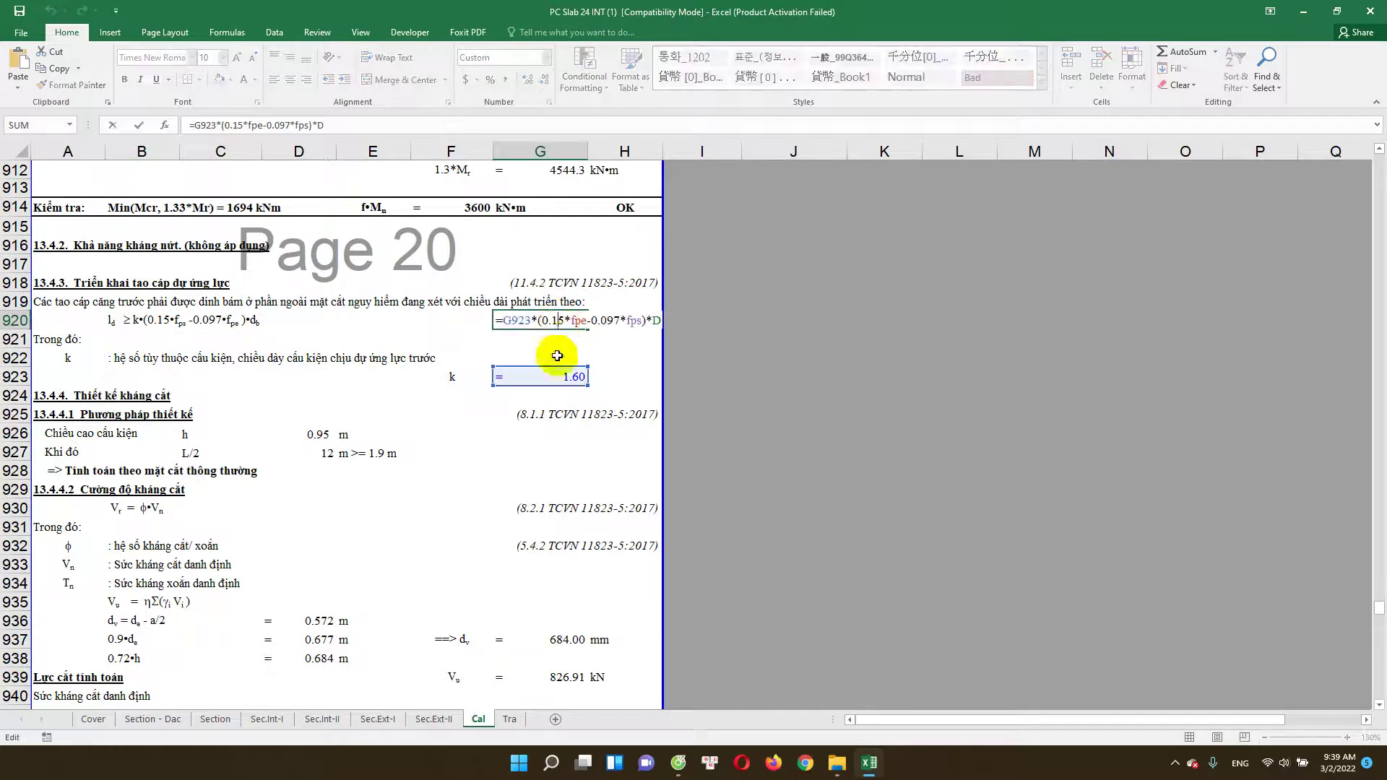
key(Escape)
double_click(557, 375)
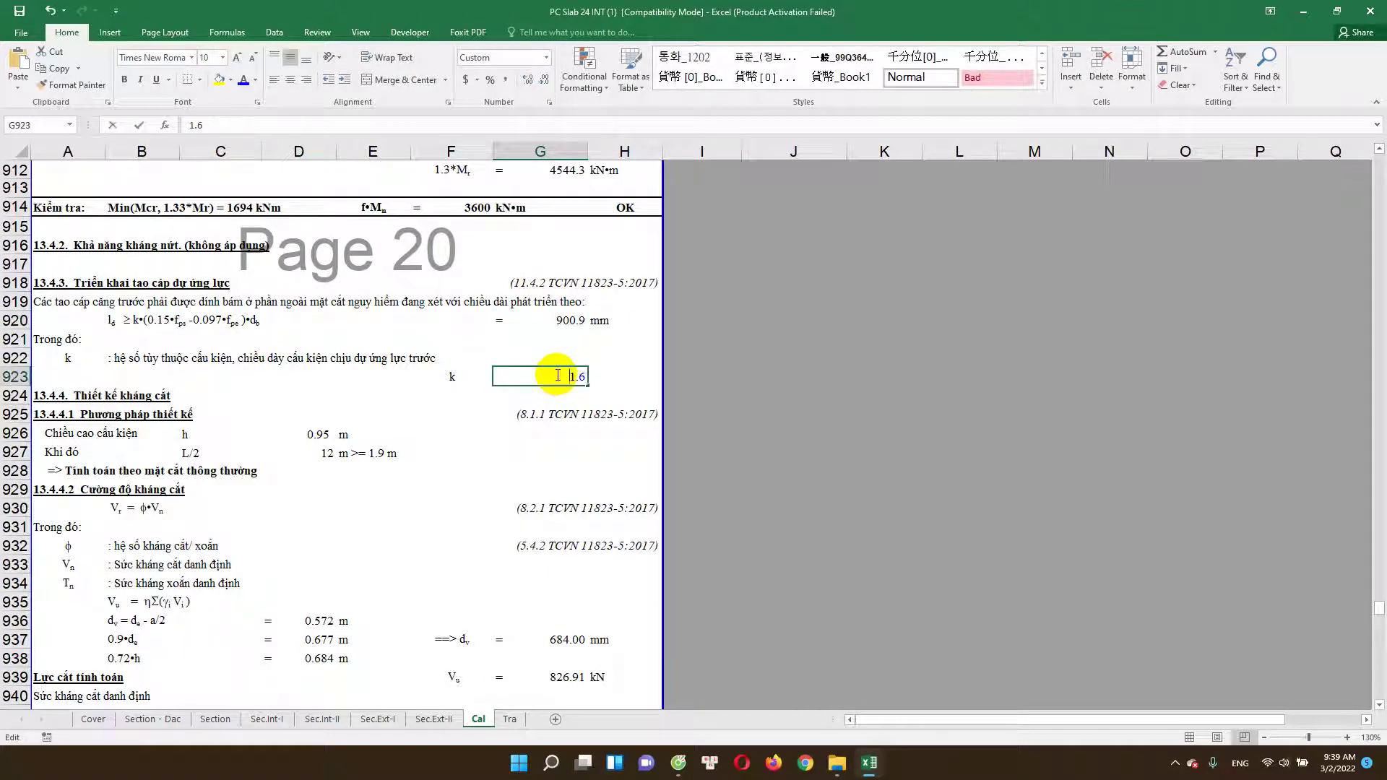
key(Escape)
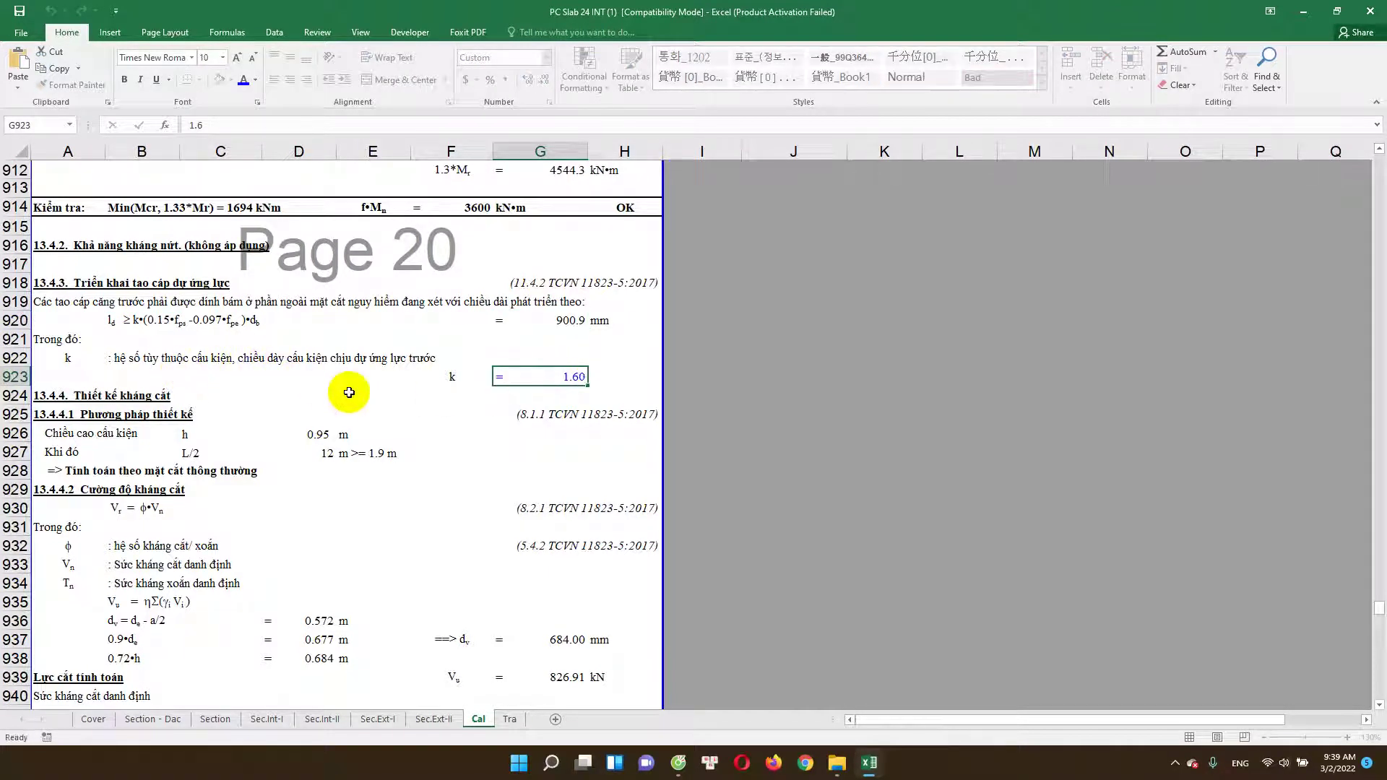
scroll(375, 404, down, 1)
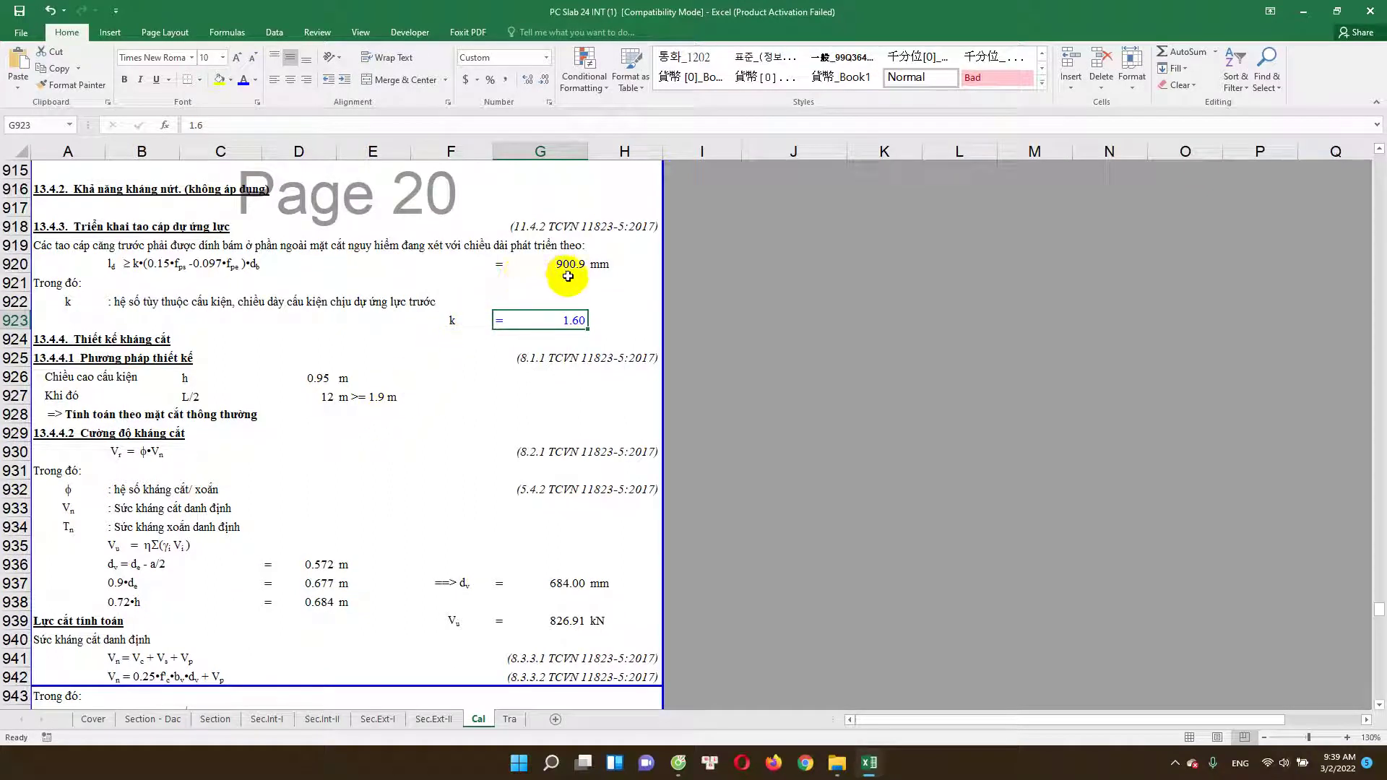
double_click(574, 266)
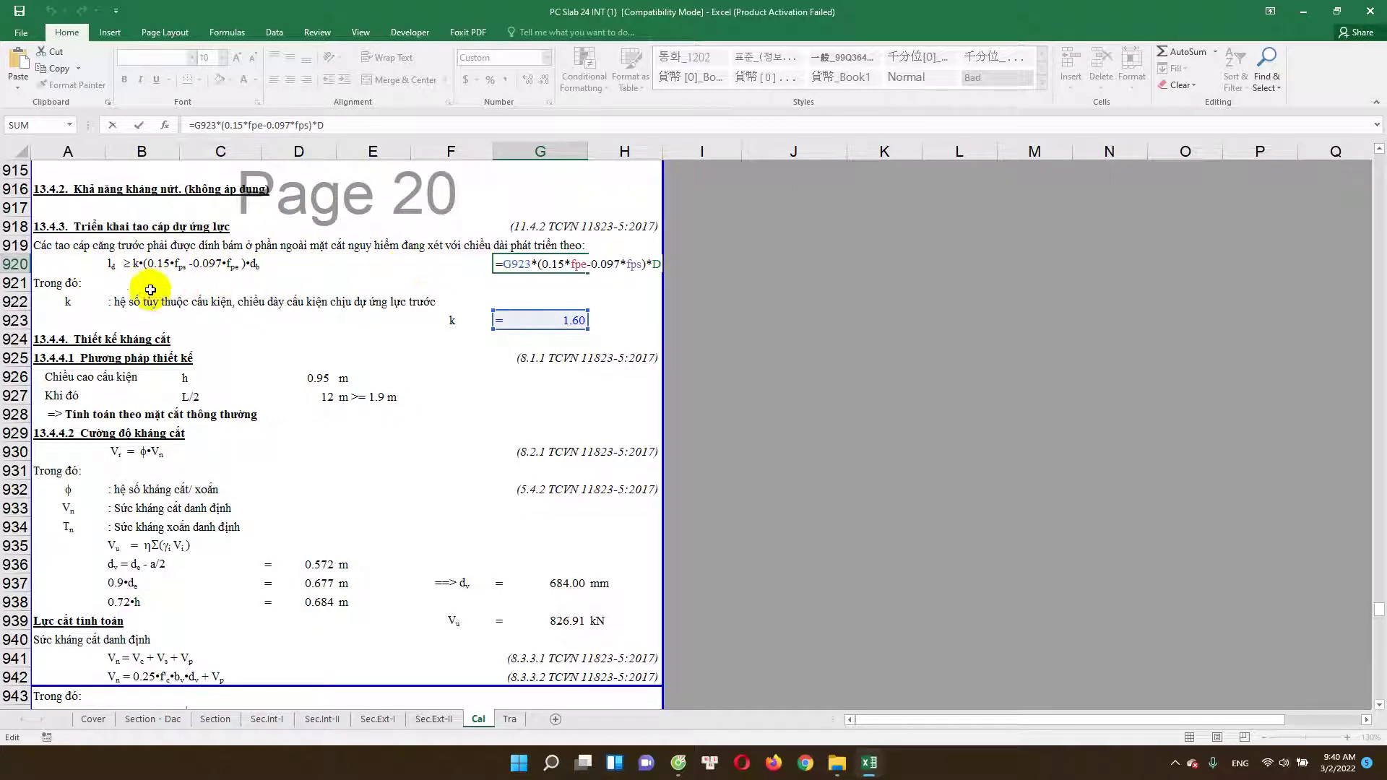
key(ctrl+Return)
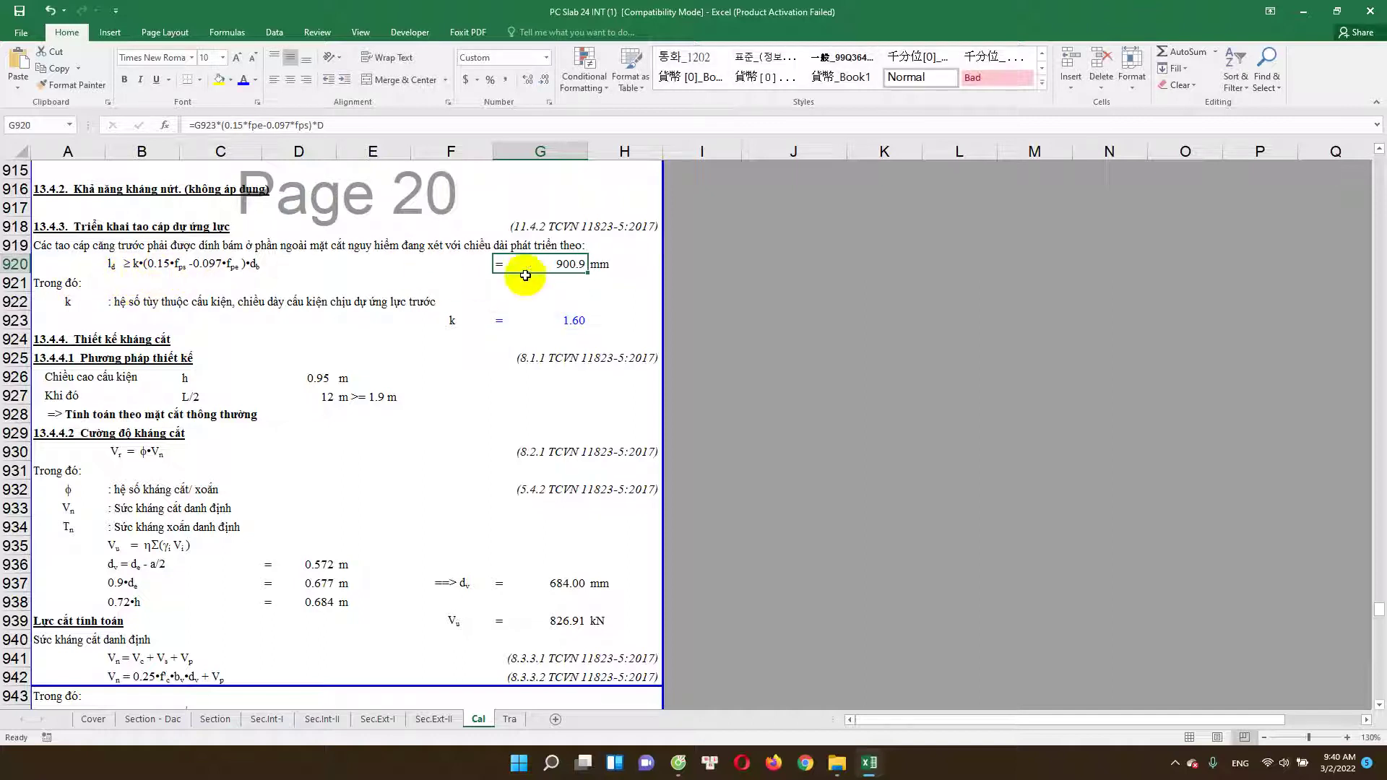
scroll(414, 389, down, 1)
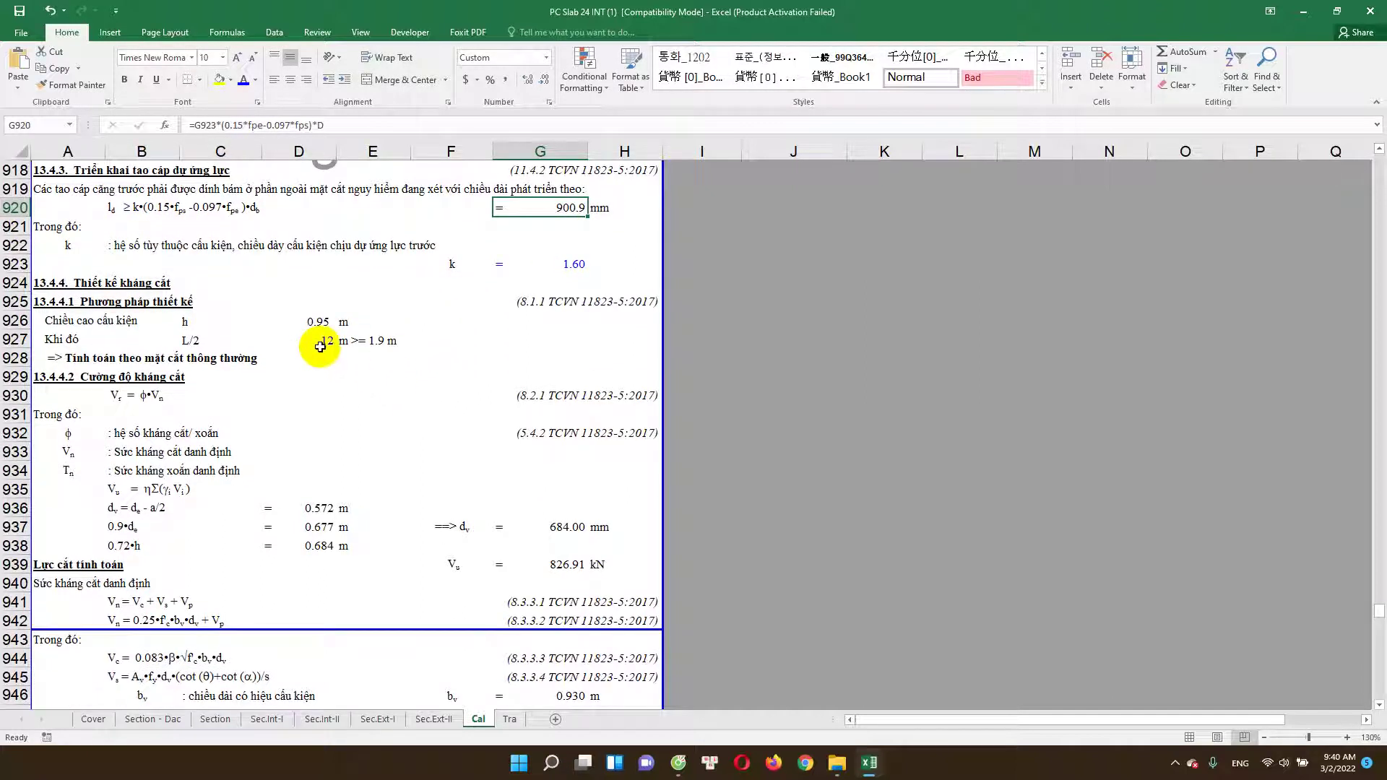
click(318, 324)
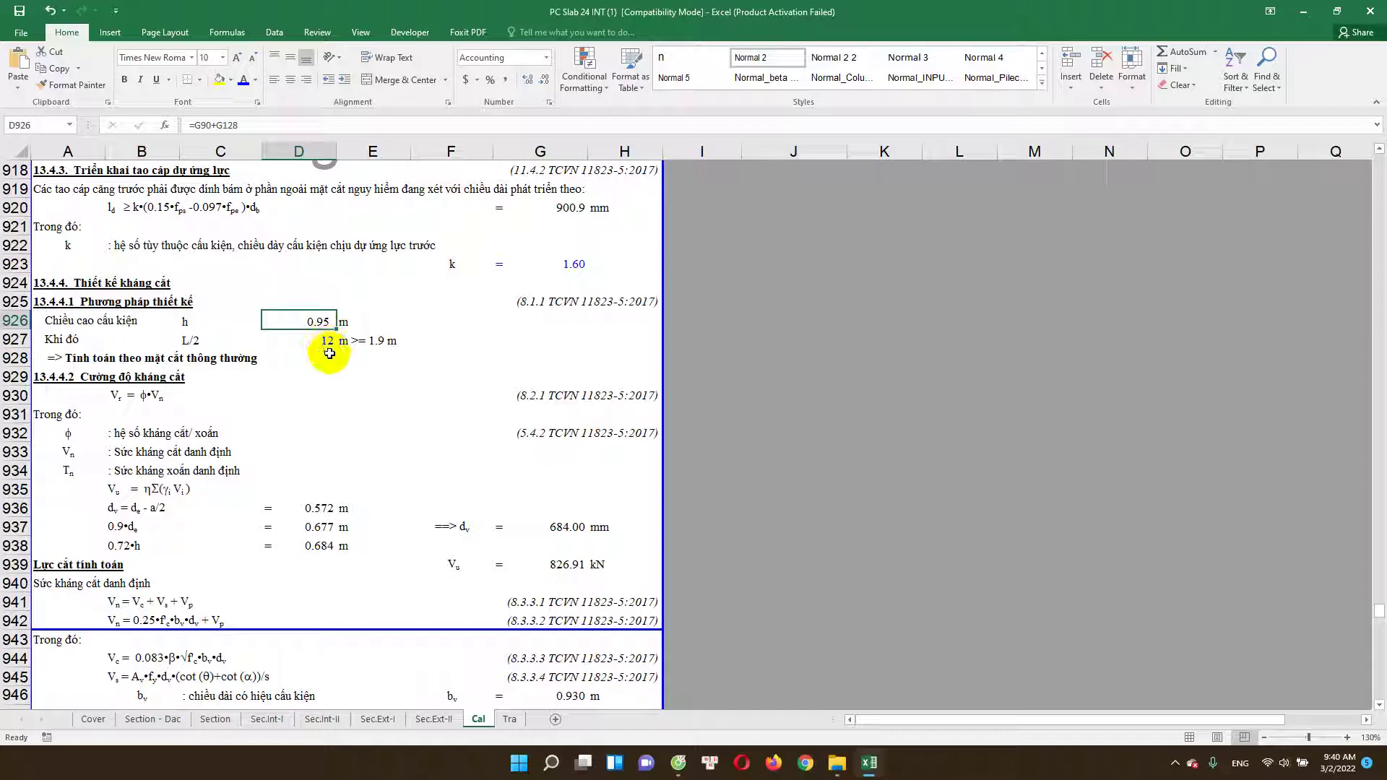
scroll(331, 359, down, 1)
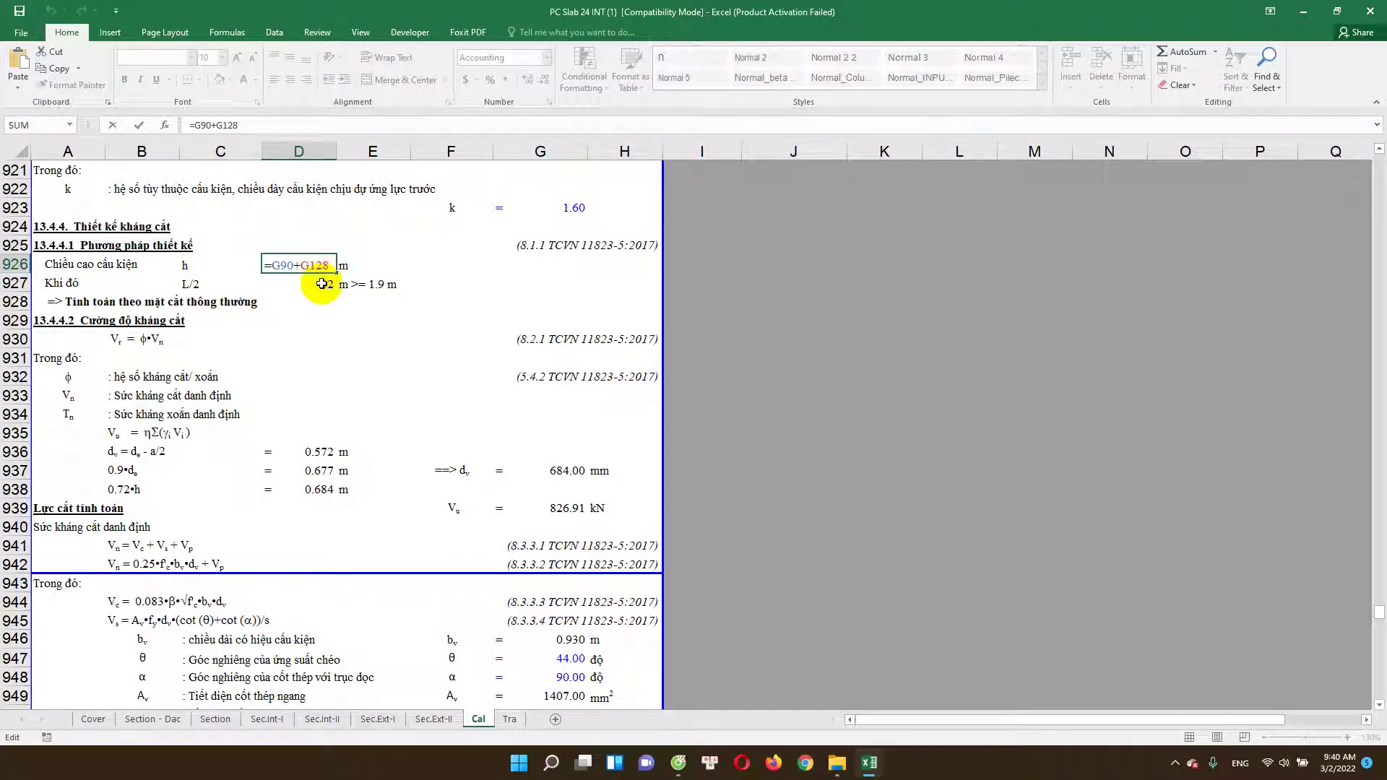
key(Escape)
click(322, 284)
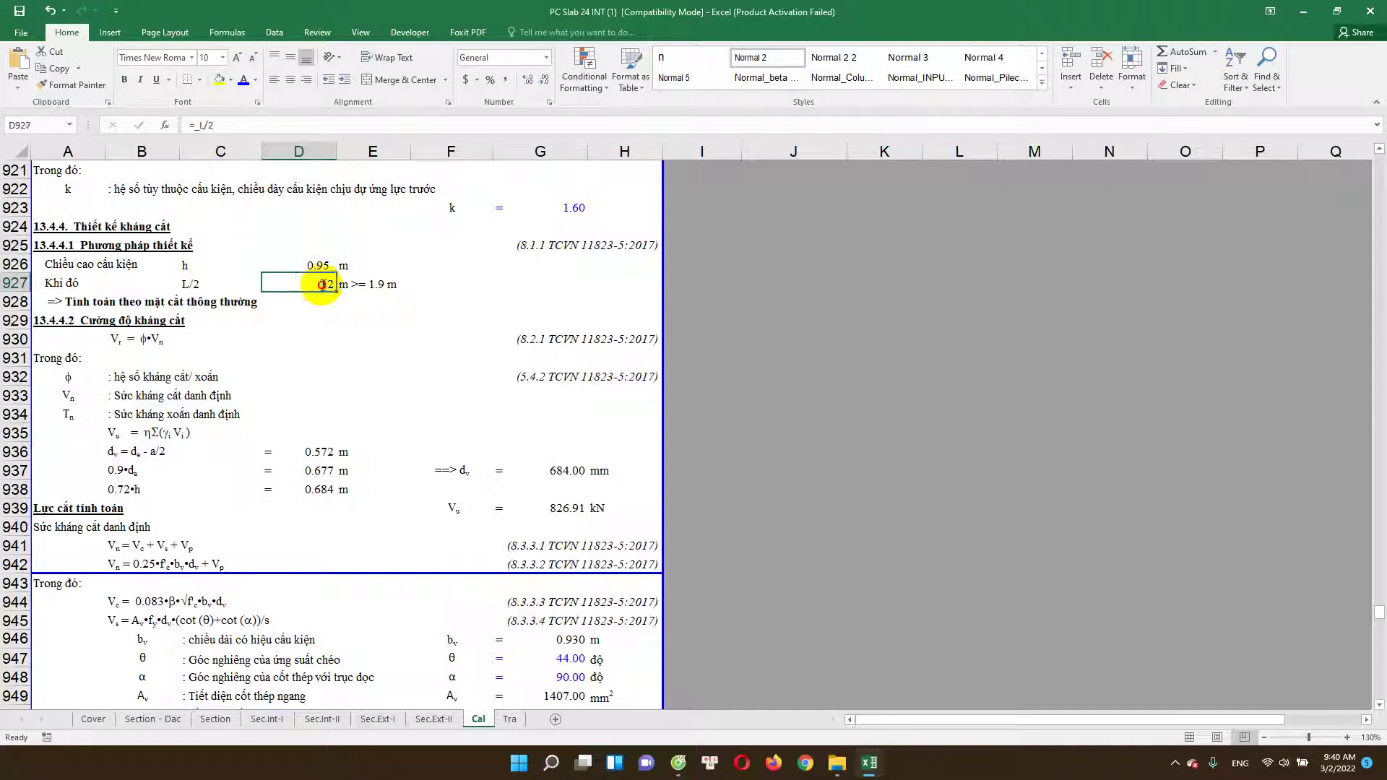
double_click(329, 293)
key(Escape)
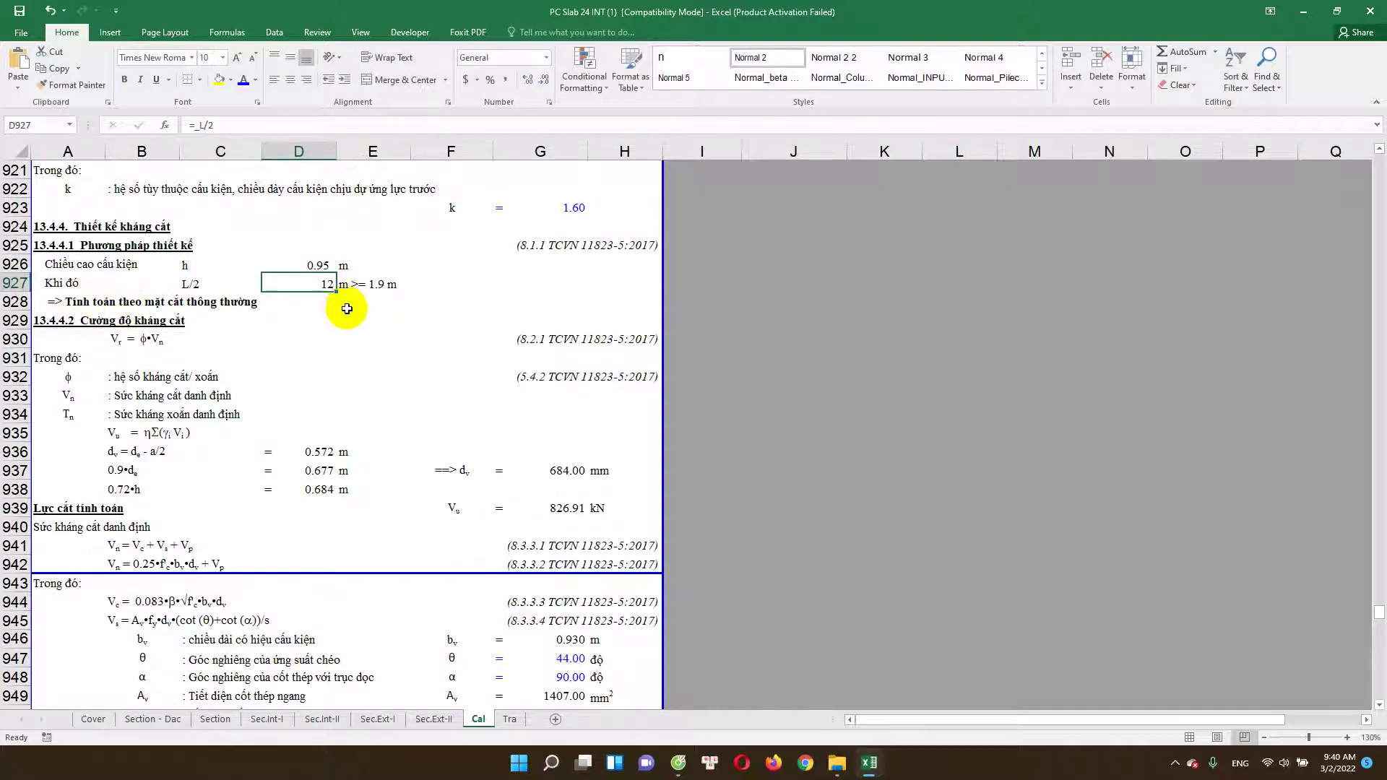
scroll(347, 308, down, 1)
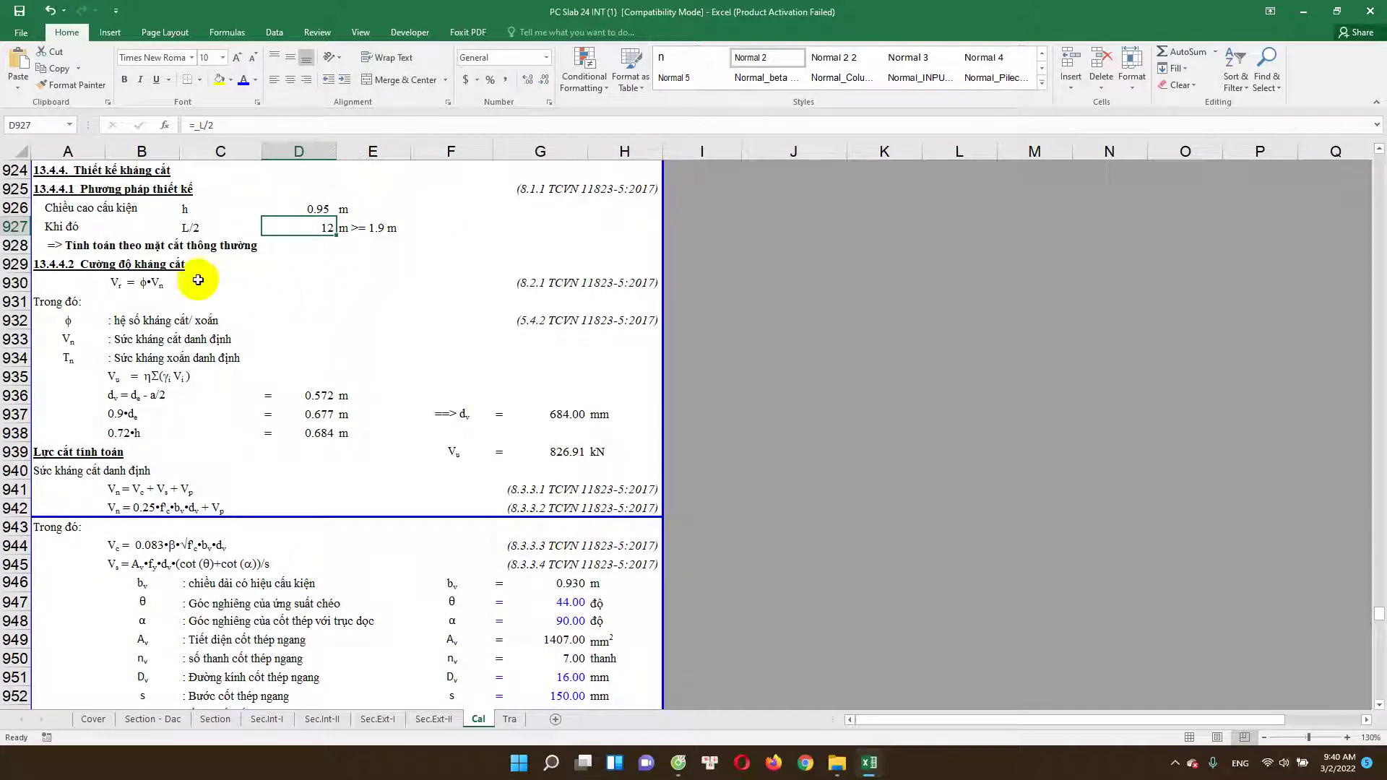
click(76, 246)
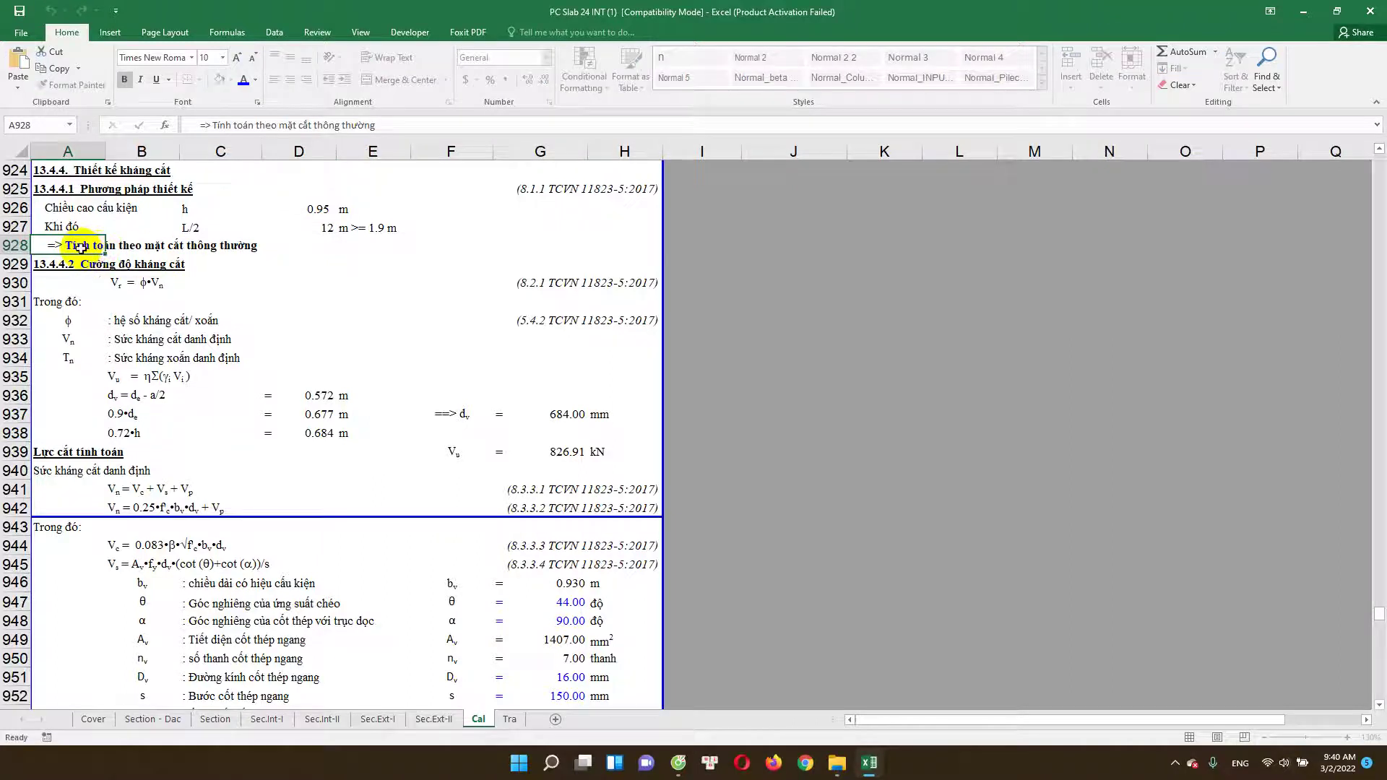
click(327, 327)
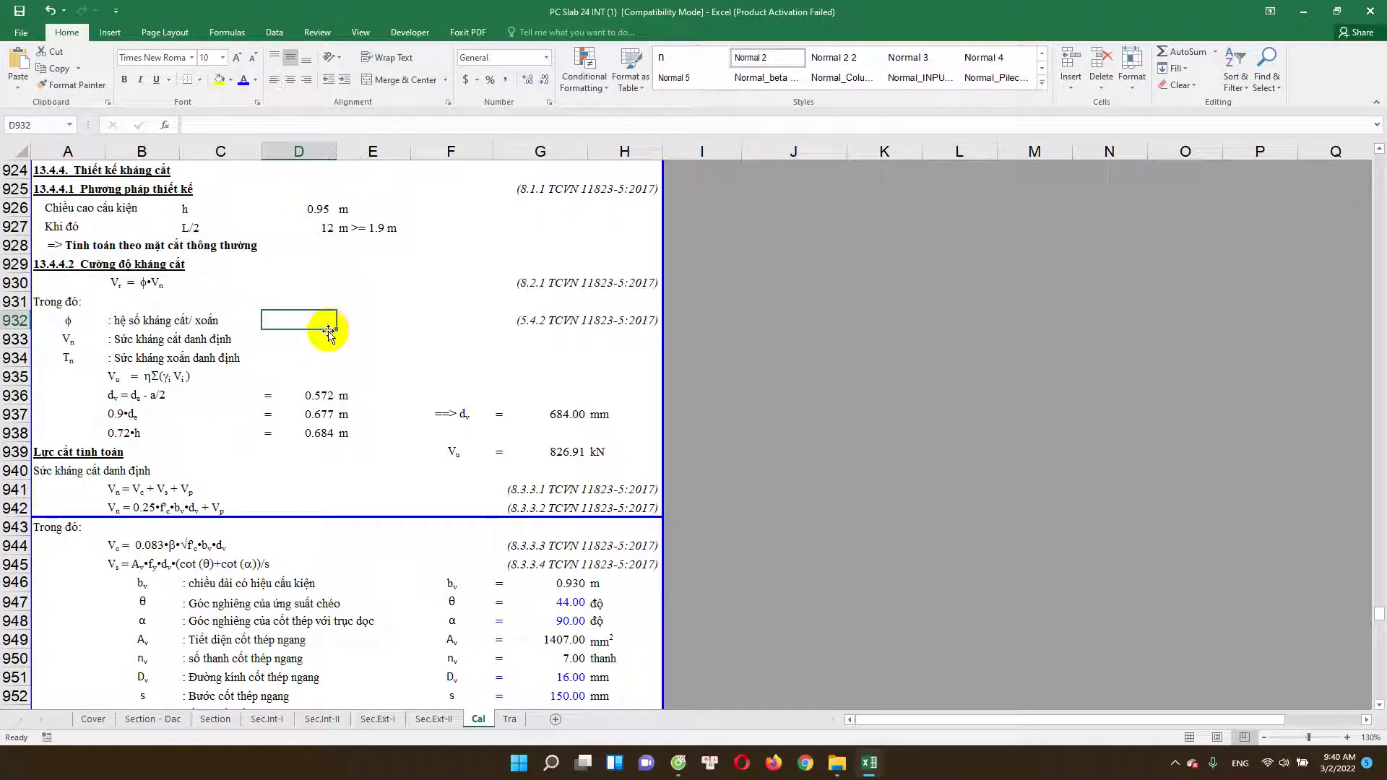
scroll(327, 333, down, 1)
click(299, 352)
click(142, 230)
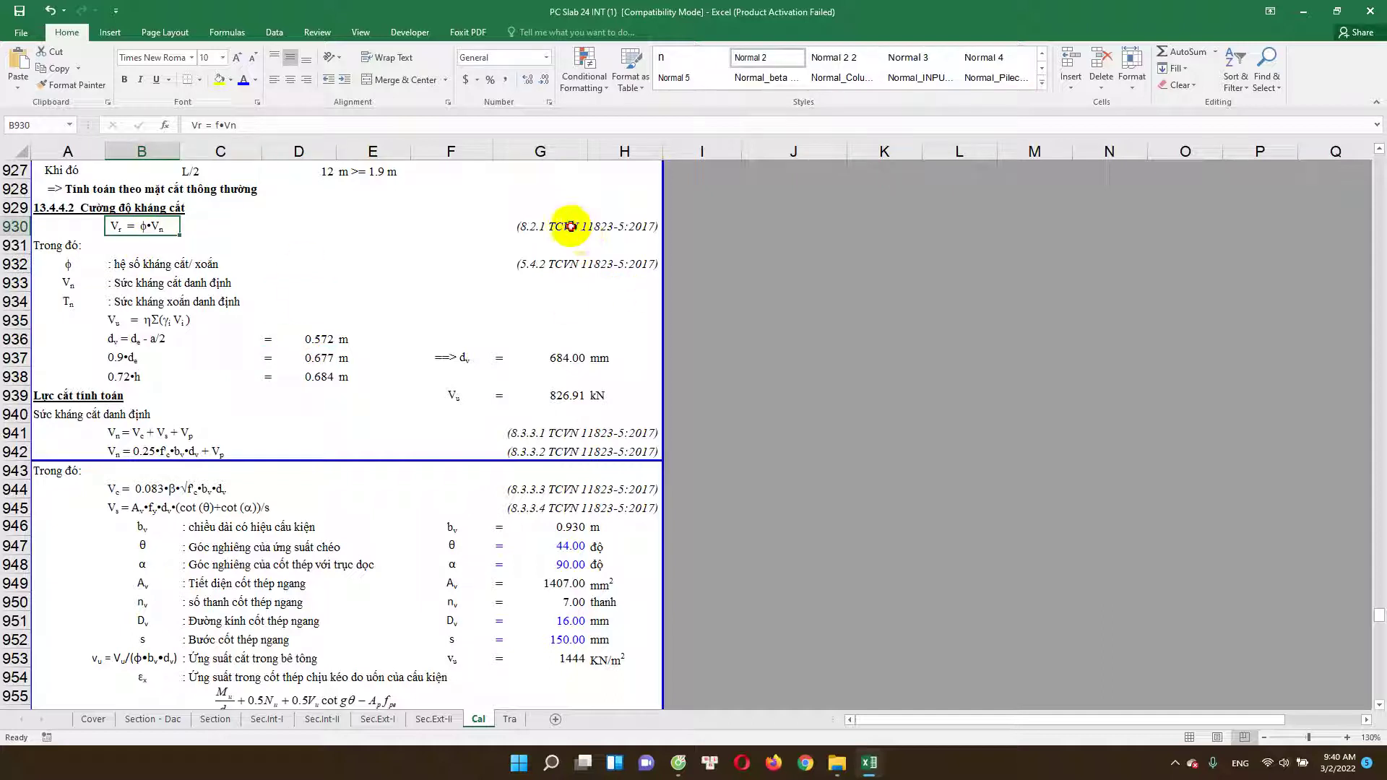
click(521, 231)
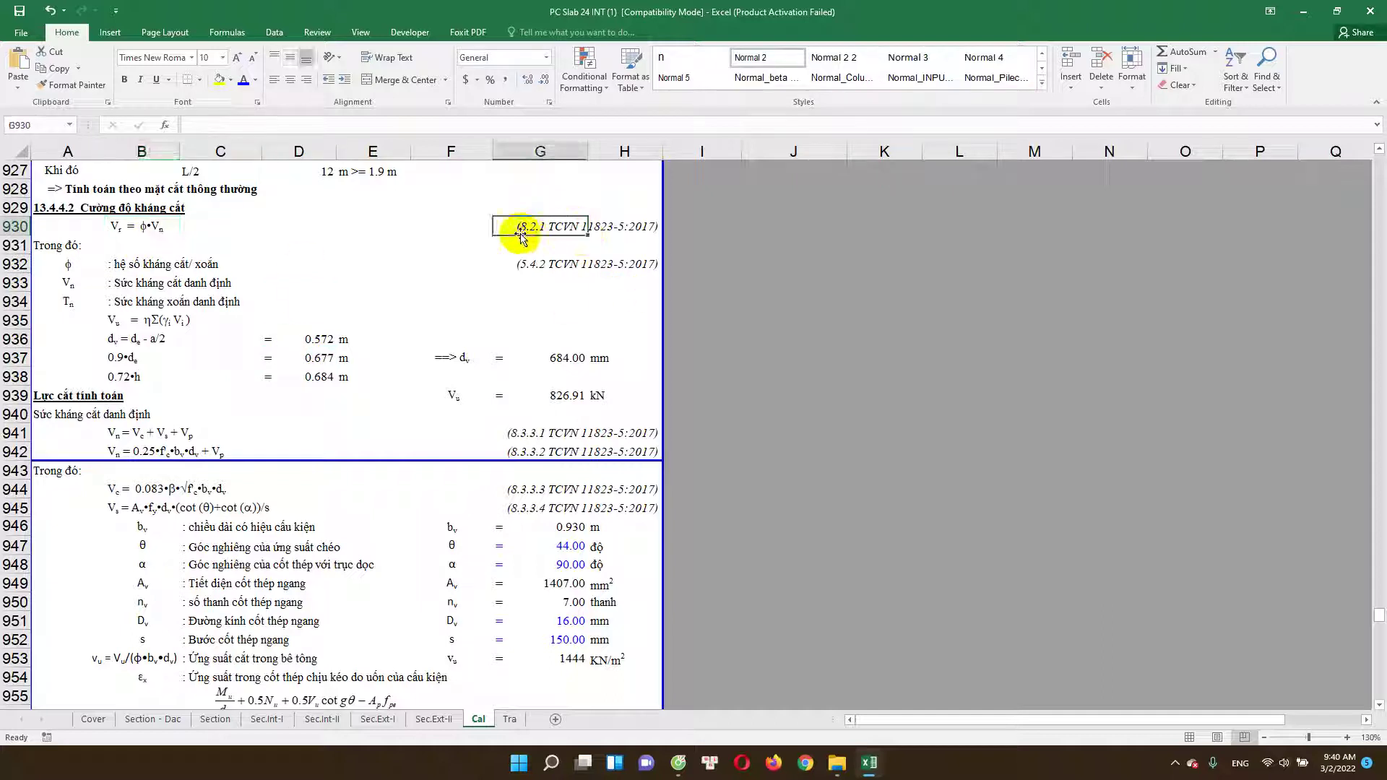
click(565, 266)
scroll(410, 325, down, 1)
click(155, 209)
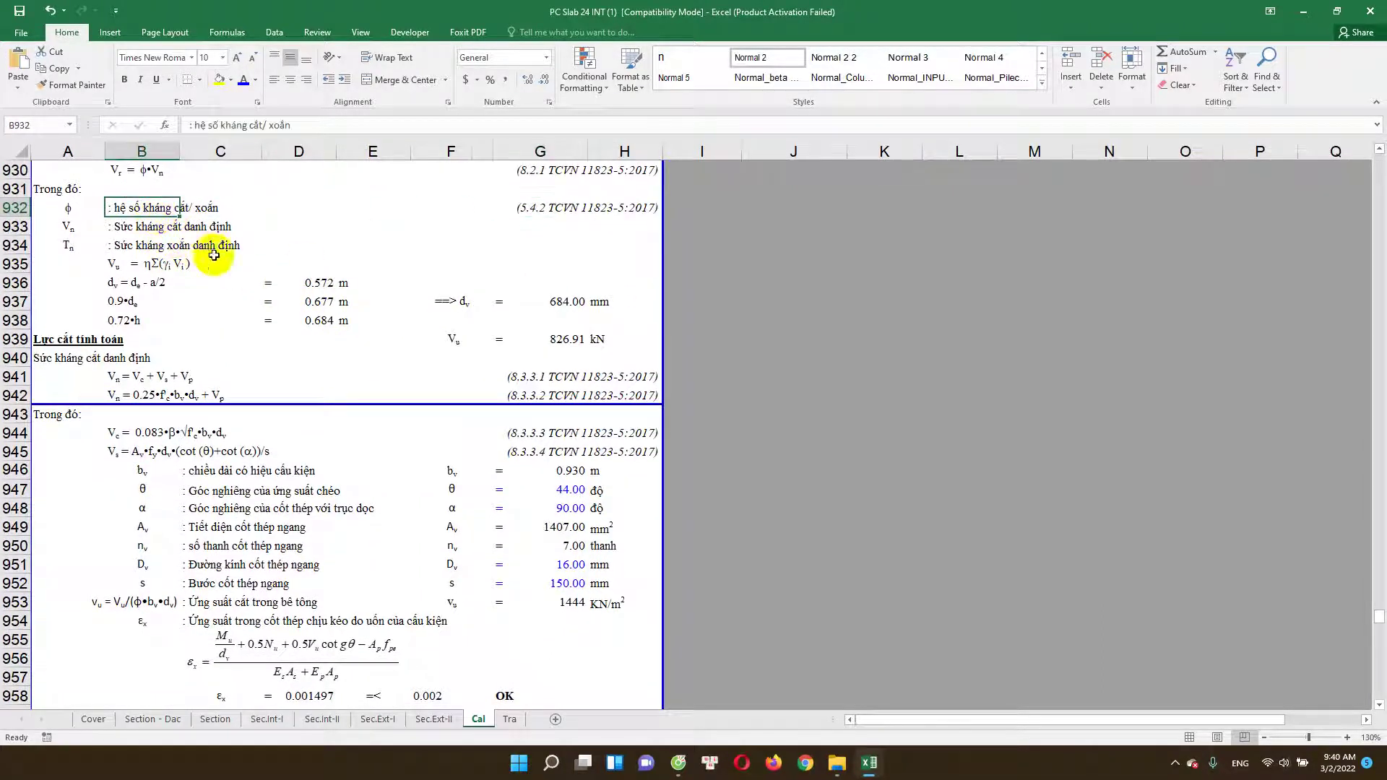
click(315, 284)
double_click(318, 284)
key(Return)
double_click(313, 302)
key(Escape)
double_click(552, 302)
click(562, 338)
double_click(574, 339)
key(Escape)
scroll(486, 397, down, 1)
scroll(215, 365, down, 1)
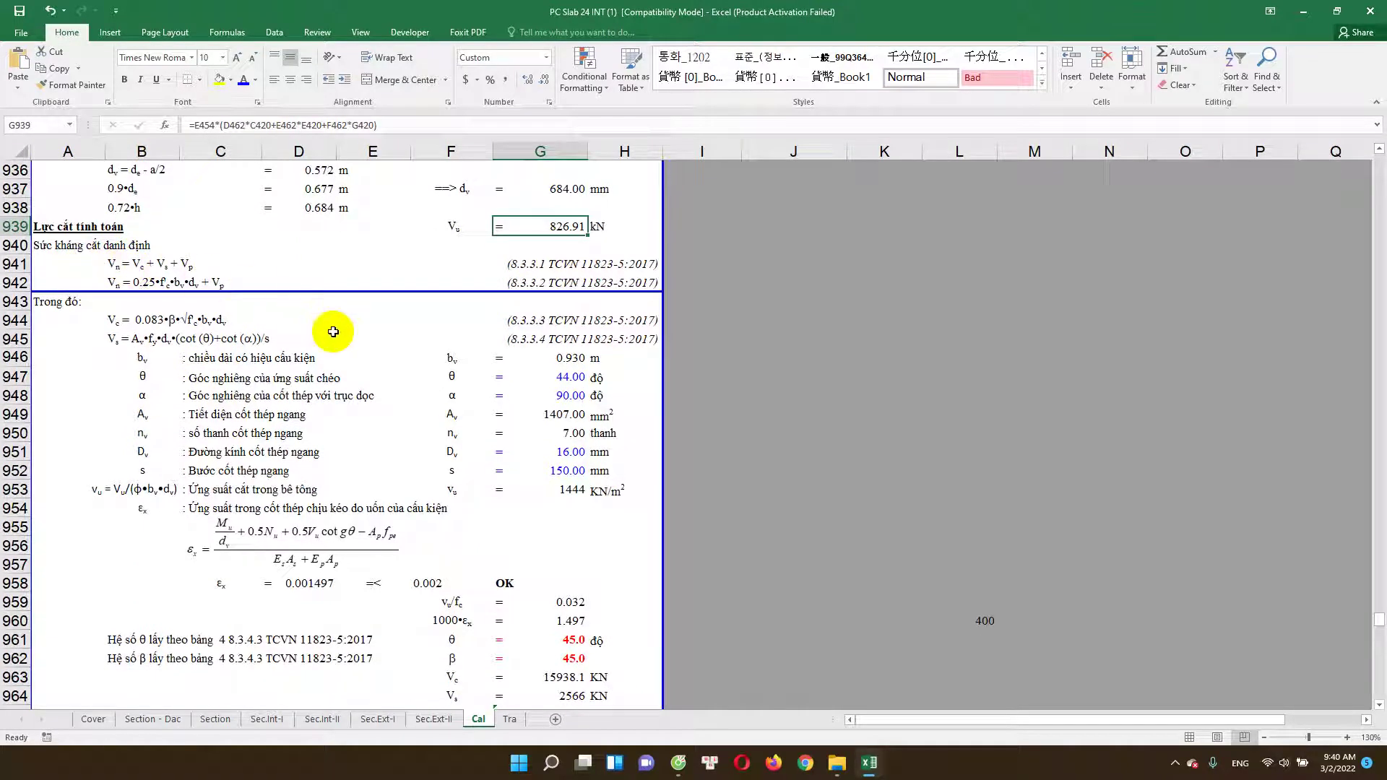
scroll(544, 352, down, 1)
double_click(559, 320)
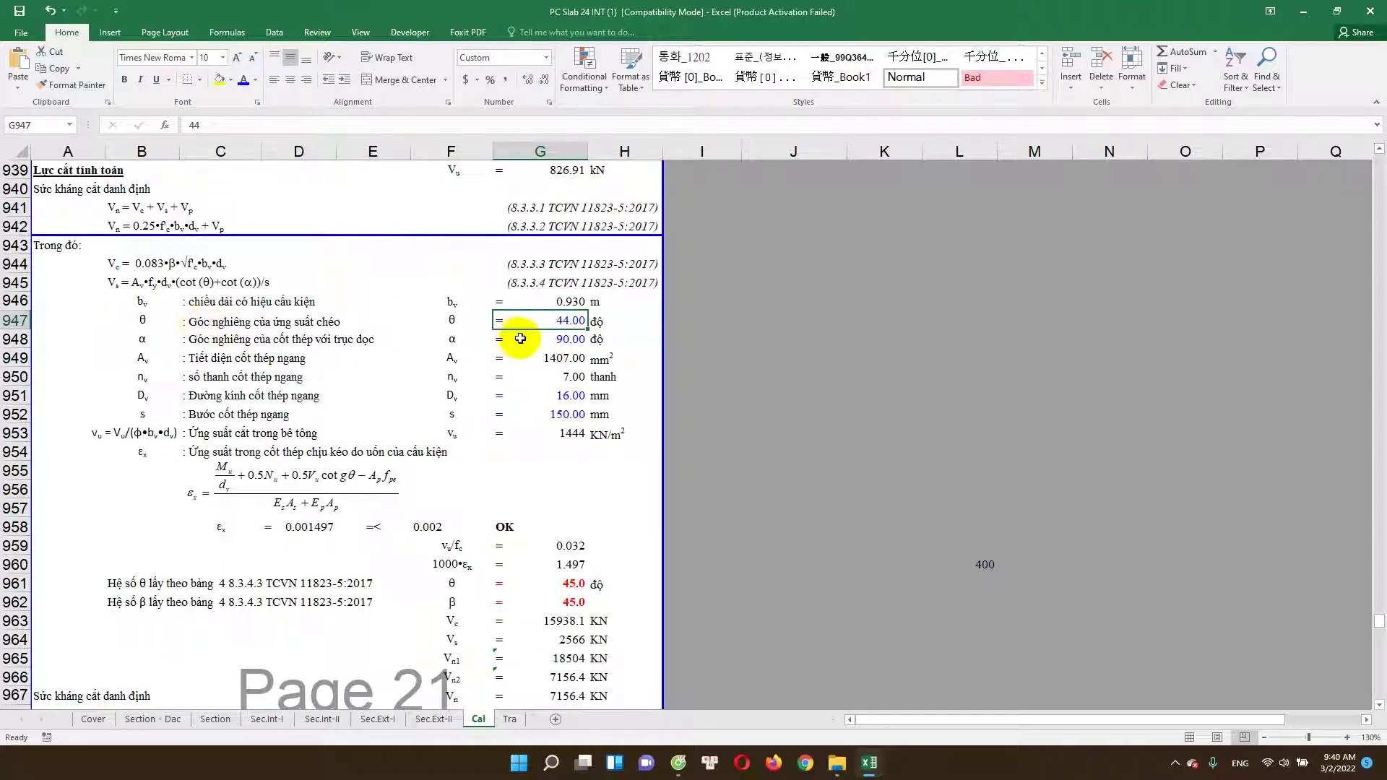
click(266, 338)
click(552, 346)
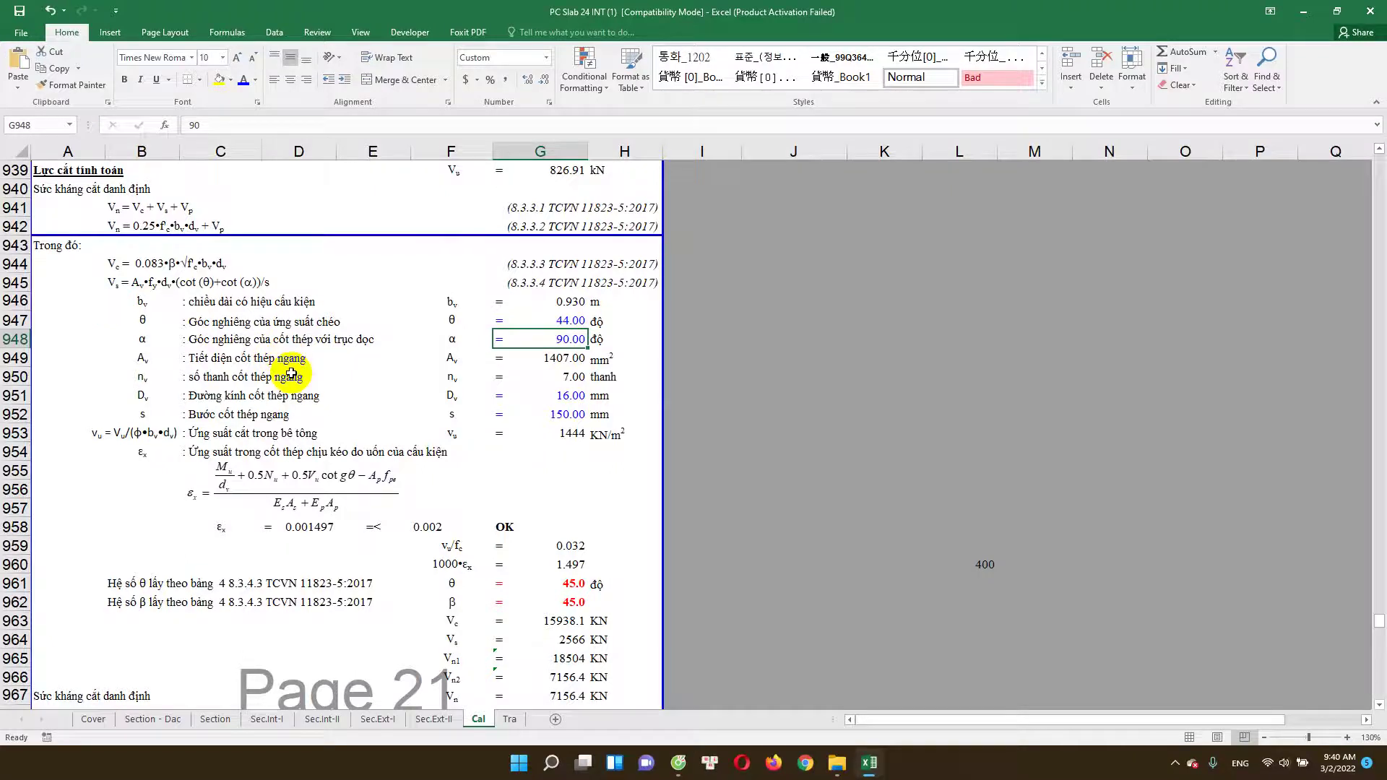
scroll(296, 360, down, 1)
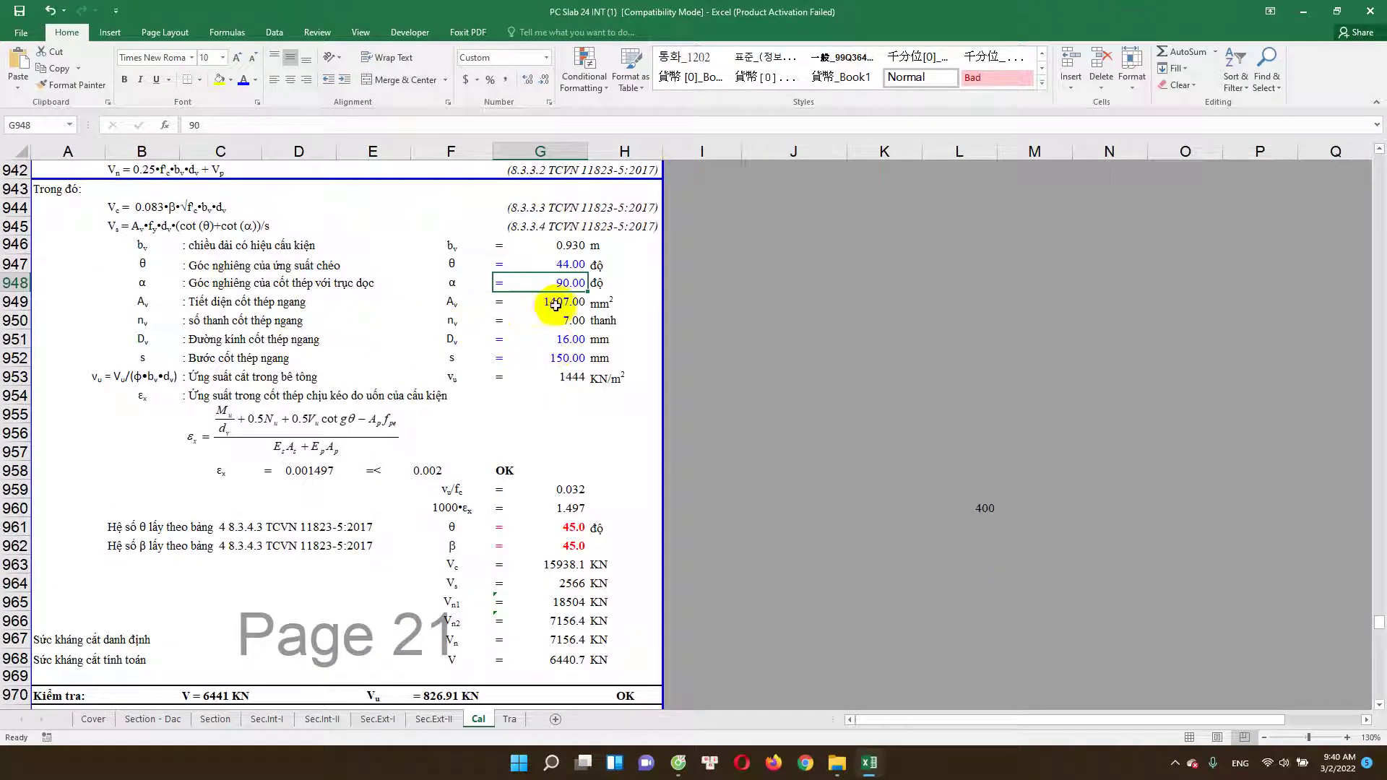
double_click(556, 302)
key(Return)
click(562, 340)
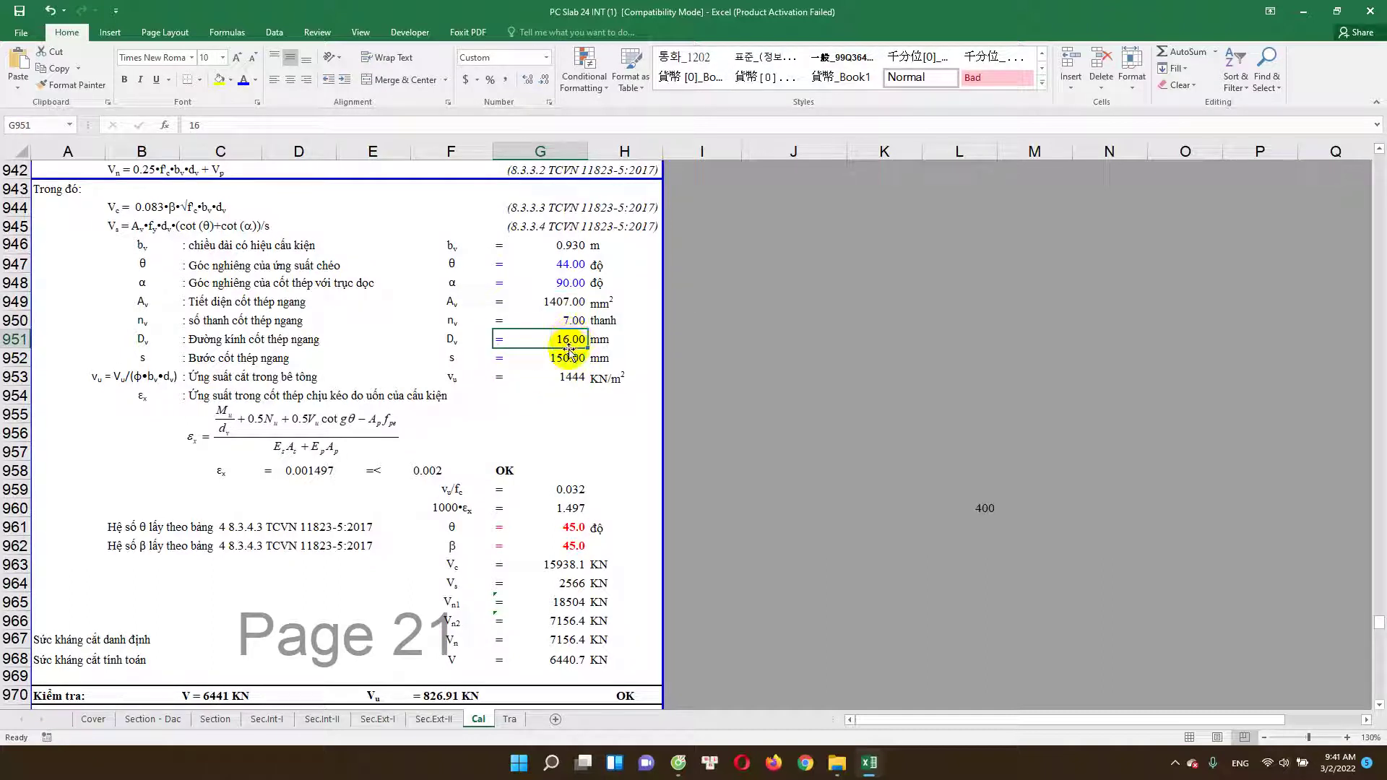
click(568, 357)
scroll(569, 376, down, 1)
click(569, 322)
scroll(566, 380, down, 1)
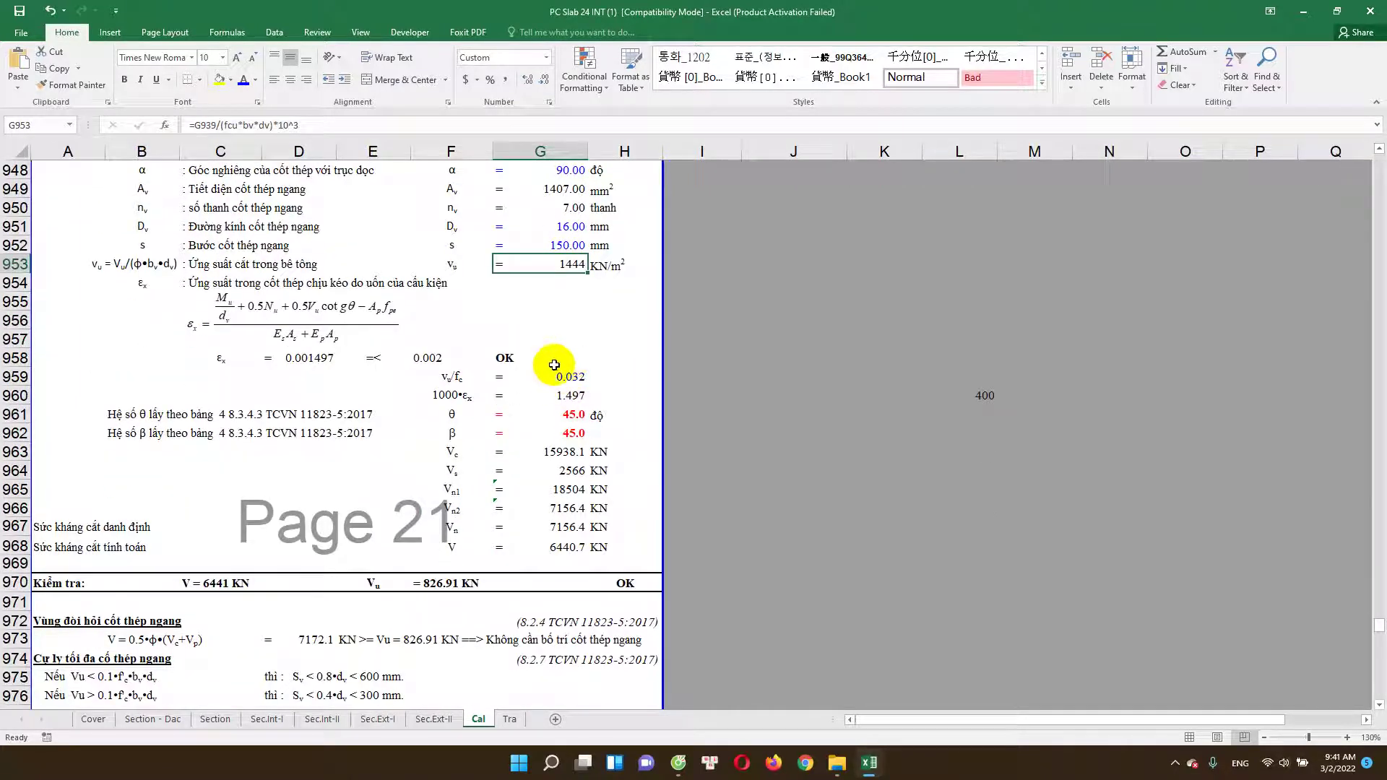
double_click(572, 264)
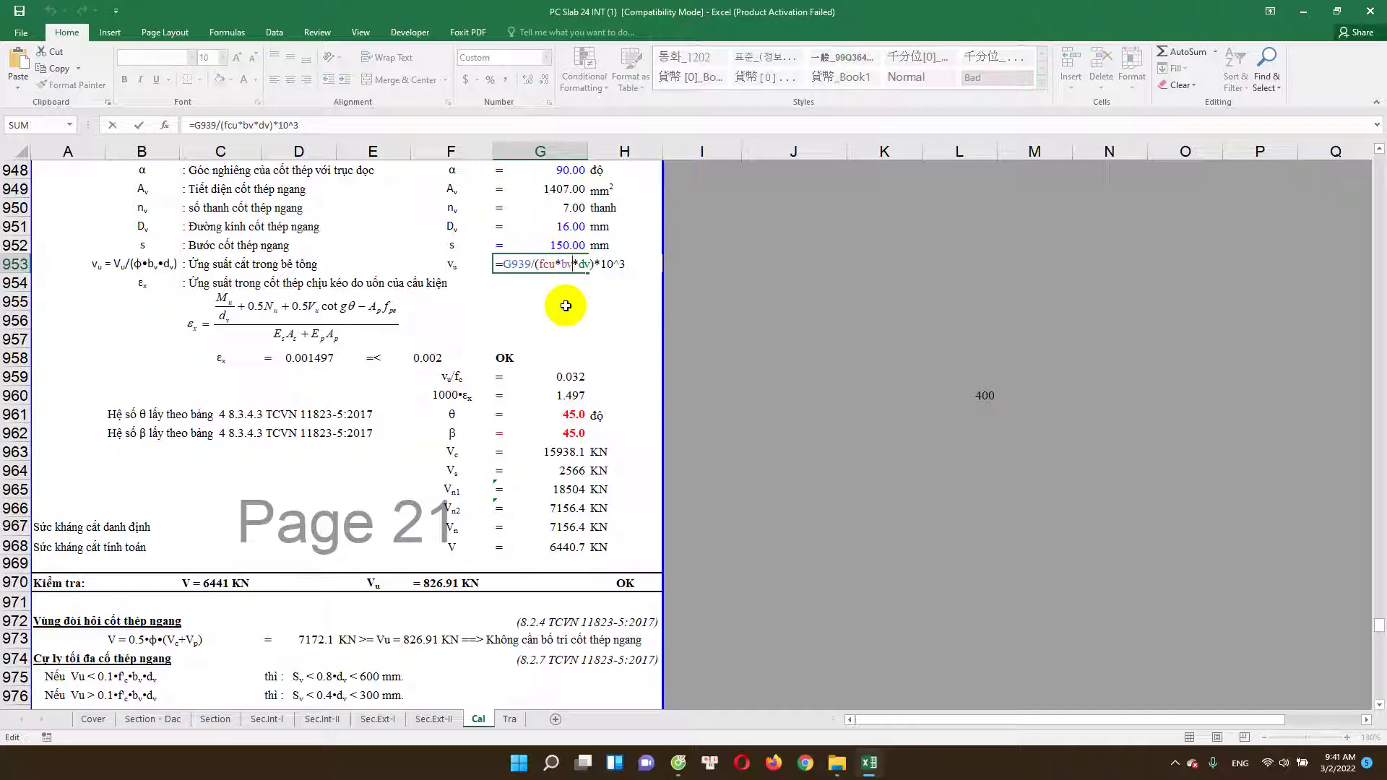
key(Escape)
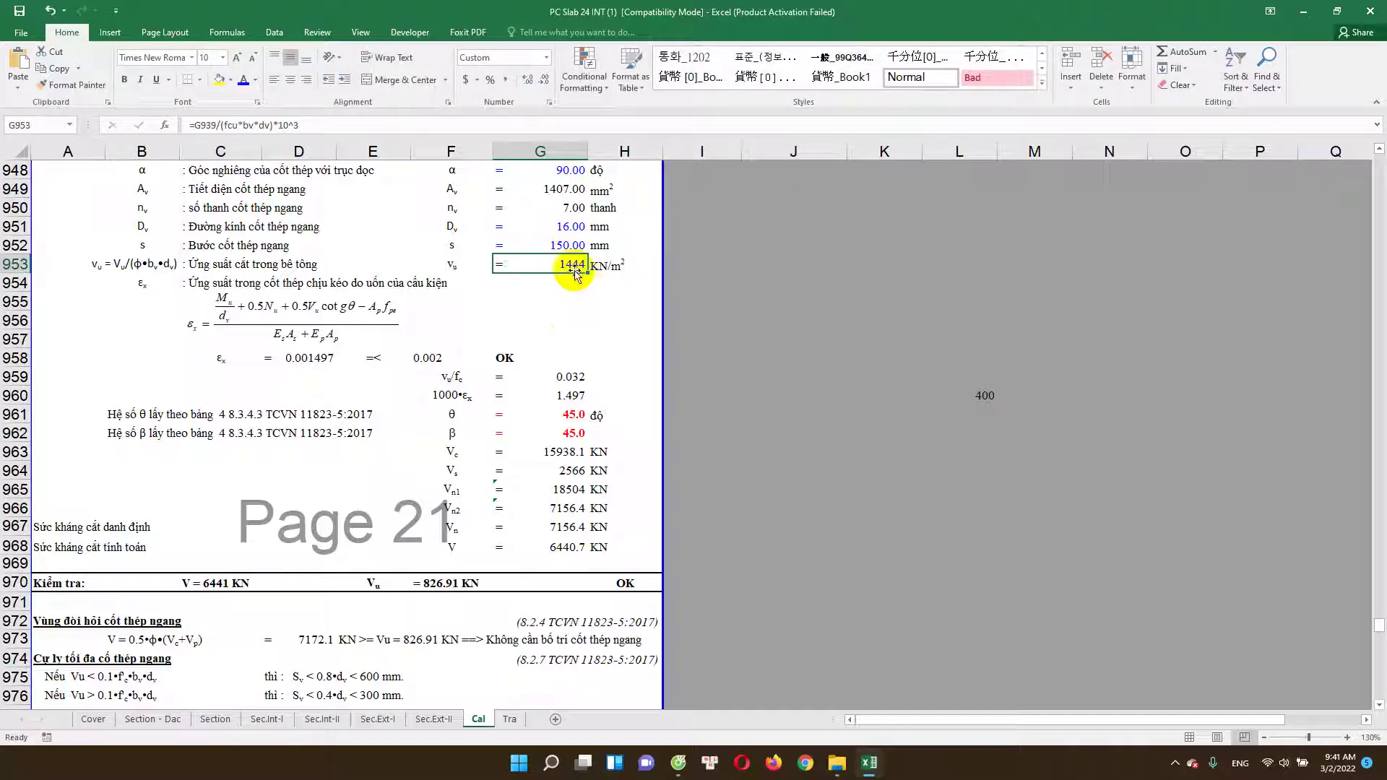
double_click(552, 265)
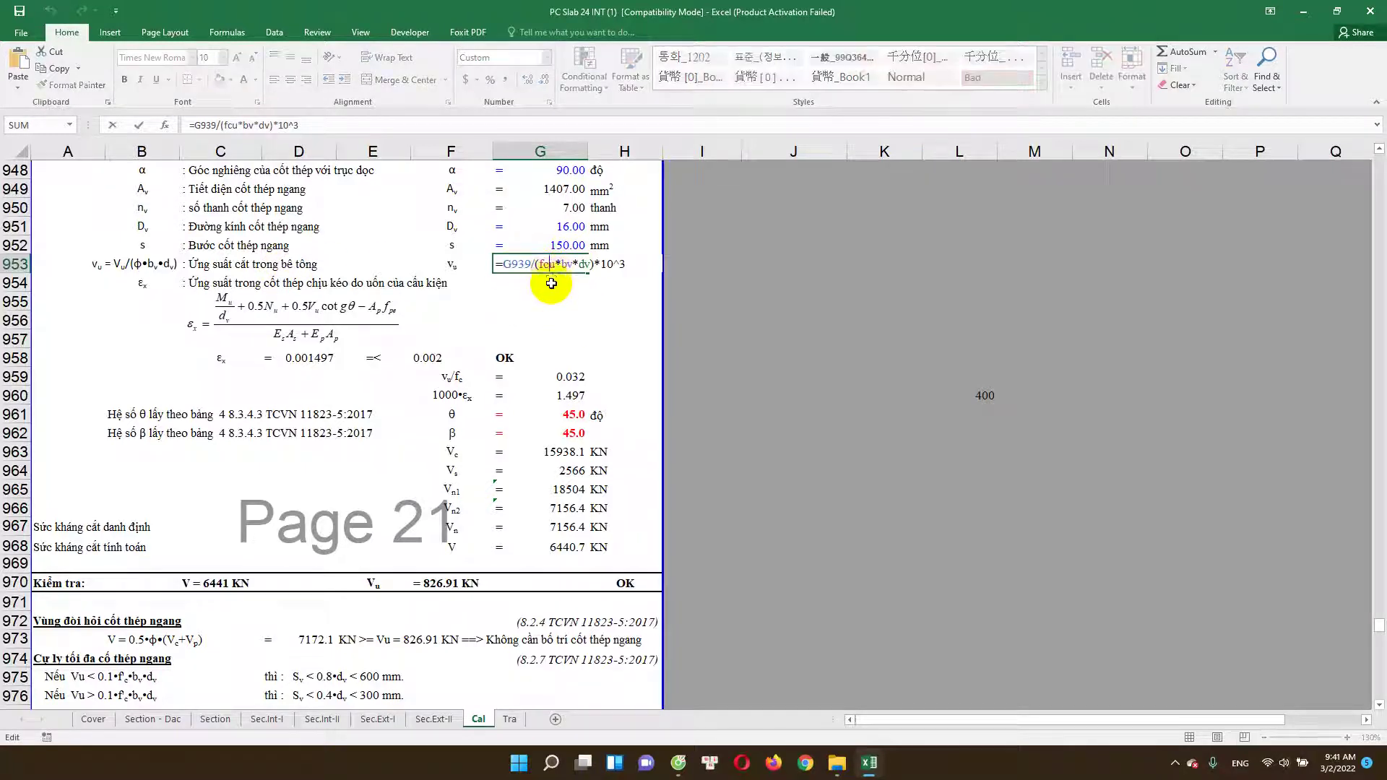
key(Escape)
scroll(422, 355, down, 1)
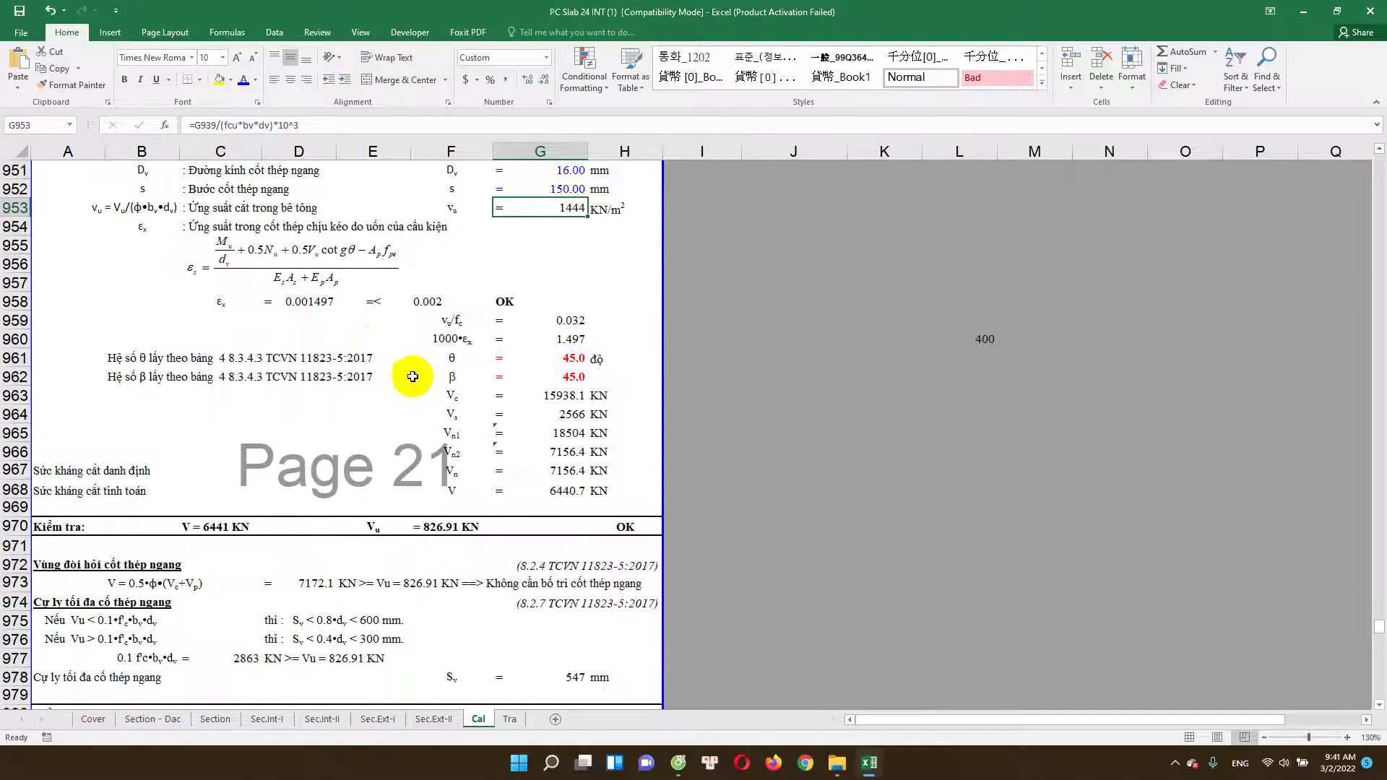
double_click(505, 309)
key(Escape)
scroll(596, 338, down, 1)
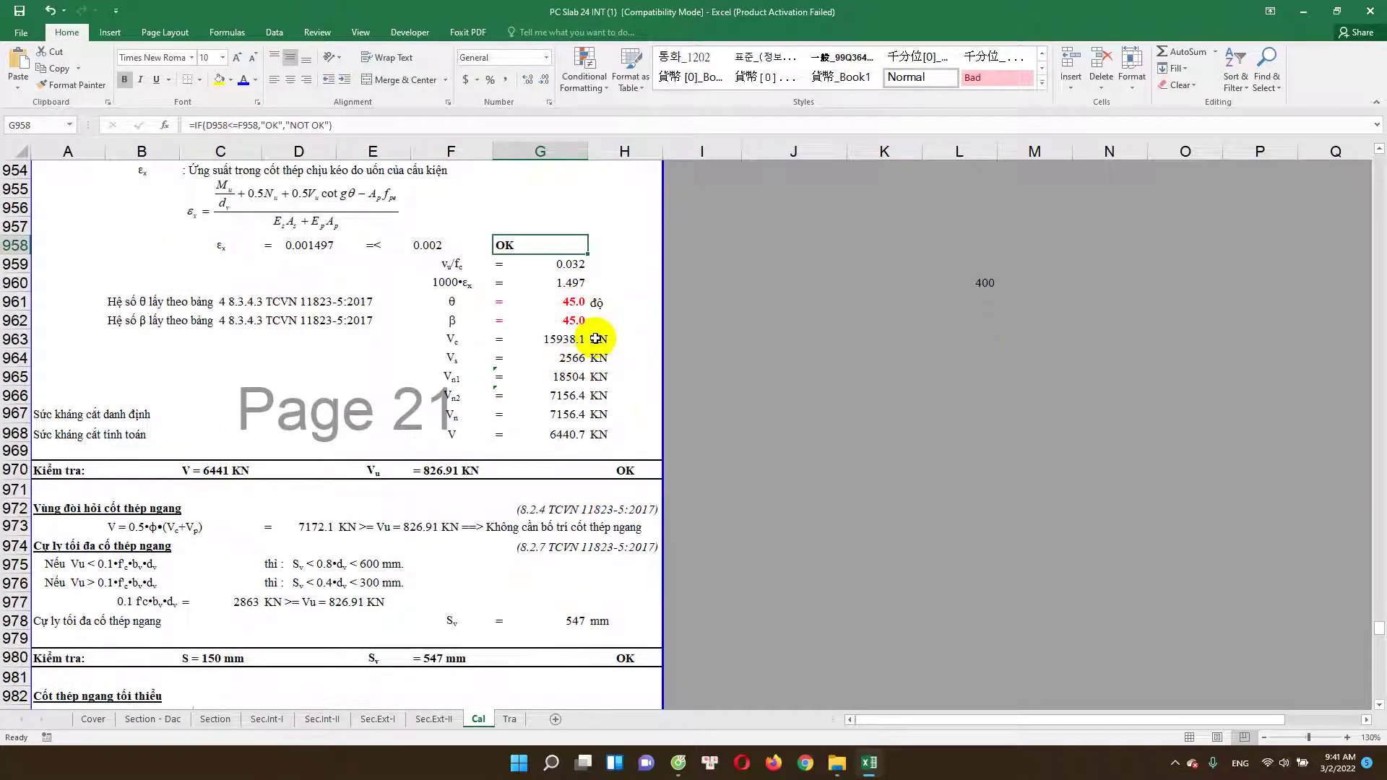
Step: Check the θ and β values in G961:G962 against their reference note, keeping 45
click(568, 307)
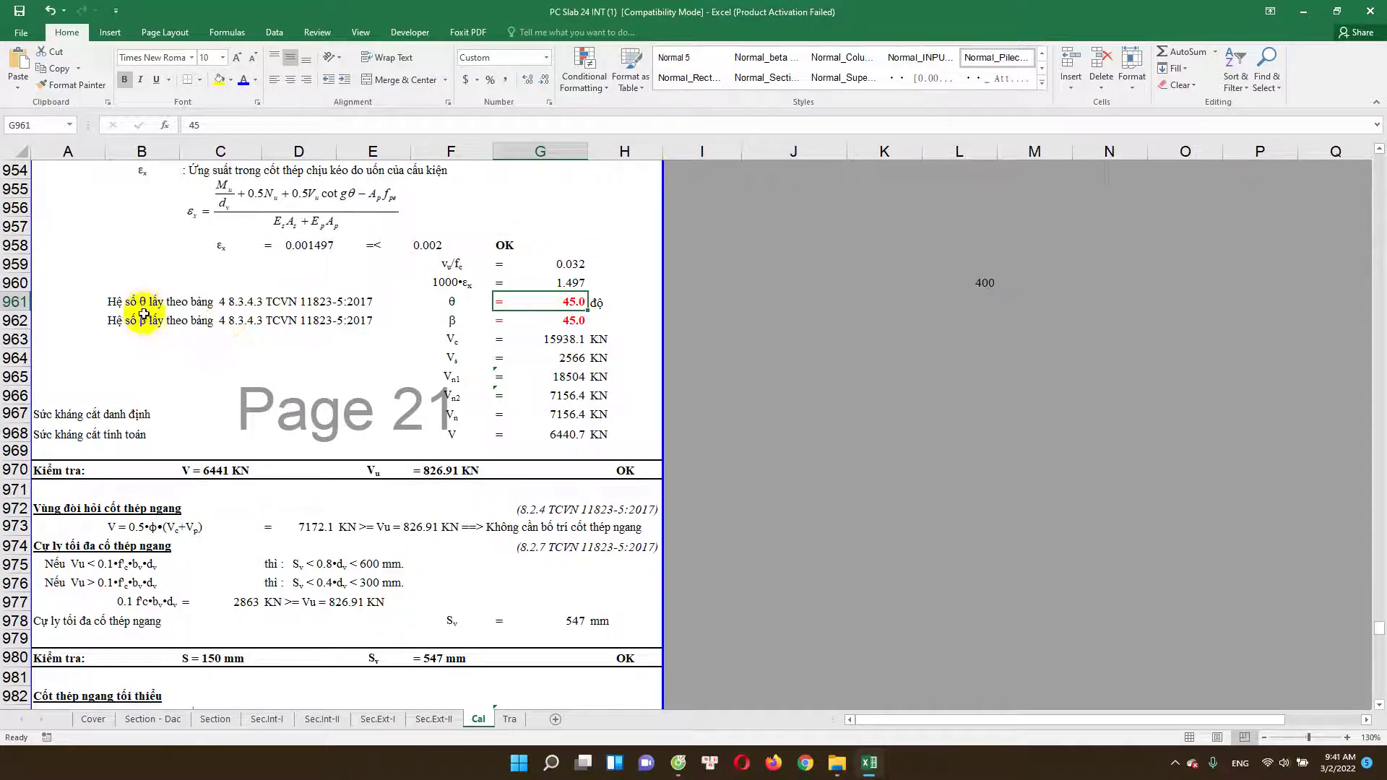
click(146, 305)
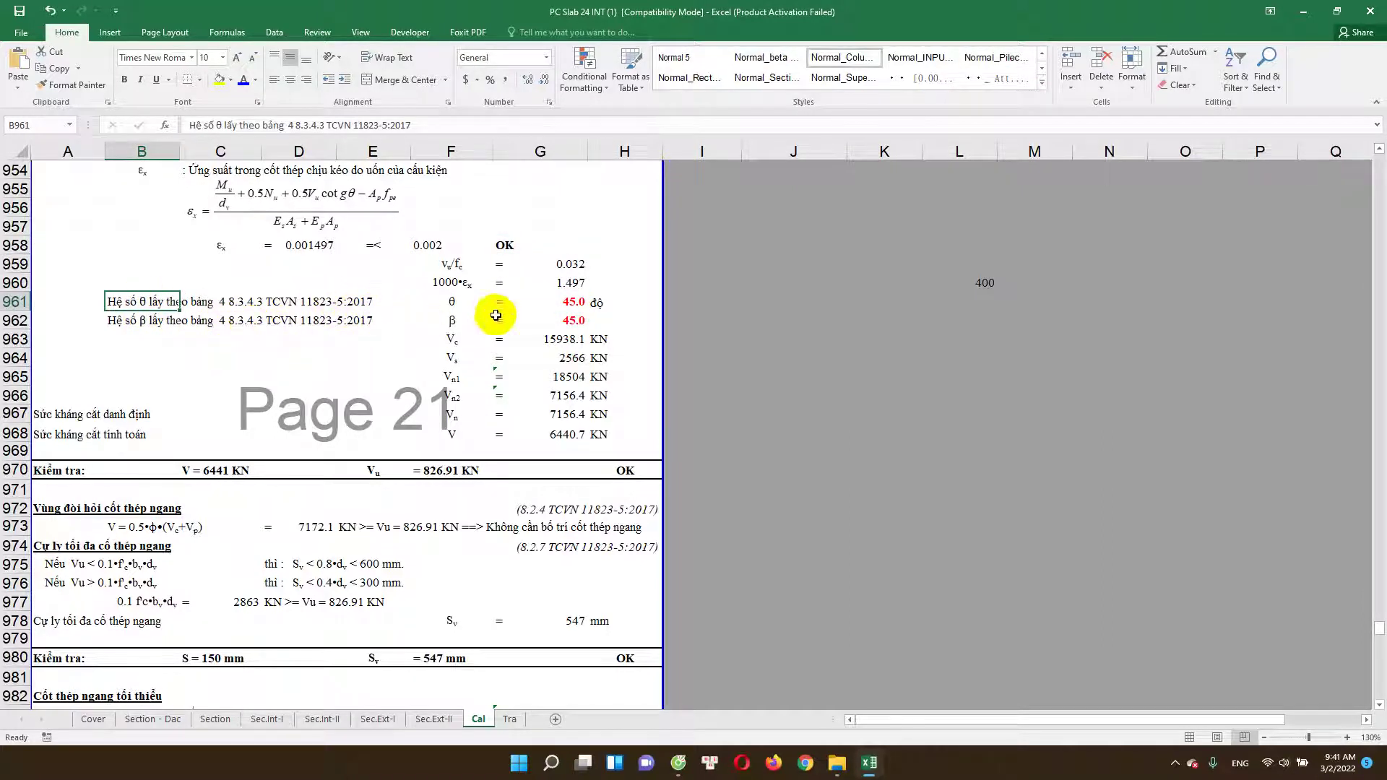
click(578, 302)
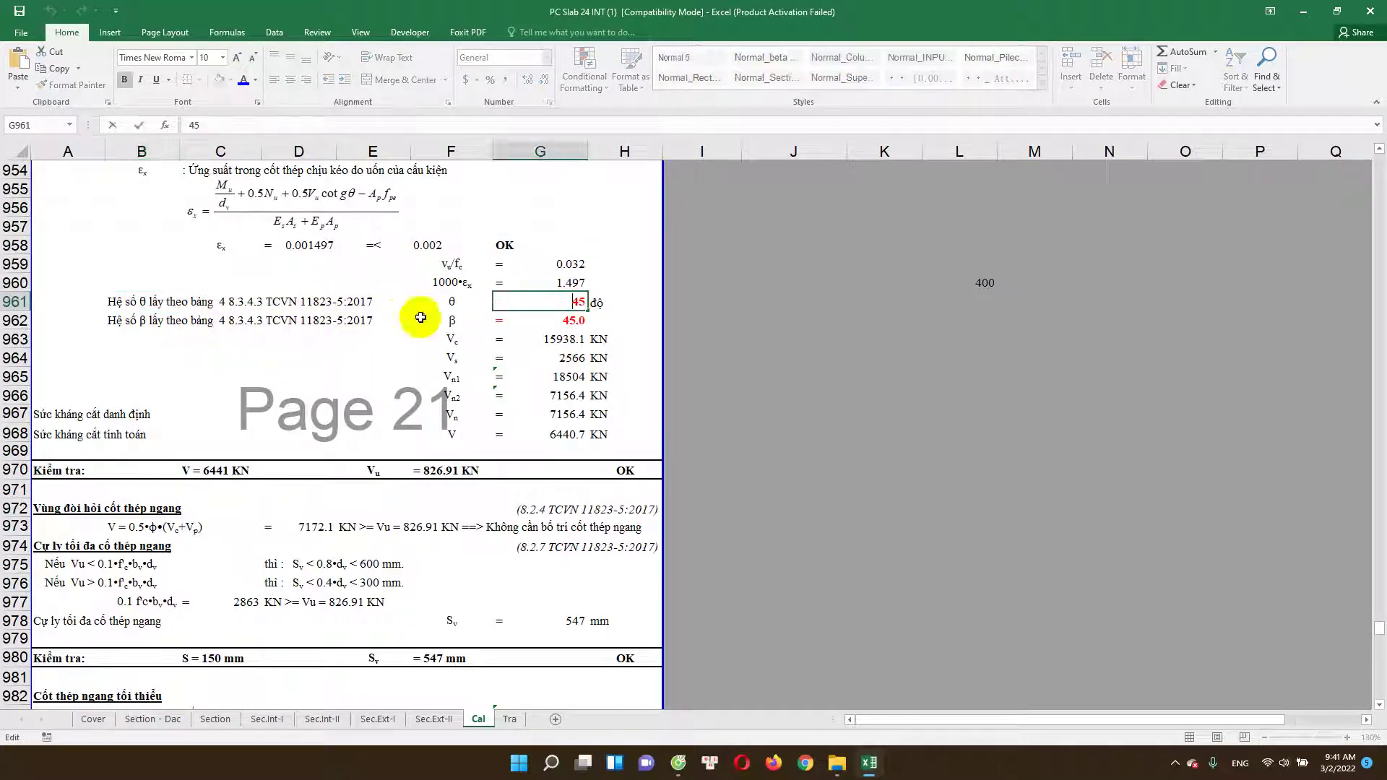
click(154, 319)
double_click(576, 325)
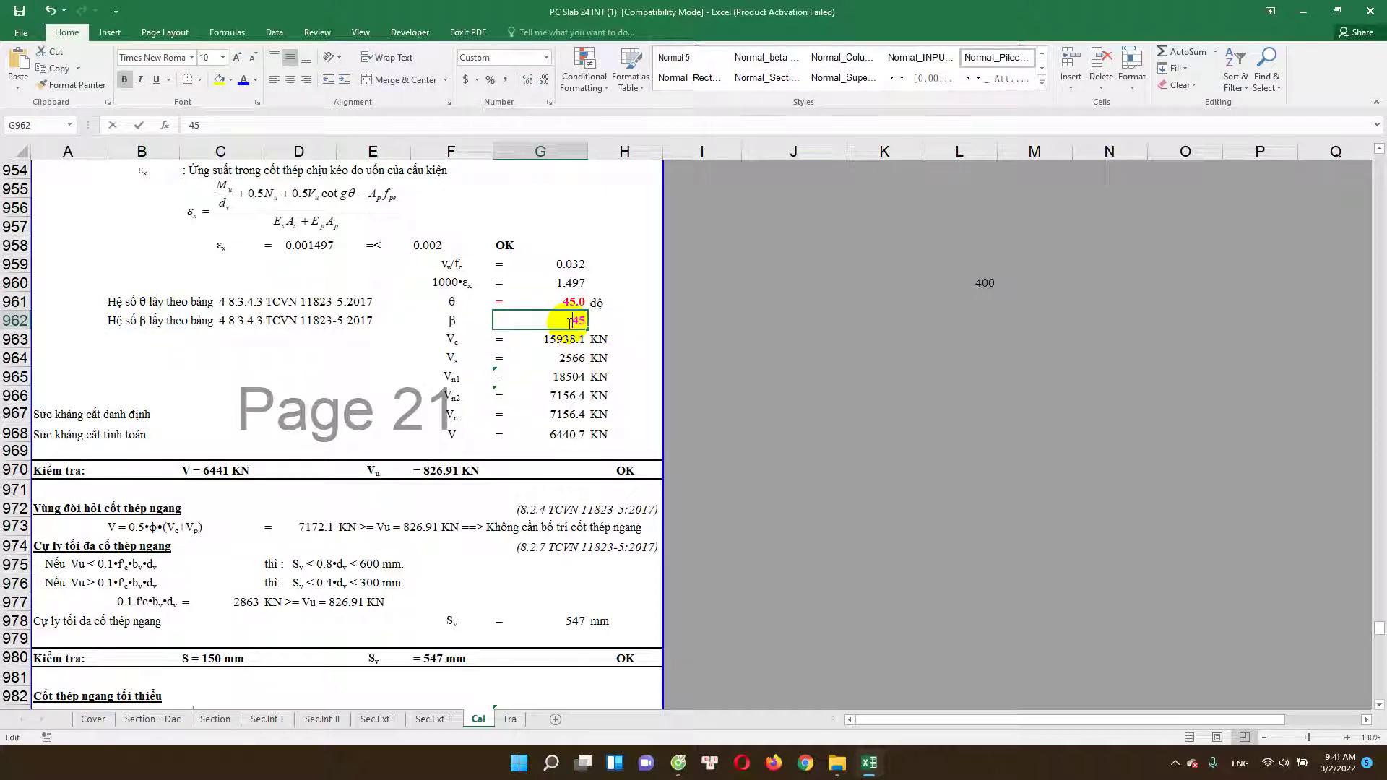
key(Escape)
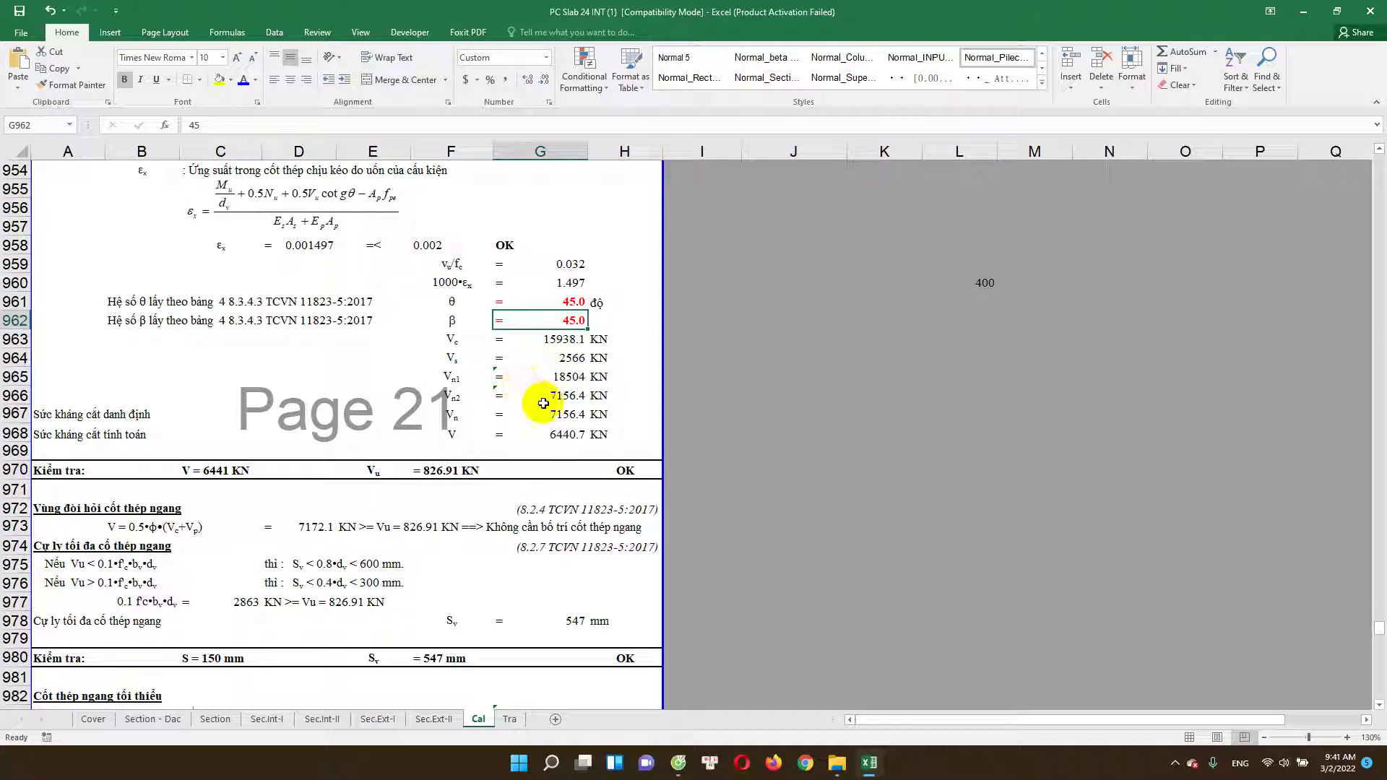
Step: Select the θ/β table reference note in C961:E962 and bring up the Tra sheet
click(246, 376)
scroll(246, 376, up, 1)
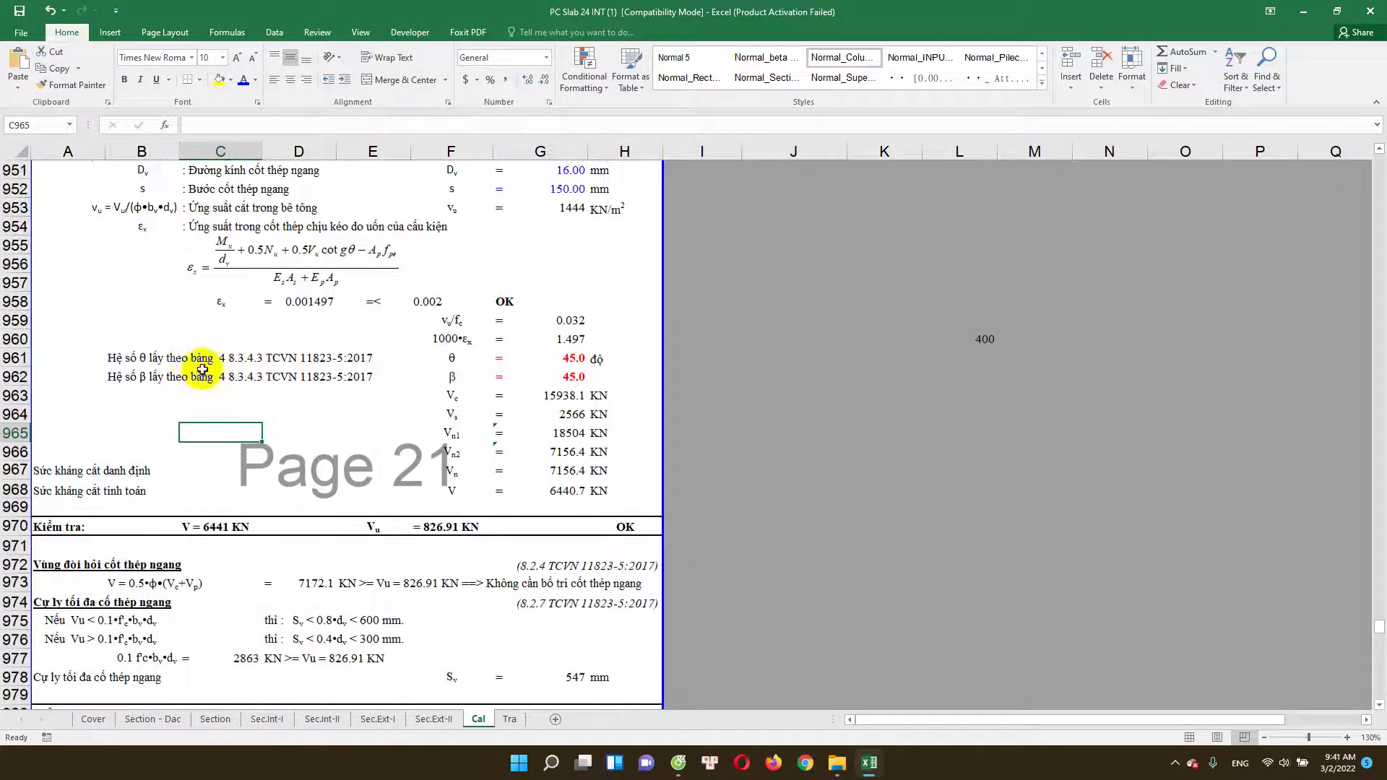
drag(224, 359, 352, 375)
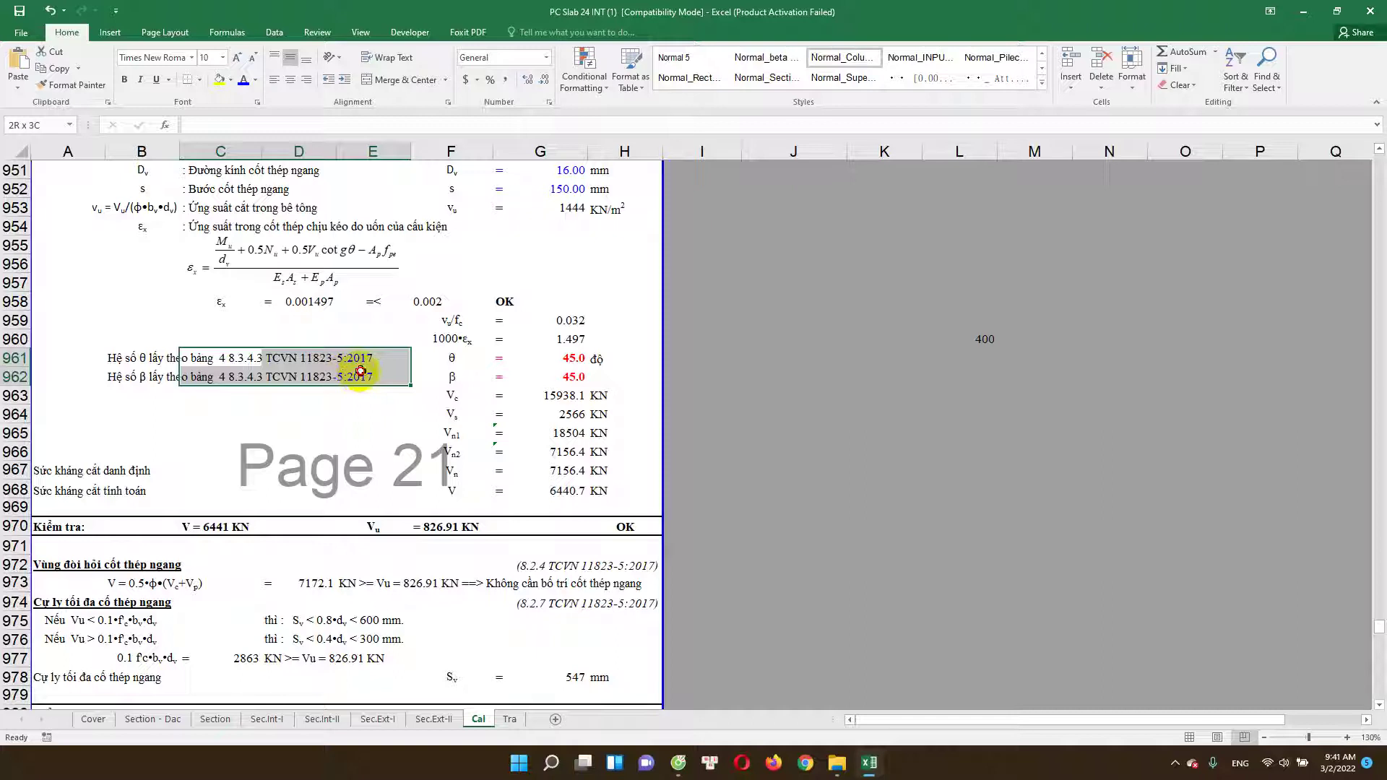
click(489, 394)
scroll(496, 403, up, 1)
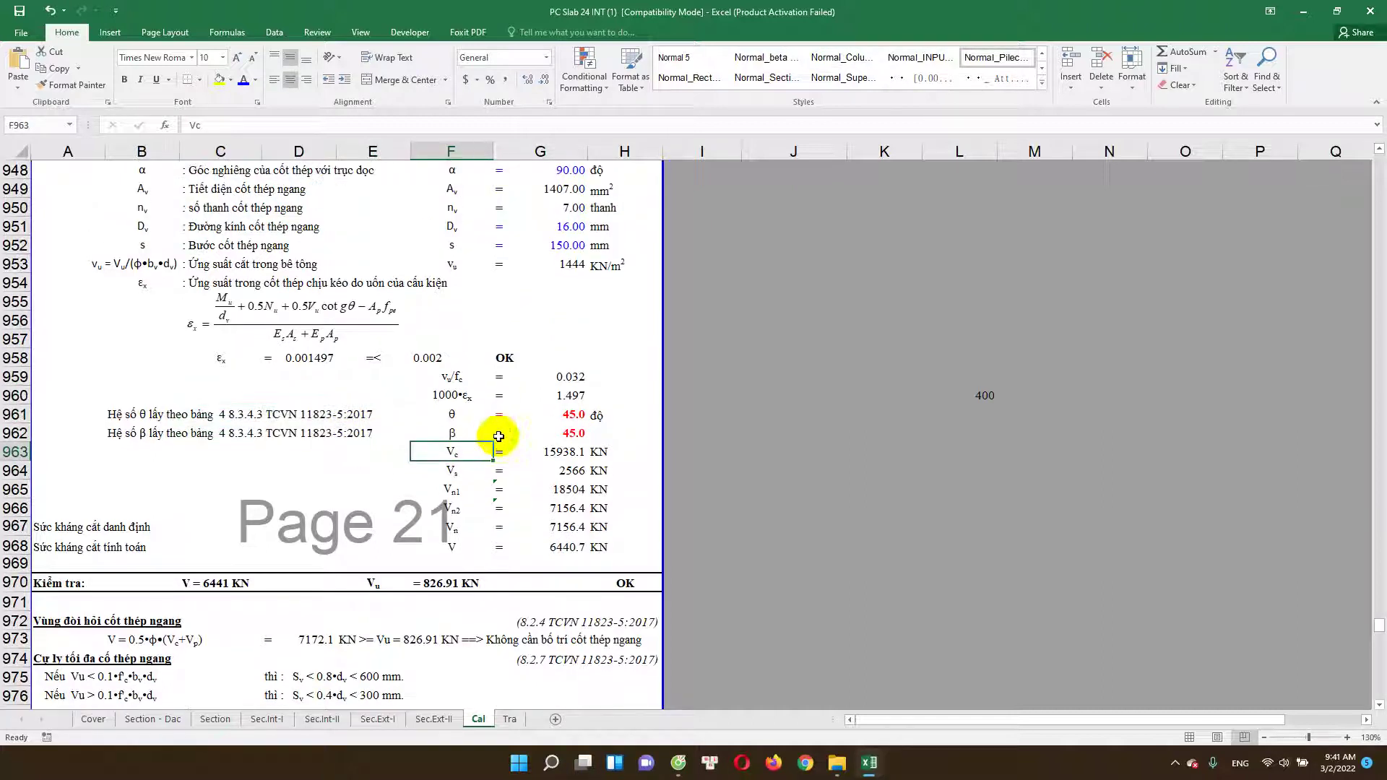
scroll(499, 506, down, 2)
click(510, 719)
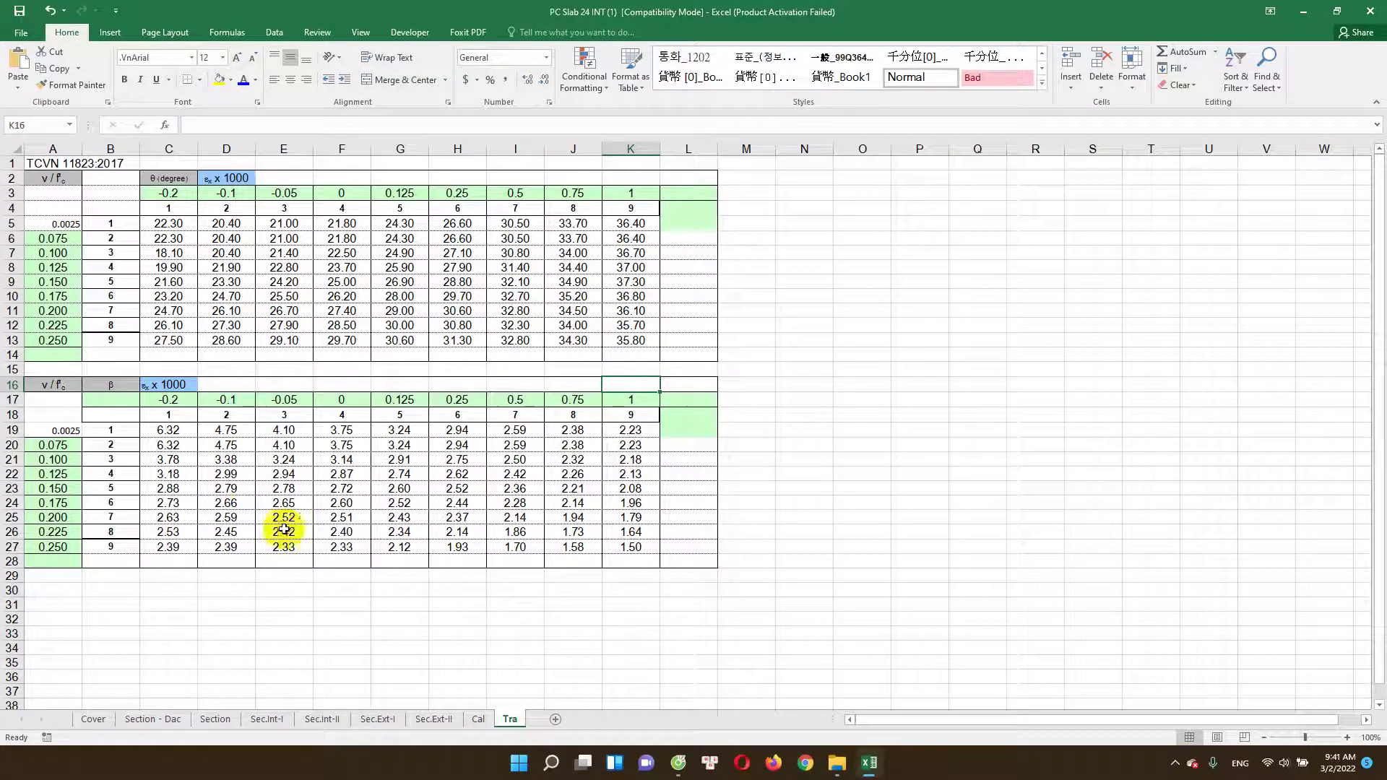
Step: Examine the Tra θ and β tables, including the v/f'c 0.075 row and β 3.24
click(162, 282)
mouse_move(50, 182)
mouse_down()
mouse_move(747, 574)
mouse_move(713, 555)
mouse_up()
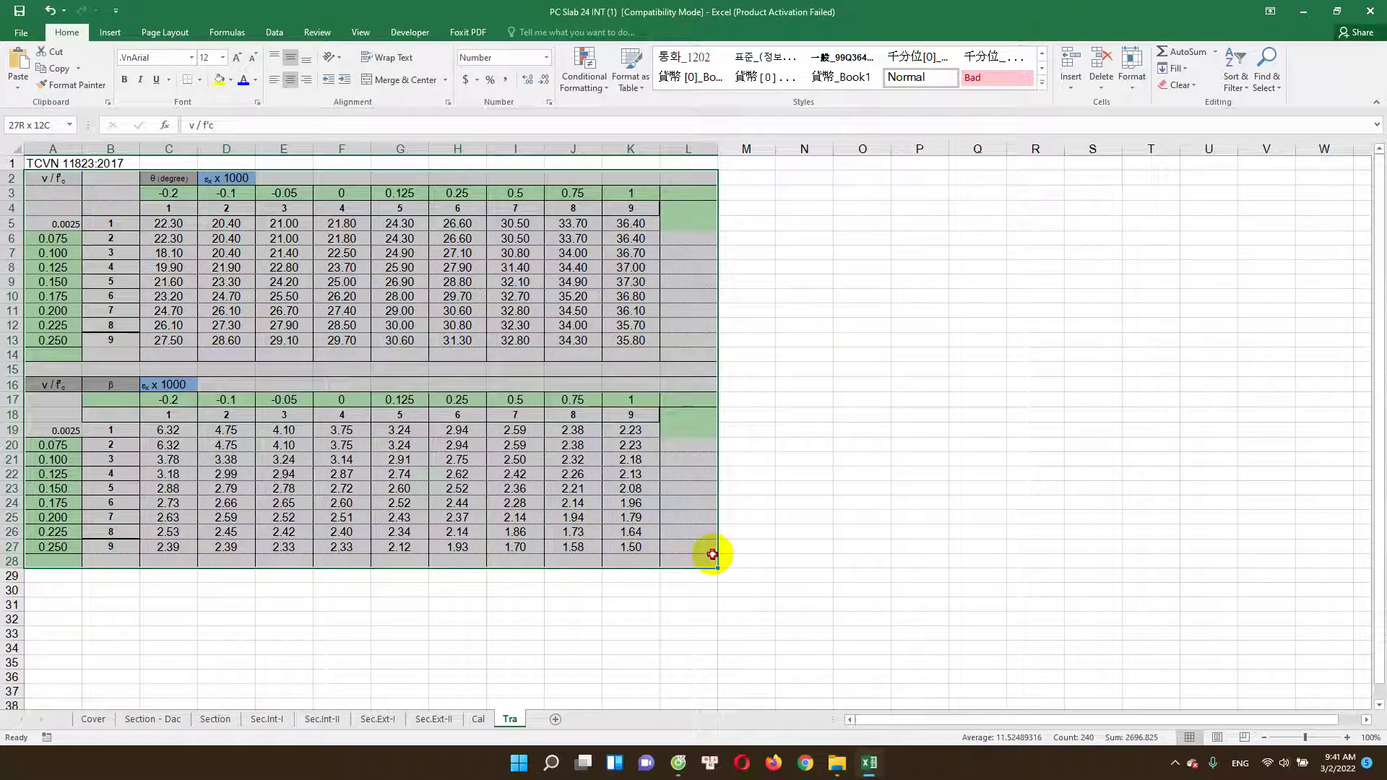
click(224, 289)
click(62, 240)
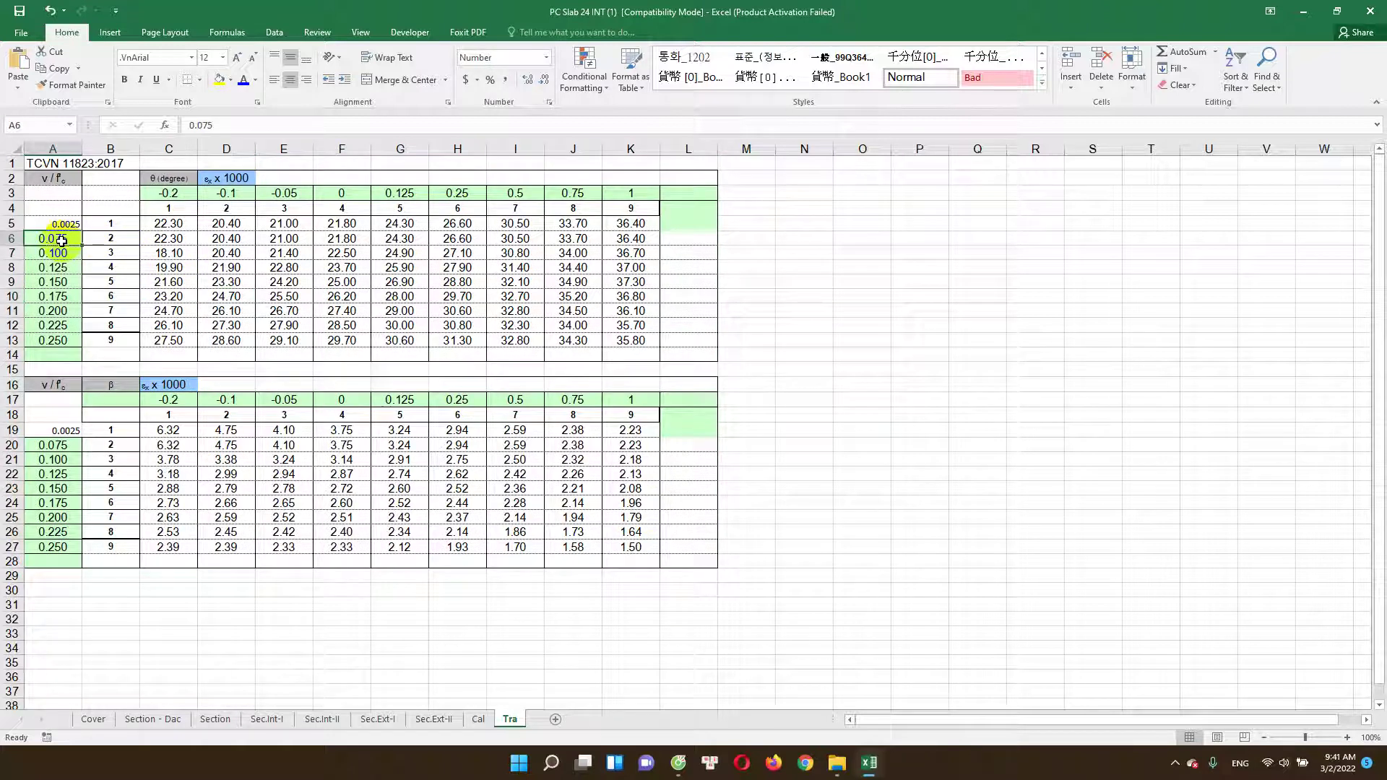
click(169, 174)
click(110, 384)
click(217, 457)
click(285, 460)
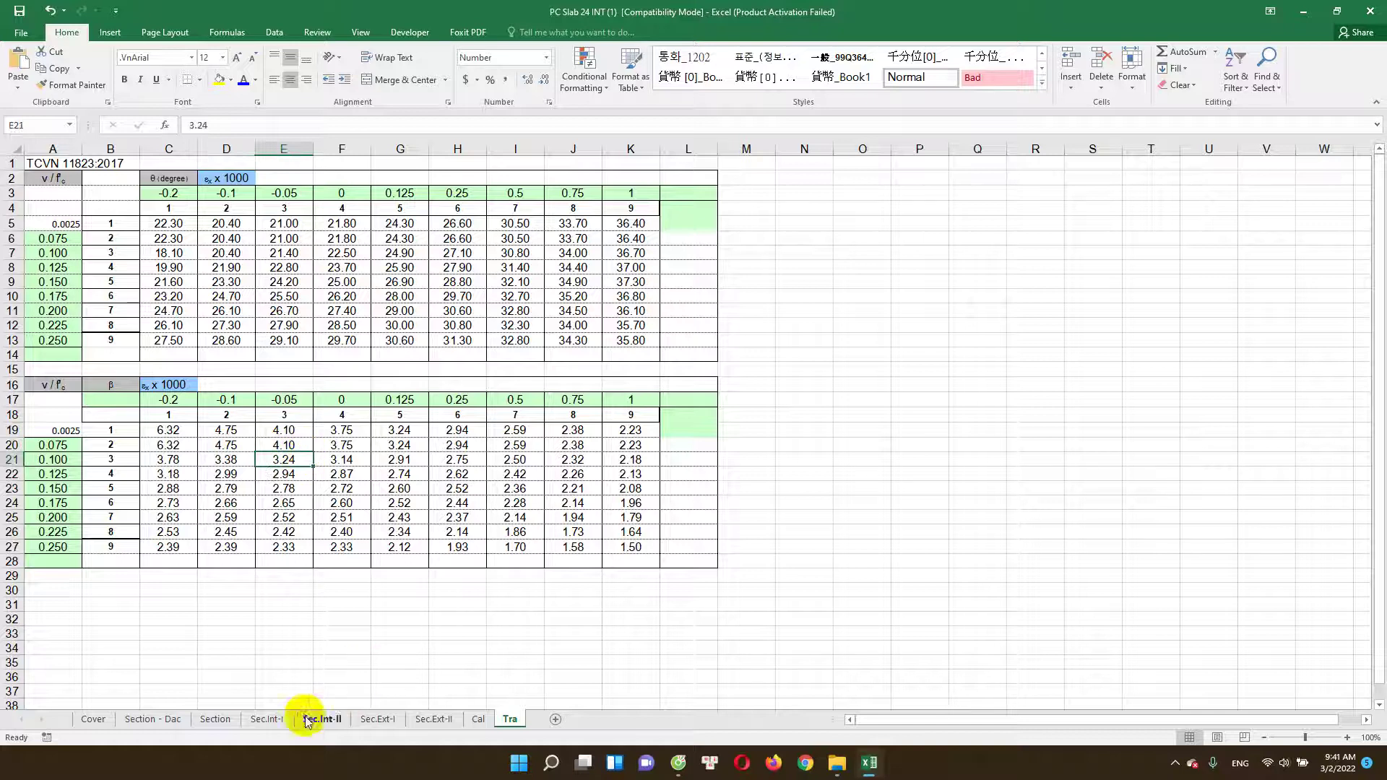
Step: Compare the Cal θ and 1000·εx (1.497) with the Tra θ table's v/f'c and εx×1000 headings
click(478, 719)
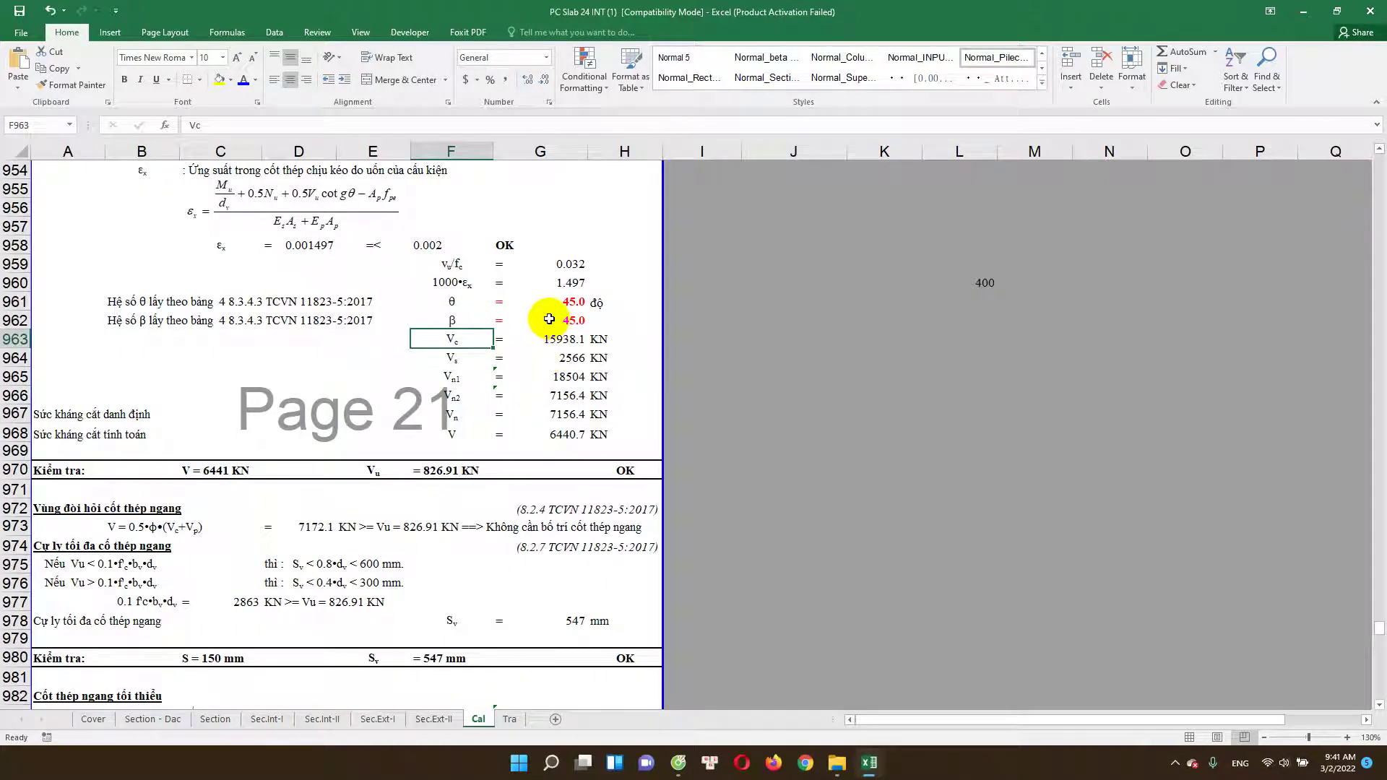
click(567, 306)
click(510, 719)
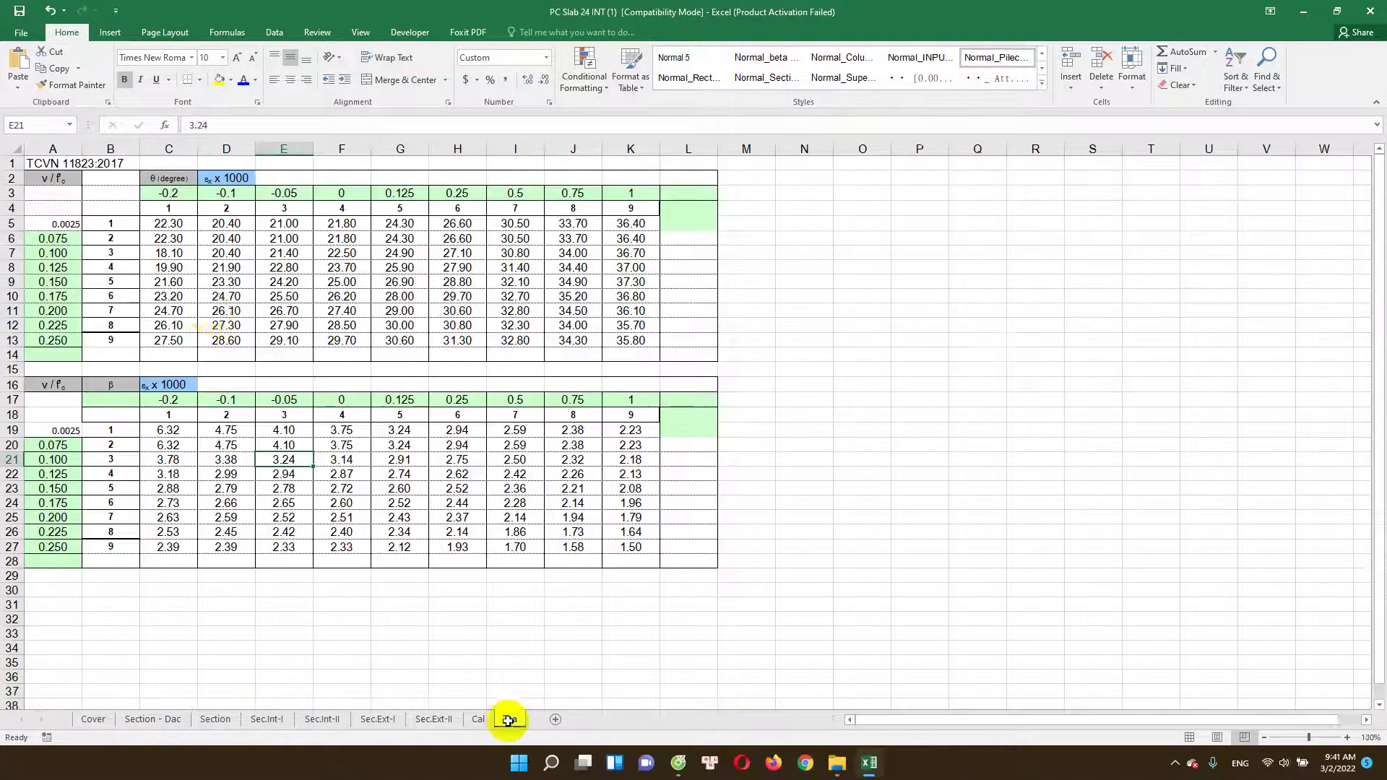
click(60, 186)
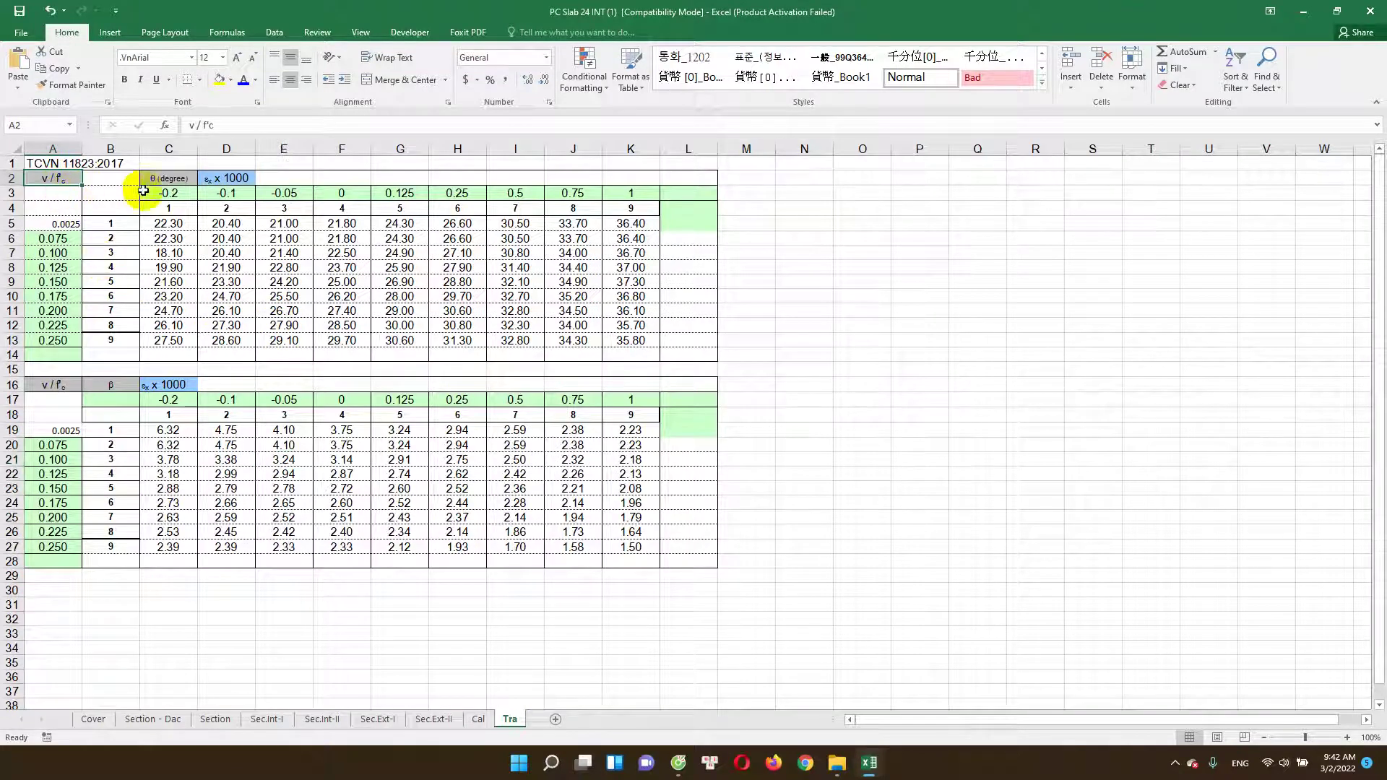
click(228, 178)
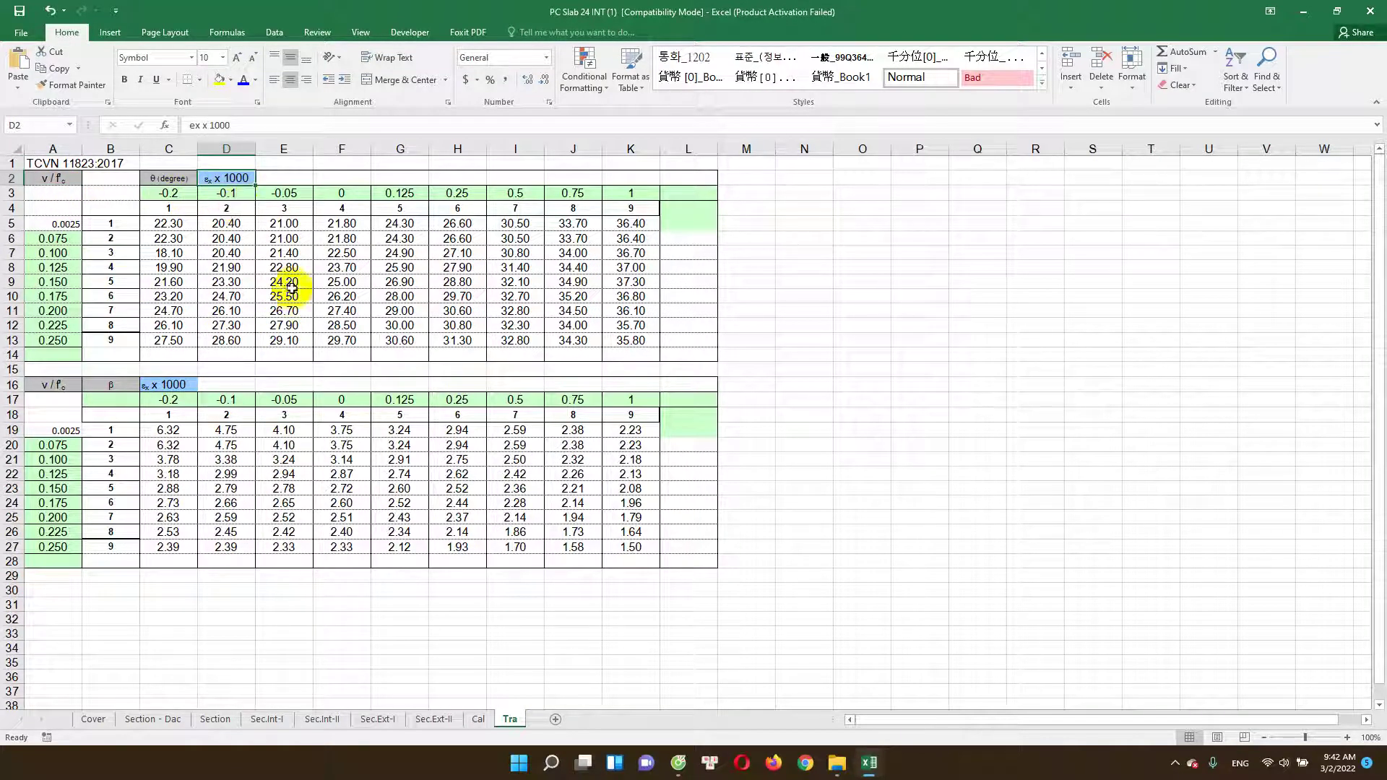
click(477, 719)
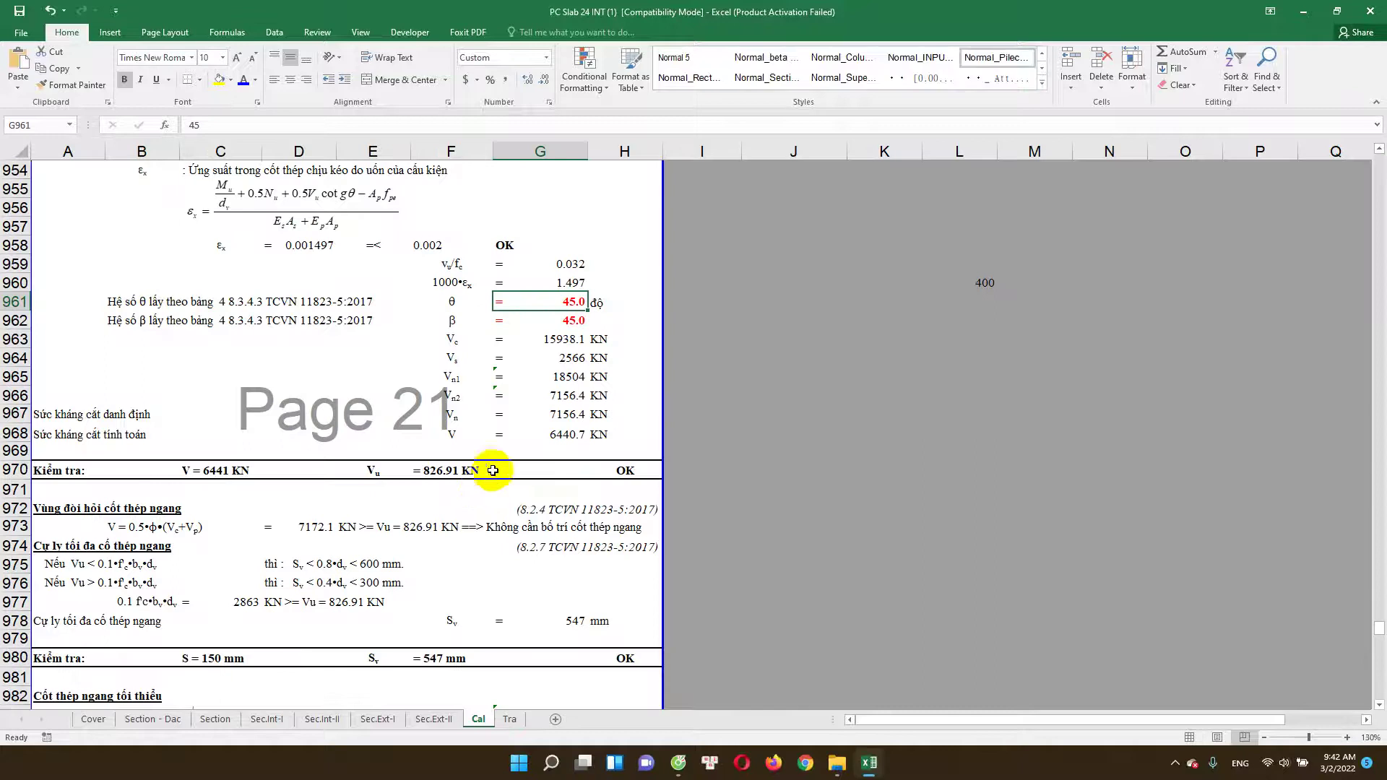
click(568, 283)
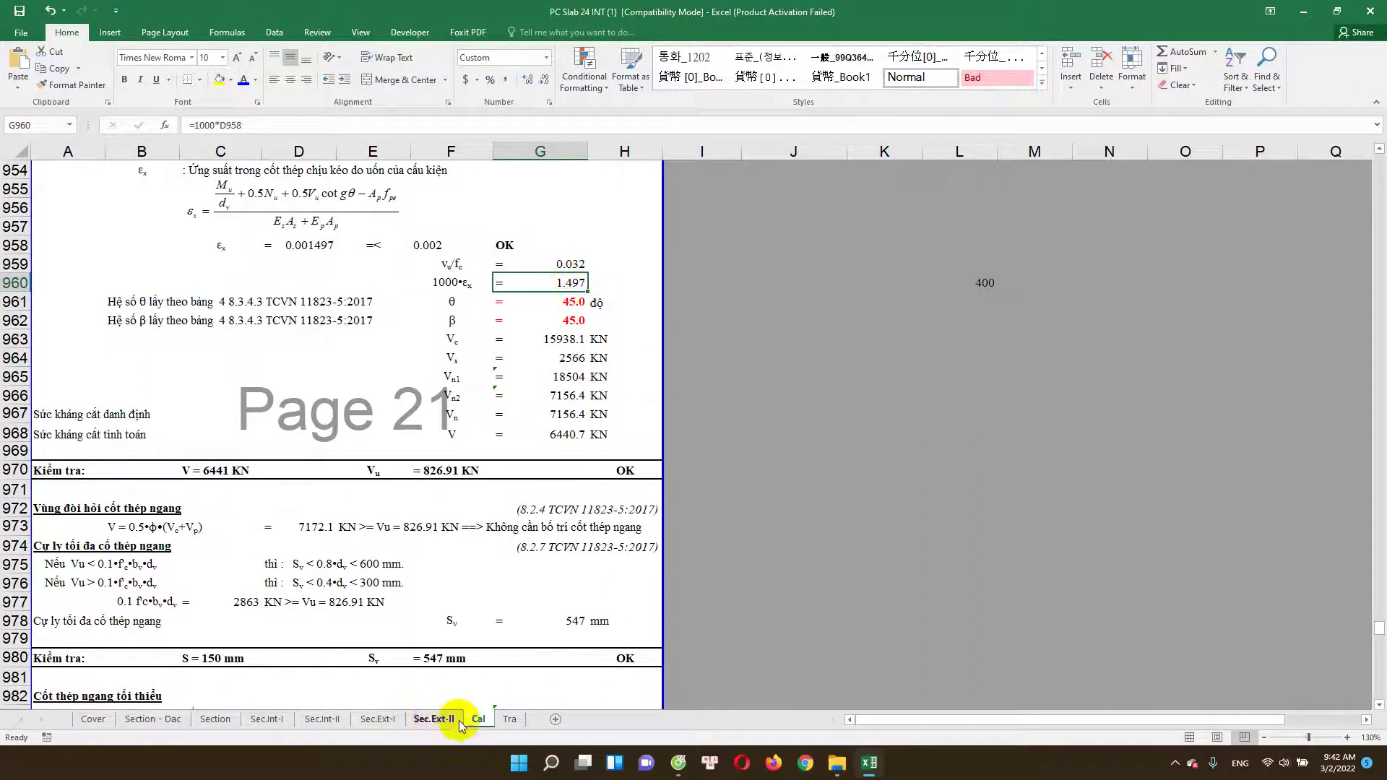
click(508, 720)
click(204, 281)
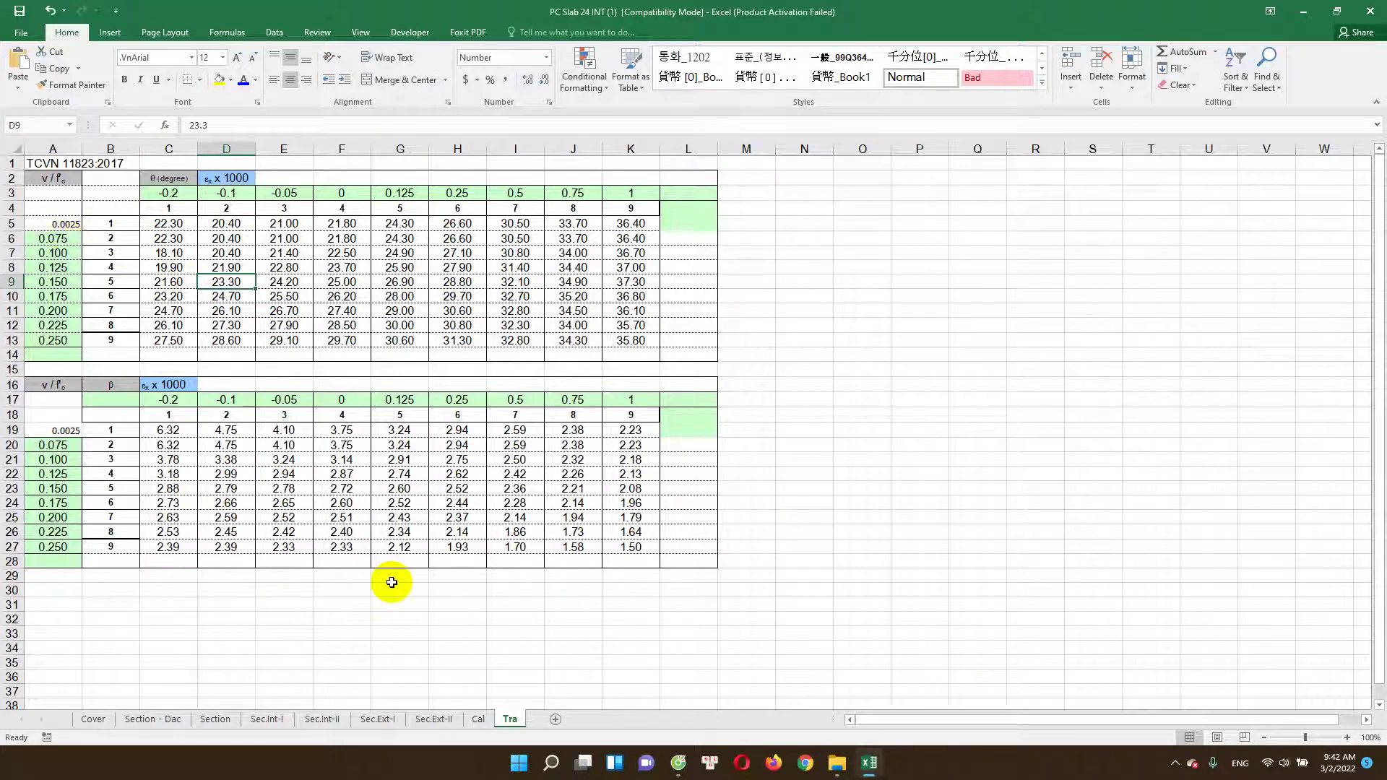
Step: Check the θ table's 0.250 row against the Cal shear check
click(477, 720)
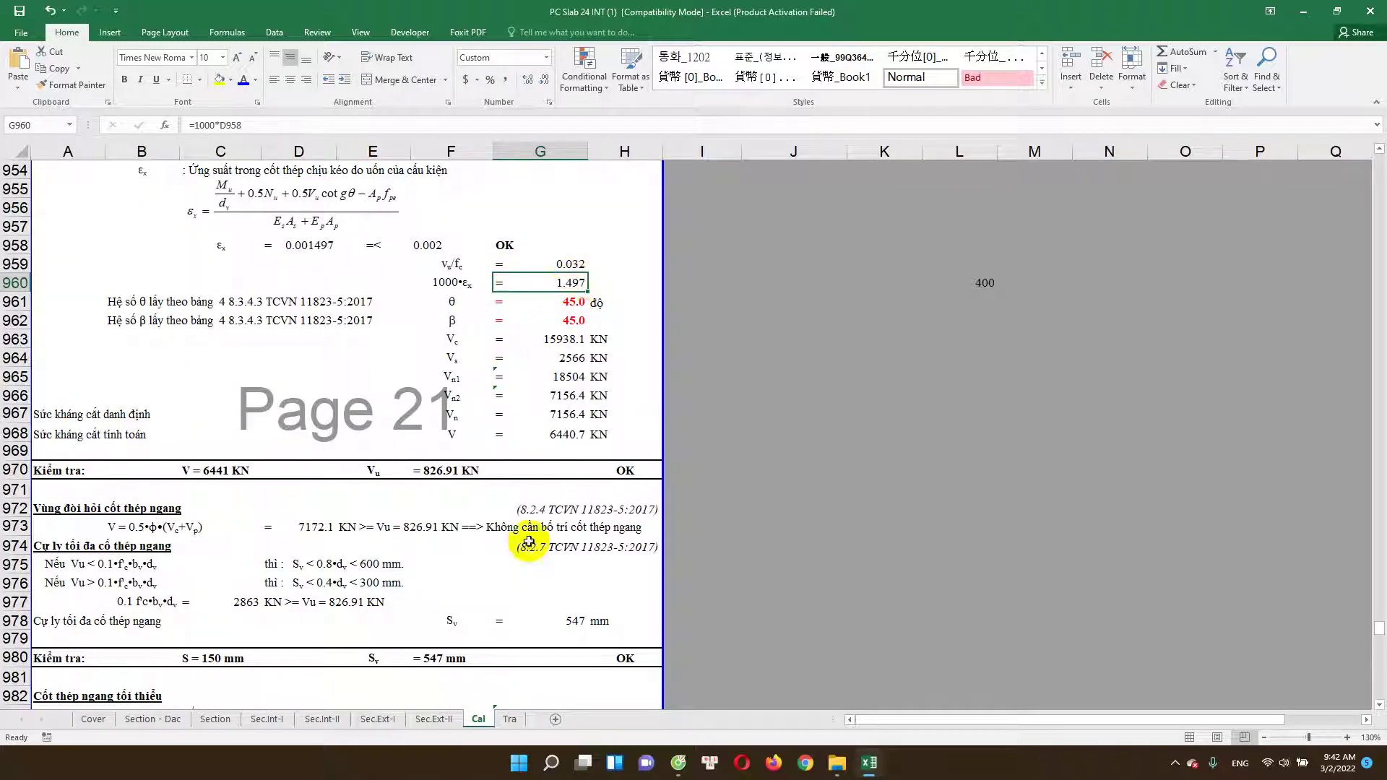
click(510, 719)
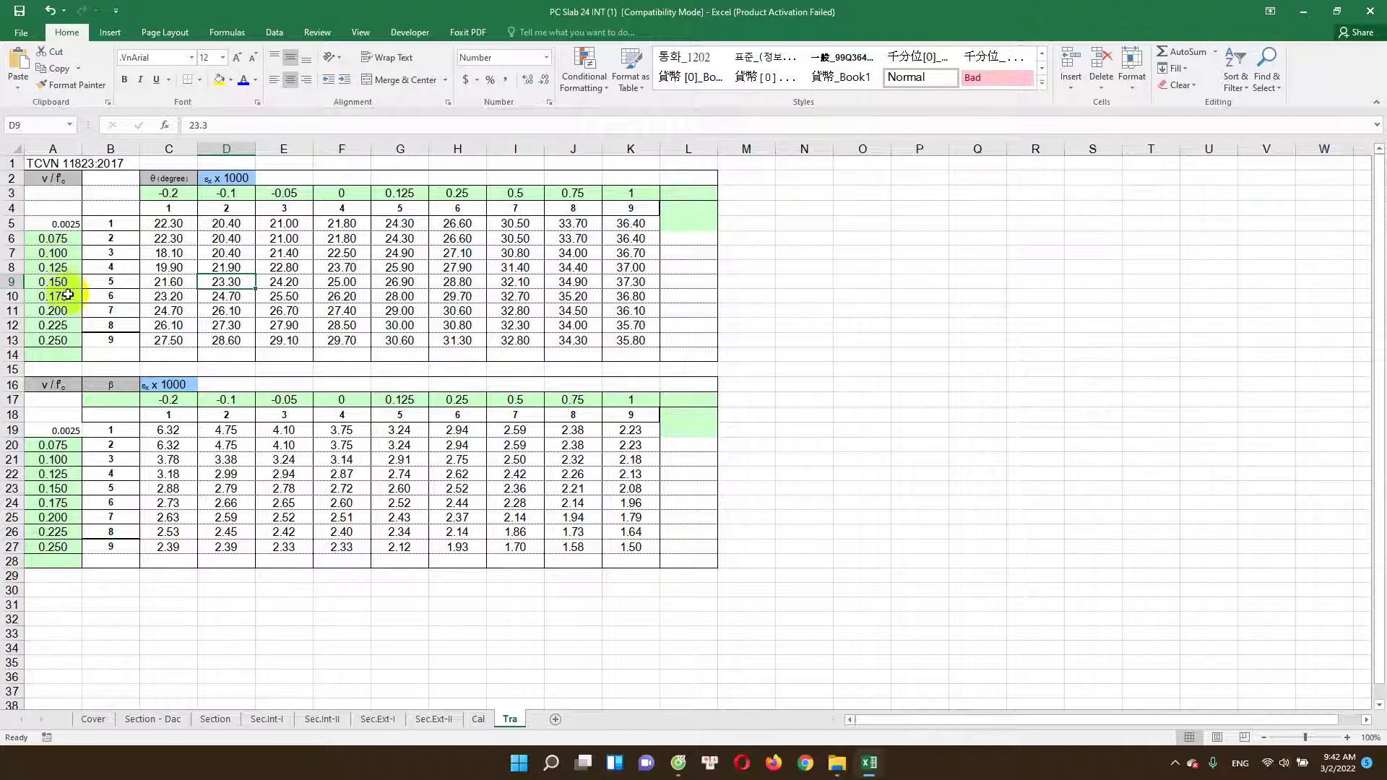
click(58, 345)
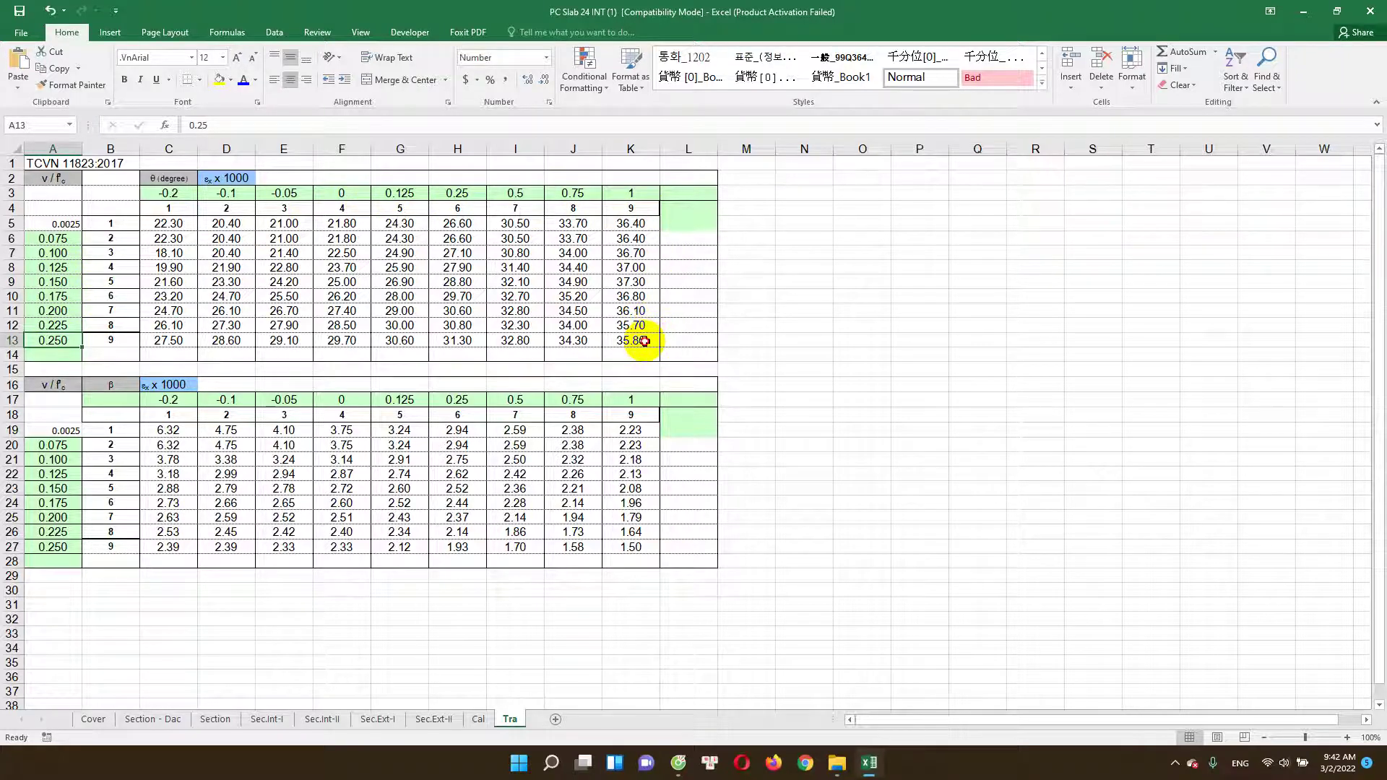
click(683, 353)
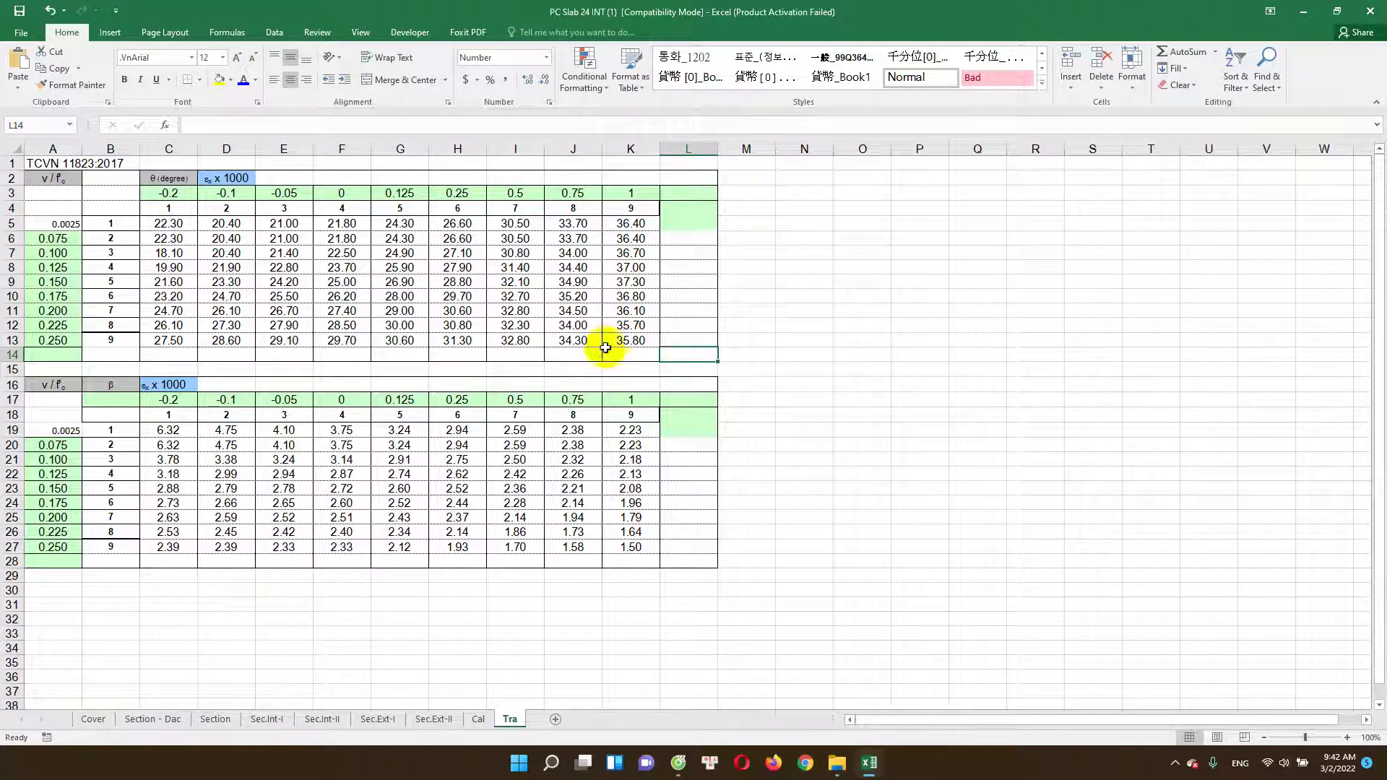
click(478, 719)
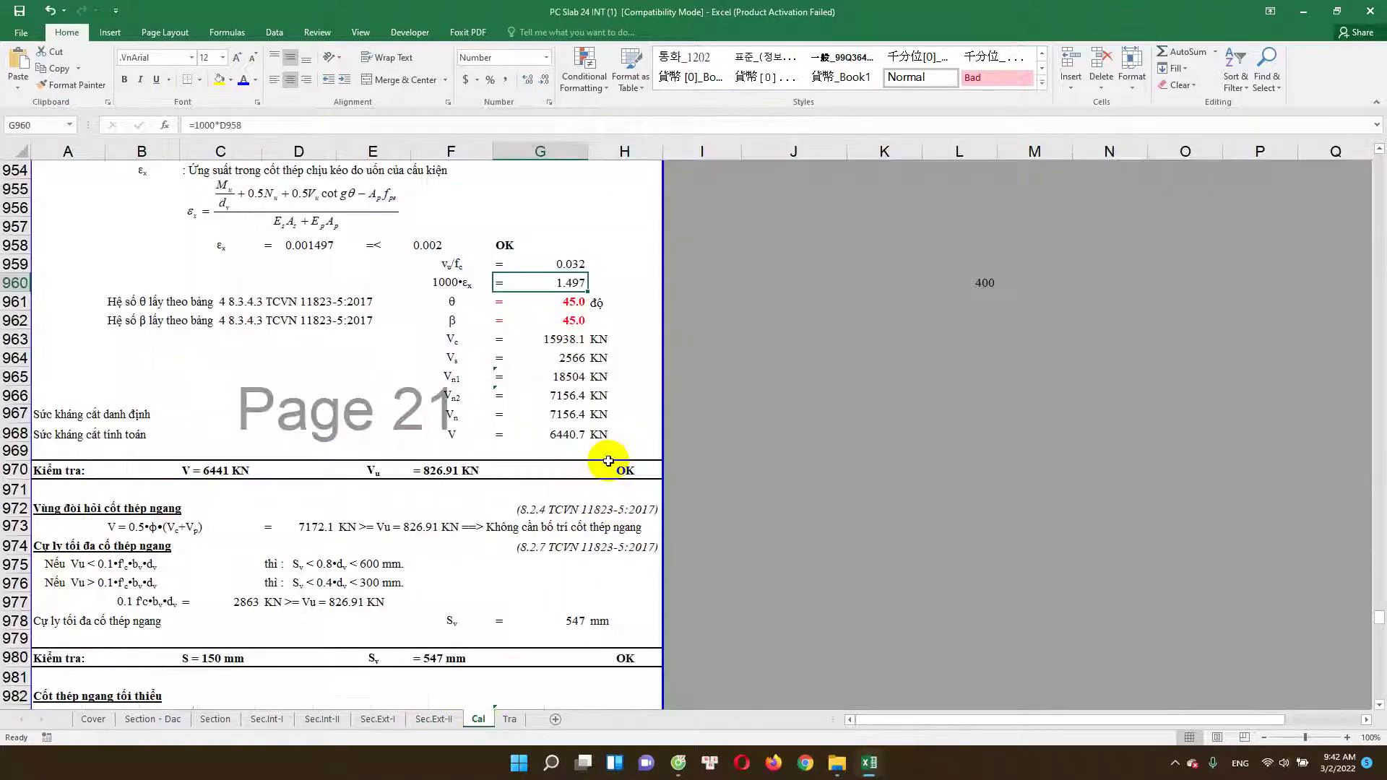
click(557, 320)
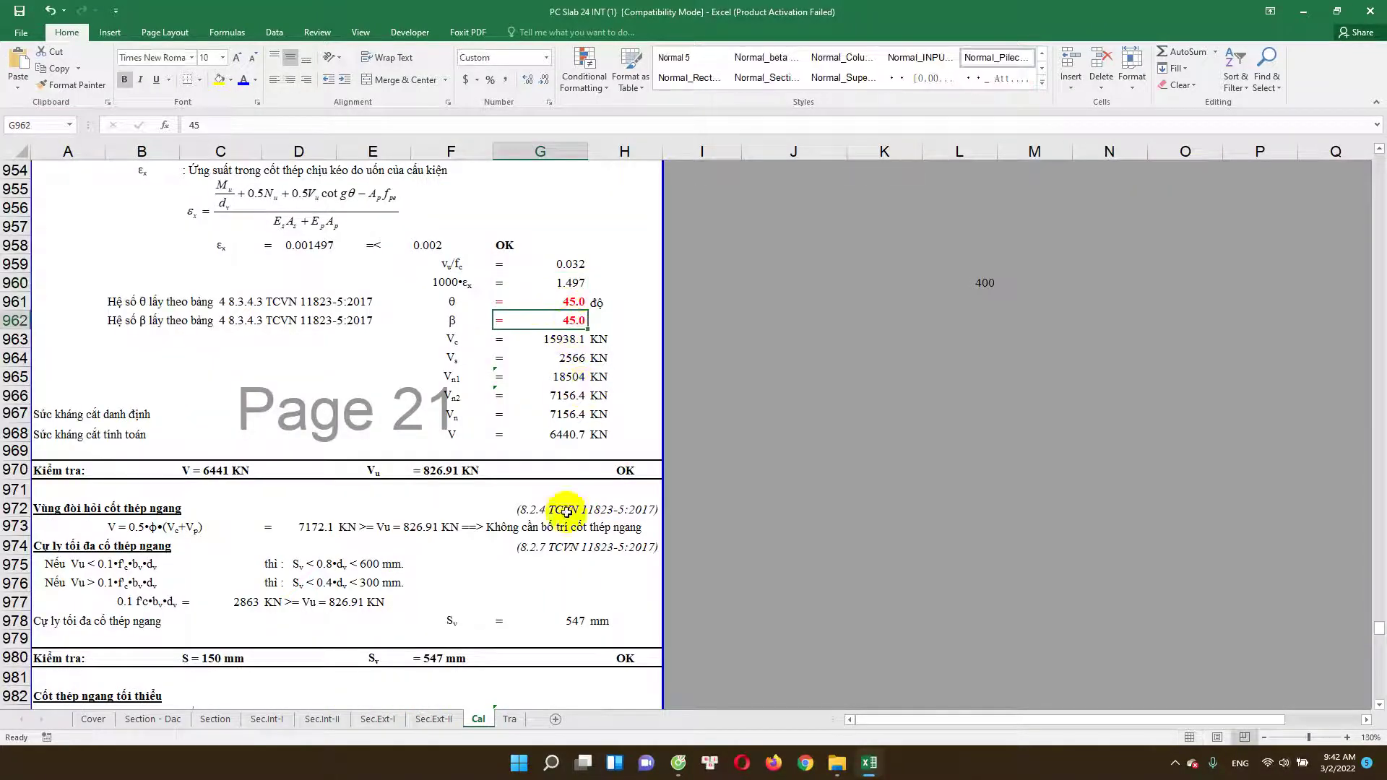
Step: Check the β table's 0.250 row and last value 1.50, ending on the Cal β cell
click(508, 719)
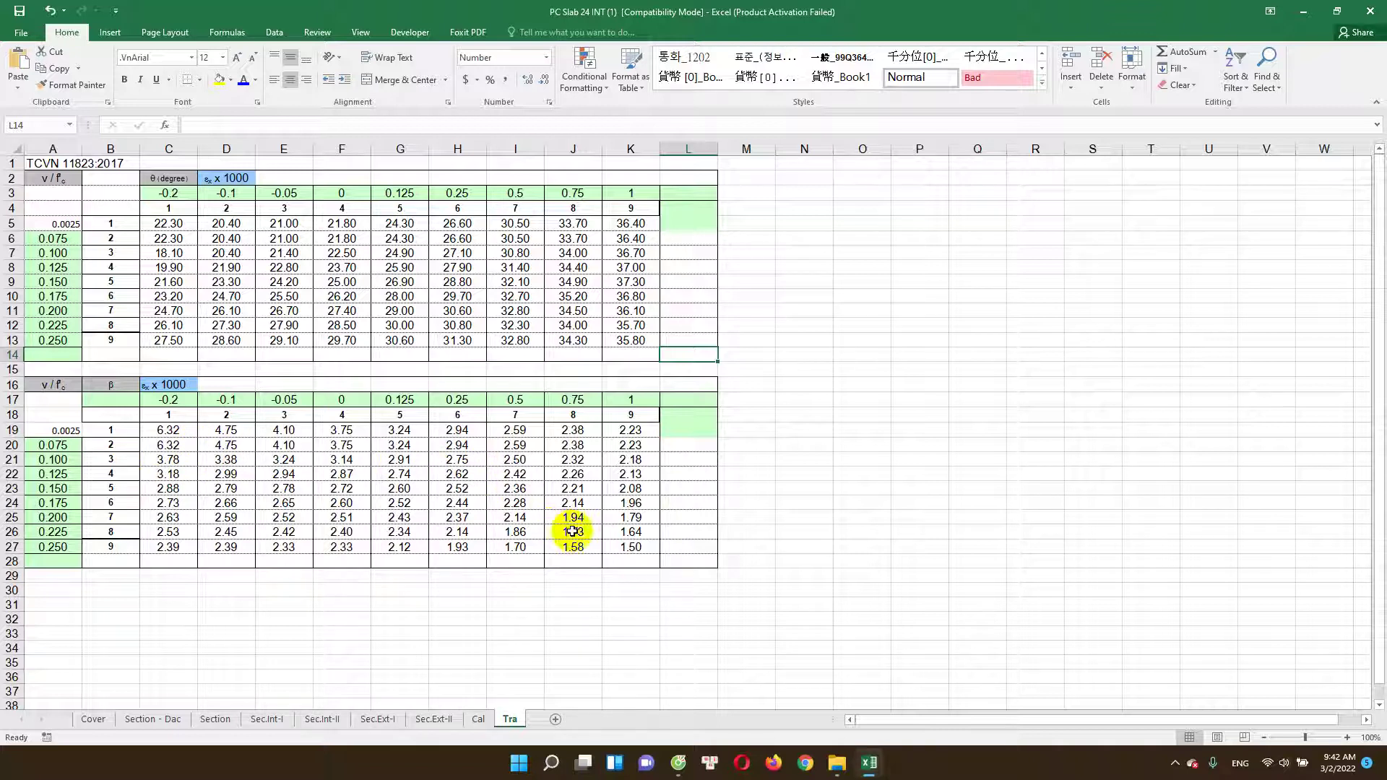
click(631, 545)
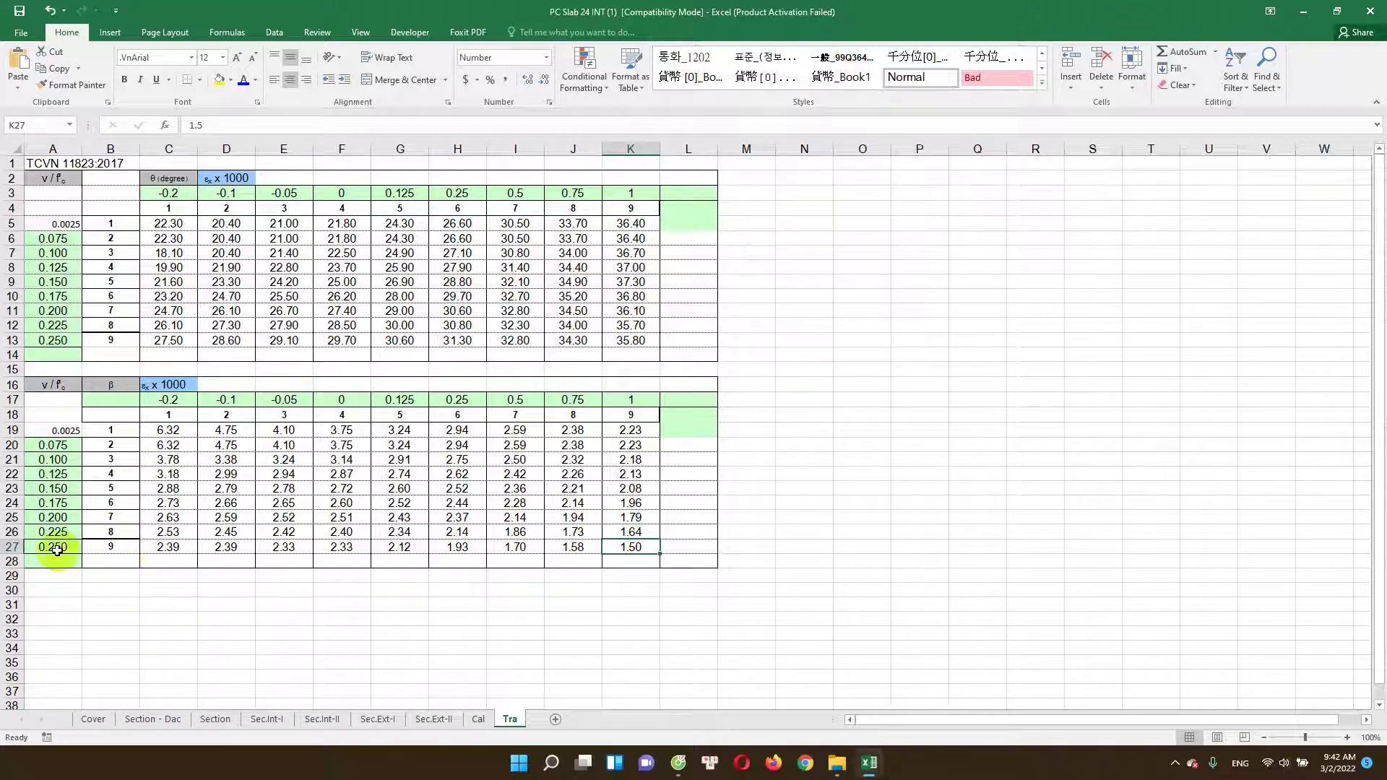
click(68, 449)
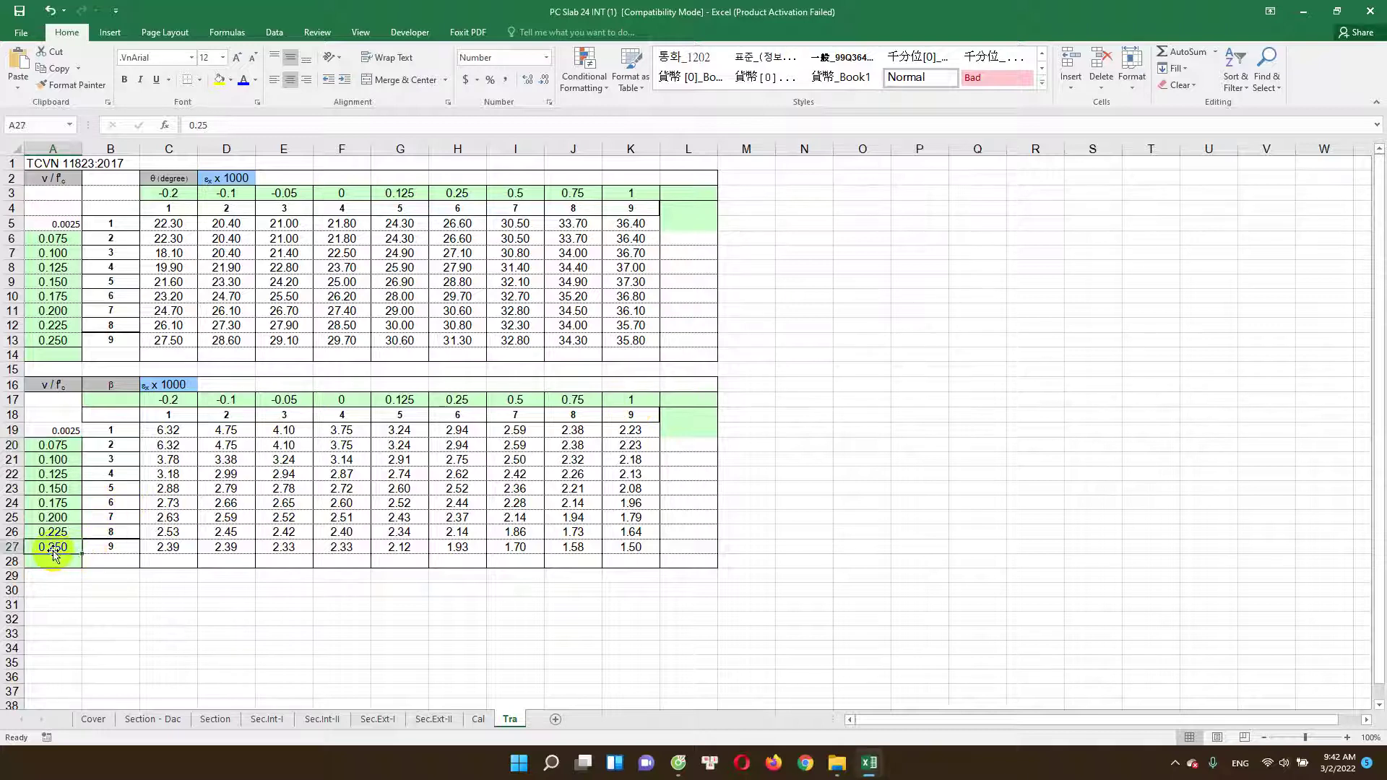
click(636, 548)
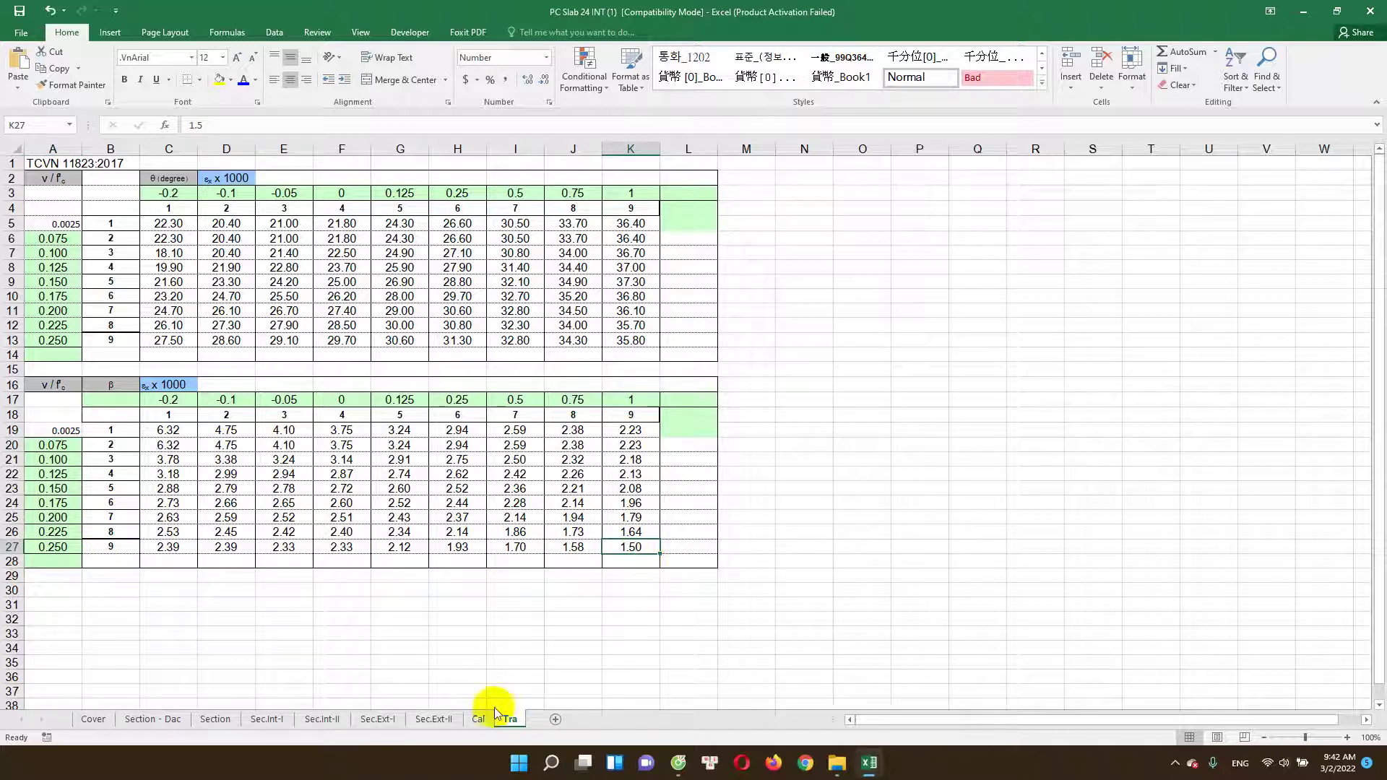
click(476, 720)
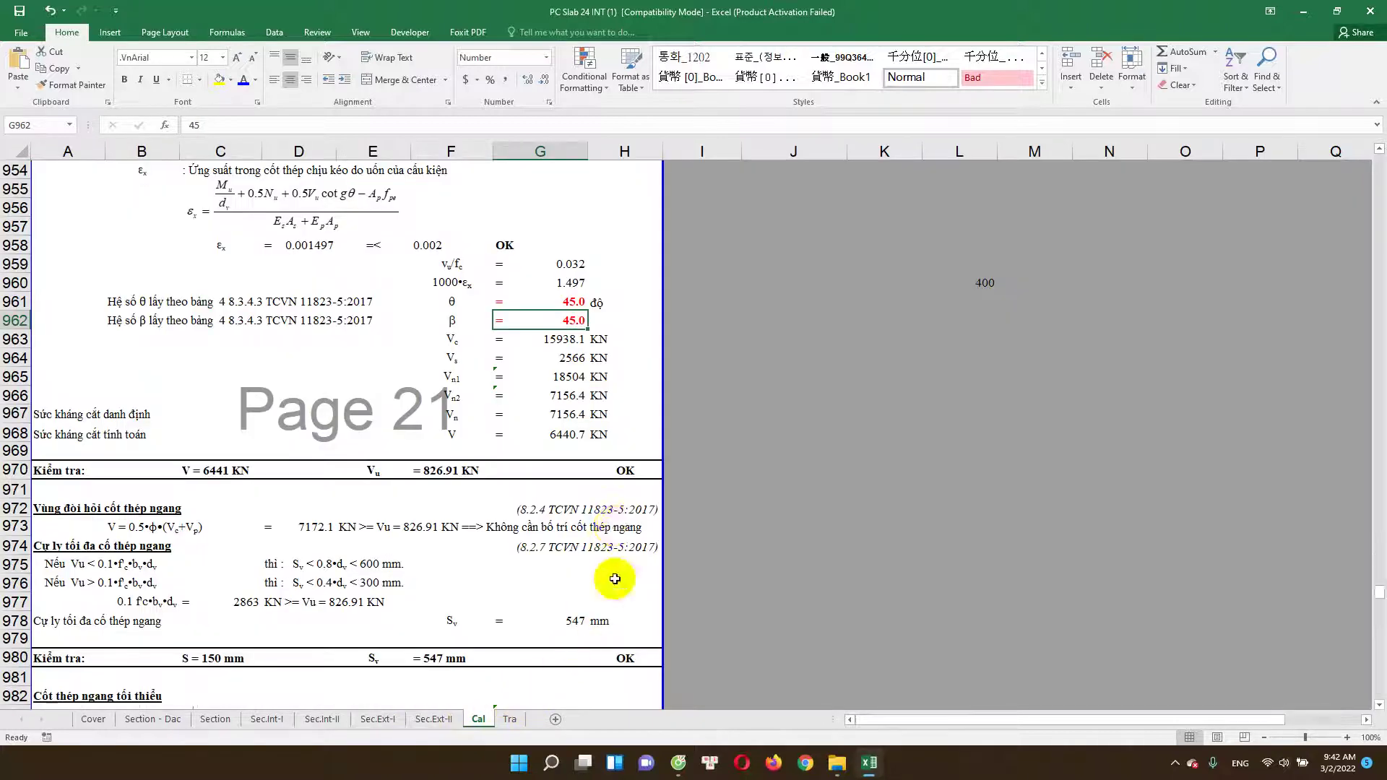
Step: Confirm β as 1.0 in G962 after consulting the Tra table
double_click(566, 322)
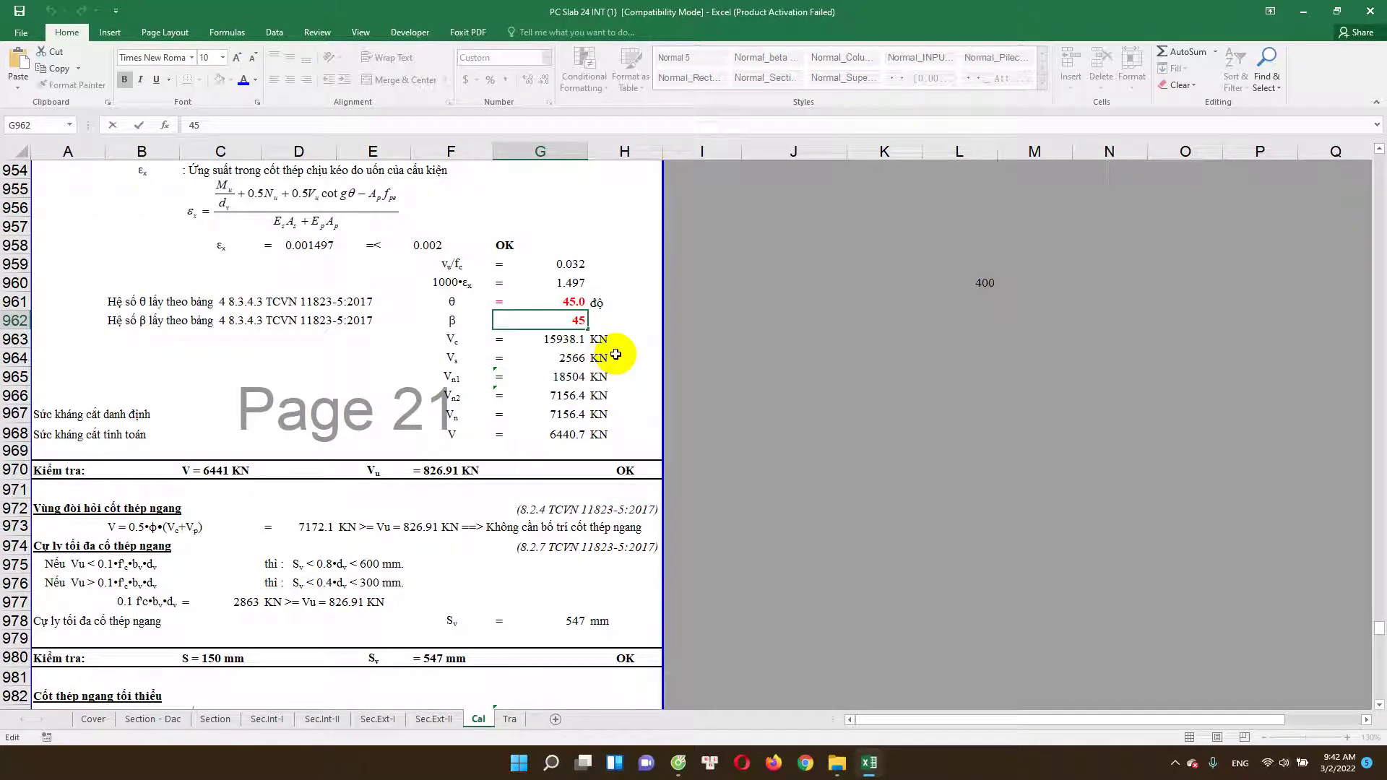
key(Escape)
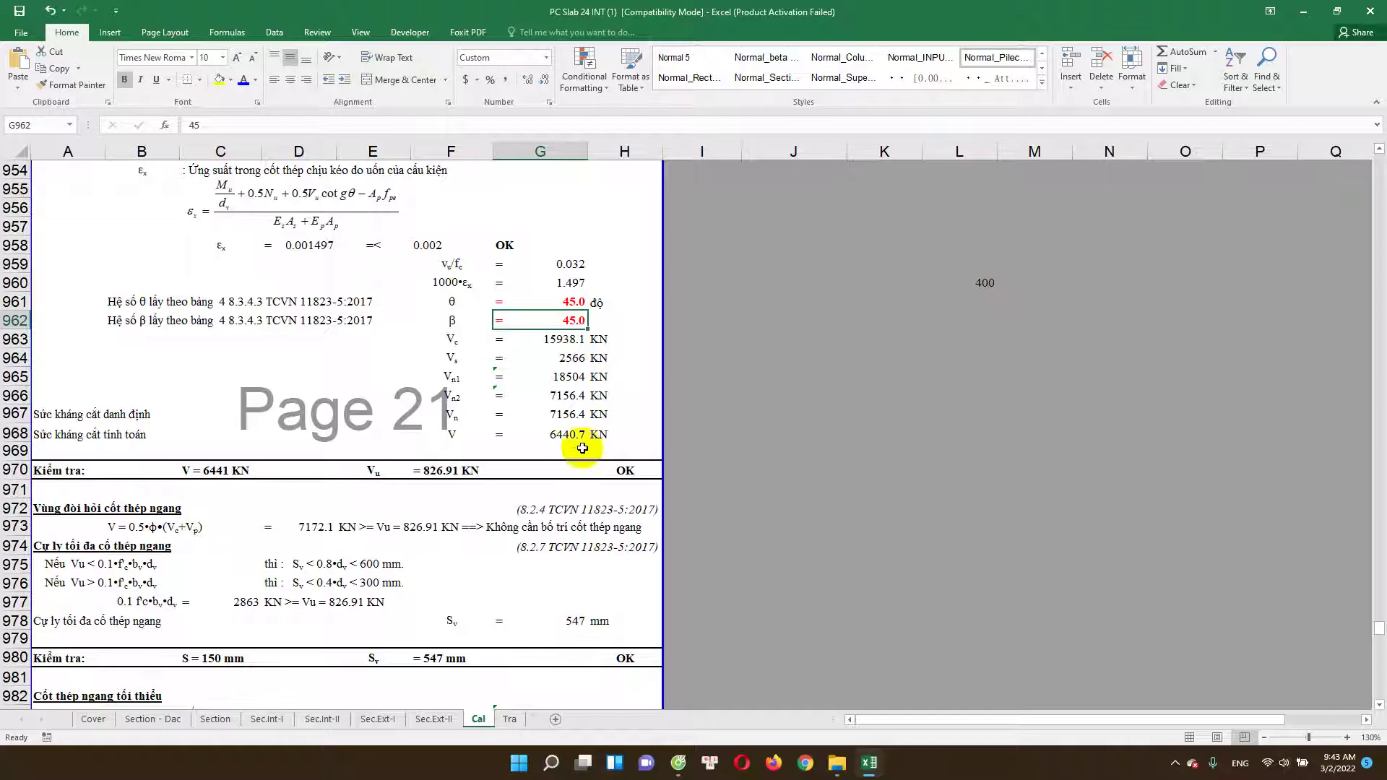
click(511, 721)
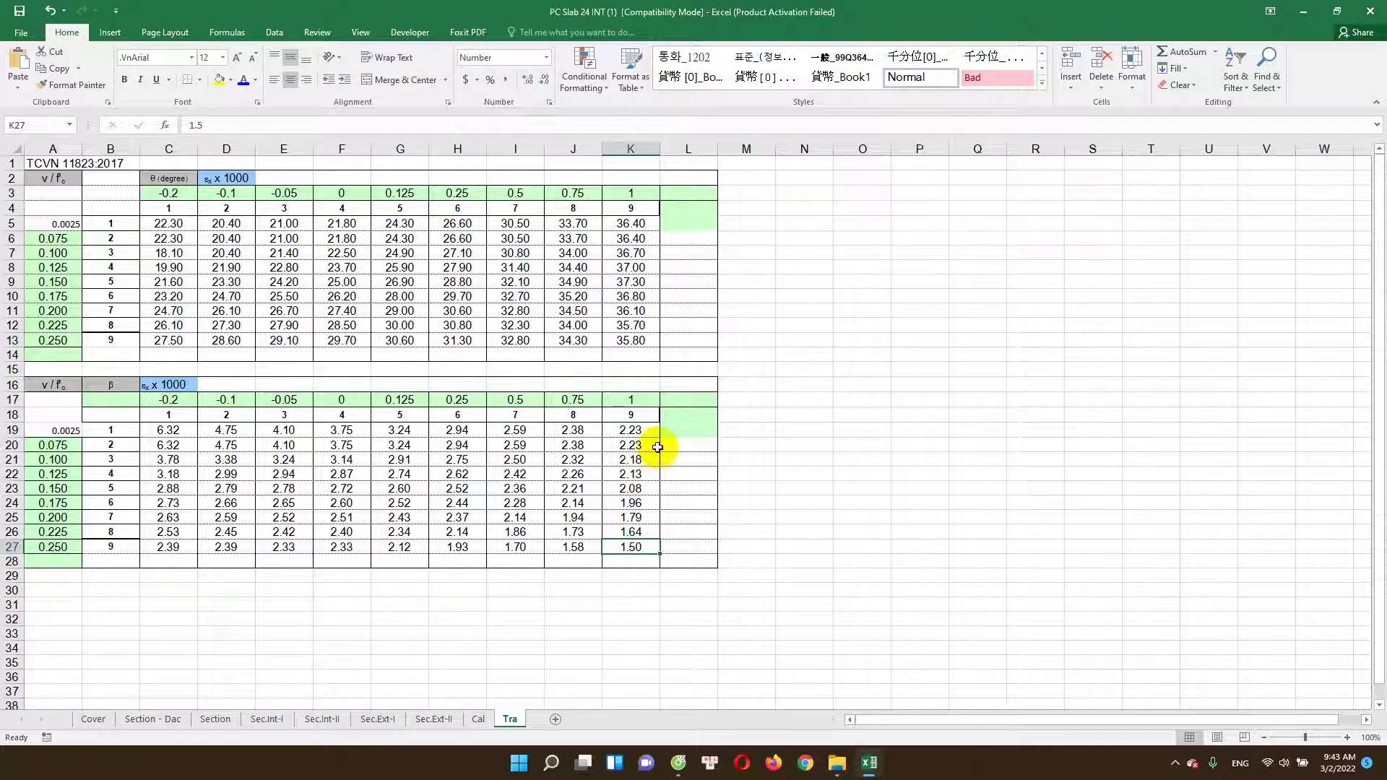
click(478, 719)
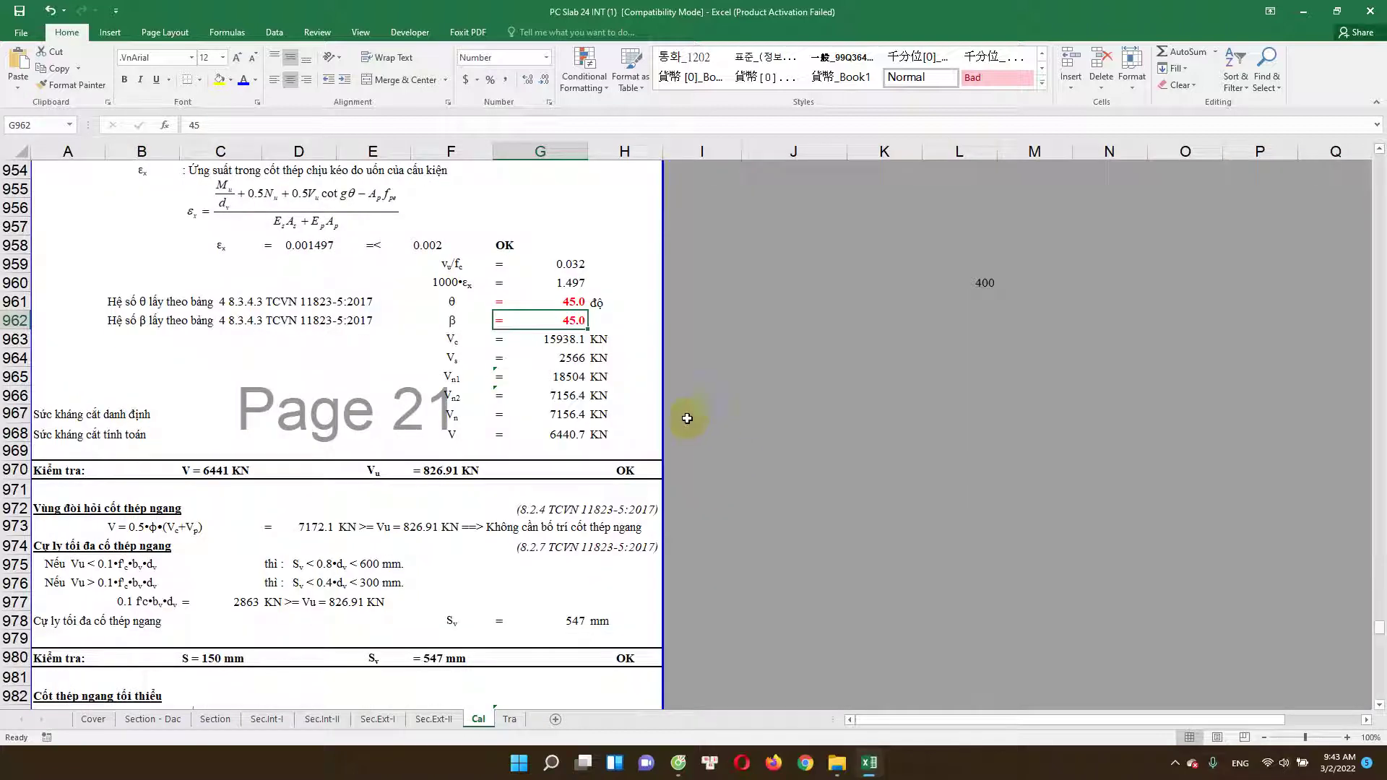
text(1)
key(Return)
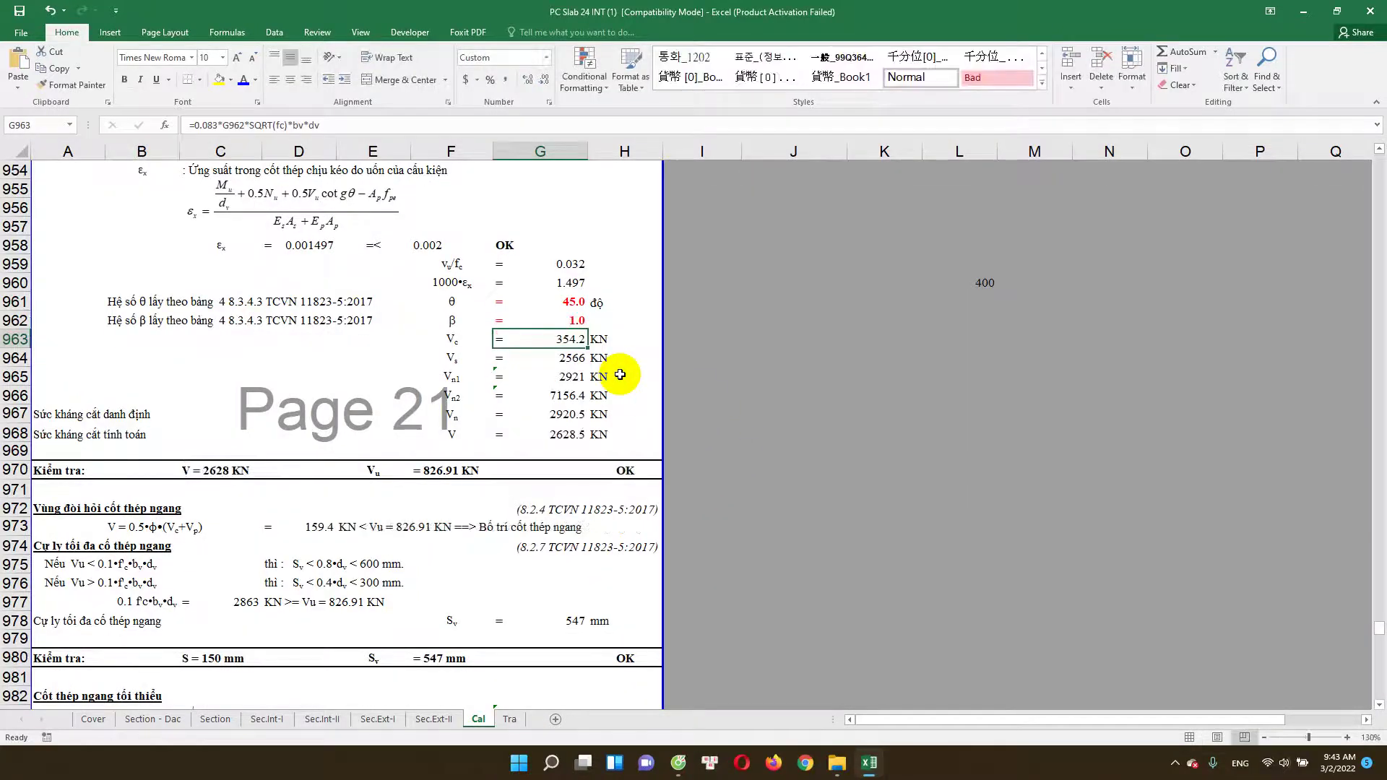
Step: Enter θ as 35 degrees in G961, read from the Tra θ table's last row
click(582, 308)
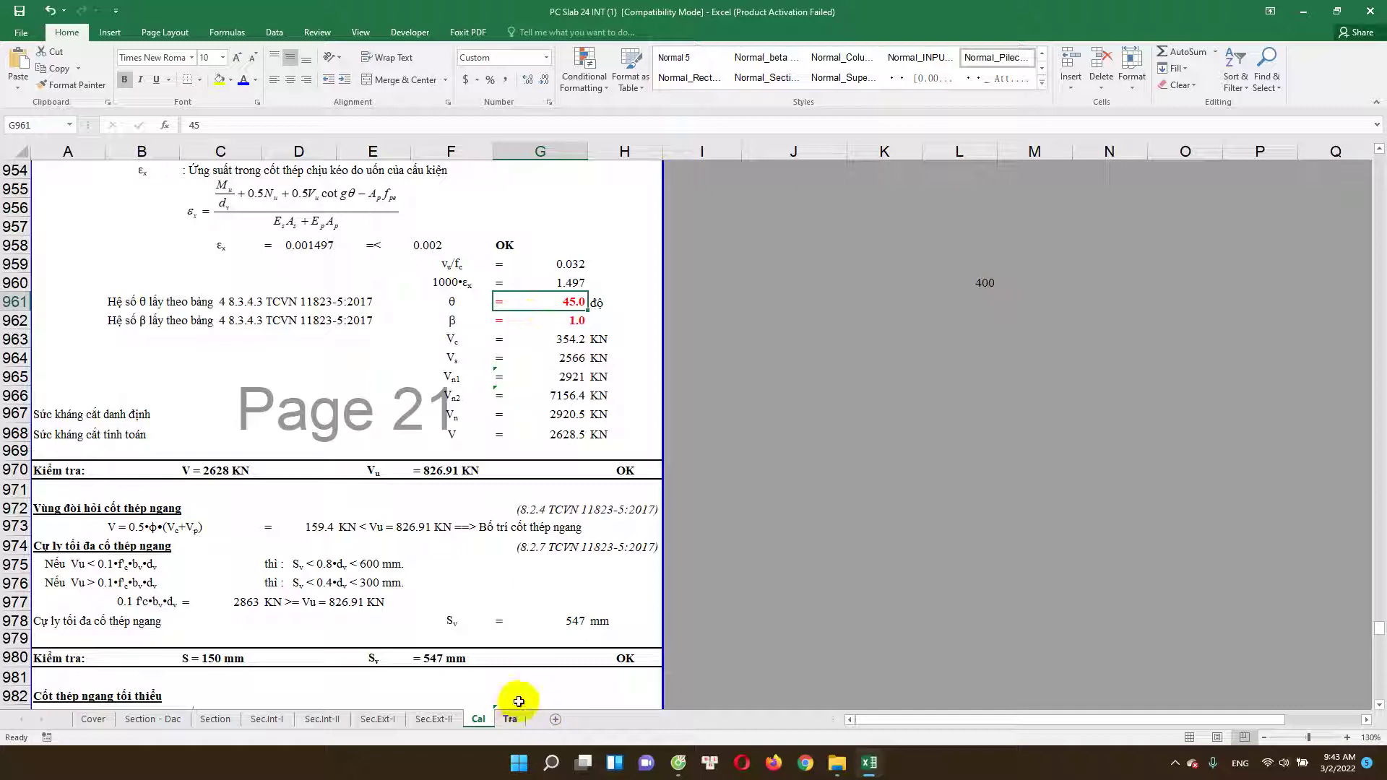
click(582, 268)
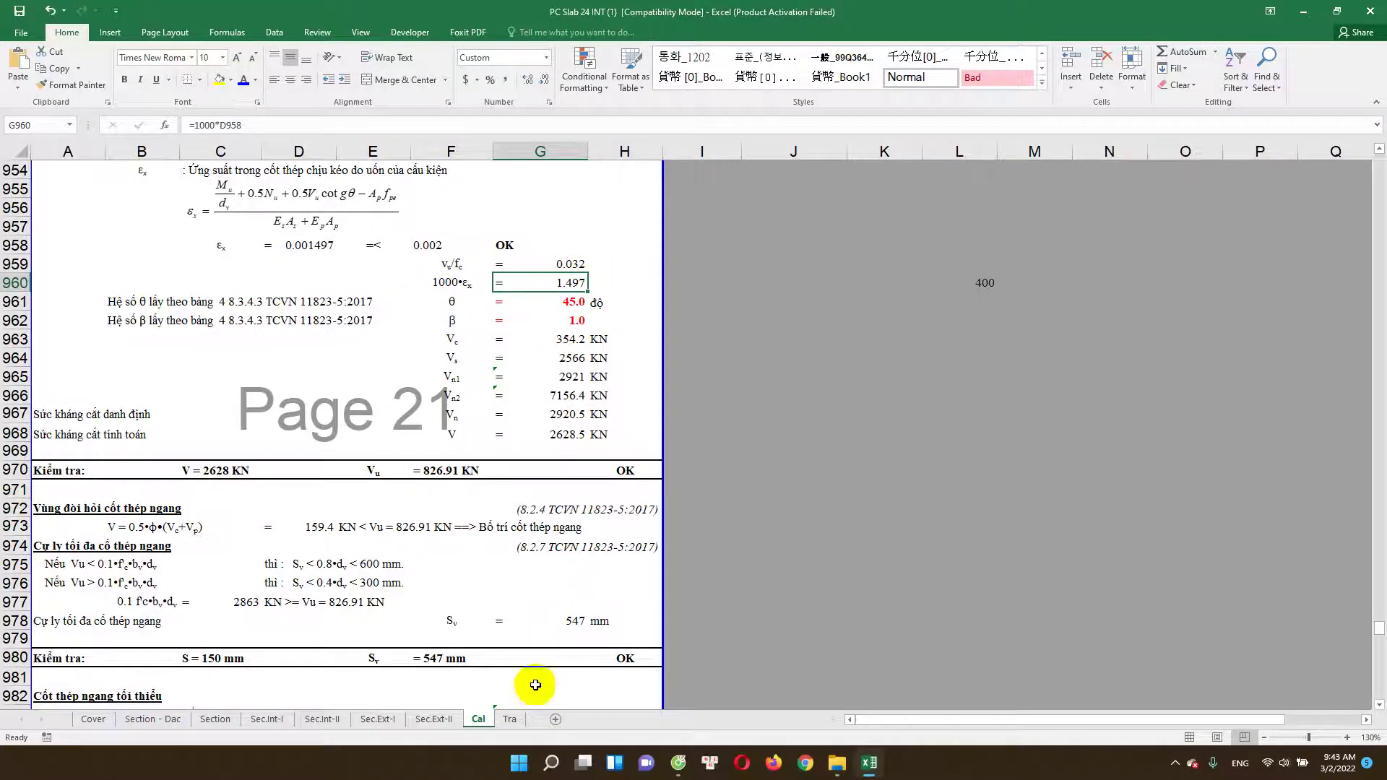
click(510, 719)
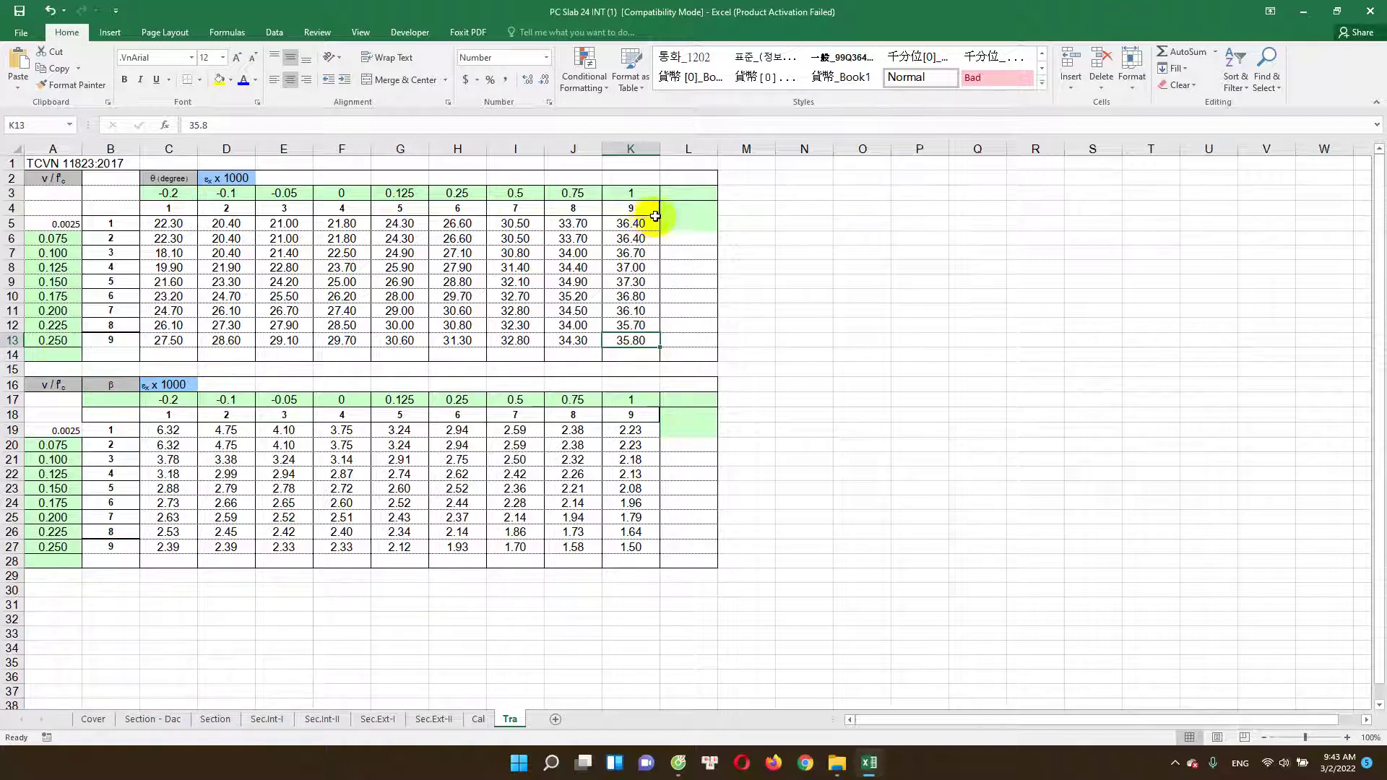
click(672, 338)
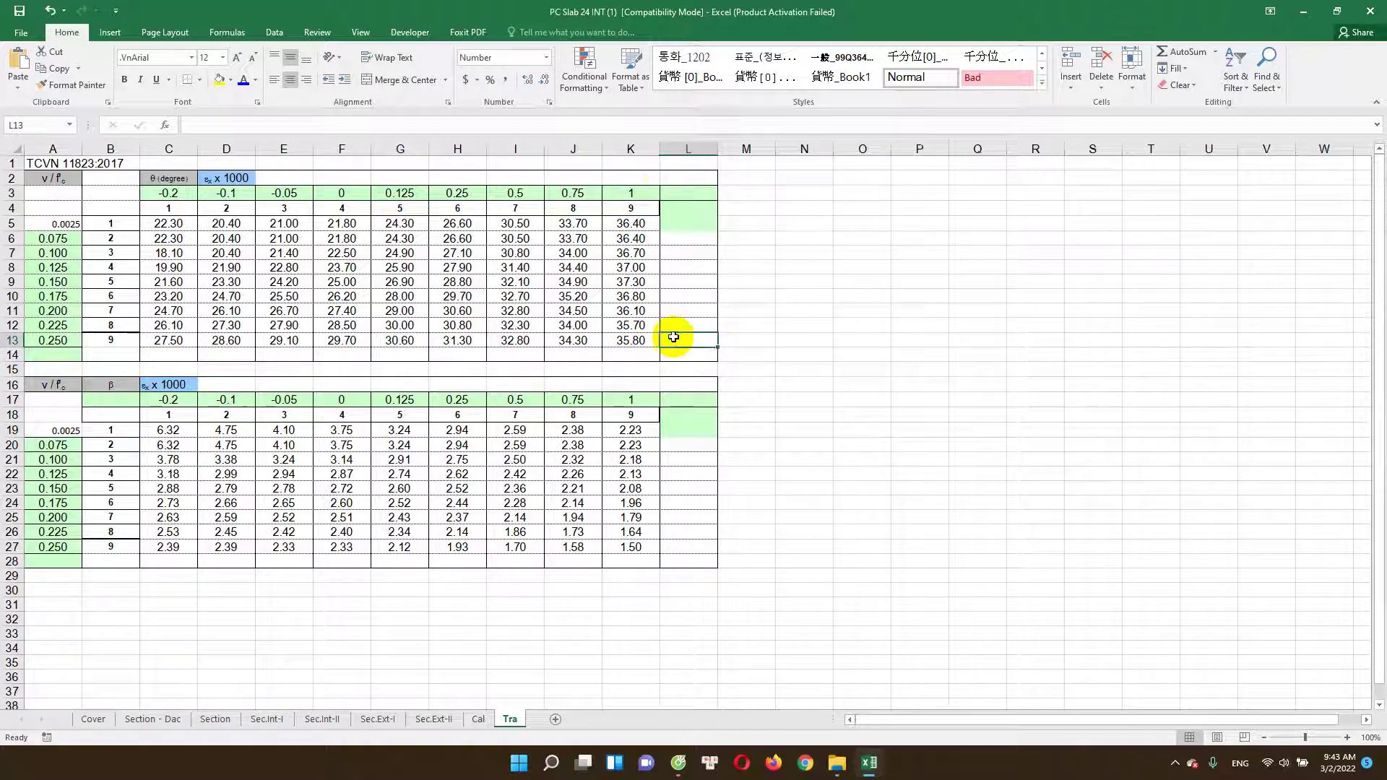
click(477, 720)
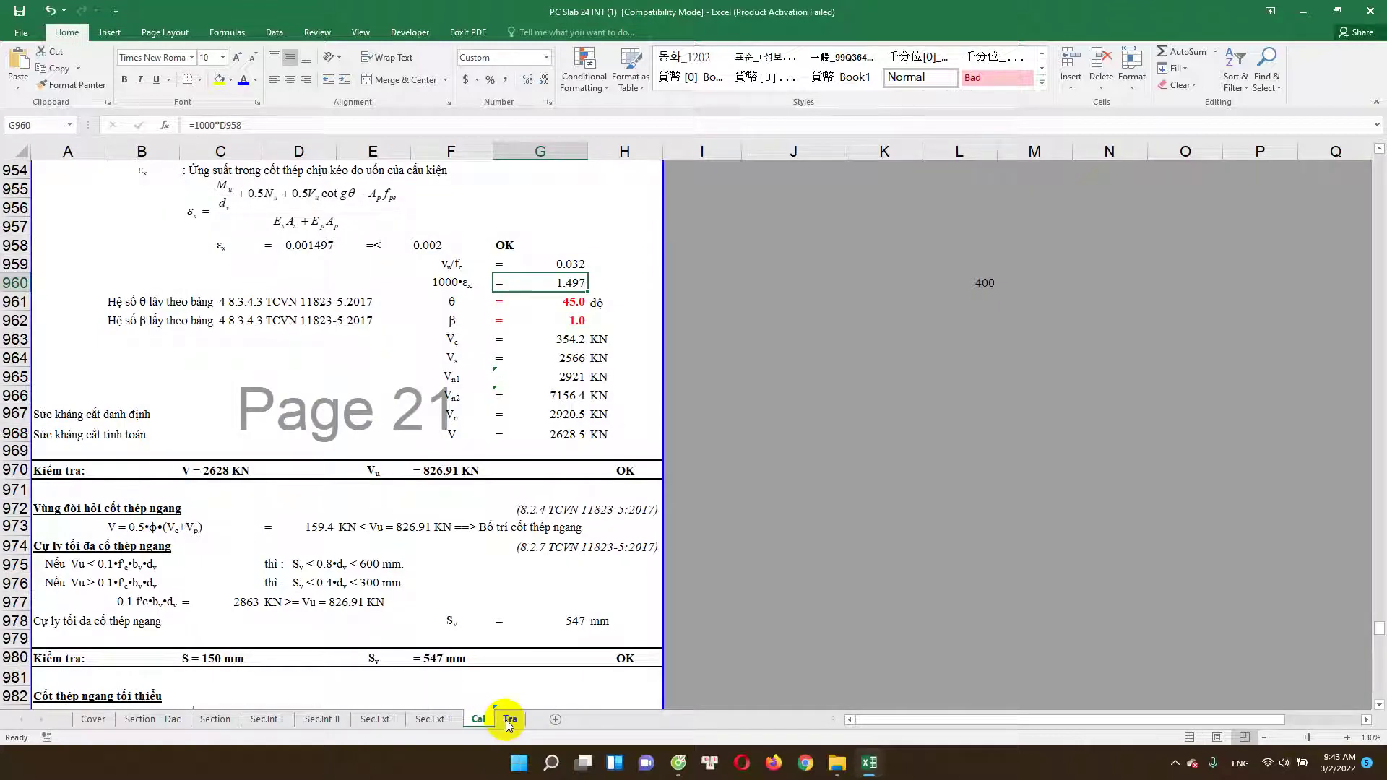
click(510, 720)
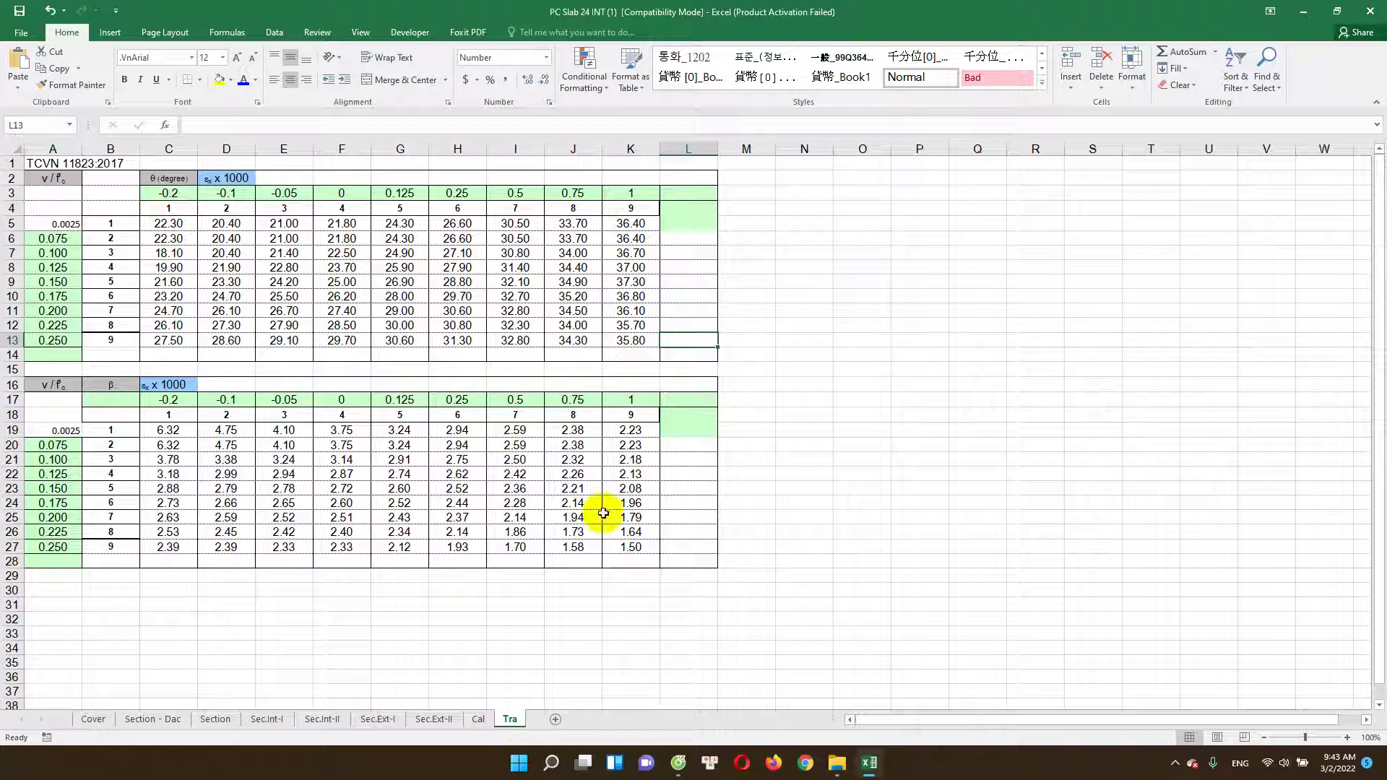
click(636, 345)
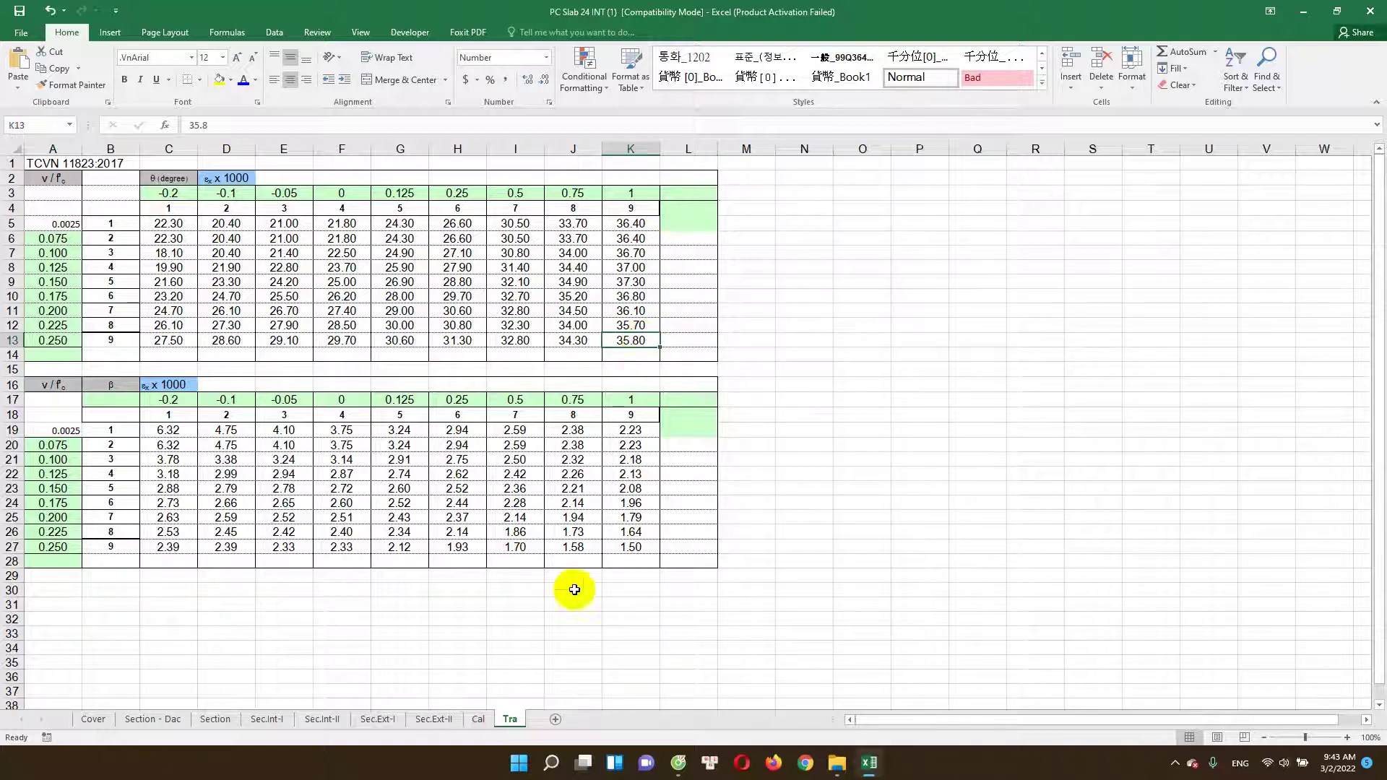
click(479, 719)
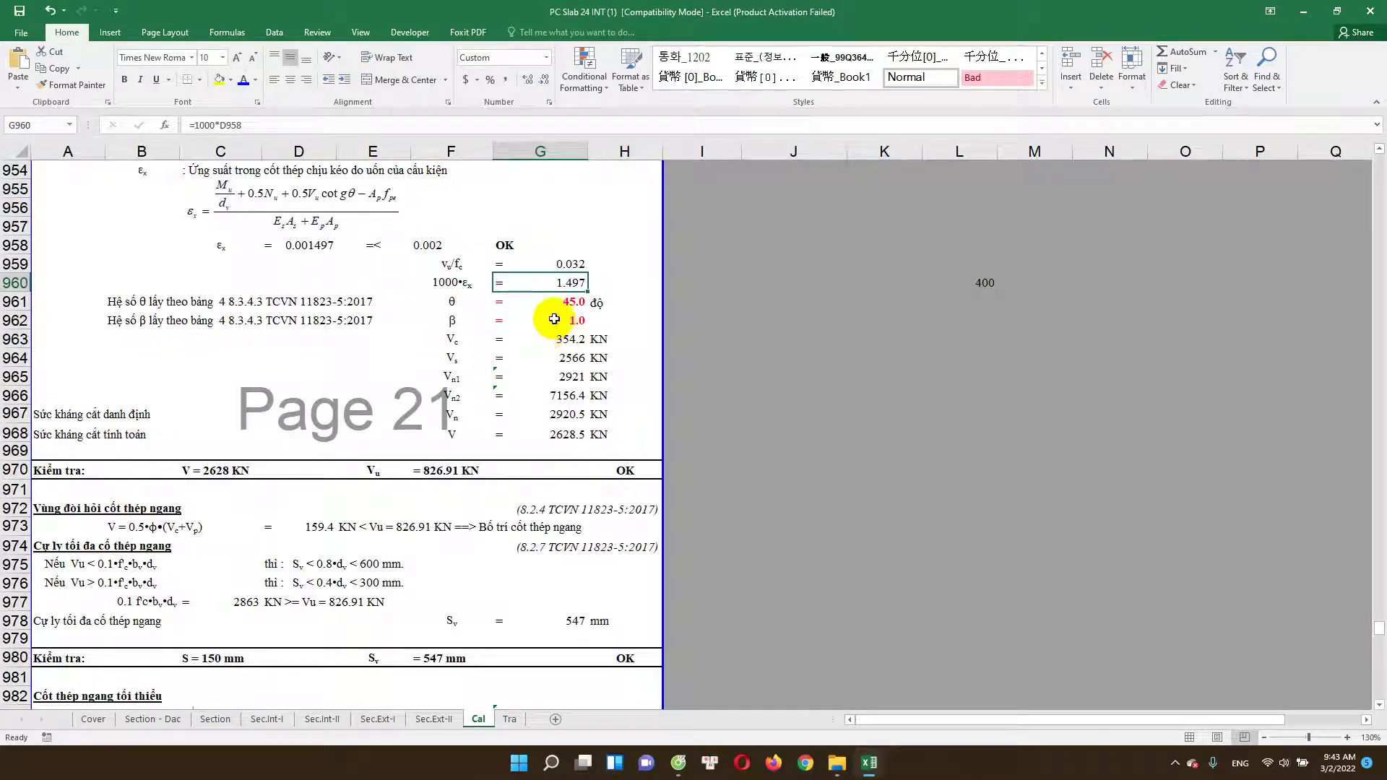
text(35)
key(Return)
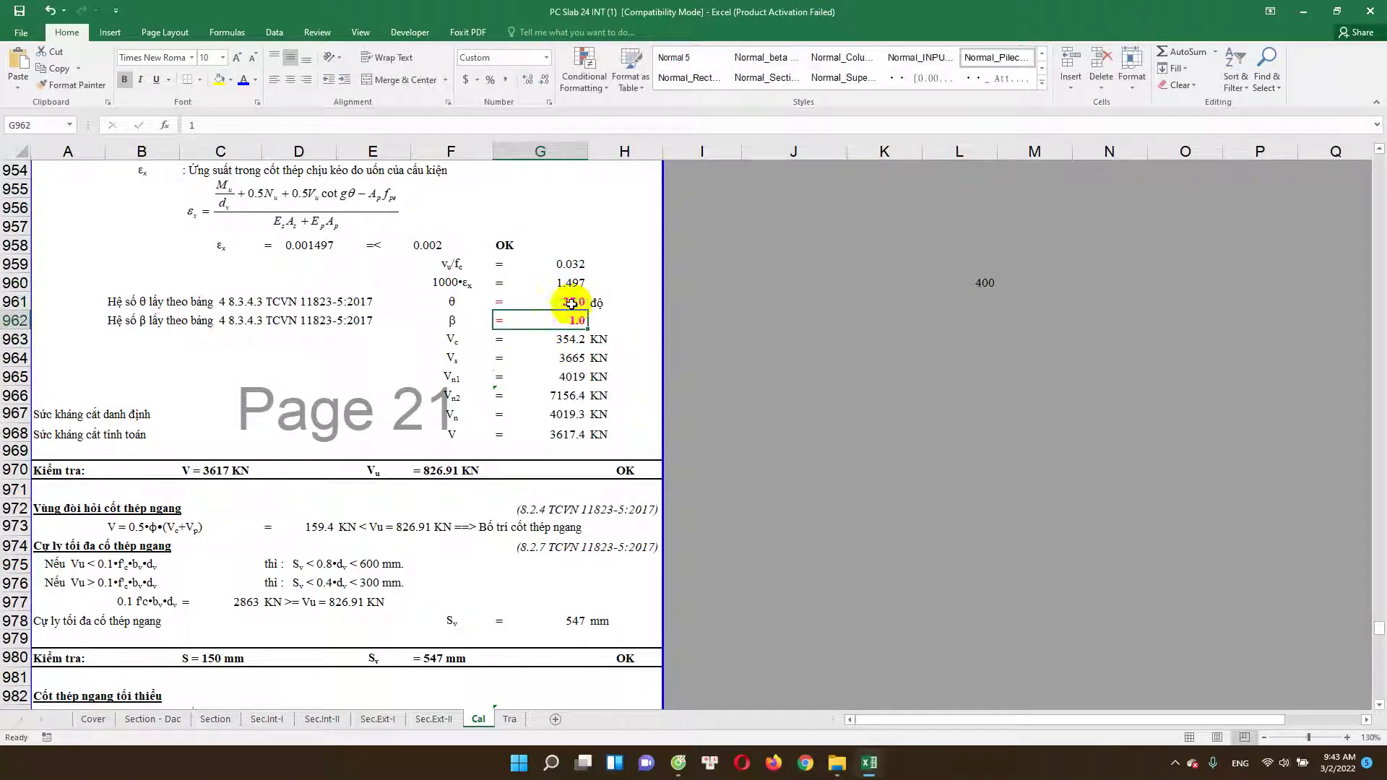
scroll(583, 415, down, 1)
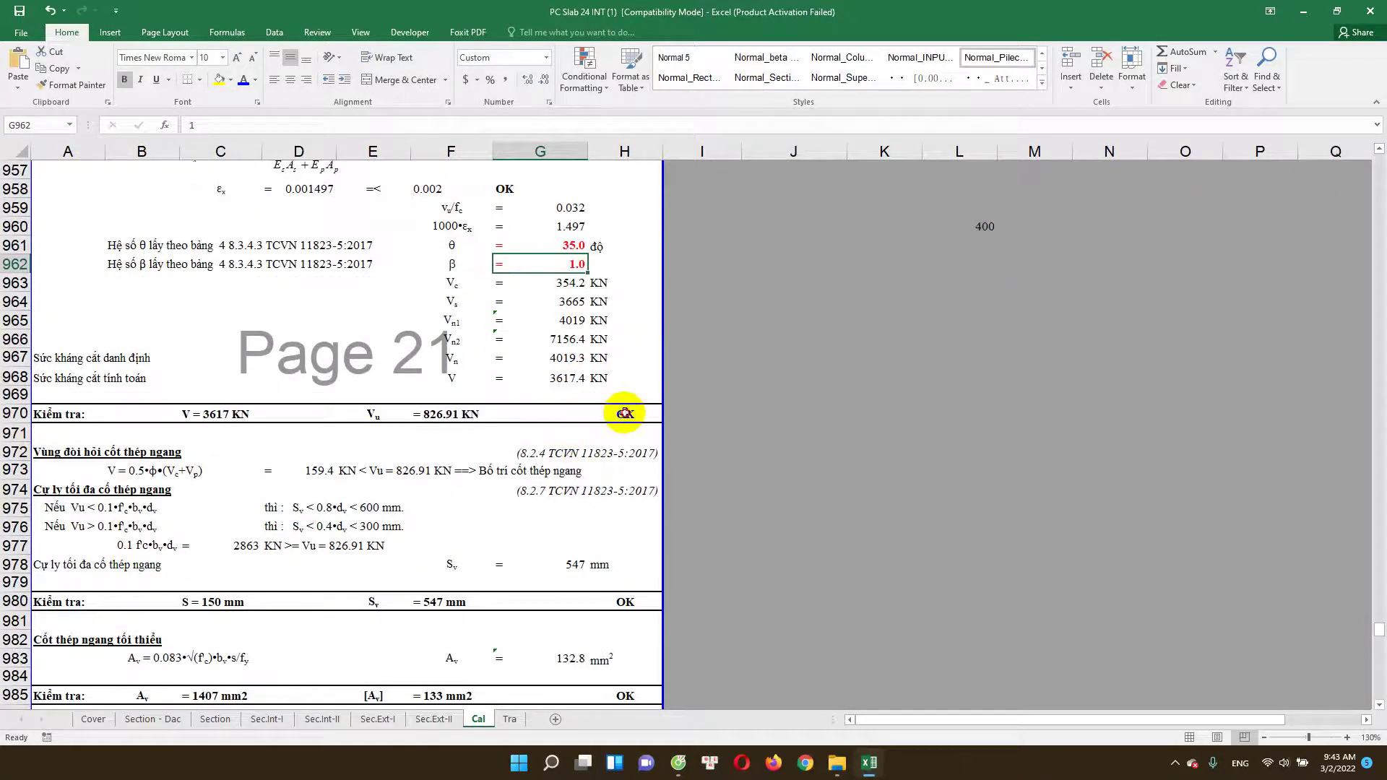
double_click(625, 414)
key(Escape)
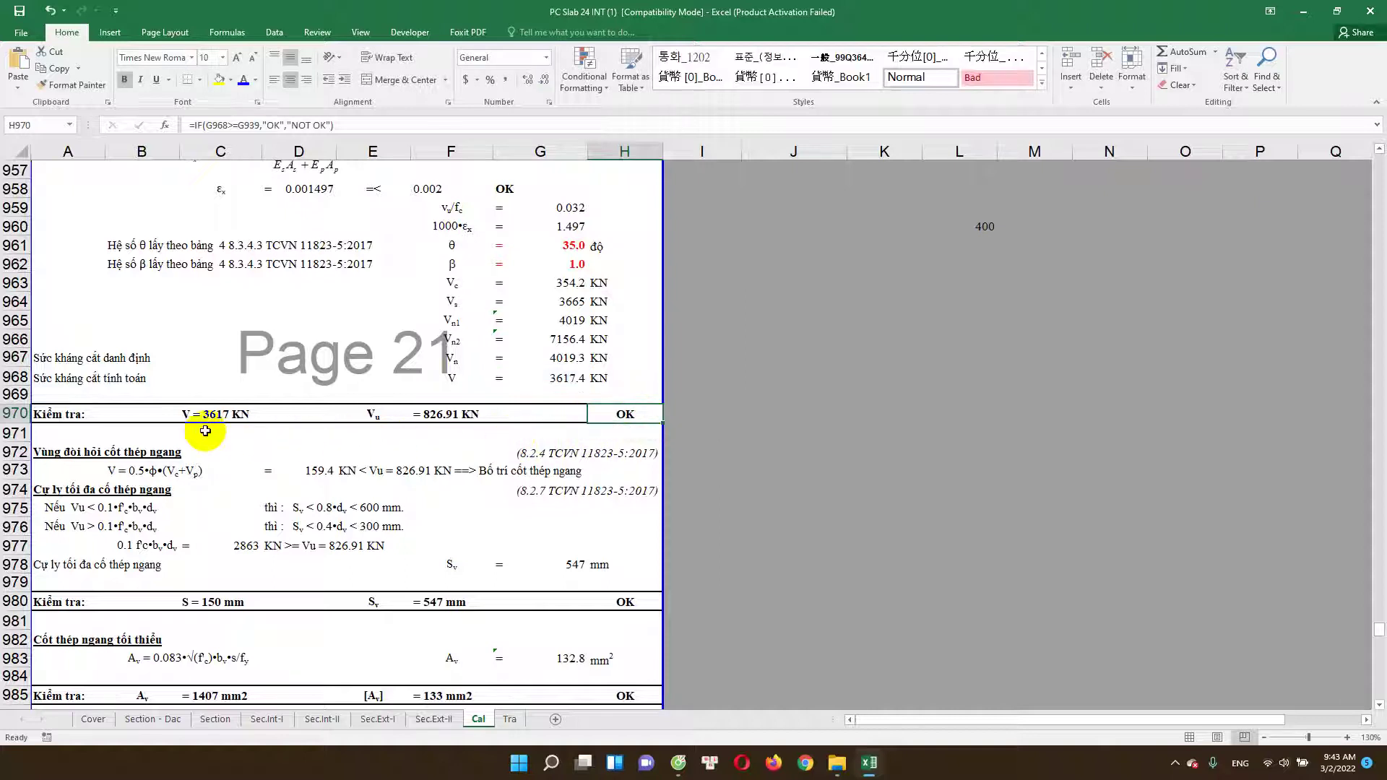
click(208, 417)
click(444, 416)
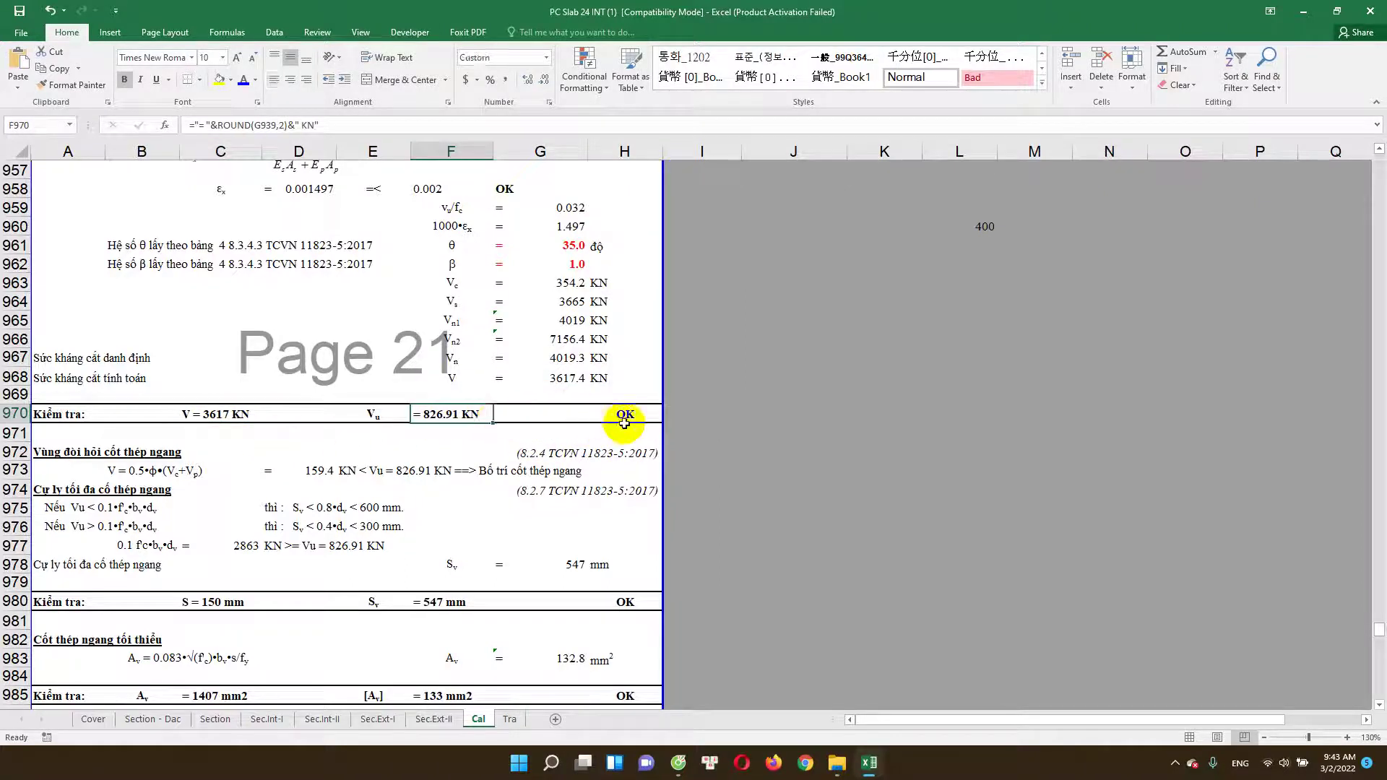
double_click(617, 424)
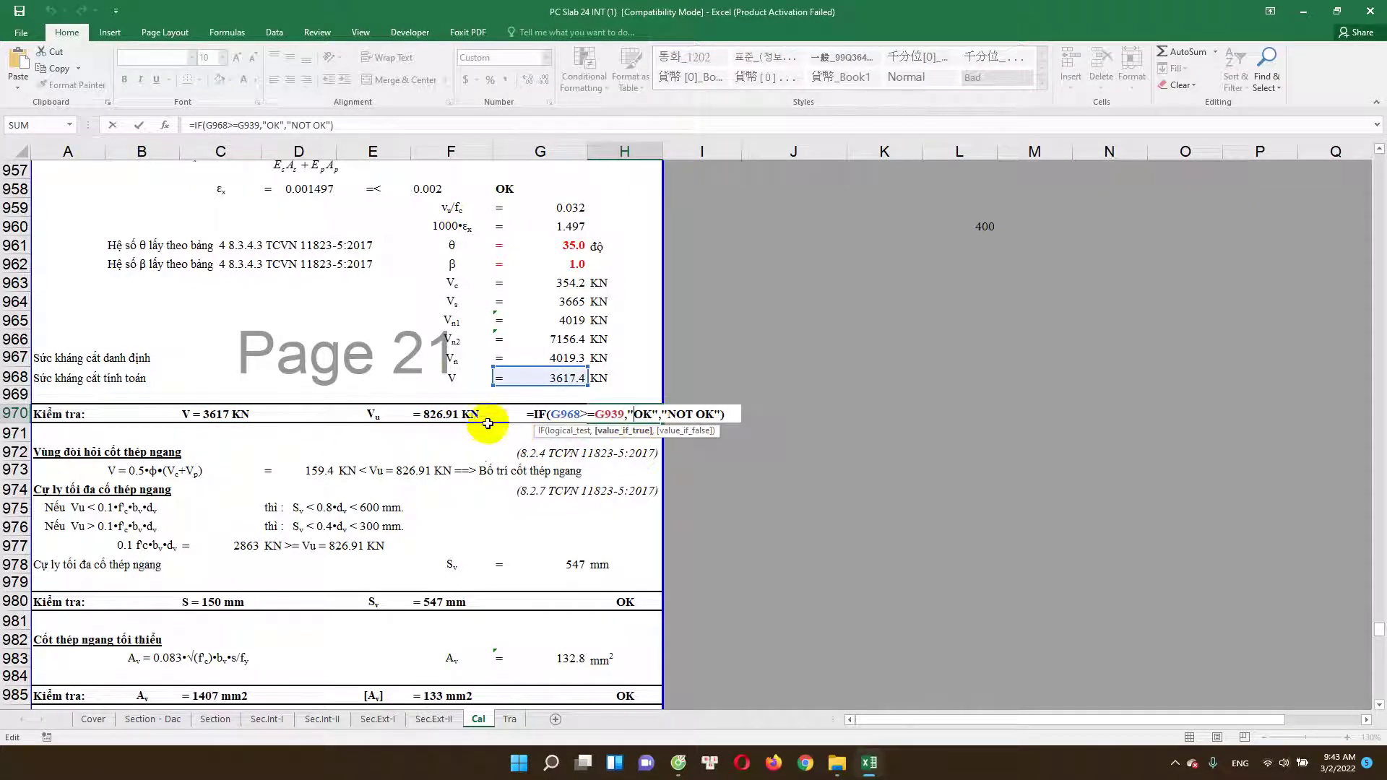
key(Escape)
scroll(454, 458, down, 3)
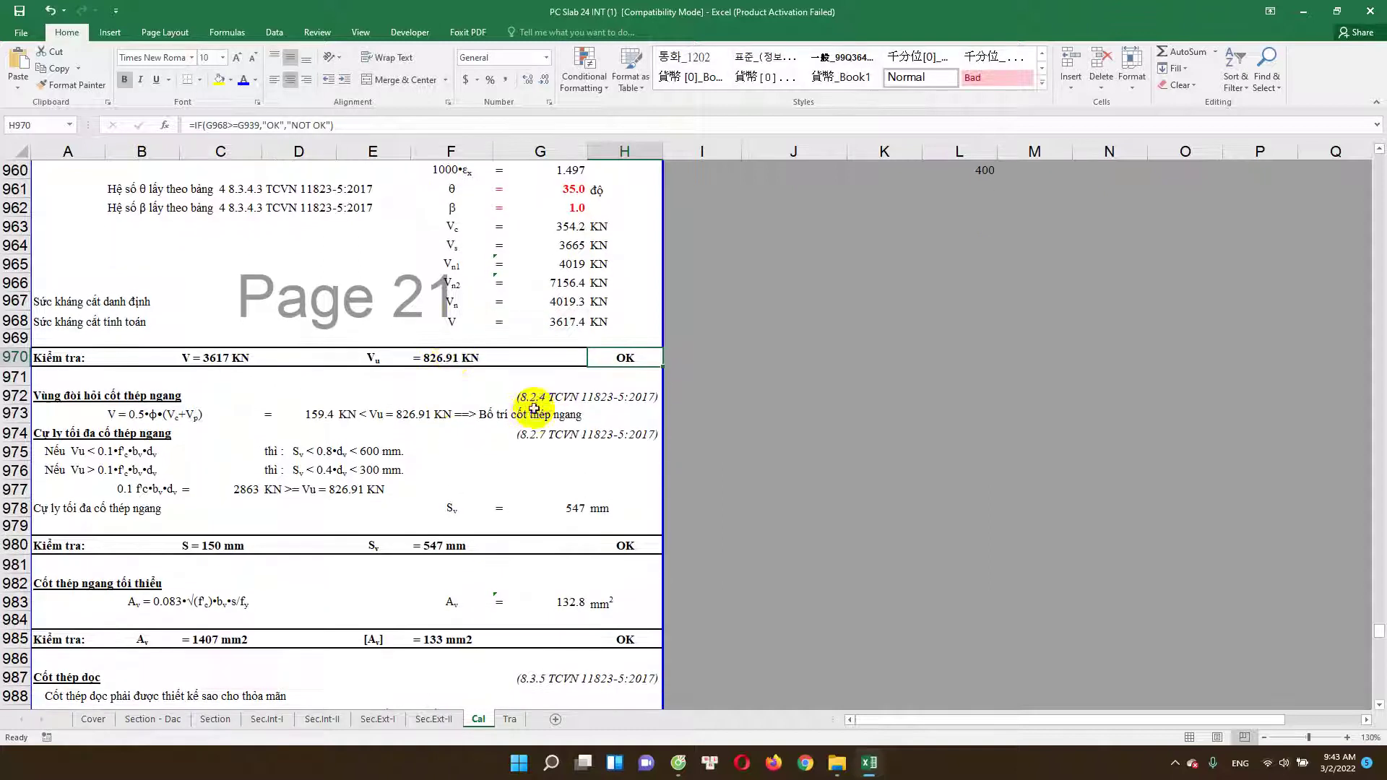
click(575, 322)
scroll(463, 428, down, 1)
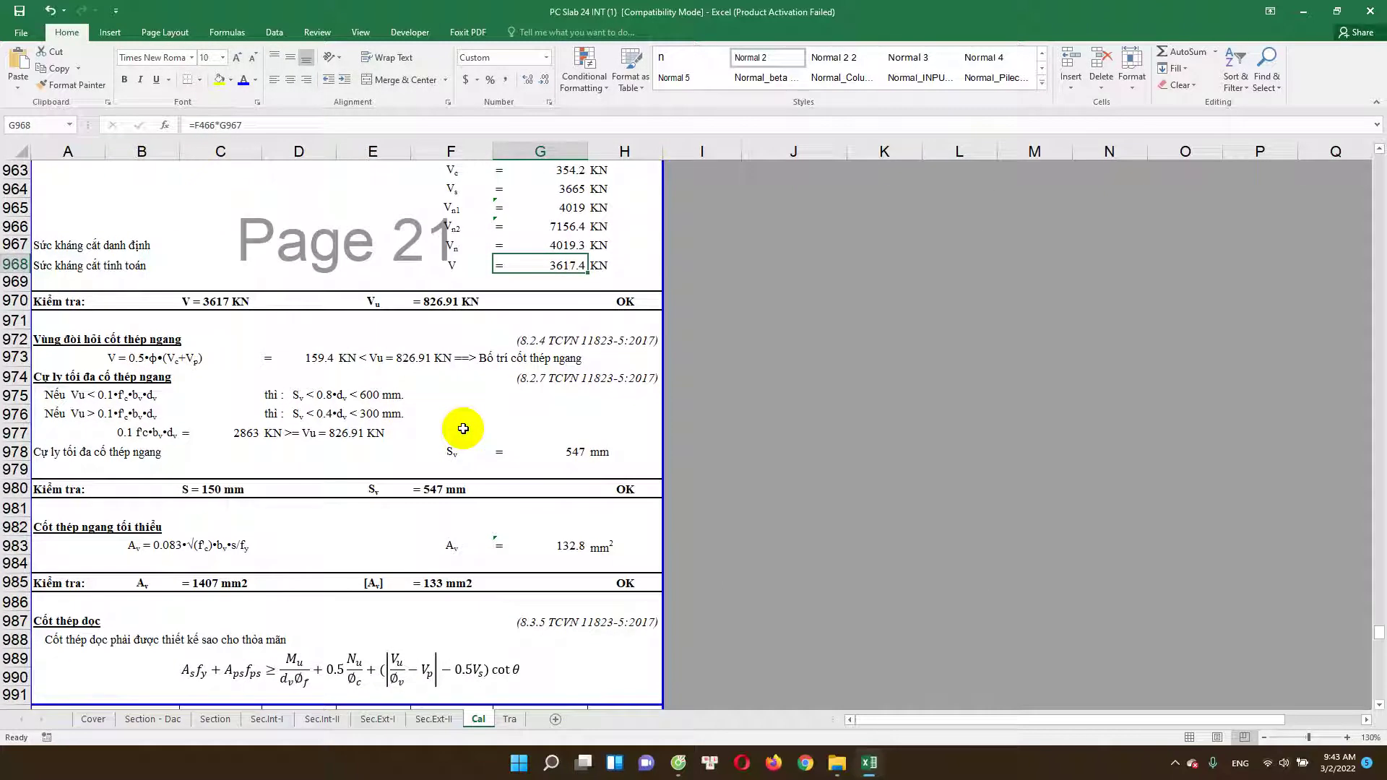
click(484, 396)
scroll(528, 399, down, 1)
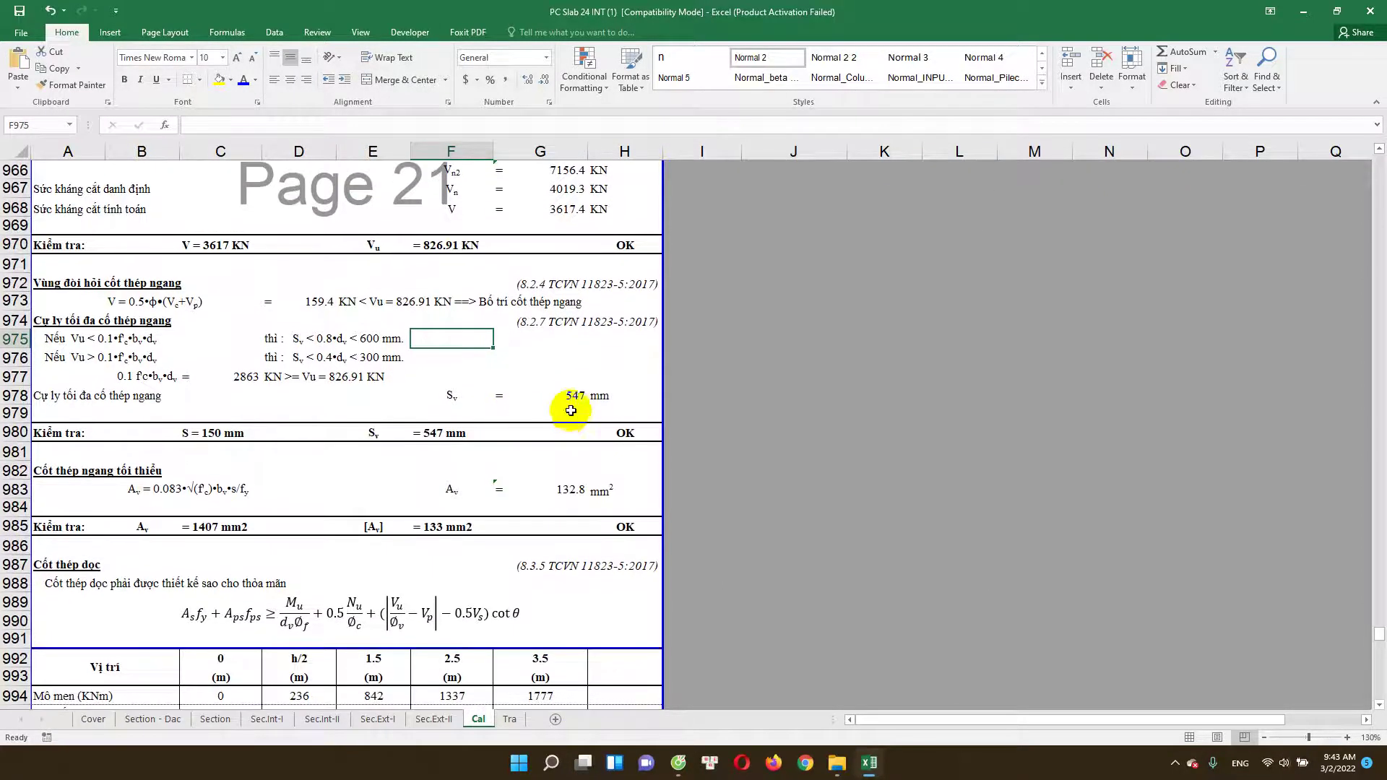
click(573, 394)
double_click(573, 394)
key(Escape)
scroll(436, 441, down, 1)
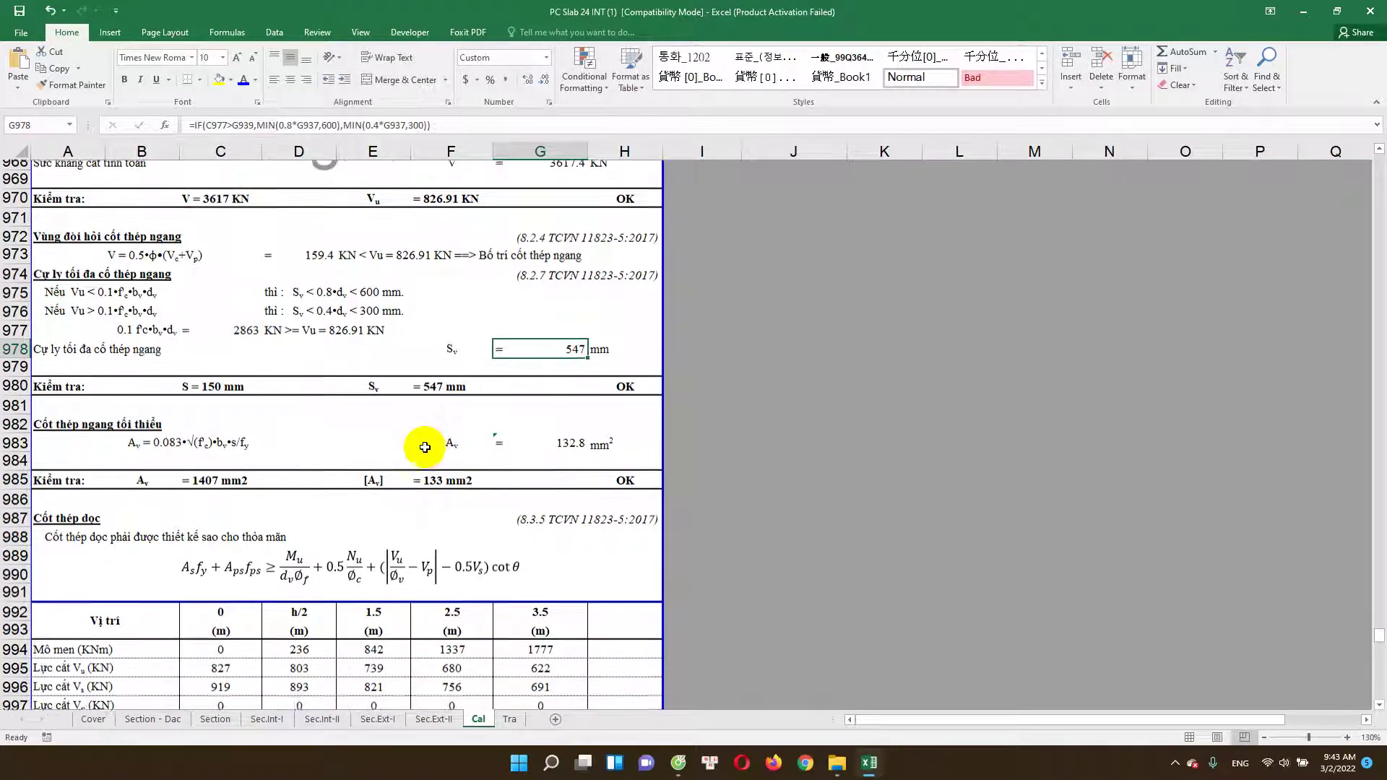
double_click(615, 378)
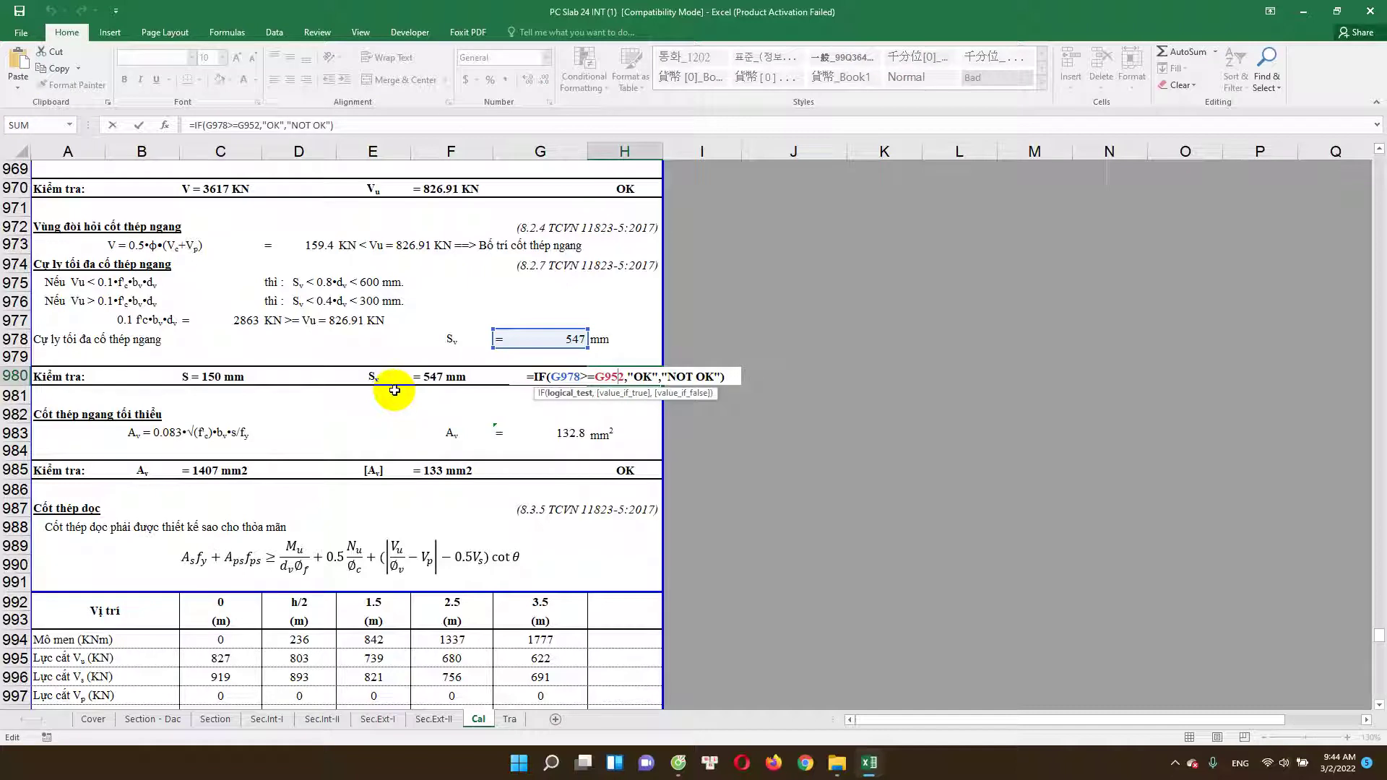
key(Escape)
double_click(619, 377)
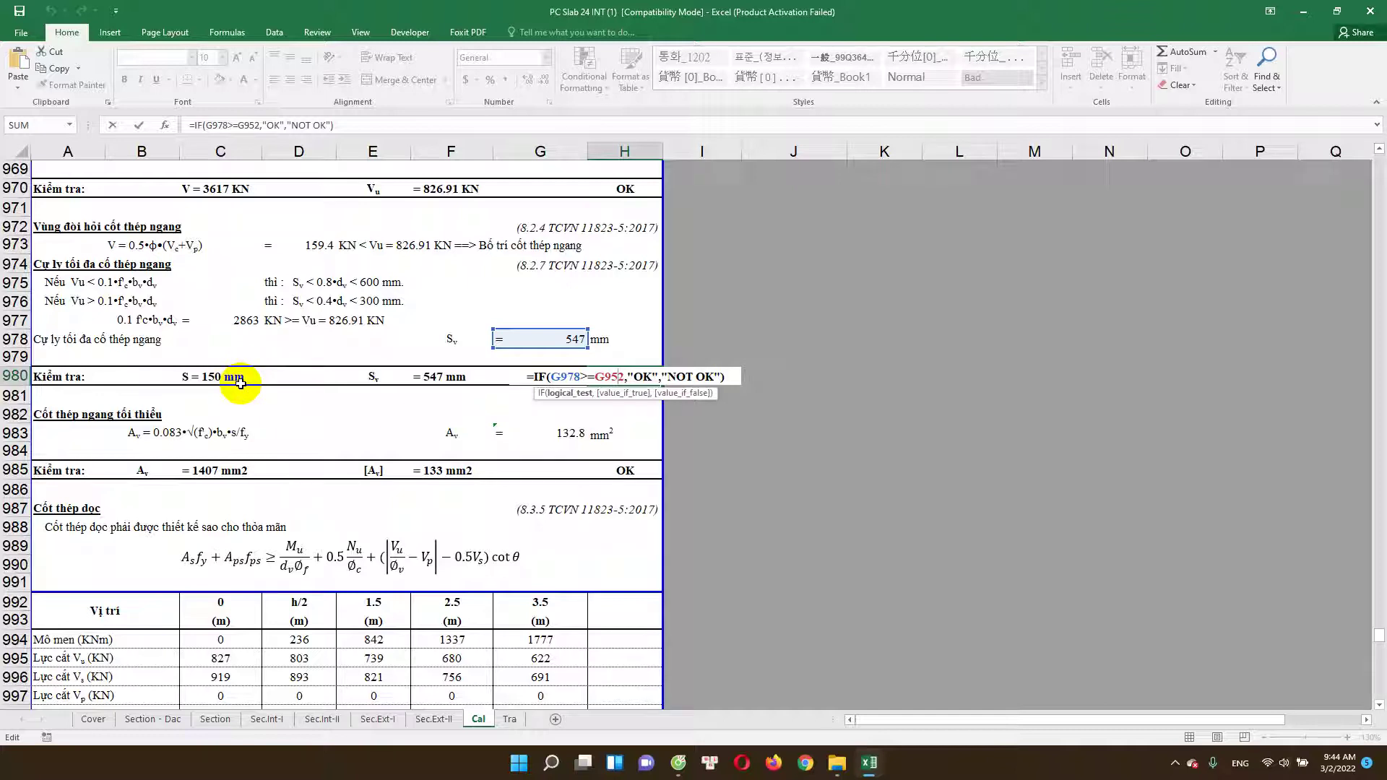
key(Escape)
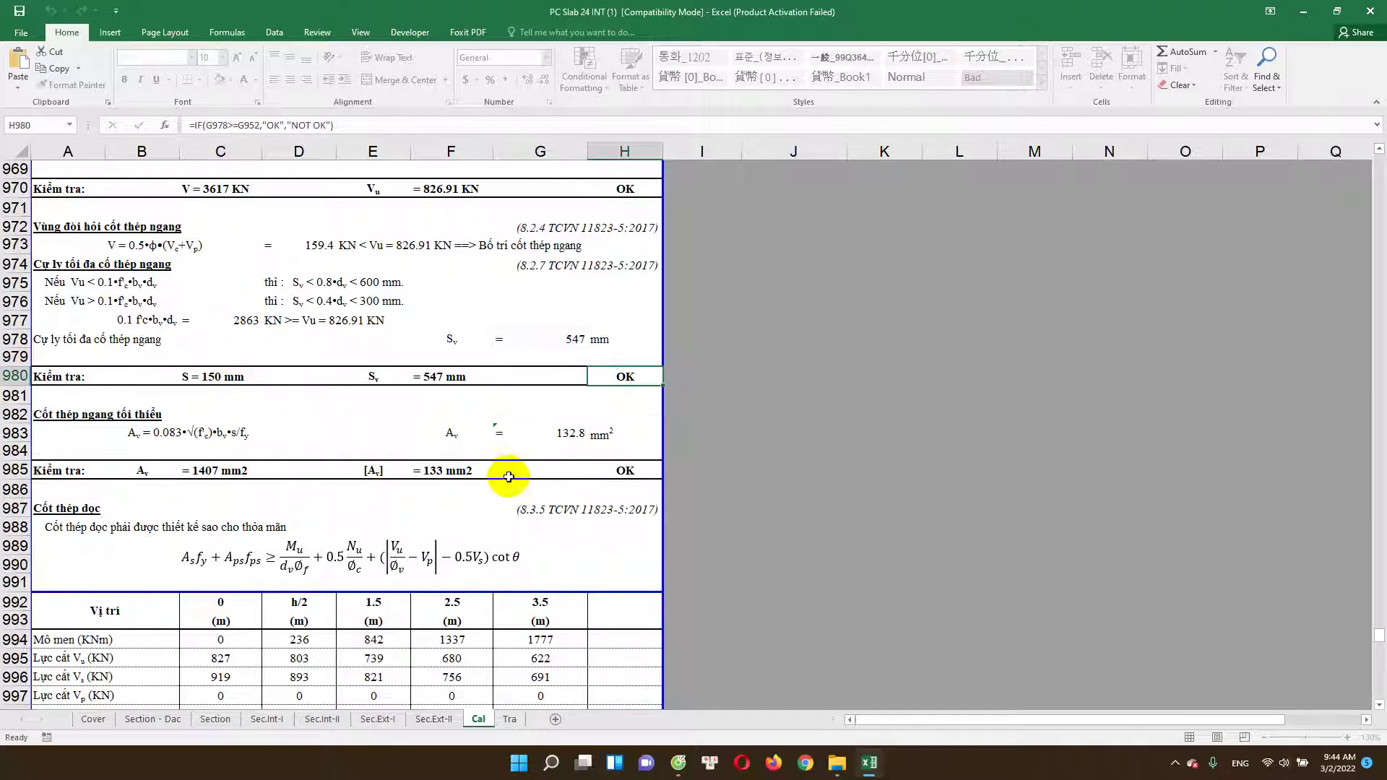
scroll(527, 484, down, 1)
scroll(564, 448, down, 1)
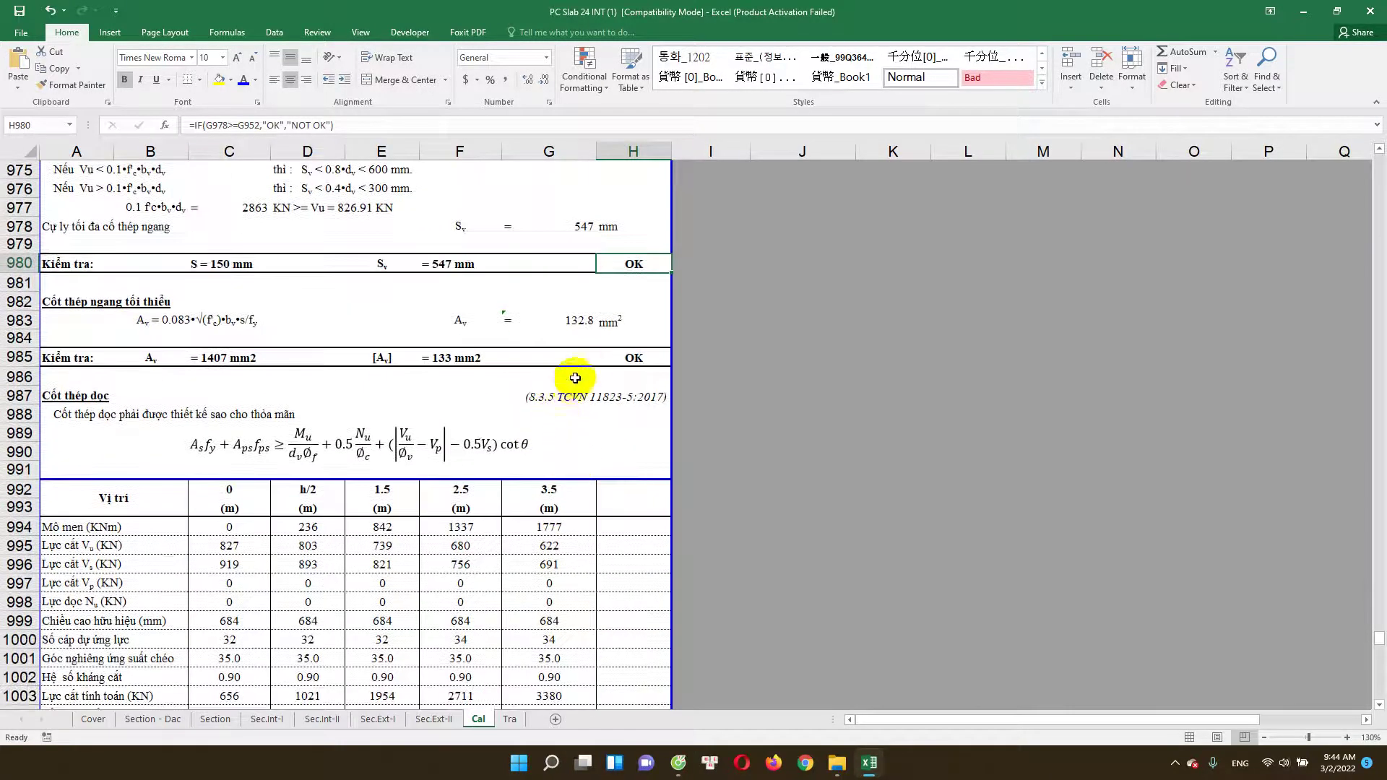
double_click(614, 358)
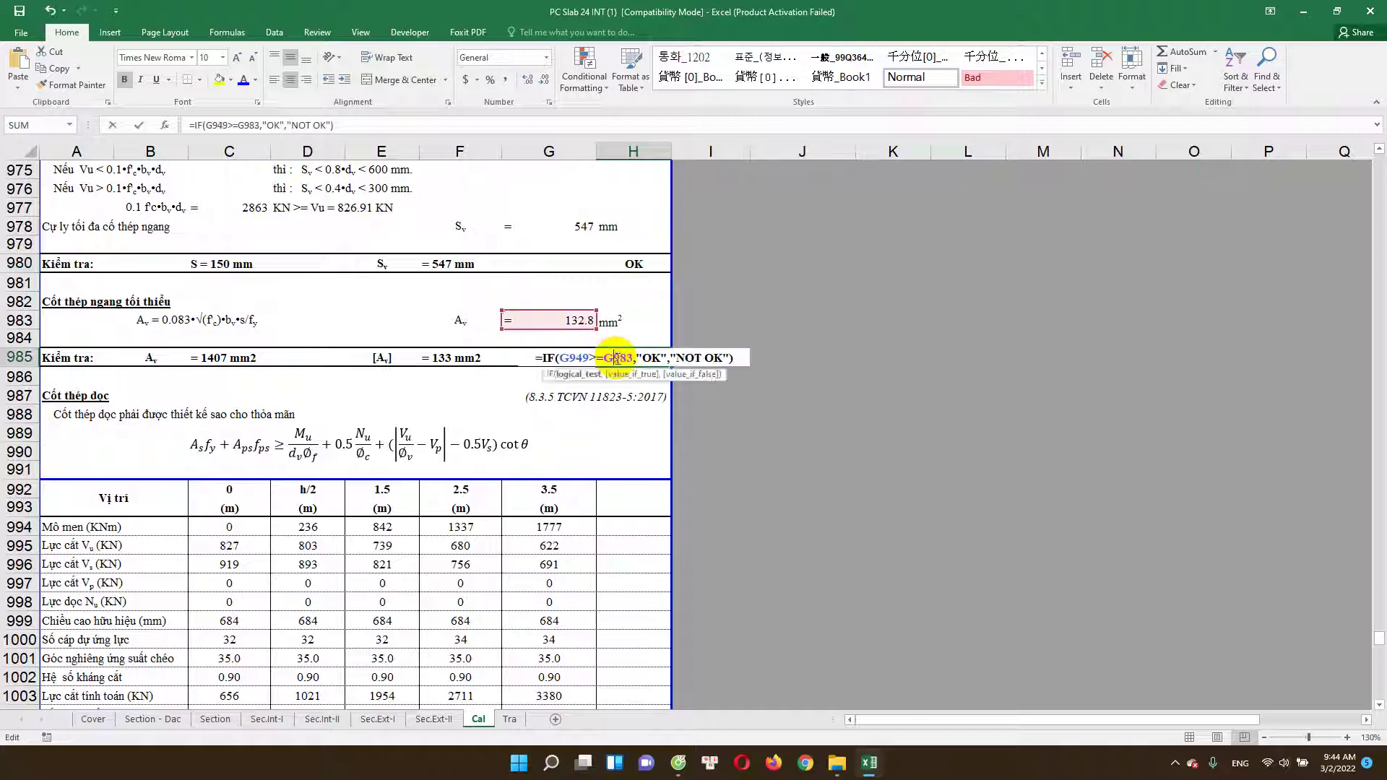
key(Escape)
scroll(573, 480, down, 1)
scroll(576, 477, down, 1)
scroll(571, 491, down, 3)
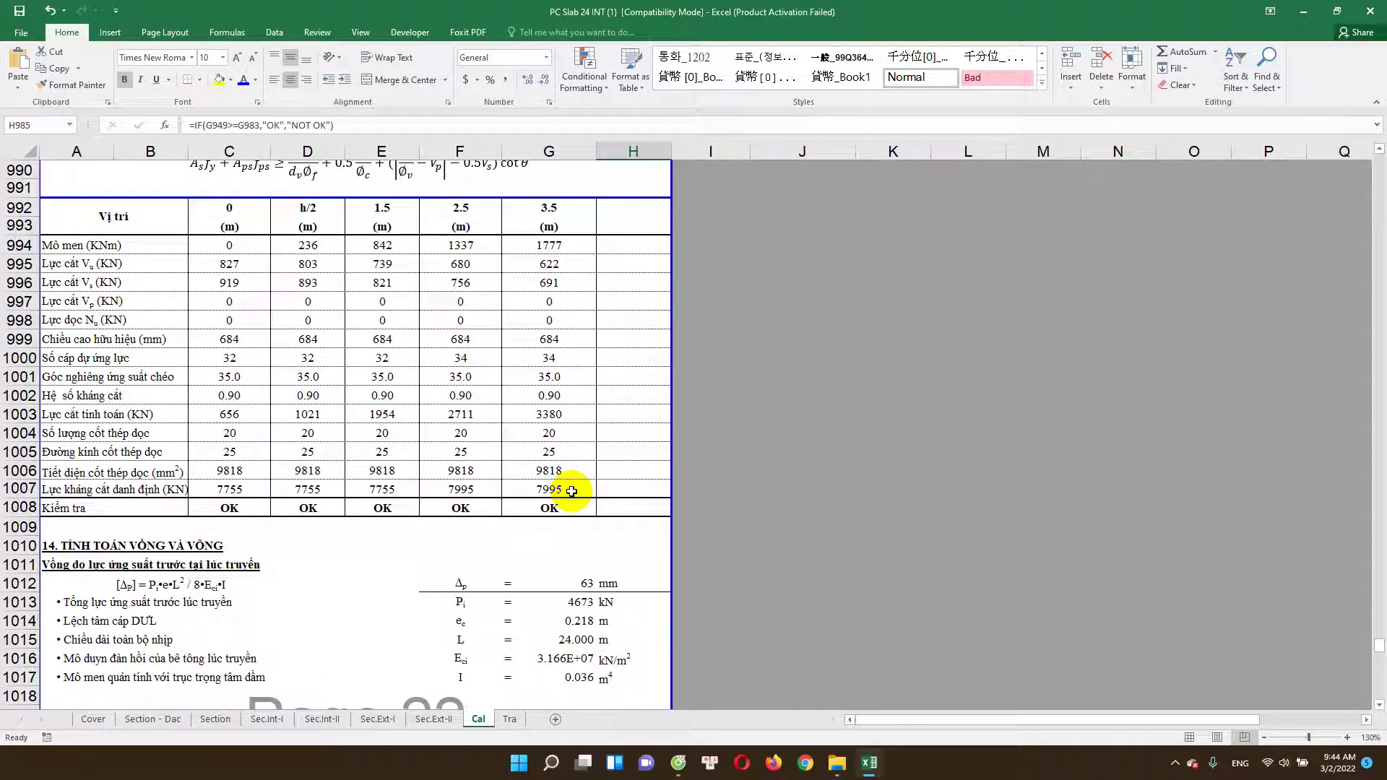
scroll(430, 343, up, 3)
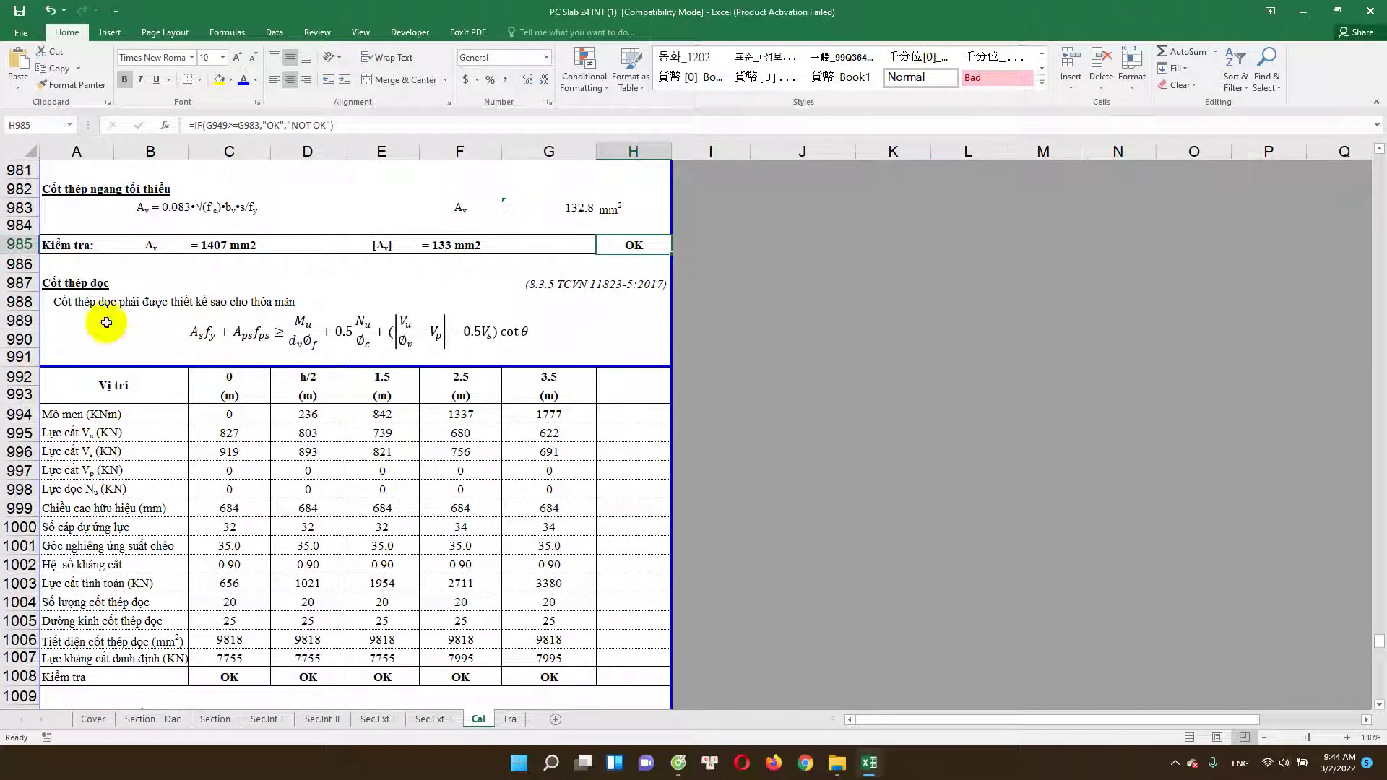
scroll(310, 347, down, 2)
scroll(354, 448, down, 1)
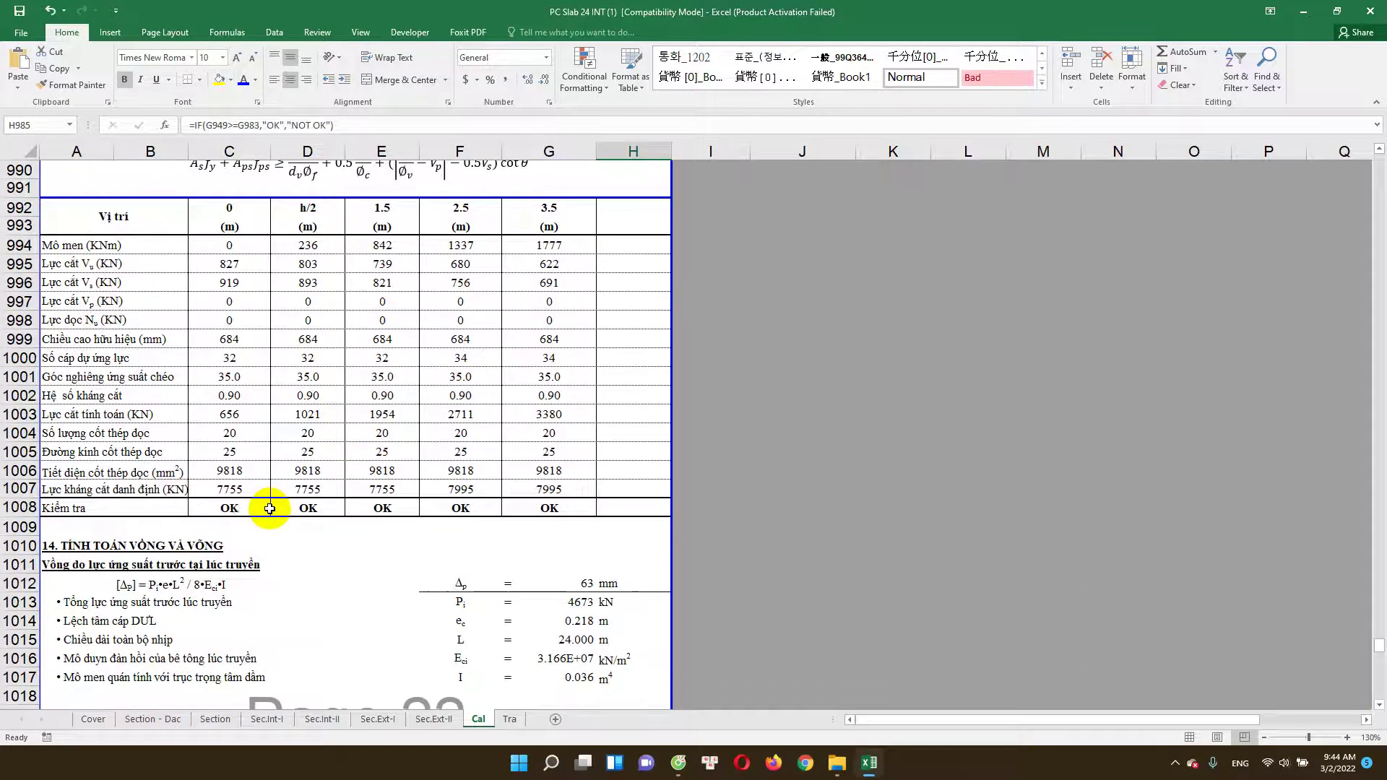
scroll(270, 509, up, 1)
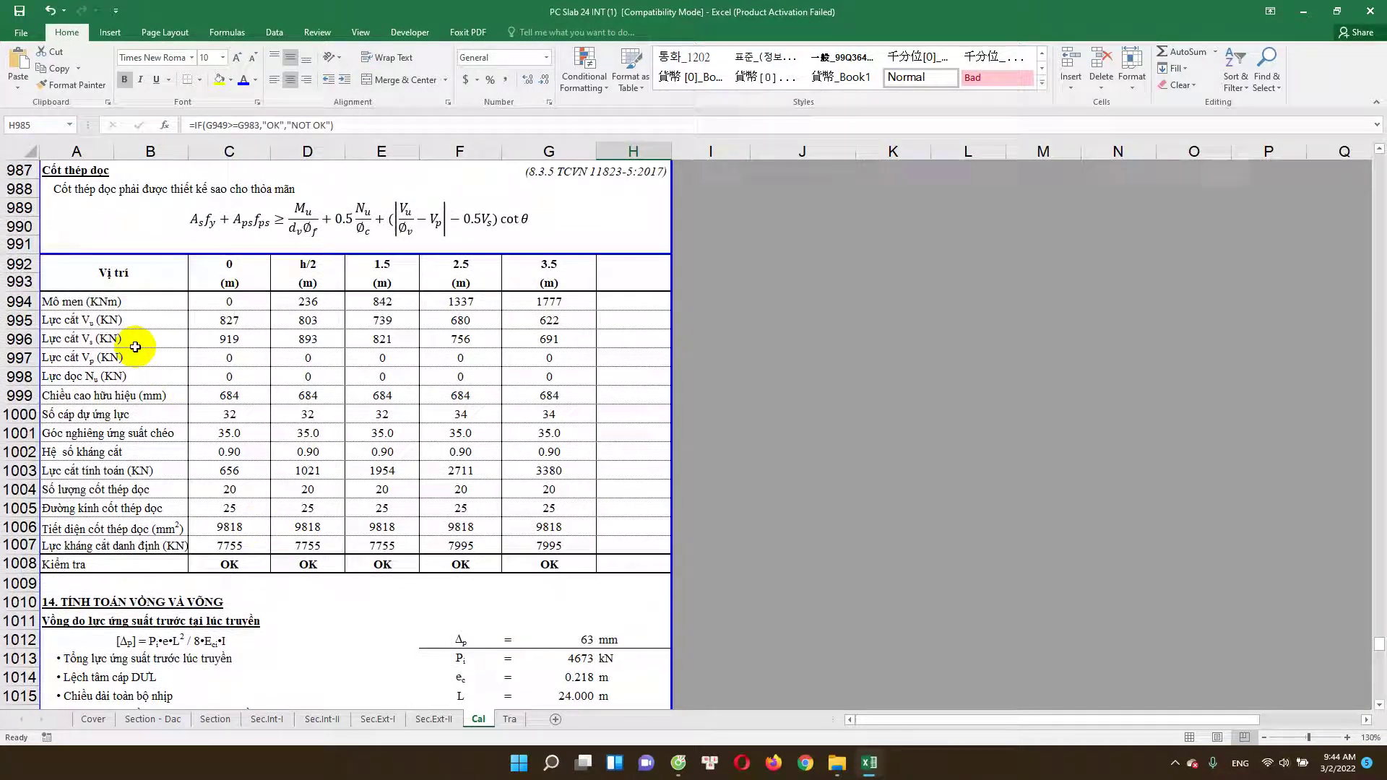
click(249, 565)
double_click(250, 565)
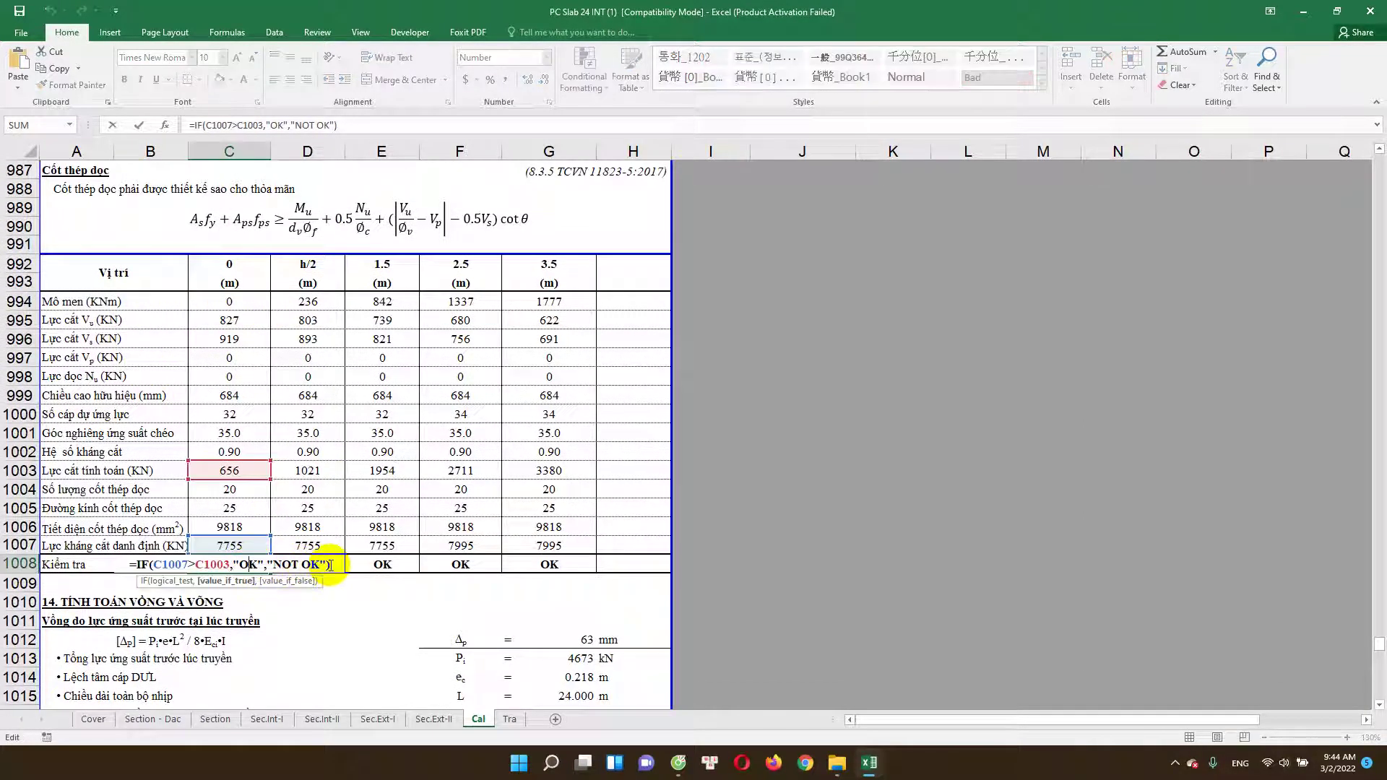
key(Escape)
double_click(248, 564)
key(Escape)
double_click(322, 565)
key(Escape)
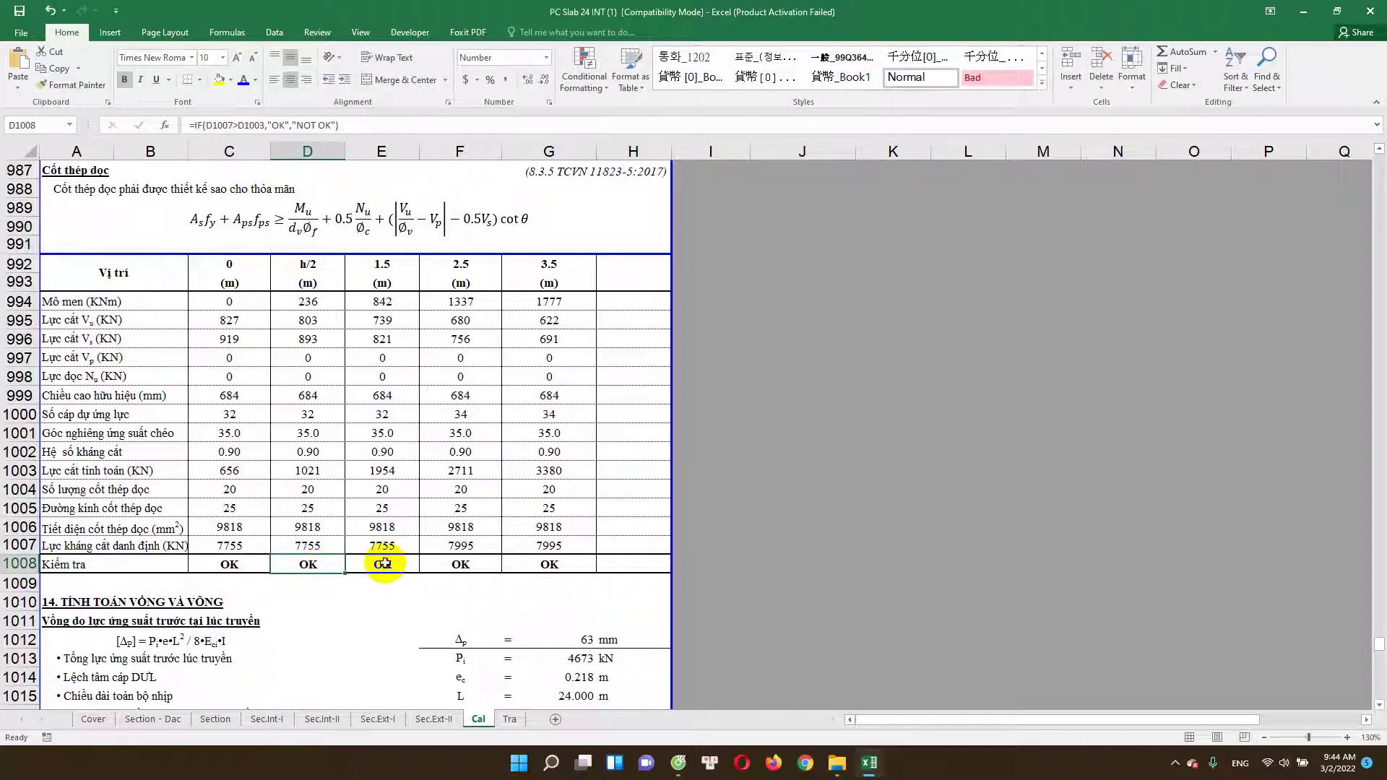
double_click(382, 565)
key(Escape)
double_click(460, 565)
key(Escape)
double_click(551, 565)
key(Escape)
scroll(316, 607, down, 2)
scroll(317, 607, down, 3)
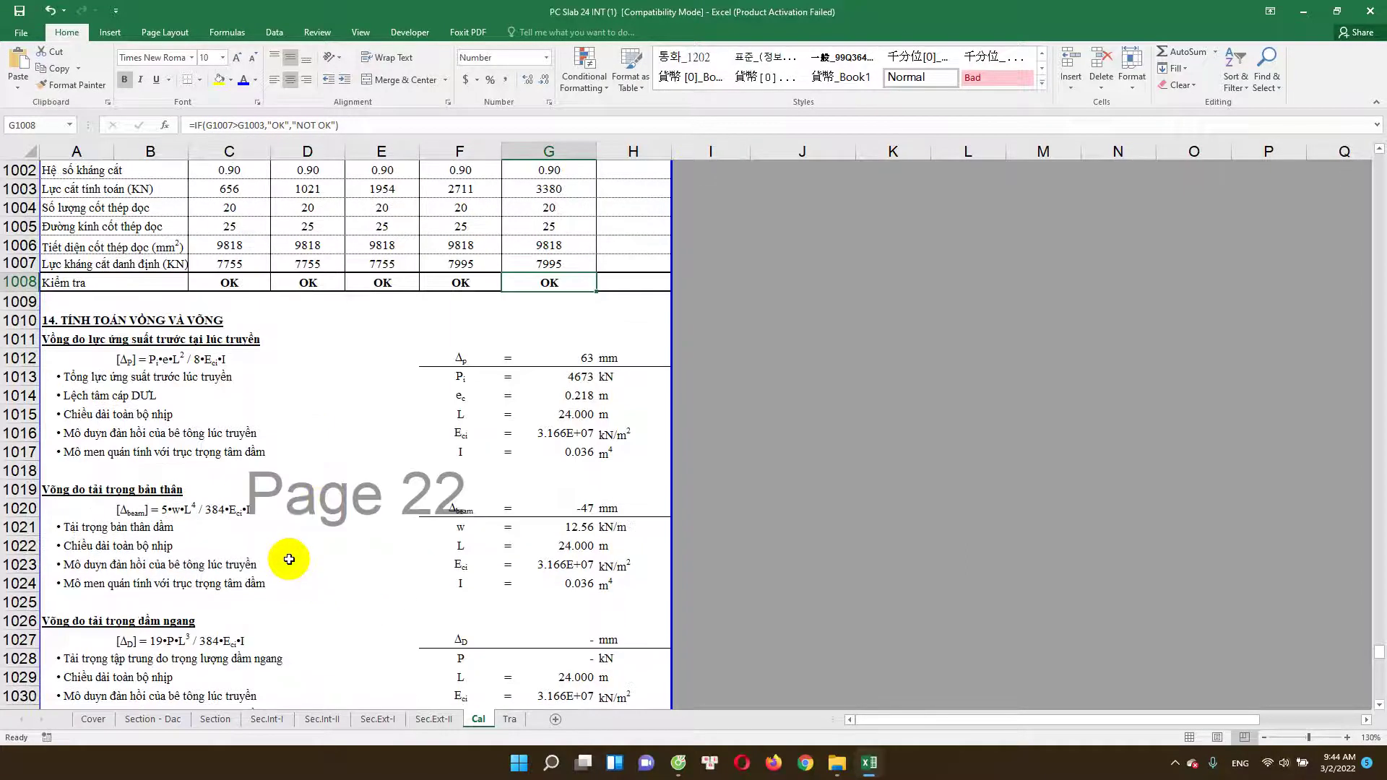
scroll(285, 561, down, 2)
click(233, 251)
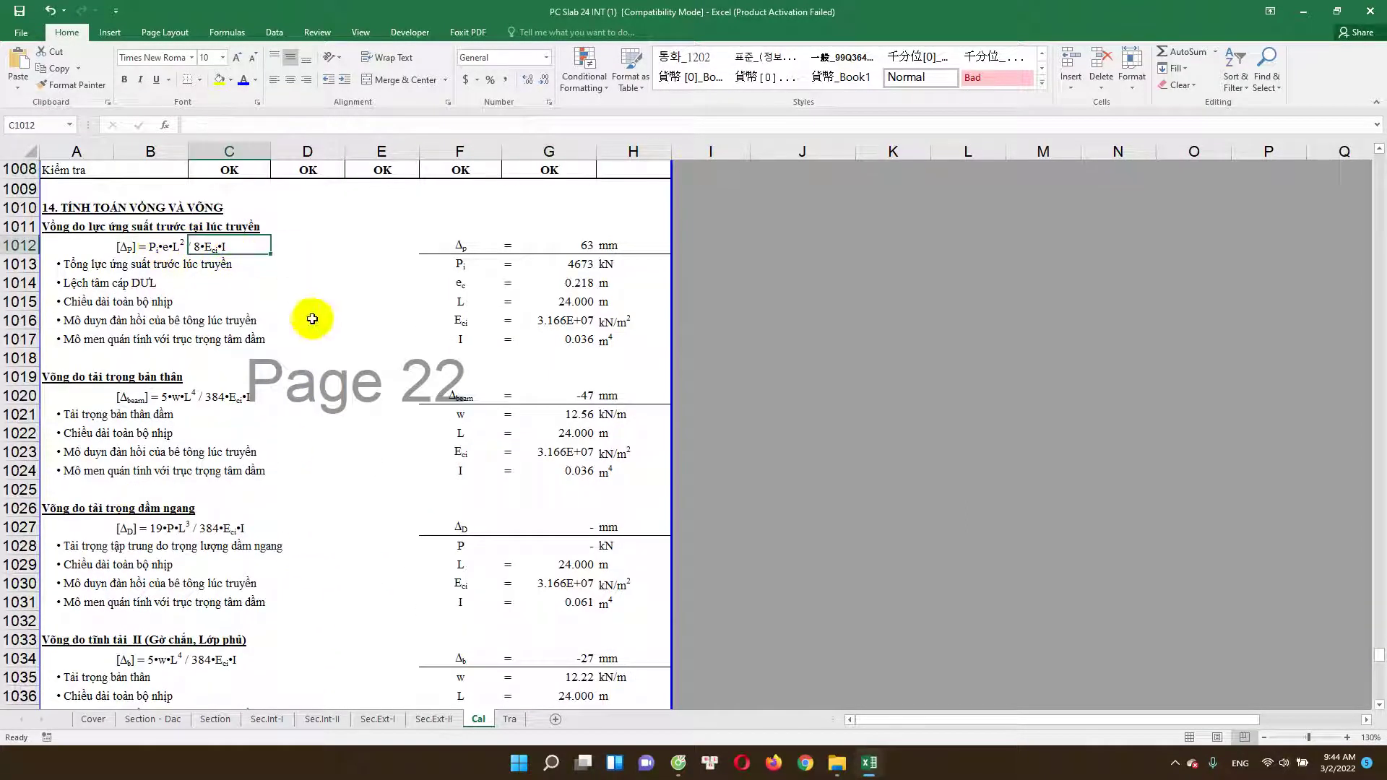
click(177, 395)
scroll(274, 419, down, 1)
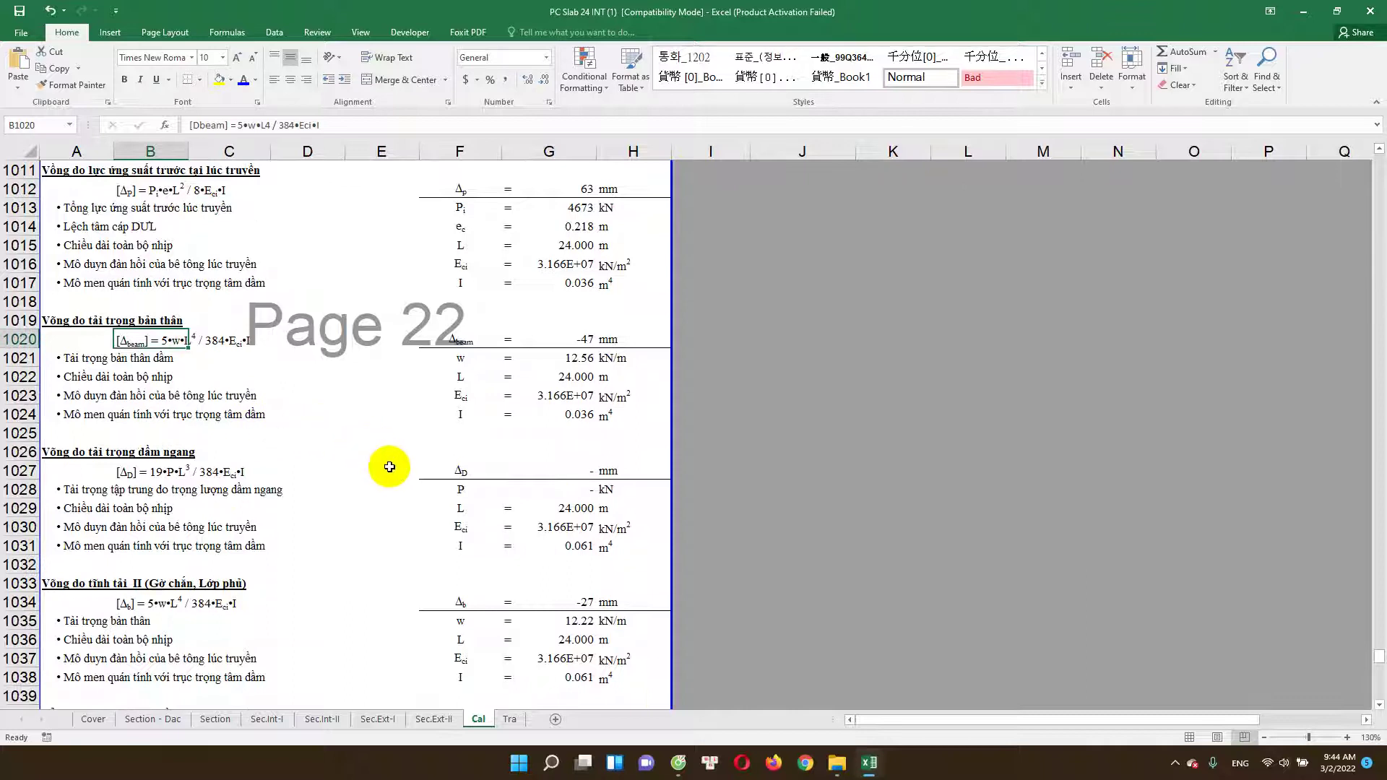
double_click(573, 414)
double_click(574, 282)
scroll(219, 337, up, 2)
key(Escape)
scroll(516, 477, down, 2)
scroll(533, 490, down, 1)
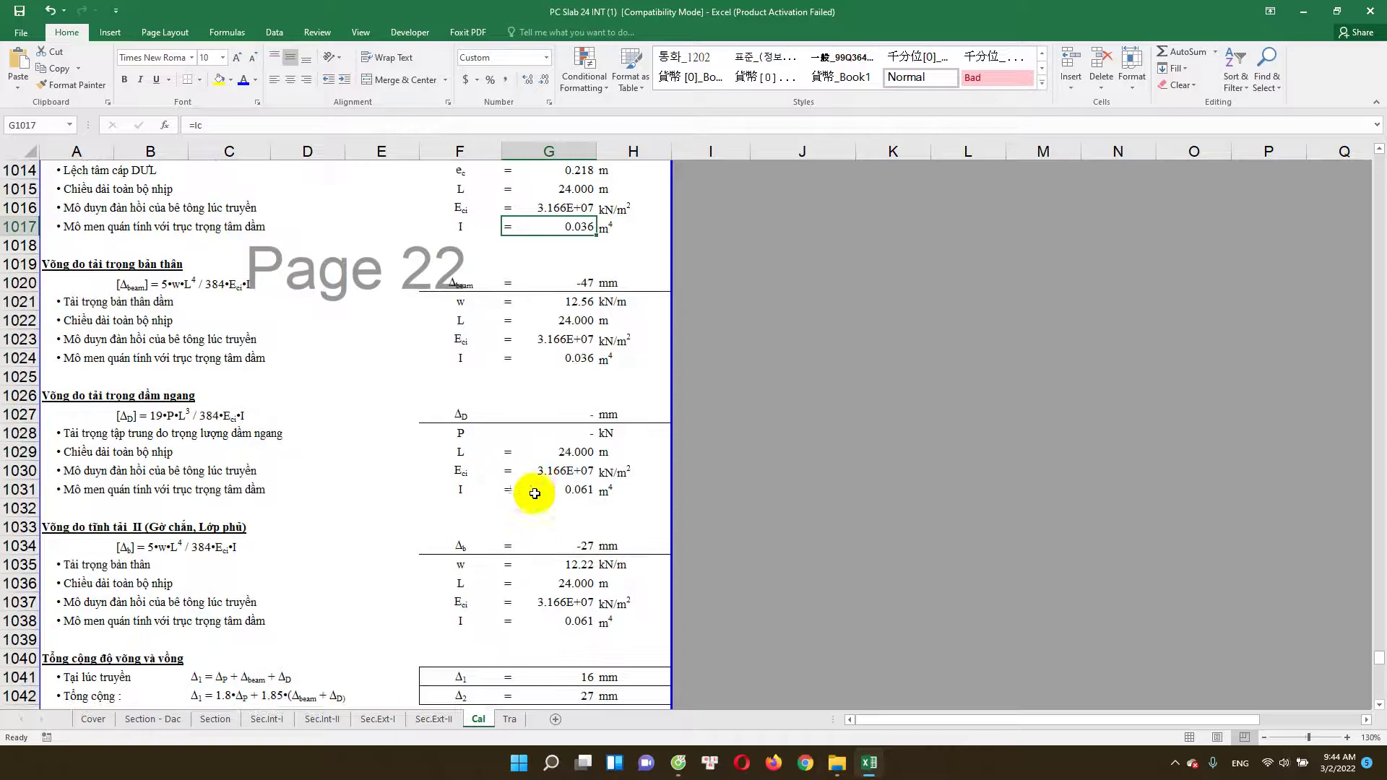
double_click(586, 494)
key(Escape)
scroll(620, 555, down, 1)
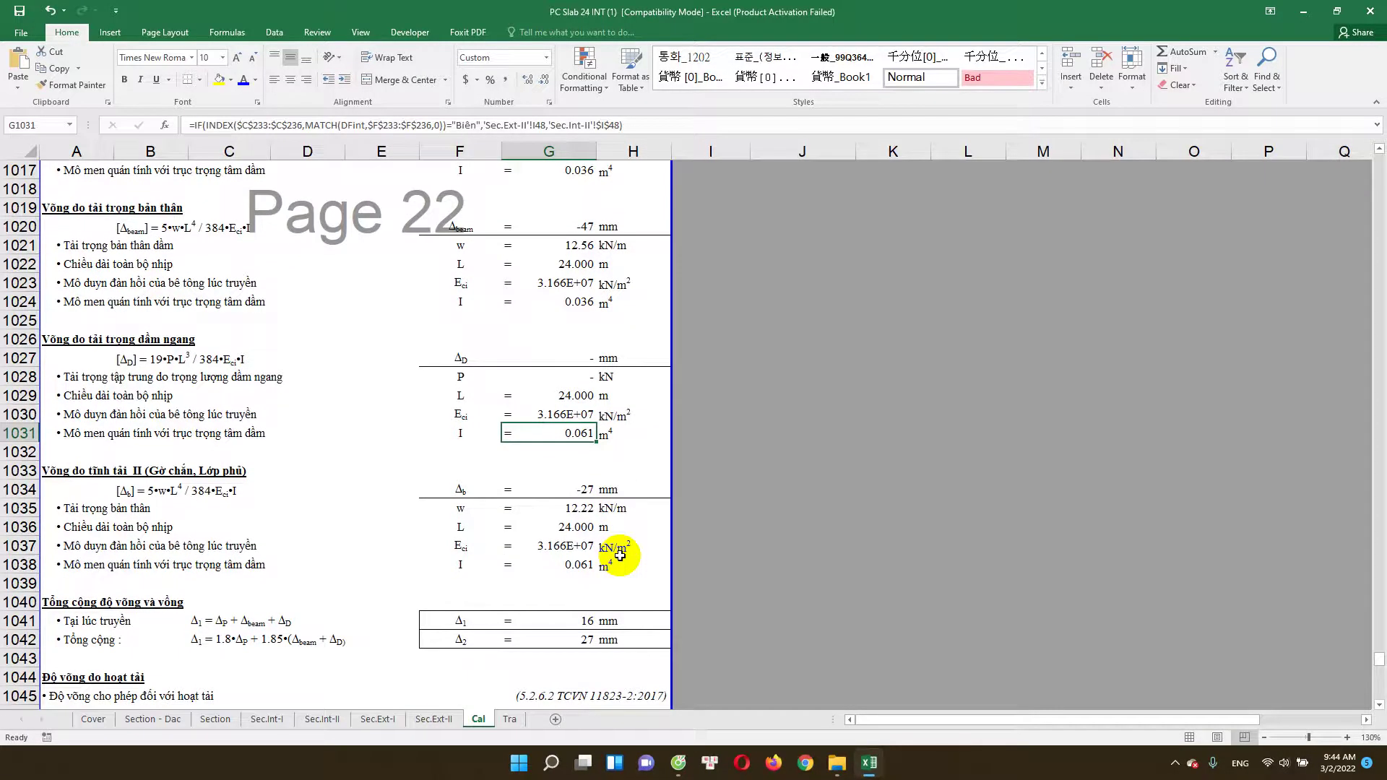
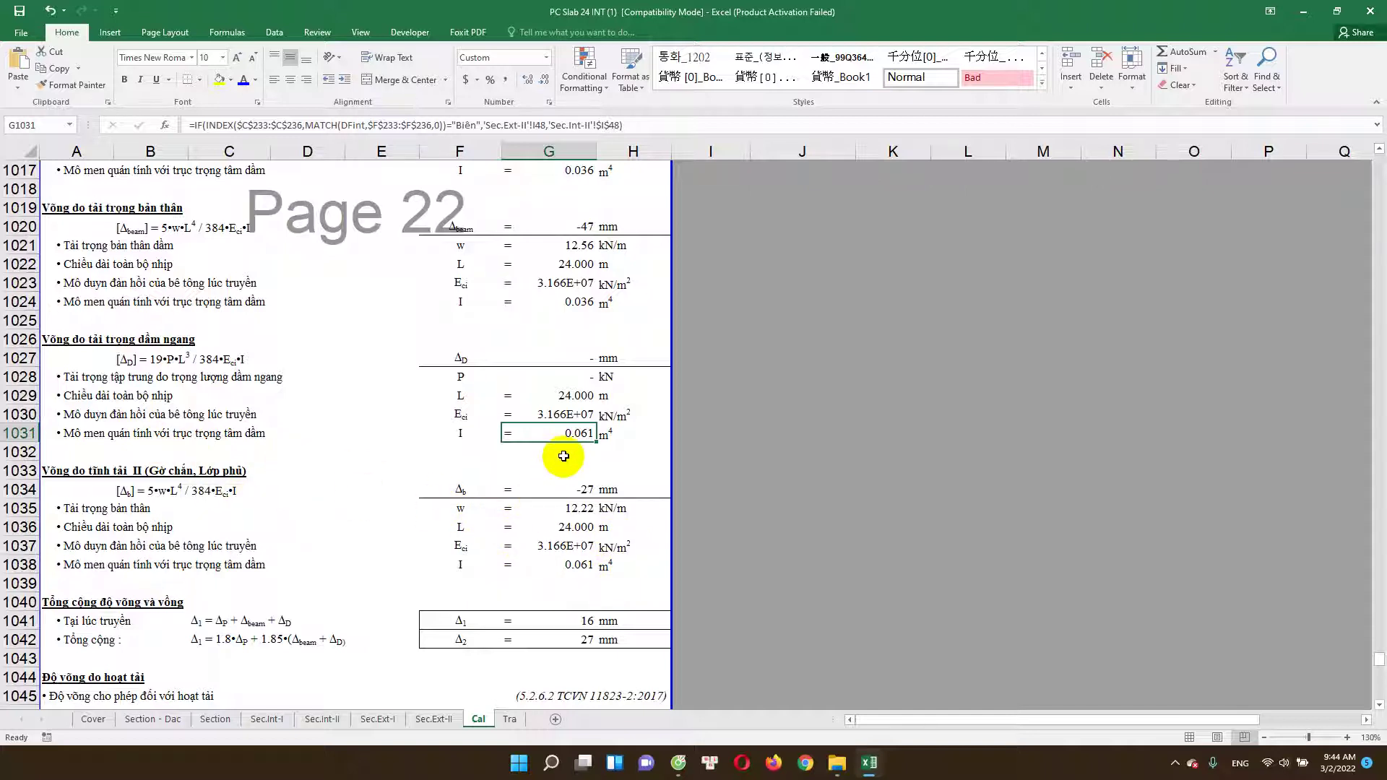
Step: Inspect the G1038 moment of inertia formula and the cells summed in G1041's Δ1 total deflection
scroll(552, 503, down, 1)
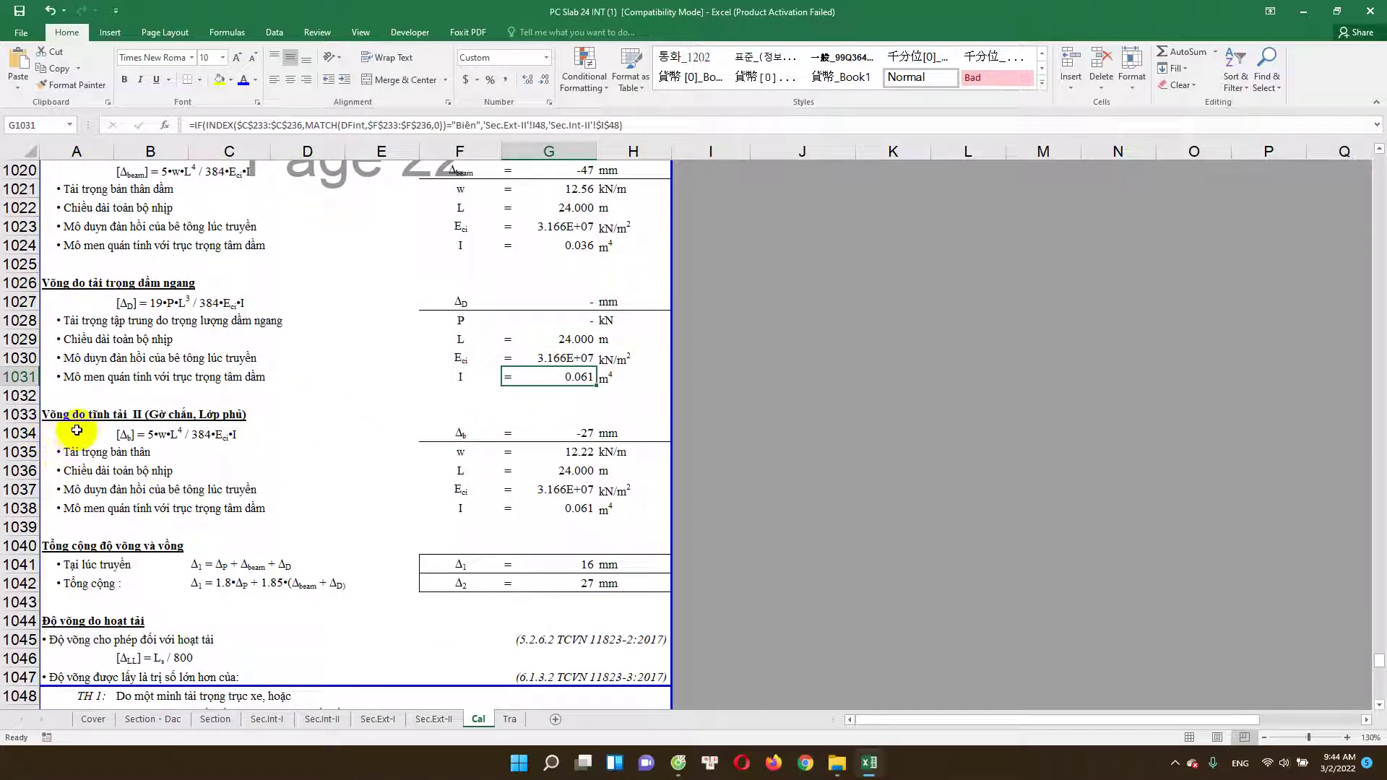
double_click(597, 508)
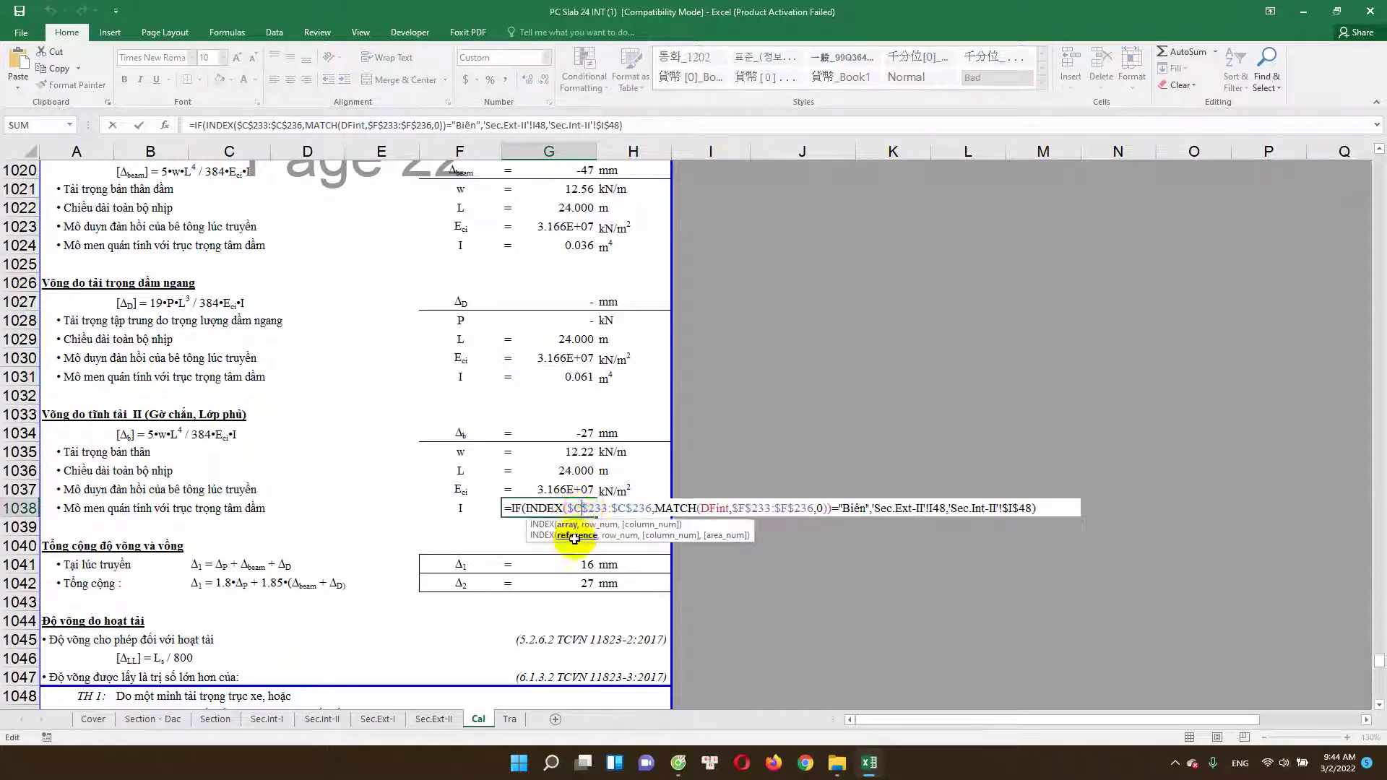
scroll(604, 542, down, 1)
scroll(574, 547, down, 1)
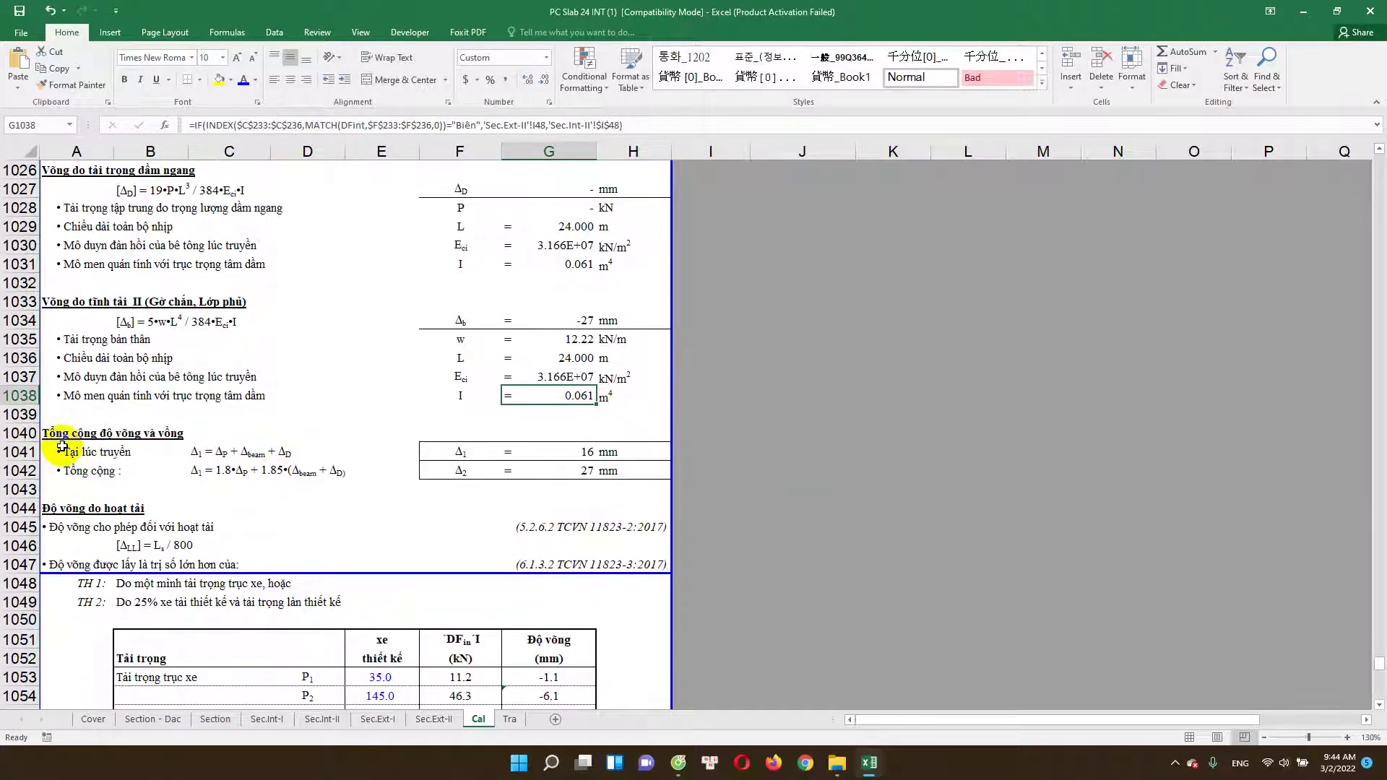
double_click(585, 454)
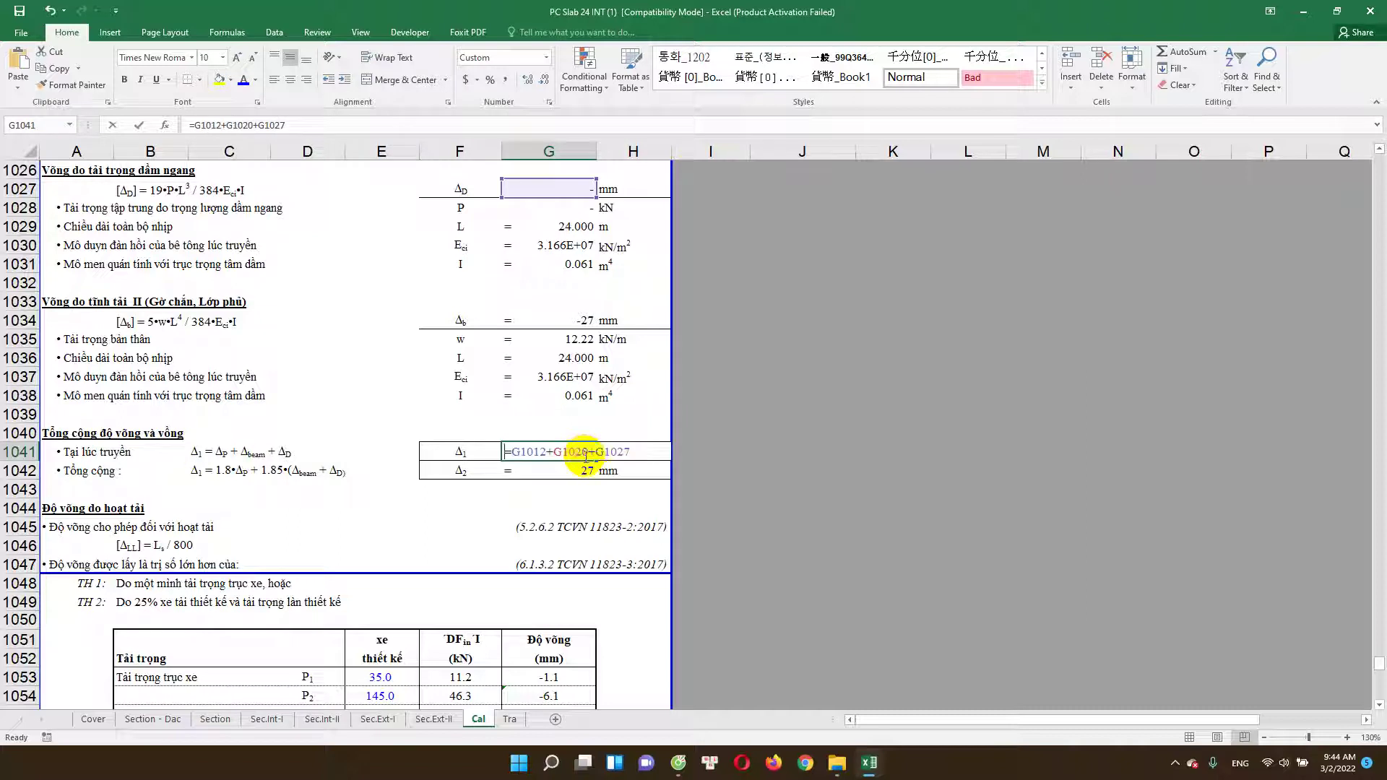
key(Escape)
double_click(572, 455)
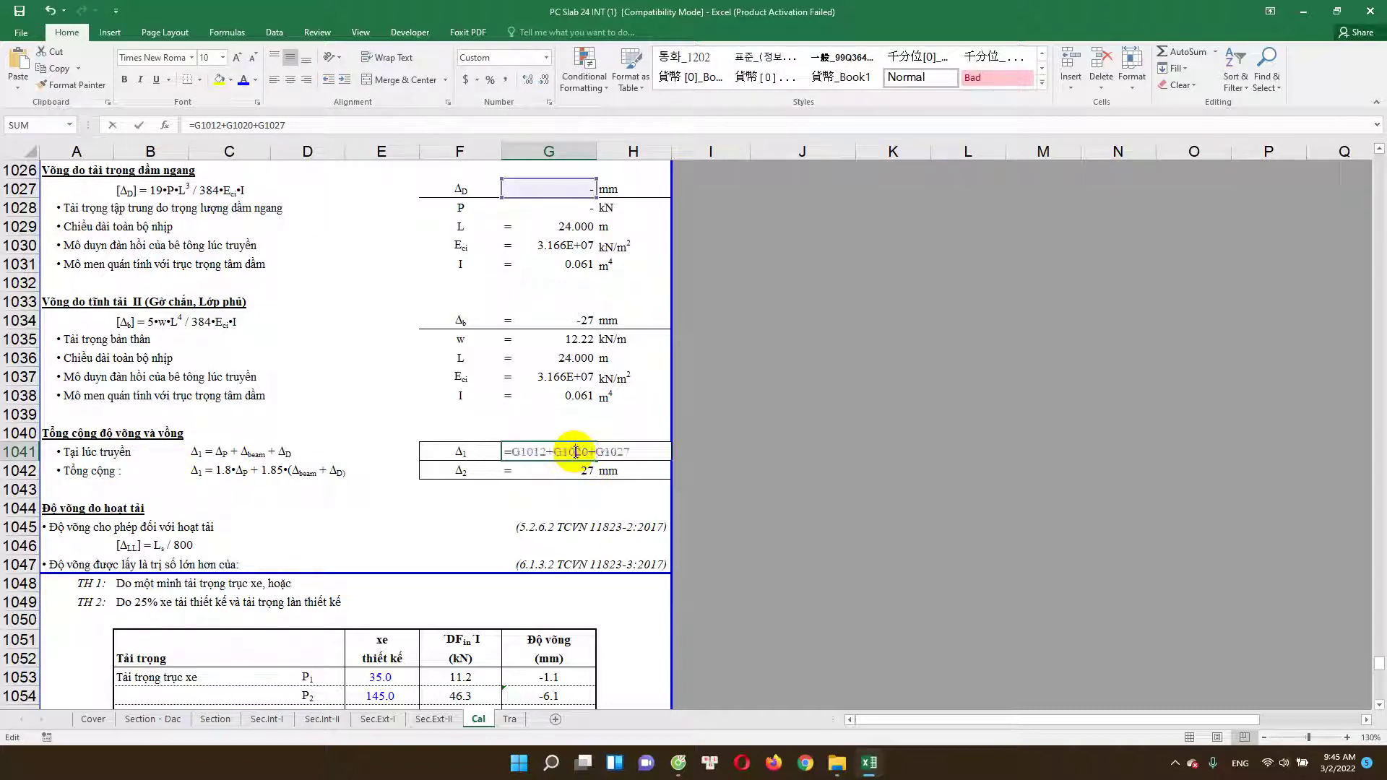
scroll(576, 430, up, 2)
scroll(591, 448, up, 2)
scroll(595, 461, down, 2)
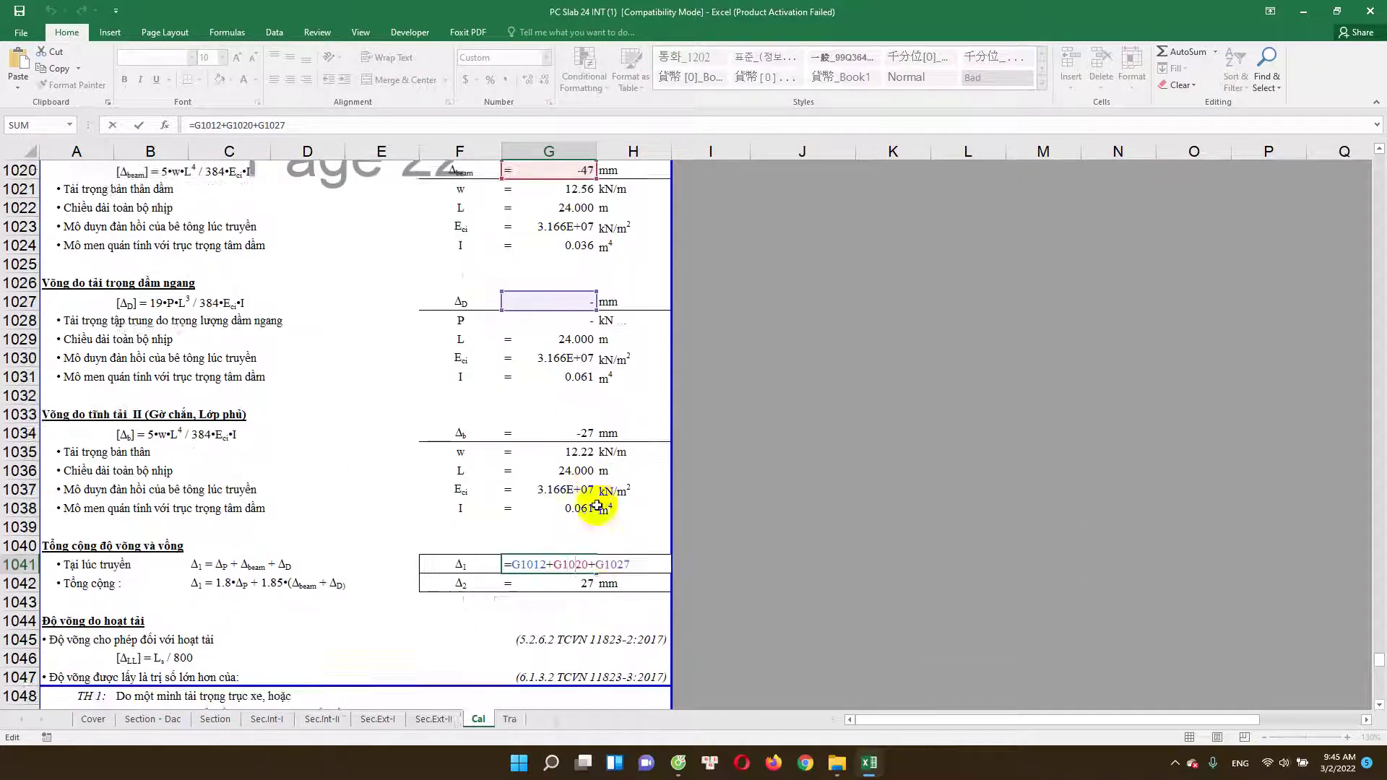
scroll(596, 506, down, 1)
Step: Check the cells used in the G1042 Δ2 total deflection formula, leaving it unchanged
click(583, 527)
double_click(582, 526)
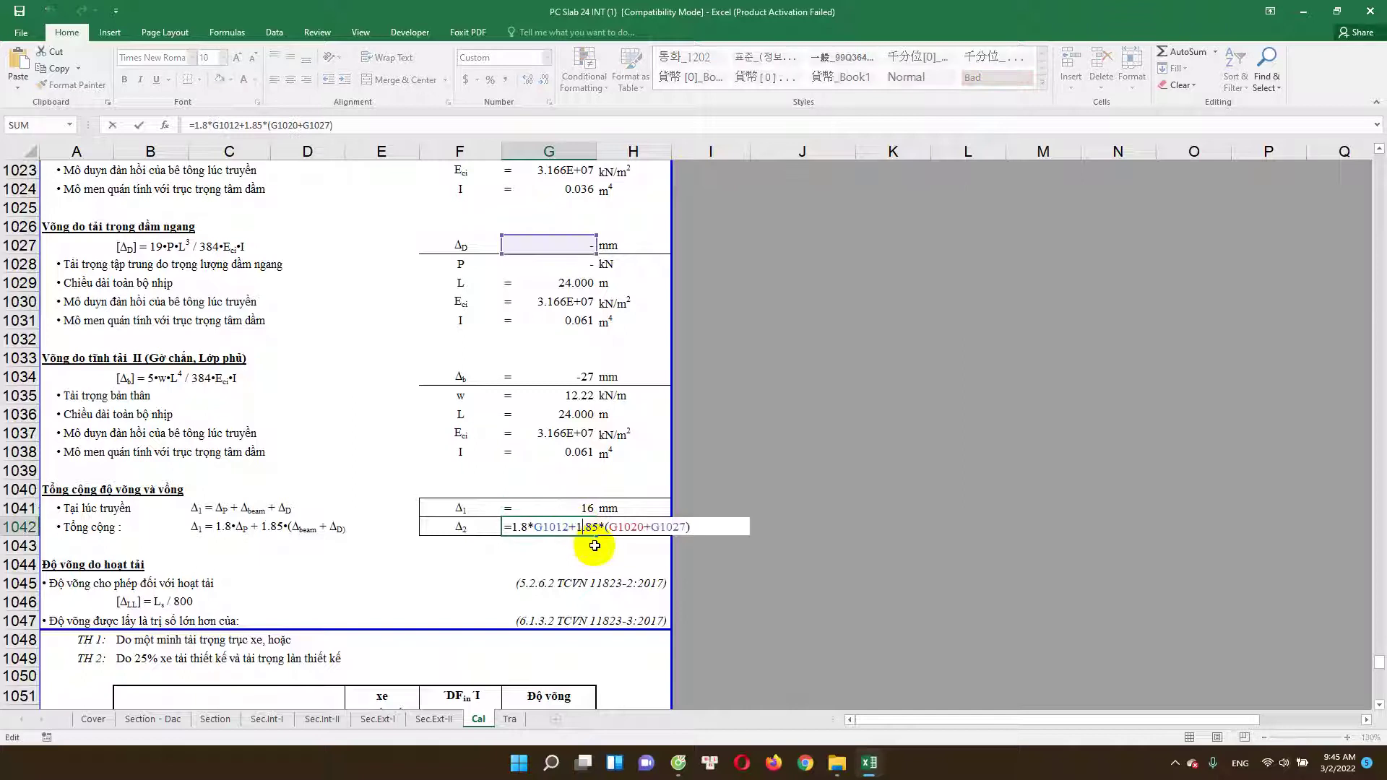
scroll(597, 549, up, 2)
scroll(601, 543, up, 3)
scroll(600, 543, down, 2)
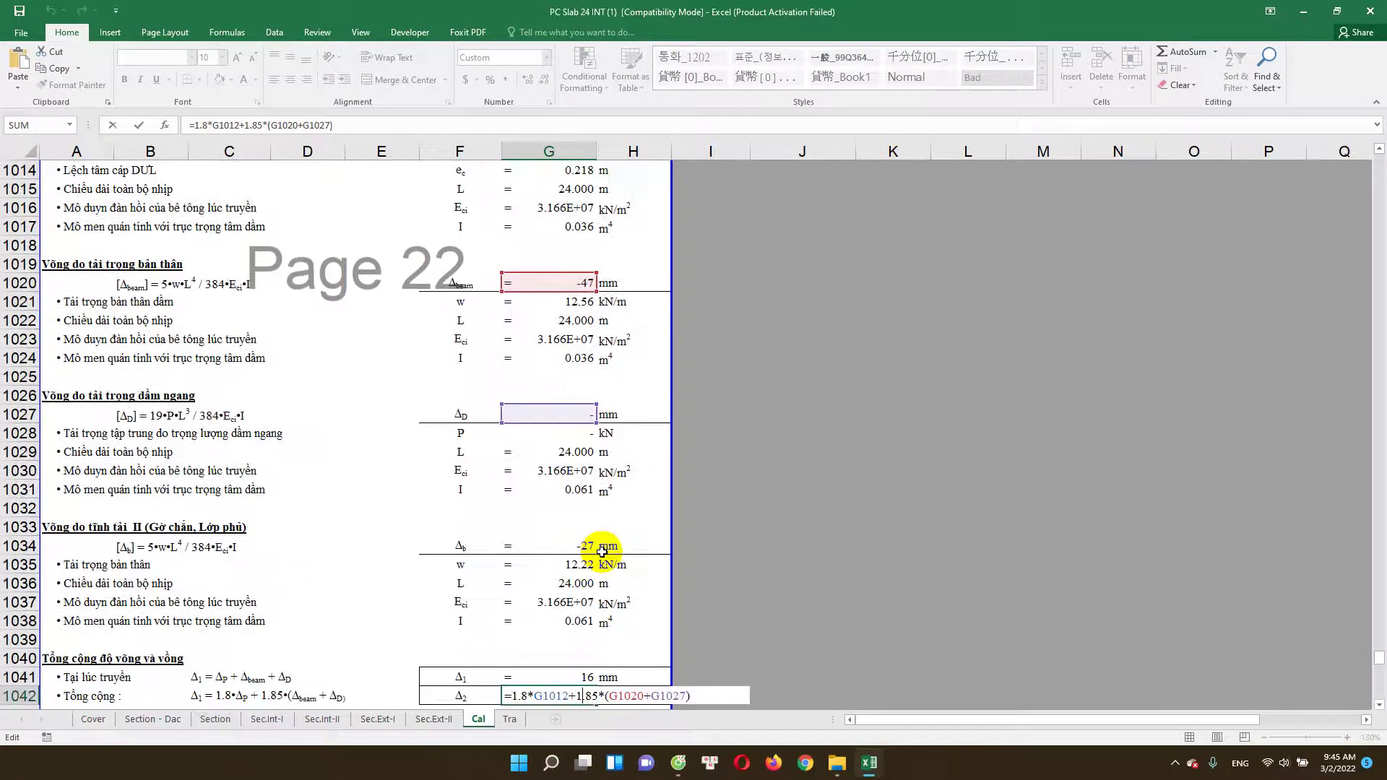
scroll(598, 552, down, 3)
key(Escape)
scroll(455, 549, down, 1)
scroll(458, 583, down, 1)
scroll(347, 593, down, 1)
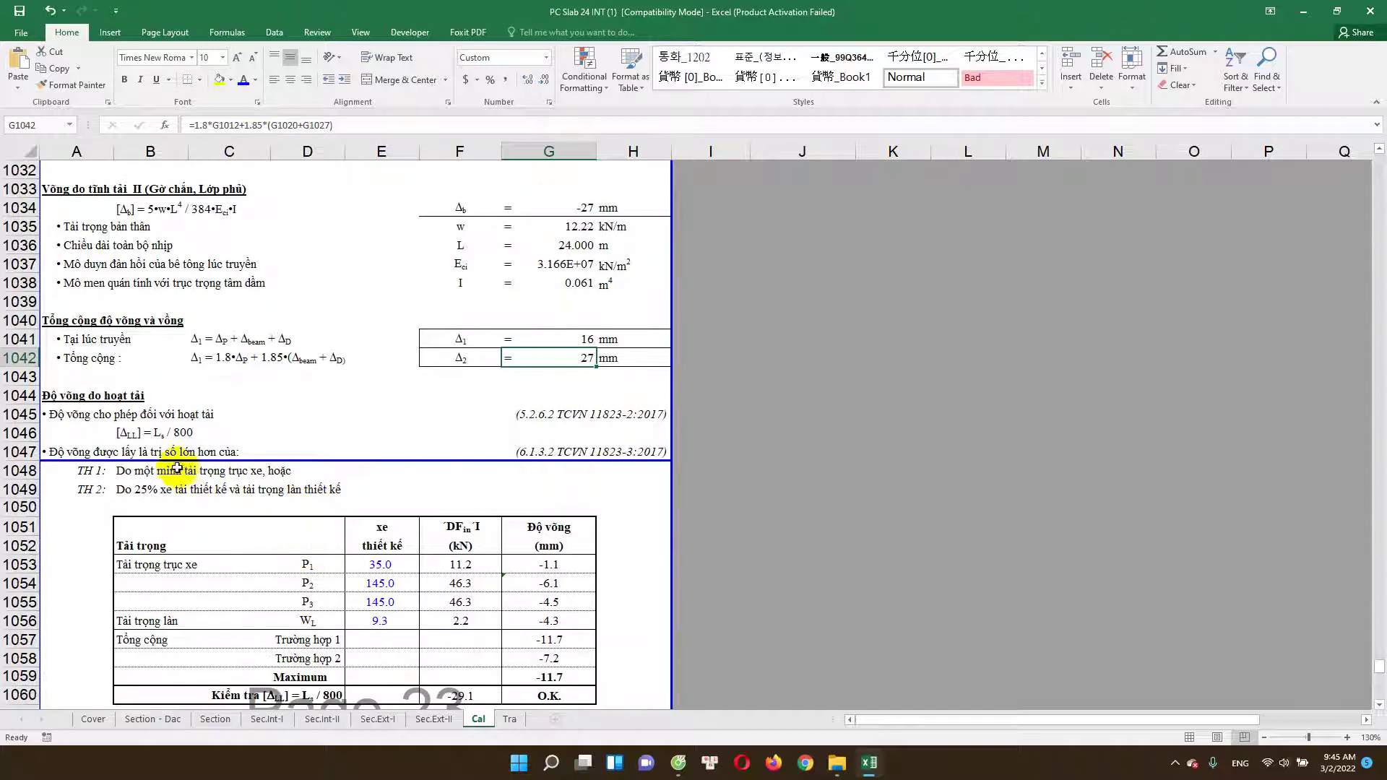
scroll(201, 439, down, 1)
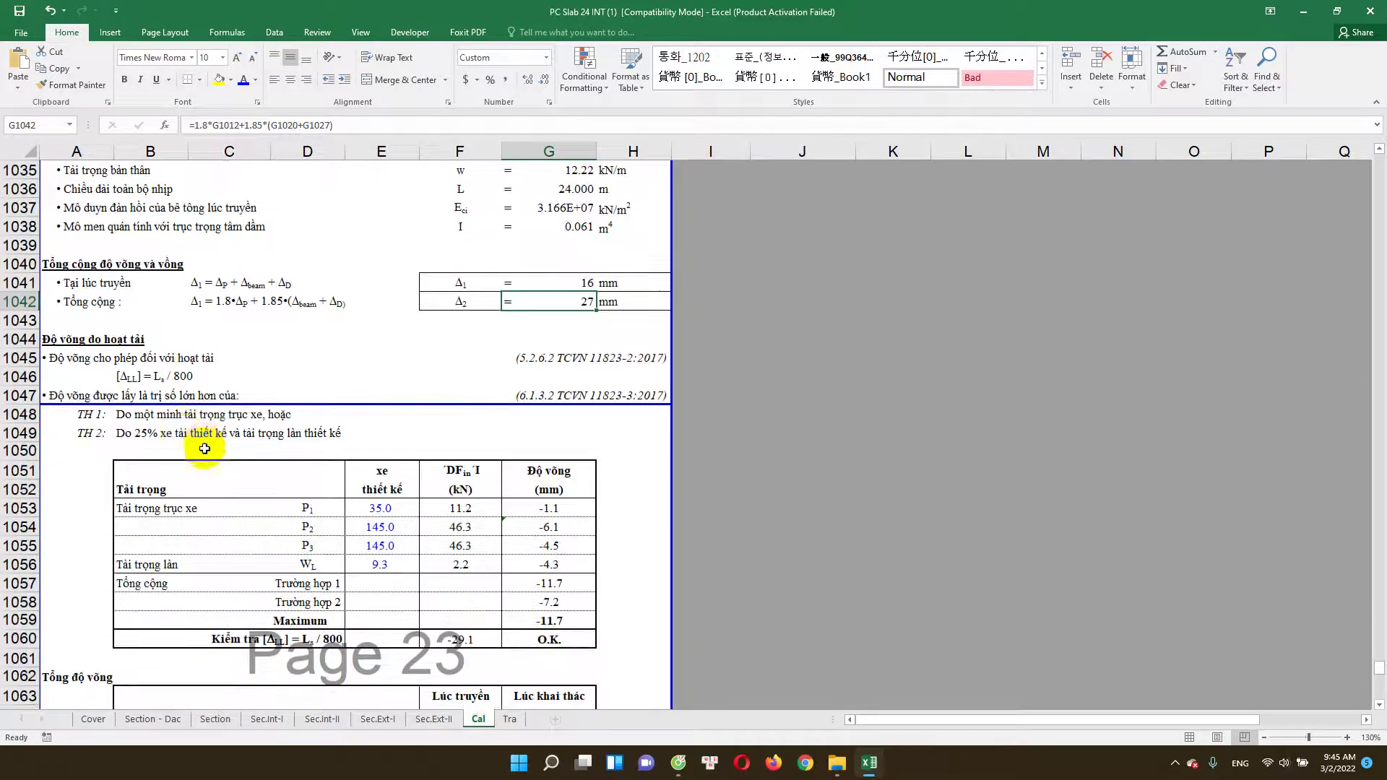
scroll(238, 434, down, 1)
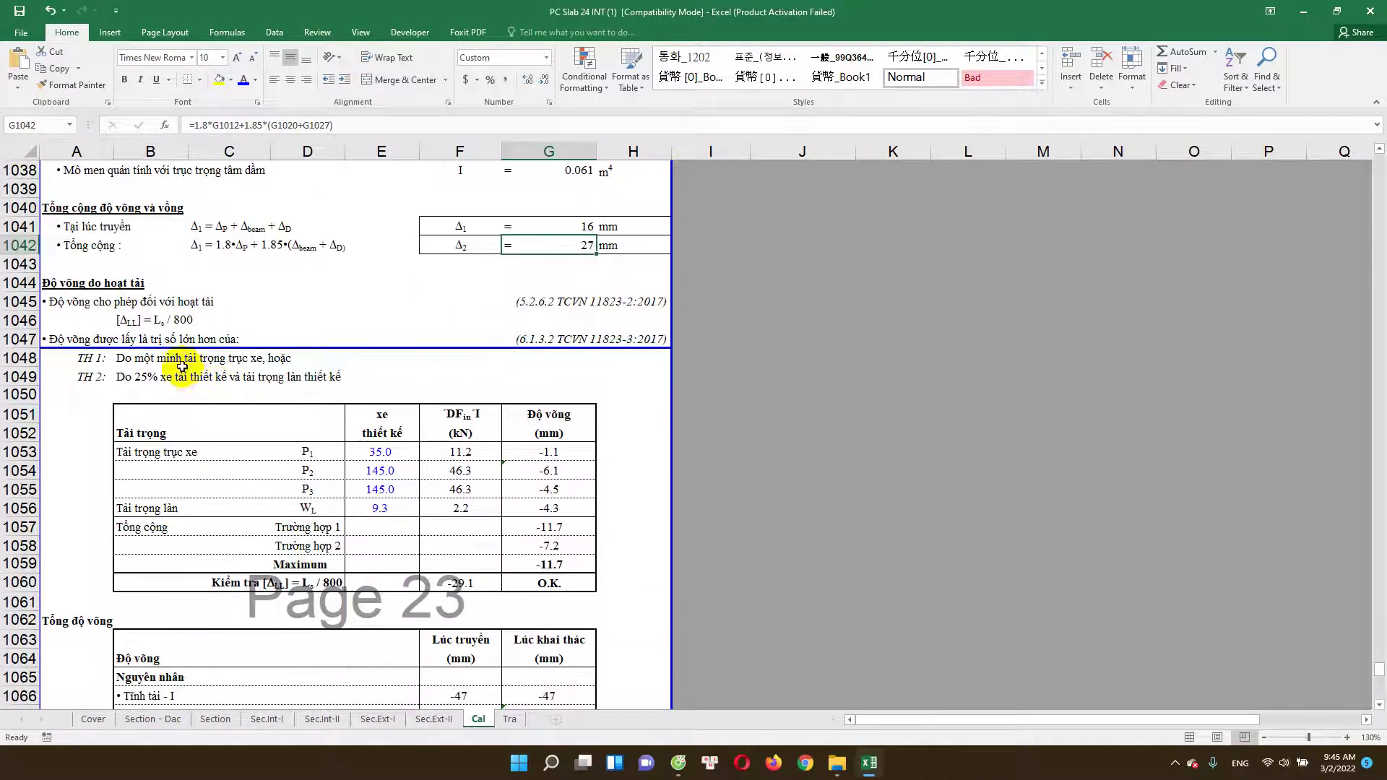
Step: Review the allowable live-load deflection formula in B1046 and the surrounding calculations
click(185, 327)
scroll(373, 416, down, 1)
scroll(486, 421, down, 2)
scroll(486, 426, up, 2)
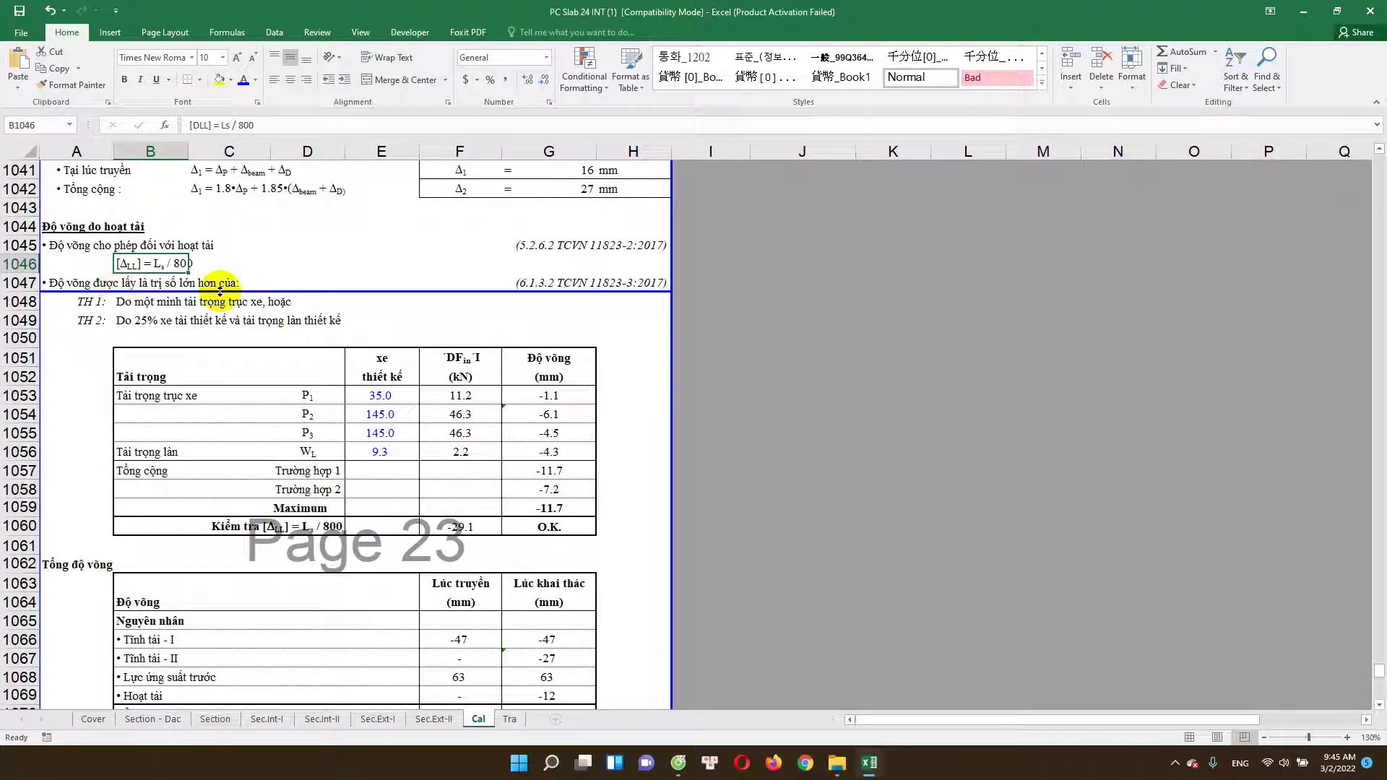
scroll(123, 293, up, 2)
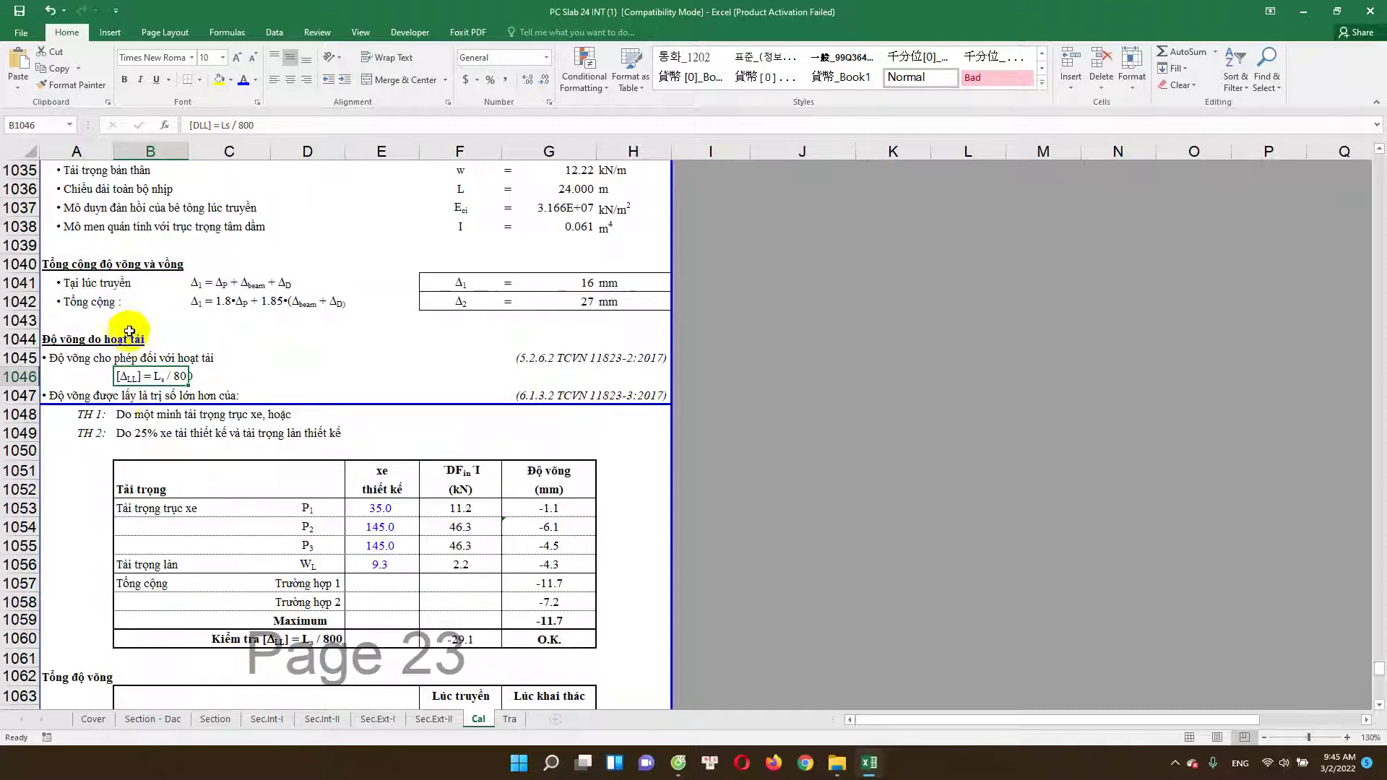
scroll(134, 325, up, 3)
scroll(114, 448, up, 2)
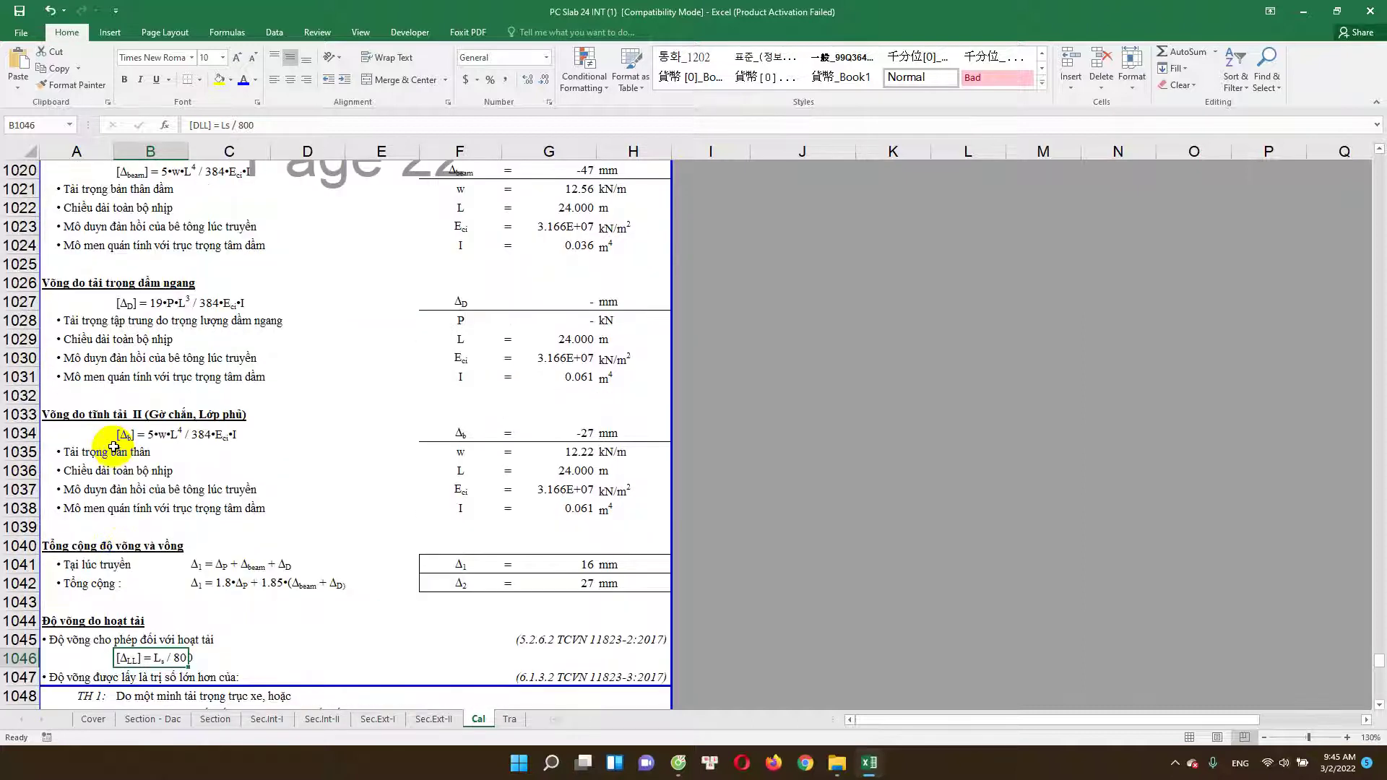
scroll(115, 446, up, 1)
scroll(114, 433, up, 2)
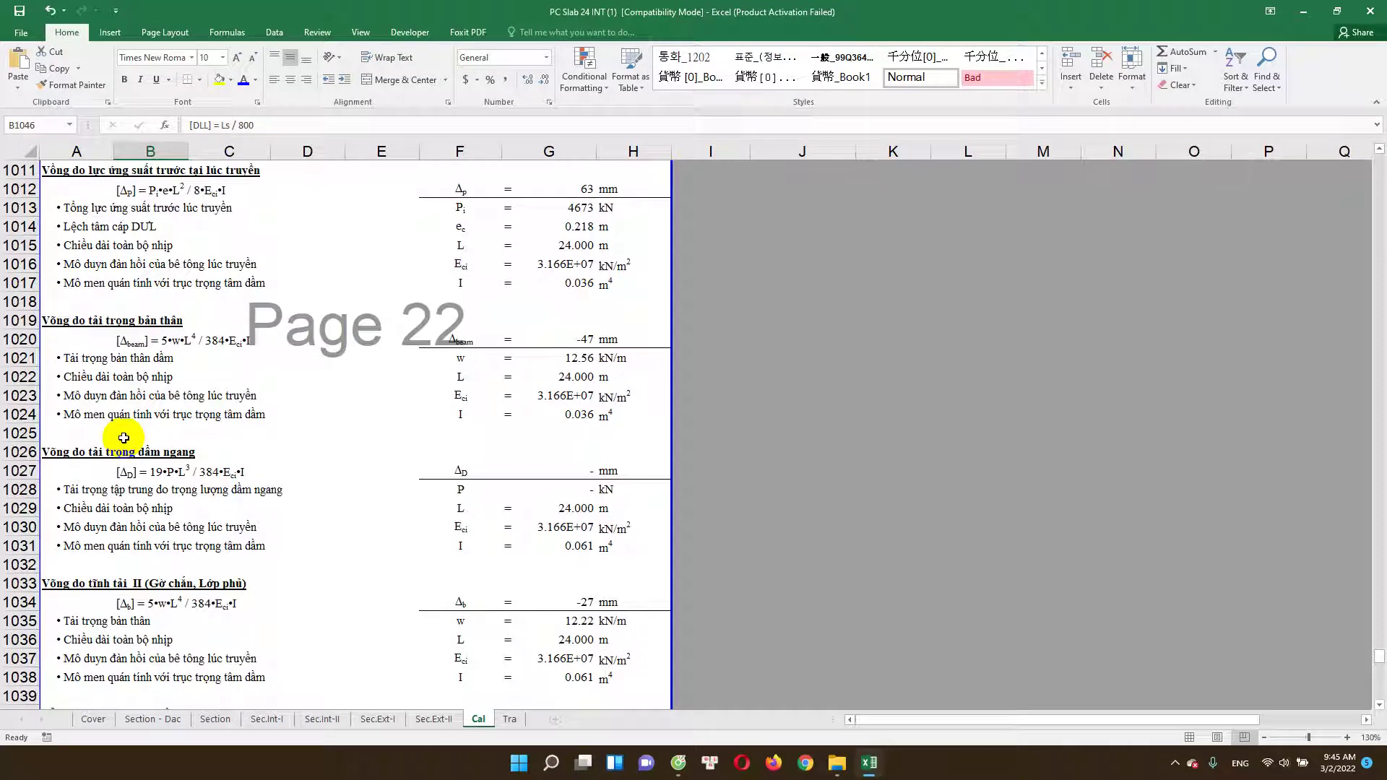
scroll(150, 310, up, 2)
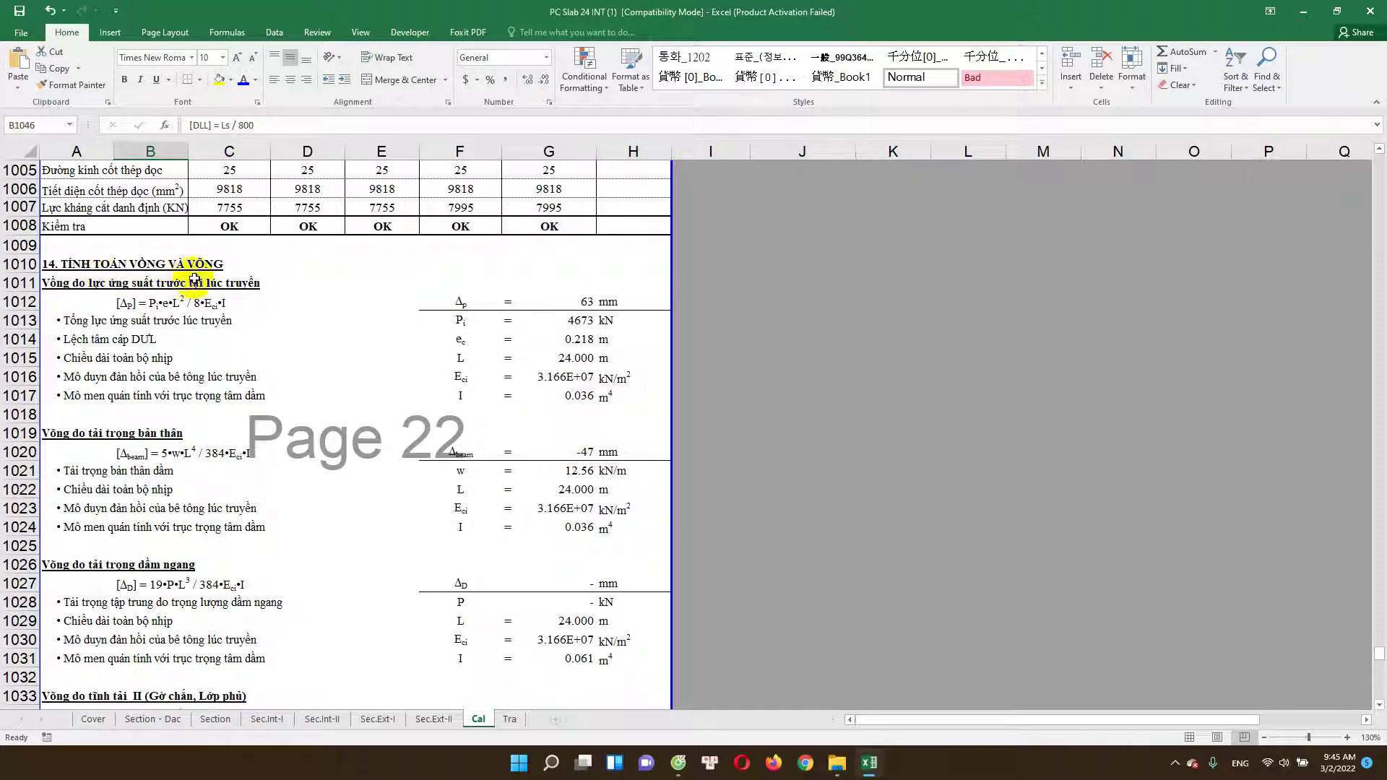
scroll(303, 397, down, 2)
scroll(319, 419, down, 1)
scroll(325, 434, down, 1)
scroll(340, 443, down, 1)
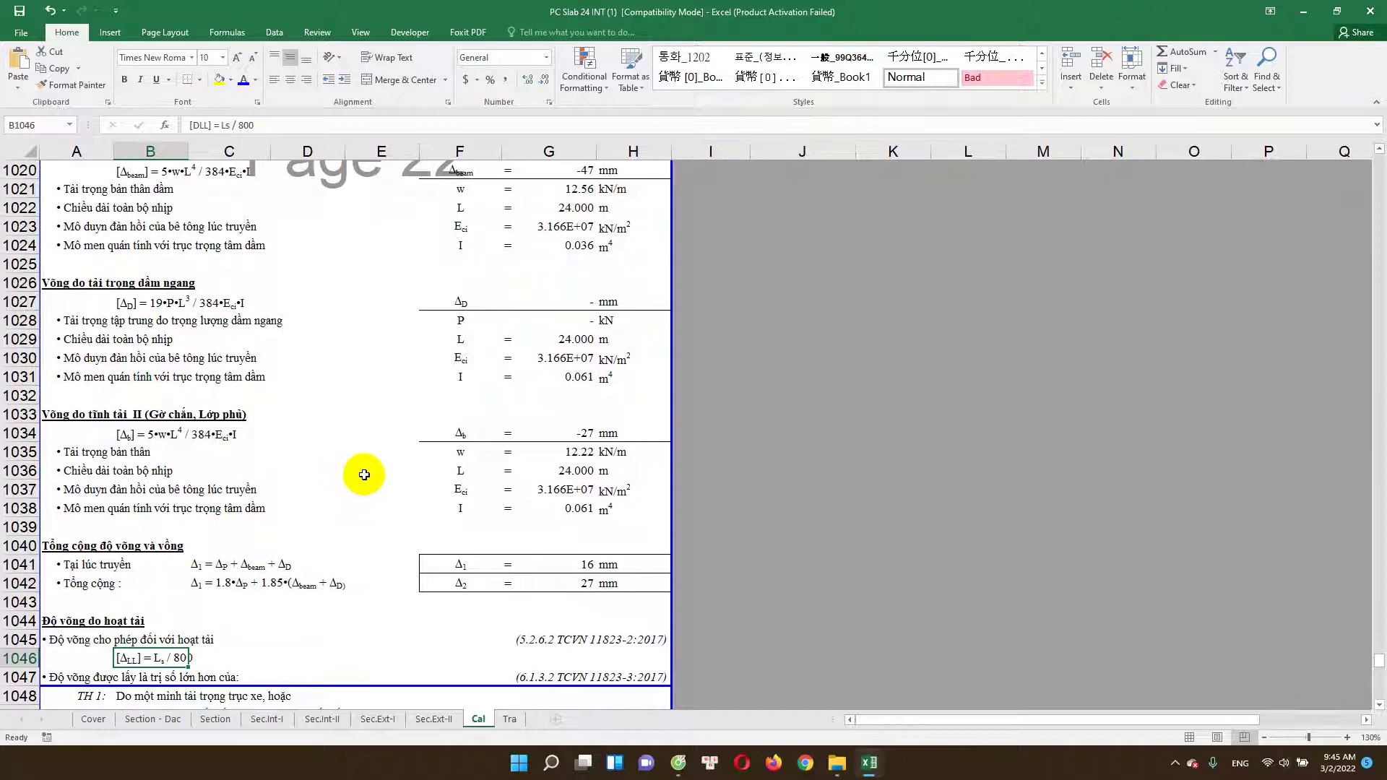
scroll(505, 521, down, 1)
scroll(496, 546, down, 1)
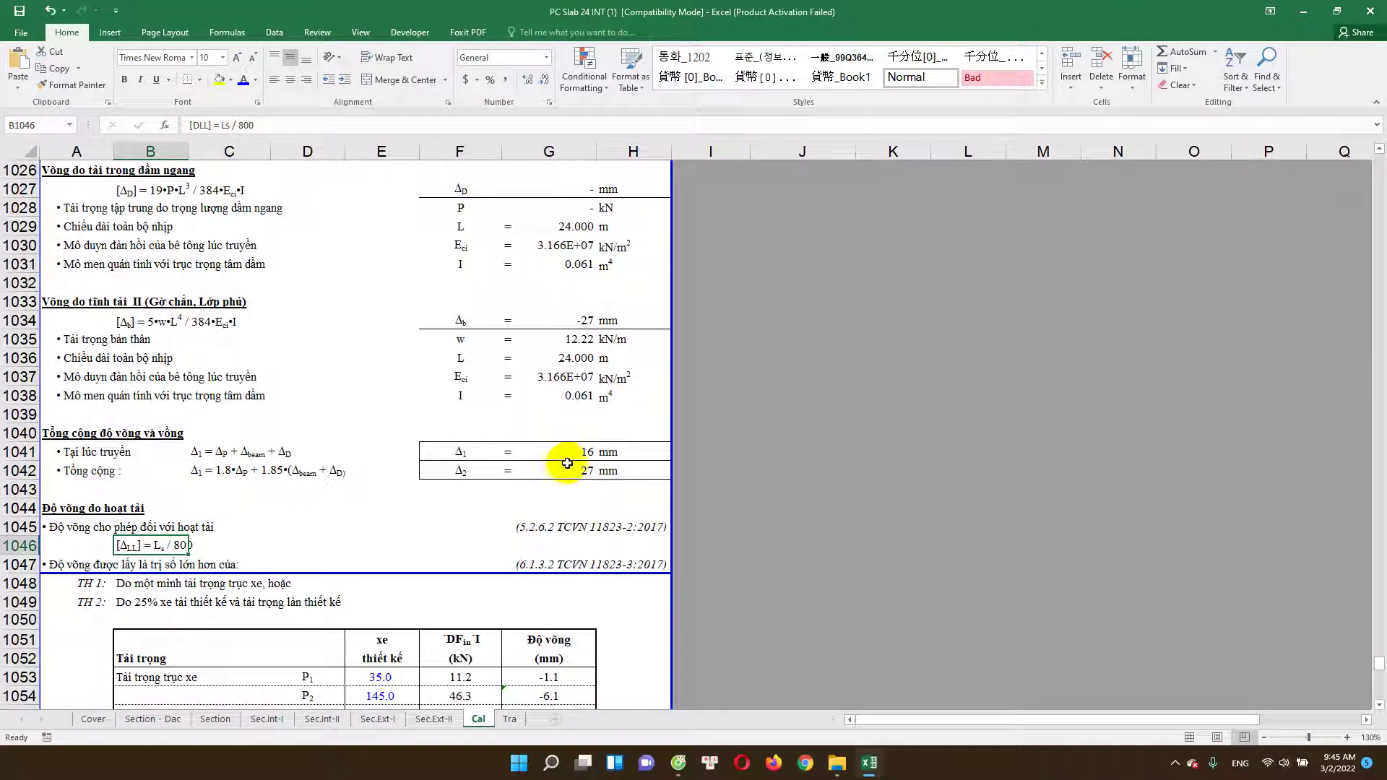
Step: Recheck which cells the G1041 Δ1 total deflection formula adds up
double_click(581, 453)
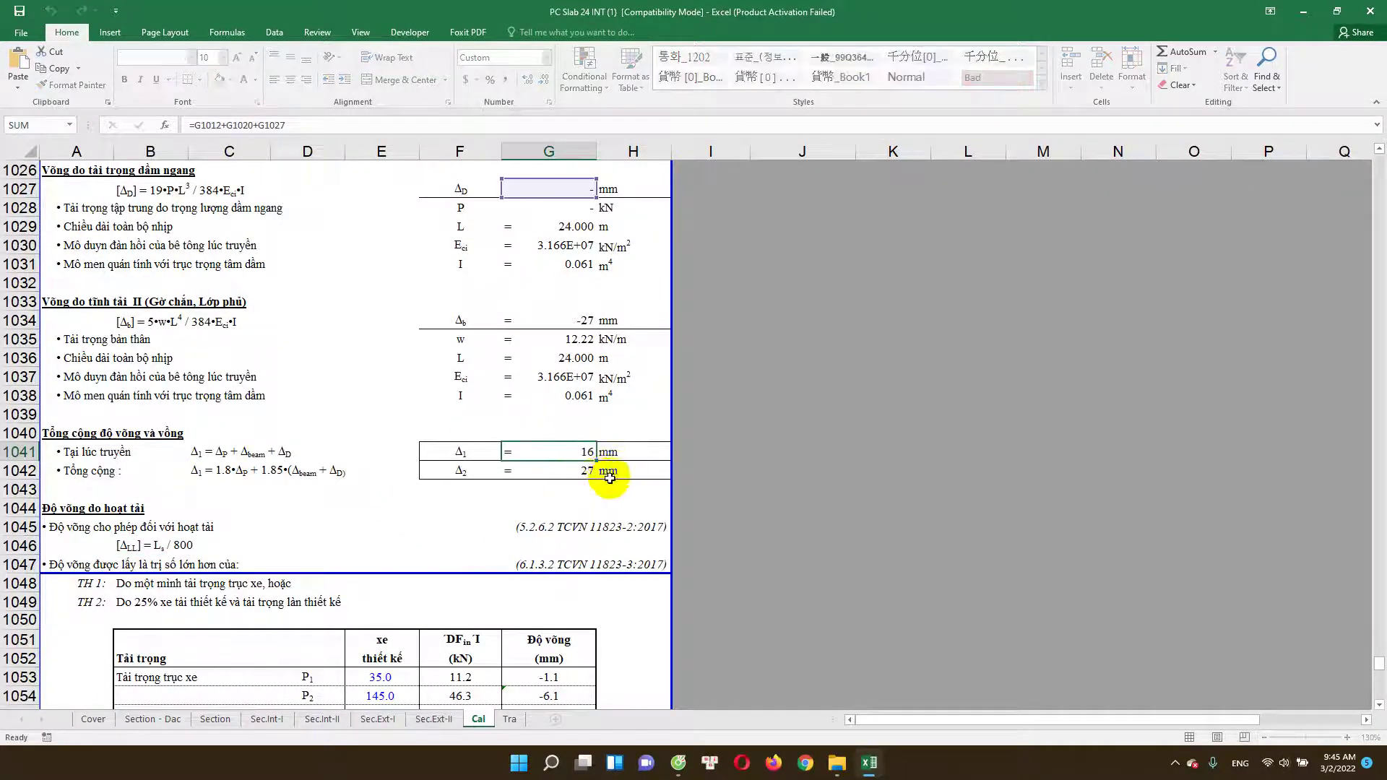
key(Return)
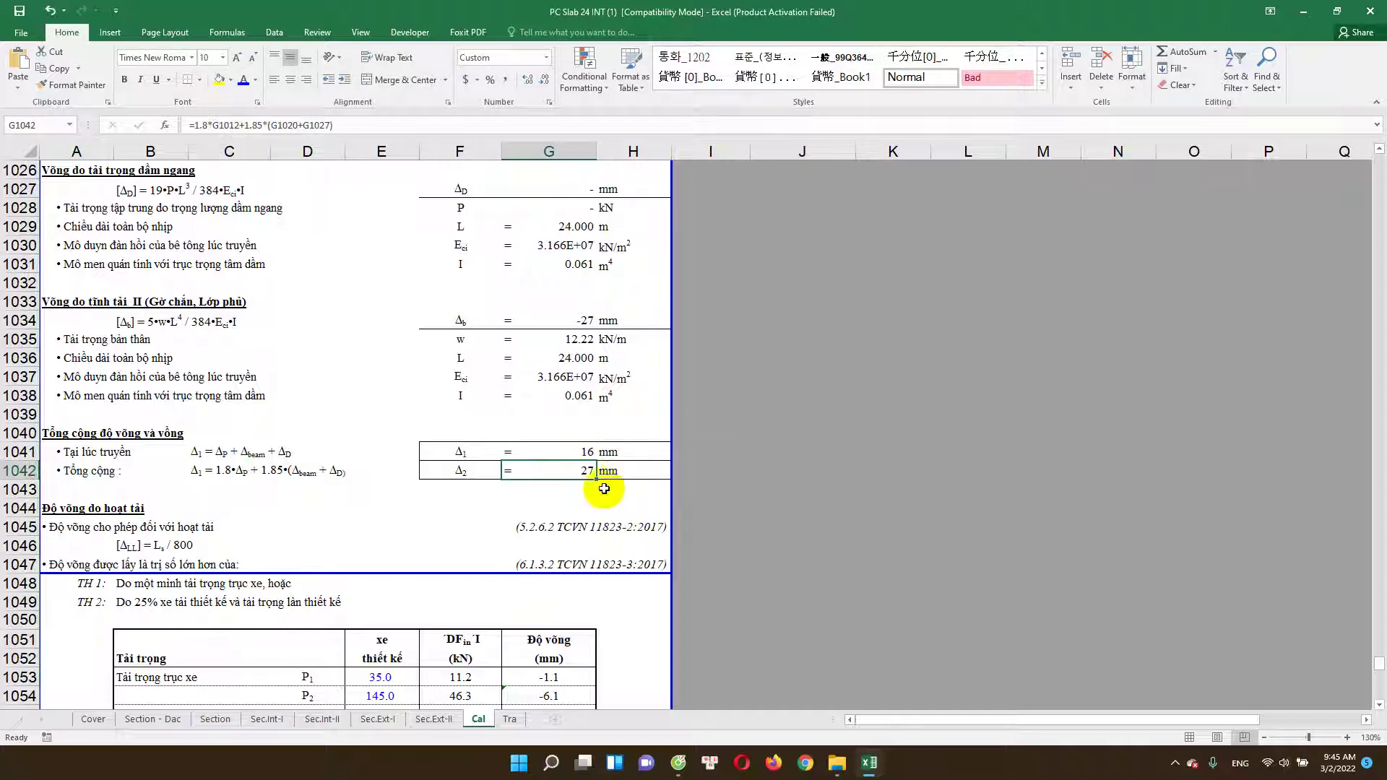
scroll(588, 491, down, 1)
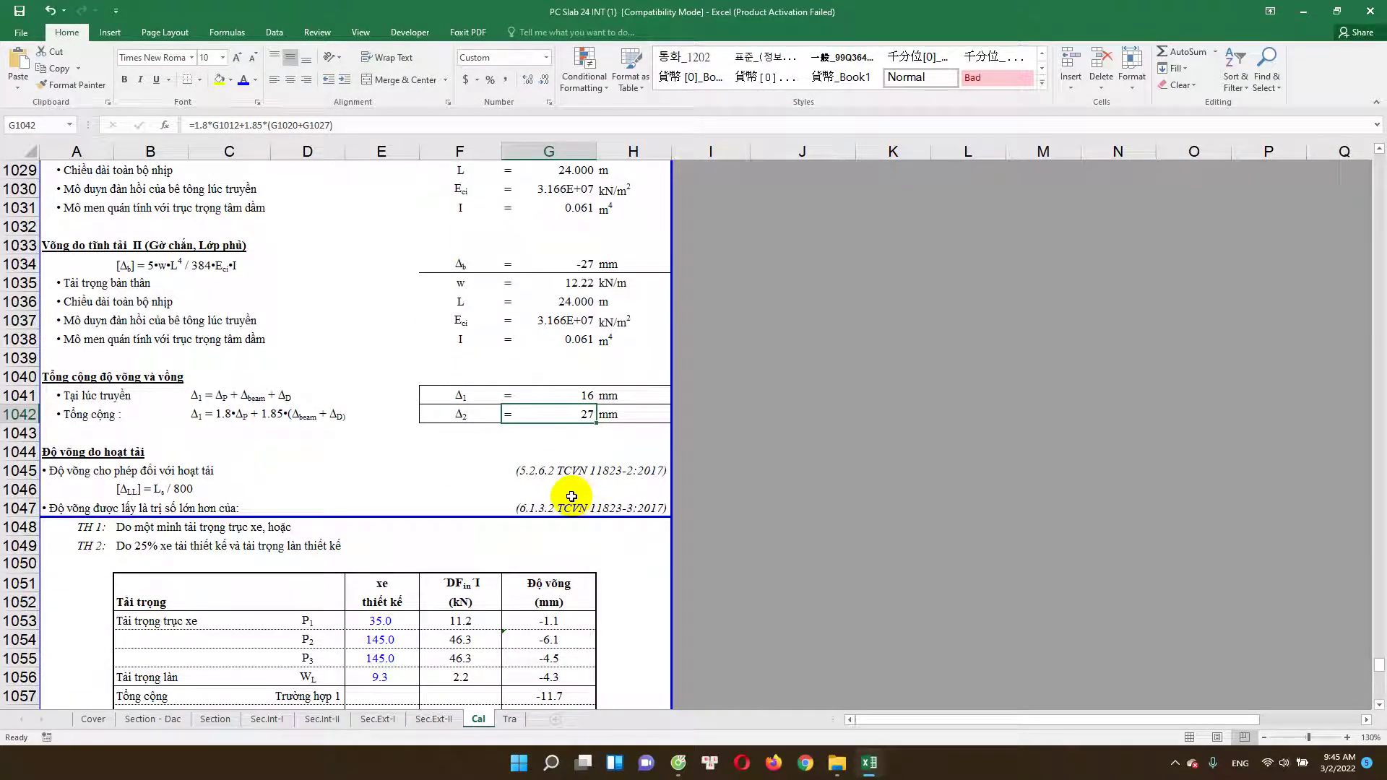
scroll(571, 497, down, 2)
scroll(556, 516, down, 1)
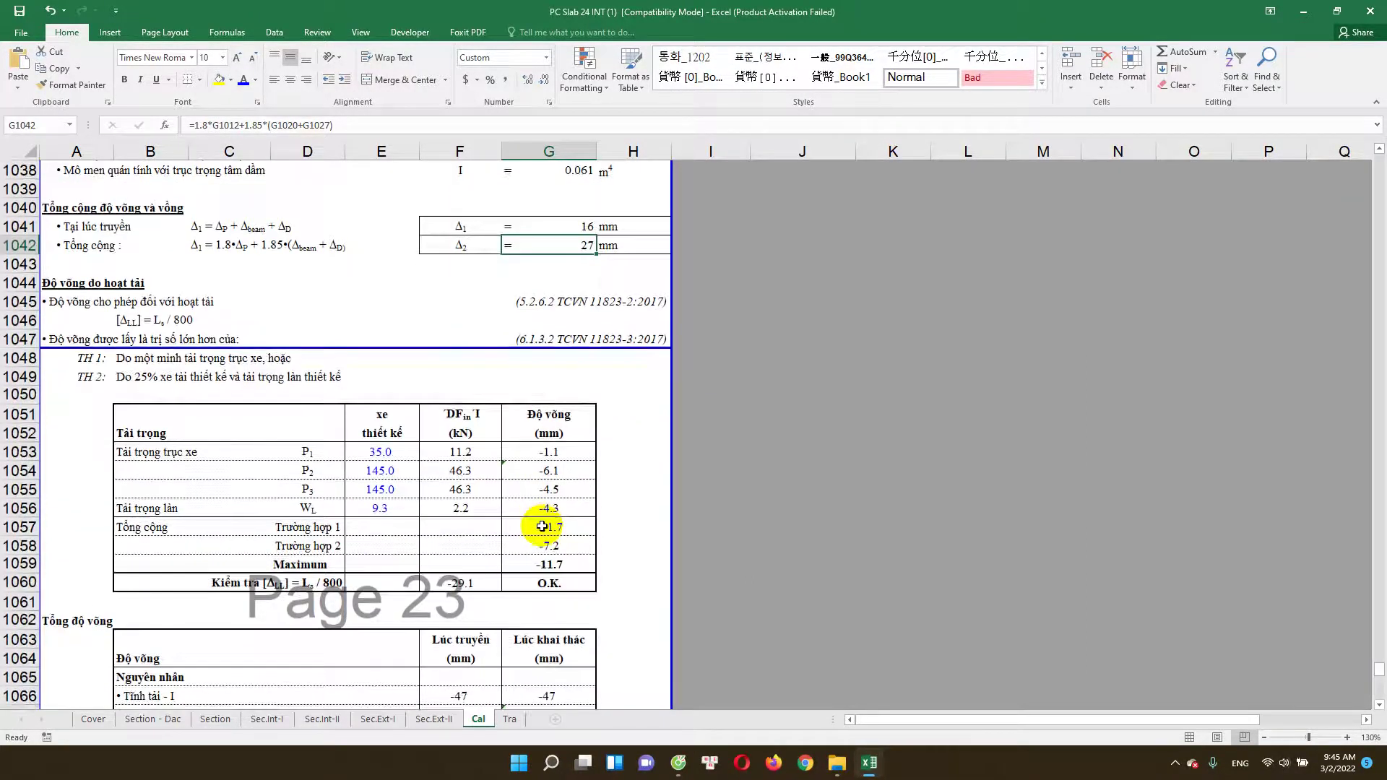
scroll(571, 347, down, 1)
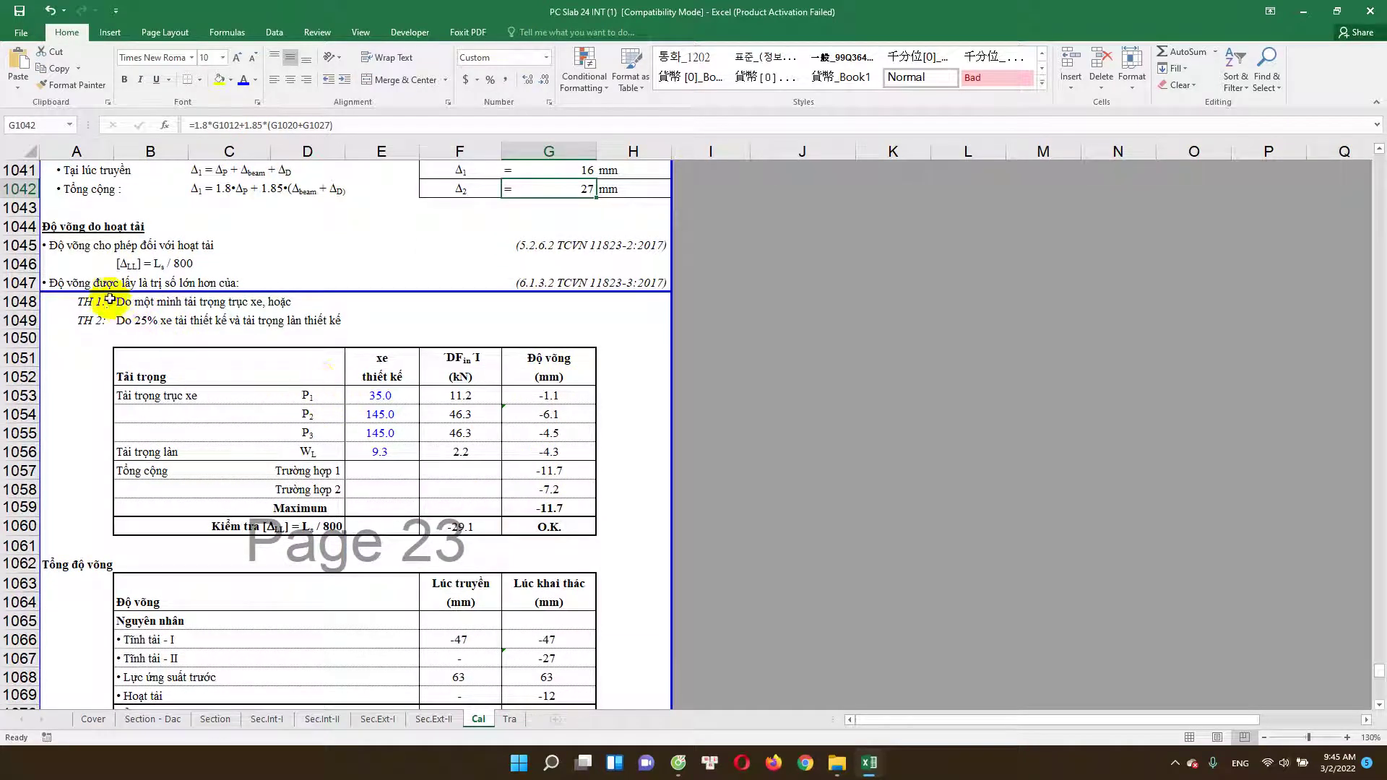
Step: Inspect the P3 load formula, the O.K. verdict formula and the MIN maximum deflection formula
click(461, 431)
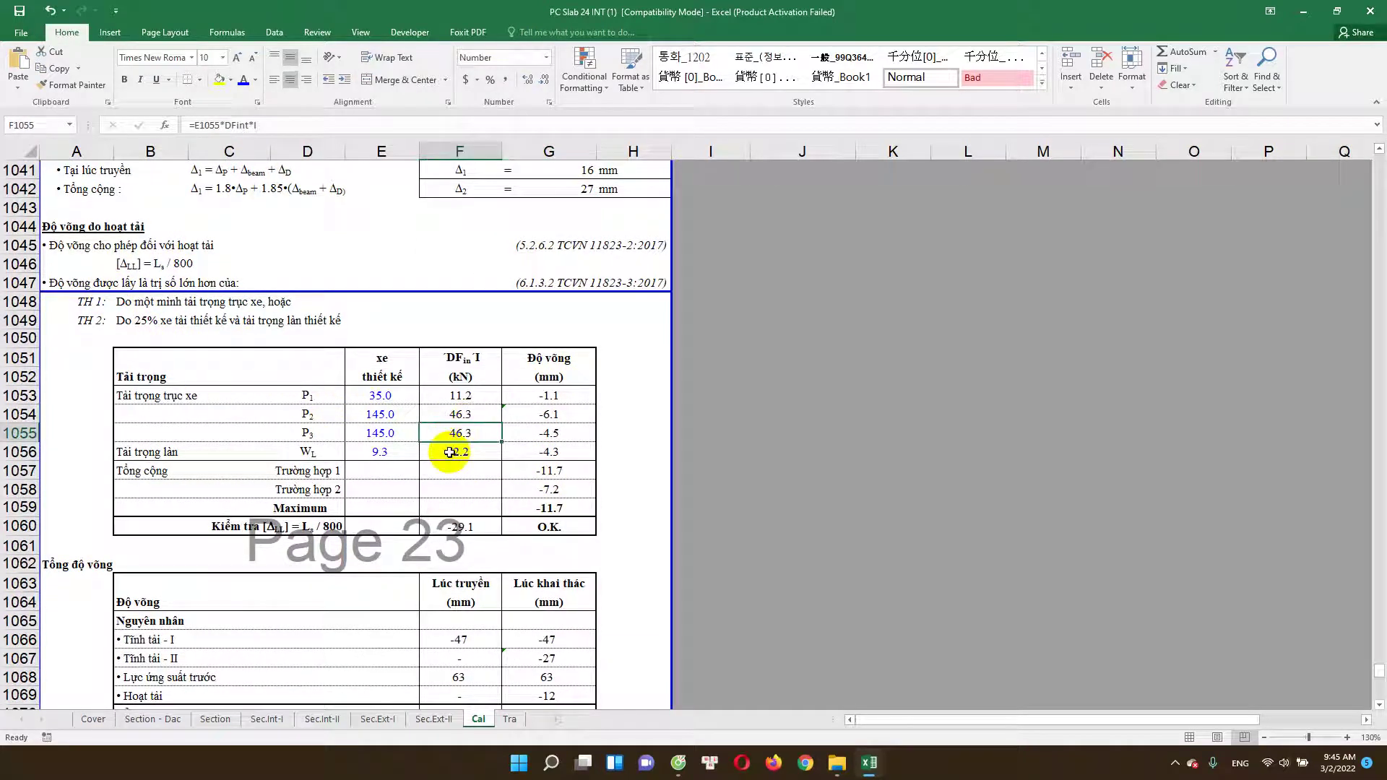
scroll(477, 455, down, 1)
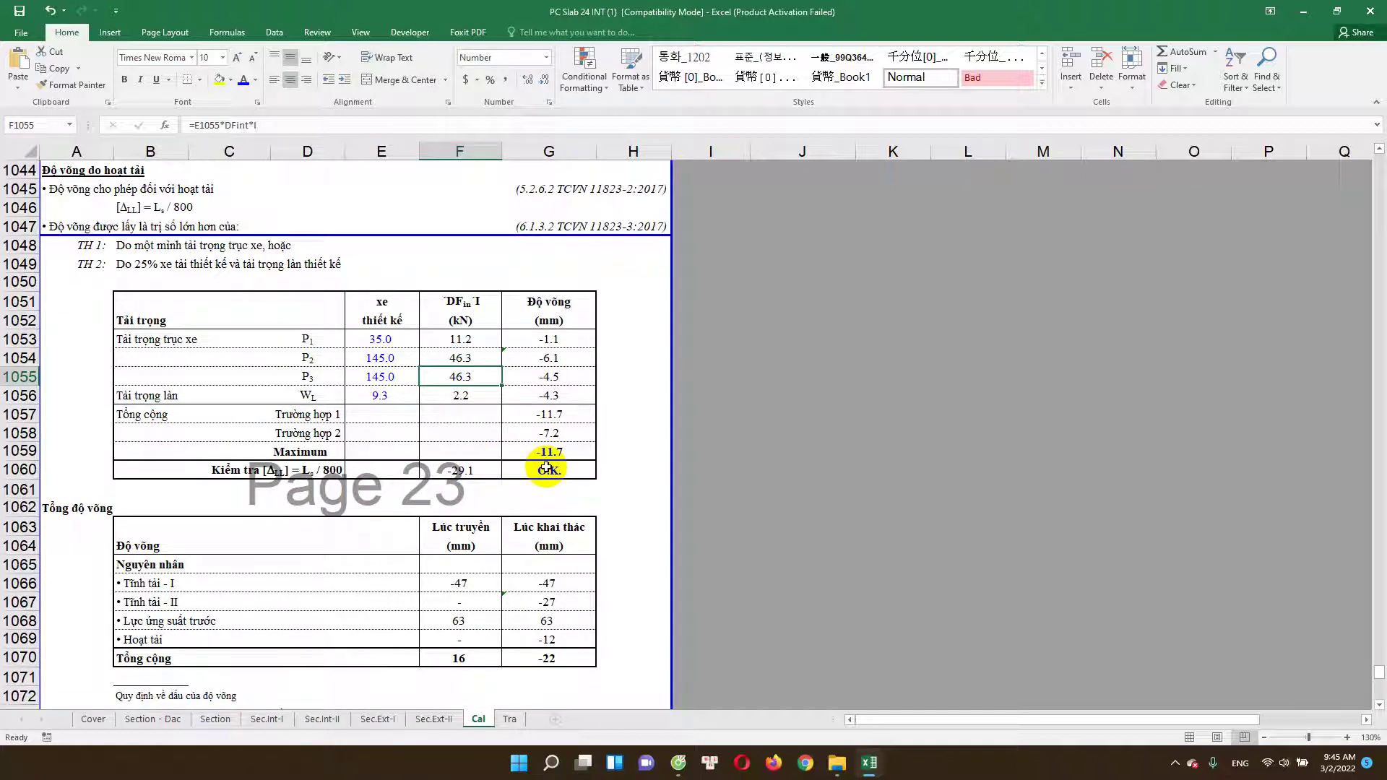
double_click(547, 468)
key(Escape)
double_click(565, 451)
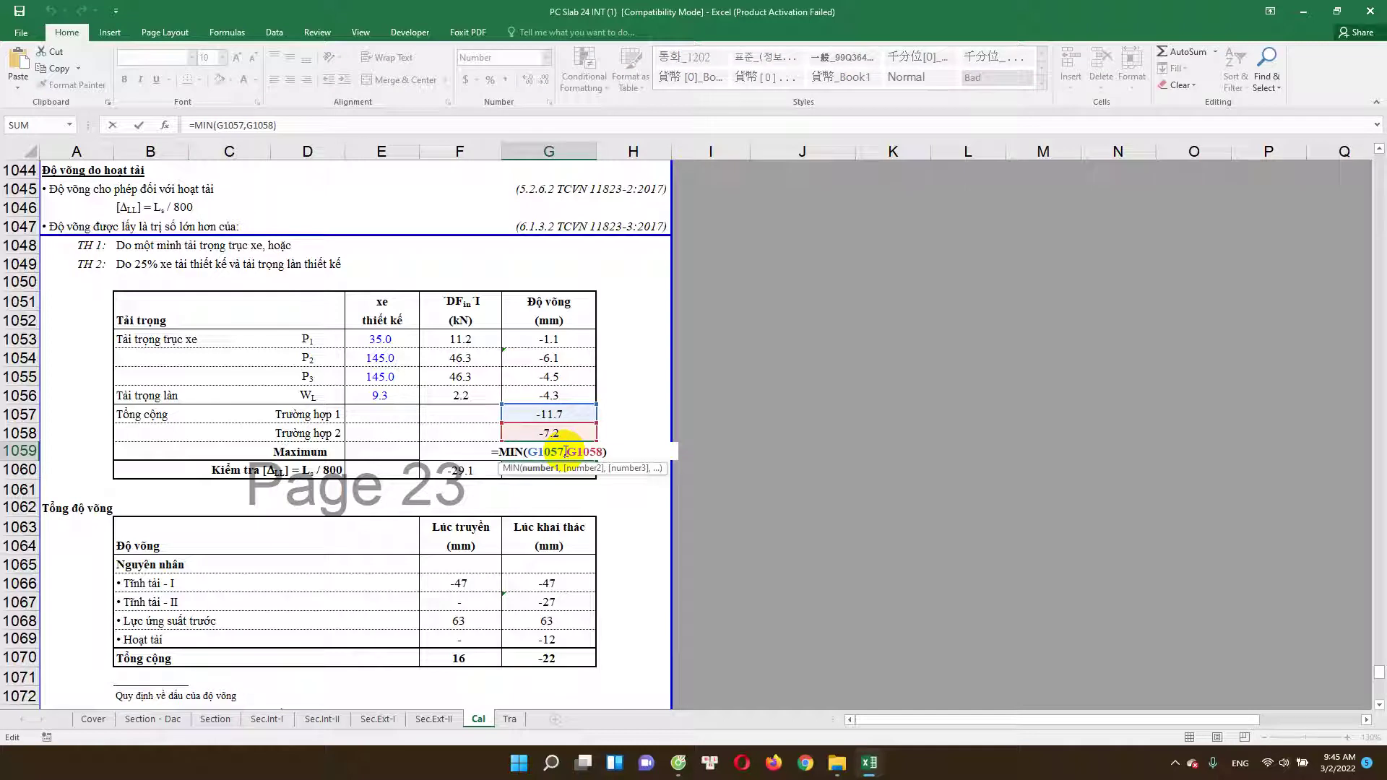
click(202, 356)
click(194, 397)
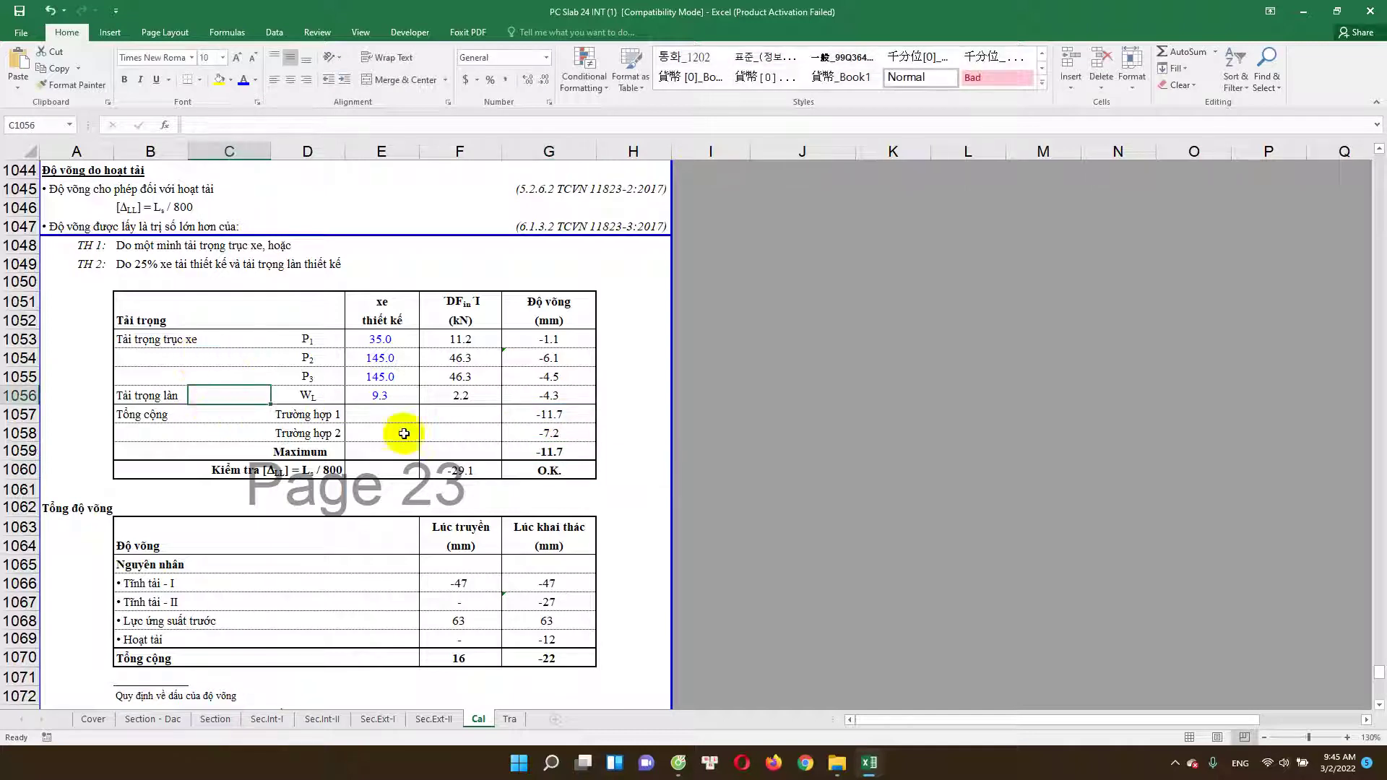
double_click(563, 450)
key(Escape)
scroll(598, 490, down, 2)
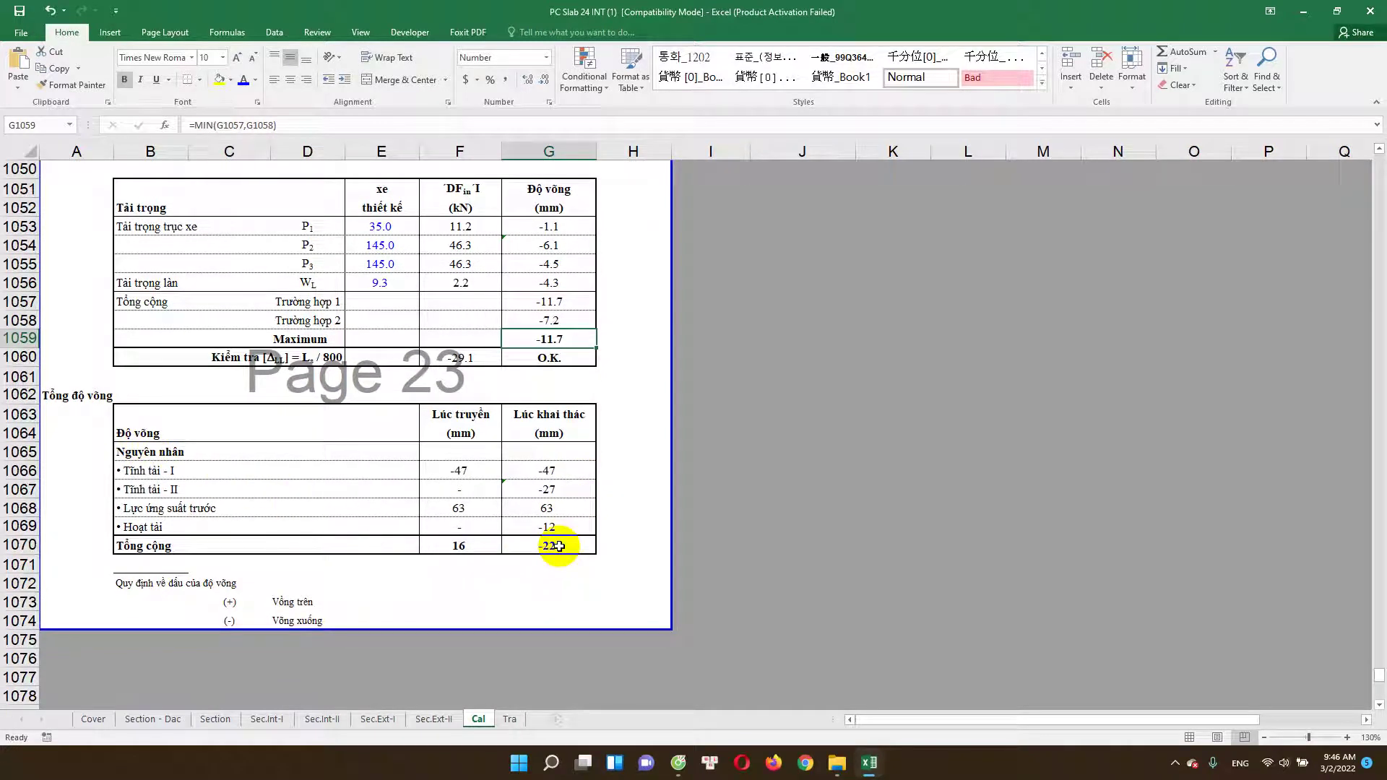
Step: Inspect the transfer-stage total SUM and trace where the prestress deflection value comes from
double_click(457, 547)
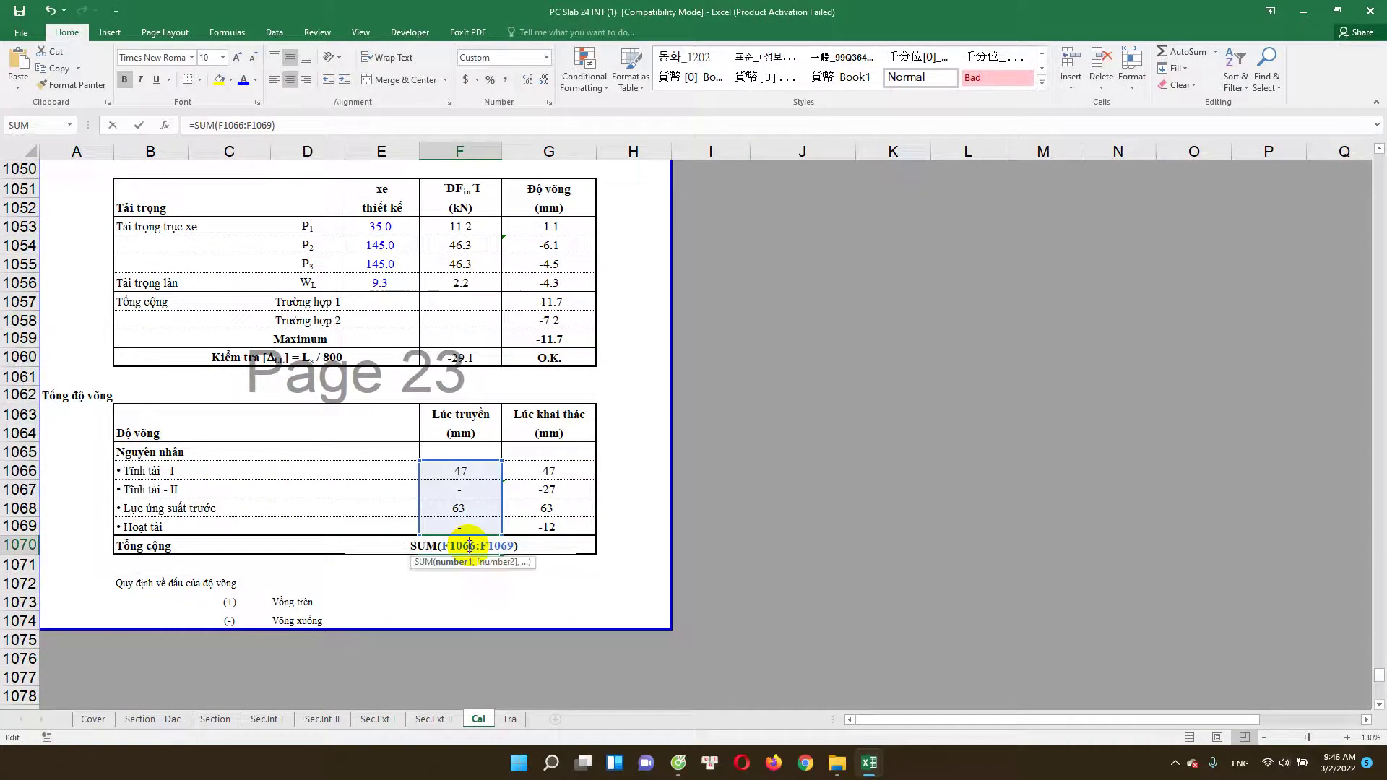
double_click(470, 502)
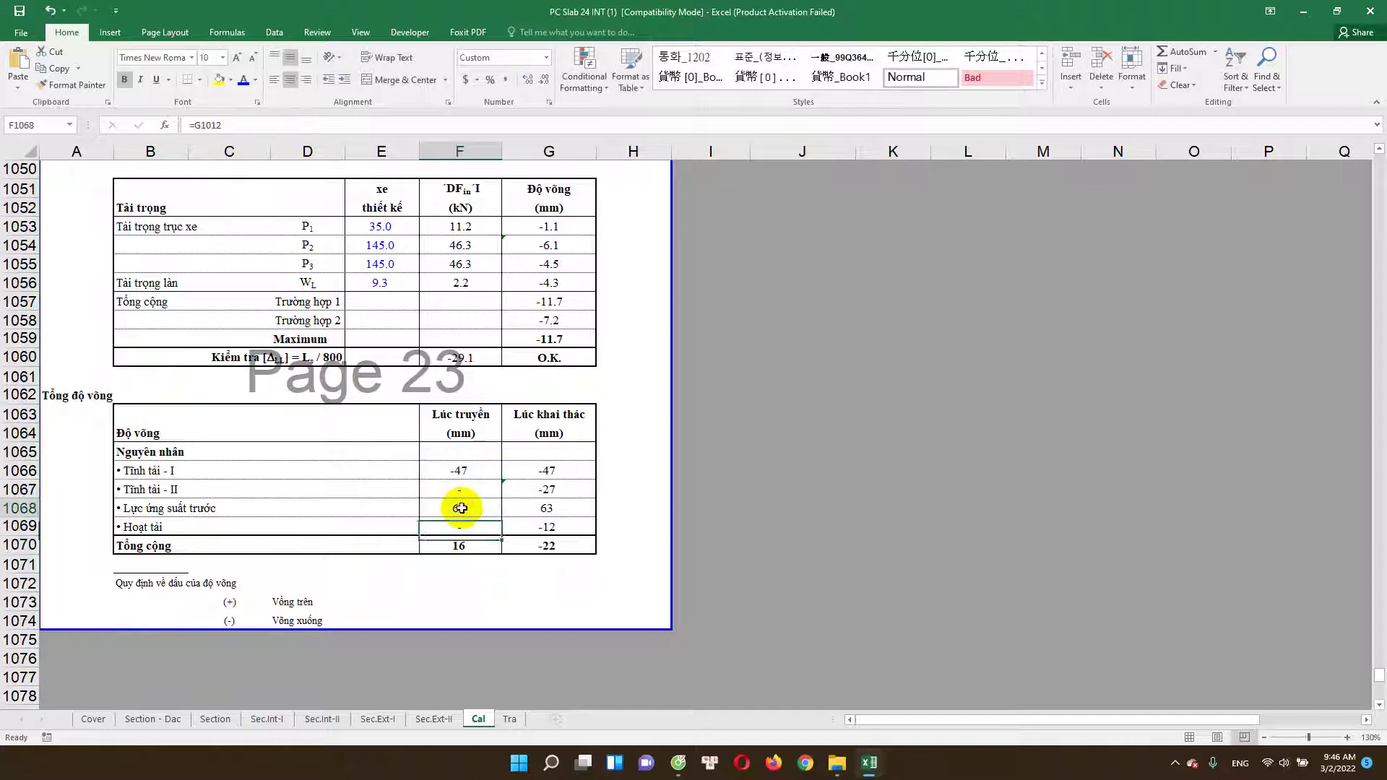
scroll(487, 470, up, 7)
scroll(490, 469, up, 2)
scroll(486, 462, down, 4)
scroll(477, 505, down, 4)
key(Escape)
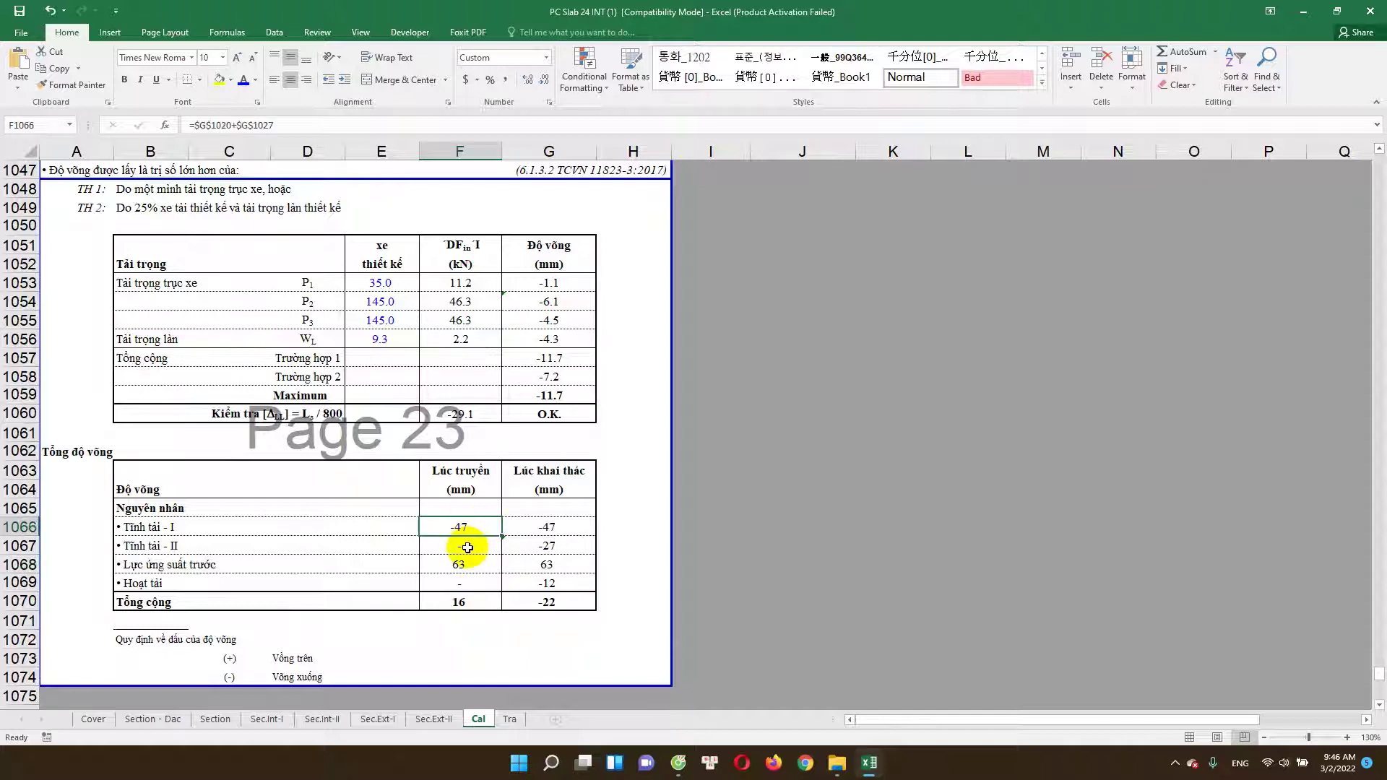
Step: Confirm the transfer-stage total and AutoSum the service-stage total deflection to -22
click(468, 547)
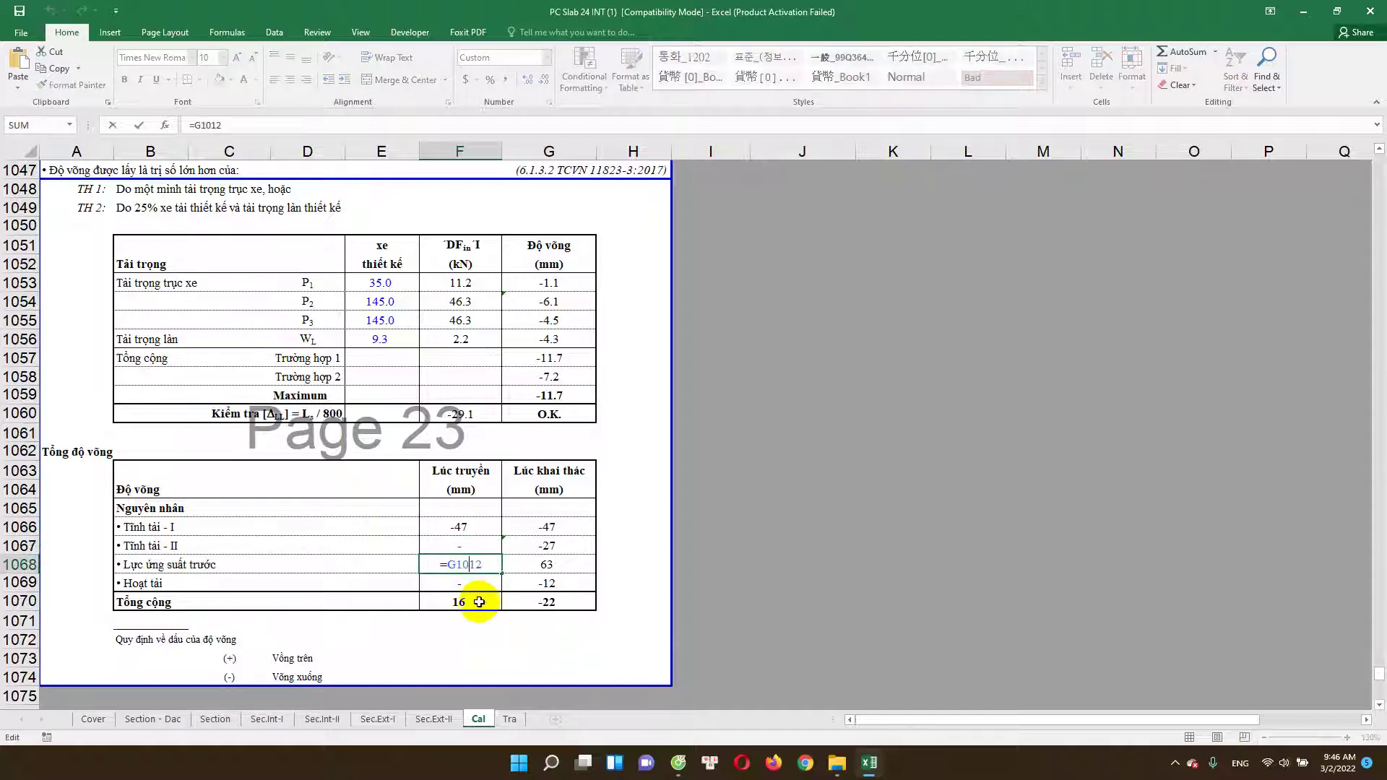
double_click(479, 604)
key(Tab)
key(alt+equal)
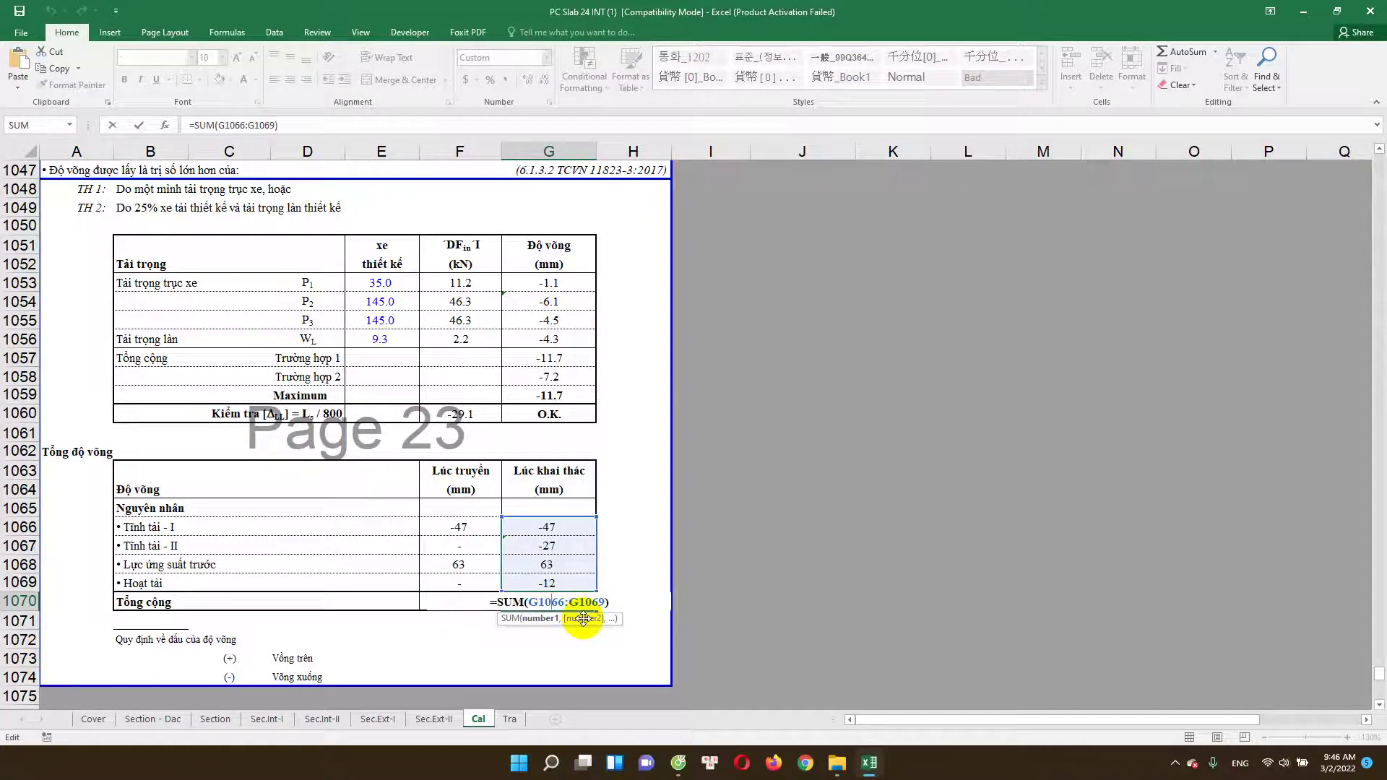
key(ctrl+Return)
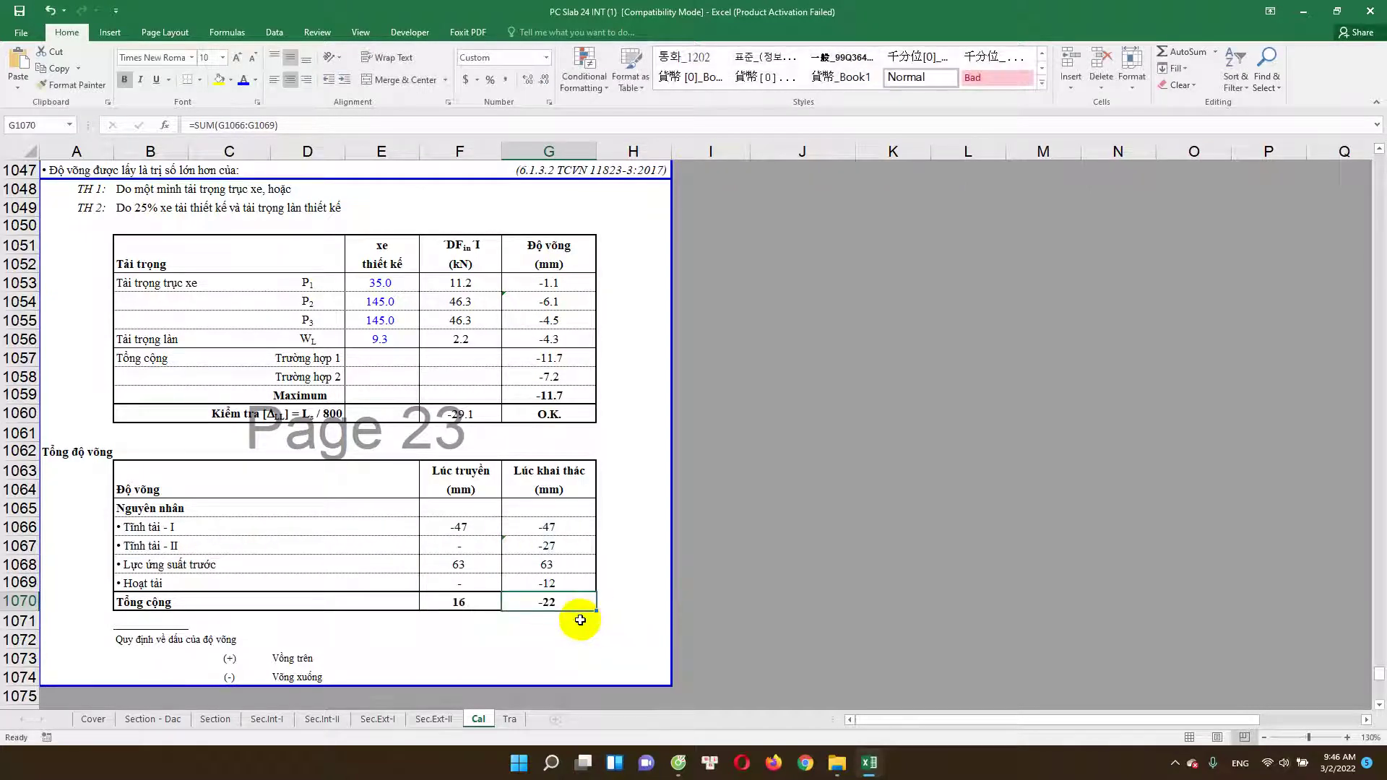
Step: Check the upward camber sign note and reinspect the service-stage total SUM formula
click(298, 658)
double_click(551, 604)
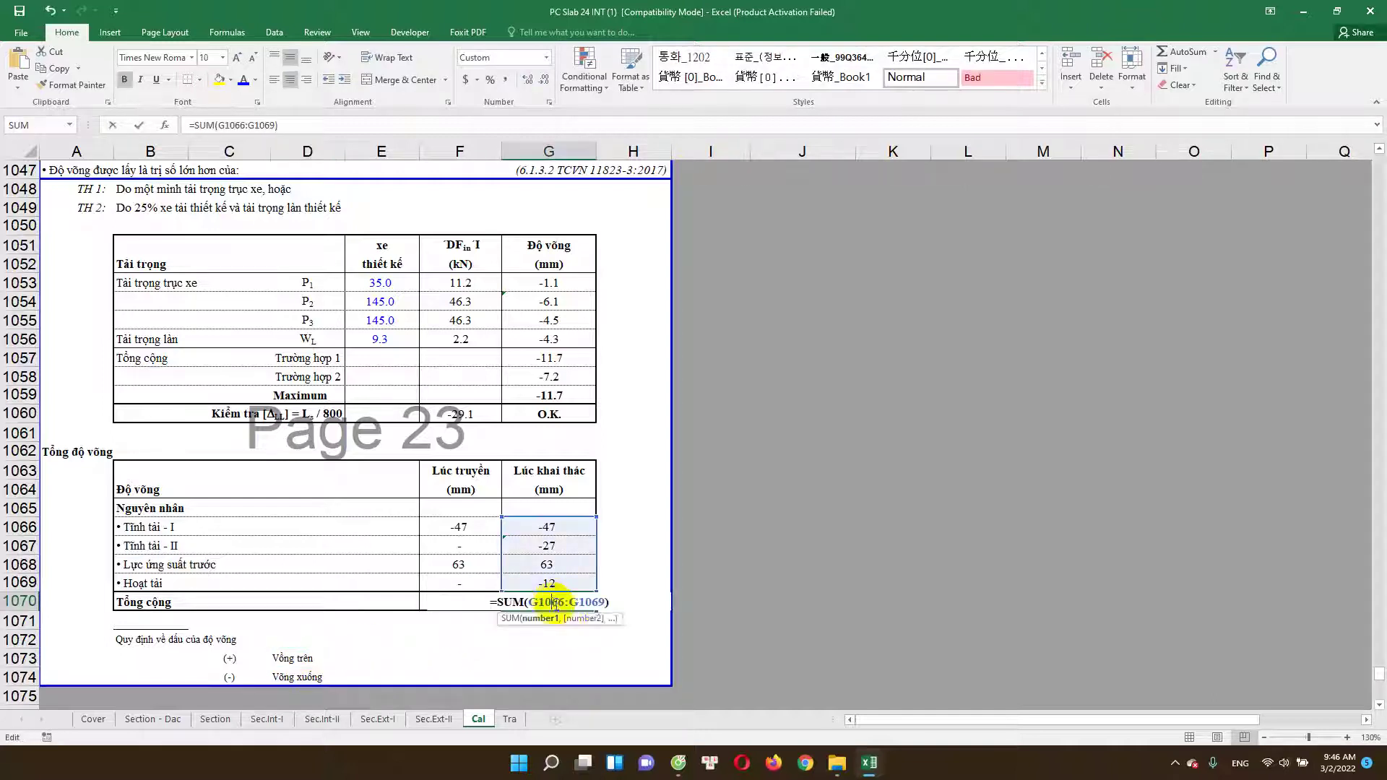
scroll(592, 610, up, 4)
scroll(592, 611, up, 3)
scroll(589, 607, down, 3)
scroll(587, 610, down, 2)
key(Escape)
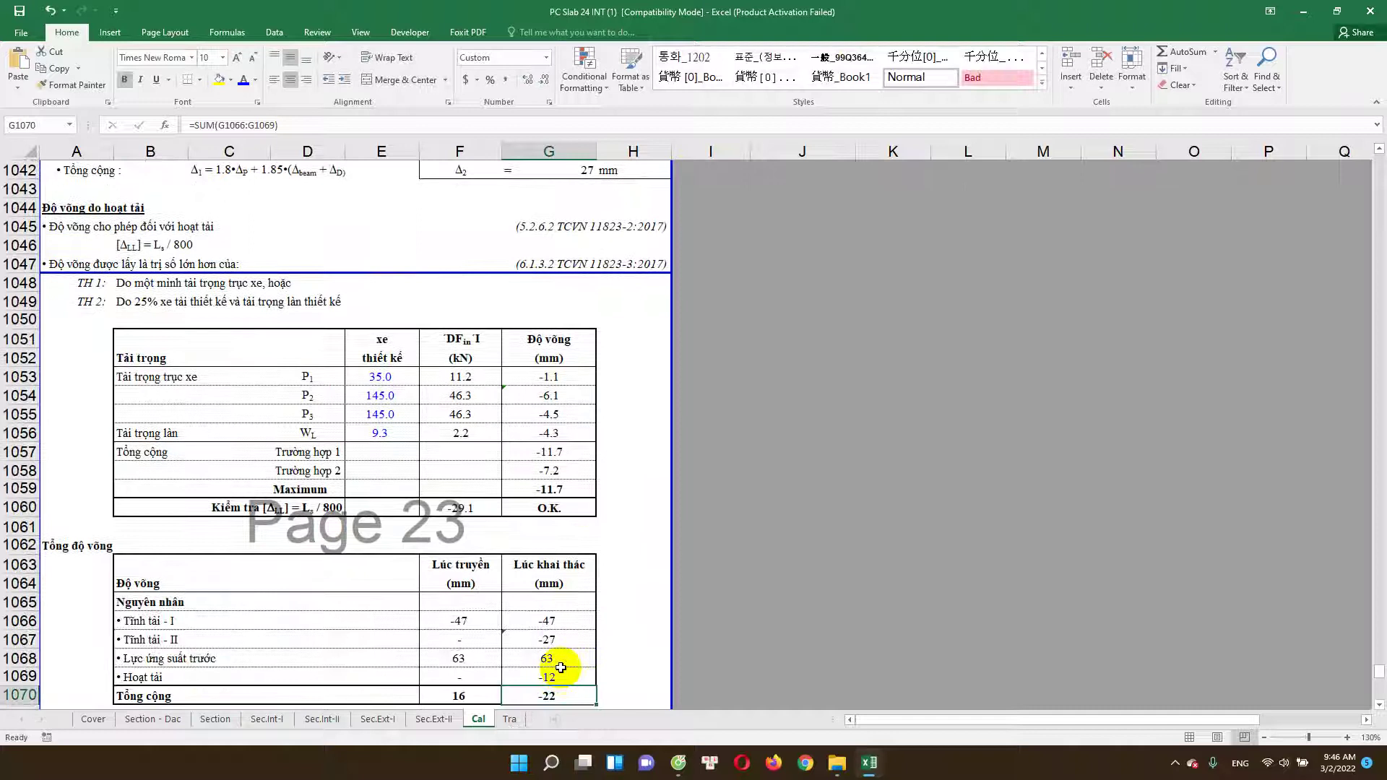
Step: Trace the service-stage prestress deflection formula back through the transfer value to its source
click(560, 671)
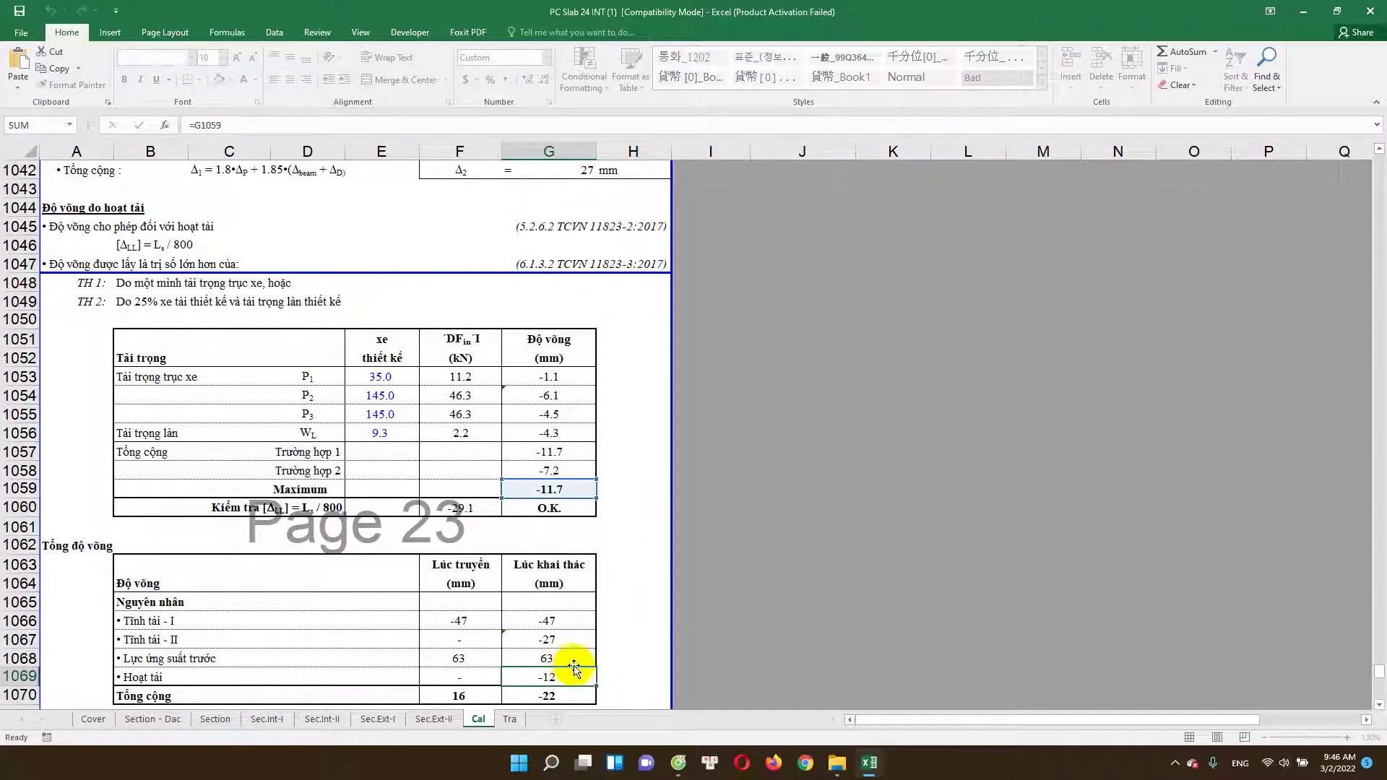
click(569, 660)
double_click(568, 660)
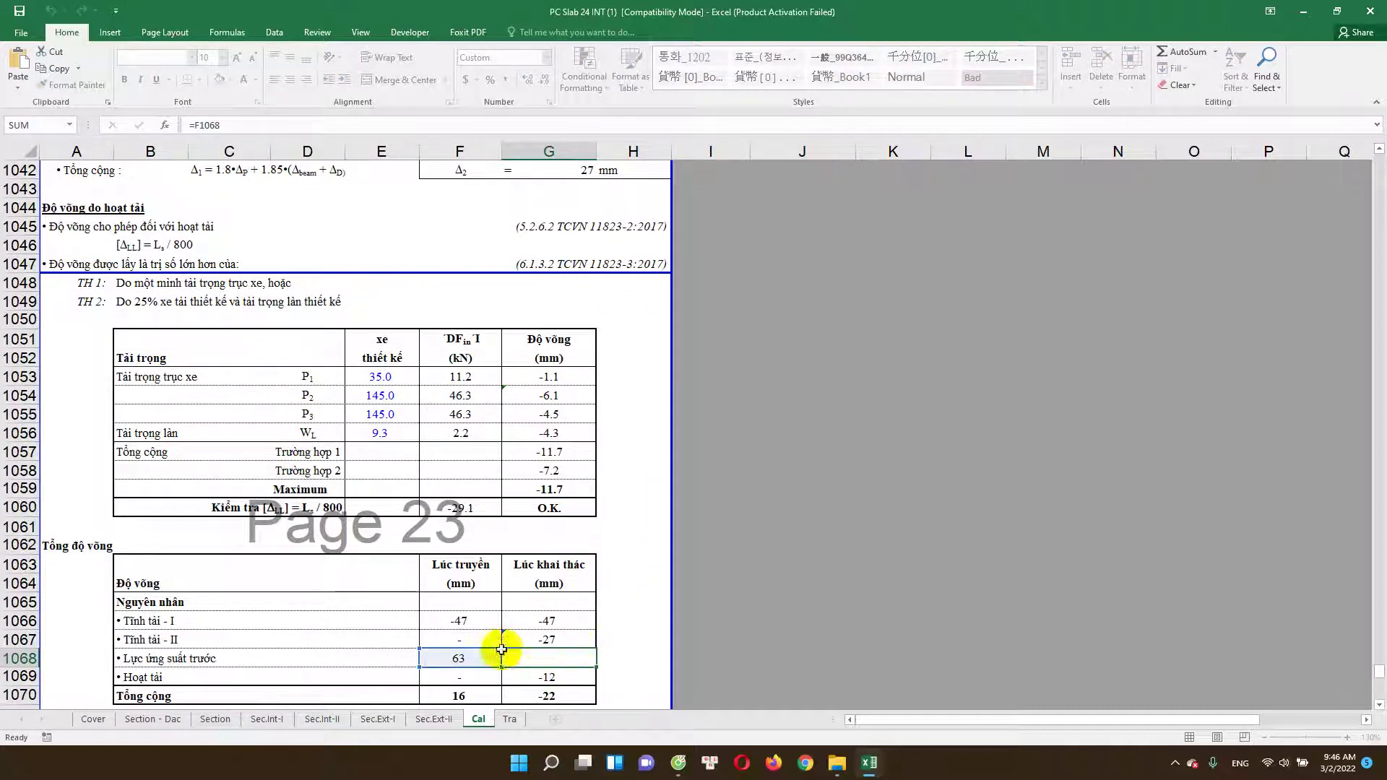
double_click(463, 658)
scroll(531, 599, up, 6)
scroll(527, 568, up, 1)
scroll(527, 556, up, 1)
scroll(526, 550, up, 4)
scroll(531, 506, up, 2)
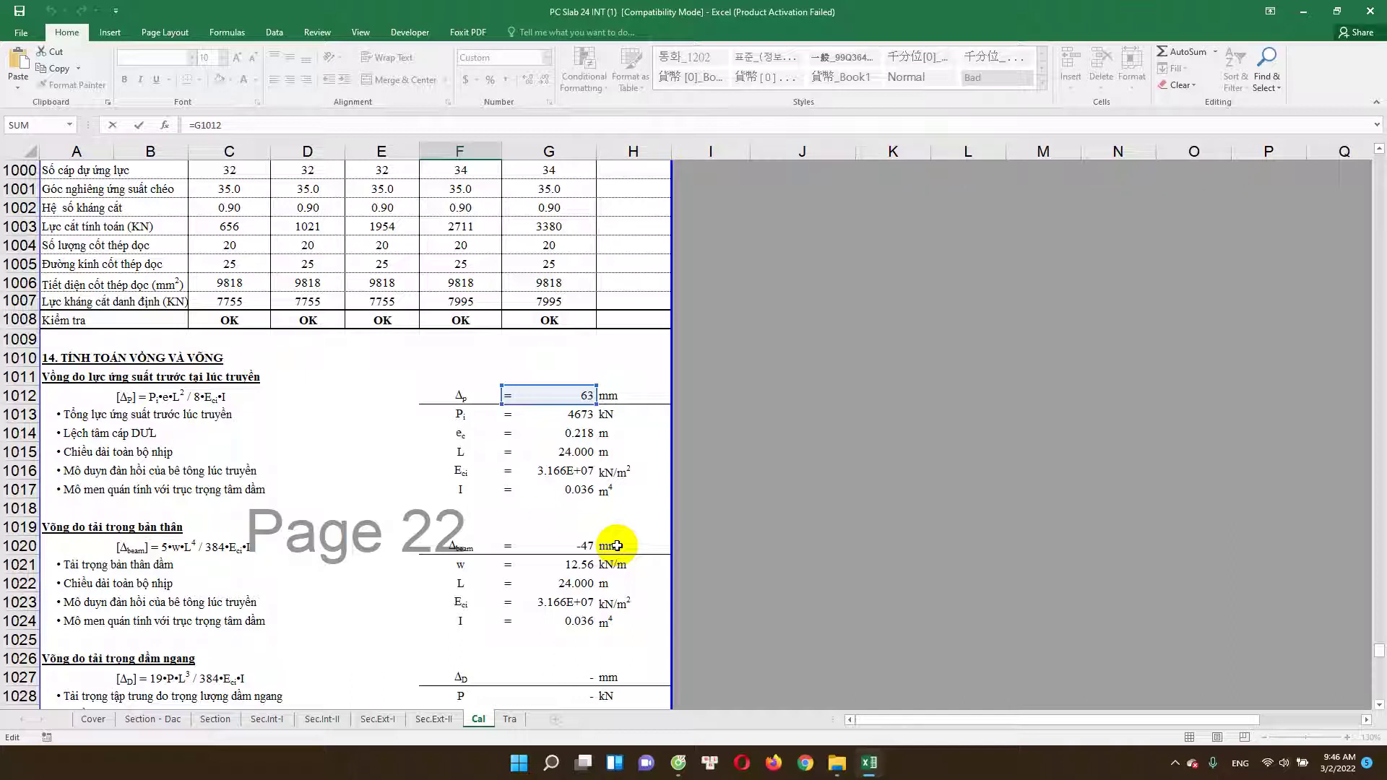
key(Escape)
scroll(618, 557, down, 11)
scroll(607, 585, down, 3)
scroll(556, 592, down, 1)
Step: Inspect the self-weight I deflection formula at transfer, leaving it unchanged
double_click(474, 546)
scroll(563, 506, up, 9)
scroll(535, 493, up, 5)
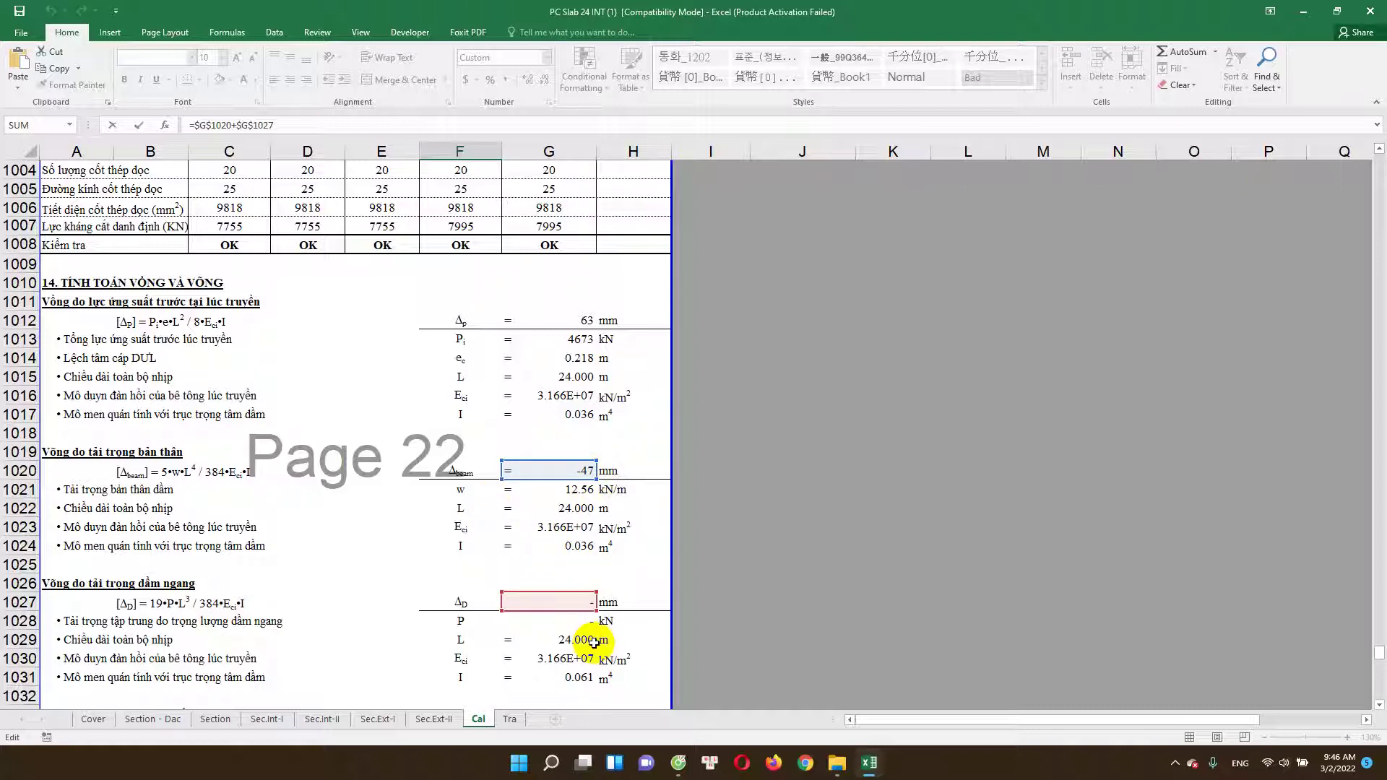
key(Escape)
scroll(582, 629, down, 4)
scroll(571, 650, down, 7)
scroll(557, 665, down, 2)
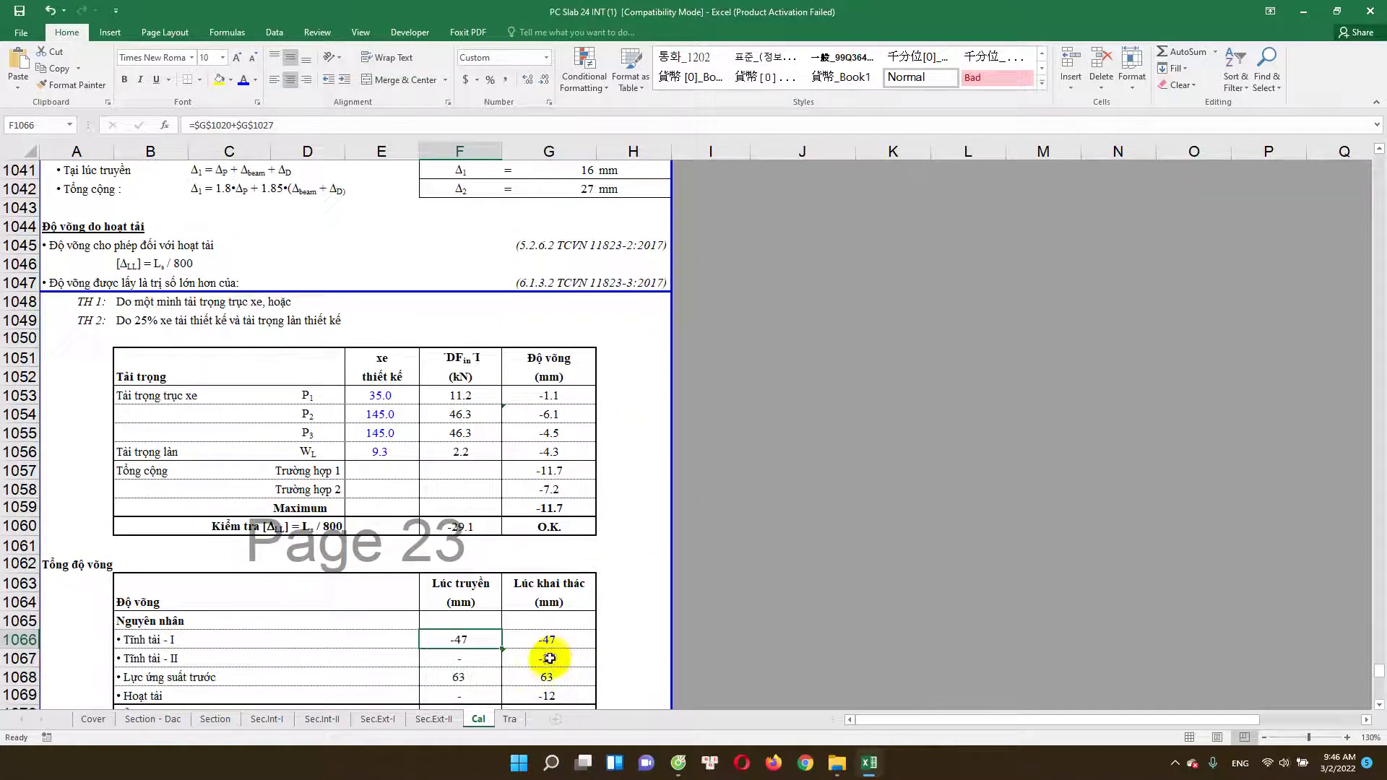
scroll(557, 650, down, 1)
scroll(560, 647, down, 1)
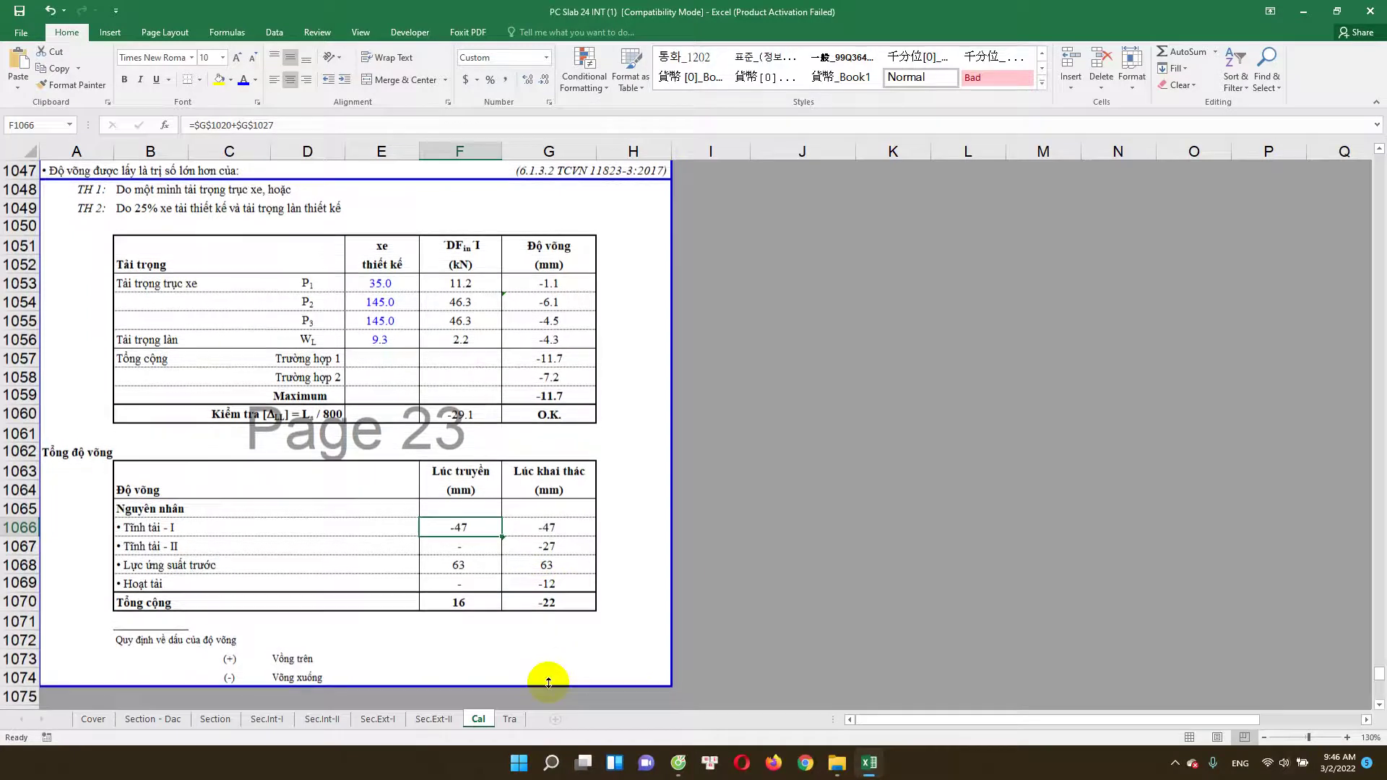
scroll(398, 634, up, 2)
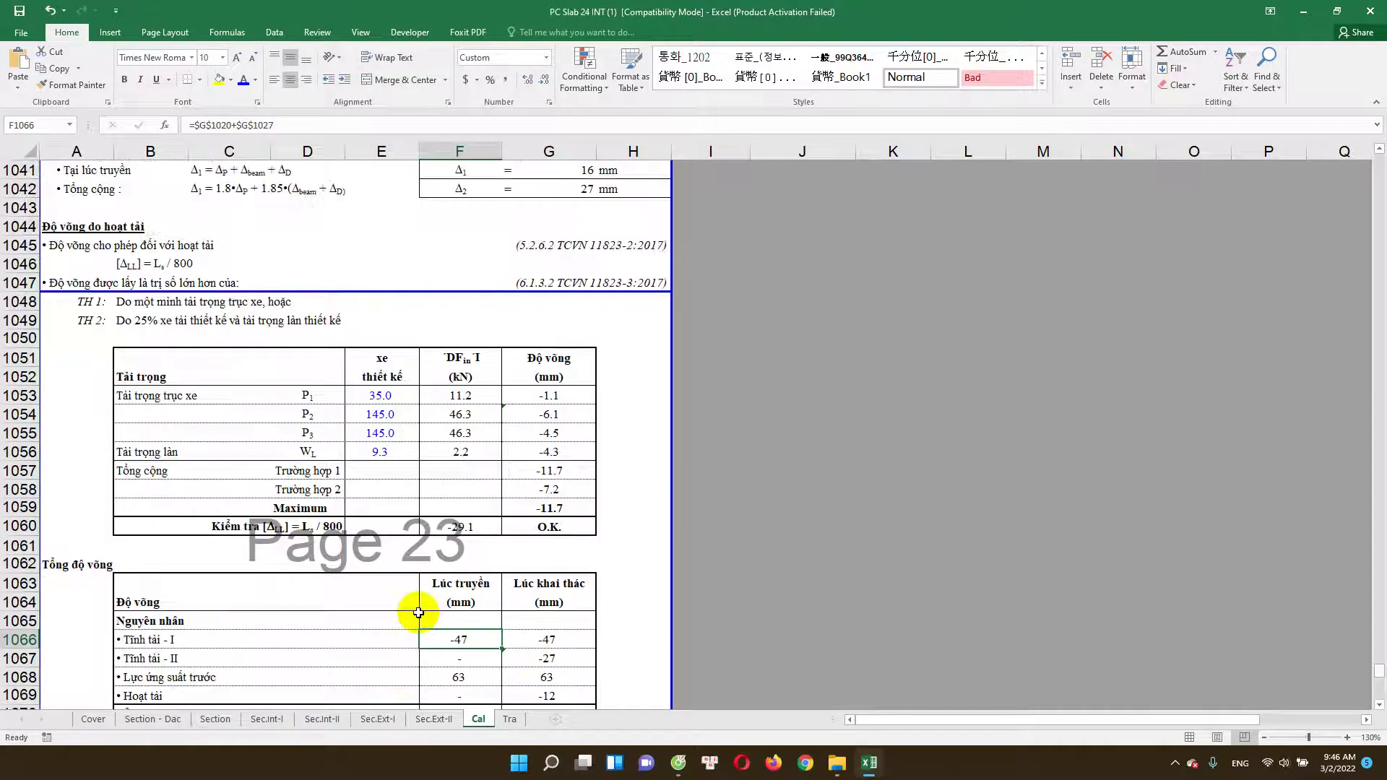
Step: Review the allowable live-load deflection text and the formula behind the O.K. verdict
double_click(155, 265)
key(Escape)
scroll(315, 459, down, 3)
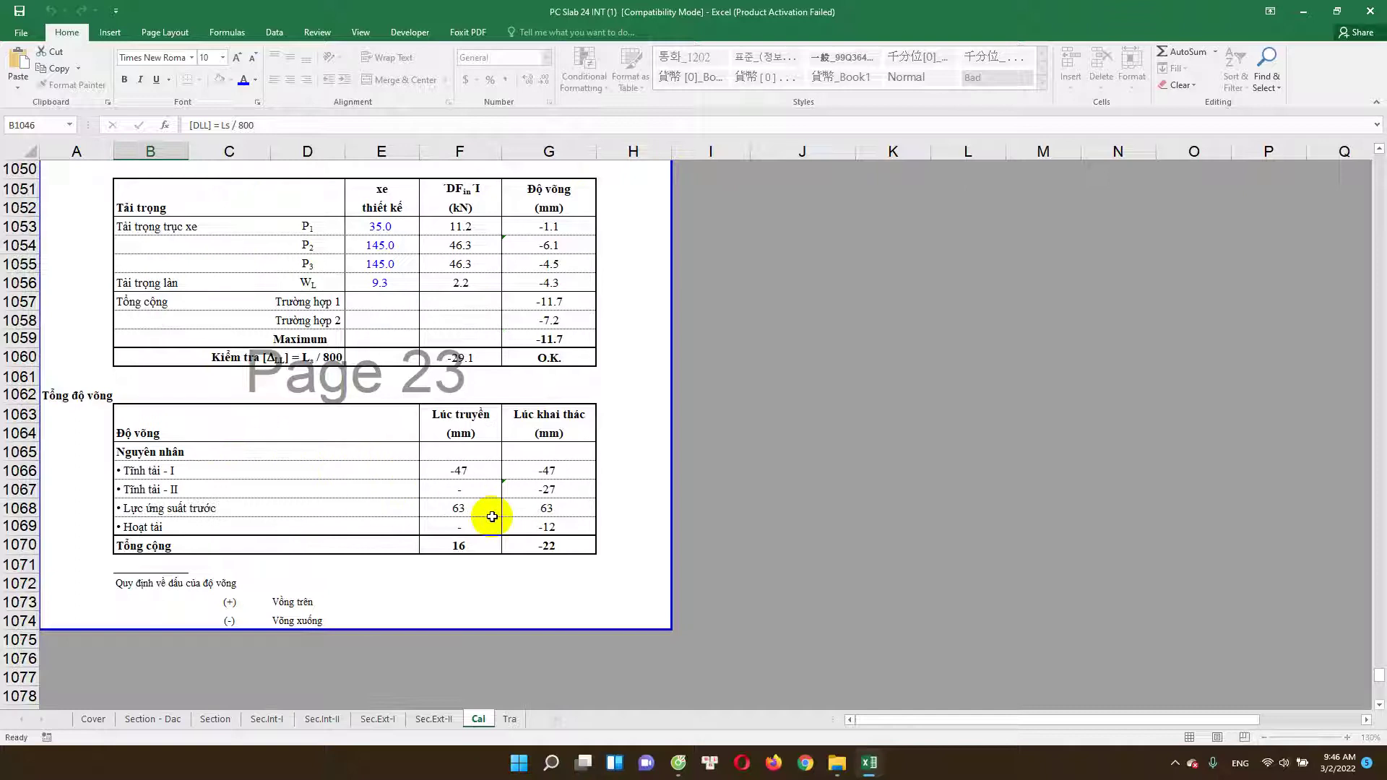
scroll(468, 552, up, 1)
scroll(266, 386, up, 2)
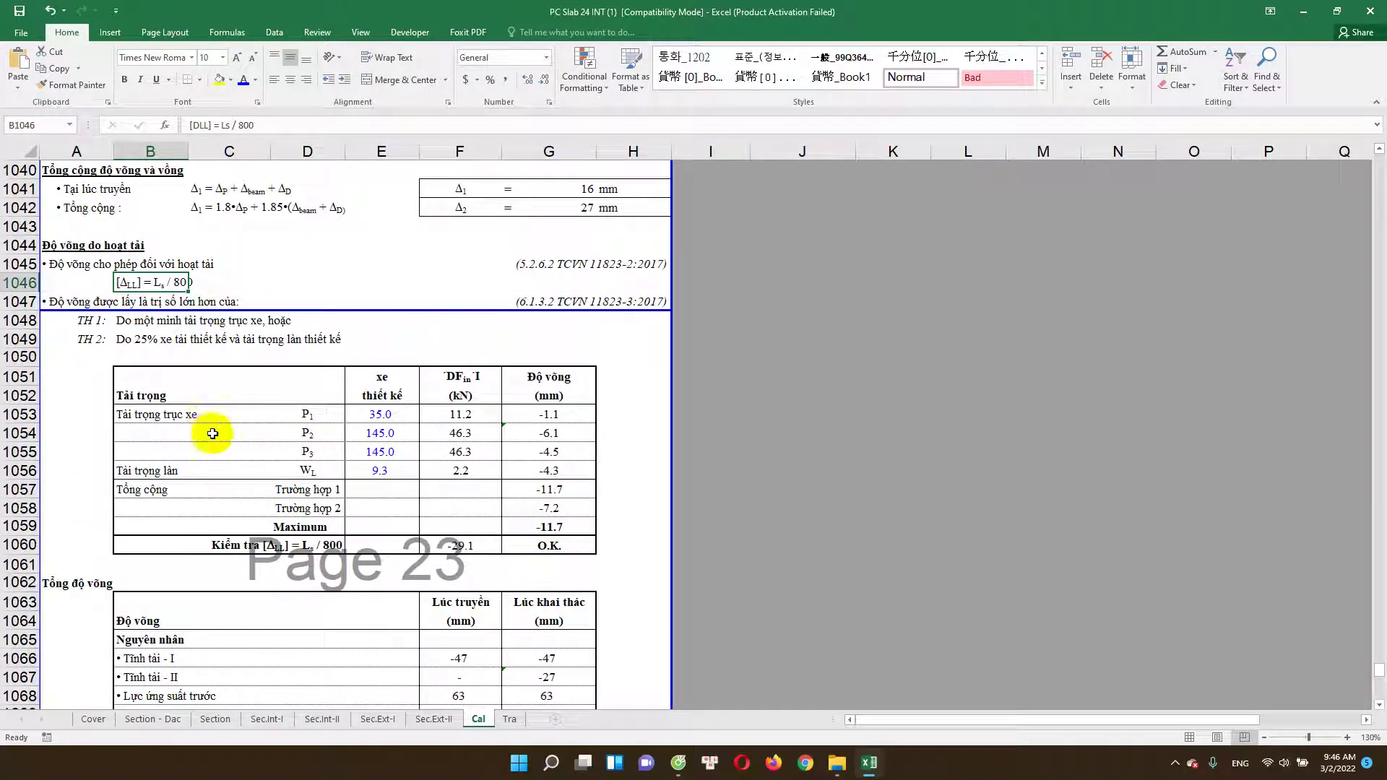
double_click(566, 546)
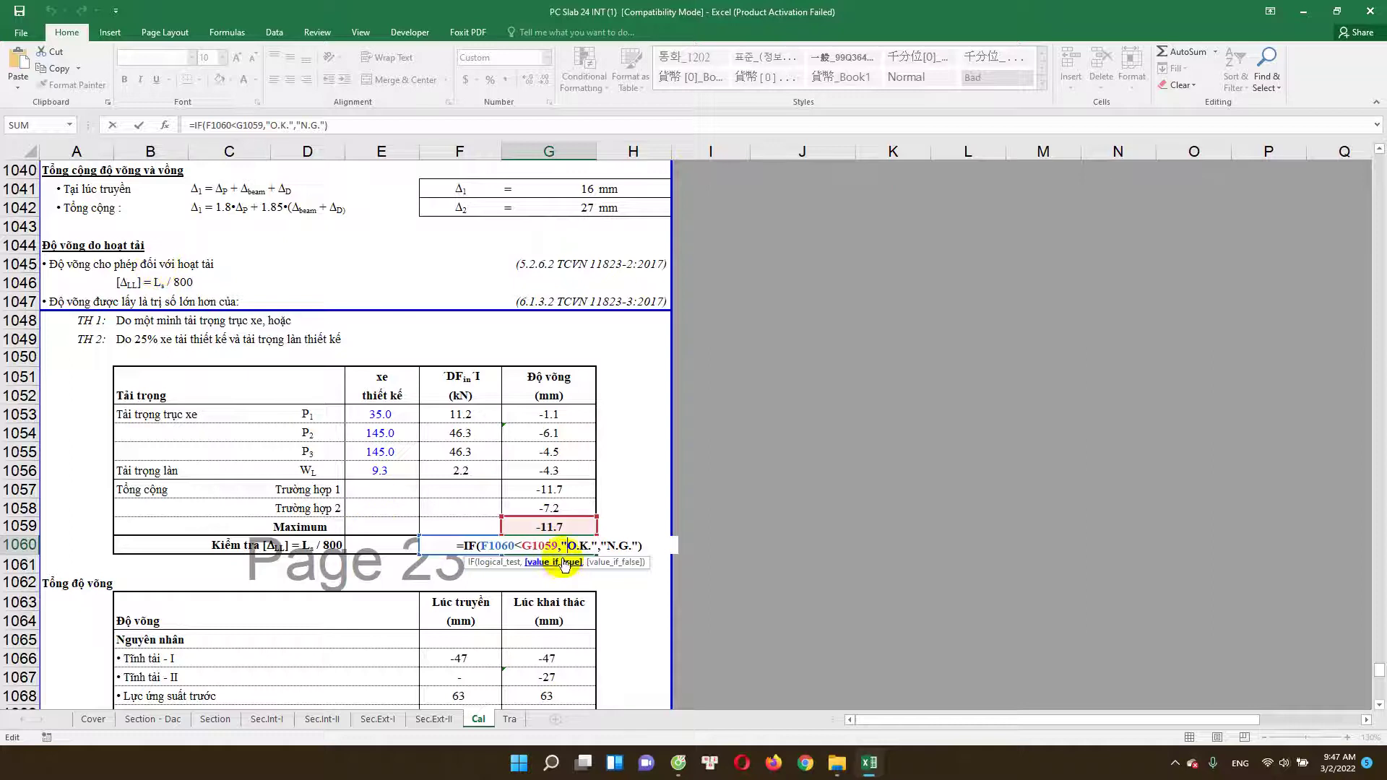
key(Escape)
Step: Compare the F1060 allowable deflection formula with the G1060 O.K./N.G. check formula
key(Left)
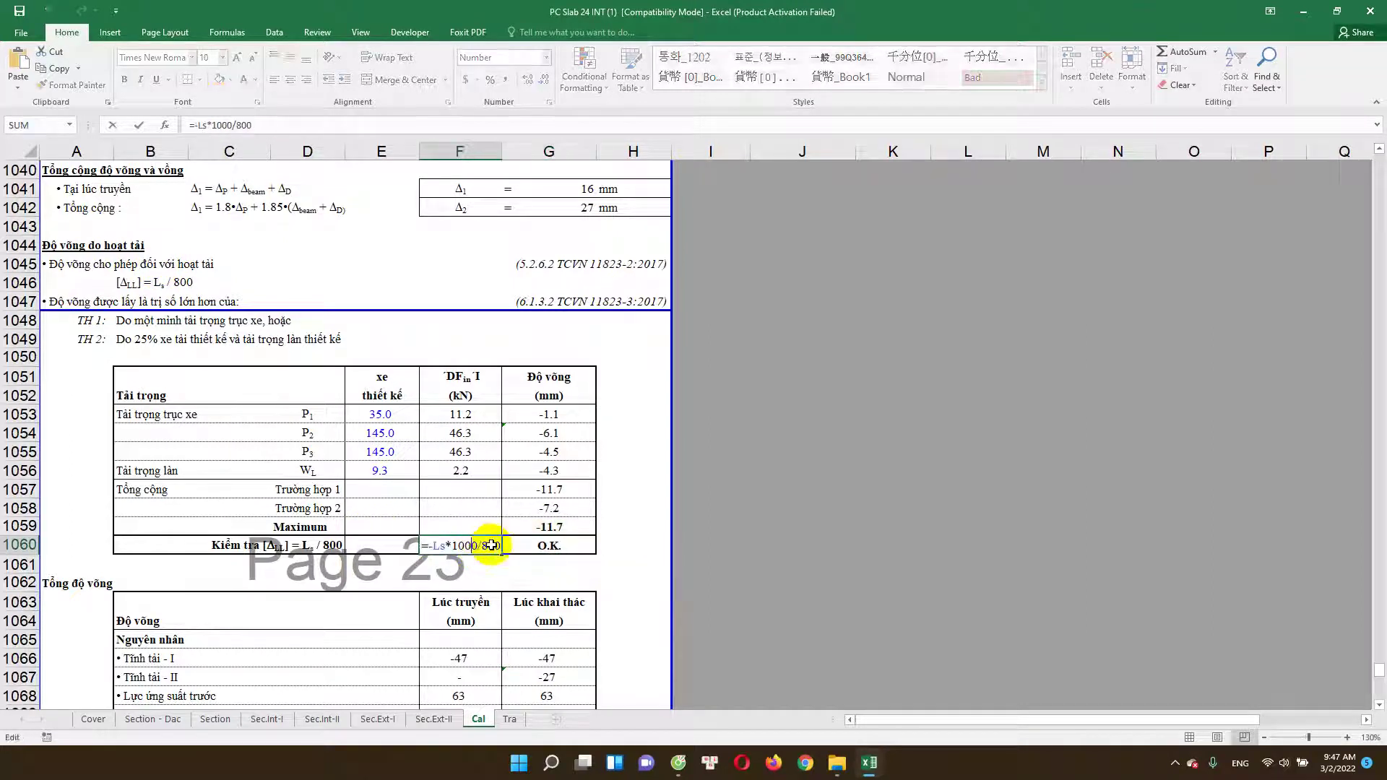
double_click(550, 547)
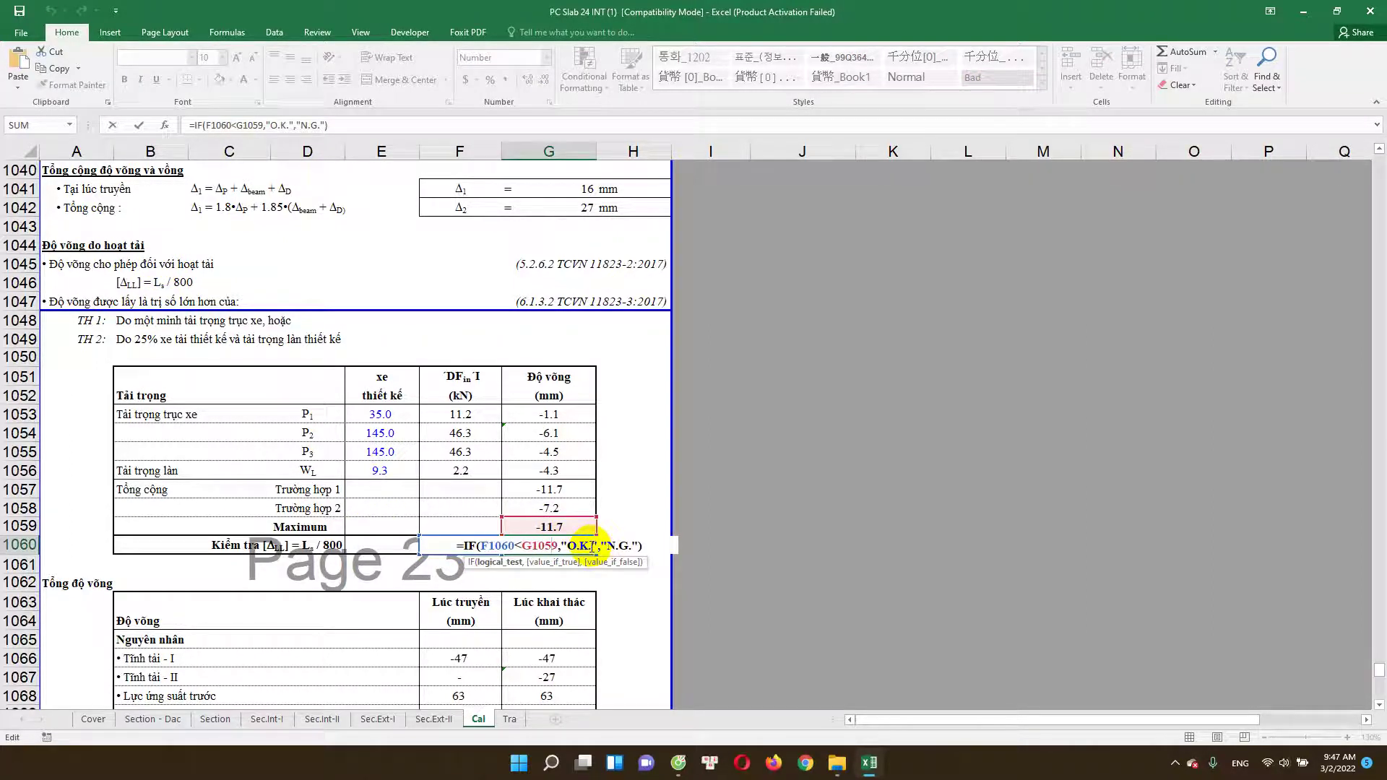
key(Escape)
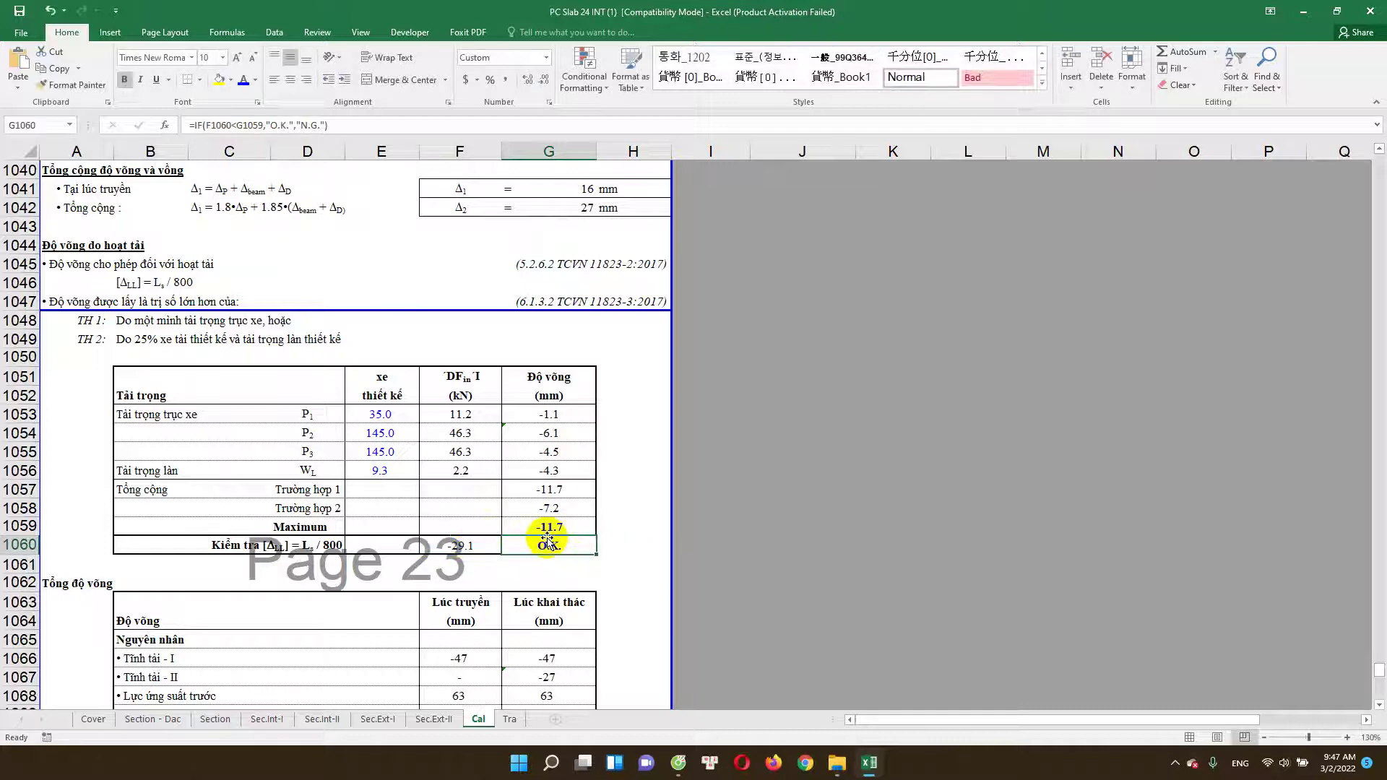
double_click(480, 543)
key(Escape)
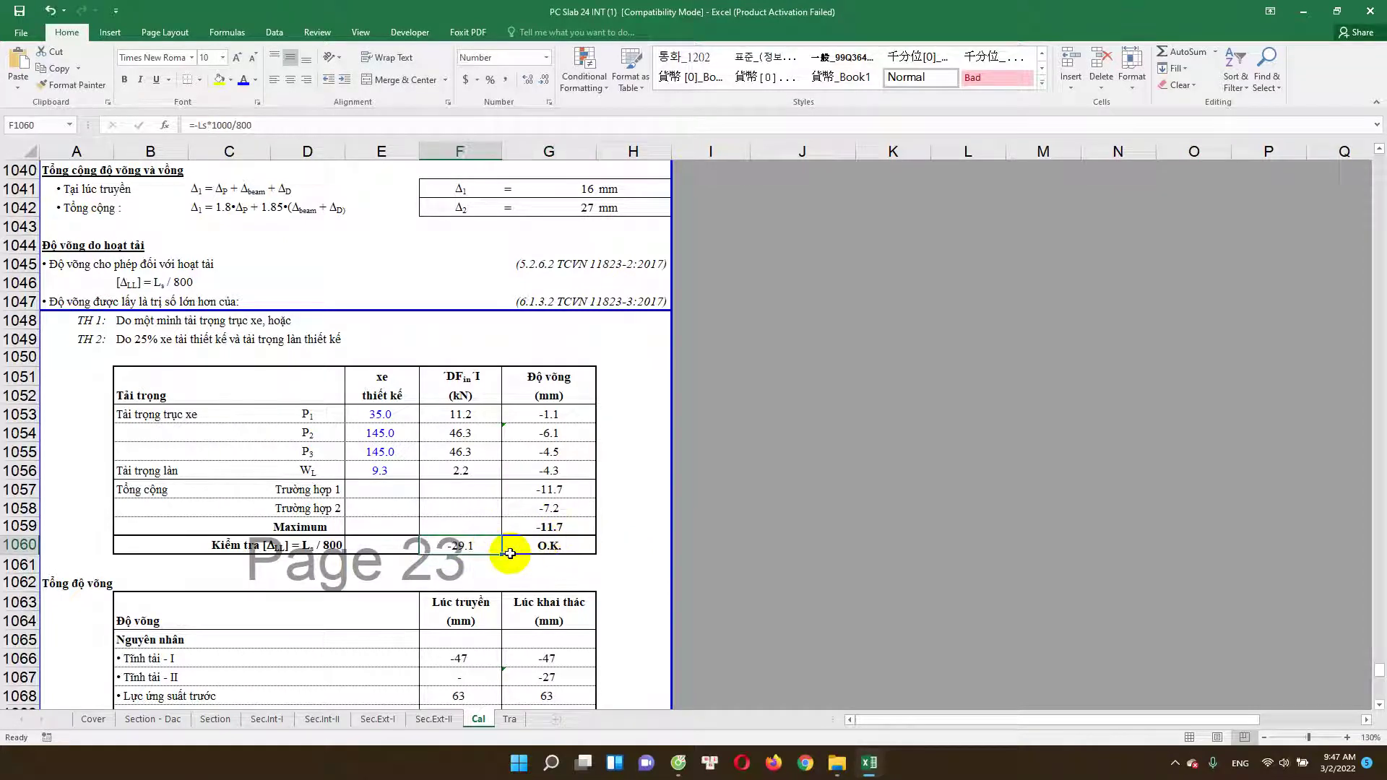
double_click(560, 545)
key(Escape)
scroll(560, 570, down, 1)
scroll(560, 571, down, 1)
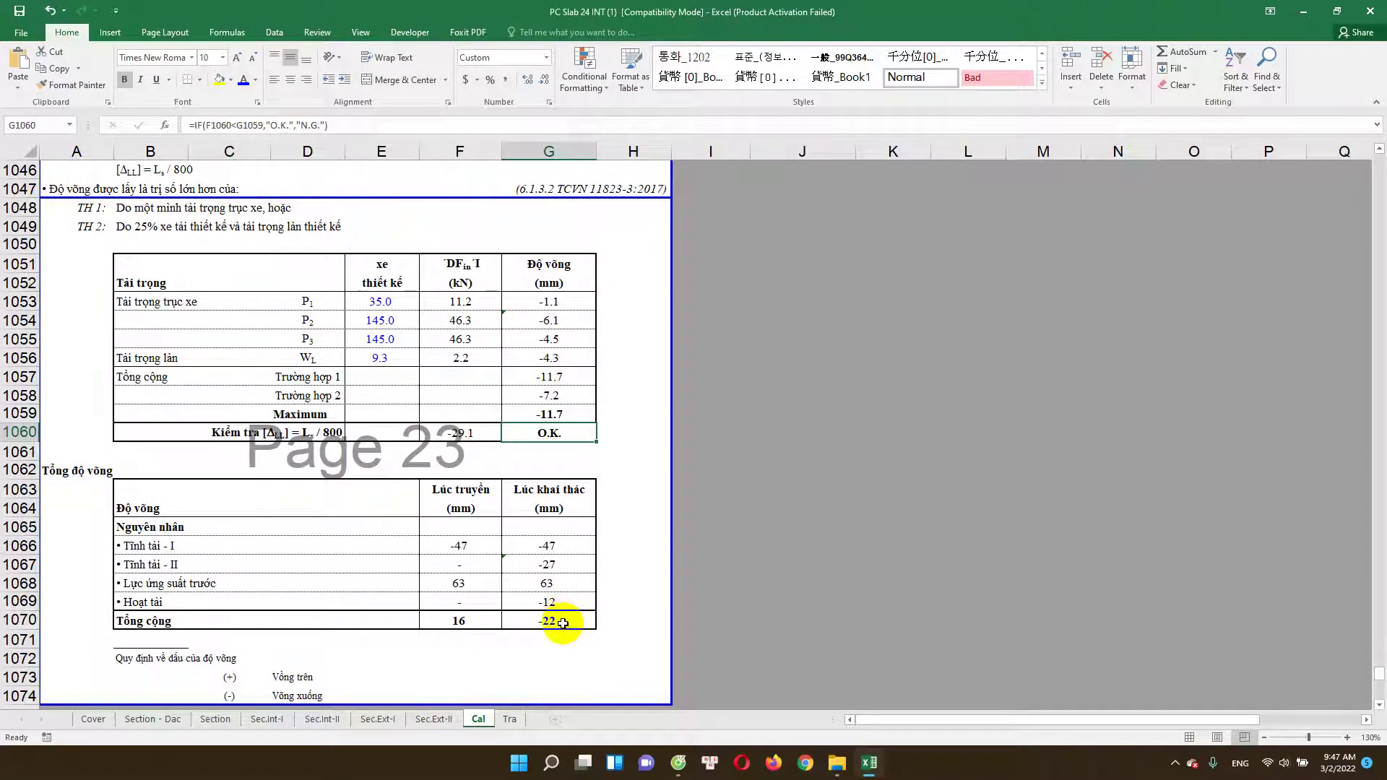
Step: Inspect the total deflection SUMs in G1070 and F1070, then switch to the Tra sheet
double_click(564, 620)
key(Escape)
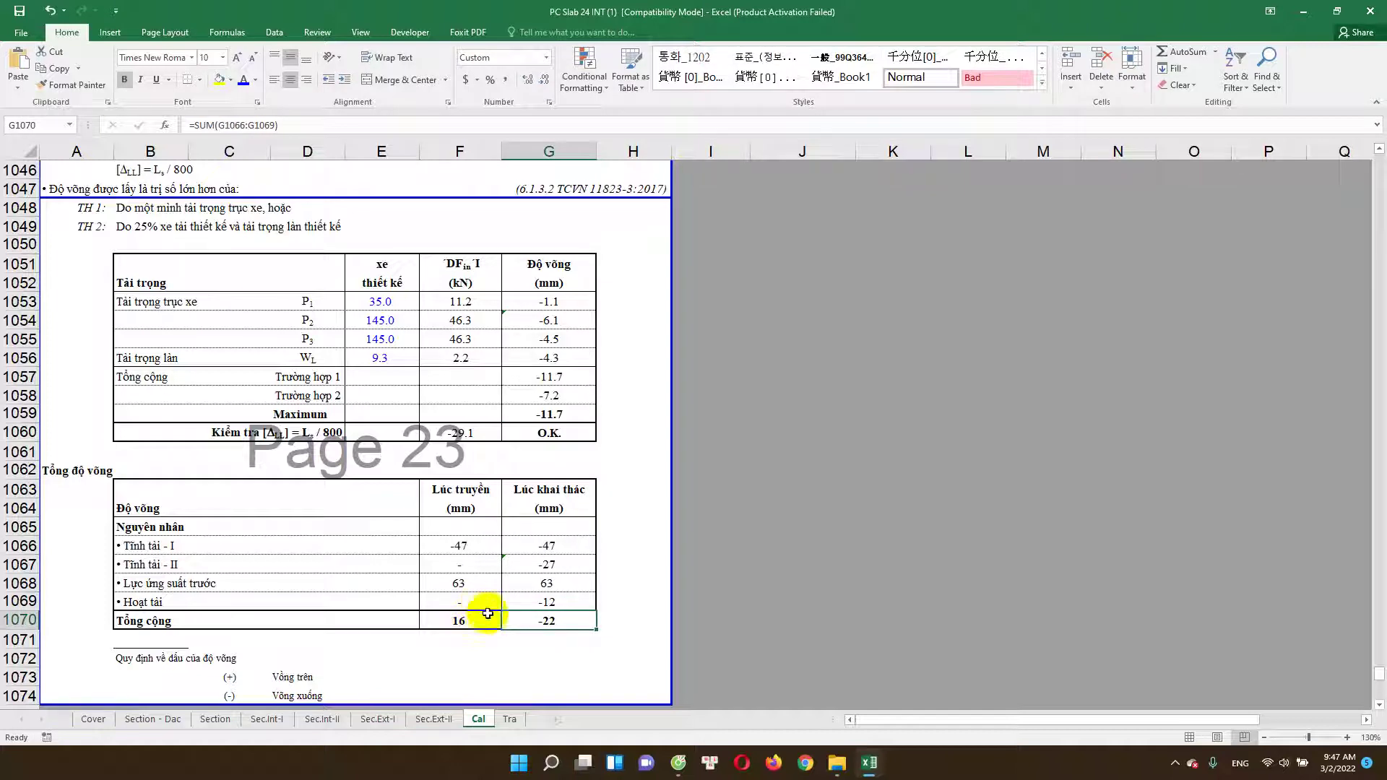
click(473, 625)
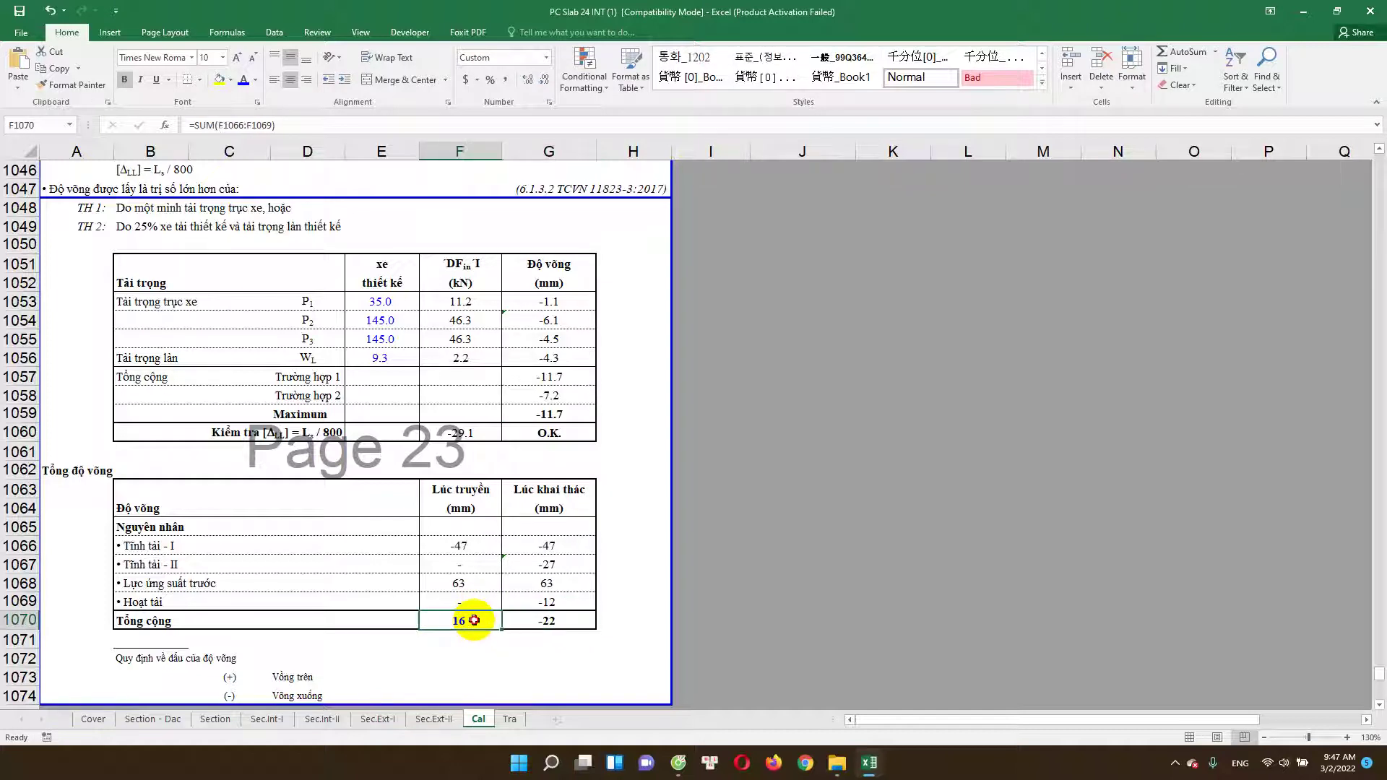
double_click(484, 622)
key(Escape)
scroll(548, 628, down, 1)
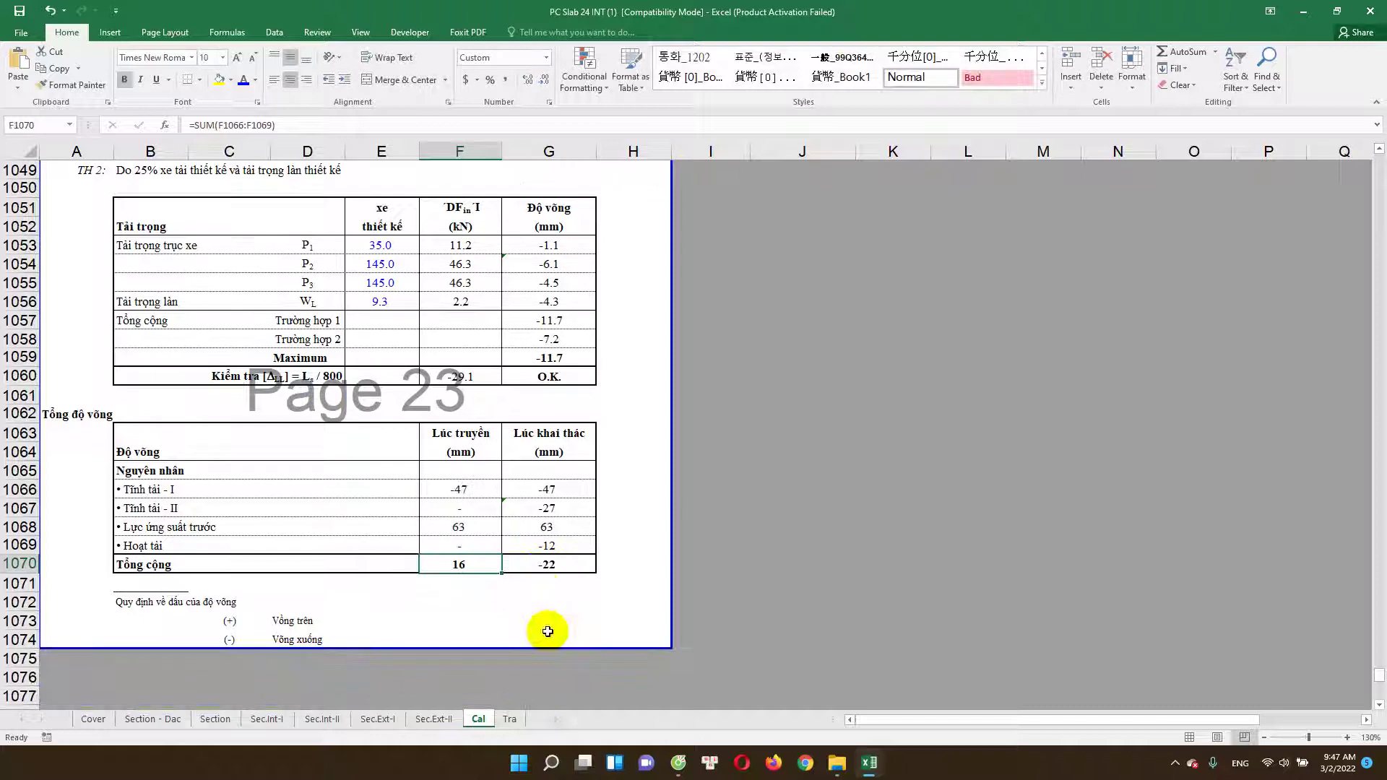
scroll(541, 634, up, 3)
scroll(533, 643, up, 2)
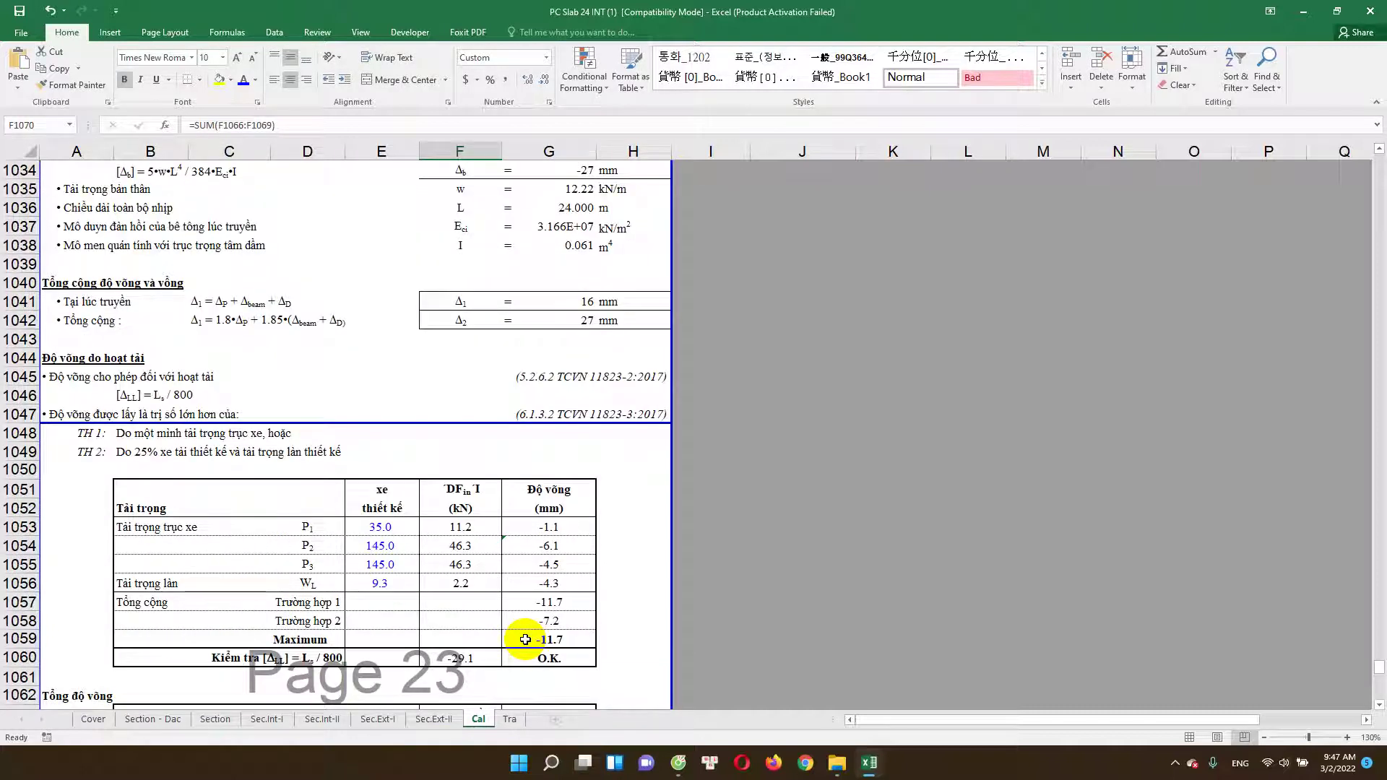
scroll(549, 630, down, 5)
click(510, 719)
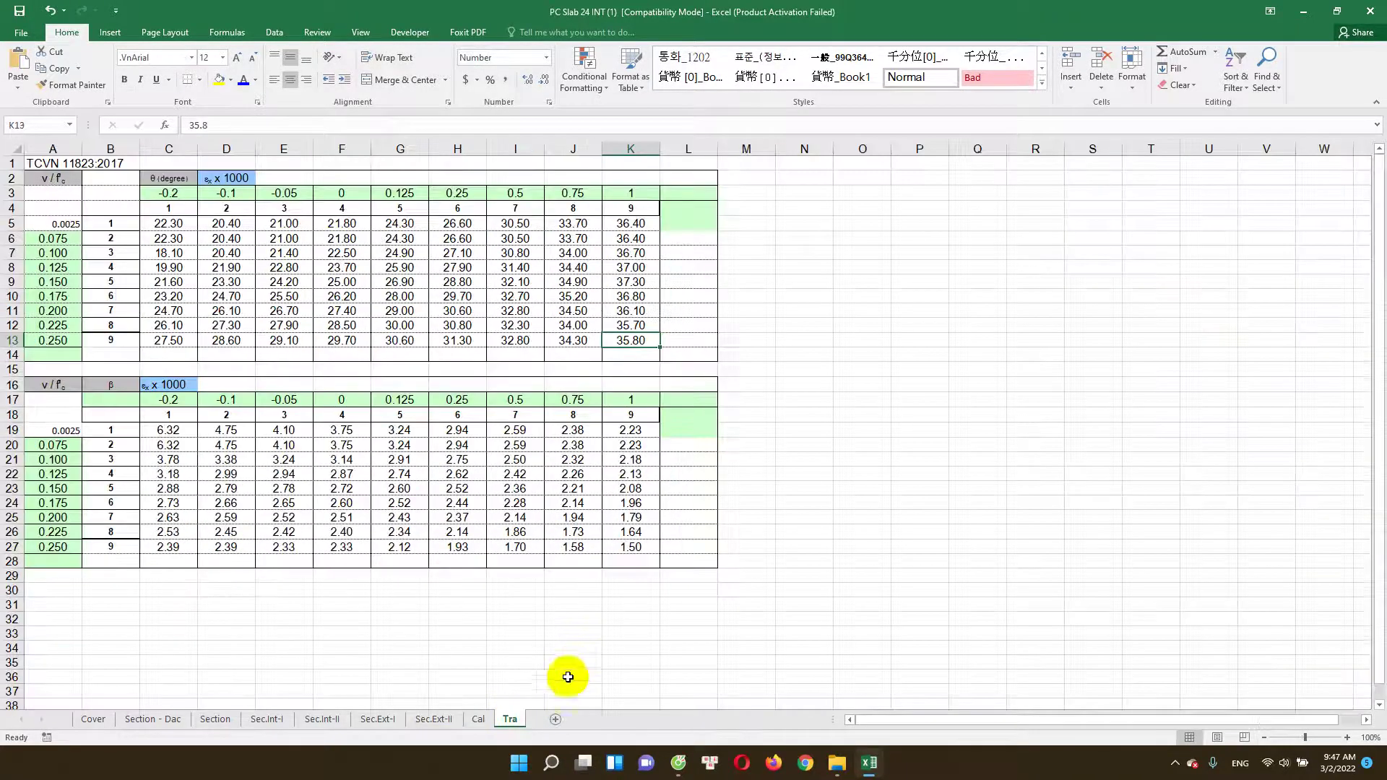
Step: Return to the Cal sheet, scroll back to the top and save the workbook
click(479, 719)
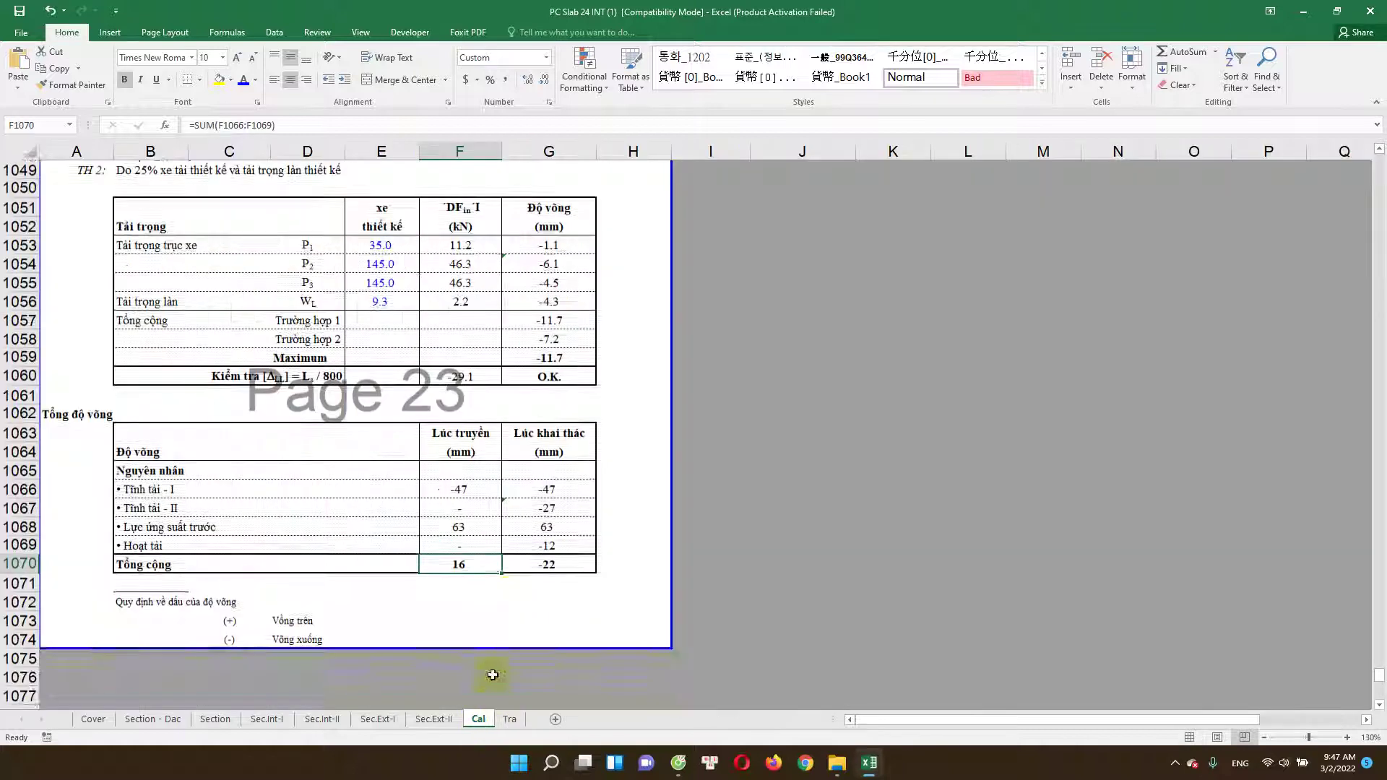
click(1380, 567)
drag(1380, 660, 1380, 134)
drag(1315, 167, 879, 369)
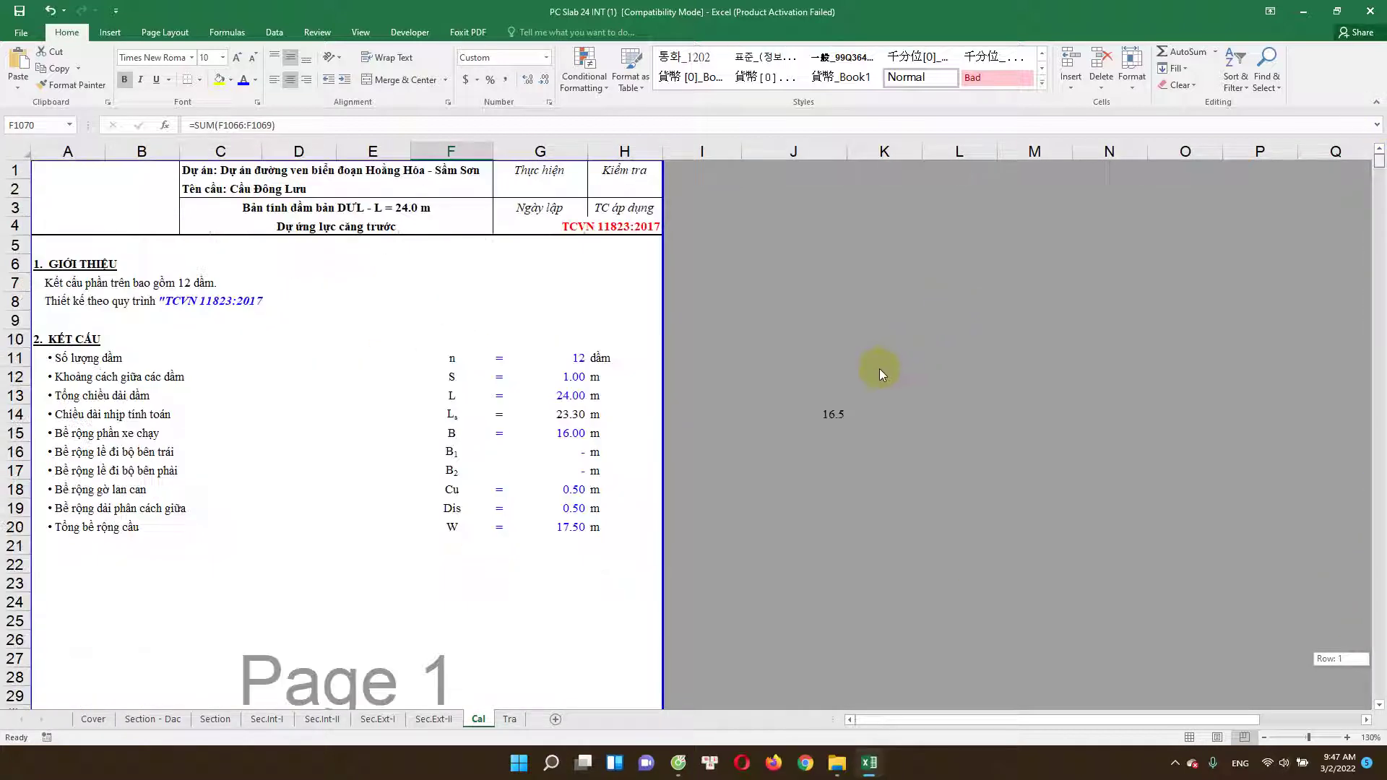
key(ctrl+s)
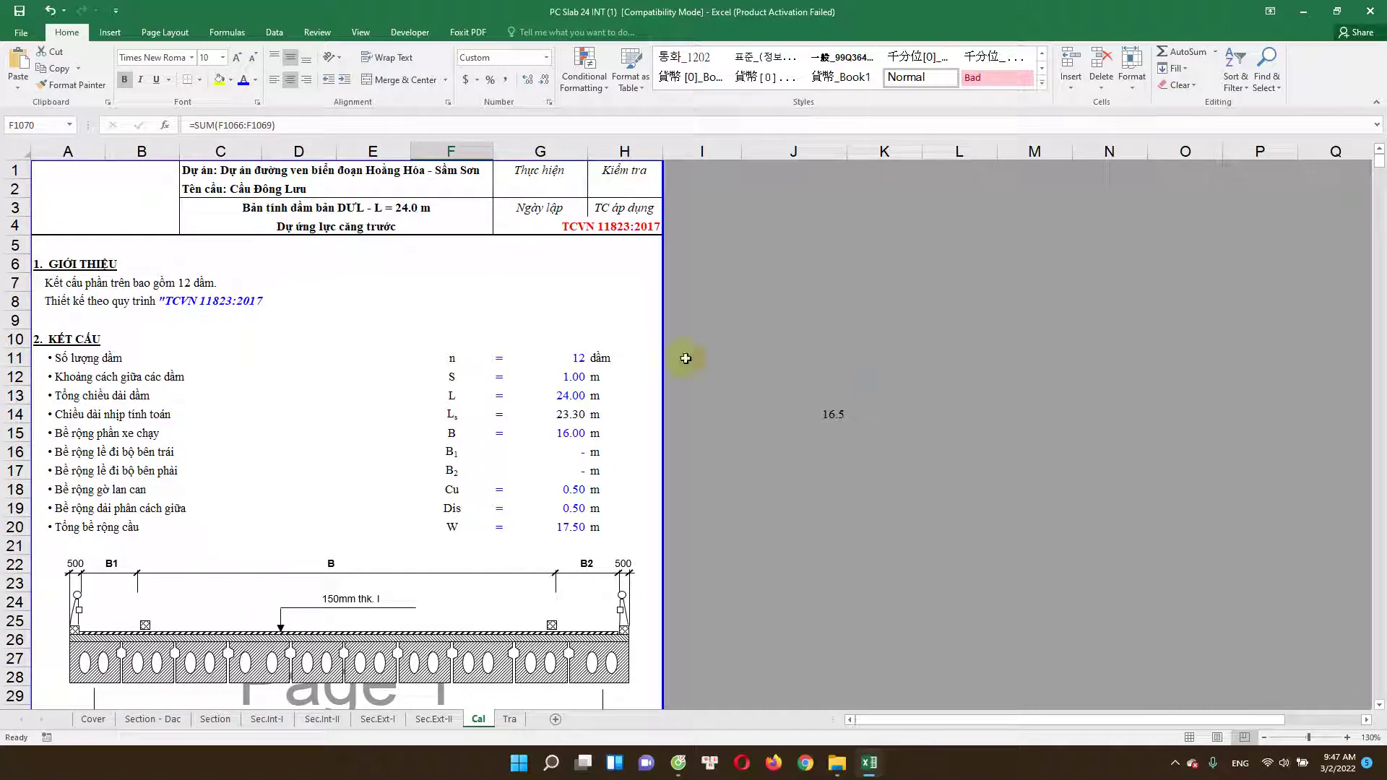
click(21, 32)
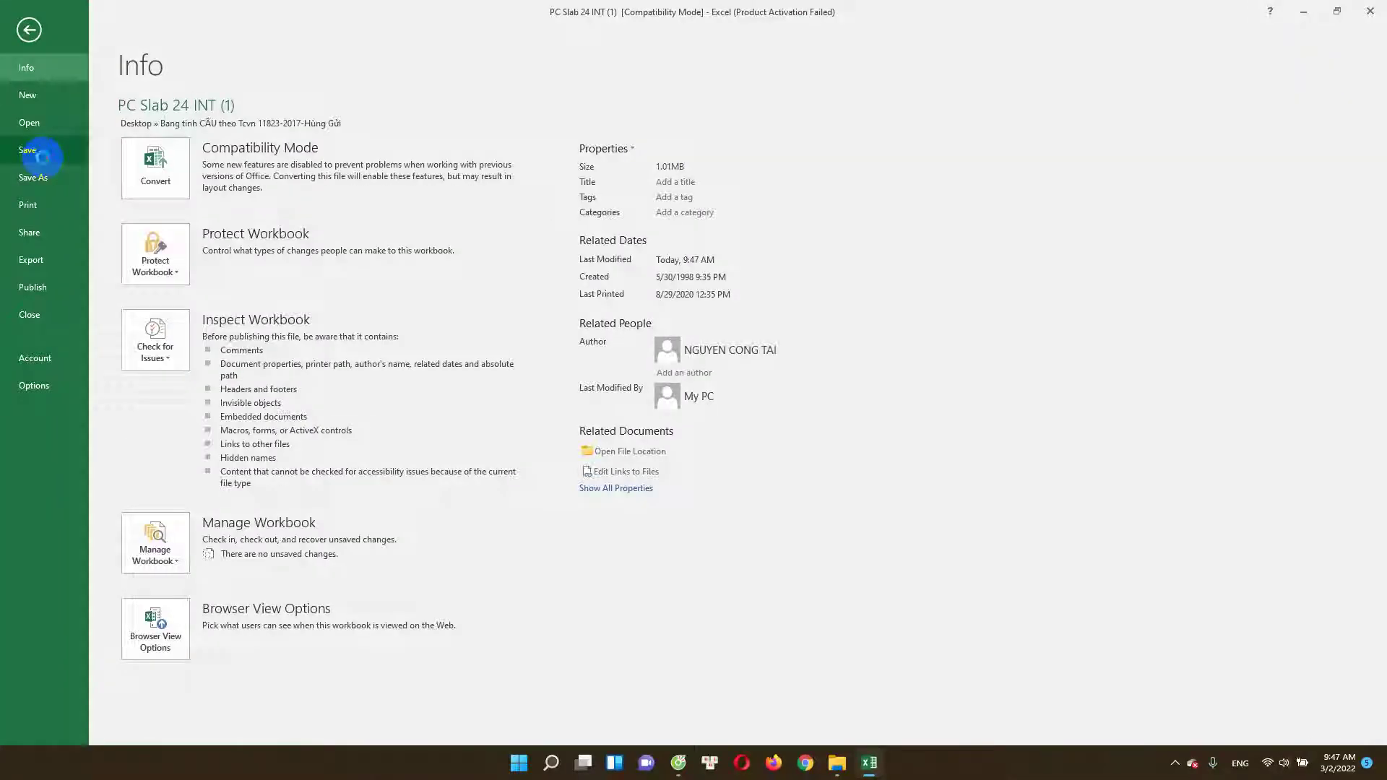
click(41, 157)
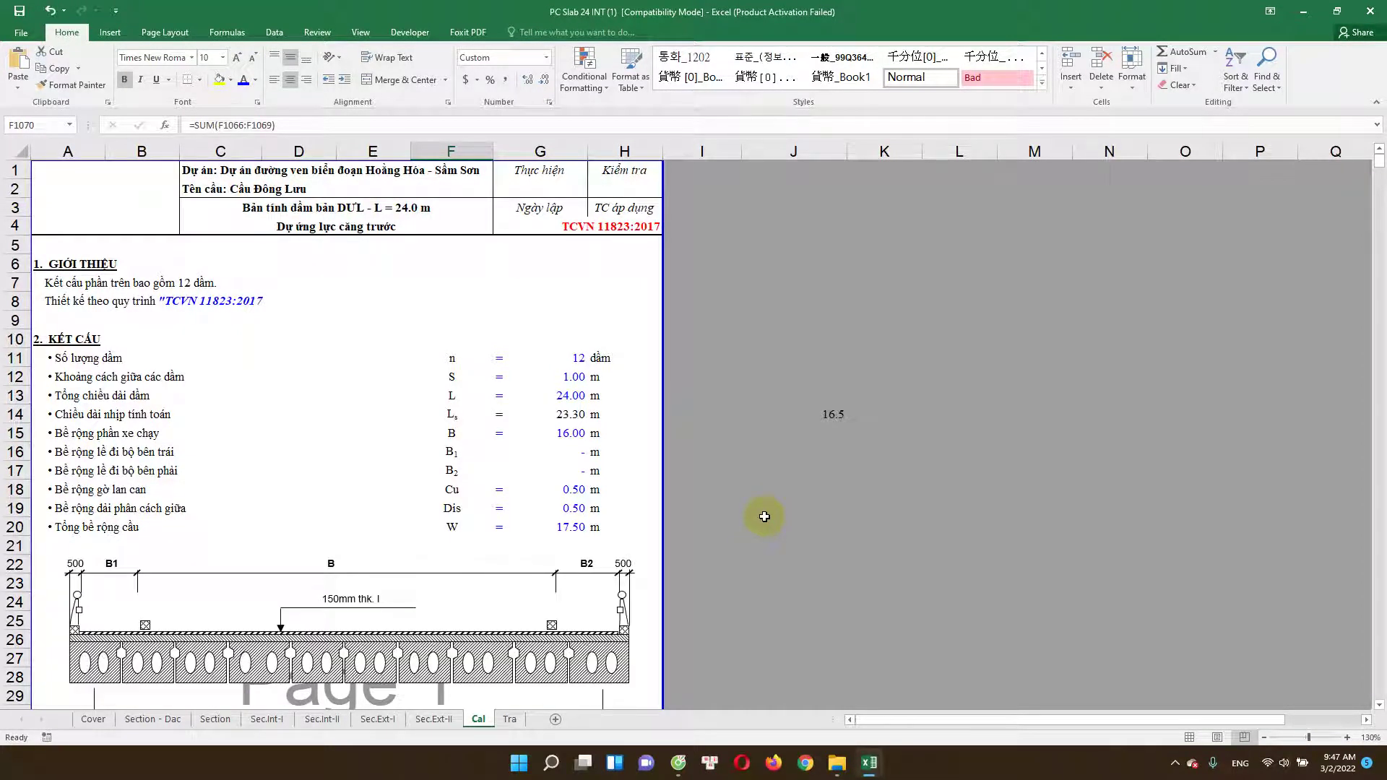
click(22, 33)
click(41, 153)
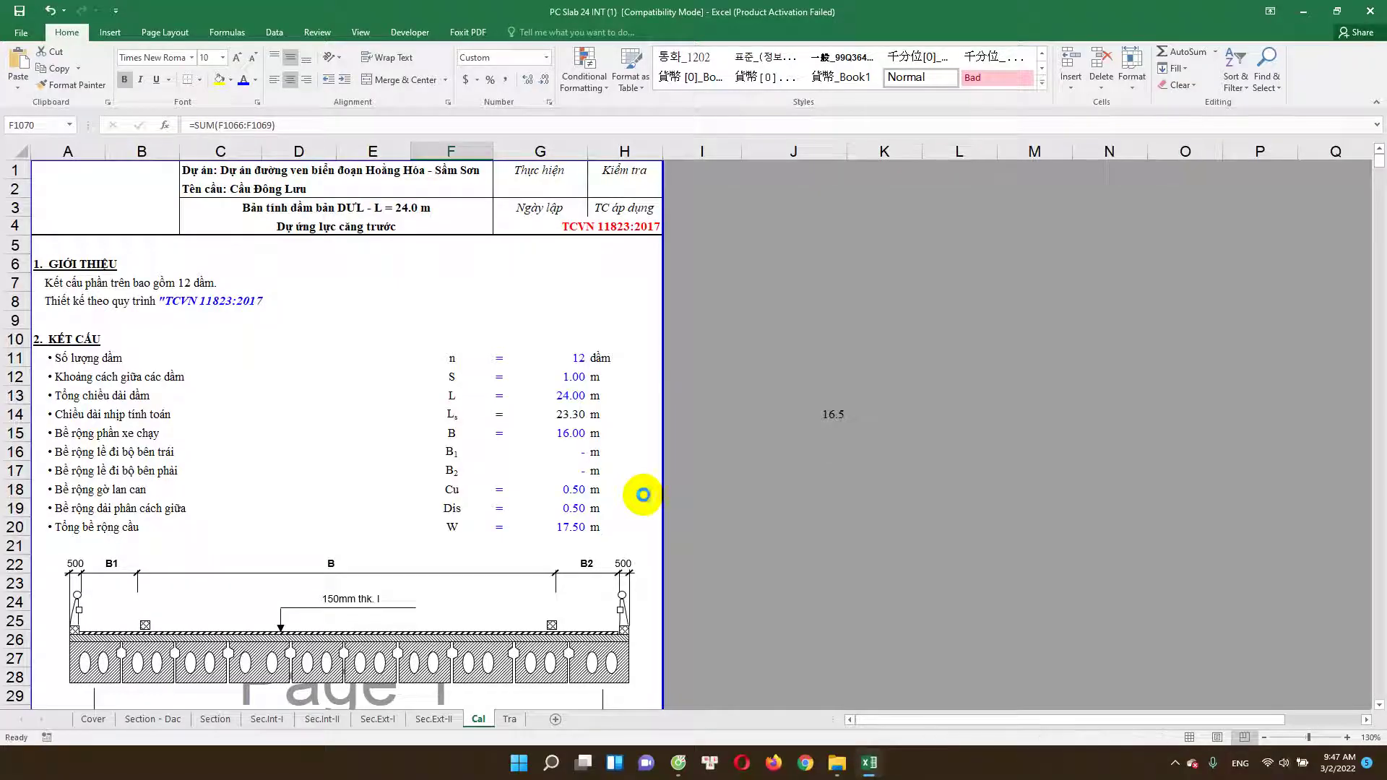
Step: Save again from the Tra sheet, then view the Cover and Section - Dac sheets
click(518, 726)
click(21, 33)
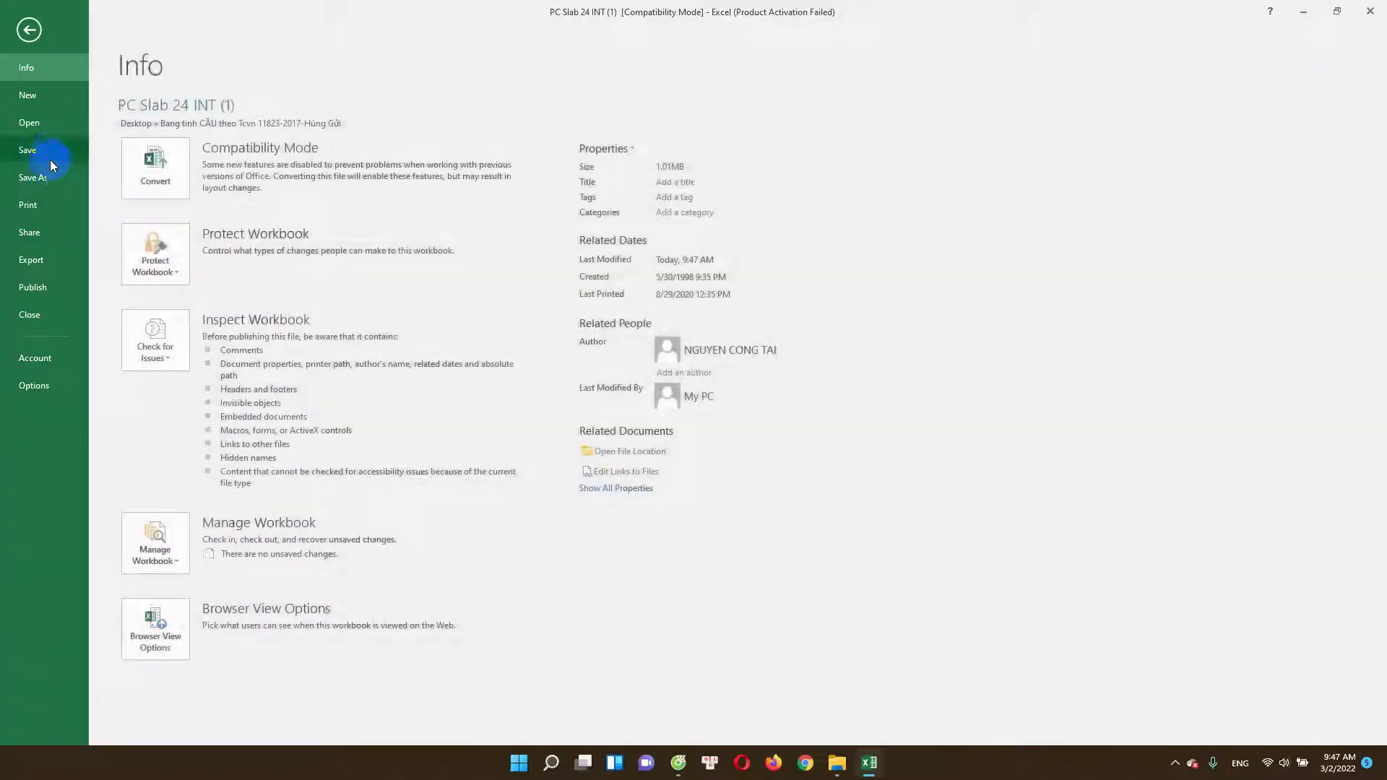
click(50, 158)
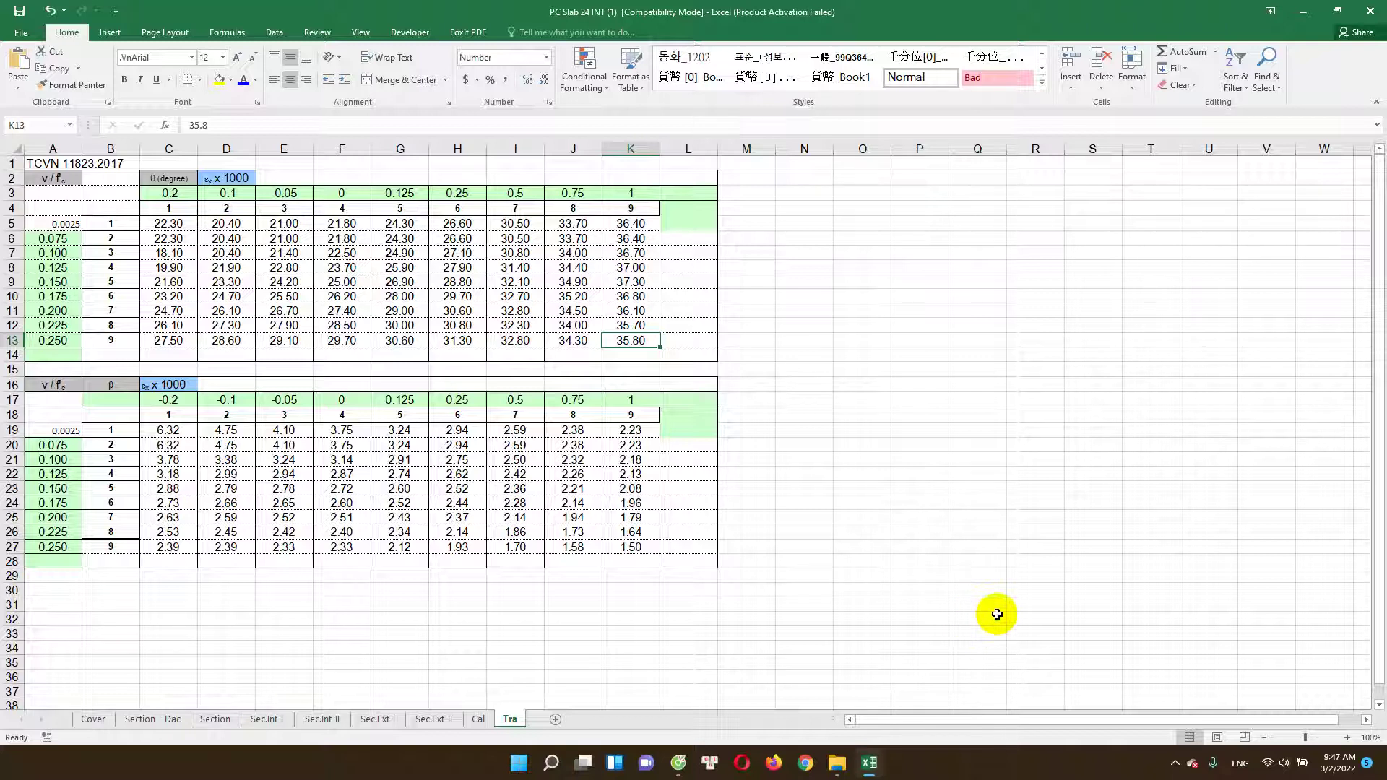
click(95, 719)
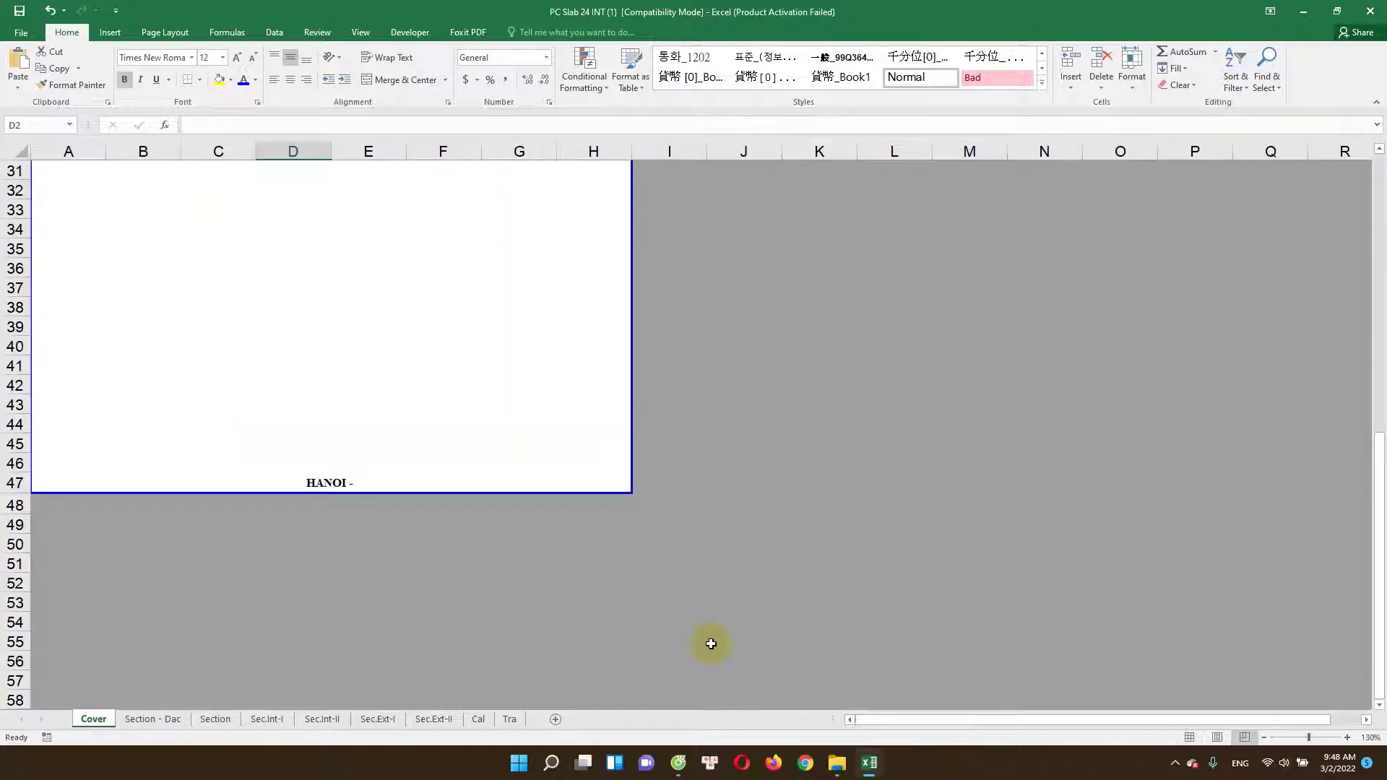
scroll(726, 644, up, 10)
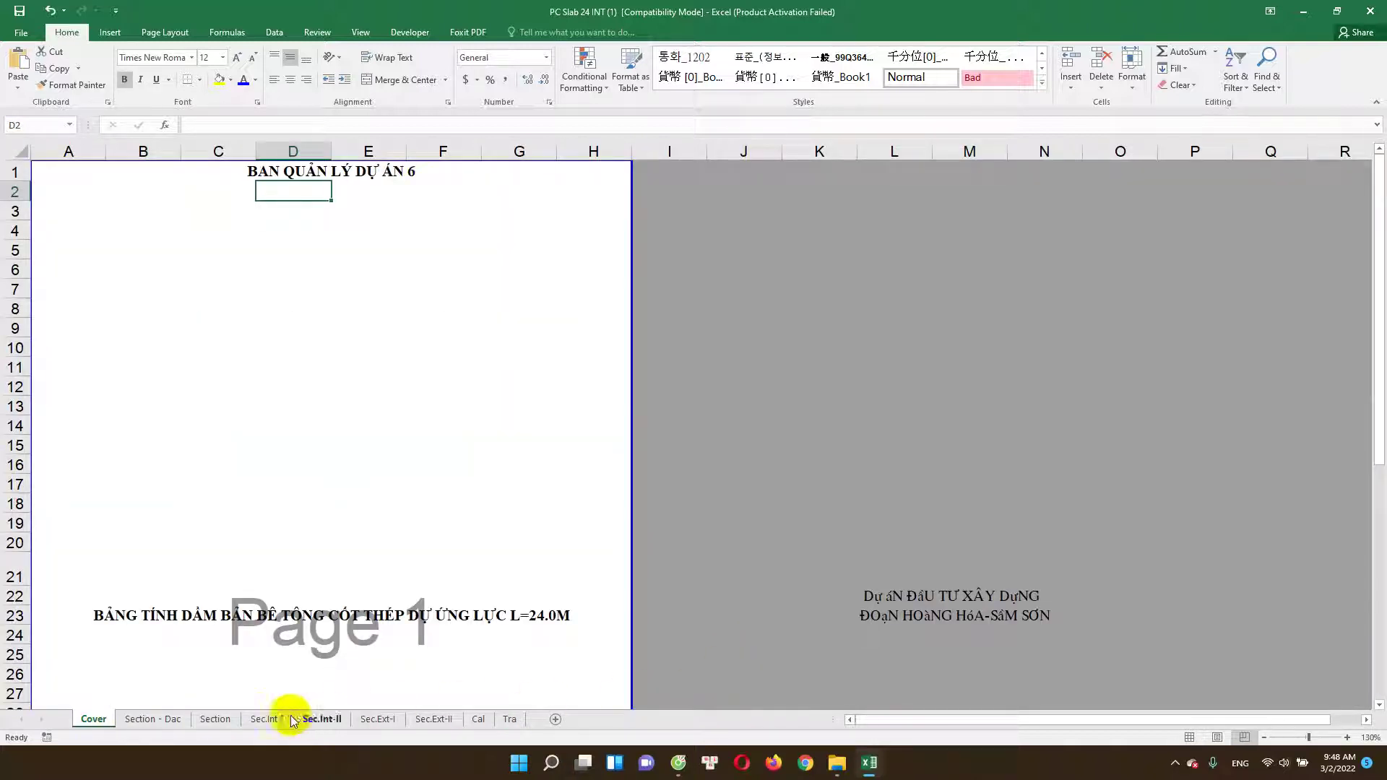
click(153, 719)
scroll(245, 654, up, 1)
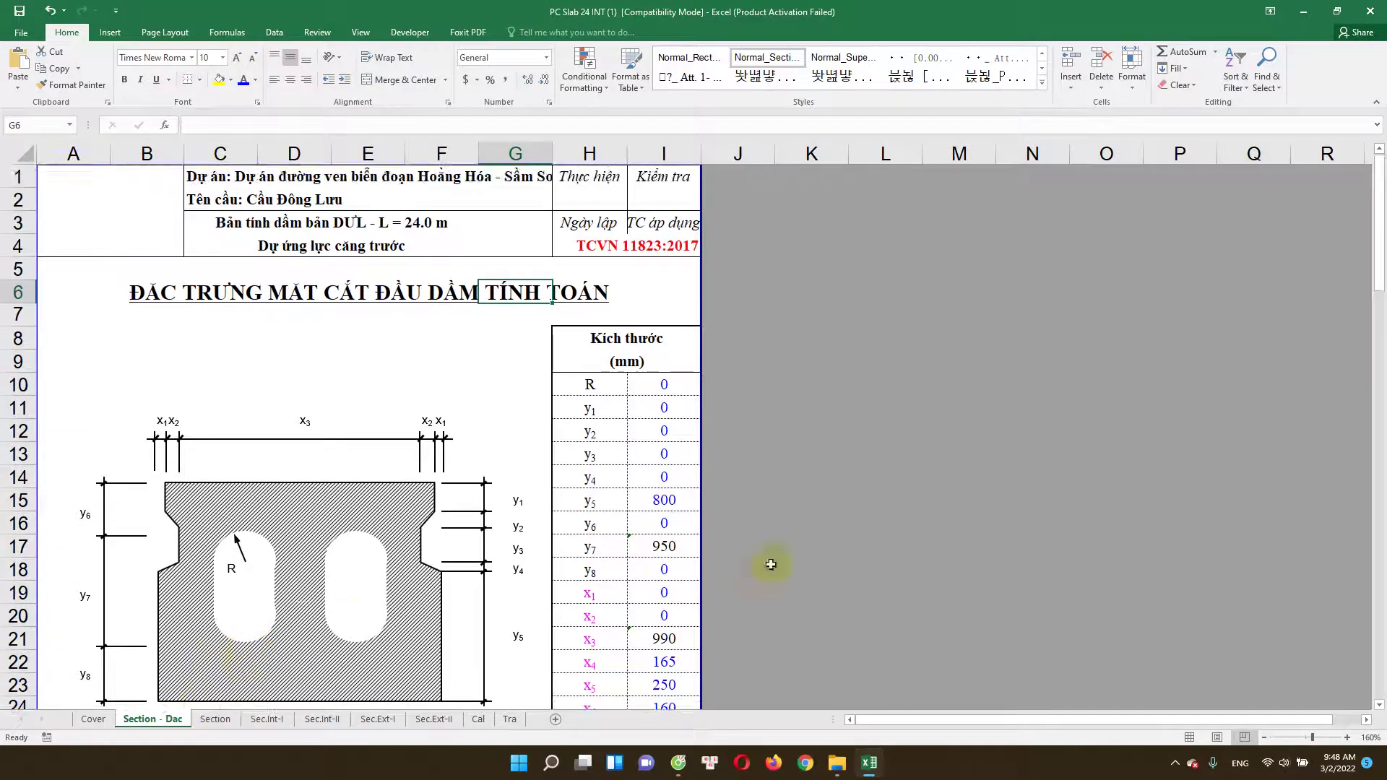
click(1175, 763)
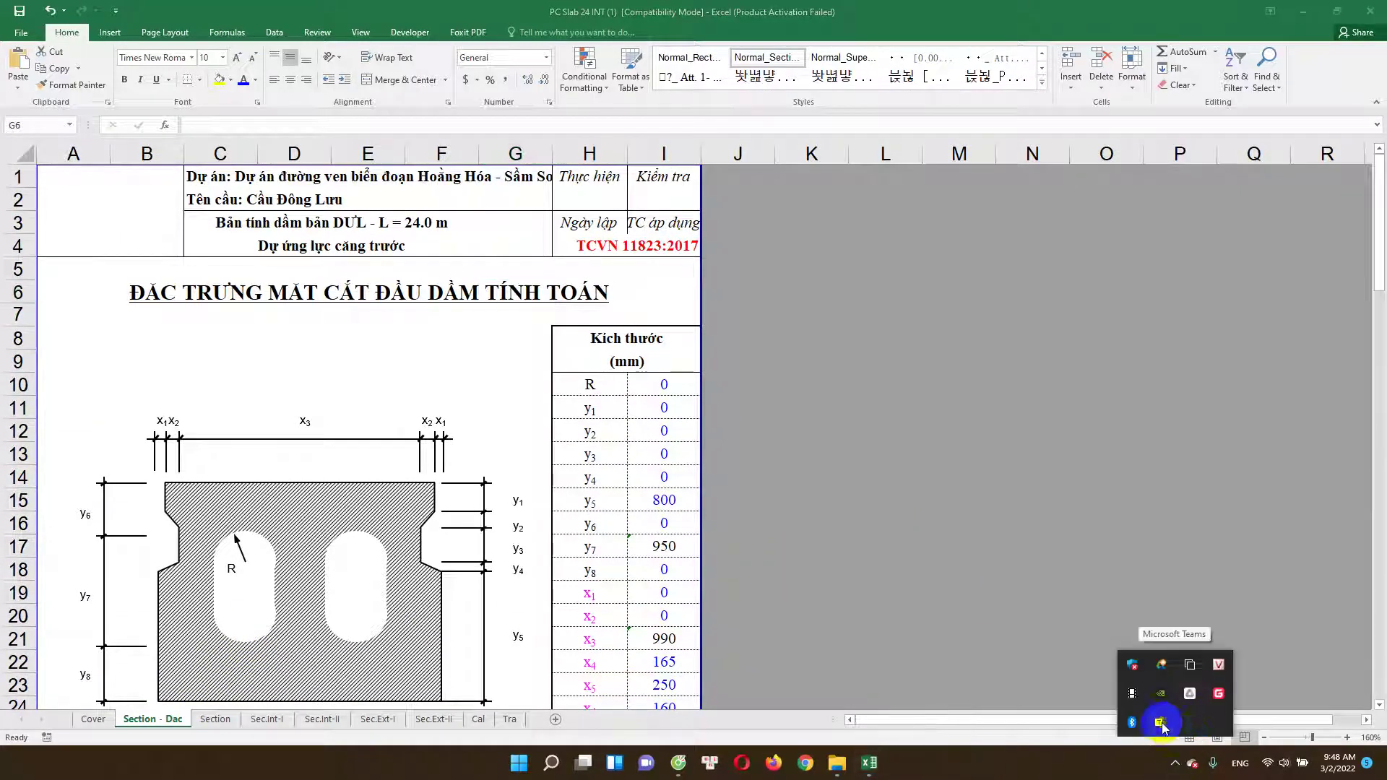